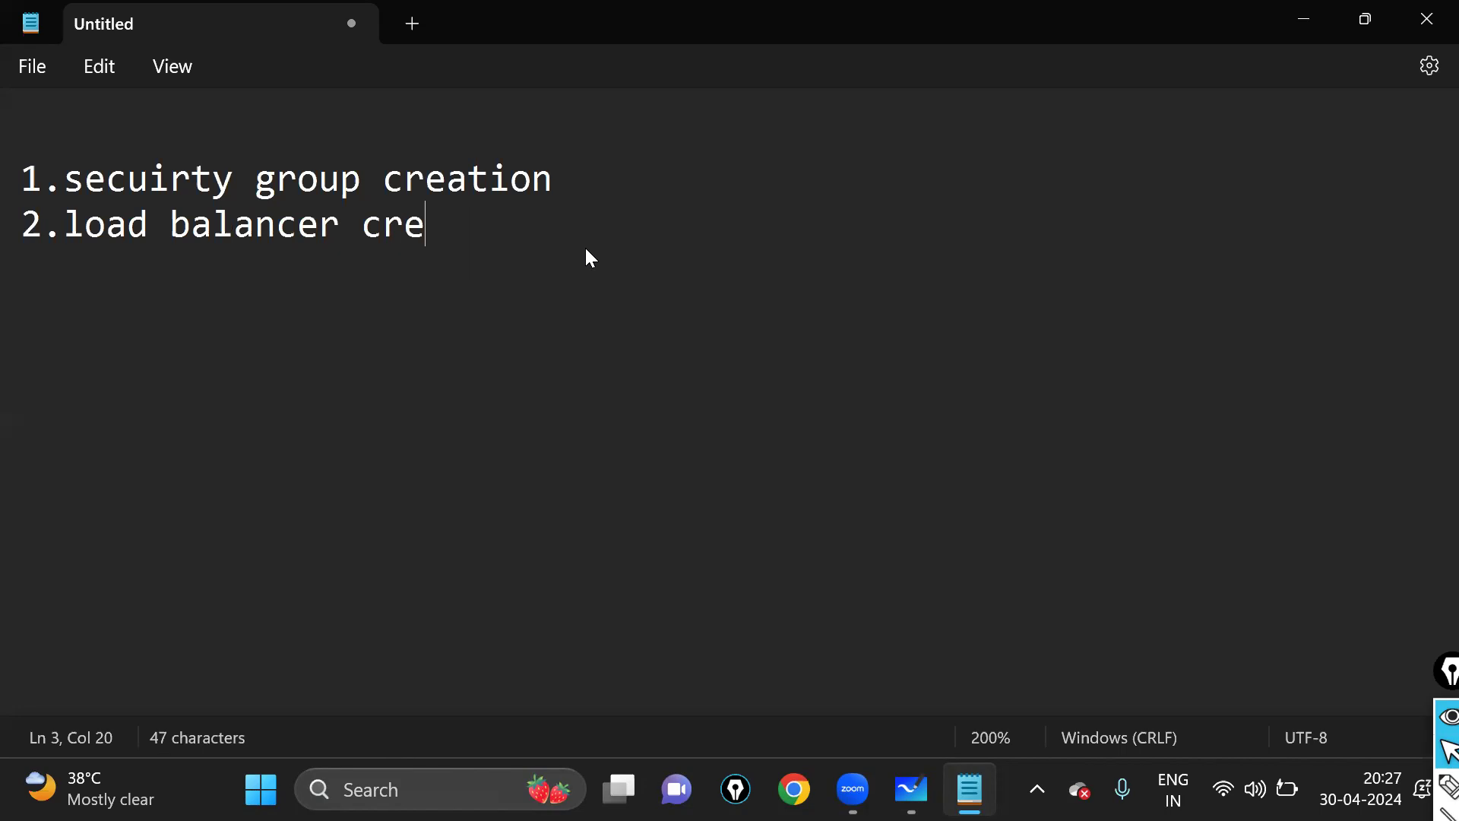
- Finish item 2 so it reads 'load balancer creation without any server attachment'
{"action": "type", "text": "with a"}
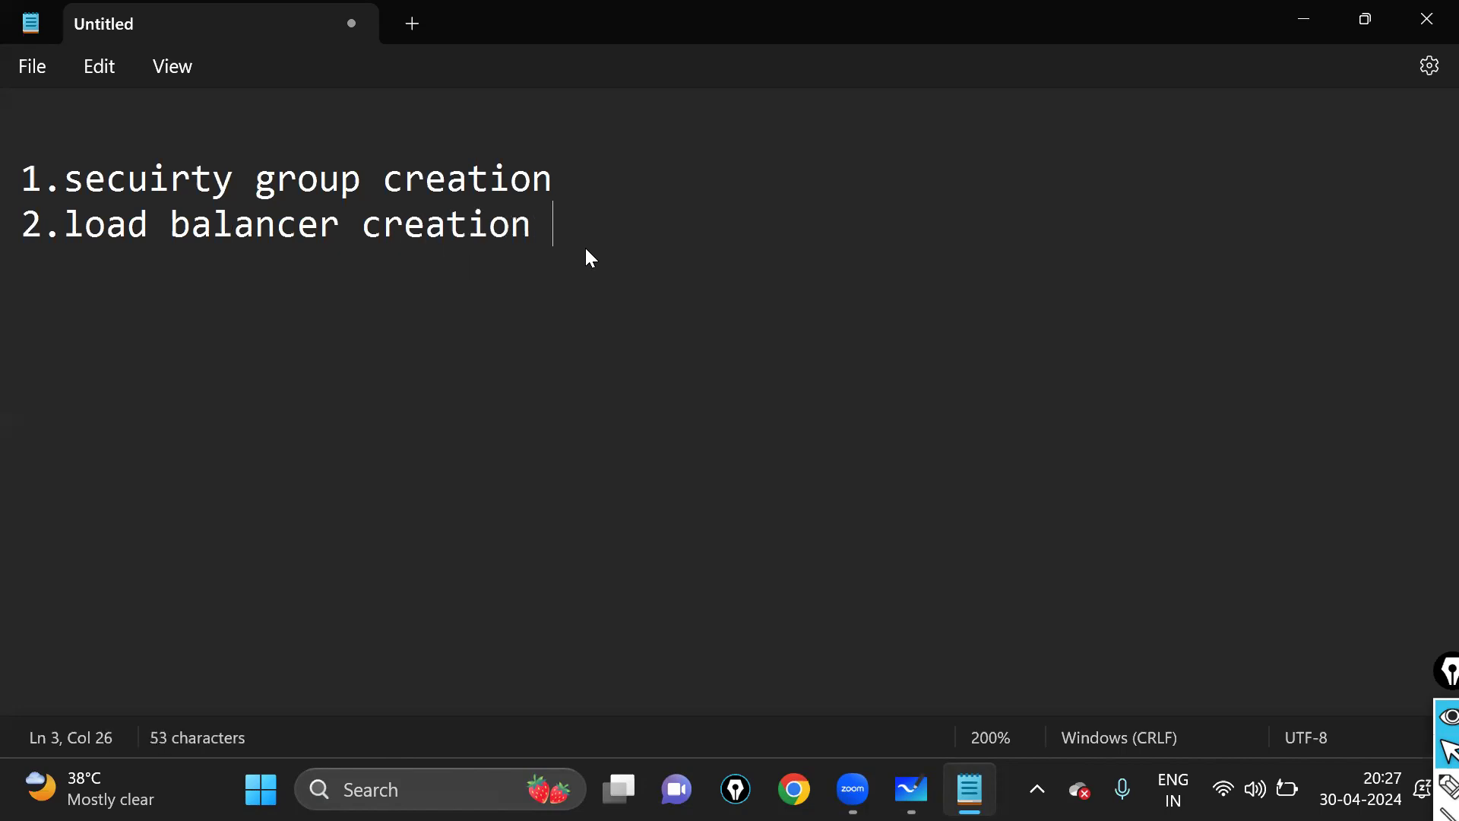
{"action": "key", "text": "BackSpace"}
{"action": "type", "text": "an"}
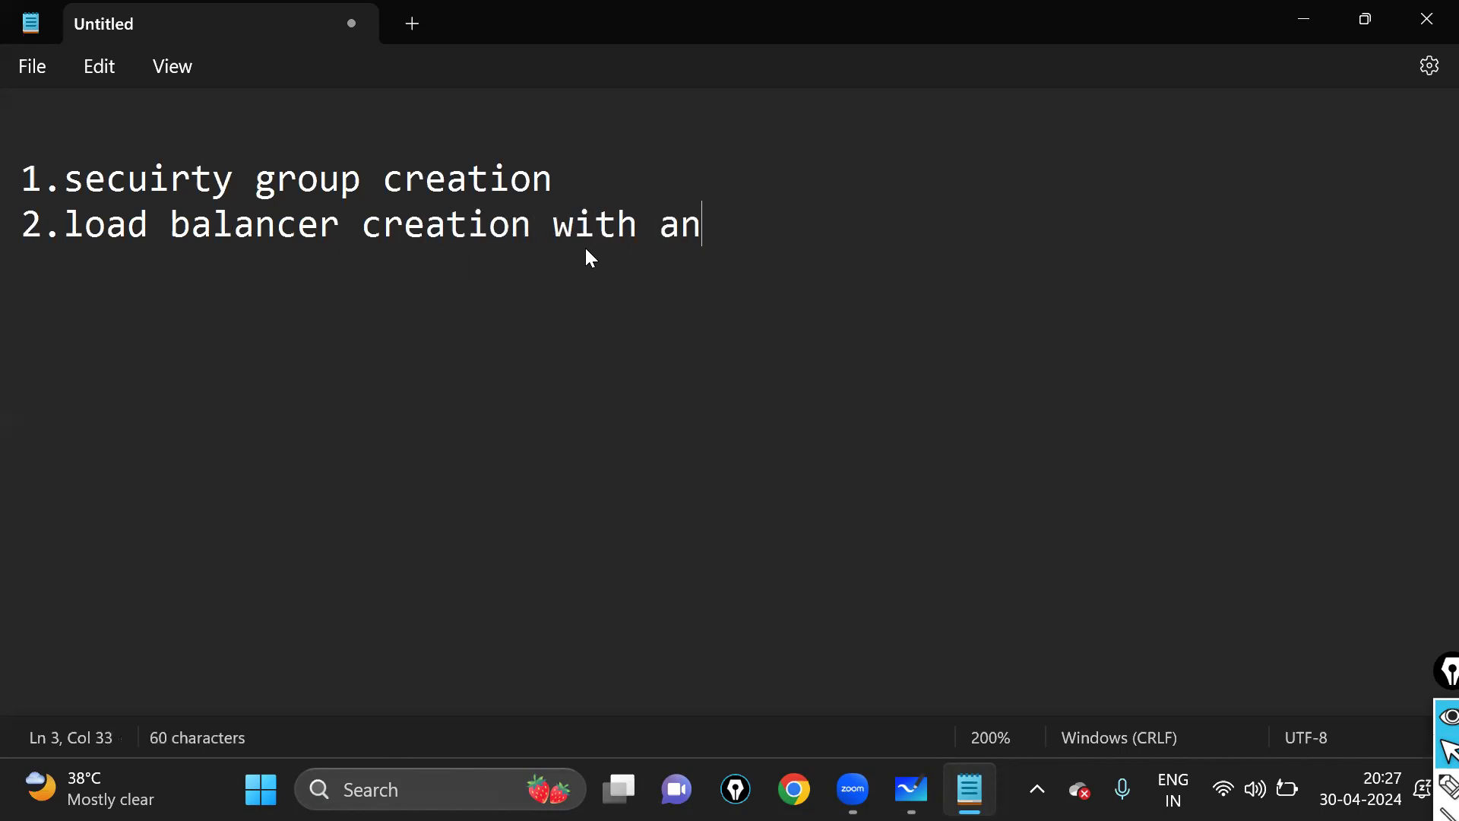
{"action": "type", "text": "y server"}
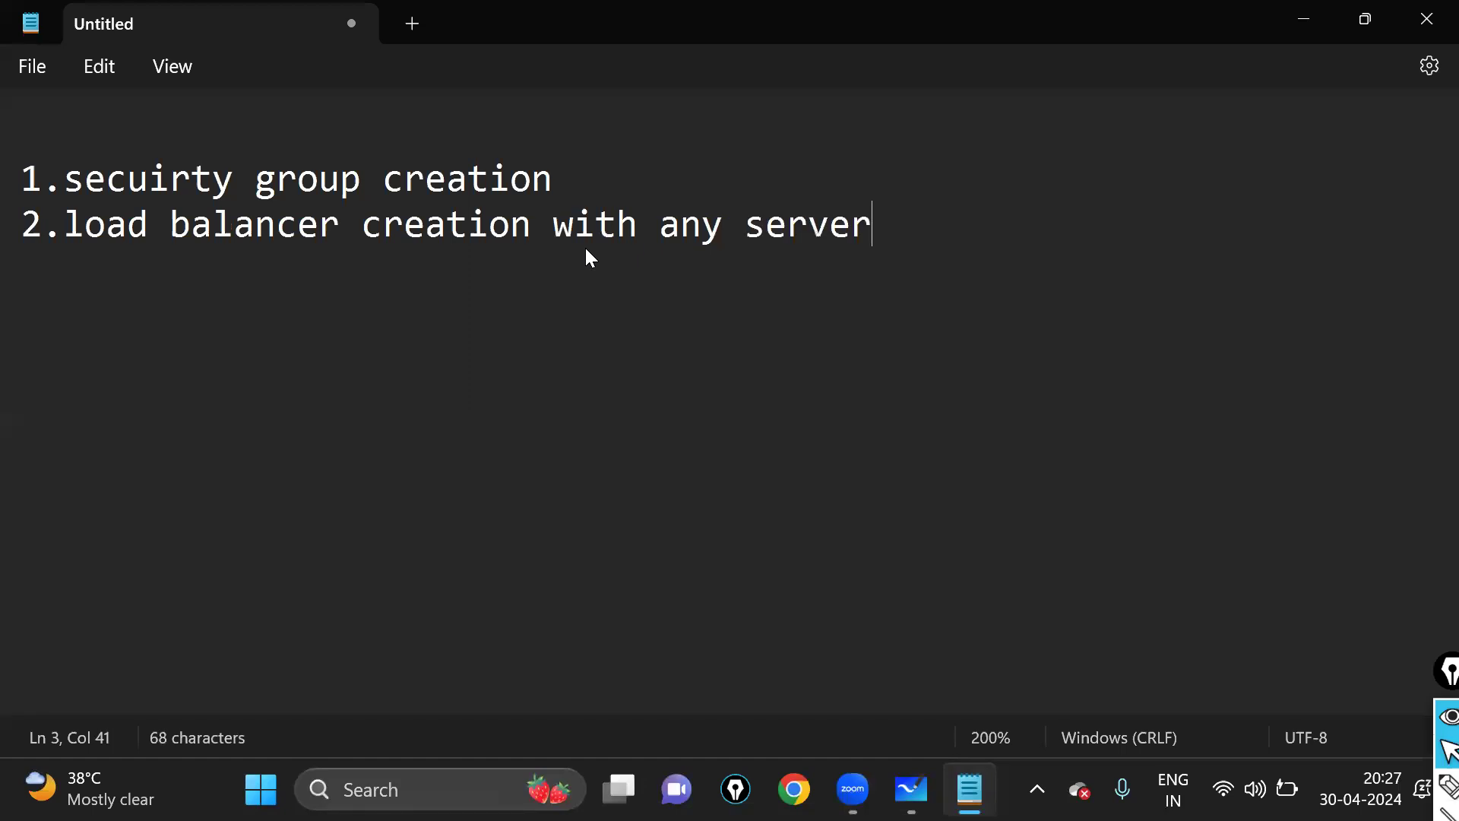
{"action": "type", "text": " attachment"}
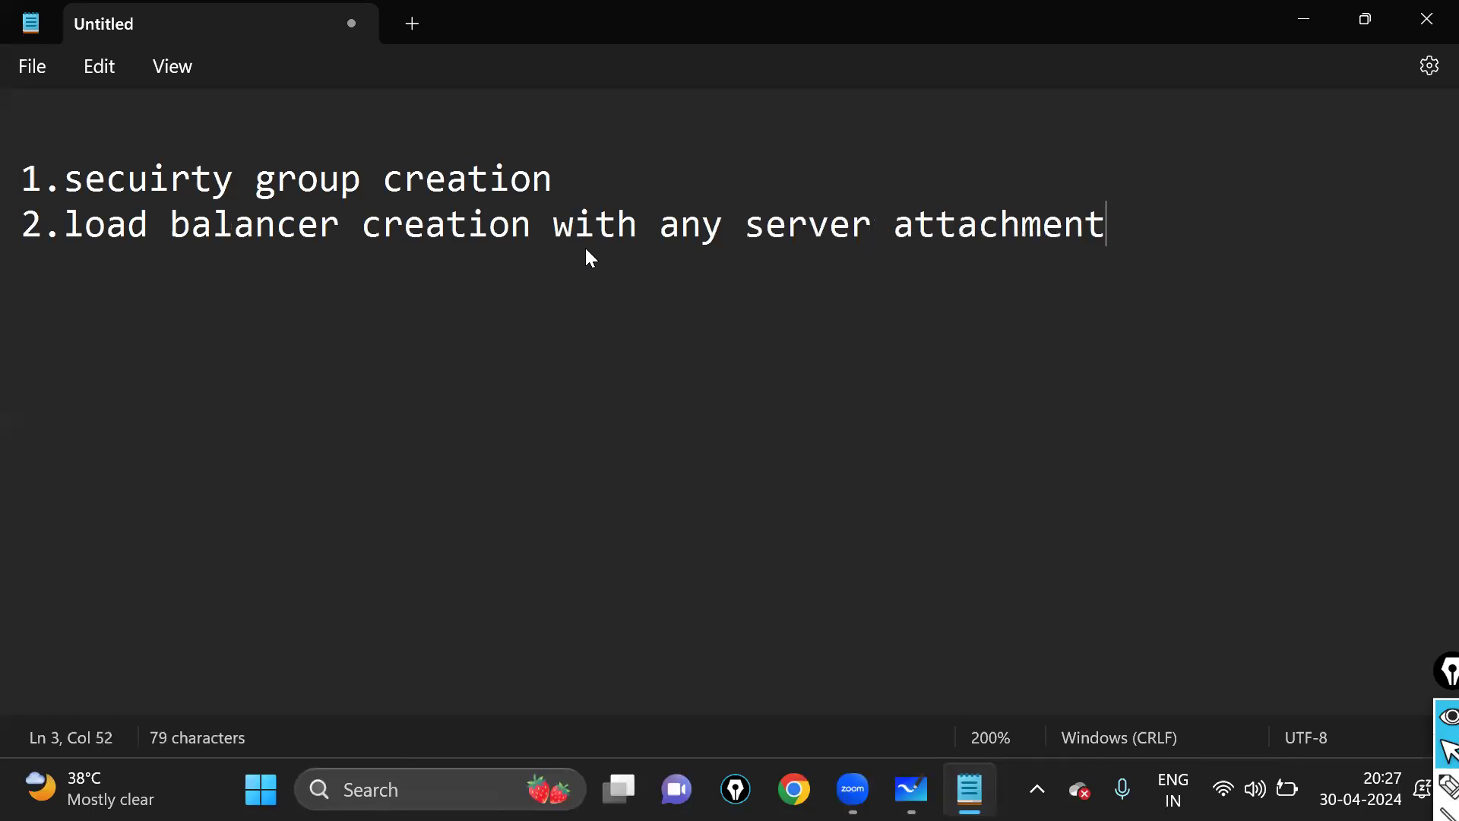
{"action": "key", "text": "Return"}
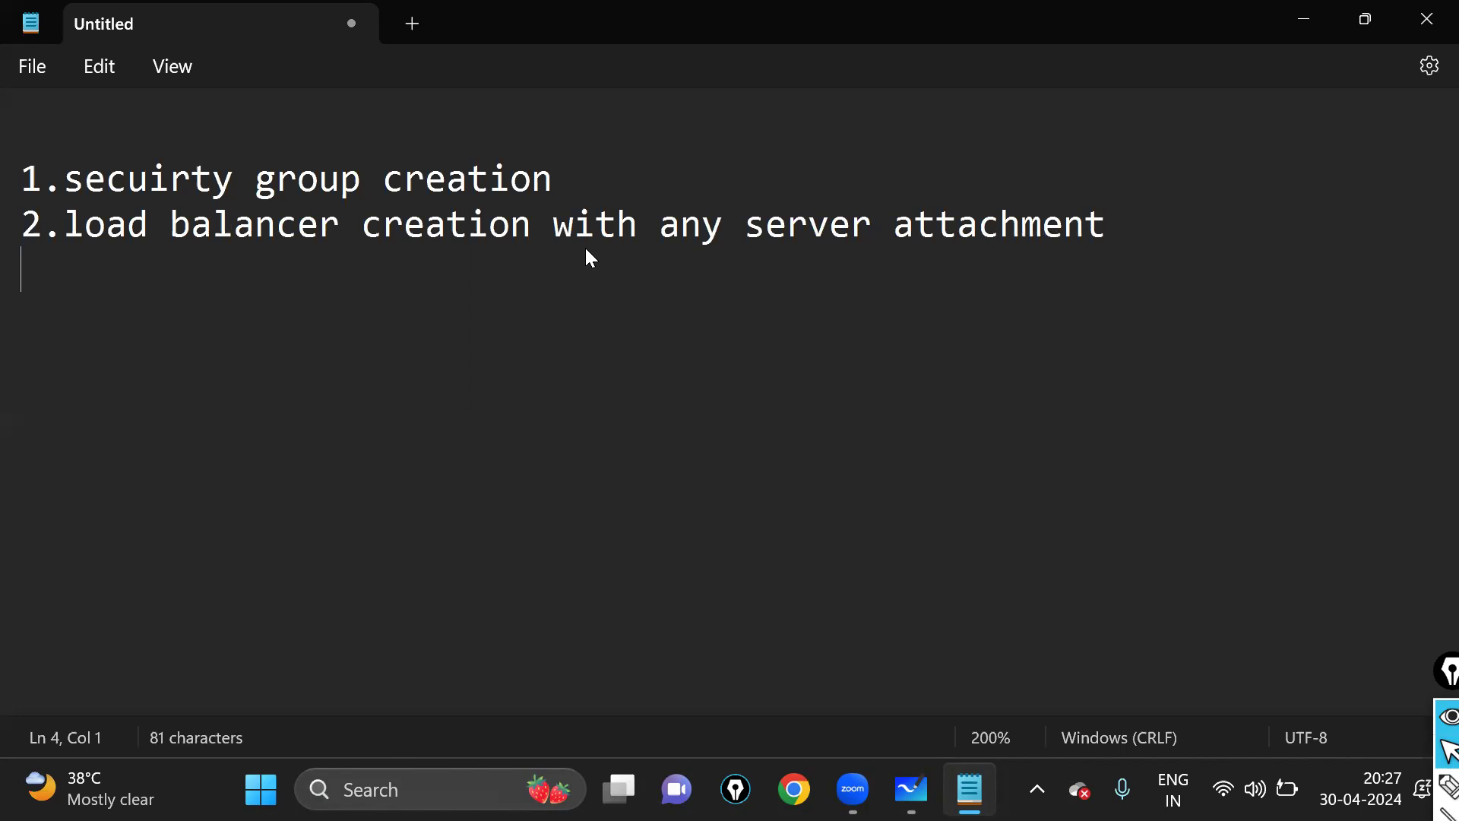
{"action": "left_click", "coordinate": [657, 228]}
{"action": "key", "text": "BackSpace"}
{"action": "type", "text": "out"}
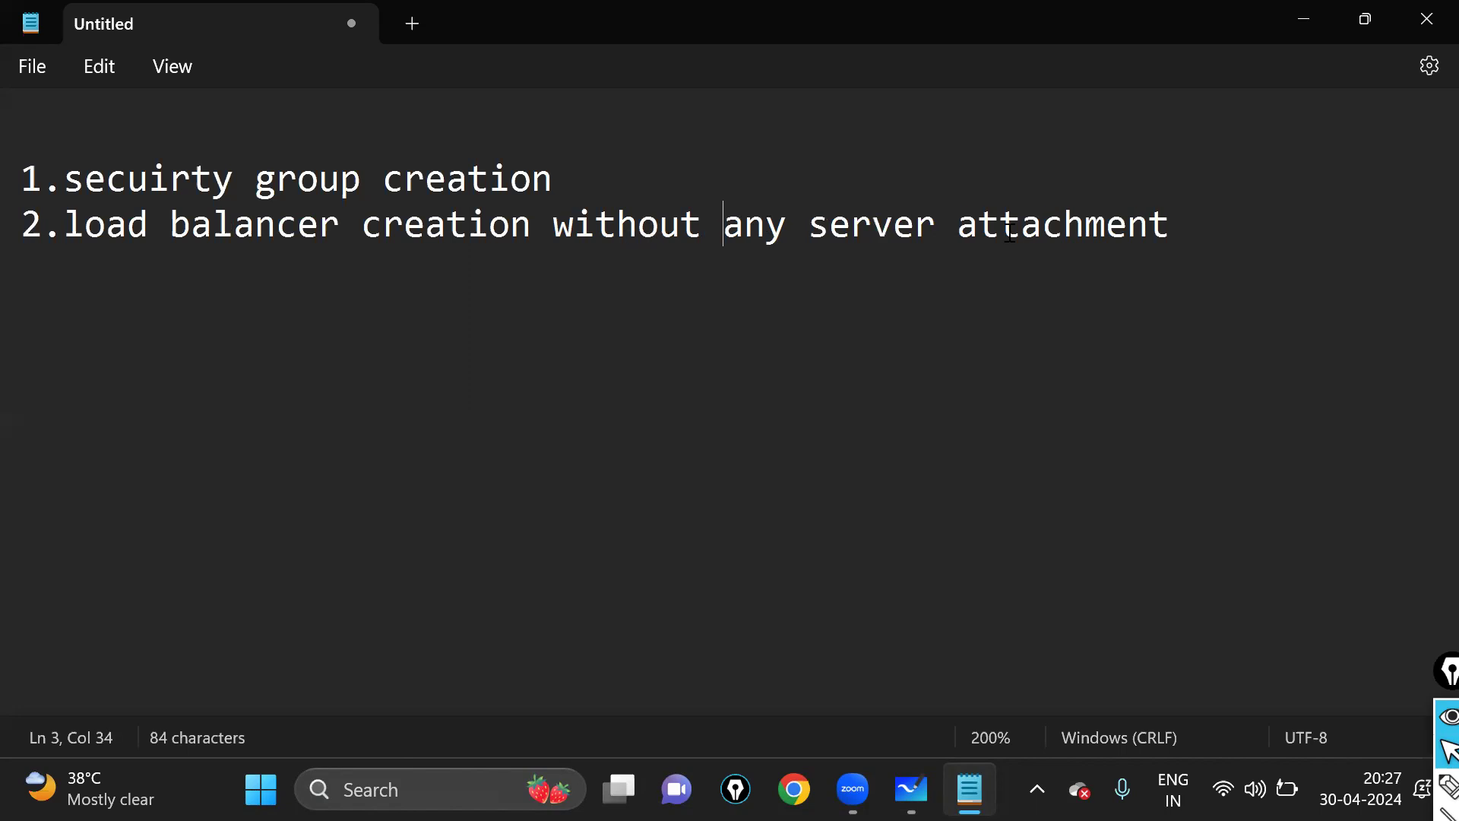
- Add the indented note '(need not attach any servers)' under item 2 and start item '3.'
{"action": "key", "text": "Return"}
{"action": "key", "text": "BackSpace"}
{"action": "key", "text": "BackSpace"}
{"action": "key", "text": "BackSpace"}
{"action": "key", "text": "BackSpace"}
{"action": "key", "text": "BackSpace"}
{"action": "key", "text": "BackSpace"}
{"action": "key", "text": "BackSpace"}
{"action": "key", "text": "BackSpace"}
{"action": "key", "text": "BackSpace"}
{"action": "key", "text": "BackSpace"}
{"action": "key", "text": "BackSpace"}
{"action": "type", "text": "(don't i"}
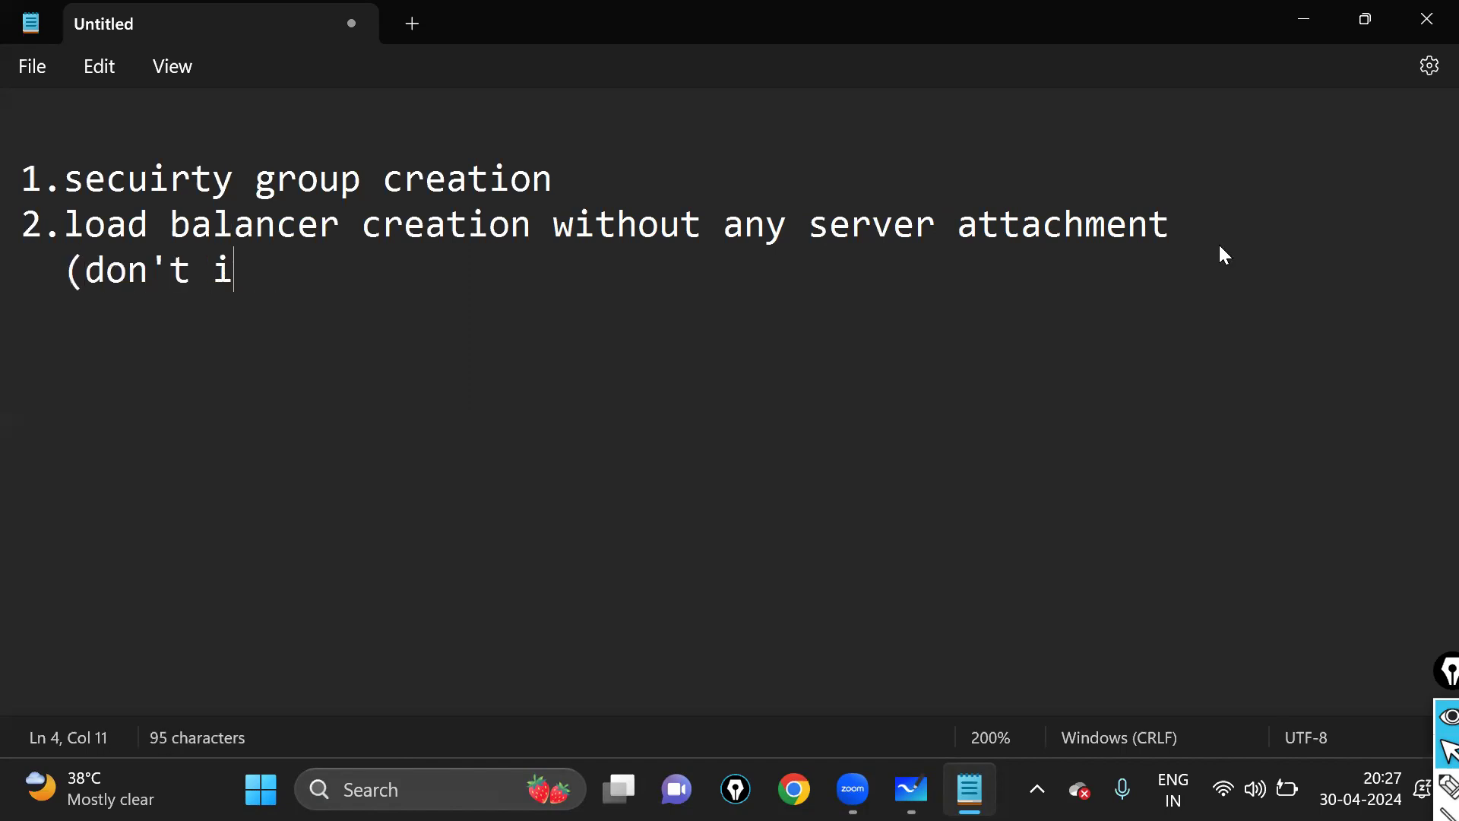
{"action": "type", "text": "nclude server"}
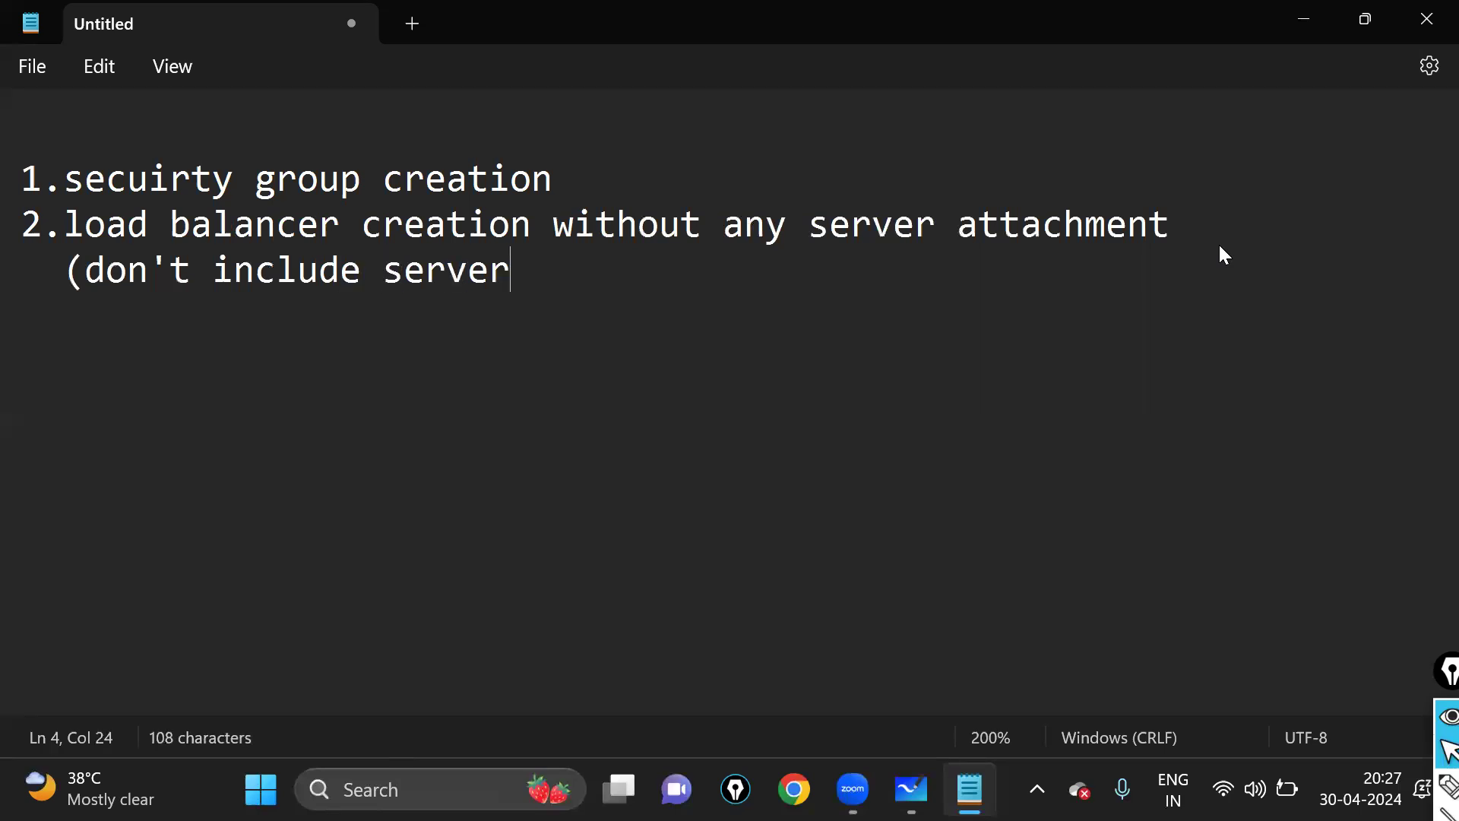
{"action": "key", "text": "BackSpace"}
{"action": "key", "text": "BackSpace"}
{"action": "key", "text": "BackSpace"}
{"action": "key", "text": "BackSpace"}
{"action": "key", "text": "BackSpace"}
{"action": "key", "text": "BackSpace"}
{"action": "key", "text": "BackSpace"}
{"action": "key", "text": "BackSpace"}
{"action": "key", "text": "BackSpace"}
{"action": "key", "text": "BackSpace"}
{"action": "key", "text": "BackSpace"}
{"action": "key", "text": "BackSpace"}
{"action": "key", "text": "BackSpace"}
{"action": "key", "text": "BackSpace"}
{"action": "key", "text": "BackSpace"}
{"action": "key", "text": "BackSpace"}
{"action": "key", "text": "BackSpace"}
{"action": "key", "text": "BackSpace"}
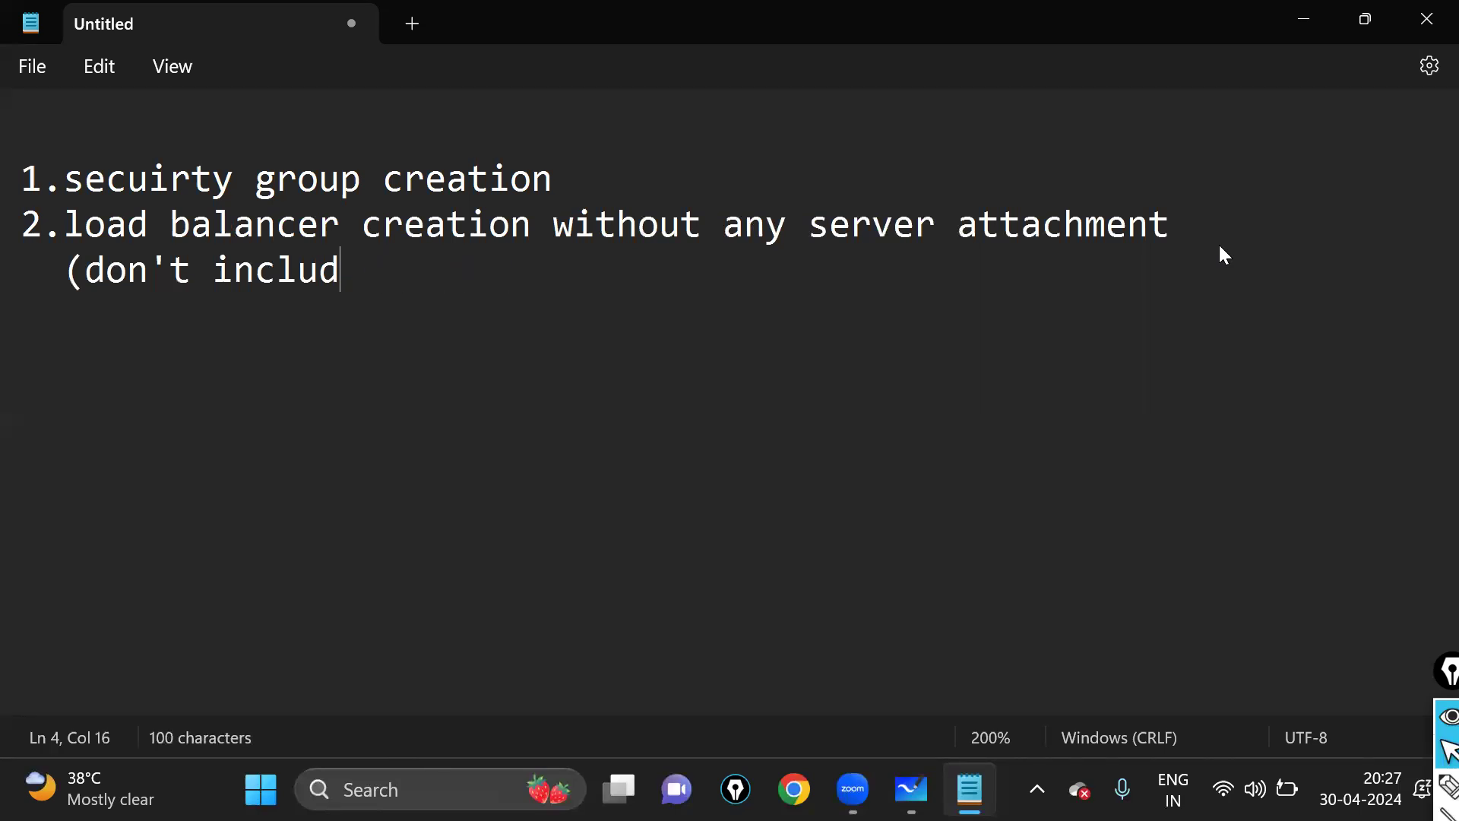
{"action": "key", "text": "BackSpace"}
{"action": "key", "text": "BackSpace"}
{"action": "type", "text": "n"}
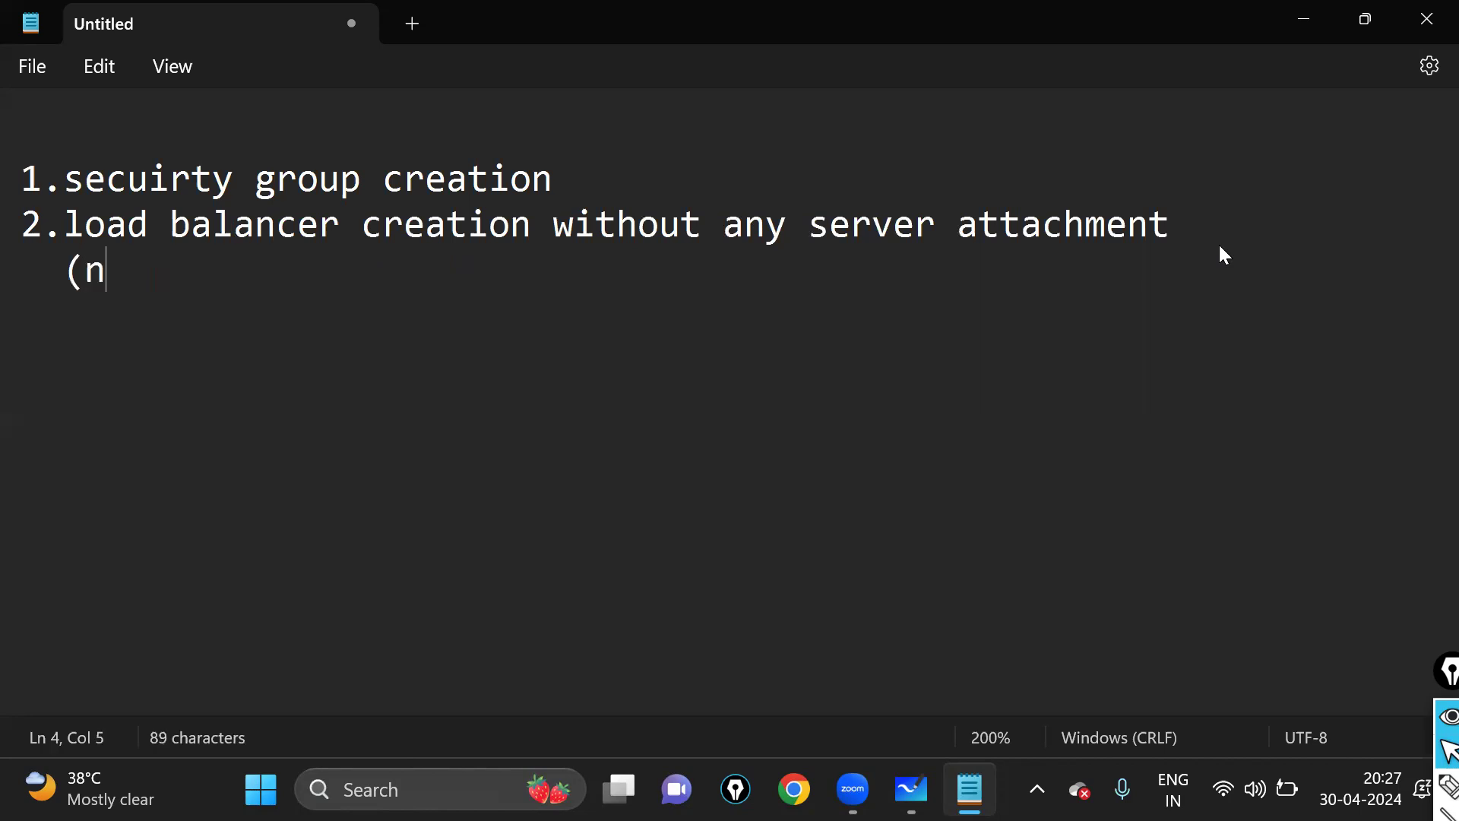
{"action": "type", "text": "eed to"}
{"action": "key", "text": "BackSpace"}
{"action": "key", "text": "BackSpace"}
{"action": "key", "text": "BackSpace"}
{"action": "type", "text": "not "}
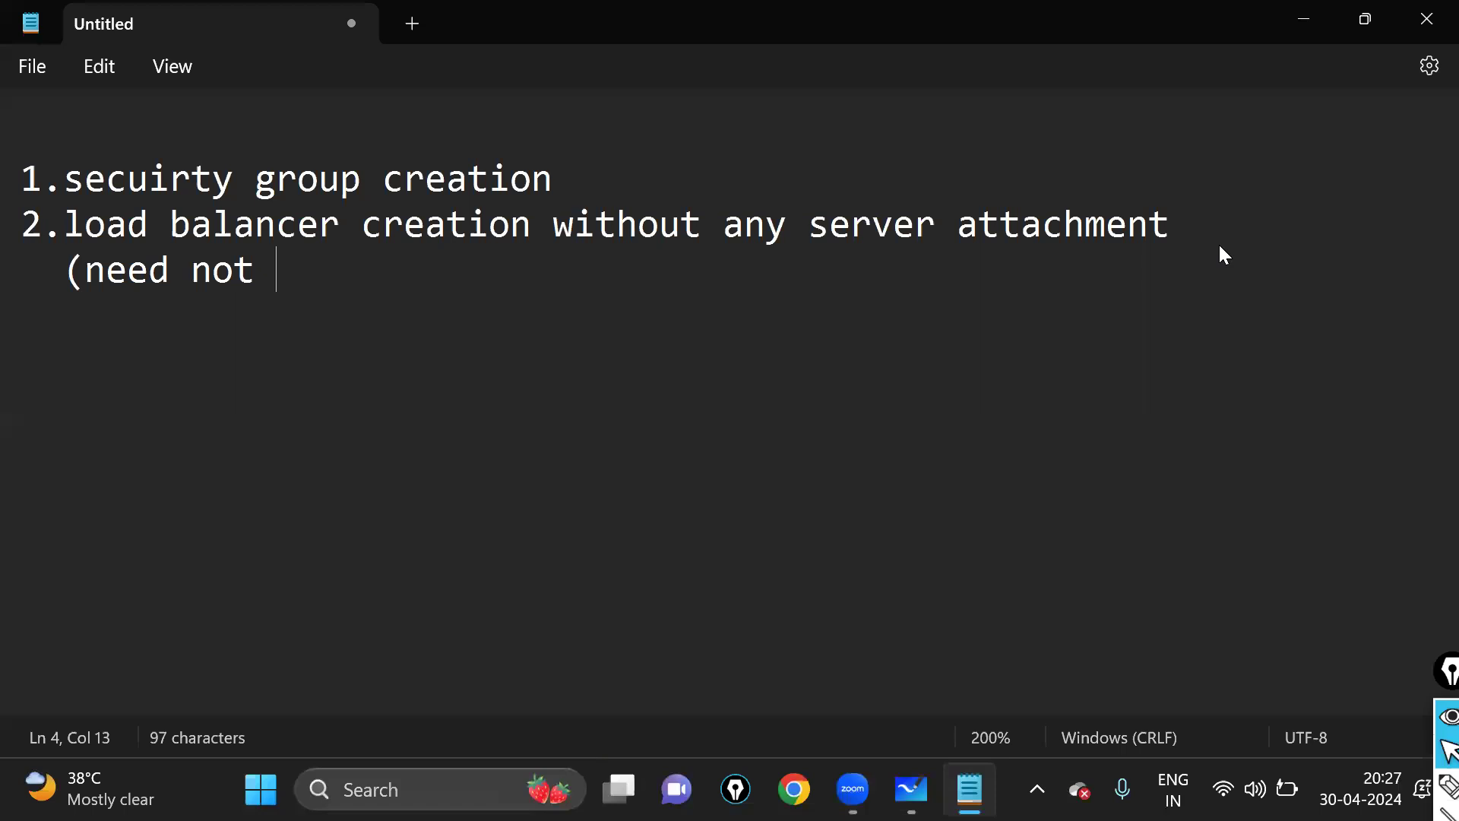
{"action": "type", "text": "attach any servers"}
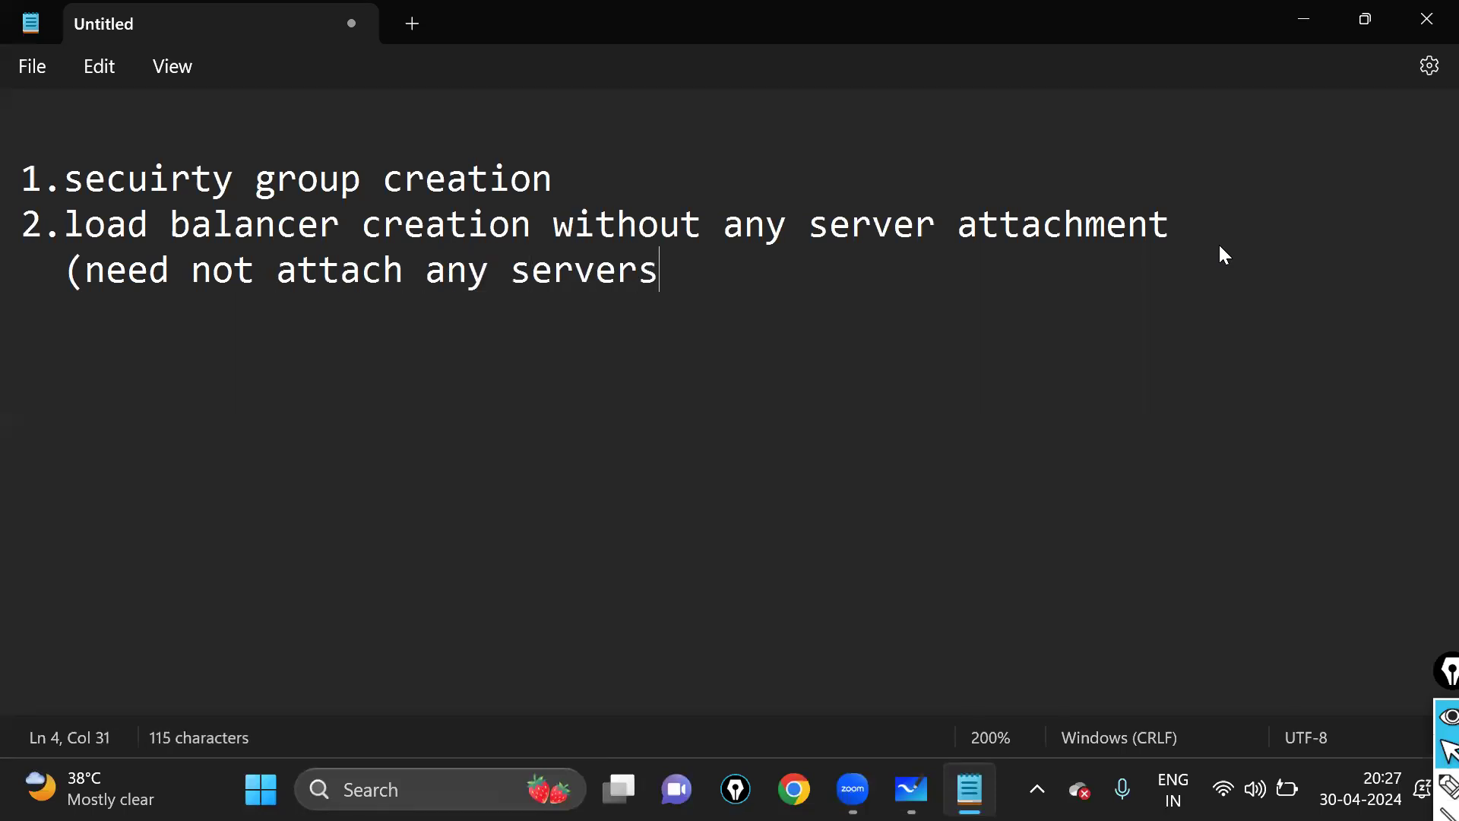
{"action": "key", "text": "Left"}
{"action": "key", "text": "Left"}
{"action": "key", "text": "Left"}
{"action": "key", "text": "Left"}
{"action": "key", "text": "Left"}
{"action": "key", "text": "Left"}
{"action": "key", "text": "Left"}
{"action": "key", "text": "Right"}
{"action": "key", "text": "Right"}
{"action": "key", "text": "Right"}
{"action": "key", "text": "Right"}
{"action": "key", "text": "Right"}
{"action": "key", "text": "Right"}
{"action": "key", "text": "Right"}
{"action": "key", "text": "BackSpace"}
{"action": "type", "text": ")"}
{"action": "key", "text": "Return"}
{"action": "type", "text": "3."}
- Insert blank lines between the items and write item 3 as 'template creation'
{"action": "key", "text": "Up"}
{"action": "key", "text": "Left"}
{"action": "key", "text": "Up"}
{"action": "key", "text": "Left"}
{"action": "key", "text": "Return"}
{"action": "key", "text": "Down"}
{"action": "key", "text": "Down"}
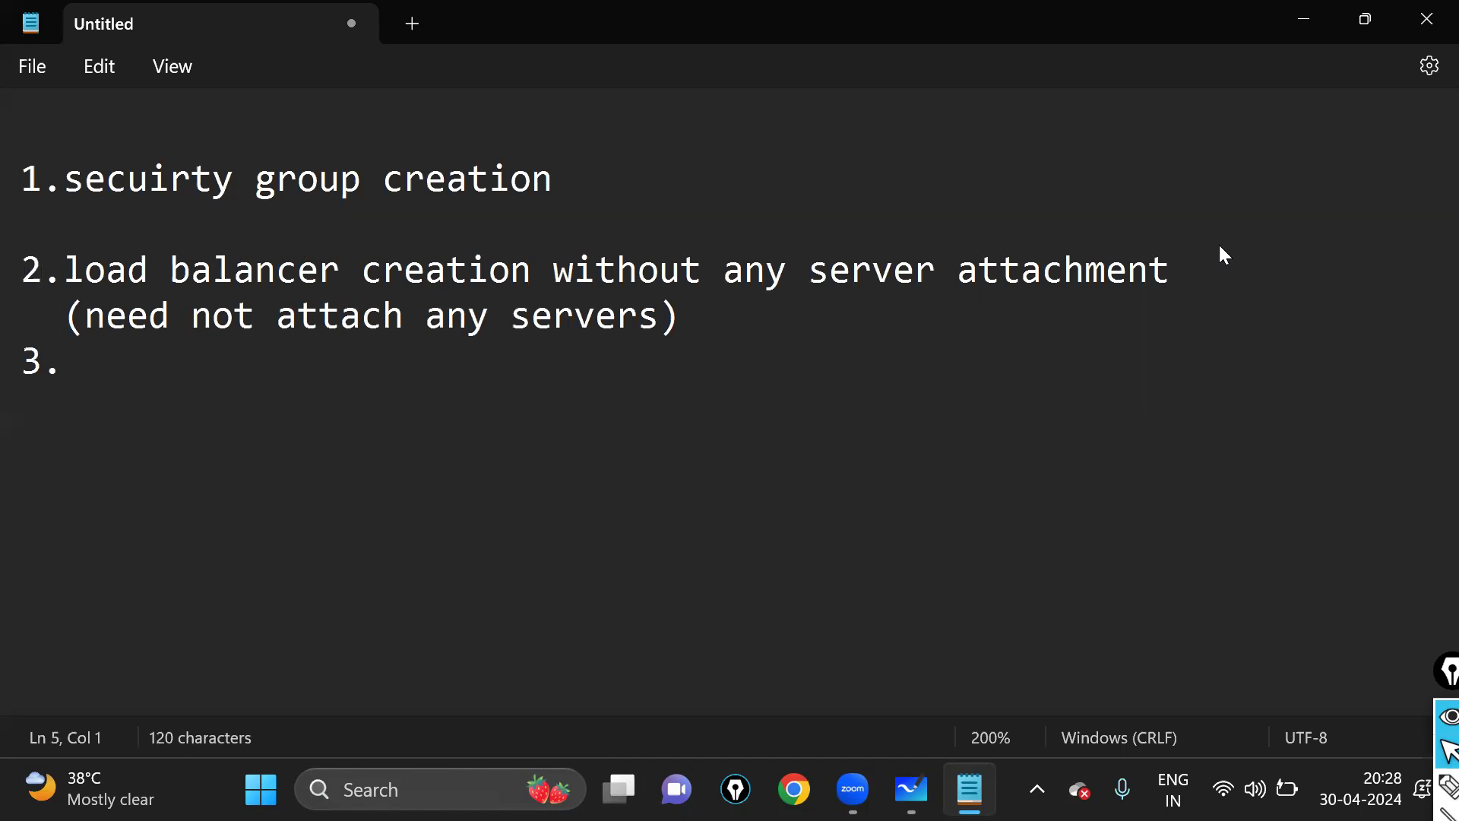
{"action": "key", "text": "Return"}
{"action": "key", "text": "Right"}
{"action": "key", "text": "Right"}
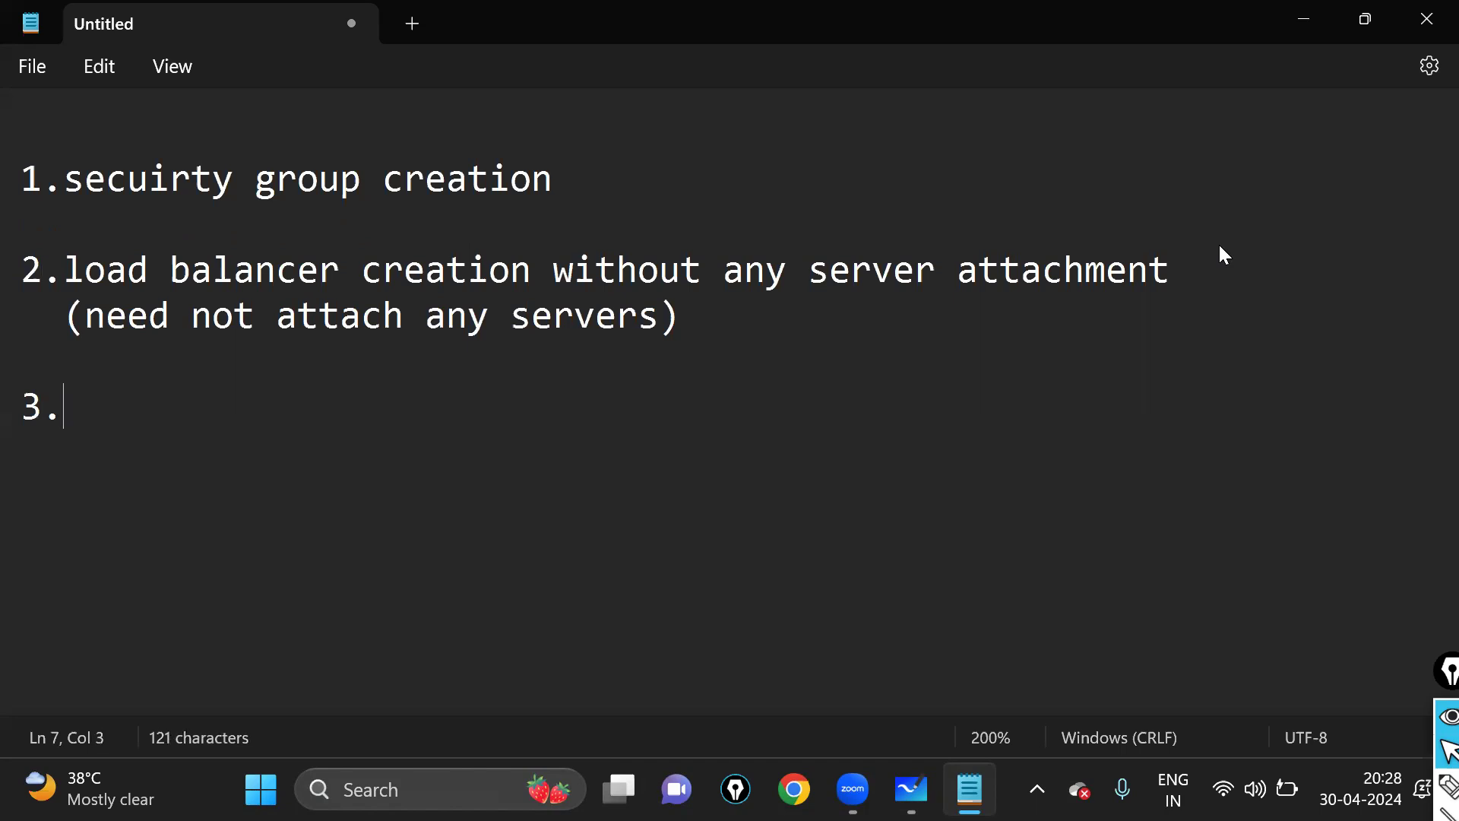
{"action": "type", "text": "template creation process"}
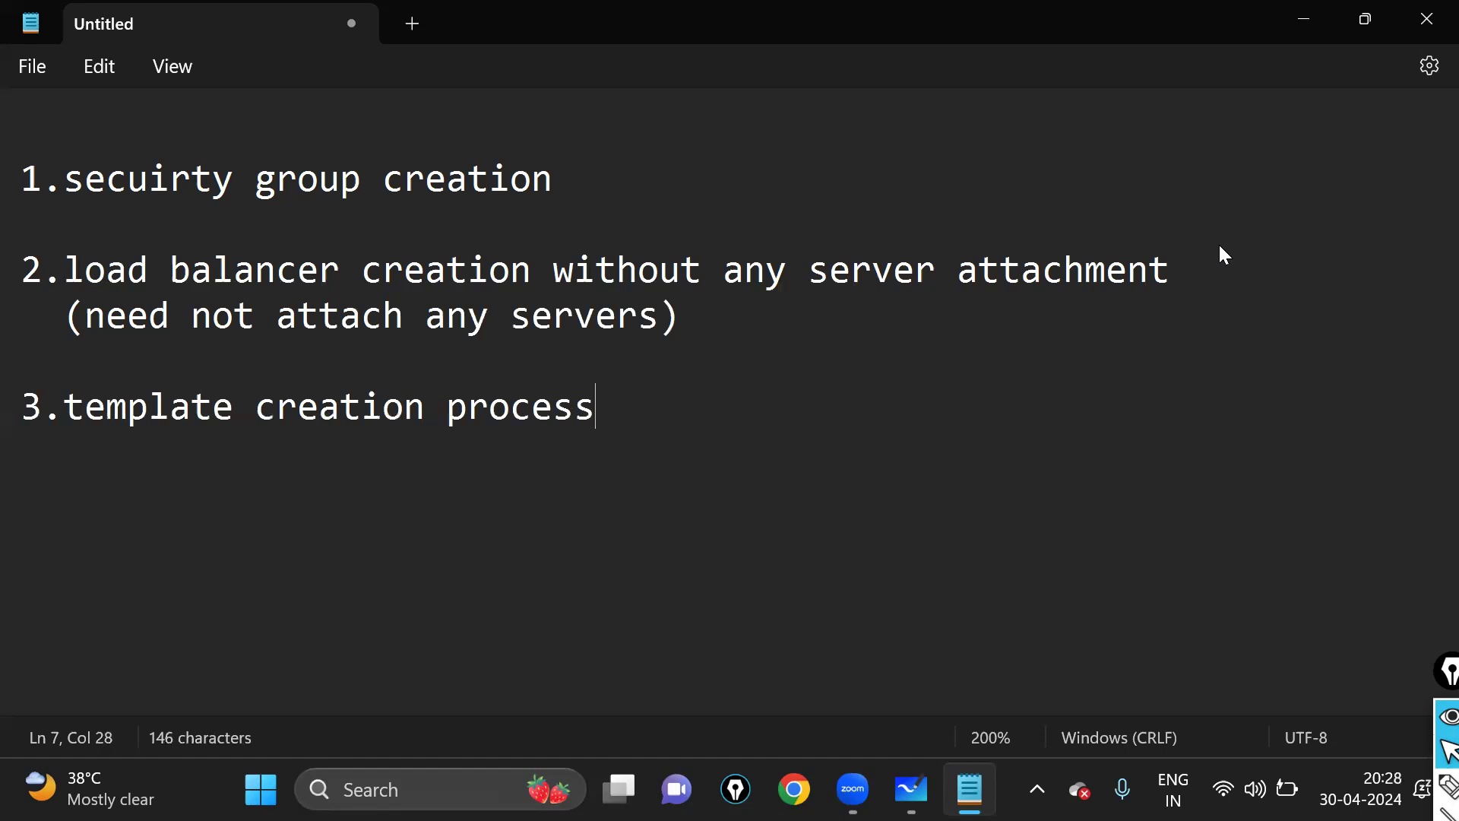
{"action": "key", "text": "BackSpace"}
{"action": "key", "text": "BackSpace"}
{"action": "key", "text": "BackSpace"}
{"action": "key", "text": "BackSpace"}
{"action": "key", "text": "BackSpace"}
{"action": "key", "text": "BackSpace"}
{"action": "key", "text": "BackSpace"}
- Add items '4.auto scaling group creation' and '5.check the auto scaling functionality'
{"action": "key", "text": "Return"}
{"action": "key", "text": "Return"}
{"action": "type", "text": "4."}
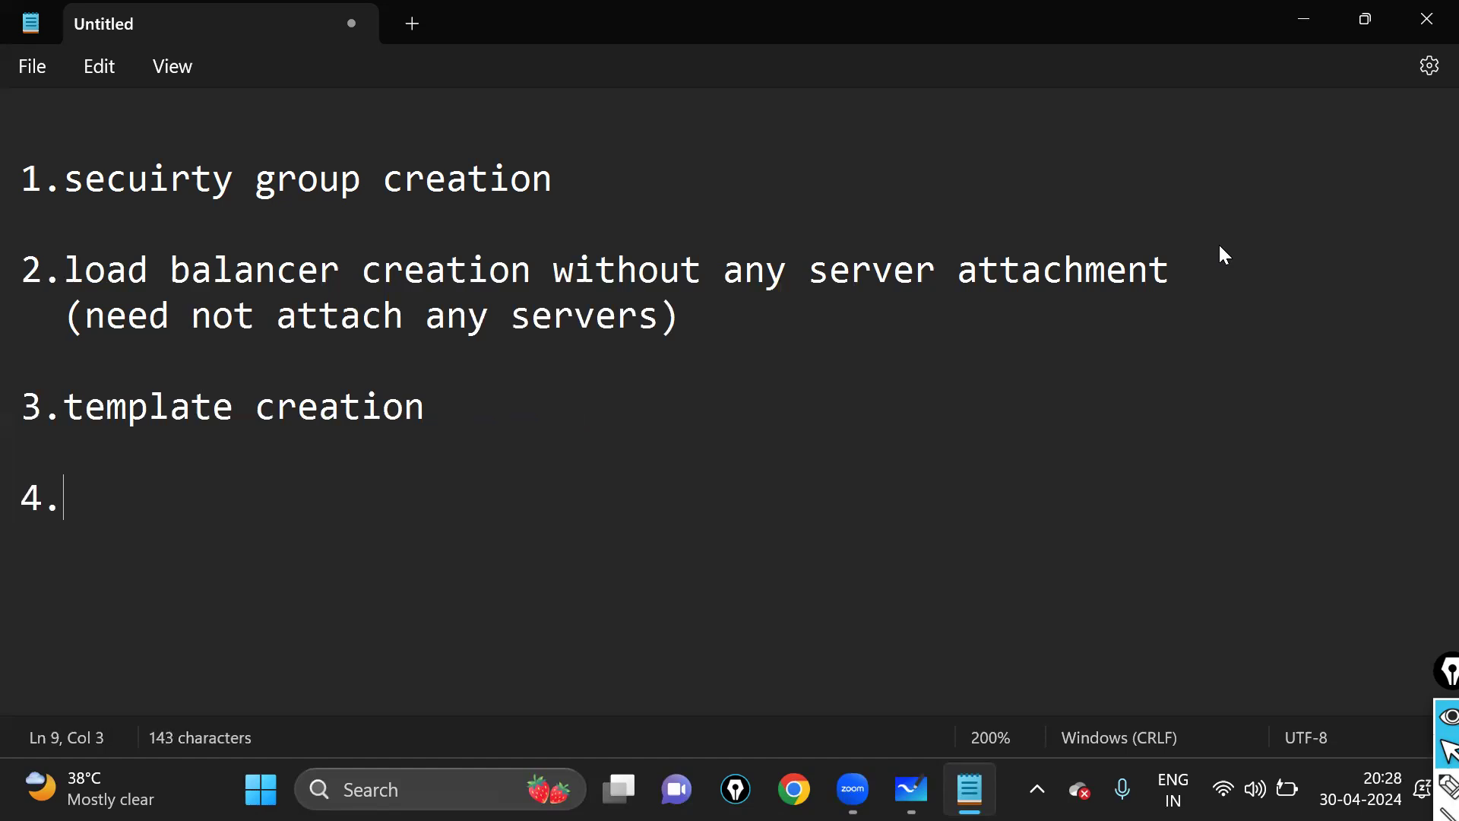
{"action": "type", "text": "auto sc"}
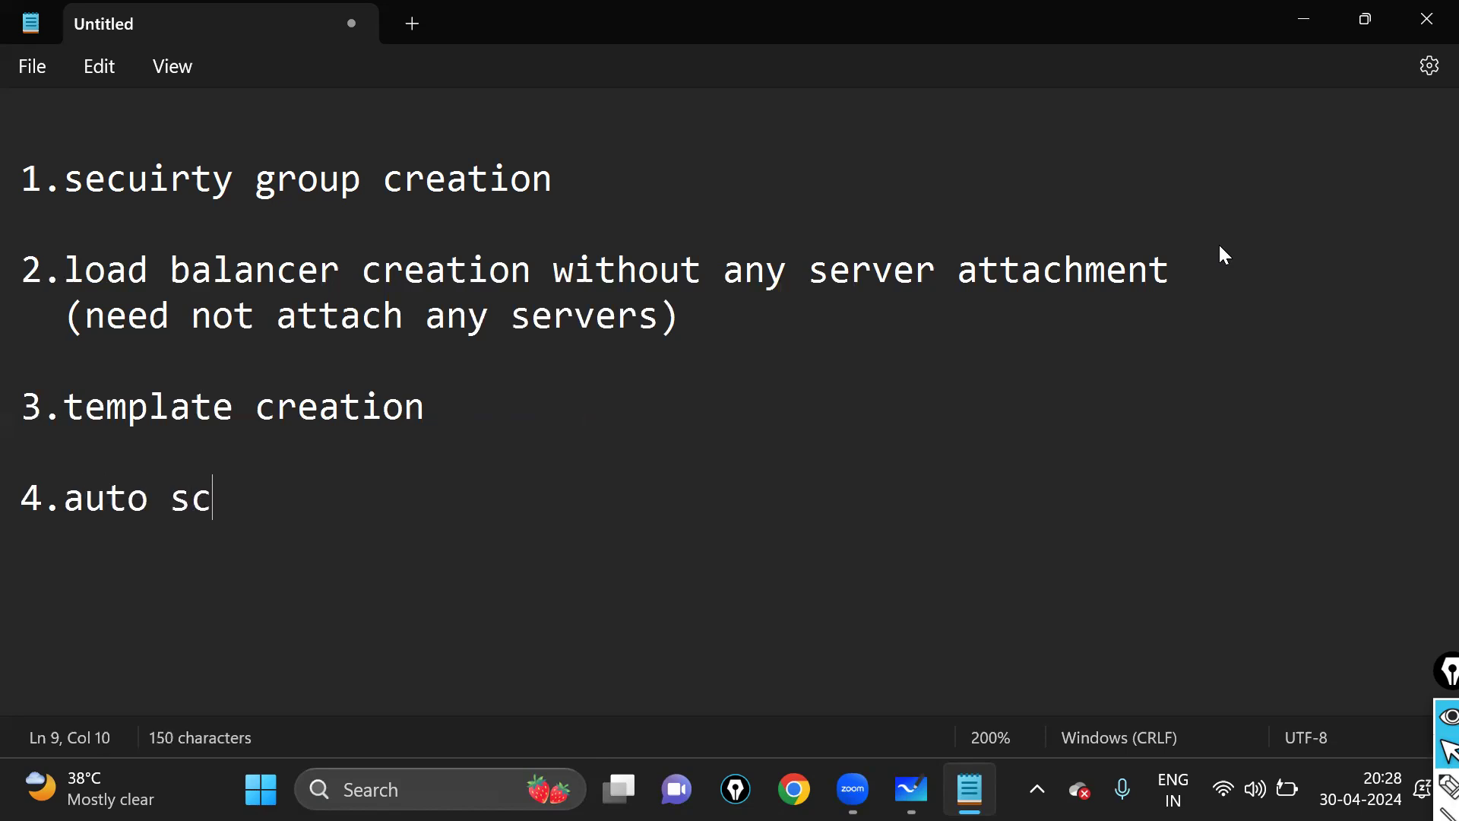
{"action": "type", "text": "aling gro"}
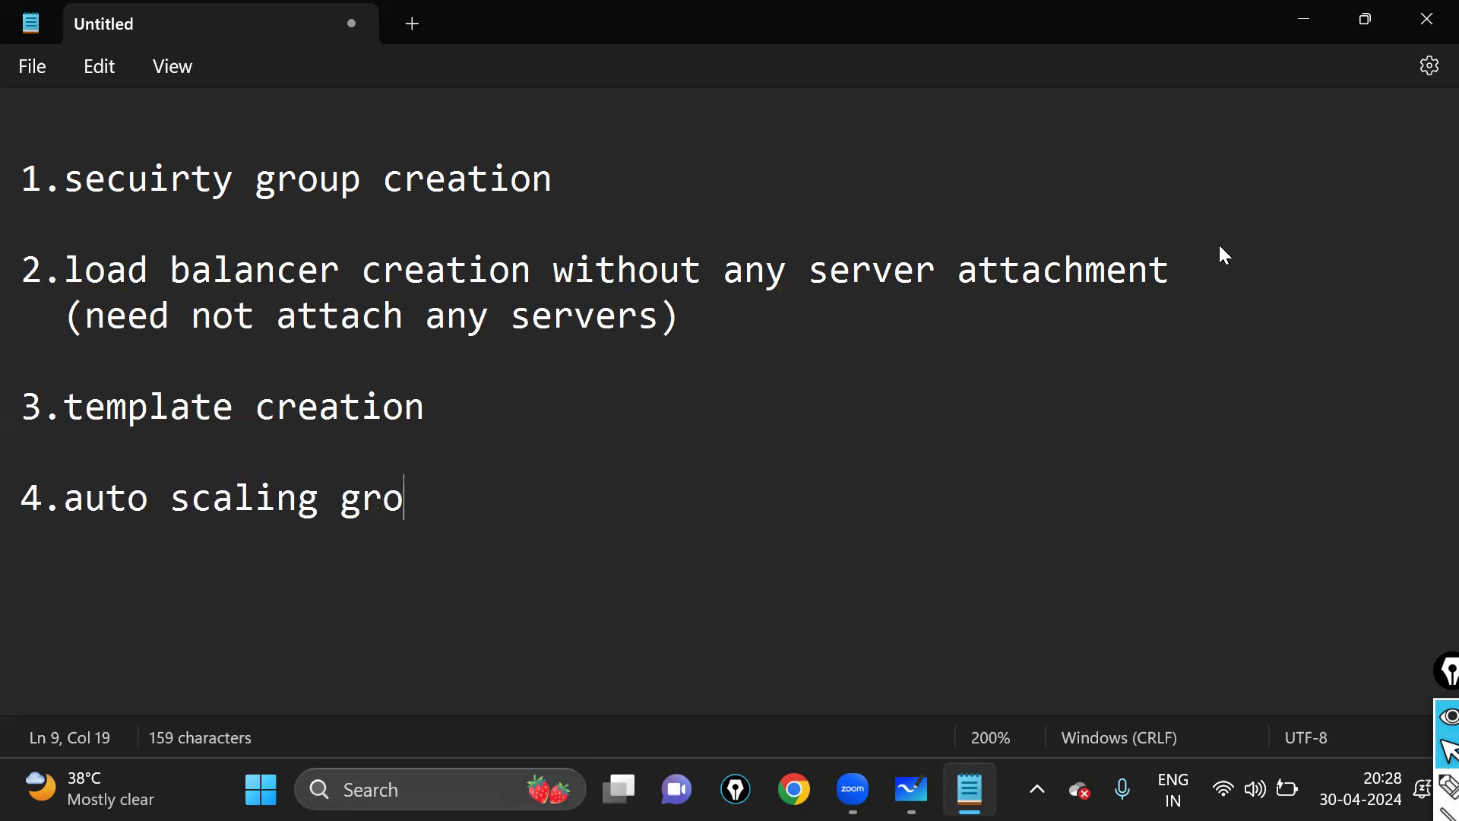
{"action": "type", "text": "up creation g"}
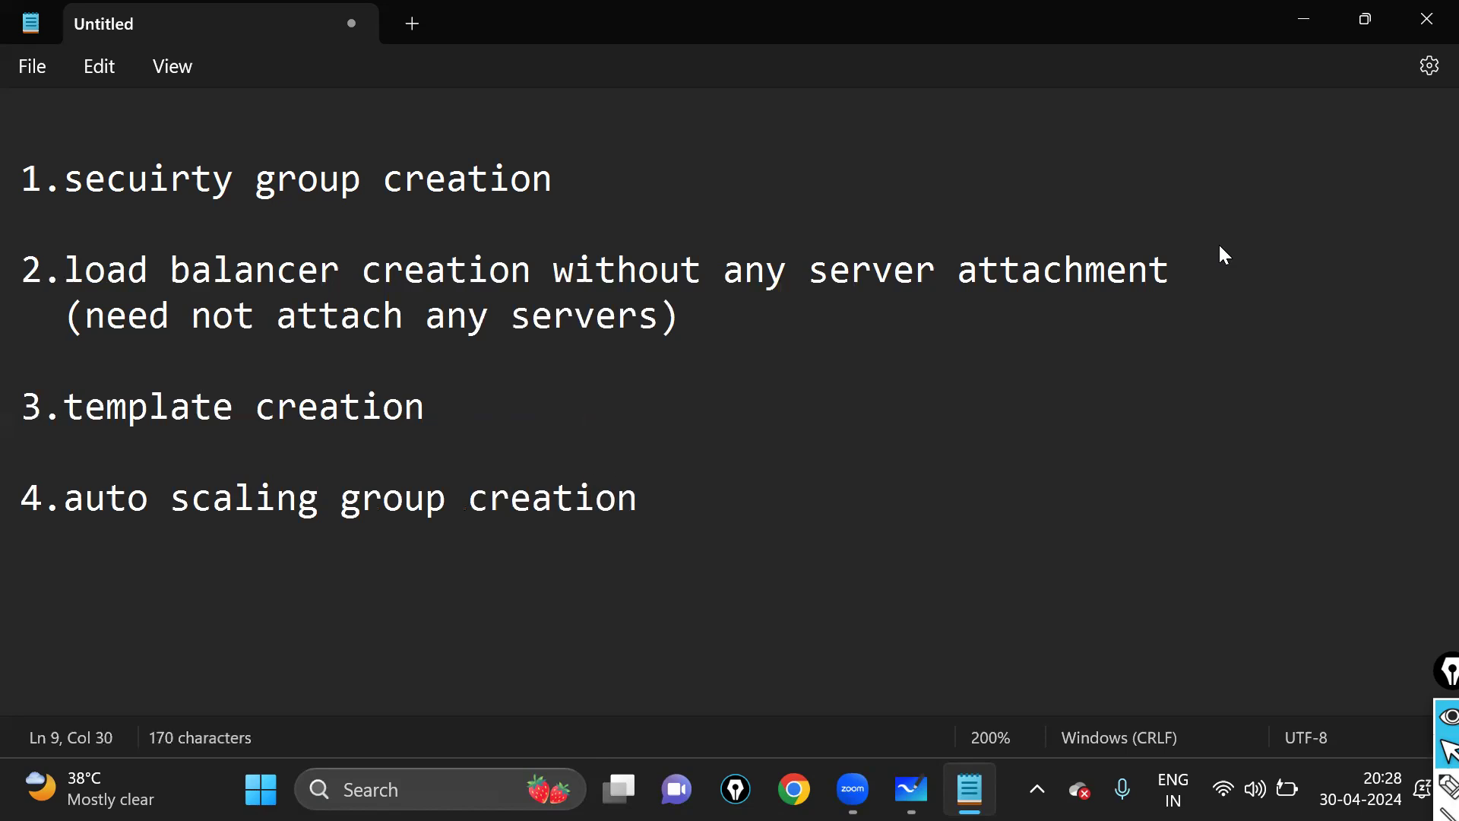
{"action": "key", "text": "BackSpace"}
{"action": "key", "text": "Return"}
{"action": "key", "text": "Return"}
{"action": "type", "text": "5.check the au"}
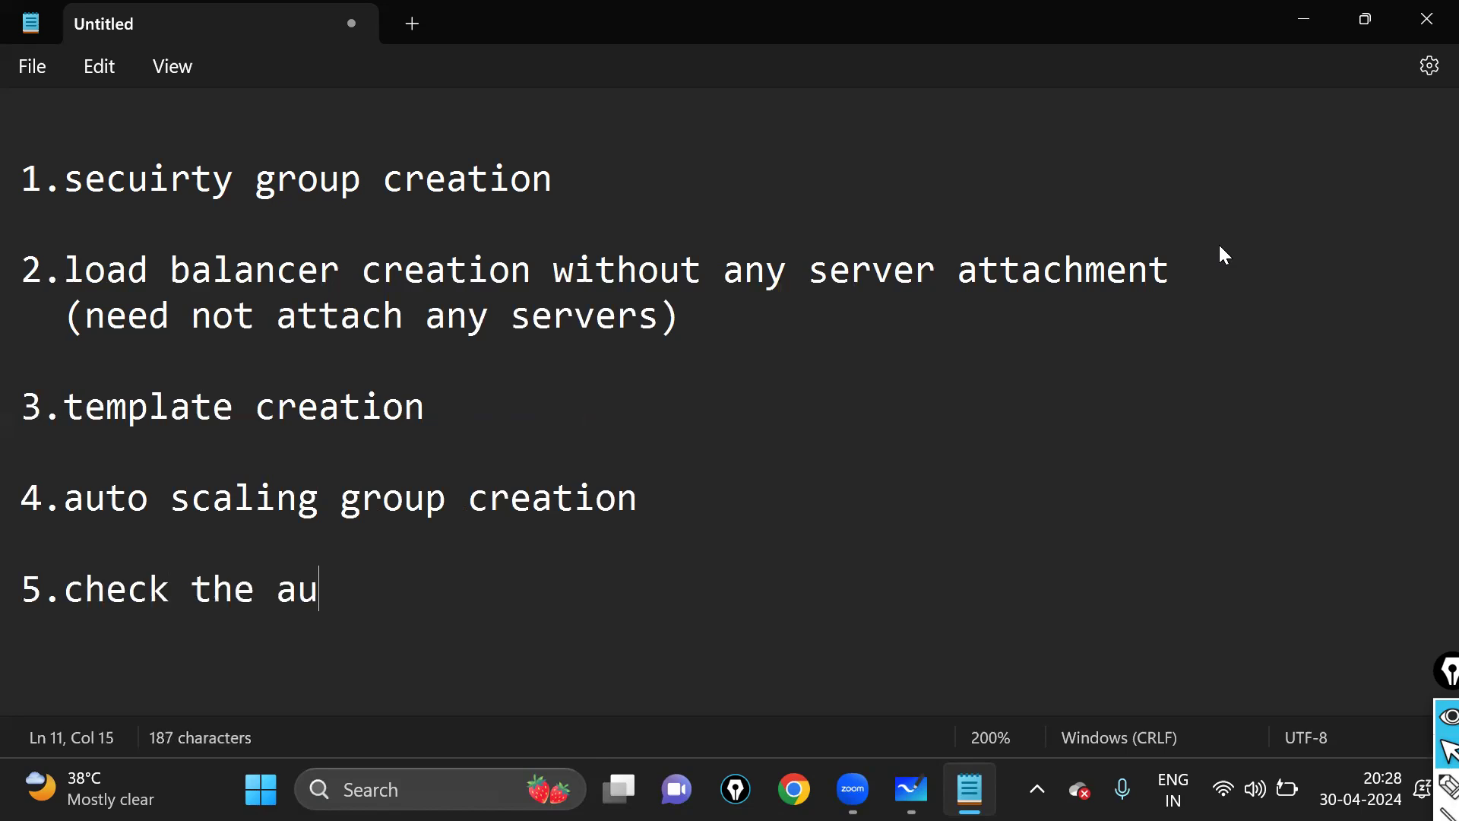
{"action": "type", "text": "to scaling"}
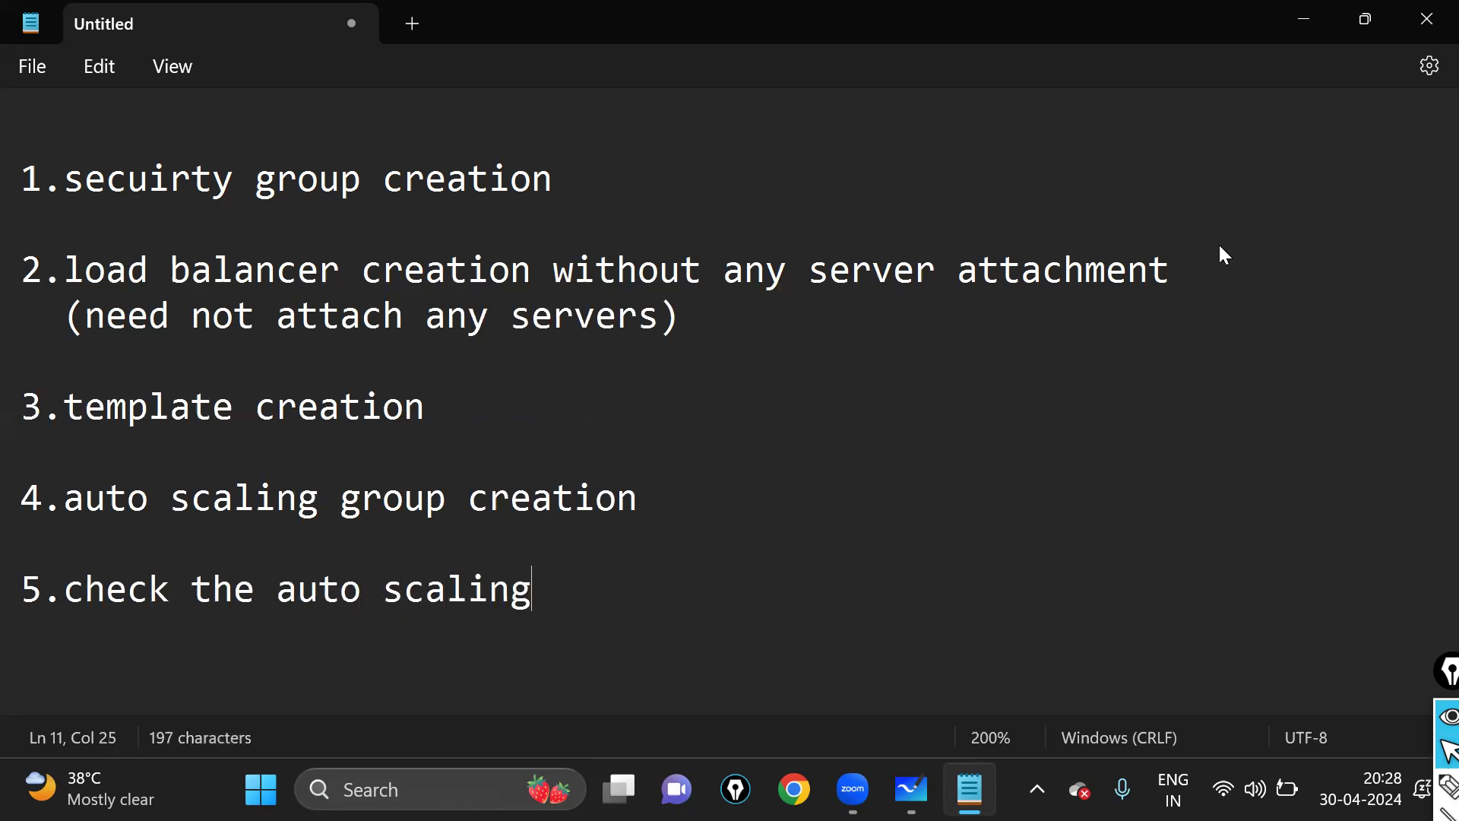
{"action": "type", "text": " fun"}
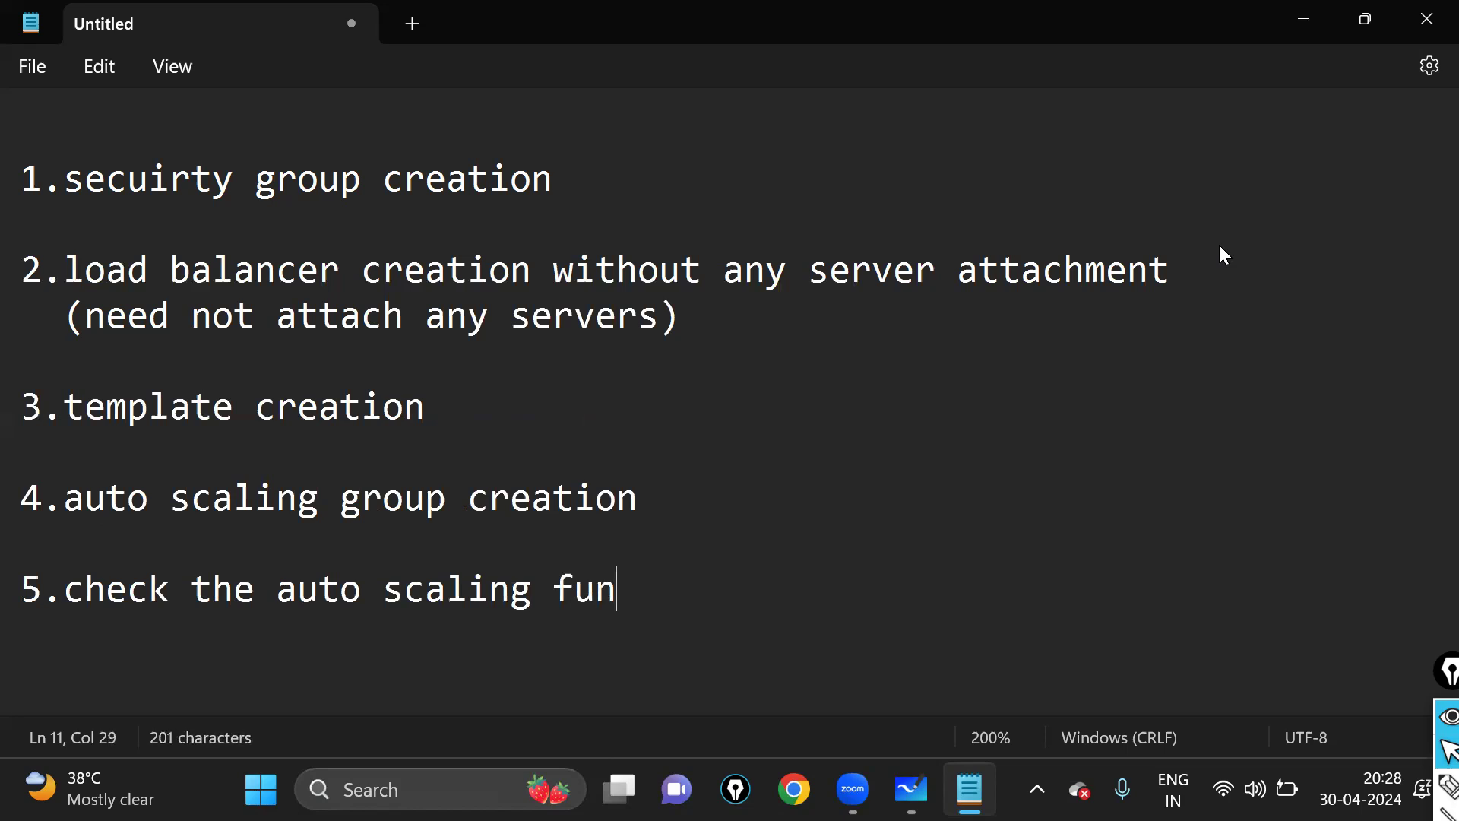
{"action": "type", "text": "cationa"}
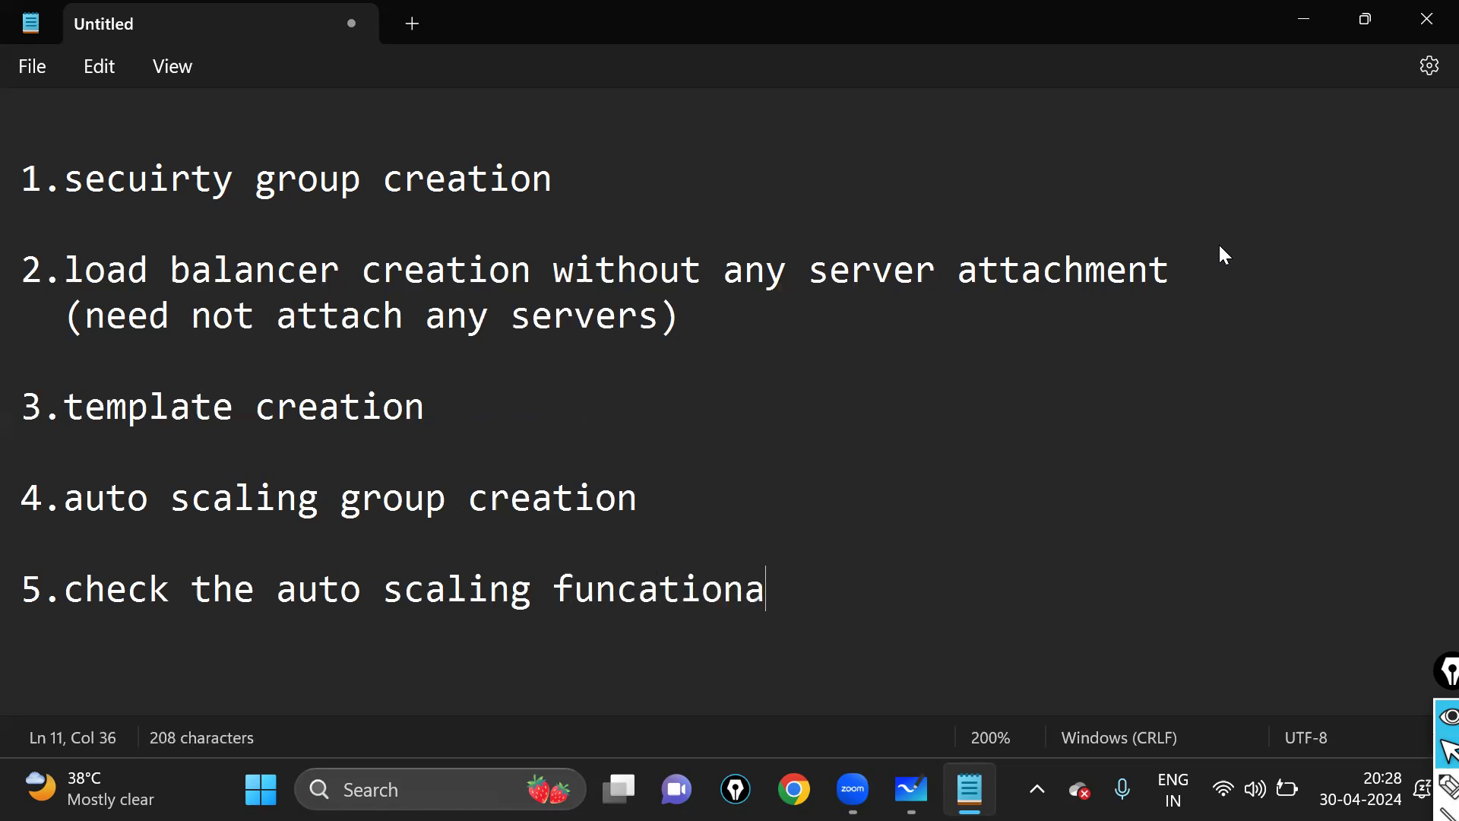
{"action": "key", "text": "BackSpace"}
{"action": "key", "text": "BackSpace"}
{"action": "key", "text": "BackSpace"}
{"action": "key", "text": "BackSpace"}
{"action": "key", "text": "BackSpace"}
{"action": "key", "text": "BackSpace"}
{"action": "key", "text": "BackSpace"}
{"action": "type", "text": "ctionality"}
{"action": "key", "text": "Return"}
{"action": "key", "text": "Return"}
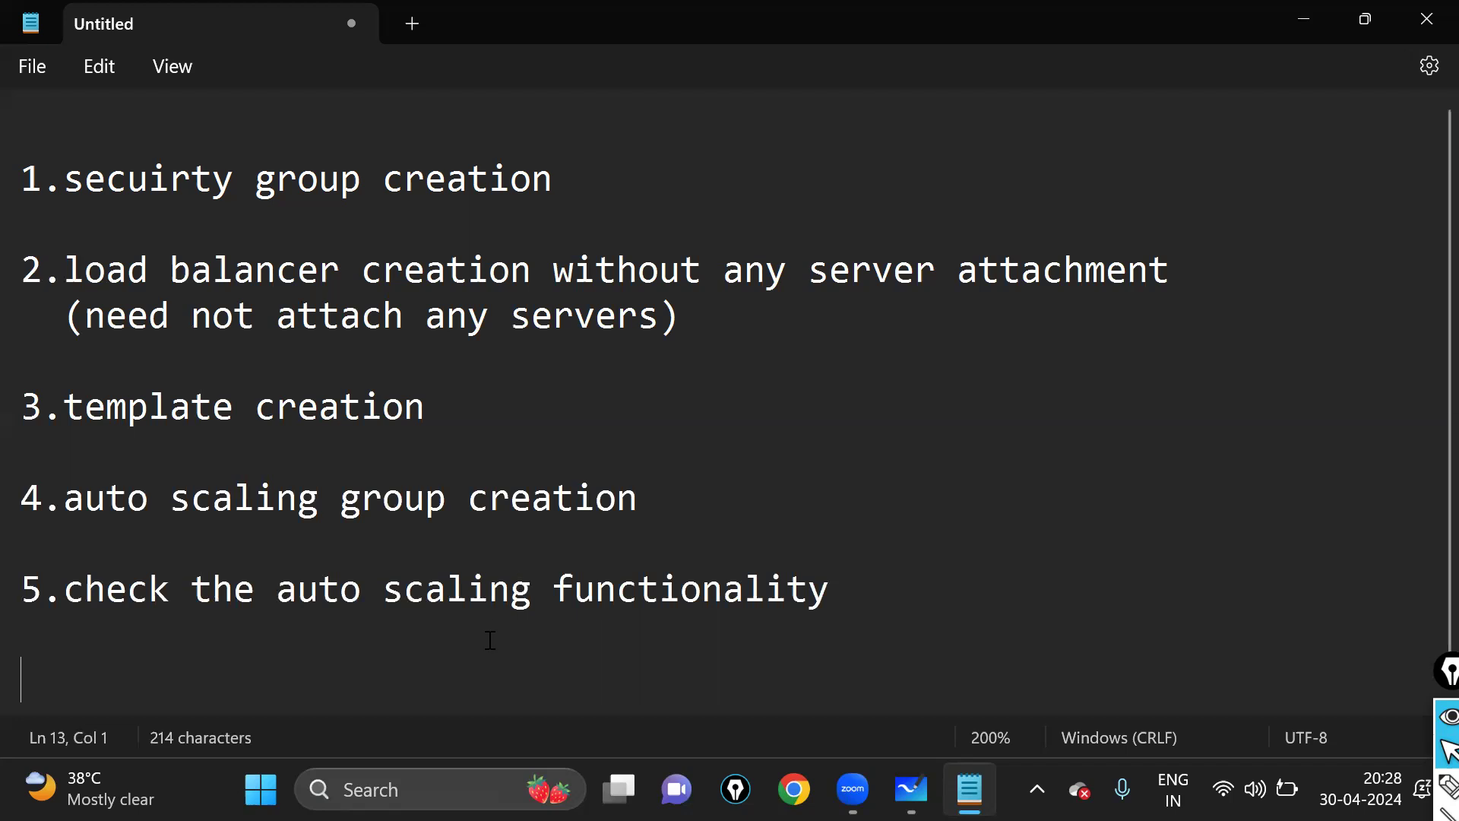
- Add blank lines below item 5 and a new empty first line above item 1
{"action": "left_click_drag", "start_coordinate": [870, 632], "coordinate": [4, 177]}
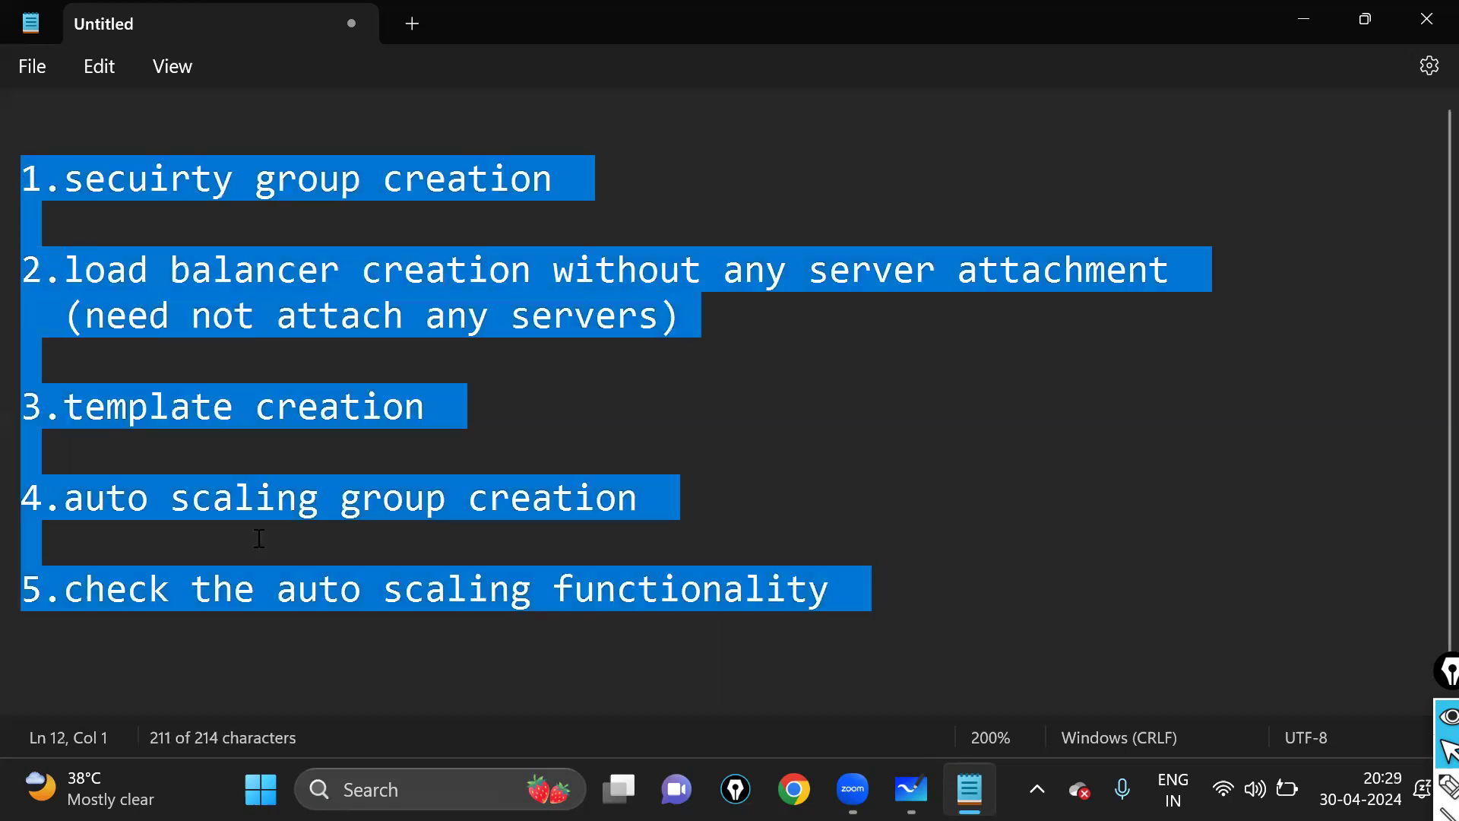
{"action": "left_click", "coordinate": [293, 662]}
{"action": "left_click_drag", "start_coordinate": [21, 179], "coordinate": [950, 637]}
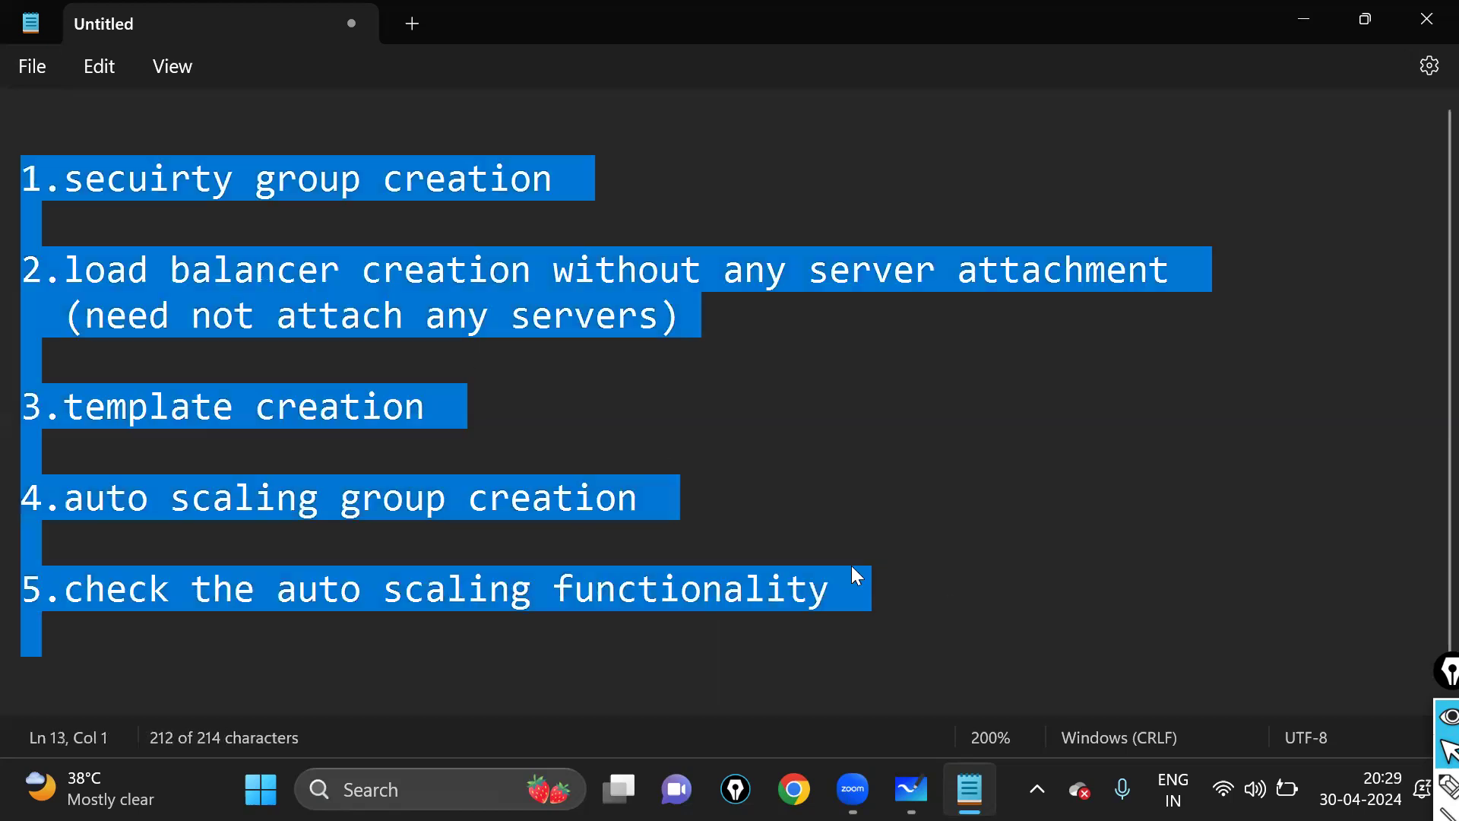
{"action": "left_click", "coordinate": [777, 528]}
{"action": "left_click_drag", "start_coordinate": [30, 167], "coordinate": [675, 623]}
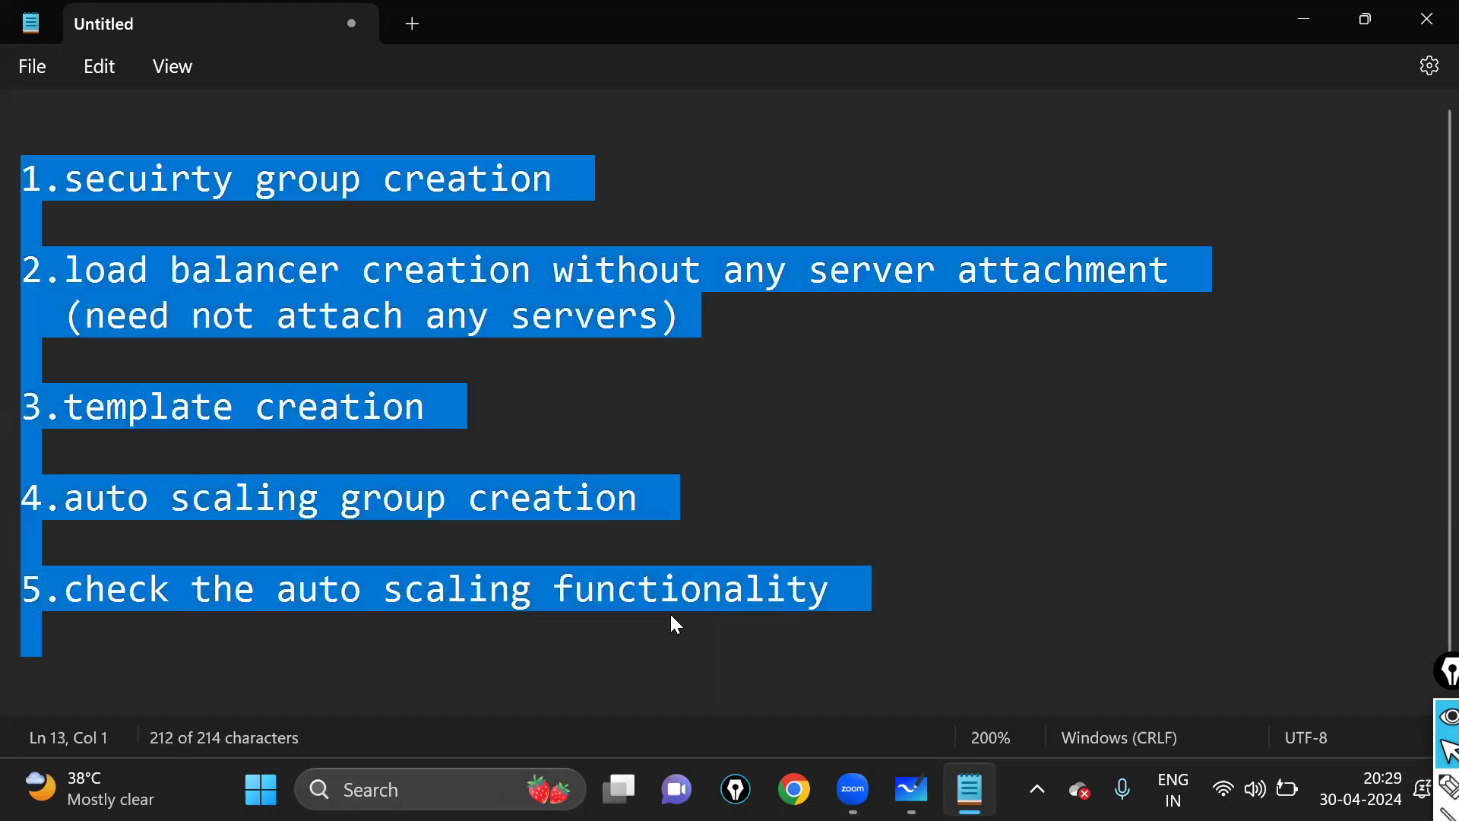
{"action": "left_click", "coordinate": [422, 637]}
{"action": "key", "text": "Return"}
{"action": "key", "text": "Return"}
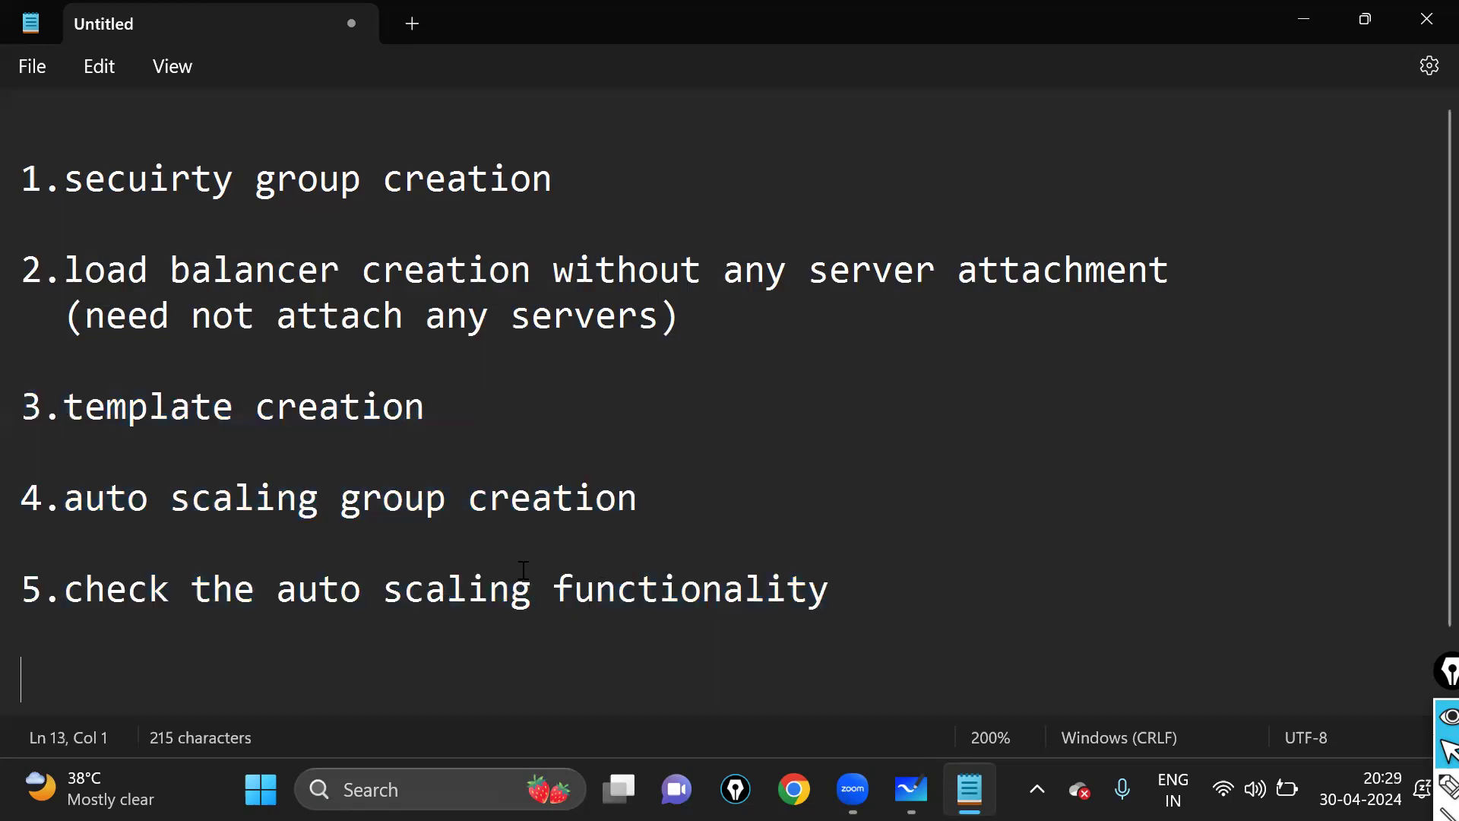
{"action": "scroll", "coordinate": [145, 138], "scroll_direction": "up", "scroll_amount": 1}
{"action": "left_click", "coordinate": [145, 138]}
{"action": "key", "text": "Return"}
- Type the title 'how to check the autoscaling group funcationality' with a dashed underline, shrinking the text display
{"action": "key", "text": "Up"}
{"action": "type", "text": "how t"}
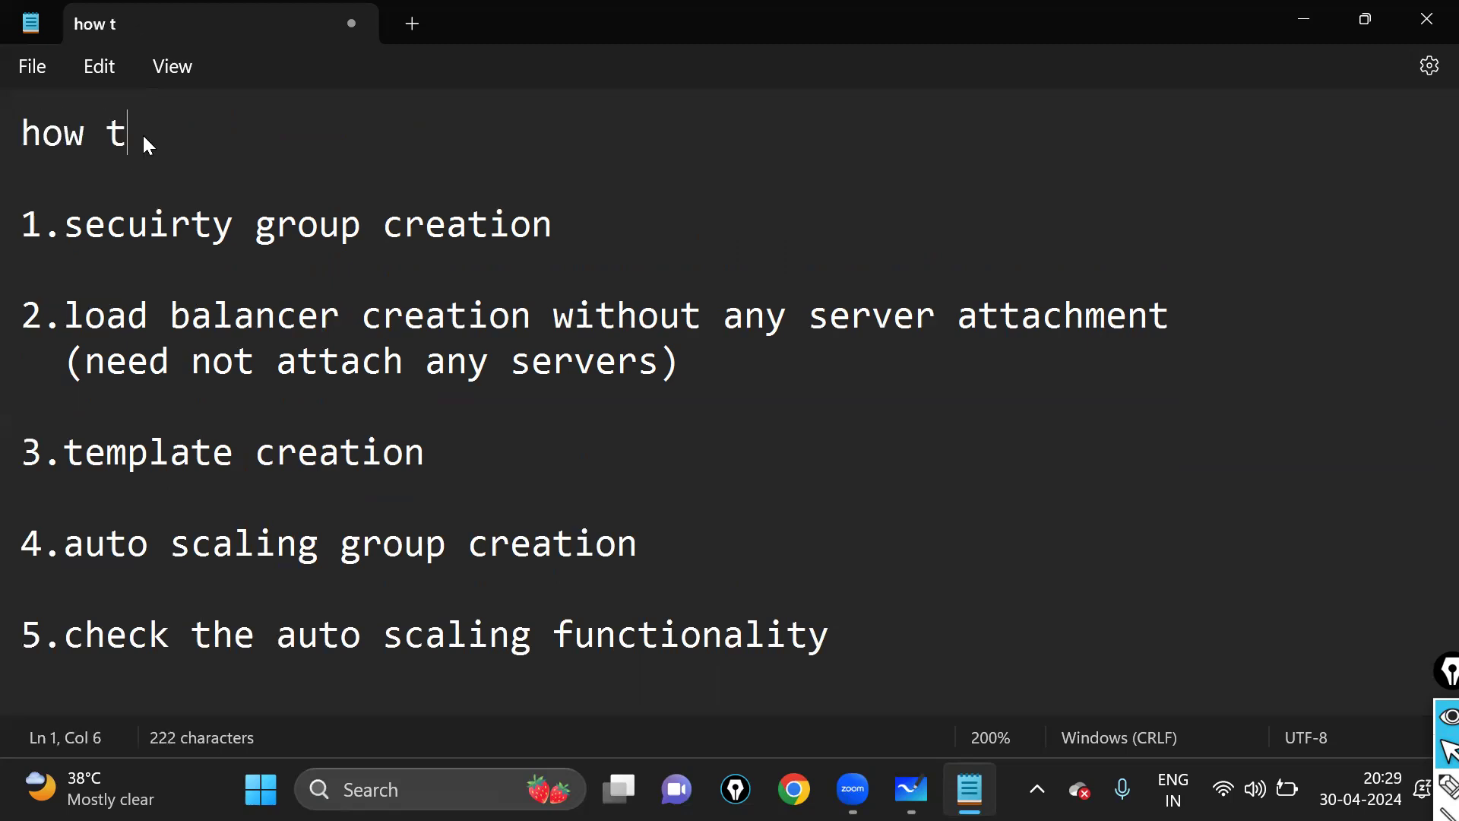
{"action": "type", "text": "o check th"}
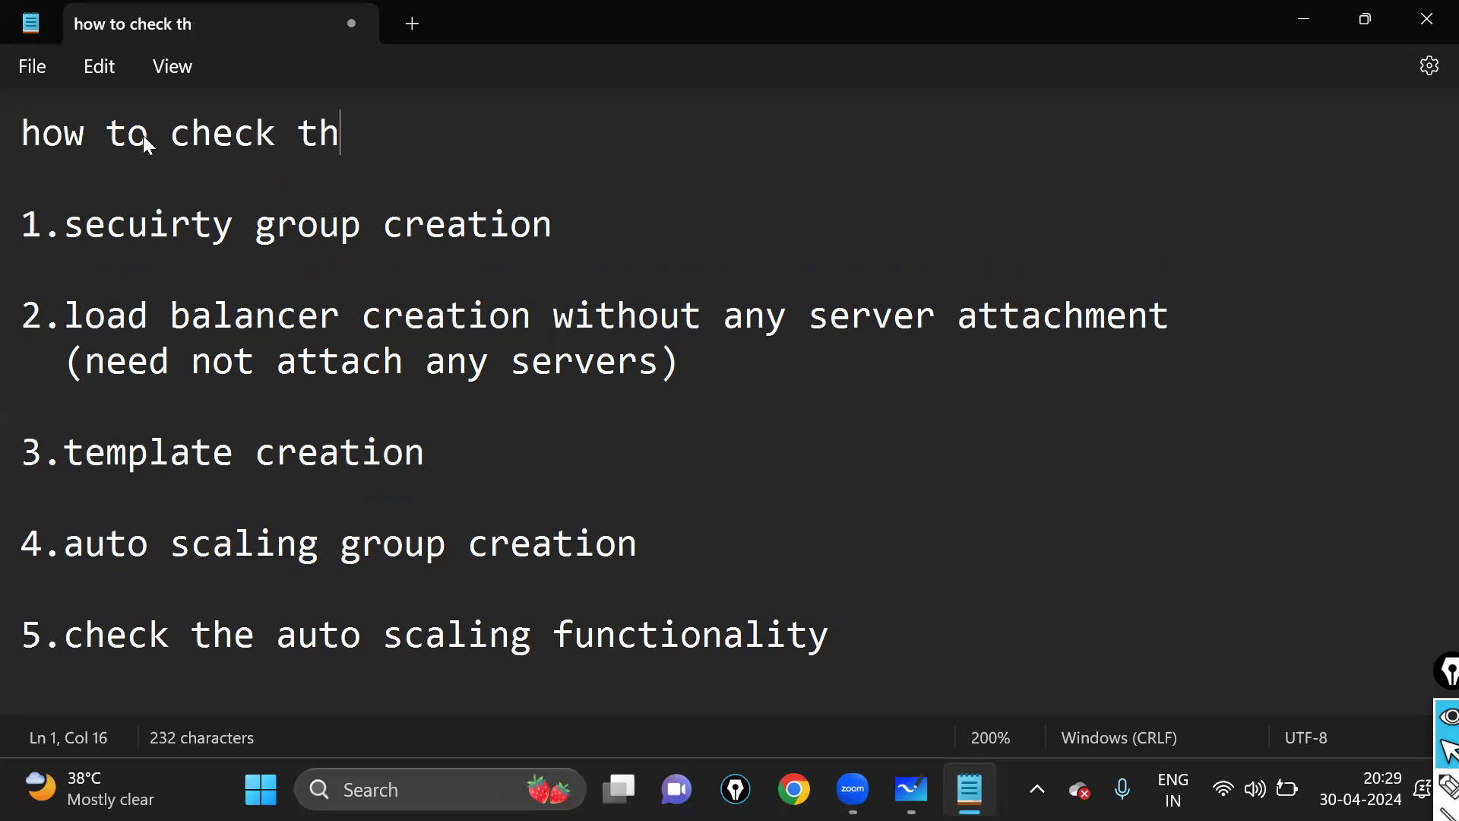
{"action": "type", "text": "e autos"}
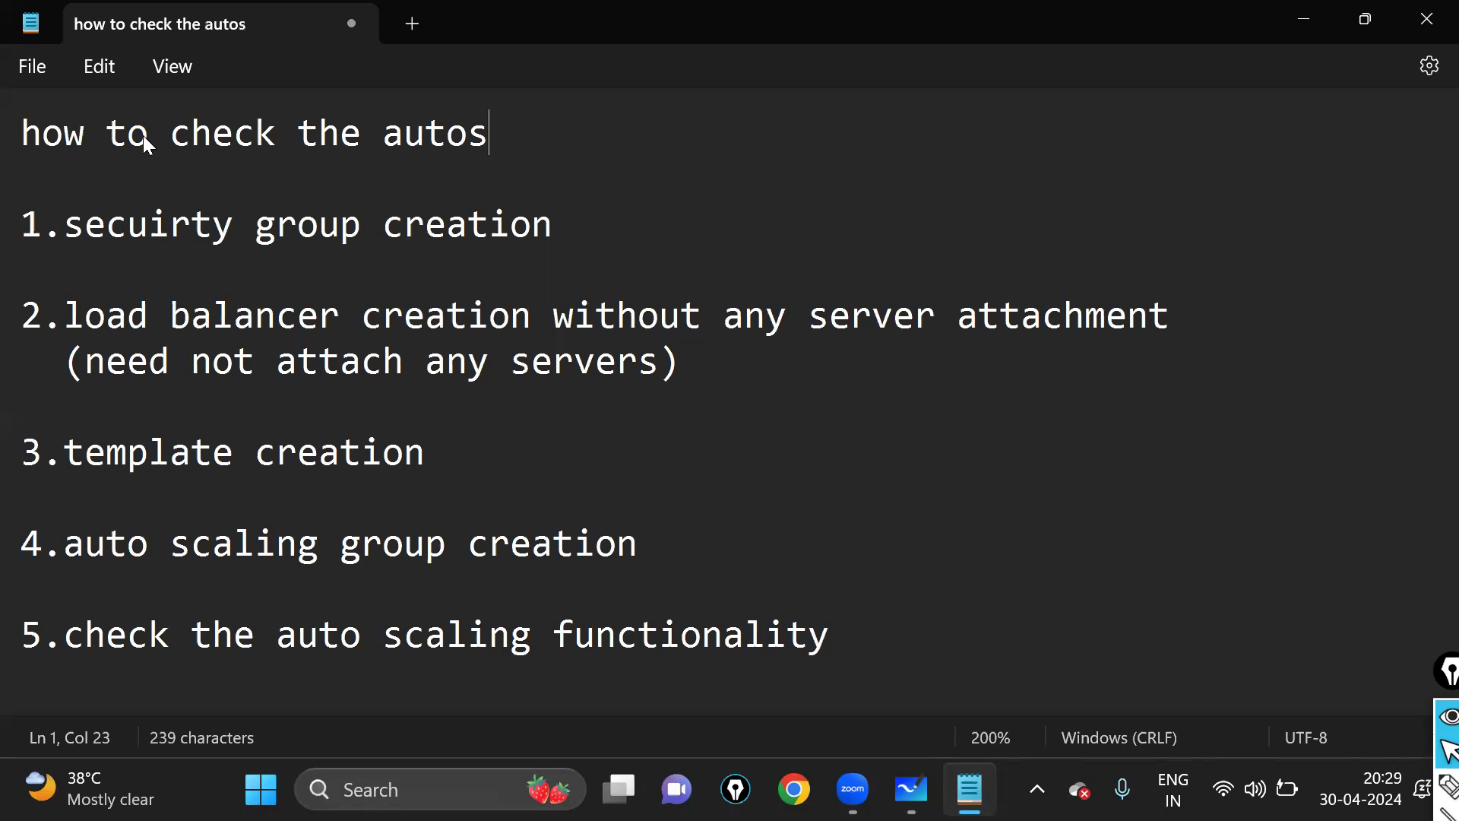
{"action": "type", "text": "caling gr"}
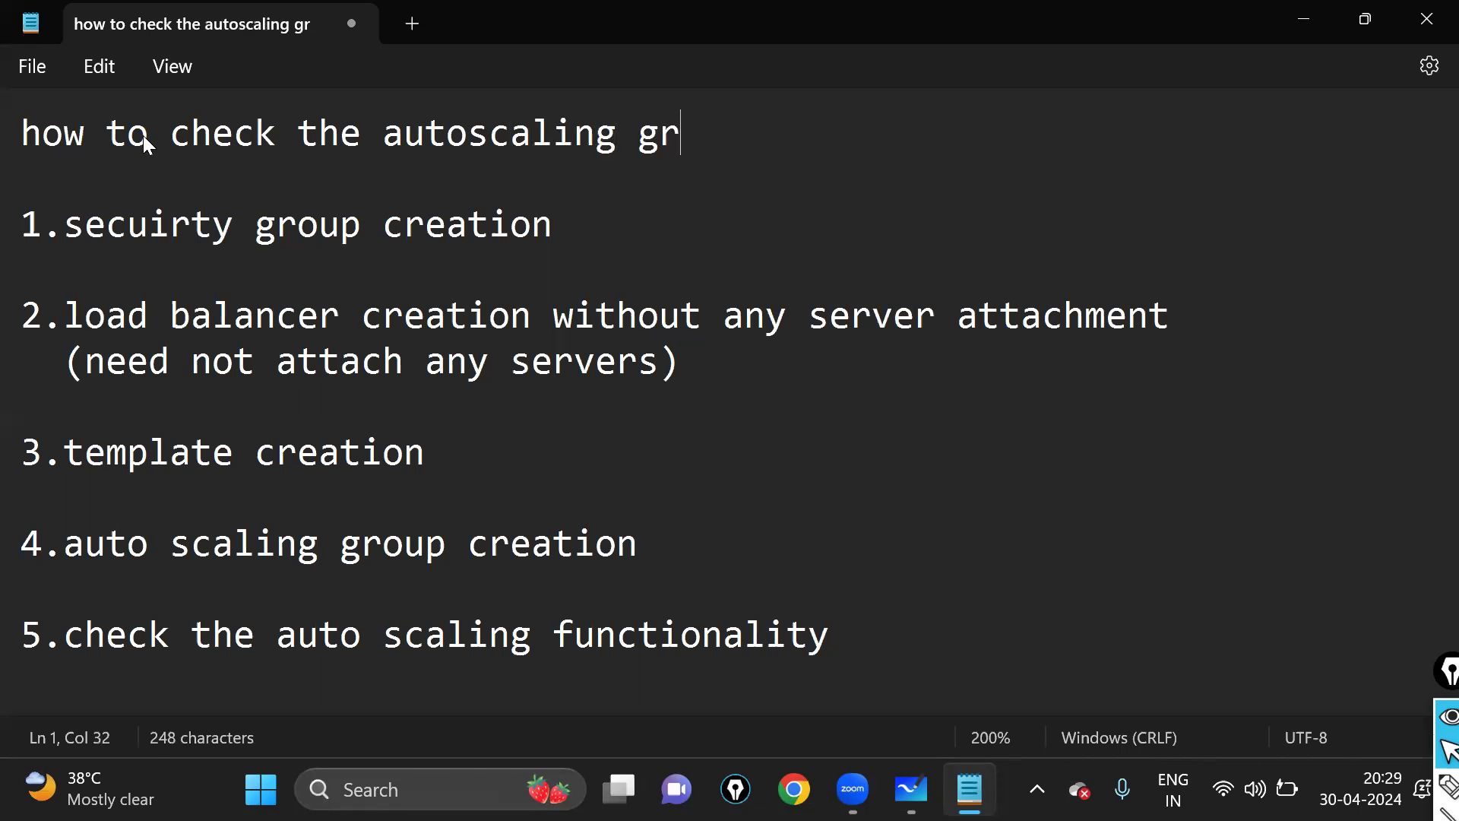
{"action": "type", "text": "oup funcational"}
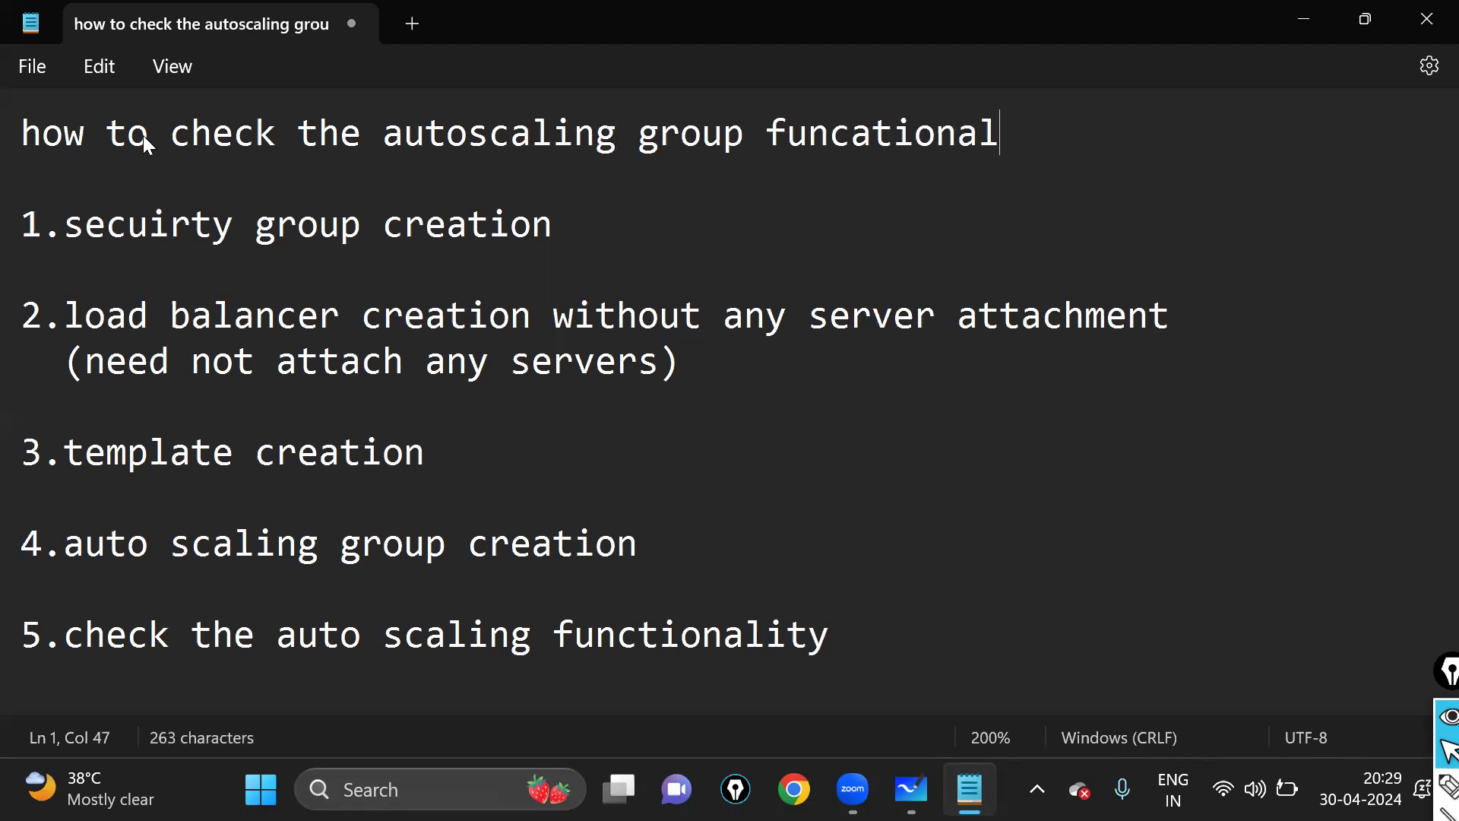
{"action": "type", "text": "ity"}
{"action": "key", "text": "Return"}
{"action": "type", "text": "--------"}
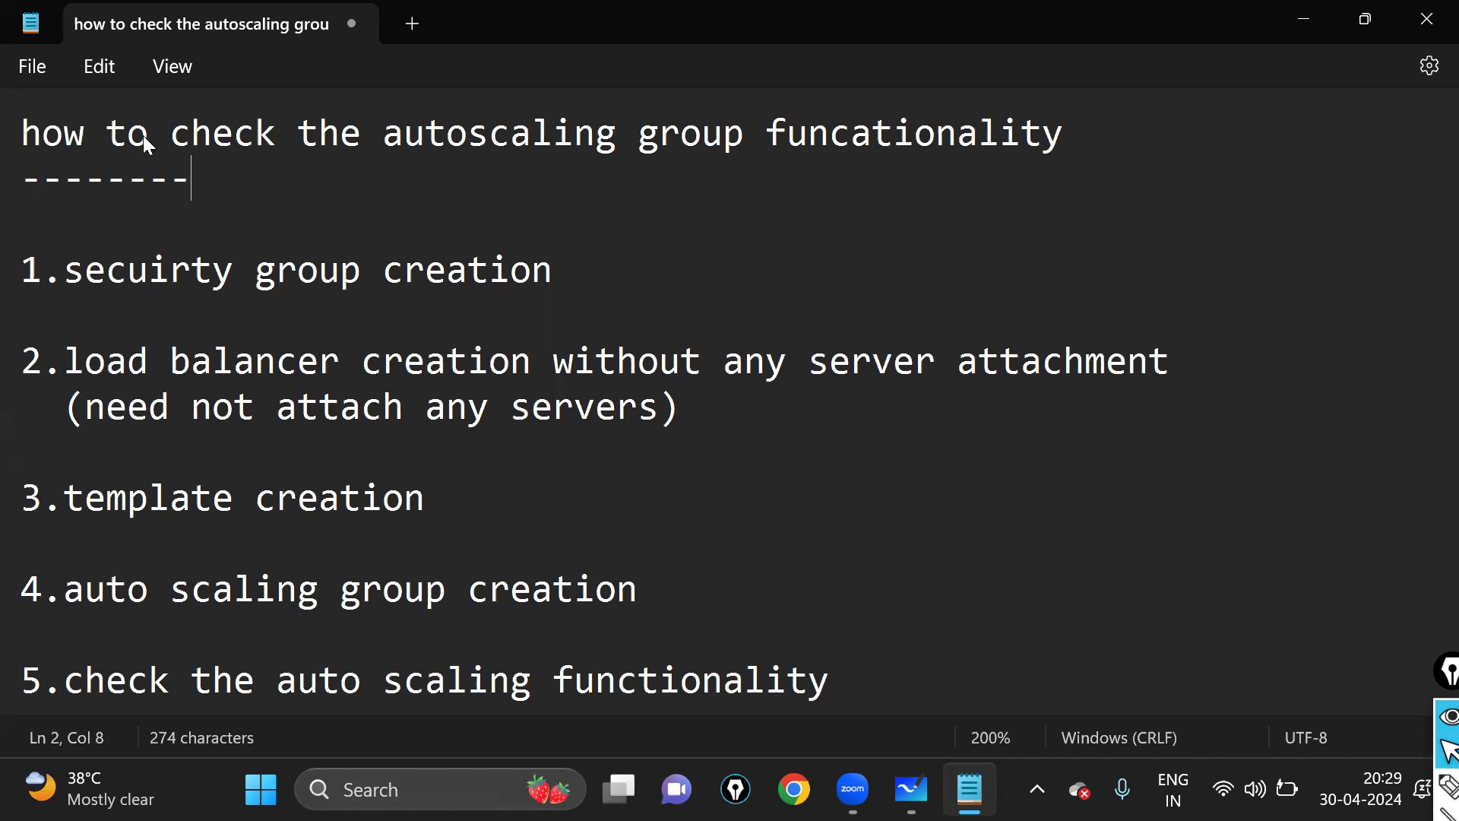
{"action": "type", "text": "-----------------------------------------"}
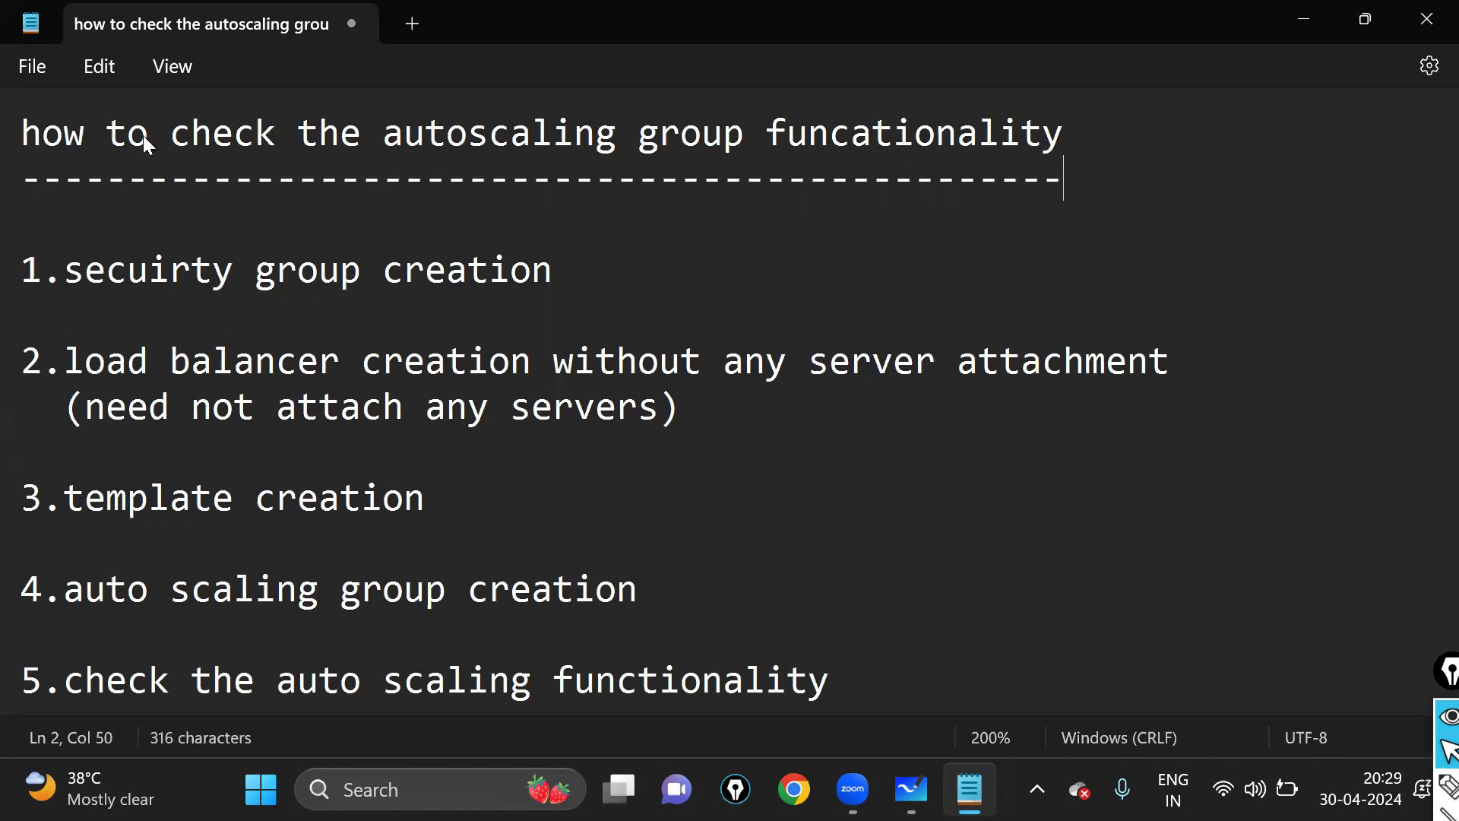
{"action": "key", "text": "ctrl+minus"}
{"action": "key", "text": "ctrl+minus"}
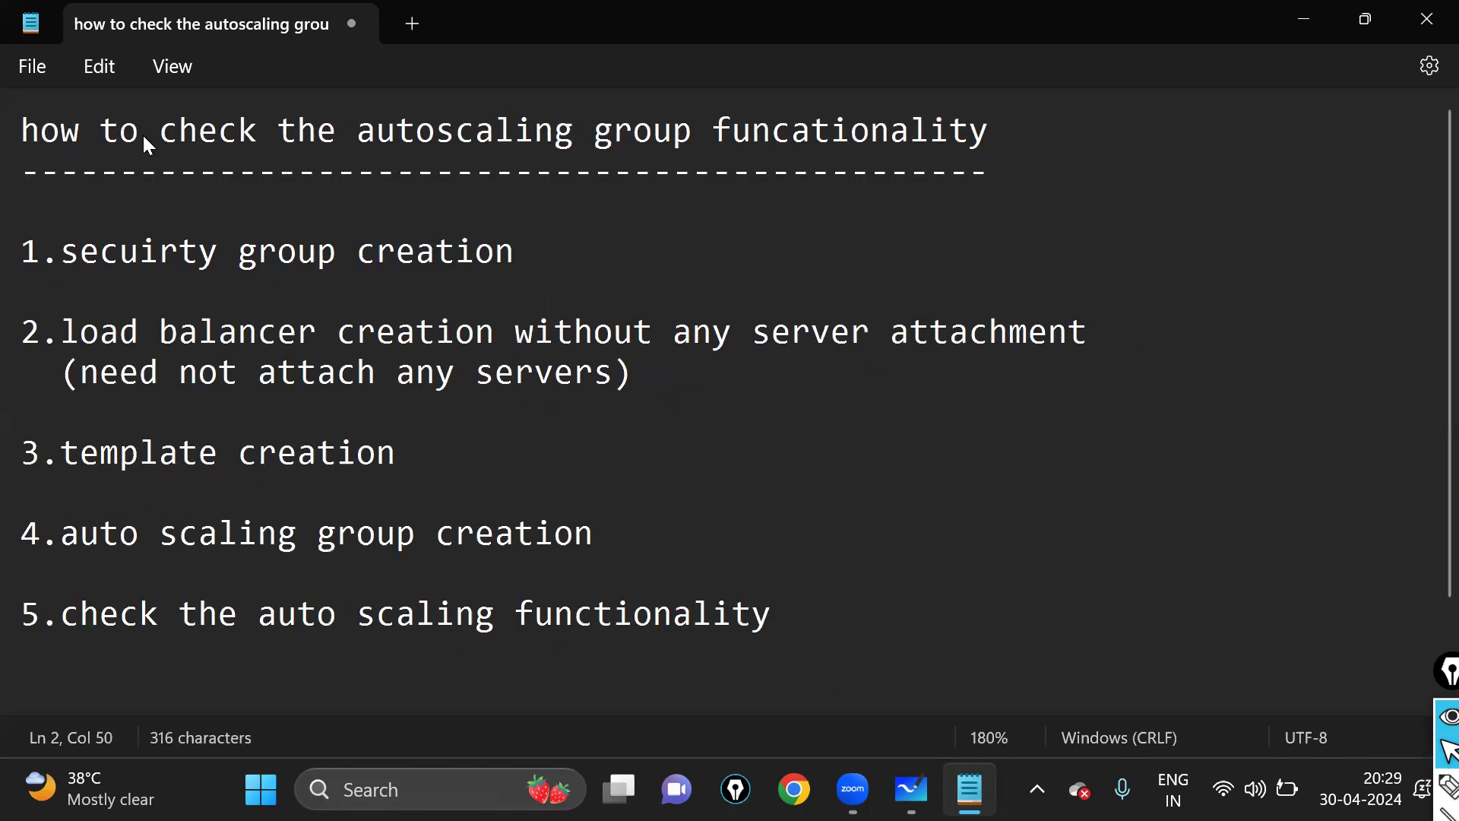
{"action": "key", "text": "ctrl+minus"}
{"action": "key", "text": "Down"}
{"action": "key", "text": "Delete"}
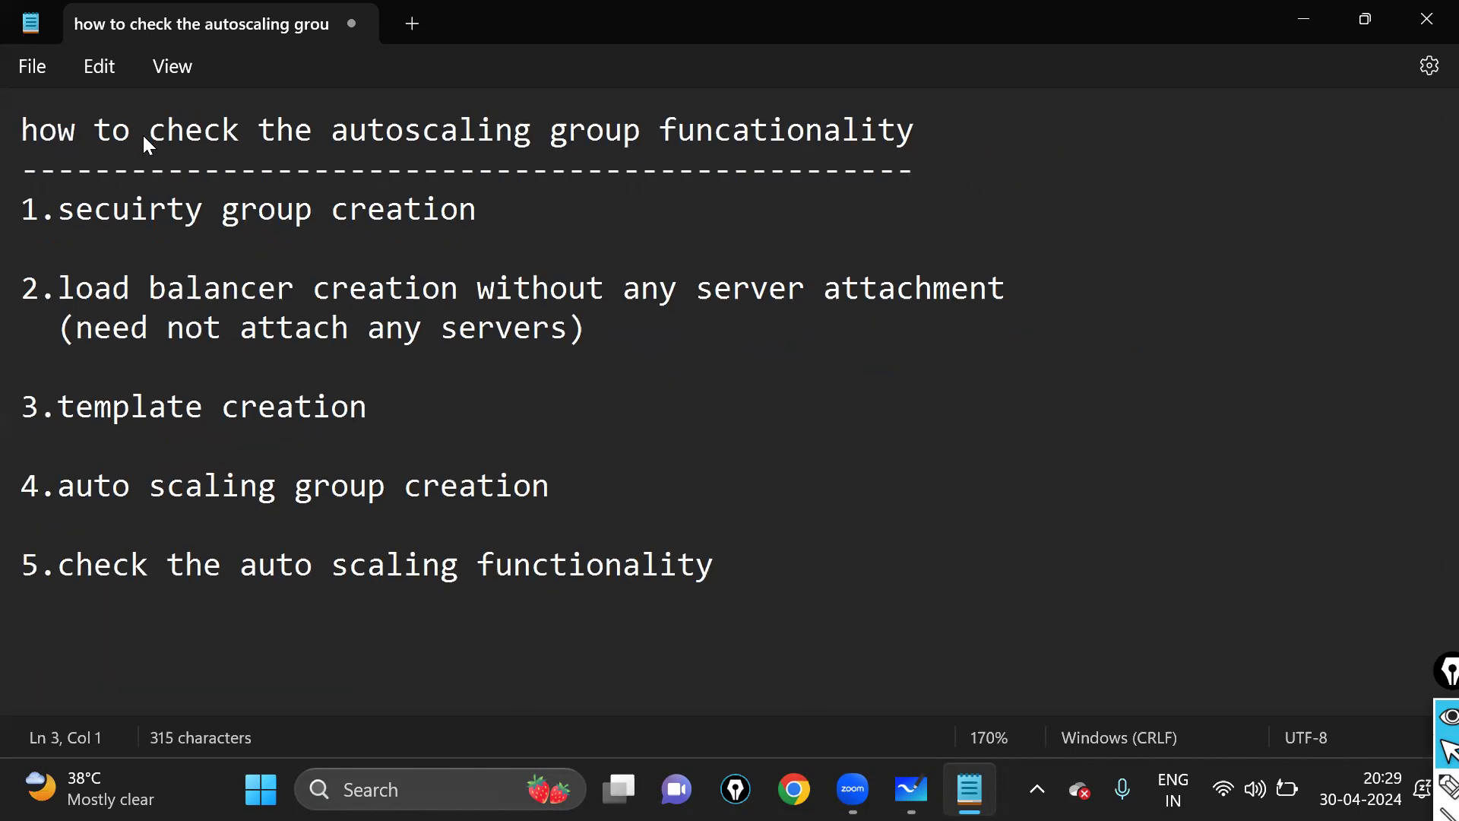
- Select the load balancer, template and auto scaling group creation lines
{"action": "key", "text": "Down"}
{"action": "key", "text": "Down"}
{"action": "key", "text": "Up"}
{"action": "key", "text": "Up"}
{"action": "key", "text": "Down"}
{"action": "key", "text": "Down"}
{"action": "key", "text": "shift+Down"}
{"action": "key", "text": "Down"}
{"action": "key", "text": "Down"}
{"action": "key", "text": "shift+Down"}
{"action": "key", "text": "Down"}
{"action": "key", "text": "Down"}
{"action": "key", "text": "shift+Down"}
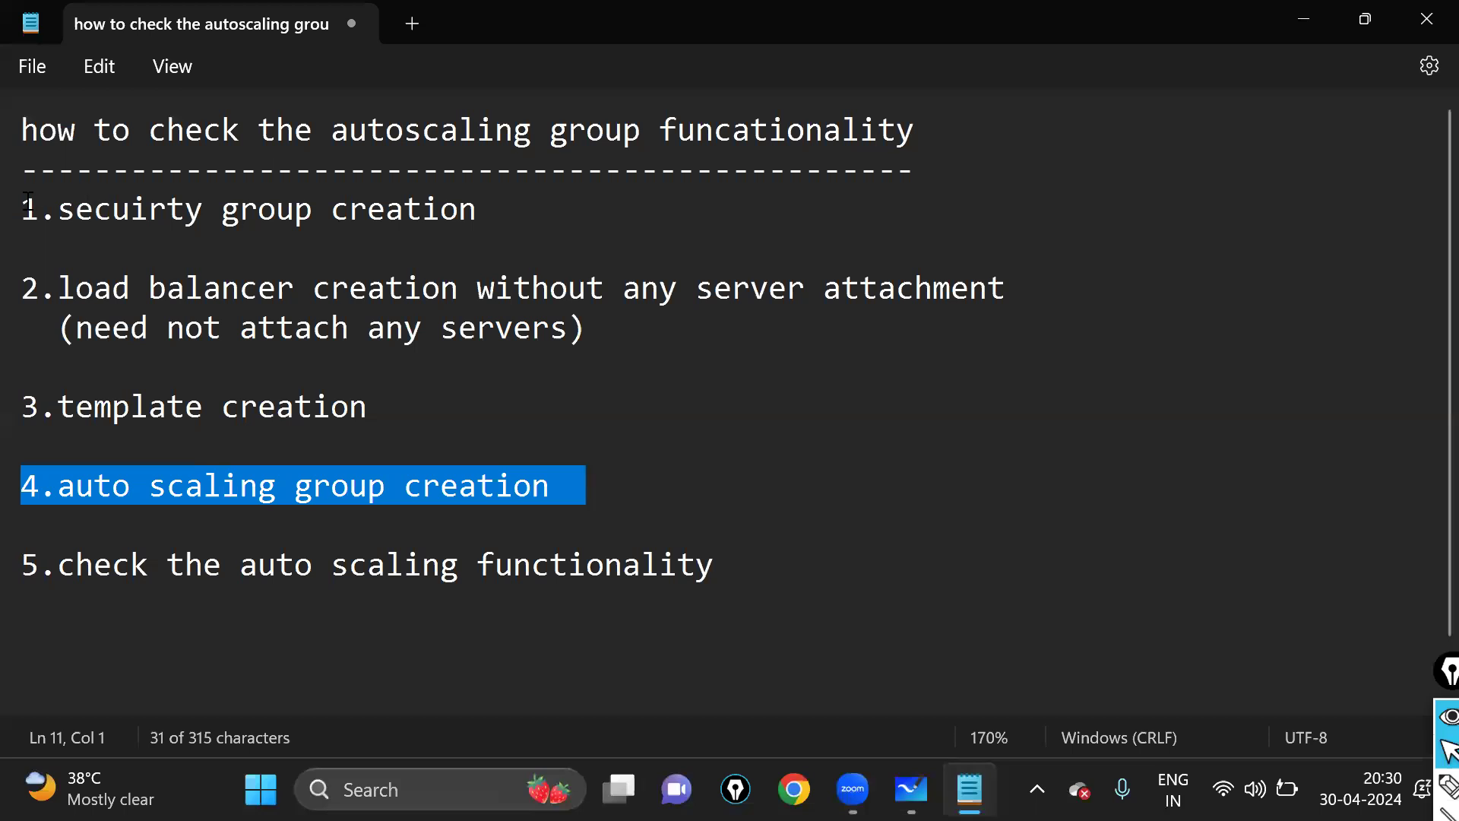
- Add 'step1:go to ec2-dashboard' under security group creation
{"action": "left_click_drag", "start_coordinate": [65, 208], "coordinate": [552, 217]}
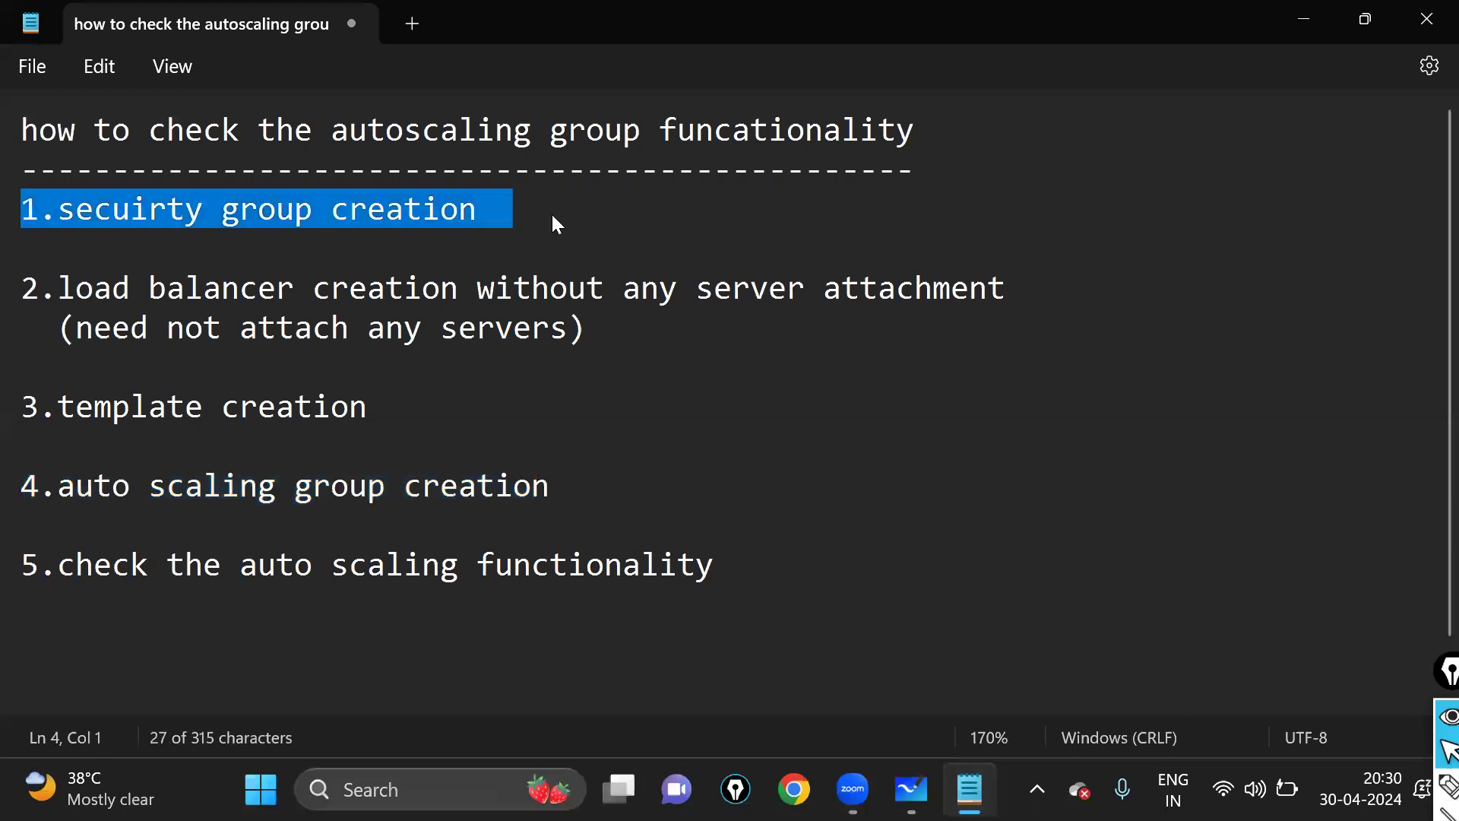
{"action": "left_click", "coordinate": [502, 244]}
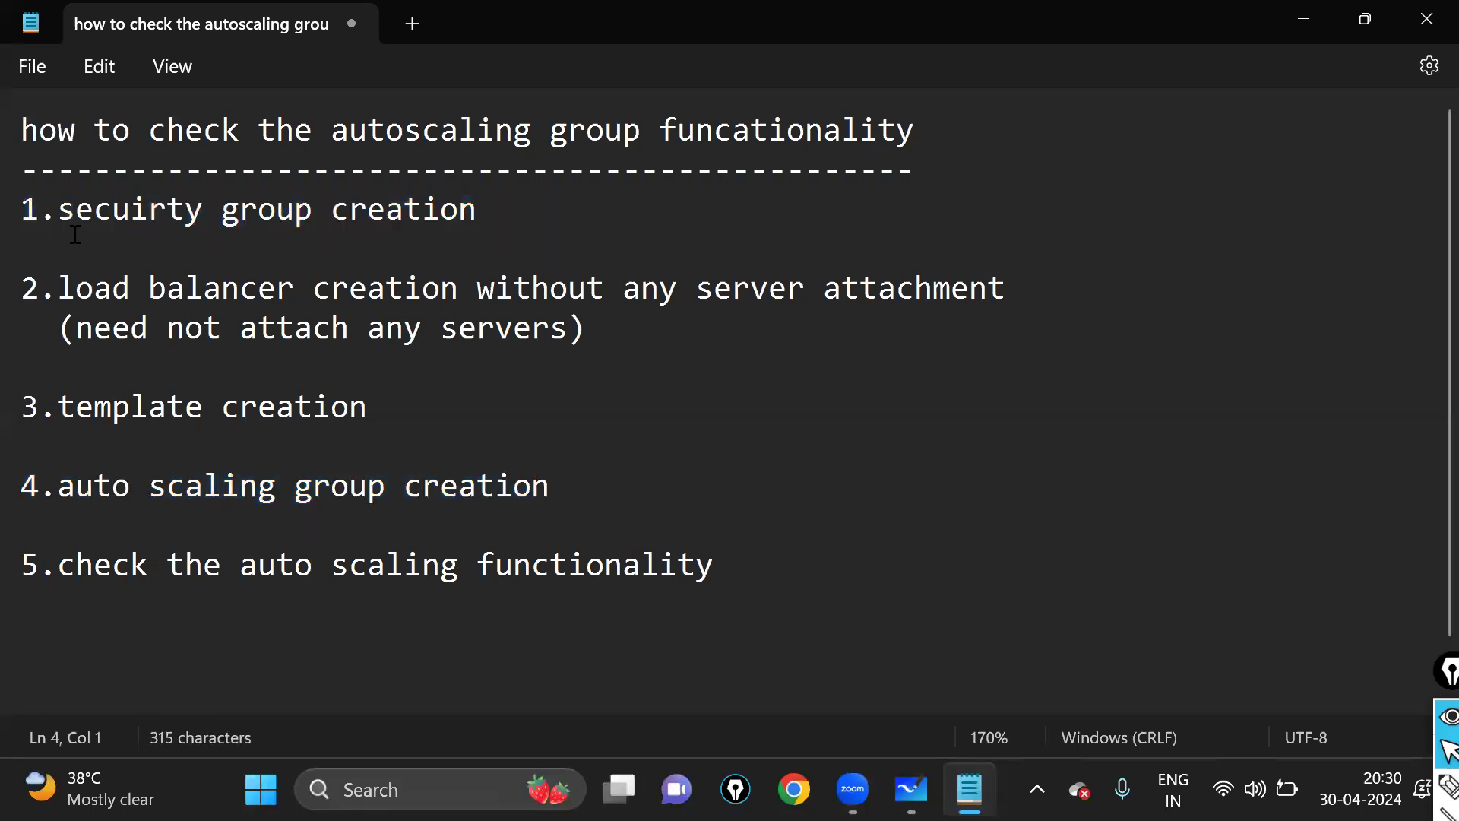
{"action": "key", "text": "Return"}
{"action": "key", "text": "Return"}
{"action": "key", "text": "Return"}
{"action": "key", "text": "Up"}
{"action": "key", "text": "Up"}
{"action": "key", "text": "Up"}
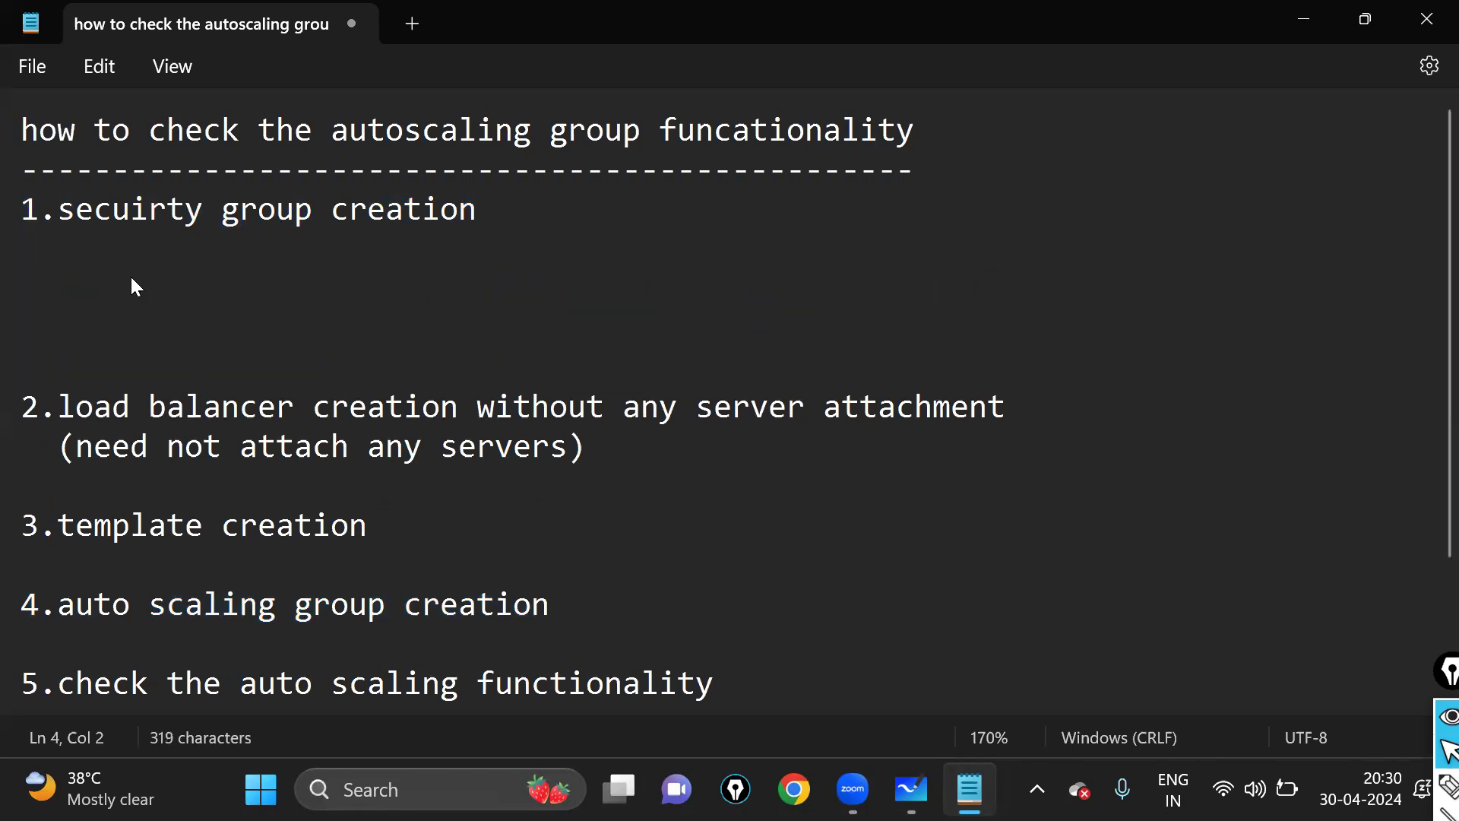
{"action": "type", "text": "step1:got"}
{"action": "key", "text": "BackSpace"}
{"action": "type", "text": "to ec2"}
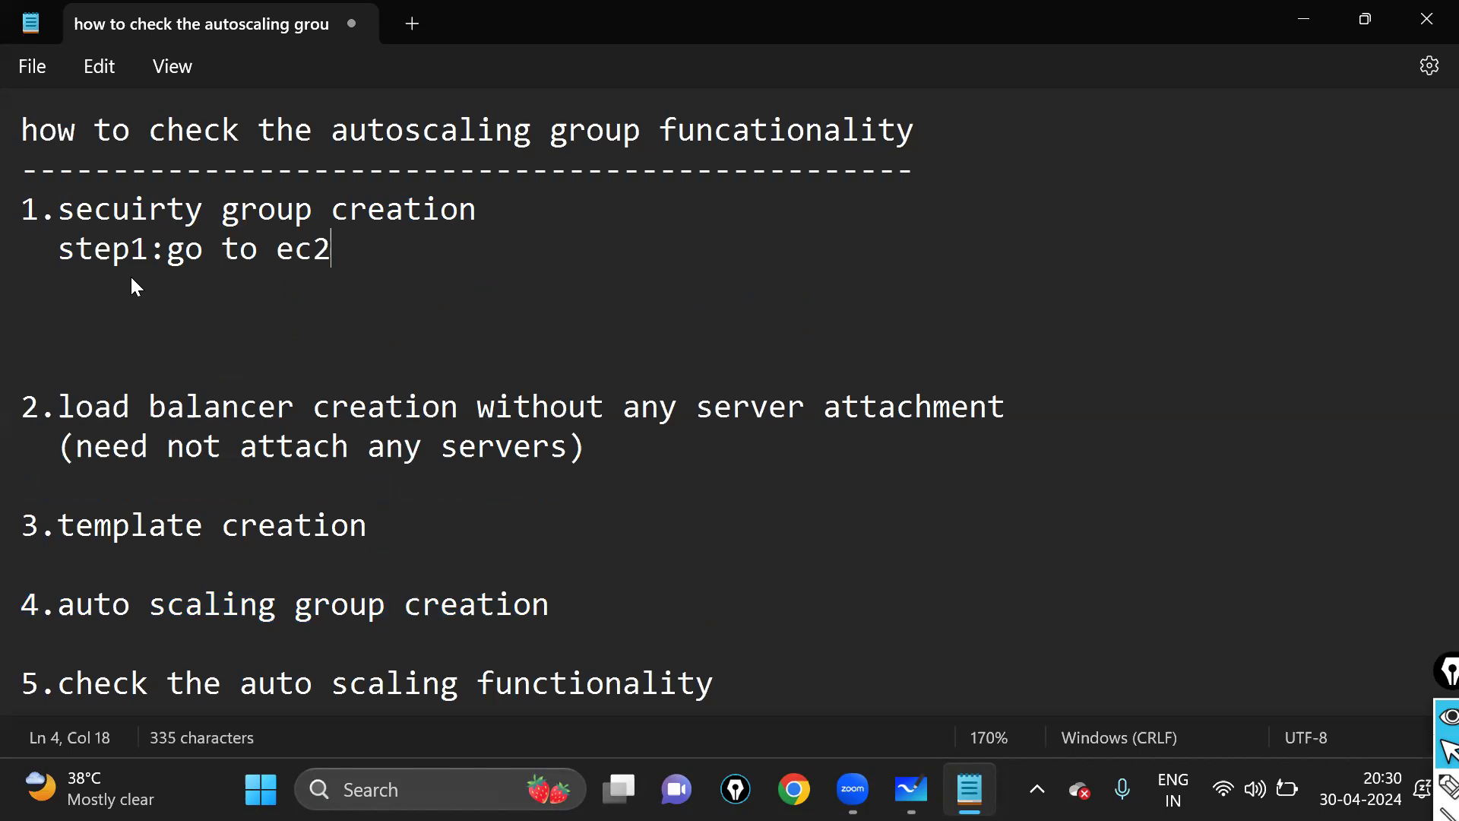
{"action": "type", "text": "-bash"}
{"action": "key", "text": "BackSpace"}
{"action": "key", "text": "BackSpace"}
{"action": "key", "text": "BackSpace"}
{"action": "key", "text": "BackSpace"}
{"action": "key", "text": "BackSpace"}
{"action": "type", "text": "dashboard"}
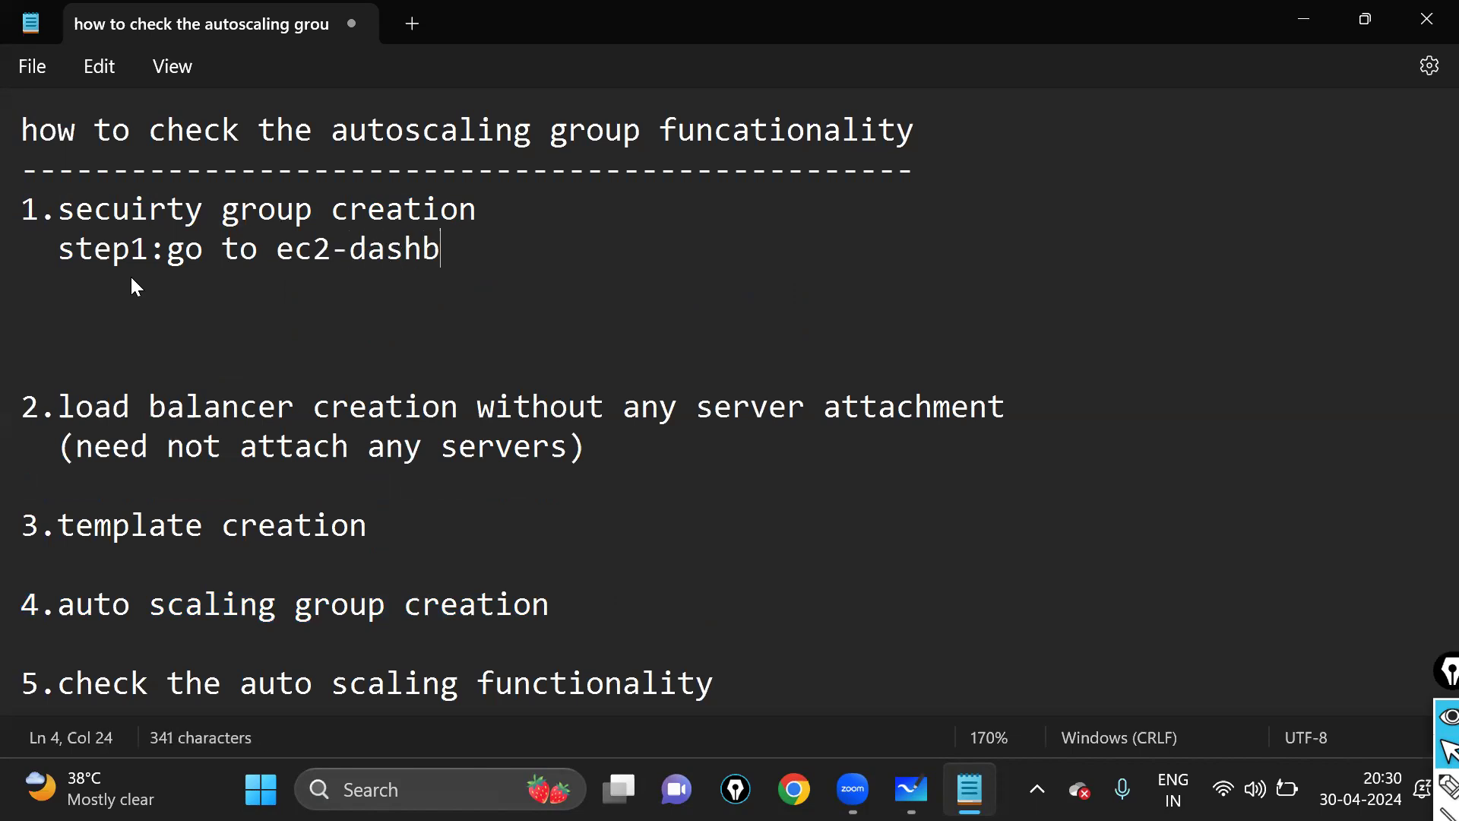
{"action": "key", "text": "Return"}
{"action": "key", "text": "BackSpace"}
{"action": "key", "text": "BackSpace"}
- Add step2 'click on security group (firewall)' and 'step3:provide security group name'
{"action": "type", "text": "step2"}
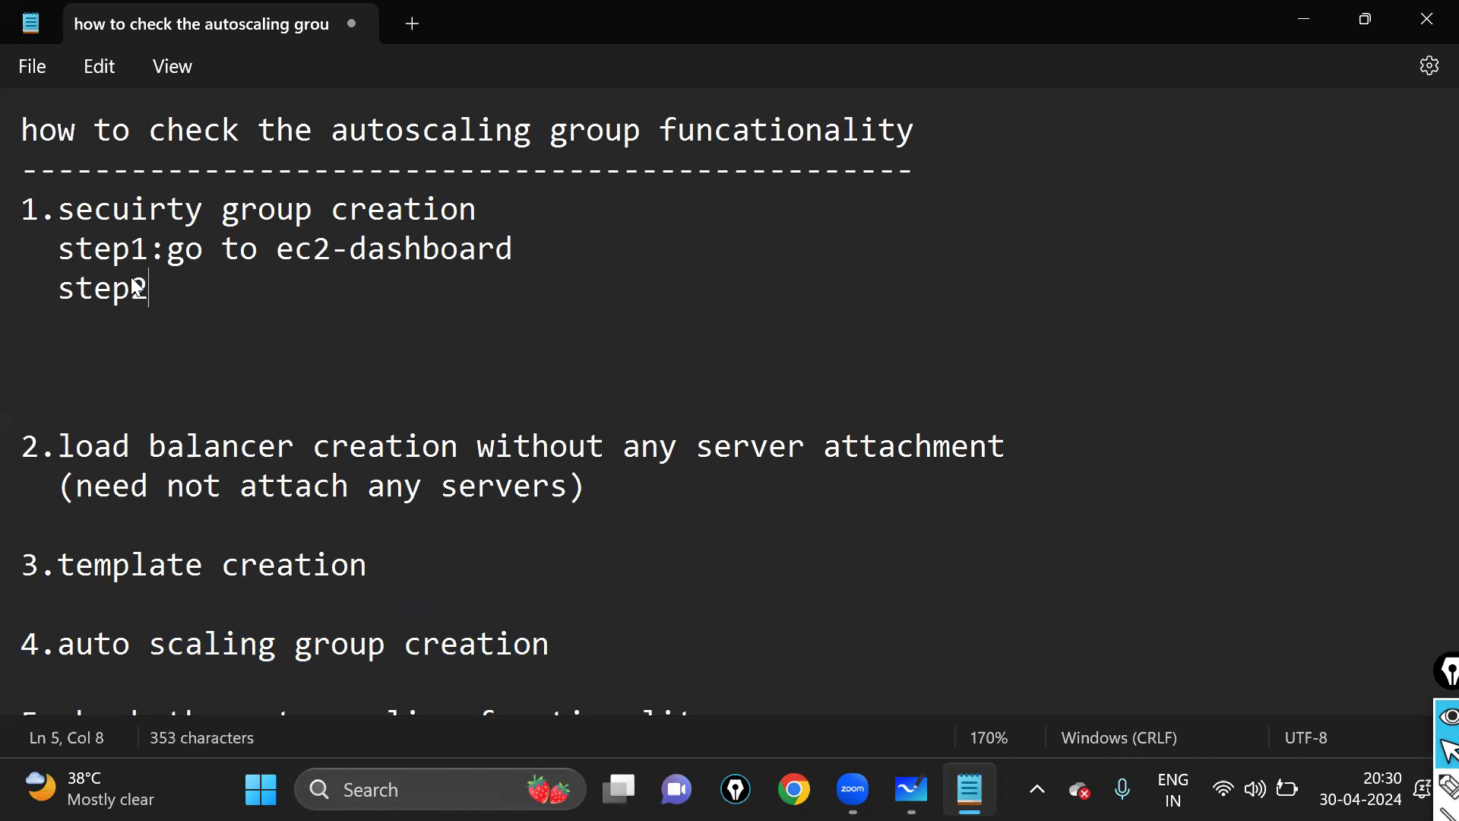
{"action": "type", "text": ":click on sc"}
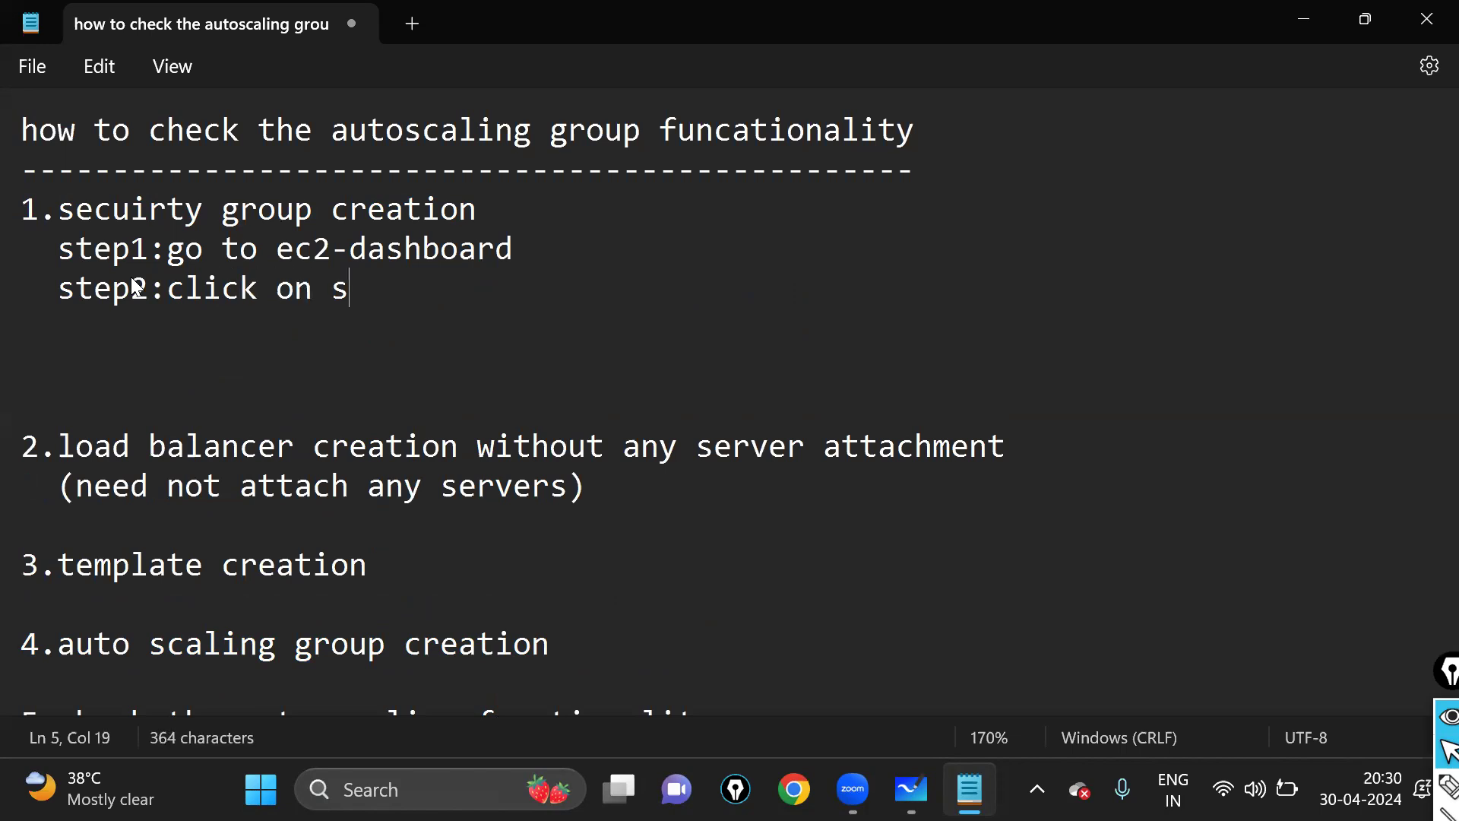
{"action": "key", "text": "BackSpace"}
{"action": "type", "text": "eurit"}
{"action": "key", "text": "BackSpace"}
{"action": "key", "text": "BackSpace"}
{"action": "key", "text": "BackSpace"}
{"action": "key", "text": "BackSpace"}
{"action": "type", "text": "u"}
{"action": "key", "text": "BackSpace"}
{"action": "type", "text": "curity group"}
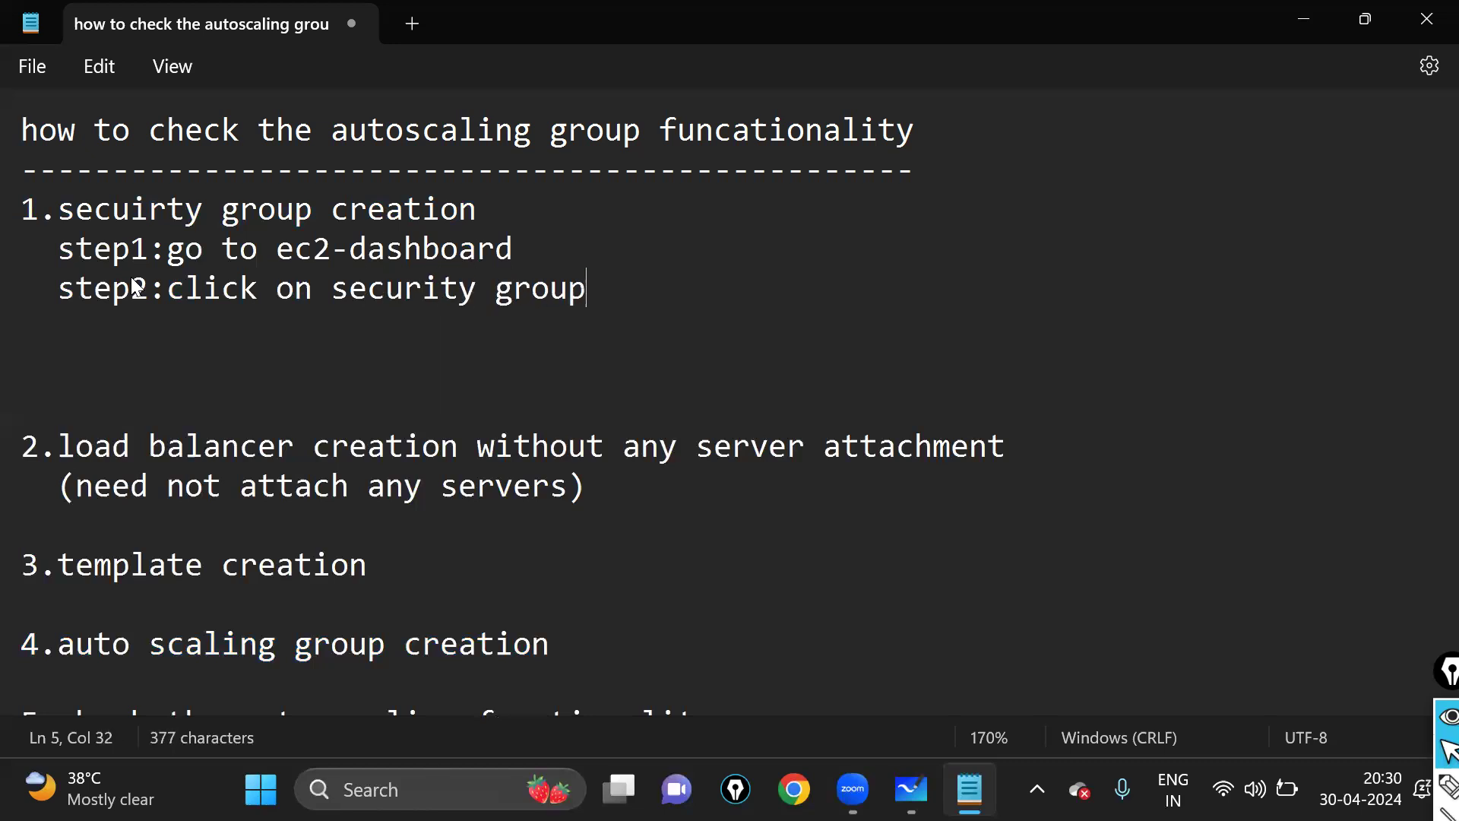
{"action": "type", "text": " (firewall"}
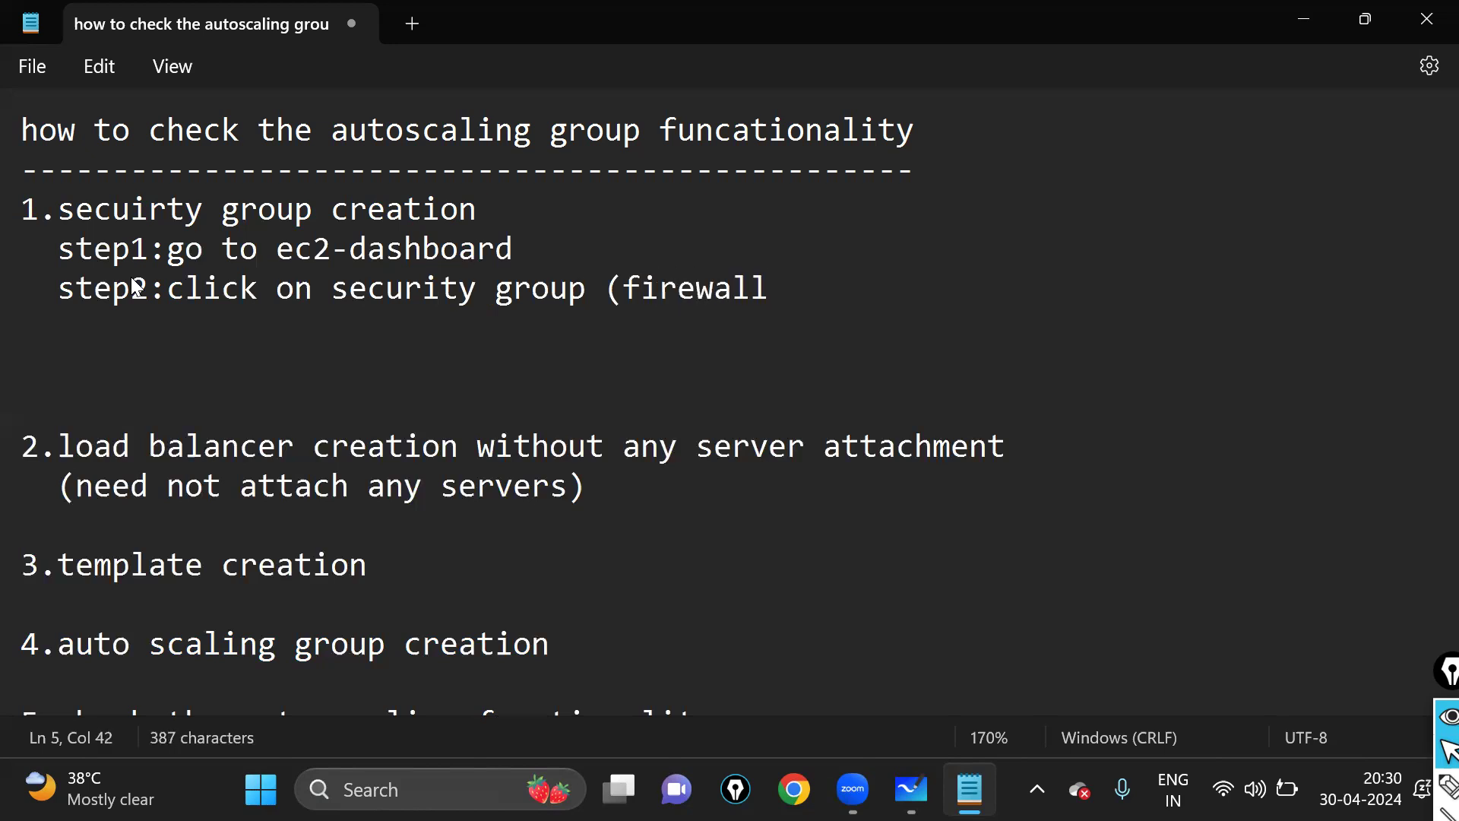
{"action": "type", "text": ")"}
{"action": "key", "text": "Return"}
{"action": "type", "text": "step"}
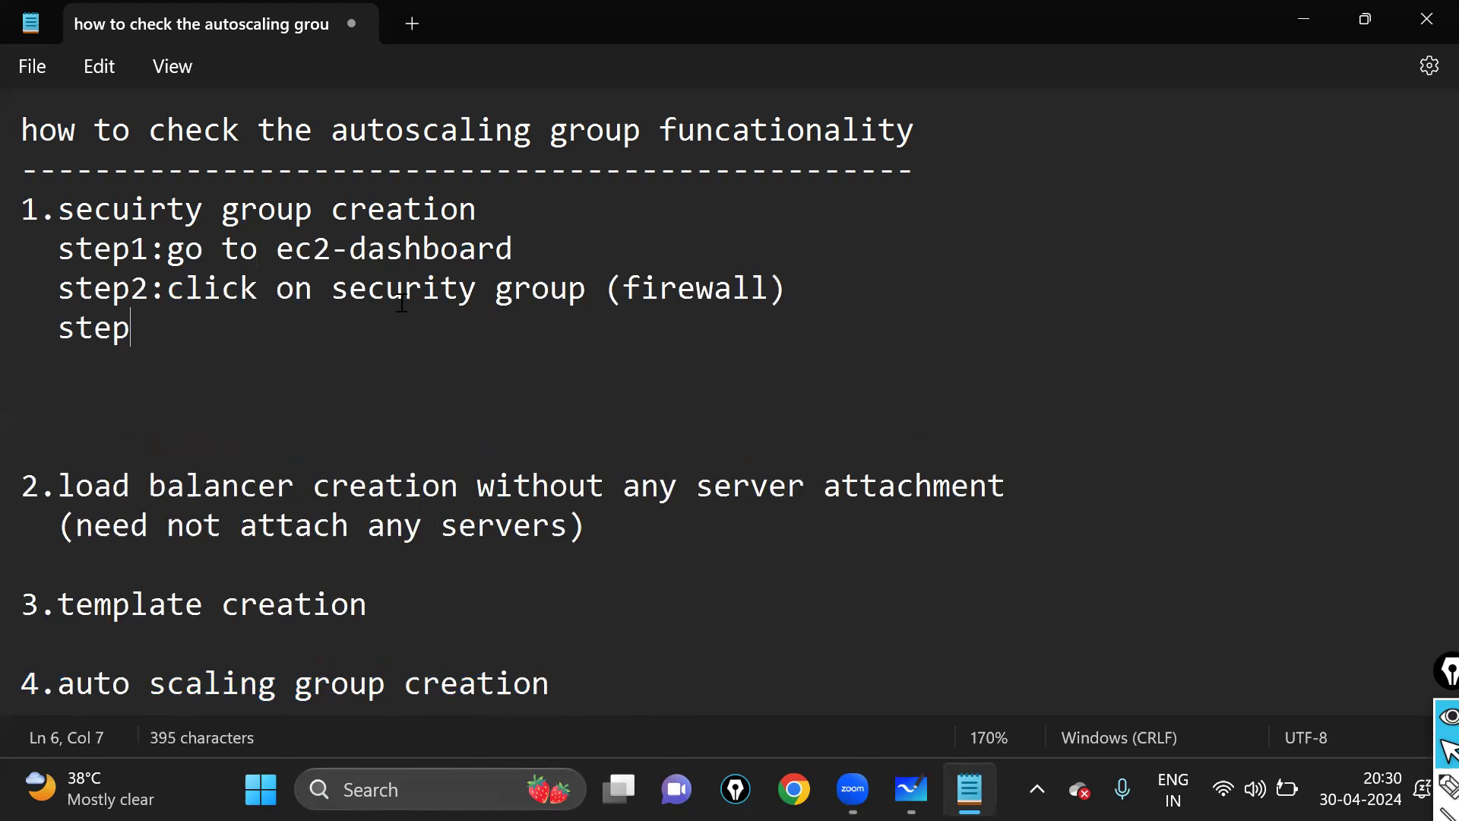
{"action": "type", "text": "3"}
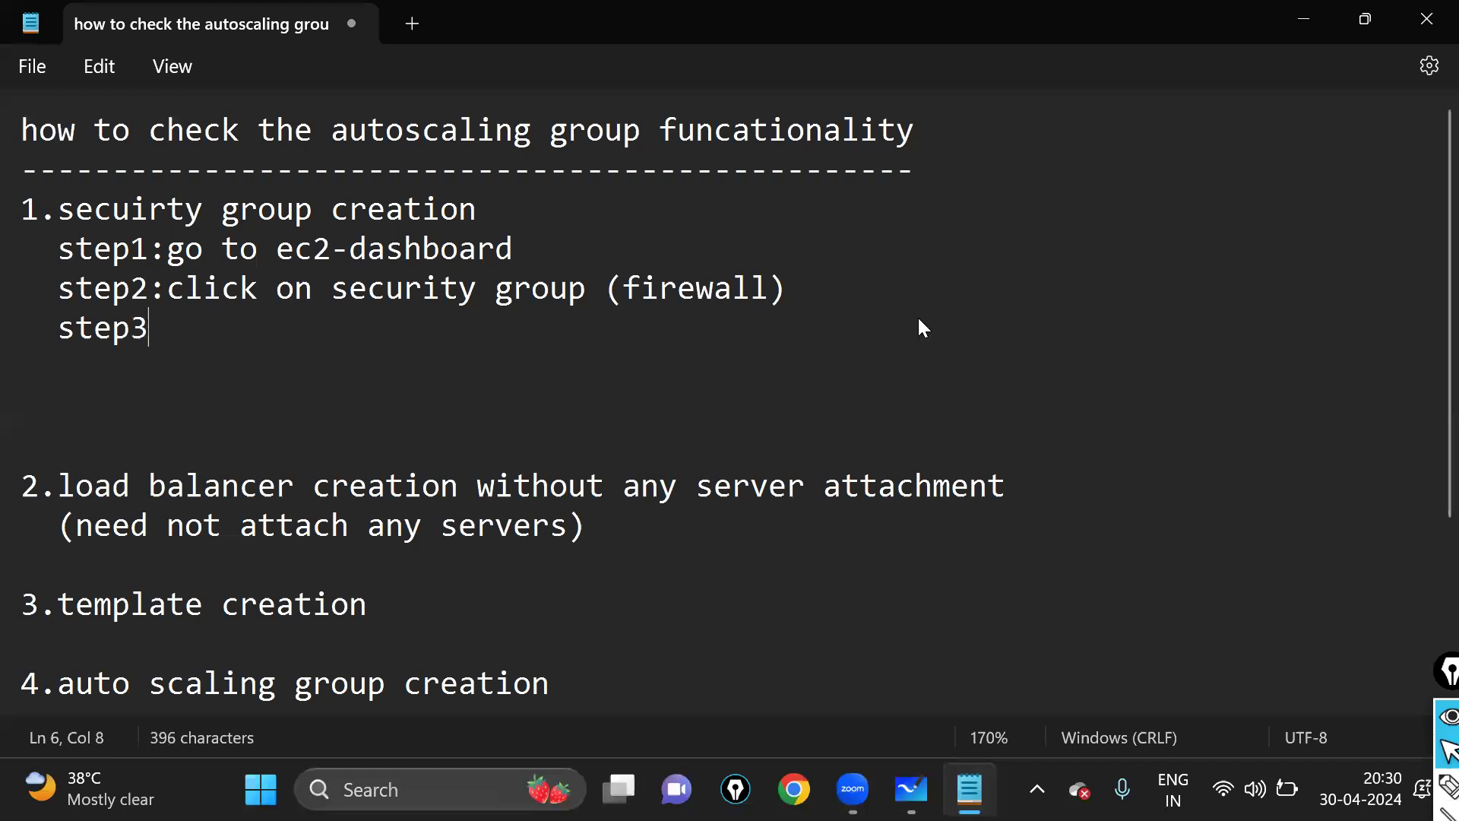
{"action": "type", "text": ":"}
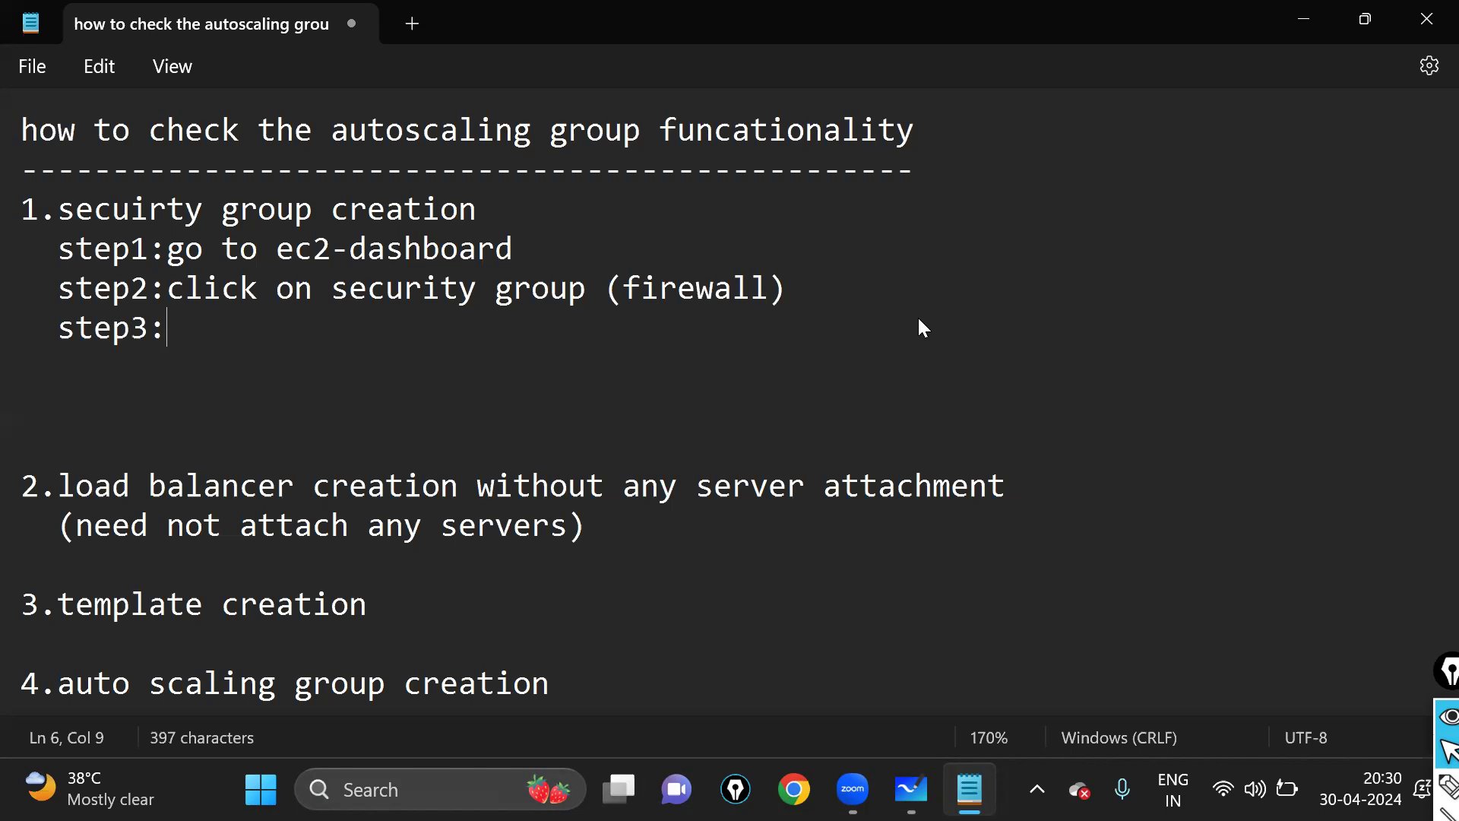
{"action": "type", "text": "provide secu"}
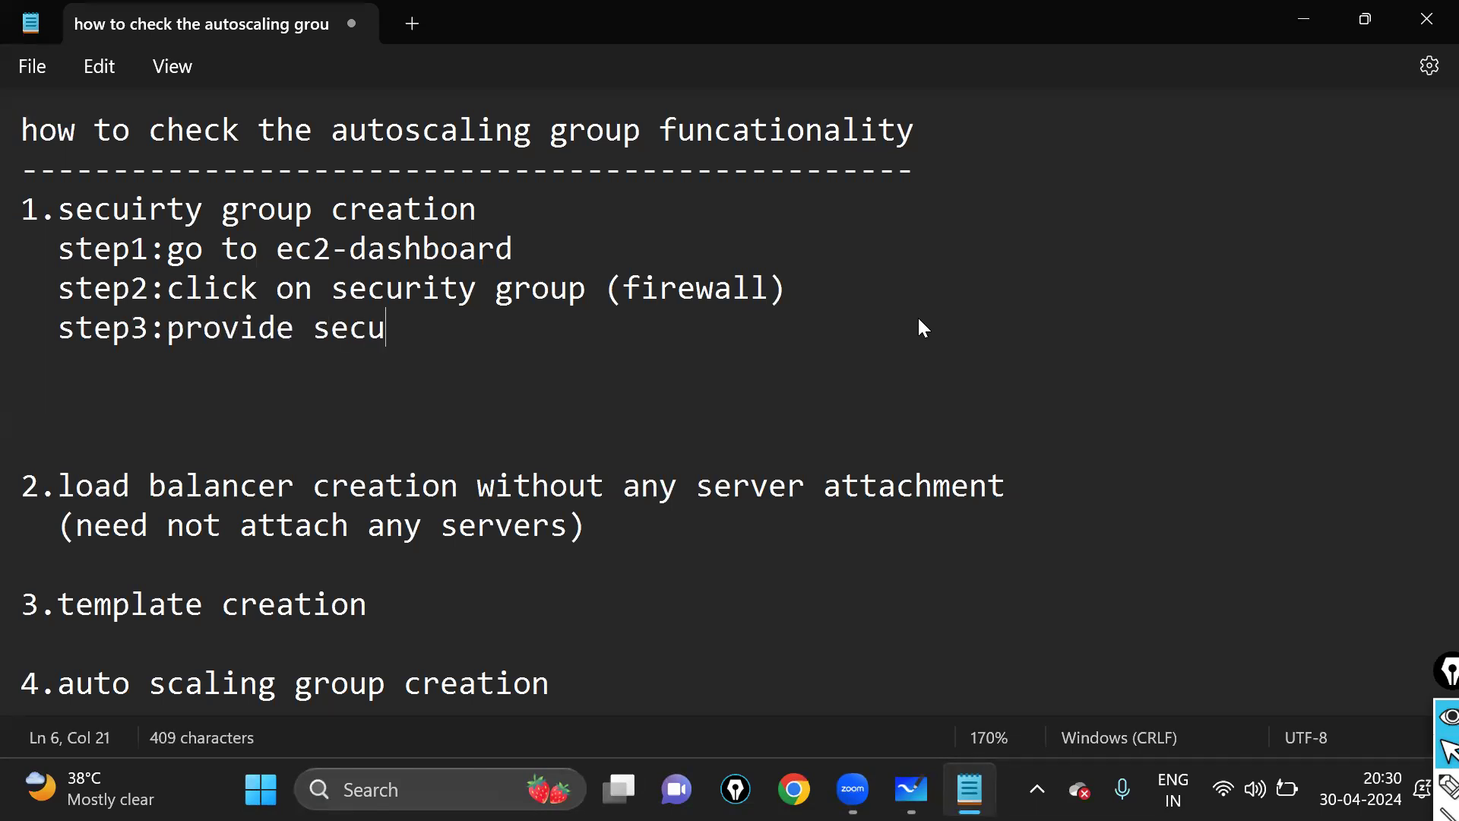
{"action": "type", "text": "rity"}
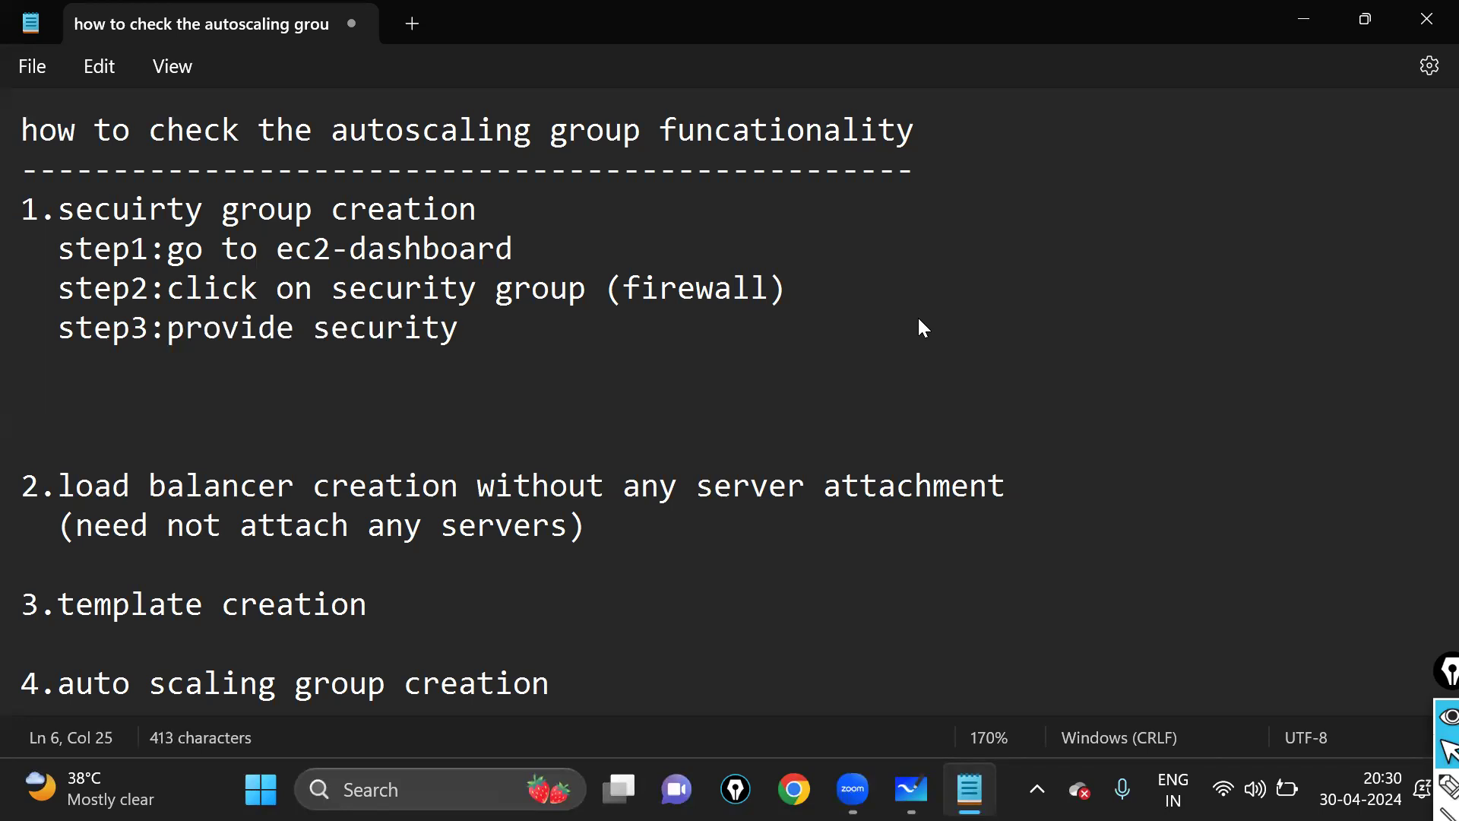
{"action": "type", "text": " group name"}
- Add 'step4:purpose of this security --> test' and 'step5:edit the inbound rules'
{"action": "key", "text": "Return"}
{"action": "type", "text": "step5"}
{"action": "key", "text": "BackSpace"}
{"action": "type", "text": "4;"}
{"action": "key", "text": "BackSpace"}
{"action": "type", "text": ":p"}
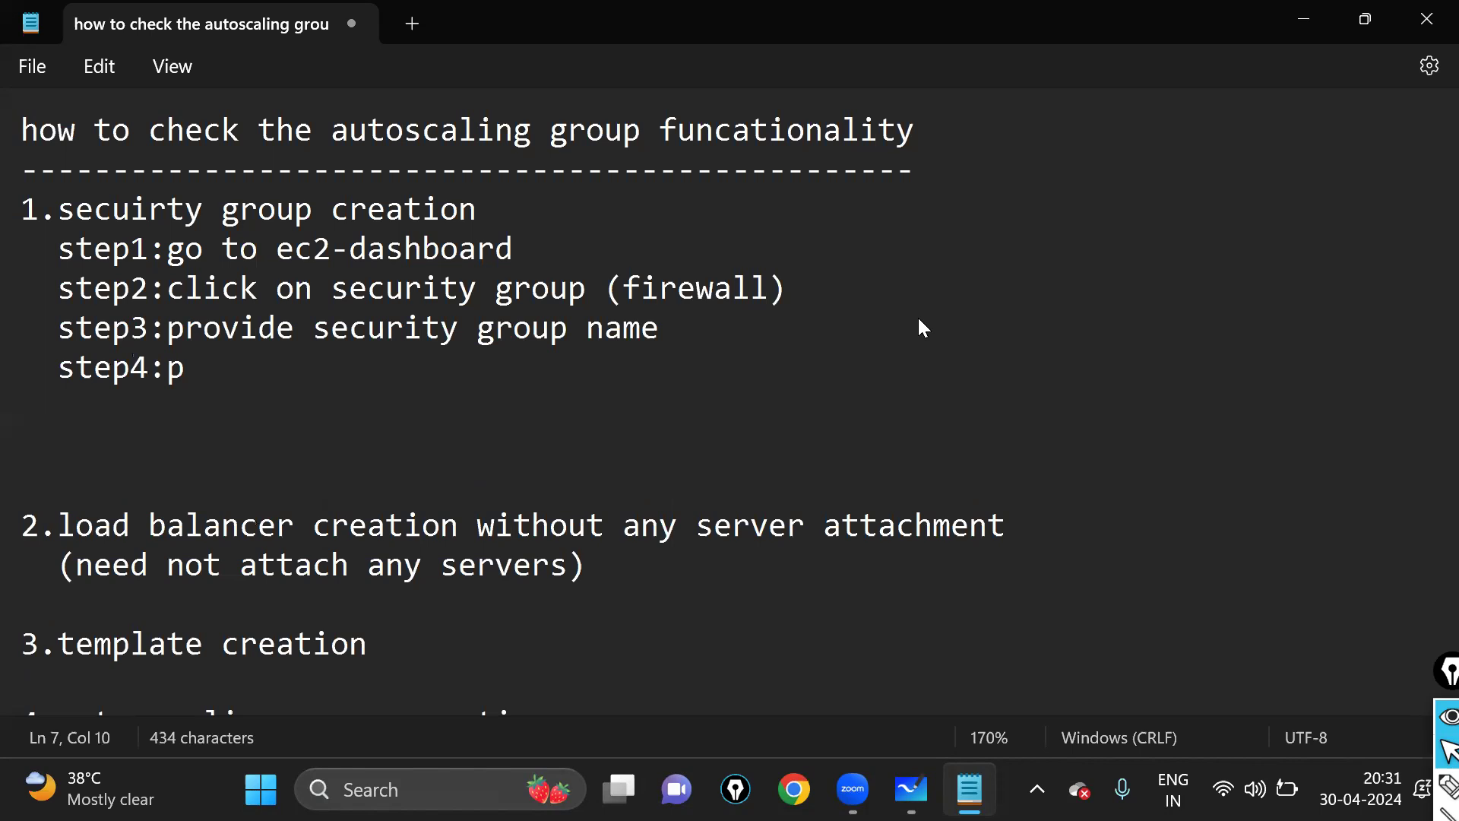
{"action": "type", "text": "urpose "}
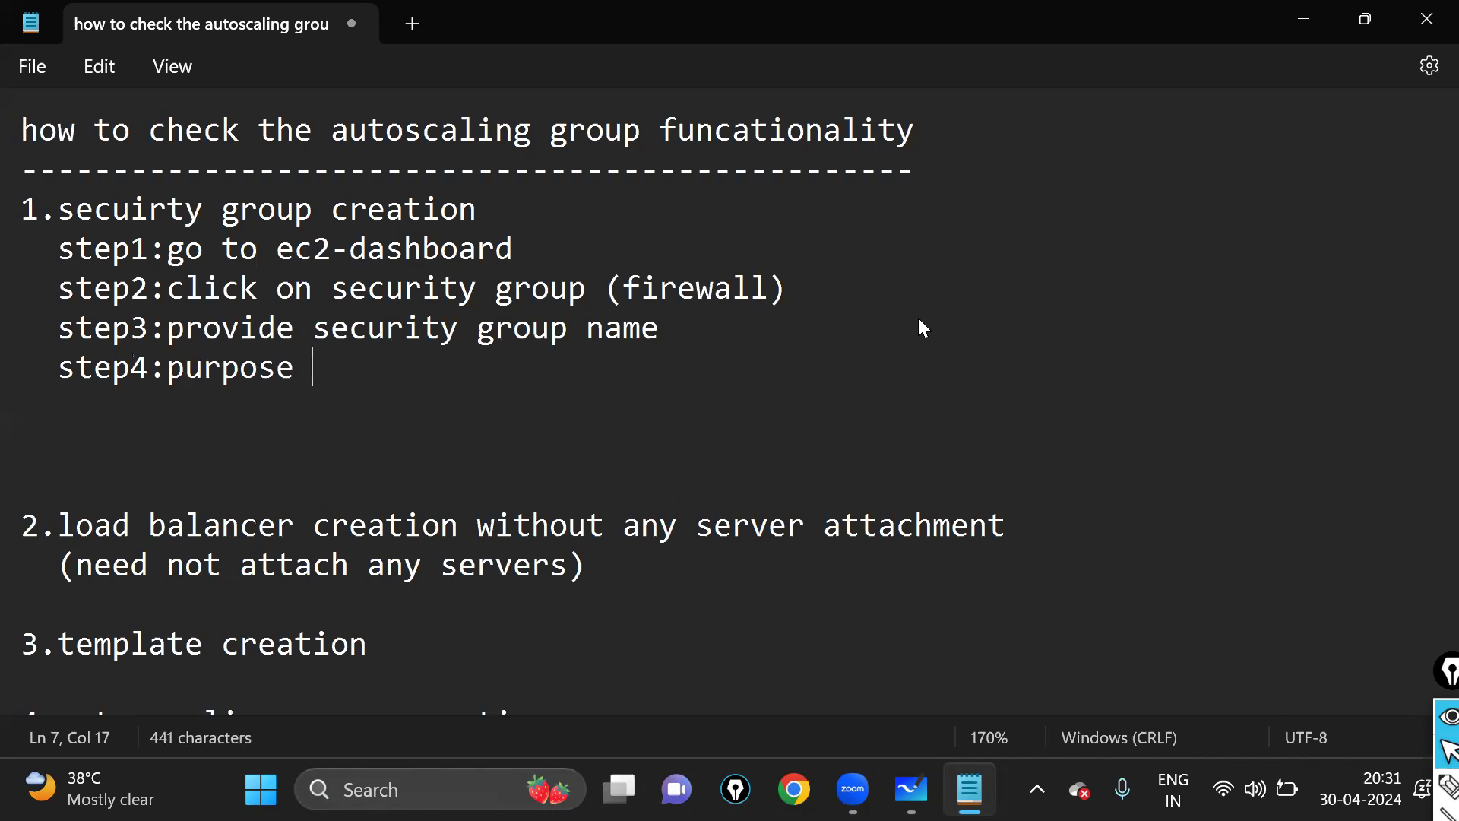
{"action": "type", "text": "of this "}
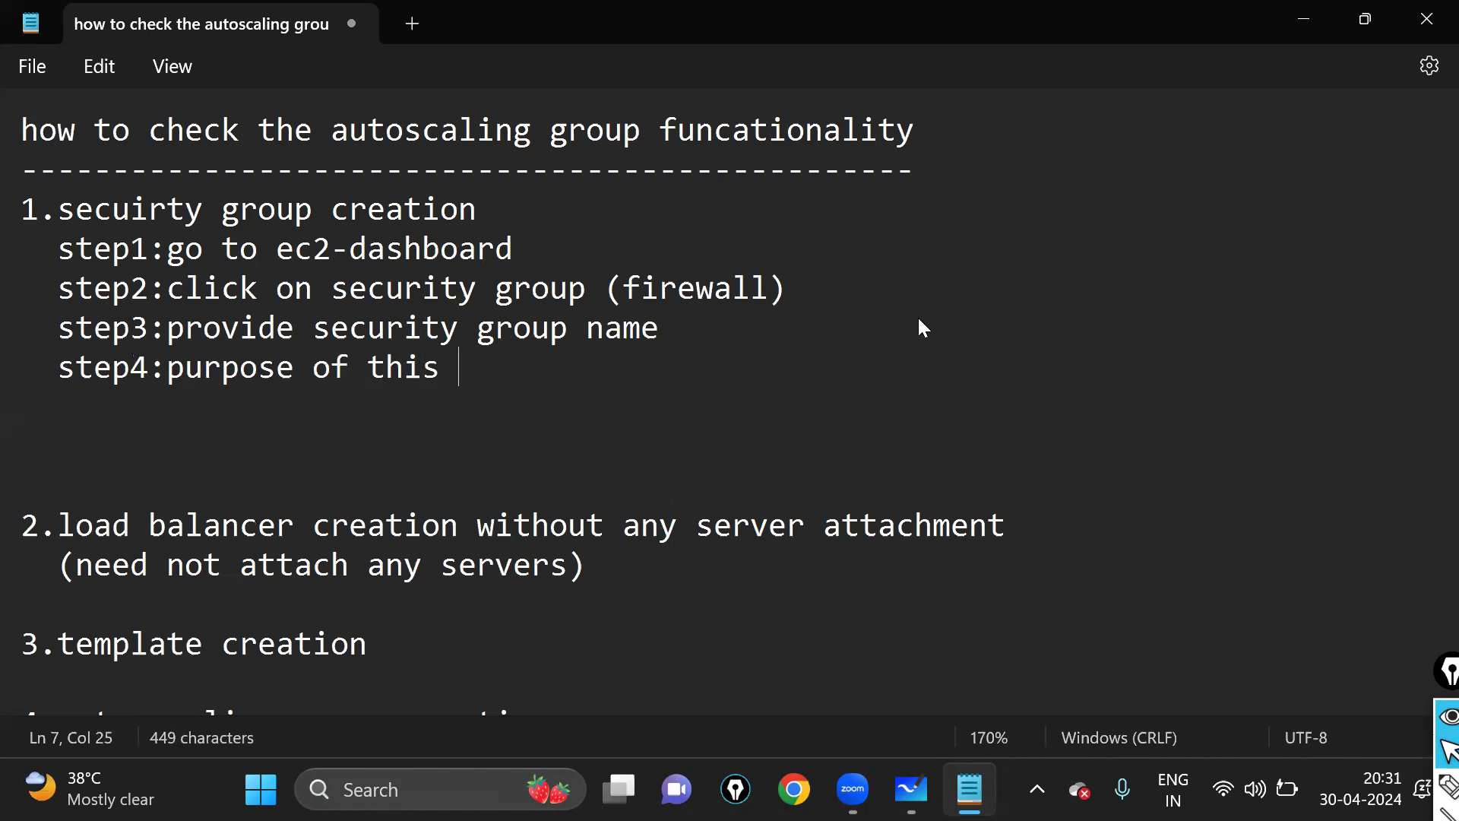
{"action": "type", "text": "security "}
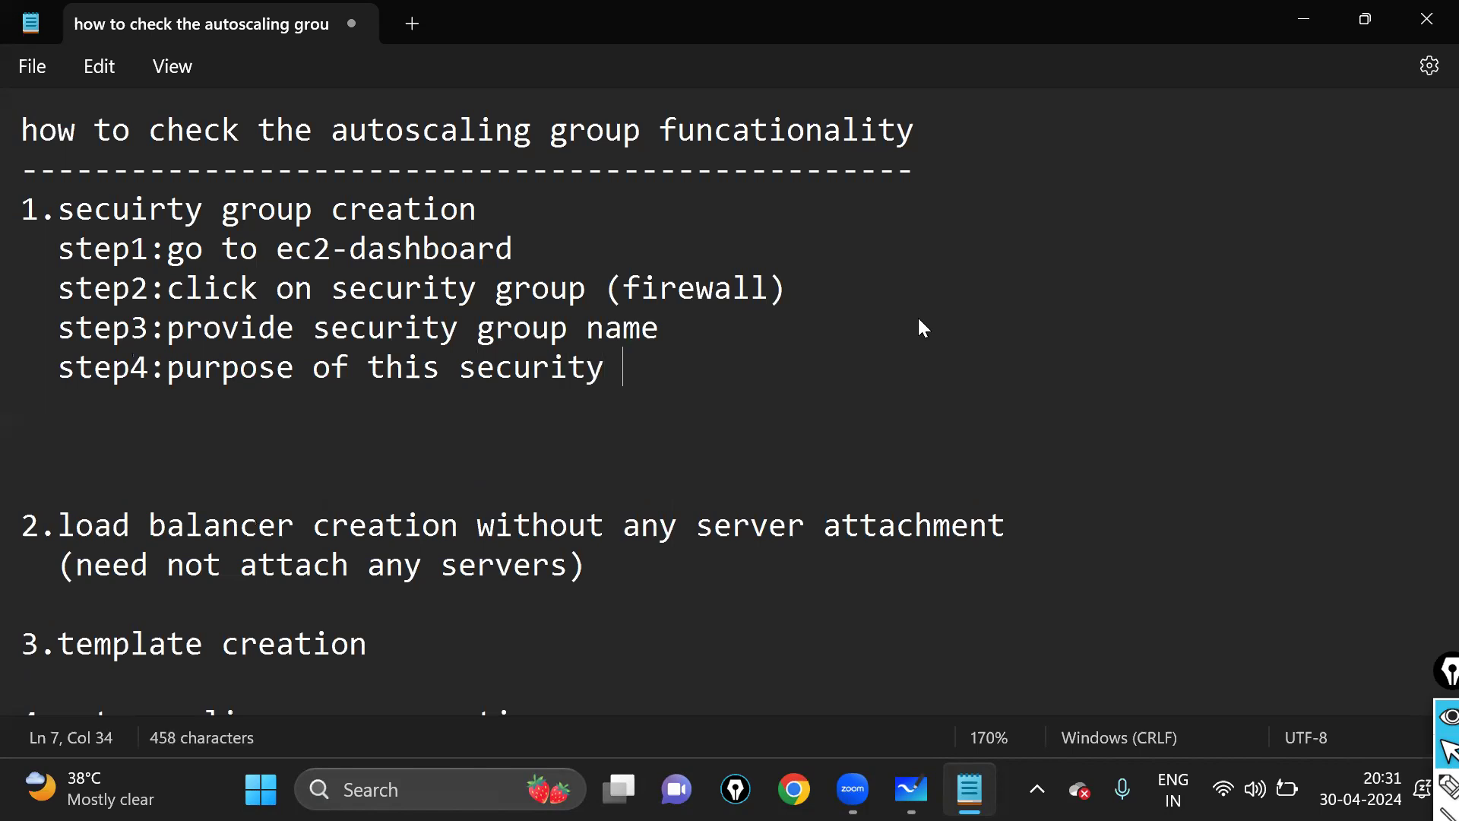
{"action": "type", "text": "--> dev"}
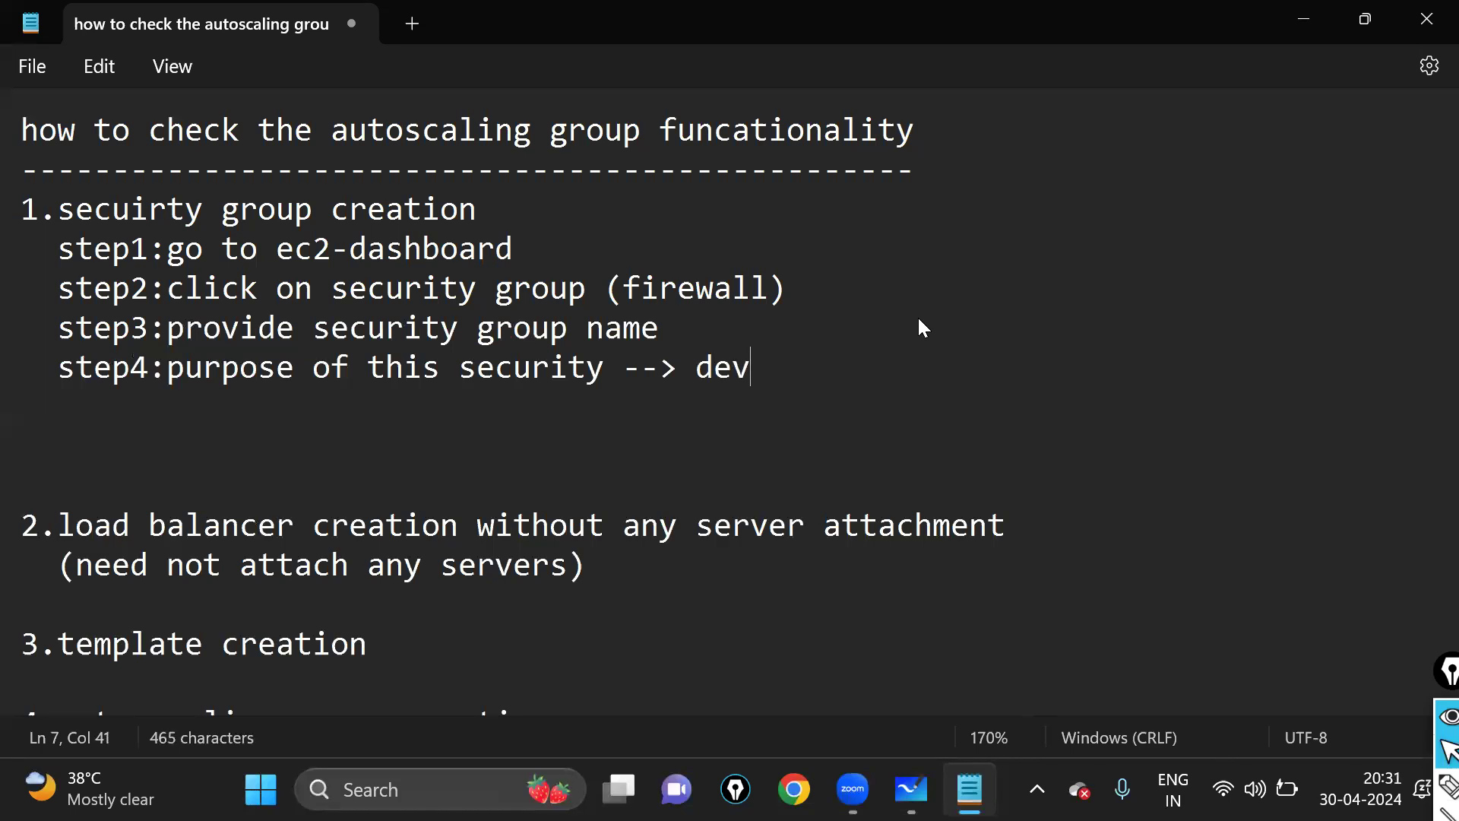
{"action": "key", "text": "BackSpace"}
{"action": "key", "text": "BackSpace"}
{"action": "key", "text": "BackSpace"}
{"action": "type", "text": "test"}
{"action": "key", "text": "Return"}
{"action": "type", "text": "step"}
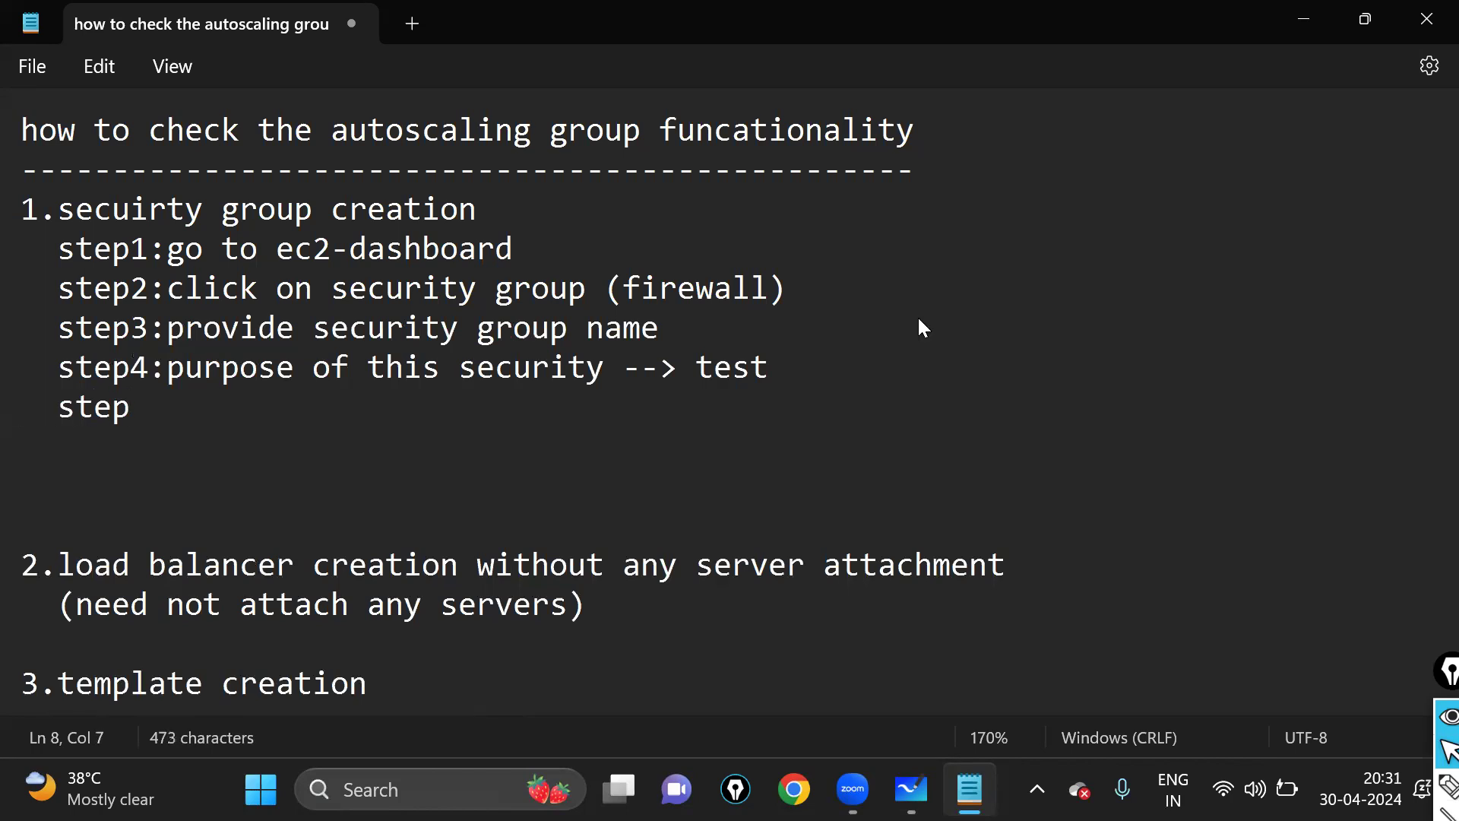
{"action": "type", "text": "5:"}
{"action": "key", "text": "BackSpace"}
{"action": "type", "text": "edit "}
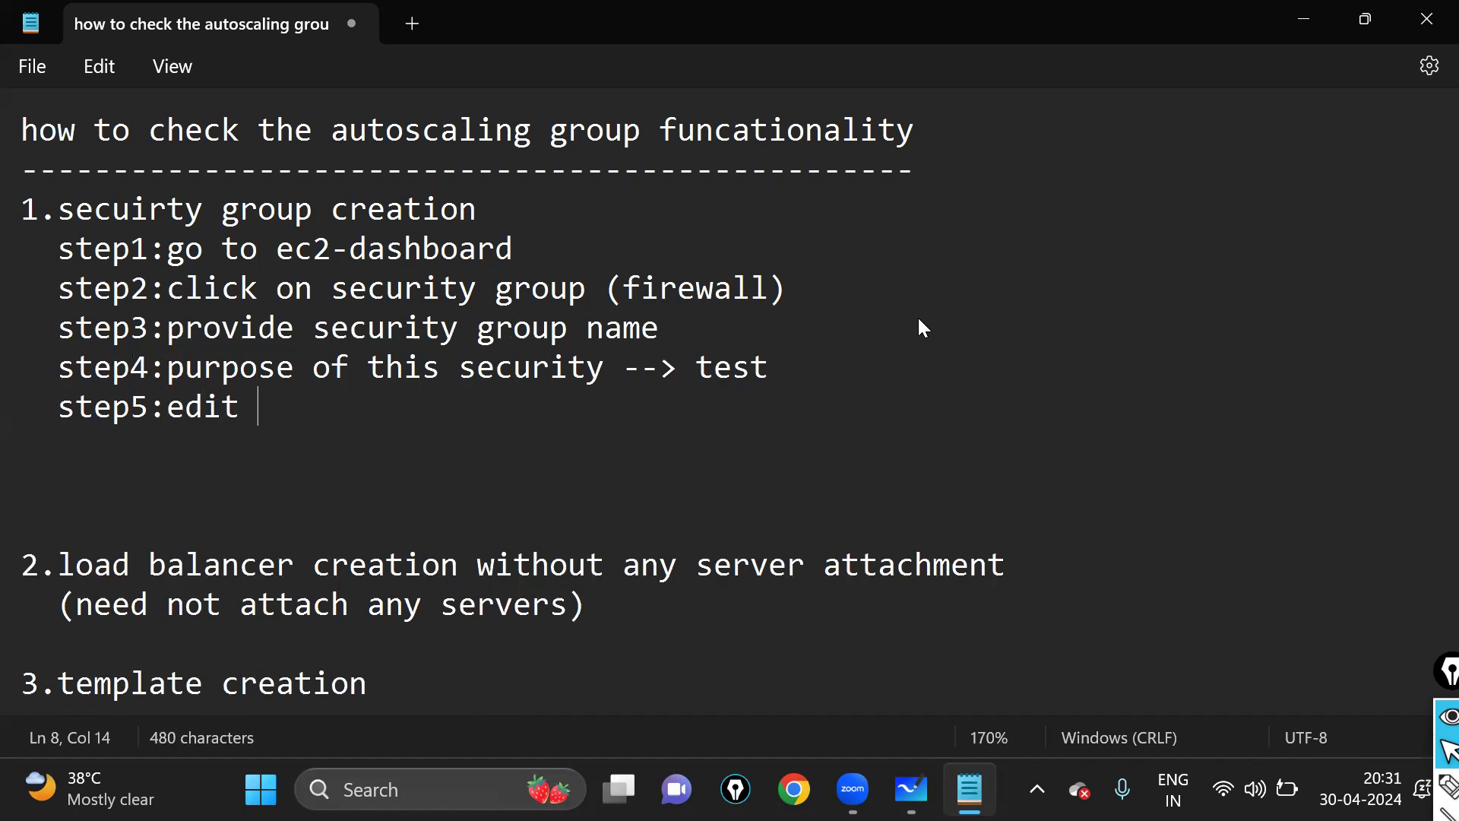
{"action": "type", "text": "the inbound "}
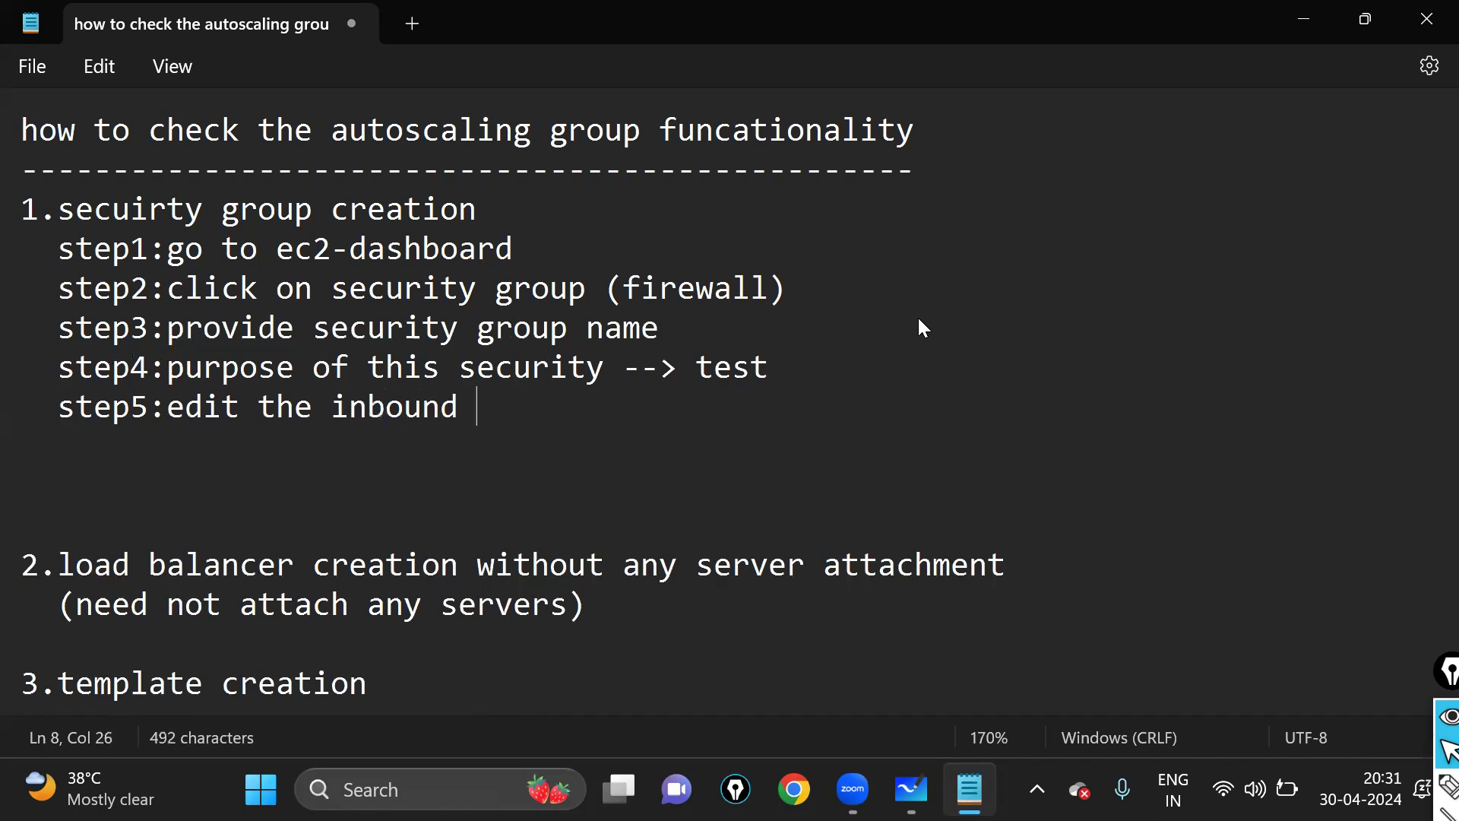
{"action": "type", "text": "rules"}
{"action": "key", "text": "Return"}
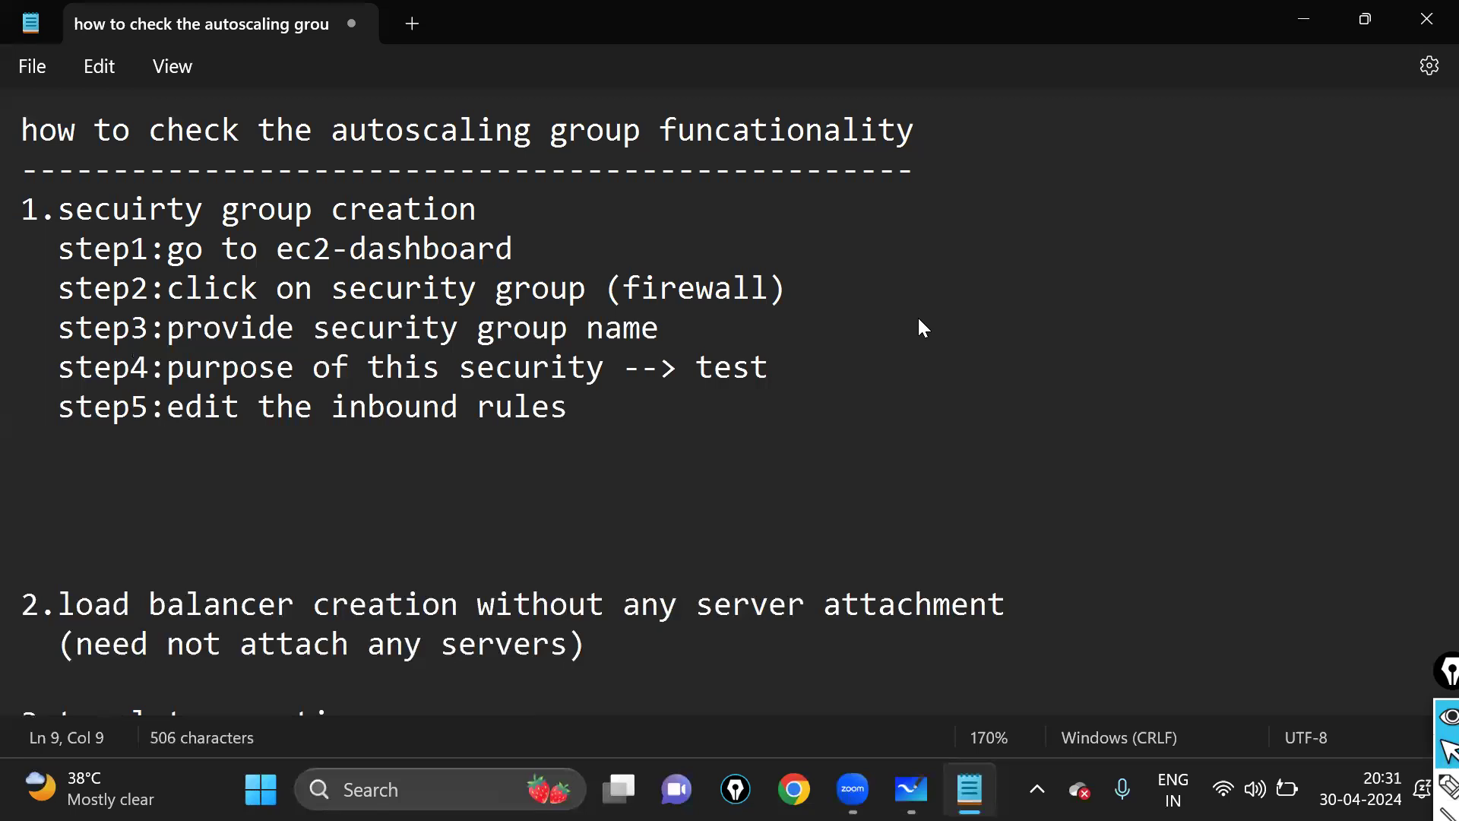
- Change step5 to 'go to edit the inbound rules' and add 'step6:attach /add ssh/22 port number'
{"action": "key", "text": "Up"}
{"action": "type", "text": "go to"}
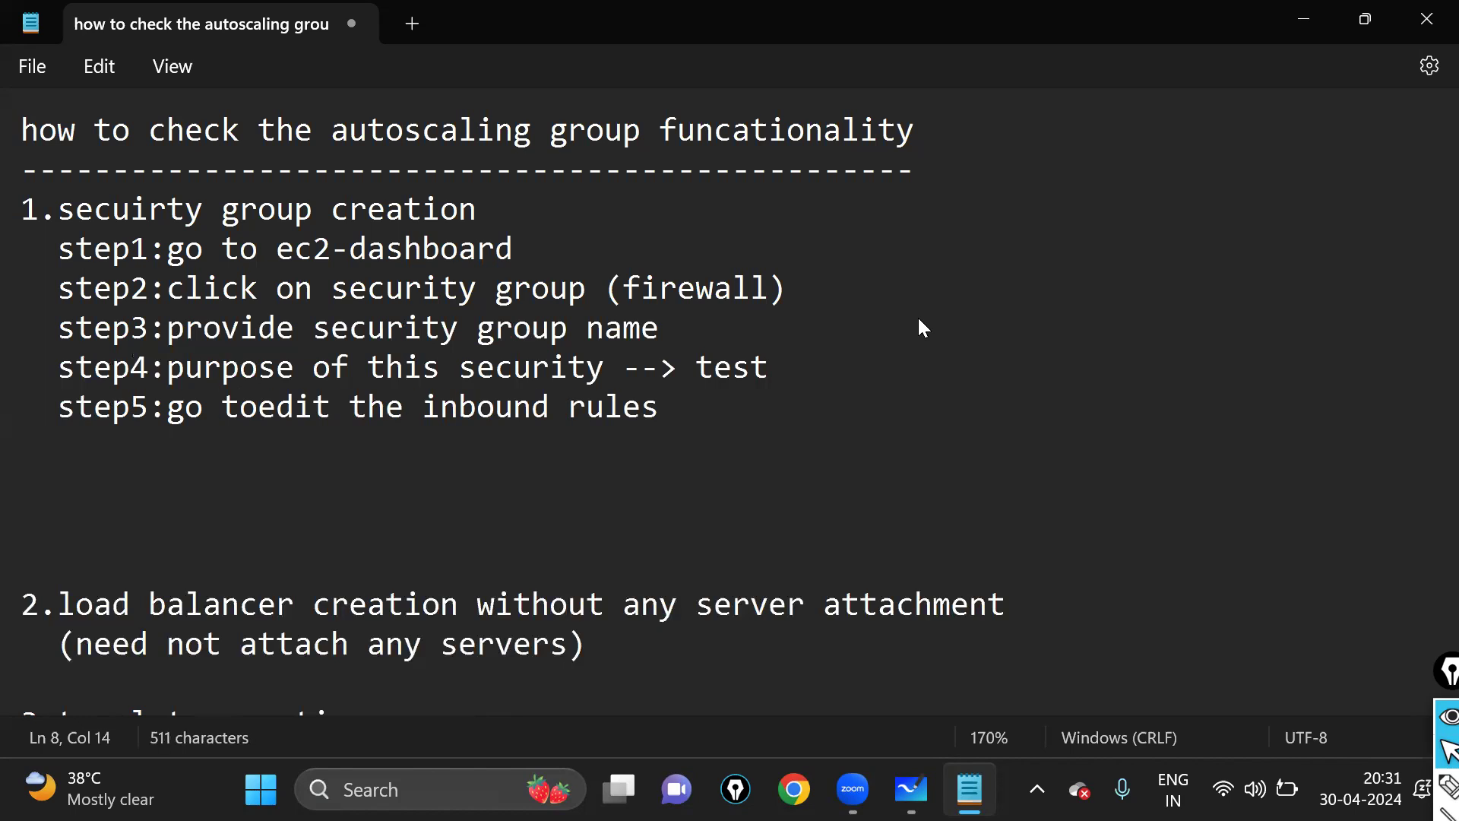
{"action": "key", "text": "Down"}
{"action": "key", "text": "Left"}
{"action": "key", "text": "Left"}
{"action": "key", "text": "Left"}
{"action": "key", "text": "Left"}
{"action": "key", "text": "Left"}
{"action": "key", "text": "Left"}
{"action": "type", "text": "step6:"}
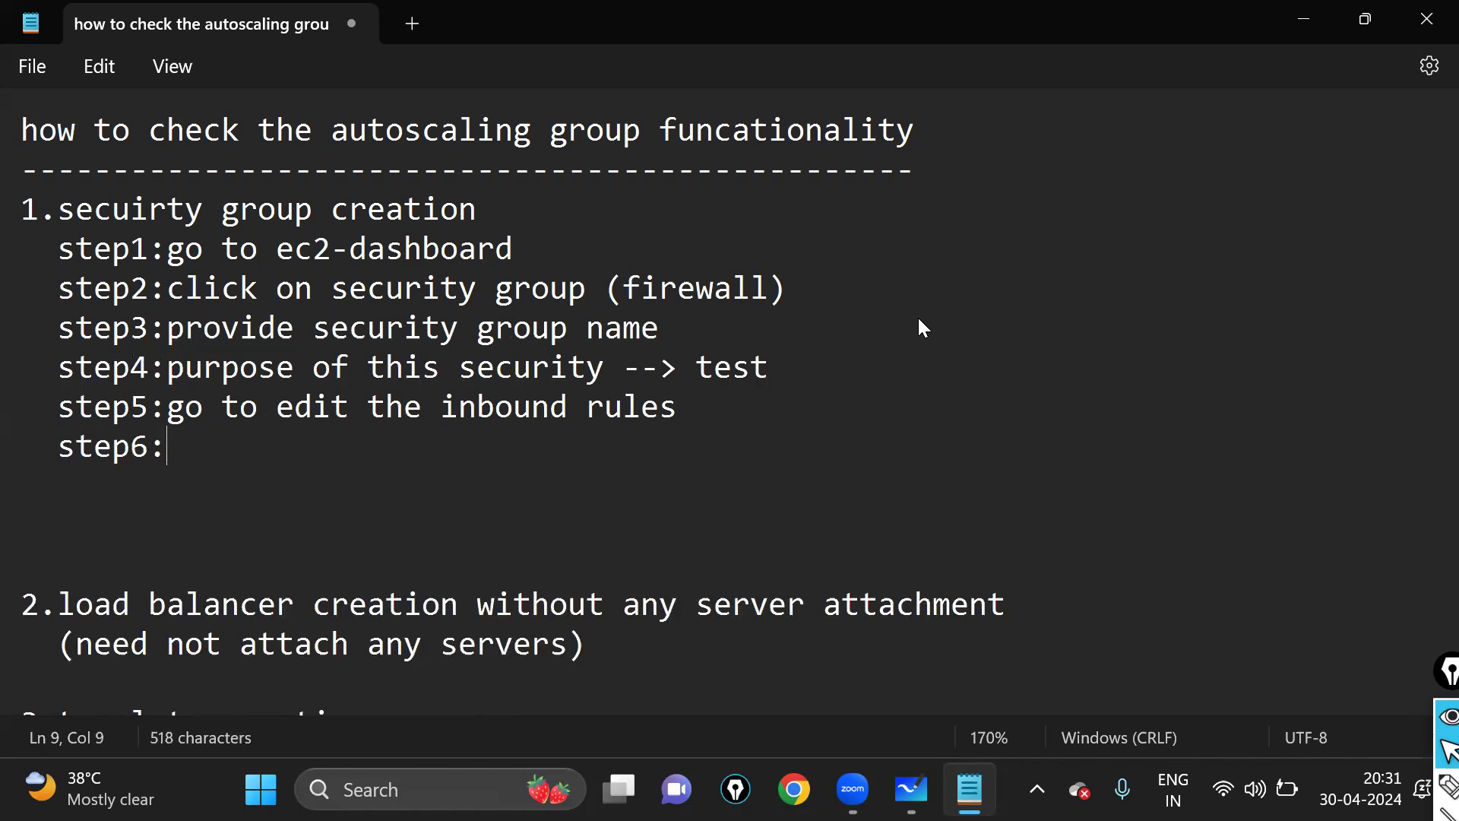
{"action": "key", "text": "BackSpace"}
{"action": "type", "text": "attach /add "}
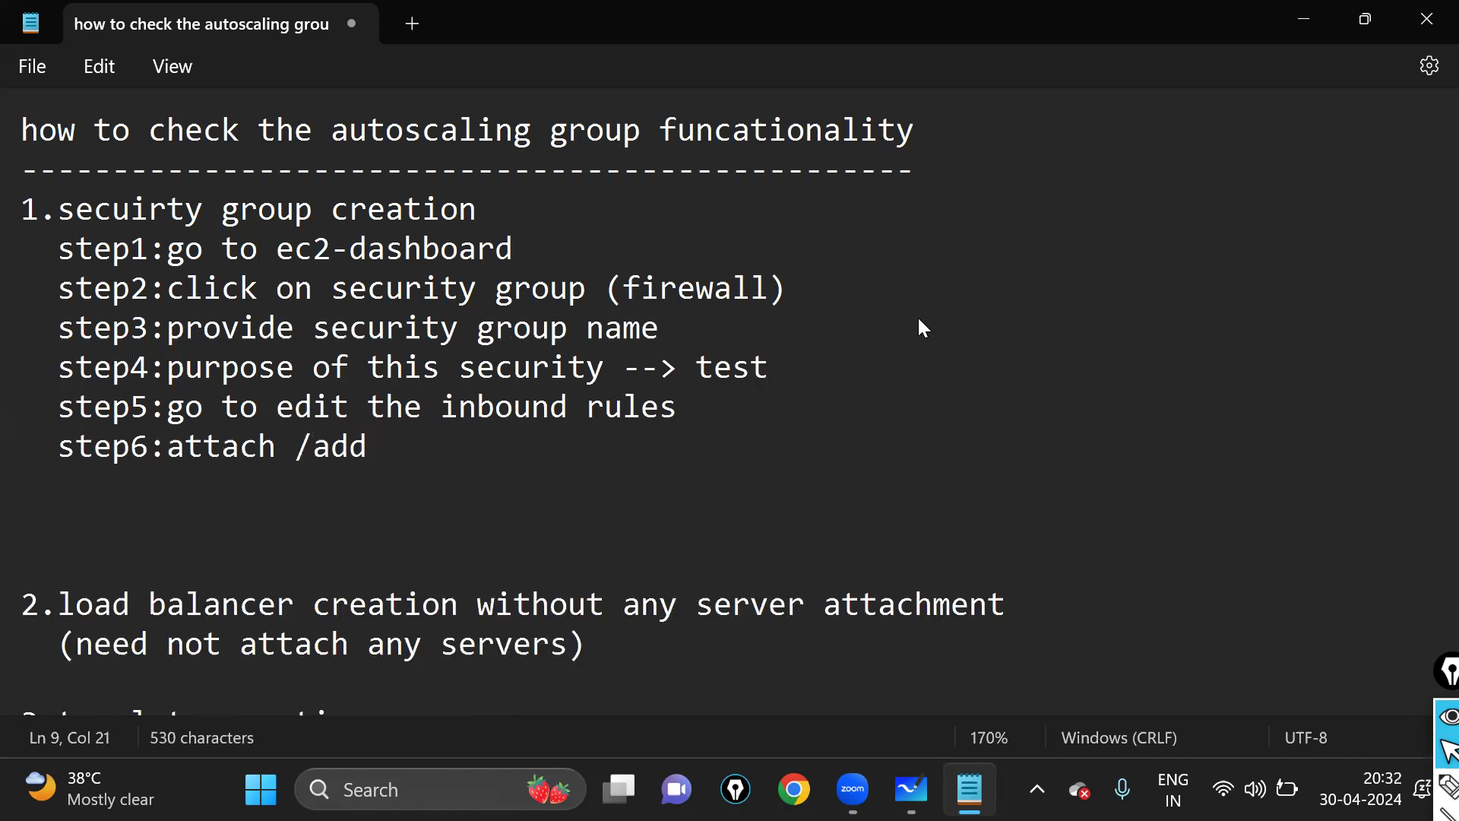
{"action": "type", "text": "22 port number"}
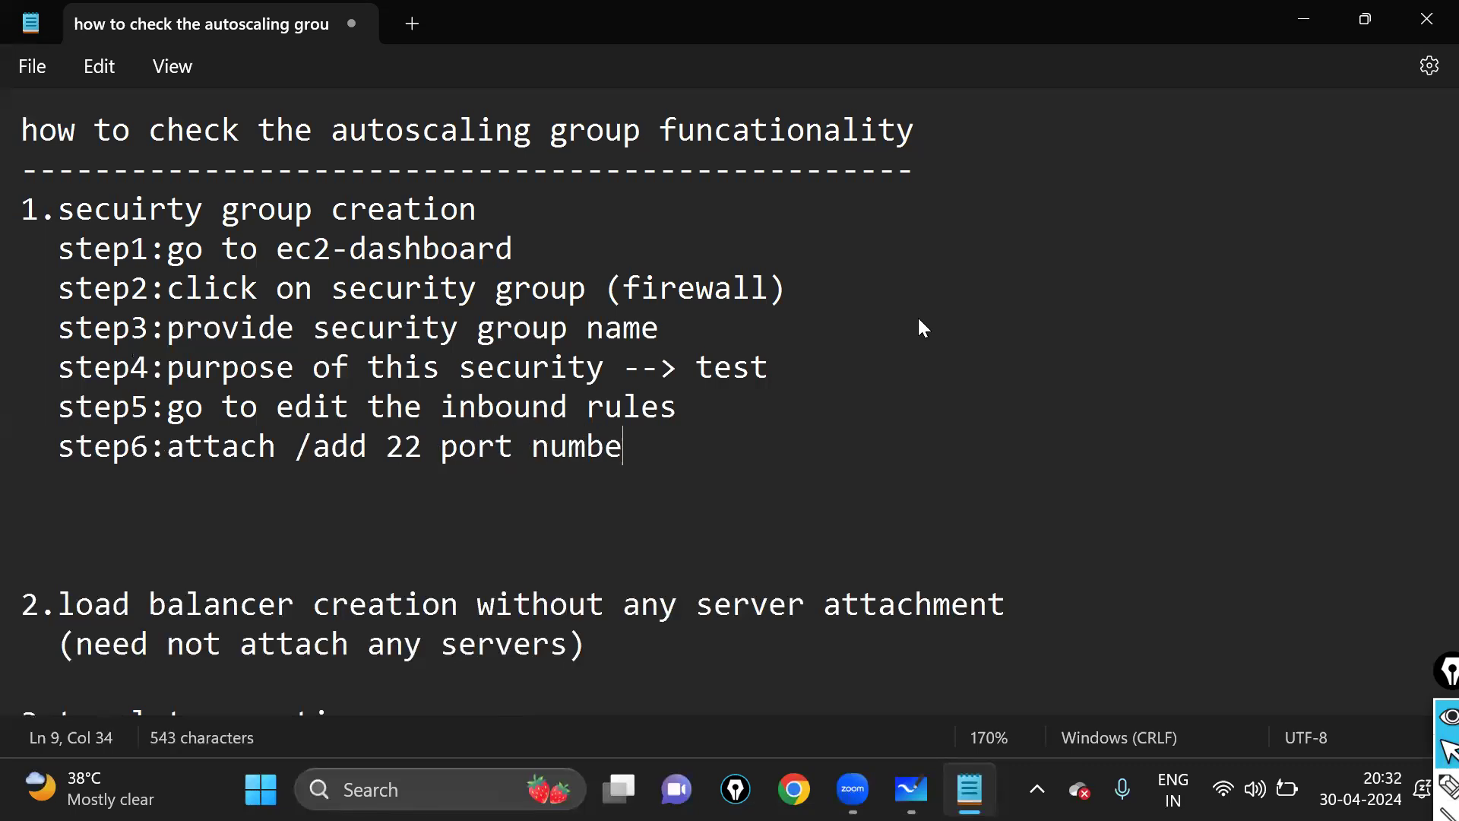
{"action": "key", "text": "Left"}
{"action": "key", "text": "Left"}
{"action": "key", "text": "Left"}
{"action": "key", "text": "Left"}
{"action": "key", "text": "Left"}
{"action": "key", "text": "Left"}
{"action": "key", "text": "Left"}
{"action": "key", "text": "Left"}
{"action": "key", "text": "Left"}
{"action": "key", "text": "Left"}
{"action": "key", "text": "Left"}
{"action": "key", "text": "Left"}
{"action": "key", "text": "Left"}
{"action": "key", "text": "Left"}
{"action": "type", "text": "ssh"}
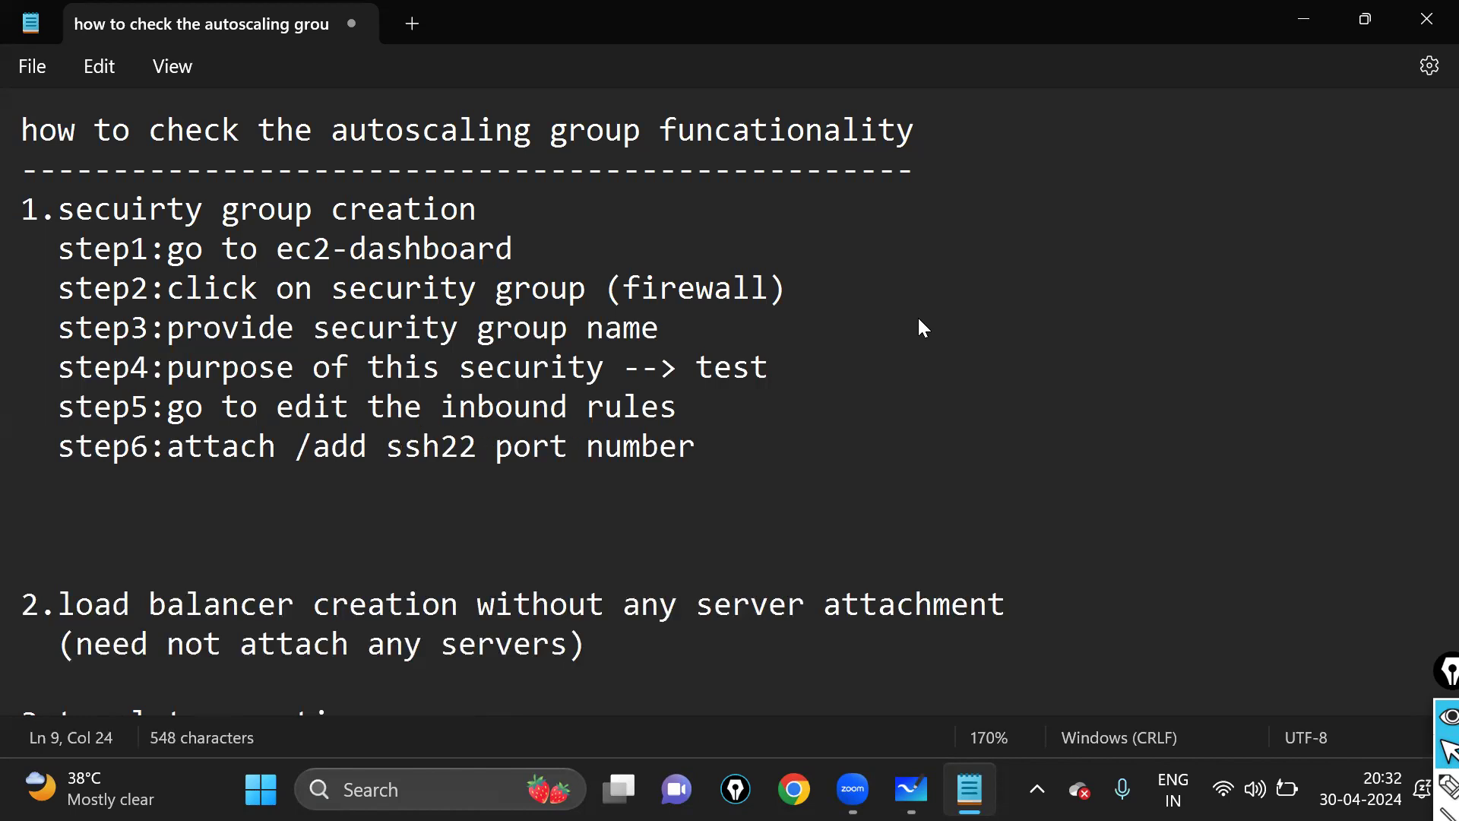
{"action": "type", "text": "-"}
{"action": "key", "text": "BackSpace"}
{"action": "type", "text": "/"}
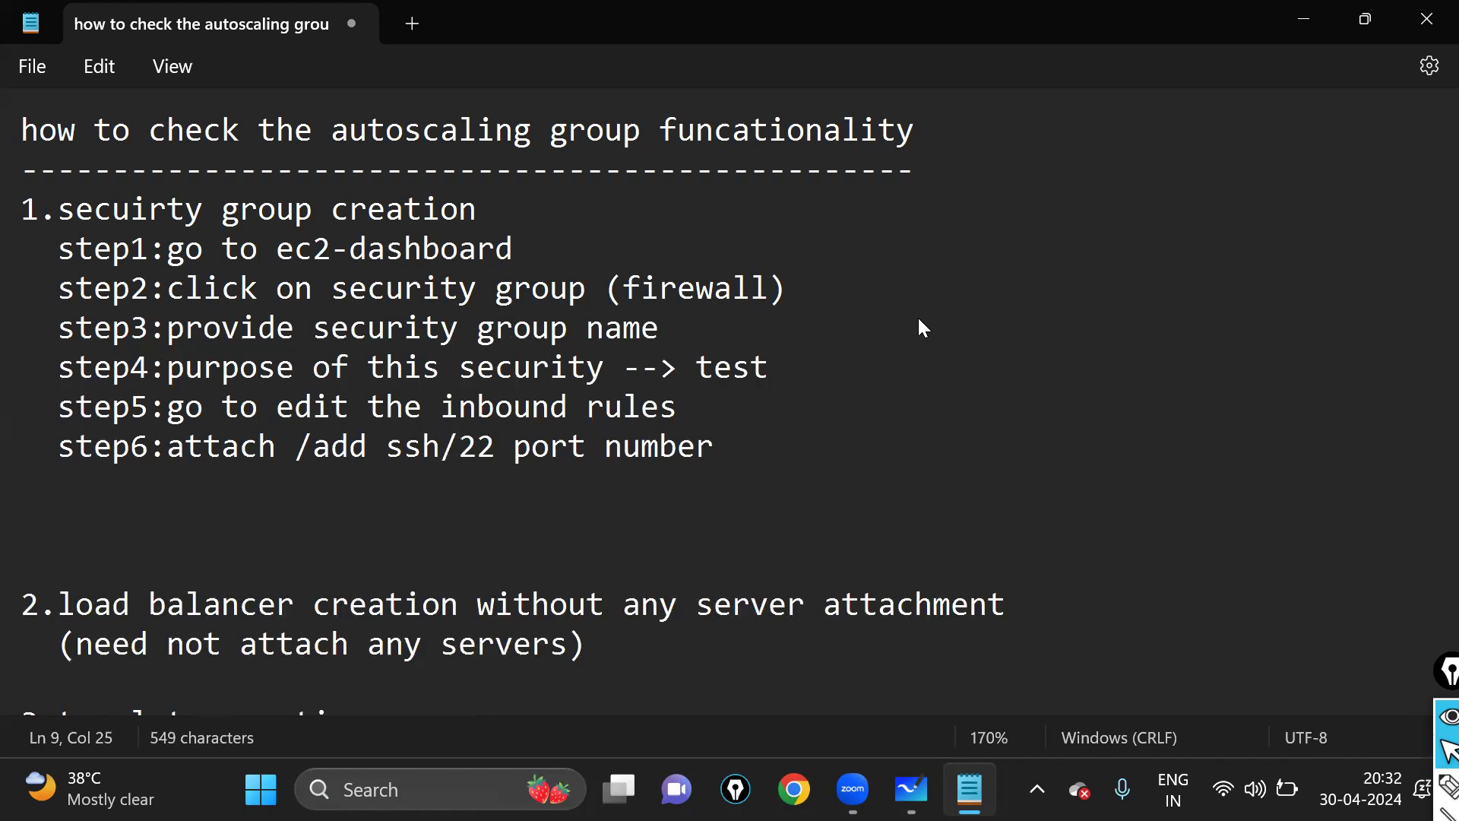
{"action": "key", "text": "Right"}
{"action": "key", "text": "Right"}
{"action": "key", "text": "Right"}
{"action": "key", "text": "Right"}
{"action": "key", "text": "Right"}
{"action": "key", "text": "Right"}
{"action": "key", "text": "Right"}
{"action": "key", "text": "Right"}
{"action": "key", "text": "Right"}
{"action": "key", "text": "Right"}
{"action": "key", "text": "Right"}
{"action": "key", "text": "Right"}
{"action": "key", "text": "Right"}
{"action": "key", "text": "Right"}
- Add the line 'attach /add http/80 port number' and 'step7:finish'
{"action": "key", "text": "Return"}
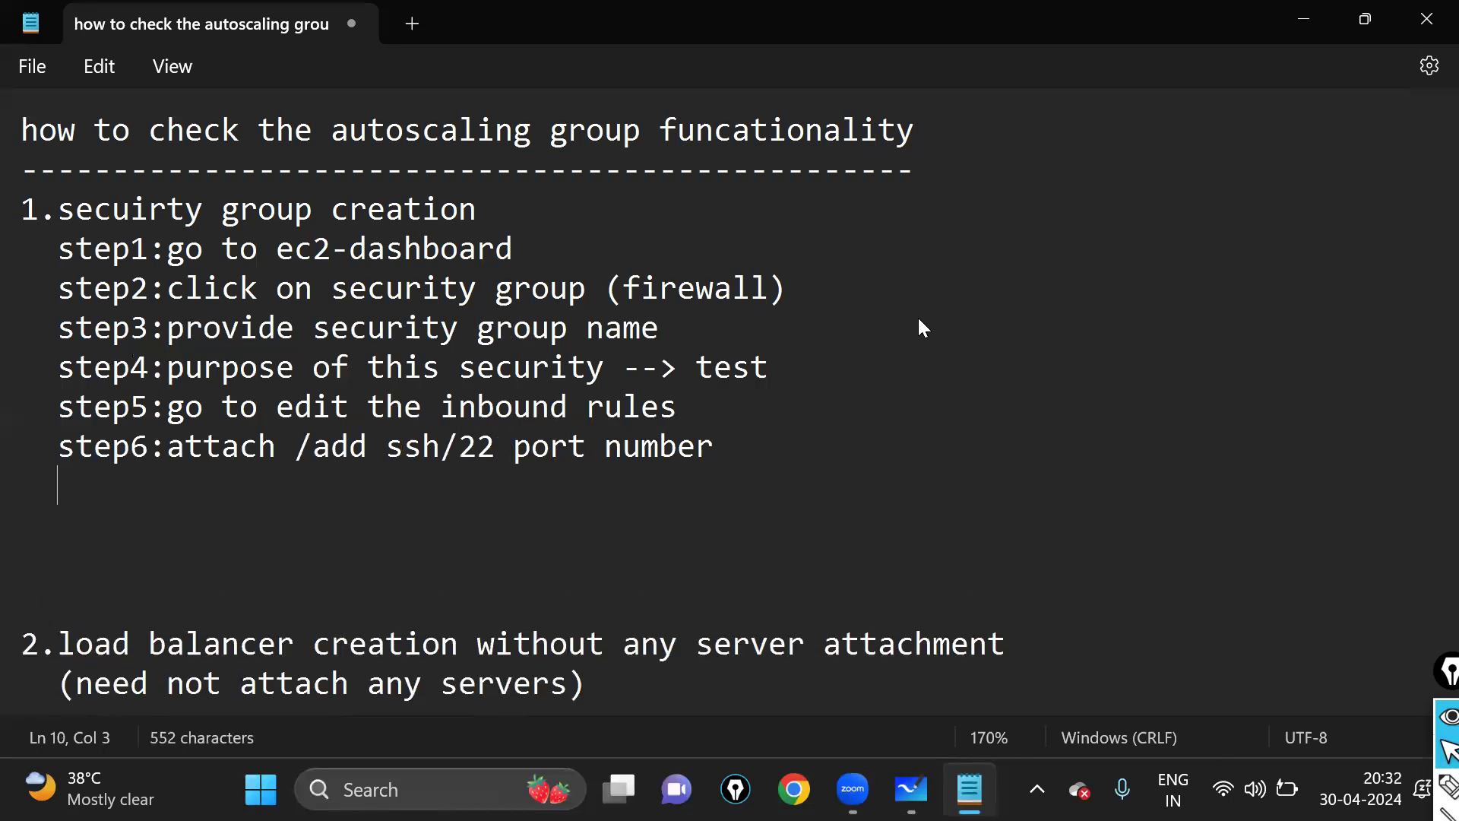
{"action": "type", "text": "attach /add http"}
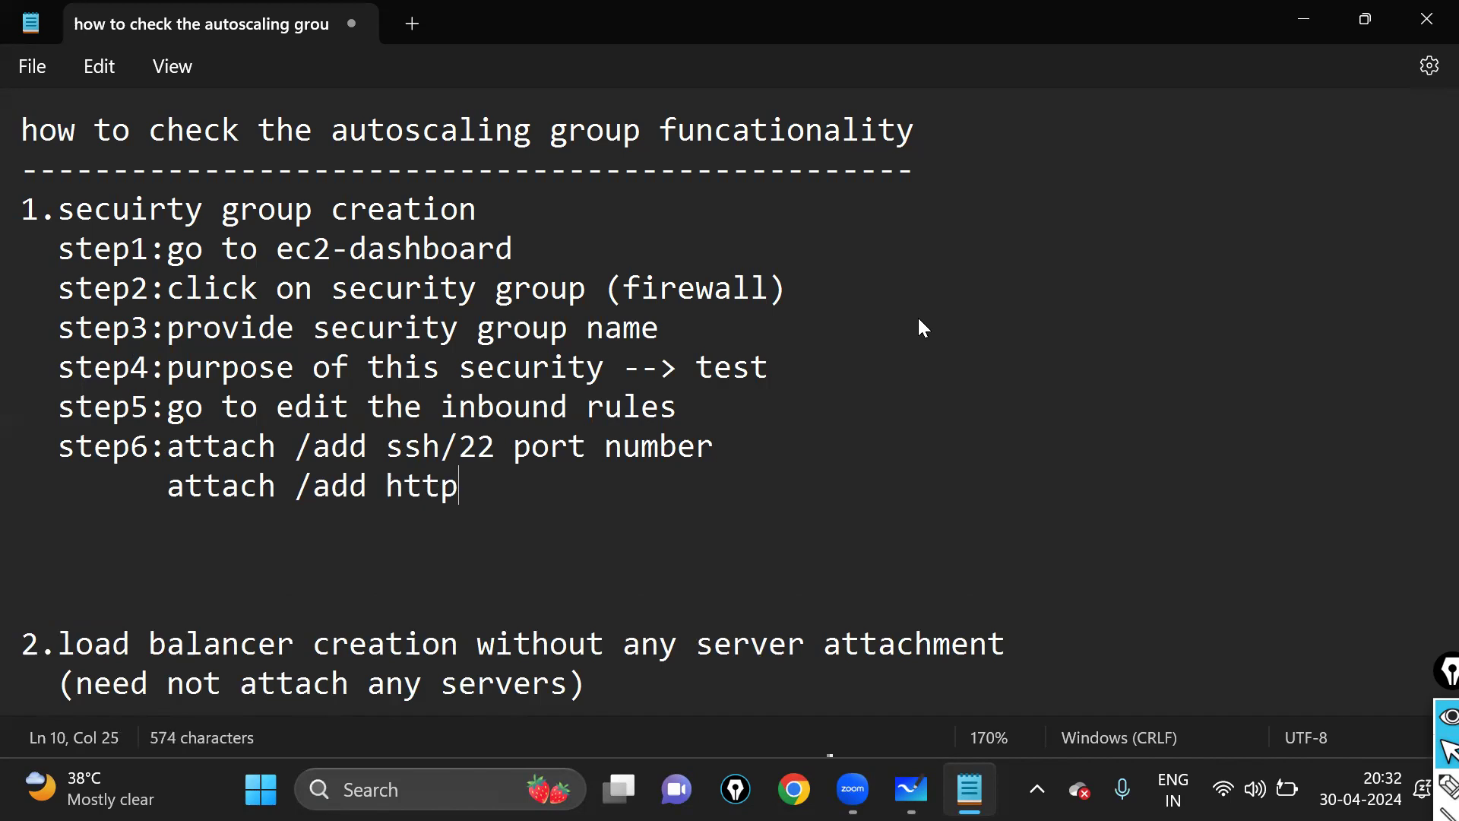
{"action": "type", "text": "/80"}
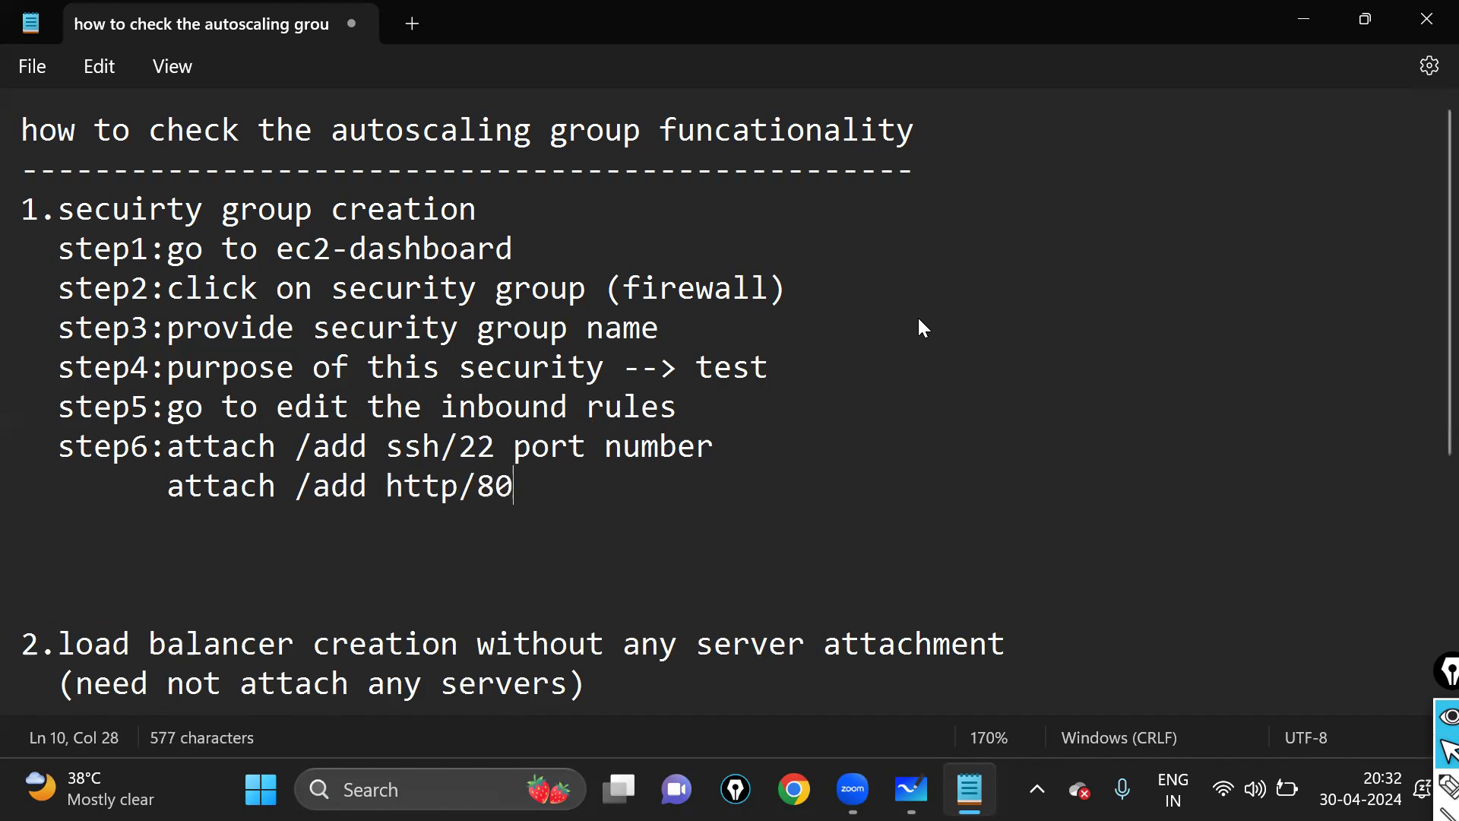
{"action": "type", "text": " port n"}
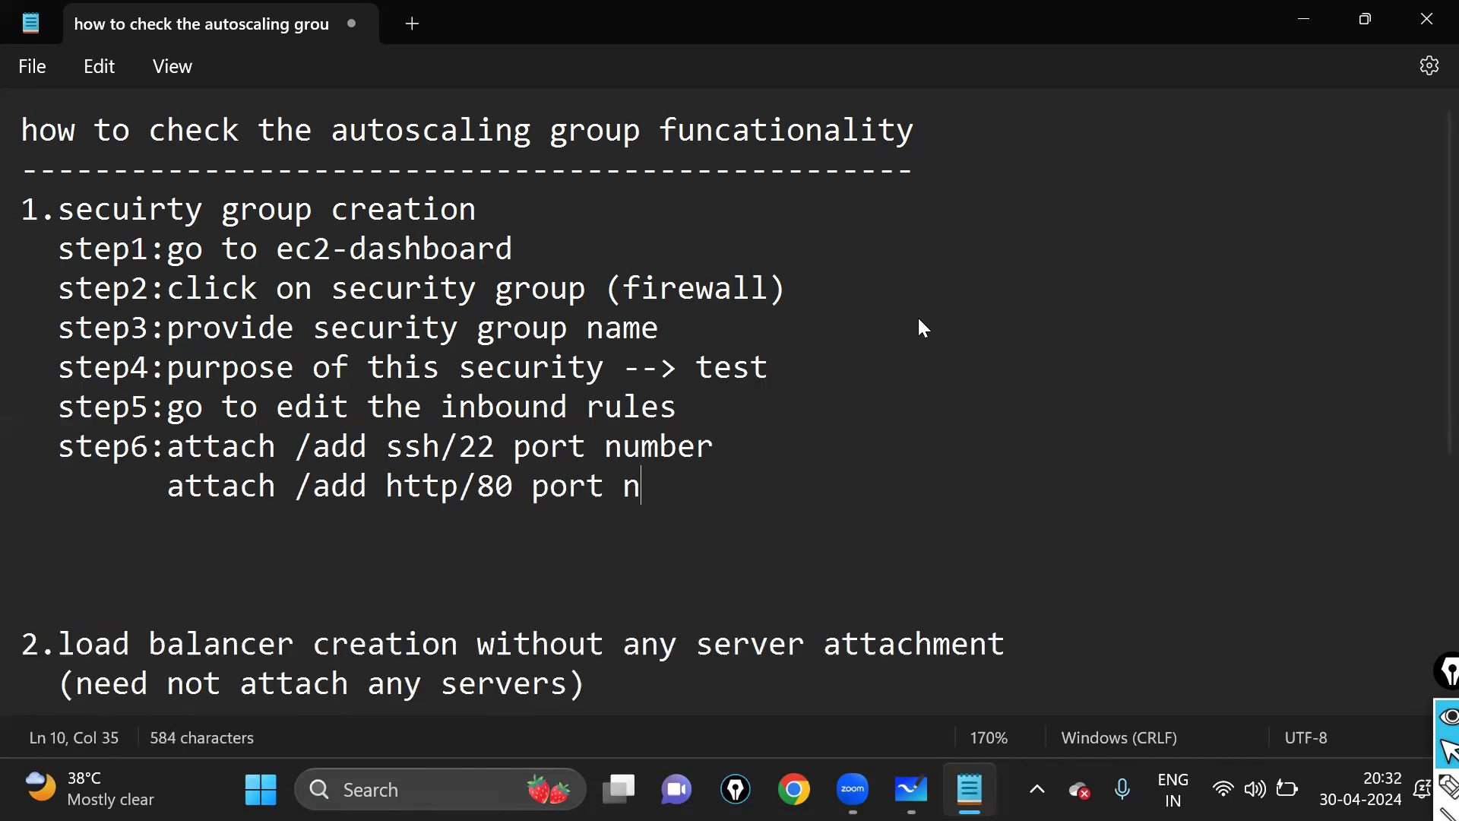
{"action": "type", "text": "umber"}
{"action": "key", "text": "Return"}
{"action": "type", "text": "step"}
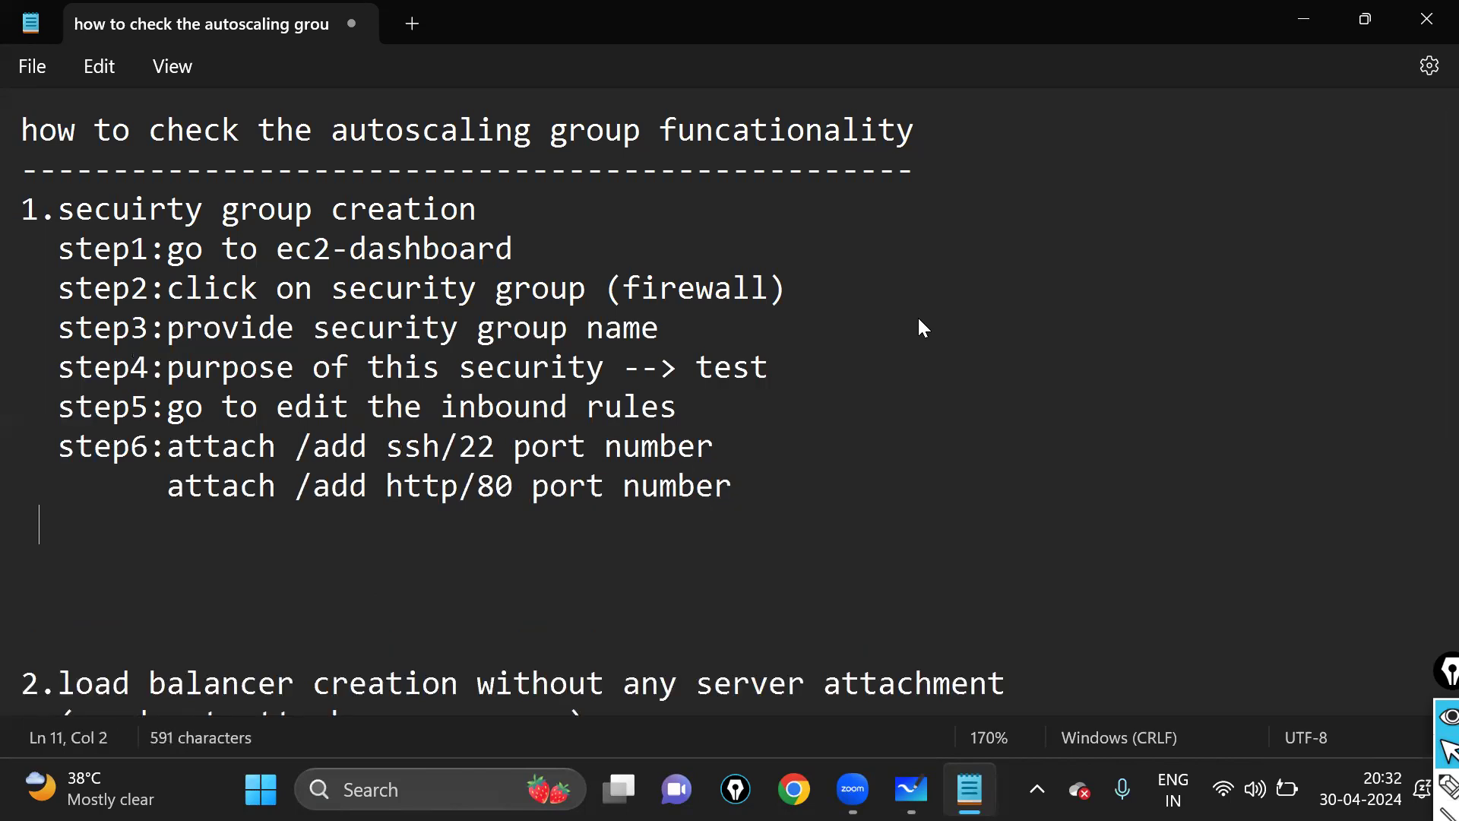
{"action": "type", "text": "7;"}
{"action": "key", "text": "BackSpace"}
{"action": "type", "text": ":"}
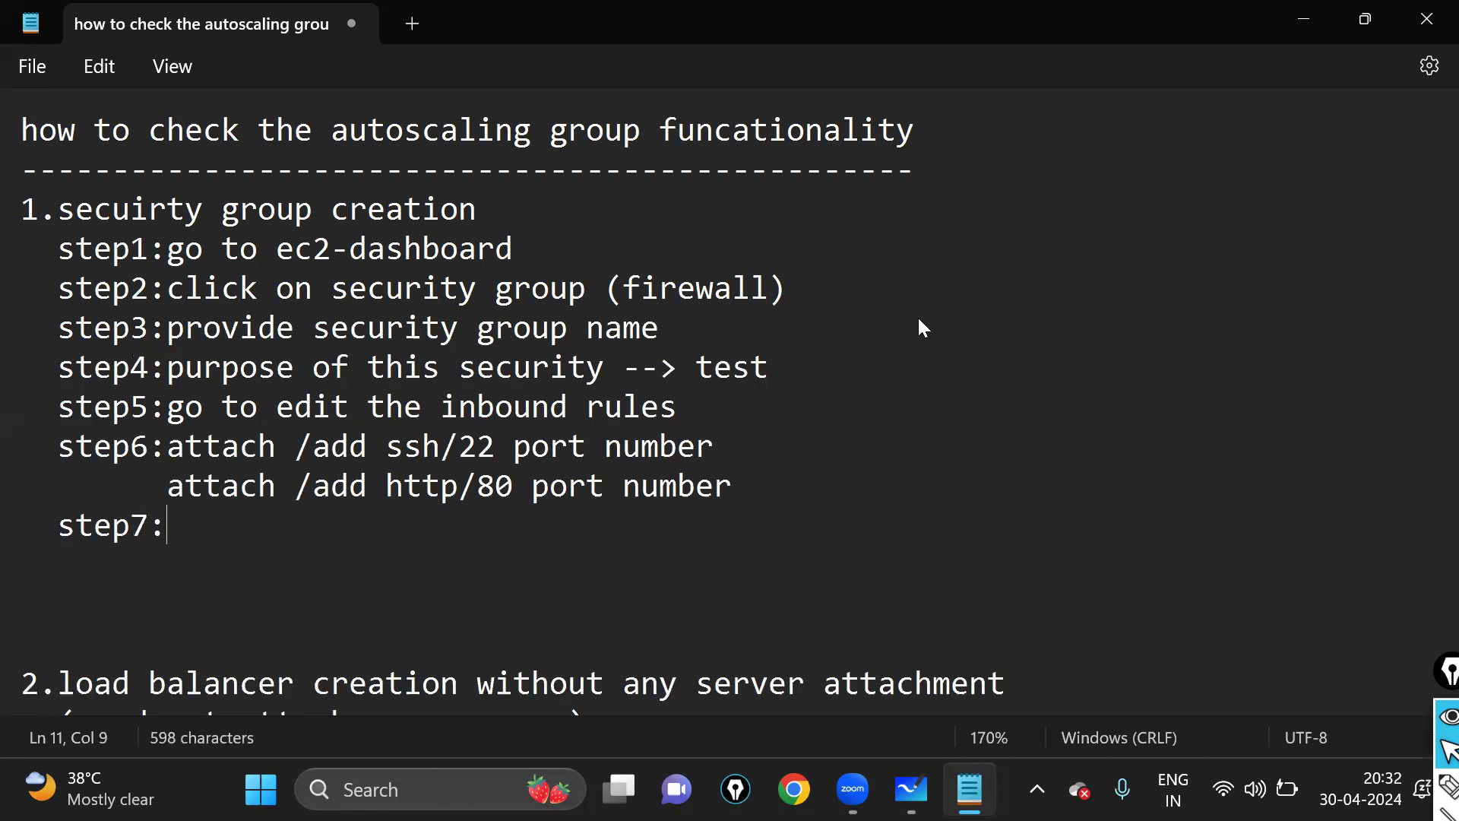
{"action": "type", "text": "finish"}
{"action": "key", "text": "Return"}
{"action": "key", "text": "Return"}
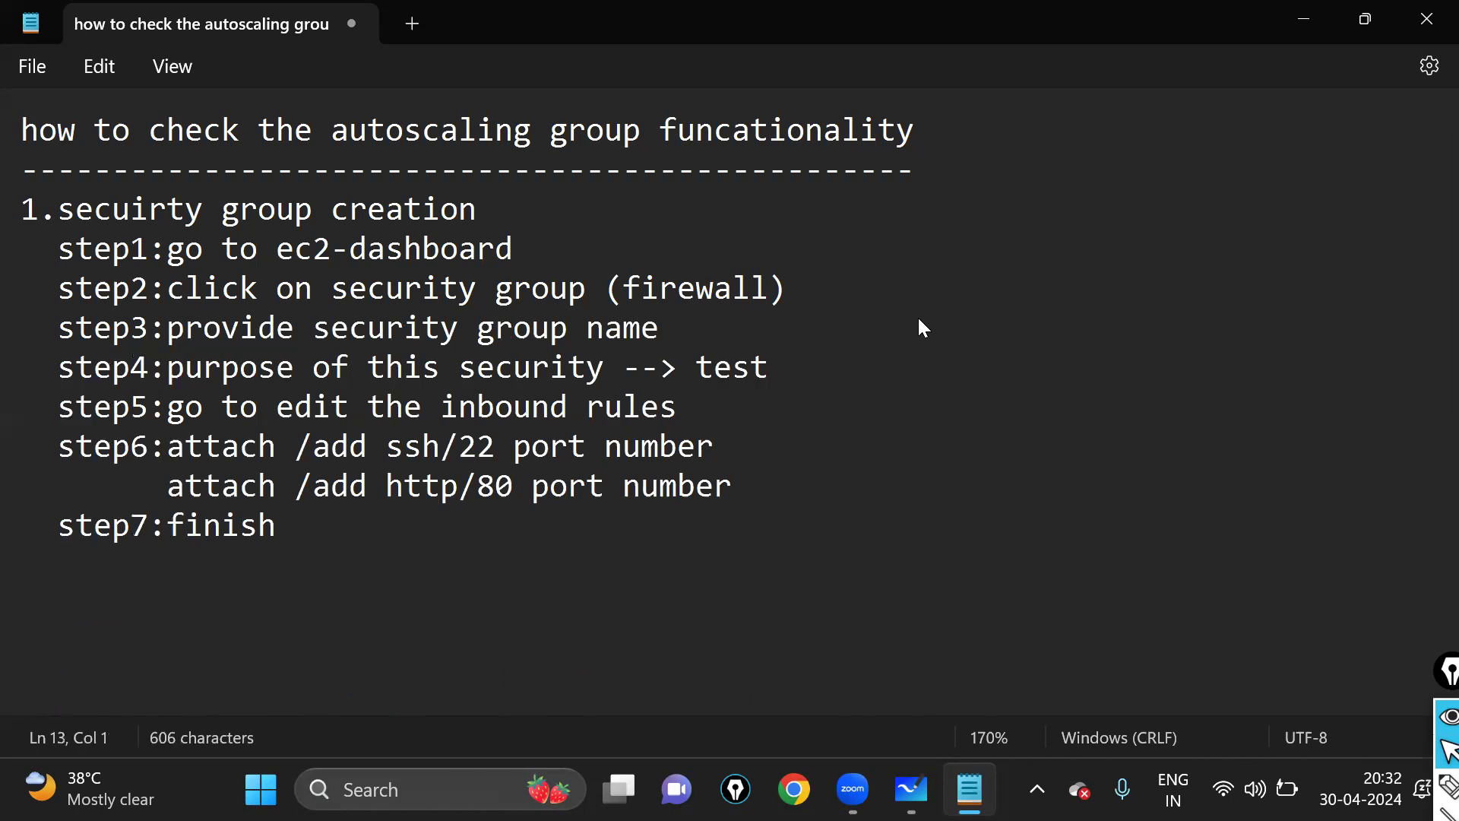
- Remove the blank lines and leading spaces before '2.load balancer', adding a blank line after its note
{"action": "left_click_drag", "start_coordinate": [34, 211], "coordinate": [531, 603]}
{"action": "left_click", "coordinate": [367, 643]}
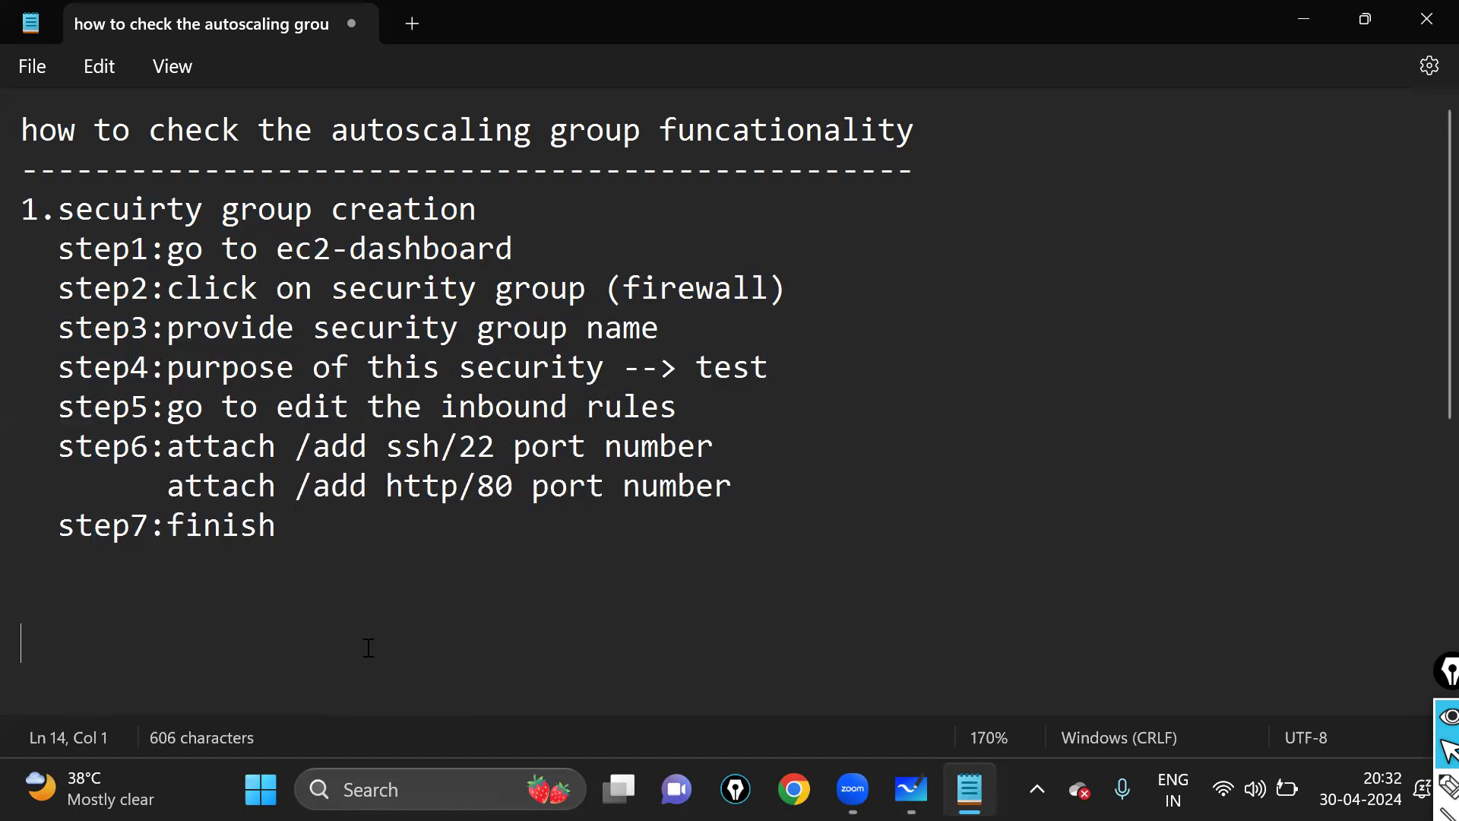
{"action": "left_click_drag", "start_coordinate": [323, 540], "coordinate": [42, 210]}
{"action": "left_click", "coordinate": [388, 580]}
{"action": "left_click", "coordinate": [6, 209], "text": "shift"}
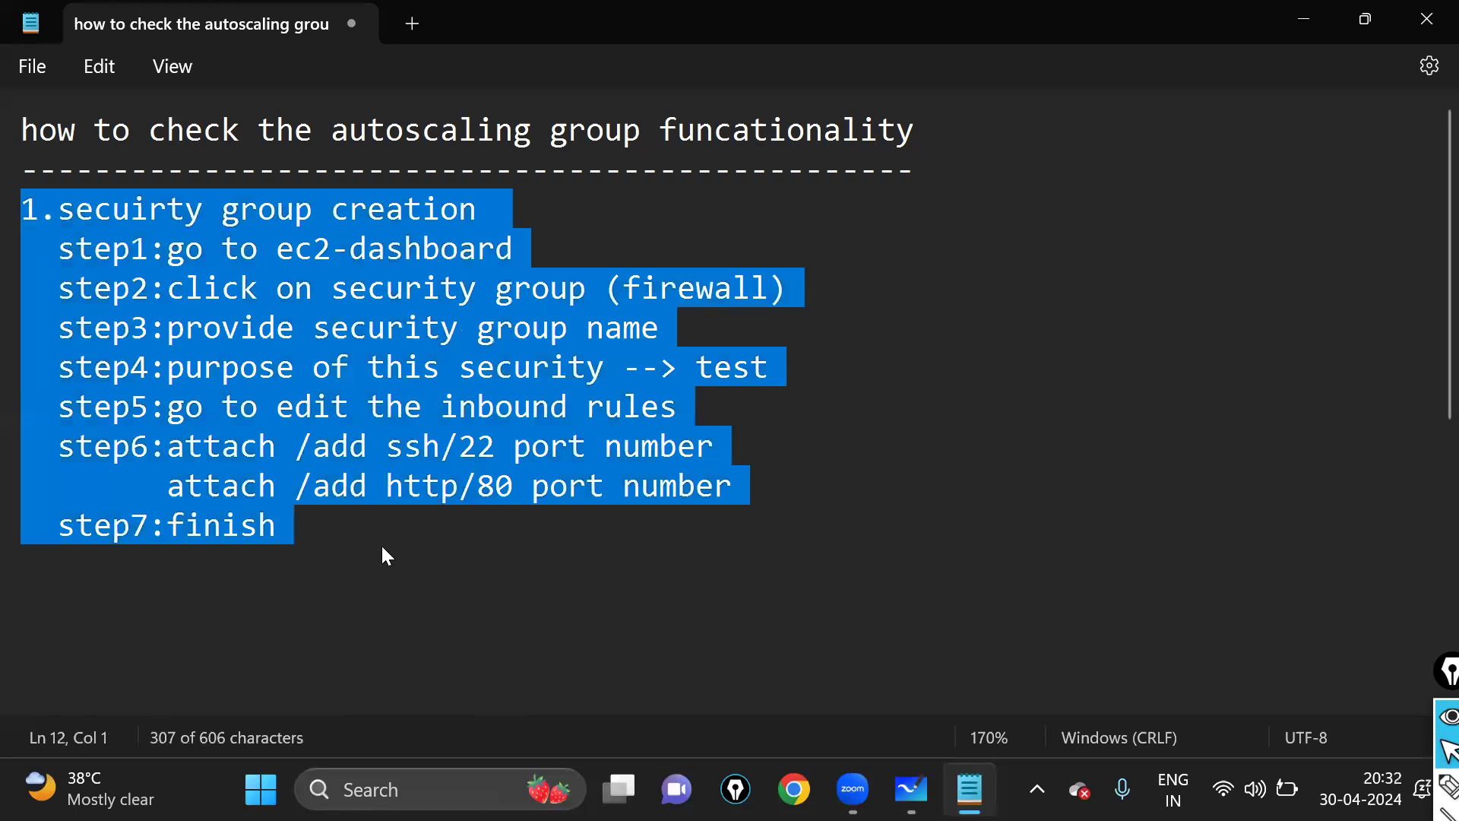
{"action": "left_click", "coordinate": [381, 550]}
{"action": "scroll", "coordinate": [381, 546], "scroll_direction": "down", "scroll_amount": 2}
{"action": "left_click", "coordinate": [29, 484]}
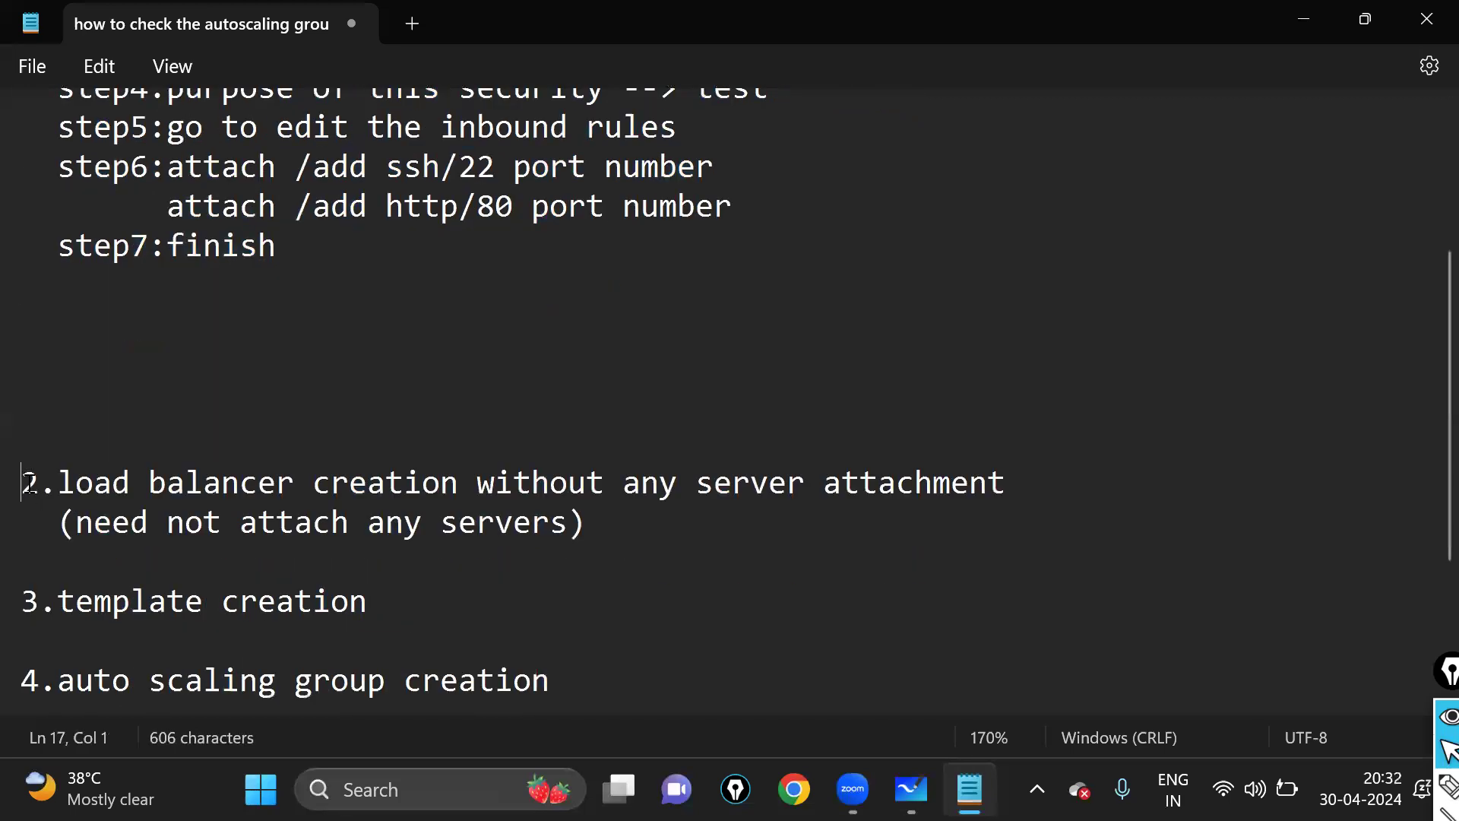
{"action": "key", "text": "BackSpace"}
{"action": "key", "text": "BackSpace"}
{"action": "key", "text": "BackSpace"}
{"action": "key", "text": "BackSpace"}
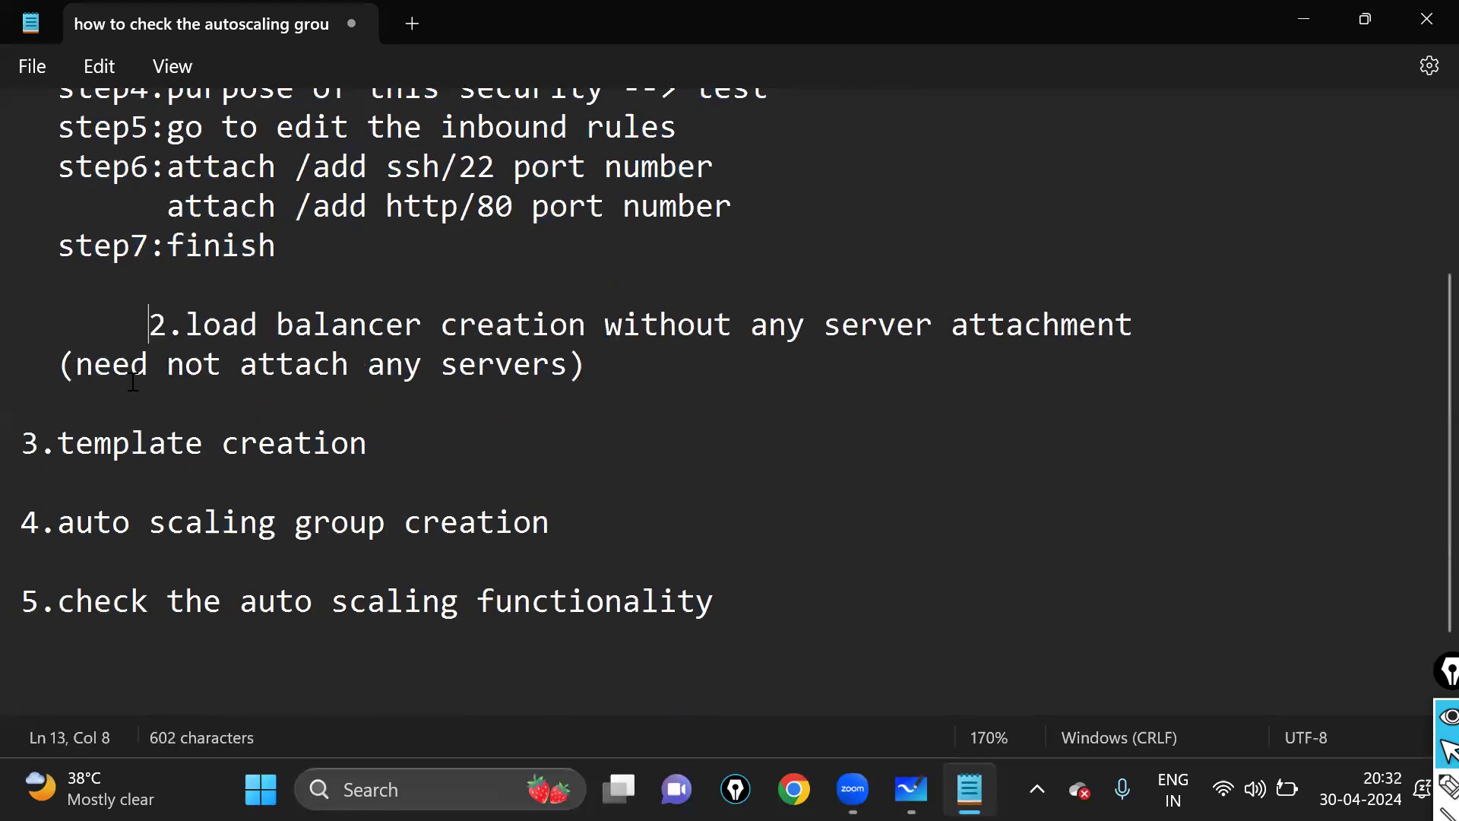
{"action": "key", "text": "BackSpace"}
{"action": "key", "text": "BackSpace"}
{"action": "key", "text": "BackSpace"}
{"action": "key", "text": "BackSpace"}
{"action": "key", "text": "BackSpace"}
{"action": "key", "text": "BackSpace"}
{"action": "key", "text": "BackSpace"}
{"action": "left_click", "coordinate": [114, 401]}
{"action": "key", "text": "Return"}
{"action": "key", "text": "Return"}
- Add a line break below step7 and delete two extra blank lines before '3.template creation'
{"action": "scroll", "coordinate": [236, 427], "scroll_direction": "up", "scroll_amount": 1}
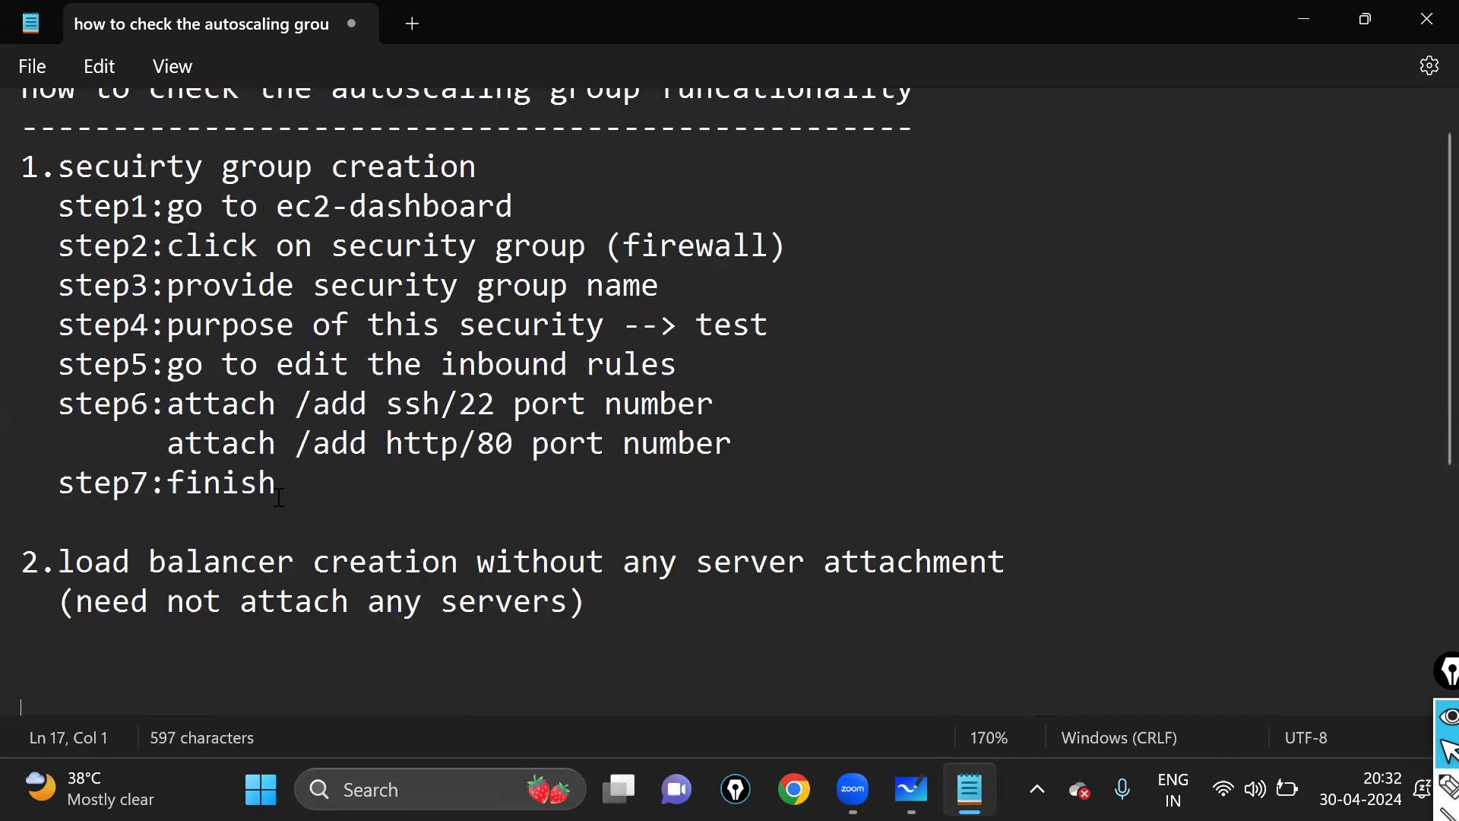
{"action": "left_click", "coordinate": [362, 508]}
{"action": "key", "text": "Return"}
{"action": "left_click_drag", "start_coordinate": [308, 489], "coordinate": [10, 173]}
{"action": "scroll", "coordinate": [236, 470], "scroll_direction": "down", "scroll_amount": 1}
{"action": "left_click_drag", "start_coordinate": [637, 589], "coordinate": [35, 400]}
{"action": "scroll", "coordinate": [358, 464], "scroll_direction": "down", "scroll_amount": 2}
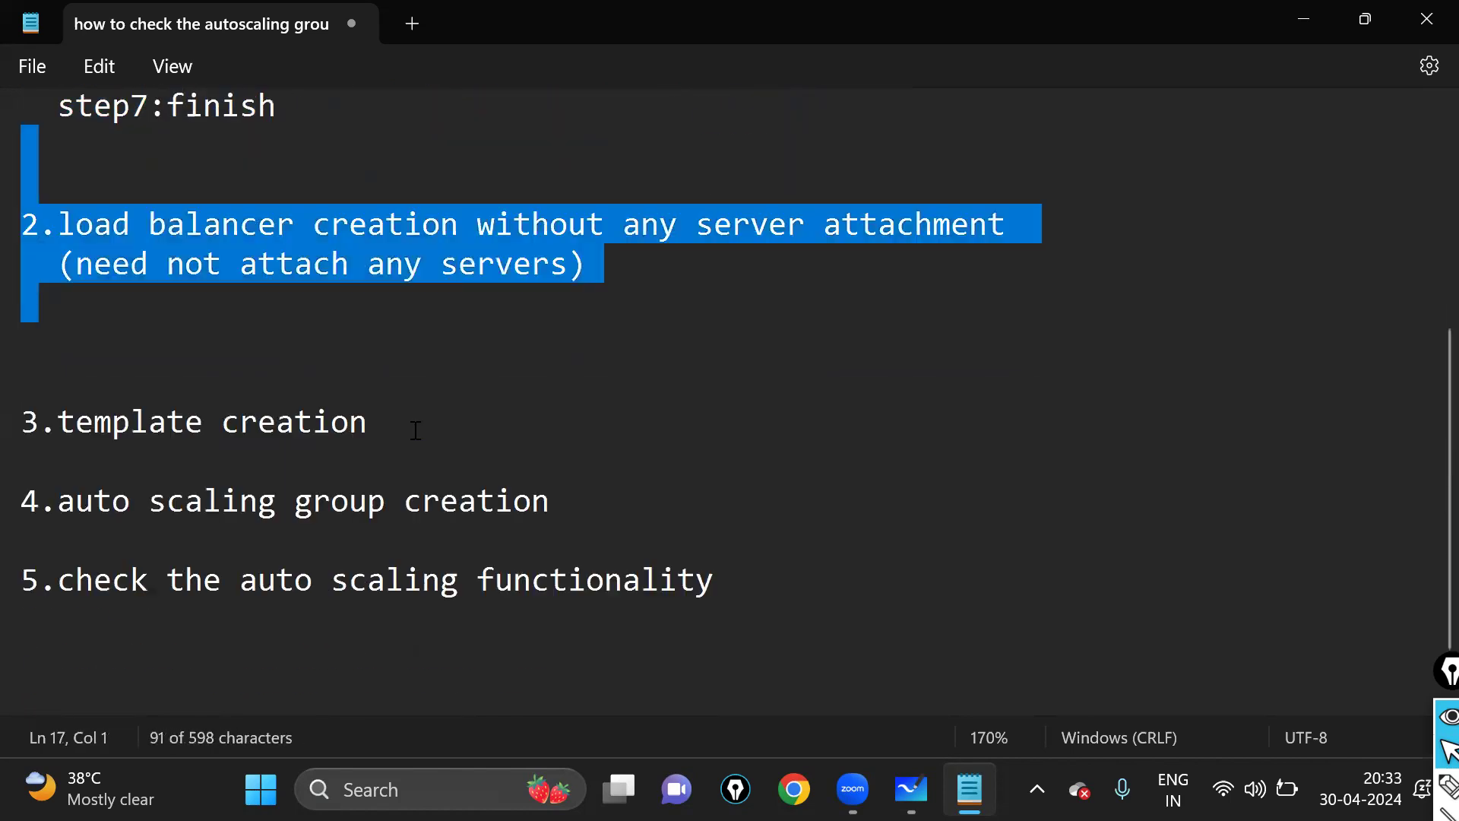
{"action": "left_click", "coordinate": [351, 427], "text": "shift"}
{"action": "left_click", "coordinate": [278, 351]}
{"action": "left_click", "coordinate": [95, 374]}
{"action": "key", "text": "Delete"}
{"action": "left_click", "coordinate": [86, 341]}
{"action": "key", "text": "Delete"}
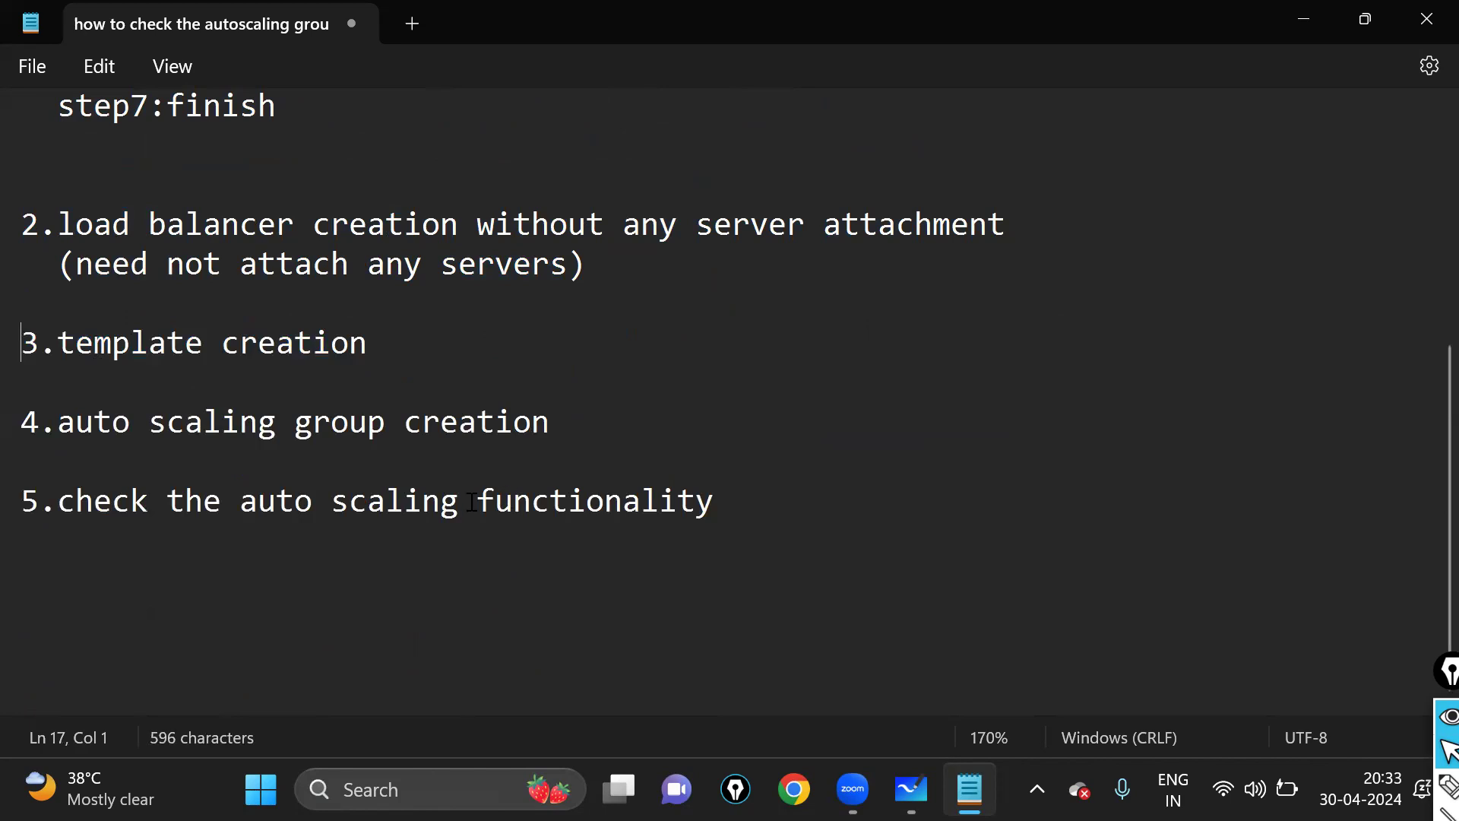
- Review the security group section once more, then switch to Chrome
{"action": "scroll", "coordinate": [471, 501], "scroll_direction": "up", "scroll_amount": 4}
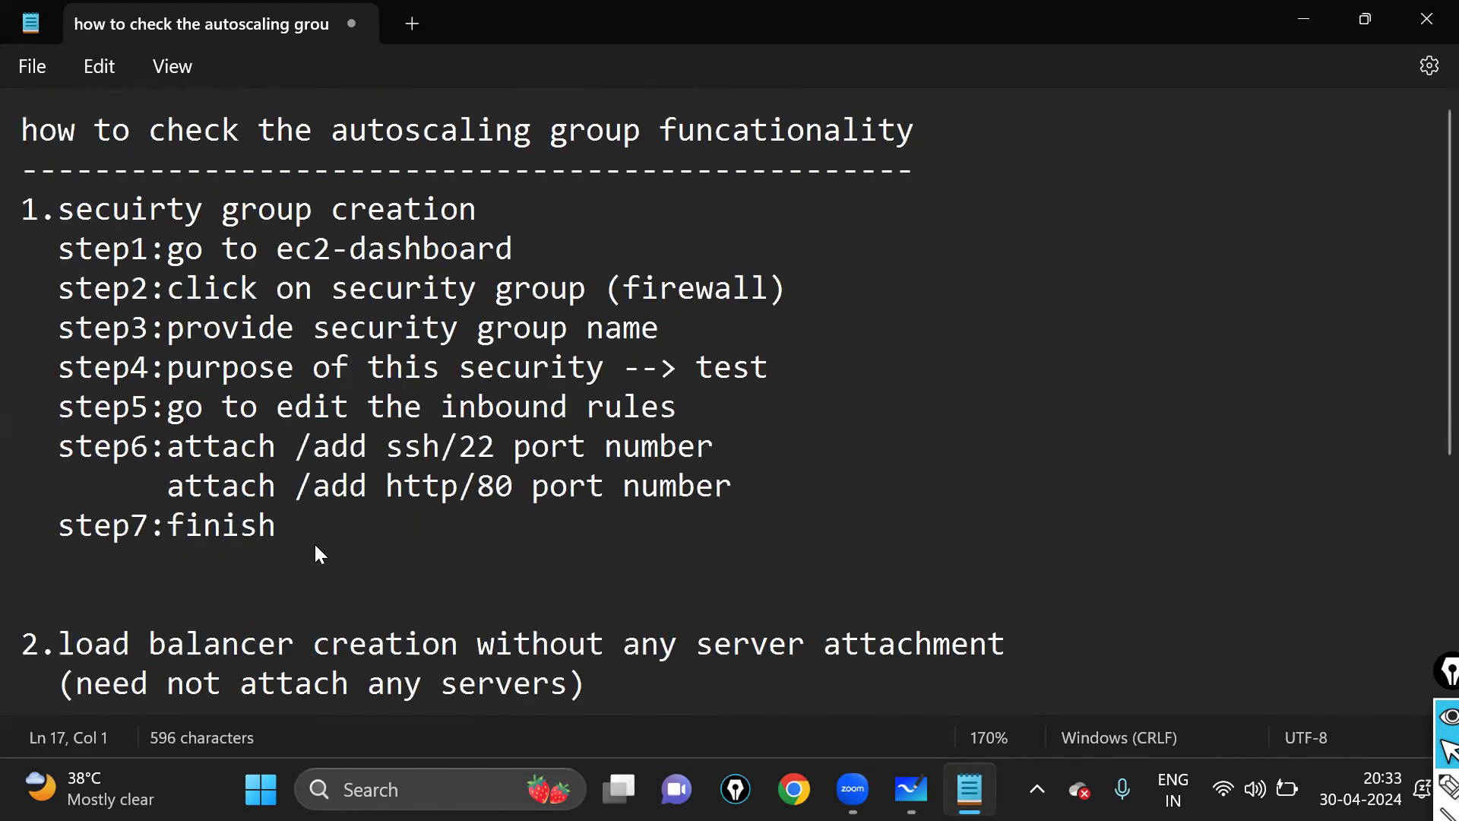
{"action": "left_click_drag", "start_coordinate": [316, 554], "coordinate": [4, 207]}
{"action": "scroll", "coordinate": [232, 586], "scroll_direction": "down", "scroll_amount": 2}
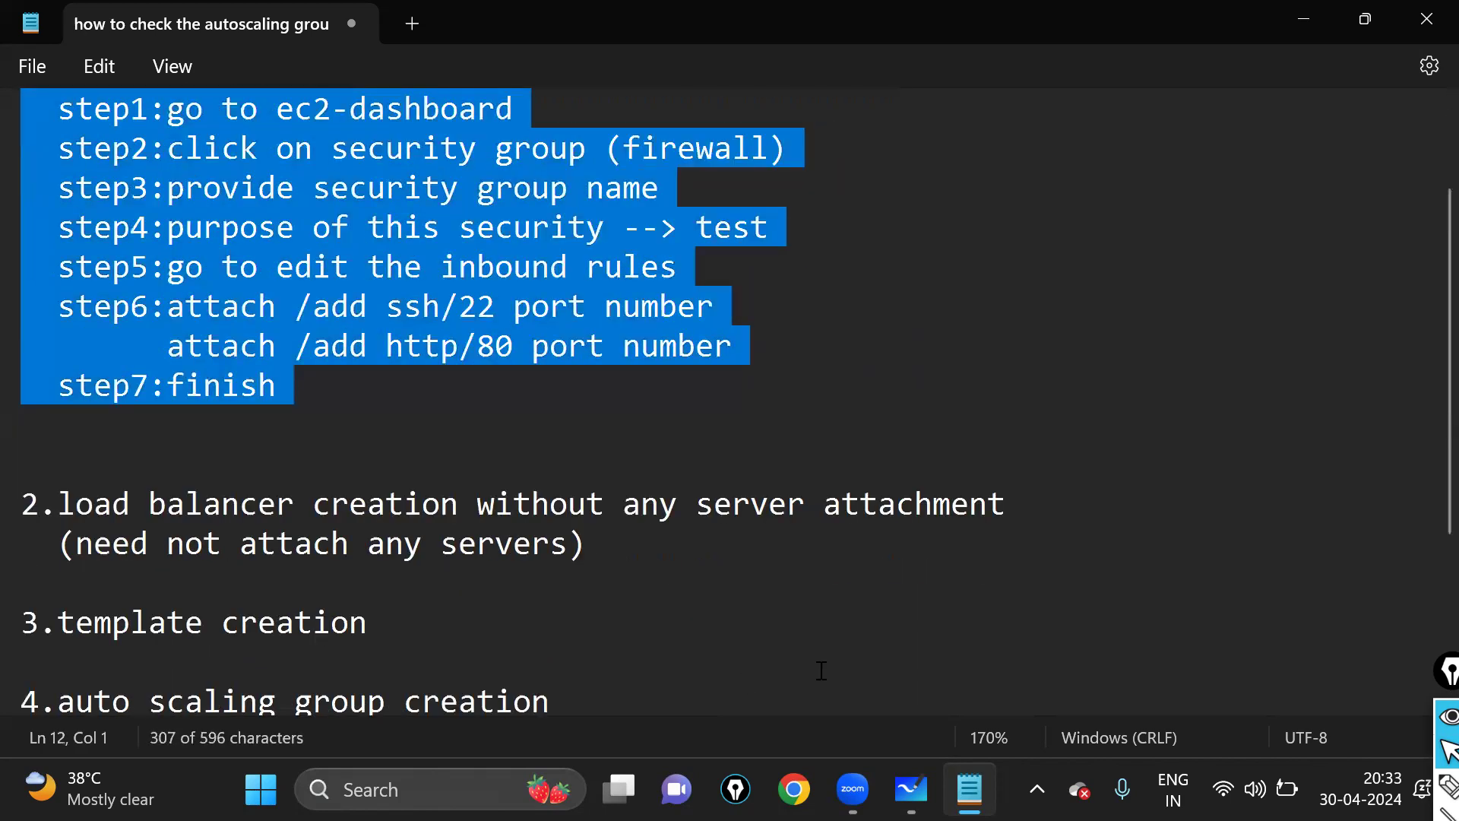
{"action": "scroll", "coordinate": [320, 361], "scroll_direction": "up", "scroll_amount": 2}
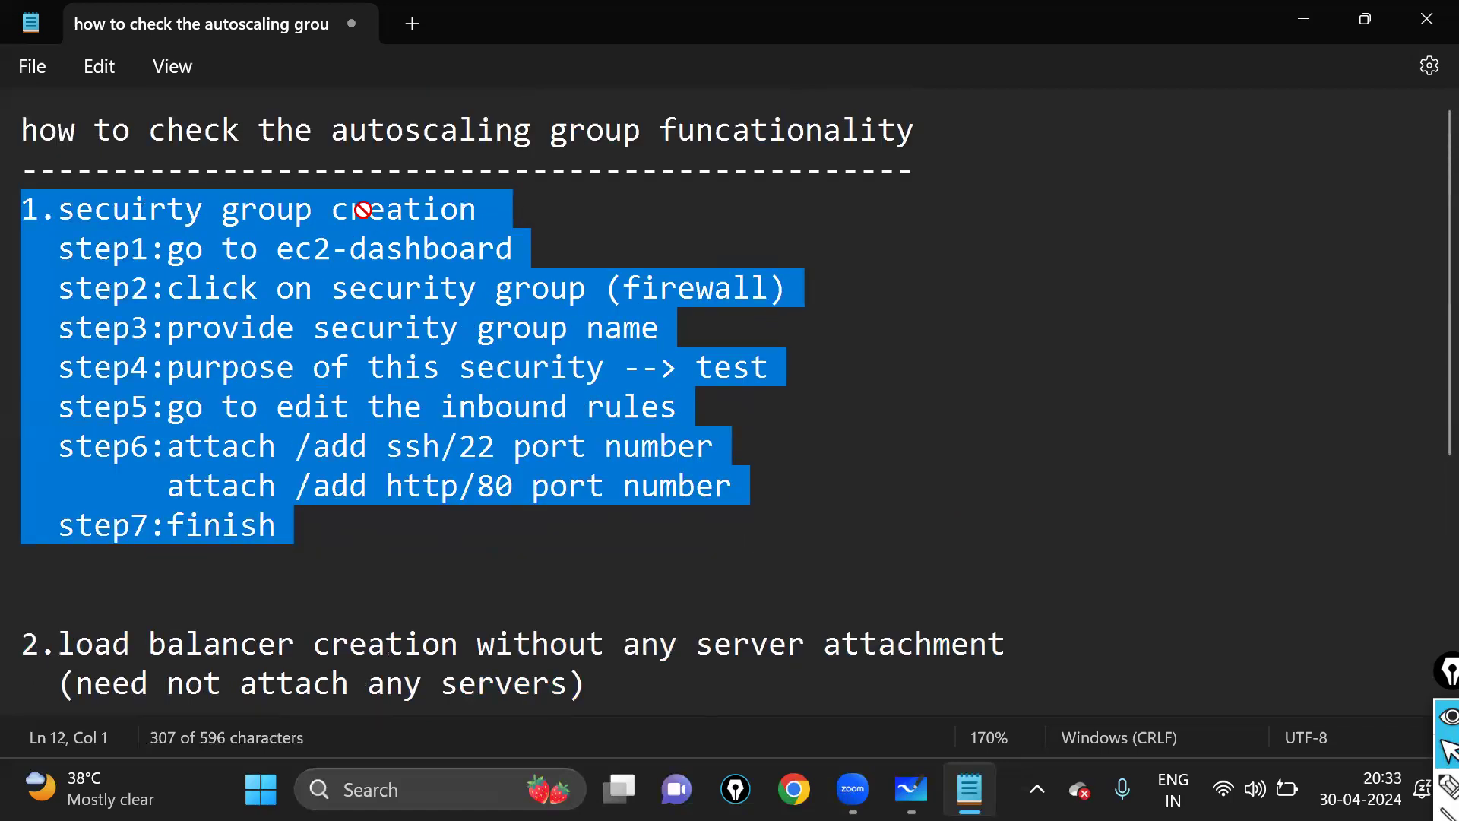
{"action": "left_click", "coordinate": [544, 222]}
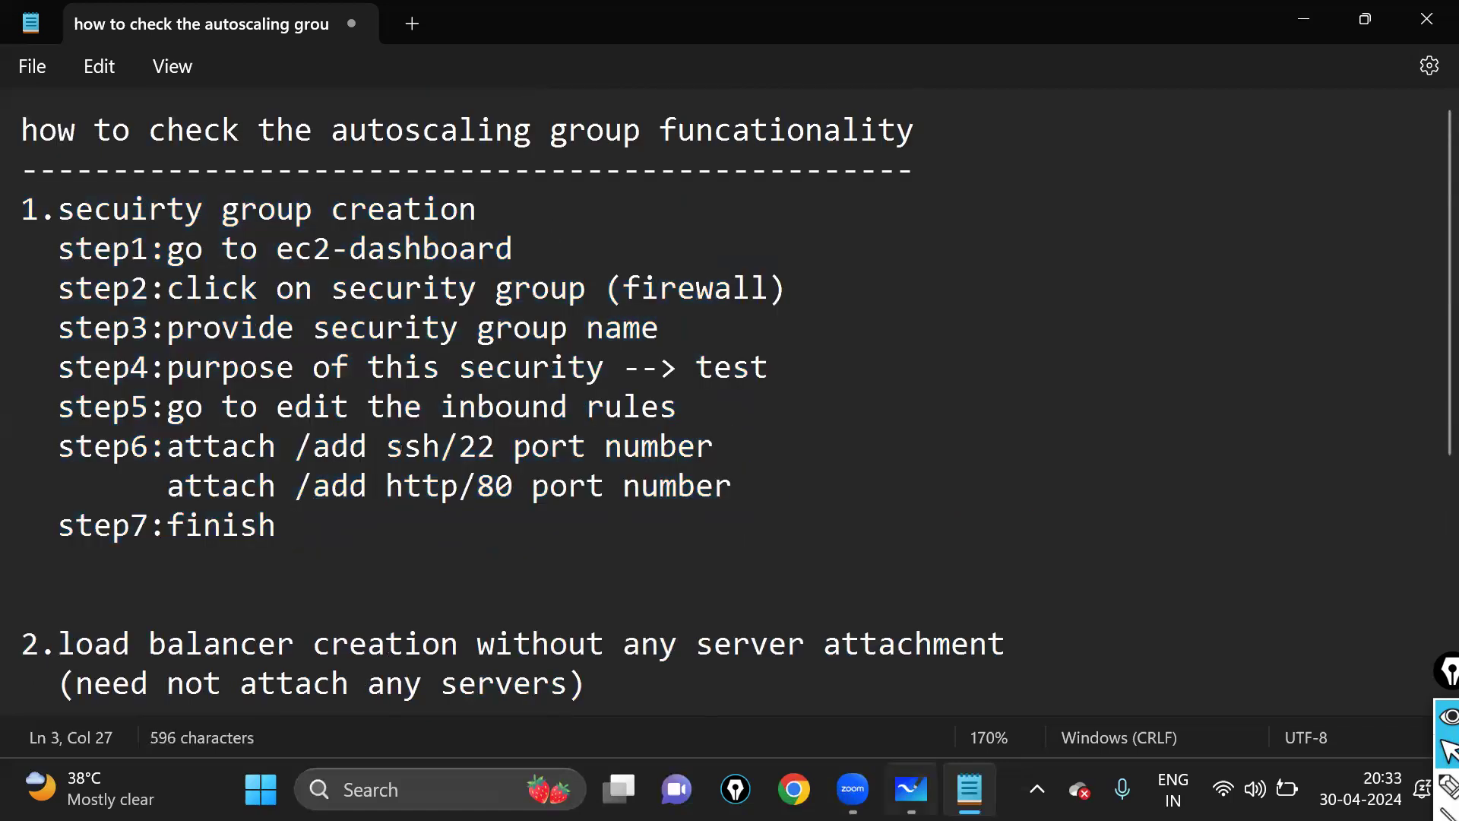
{"action": "left_click", "coordinate": [794, 789]}
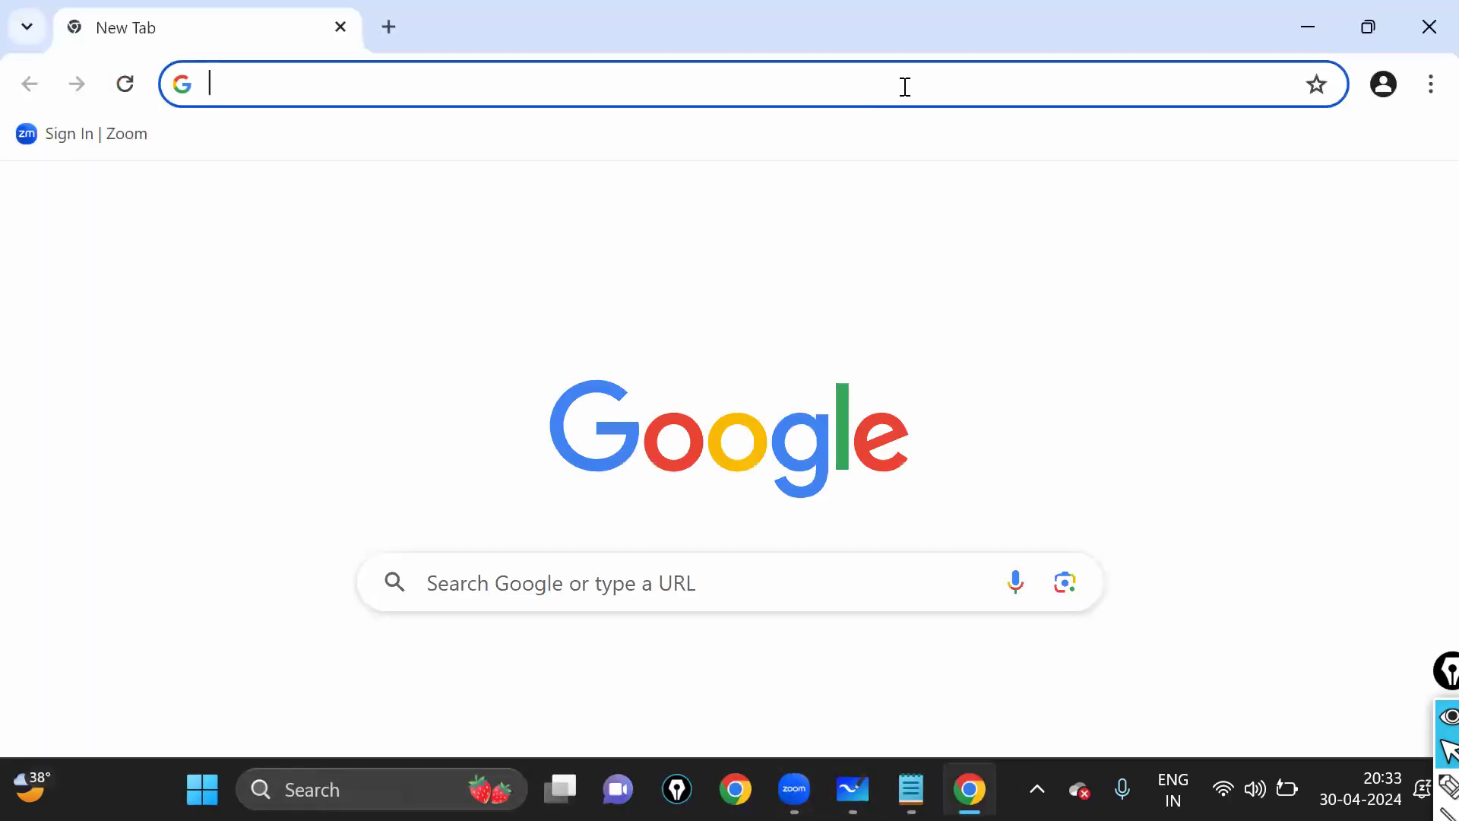
- Search Google for 'aws', stay signed out, and open the Amazon Web Services sponsored result
{"action": "left_click", "coordinate": [907, 89]}
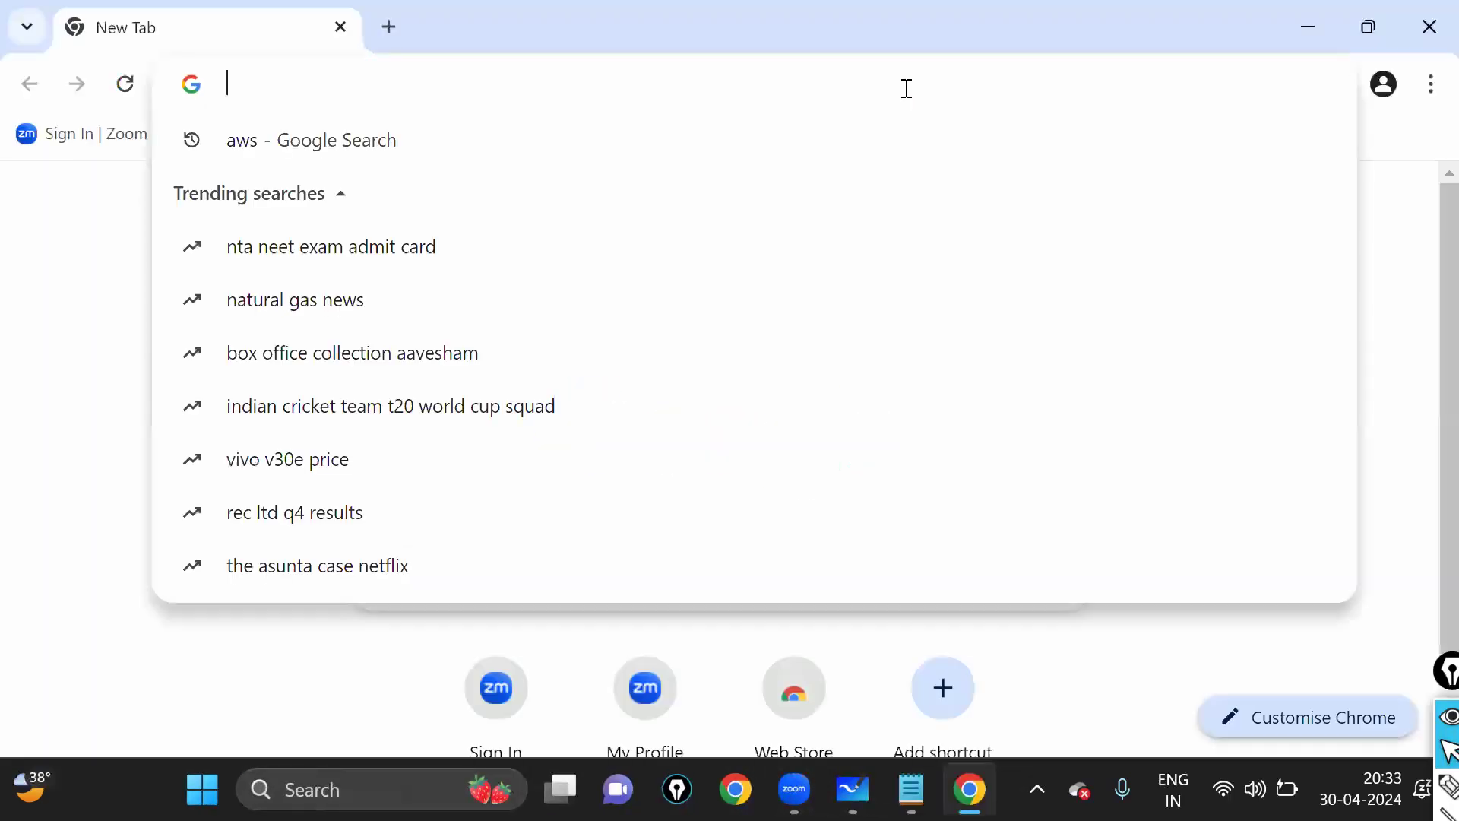
{"action": "type", "text": "aws"}
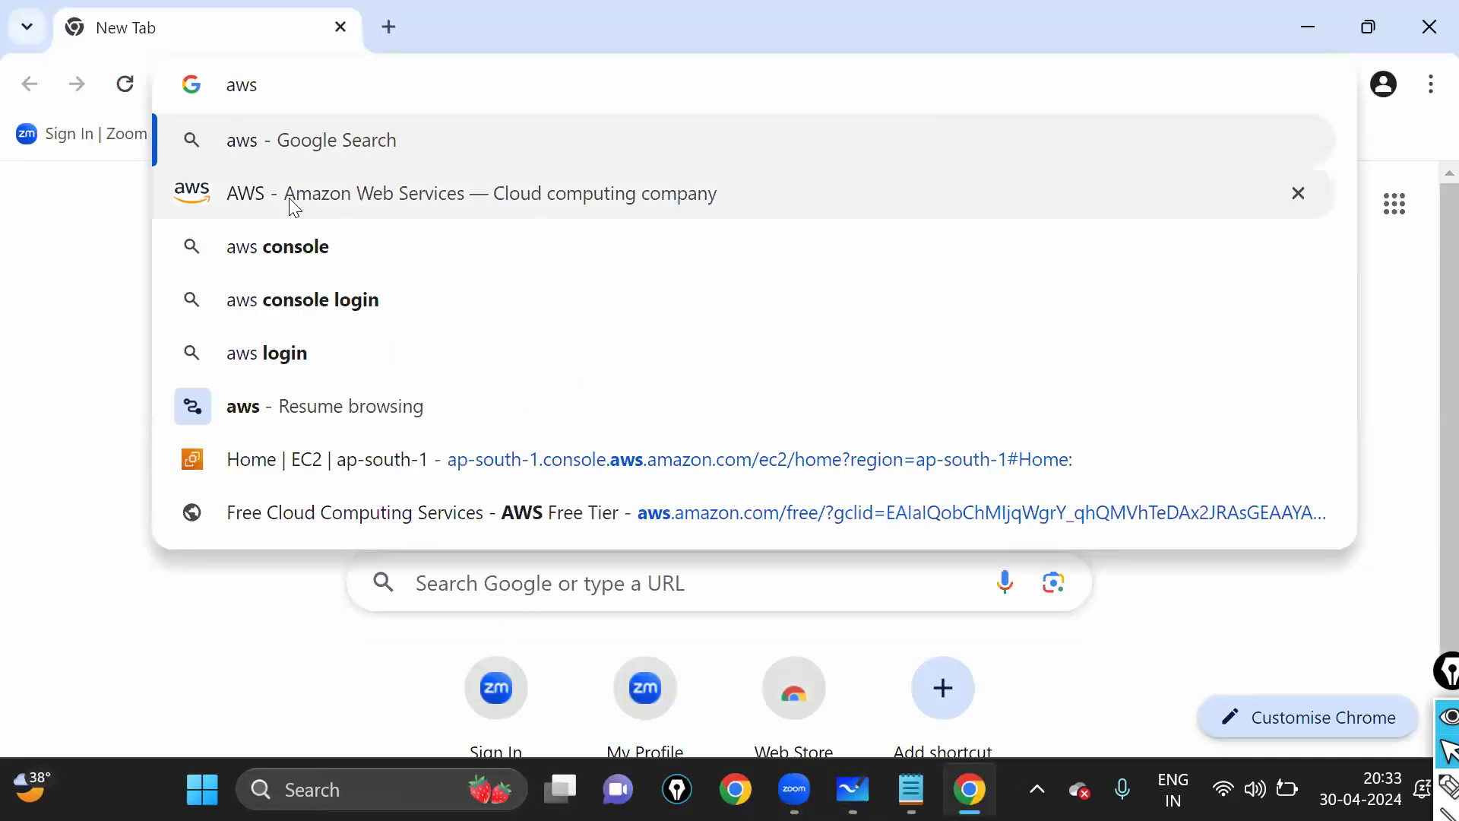
{"action": "key", "text": "Return"}
{"action": "left_click", "coordinate": [984, 625]}
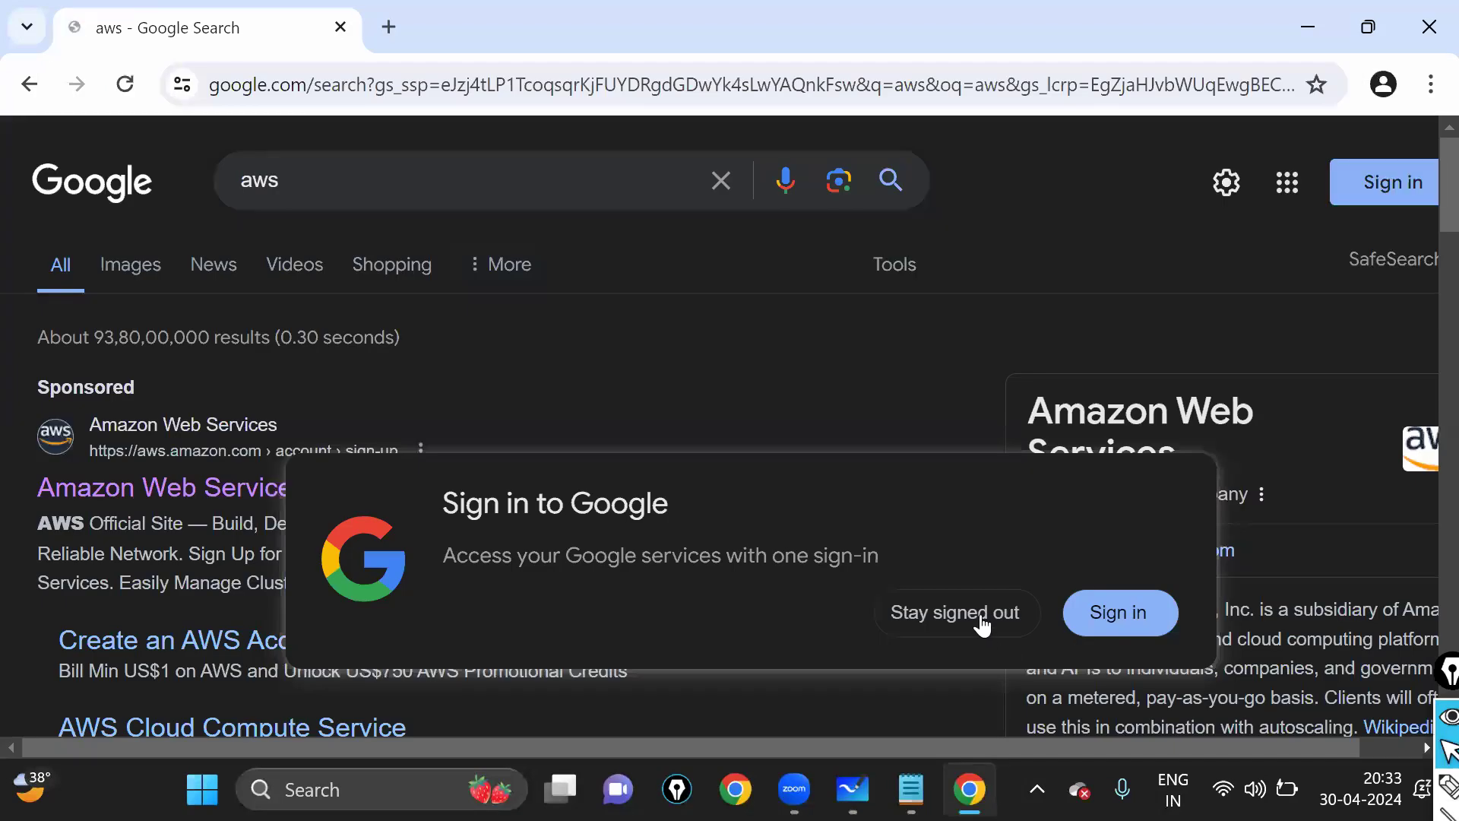
{"action": "left_click", "coordinate": [211, 486]}
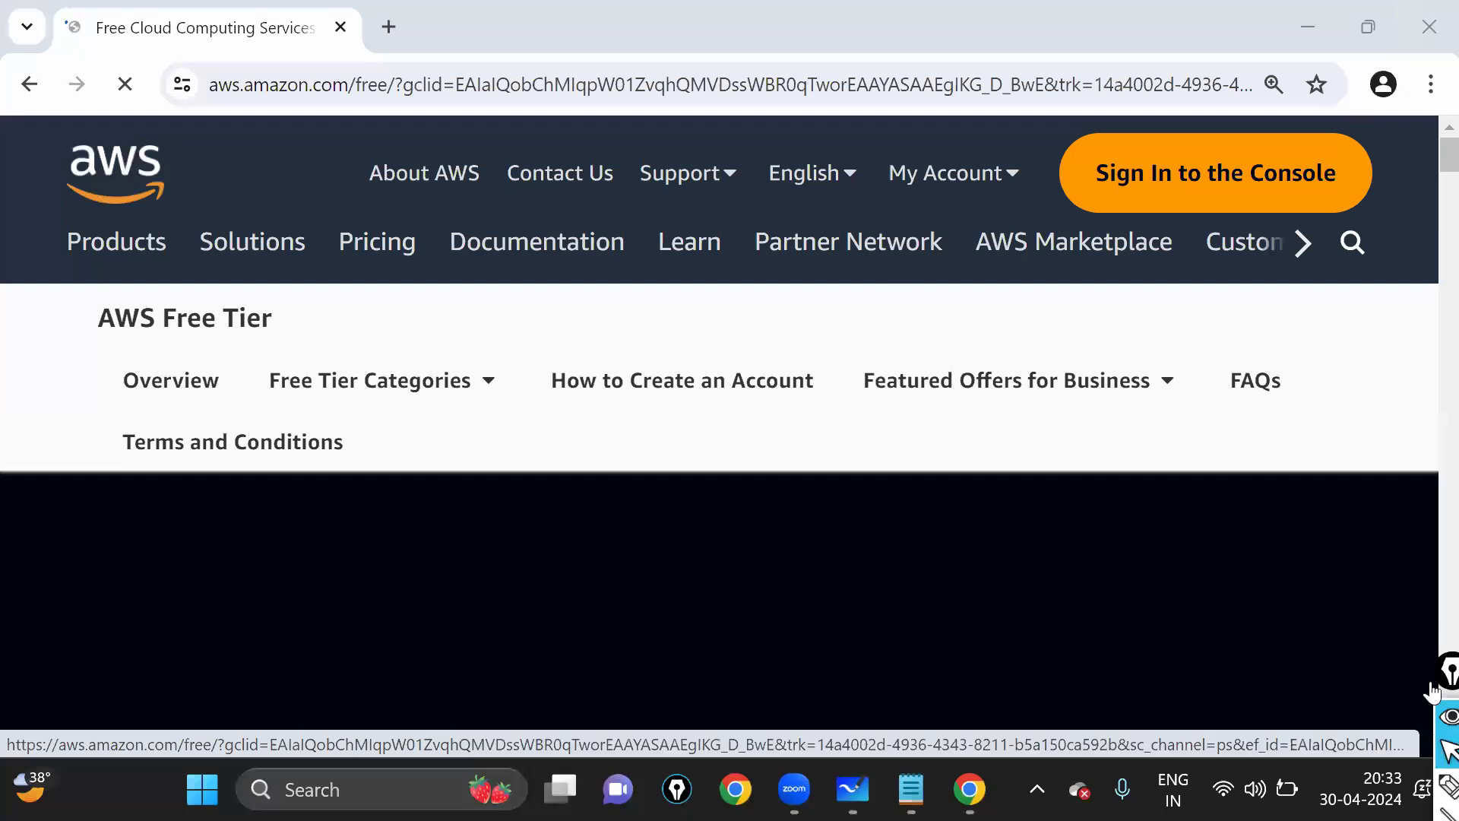
- Sign in to the Console from the AWS Free Tier page
{"action": "left_click", "coordinate": [1433, 772]}
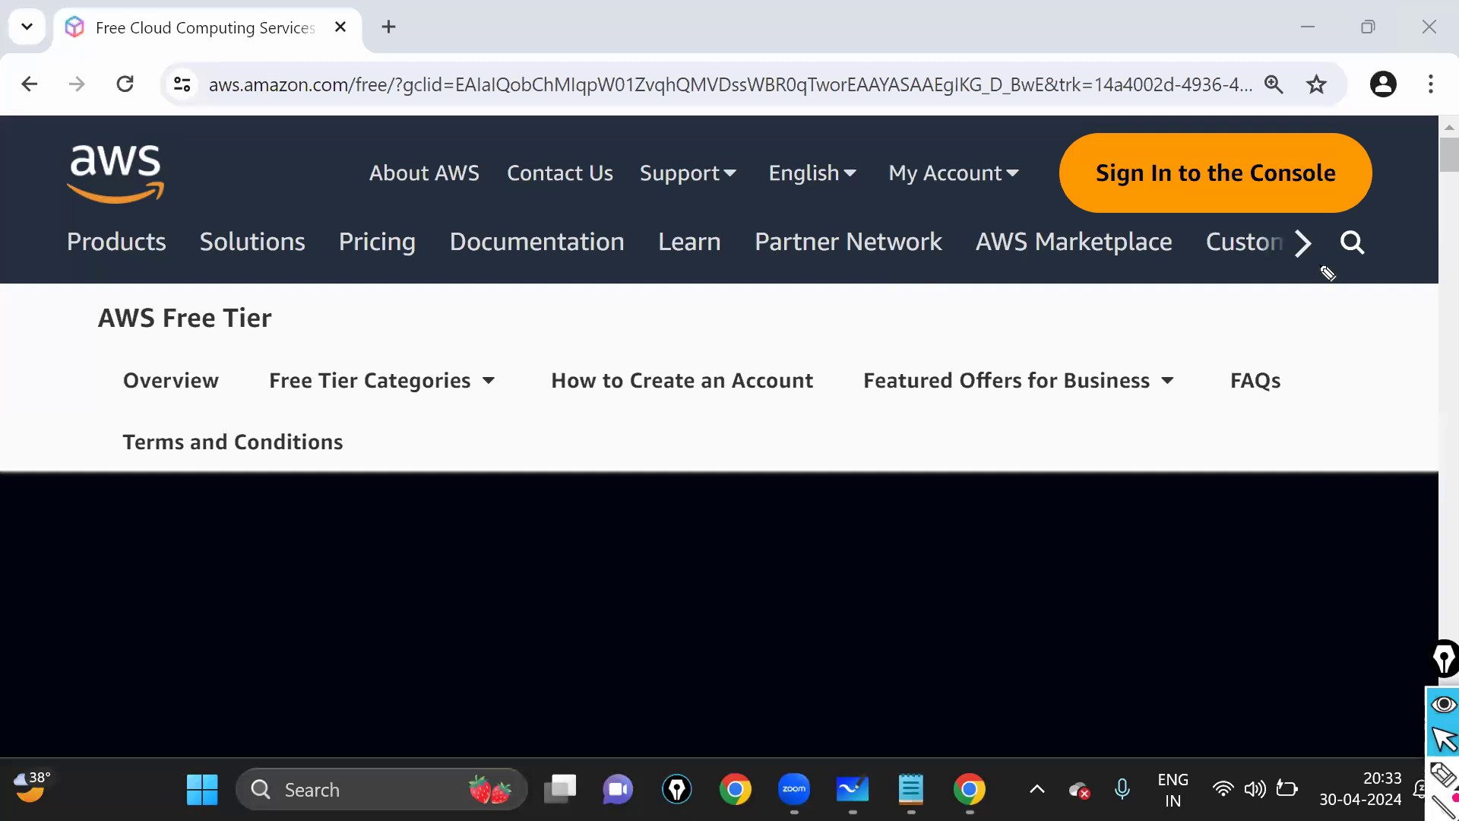
{"action": "mouse_move", "coordinate": [1085, 139]}
{"action": "left_mouse_down"}
{"action": "mouse_move", "coordinate": [1072, 216]}
{"action": "mouse_move", "coordinate": [1264, 162]}
{"action": "mouse_move", "coordinate": [1117, 129]}
{"action": "left_mouse_up"}
{"action": "left_click", "coordinate": [1443, 737]}
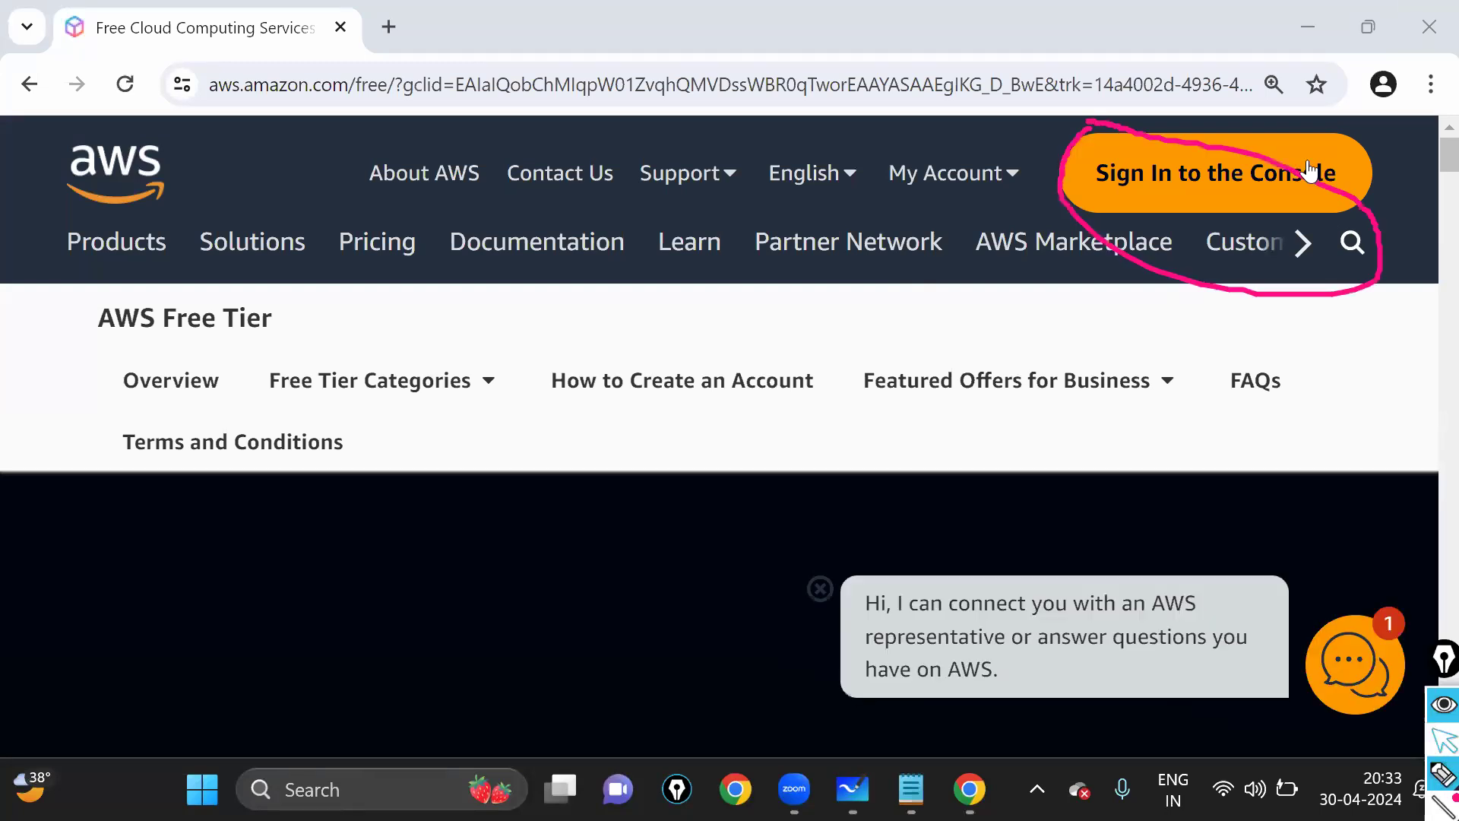
{"action": "left_click", "coordinate": [1215, 174]}
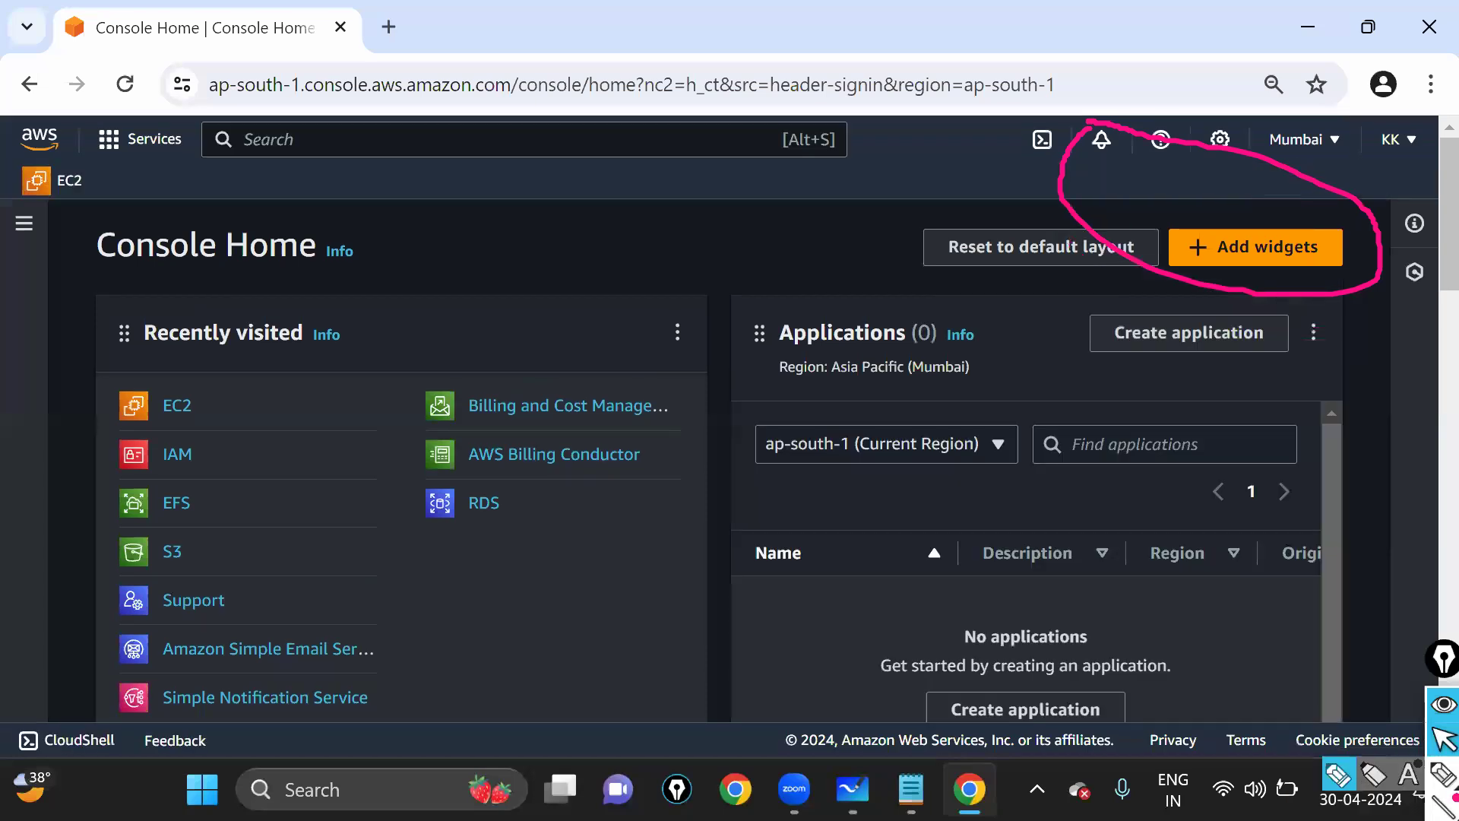
- Mark up the Console Home page with on-screen annotations
{"action": "left_click", "coordinate": [1443, 774]}
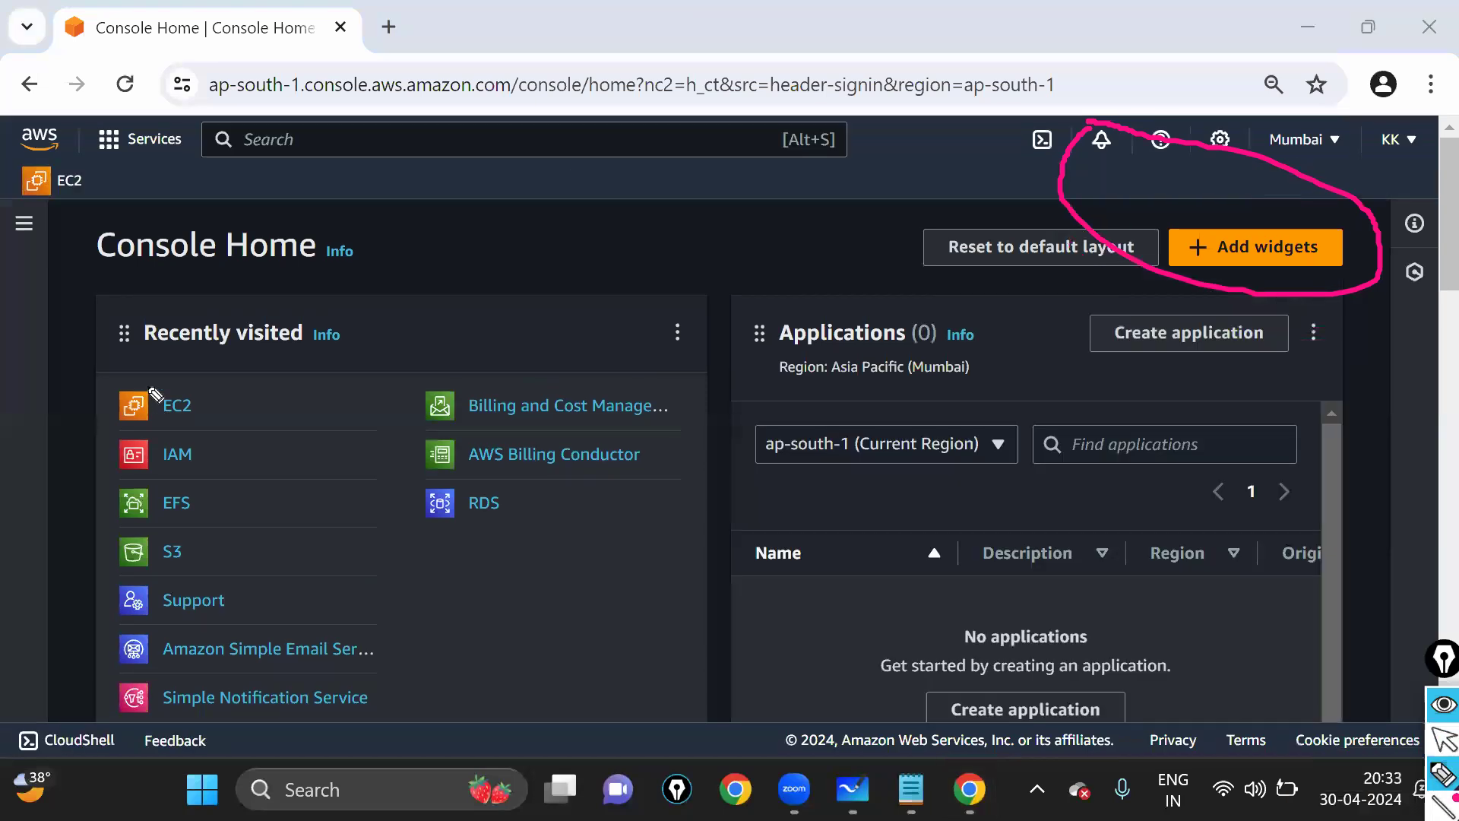
{"action": "mouse_move", "coordinate": [144, 381]}
{"action": "left_mouse_down"}
{"action": "mouse_move", "coordinate": [108, 425]}
{"action": "mouse_move", "coordinate": [299, 405]}
{"action": "mouse_move", "coordinate": [221, 418]}
{"action": "left_mouse_up"}
{"action": "left_click_drag", "start_coordinate": [301, 374], "coordinate": [275, 145]}
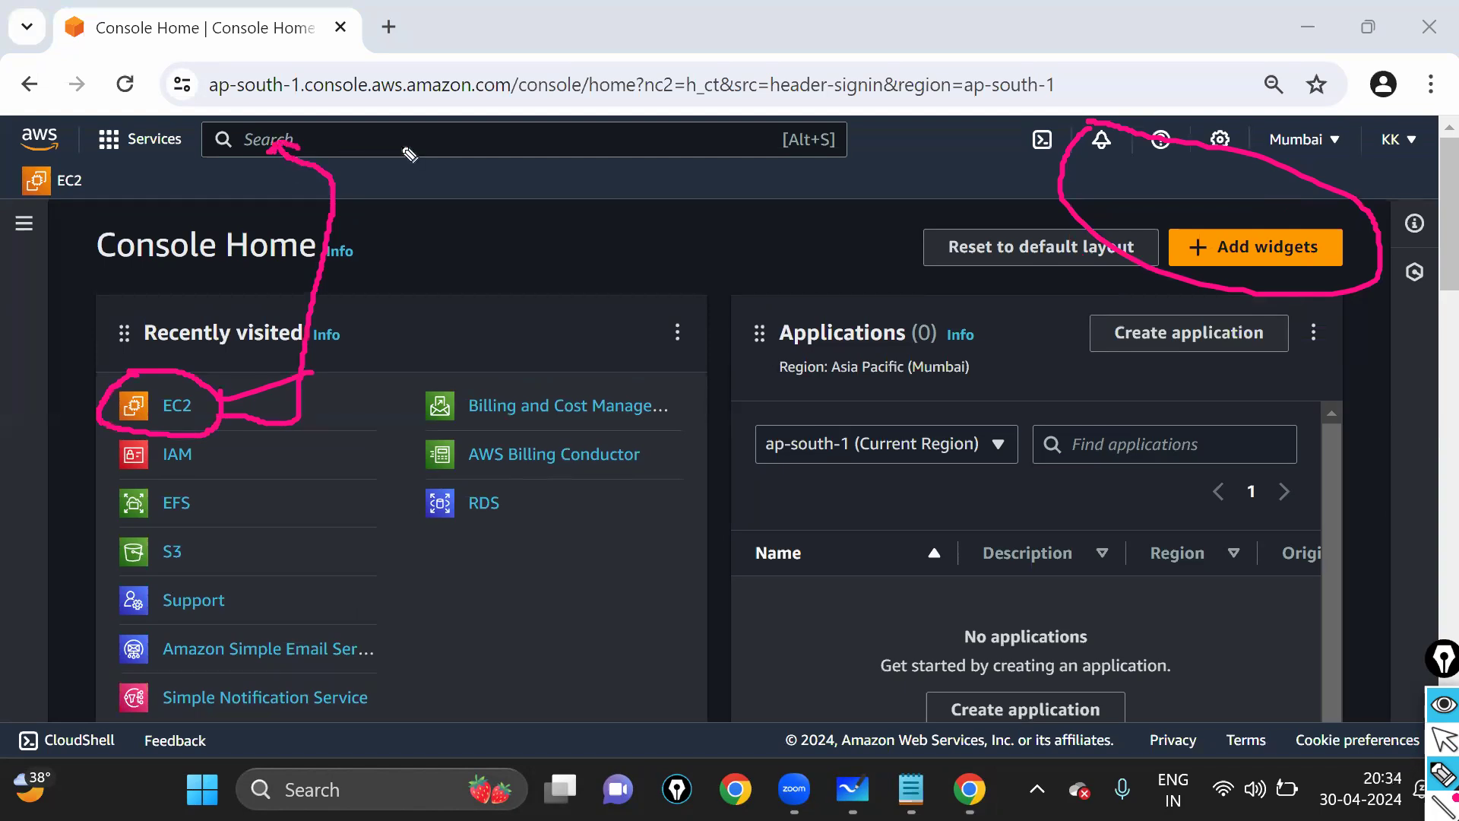
{"action": "mouse_move", "coordinate": [341, 141]}
{"action": "left_mouse_down"}
{"action": "mouse_move", "coordinate": [413, 140]}
{"action": "mouse_move", "coordinate": [397, 150]}
{"action": "mouse_move", "coordinate": [339, 131]}
{"action": "mouse_move", "coordinate": [378, 162]}
{"action": "mouse_move", "coordinate": [125, 203]}
{"action": "left_mouse_up"}
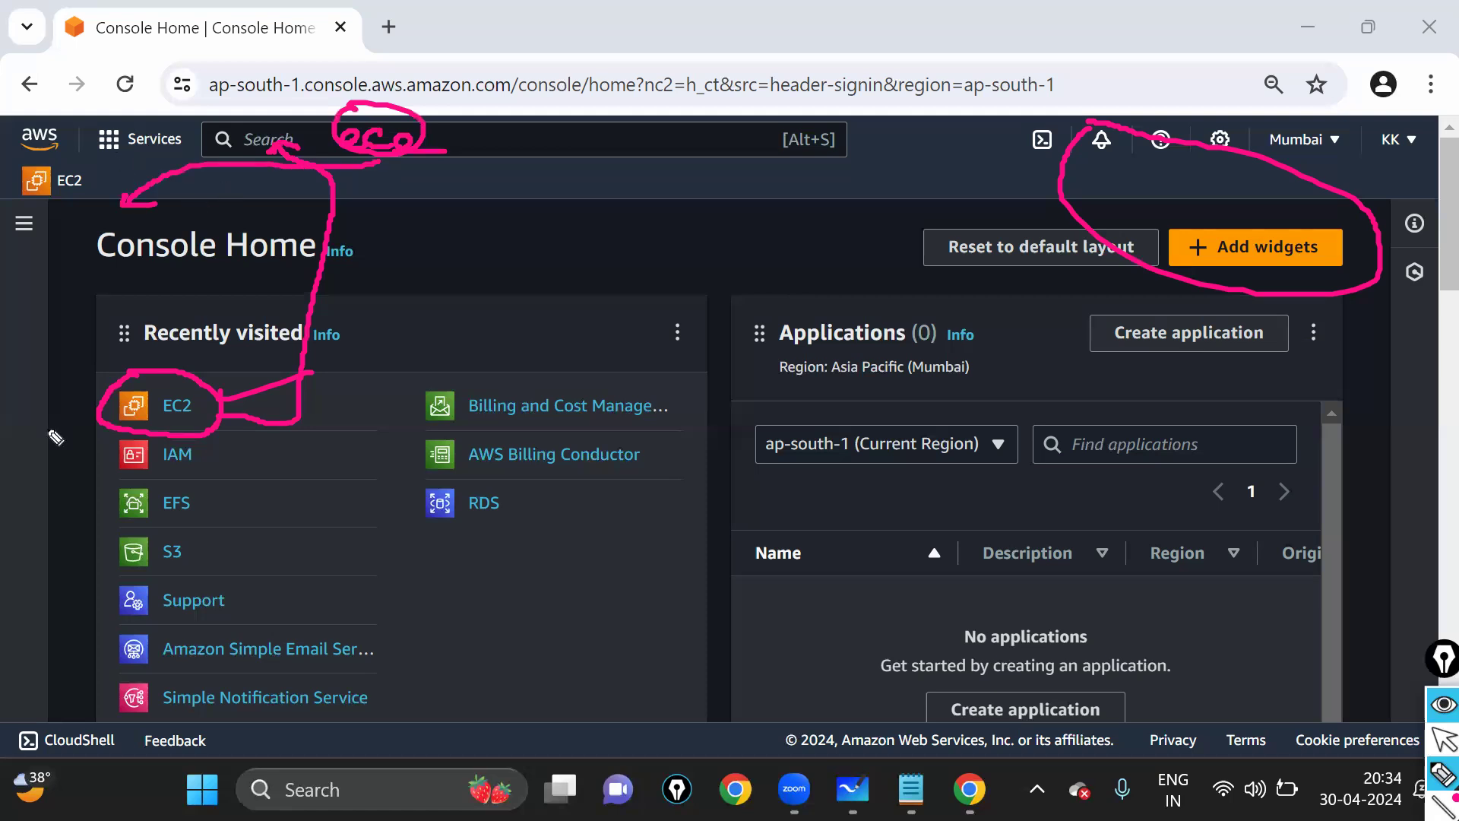
{"action": "left_click_drag", "start_coordinate": [21, 723], "coordinate": [82, 123]}
{"action": "left_click_drag", "start_coordinate": [4, 79], "coordinate": [22, 722]}
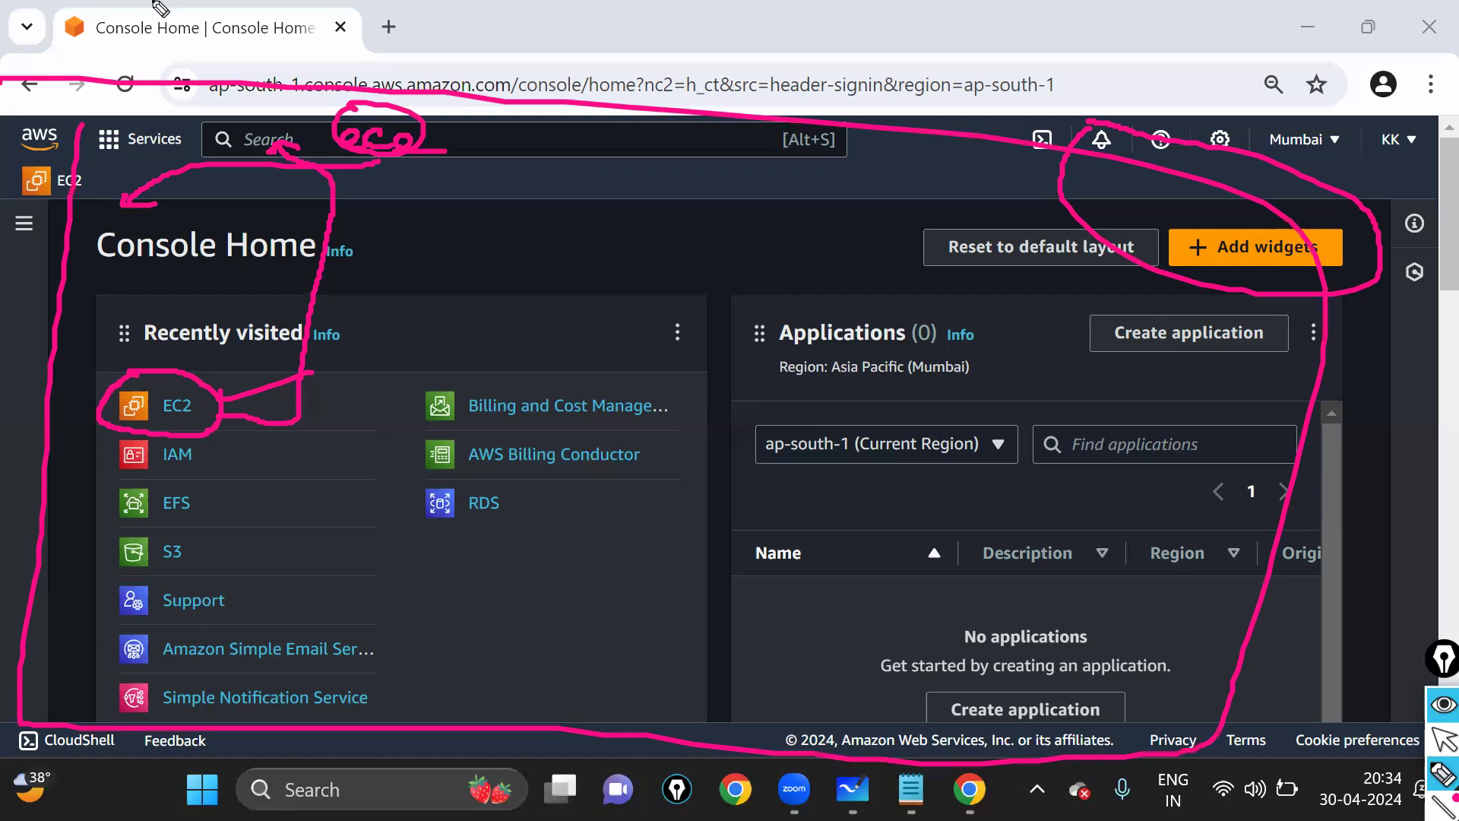
{"action": "key", "text": "ctrl+shift+7"}
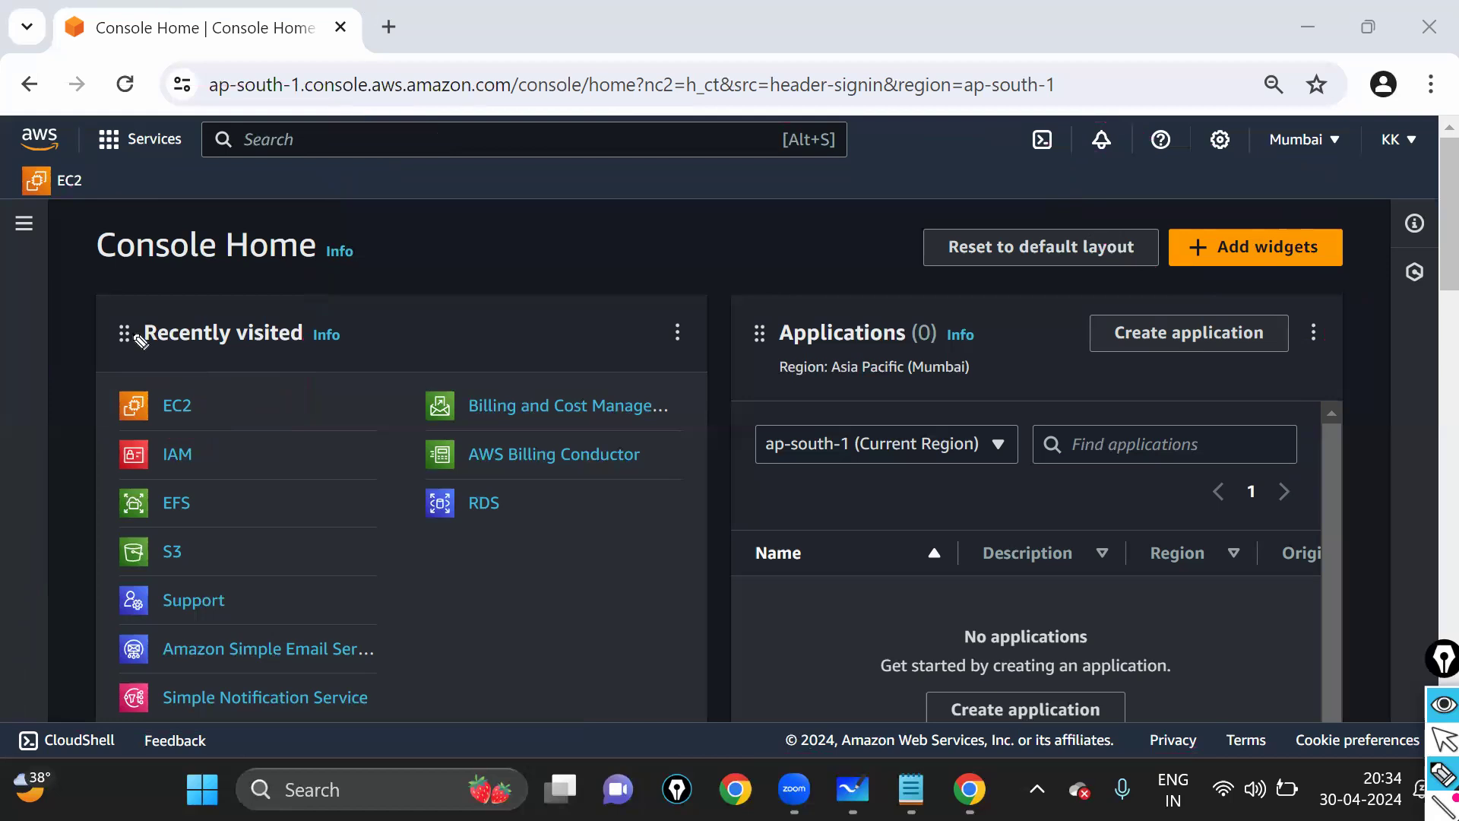
{"action": "left_click", "coordinate": [1442, 740]}
- Open EC2 from Recently visited, then go to the Mumbai Key pairs list
{"action": "left_click", "coordinate": [172, 411]}
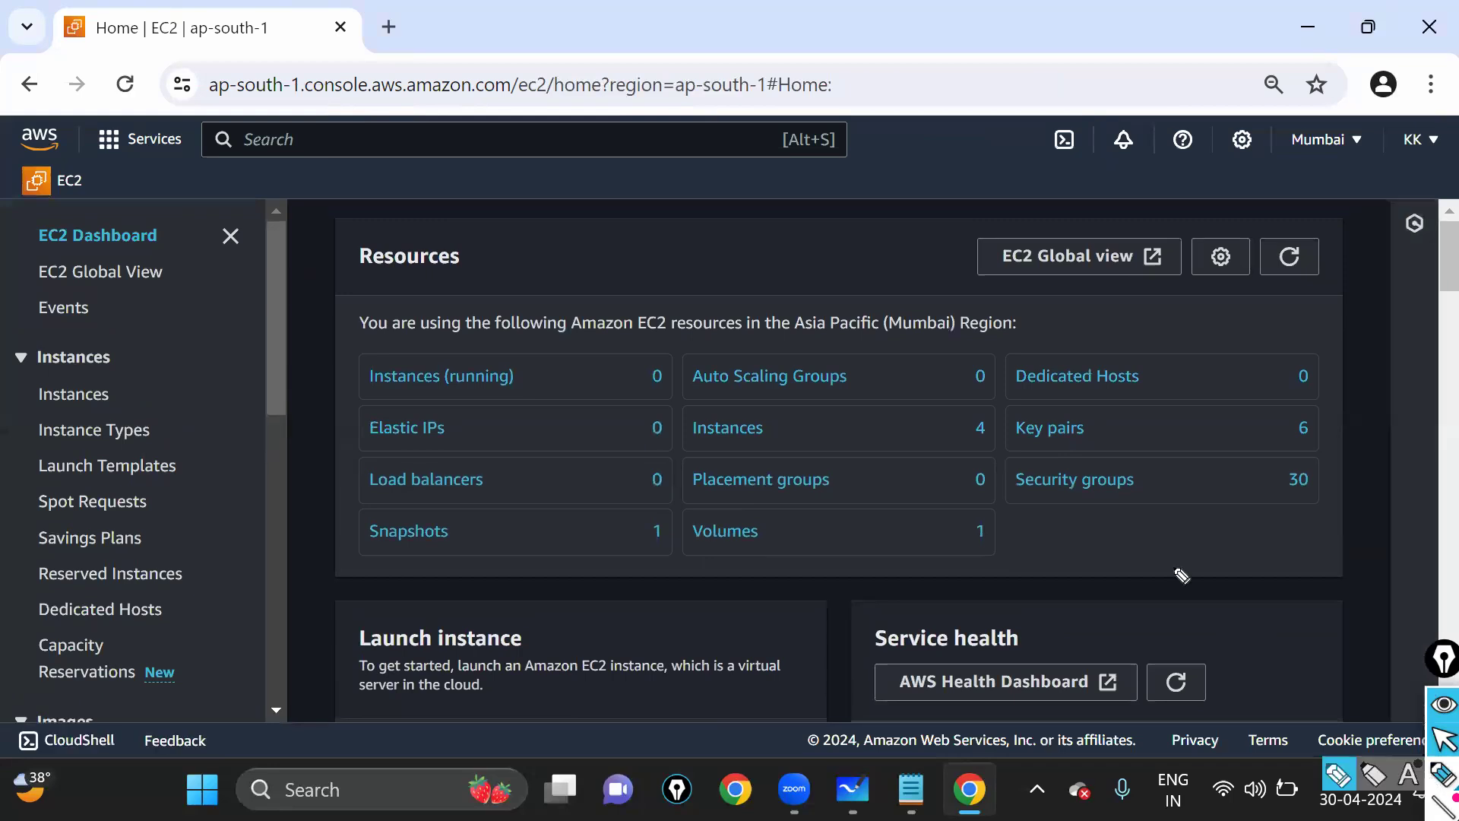
{"action": "left_click_drag", "start_coordinate": [1021, 461], "coordinate": [1026, 497]}
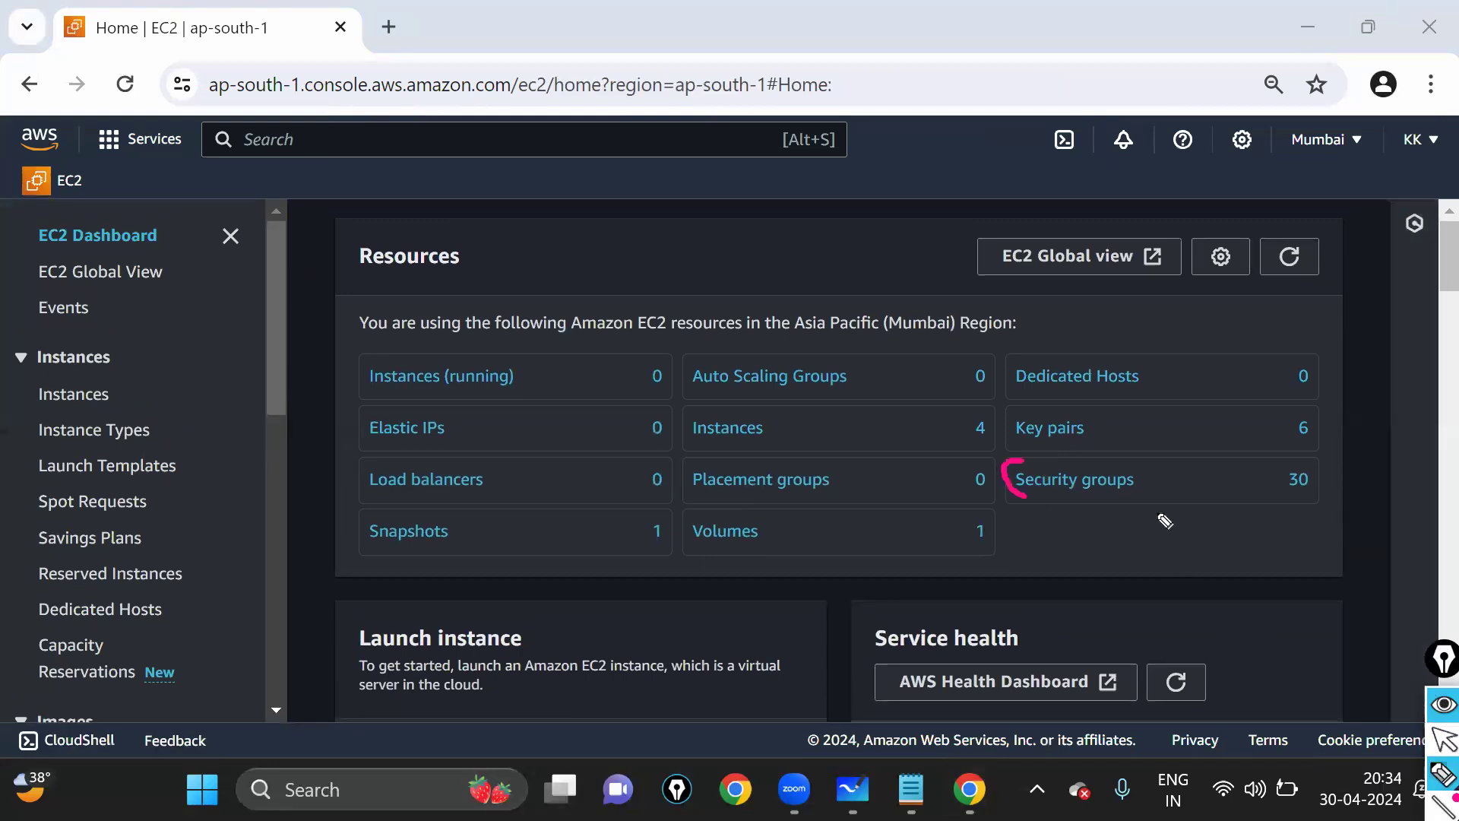
{"action": "mouse_move", "coordinate": [1324, 519]}
{"action": "left_mouse_down"}
{"action": "mouse_move", "coordinate": [1320, 463]}
{"action": "mouse_move", "coordinate": [1018, 468]}
{"action": "left_mouse_up"}
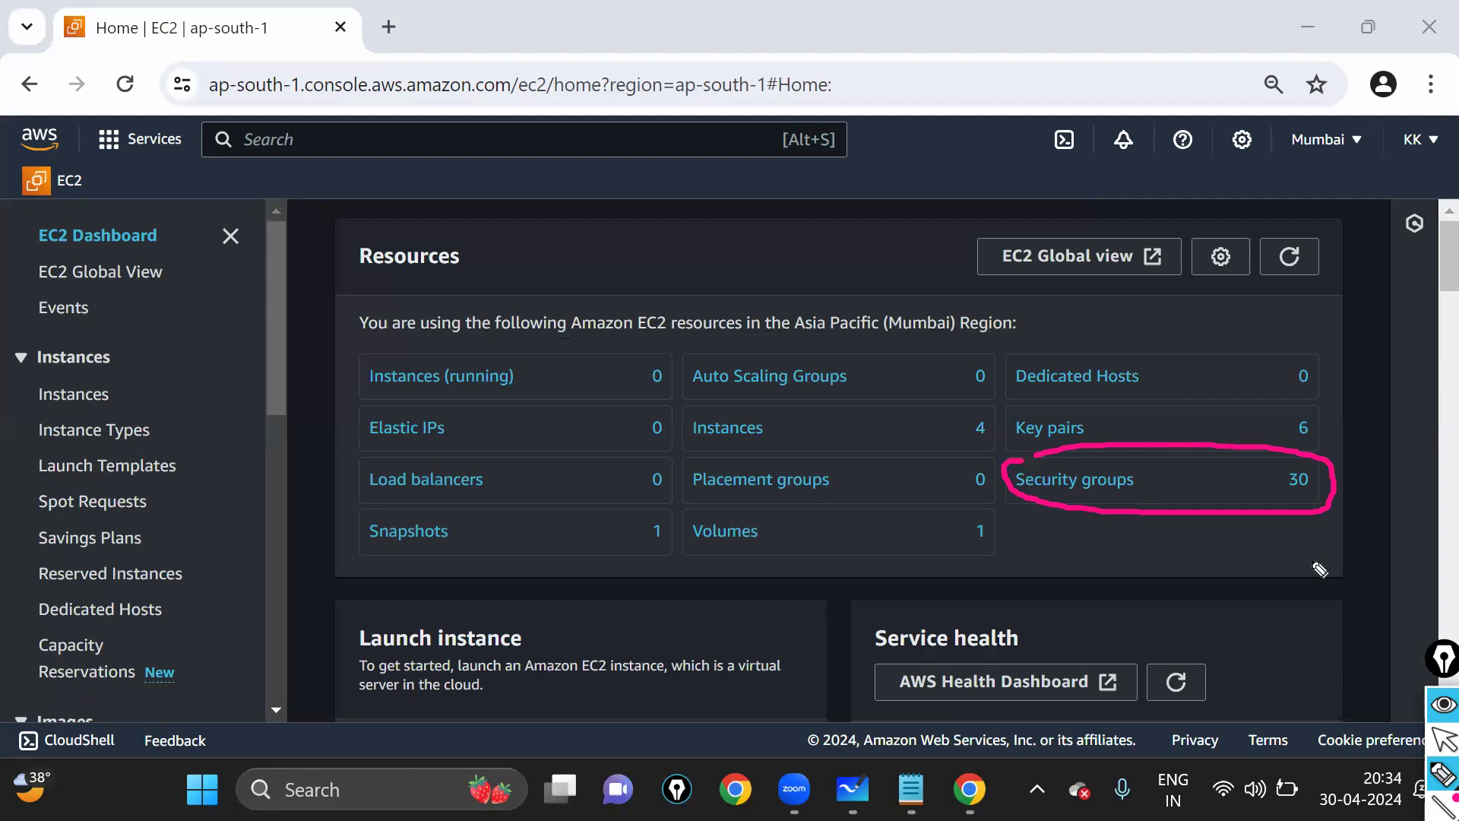
{"action": "left_click", "coordinate": [1444, 738]}
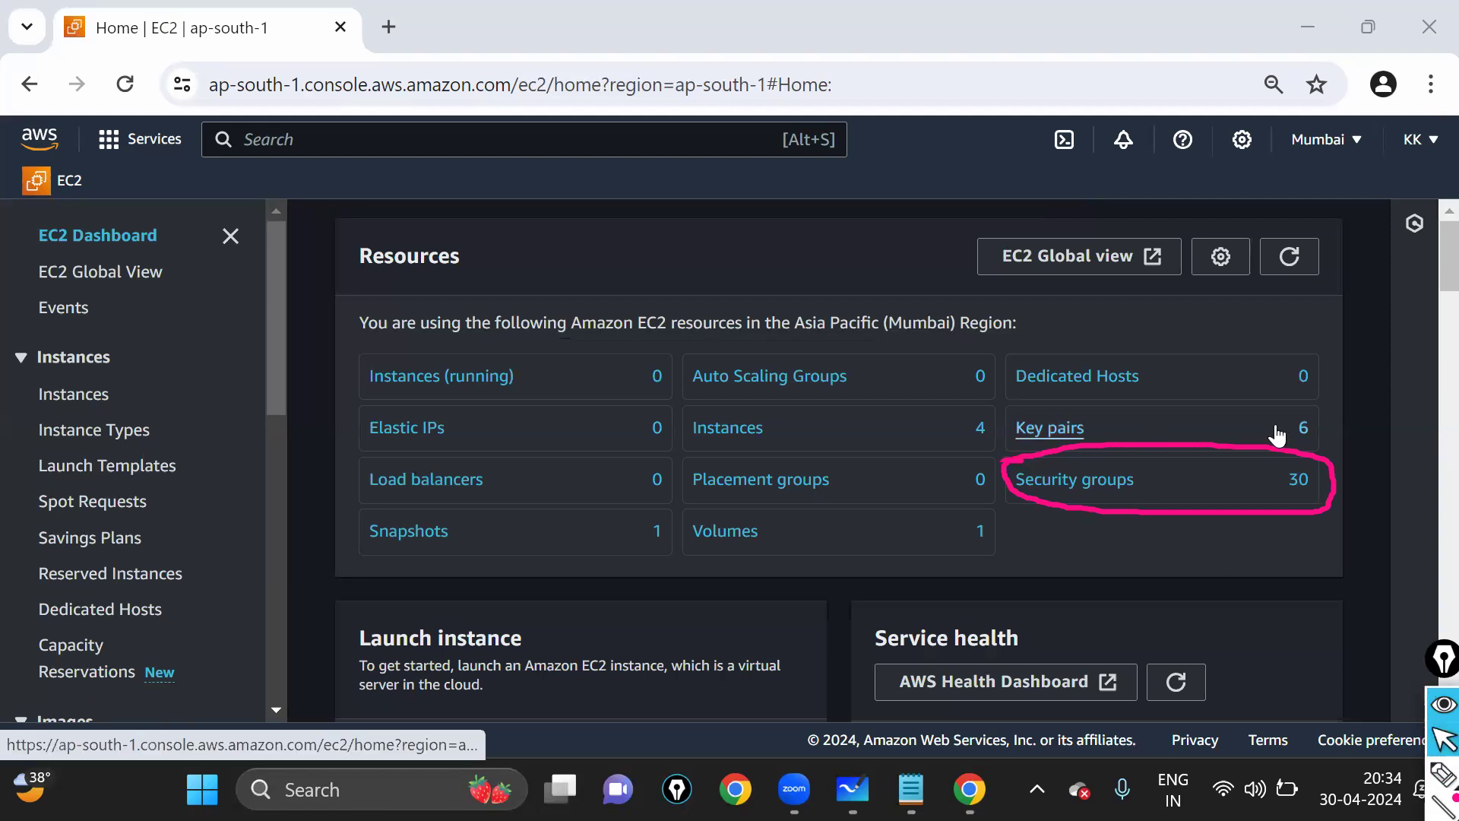
{"action": "left_click", "coordinate": [1063, 431]}
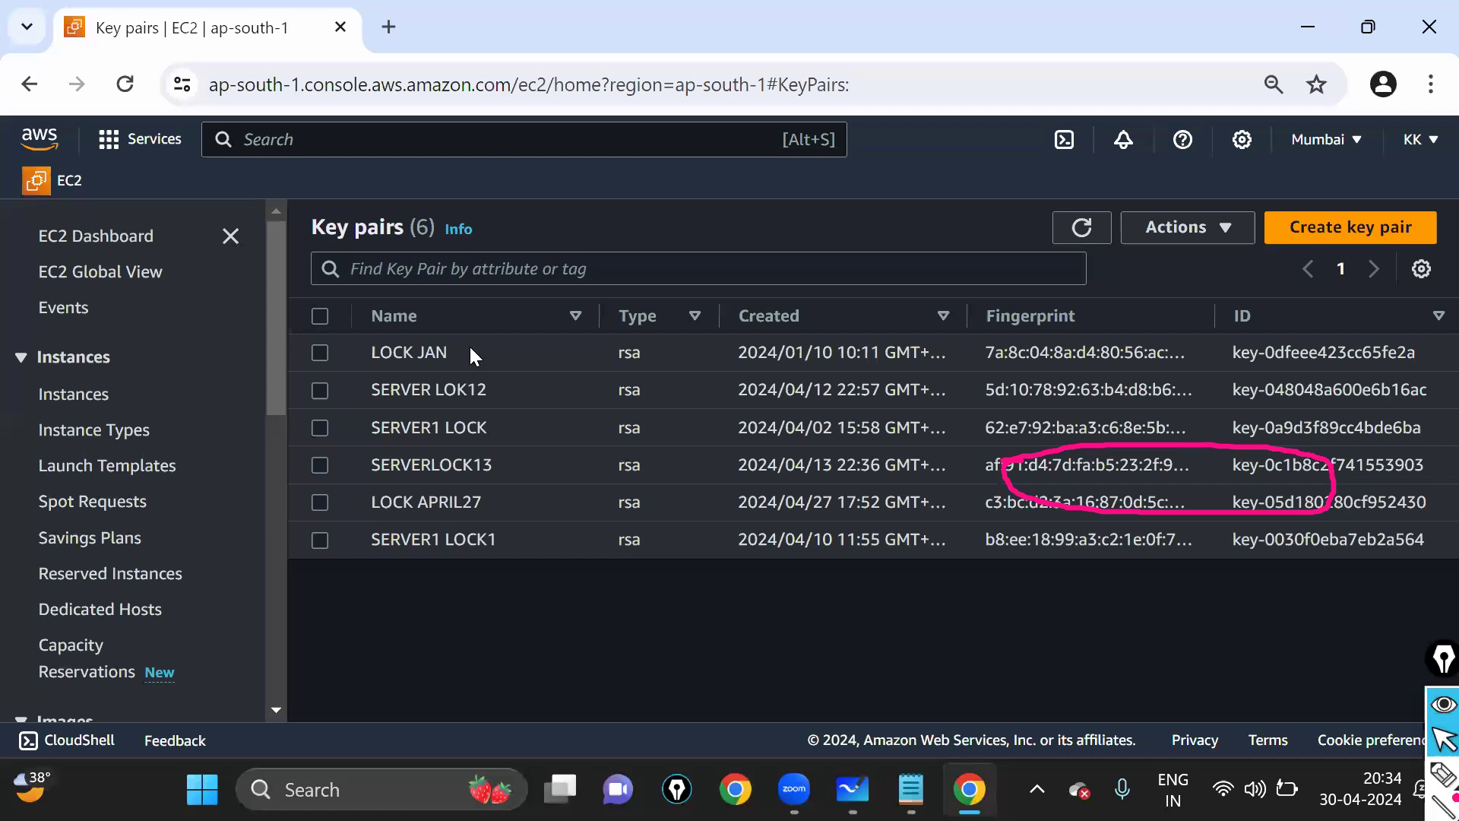
- Delete LOCK JAN, SERVER LOK12, SERVER1 LOCK, SERVERLOCK13 and SERVER1 LOCK1, confirming with 'delete'
{"action": "left_click", "coordinate": [323, 356]}
{"action": "left_click", "coordinate": [324, 387]}
{"action": "left_click", "coordinate": [322, 430]}
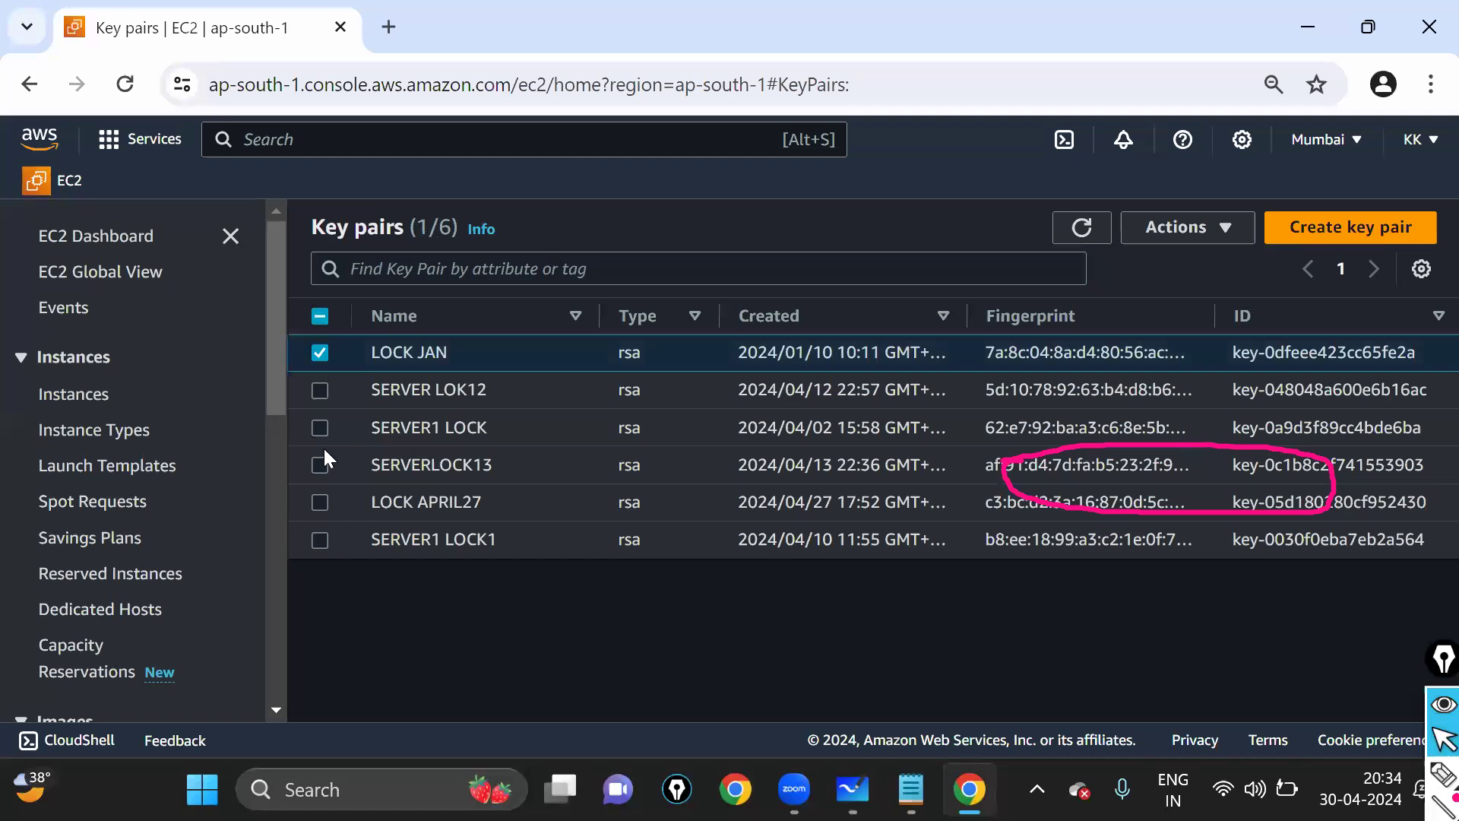
{"action": "left_click", "coordinate": [320, 465]}
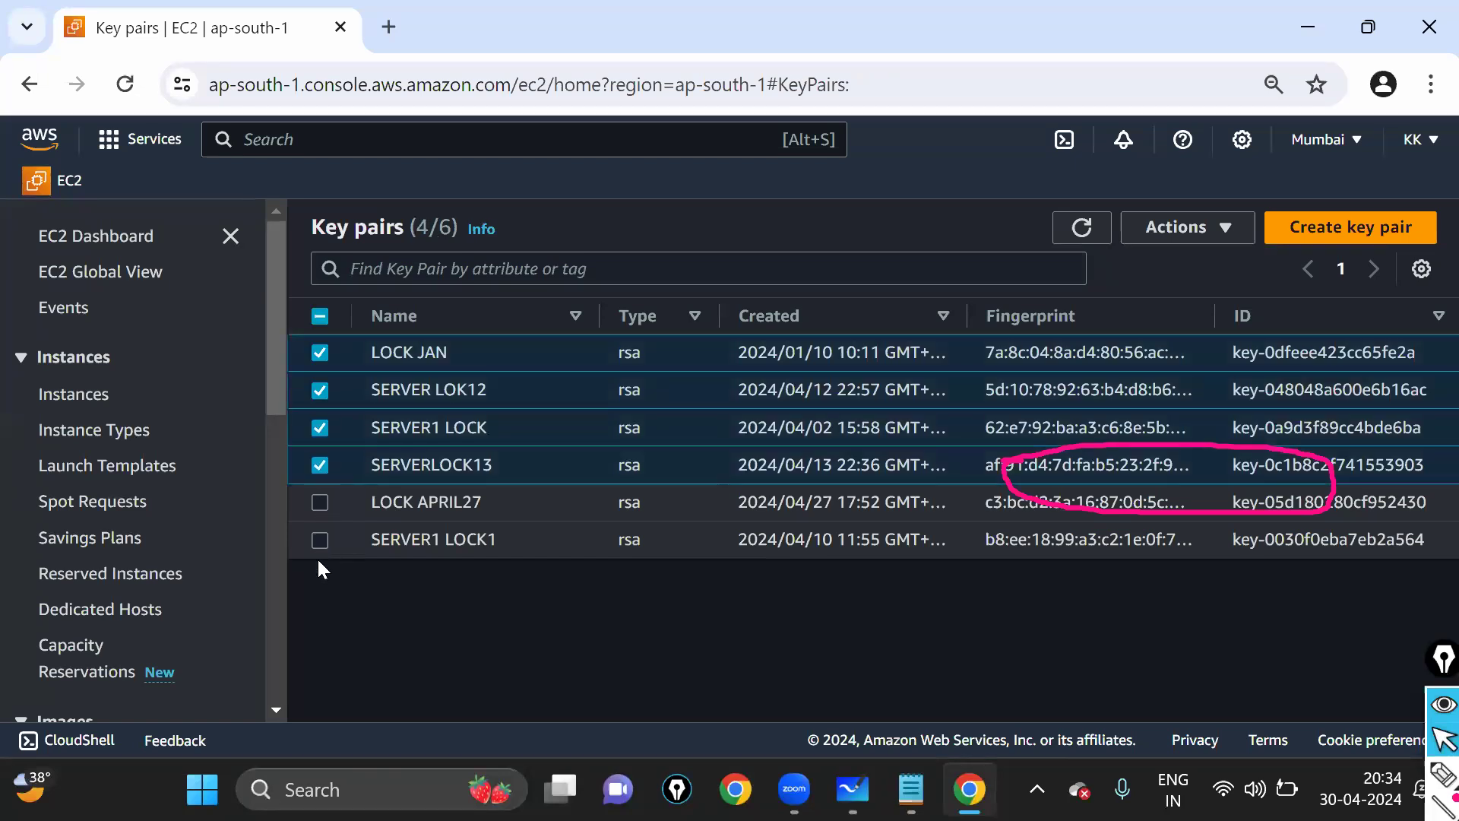
{"action": "left_click", "coordinate": [320, 539]}
{"action": "left_click", "coordinate": [1207, 241]}
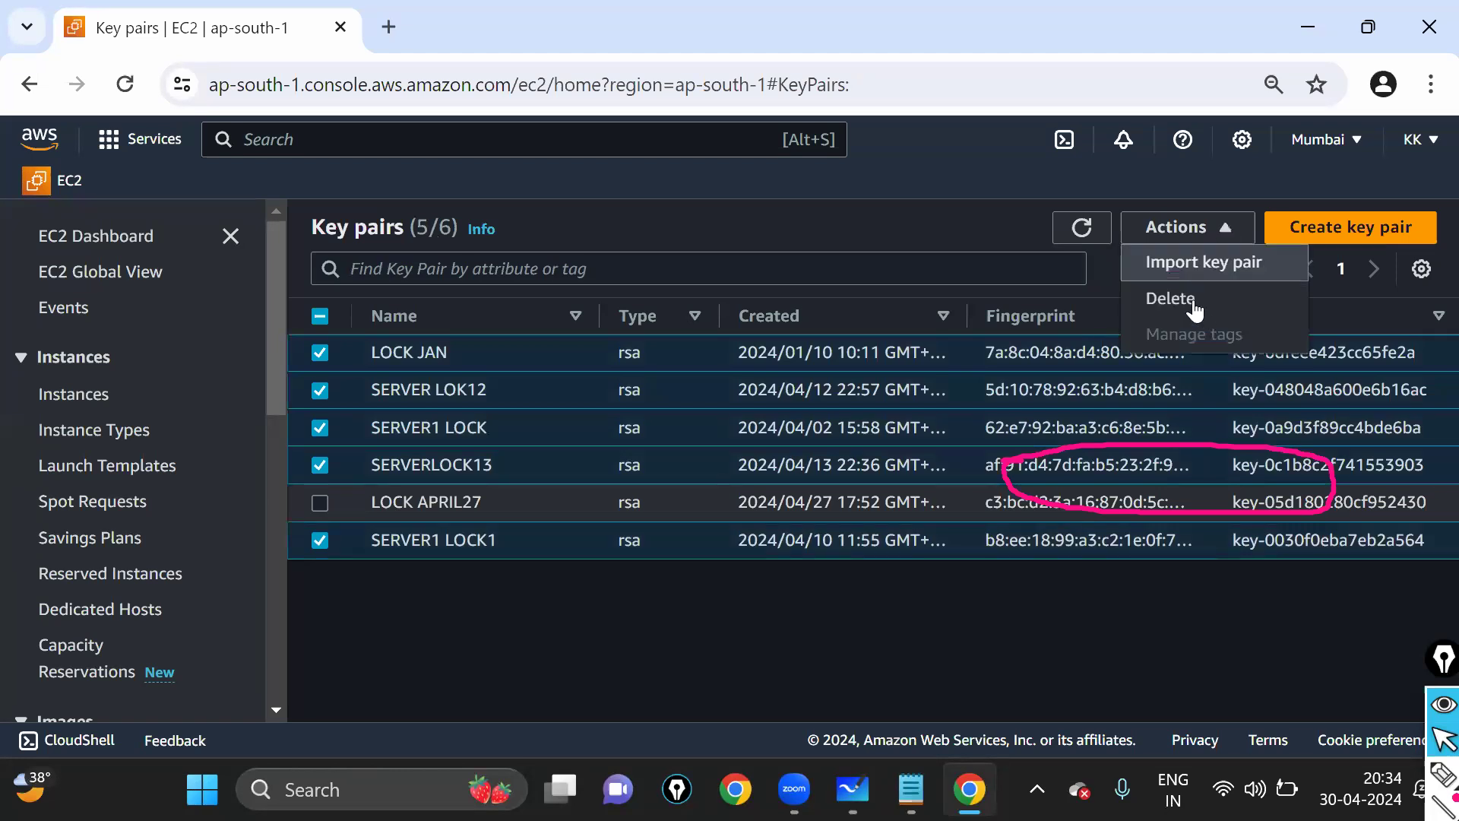
{"action": "left_click", "coordinate": [1195, 304]}
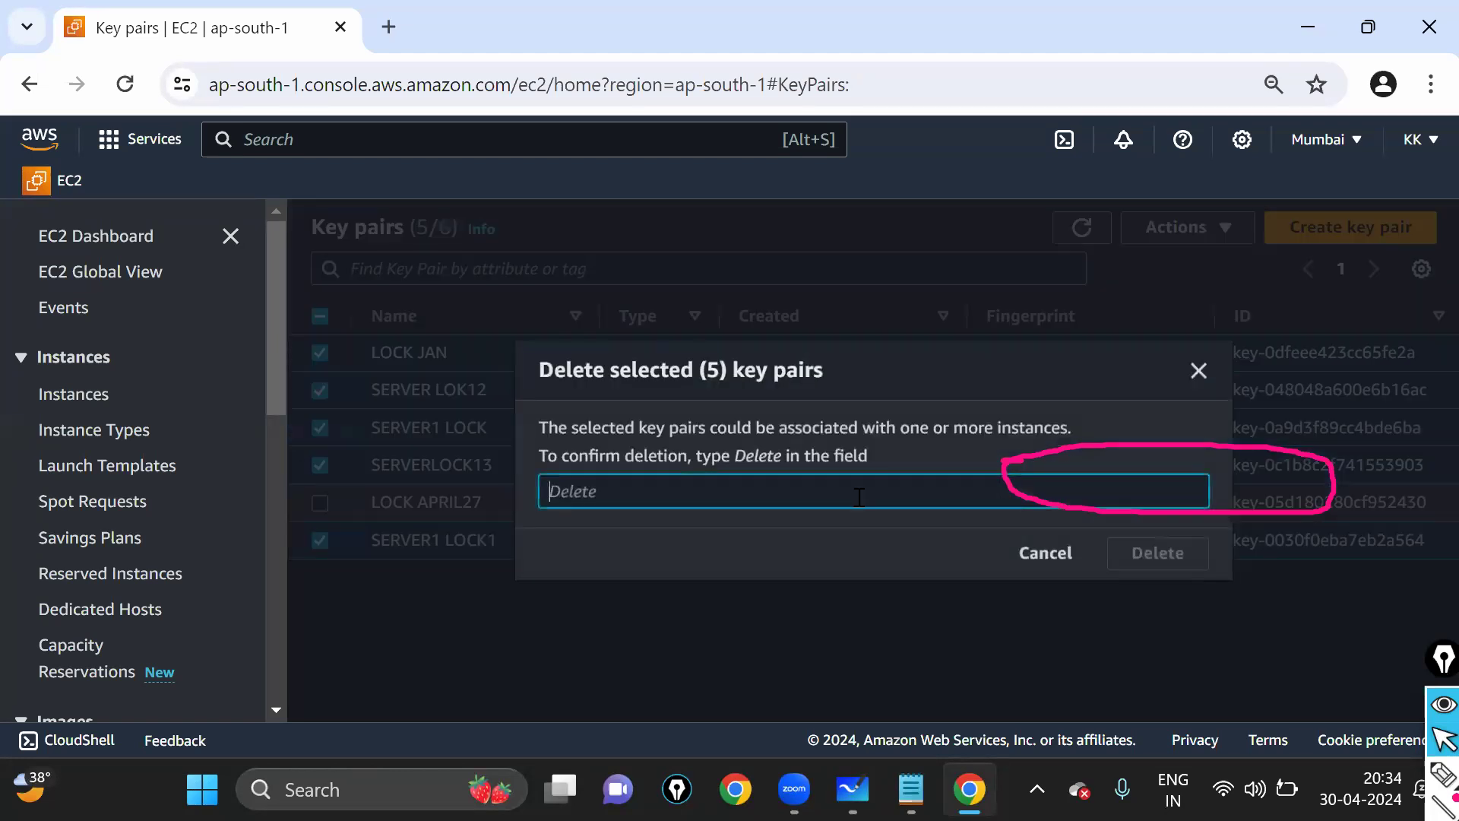
{"action": "type", "text": "delete"}
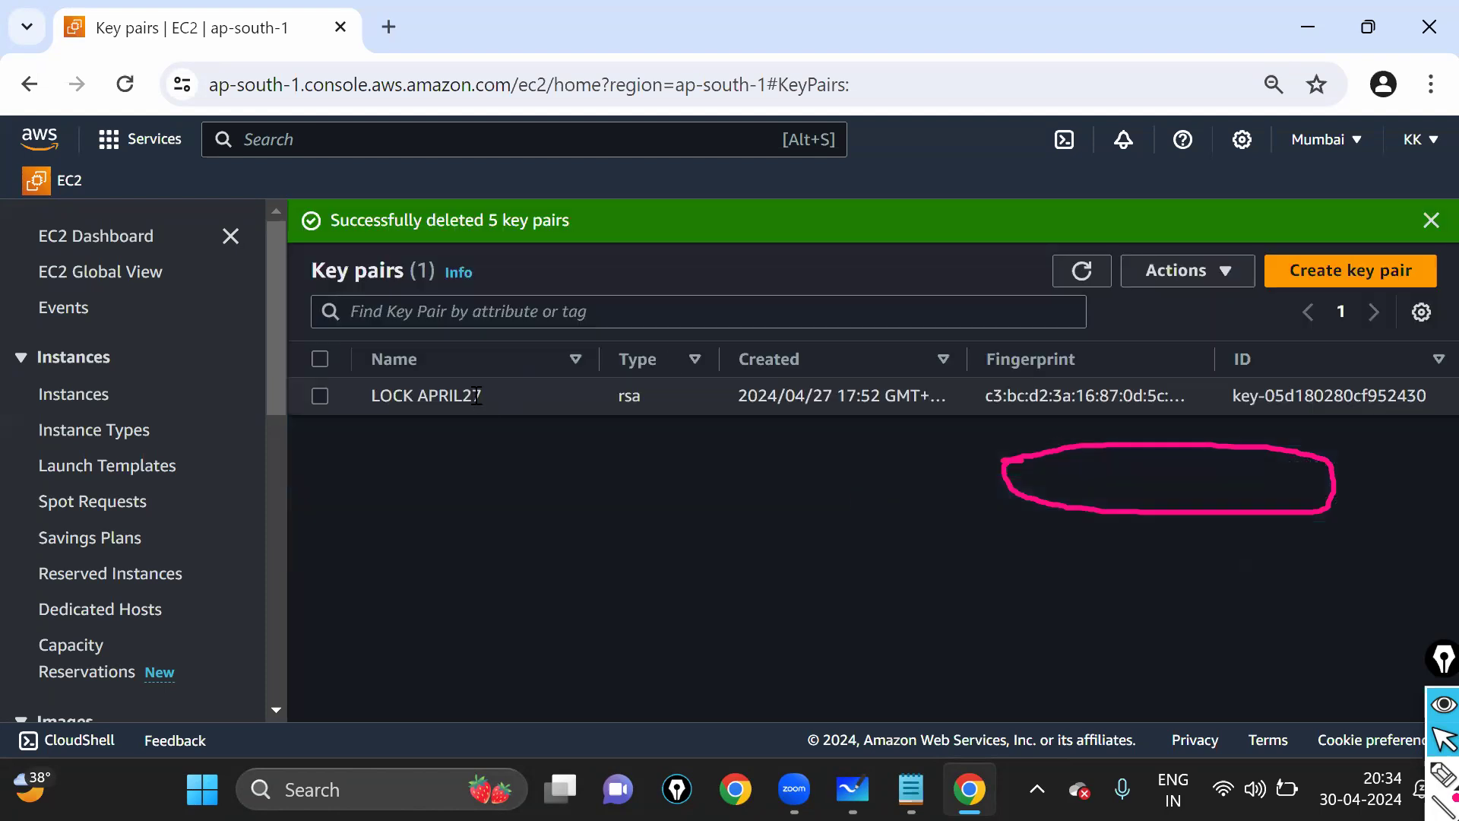
- Dismiss the success message, leaving LOCK APRIL27, and return to the EC2 dashboard
{"action": "triple_click", "coordinate": [403, 399]}
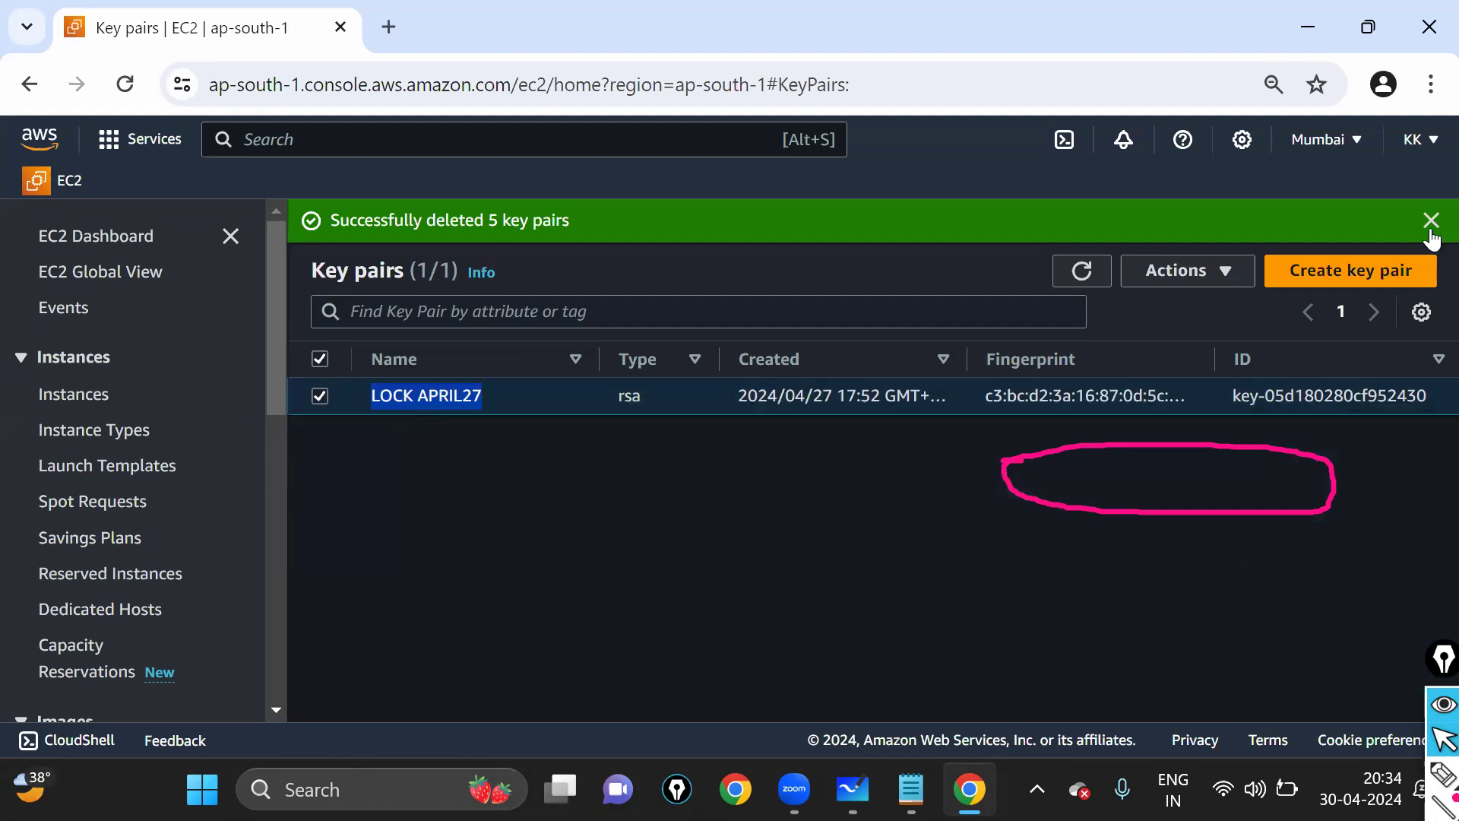
{"action": "left_click", "coordinate": [1432, 221]}
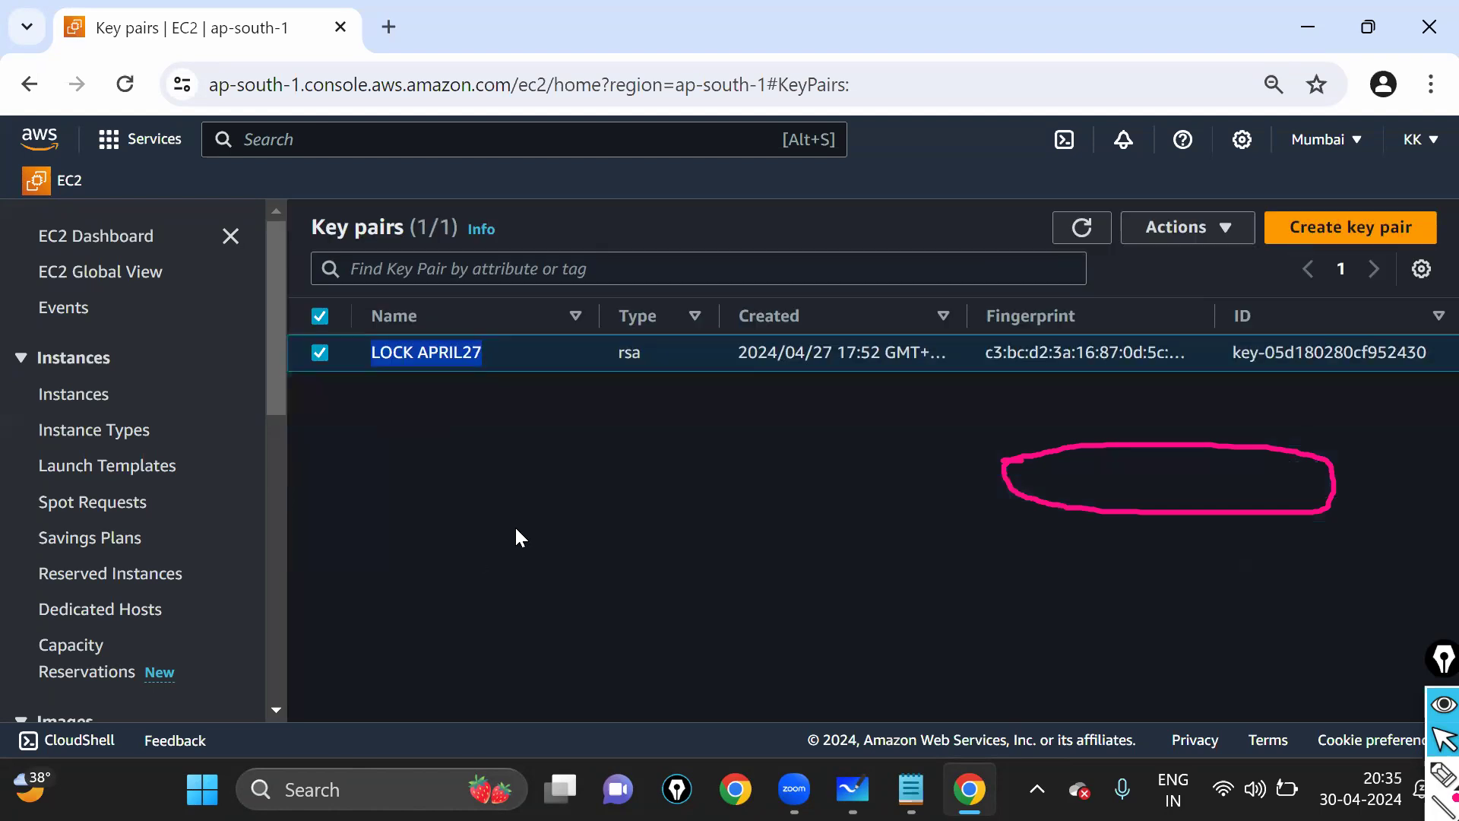
{"action": "left_click", "coordinate": [289, 353]}
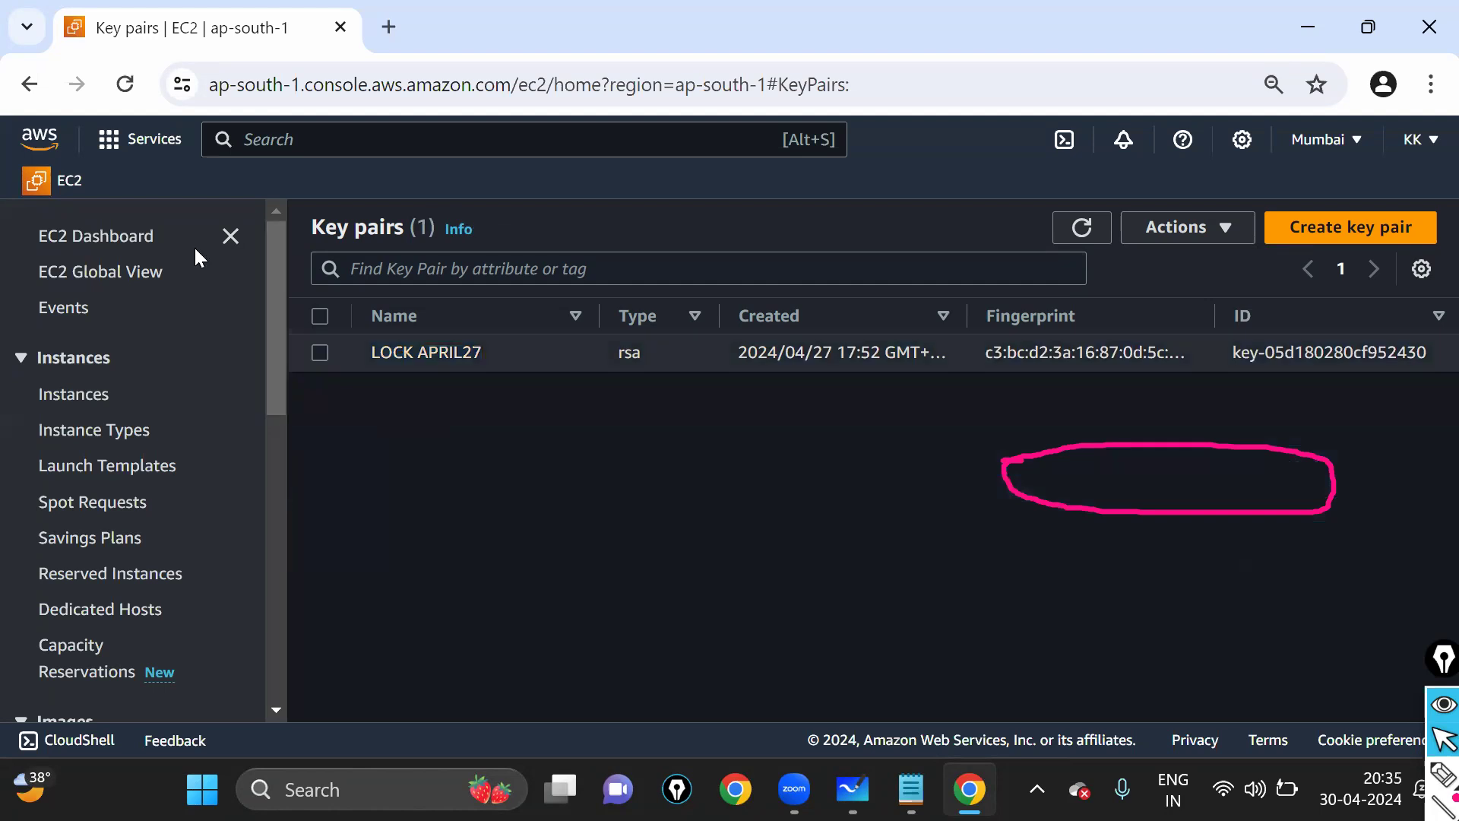
{"action": "left_click", "coordinate": [118, 239]}
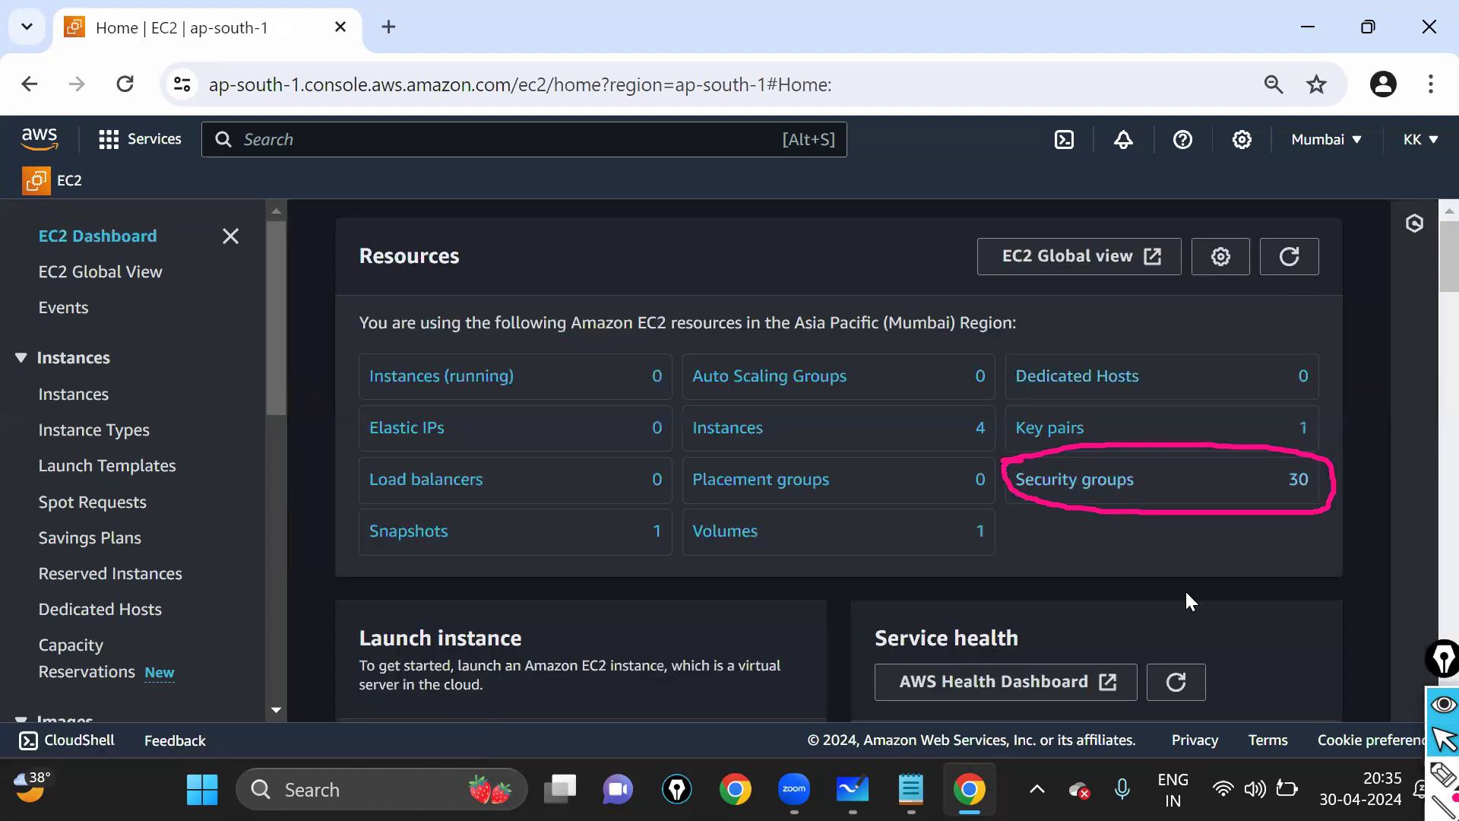
- Zoom in on the EC2 Dashboard and open the 30 security groups from Resources
{"action": "key", "text": "ctrl+plus"}
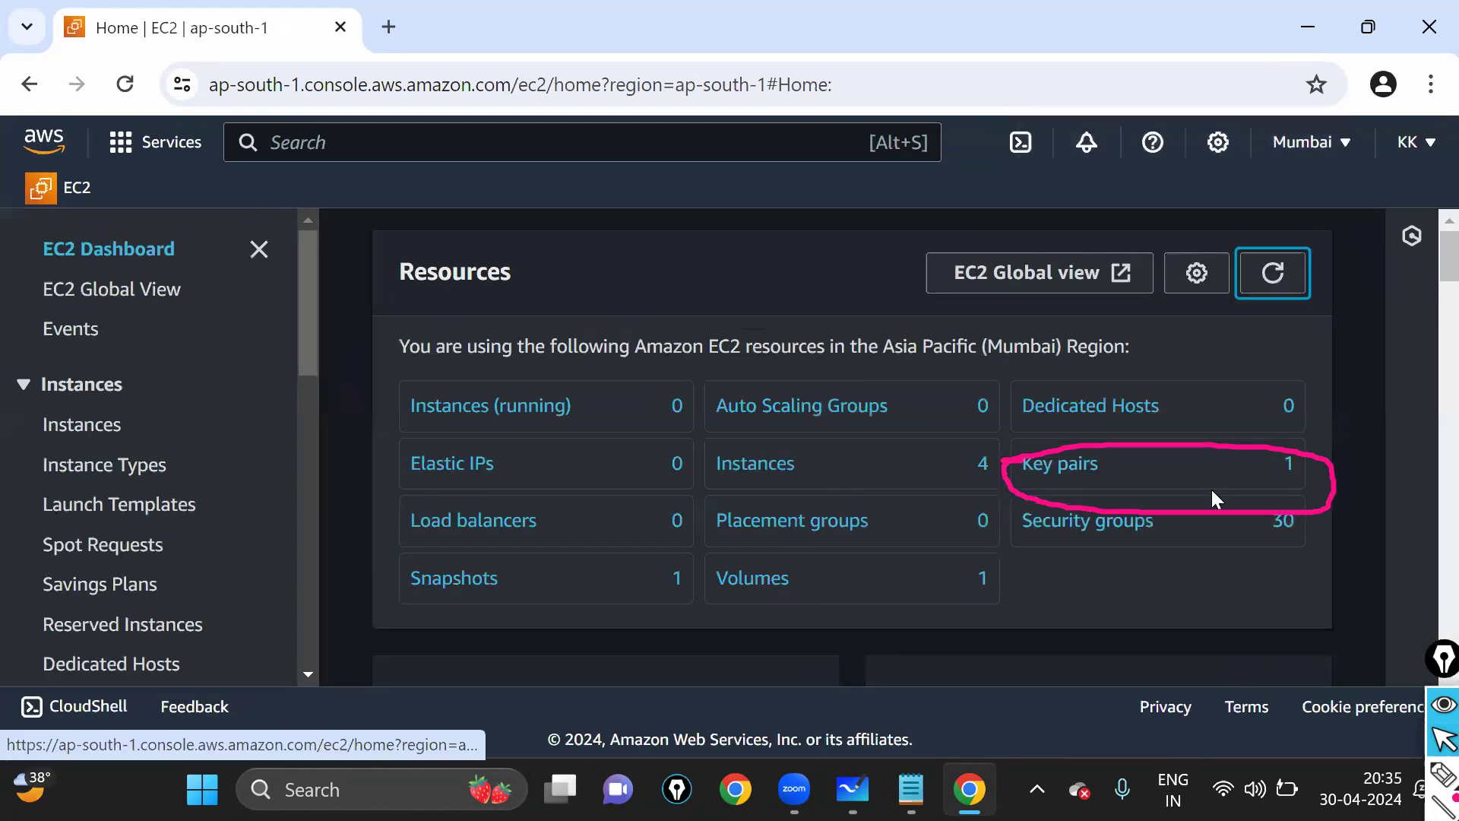
{"action": "scroll", "coordinate": [1211, 494], "scroll_direction": "down", "scroll_amount": 2}
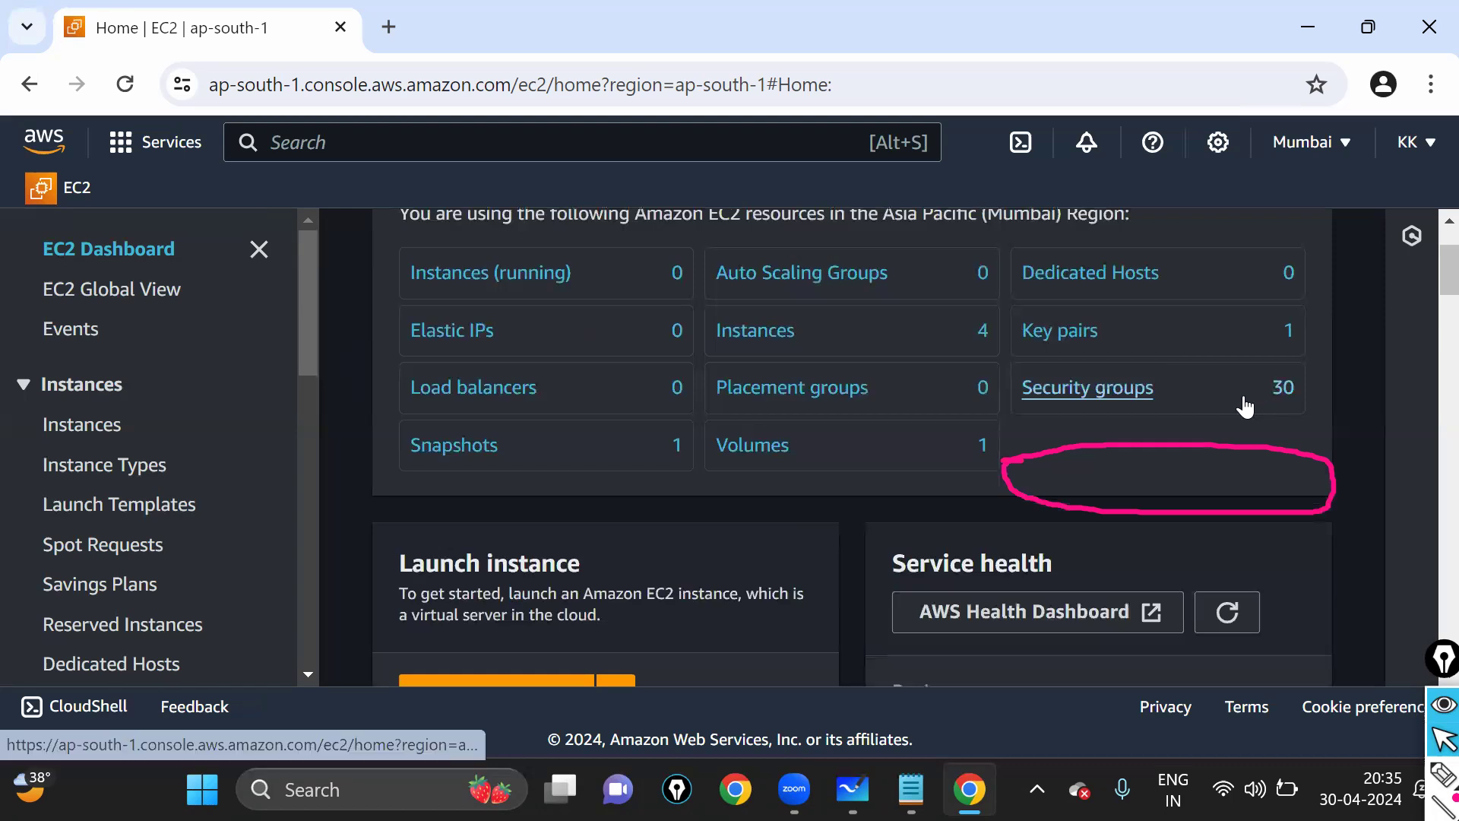
{"action": "left_click", "coordinate": [1103, 409]}
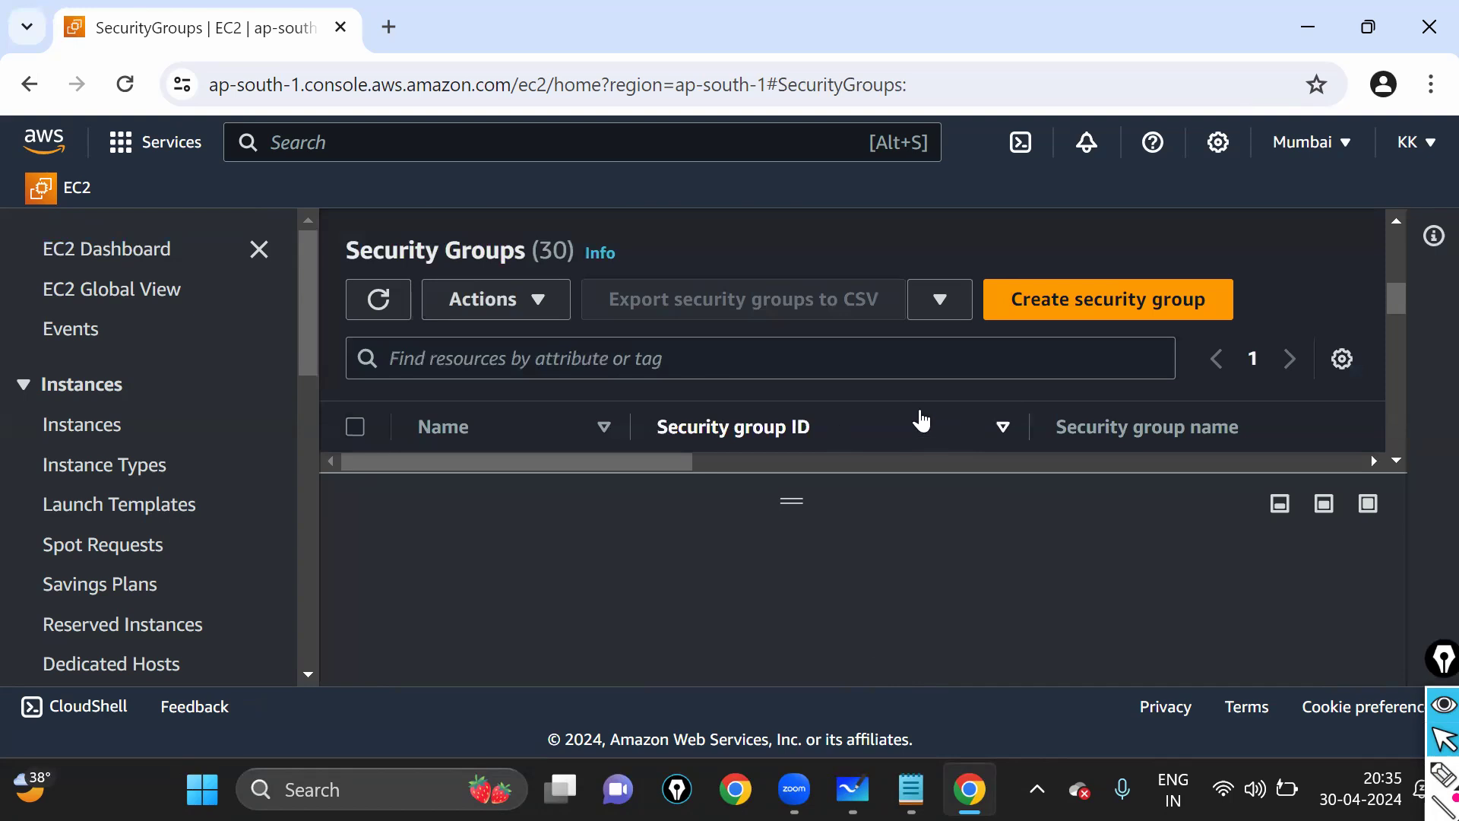
- Select every security group except the default one
{"action": "key", "text": "ctrl+minus"}
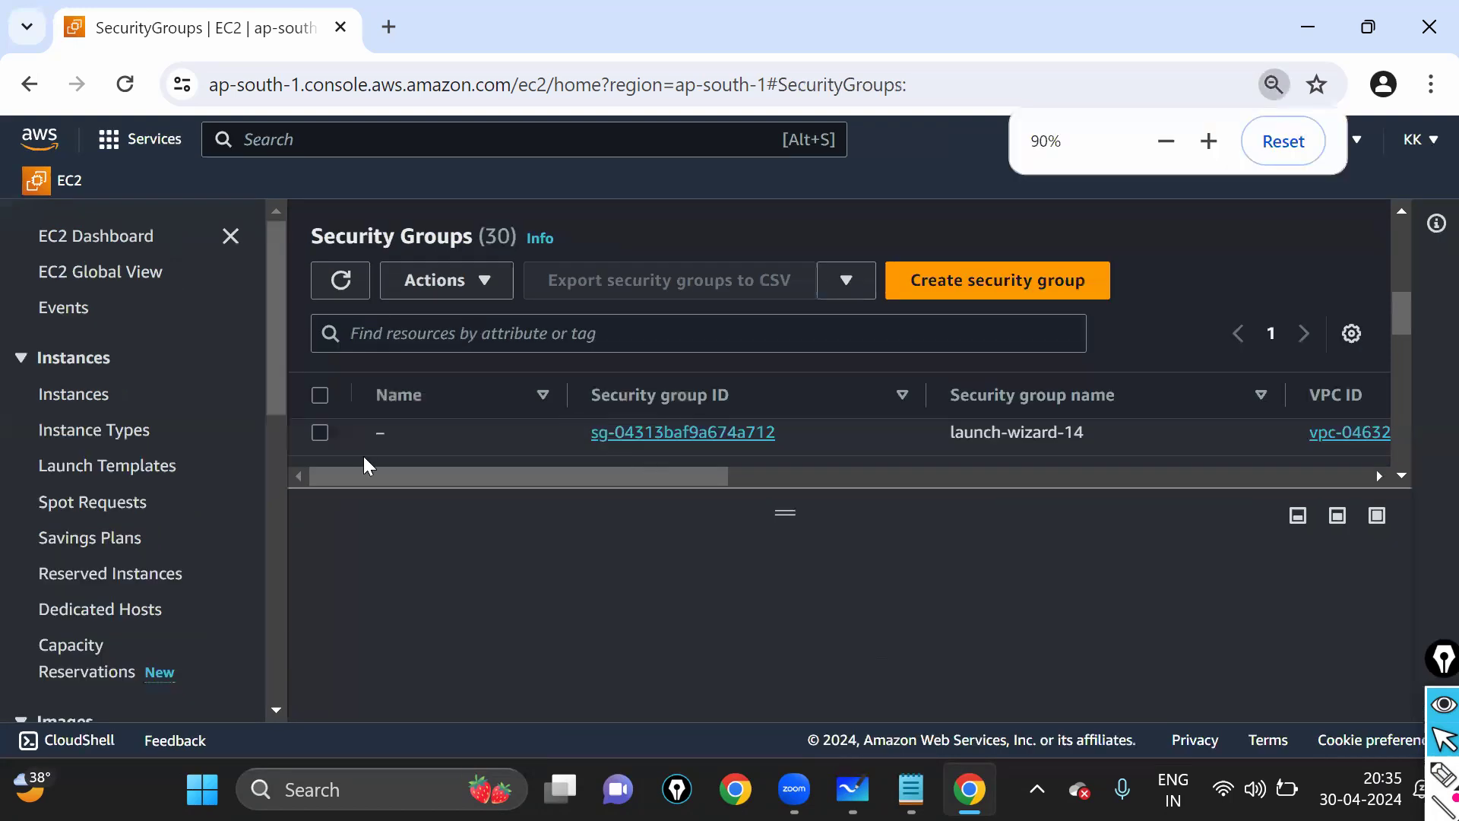
{"action": "scroll", "coordinate": [323, 419], "scroll_direction": "up", "scroll_amount": 1}
{"action": "scroll", "coordinate": [439, 462], "scroll_direction": "up", "scroll_amount": 1}
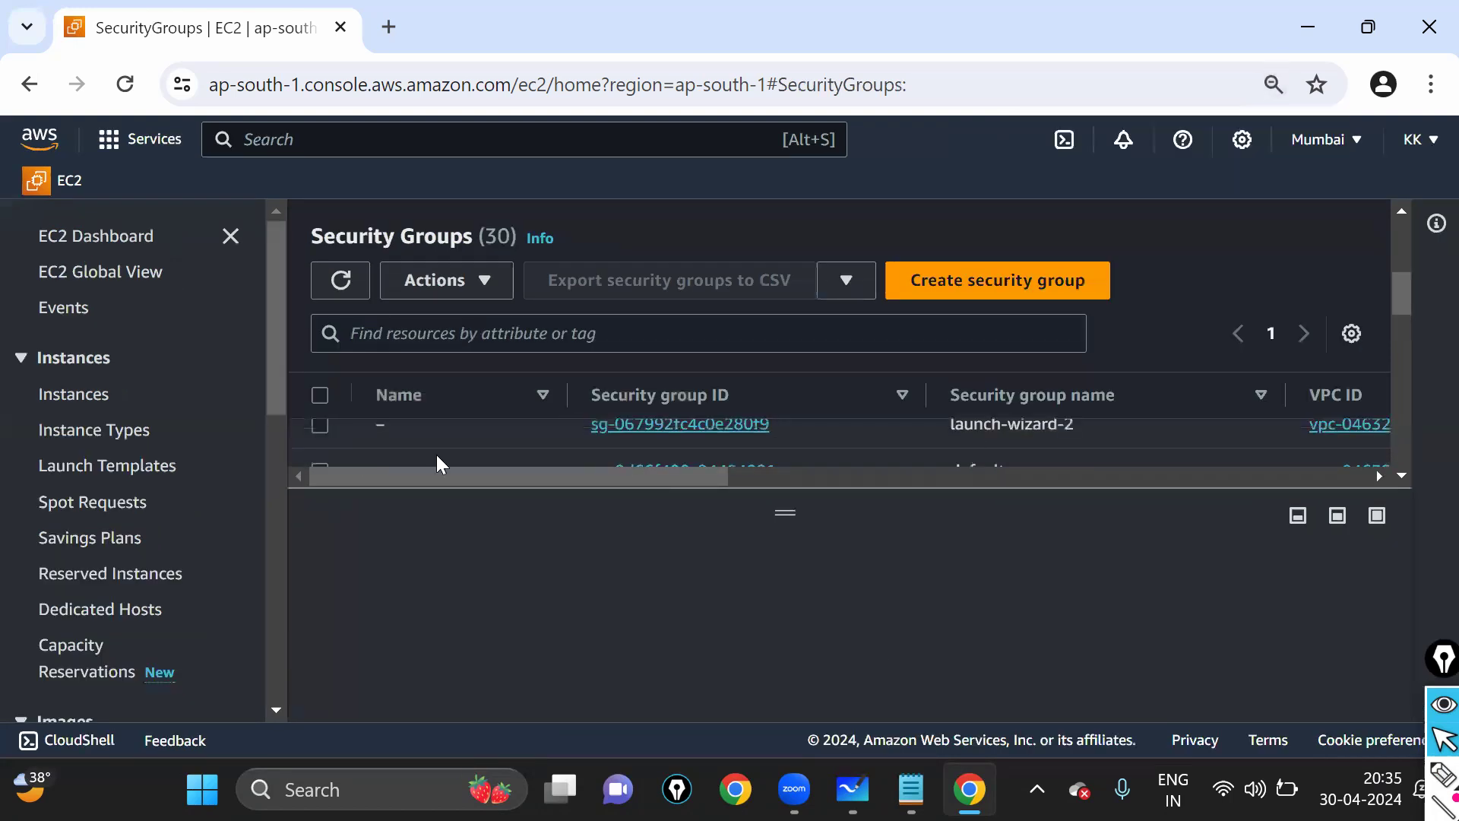
{"action": "left_click", "coordinate": [614, 444]}
{"action": "left_click", "coordinate": [320, 395]}
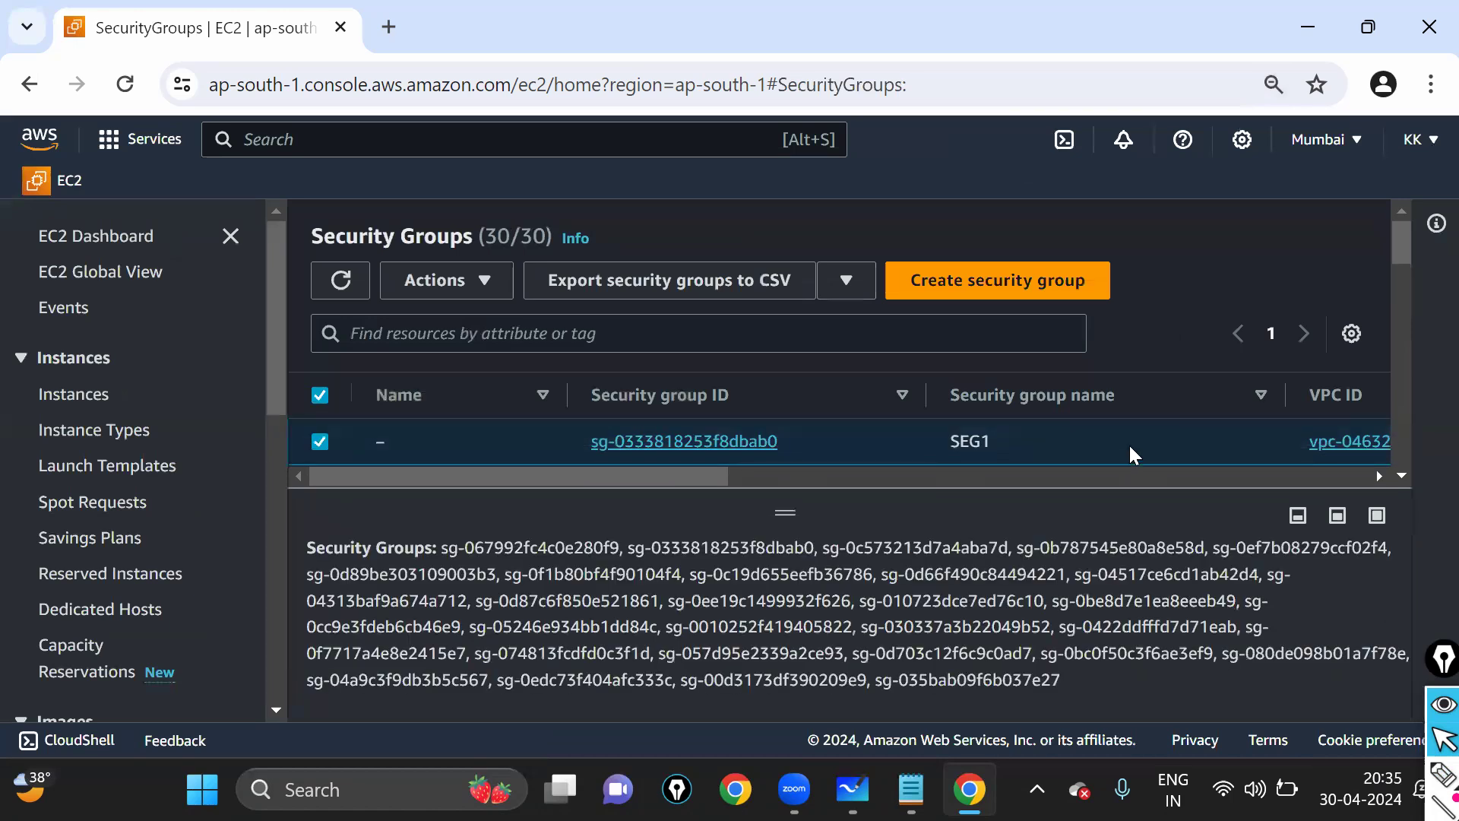
{"action": "scroll", "coordinate": [1015, 412], "scroll_direction": "down", "scroll_amount": 1}
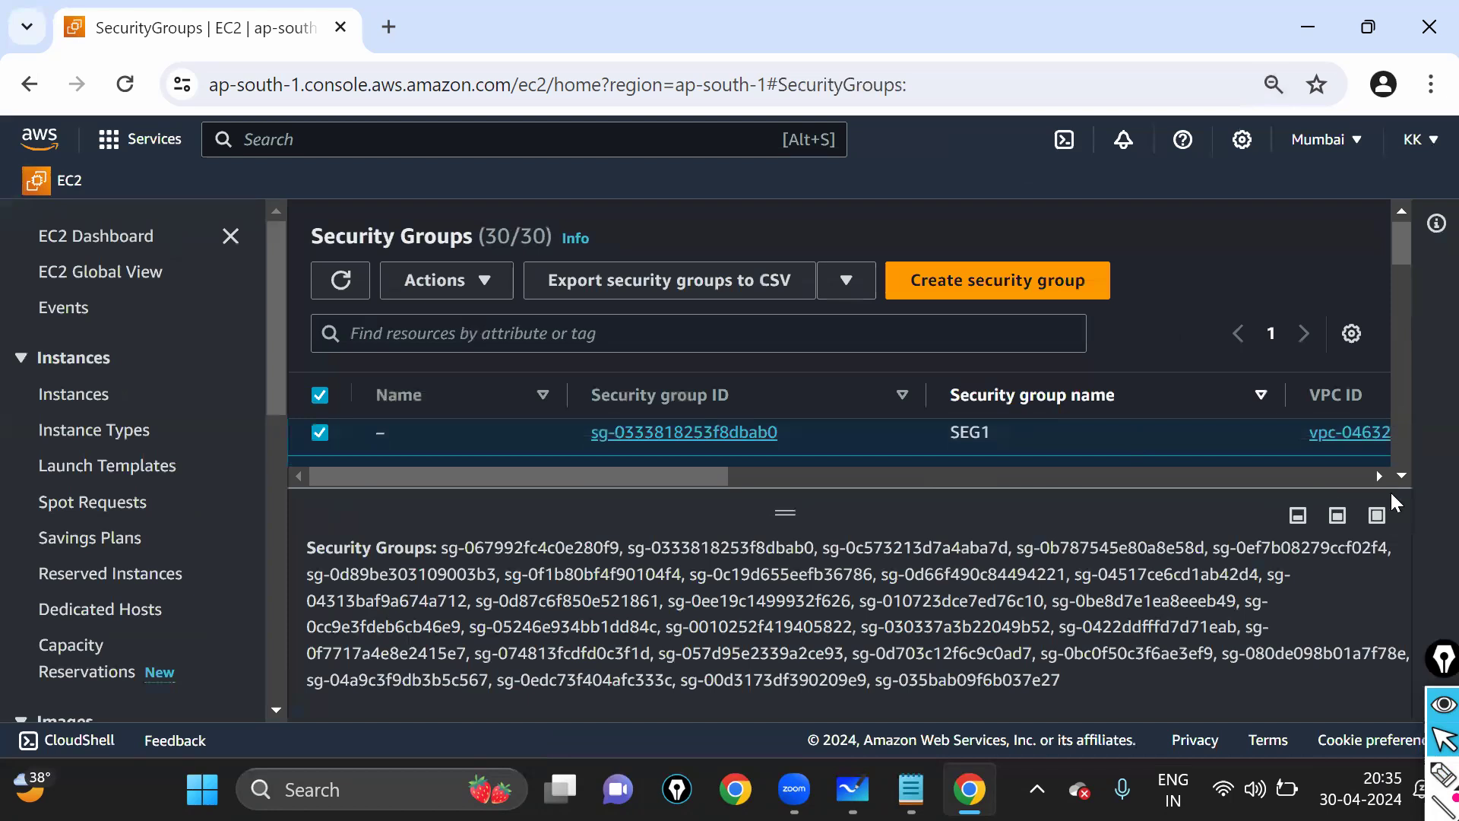
{"action": "scroll", "coordinate": [1117, 449], "scroll_direction": "down", "scroll_amount": 5}
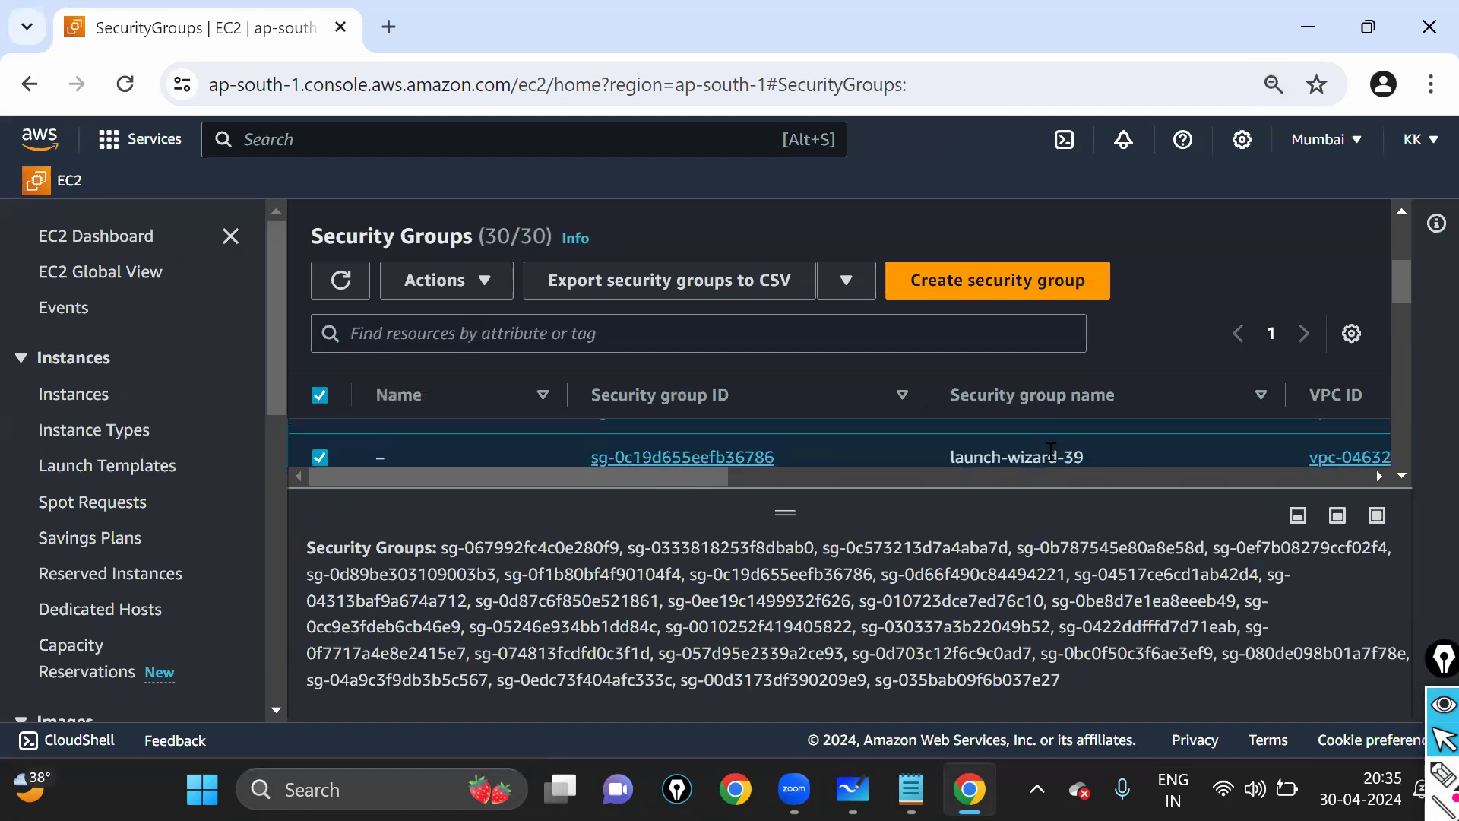
{"action": "scroll", "coordinate": [1051, 454], "scroll_direction": "down", "scroll_amount": 2}
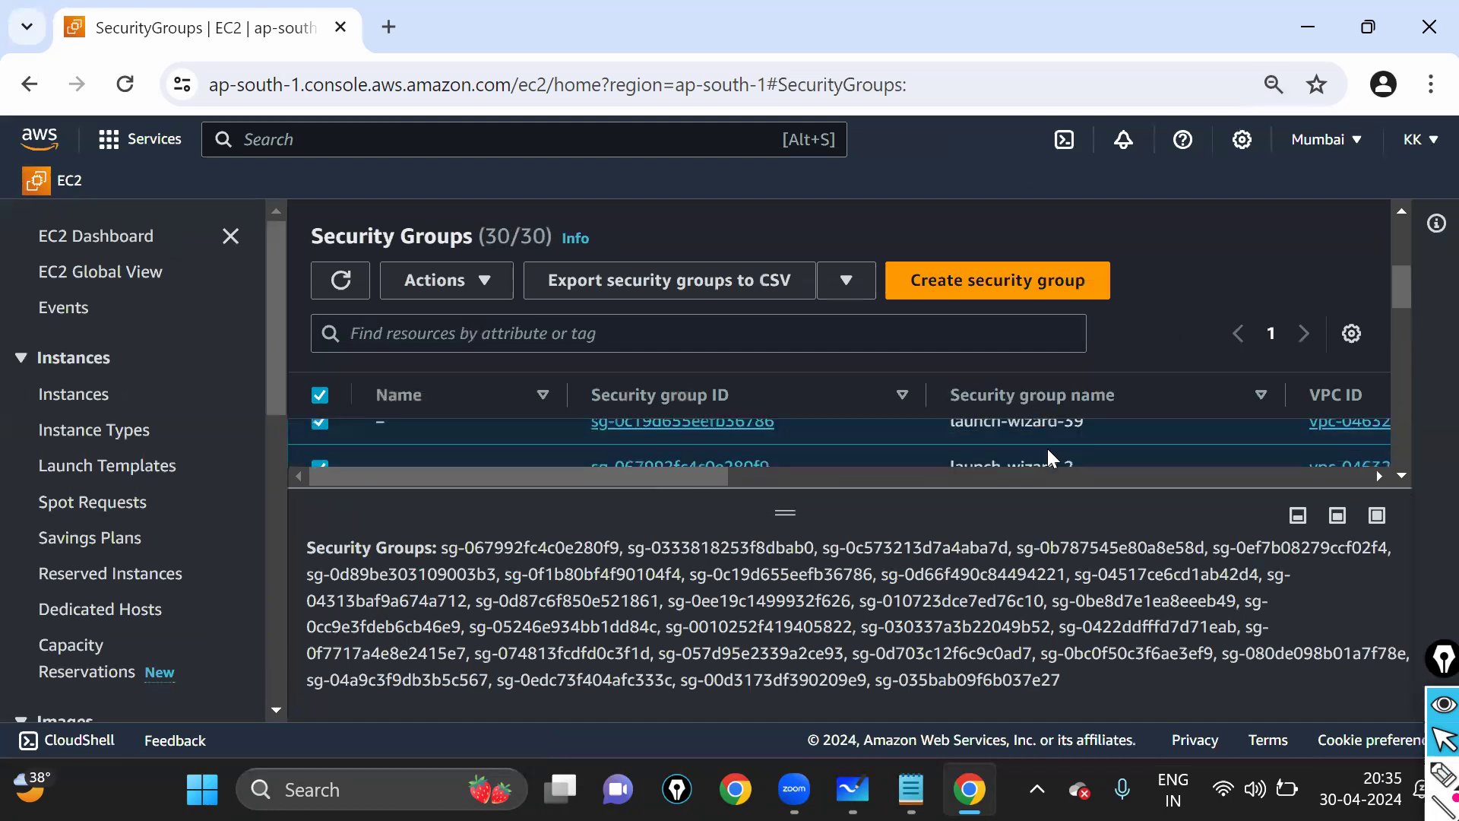
{"action": "scroll", "coordinate": [1048, 450], "scroll_direction": "down", "scroll_amount": 1}
{"action": "left_click_drag", "start_coordinate": [985, 428], "coordinate": [718, 421]}
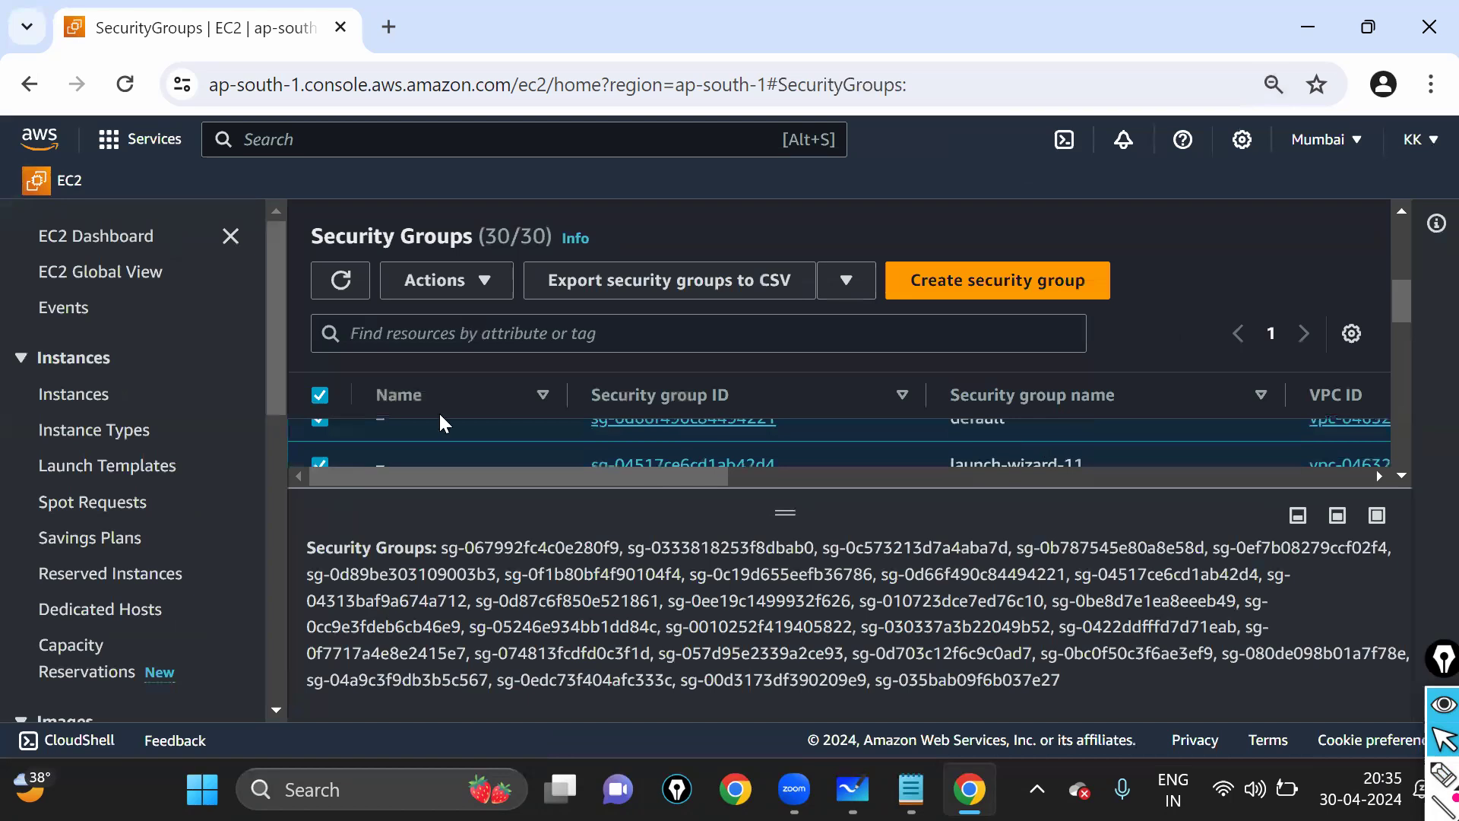
{"action": "left_click", "coordinate": [319, 426]}
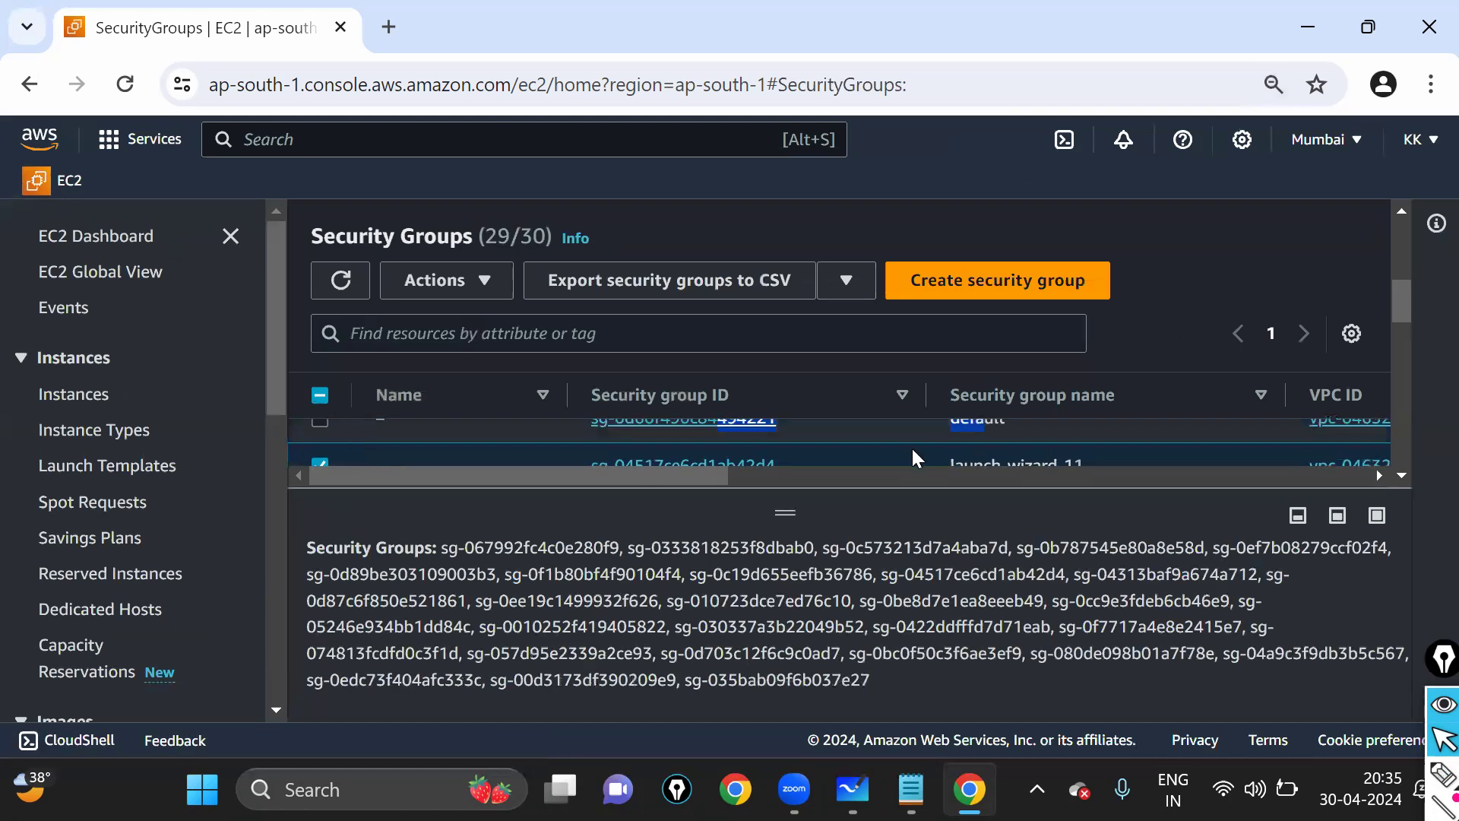
{"action": "scroll", "coordinate": [910, 445], "scroll_direction": "down", "scroll_amount": 1}
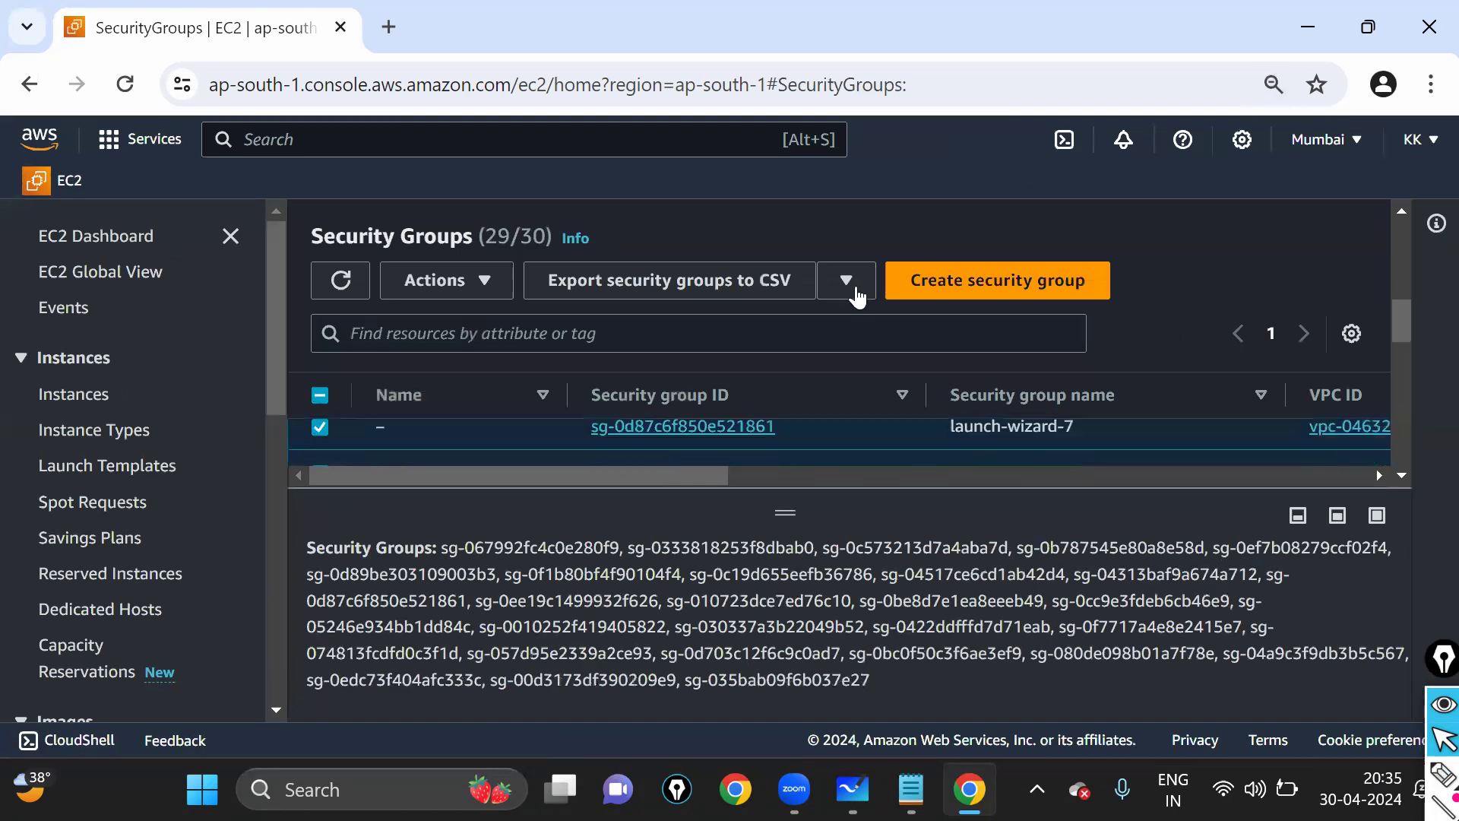
- Delete the 29 selected security groups, confirming with 'delete'
{"action": "left_click", "coordinate": [451, 296]}
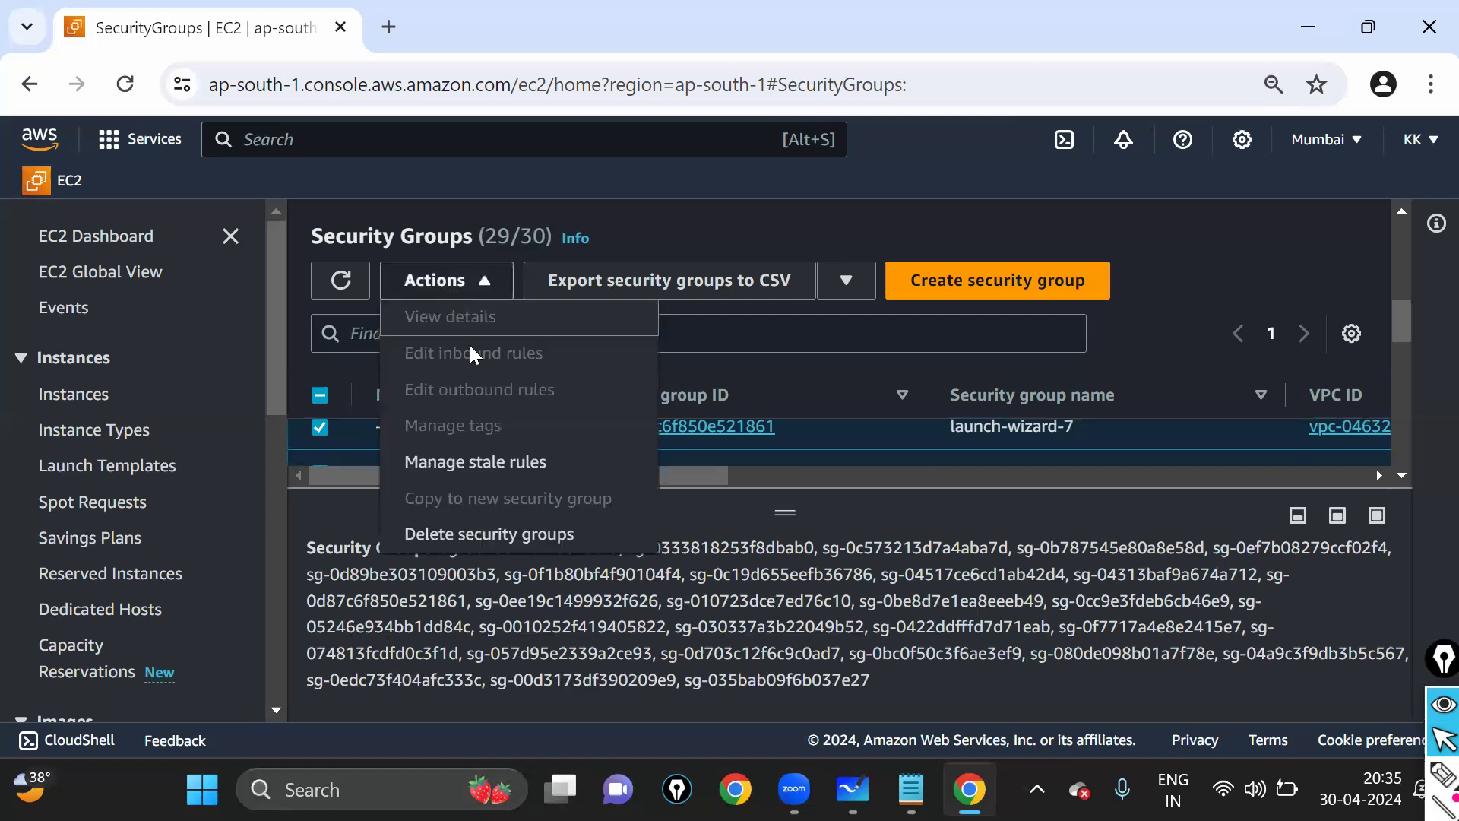
{"action": "left_click", "coordinate": [525, 535]}
{"action": "scroll", "coordinate": [663, 541], "scroll_direction": "down", "scroll_amount": 5}
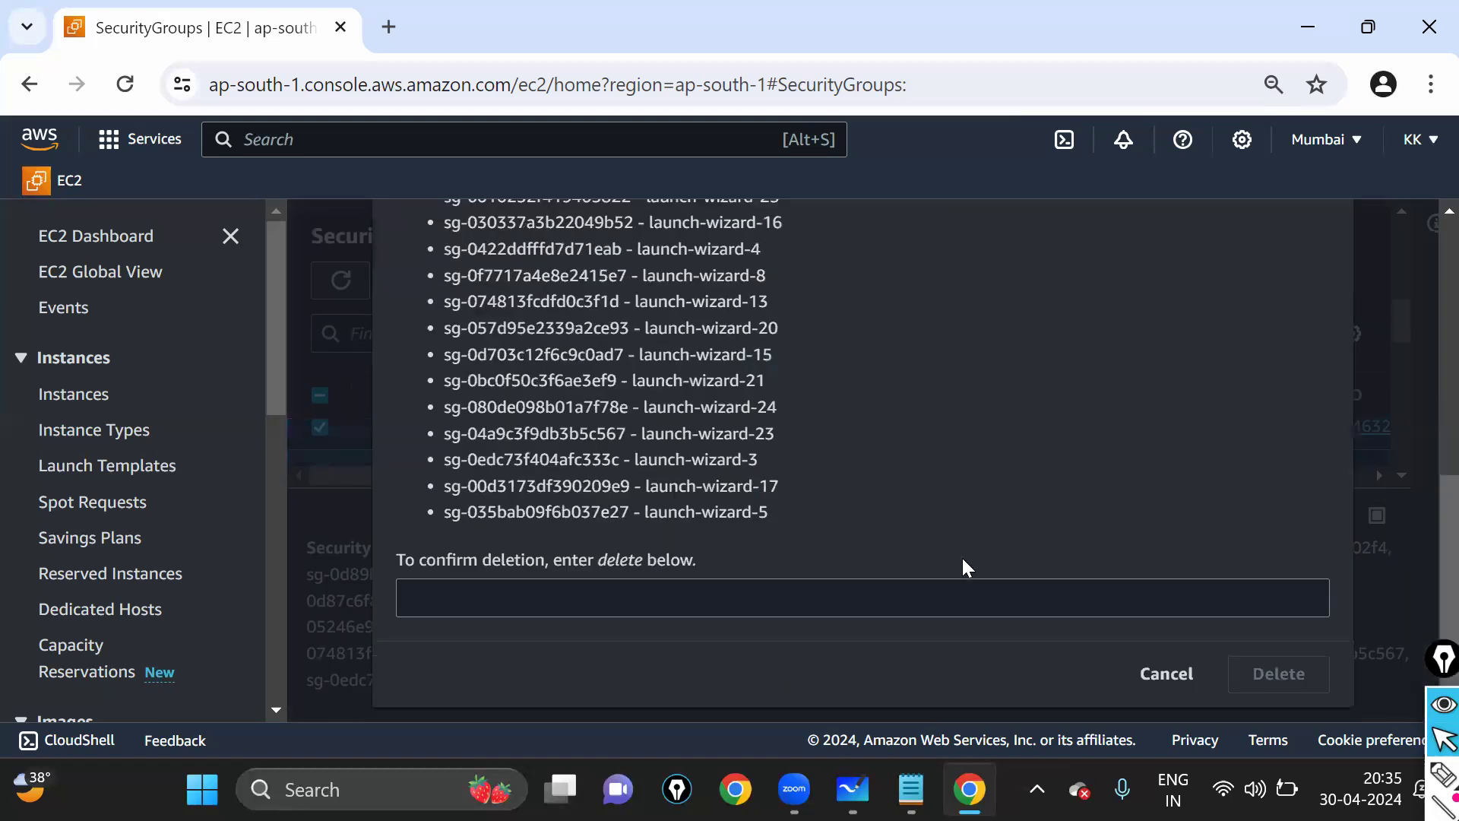
{"action": "left_click", "coordinate": [712, 599]}
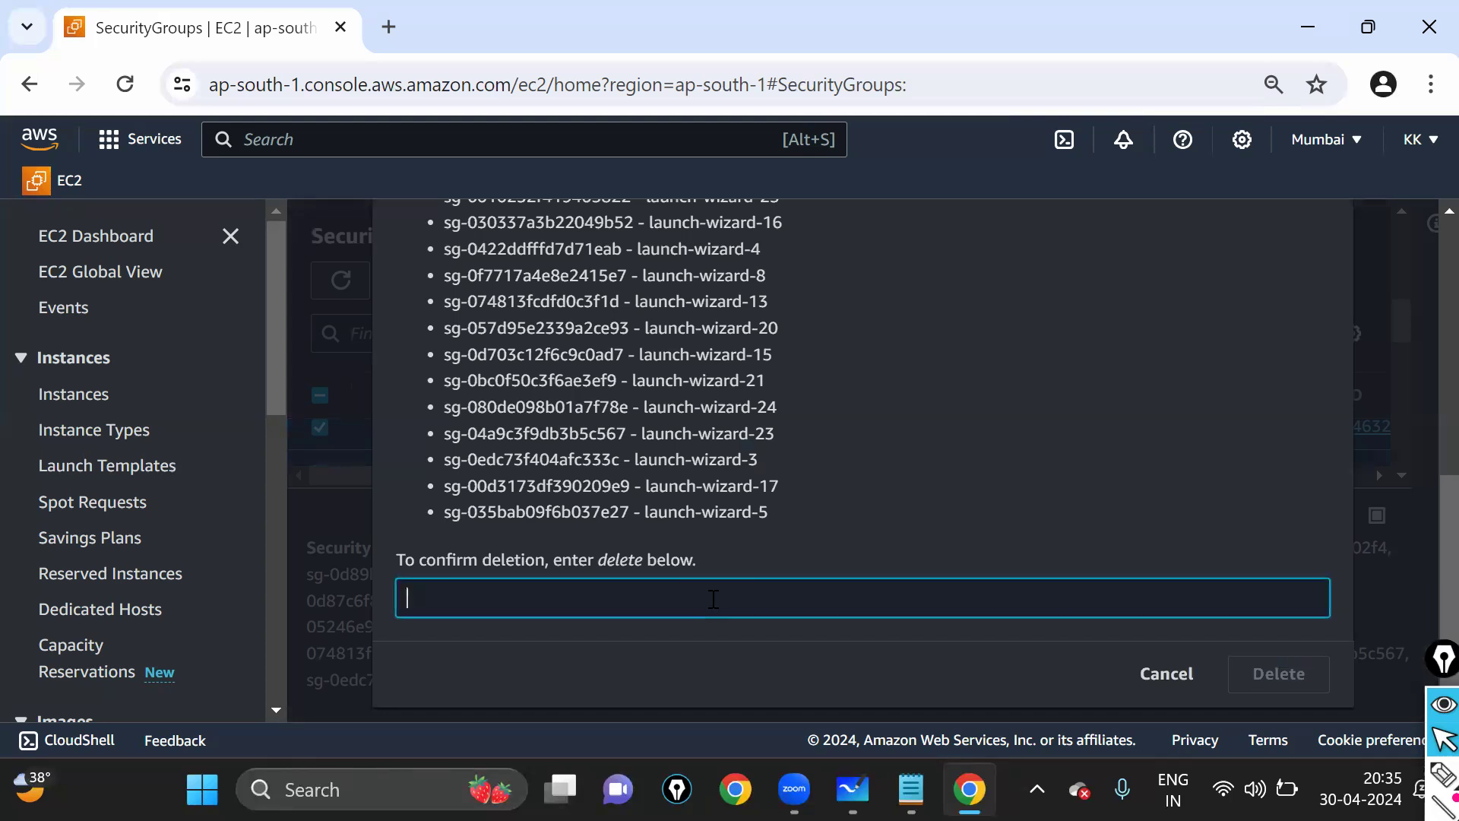
{"action": "type", "text": "delete"}
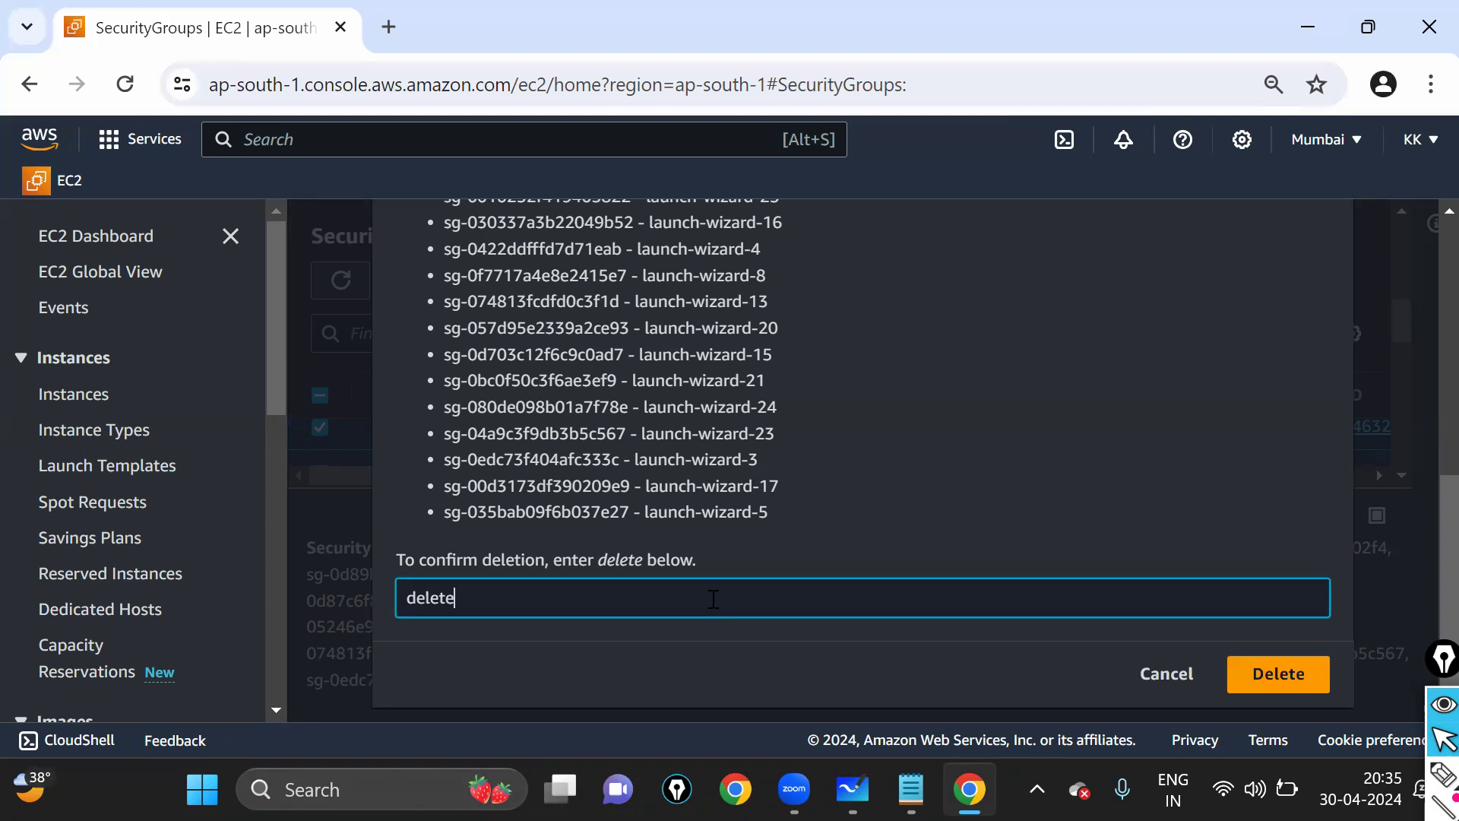
{"action": "key", "text": "Return"}
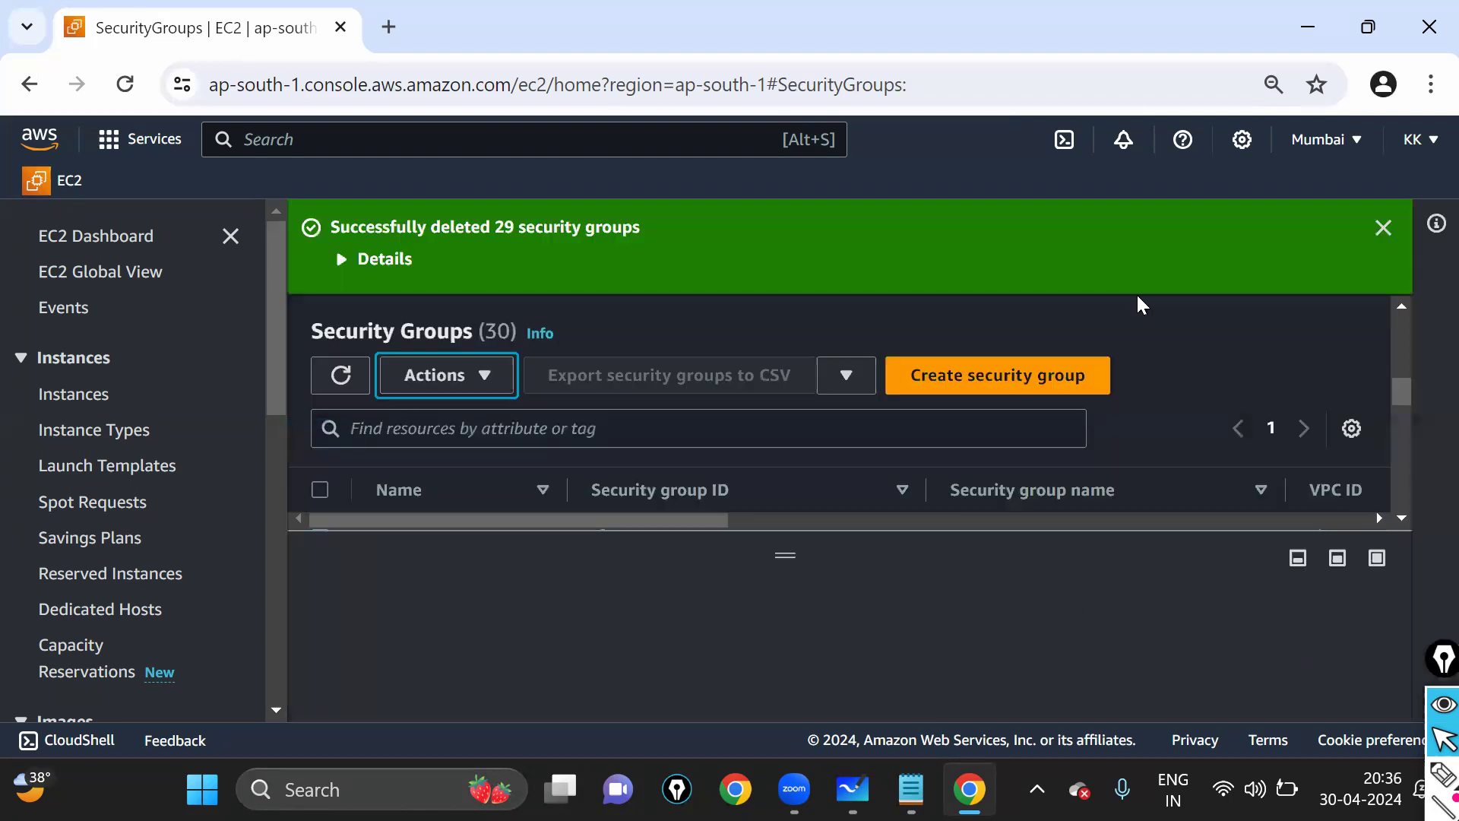
- Dismiss the success banner, refresh the list, and inspect the lone default group
{"action": "left_click", "coordinate": [1376, 228]}
{"action": "left_click", "coordinate": [341, 282]}
{"action": "left_click_drag", "start_coordinate": [950, 390], "coordinate": [1015, 399]}
{"action": "left_click", "coordinate": [1015, 399]}
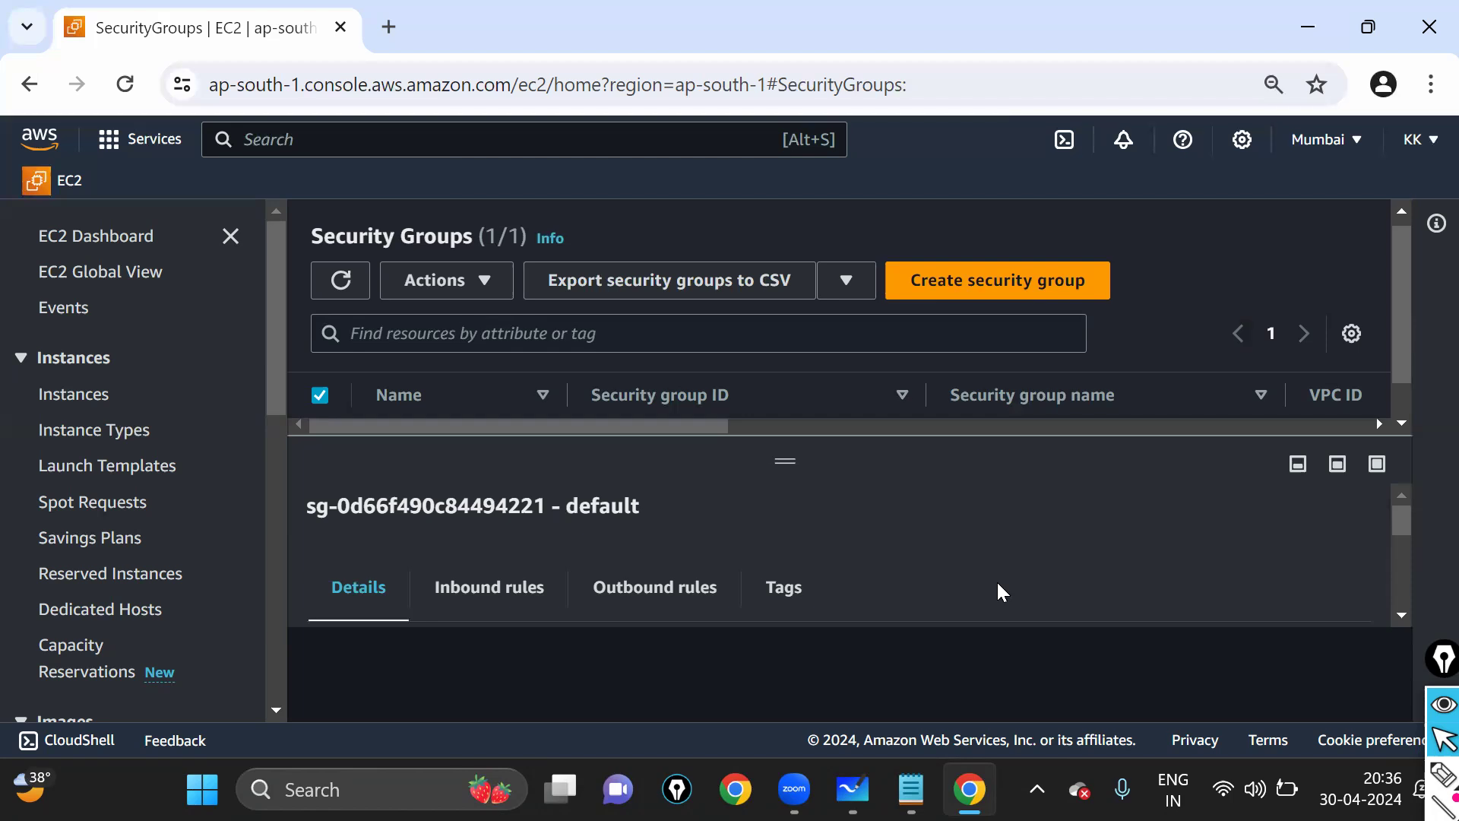
{"action": "left_click", "coordinate": [320, 395]}
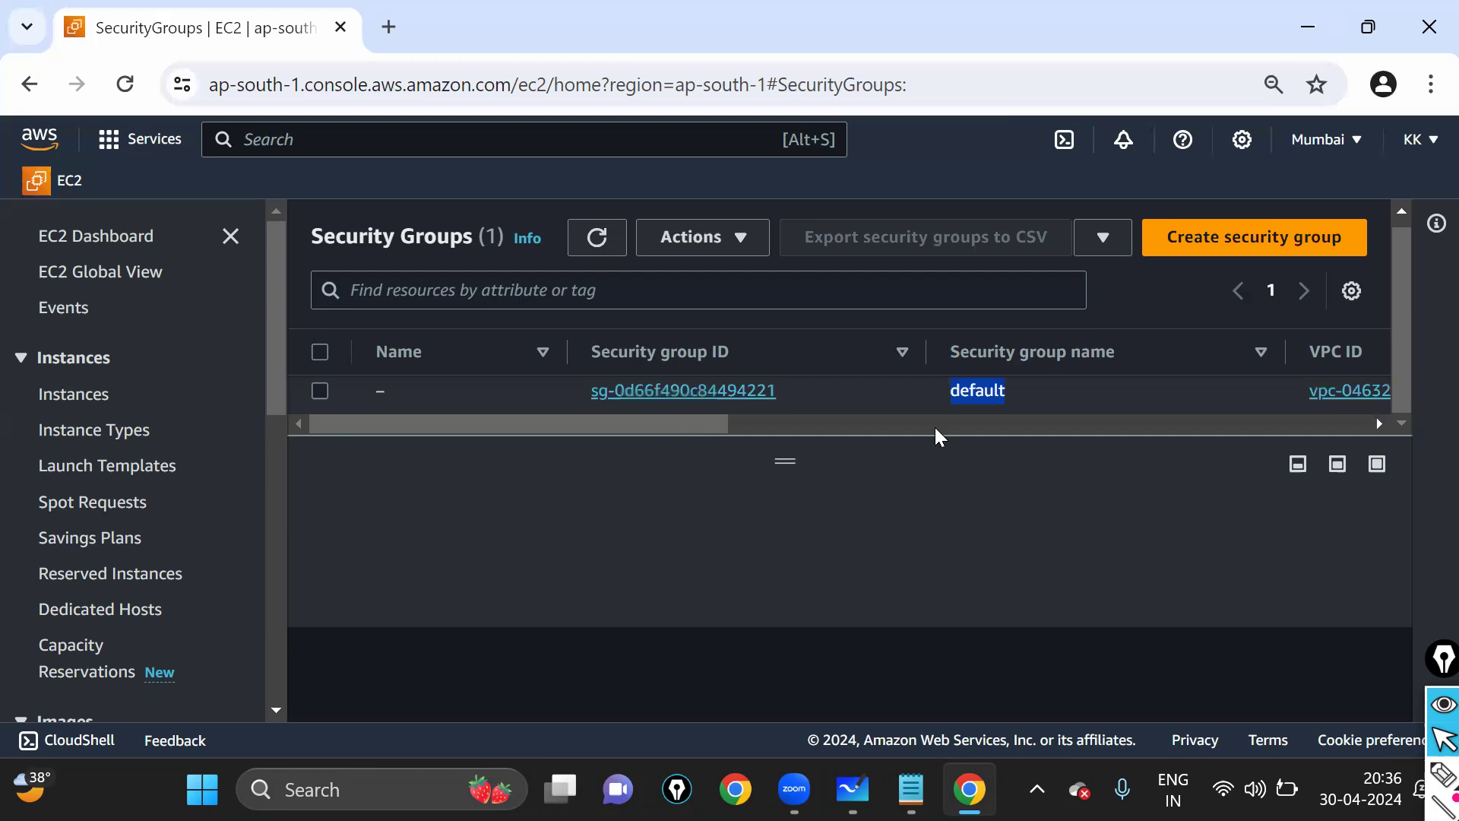
{"action": "left_click", "coordinate": [949, 409]}
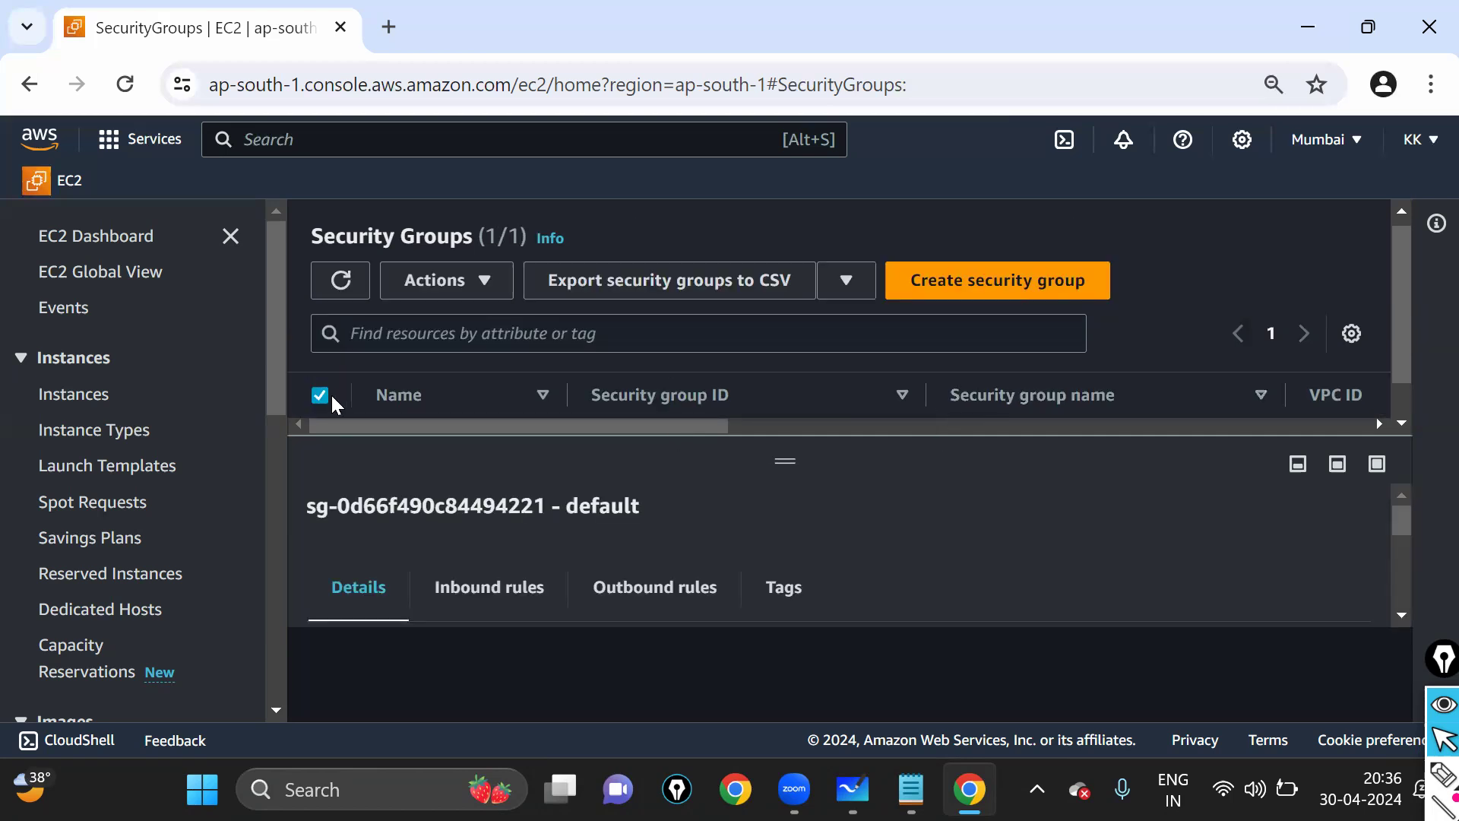
{"action": "left_click", "coordinate": [320, 395]}
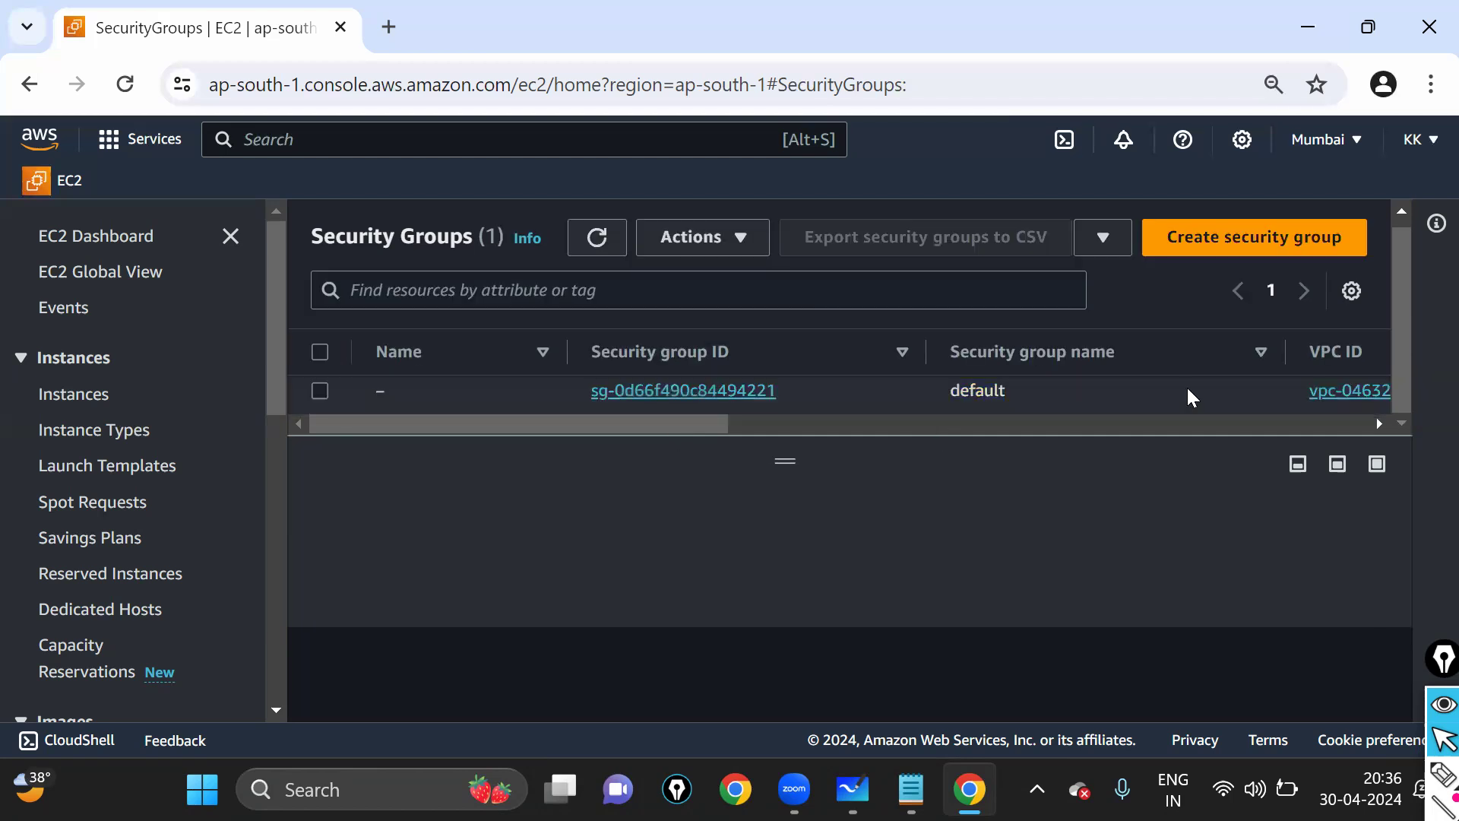
{"action": "left_click_drag", "start_coordinate": [947, 394], "coordinate": [1057, 400]}
{"action": "left_click", "coordinate": [1056, 400]}
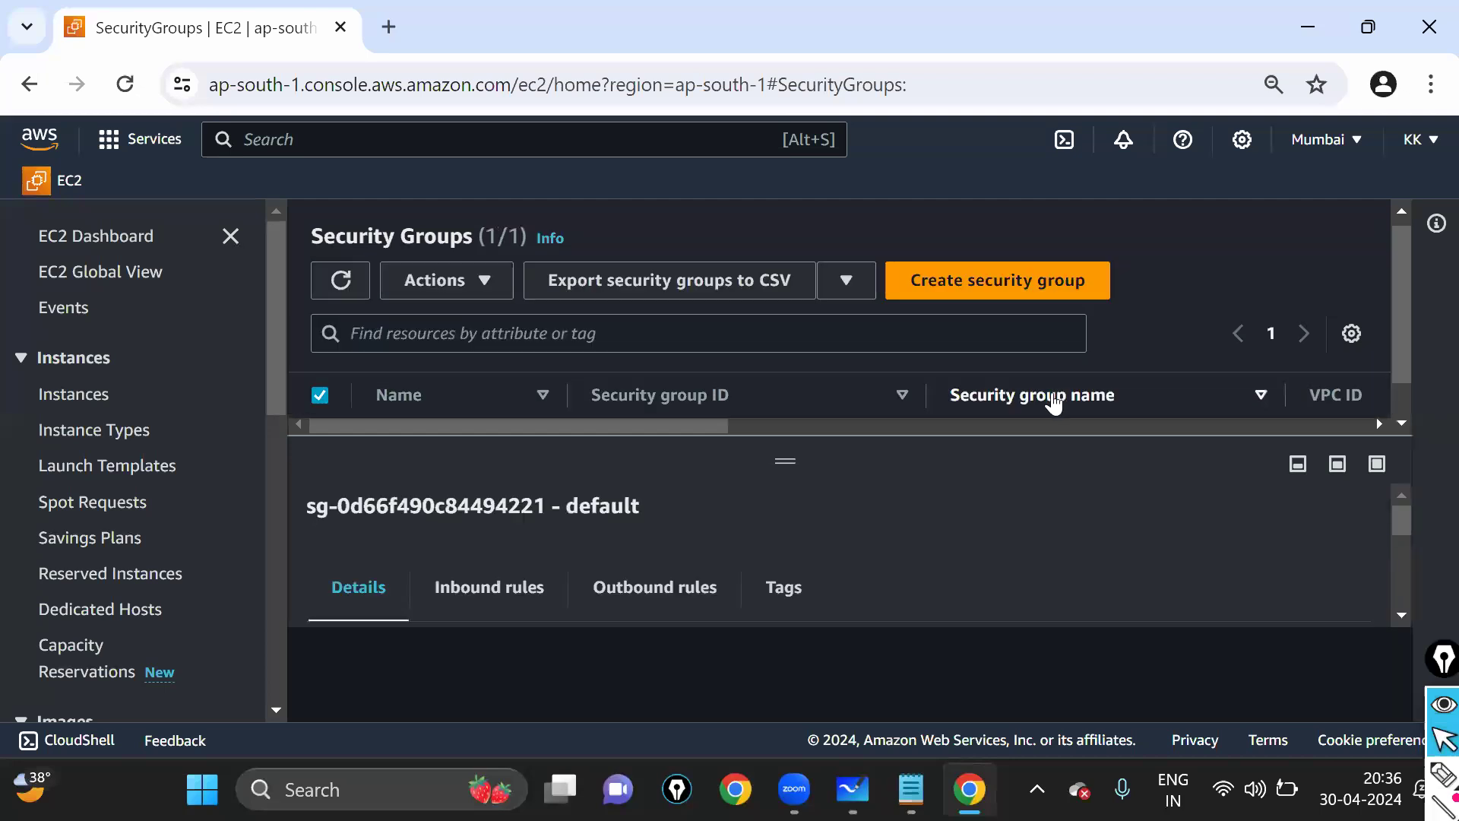
{"action": "left_click", "coordinate": [320, 396]}
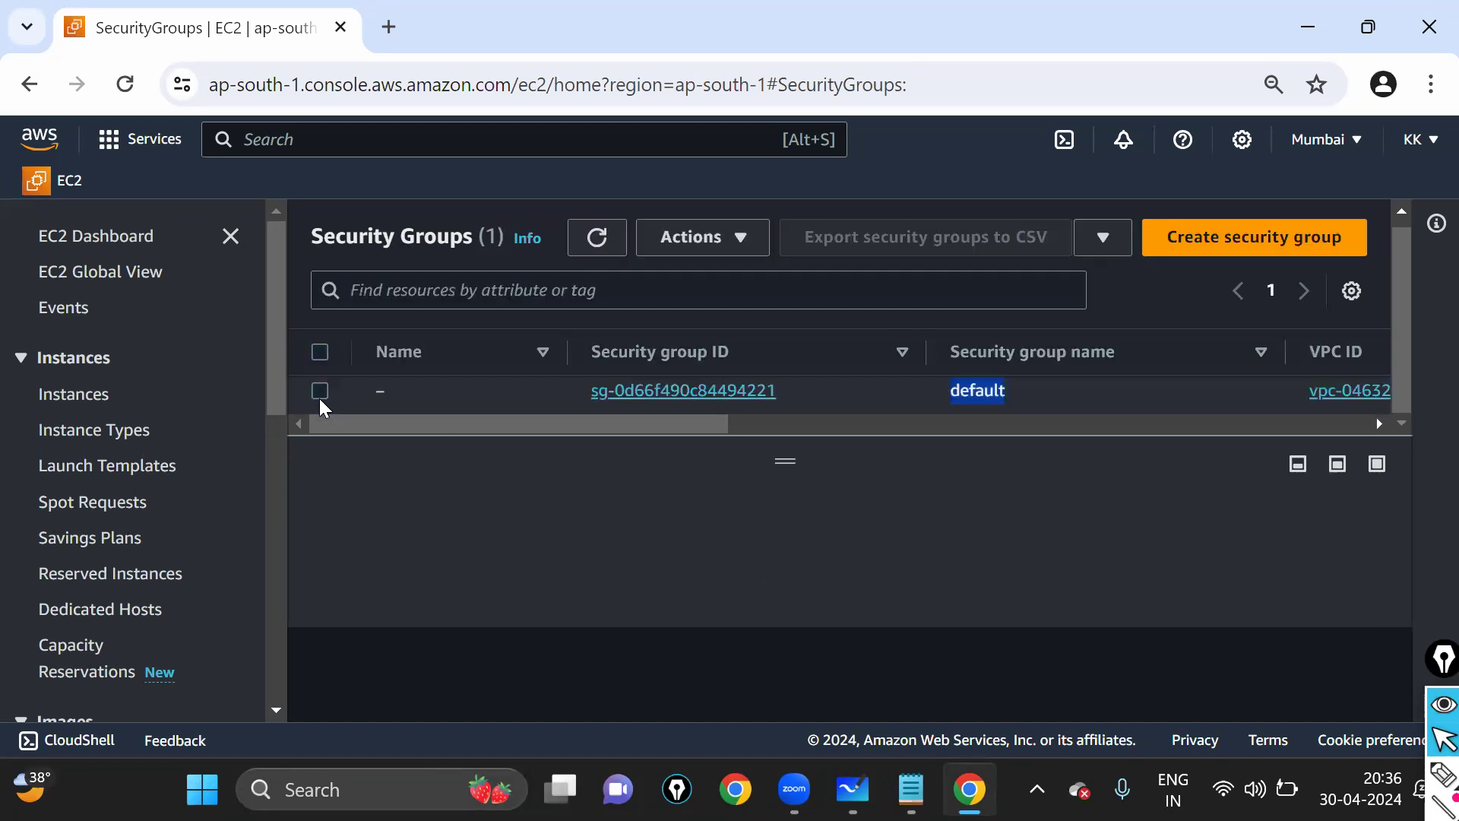
{"action": "scroll", "coordinate": [1132, 371], "scroll_direction": "up", "scroll_amount": 1}
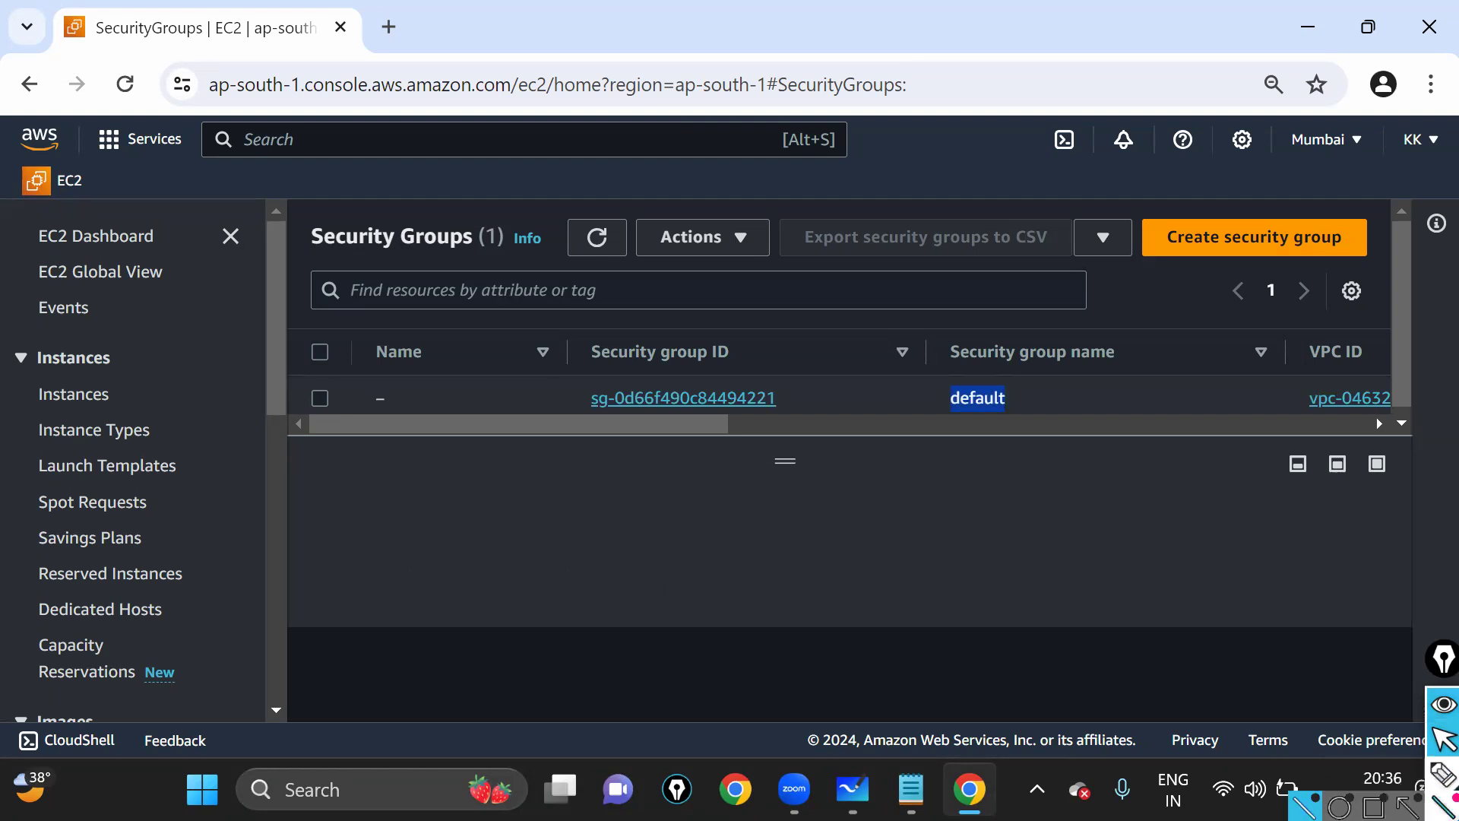
- Mark up the Security Groups page with on-screen annotations
{"action": "left_click", "coordinate": [1432, 783]}
{"action": "mouse_move", "coordinate": [1121, 205]}
{"action": "left_mouse_down"}
{"action": "mouse_move", "coordinate": [1231, 315]}
{"action": "mouse_move", "coordinate": [1420, 215]}
{"action": "left_mouse_up"}
{"action": "left_click_drag", "start_coordinate": [1307, 189], "coordinate": [1125, 206]}
{"action": "left_click", "coordinate": [1443, 738]}
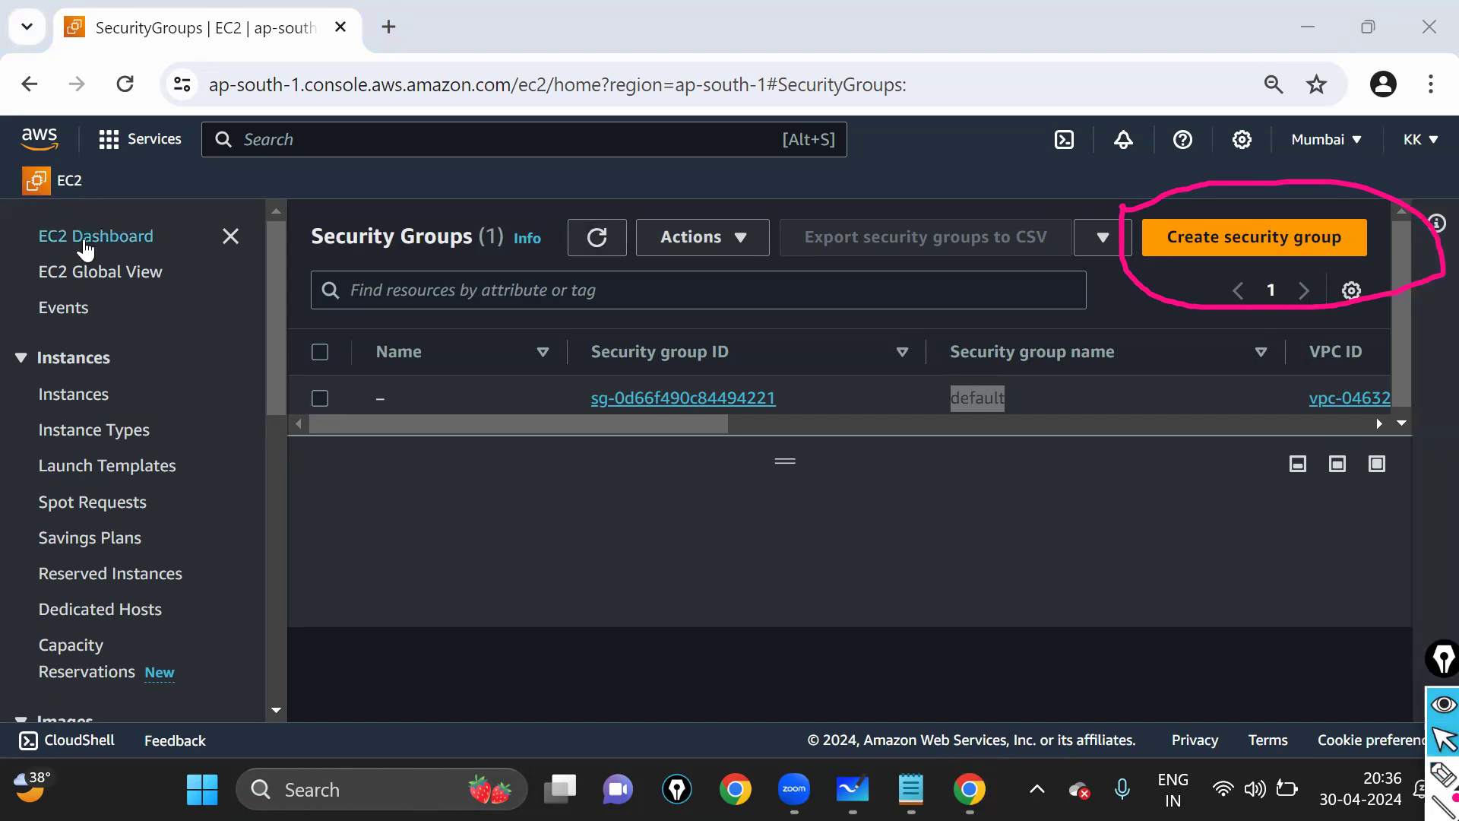
{"action": "left_click", "coordinate": [86, 248]}
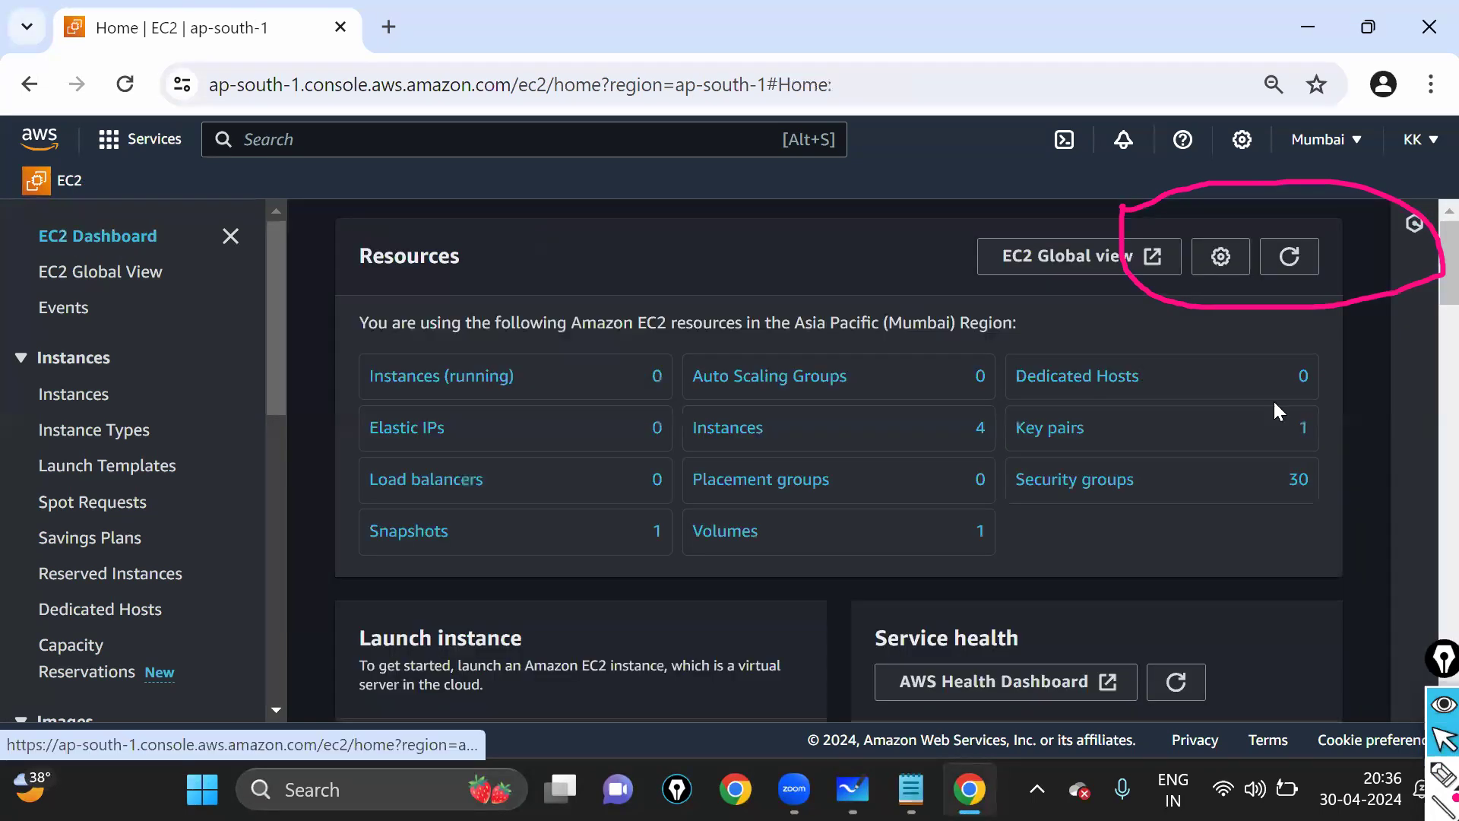
{"action": "left_click", "coordinate": [1433, 744]}
{"action": "mouse_move", "coordinate": [1442, 807]}
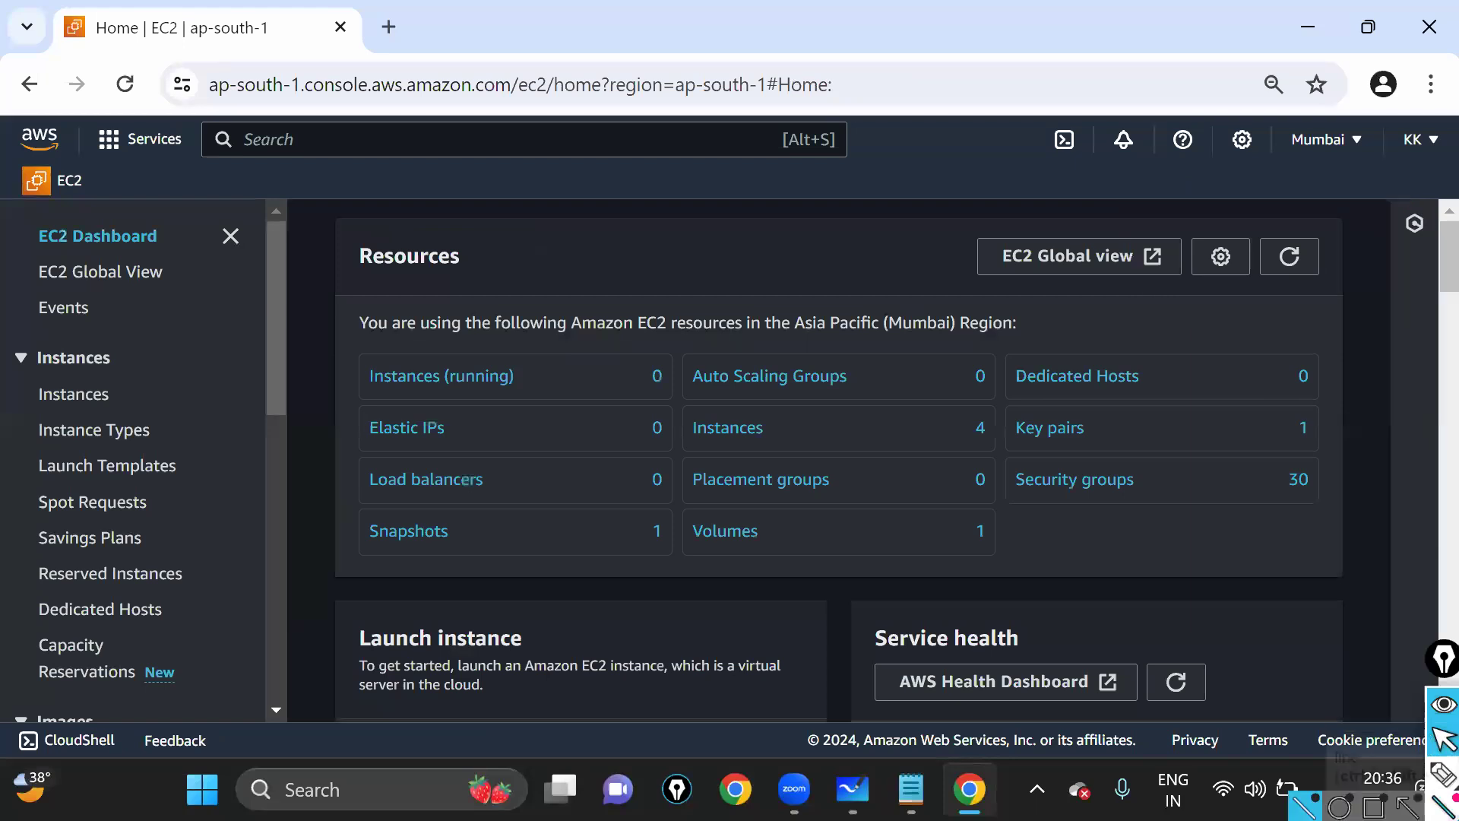
{"action": "left_click", "coordinate": [1442, 774]}
{"action": "left_click_drag", "start_coordinate": [1002, 453], "coordinate": [1002, 508]}
{"action": "mouse_move", "coordinate": [1290, 512]}
{"action": "left_mouse_down"}
{"action": "mouse_move", "coordinate": [1303, 460]}
{"action": "mouse_move", "coordinate": [975, 472]}
{"action": "left_mouse_up"}
{"action": "left_click", "coordinate": [1432, 748]}
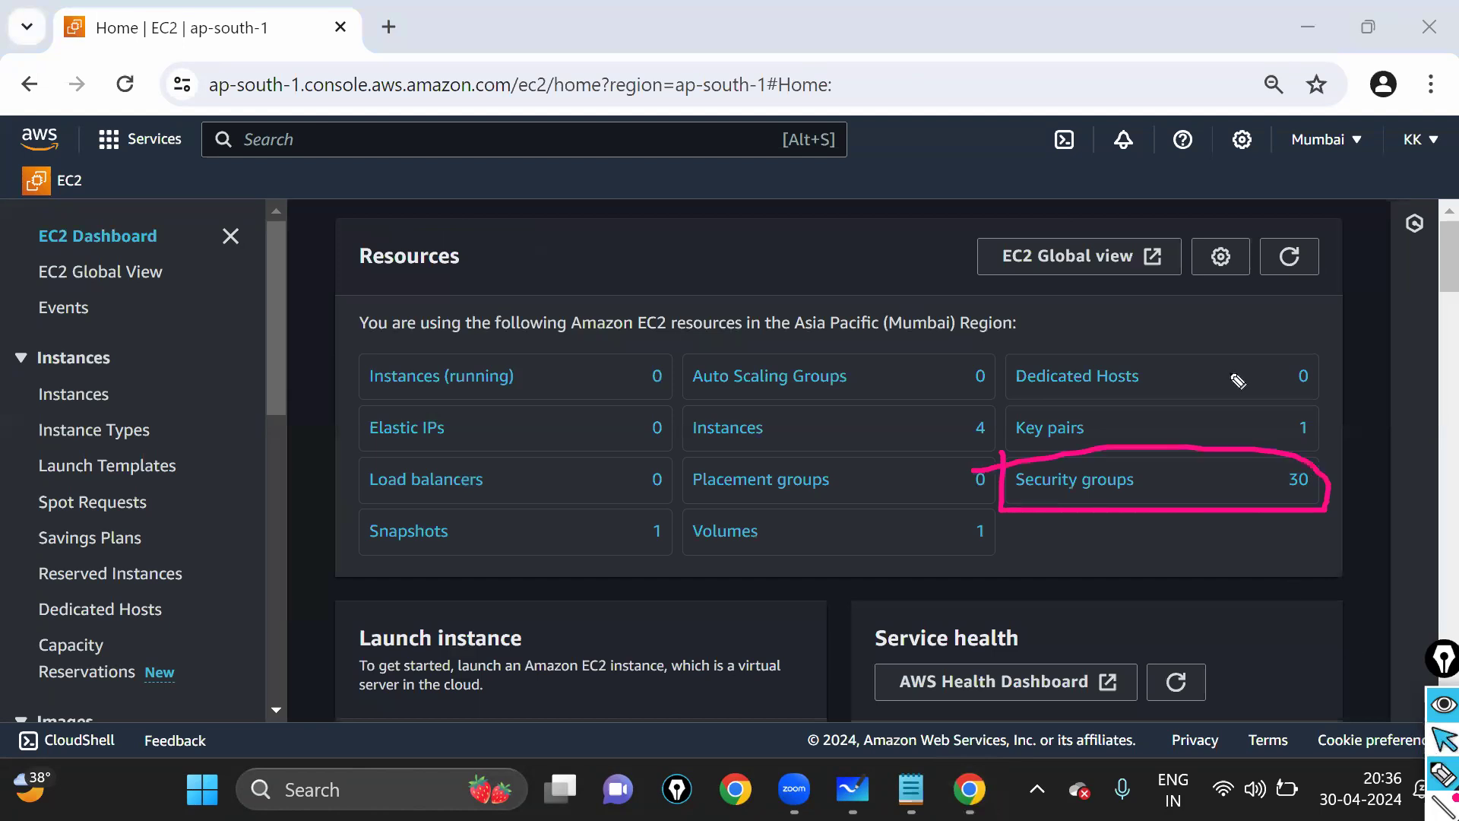
{"action": "left_click", "coordinate": [1442, 774]}
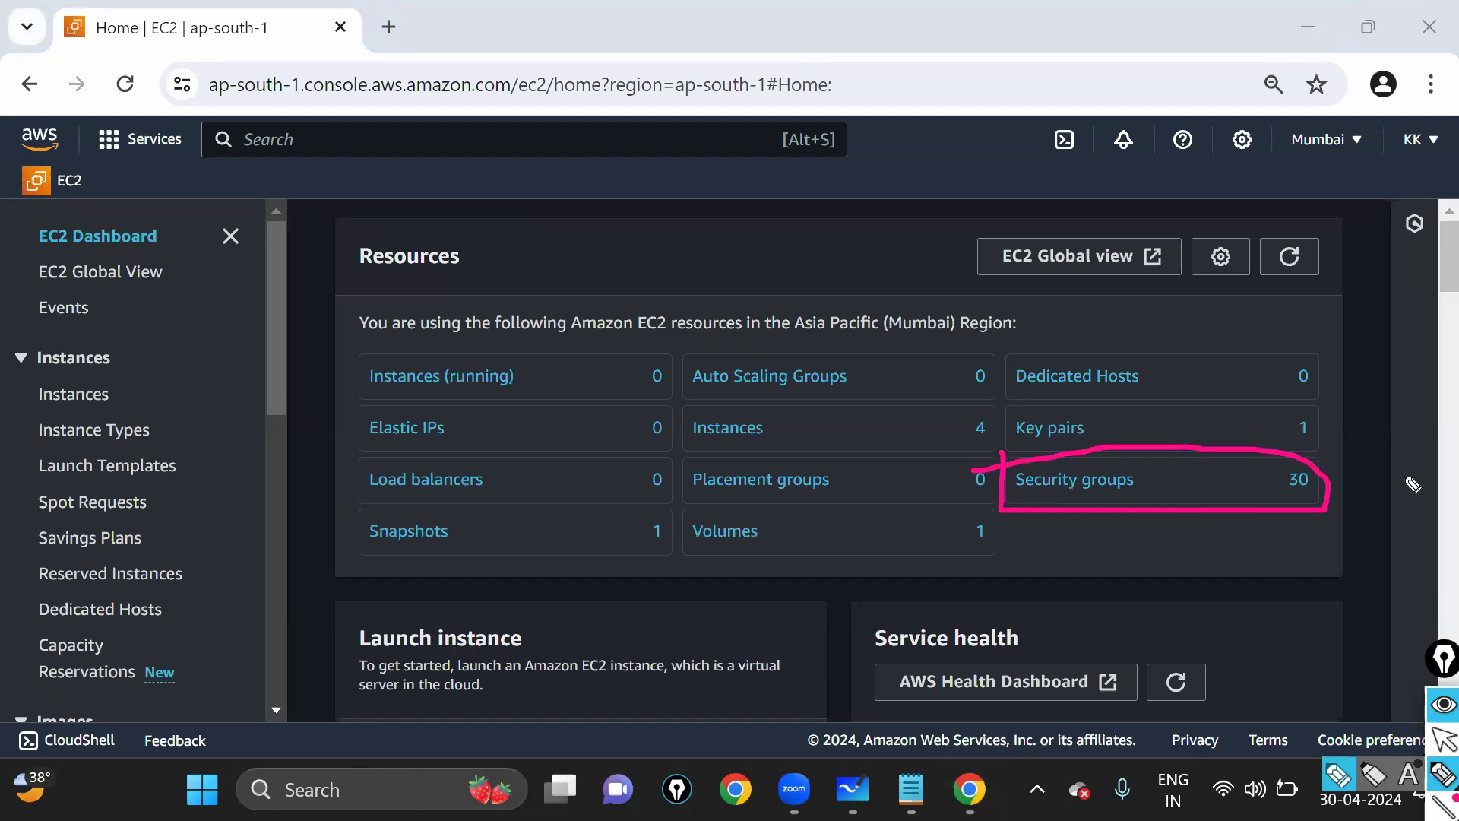
{"action": "left_click", "coordinate": [1442, 738]}
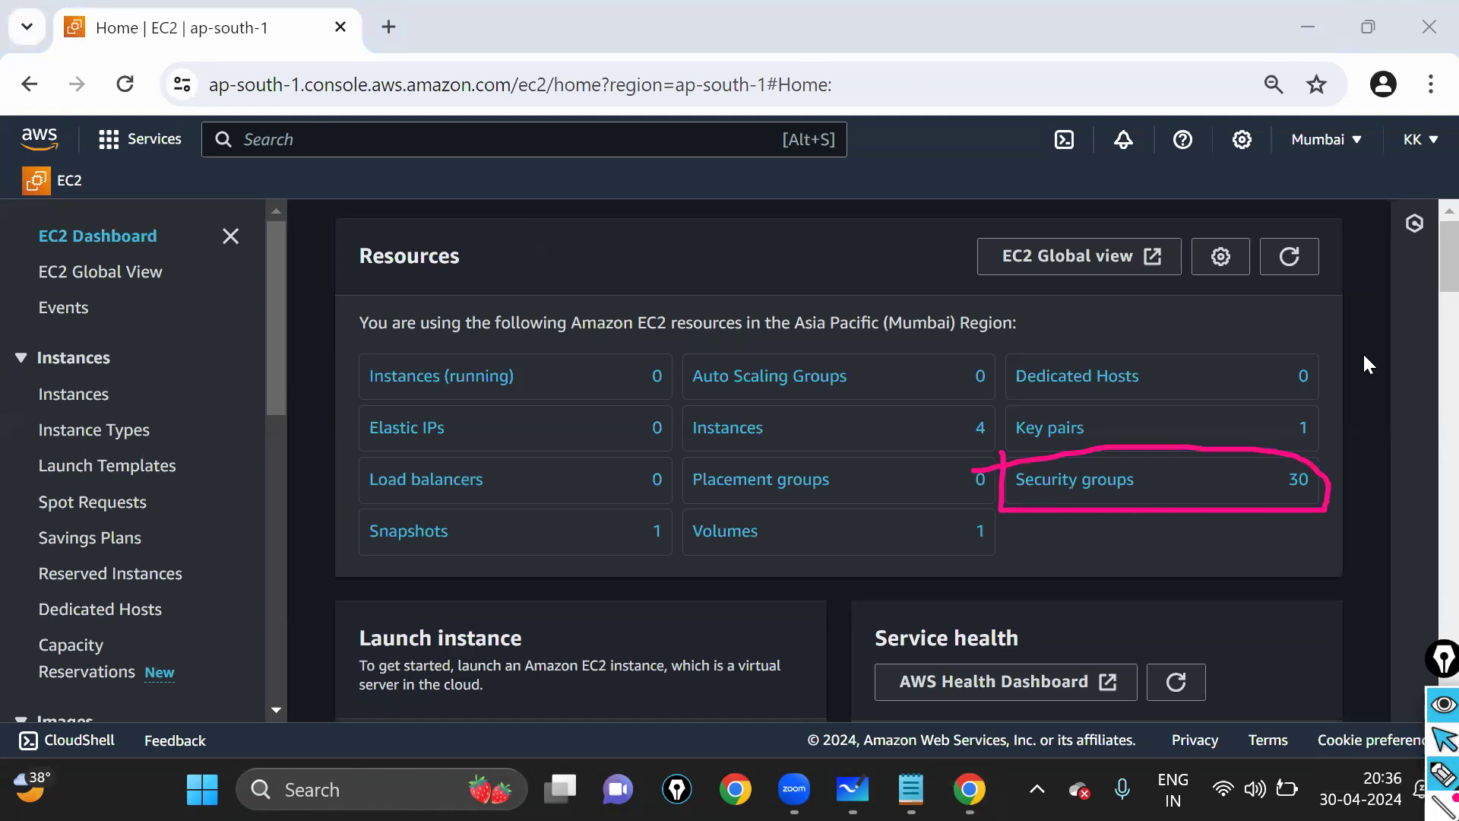
{"action": "left_click", "coordinate": [1302, 264]}
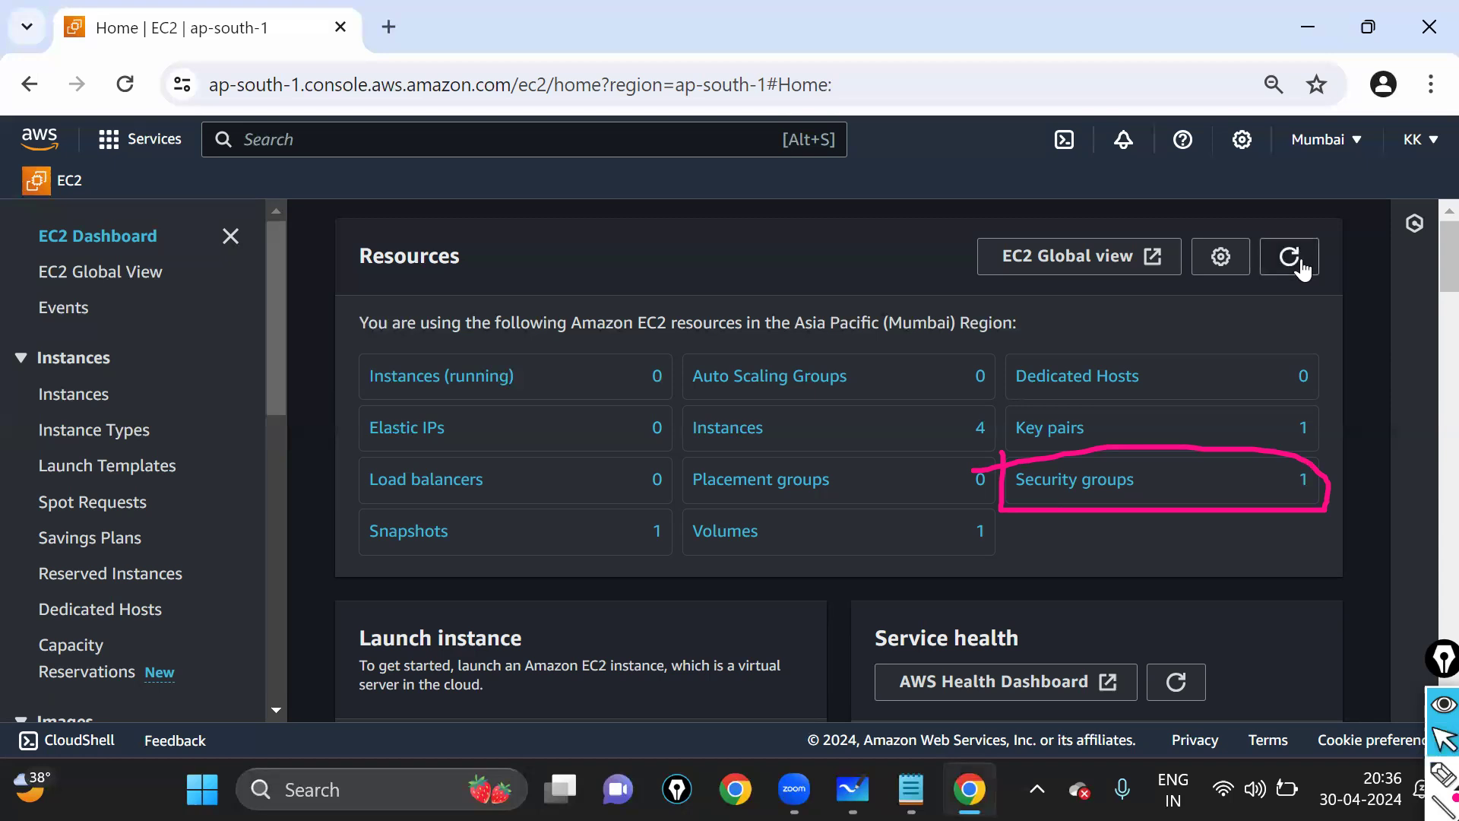
{"action": "left_click", "coordinate": [1088, 480]}
{"action": "left_click", "coordinate": [619, 240]}
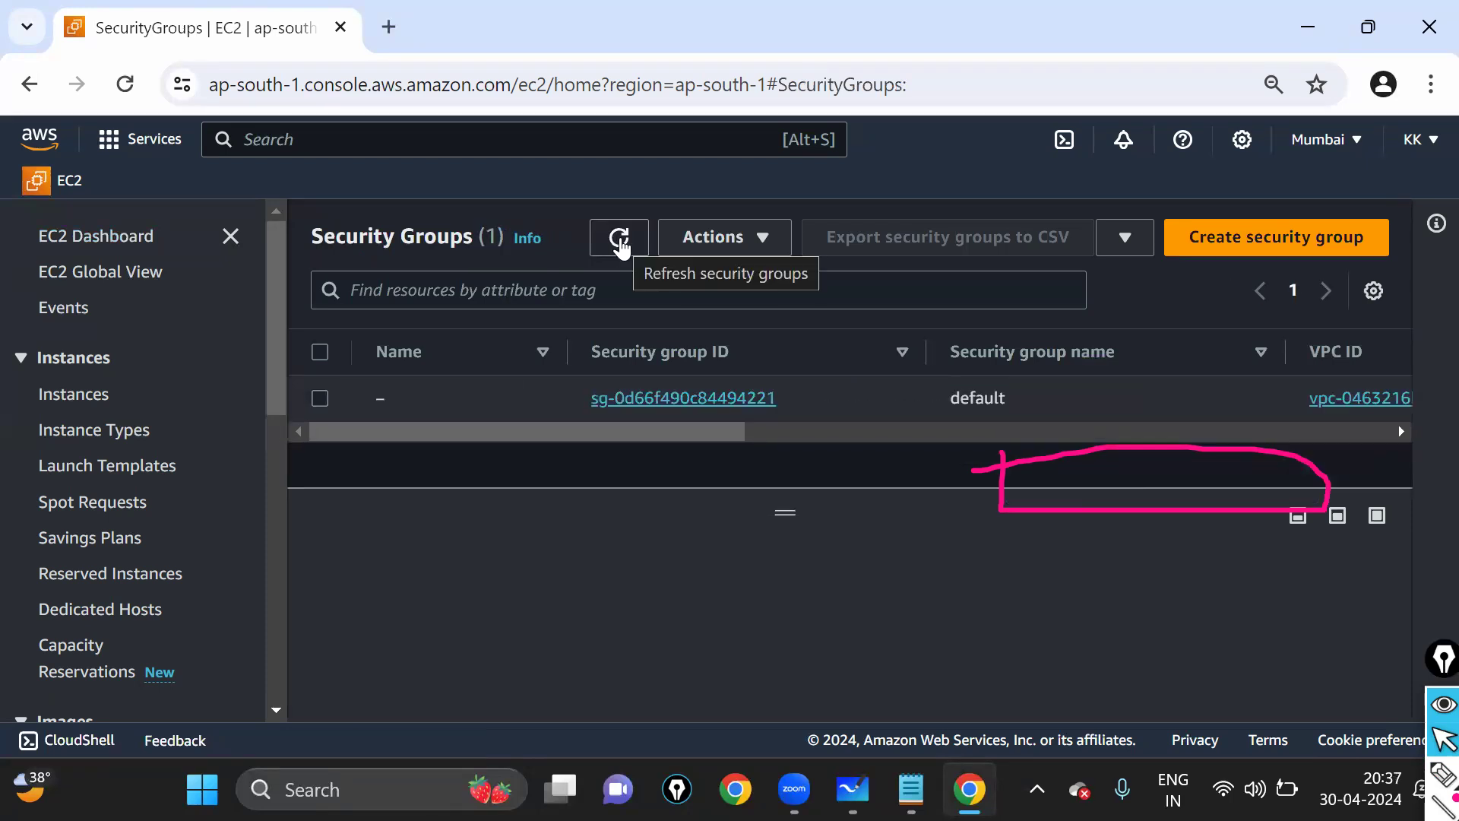
{"action": "left_click", "coordinate": [621, 245]}
{"action": "mouse_move", "coordinate": [1429, 757]}
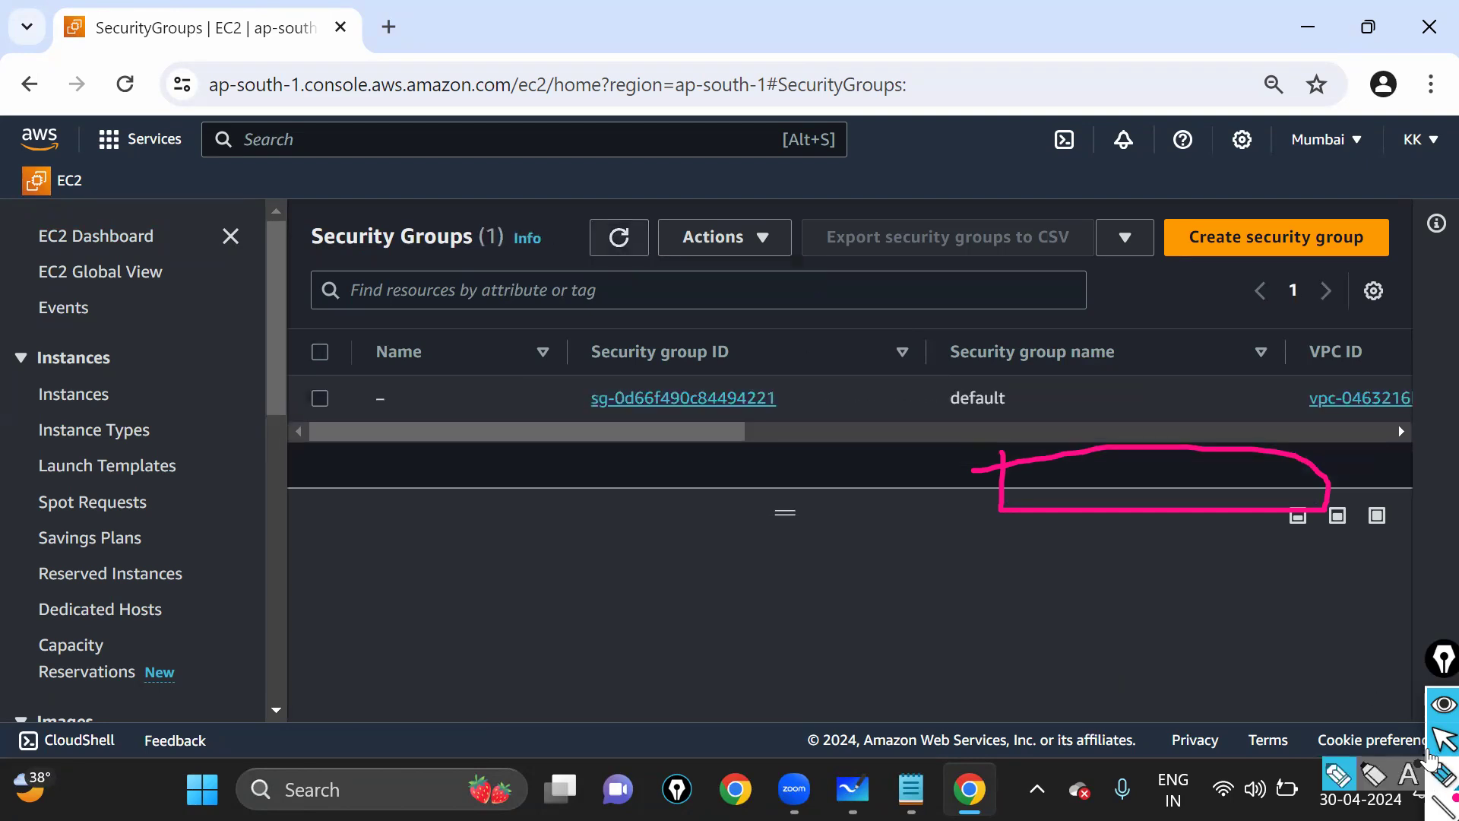
{"action": "mouse_move", "coordinate": [554, 193]}
{"action": "left_mouse_down"}
{"action": "mouse_move", "coordinate": [665, 199]}
{"action": "mouse_move", "coordinate": [574, 173]}
{"action": "left_mouse_up"}
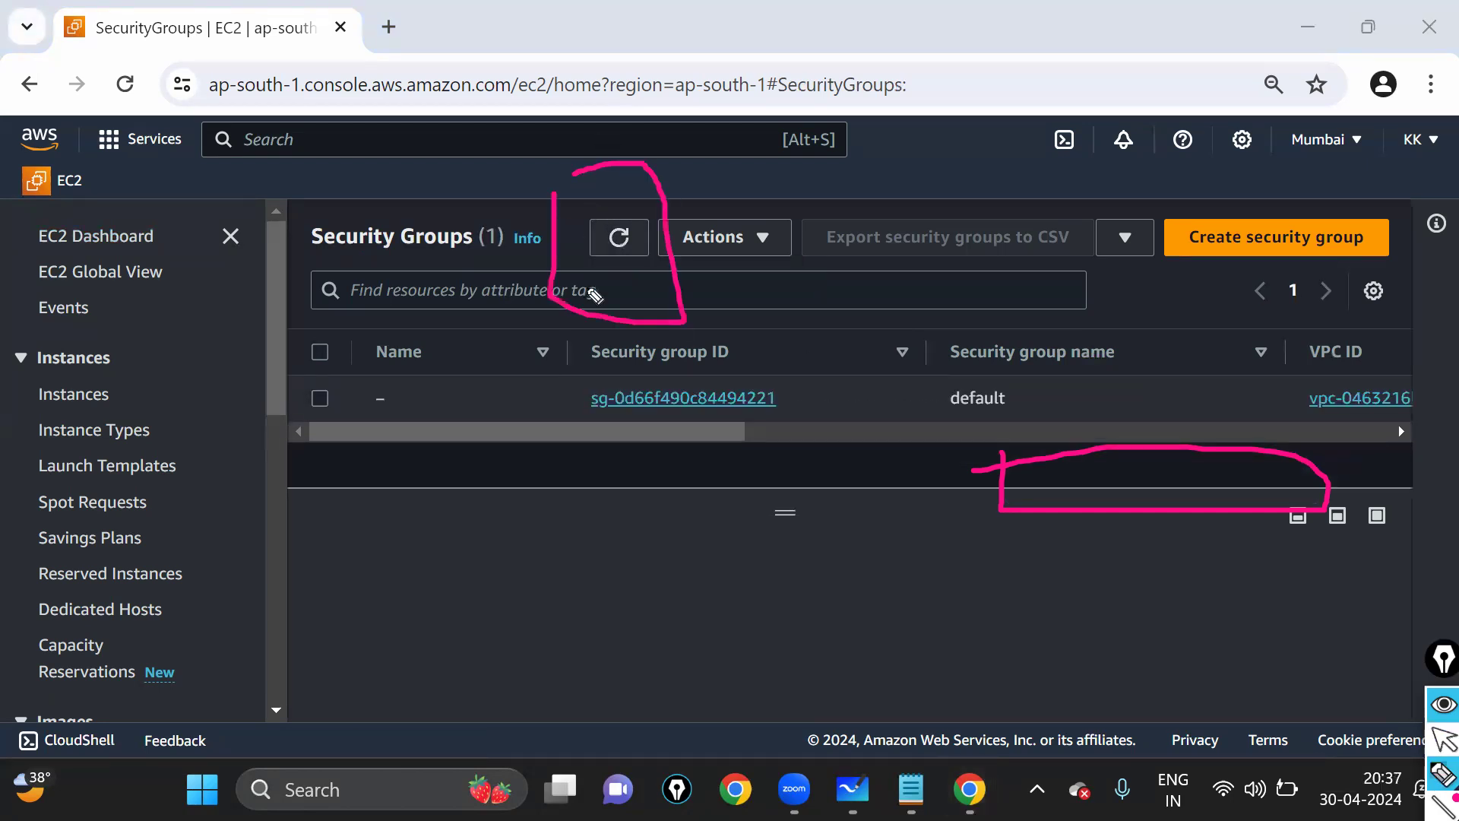
{"action": "left_click_drag", "start_coordinate": [599, 373], "coordinate": [617, 266]}
{"action": "left_click", "coordinate": [1442, 736]}
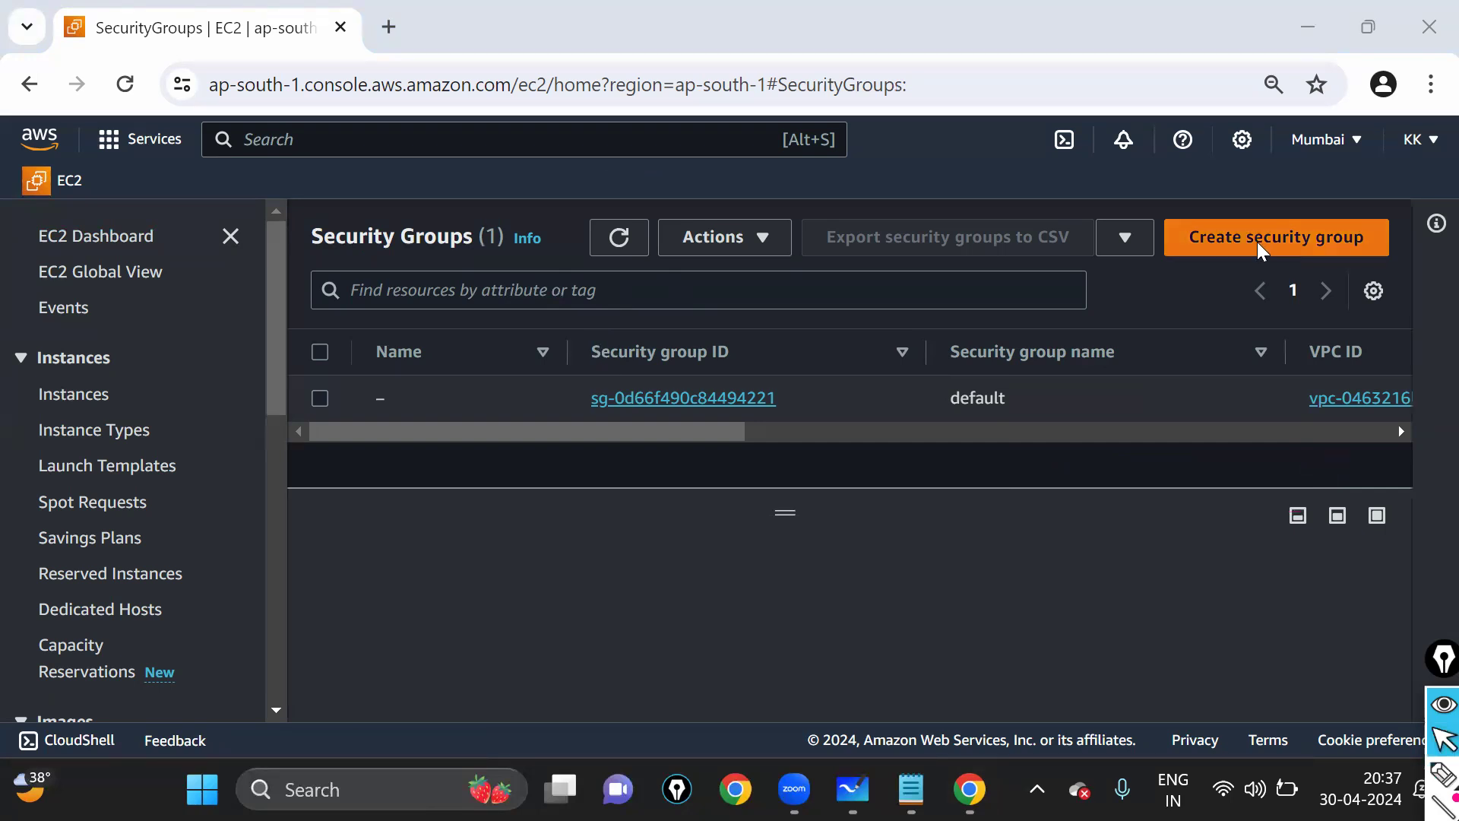
- Start a new security group and enter the name SG1
{"action": "left_click", "coordinate": [1268, 260]}
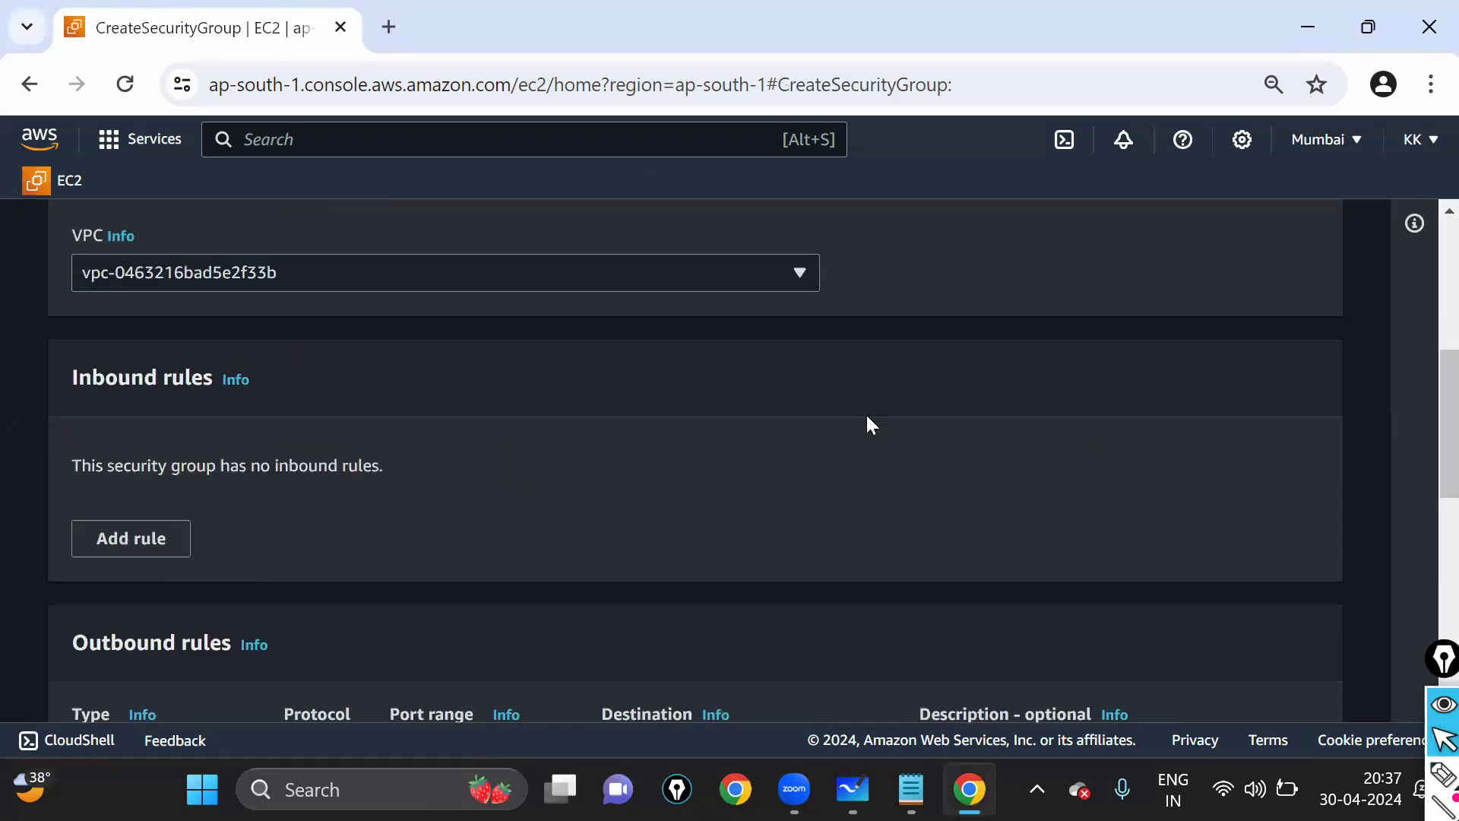
{"action": "scroll", "coordinate": [232, 455], "scroll_direction": "up", "scroll_amount": 4}
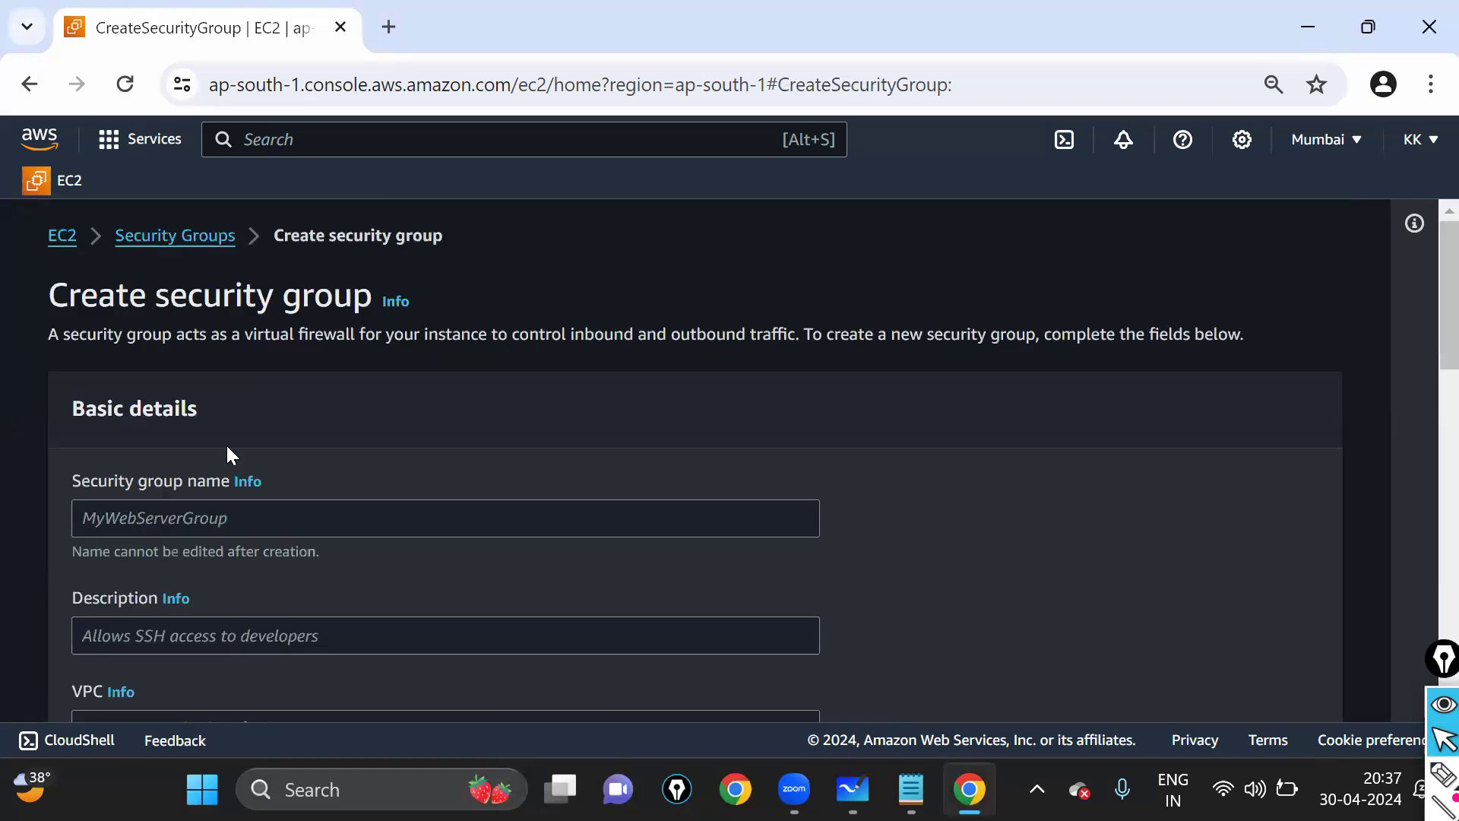
{"action": "triple_click", "coordinate": [370, 304]}
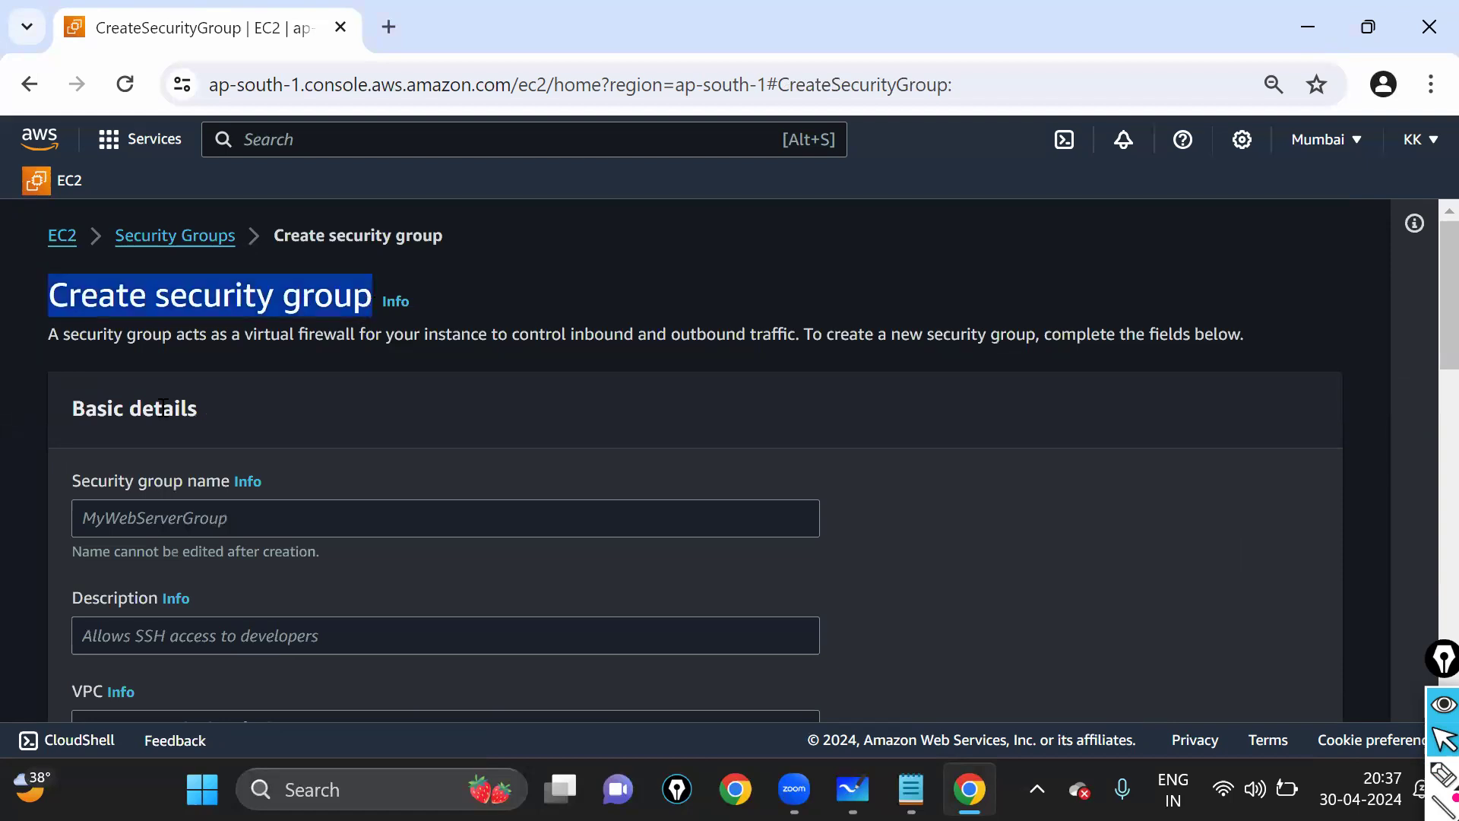
{"action": "scroll", "coordinate": [75, 358], "scroll_direction": "down", "scroll_amount": 2}
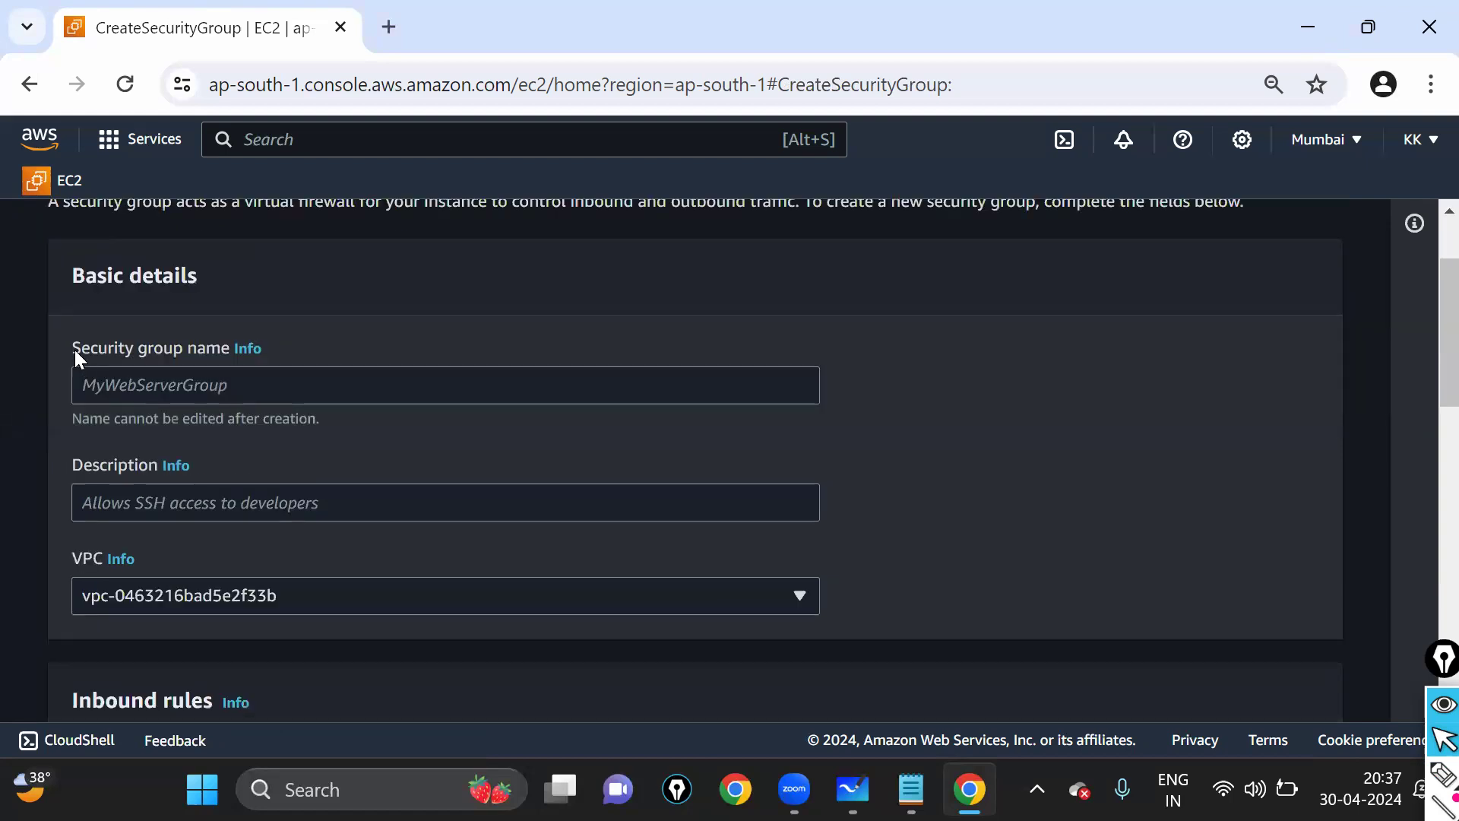
{"action": "left_click_drag", "start_coordinate": [212, 348], "coordinate": [218, 390]}
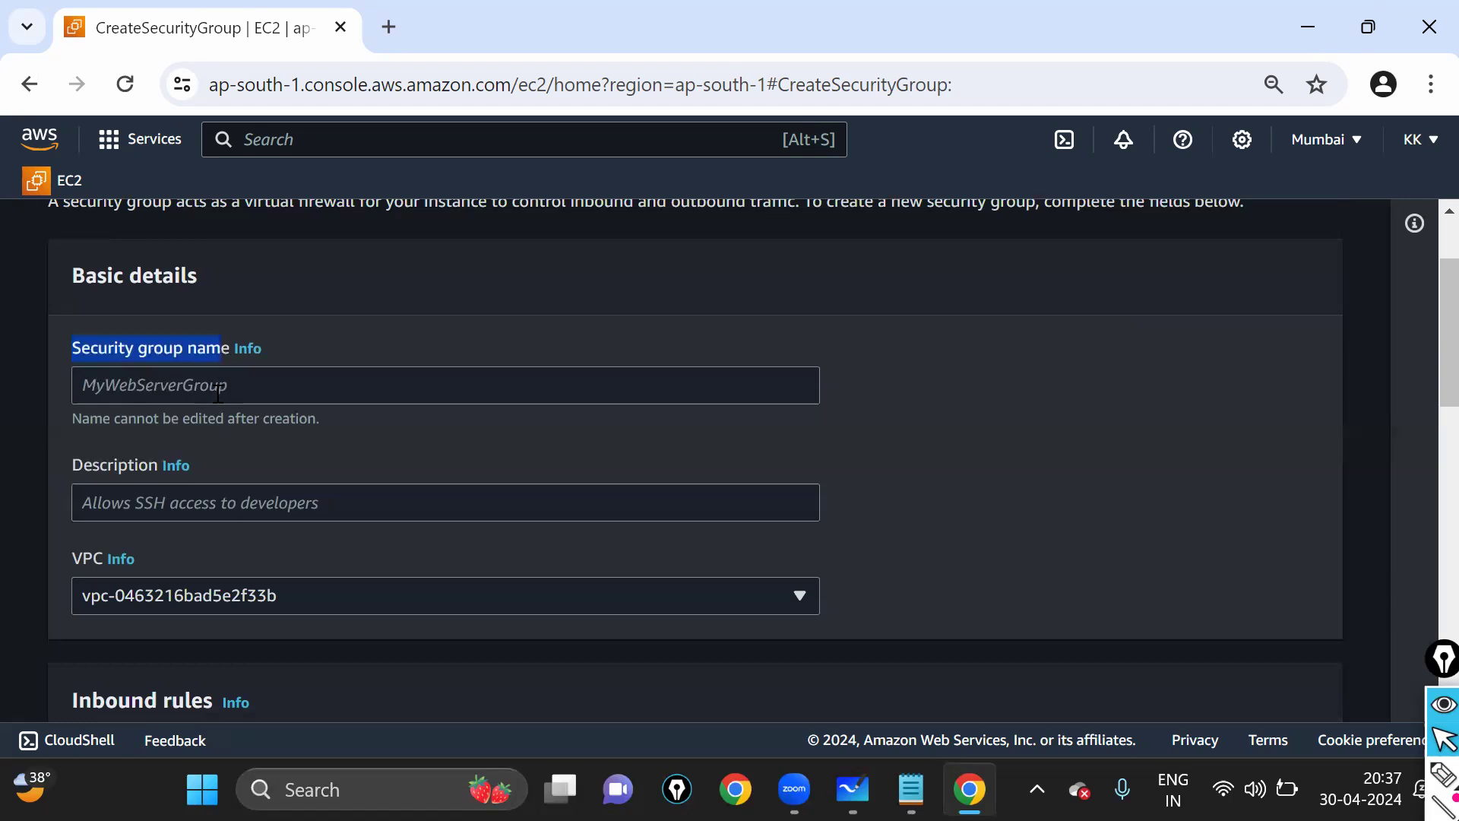
{"action": "left_click", "coordinate": [218, 392]}
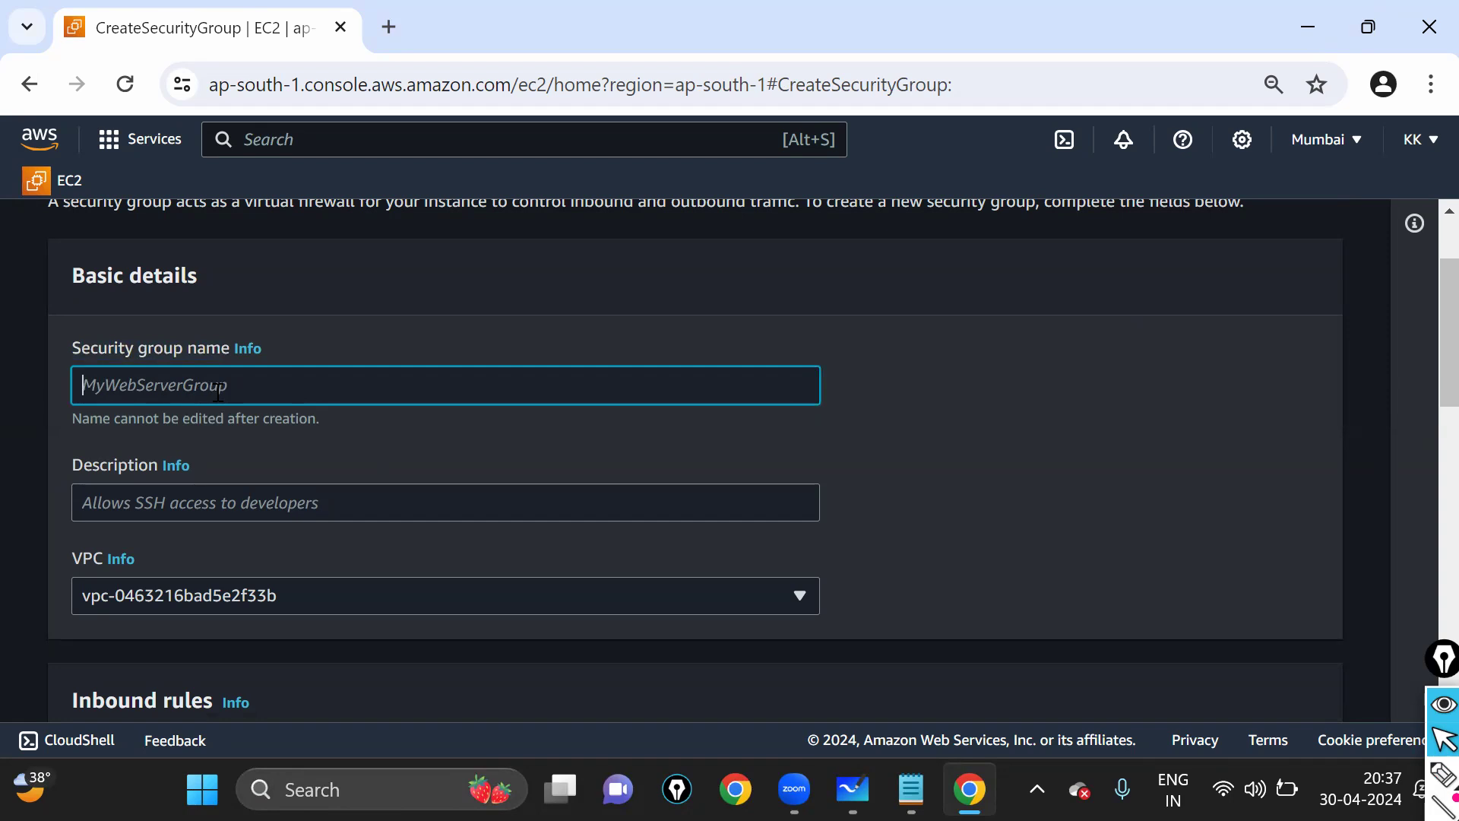
{"action": "type", "text": "SG1"}
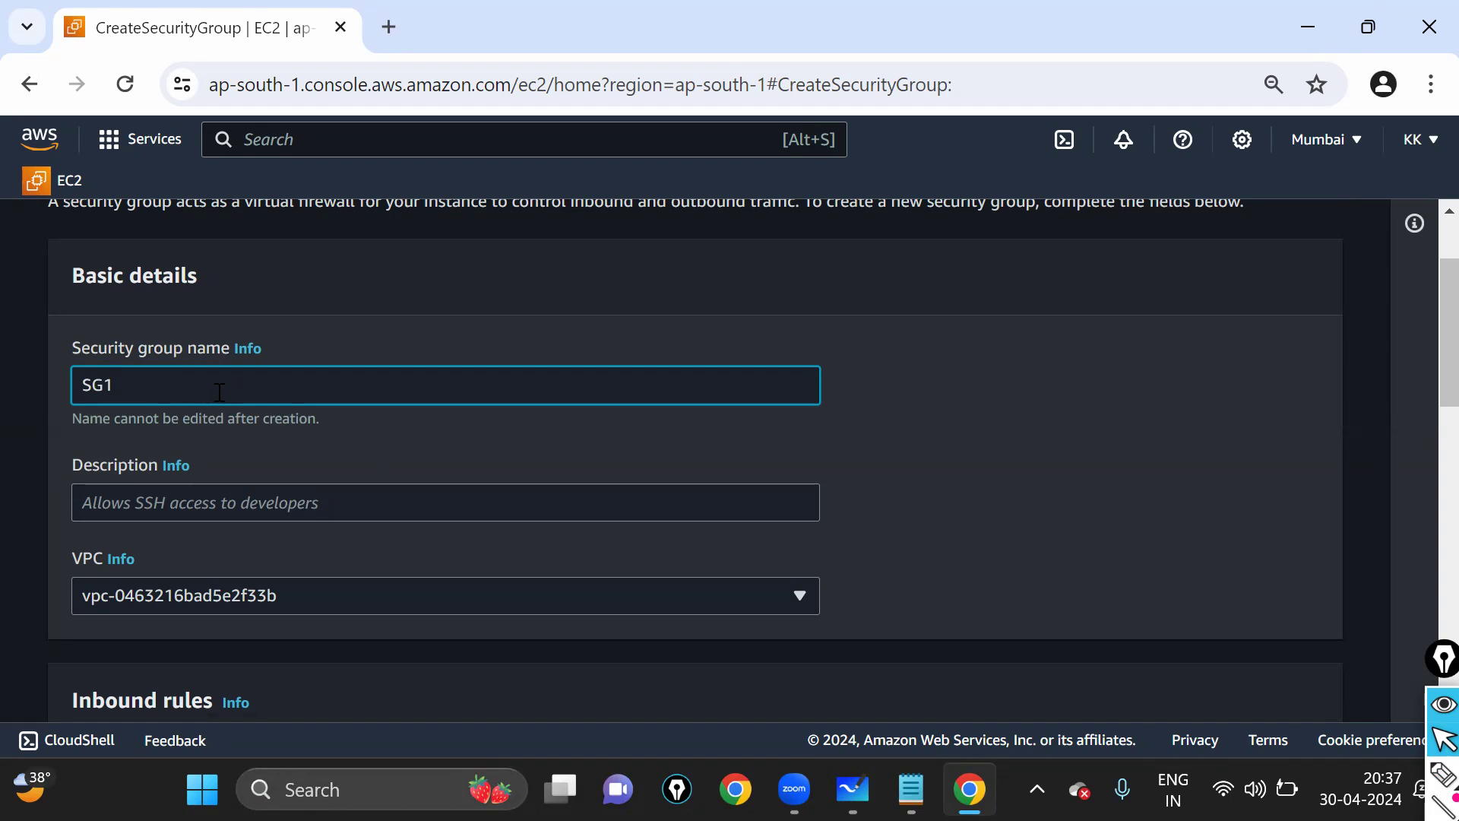
{"action": "key", "text": "ctrl+a"}
{"action": "type", "text": "HARSHA"}
{"action": "key", "text": "BackSpace"}
{"action": "key", "text": "BackSpace"}
{"action": "key", "text": "BackSpace"}
{"action": "key", "text": "BackSpace"}
{"action": "key", "text": "BackSpace"}
{"action": "key", "text": "BackSpace"}
{"action": "type", "text": "SG1"}
- Enter the description 'dev' and enlarge the page to 110%
{"action": "left_click", "coordinate": [497, 512]}
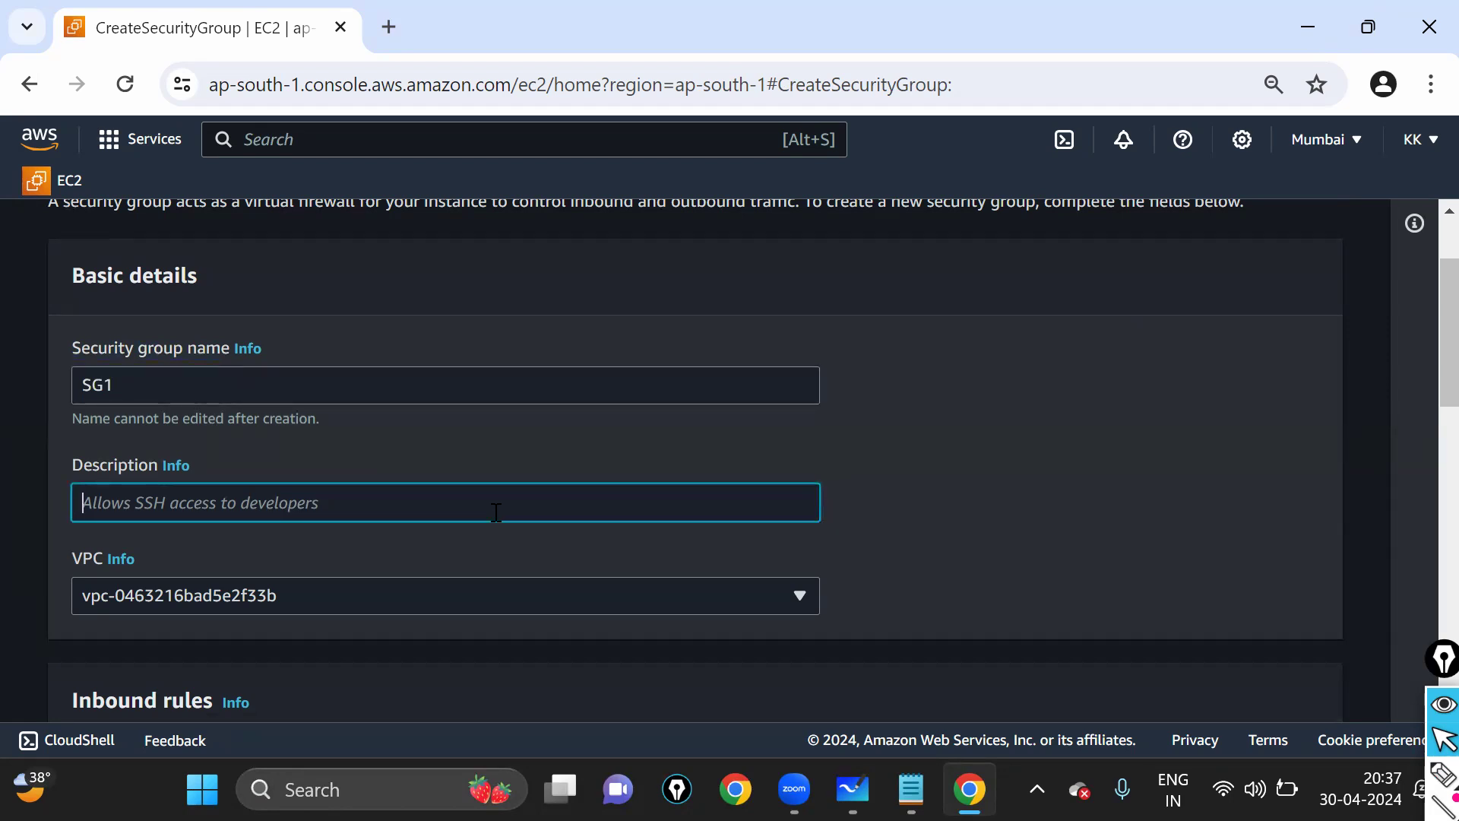
{"action": "type", "text": "dev"}
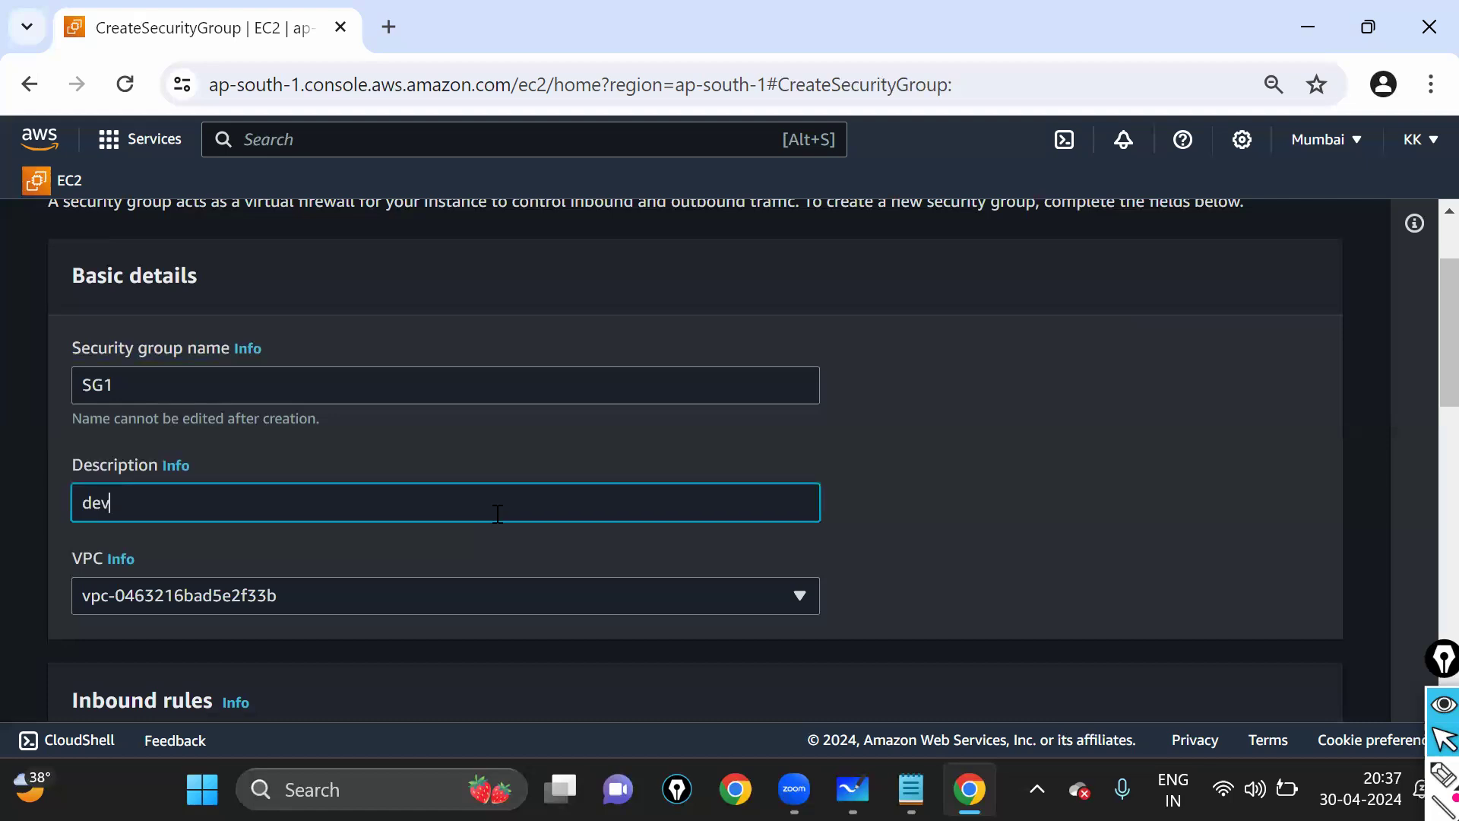
{"action": "triple_click", "coordinate": [103, 467]}
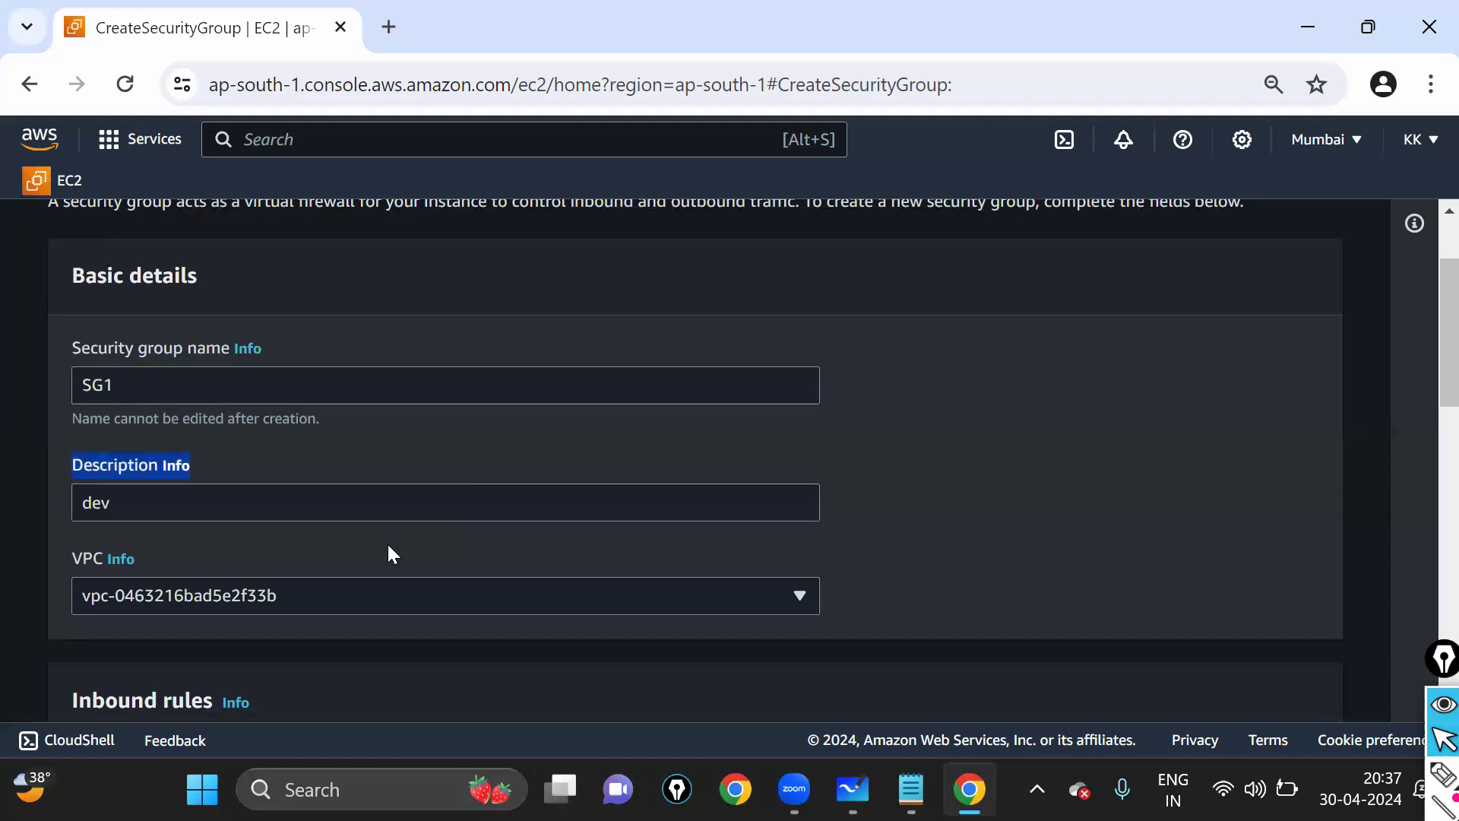
{"action": "scroll", "coordinate": [728, 555], "scroll_direction": "down", "scroll_amount": 5}
{"action": "key", "text": "ctrl+plus"}
{"action": "key", "text": "ctrl+plus"}
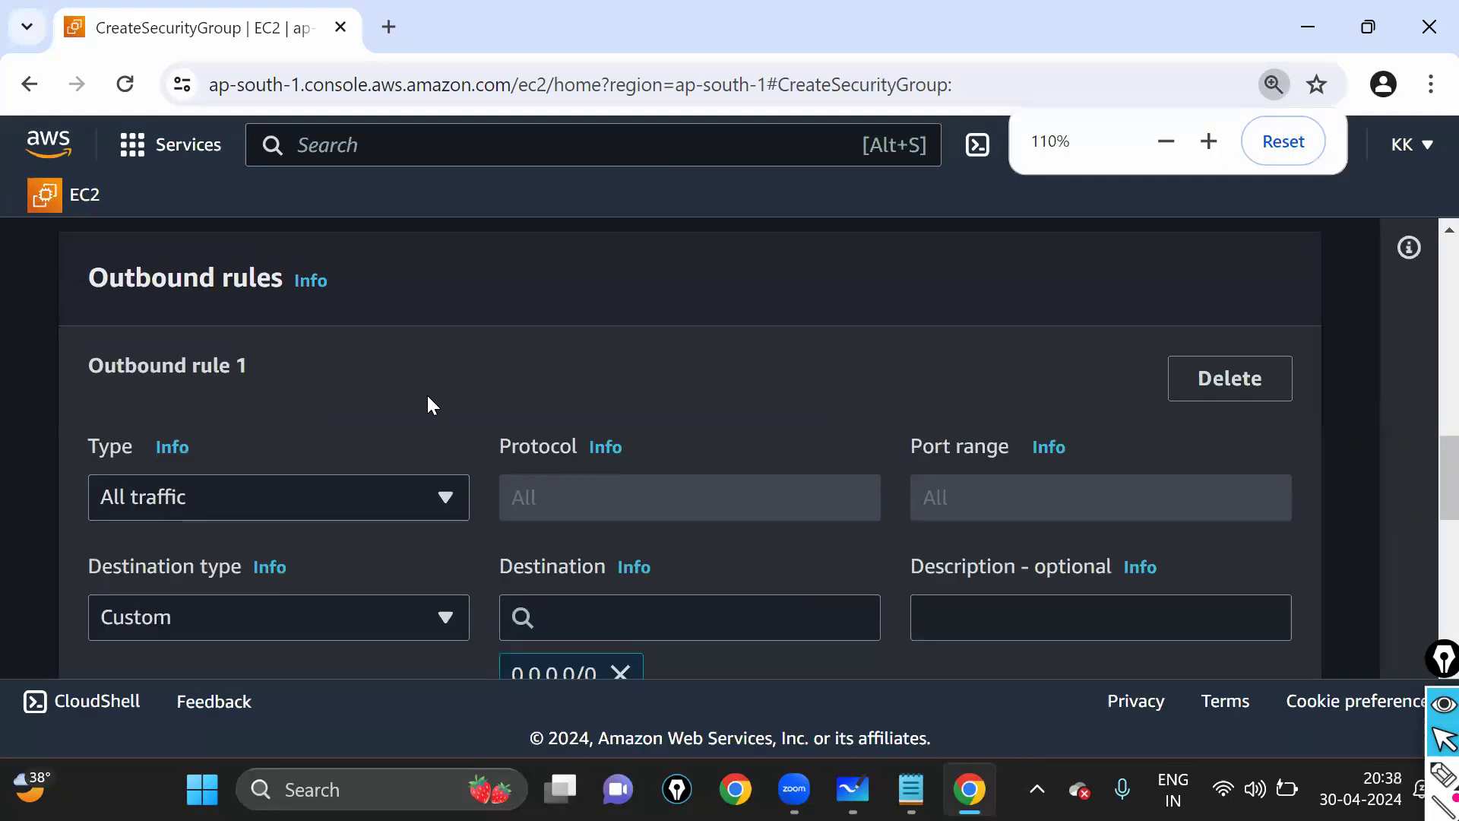
{"action": "scroll", "coordinate": [428, 397], "scroll_direction": "up", "scroll_amount": 10}
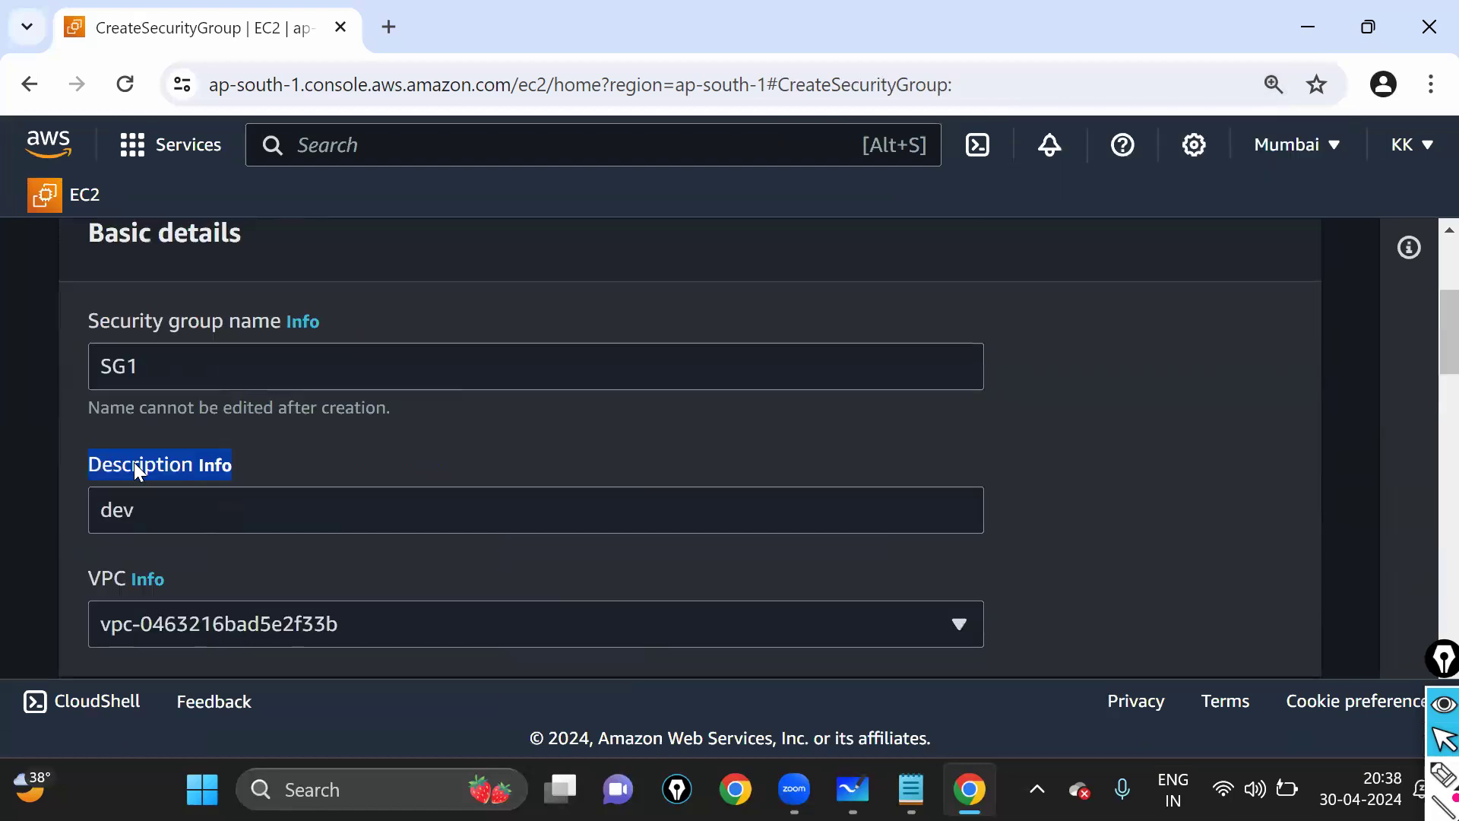
{"action": "scroll", "coordinate": [134, 462], "scroll_direction": "up", "scroll_amount": 4}
{"action": "triple_click", "coordinate": [289, 502]}
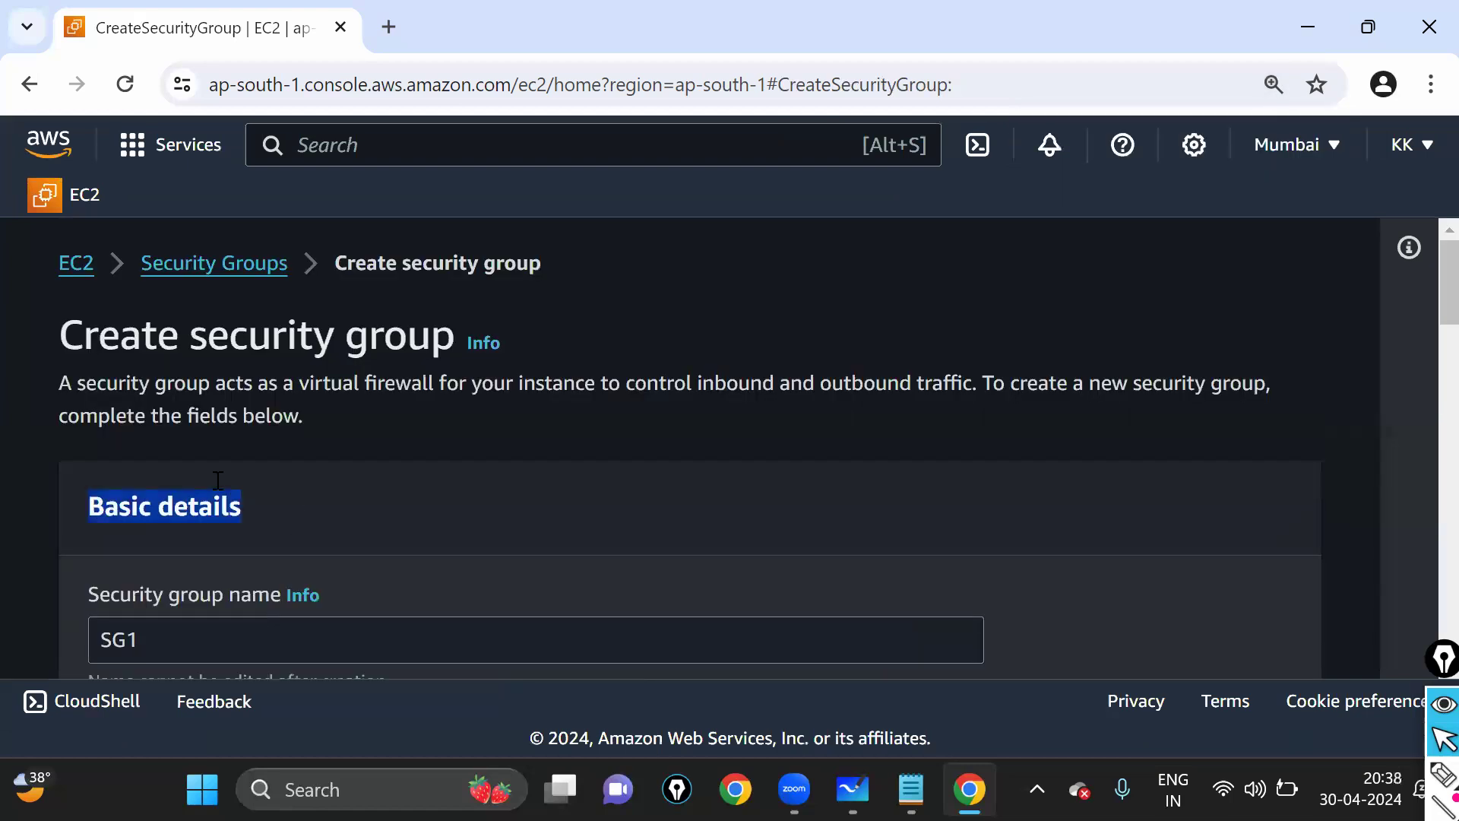
{"action": "scroll", "coordinate": [217, 479], "scroll_direction": "down", "scroll_amount": 3}
- Highlight the Inbound rules heading and circle the section with on-screen ink
{"action": "key", "text": "Tab"}
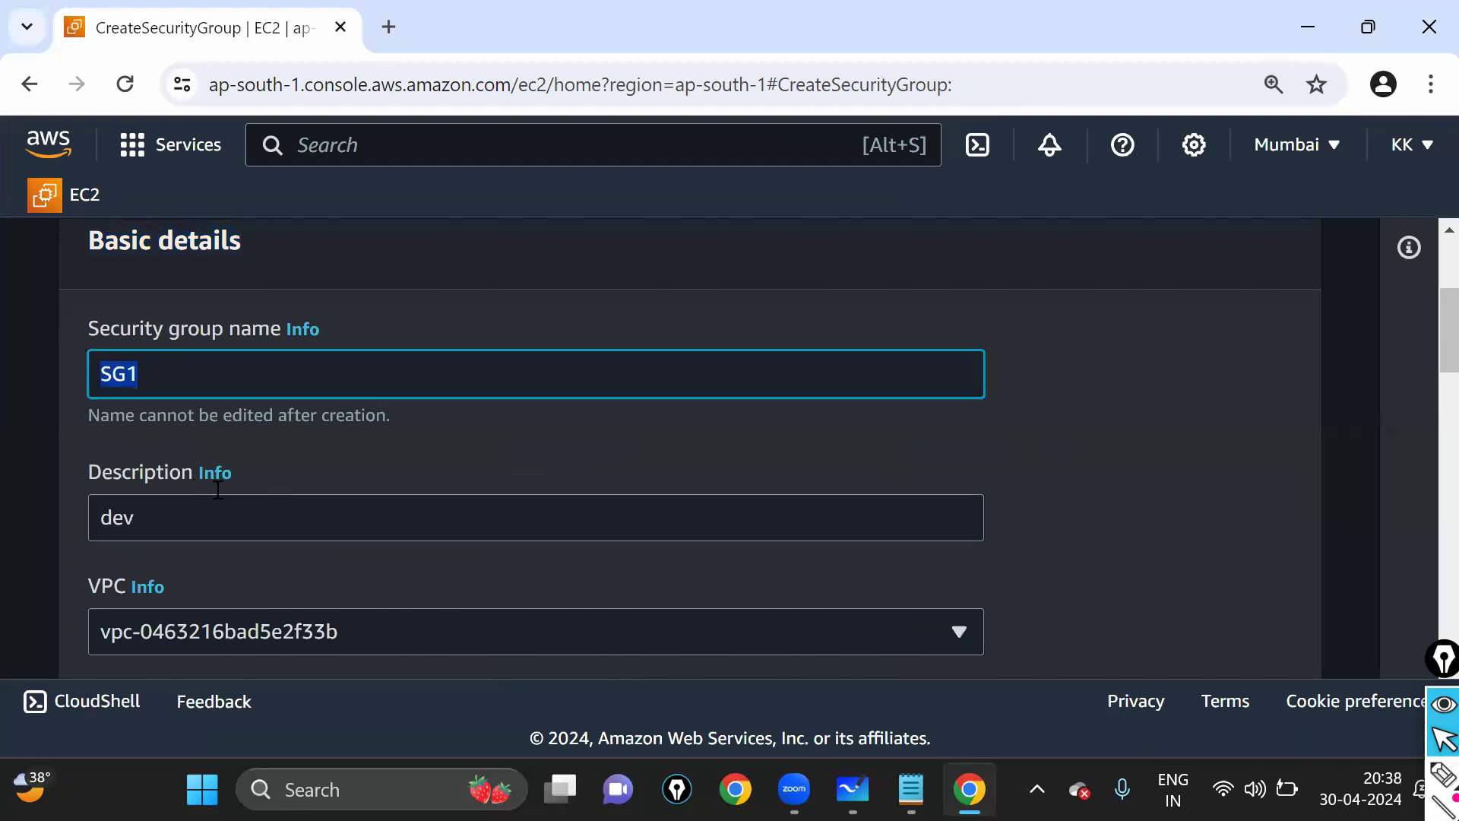
{"action": "scroll", "coordinate": [217, 489], "scroll_direction": "down", "scroll_amount": 3}
{"action": "double_click", "coordinate": [114, 494]}
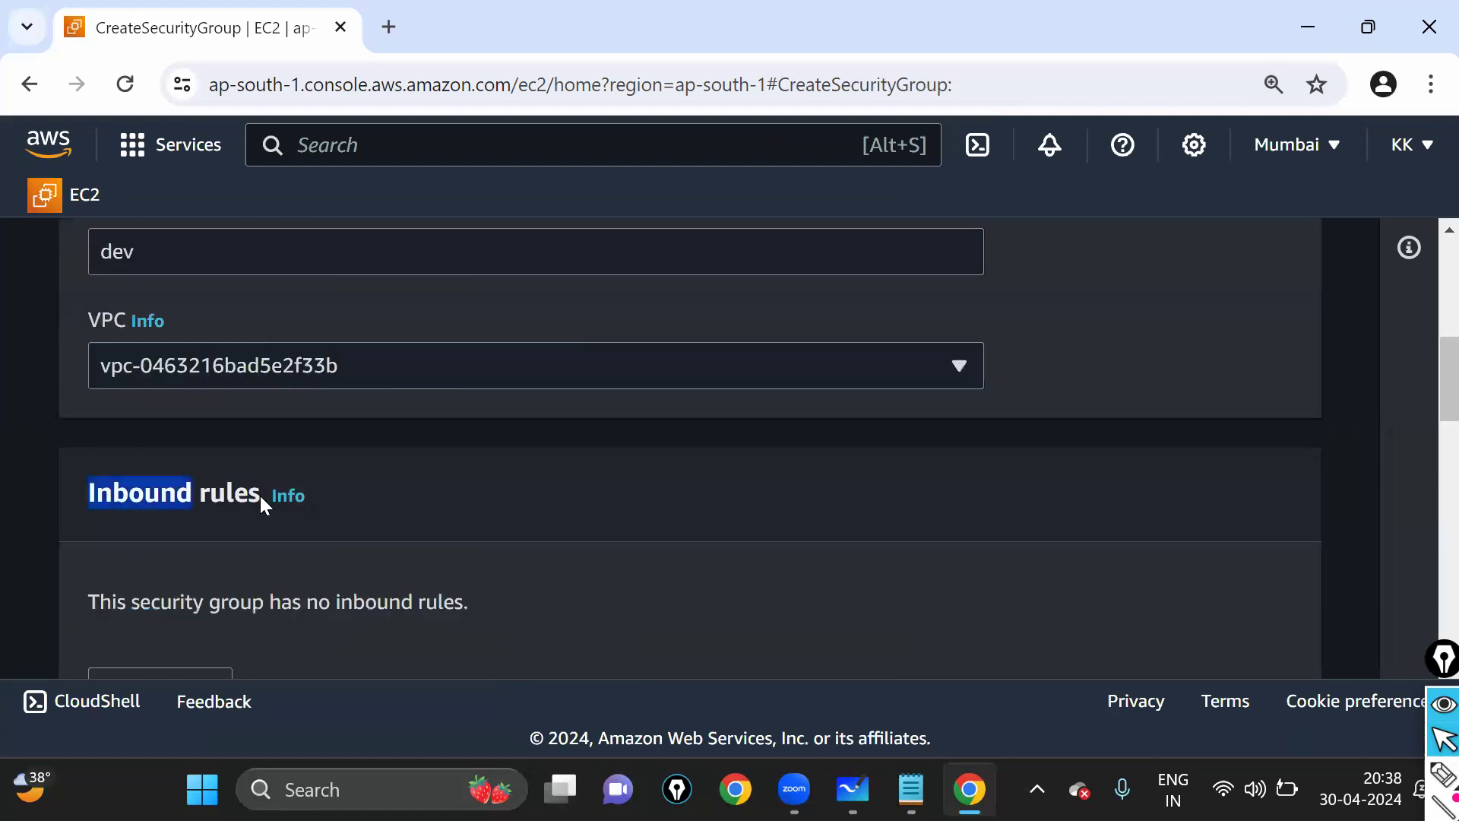
{"action": "left_click", "coordinate": [265, 499], "text": "shift"}
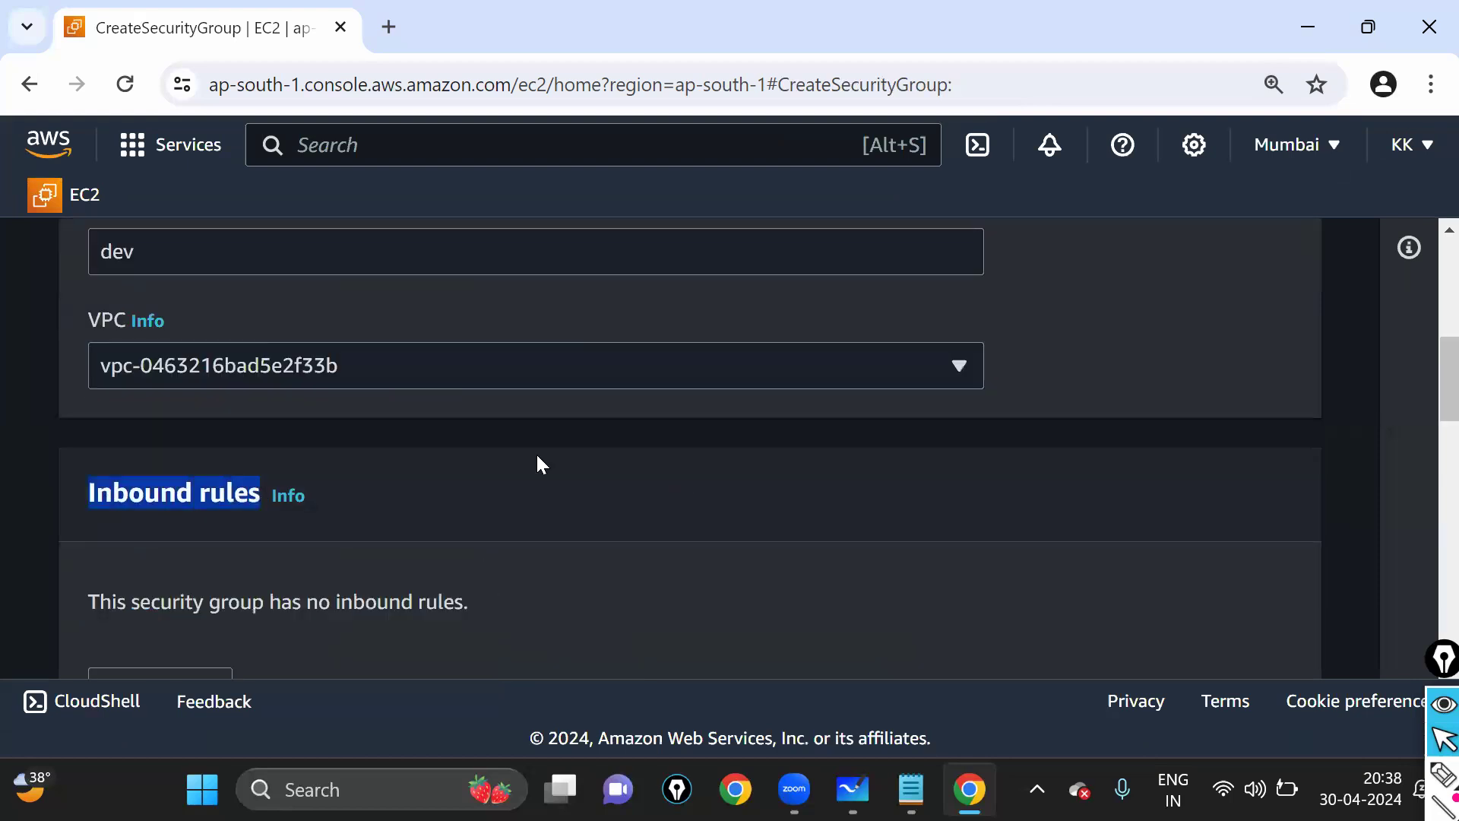
{"action": "scroll", "coordinate": [325, 398], "scroll_direction": "down", "scroll_amount": 2}
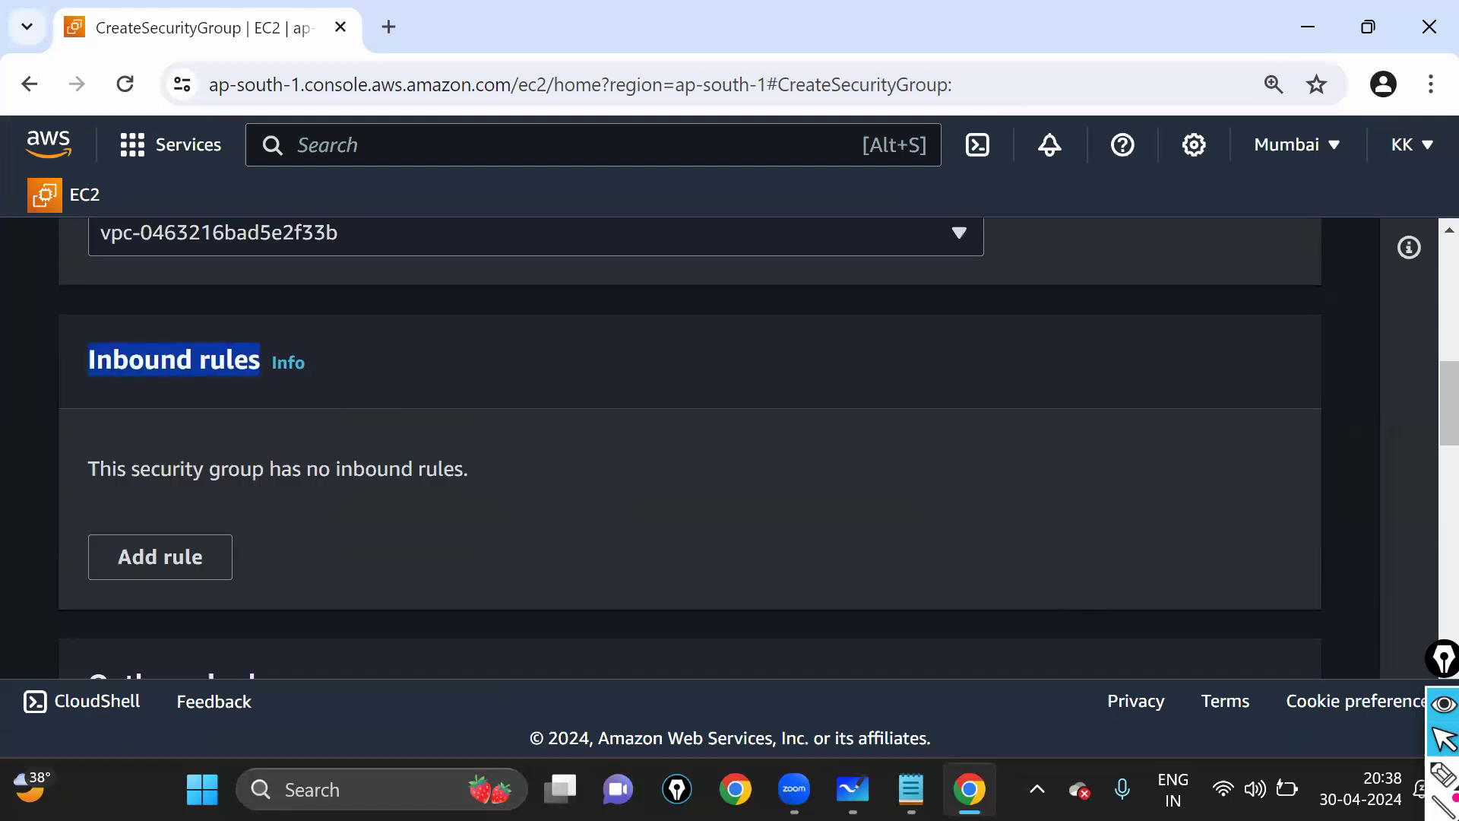
{"action": "left_click", "coordinate": [1443, 775]}
{"action": "mouse_move", "coordinate": [121, 333]}
{"action": "left_mouse_down"}
{"action": "mouse_move", "coordinate": [78, 358]}
{"action": "mouse_move", "coordinate": [117, 388]}
{"action": "mouse_move", "coordinate": [264, 398]}
{"action": "mouse_move", "coordinate": [120, 333]}
{"action": "left_mouse_up"}
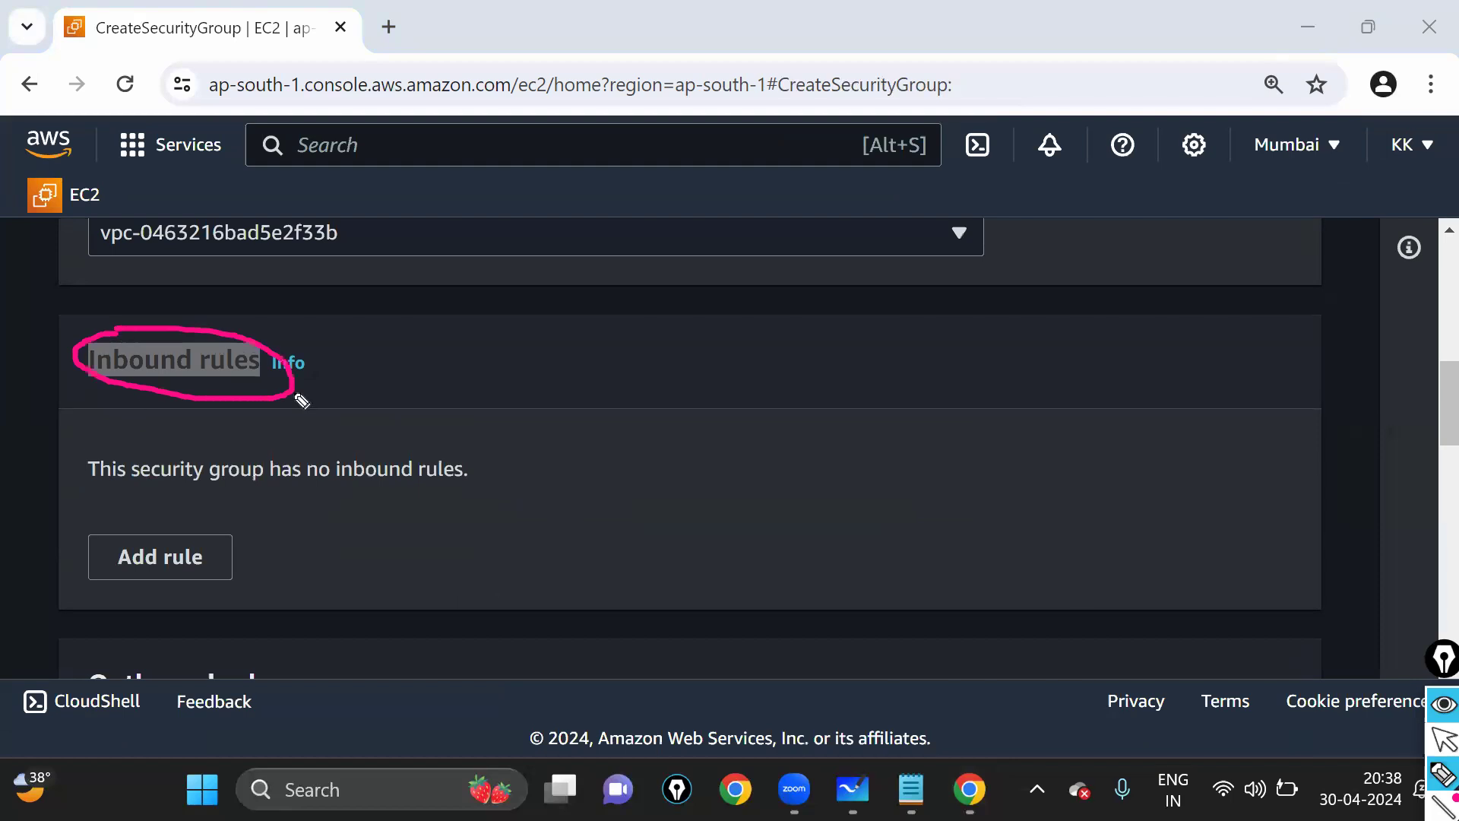
{"action": "mouse_move", "coordinate": [291, 392]}
{"action": "left_mouse_down"}
{"action": "mouse_move", "coordinate": [88, 616]}
{"action": "mouse_move", "coordinate": [101, 522]}
{"action": "mouse_move", "coordinate": [190, 495]}
{"action": "mouse_move", "coordinate": [80, 618]}
{"action": "left_mouse_up"}
- Add a first inbound rule and clear the leftover on-screen annotation marks
{"action": "left_click", "coordinate": [1444, 739]}
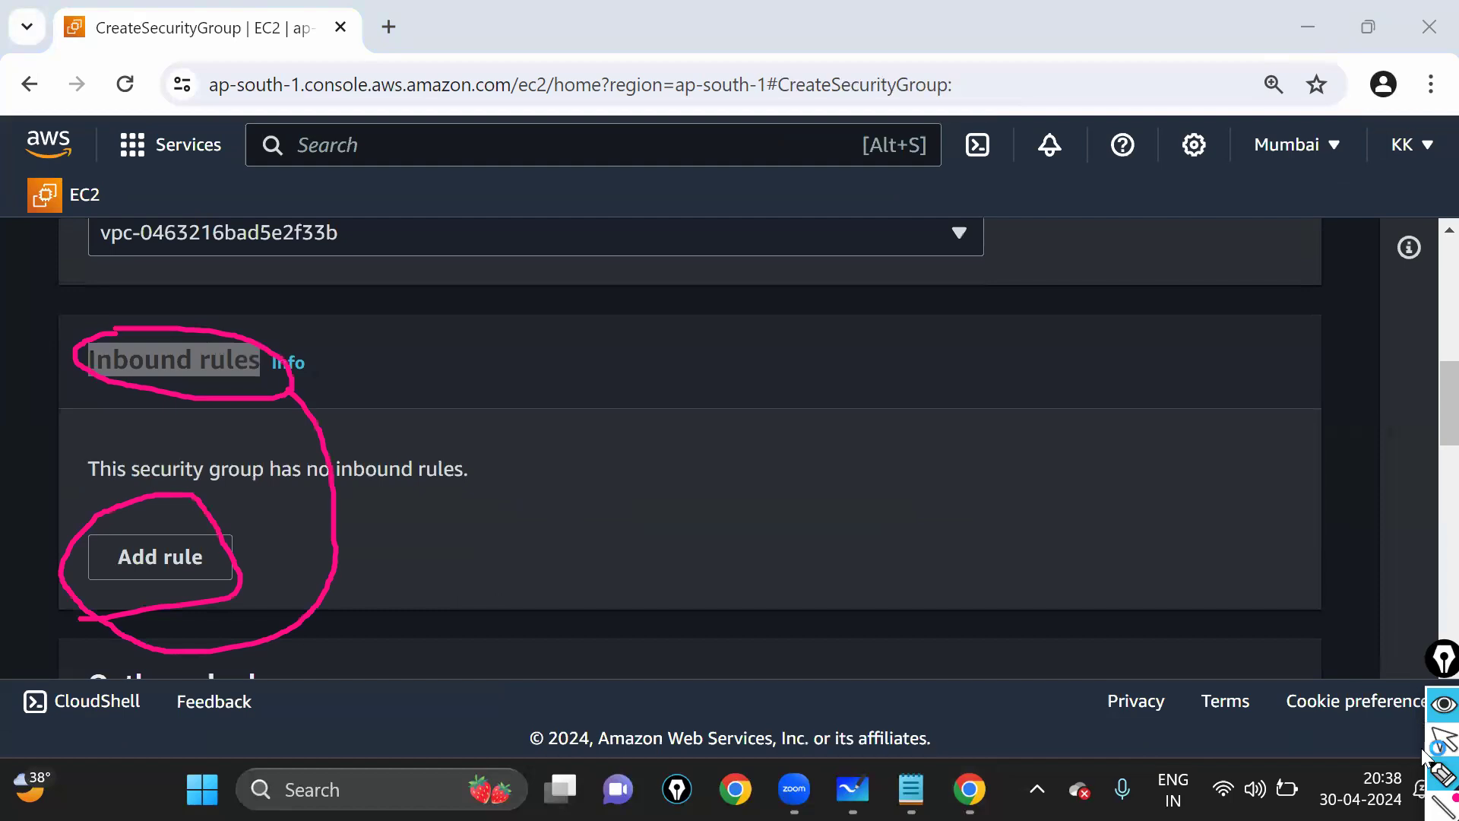
{"action": "left_click", "coordinate": [208, 558]}
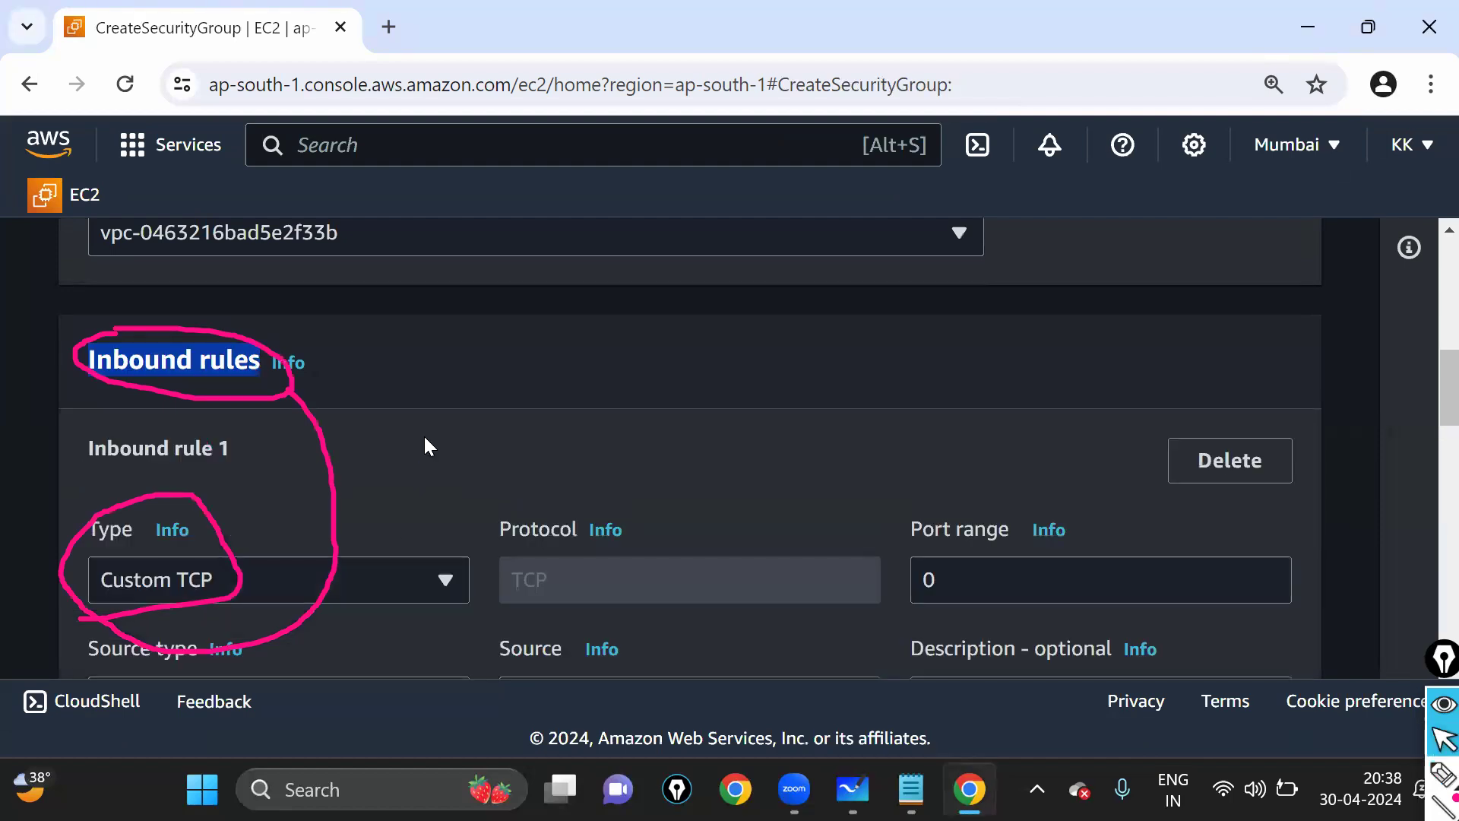
{"action": "key", "text": "ctrl+z"}
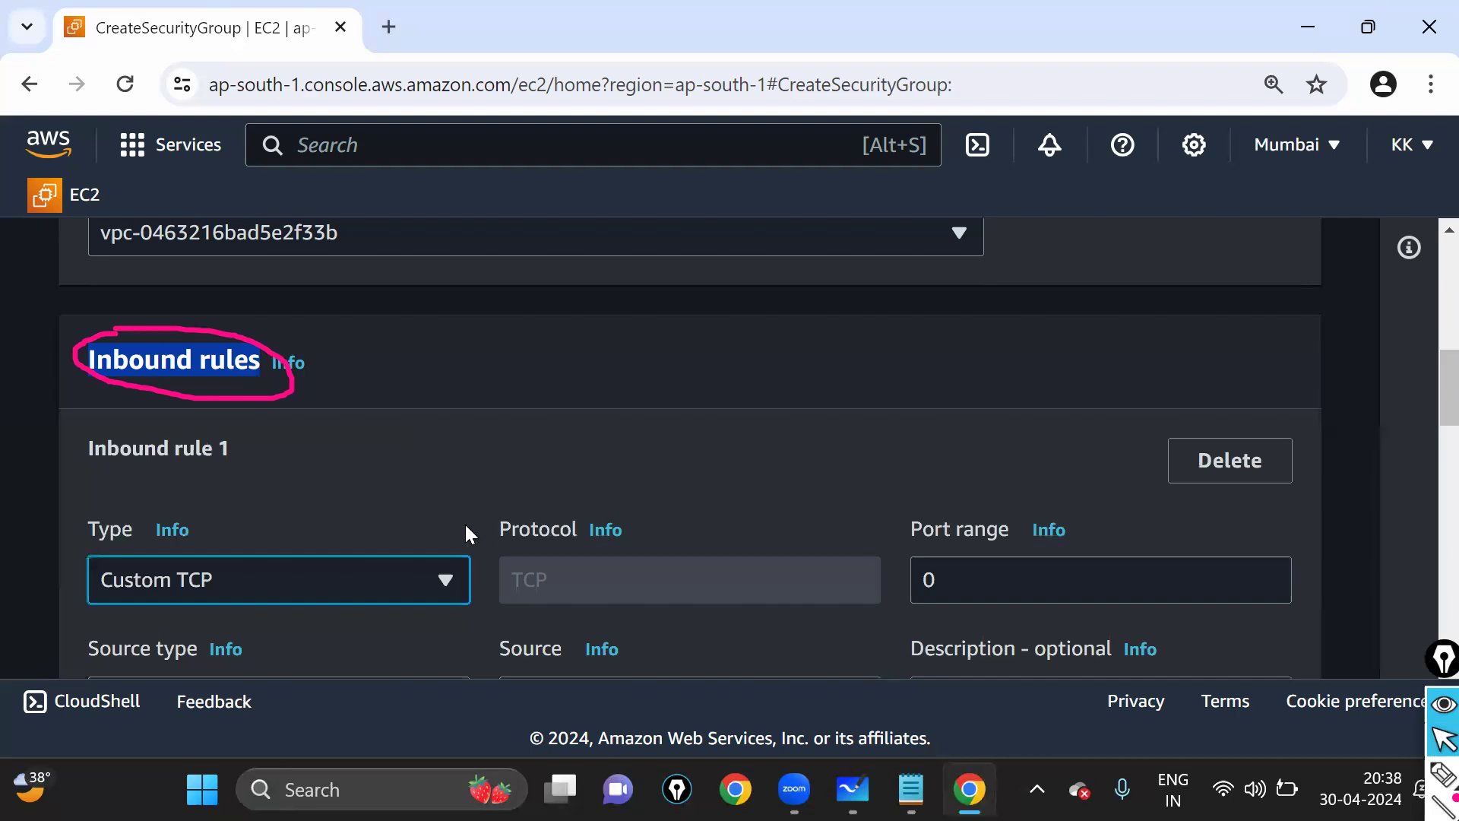
{"action": "scroll", "coordinate": [466, 526], "scroll_direction": "down", "scroll_amount": 2}
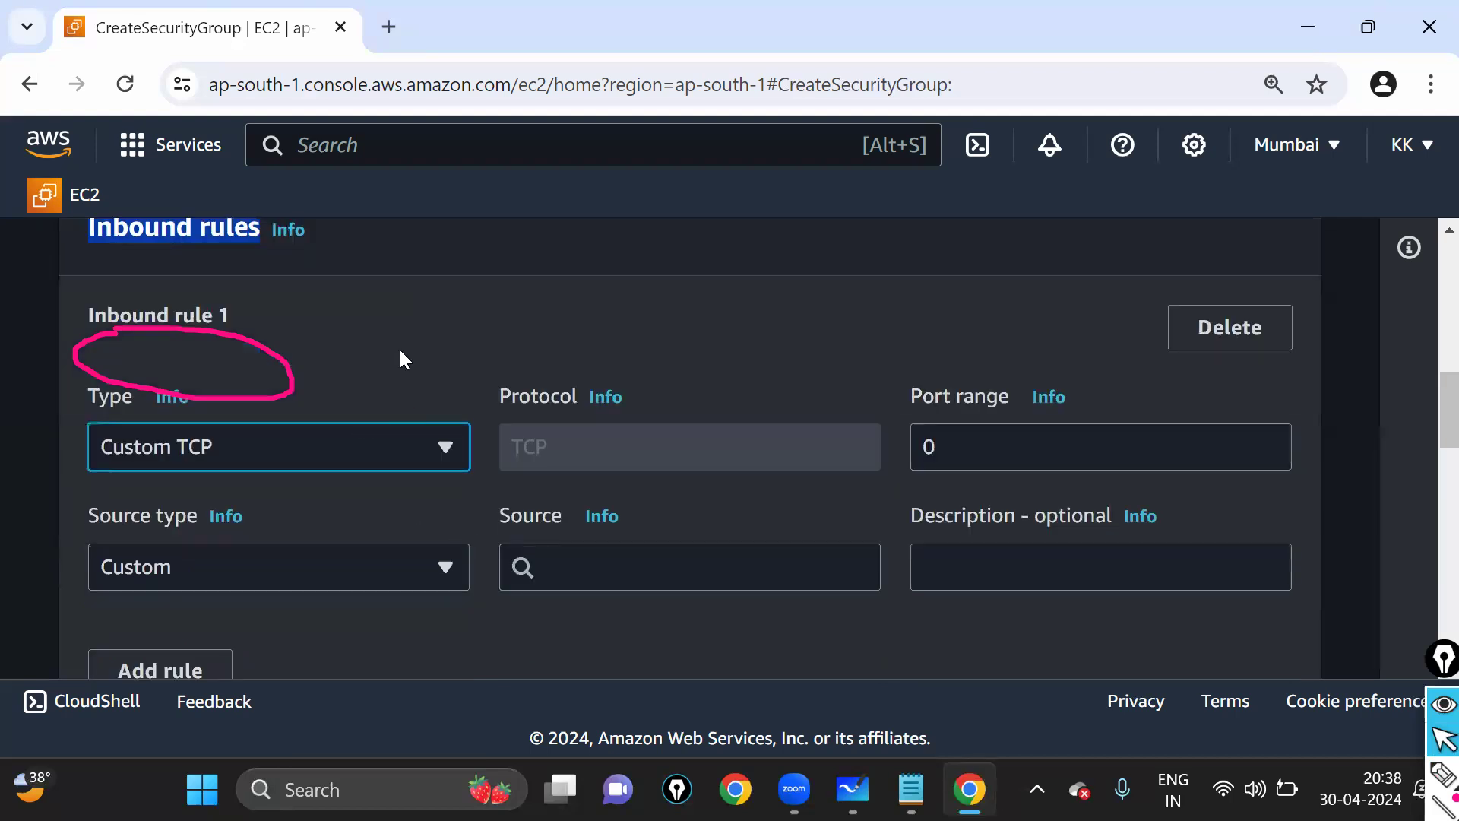
{"action": "key", "text": "ctrl+z"}
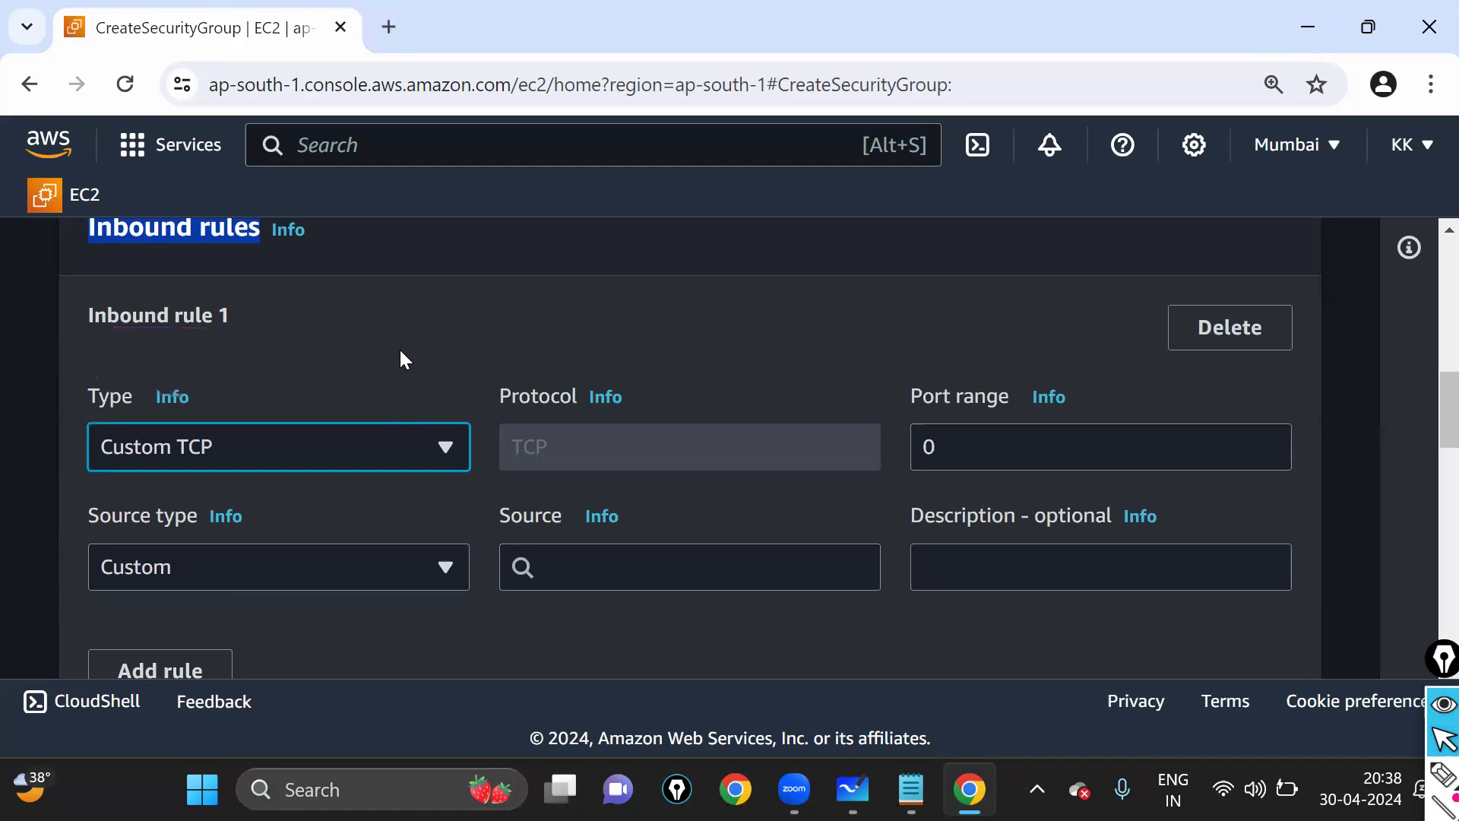
- Set the new inbound rule to SSH (port 22) from Anywhere-IPv4 0.0.0.0/0
{"action": "left_click", "coordinate": [301, 445]}
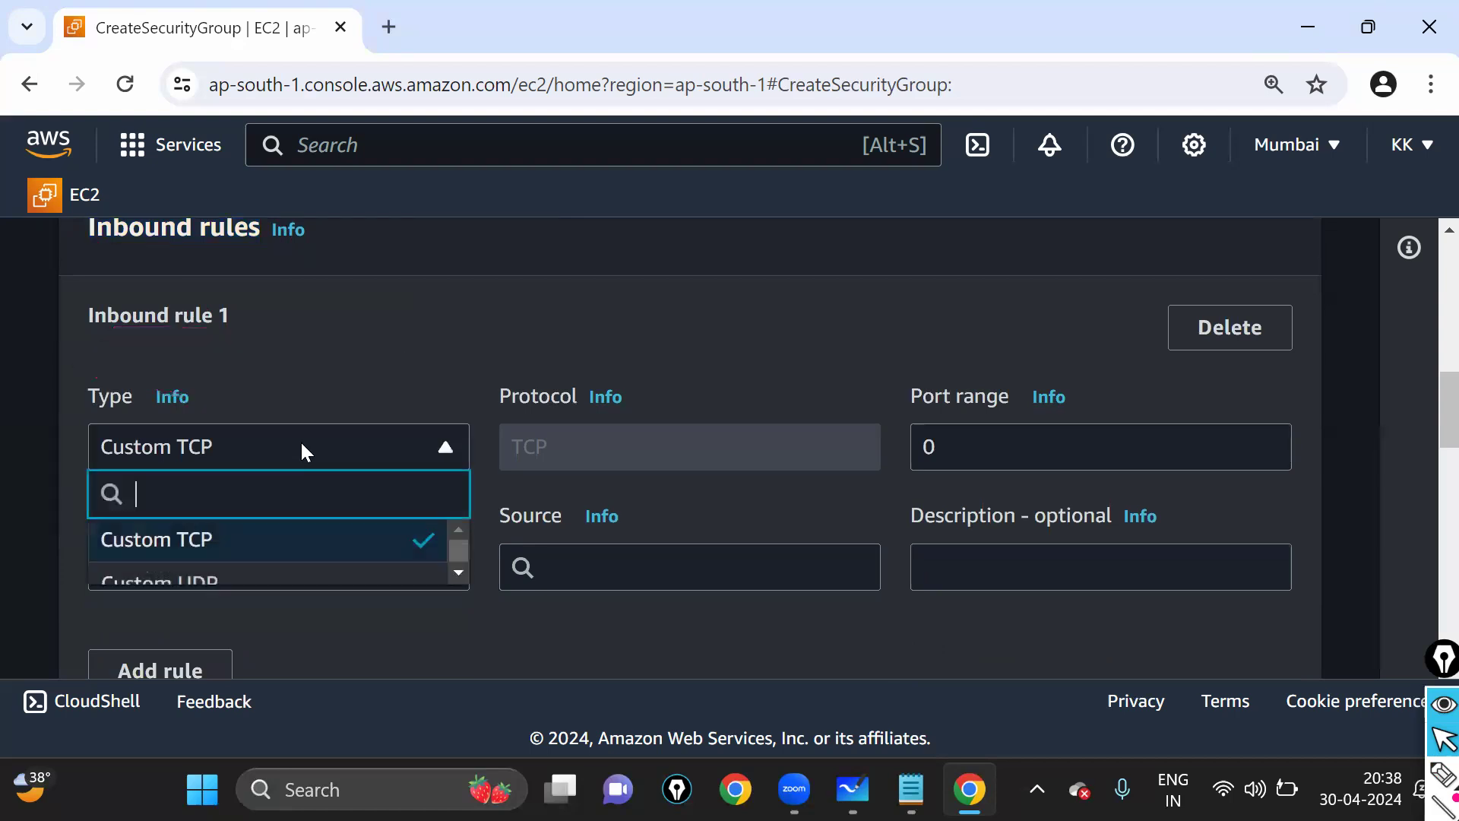
{"action": "type", "text": "ssh"}
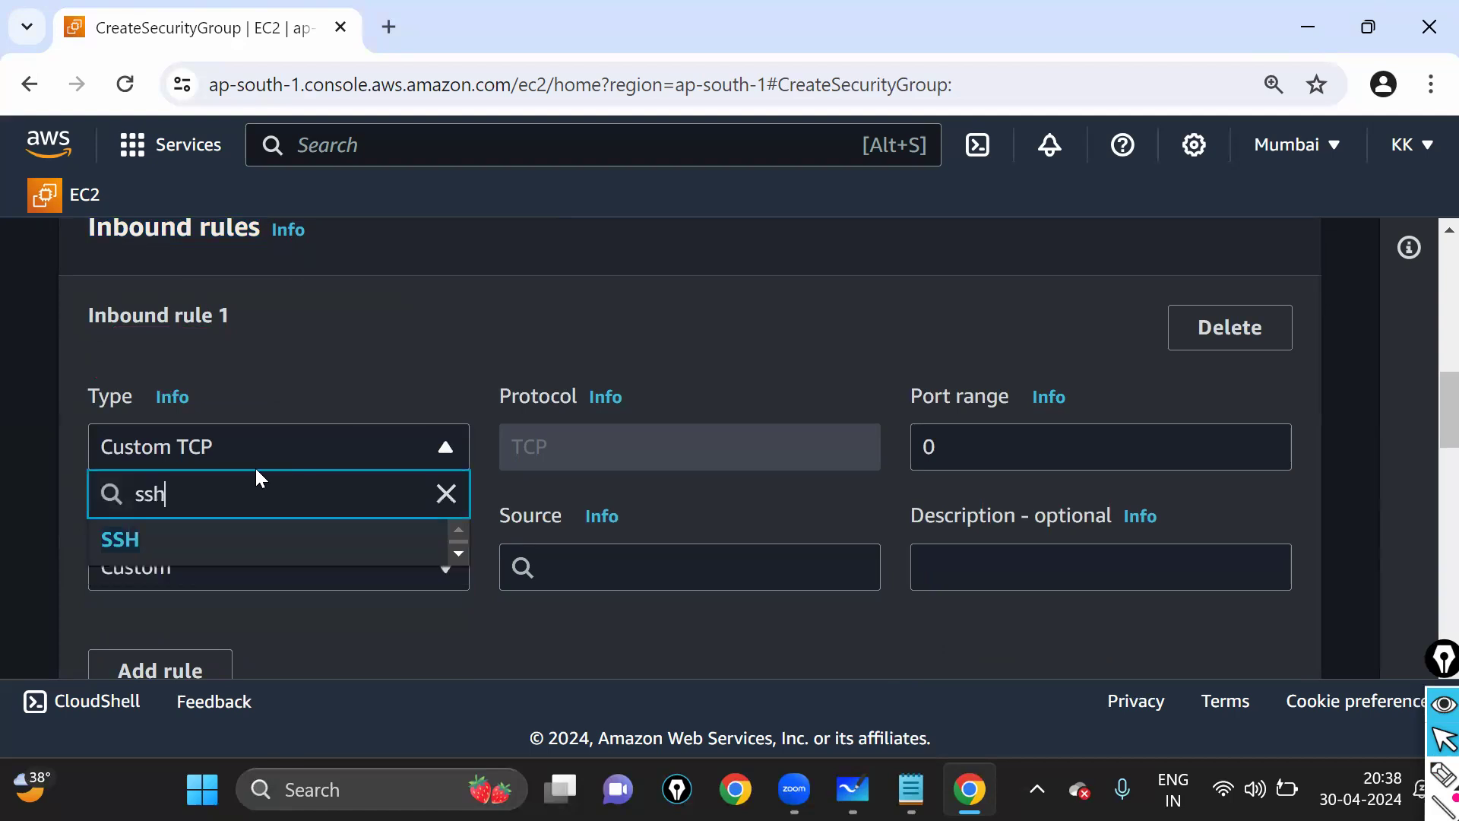
{"action": "left_click", "coordinate": [120, 540]}
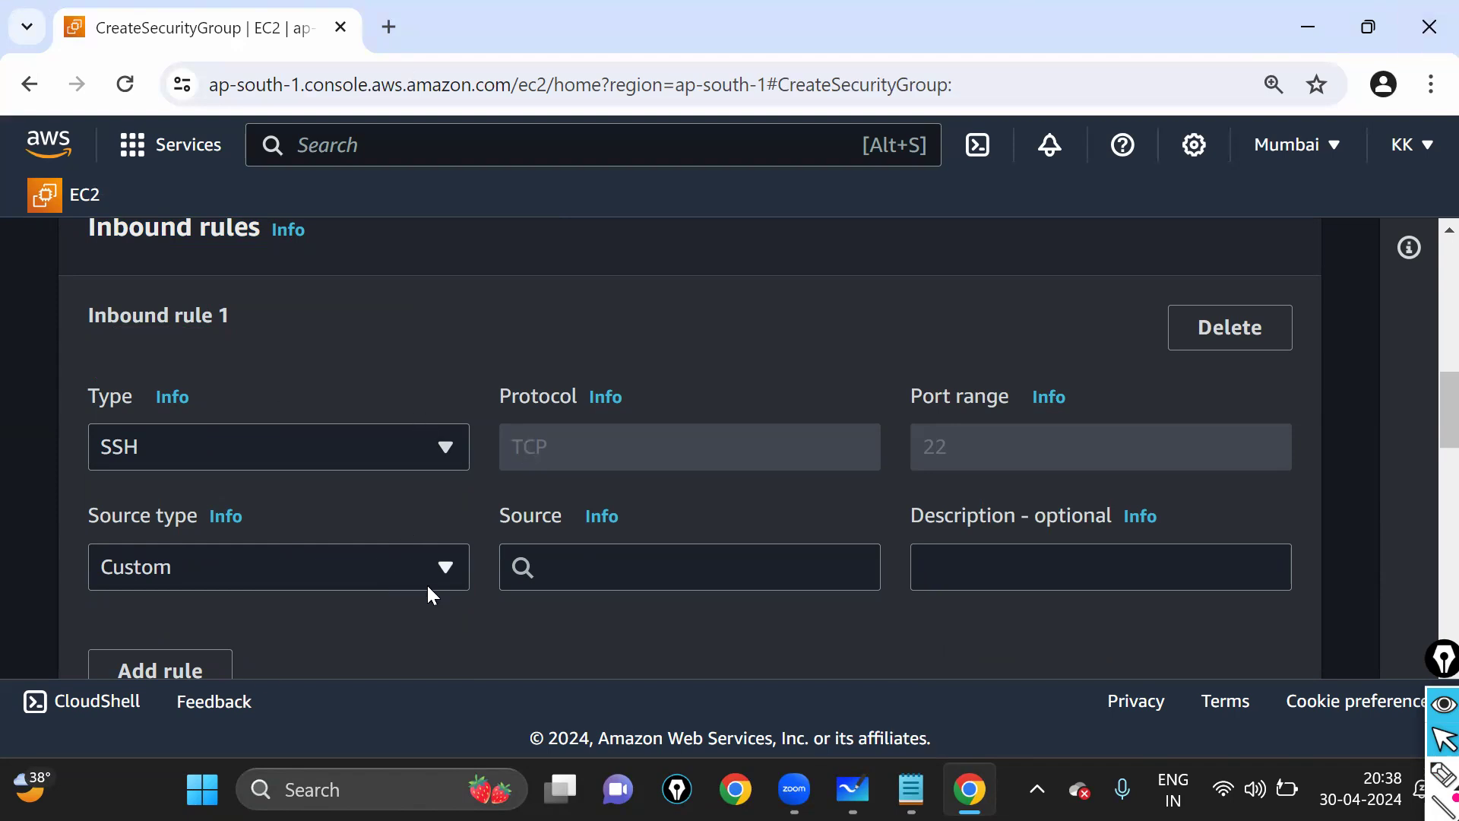
{"action": "left_click", "coordinate": [407, 584]}
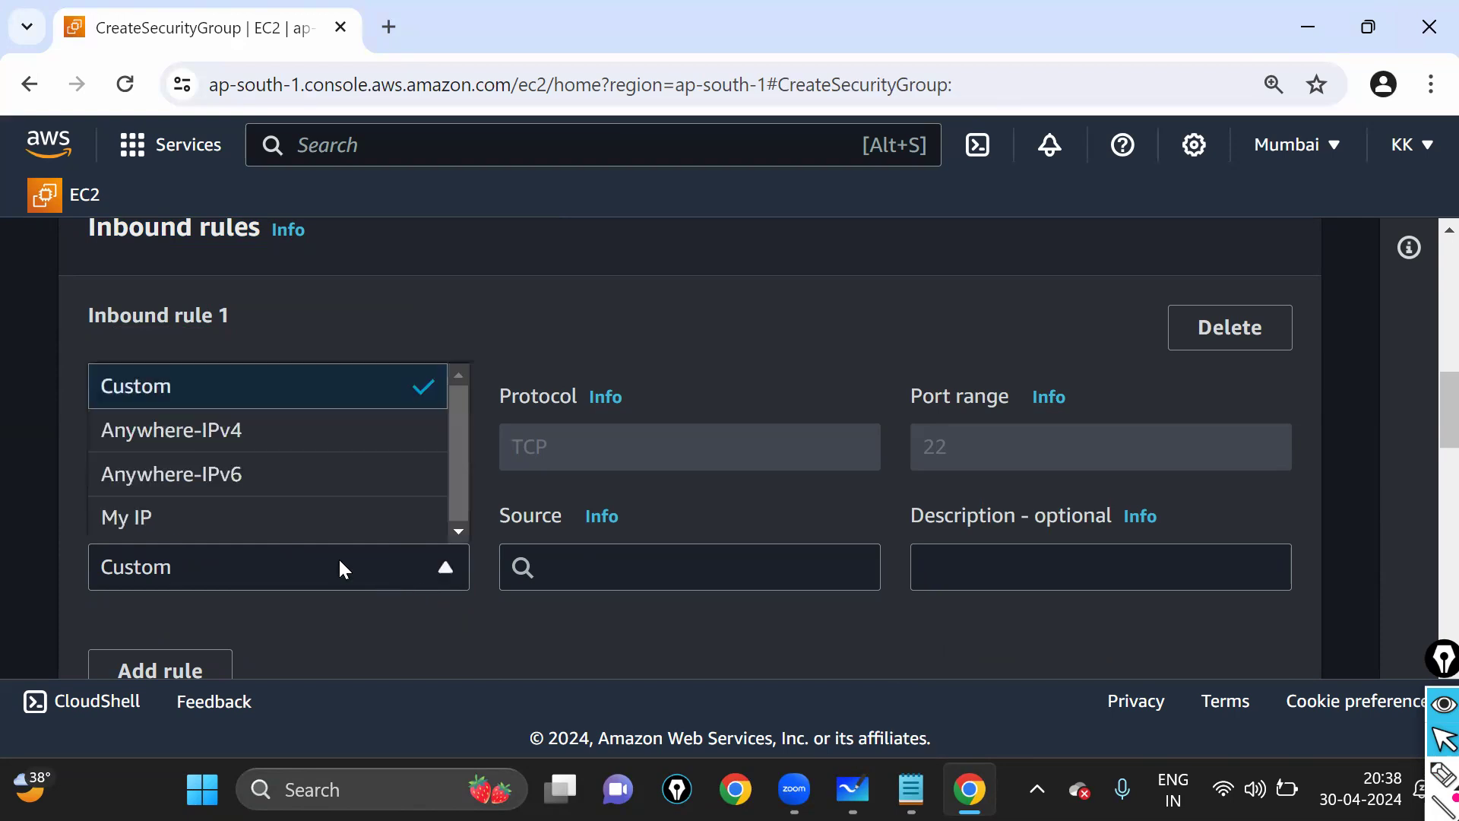
{"action": "left_click", "coordinate": [238, 431]}
{"action": "scroll", "coordinate": [316, 362], "scroll_direction": "down", "scroll_amount": 2}
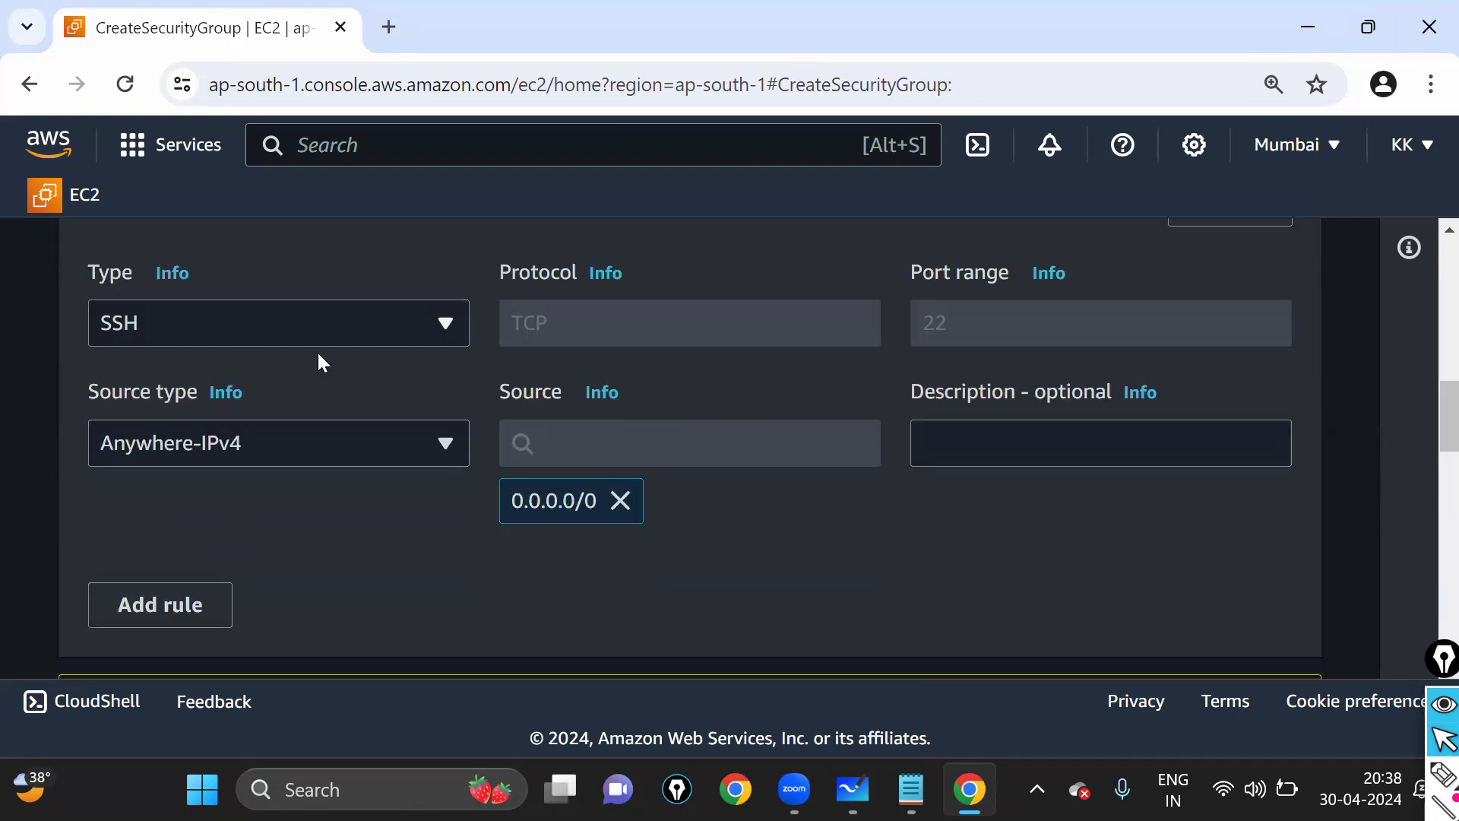
{"action": "scroll", "coordinate": [189, 424], "scroll_direction": "up", "scroll_amount": 2}
- Point out the Inbound rule 1 heading and mark where the next rule goes
{"action": "left_click_drag", "start_coordinate": [89, 320], "coordinate": [238, 337]}
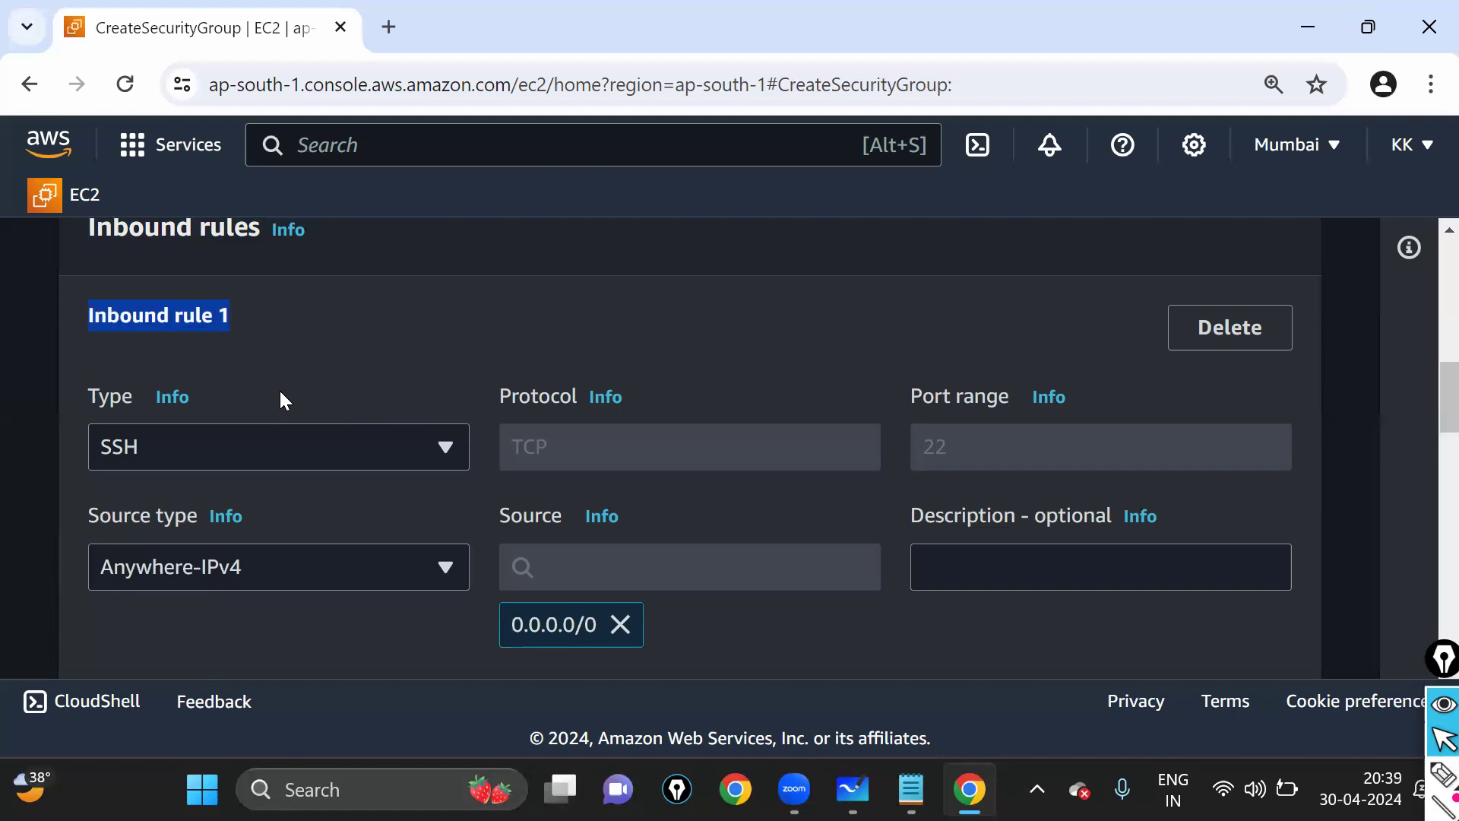
{"action": "scroll", "coordinate": [152, 326], "scroll_direction": "down", "scroll_amount": 2}
{"action": "left_click", "coordinate": [99, 323]}
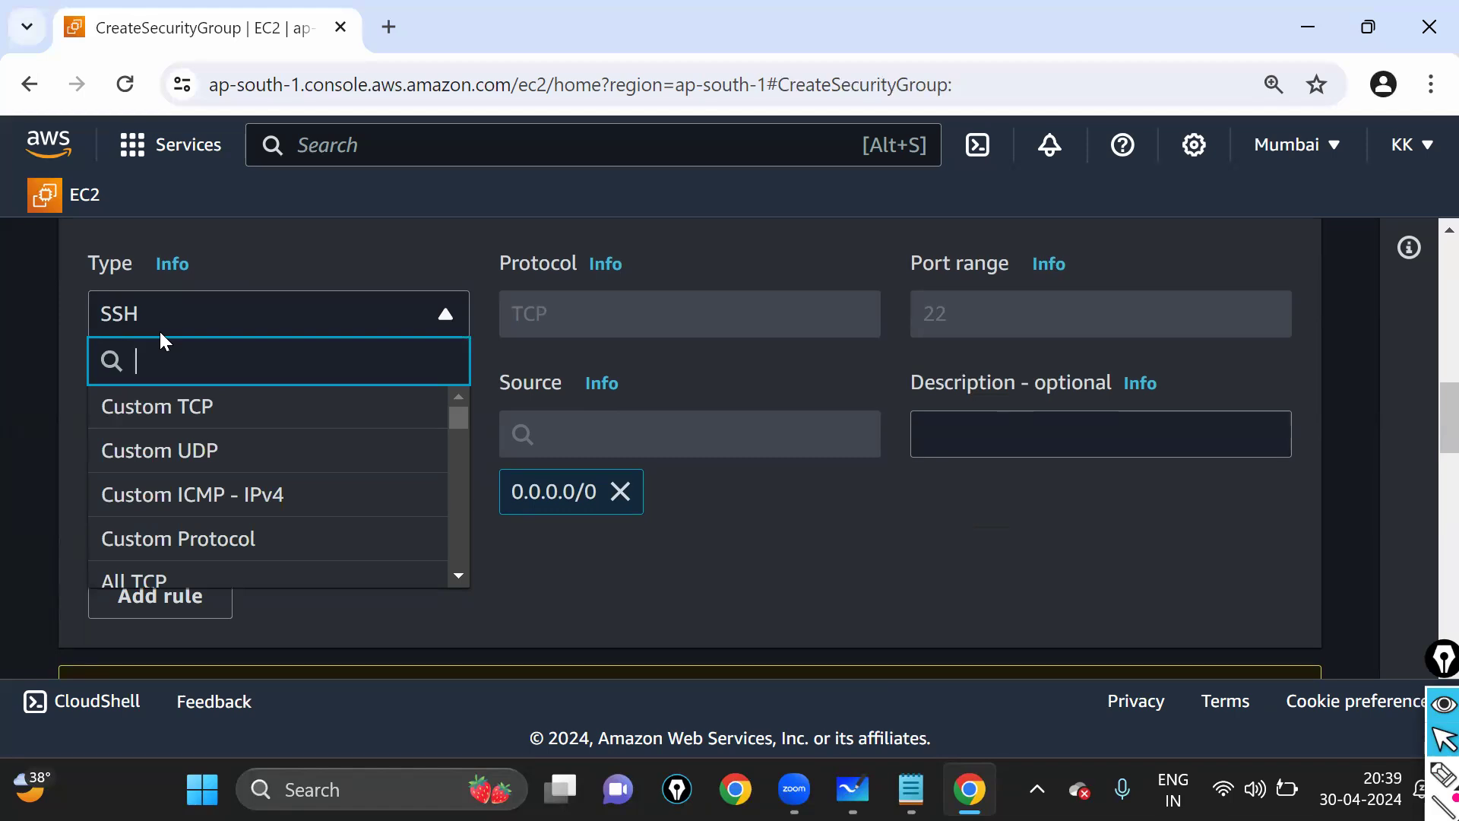
{"action": "left_click", "coordinate": [711, 621]}
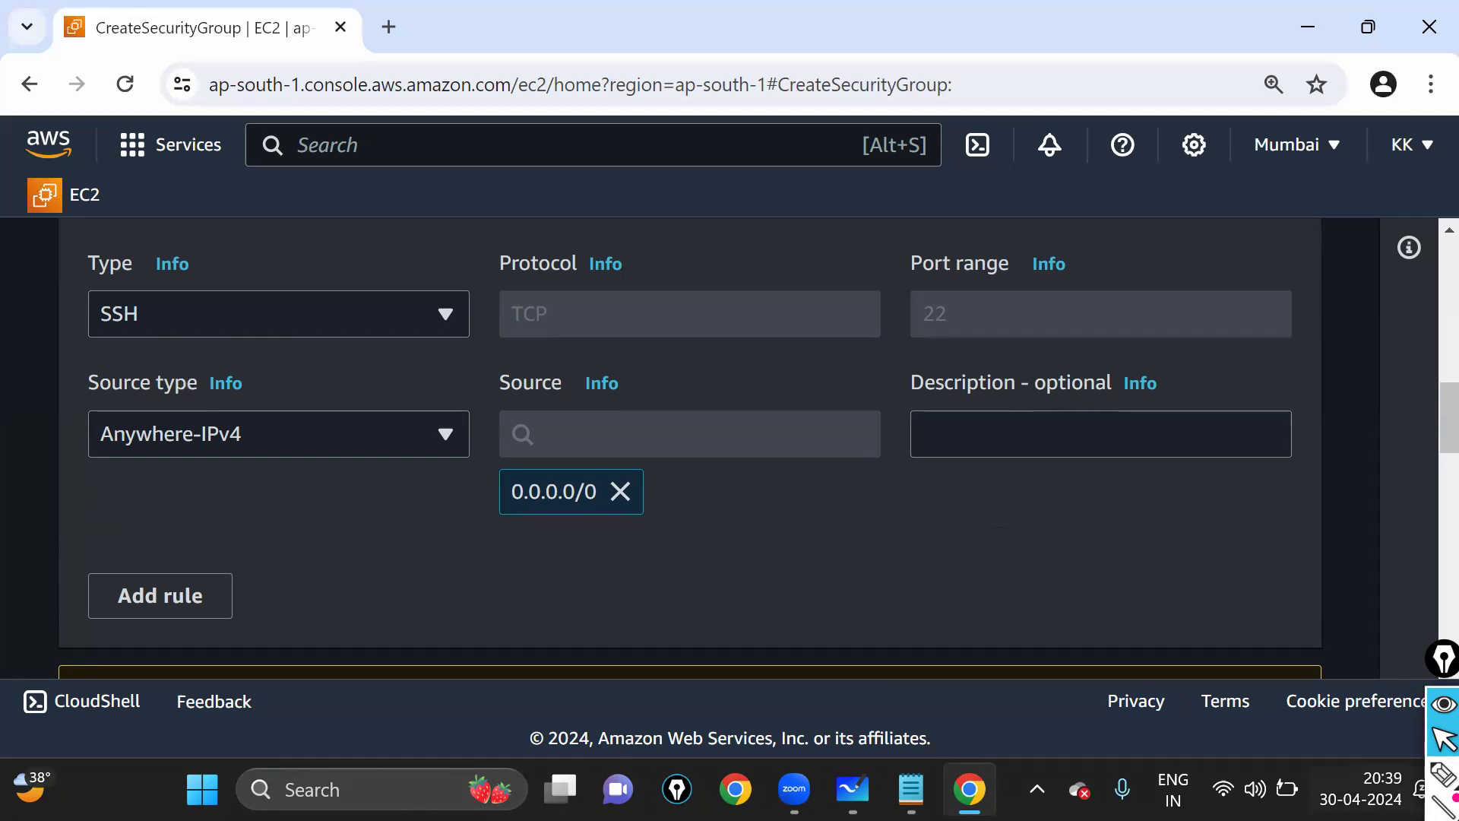
{"action": "left_click", "coordinate": [1435, 783]}
{"action": "mouse_move", "coordinate": [144, 521]}
{"action": "left_mouse_down"}
{"action": "mouse_move", "coordinate": [104, 648]}
{"action": "mouse_move", "coordinate": [121, 492]}
{"action": "left_mouse_up"}
- Add a second inbound rule for HTTP (port 80) from Anywhere-IPv4 0.0.0.0/0
{"action": "left_click", "coordinate": [1434, 743]}
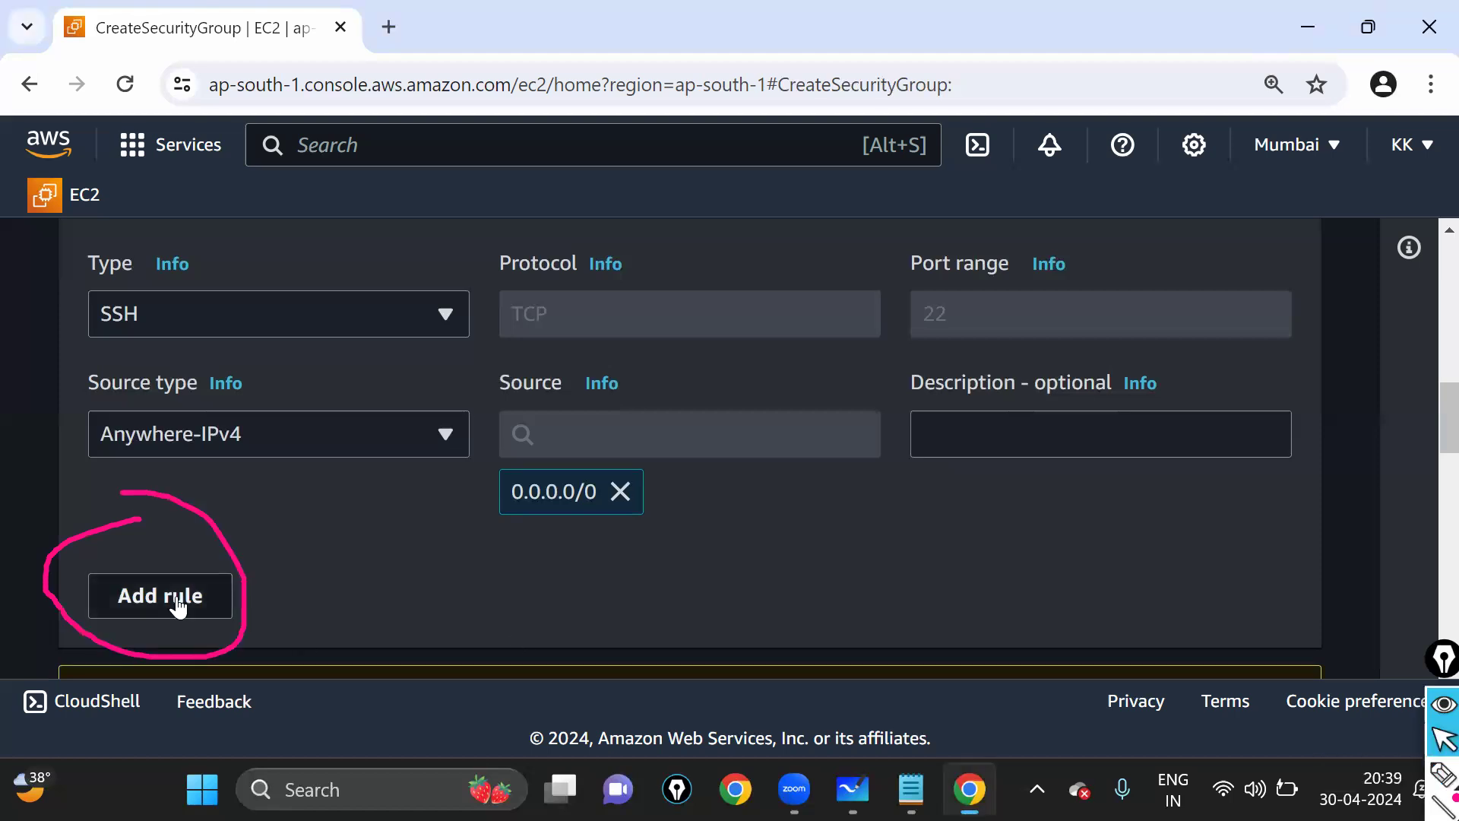
{"action": "left_click", "coordinate": [176, 594]}
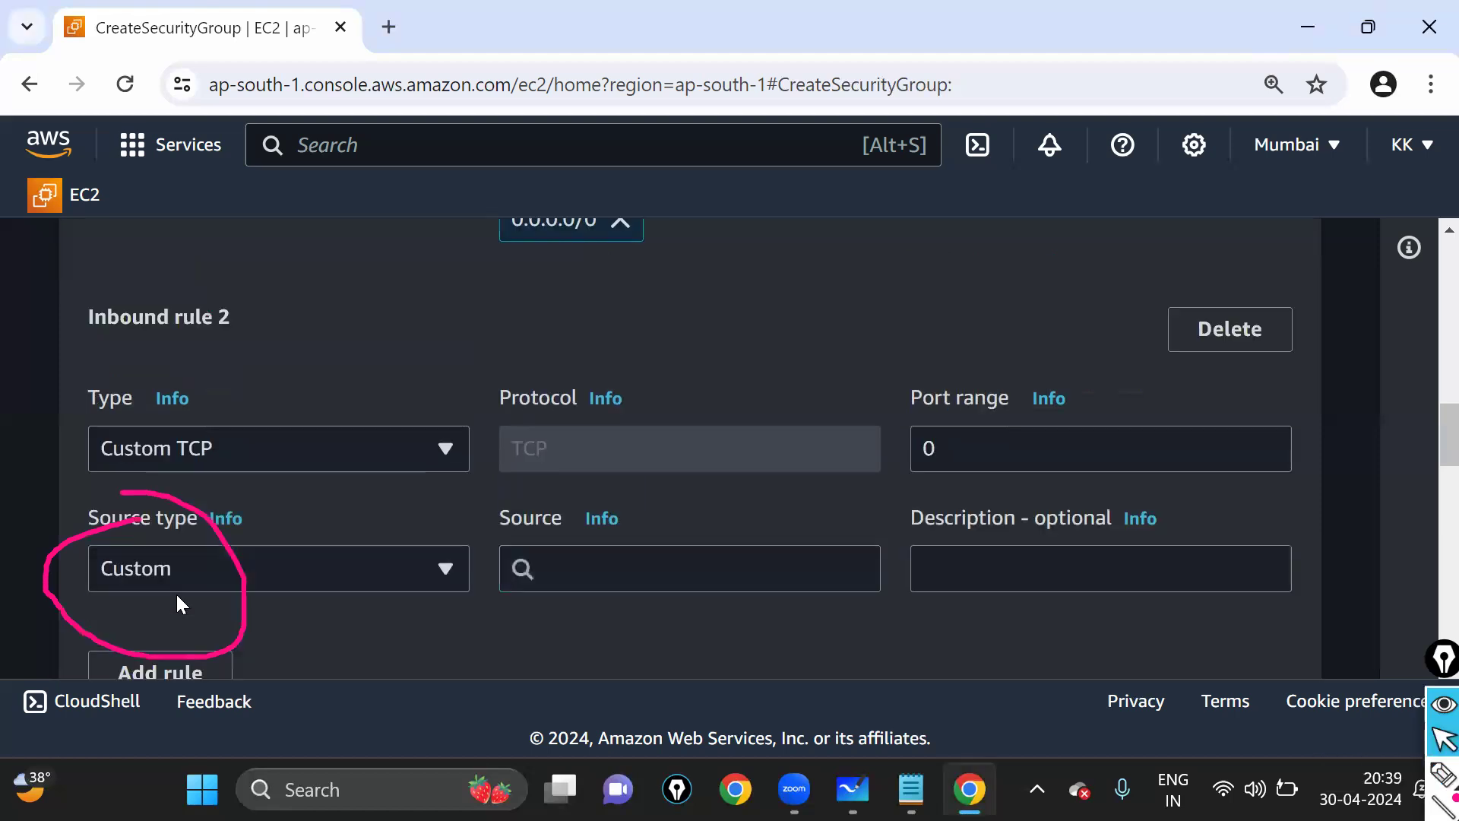
{"action": "left_click", "coordinate": [311, 449]}
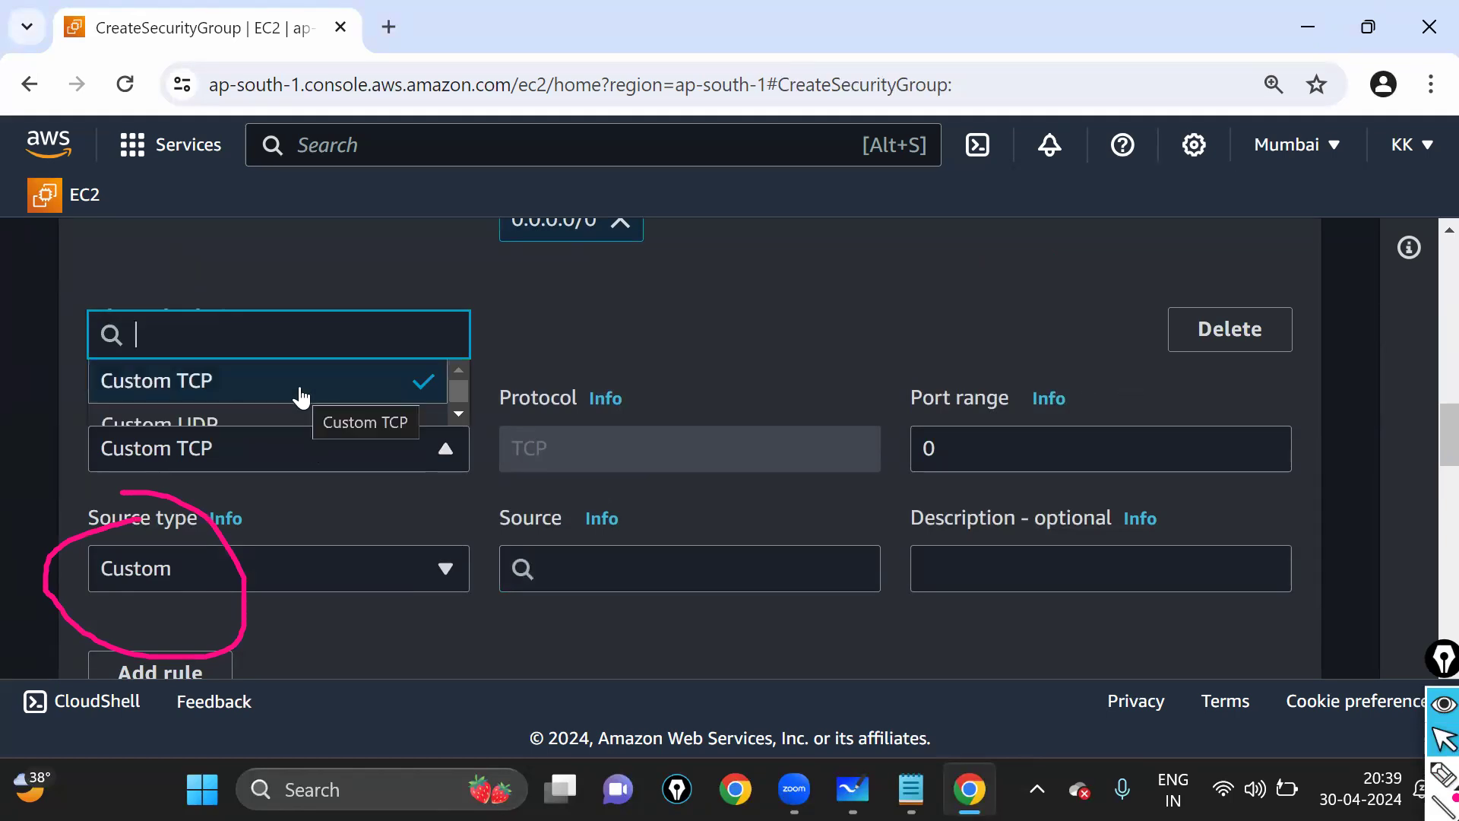
{"action": "type", "text": "htt"}
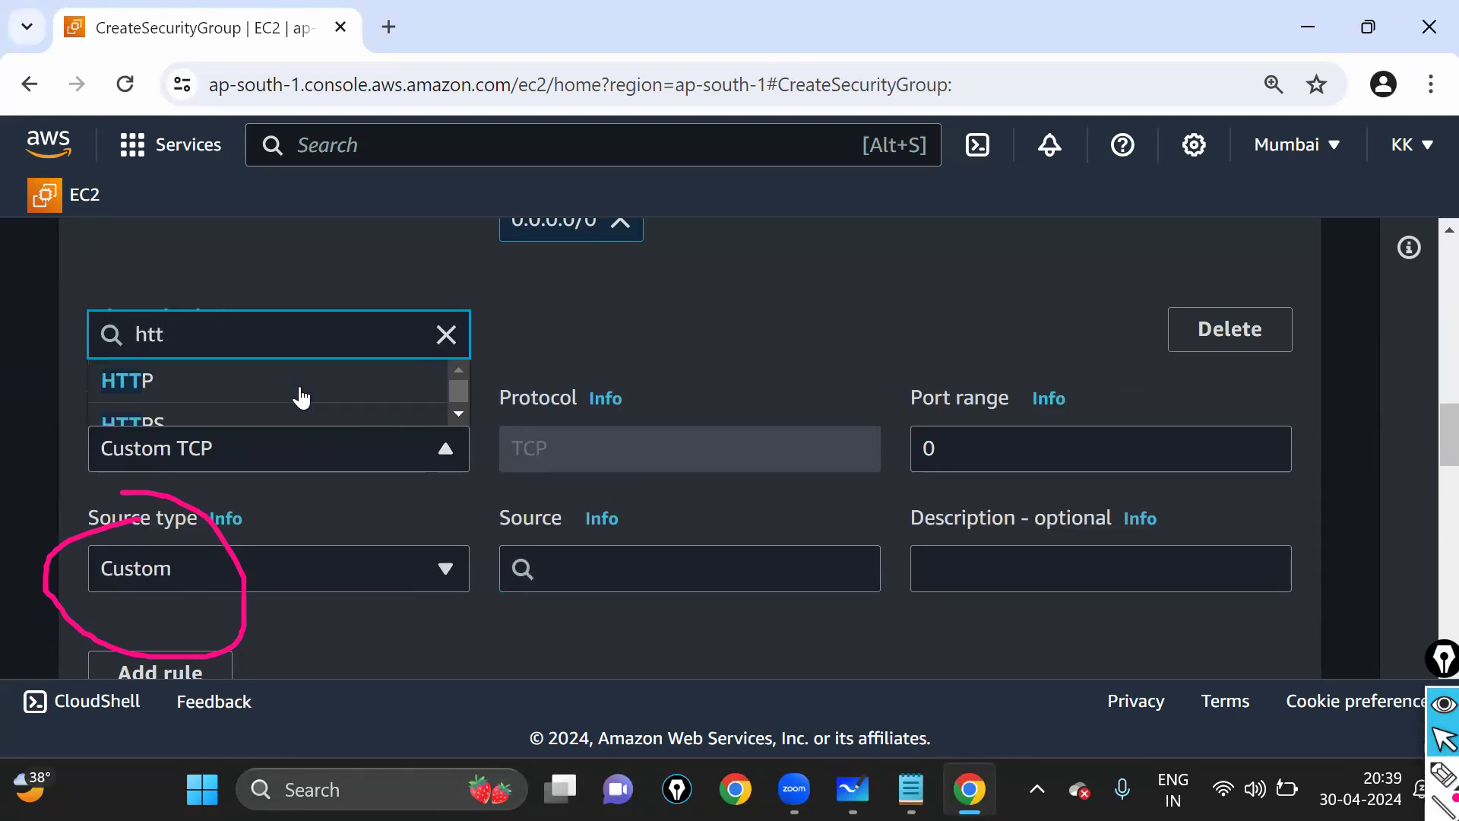
{"action": "left_click", "coordinate": [225, 380]}
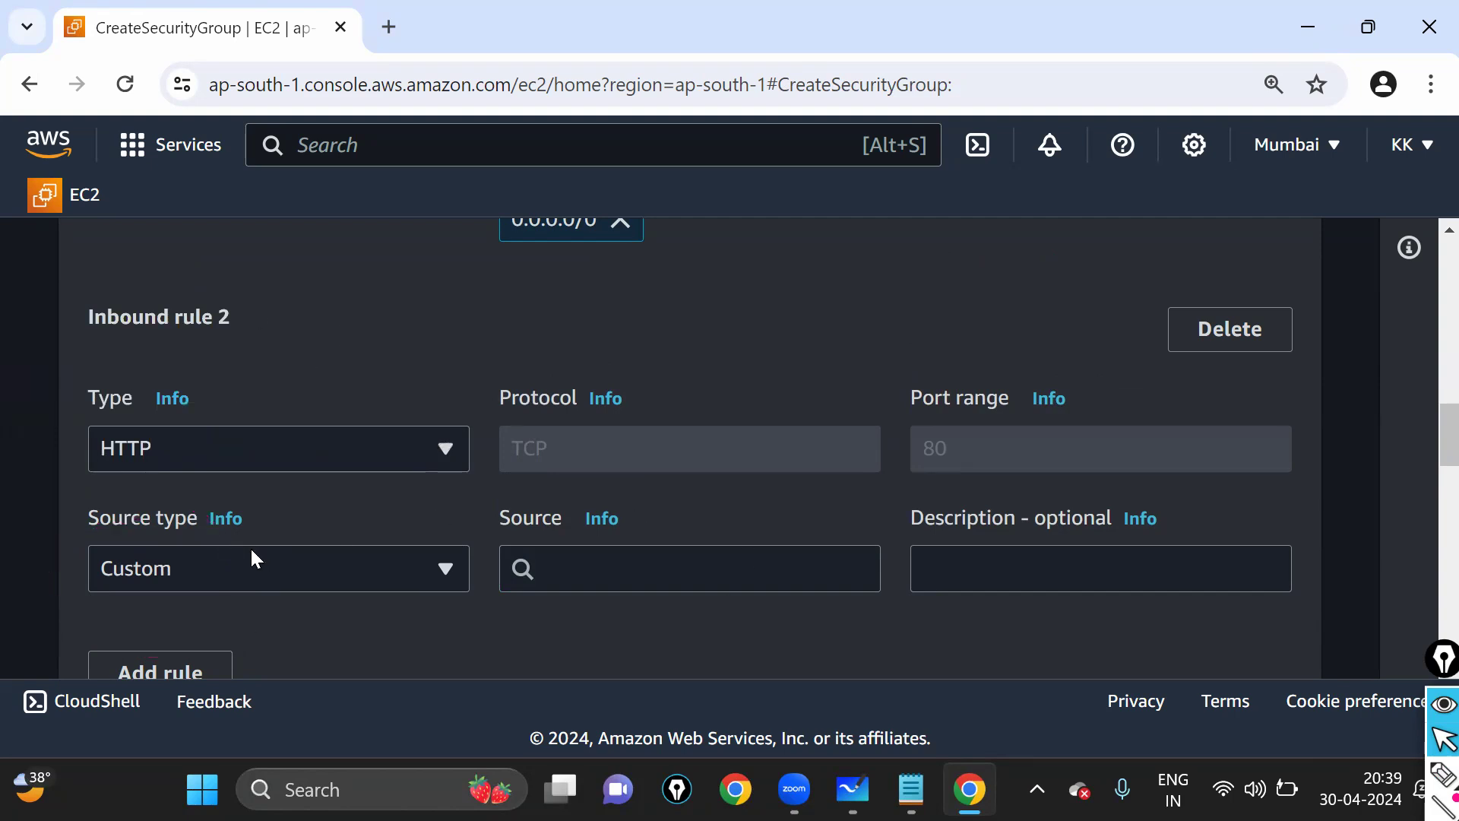
{"action": "left_click", "coordinate": [230, 563]}
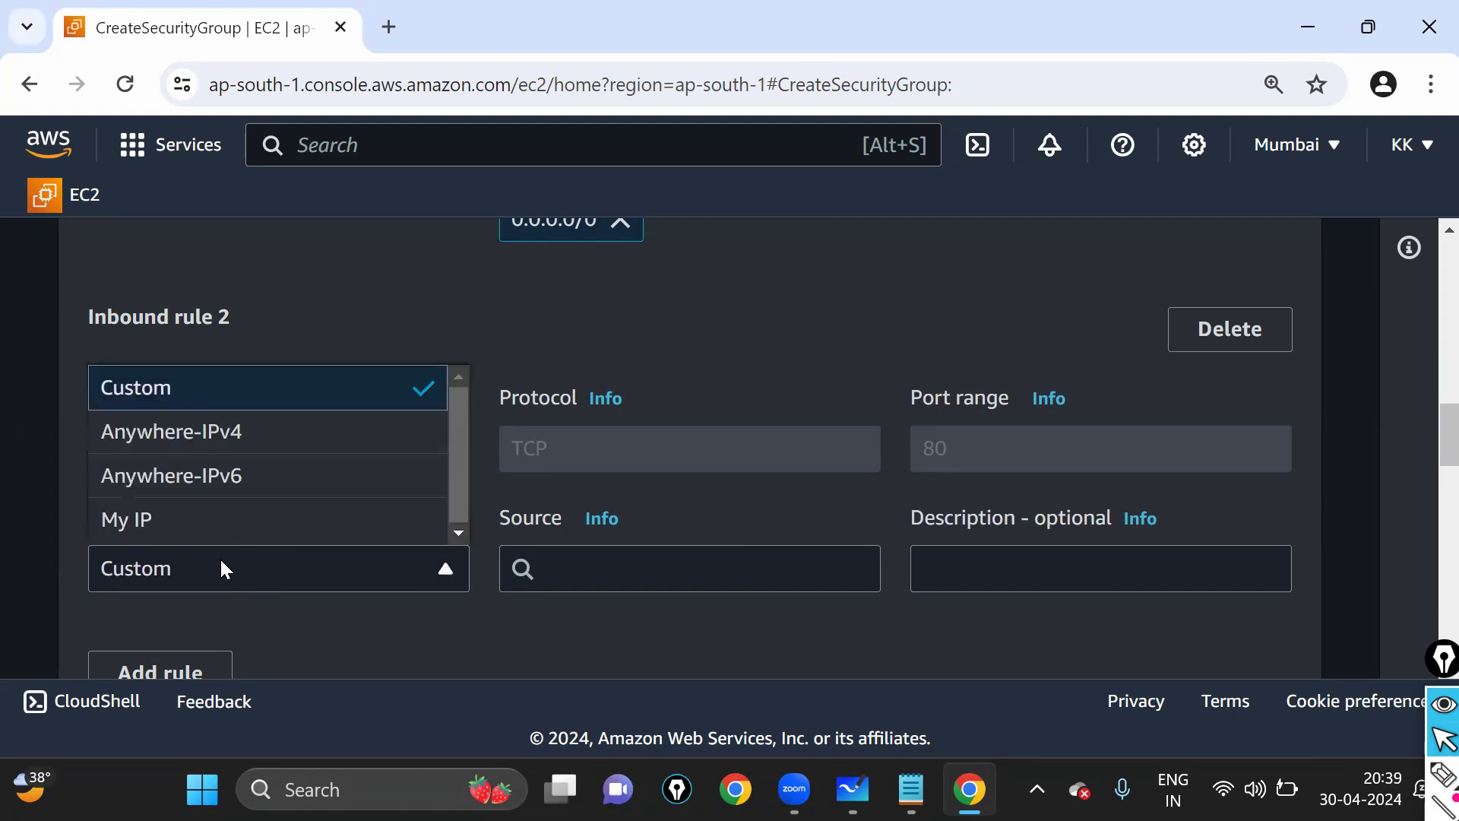
{"action": "left_click", "coordinate": [239, 441]}
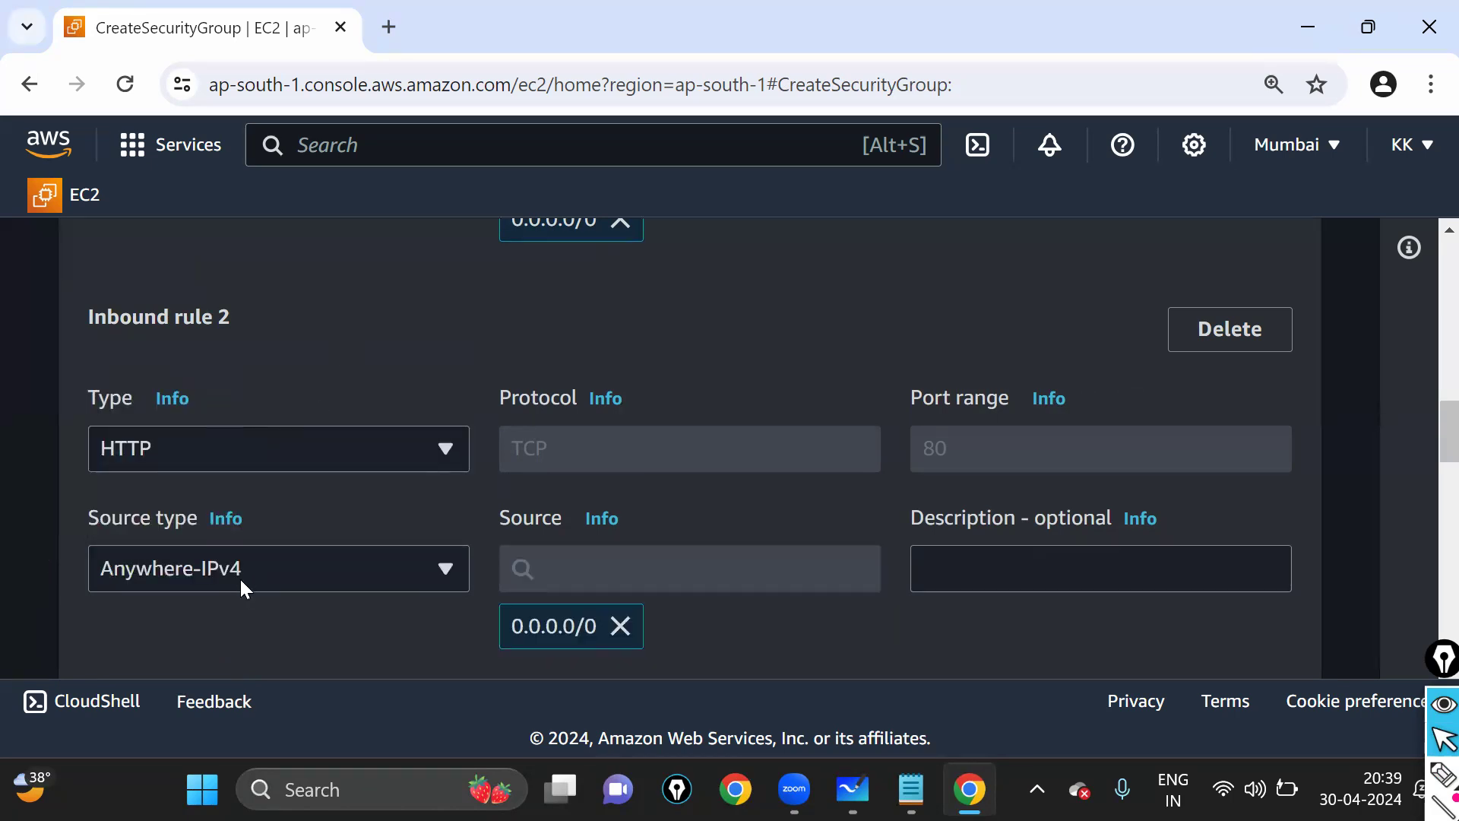
{"action": "scroll", "coordinate": [322, 371], "scroll_direction": "down", "scroll_amount": 2}
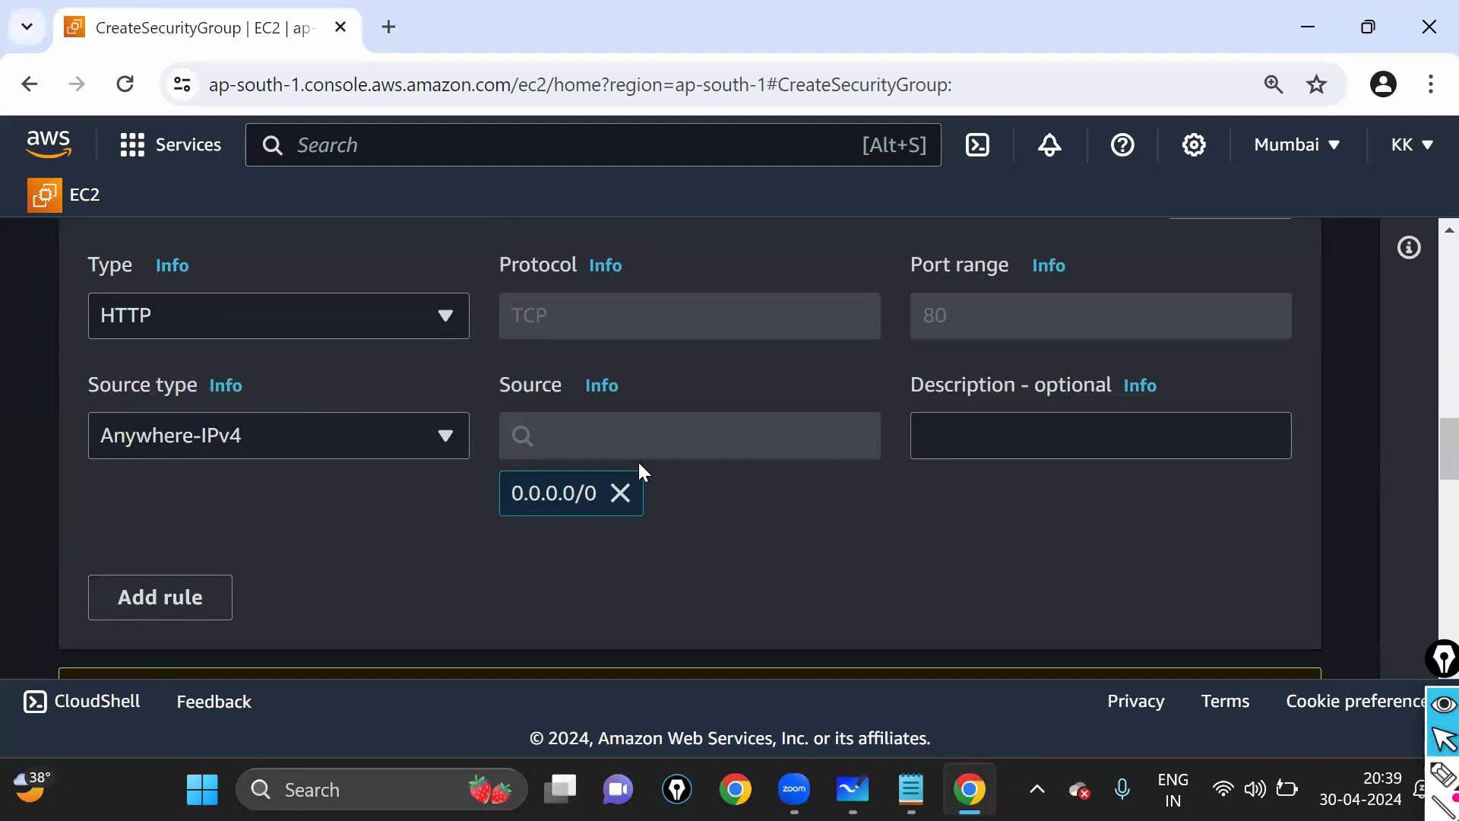
- Mark up the finished inbound rules with on-screen annotations
{"action": "left_click", "coordinate": [246, 325]}
{"action": "left_click", "coordinate": [246, 326]}
{"action": "left_click", "coordinate": [1442, 773]}
{"action": "mouse_move", "coordinate": [920, 295]}
{"action": "left_mouse_down"}
{"action": "mouse_move", "coordinate": [888, 323]}
{"action": "mouse_move", "coordinate": [964, 364]}
{"action": "mouse_move", "coordinate": [988, 327]}
{"action": "mouse_move", "coordinate": [1106, 275]}
{"action": "left_mouse_up"}
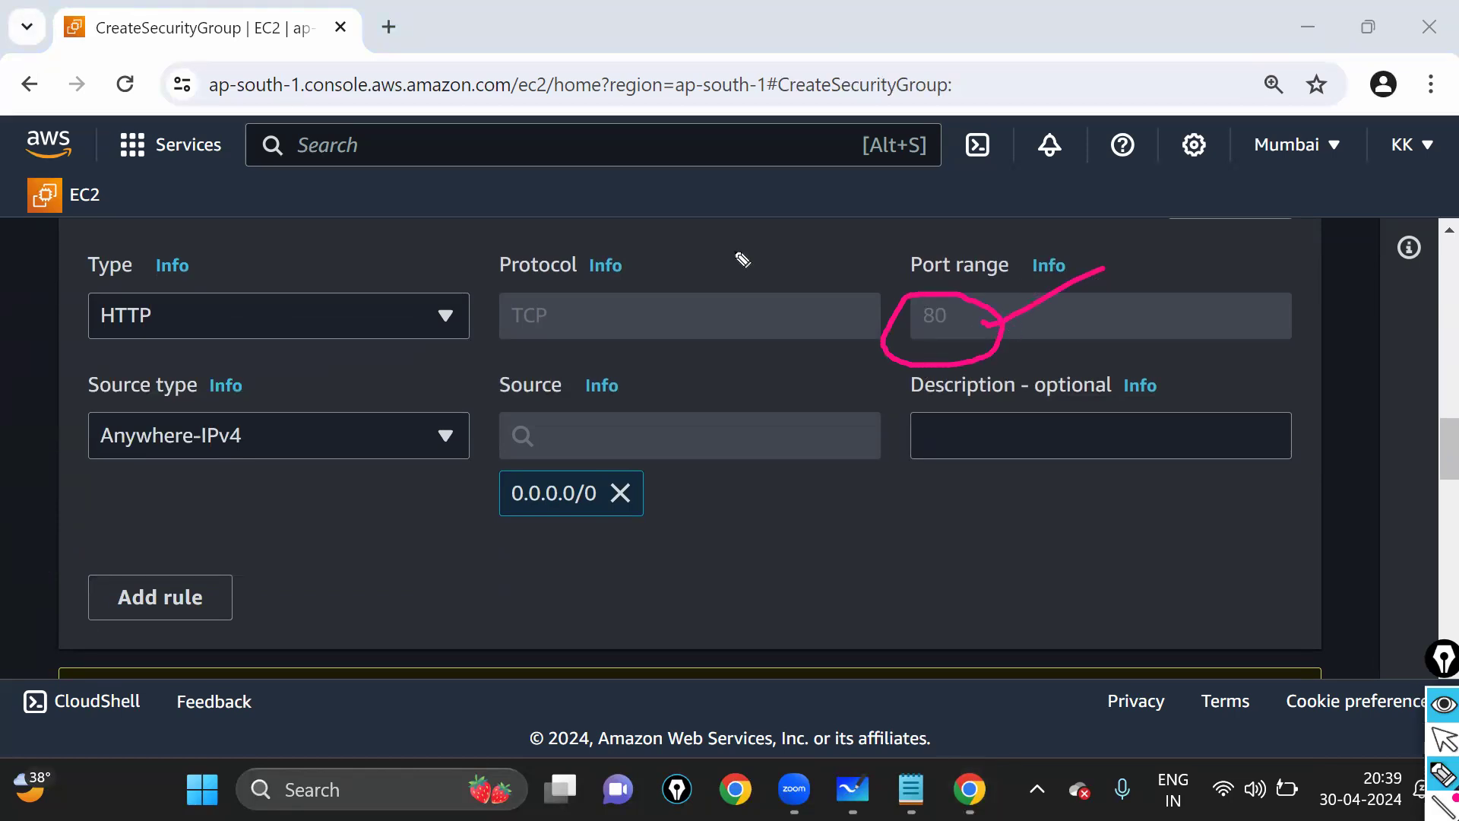
{"action": "mouse_move", "coordinate": [507, 242]}
{"action": "left_mouse_down"}
{"action": "mouse_move", "coordinate": [530, 340]}
{"action": "mouse_move", "coordinate": [515, 247]}
{"action": "left_mouse_up"}
{"action": "left_click", "coordinate": [1444, 739]}
{"action": "left_click", "coordinate": [927, 576]}
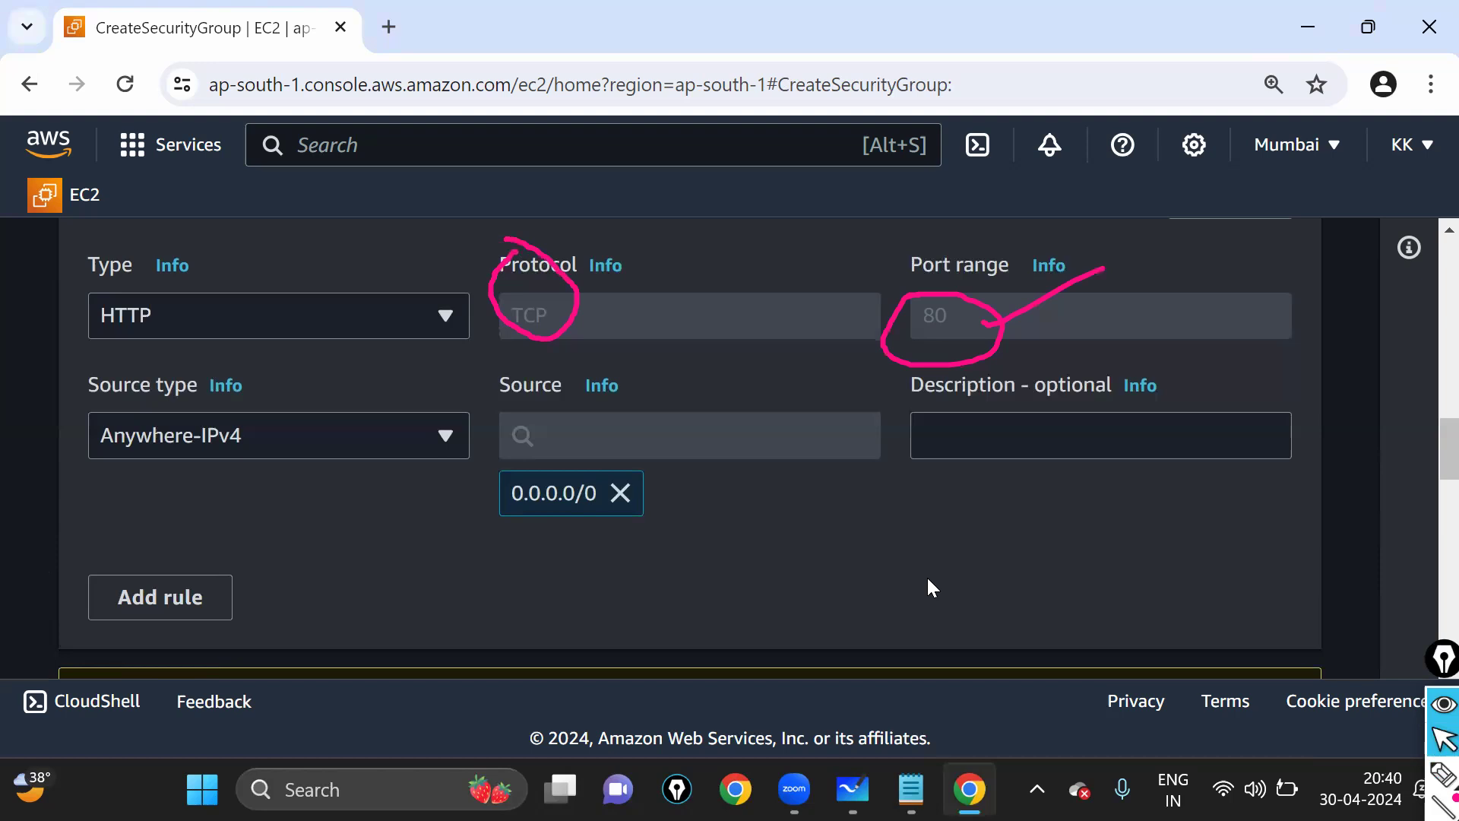
{"action": "key", "text": "ctrl+shift+7"}
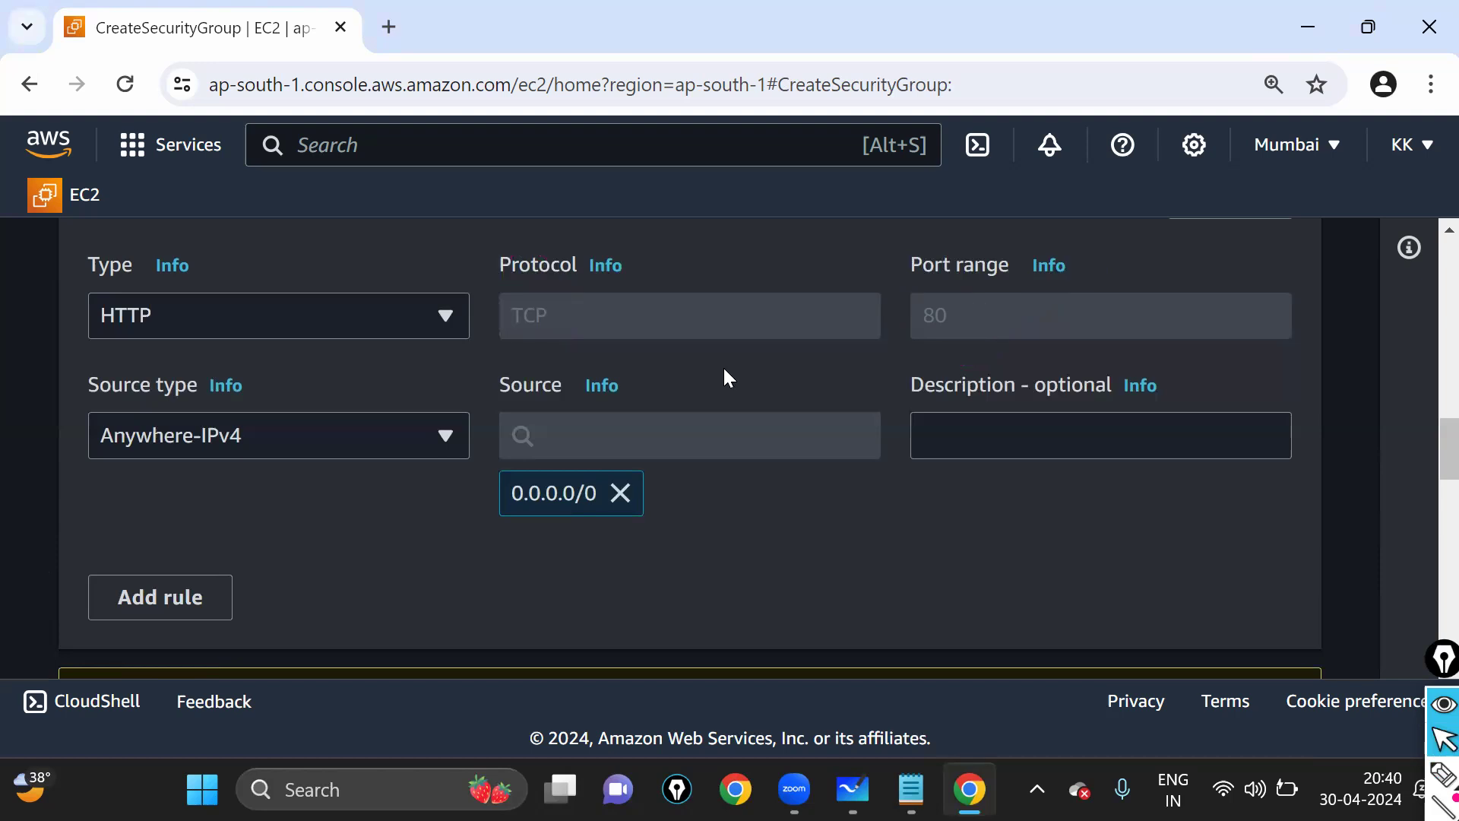
- Scroll to the form's bottom to review the default all-traffic outbound rule and empty tags
{"action": "scroll", "coordinate": [212, 425], "scroll_direction": "up", "scroll_amount": 2}
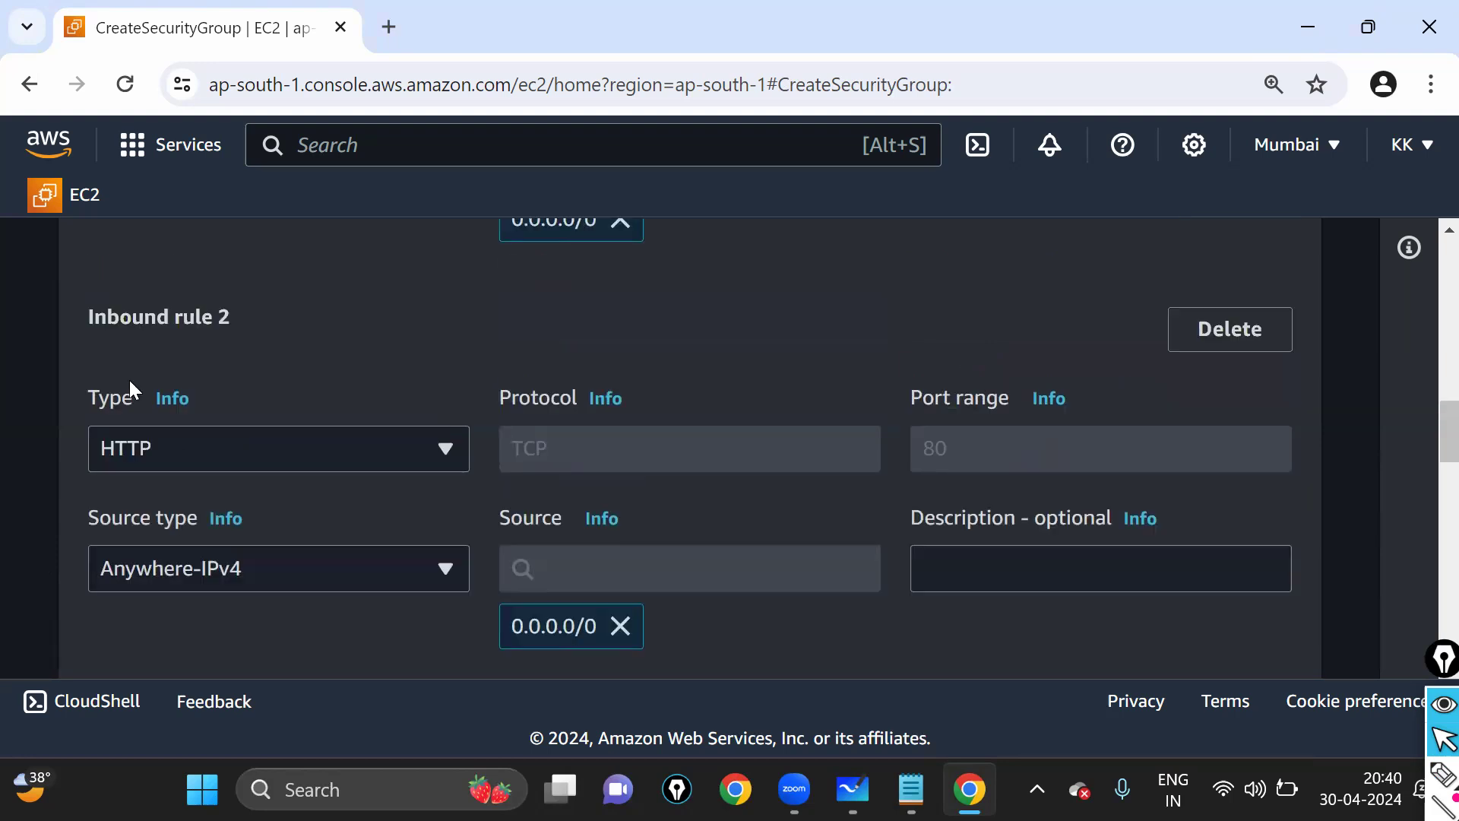
{"action": "scroll", "coordinate": [612, 411], "scroll_direction": "down", "scroll_amount": 3}
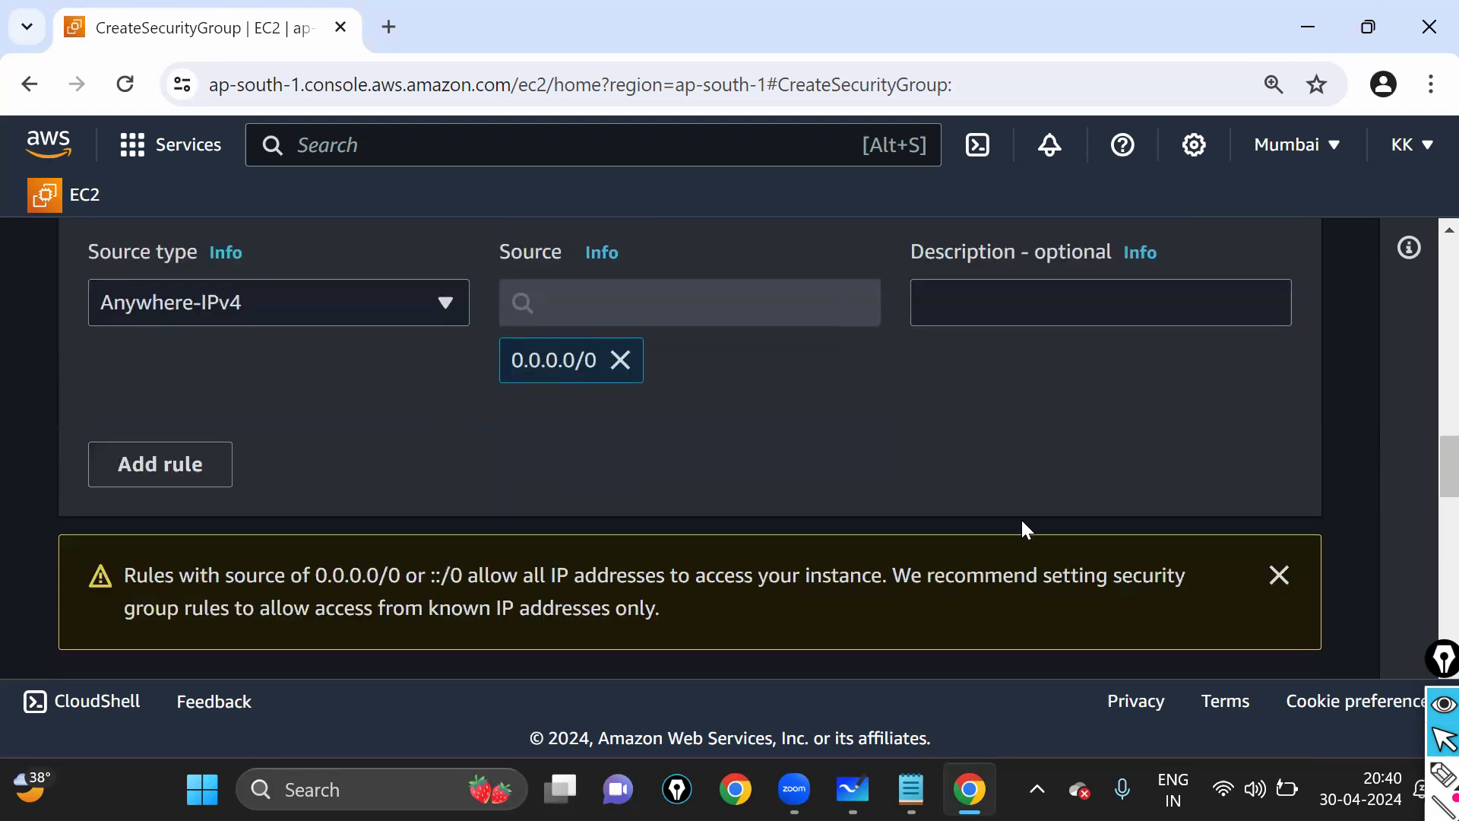
{"action": "scroll", "coordinate": [1020, 518], "scroll_direction": "down", "scroll_amount": 3}
{"action": "scroll", "coordinate": [1082, 485], "scroll_direction": "down", "scroll_amount": 7}
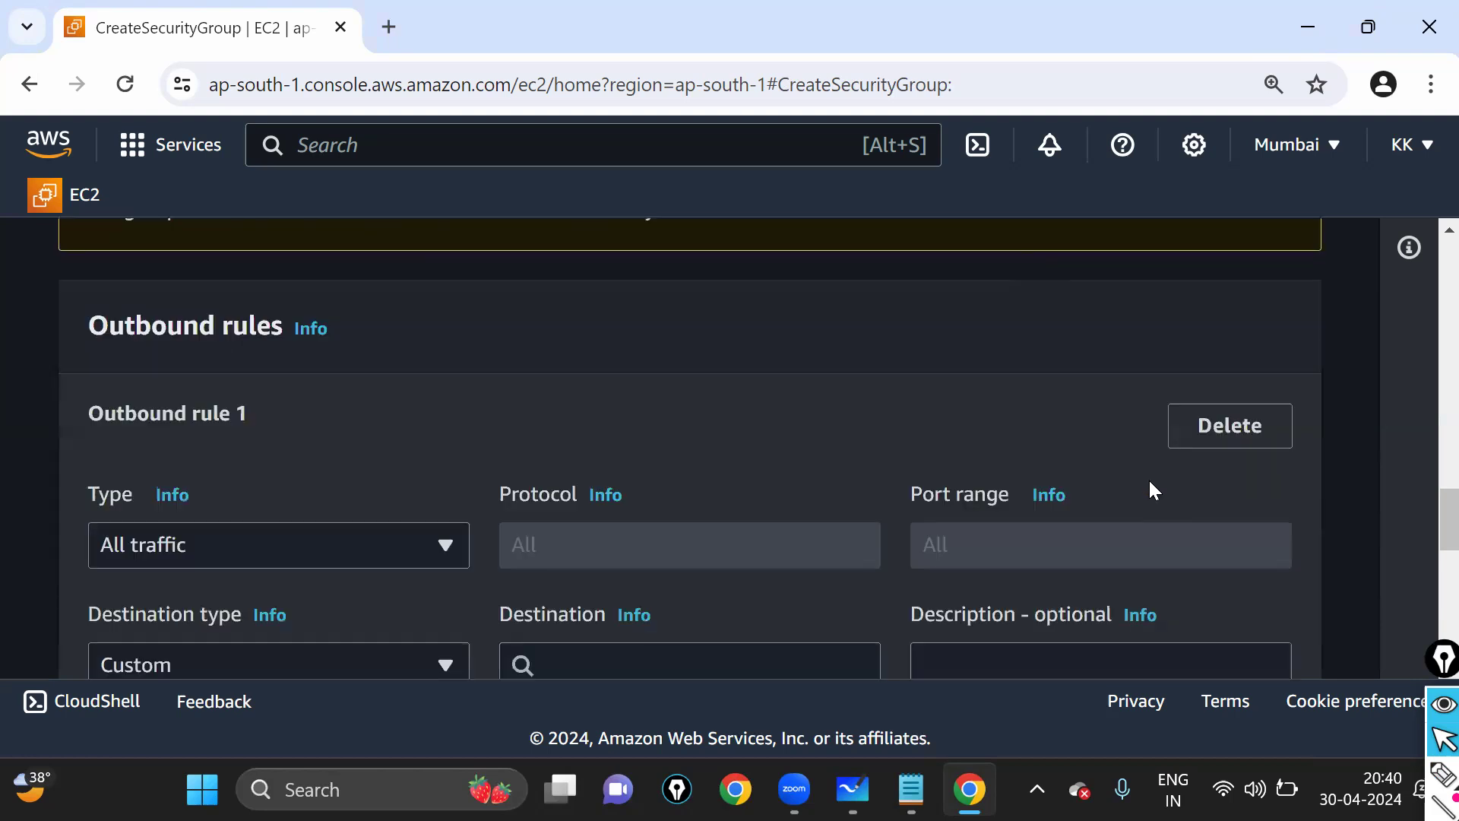
{"action": "scroll", "coordinate": [1150, 481], "scroll_direction": "down", "scroll_amount": 5}
{"action": "scroll", "coordinate": [758, 457], "scroll_direction": "down", "scroll_amount": 2}
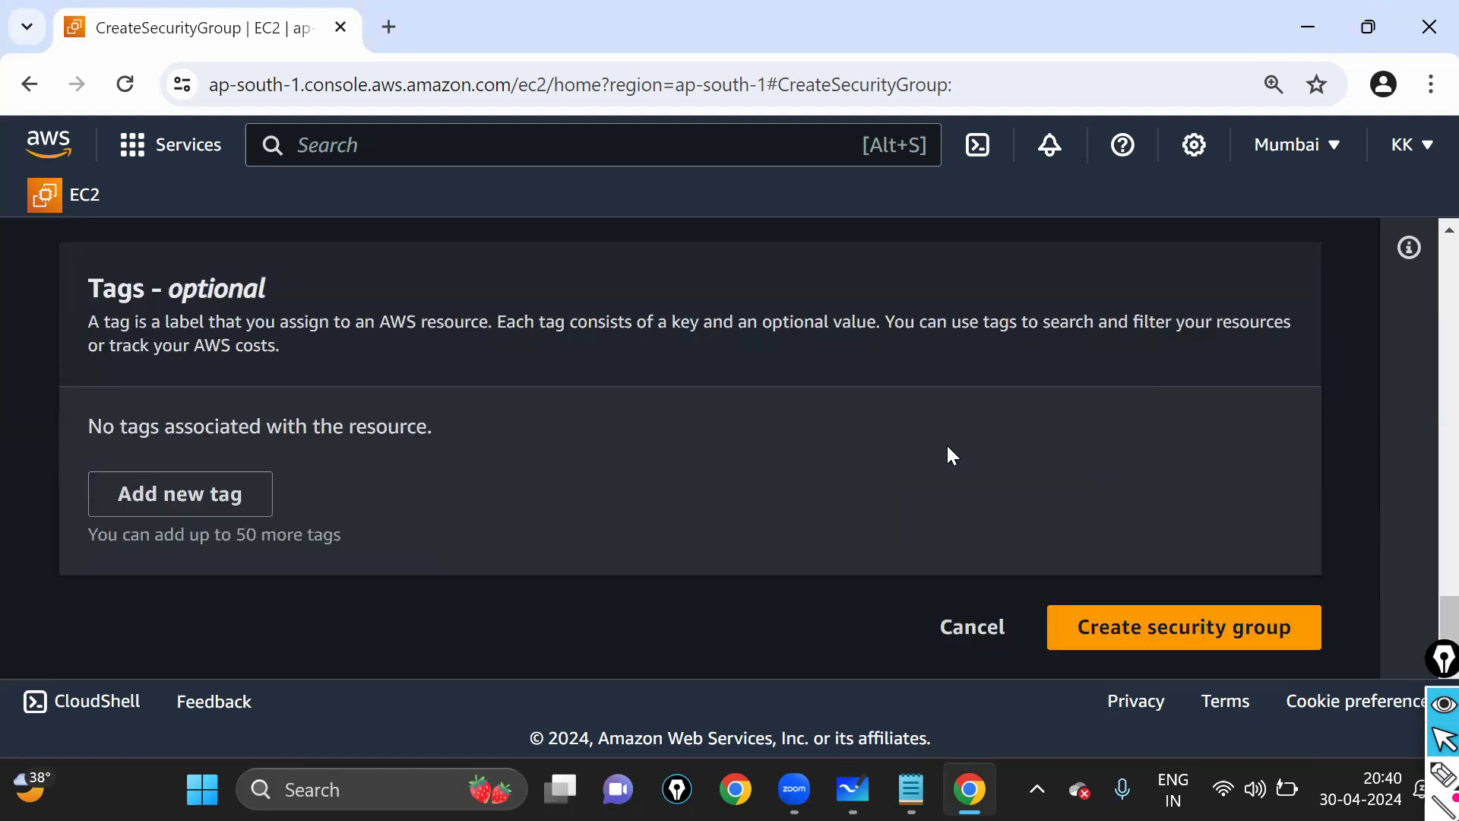
{"action": "mouse_move", "coordinate": [1076, 586]}
{"action": "left_mouse_down"}
{"action": "mouse_move", "coordinate": [1049, 606]}
{"action": "mouse_move", "coordinate": [1091, 669]}
{"action": "mouse_move", "coordinate": [1322, 559]}
{"action": "mouse_move", "coordinate": [1047, 563]}
{"action": "left_mouse_up"}
{"action": "left_click", "coordinate": [1434, 779]}
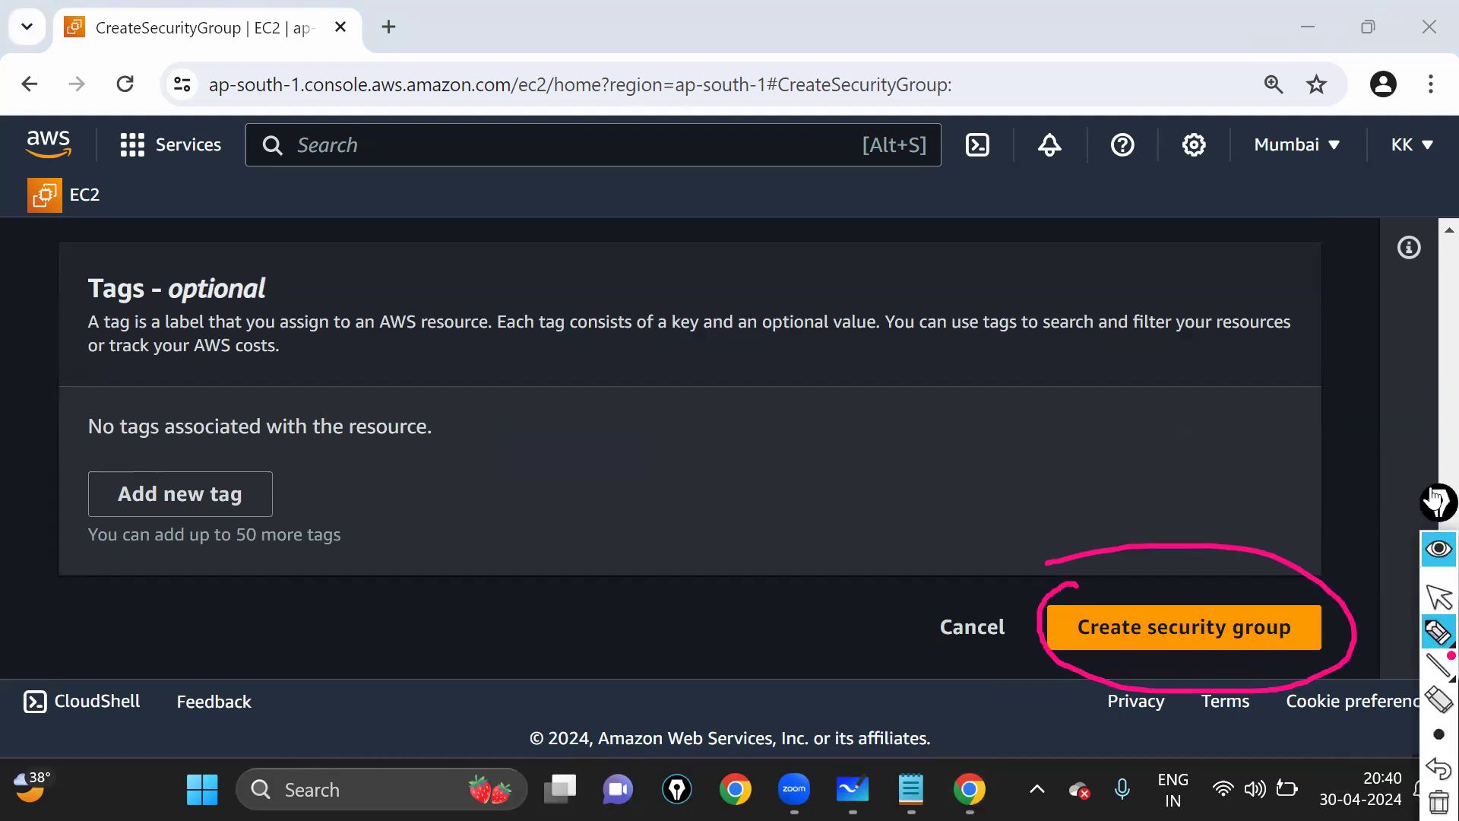
{"action": "mouse_move", "coordinate": [1434, 506]}
{"action": "left_mouse_down"}
{"action": "mouse_move", "coordinate": [1438, 335]}
{"action": "mouse_move", "coordinate": [1435, 669]}
{"action": "left_mouse_up"}
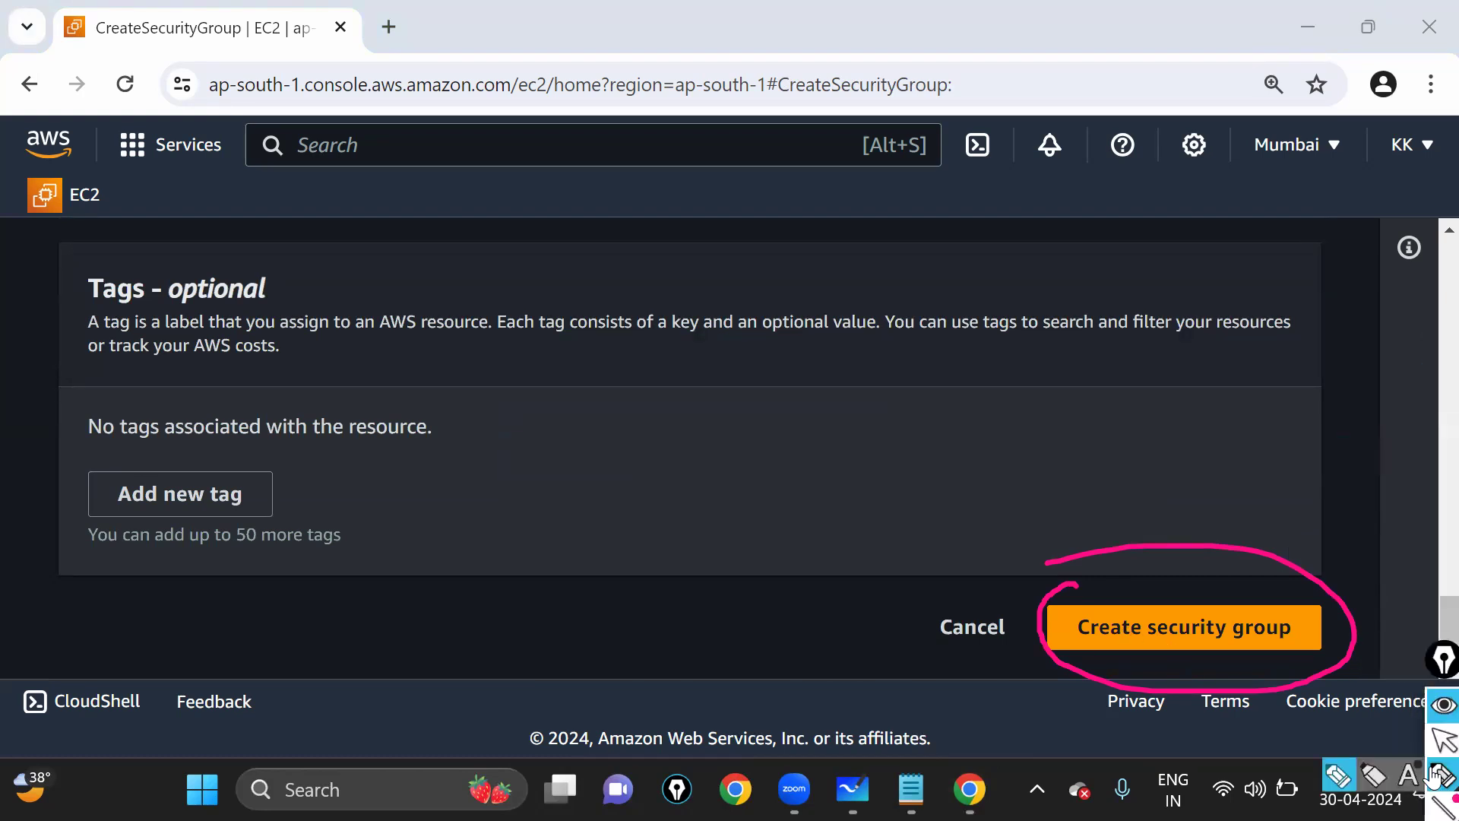
{"action": "left_click", "coordinate": [1434, 740]}
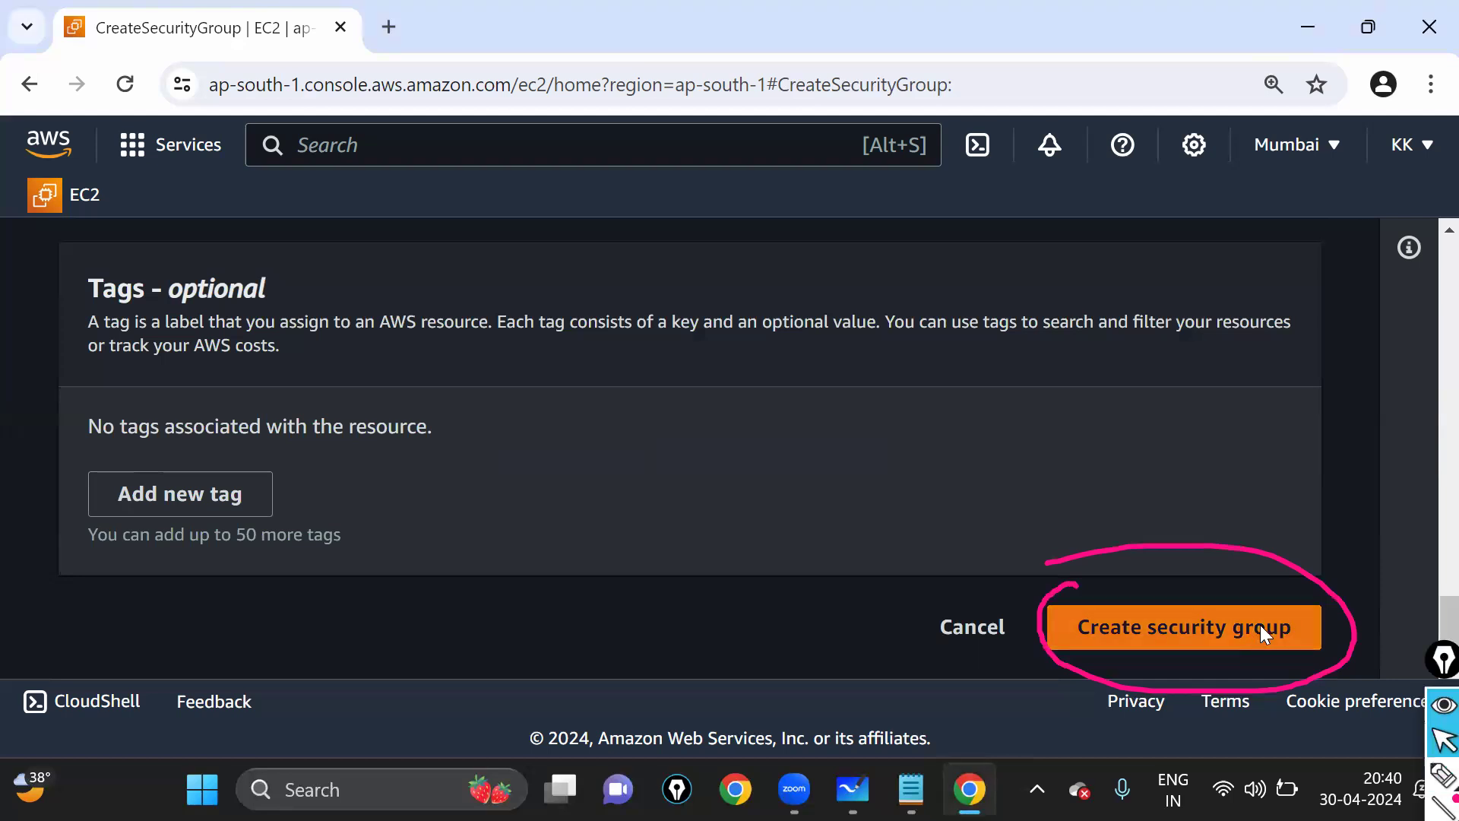
- Create security group SG1, dismiss the success banner, and go to the EC2 Dashboard
{"action": "left_click", "coordinate": [1260, 625]}
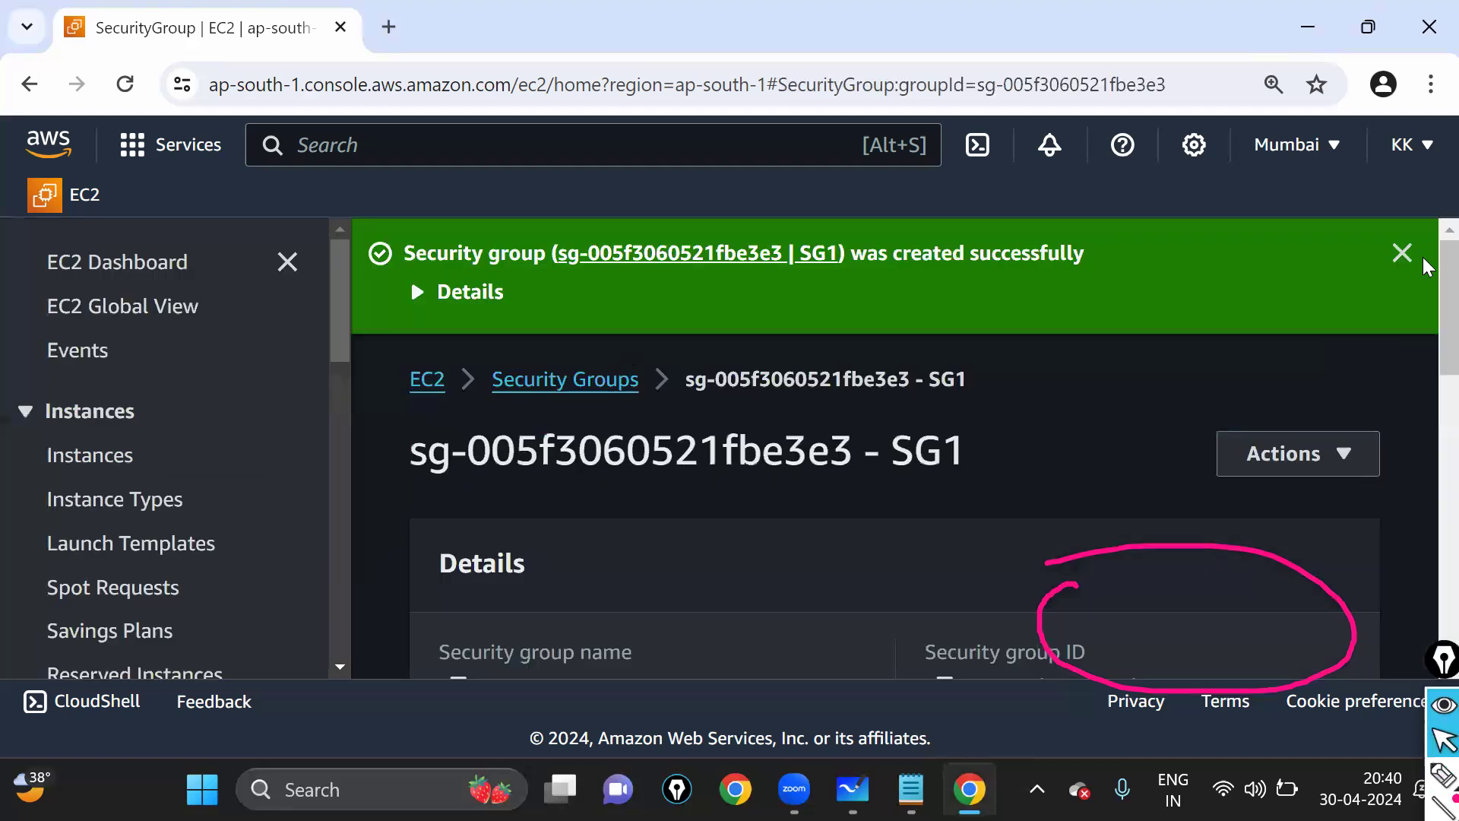
{"action": "left_click", "coordinate": [1402, 253]}
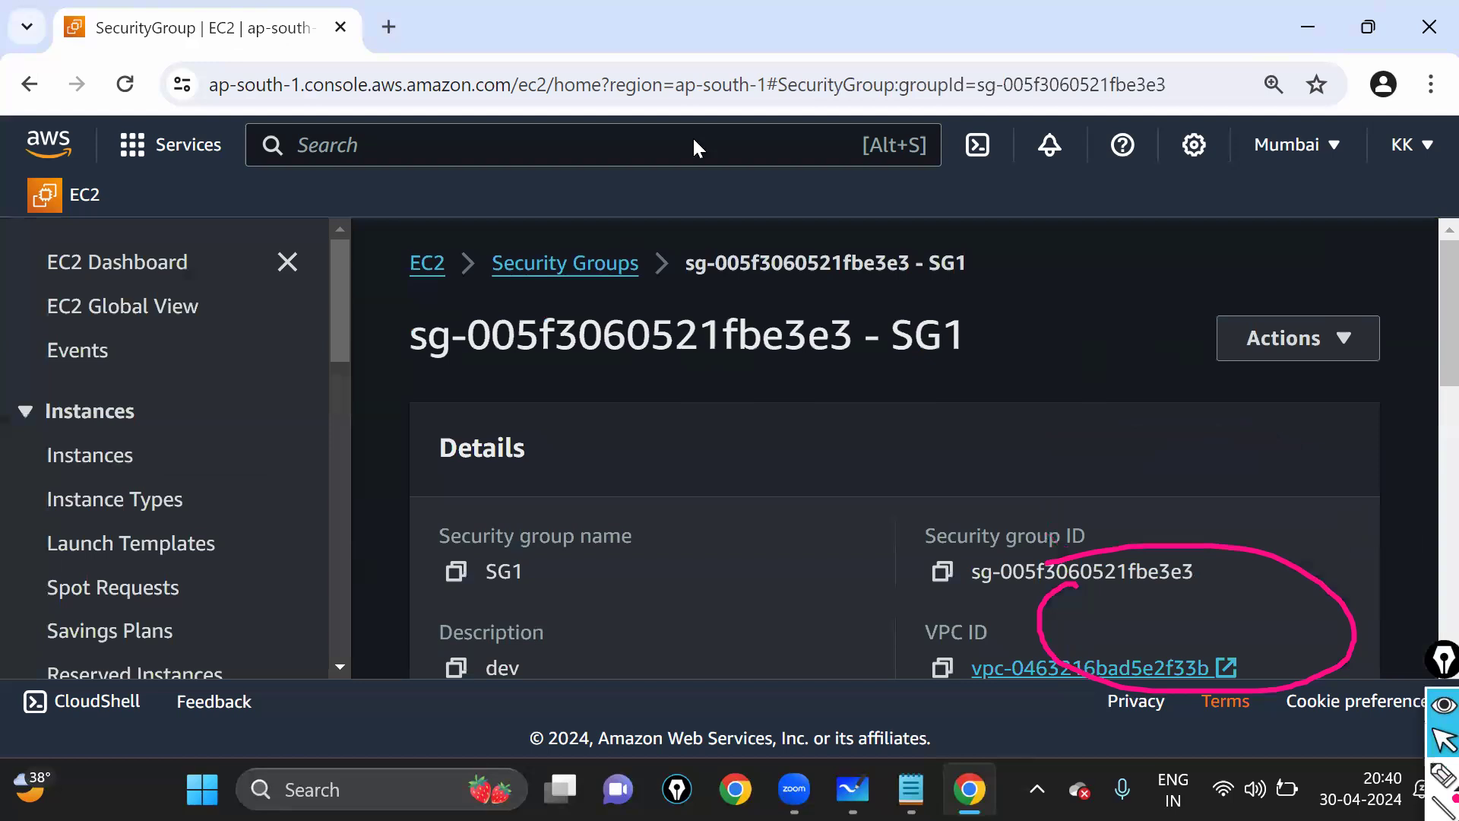
{"action": "left_click", "coordinate": [144, 264]}
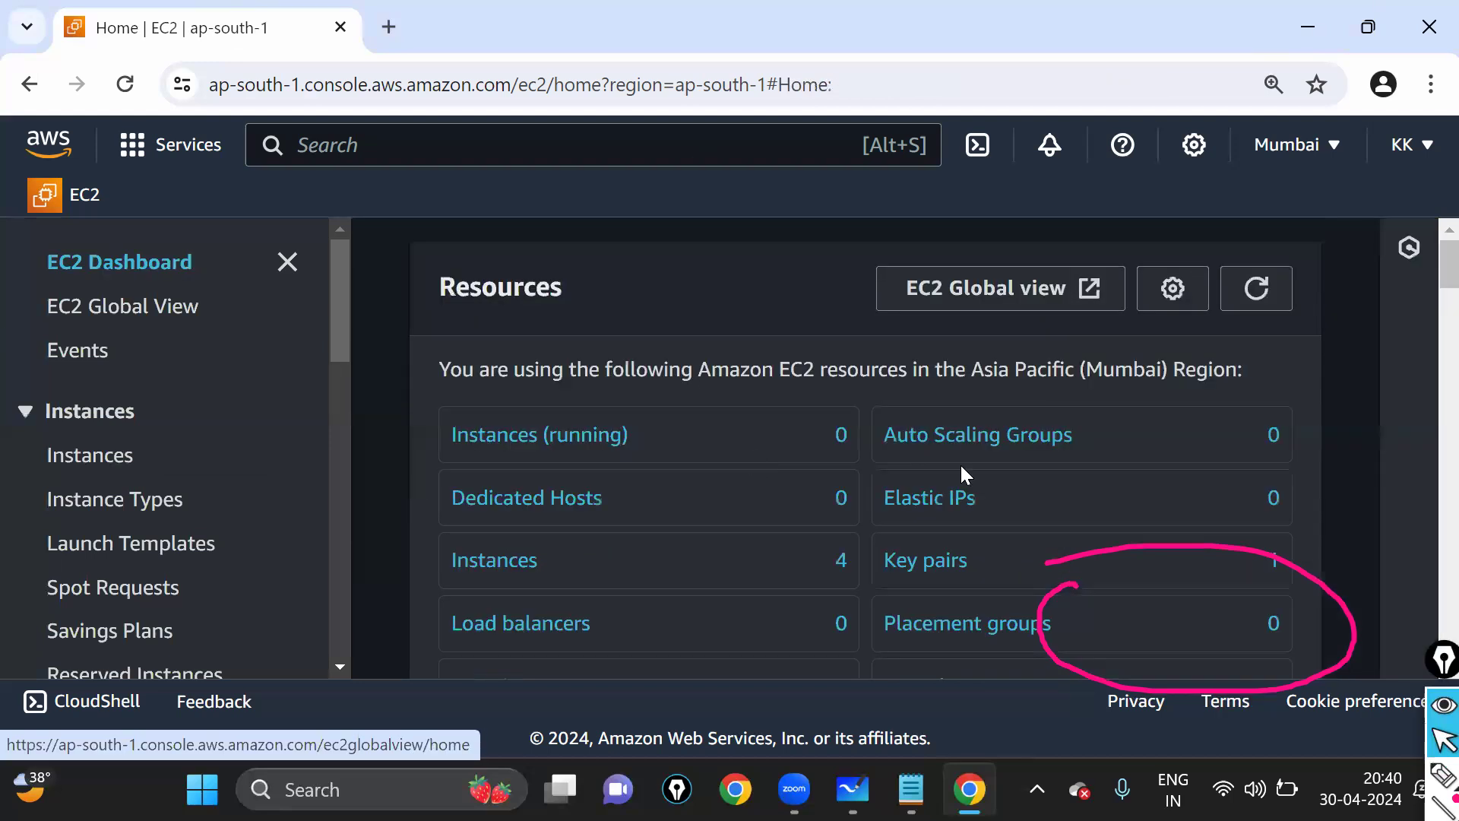
{"action": "key", "text": "ctrl+shift+7"}
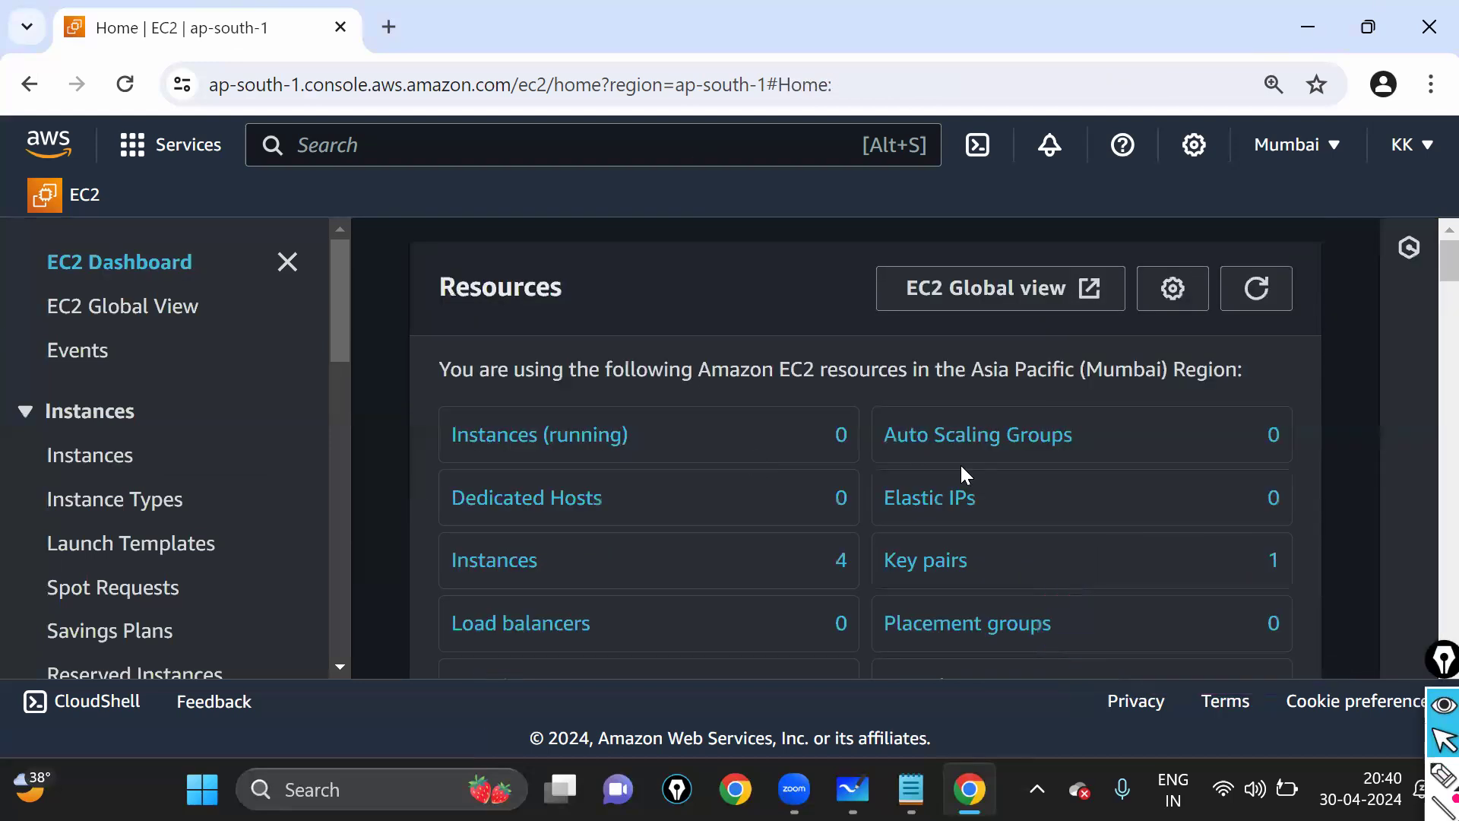
- Refresh the EC2 resource counts and open the Security groups list, now showing 2
{"action": "left_click", "coordinate": [1274, 302]}
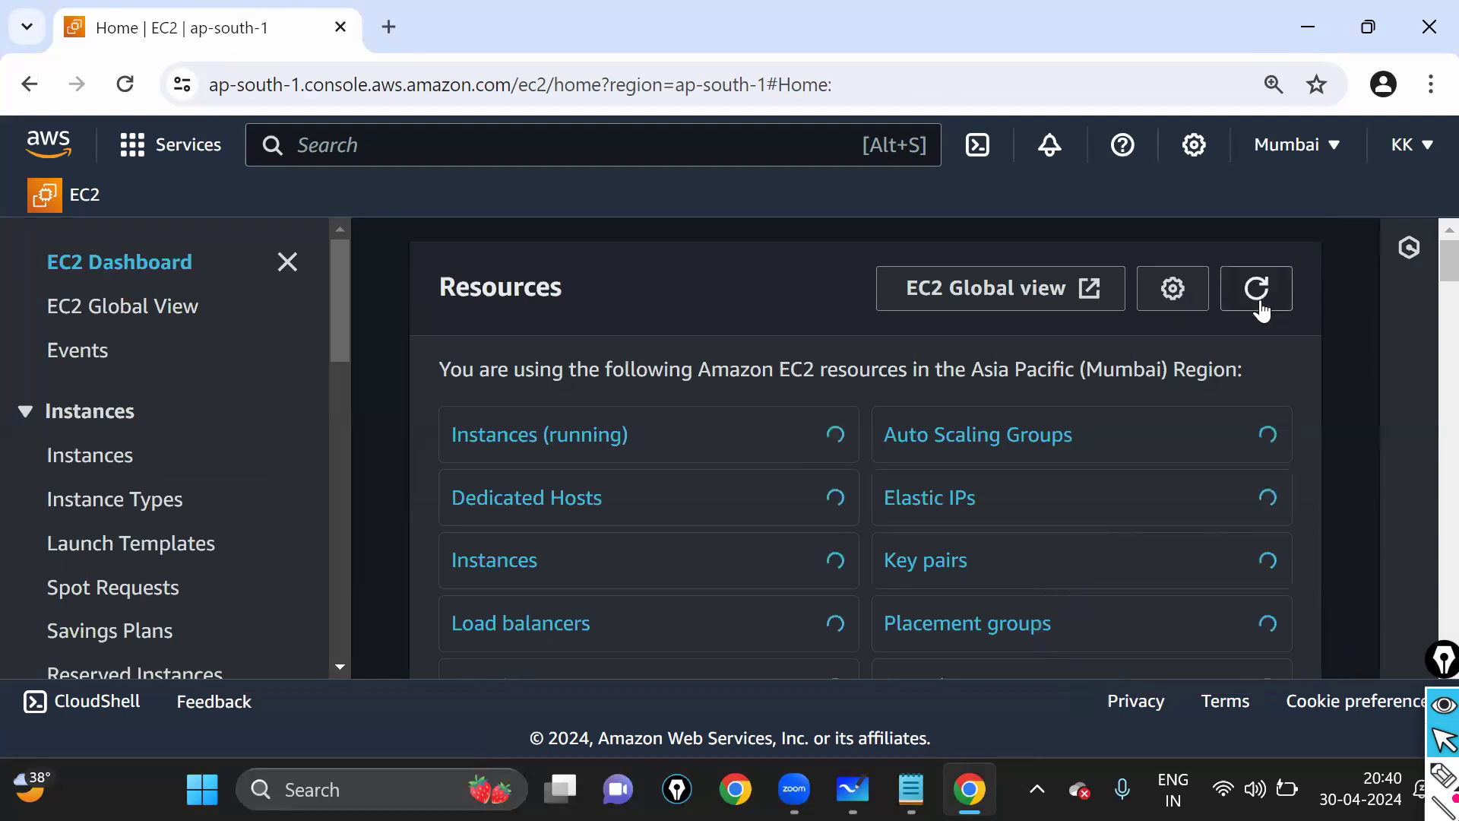
{"action": "scroll", "coordinate": [1190, 403], "scroll_direction": "down", "scroll_amount": 2}
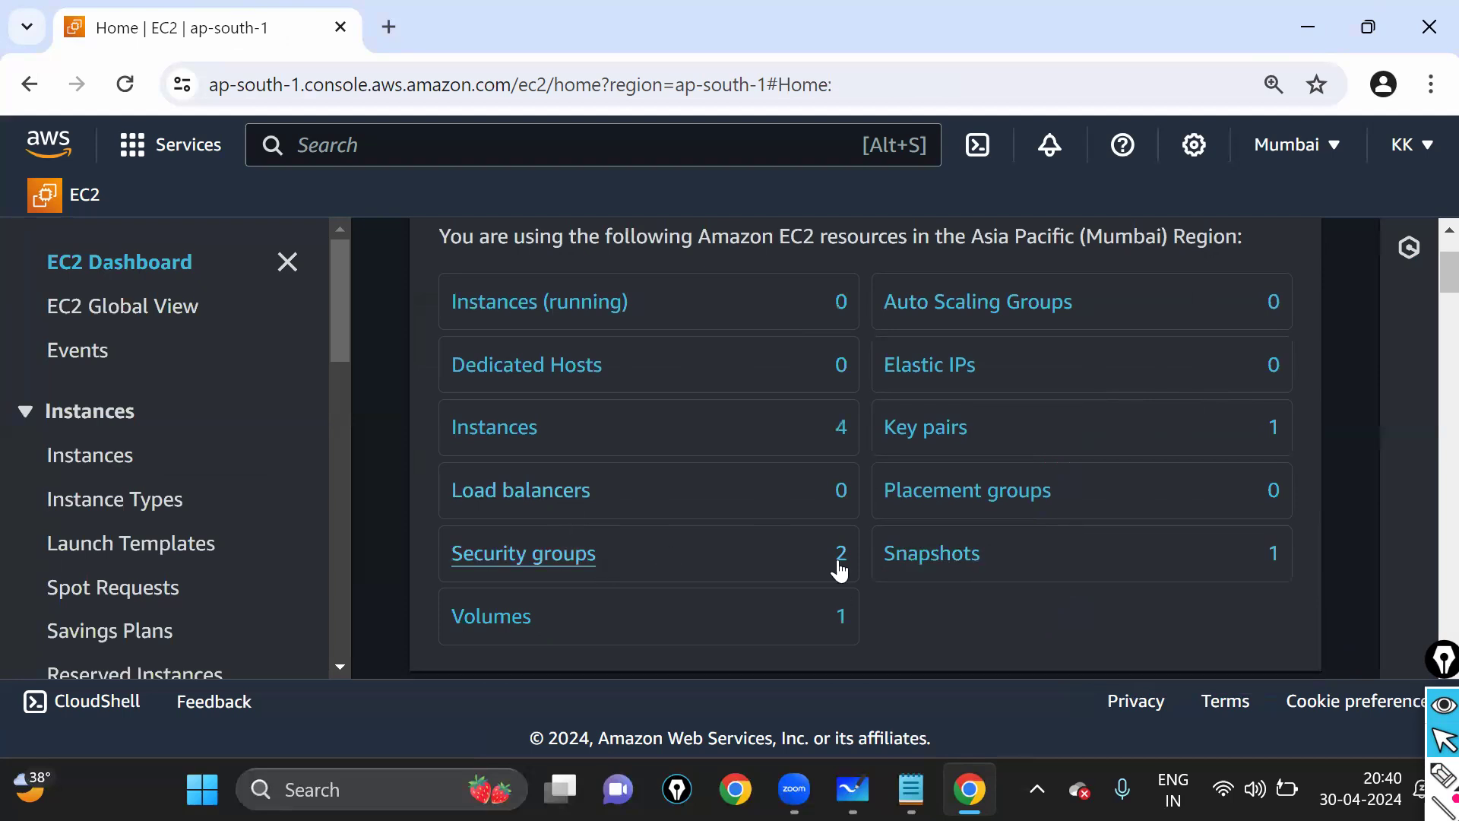
{"action": "left_click", "coordinate": [1442, 775]}
{"action": "mouse_move", "coordinate": [828, 530]}
{"action": "left_mouse_down"}
{"action": "mouse_move", "coordinate": [795, 549]}
{"action": "mouse_move", "coordinate": [864, 581]}
{"action": "mouse_move", "coordinate": [830, 535]}
{"action": "left_mouse_up"}
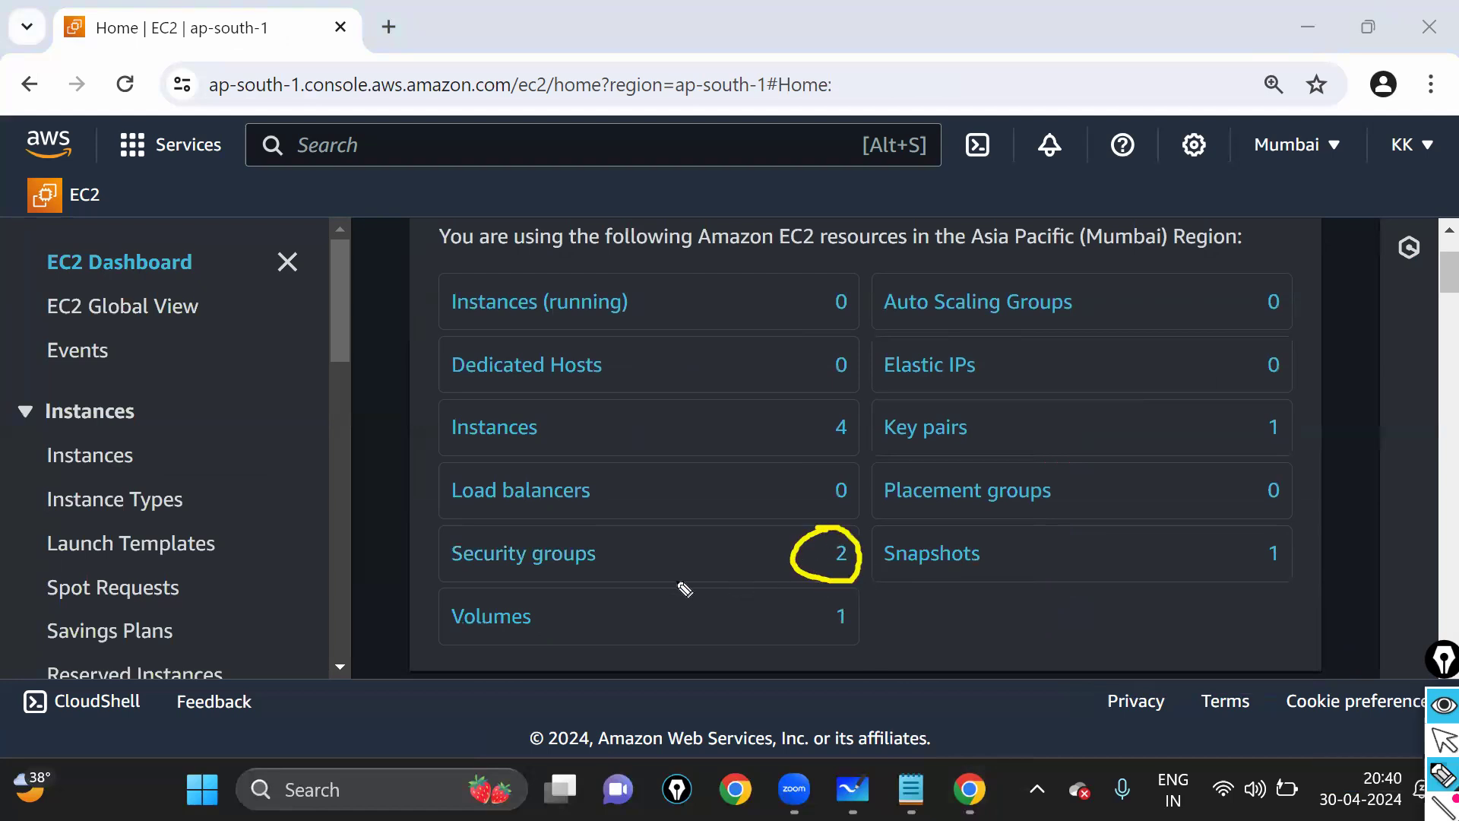
{"action": "left_click", "coordinate": [1437, 741]}
{"action": "left_click", "coordinate": [560, 556]}
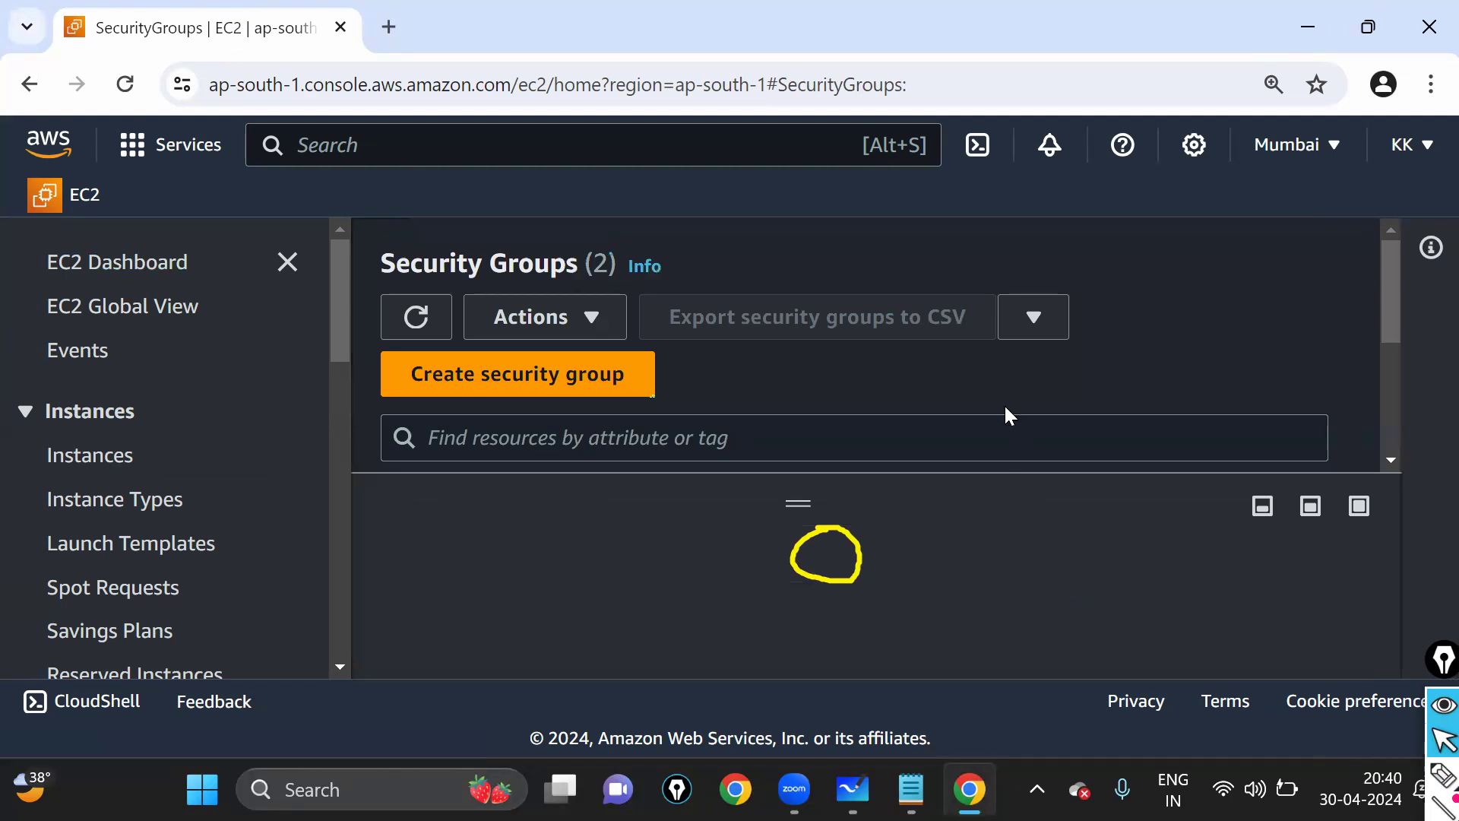
- Zoom the page out to show the full table, then select SG1 to view its details
{"action": "key", "text": "ctrl+0"}
{"action": "key", "text": "ctrl+minus"}
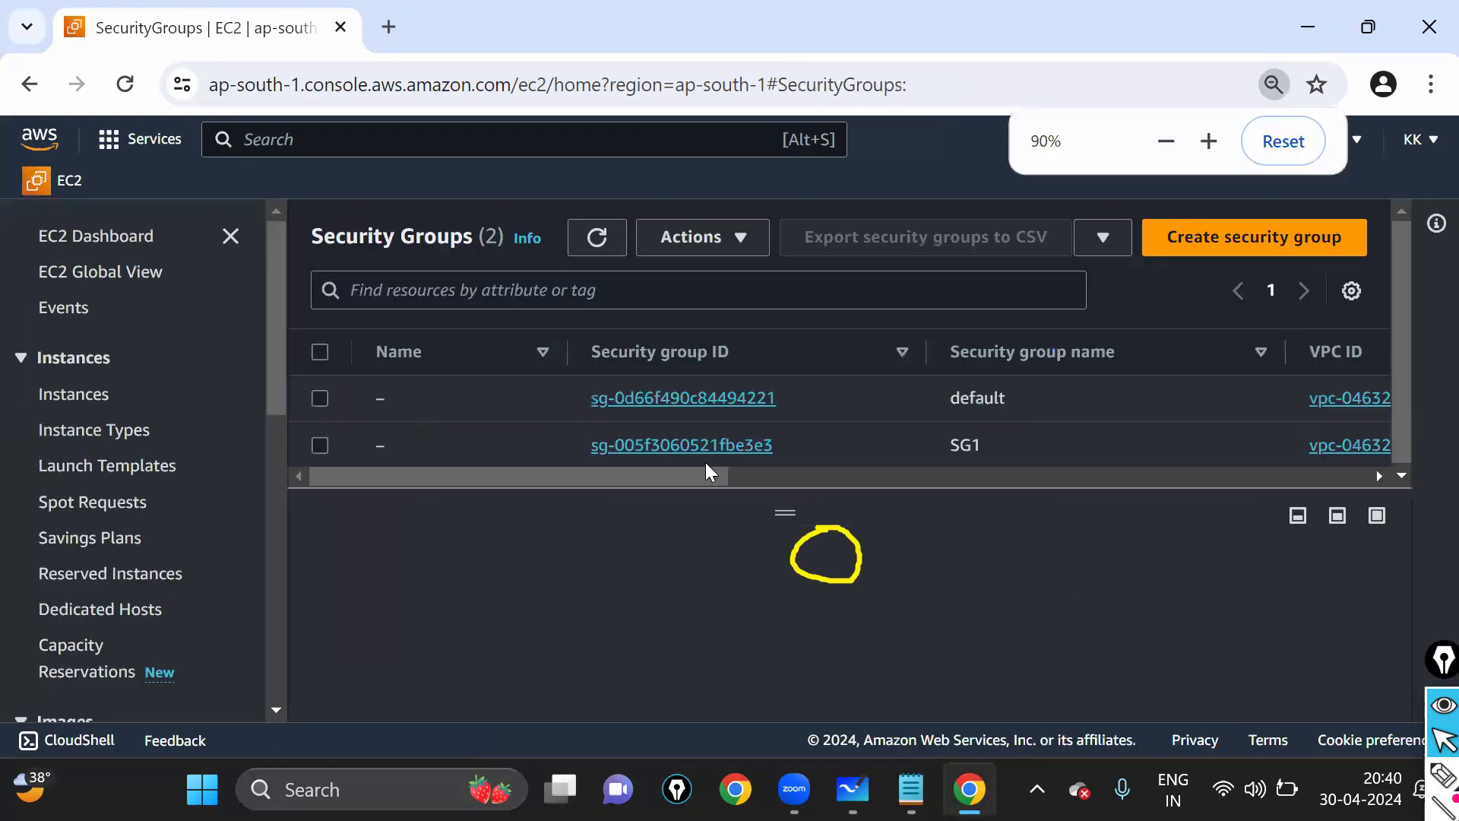
{"action": "left_click", "coordinate": [1435, 774]}
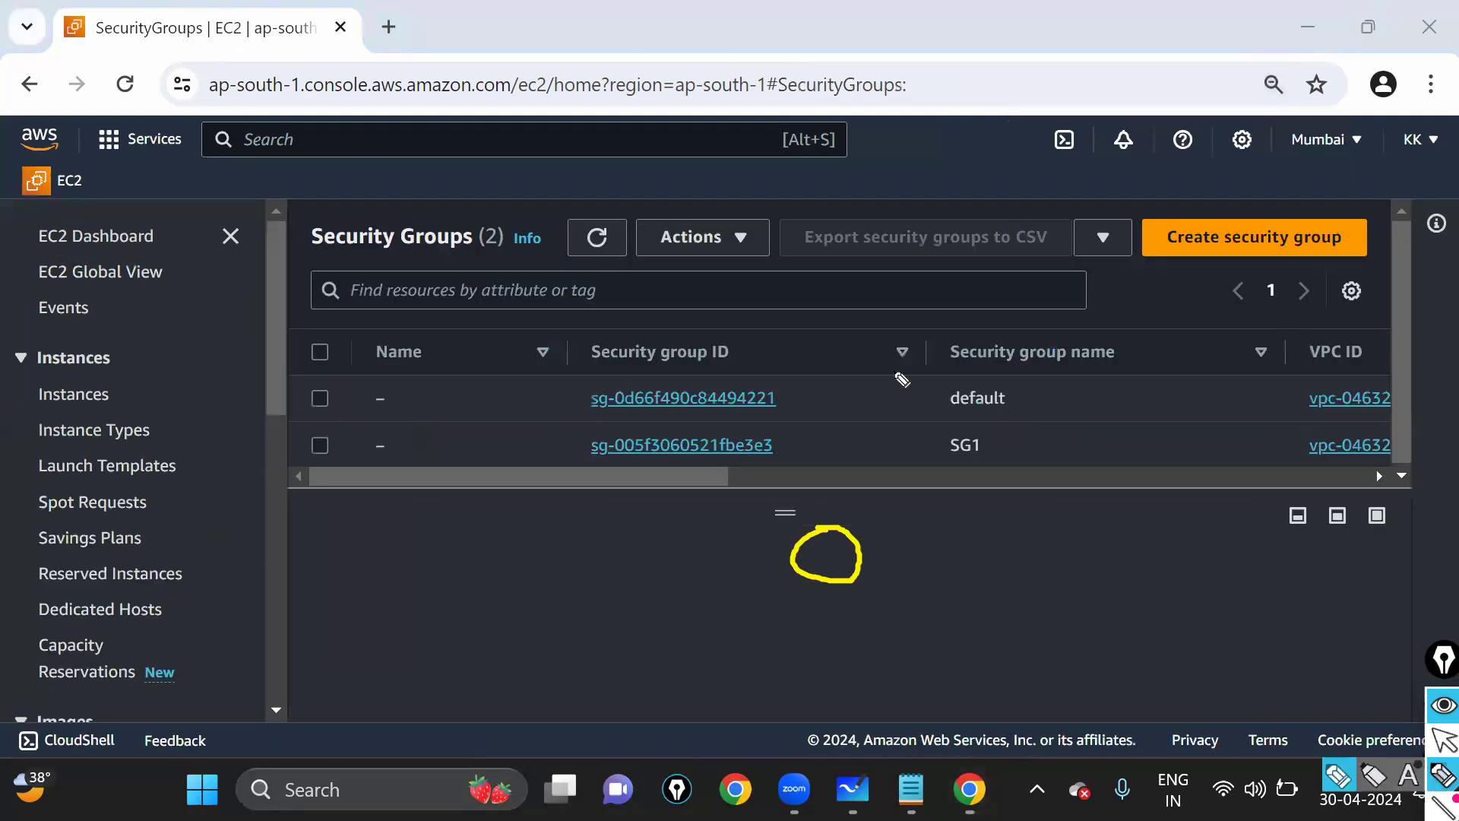
{"action": "mouse_move", "coordinate": [933, 456]}
{"action": "left_mouse_down"}
{"action": "mouse_move", "coordinate": [1010, 466]}
{"action": "mouse_move", "coordinate": [969, 430]}
{"action": "mouse_move", "coordinate": [900, 428]}
{"action": "left_mouse_up"}
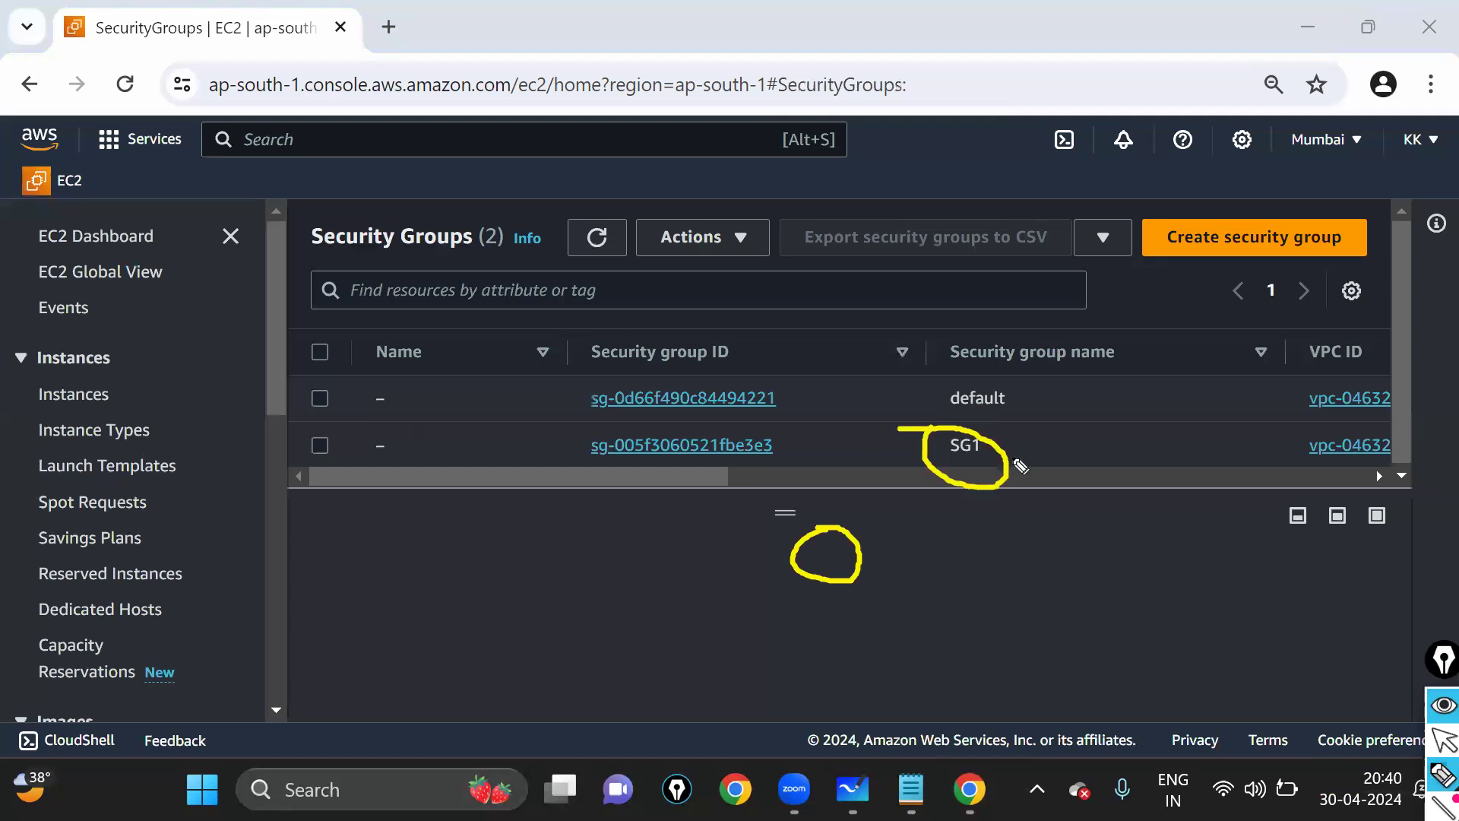
{"action": "left_click_drag", "start_coordinate": [1015, 451], "coordinate": [1122, 396]}
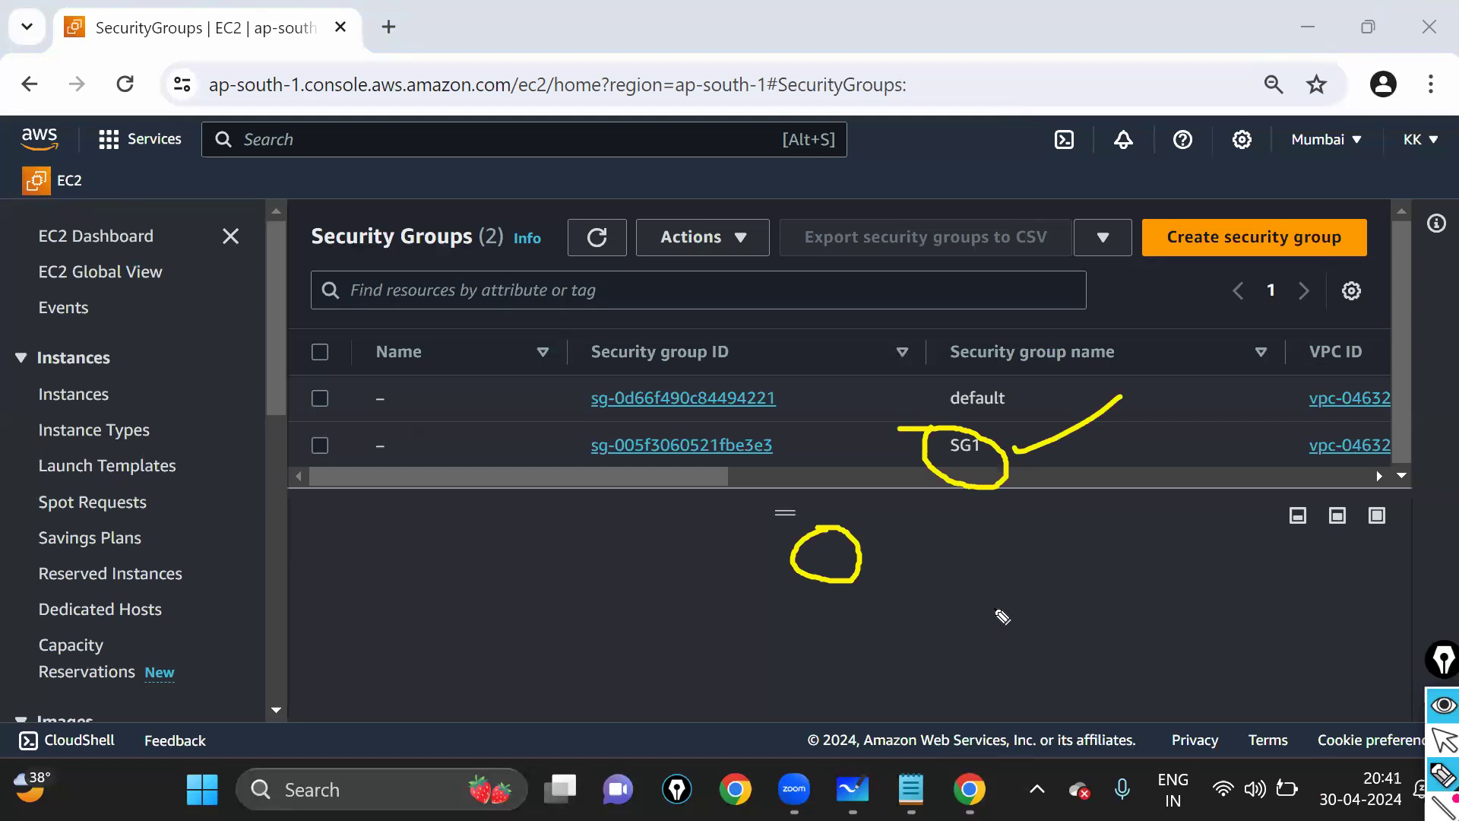
{"action": "key", "text": "ctrl+shift+7"}
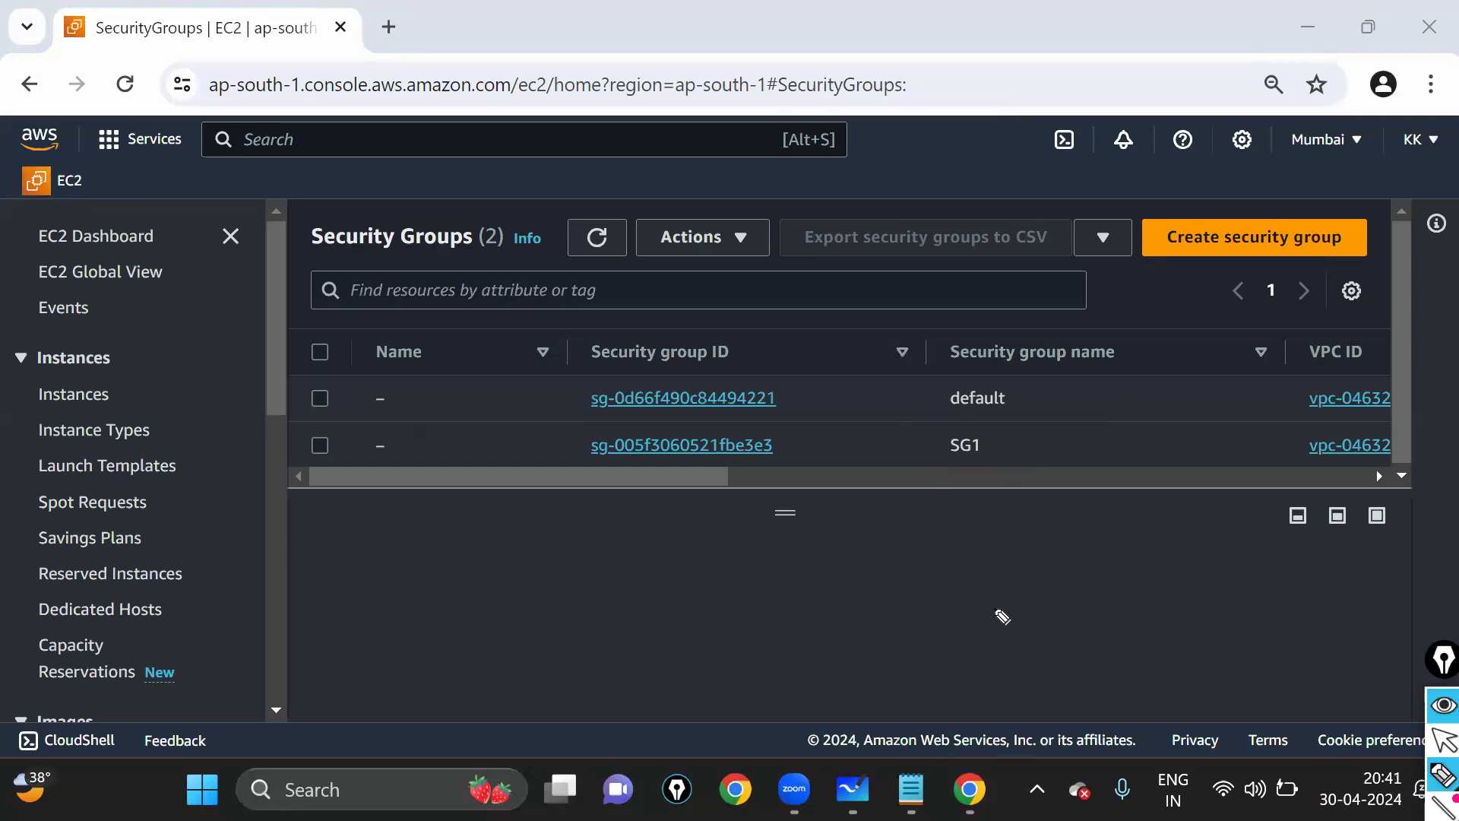
{"action": "left_click", "coordinate": [1443, 775]}
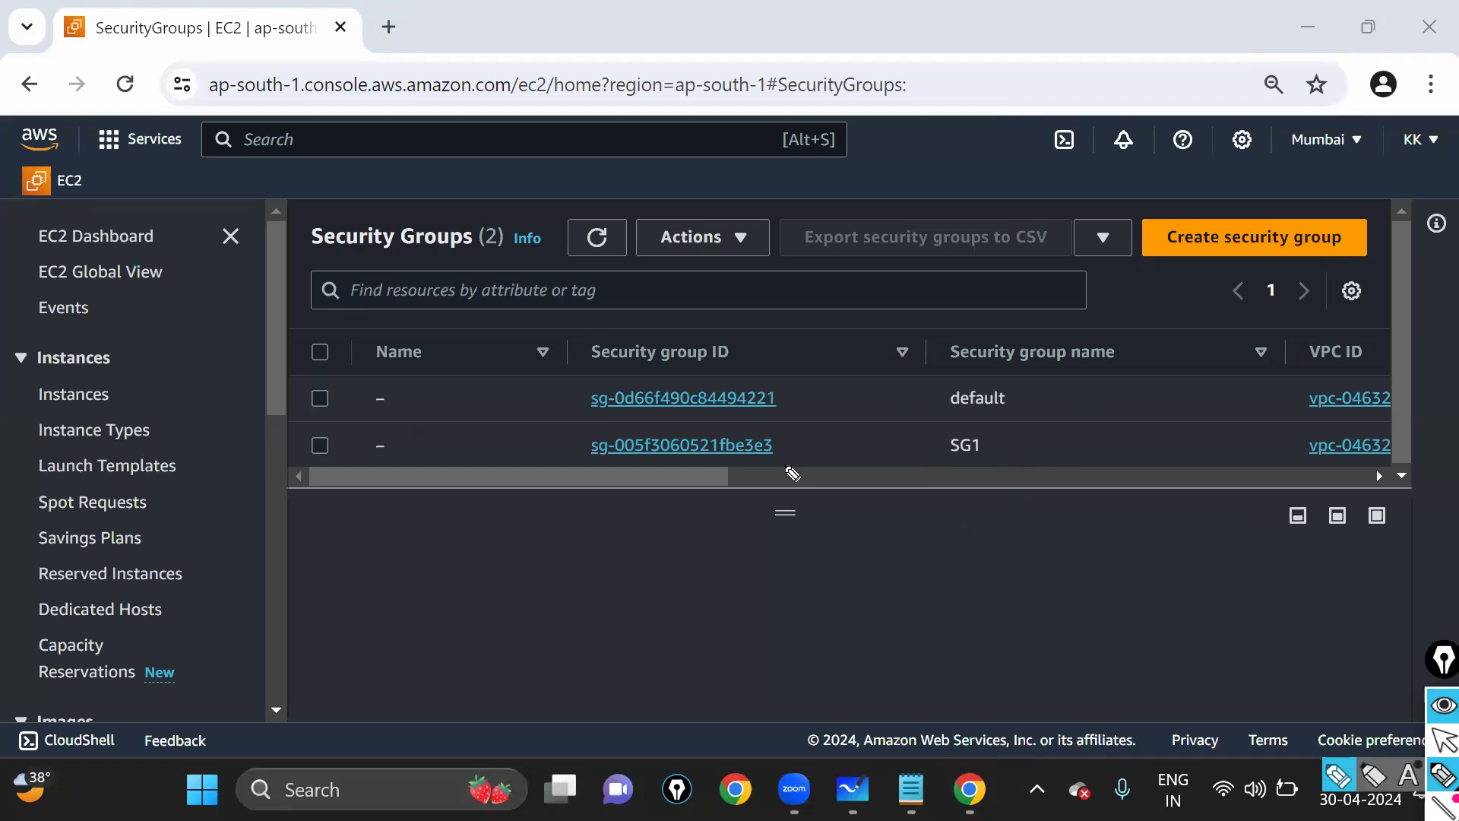
{"action": "left_click", "coordinate": [1444, 741]}
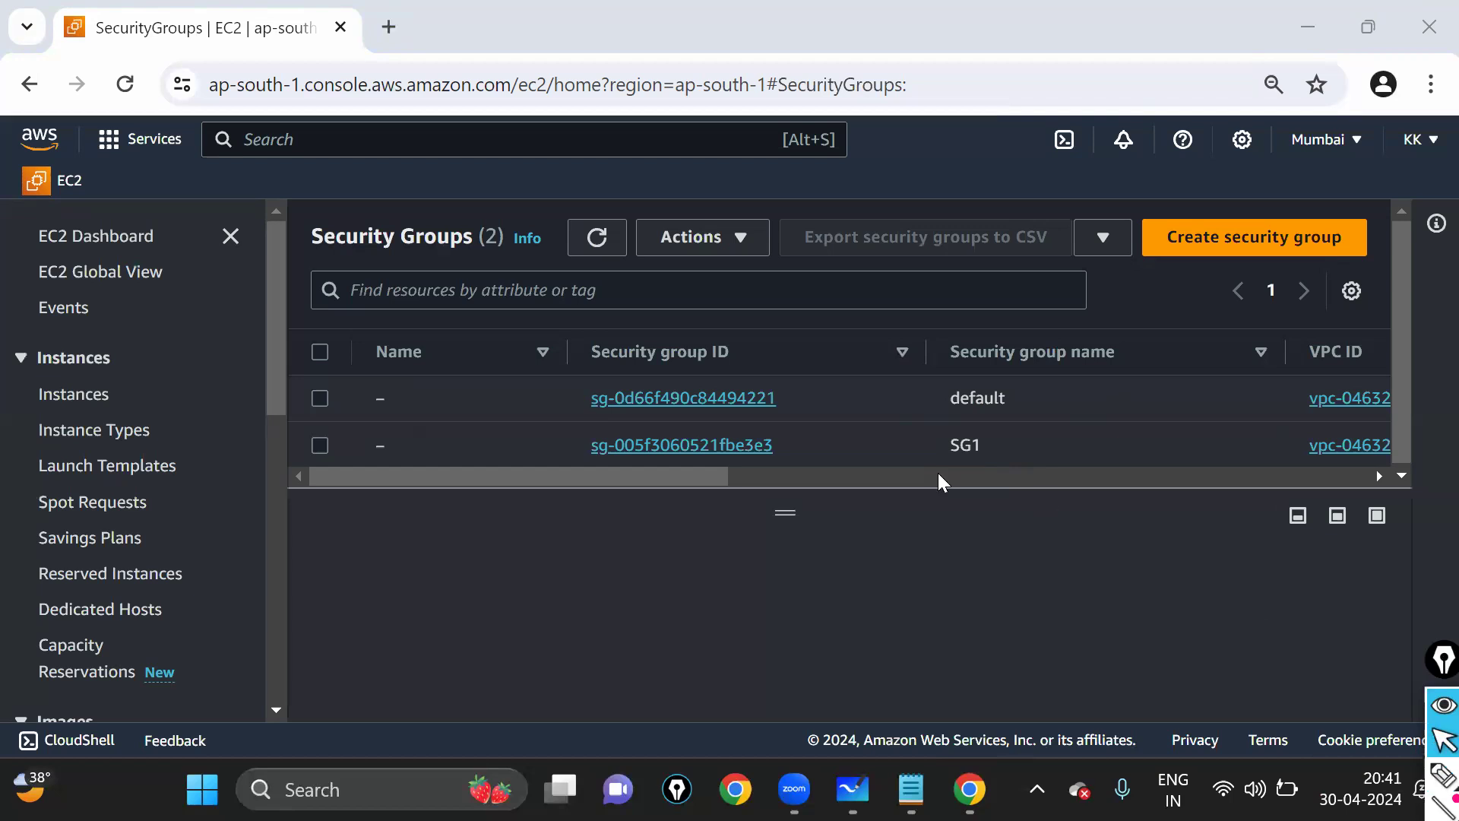
{"action": "left_click_drag", "start_coordinate": [950, 446], "coordinate": [988, 446]}
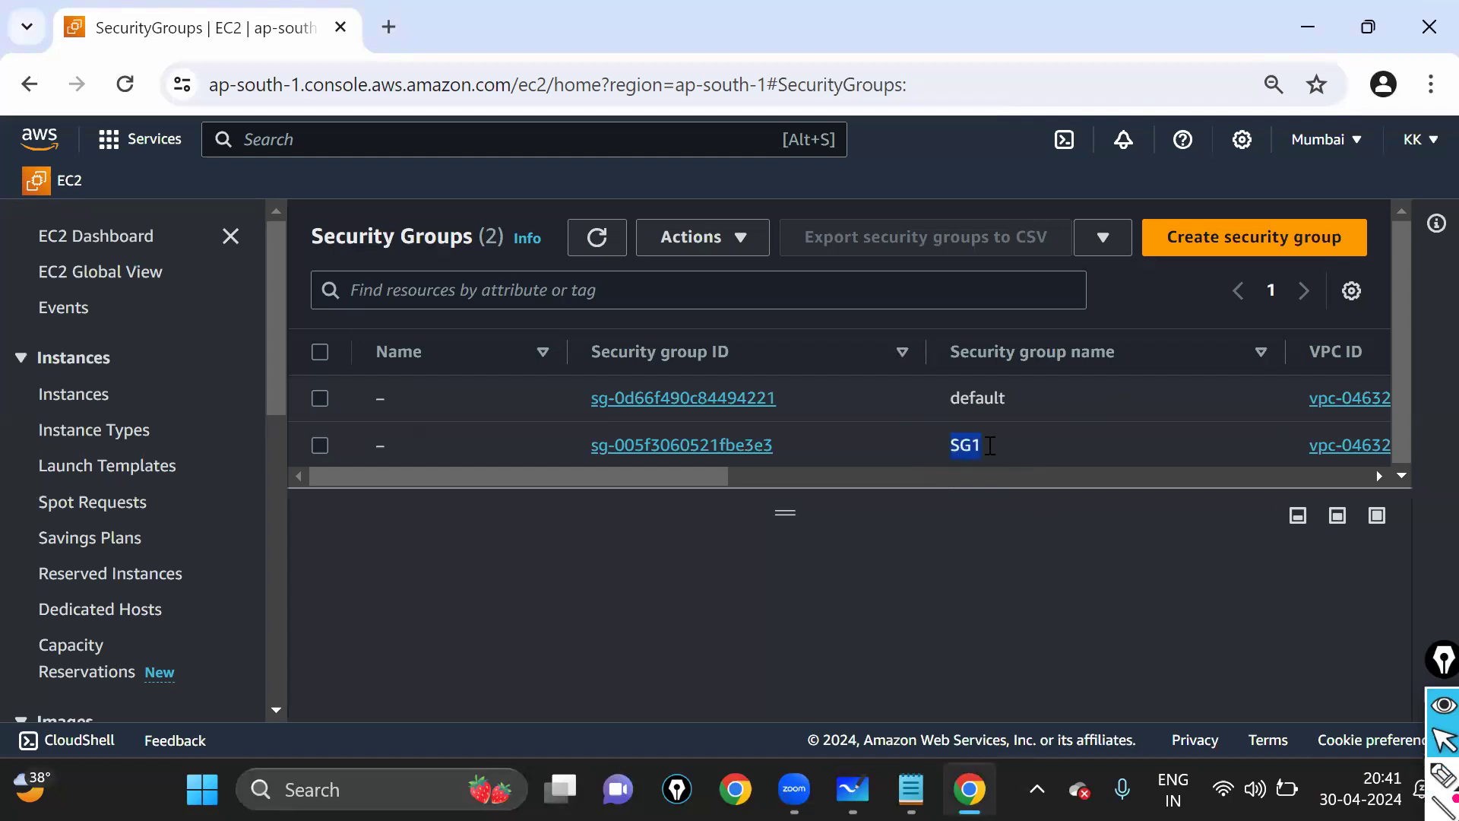
{"action": "left_click", "coordinate": [991, 447]}
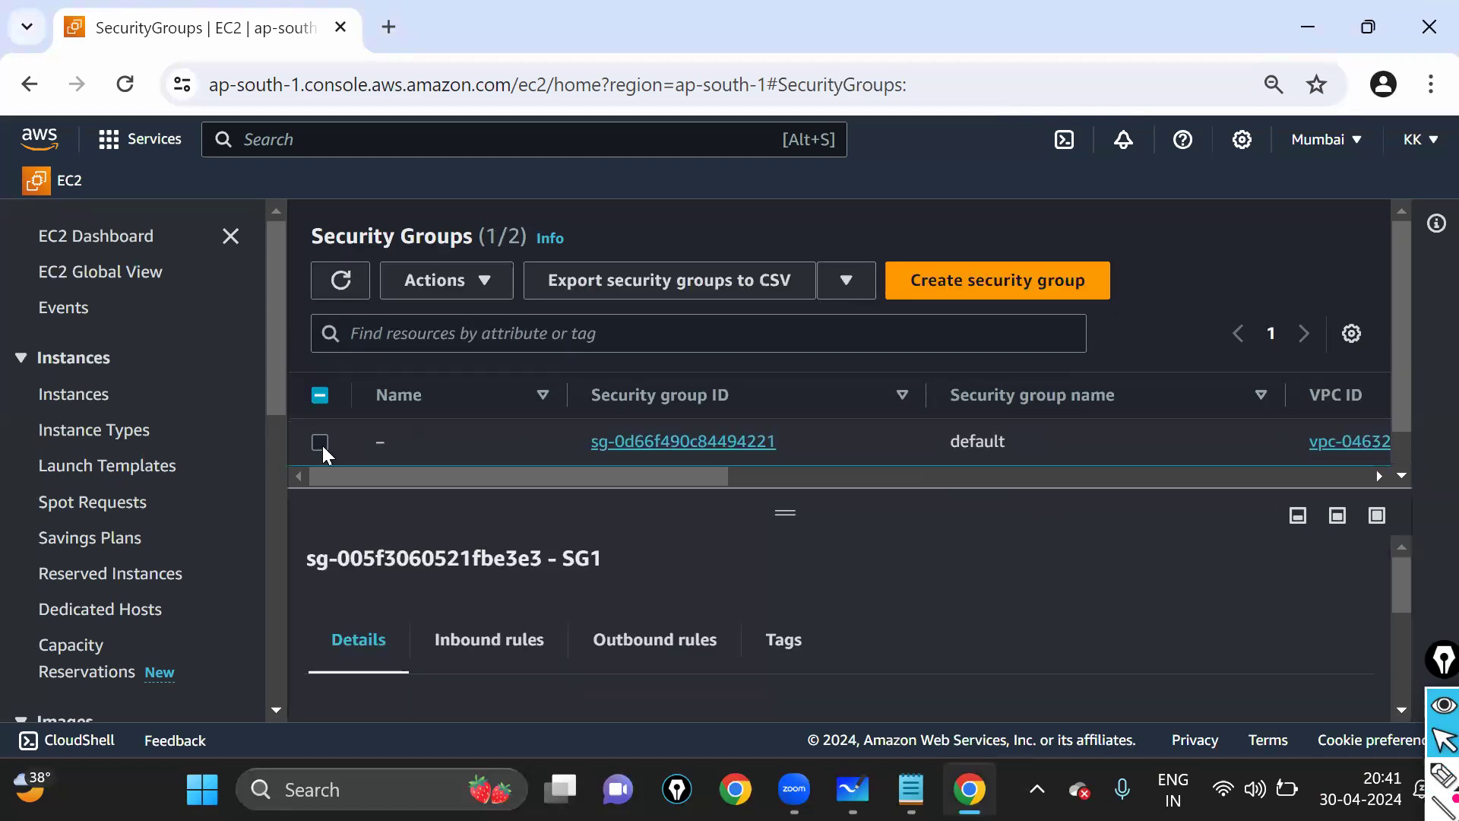
- Review SG1's inbound SSH and HTTP rules from 0.0.0.0/0 in the edit view
{"action": "left_click", "coordinate": [526, 640]}
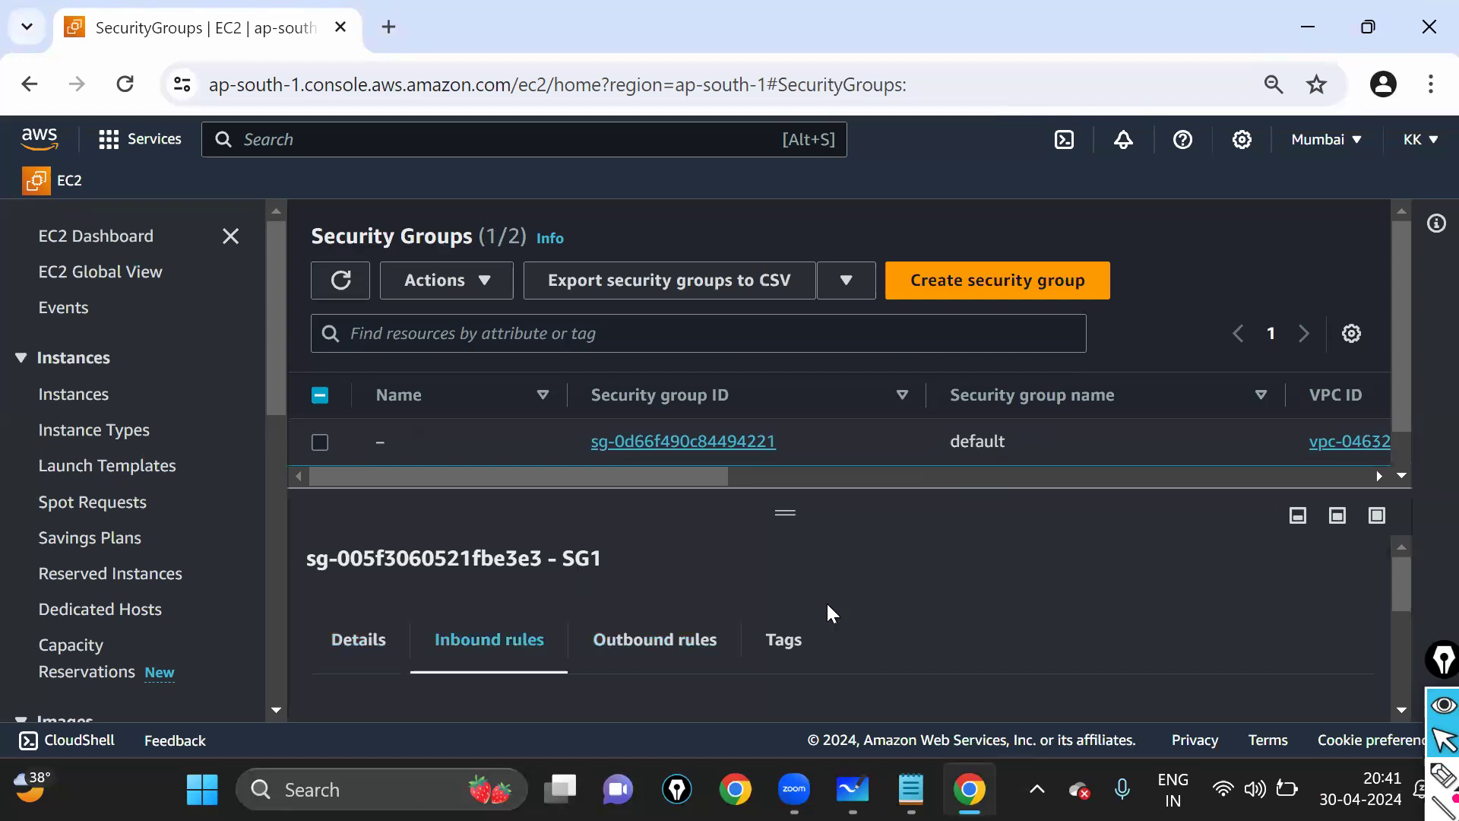
{"action": "scroll", "coordinate": [832, 613], "scroll_direction": "down", "scroll_amount": 3}
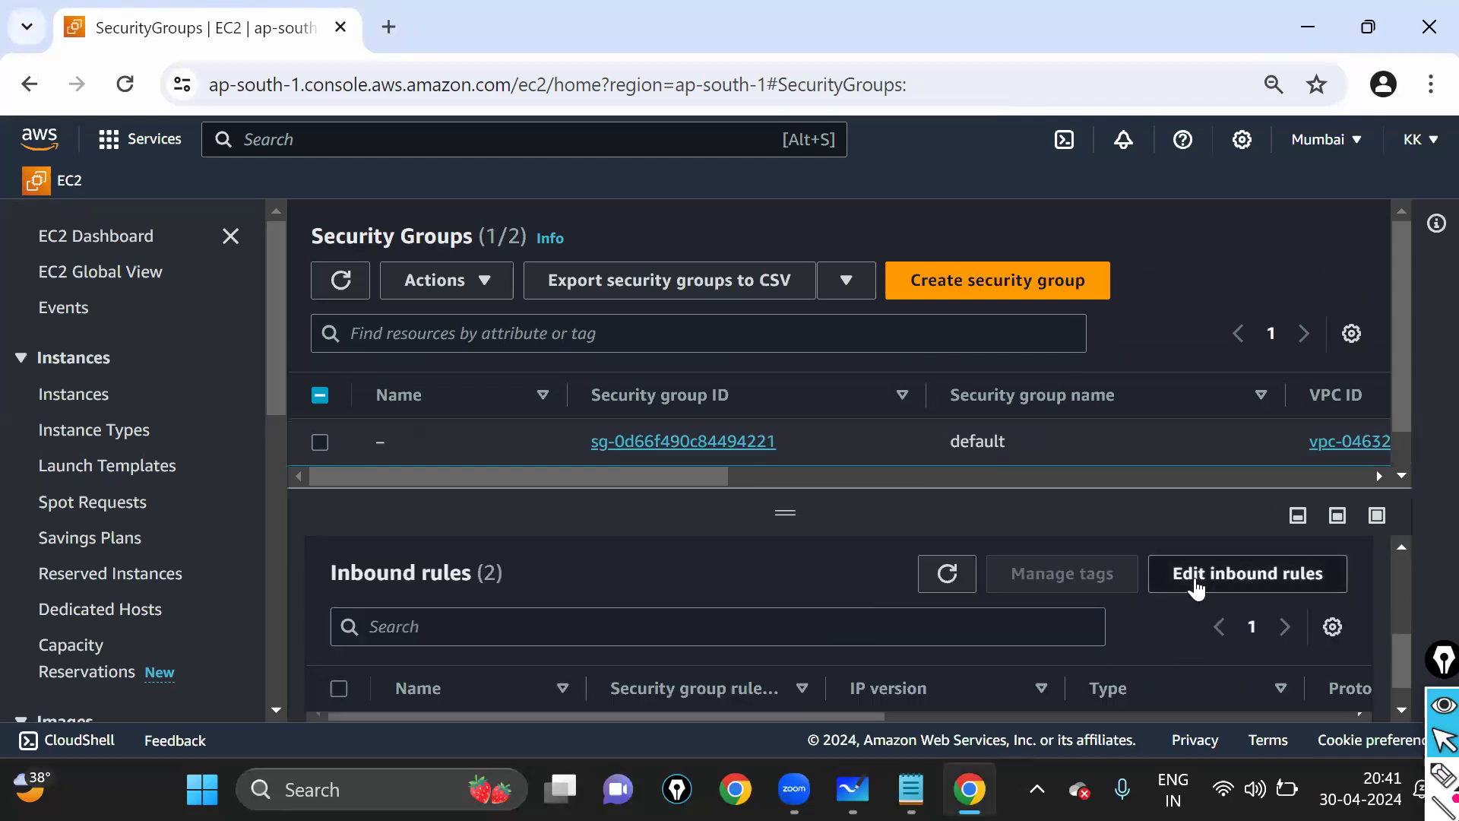
{"action": "left_click", "coordinate": [1196, 584]}
{"action": "scroll", "coordinate": [440, 476], "scroll_direction": "down", "scroll_amount": 5}
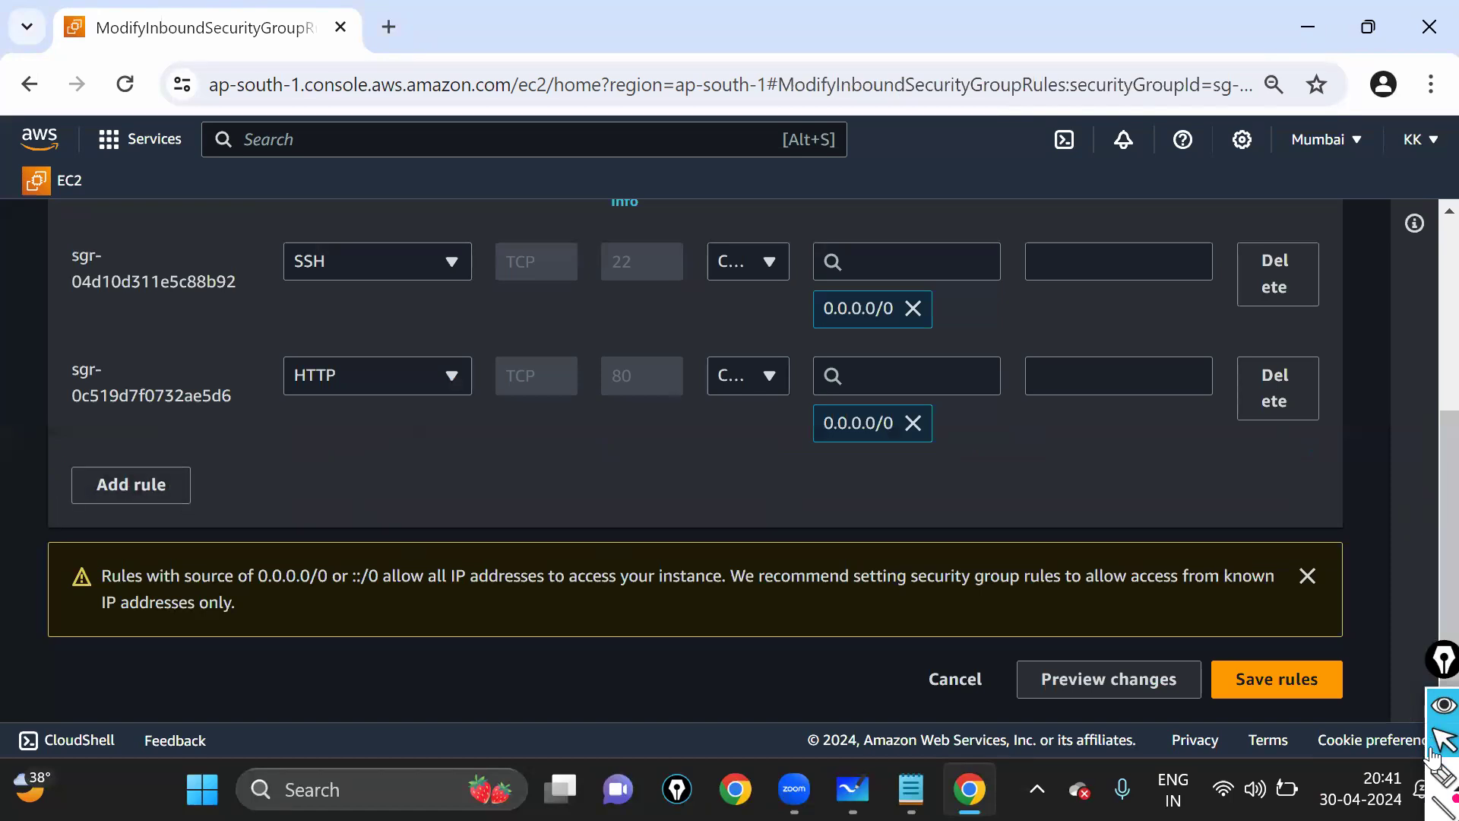
{"action": "scroll", "coordinate": [70, 339], "scroll_direction": "up", "scroll_amount": 5}
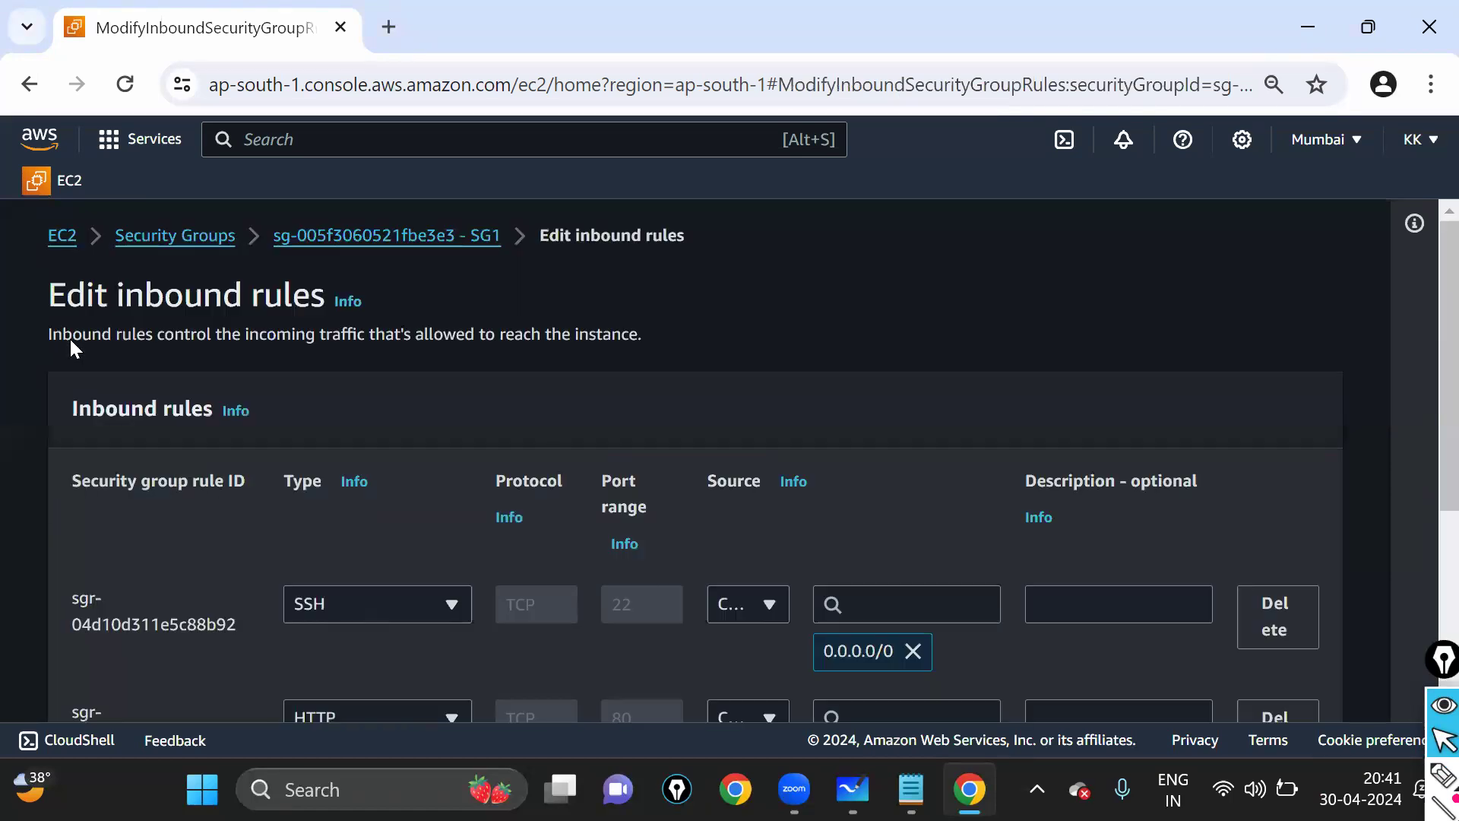
{"action": "left_click", "coordinate": [175, 237]}
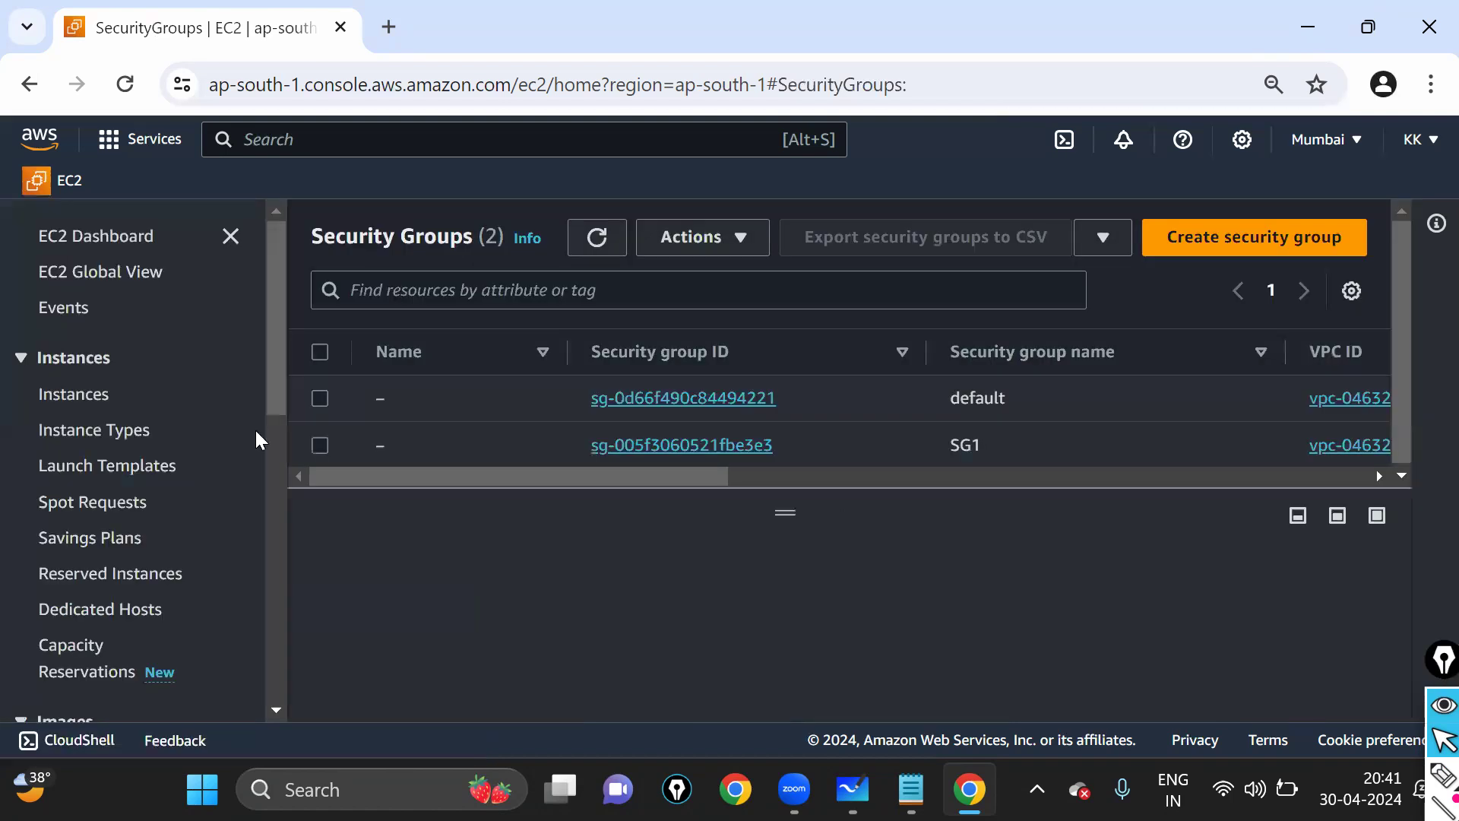
- Reselect SG1 in the Security Groups list to show its details again
{"action": "left_click", "coordinate": [319, 450]}
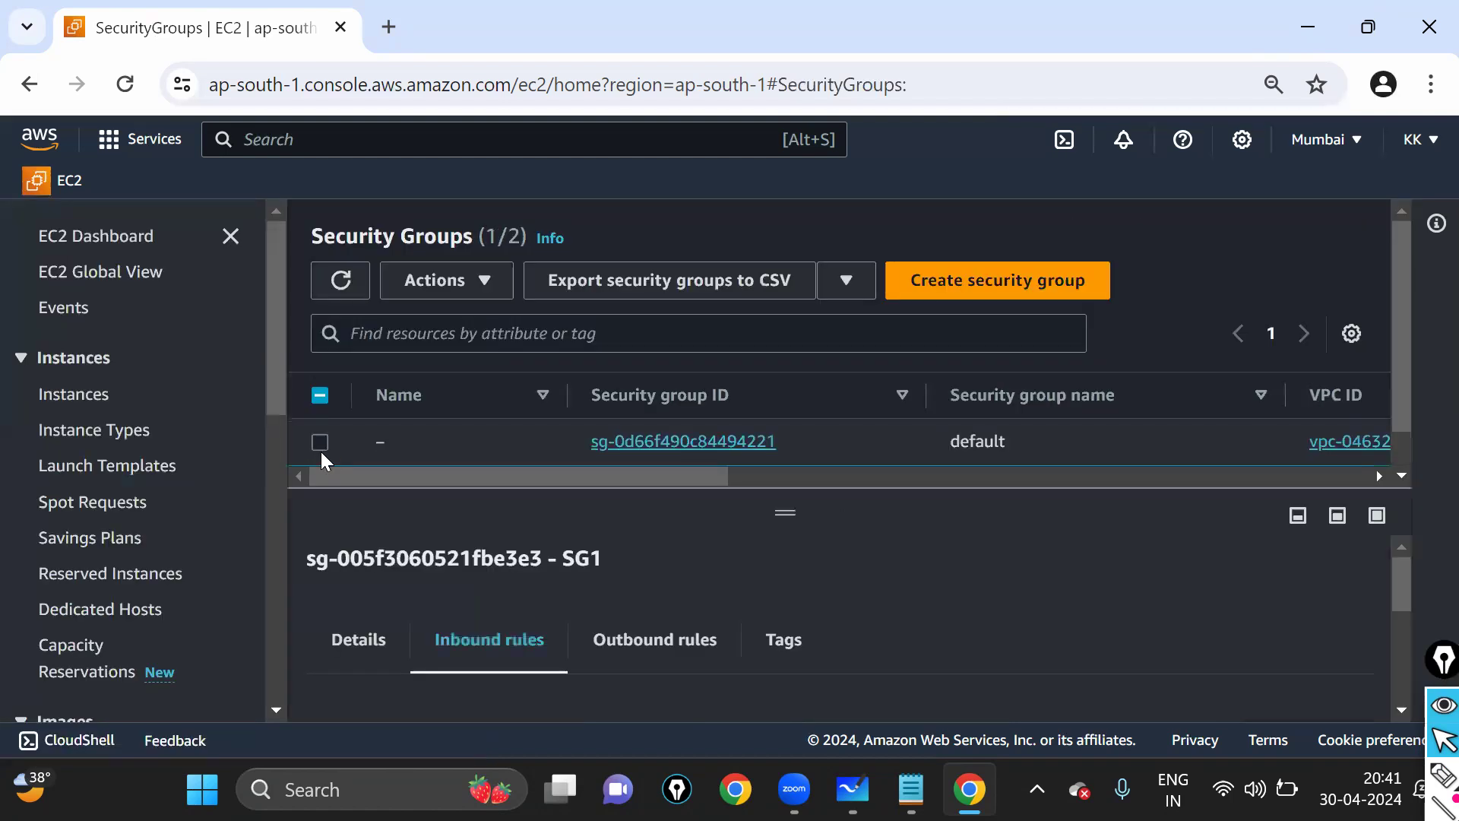
{"action": "left_click", "coordinate": [323, 448]}
{"action": "left_click", "coordinate": [324, 444]}
{"action": "scroll", "coordinate": [657, 456], "scroll_direction": "up", "scroll_amount": 1}
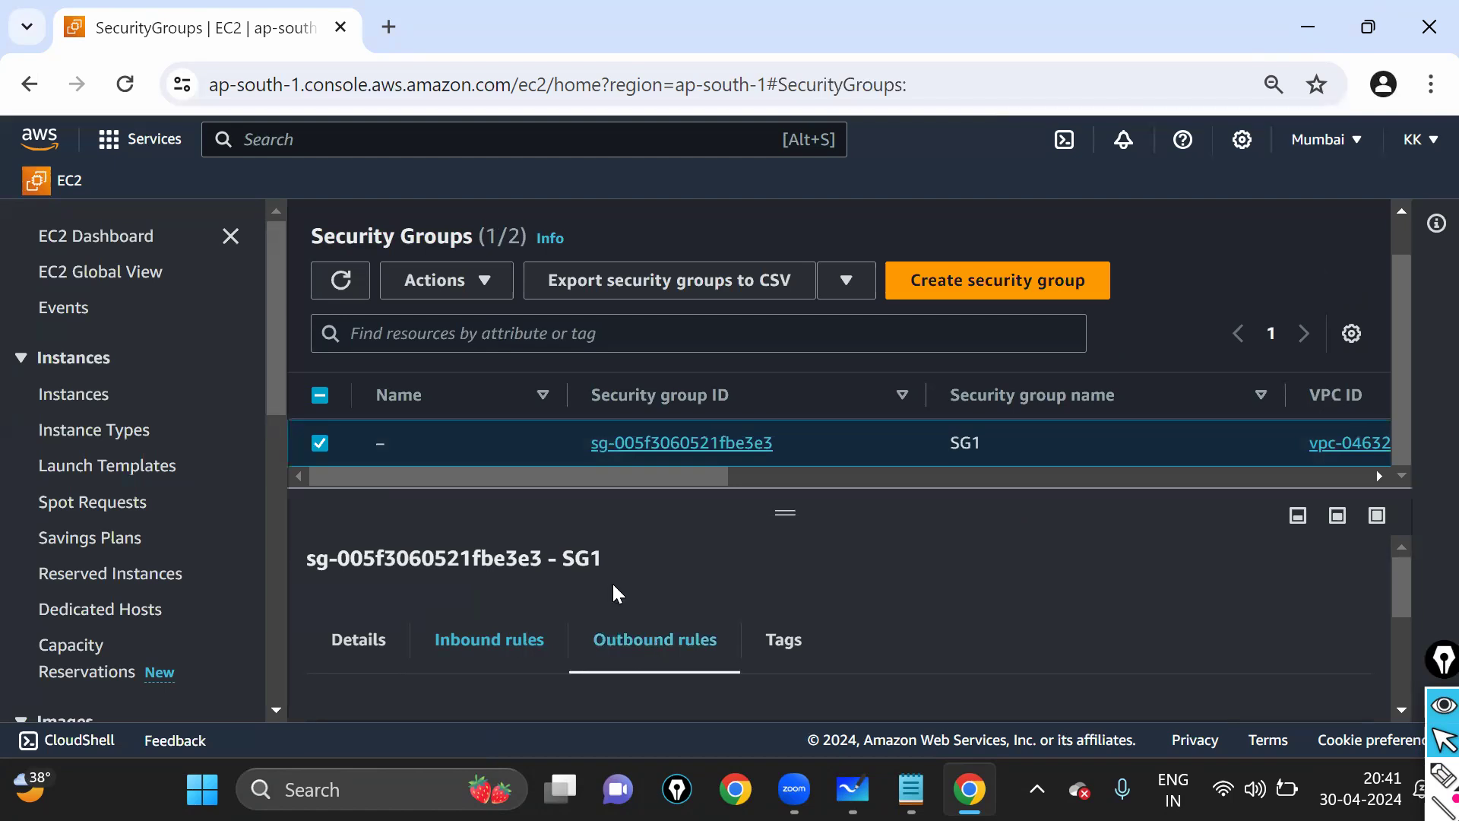
{"action": "scroll", "coordinate": [612, 593], "scroll_direction": "down", "scroll_amount": 2}
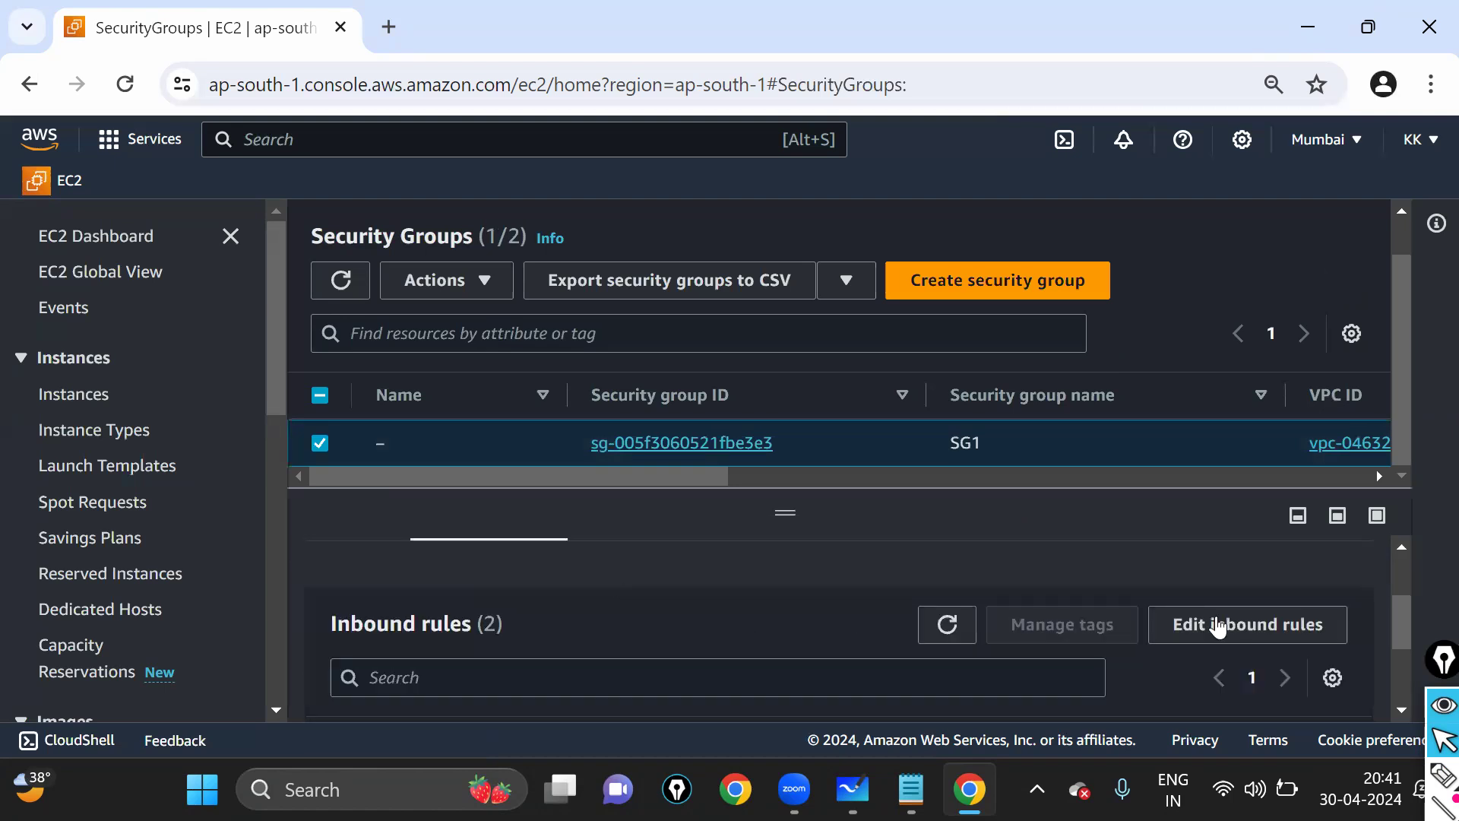
- Recheck the inbound rules, then refresh the EC2 Dashboard counts showing 2 security groups
{"action": "left_click", "coordinate": [1308, 631]}
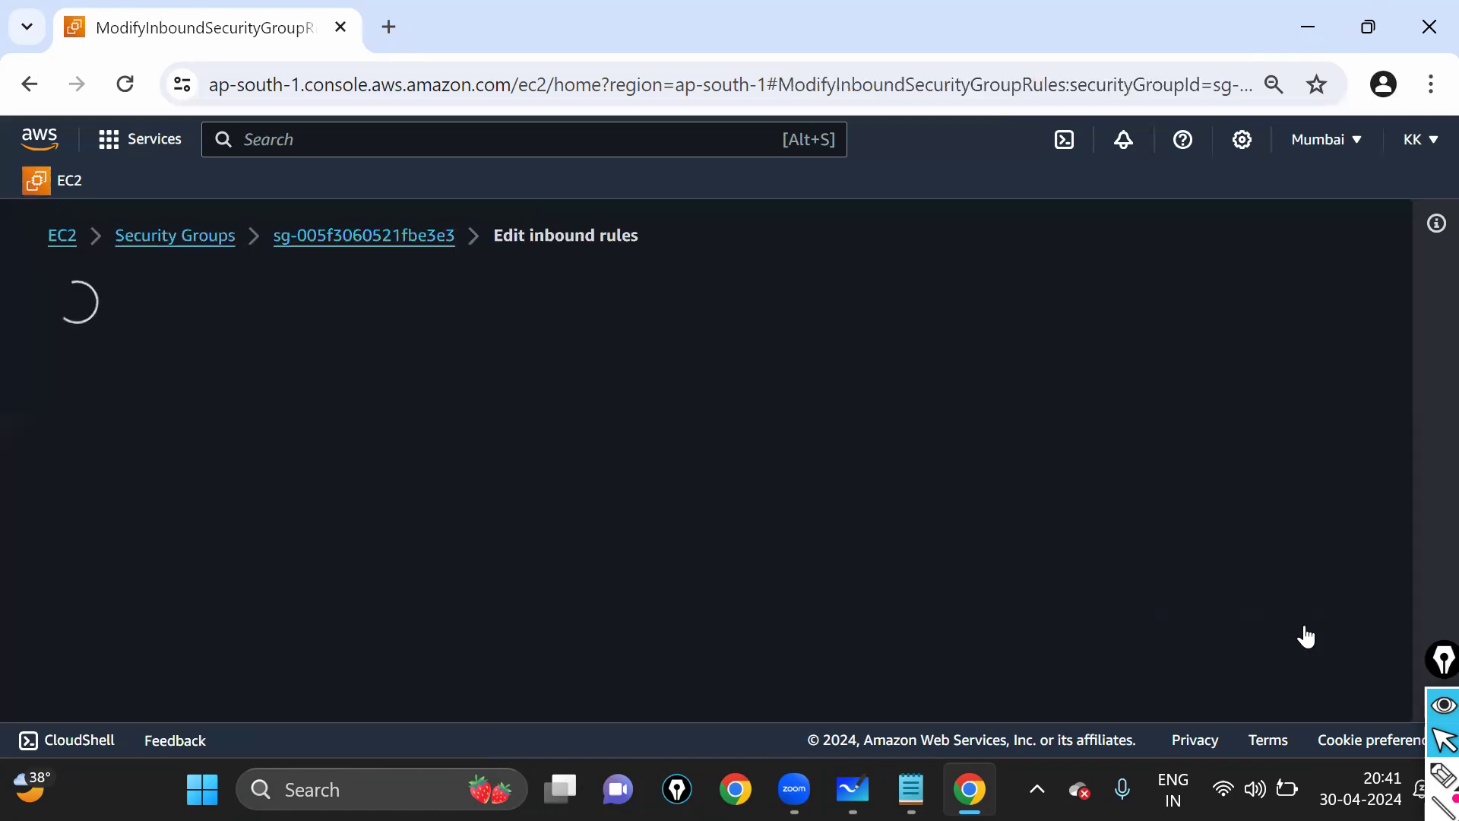
{"action": "scroll", "coordinate": [830, 542], "scroll_direction": "down", "scroll_amount": 3}
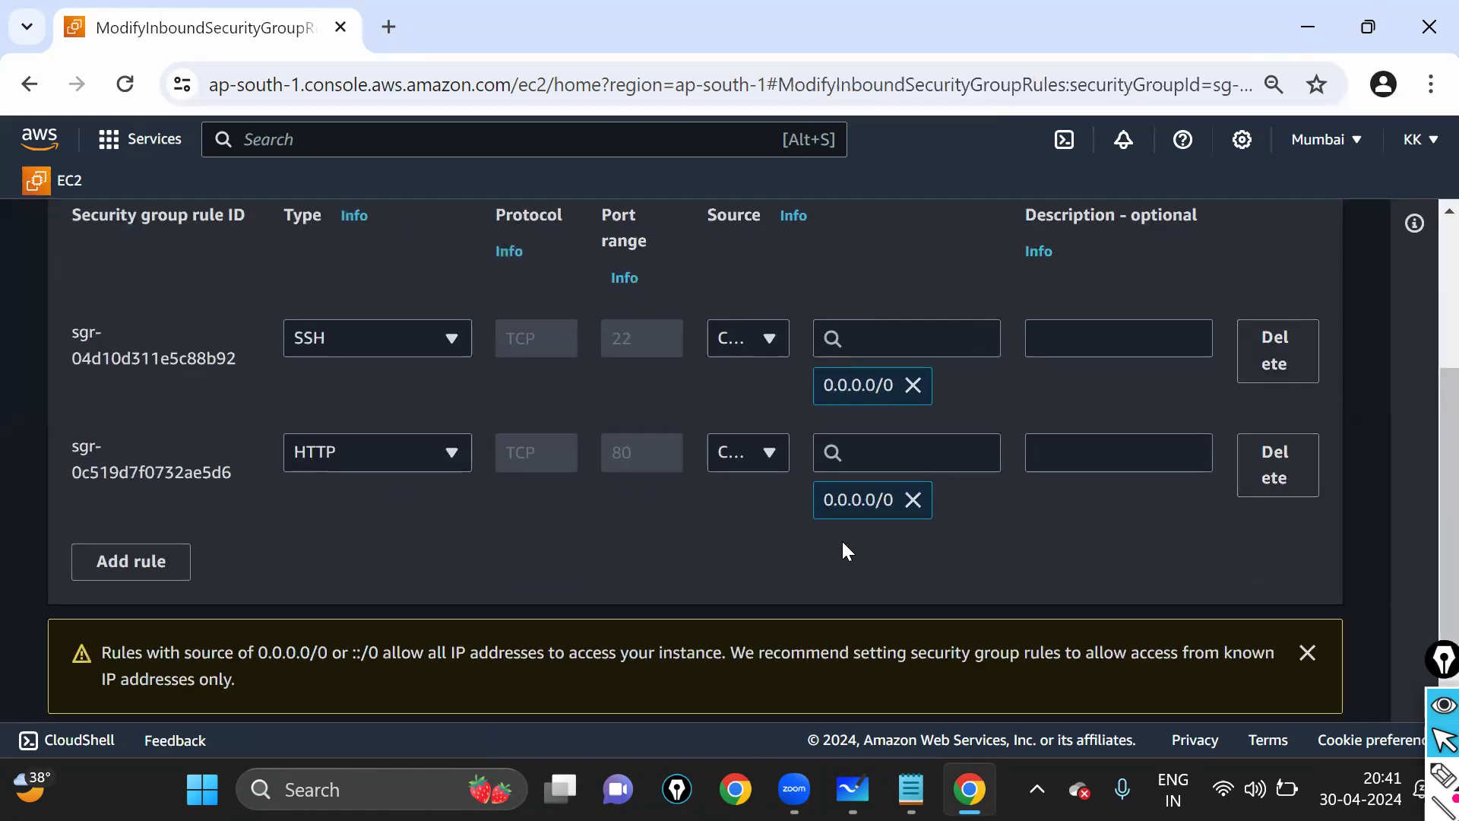
{"action": "scroll", "coordinate": [166, 395], "scroll_direction": "up", "scroll_amount": 5}
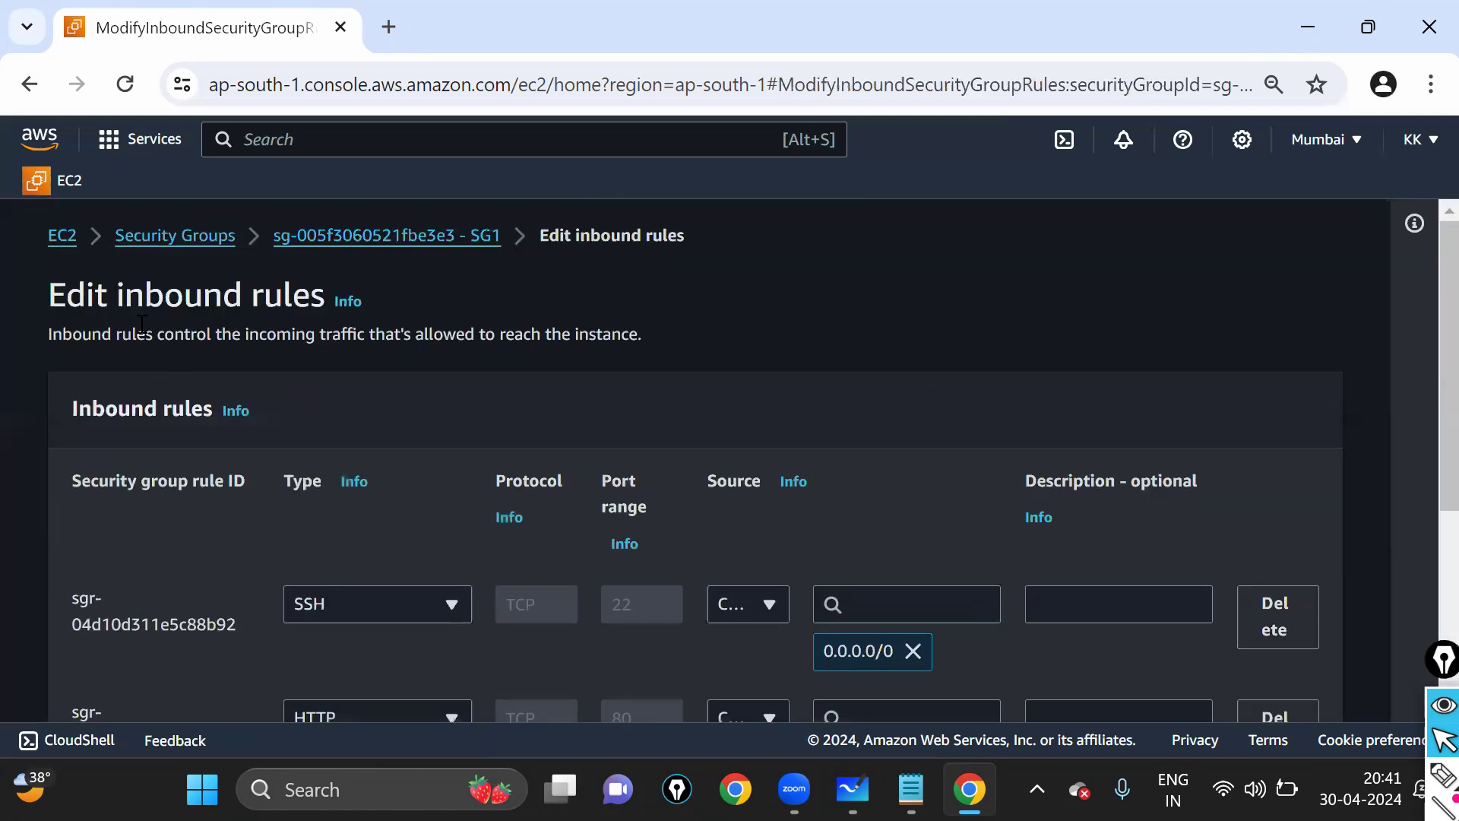
{"action": "left_click", "coordinate": [154, 245]}
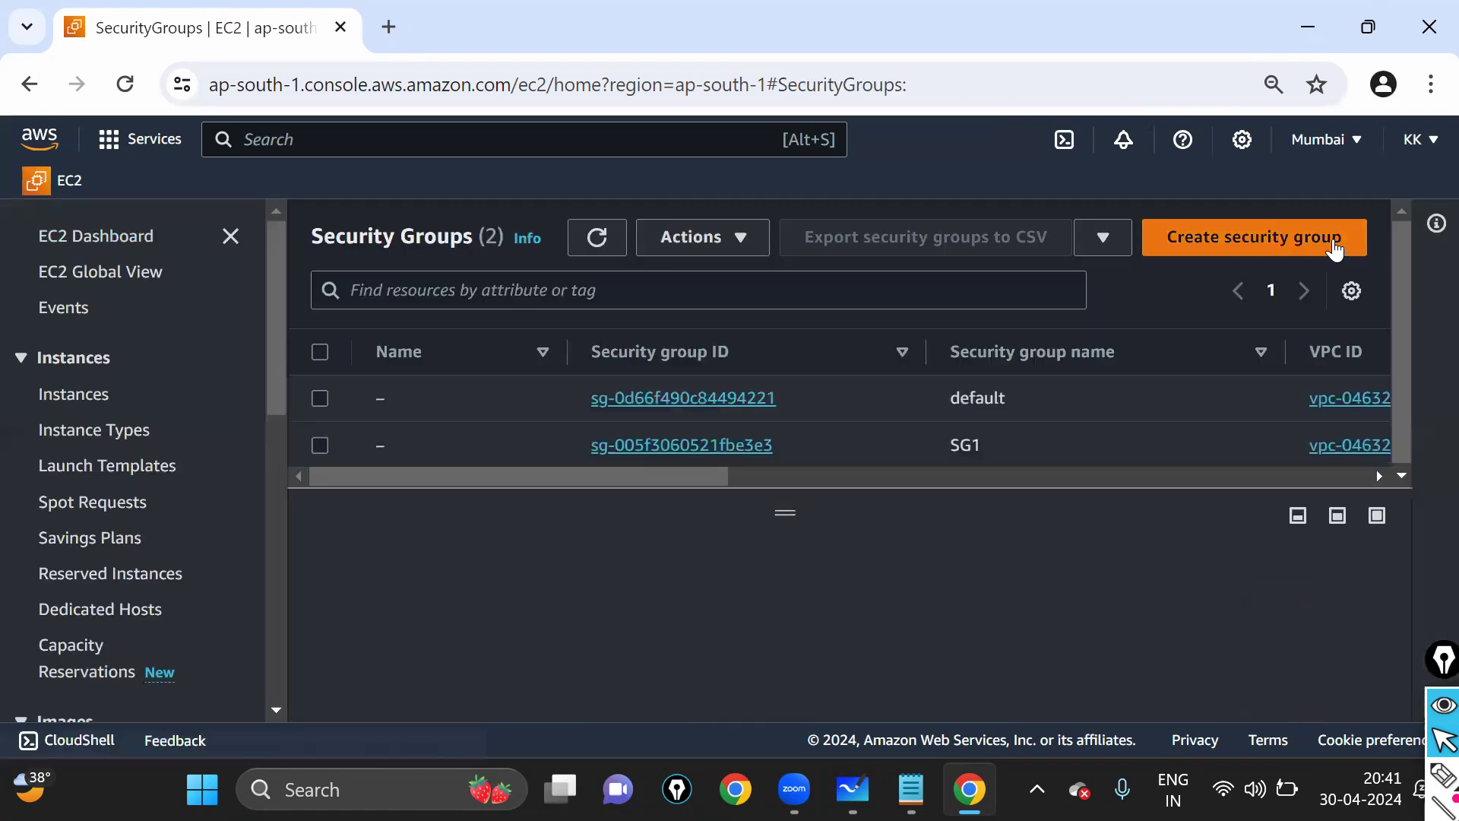
{"action": "left_click", "coordinate": [120, 238]}
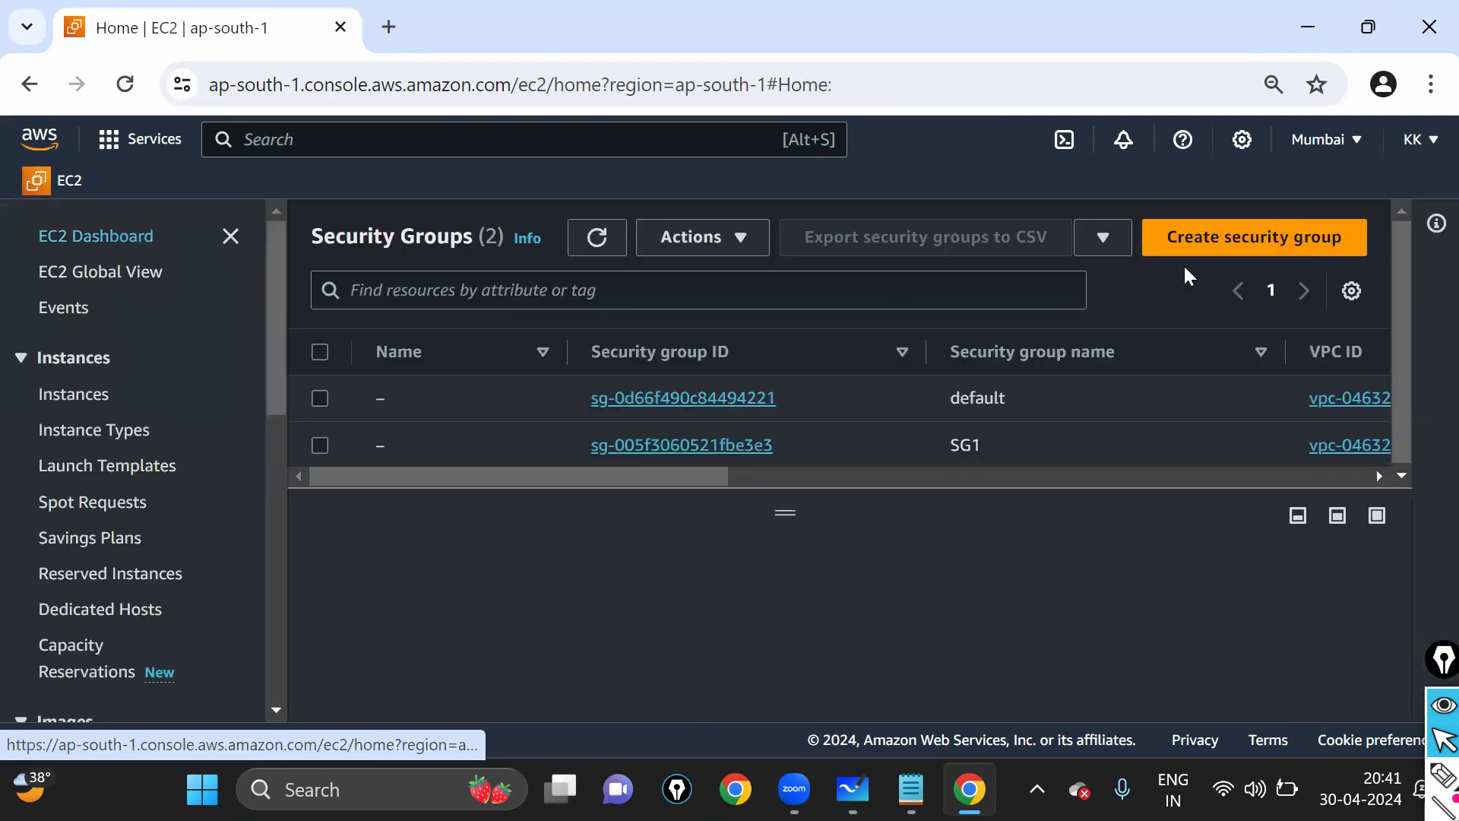
{"action": "left_click", "coordinate": [1287, 271]}
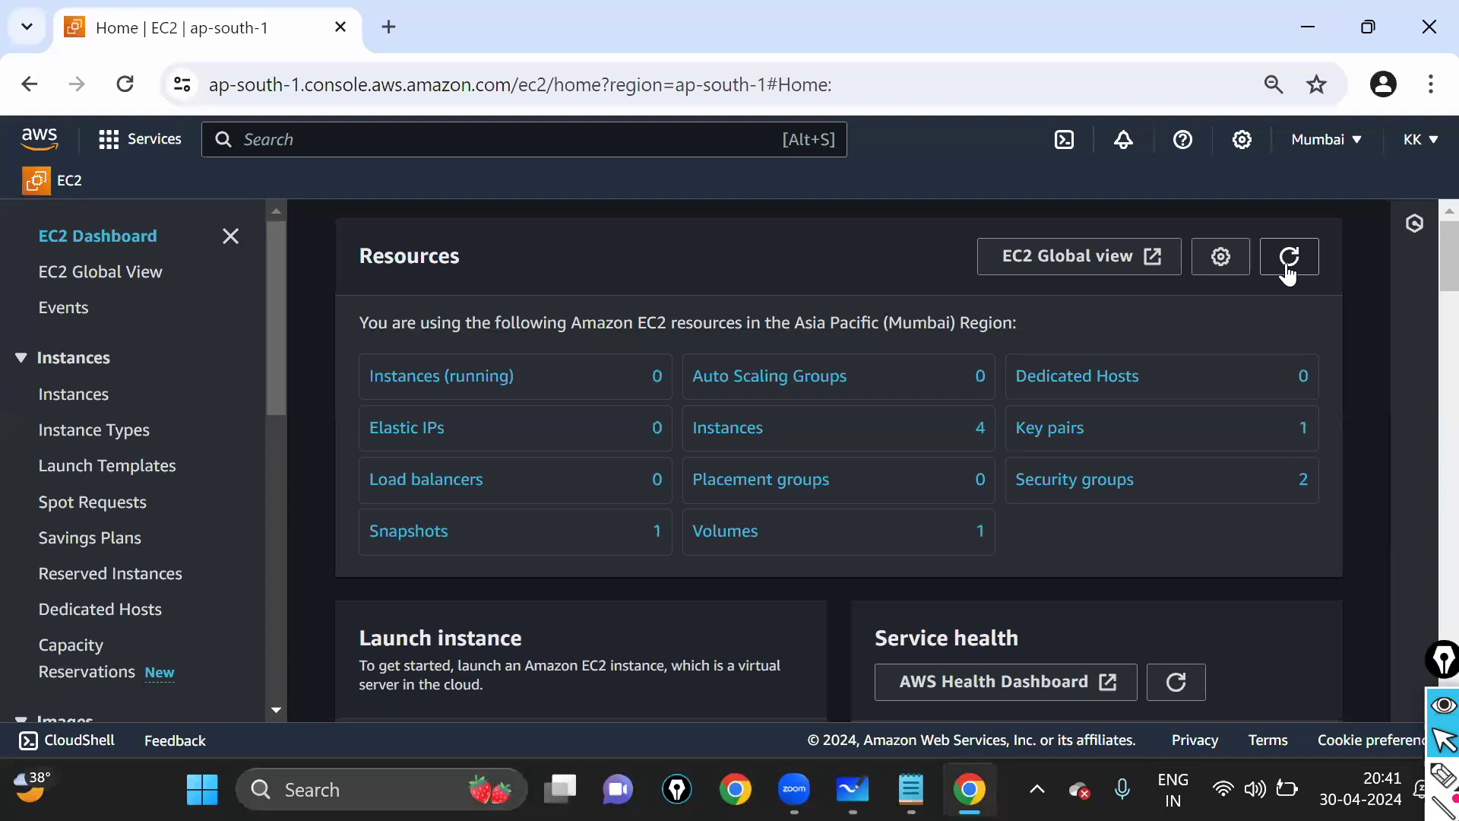
{"action": "left_click", "coordinate": [911, 789]}
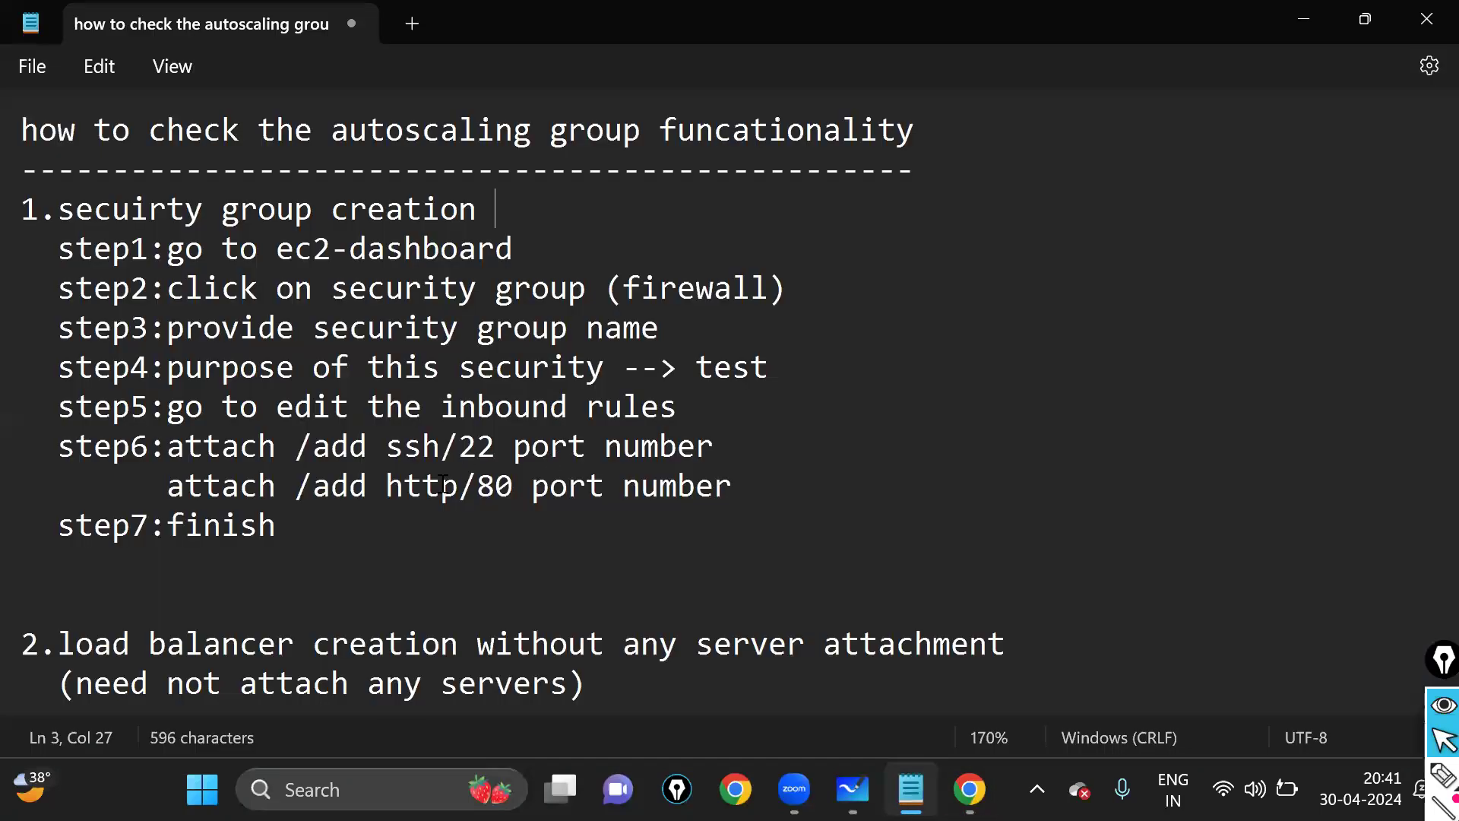
{"action": "scroll", "coordinate": [143, 386], "scroll_direction": "down", "scroll_amount": 3}
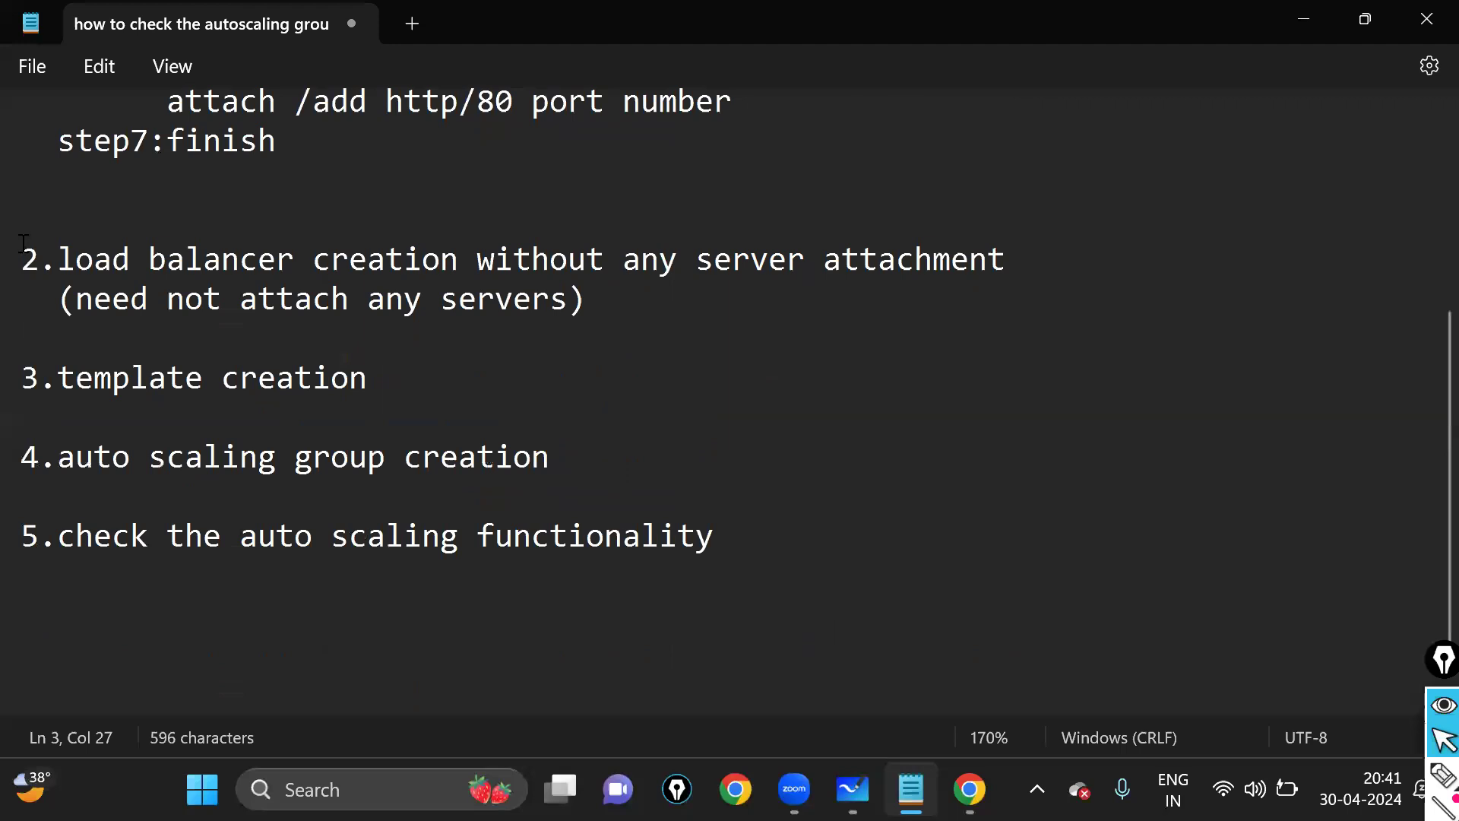
{"action": "left_click_drag", "start_coordinate": [21, 258], "coordinate": [93, 259]}
{"action": "left_click_drag", "start_coordinate": [577, 293], "coordinate": [804, 298]}
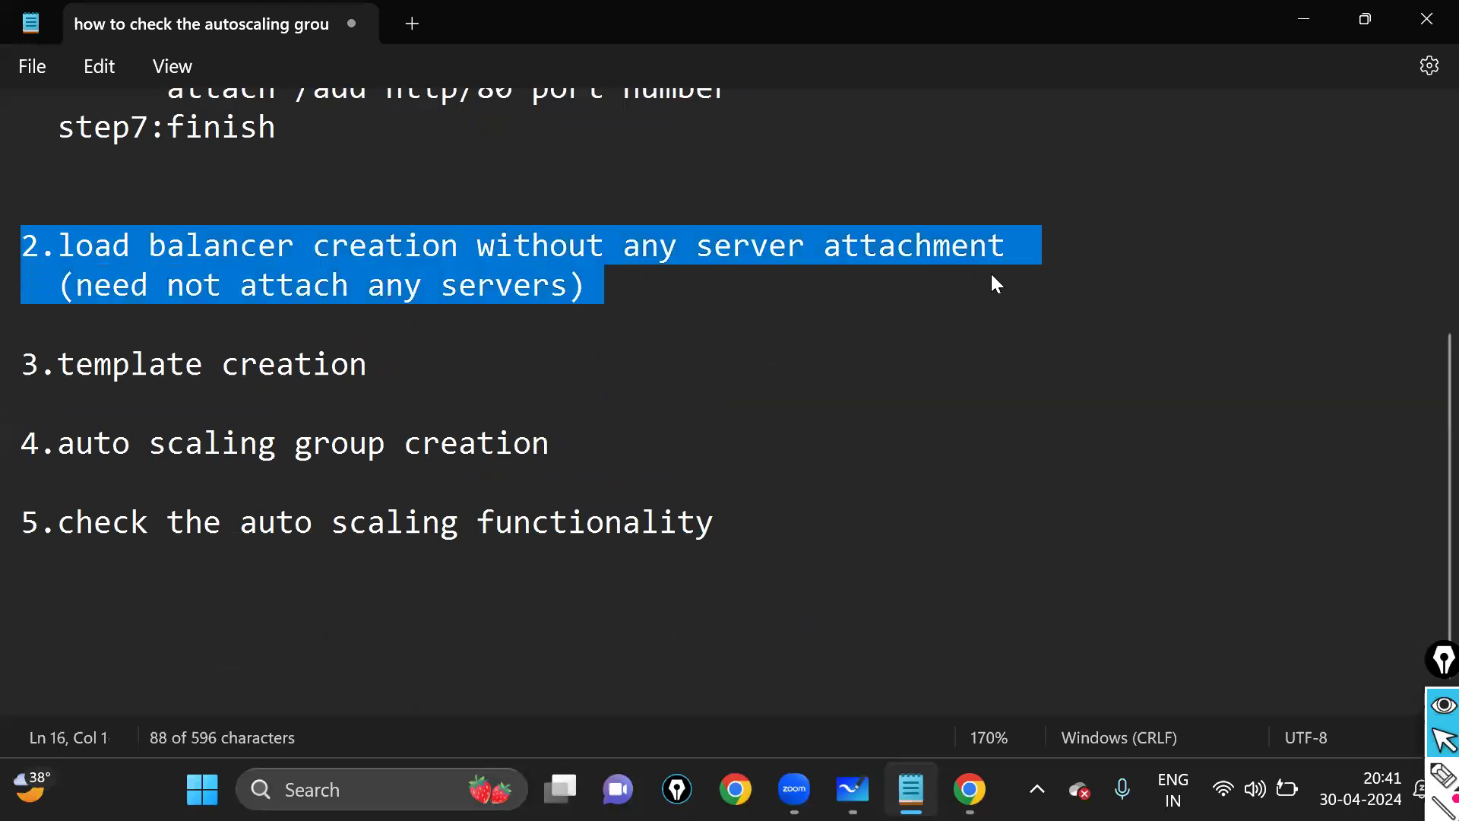
{"action": "left_click", "coordinate": [824, 296]}
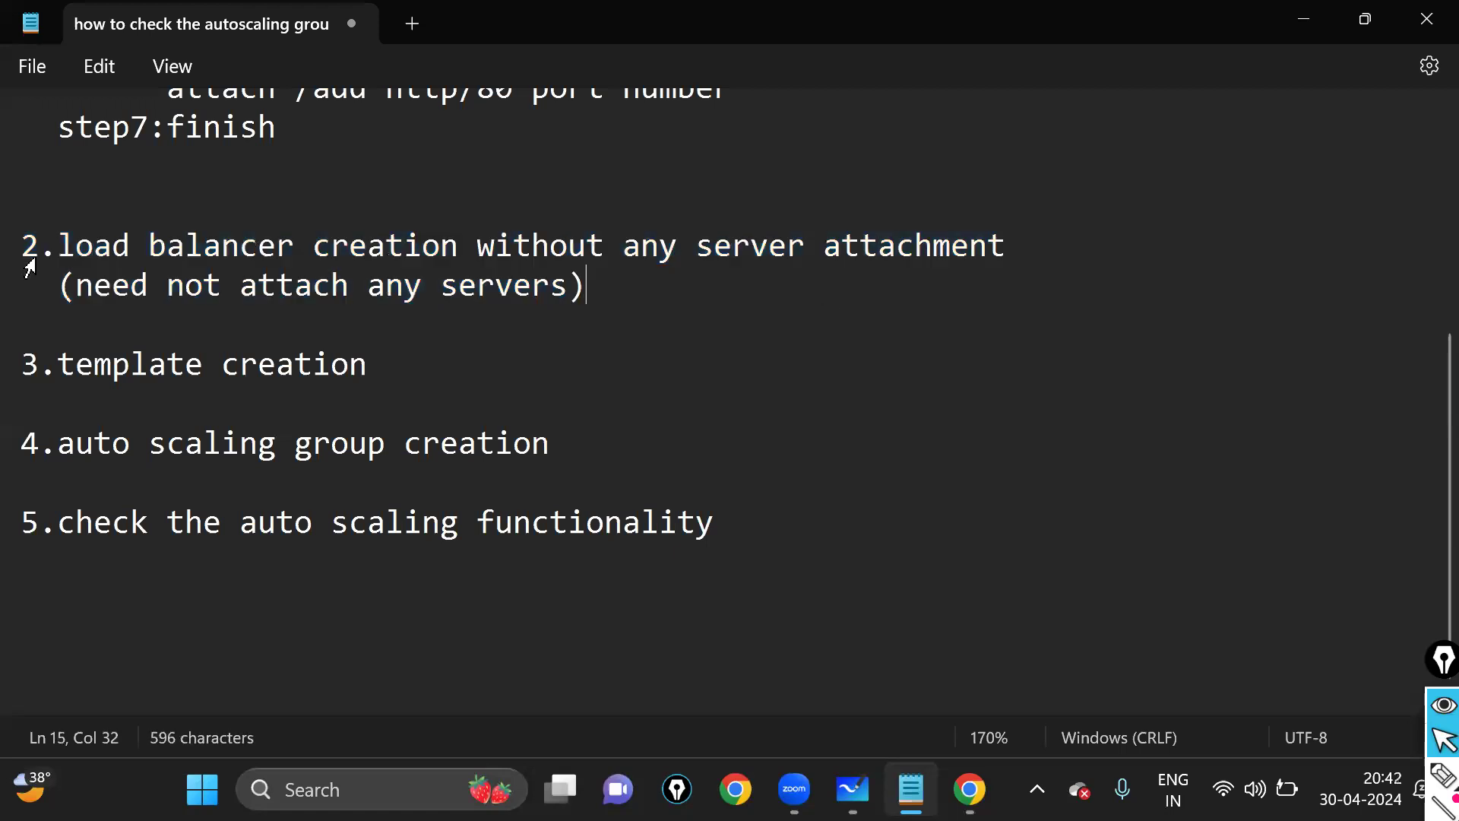
{"action": "left_click_drag", "start_coordinate": [27, 238], "coordinate": [670, 319]}
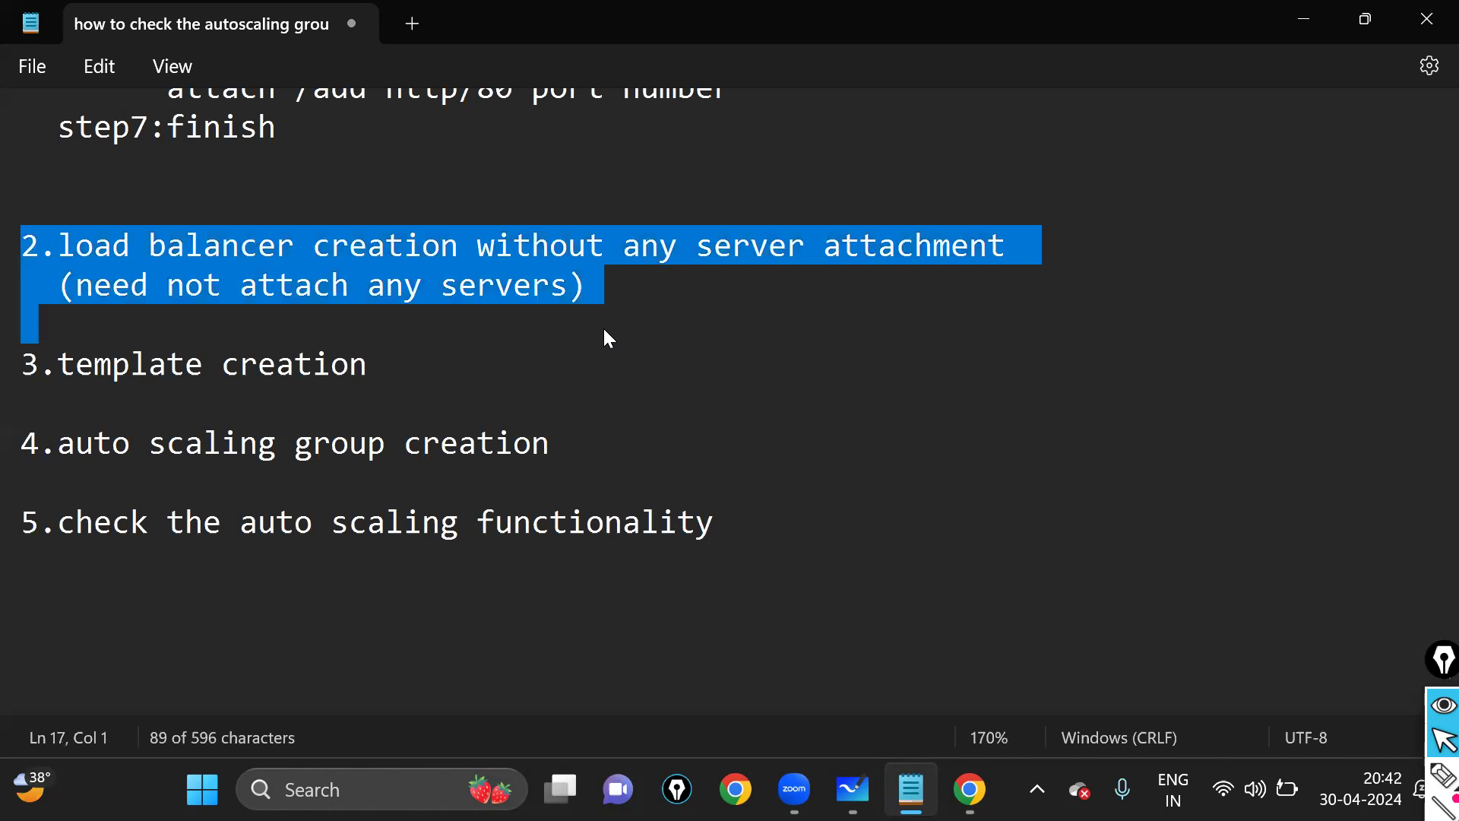
{"action": "key", "text": "Up"}
{"action": "left_click_drag", "start_coordinate": [61, 246], "coordinate": [1019, 258]}
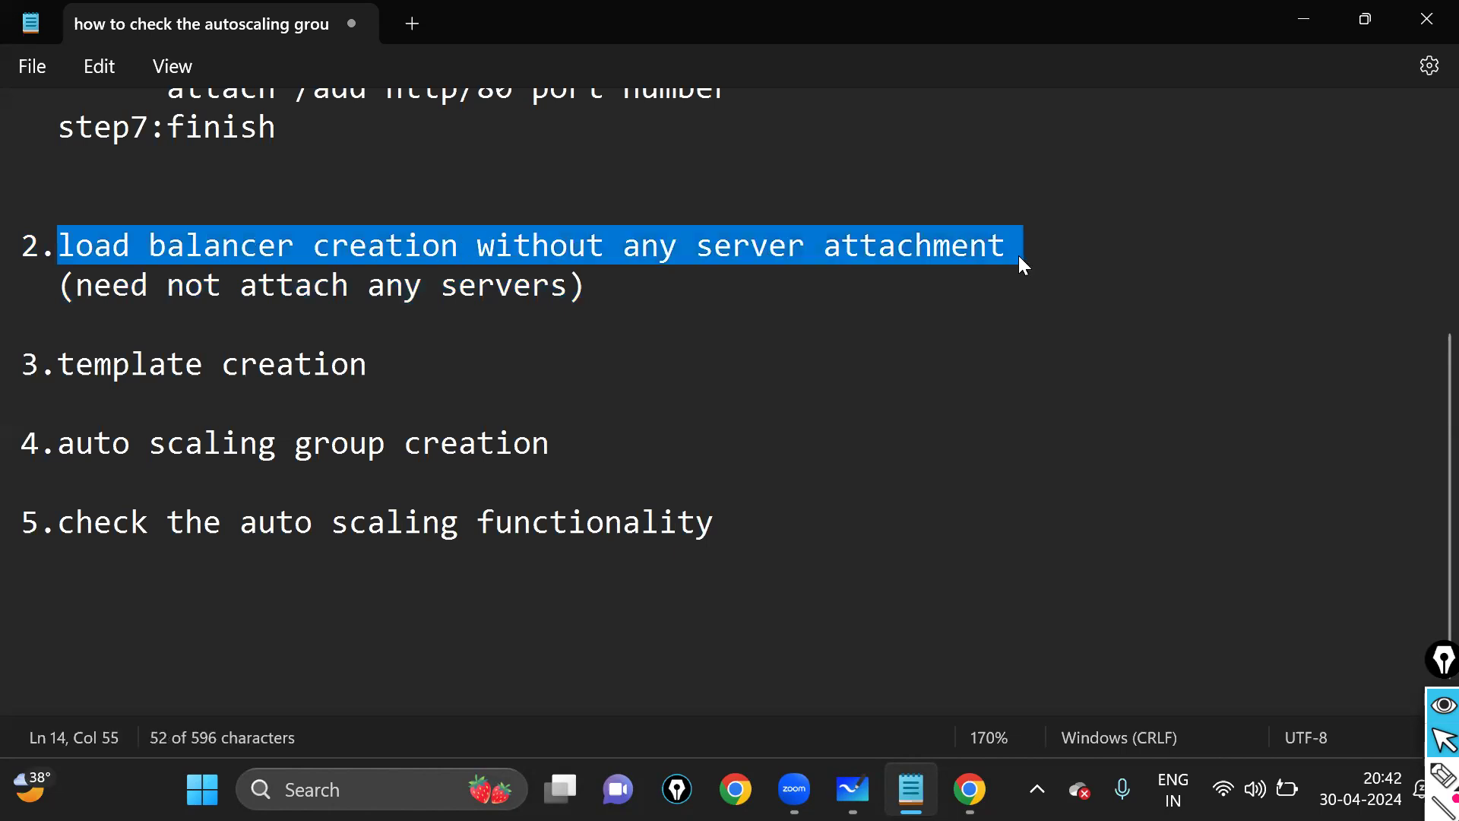
{"action": "left_click", "coordinate": [639, 387]}
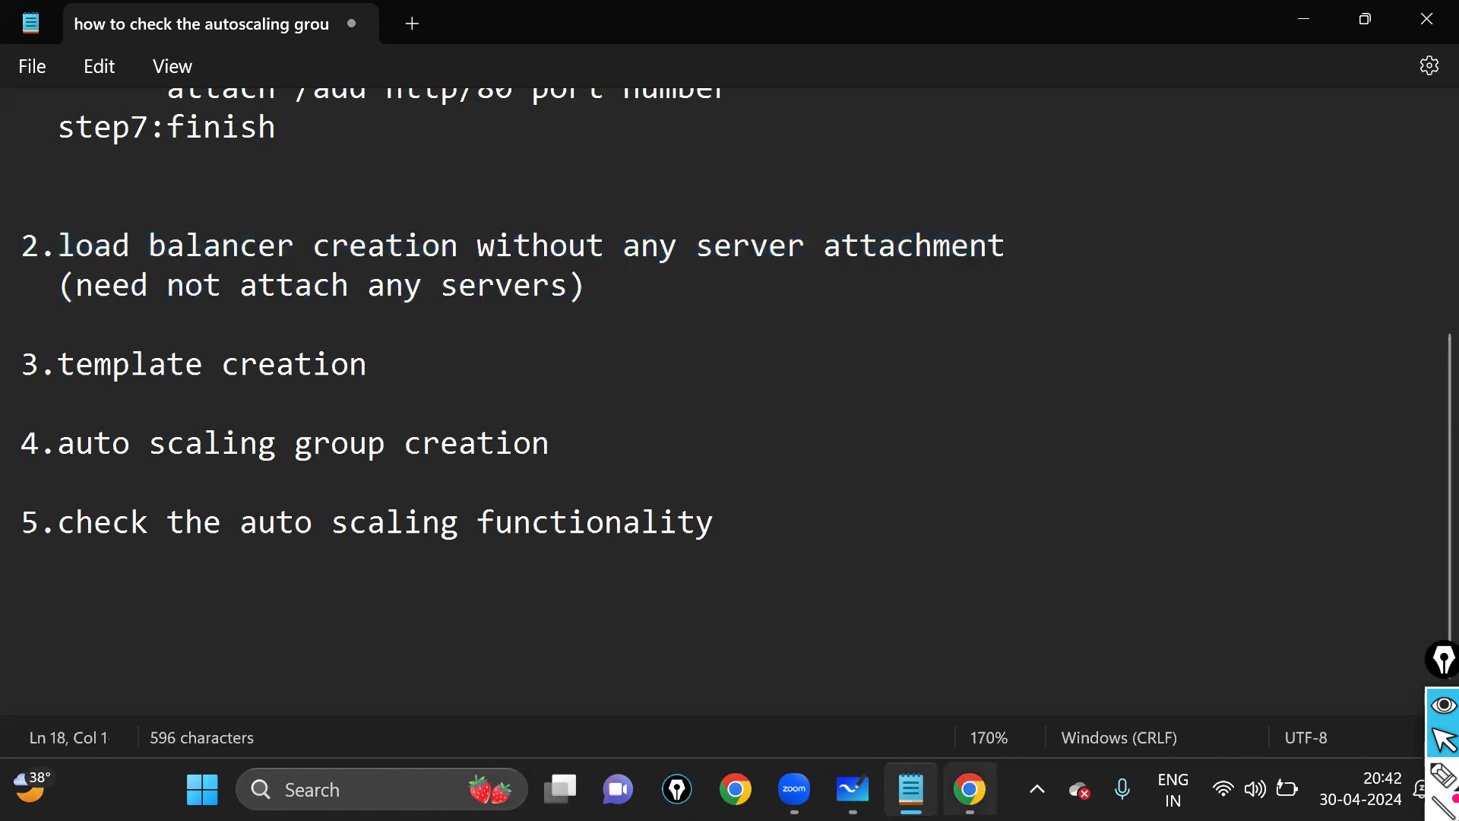
{"action": "key", "text": "alt+Tab"}
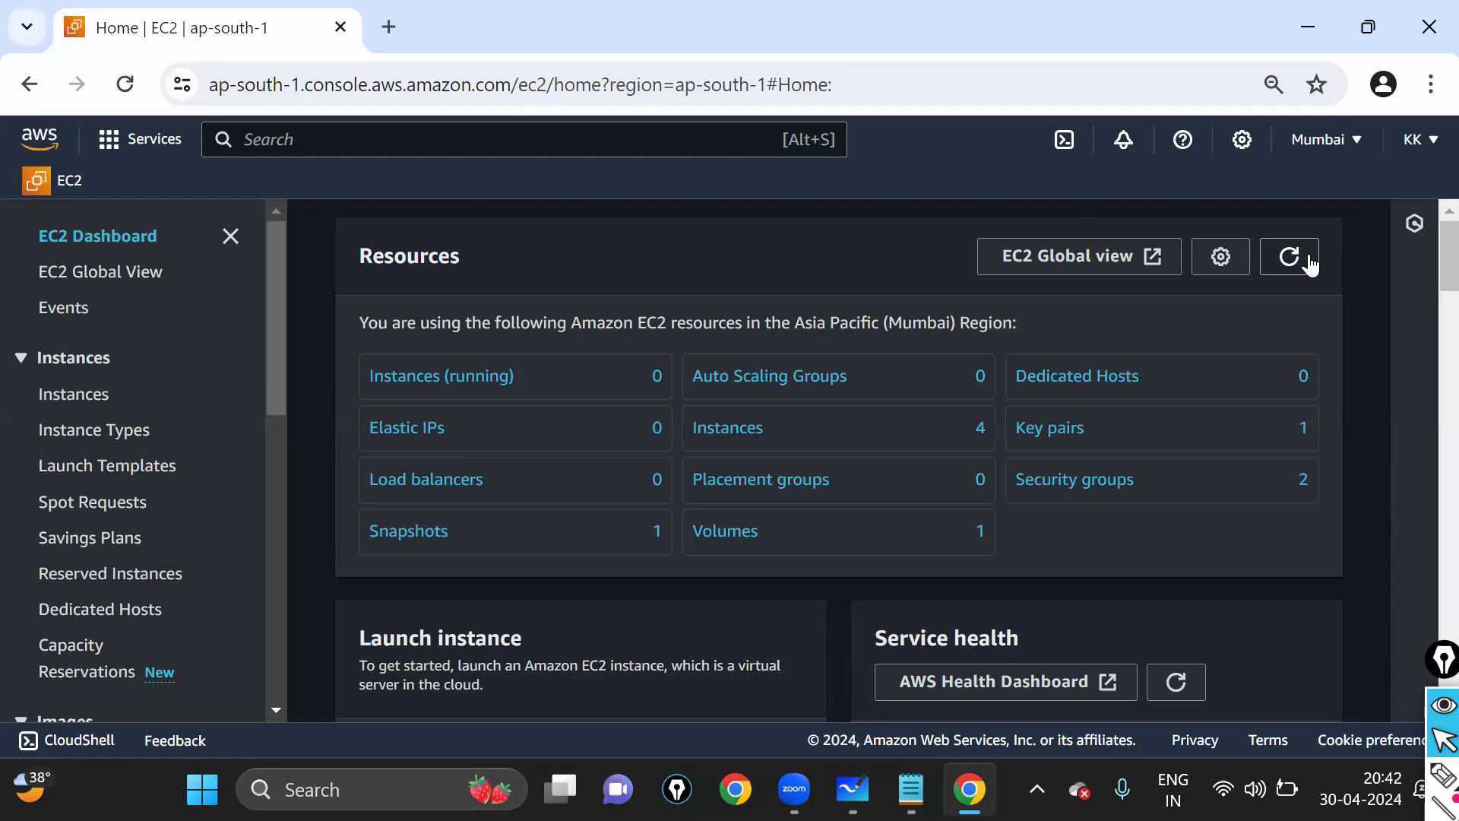
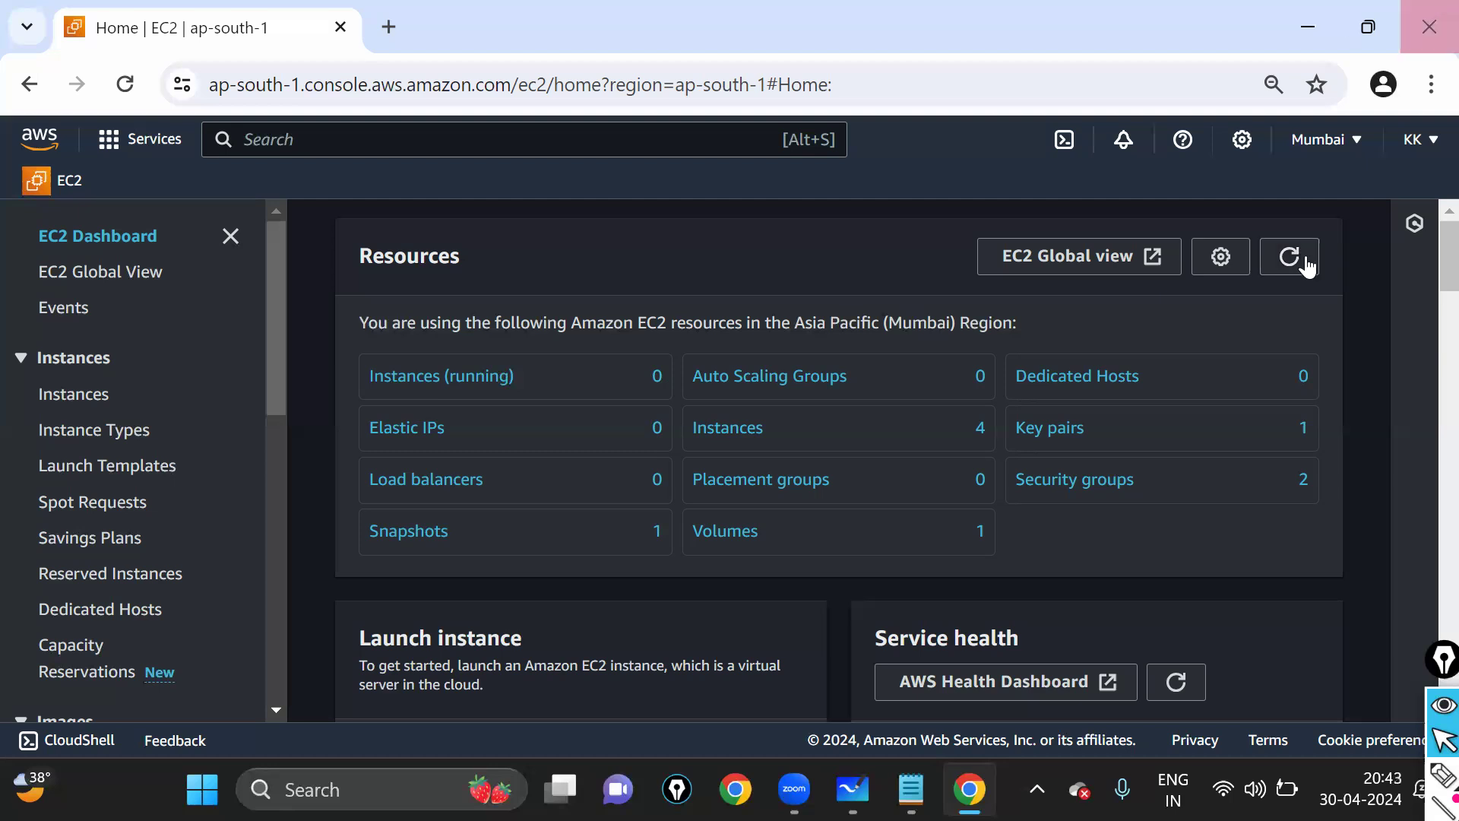
- Refresh the EC2 resource counts and circle the Load balancers count of 0
{"action": "left_click", "coordinate": [1303, 267]}
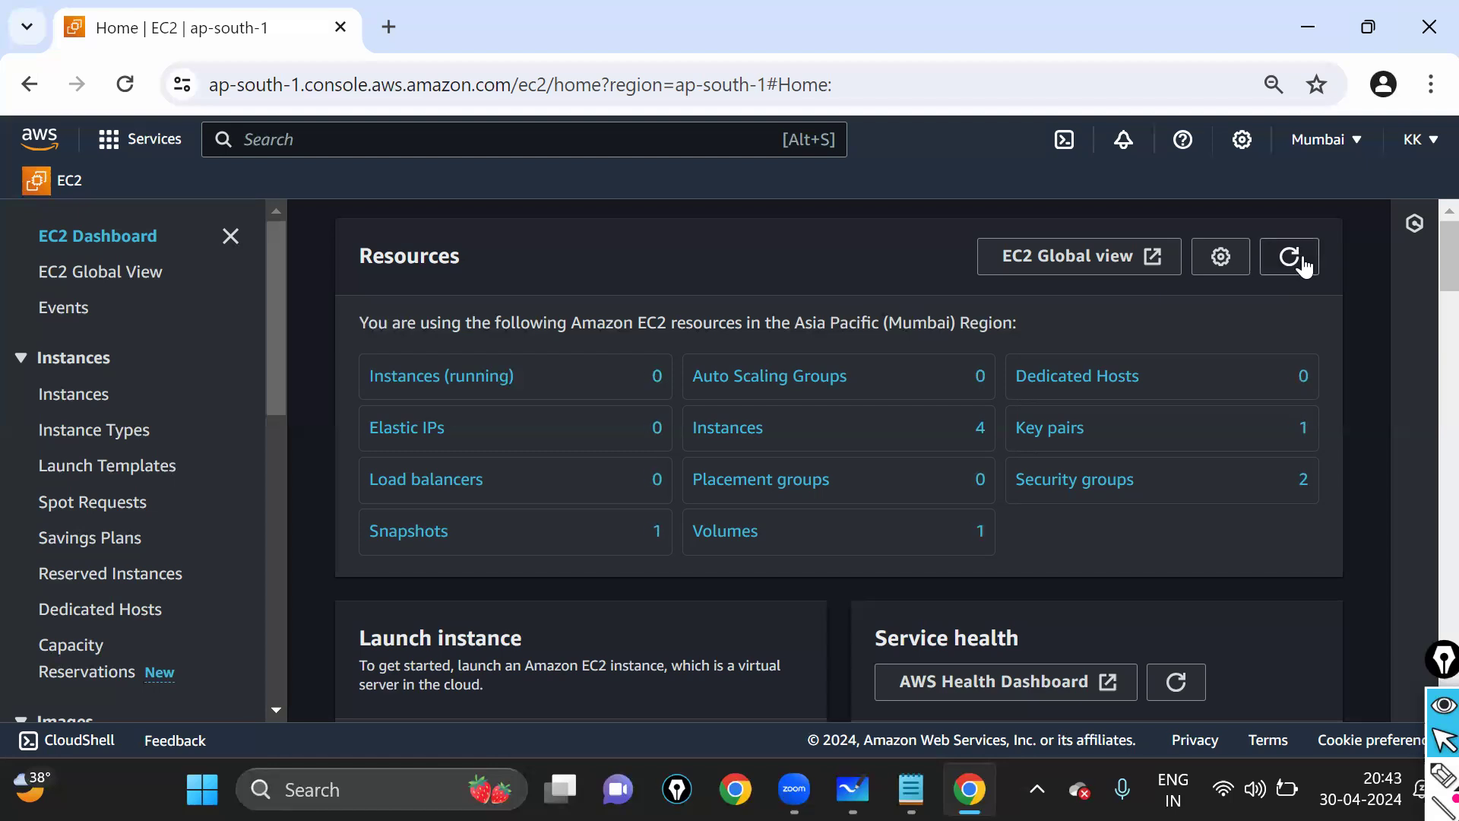
{"action": "left_click", "coordinate": [1302, 268]}
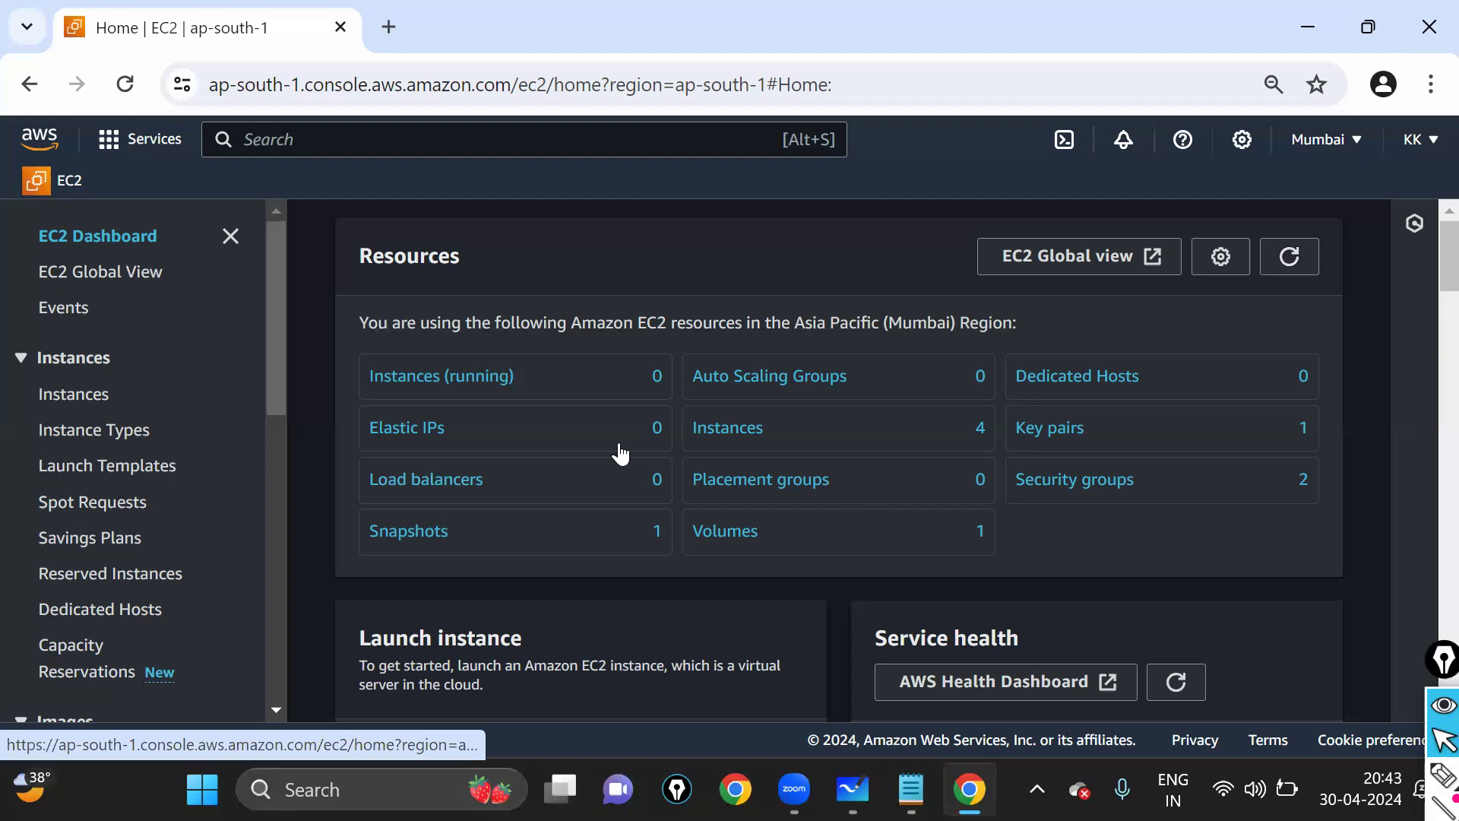
{"action": "left_click", "coordinate": [1440, 777]}
{"action": "mouse_move", "coordinate": [345, 481]}
{"action": "left_mouse_down"}
{"action": "mouse_move", "coordinate": [600, 548]}
{"action": "mouse_move", "coordinate": [628, 463]}
{"action": "mouse_move", "coordinate": [392, 455]}
{"action": "left_mouse_up"}
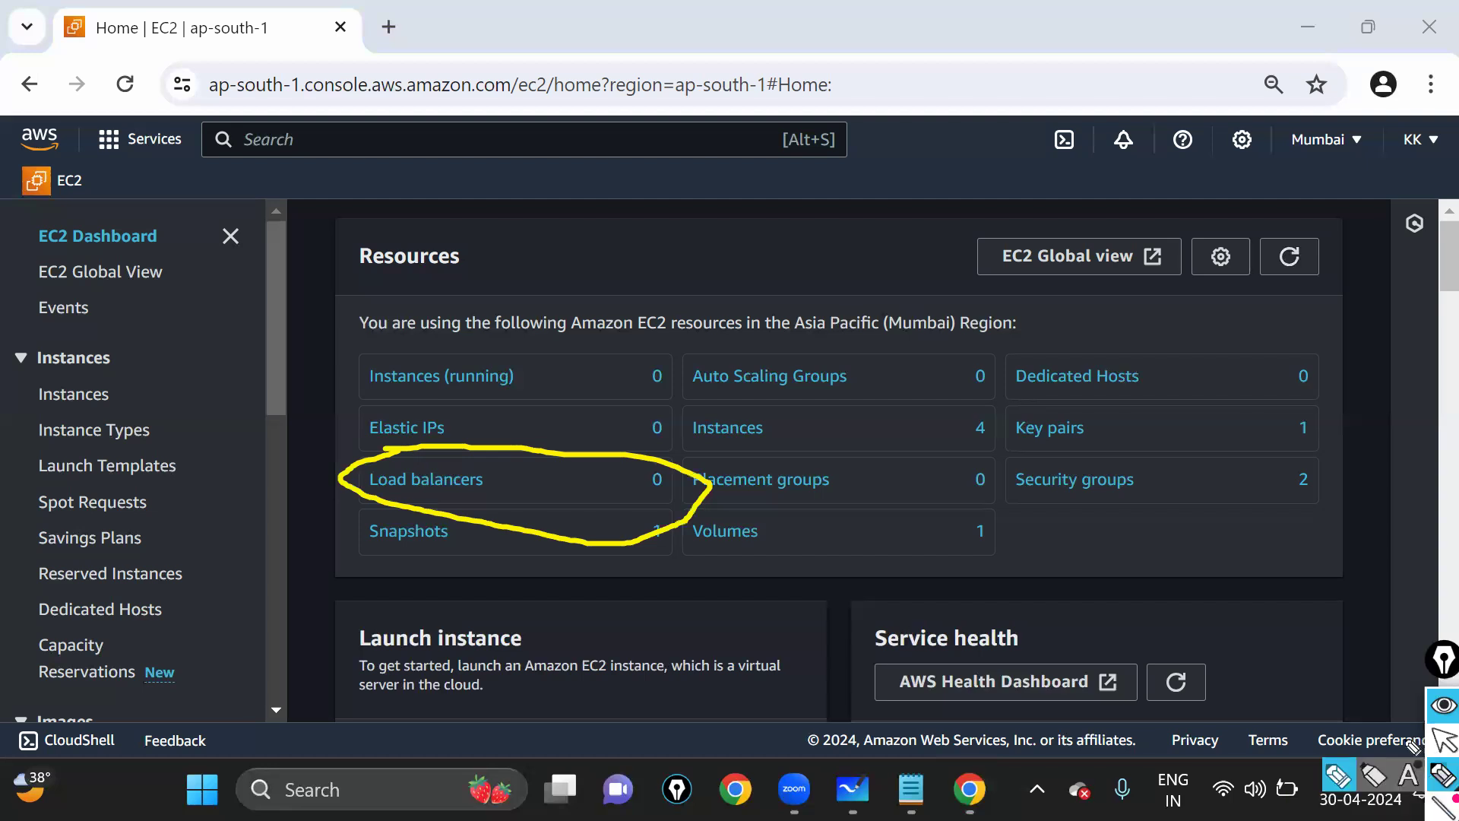
{"action": "left_click", "coordinate": [632, 466]}
{"action": "left_click_drag", "start_coordinate": [632, 466], "coordinate": [672, 477]}
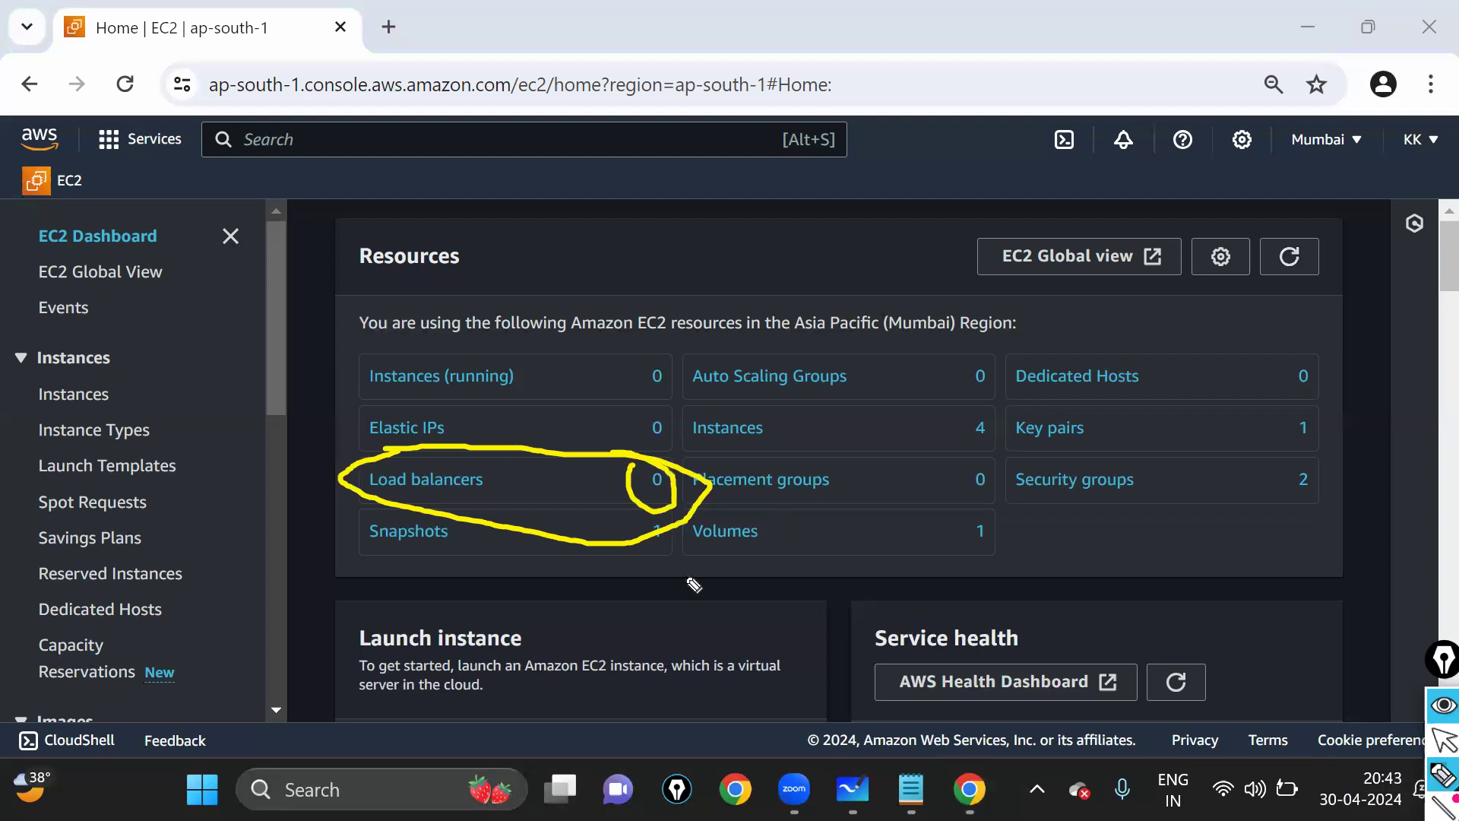
{"action": "left_click", "coordinate": [1437, 740]}
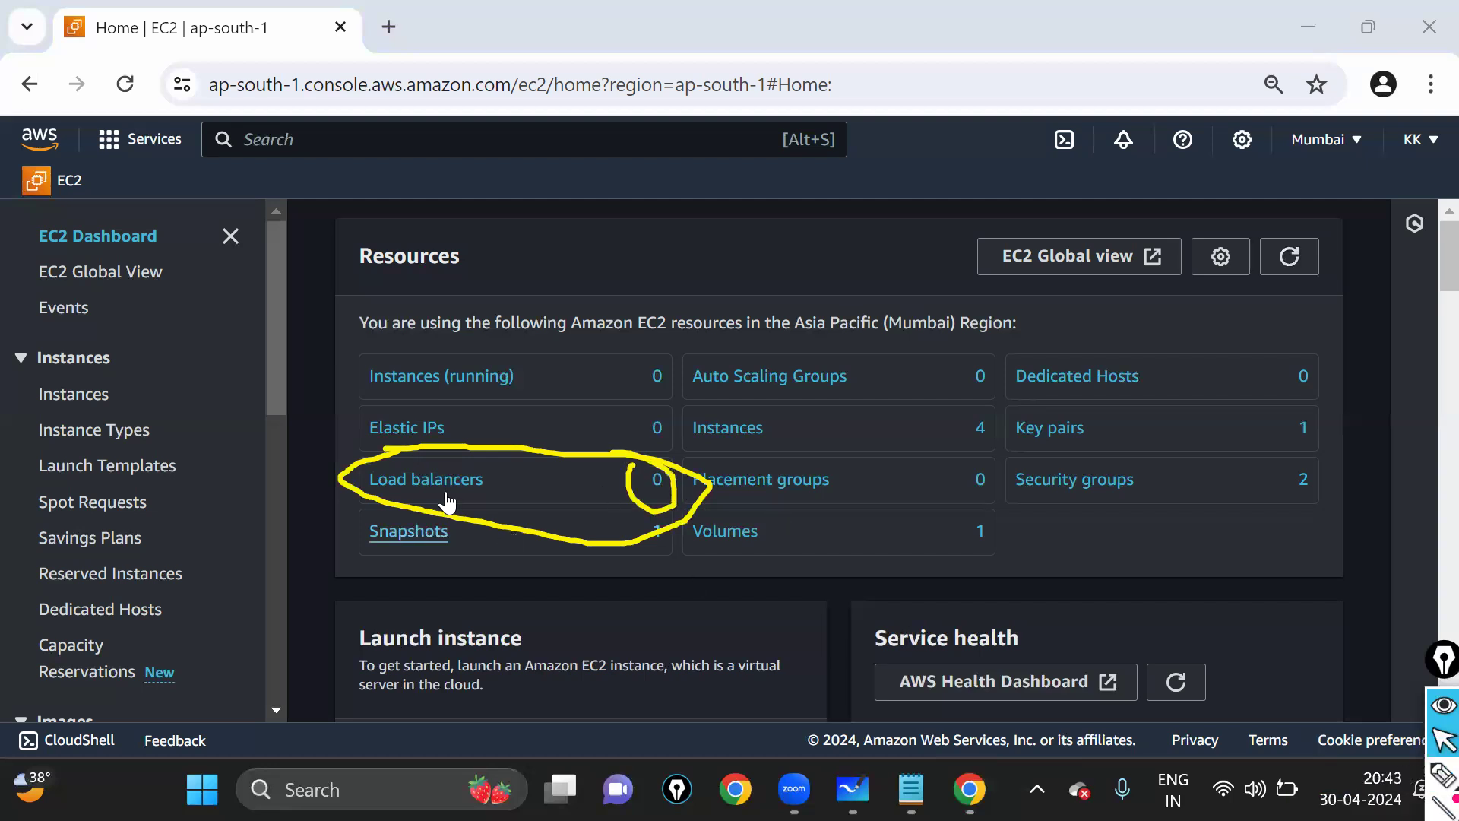
- Open the empty Load balancers list and mark the Create load balancer button with an arrow
{"action": "left_click", "coordinate": [446, 481]}
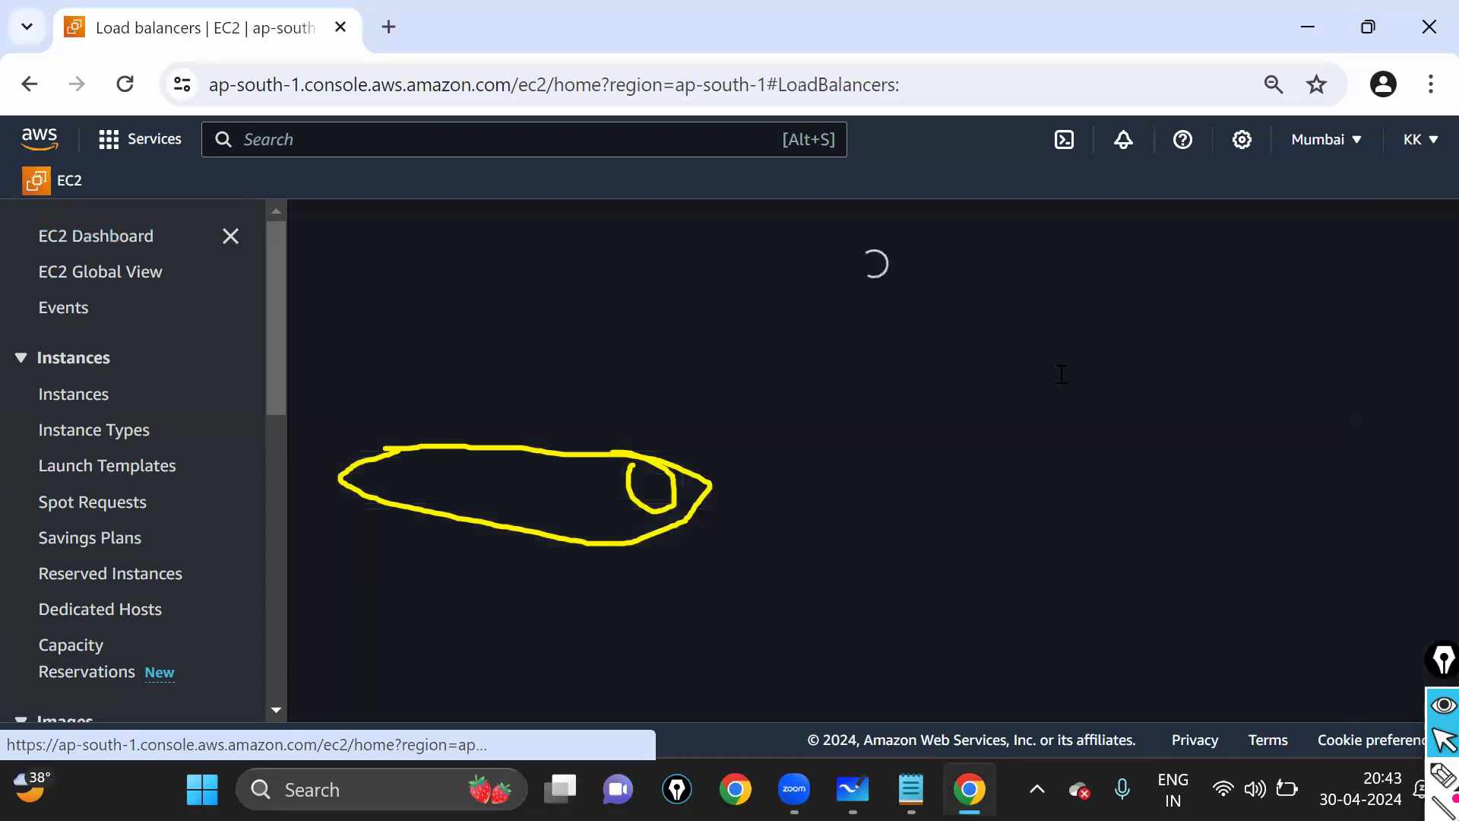
{"action": "key", "text": "ctrl+shift+7"}
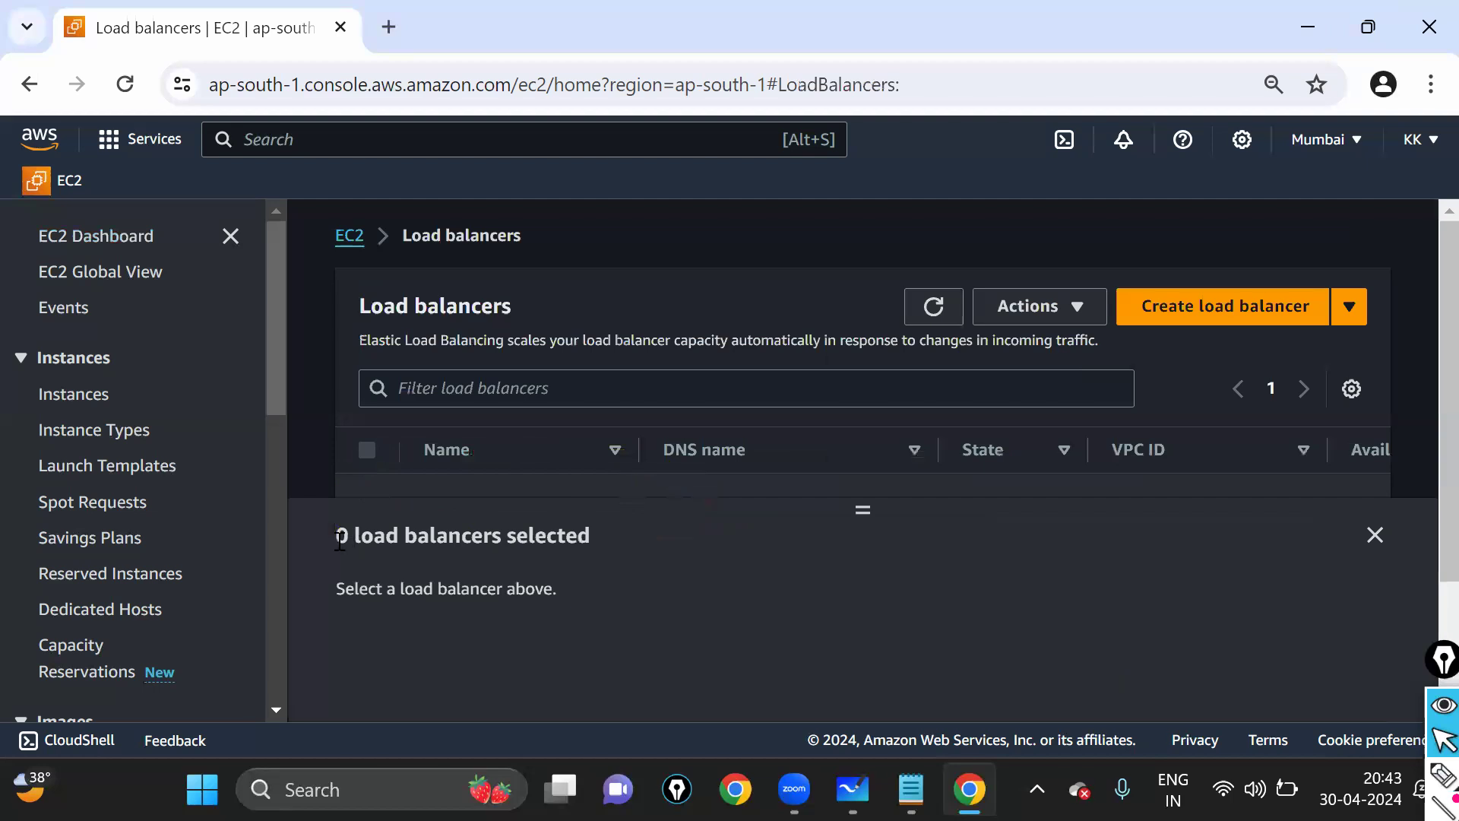
{"action": "left_click_drag", "start_coordinate": [334, 536], "coordinate": [622, 542]}
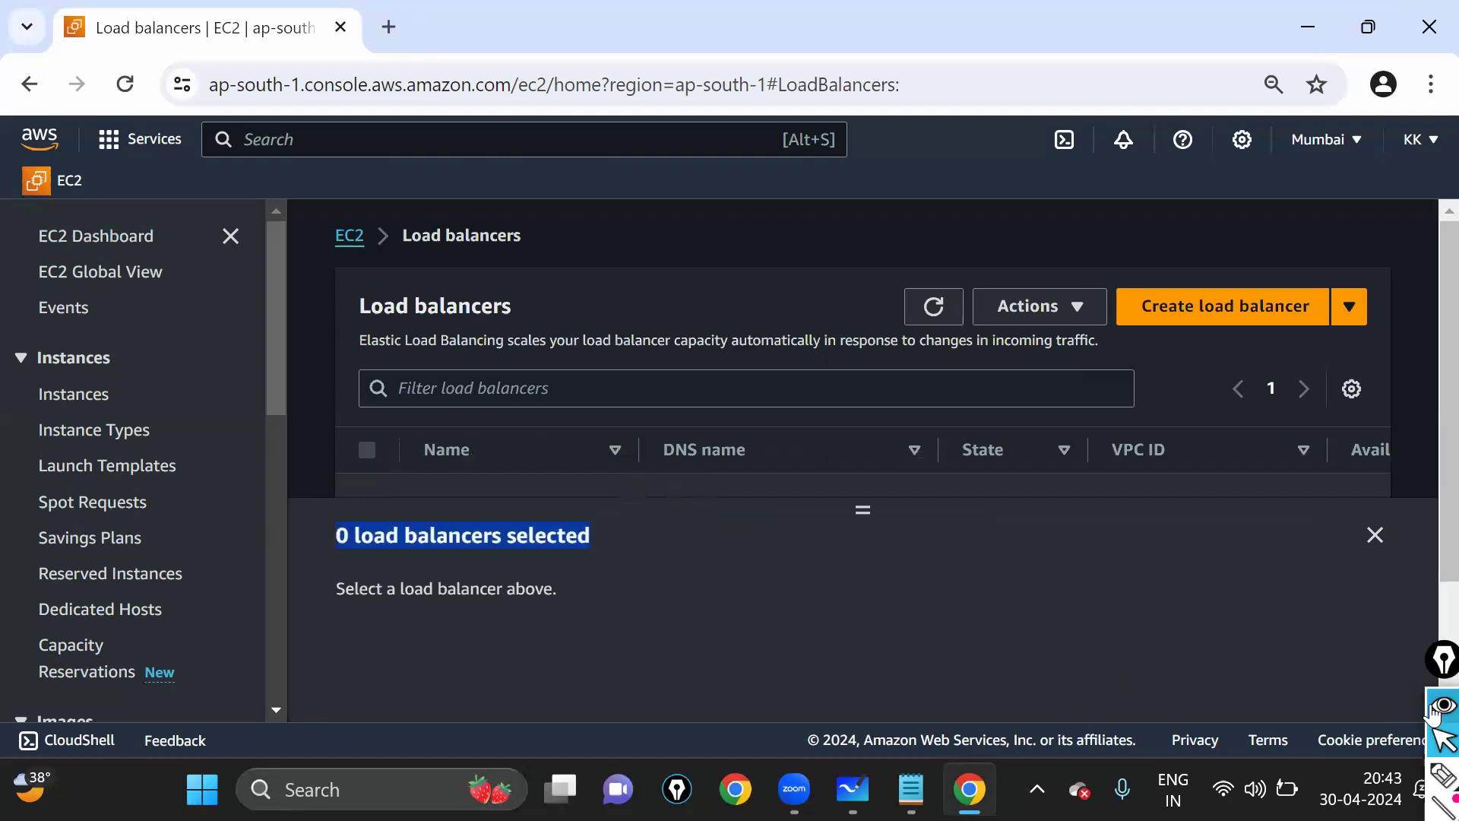
{"action": "scroll", "coordinate": [942, 481], "scroll_direction": "down", "scroll_amount": 1}
{"action": "scroll", "coordinate": [1100, 590], "scroll_direction": "up", "scroll_amount": 1}
{"action": "left_click", "coordinate": [1442, 774]}
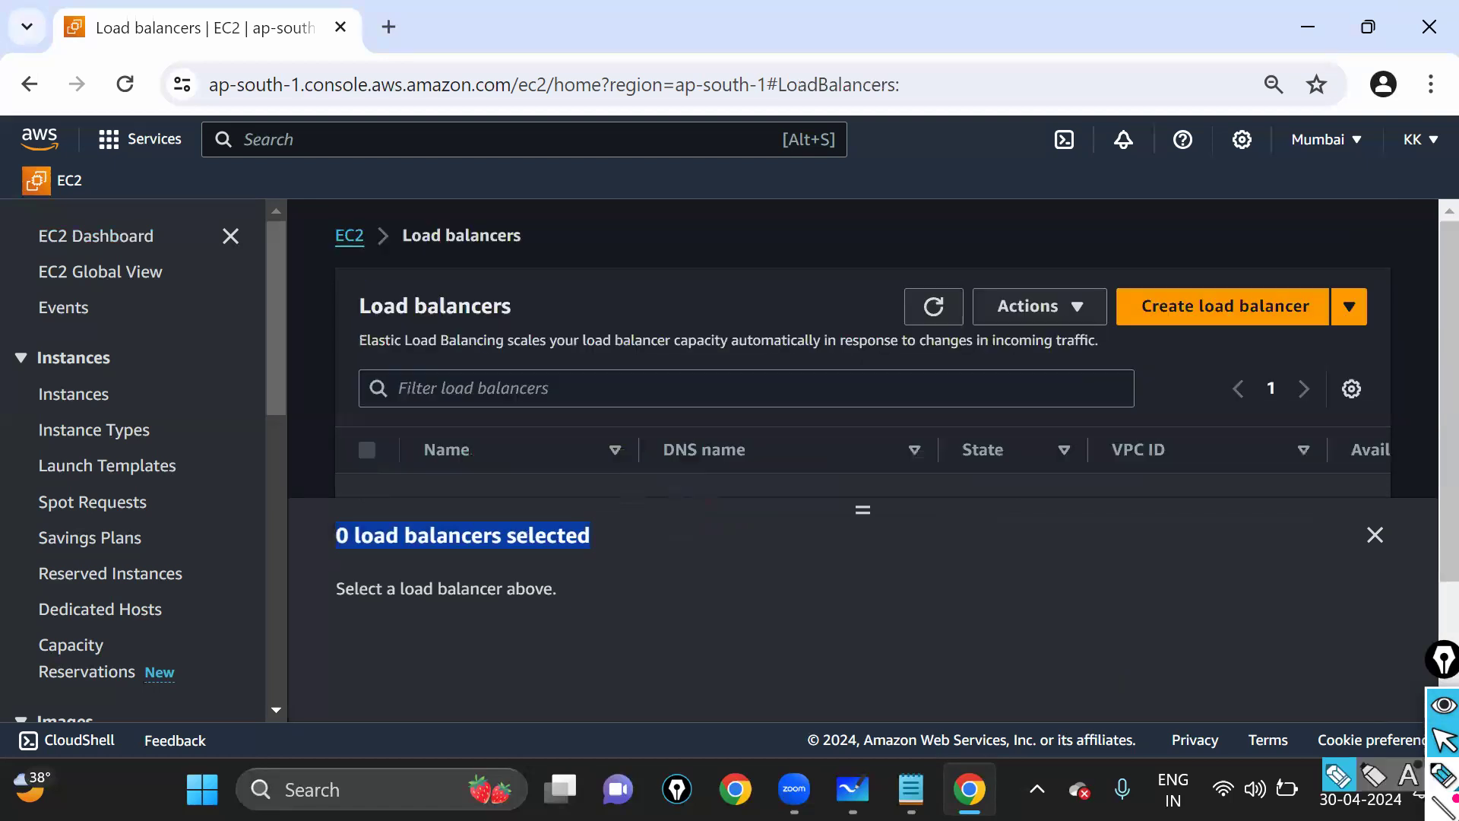
{"action": "mouse_move", "coordinate": [1115, 276]}
{"action": "left_mouse_down"}
{"action": "mouse_move", "coordinate": [1102, 357]}
{"action": "mouse_move", "coordinate": [1404, 269]}
{"action": "mouse_move", "coordinate": [1060, 271]}
{"action": "left_mouse_up"}
{"action": "mouse_move", "coordinate": [1144, 526]}
{"action": "left_mouse_down"}
{"action": "mouse_move", "coordinate": [1195, 325]}
{"action": "mouse_move", "coordinate": [1178, 342]}
{"action": "left_mouse_up"}
{"action": "left_click_drag", "start_coordinate": [1199, 325], "coordinate": [1222, 336]}
- Start a new load balancer and point out the previous-generation Classic Load Balancer option
{"action": "left_click", "coordinate": [1443, 741]}
{"action": "left_click", "coordinate": [1258, 303]}
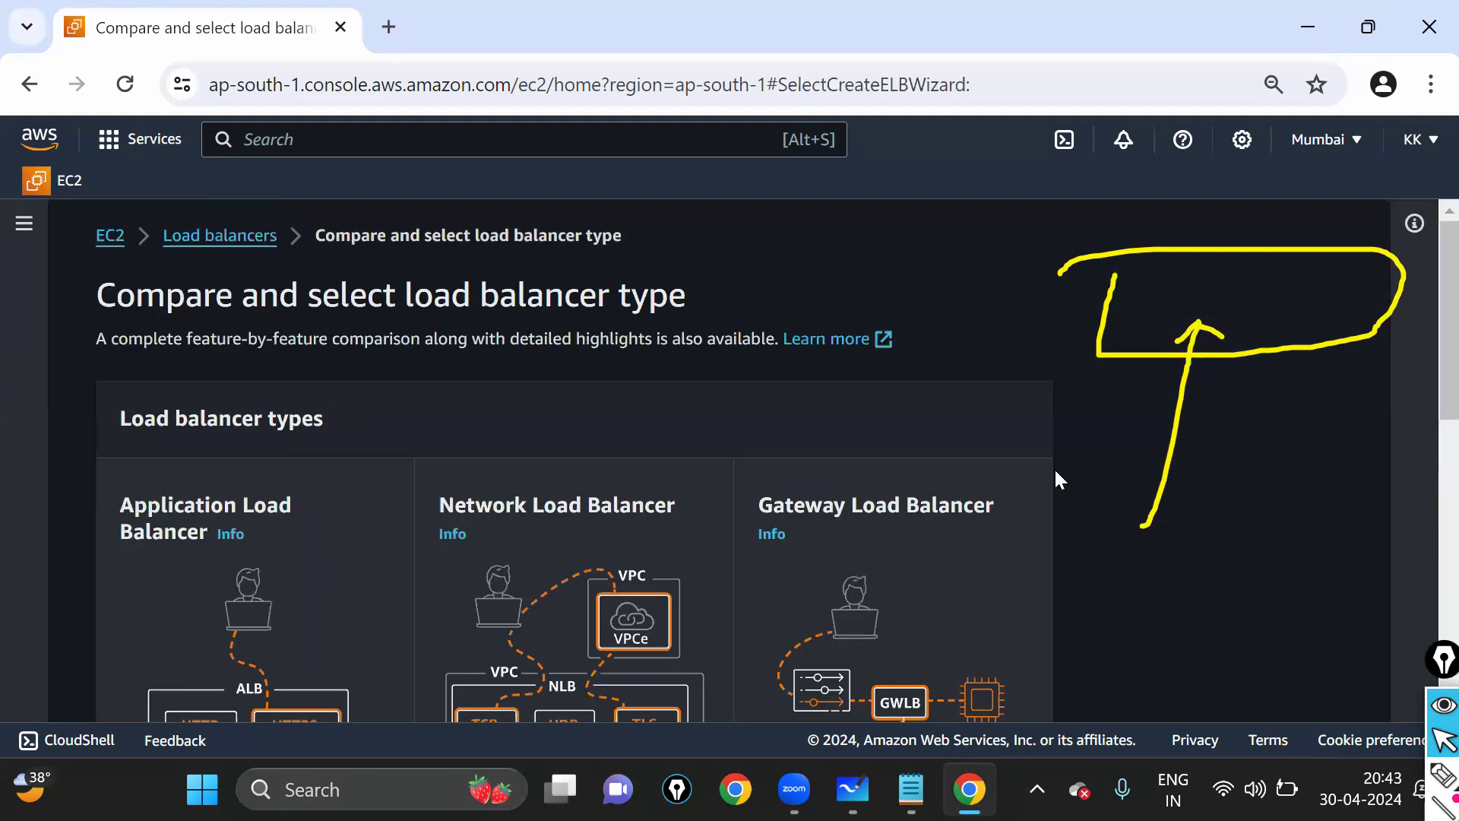
{"action": "key", "text": "ctrl+shift+7"}
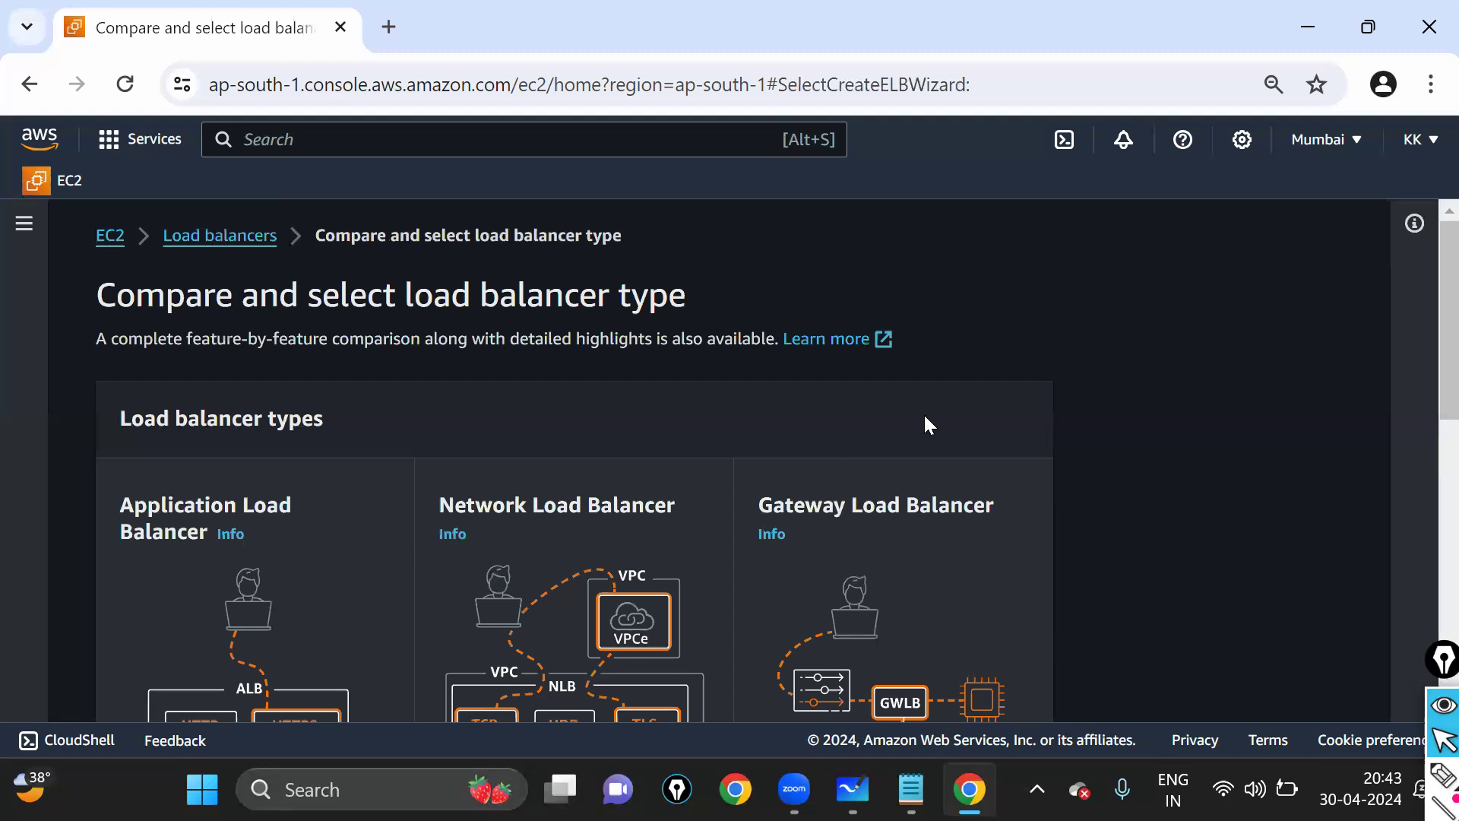
{"action": "scroll", "coordinate": [926, 424], "scroll_direction": "down", "scroll_amount": 10}
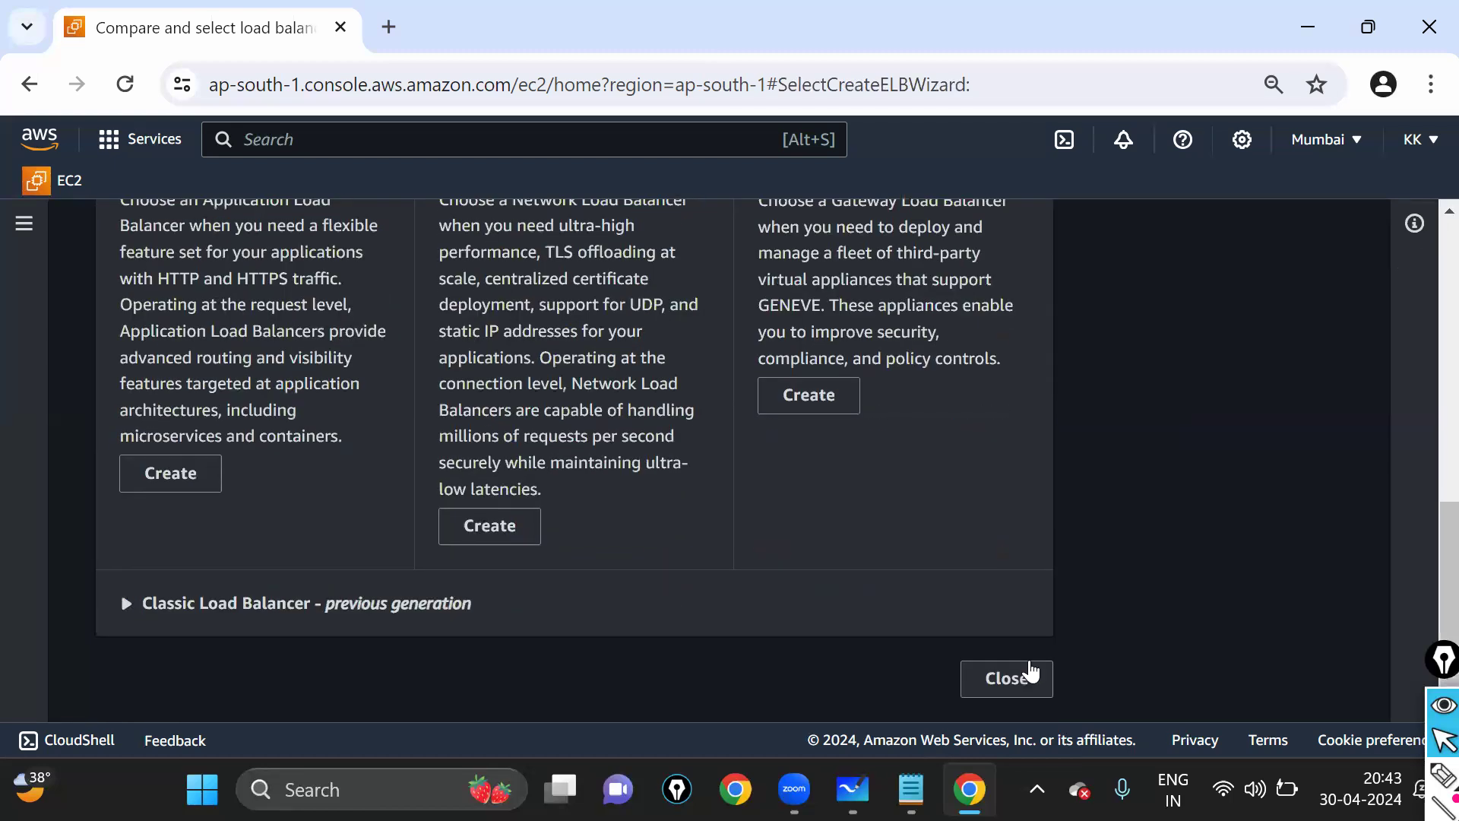
{"action": "mouse_move", "coordinate": [1432, 779]}
{"action": "mouse_move", "coordinate": [199, 573]}
{"action": "left_mouse_down"}
{"action": "mouse_move", "coordinate": [400, 684]}
{"action": "mouse_move", "coordinate": [521, 580]}
{"action": "mouse_move", "coordinate": [552, 612]}
{"action": "mouse_move", "coordinate": [159, 561]}
{"action": "left_mouse_up"}
{"action": "left_click", "coordinate": [1434, 750]}
{"action": "left_click", "coordinate": [222, 620]}
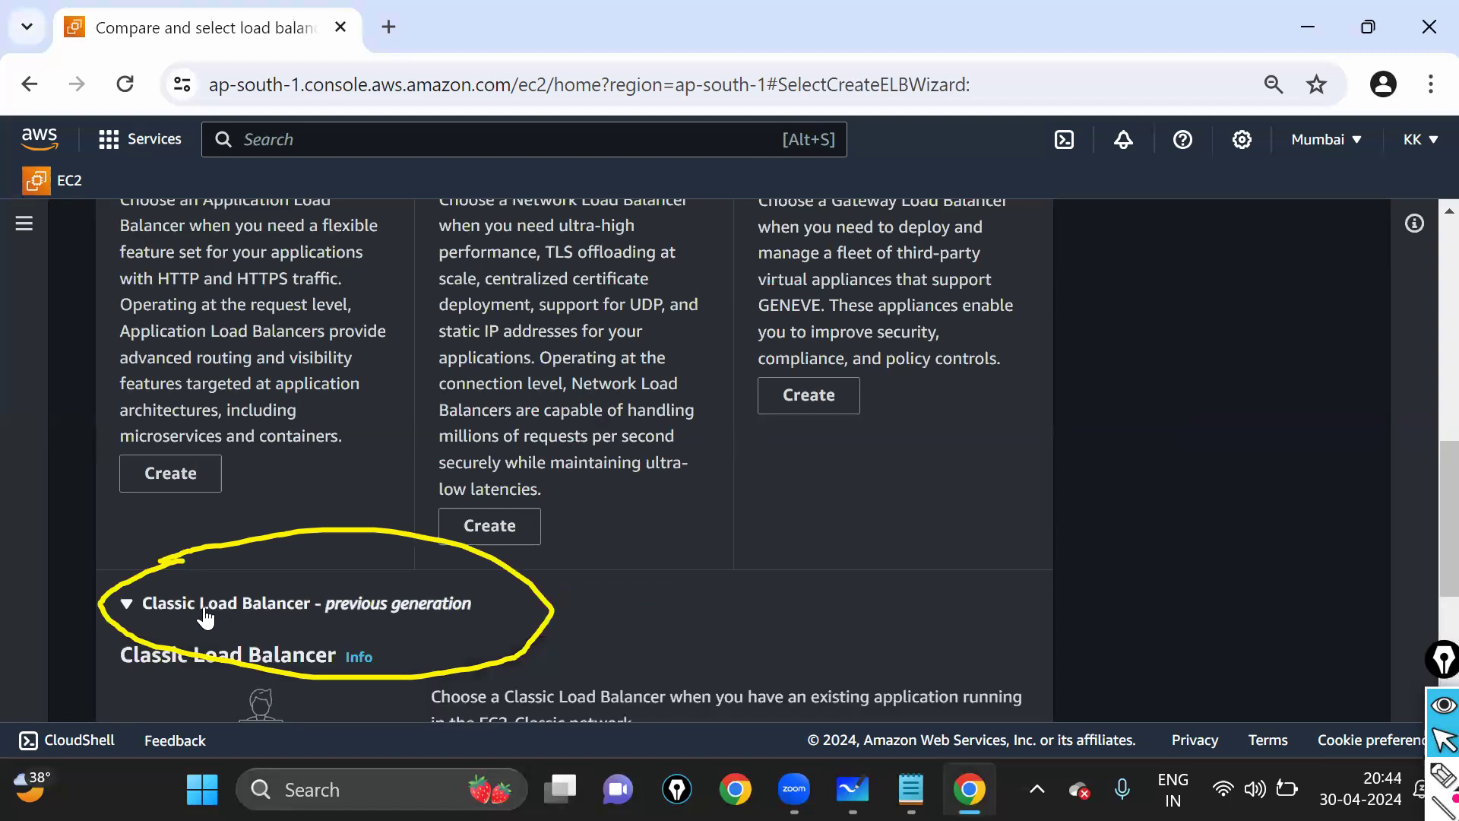
{"action": "left_click", "coordinate": [291, 608]}
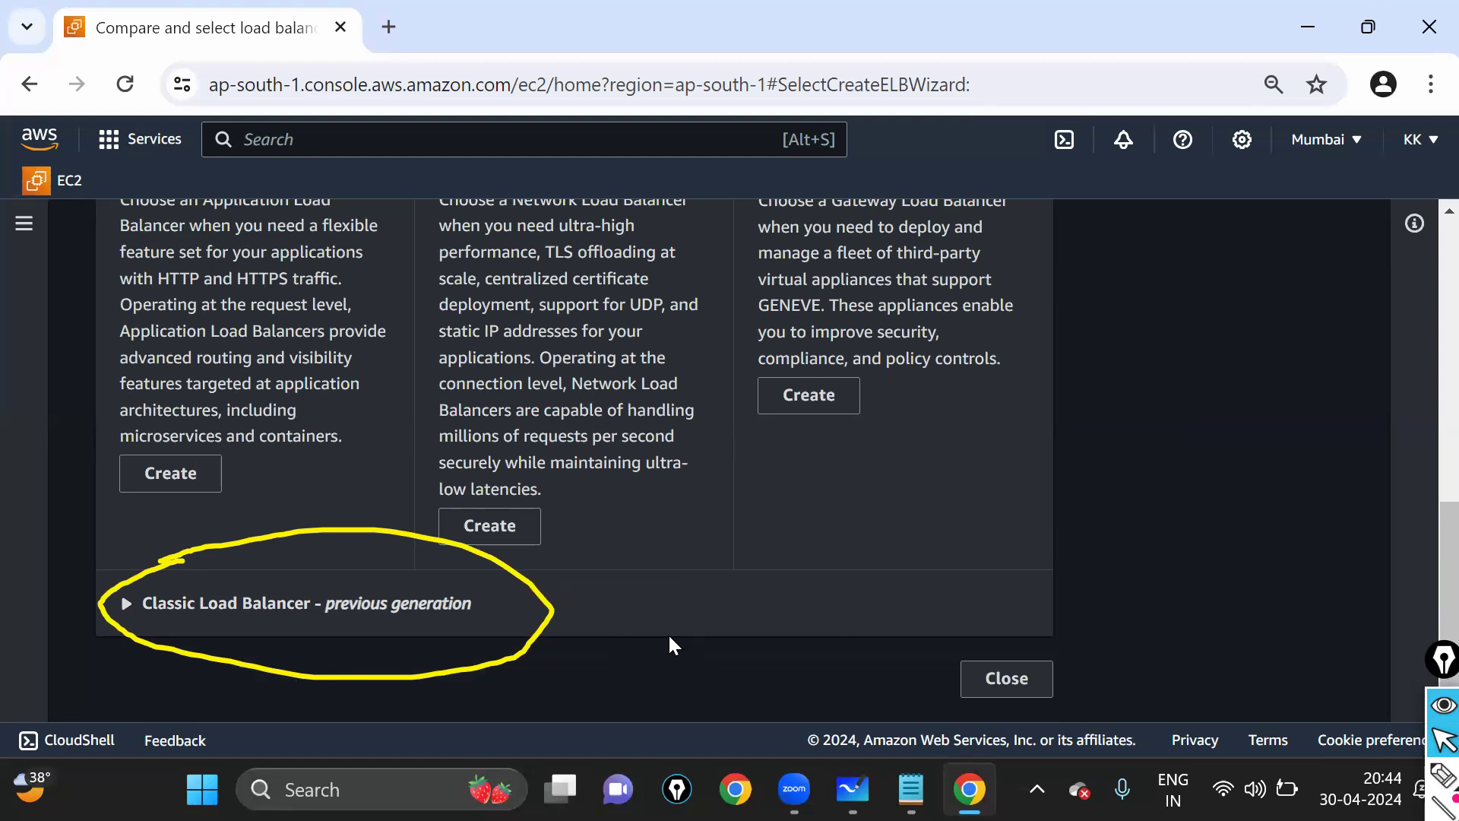
{"action": "key", "text": "ctrl+shift+7"}
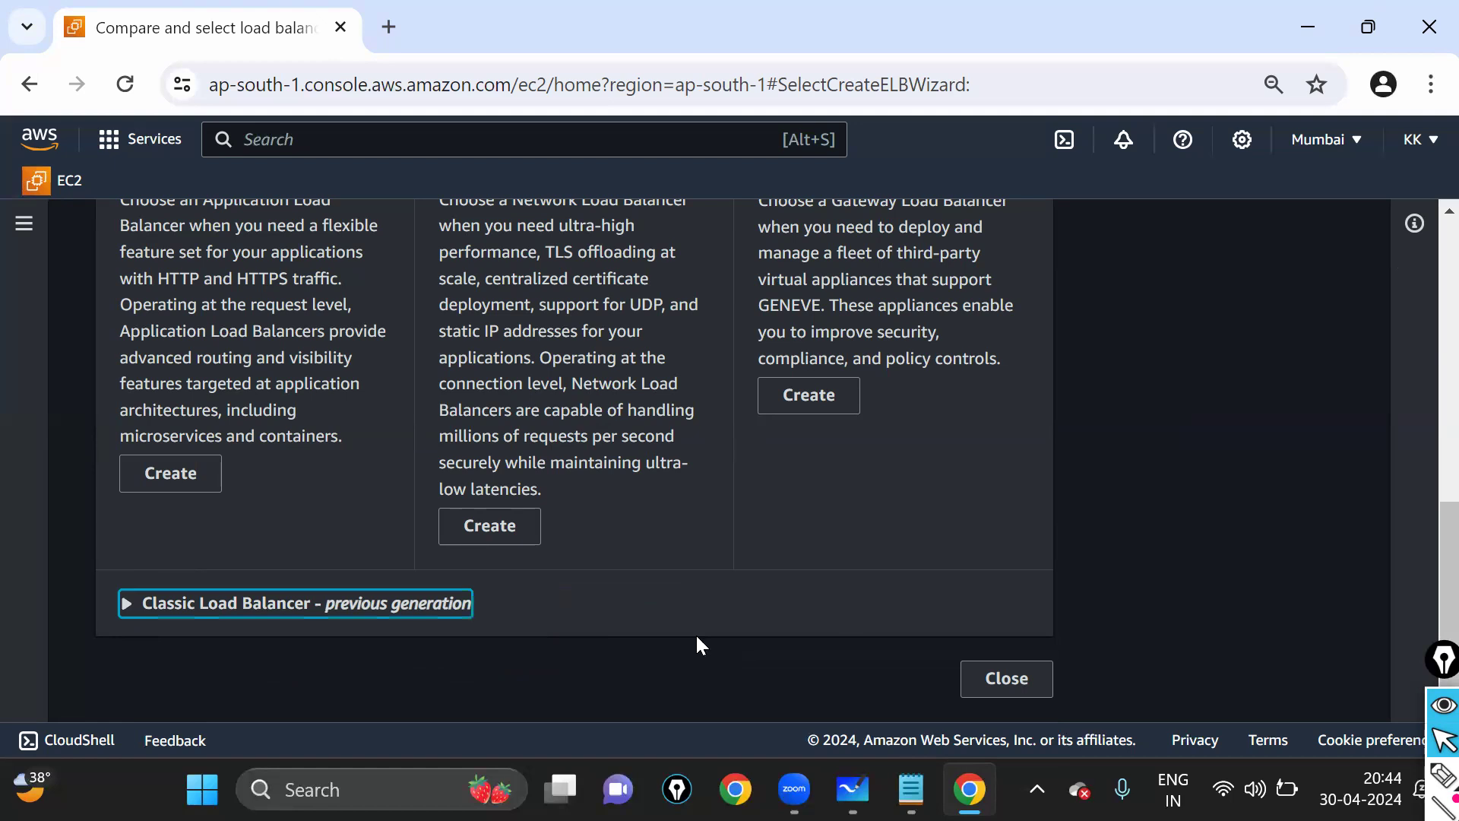
- Circle the Gateway, Network, Application and Classic load balancer options for comparison
{"action": "left_click", "coordinate": [1441, 776]}
{"action": "mouse_move", "coordinate": [740, 372]}
{"action": "left_mouse_down"}
{"action": "mouse_move", "coordinate": [926, 419]}
{"action": "mouse_move", "coordinate": [675, 382]}
{"action": "left_mouse_up"}
{"action": "mouse_move", "coordinate": [403, 509]}
{"action": "left_mouse_down"}
{"action": "mouse_move", "coordinate": [441, 545]}
{"action": "mouse_move", "coordinate": [556, 485]}
{"action": "mouse_move", "coordinate": [385, 496]}
{"action": "left_mouse_up"}
{"action": "mouse_move", "coordinate": [106, 435]}
{"action": "left_mouse_down"}
{"action": "mouse_move", "coordinate": [104, 454]}
{"action": "mouse_move", "coordinate": [296, 473]}
{"action": "mouse_move", "coordinate": [137, 391]}
{"action": "left_mouse_up"}
{"action": "mouse_move", "coordinate": [145, 572]}
{"action": "left_mouse_down"}
{"action": "mouse_move", "coordinate": [130, 636]}
{"action": "mouse_move", "coordinate": [603, 613]}
{"action": "mouse_move", "coordinate": [191, 566]}
{"action": "left_mouse_up"}
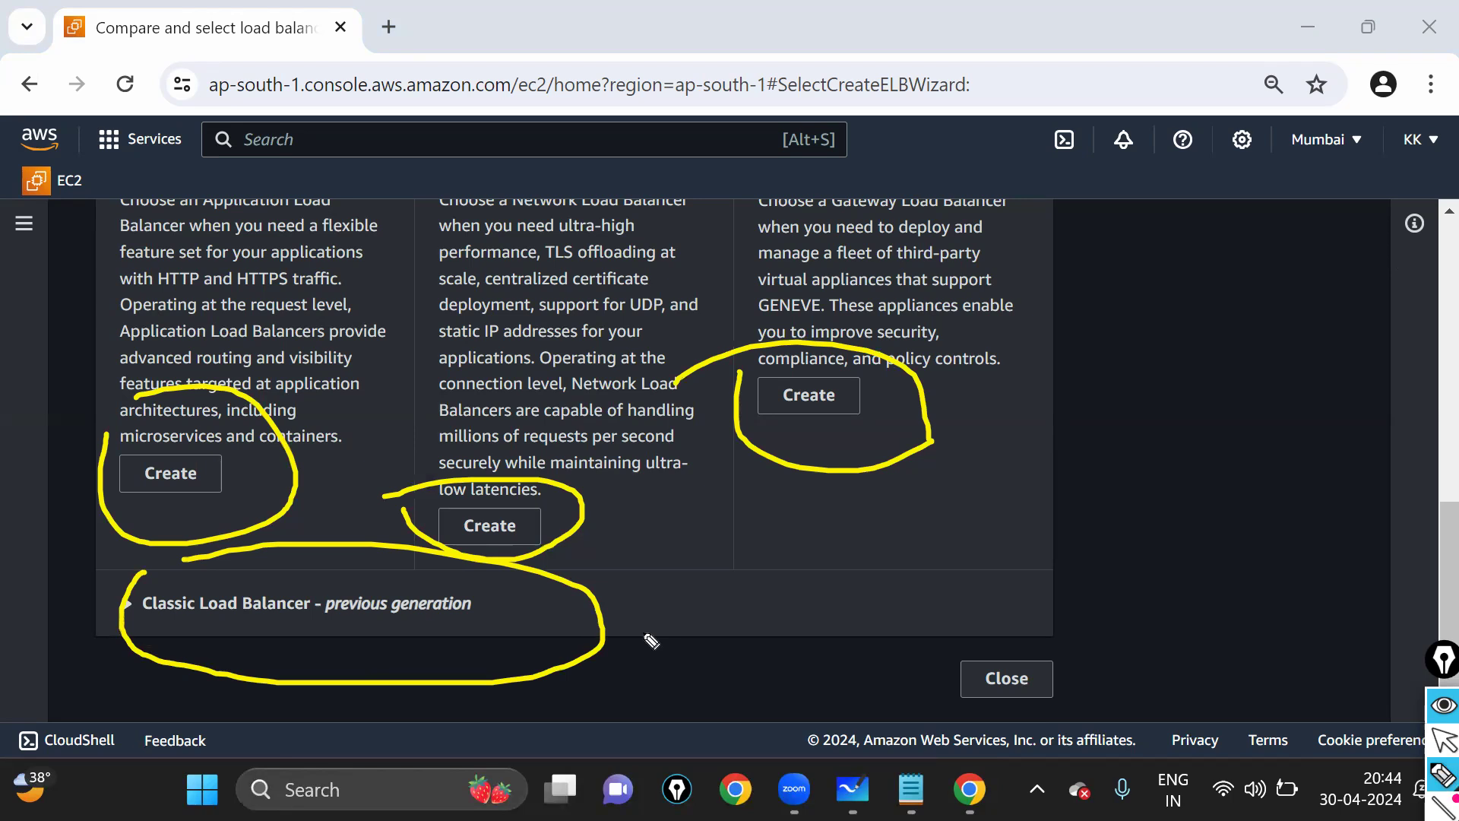
{"action": "key", "text": "ctrl+shift+7"}
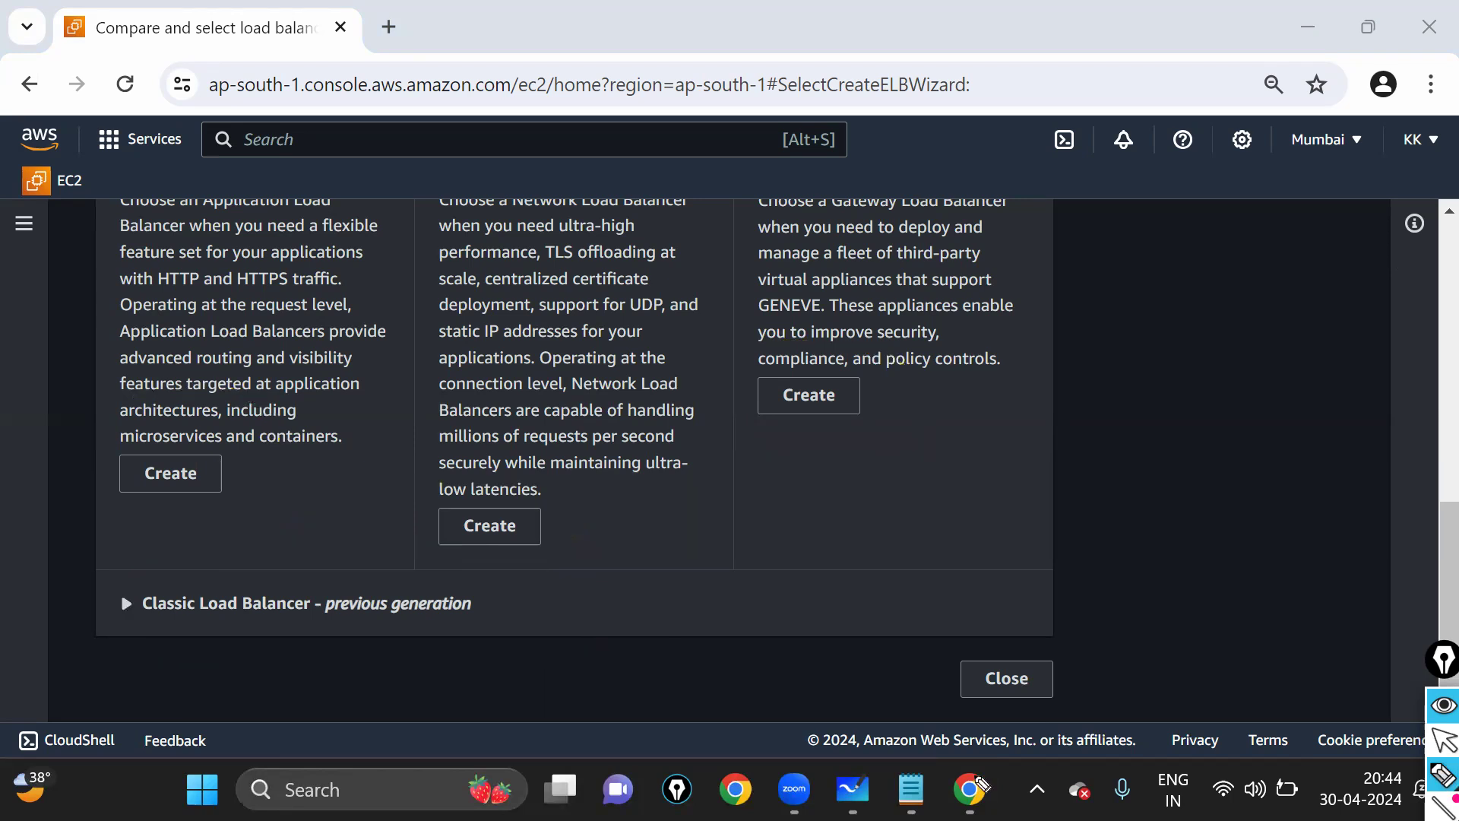
{"action": "left_click", "coordinate": [1437, 740]}
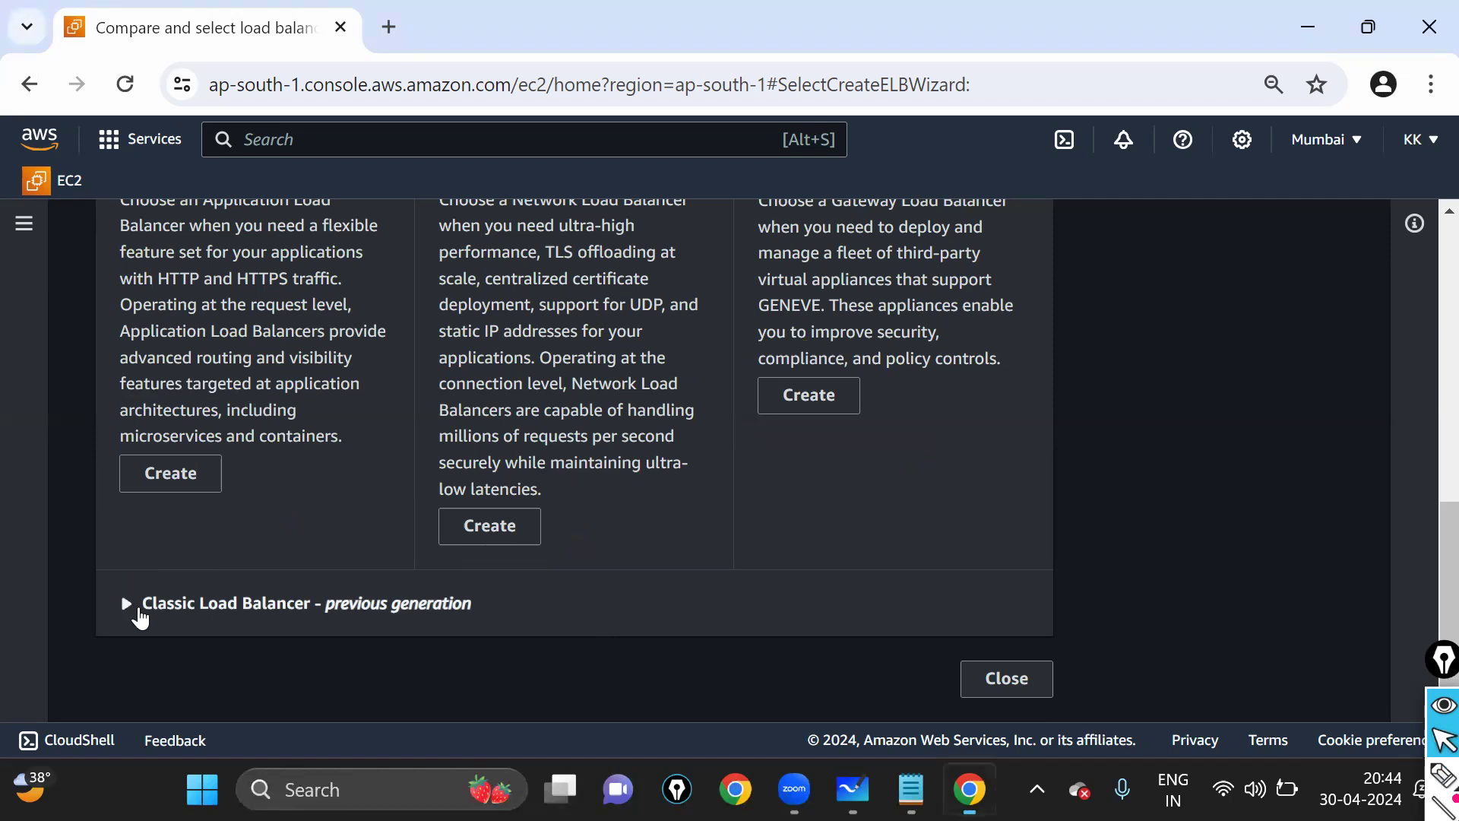
- Expand Classic Load Balancer details and circle its Create option
{"action": "left_click", "coordinate": [232, 606]}
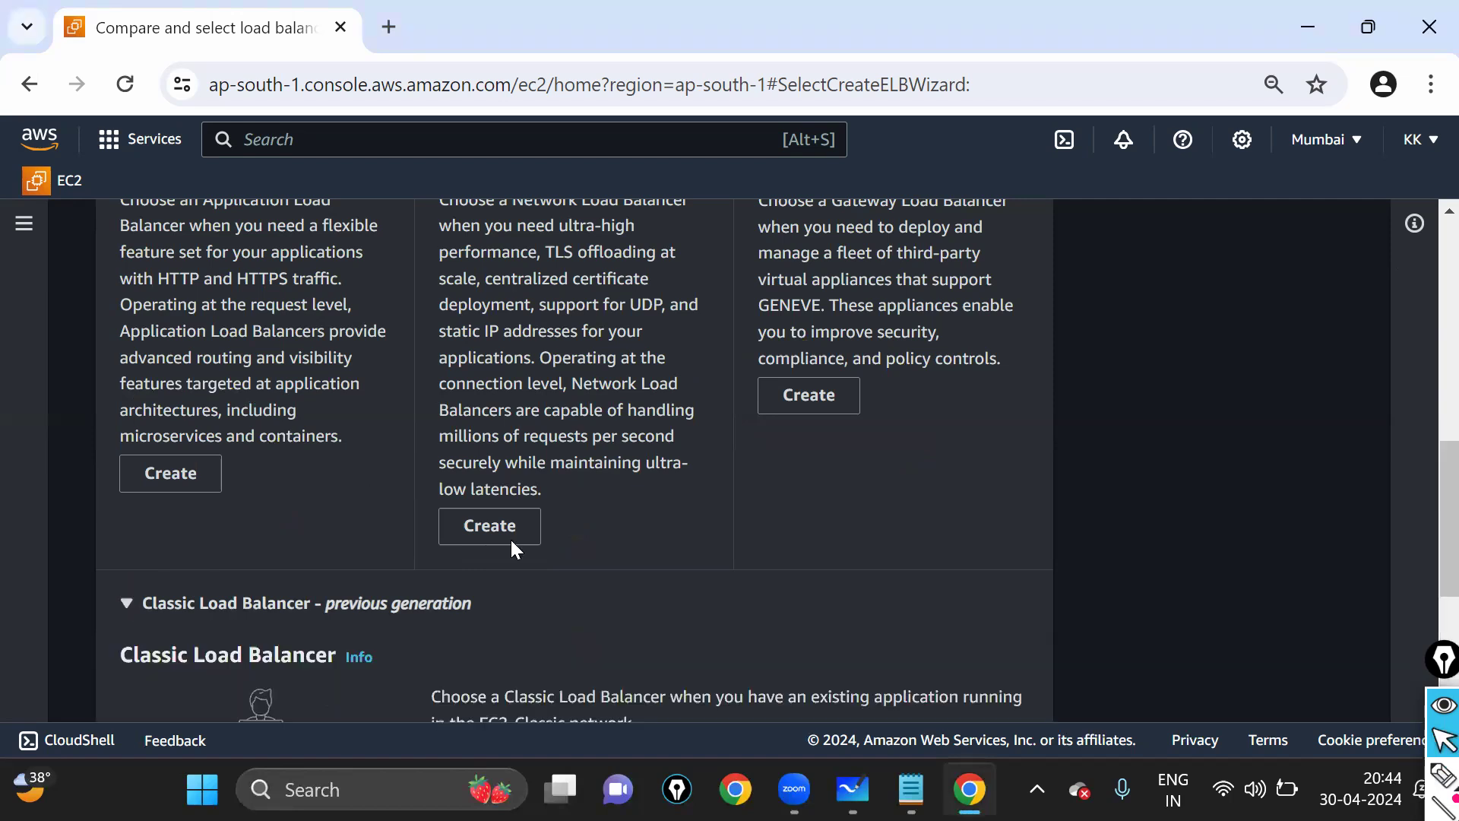
{"action": "scroll", "coordinate": [511, 547], "scroll_direction": "down", "scroll_amount": 5}
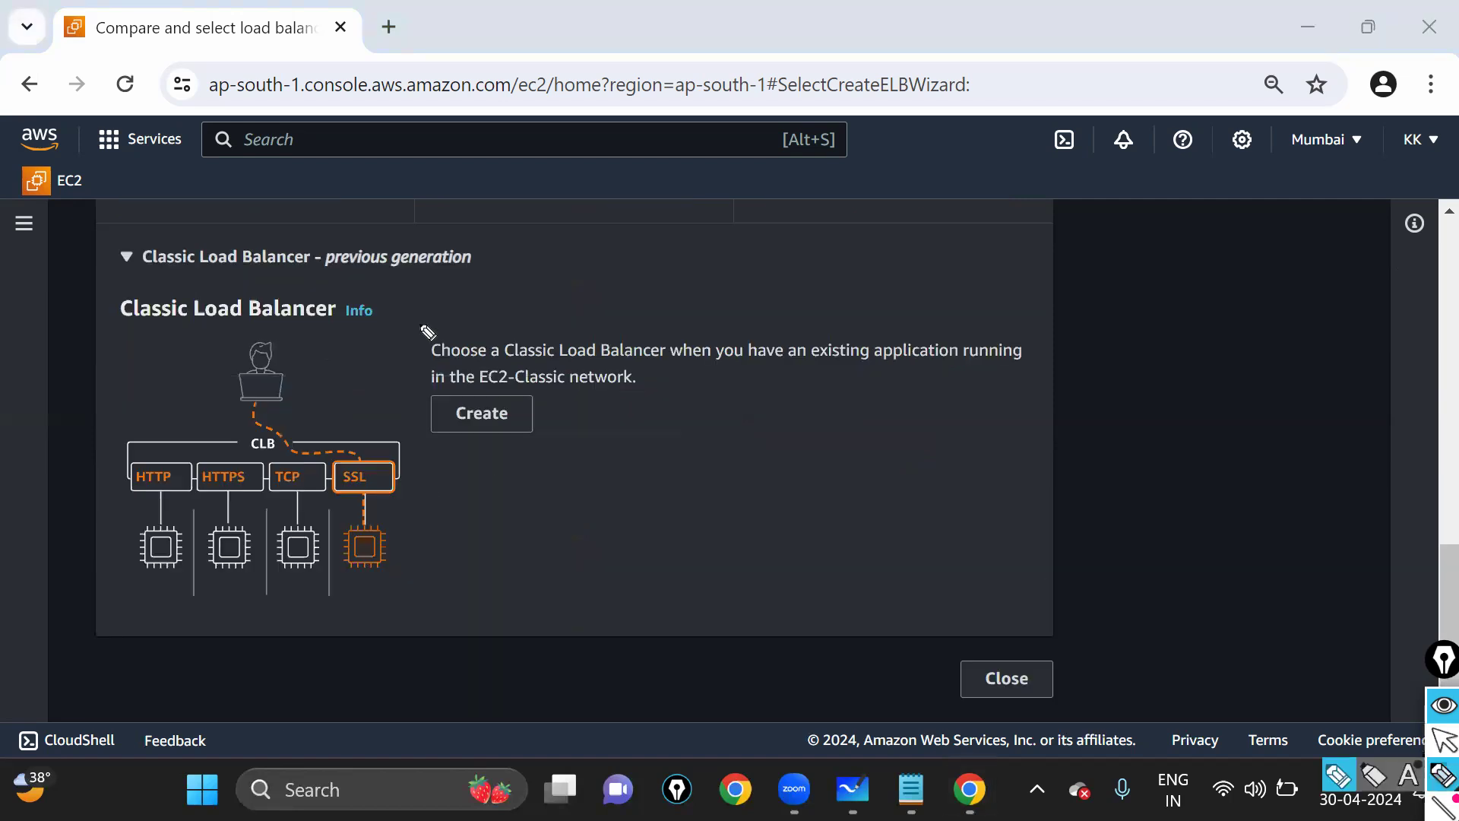
{"action": "mouse_move", "coordinate": [420, 323]}
{"action": "left_mouse_down"}
{"action": "mouse_move", "coordinate": [578, 456]}
{"action": "mouse_move", "coordinate": [414, 403]}
{"action": "left_mouse_up"}
{"action": "mouse_move", "coordinate": [455, 454]}
{"action": "left_mouse_down"}
{"action": "mouse_move", "coordinate": [547, 422]}
{"action": "mouse_move", "coordinate": [505, 384]}
{"action": "mouse_move", "coordinate": [420, 372]}
{"action": "left_mouse_up"}
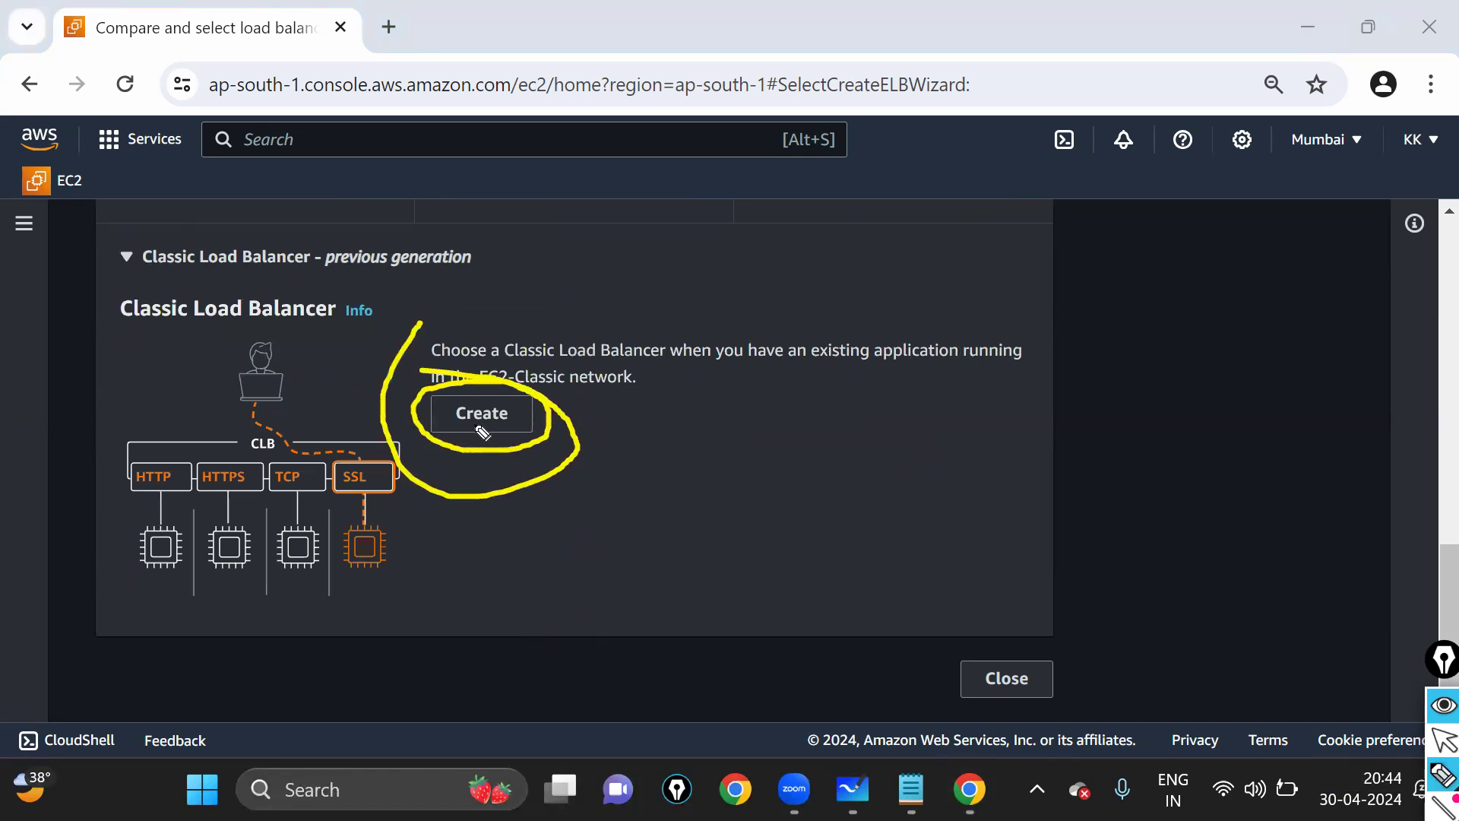
- Open the Create classic load balancer wizard and preview the How Classic Load Balancers work section
{"action": "left_click", "coordinate": [1444, 739]}
{"action": "left_click", "coordinate": [486, 412]}
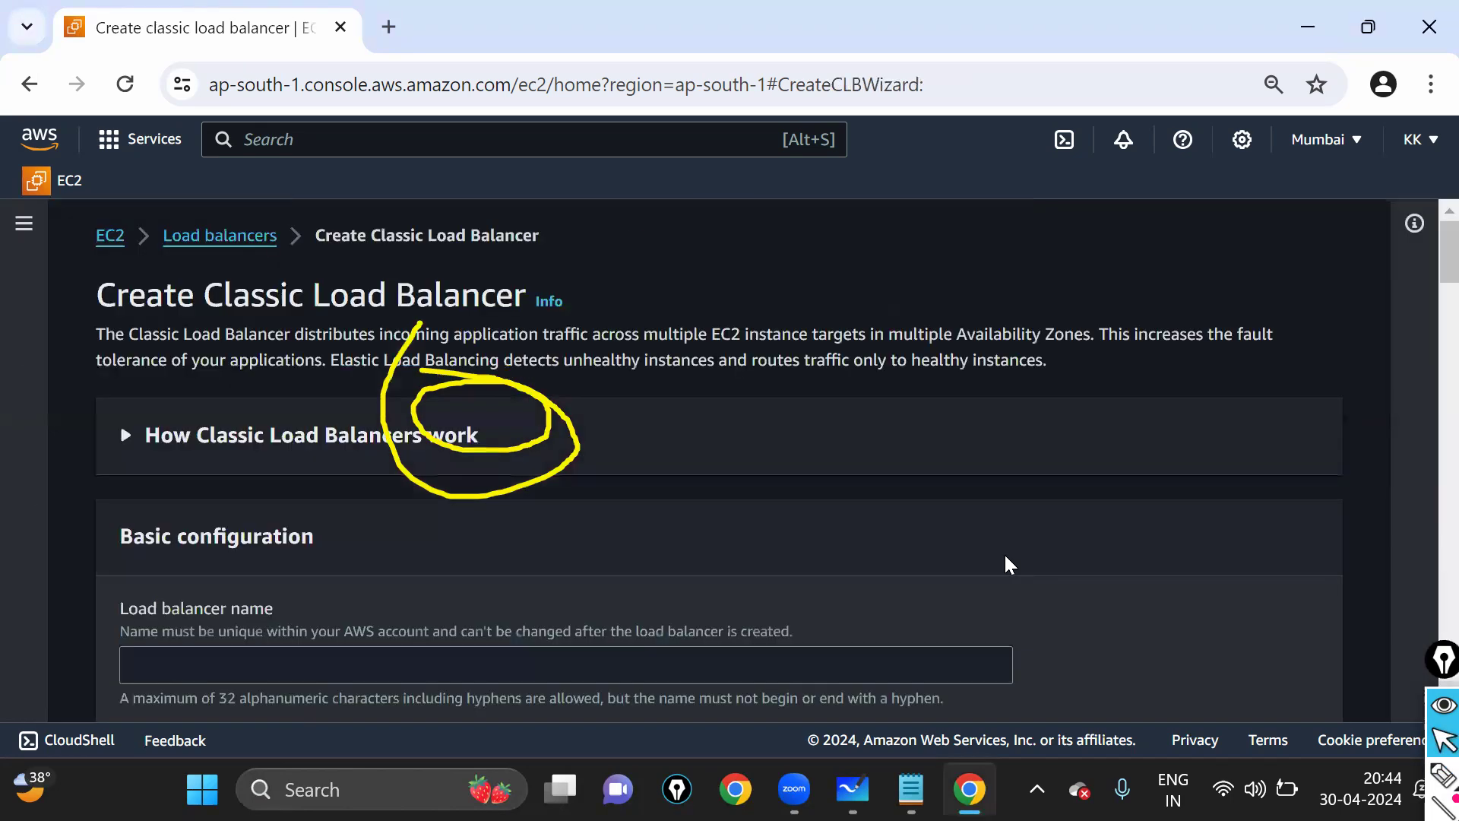
{"action": "key", "text": "ctrl+shift+7"}
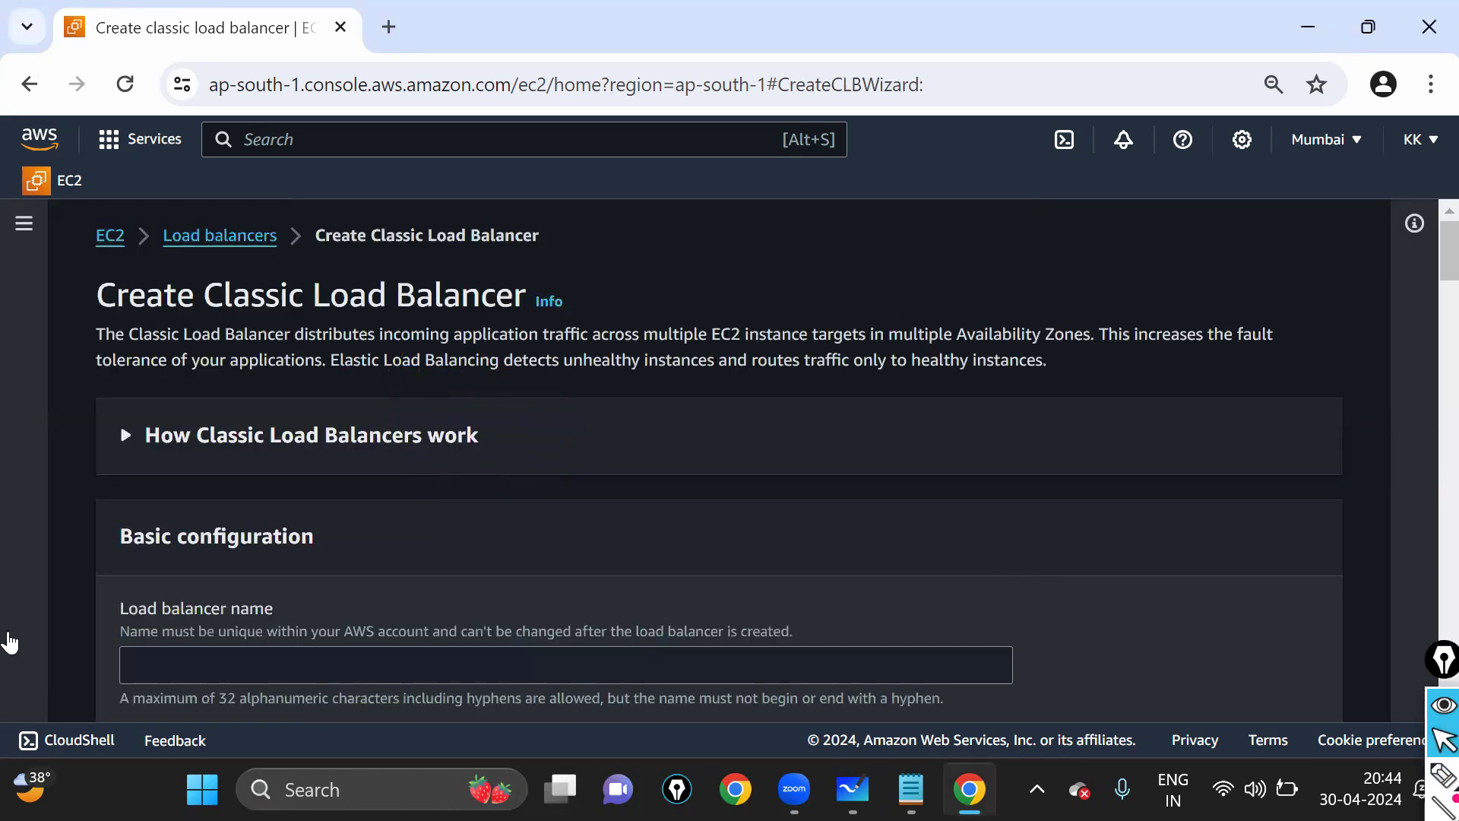
{"action": "scroll", "coordinate": [197, 532], "scroll_direction": "down", "scroll_amount": 2}
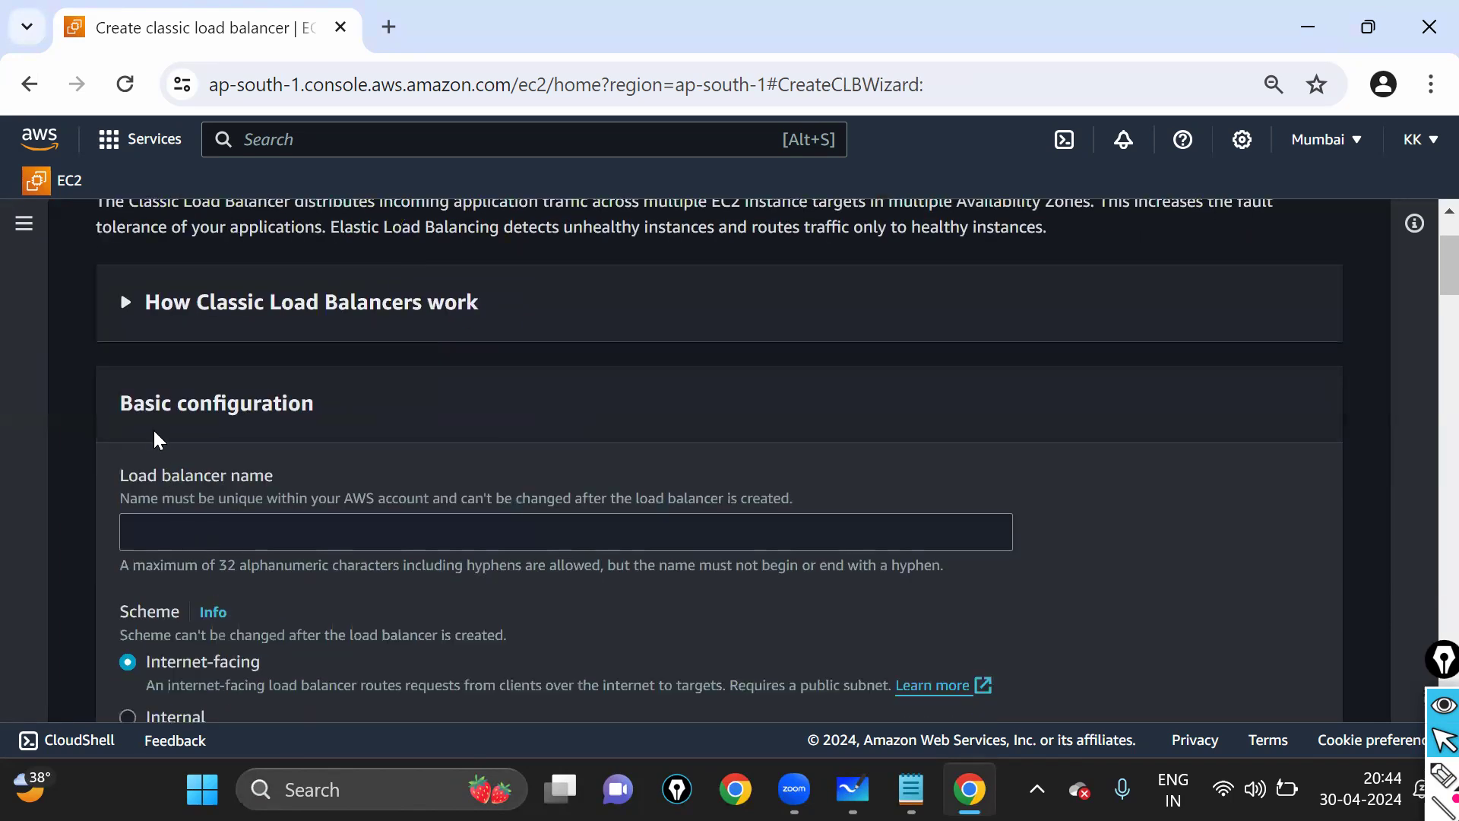
{"action": "left_click_drag", "start_coordinate": [162, 322], "coordinate": [410, 345]}
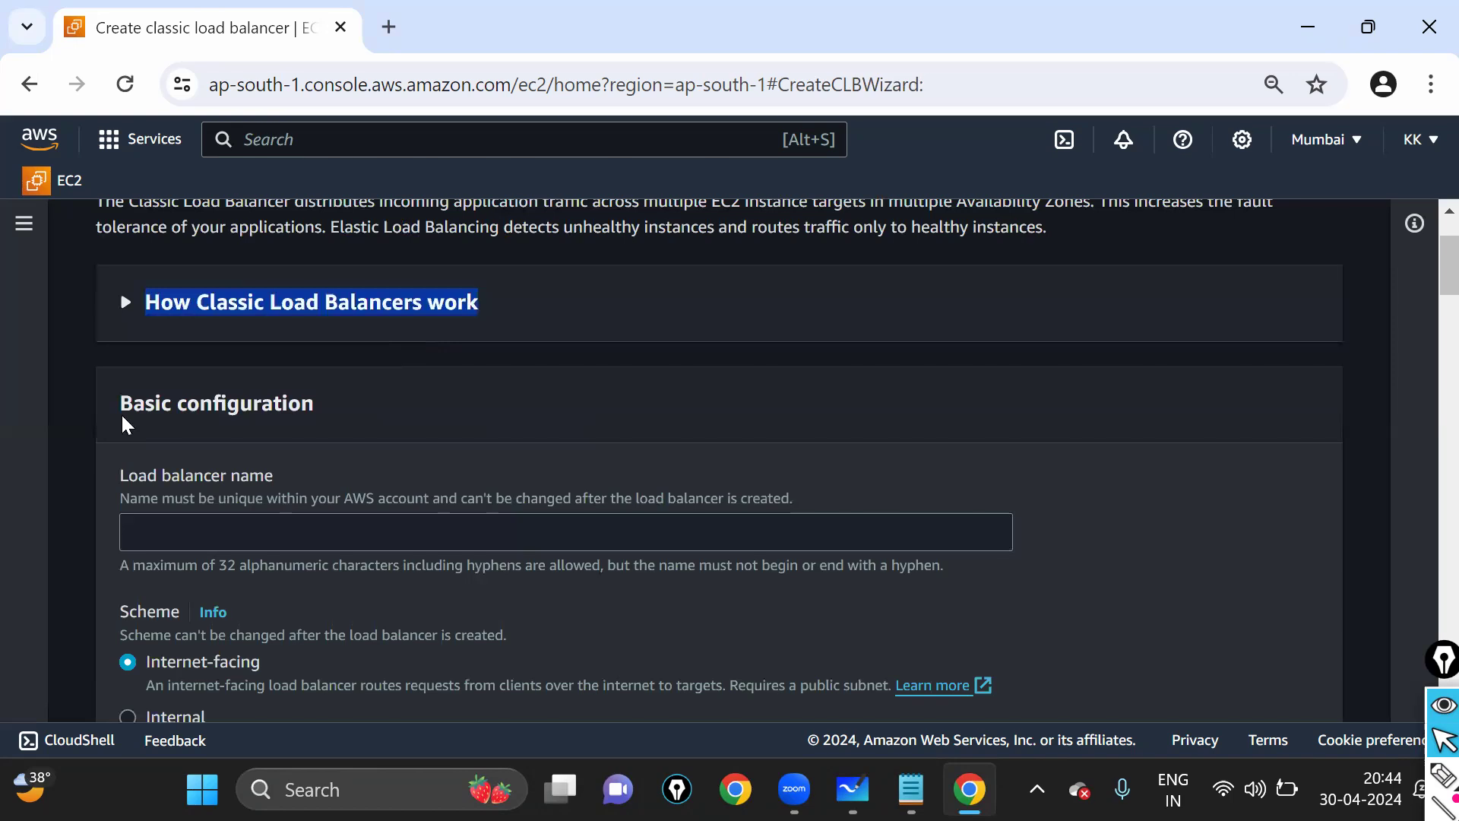
{"action": "left_click", "coordinate": [123, 302]}
{"action": "left_click", "coordinate": [125, 302]}
- Highlight the Basic configuration heading and Load balancer name label, then reset zoom to 100%
{"action": "left_click_drag", "start_coordinate": [135, 409], "coordinate": [326, 411]}
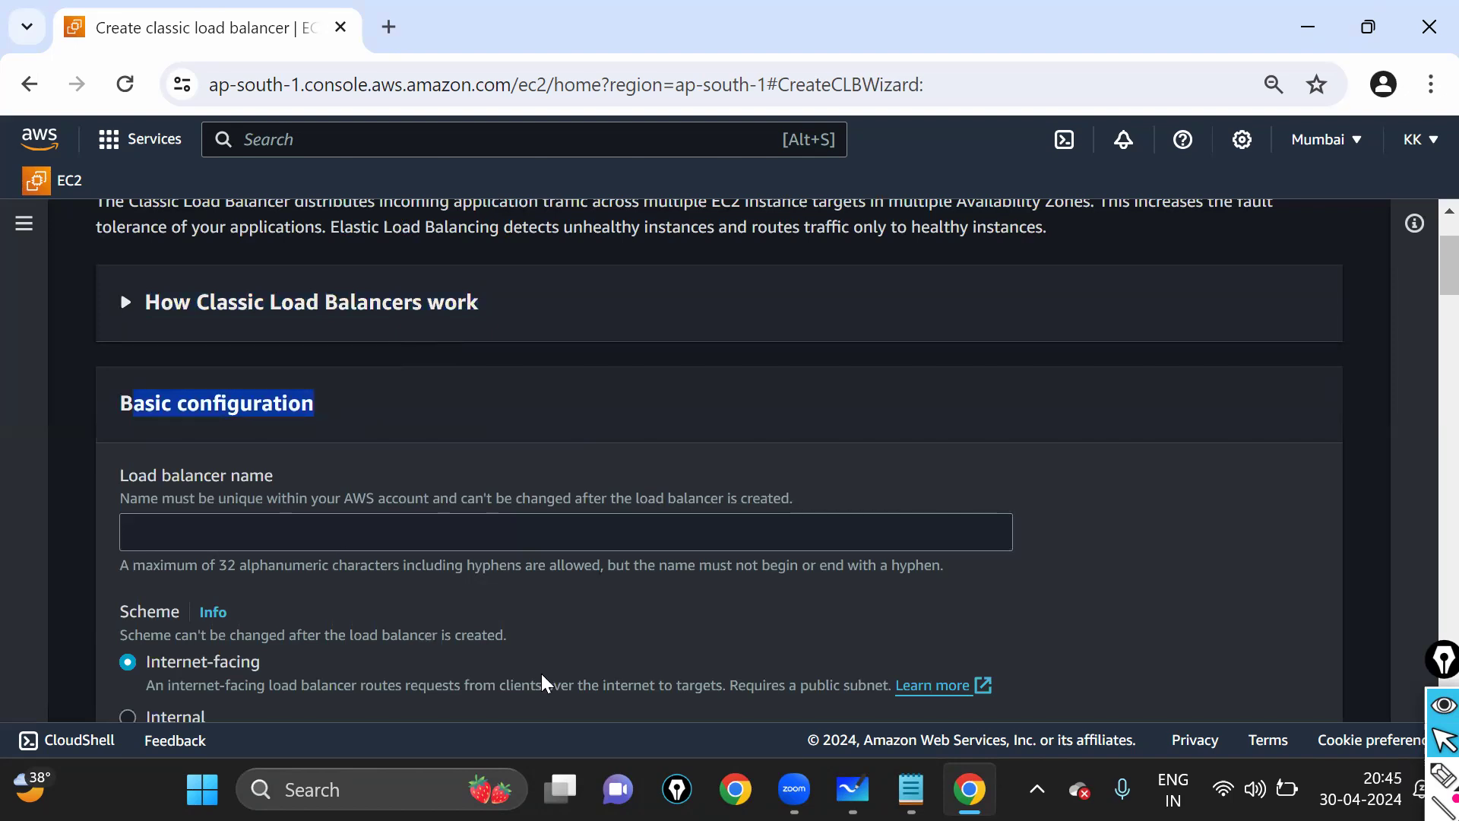
{"action": "left_click", "coordinate": [183, 541]}
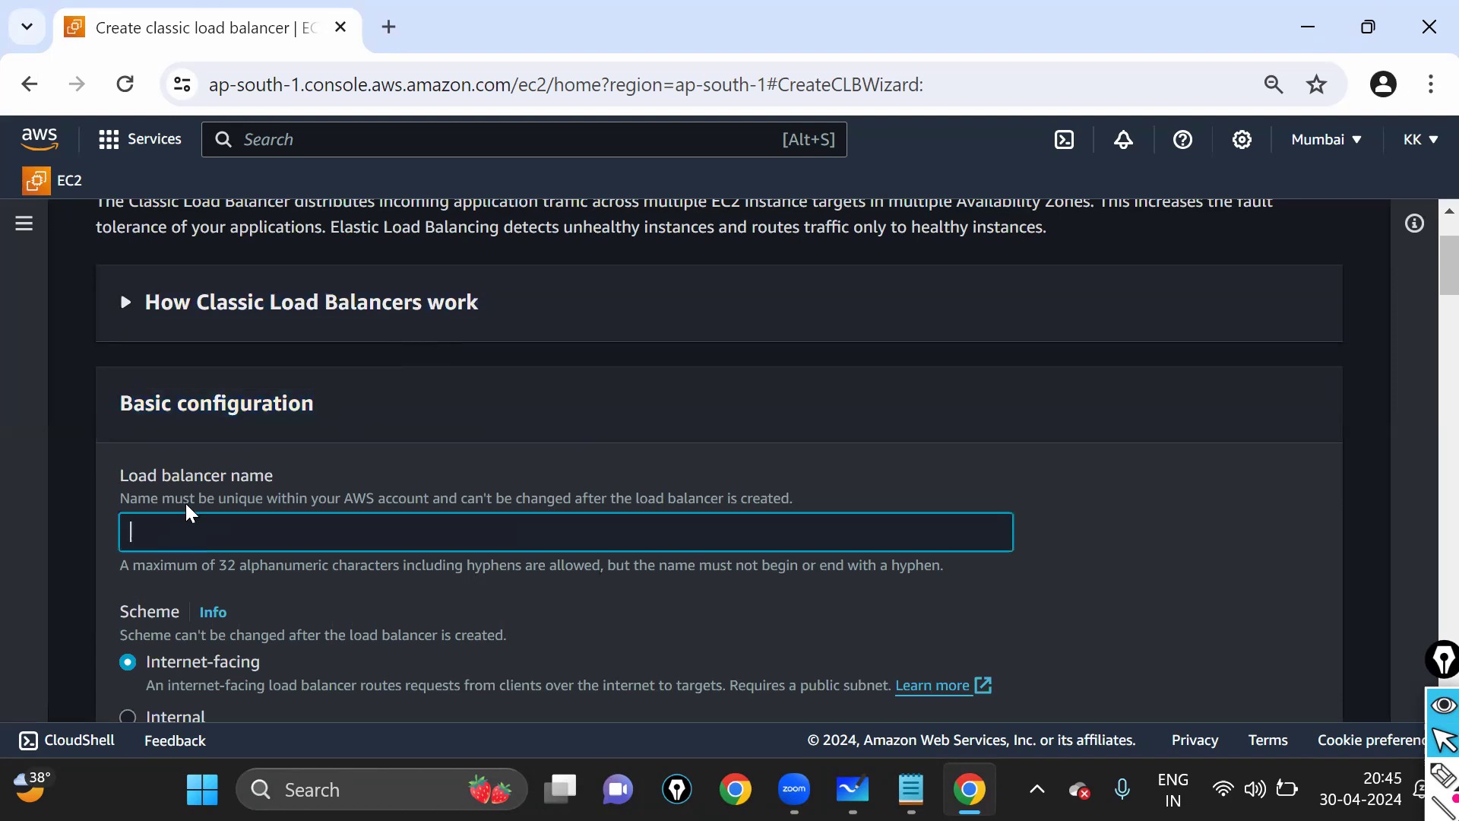
{"action": "left_click", "coordinate": [218, 490]}
{"action": "left_click_drag", "start_coordinate": [331, 493], "coordinate": [329, 491]}
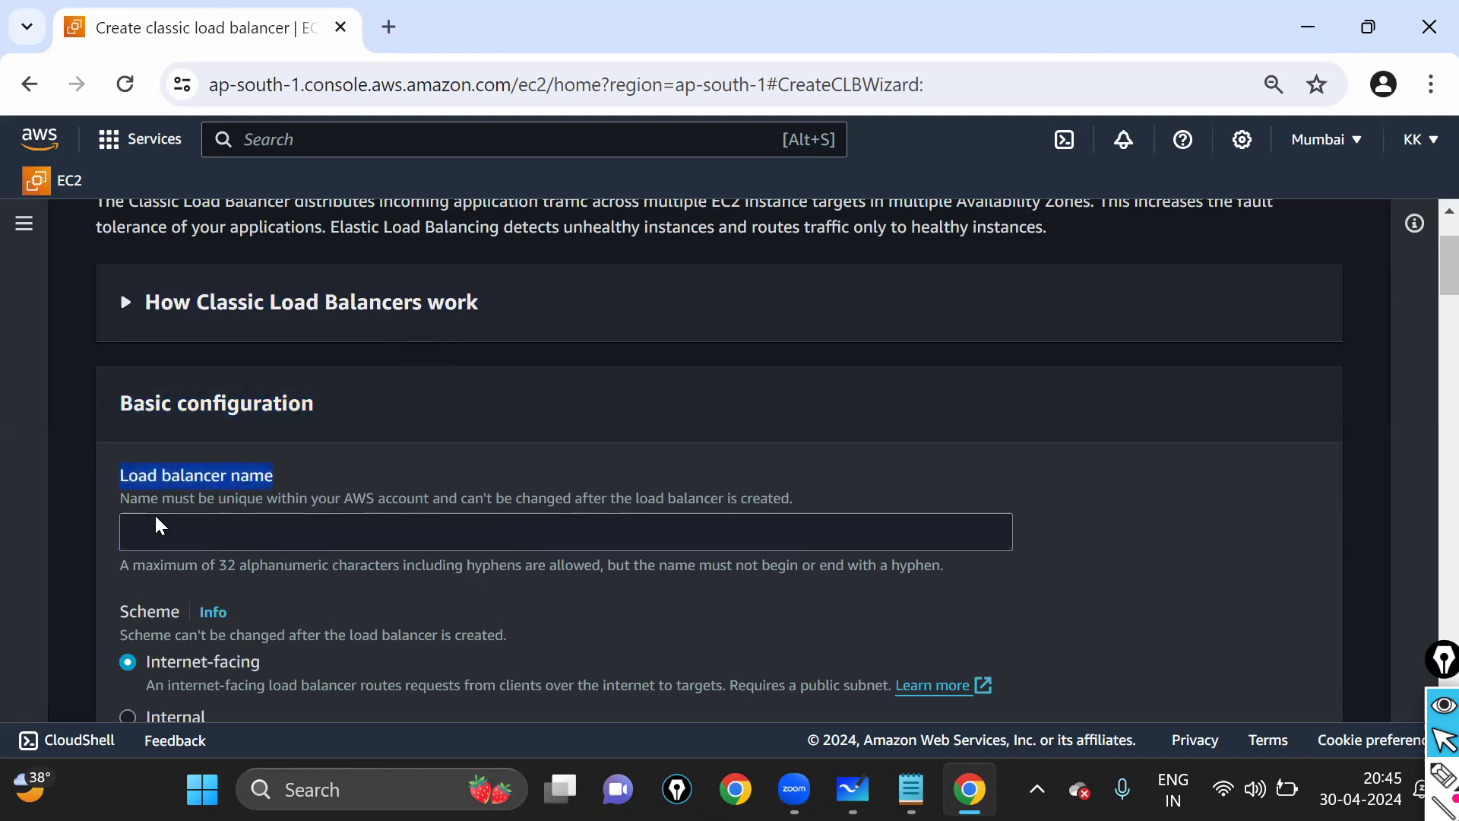
{"action": "key", "text": "ctrl+plus"}
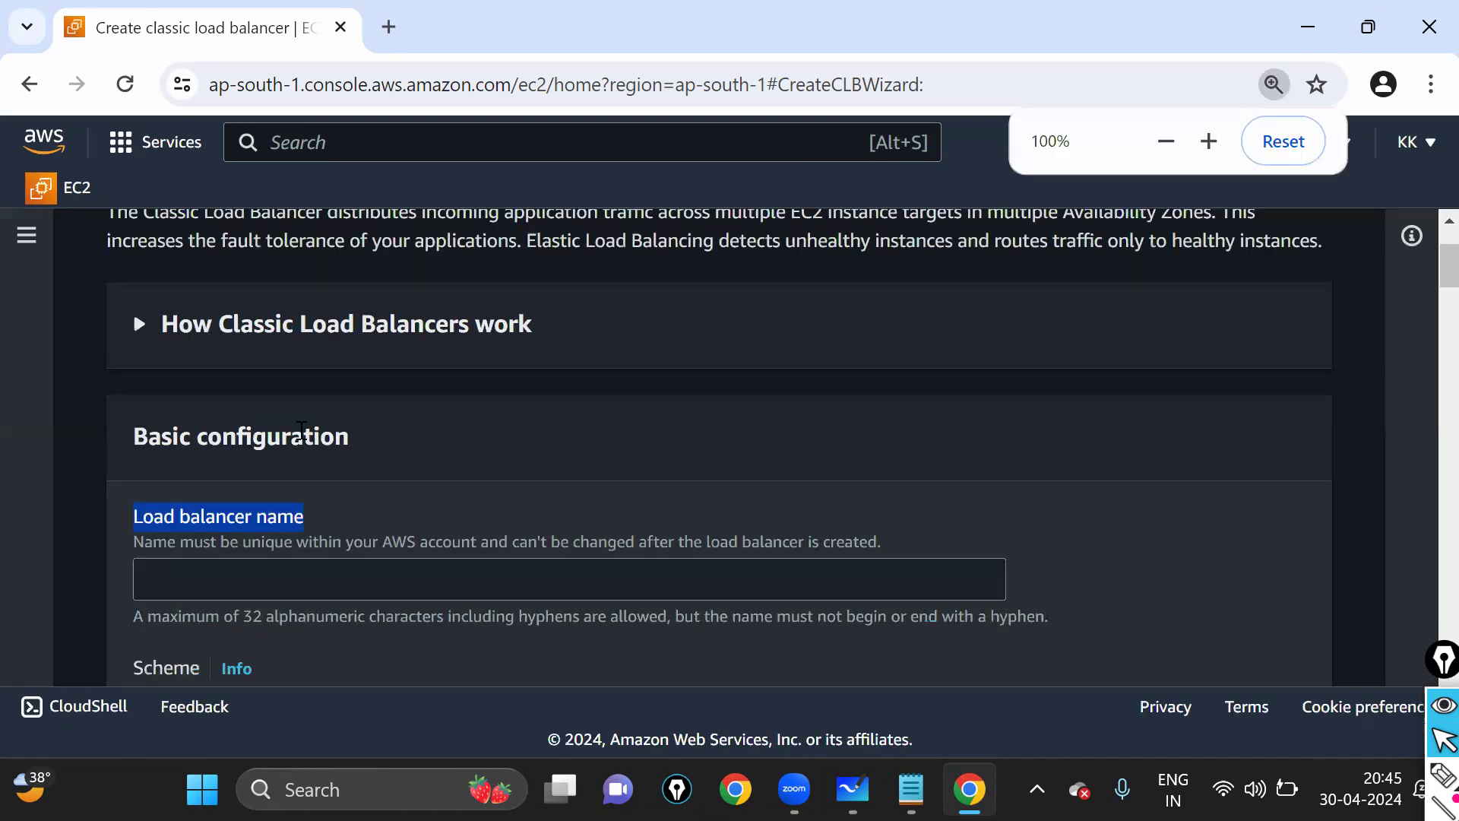
- Enter ELB1 as the load balancer name, leaving the Internet-facing scheme
{"action": "left_click", "coordinate": [238, 584]}
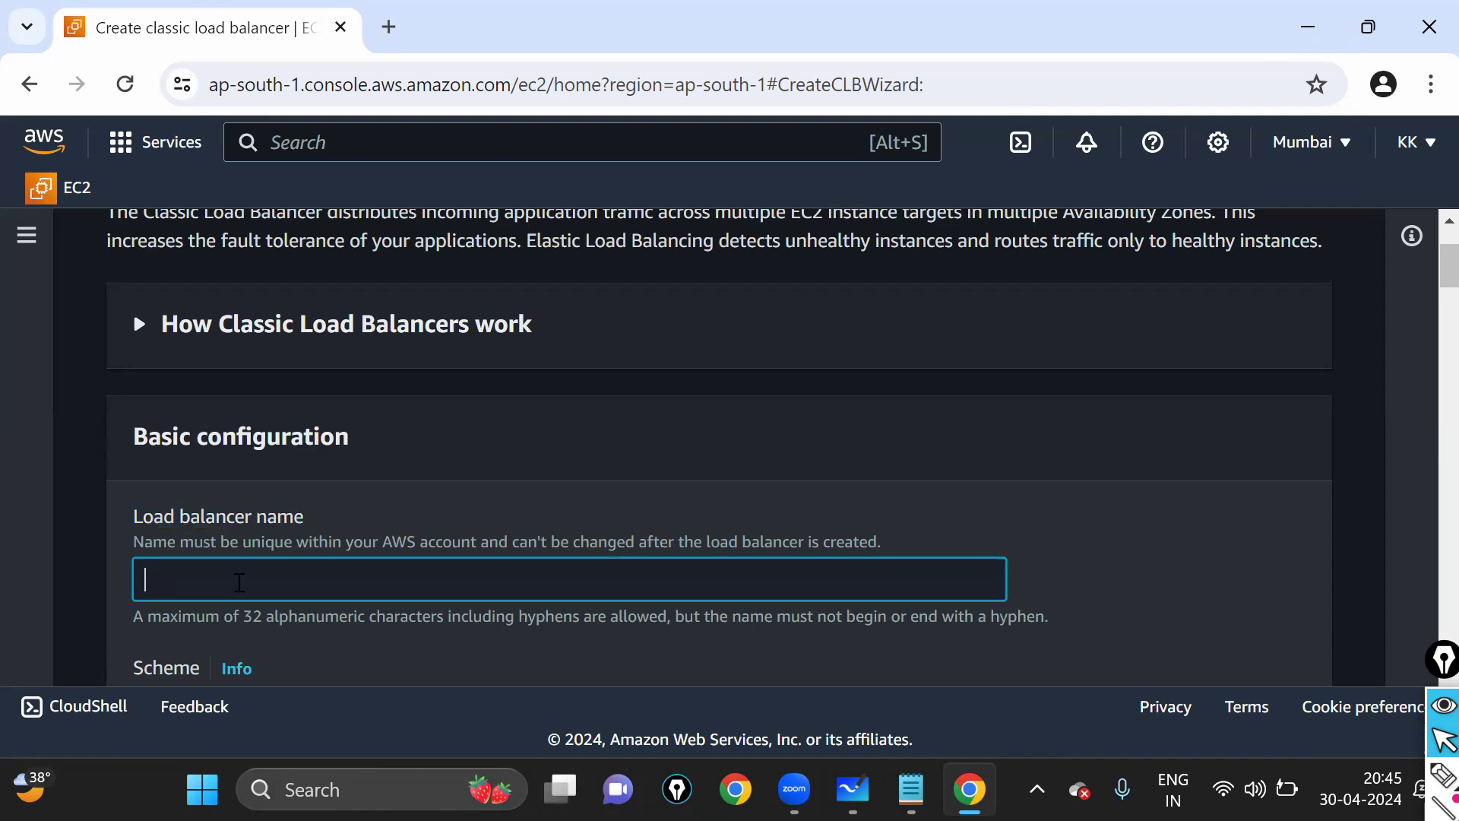
{"action": "type", "text": "ELB1"}
{"action": "scroll", "coordinate": [295, 456], "scroll_direction": "down", "scroll_amount": 3}
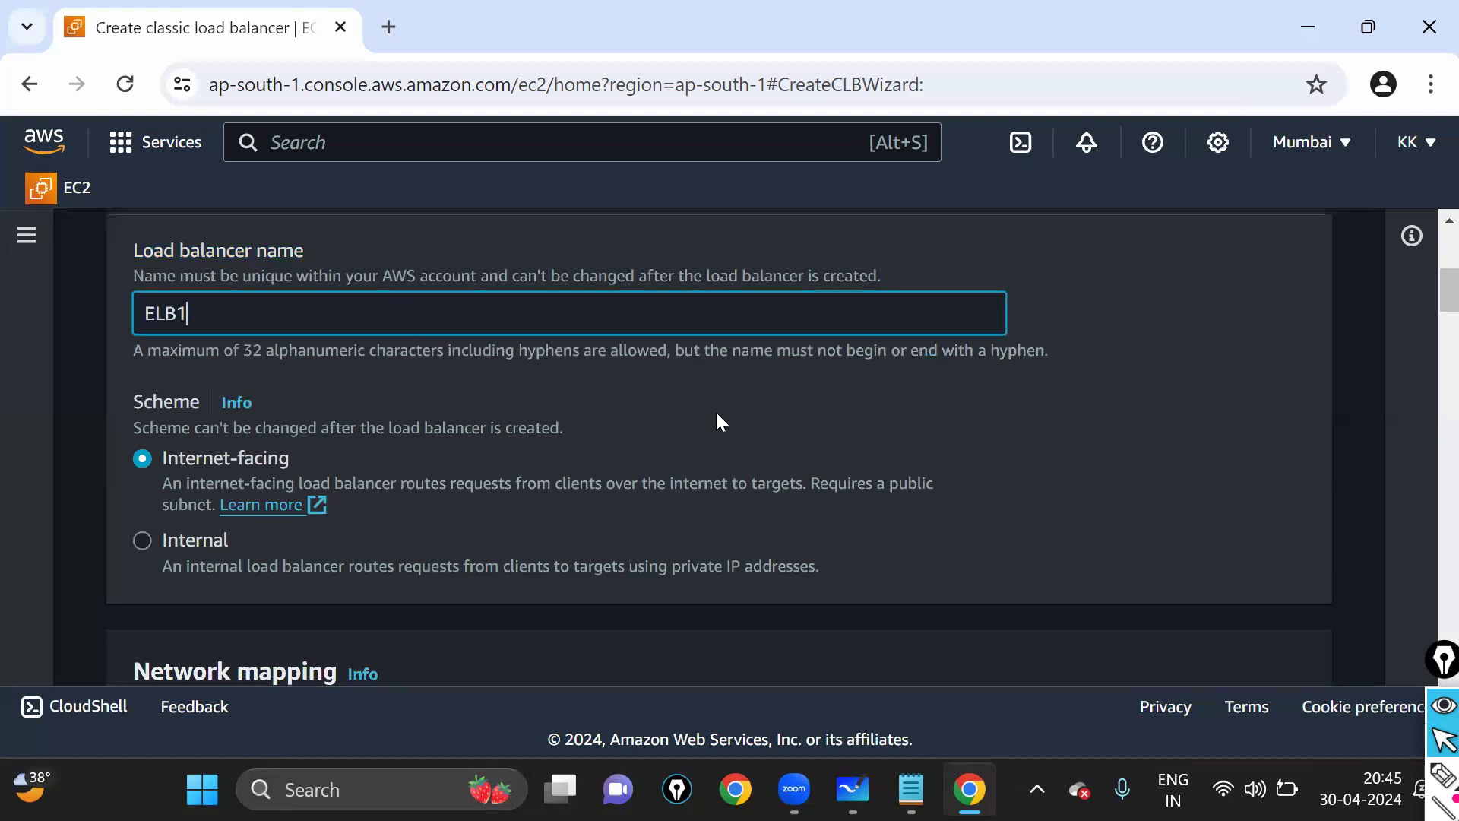
{"action": "scroll", "coordinate": [646, 417], "scroll_direction": "down", "scroll_amount": 3}
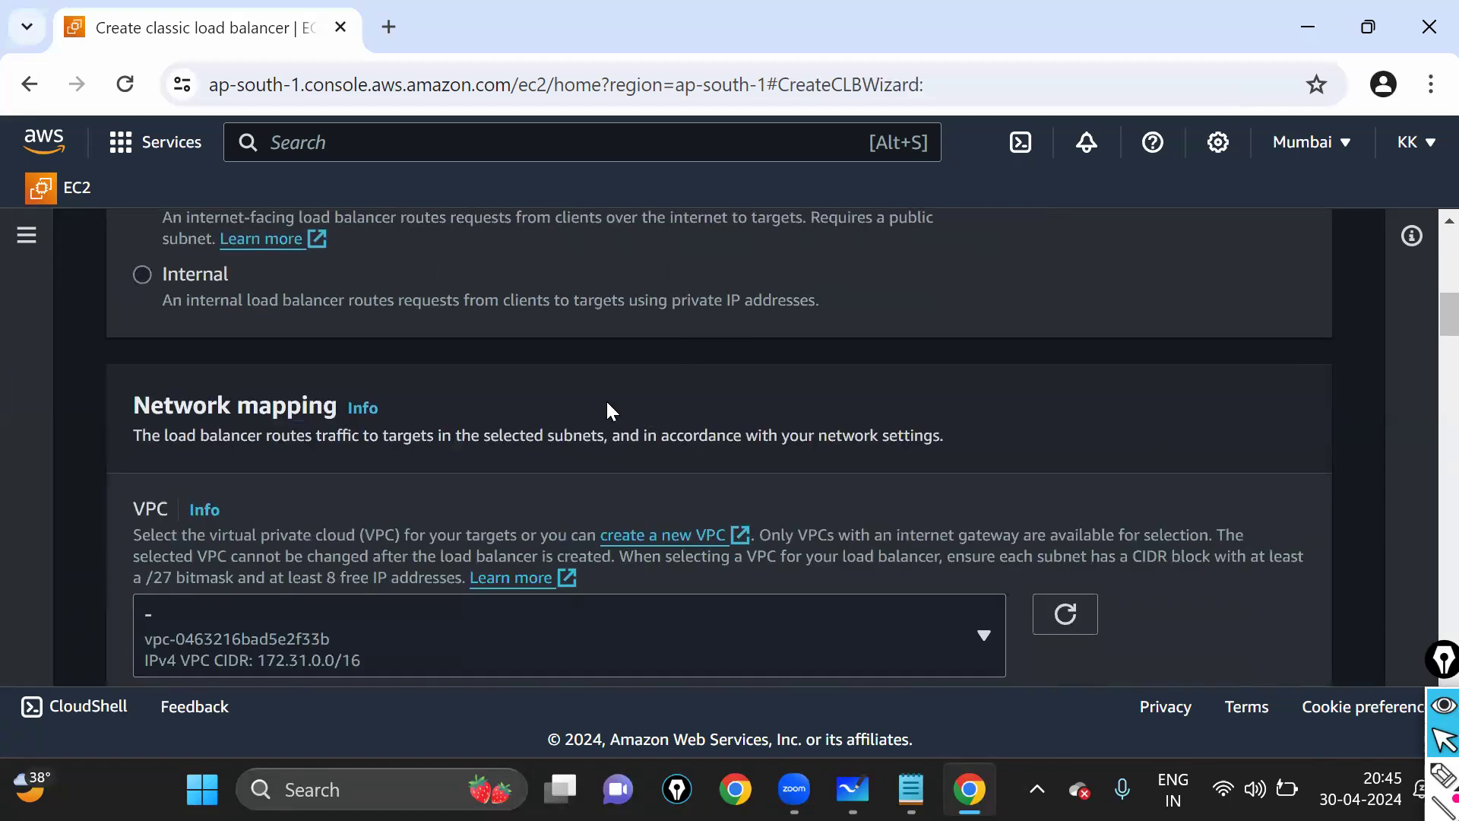
- Map ap-south-1a, ap-south-1b and ap-south-1c under Network mapping, keeping their default subnets
{"action": "scroll", "coordinate": [608, 404], "scroll_direction": "down", "scroll_amount": 2}
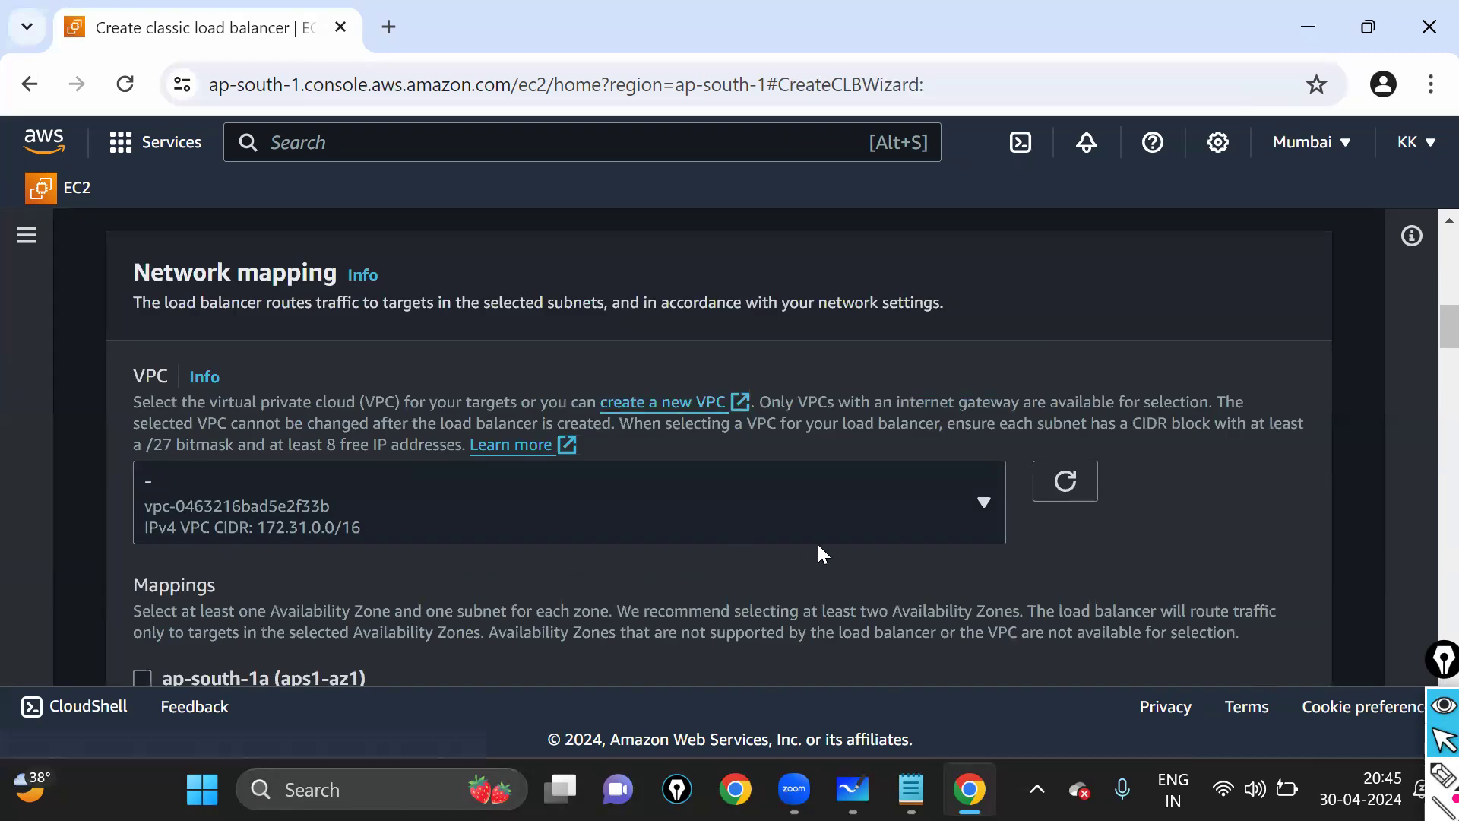
{"action": "scroll", "coordinate": [583, 460], "scroll_direction": "down", "scroll_amount": 2}
{"action": "scroll", "coordinate": [211, 448], "scroll_direction": "up", "scroll_amount": 2}
{"action": "scroll", "coordinate": [318, 559], "scroll_direction": "down", "scroll_amount": 2}
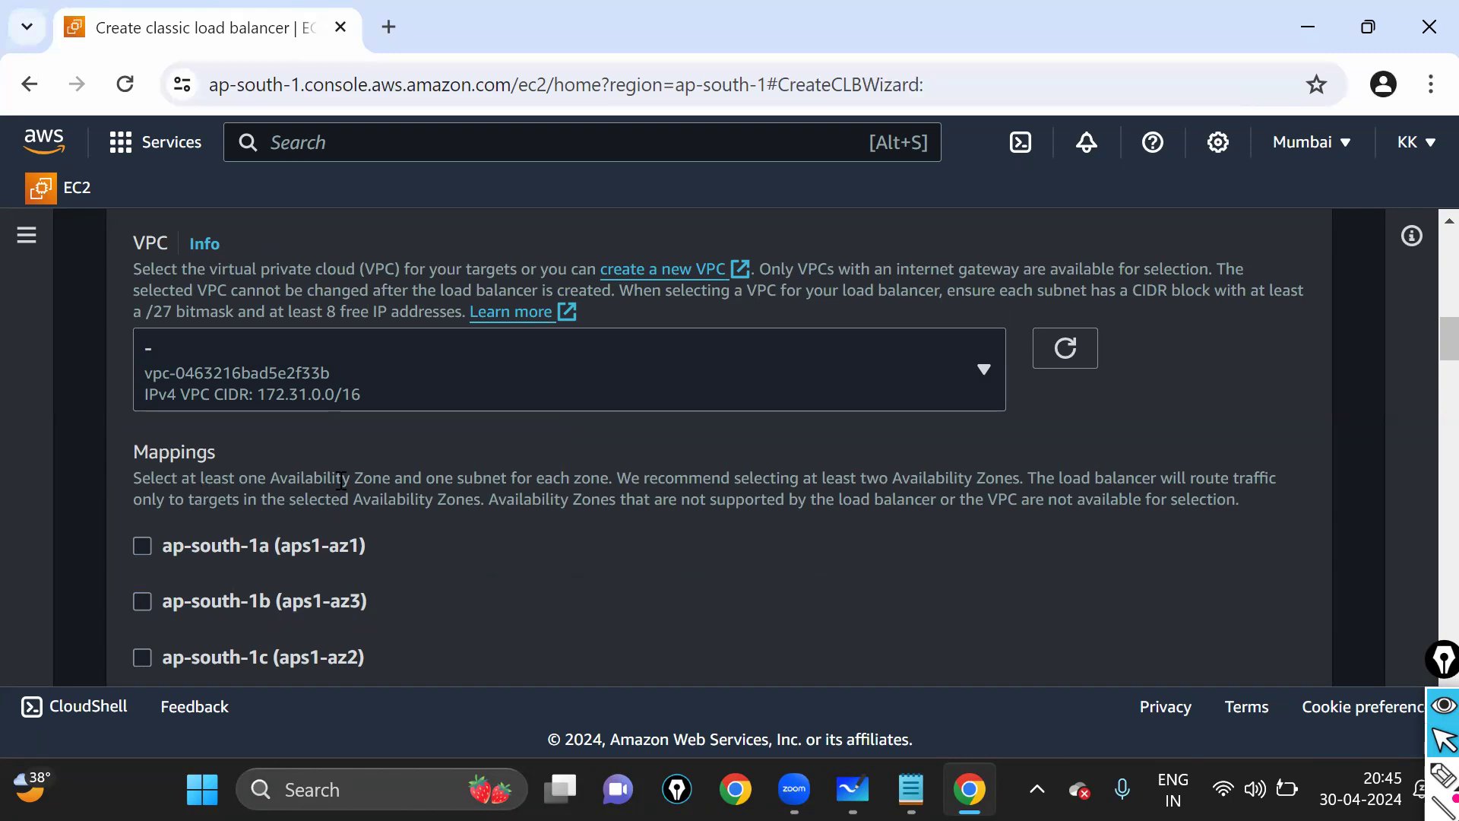
{"action": "scroll", "coordinate": [180, 451], "scroll_direction": "down", "scroll_amount": 2}
{"action": "left_click", "coordinate": [143, 414]}
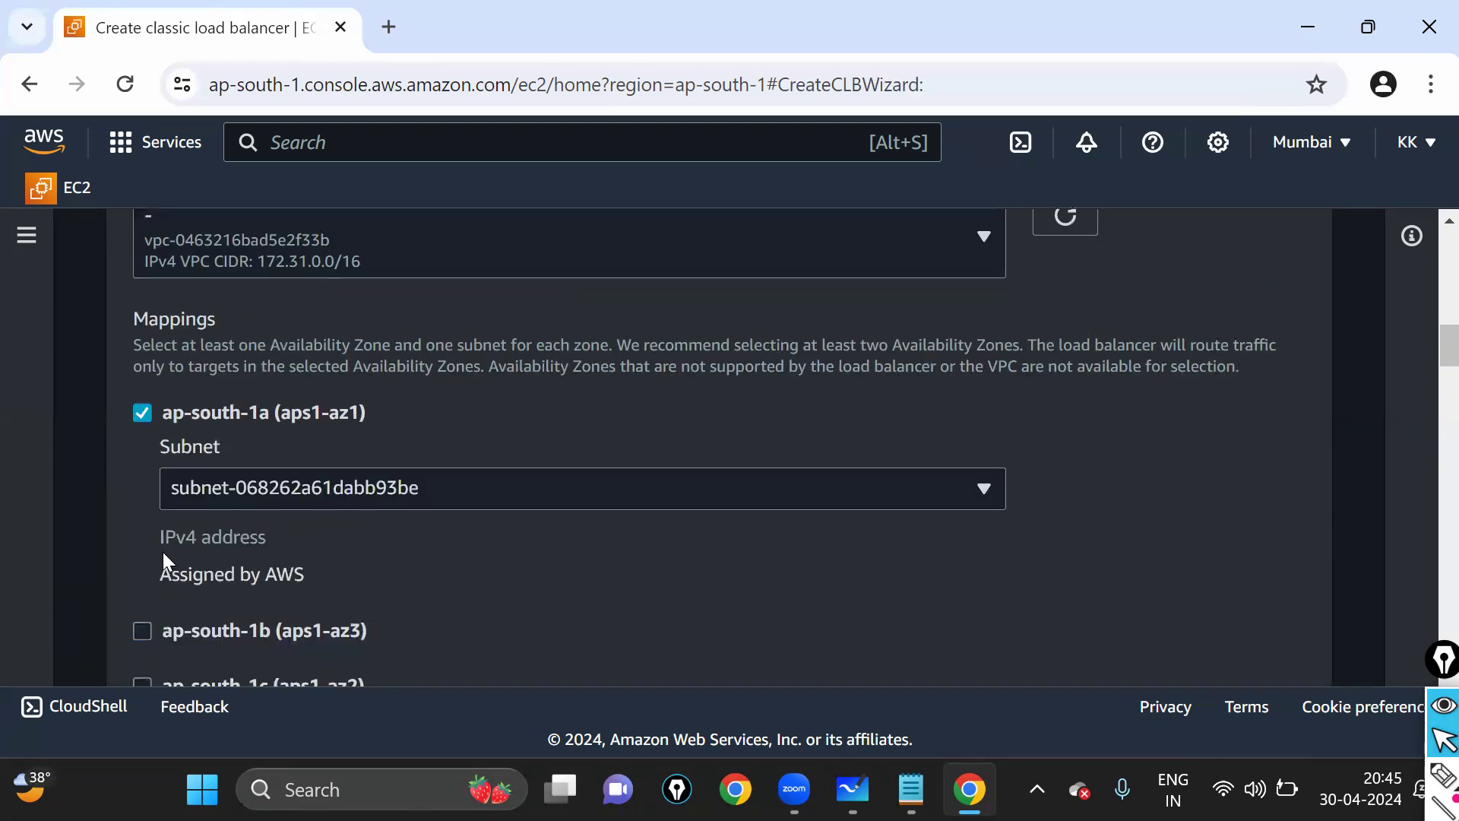
{"action": "left_click", "coordinate": [144, 630]}
{"action": "scroll", "coordinate": [149, 622], "scroll_direction": "down", "scroll_amount": 2}
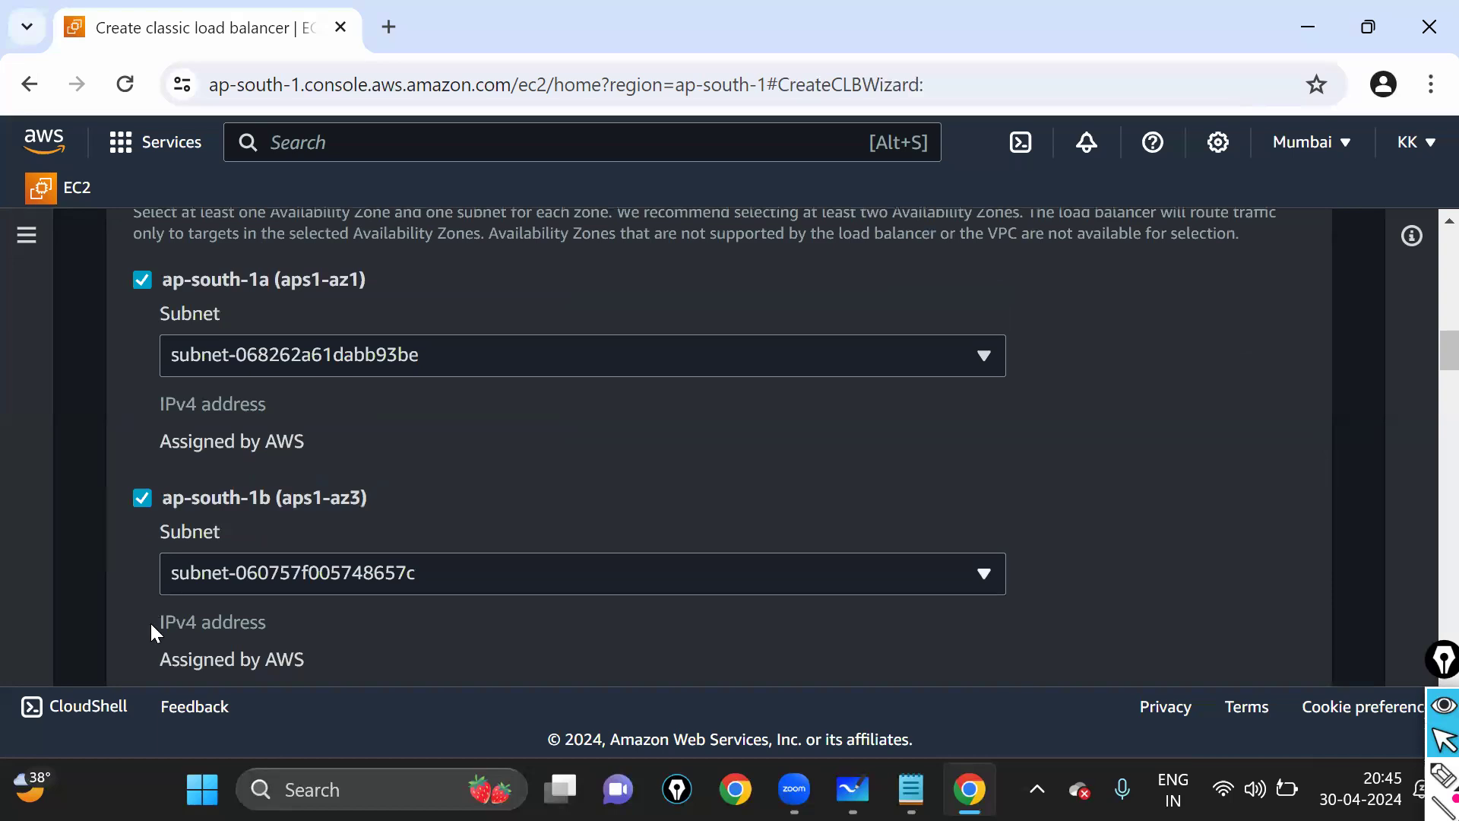
{"action": "scroll", "coordinate": [126, 358], "scroll_direction": "down", "scroll_amount": 5}
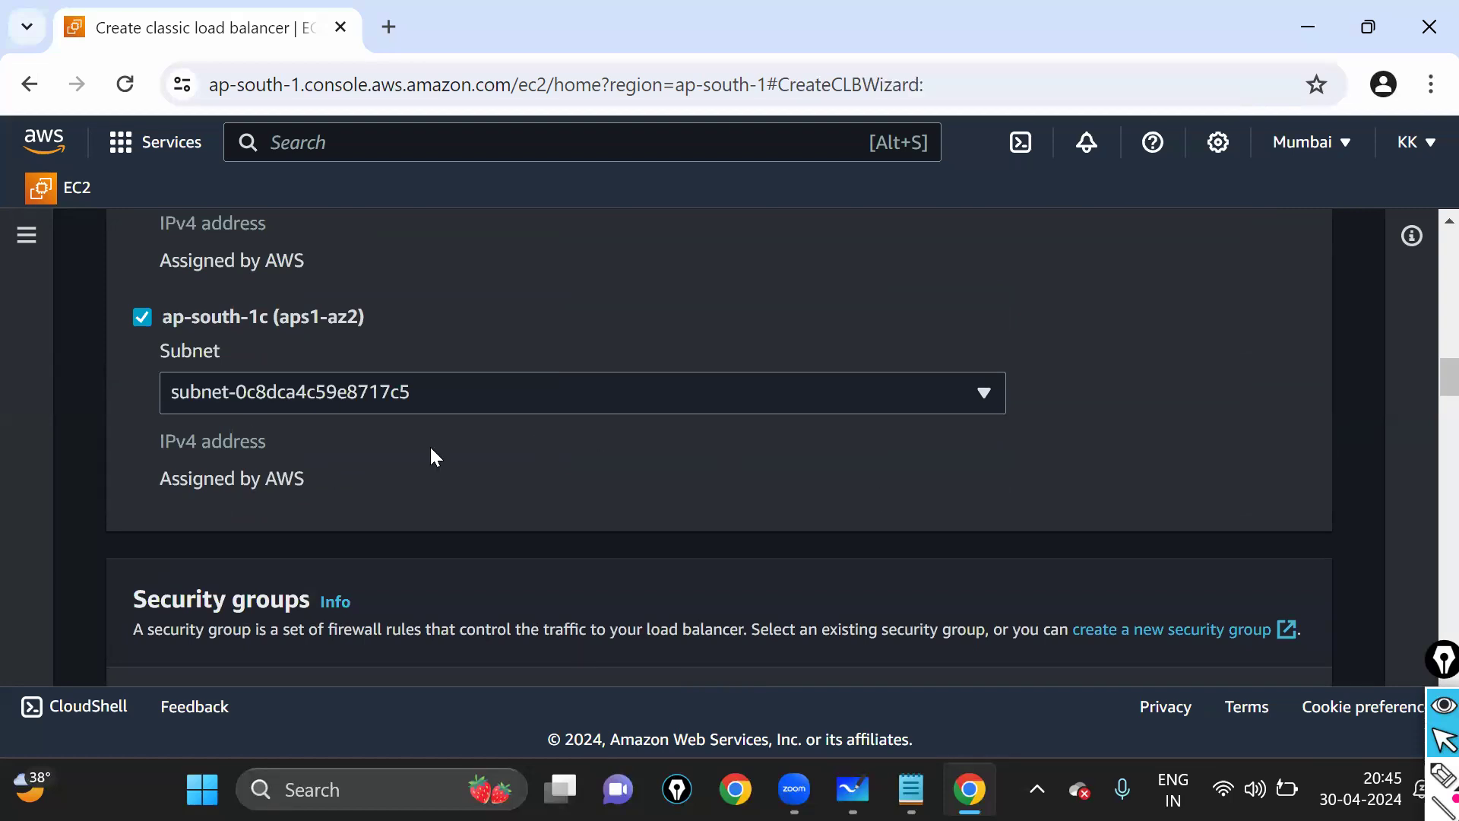
{"action": "scroll", "coordinate": [431, 448], "scroll_direction": "up", "scroll_amount": 2}
{"action": "scroll", "coordinate": [423, 434], "scroll_direction": "up", "scroll_amount": 2}
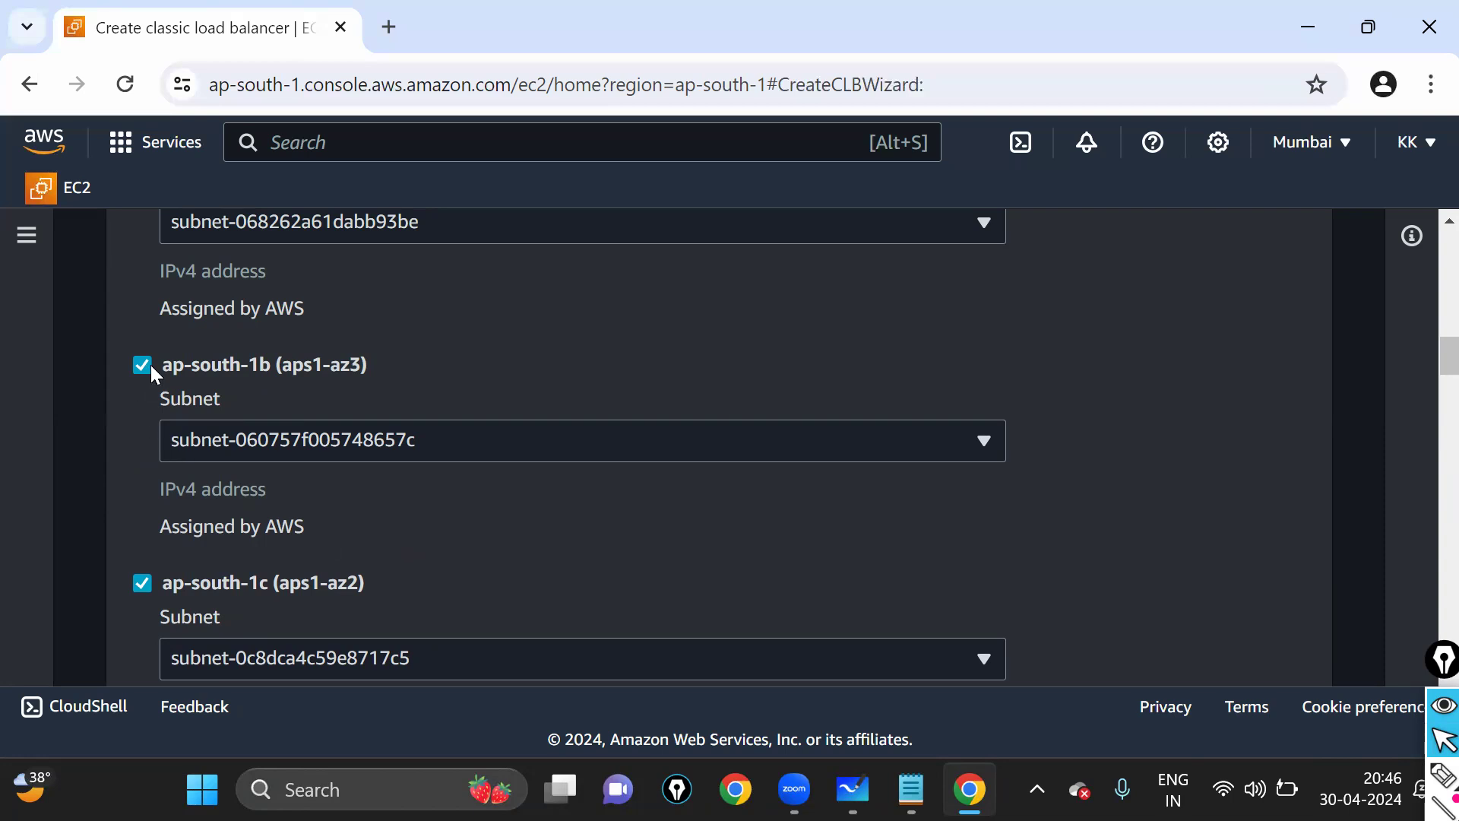
{"action": "scroll", "coordinate": [155, 346], "scroll_direction": "up", "scroll_amount": 3}
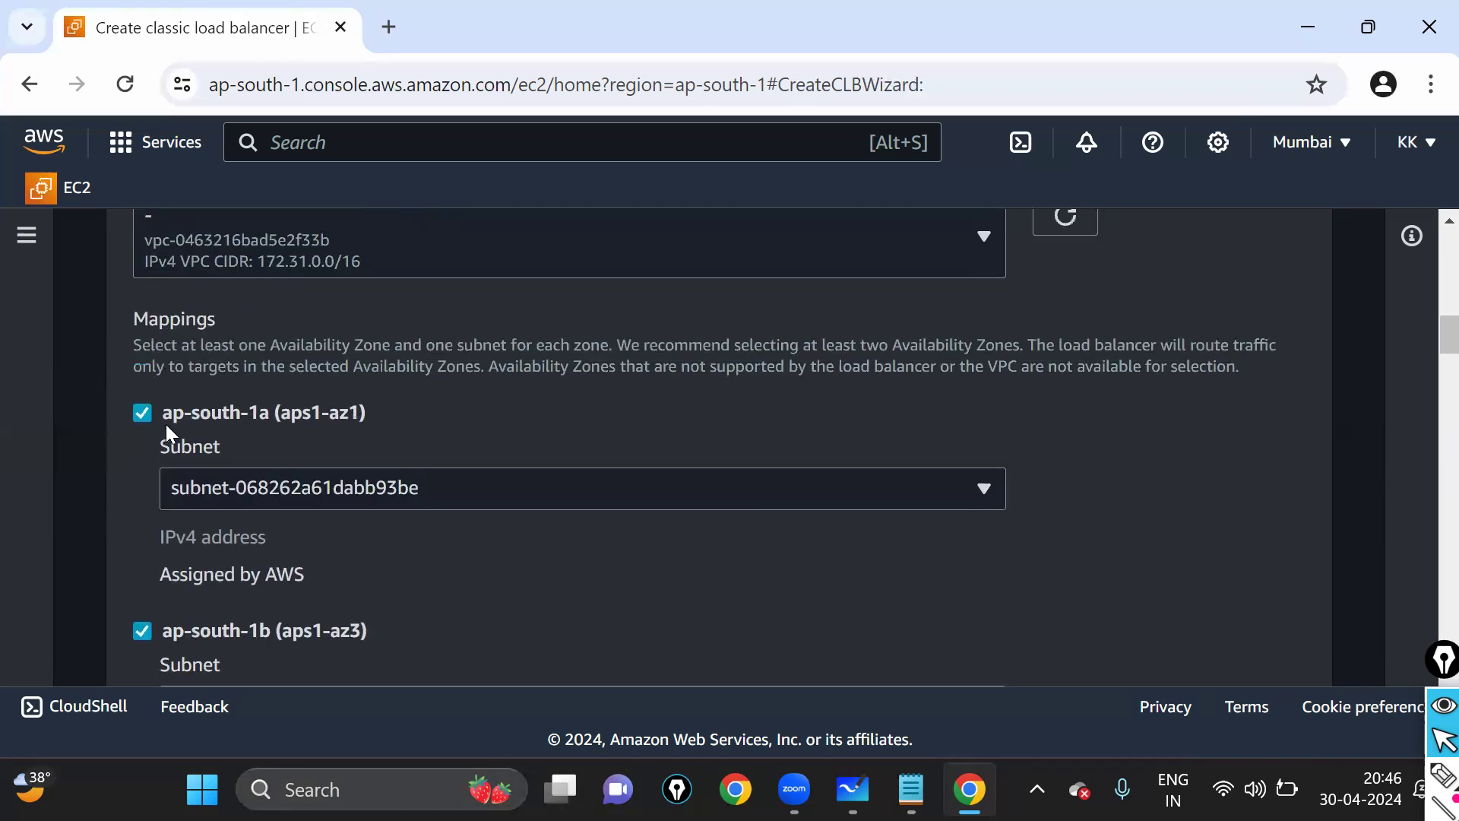
{"action": "scroll", "coordinate": [231, 496], "scroll_direction": "down", "scroll_amount": 3}
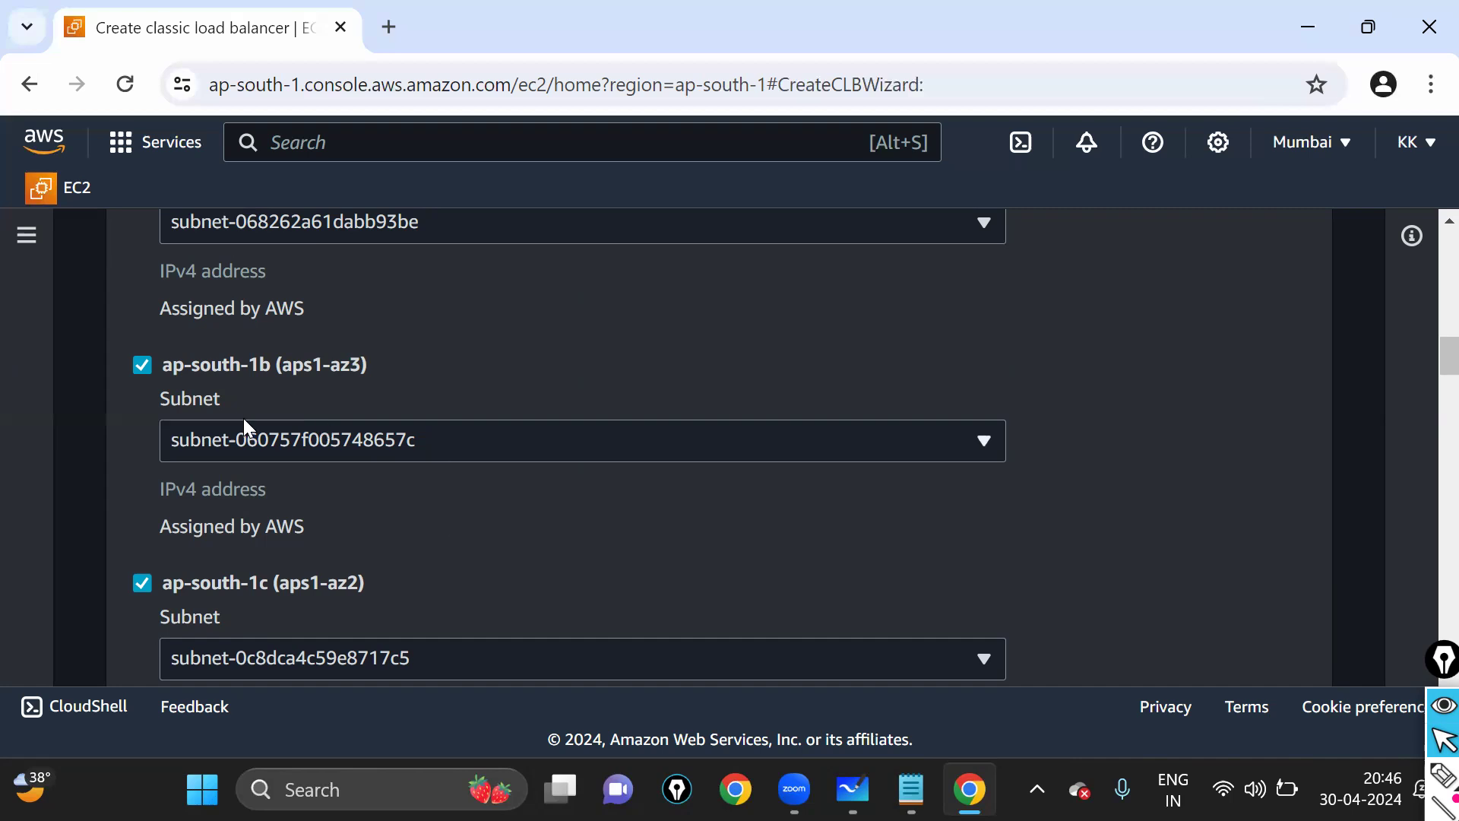
{"action": "scroll", "coordinate": [219, 418], "scroll_direction": "up", "scroll_amount": 2}
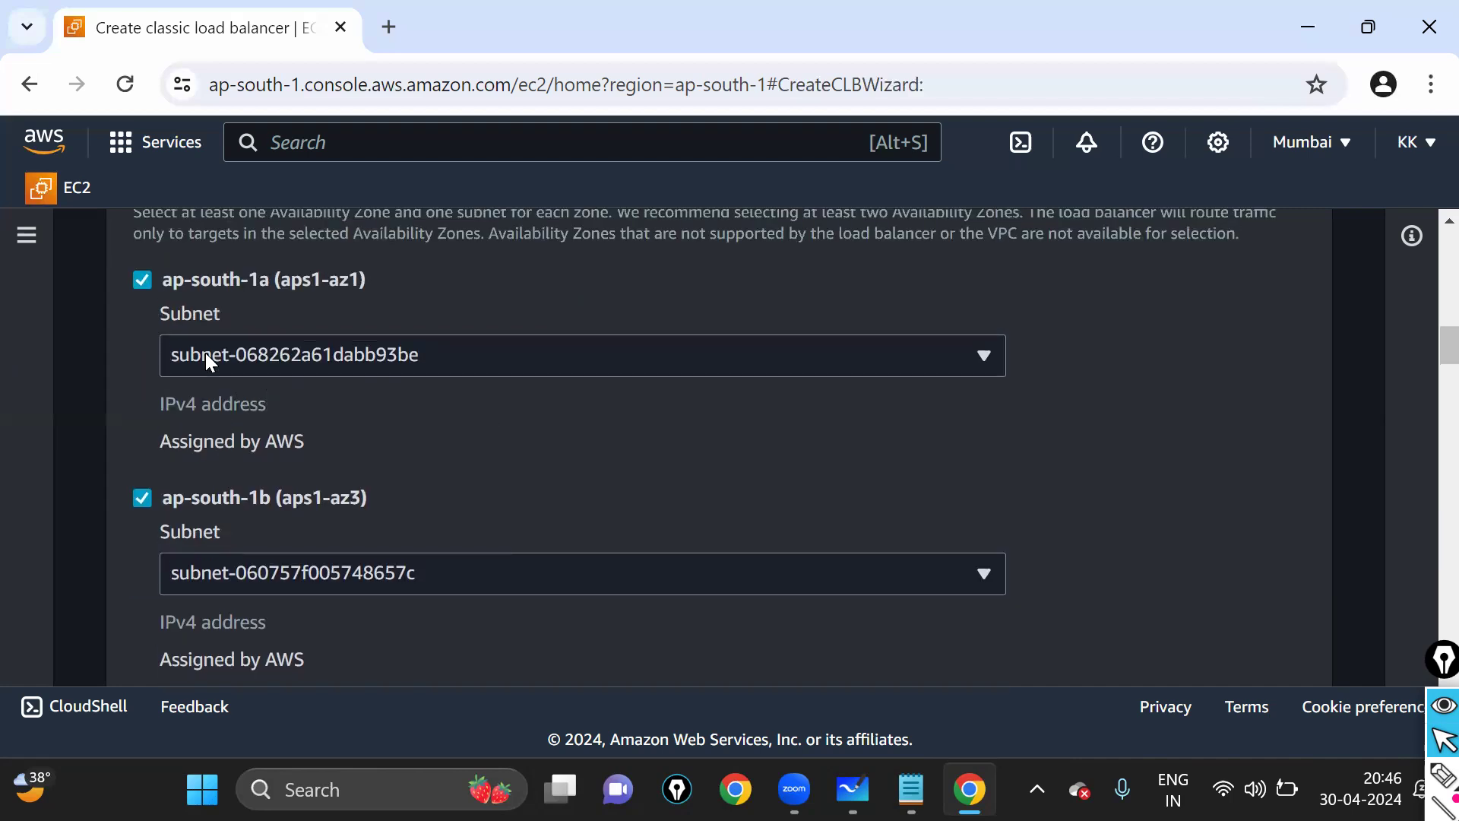
{"action": "scroll", "coordinate": [245, 436], "scroll_direction": "down", "scroll_amount": 6}
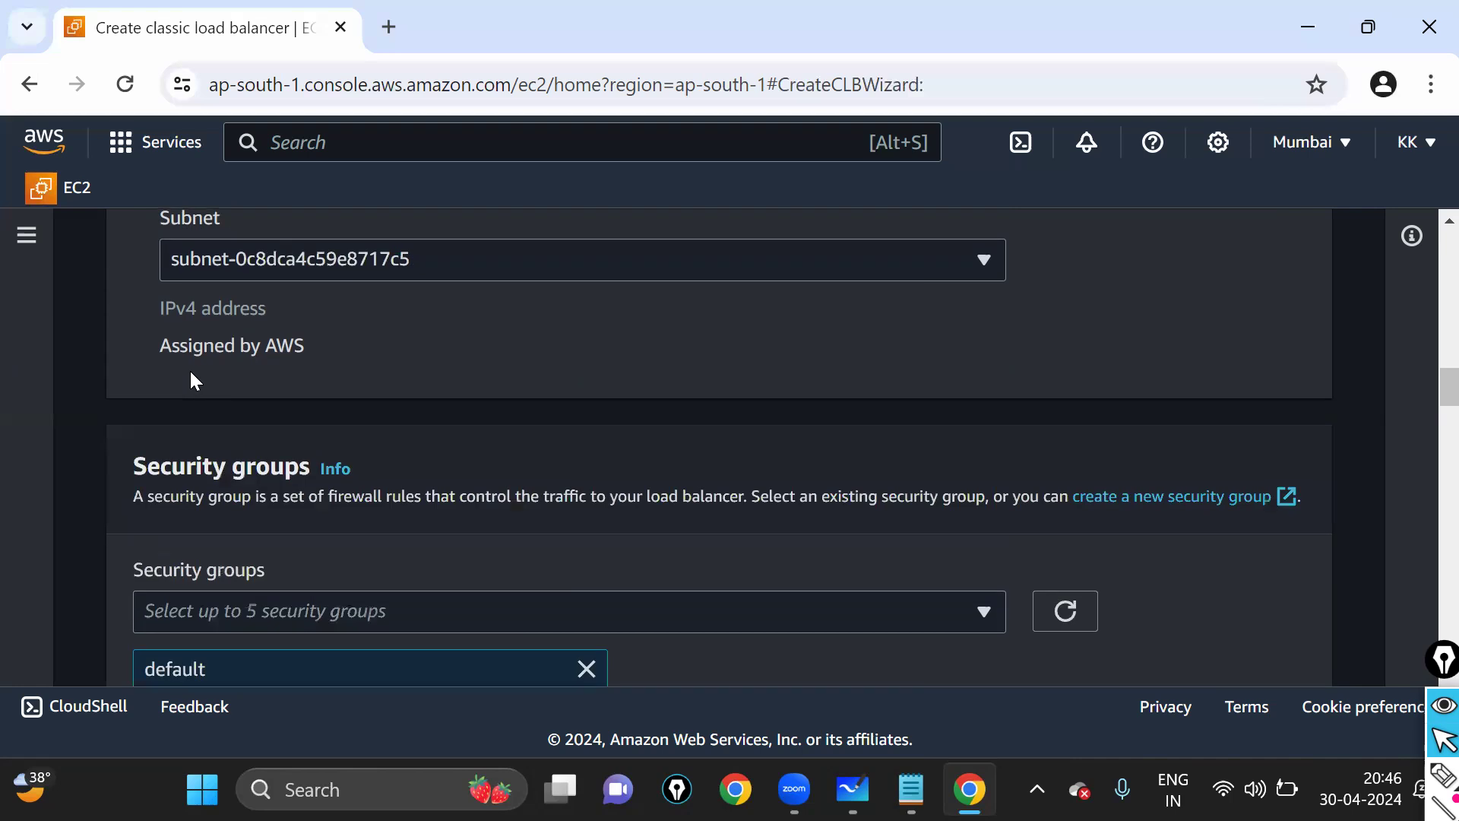
- Highlight the Security groups setting and open its dropdown of available groups
{"action": "scroll", "coordinate": [190, 372], "scroll_direction": "down", "scroll_amount": 2}
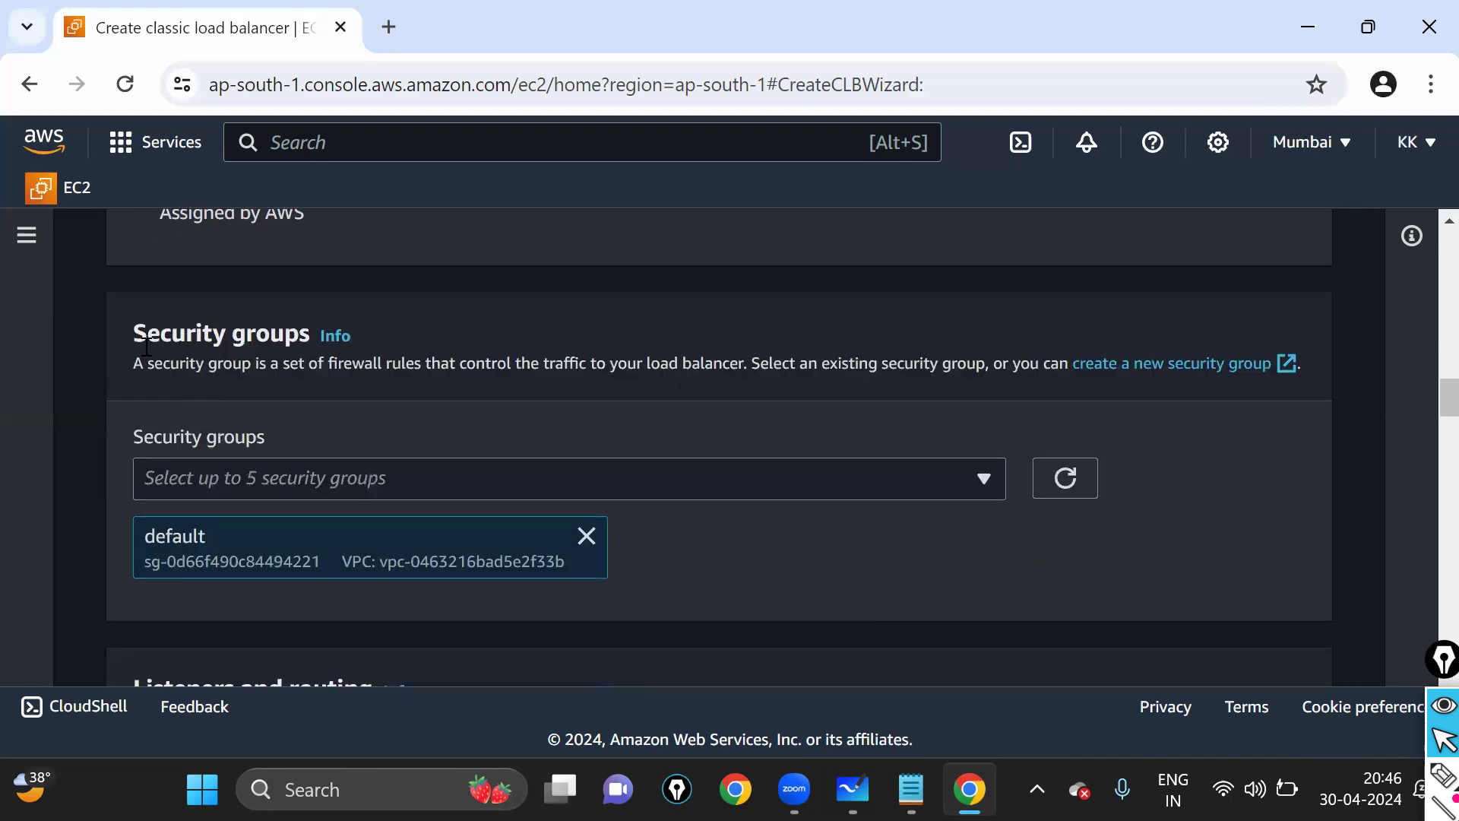
{"action": "left_click_drag", "start_coordinate": [135, 334], "coordinate": [295, 331]}
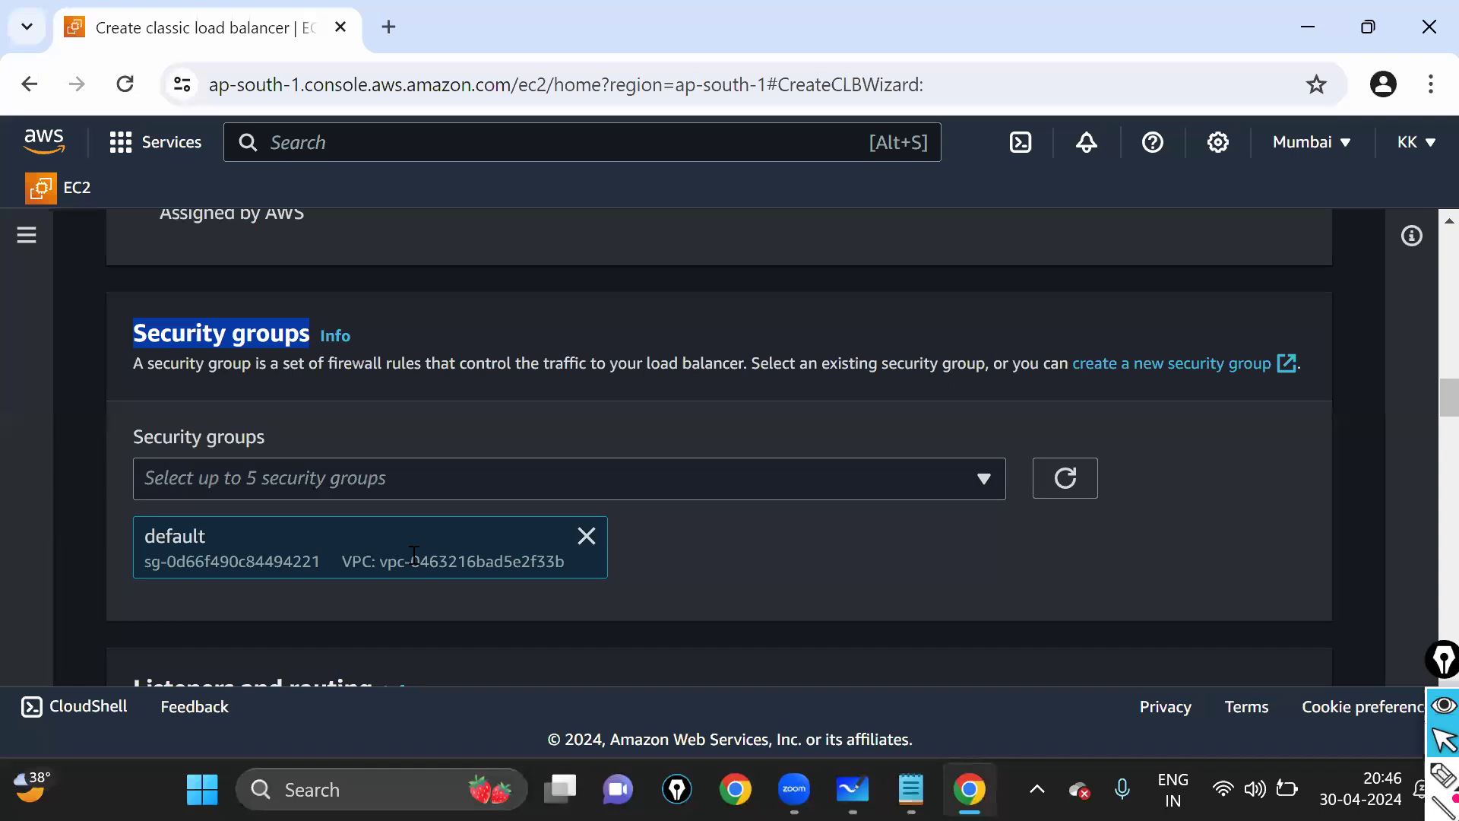
{"action": "left_click", "coordinate": [1443, 775]}
{"action": "mouse_move", "coordinate": [176, 423]}
{"action": "left_mouse_down"}
{"action": "mouse_move", "coordinate": [107, 459]}
{"action": "mouse_move", "coordinate": [183, 506]}
{"action": "mouse_move", "coordinate": [232, 513]}
{"action": "left_mouse_up"}
{"action": "mouse_move", "coordinate": [462, 539]}
{"action": "left_mouse_down"}
{"action": "mouse_move", "coordinate": [973, 530]}
{"action": "mouse_move", "coordinate": [684, 411]}
{"action": "mouse_move", "coordinate": [169, 420]}
{"action": "left_mouse_up"}
{"action": "left_click", "coordinate": [1443, 740]}
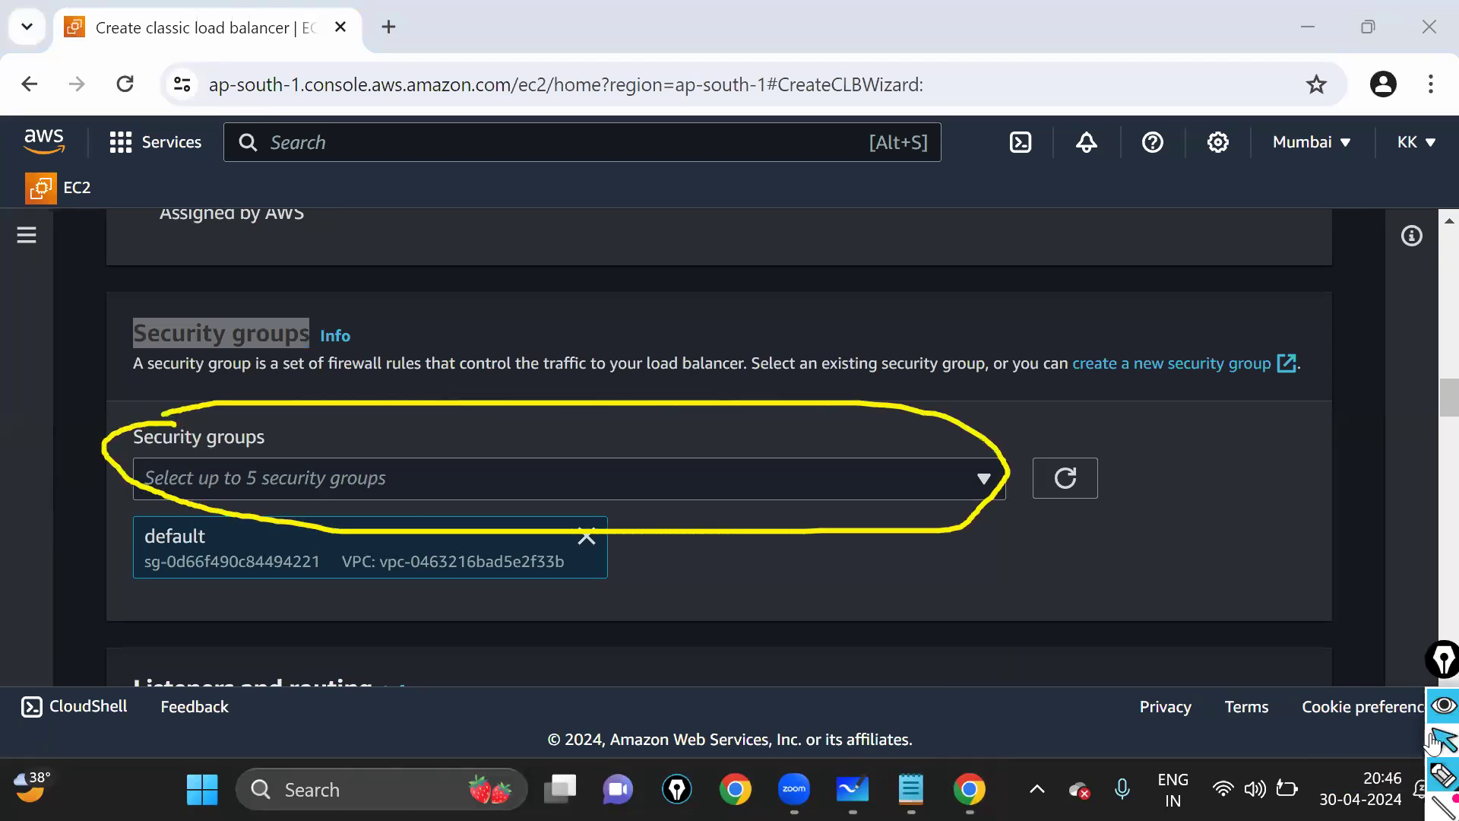
{"action": "left_click", "coordinate": [905, 487]}
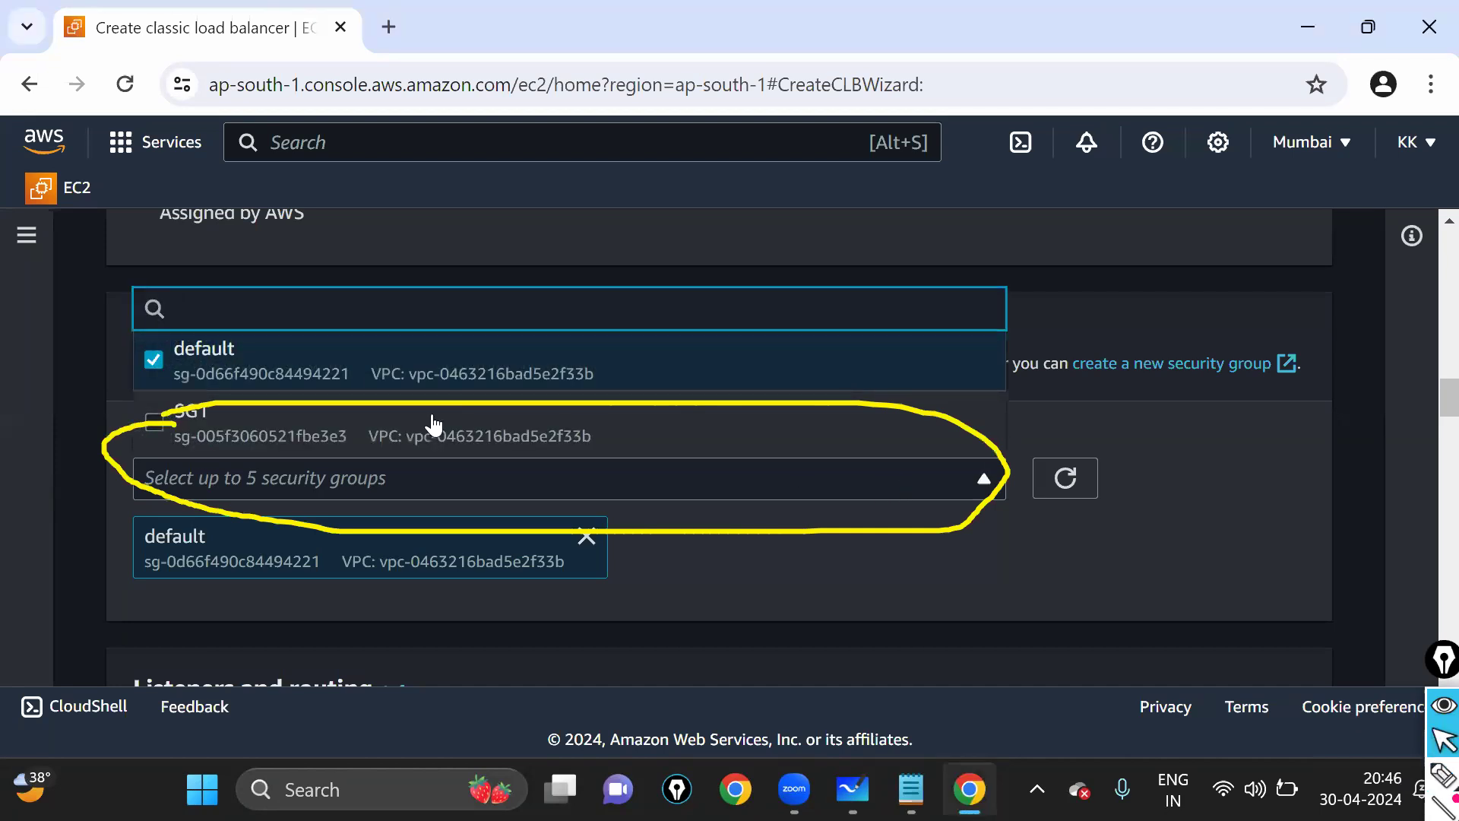
{"action": "key", "text": "ctrl+shift+7"}
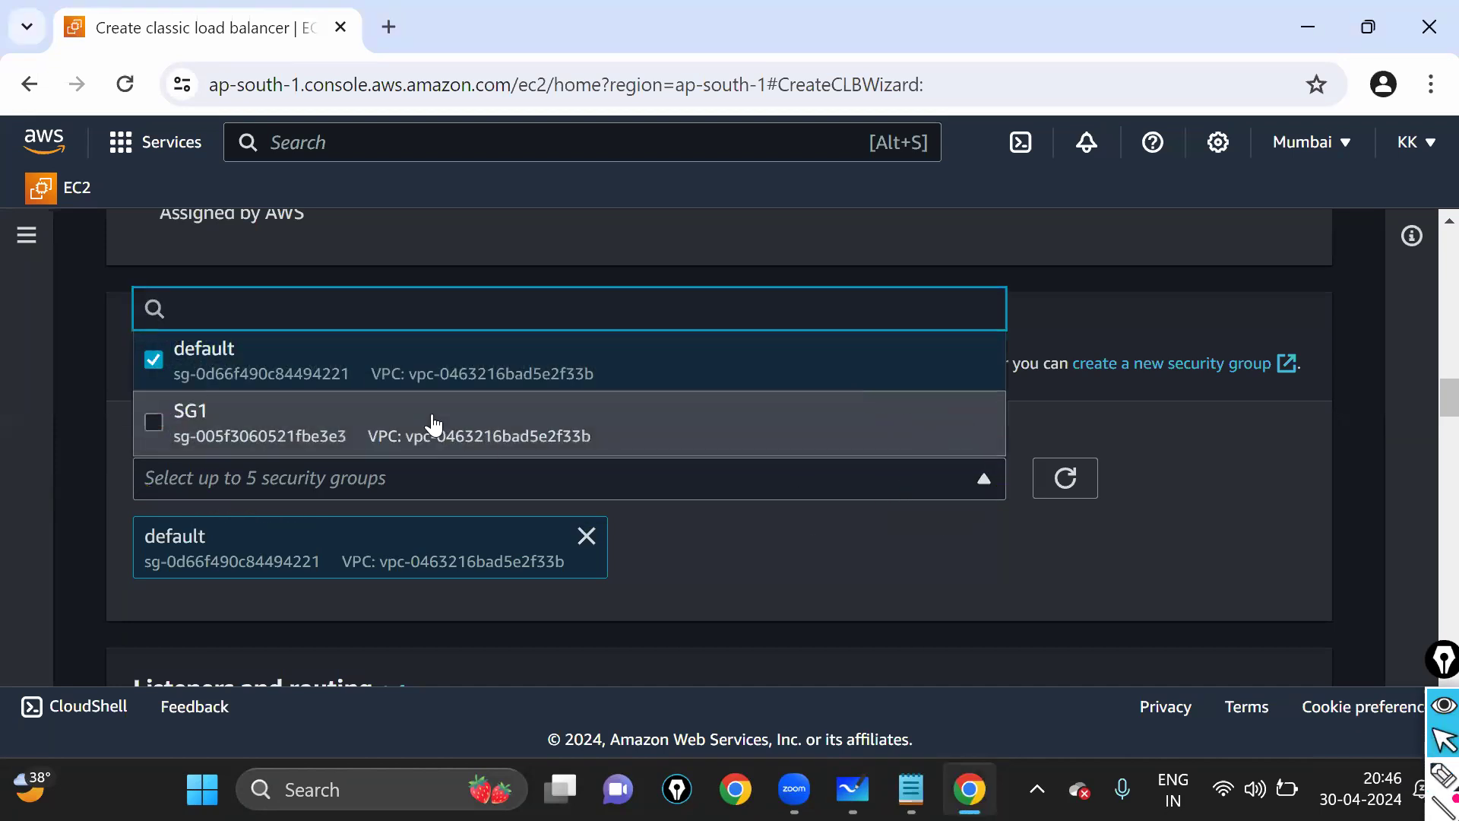
- Remove the default security group and select SG1 as the only one
{"action": "left_click", "coordinate": [162, 430]}
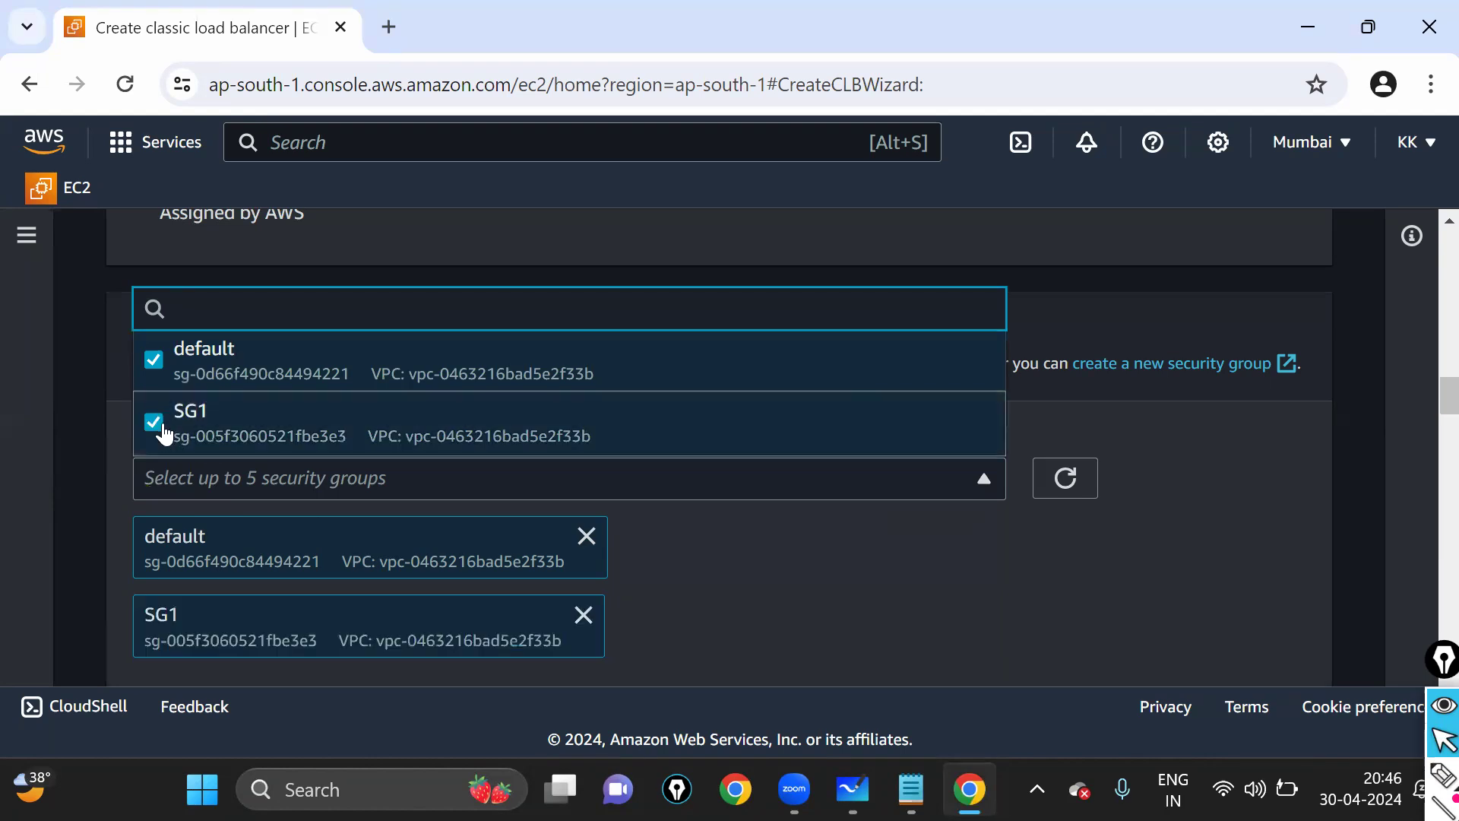
{"action": "scroll", "coordinate": [631, 560], "scroll_direction": "down", "scroll_amount": 2}
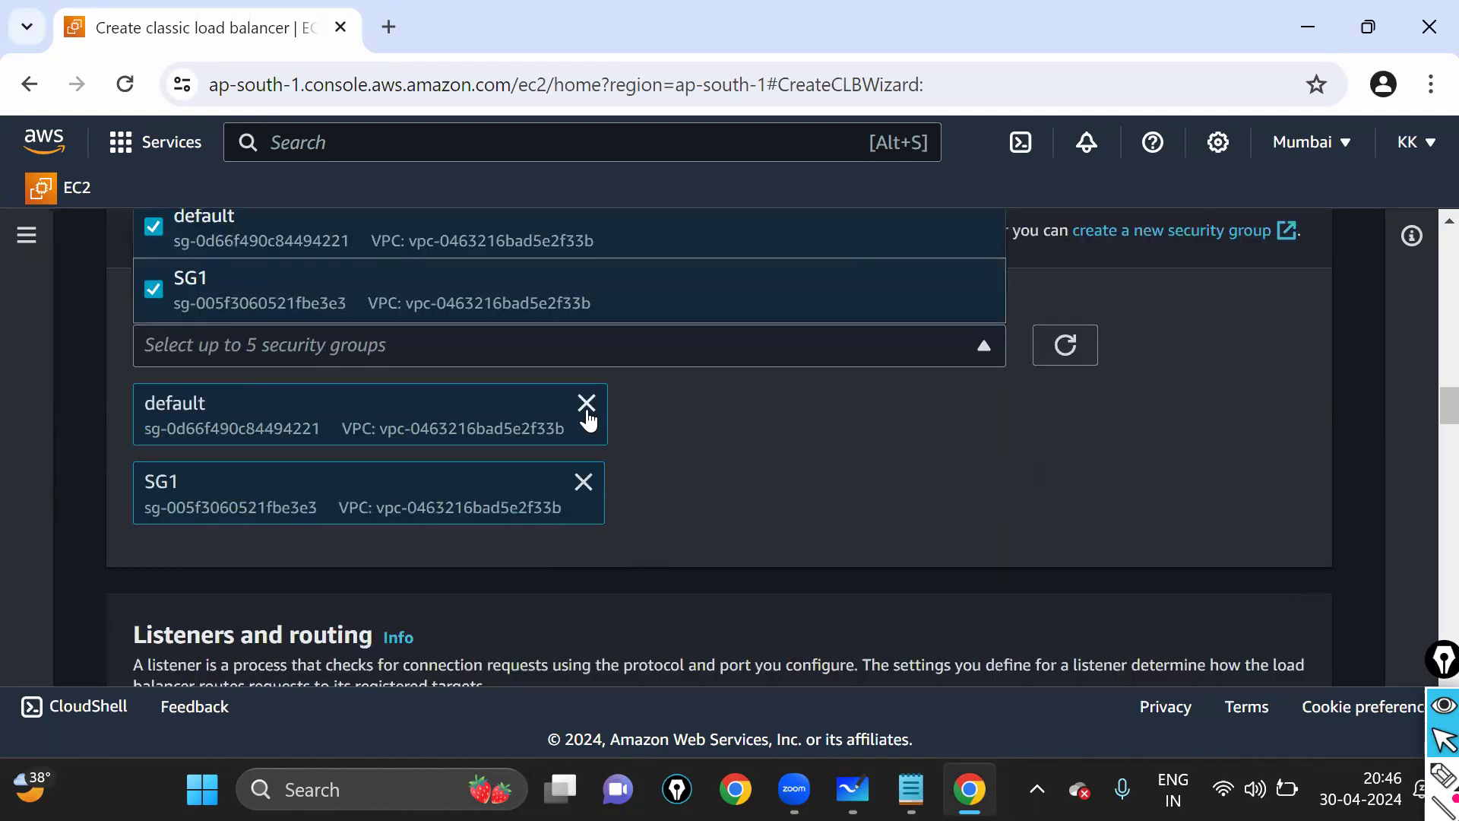
{"action": "left_click", "coordinate": [582, 485]}
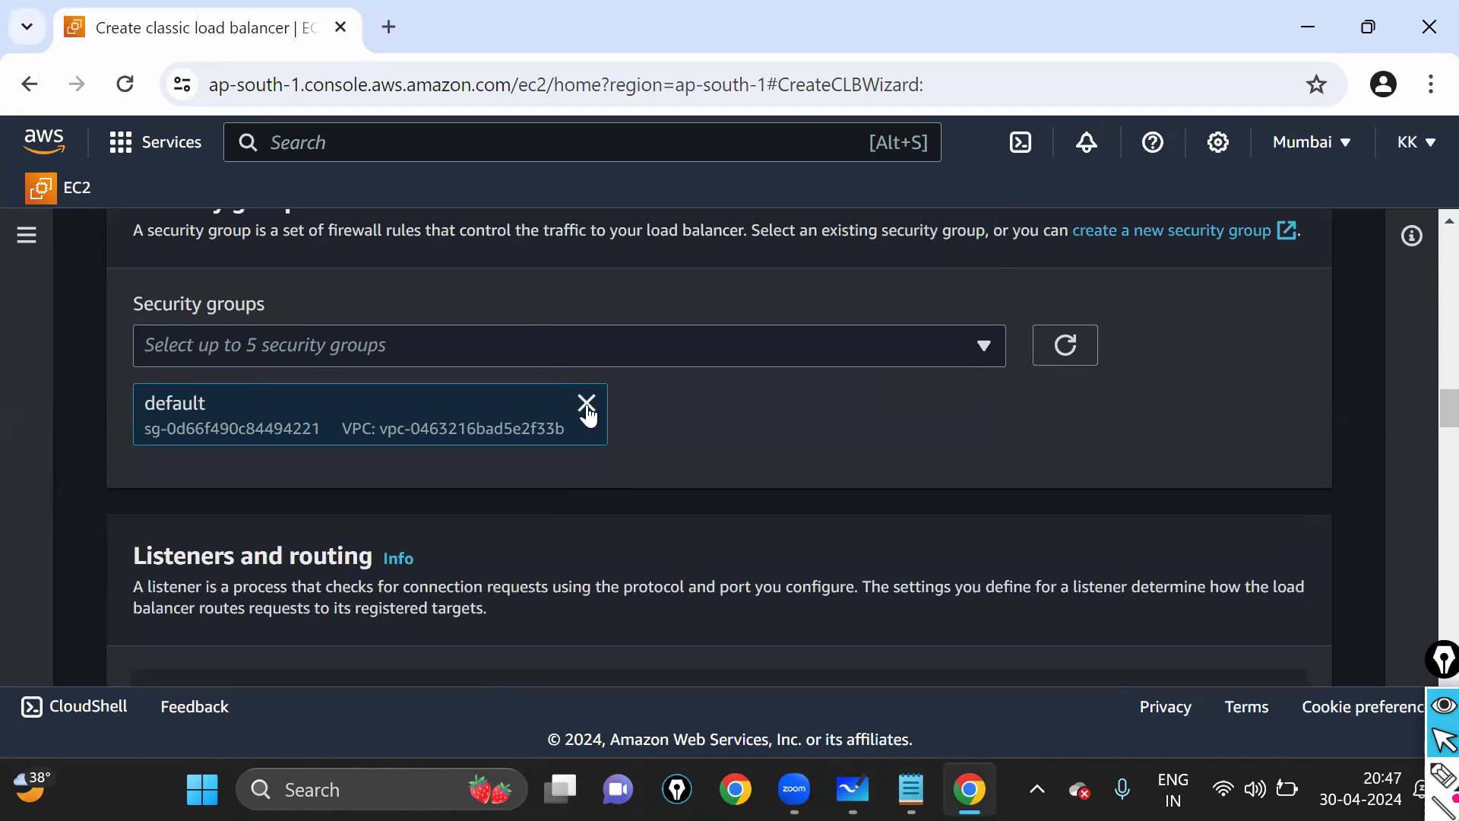
{"action": "left_click", "coordinate": [586, 403]}
{"action": "left_click", "coordinate": [555, 349]}
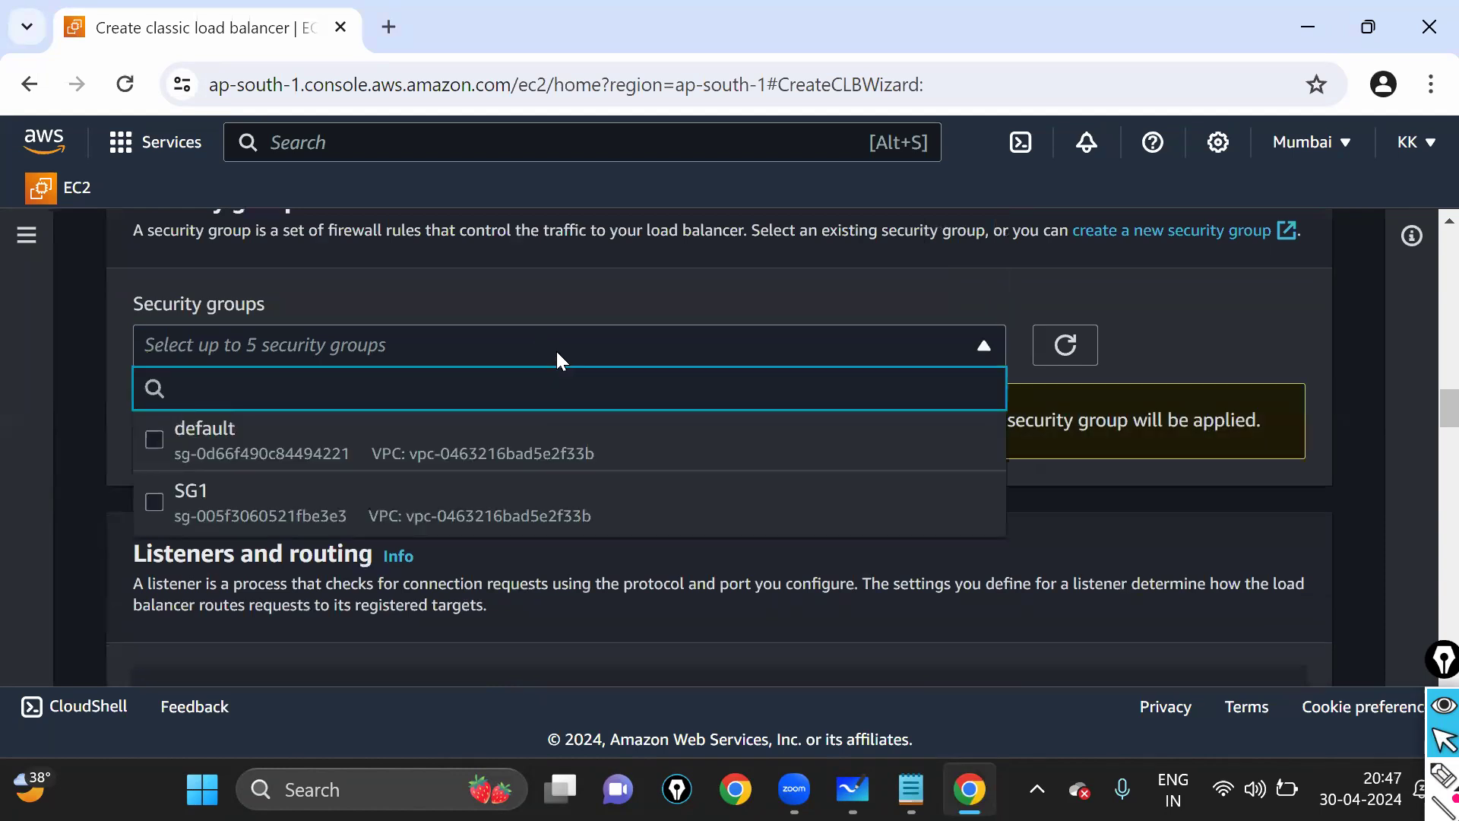
{"action": "left_click", "coordinate": [328, 511]}
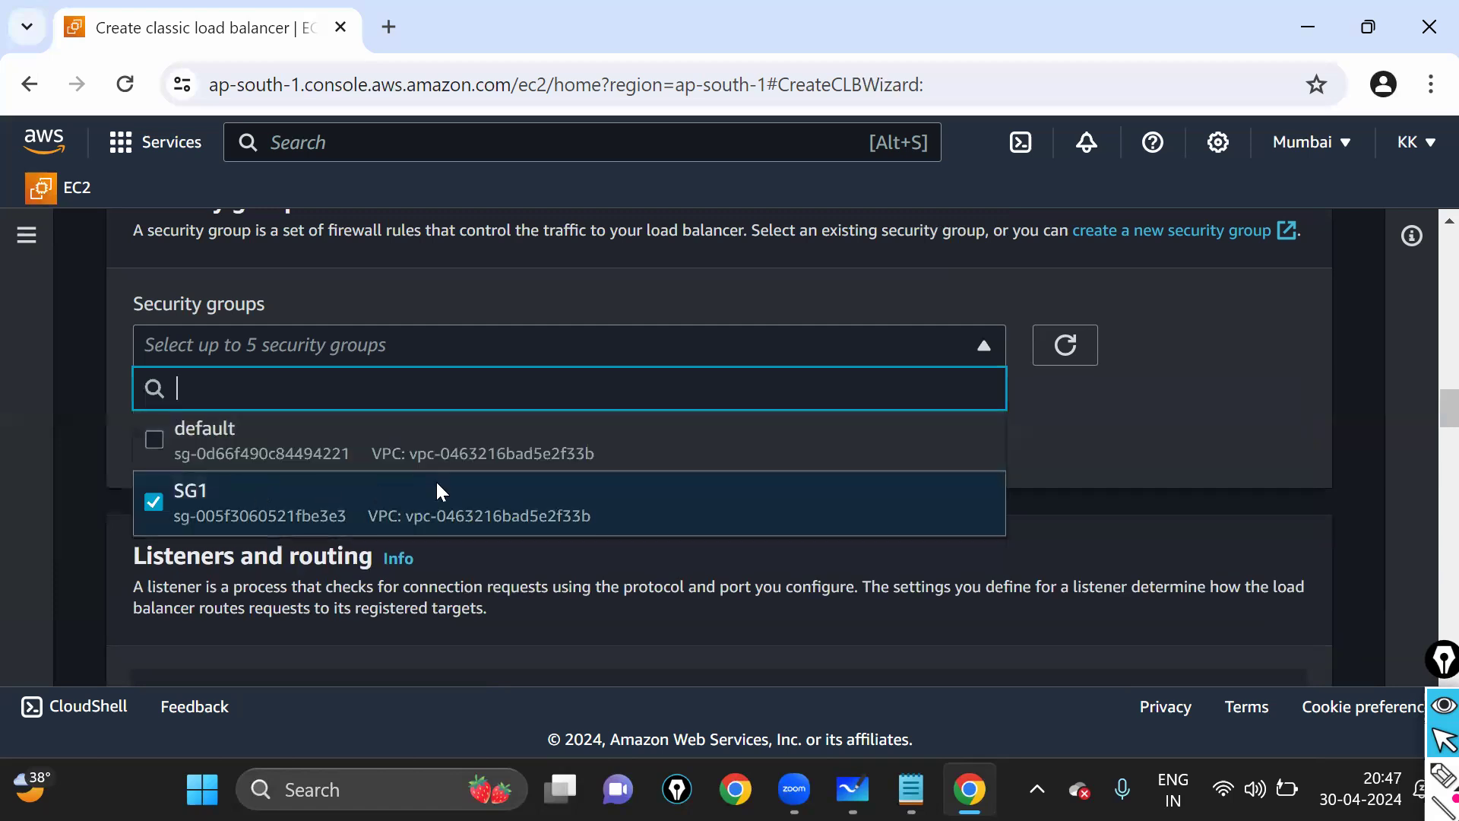
{"action": "scroll", "coordinate": [574, 456], "scroll_direction": "down", "scroll_amount": 3}
{"action": "left_click", "coordinate": [575, 455]}
{"action": "scroll", "coordinate": [536, 453], "scroll_direction": "up", "scroll_amount": 3}
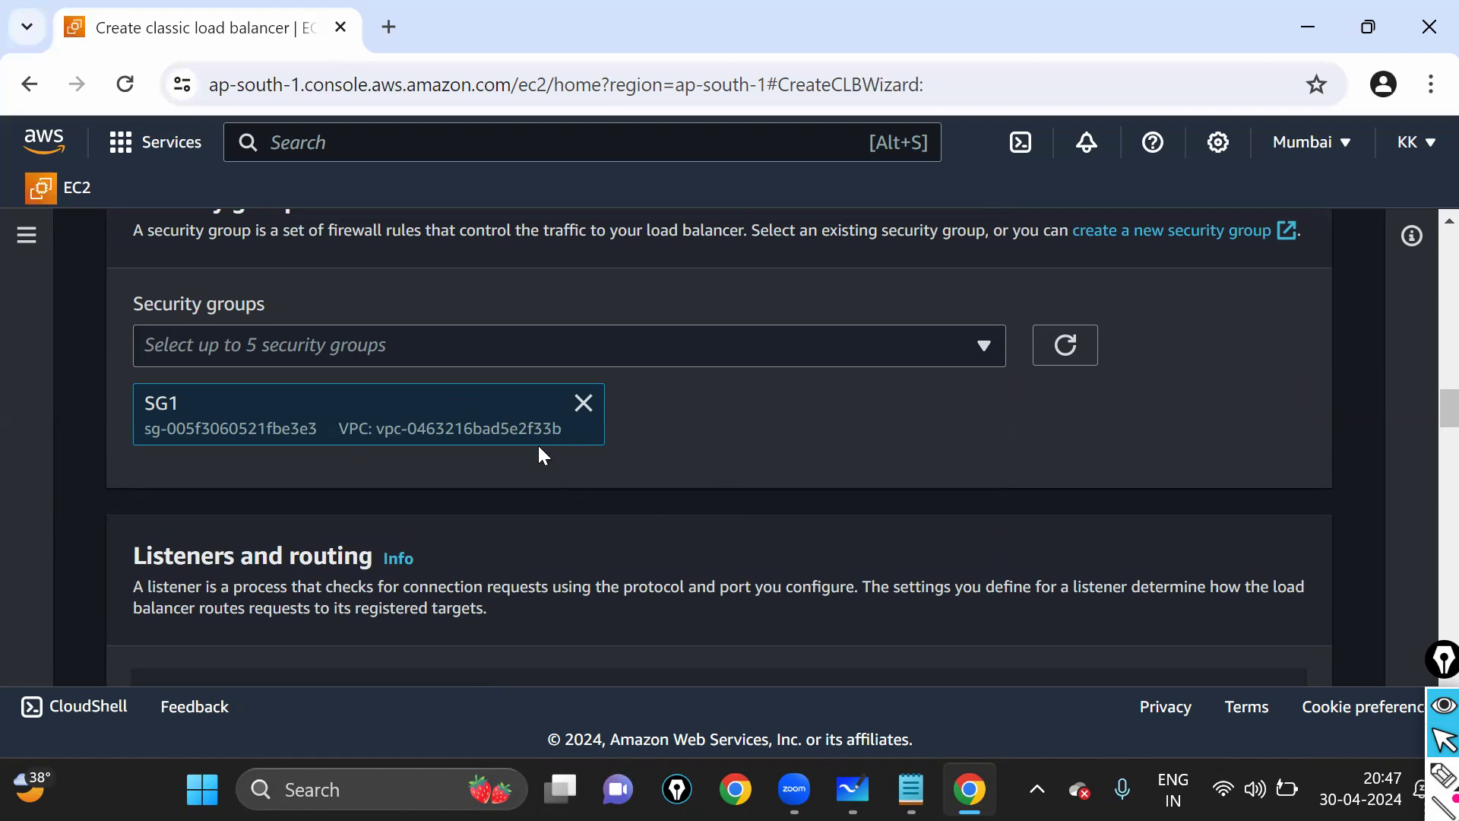
- Scroll to Health checks and expand the Advanced health check settings
{"action": "scroll", "coordinate": [773, 414], "scroll_direction": "down", "scroll_amount": 5}
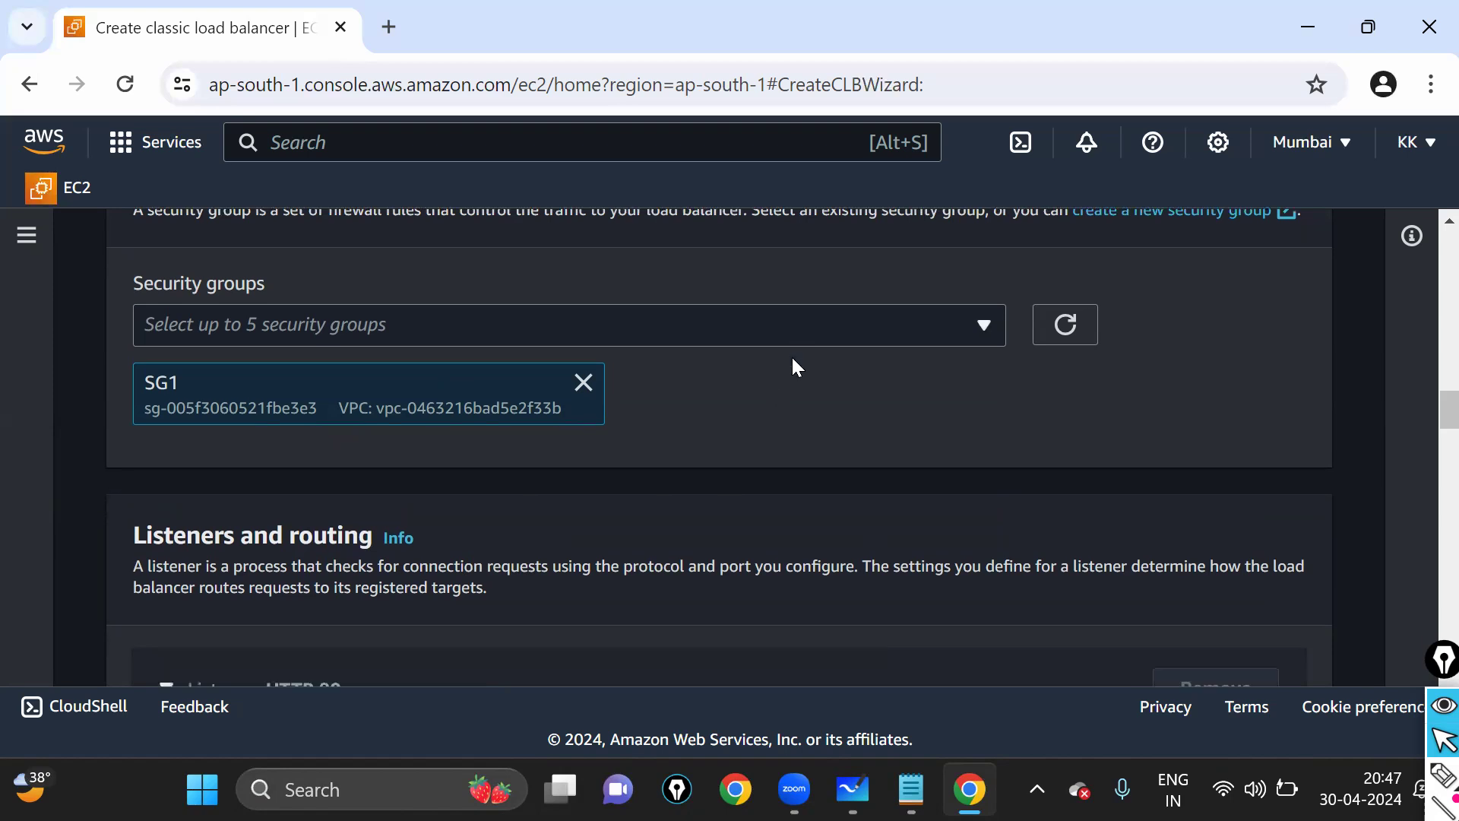
{"action": "scroll", "coordinate": [750, 439], "scroll_direction": "down", "scroll_amount": 5}
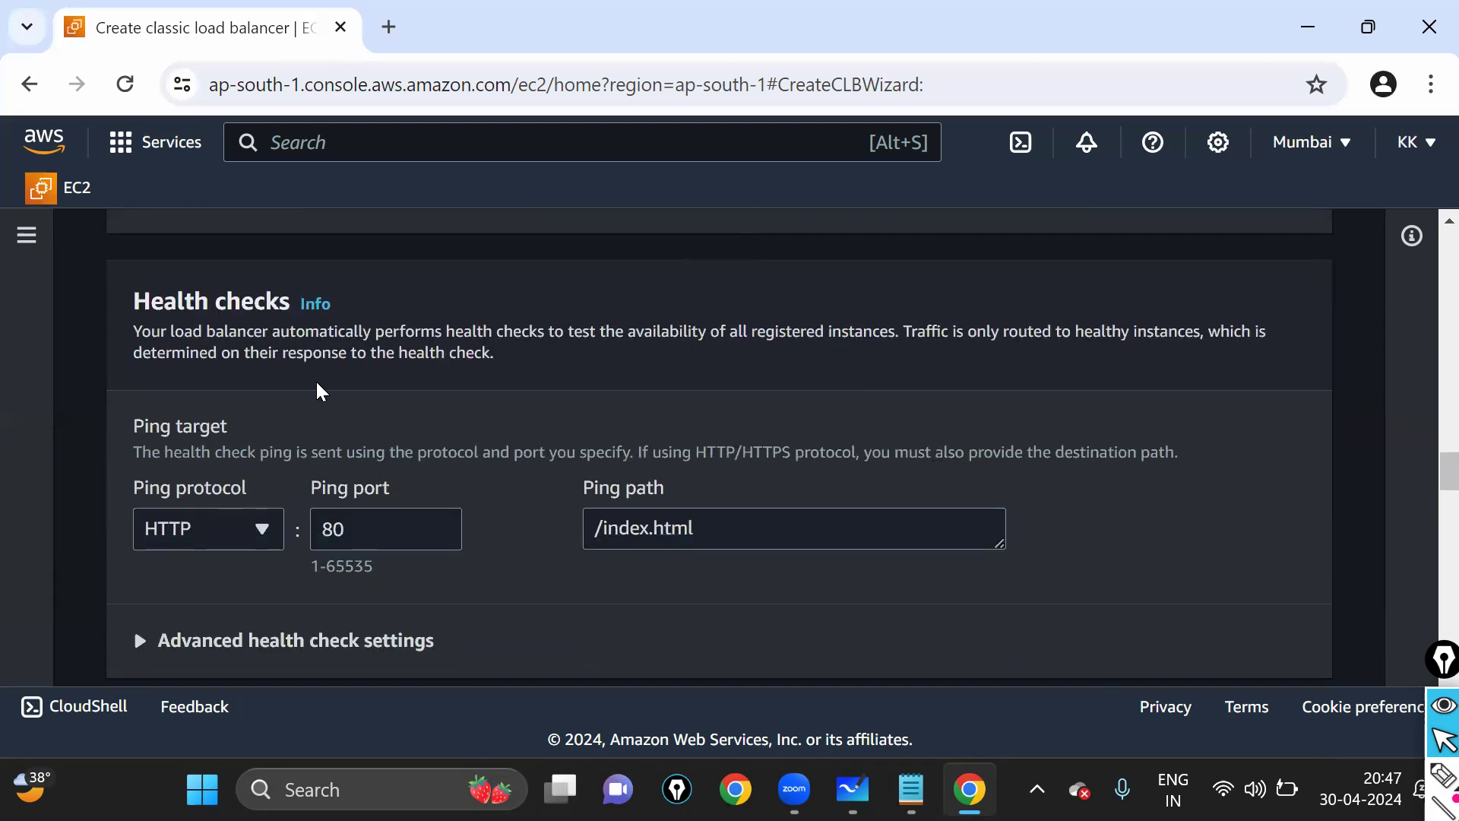
{"action": "scroll", "coordinate": [316, 388], "scroll_direction": "down", "scroll_amount": 3}
{"action": "left_click", "coordinate": [167, 384]}
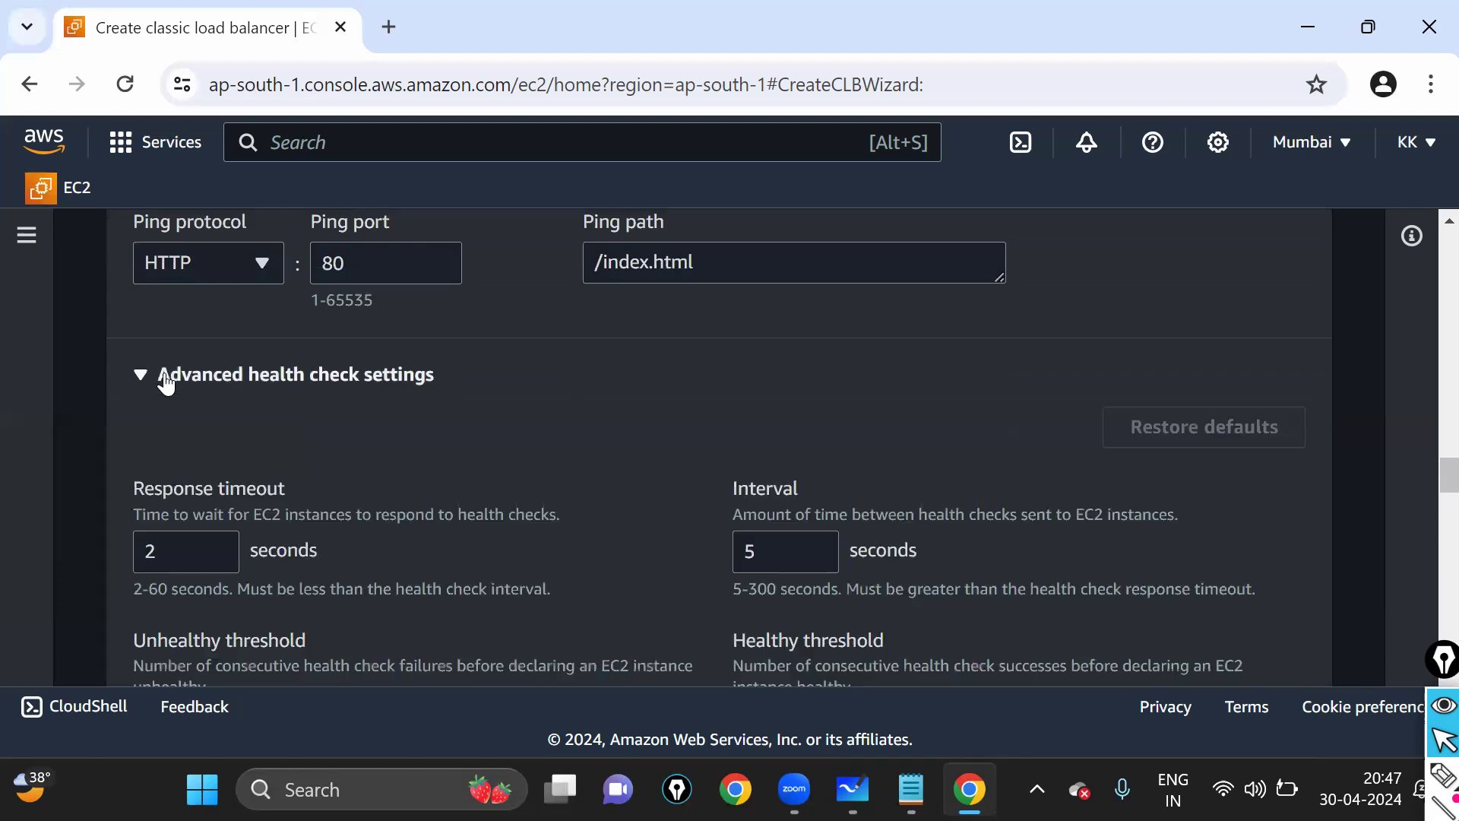
{"action": "scroll", "coordinate": [167, 384], "scroll_direction": "down", "scroll_amount": 2}
{"action": "key", "text": "Tab"}
{"action": "key", "text": "Tab"}
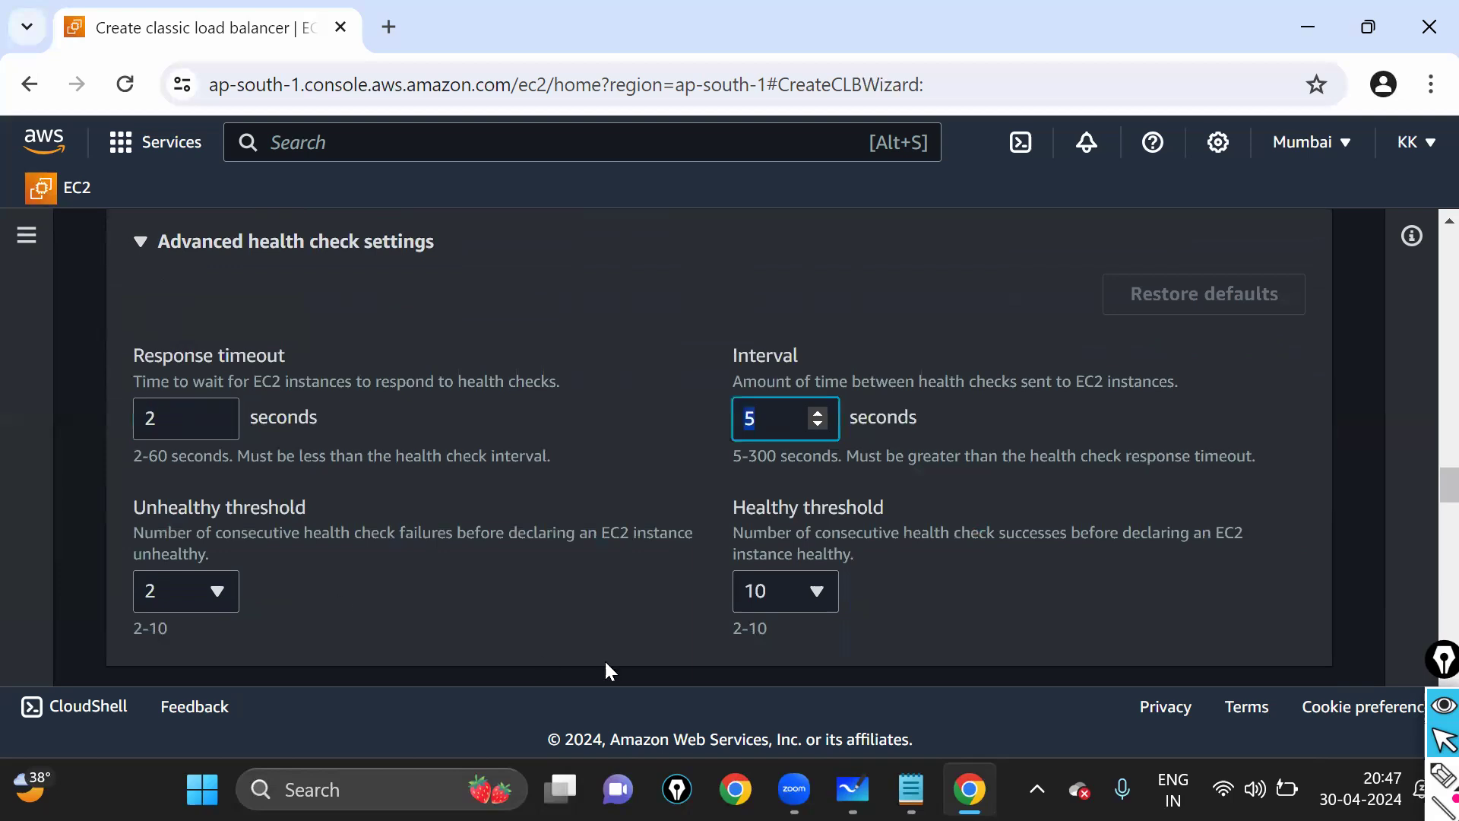
- Set the Healthy threshold to 4, review the interval, and scroll to Instances
{"action": "left_click", "coordinate": [770, 593]}
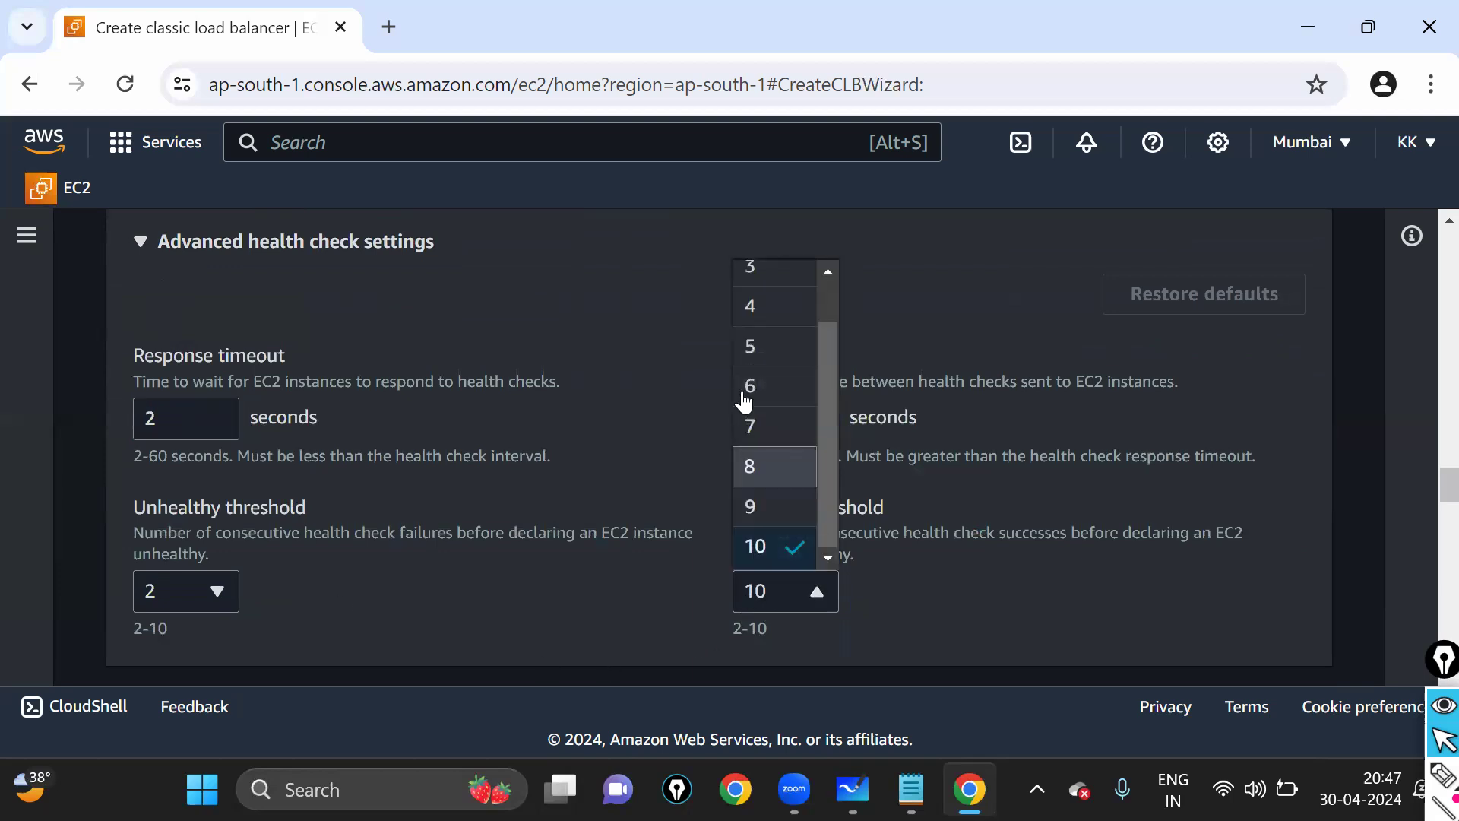
{"action": "left_click", "coordinate": [746, 345]}
{"action": "scroll", "coordinate": [813, 509], "scroll_direction": "down", "scroll_amount": 2}
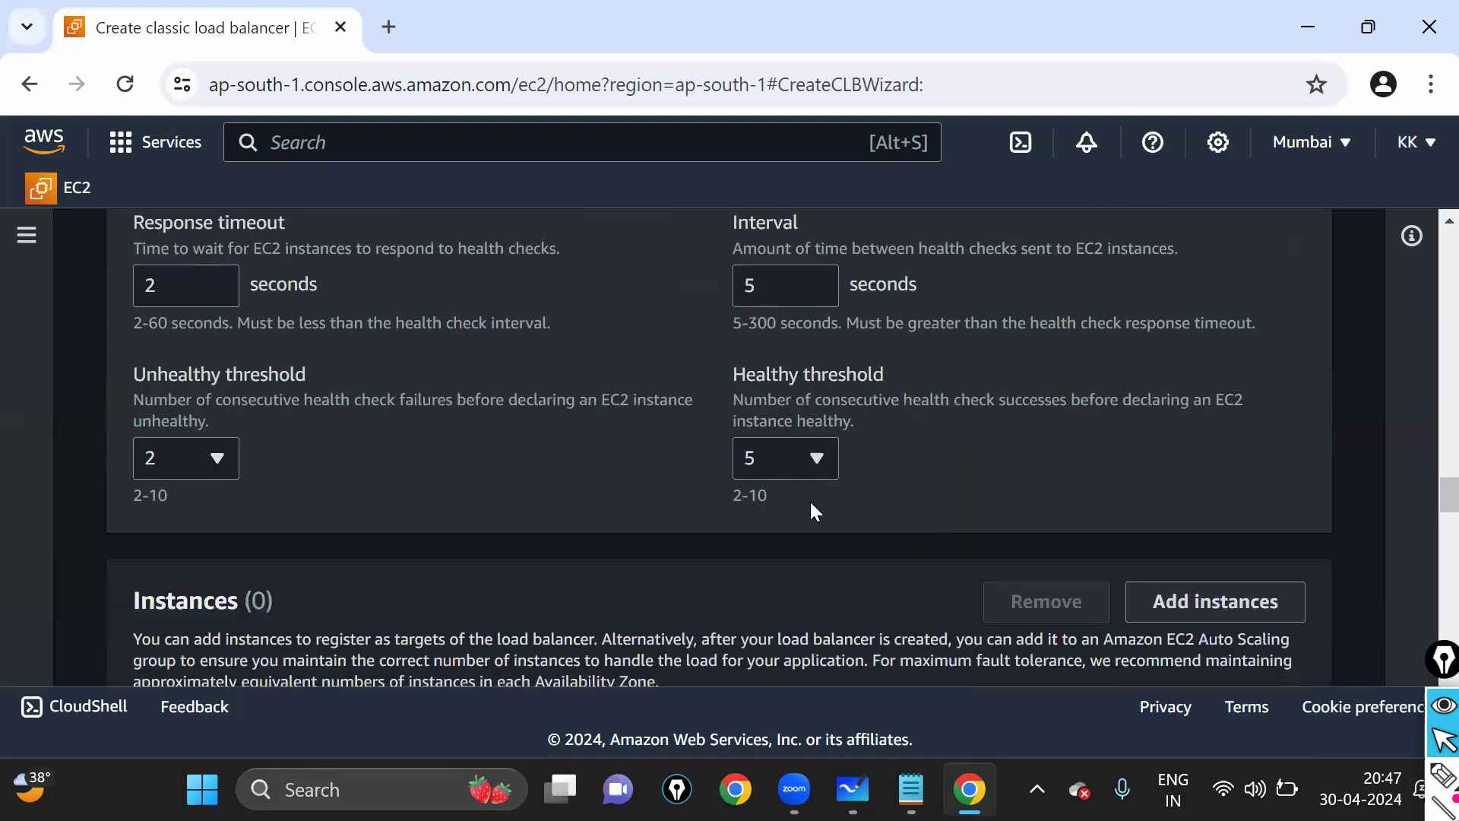
{"action": "left_click", "coordinate": [766, 468]}
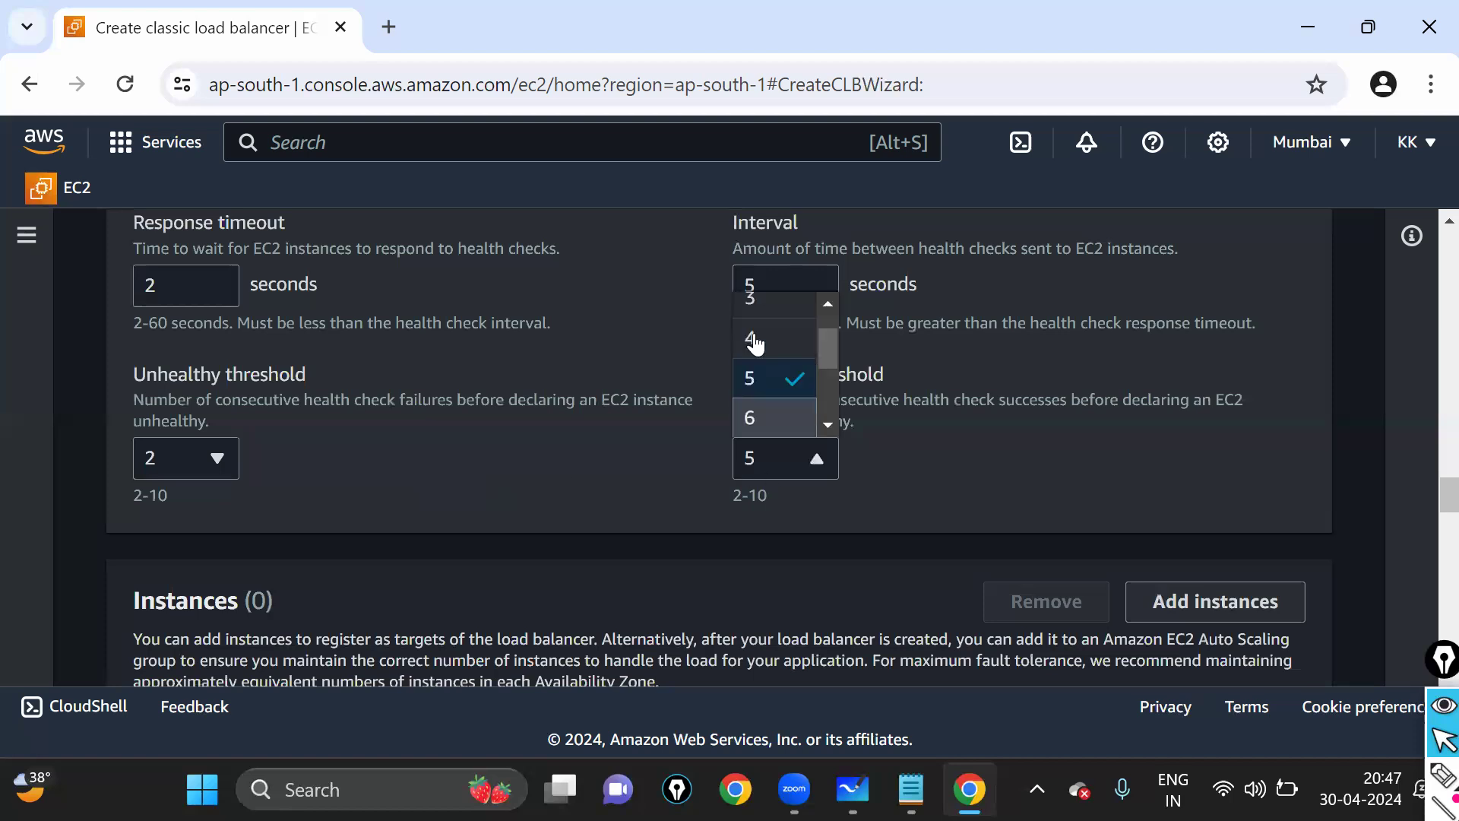
{"action": "left_click", "coordinate": [752, 337]}
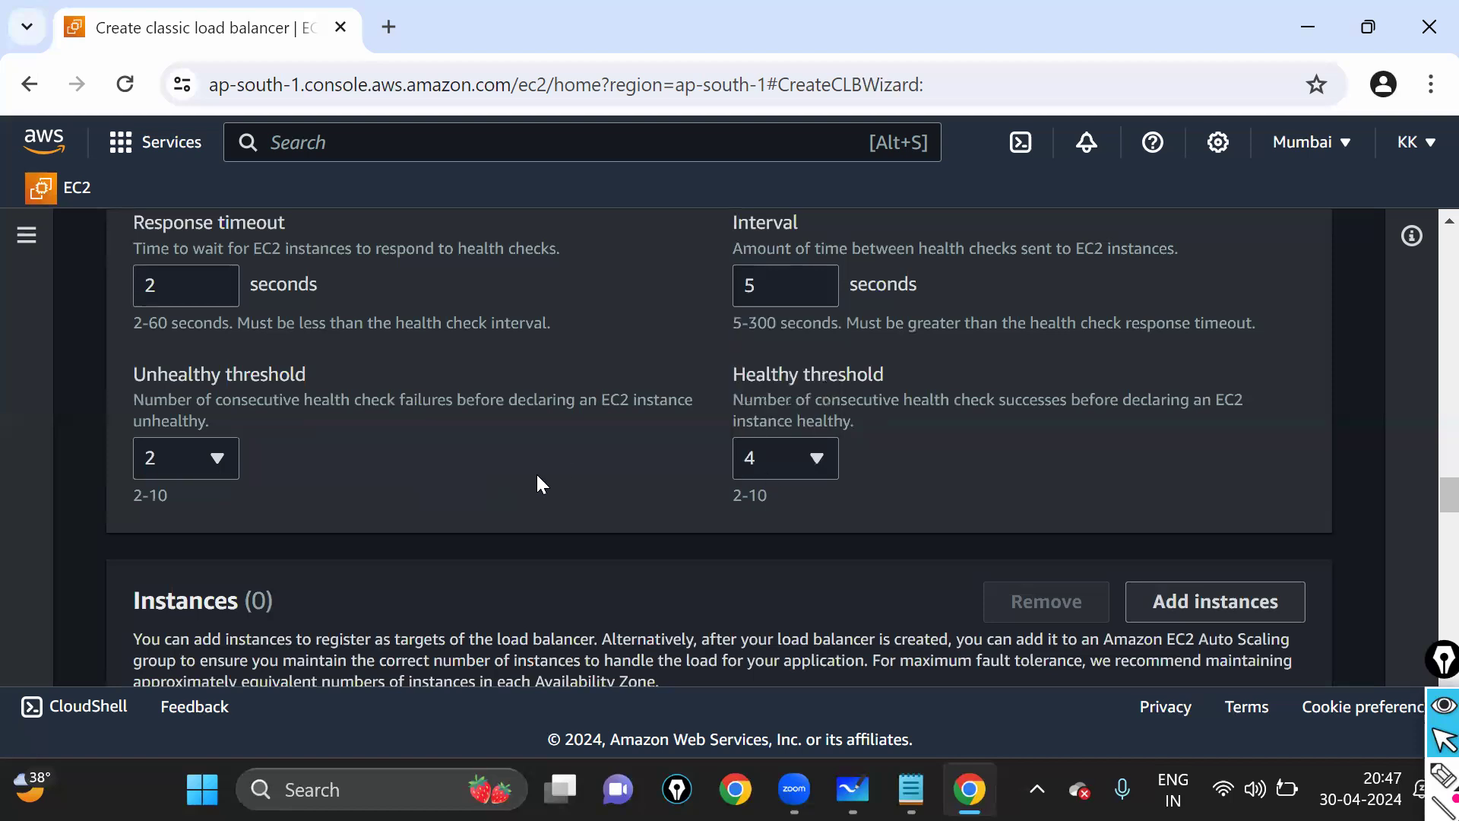
{"action": "scroll", "coordinate": [536, 472], "scroll_direction": "up", "scroll_amount": 4}
{"action": "scroll", "coordinate": [751, 477], "scroll_direction": "down", "scroll_amount": 2}
{"action": "double_click", "coordinate": [796, 426]}
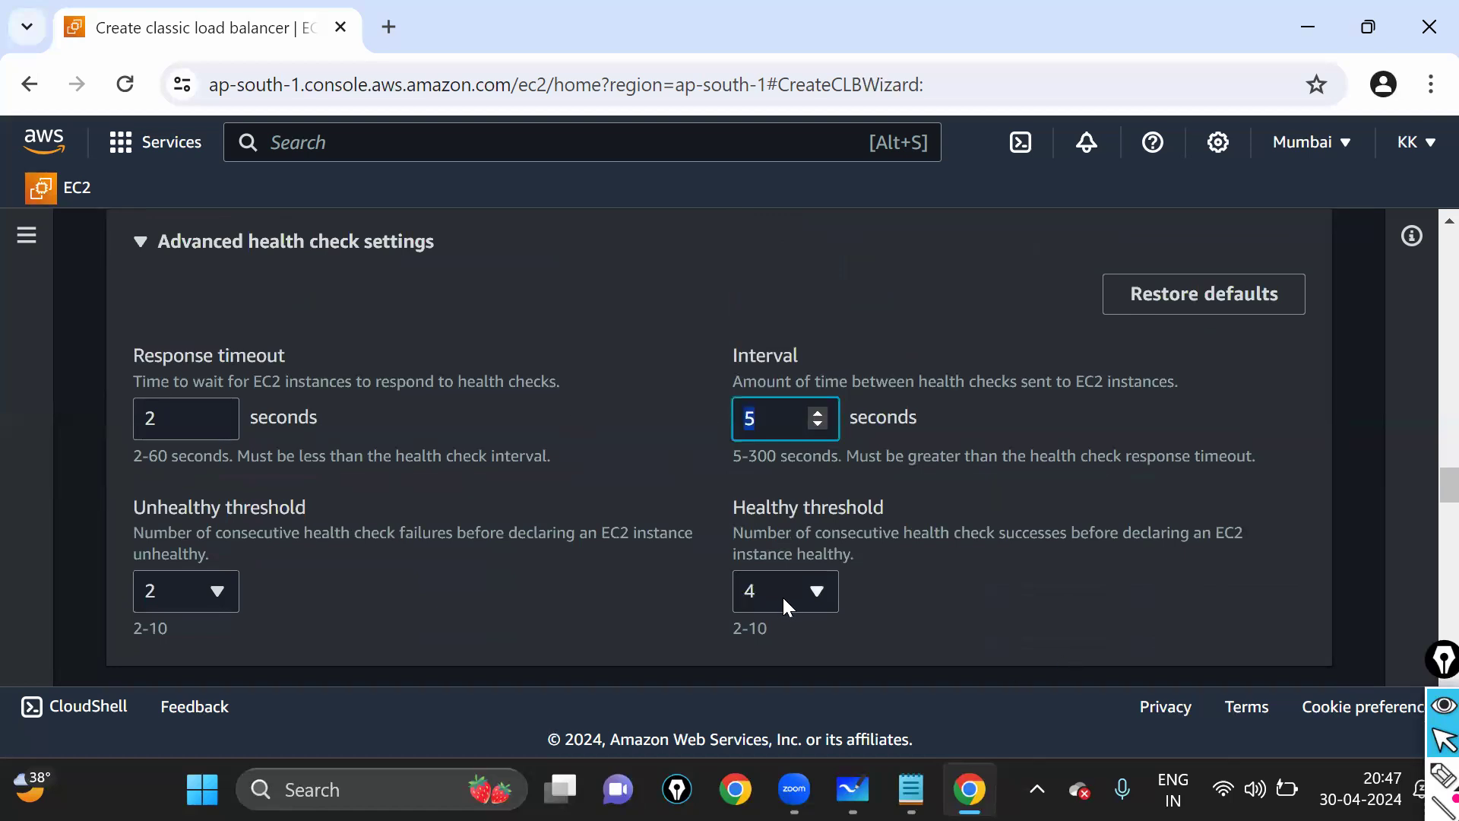
{"action": "scroll", "coordinate": [613, 458], "scroll_direction": "down", "scroll_amount": 4}
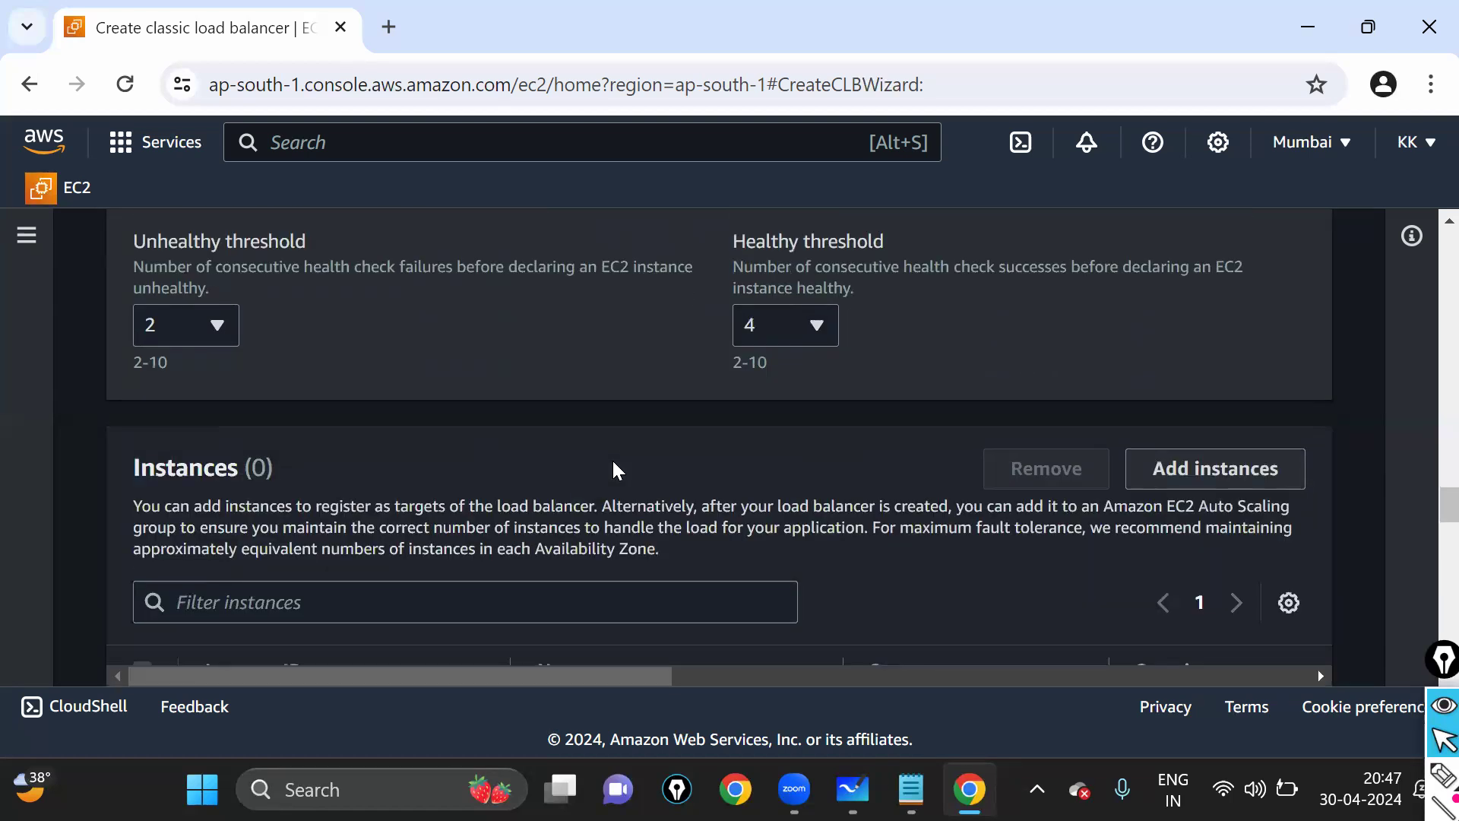
{"action": "scroll", "coordinate": [563, 427], "scroll_direction": "down", "scroll_amount": 2}
{"action": "left_click", "coordinate": [1434, 780]}
{"action": "mouse_move", "coordinate": [166, 306]}
{"action": "left_mouse_down"}
{"action": "mouse_move", "coordinate": [89, 356]}
{"action": "mouse_move", "coordinate": [247, 375]}
{"action": "left_mouse_up"}
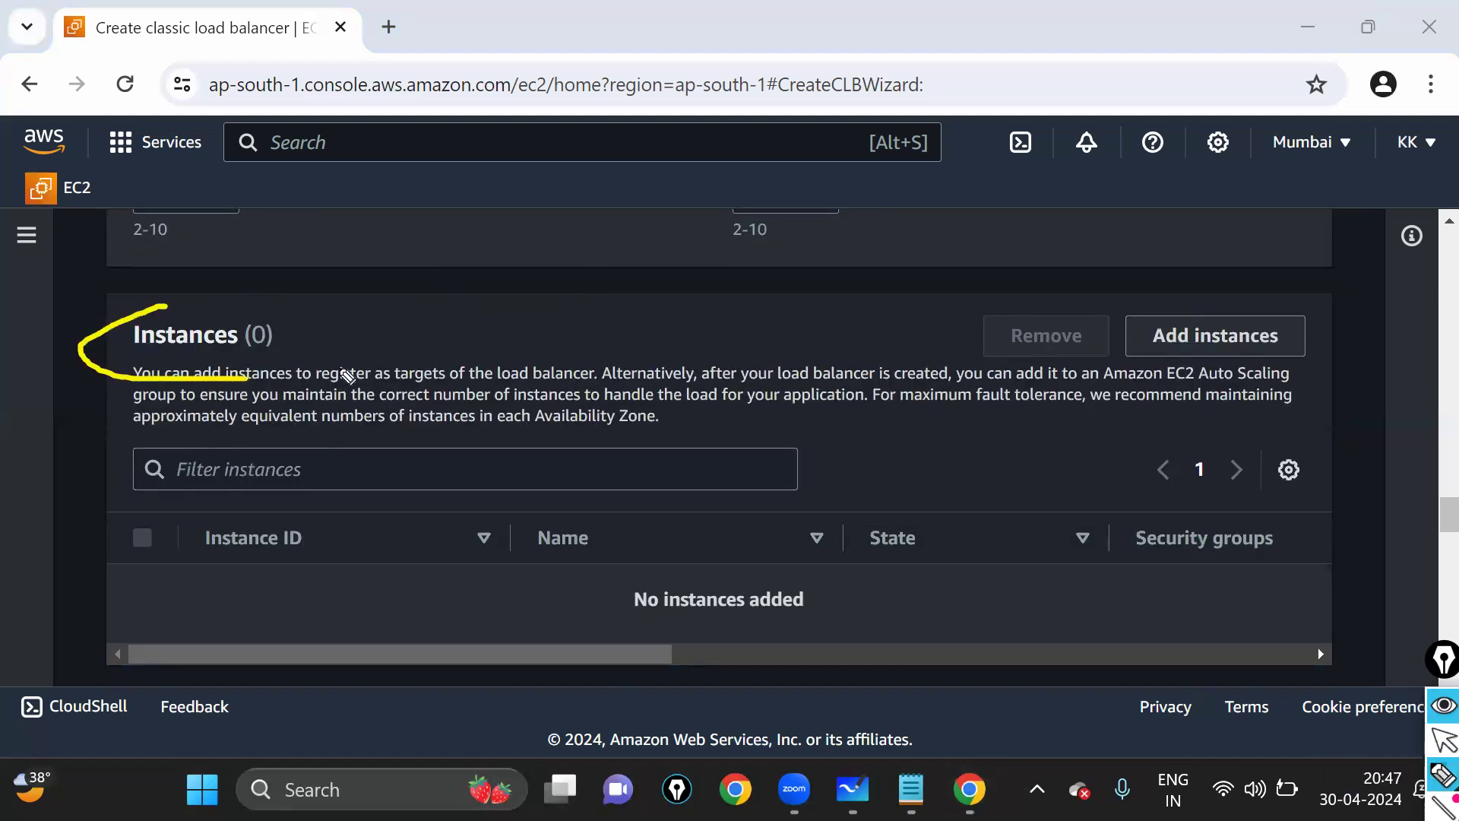
{"action": "left_click_drag", "start_coordinate": [348, 376], "coordinate": [175, 308]}
{"action": "mouse_move", "coordinate": [325, 318]}
{"action": "left_mouse_down"}
{"action": "mouse_move", "coordinate": [650, 263]}
{"action": "mouse_move", "coordinate": [1249, 263]}
{"action": "mouse_move", "coordinate": [1222, 308]}
{"action": "mouse_move", "coordinate": [1135, 347]}
{"action": "mouse_move", "coordinate": [1307, 371]}
{"action": "mouse_move", "coordinate": [1236, 319]}
{"action": "mouse_move", "coordinate": [1173, 307]}
{"action": "left_mouse_up"}
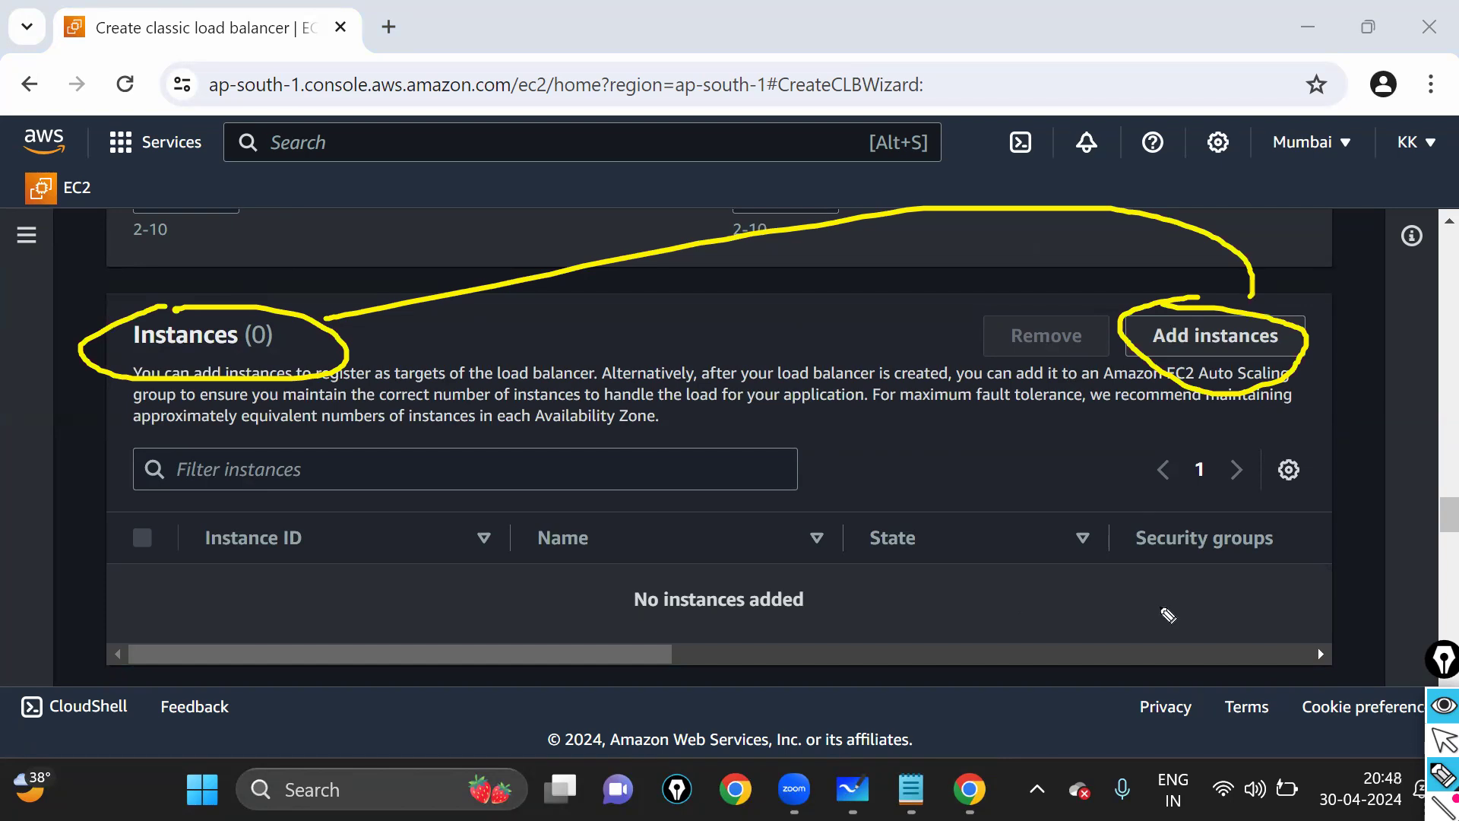
{"action": "key", "text": "ctrl+shift+7"}
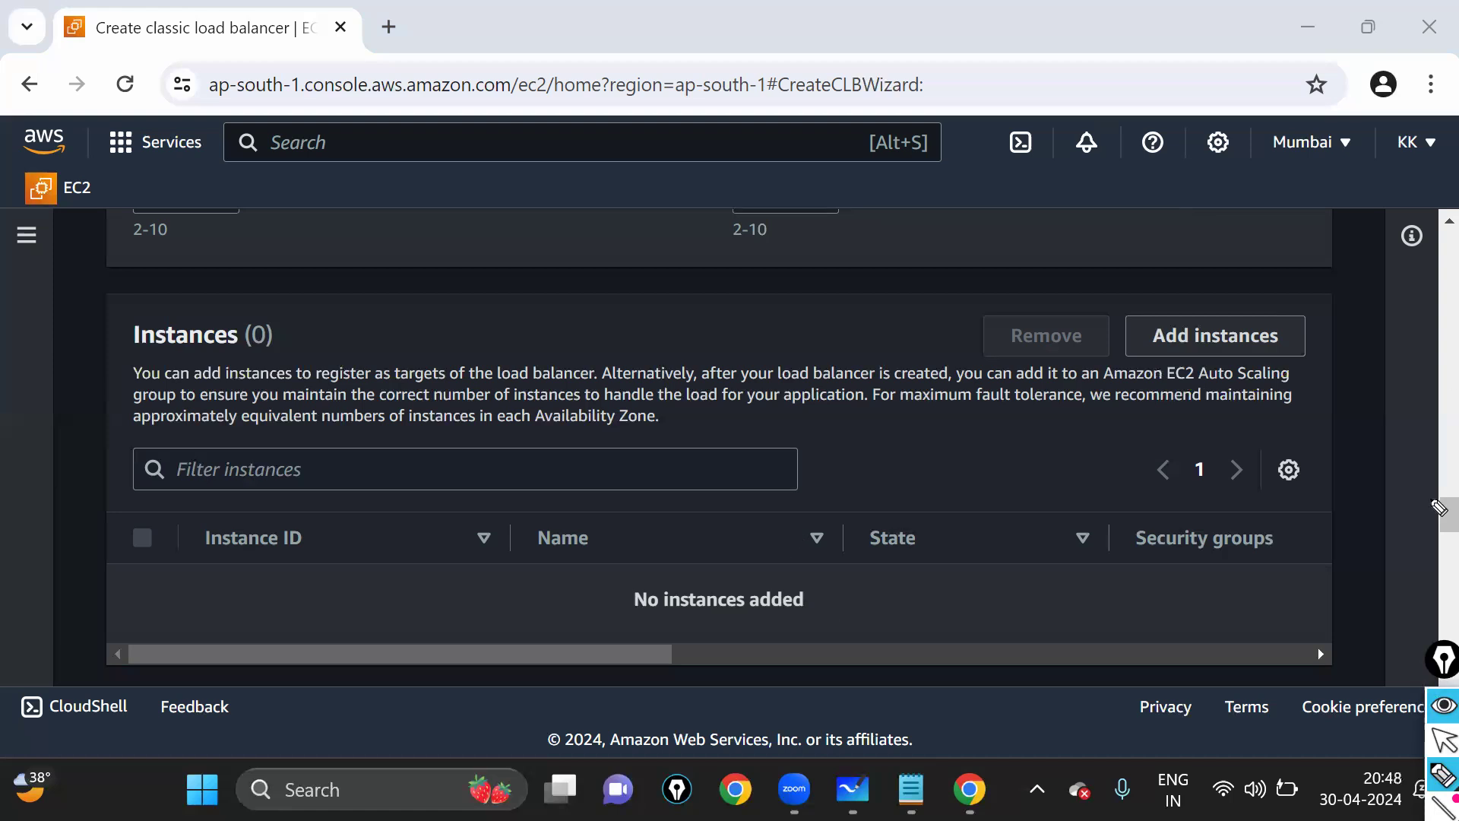
- Enter 100 for Timeout (draining interval) and submit Create load balancer for ELB1
{"action": "left_click", "coordinate": [1444, 739]}
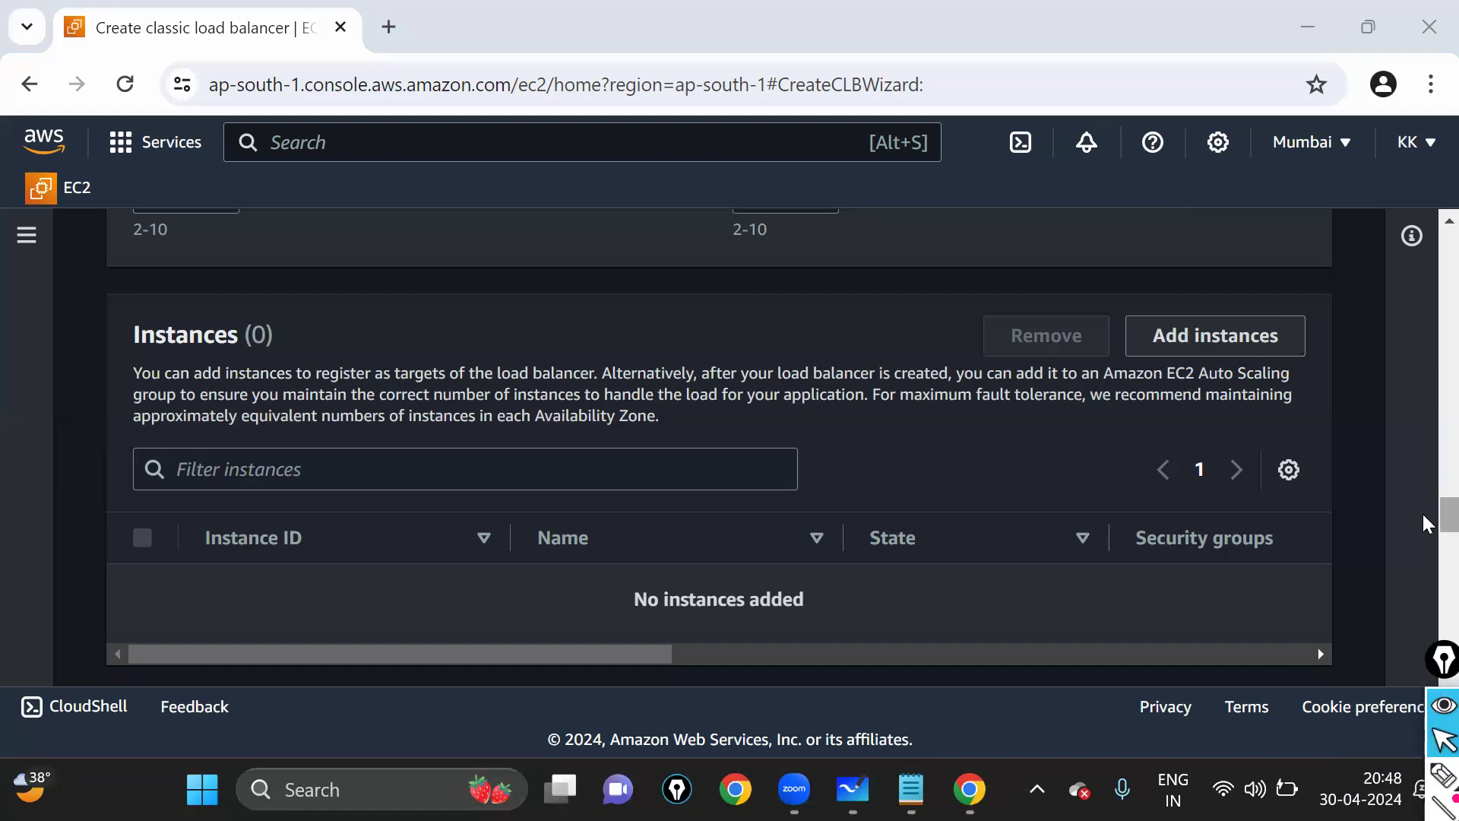
{"action": "scroll", "coordinate": [1424, 567], "scroll_direction": "down", "scroll_amount": 5}
{"action": "scroll", "coordinate": [1424, 563], "scroll_direction": "down", "scroll_amount": 4}
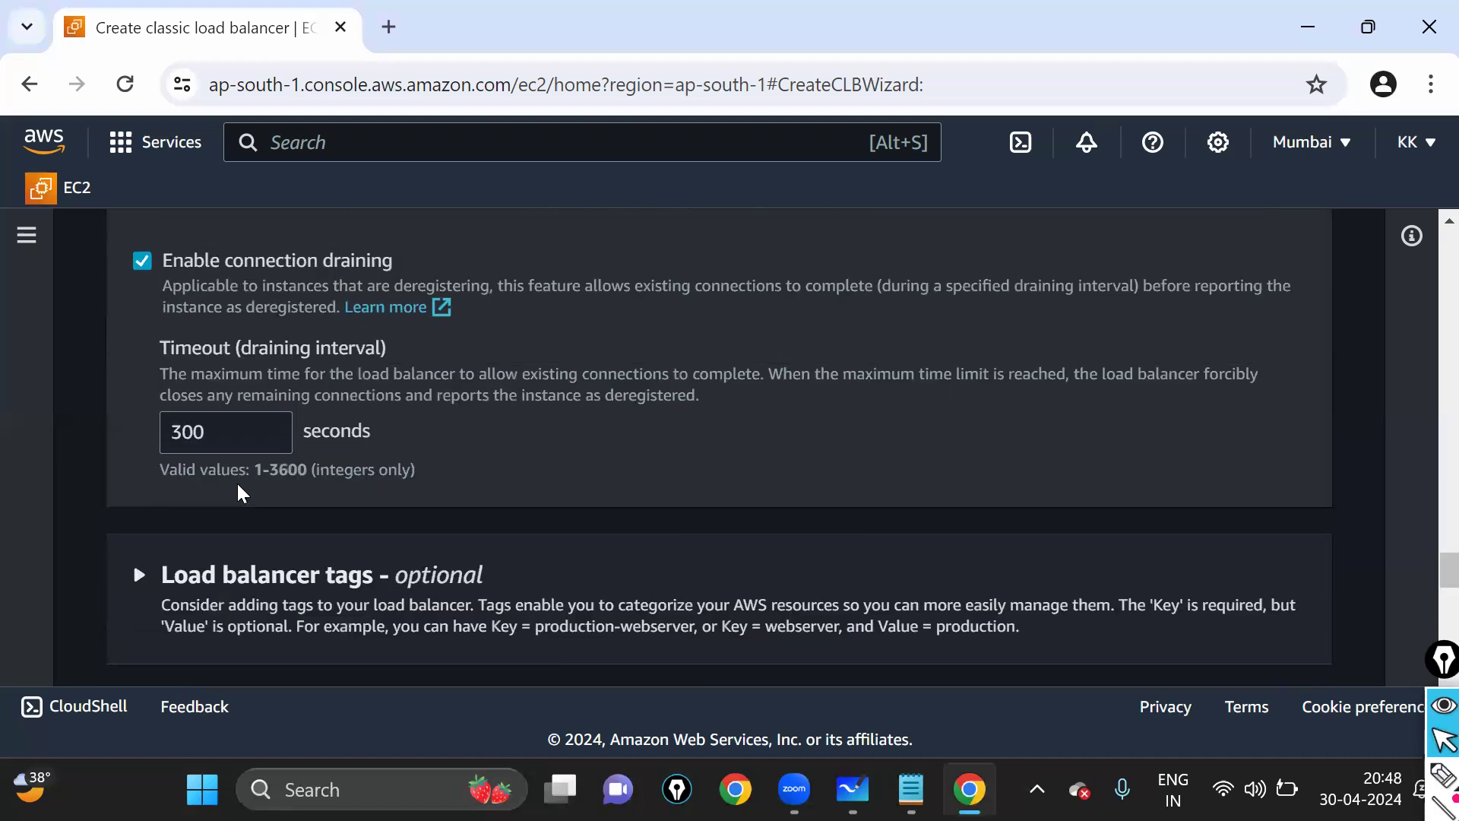
{"action": "double_click", "coordinate": [220, 431]}
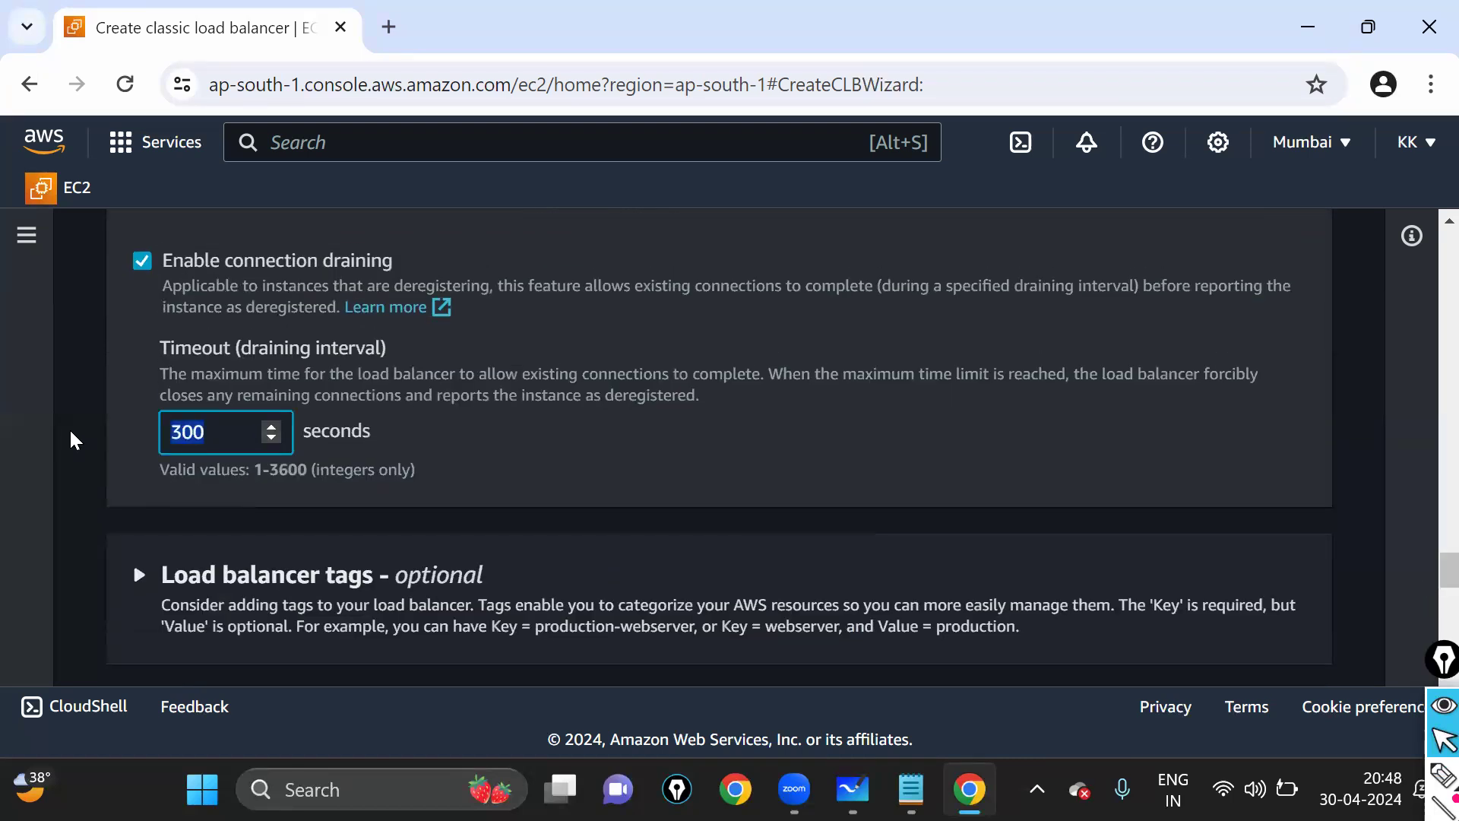
{"action": "type", "text": "100"}
{"action": "scroll", "coordinate": [462, 487], "scroll_direction": "down", "scroll_amount": 3}
{"action": "scroll", "coordinate": [463, 475], "scroll_direction": "down", "scroll_amount": 6}
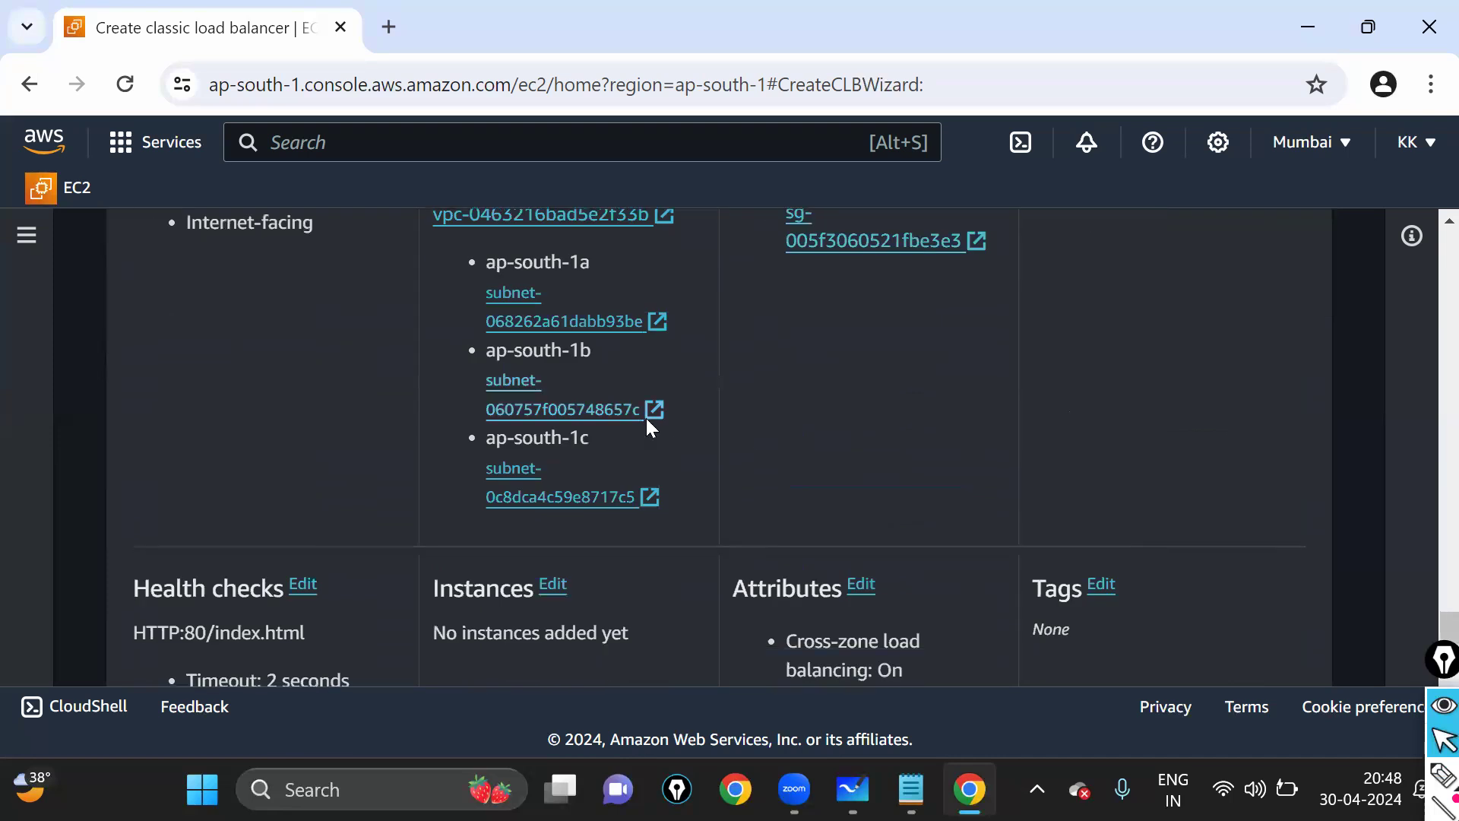
{"action": "scroll", "coordinate": [650, 426], "scroll_direction": "down", "scroll_amount": 3}
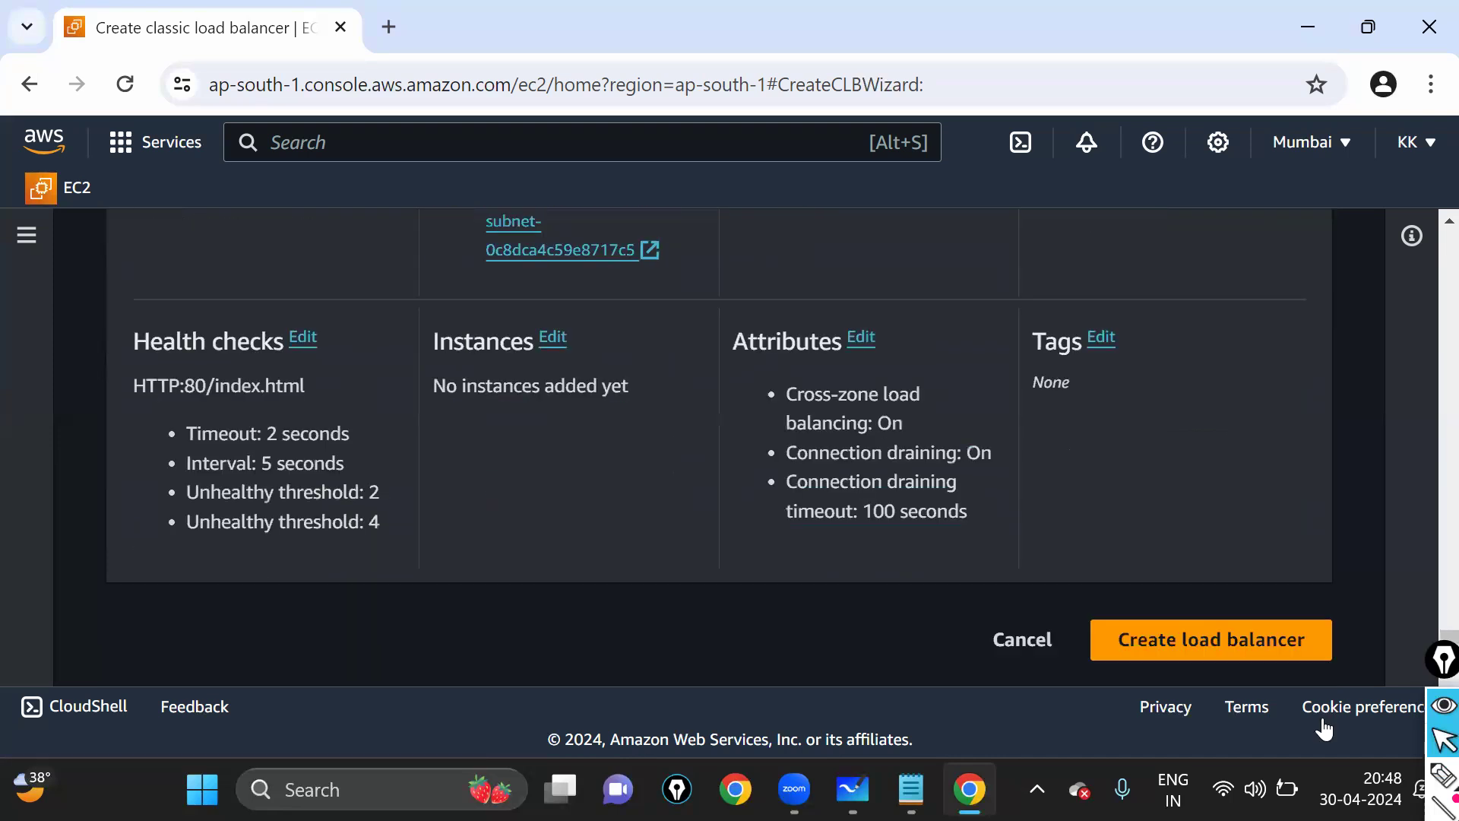
{"action": "left_click", "coordinate": [1212, 640]}
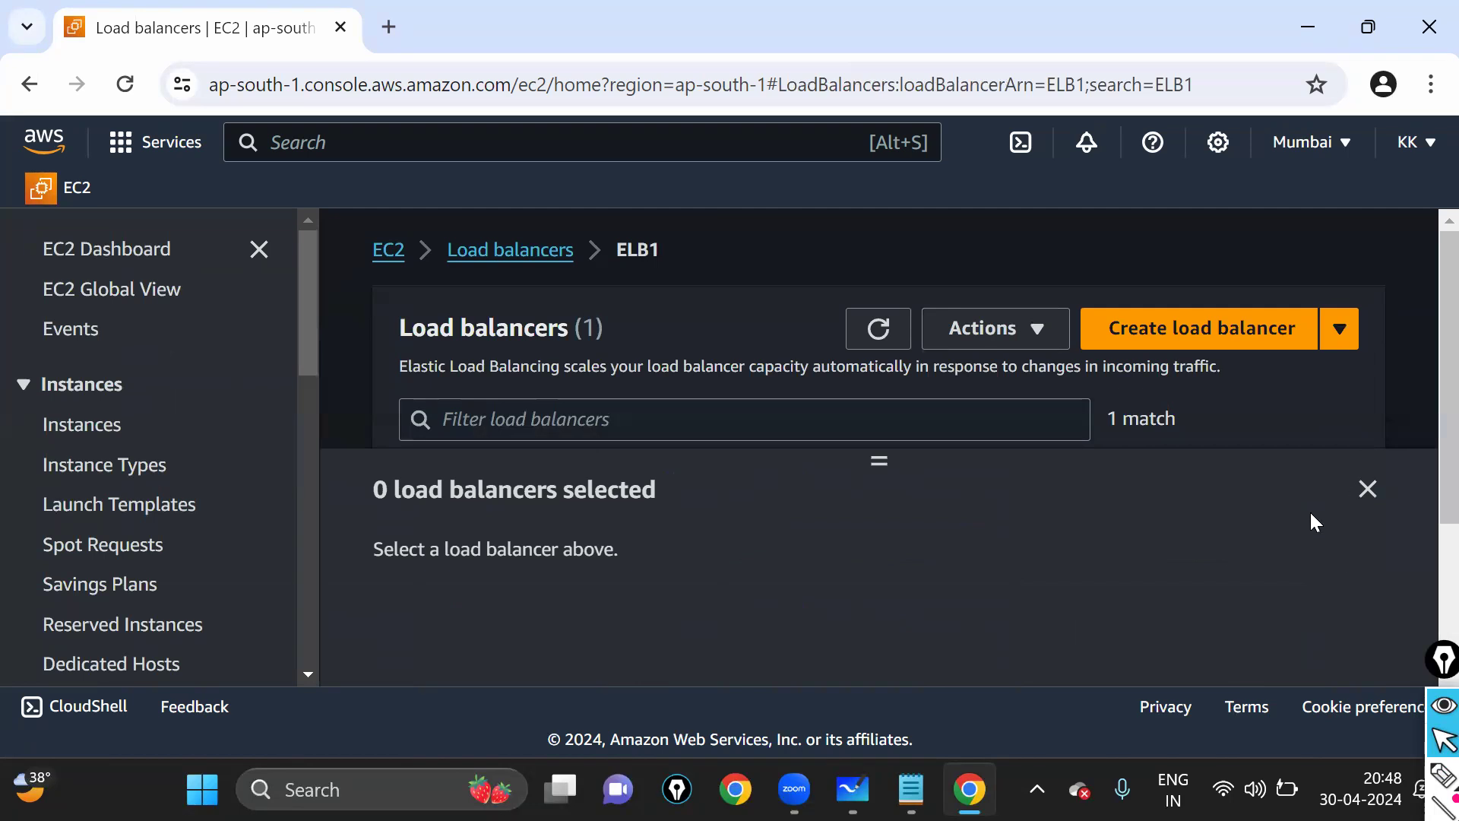
- Zoom out, collapse the details panel, widen the DNS name column and refresh the list
{"action": "key", "text": "ctrl+minus"}
{"action": "key", "text": "ctrl+minus"}
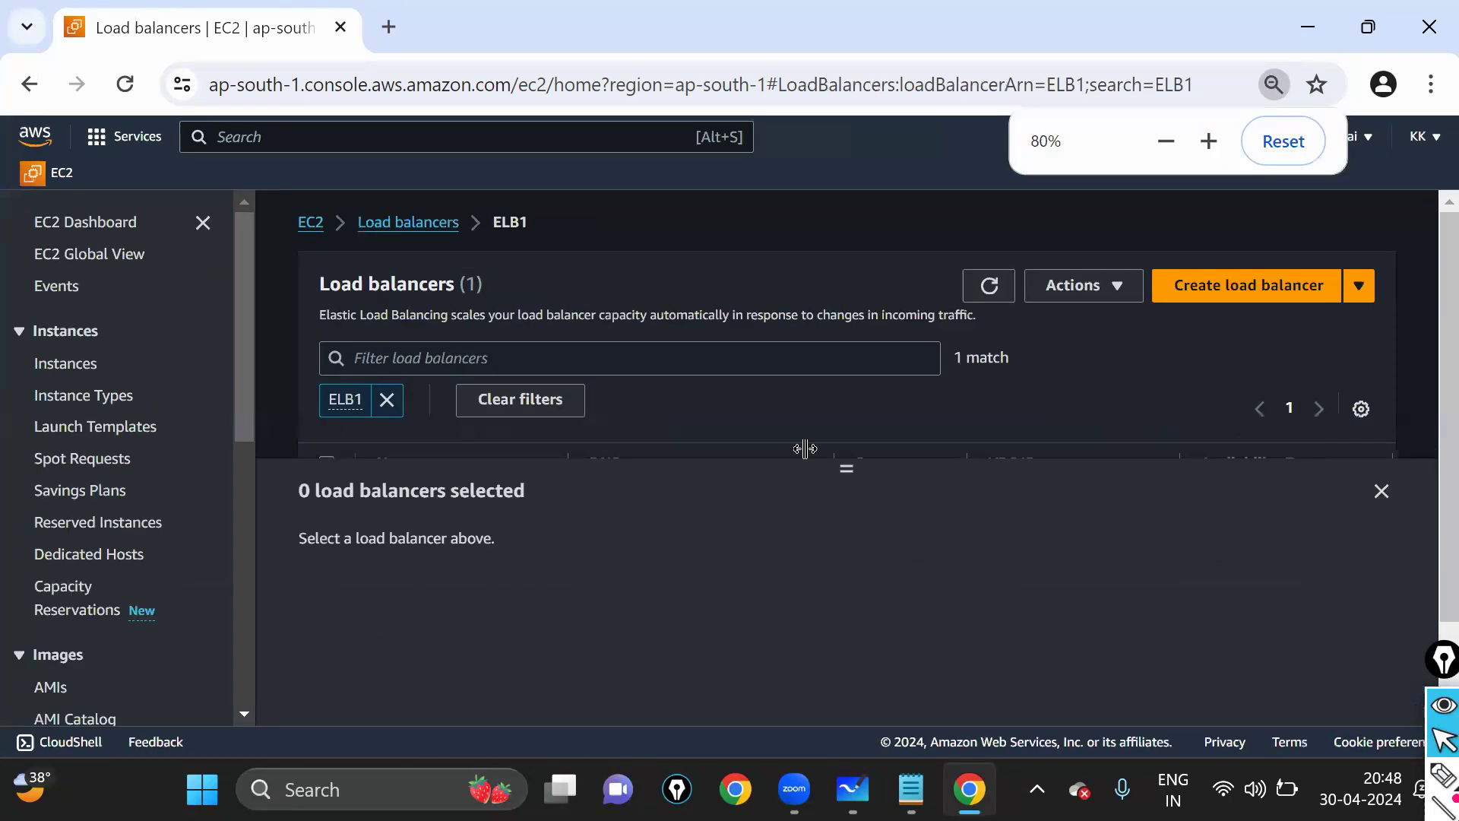
{"action": "left_click", "coordinate": [1382, 493]}
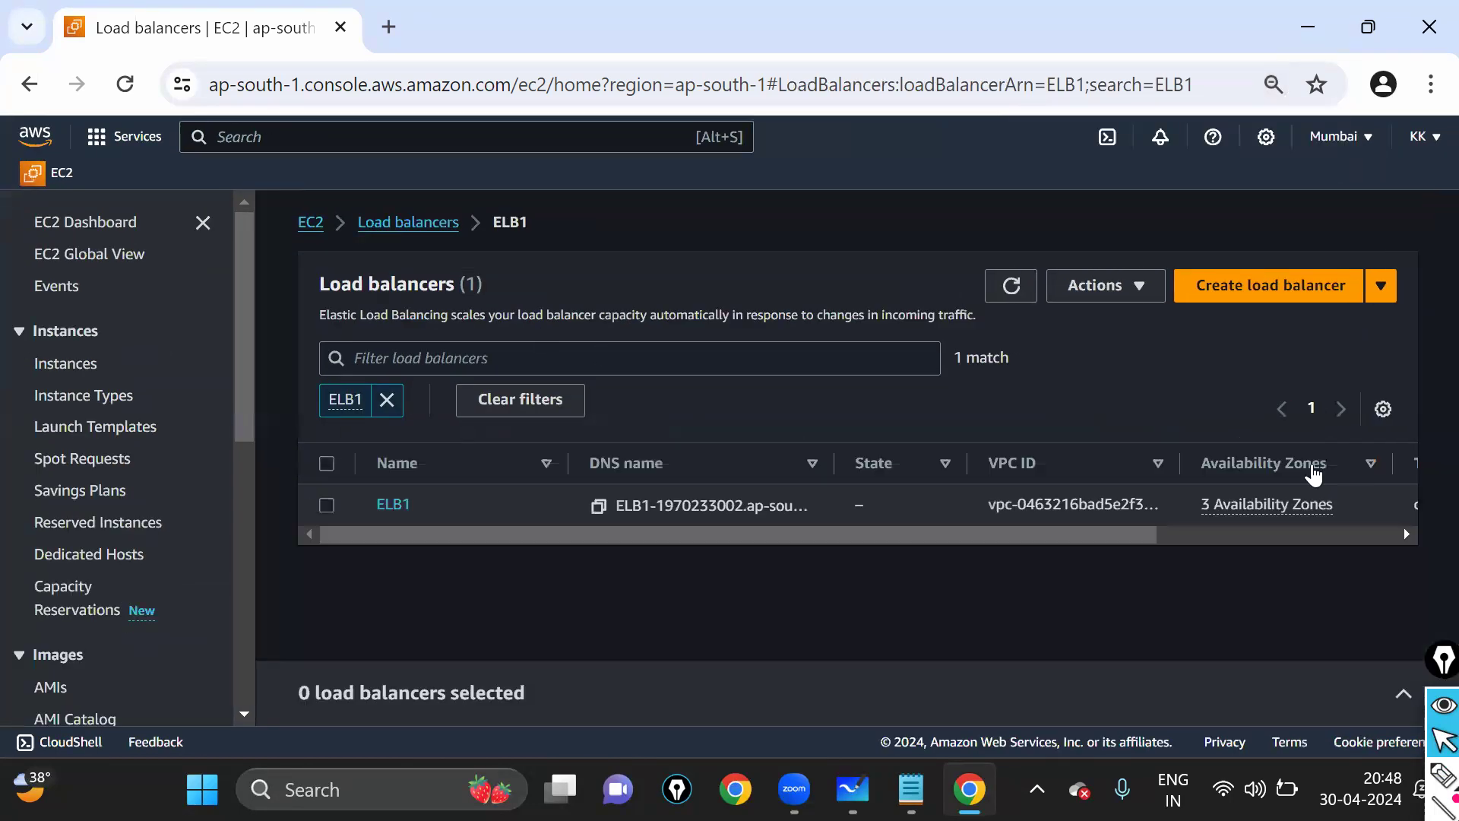
{"action": "left_click_drag", "start_coordinate": [834, 464], "coordinate": [989, 475]}
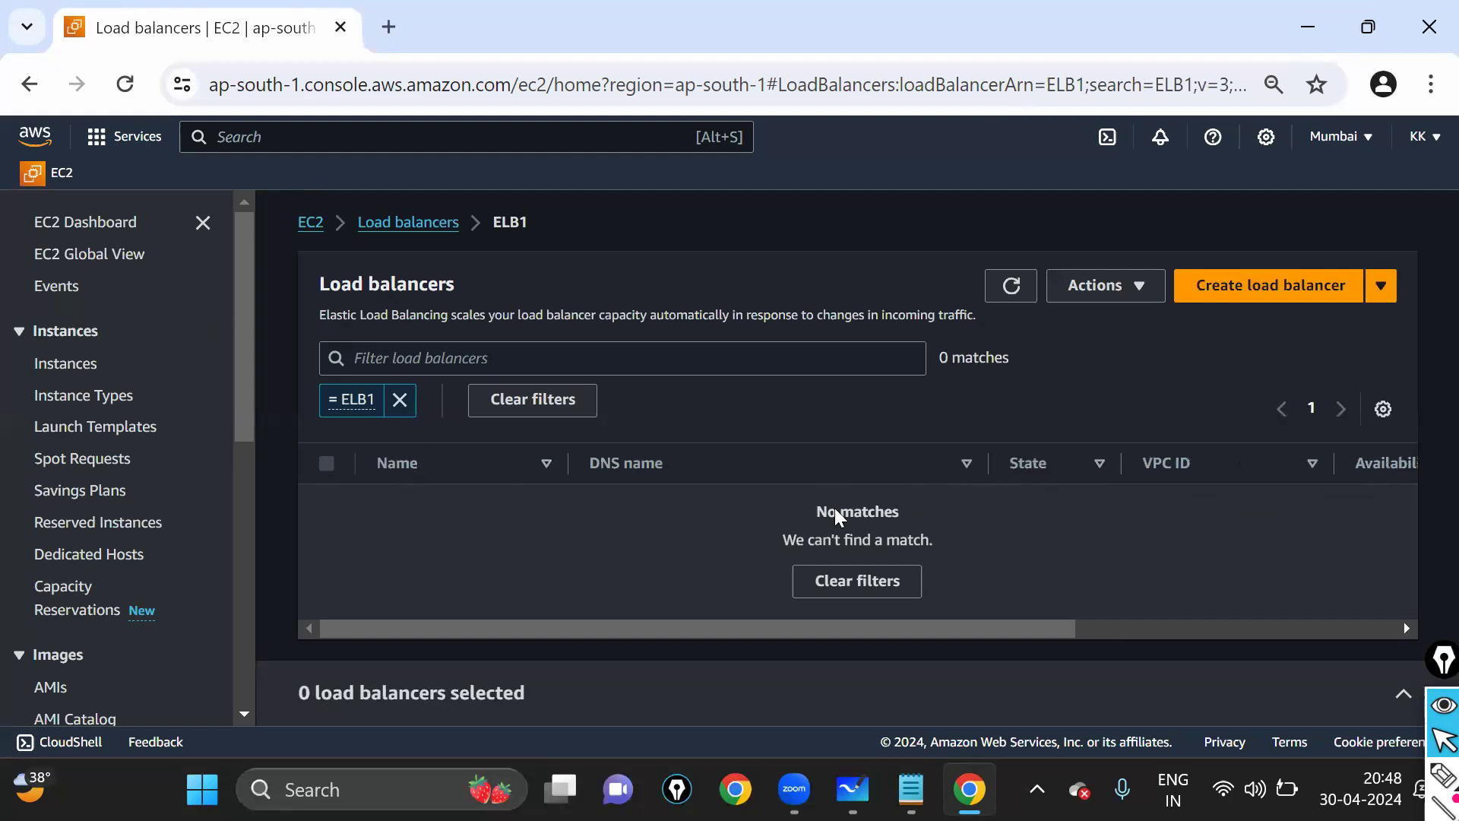
{"action": "left_click", "coordinate": [1015, 292]}
{"action": "left_click", "coordinate": [1012, 289]}
- Return via the EC2 Dashboard to the Load balancers list showing ELB1
{"action": "left_click", "coordinate": [121, 229]}
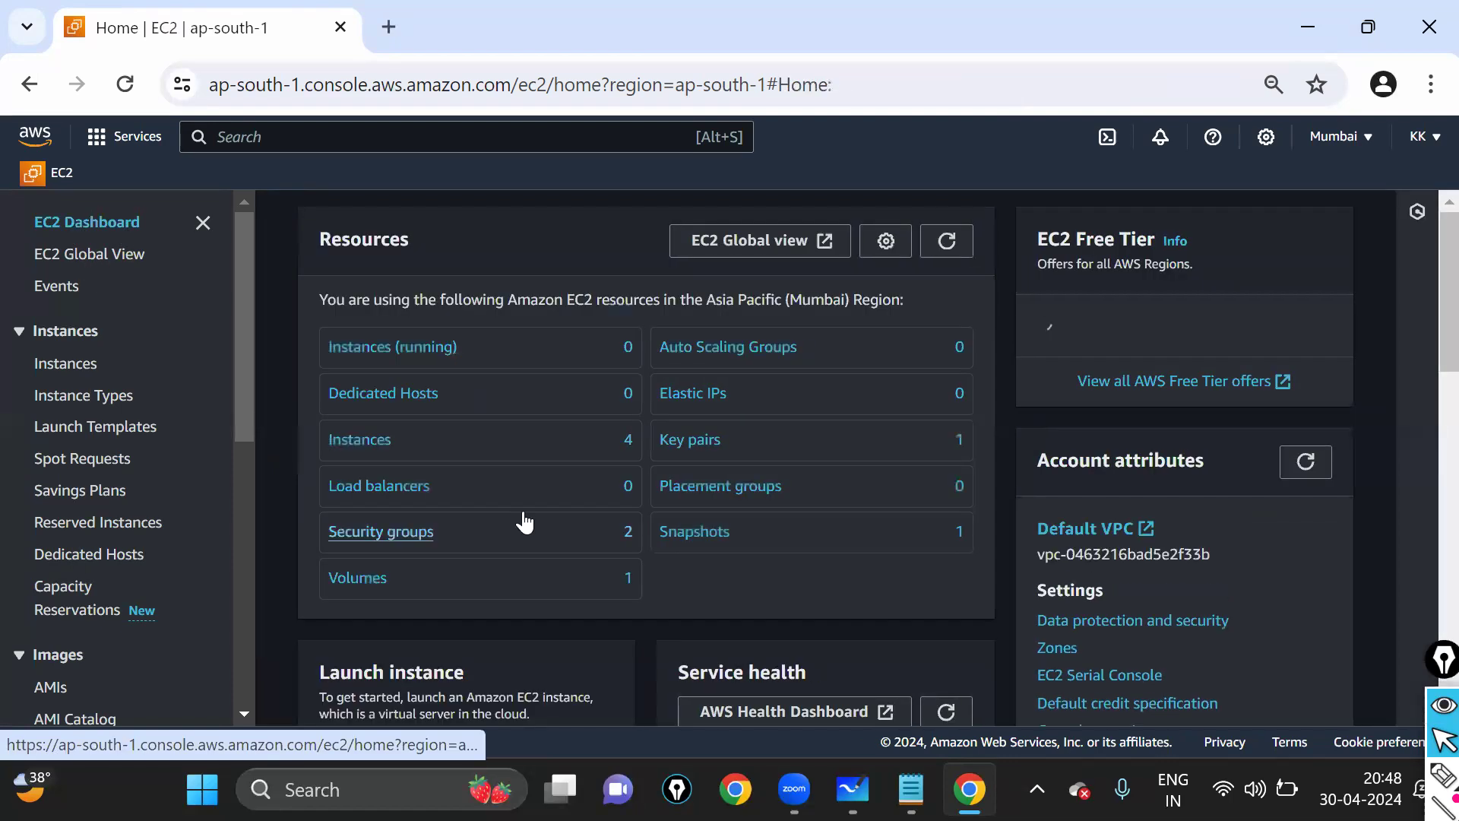
{"action": "left_click", "coordinate": [394, 490]}
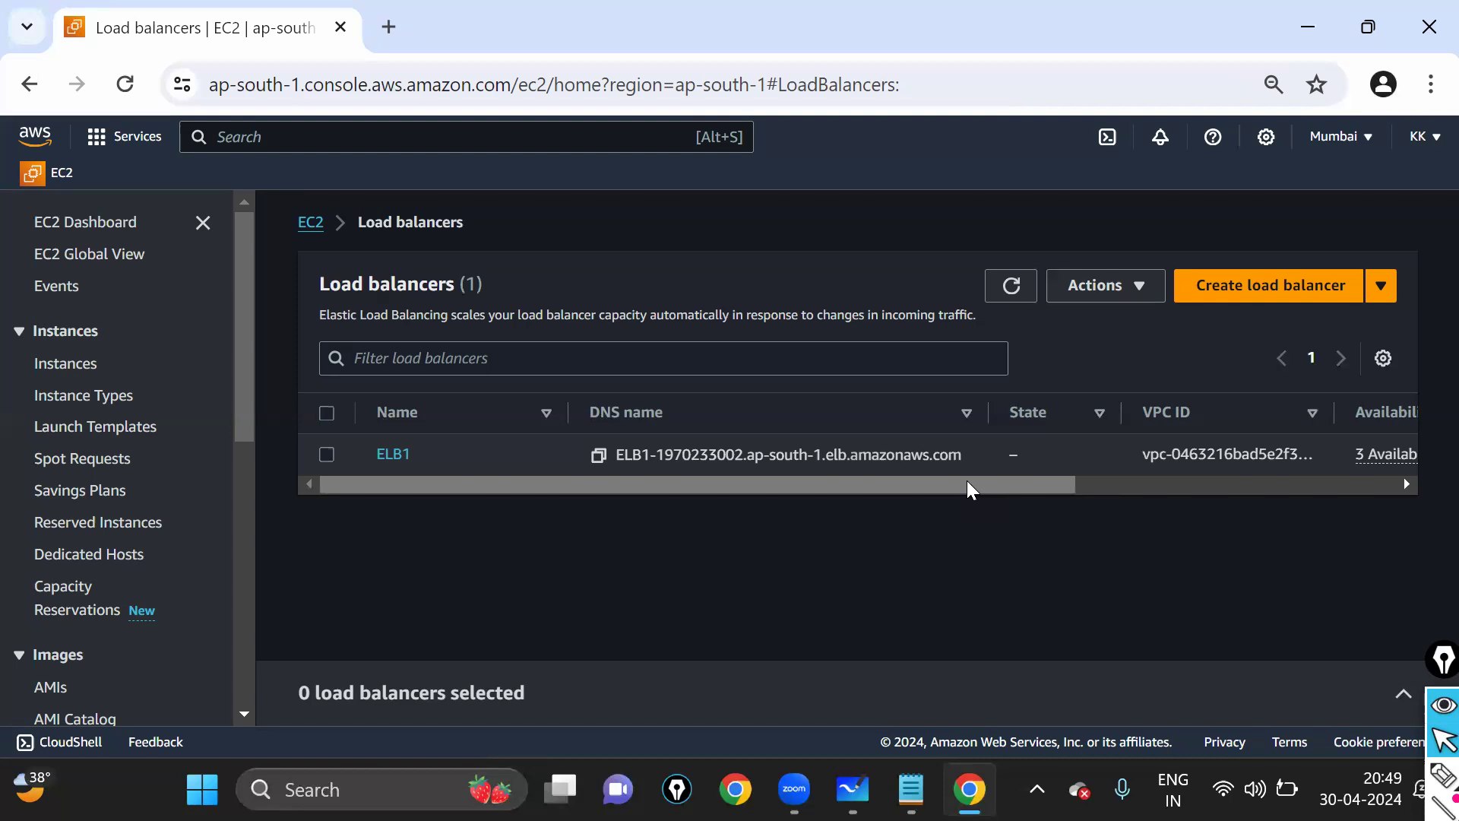
{"action": "left_click_drag", "start_coordinate": [973, 491], "coordinate": [583, 499]}
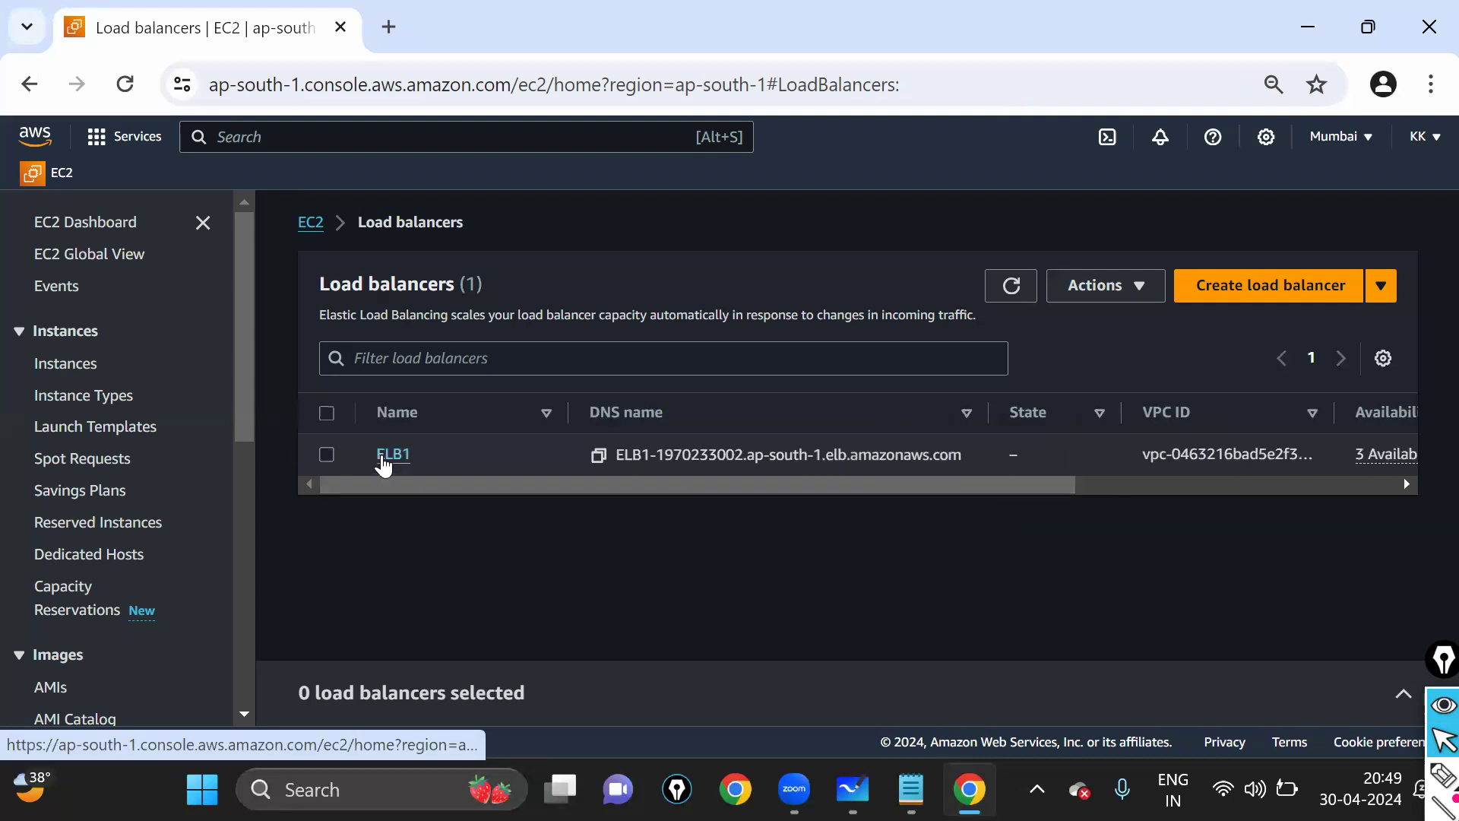
- In the Notepad autoscaling notes, select the load balancer and template creation steps while explaining
{"action": "left_click", "coordinate": [910, 789]}
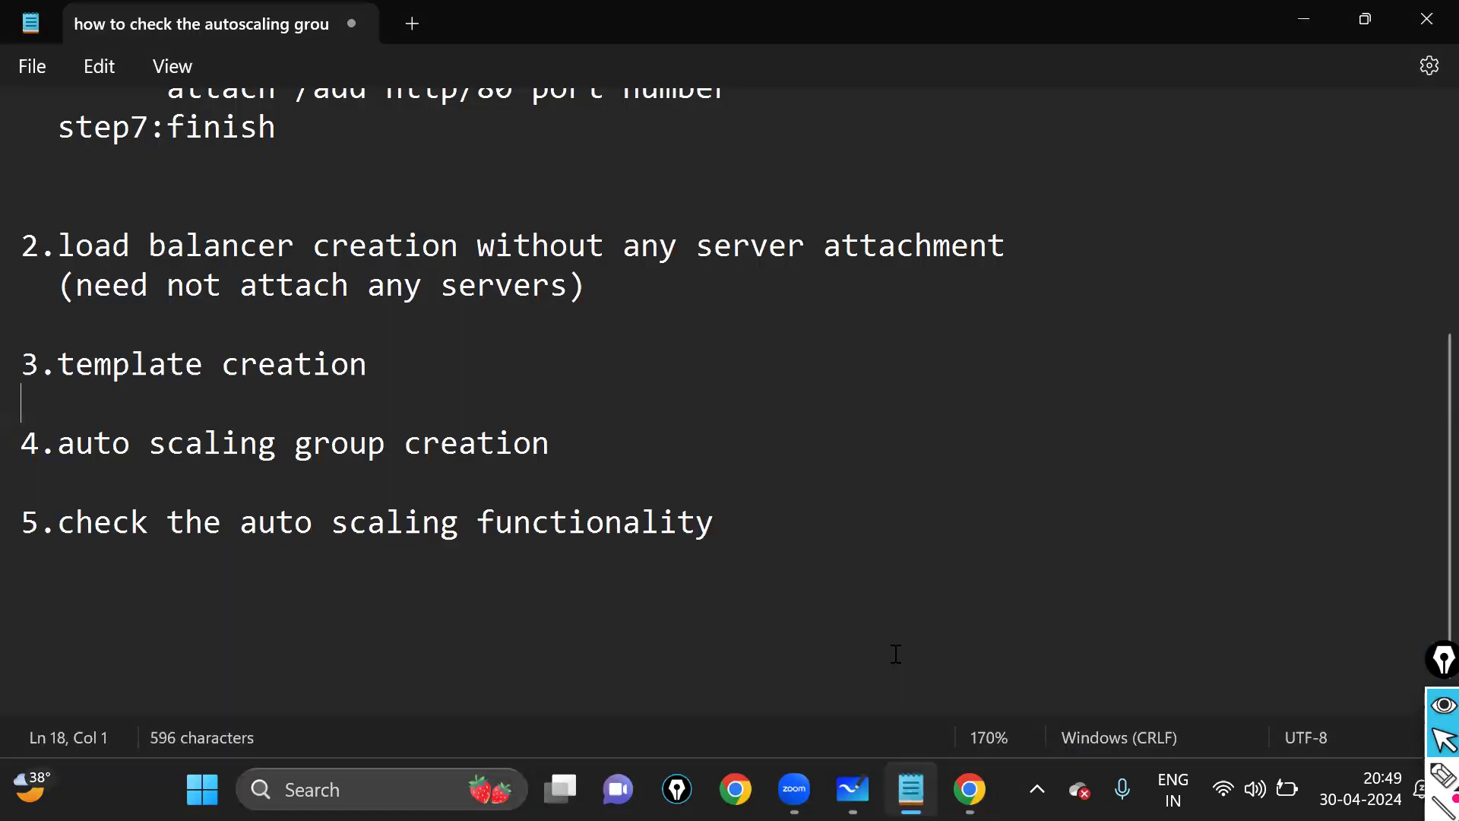
{"action": "scroll", "coordinate": [133, 415], "scroll_direction": "up", "scroll_amount": 2}
{"action": "left_click_drag", "start_coordinate": [22, 473], "coordinate": [571, 577]}
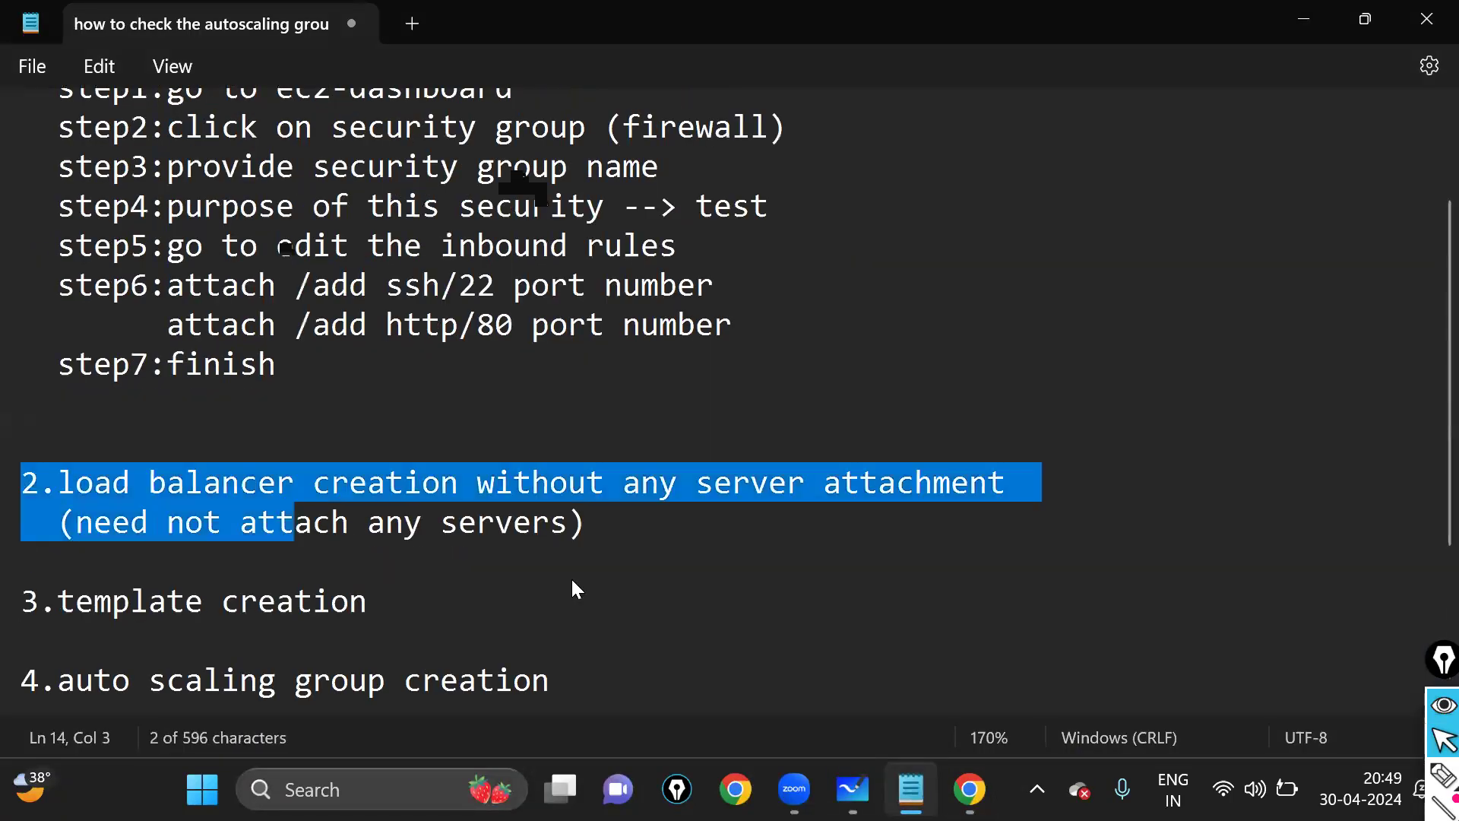
{"action": "scroll", "coordinate": [307, 472], "scroll_direction": "down", "scroll_amount": 2}
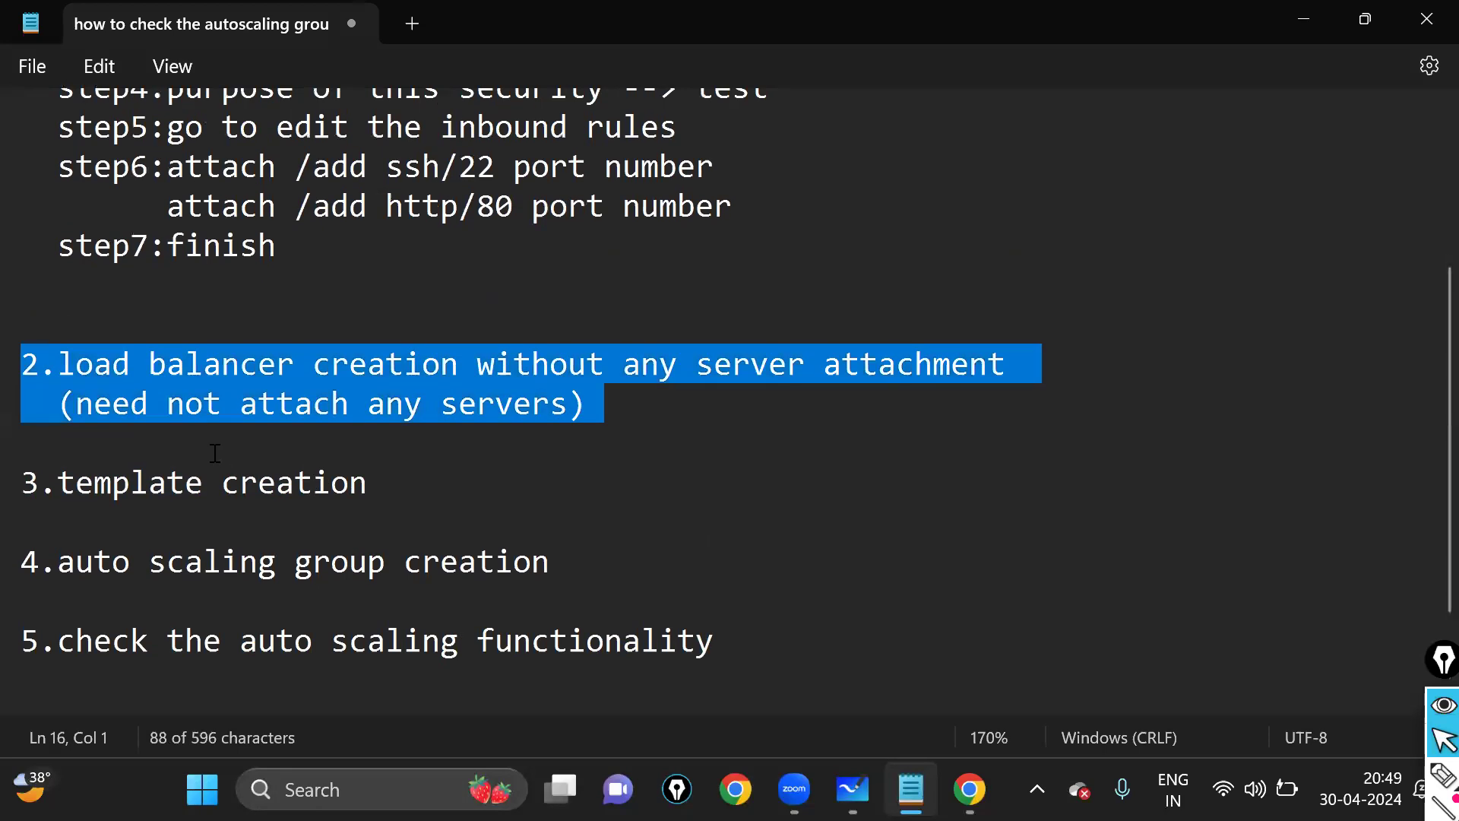
{"action": "left_click_drag", "start_coordinate": [400, 346], "coordinate": [23, 352]}
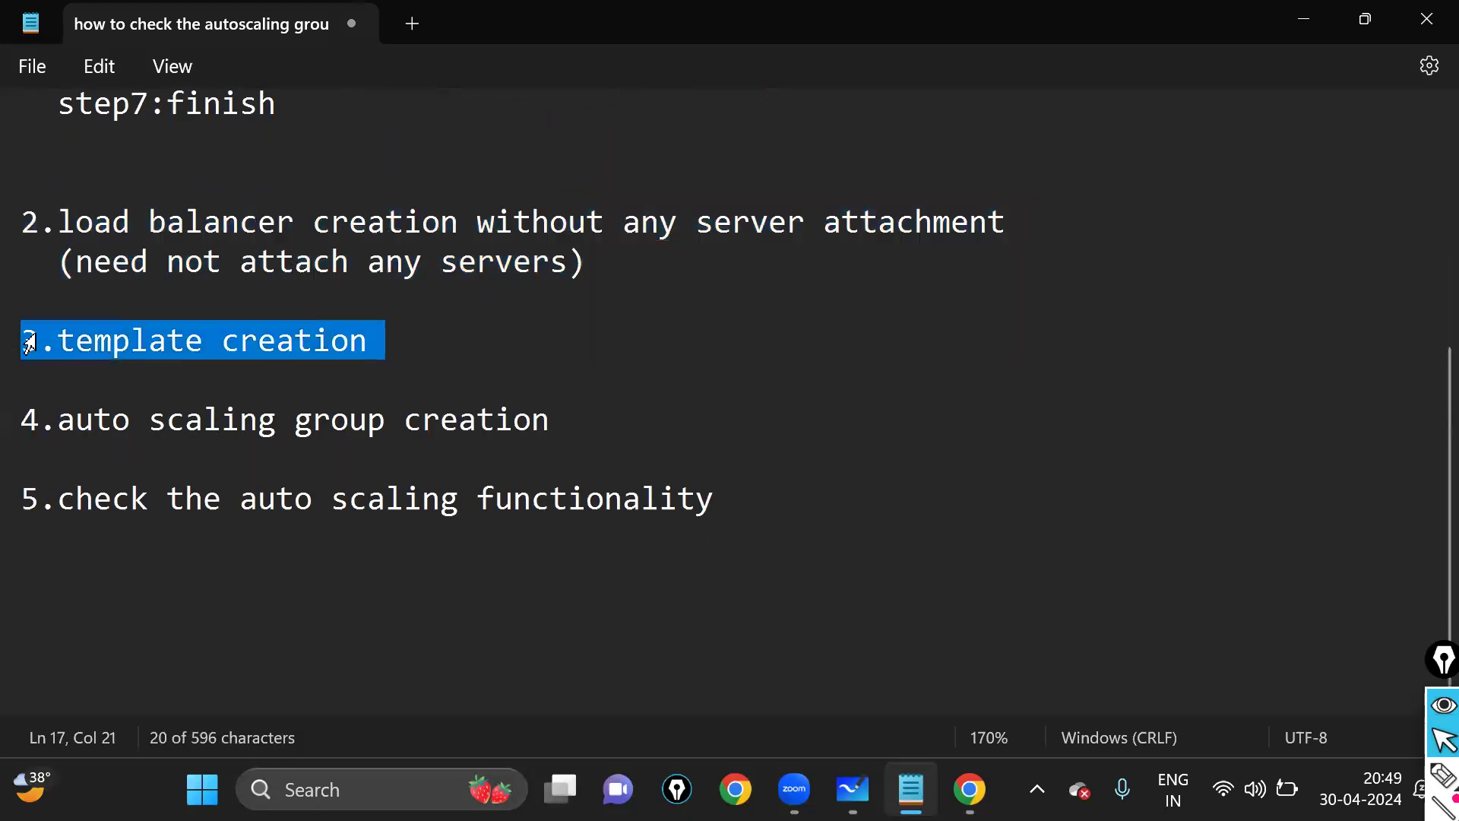
{"action": "left_click", "coordinate": [401, 348]}
{"action": "left_click_drag", "start_coordinate": [644, 282], "coordinate": [26, 186]}
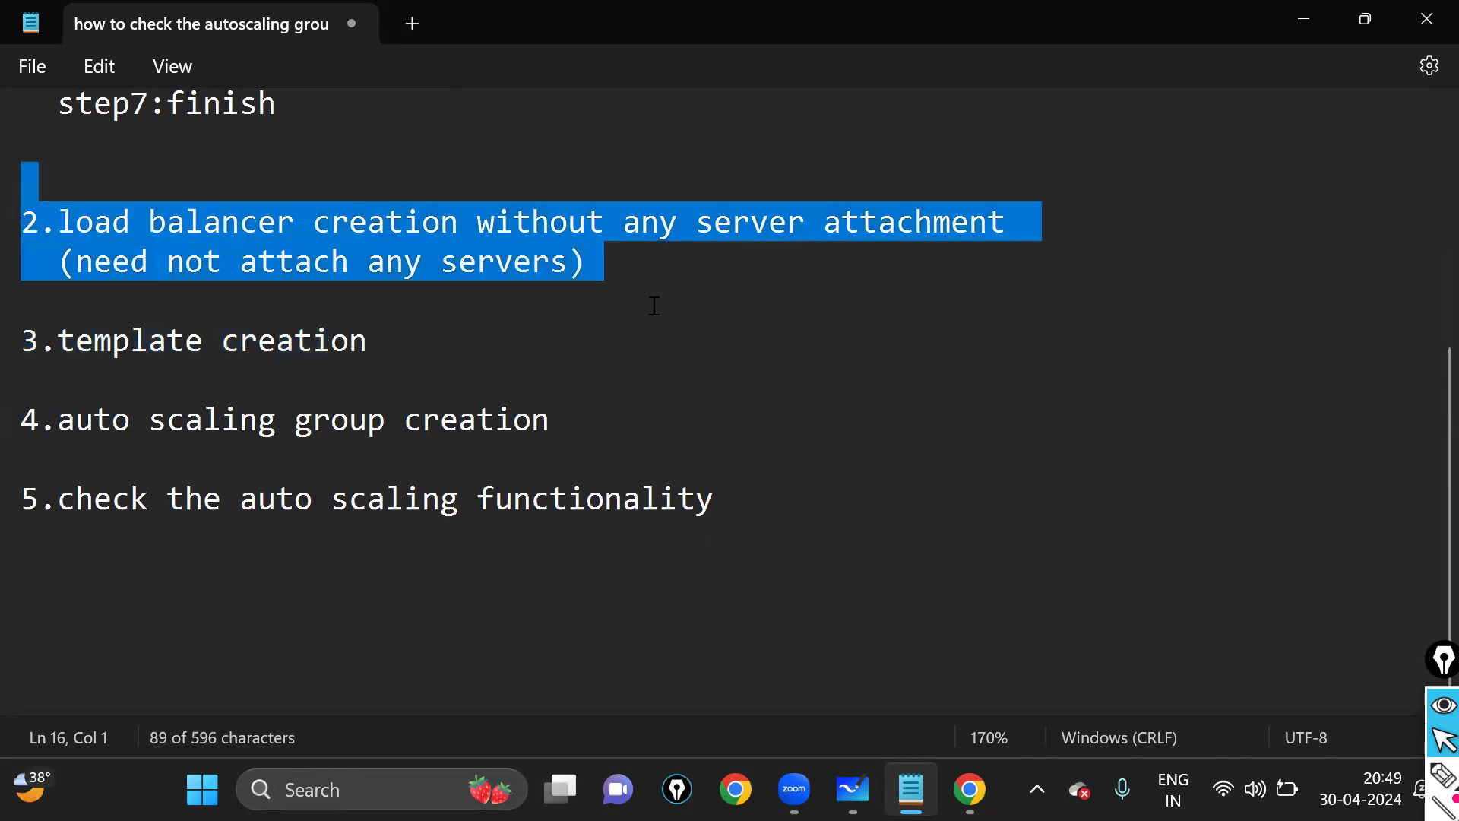
- Add a blank line after '3.template creation' and return to Chrome
{"action": "mouse_move", "coordinate": [970, 790]}
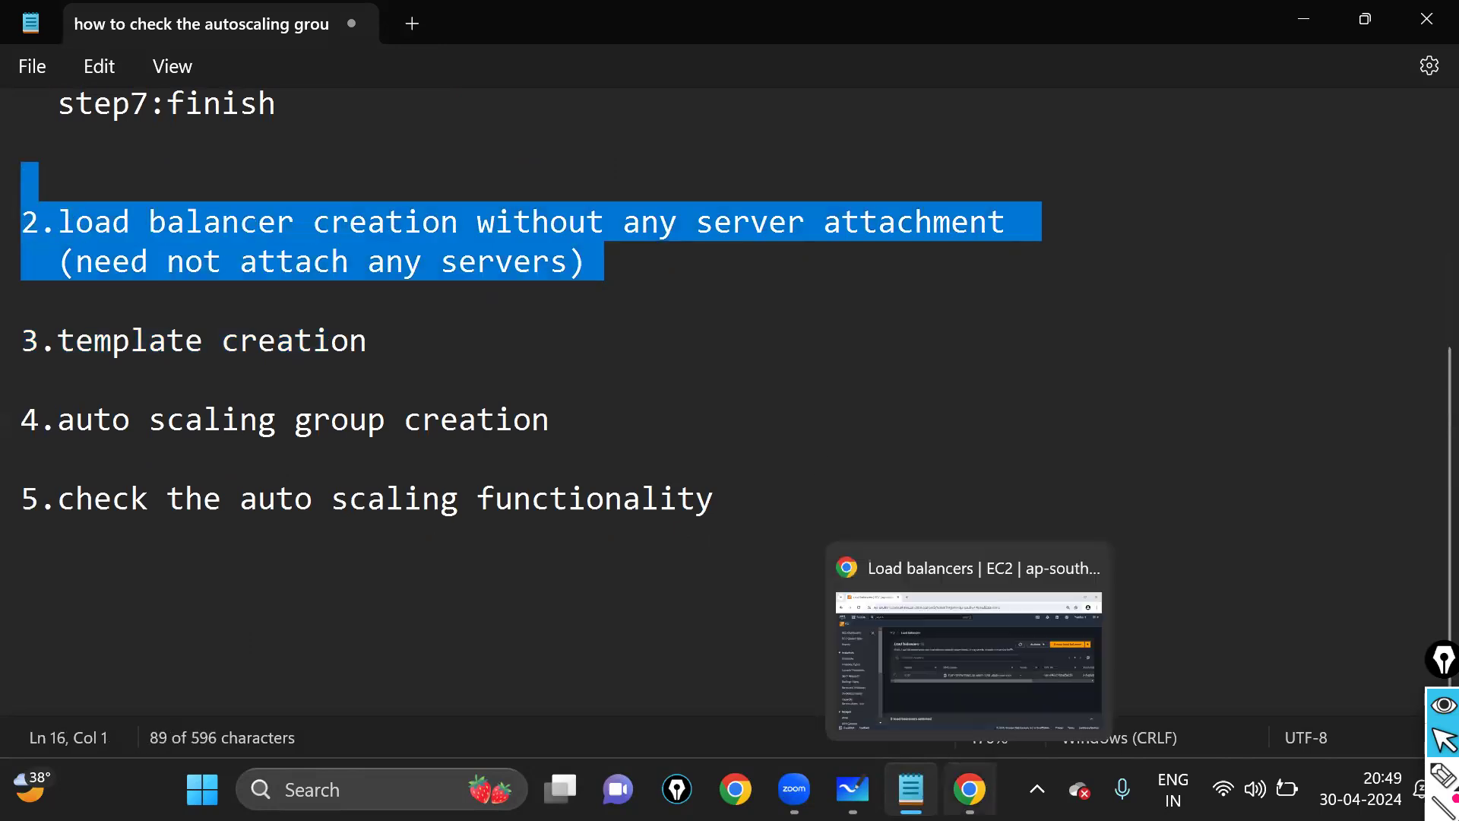
{"action": "left_click", "coordinate": [373, 351]}
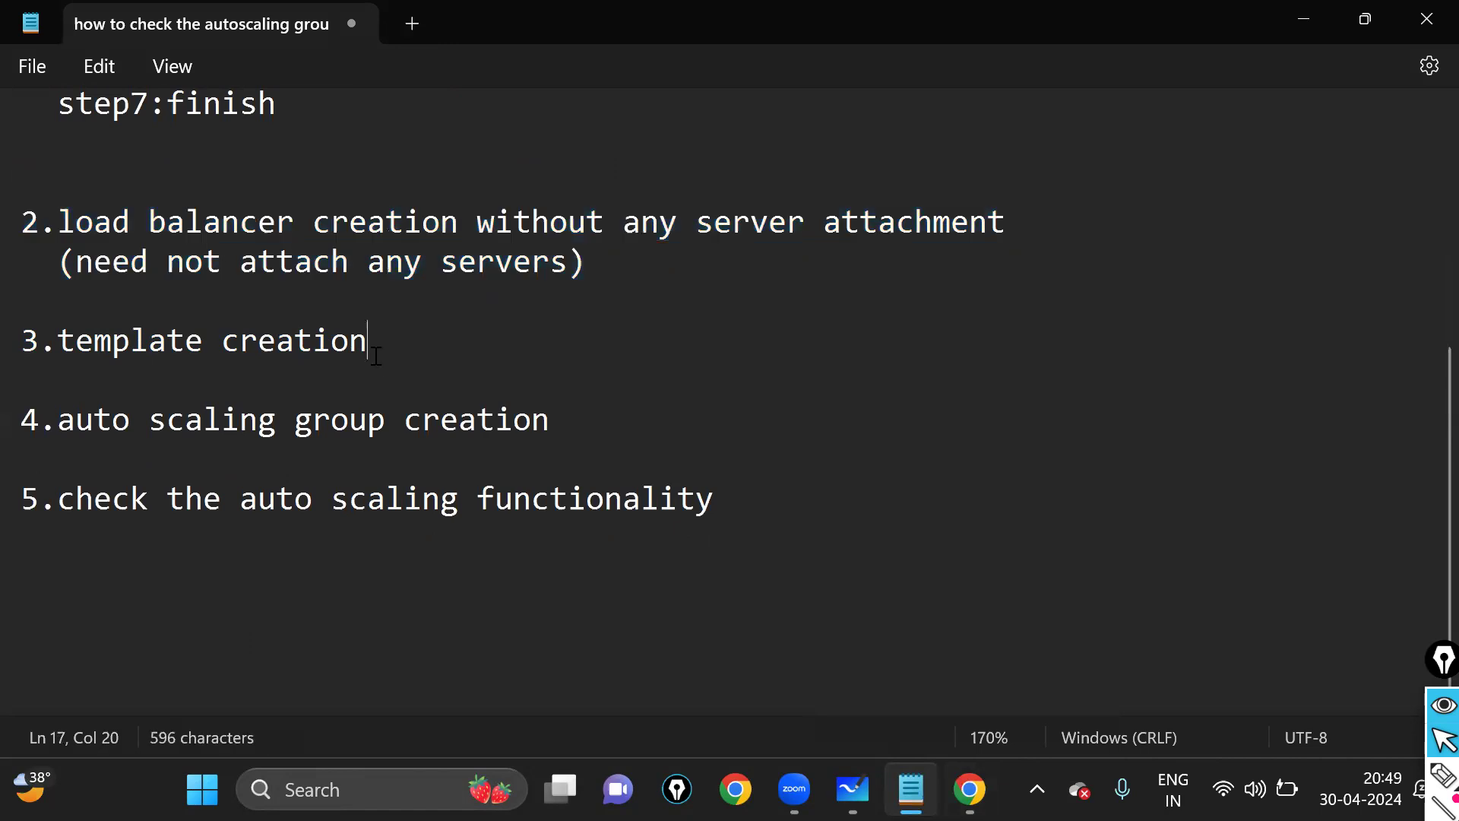
{"action": "key", "text": "Return"}
{"action": "key", "text": "Return"}
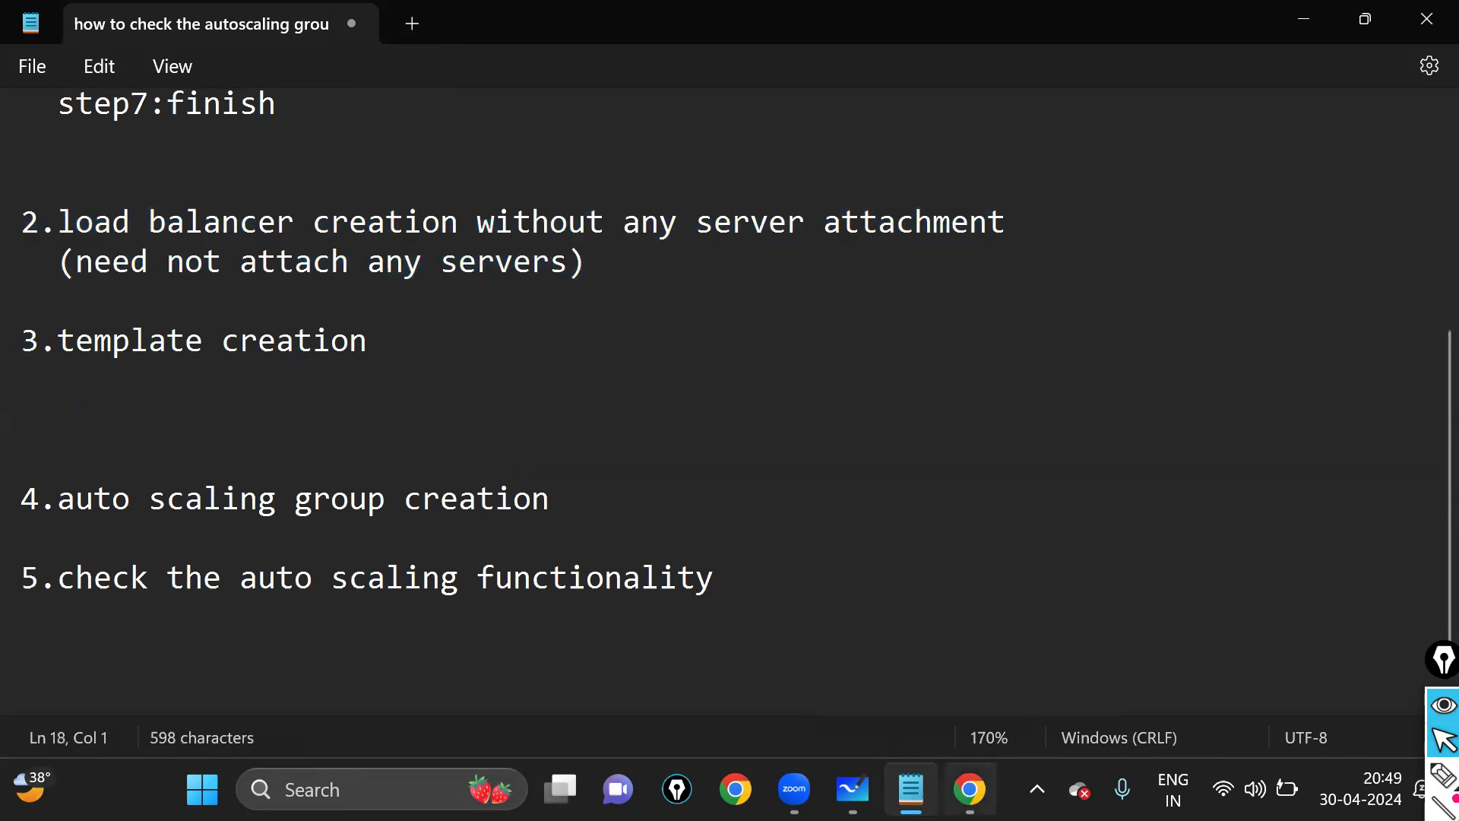
{"action": "left_click", "coordinate": [970, 790]}
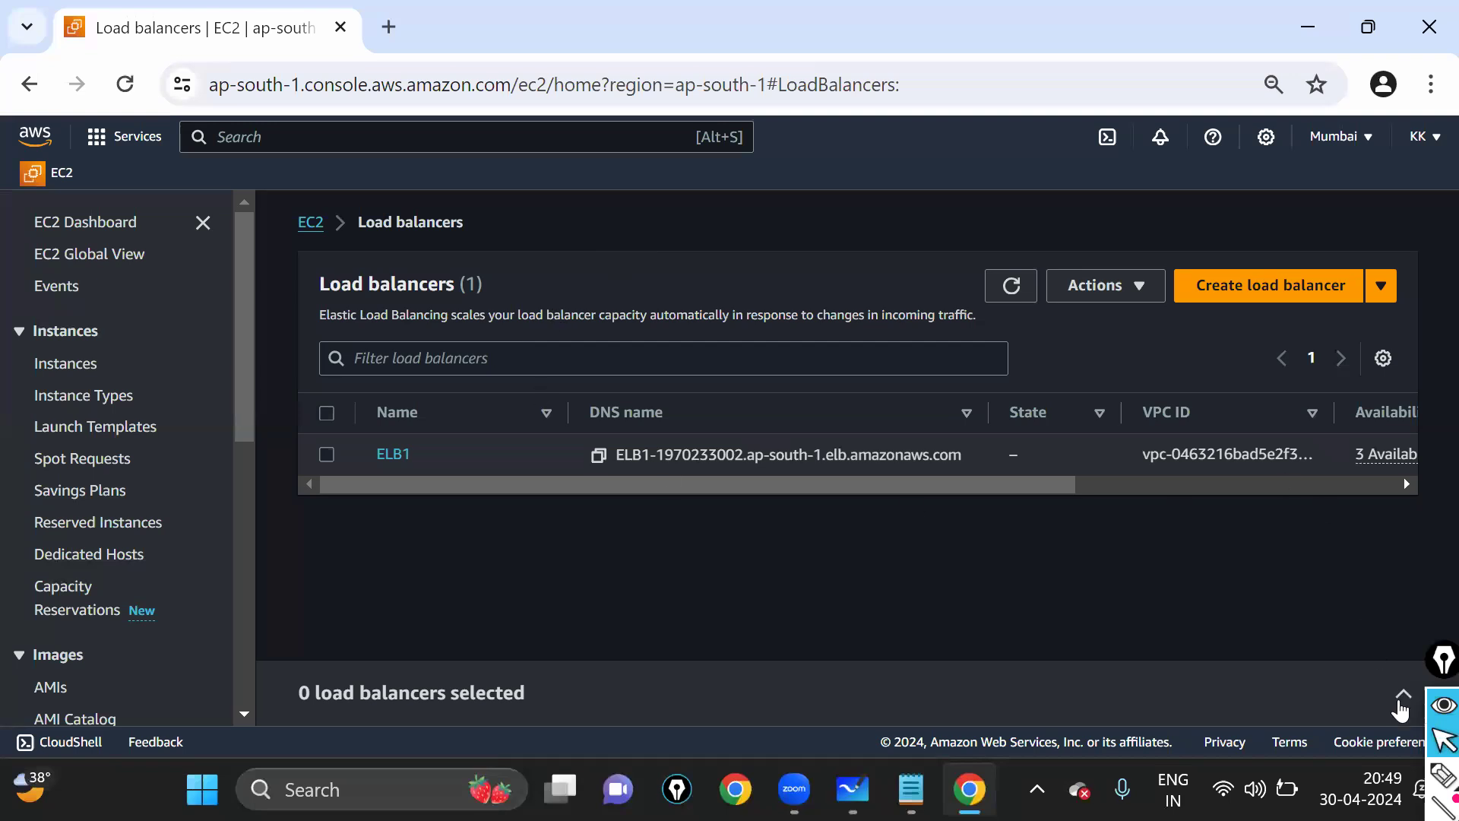
- Annotate the load balancers page, then mark the EC2 heading and the way back to the dashboard
{"action": "left_click", "coordinate": [1442, 776]}
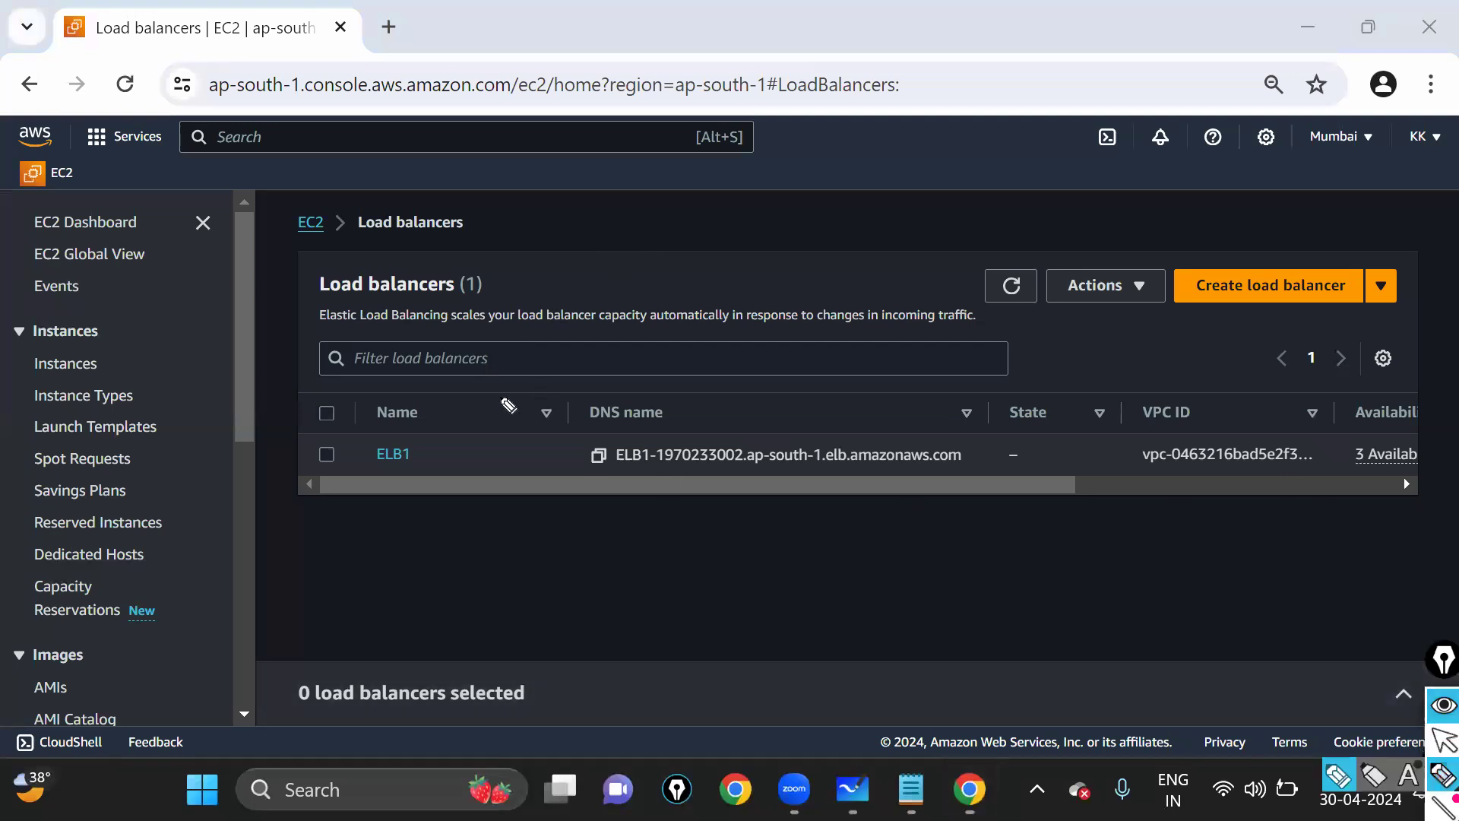
{"action": "mouse_move", "coordinate": [222, 161]}
{"action": "left_mouse_down"}
{"action": "mouse_move", "coordinate": [1155, 144]}
{"action": "mouse_move", "coordinate": [1402, 680]}
{"action": "left_mouse_up"}
{"action": "mouse_move", "coordinate": [1343, 738]}
{"action": "left_mouse_down"}
{"action": "mouse_move", "coordinate": [219, 716]}
{"action": "mouse_move", "coordinate": [48, 258]}
{"action": "mouse_move", "coordinate": [273, 114]}
{"action": "mouse_move", "coordinate": [281, 131]}
{"action": "left_mouse_up"}
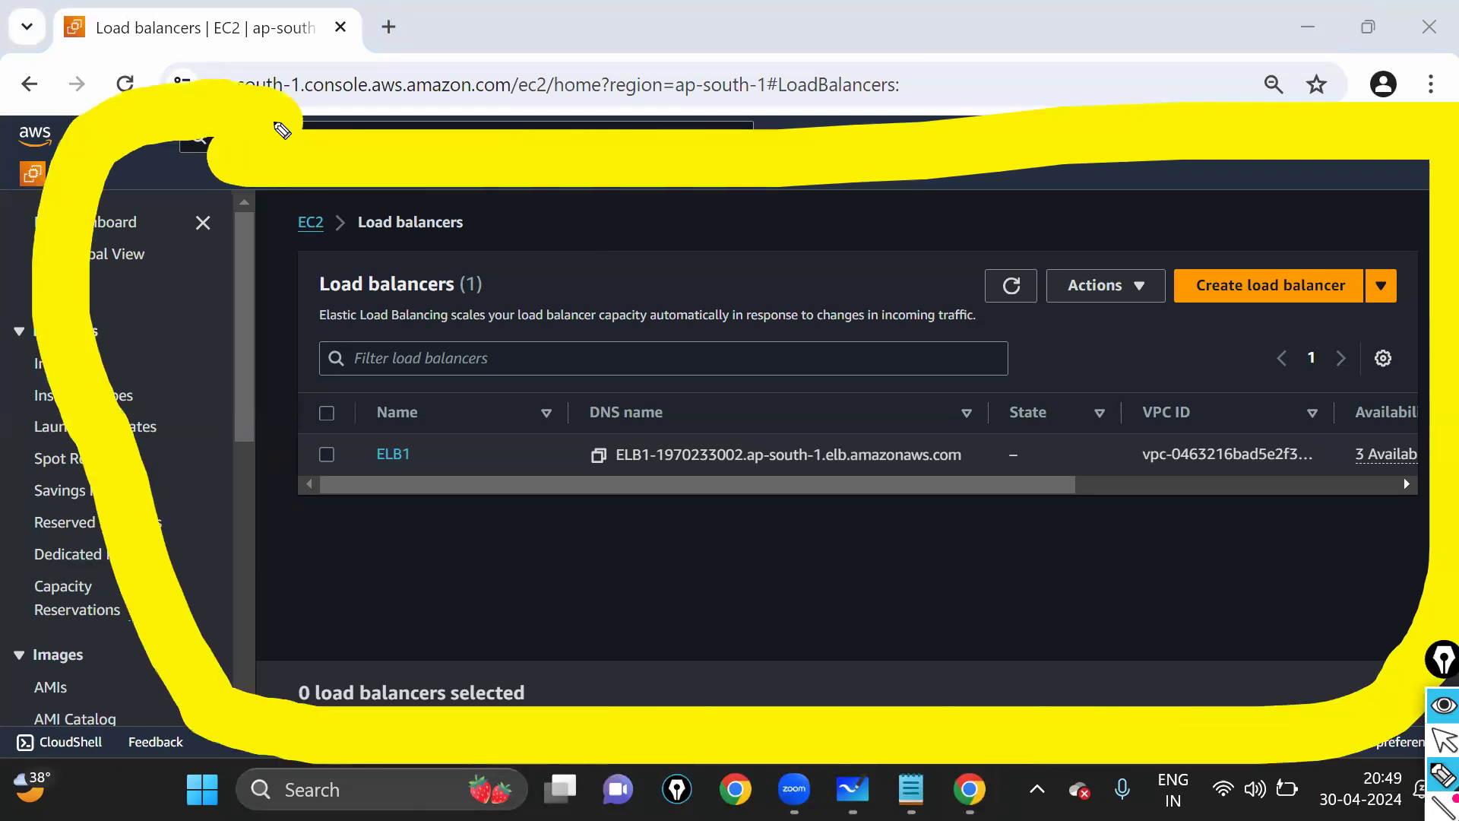
{"action": "key", "text": "ctrl+z"}
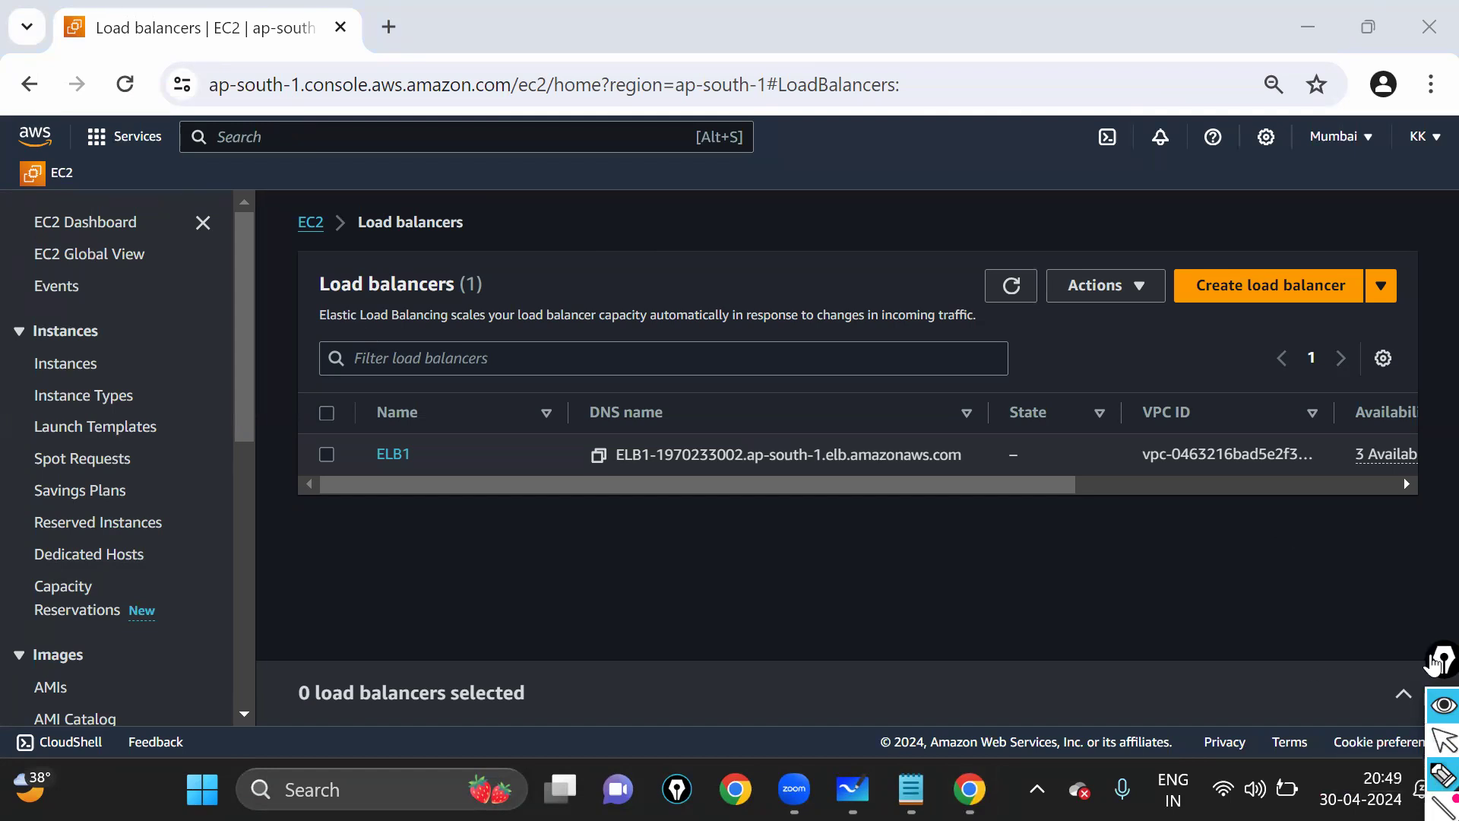
{"action": "left_click_drag", "start_coordinate": [1437, 666], "coordinate": [1428, 470]}
{"action": "mouse_move", "coordinate": [1431, 690]}
{"action": "left_click", "coordinate": [1298, 683]}
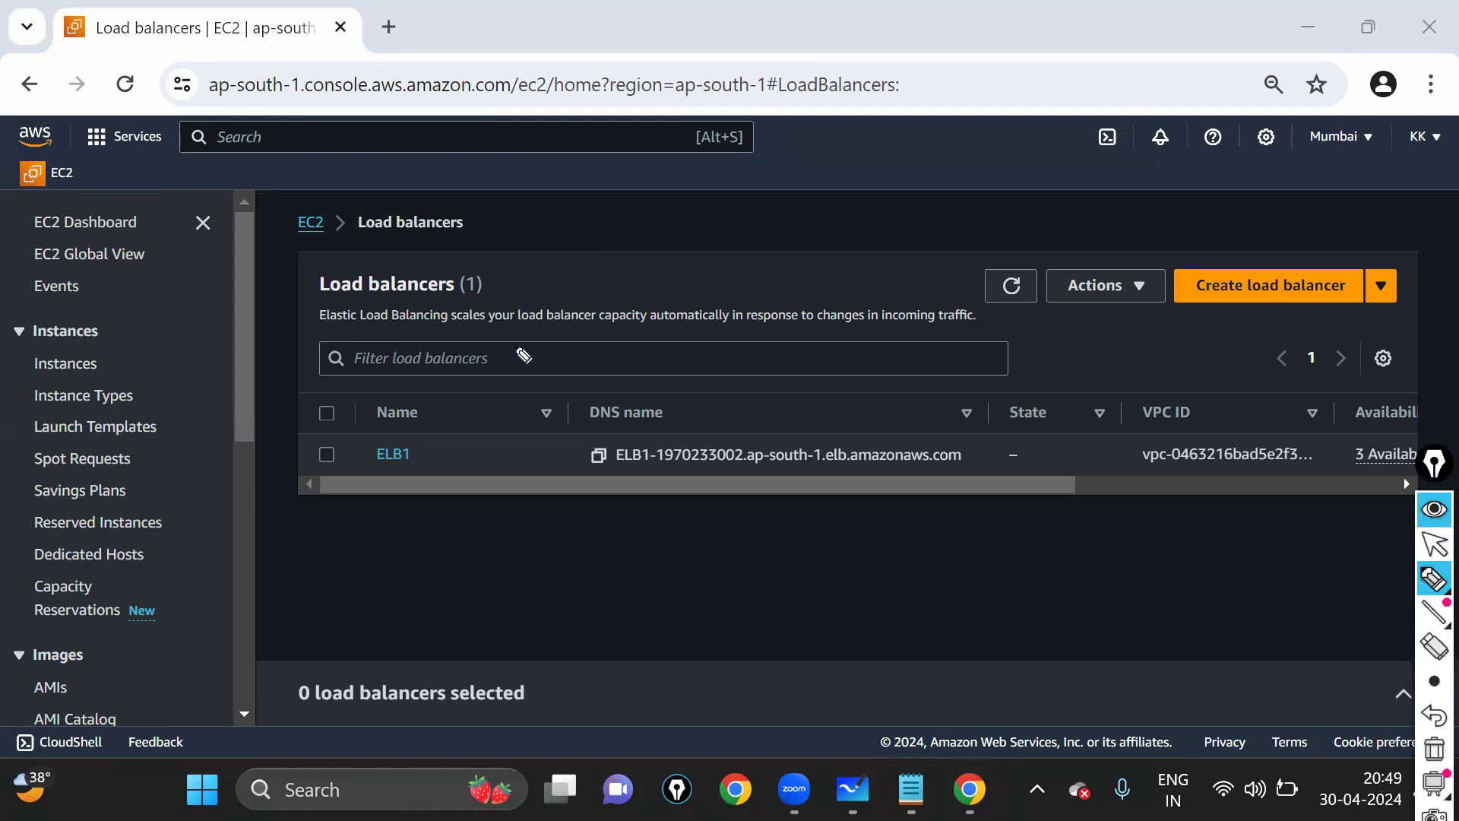
{"action": "mouse_move", "coordinate": [46, 156]}
{"action": "left_mouse_down"}
{"action": "mouse_move", "coordinate": [19, 167]}
{"action": "mouse_move", "coordinate": [47, 205]}
{"action": "mouse_move", "coordinate": [46, 156]}
{"action": "left_mouse_up"}
{"action": "mouse_move", "coordinate": [36, 221]}
{"action": "left_mouse_down"}
{"action": "mouse_move", "coordinate": [53, 262]}
{"action": "mouse_move", "coordinate": [152, 239]}
{"action": "mouse_move", "coordinate": [133, 209]}
{"action": "left_mouse_up"}
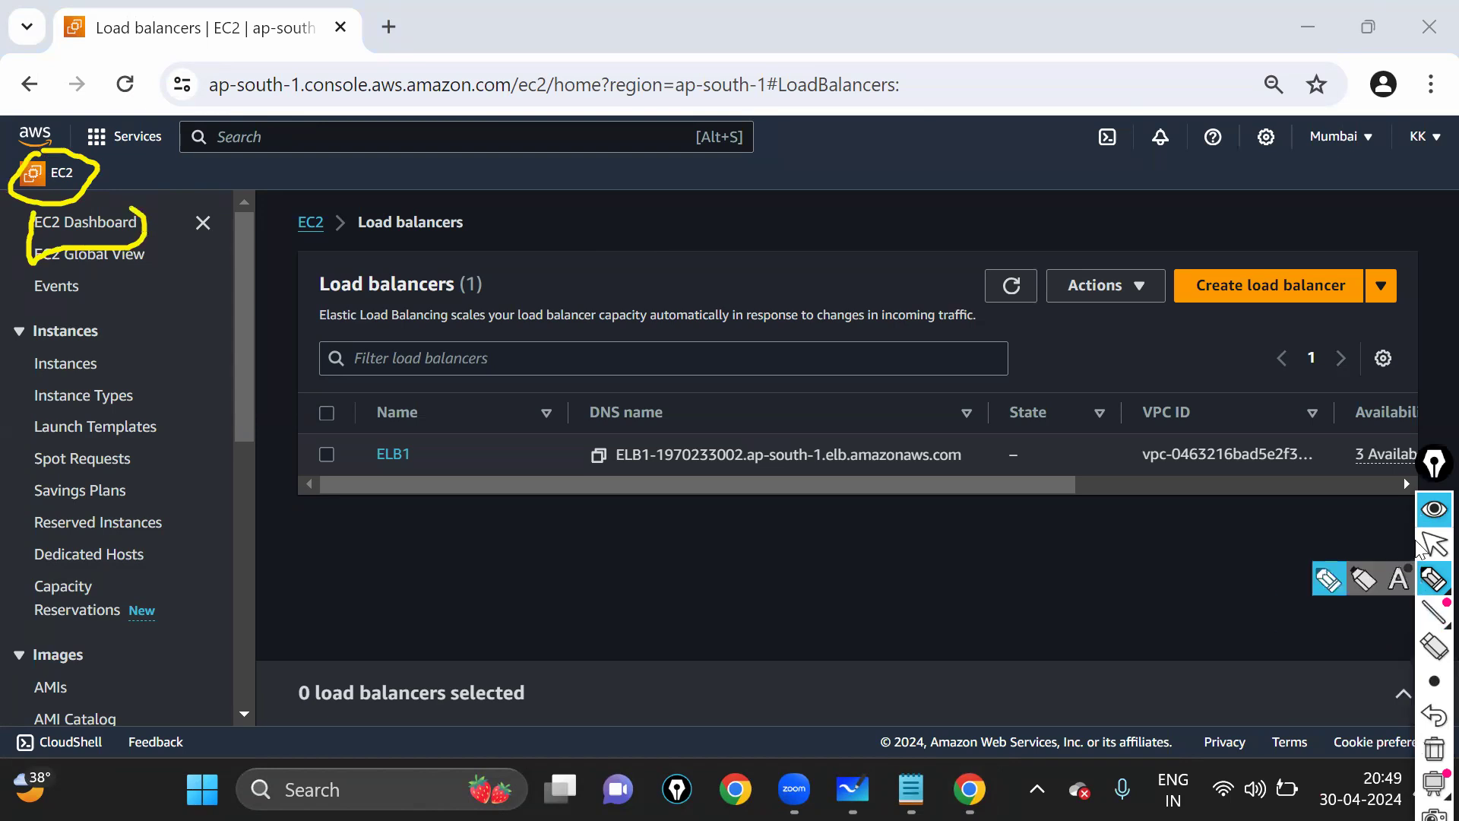
{"action": "left_click", "coordinate": [1434, 543]}
- Open the Mumbai EC2 Dashboard, zoom in, and box Launch Templates in the sidebar
{"action": "left_click", "coordinate": [80, 237]}
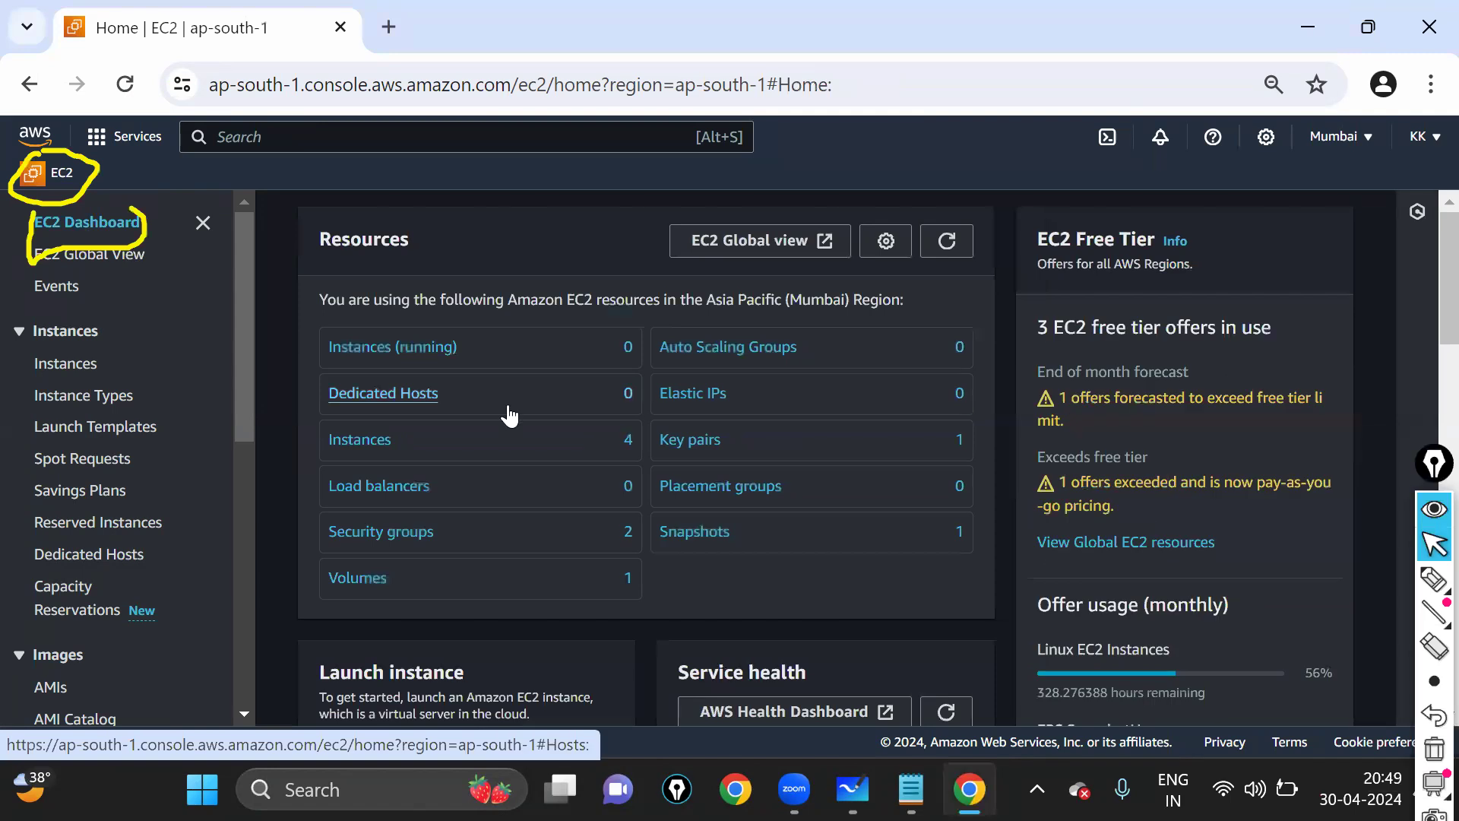
{"action": "key", "text": "ctrl+plus"}
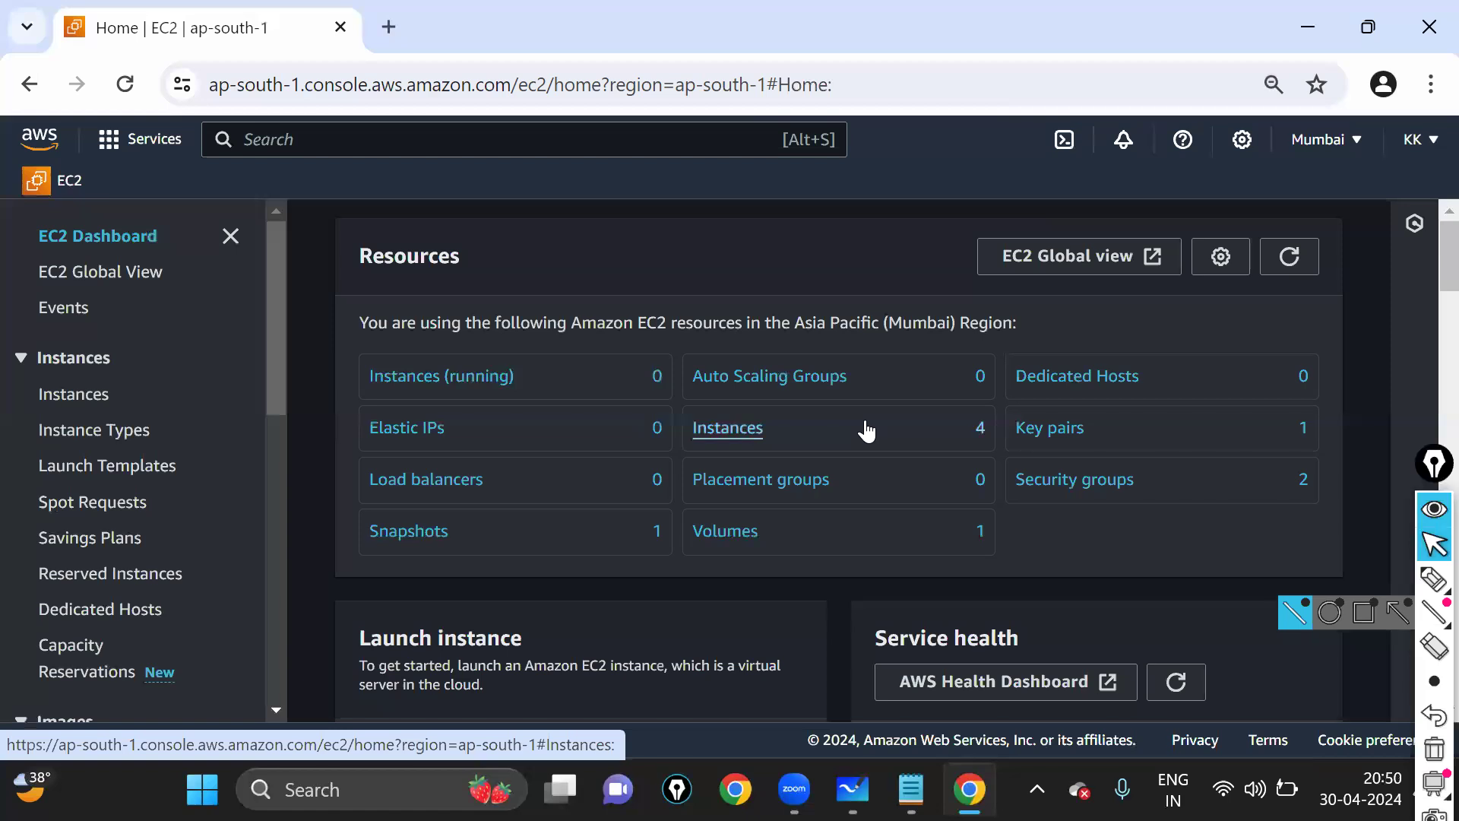
{"action": "left_click", "coordinate": [1434, 579]}
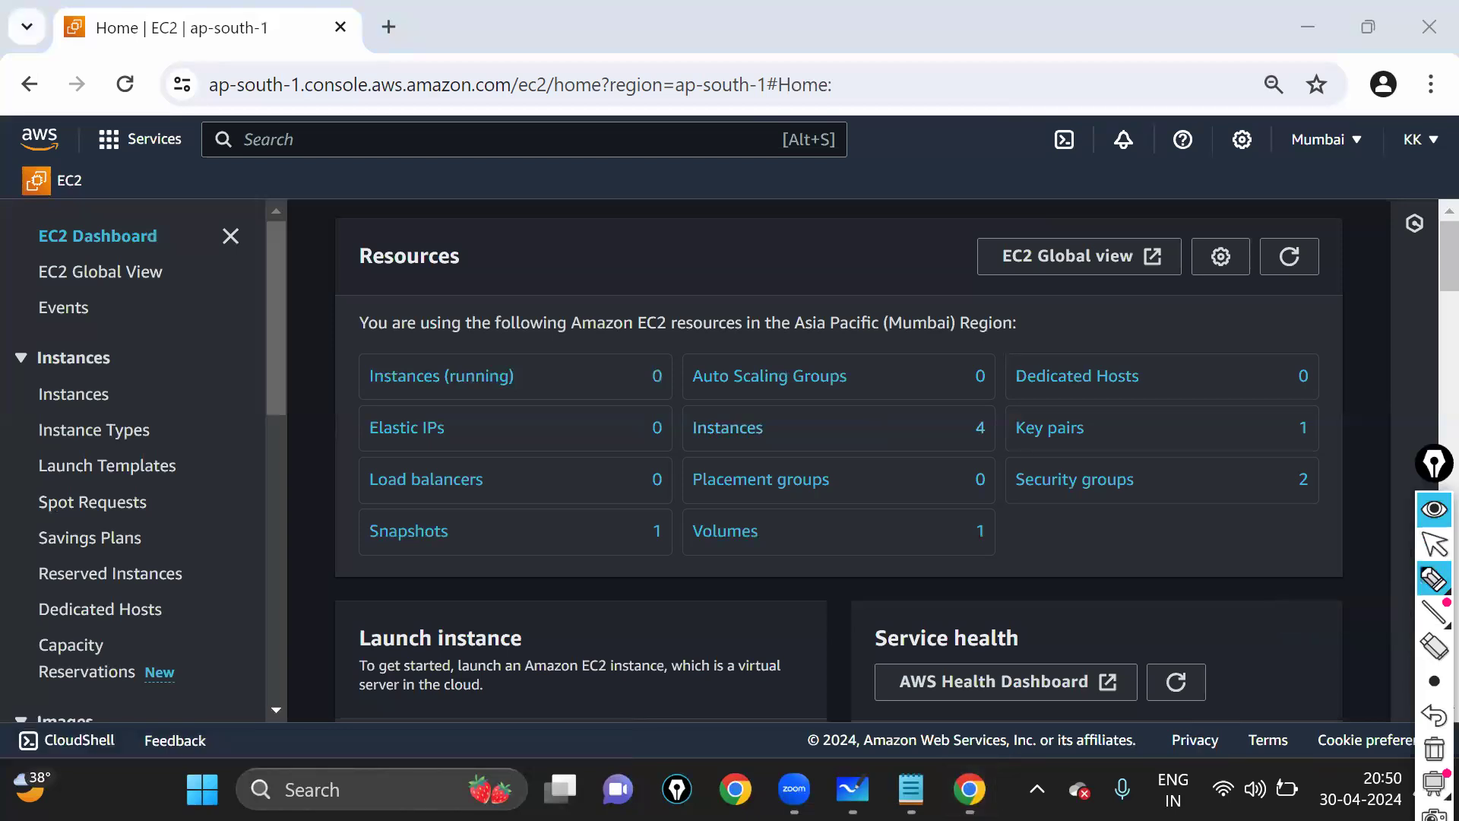
{"action": "mouse_move", "coordinate": [30, 456]}
{"action": "left_mouse_down"}
{"action": "mouse_move", "coordinate": [60, 492]}
{"action": "mouse_move", "coordinate": [185, 494]}
{"action": "left_mouse_up"}
{"action": "left_click_drag", "start_coordinate": [111, 447], "coordinate": [32, 466]}
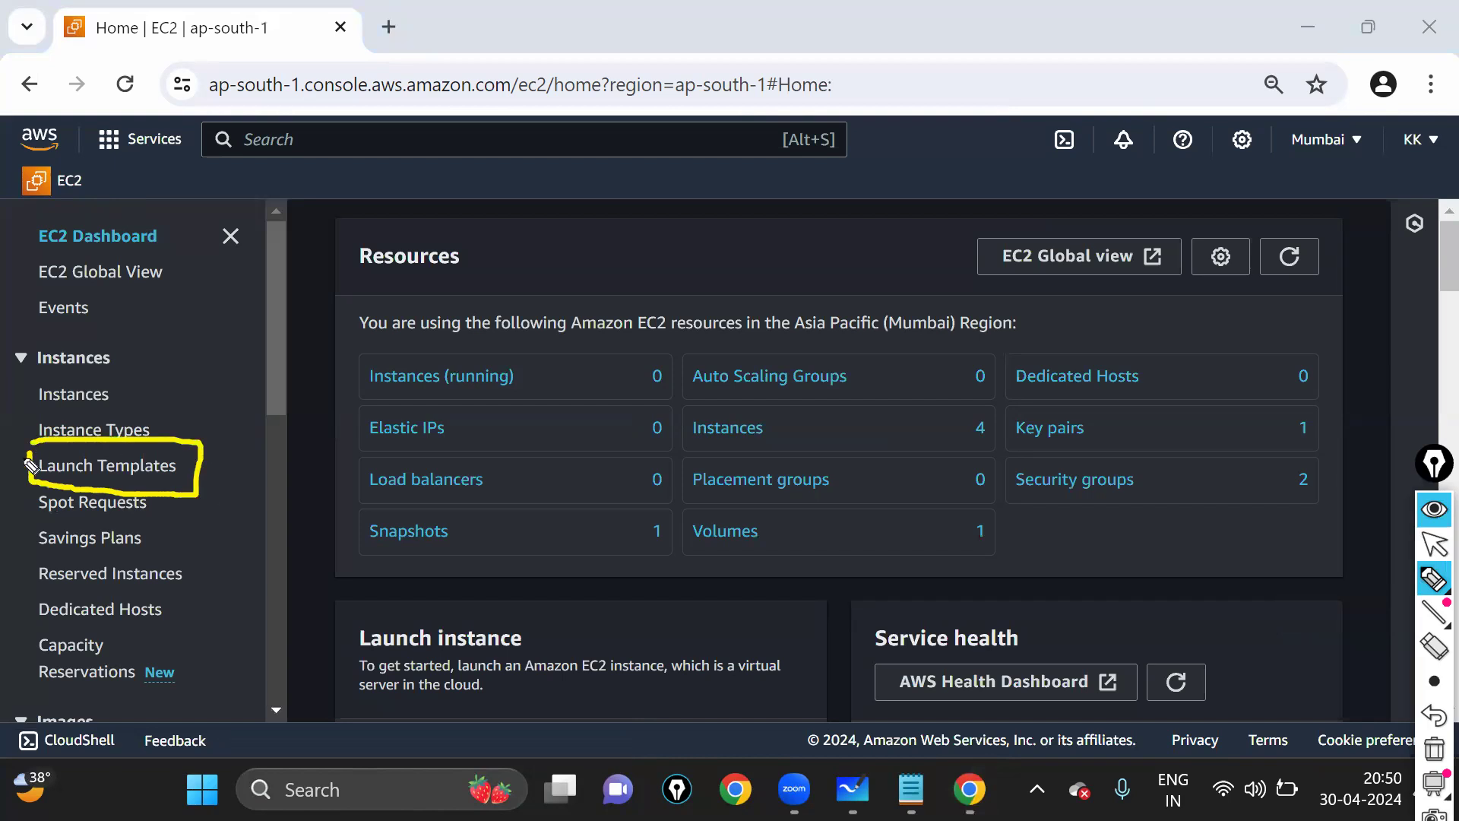
{"action": "left_click_drag", "start_coordinate": [177, 425], "coordinate": [202, 404]}
- Go to Launch Templates, annotate the Create launch template button, and start a new template
{"action": "left_click", "coordinate": [142, 475]}
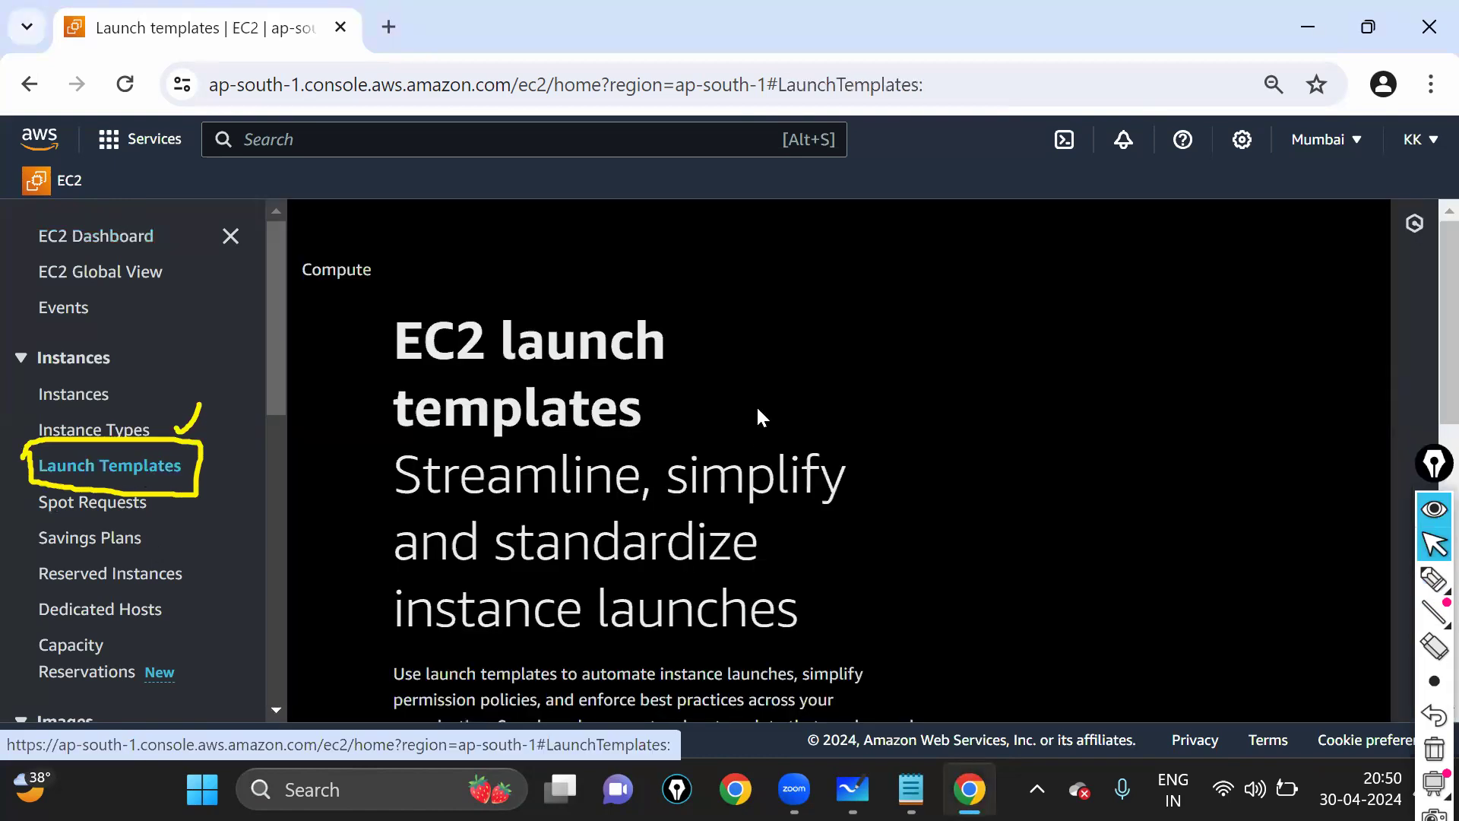
{"action": "scroll", "coordinate": [758, 415], "scroll_direction": "down", "scroll_amount": 5}
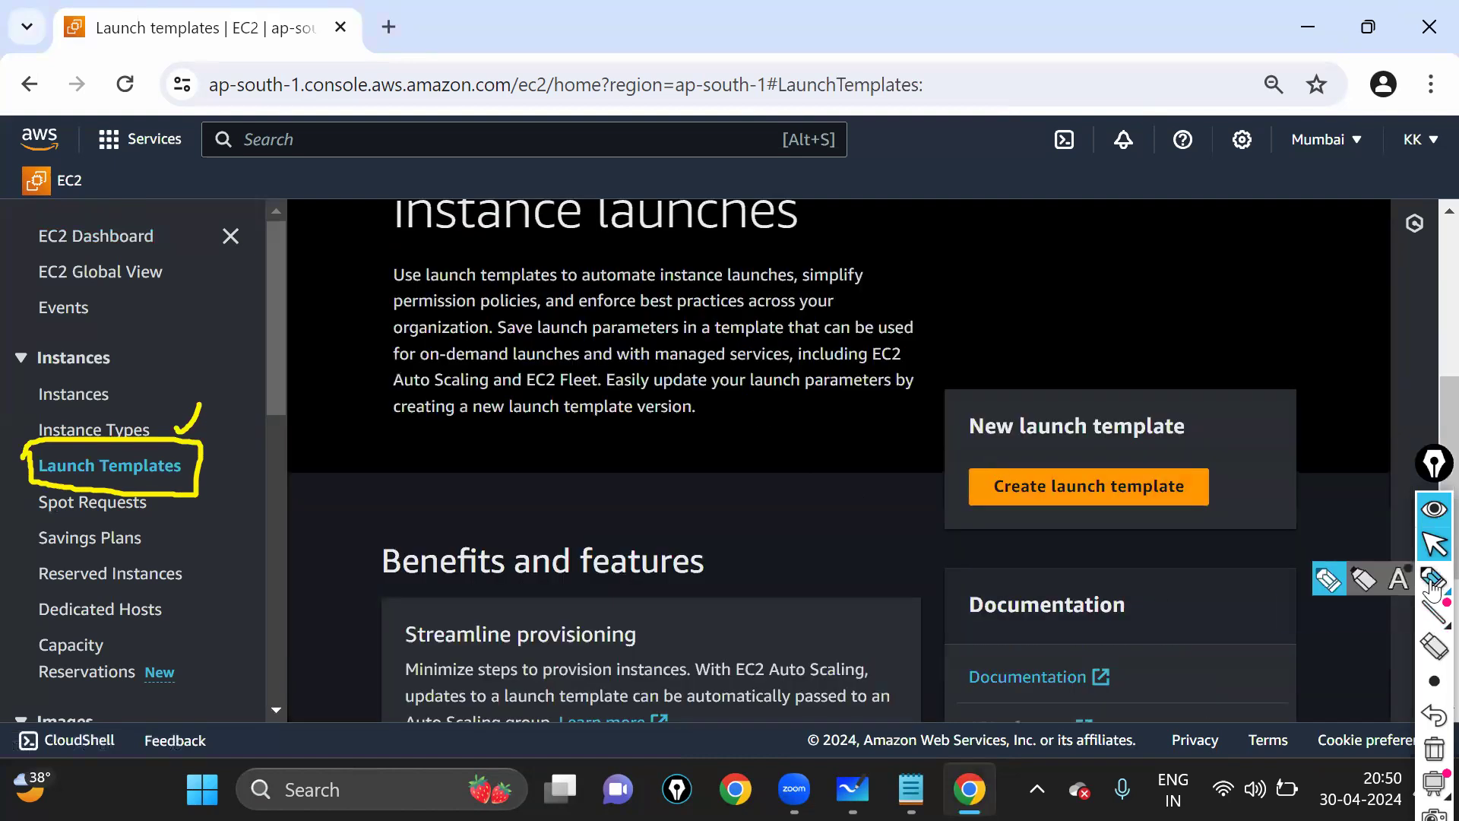
{"action": "left_click", "coordinate": [1434, 584]}
{"action": "mouse_move", "coordinate": [1014, 450]}
{"action": "left_mouse_down"}
{"action": "mouse_move", "coordinate": [980, 536]}
{"action": "mouse_move", "coordinate": [1214, 456]}
{"action": "mouse_move", "coordinate": [986, 450]}
{"action": "left_mouse_up"}
{"action": "mouse_move", "coordinate": [190, 446]}
{"action": "left_mouse_down"}
{"action": "mouse_move", "coordinate": [416, 306]}
{"action": "mouse_move", "coordinate": [1125, 354]}
{"action": "mouse_move", "coordinate": [1138, 432]}
{"action": "mouse_move", "coordinate": [1156, 449]}
{"action": "left_mouse_up"}
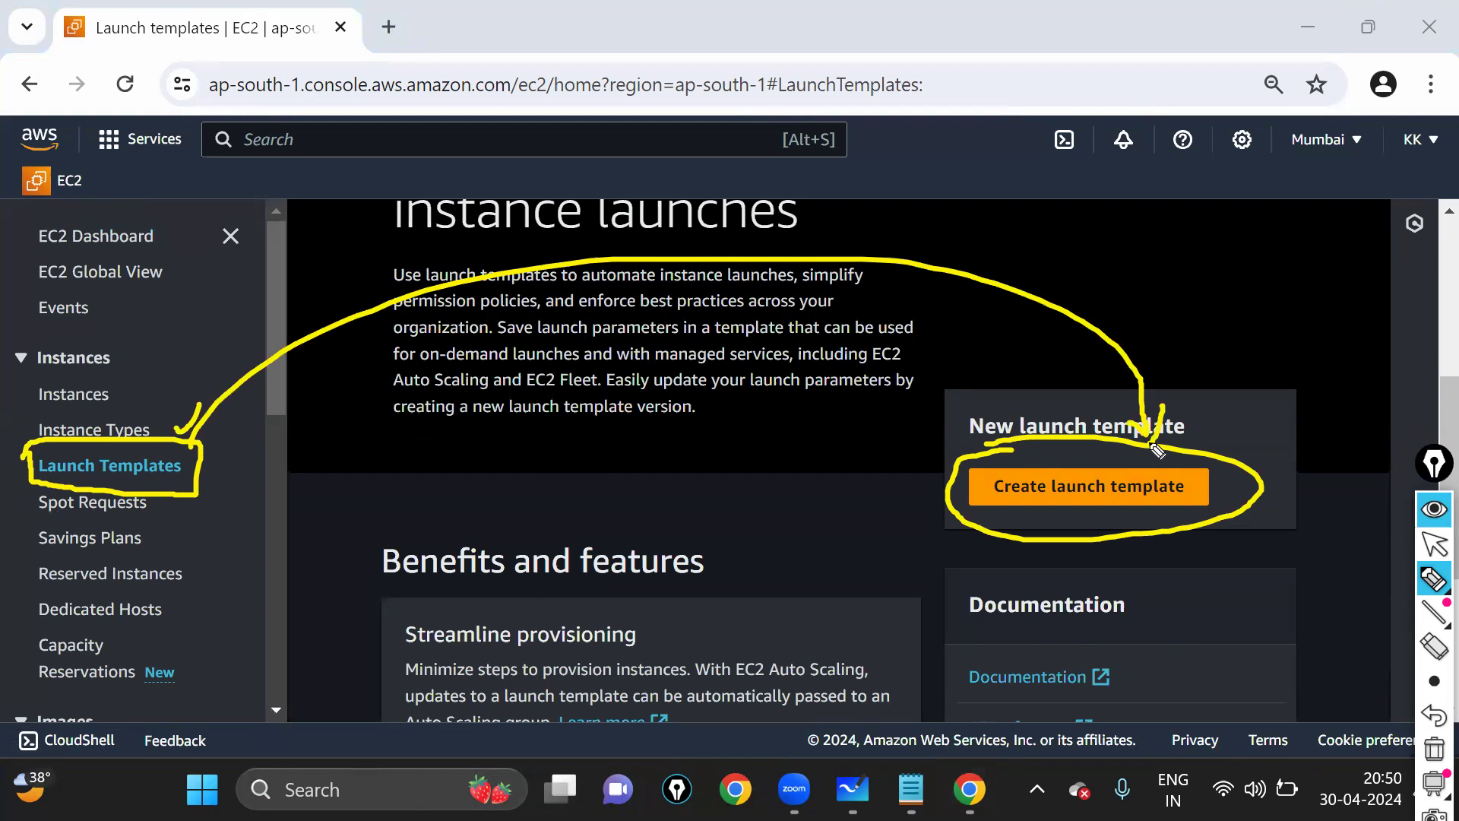
{"action": "left_click", "coordinate": [1432, 555]}
{"action": "left_click", "coordinate": [1148, 491]}
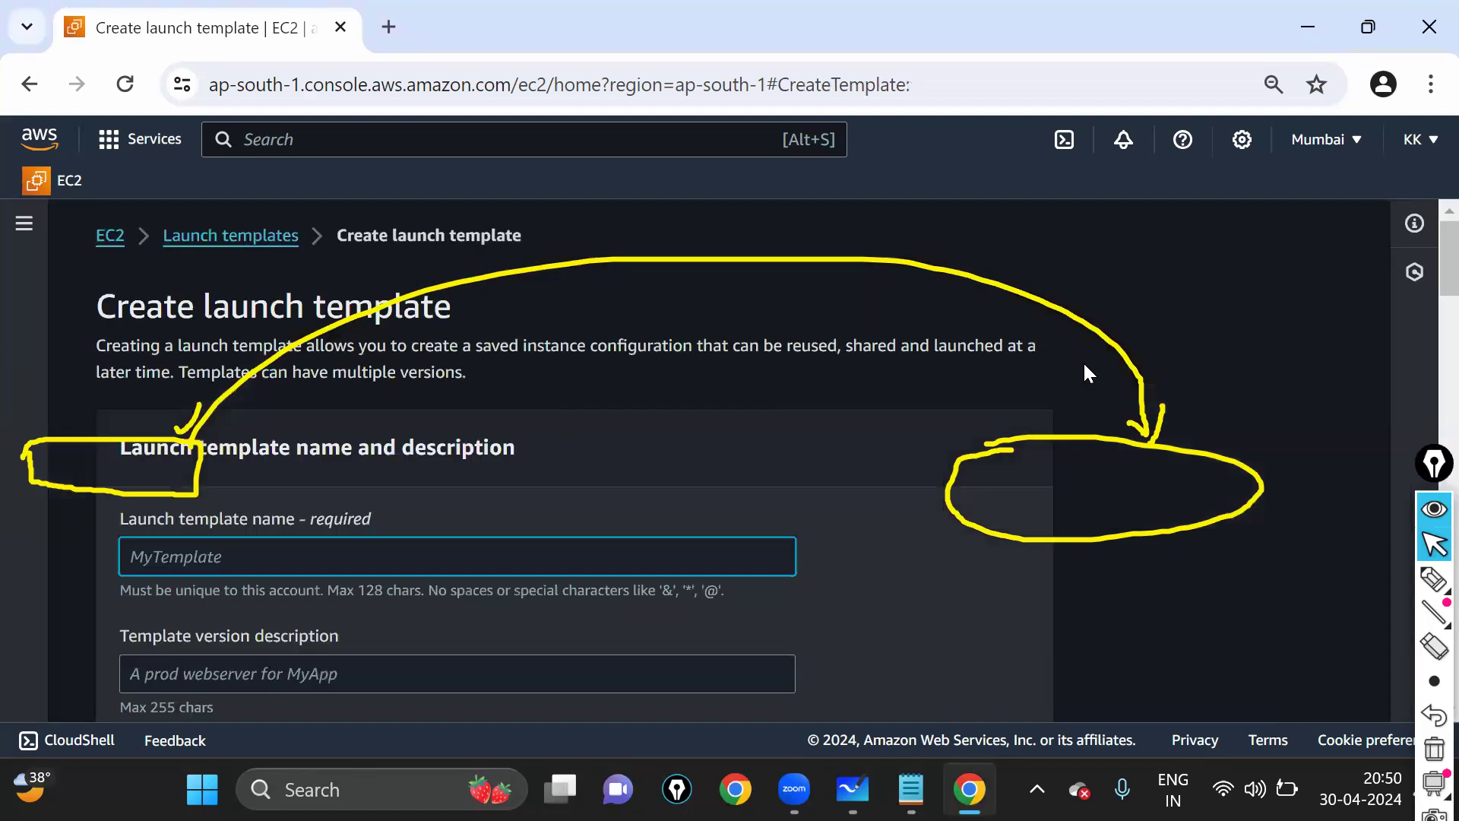
- Enter newtemp1 as the launch template name
{"action": "key", "text": "ctrl+shift+7"}
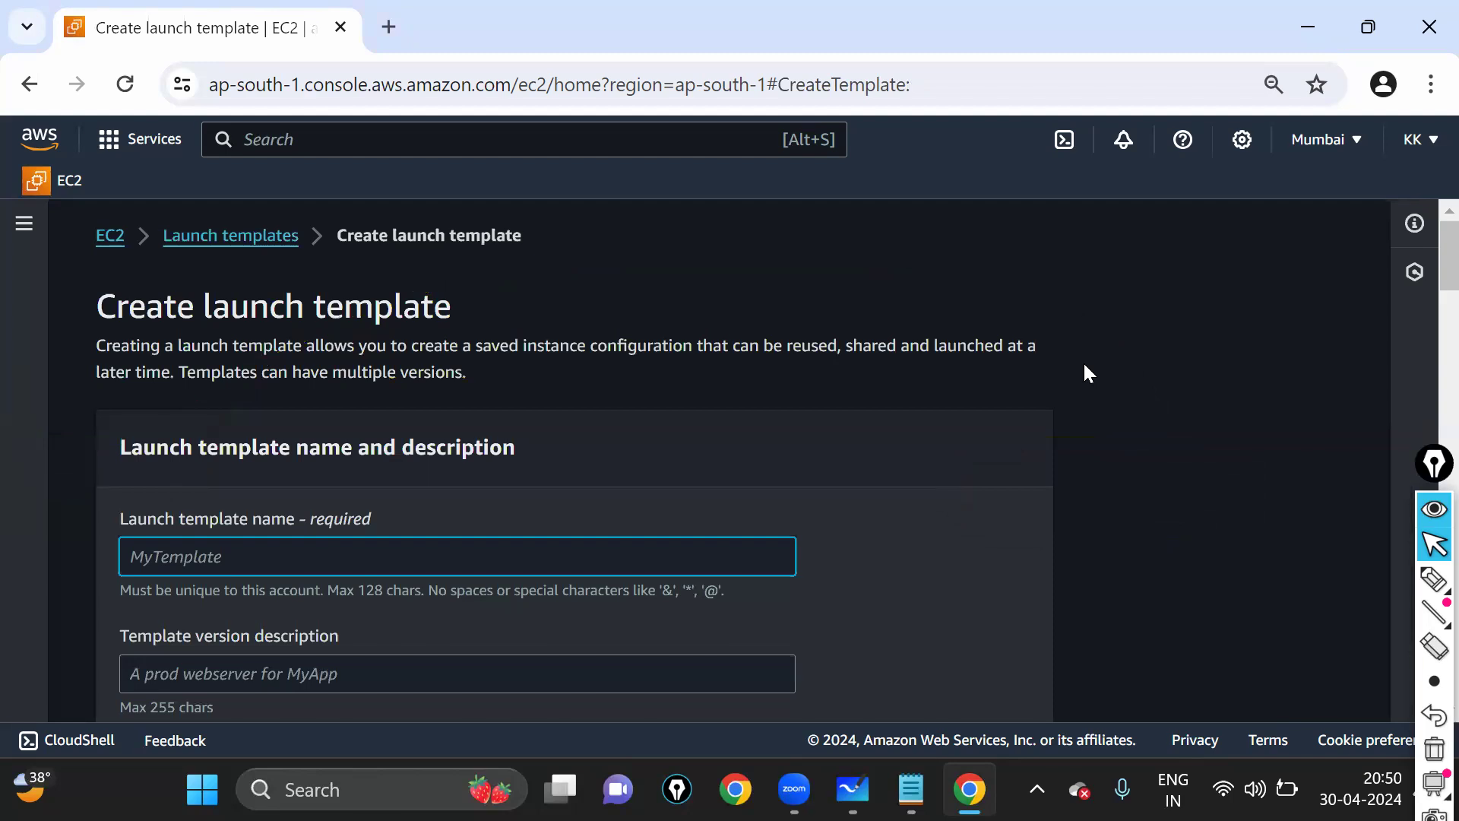
{"action": "left_click", "coordinate": [268, 558]}
{"action": "scroll", "coordinate": [316, 450], "scroll_direction": "down", "scroll_amount": 2}
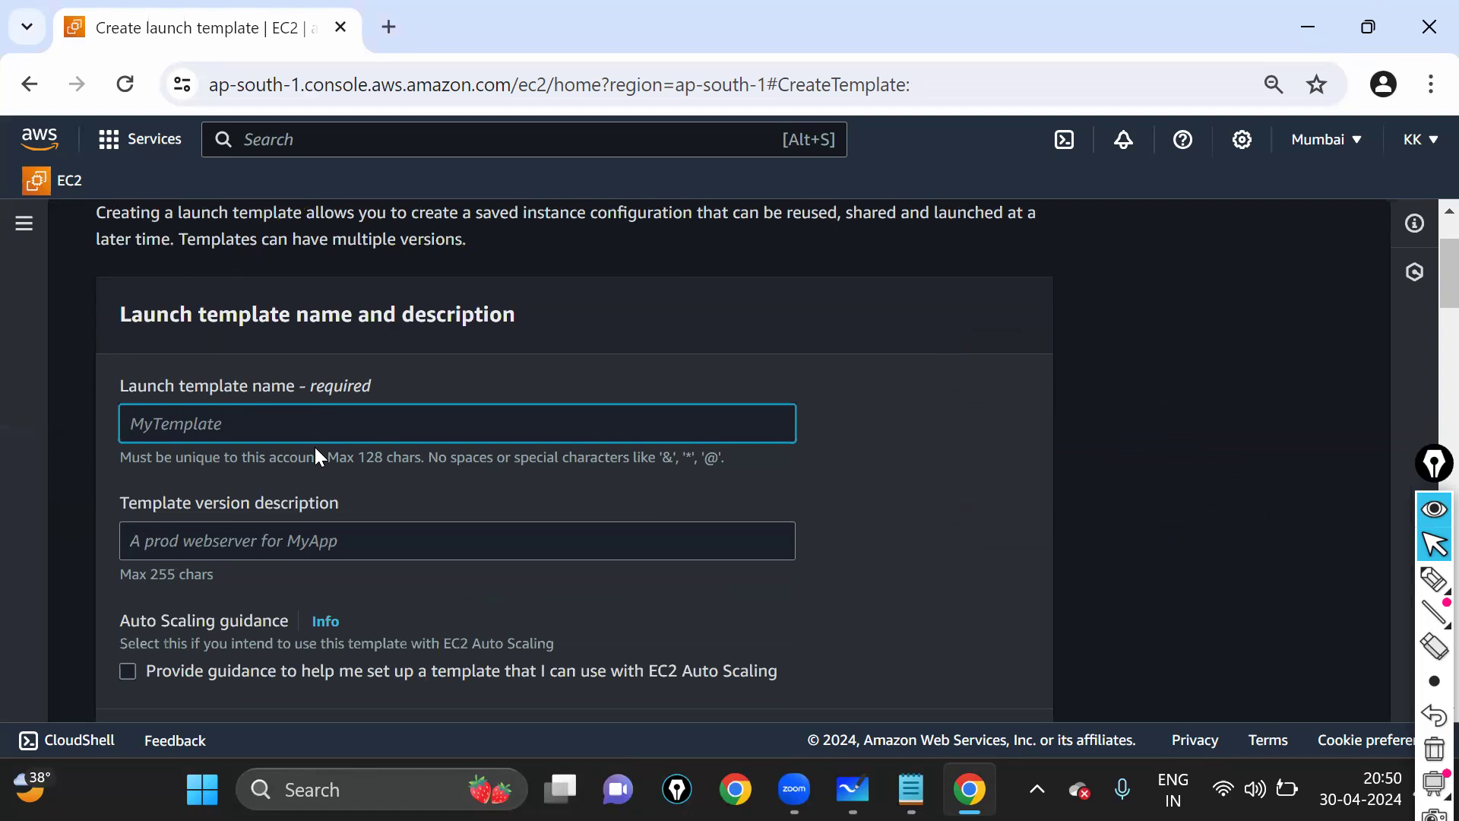
{"action": "type", "text": "new te"}
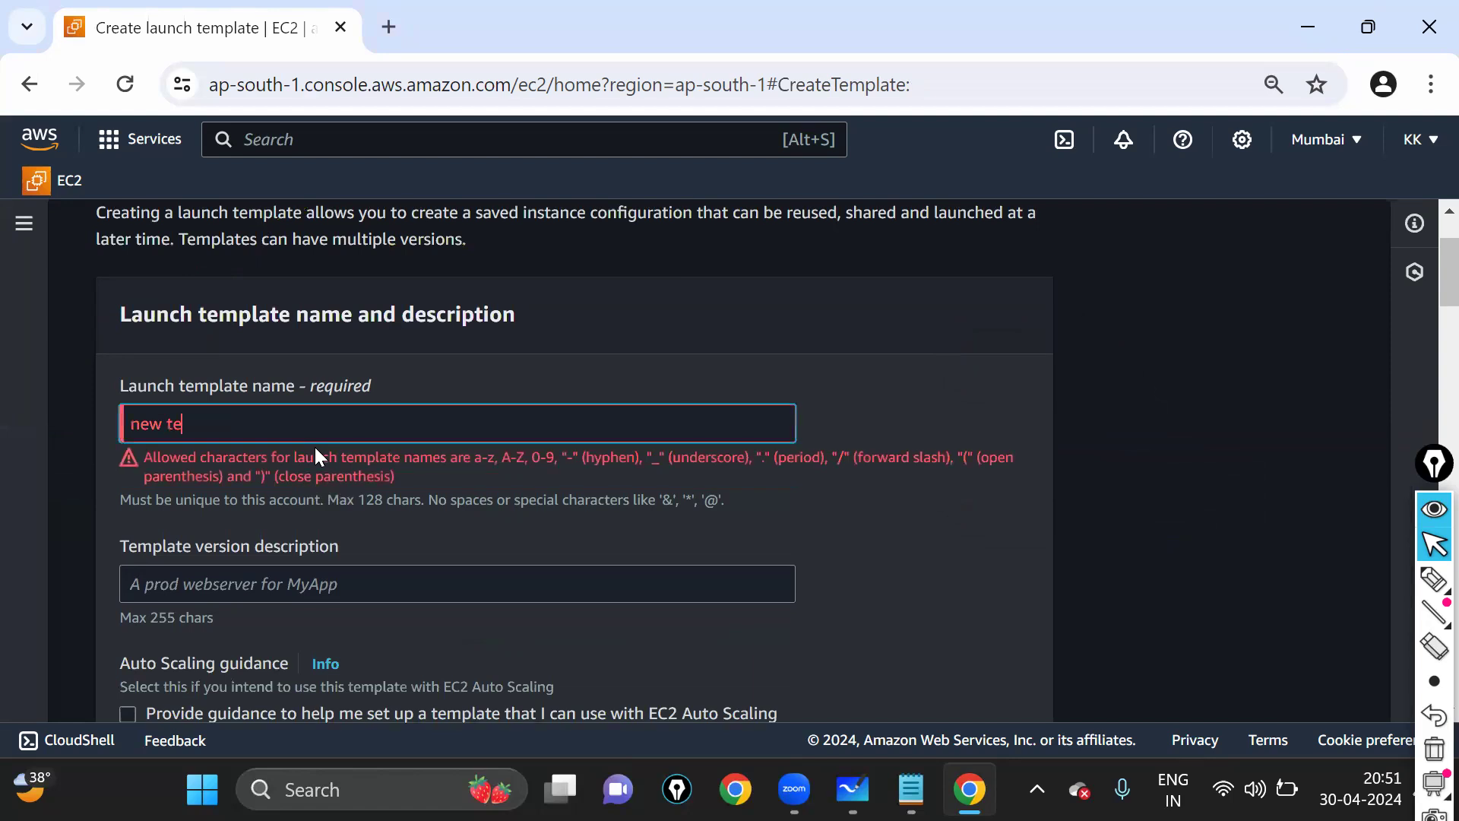
{"action": "key", "text": "BackSpace"}
{"action": "key", "text": "BackSpace"}
{"action": "key", "text": "BackSpace"}
{"action": "key", "text": "BackSpace"}
{"action": "key", "text": "BackSpace"}
{"action": "key", "text": "BackSpace"}
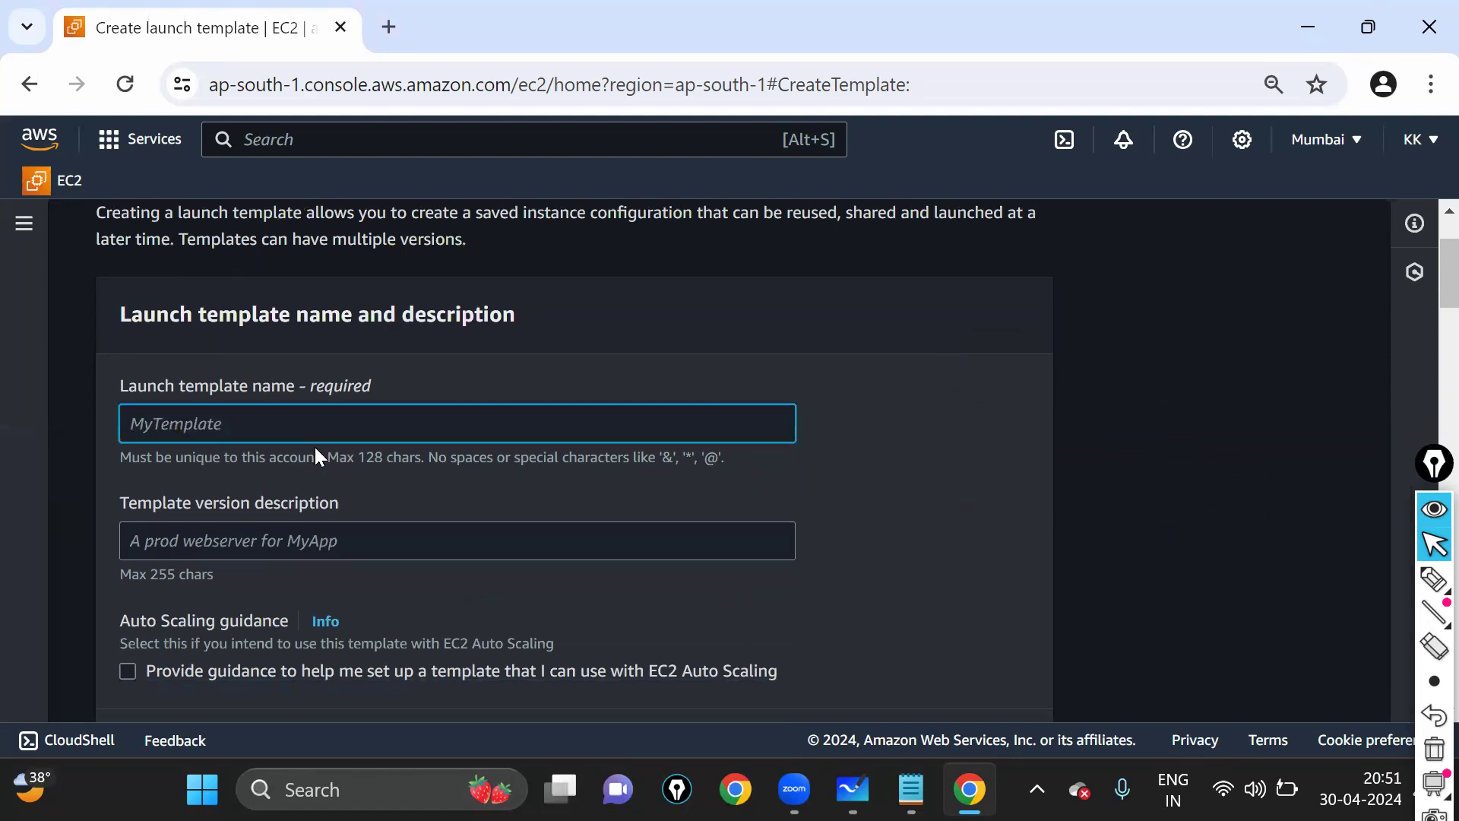
{"action": "type", "text": "tem"}
{"action": "type", "text": "p1"}
{"action": "type", "text": "new"}
{"action": "key", "text": "ctrl+a"}
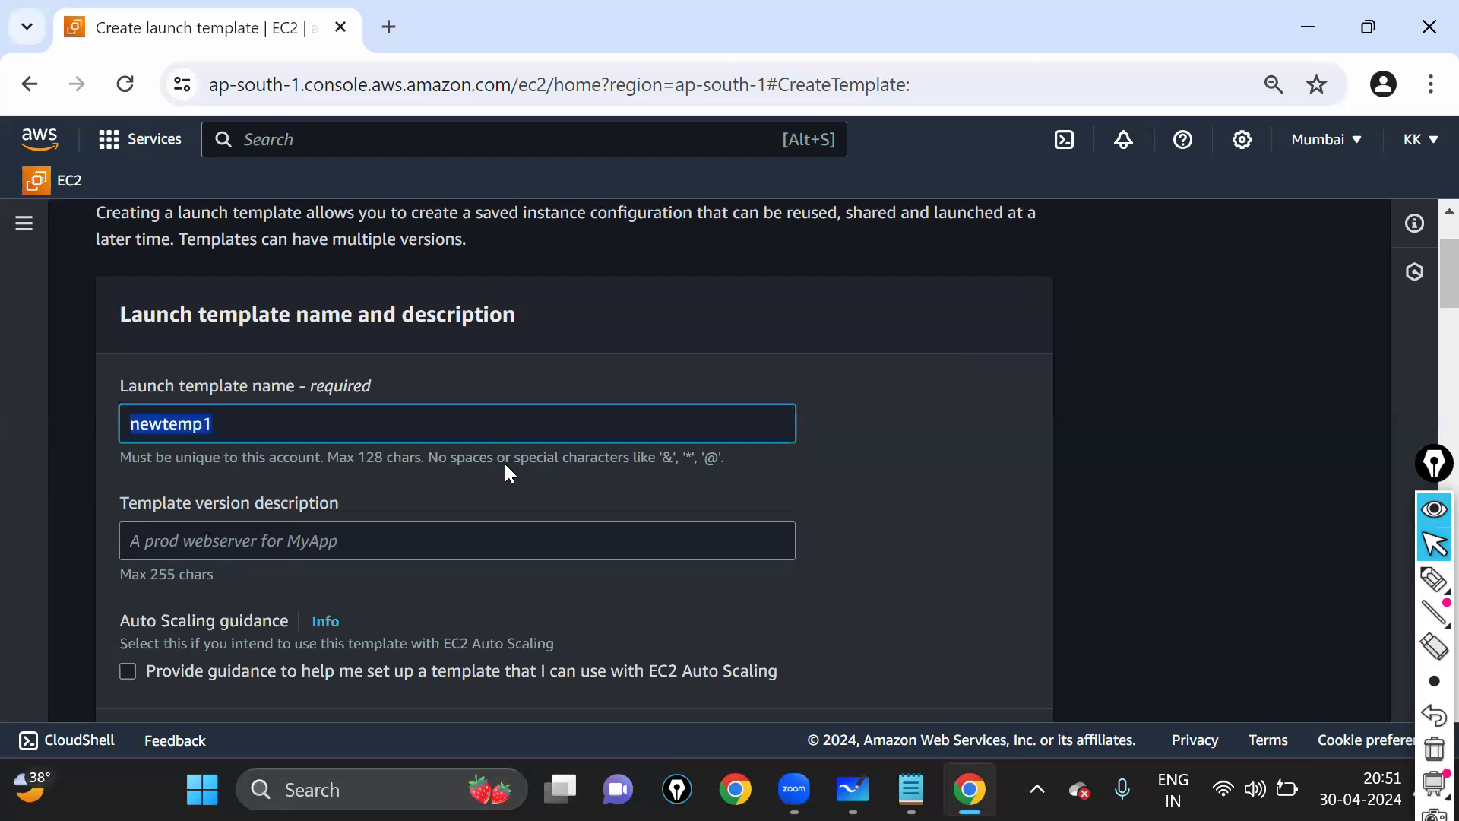
{"action": "scroll", "coordinate": [504, 463], "scroll_direction": "down", "scroll_amount": 2}
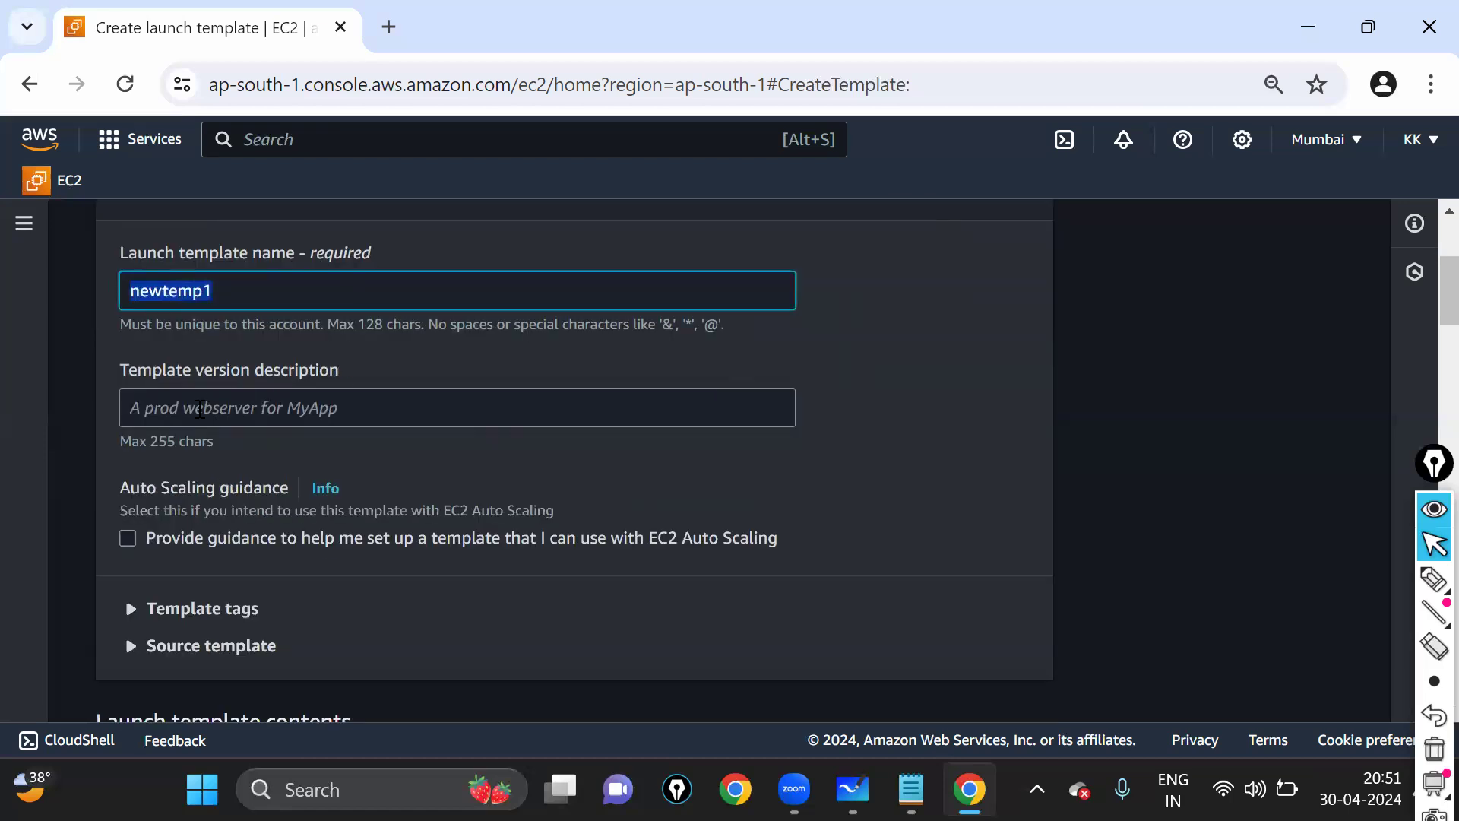
- Enter 1 as the template version description and point out its label
{"action": "left_click", "coordinate": [199, 410]}
{"action": "type", "text": "1"}
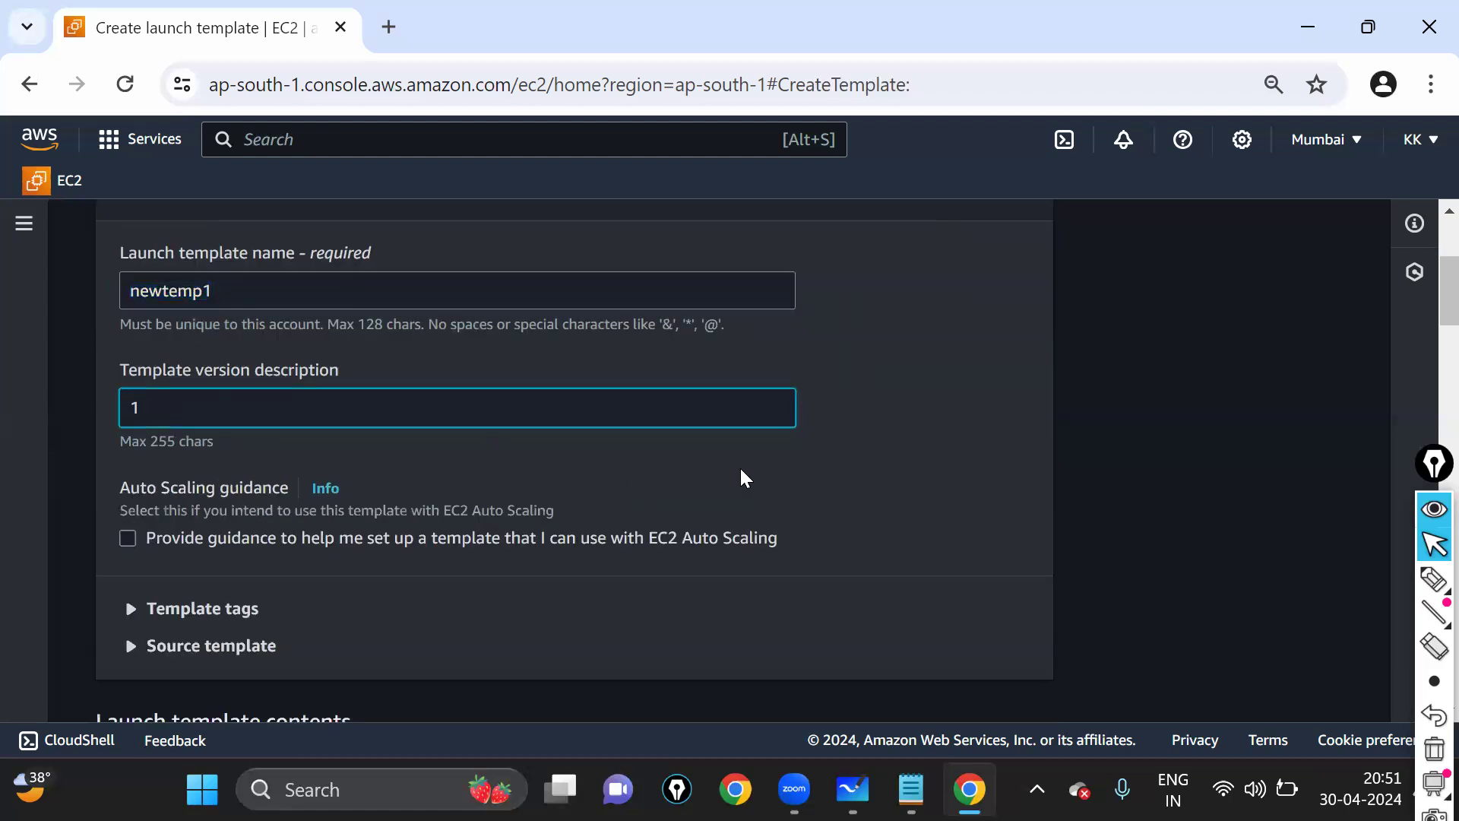
{"action": "left_click", "coordinate": [807, 484]}
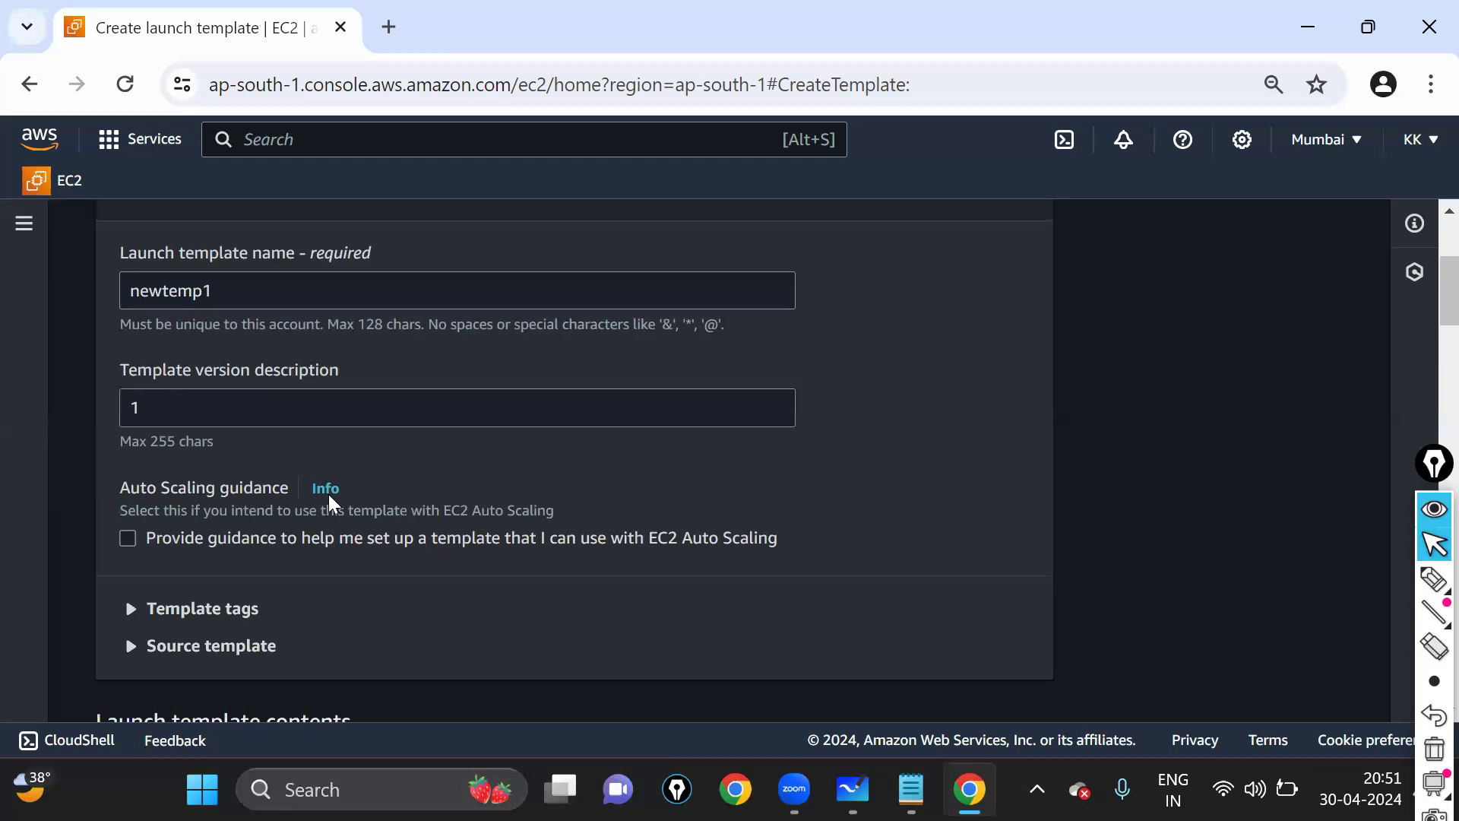
{"action": "left_click", "coordinate": [171, 408]}
{"action": "key", "text": "ctrl+a"}
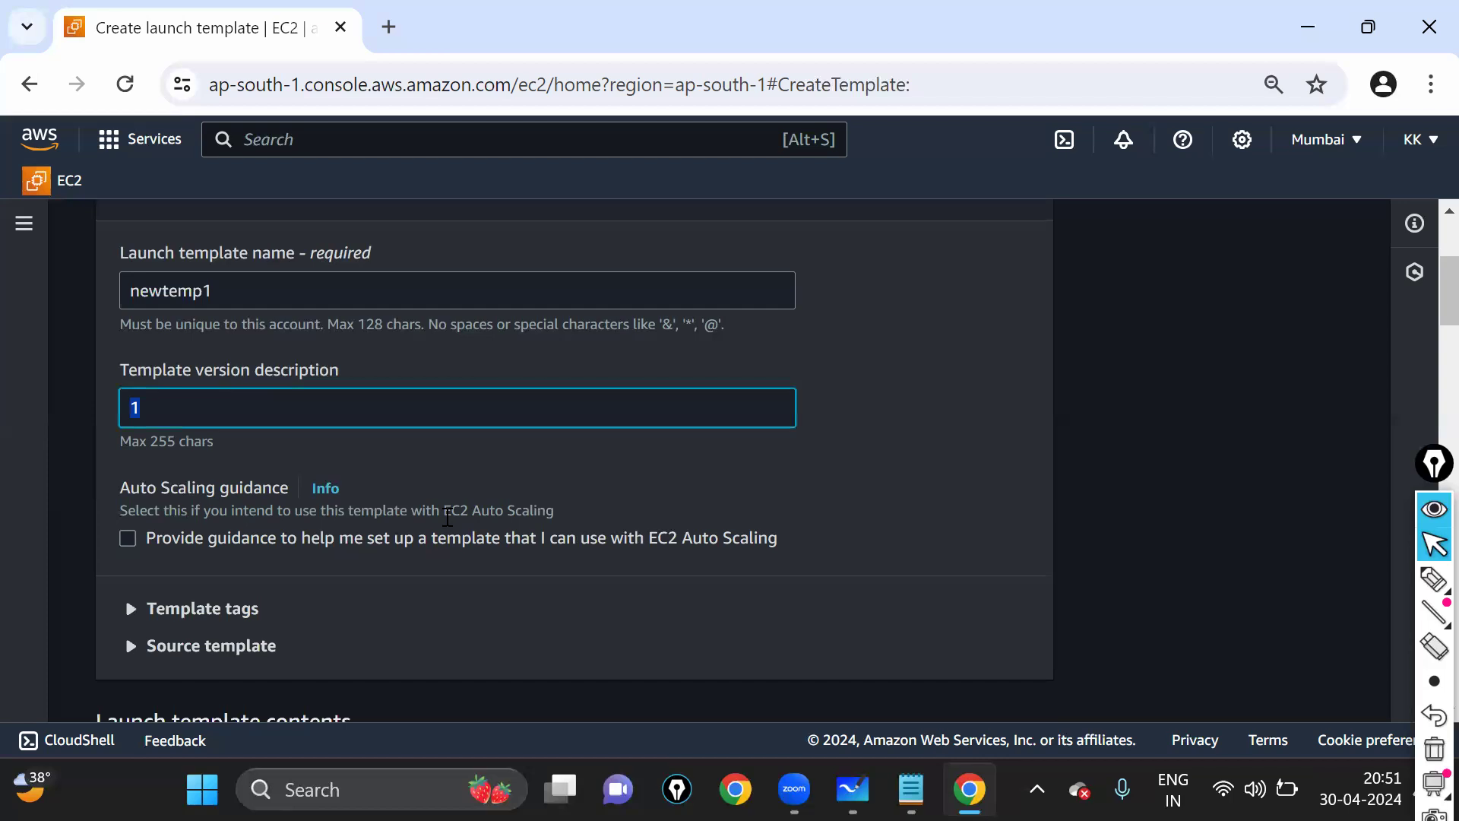
{"action": "scroll", "coordinate": [448, 517], "scroll_direction": "down", "scroll_amount": 2}
{"action": "left_click_drag", "start_coordinate": [351, 244], "coordinate": [95, 242]}
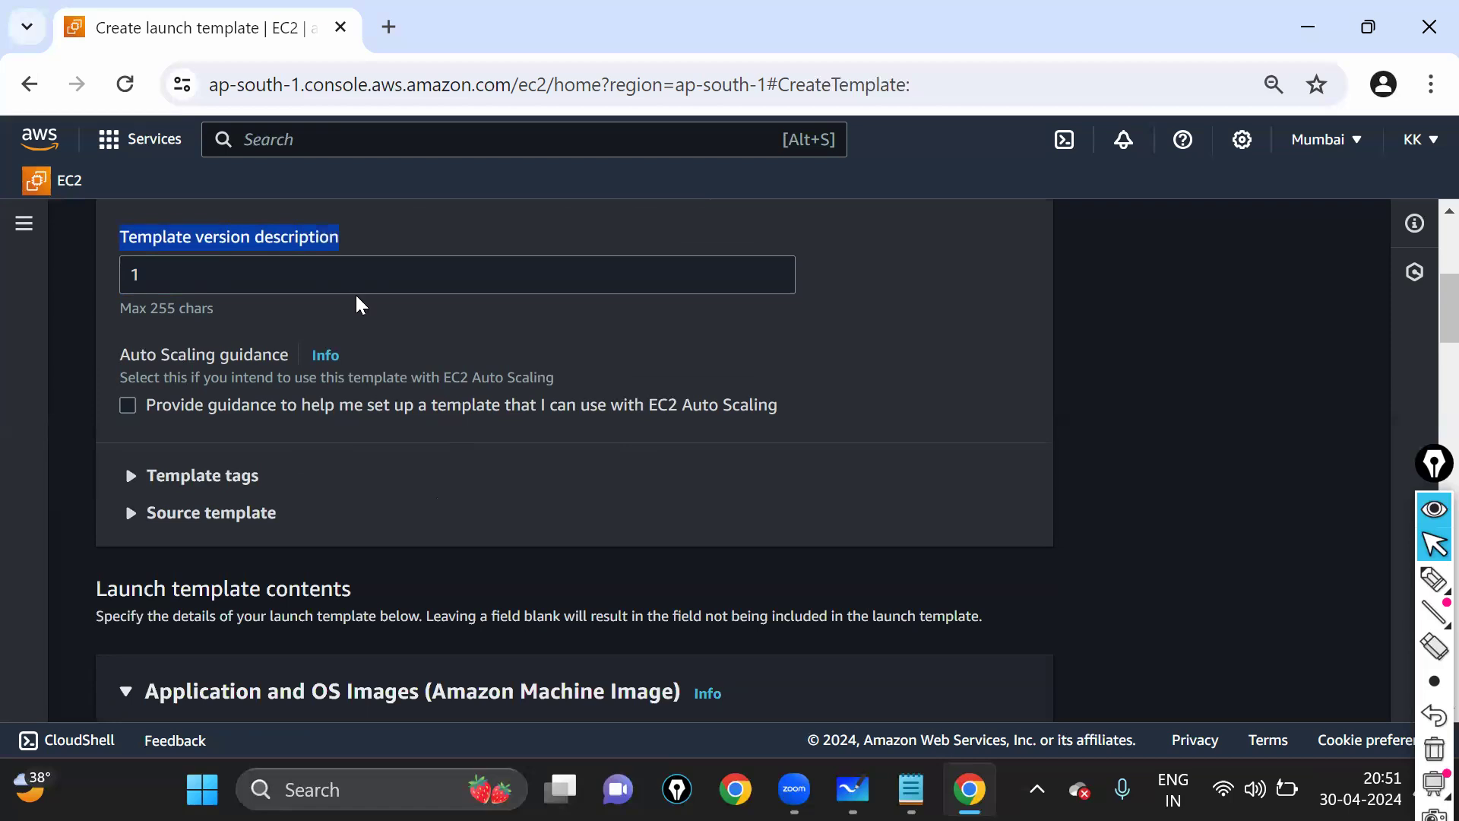
{"action": "scroll", "coordinate": [483, 358], "scroll_direction": "down", "scroll_amount": 10}
{"action": "scroll", "coordinate": [531, 403], "scroll_direction": "down", "scroll_amount": 15}
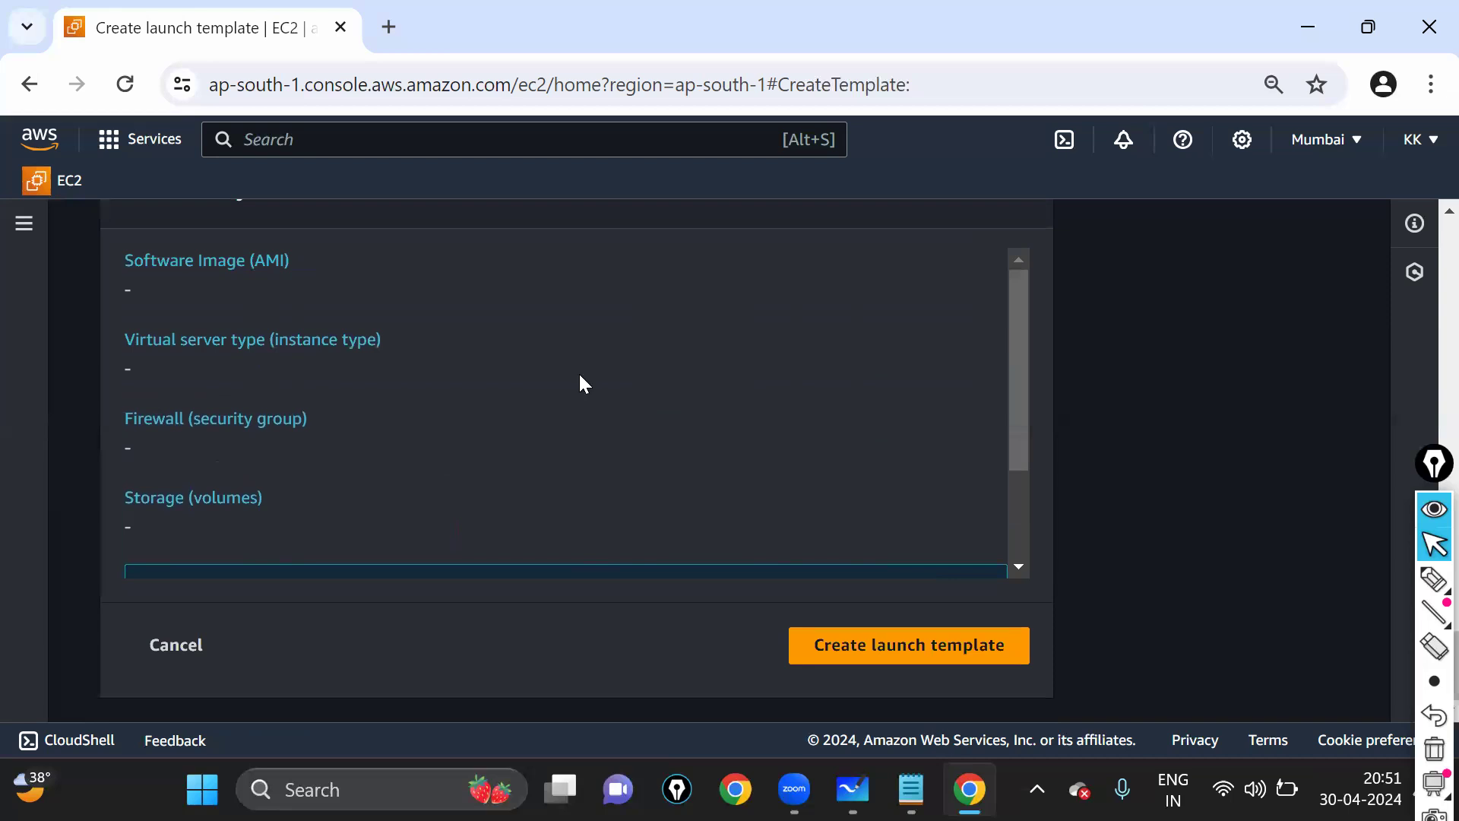
{"action": "scroll", "coordinate": [584, 382], "scroll_direction": "up", "scroll_amount": 20}
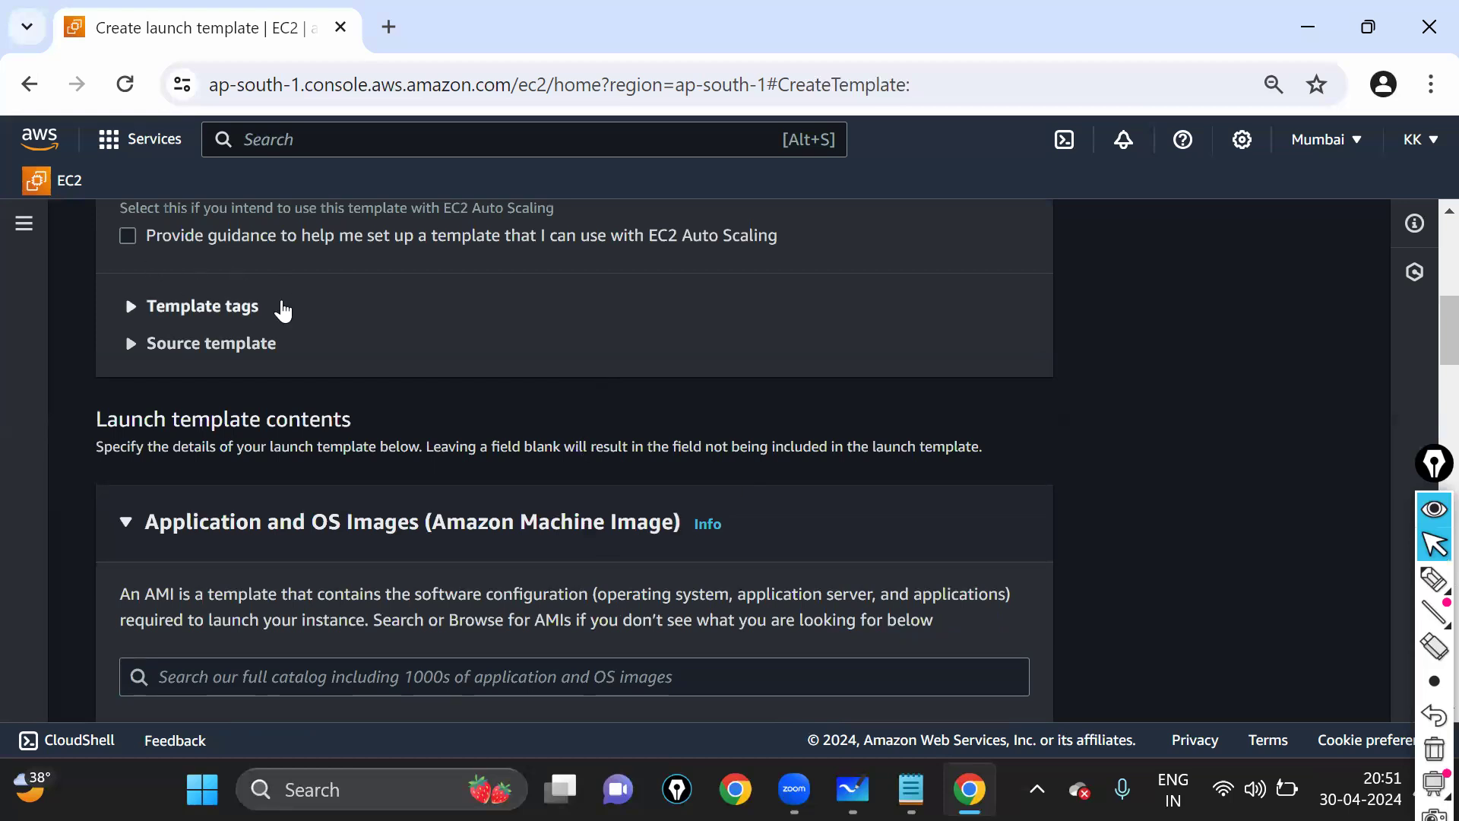
{"action": "scroll", "coordinate": [285, 309], "scroll_direction": "up", "scroll_amount": 2}
{"action": "left_click_drag", "start_coordinate": [122, 328], "coordinate": [298, 333]}
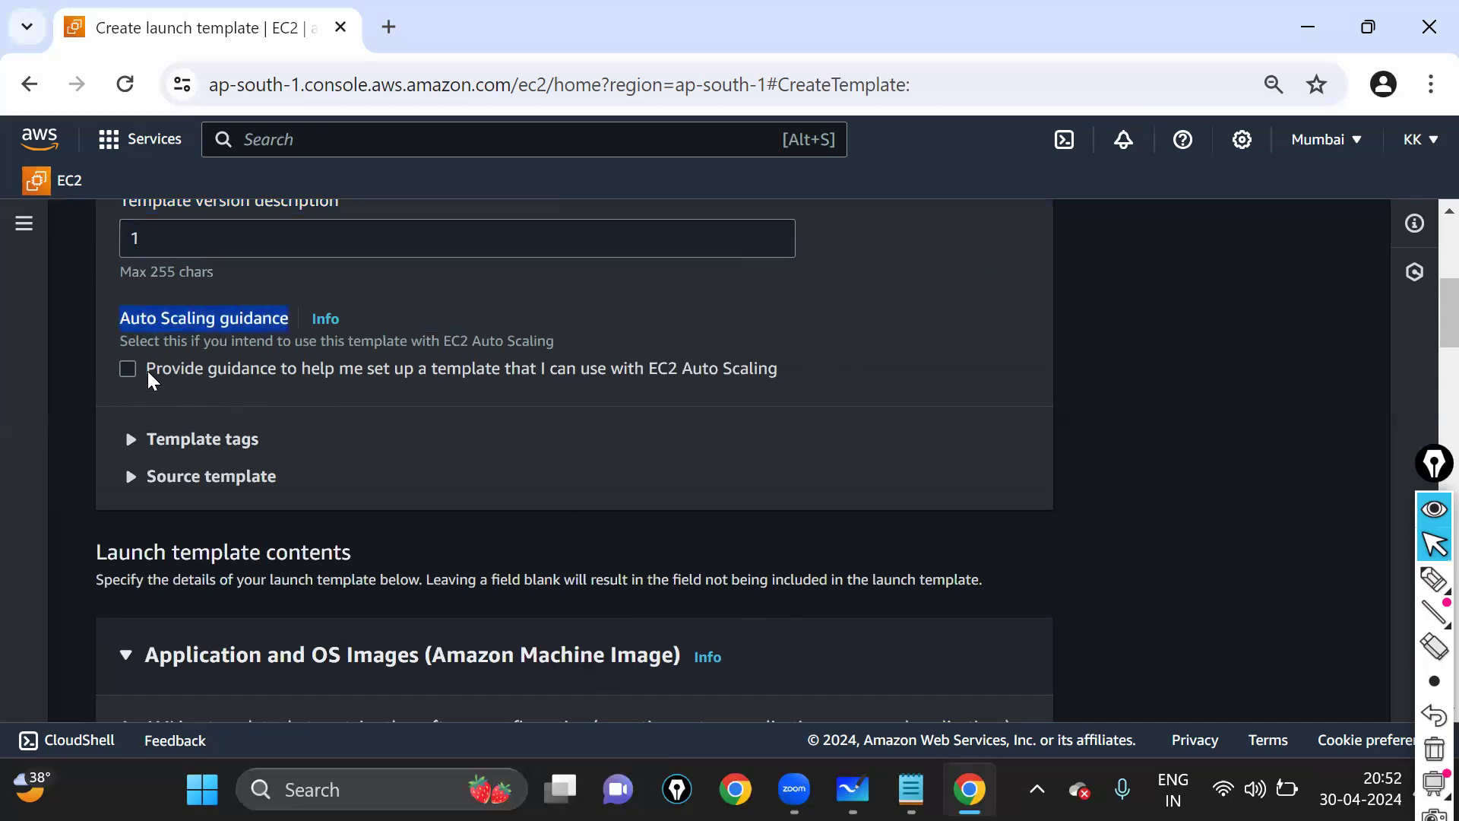
{"action": "left_click_drag", "start_coordinate": [148, 372], "coordinate": [435, 377]}
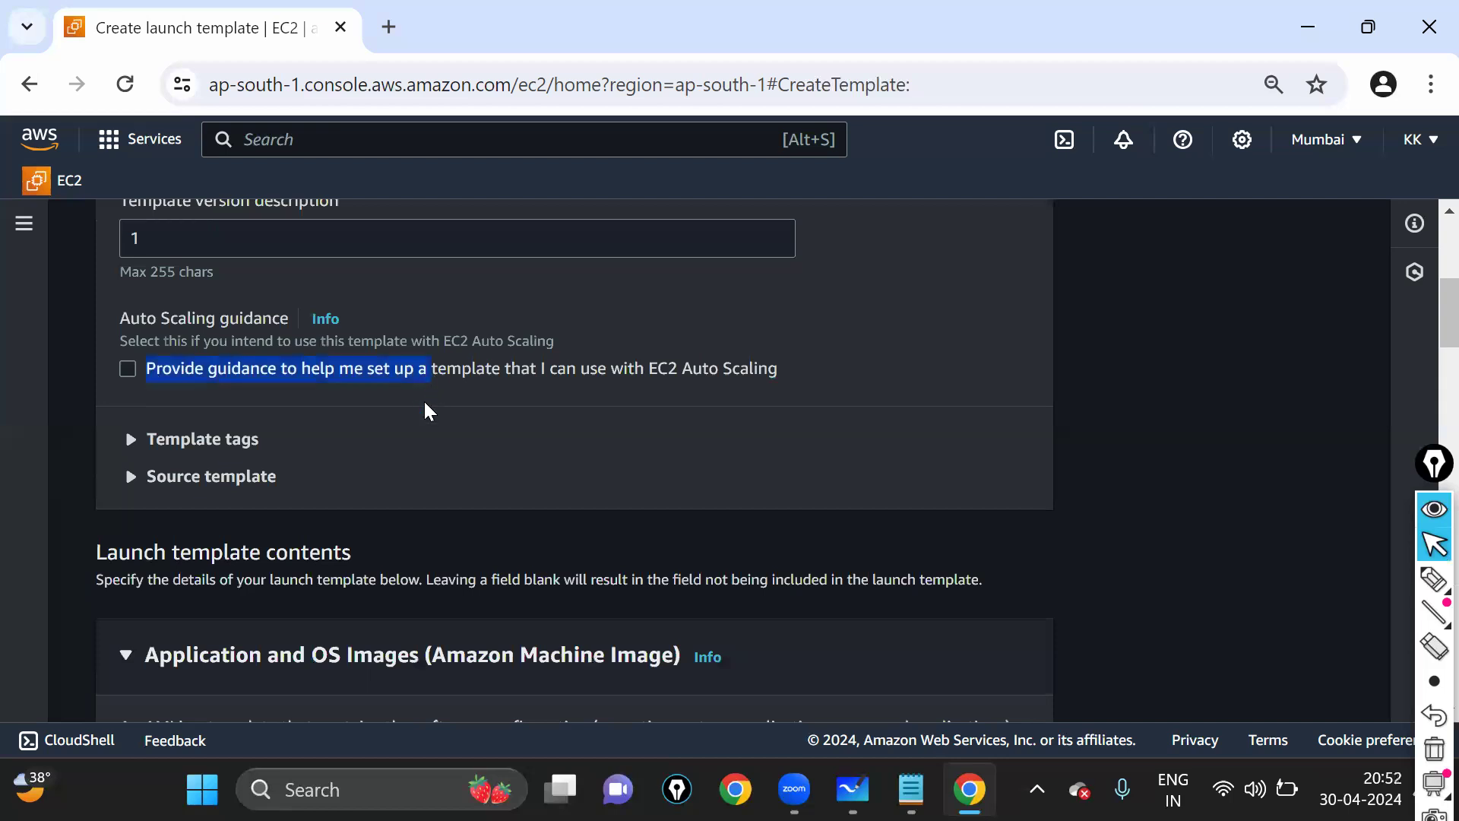
{"action": "left_click", "coordinate": [422, 404]}
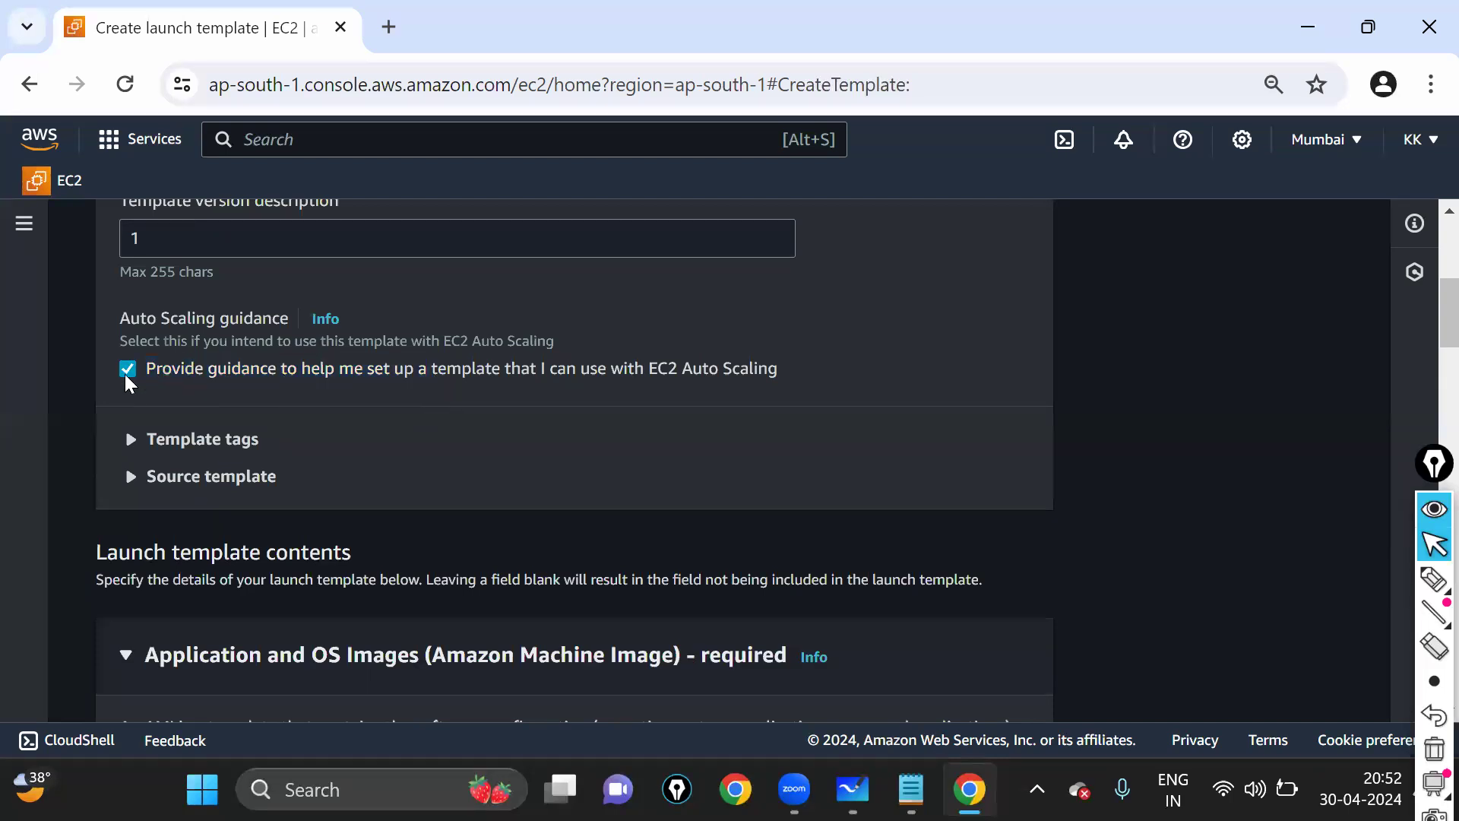
{"action": "left_click", "coordinate": [126, 372]}
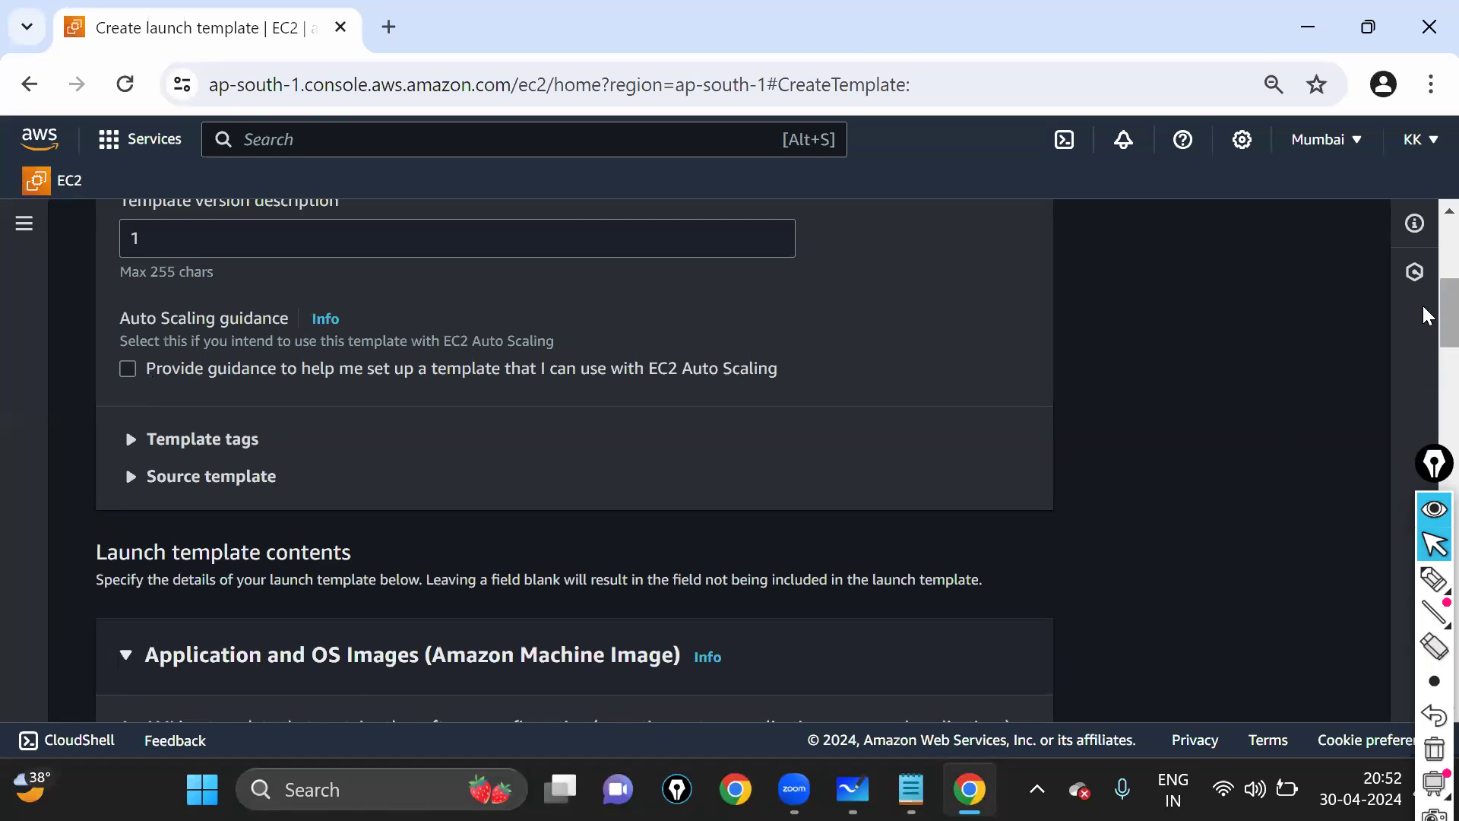
{"action": "scroll", "coordinate": [1427, 328], "scroll_direction": "down", "scroll_amount": 2}
{"action": "left_click_drag", "start_coordinate": [1423, 321], "coordinate": [1424, 325]}
{"action": "left_click", "coordinate": [1434, 579]}
{"action": "mouse_move", "coordinate": [120, 566]}
{"action": "left_mouse_down"}
{"action": "mouse_move", "coordinate": [171, 622]}
{"action": "mouse_move", "coordinate": [651, 621]}
{"action": "mouse_move", "coordinate": [825, 575]}
{"action": "mouse_move", "coordinate": [119, 569]}
{"action": "left_mouse_up"}
{"action": "key", "text": "ctrl+z"}
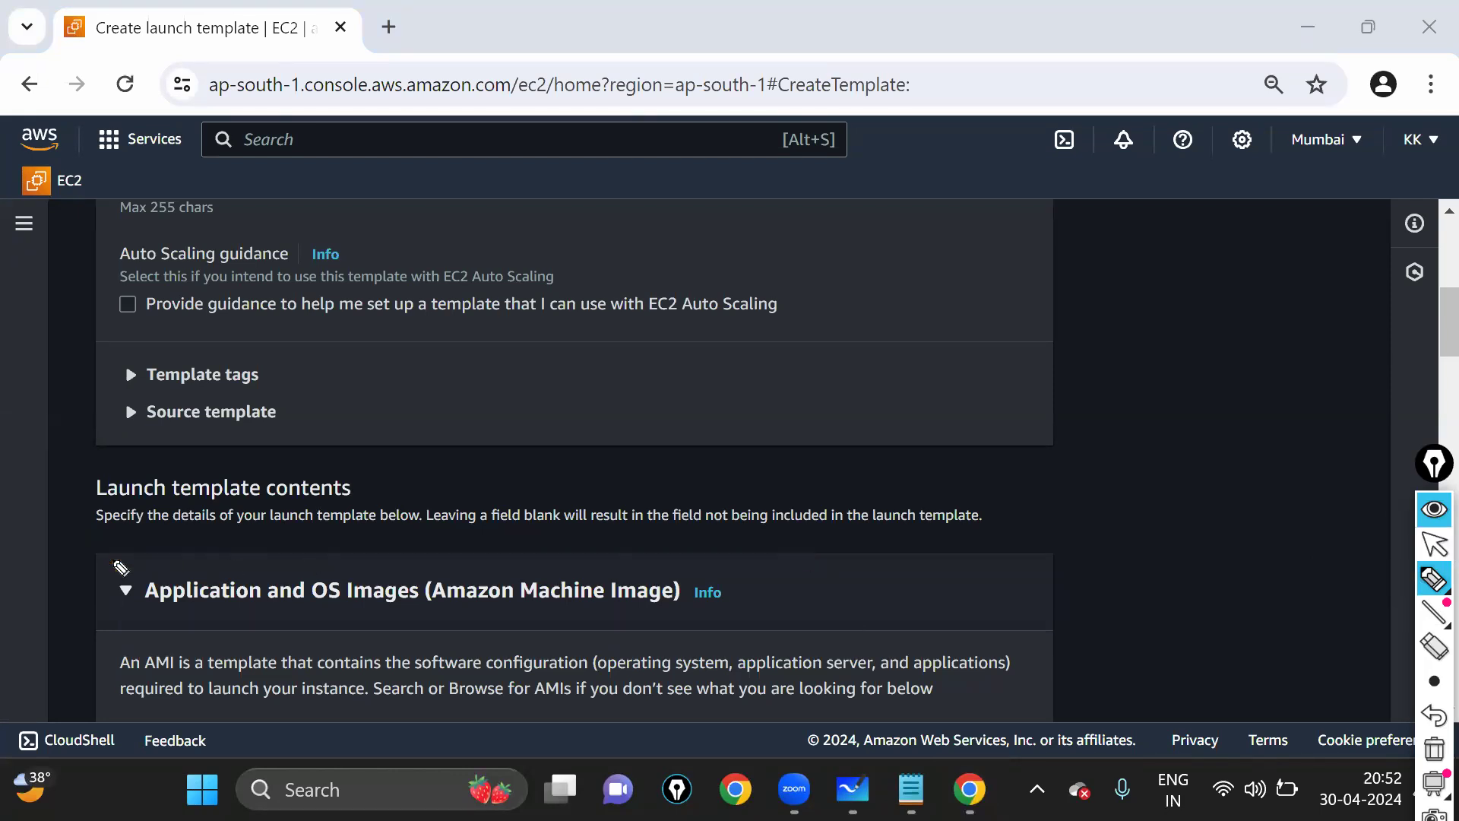
- Annotate the Auto Scaling guidance option with an arrow to the Application and OS Images heading
{"action": "left_click_drag", "start_coordinate": [114, 568], "coordinate": [471, 633]}
{"action": "mouse_move", "coordinate": [888, 638]}
{"action": "left_mouse_down"}
{"action": "mouse_move", "coordinate": [981, 586]}
{"action": "mouse_move", "coordinate": [251, 554]}
{"action": "left_mouse_up"}
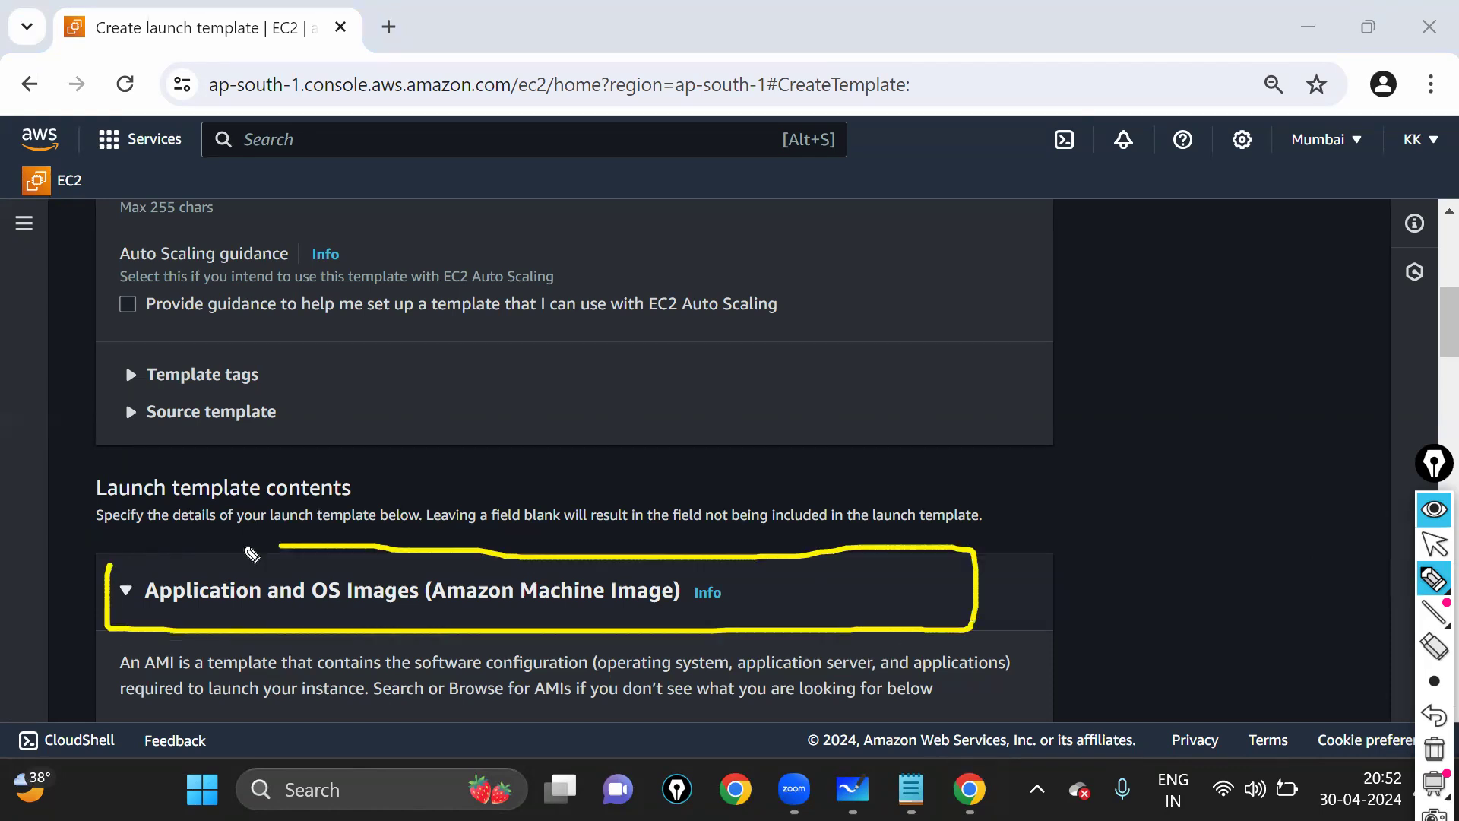
{"action": "left_click_drag", "start_coordinate": [145, 566], "coordinate": [114, 574]}
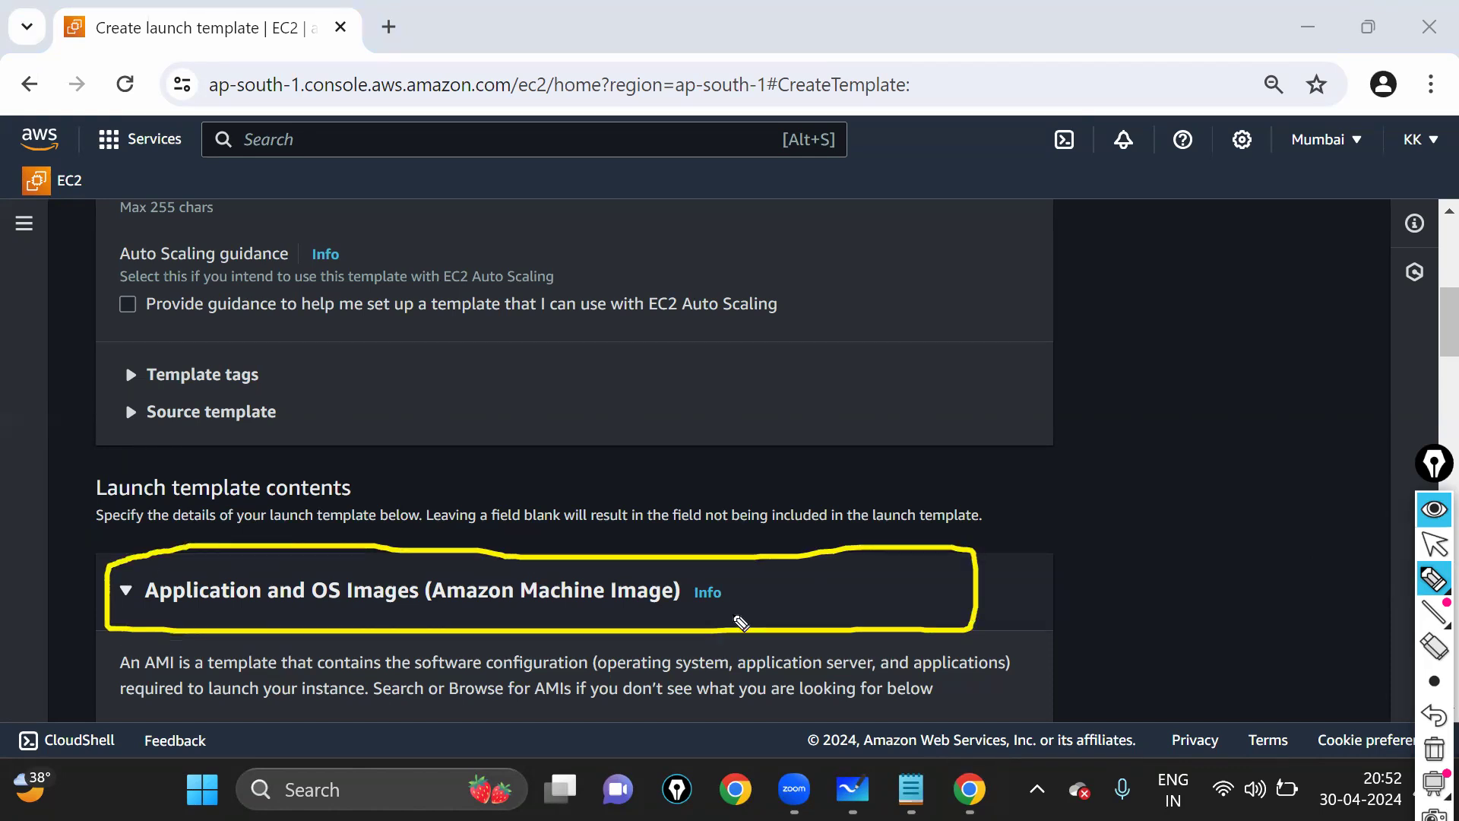
{"action": "left_click_drag", "start_coordinate": [107, 288], "coordinate": [117, 285]}
{"action": "left_click_drag", "start_coordinate": [137, 339], "coordinate": [113, 286]}
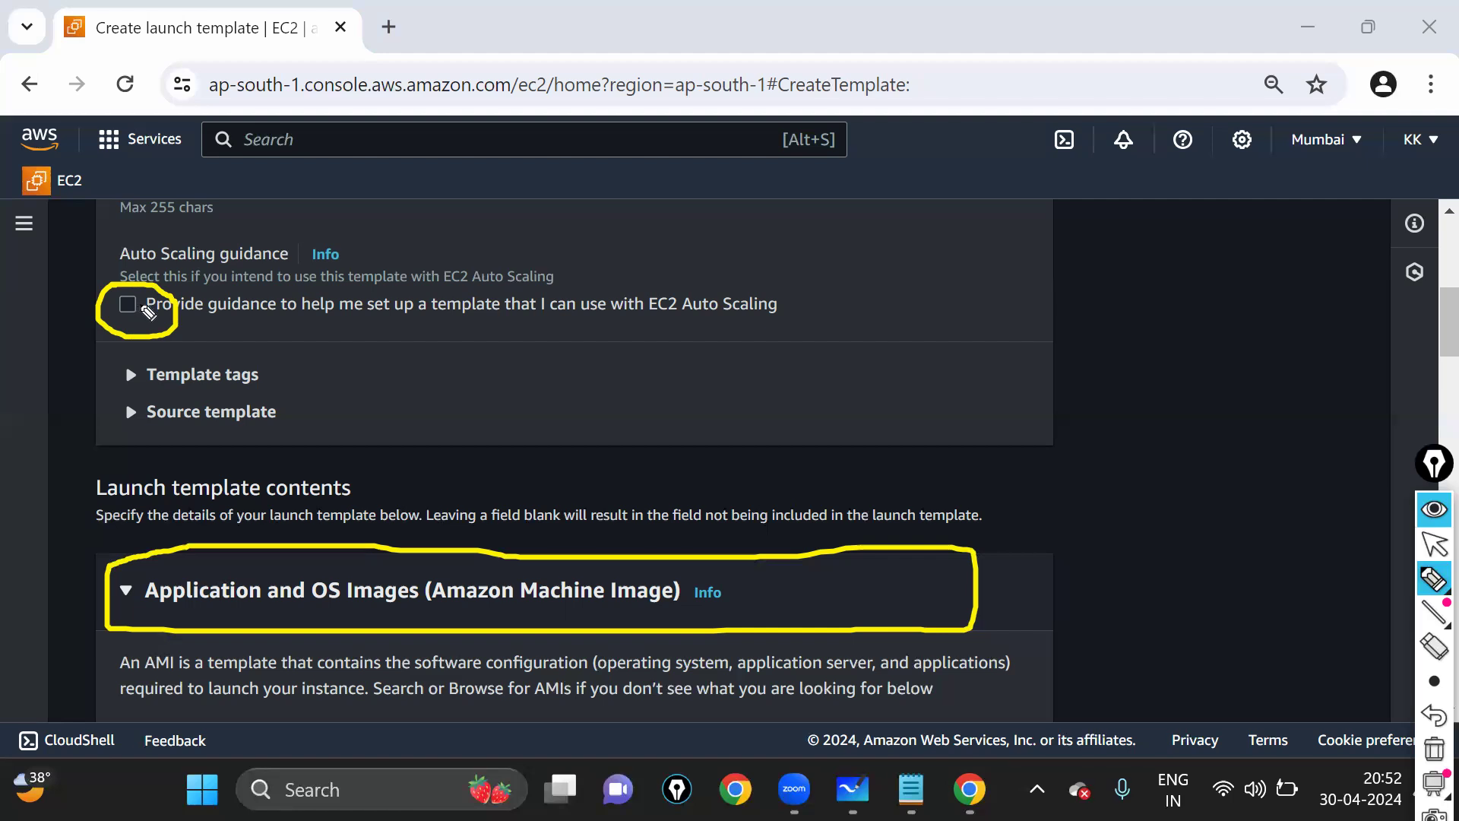
{"action": "mouse_move", "coordinate": [135, 306]}
{"action": "left_mouse_down"}
{"action": "mouse_move", "coordinate": [910, 541]}
{"action": "mouse_move", "coordinate": [897, 562]}
{"action": "mouse_move", "coordinate": [910, 567]}
{"action": "left_mouse_up"}
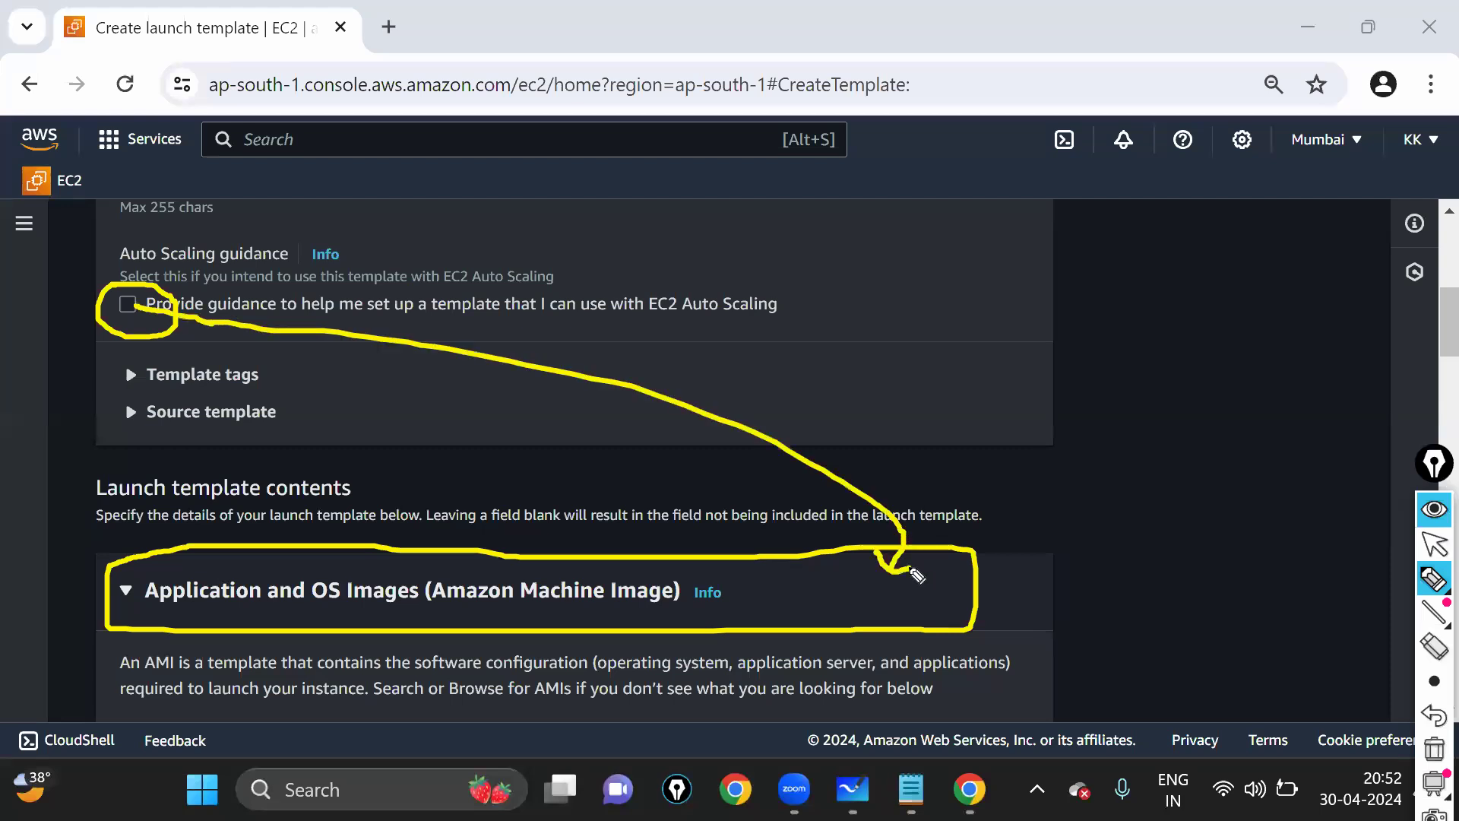
{"action": "left_click", "coordinate": [1434, 544]}
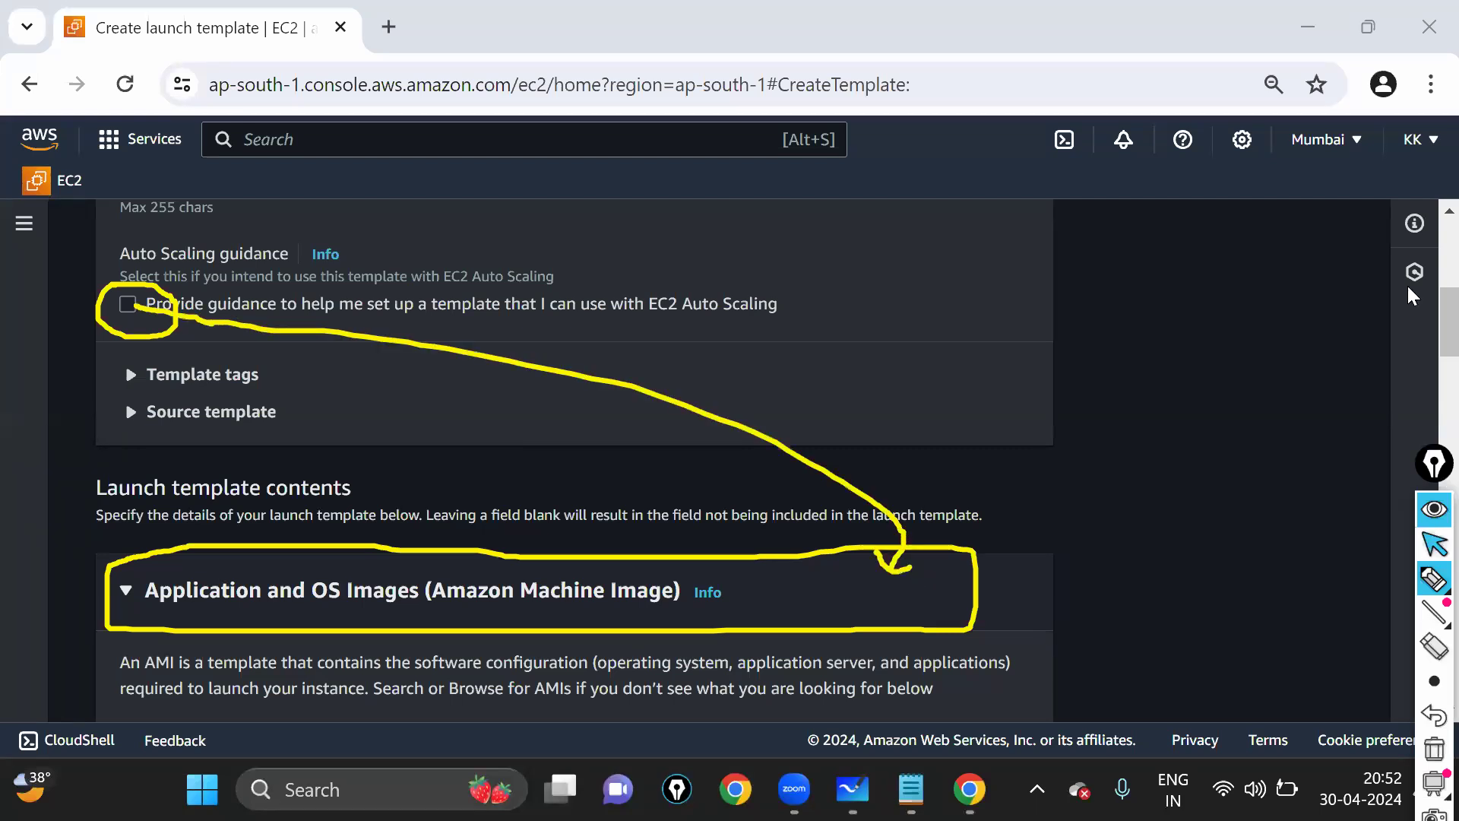
- Toggle Auto Scaling guidance off and on, leaving it checked, and highlight the AMI 'required' label
{"action": "left_click", "coordinate": [127, 304]}
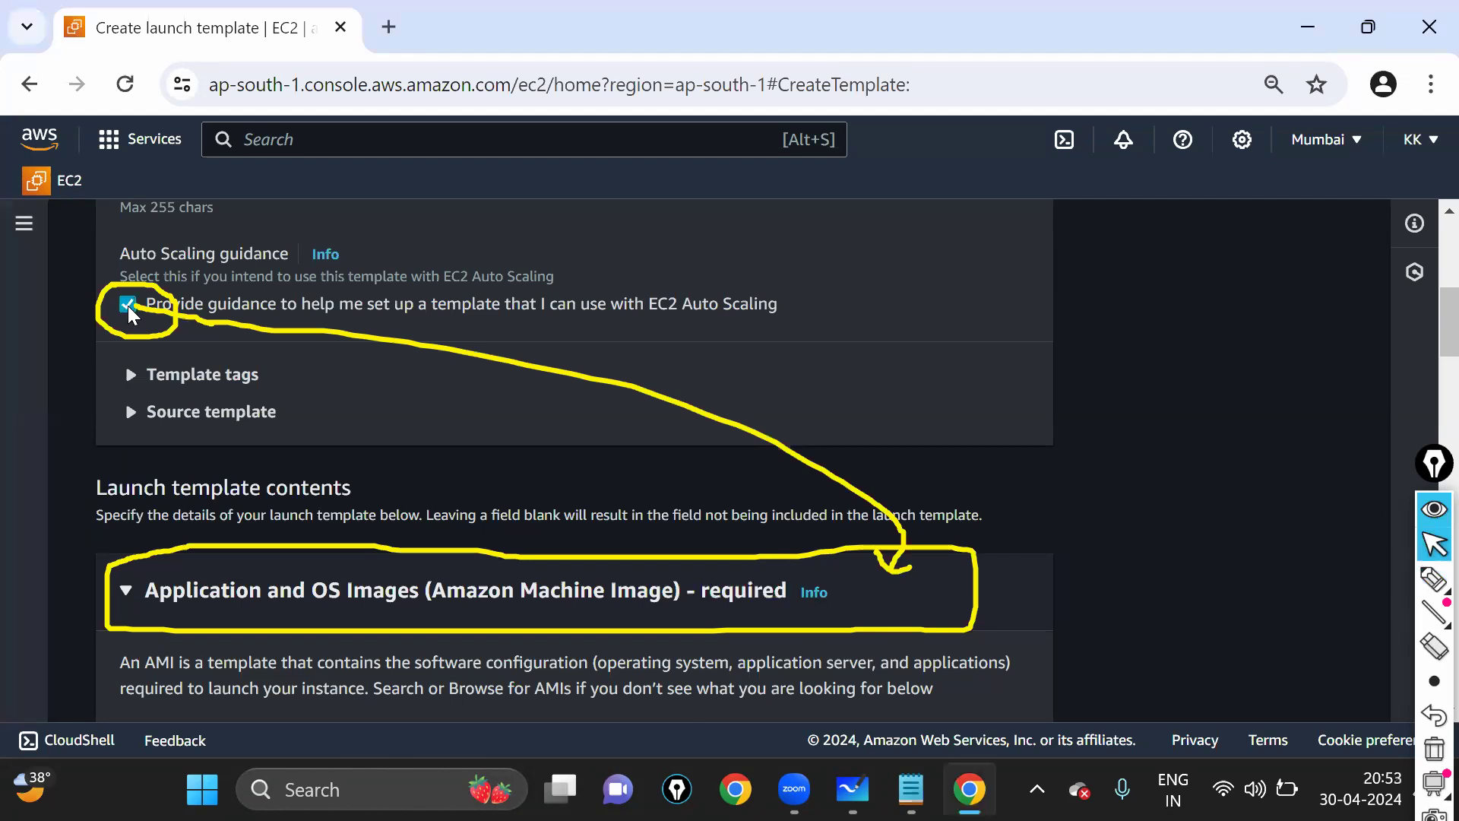
{"action": "double_click", "coordinate": [779, 602]}
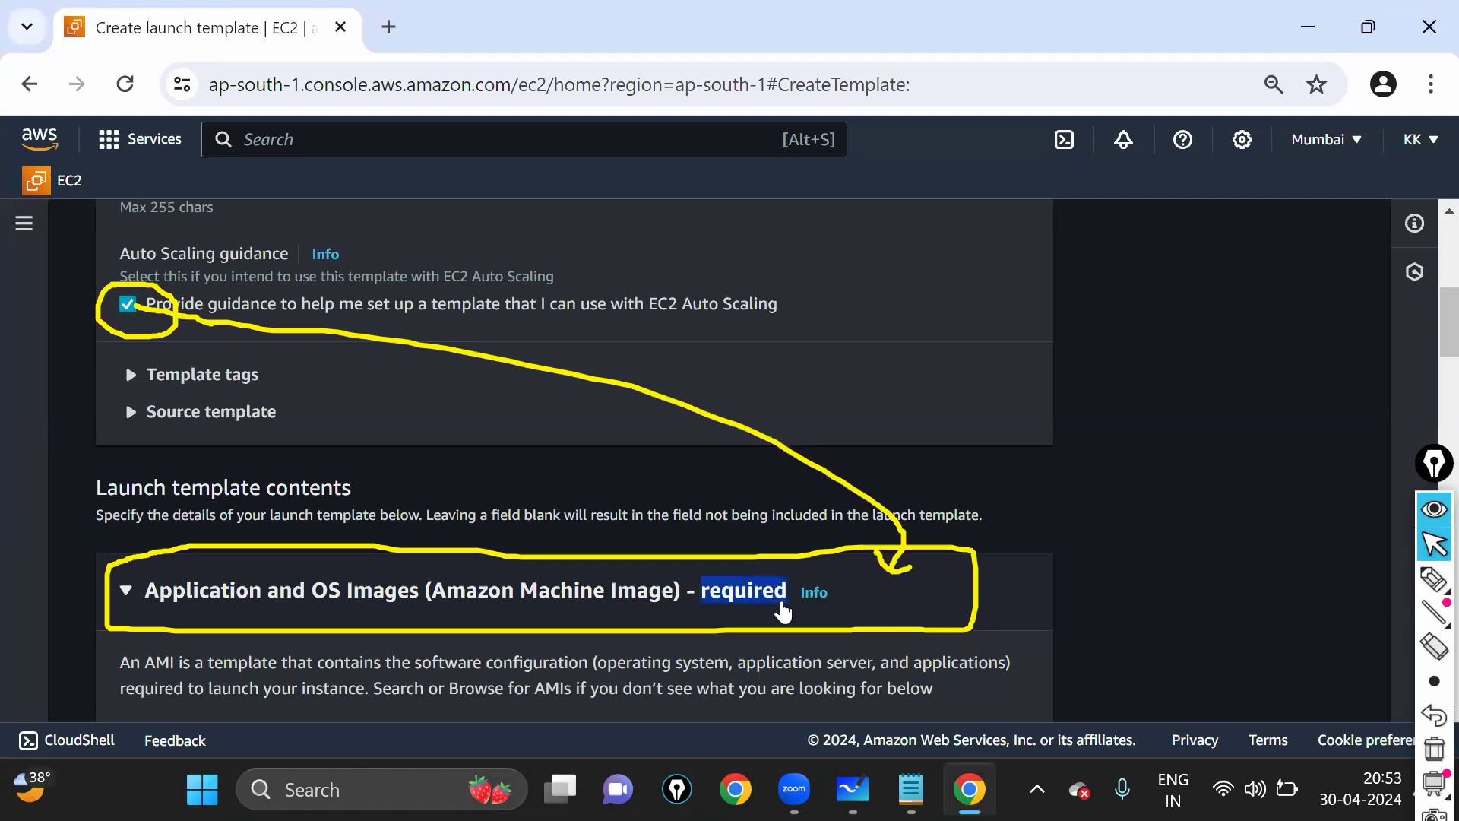
{"action": "left_click", "coordinate": [126, 306]}
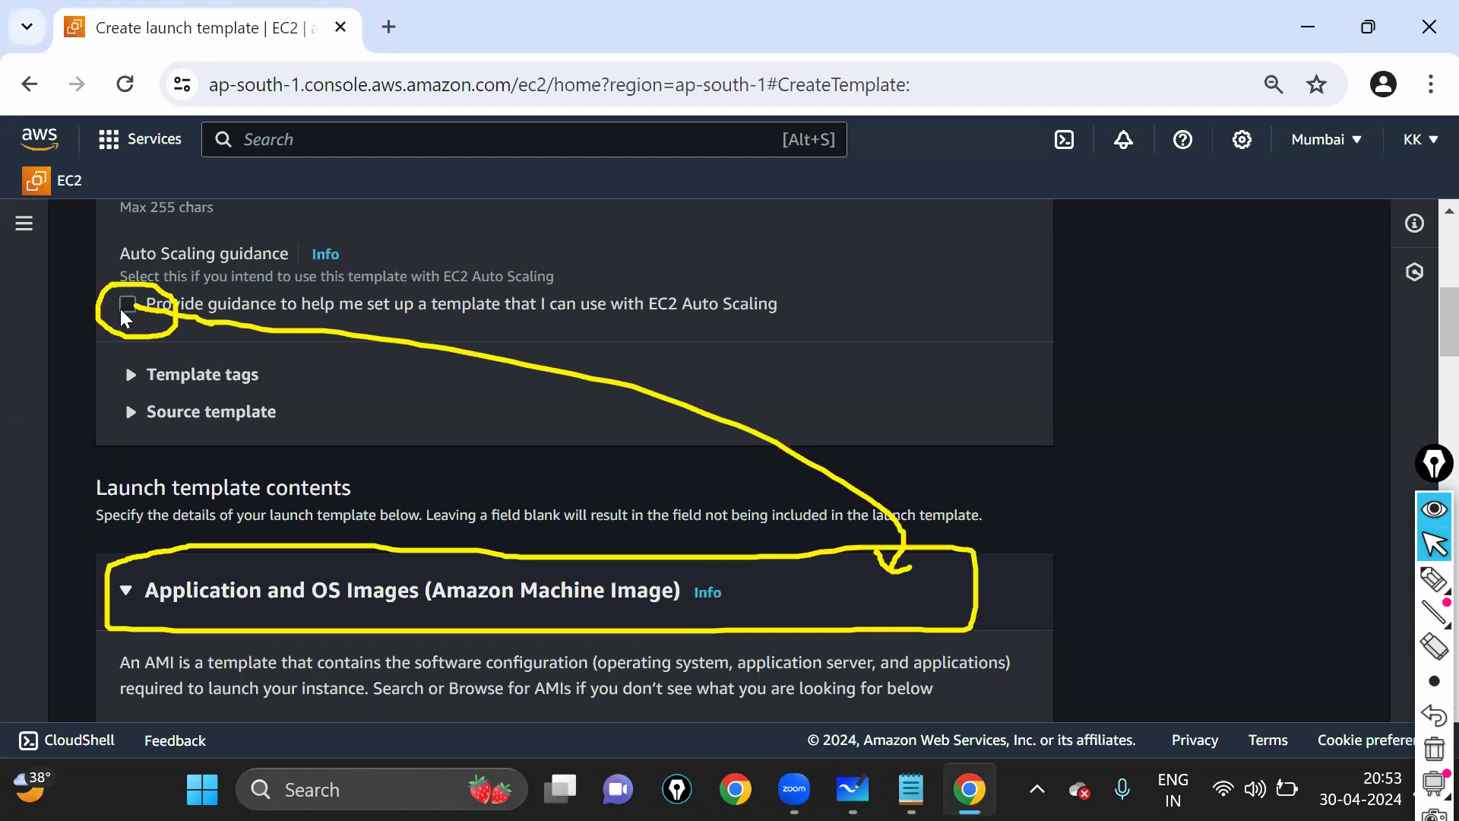
{"action": "key", "text": "space"}
{"action": "left_click_drag", "start_coordinate": [704, 606], "coordinate": [793, 606]}
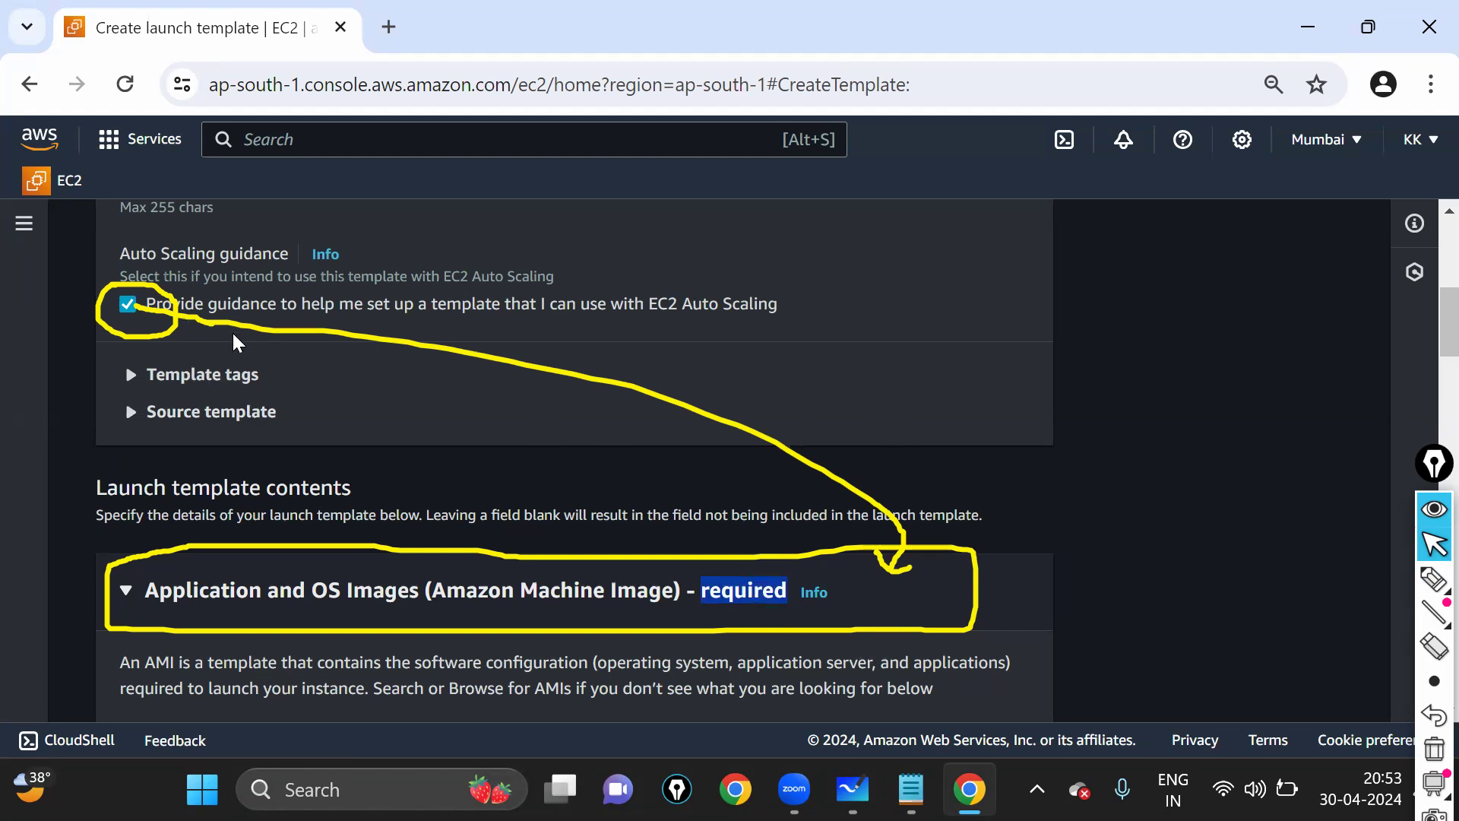
{"action": "left_click", "coordinate": [130, 305]}
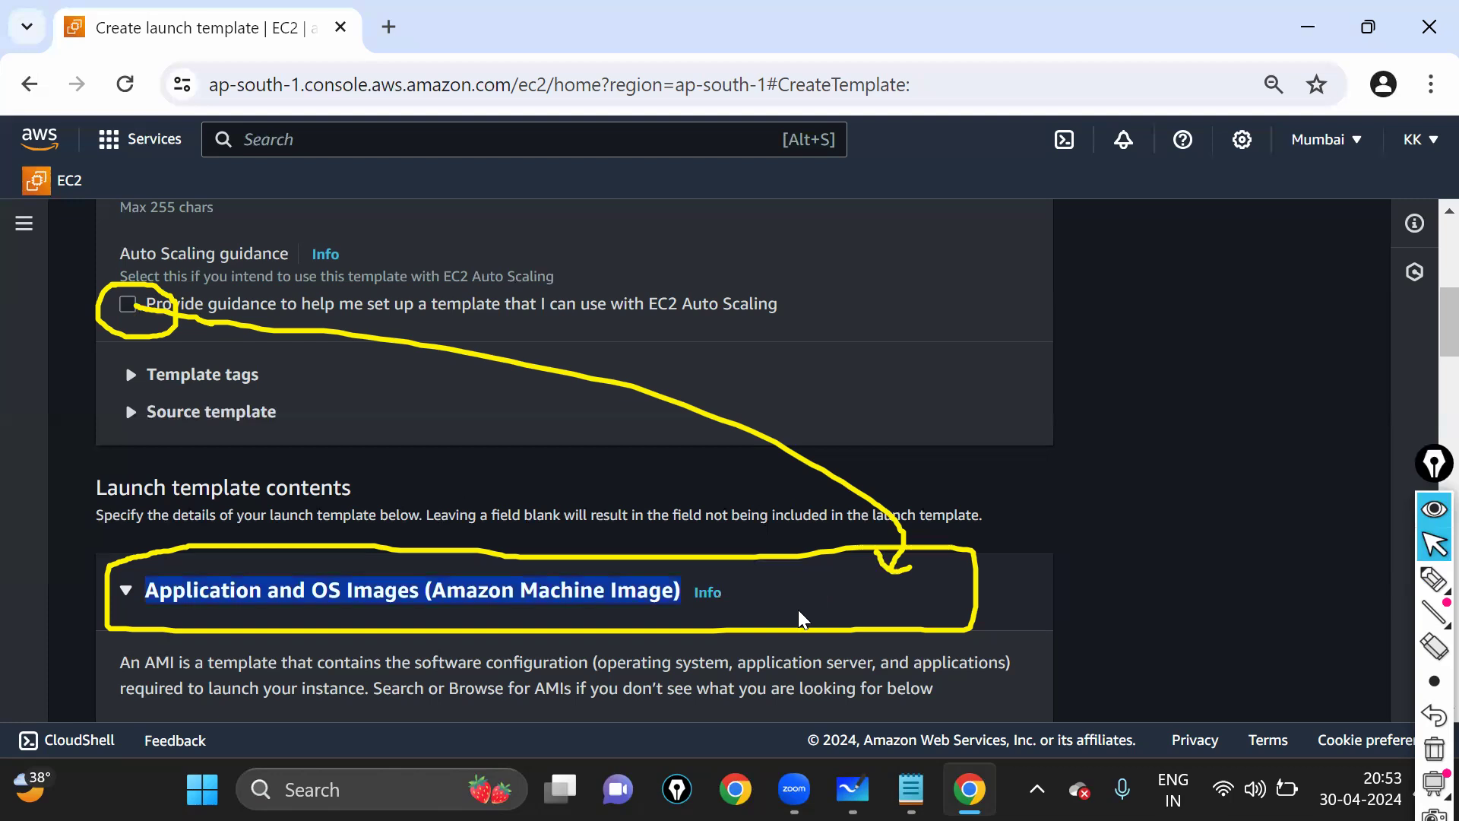
{"action": "left_click", "coordinate": [775, 608]}
{"action": "left_click", "coordinate": [129, 305]}
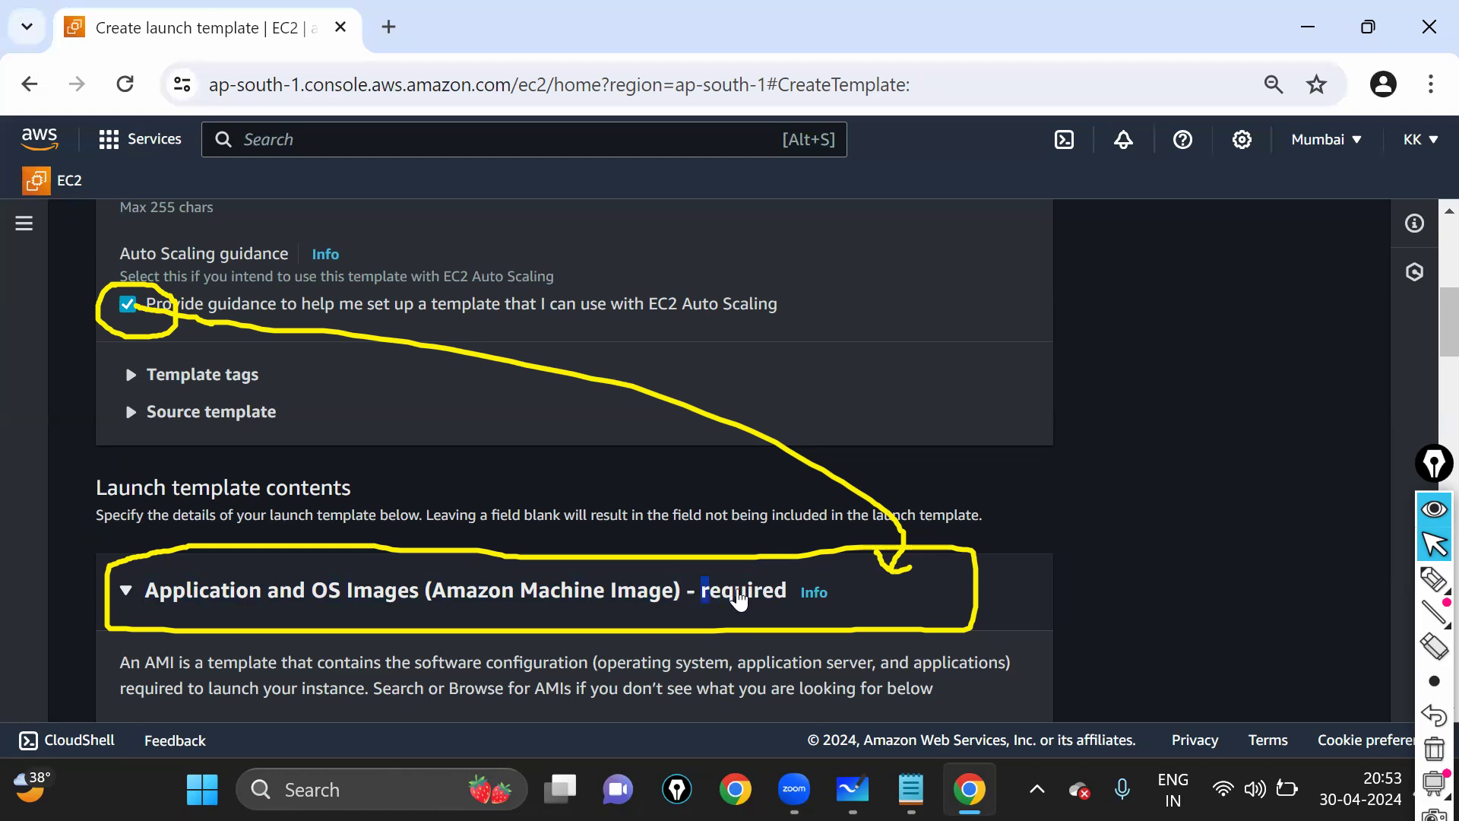
{"action": "left_click_drag", "start_coordinate": [702, 597], "coordinate": [790, 604]}
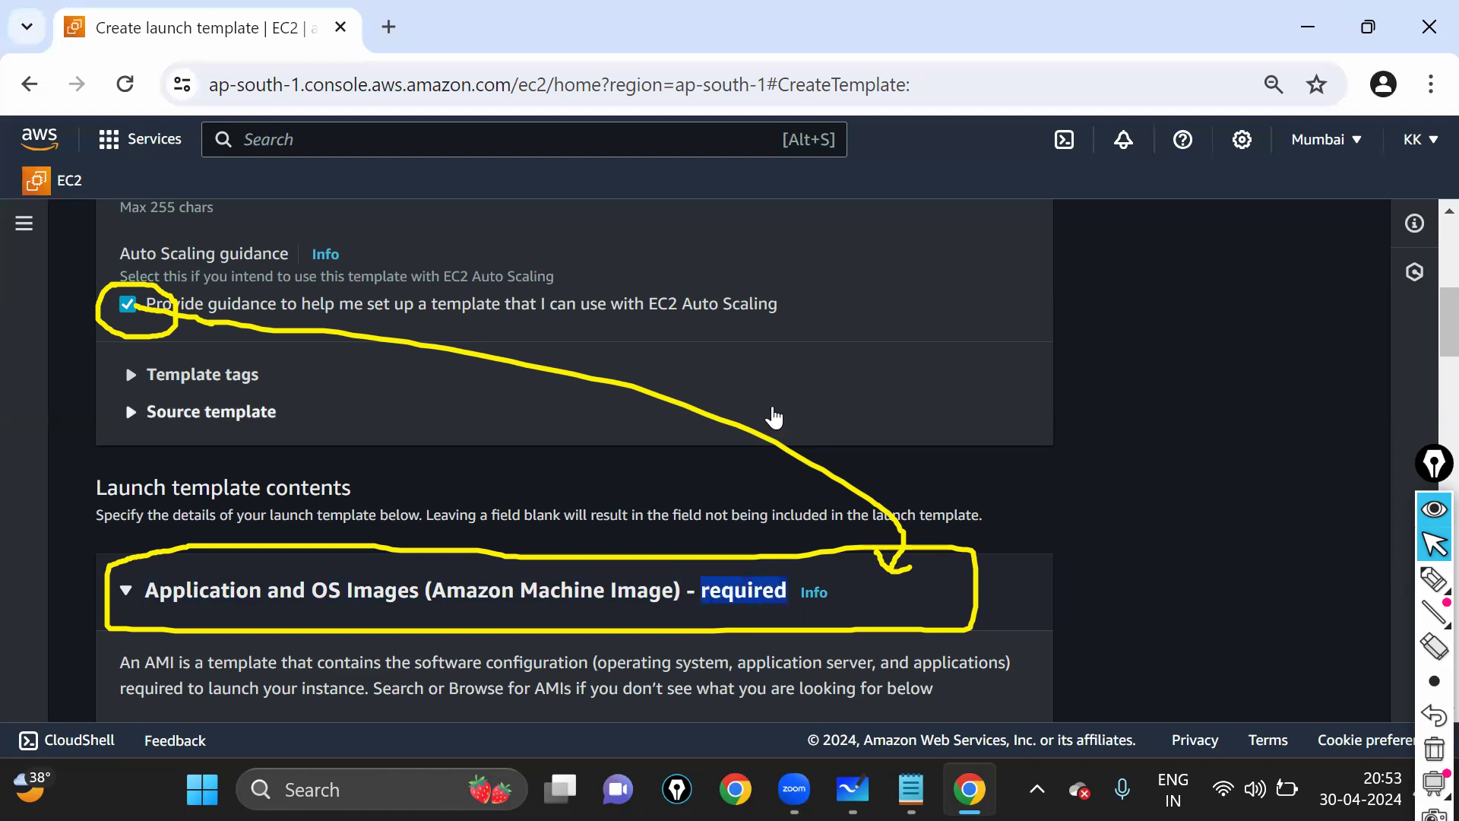
{"action": "key", "text": "Escape"}
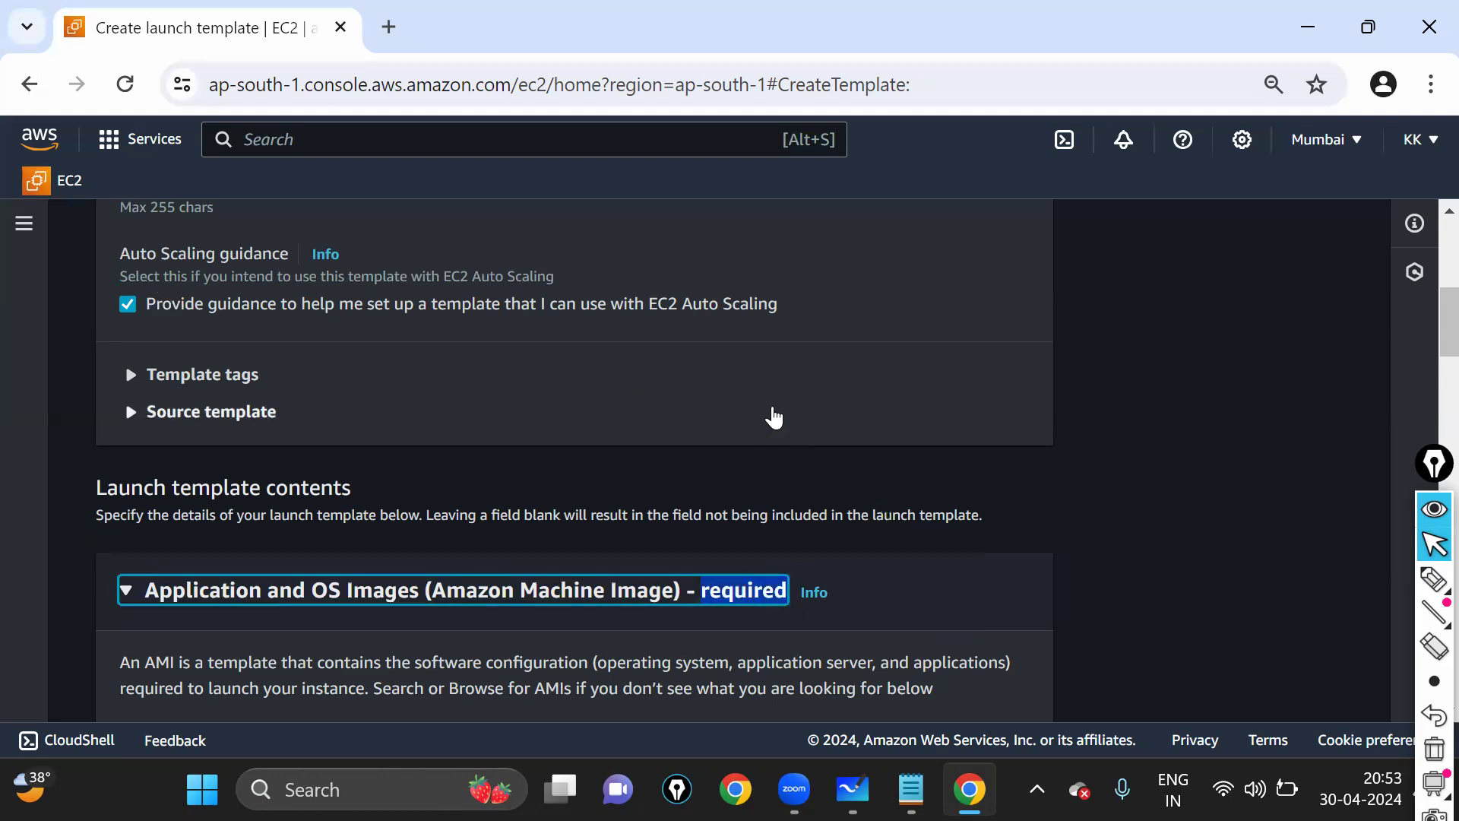
{"action": "scroll", "coordinate": [774, 417], "scroll_direction": "down", "scroll_amount": 3}
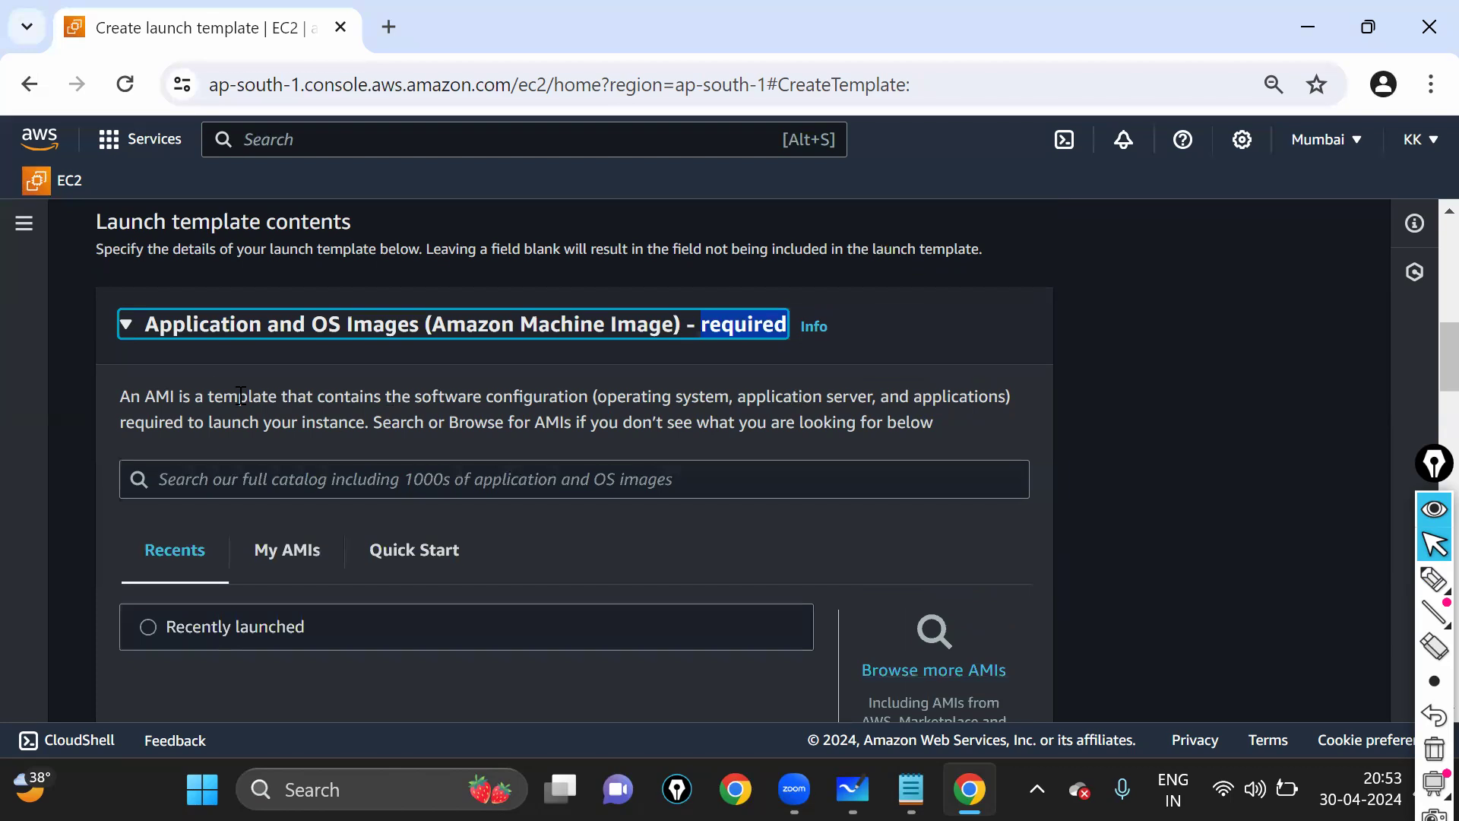
- Expand Application and OS Images and open the Quick Start image list, annotating both
{"action": "left_click", "coordinate": [130, 335]}
{"action": "left_click", "coordinate": [127, 334]}
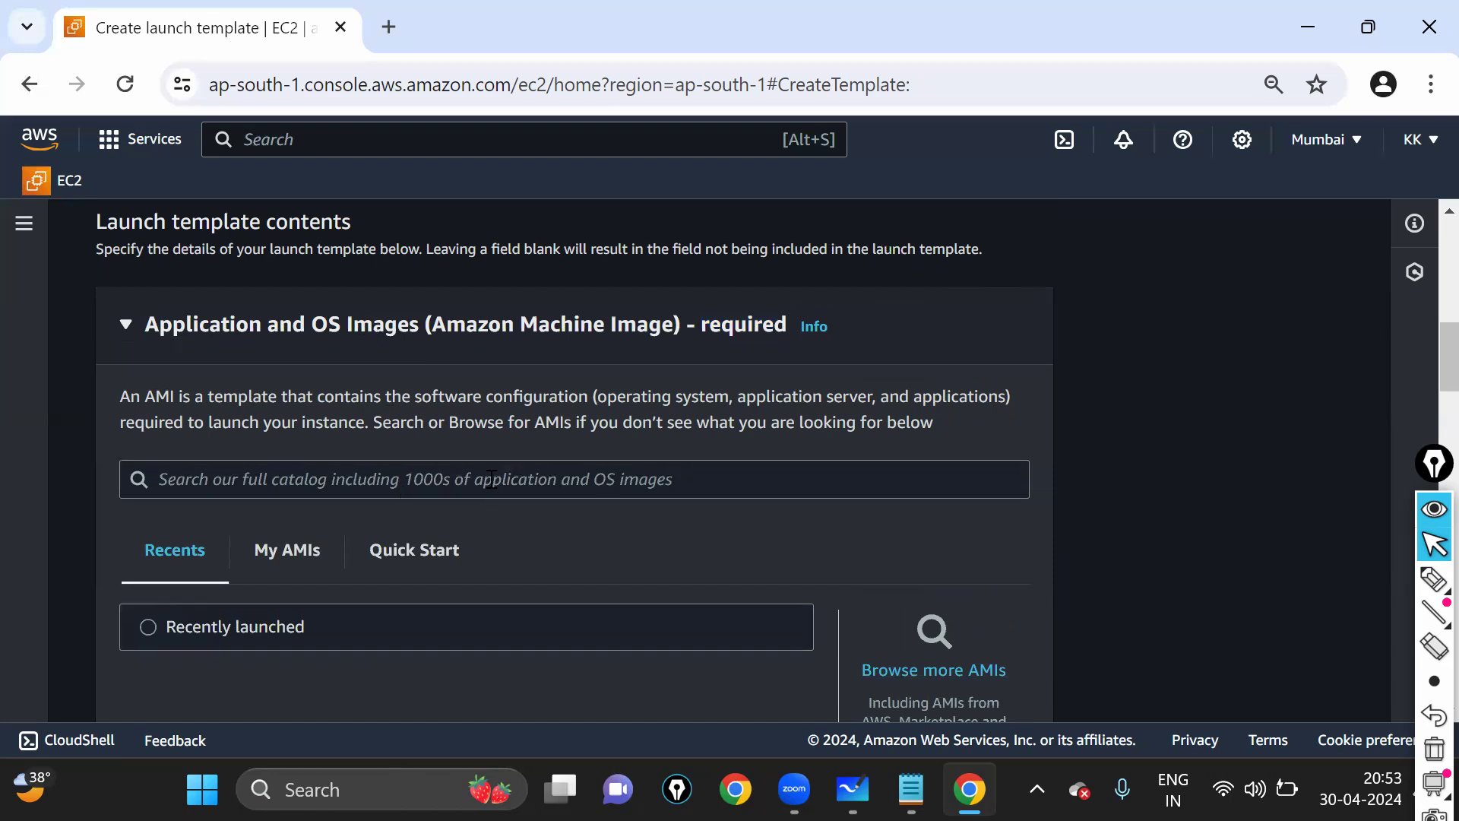
{"action": "left_click", "coordinate": [1434, 580]}
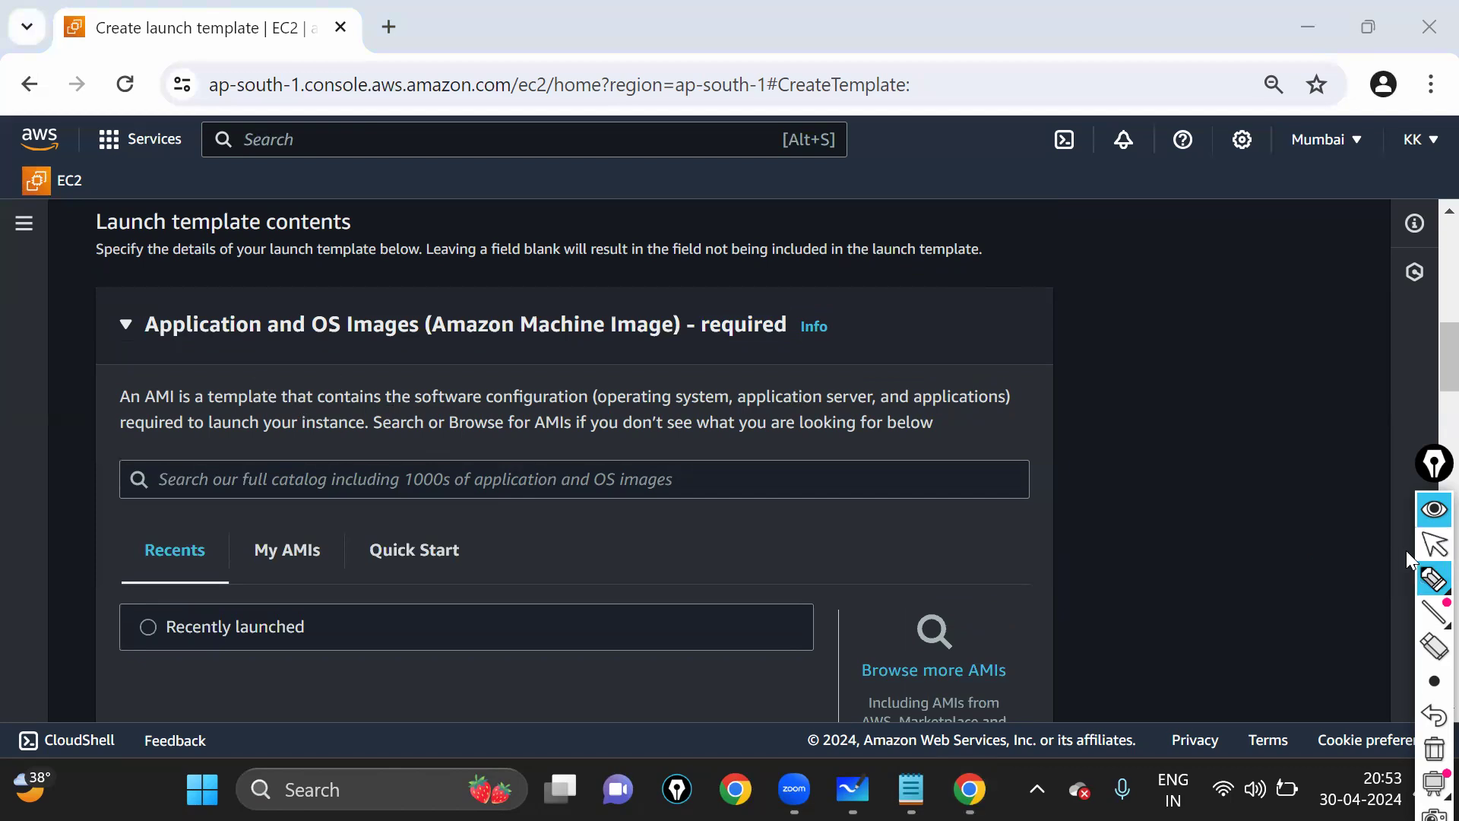
{"action": "left_click_drag", "start_coordinate": [148, 310], "coordinate": [202, 370]}
{"action": "left_click_drag", "start_coordinate": [245, 303], "coordinate": [156, 303]}
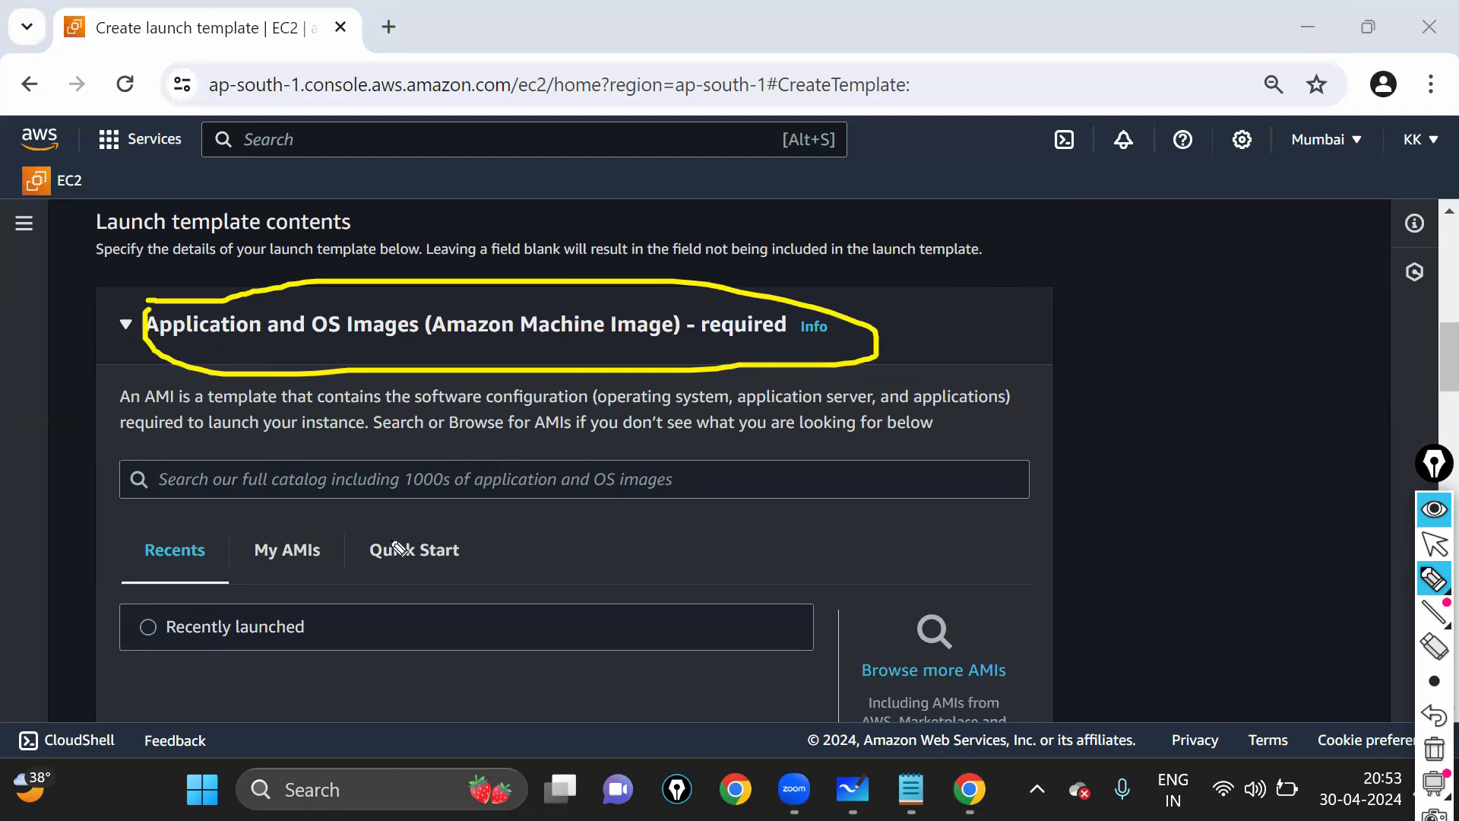
{"action": "mouse_move", "coordinate": [347, 600]}
{"action": "left_mouse_down"}
{"action": "mouse_move", "coordinate": [501, 598]}
{"action": "mouse_move", "coordinate": [378, 529]}
{"action": "left_mouse_up"}
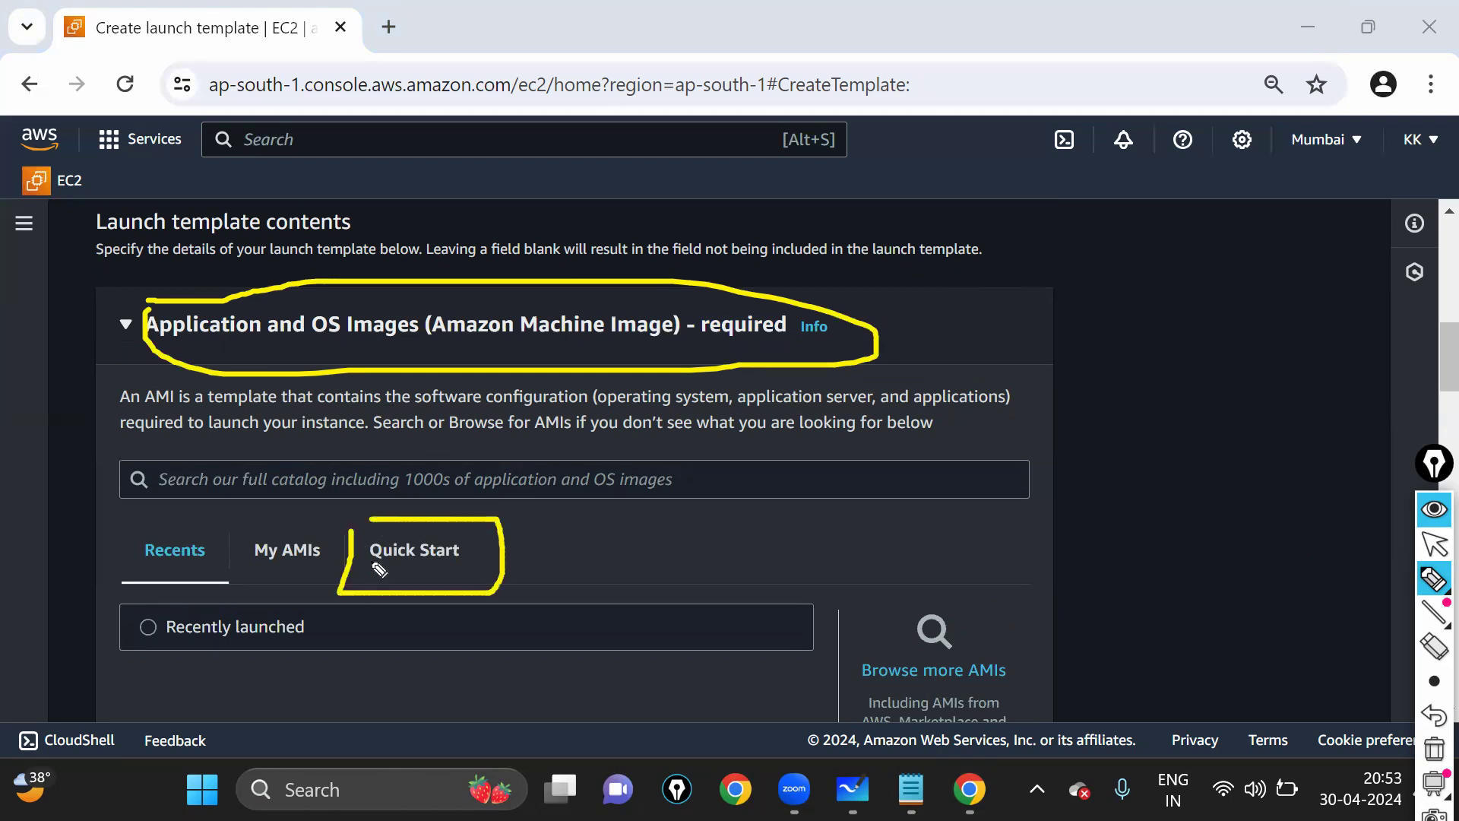
{"action": "left_click_drag", "start_coordinate": [491, 560], "coordinate": [579, 498]}
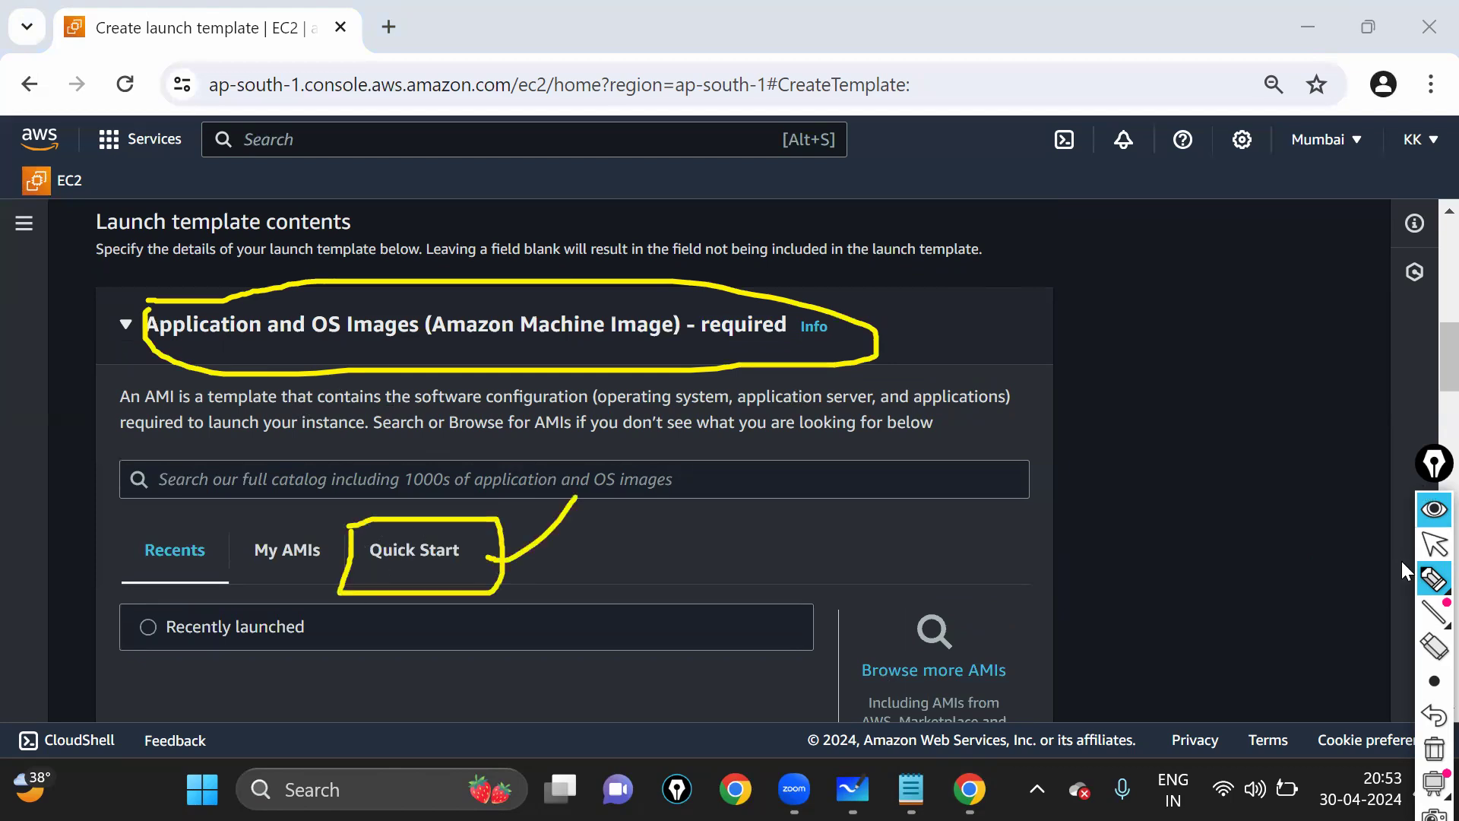
{"action": "left_click", "coordinate": [1424, 553]}
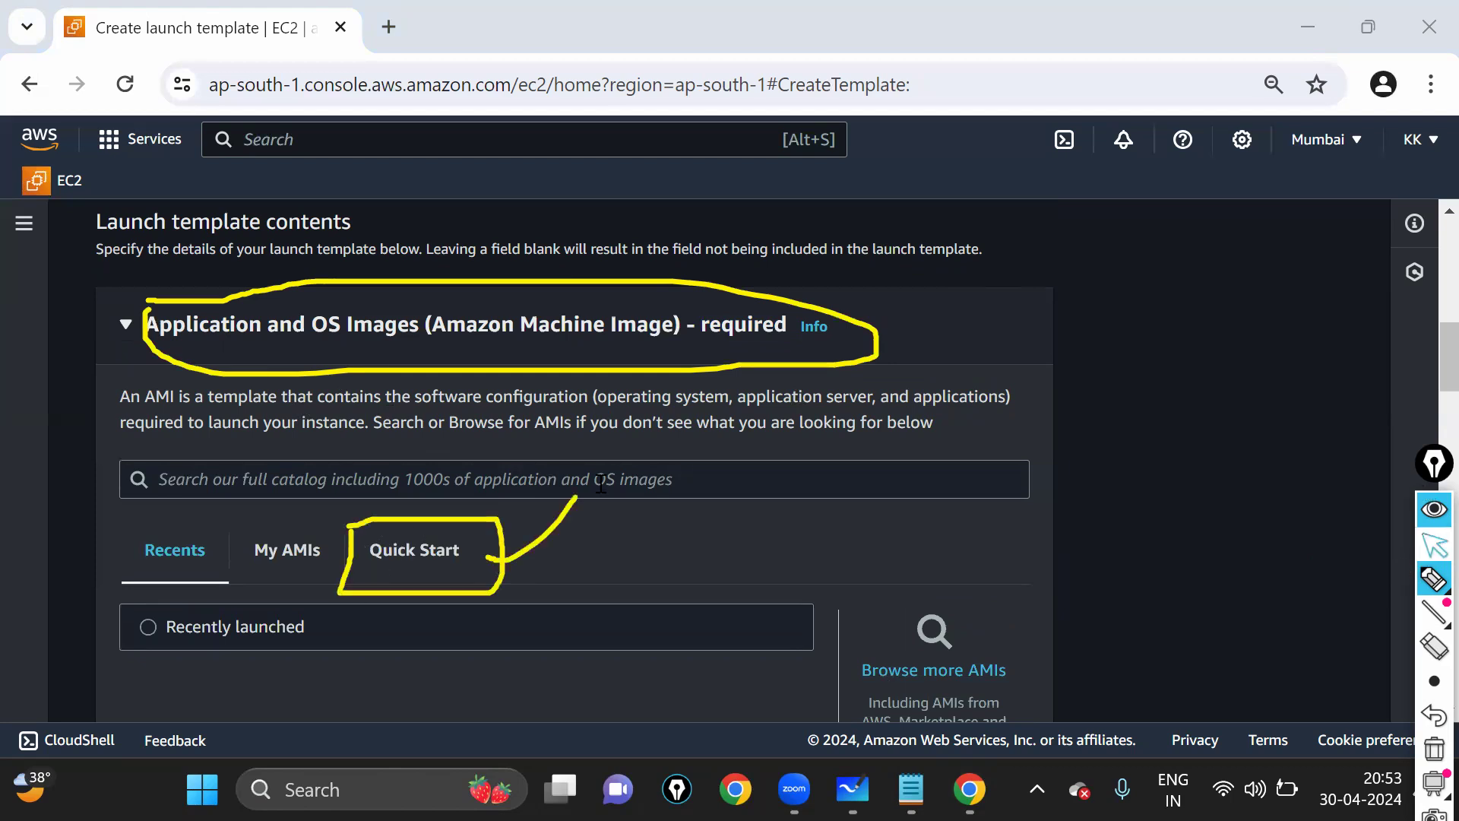
{"action": "left_click", "coordinate": [420, 562]}
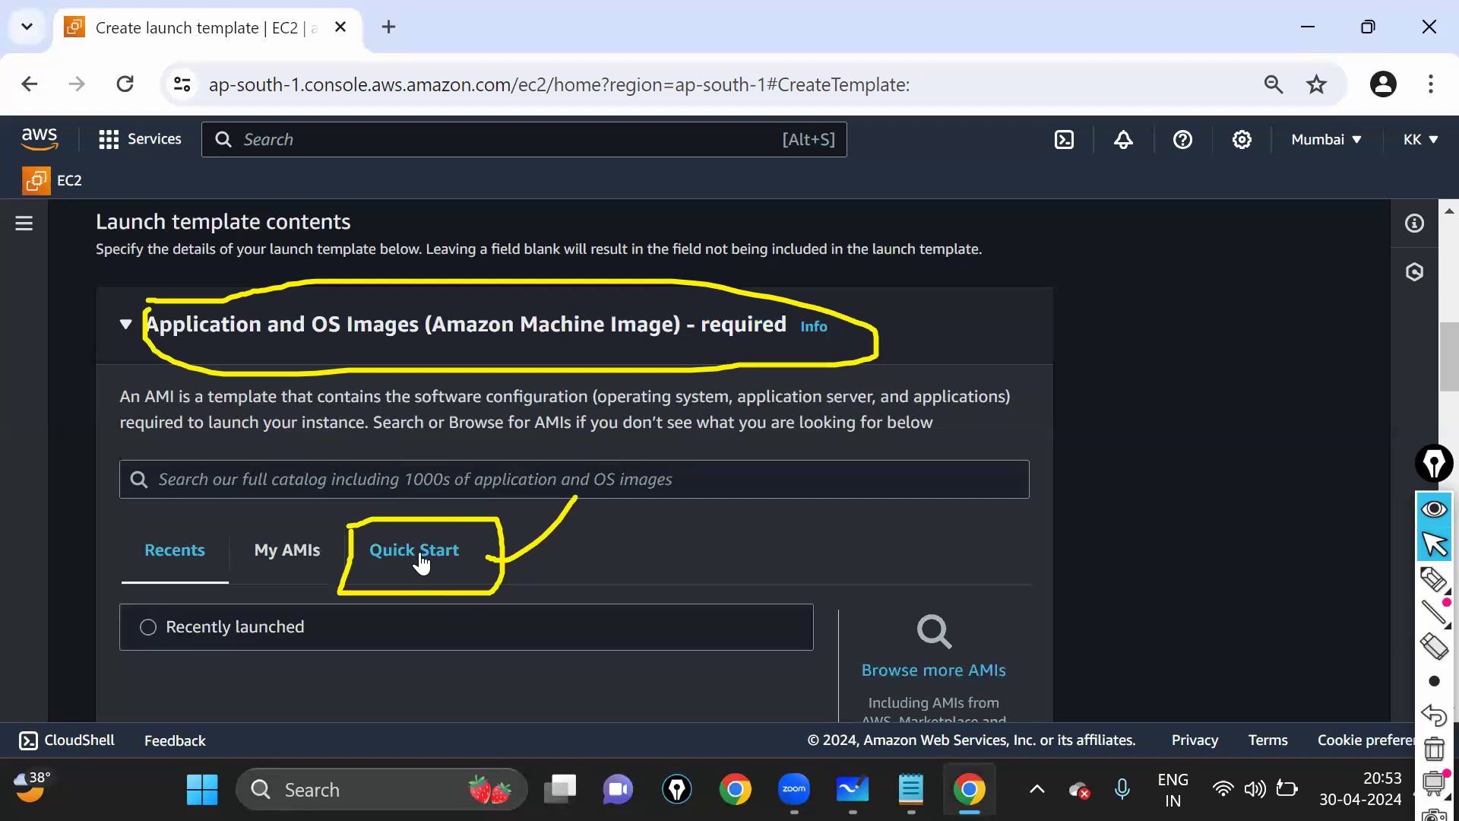
{"action": "scroll", "coordinate": [411, 456], "scroll_direction": "down", "scroll_amount": 3}
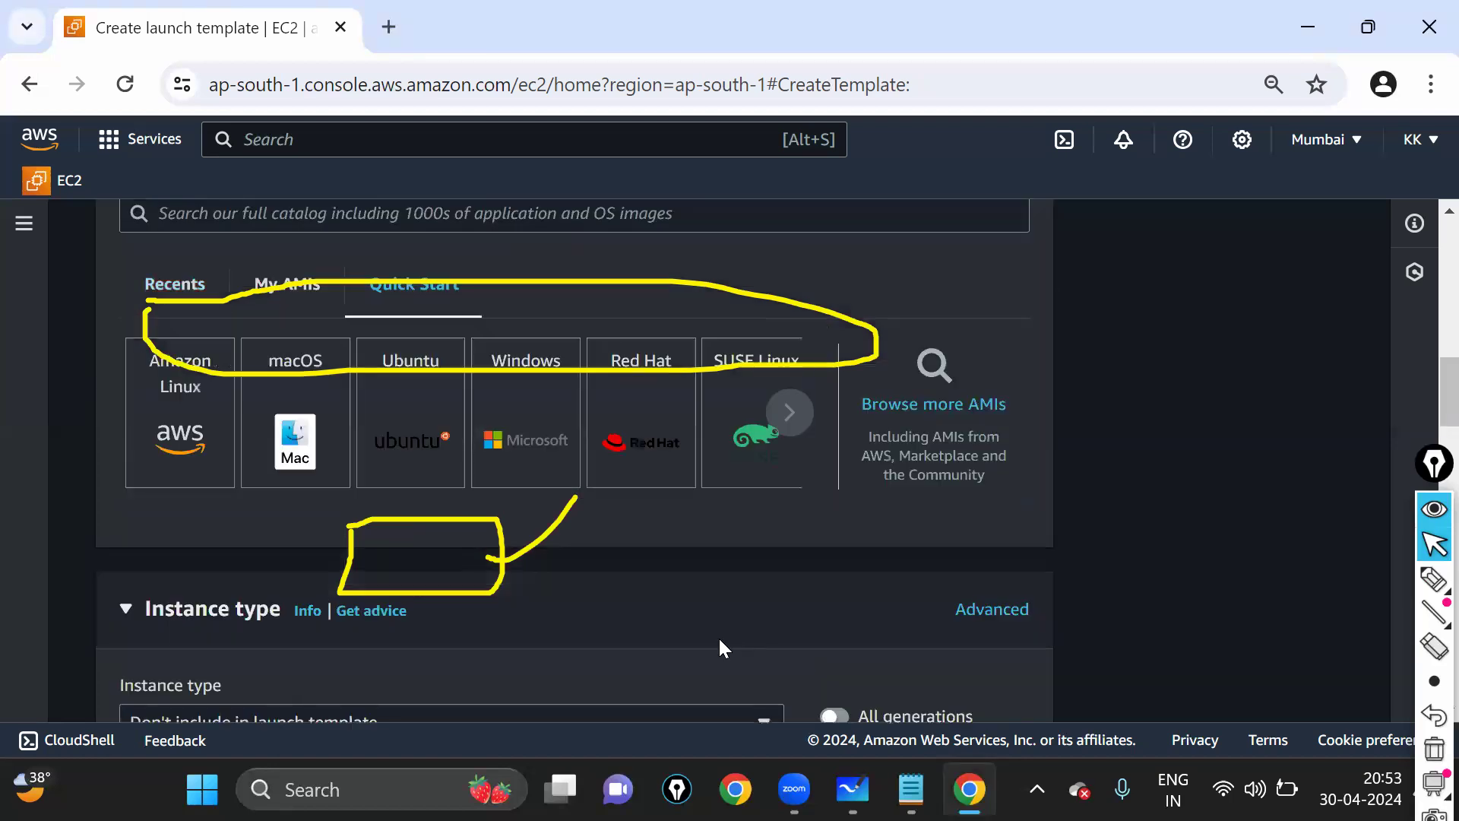
{"action": "key", "text": "Escape"}
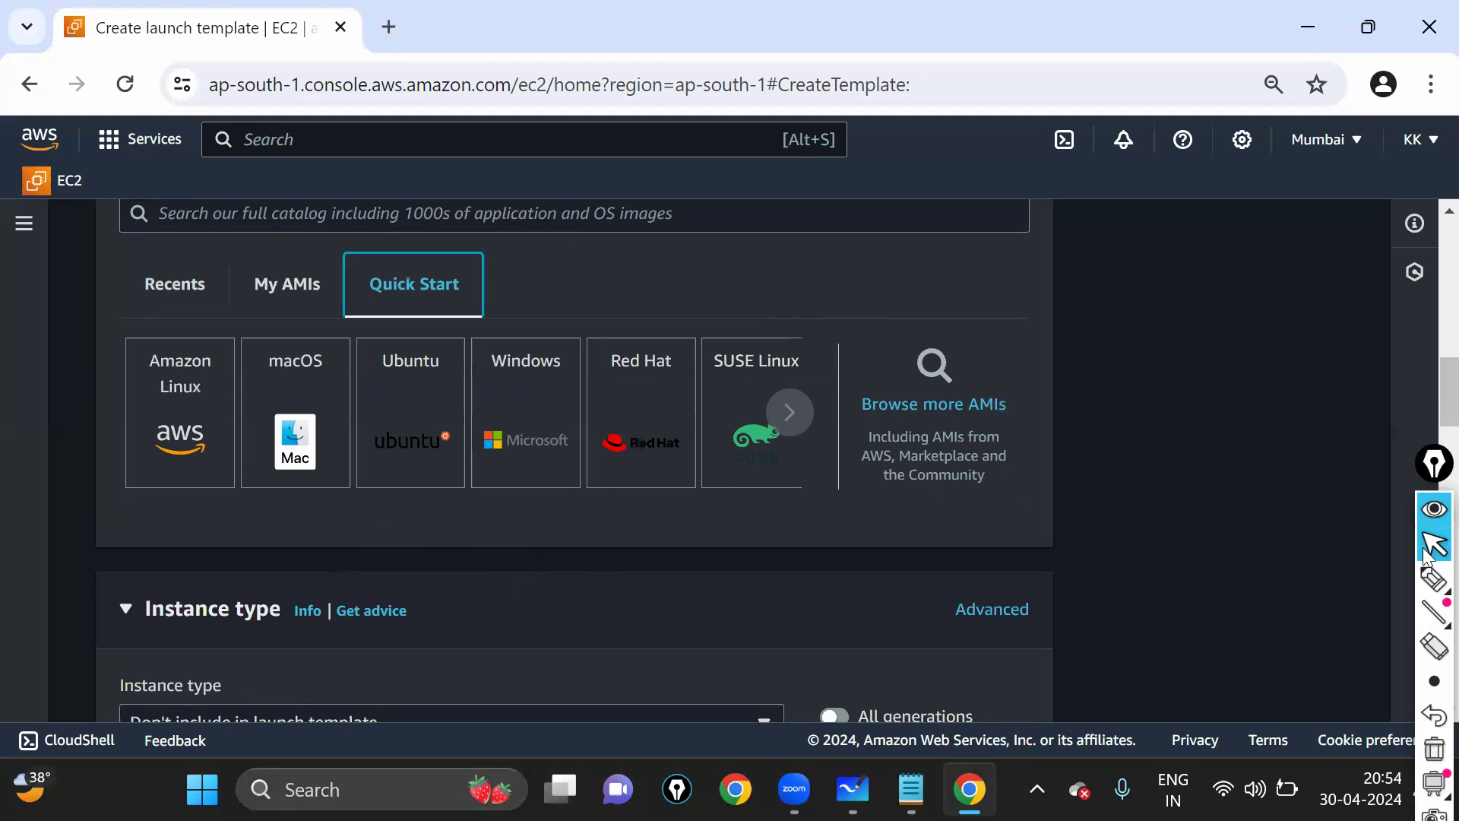
- Select the Amazon Linux 2023 AMI (ami-013e83f579886baeb) and highlight its AMI ID
{"action": "left_click", "coordinate": [1434, 579]}
{"action": "mouse_move", "coordinate": [128, 334]}
{"action": "left_mouse_down"}
{"action": "mouse_move", "coordinate": [131, 511]}
{"action": "mouse_move", "coordinate": [245, 357]}
{"action": "mouse_move", "coordinate": [152, 325]}
{"action": "mouse_move", "coordinate": [115, 351]}
{"action": "left_mouse_up"}
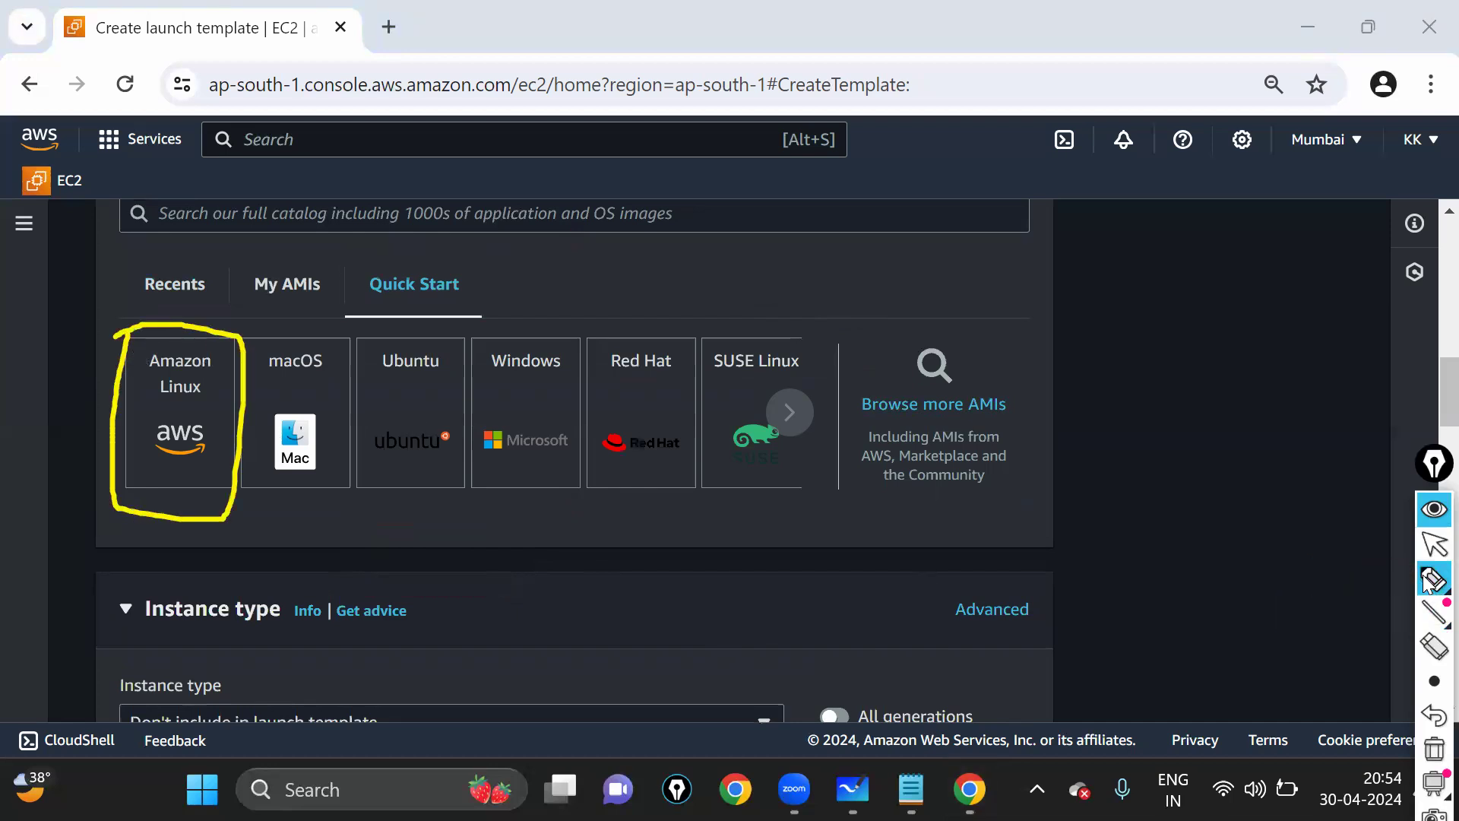
{"action": "left_click", "coordinate": [1434, 545]}
{"action": "left_click", "coordinate": [183, 418]}
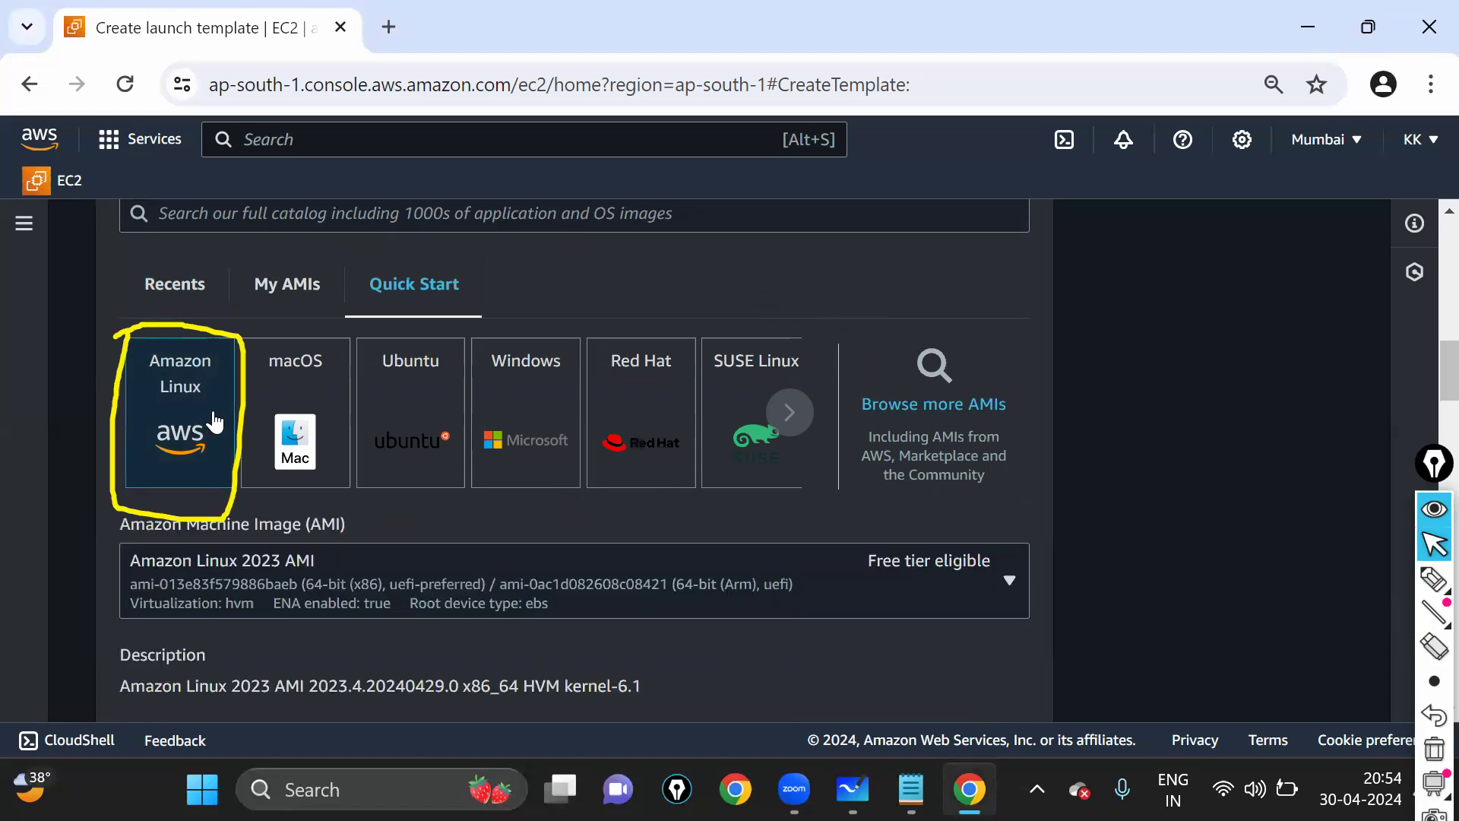
{"action": "scroll", "coordinate": [504, 479], "scroll_direction": "down", "scroll_amount": 1}
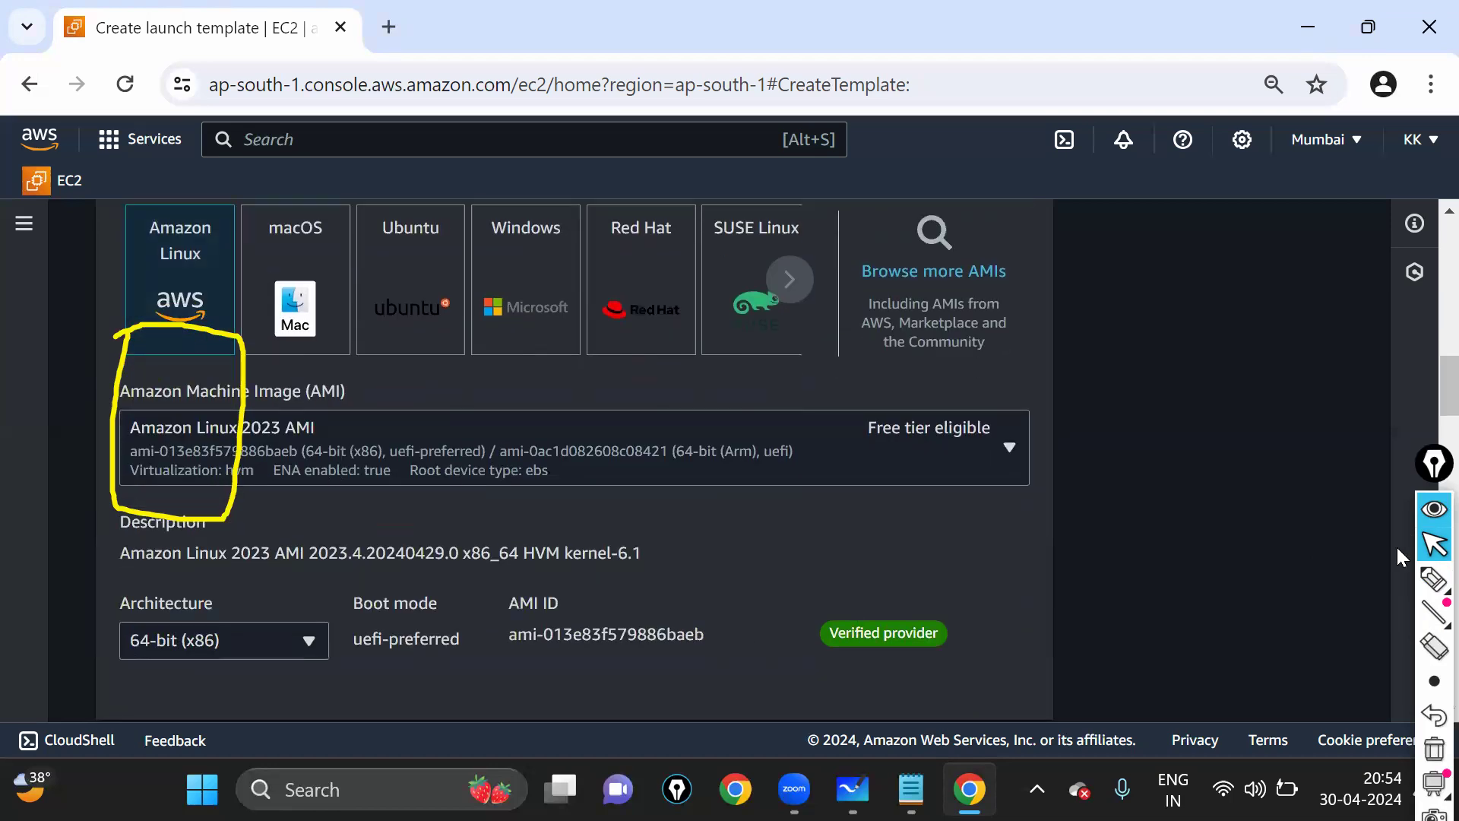
{"action": "left_click", "coordinate": [1435, 579]}
{"action": "mouse_move", "coordinate": [497, 619]}
{"action": "left_mouse_down"}
{"action": "mouse_move", "coordinate": [498, 647]}
{"action": "mouse_move", "coordinate": [715, 652]}
{"action": "mouse_move", "coordinate": [604, 591]}
{"action": "mouse_move", "coordinate": [520, 581]}
{"action": "mouse_move", "coordinate": [498, 622]}
{"action": "left_mouse_up"}
{"action": "left_click_drag", "start_coordinate": [639, 589], "coordinate": [697, 483]}
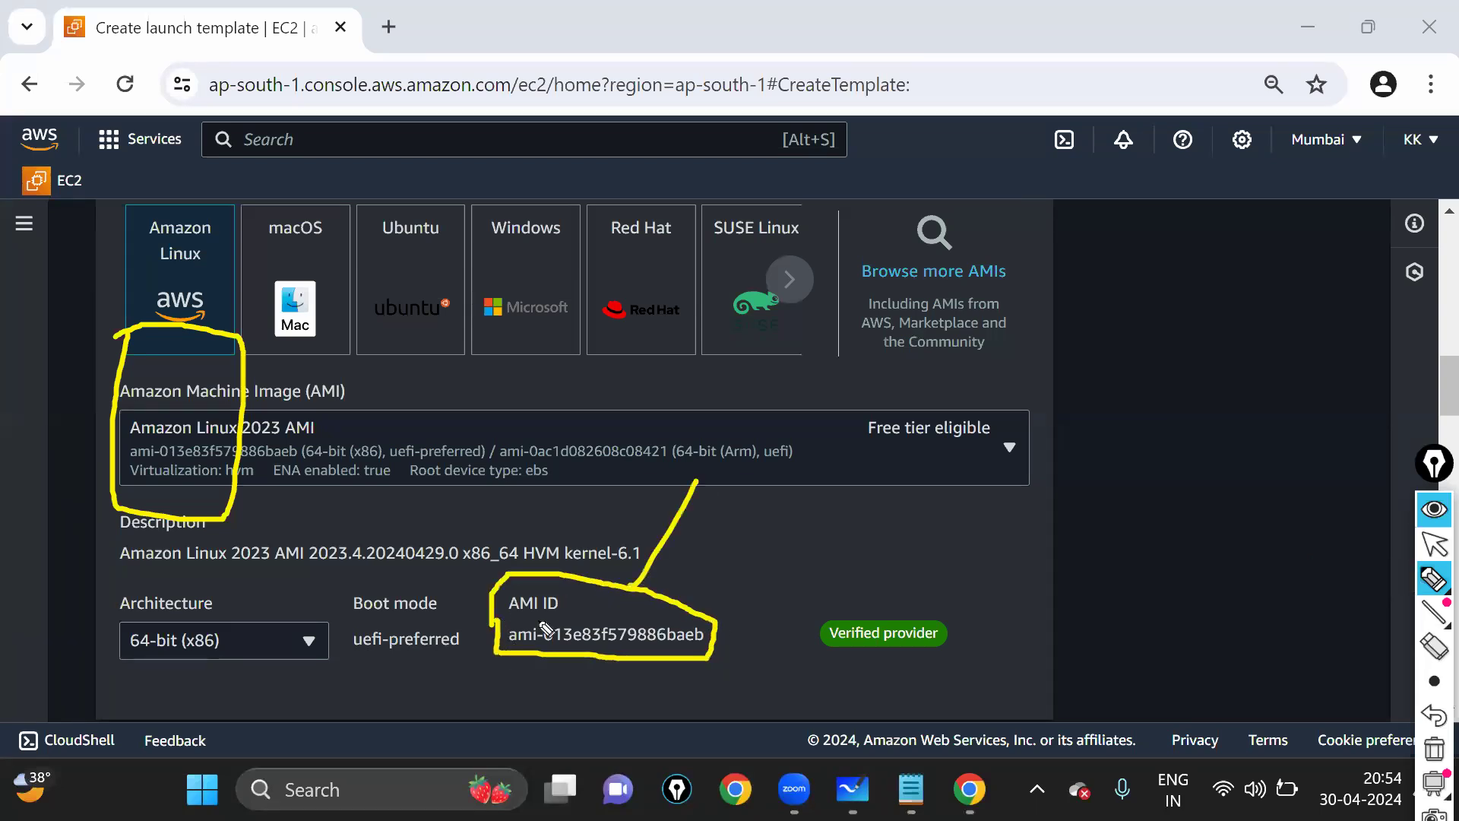
{"action": "left_click_drag", "start_coordinate": [498, 617], "coordinate": [677, 618]}
{"action": "key", "text": "ctrl+z"}
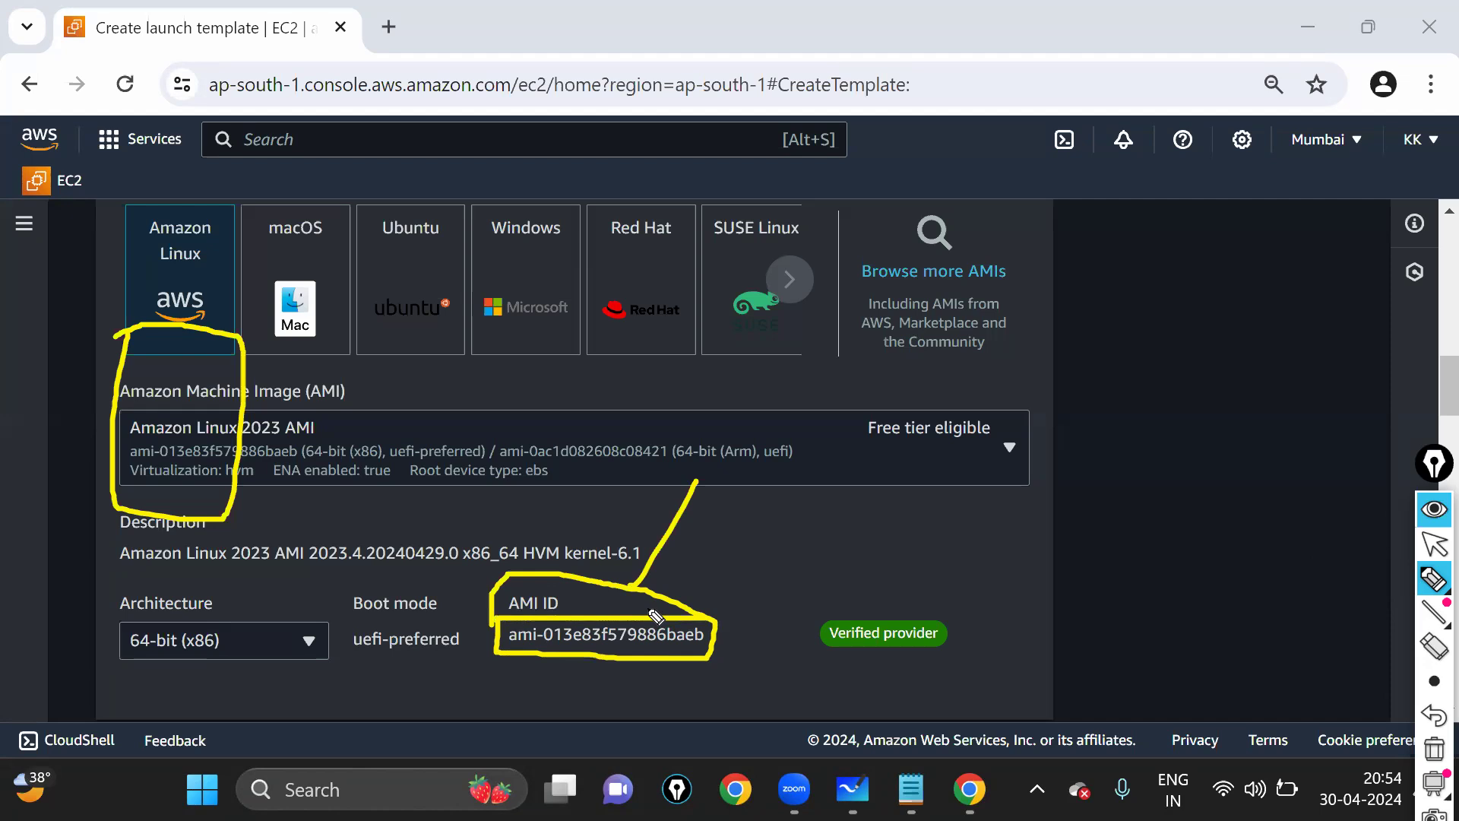
{"action": "key", "text": "ctrl+shift+7"}
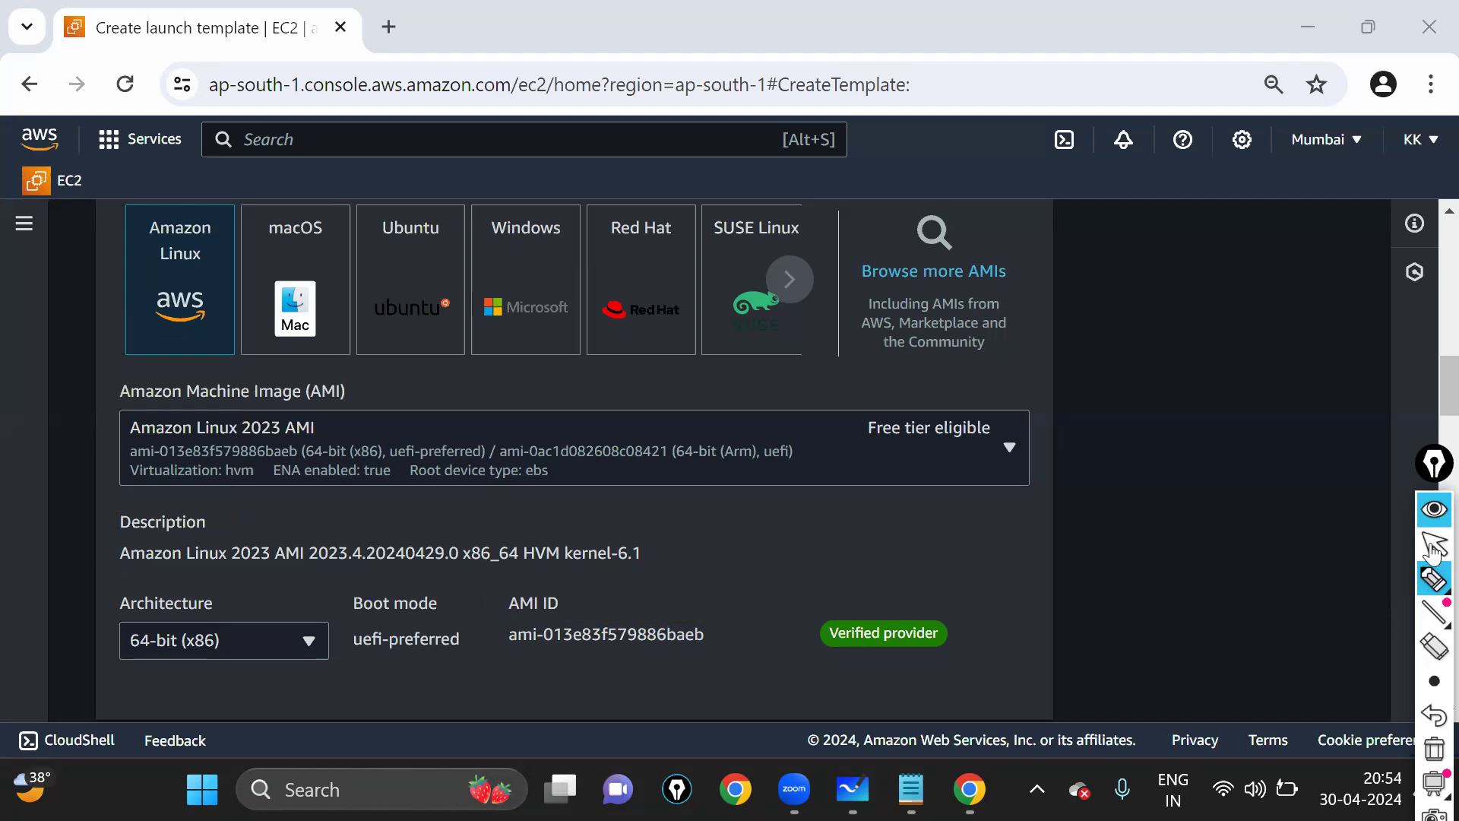
{"action": "key", "text": "ctrl+shift+1"}
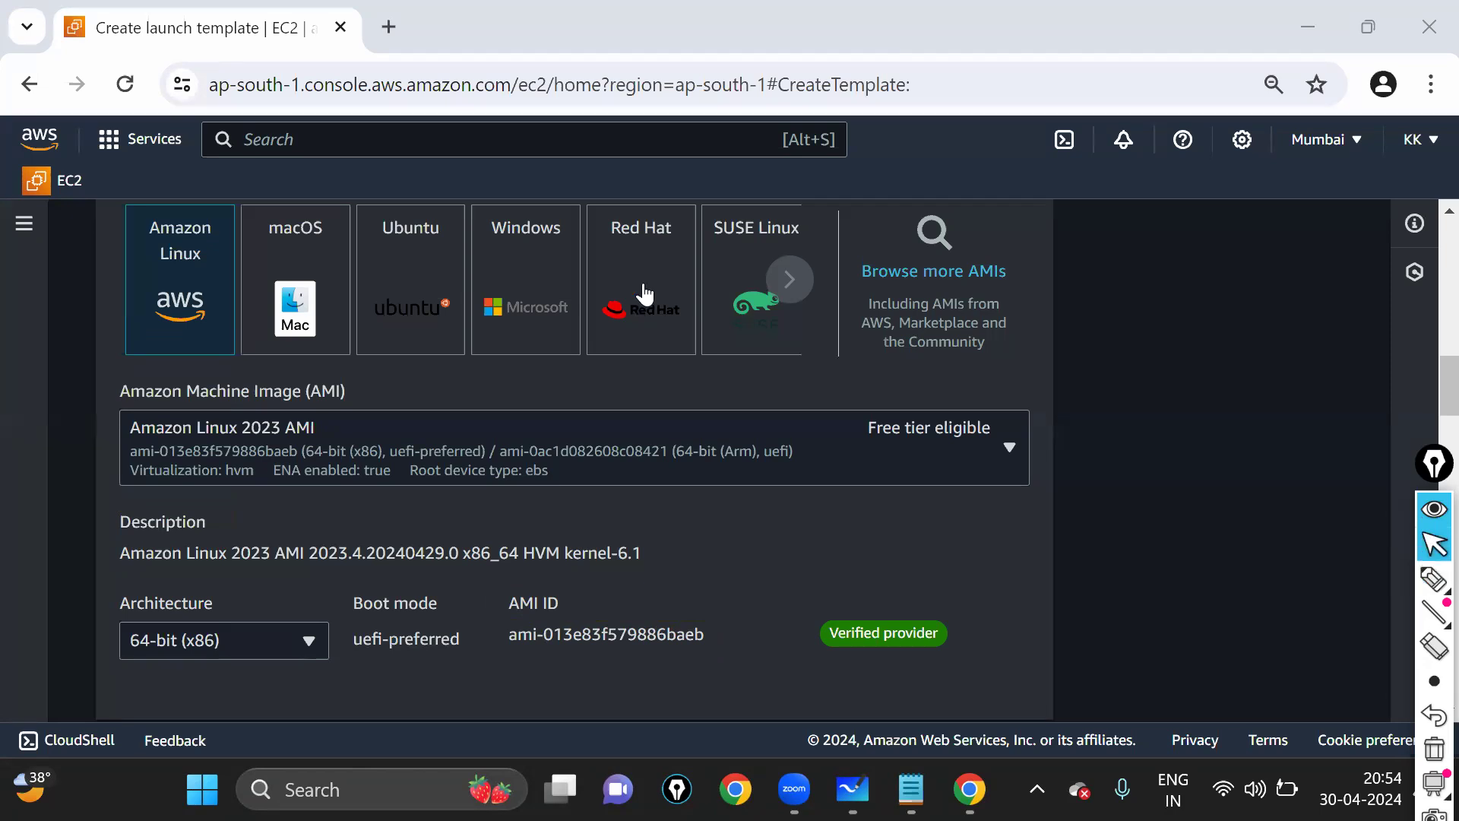
{"action": "left_click", "coordinate": [644, 293]}
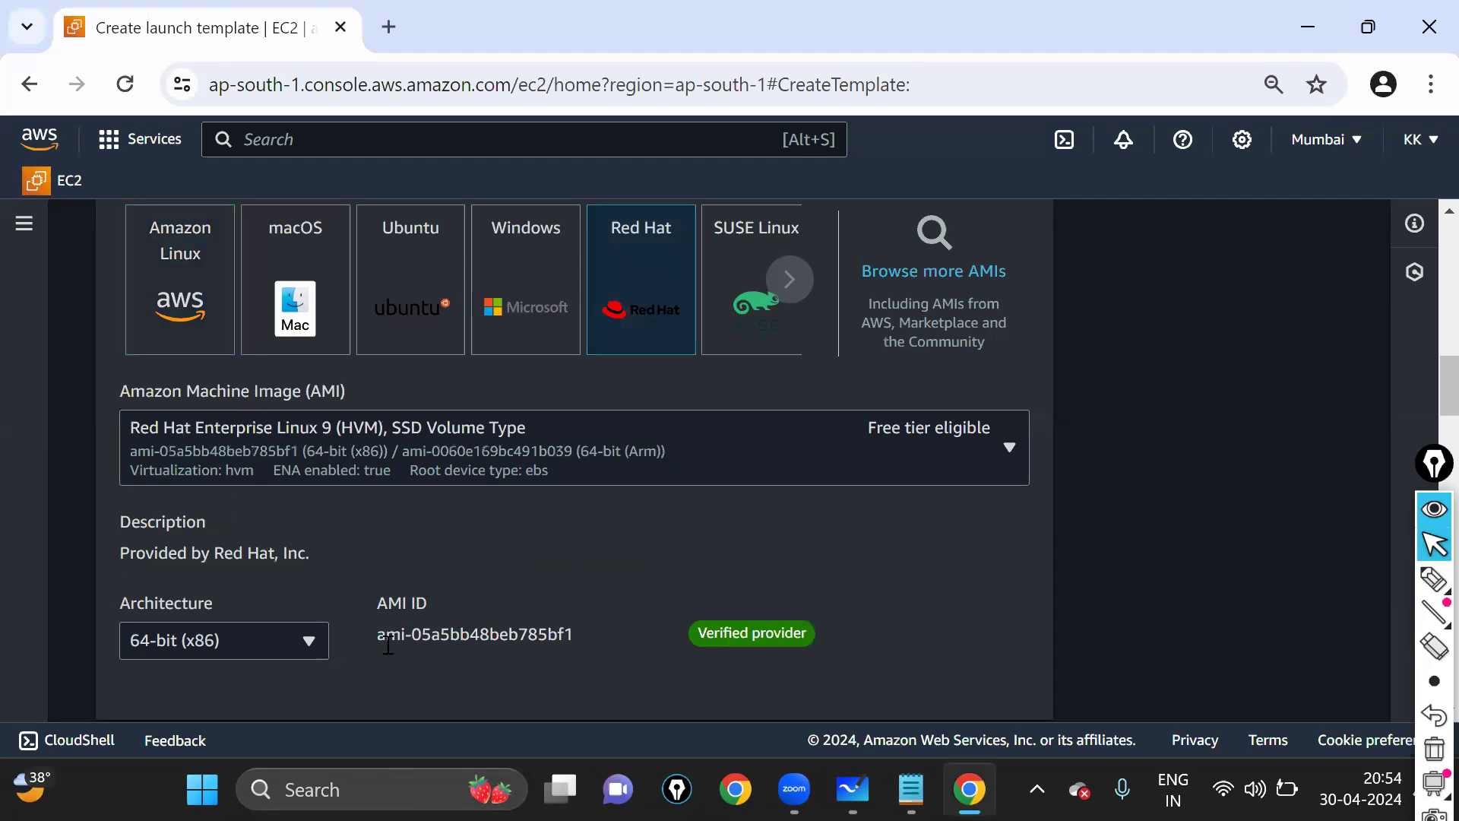
{"action": "triple_click", "coordinate": [566, 640]}
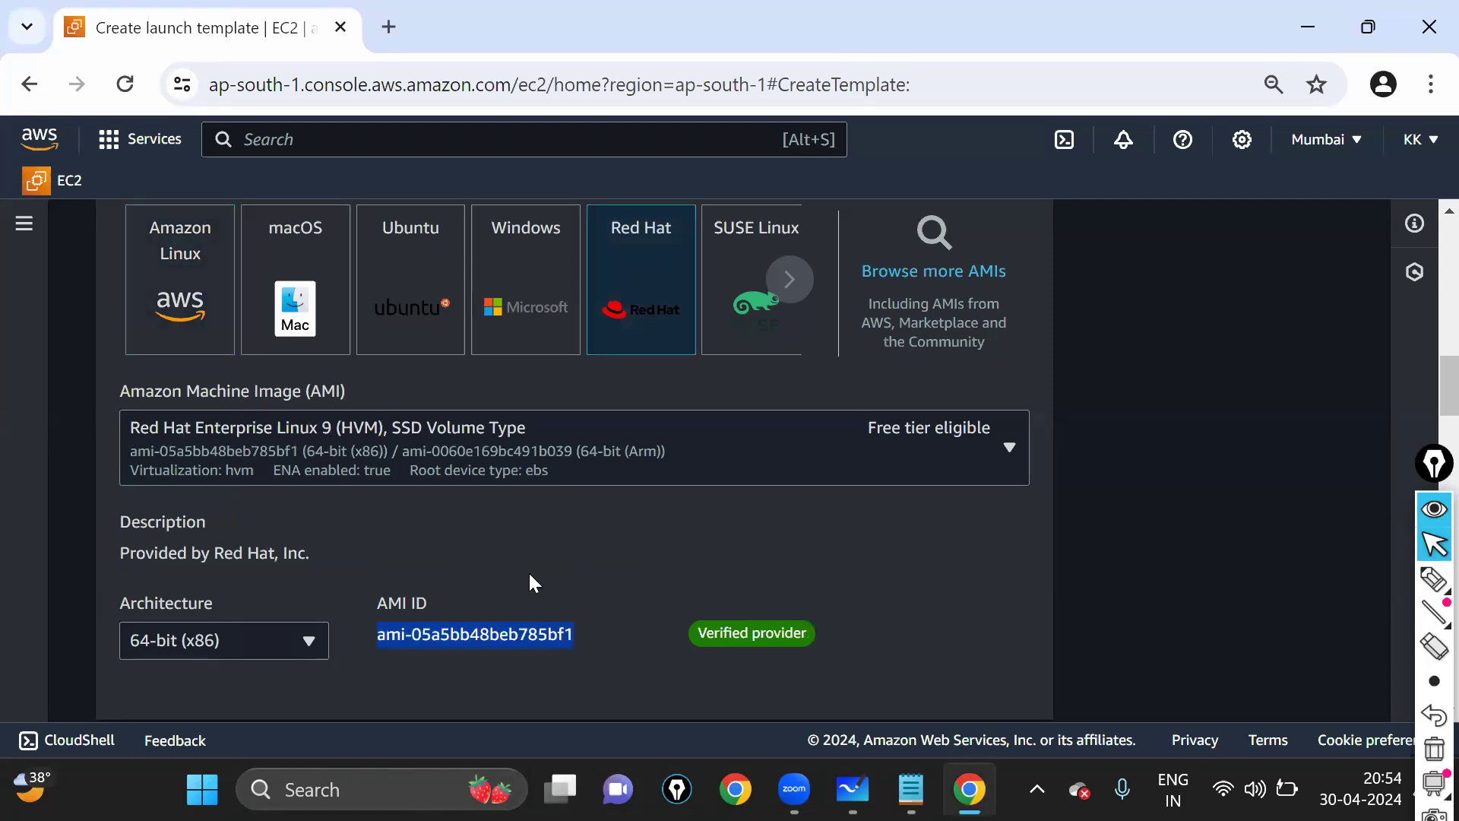
{"action": "left_click", "coordinate": [423, 308]}
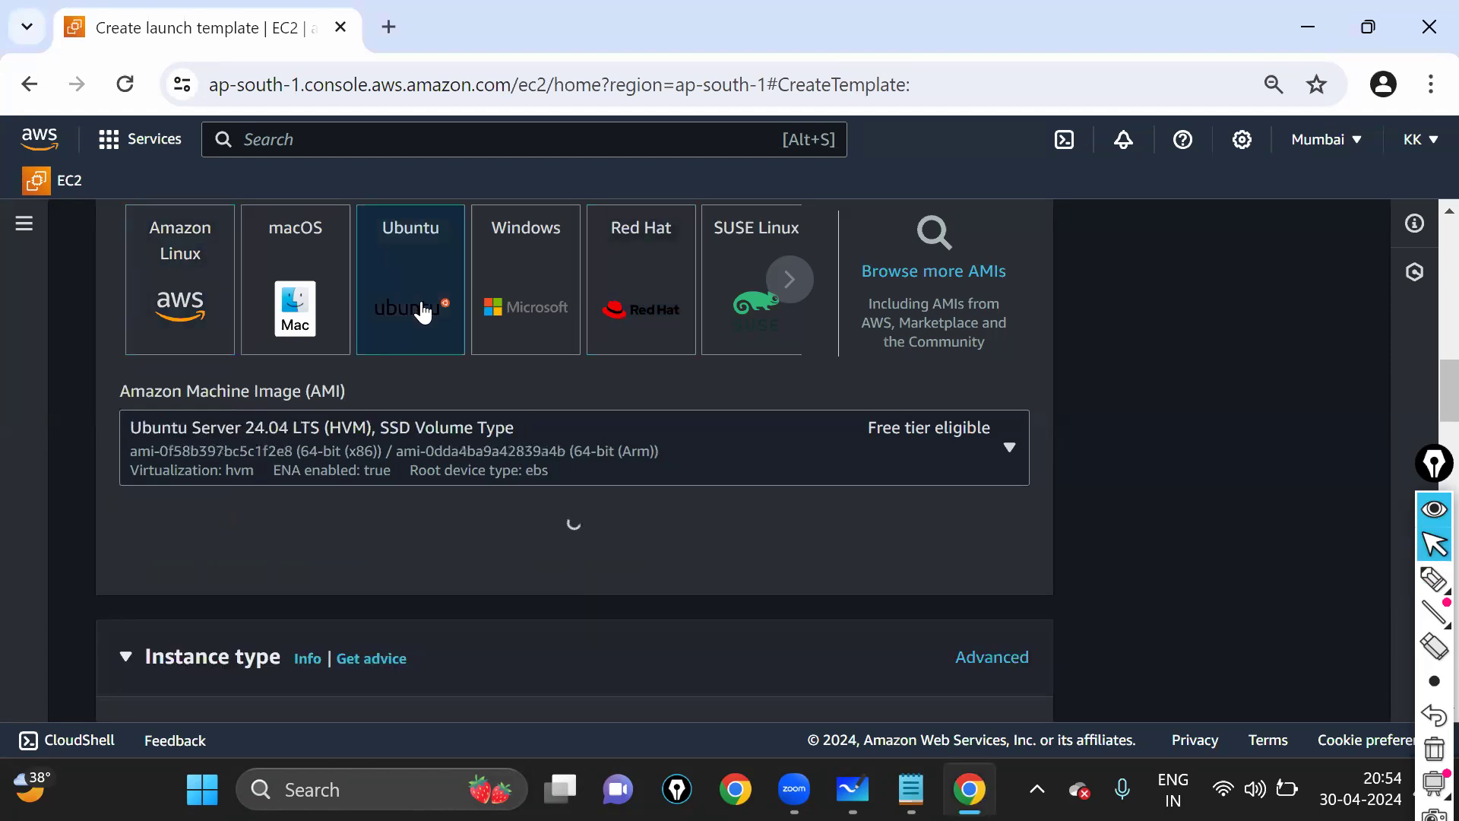
{"action": "left_click_drag", "start_coordinate": [374, 634], "coordinate": [569, 644]}
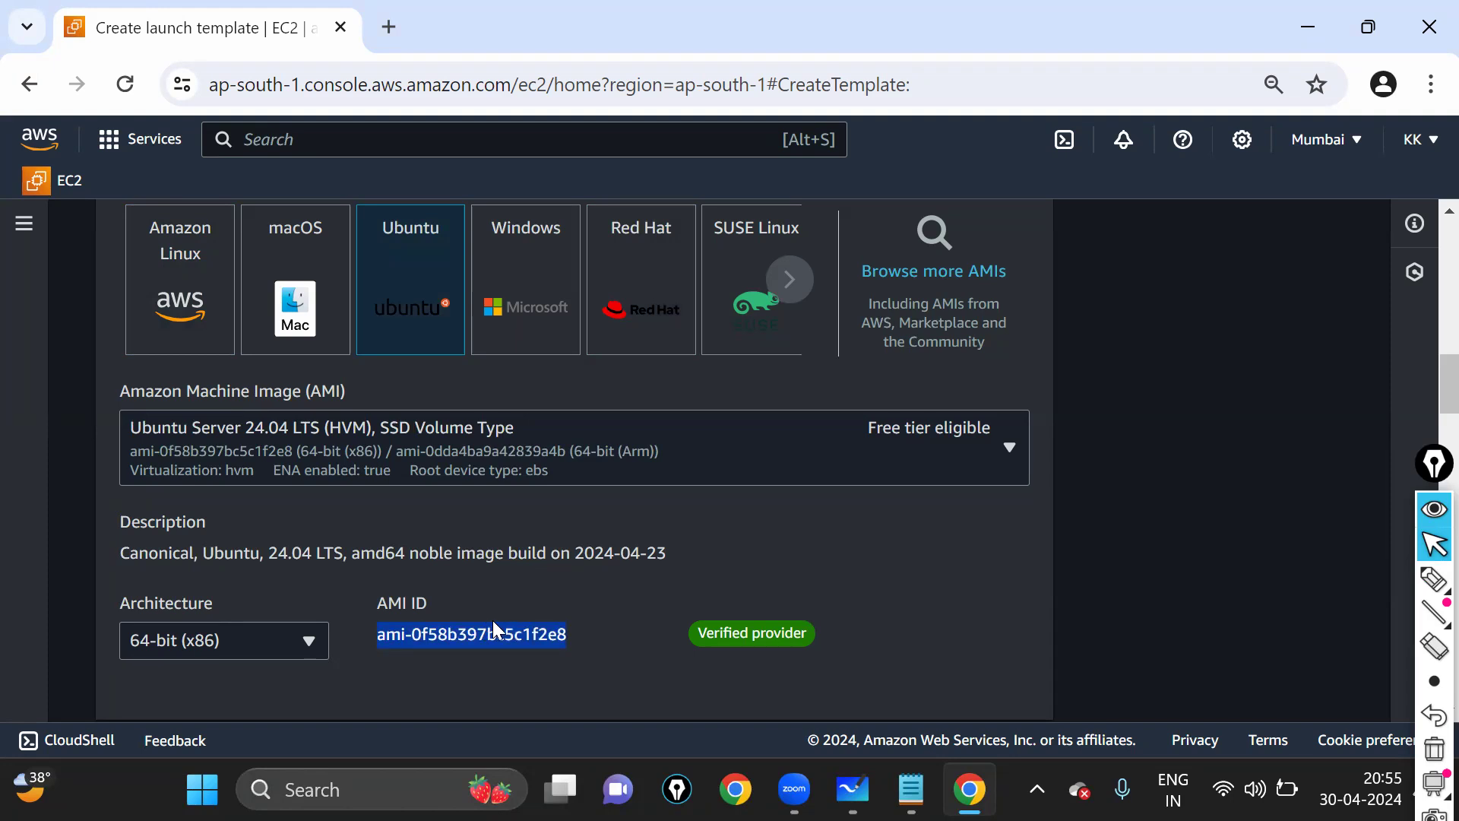
{"action": "left_click", "coordinate": [380, 635]}
{"action": "left_click_drag", "start_coordinate": [380, 636], "coordinate": [575, 639]}
{"action": "left_click", "coordinate": [181, 314]}
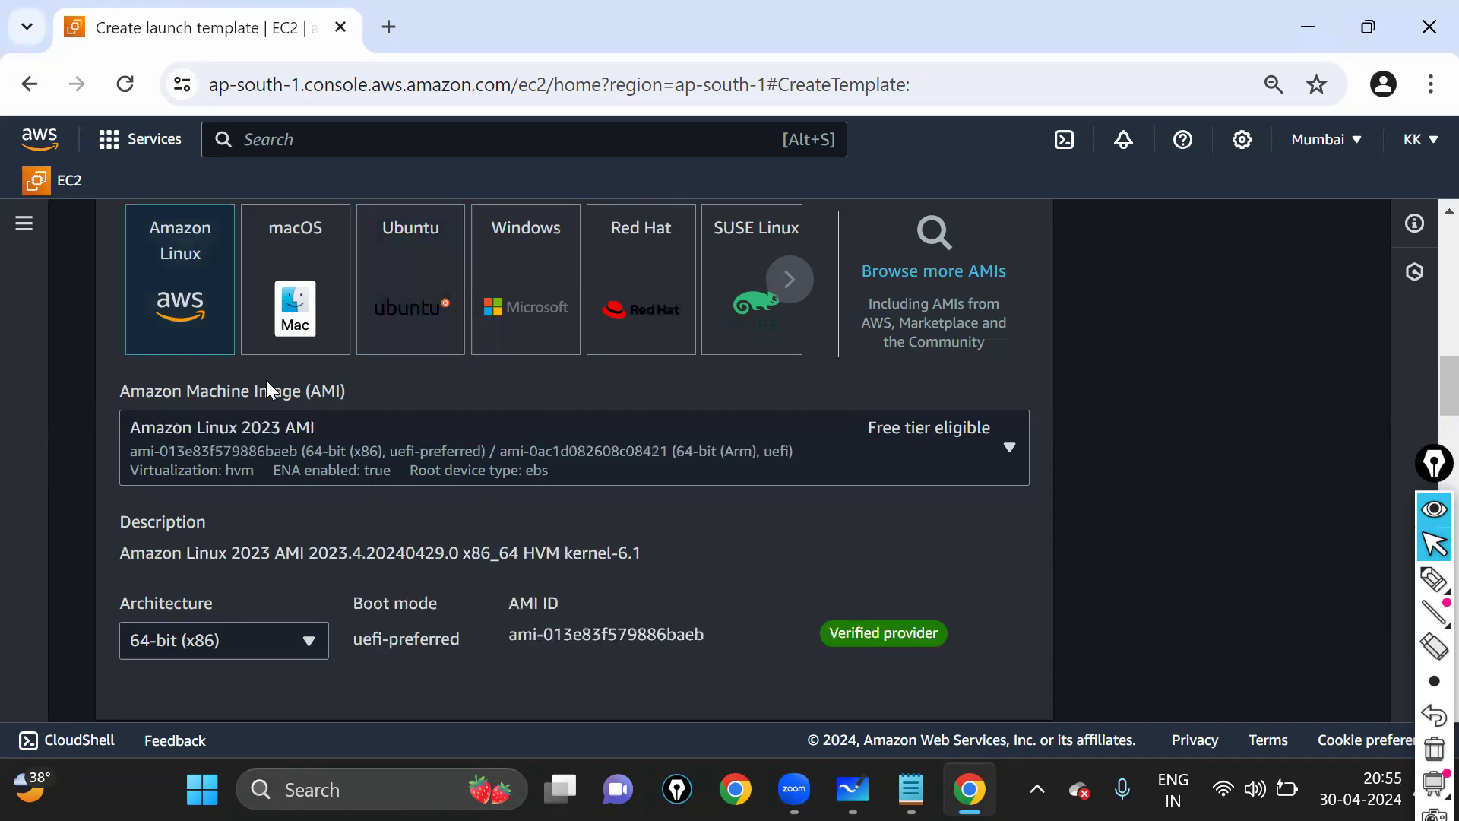
{"action": "scroll", "coordinate": [661, 426], "scroll_direction": "down", "scroll_amount": 2}
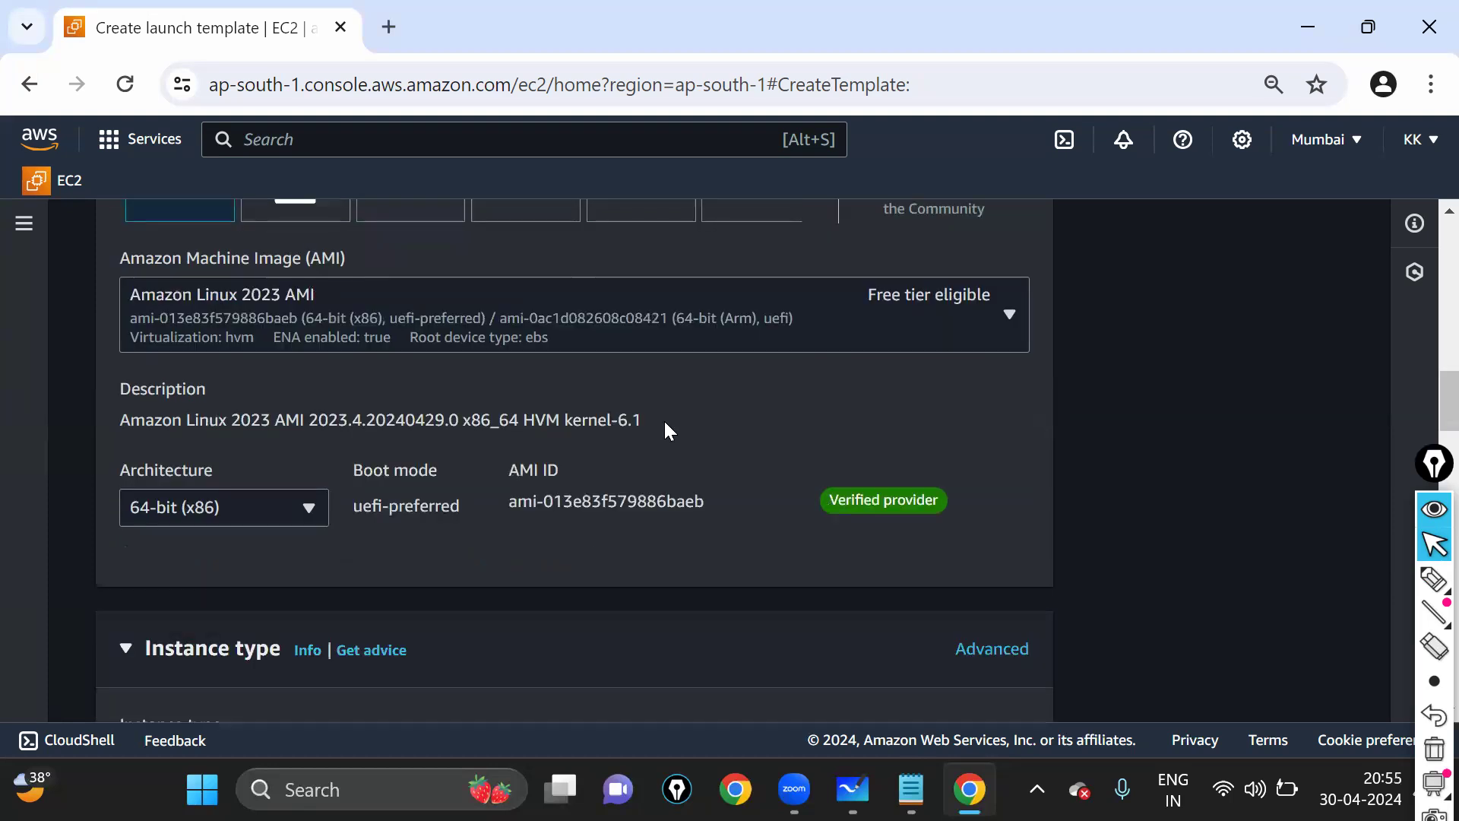
{"action": "scroll", "coordinate": [272, 334], "scroll_direction": "up", "scroll_amount": 2}
{"action": "scroll", "coordinate": [271, 334], "scroll_direction": "down", "scroll_amount": 1}
{"action": "scroll", "coordinate": [382, 424], "scroll_direction": "up", "scroll_amount": 2}
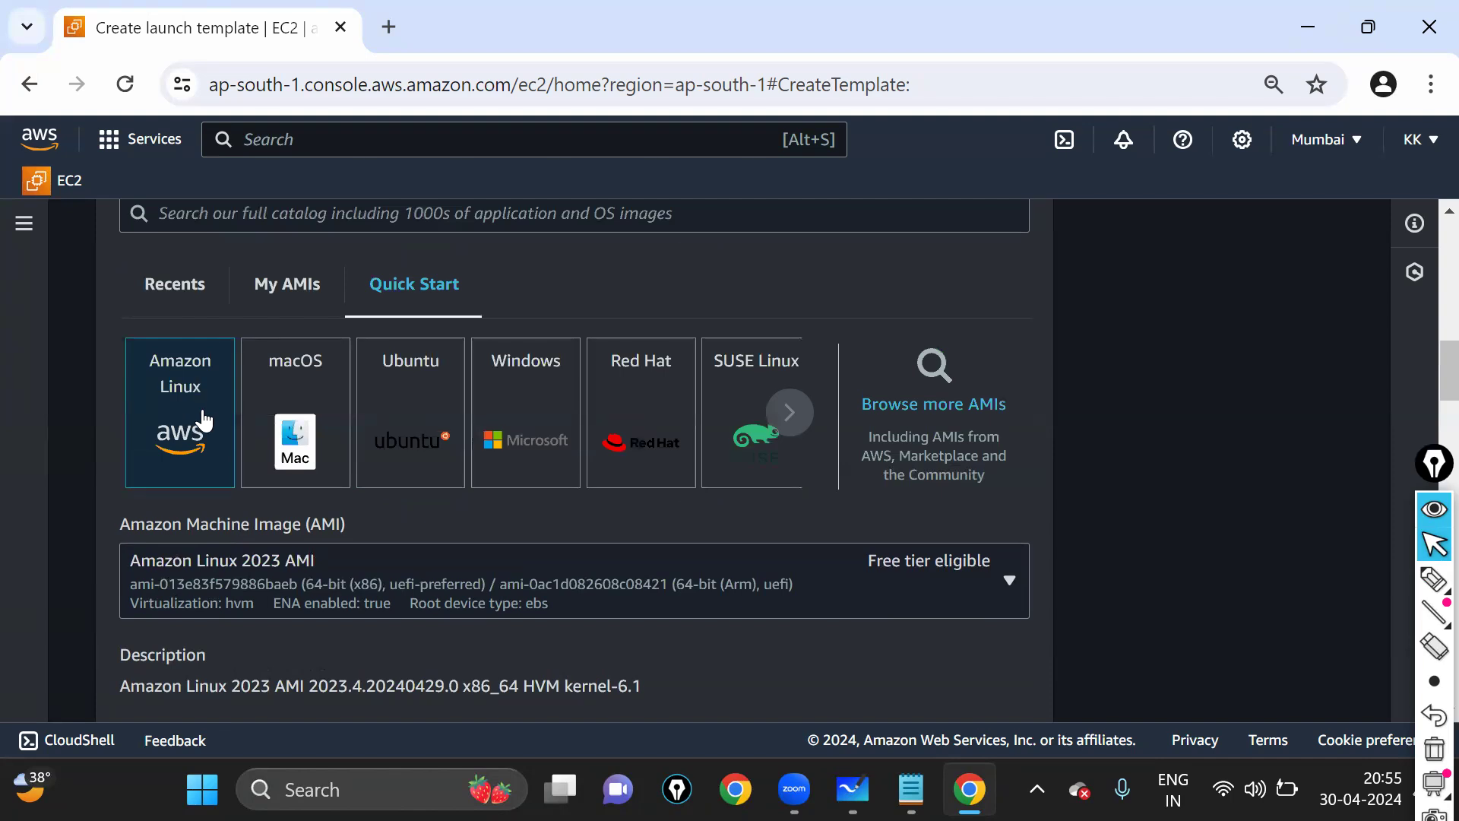
{"action": "scroll", "coordinate": [203, 426], "scroll_direction": "down", "scroll_amount": 4}
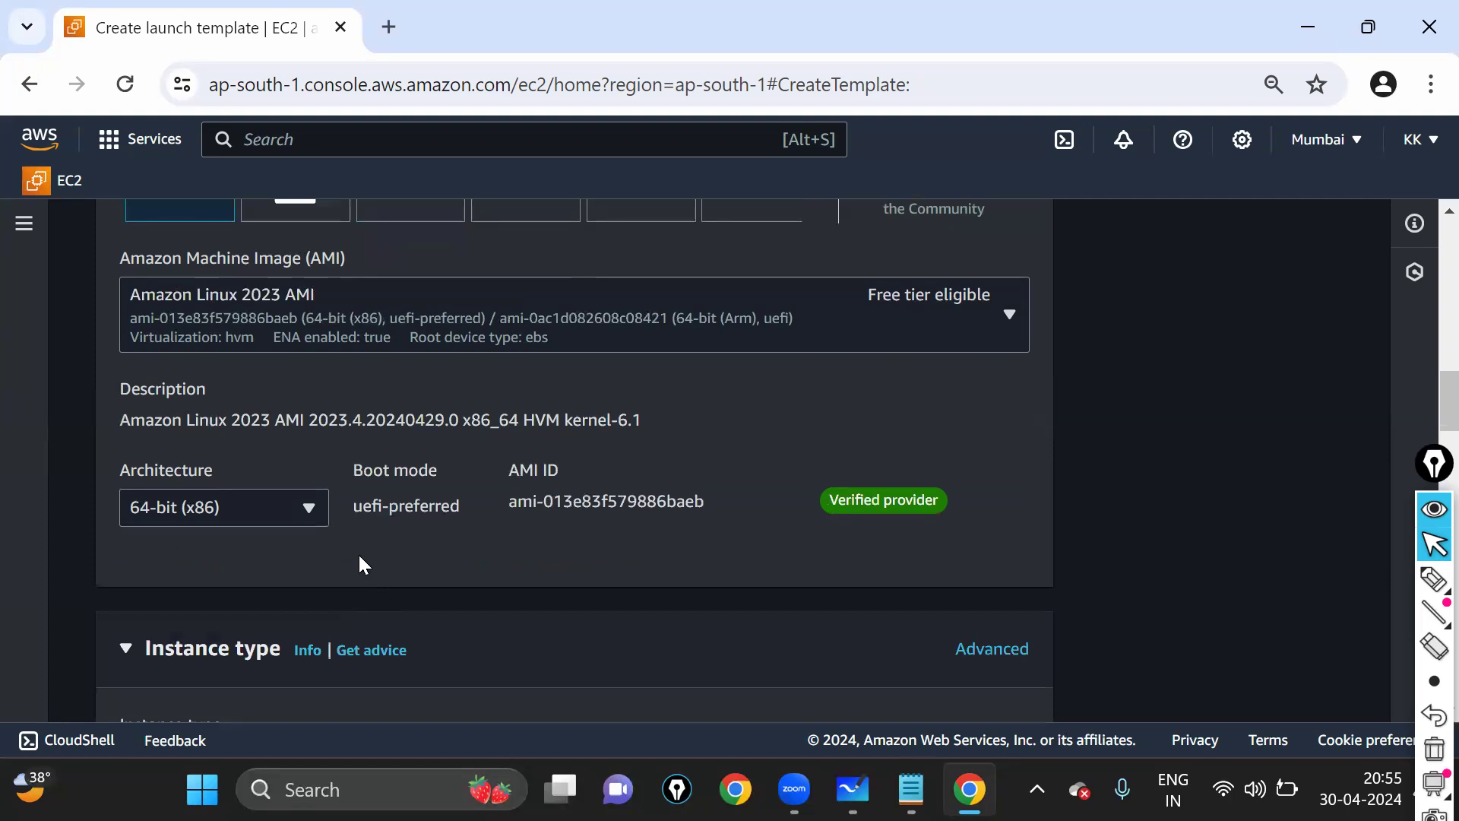
{"action": "scroll", "coordinate": [358, 562], "scroll_direction": "down", "scroll_amount": 2}
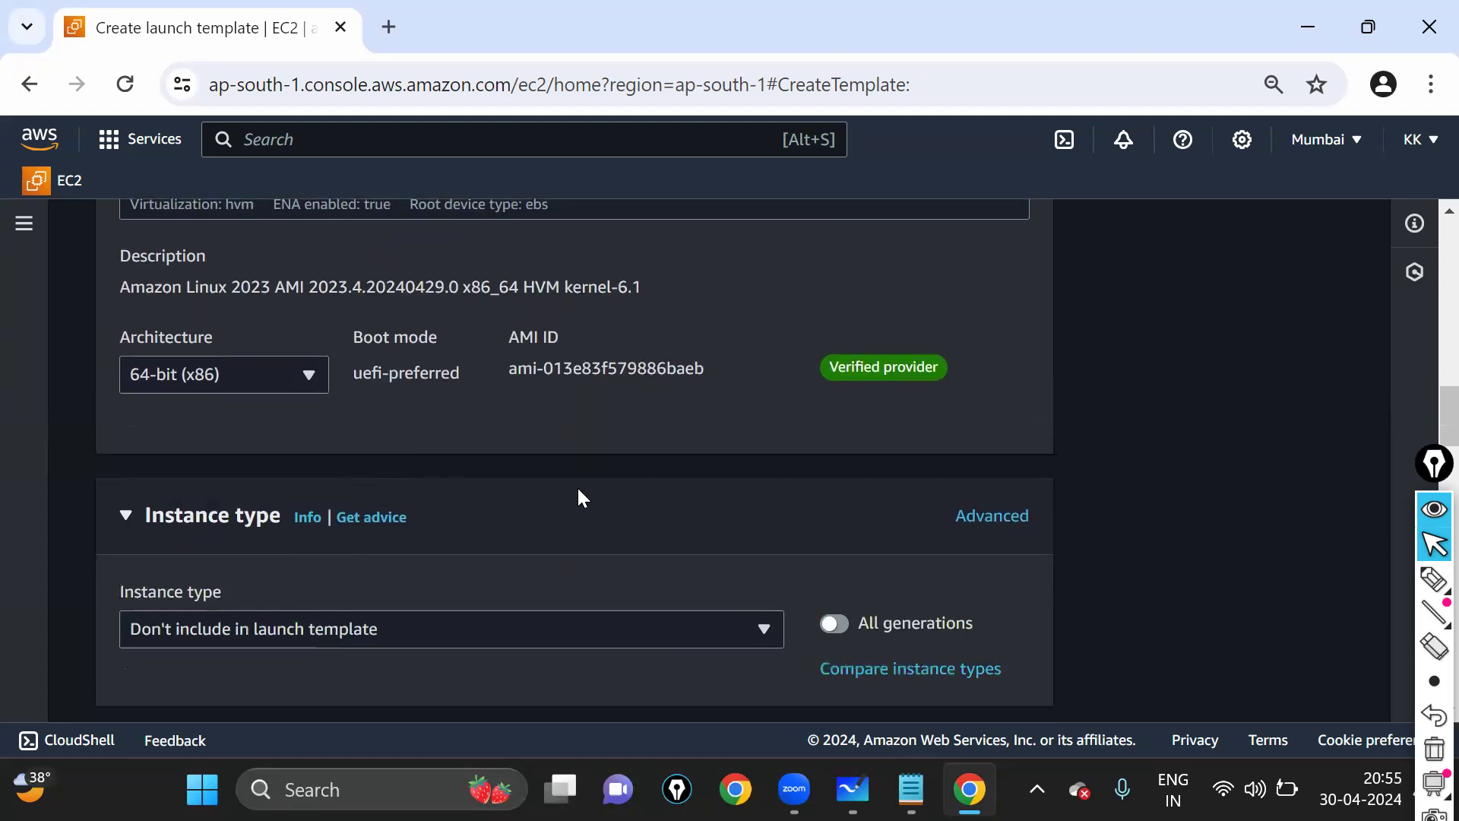
{"action": "left_click", "coordinate": [1435, 580]}
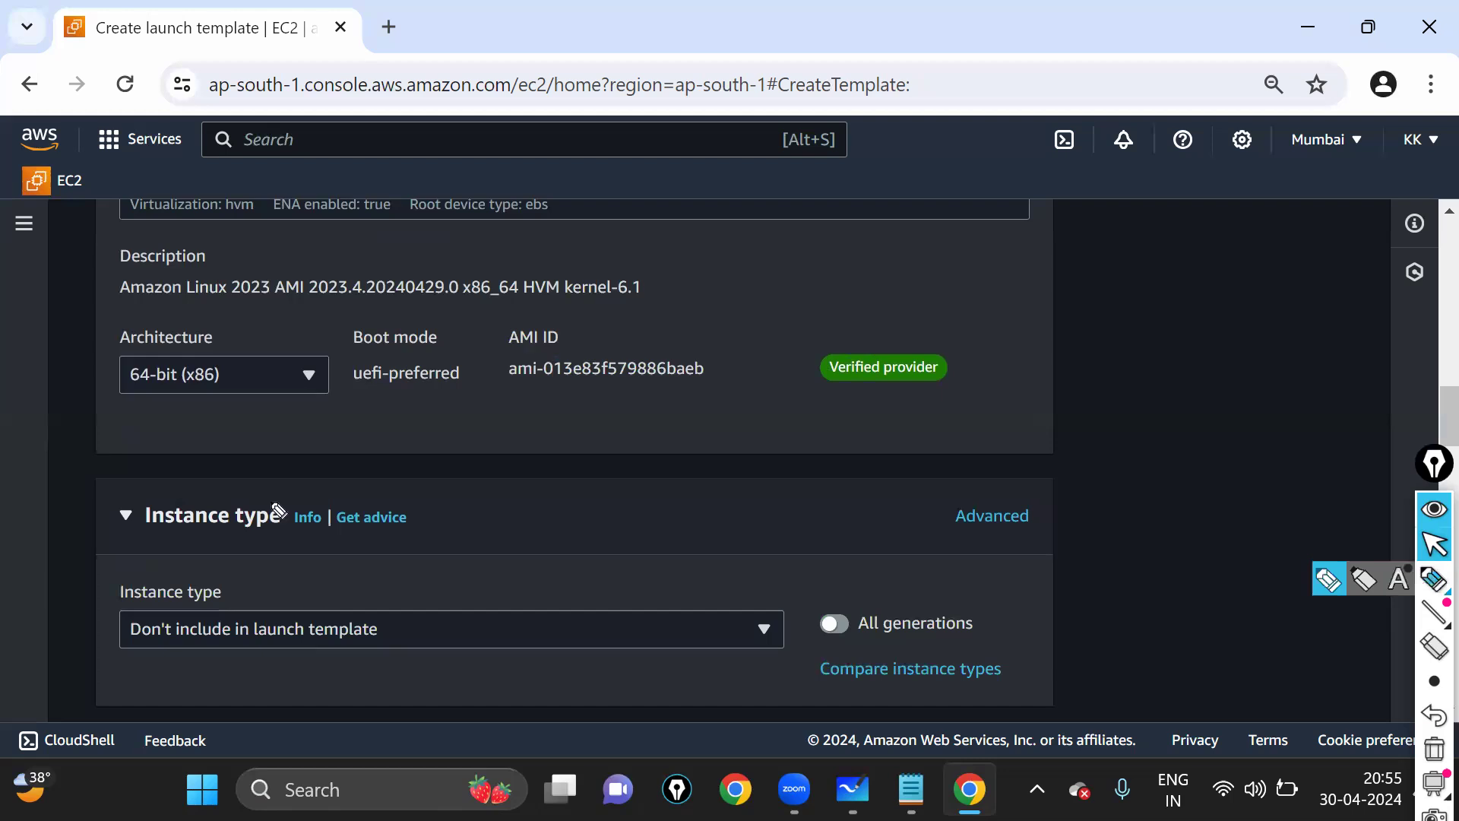
{"action": "mouse_move", "coordinate": [152, 495]}
{"action": "left_mouse_down"}
{"action": "mouse_move", "coordinate": [133, 538]}
{"action": "mouse_move", "coordinate": [482, 521]}
{"action": "mouse_move", "coordinate": [156, 500]}
{"action": "left_mouse_up"}
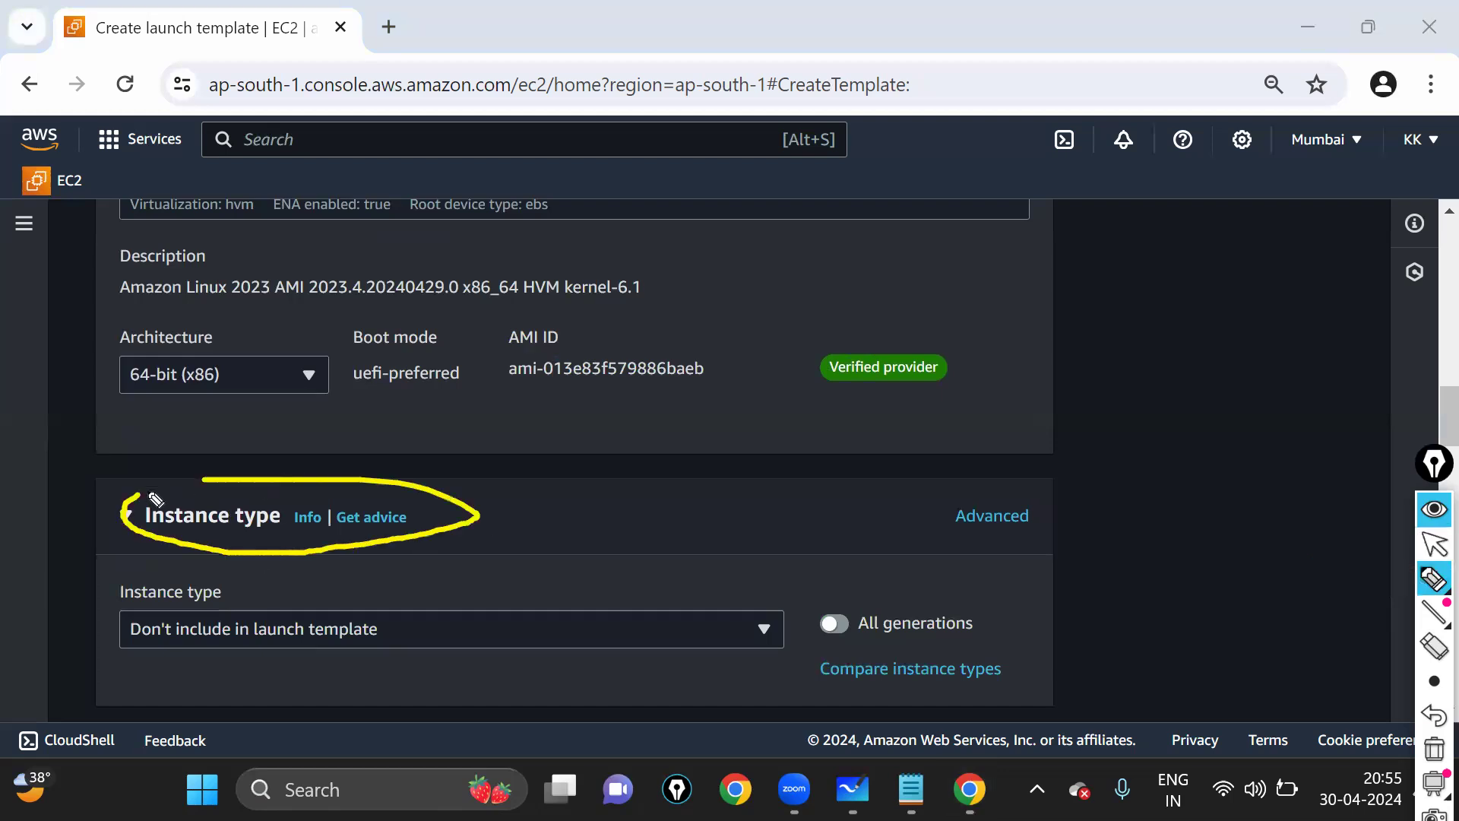
{"action": "left_click", "coordinate": [1434, 525]}
{"action": "left_click", "coordinate": [1432, 530]}
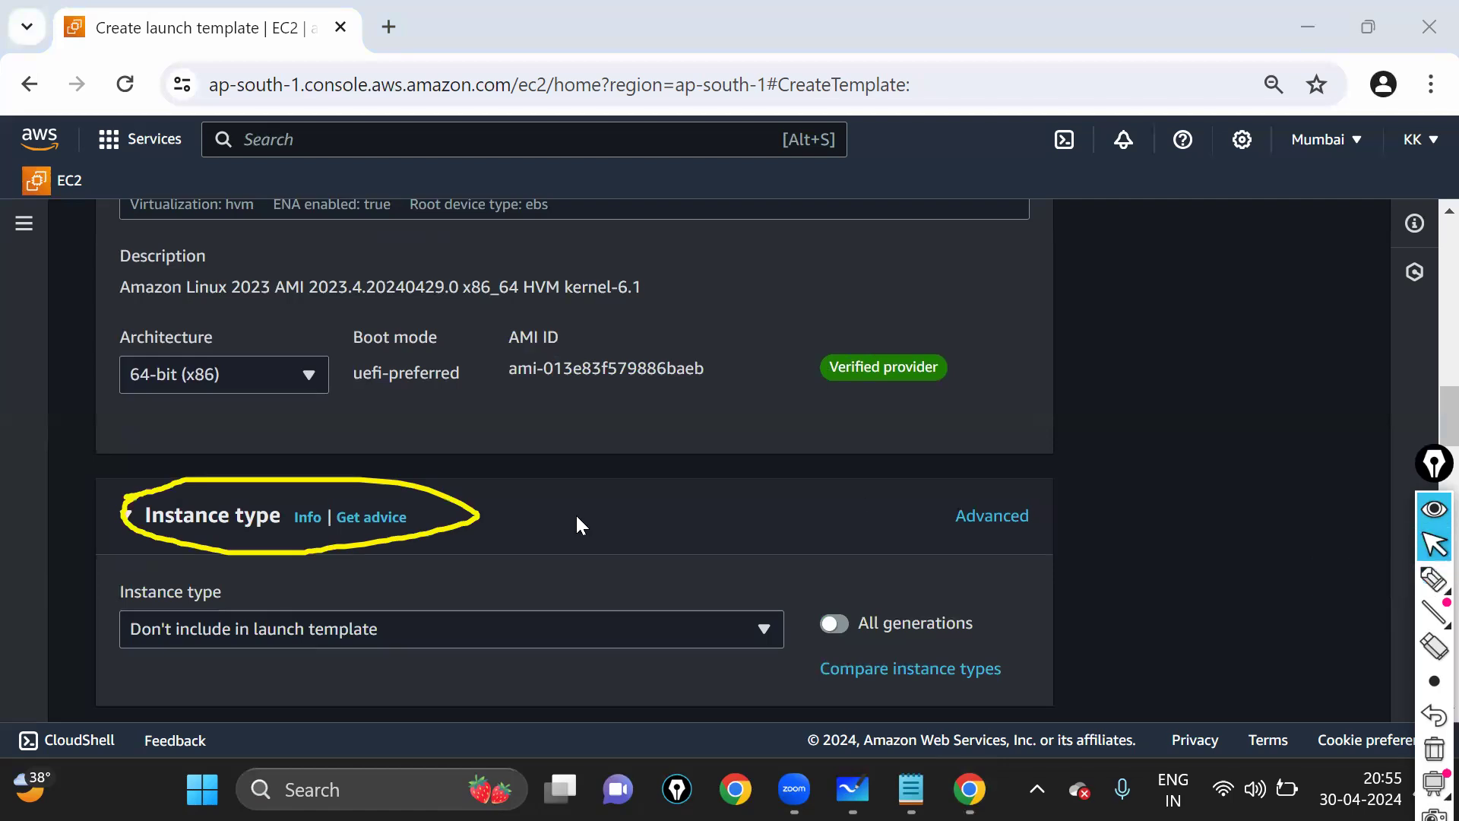
{"action": "key", "text": "ctrl+shift+7"}
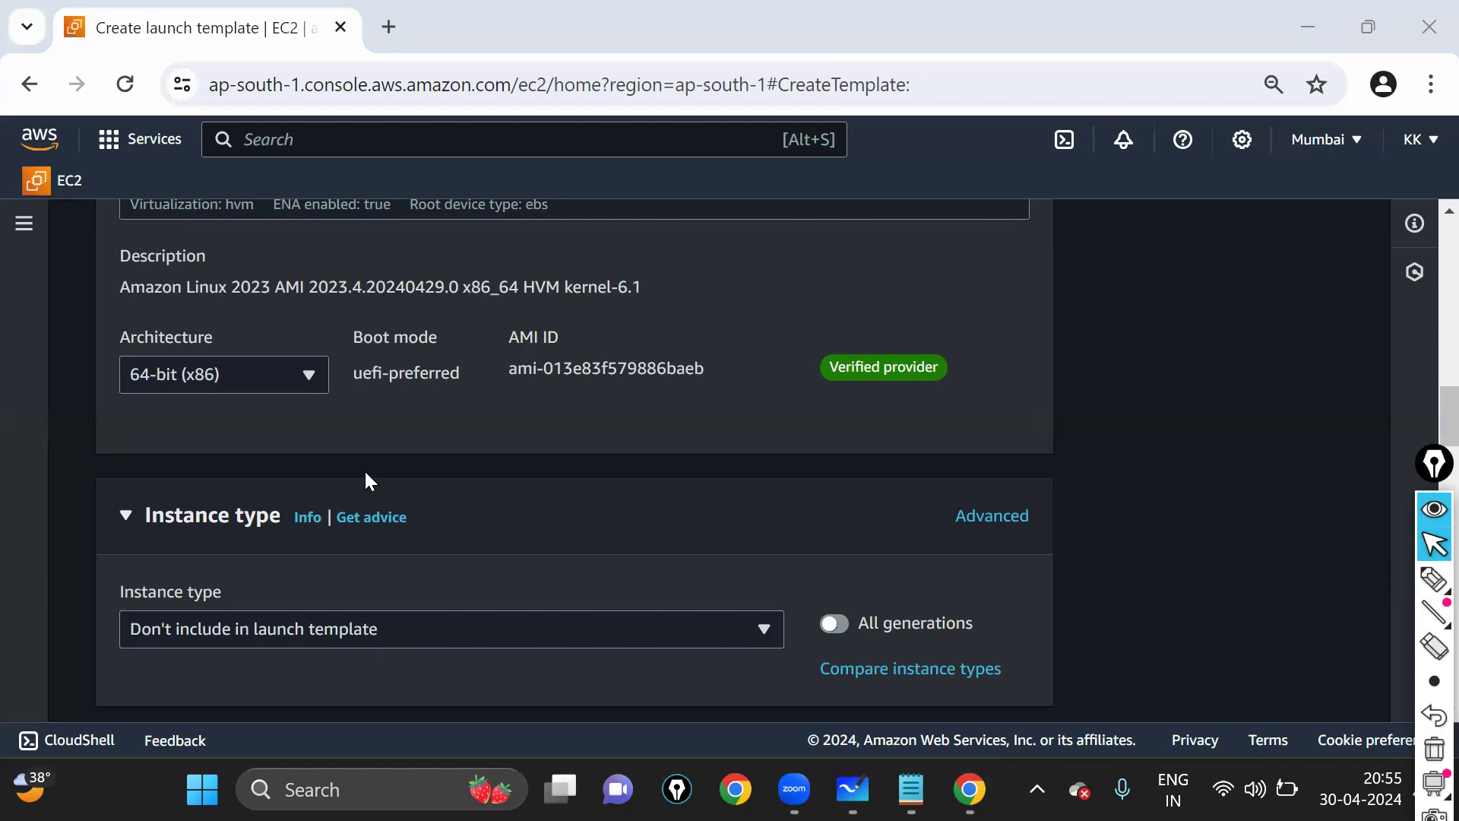
{"action": "scroll", "coordinate": [88, 388], "scroll_direction": "down", "scroll_amount": 2}
{"action": "left_click_drag", "start_coordinate": [133, 393], "coordinate": [280, 404]}
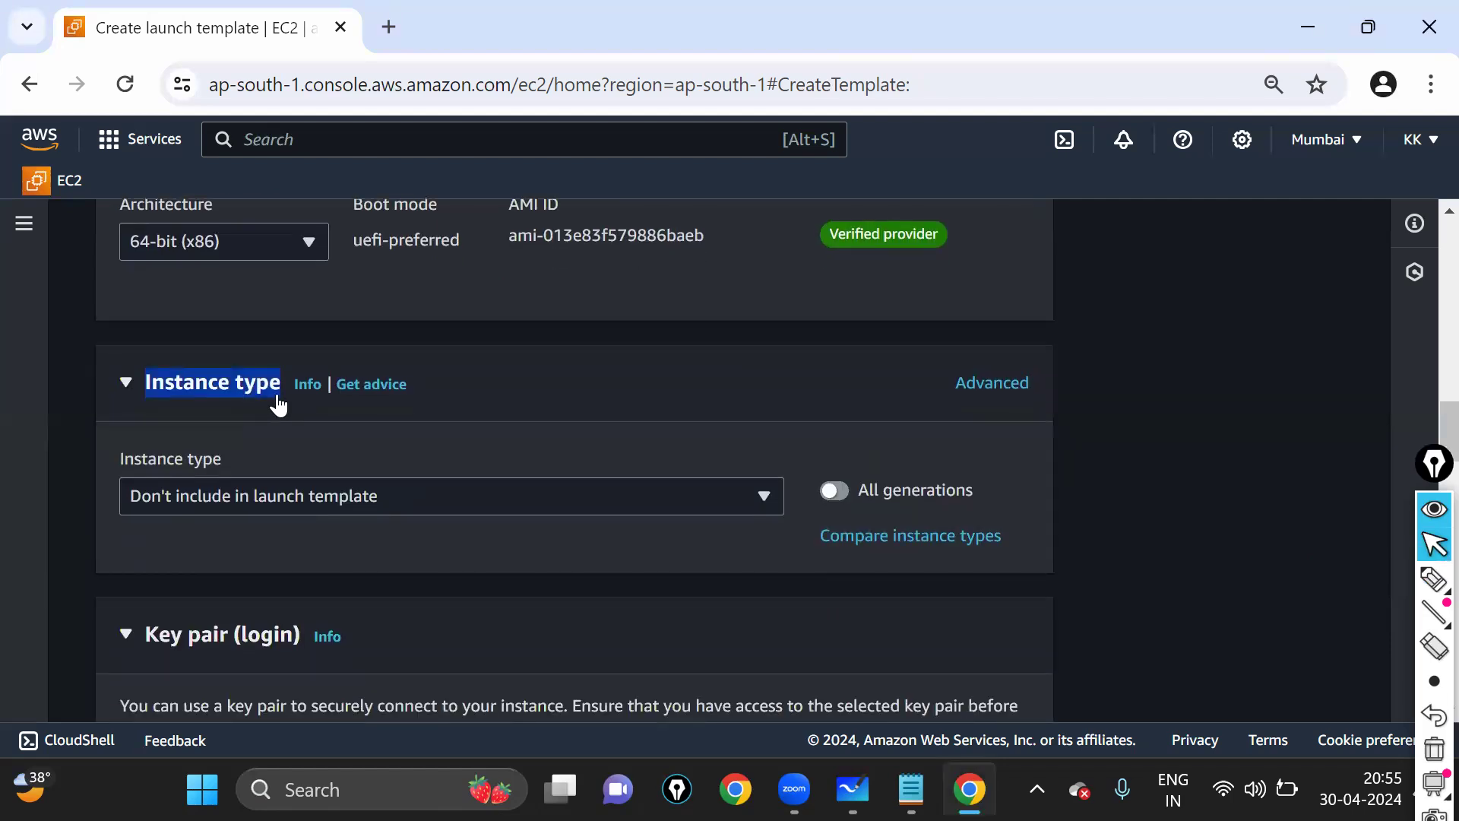
{"action": "left_click", "coordinate": [207, 393]}
{"action": "left_click", "coordinate": [139, 389]}
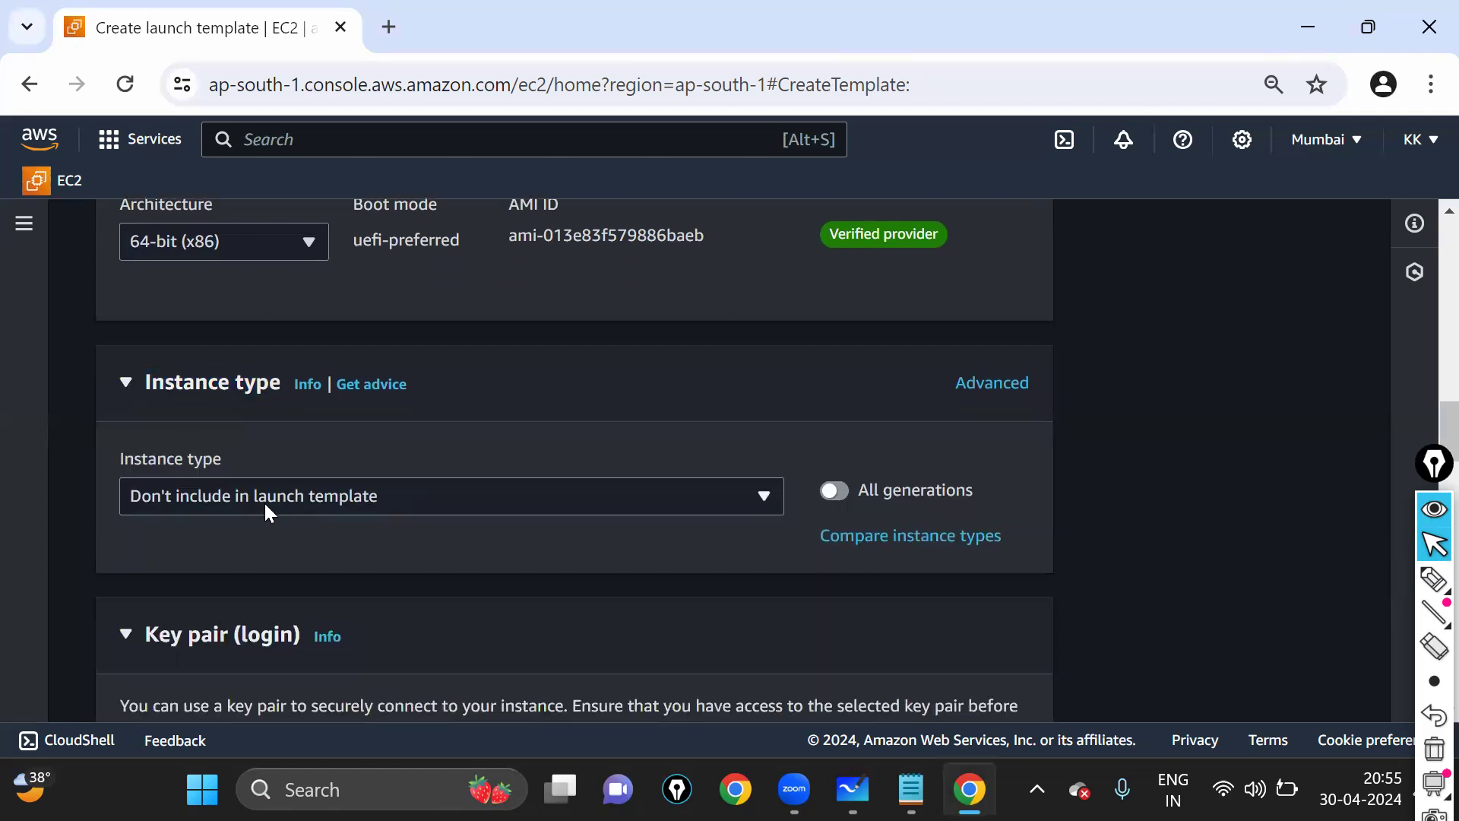
- Choose the free-tier eligible t2.micro instance type and briefly circle it for viewers
{"action": "left_click", "coordinate": [263, 460]}
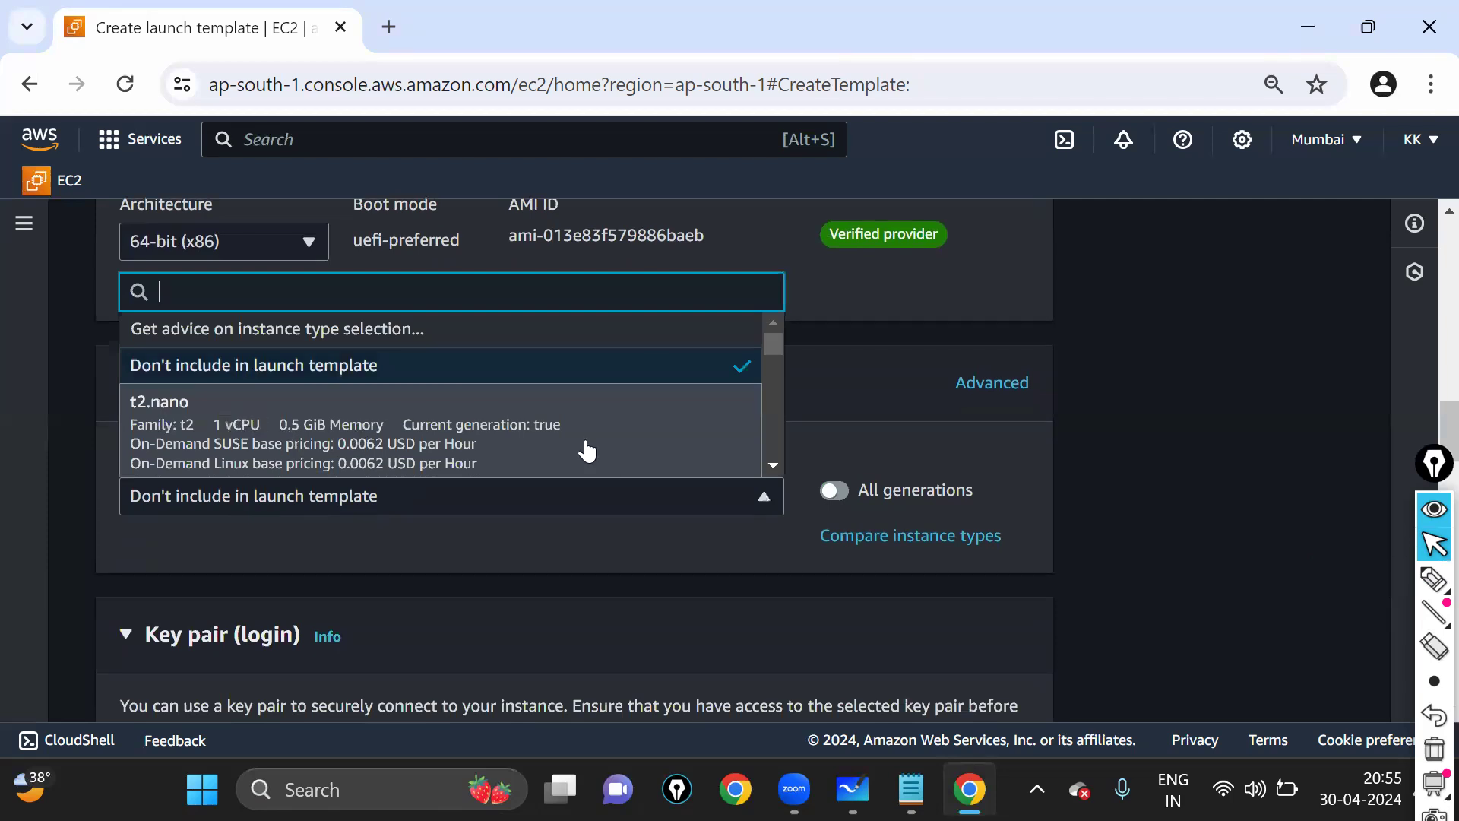
{"action": "scroll", "coordinate": [482, 423], "scroll_direction": "down", "scroll_amount": 2}
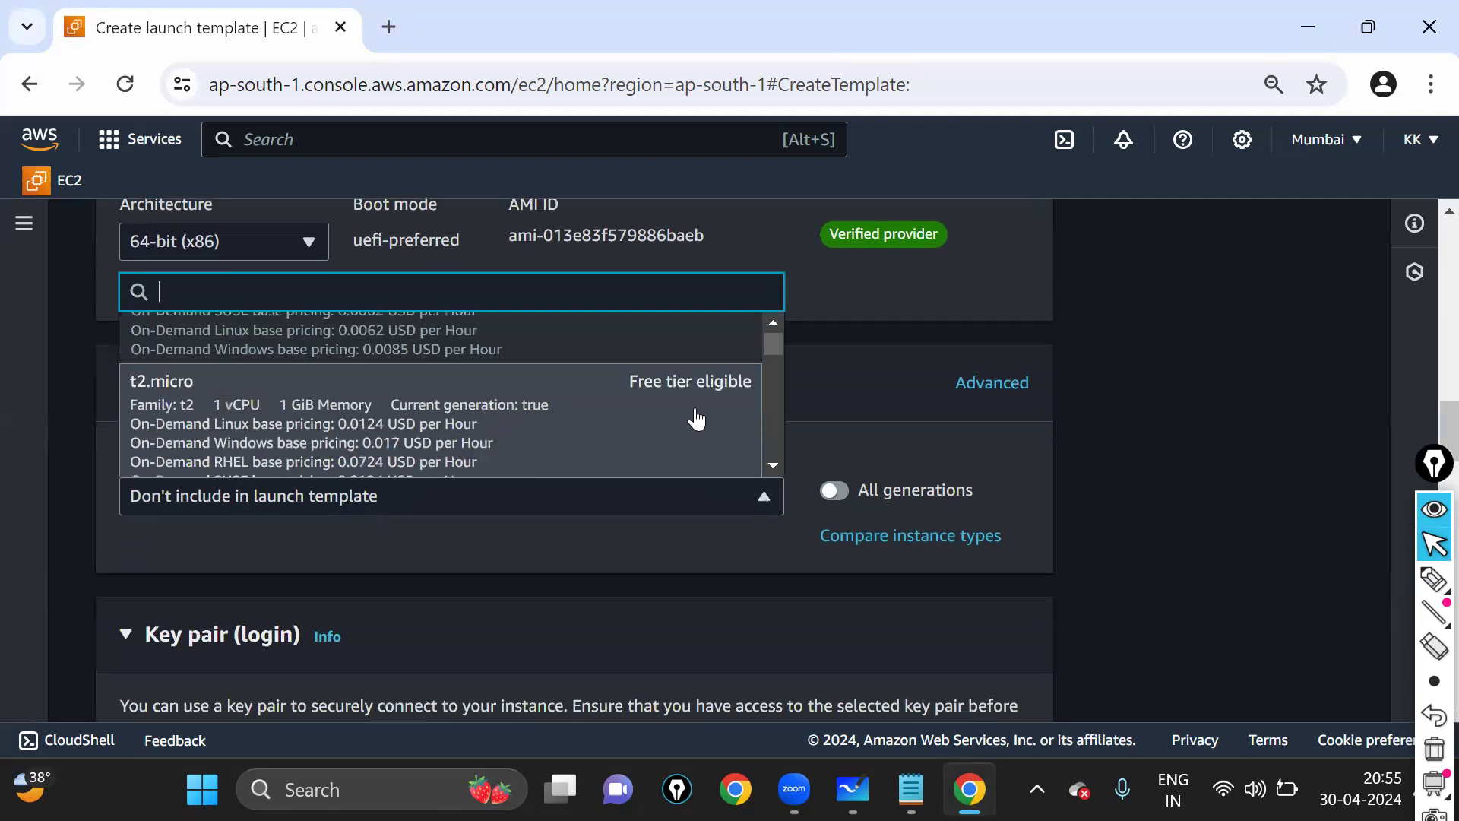
{"action": "left_click", "coordinate": [619, 420]}
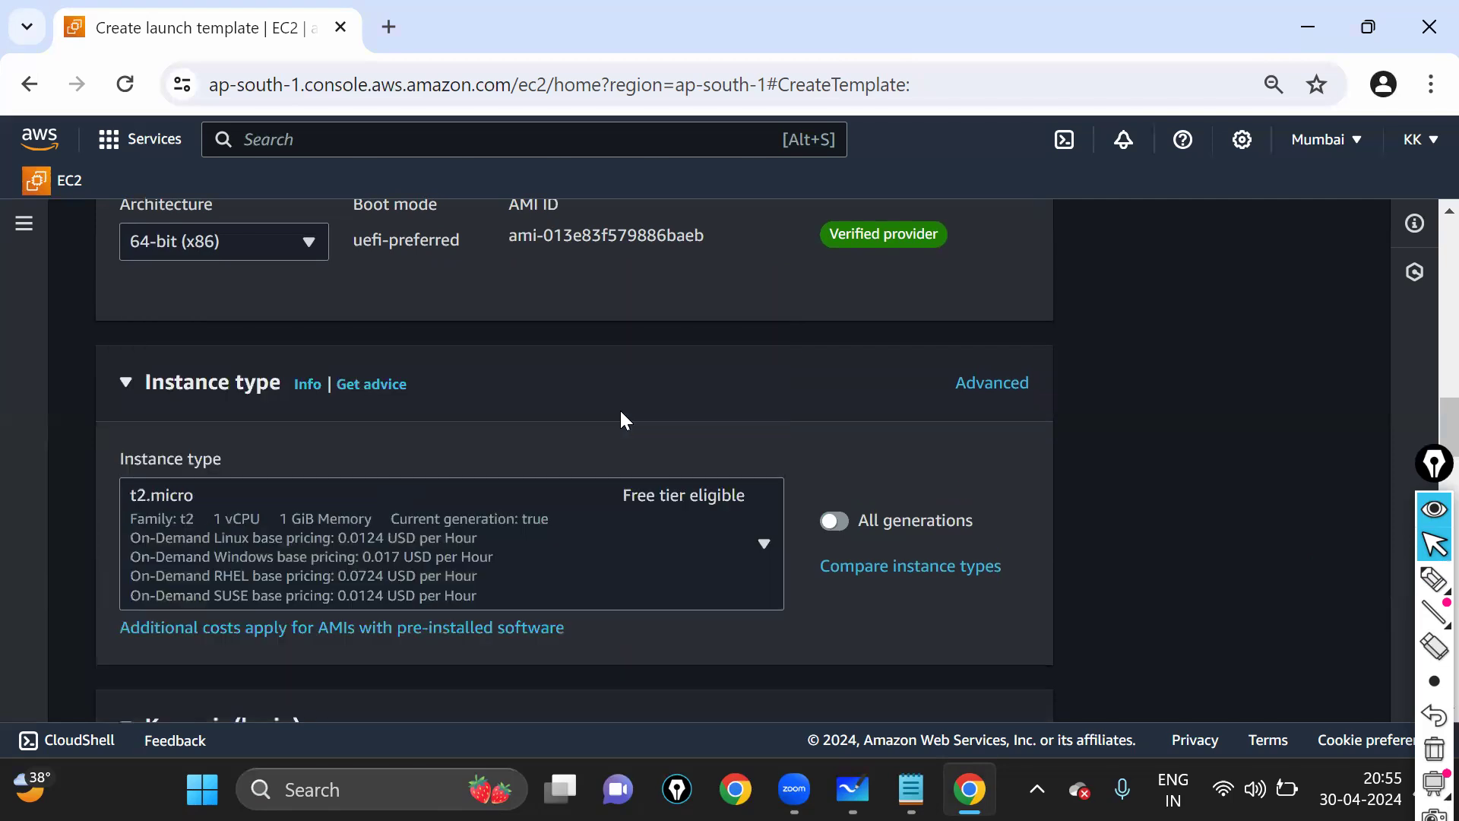
{"action": "key", "text": "ctrl+shift+3"}
{"action": "mouse_move", "coordinate": [607, 438]}
{"action": "left_mouse_down"}
{"action": "mouse_move", "coordinate": [617, 516]}
{"action": "mouse_move", "coordinate": [552, 434]}
{"action": "left_mouse_up"}
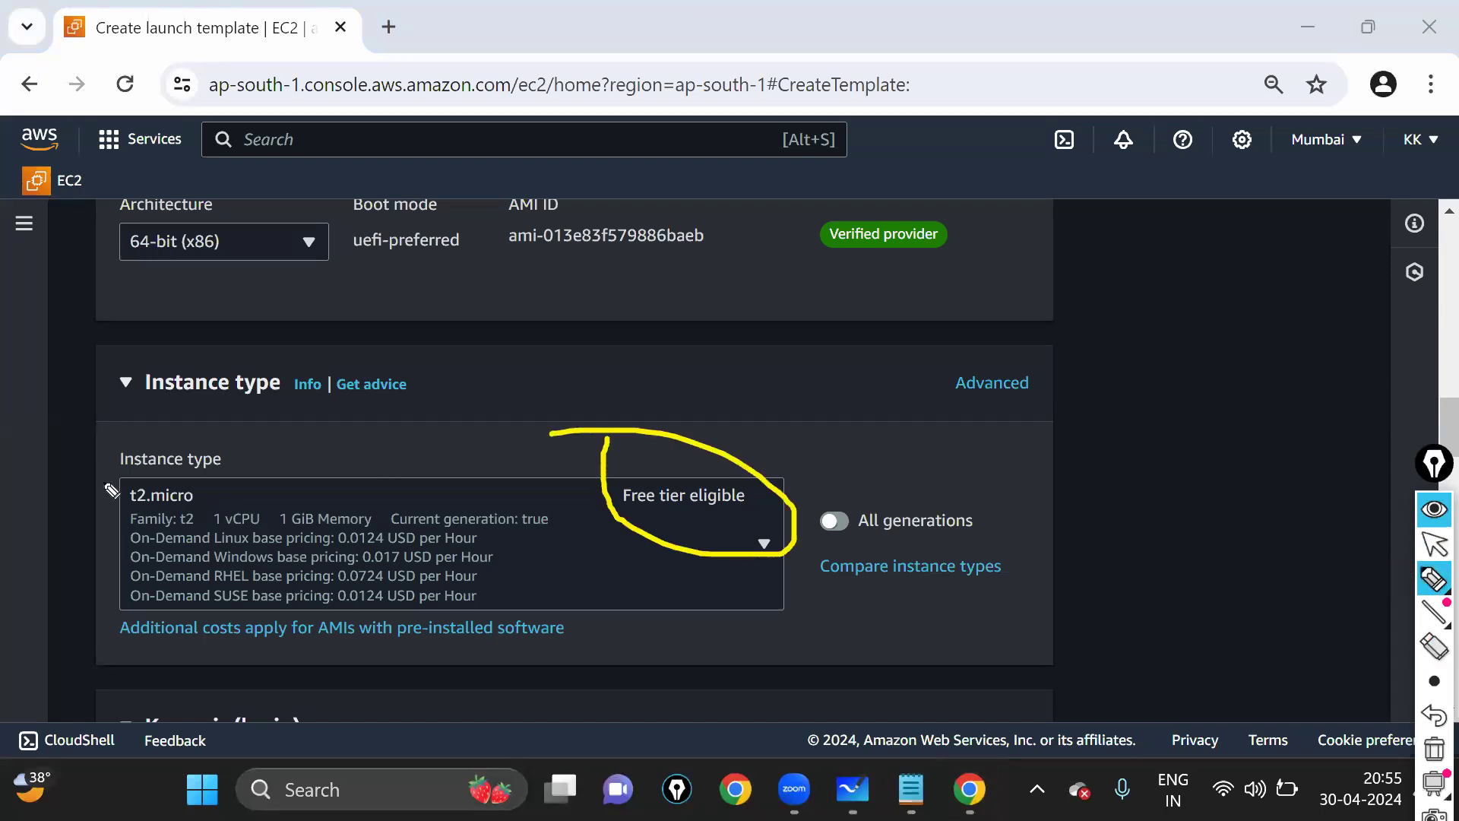
{"action": "mouse_move", "coordinate": [207, 491]}
{"action": "left_mouse_down"}
{"action": "mouse_move", "coordinate": [116, 477]}
{"action": "mouse_move", "coordinate": [104, 461]}
{"action": "left_mouse_up"}
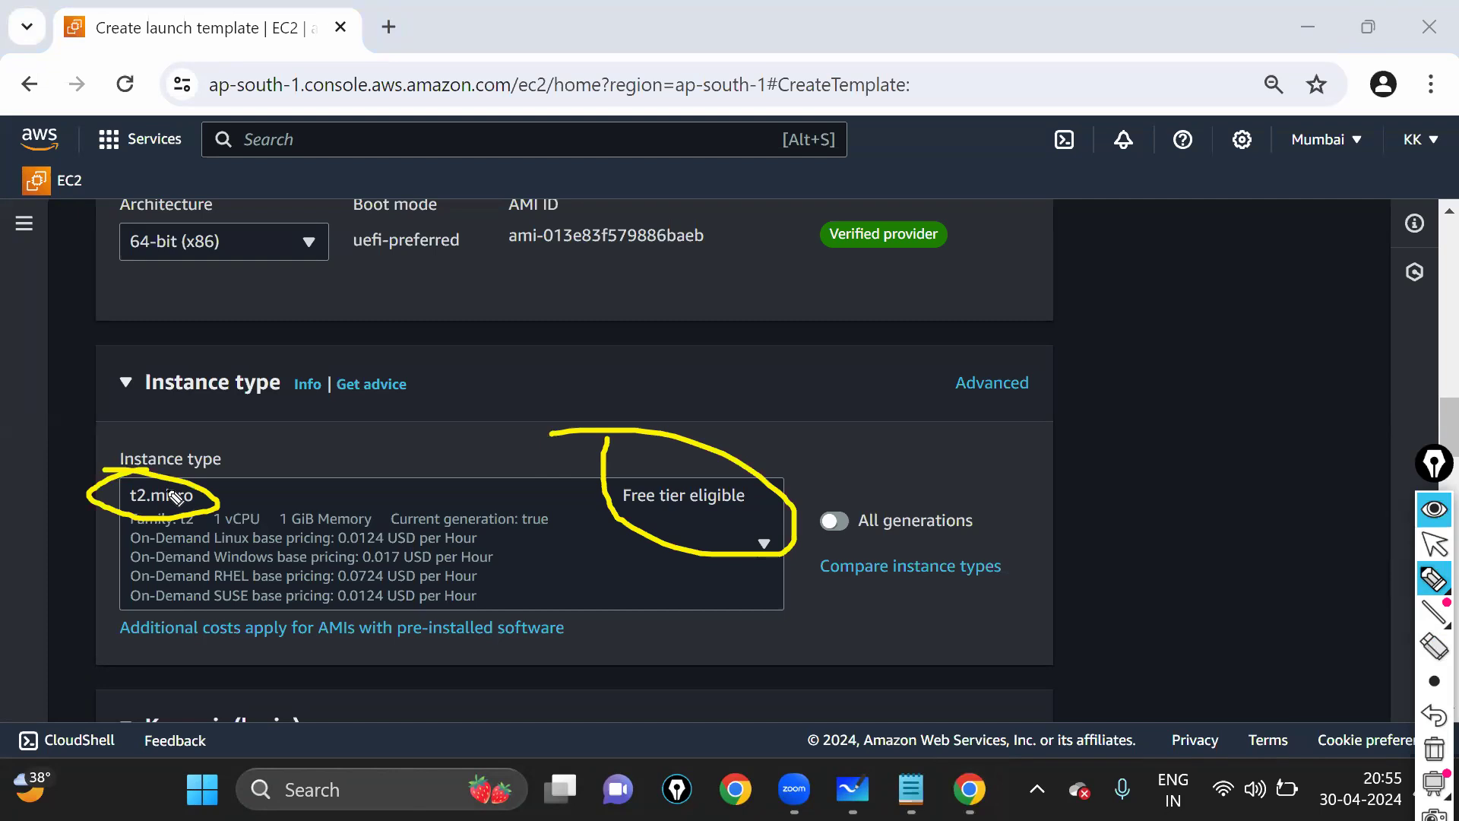
{"action": "key", "text": "ctrl+shift+7"}
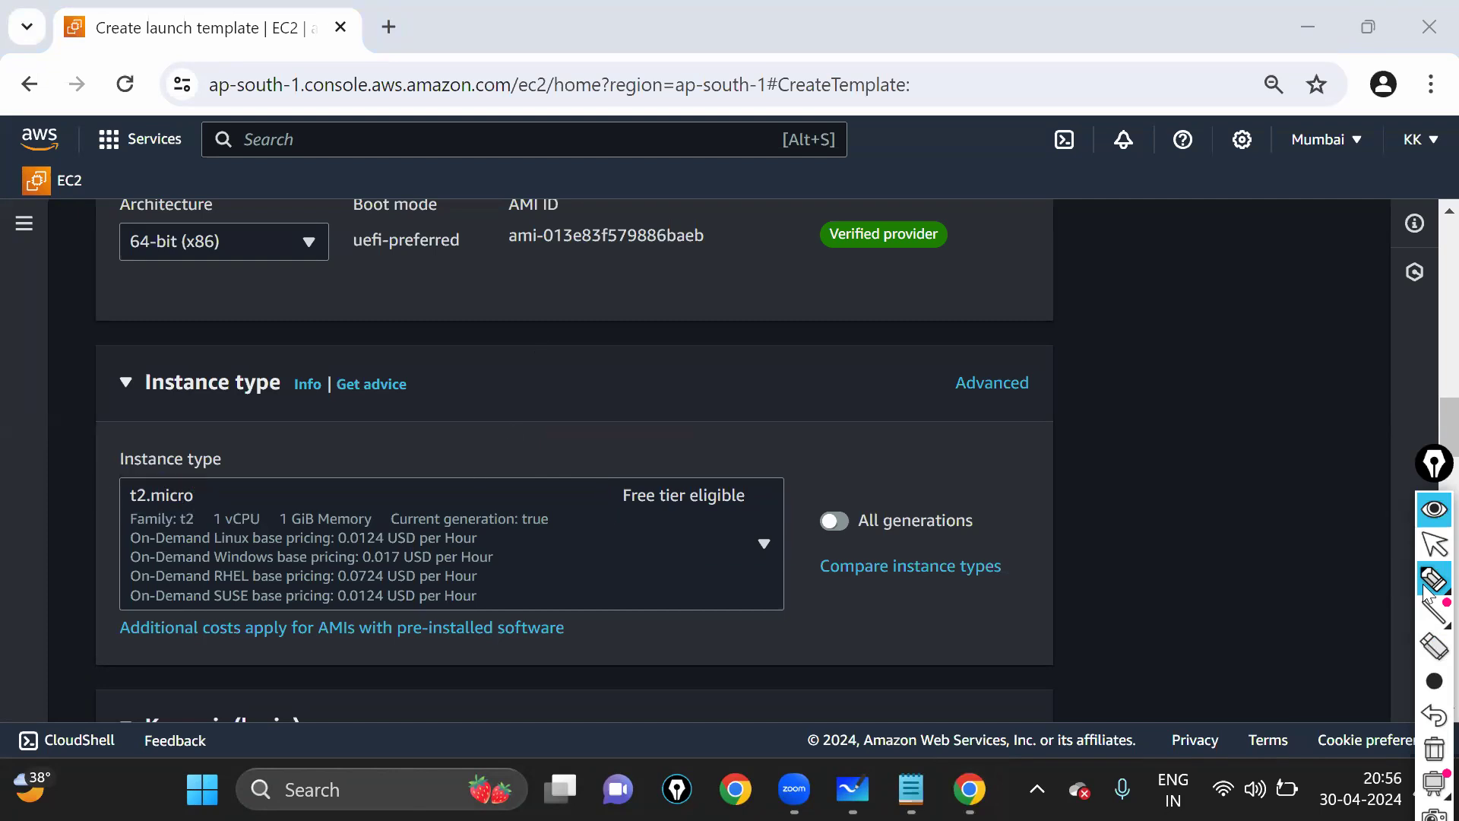
{"action": "key", "text": "ctrl+shift+1"}
{"action": "scroll", "coordinate": [766, 435], "scroll_direction": "down", "scroll_amount": 3}
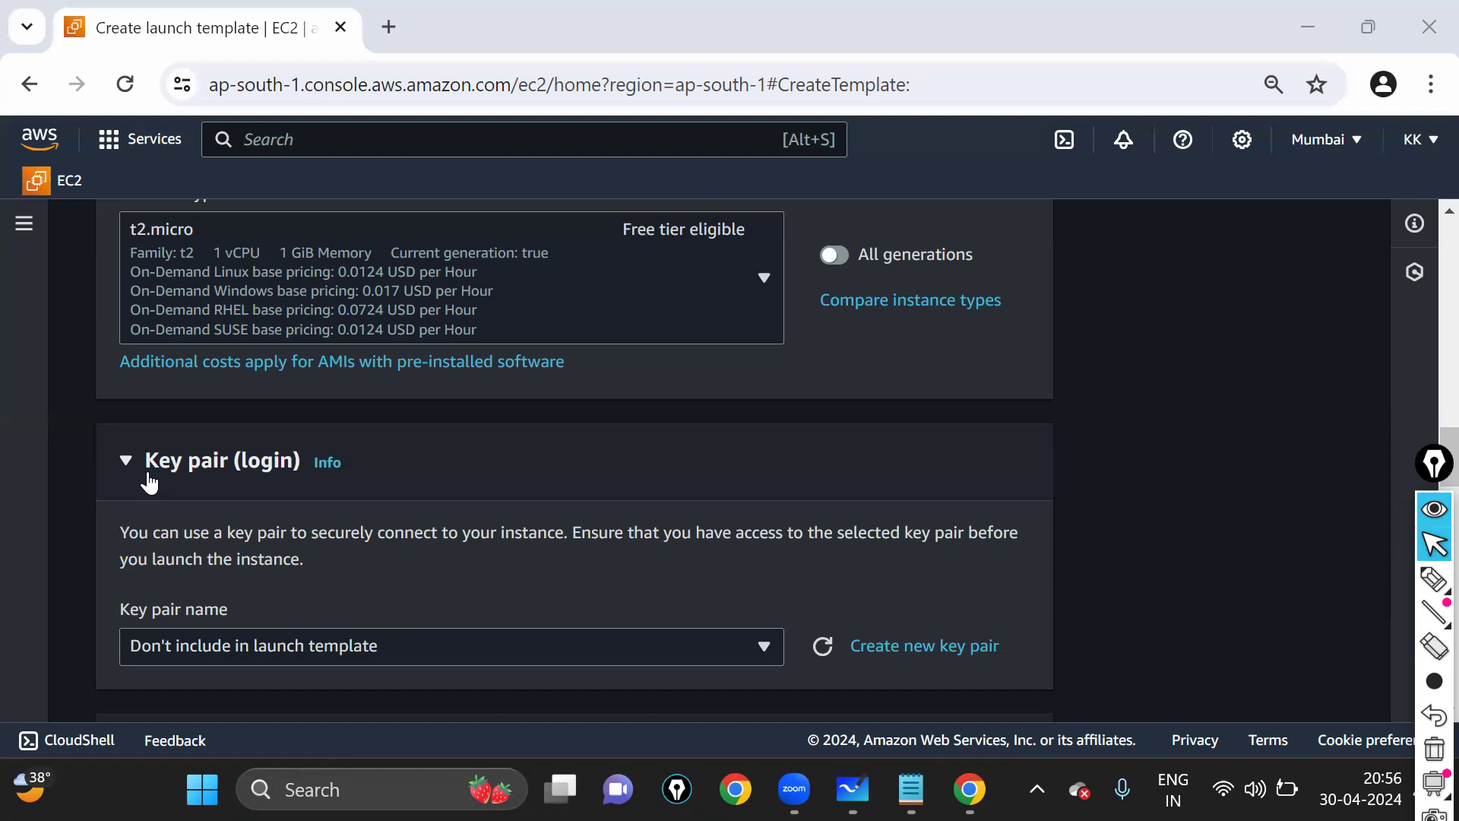
{"action": "key", "text": "super+d"}
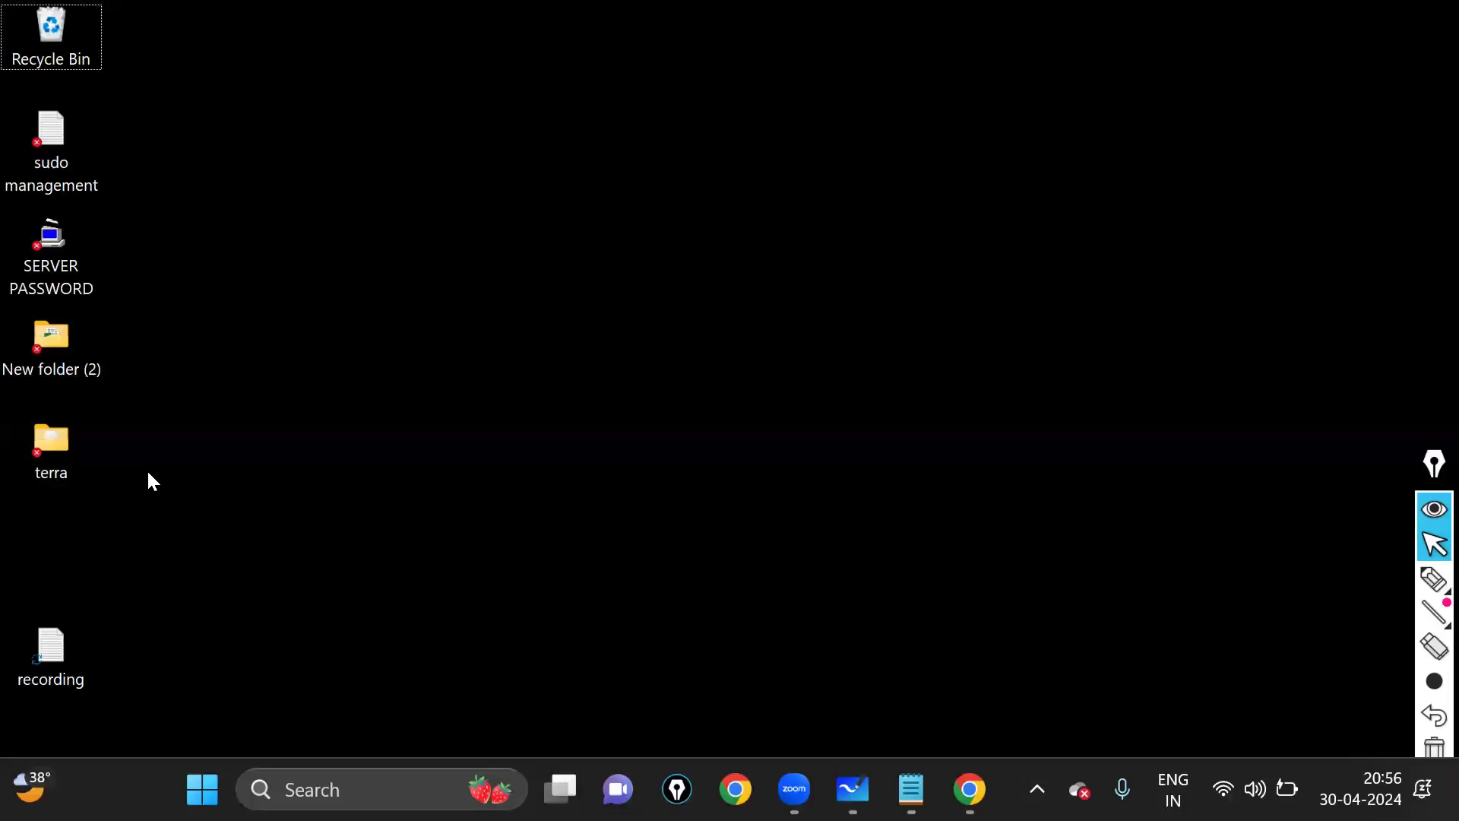
{"action": "left_click", "coordinate": [1457, 818]}
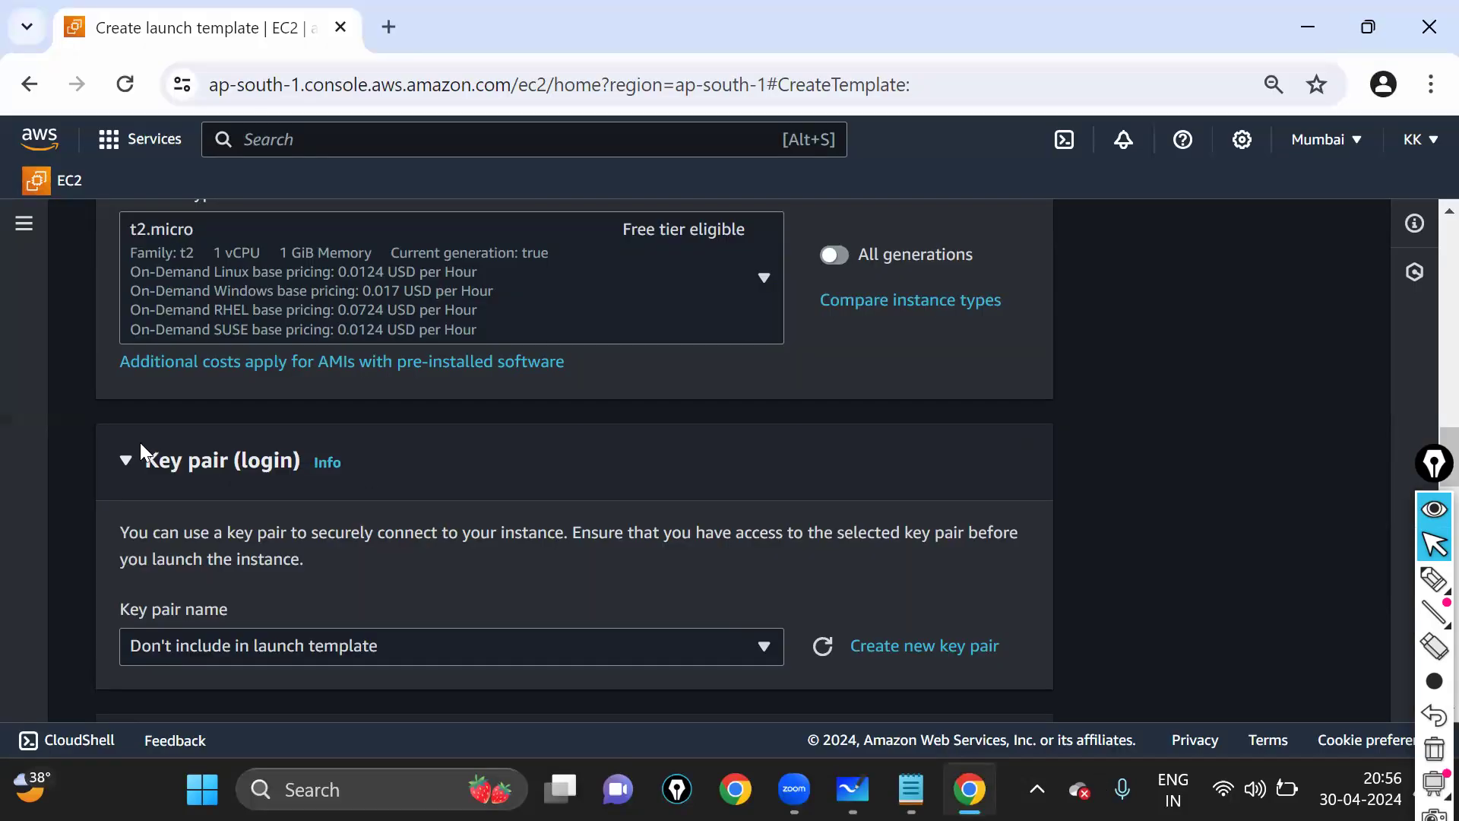
{"action": "left_click_drag", "start_coordinate": [140, 442], "coordinate": [365, 460]}
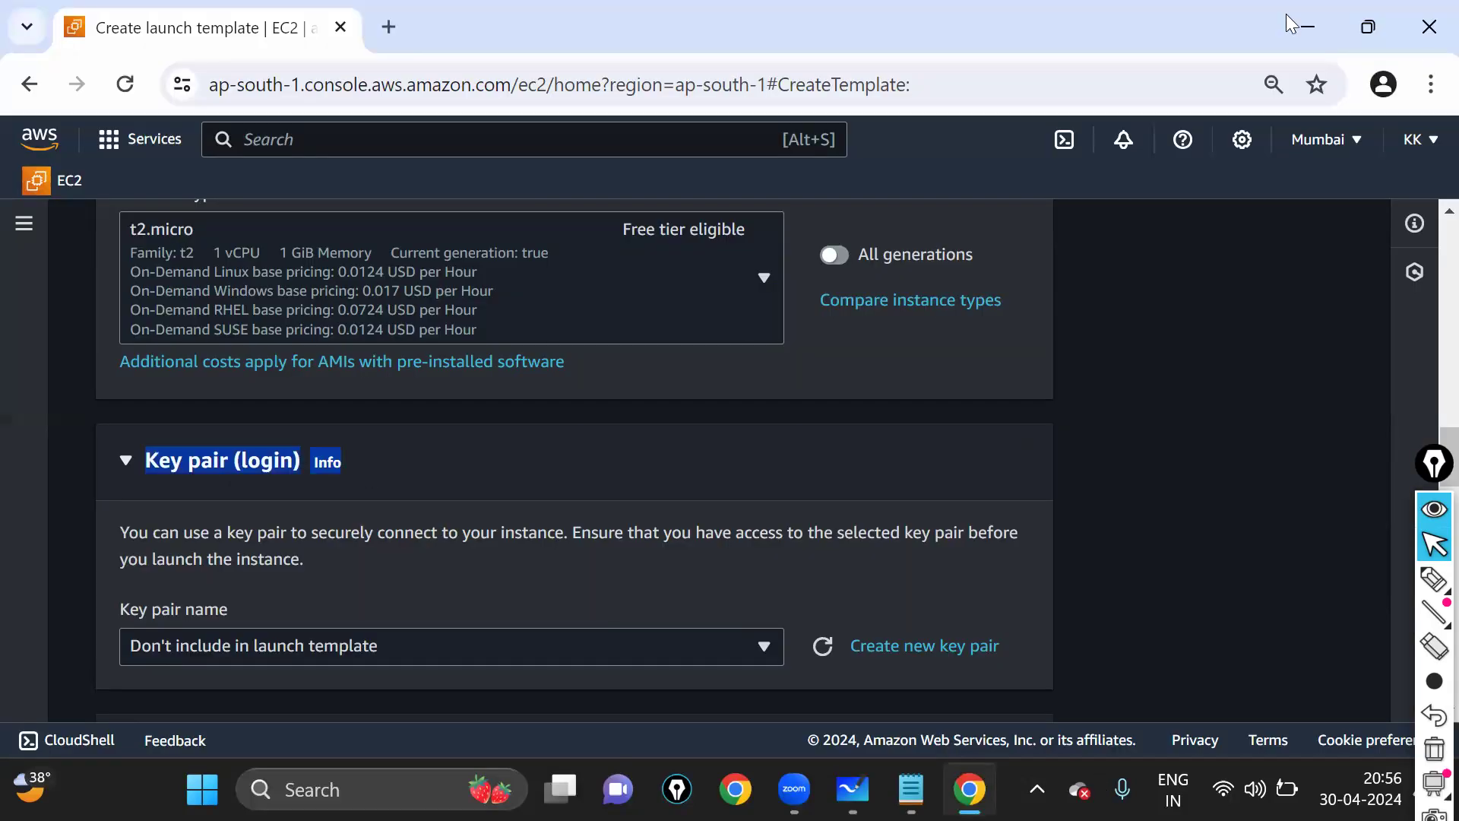
{"action": "left_click", "coordinate": [1304, 29]}
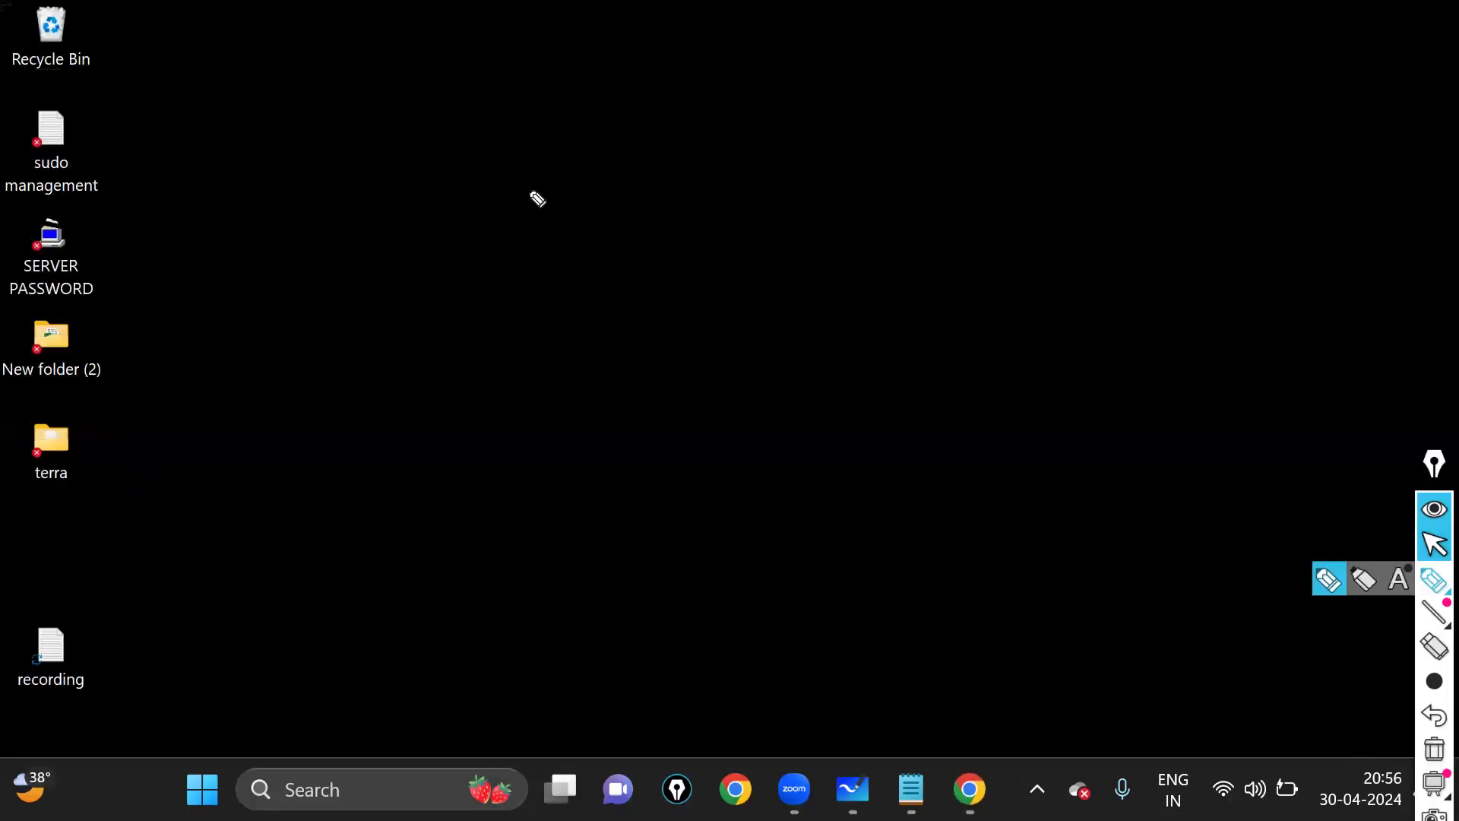
{"action": "mouse_move", "coordinate": [51, 245]}
{"action": "left_mouse_down"}
{"action": "mouse_move", "coordinate": [17, 228]}
{"action": "mouse_move", "coordinate": [27, 326]}
{"action": "mouse_move", "coordinate": [163, 278]}
{"action": "mouse_move", "coordinate": [26, 225]}
{"action": "left_mouse_up"}
{"action": "left_click_drag", "start_coordinate": [155, 259], "coordinate": [555, 36]}
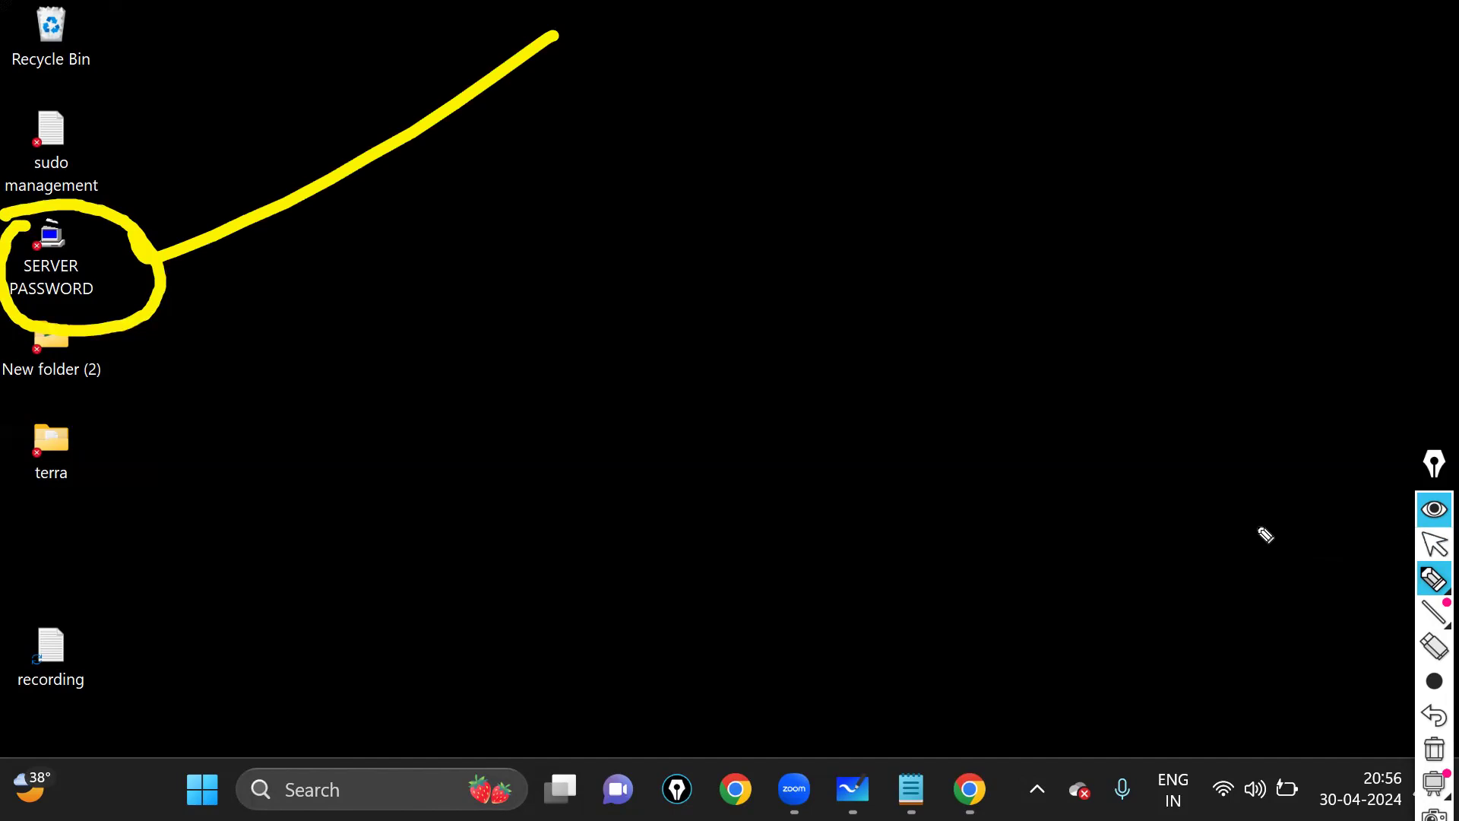
{"action": "key", "text": "ctrl+shift+7"}
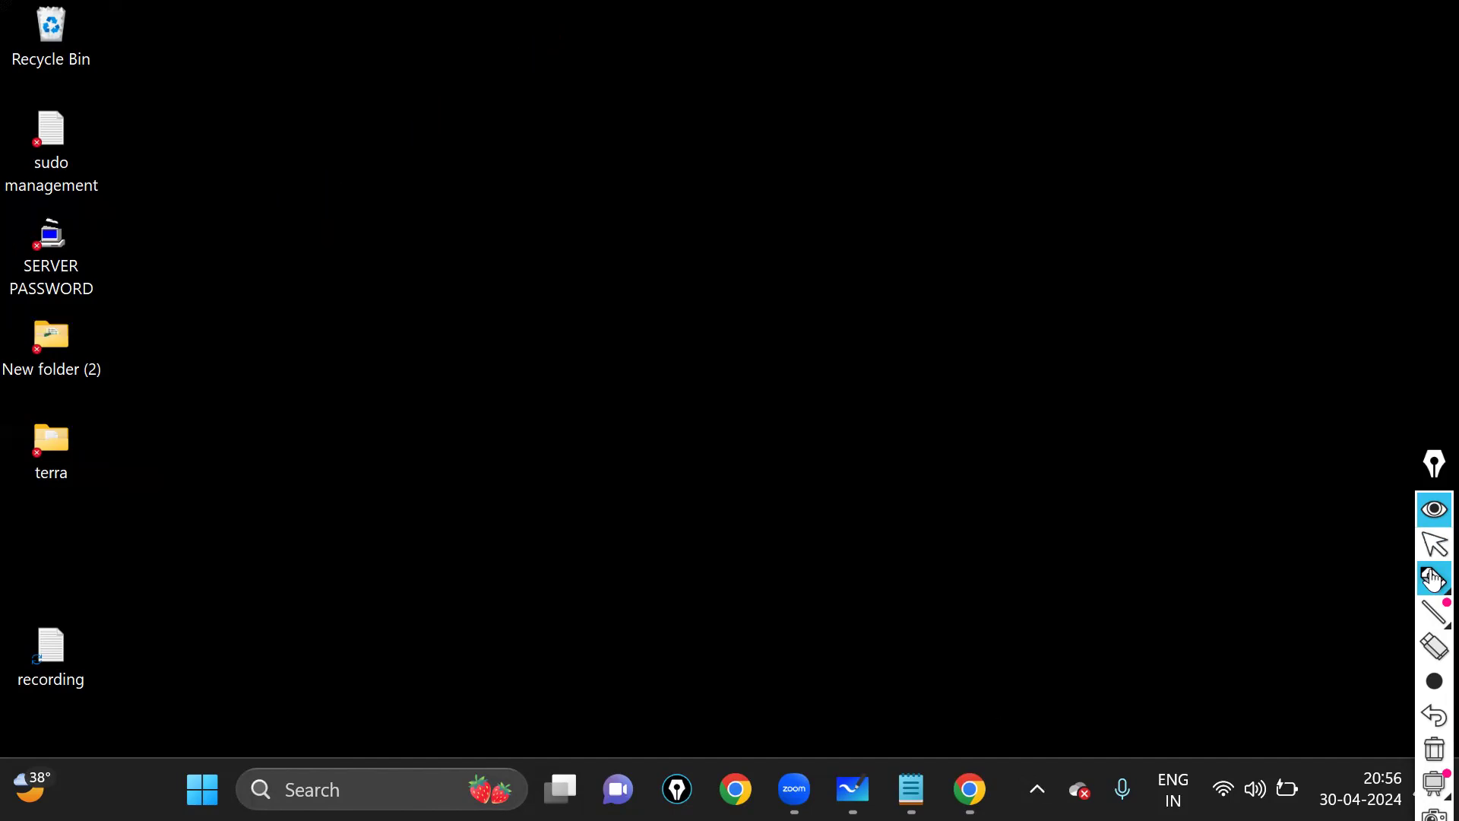
{"action": "left_click", "coordinate": [1428, 554]}
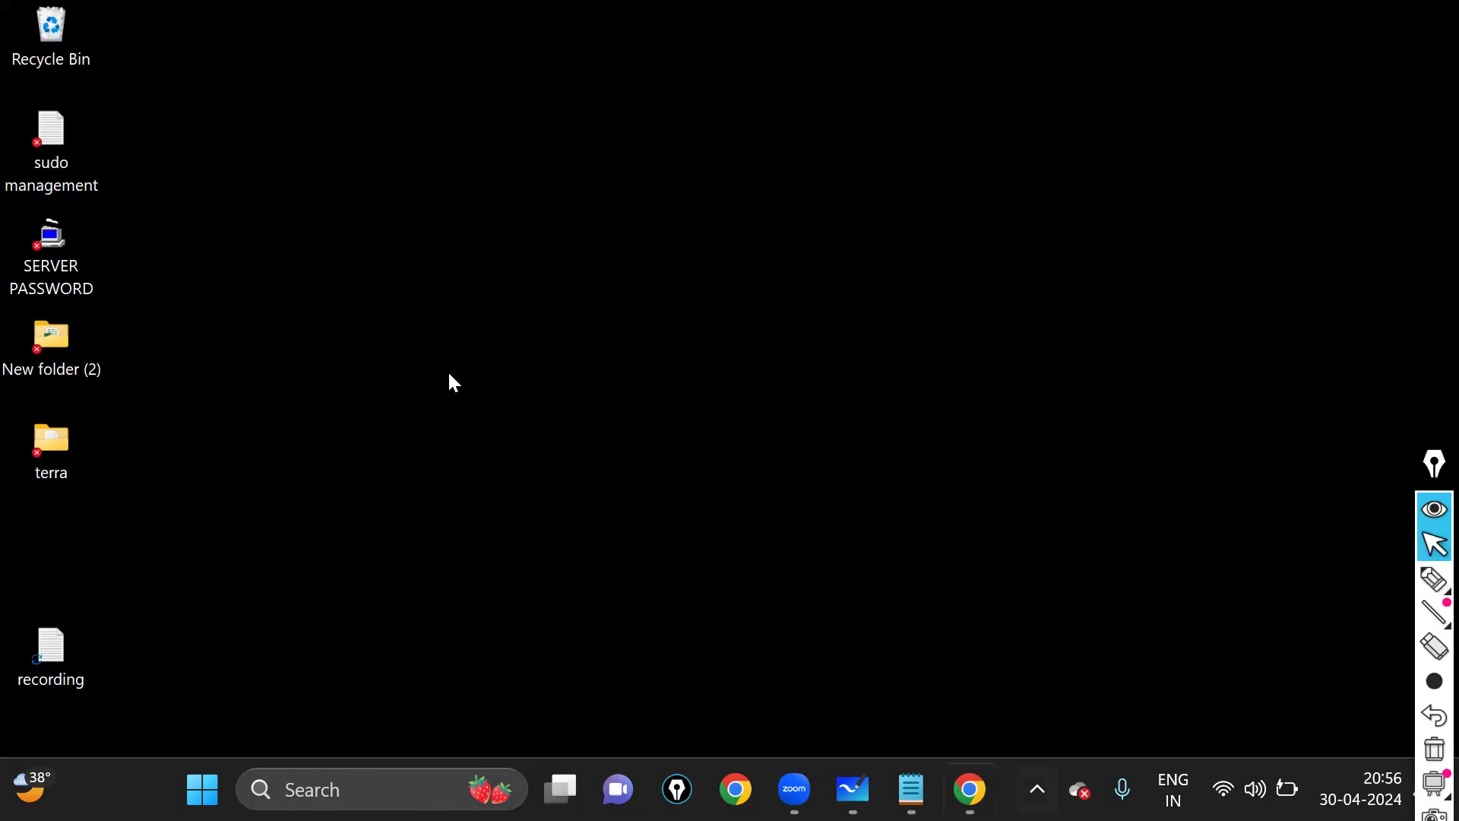
{"action": "key", "text": "alt+Tab"}
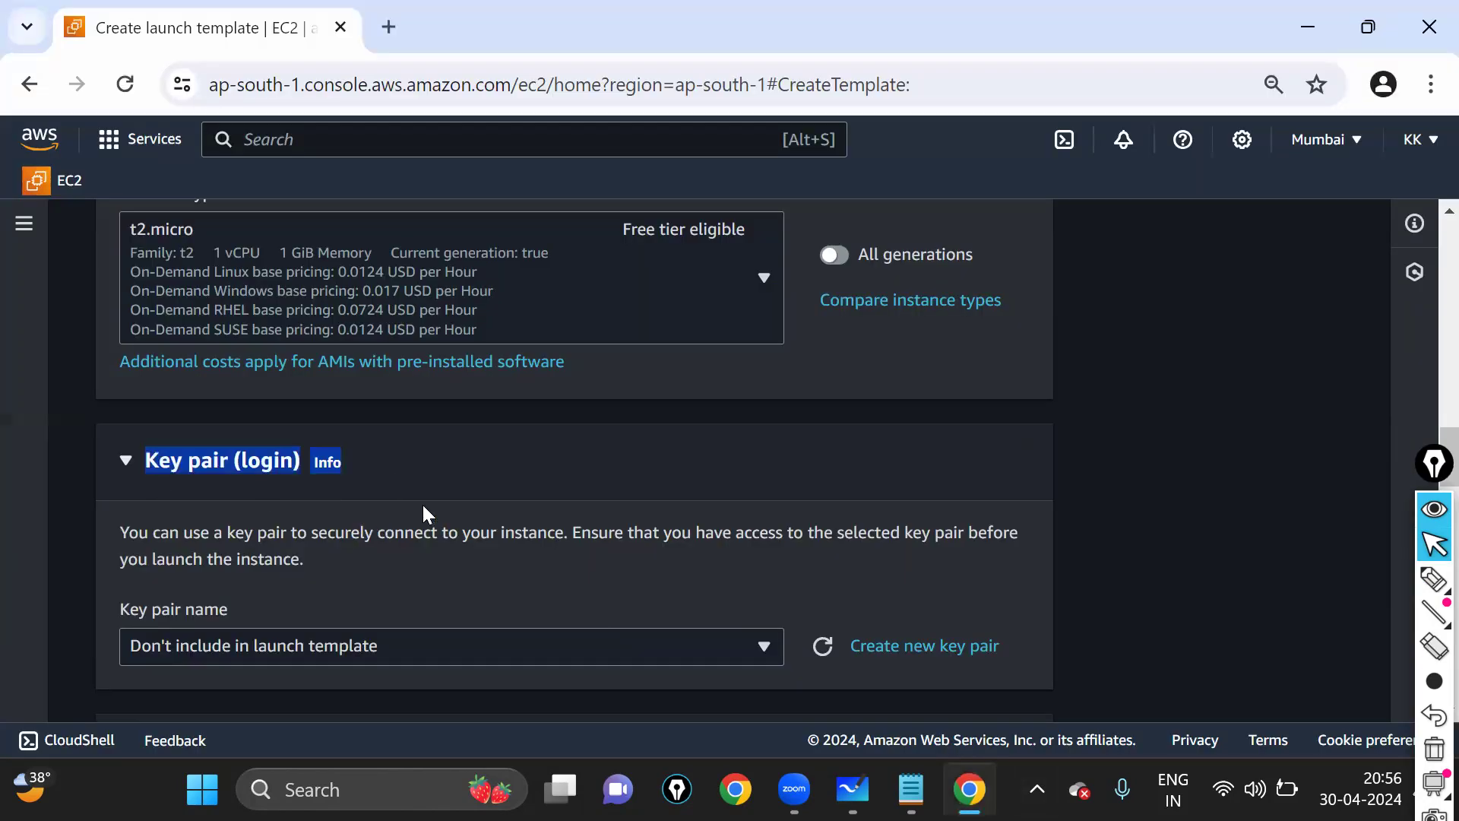
- Select the LOCK APRIL27 key pair for login, then switch to Microsoft Whiteboard
{"action": "scroll", "coordinate": [410, 494], "scroll_direction": "down", "scroll_amount": 2}
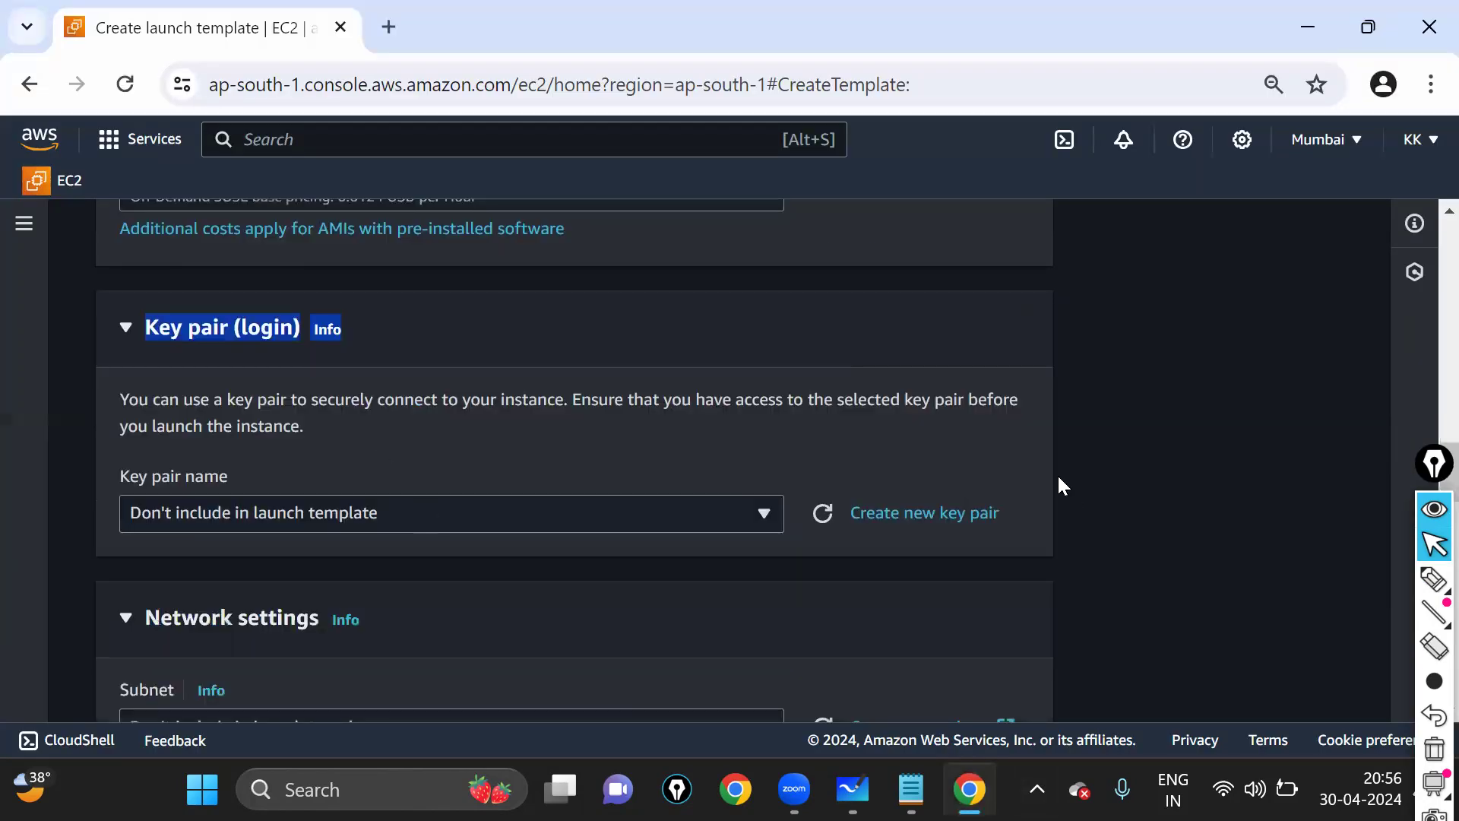
{"action": "left_click", "coordinate": [1030, 481]}
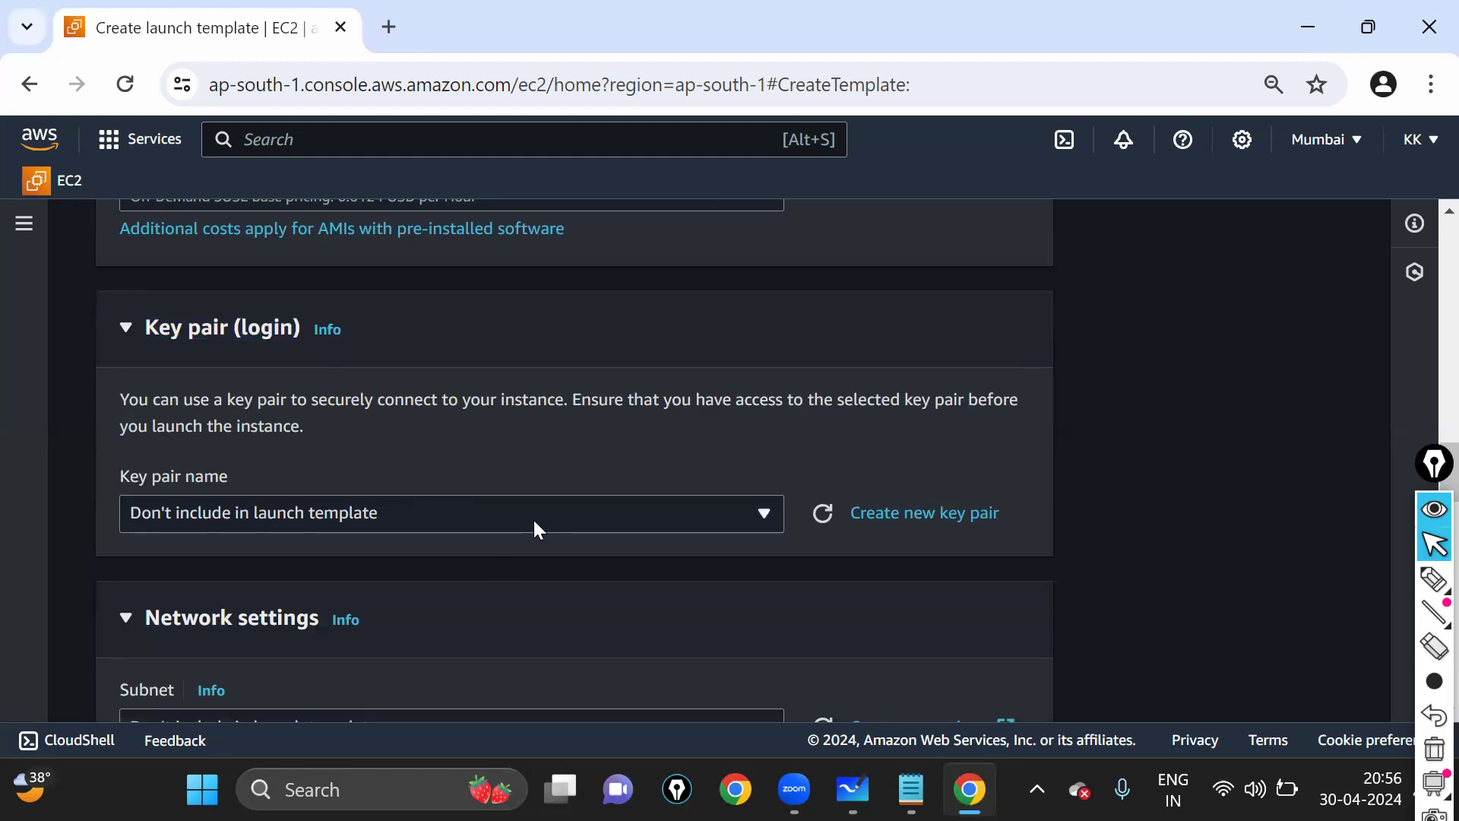
{"action": "left_click", "coordinate": [458, 509]}
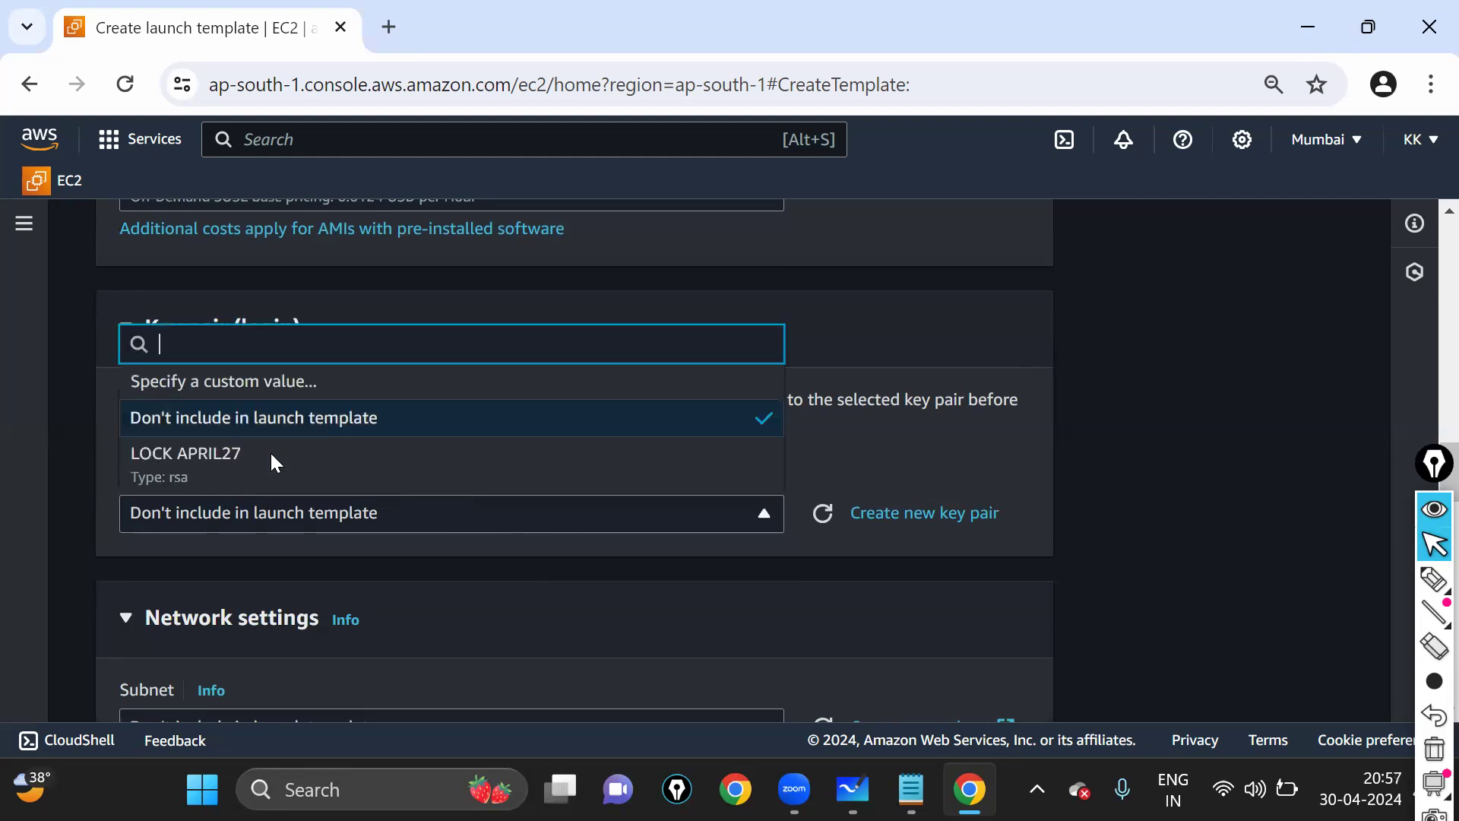
{"action": "scroll", "coordinate": [249, 323], "scroll_direction": "down", "scroll_amount": 2}
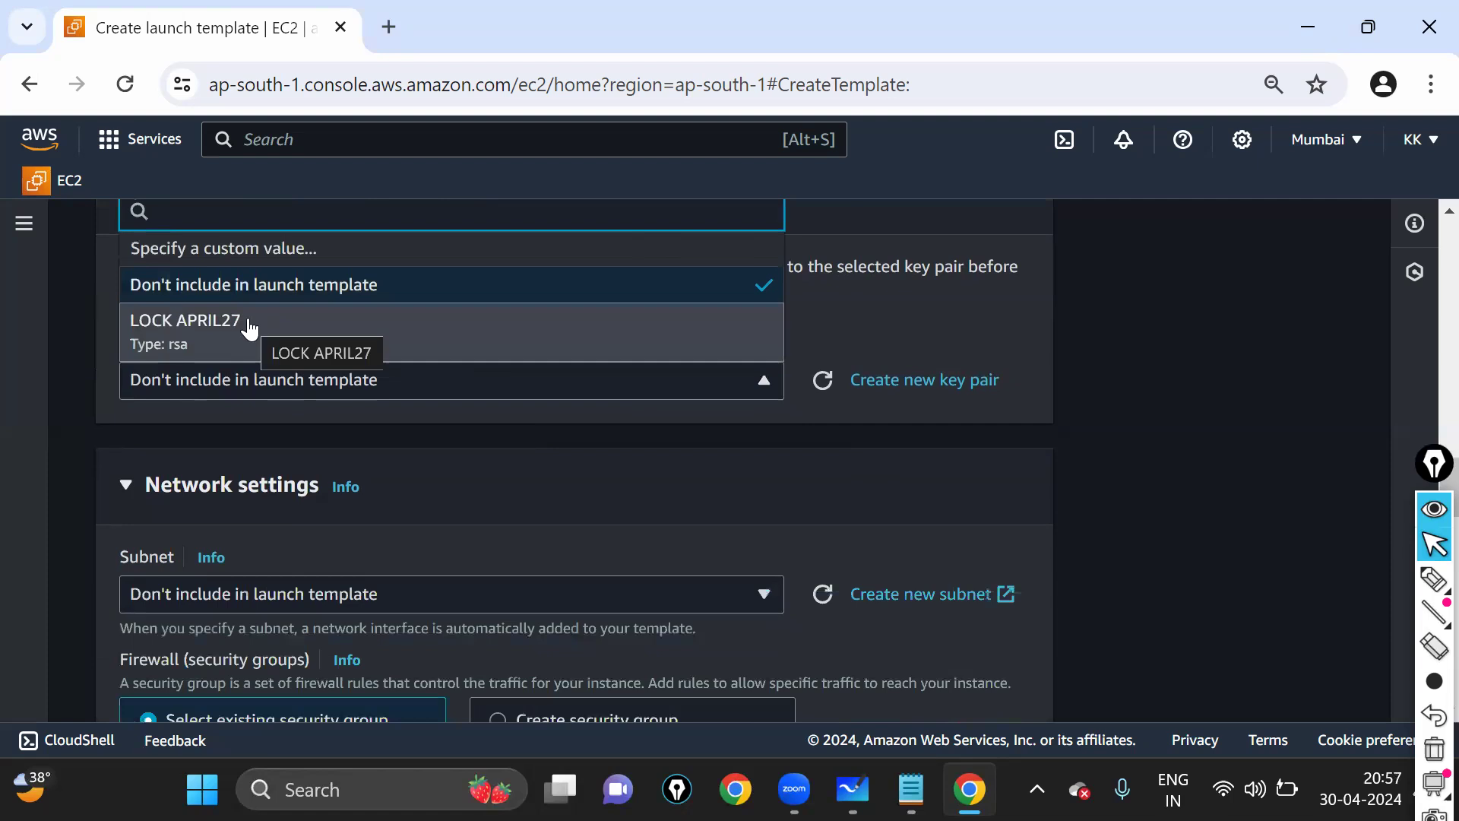
{"action": "left_click", "coordinate": [249, 323]}
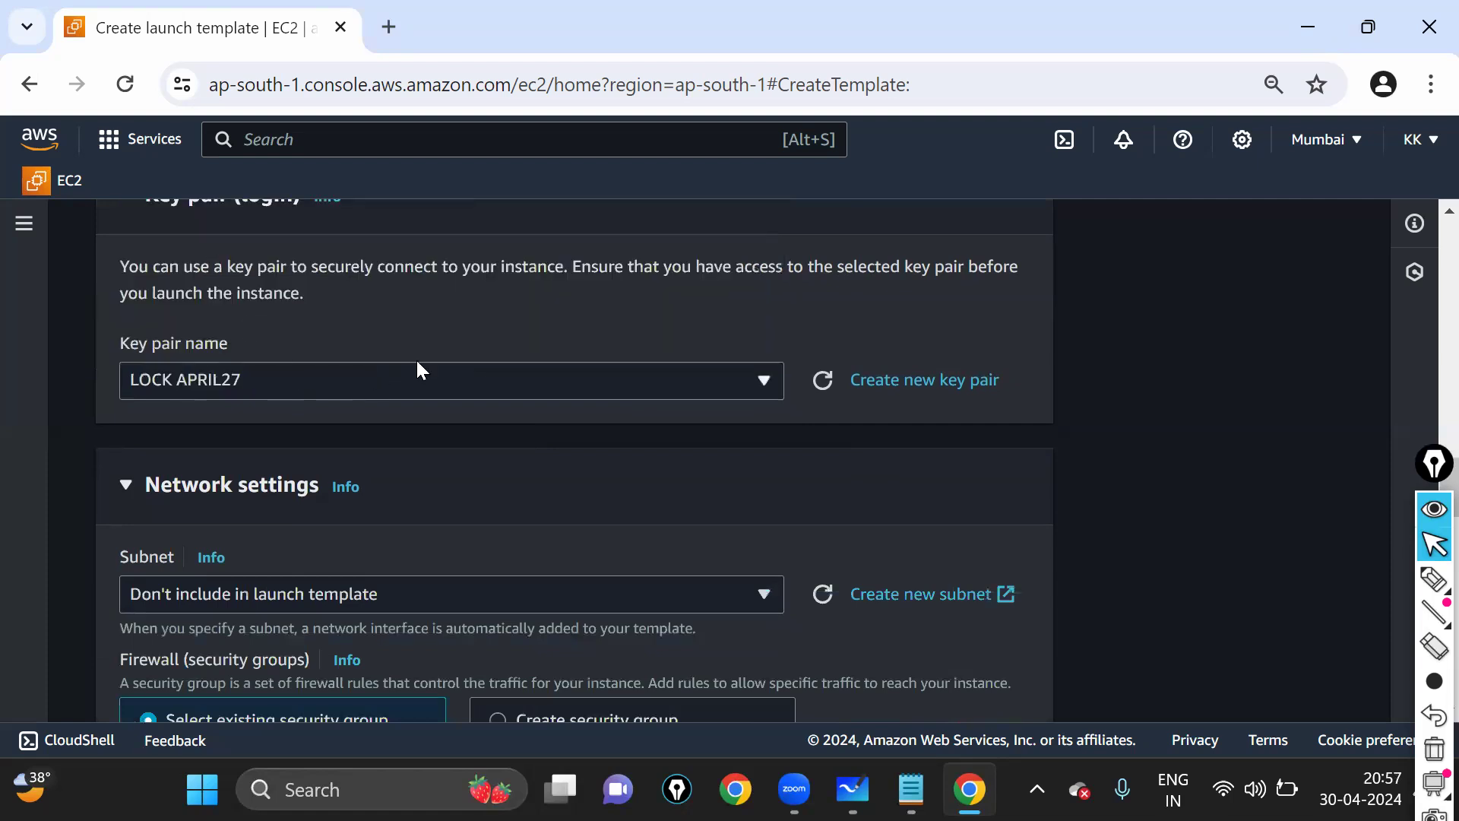
{"action": "scroll", "coordinate": [446, 344], "scroll_direction": "up", "scroll_amount": 2}
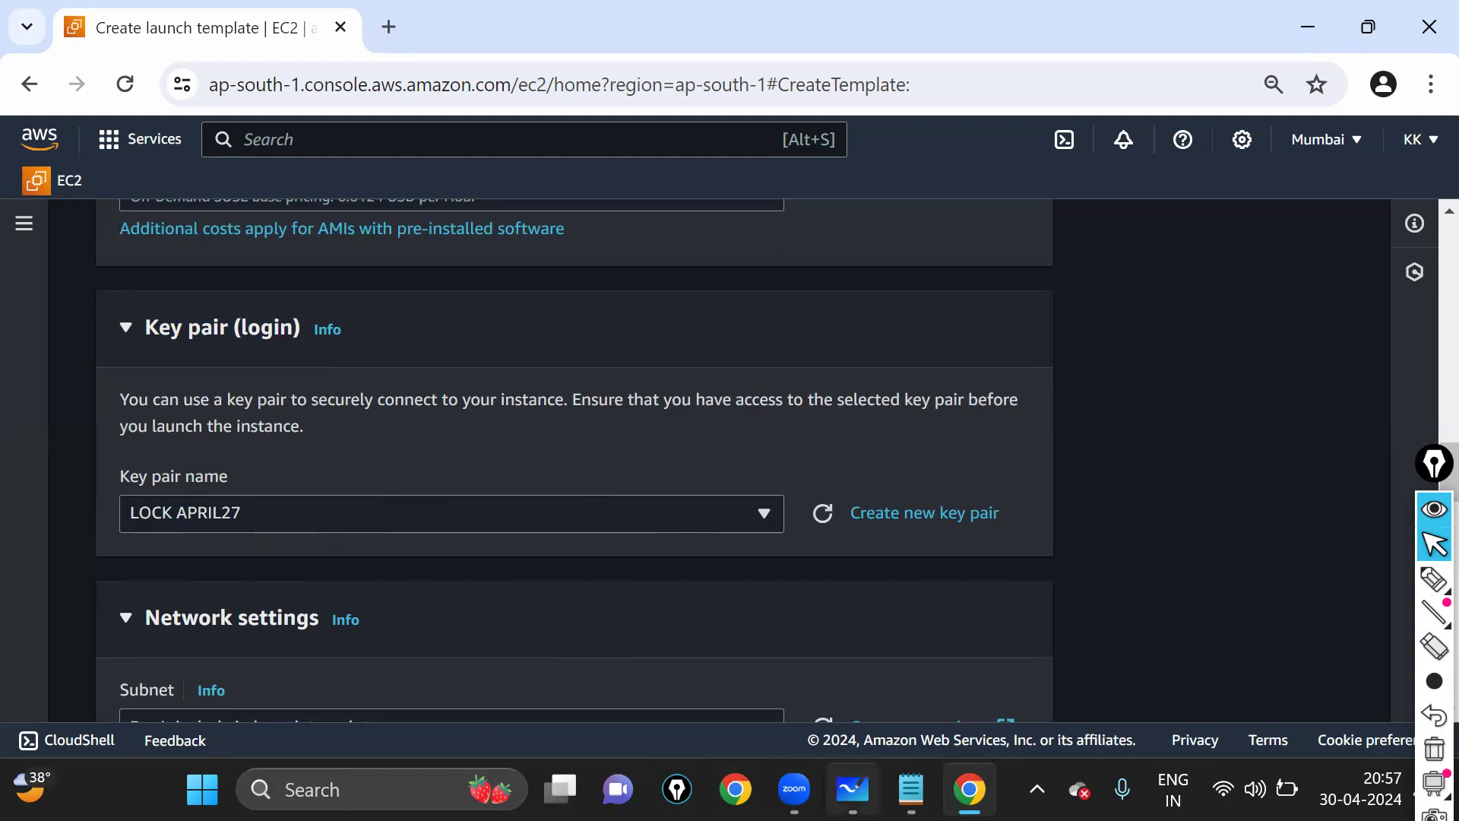
{"action": "left_click", "coordinate": [852, 788]}
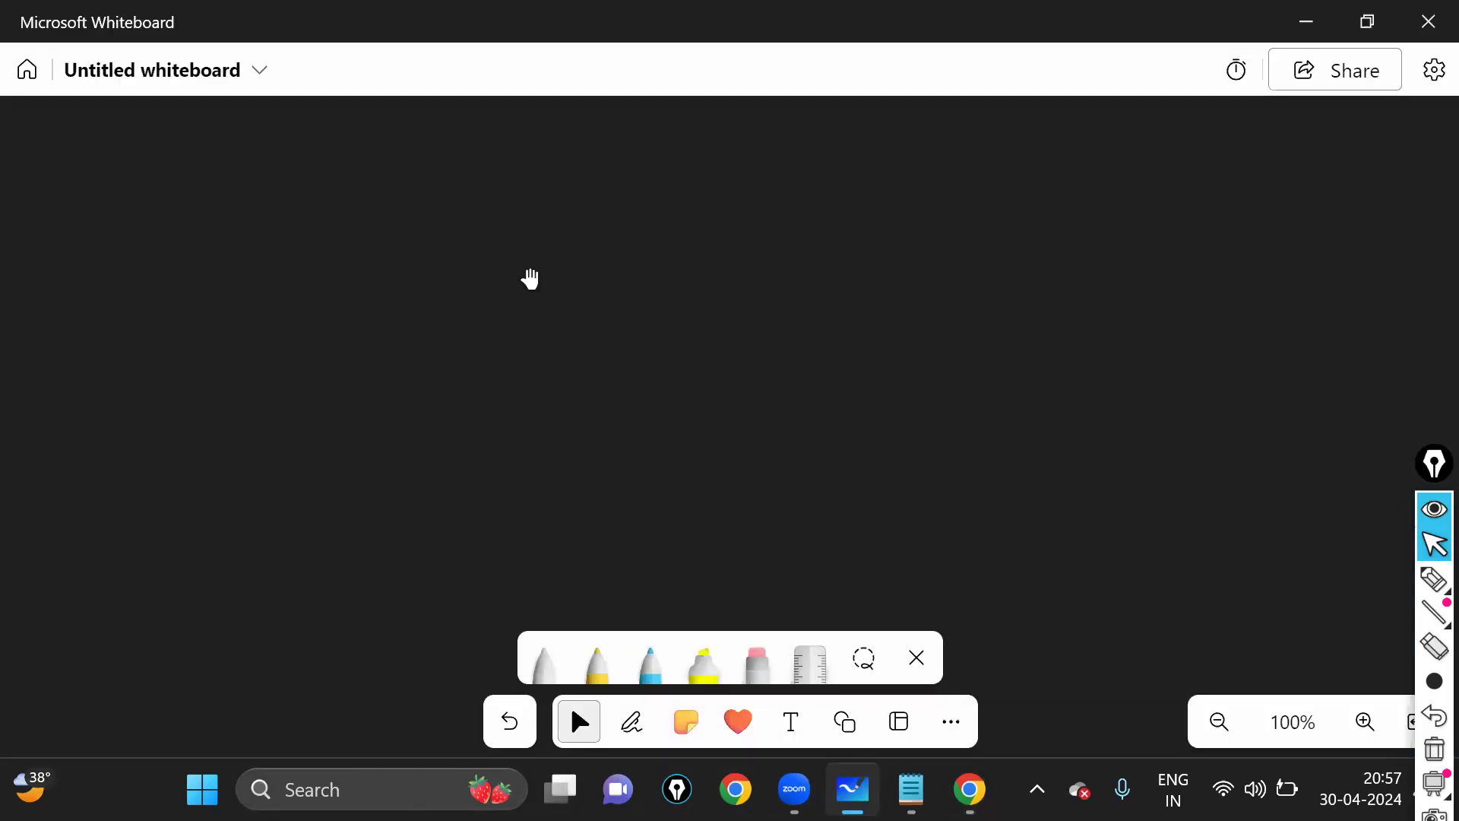
- In yellow ink, shift the rectangle right and write an underlined 'ASG' beside it
{"action": "left_click", "coordinate": [597, 661]}
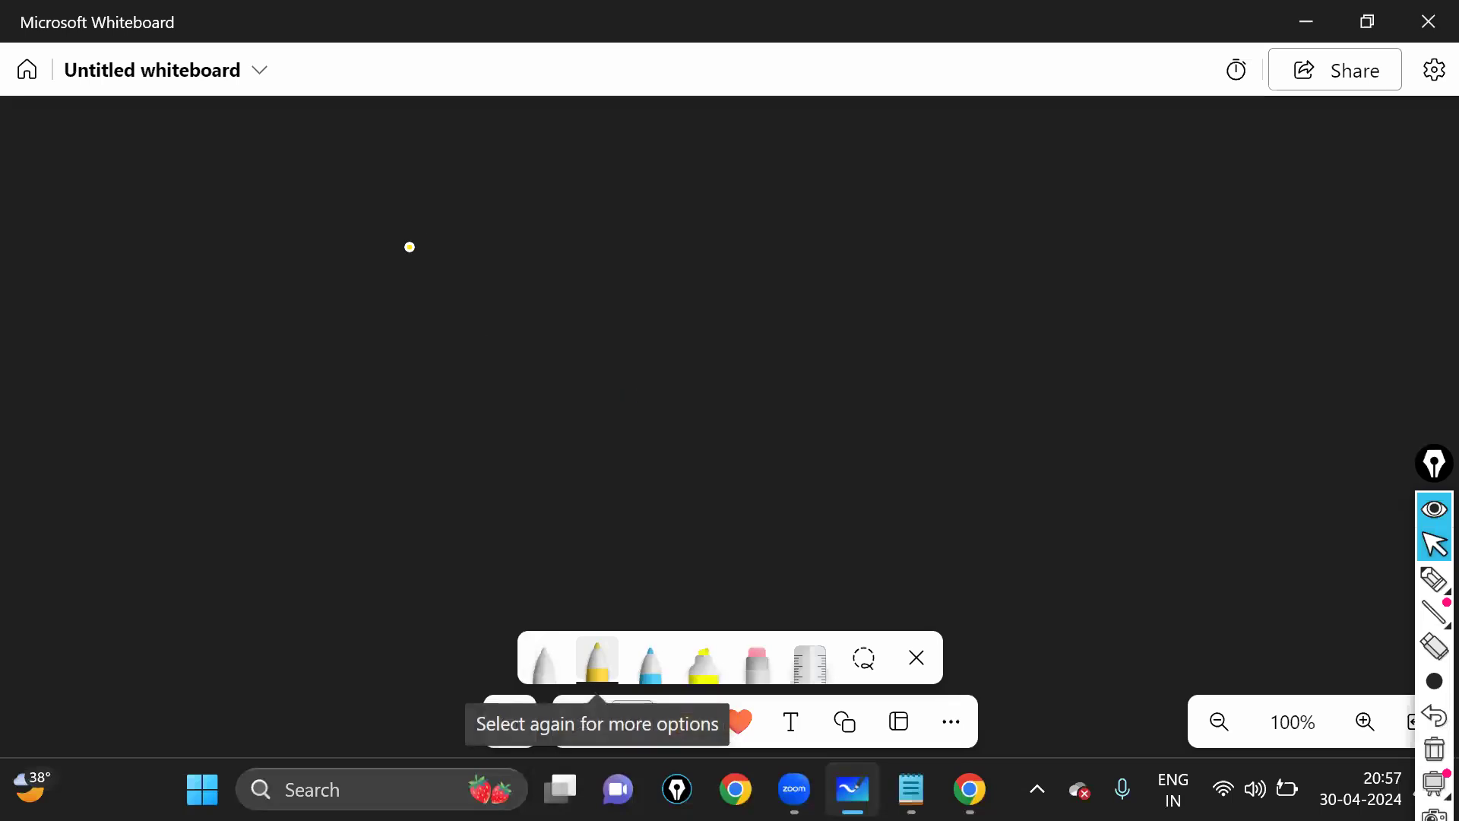
{"action": "mouse_move", "coordinate": [342, 358]}
{"action": "left_mouse_down"}
{"action": "mouse_move", "coordinate": [367, 239]}
{"action": "mouse_move", "coordinate": [534, 374]}
{"action": "mouse_move", "coordinate": [504, 353]}
{"action": "mouse_move", "coordinate": [540, 355]}
{"action": "left_mouse_up"}
{"action": "left_click", "coordinate": [567, 715]}
{"action": "mouse_move", "coordinate": [481, 592]}
{"action": "left_mouse_down"}
{"action": "mouse_move", "coordinate": [778, 537]}
{"action": "mouse_move", "coordinate": [876, 577]}
{"action": "left_mouse_up"}
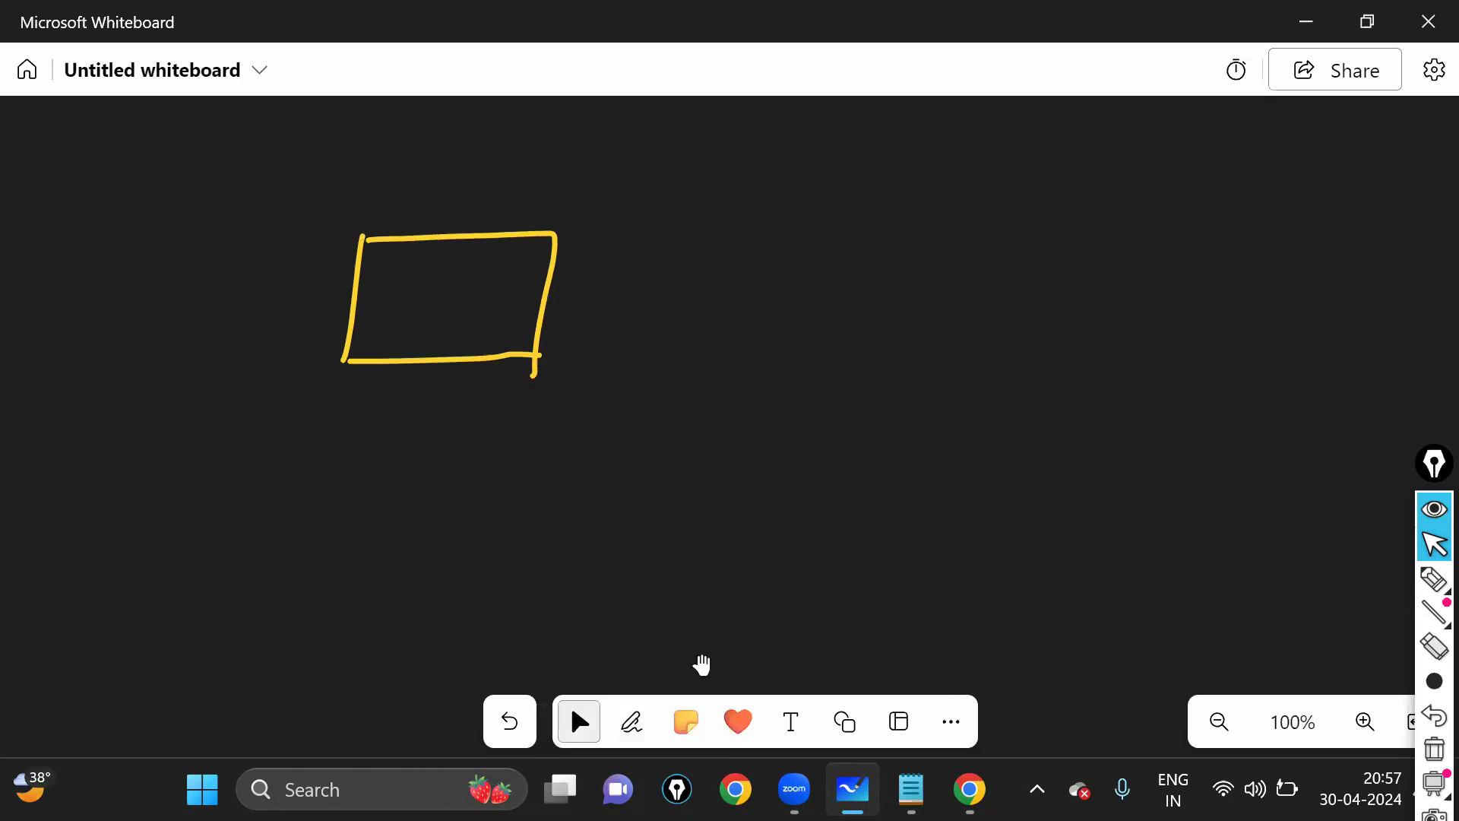
{"action": "left_click", "coordinate": [623, 726]}
{"action": "mouse_move", "coordinate": [458, 290]}
{"action": "left_mouse_down"}
{"action": "mouse_move", "coordinate": [445, 322]}
{"action": "mouse_move", "coordinate": [475, 315]}
{"action": "left_mouse_up"}
{"action": "left_click_drag", "start_coordinate": [450, 308], "coordinate": [493, 308]}
{"action": "left_click_drag", "start_coordinate": [522, 283], "coordinate": [501, 315]}
{"action": "left_click_drag", "start_coordinate": [549, 285], "coordinate": [538, 336]}
{"action": "left_click_drag", "start_coordinate": [476, 344], "coordinate": [559, 333]}
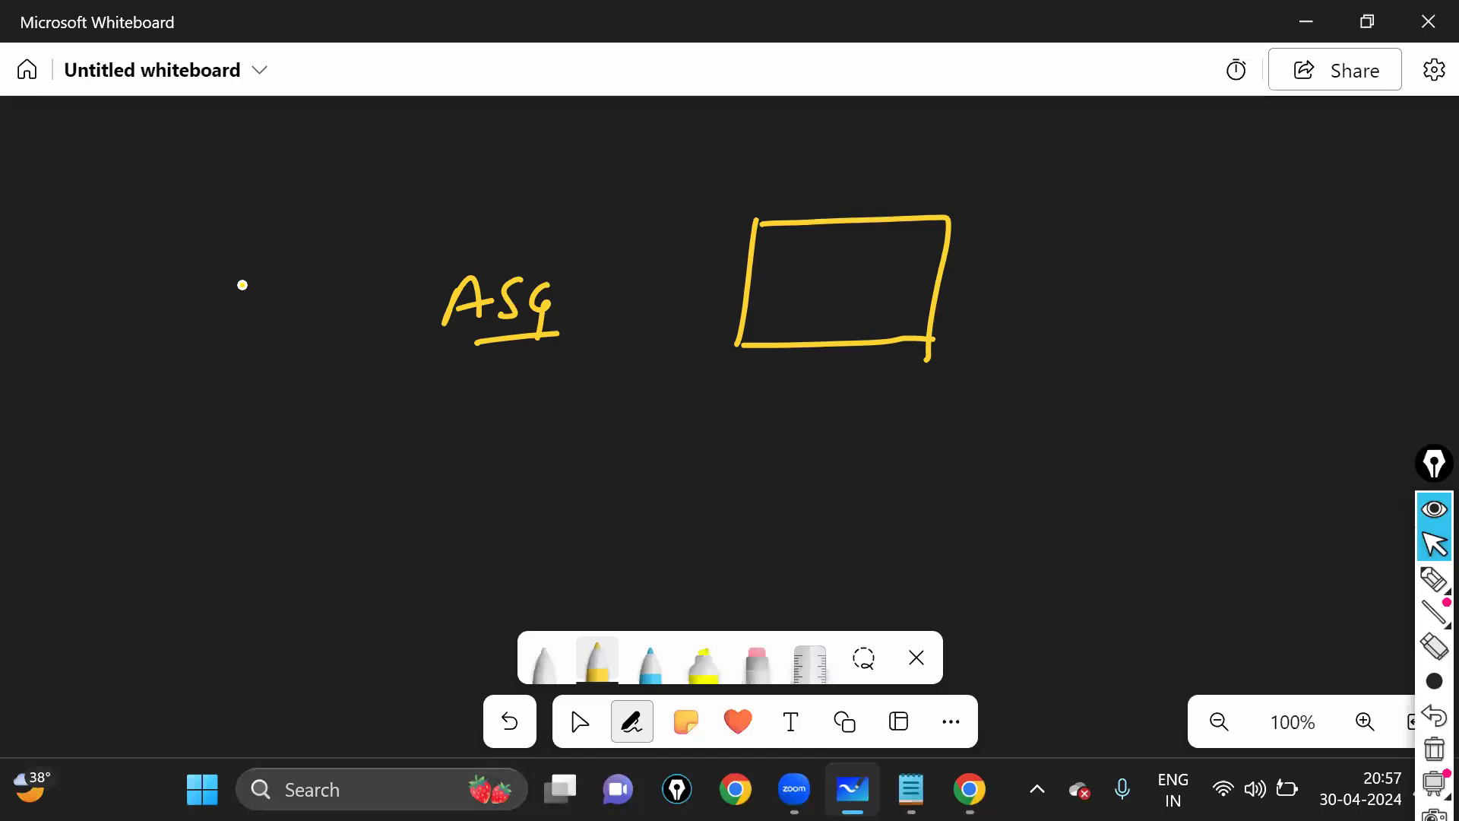
- Write 'Template' left of ASG with a box underneath containing 'Keypair'
{"action": "left_click_drag", "start_coordinate": [141, 255], "coordinate": [214, 241]}
{"action": "mouse_move", "coordinate": [177, 291]}
{"action": "left_mouse_down"}
{"action": "mouse_move", "coordinate": [238, 262]}
{"action": "mouse_move", "coordinate": [219, 298]}
{"action": "left_mouse_up"}
{"action": "left_click_drag", "start_coordinate": [262, 240], "coordinate": [331, 267]}
{"action": "left_click_drag", "start_coordinate": [262, 230], "coordinate": [247, 284]}
{"action": "left_click_drag", "start_coordinate": [159, 320], "coordinate": [187, 319]}
{"action": "left_click_drag", "start_coordinate": [314, 249], "coordinate": [342, 242]}
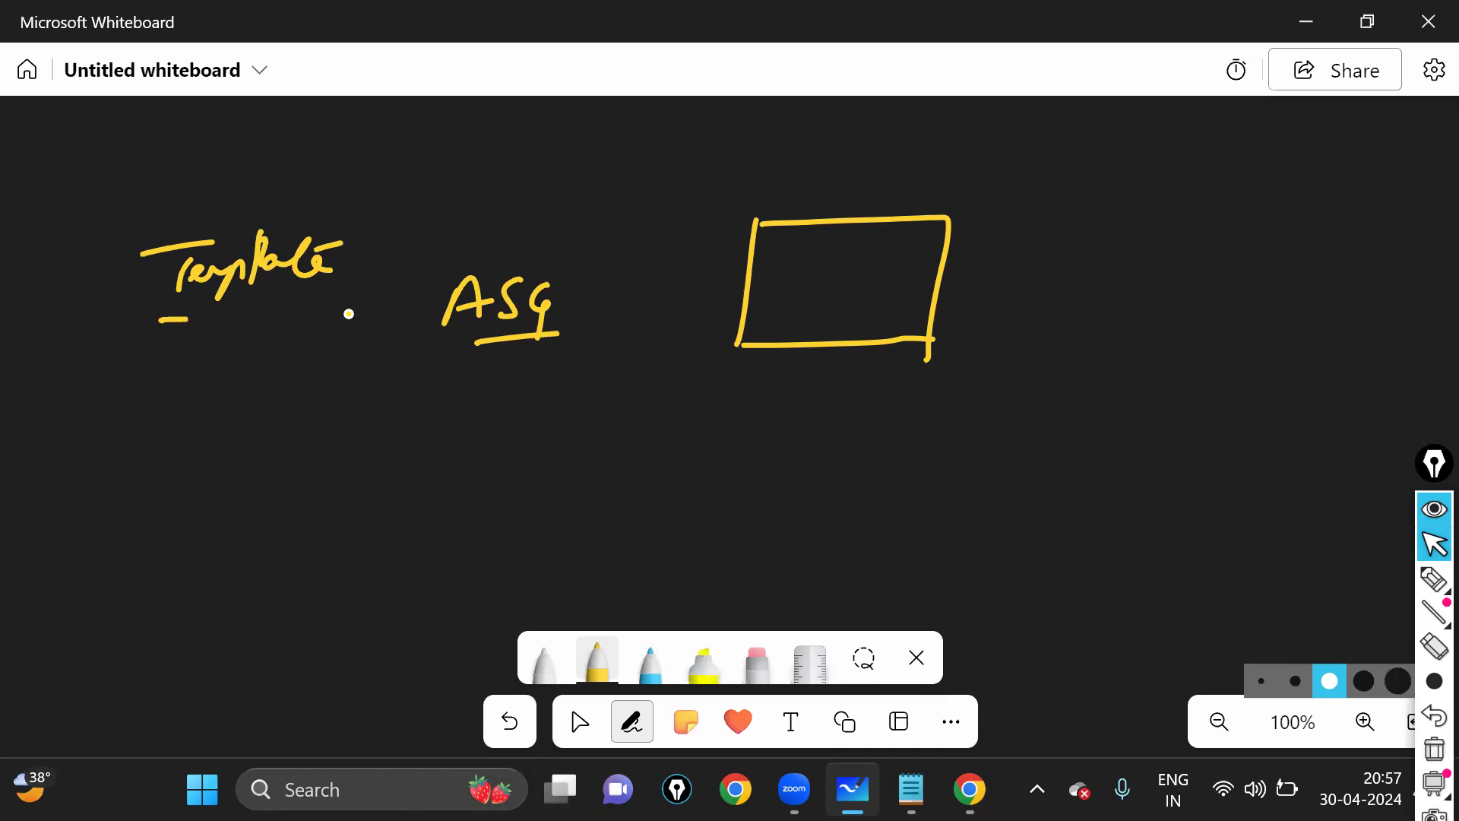
{"action": "left_click_drag", "start_coordinate": [329, 430], "coordinate": [165, 328]}
{"action": "mouse_move", "coordinate": [145, 469]}
{"action": "left_mouse_down"}
{"action": "mouse_move", "coordinate": [302, 462]}
{"action": "mouse_move", "coordinate": [333, 427]}
{"action": "left_mouse_up"}
{"action": "left_click_drag", "start_coordinate": [203, 346], "coordinate": [195, 390]}
{"action": "mouse_move", "coordinate": [228, 351]}
{"action": "left_mouse_down"}
{"action": "mouse_move", "coordinate": [244, 397]}
{"action": "mouse_move", "coordinate": [349, 366]}
{"action": "mouse_move", "coordinate": [388, 378]}
{"action": "left_mouse_up"}
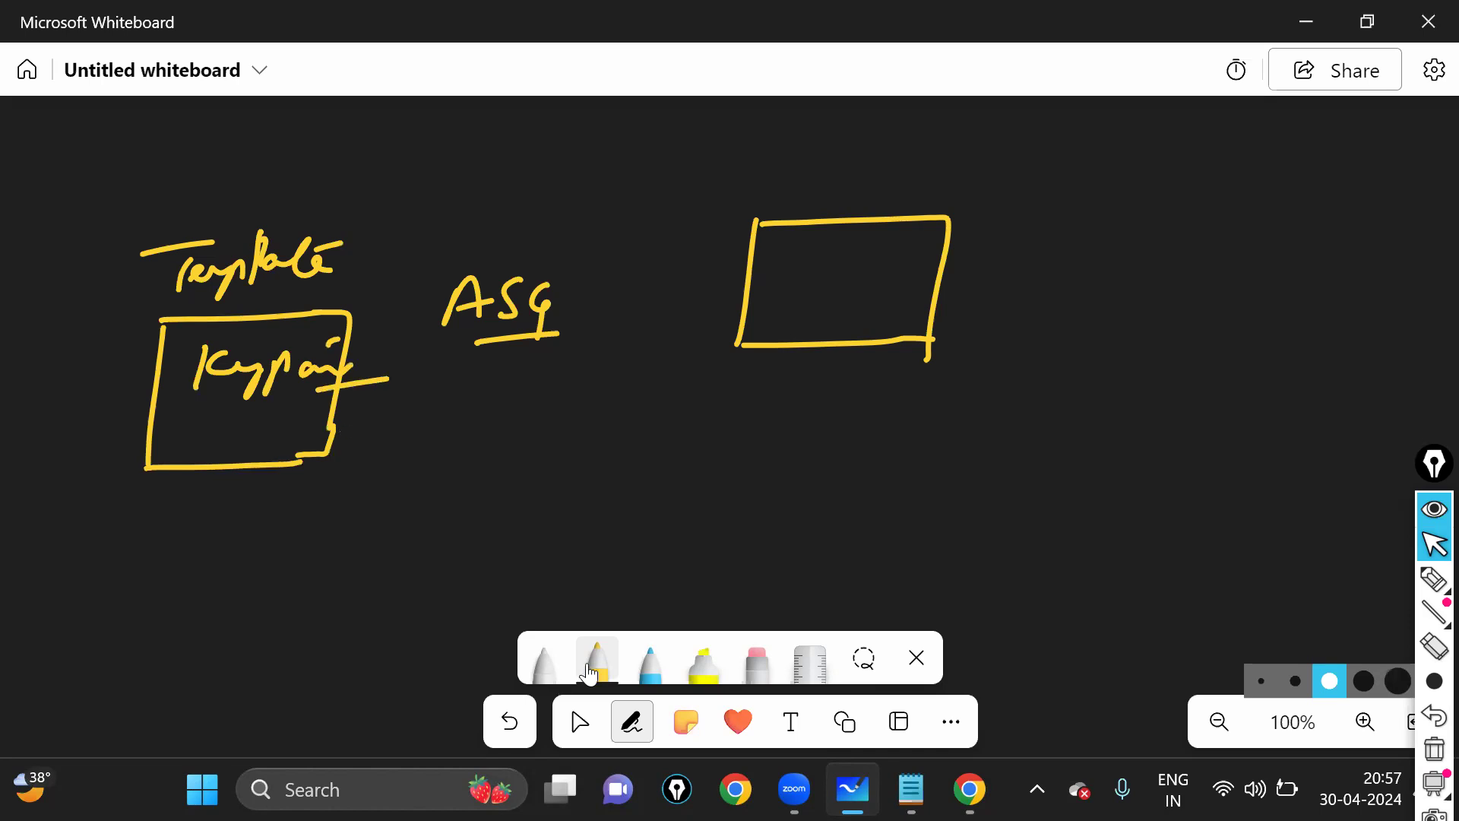
- In blue ink, draw a hooked arrow down out of the Keypair box
{"action": "left_click", "coordinate": [649, 663]}
{"action": "left_click", "coordinate": [213, 404]}
{"action": "left_click_drag", "start_coordinate": [214, 403], "coordinate": [242, 447]}
{"action": "left_click_drag", "start_coordinate": [238, 436], "coordinate": [230, 481]}
{"action": "mouse_move", "coordinate": [185, 493]}
{"action": "left_mouse_down"}
{"action": "mouse_move", "coordinate": [271, 494]}
{"action": "mouse_move", "coordinate": [308, 536]}
{"action": "left_mouse_up"}
- Write 'existing key pair April 27' below the box, underlining and circling the date
{"action": "left_click", "coordinate": [296, 475]}
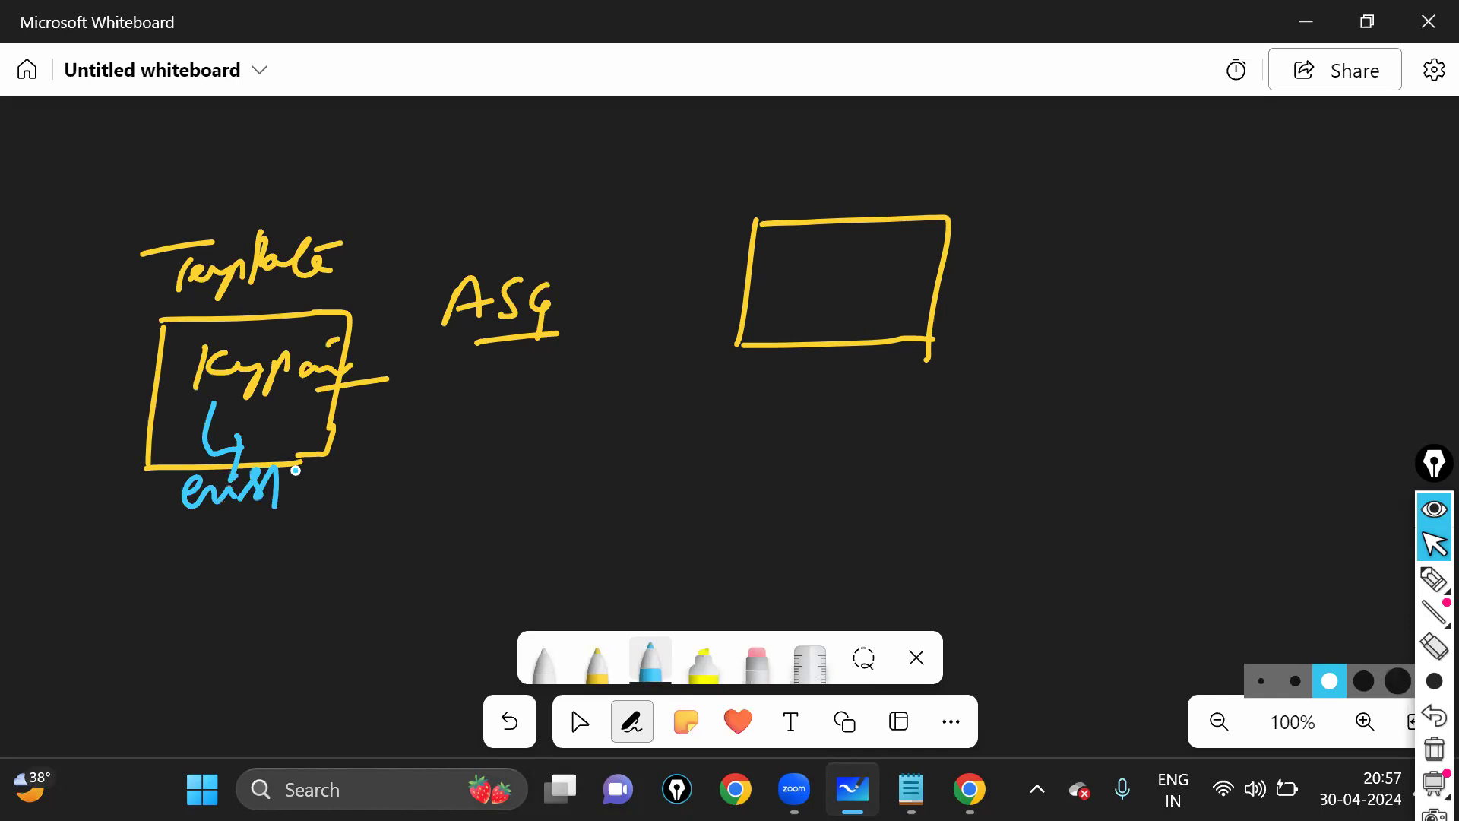
{"action": "left_click_drag", "start_coordinate": [196, 512], "coordinate": [264, 562]}
{"action": "mouse_move", "coordinate": [294, 532]}
{"action": "left_mouse_down"}
{"action": "mouse_move", "coordinate": [293, 560]}
{"action": "mouse_move", "coordinate": [388, 519]}
{"action": "left_mouse_up"}
{"action": "left_click_drag", "start_coordinate": [238, 584], "coordinate": [275, 570]}
{"action": "left_click_drag", "start_coordinate": [247, 567], "coordinate": [311, 568]}
{"action": "left_click_drag", "start_coordinate": [314, 574], "coordinate": [354, 567]}
{"action": "mouse_move", "coordinate": [362, 554]}
{"action": "left_mouse_down"}
{"action": "mouse_move", "coordinate": [364, 577]}
{"action": "mouse_move", "coordinate": [408, 581]}
{"action": "left_mouse_up"}
{"action": "mouse_move", "coordinate": [417, 561]}
{"action": "left_mouse_down"}
{"action": "mouse_move", "coordinate": [439, 589]}
{"action": "mouse_move", "coordinate": [448, 576]}
{"action": "left_mouse_up"}
{"action": "left_click_drag", "start_coordinate": [350, 613], "coordinate": [459, 604]}
{"action": "left_click_drag", "start_coordinate": [384, 530], "coordinate": [365, 534]}
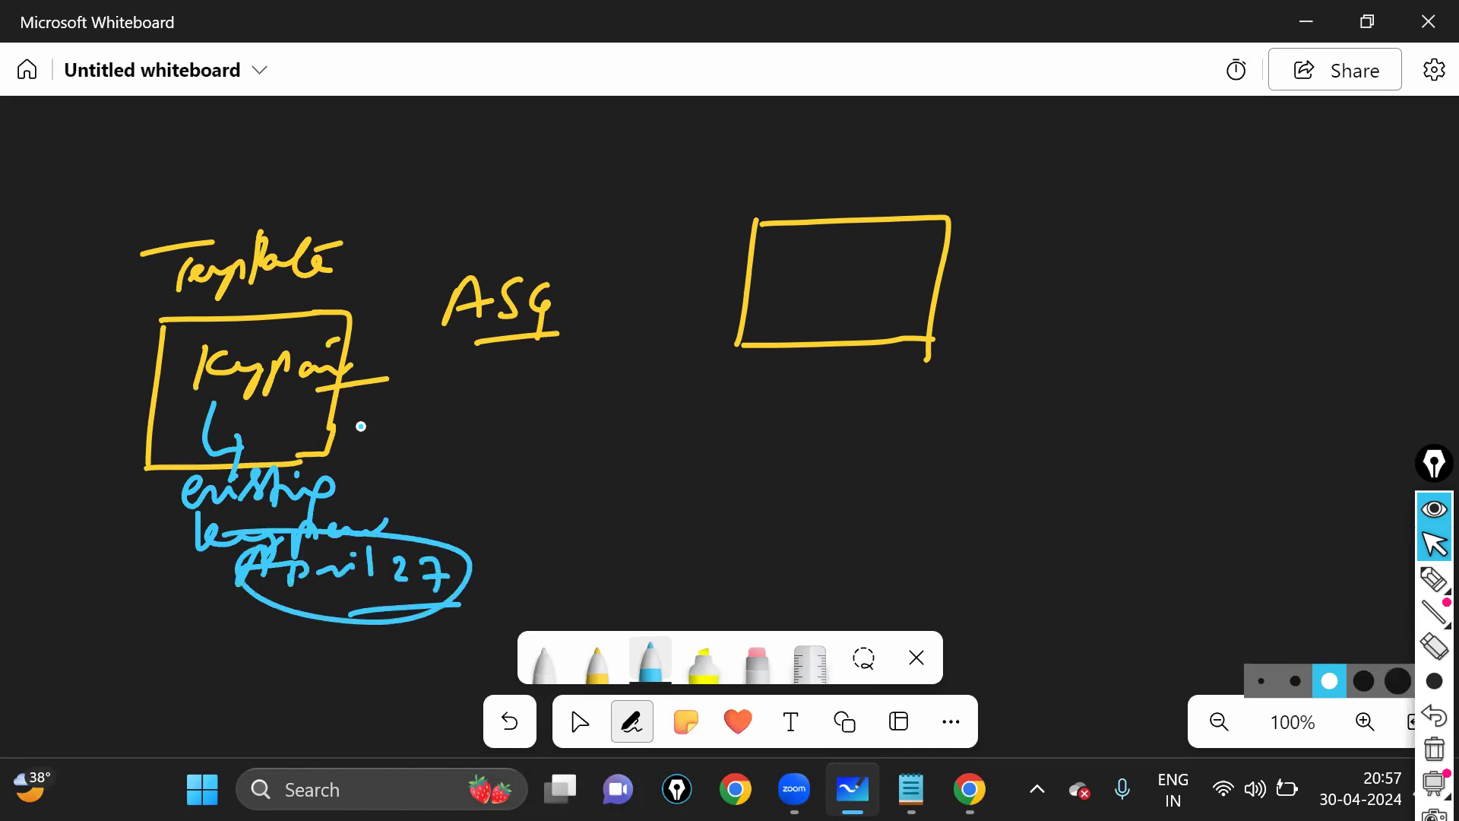
- Draw an arrow from the Template box to 'Lock' and circle the word
{"action": "left_click_drag", "start_coordinate": [336, 427], "coordinate": [410, 424]}
{"action": "left_click_drag", "start_coordinate": [402, 415], "coordinate": [405, 445]}
{"action": "mouse_move", "coordinate": [428, 416]}
{"action": "left_mouse_down"}
{"action": "mouse_move", "coordinate": [458, 454]}
{"action": "mouse_move", "coordinate": [460, 440]}
{"action": "left_mouse_up"}
{"action": "left_click_drag", "start_coordinate": [487, 433], "coordinate": [480, 453]}
{"action": "left_click_drag", "start_coordinate": [492, 422], "coordinate": [517, 454]}
{"action": "left_click_drag", "start_coordinate": [427, 462], "coordinate": [531, 461]}
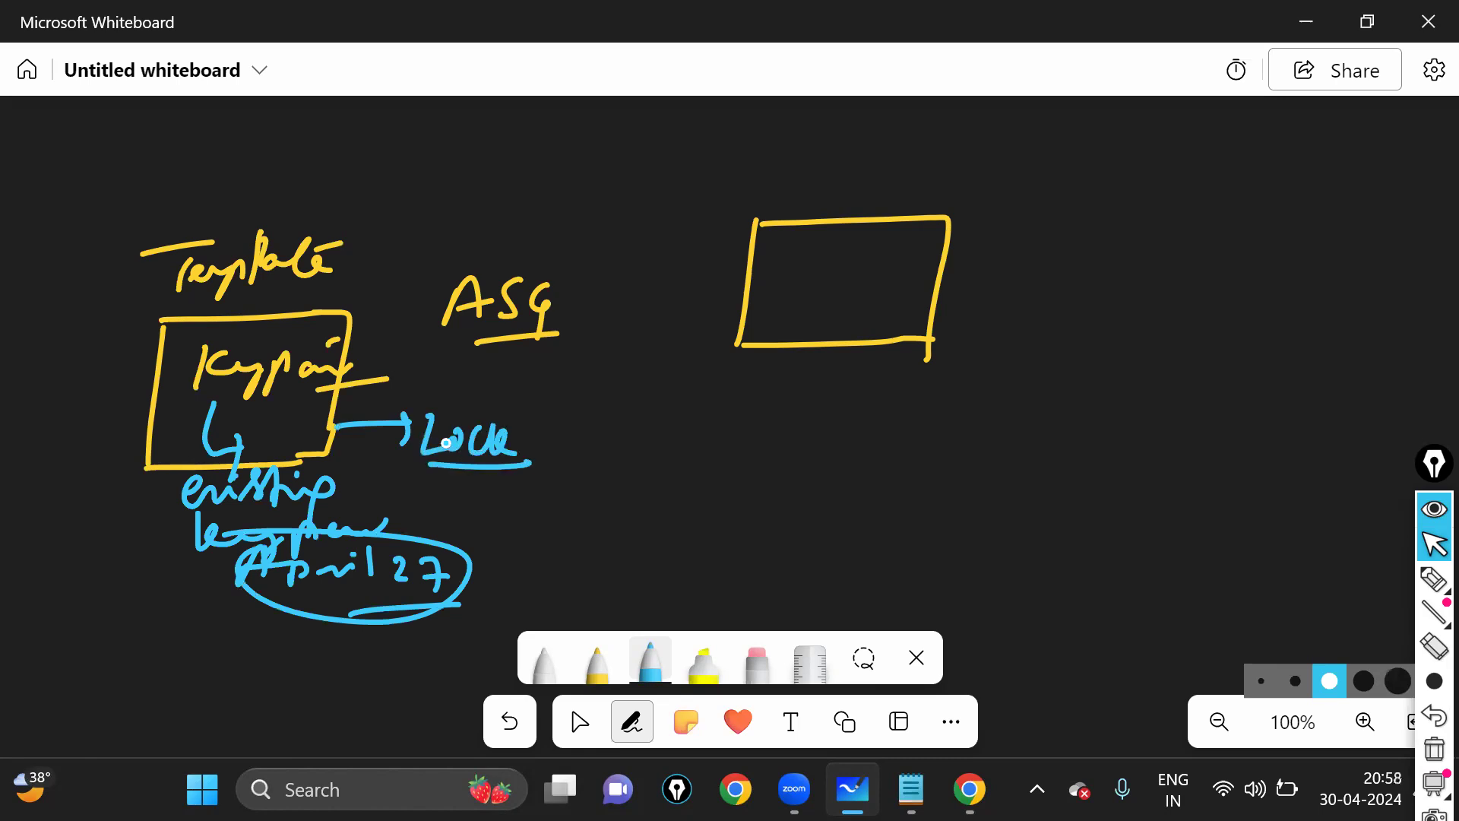
{"action": "left_click_drag", "start_coordinate": [412, 409], "coordinate": [414, 401]}
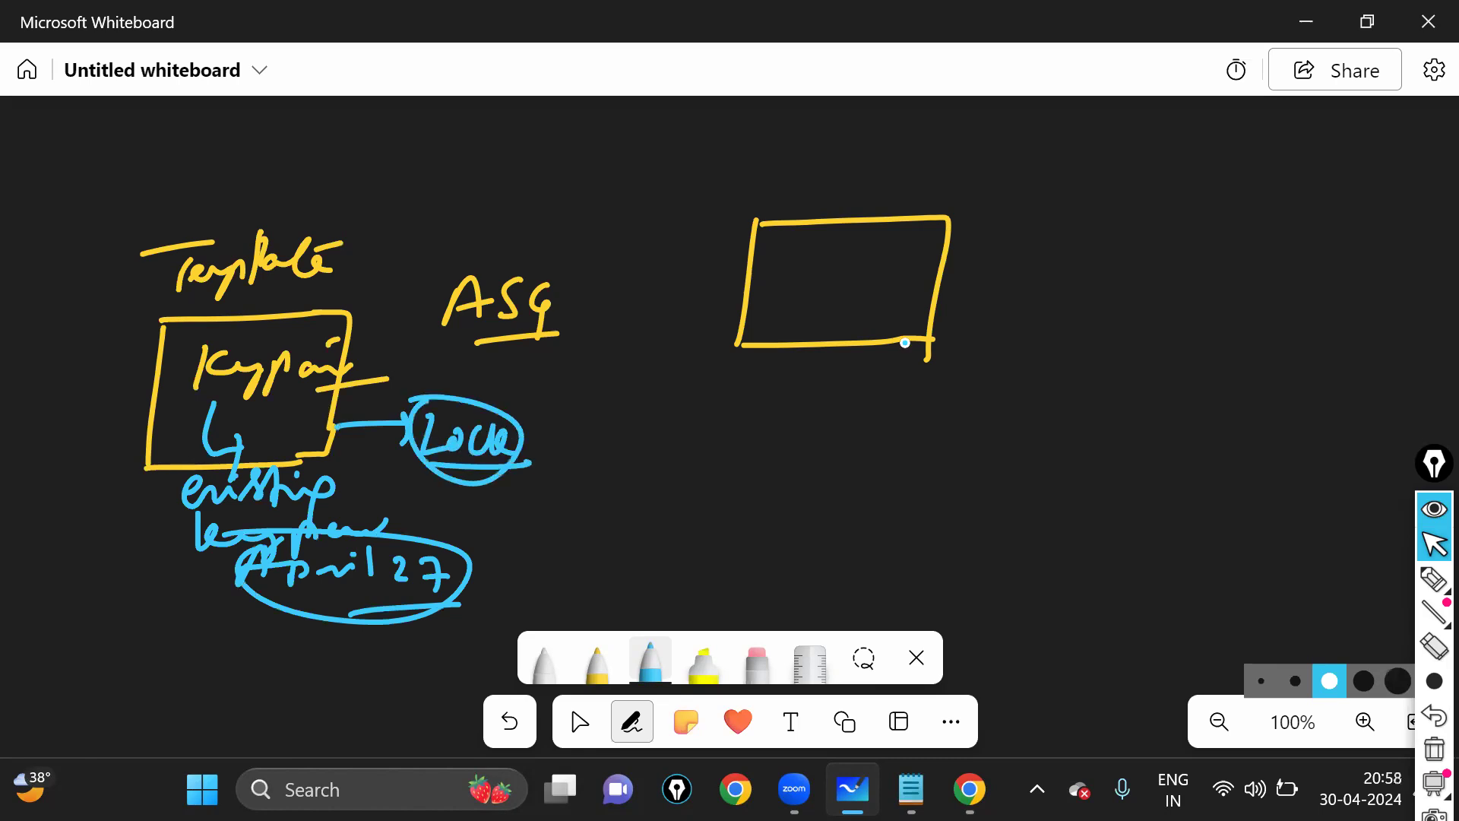
- Draw a blue padlock with handle and keyhole beside the rectangle
{"action": "left_click_drag", "start_coordinate": [976, 271], "coordinate": [1053, 353]}
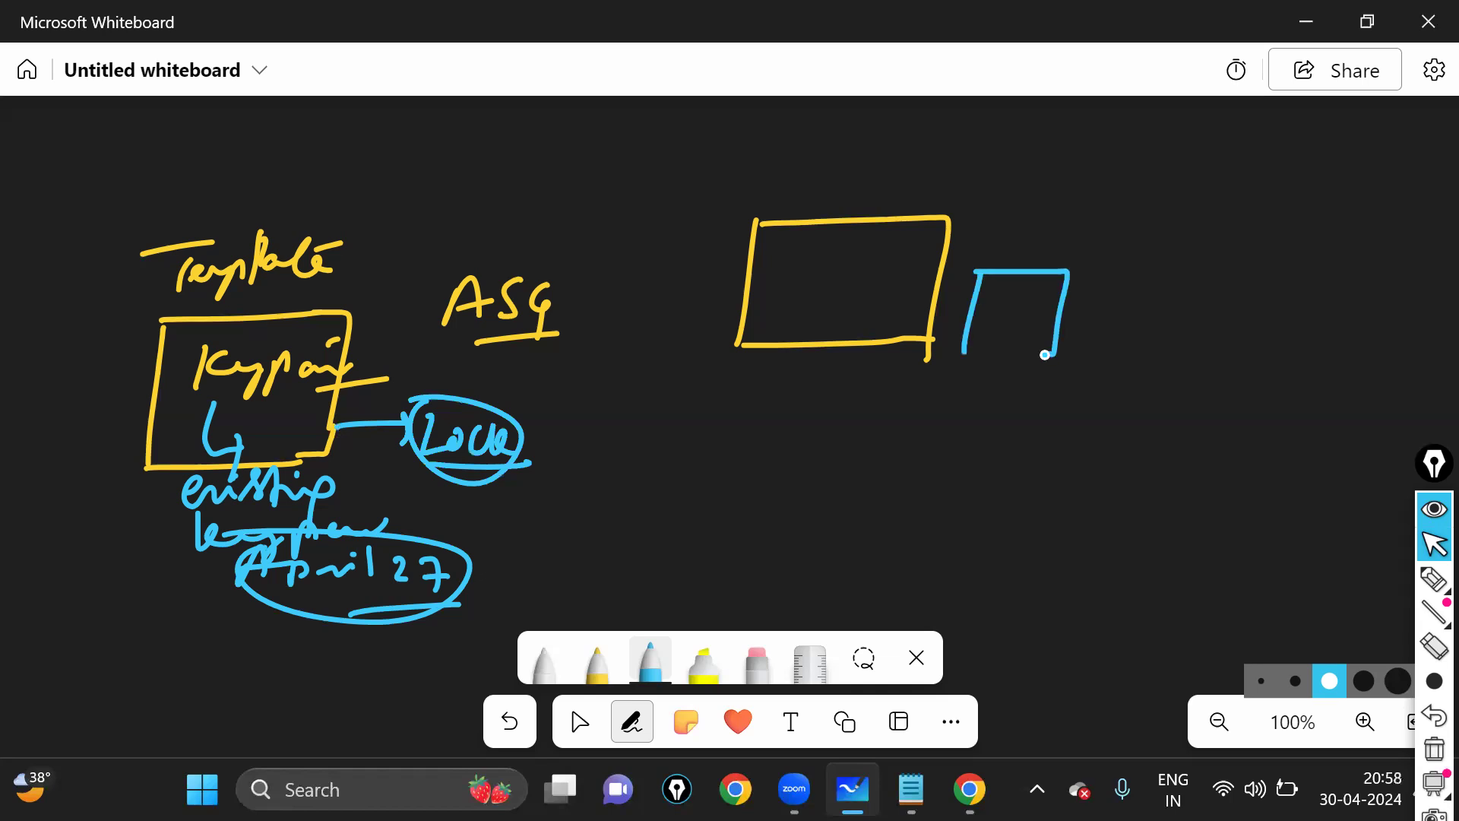
{"action": "mouse_move", "coordinate": [1010, 270]}
{"action": "left_mouse_down"}
{"action": "mouse_move", "coordinate": [1058, 288]}
{"action": "mouse_move", "coordinate": [918, 256]}
{"action": "mouse_move", "coordinate": [985, 261]}
{"action": "left_mouse_up"}
{"action": "left_click", "coordinate": [1017, 305]}
{"action": "left_click", "coordinate": [1032, 309]}
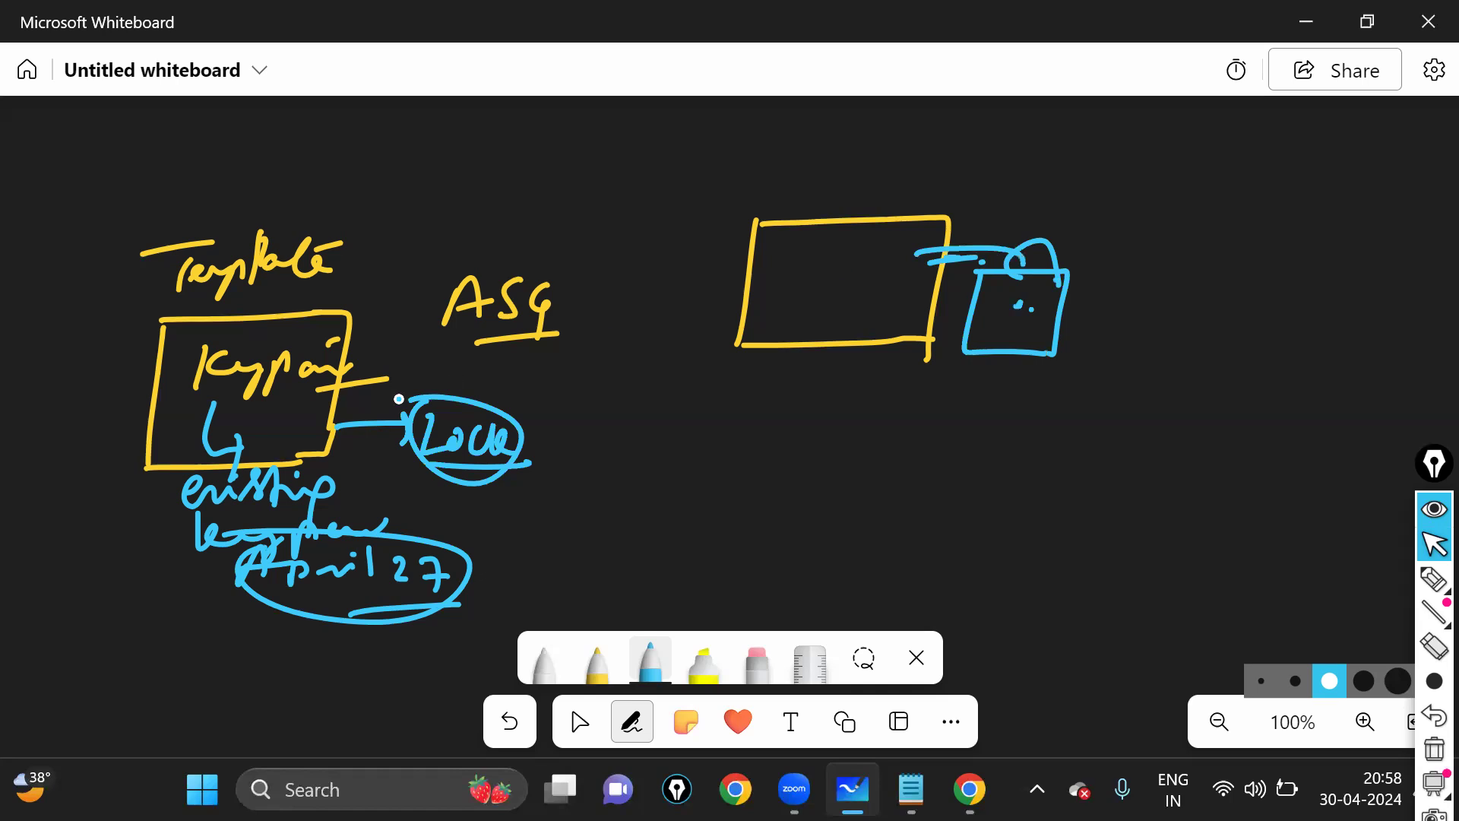
{"action": "left_click_drag", "start_coordinate": [249, 391], "coordinate": [232, 404]}
{"action": "left_click_drag", "start_coordinate": [1046, 307], "coordinate": [1019, 308]}
{"action": "left_click", "coordinate": [597, 663]}
- Draw a second box below the rectangle and a blue padlock beside it
{"action": "mouse_move", "coordinate": [787, 408]}
{"action": "left_mouse_down"}
{"action": "mouse_move", "coordinate": [764, 562]}
{"action": "mouse_move", "coordinate": [960, 551]}
{"action": "left_mouse_up"}
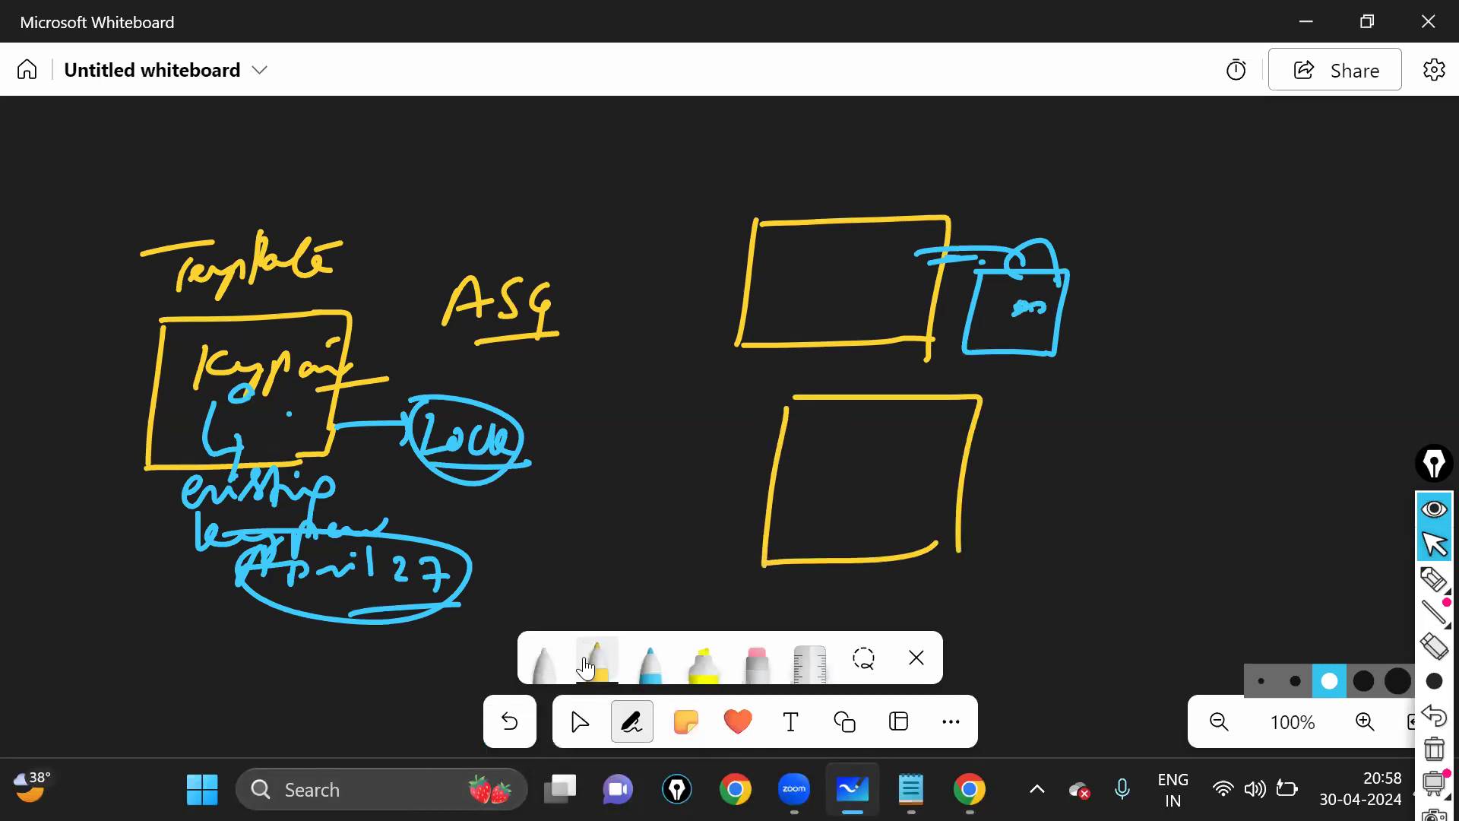
{"action": "left_click", "coordinate": [652, 670]}
{"action": "mouse_move", "coordinate": [973, 464]}
{"action": "left_mouse_down"}
{"action": "mouse_move", "coordinate": [1103, 528]}
{"action": "mouse_move", "coordinate": [1127, 524]}
{"action": "left_mouse_up"}
{"action": "mouse_move", "coordinate": [1020, 450]}
{"action": "left_mouse_down"}
{"action": "mouse_move", "coordinate": [1043, 419]}
{"action": "mouse_move", "coordinate": [1079, 481]}
{"action": "mouse_move", "coordinate": [1048, 492]}
{"action": "mouse_move", "coordinate": [1185, 401]}
{"action": "mouse_move", "coordinate": [1180, 431]}
{"action": "left_mouse_up"}
{"action": "left_click", "coordinate": [1039, 446]}
{"action": "left_click", "coordinate": [1098, 501]}
- Label both padlocks 'keypair' and write 'Lock' above the upper label
{"action": "mouse_move", "coordinate": [1205, 399]}
{"action": "left_mouse_down"}
{"action": "mouse_move", "coordinate": [1204, 430]}
{"action": "mouse_move", "coordinate": [1344, 411]}
{"action": "mouse_move", "coordinate": [1304, 447]}
{"action": "left_mouse_up"}
{"action": "left_click_drag", "start_coordinate": [1074, 320], "coordinate": [1144, 302]}
{"action": "mouse_move", "coordinate": [1127, 292]}
{"action": "left_mouse_down"}
{"action": "mouse_move", "coordinate": [1136, 318]}
{"action": "mouse_move", "coordinate": [1211, 312]}
{"action": "mouse_move", "coordinate": [1257, 286]}
{"action": "mouse_move", "coordinate": [1271, 322]}
{"action": "mouse_move", "coordinate": [1296, 285]}
{"action": "left_mouse_up"}
{"action": "left_click_drag", "start_coordinate": [1271, 329], "coordinate": [1224, 346]}
{"action": "mouse_move", "coordinate": [1200, 226]}
{"action": "left_mouse_down"}
{"action": "mouse_move", "coordinate": [1213, 261]}
{"action": "mouse_move", "coordinate": [1296, 247]}
{"action": "left_mouse_up"}
{"action": "left_click_drag", "start_coordinate": [1204, 264], "coordinate": [1455, 266]}
{"action": "left_click_drag", "start_coordinate": [983, 303], "coordinate": [923, 307]}
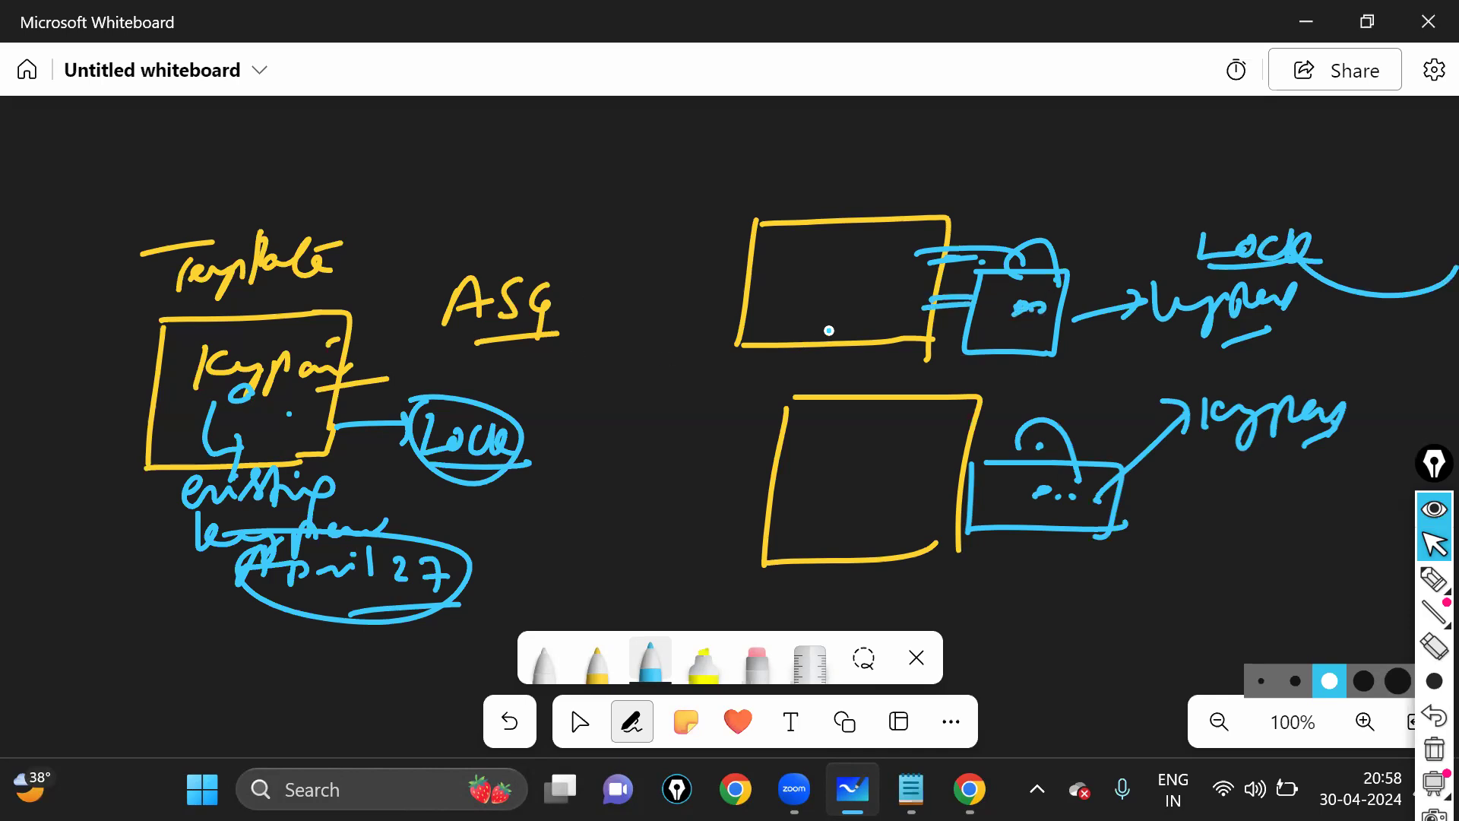
- Loop around the Template diagram, emphasise Keypair, and retrace the Lock circle and lower lock
{"action": "mouse_move", "coordinate": [175, 219]}
{"action": "left_mouse_down"}
{"action": "mouse_move", "coordinate": [181, 581]}
{"action": "mouse_move", "coordinate": [201, 184]}
{"action": "left_mouse_up"}
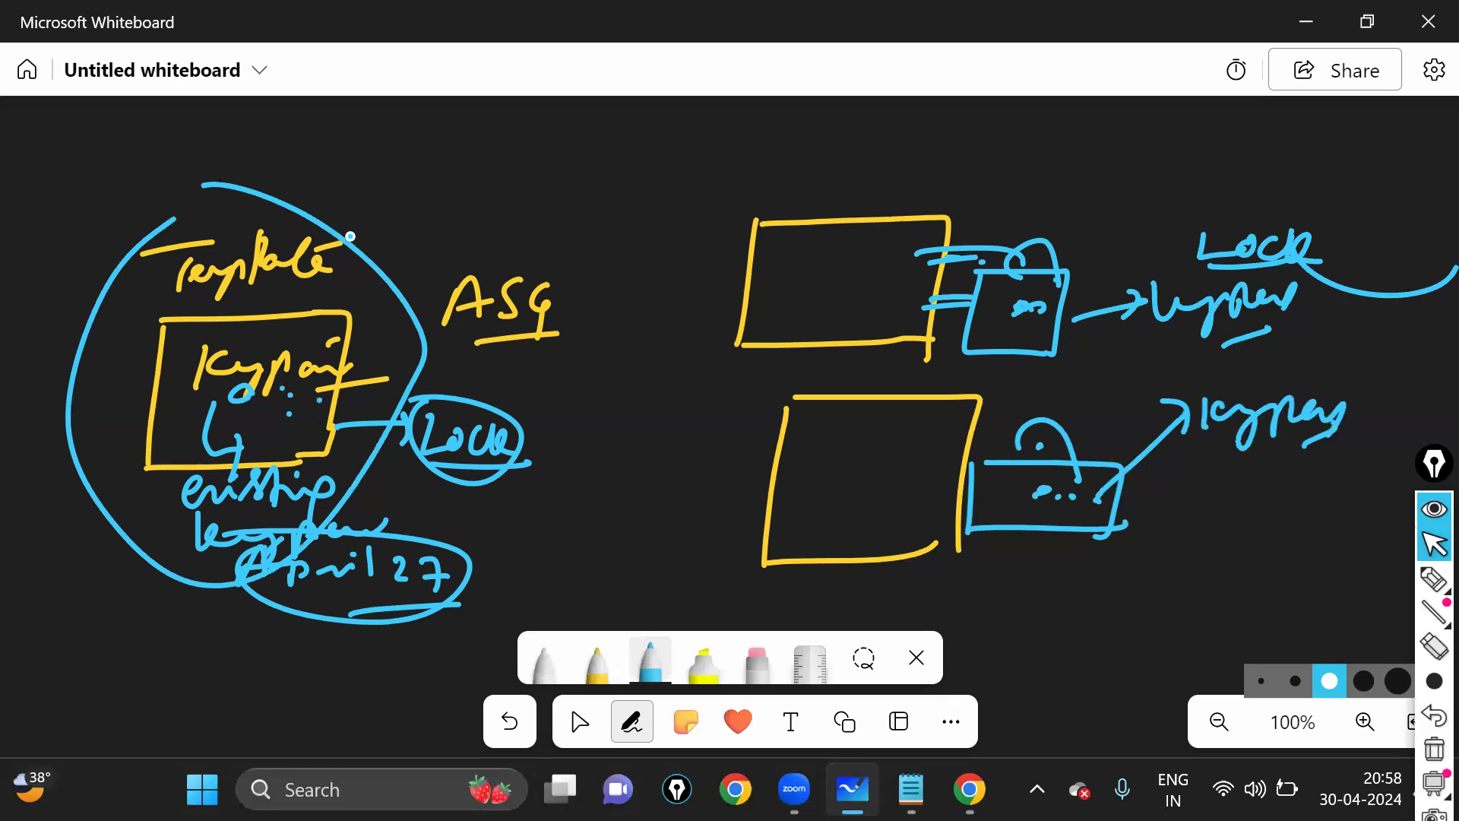
{"action": "left_click", "coordinate": [291, 386]}
{"action": "left_click", "coordinate": [298, 394]}
{"action": "left_click", "coordinate": [292, 378]}
{"action": "left_click", "coordinate": [296, 387]}
{"action": "left_click_drag", "start_coordinate": [432, 400], "coordinate": [424, 446]}
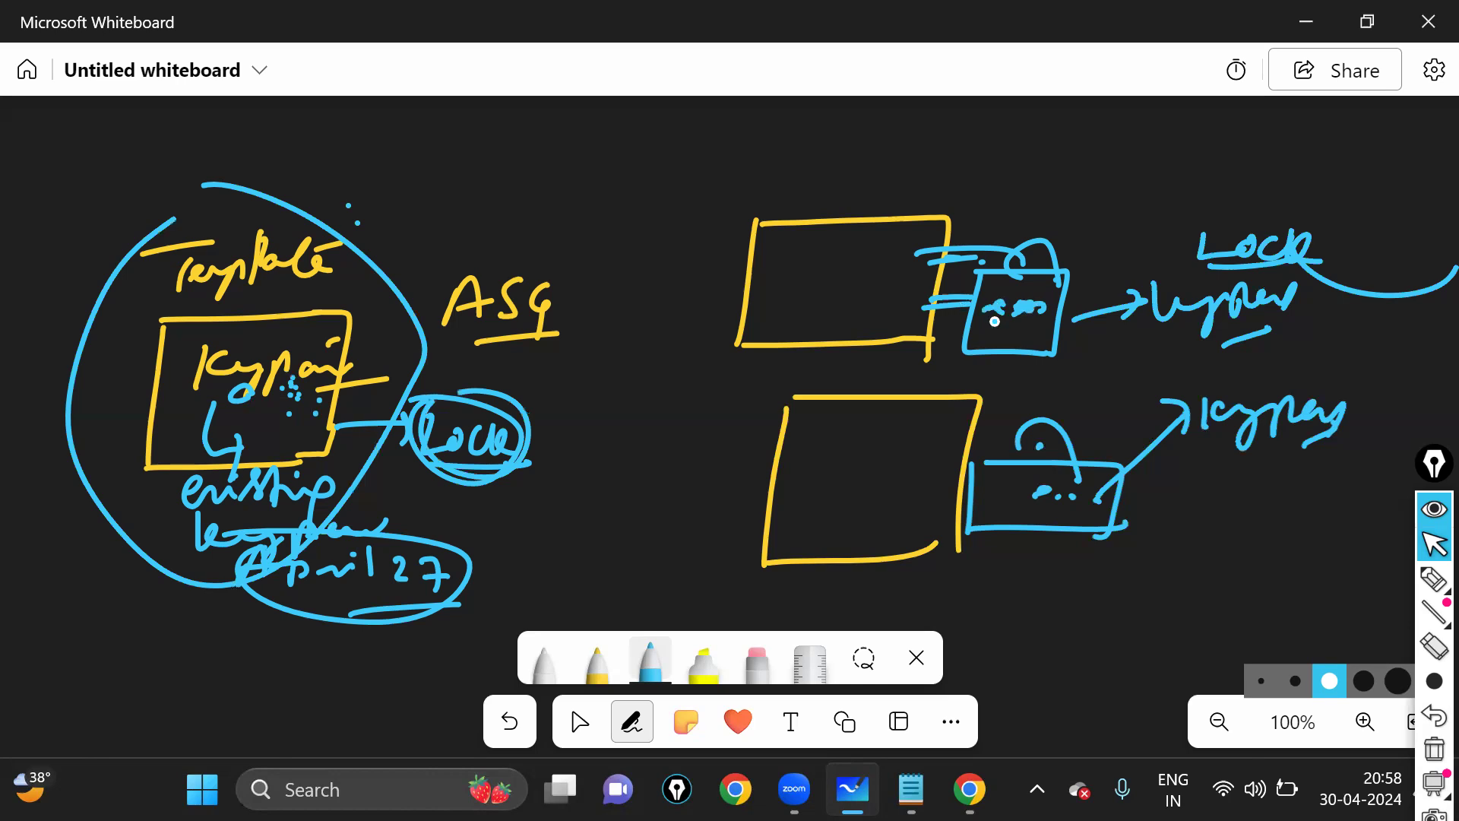
{"action": "left_click_drag", "start_coordinate": [1062, 497], "coordinate": [1057, 493]}
{"action": "left_click_drag", "start_coordinate": [1029, 498], "coordinate": [1031, 487]}
{"action": "left_click_drag", "start_coordinate": [937, 566], "coordinate": [960, 554]}
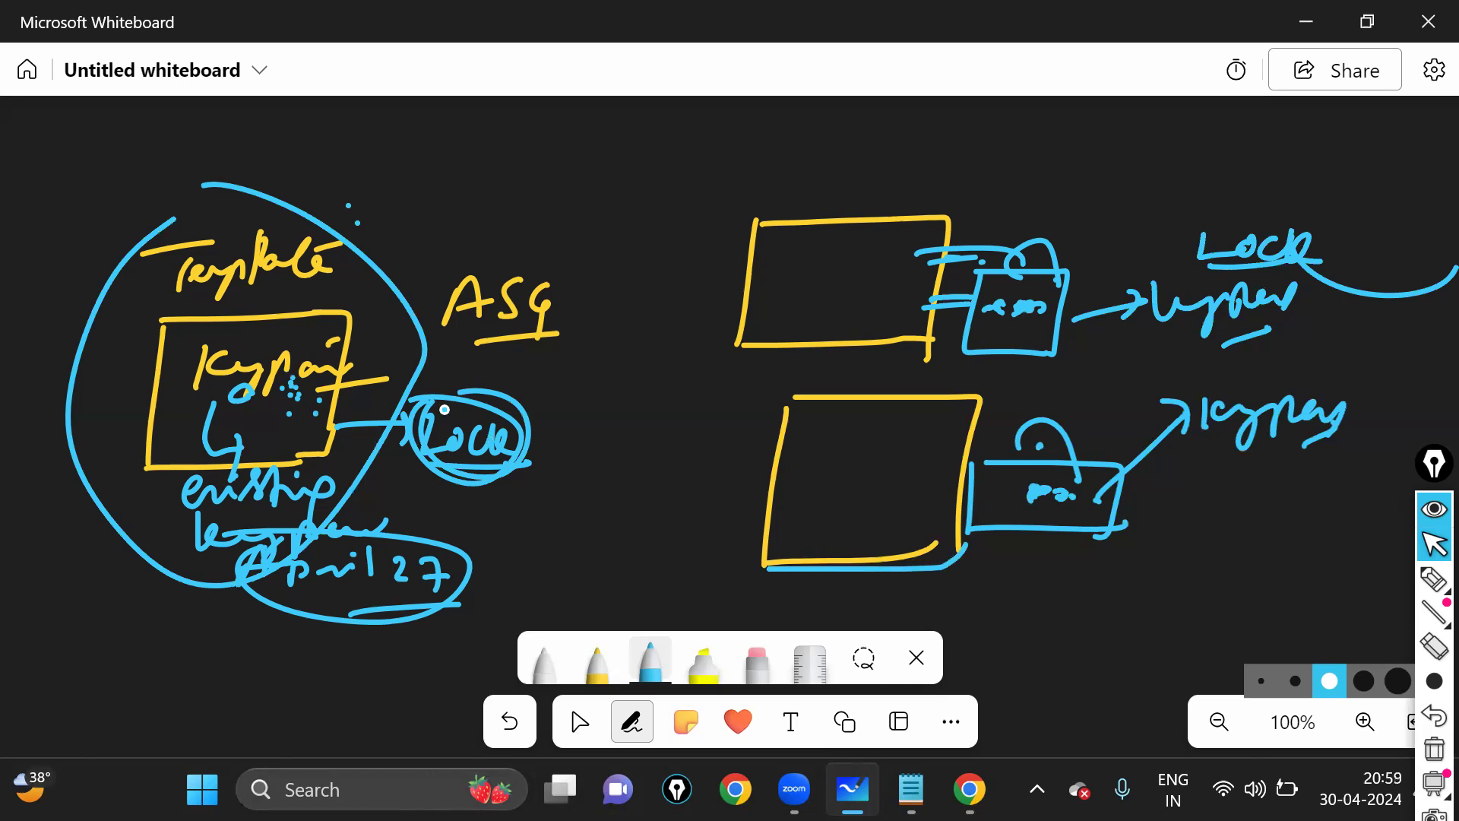
- Write 'file' below Lock and circle it
{"action": "left_click_drag", "start_coordinate": [491, 497], "coordinate": [475, 543]}
{"action": "mouse_move", "coordinate": [468, 526]}
{"action": "left_mouse_down"}
{"action": "mouse_move", "coordinate": [491, 522]}
{"action": "mouse_move", "coordinate": [498, 539]}
{"action": "left_mouse_up"}
{"action": "mouse_move", "coordinate": [512, 505]}
{"action": "left_mouse_down"}
{"action": "mouse_move", "coordinate": [511, 539]}
{"action": "mouse_move", "coordinate": [534, 543]}
{"action": "left_mouse_up"}
{"action": "left_click_drag", "start_coordinate": [461, 485], "coordinate": [488, 483]}
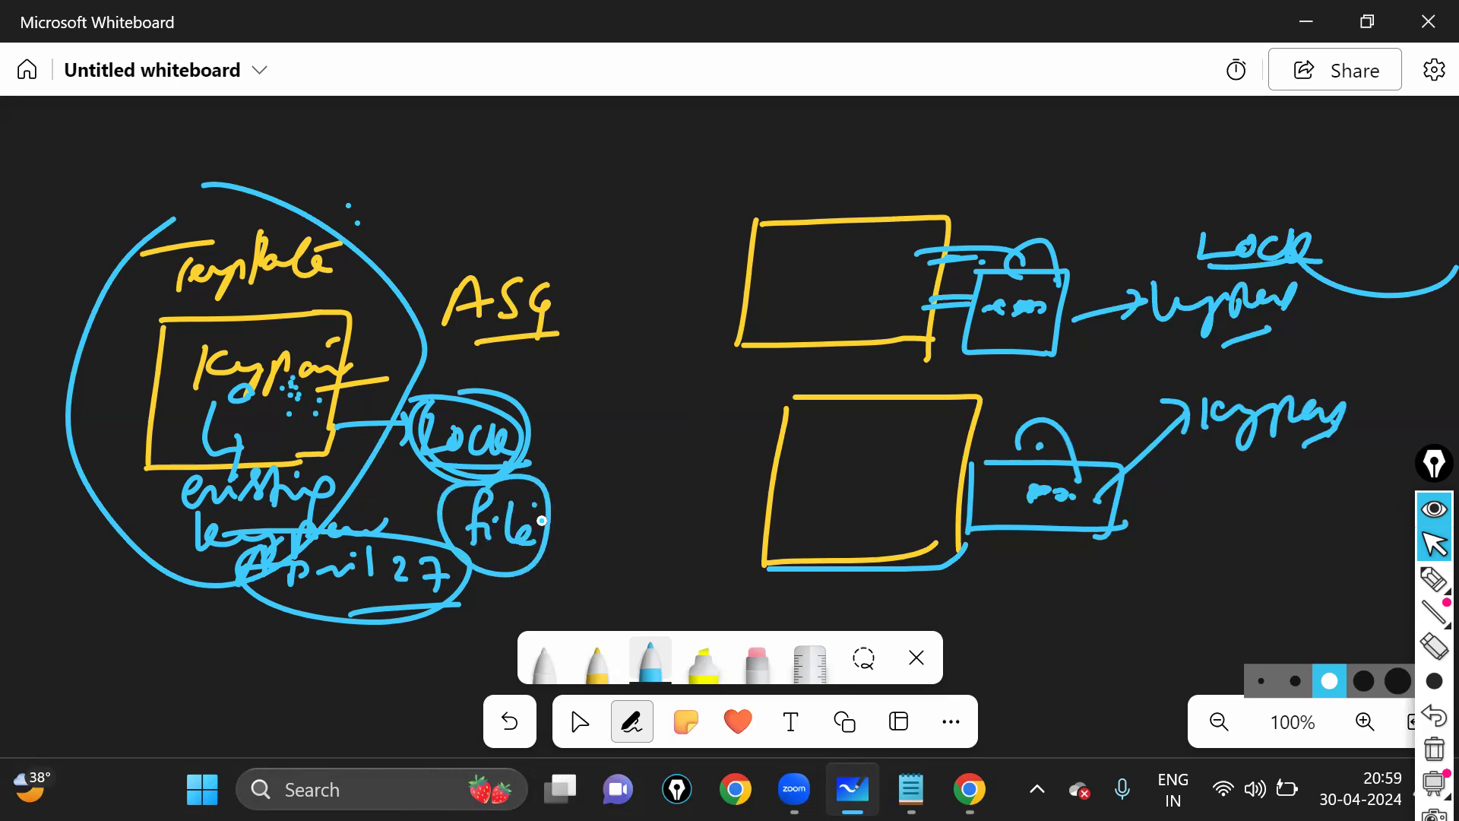
{"action": "left_click_drag", "start_coordinate": [554, 534], "coordinate": [592, 522]}
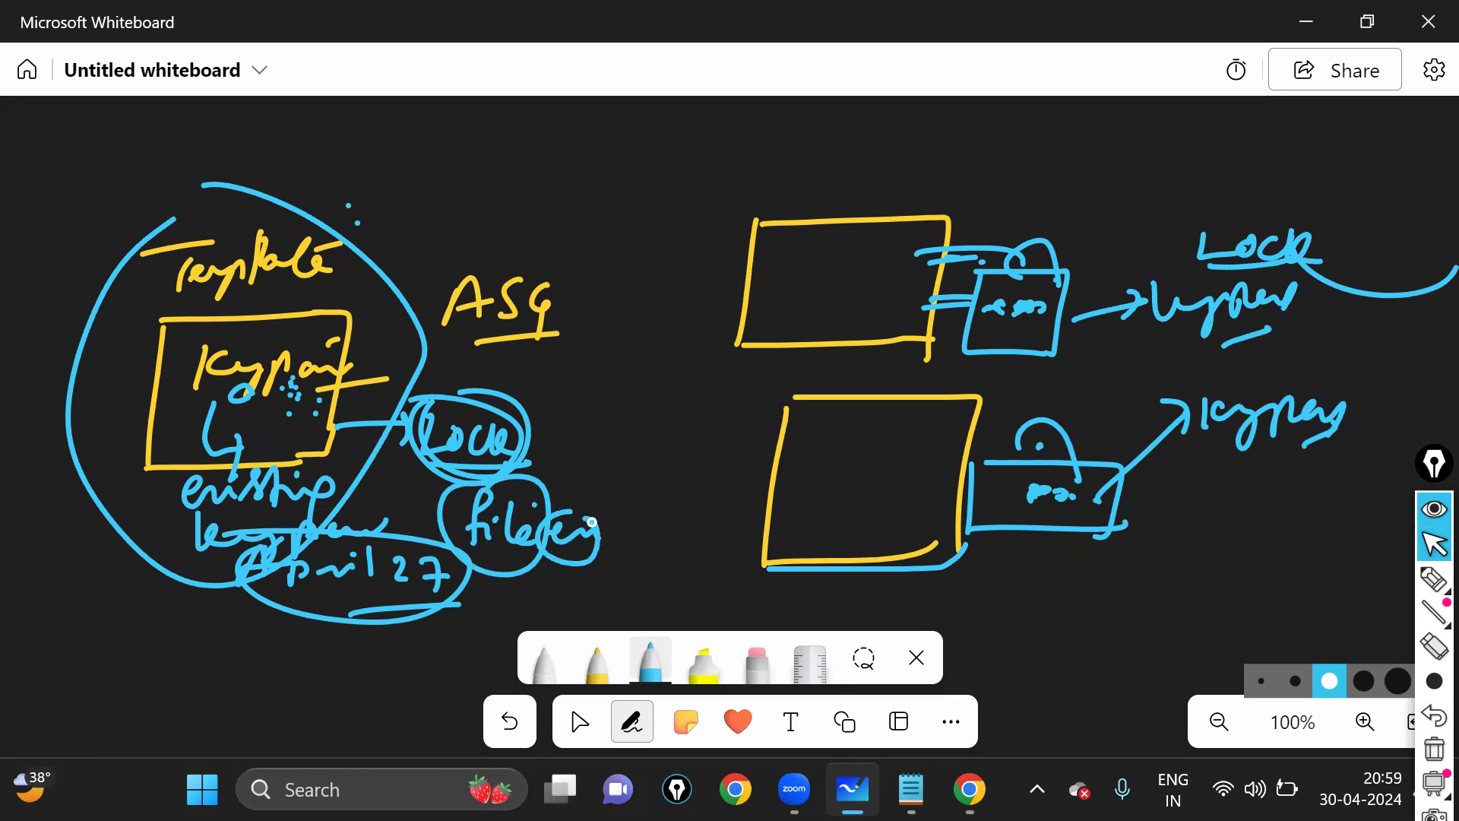
{"action": "left_click", "coordinate": [579, 721]}
- Draw blue arrows down and right from the circled Lock with an underlined label
{"action": "scroll", "coordinate": [640, 305], "scroll_direction": "down", "scroll_amount": 4}
{"action": "scroll", "coordinate": [654, 388], "scroll_direction": "up", "scroll_amount": 1}
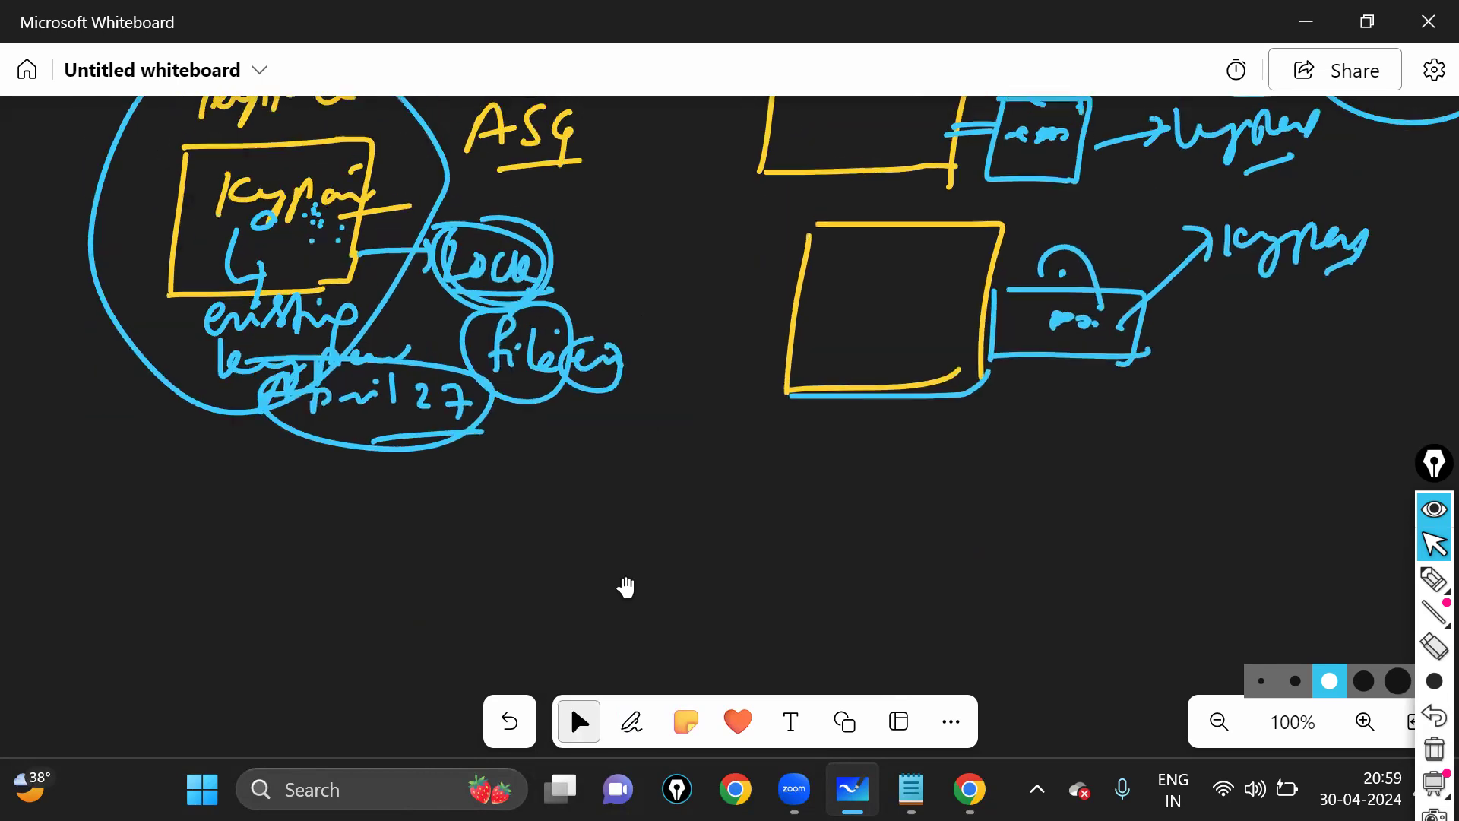
{"action": "left_click", "coordinate": [631, 721]}
{"action": "mouse_move", "coordinate": [490, 290]}
{"action": "left_mouse_down"}
{"action": "mouse_move", "coordinate": [512, 519]}
{"action": "mouse_move", "coordinate": [525, 507]}
{"action": "mouse_move", "coordinate": [658, 523]}
{"action": "mouse_move", "coordinate": [634, 518]}
{"action": "left_mouse_up"}
{"action": "left_click_drag", "start_coordinate": [662, 525], "coordinate": [734, 529]}
{"action": "left_click_drag", "start_coordinate": [726, 532], "coordinate": [745, 519]}
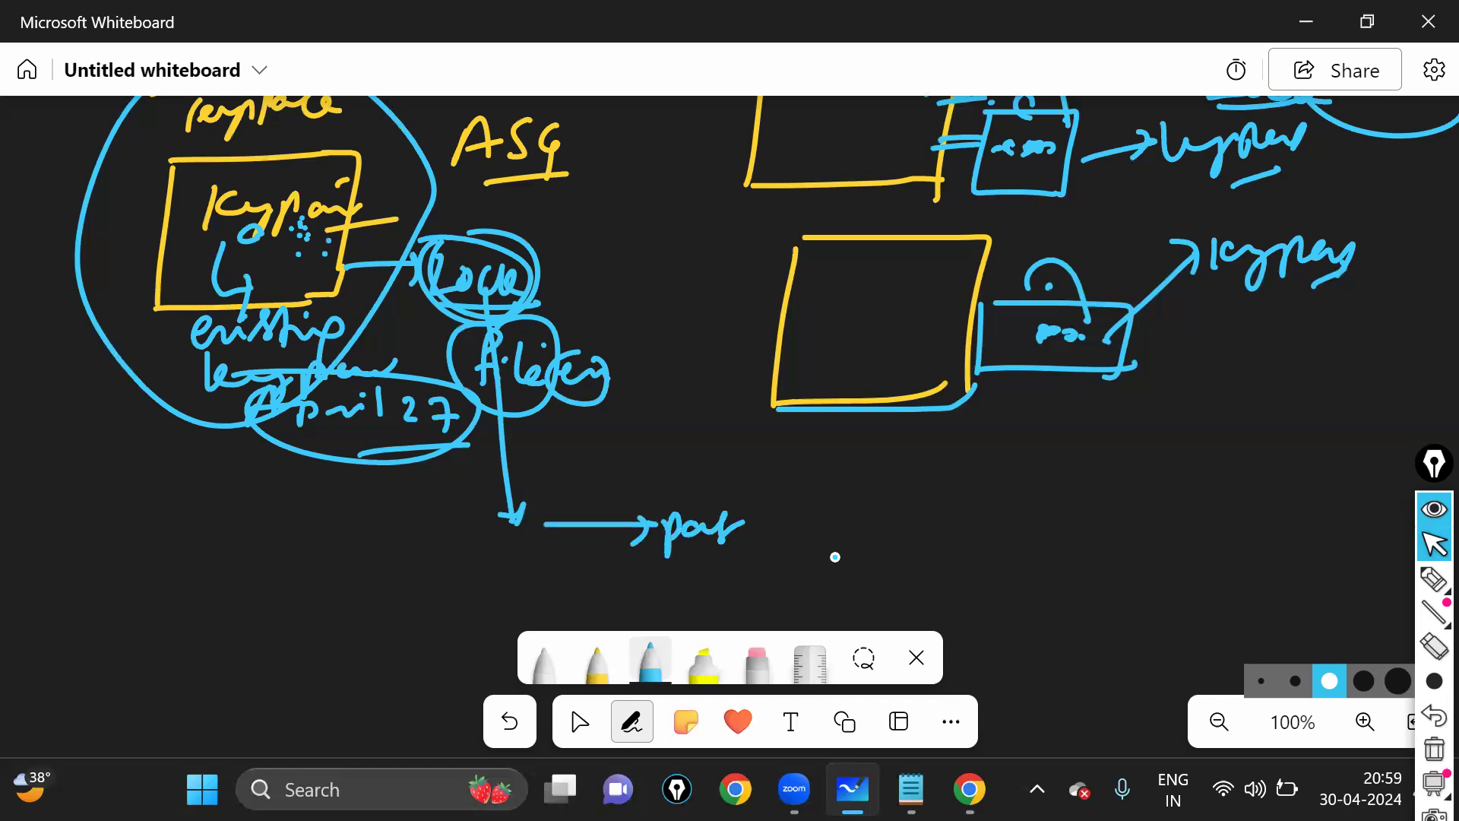
{"action": "left_click_drag", "start_coordinate": [834, 557], "coordinate": [879, 547]}
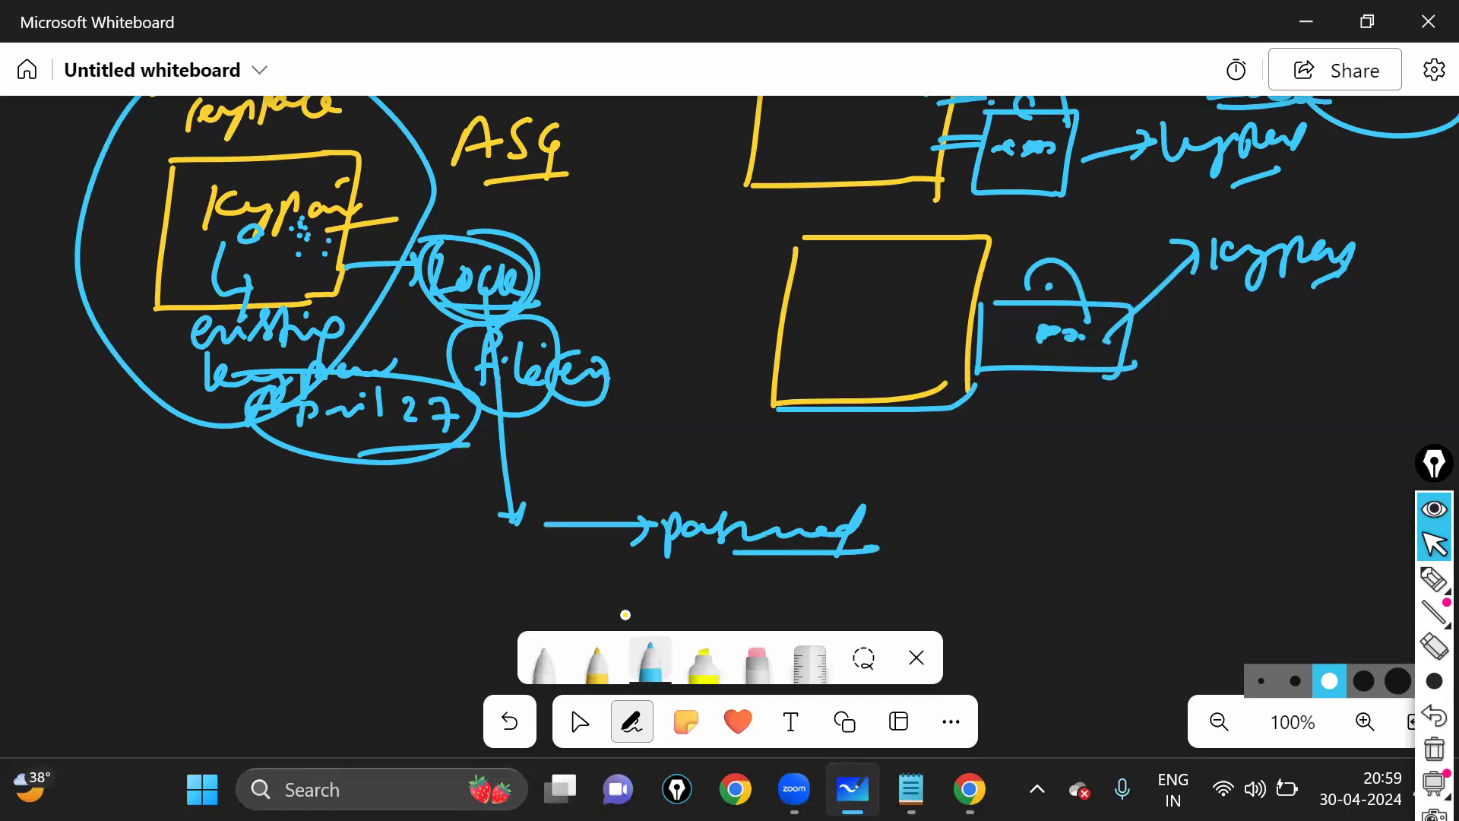
- In yellow, write 'PUTTY keygen' above the arrow and circle it with Lock
{"action": "left_click", "coordinate": [597, 660]}
{"action": "mouse_move", "coordinate": [622, 465]}
{"action": "left_mouse_down"}
{"action": "mouse_move", "coordinate": [606, 507]}
{"action": "mouse_move", "coordinate": [610, 491]}
{"action": "left_mouse_up"}
{"action": "left_click_drag", "start_coordinate": [631, 475], "coordinate": [653, 473]}
{"action": "left_click_drag", "start_coordinate": [666, 472], "coordinate": [667, 494]}
{"action": "mouse_move", "coordinate": [653, 471]}
{"action": "left_mouse_down"}
{"action": "mouse_move", "coordinate": [700, 468]}
{"action": "mouse_move", "coordinate": [693, 492]}
{"action": "left_mouse_up"}
{"action": "mouse_move", "coordinate": [709, 474]}
{"action": "left_mouse_down"}
{"action": "mouse_move", "coordinate": [926, 494]}
{"action": "mouse_move", "coordinate": [936, 509]}
{"action": "left_mouse_up"}
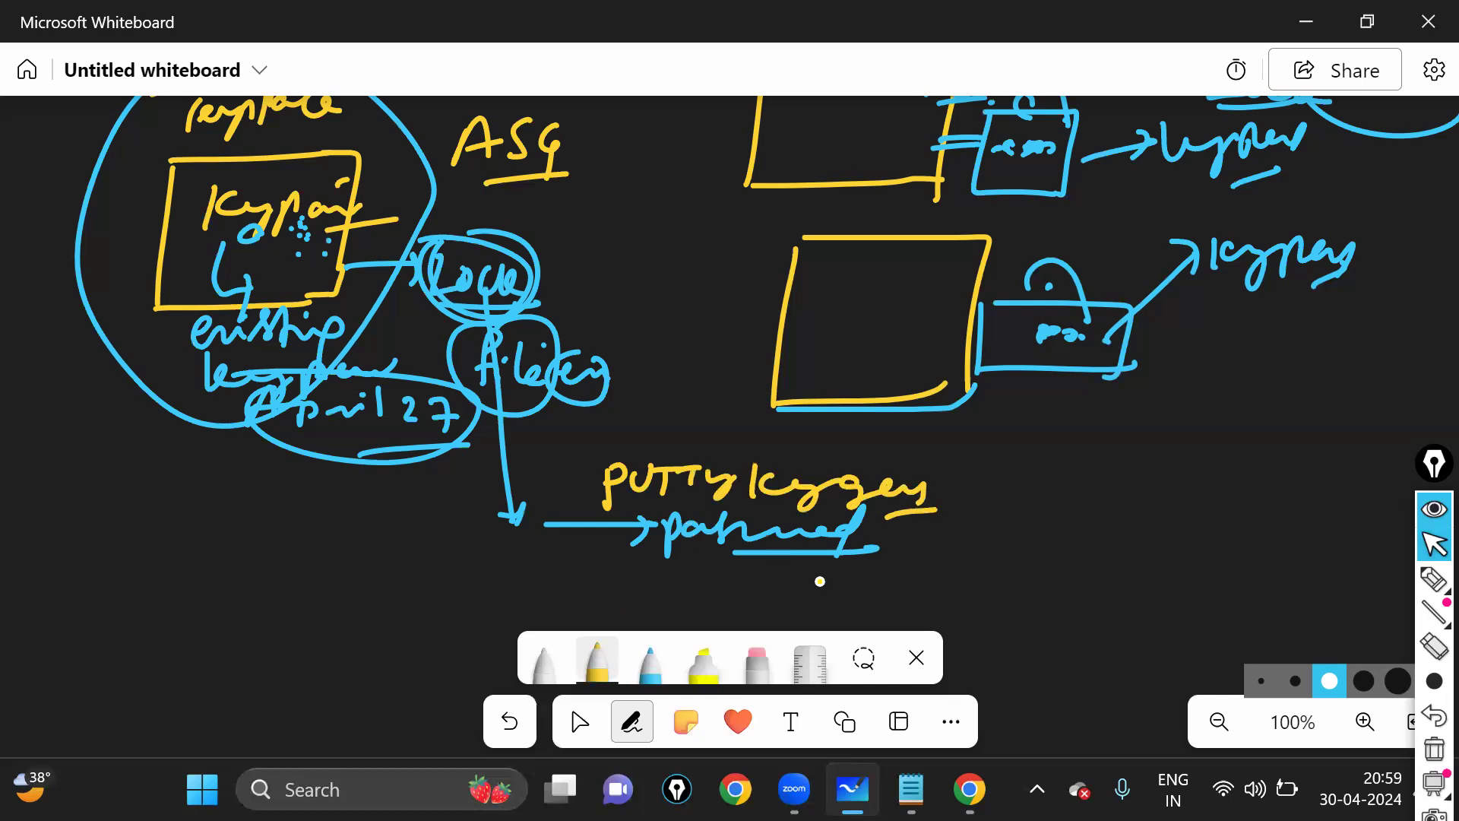
{"action": "left_click_drag", "start_coordinate": [820, 581], "coordinate": [859, 517]}
{"action": "left_click_drag", "start_coordinate": [487, 241], "coordinate": [666, 553]}
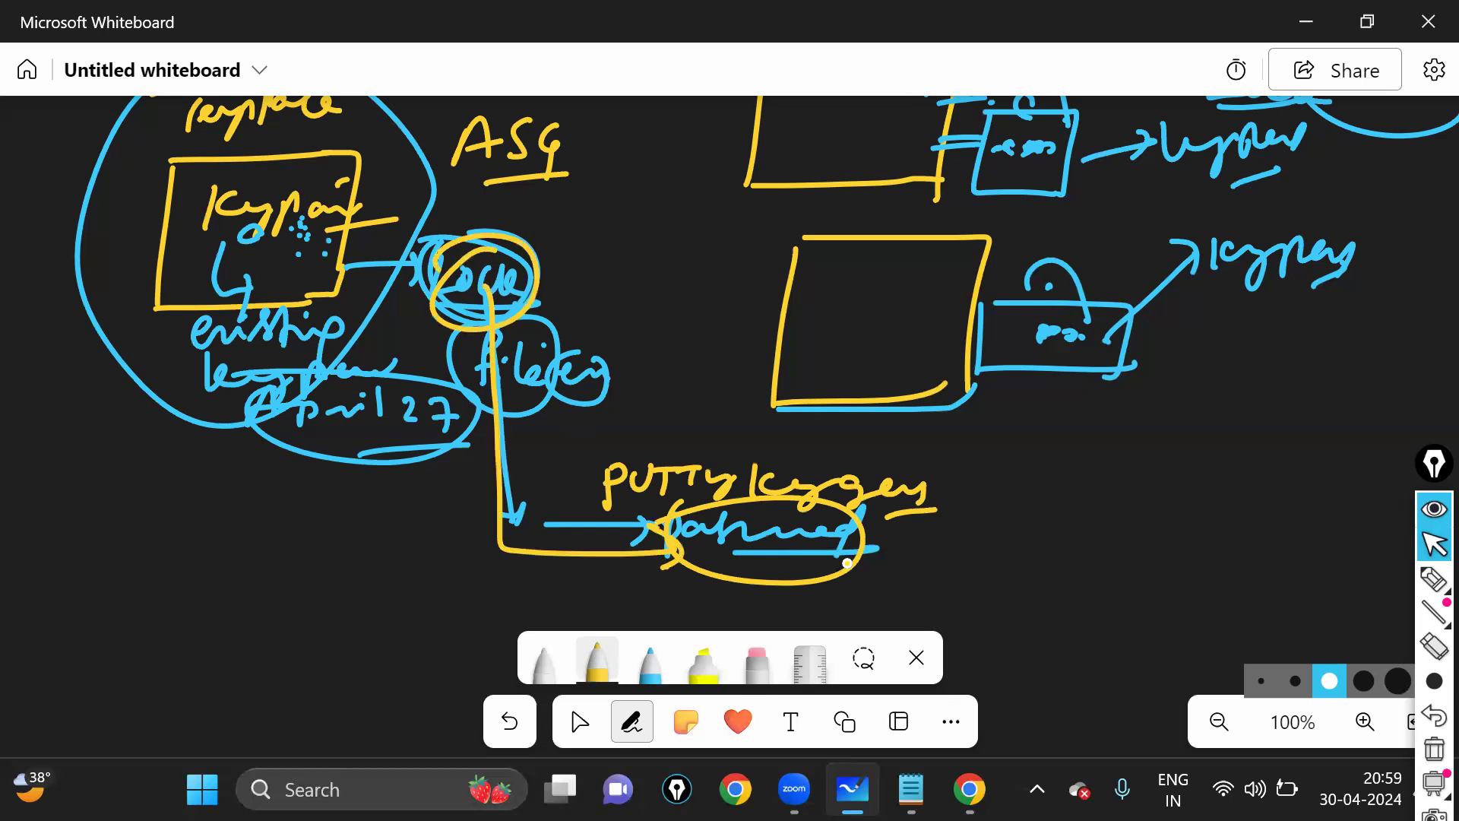
- Connect the PUTTY keygen label by a dashed line to the lower box's padlock
{"action": "mouse_move", "coordinate": [855, 562]}
{"action": "left_mouse_down"}
{"action": "mouse_move", "coordinate": [1016, 538]}
{"action": "mouse_move", "coordinate": [1060, 371]}
{"action": "mouse_move", "coordinate": [1070, 396]}
{"action": "left_mouse_up"}
{"action": "left_click_drag", "start_coordinate": [1052, 317], "coordinate": [889, 326]}
{"action": "left_click_drag", "start_coordinate": [874, 339], "coordinate": [923, 357]}
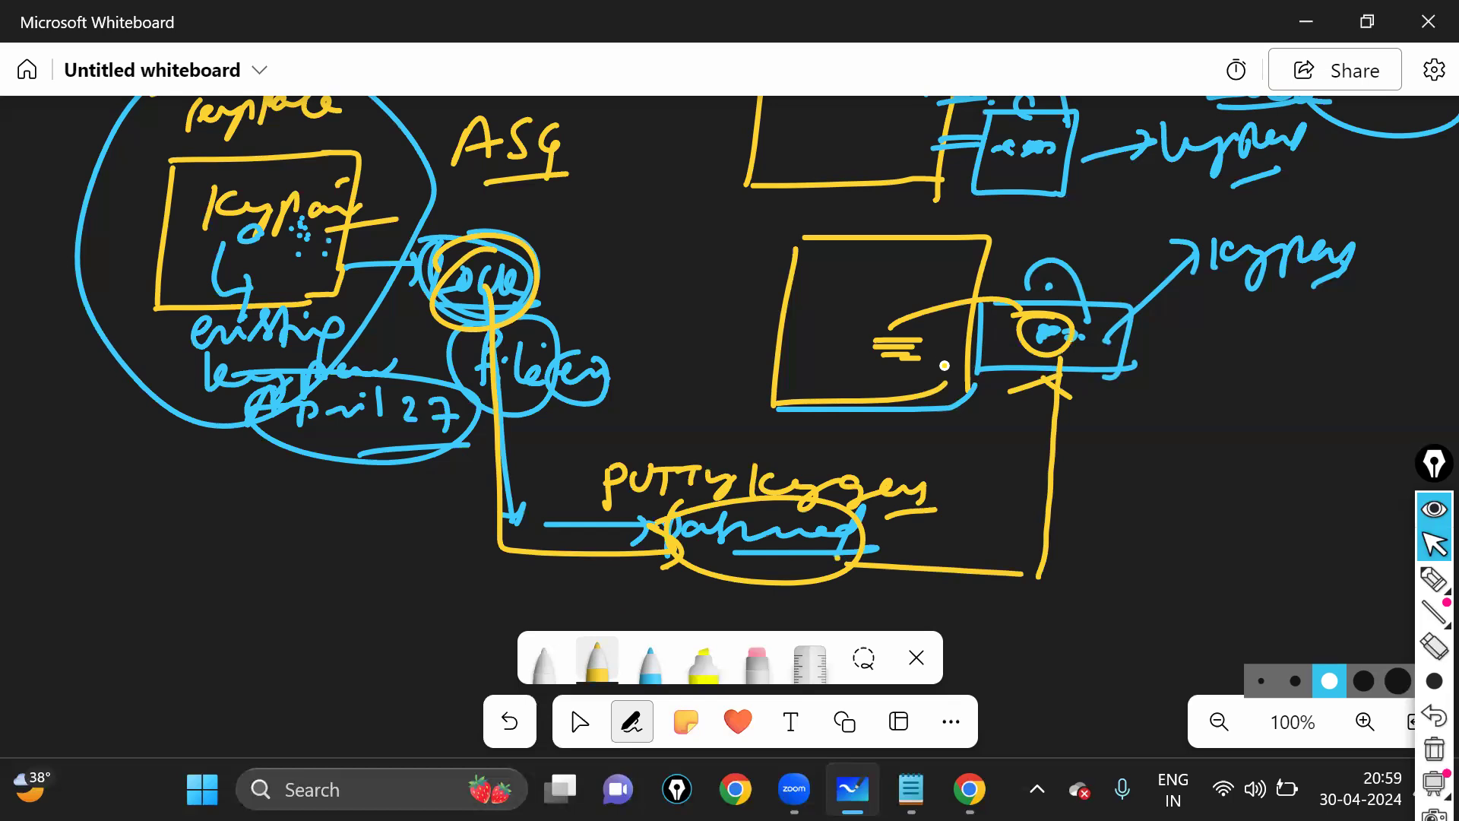
{"action": "left_click_drag", "start_coordinate": [907, 268], "coordinate": [1010, 266]}
{"action": "left_click_drag", "start_coordinate": [1078, 459], "coordinate": [1104, 458]}
{"action": "left_click_drag", "start_coordinate": [1068, 470], "coordinate": [1091, 471]}
{"action": "left_click_drag", "start_coordinate": [1076, 481], "coordinate": [1093, 479]}
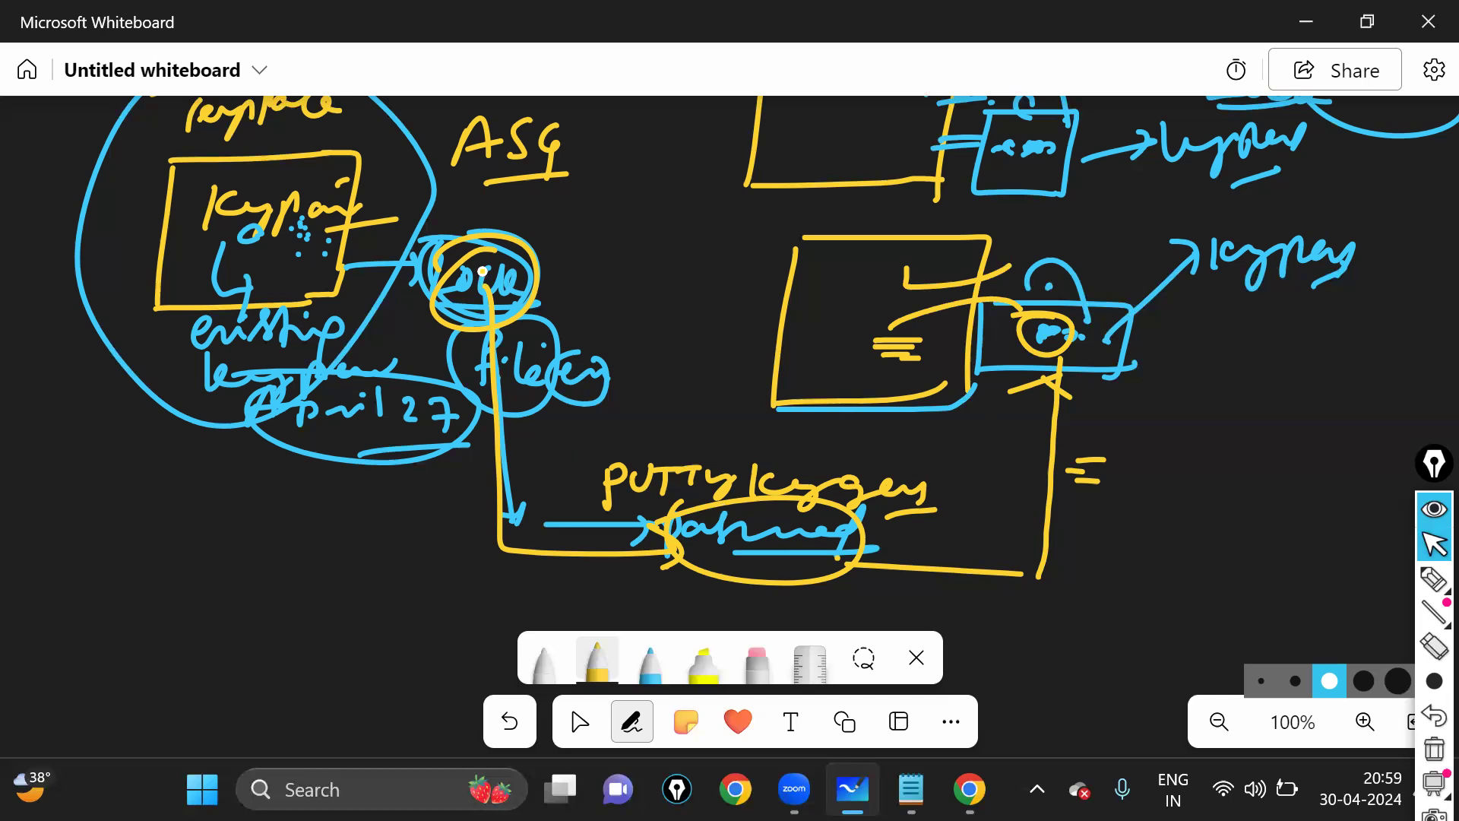
- Write a circled yellow 'Lock' linked through PUTTY keygen to the lower lock, then pan to empty space
{"action": "left_click_drag", "start_coordinate": [542, 242], "coordinate": [562, 275]}
{"action": "left_click_drag", "start_coordinate": [566, 266], "coordinate": [587, 277]}
{"action": "left_click_drag", "start_coordinate": [601, 253], "coordinate": [613, 272]}
{"action": "mouse_move", "coordinate": [589, 222]}
{"action": "left_mouse_down"}
{"action": "mouse_move", "coordinate": [528, 251]}
{"action": "mouse_move", "coordinate": [592, 220]}
{"action": "left_mouse_up"}
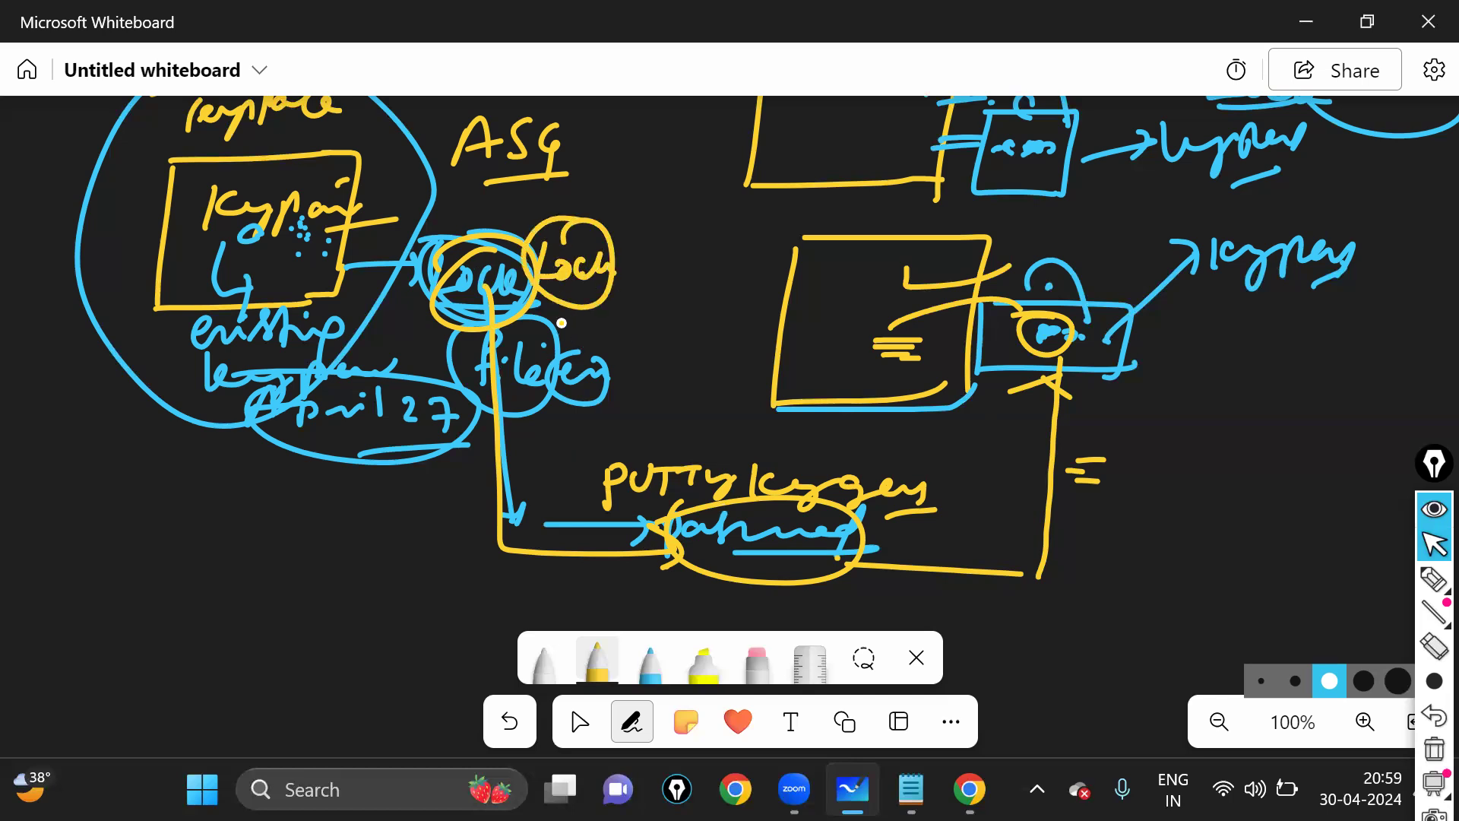
{"action": "mouse_move", "coordinate": [553, 304]}
{"action": "left_mouse_down"}
{"action": "mouse_move", "coordinate": [570, 546]}
{"action": "mouse_move", "coordinate": [642, 549]}
{"action": "mouse_move", "coordinate": [630, 536]}
{"action": "left_mouse_up"}
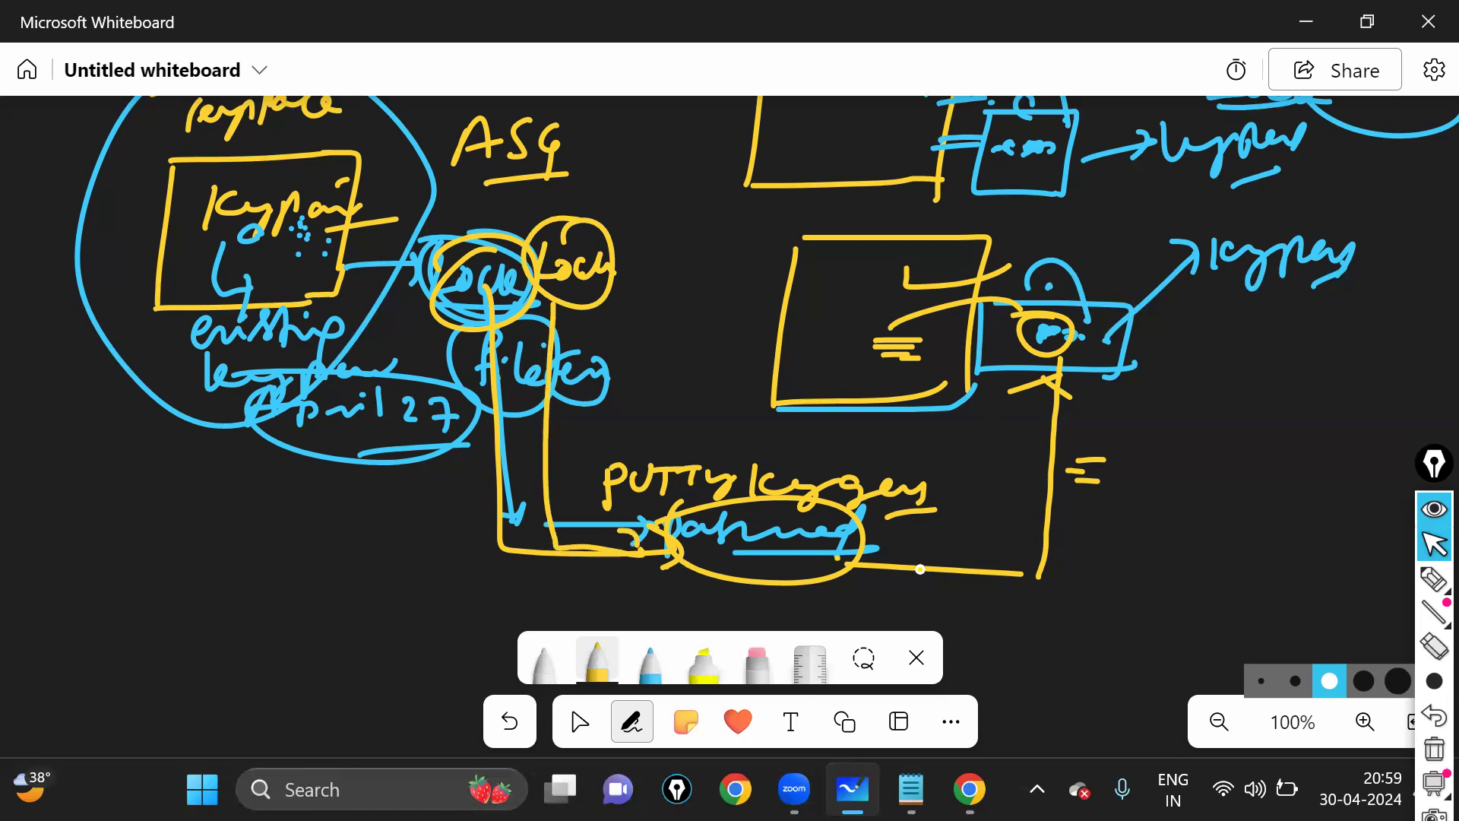
{"action": "mouse_move", "coordinate": [860, 561]}
{"action": "left_mouse_down"}
{"action": "mouse_move", "coordinate": [1068, 445]}
{"action": "mouse_move", "coordinate": [1072, 411]}
{"action": "mouse_move", "coordinate": [1045, 327]}
{"action": "mouse_move", "coordinate": [1041, 356]}
{"action": "mouse_move", "coordinate": [1043, 335]}
{"action": "mouse_move", "coordinate": [865, 322]}
{"action": "left_mouse_up"}
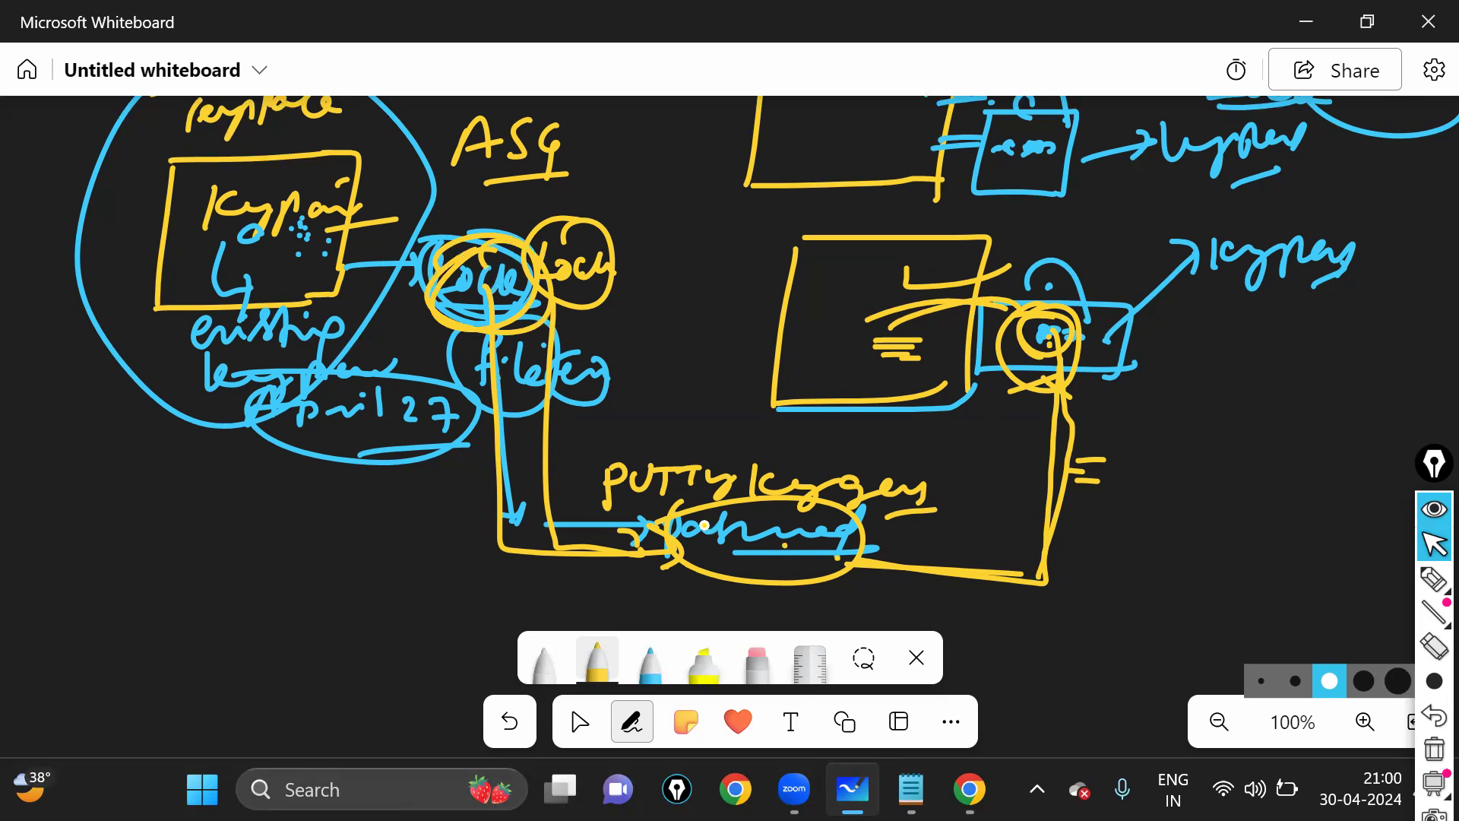
{"action": "left_click", "coordinate": [578, 724]}
{"action": "left_click_drag", "start_coordinate": [431, 572], "coordinate": [1272, 496]}
{"action": "left_click", "coordinate": [620, 724]}
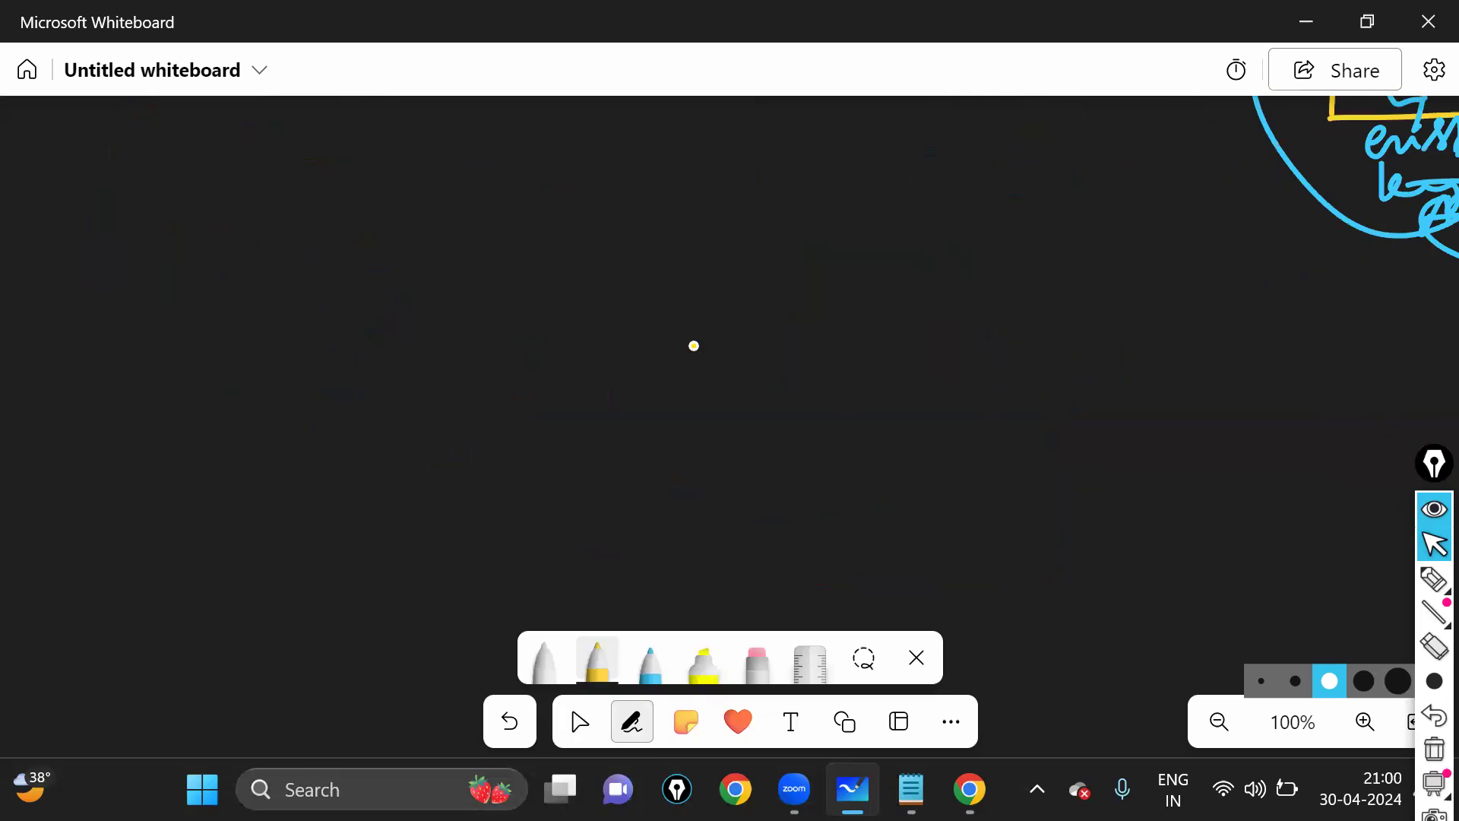
- Sketch a bag shape with a handle and marks inside it
{"action": "left_click_drag", "start_coordinate": [456, 215], "coordinate": [453, 370]}
{"action": "left_click_drag", "start_coordinate": [463, 204], "coordinate": [493, 373]}
{"action": "left_click_drag", "start_coordinate": [525, 200], "coordinate": [615, 213]}
{"action": "left_click_drag", "start_coordinate": [543, 272], "coordinate": [549, 266]}
{"action": "left_click_drag", "start_coordinate": [582, 296], "coordinate": [608, 282]}
- Draw a row of three detailed keys beside the bag
{"action": "left_click_drag", "start_coordinate": [763, 411], "coordinate": [787, 433]}
{"action": "mouse_move", "coordinate": [865, 328]}
{"action": "left_mouse_down"}
{"action": "mouse_move", "coordinate": [843, 445]}
{"action": "mouse_move", "coordinate": [874, 436]}
{"action": "left_mouse_up"}
{"action": "left_click_drag", "start_coordinate": [939, 369], "coordinate": [943, 466]}
{"action": "left_click_drag", "start_coordinate": [804, 472], "coordinate": [939, 472]}
{"action": "left_click_drag", "start_coordinate": [849, 443], "coordinate": [851, 471]}
{"action": "left_click_drag", "start_coordinate": [779, 416], "coordinate": [806, 422]}
{"action": "left_click_drag", "start_coordinate": [916, 475], "coordinate": [933, 498]}
{"action": "mouse_move", "coordinate": [777, 449]}
{"action": "left_mouse_down"}
{"action": "mouse_move", "coordinate": [799, 437]}
{"action": "mouse_move", "coordinate": [857, 456]}
{"action": "left_mouse_up"}
{"action": "left_click_drag", "start_coordinate": [924, 487], "coordinate": [919, 494]}
{"action": "left_click_drag", "start_coordinate": [747, 436], "coordinate": [862, 507]}
- Dot the bag and draw a line linking the first key into the bag
{"action": "left_click", "coordinate": [627, 360]}
{"action": "left_click", "coordinate": [632, 351]}
{"action": "left_click", "coordinate": [622, 344]}
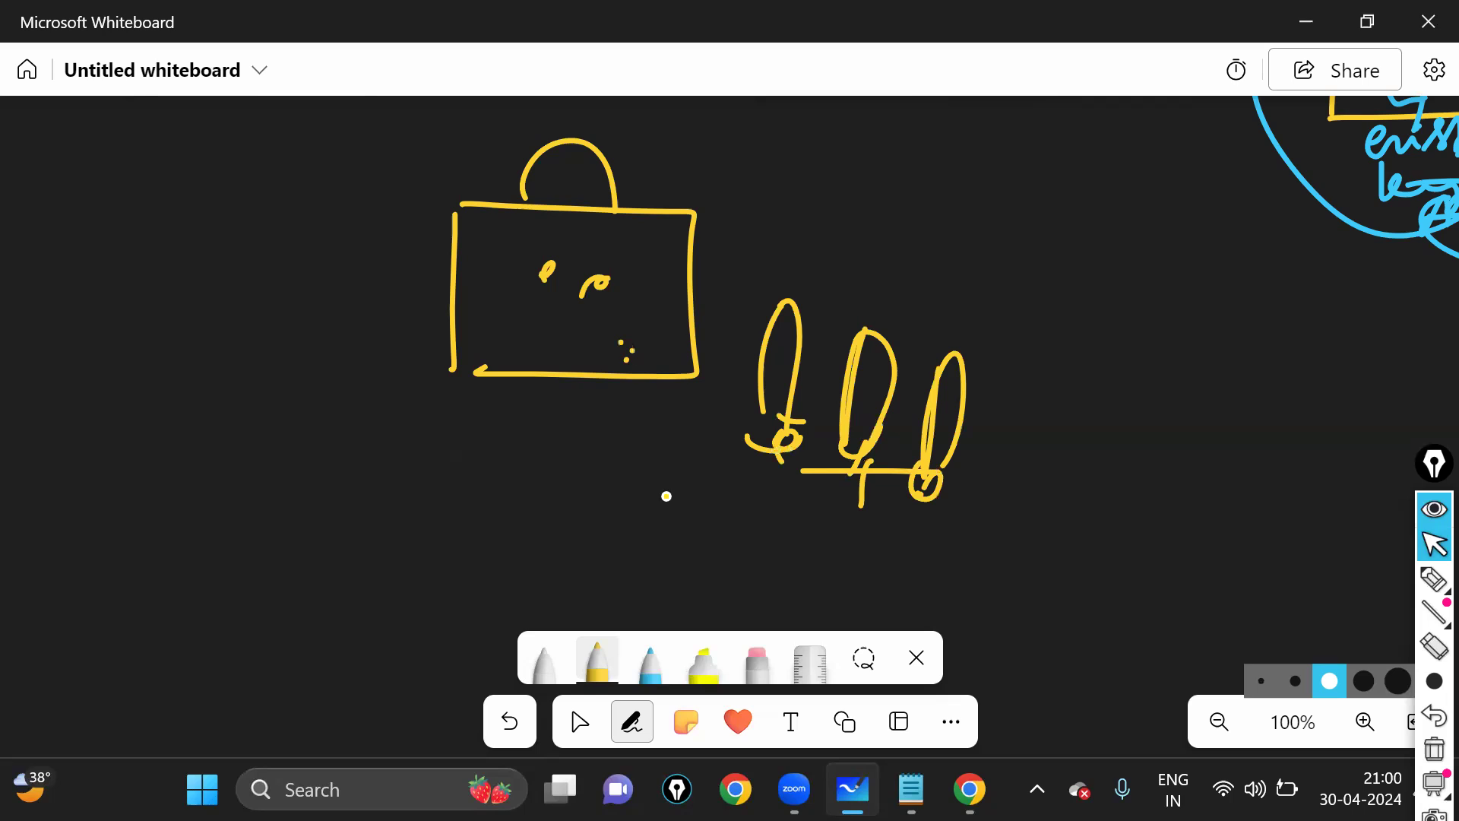
{"action": "left_click_drag", "start_coordinate": [777, 448], "coordinate": [632, 283]}
{"action": "left_click_drag", "start_coordinate": [547, 295], "coordinate": [622, 281]}
{"action": "mouse_move", "coordinate": [520, 257]}
{"action": "left_mouse_down"}
{"action": "mouse_move", "coordinate": [262, 348]}
{"action": "mouse_move", "coordinate": [323, 363]}
{"action": "left_mouse_up"}
- Draw a small padlock box with a handle on the right
{"action": "left_click_drag", "start_coordinate": [1159, 244], "coordinate": [1151, 308]}
{"action": "left_click_drag", "start_coordinate": [1159, 238], "coordinate": [1239, 289]}
{"action": "left_click_drag", "start_coordinate": [1233, 302], "coordinate": [1150, 305]}
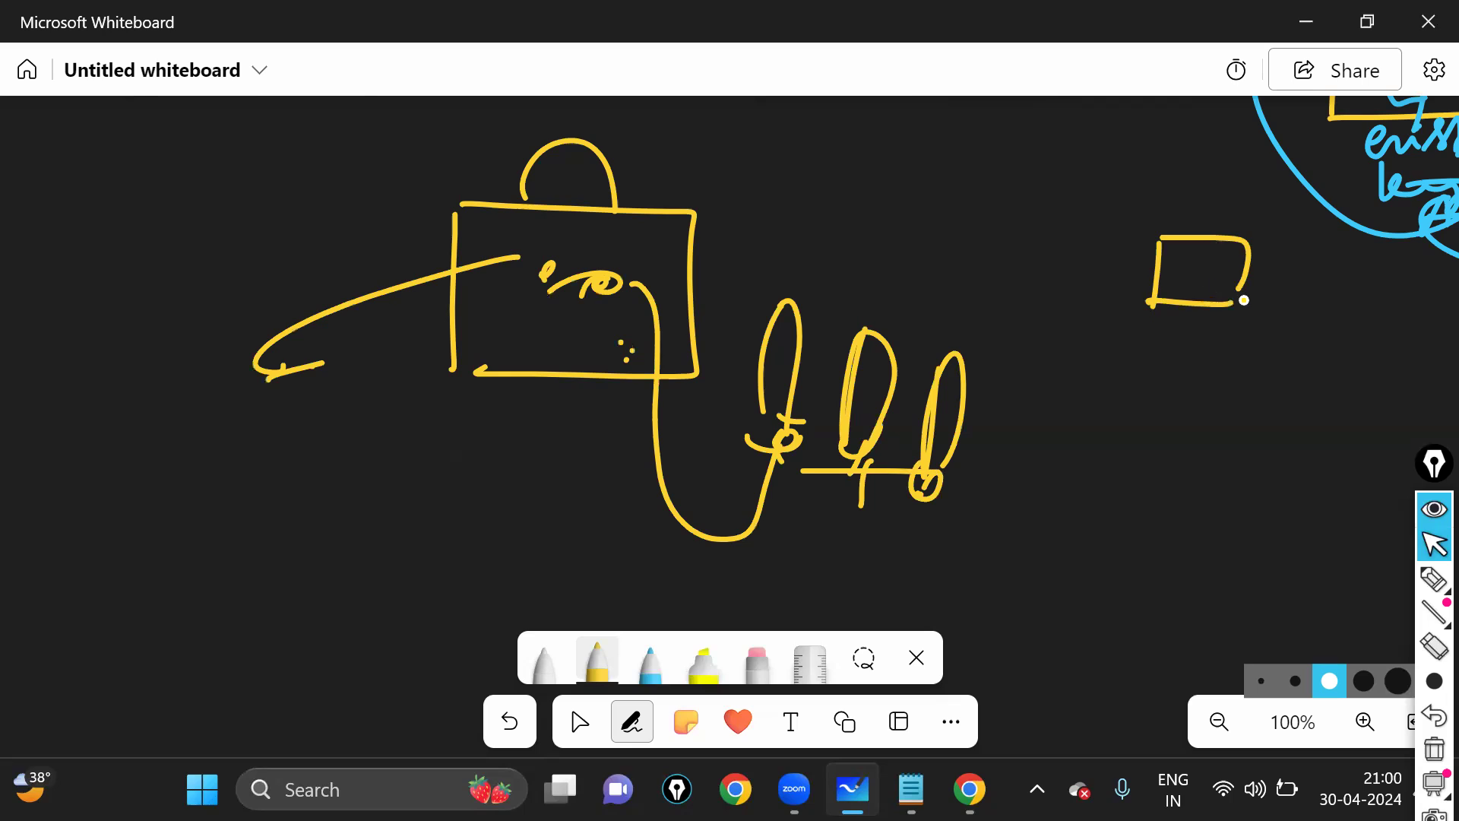
{"action": "mouse_move", "coordinate": [1195, 232]}
{"action": "left_mouse_down"}
{"action": "mouse_move", "coordinate": [1224, 232]}
{"action": "mouse_move", "coordinate": [1186, 270]}
{"action": "left_mouse_up"}
- Draw three keys beside the small padlock and underline them
{"action": "left_click_drag", "start_coordinate": [1198, 269], "coordinate": [1202, 277]}
{"action": "left_click_drag", "start_coordinate": [1278, 293], "coordinate": [1267, 335]}
{"action": "left_click_drag", "start_coordinate": [1267, 302], "coordinate": [1274, 355]}
{"action": "mouse_move", "coordinate": [1261, 348]}
{"action": "left_mouse_down"}
{"action": "mouse_move", "coordinate": [1291, 348]}
{"action": "mouse_move", "coordinate": [1330, 379]}
{"action": "left_mouse_up"}
{"action": "left_click_drag", "start_coordinate": [1368, 328], "coordinate": [1375, 404]}
{"action": "left_click_drag", "start_coordinate": [1292, 398], "coordinate": [1334, 398]}
{"action": "left_click_drag", "start_coordinate": [1223, 370], "coordinate": [1261, 378]}
{"action": "left_click_drag", "start_coordinate": [1361, 414], "coordinate": [1369, 417]}
- In blue ink, circle the first small key and curve a line into the large lock
{"action": "left_click", "coordinate": [650, 660]}
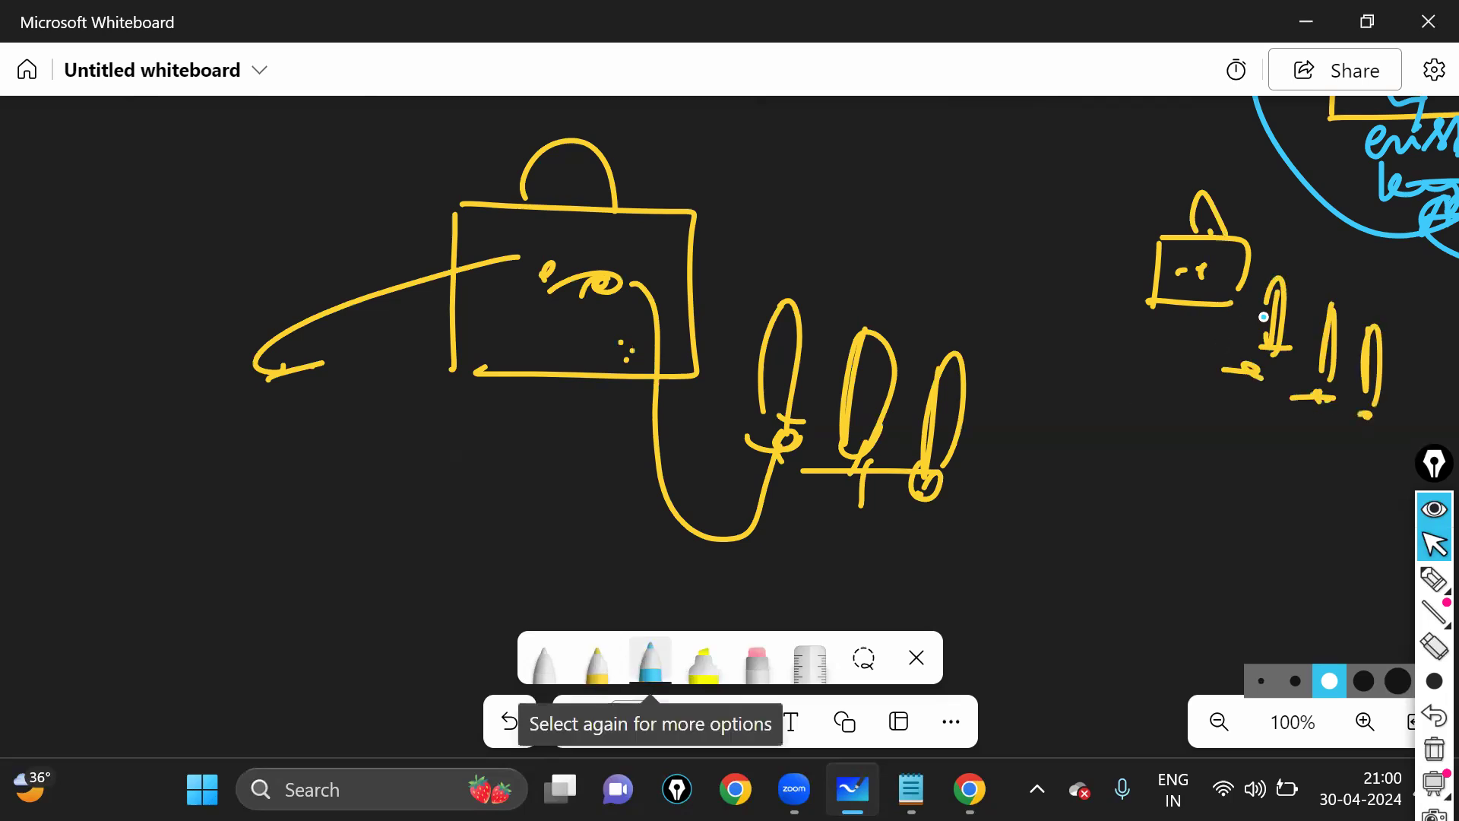
{"action": "left_click_drag", "start_coordinate": [1284, 275], "coordinate": [1268, 289]}
{"action": "mouse_move", "coordinate": [1257, 354]}
{"action": "left_mouse_down"}
{"action": "mouse_move", "coordinate": [1130, 437]}
{"action": "mouse_move", "coordinate": [651, 304]}
{"action": "left_mouse_up"}
{"action": "left_click_drag", "start_coordinate": [665, 274], "coordinate": [697, 312]}
- Cross out the path to the large lock and circle the lock figure on the right
{"action": "left_click_drag", "start_coordinate": [943, 264], "coordinate": [982, 323]}
{"action": "left_click_drag", "start_coordinate": [1003, 256], "coordinate": [932, 304]}
{"action": "mouse_move", "coordinate": [1053, 321]}
{"action": "left_mouse_down"}
{"action": "mouse_move", "coordinate": [990, 356]}
{"action": "mouse_move", "coordinate": [1031, 368]}
{"action": "left_mouse_up"}
{"action": "left_click_drag", "start_coordinate": [1140, 367], "coordinate": [1063, 412]}
{"action": "left_click_drag", "start_coordinate": [1067, 382], "coordinate": [1130, 456]}
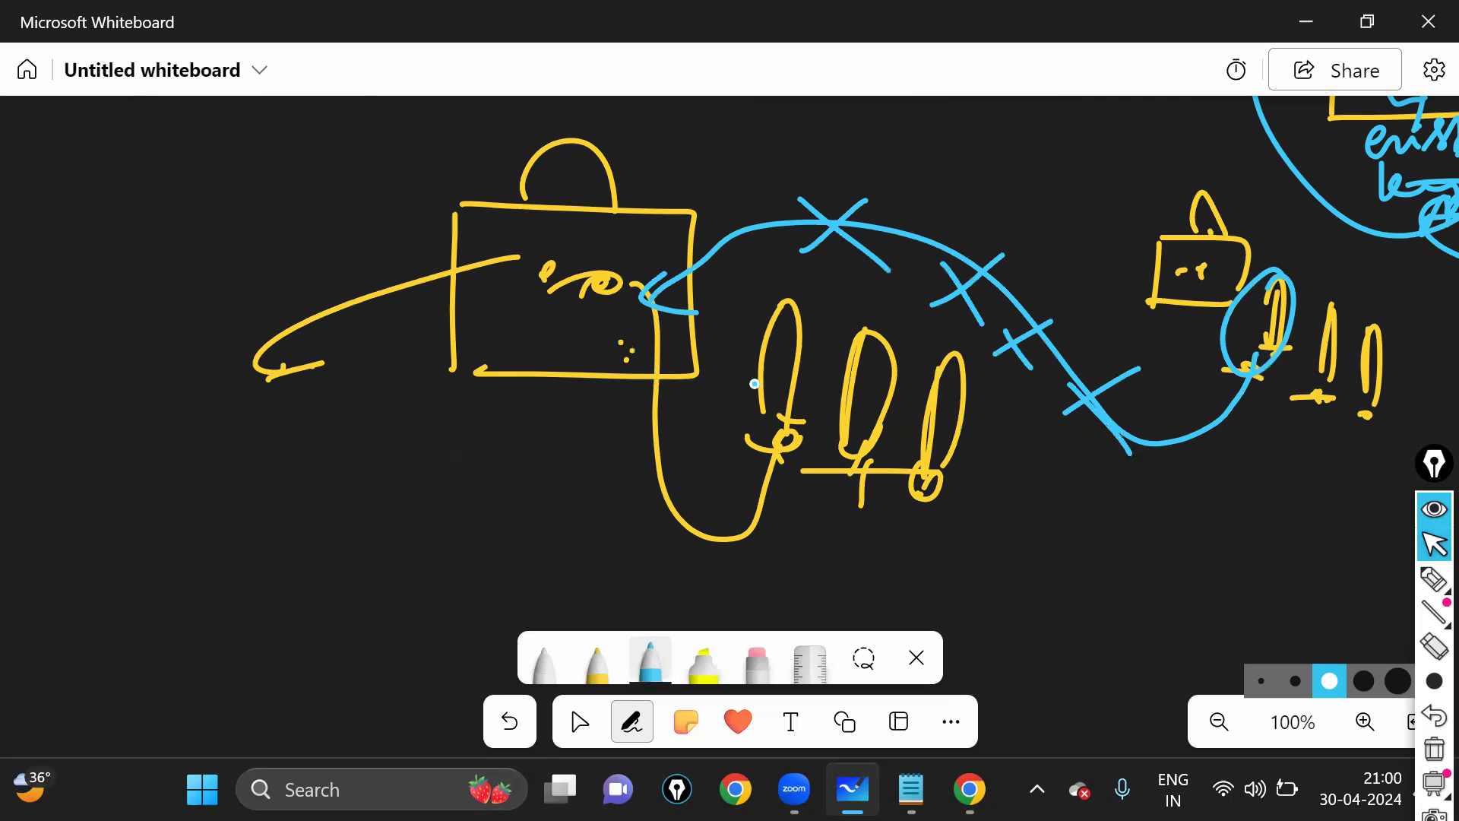
{"action": "left_click_drag", "start_coordinate": [1211, 169], "coordinate": [1207, 195]}
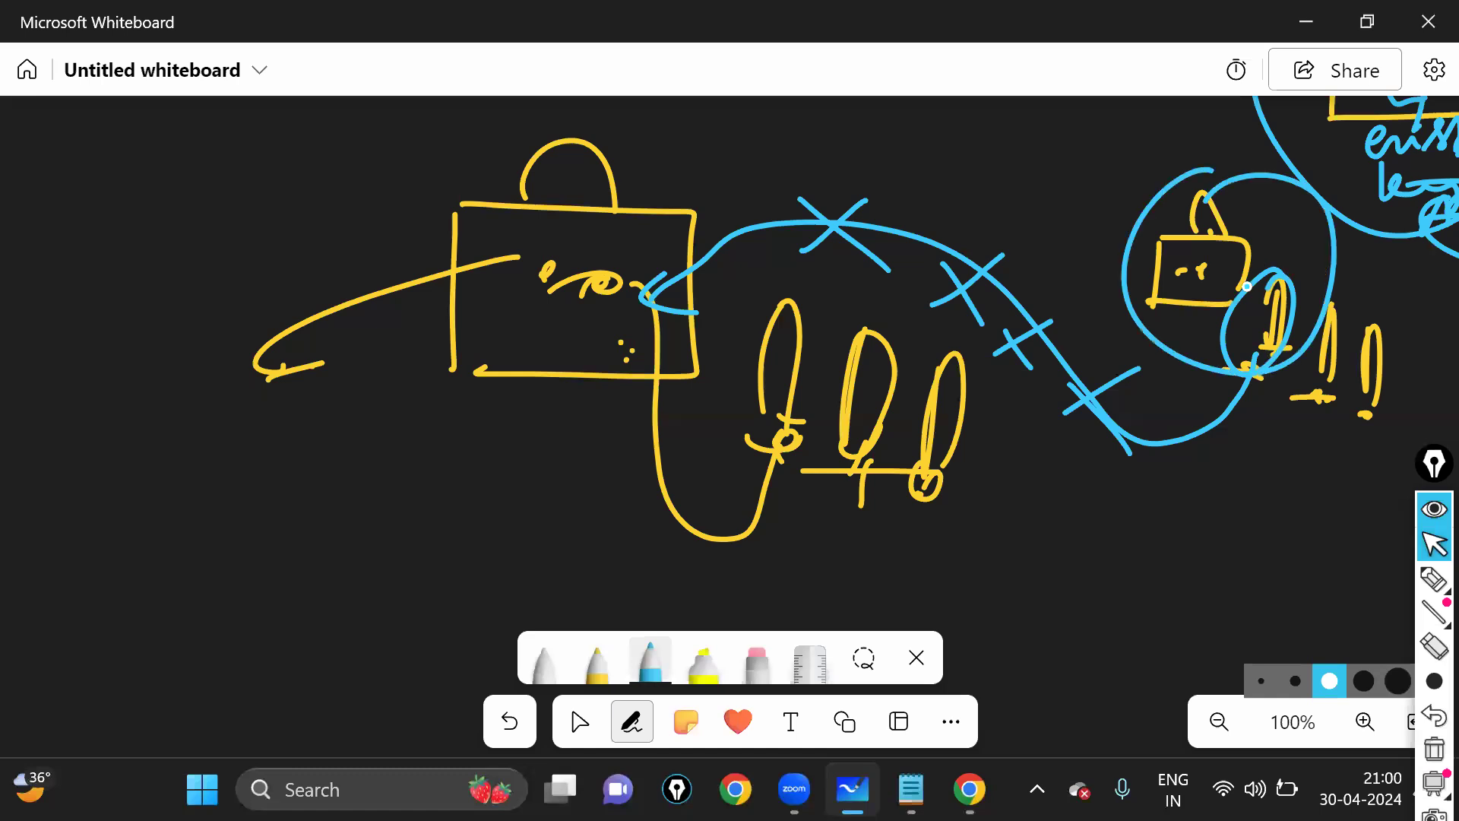
- Ring the scribble inside the yellow bag and draw an X over the bag
{"action": "left_click_drag", "start_coordinate": [551, 274], "coordinate": [547, 268]}
{"action": "left_click_drag", "start_coordinate": [538, 402], "coordinate": [757, 187]}
{"action": "left_click_drag", "start_coordinate": [567, 235], "coordinate": [718, 446]}
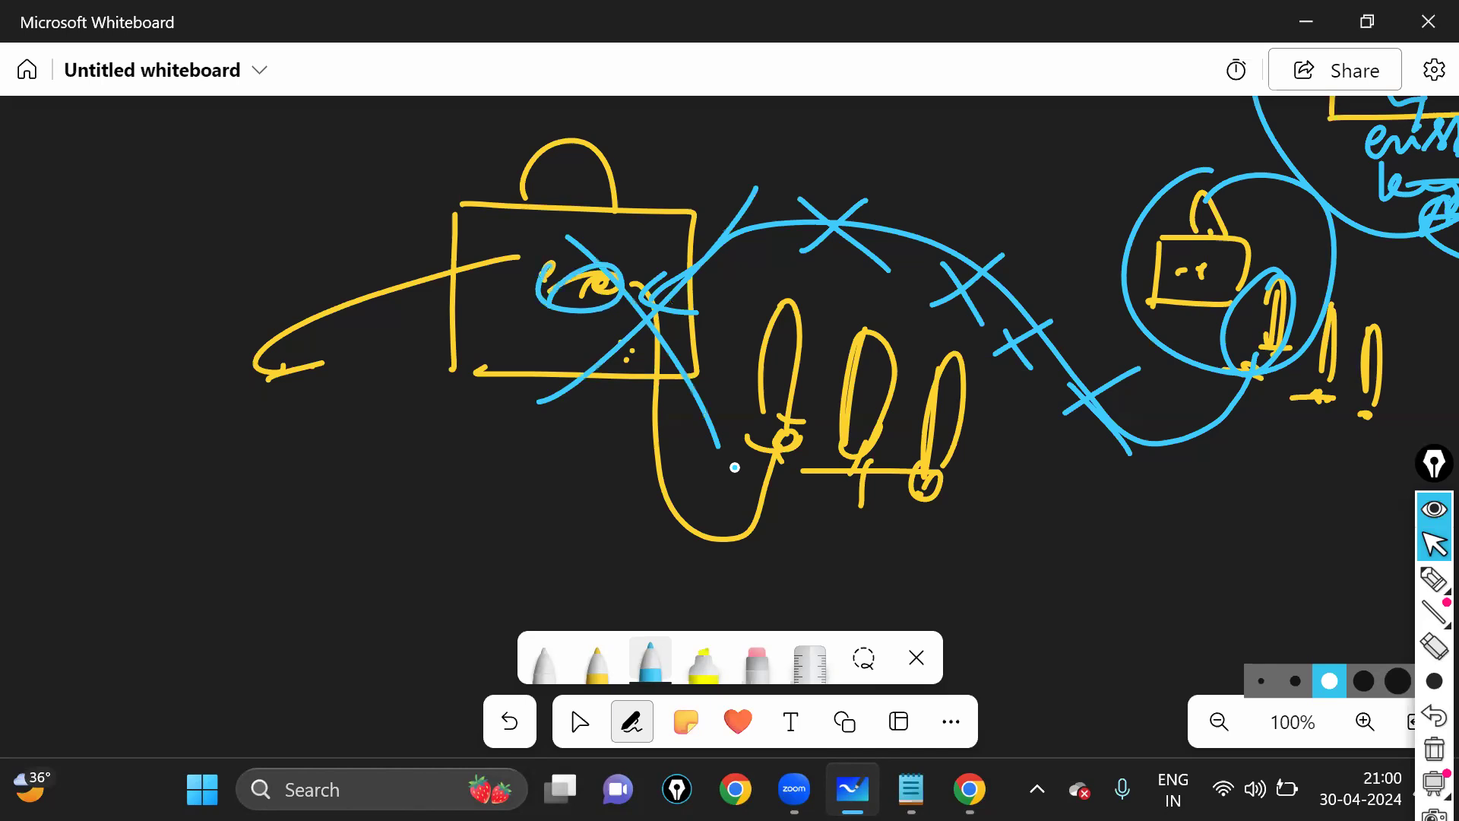
- Circle the leftmost yellow oval and write a label beneath it
{"action": "left_click", "coordinate": [579, 724]}
{"action": "left_click_drag", "start_coordinate": [575, 481], "coordinate": [679, 475]}
{"action": "left_click", "coordinate": [632, 719]}
{"action": "mouse_move", "coordinate": [875, 521]}
{"action": "left_mouse_down"}
{"action": "mouse_move", "coordinate": [858, 520]}
{"action": "mouse_move", "coordinate": [965, 595]}
{"action": "left_mouse_up"}
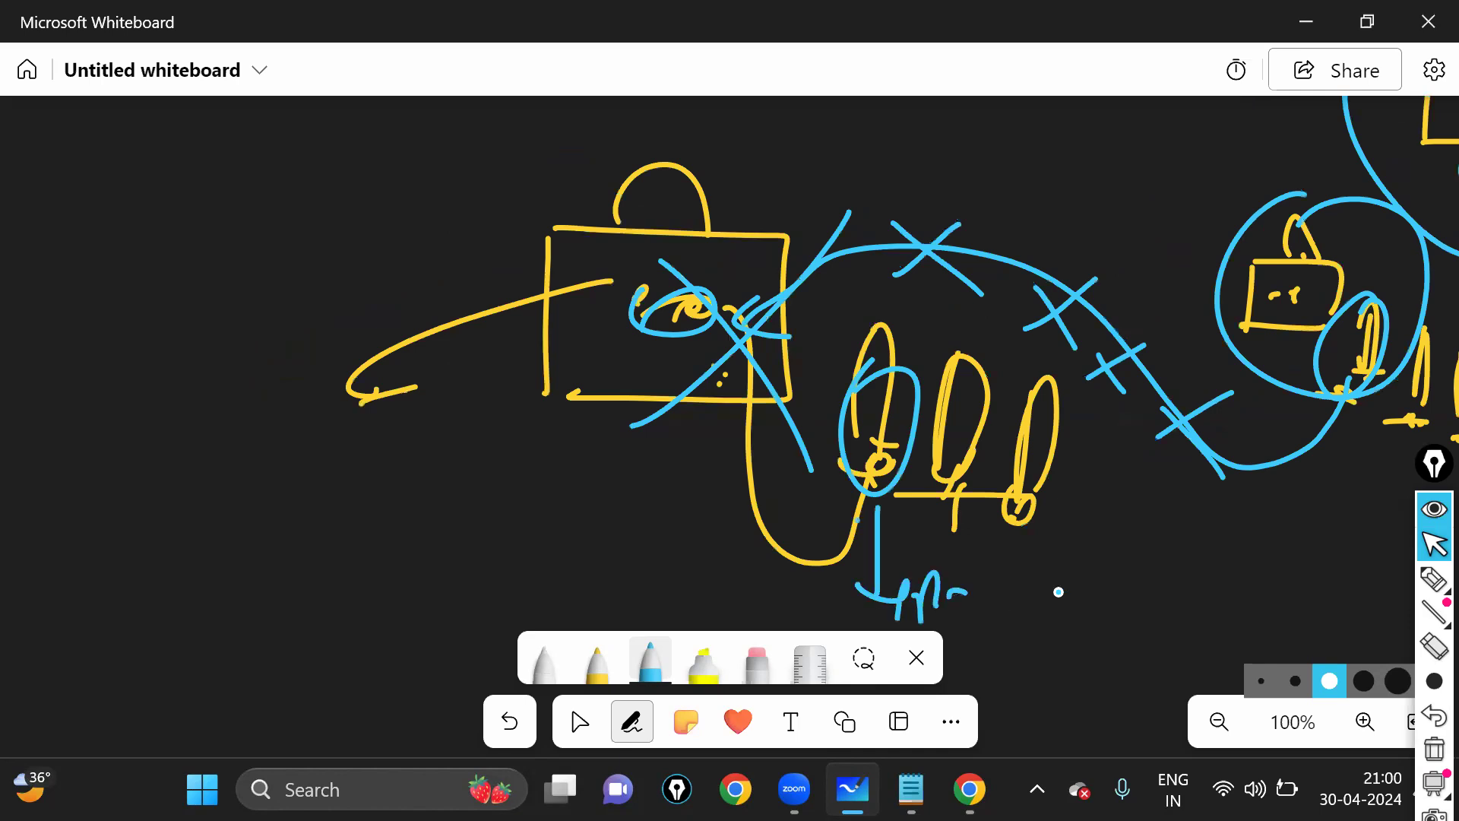
{"action": "left_click_drag", "start_coordinate": [1059, 592], "coordinate": [1087, 601]}
{"action": "left_click", "coordinate": [984, 571]}
- Draw a pointing line across the bag and write an underlined label below it
{"action": "left_click_drag", "start_coordinate": [711, 306], "coordinate": [607, 305]}
{"action": "mouse_move", "coordinate": [416, 417]}
{"action": "left_mouse_down"}
{"action": "mouse_move", "coordinate": [420, 439]}
{"action": "mouse_move", "coordinate": [511, 409]}
{"action": "mouse_move", "coordinate": [585, 410]}
{"action": "left_mouse_up"}
{"action": "left_click", "coordinate": [529, 413]}
{"action": "left_click_drag", "start_coordinate": [406, 450], "coordinate": [614, 441]}
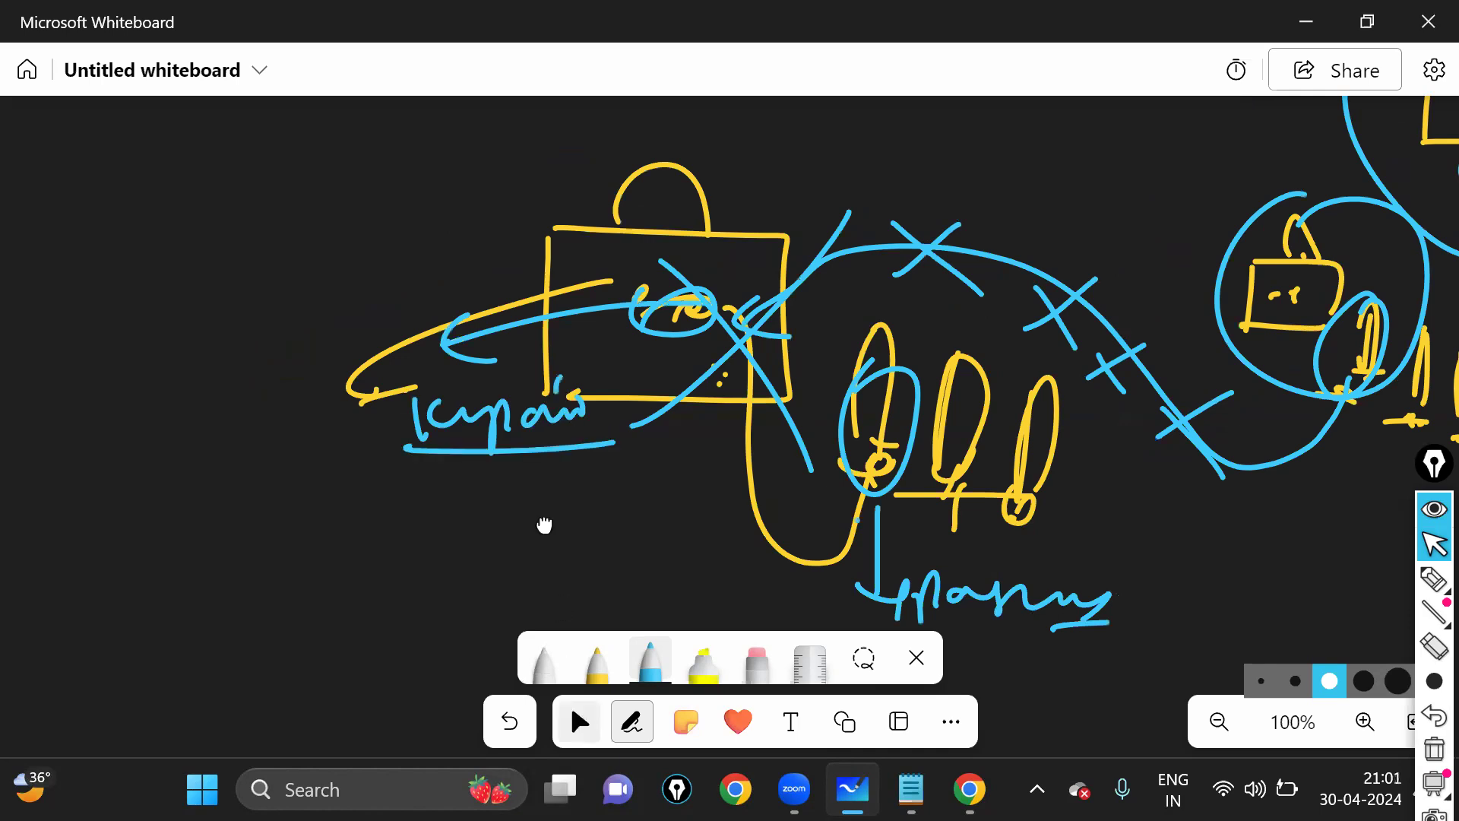
{"action": "left_click_drag", "start_coordinate": [557, 544], "coordinate": [702, 480]}
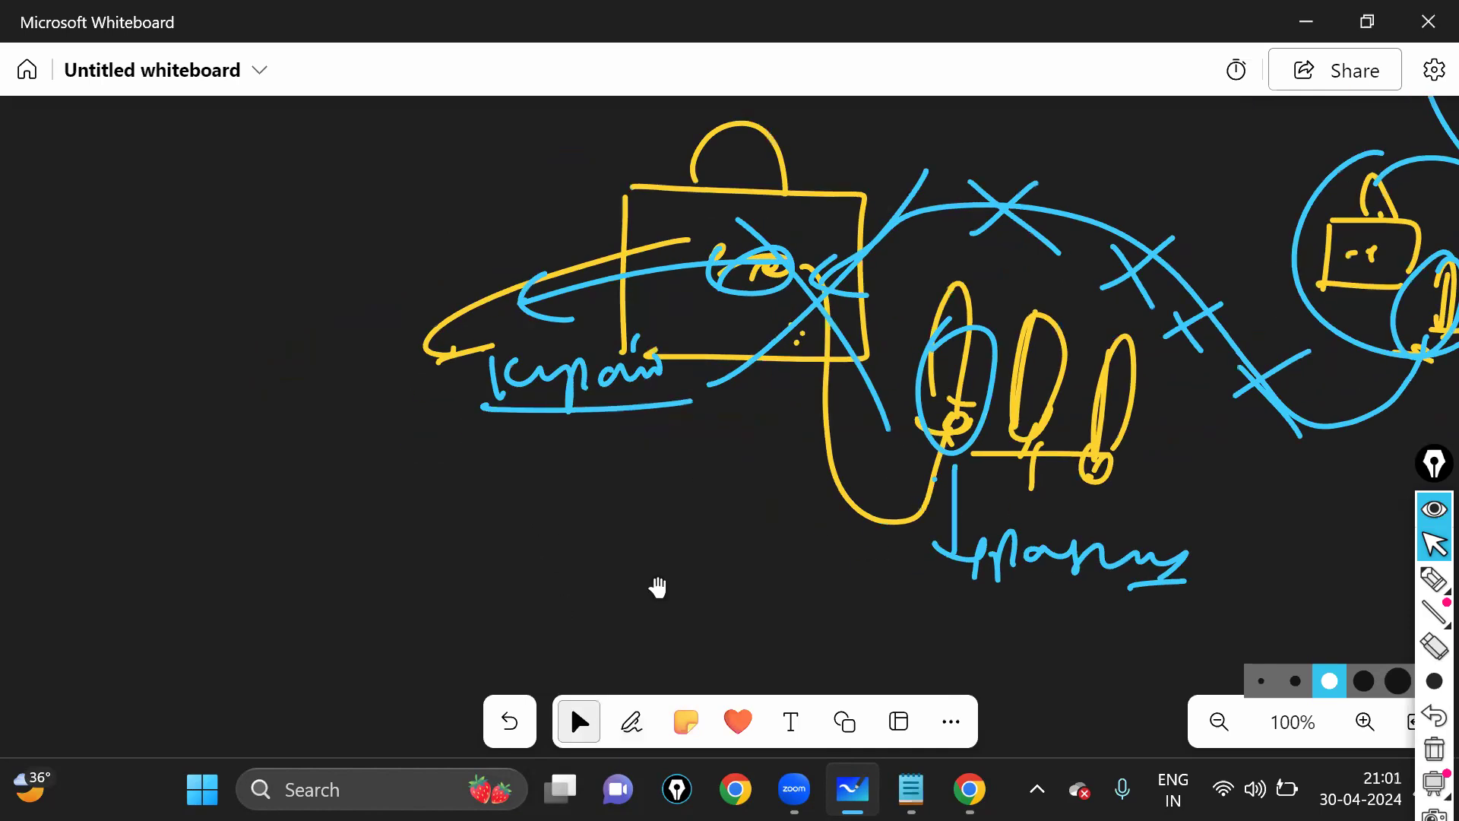
{"action": "left_click_drag", "start_coordinate": [339, 614], "coordinate": [659, 588]}
{"action": "left_click", "coordinate": [631, 716]}
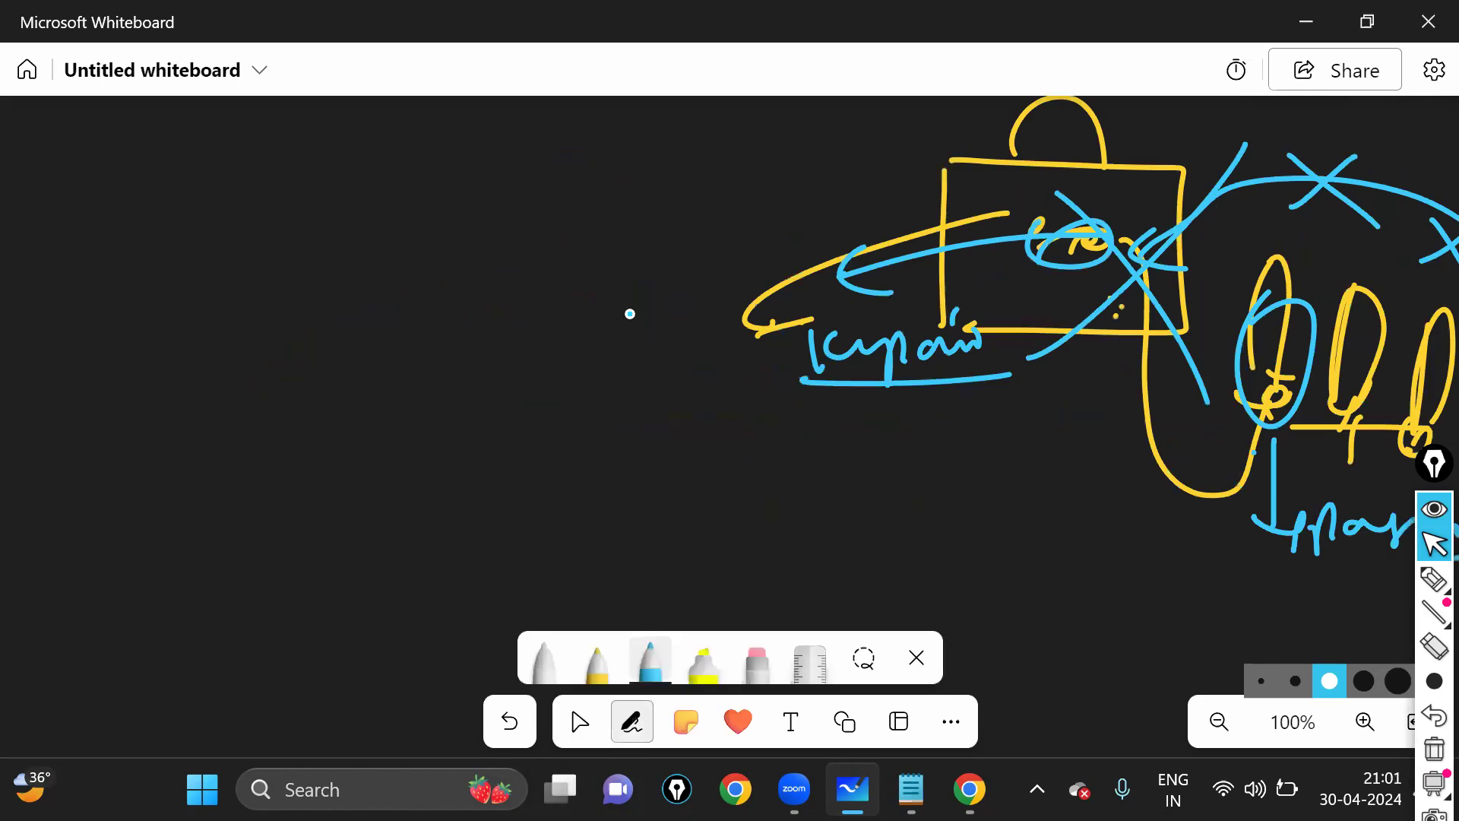
- Draw a new blue bag outline with a handle, inner marks and a top edge stroke
{"action": "left_click_drag", "start_coordinate": [425, 152], "coordinate": [412, 389]}
{"action": "left_click_drag", "start_coordinate": [434, 158], "coordinate": [438, 382]}
{"action": "left_click_drag", "start_coordinate": [554, 214], "coordinate": [510, 150]}
{"action": "left_click", "coordinate": [494, 241]}
{"action": "left_click_drag", "start_coordinate": [494, 242], "coordinate": [499, 247]}
{"action": "left_click_drag", "start_coordinate": [546, 233], "coordinate": [558, 245]}
{"action": "mouse_move", "coordinate": [513, 140]}
{"action": "left_mouse_down"}
{"action": "mouse_move", "coordinate": [503, 177]}
{"action": "mouse_move", "coordinate": [597, 162]}
{"action": "left_mouse_up"}
{"action": "left_click", "coordinate": [526, 177]}
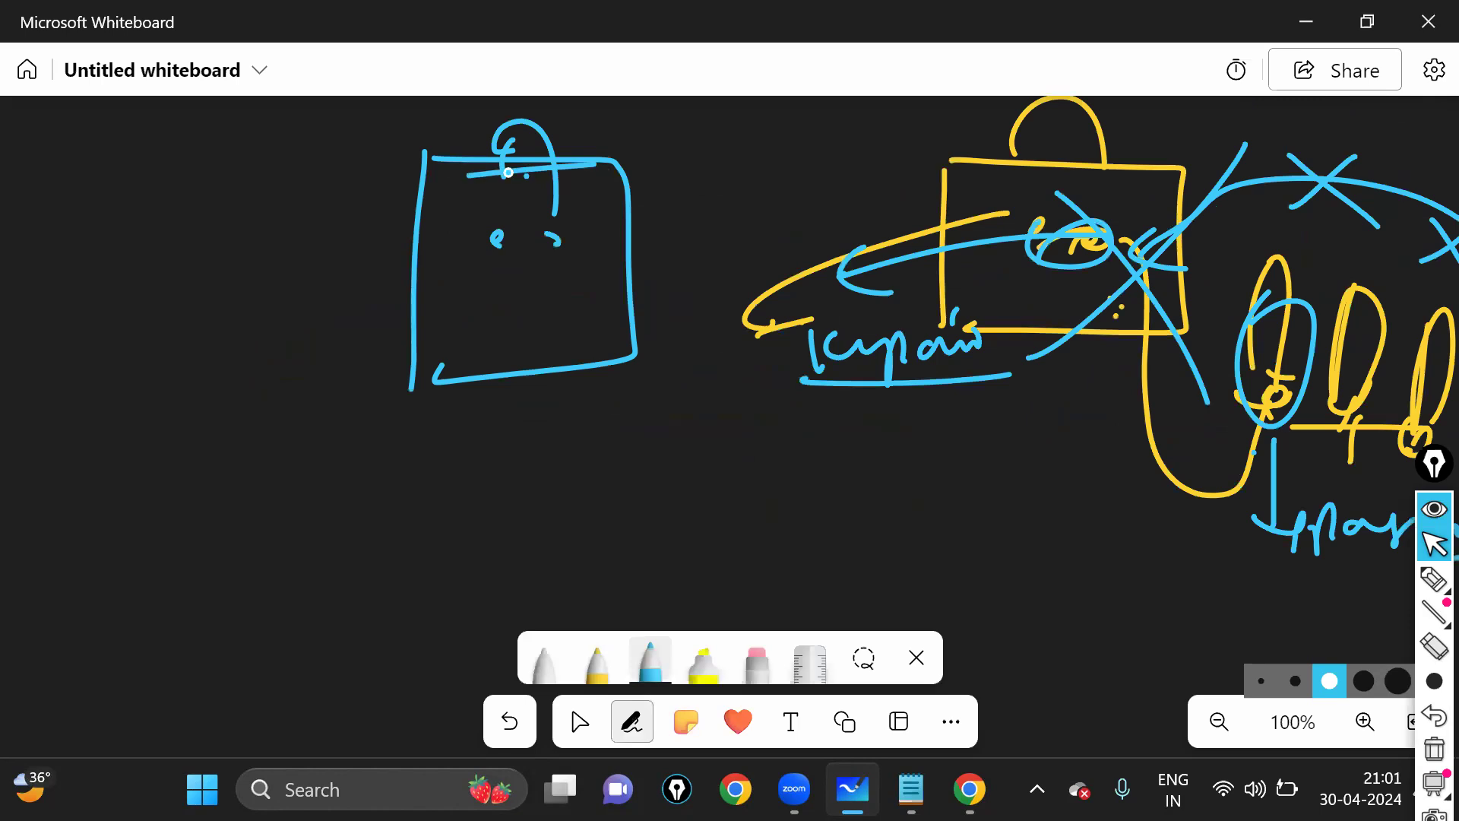
{"action": "left_click_drag", "start_coordinate": [456, 181], "coordinate": [493, 171]}
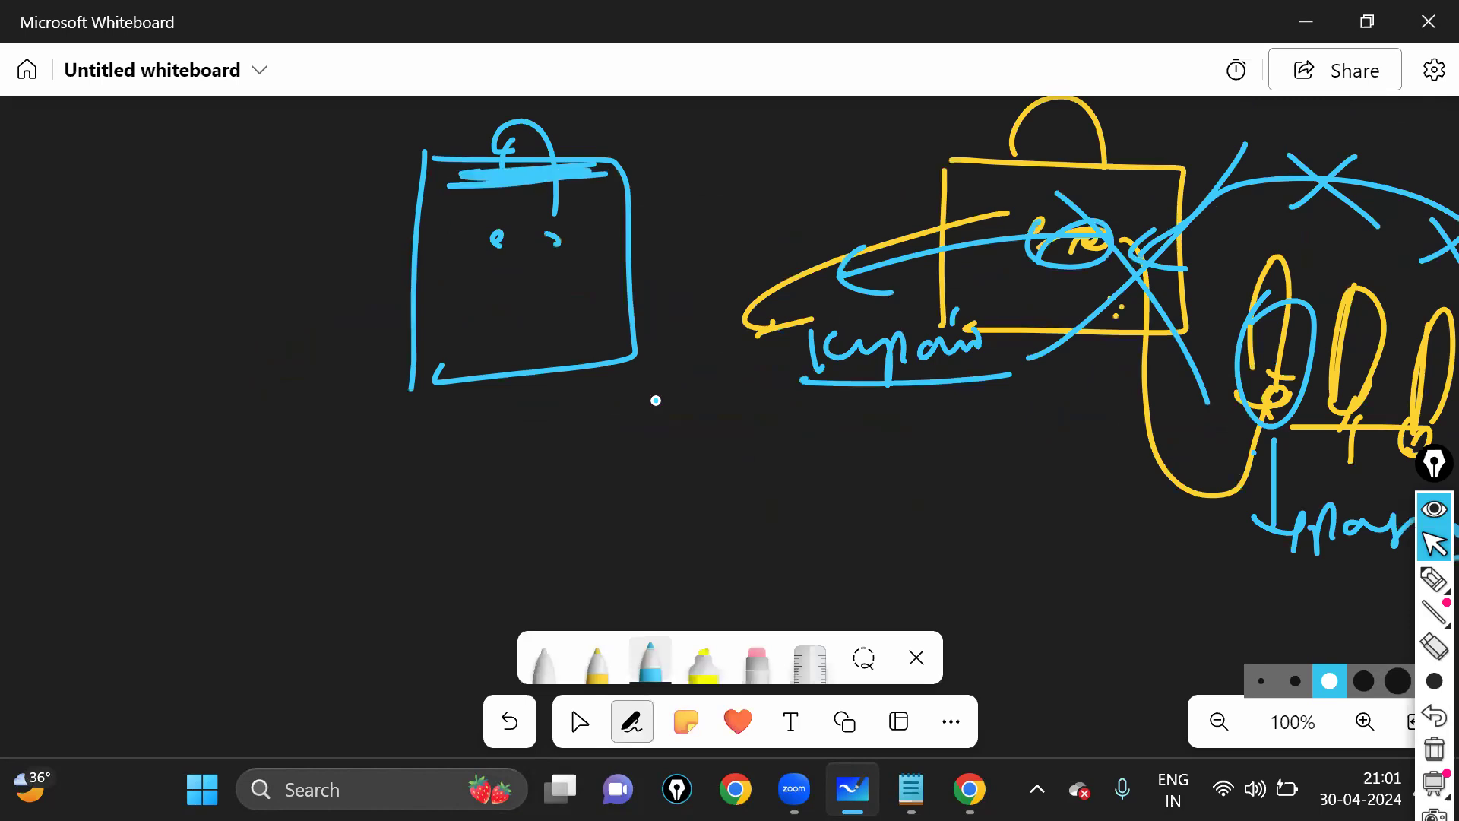
- Re-center the new bag and circle the marks inside it
{"action": "left_click", "coordinate": [579, 722]}
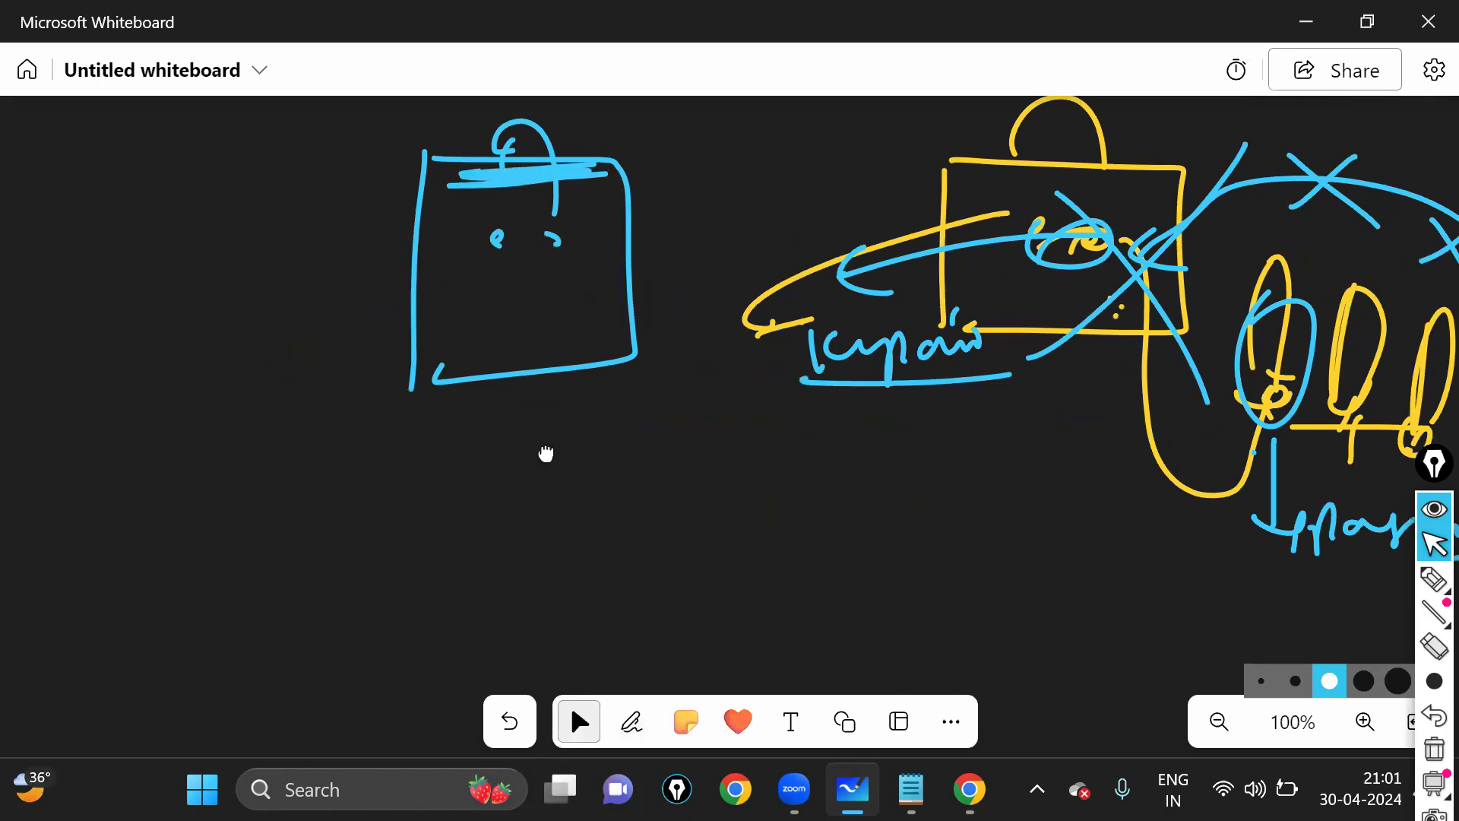
{"action": "left_click_drag", "start_coordinate": [546, 454], "coordinate": [548, 496]}
{"action": "left_click", "coordinate": [632, 721]}
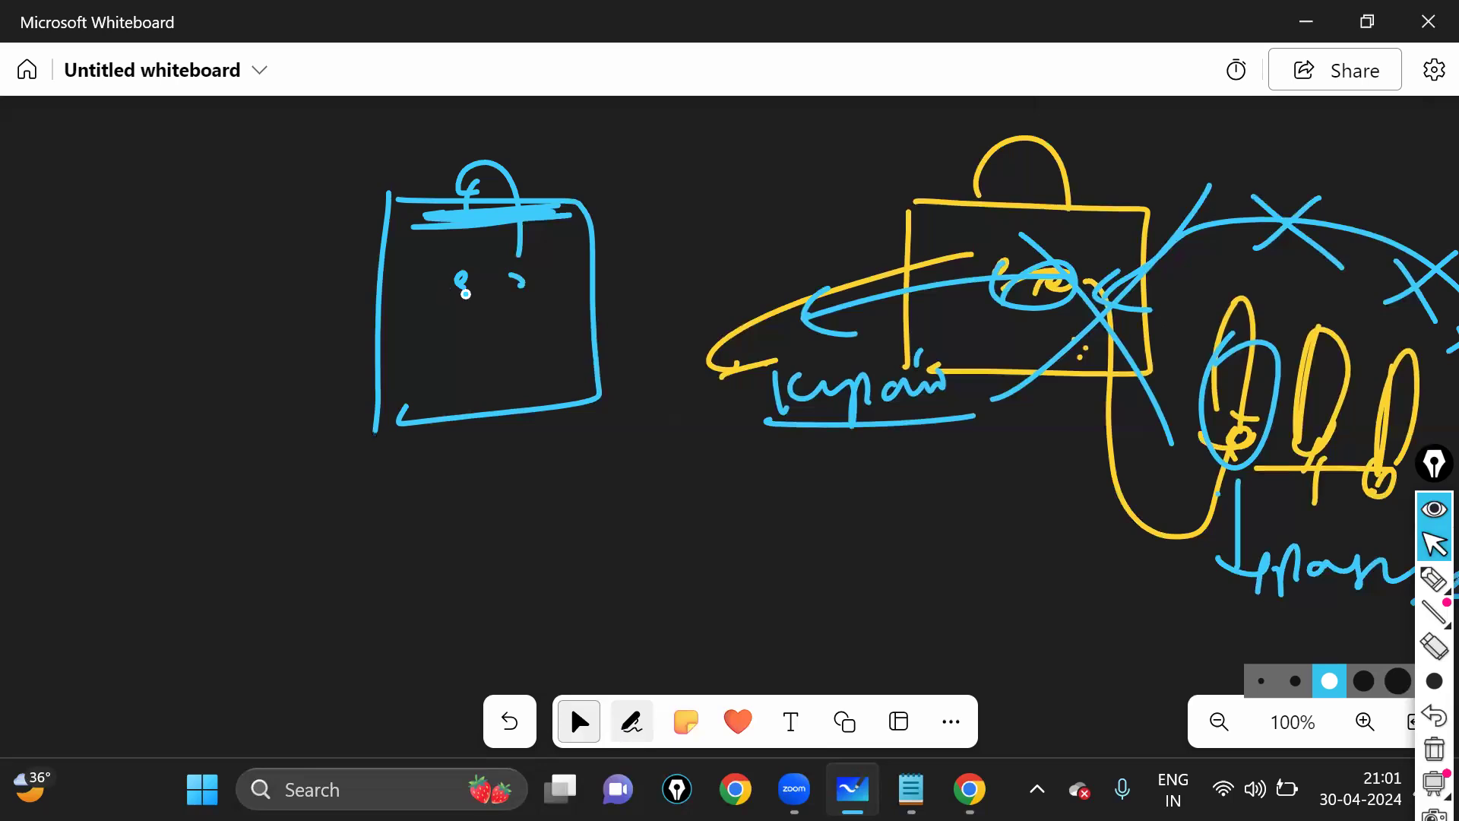
{"action": "left_click_drag", "start_coordinate": [453, 282], "coordinate": [462, 296]}
{"action": "left_click_drag", "start_coordinate": [517, 283], "coordinate": [534, 293]}
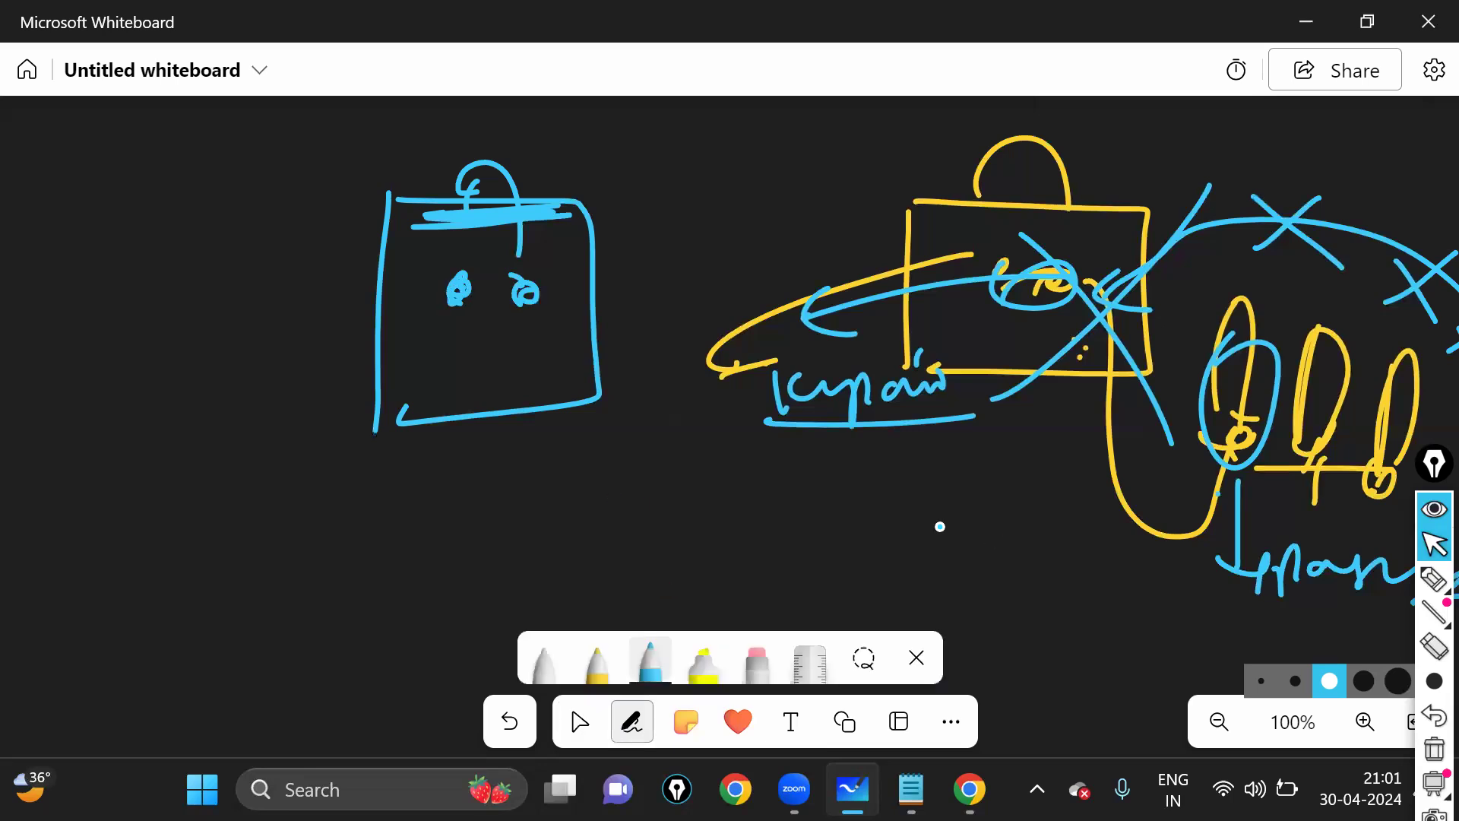
- Add a curved arrow to the bag, a circled label beside it, and a connector to the lower word
{"action": "mouse_move", "coordinate": [935, 566]}
{"action": "left_mouse_down"}
{"action": "mouse_move", "coordinate": [591, 308]}
{"action": "mouse_move", "coordinate": [607, 313]}
{"action": "left_mouse_up"}
{"action": "left_click", "coordinate": [618, 327]}
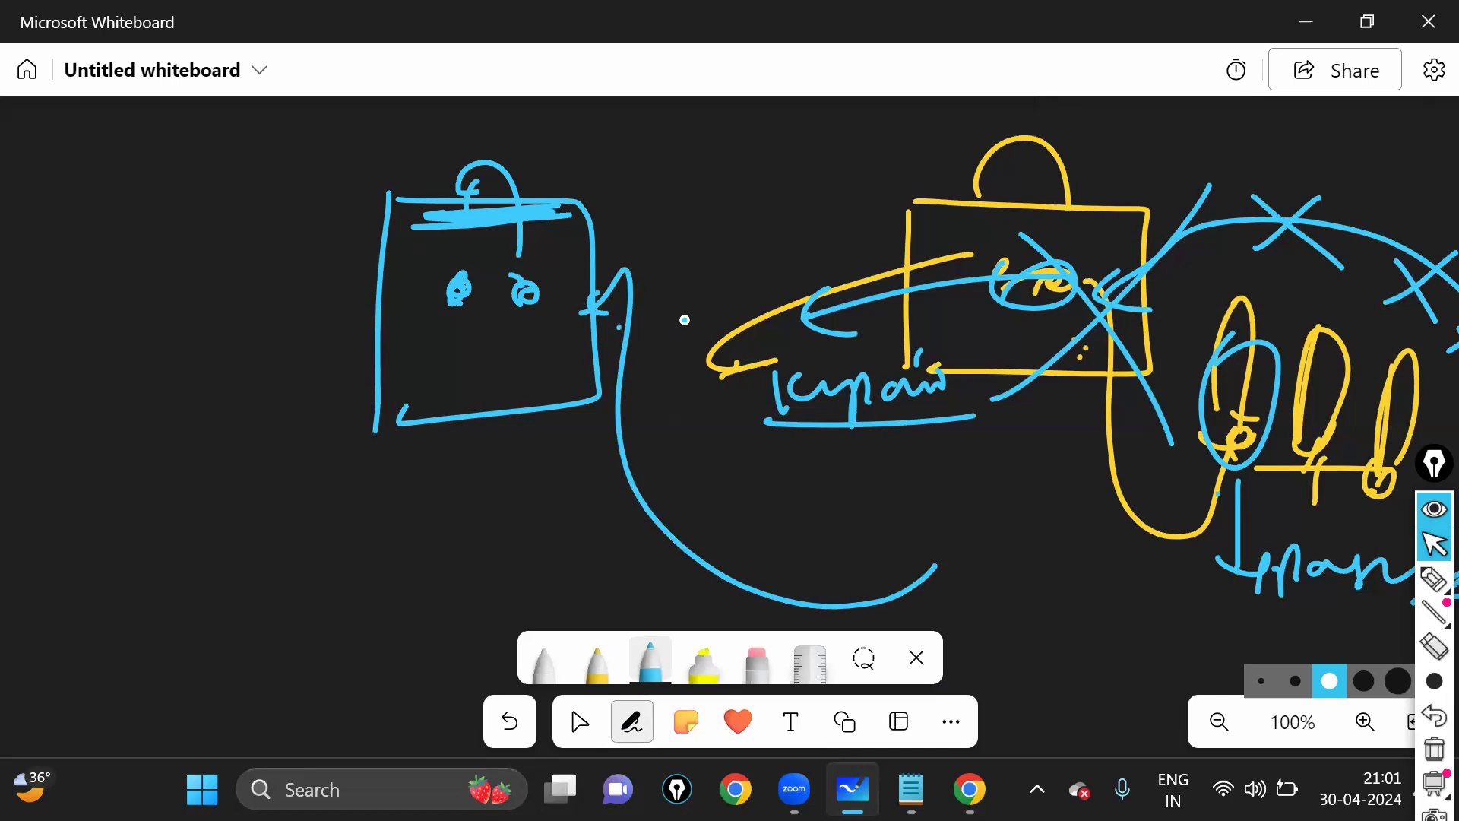
{"action": "left_click", "coordinate": [563, 325]}
{"action": "mouse_move", "coordinate": [634, 226]}
{"action": "left_mouse_down"}
{"action": "mouse_move", "coordinate": [630, 278]}
{"action": "mouse_move", "coordinate": [699, 262]}
{"action": "left_mouse_up"}
{"action": "left_click_drag", "start_coordinate": [657, 200], "coordinate": [396, 301]}
{"action": "left_click_drag", "start_coordinate": [448, 321], "coordinate": [547, 273]}
{"action": "mouse_move", "coordinate": [643, 316]}
{"action": "left_mouse_down"}
{"action": "mouse_move", "coordinate": [555, 612]}
{"action": "mouse_move", "coordinate": [968, 606]}
{"action": "mouse_move", "coordinate": [1049, 590]}
{"action": "mouse_move", "coordinate": [958, 551]}
{"action": "mouse_move", "coordinate": [1051, 599]}
{"action": "left_mouse_up"}
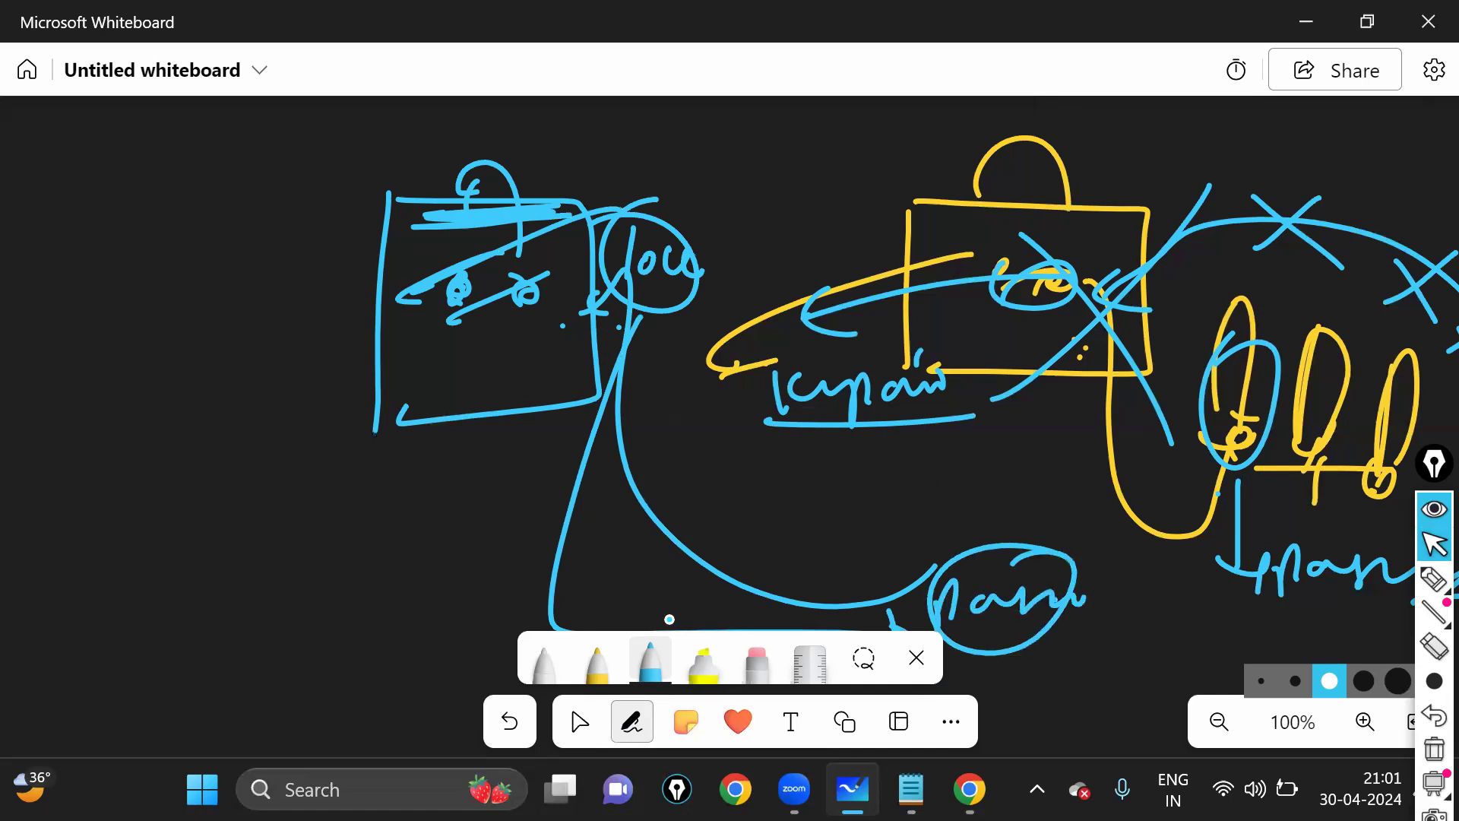
- In yellow, draw connectors and a document shape with text lines left of the bag
{"action": "left_click", "coordinate": [597, 660]}
{"action": "mouse_move", "coordinate": [977, 582]}
{"action": "left_mouse_down"}
{"action": "mouse_move", "coordinate": [861, 411]}
{"action": "mouse_move", "coordinate": [616, 293]}
{"action": "mouse_move", "coordinate": [589, 319]}
{"action": "left_mouse_up"}
{"action": "left_click_drag", "start_coordinate": [505, 263], "coordinate": [186, 315]}
{"action": "left_click_drag", "start_coordinate": [173, 254], "coordinate": [164, 290]}
{"action": "mouse_move", "coordinate": [155, 392]}
{"action": "left_mouse_down"}
{"action": "mouse_move", "coordinate": [186, 310]}
{"action": "mouse_move", "coordinate": [251, 295]}
{"action": "left_mouse_up"}
{"action": "mouse_move", "coordinate": [190, 327]}
{"action": "left_mouse_down"}
{"action": "mouse_move", "coordinate": [248, 319]}
{"action": "mouse_move", "coordinate": [251, 335]}
{"action": "left_mouse_up"}
{"action": "left_click_drag", "start_coordinate": [186, 352], "coordinate": [262, 346]}
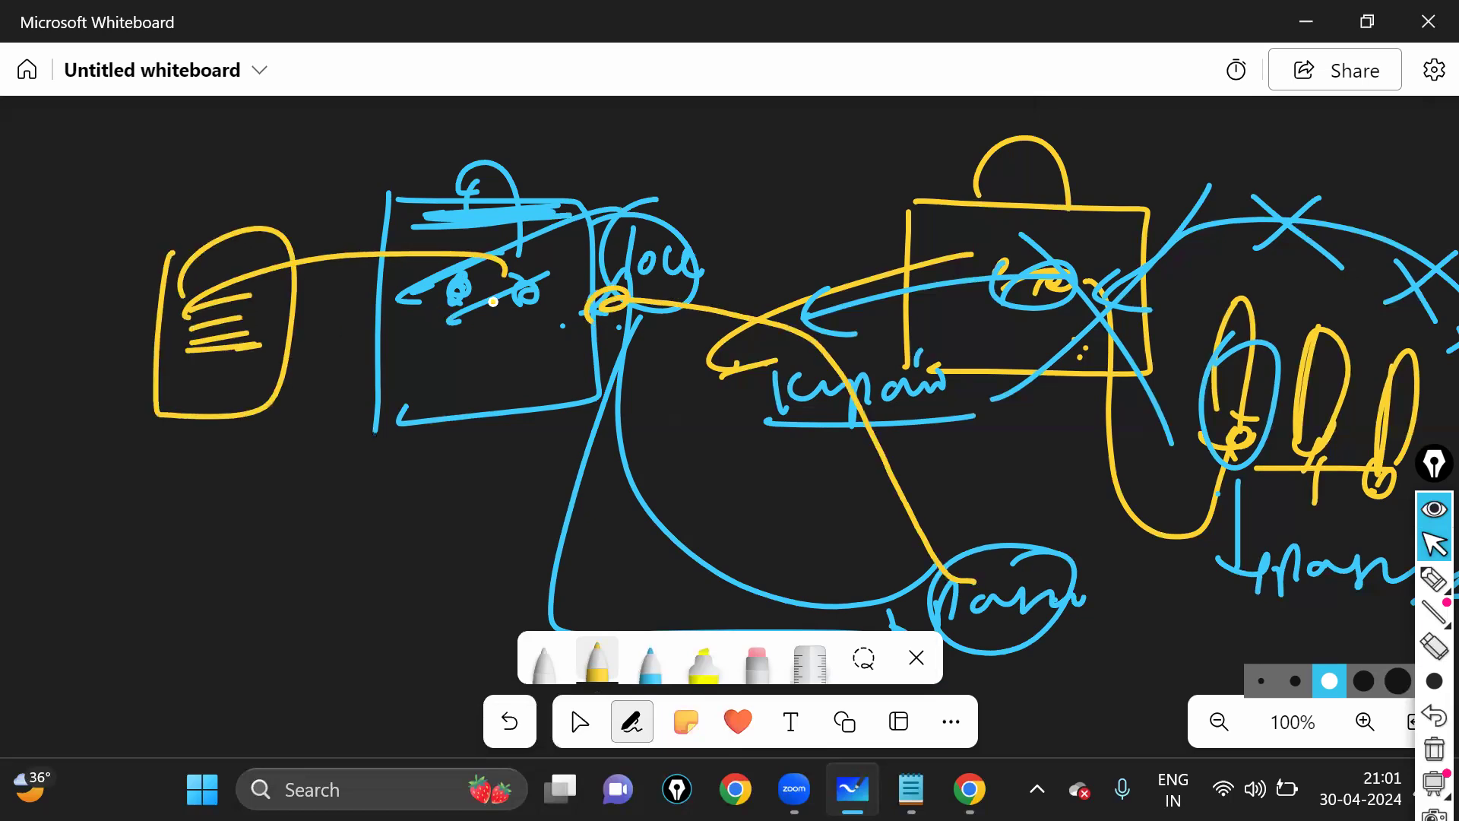
- Draw a yellow line above the circled label and write a circled yellow label at its end
{"action": "left_click", "coordinate": [579, 720]}
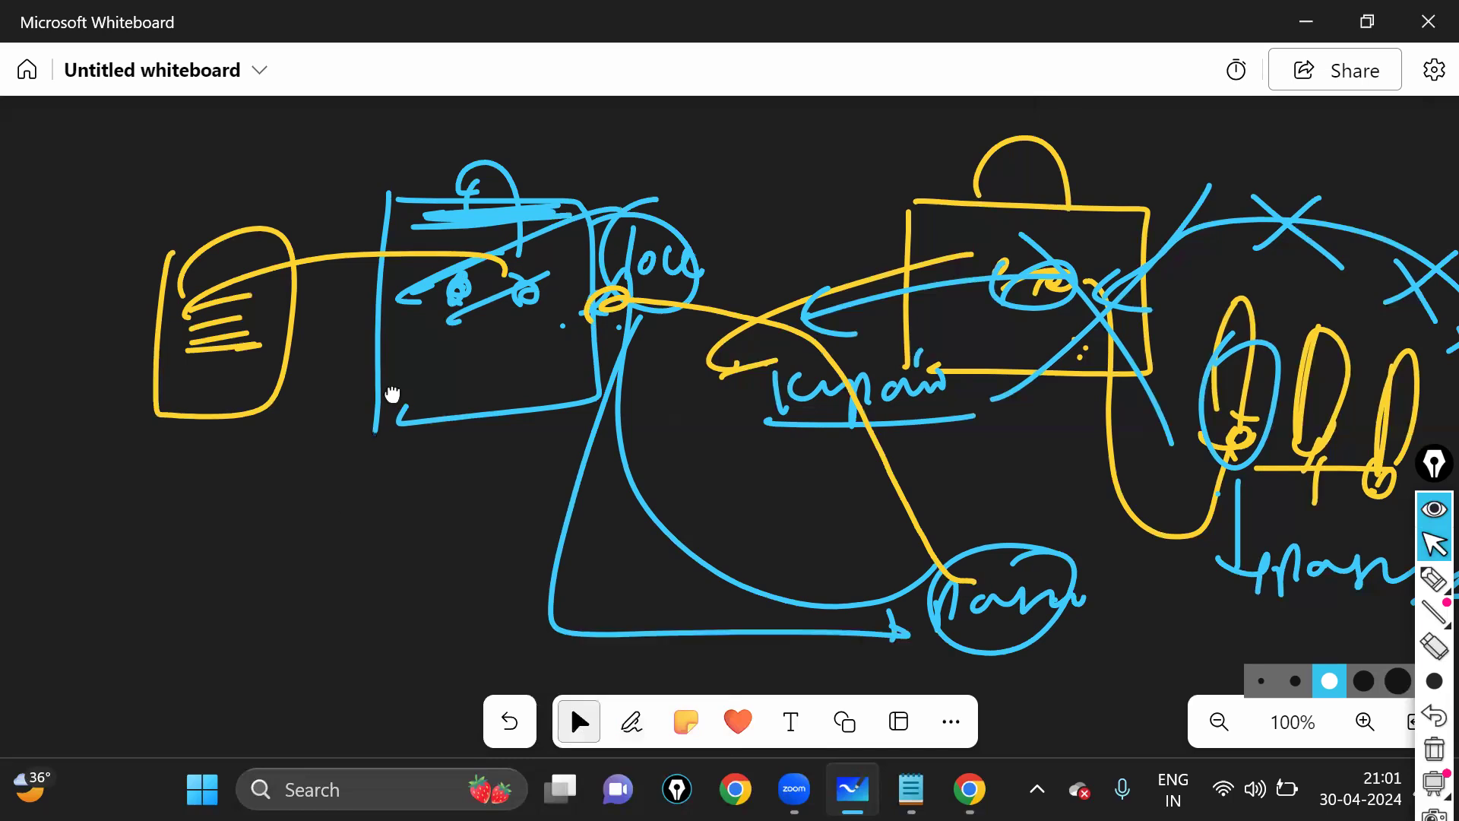
{"action": "left_click_drag", "start_coordinate": [355, 475], "coordinate": [240, 506]}
{"action": "left_click", "coordinate": [632, 721]}
{"action": "mouse_move", "coordinate": [444, 294]}
{"action": "left_mouse_down"}
{"action": "mouse_move", "coordinate": [605, 250]}
{"action": "mouse_move", "coordinate": [608, 277]}
{"action": "left_mouse_up"}
{"action": "left_click_drag", "start_coordinate": [625, 237], "coordinate": [627, 270]}
{"action": "left_click_drag", "start_coordinate": [647, 248], "coordinate": [645, 250]}
{"action": "left_click", "coordinate": [662, 251]}
{"action": "mouse_move", "coordinate": [668, 228]}
{"action": "left_mouse_down"}
{"action": "mouse_move", "coordinate": [665, 241]}
{"action": "mouse_move", "coordinate": [700, 257]}
{"action": "left_mouse_up"}
{"action": "left_click_drag", "start_coordinate": [688, 211], "coordinate": [684, 216]}
- Write a yellow note below the lower circled word
{"action": "left_click", "coordinate": [579, 720]}
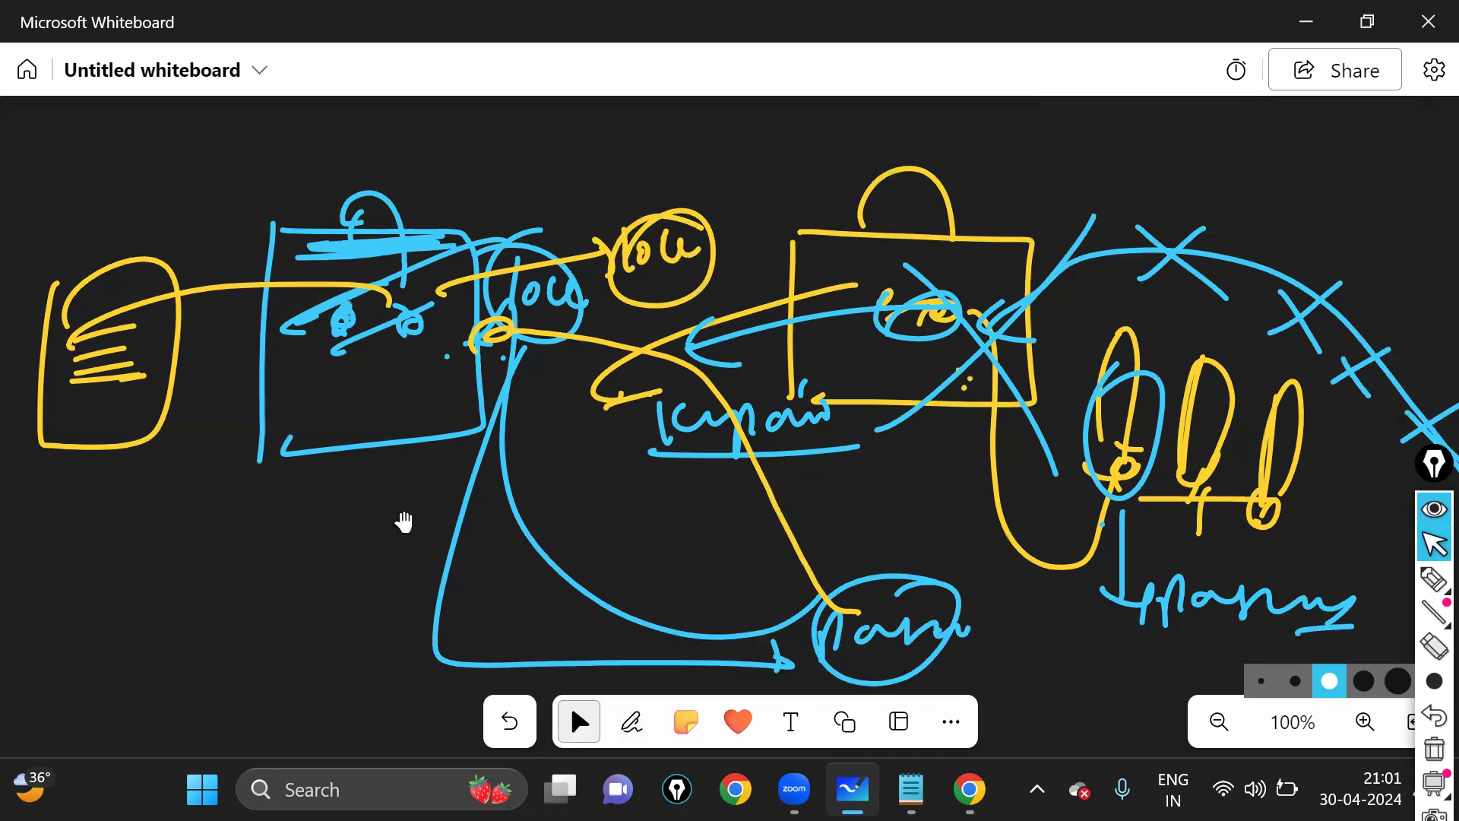
{"action": "left_click_drag", "start_coordinate": [404, 522], "coordinate": [428, 392]}
{"action": "left_click", "coordinate": [631, 720]}
{"action": "mouse_move", "coordinate": [906, 577]}
{"action": "left_mouse_down"}
{"action": "mouse_move", "coordinate": [996, 585]}
{"action": "mouse_move", "coordinate": [1104, 543]}
{"action": "left_mouse_up"}
- Draw a yellow connector up from the circled label and write an underlined label at its top
{"action": "left_click", "coordinate": [576, 715]}
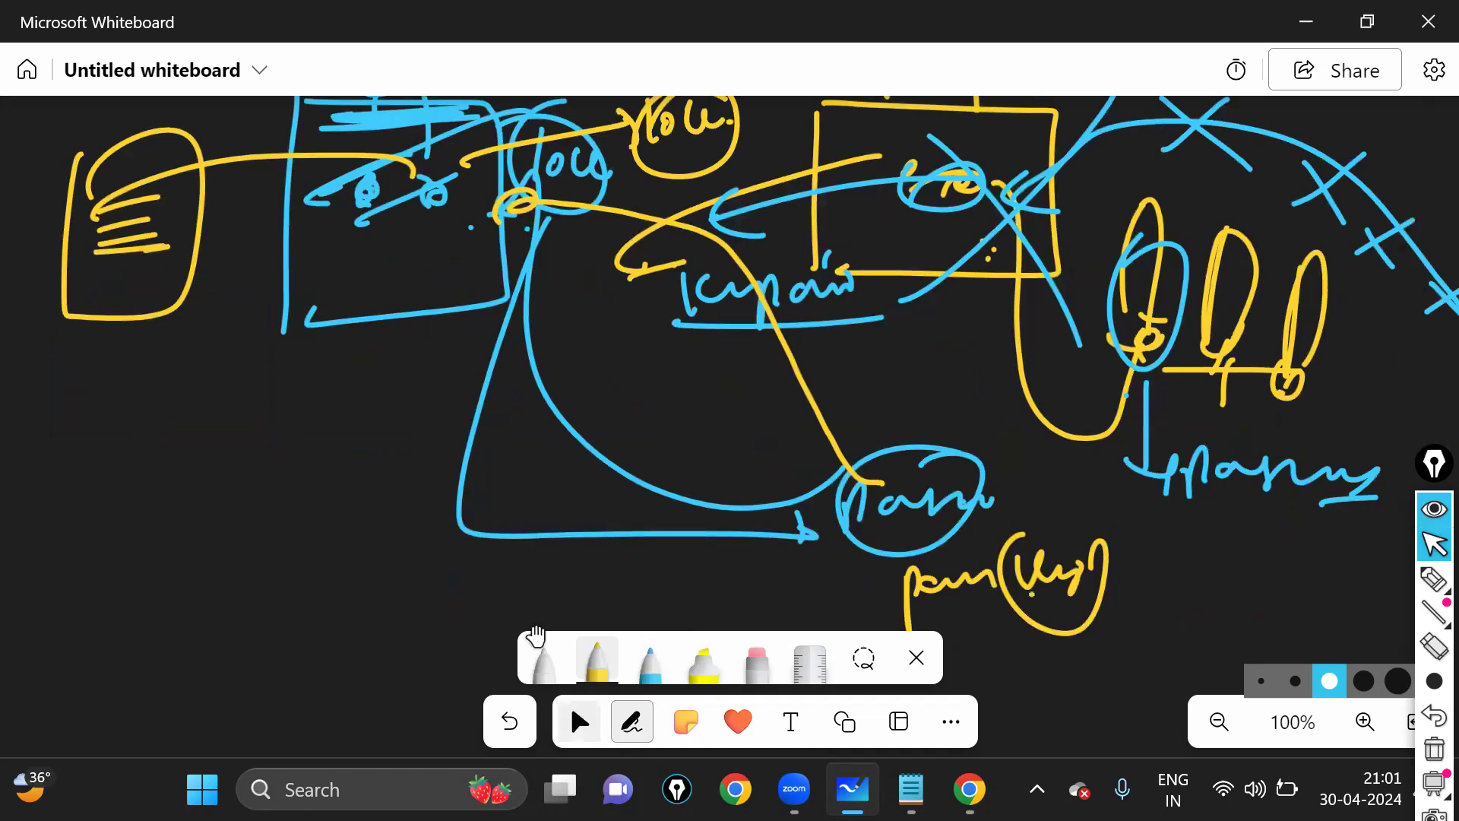
{"action": "left_click_drag", "start_coordinate": [267, 463], "coordinate": [153, 554]}
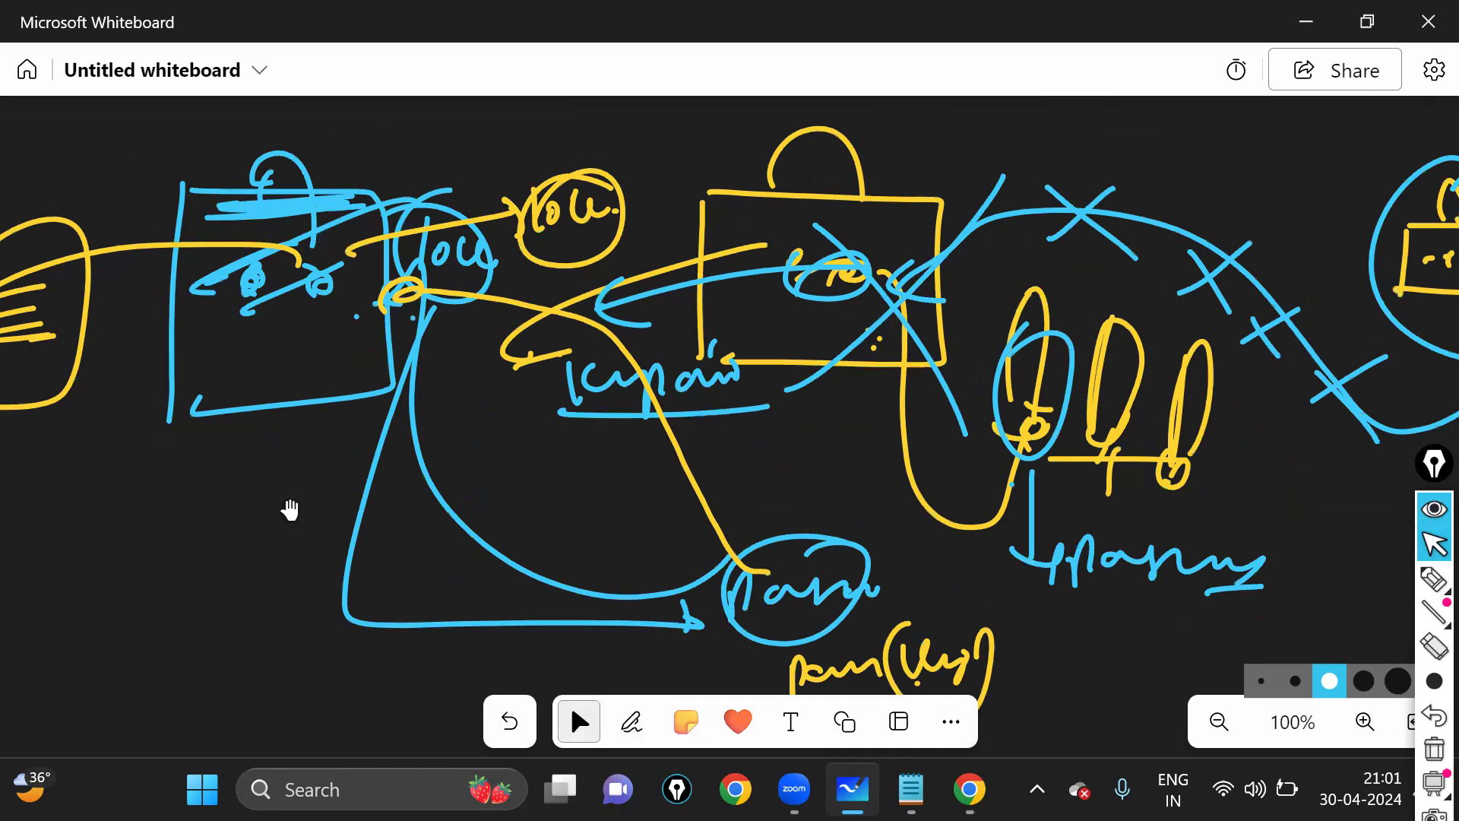
{"action": "left_click_drag", "start_coordinate": [300, 510], "coordinate": [309, 487]}
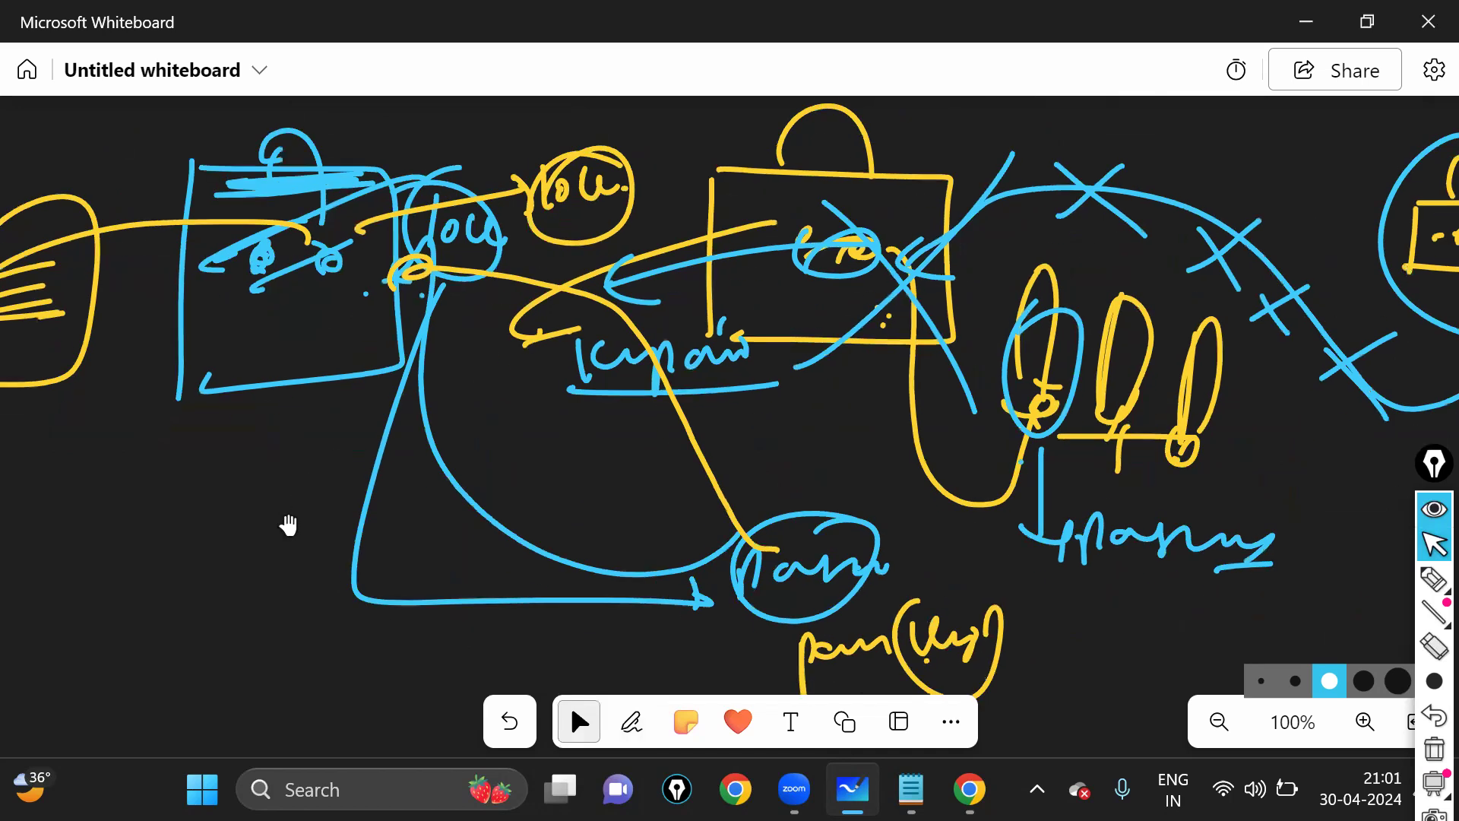
{"action": "left_click_drag", "start_coordinate": [284, 556], "coordinate": [289, 672]}
{"action": "left_click", "coordinate": [635, 709]}
{"action": "mouse_move", "coordinate": [460, 264]}
{"action": "left_mouse_down"}
{"action": "mouse_move", "coordinate": [572, 219]}
{"action": "mouse_move", "coordinate": [559, 241]}
{"action": "left_mouse_up"}
{"action": "mouse_move", "coordinate": [585, 199]}
{"action": "left_mouse_down"}
{"action": "mouse_move", "coordinate": [588, 251]}
{"action": "mouse_move", "coordinate": [663, 222]}
{"action": "left_mouse_up"}
{"action": "left_click_drag", "start_coordinate": [669, 199], "coordinate": [688, 222]}
{"action": "mouse_move", "coordinate": [719, 201]}
{"action": "left_mouse_down"}
{"action": "mouse_move", "coordinate": [762, 200]}
{"action": "mouse_move", "coordinate": [814, 228]}
{"action": "left_mouse_up"}
{"action": "left_click_drag", "start_coordinate": [633, 266], "coordinate": [781, 253]}
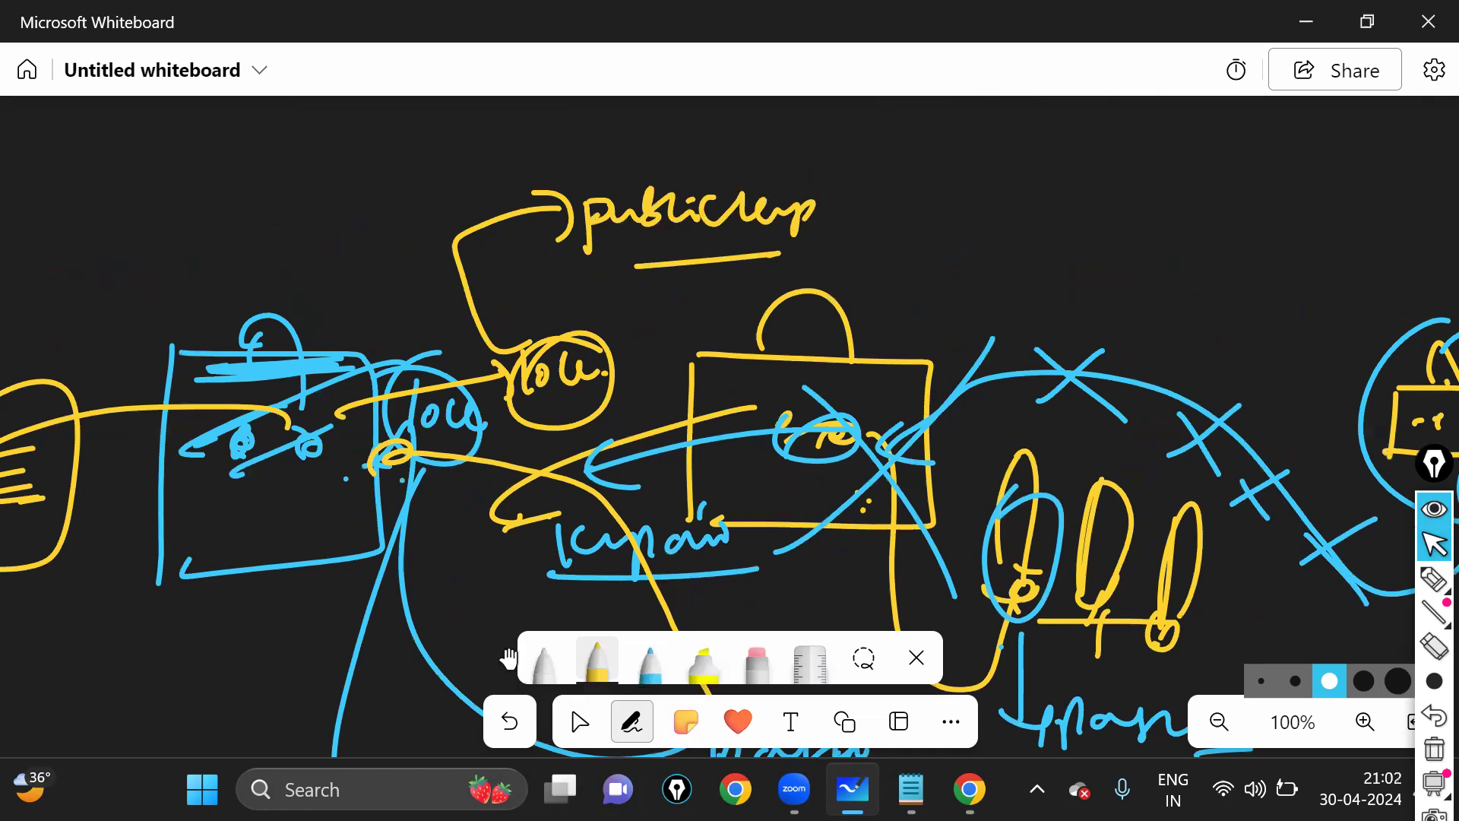
- Scroll and pan the board to show the diagram's left side and empty space beside it
{"action": "left_click", "coordinate": [579, 722]}
{"action": "scroll", "coordinate": [811, 597], "scroll_direction": "down", "scroll_amount": 4}
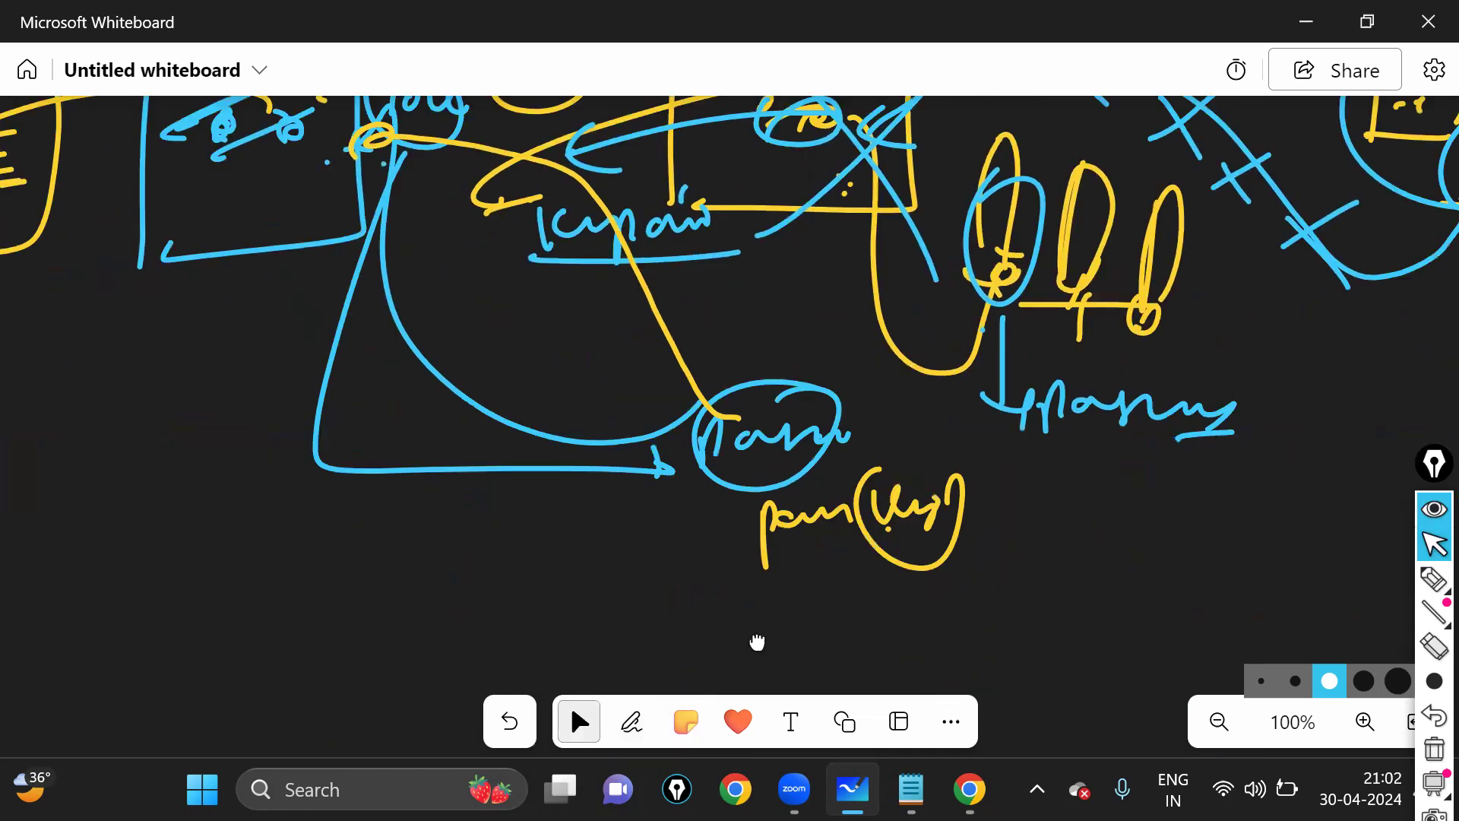
{"action": "scroll", "coordinate": [570, 424], "scroll_direction": "up", "scroll_amount": 1}
{"action": "scroll", "coordinate": [684, 535], "scroll_direction": "up", "scroll_amount": 3}
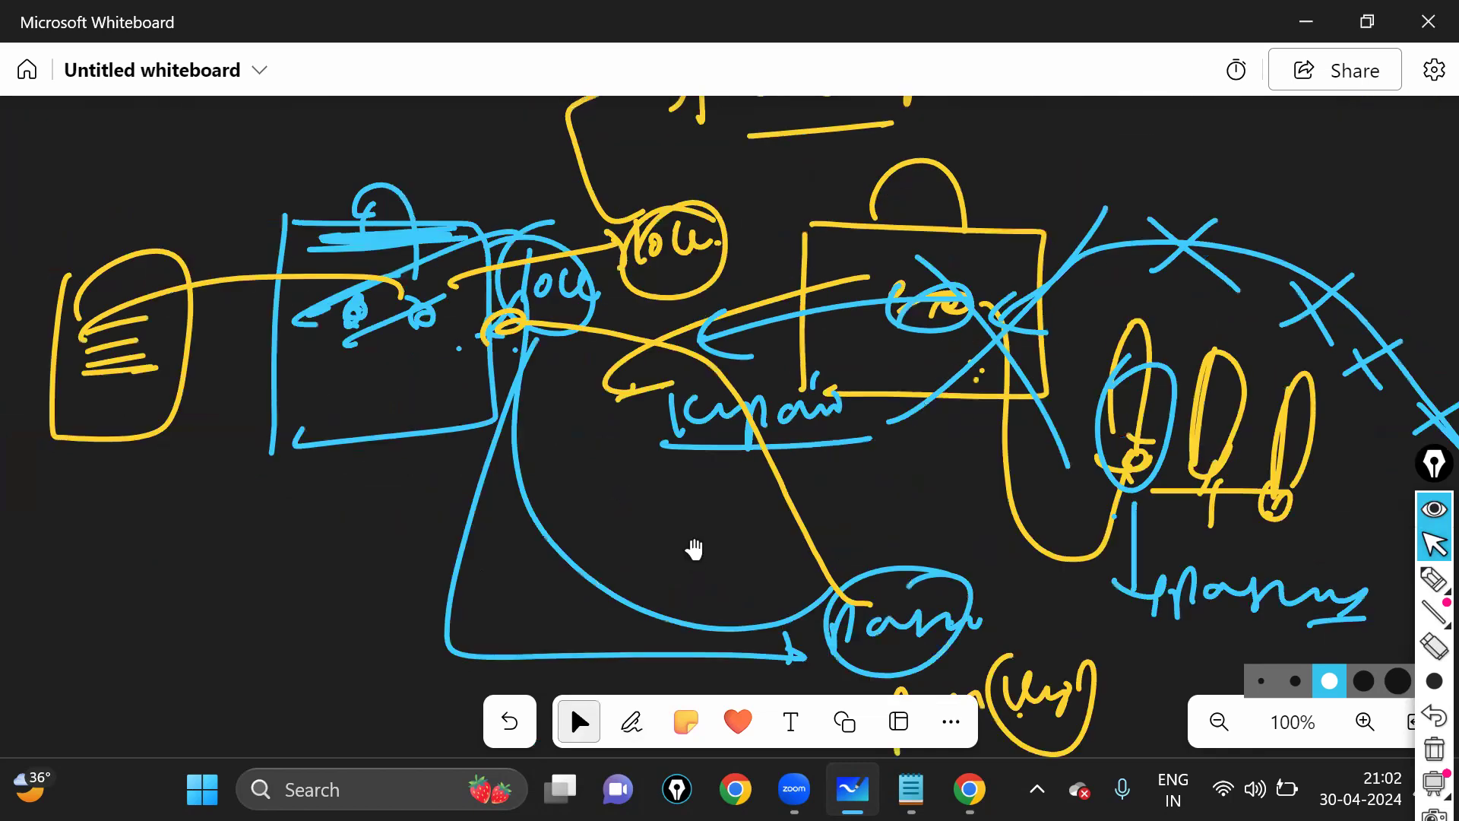
{"action": "scroll", "coordinate": [676, 544], "scroll_direction": "up", "scroll_amount": 1}
{"action": "scroll", "coordinate": [676, 545], "scroll_direction": "left", "scroll_amount": 1}
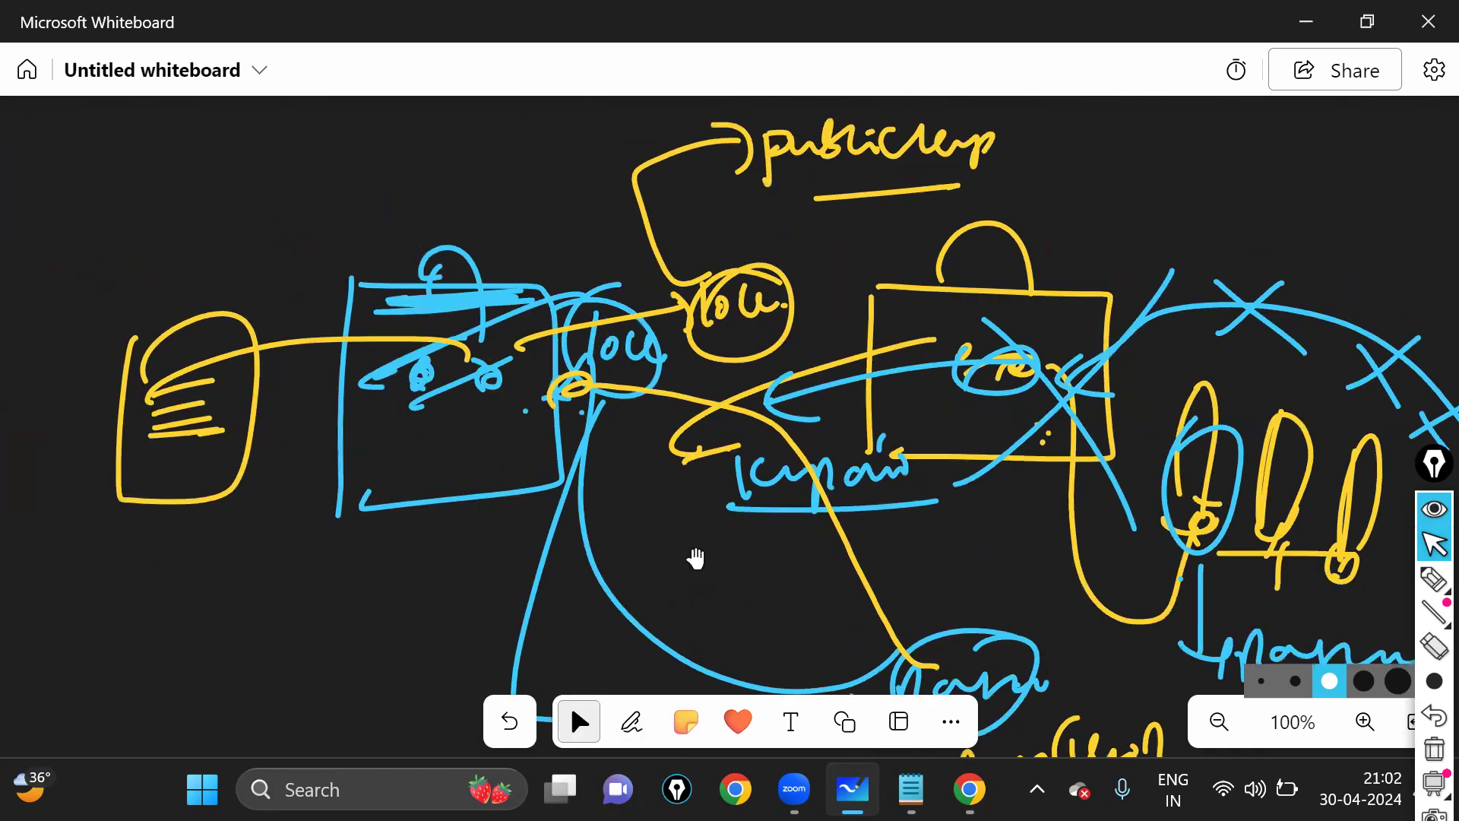
{"action": "scroll", "coordinate": [690, 532], "scroll_direction": "down", "scroll_amount": 1}
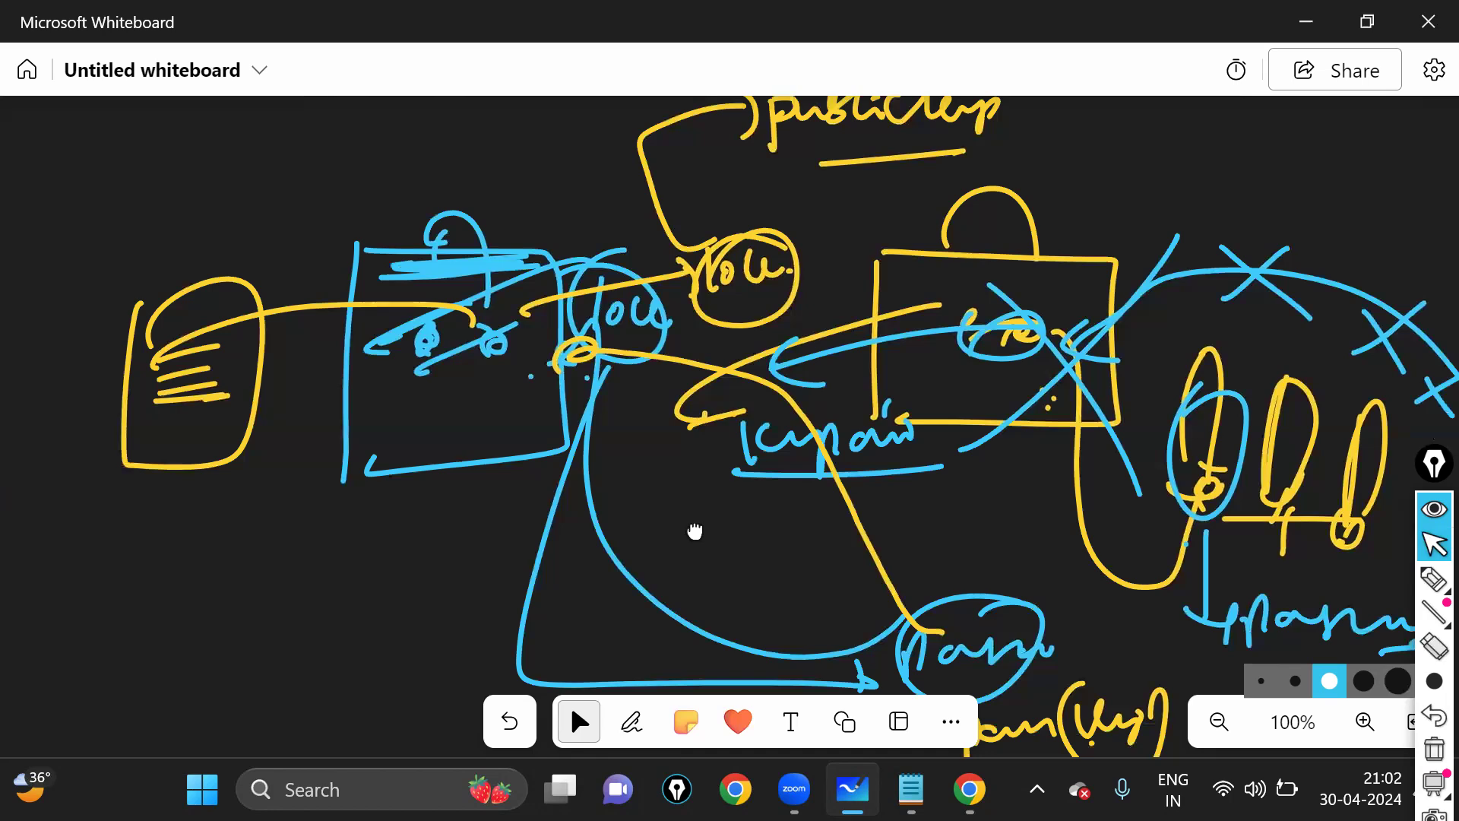
{"action": "scroll", "coordinate": [699, 456], "scroll_direction": "down", "scroll_amount": 1}
{"action": "left_click_drag", "start_coordinate": [698, 422], "coordinate": [670, 554]}
{"action": "scroll", "coordinate": [912, 570], "scroll_direction": "down", "scroll_amount": 5}
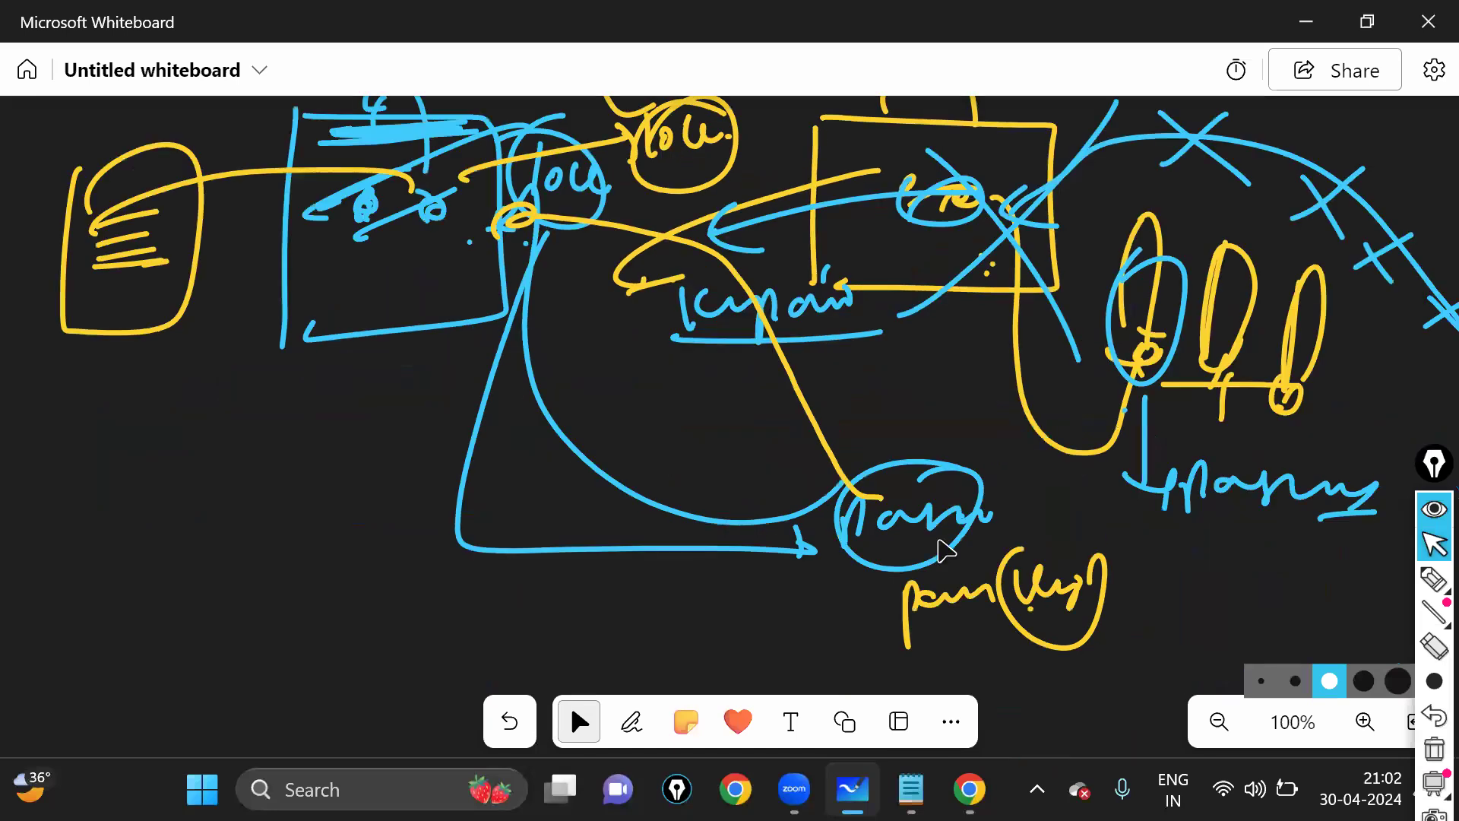
{"action": "left_click_drag", "start_coordinate": [975, 675], "coordinate": [933, 650]}
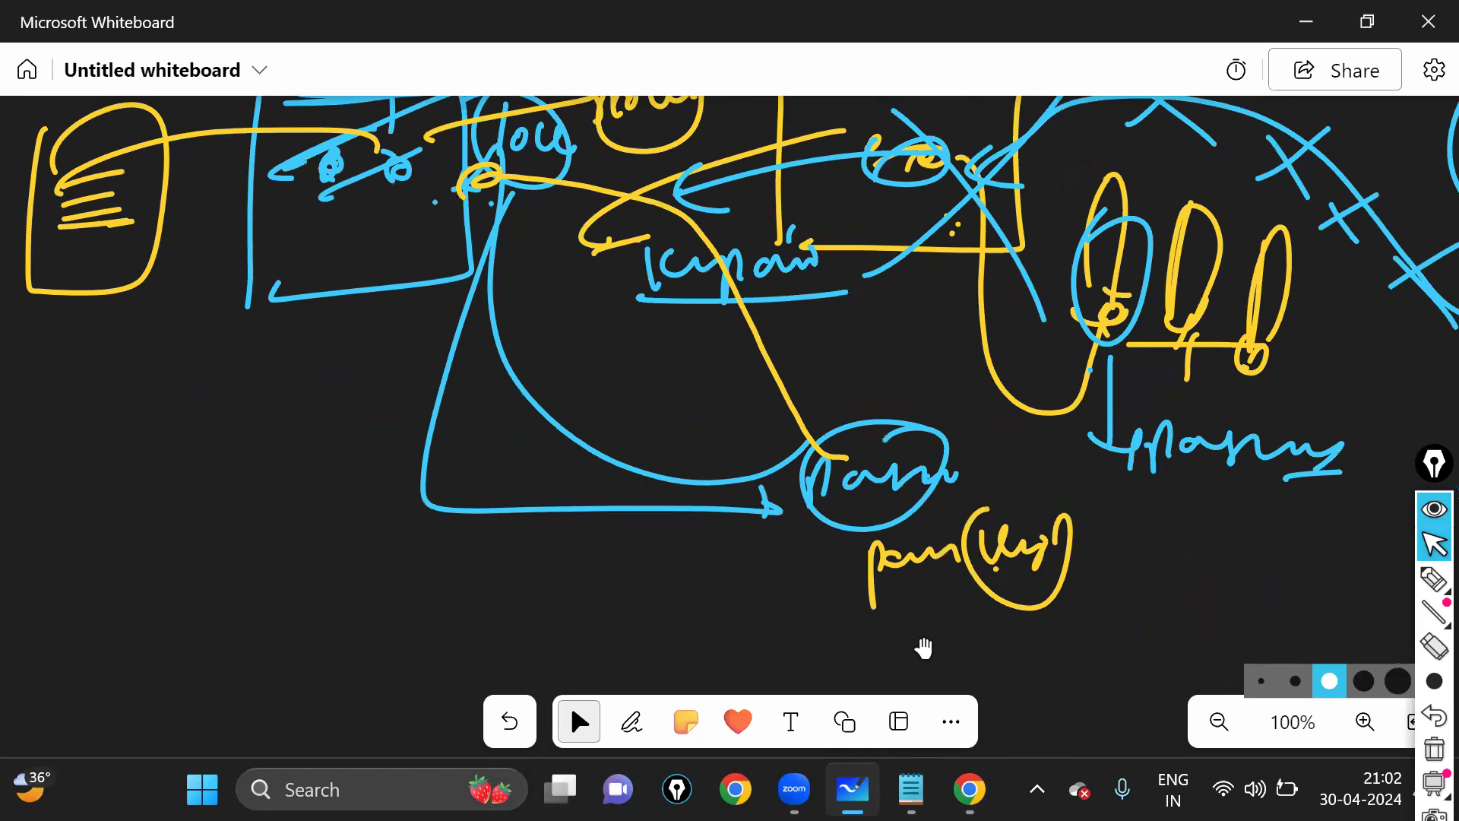
{"action": "left_click_drag", "start_coordinate": [248, 434], "coordinate": [585, 490]}
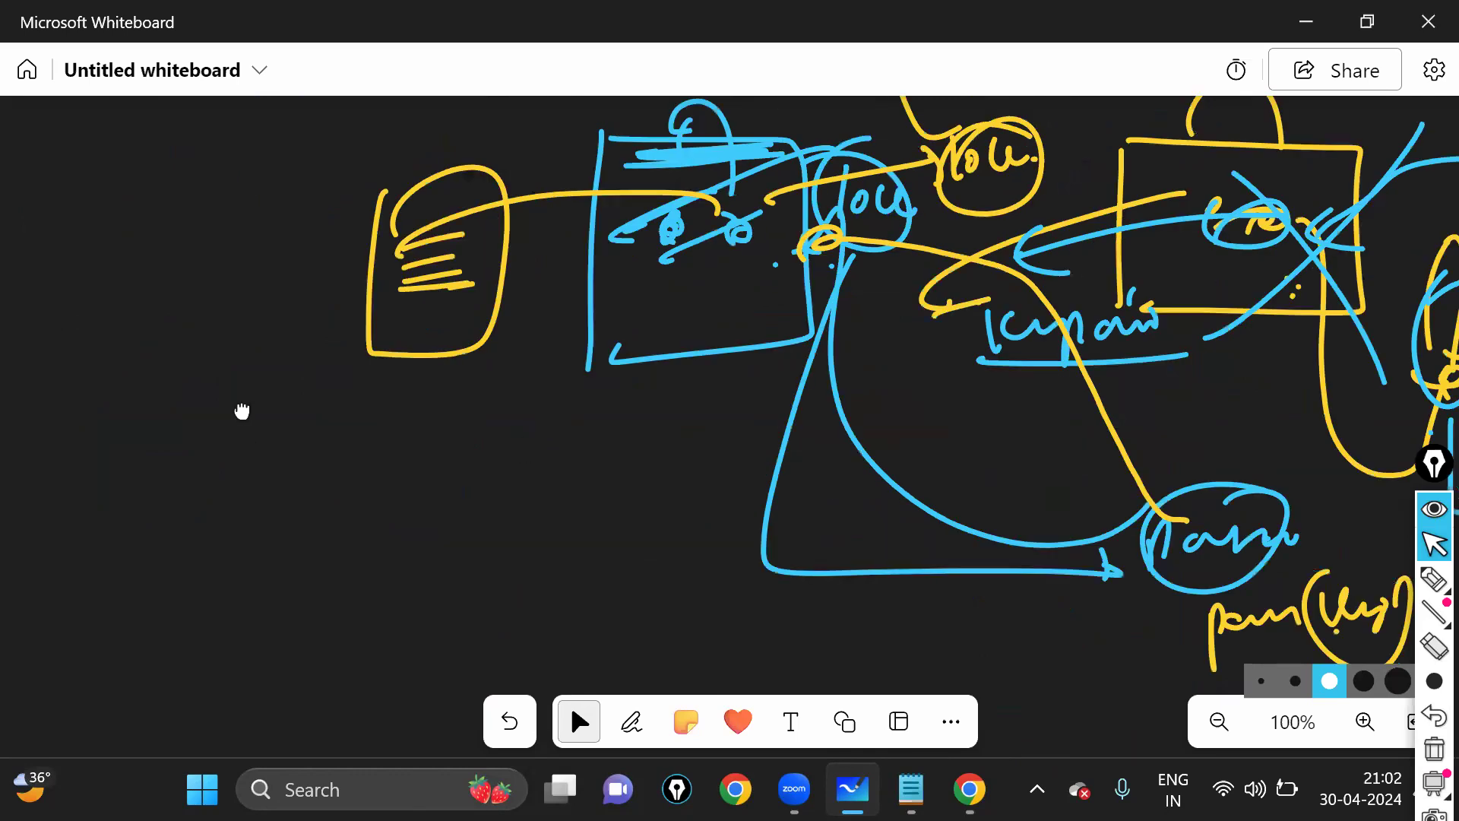
{"action": "left_click_drag", "start_coordinate": [196, 401], "coordinate": [340, 378]}
{"action": "left_click_drag", "start_coordinate": [219, 224], "coordinate": [471, 228]}
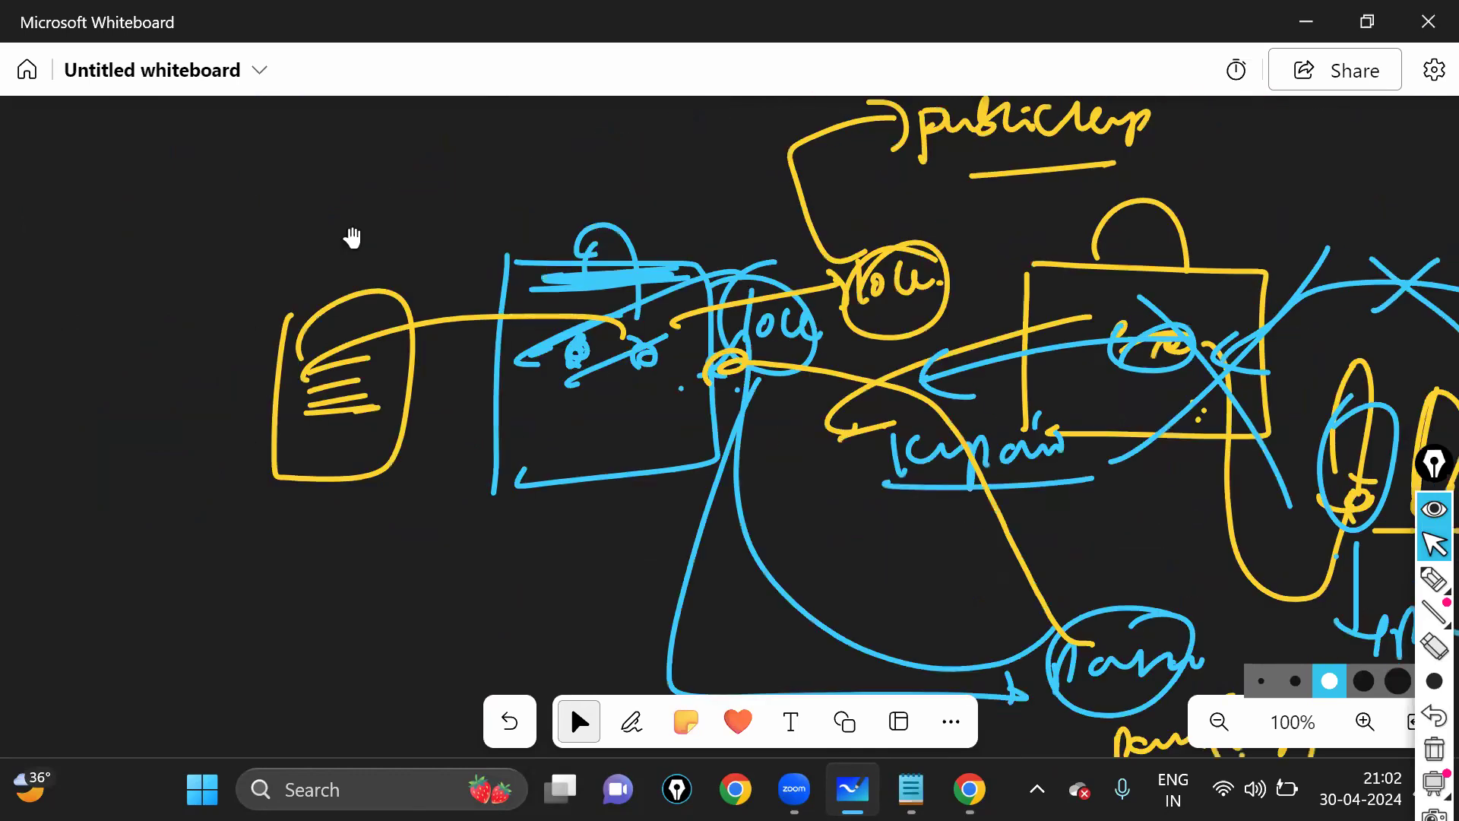
- In yellow, draw a marked circle on the left and handwrite and circle the word 'file'
{"action": "left_click", "coordinate": [632, 721]}
{"action": "mouse_move", "coordinate": [361, 308]}
{"action": "left_mouse_down"}
{"action": "mouse_move", "coordinate": [439, 413]}
{"action": "mouse_move", "coordinate": [340, 335]}
{"action": "left_mouse_up"}
{"action": "left_click_drag", "start_coordinate": [373, 349], "coordinate": [395, 349]}
{"action": "left_click_drag", "start_coordinate": [366, 378], "coordinate": [404, 373]}
{"action": "left_click_drag", "start_coordinate": [280, 228], "coordinate": [320, 280]}
{"action": "left_click_drag", "start_coordinate": [317, 268], "coordinate": [318, 292]}
{"action": "left_click", "coordinate": [318, 259]}
{"action": "left_click_drag", "start_coordinate": [340, 239], "coordinate": [337, 301]}
{"action": "left_click_drag", "start_coordinate": [352, 273], "coordinate": [370, 290]}
{"action": "mouse_move", "coordinate": [325, 194]}
{"action": "left_mouse_down"}
{"action": "mouse_move", "coordinate": [406, 283]}
{"action": "mouse_move", "coordinate": [502, 262]}
{"action": "left_mouse_up"}
- Link the circled 'file' to new circled words with yellow lines down the left side
{"action": "left_click_drag", "start_coordinate": [512, 238], "coordinate": [536, 280]}
{"action": "mouse_move", "coordinate": [560, 259]}
{"action": "left_mouse_down"}
{"action": "mouse_move", "coordinate": [573, 282]}
{"action": "mouse_move", "coordinate": [607, 275]}
{"action": "left_mouse_up"}
{"action": "left_click_drag", "start_coordinate": [574, 210], "coordinate": [566, 207]}
{"action": "left_click_drag", "start_coordinate": [564, 275], "coordinate": [518, 403]}
{"action": "left_click_drag", "start_coordinate": [549, 323], "coordinate": [467, 498]}
{"action": "left_click_drag", "start_coordinate": [442, 479], "coordinate": [439, 554]}
{"action": "mouse_move", "coordinate": [456, 508]}
{"action": "left_mouse_down"}
{"action": "mouse_move", "coordinate": [488, 490]}
{"action": "mouse_move", "coordinate": [510, 531]}
{"action": "left_mouse_up"}
{"action": "left_click_drag", "start_coordinate": [532, 479], "coordinate": [525, 473]}
- Add a circled, underlined second 'File' label at the chain's end, then minimize Whiteboard
{"action": "left_click_drag", "start_coordinate": [526, 524], "coordinate": [553, 517]}
{"action": "left_click_drag", "start_coordinate": [574, 523], "coordinate": [593, 566]}
{"action": "left_click_drag", "start_coordinate": [600, 511], "coordinate": [618, 532]}
{"action": "left_click_drag", "start_coordinate": [612, 536], "coordinate": [616, 566]}
{"action": "left_click_drag", "start_coordinate": [642, 526], "coordinate": [666, 574]}
{"action": "left_click_drag", "start_coordinate": [607, 455], "coordinate": [578, 524]}
{"action": "left_click_drag", "start_coordinate": [546, 566], "coordinate": [672, 574]}
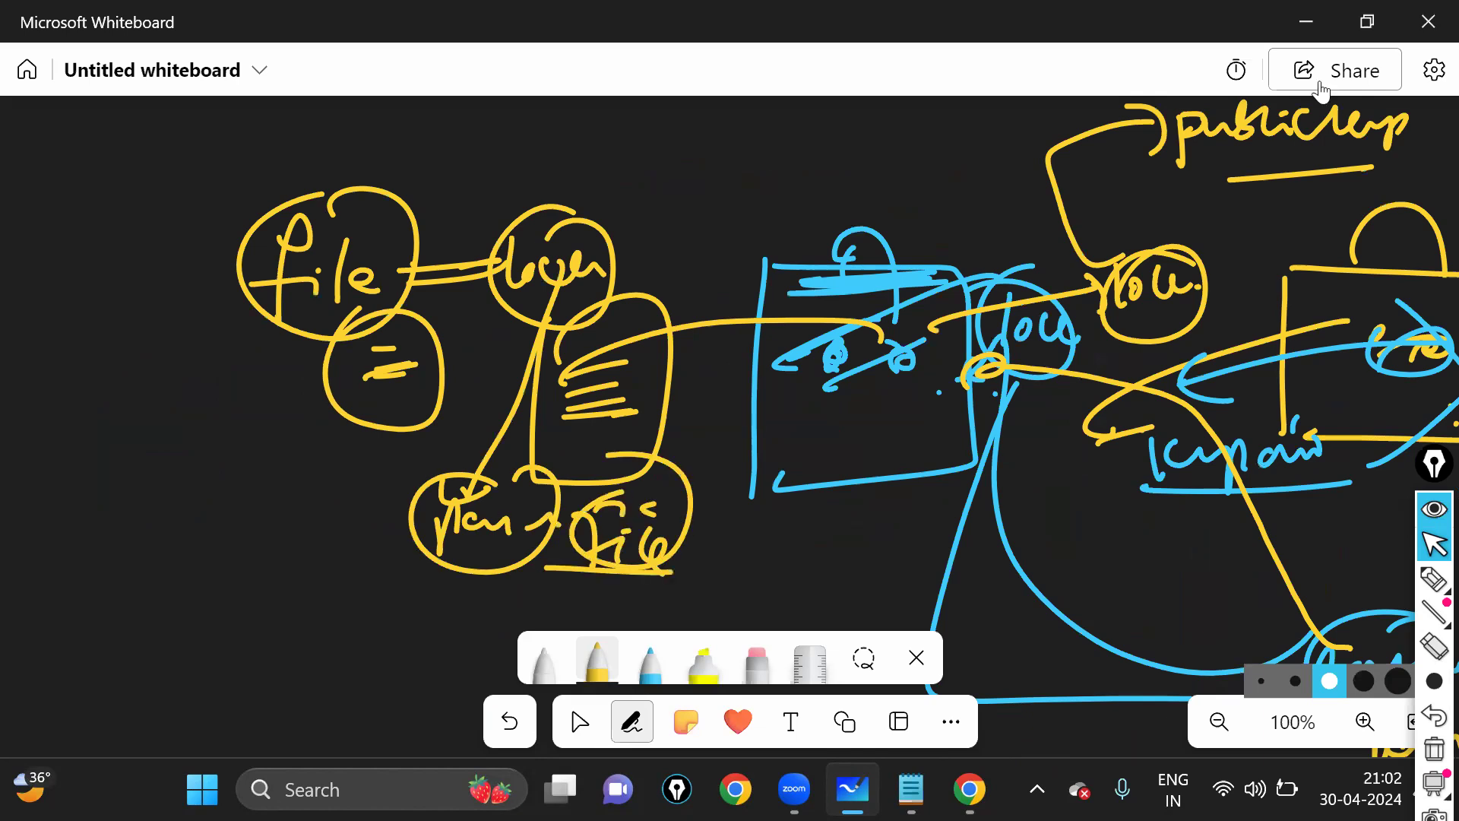
{"action": "left_click", "coordinate": [1324, 21]}
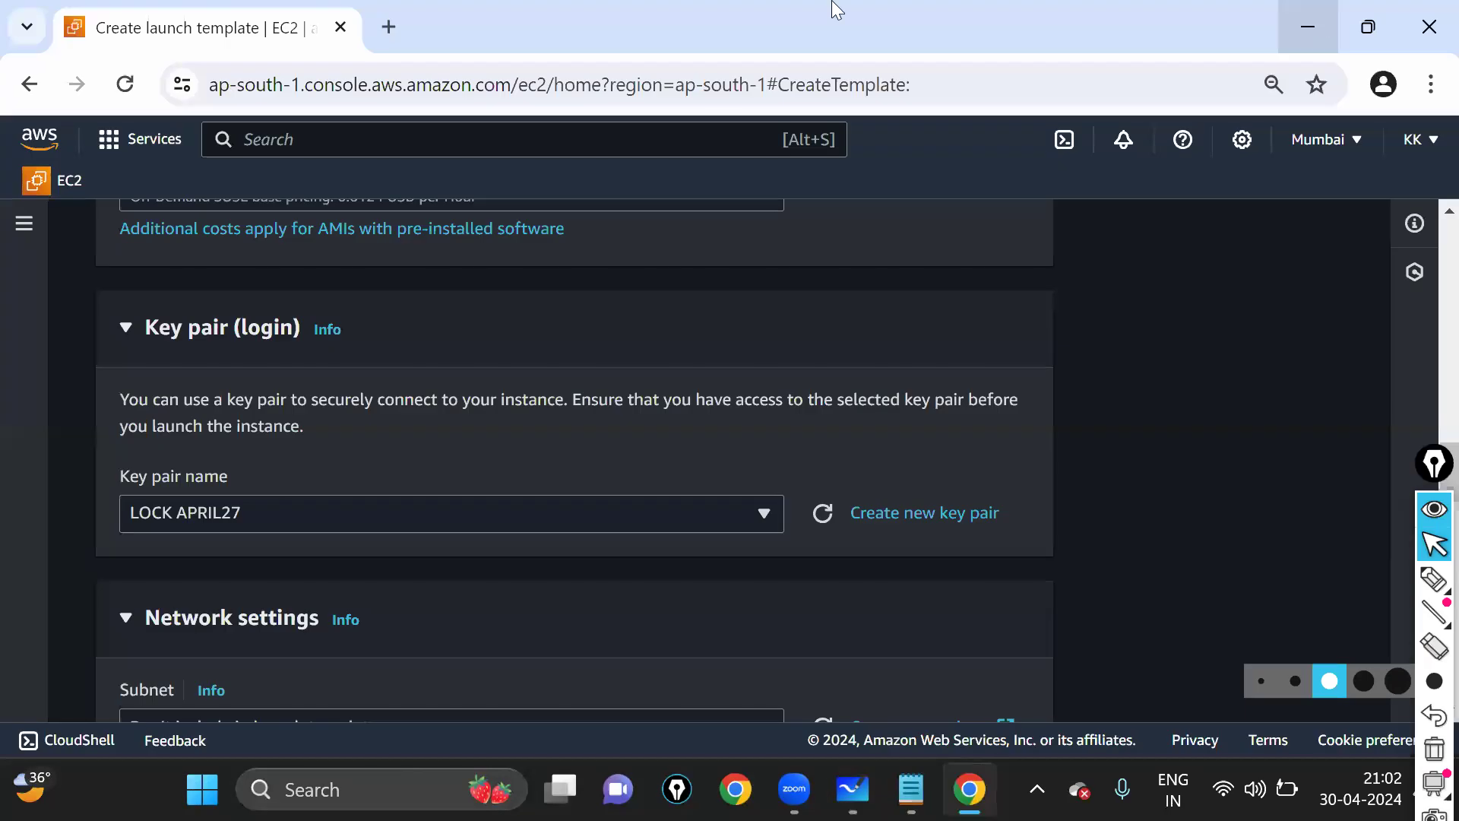
- Show the desktop and circle the SERVER PASSWORD file with the highlighter
{"action": "key", "text": "super+d"}
{"action": "left_click", "coordinate": [1435, 581]}
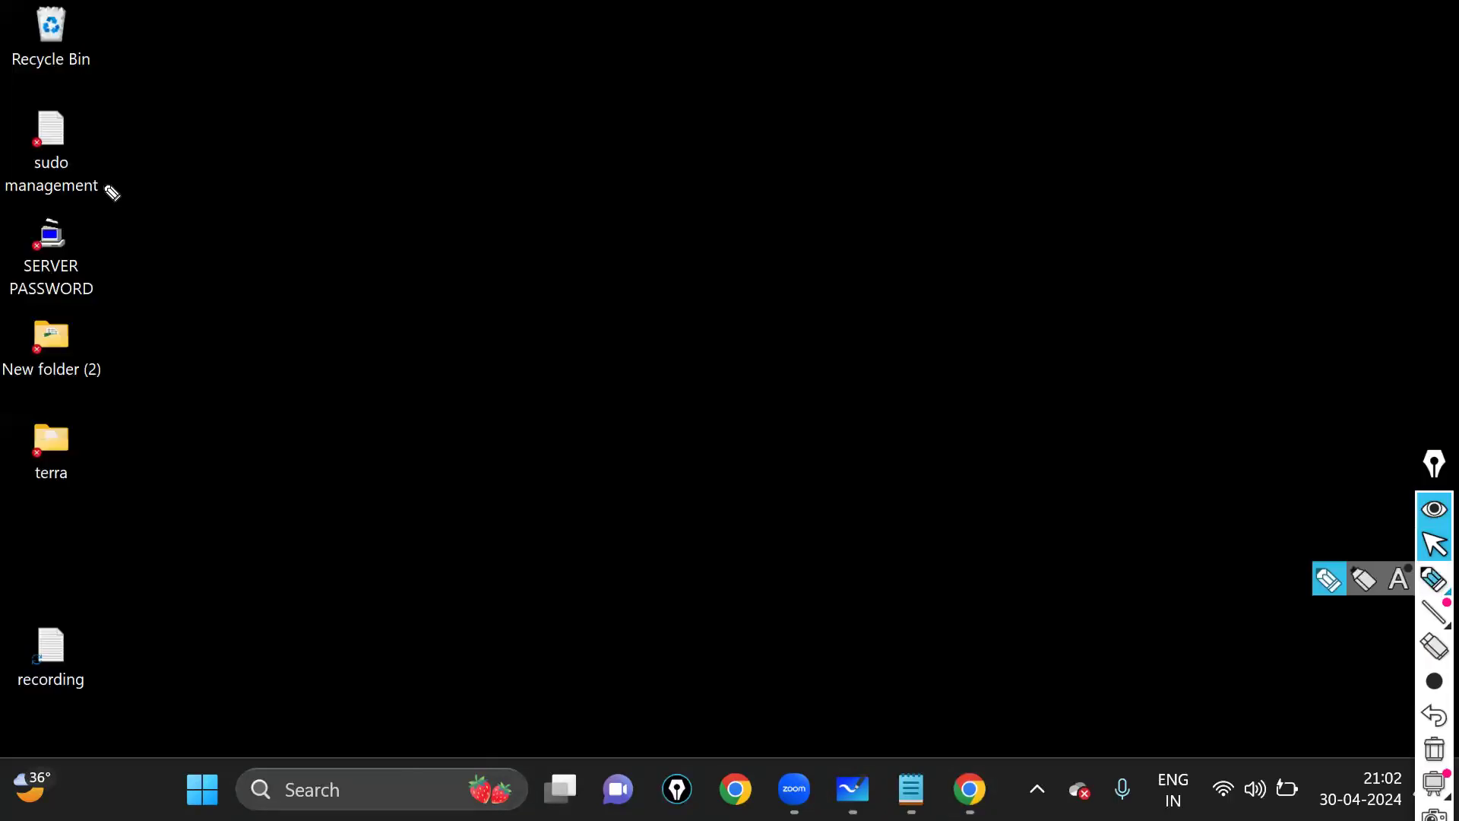
{"action": "left_click_drag", "start_coordinate": [114, 260], "coordinate": [261, 202]}
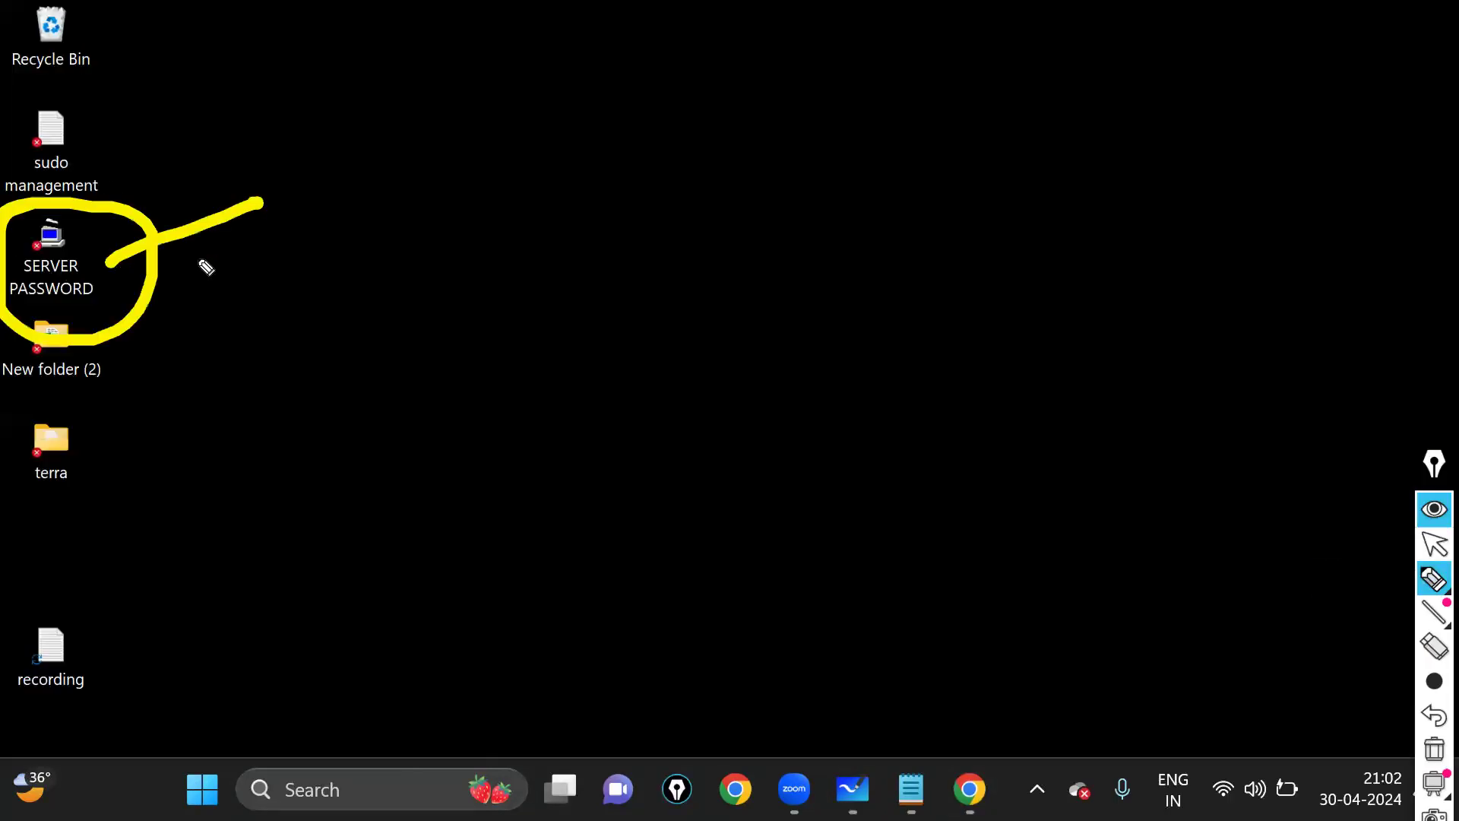
{"action": "left_click_drag", "start_coordinate": [76, 281], "coordinate": [217, 248]}
- Handwrite an underlined, circled label and draw an arrow from it to SERVER PASSWORD
{"action": "mouse_move", "coordinate": [367, 74]}
{"action": "left_mouse_down"}
{"action": "mouse_move", "coordinate": [400, 115]}
{"action": "mouse_move", "coordinate": [641, 106]}
{"action": "left_mouse_up"}
{"action": "mouse_move", "coordinate": [680, 89]}
{"action": "left_mouse_down"}
{"action": "mouse_move", "coordinate": [721, 65]}
{"action": "mouse_move", "coordinate": [694, 118]}
{"action": "left_mouse_up"}
{"action": "left_click_drag", "start_coordinate": [731, 95], "coordinate": [815, 114]}
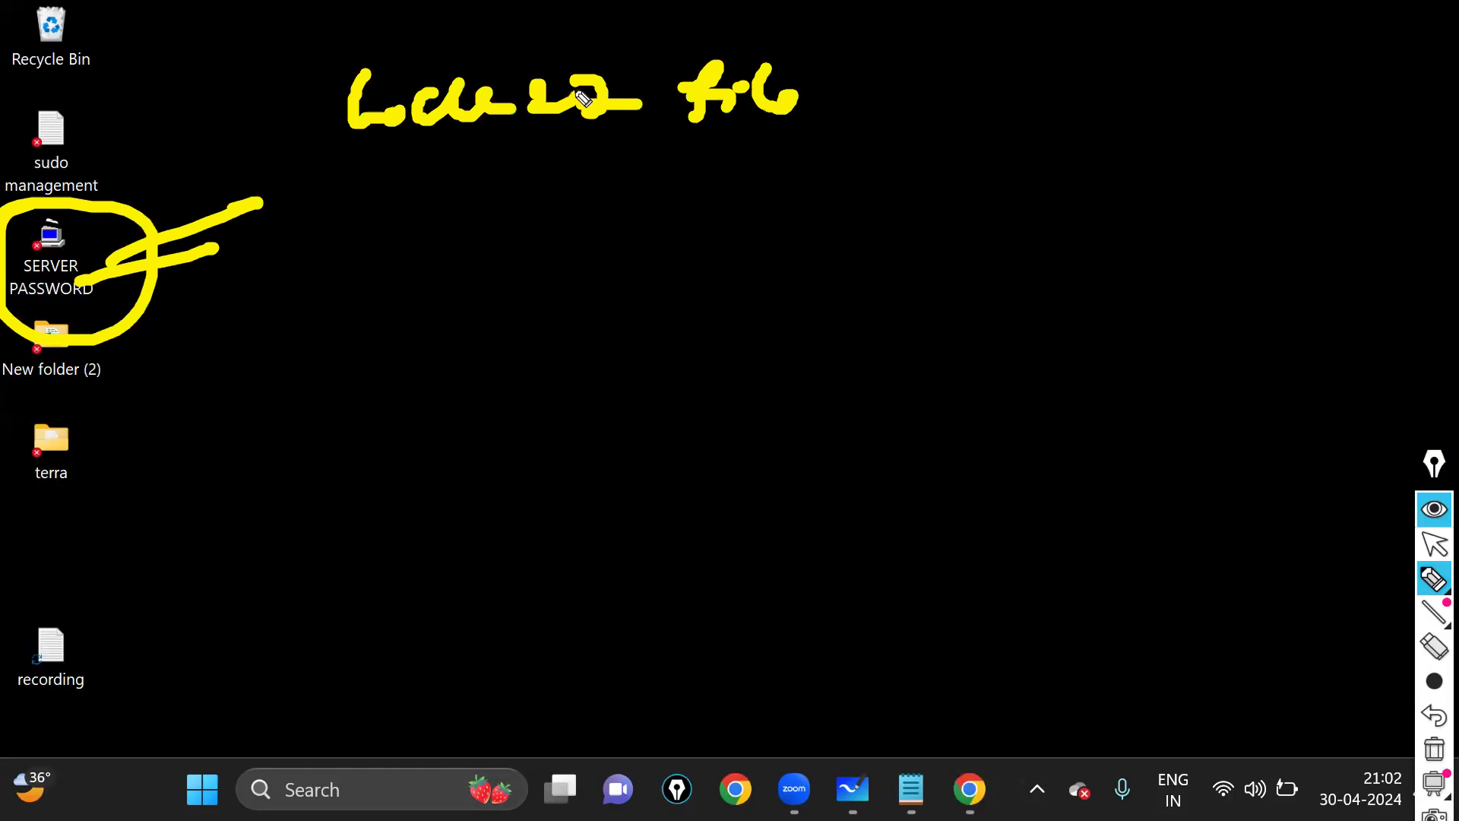
{"action": "left_click_drag", "start_coordinate": [467, 49], "coordinate": [954, 55]}
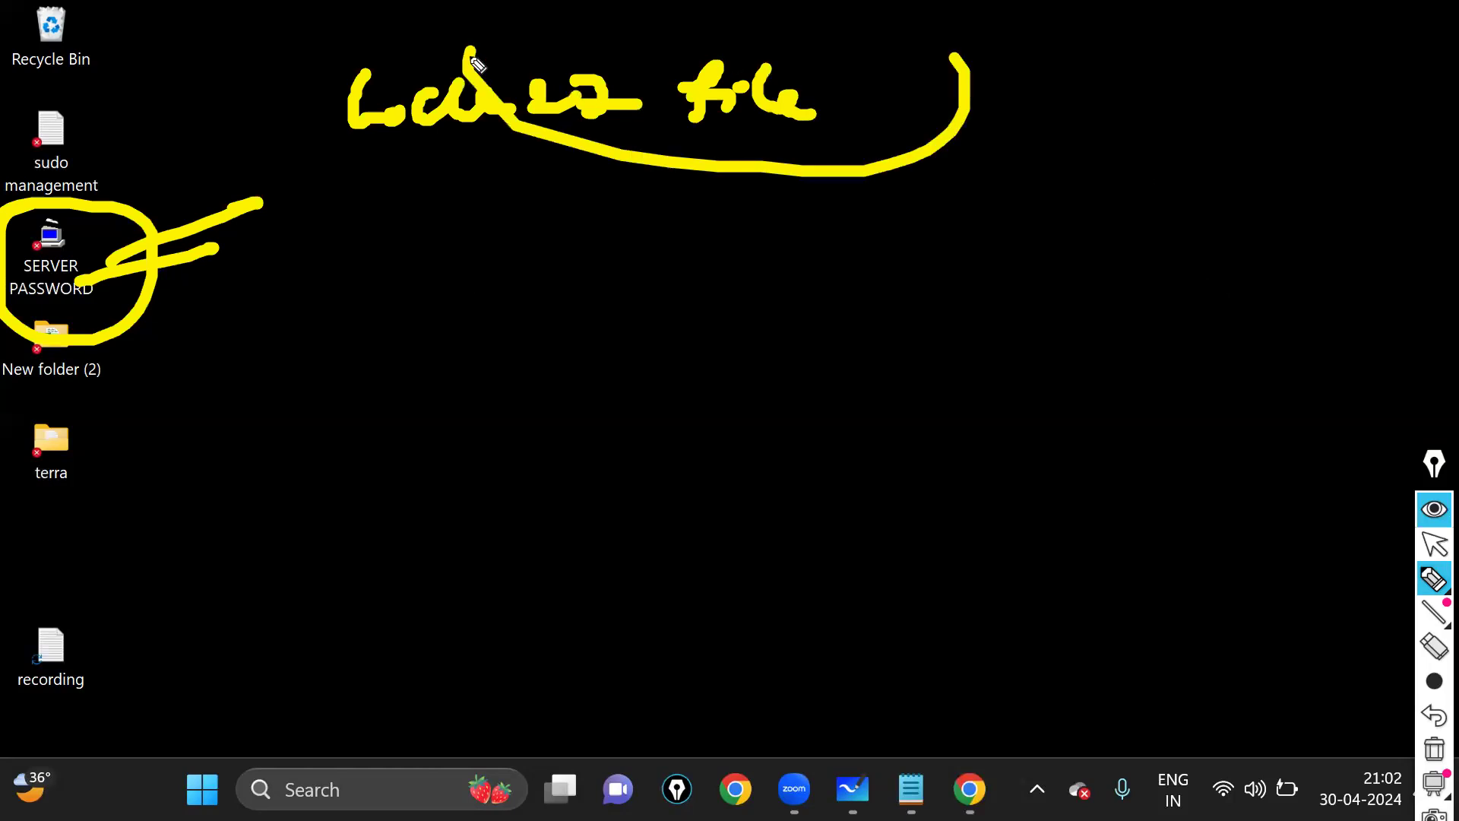
{"action": "left_click_drag", "start_coordinate": [475, 84], "coordinate": [893, 76]}
{"action": "left_click_drag", "start_coordinate": [849, 187], "coordinate": [174, 279]}
{"action": "left_click_drag", "start_coordinate": [206, 213], "coordinate": [204, 295]}
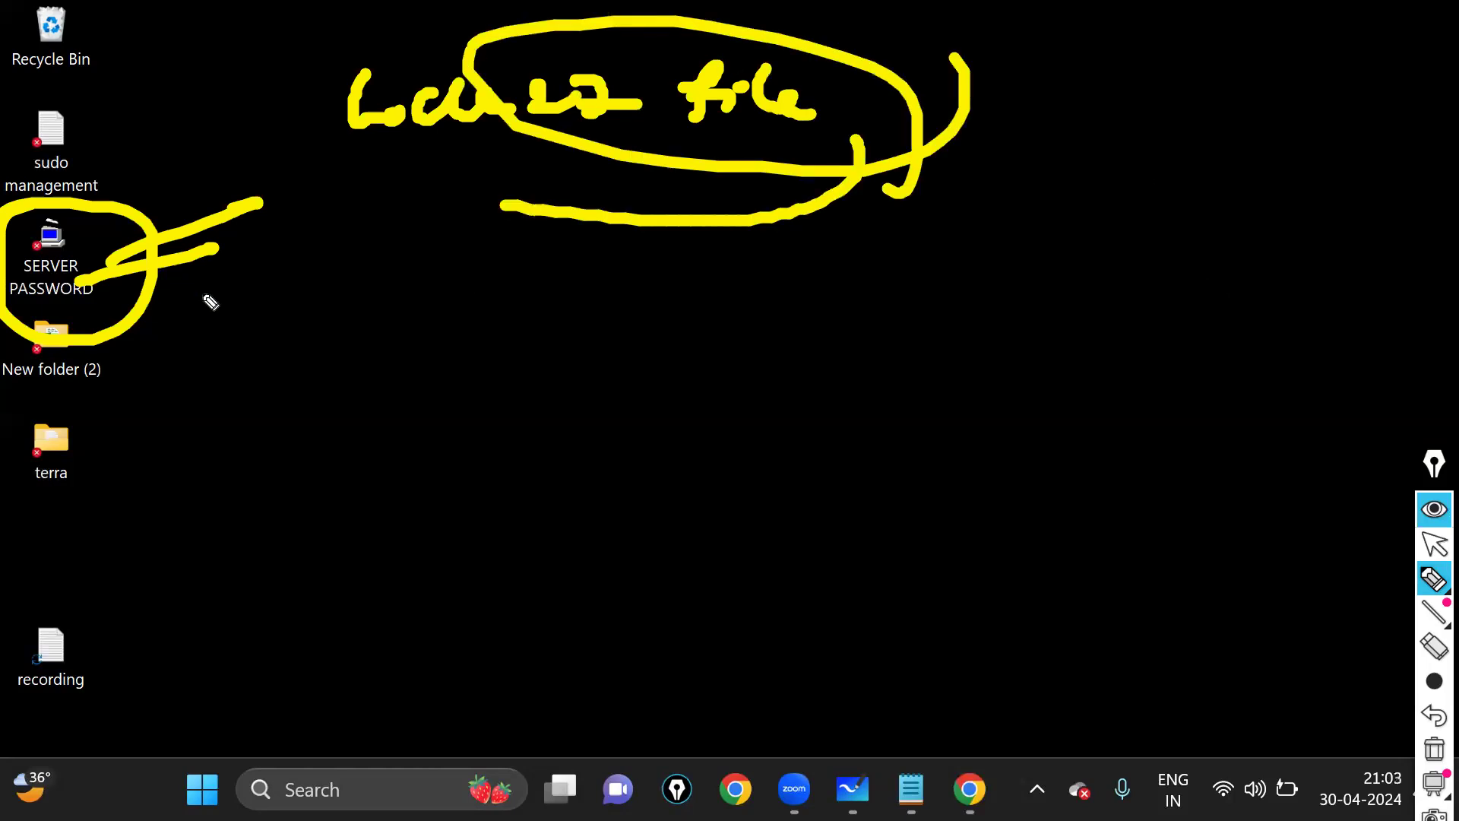
- Write and underline a second label below the arrow
{"action": "mouse_move", "coordinate": [453, 348]}
{"action": "left_mouse_down"}
{"action": "mouse_move", "coordinate": [461, 307]}
{"action": "mouse_move", "coordinate": [494, 273]}
{"action": "left_mouse_up"}
{"action": "mouse_move", "coordinate": [507, 282]}
{"action": "left_mouse_down"}
{"action": "mouse_move", "coordinate": [559, 272]}
{"action": "mouse_move", "coordinate": [526, 323]}
{"action": "left_mouse_up"}
{"action": "mouse_move", "coordinate": [576, 270]}
{"action": "left_mouse_down"}
{"action": "mouse_move", "coordinate": [618, 266]}
{"action": "mouse_move", "coordinate": [588, 308]}
{"action": "left_mouse_up"}
{"action": "left_click_drag", "start_coordinate": [627, 278], "coordinate": [652, 313]}
{"action": "mouse_move", "coordinate": [711, 262]}
{"action": "left_mouse_down"}
{"action": "mouse_move", "coordinate": [794, 301]}
{"action": "mouse_move", "coordinate": [937, 270]}
{"action": "left_mouse_up"}
{"action": "left_click_drag", "start_coordinate": [939, 277], "coordinate": [981, 328]}
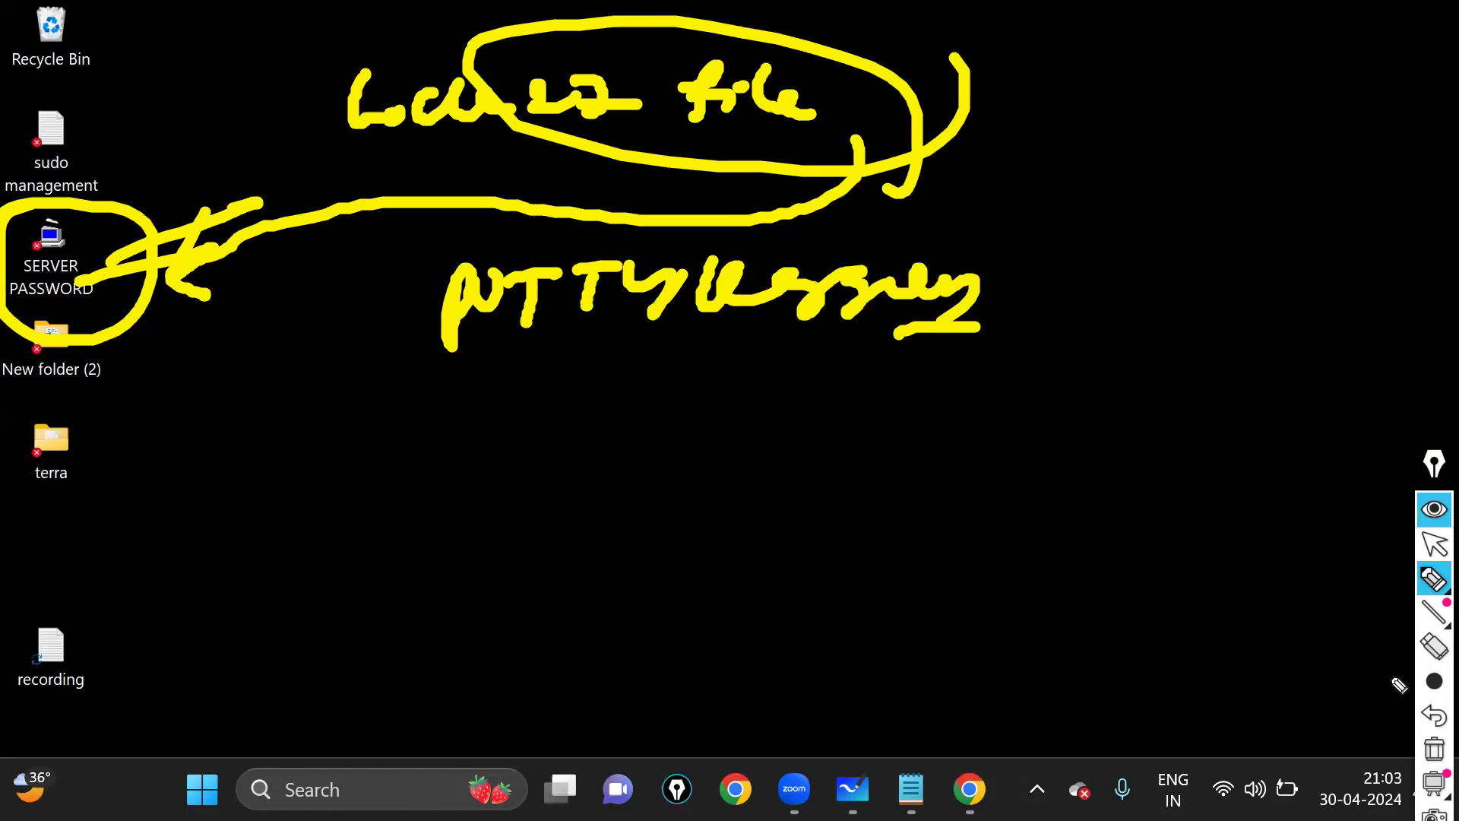
- Leave drawing mode and select, then deselect, the SERVER PASSWORD file
{"action": "left_click", "coordinate": [1435, 544]}
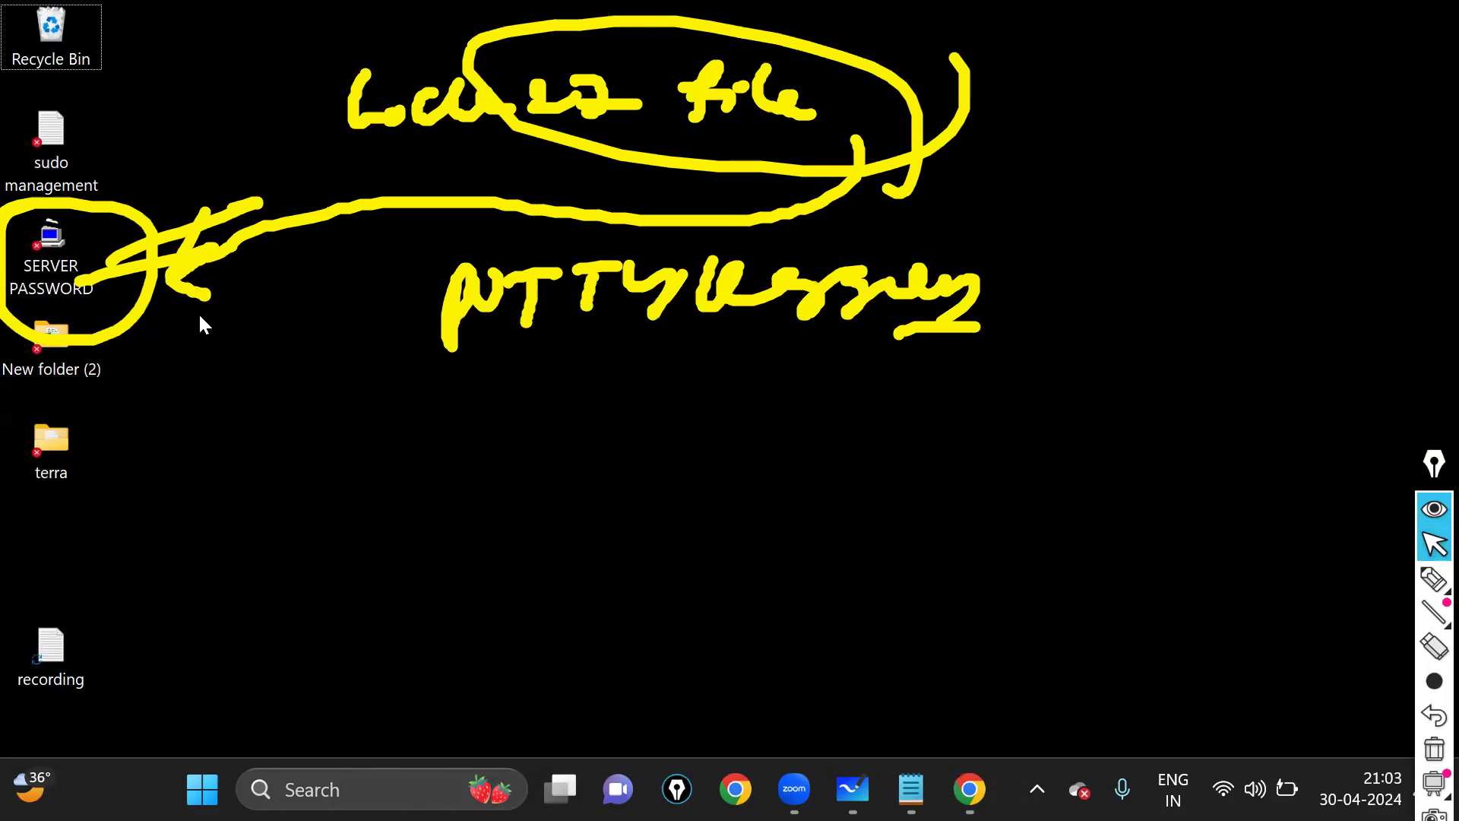
{"action": "left_click", "coordinate": [93, 285]}
{"action": "left_click", "coordinate": [231, 399]}
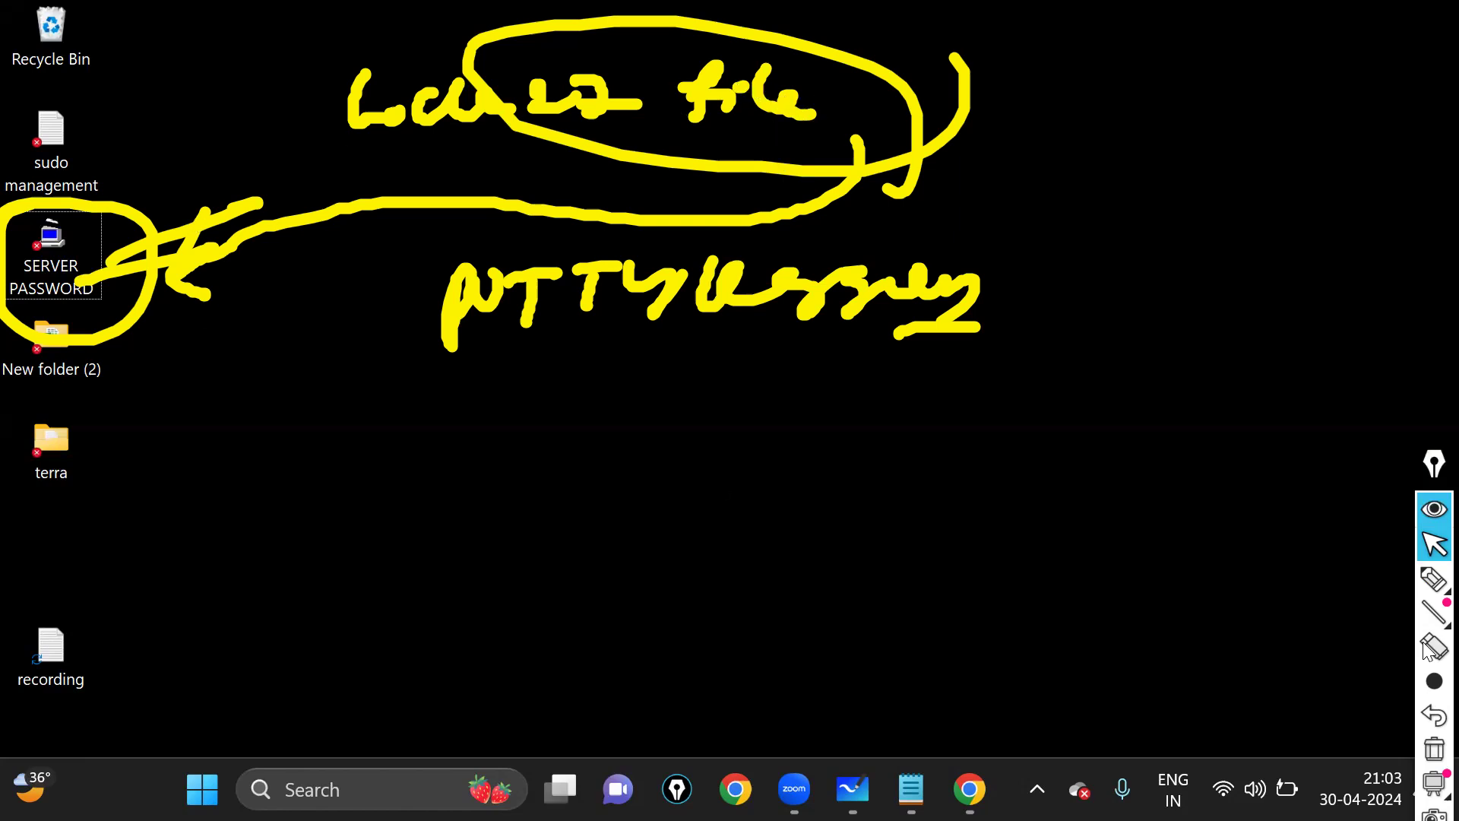
- Re-circle the label, link it to SERVER PASSWORD again, then erase all ink
{"action": "left_click", "coordinate": [1434, 580]}
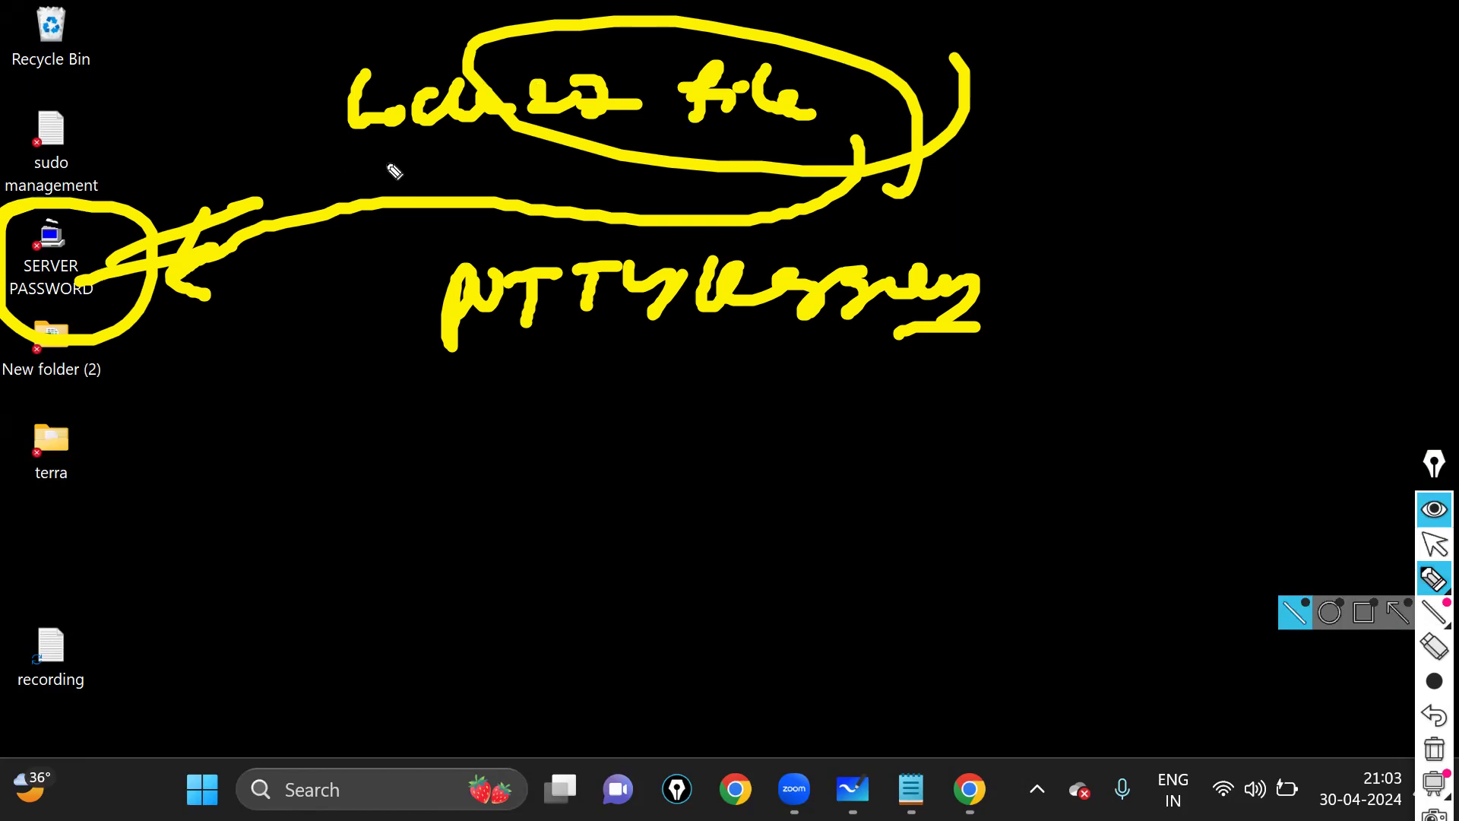
{"action": "mouse_move", "coordinate": [411, 30]}
{"action": "left_mouse_down"}
{"action": "mouse_move", "coordinate": [743, 212]}
{"action": "mouse_move", "coordinate": [346, 11]}
{"action": "left_mouse_up"}
{"action": "mouse_move", "coordinate": [452, 112]}
{"action": "left_mouse_down"}
{"action": "mouse_move", "coordinate": [60, 264]}
{"action": "mouse_move", "coordinate": [42, 247]}
{"action": "left_mouse_up"}
{"action": "mouse_move", "coordinate": [686, 134]}
{"action": "left_mouse_down"}
{"action": "mouse_move", "coordinate": [664, 154]}
{"action": "mouse_move", "coordinate": [857, 101]}
{"action": "left_mouse_up"}
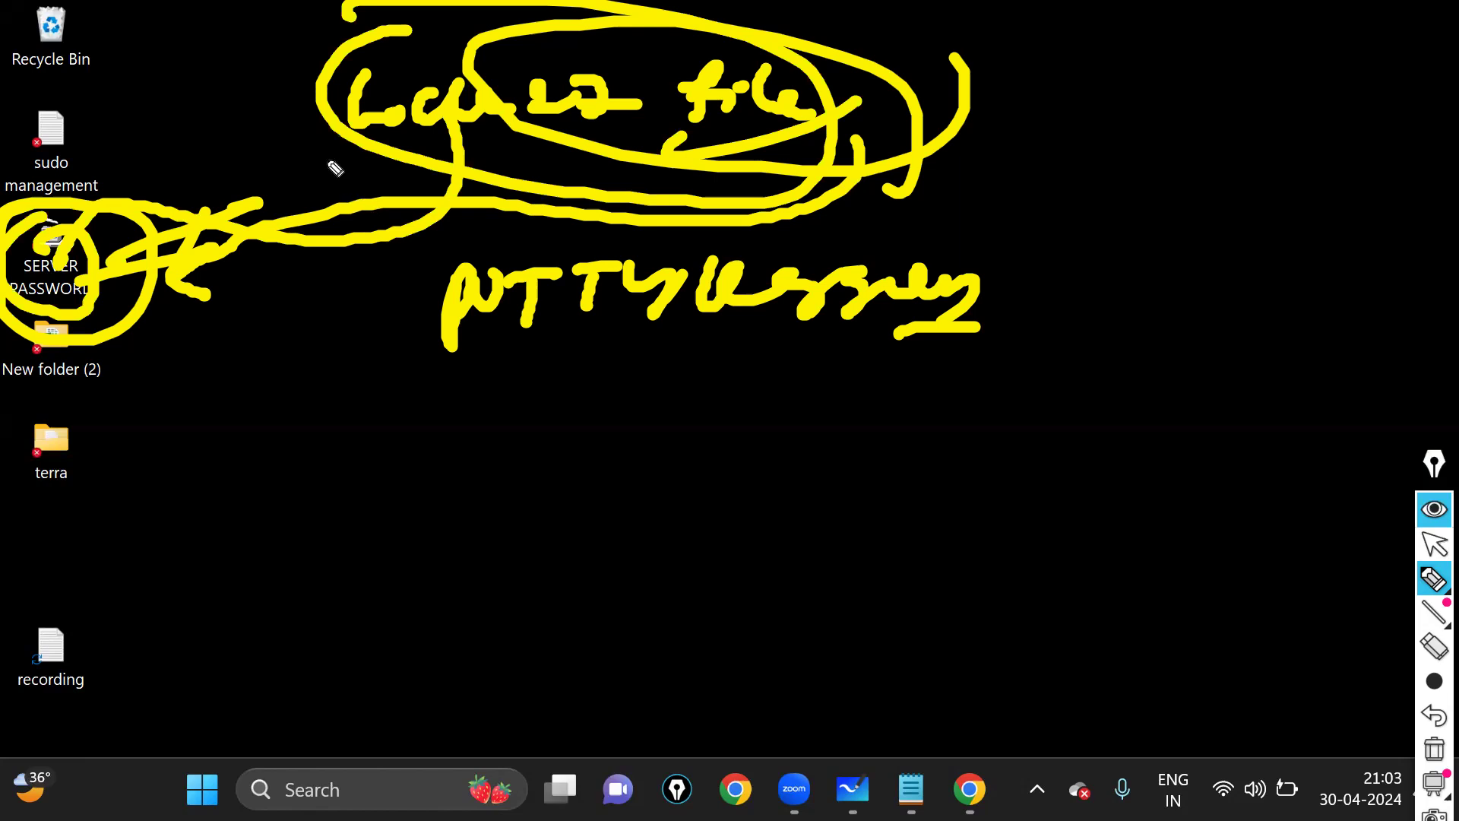
{"action": "key", "text": "ctrl+shift+7"}
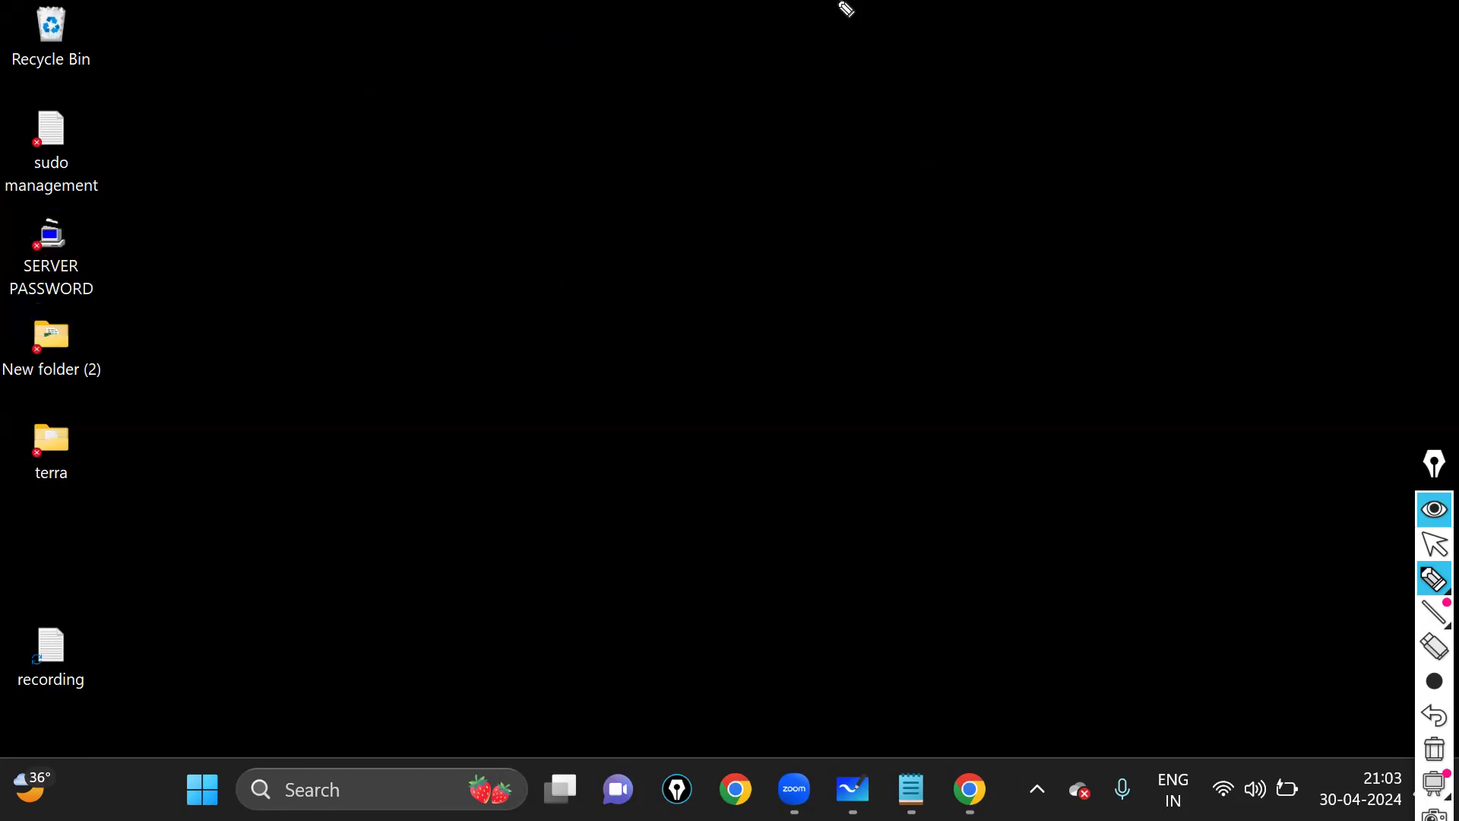
- Handwrite and circle the key name, link it to SERVER PASSWORD, then return to Chrome
{"action": "mouse_move", "coordinate": [570, 55]}
{"action": "left_mouse_down"}
{"action": "mouse_move", "coordinate": [795, 175]}
{"action": "mouse_move", "coordinate": [834, 149]}
{"action": "left_mouse_up"}
{"action": "left_click_drag", "start_coordinate": [844, 142], "coordinate": [858, 226]}
{"action": "left_click_drag", "start_coordinate": [571, 174], "coordinate": [816, 183]}
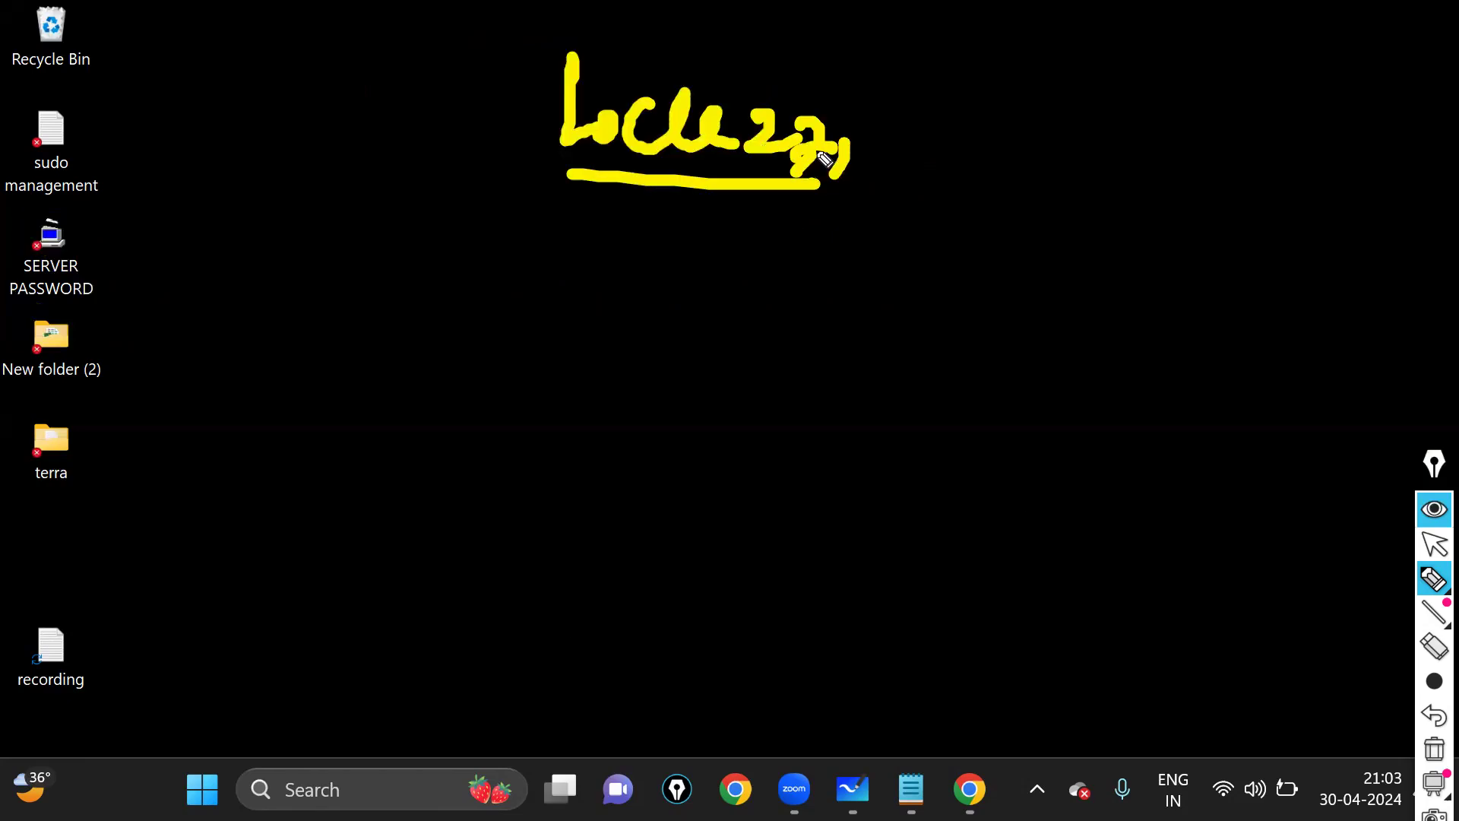
{"action": "mouse_move", "coordinate": [791, 98]}
{"action": "left_mouse_down"}
{"action": "mouse_move", "coordinate": [915, 95]}
{"action": "mouse_move", "coordinate": [888, 136]}
{"action": "left_mouse_up"}
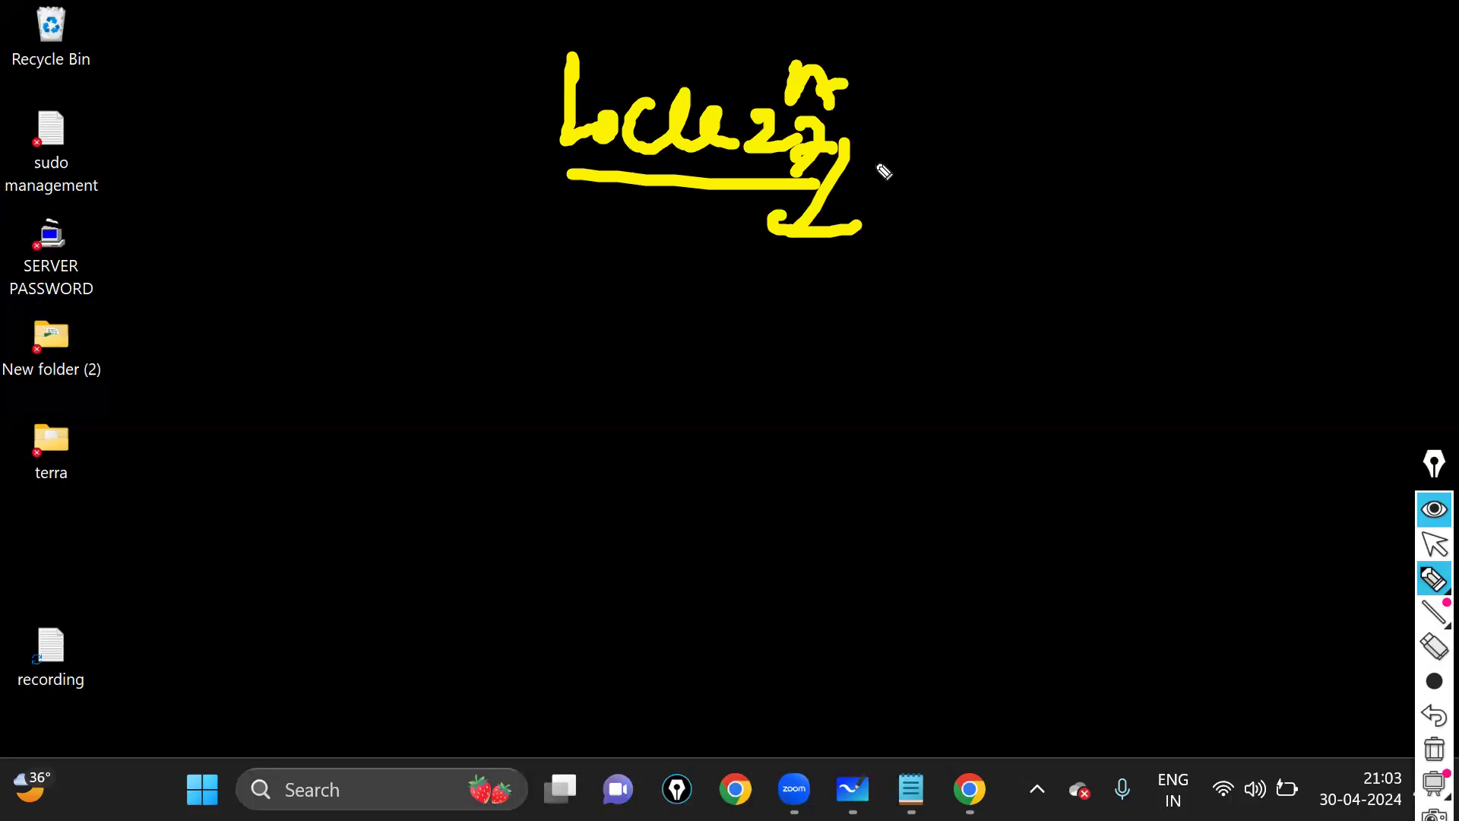
{"action": "left_click_drag", "start_coordinate": [823, 209], "coordinate": [891, 179]}
{"action": "mouse_move", "coordinate": [620, 31]}
{"action": "left_mouse_down"}
{"action": "mouse_move", "coordinate": [654, 262]}
{"action": "mouse_move", "coordinate": [504, 59]}
{"action": "left_mouse_up"}
{"action": "mouse_move", "coordinate": [708, 184]}
{"action": "left_mouse_down"}
{"action": "mouse_move", "coordinate": [403, 329]}
{"action": "mouse_move", "coordinate": [148, 258]}
{"action": "left_mouse_up"}
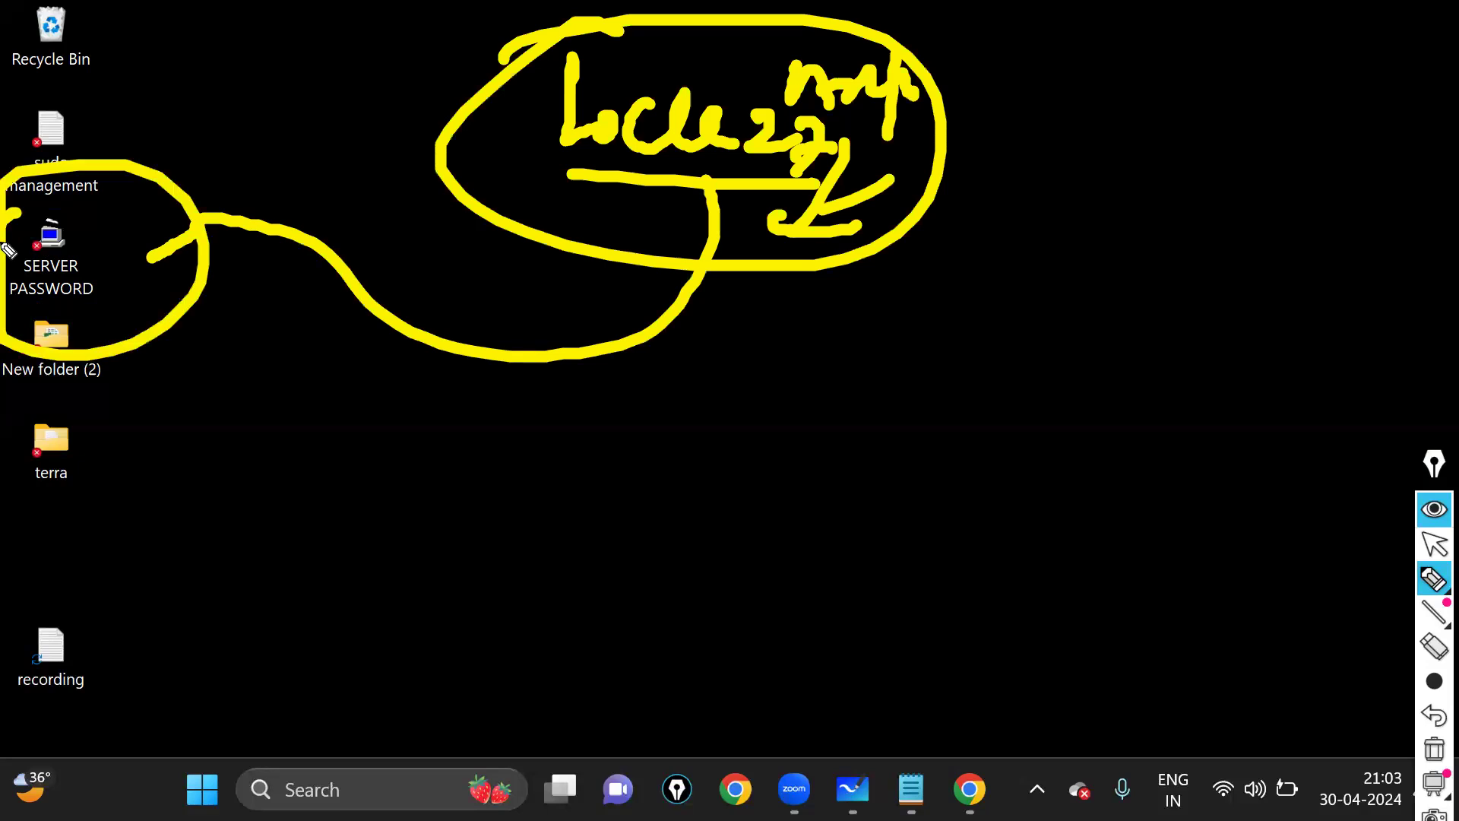
{"action": "left_click", "coordinate": [1434, 545]}
{"action": "left_click", "coordinate": [970, 789]}
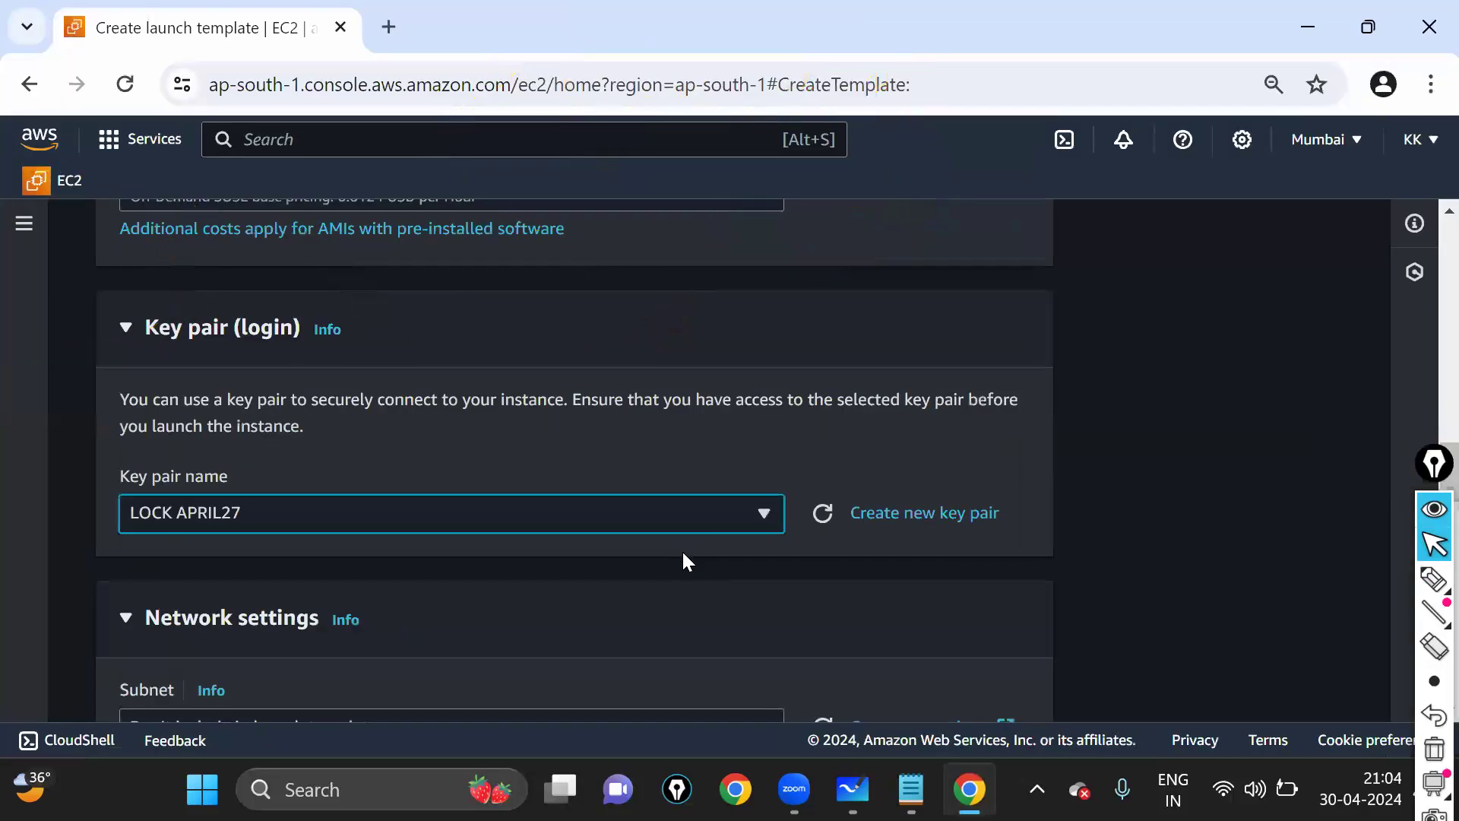
{"action": "scroll", "coordinate": [373, 455], "scroll_direction": "down", "scroll_amount": 1}
{"action": "scroll", "coordinate": [227, 363], "scroll_direction": "down", "scroll_amount": 2}
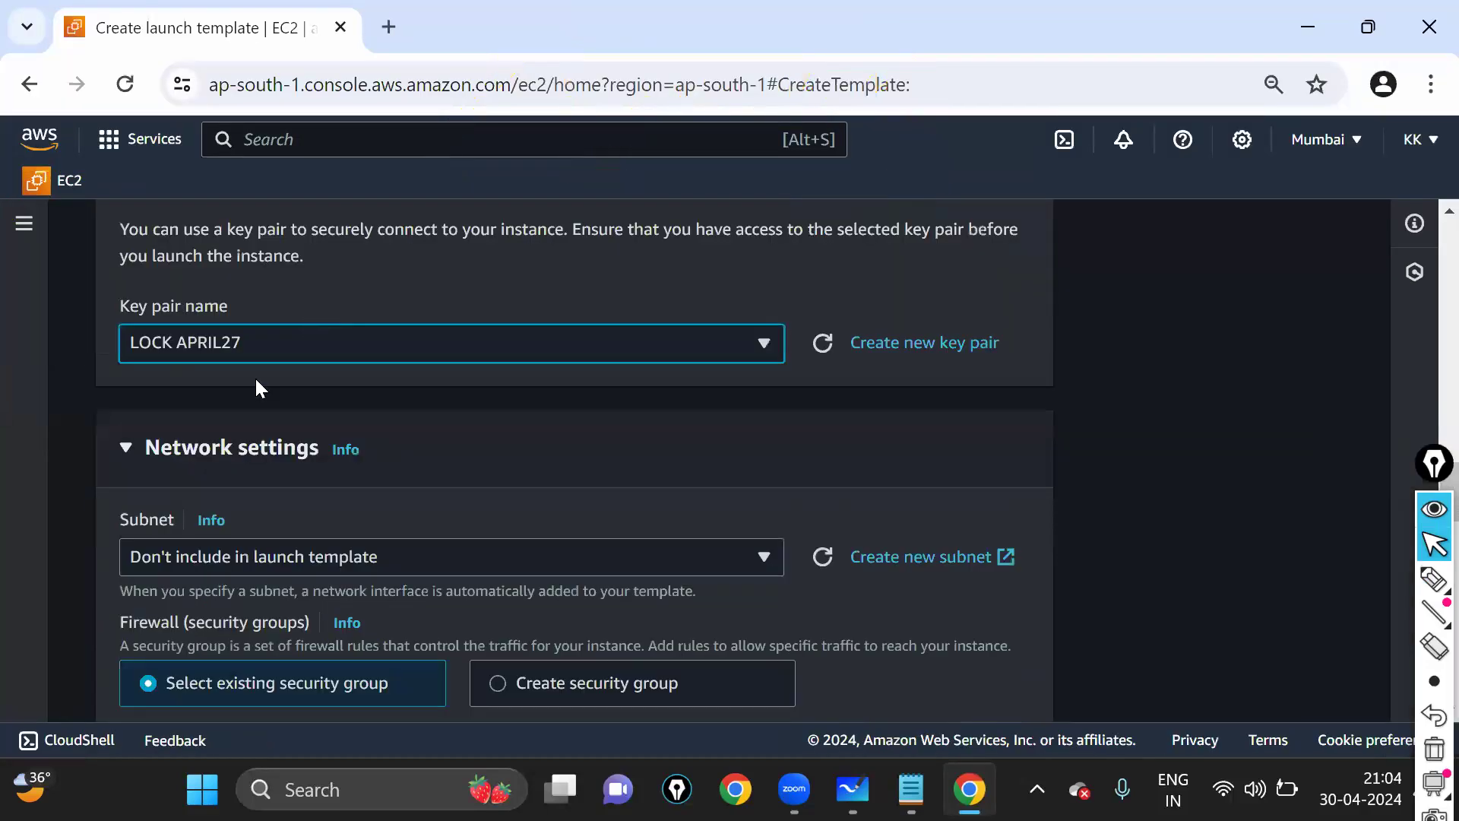
{"action": "scroll", "coordinate": [261, 388], "scroll_direction": "up", "scroll_amount": 1}
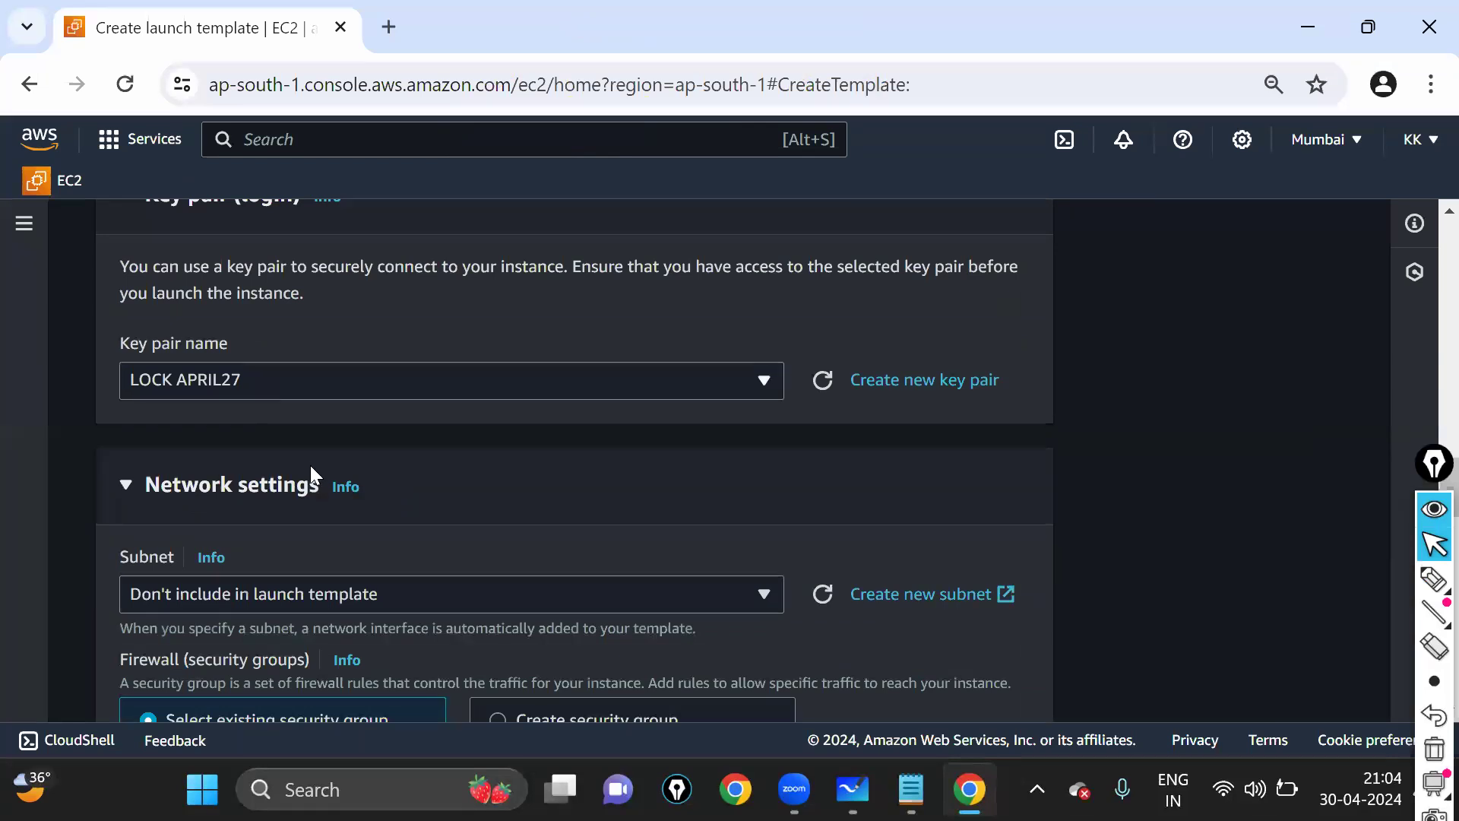
{"action": "scroll", "coordinate": [310, 465], "scroll_direction": "down", "scroll_amount": 2}
{"action": "scroll", "coordinate": [428, 413], "scroll_direction": "down", "scroll_amount": 1}
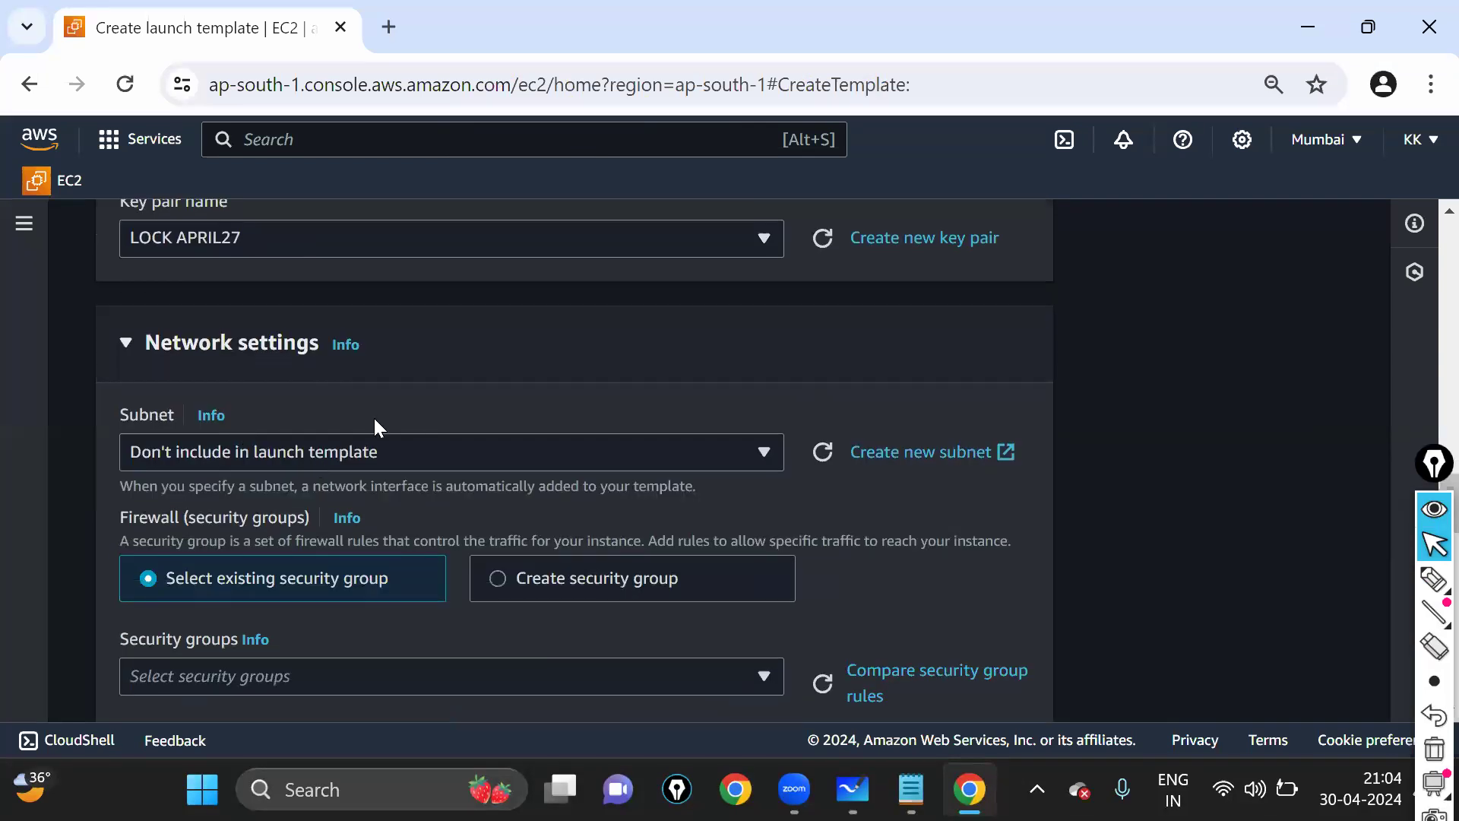
{"action": "scroll", "coordinate": [376, 426], "scroll_direction": "down", "scroll_amount": 2}
{"action": "scroll", "coordinate": [278, 315], "scroll_direction": "up", "scroll_amount": 2}
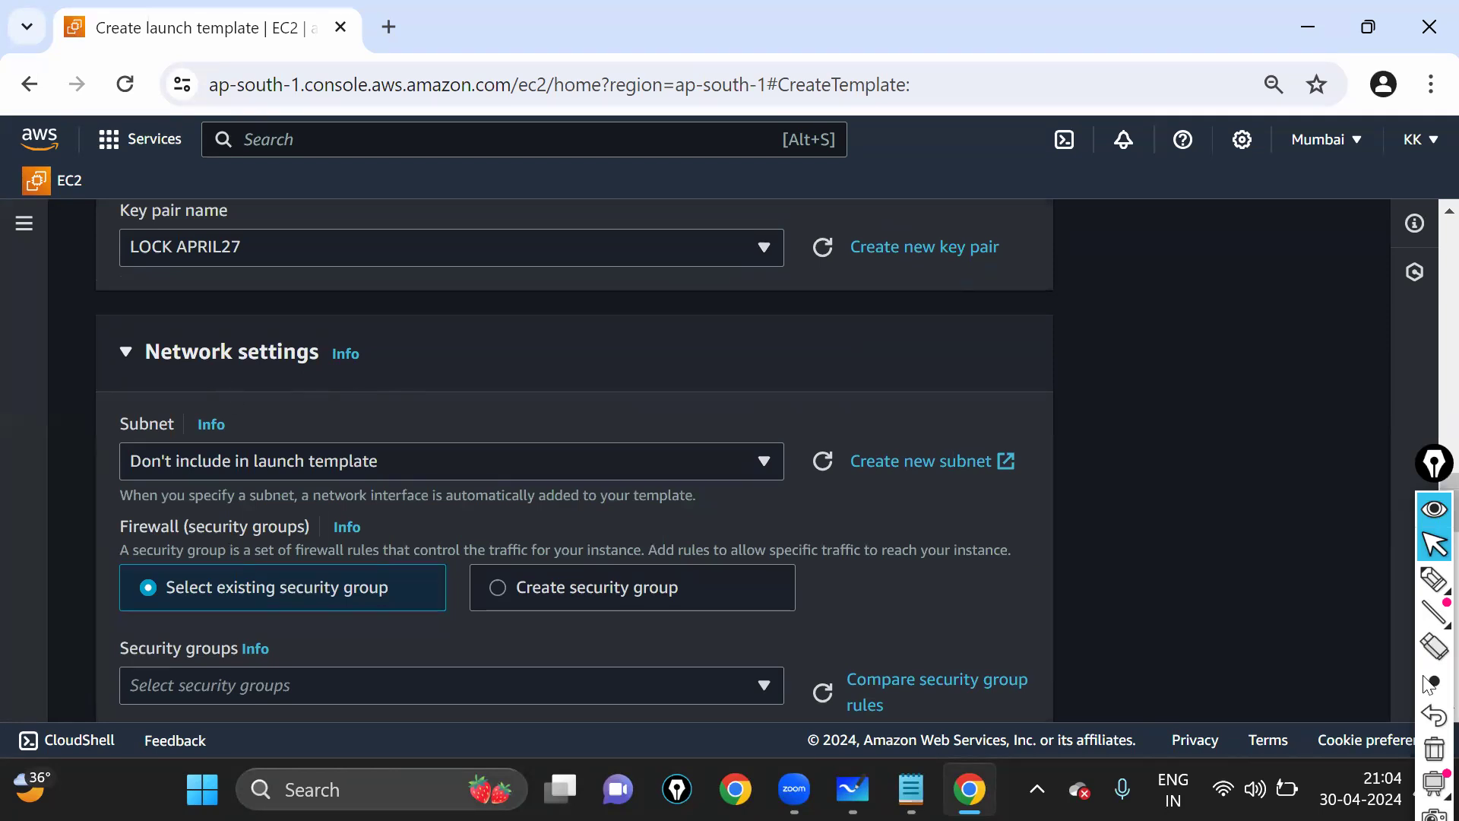
{"action": "left_click", "coordinate": [1434, 580]}
{"action": "left_click", "coordinate": [1329, 580]}
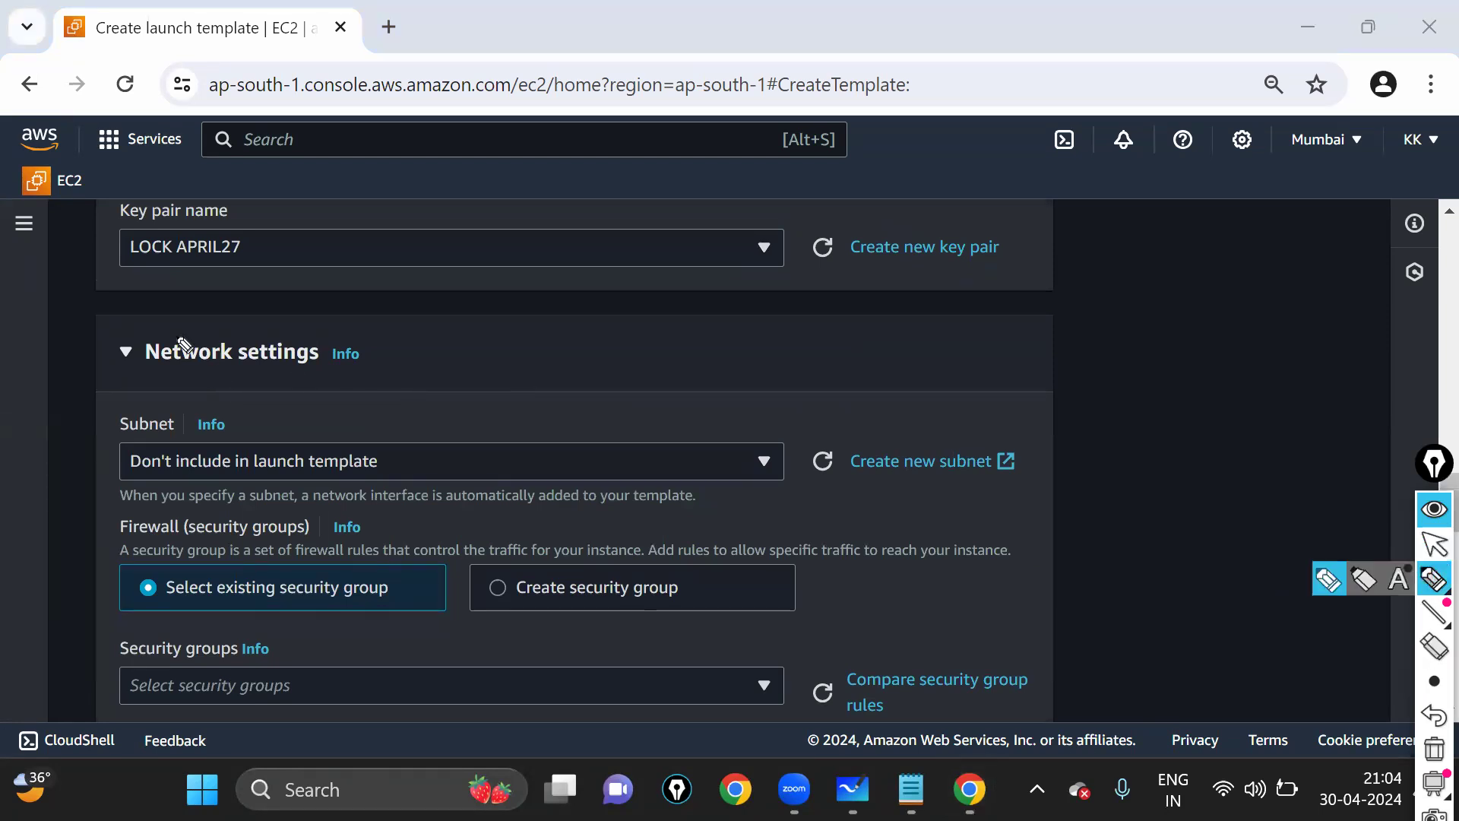
{"action": "mouse_move", "coordinate": [154, 319]}
{"action": "left_mouse_down"}
{"action": "mouse_move", "coordinate": [152, 375]}
{"action": "mouse_move", "coordinate": [228, 383]}
{"action": "mouse_move", "coordinate": [378, 346]}
{"action": "mouse_move", "coordinate": [152, 329]}
{"action": "left_mouse_up"}
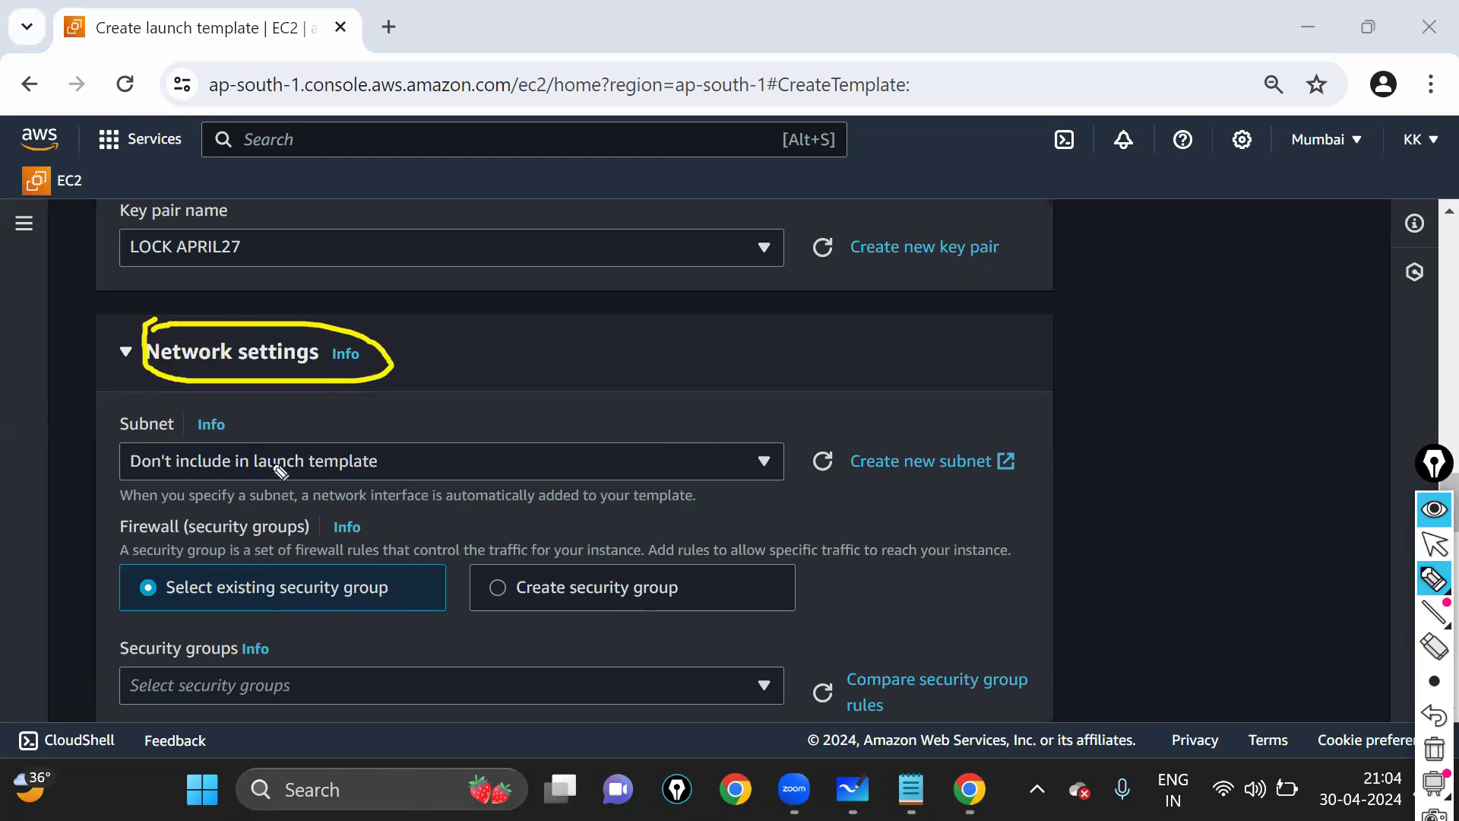
{"action": "left_click", "coordinate": [1433, 543]}
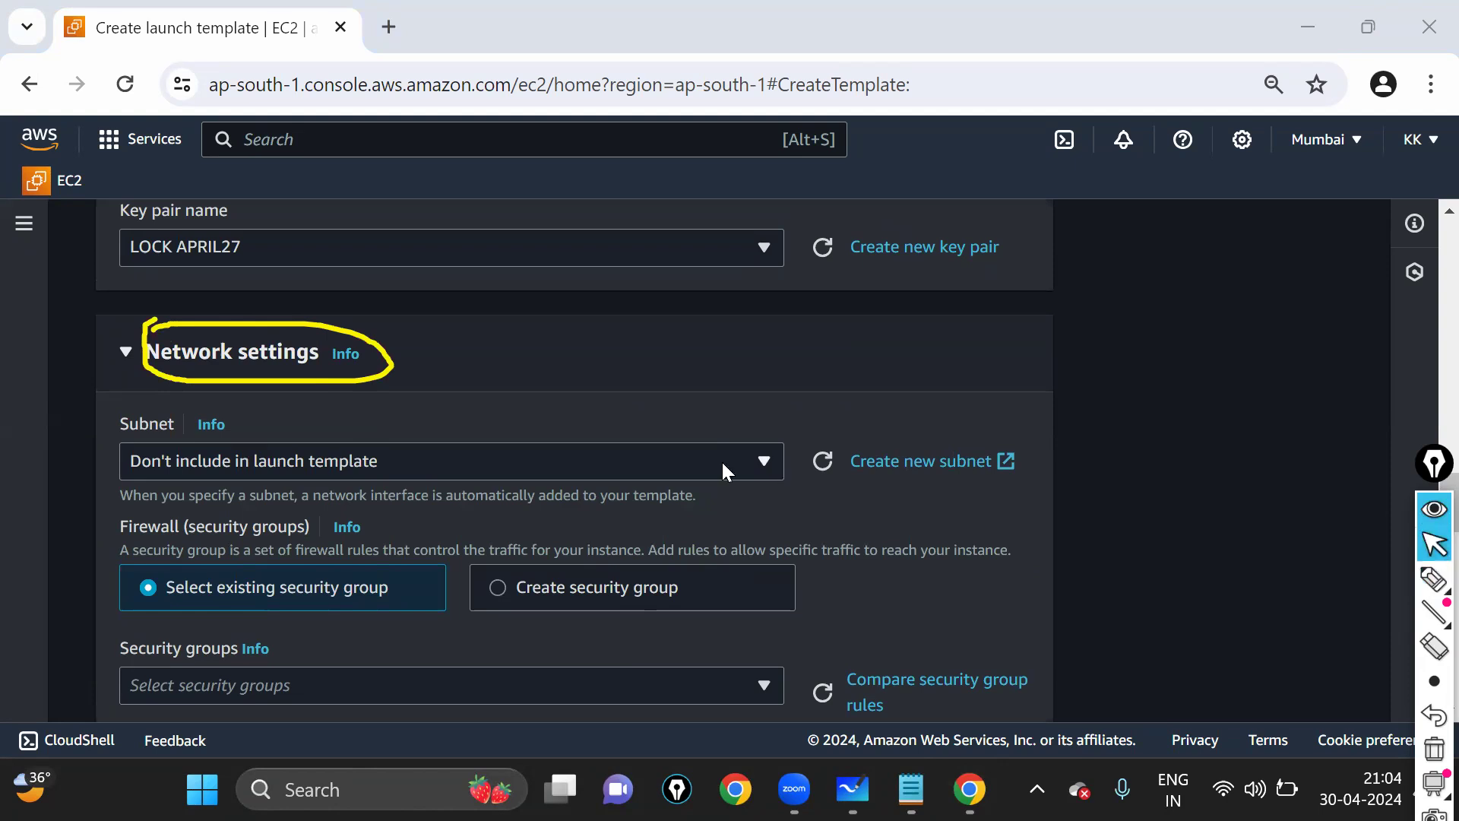
{"action": "left_click", "coordinate": [691, 461]}
{"action": "scroll", "coordinate": [525, 373], "scroll_direction": "down", "scroll_amount": 2}
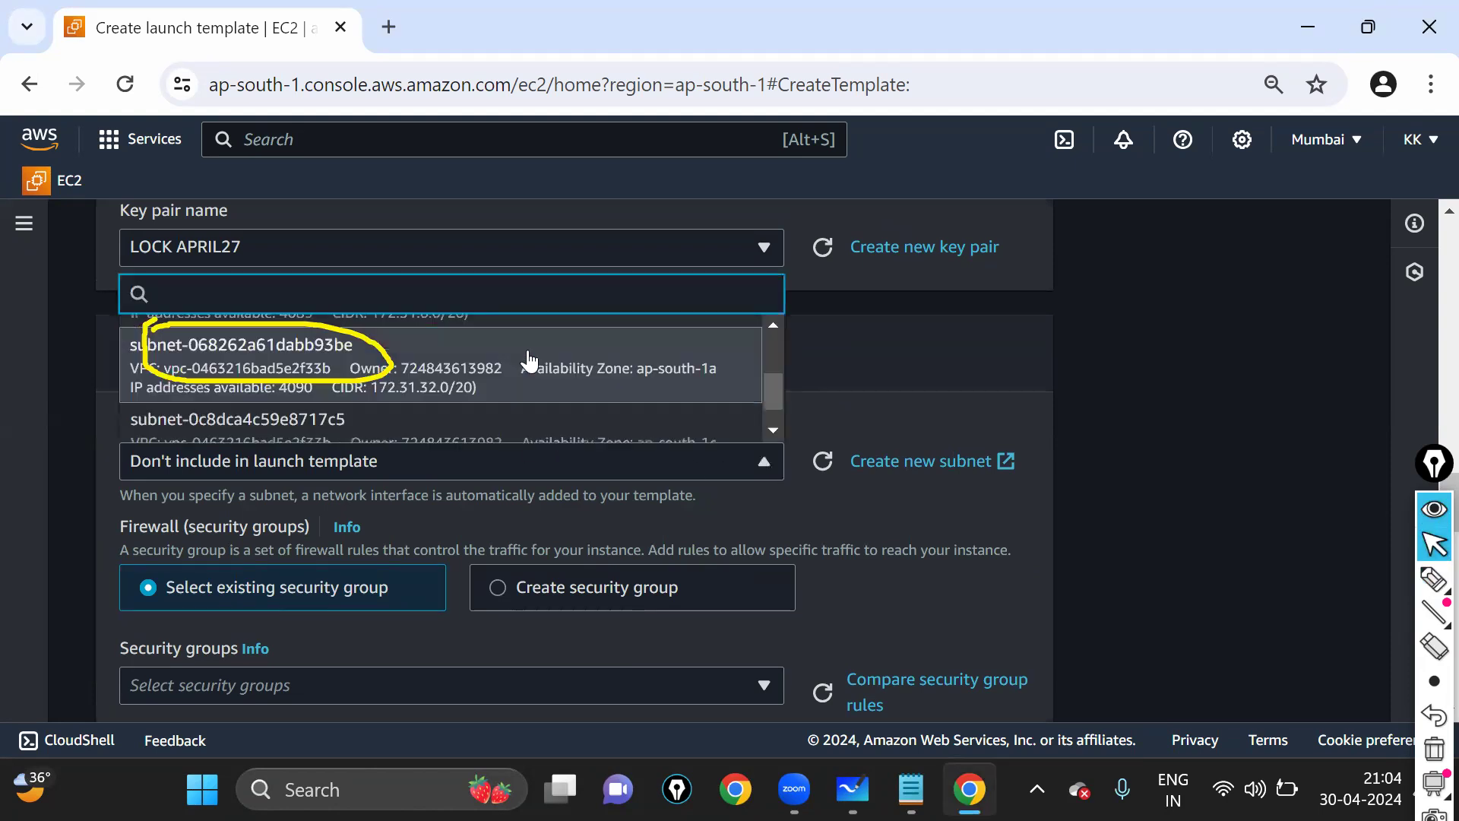
{"action": "scroll", "coordinate": [563, 384], "scroll_direction": "down", "scroll_amount": 2}
{"action": "scroll", "coordinate": [865, 346], "scroll_direction": "up", "scroll_amount": 2}
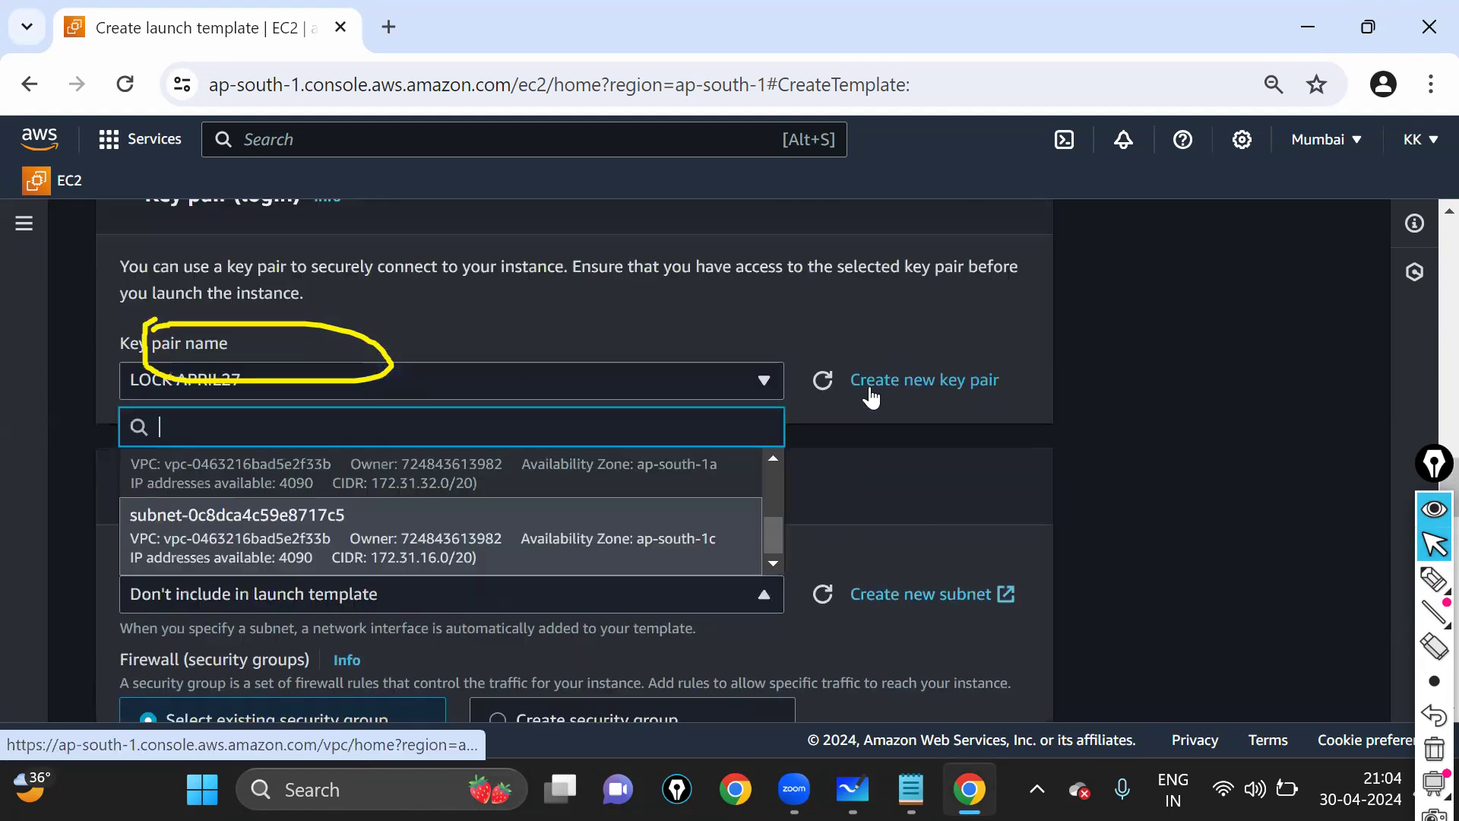
{"action": "left_click", "coordinate": [849, 507]}
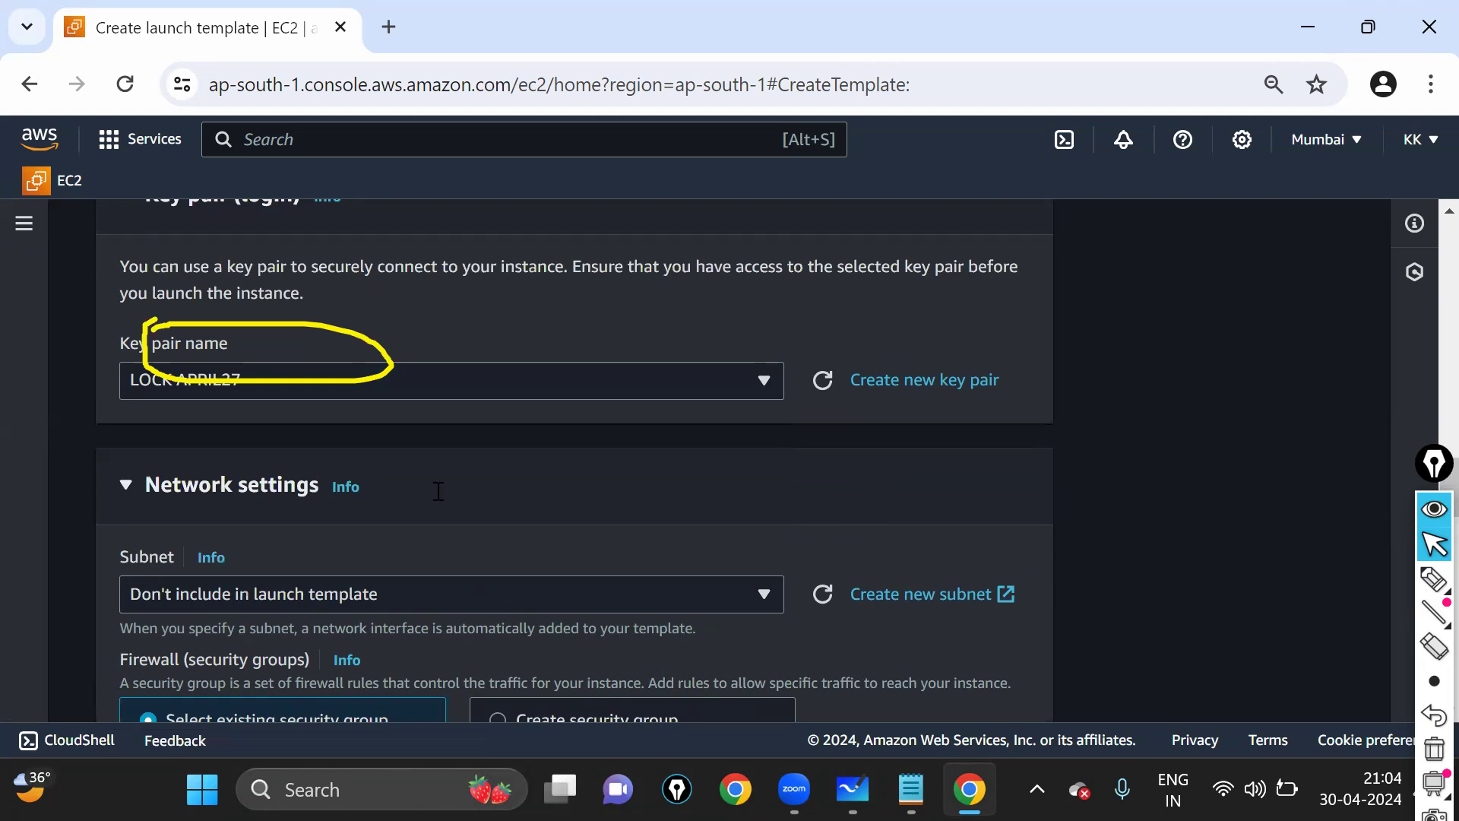
{"action": "scroll", "coordinate": [539, 416], "scroll_direction": "down", "scroll_amount": 2}
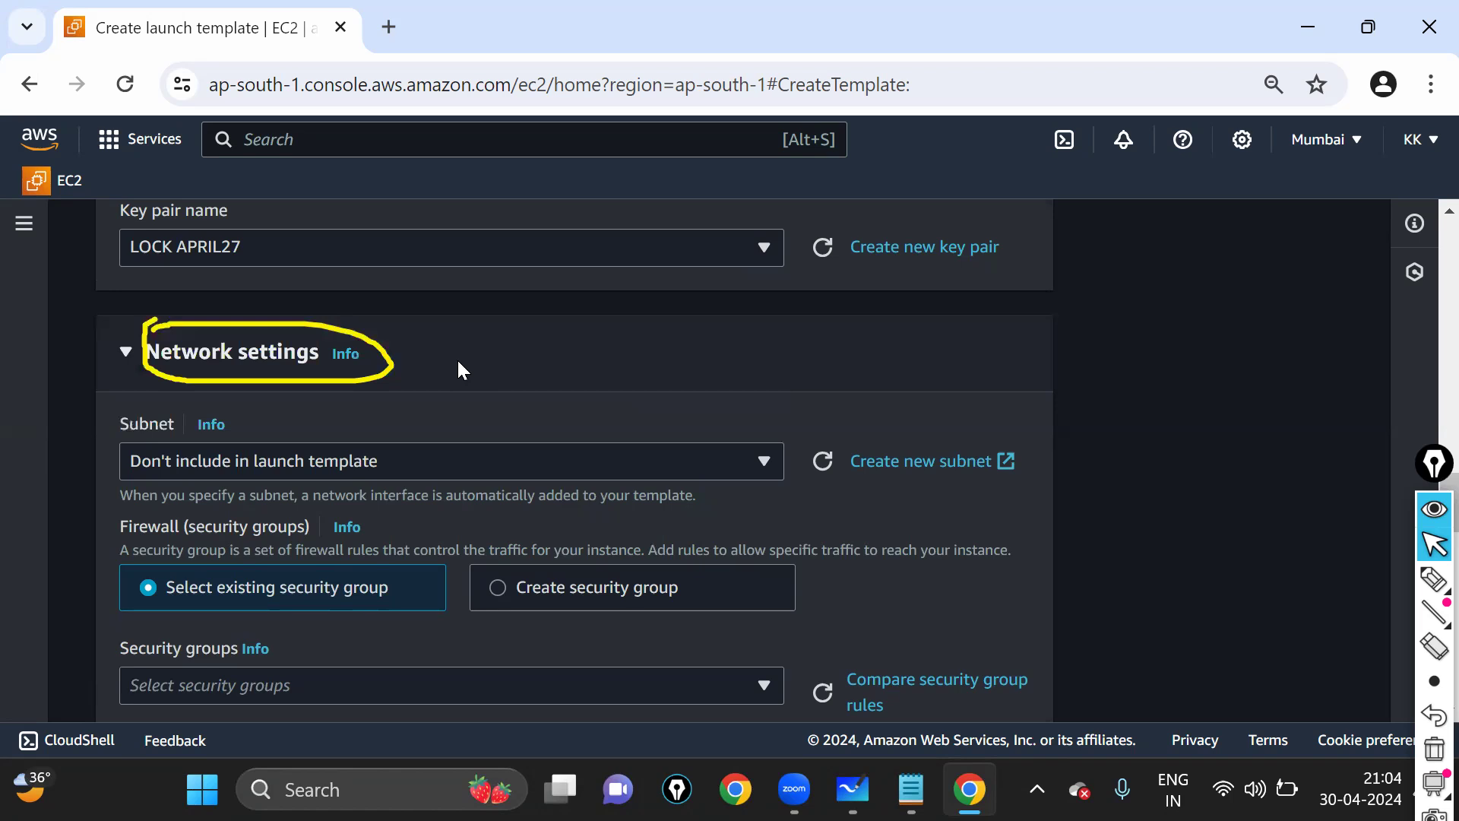
{"action": "key", "text": "ctrl+shift+7"}
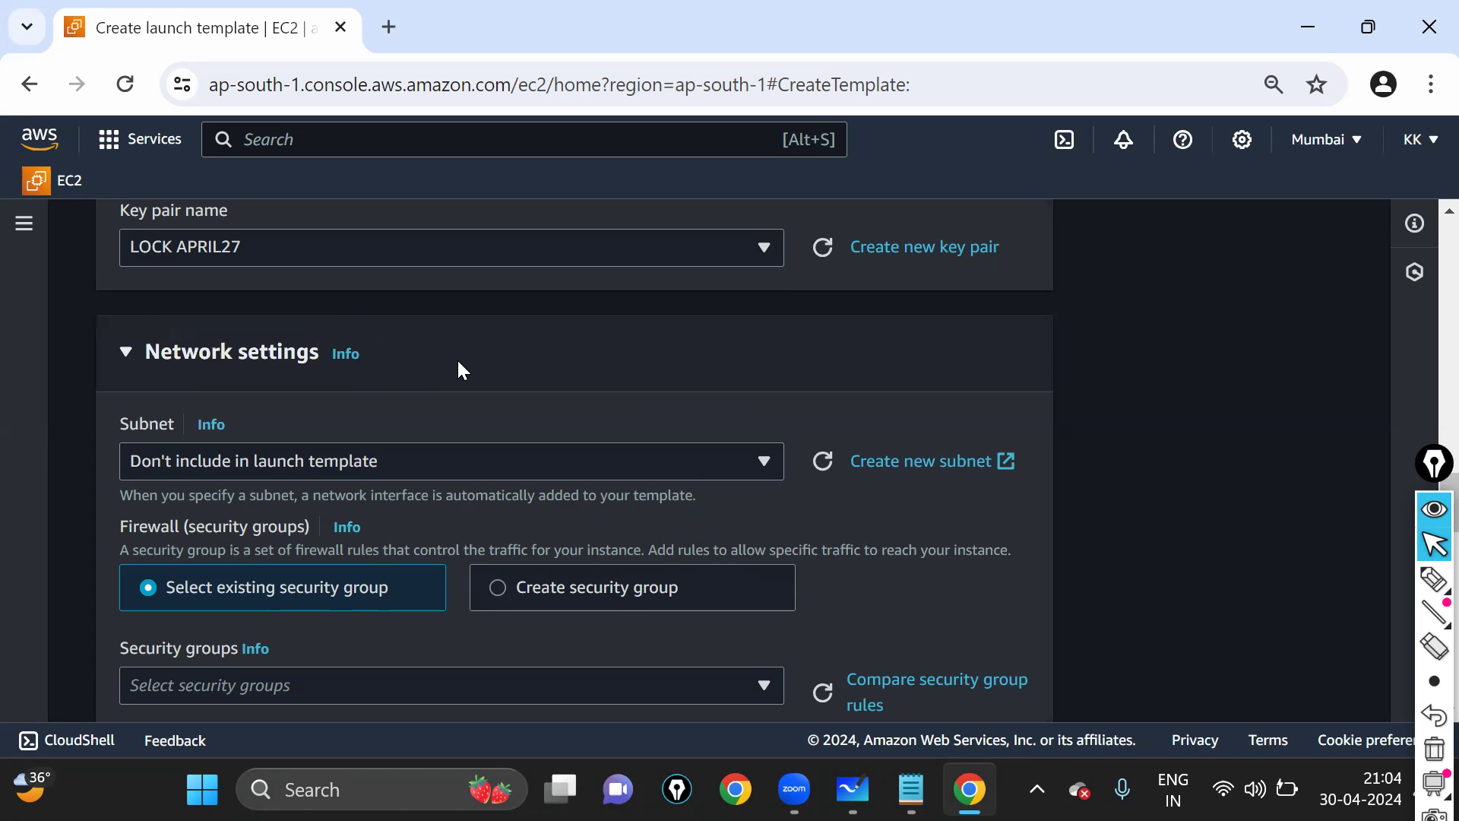
{"action": "left_click", "coordinate": [1434, 579]}
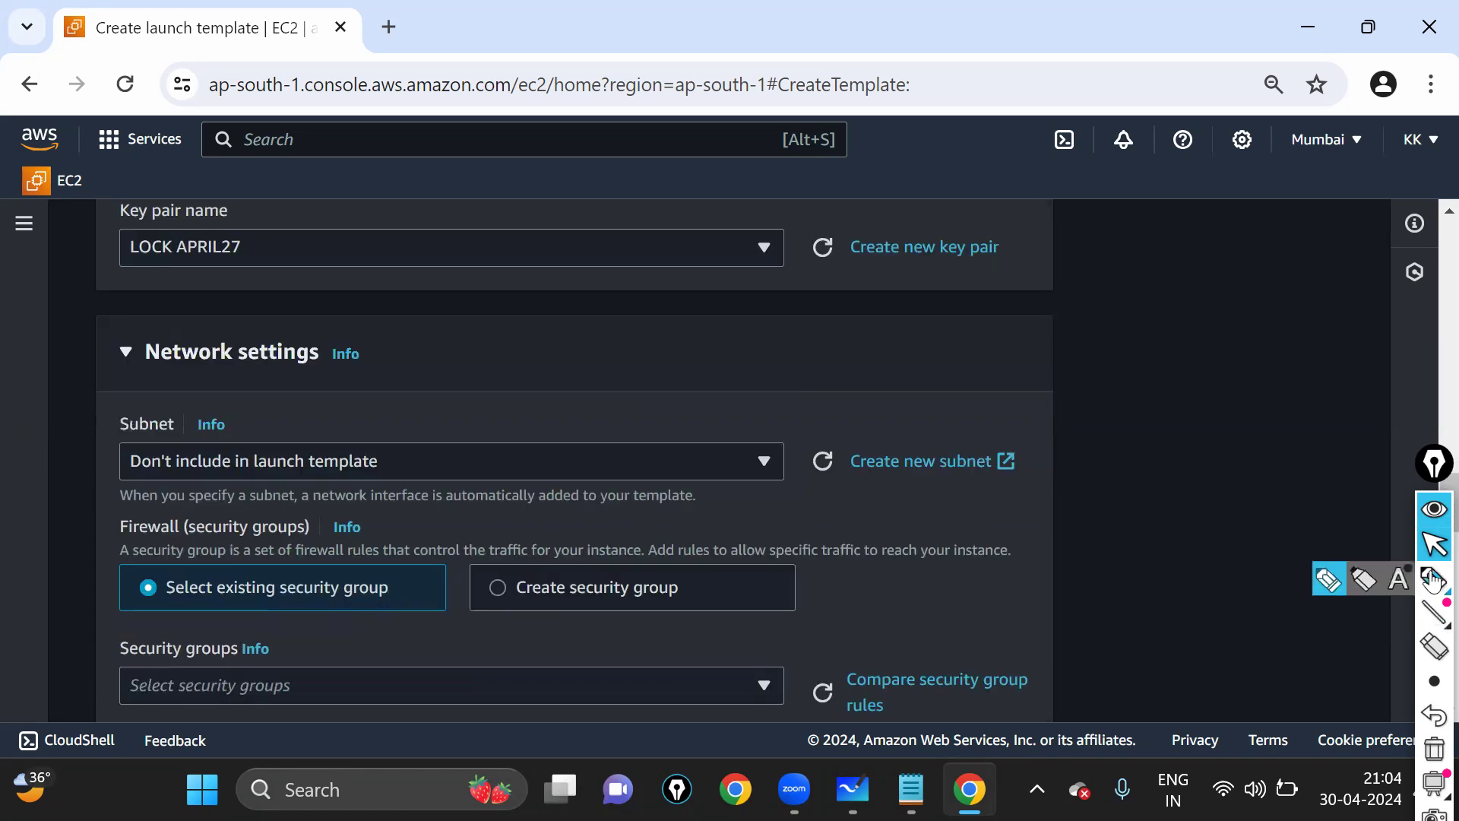
- Circle the Subnet field and the Mumbai region, then draw two arrows toward Network settings
{"action": "mouse_move", "coordinate": [118, 415]}
{"action": "left_mouse_down"}
{"action": "mouse_move", "coordinate": [277, 497]}
{"action": "mouse_move", "coordinate": [836, 492]}
{"action": "mouse_move", "coordinate": [792, 416]}
{"action": "left_mouse_up"}
{"action": "mouse_move", "coordinate": [417, 402]}
{"action": "left_mouse_down"}
{"action": "mouse_move", "coordinate": [131, 428]}
{"action": "mouse_move", "coordinate": [218, 440]}
{"action": "left_mouse_up"}
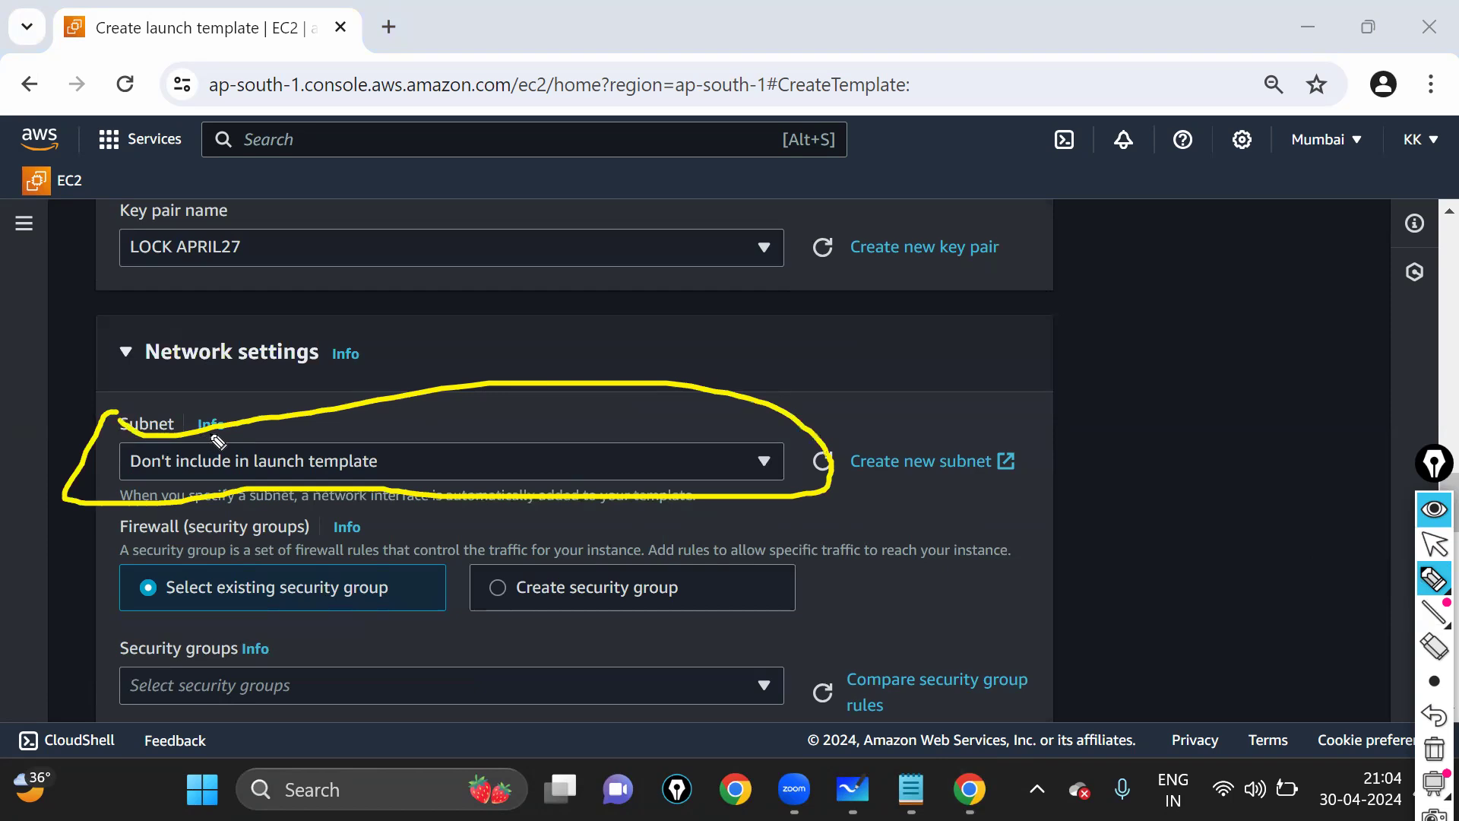
{"action": "mouse_move", "coordinate": [1292, 121]}
{"action": "left_mouse_down"}
{"action": "mouse_move", "coordinate": [1305, 123]}
{"action": "mouse_move", "coordinate": [1309, 163]}
{"action": "mouse_move", "coordinate": [669, 391]}
{"action": "mouse_move", "coordinate": [388, 464]}
{"action": "mouse_move", "coordinate": [433, 484]}
{"action": "left_mouse_up"}
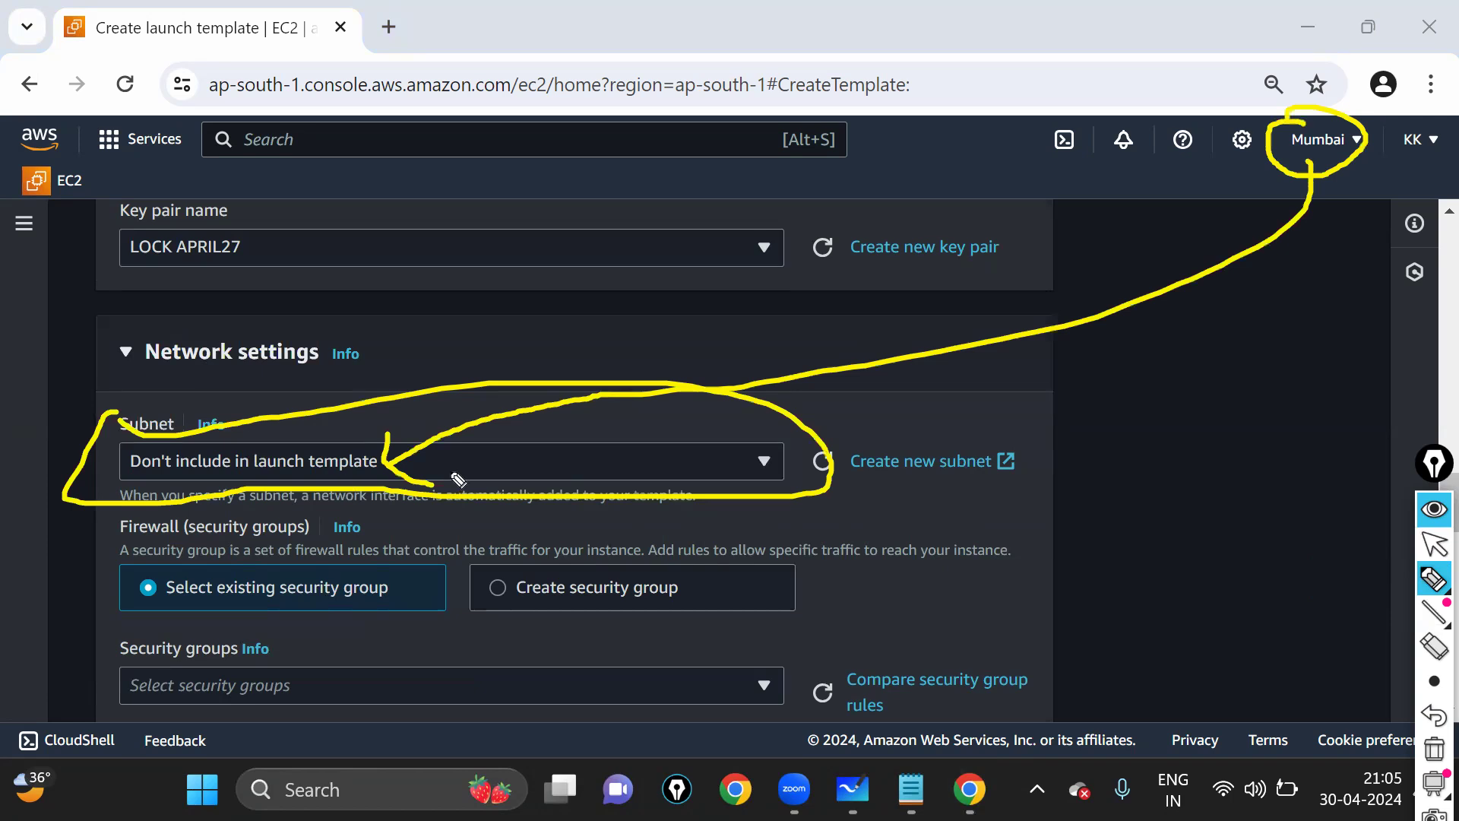
{"action": "left_click_drag", "start_coordinate": [656, 246], "coordinate": [456, 374]}
{"action": "left_click_drag", "start_coordinate": [839, 200], "coordinate": [475, 388]}
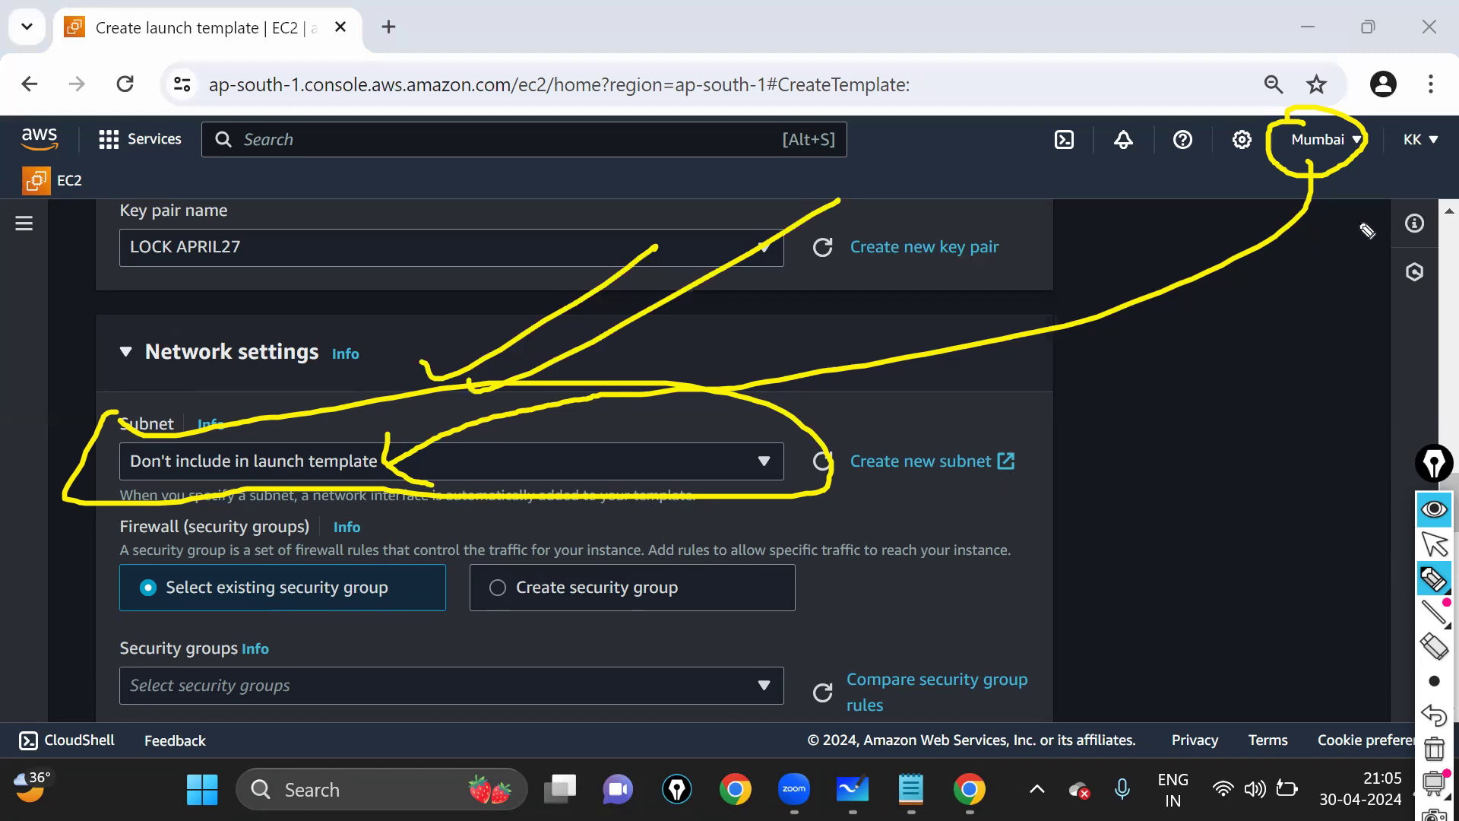
- Leave the annotation pen and refocus the Chrome launch template page
{"action": "left_click", "coordinate": [1434, 544]}
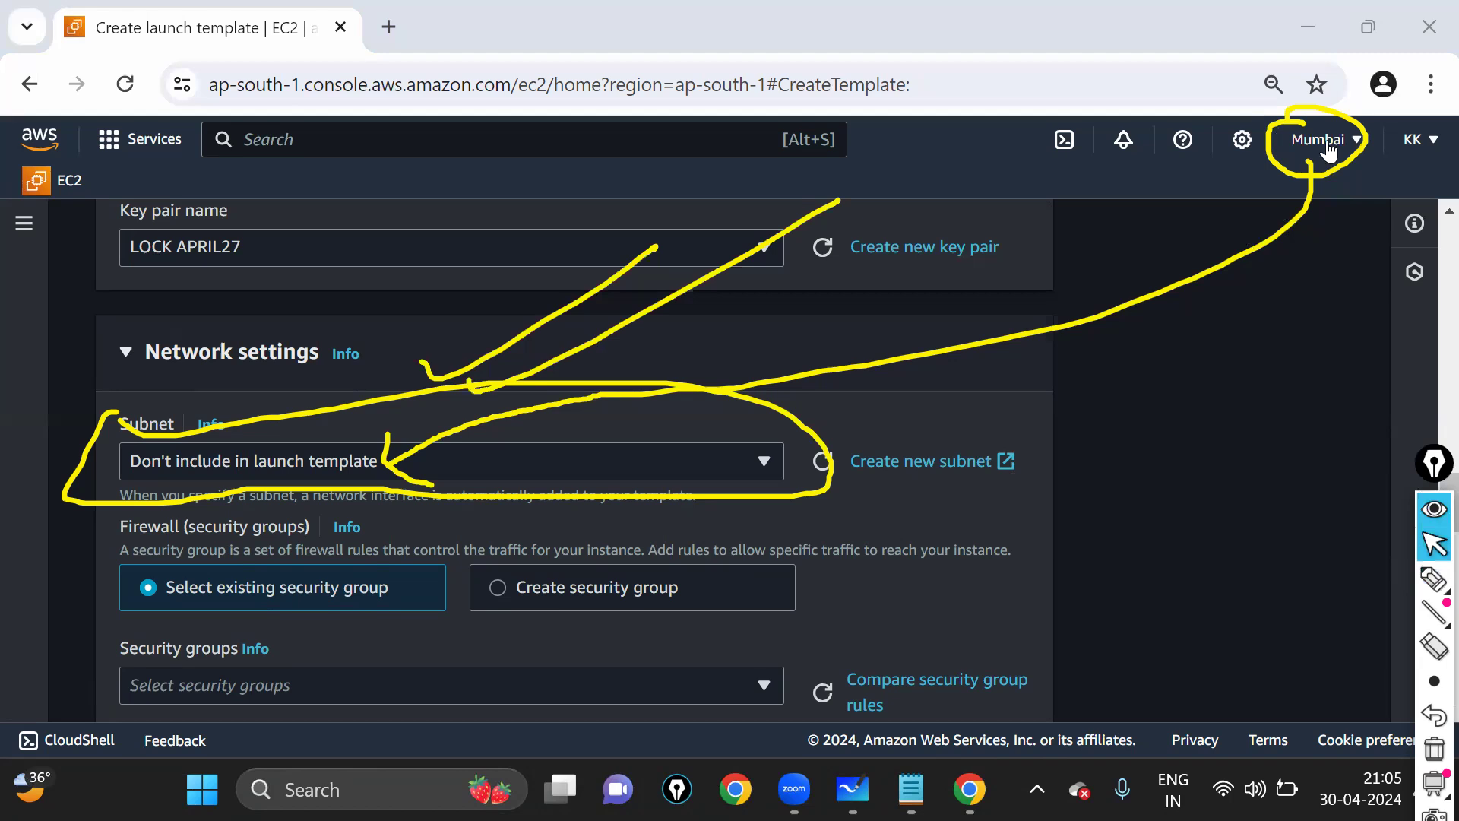
{"action": "left_click", "coordinate": [1285, 314]}
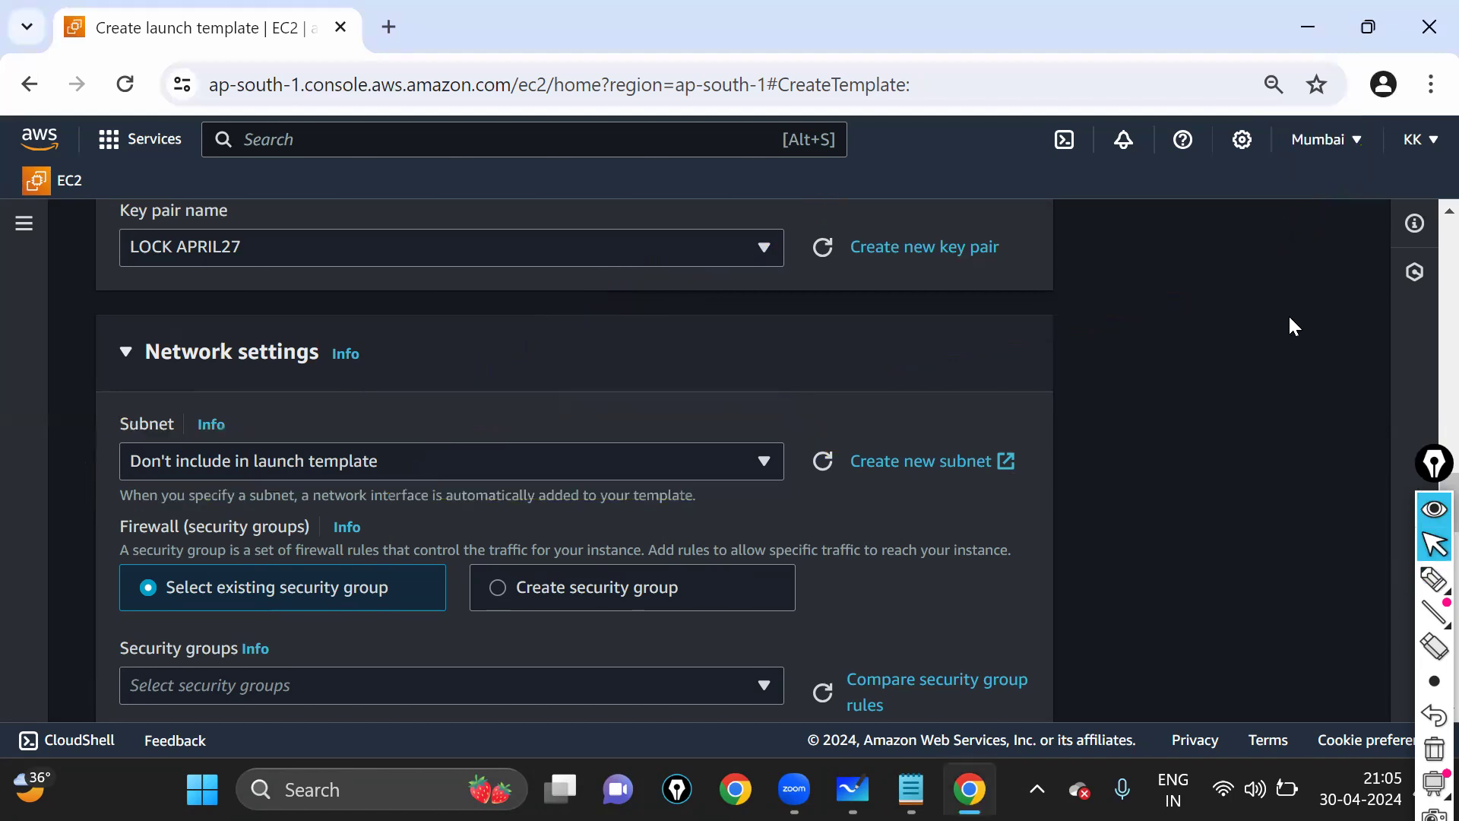
- Scroll to Firewall and circle the existing and create security group options, marking the subnet help text
{"action": "scroll", "coordinate": [1294, 526], "scroll_direction": "down", "scroll_amount": 1}
{"action": "scroll", "coordinate": [434, 382], "scroll_direction": "down", "scroll_amount": 3}
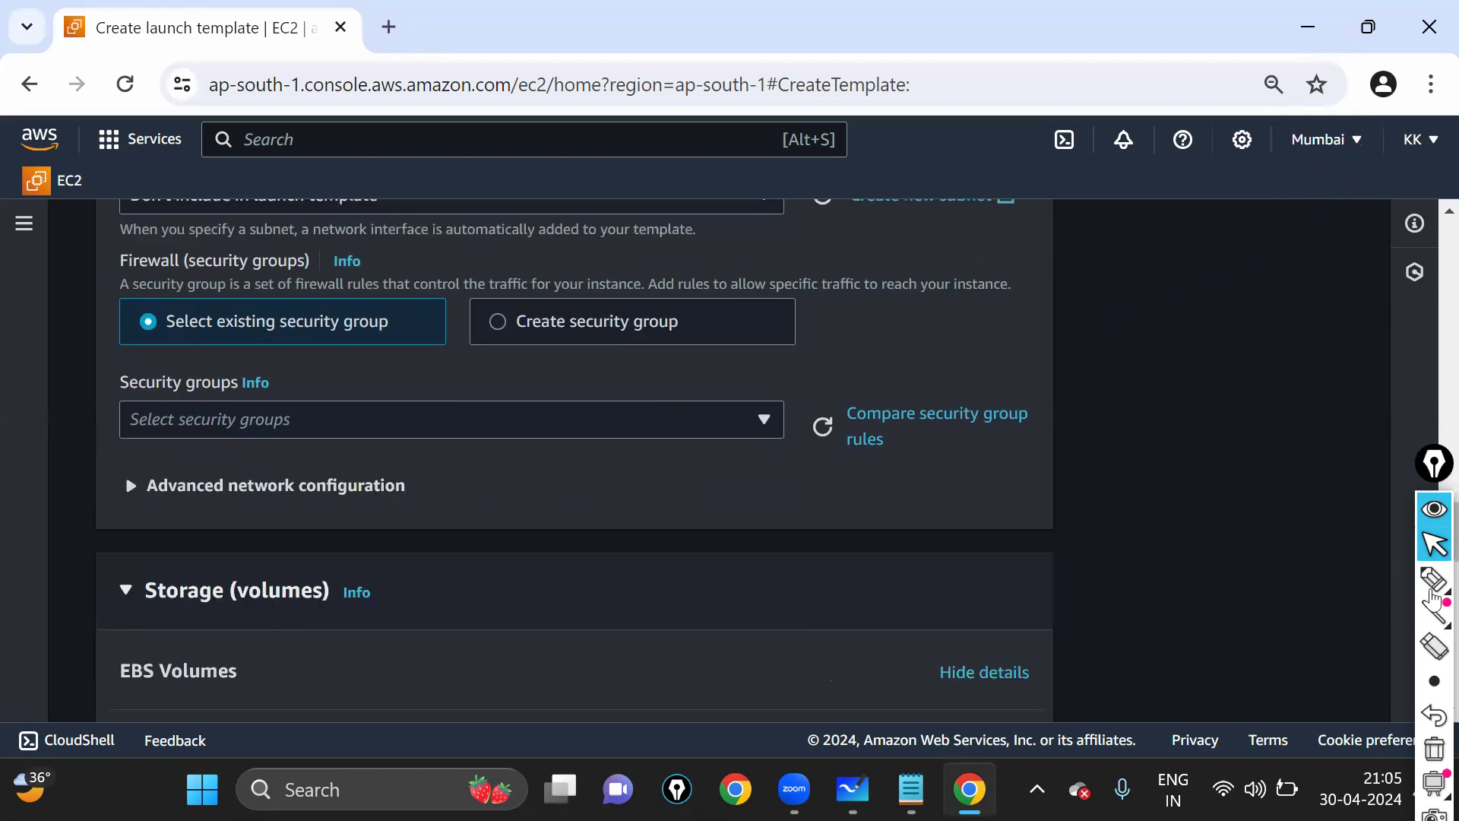
{"action": "left_click", "coordinate": [1435, 579]}
{"action": "mouse_move", "coordinate": [135, 292]}
{"action": "left_mouse_down"}
{"action": "mouse_move", "coordinate": [128, 348]}
{"action": "mouse_move", "coordinate": [354, 374]}
{"action": "mouse_move", "coordinate": [454, 325]}
{"action": "left_mouse_up"}
{"action": "left_click_drag", "start_coordinate": [124, 307], "coordinate": [454, 327]}
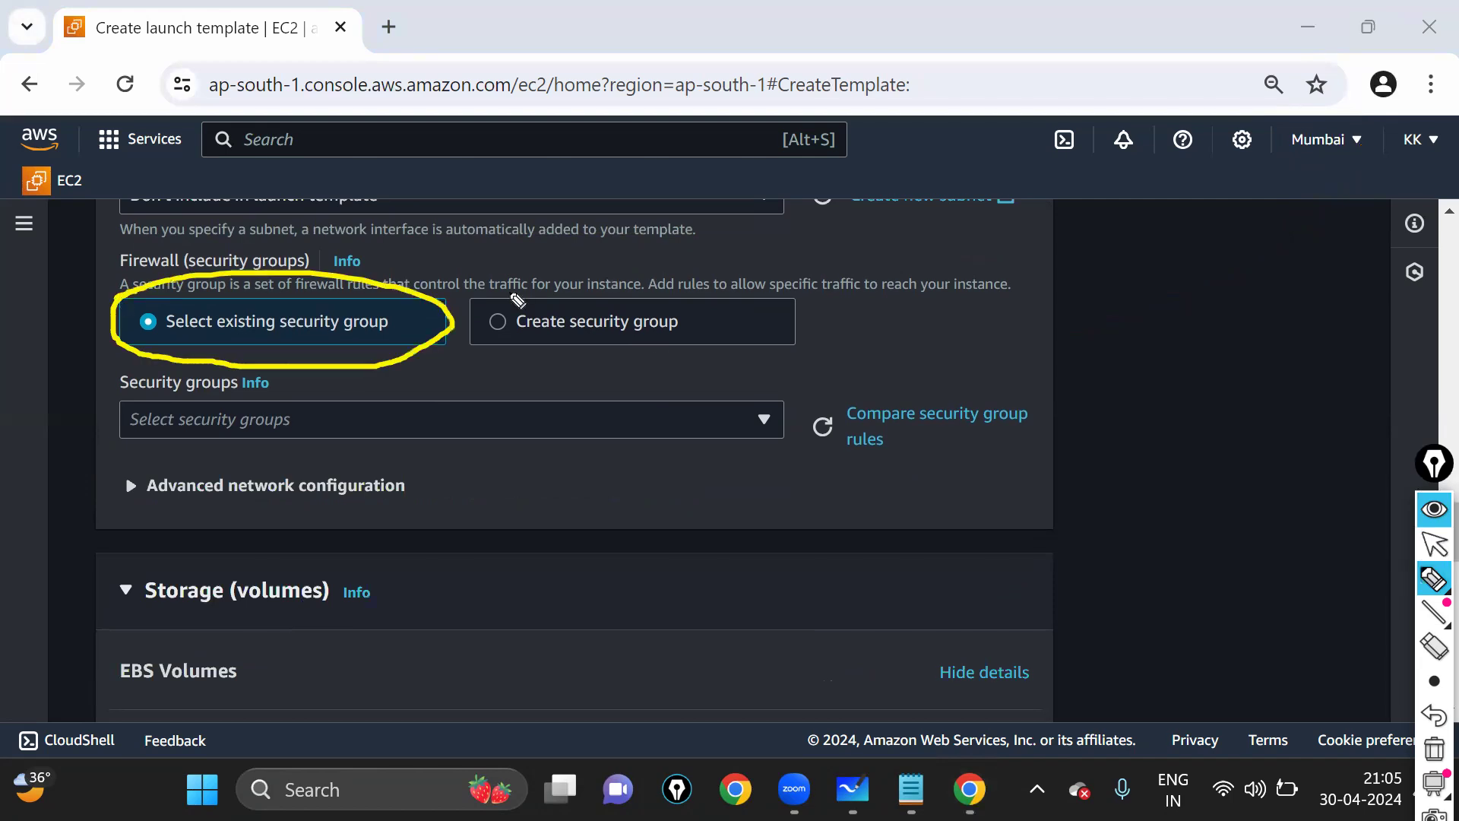
{"action": "left_click_drag", "start_coordinate": [599, 270], "coordinate": [528, 342]}
{"action": "left_click_drag", "start_coordinate": [546, 274], "coordinate": [554, 302]}
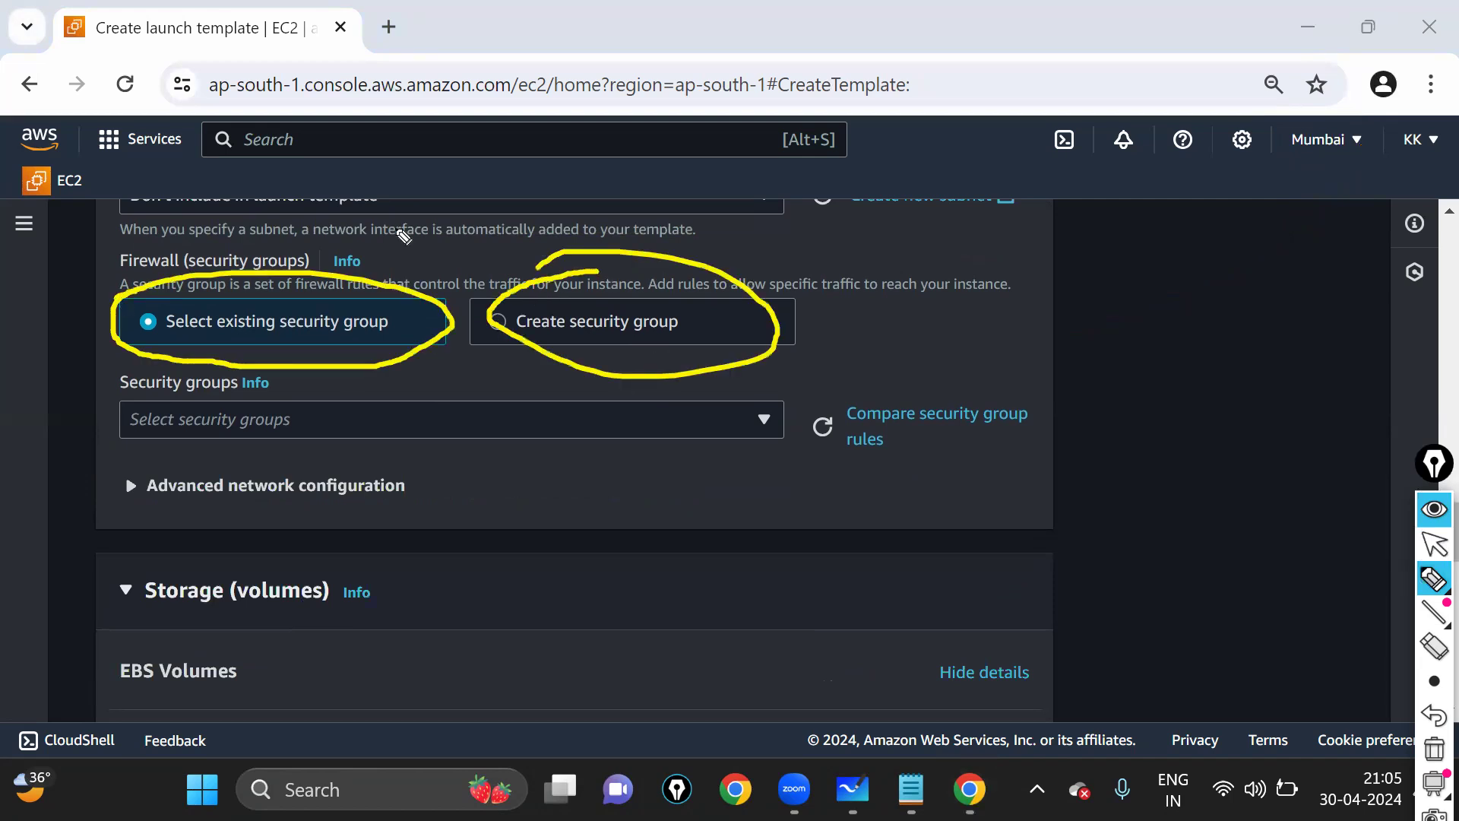
{"action": "left_click_drag", "start_coordinate": [285, 243], "coordinate": [481, 188]}
{"action": "left_click_drag", "start_coordinate": [699, 228], "coordinate": [897, 197]}
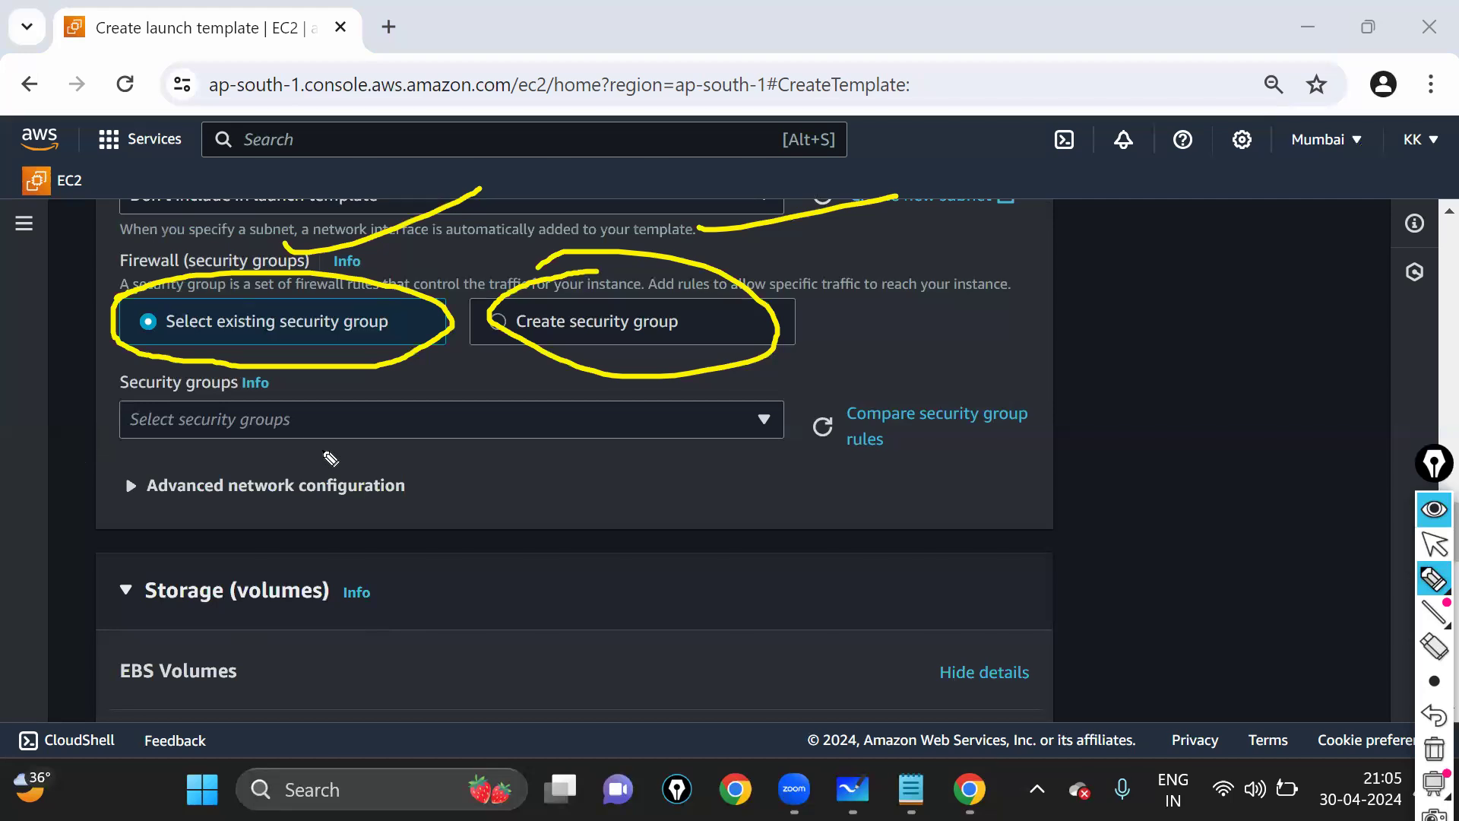
- Choose SG1 from the Security groups dropdown, then switch to Microsoft Whiteboard
{"action": "left_click", "coordinate": [1434, 544]}
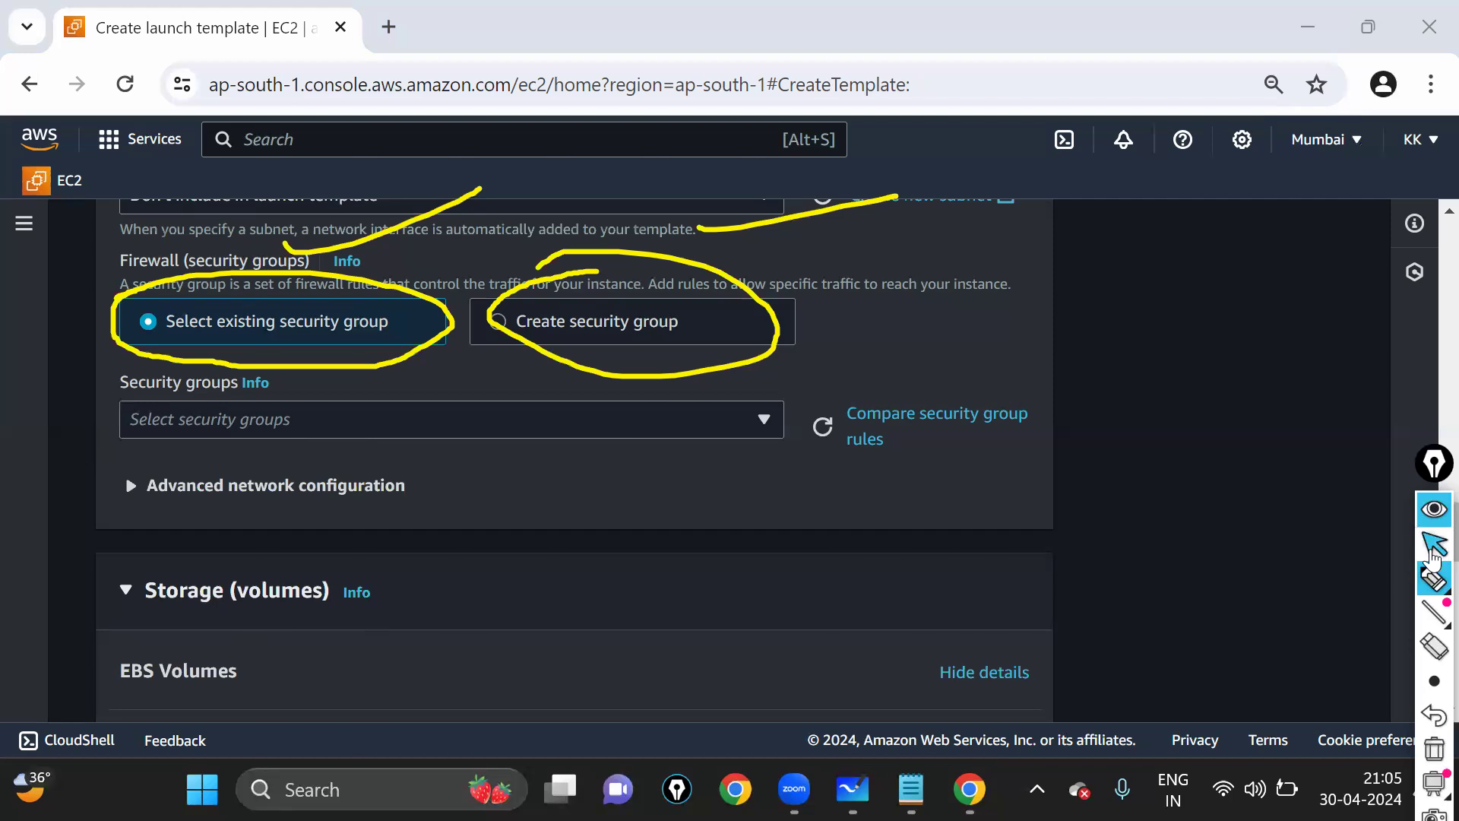
{"action": "left_click", "coordinate": [332, 426]}
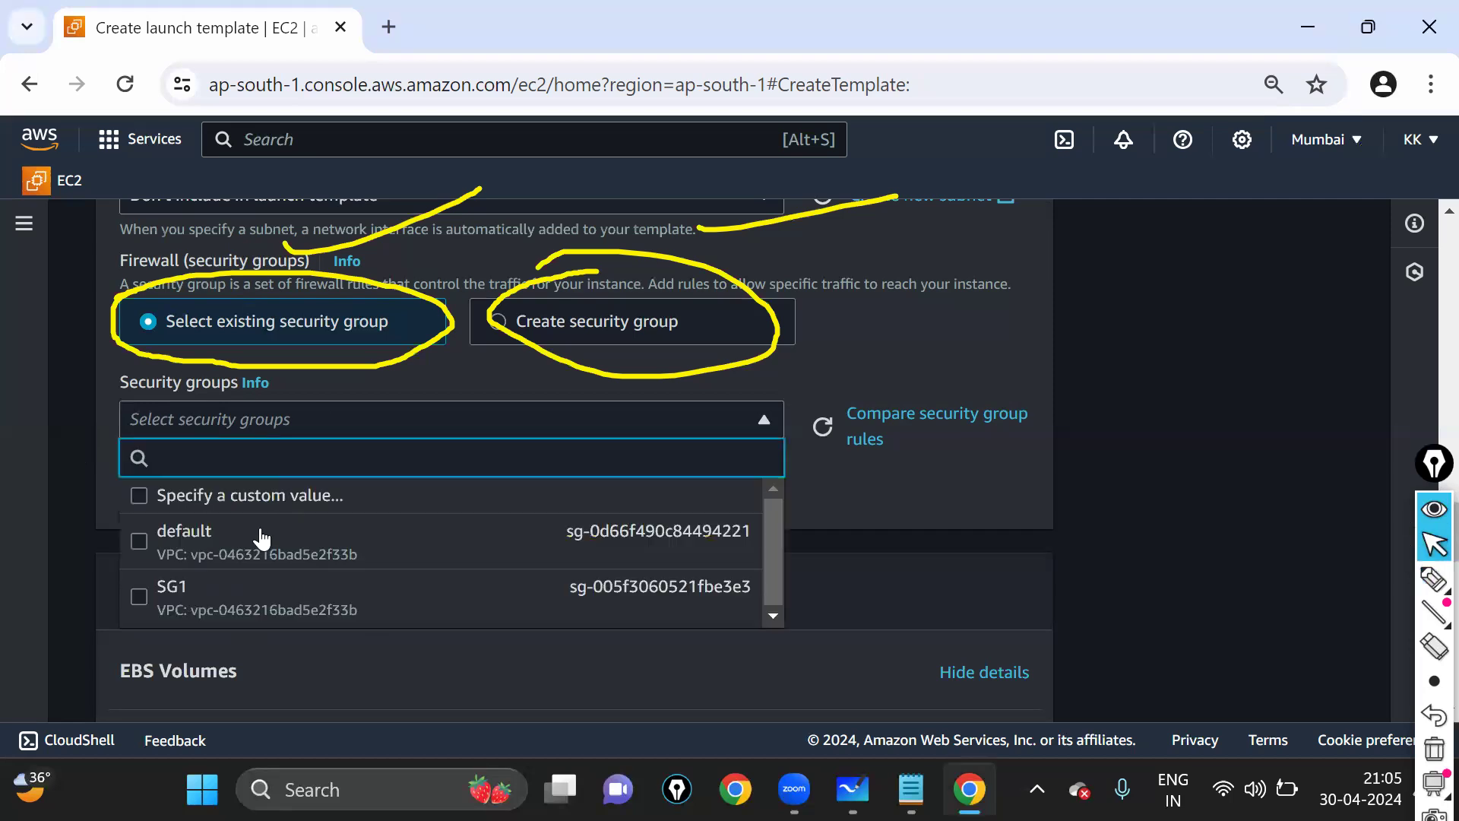
{"action": "left_click", "coordinate": [196, 602]}
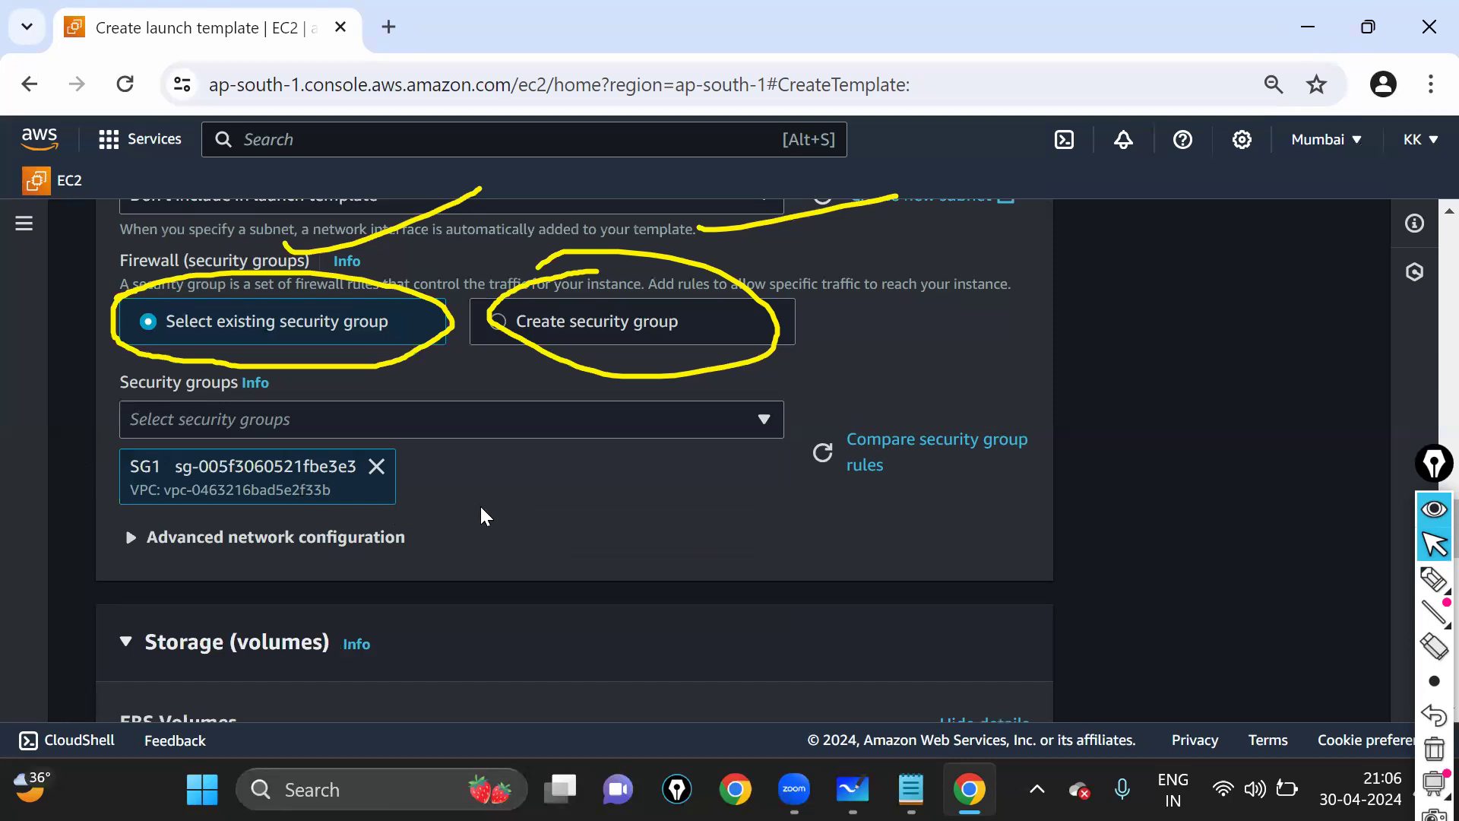
{"action": "left_click", "coordinate": [852, 789]}
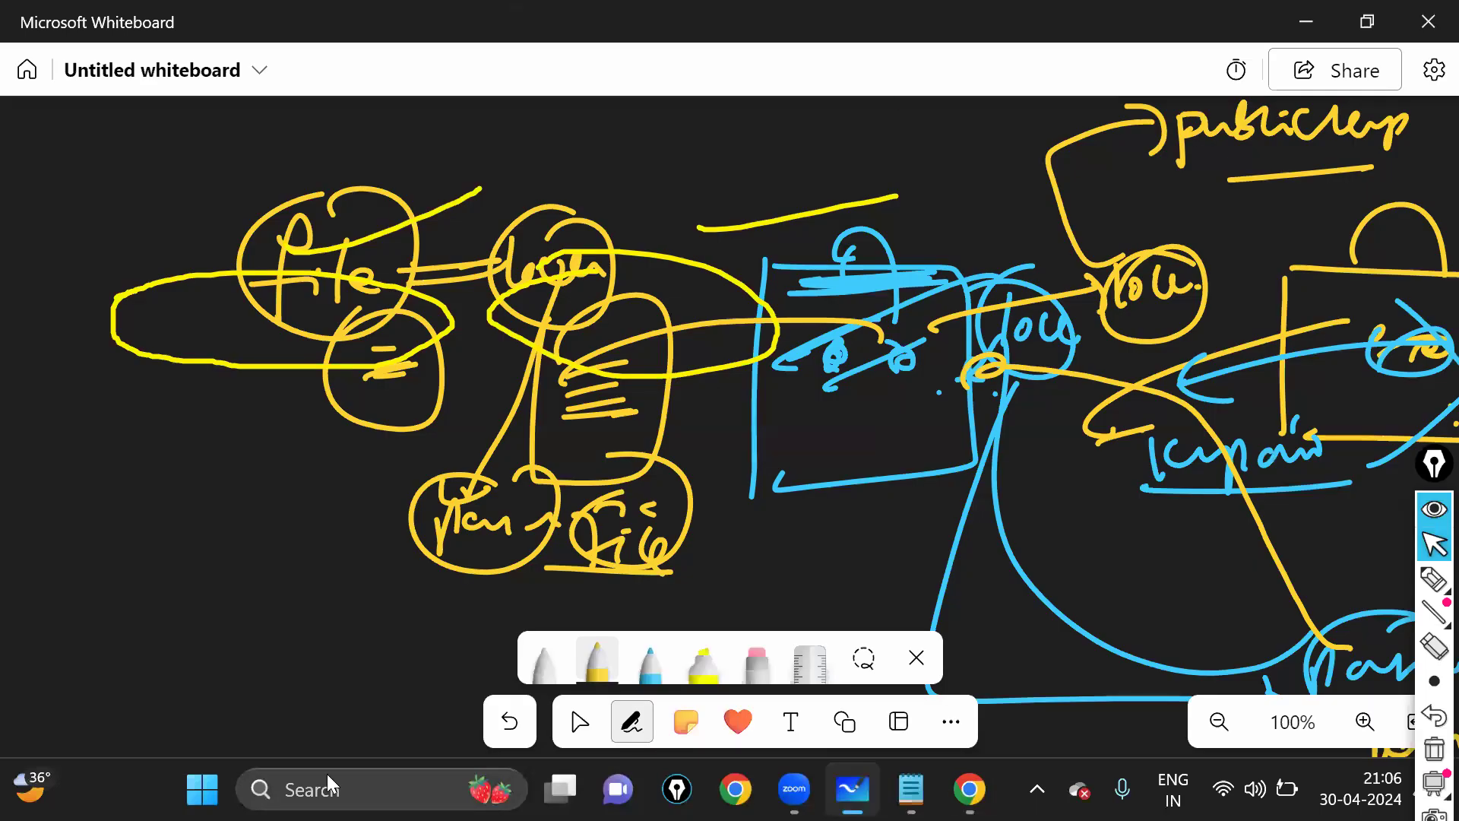
- Select all the old sketches on the whiteboard and delete them
{"action": "left_click", "coordinate": [572, 723]}
{"action": "key", "text": "ctrl+a"}
{"action": "key", "text": "Delete"}
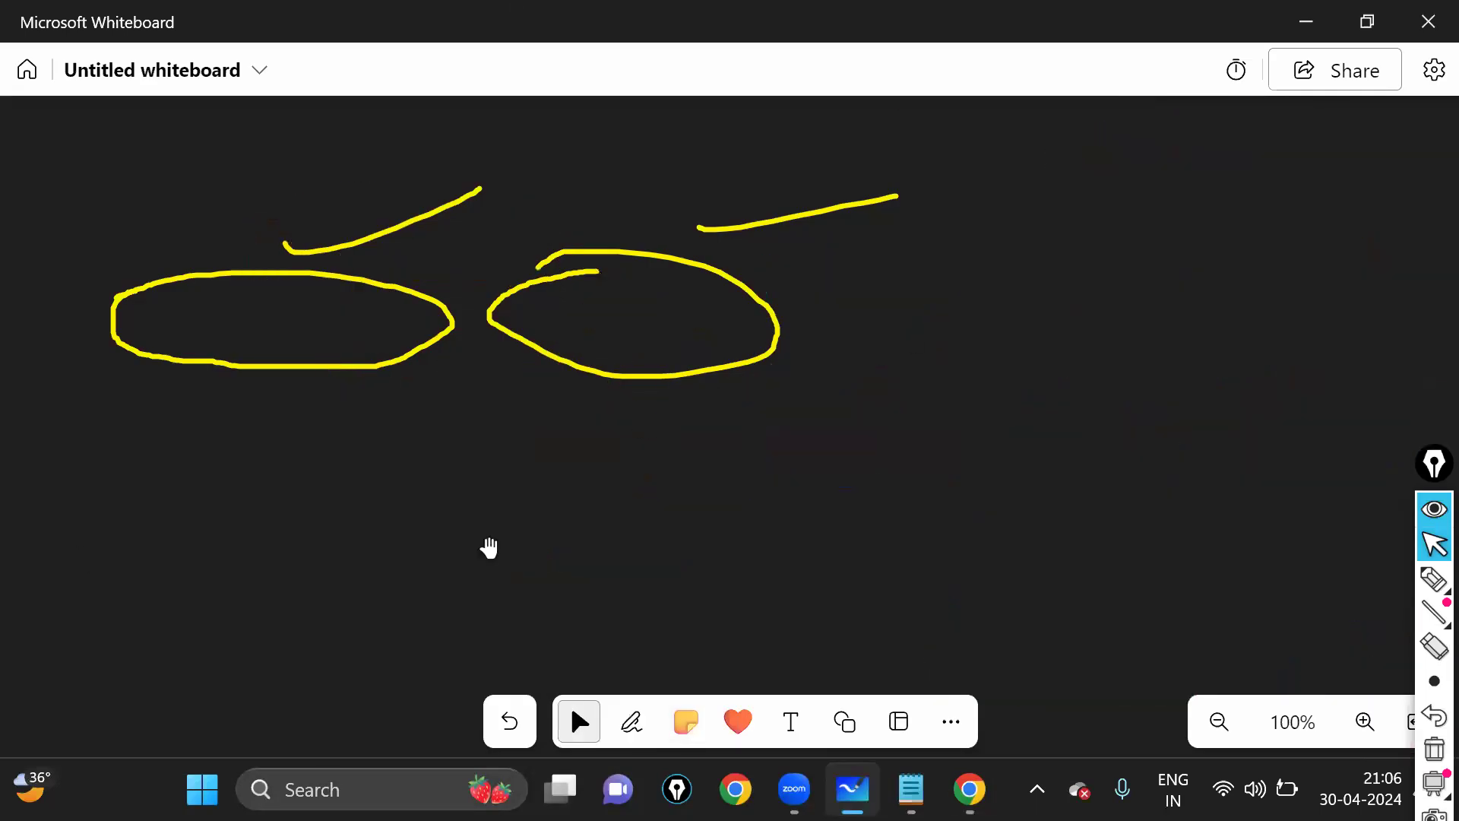
{"action": "key", "text": "ctrl+shift+7"}
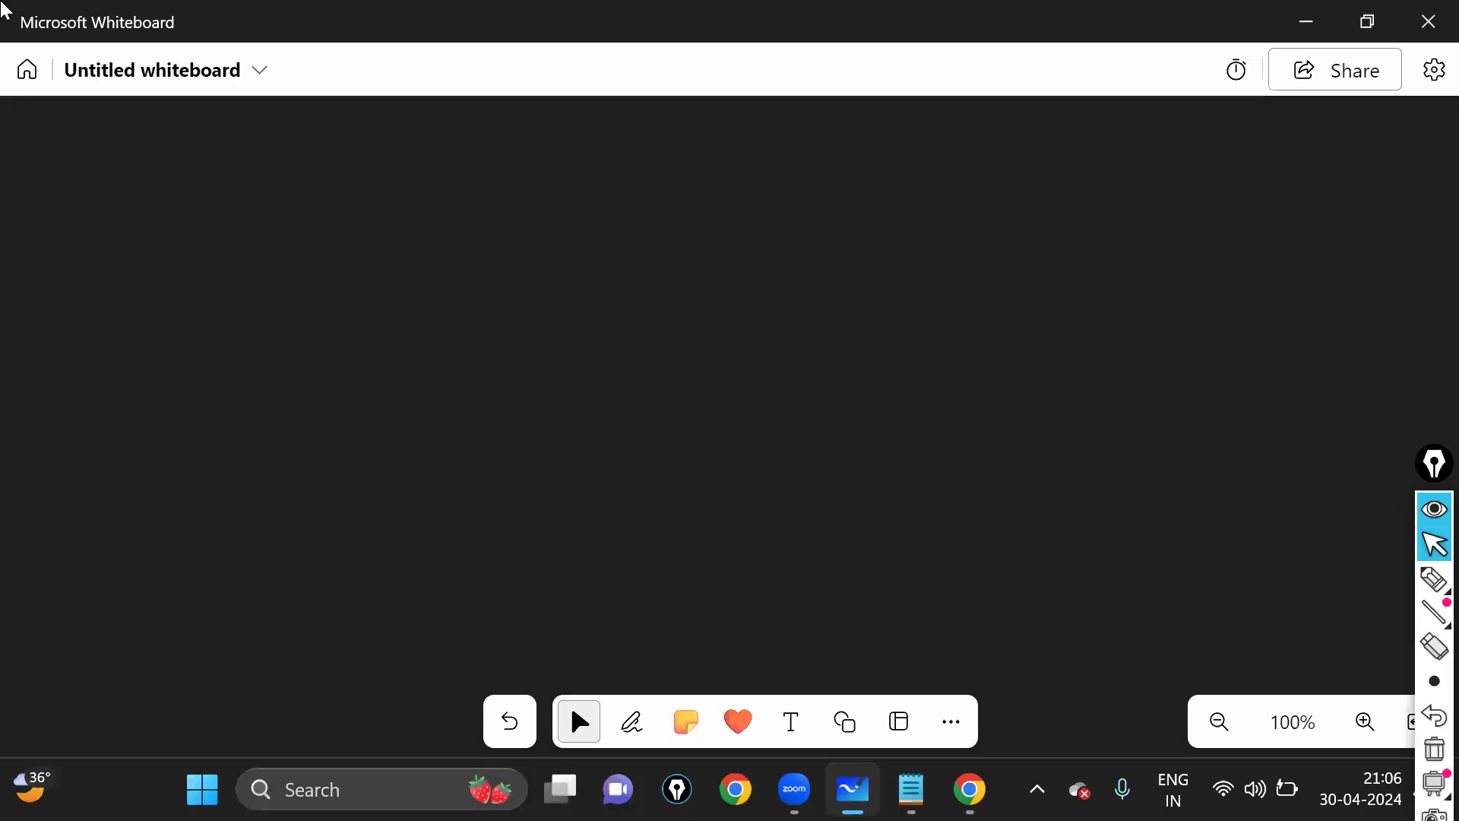
- Draw a yellow Template box labelled with the security group, 22 and 80
{"action": "left_click", "coordinate": [635, 726]}
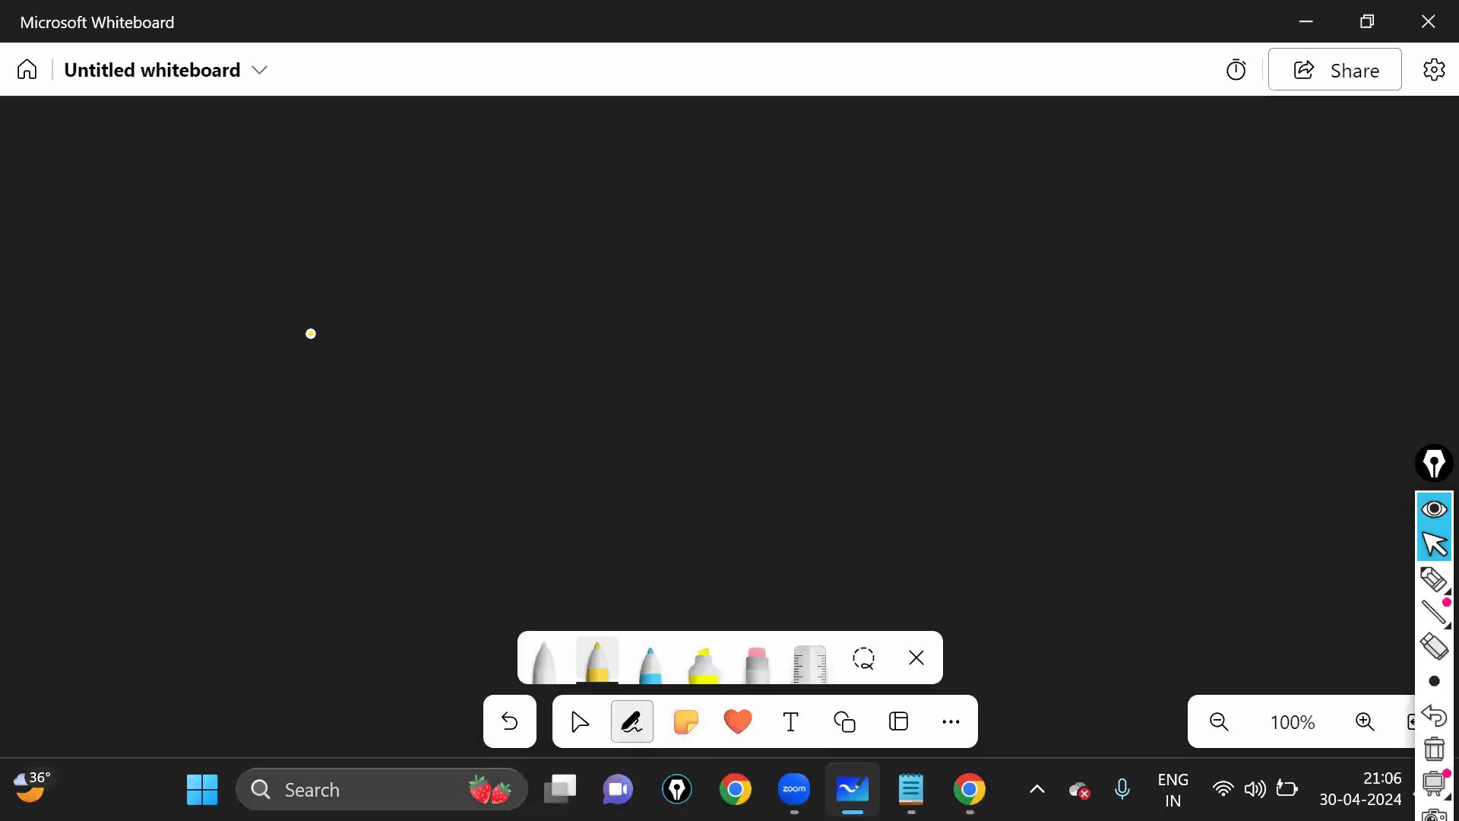
{"action": "left_click_drag", "start_coordinate": [266, 256], "coordinate": [248, 444]}
{"action": "mouse_move", "coordinate": [274, 262]}
{"action": "left_mouse_down"}
{"action": "mouse_move", "coordinate": [454, 439]}
{"action": "mouse_move", "coordinate": [219, 453]}
{"action": "left_mouse_up"}
{"action": "mouse_move", "coordinate": [306, 182]}
{"action": "left_mouse_down"}
{"action": "mouse_move", "coordinate": [349, 174]}
{"action": "mouse_move", "coordinate": [325, 222]}
{"action": "left_mouse_up"}
{"action": "mouse_move", "coordinate": [336, 215]}
{"action": "left_mouse_down"}
{"action": "mouse_move", "coordinate": [391, 228]}
{"action": "mouse_move", "coordinate": [449, 199]}
{"action": "mouse_move", "coordinate": [531, 210]}
{"action": "mouse_move", "coordinate": [547, 181]}
{"action": "left_mouse_up"}
{"action": "left_click_drag", "start_coordinate": [295, 304], "coordinate": [301, 328]}
{"action": "left_click_drag", "start_coordinate": [322, 303], "coordinate": [339, 342]}
{"action": "mouse_move", "coordinate": [289, 280]}
{"action": "left_mouse_down"}
{"action": "mouse_move", "coordinate": [351, 276]}
{"action": "mouse_move", "coordinate": [282, 283]}
{"action": "left_mouse_up"}
{"action": "left_click_drag", "start_coordinate": [303, 339], "coordinate": [342, 372]}
{"action": "mouse_move", "coordinate": [335, 365]}
{"action": "left_mouse_down"}
{"action": "mouse_move", "coordinate": [315, 424]}
{"action": "mouse_move", "coordinate": [359, 415]}
{"action": "mouse_move", "coordinate": [306, 463]}
{"action": "mouse_move", "coordinate": [335, 435]}
{"action": "left_mouse_up"}
{"action": "left_click_drag", "start_coordinate": [281, 491], "coordinate": [376, 471]}
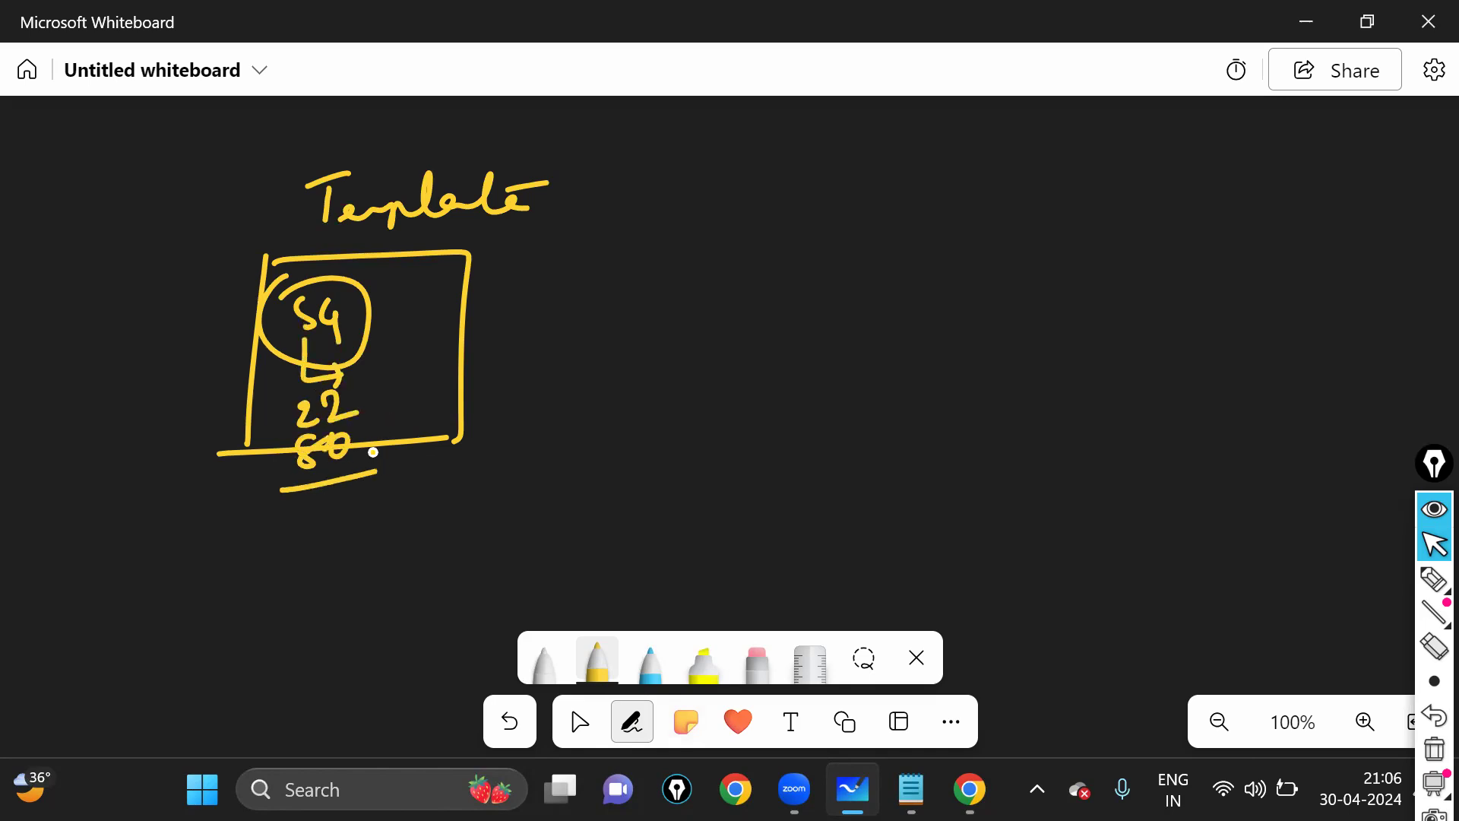
- Draw a curved line from Template to a circled ASG label
{"action": "left_click", "coordinate": [495, 251]}
{"action": "mouse_move", "coordinate": [461, 180]}
{"action": "left_mouse_down"}
{"action": "mouse_move", "coordinate": [534, 144]}
{"action": "mouse_move", "coordinate": [755, 239]}
{"action": "mouse_move", "coordinate": [717, 295]}
{"action": "mouse_move", "coordinate": [747, 296]}
{"action": "left_mouse_up"}
{"action": "left_click_drag", "start_coordinate": [718, 284], "coordinate": [757, 295]}
{"action": "left_click_drag", "start_coordinate": [787, 262], "coordinate": [803, 304]}
{"action": "left_click_drag", "start_coordinate": [729, 239], "coordinate": [1070, 213]}
- Draw two instance boxes on the right with arrows from ASG into each
{"action": "mouse_move", "coordinate": [1106, 162]}
{"action": "left_mouse_down"}
{"action": "mouse_move", "coordinate": [1237, 277]}
{"action": "mouse_move", "coordinate": [1254, 165]}
{"action": "mouse_move", "coordinate": [1243, 292]}
{"action": "left_mouse_up"}
{"action": "mouse_move", "coordinate": [1119, 428]}
{"action": "left_mouse_down"}
{"action": "mouse_move", "coordinate": [1266, 331]}
{"action": "mouse_move", "coordinate": [1247, 447]}
{"action": "left_mouse_up"}
{"action": "left_click_drag", "start_coordinate": [1104, 442], "coordinate": [1254, 433]}
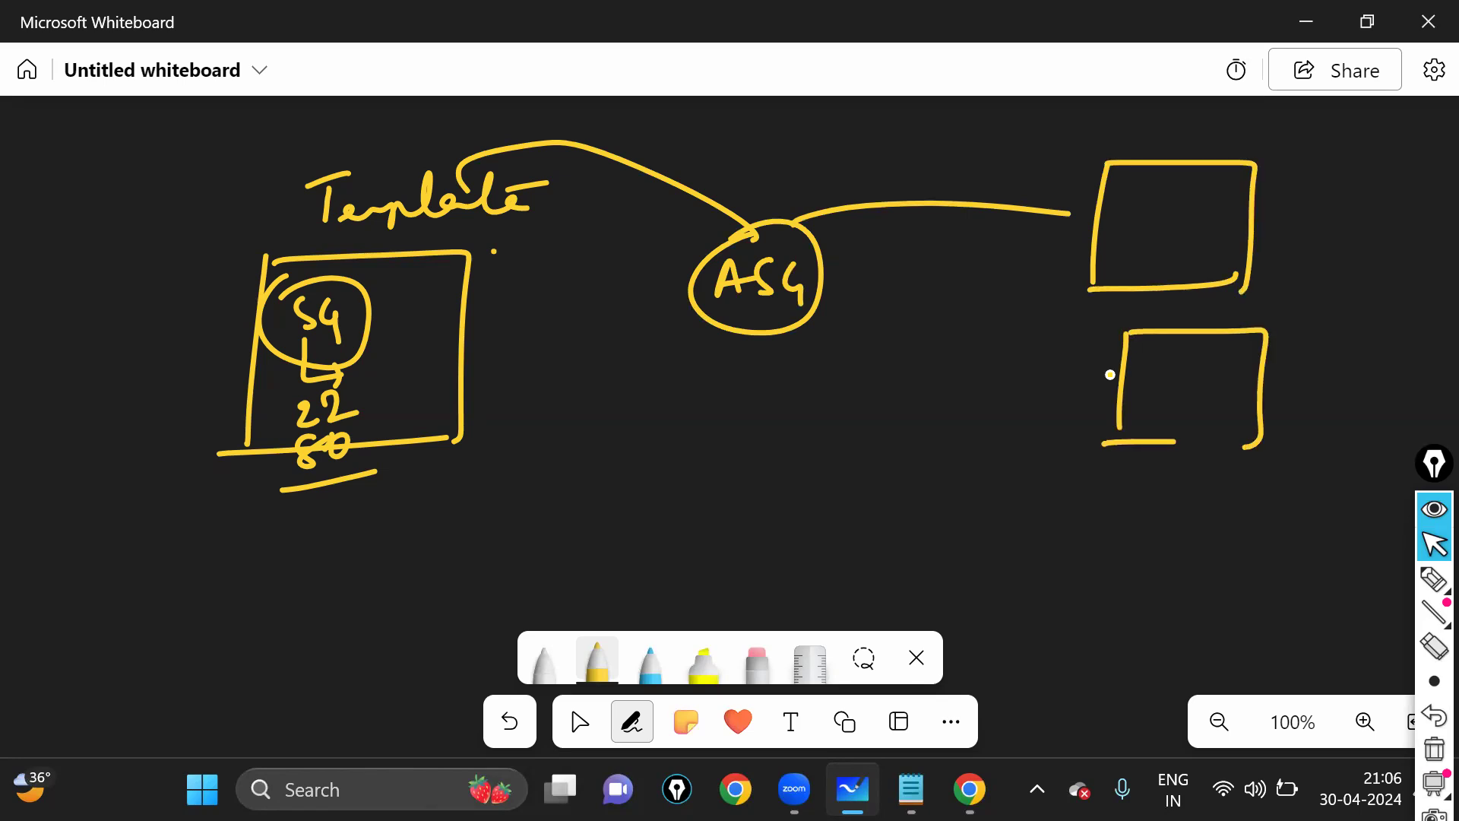
{"action": "left_click_drag", "start_coordinate": [792, 275], "coordinate": [901, 301]}
{"action": "left_click_drag", "start_coordinate": [1043, 196], "coordinate": [1060, 197]}
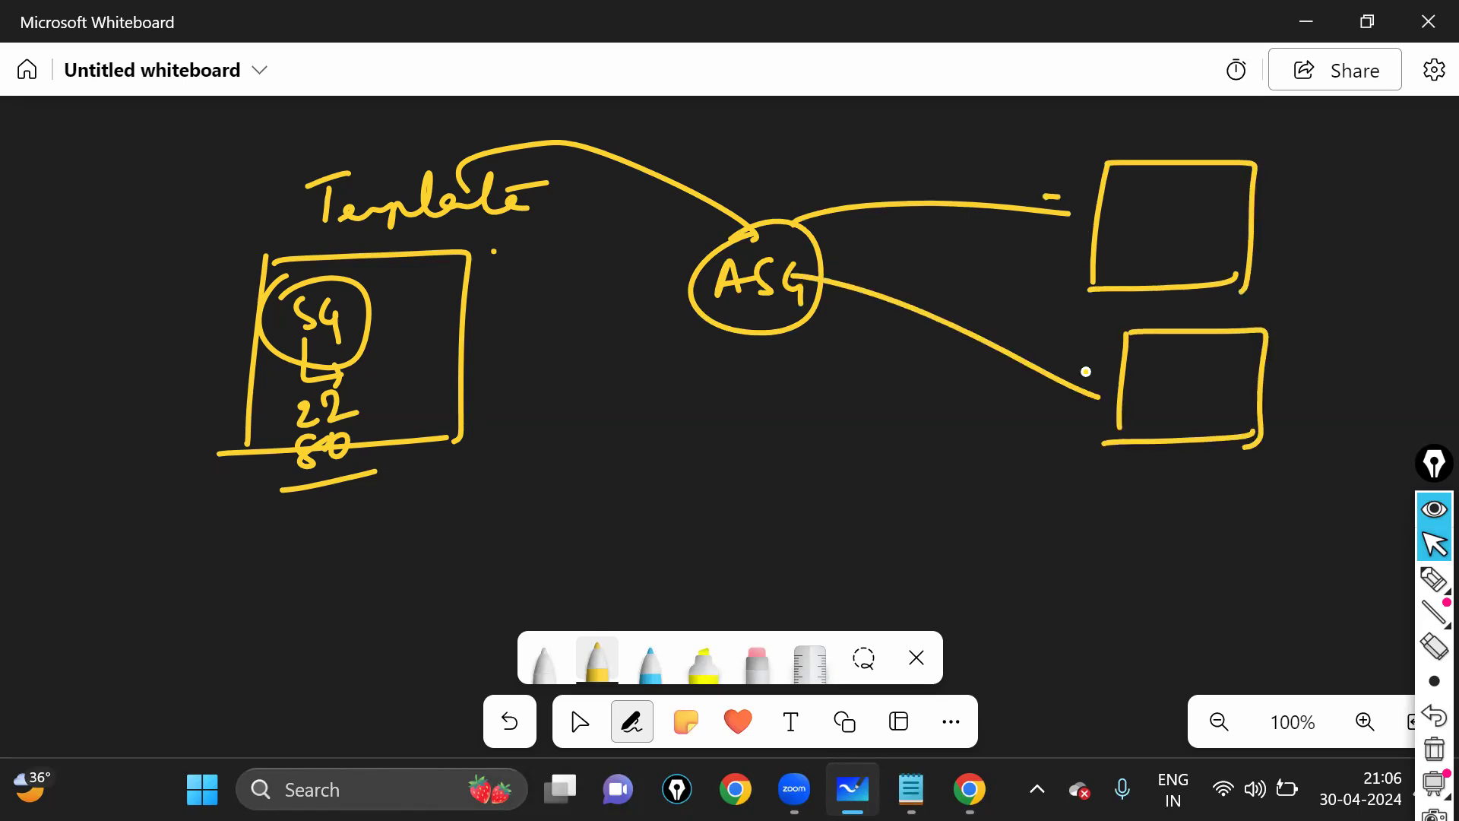
{"action": "left_click_drag", "start_coordinate": [1081, 355], "coordinate": [1077, 422]}
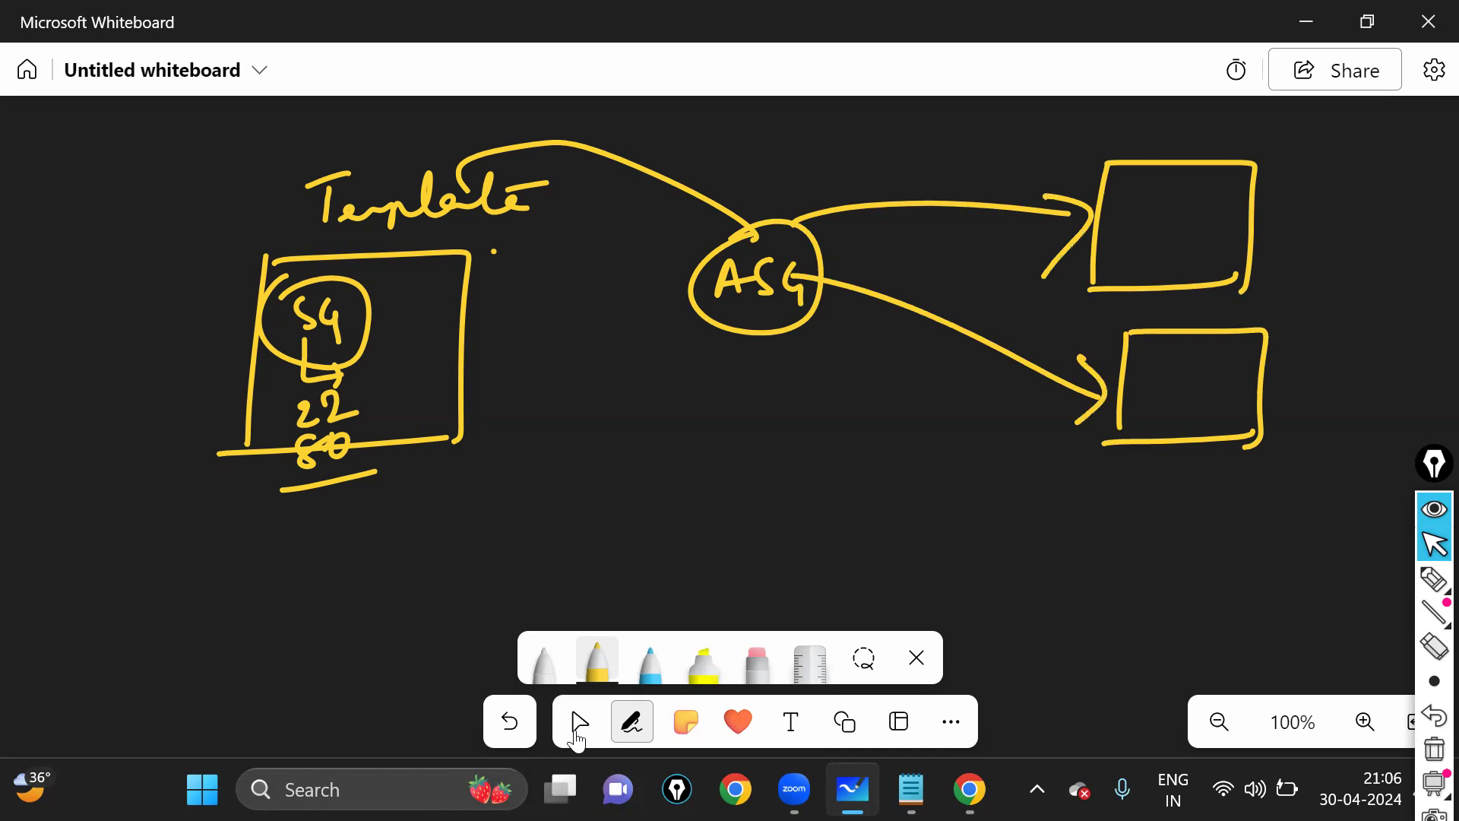
{"action": "left_click_drag", "start_coordinate": [709, 613], "coordinate": [637, 627]}
{"action": "left_click", "coordinate": [632, 717]}
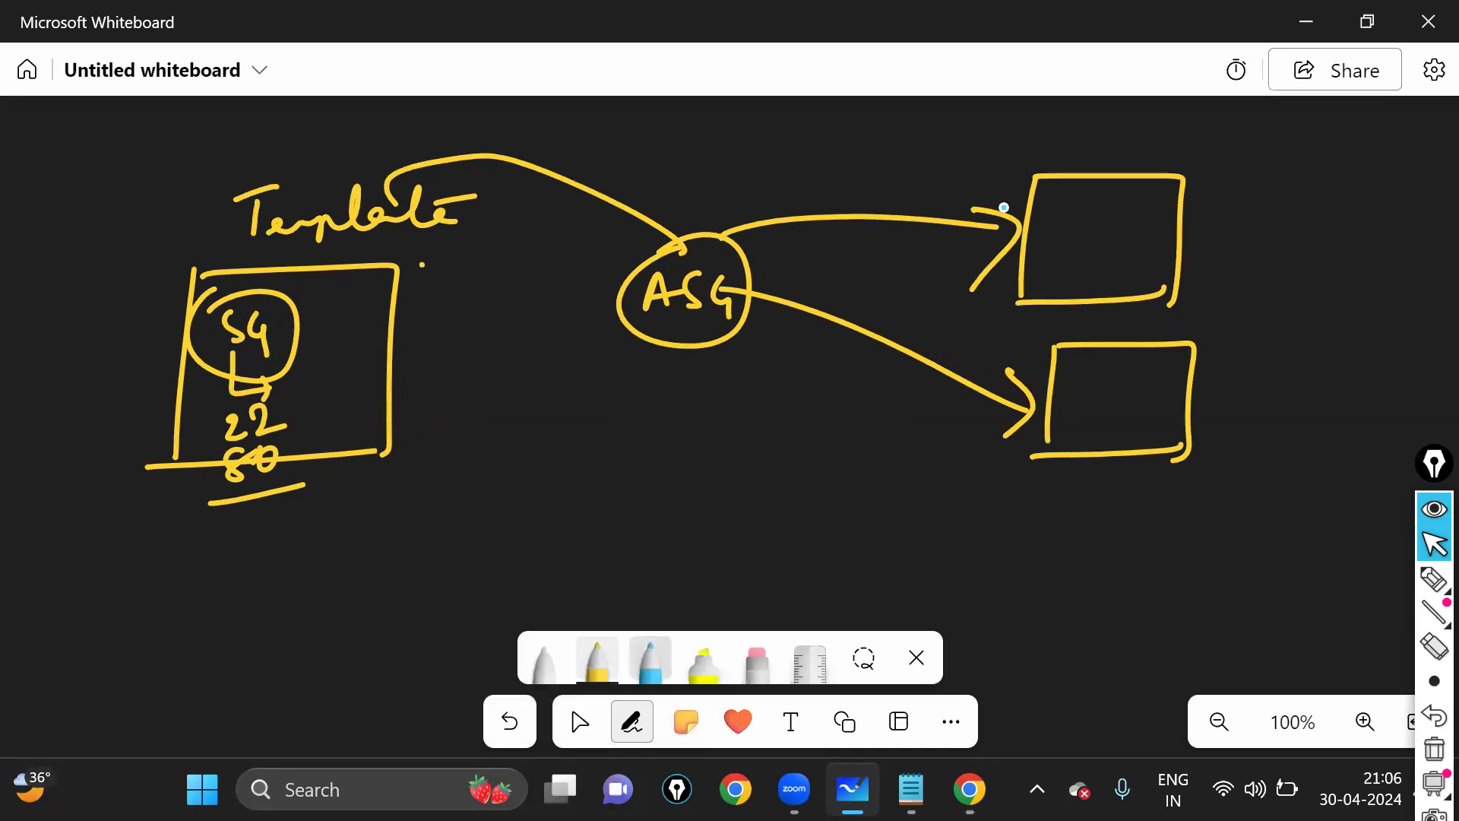
{"action": "left_click_drag", "start_coordinate": [977, 181], "coordinate": [998, 191]}
{"action": "left_click_drag", "start_coordinate": [1004, 181], "coordinate": [1021, 189]}
{"action": "left_click_drag", "start_coordinate": [1011, 160], "coordinate": [999, 178]}
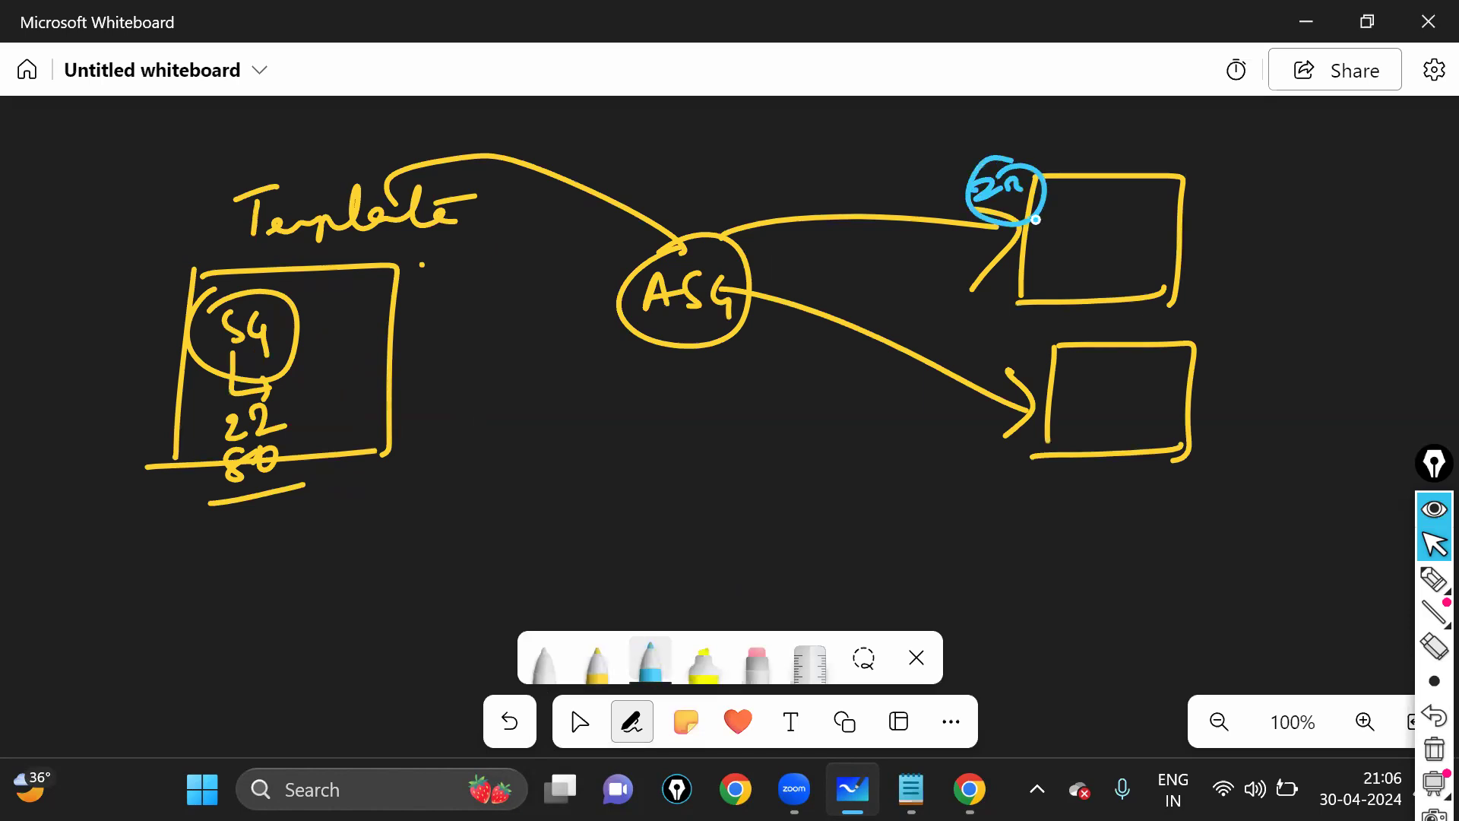
{"action": "left_click_drag", "start_coordinate": [998, 231], "coordinate": [1015, 237]}
{"action": "left_click_drag", "start_coordinate": [1018, 238], "coordinate": [987, 226]}
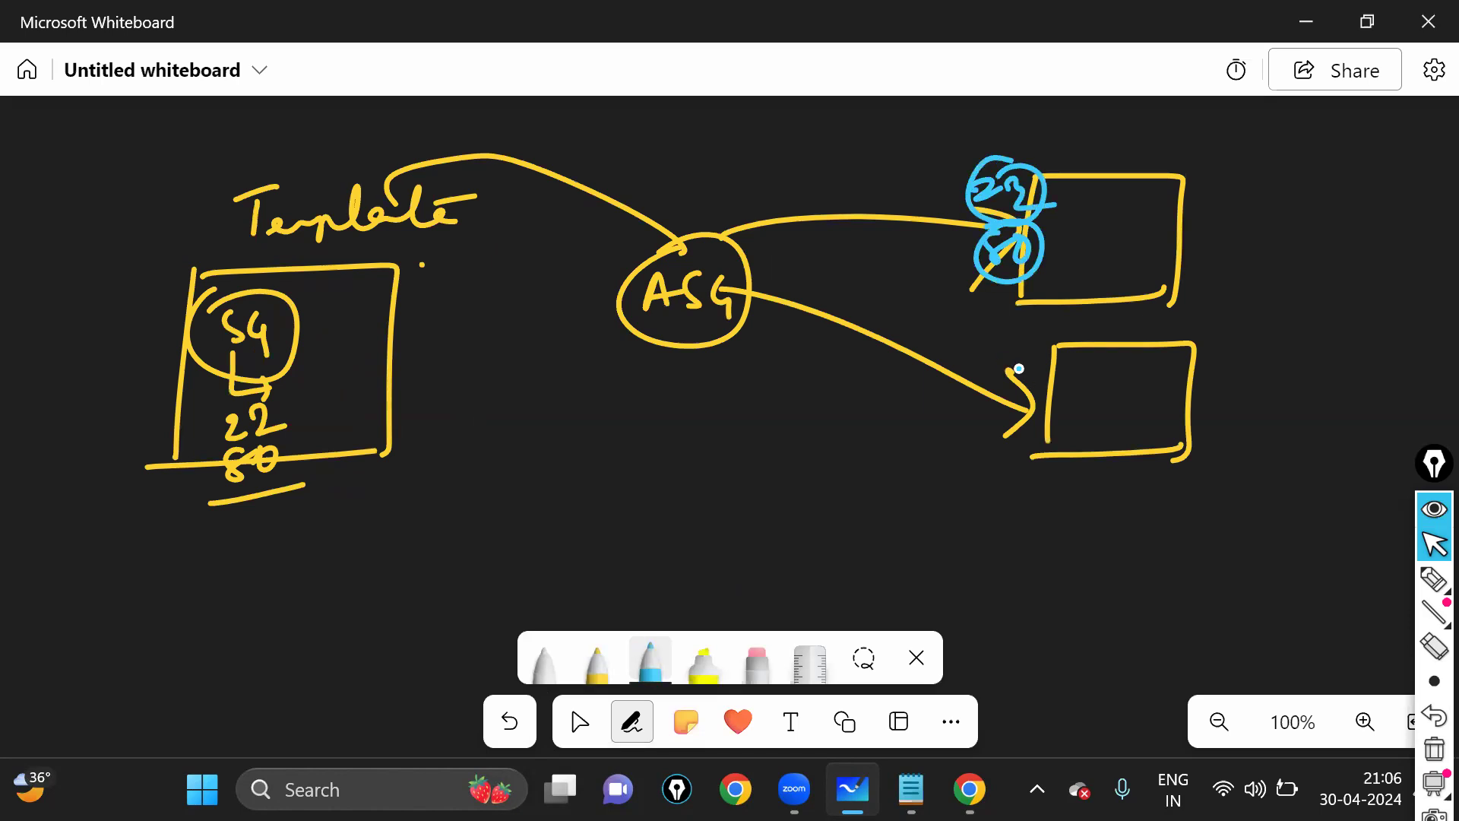
{"action": "left_click_drag", "start_coordinate": [1002, 354], "coordinate": [1020, 370]}
{"action": "left_click_drag", "start_coordinate": [1025, 355], "coordinate": [1048, 367]}
{"action": "left_click_drag", "start_coordinate": [1041, 340], "coordinate": [1017, 353]}
{"action": "left_click_drag", "start_coordinate": [1016, 419], "coordinate": [1043, 441]}
{"action": "left_click_drag", "start_coordinate": [1027, 395], "coordinate": [1011, 407]}
{"action": "left_click_drag", "start_coordinate": [210, 303], "coordinate": [207, 310]}
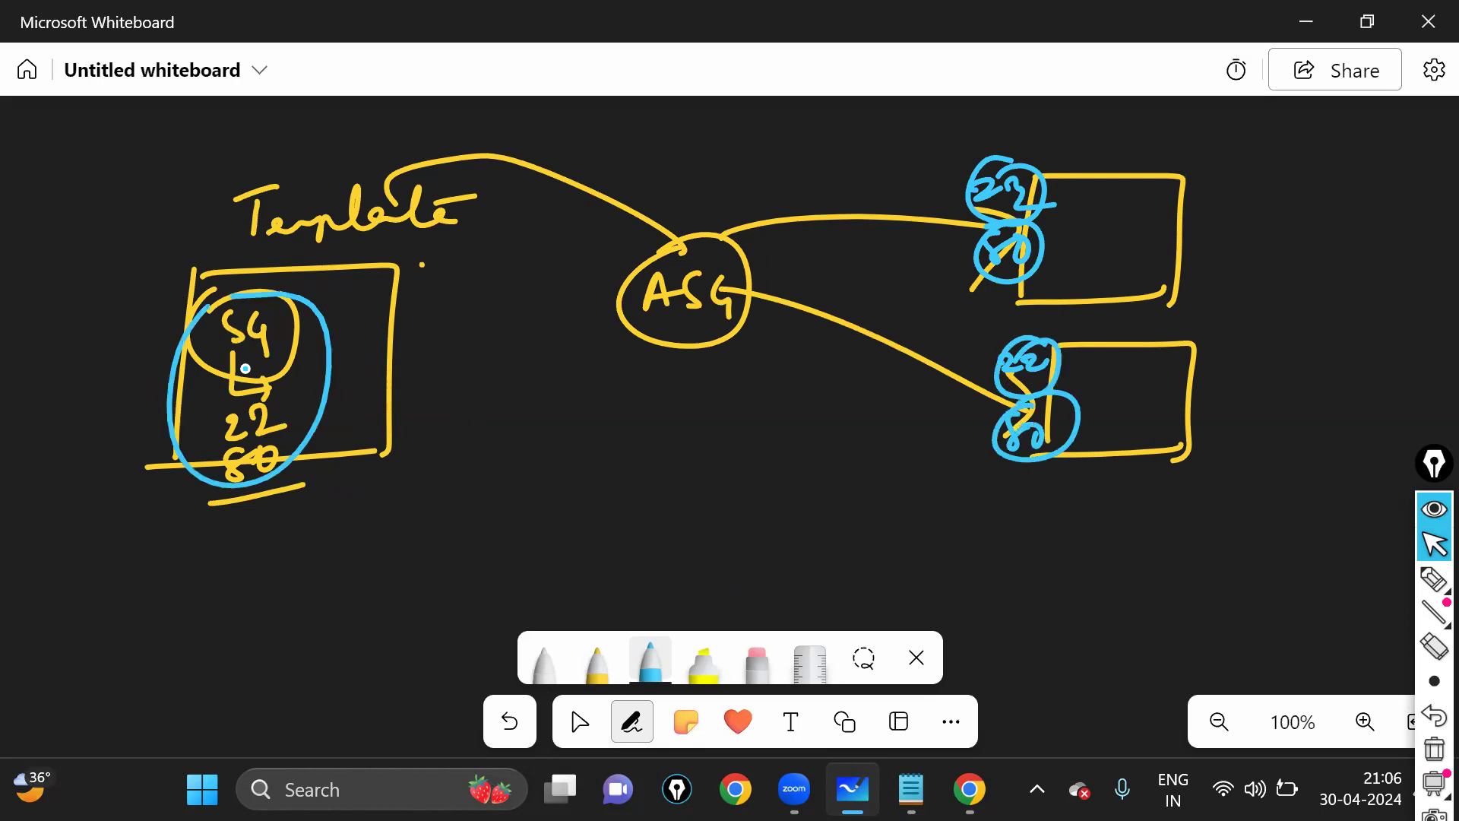
{"action": "mouse_move", "coordinate": [108, 376]}
{"action": "left_mouse_down"}
{"action": "mouse_move", "coordinate": [249, 293]}
{"action": "mouse_move", "coordinate": [412, 291]}
{"action": "left_mouse_up"}
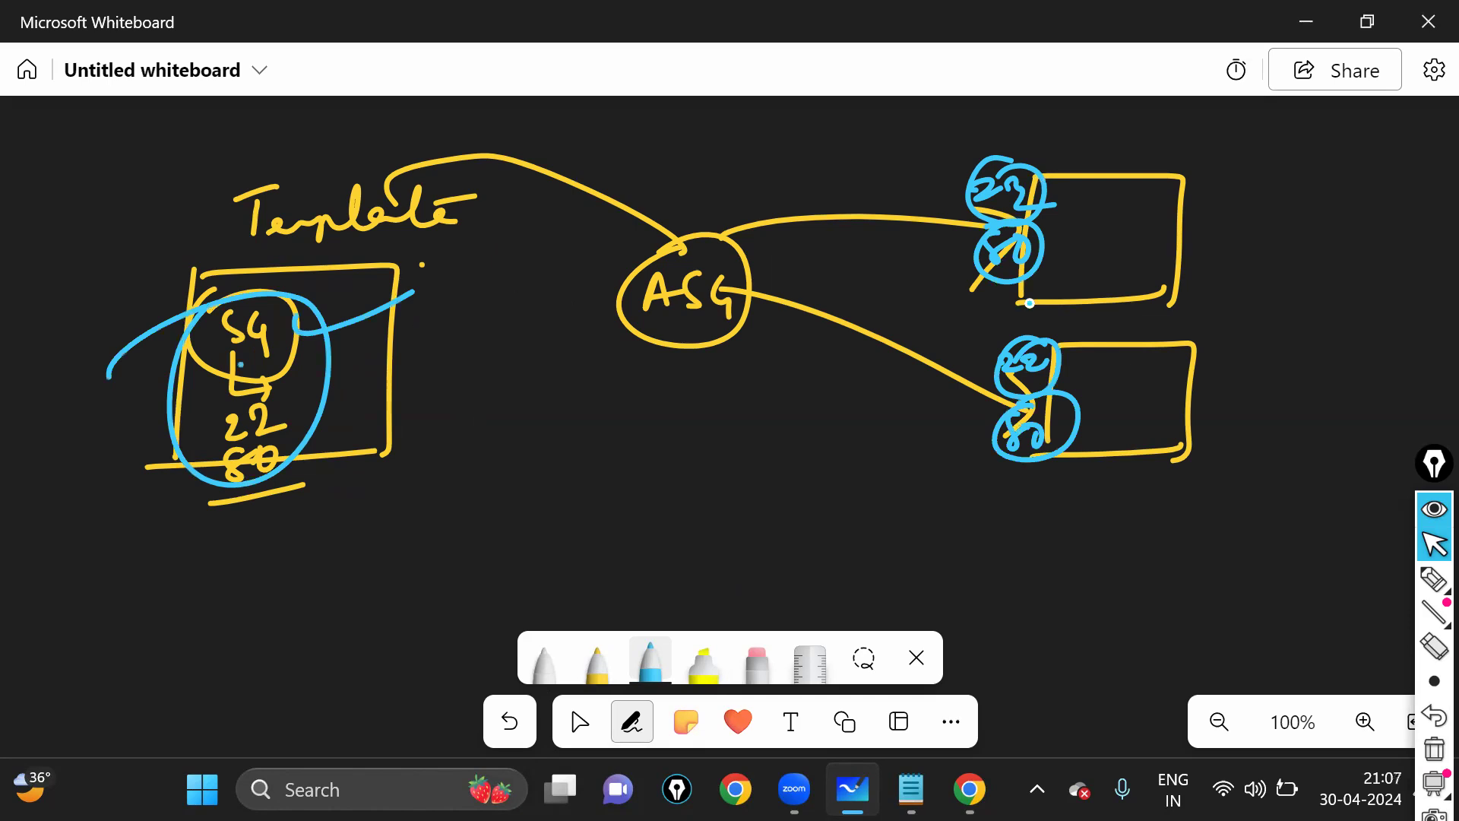
{"action": "mouse_move", "coordinate": [1027, 304]}
{"action": "left_mouse_down"}
{"action": "mouse_move", "coordinate": [1157, 307]}
{"action": "mouse_move", "coordinate": [1046, 180]}
{"action": "left_mouse_up"}
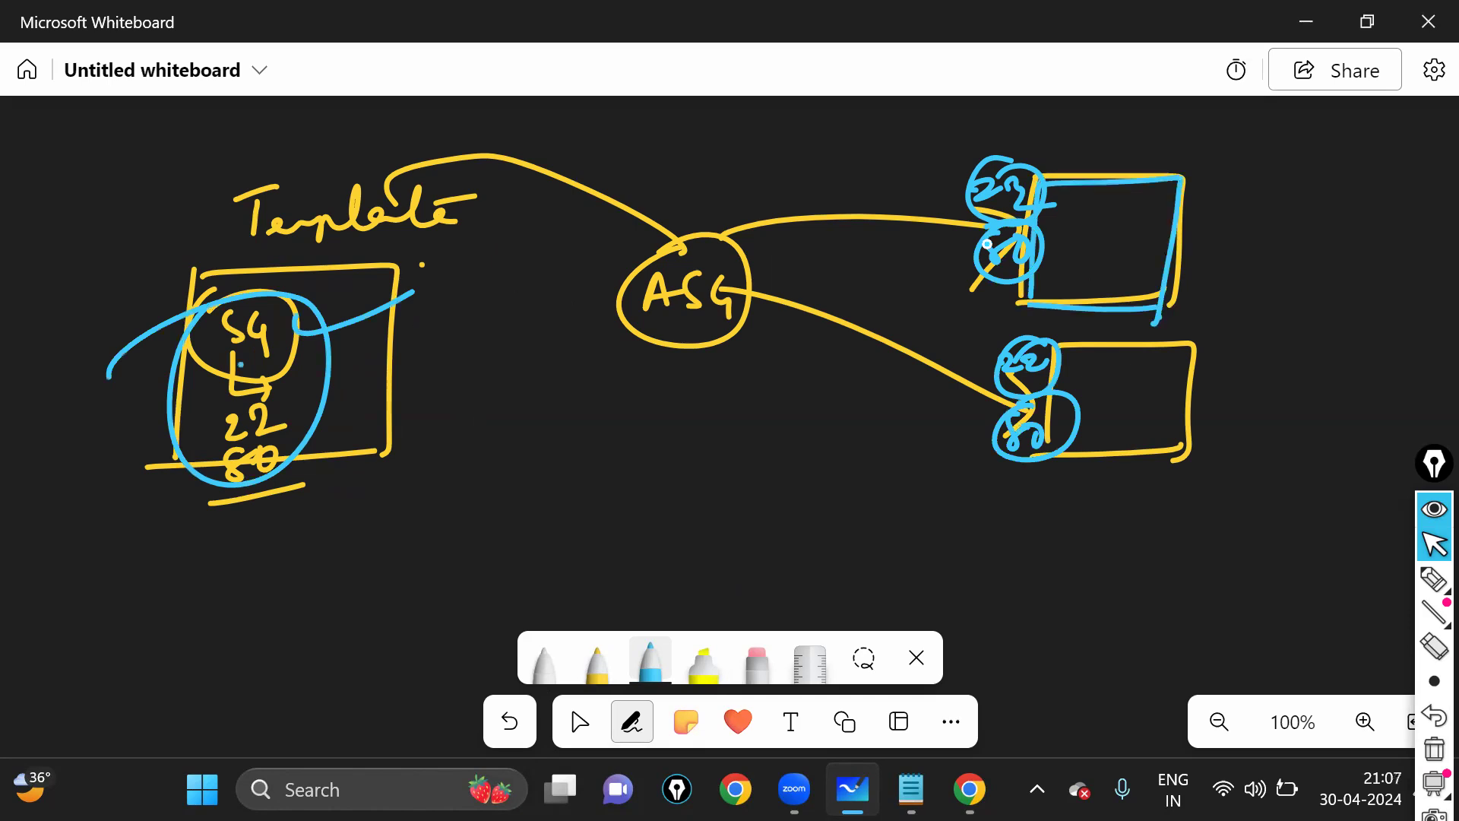
{"action": "left_click_drag", "start_coordinate": [842, 136], "coordinate": [962, 186]}
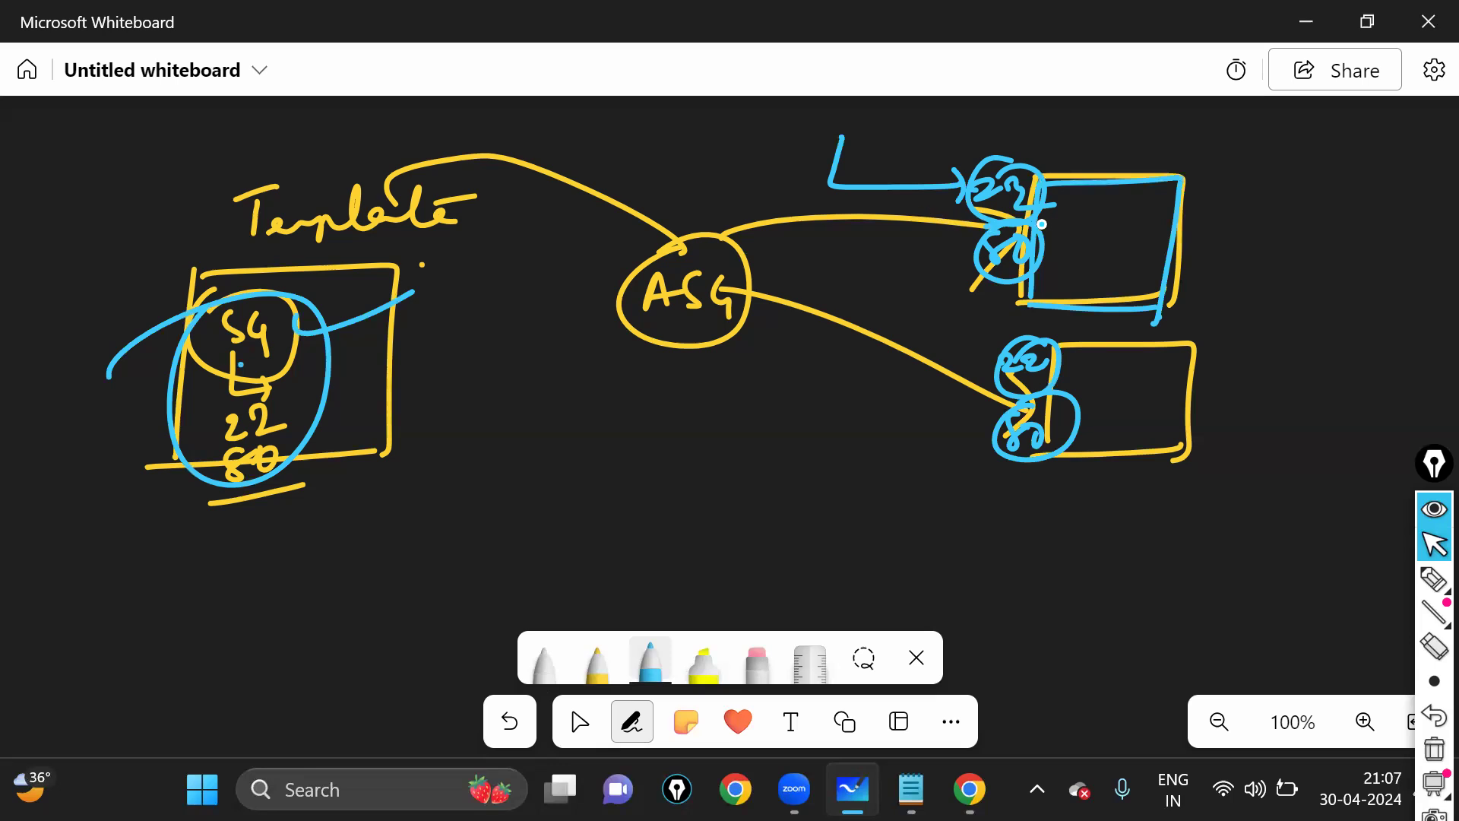
{"action": "mouse_move", "coordinate": [863, 226]}
{"action": "left_mouse_down"}
{"action": "mouse_move", "coordinate": [857, 257]}
{"action": "mouse_move", "coordinate": [954, 257]}
{"action": "left_mouse_up"}
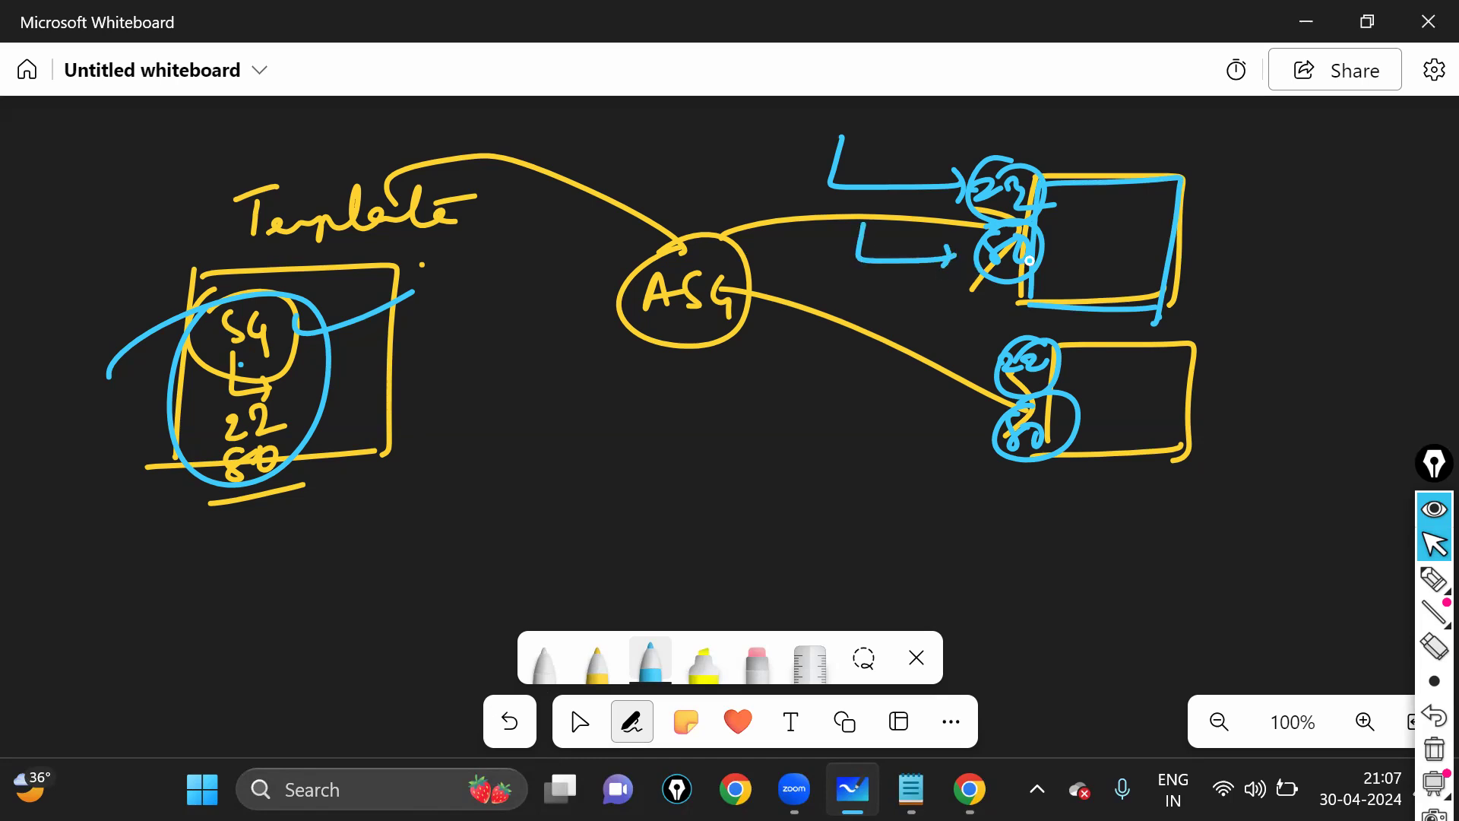
{"action": "mouse_move", "coordinate": [1106, 203]}
{"action": "left_mouse_down"}
{"action": "mouse_move", "coordinate": [1147, 251]}
{"action": "mouse_move", "coordinate": [1110, 207]}
{"action": "mouse_move", "coordinate": [1129, 251]}
{"action": "left_mouse_up"}
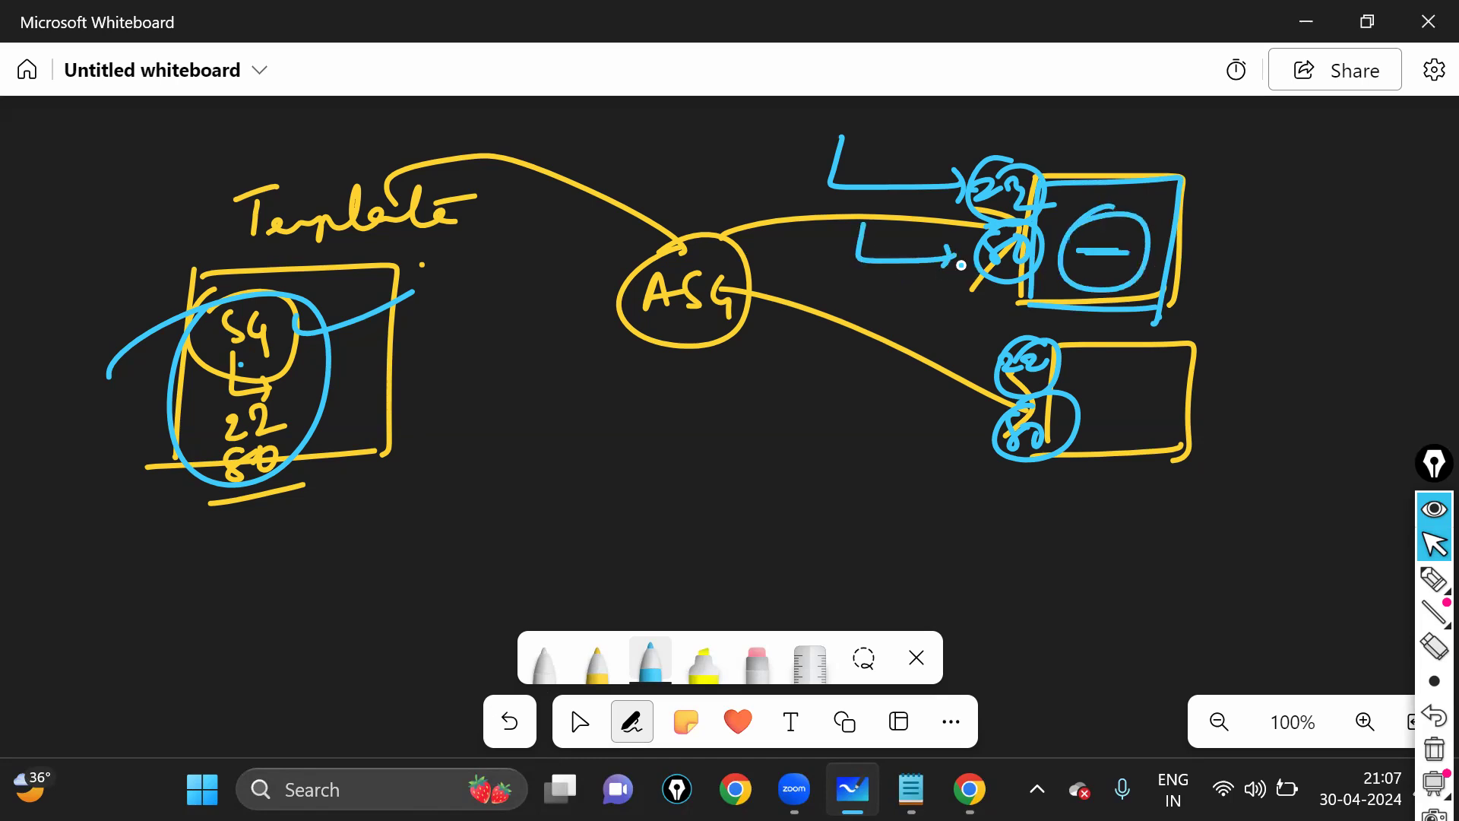
{"action": "left_click_drag", "start_coordinate": [950, 255], "coordinate": [943, 271]}
{"action": "mouse_move", "coordinate": [690, 209]}
{"action": "left_mouse_down"}
{"action": "mouse_move", "coordinate": [772, 203]}
{"action": "mouse_move", "coordinate": [787, 222]}
{"action": "mouse_move", "coordinate": [856, 240]}
{"action": "left_mouse_up"}
{"action": "left_click_drag", "start_coordinate": [798, 248], "coordinate": [995, 256]}
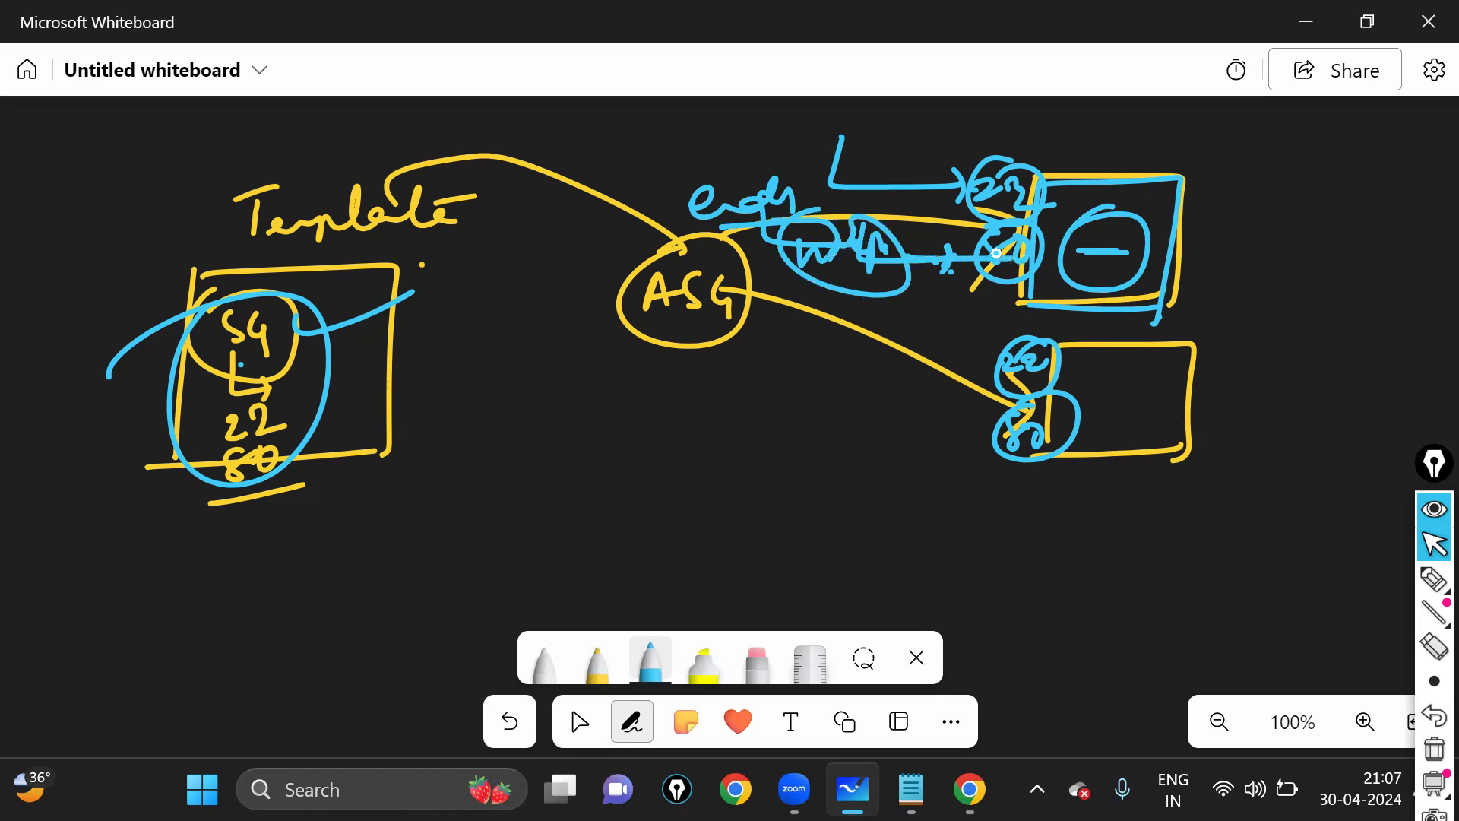
{"action": "left_click_drag", "start_coordinate": [920, 125], "coordinate": [942, 156]}
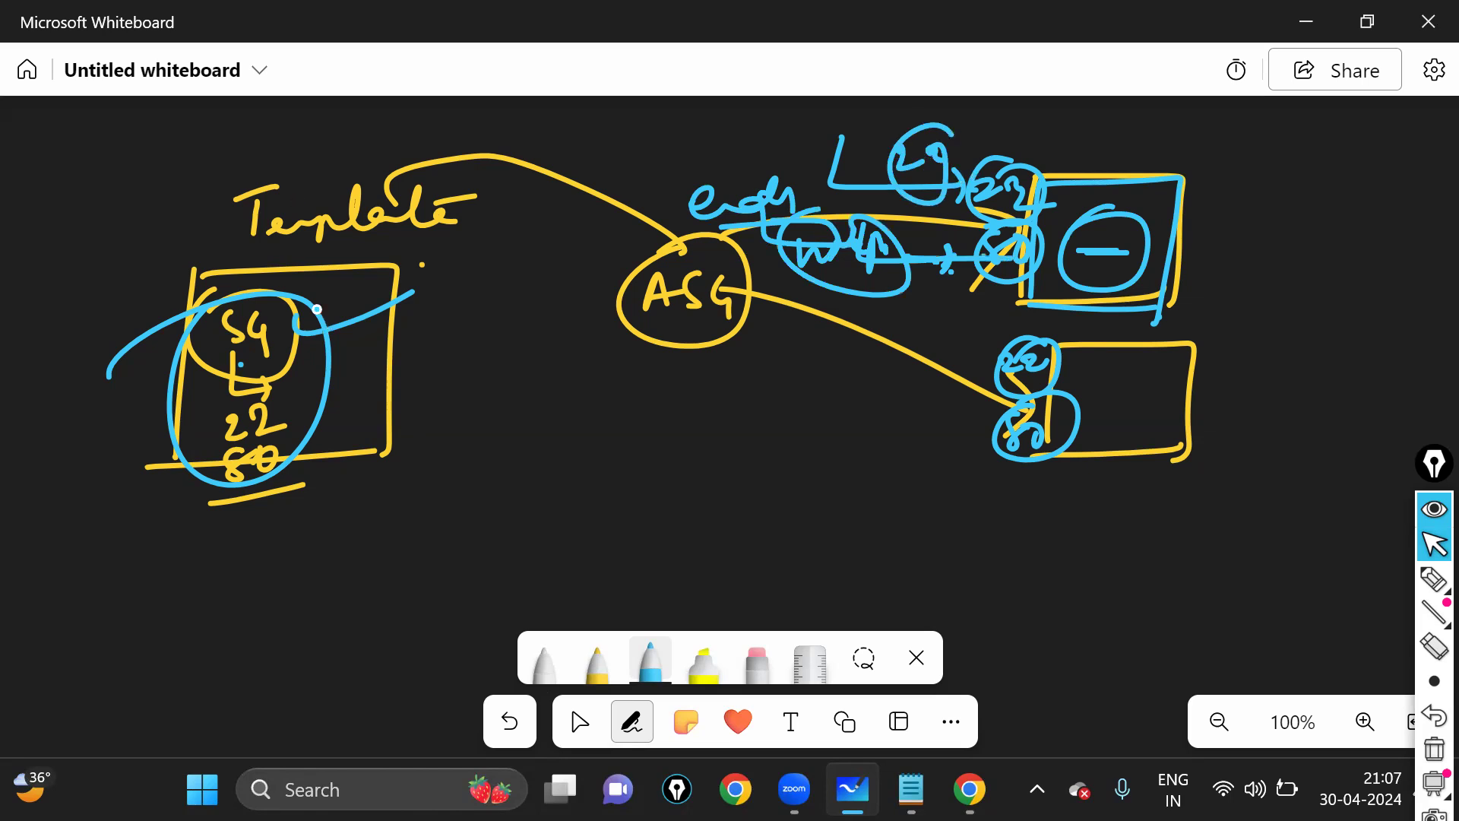
{"action": "left_click_drag", "start_coordinate": [270, 287], "coordinate": [306, 300]}
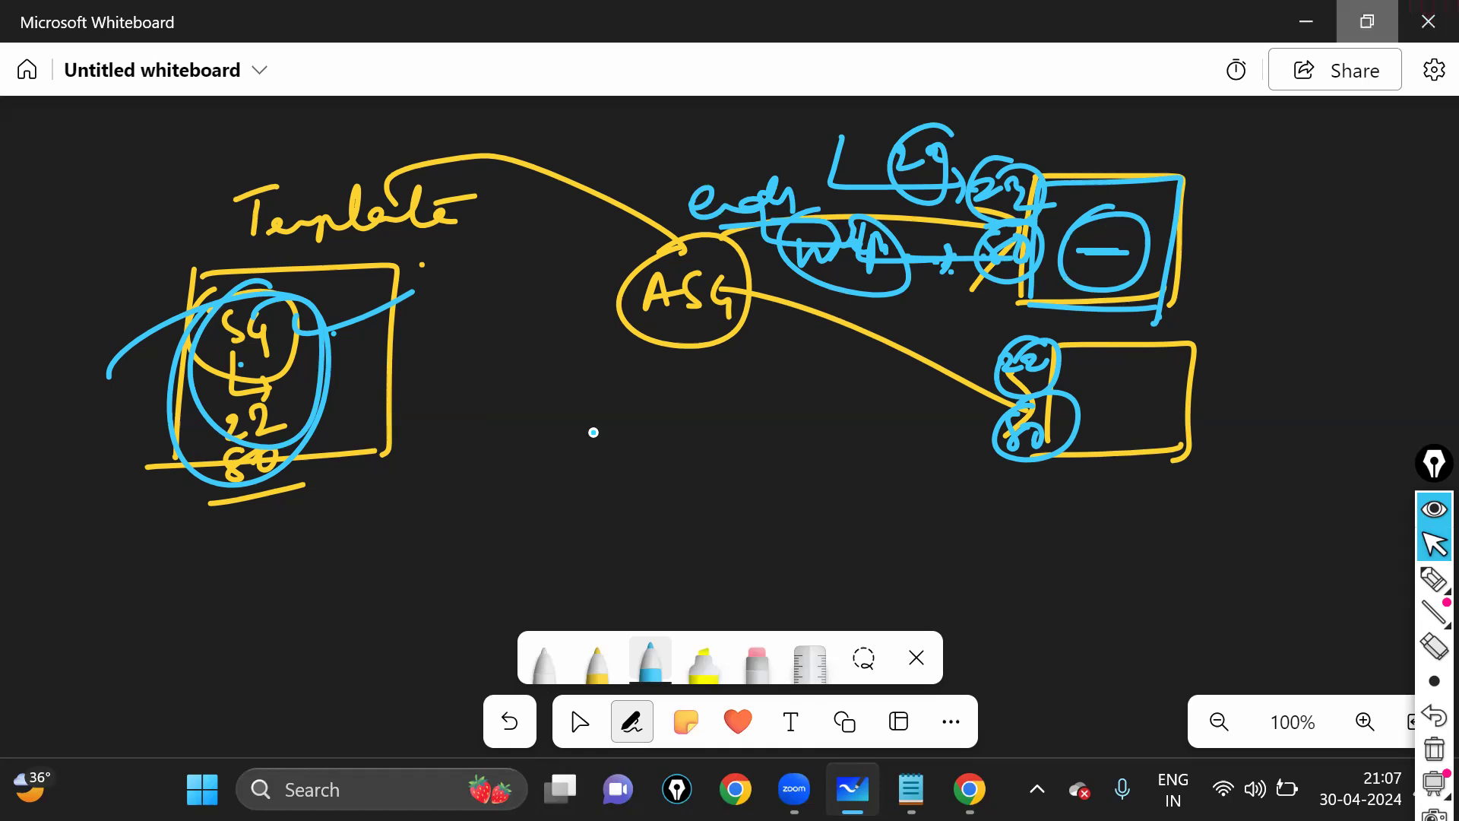
{"action": "scroll", "coordinate": [1046, 527], "scroll_direction": "down", "scroll_amount": 1}
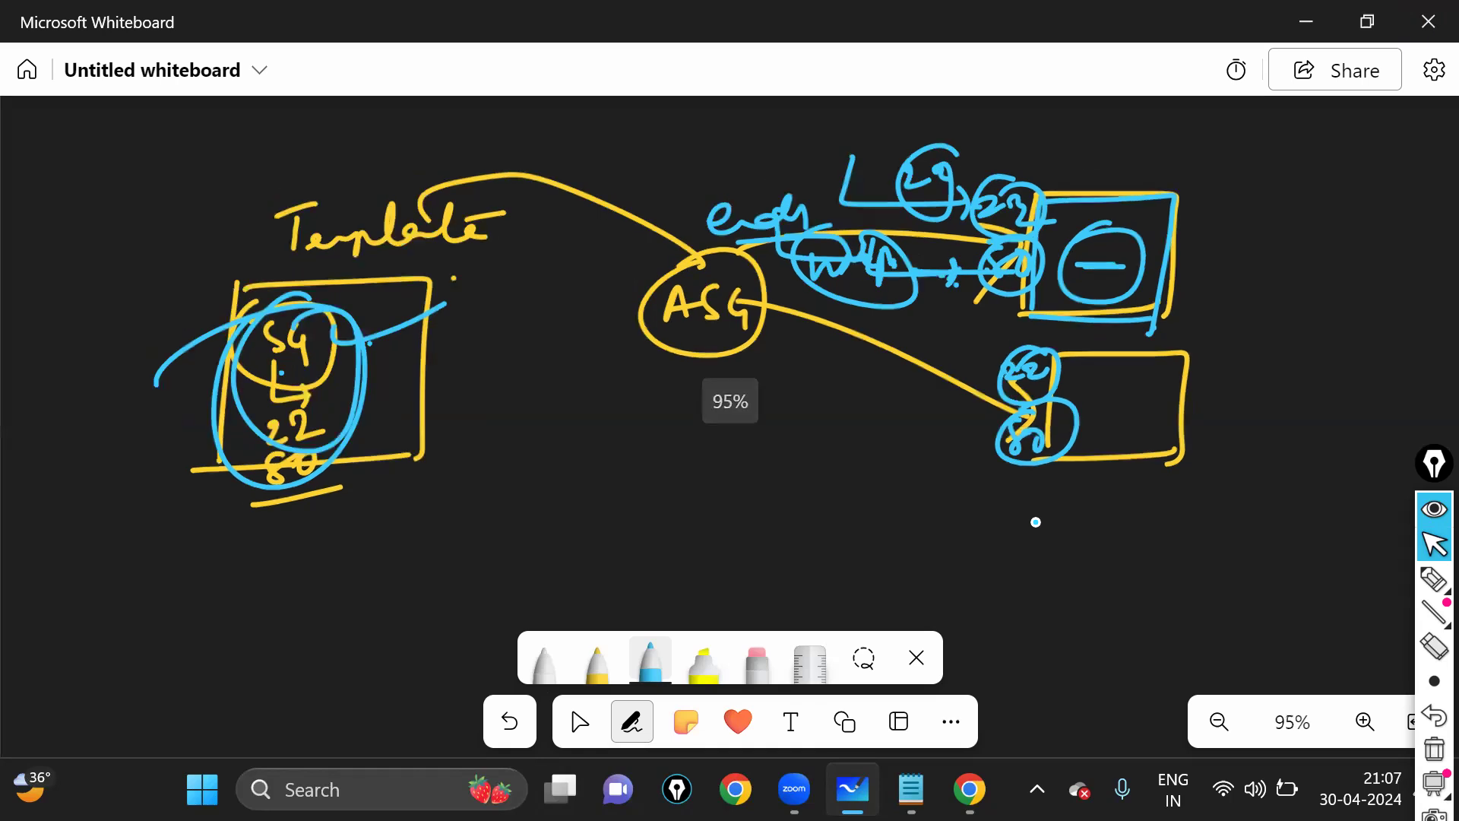
{"action": "left_click", "coordinate": [582, 722]}
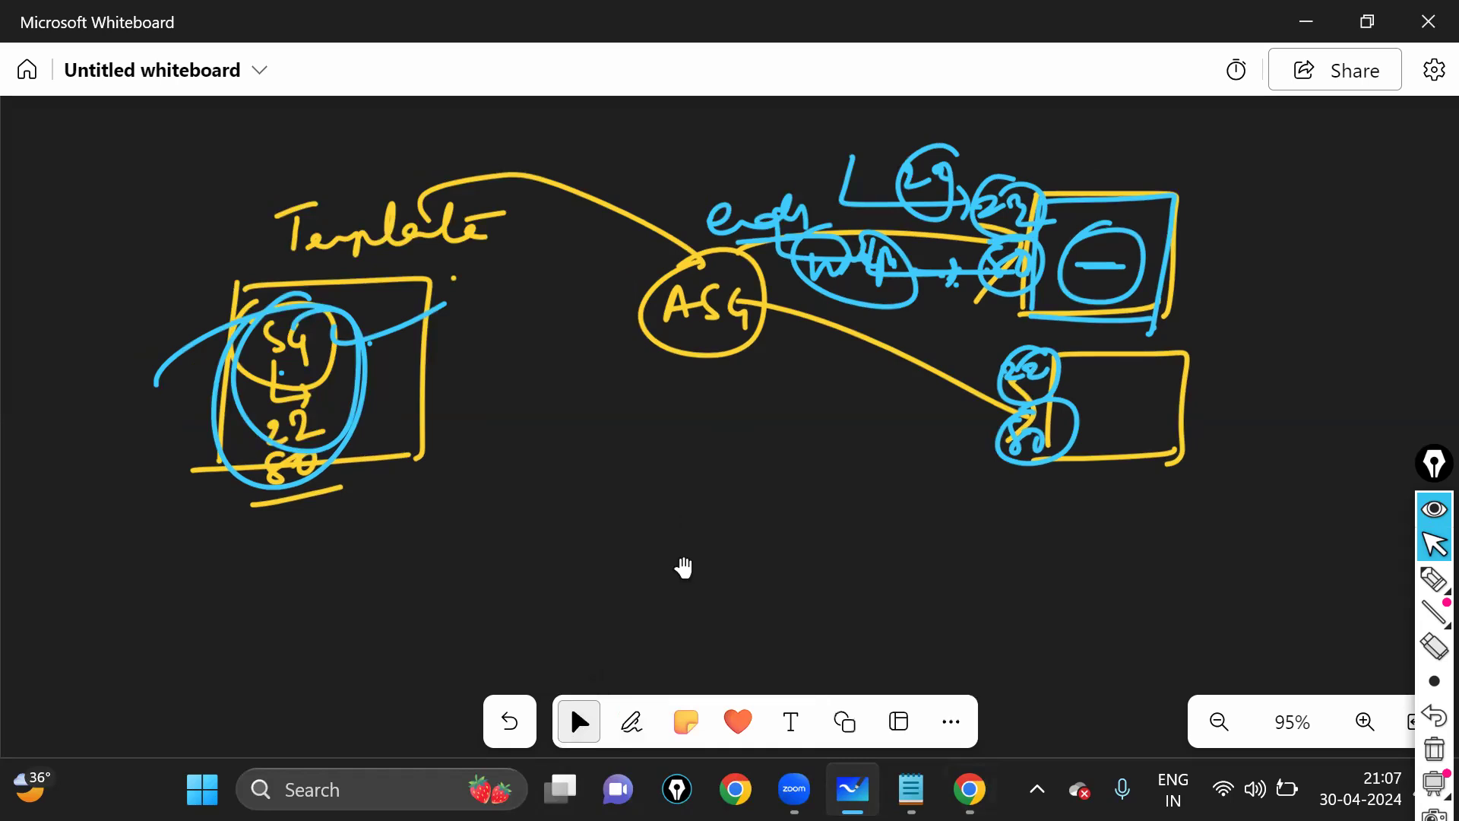
{"action": "scroll", "coordinate": [641, 443], "scroll_direction": "down", "scroll_amount": 5}
{"action": "scroll", "coordinate": [606, 454], "scroll_direction": "up", "scroll_amount": 3}
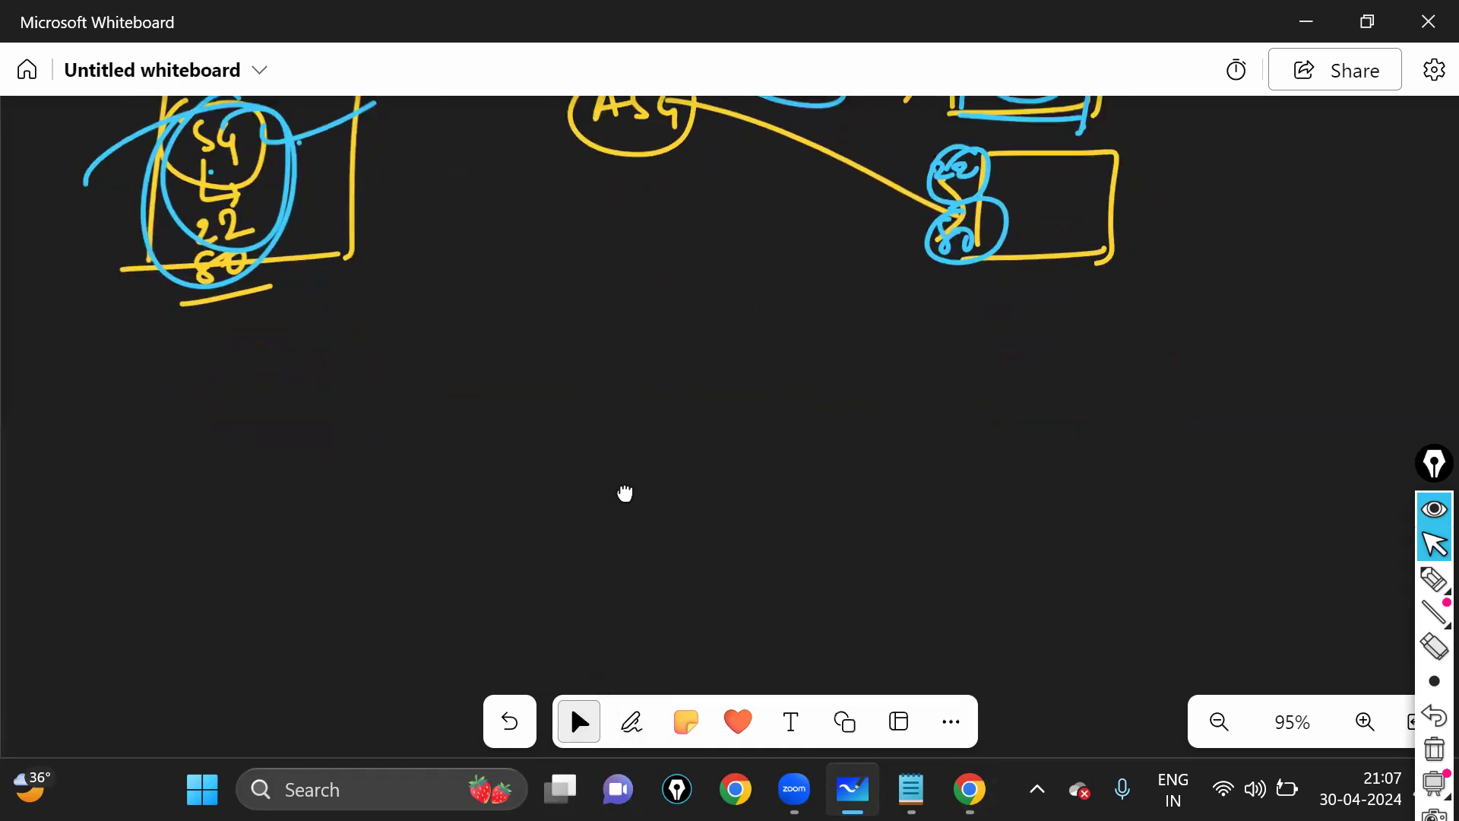
{"action": "scroll", "coordinate": [600, 489], "scroll_direction": "up", "scroll_amount": 1}
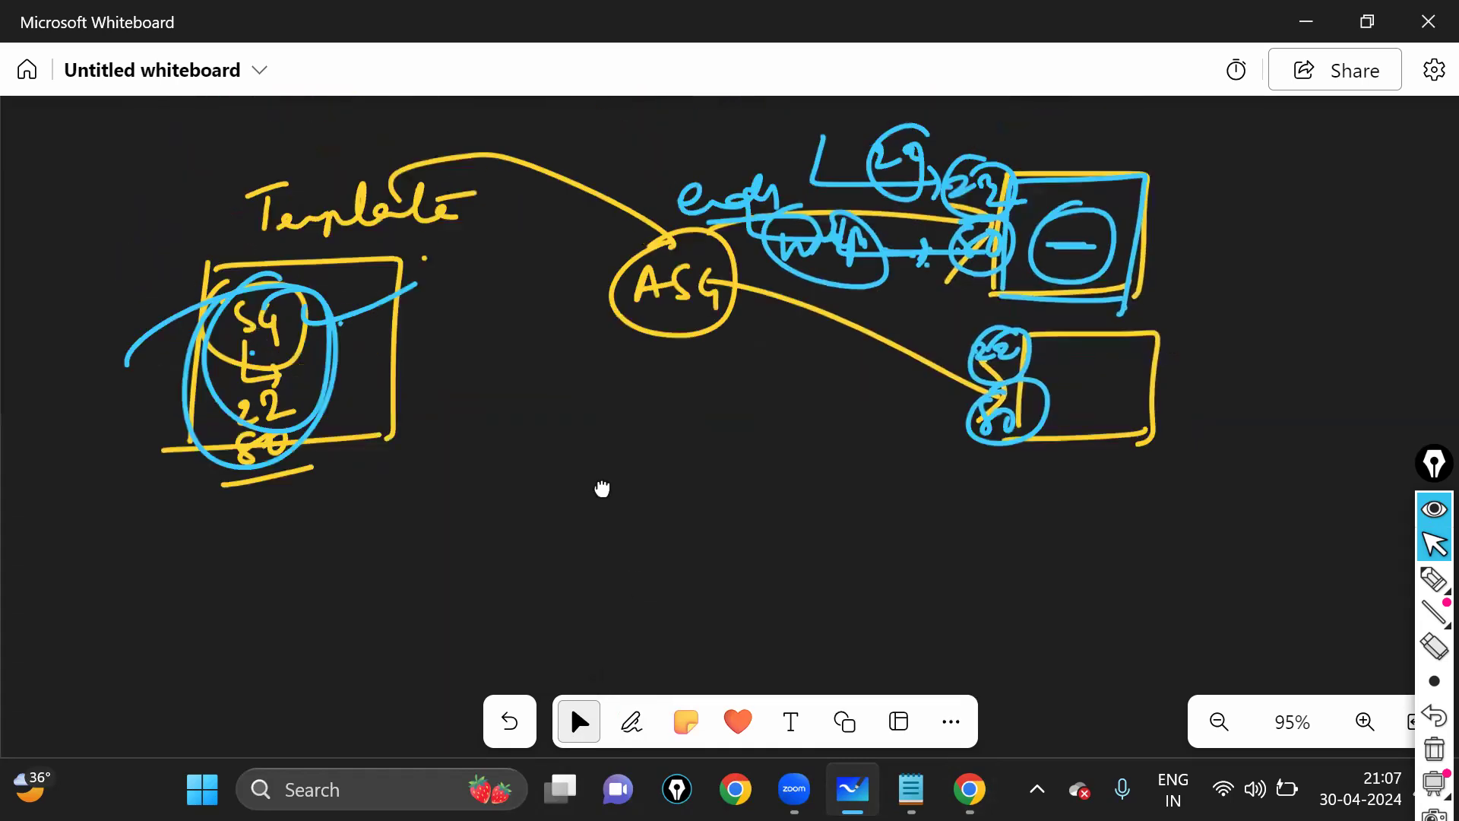
{"action": "scroll", "coordinate": [600, 443], "scroll_direction": "down", "scroll_amount": 1}
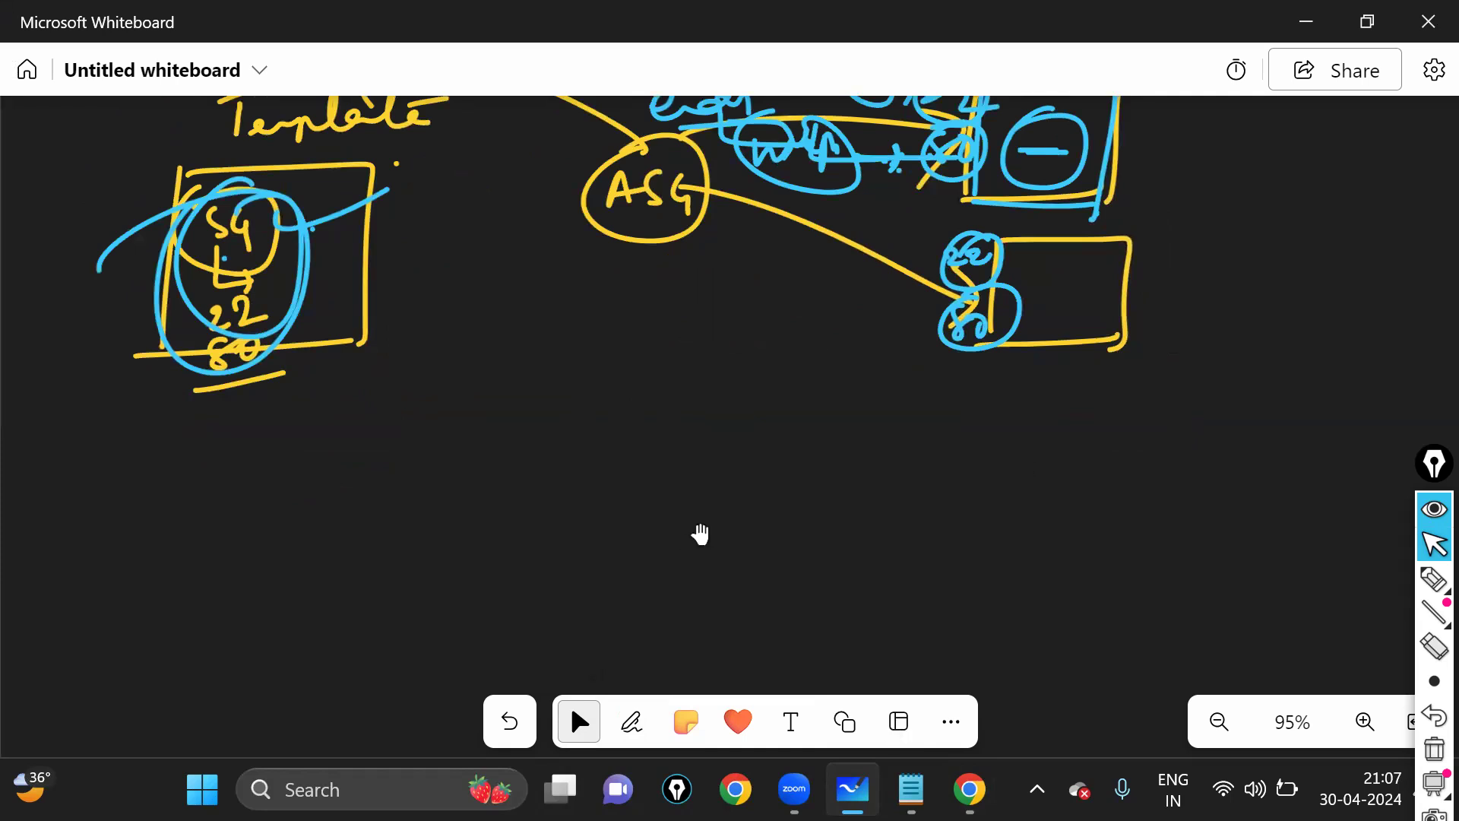
{"action": "scroll", "coordinate": [695, 524], "scroll_direction": "up", "scroll_amount": 2}
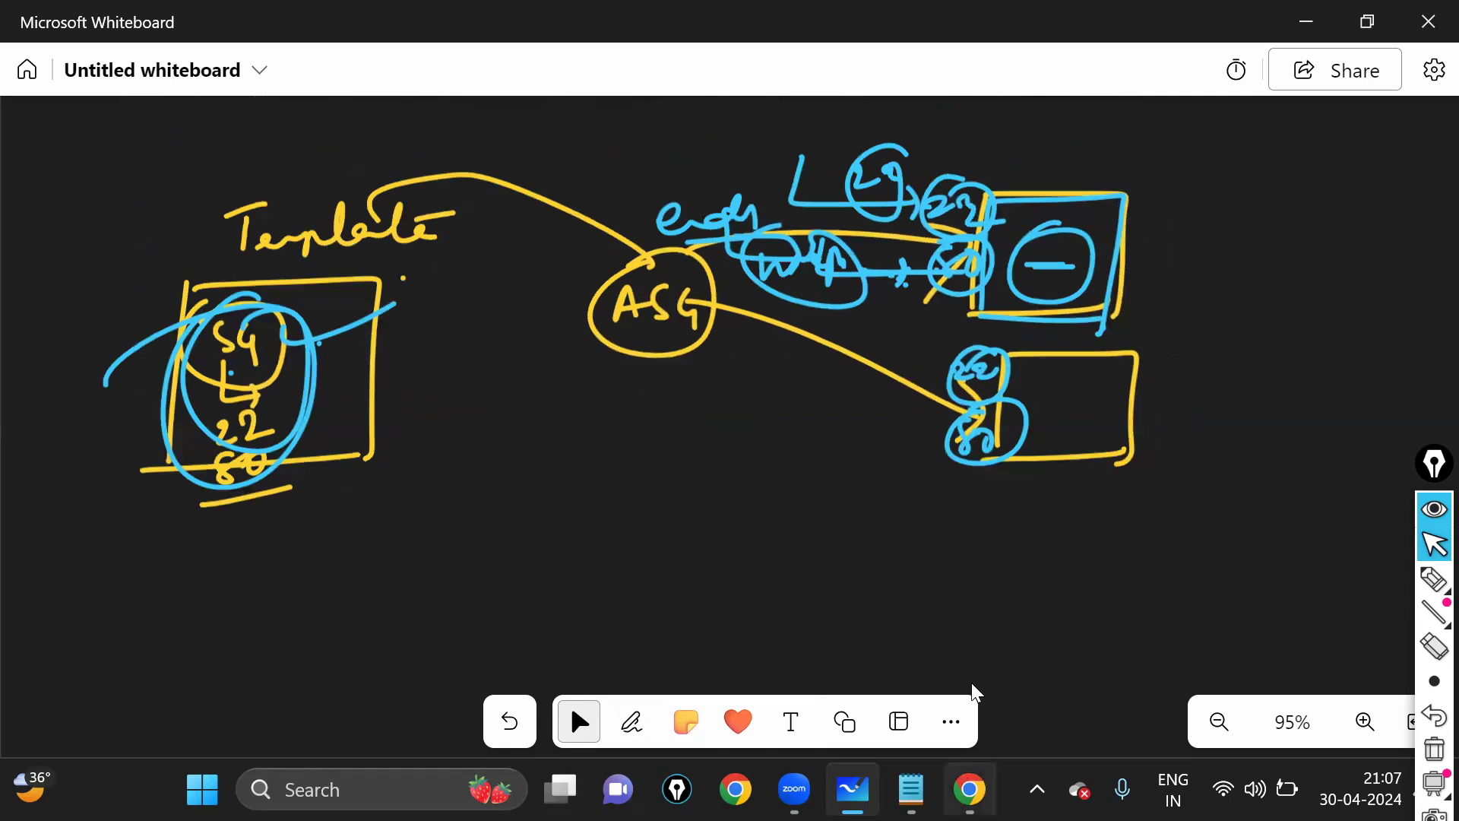
- Return to the launch template page and circle the chosen SG1 security group
{"action": "mouse_move", "coordinate": [970, 787]}
{"action": "left_click", "coordinate": [974, 672]}
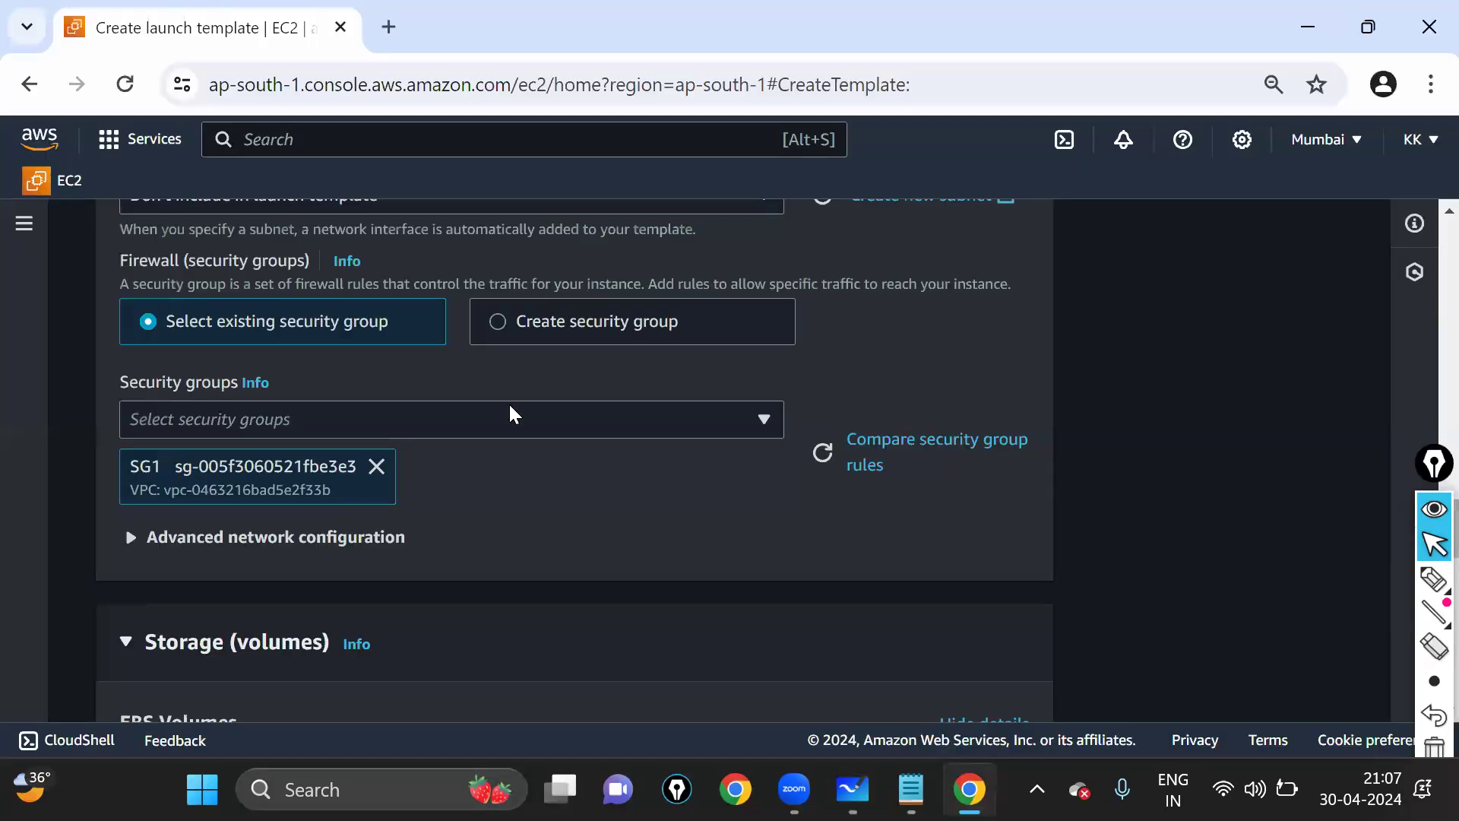
{"action": "left_click", "coordinate": [1434, 580]}
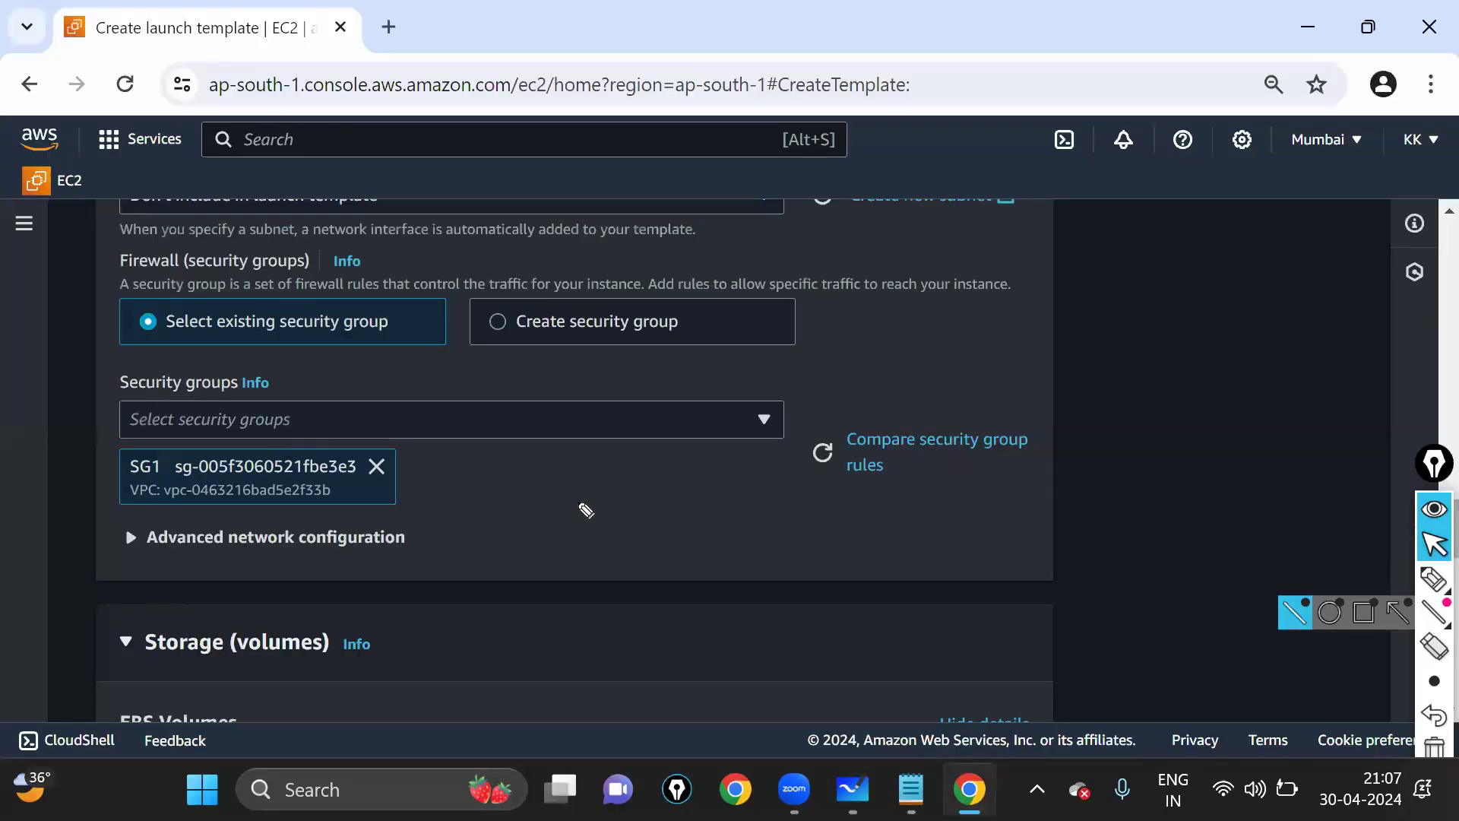
{"action": "mouse_move", "coordinate": [471, 504]}
{"action": "left_mouse_down"}
{"action": "mouse_move", "coordinate": [42, 486]}
{"action": "mouse_move", "coordinate": [352, 538]}
{"action": "mouse_move", "coordinate": [506, 526]}
{"action": "left_mouse_up"}
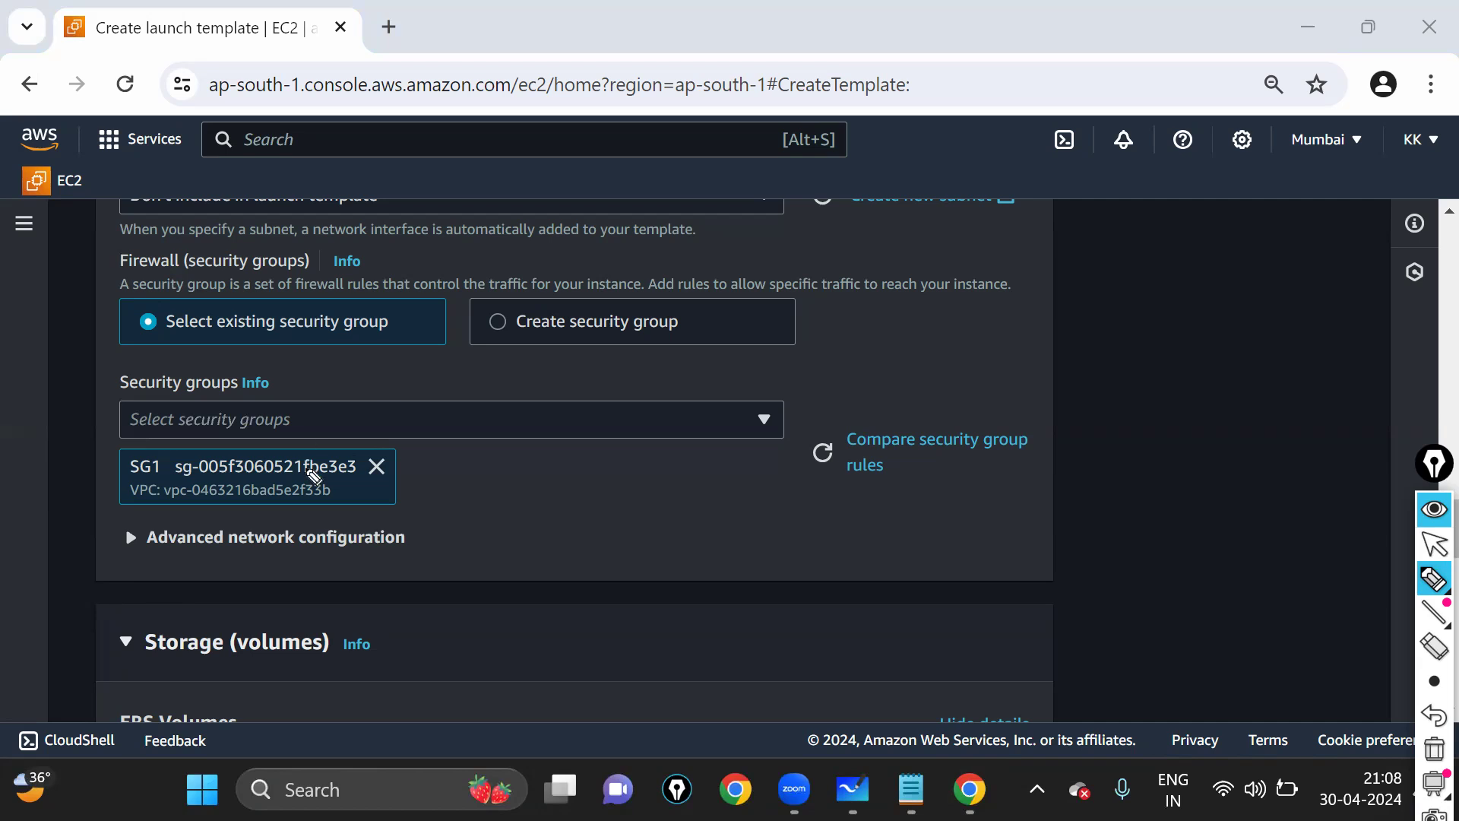
{"action": "left_click", "coordinate": [1429, 548]}
- Circle the Storage (volumes) heading and the Volume 1 (AMI Root) row
{"action": "scroll", "coordinate": [1179, 388], "scroll_direction": "down", "scroll_amount": 2}
{"action": "left_click", "coordinate": [1434, 579]}
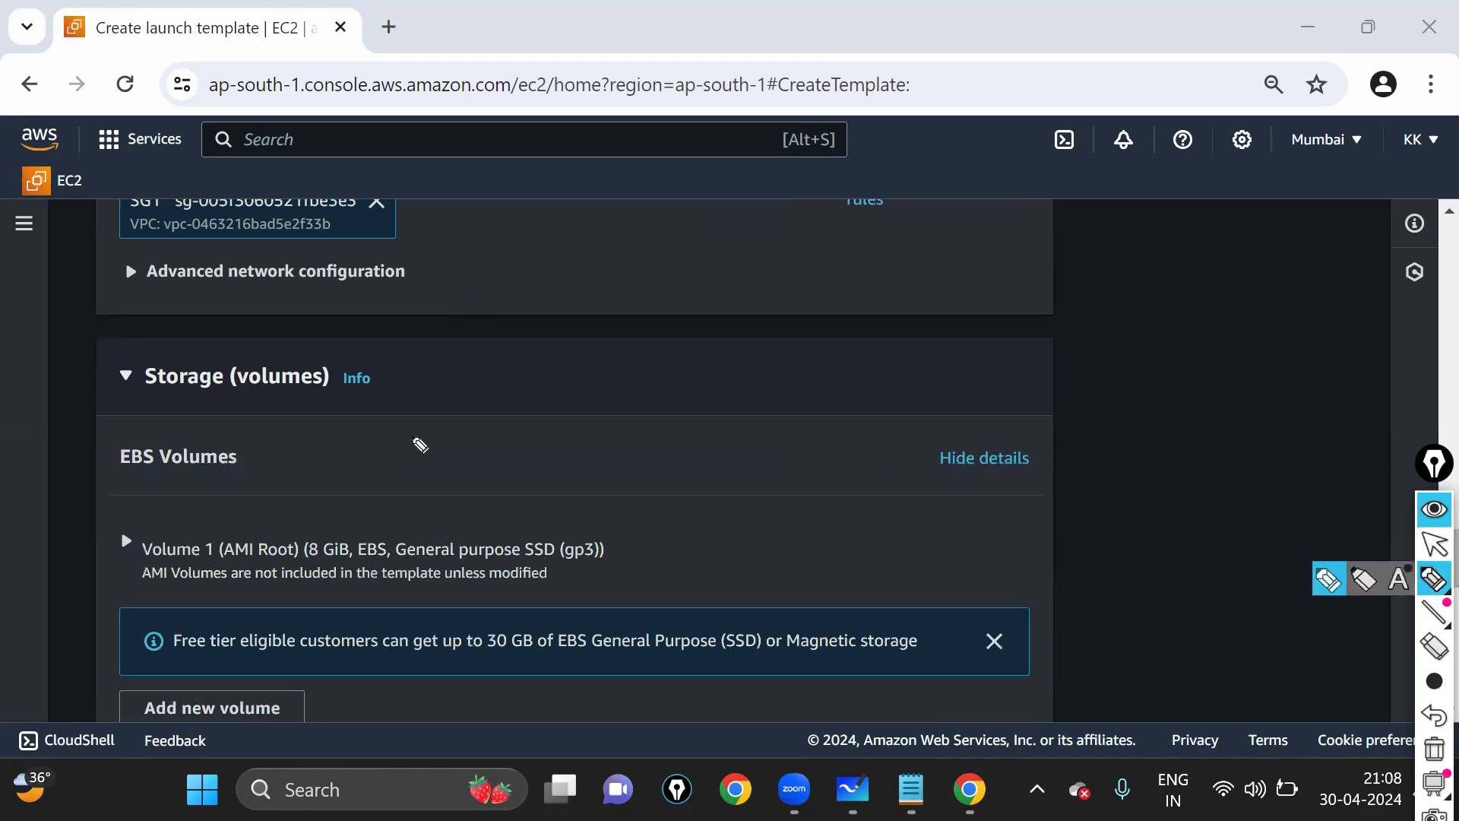
{"action": "left_click_drag", "start_coordinate": [421, 445], "coordinate": [124, 329]}
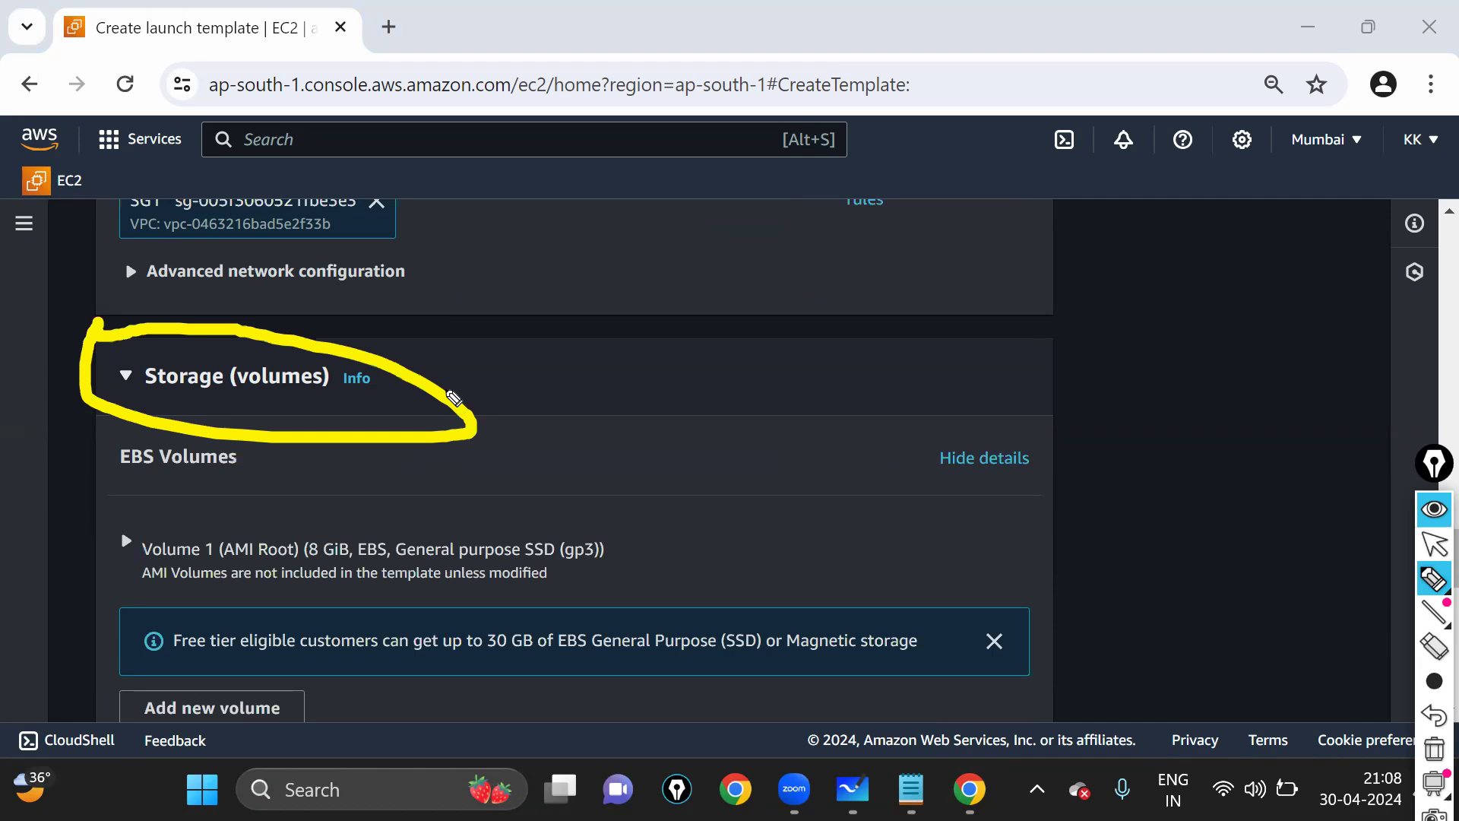
{"action": "key", "text": "ctrl+shift+2"}
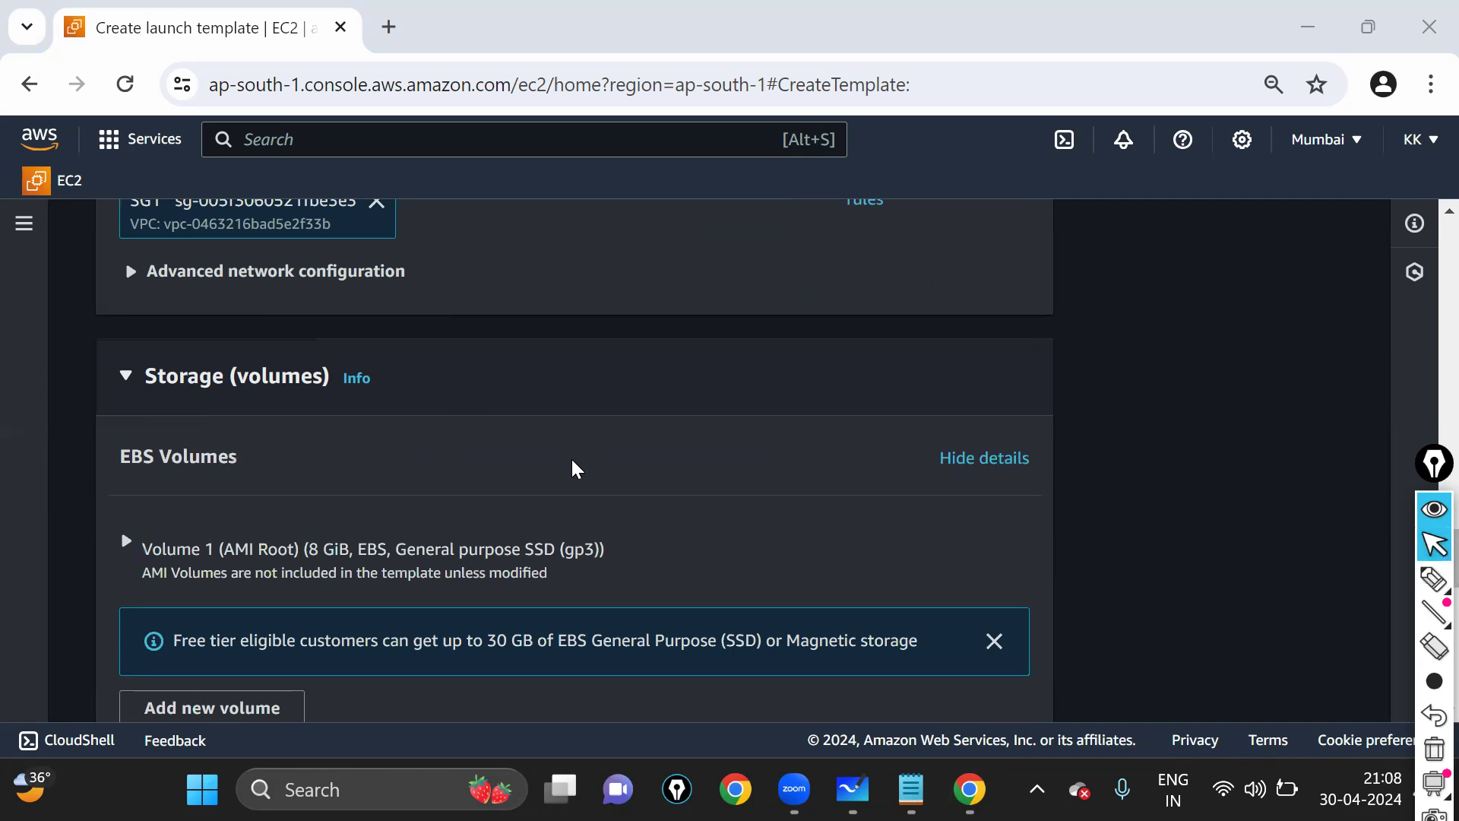
{"action": "scroll", "coordinate": [293, 383], "scroll_direction": "down", "scroll_amount": 3}
{"action": "scroll", "coordinate": [238, 394], "scroll_direction": "up", "scroll_amount": 1}
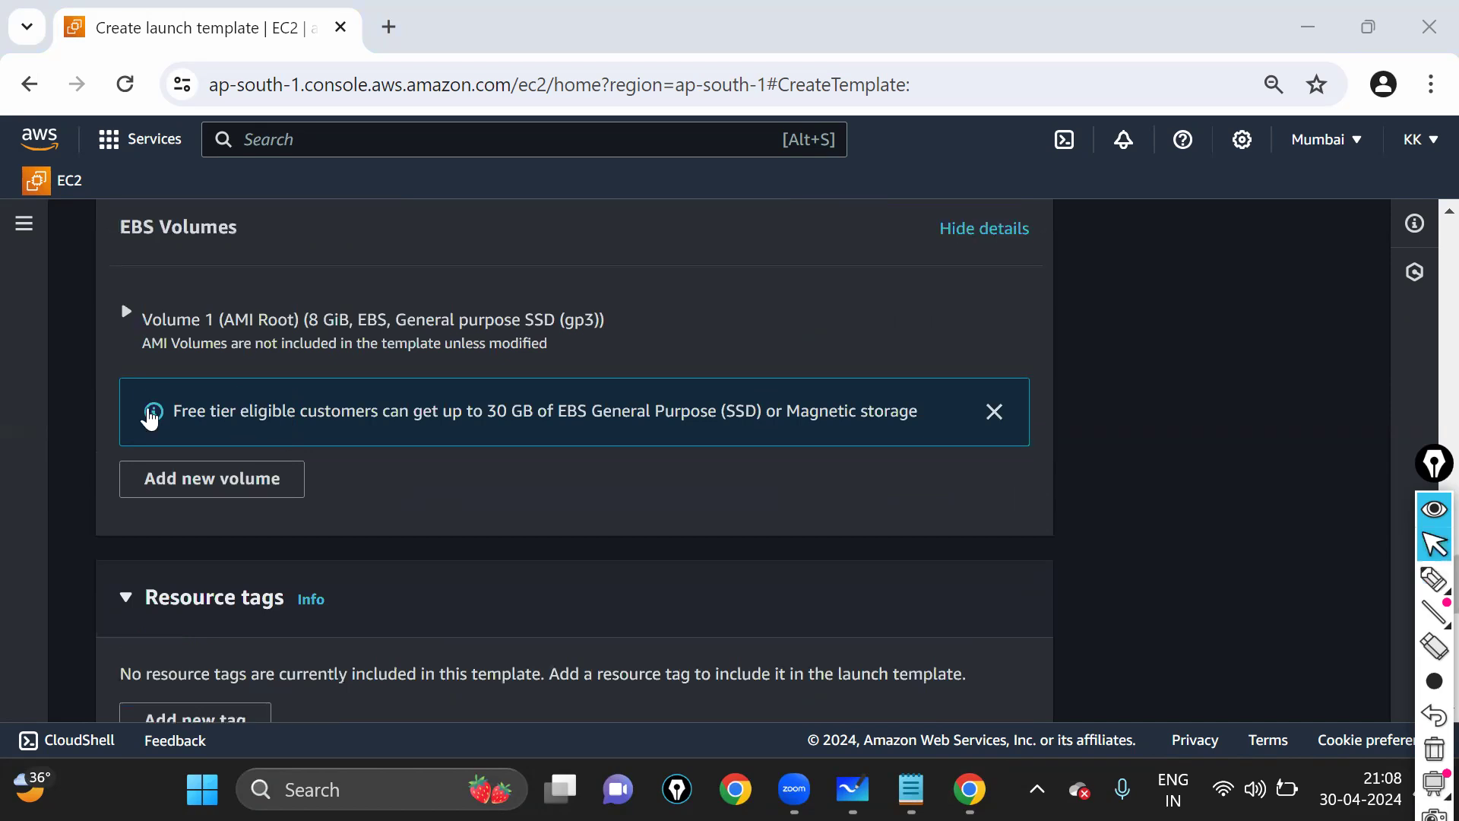
{"action": "scroll", "coordinate": [159, 418], "scroll_direction": "up", "scroll_amount": 2}
{"action": "left_click", "coordinate": [1435, 579]}
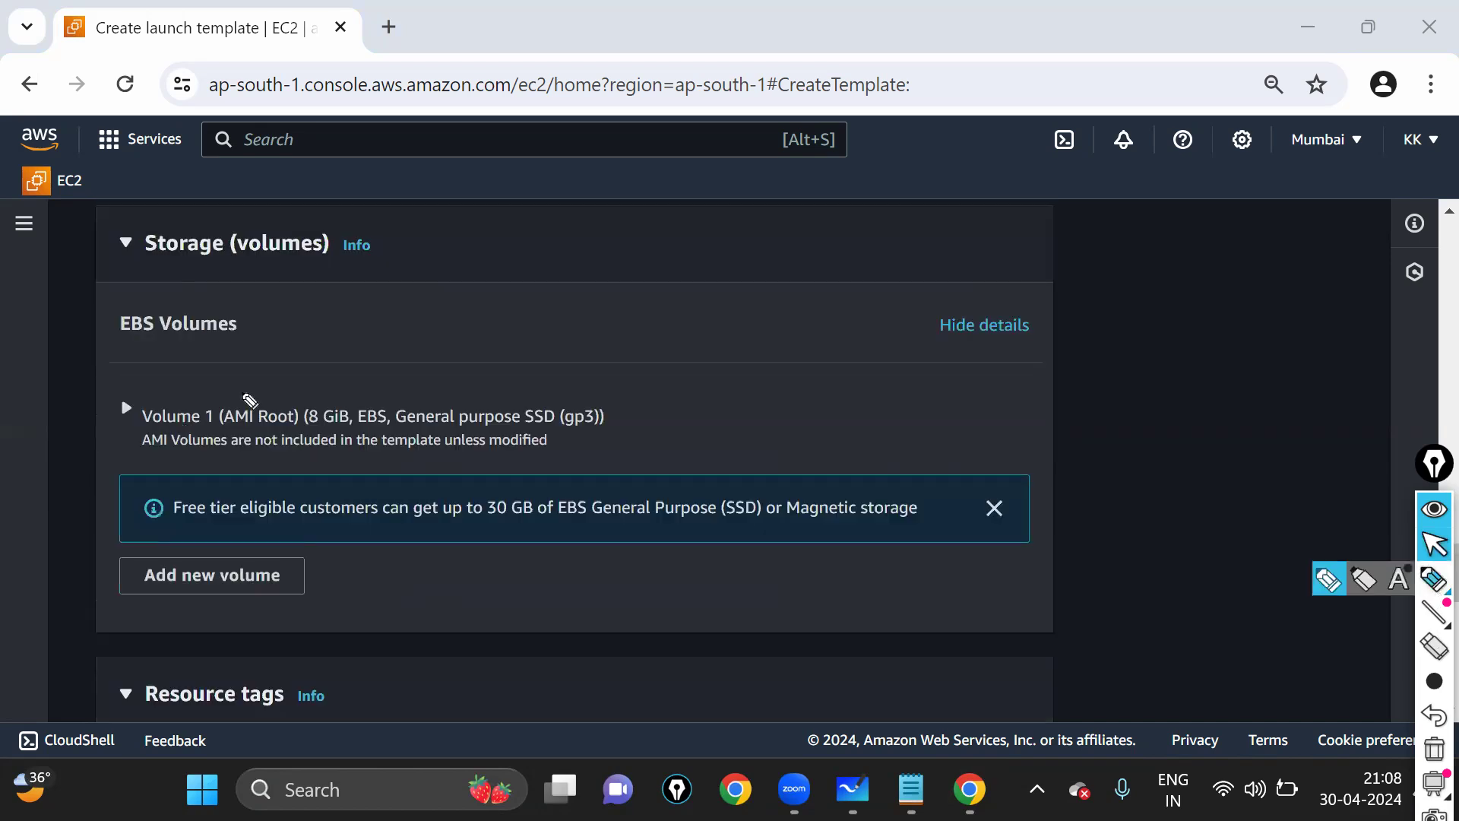
{"action": "mouse_move", "coordinate": [104, 384]}
{"action": "left_mouse_down"}
{"action": "mouse_move", "coordinate": [404, 471]}
{"action": "mouse_move", "coordinate": [638, 475]}
{"action": "mouse_move", "coordinate": [612, 402]}
{"action": "left_mouse_up"}
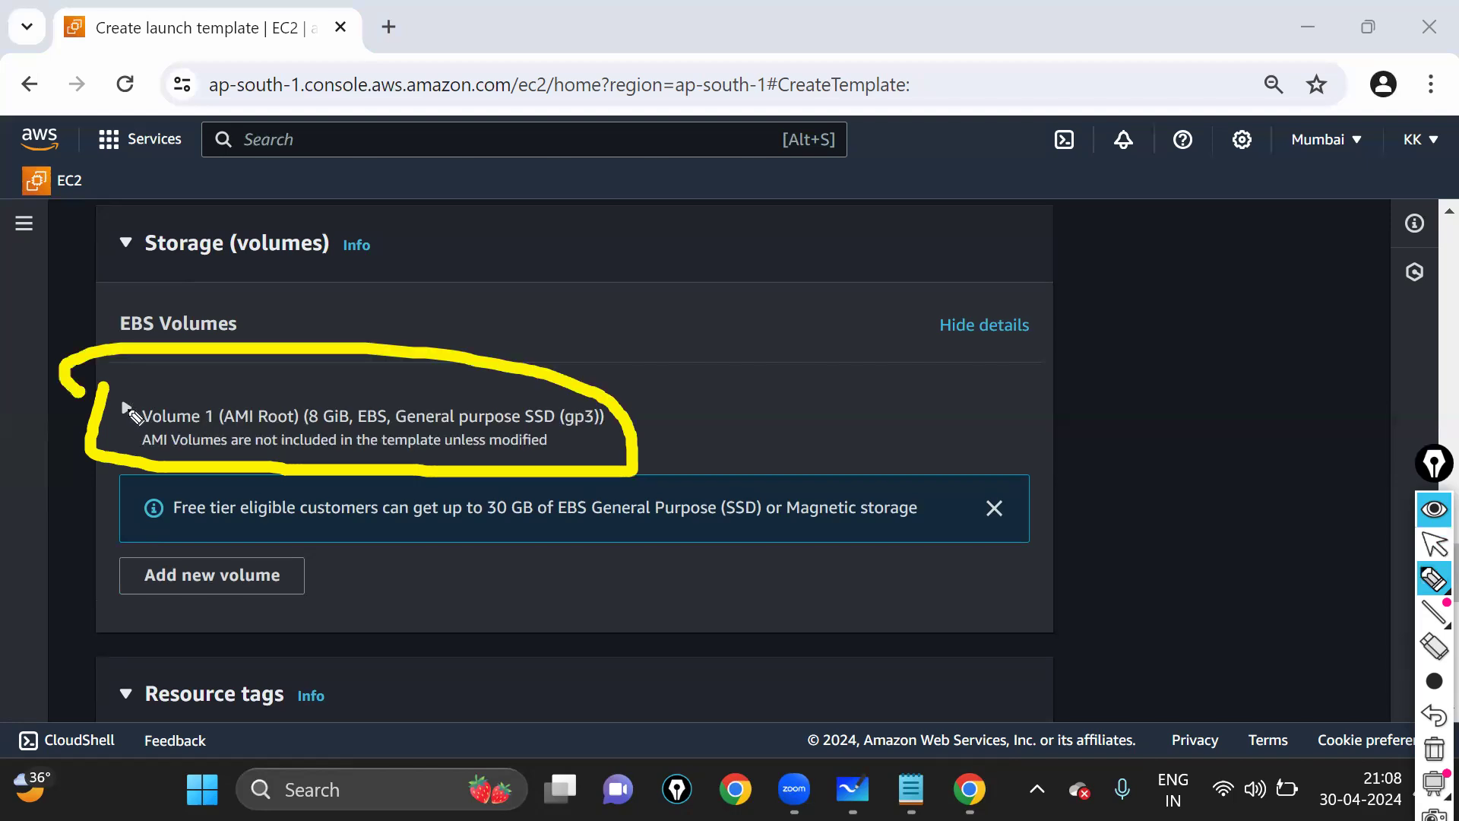
{"action": "left_click", "coordinate": [1434, 548]}
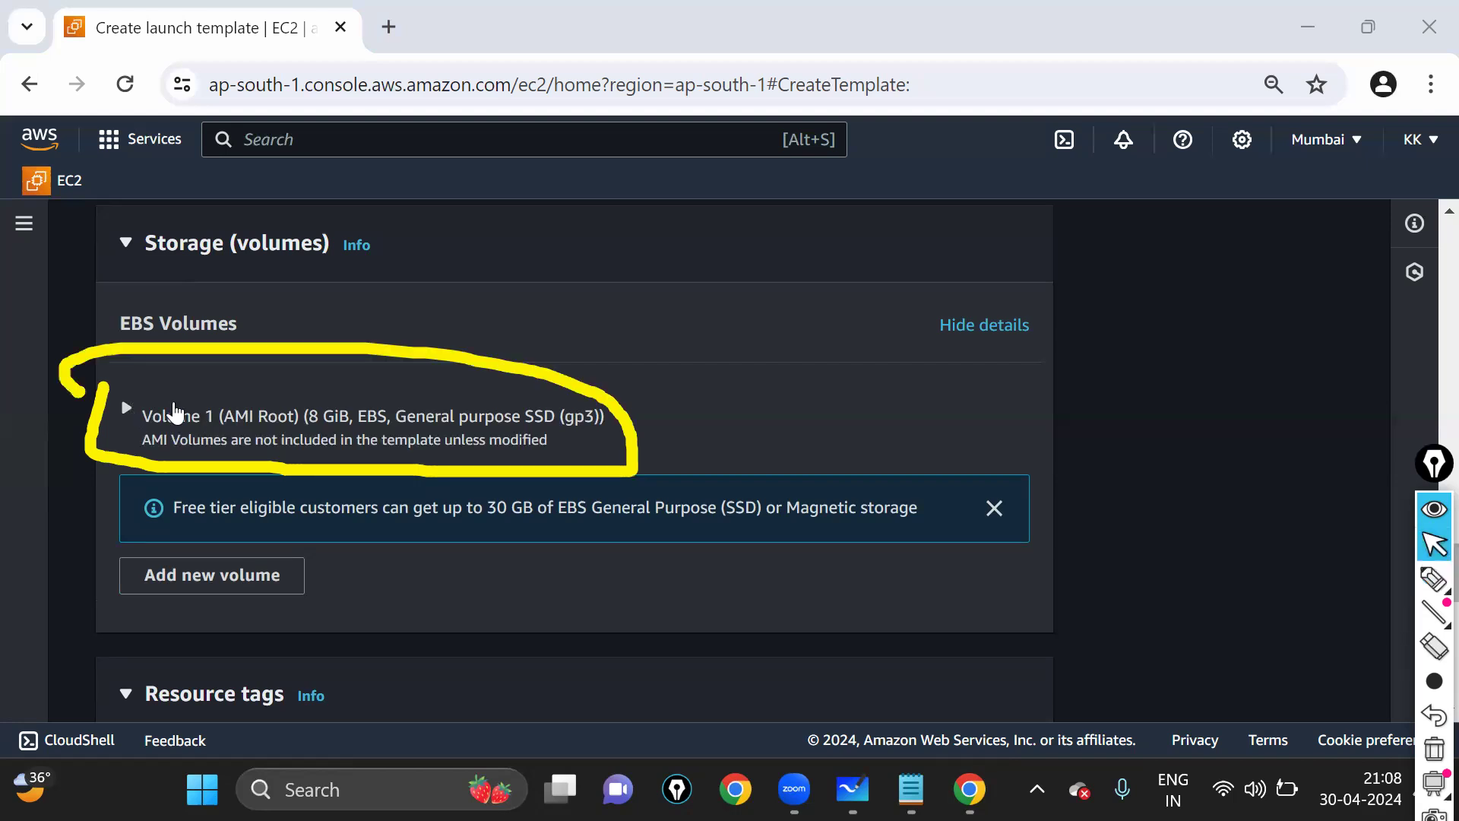
- Expand Volume 1 and change its Size (GiB) from 8 to 10
{"action": "left_click", "coordinate": [127, 409]}
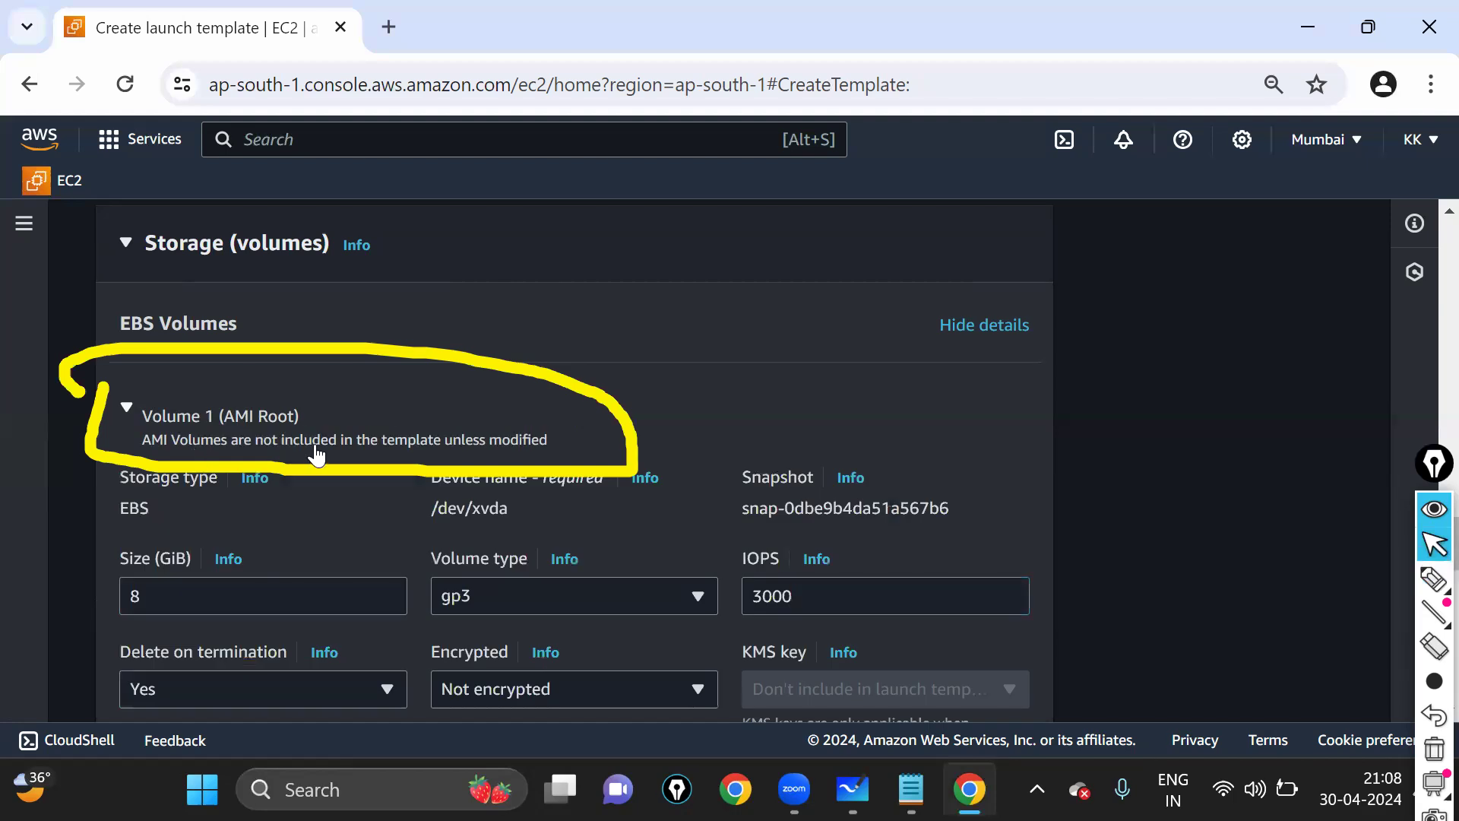
{"action": "scroll", "coordinate": [317, 455], "scroll_direction": "down", "scroll_amount": 2}
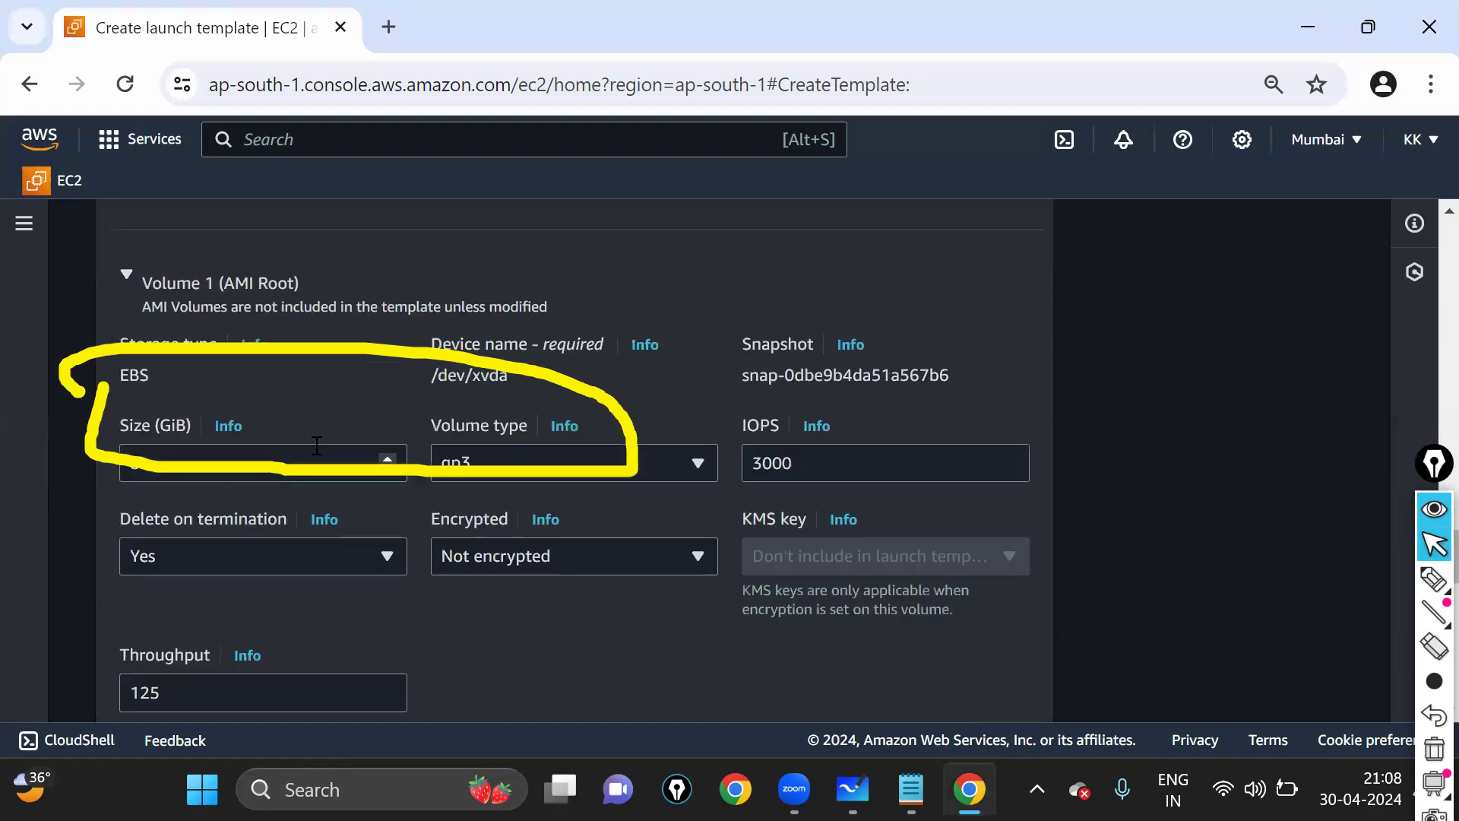
{"action": "scroll", "coordinate": [317, 448], "scroll_direction": "down", "scroll_amount": 2}
{"action": "scroll", "coordinate": [152, 498], "scroll_direction": "up", "scroll_amount": 2}
{"action": "key", "text": "ctrl+shift+7"}
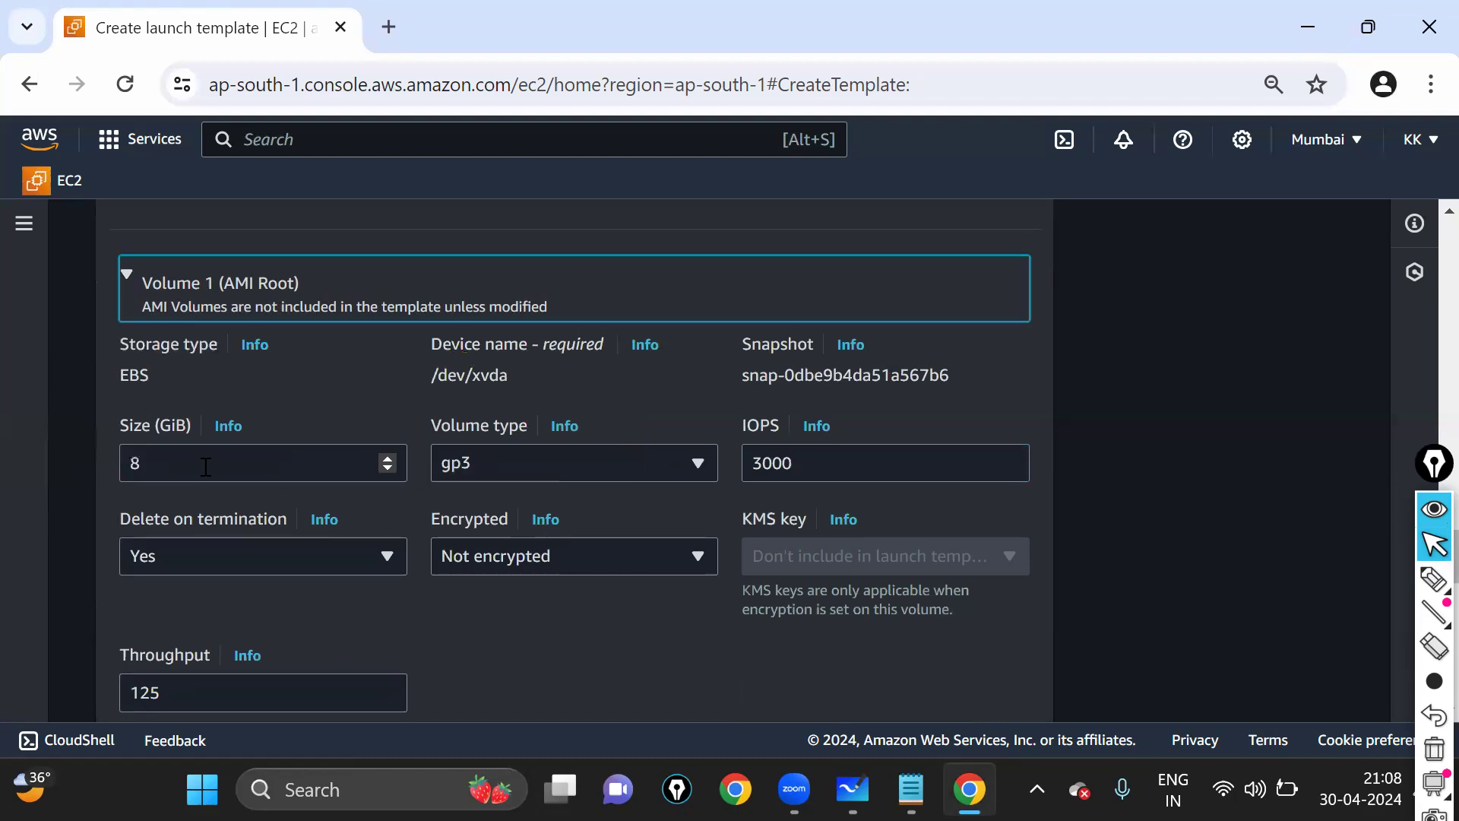
{"action": "double_click", "coordinate": [151, 460]}
{"action": "type", "text": "10"}
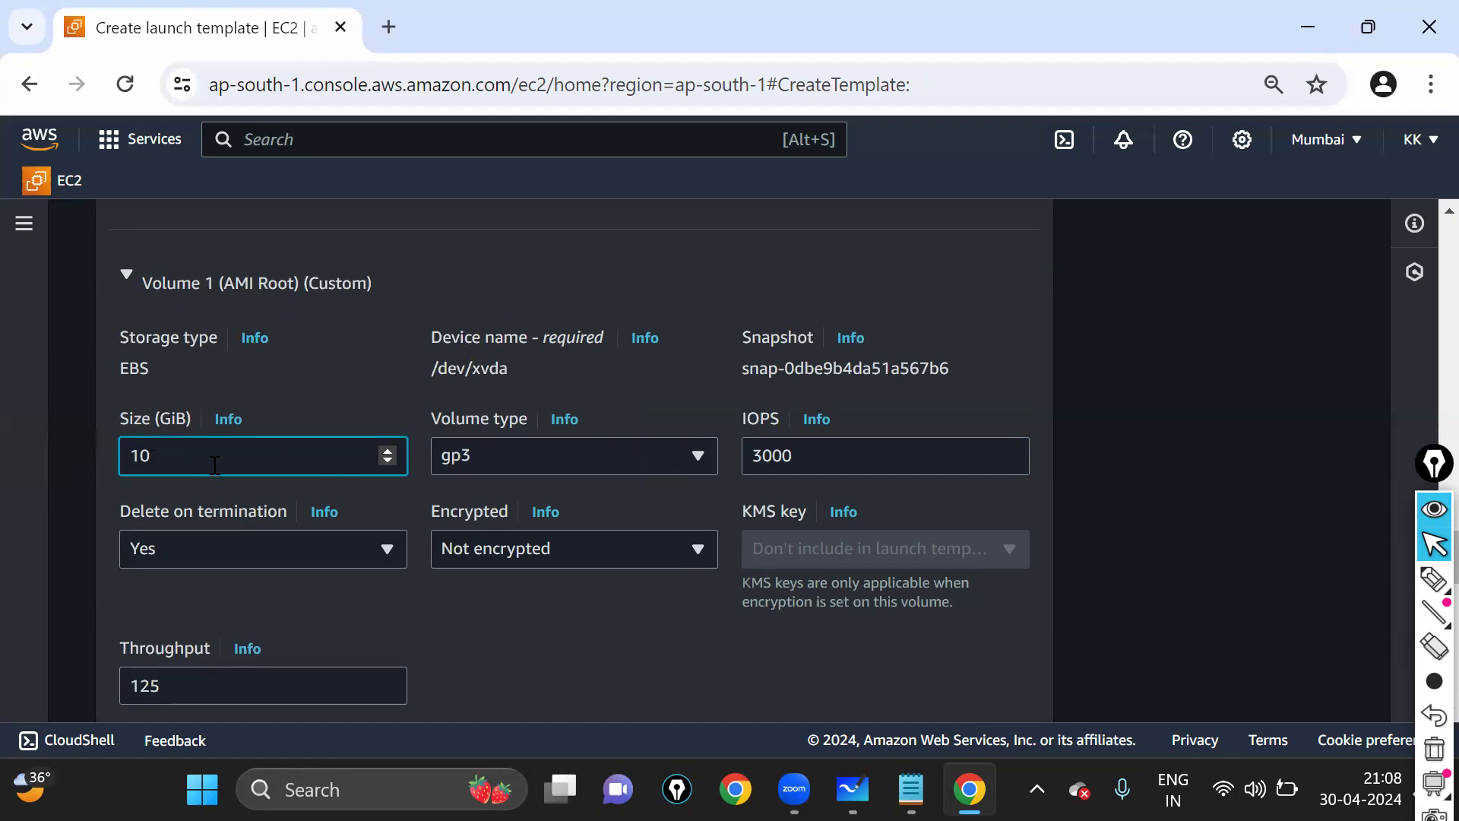
{"action": "left_click_drag", "start_coordinate": [145, 457], "coordinate": [112, 456]}
- Scroll past Resource tags and circle the Advanced details heading
{"action": "scroll", "coordinate": [562, 437], "scroll_direction": "down", "scroll_amount": 7}
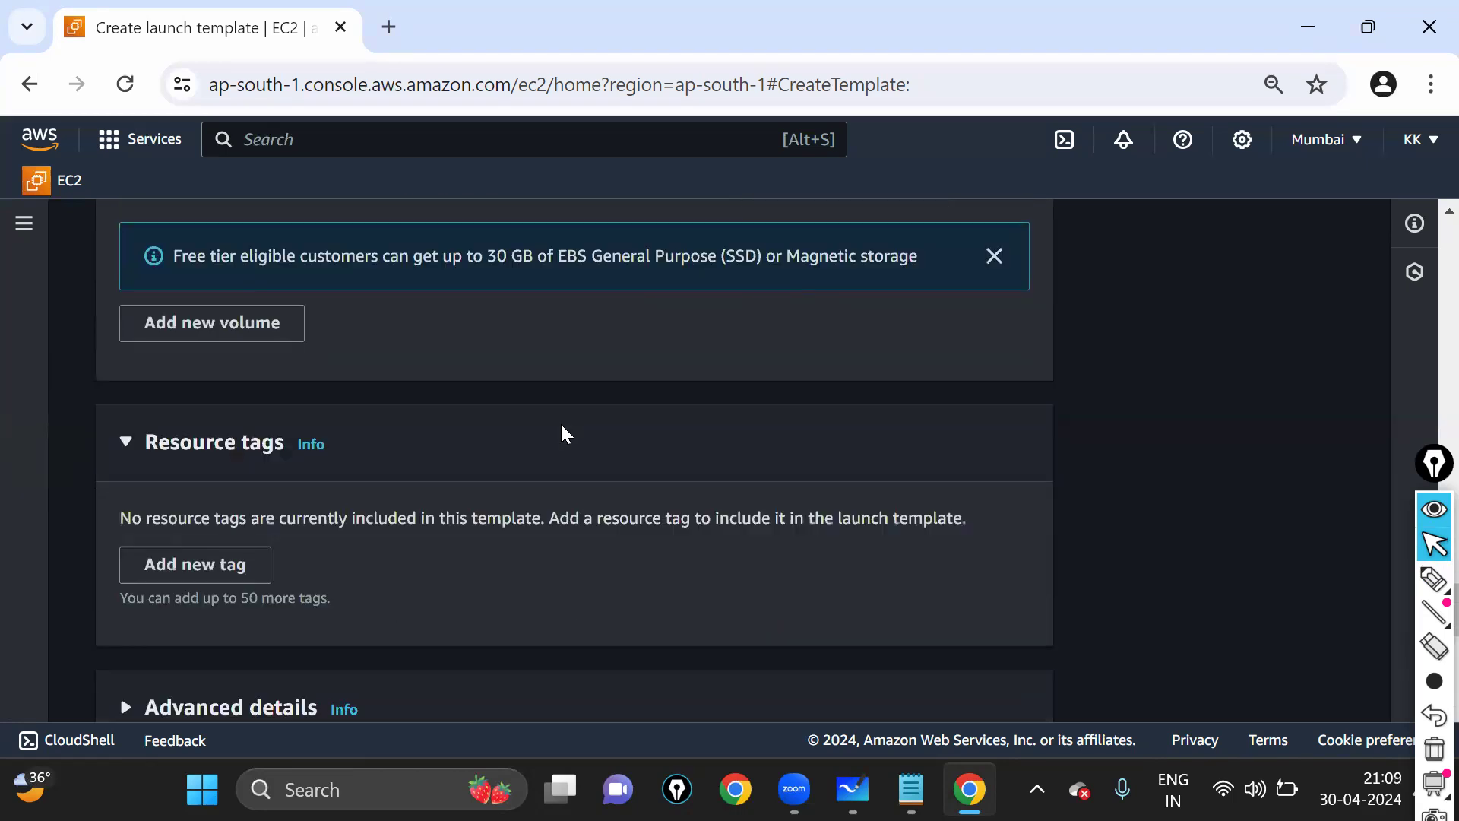
{"action": "scroll", "coordinate": [483, 386], "scroll_direction": "down", "scroll_amount": 4}
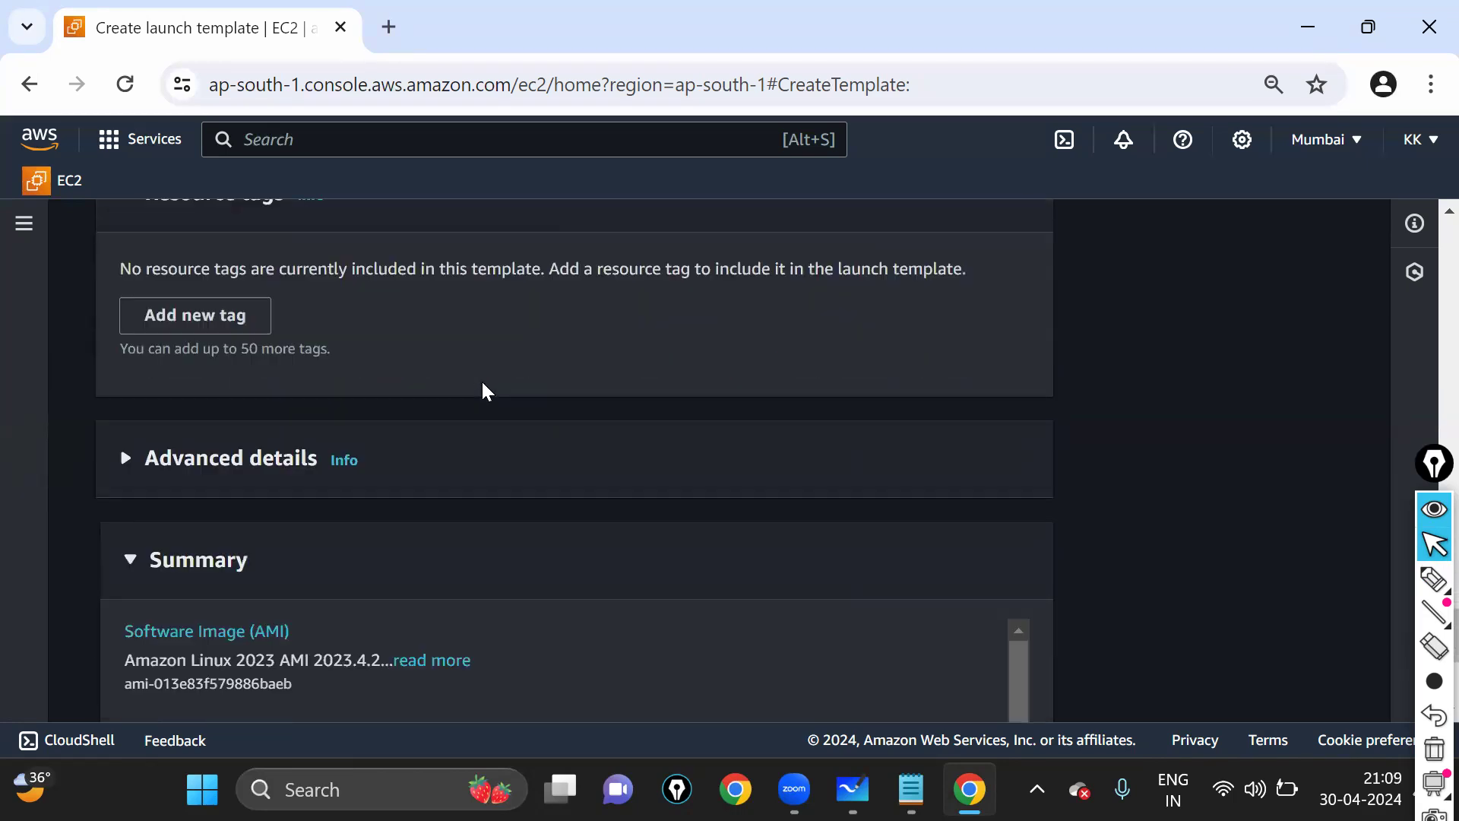
{"action": "scroll", "coordinate": [481, 380], "scroll_direction": "down", "scroll_amount": 2}
{"action": "left_click", "coordinate": [1434, 579]}
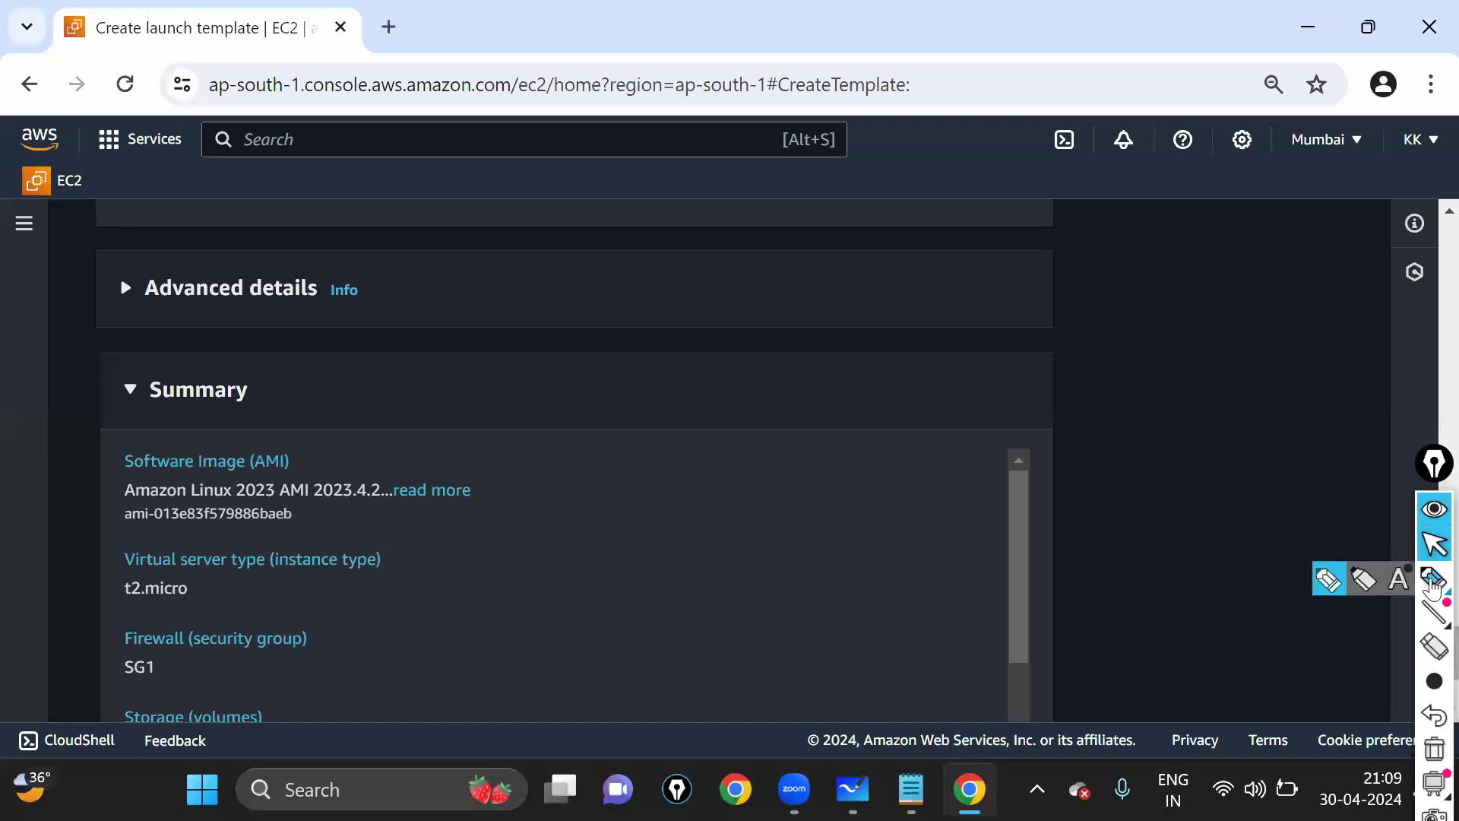
{"action": "mouse_move", "coordinate": [101, 262]}
{"action": "left_mouse_down"}
{"action": "mouse_move", "coordinate": [385, 352]}
{"action": "mouse_move", "coordinate": [152, 251]}
{"action": "mouse_move", "coordinate": [106, 266]}
{"action": "left_mouse_up"}
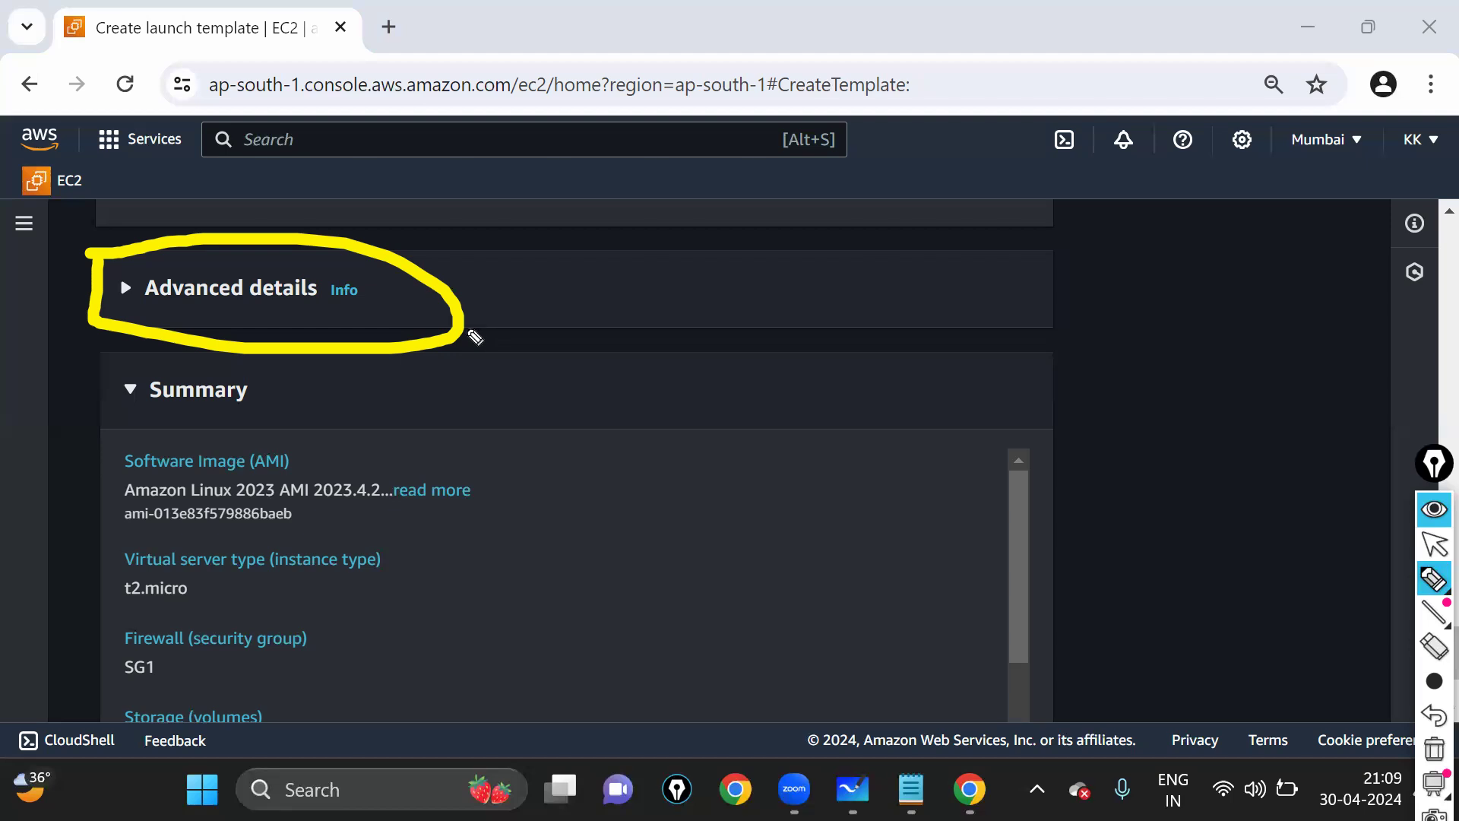
{"action": "scroll", "coordinate": [230, 307], "scroll_direction": "down", "scroll_amount": 3}
{"action": "left_click_drag", "start_coordinate": [136, 268], "coordinate": [328, 335]}
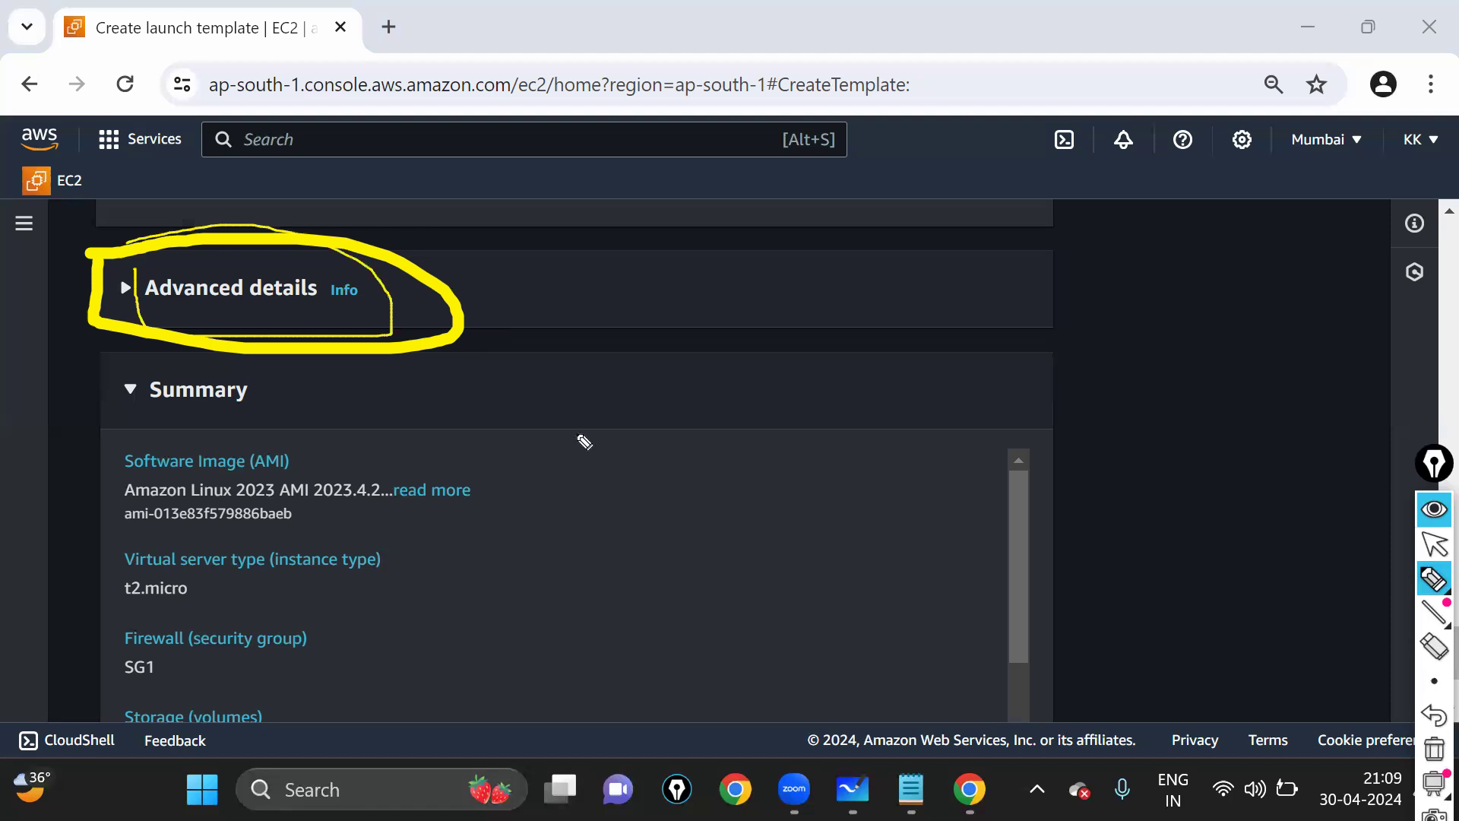
{"action": "left_click", "coordinate": [1432, 579]}
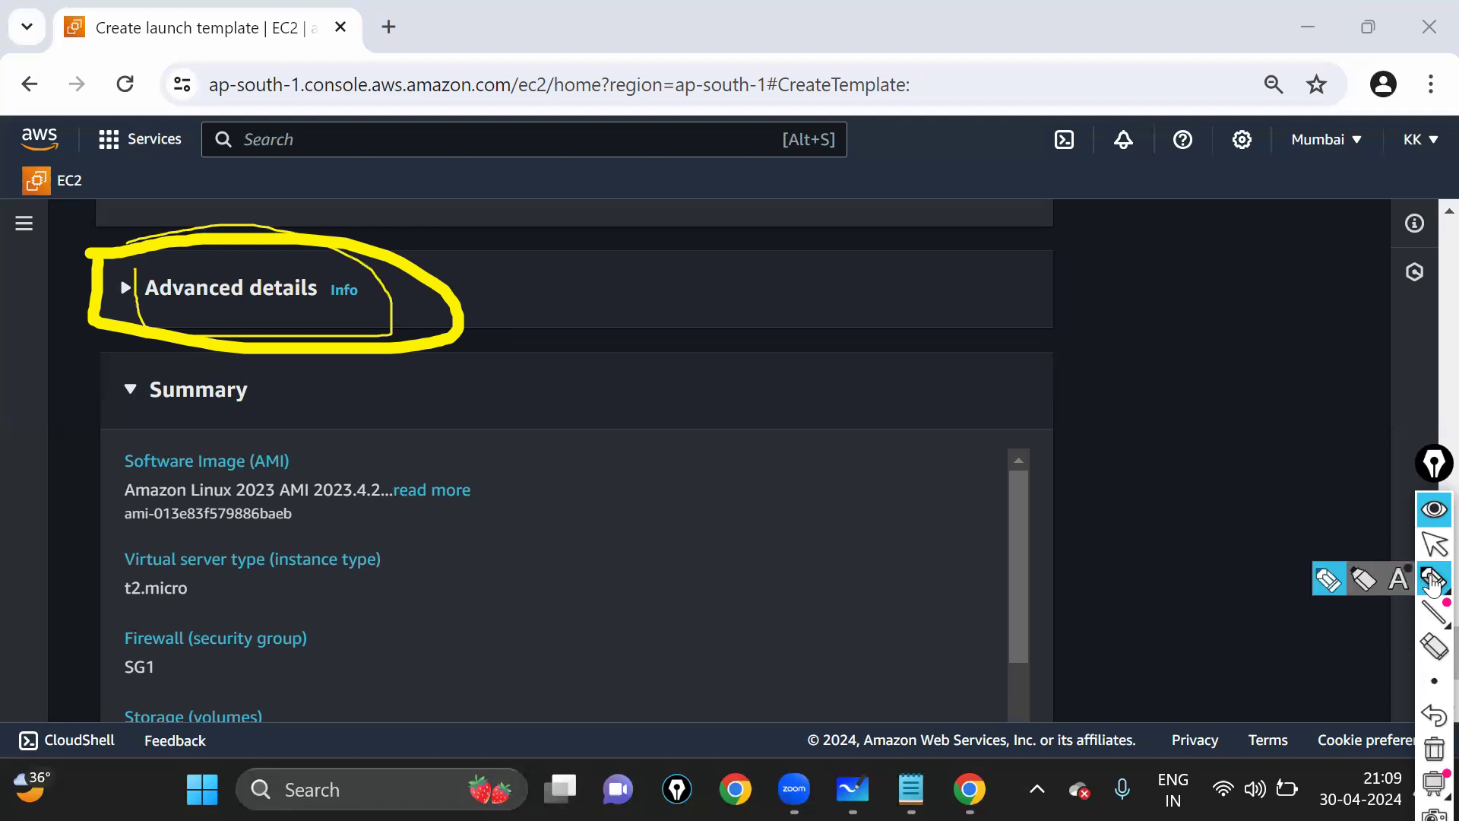
- Set a thicker annotation brush, then expand the Advanced details section
{"action": "mouse_move", "coordinate": [1434, 682]}
{"action": "left_click", "coordinate": [1329, 681]}
{"action": "left_click", "coordinate": [119, 262]}
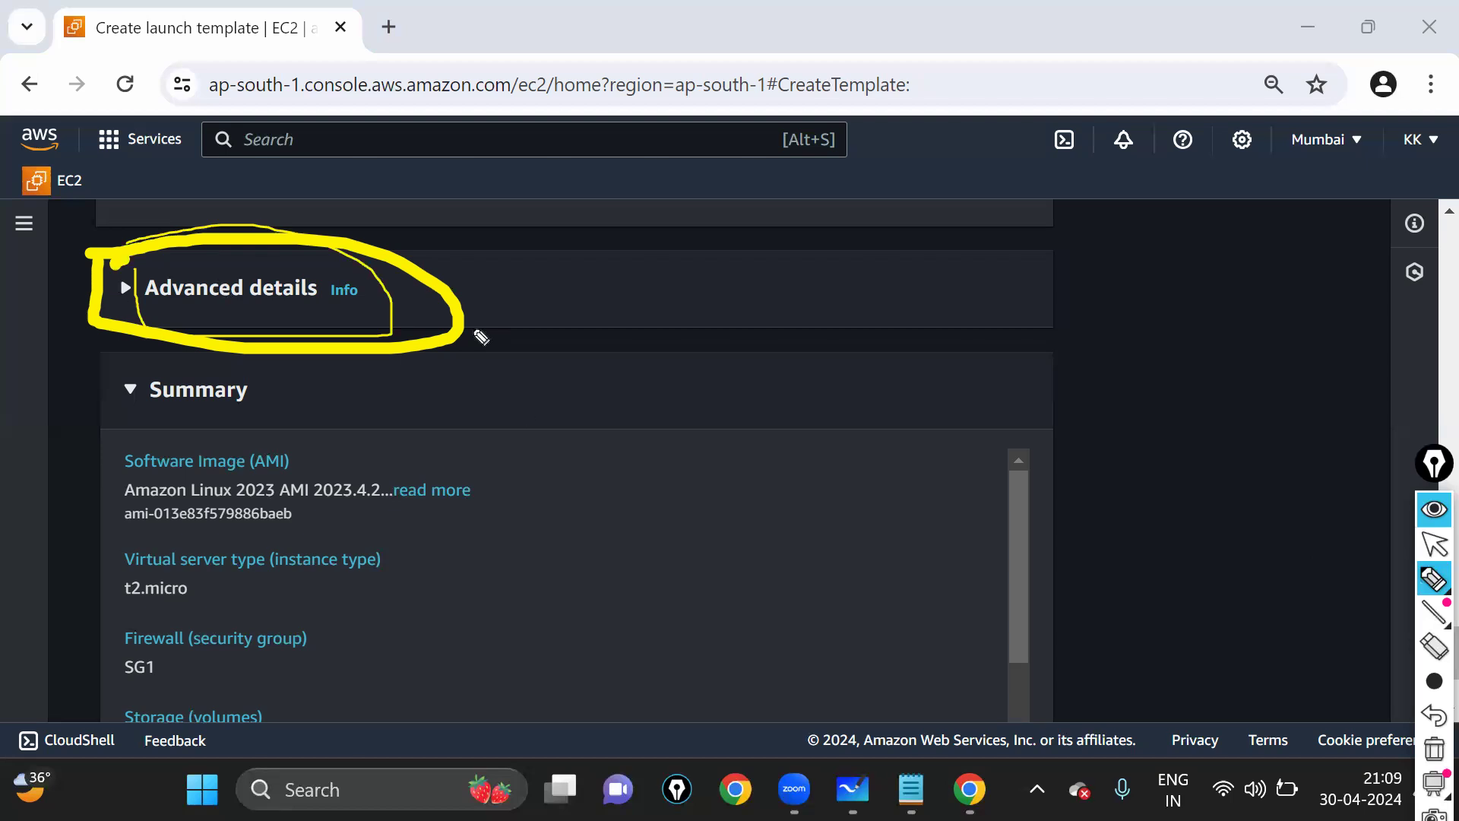
{"action": "left_click", "coordinate": [1426, 558]}
{"action": "left_click", "coordinate": [118, 291]}
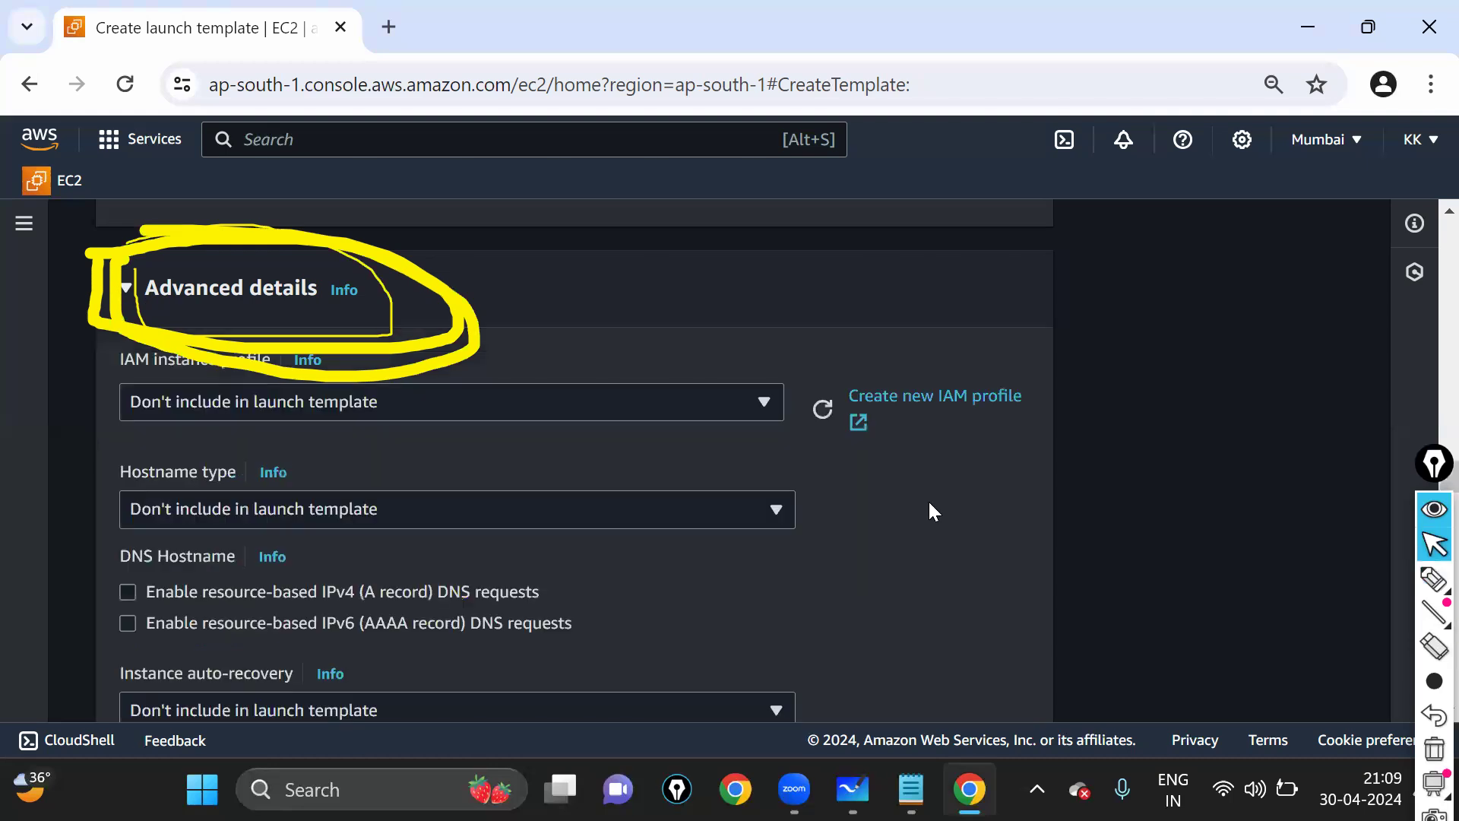
- Clear the ink, scroll down to the User data area and circle it
{"action": "key", "text": "ctrl+z"}
{"action": "key", "text": "ctrl+z"}
{"action": "key", "text": "ctrl+z"}
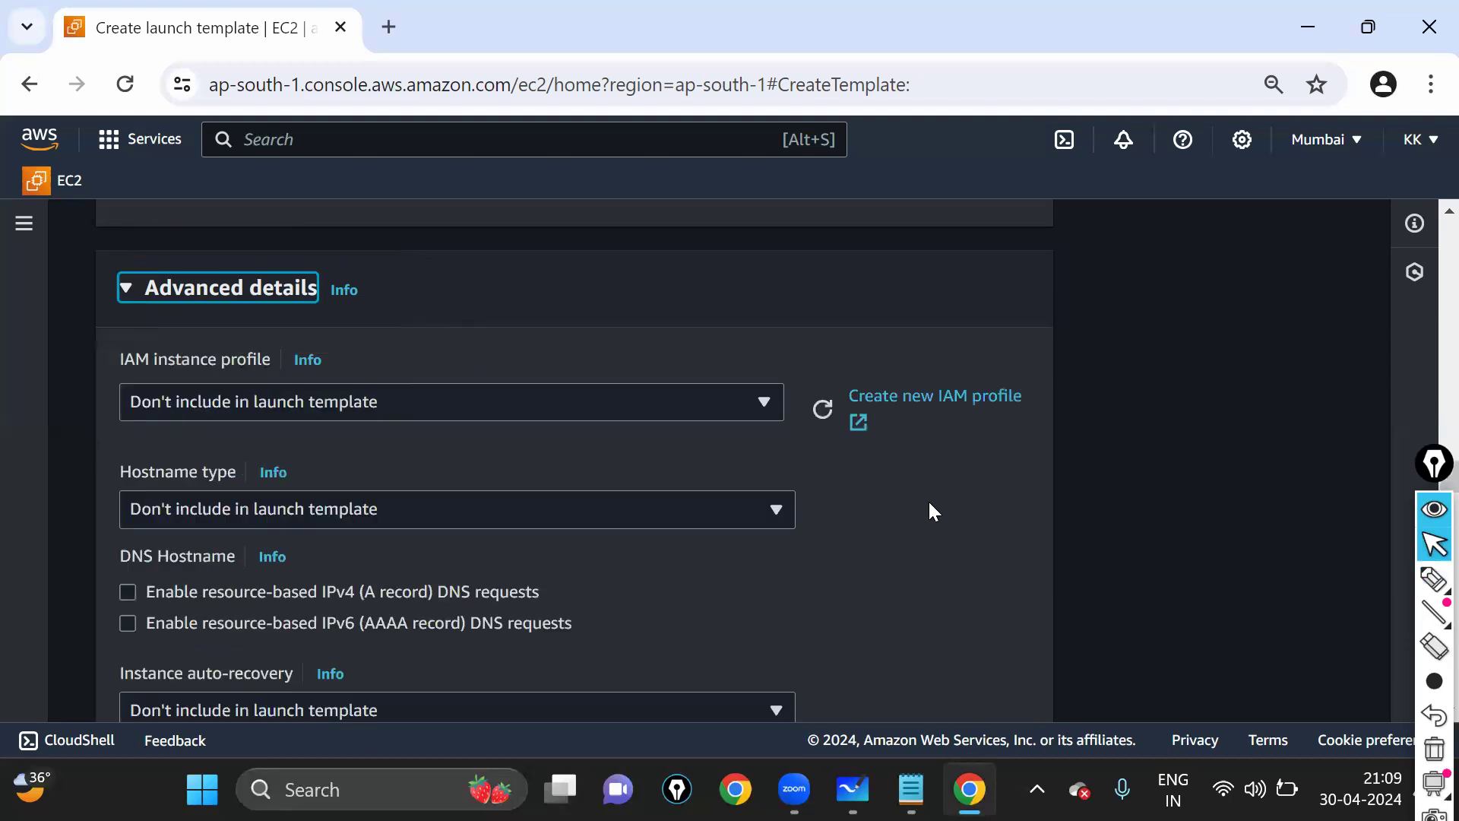
{"action": "scroll", "coordinate": [517, 388], "scroll_direction": "down", "scroll_amount": 10}
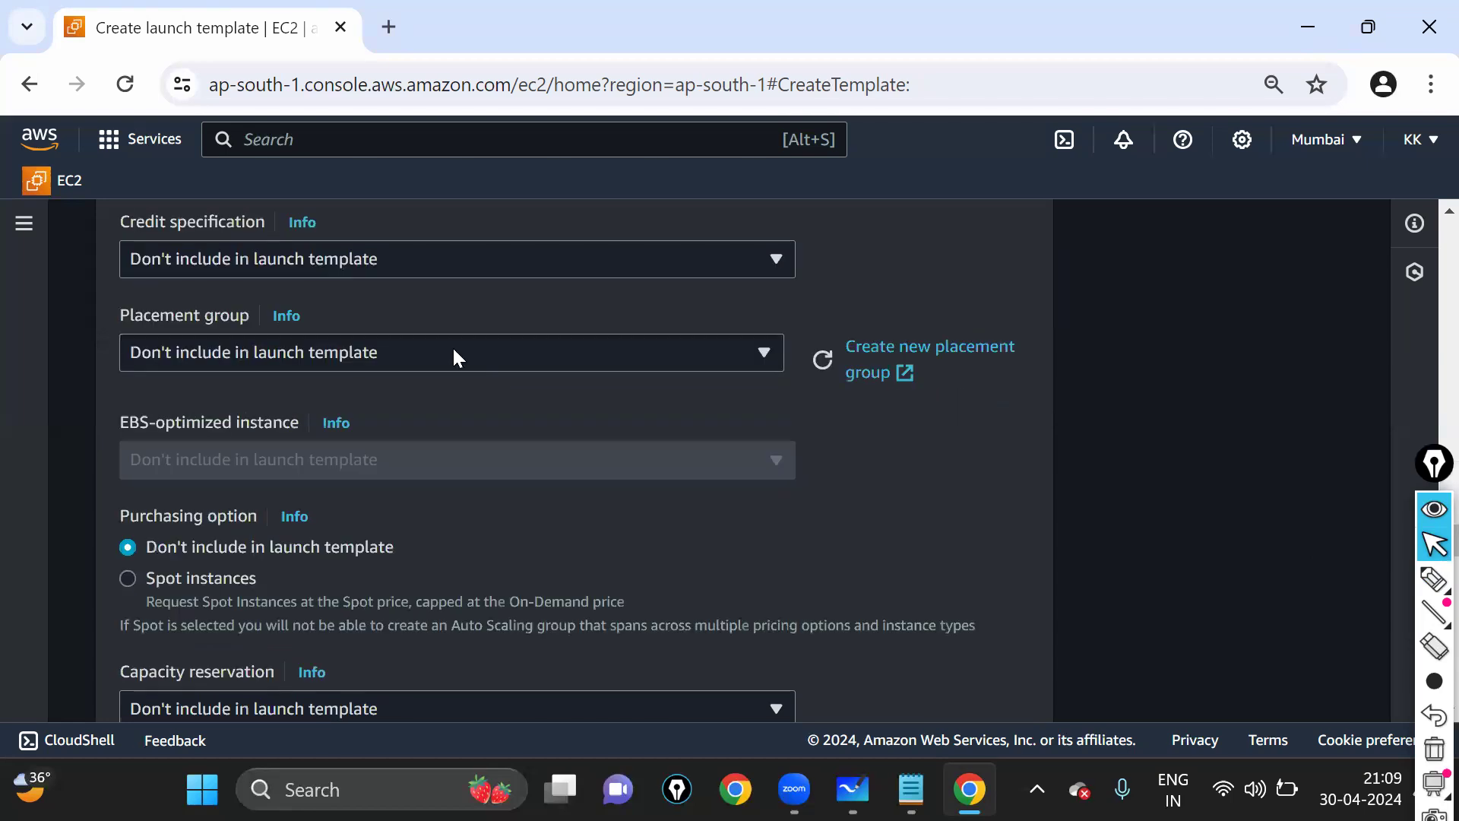
{"action": "scroll", "coordinate": [453, 345], "scroll_direction": "down", "scroll_amount": 5}
{"action": "scroll", "coordinate": [453, 358], "scroll_direction": "down", "scroll_amount": 5}
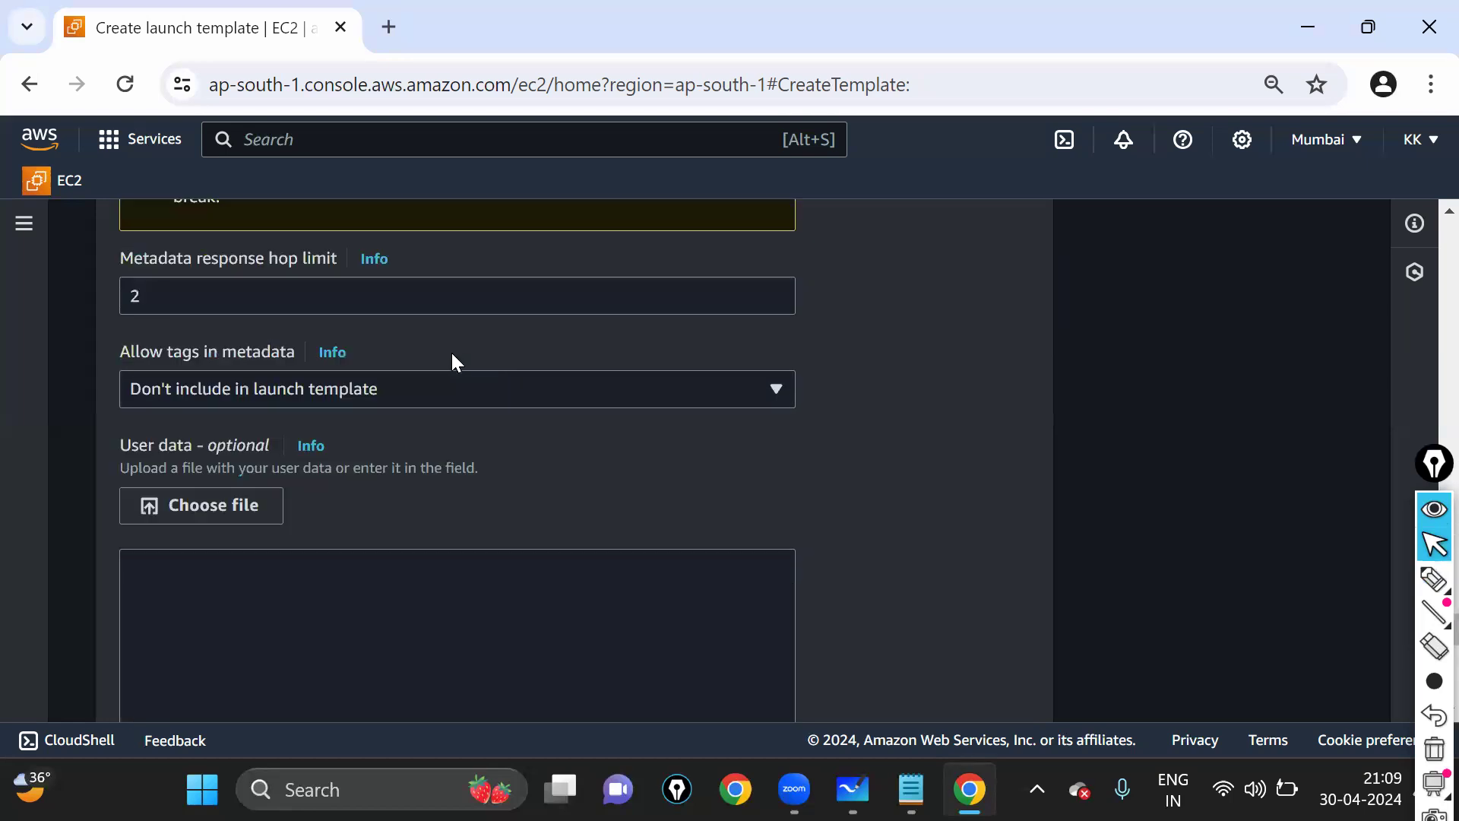
{"action": "left_click", "coordinate": [1434, 579]}
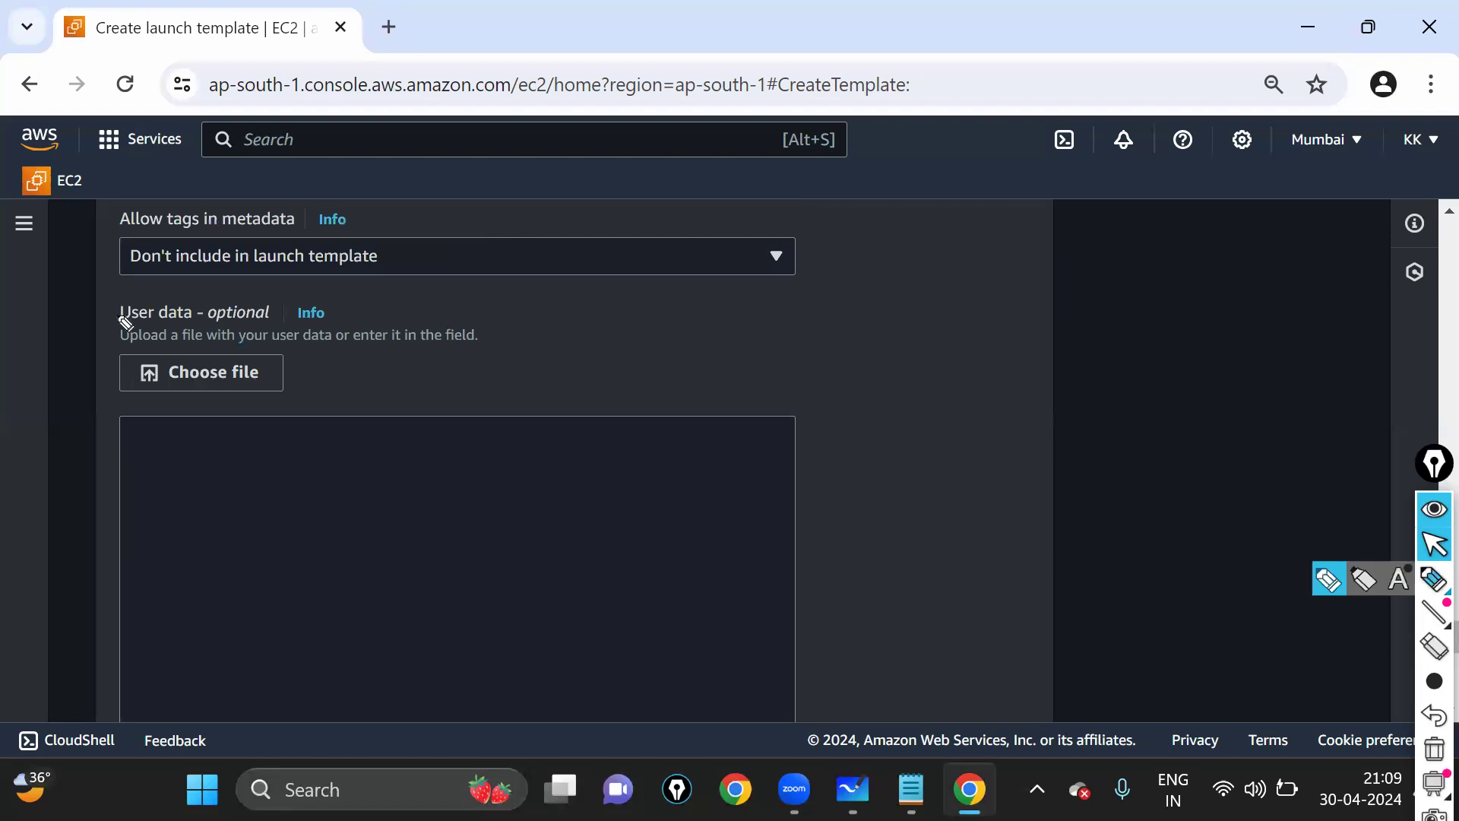
{"action": "mouse_move", "coordinate": [112, 287]}
{"action": "left_mouse_down"}
{"action": "mouse_move", "coordinate": [101, 395]}
{"action": "mouse_move", "coordinate": [320, 312]}
{"action": "mouse_move", "coordinate": [67, 295]}
{"action": "left_mouse_up"}
{"action": "left_click", "coordinate": [1434, 545]}
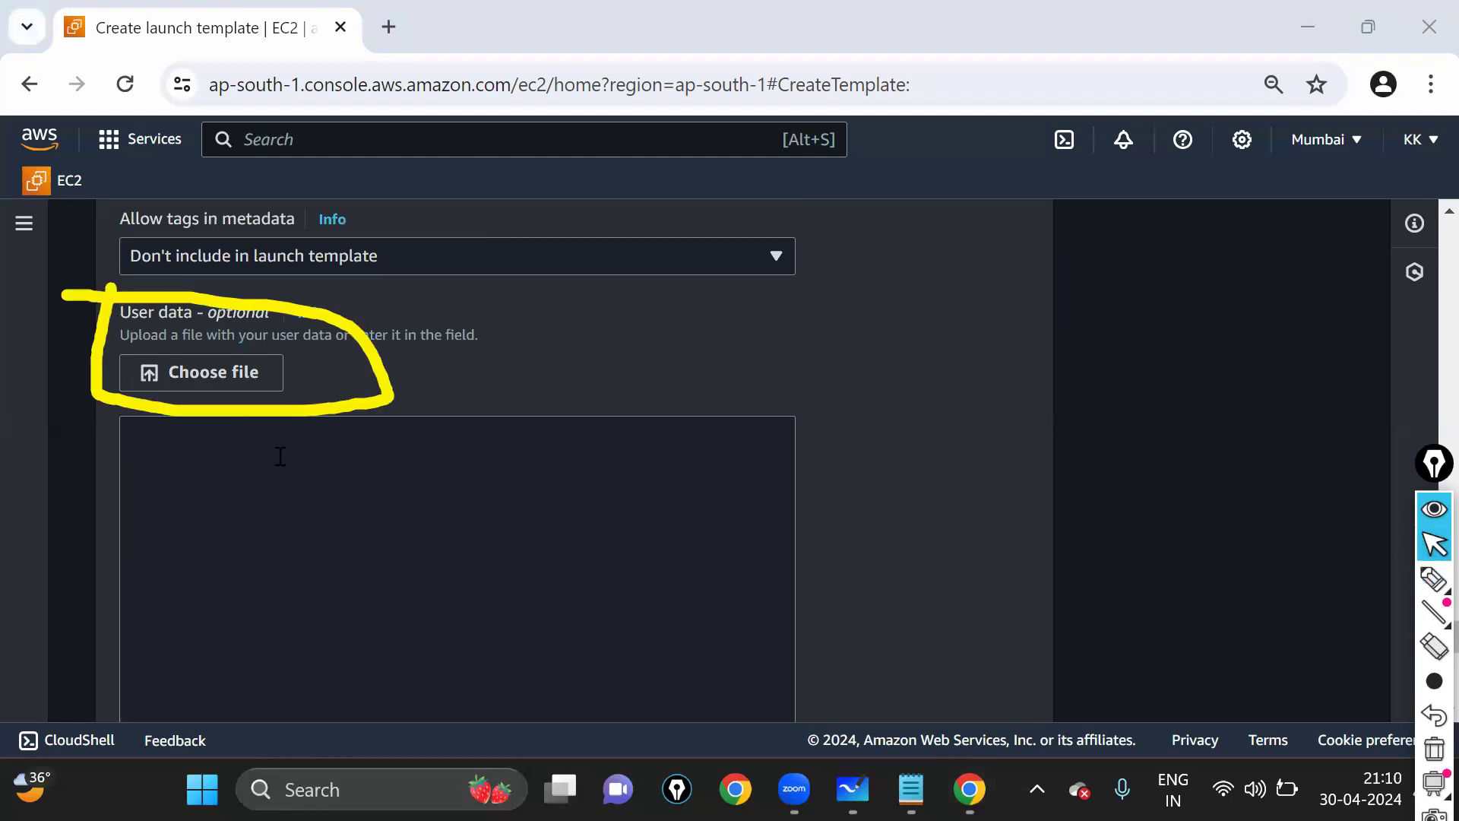
- Place the cursor in the empty User data box and enlarge the page to 110%
{"action": "left_click", "coordinate": [281, 456]}
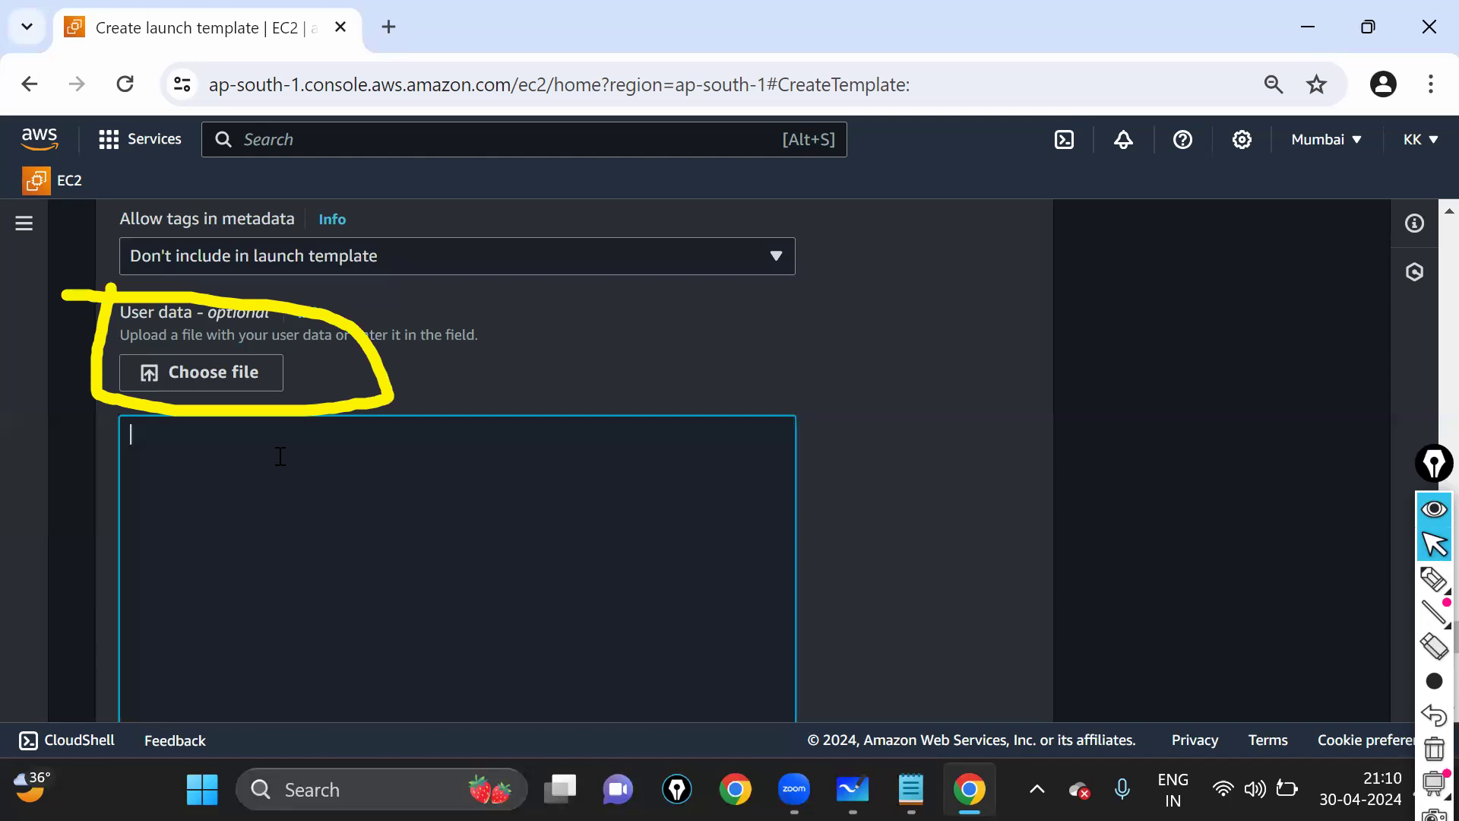
{"action": "key", "text": "ctrl+shift+7"}
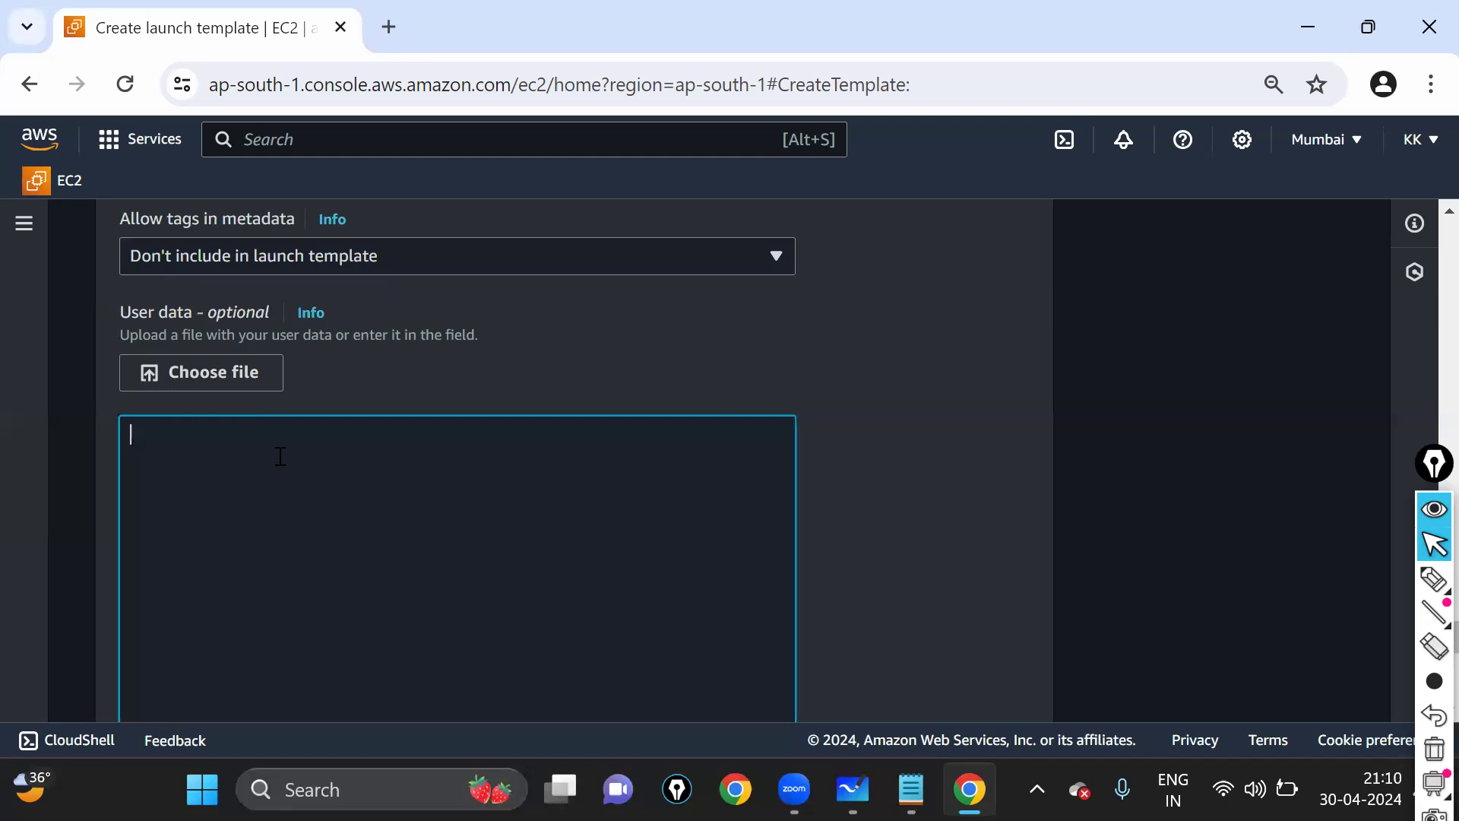
{"action": "scroll", "coordinate": [333, 433], "scroll_direction": "down", "scroll_amount": 3}
{"action": "key", "text": "ctrl+plus"}
{"action": "key", "text": "ctrl+plus"}
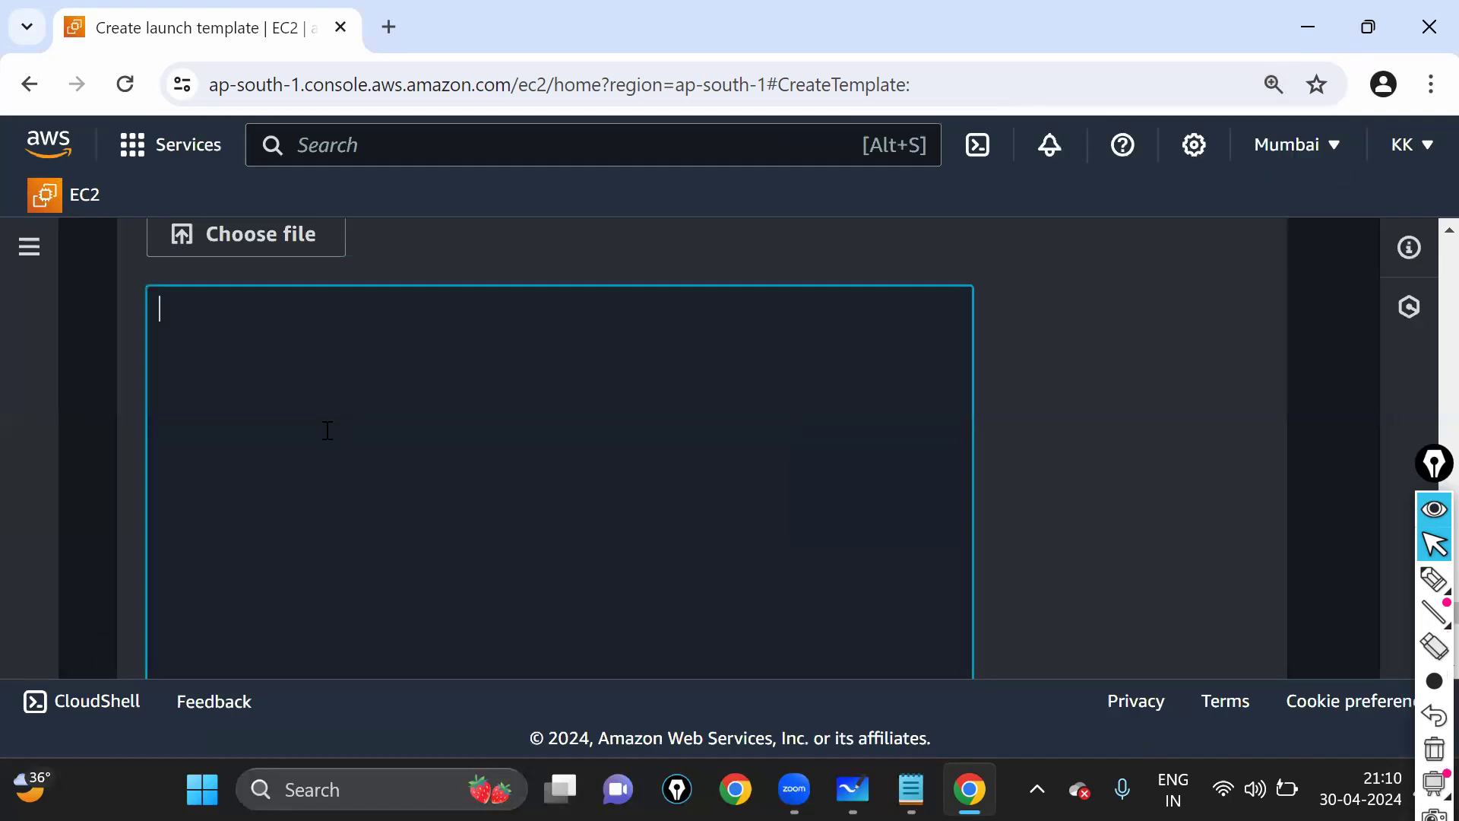
- Type #!/bin/bash as the first line of User data
{"action": "type", "text": "#!/Bi"}
{"action": "key", "text": "BackSpace"}
{"action": "key", "text": "BackSpace"}
{"action": "type", "text": "bin/bash"}
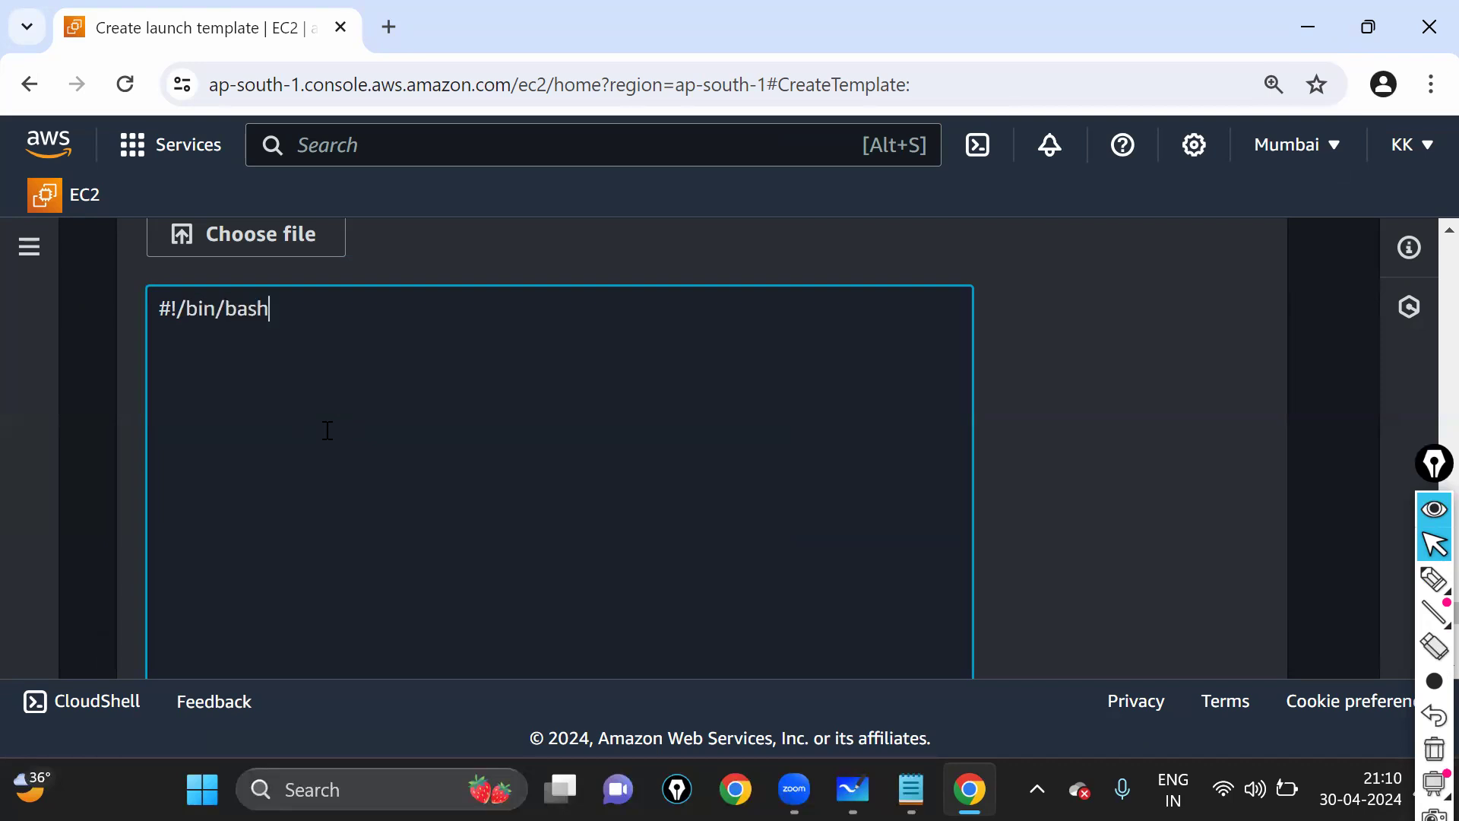
{"action": "key", "text": "Return"}
- Glance at the Zoom meeting window, then return to the User data box
{"action": "scroll", "coordinate": [326, 429], "scroll_direction": "up", "scroll_amount": 2}
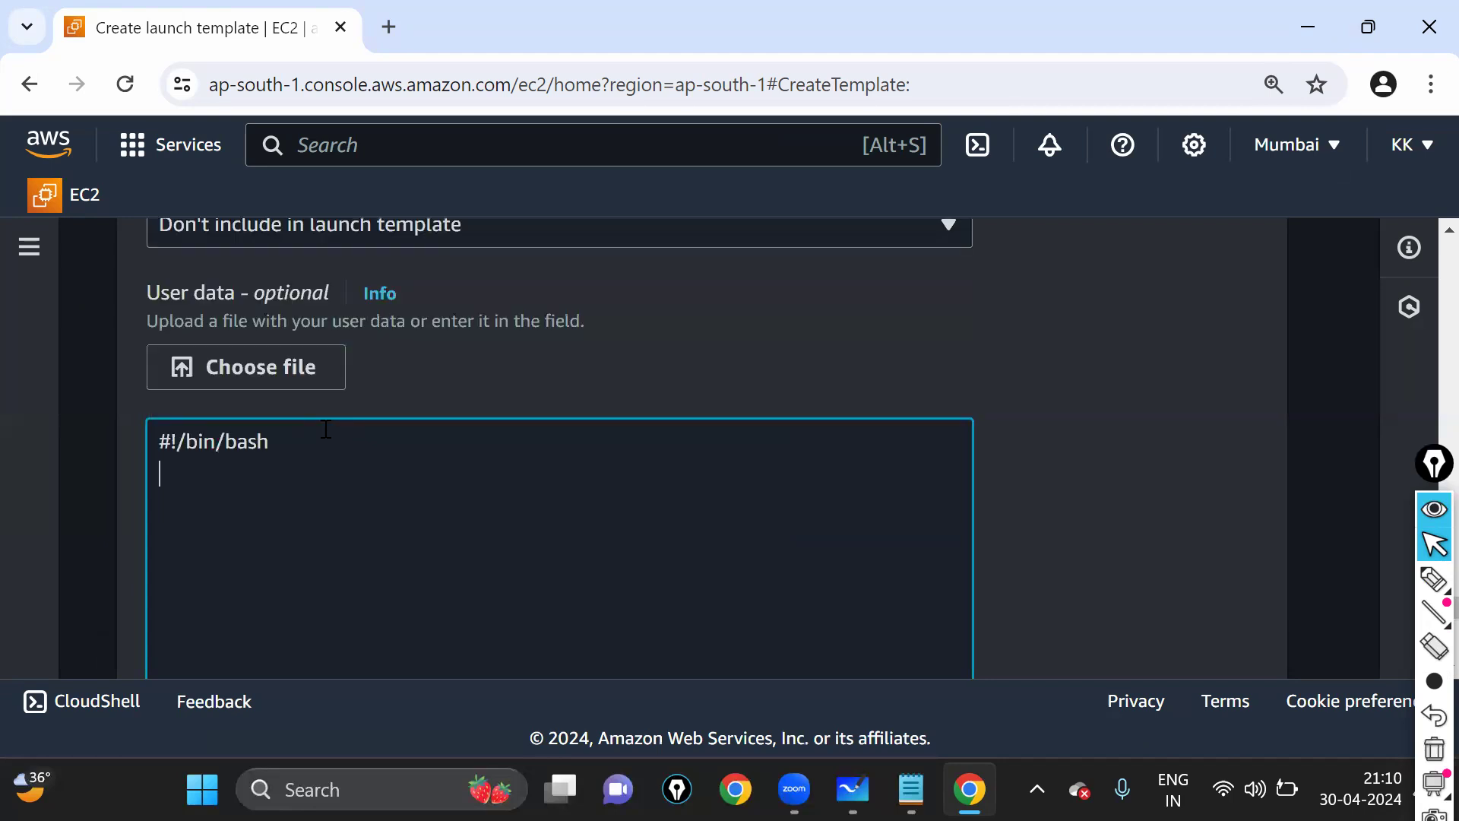
{"action": "scroll", "coordinate": [319, 430], "scroll_direction": "down", "scroll_amount": 3}
{"action": "scroll", "coordinate": [750, 502], "scroll_direction": "up", "scroll_amount": 1}
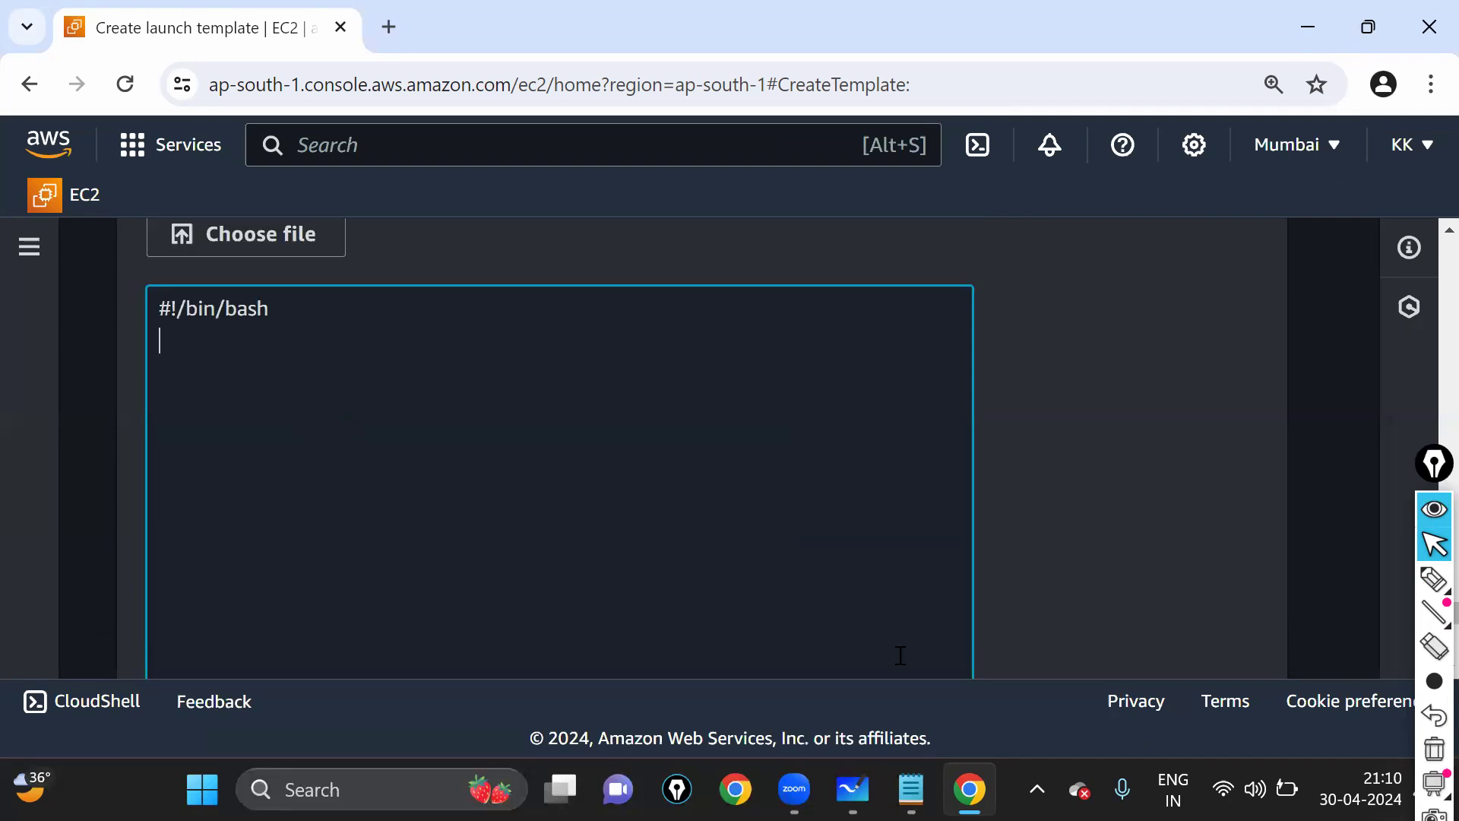
{"action": "mouse_move", "coordinate": [819, 757]}
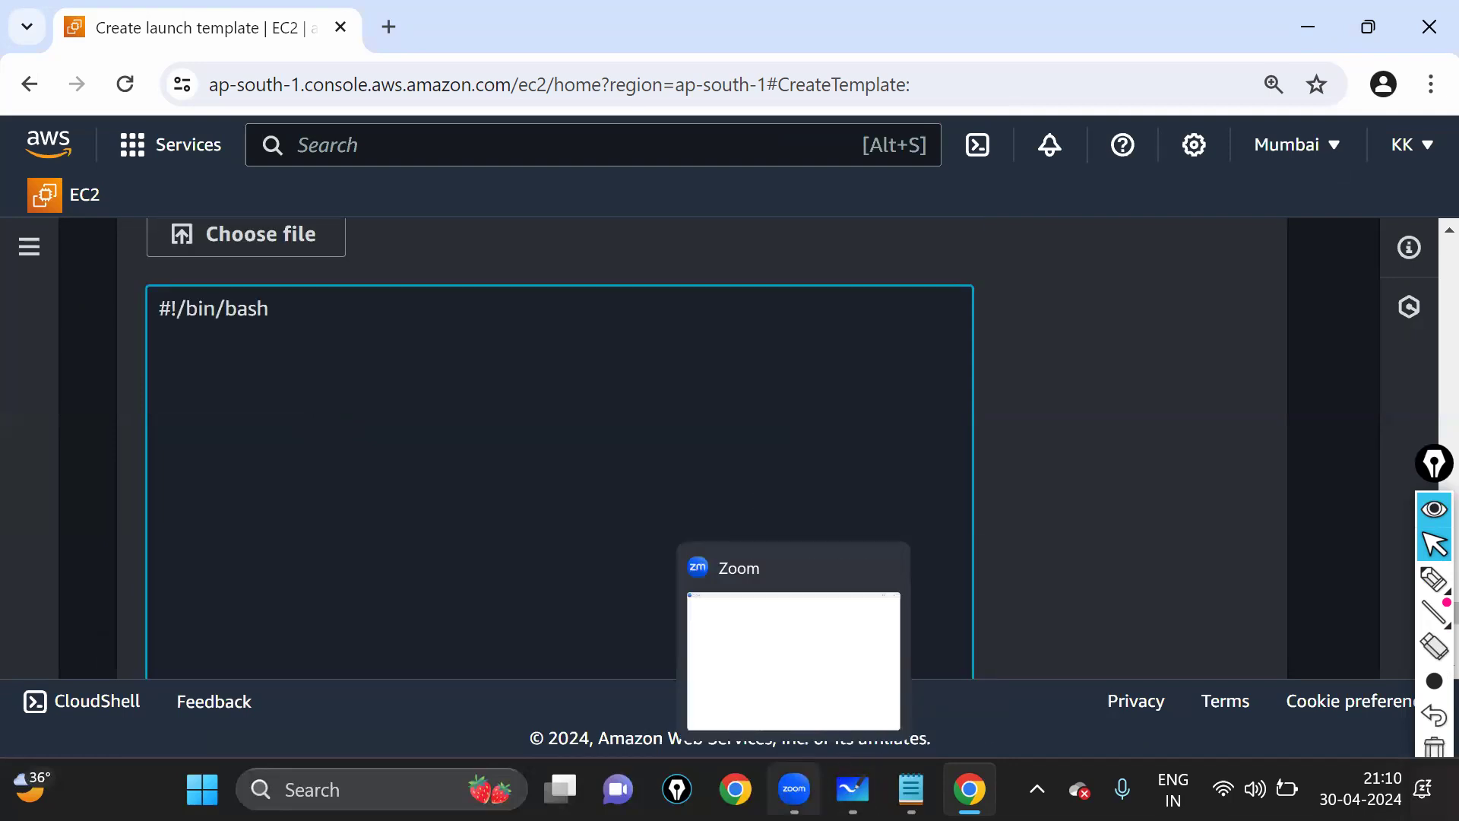
{"action": "left_click", "coordinate": [823, 714]}
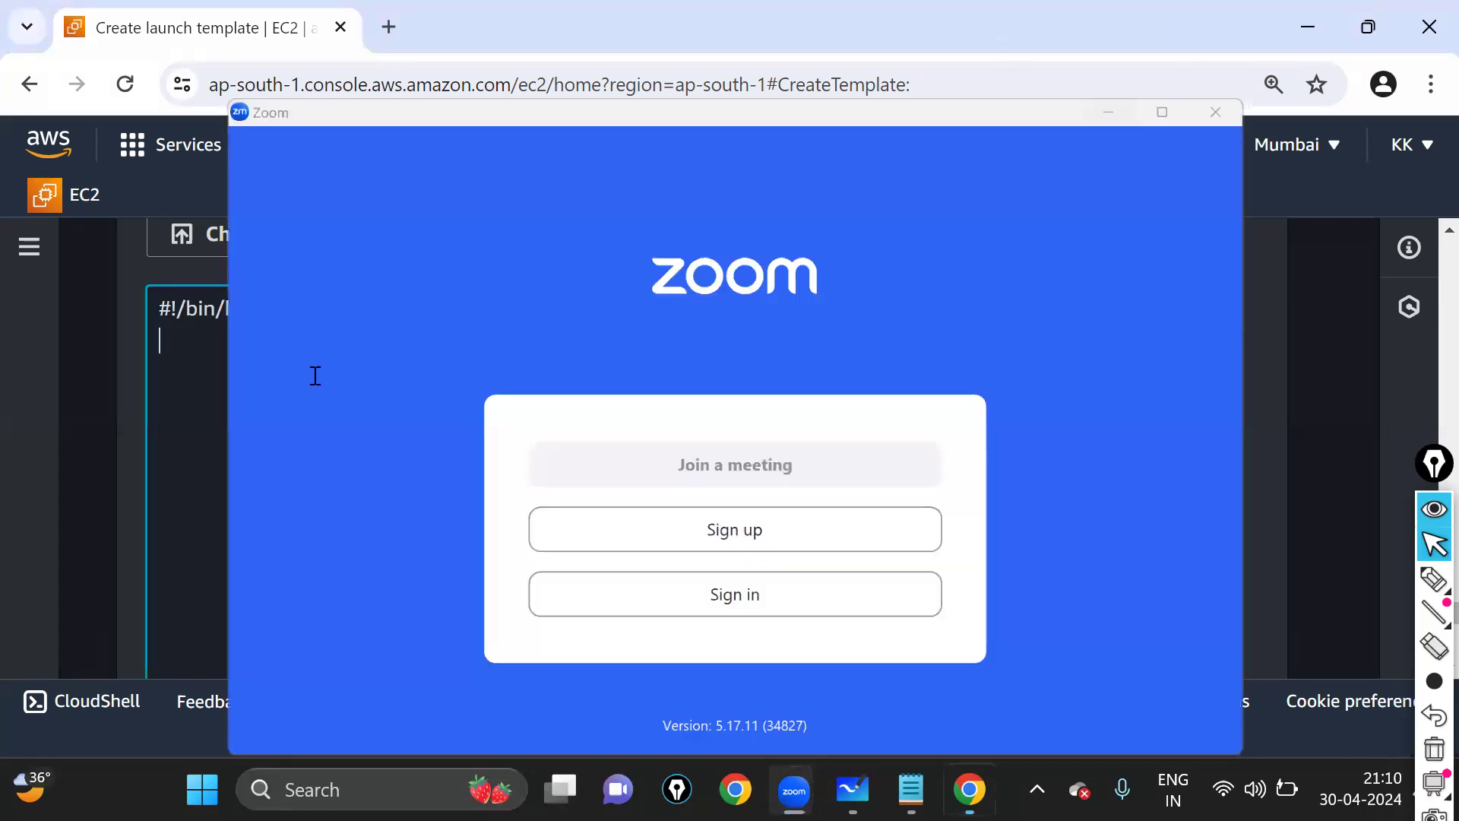
{"action": "left_click", "coordinate": [318, 357]}
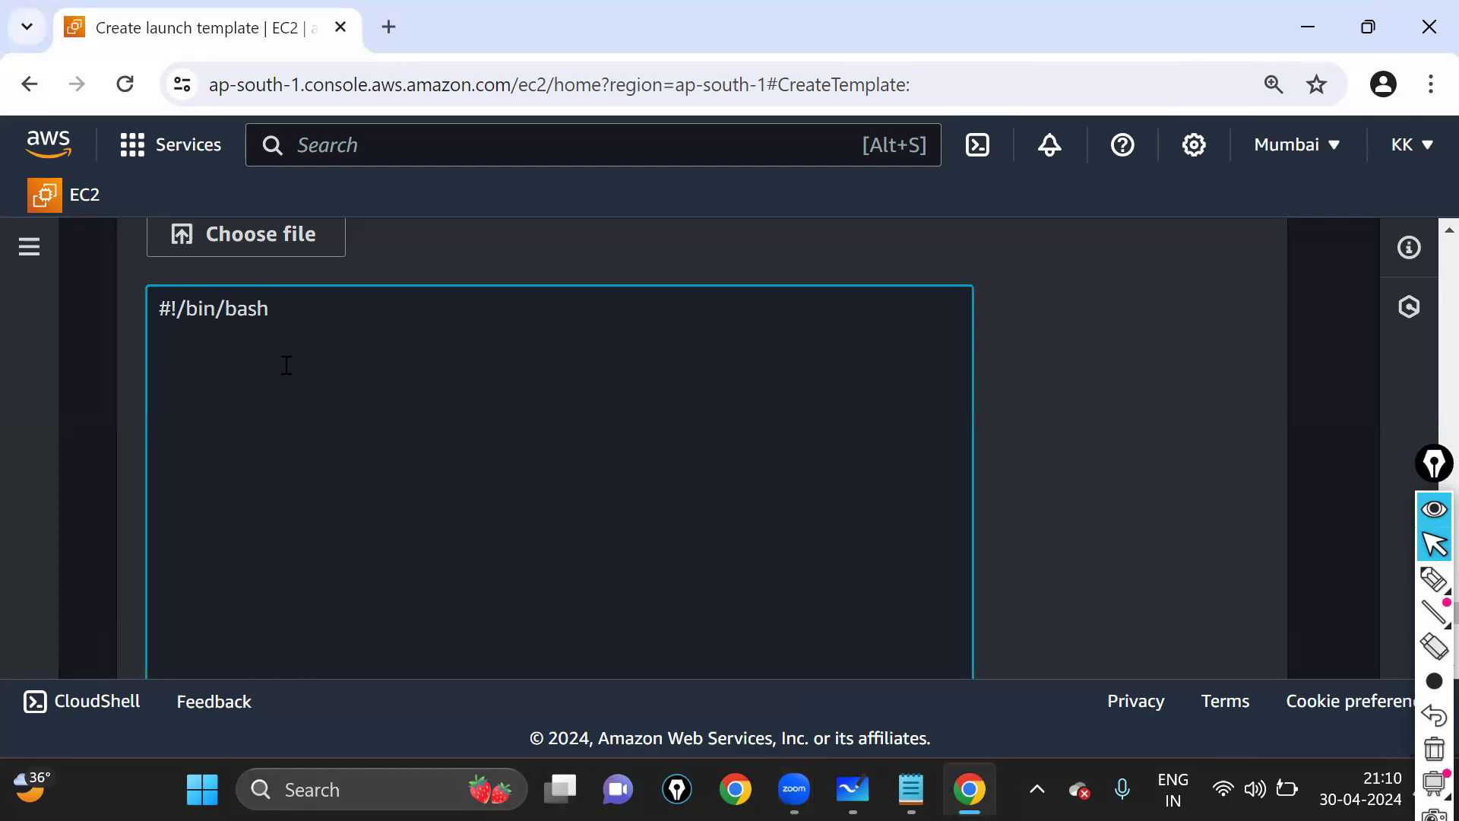
- Add the lines ec2-user and sudo -i, then enlarge the page further
{"action": "type", "text": "ec2-user"}
{"action": "key", "text": "Return"}
{"action": "type", "text": "sudo "}
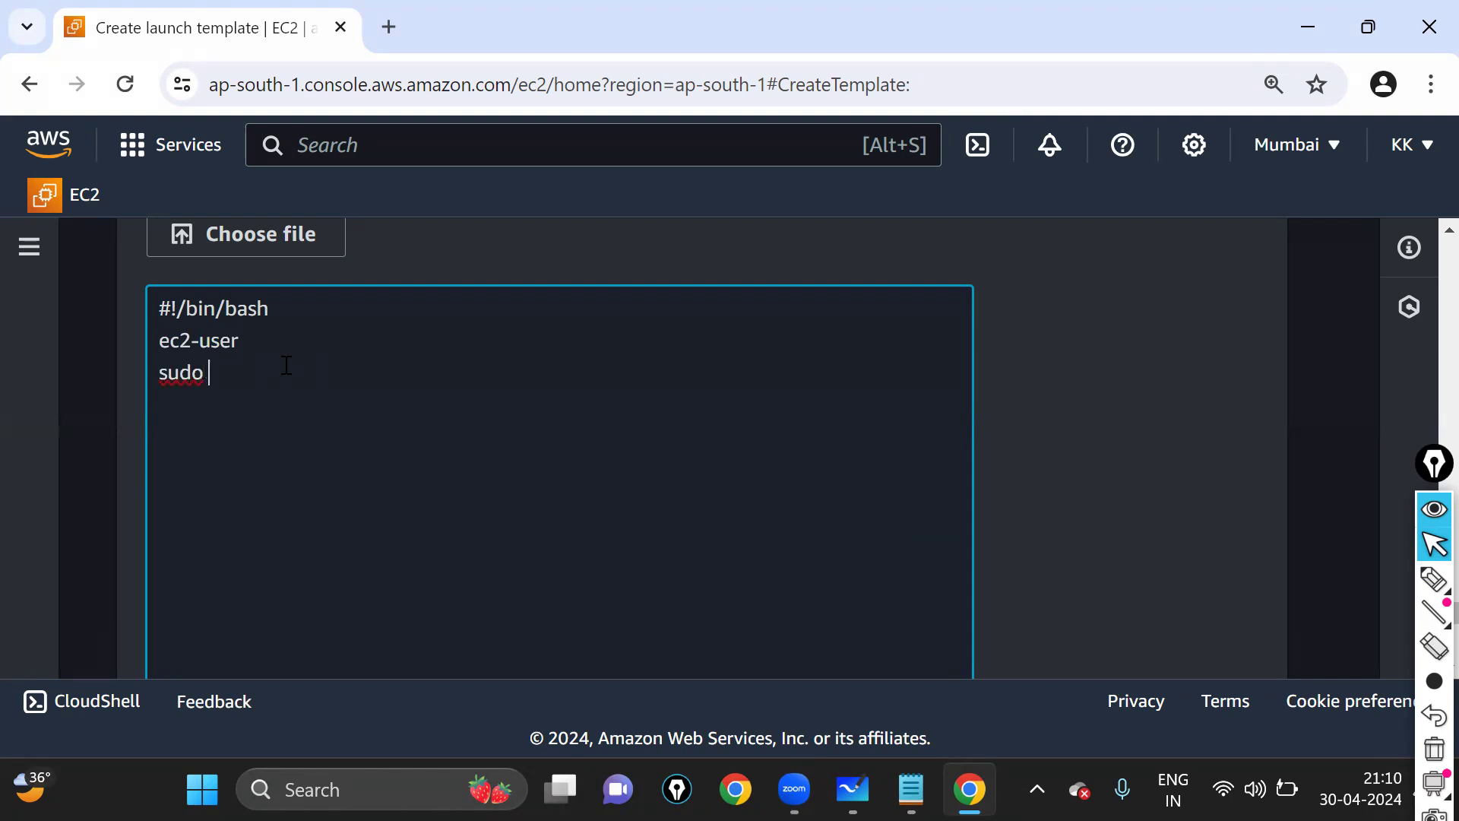
{"action": "type", "text": "-i ente"}
{"action": "key", "text": "BackSpace"}
{"action": "key", "text": "BackSpace"}
{"action": "key", "text": "BackSpace"}
{"action": "key", "text": "BackSpace"}
{"action": "key", "text": "Return"}
{"action": "key", "text": "ctrl+plus"}
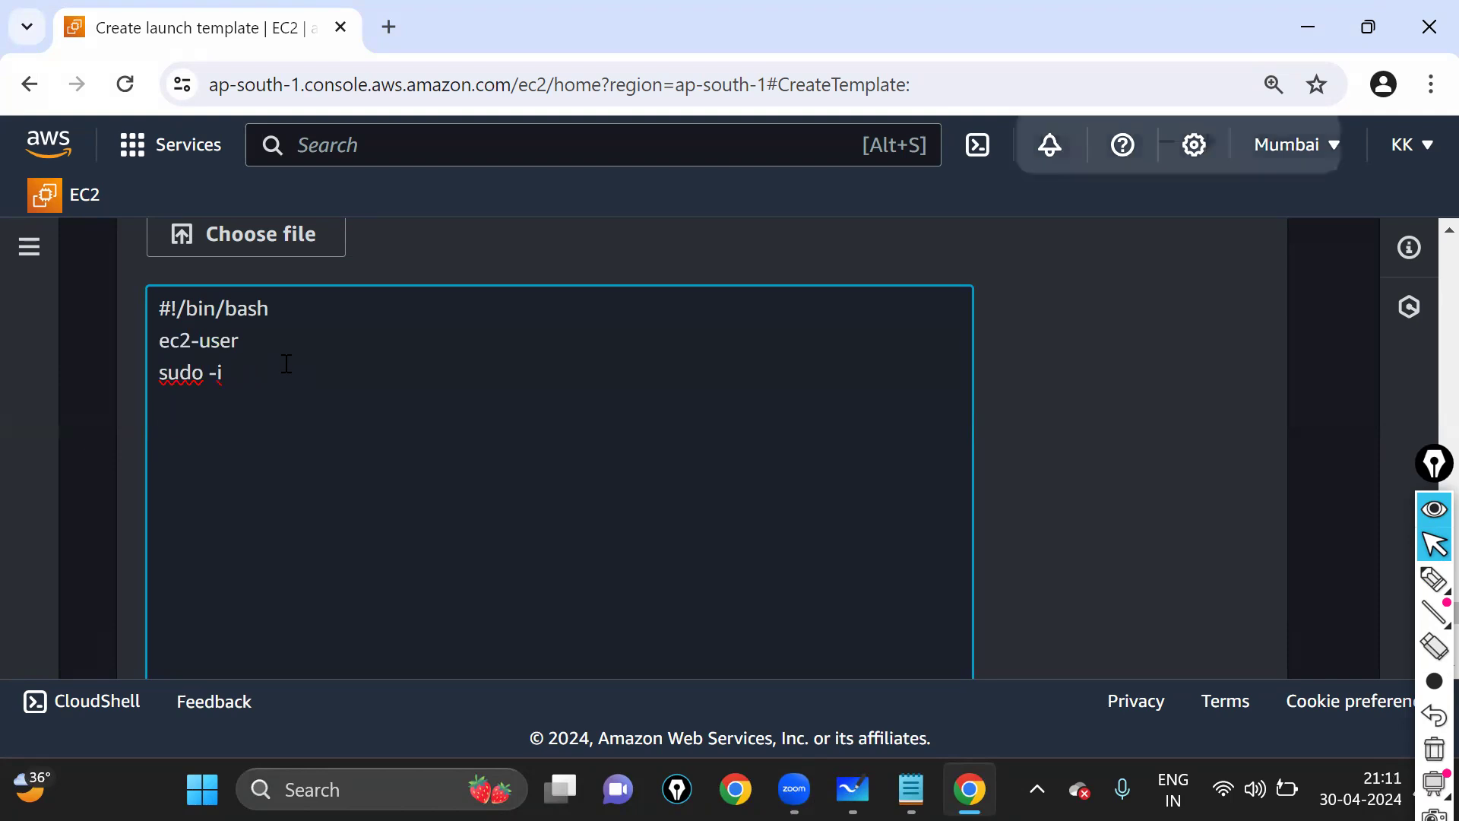
{"action": "key", "text": "ctrl+plus"}
{"action": "scroll", "coordinate": [374, 459], "scroll_direction": "down", "scroll_amount": 10}
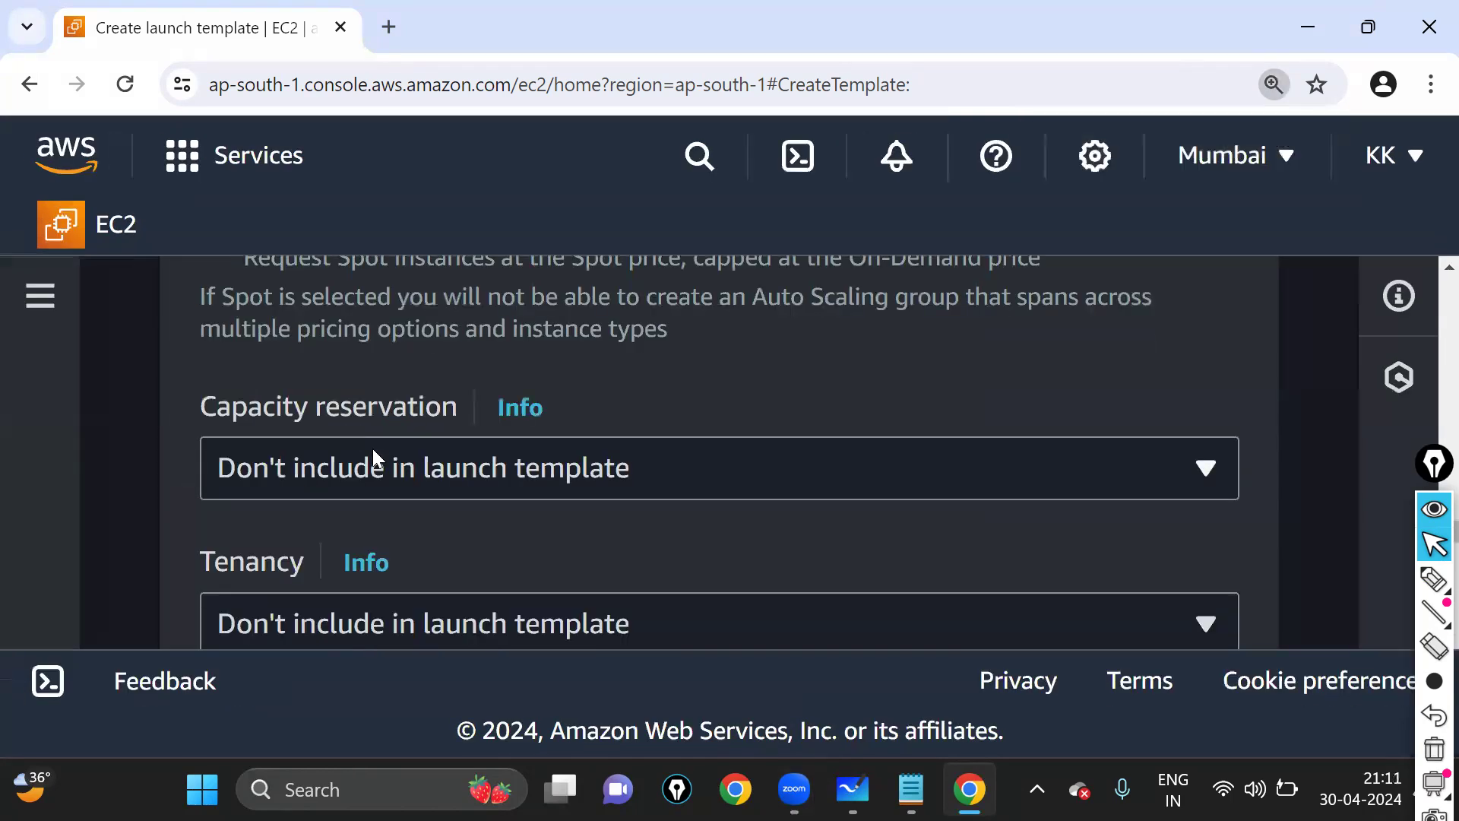
{"action": "scroll", "coordinate": [374, 458], "scroll_direction": "down", "scroll_amount": 10}
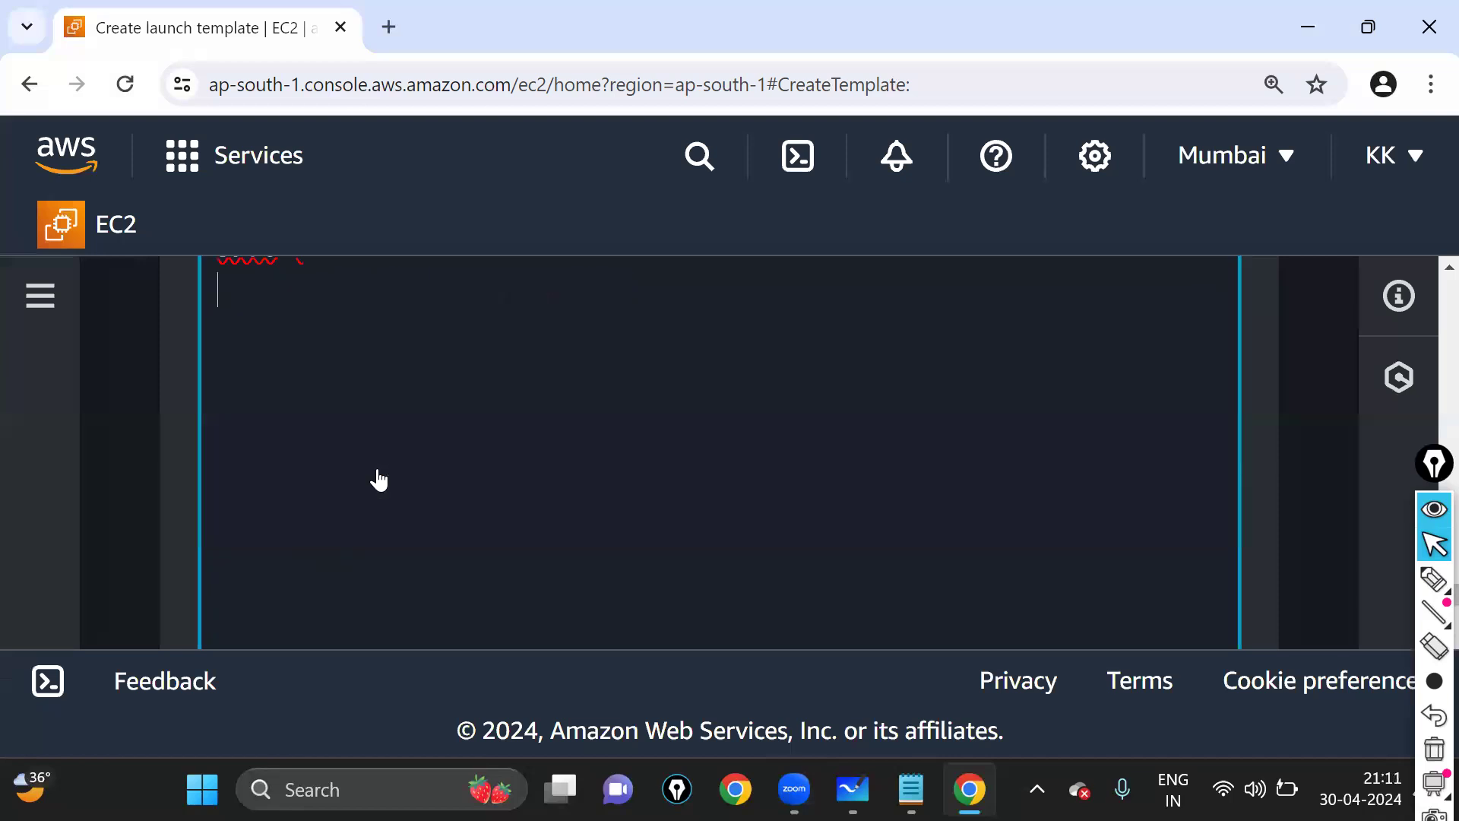
{"action": "scroll", "coordinate": [341, 420], "scroll_direction": "up", "scroll_amount": 2}
- Add yum install httpd -y, cd /var/www/html and echo "FLIPKART " >index.html lines
{"action": "type", "text": "yum "}
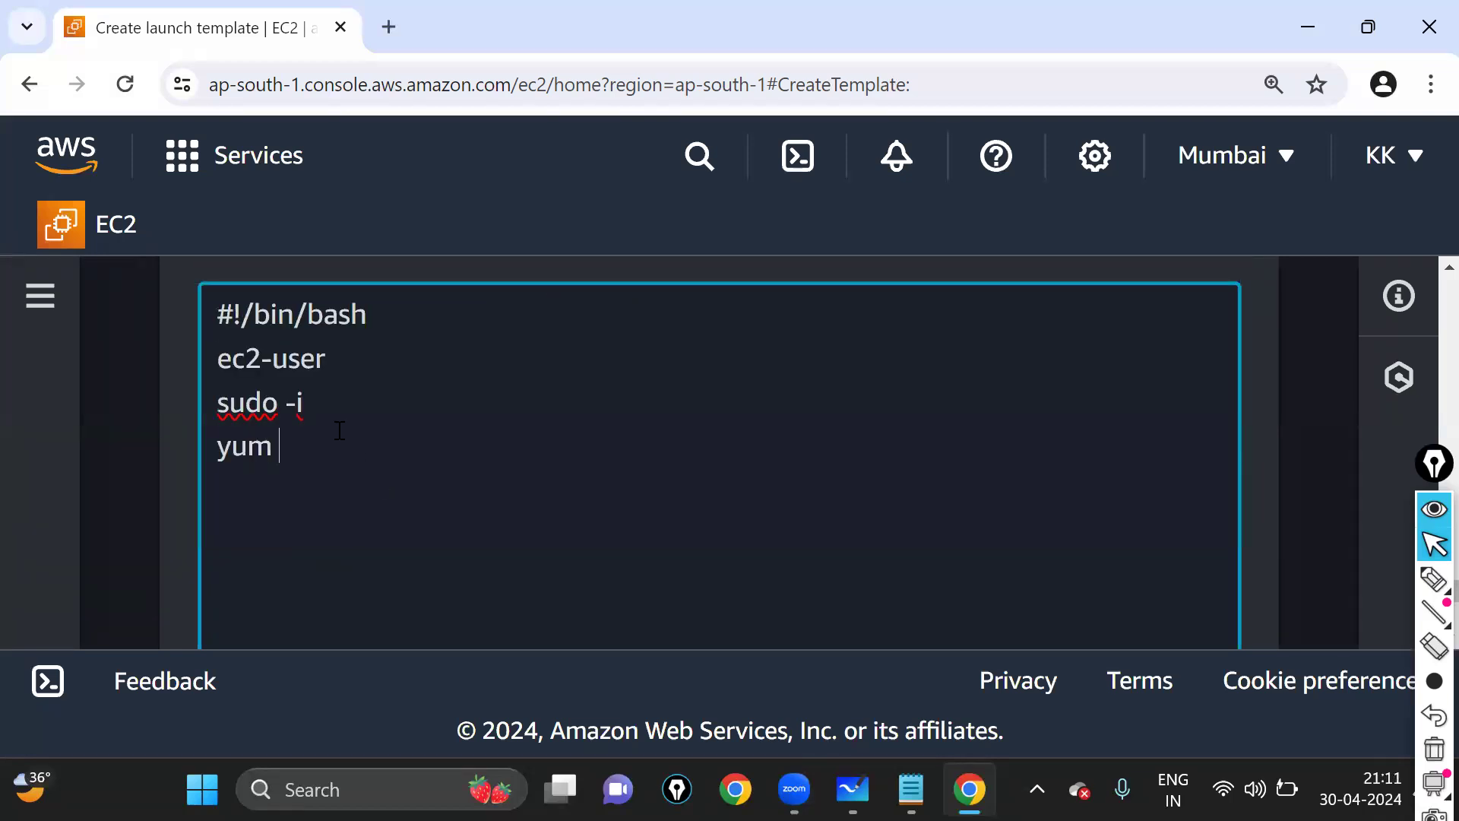
{"action": "type", "text": "install httpd "}
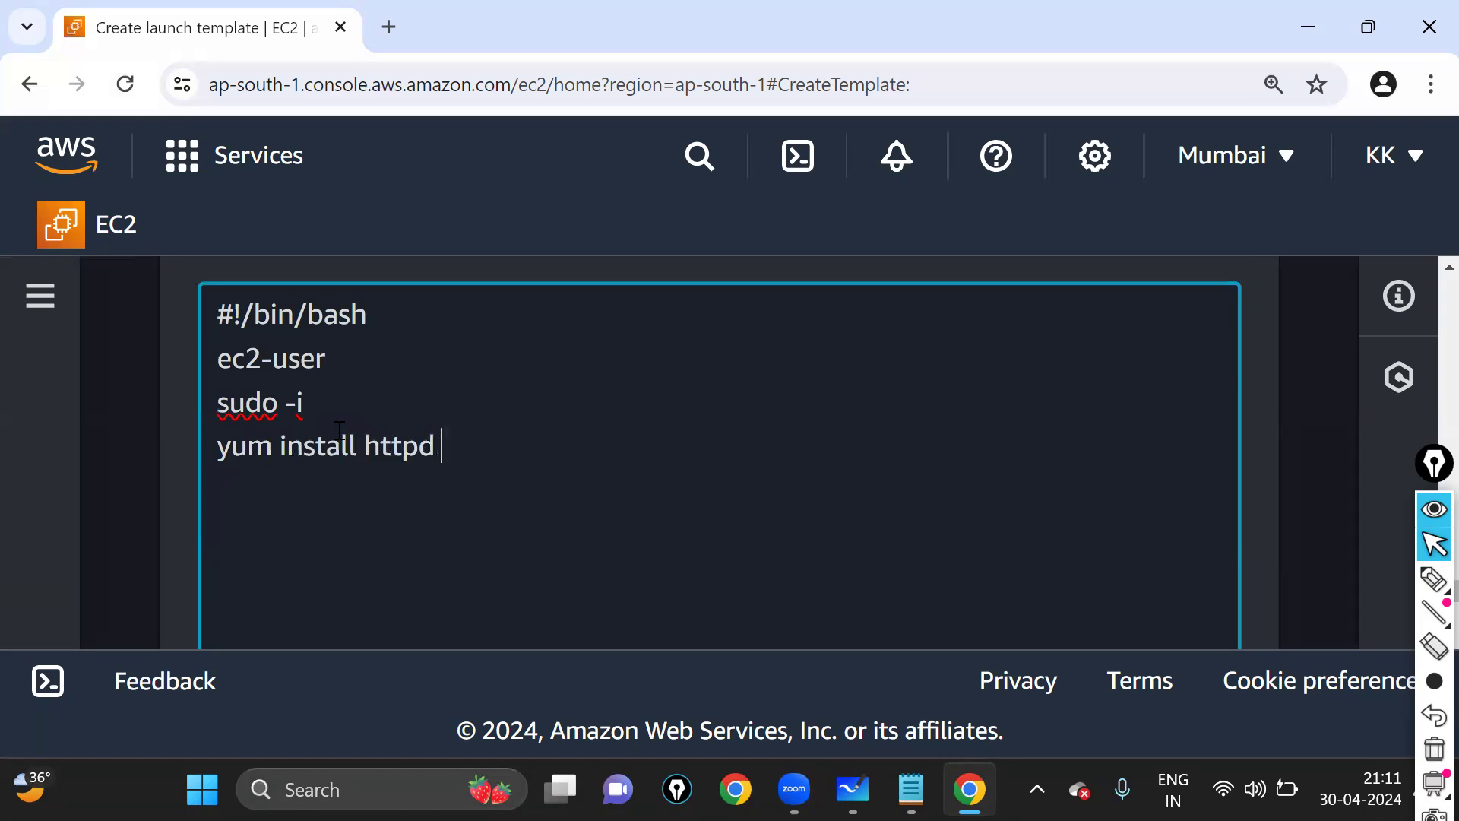
{"action": "type", "text": "-y"}
{"action": "key", "text": "Return"}
{"action": "type", "text": "cd /var/w"}
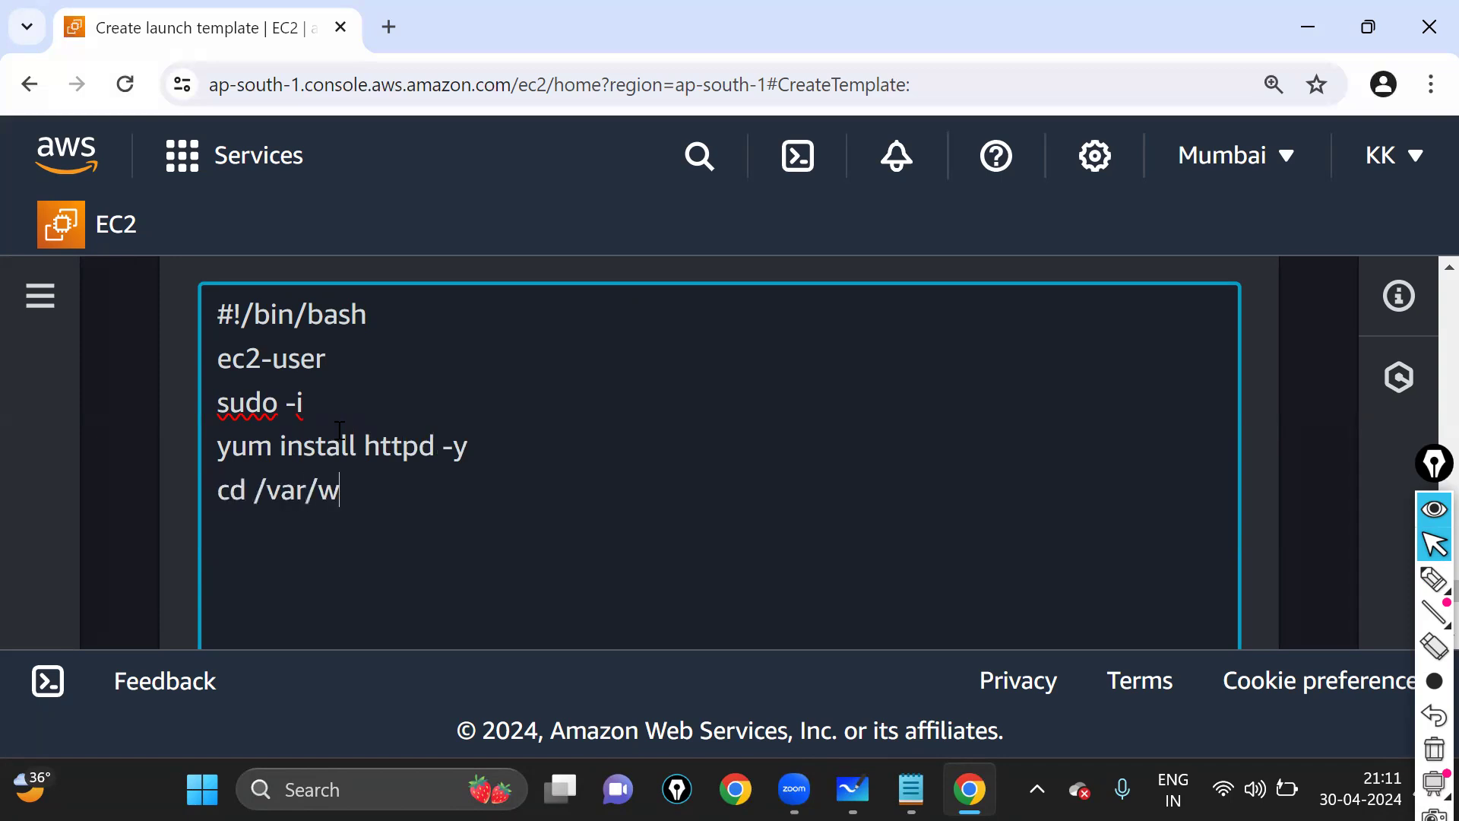
{"action": "type", "text": "ww/html"}
{"action": "key", "text": "Return"}
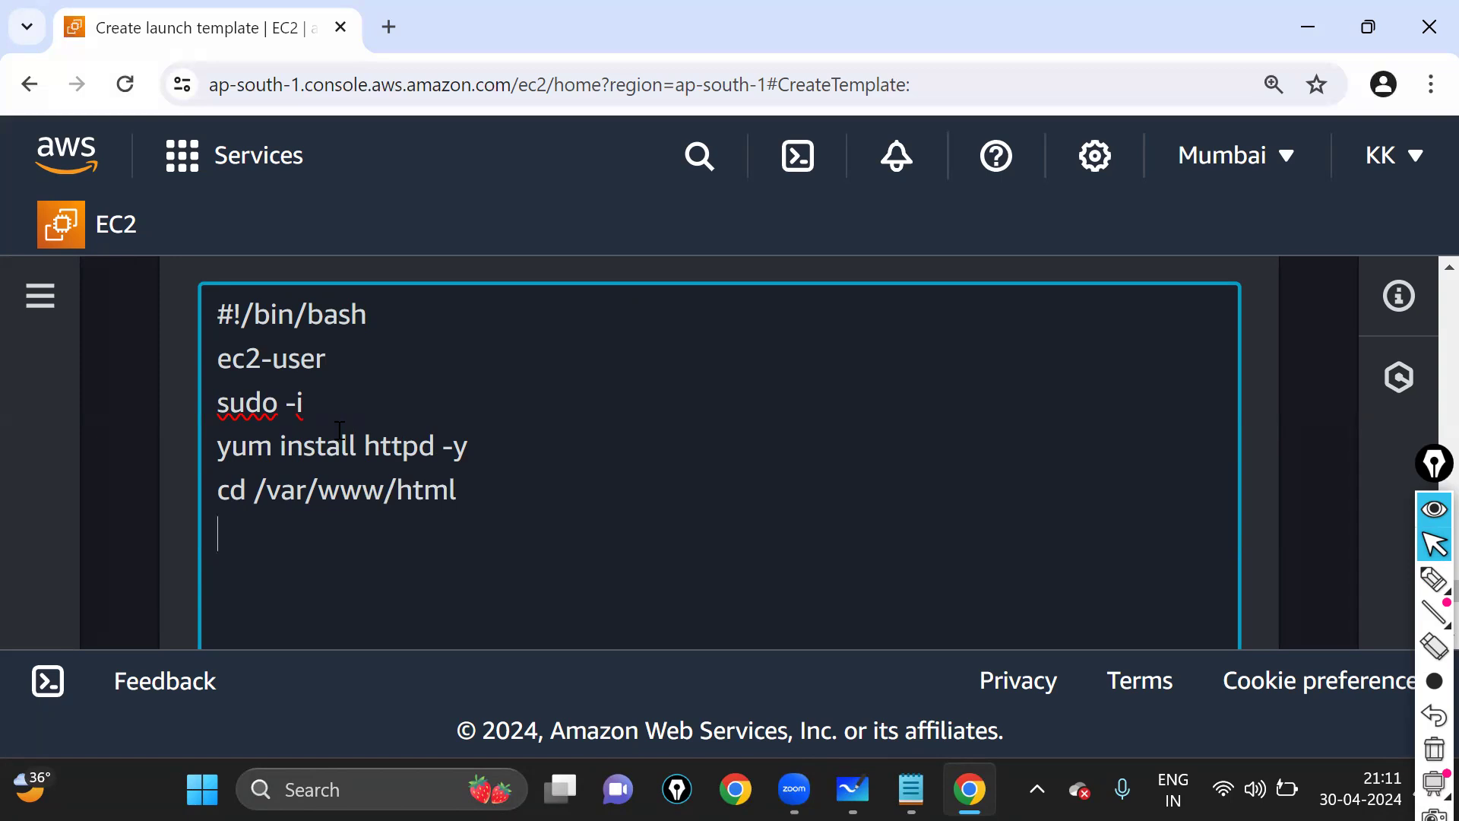
{"action": "type", "text": "echo \"FL"}
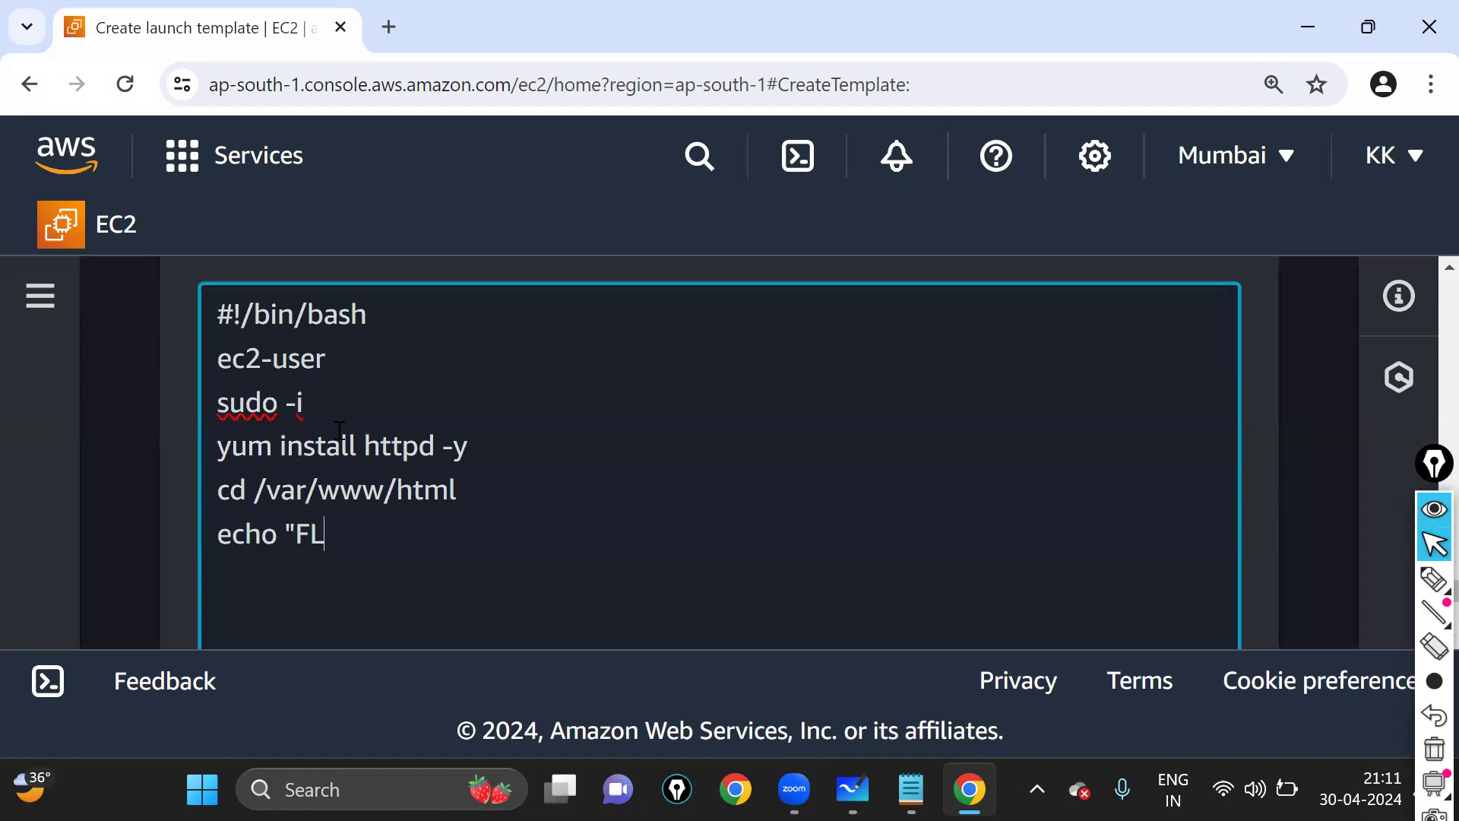
{"action": "type", "text": "IPKART"}
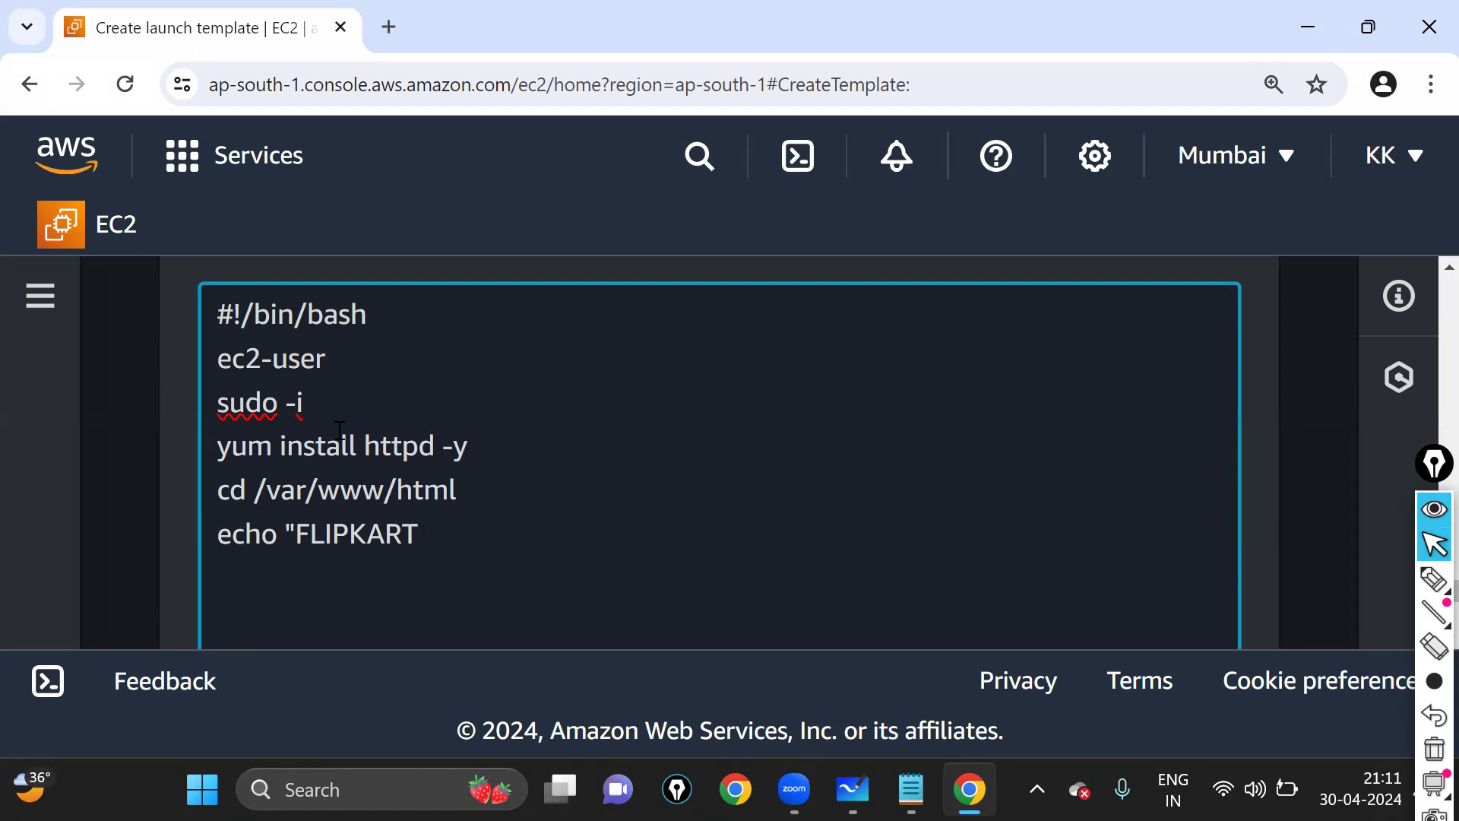
{"action": "type", "text": " \" "}
{"action": "type", "text": "<"}
{"action": "key", "text": "BackSpace"}
{"action": "type", "text": ">index.html"}
{"action": "key", "text": "Return"}
- Finish with systemctl restart httpd, review the script, and zoom the page out
{"action": "type", "text": "ser"}
{"action": "key", "text": "BackSpace"}
{"action": "key", "text": "BackSpace"}
{"action": "key", "text": "BackSpace"}
{"action": "type", "text": "systemctl "}
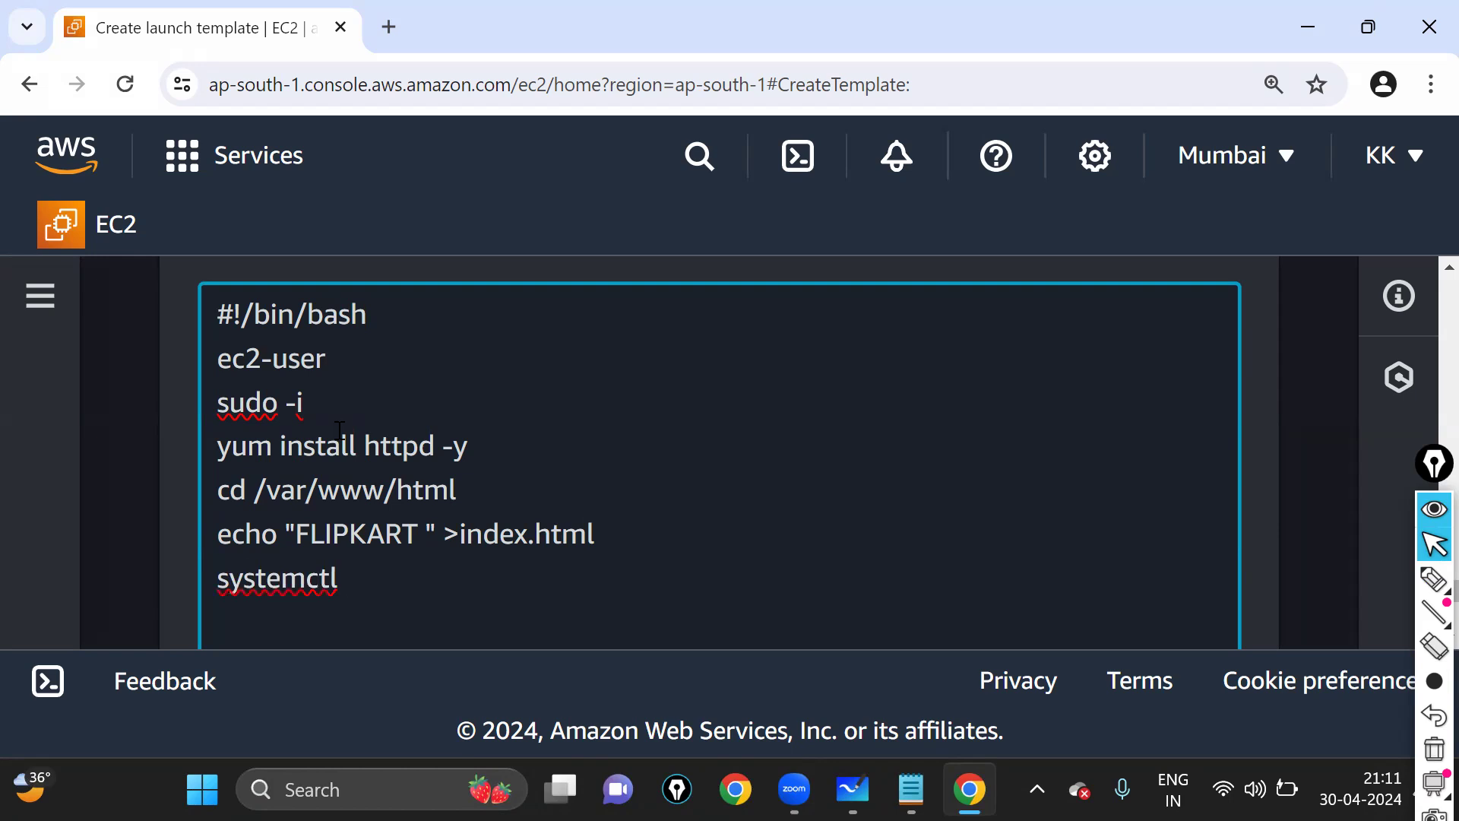
{"action": "type", "text": "restart http"}
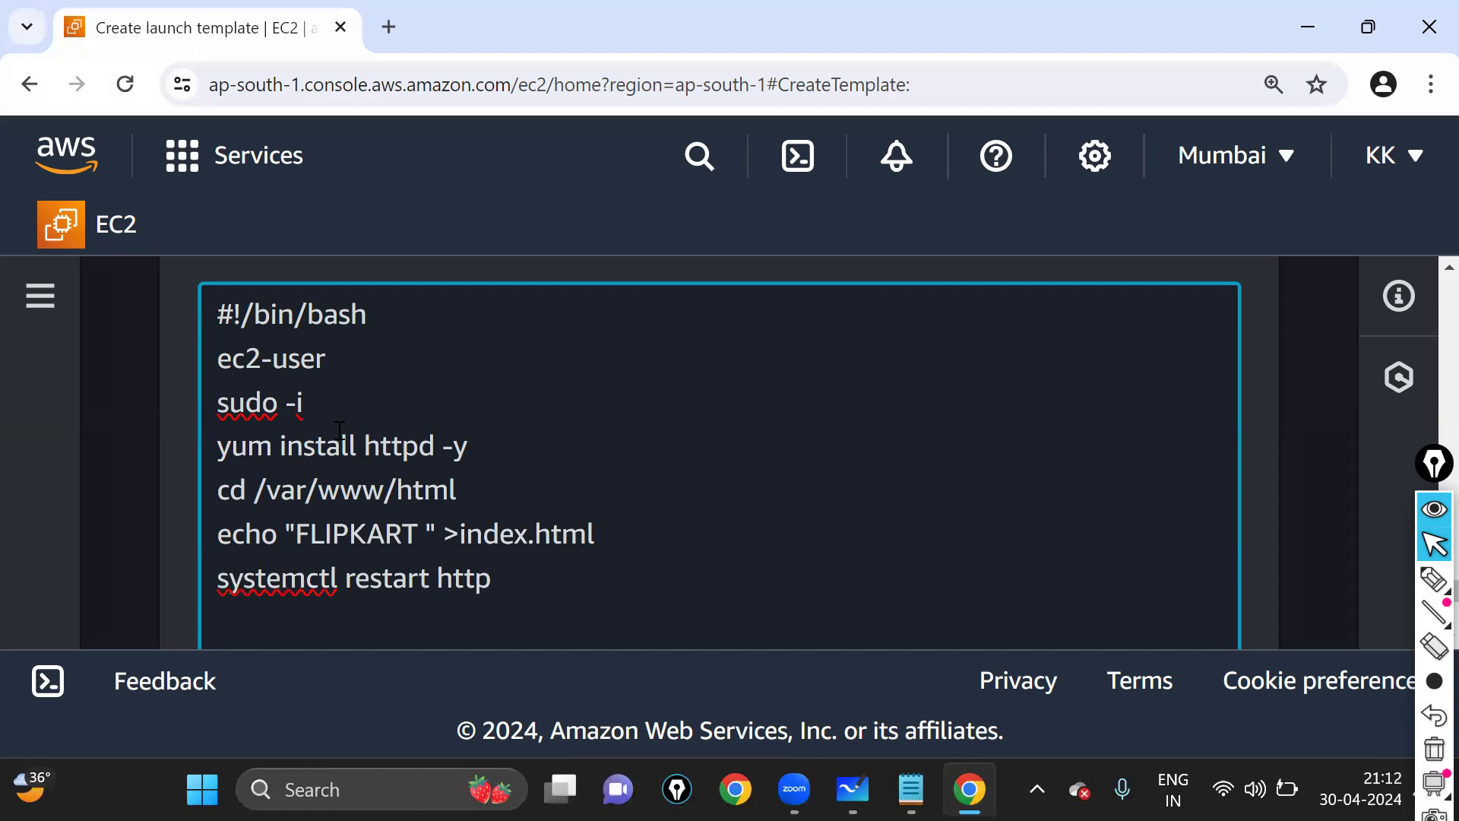
{"action": "type", "text": "d"}
{"action": "key", "text": "Return"}
{"action": "key", "text": "Return"}
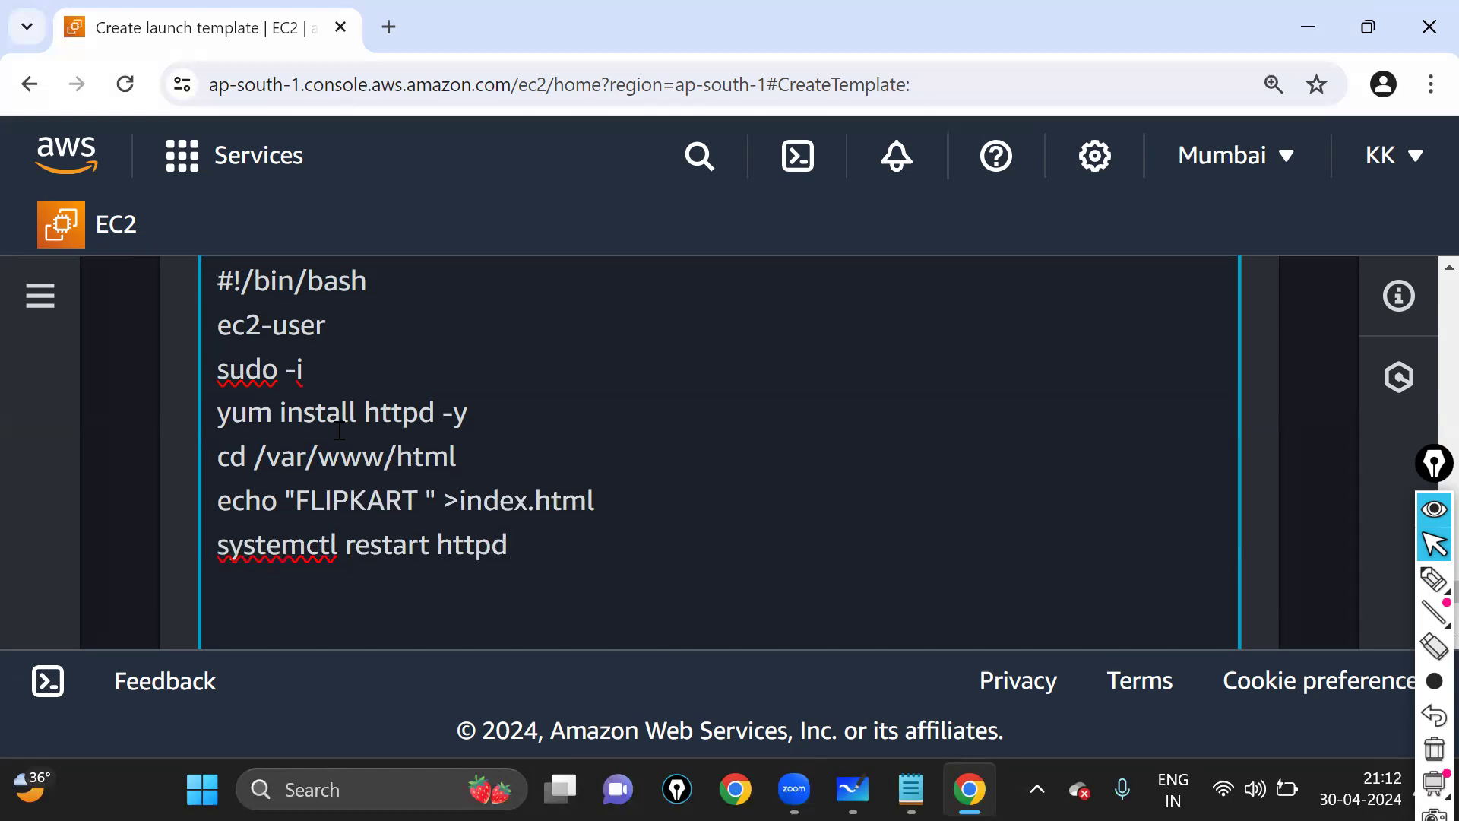
{"action": "key", "text": "Up"}
{"action": "key", "text": "Up"}
{"action": "key", "text": "Up"}
{"action": "key", "text": "Up"}
{"action": "key", "text": "ctrl+Home"}
{"action": "key", "text": "Down"}
{"action": "key", "text": "Down"}
{"action": "key", "text": "Down"}
{"action": "key", "text": "Down"}
{"action": "key", "text": "Down"}
{"action": "key", "text": "Down"}
{"action": "key", "text": "Down"}
{"action": "key", "text": "ctrl+minus"}
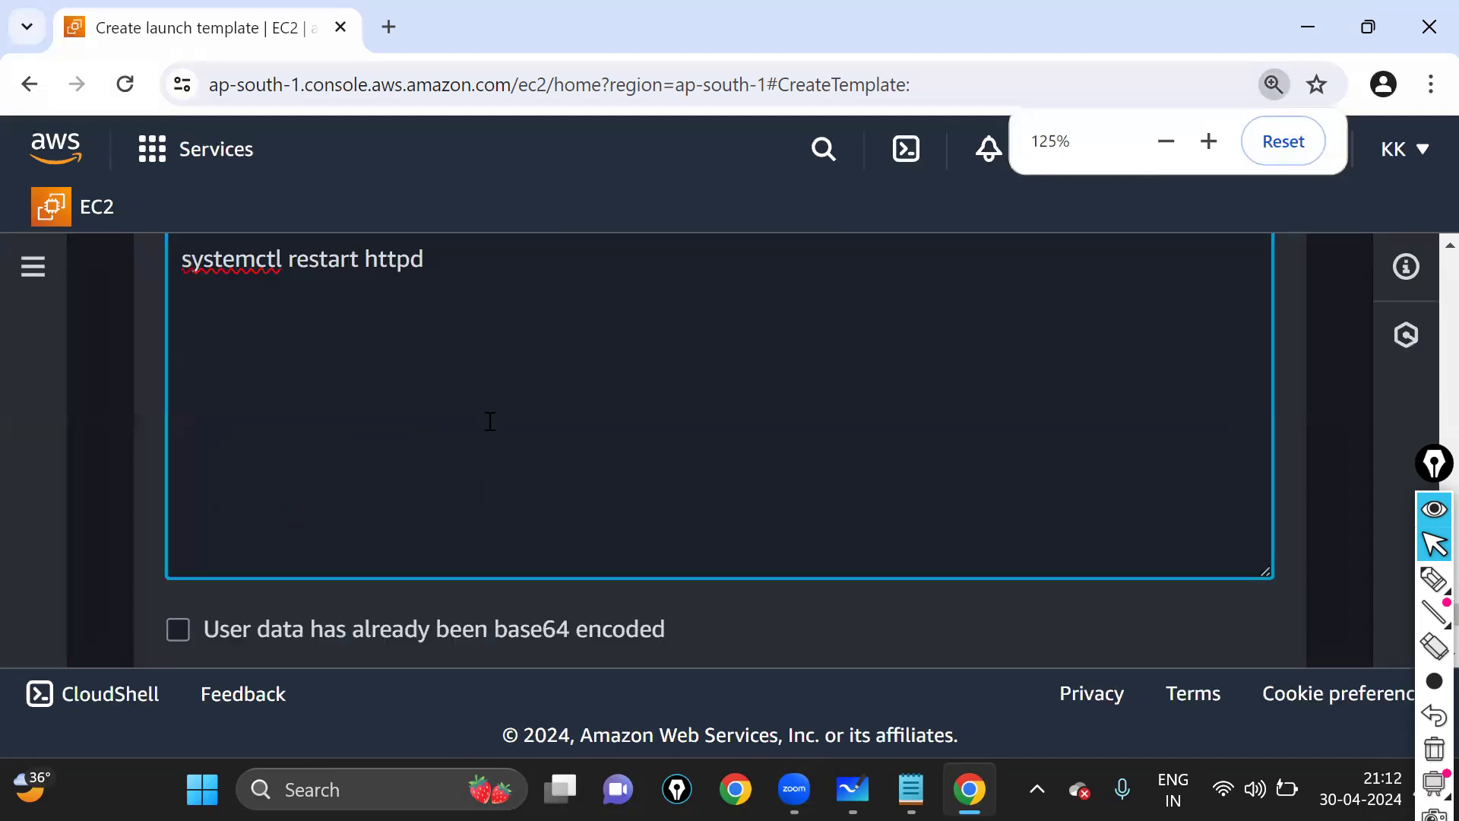
- Add the missing space before index.html on the FLIPKART echo line of the user-data script
{"action": "scroll", "coordinate": [491, 422], "scroll_direction": "up", "scroll_amount": 1}
{"action": "scroll", "coordinate": [490, 422], "scroll_direction": "up", "scroll_amount": 2}
{"action": "left_click", "coordinate": [471, 579]}
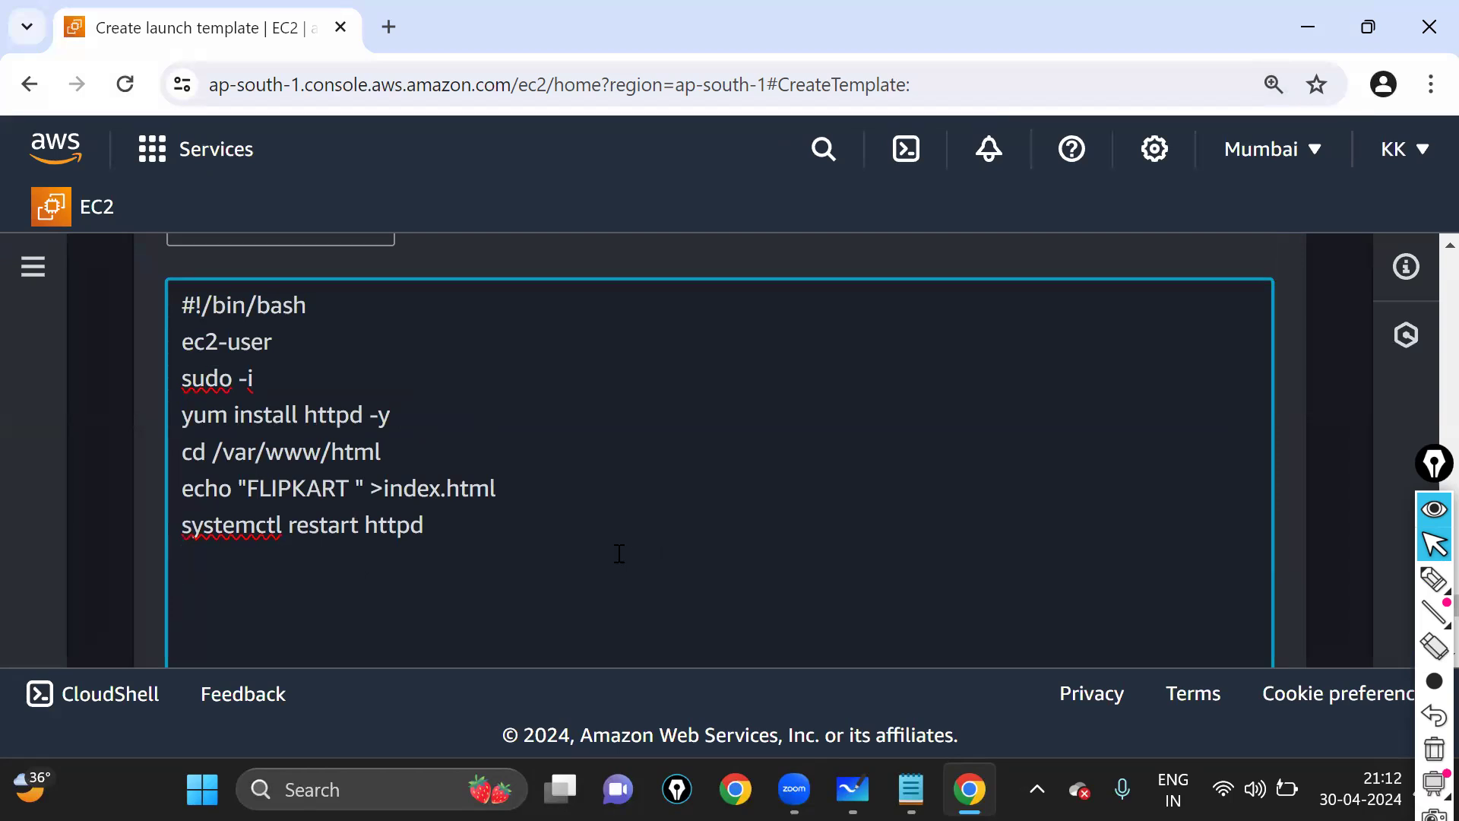
{"action": "key", "text": "Return"}
{"action": "scroll", "coordinate": [684, 439], "scroll_direction": "down", "scroll_amount": 8}
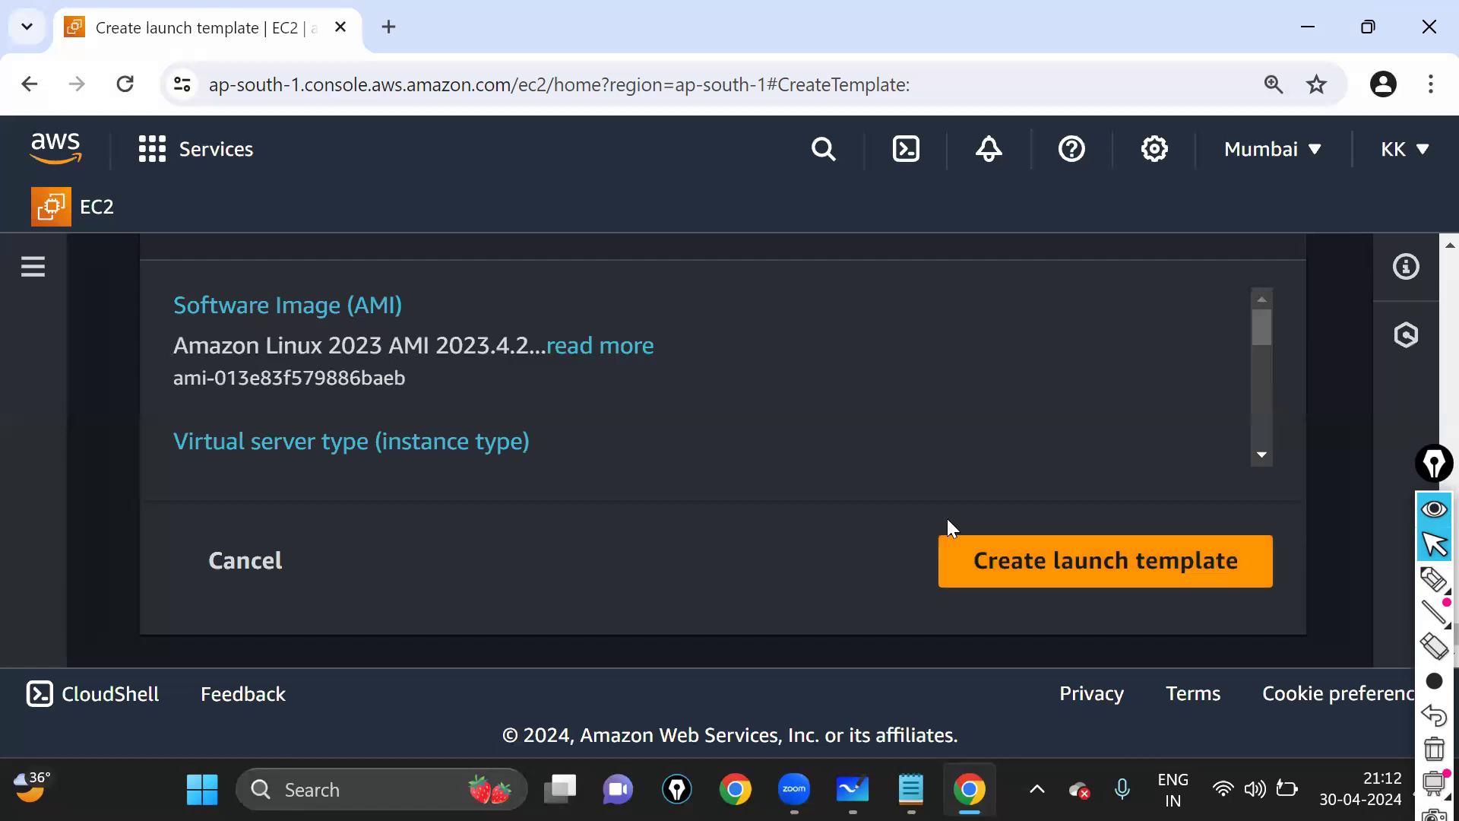
{"action": "scroll", "coordinate": [615, 426], "scroll_direction": "up", "scroll_amount": 7}
{"action": "scroll", "coordinate": [349, 422], "scroll_direction": "up", "scroll_amount": 3}
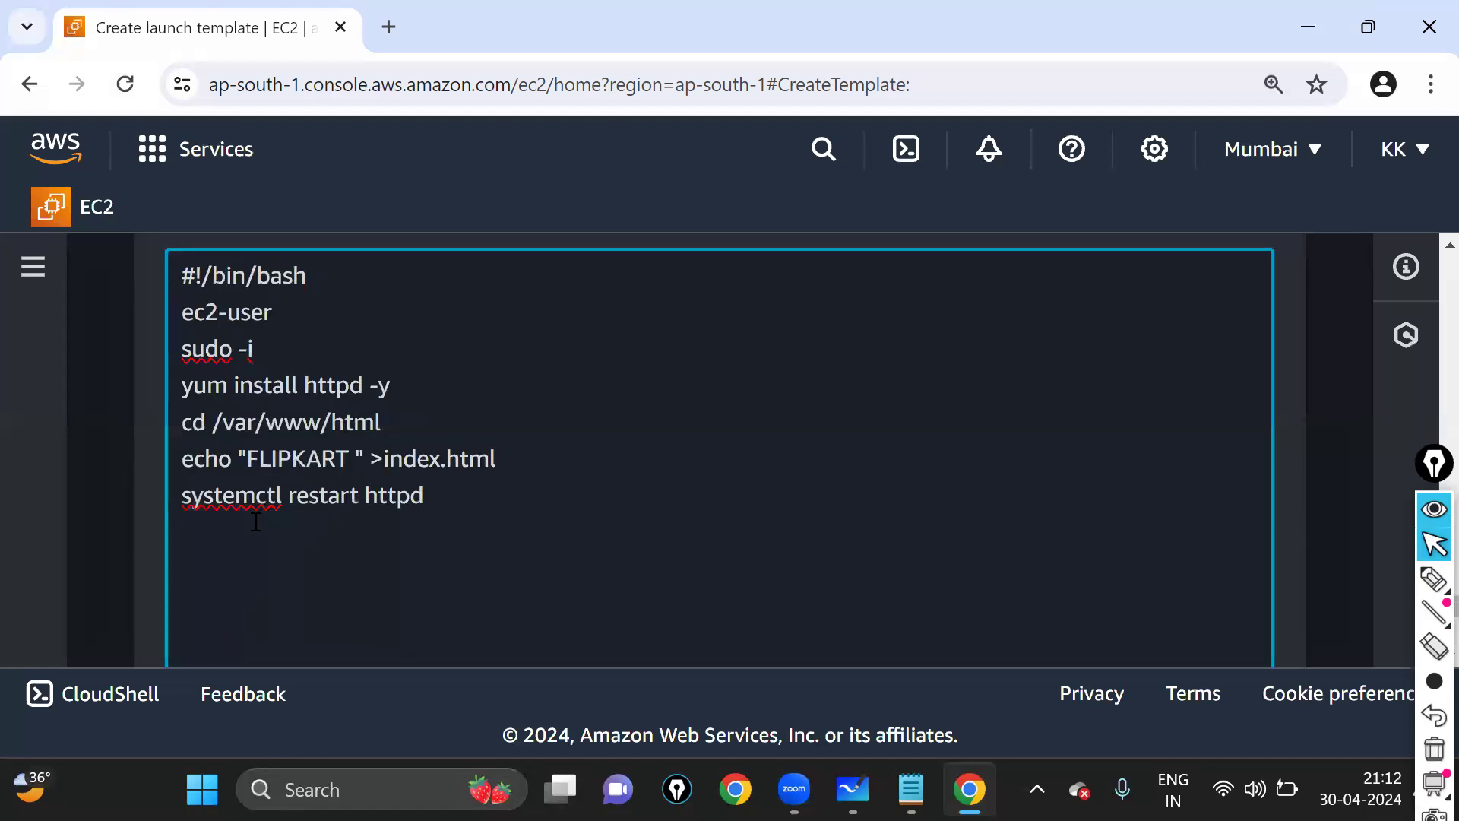
{"action": "left_click", "coordinate": [256, 522]}
{"action": "left_click", "coordinate": [384, 458]}
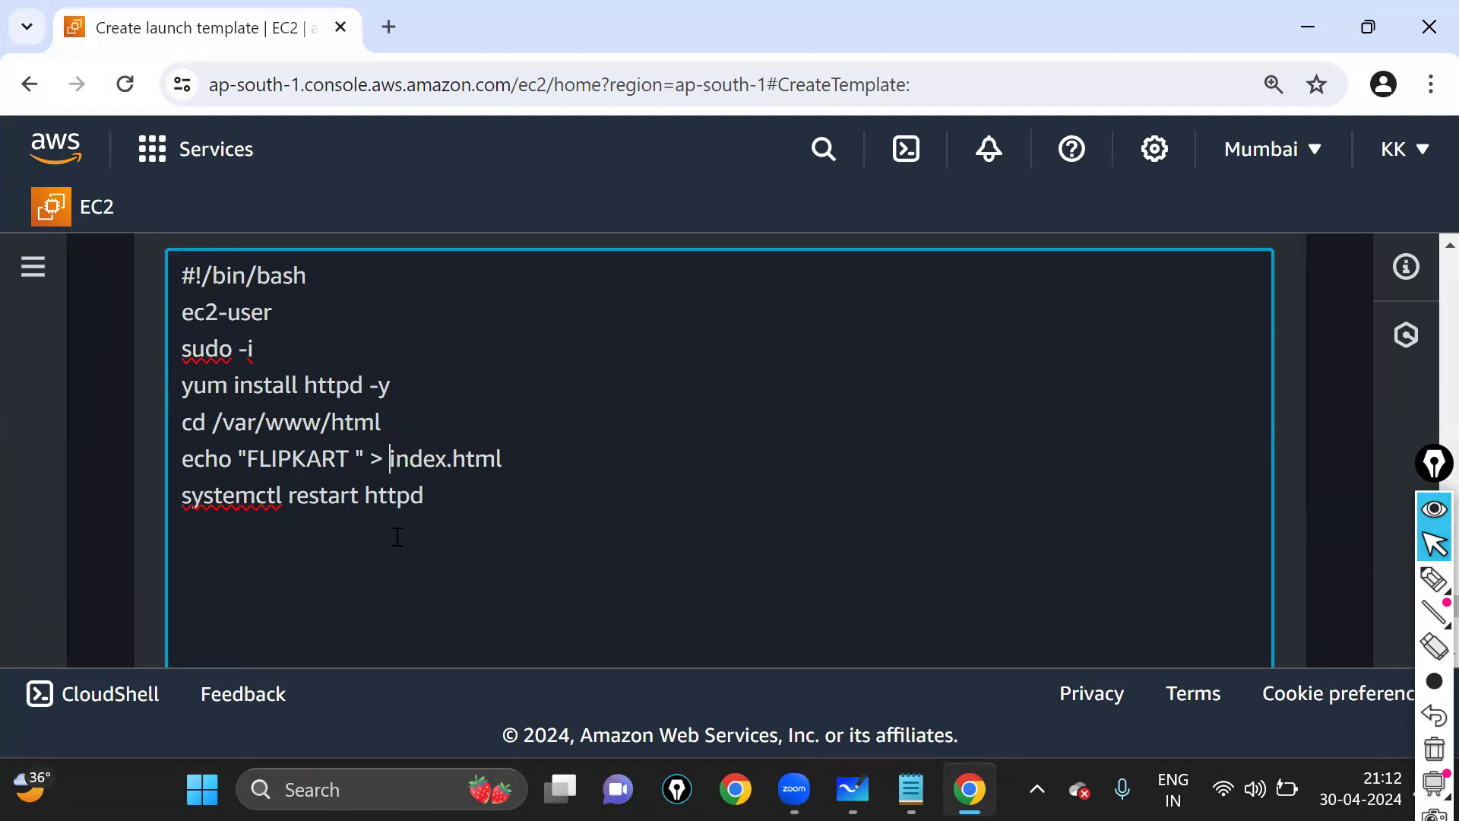
{"action": "left_click", "coordinate": [324, 541]}
- Remove the stray space between cd and /var, and end the script after 'systemctl restart httpd'
{"action": "key", "text": "ctrl+plus"}
{"action": "key", "text": "ctrl+plus"}
{"action": "key", "text": "ctrl+plus"}
{"action": "key", "text": "ctrl+plus"}
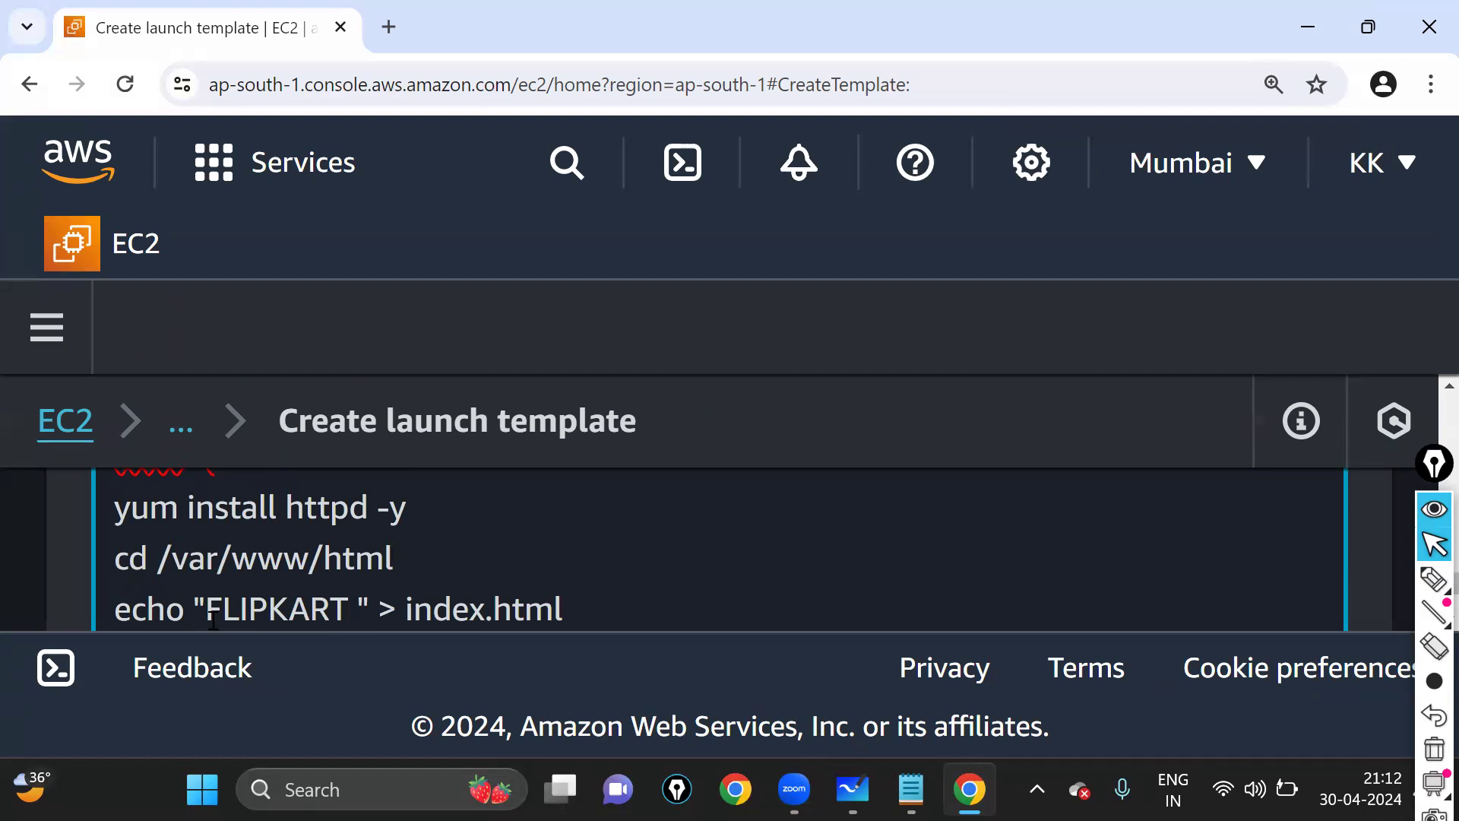
{"action": "left_click", "coordinate": [160, 566]}
{"action": "key", "text": "BackSpace"}
{"action": "key", "text": "ctrl+minus"}
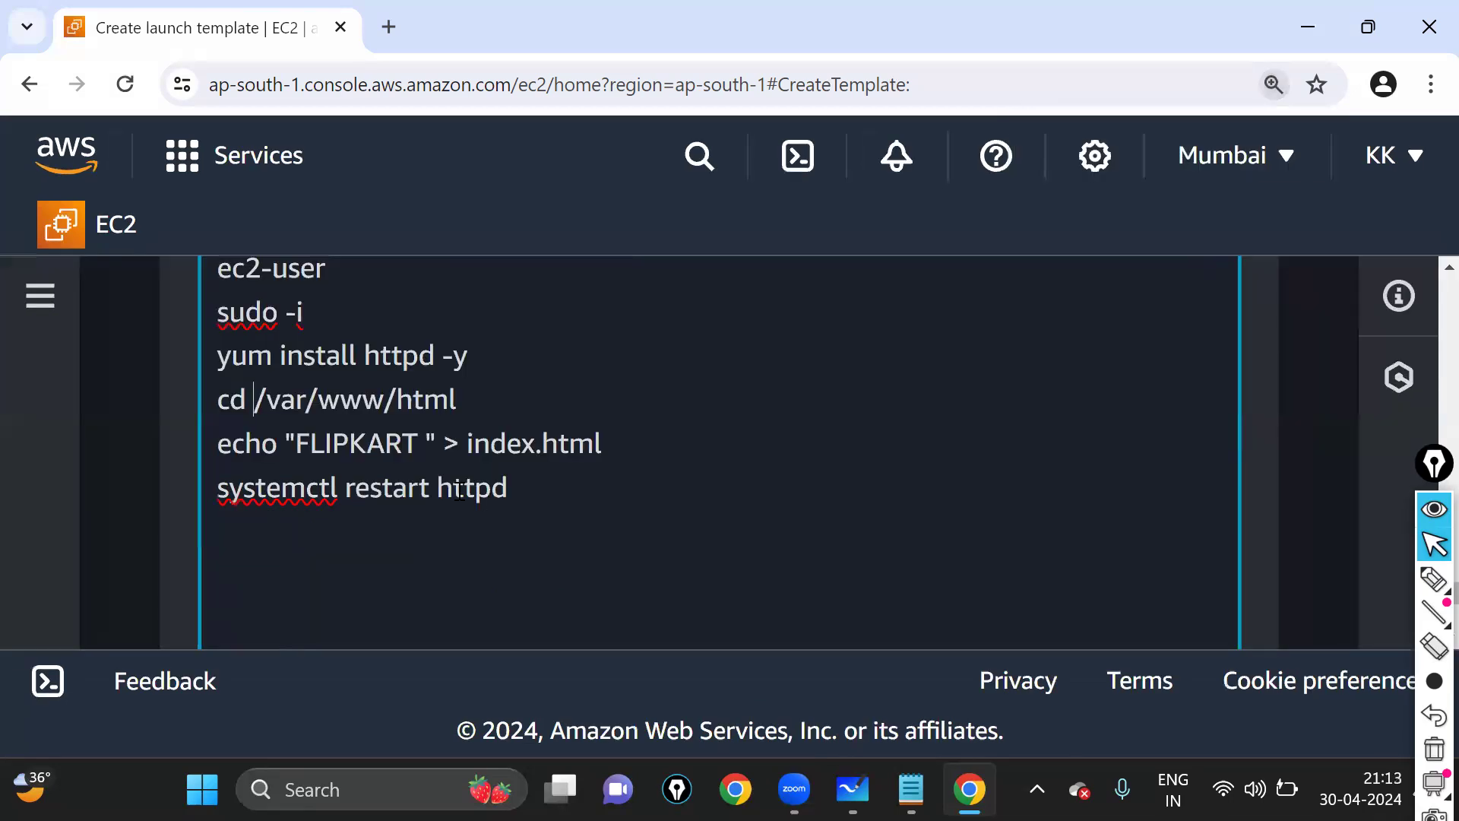
{"action": "scroll", "coordinate": [338, 387], "scroll_direction": "up", "scroll_amount": 2}
{"action": "left_click_drag", "start_coordinate": [330, 401], "coordinate": [218, 402]}
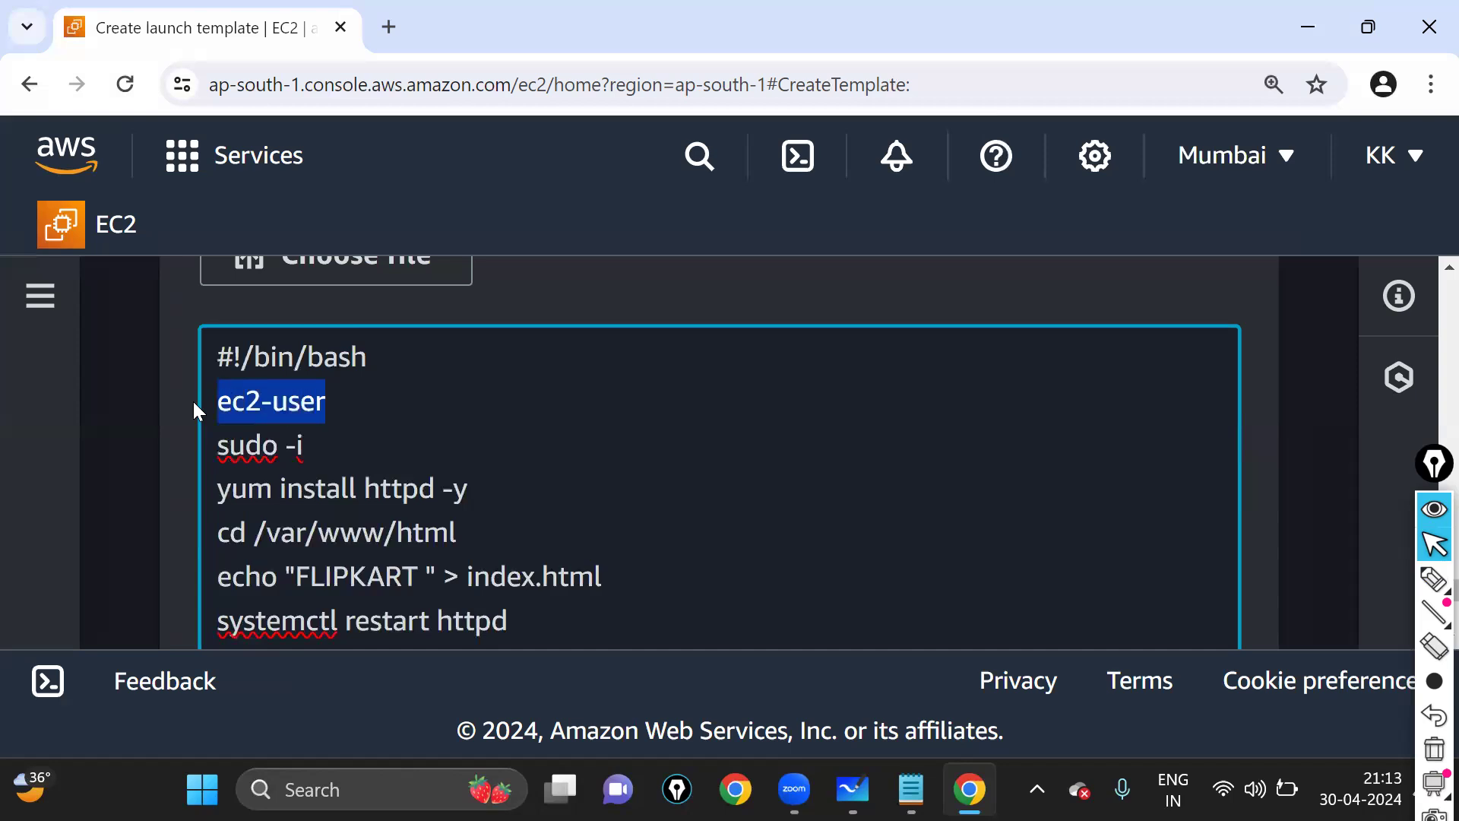
{"action": "double_click", "coordinate": [241, 363]}
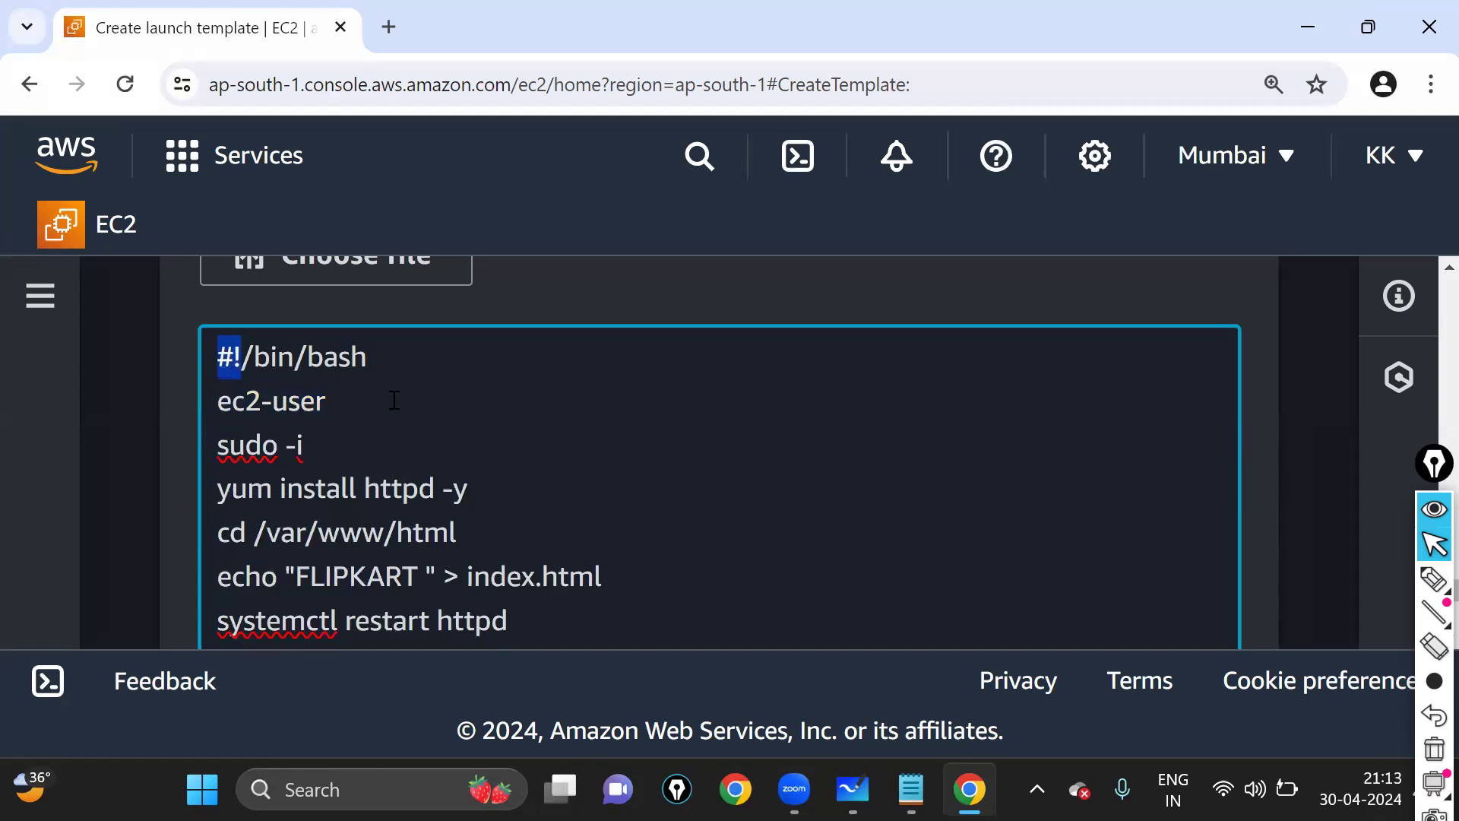
{"action": "left_click", "coordinate": [559, 610]}
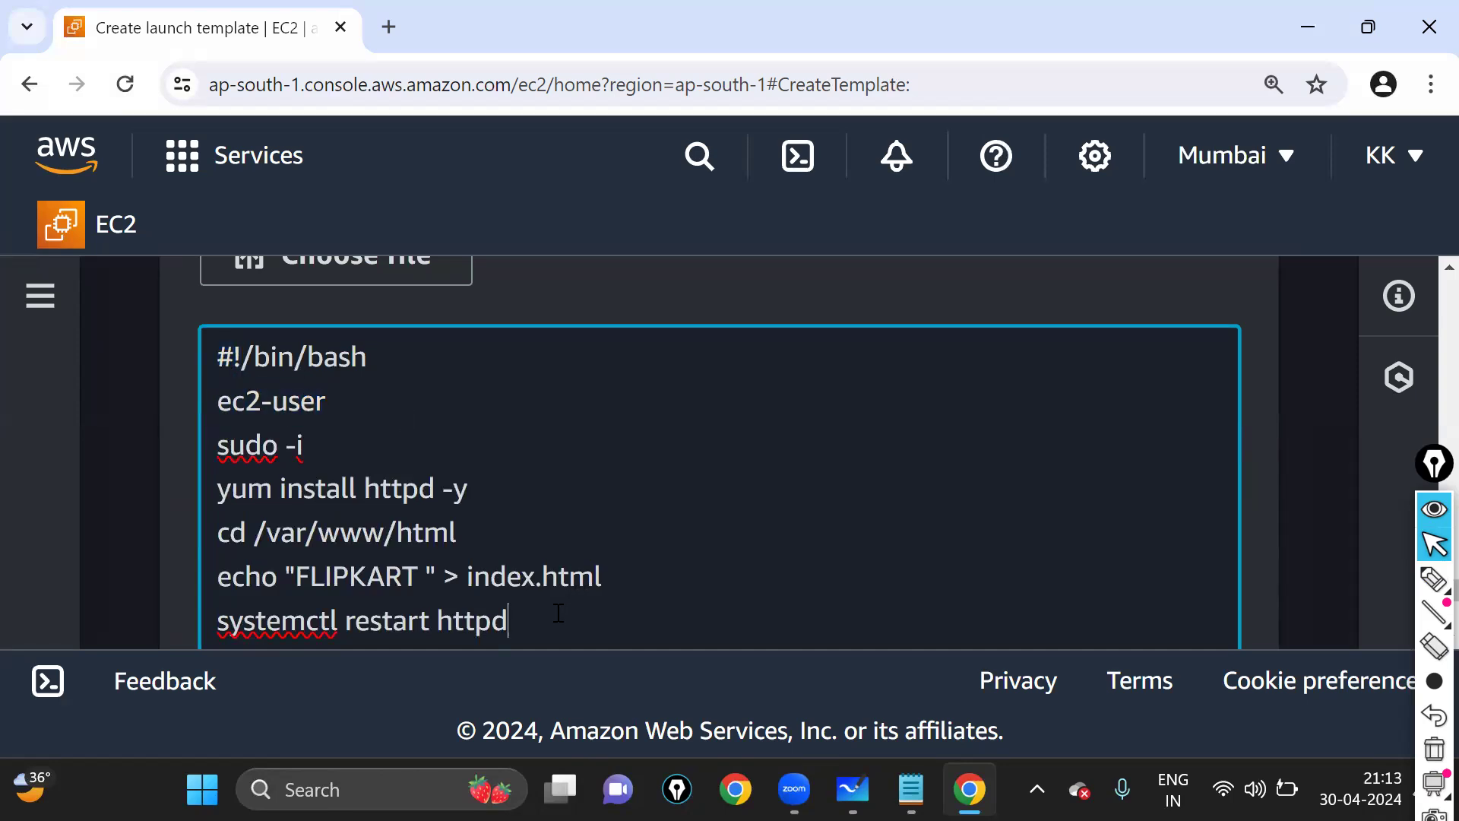
{"action": "key", "text": "Return"}
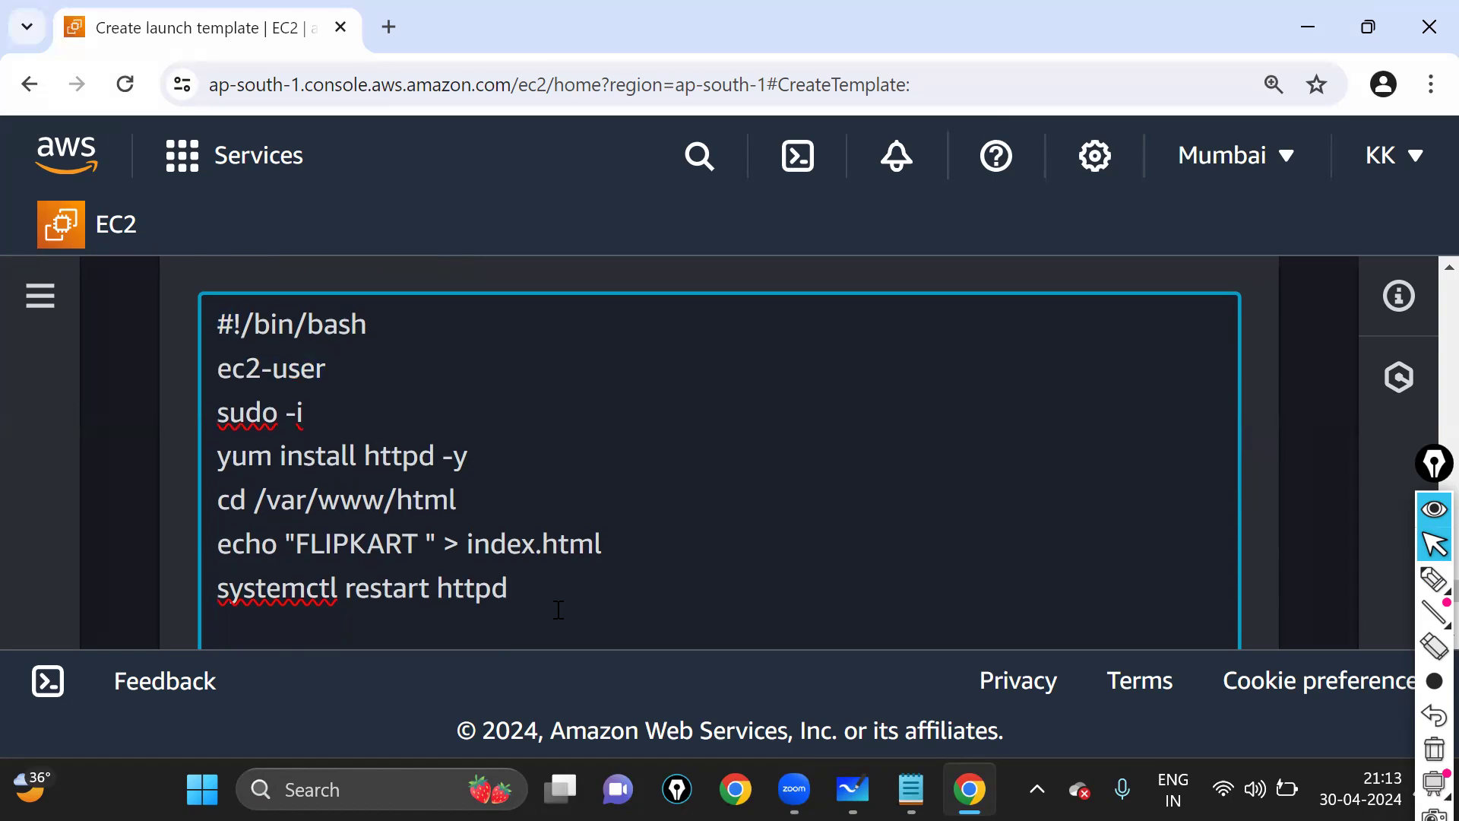
- Review the finished script ending with the httpd restart line and scroll below the User data box
{"action": "scroll", "coordinate": [559, 609], "scroll_direction": "down", "scroll_amount": 1}
{"action": "scroll", "coordinate": [560, 617], "scroll_direction": "up", "scroll_amount": 2}
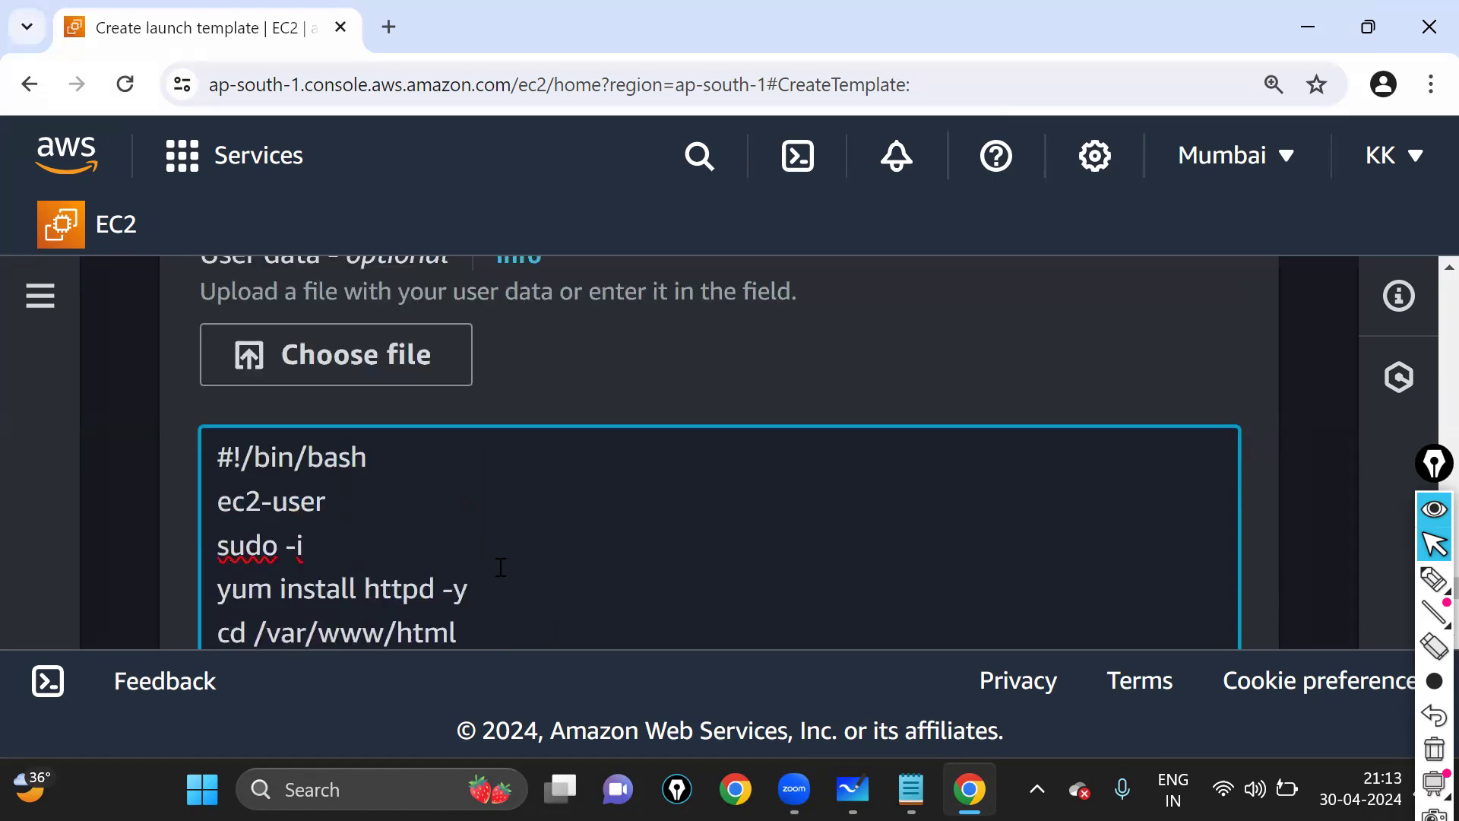
{"action": "scroll", "coordinate": [501, 567], "scroll_direction": "down", "scroll_amount": 2}
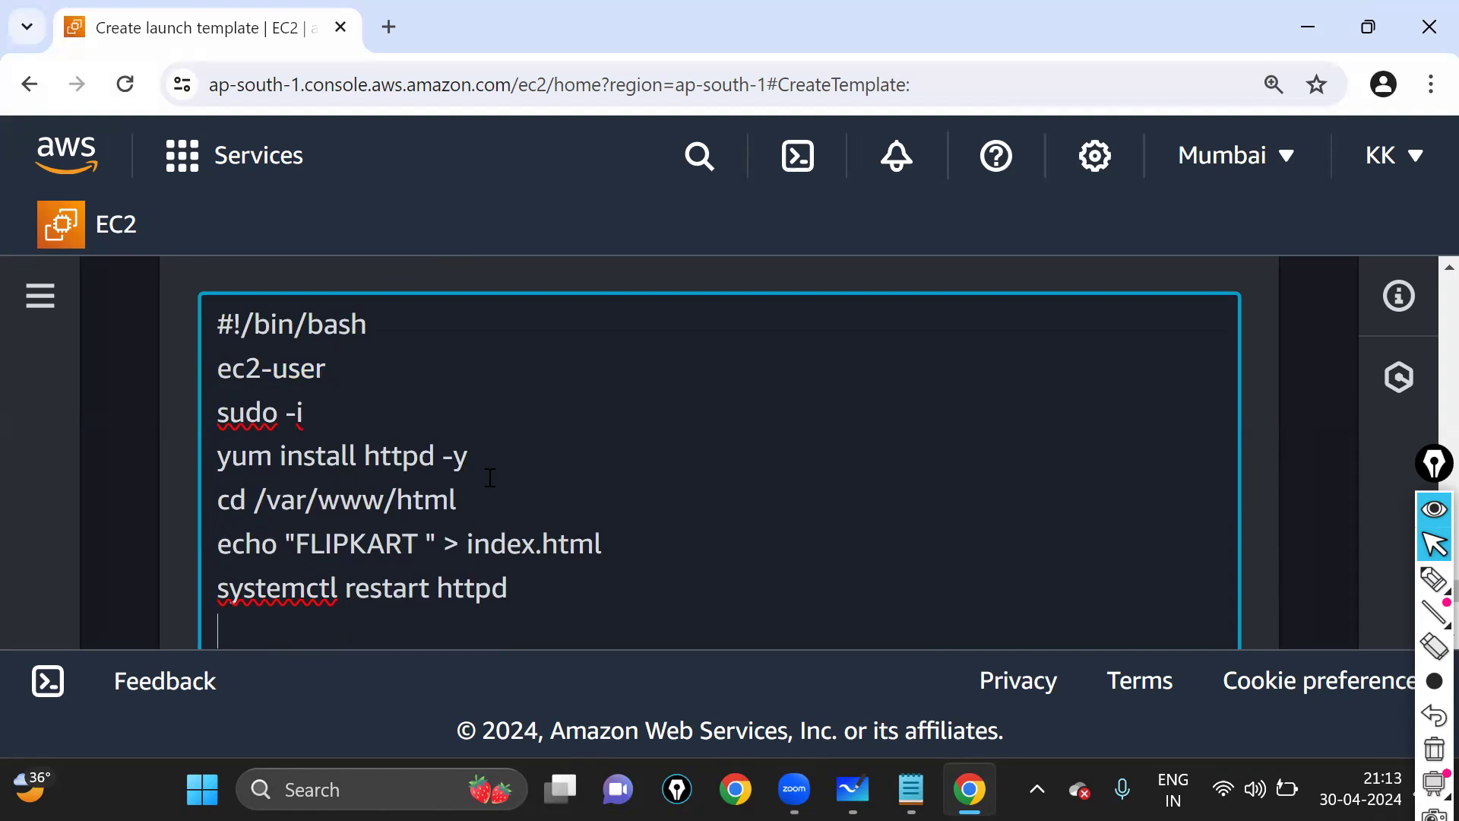
{"action": "scroll", "coordinate": [491, 478], "scroll_direction": "down", "scroll_amount": 2}
{"action": "left_click_drag", "start_coordinate": [560, 472], "coordinate": [220, 437]}
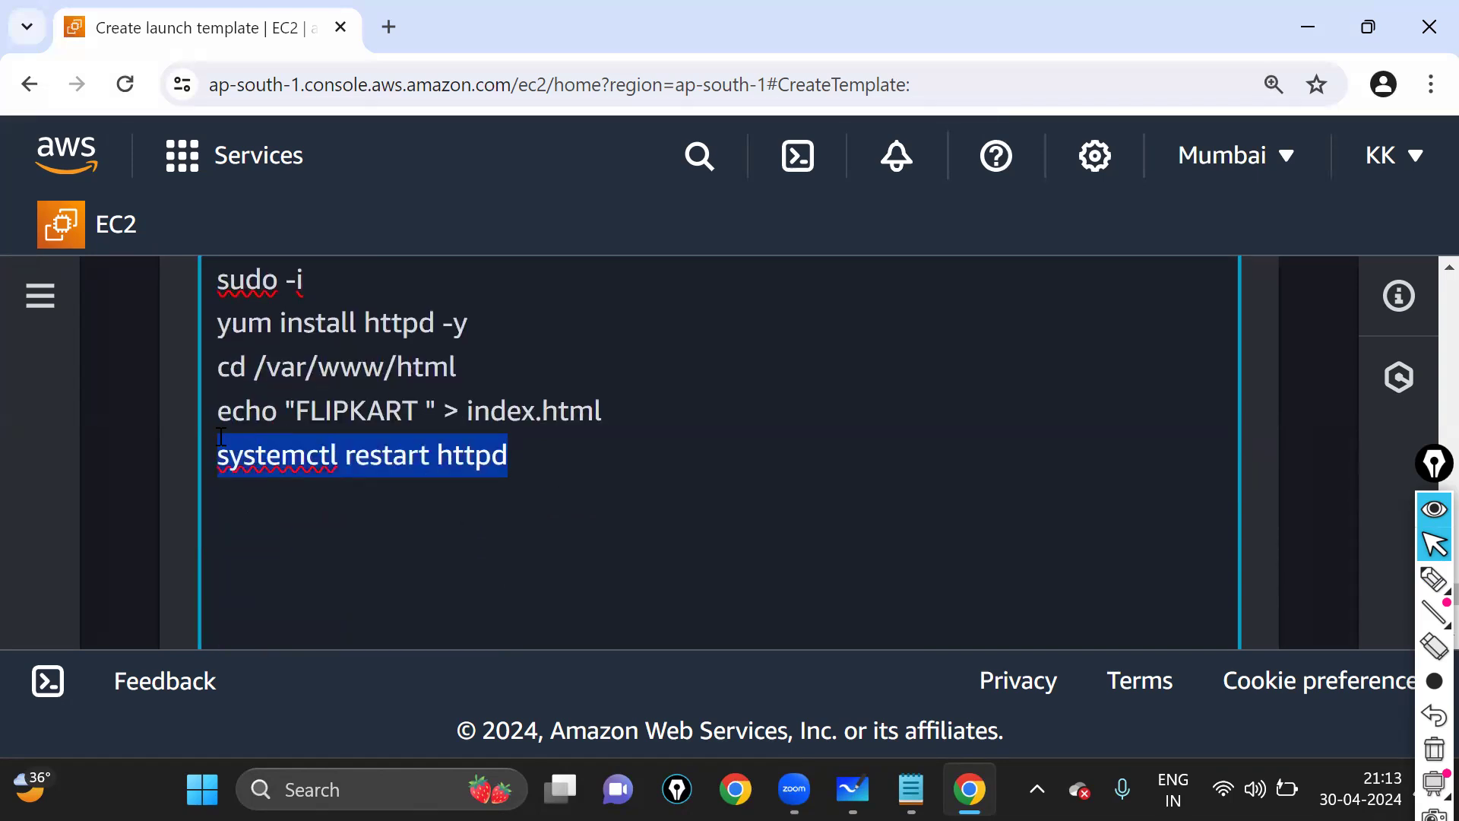
{"action": "left_click", "coordinate": [450, 525]}
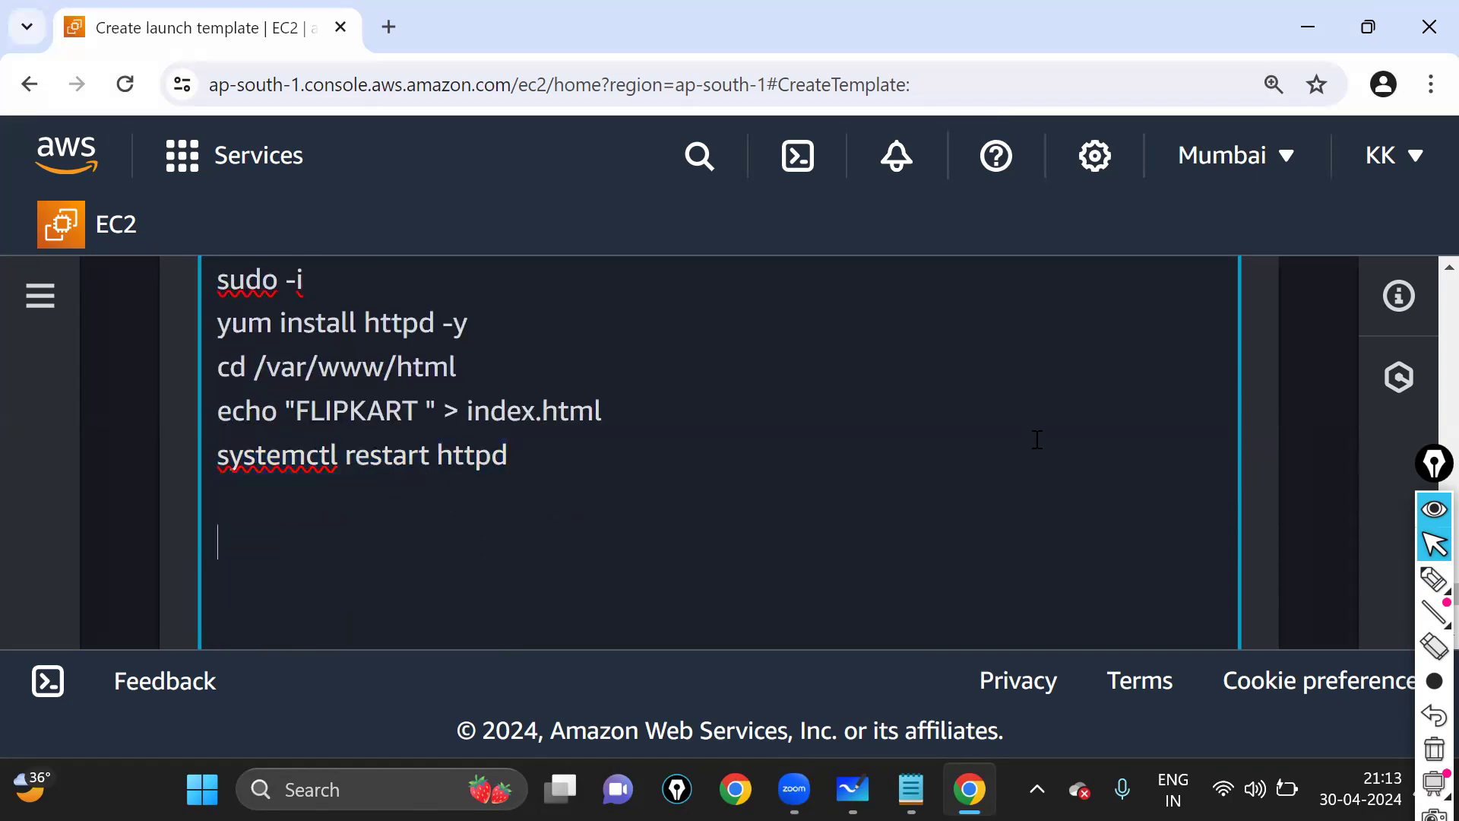
{"action": "scroll", "coordinate": [808, 395], "scroll_direction": "down", "scroll_amount": 2}
{"action": "key", "text": "ctrl+minus"}
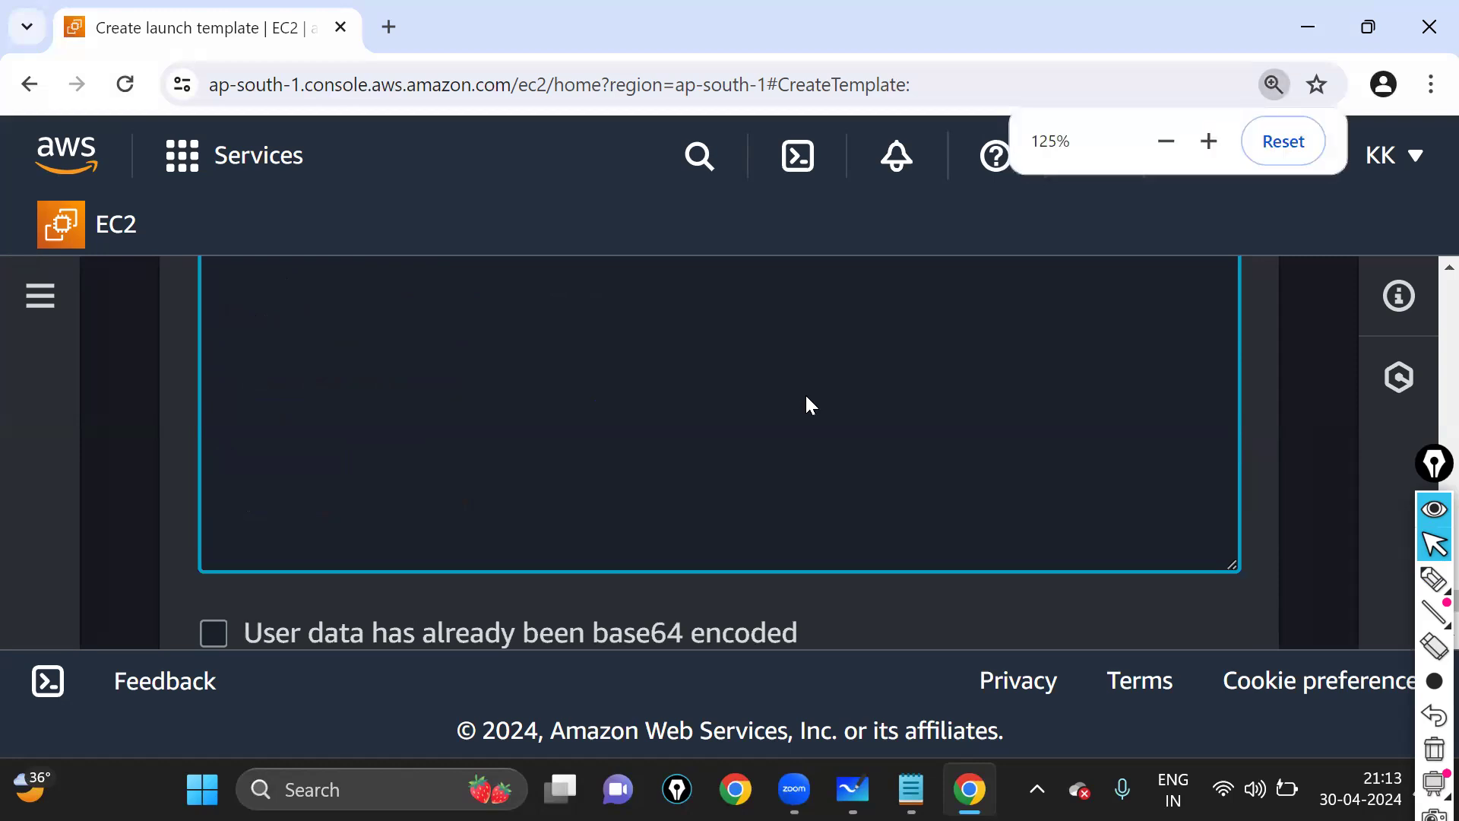
{"action": "scroll", "coordinate": [548, 361], "scroll_direction": "up", "scroll_amount": 2}
{"action": "scroll", "coordinate": [547, 361], "scroll_direction": "up", "scroll_amount": 3}
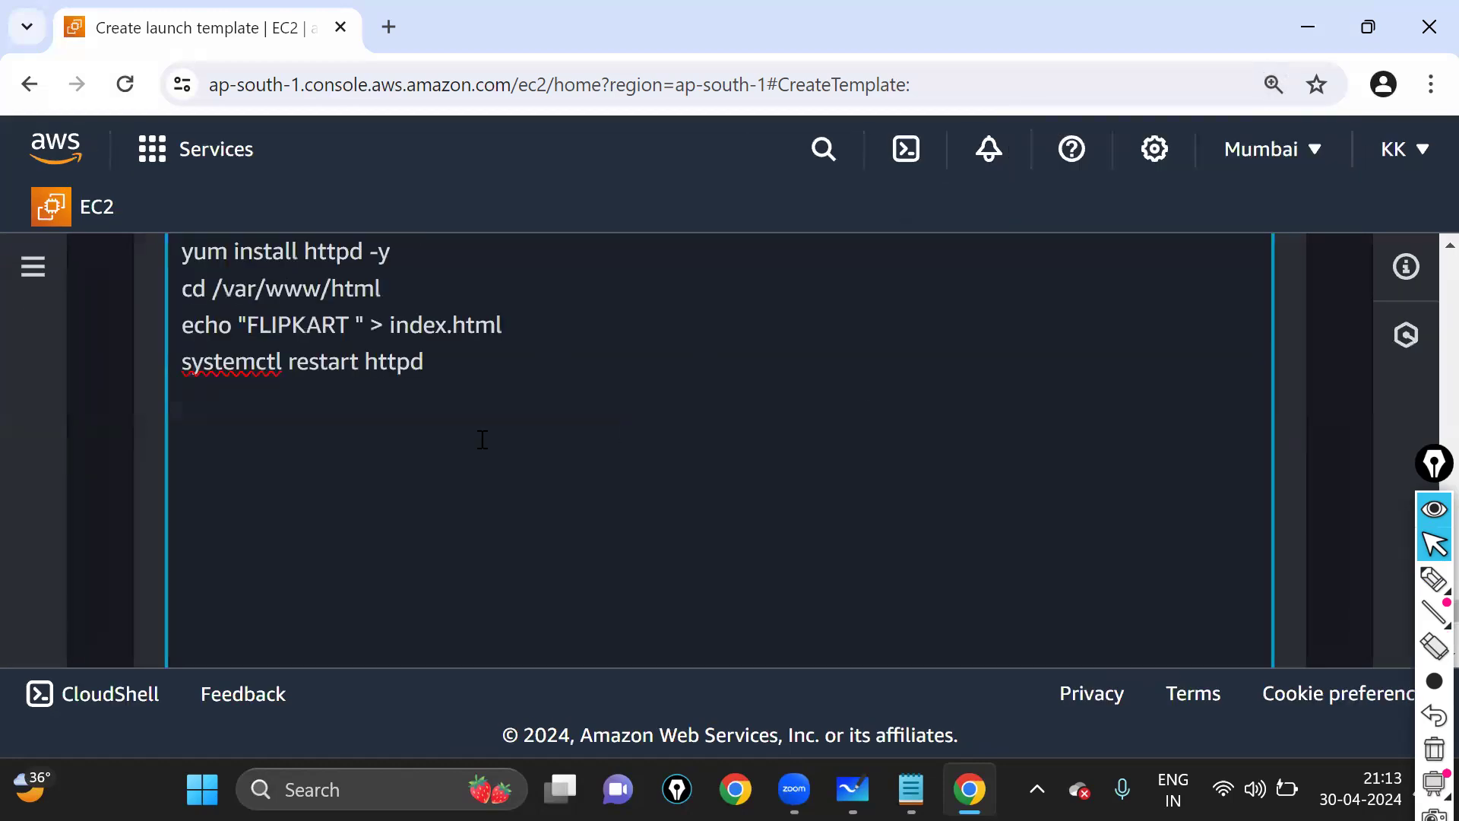
{"action": "left_click", "coordinate": [227, 409]}
{"action": "scroll", "coordinate": [928, 423], "scroll_direction": "down", "scroll_amount": 4}
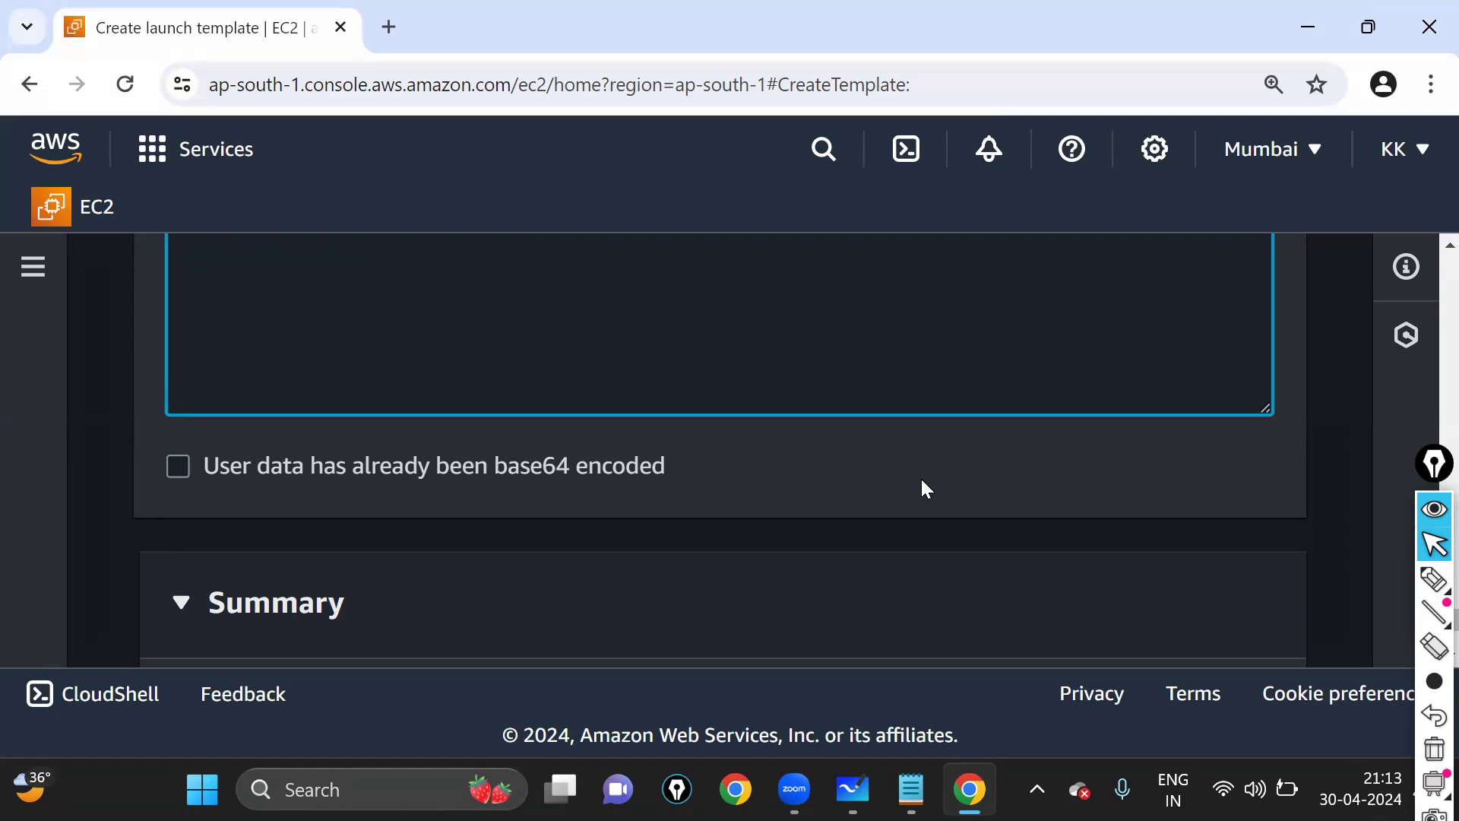
- Create the newtemp1 launch template from the Summary panel
{"action": "scroll", "coordinate": [923, 479], "scroll_direction": "up", "scroll_amount": 10}
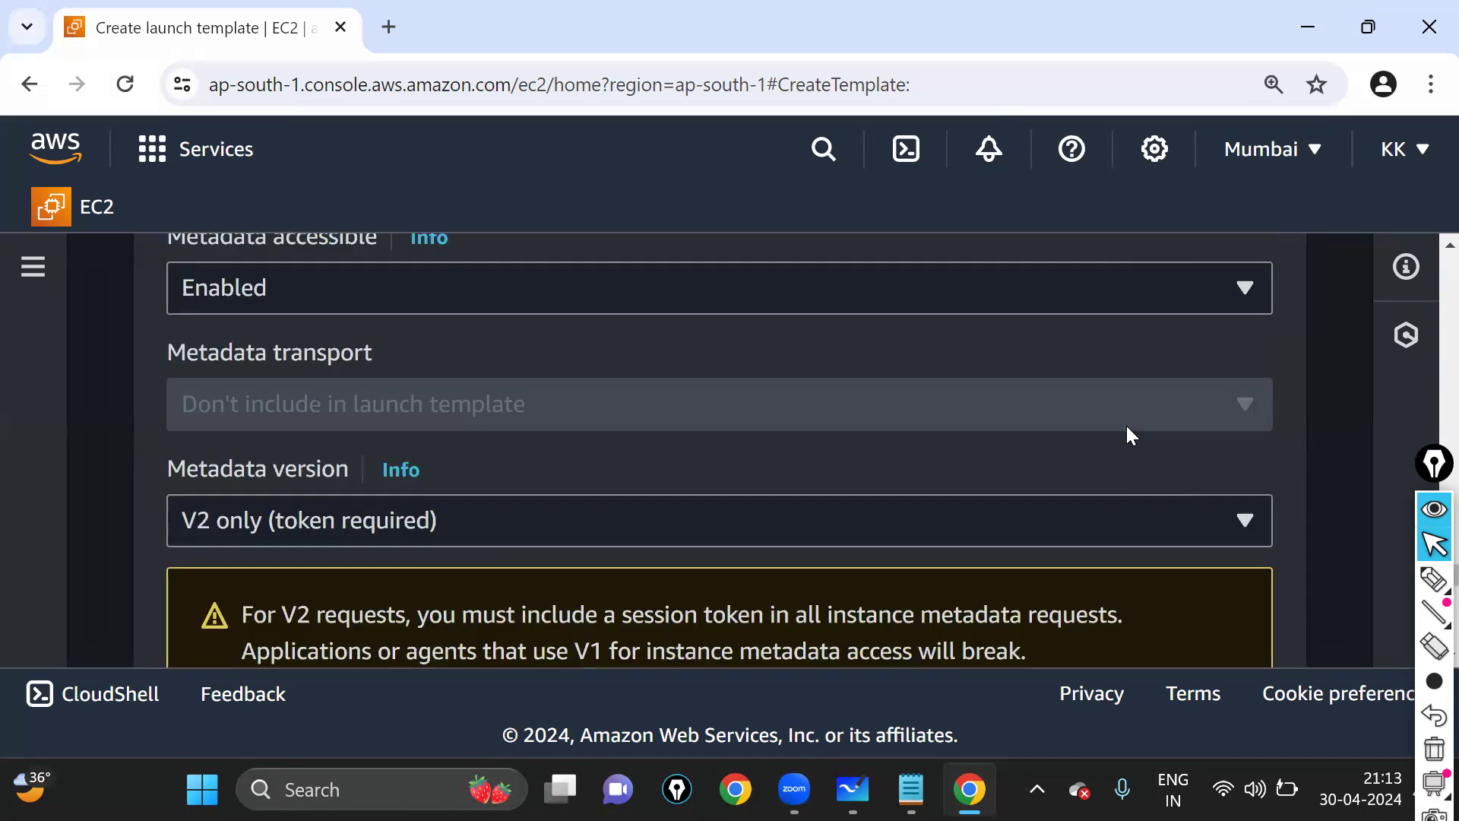
{"action": "scroll", "coordinate": [1191, 436], "scroll_direction": "down", "scroll_amount": 15}
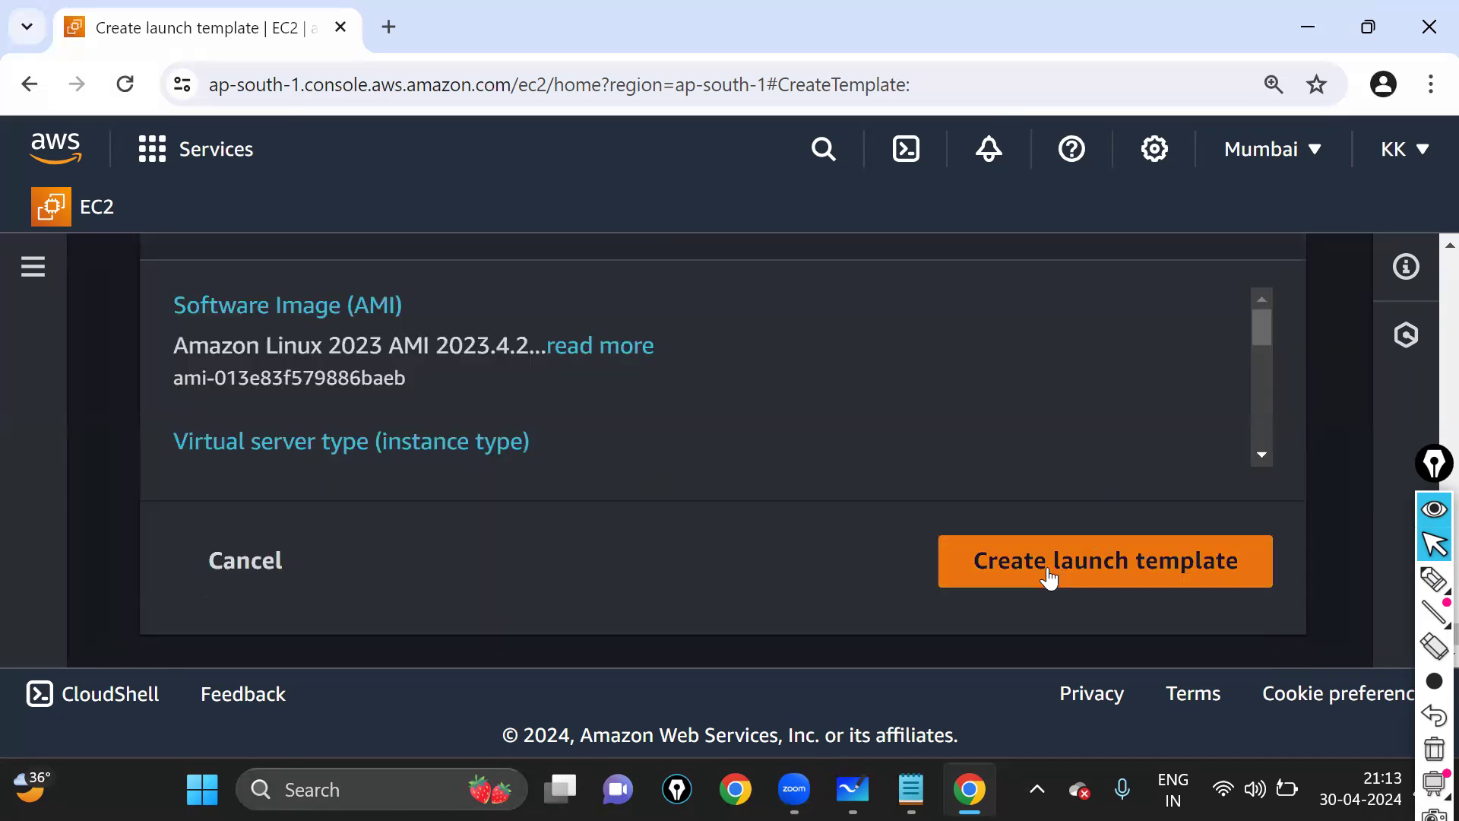
{"action": "left_click", "coordinate": [1047, 578]}
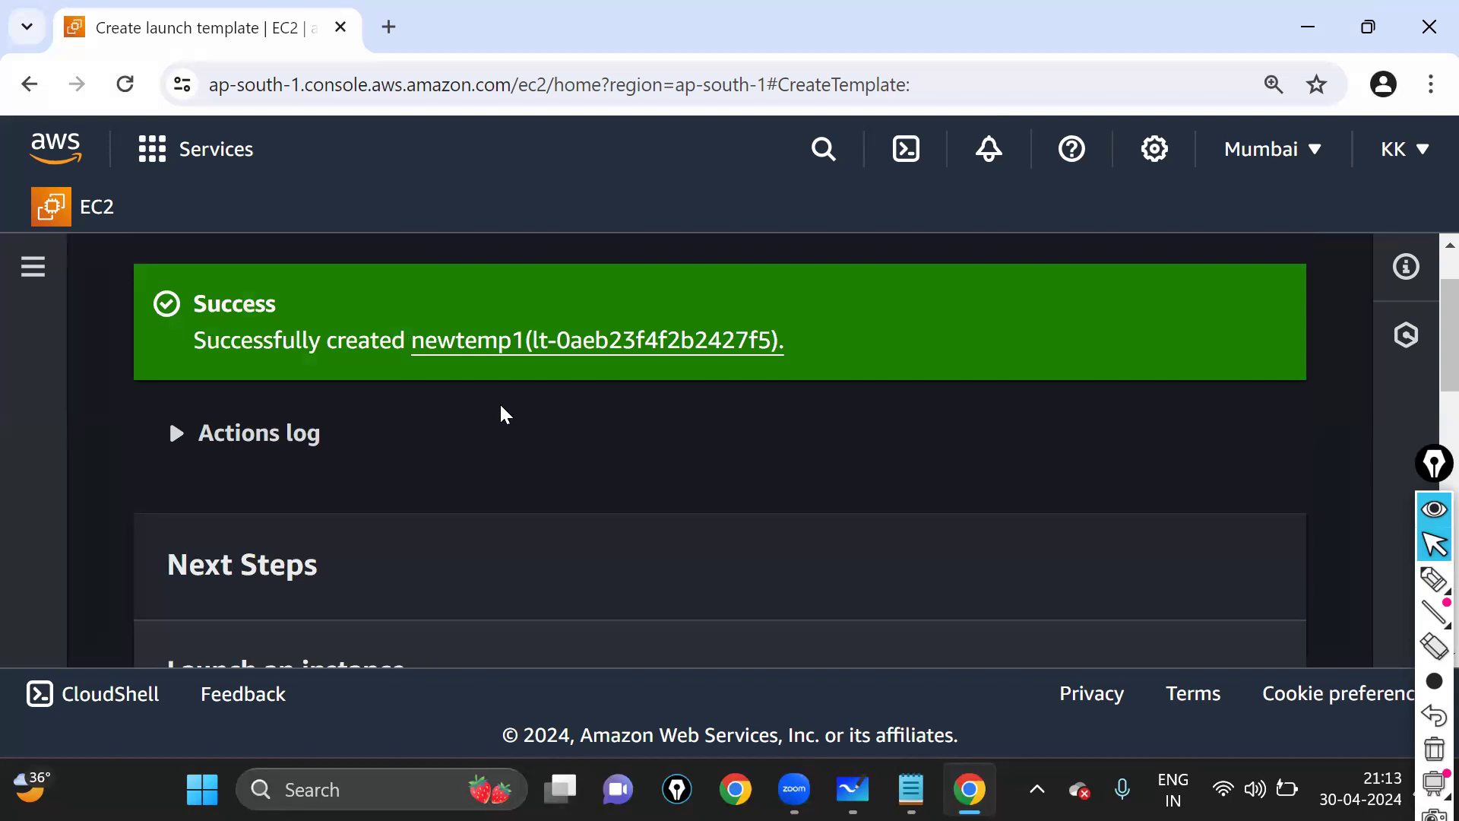
- Review the newtemp1 success banner and the Next Steps options below it
{"action": "key", "text": "ctrl+minus"}
{"action": "key", "text": "ctrl+minus"}
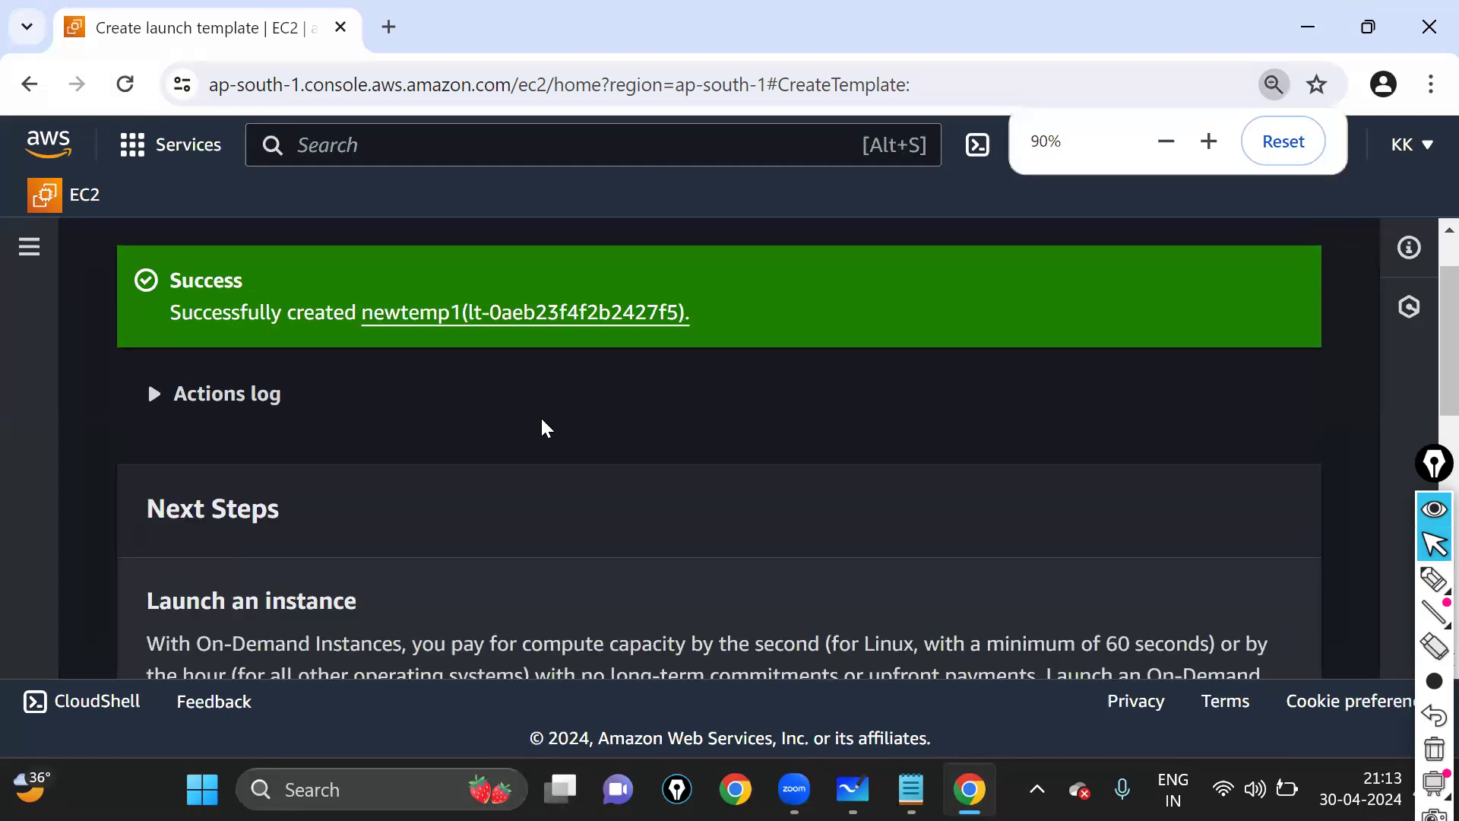
{"action": "left_click_drag", "start_coordinate": [139, 253], "coordinate": [852, 311]}
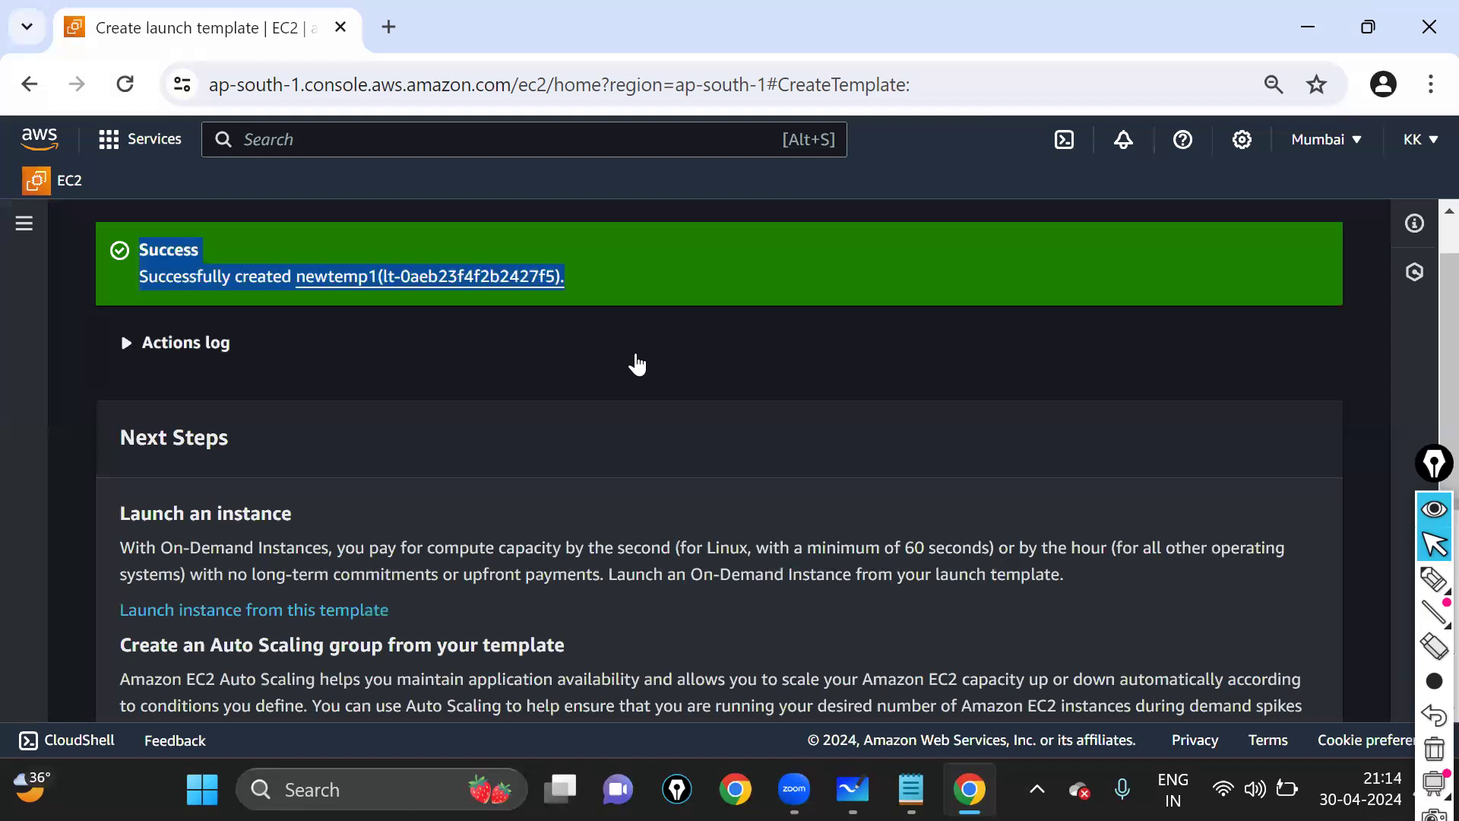
{"action": "scroll", "coordinate": [791, 354], "scroll_direction": "down", "scroll_amount": 2}
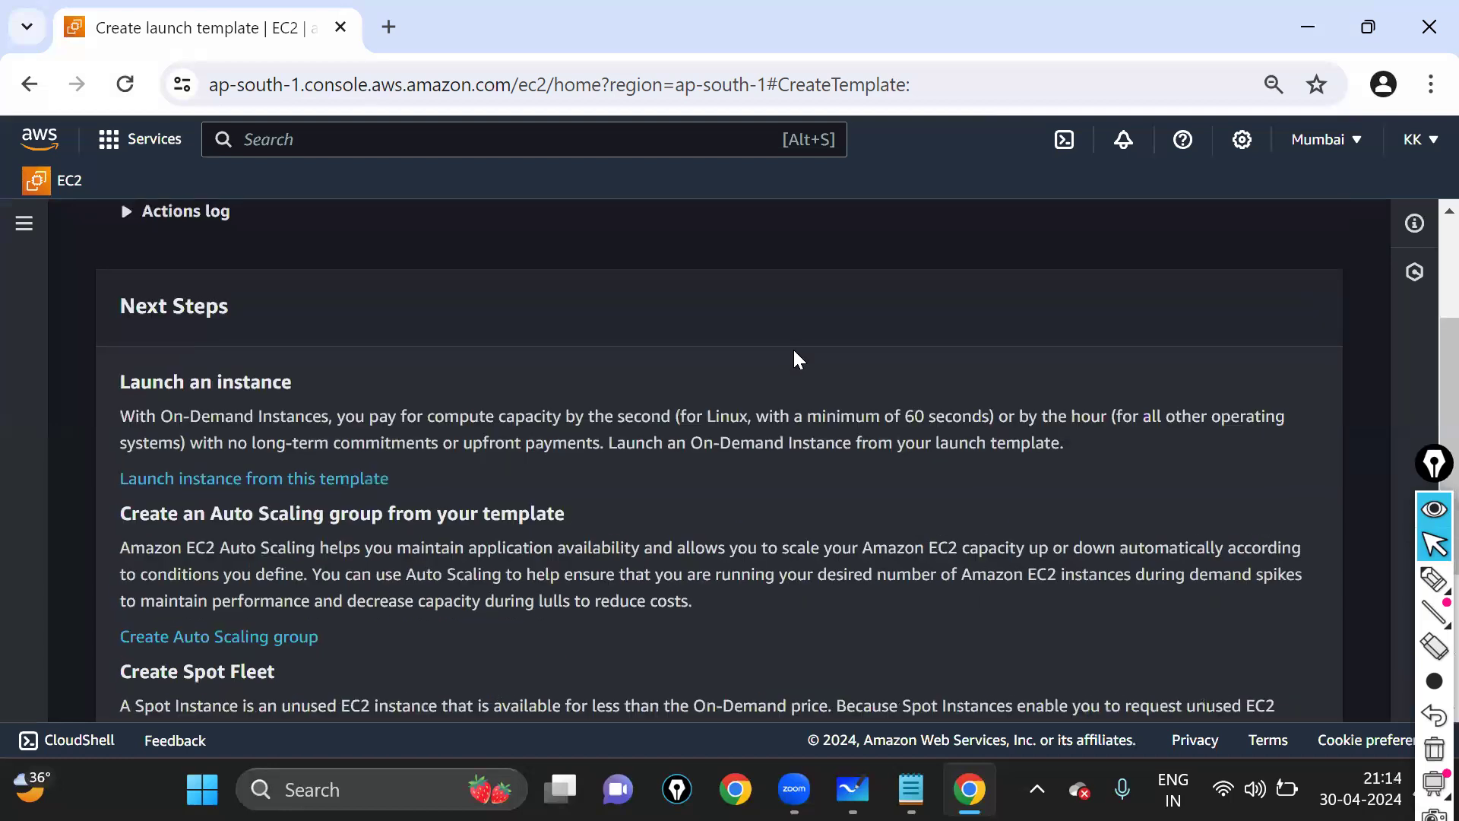
{"action": "scroll", "coordinate": [795, 353], "scroll_direction": "down", "scroll_amount": 3}
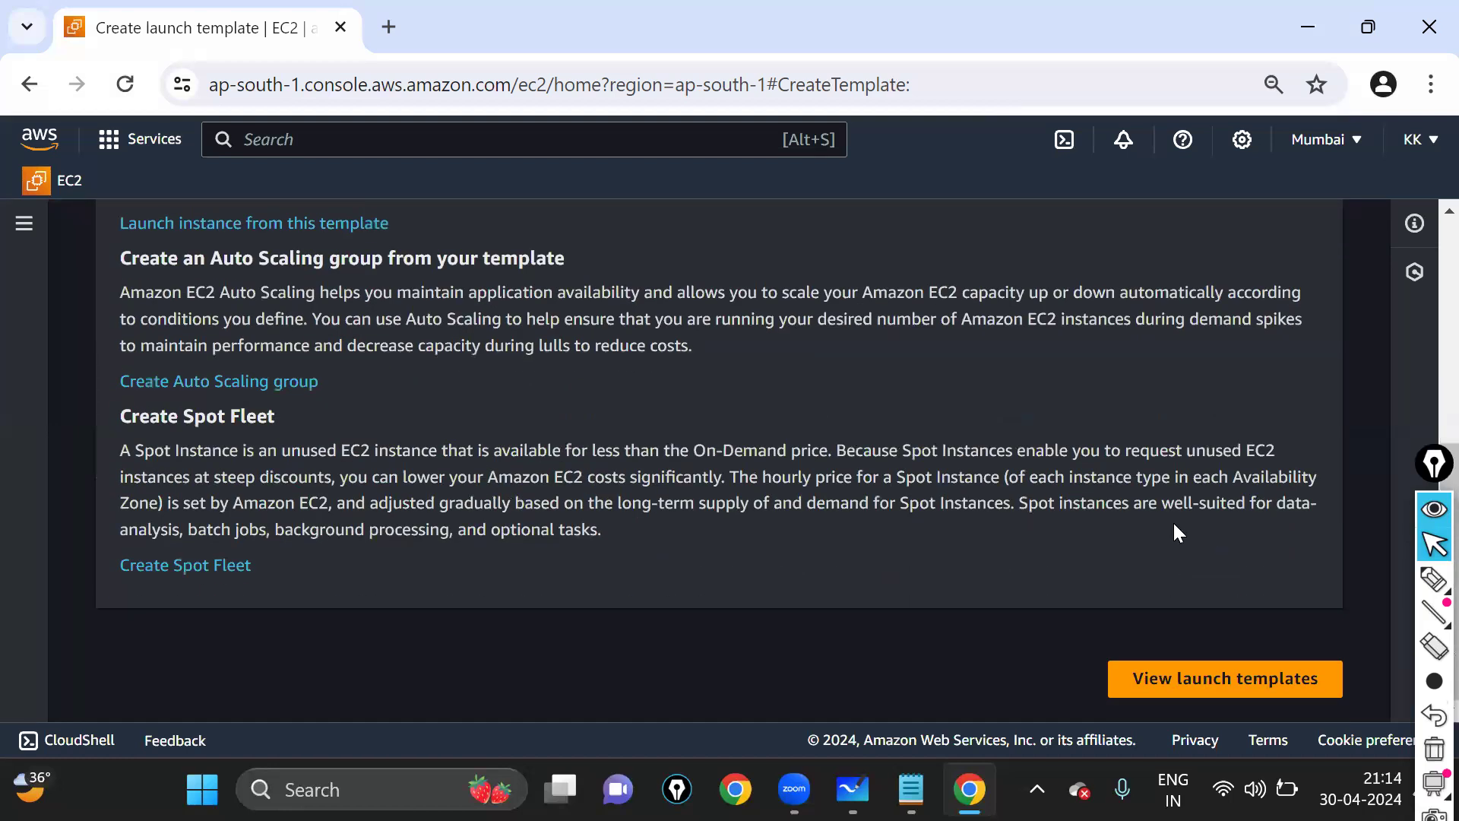
{"action": "key", "text": "ctrl+plus"}
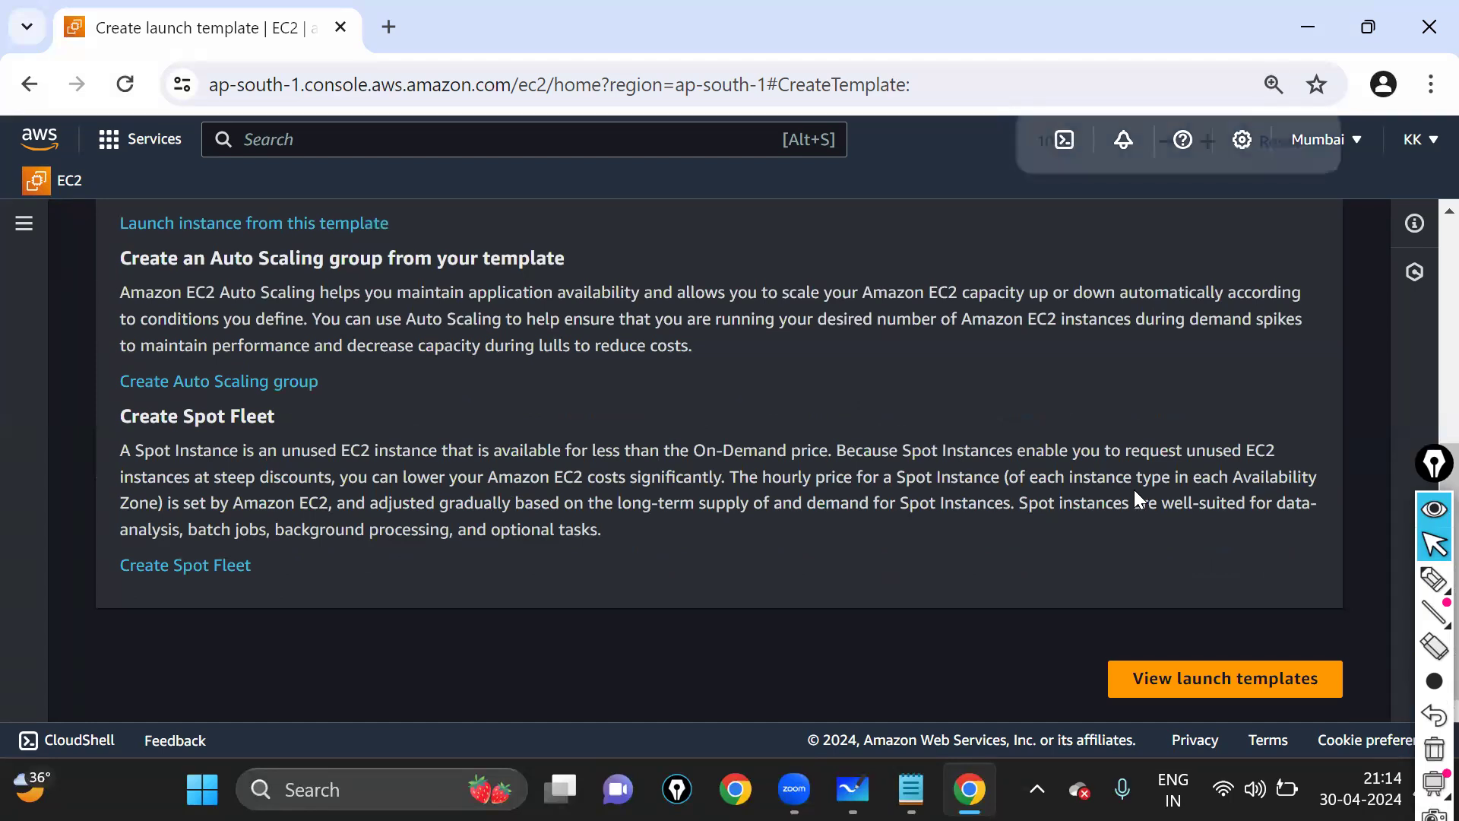
{"action": "key", "text": "ctrl+minus"}
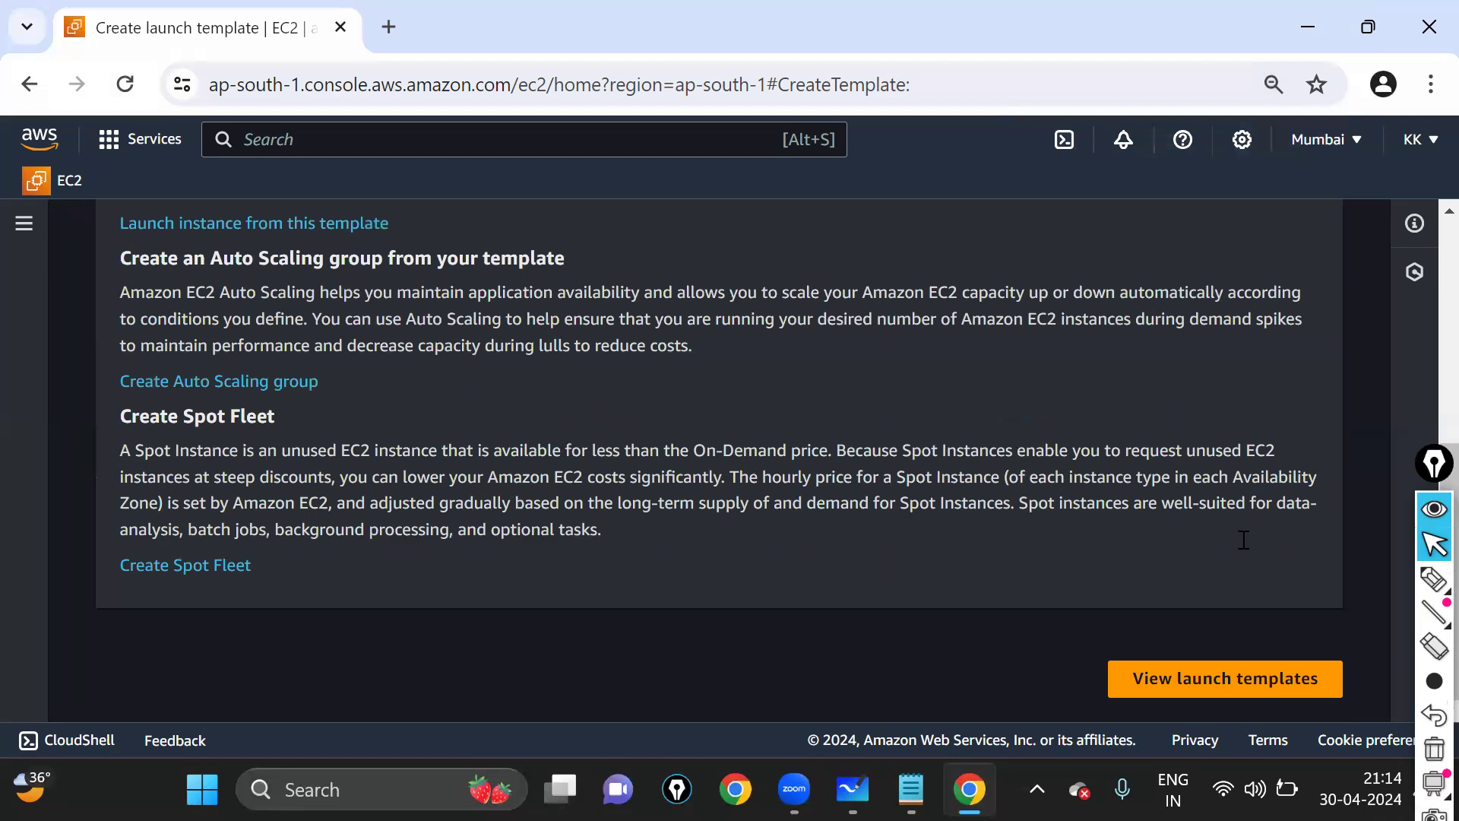
{"action": "key", "text": "ctrl+minus"}
{"action": "scroll", "coordinate": [775, 389], "scroll_direction": "up", "scroll_amount": 10}
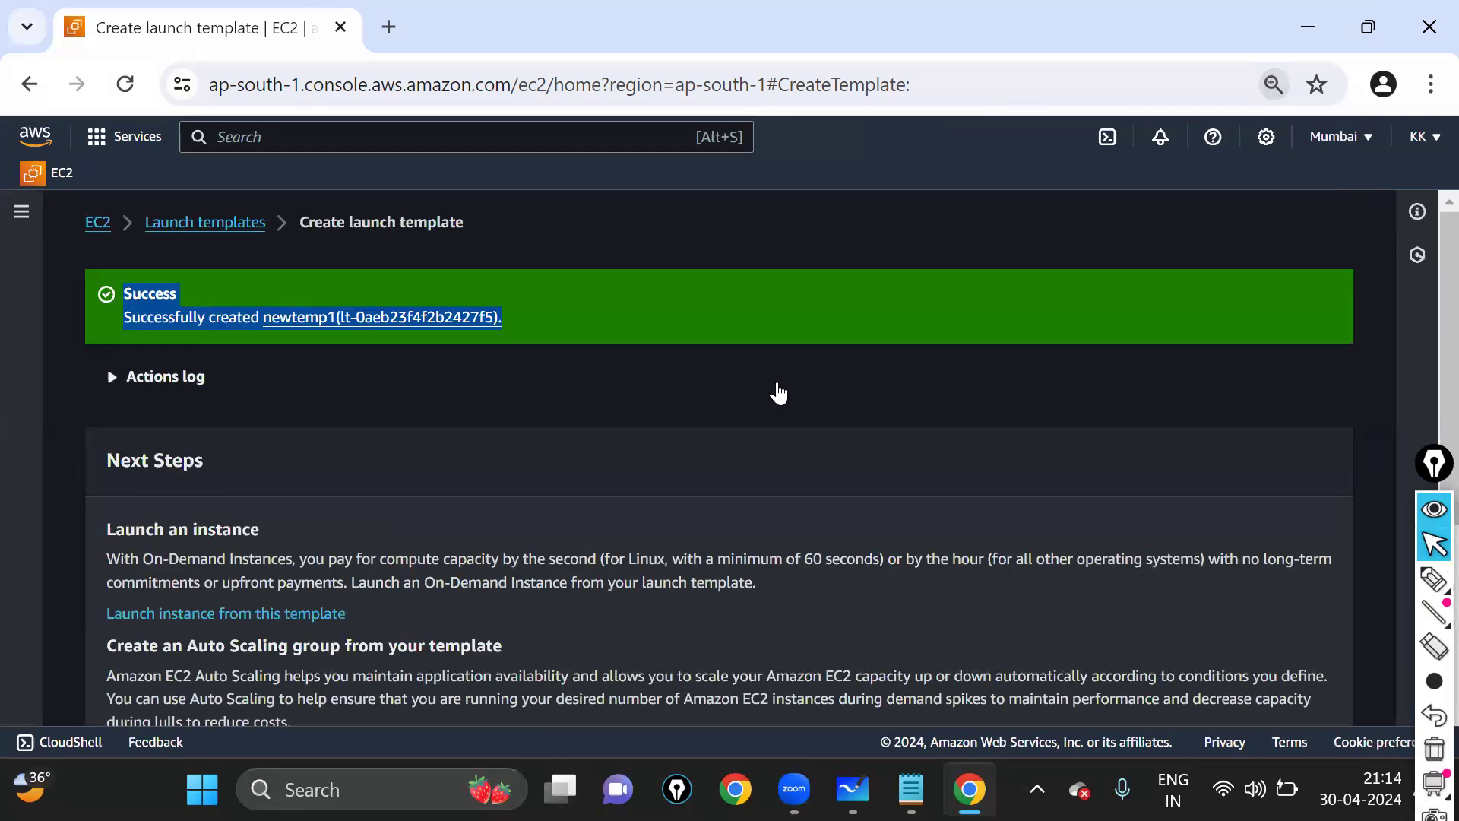
- Go back to the EC2 dashboard and refresh the Resources panel counts
{"action": "left_click", "coordinate": [97, 224]}
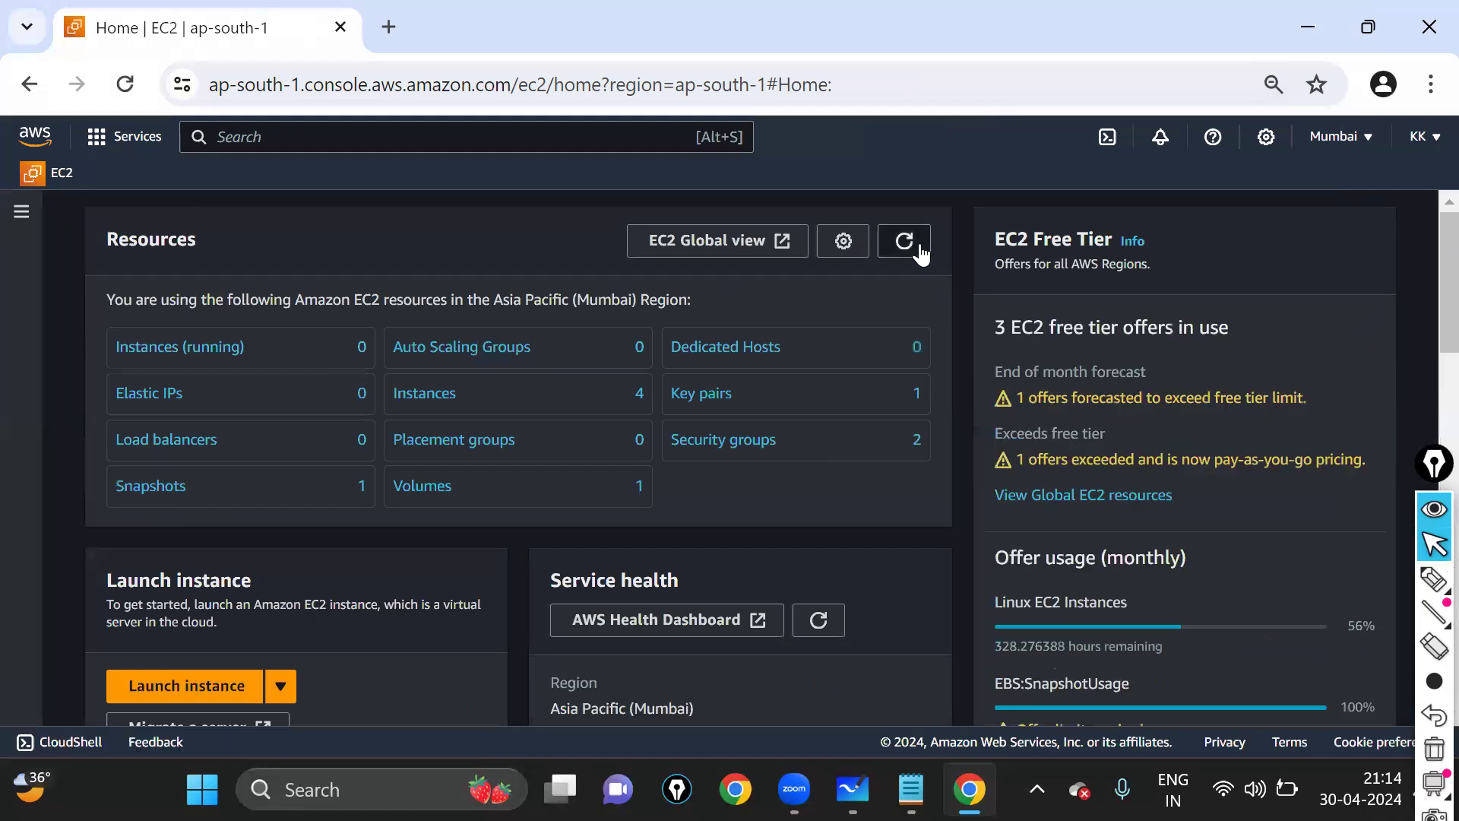
{"action": "left_click", "coordinate": [920, 251]}
{"action": "key", "text": "ctrl+plus"}
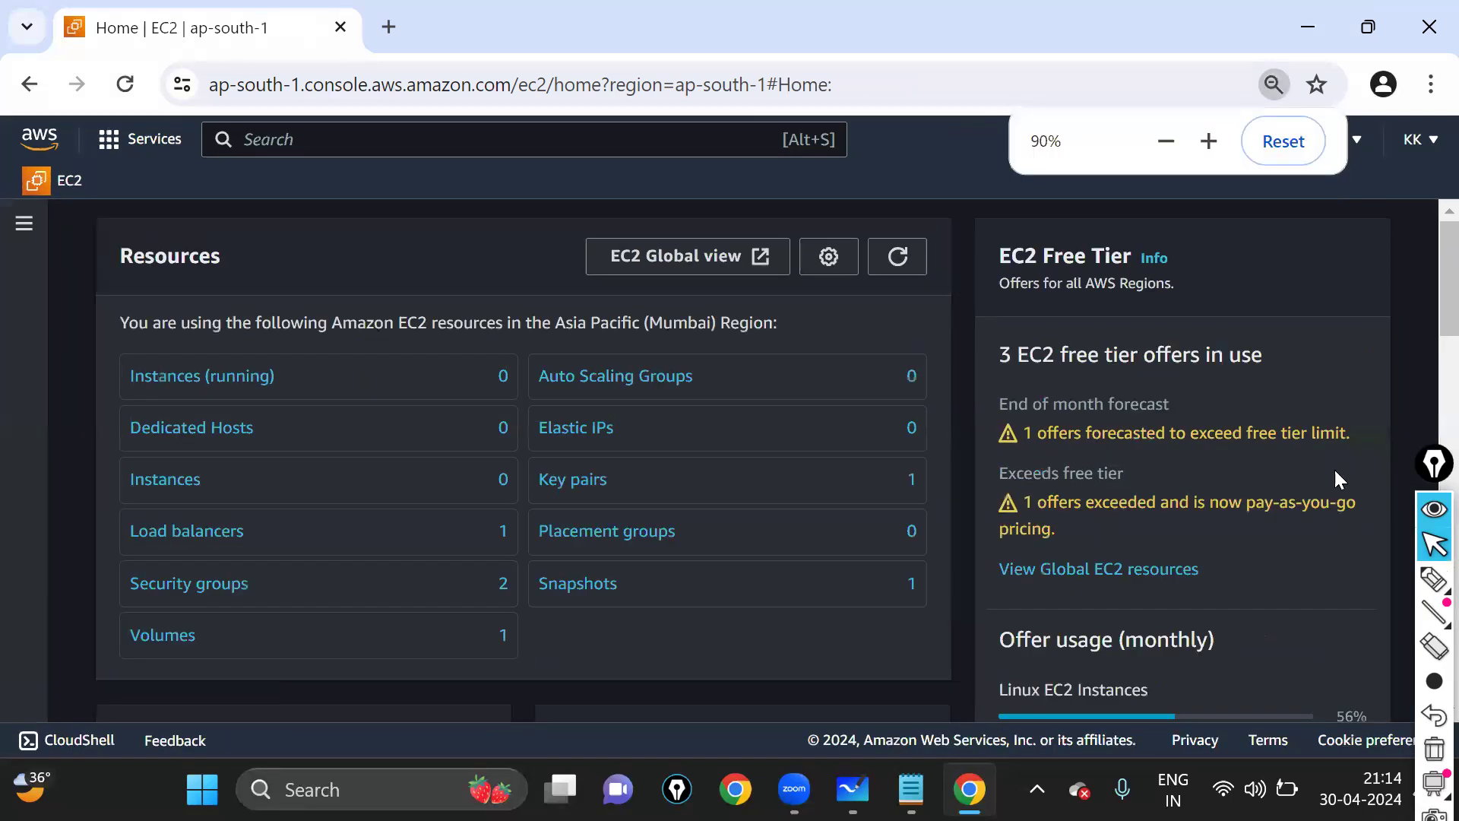
{"action": "left_click", "coordinate": [897, 262]}
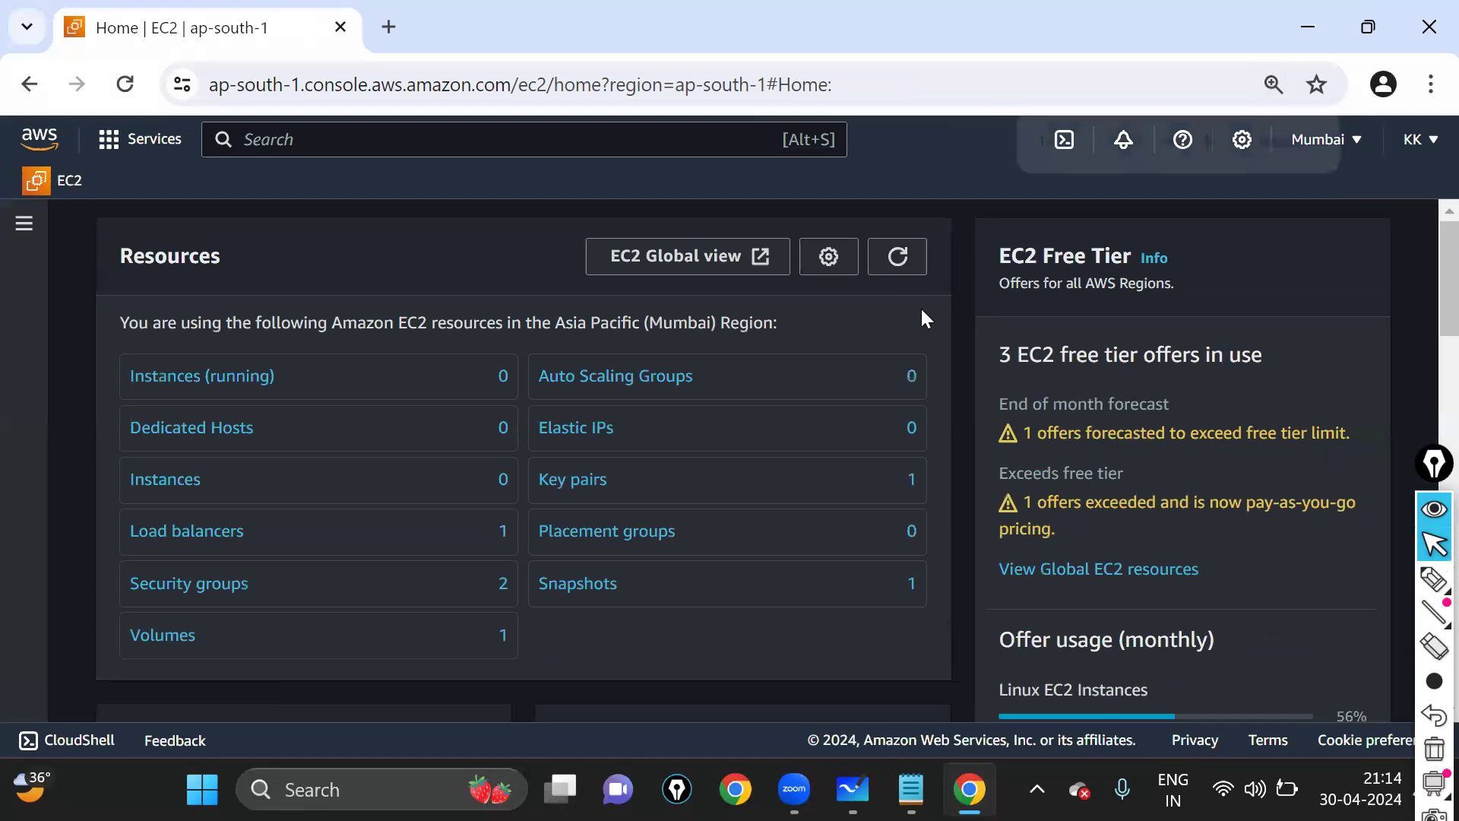
{"action": "key", "text": "ctrl+plus"}
{"action": "left_click", "coordinate": [893, 280]}
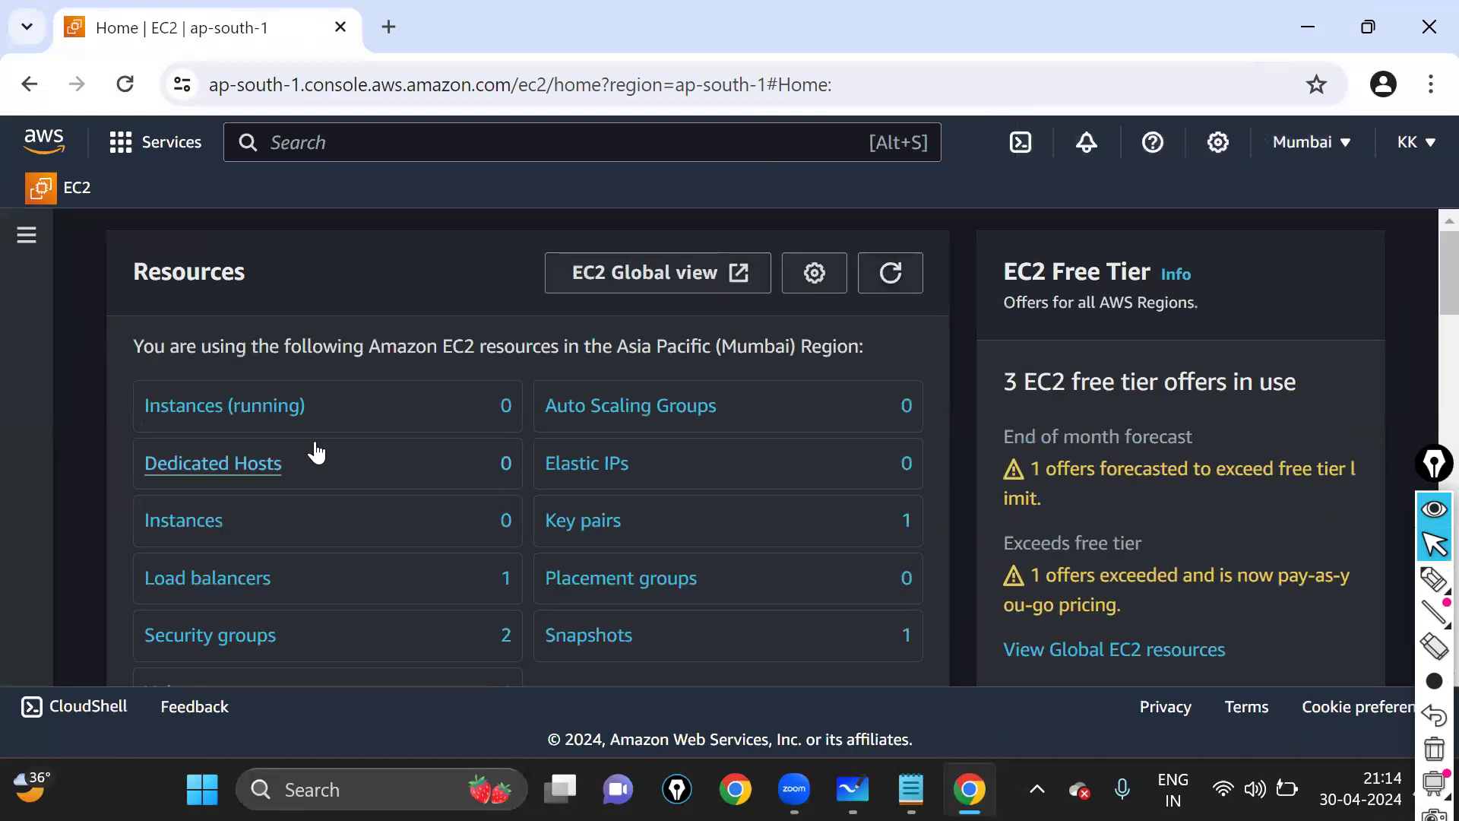
{"action": "scroll", "coordinate": [323, 445], "scroll_direction": "down", "scroll_amount": 2}
{"action": "scroll", "coordinate": [821, 327], "scroll_direction": "up", "scroll_amount": 2}
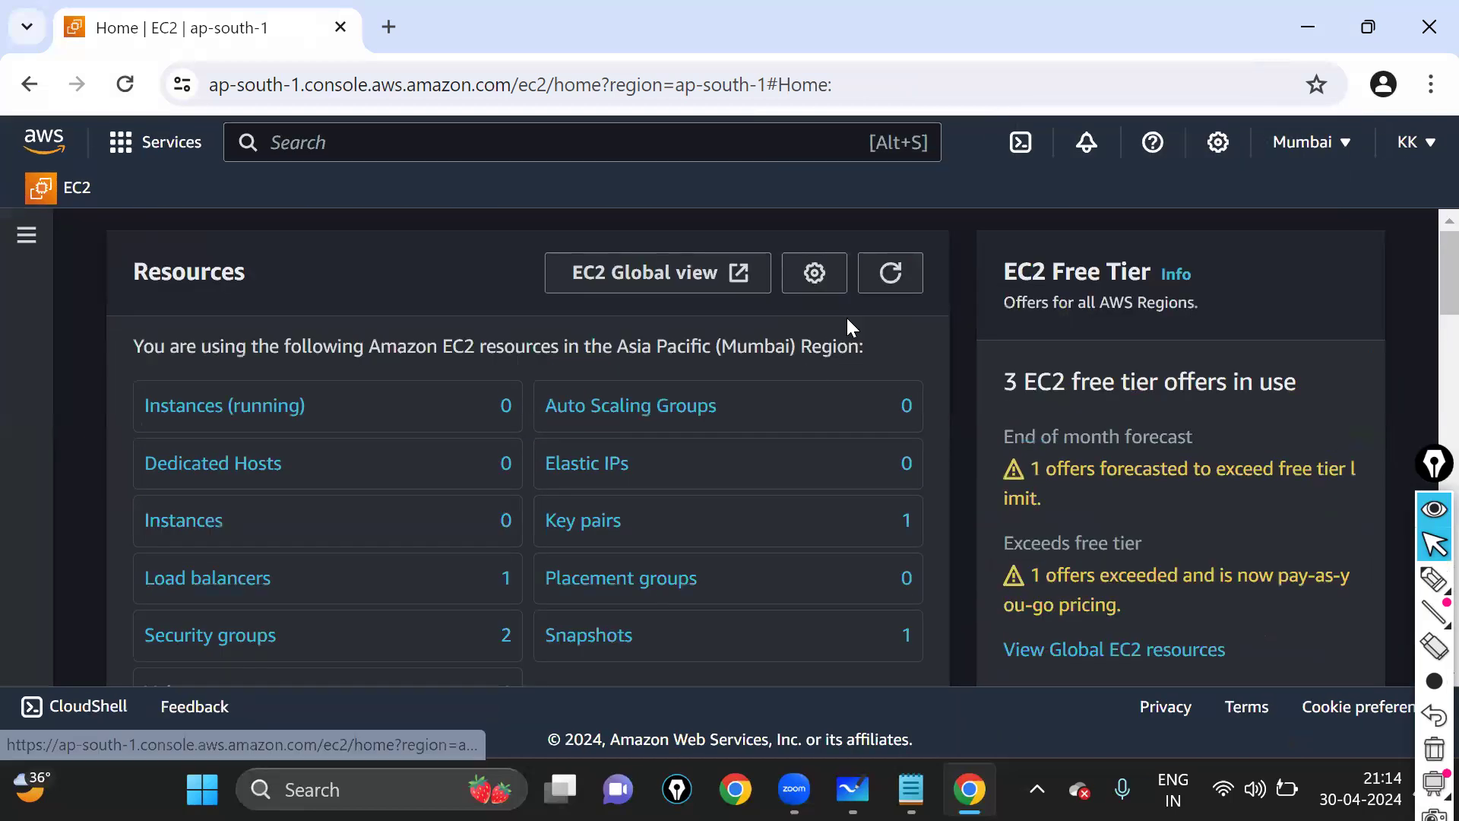
{"action": "left_click", "coordinate": [892, 276]}
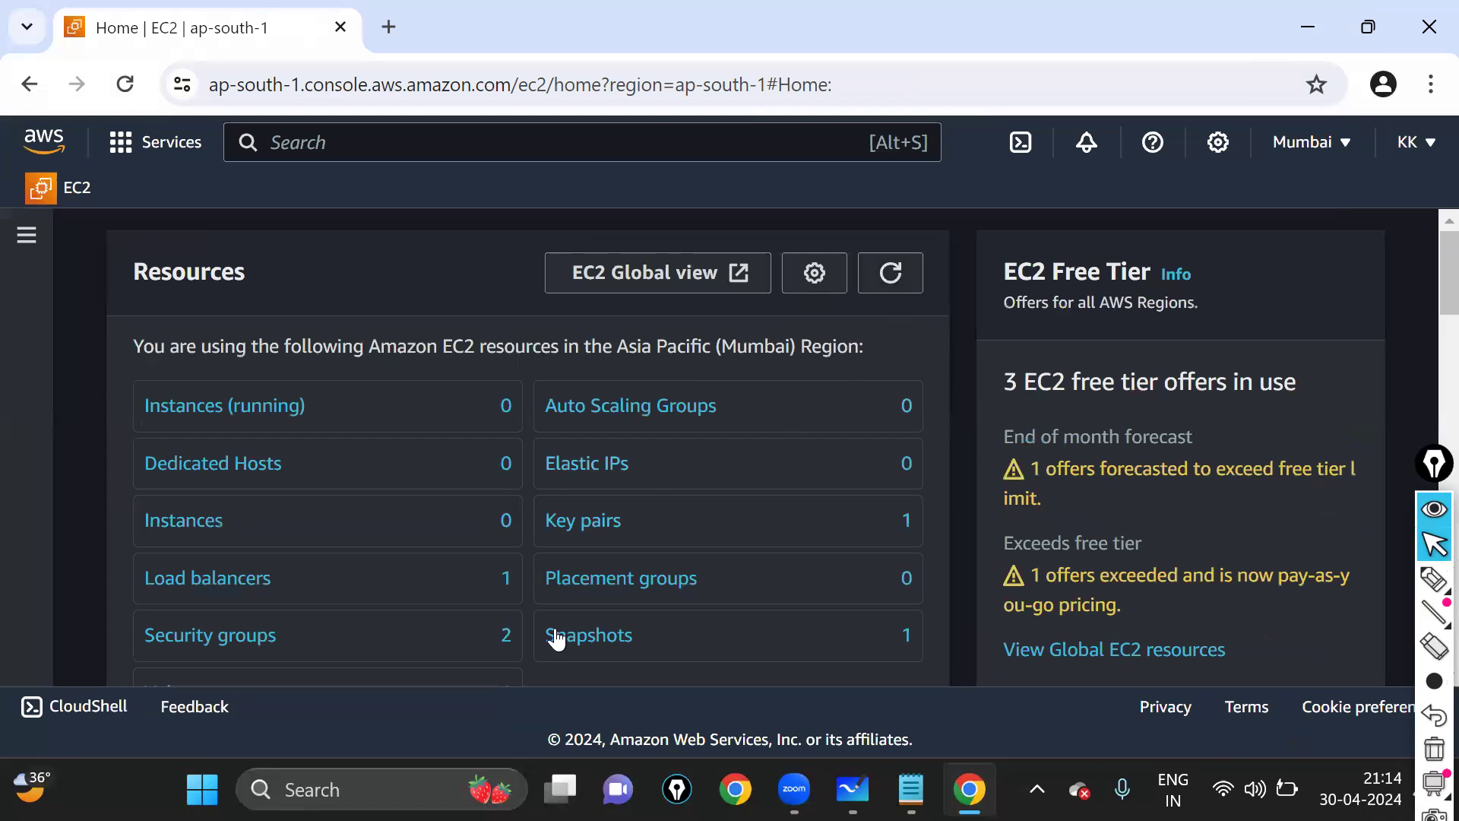
{"action": "left_click", "coordinate": [898, 284]}
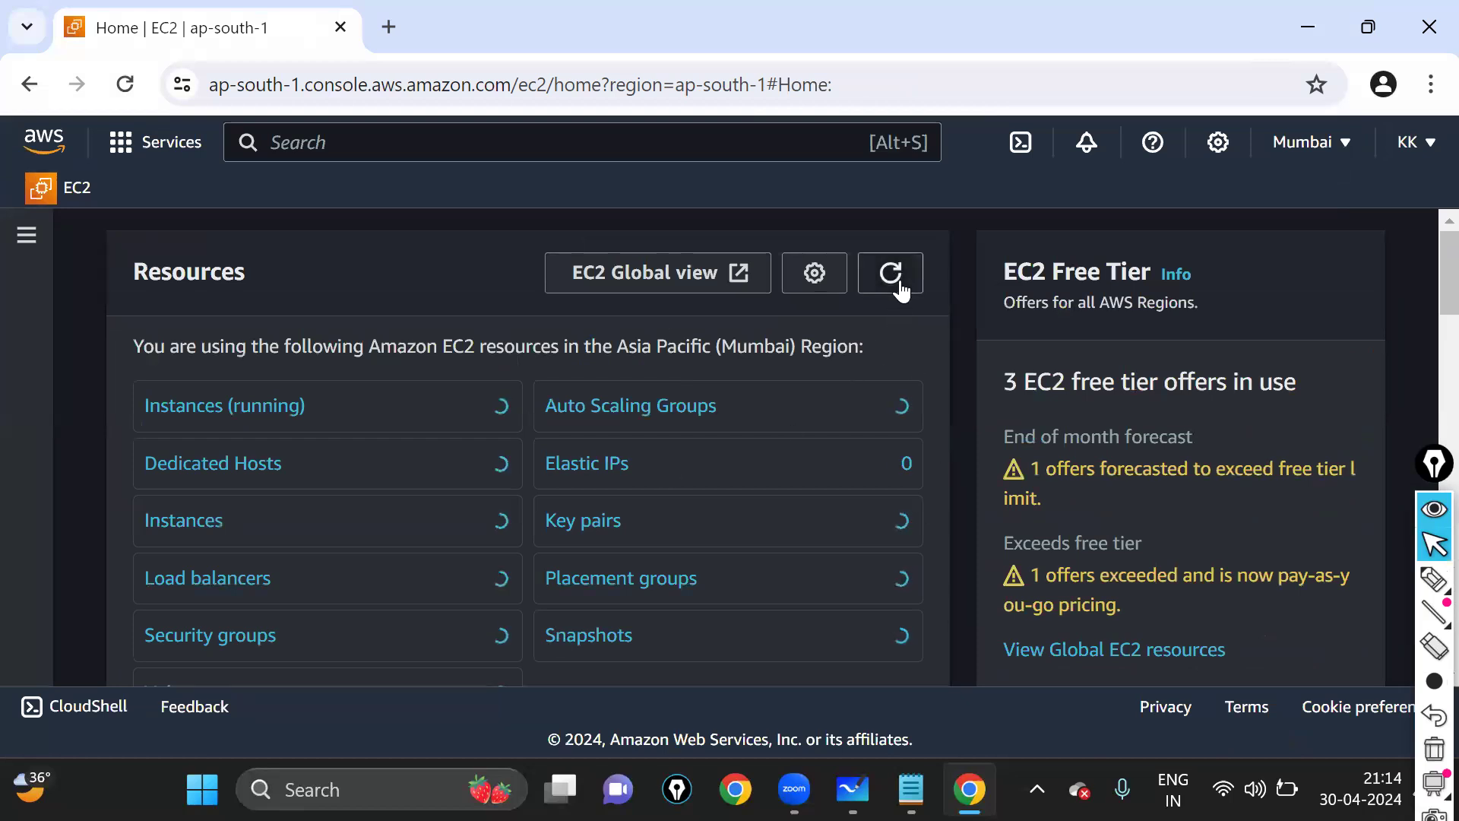
{"action": "key", "text": "ctrl+minus"}
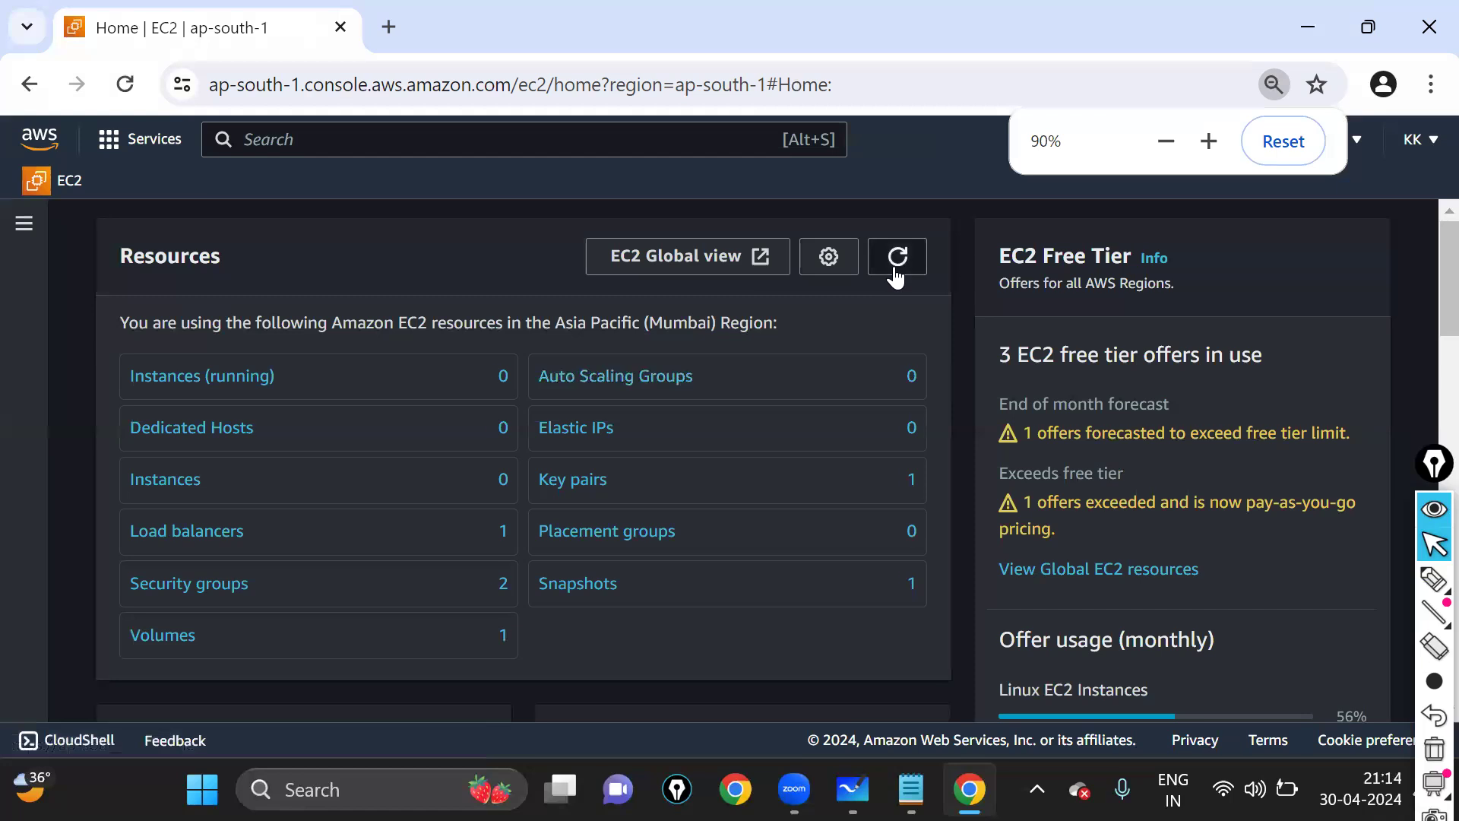
{"action": "left_click", "coordinate": [897, 278]}
{"action": "scroll", "coordinate": [126, 570], "scroll_direction": "down", "scroll_amount": 2}
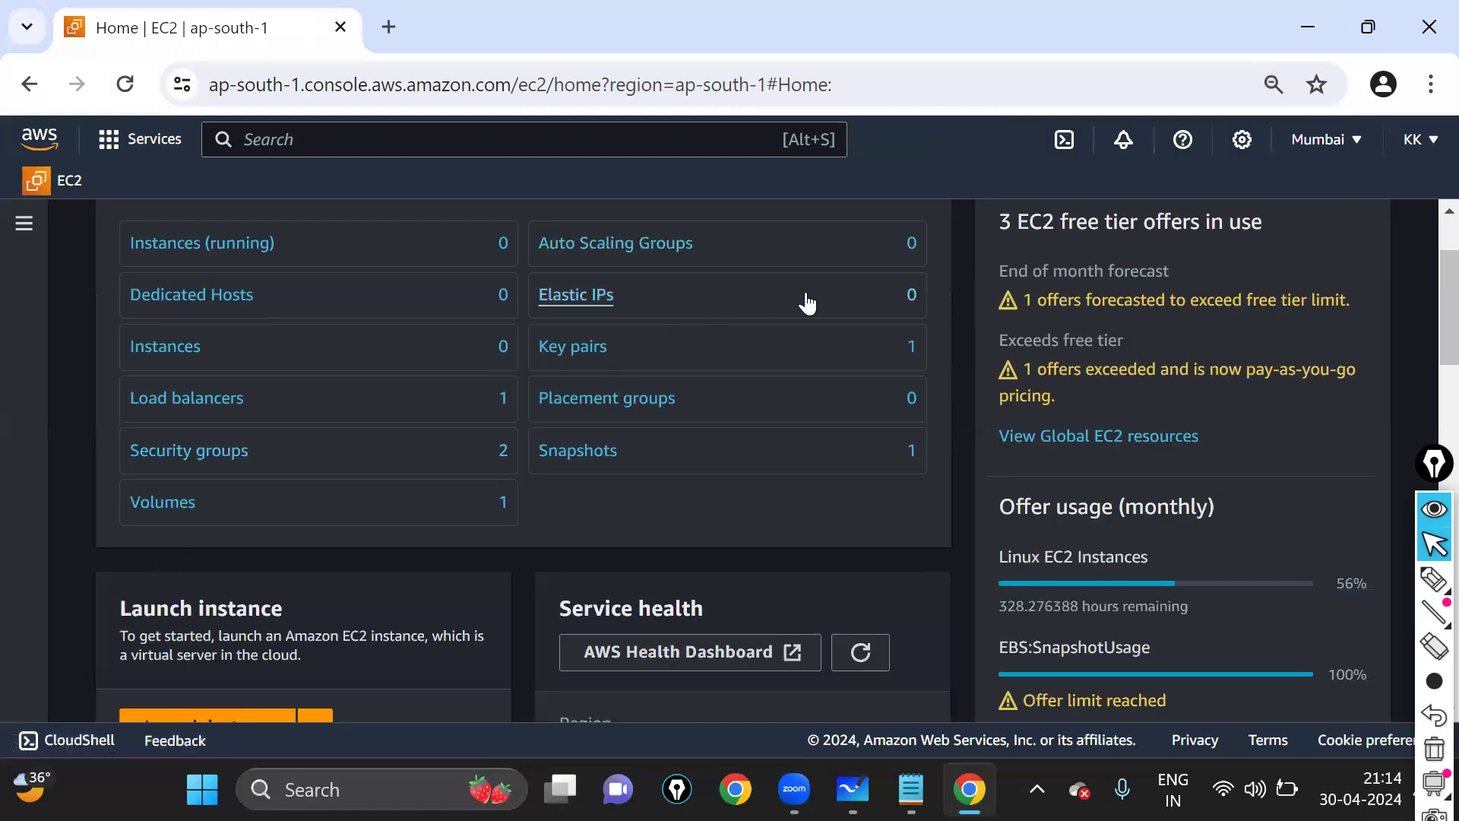
{"action": "scroll", "coordinate": [807, 304], "scroll_direction": "up", "scroll_amount": 2}
{"action": "left_click", "coordinate": [891, 268]}
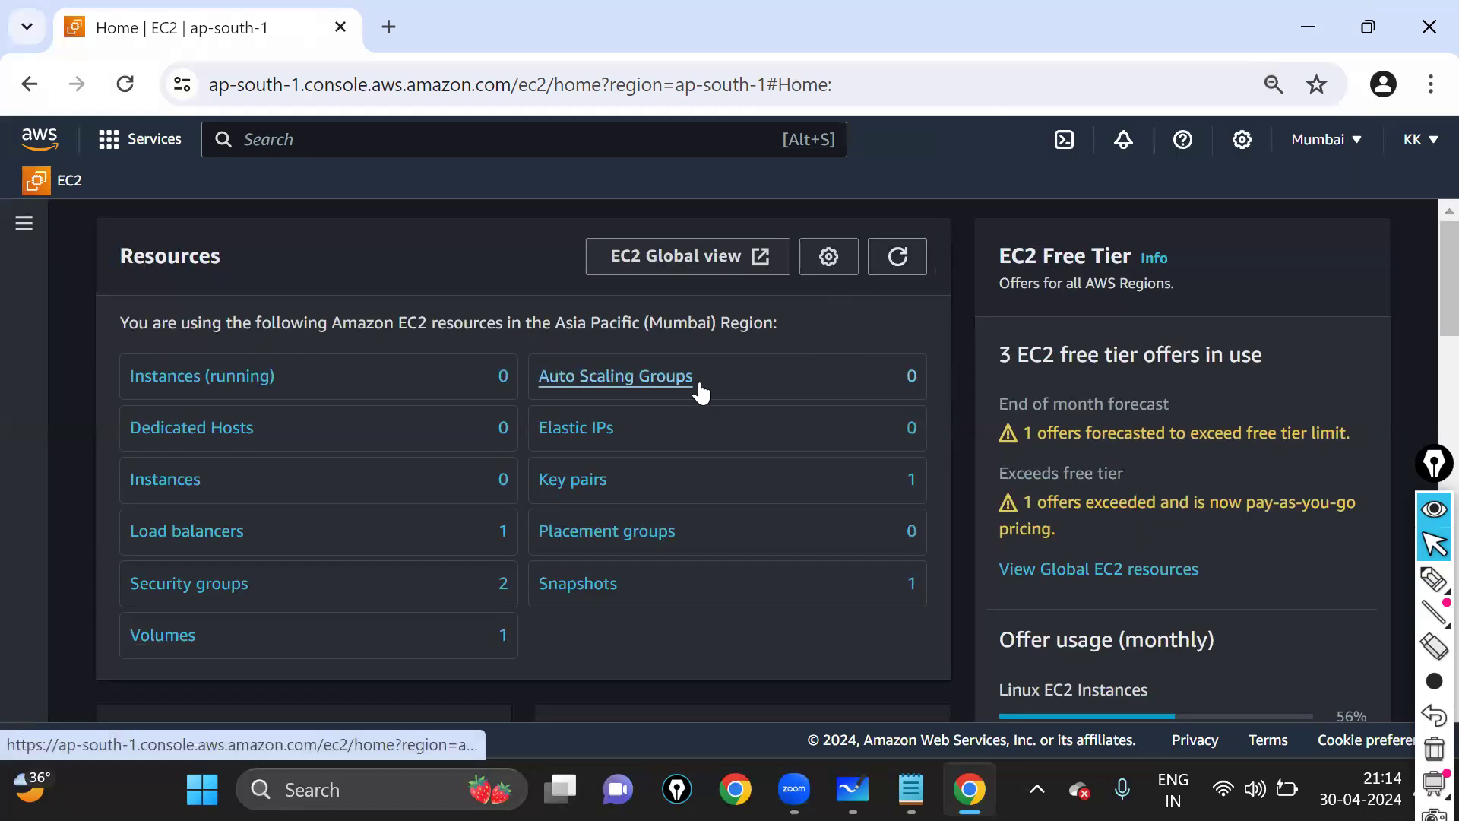
{"action": "scroll", "coordinate": [699, 395], "scroll_direction": "down", "scroll_amount": 4}
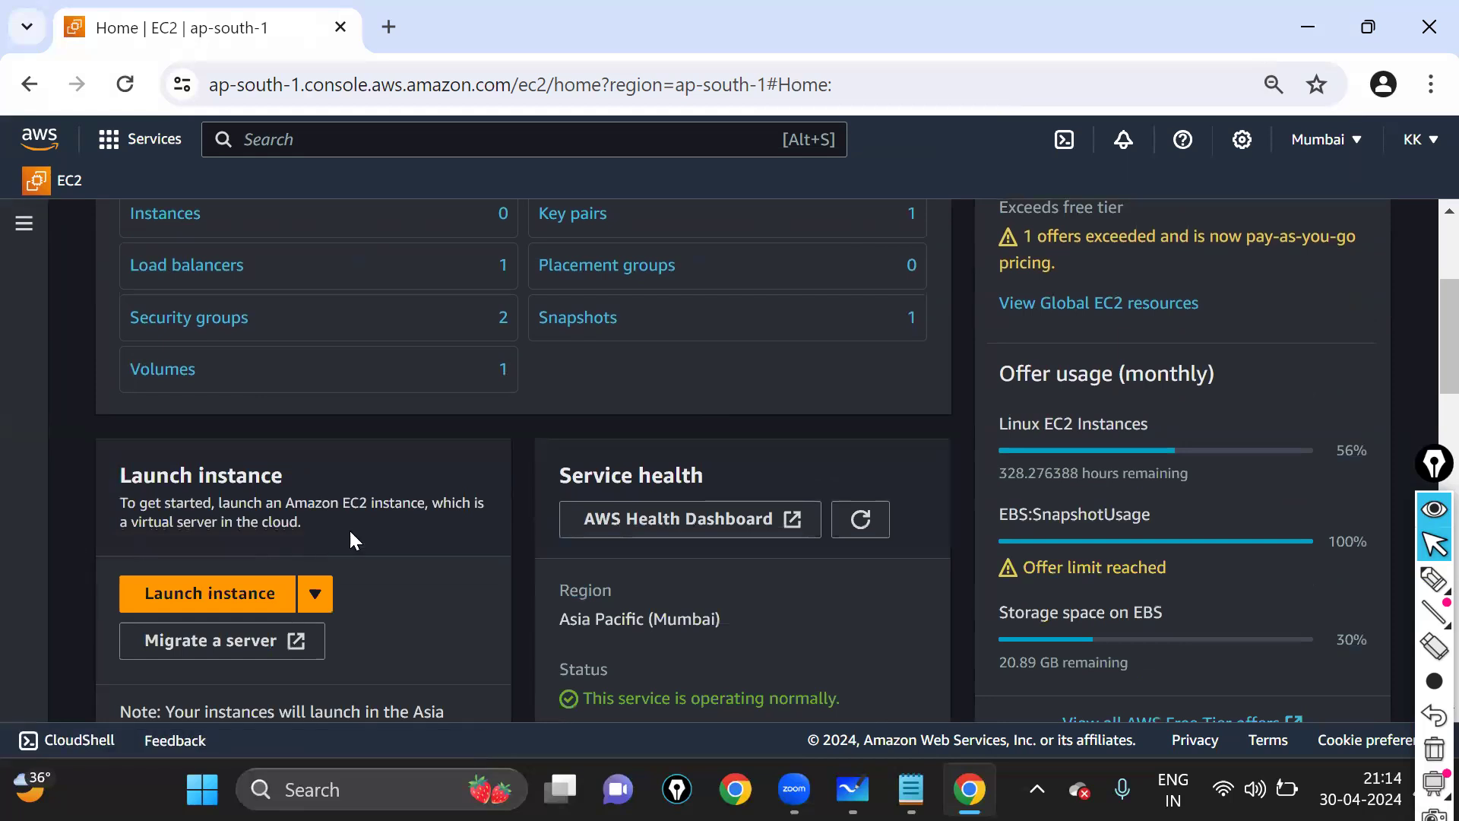
{"action": "scroll", "coordinate": [362, 521], "scroll_direction": "up", "scroll_amount": 2}
- Check the two security groups in the refreshed Security groups list, then return to the EC2 Dashboard
{"action": "left_click", "coordinate": [215, 456]}
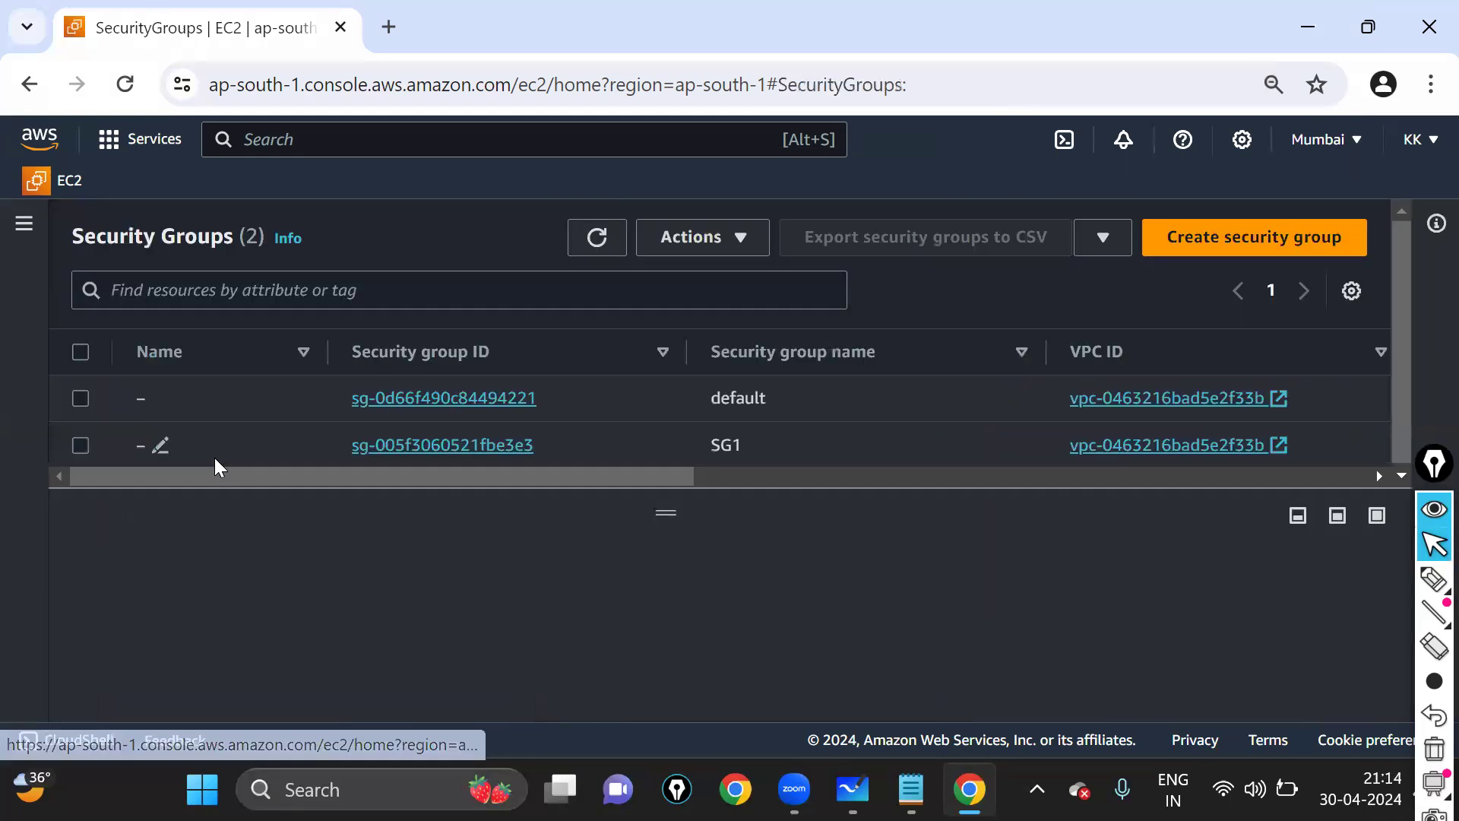
{"action": "left_click", "coordinate": [597, 241]}
{"action": "double_click", "coordinate": [600, 242]}
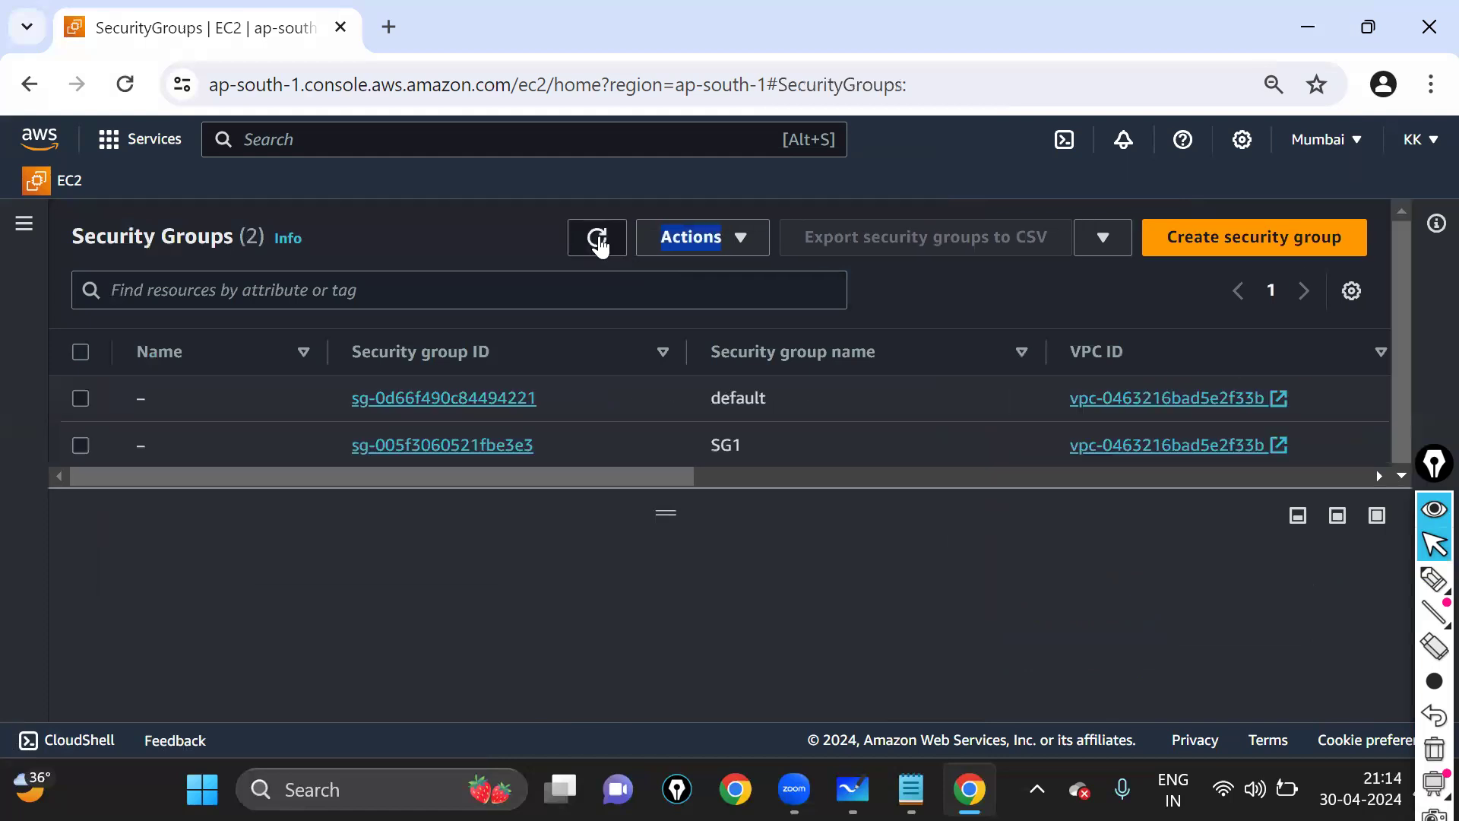
{"action": "left_click", "coordinate": [44, 183]}
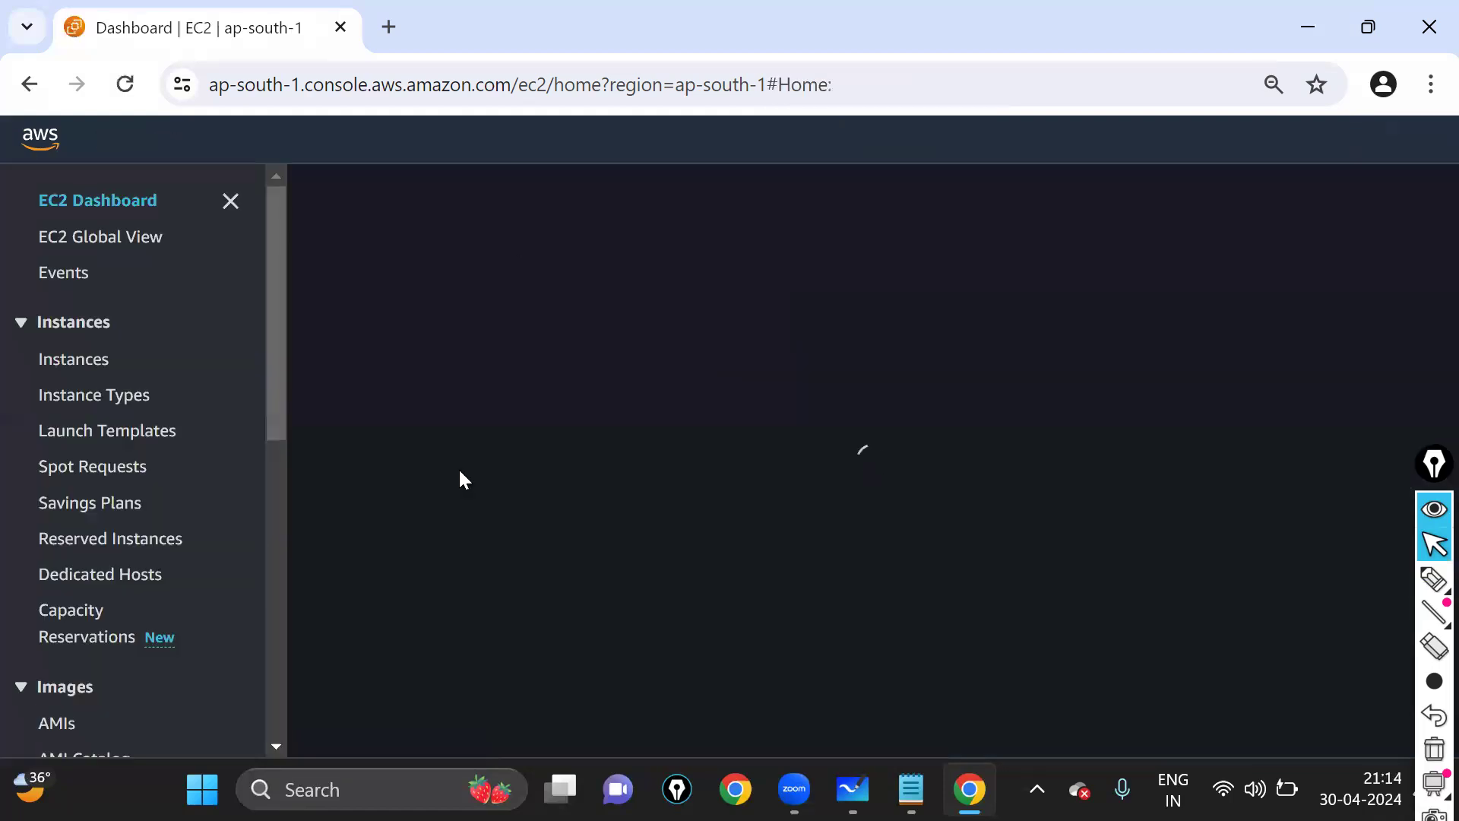
- In the Notepad notes, leave a single blank line above step 4, select it, and return to Chrome
{"action": "key", "text": "alt+Tab"}
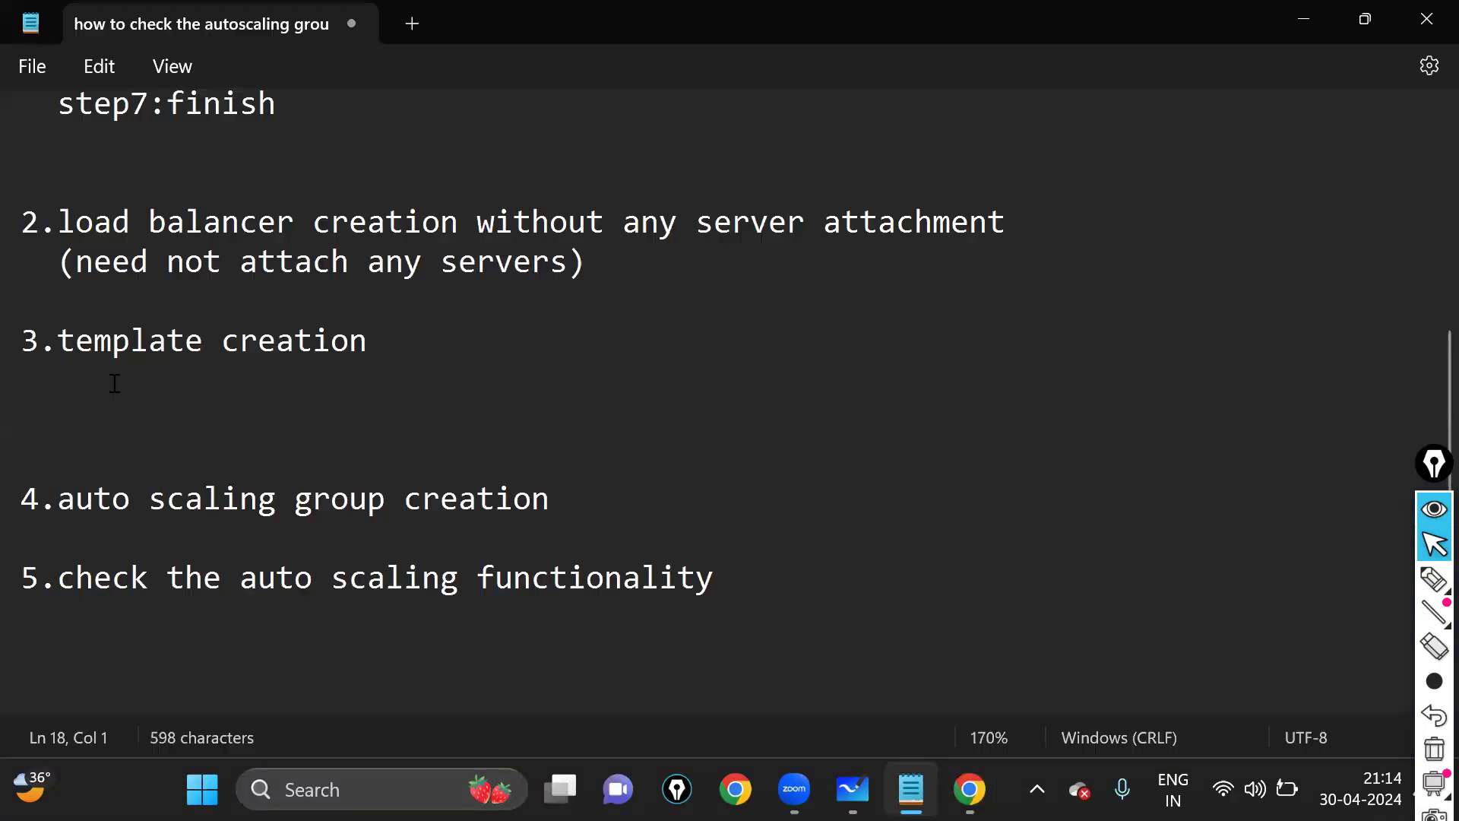
{"action": "left_click", "coordinate": [66, 464]}
{"action": "key", "text": "Delete"}
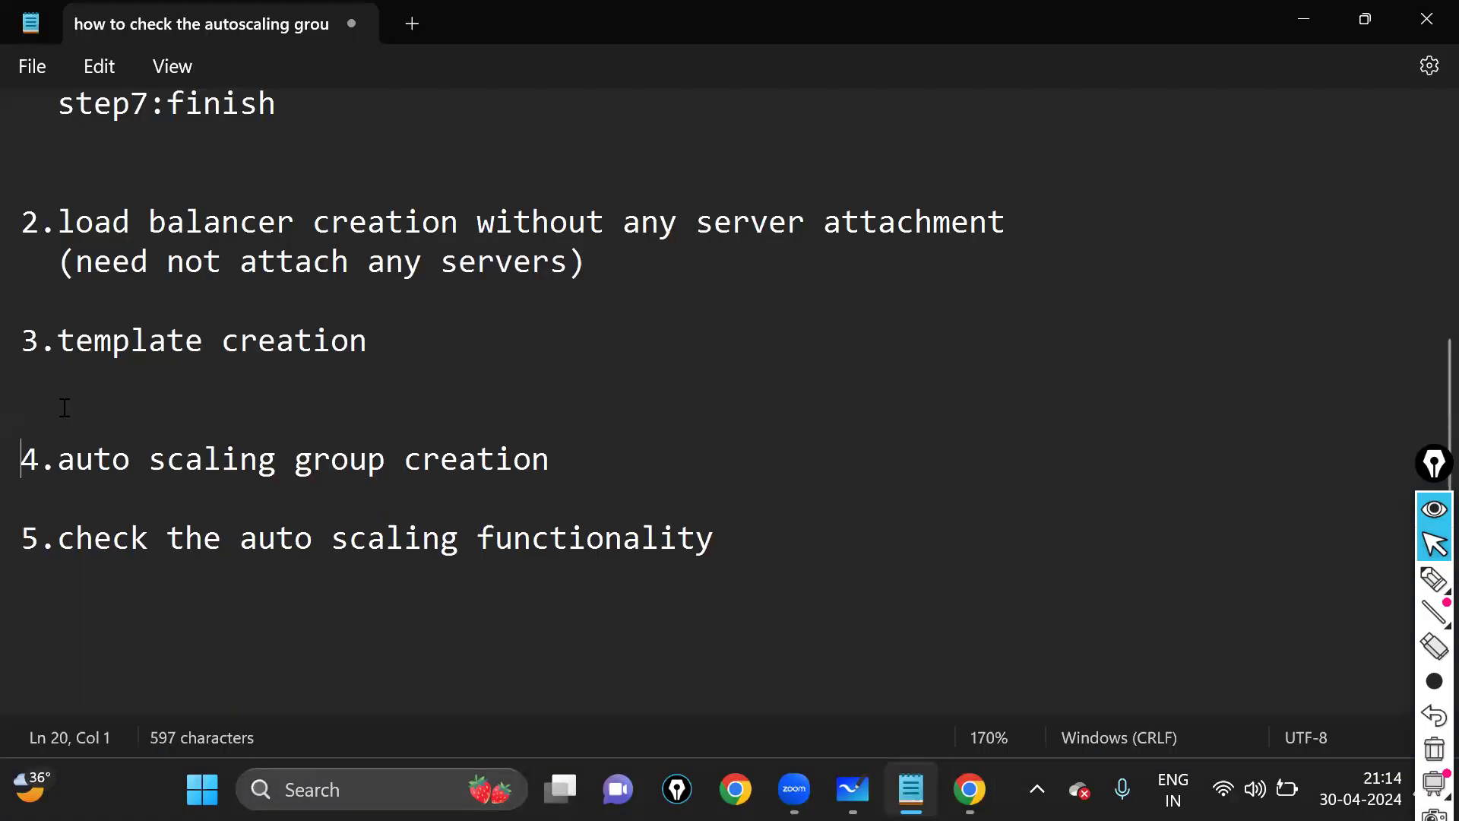
{"action": "key", "text": "BackSpace"}
{"action": "key", "text": "BackSpace"}
{"action": "key", "text": "BackSpace"}
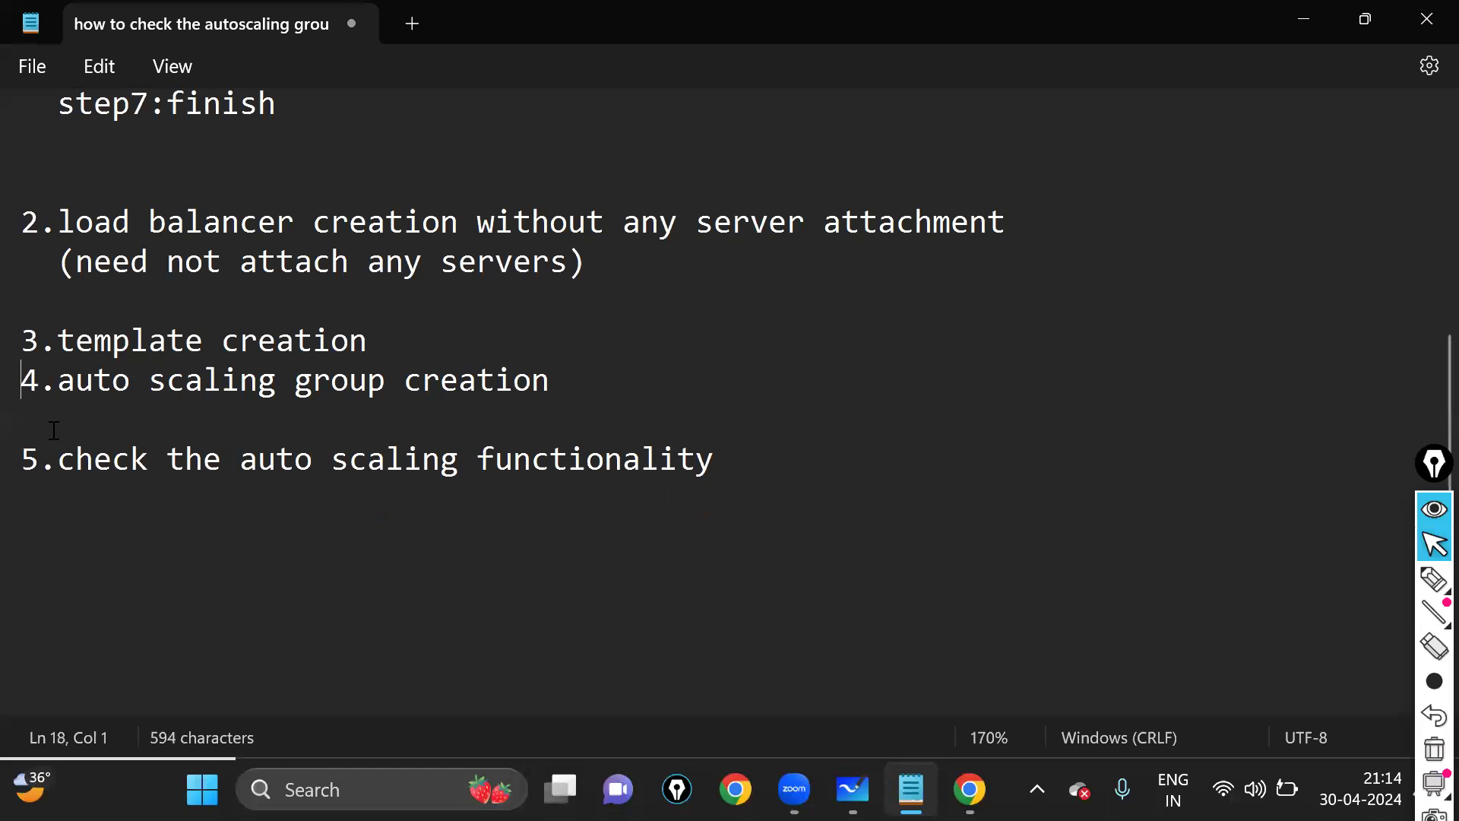
{"action": "key", "text": "Return"}
{"action": "left_click_drag", "start_coordinate": [40, 423], "coordinate": [665, 433]}
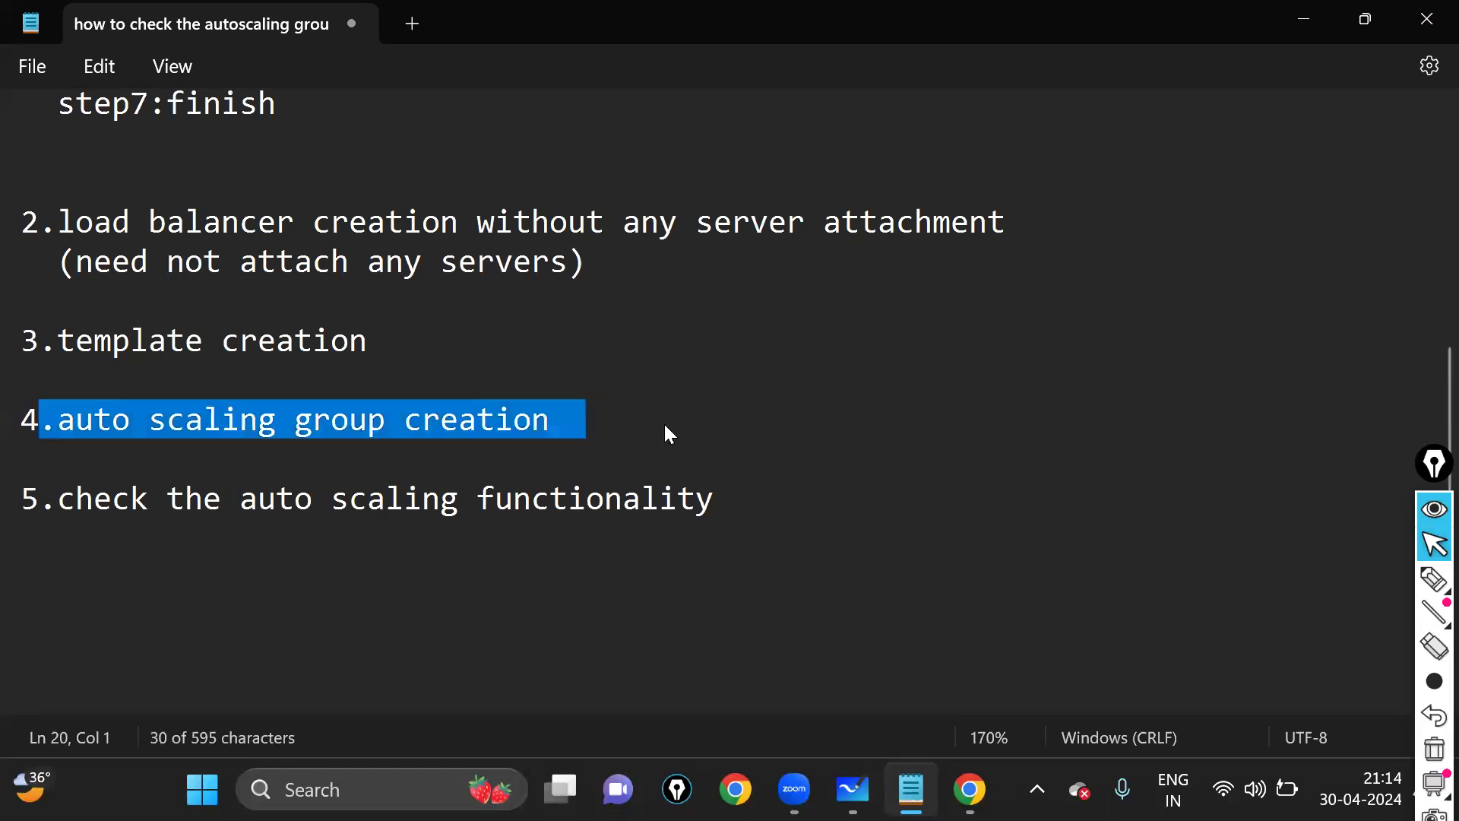
{"action": "left_click", "coordinate": [639, 441]}
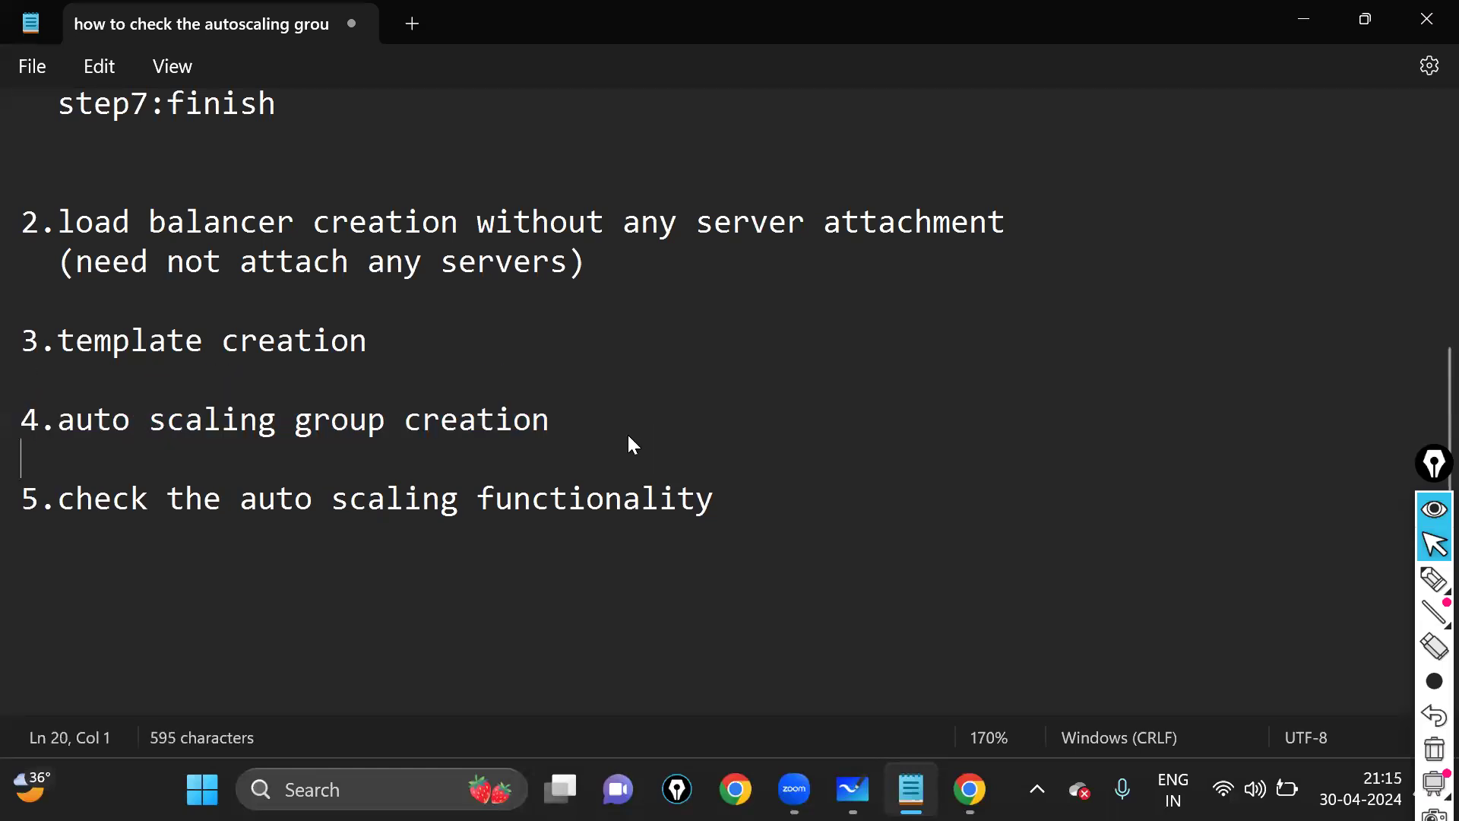
{"action": "left_click_drag", "start_coordinate": [6, 423], "coordinate": [578, 423]}
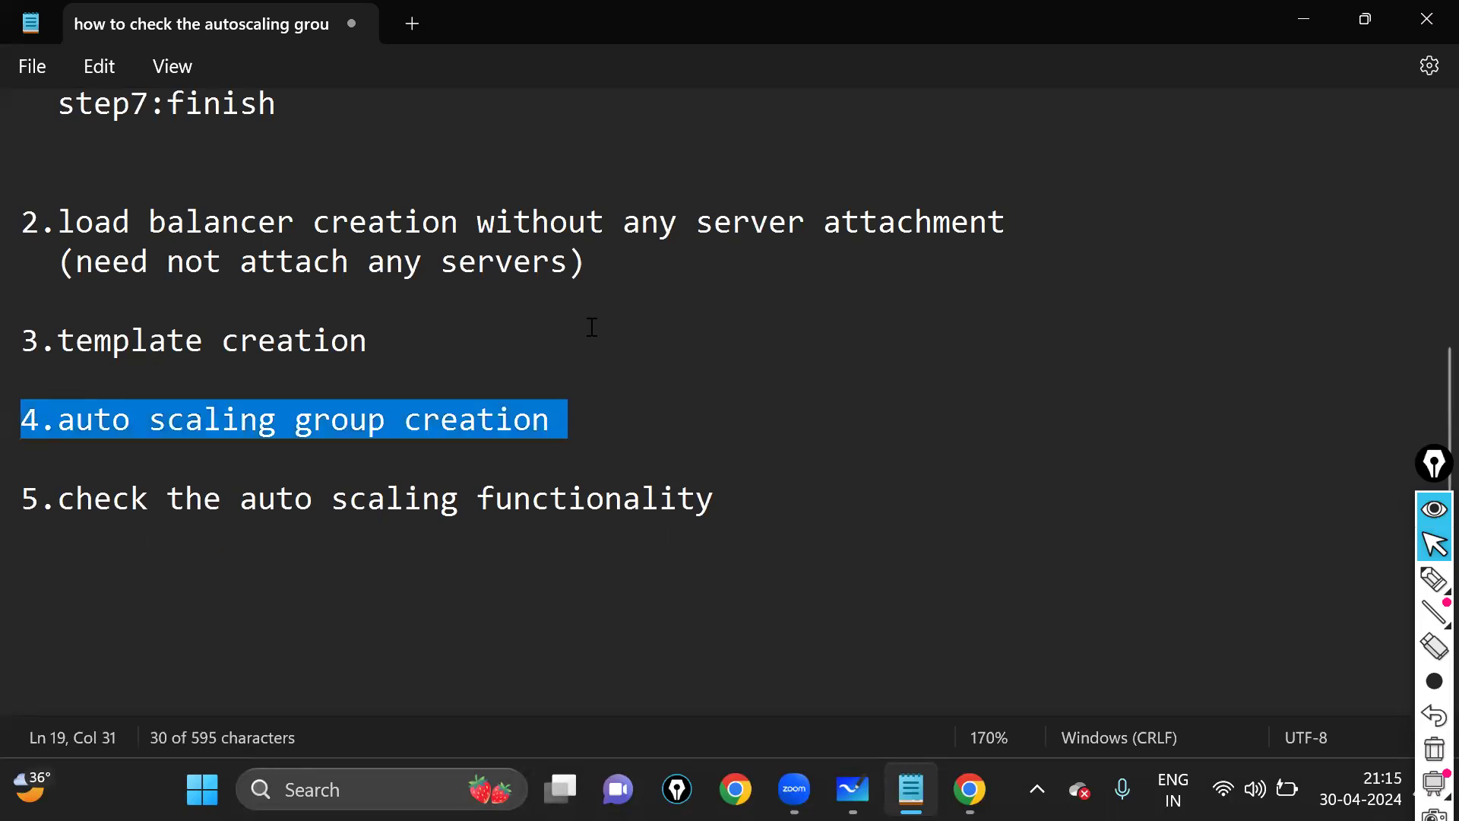
{"action": "scroll", "coordinate": [854, 635], "scroll_direction": "up", "scroll_amount": 1}
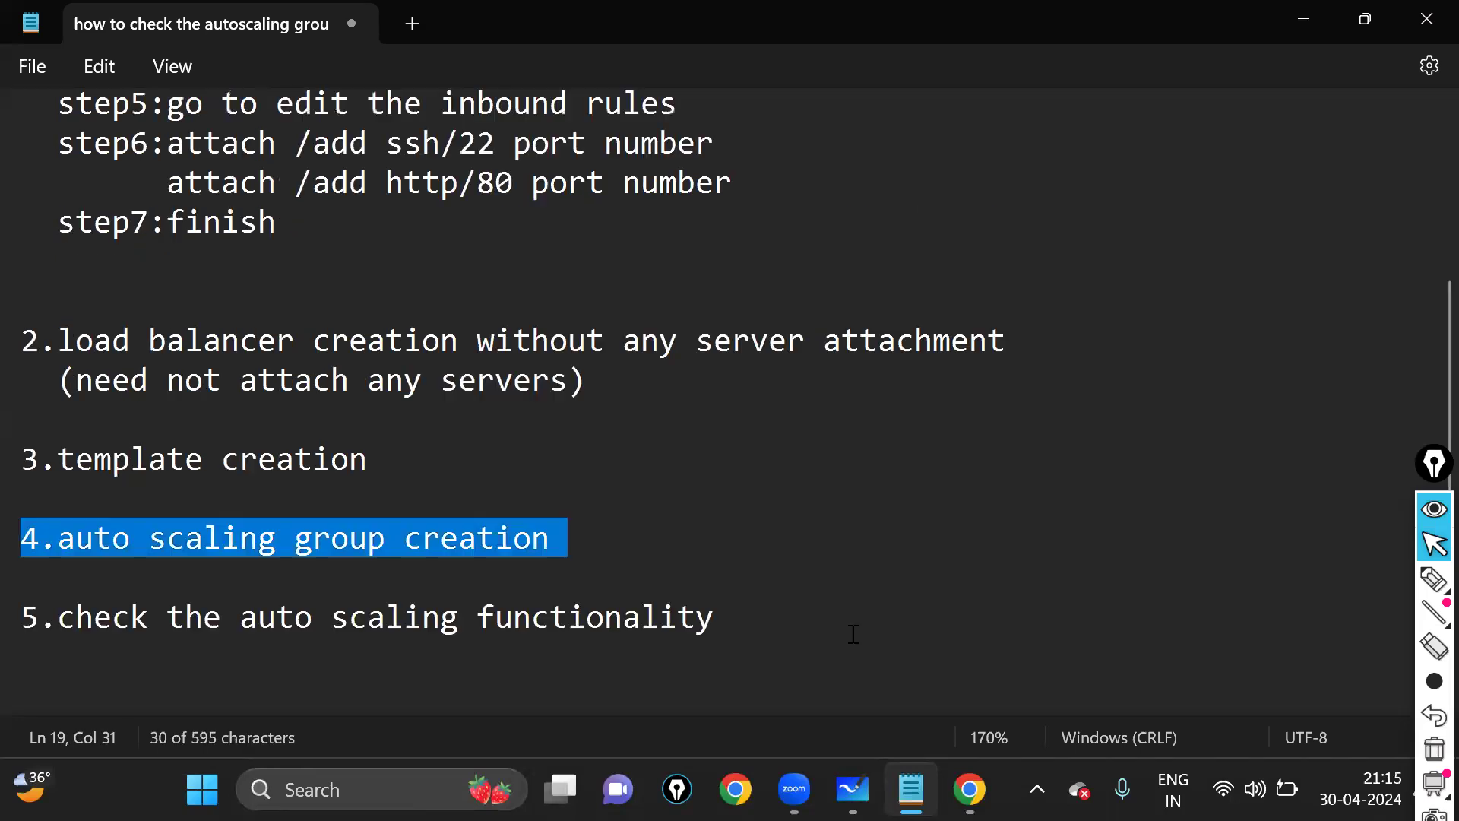
{"action": "left_click", "coordinate": [969, 789]}
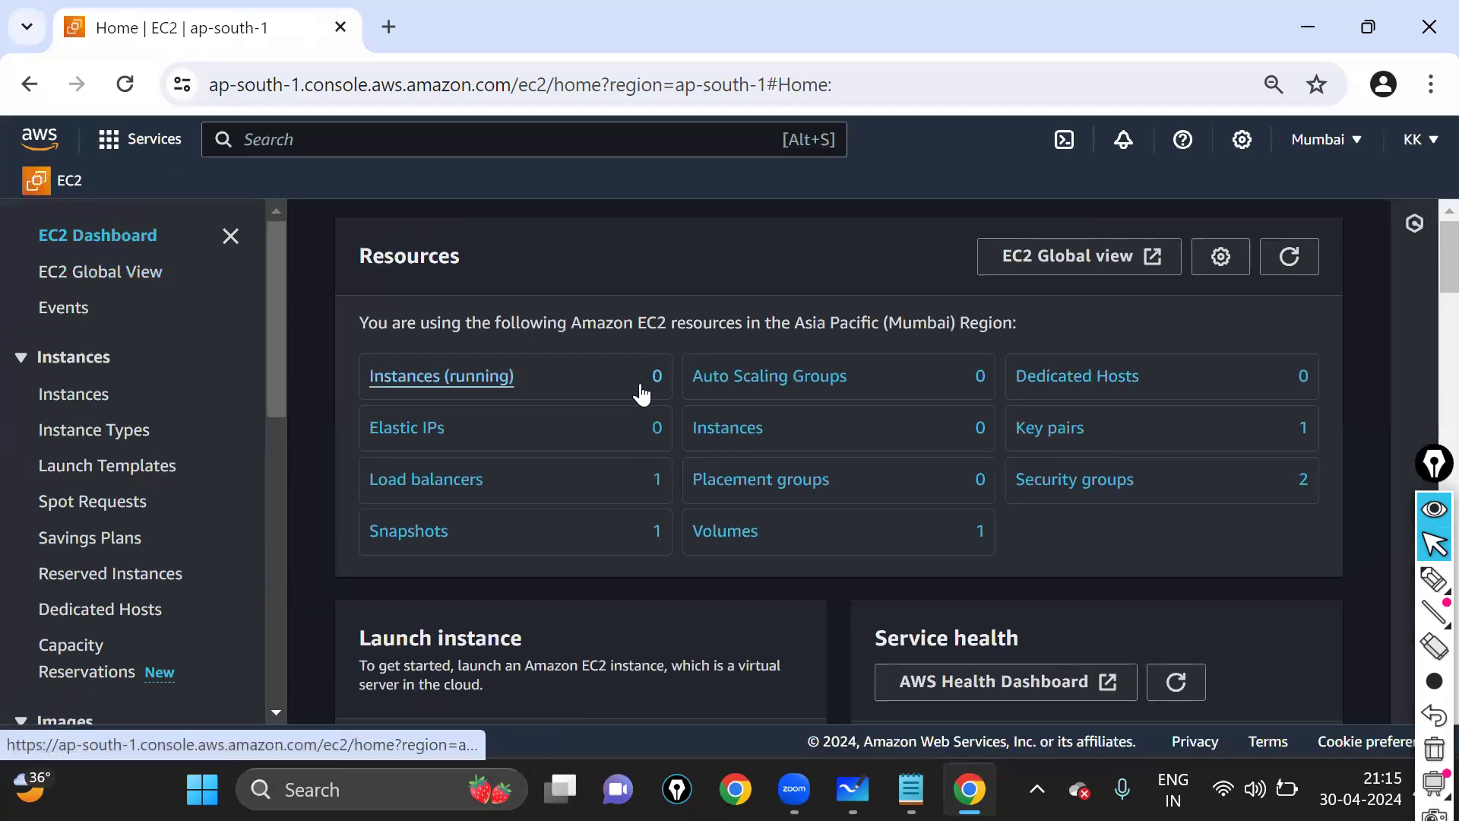
- Refresh the Resources panel, circle the 0 Auto Scaling Groups count, and go to Auto Scaling Groups
{"action": "left_click", "coordinate": [1307, 269]}
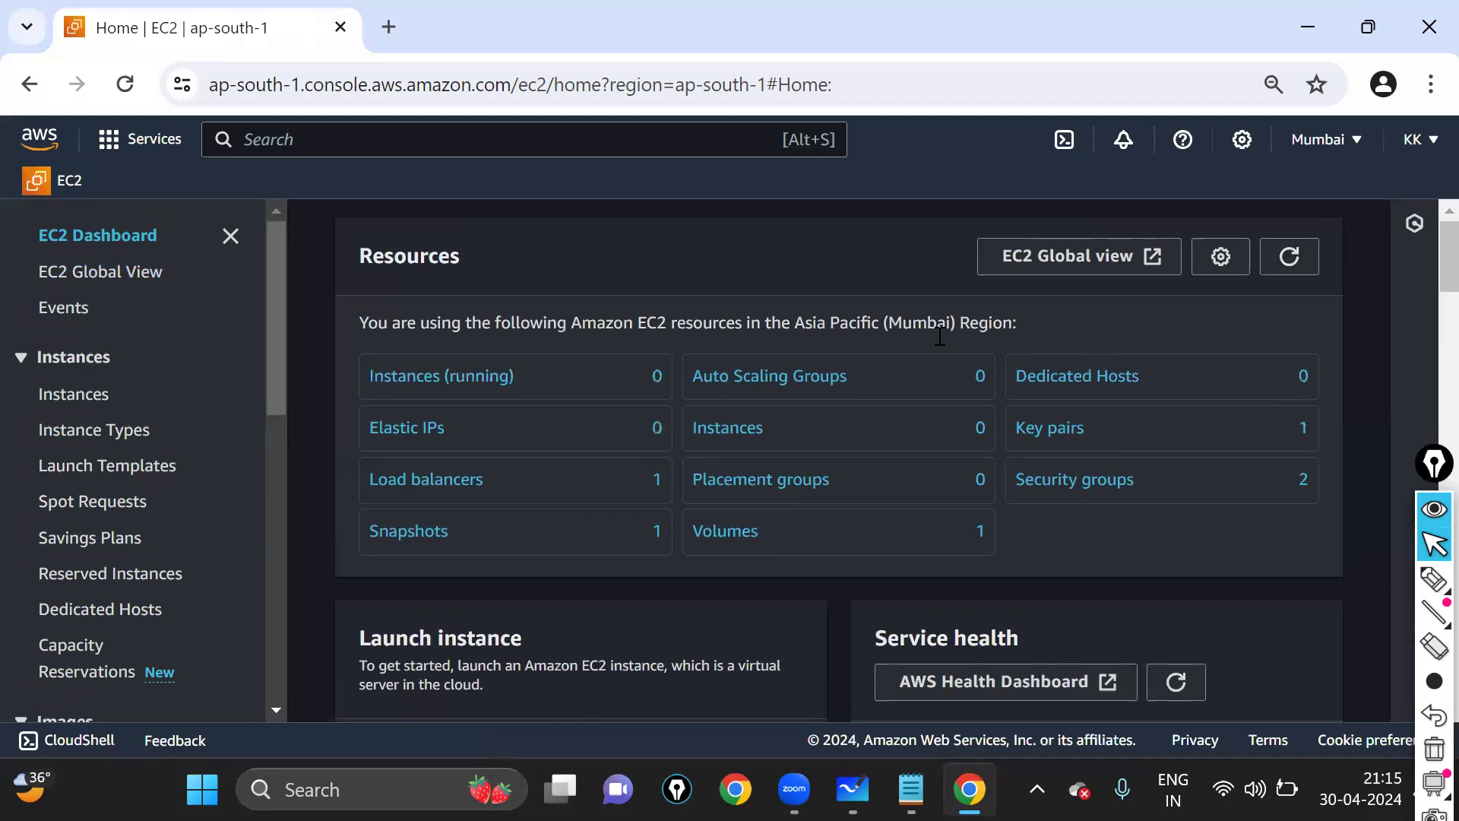
{"action": "key", "text": "alt+Tab"}
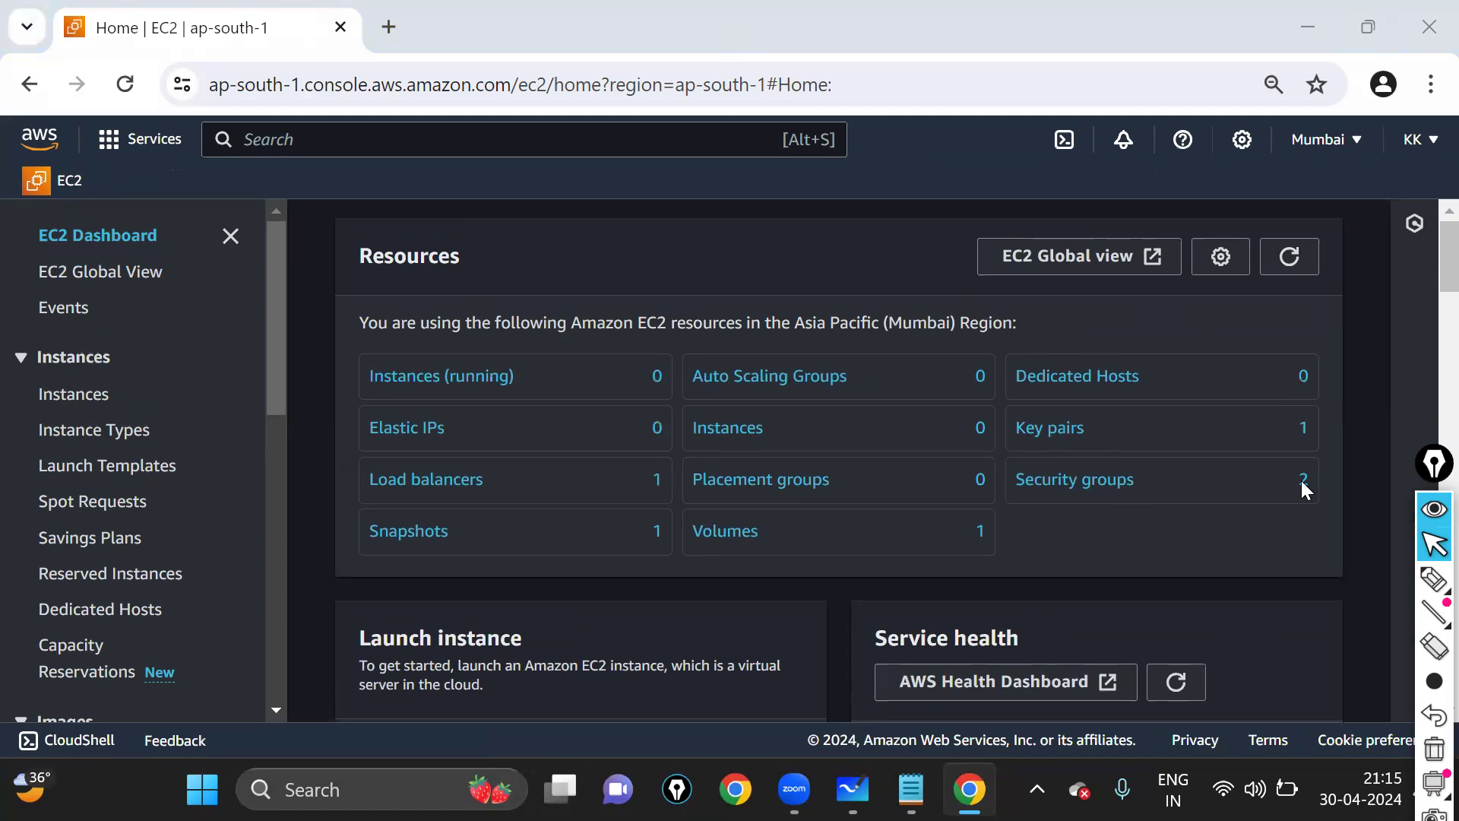
{"action": "scroll", "coordinate": [774, 444], "scroll_direction": "down", "scroll_amount": 3}
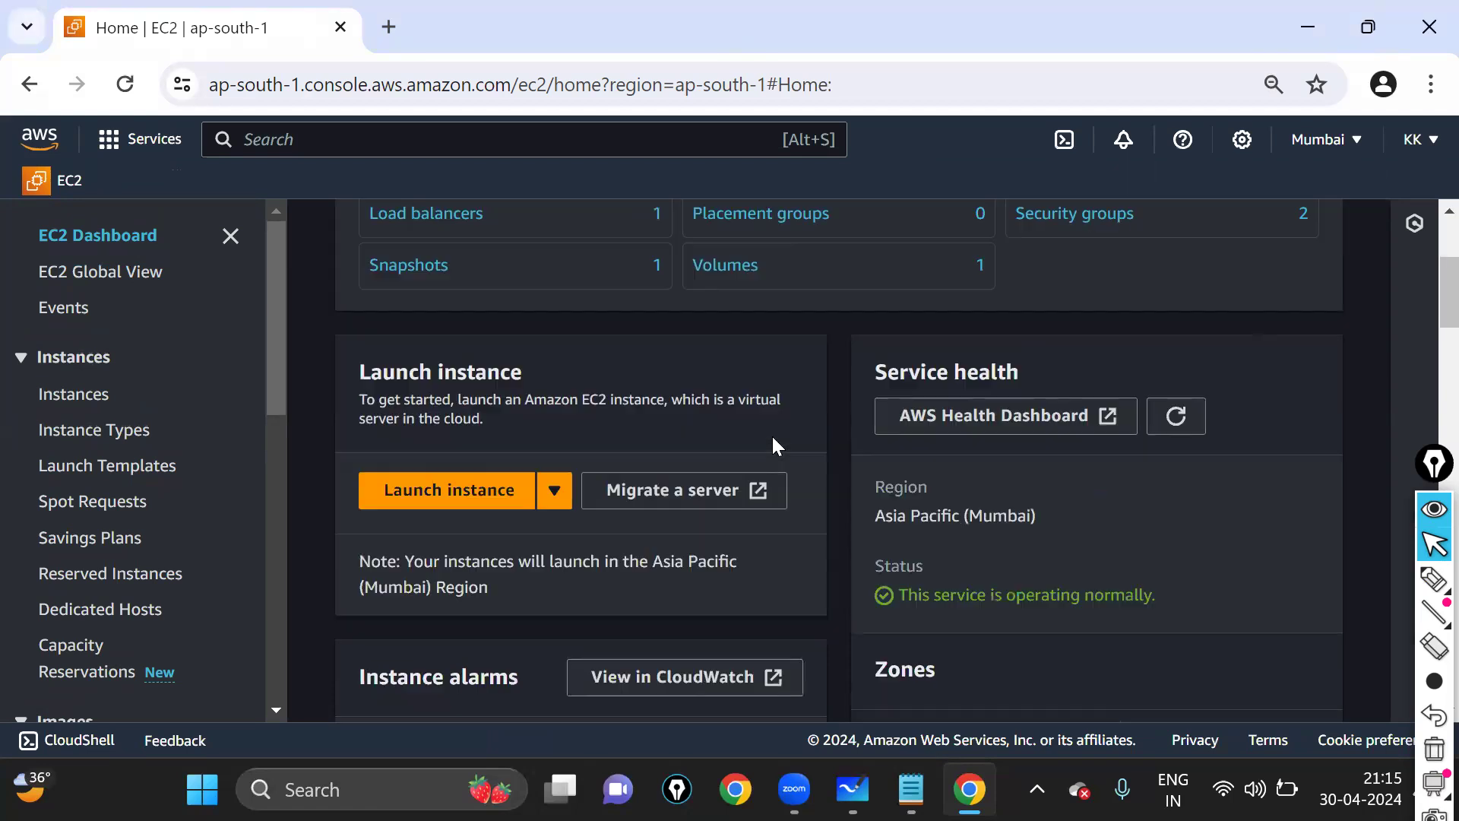
{"action": "scroll", "coordinate": [307, 470], "scroll_direction": "up", "scroll_amount": 2}
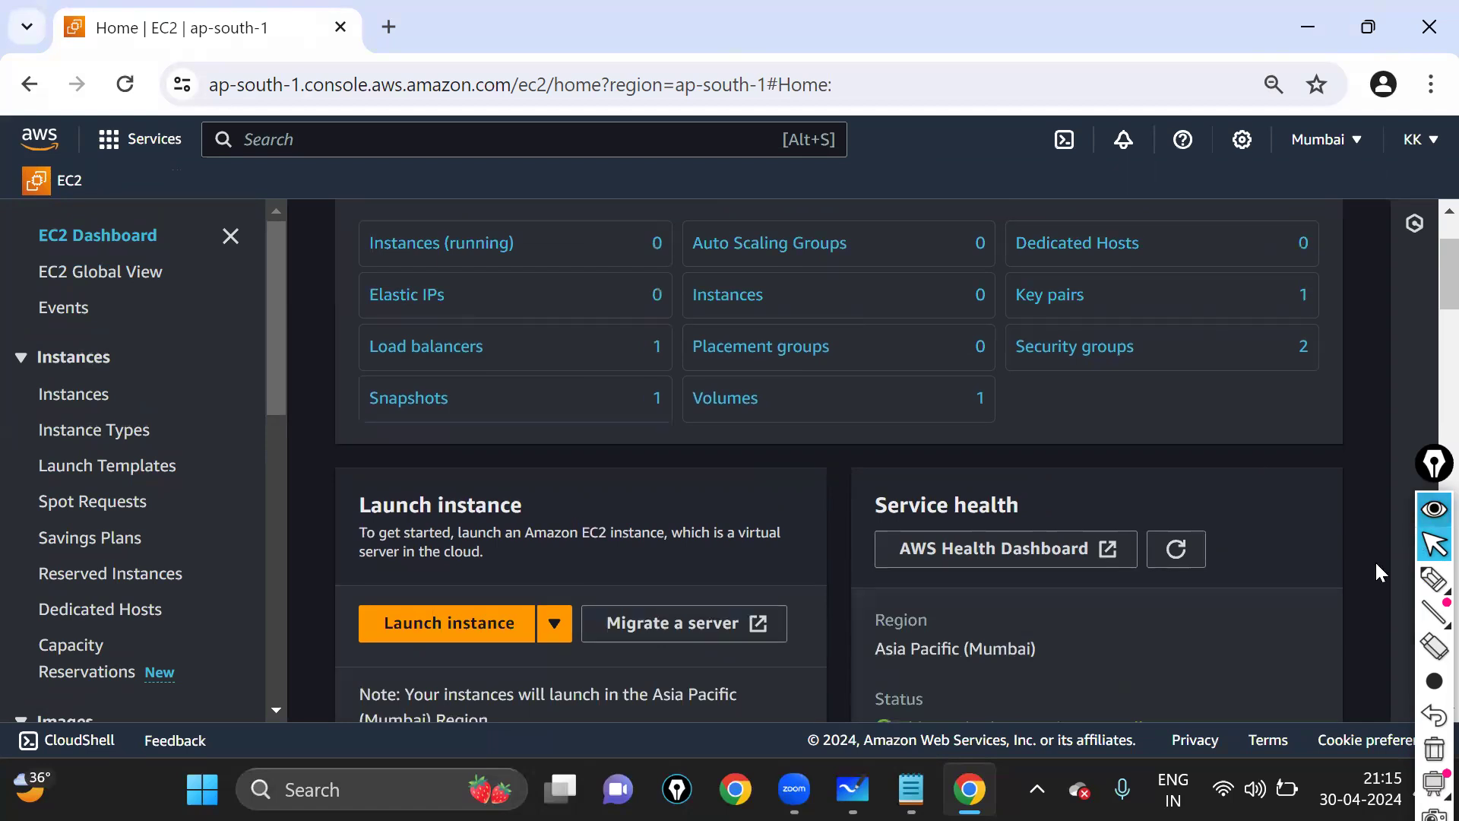
{"action": "key", "text": "ctrl+plus"}
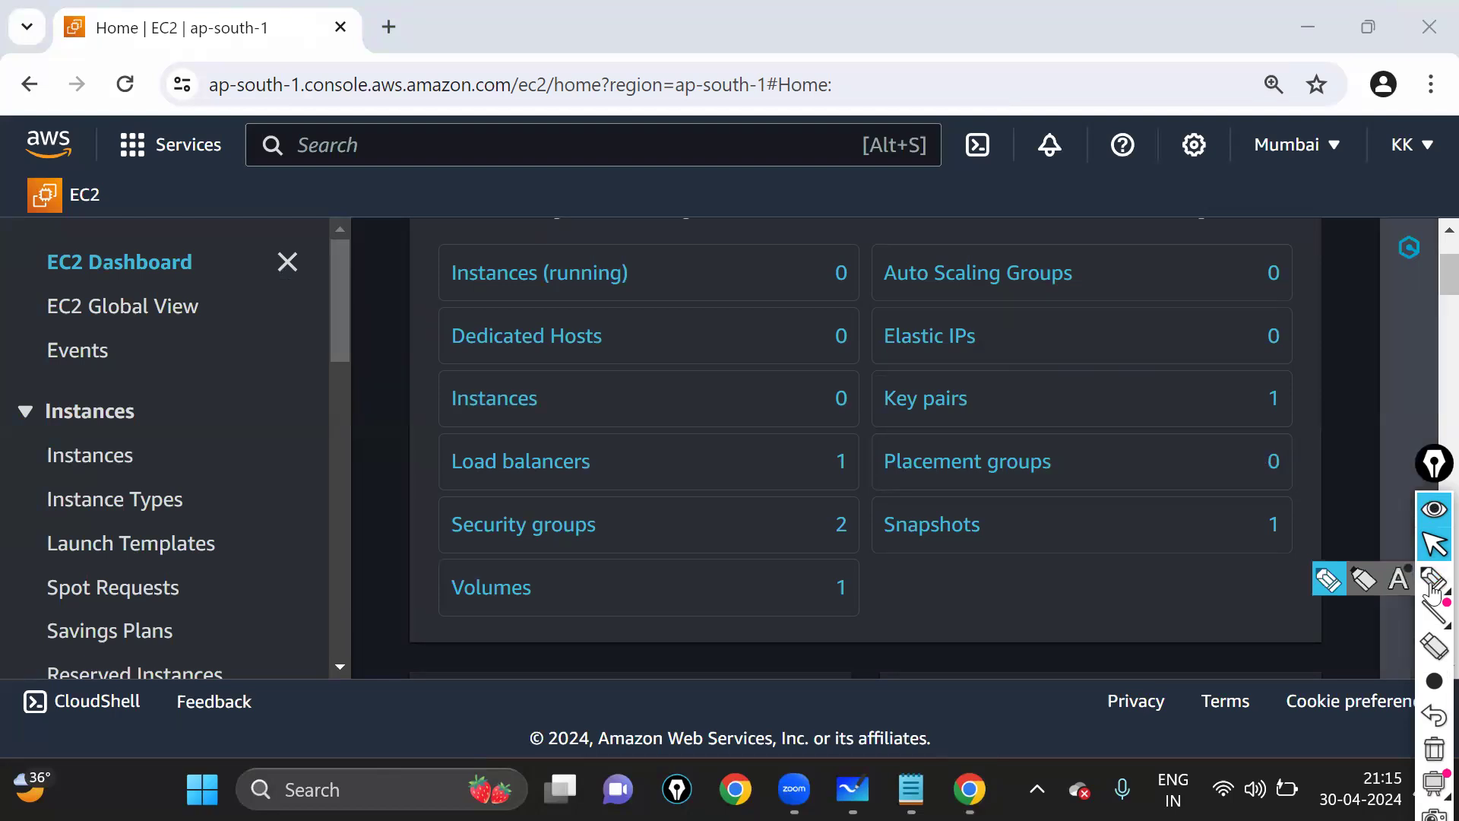
{"action": "mouse_move", "coordinate": [878, 246]}
{"action": "left_mouse_down"}
{"action": "mouse_move", "coordinate": [878, 297]}
{"action": "mouse_move", "coordinate": [1110, 304]}
{"action": "left_mouse_up"}
{"action": "mouse_move", "coordinate": [1310, 267]}
{"action": "left_mouse_down"}
{"action": "mouse_move", "coordinate": [890, 246]}
{"action": "mouse_move", "coordinate": [1280, 277]}
{"action": "mouse_move", "coordinate": [1316, 263]}
{"action": "left_mouse_up"}
{"action": "left_click", "coordinate": [1433, 541]}
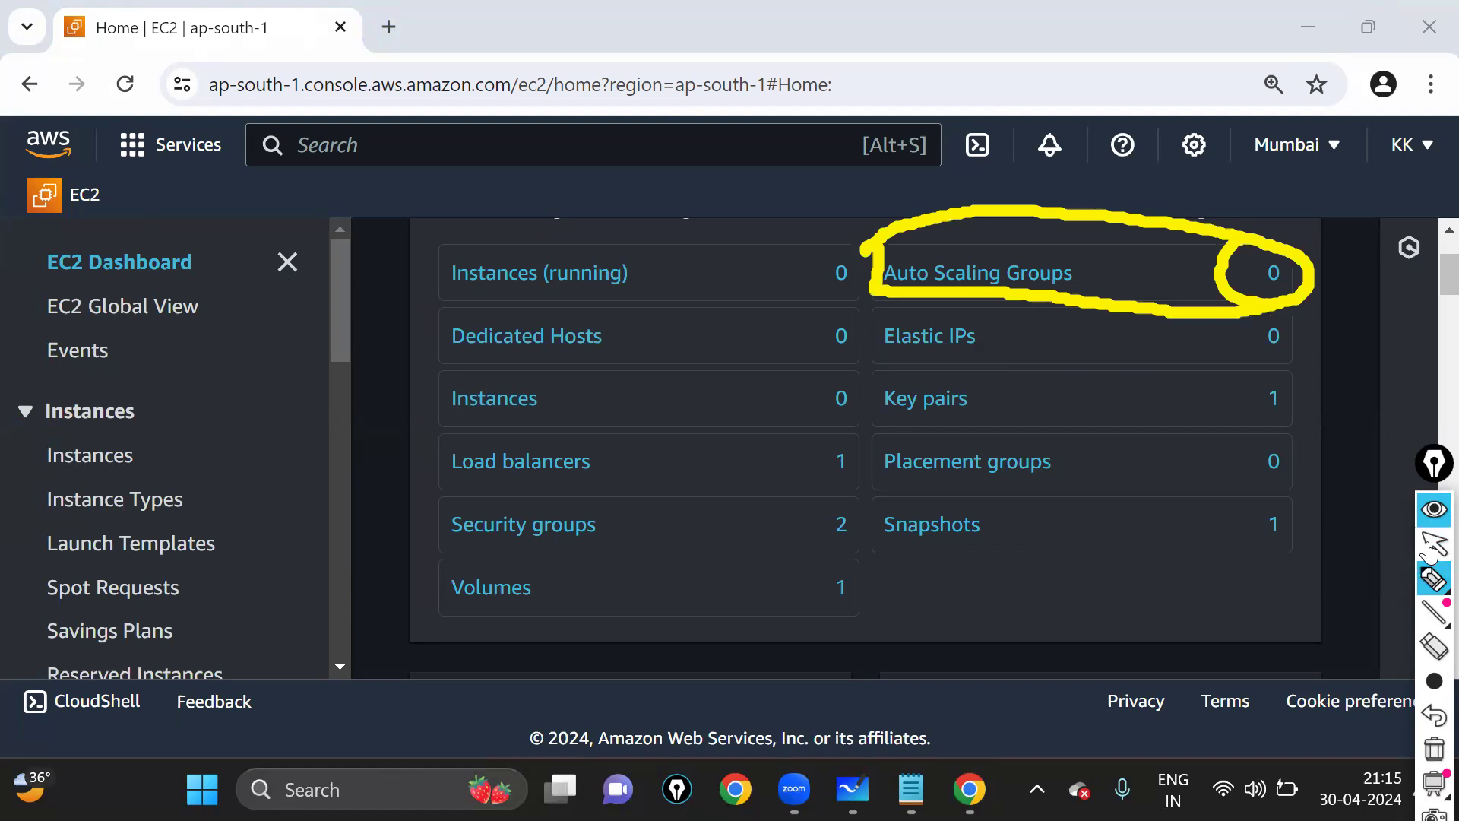
{"action": "left_click", "coordinate": [1051, 286]}
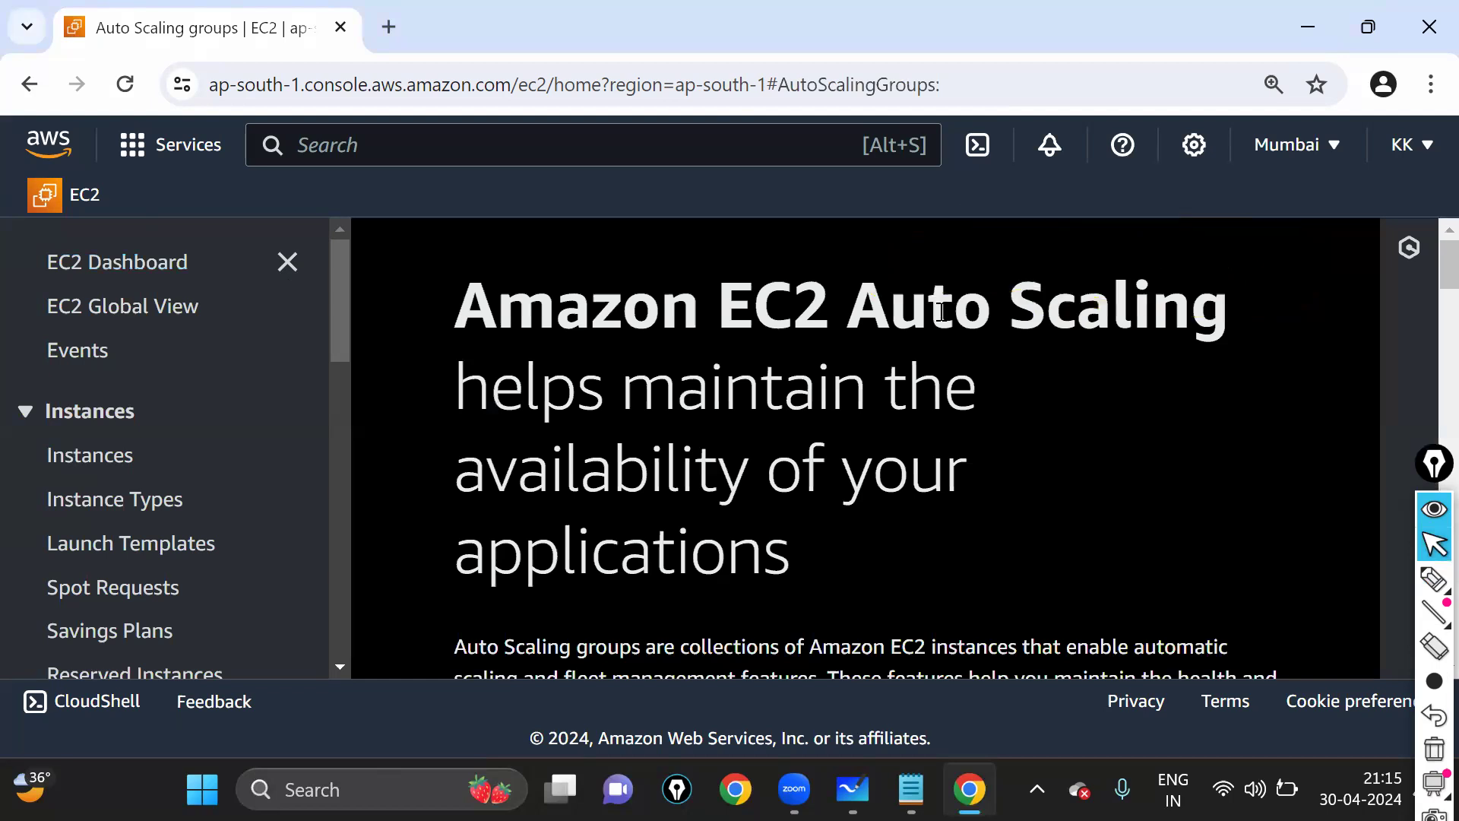
- Circle the Create Auto Scaling group panel and launch the creation wizard from it
{"action": "key", "text": "ctrl+plus"}
{"action": "key", "text": "ctrl+minus"}
{"action": "scroll", "coordinate": [1105, 500], "scroll_direction": "down", "scroll_amount": 1}
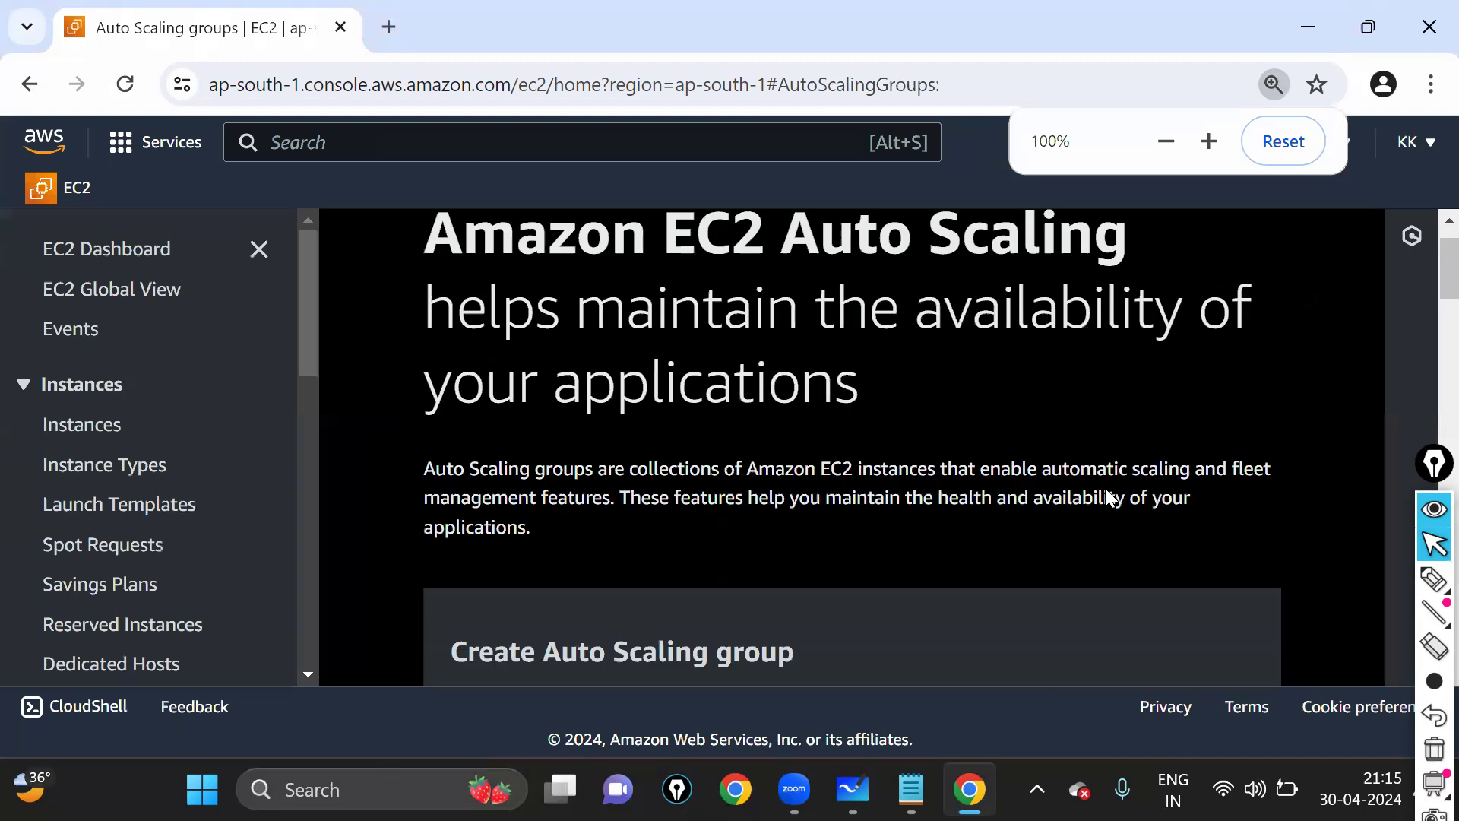
{"action": "scroll", "coordinate": [1107, 493], "scroll_direction": "down", "scroll_amount": 1}
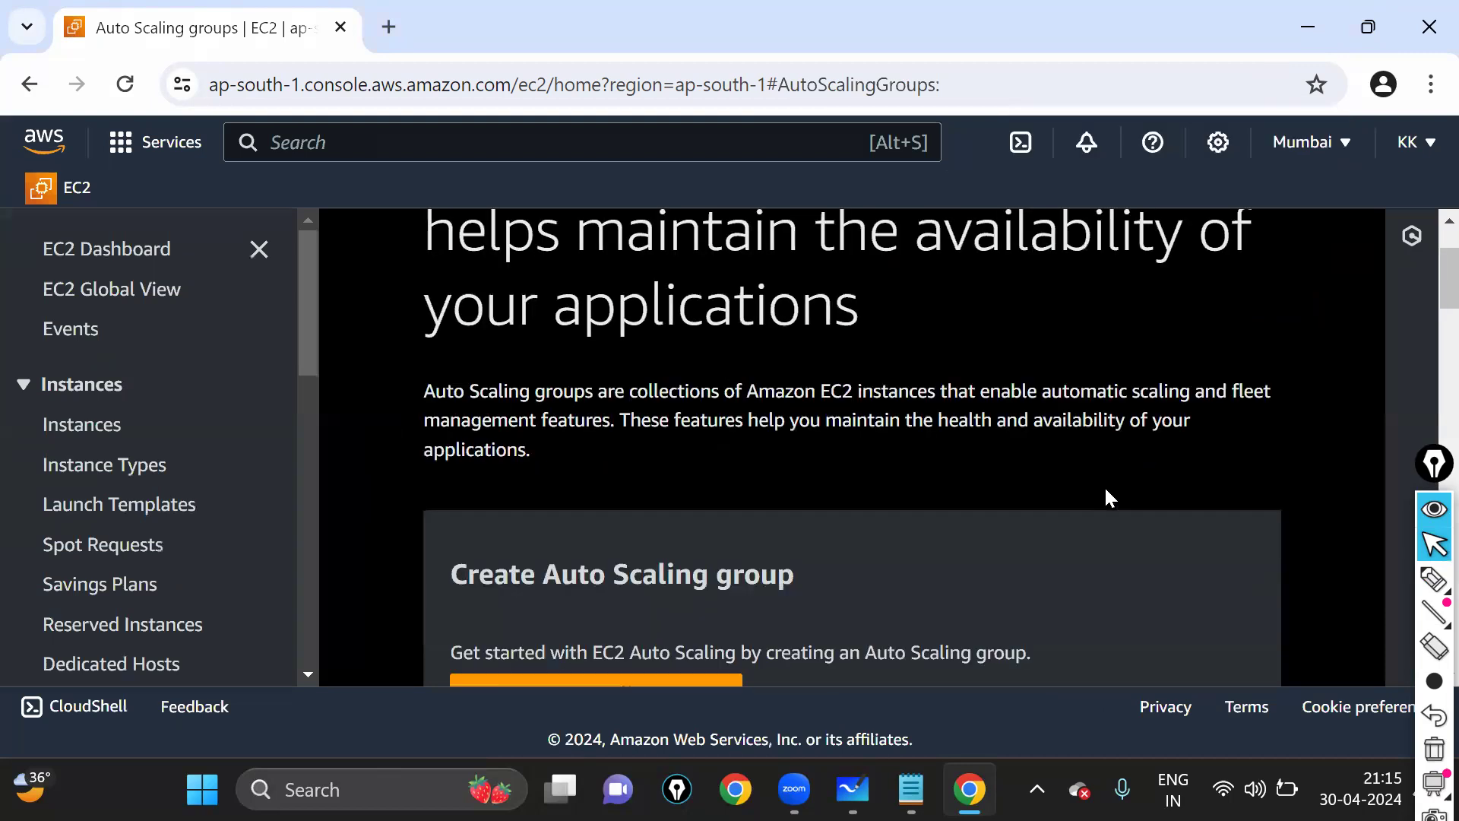
{"action": "scroll", "coordinate": [1108, 500], "scroll_direction": "down", "scroll_amount": 1}
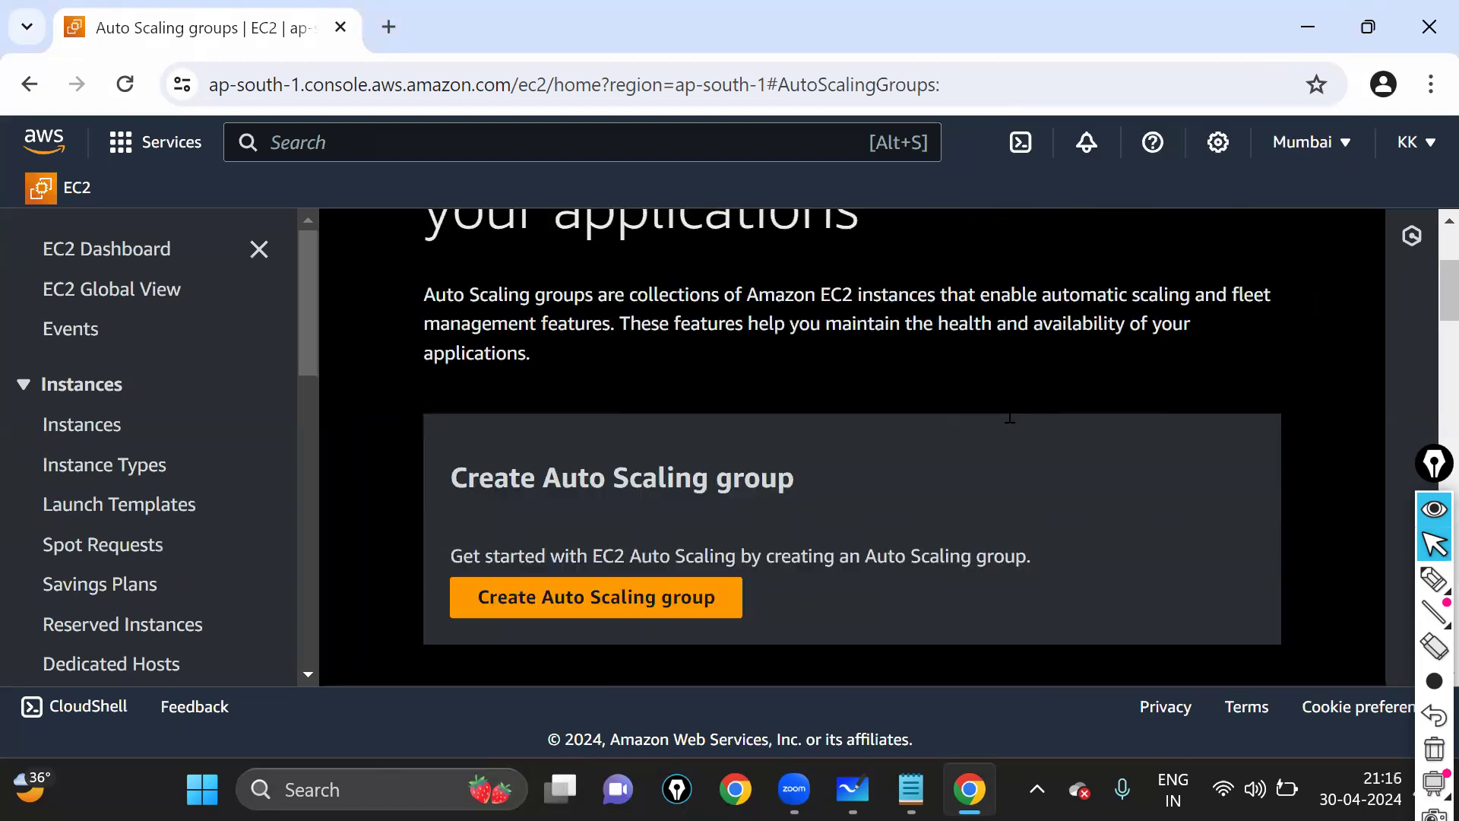
{"action": "scroll", "coordinate": [994, 413], "scroll_direction": "down", "scroll_amount": 1}
{"action": "scroll", "coordinate": [1109, 486], "scroll_direction": "down", "scroll_amount": 1}
{"action": "left_click", "coordinate": [1428, 579]}
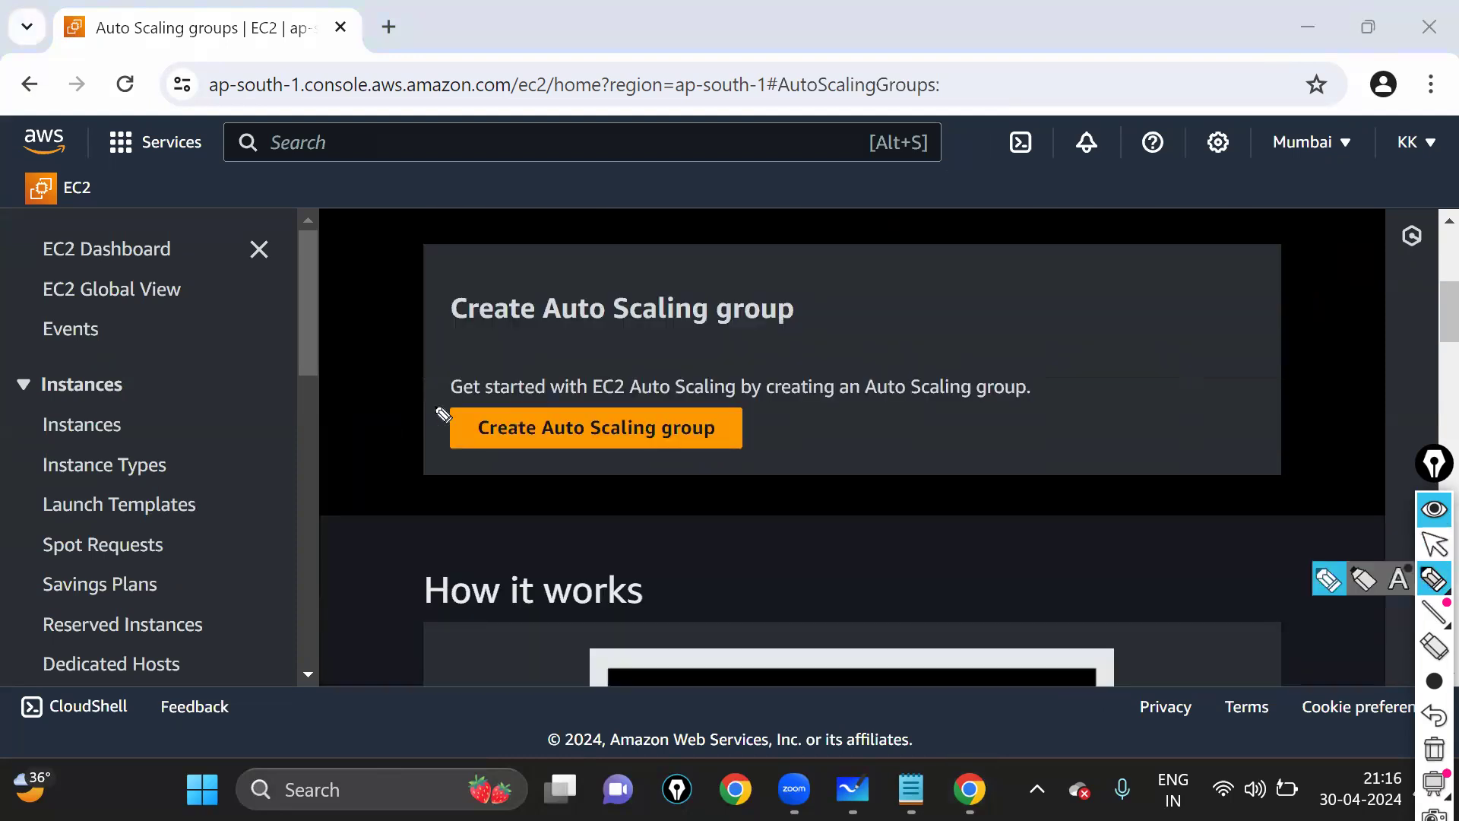
{"action": "left_click_drag", "start_coordinate": [466, 375], "coordinate": [456, 380]}
{"action": "left_click", "coordinate": [1434, 543]}
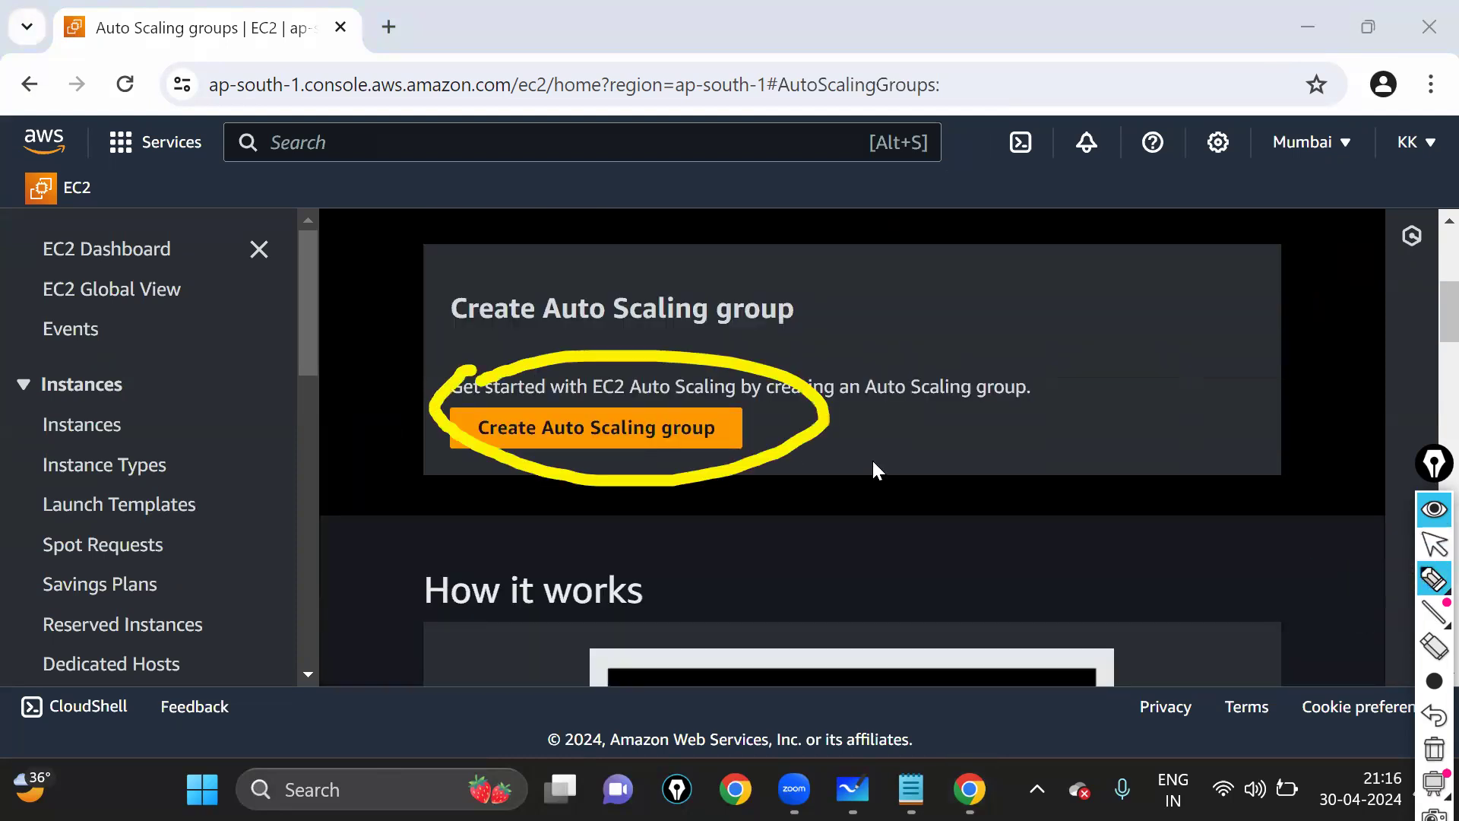
{"action": "left_click", "coordinate": [699, 441]}
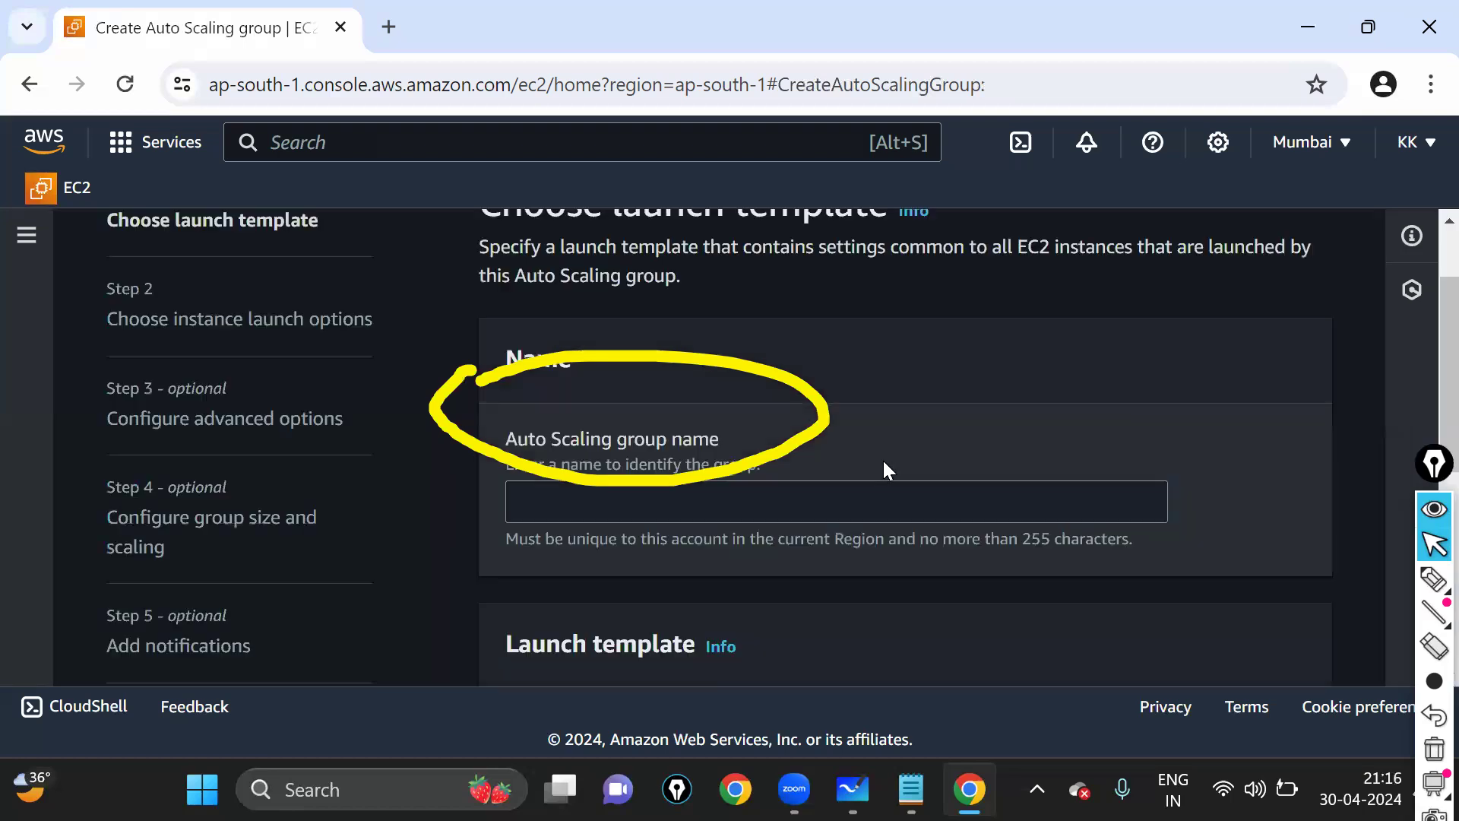
- Enter ASG1 as the Auto Scaling group name and scroll down to the Launch template section
{"action": "scroll", "coordinate": [891, 449], "scroll_direction": "down", "scroll_amount": 1}
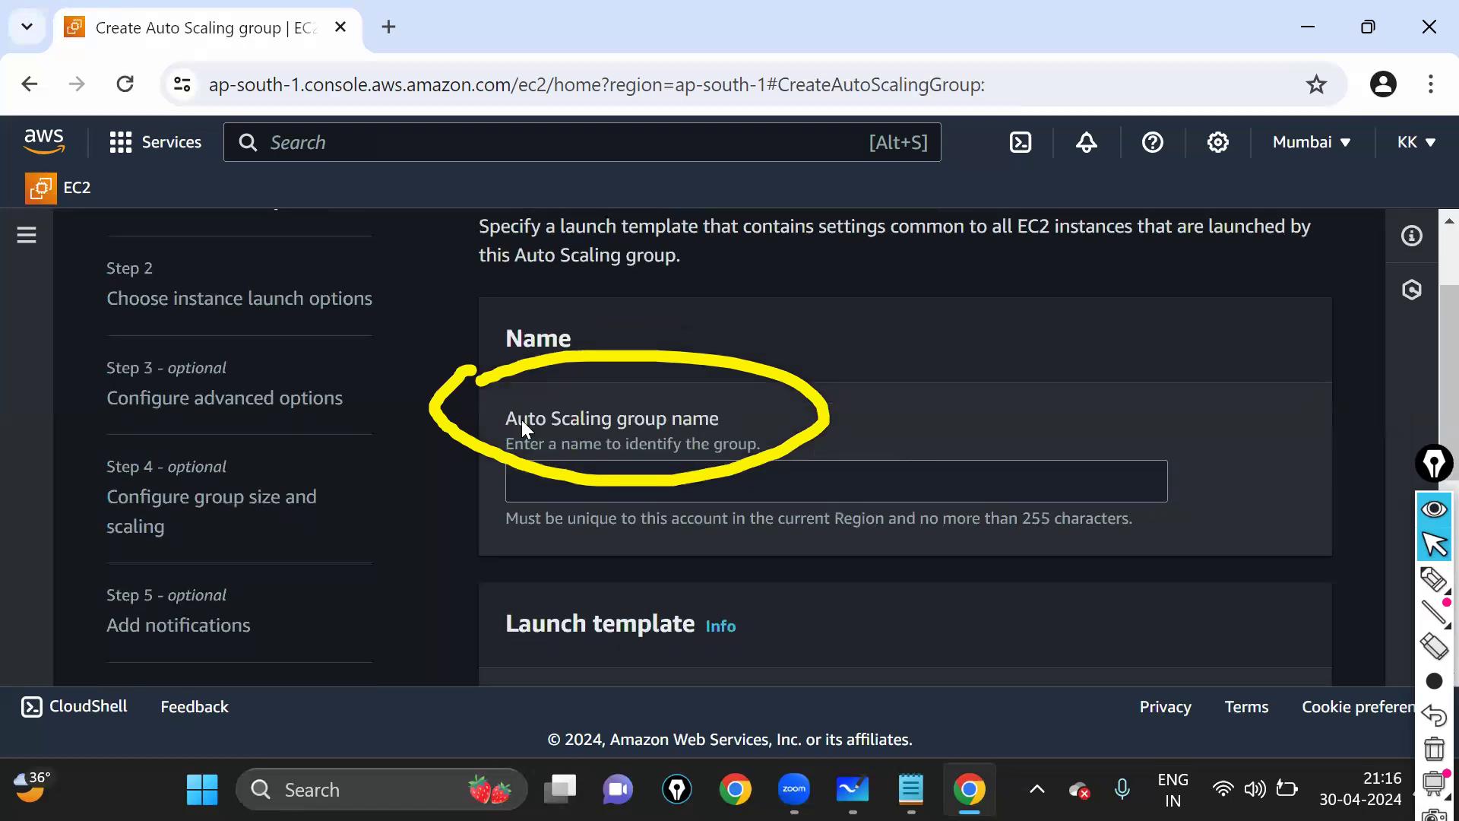
{"action": "triple_click", "coordinate": [728, 430]}
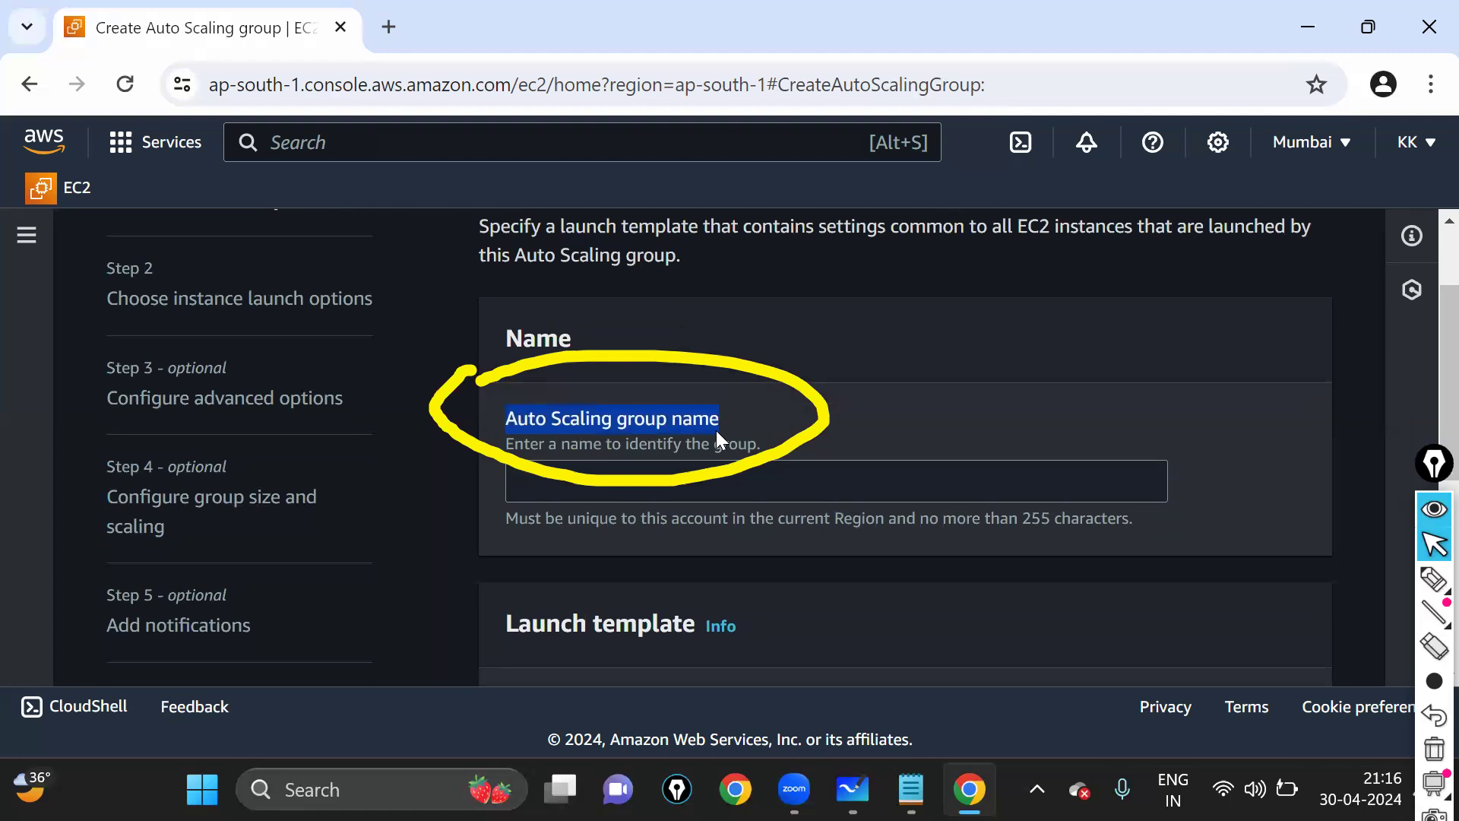
{"action": "left_click", "coordinate": [726, 483]}
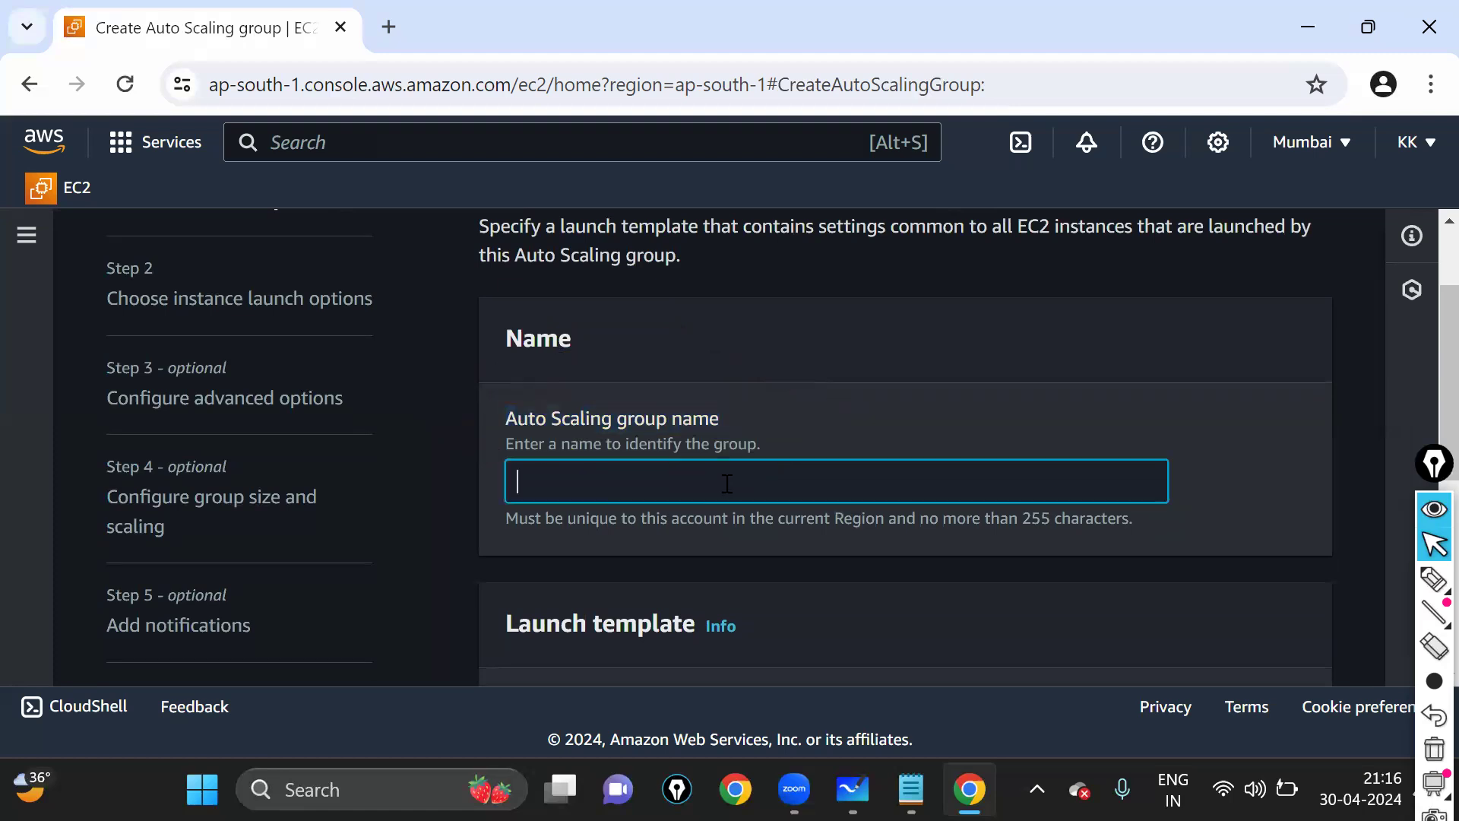
{"action": "type", "text": "ASG1"}
{"action": "scroll", "coordinate": [726, 483], "scroll_direction": "down", "scroll_amount": 2}
{"action": "left_click_drag", "start_coordinate": [515, 488], "coordinate": [695, 499]}
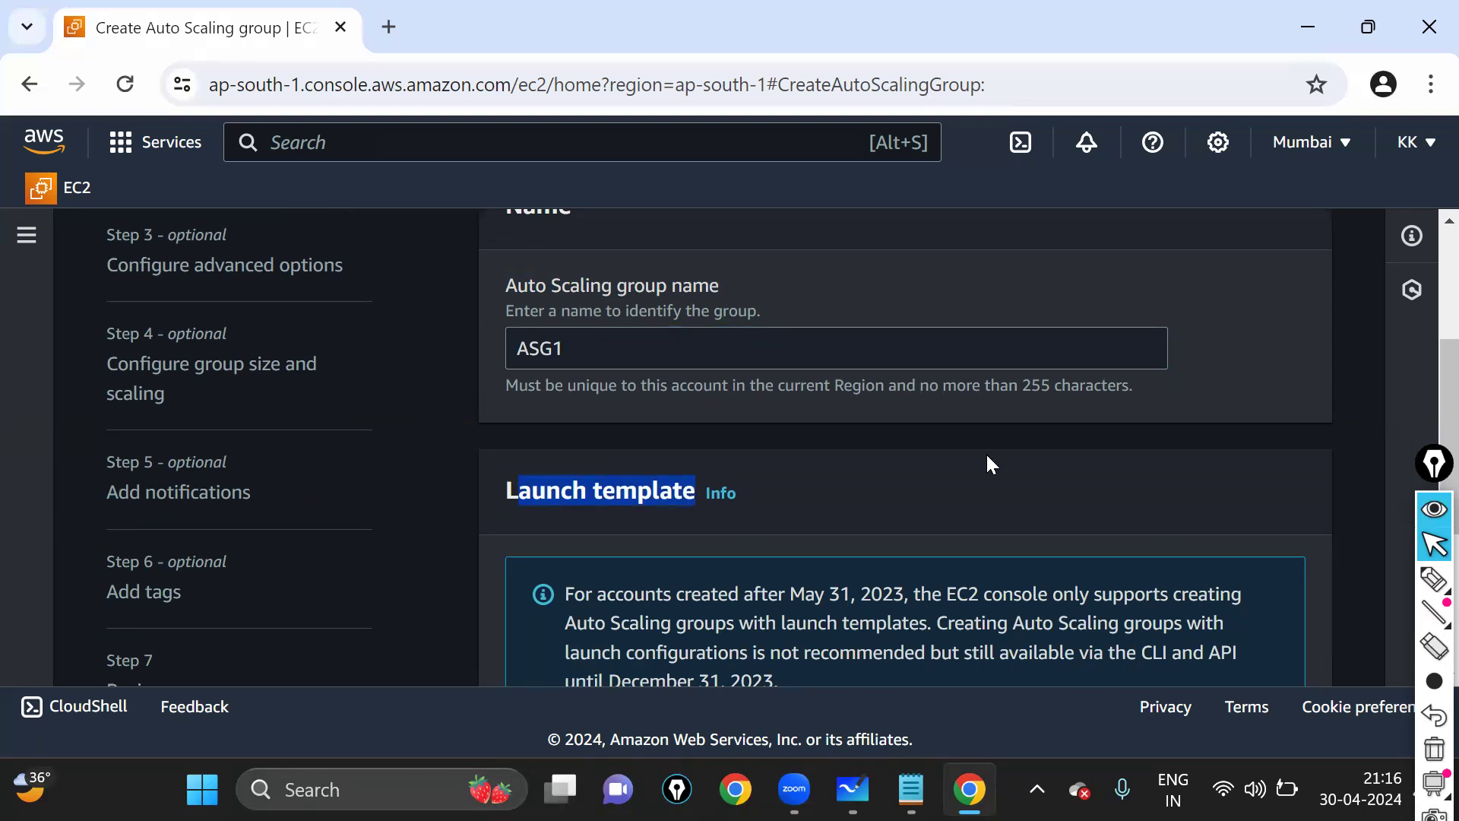
{"action": "left_click", "coordinate": [968, 505]}
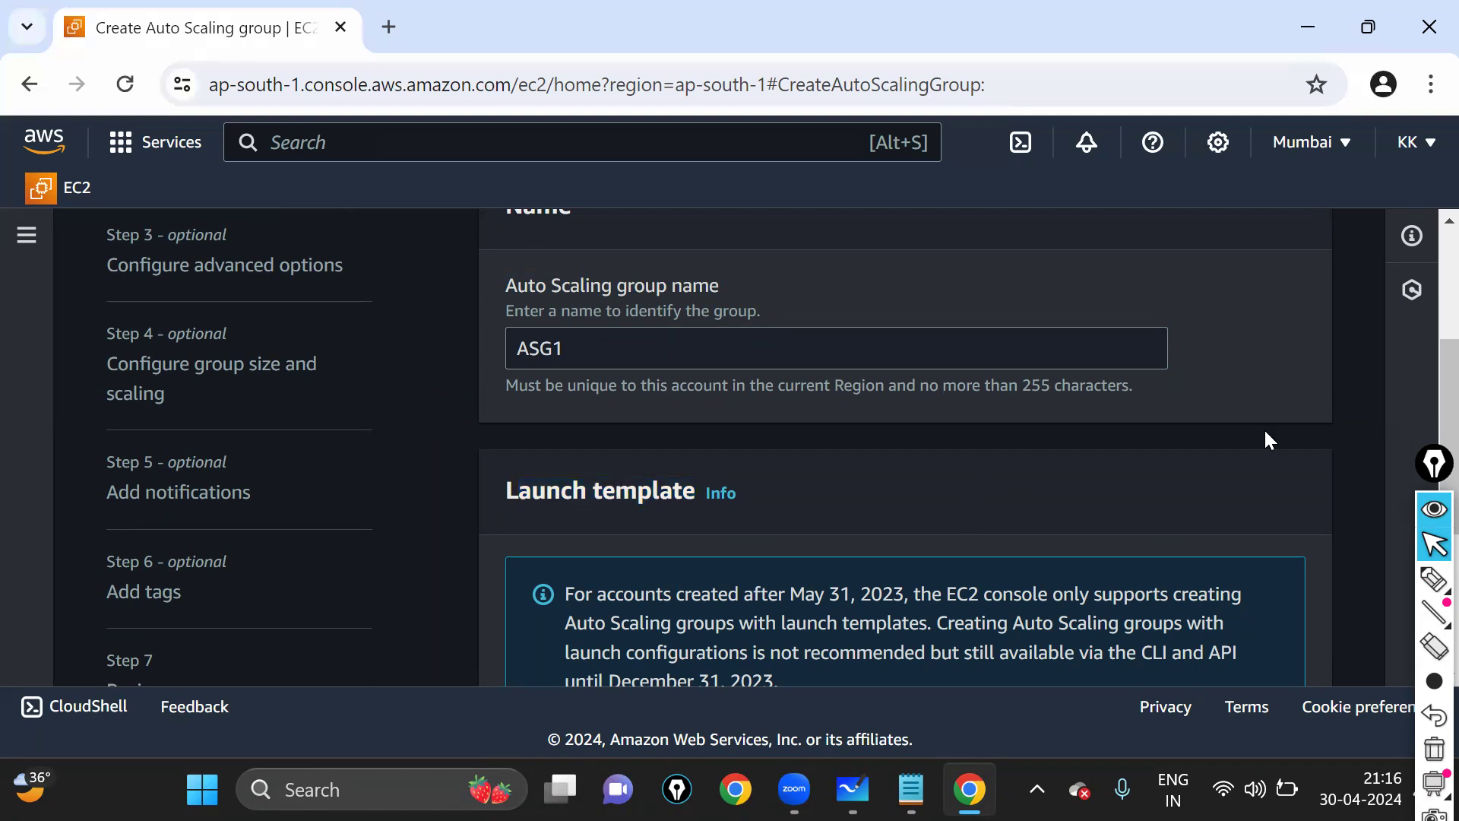
{"action": "scroll", "coordinate": [1267, 432], "scroll_direction": "down", "scroll_amount": 4}
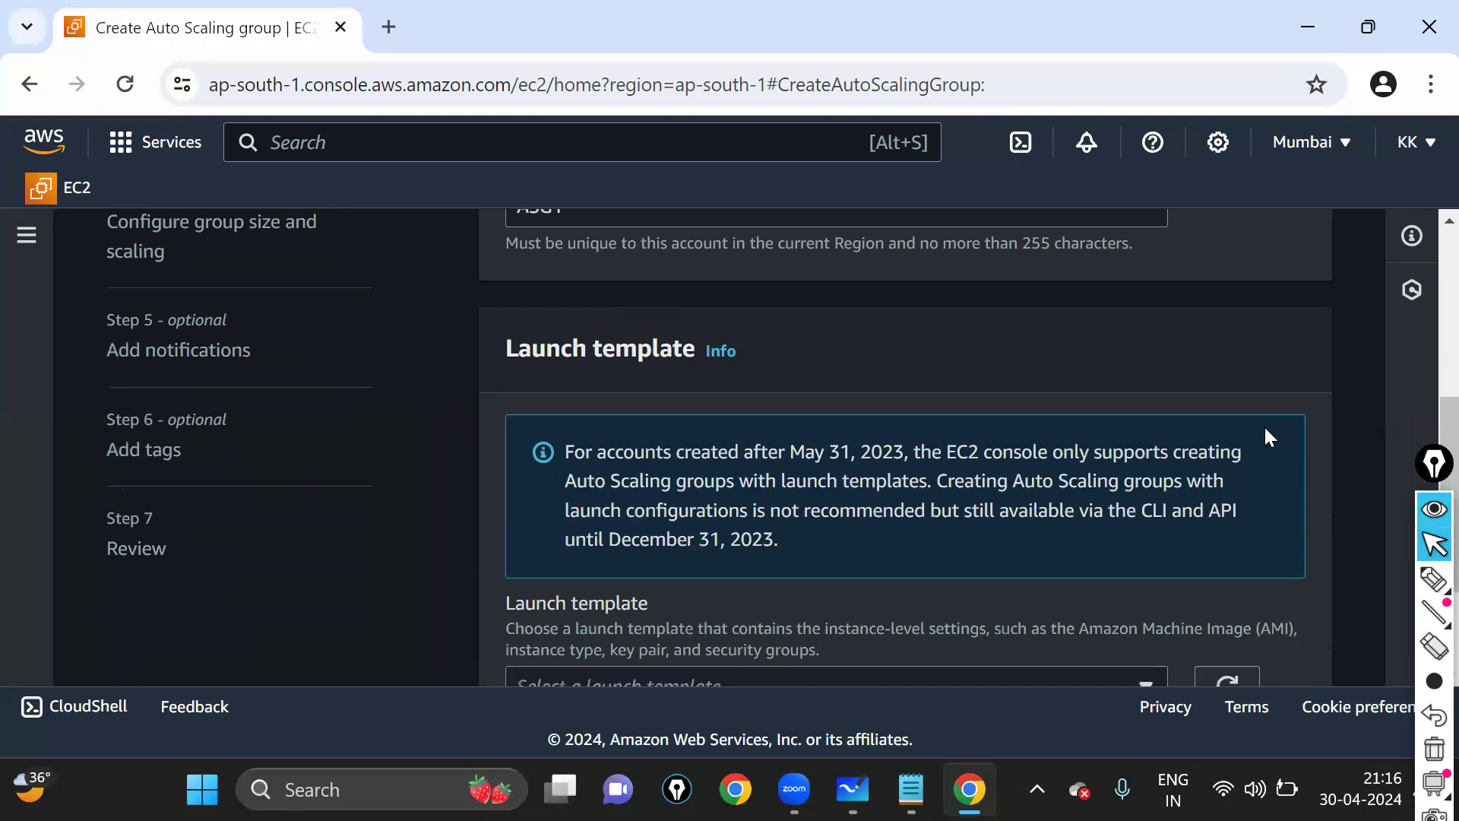
- Mark up the launch template chooser with the pen, clear the marks, and expand the template dropdown
{"action": "left_click", "coordinate": [1435, 579]}
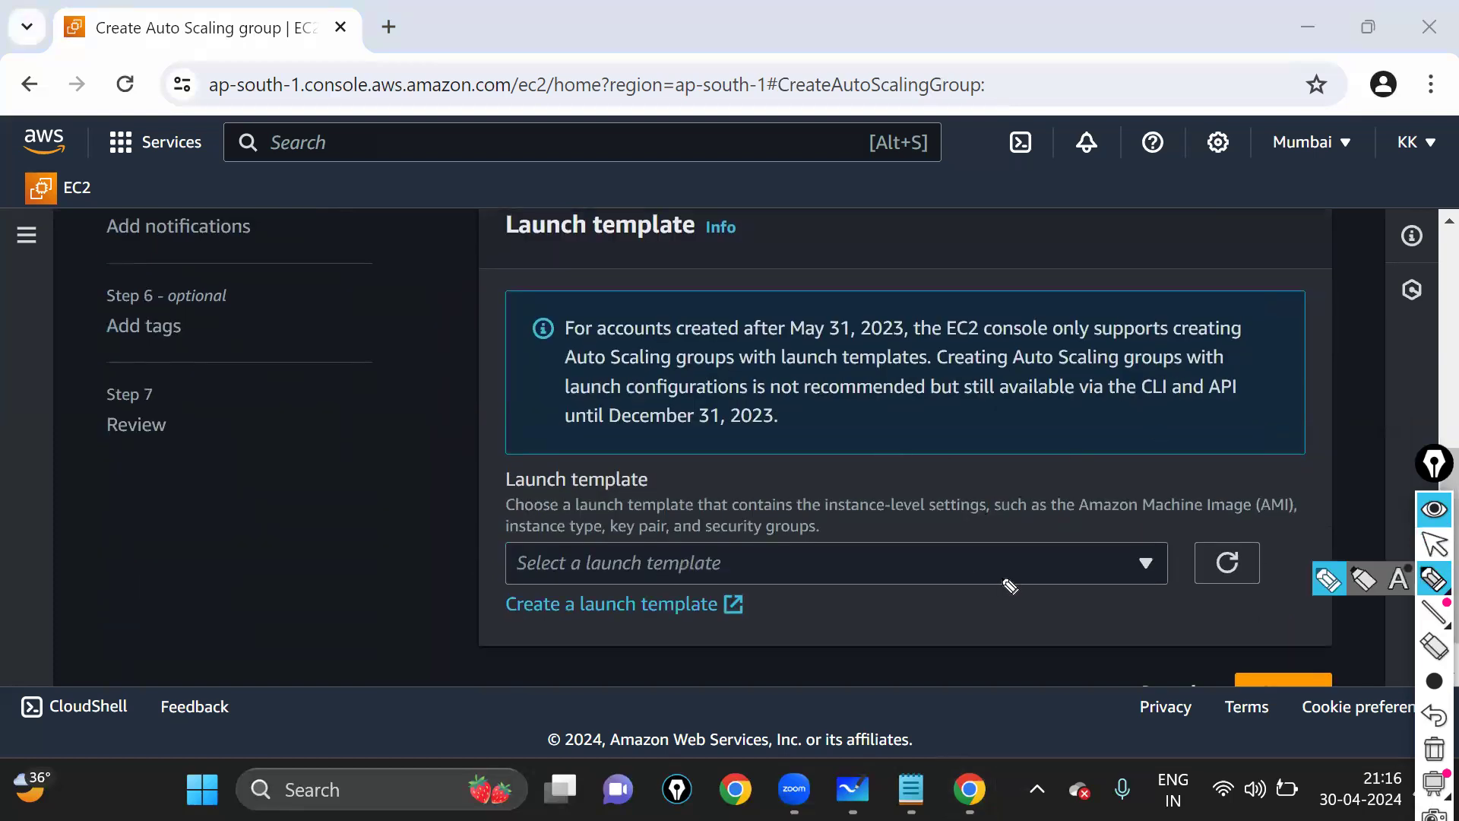
{"action": "left_click", "coordinate": [514, 527]}
{"action": "mouse_move", "coordinate": [536, 582]}
{"action": "left_mouse_down"}
{"action": "mouse_move", "coordinate": [651, 596]}
{"action": "mouse_move", "coordinate": [1099, 541]}
{"action": "mouse_move", "coordinate": [507, 525]}
{"action": "left_mouse_up"}
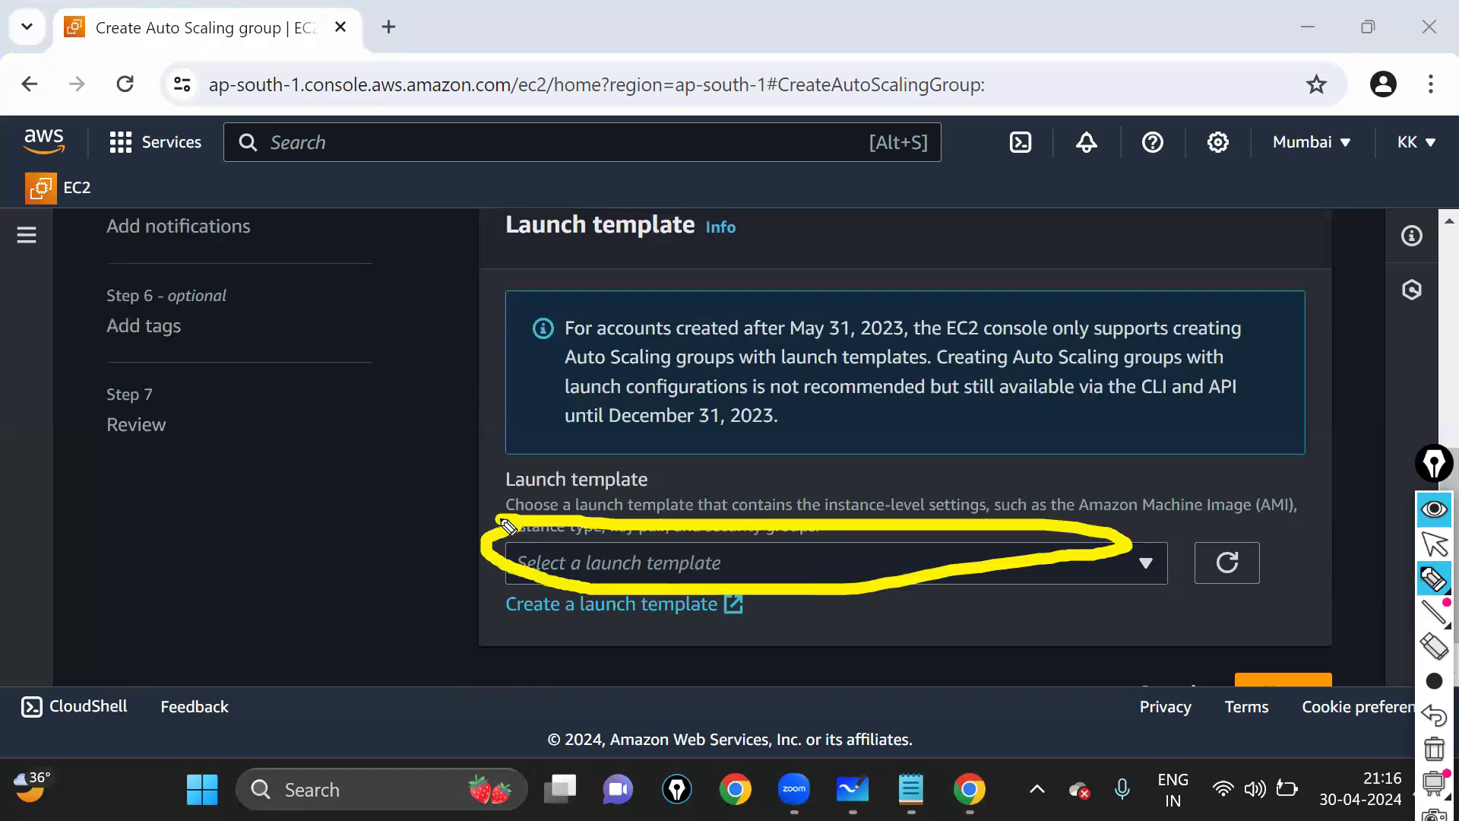
{"action": "key", "text": "ctrl+z"}
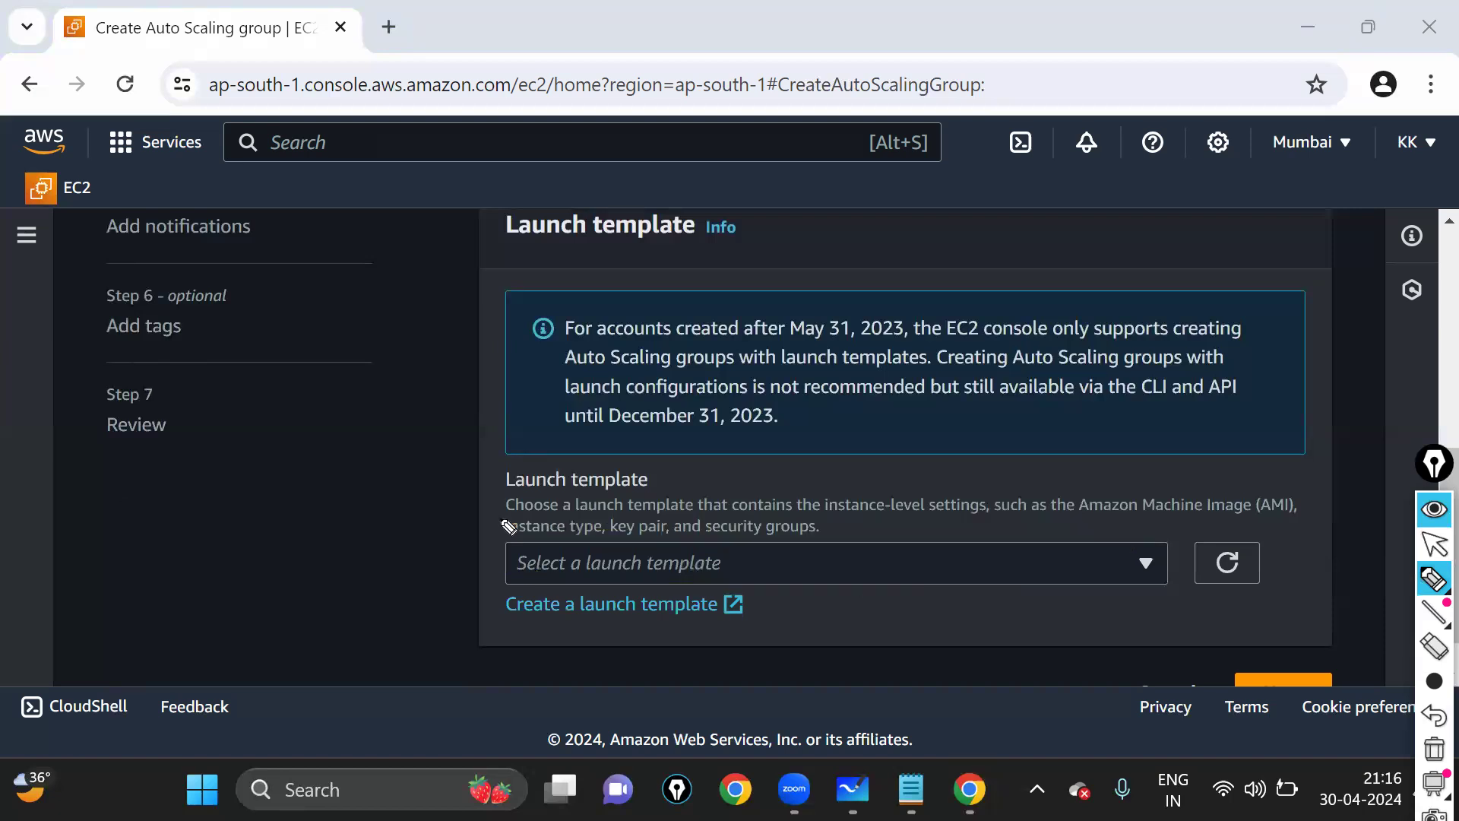
{"action": "mouse_move", "coordinate": [488, 585]}
{"action": "left_mouse_down"}
{"action": "mouse_move", "coordinate": [634, 635]}
{"action": "mouse_move", "coordinate": [791, 608]}
{"action": "left_mouse_up"}
{"action": "left_click_drag", "start_coordinate": [522, 586], "coordinate": [483, 593]}
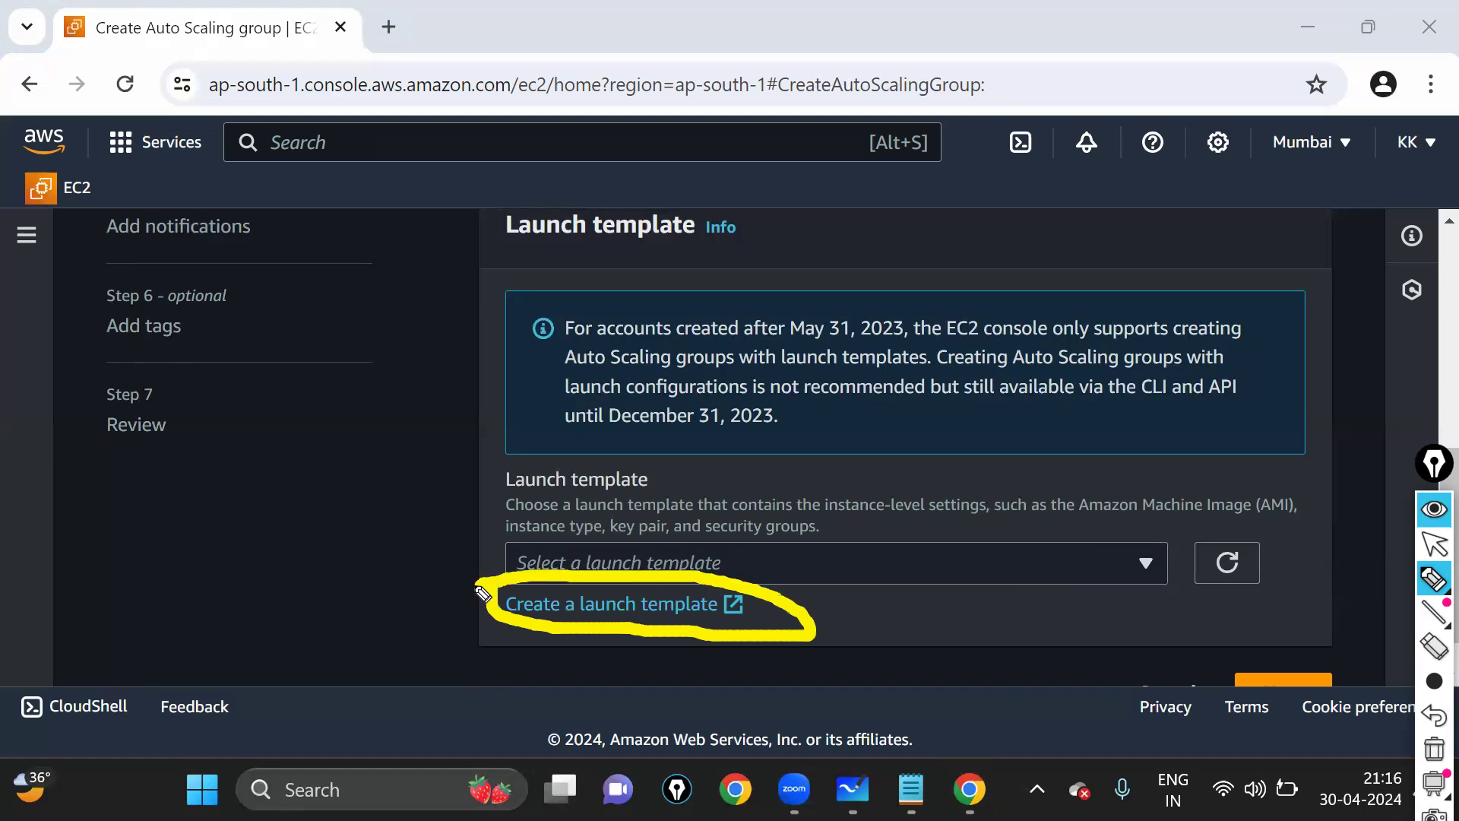
{"action": "left_click", "coordinate": [462, 545]}
{"action": "left_click_drag", "start_coordinate": [461, 546], "coordinate": [535, 514]}
{"action": "left_click_drag", "start_coordinate": [446, 652], "coordinate": [503, 619]}
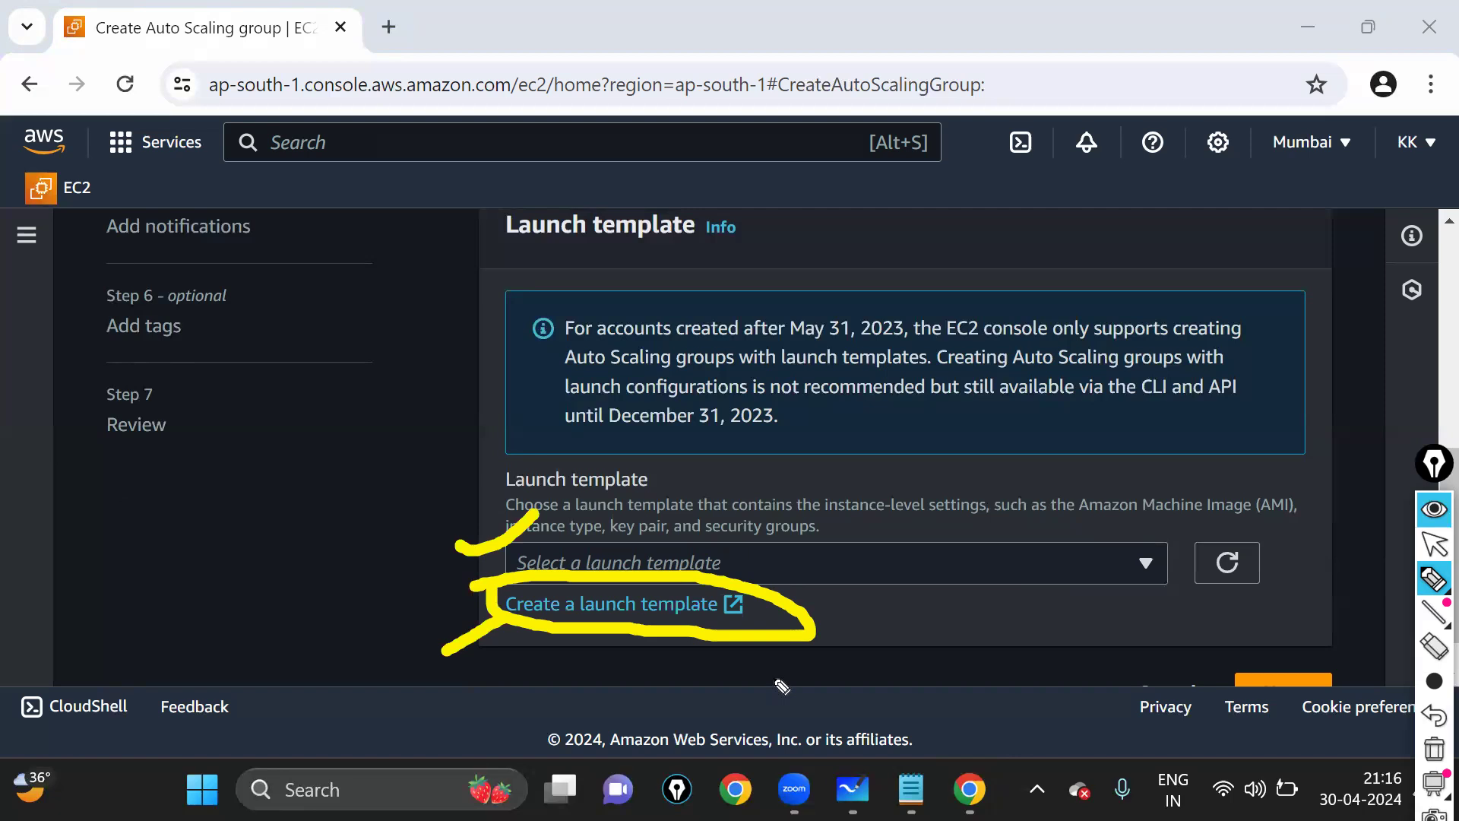
{"action": "key", "text": "ctrl+shift+7"}
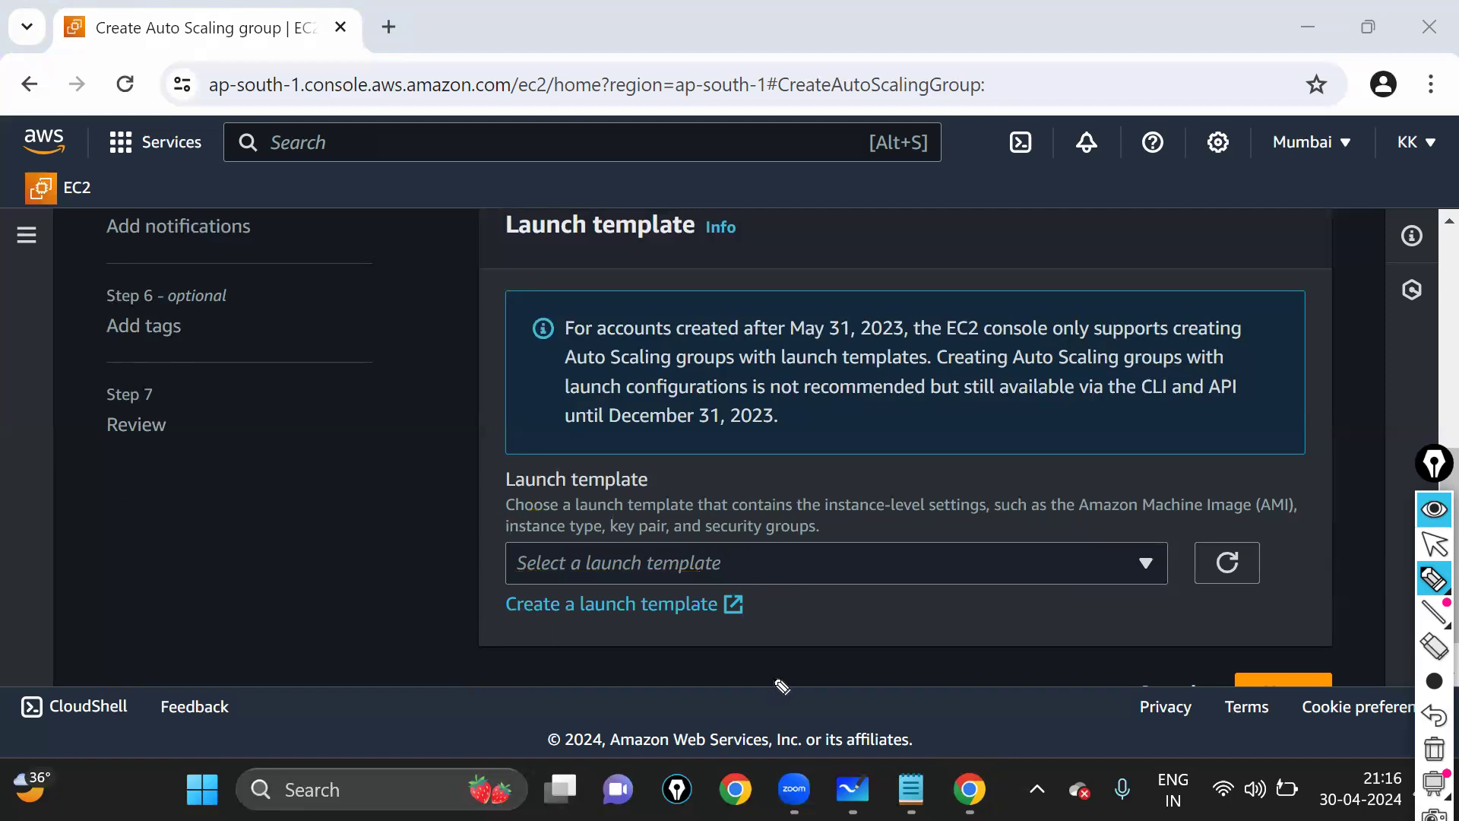
{"action": "left_click", "coordinate": [1433, 546]}
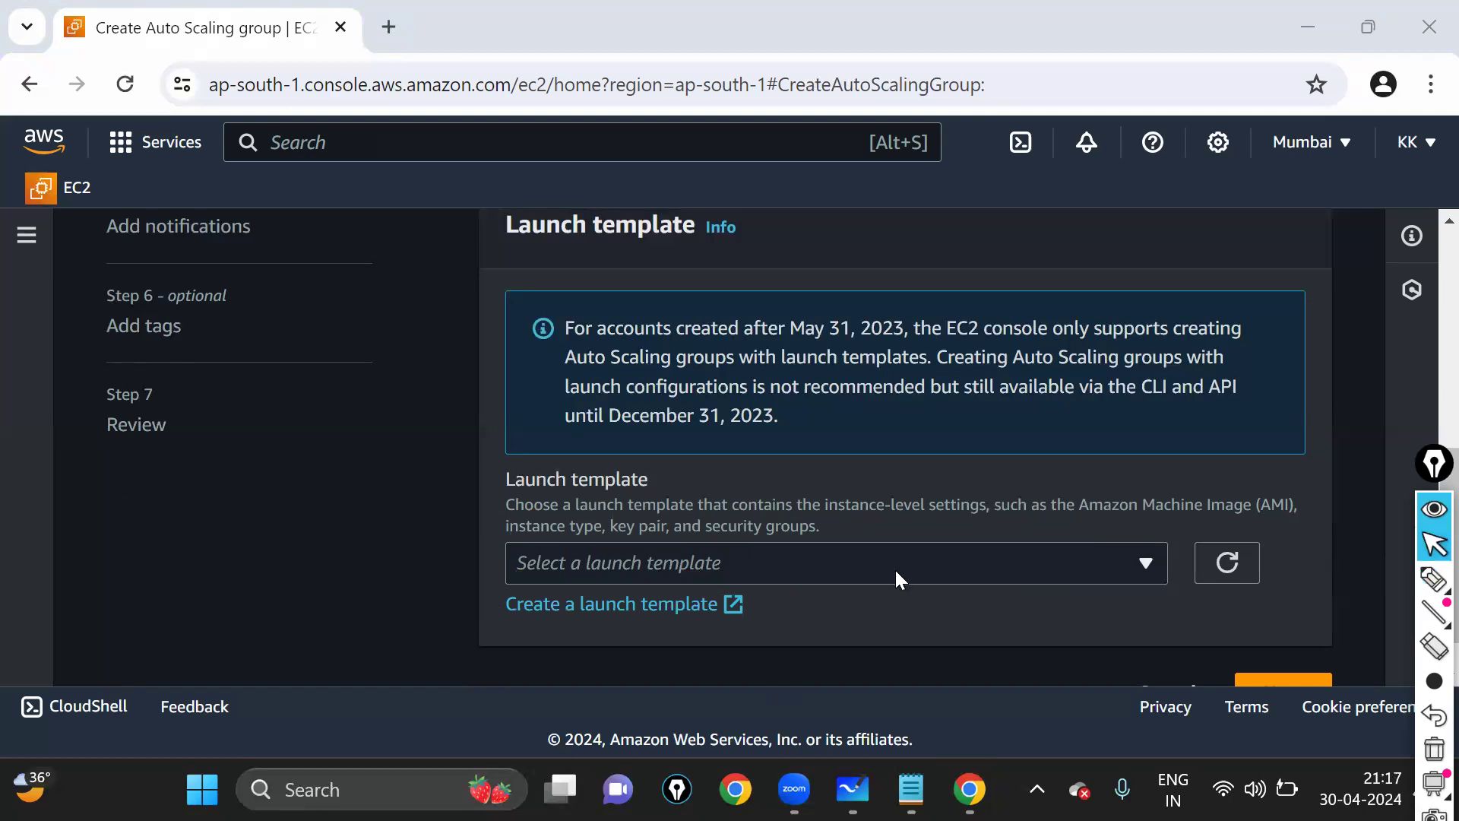
{"action": "left_click", "coordinate": [896, 567]}
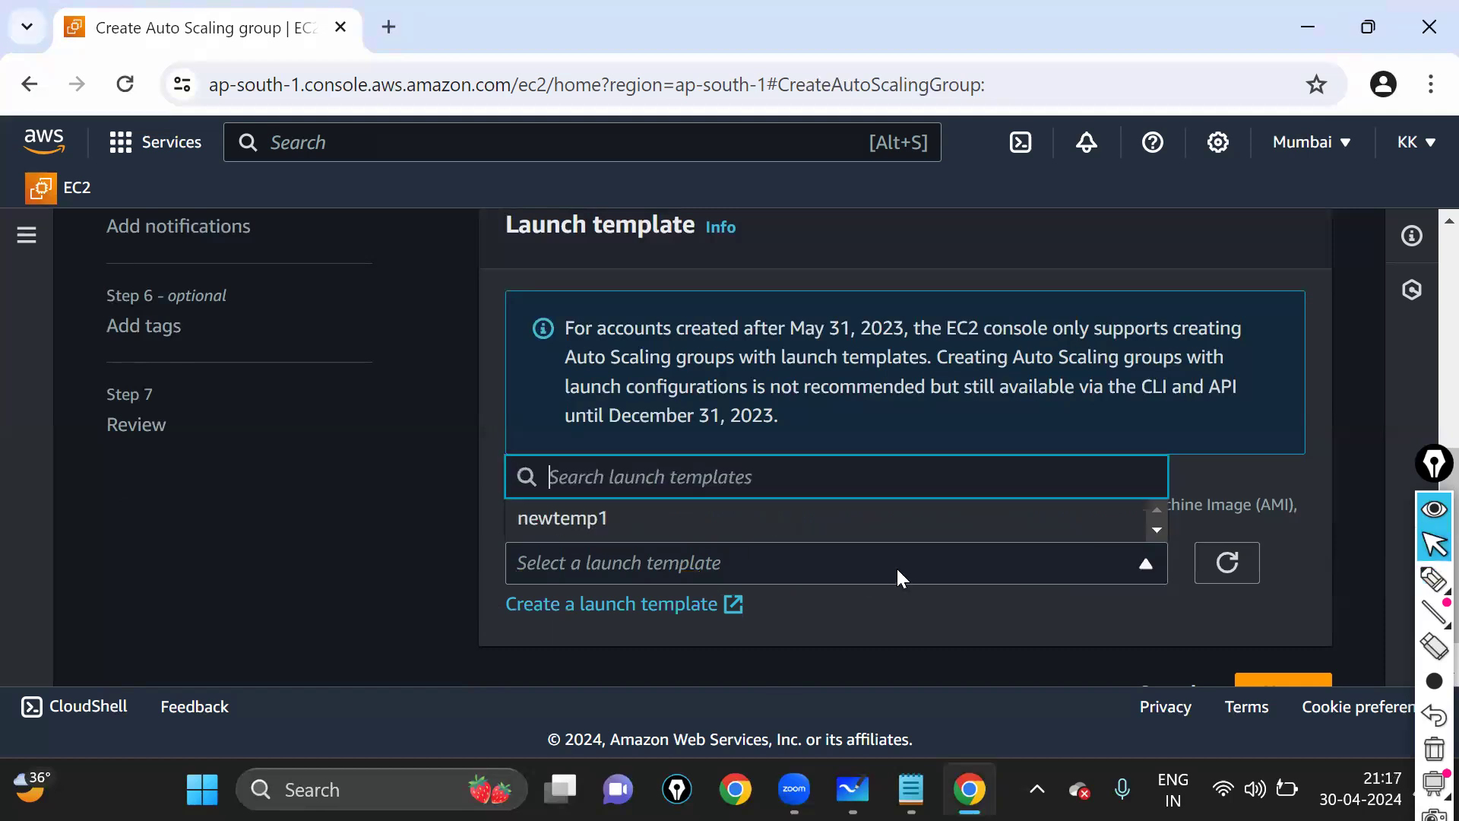
- Select newtemp1 as the group's launch template, keeping version Default (1)
{"action": "left_click", "coordinate": [622, 524]}
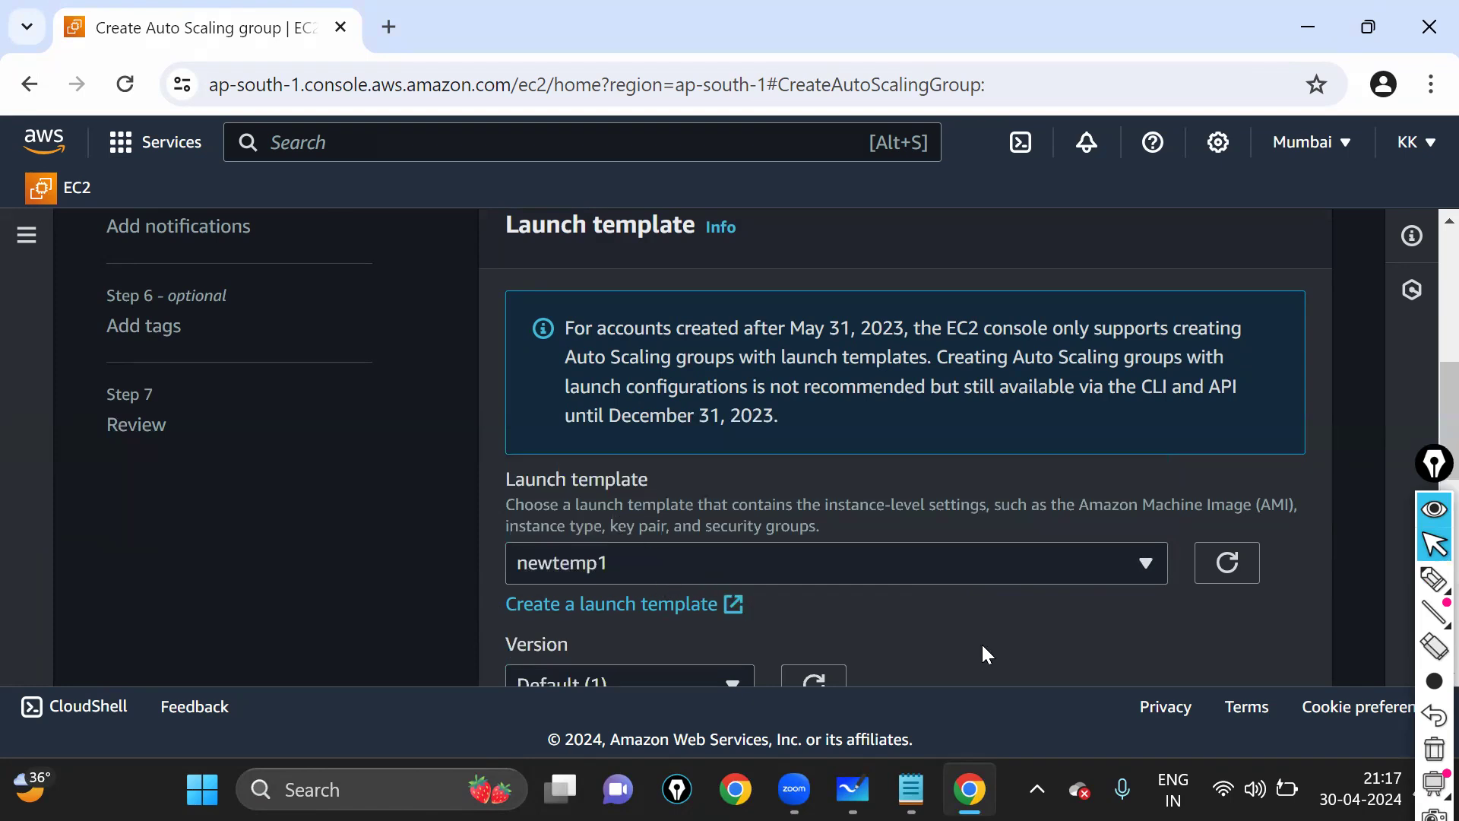
{"action": "scroll", "coordinate": [945, 517], "scroll_direction": "down", "scroll_amount": 2}
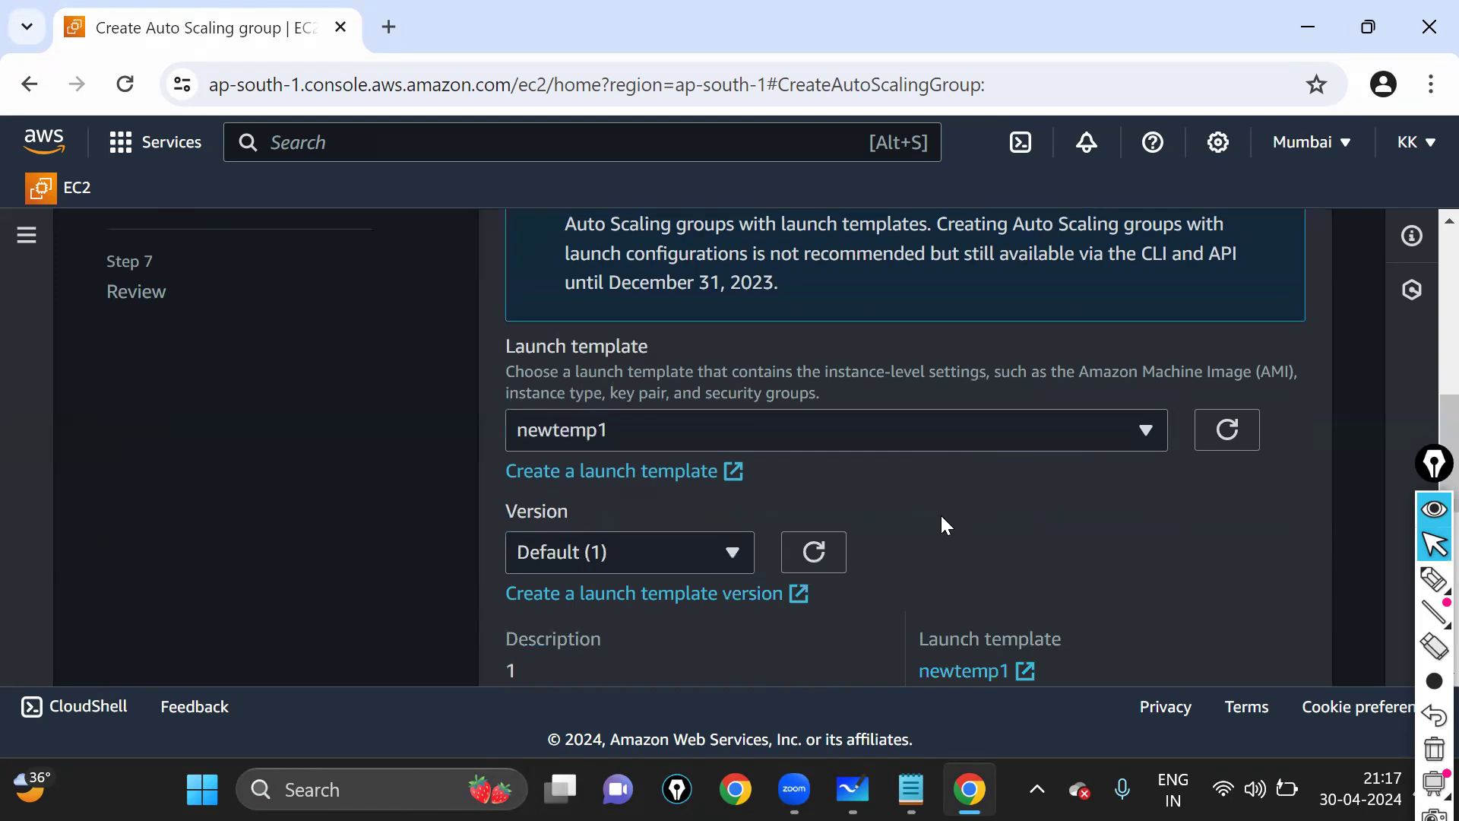
{"action": "scroll", "coordinate": [951, 429], "scroll_direction": "down", "scroll_amount": 2}
{"action": "scroll", "coordinate": [923, 450], "scroll_direction": "down", "scroll_amount": 3}
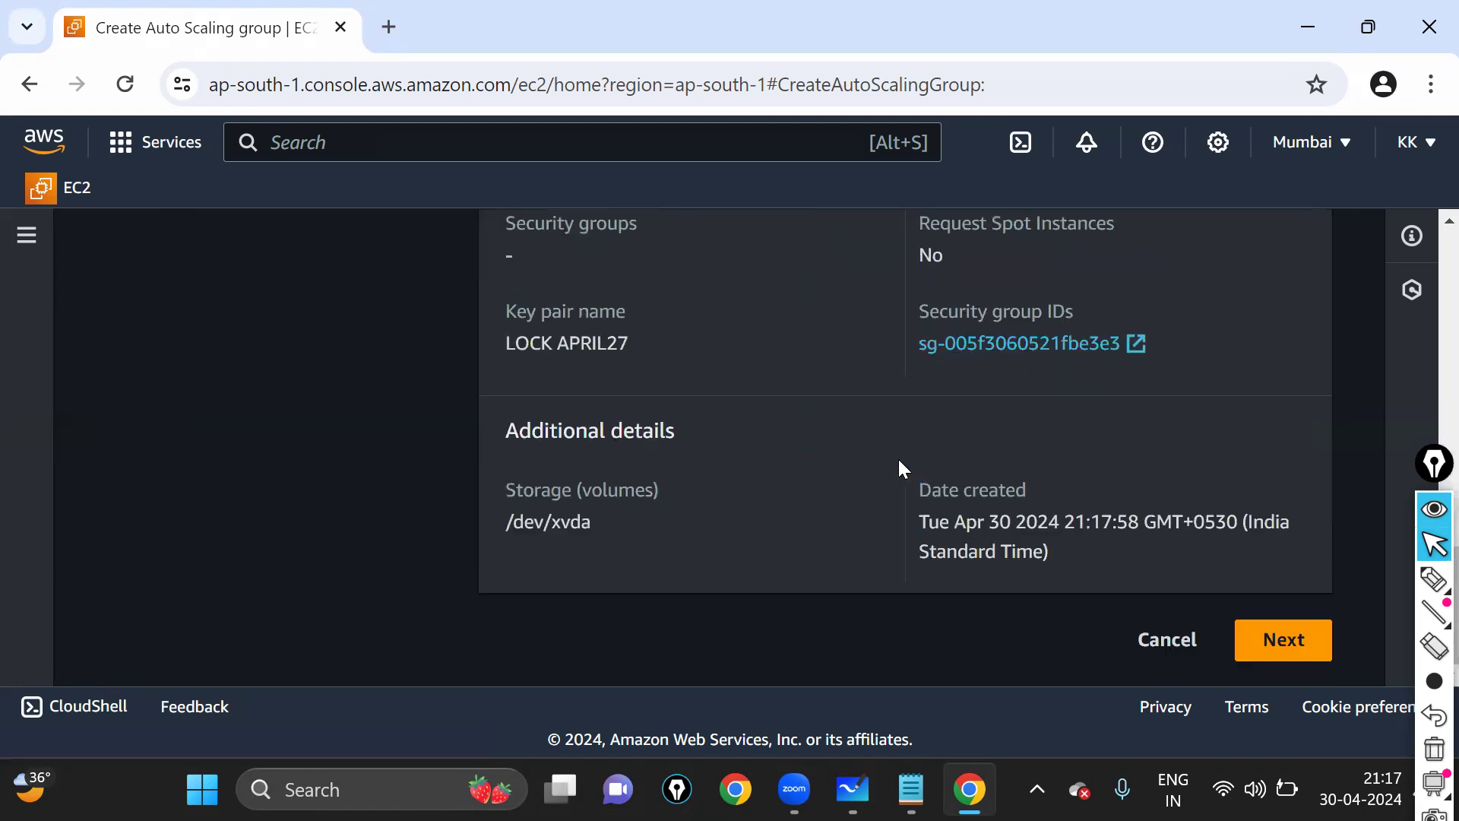
{"action": "scroll", "coordinate": [832, 499], "scroll_direction": "up", "scroll_amount": 10}
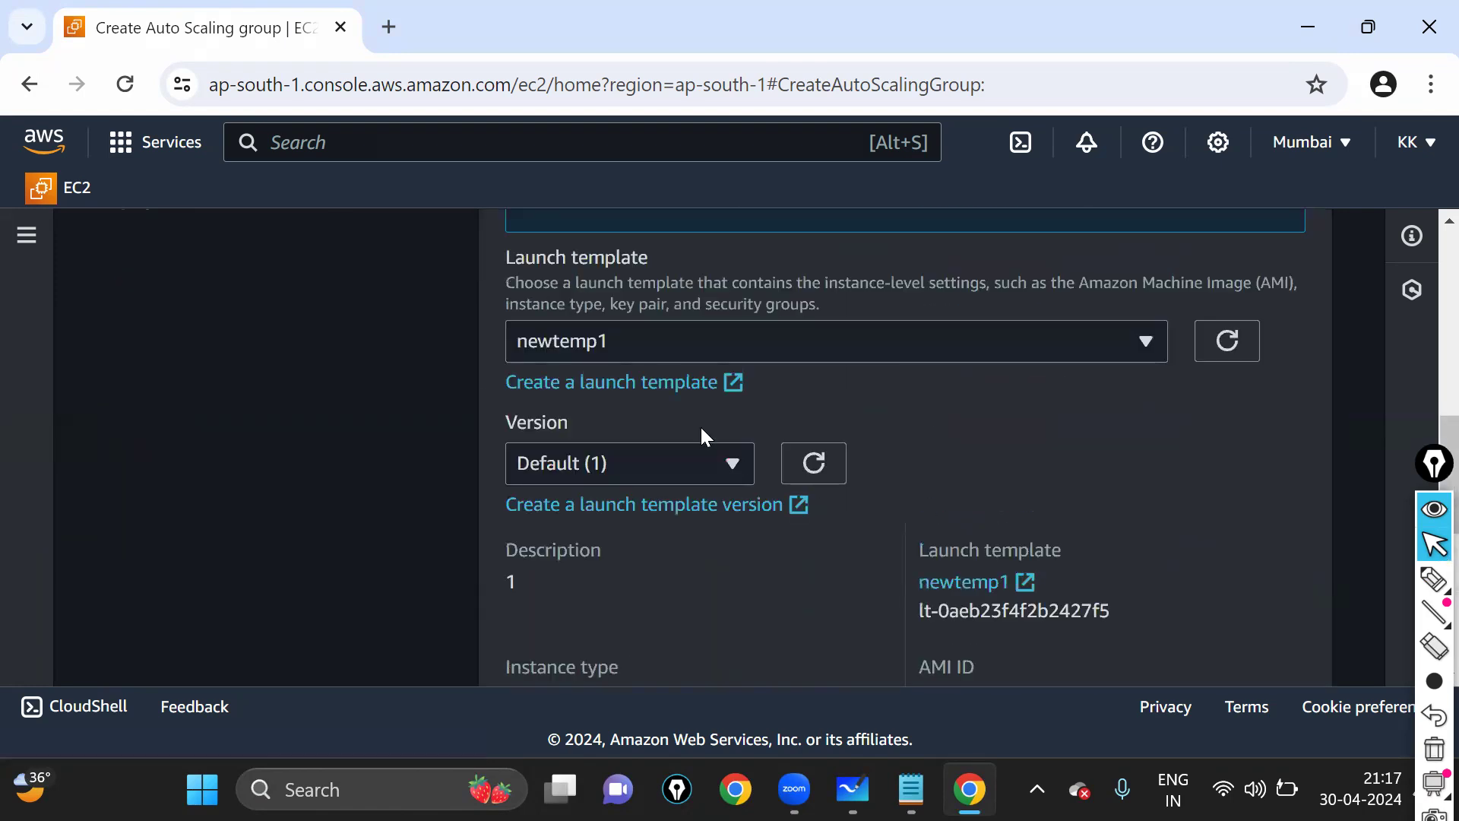
{"action": "scroll", "coordinate": [671, 520], "scroll_direction": "down", "scroll_amount": 3}
{"action": "scroll", "coordinate": [1174, 471], "scroll_direction": "down", "scroll_amount": 7}
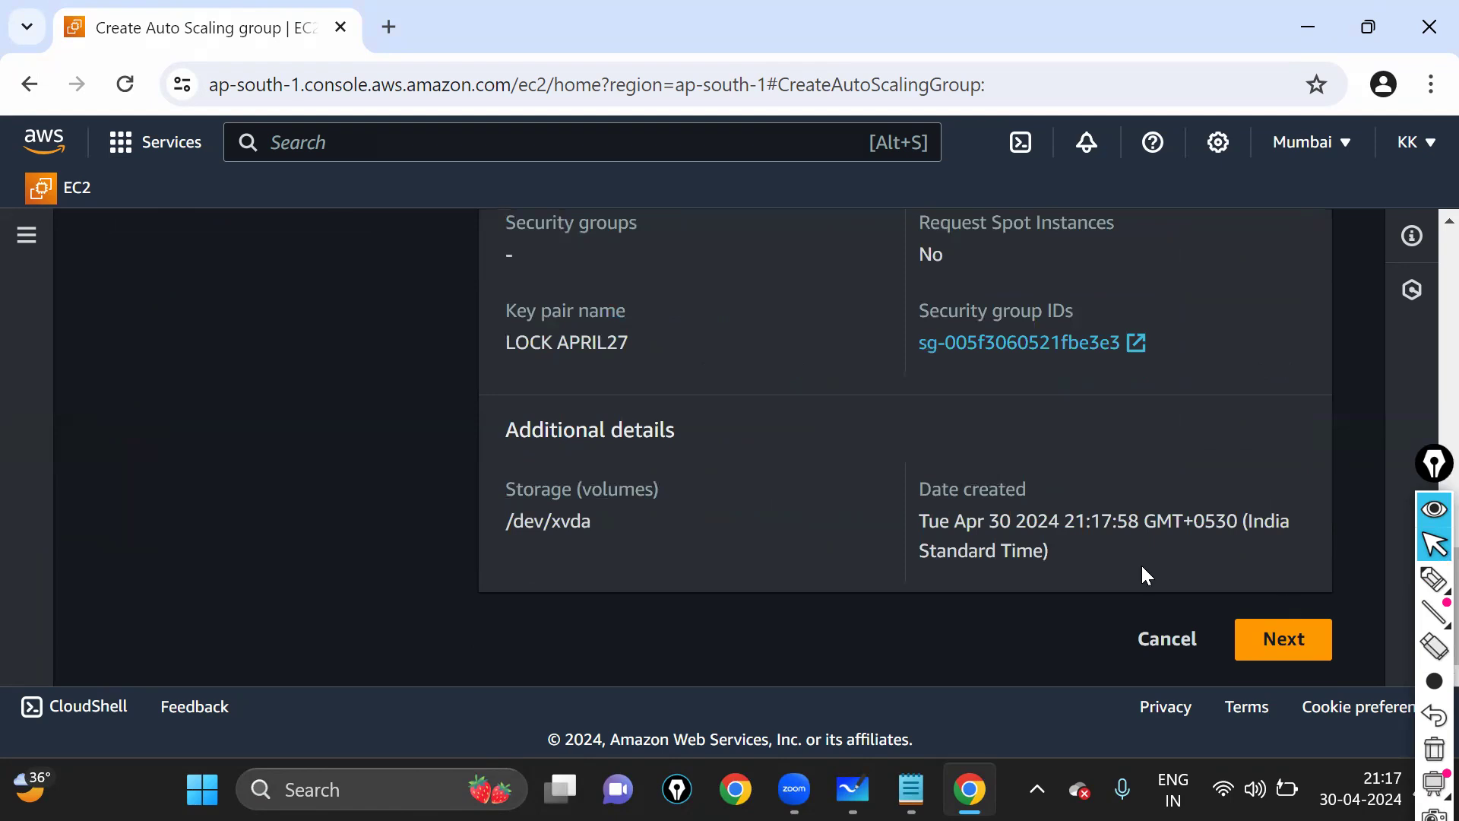
{"action": "scroll", "coordinate": [768, 440], "scroll_direction": "up", "scroll_amount": 8}
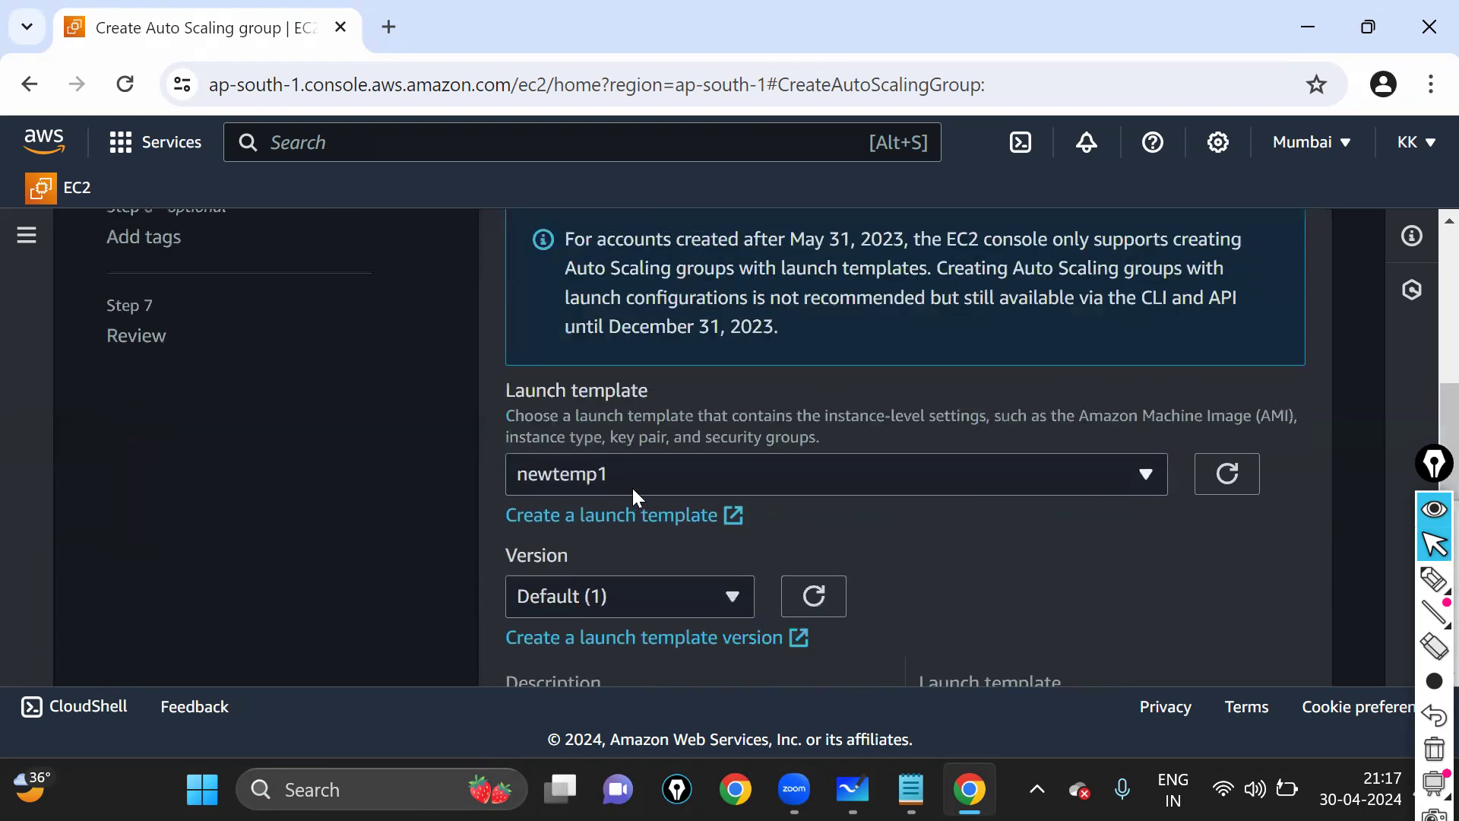
{"action": "left_click", "coordinate": [630, 484]}
{"action": "left_click", "coordinate": [613, 473]}
{"action": "scroll", "coordinate": [612, 476], "scroll_direction": "down", "scroll_amount": 1}
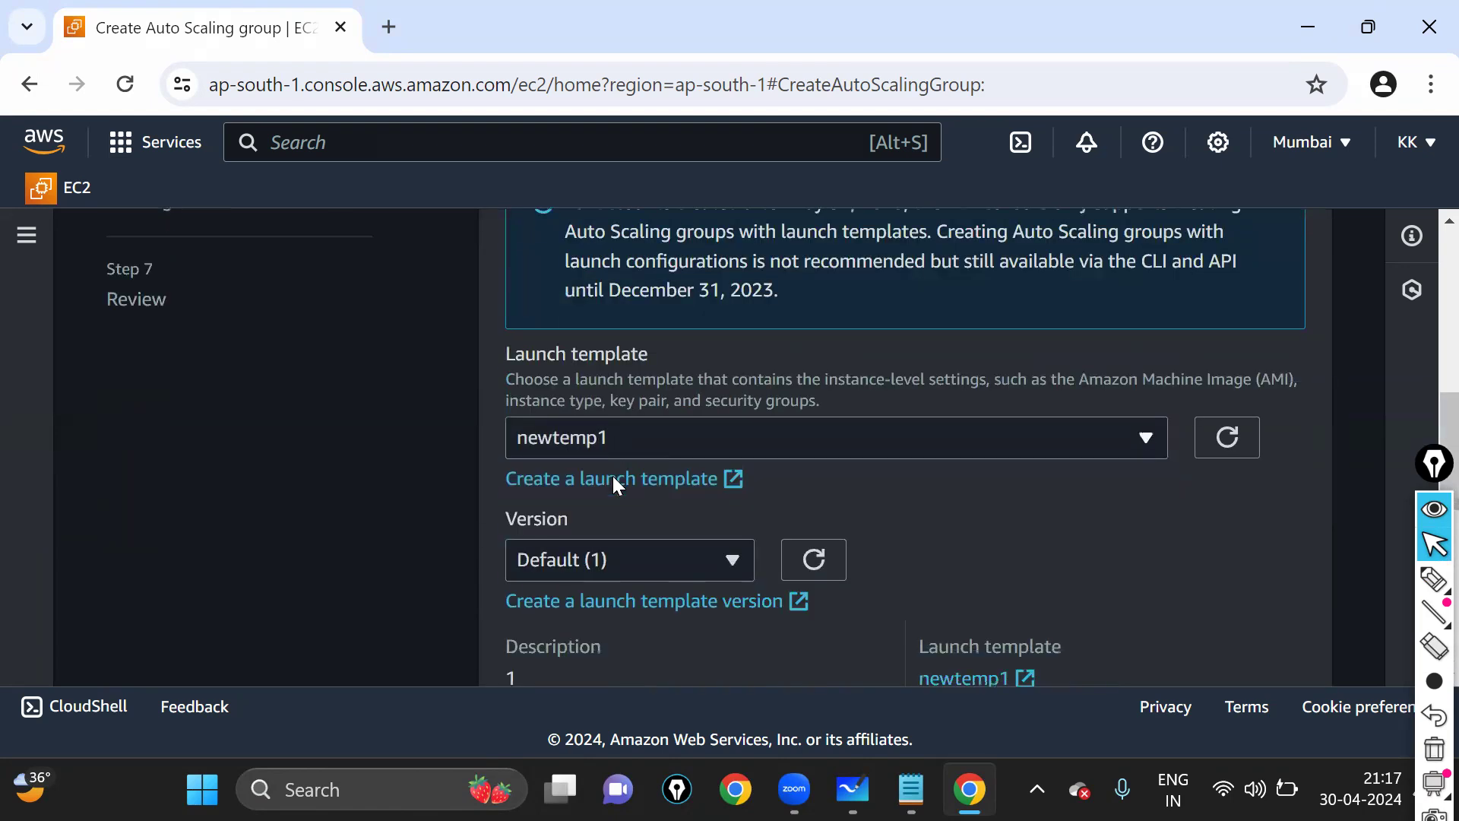
{"action": "scroll", "coordinate": [612, 476], "scroll_direction": "down", "scroll_amount": 3}
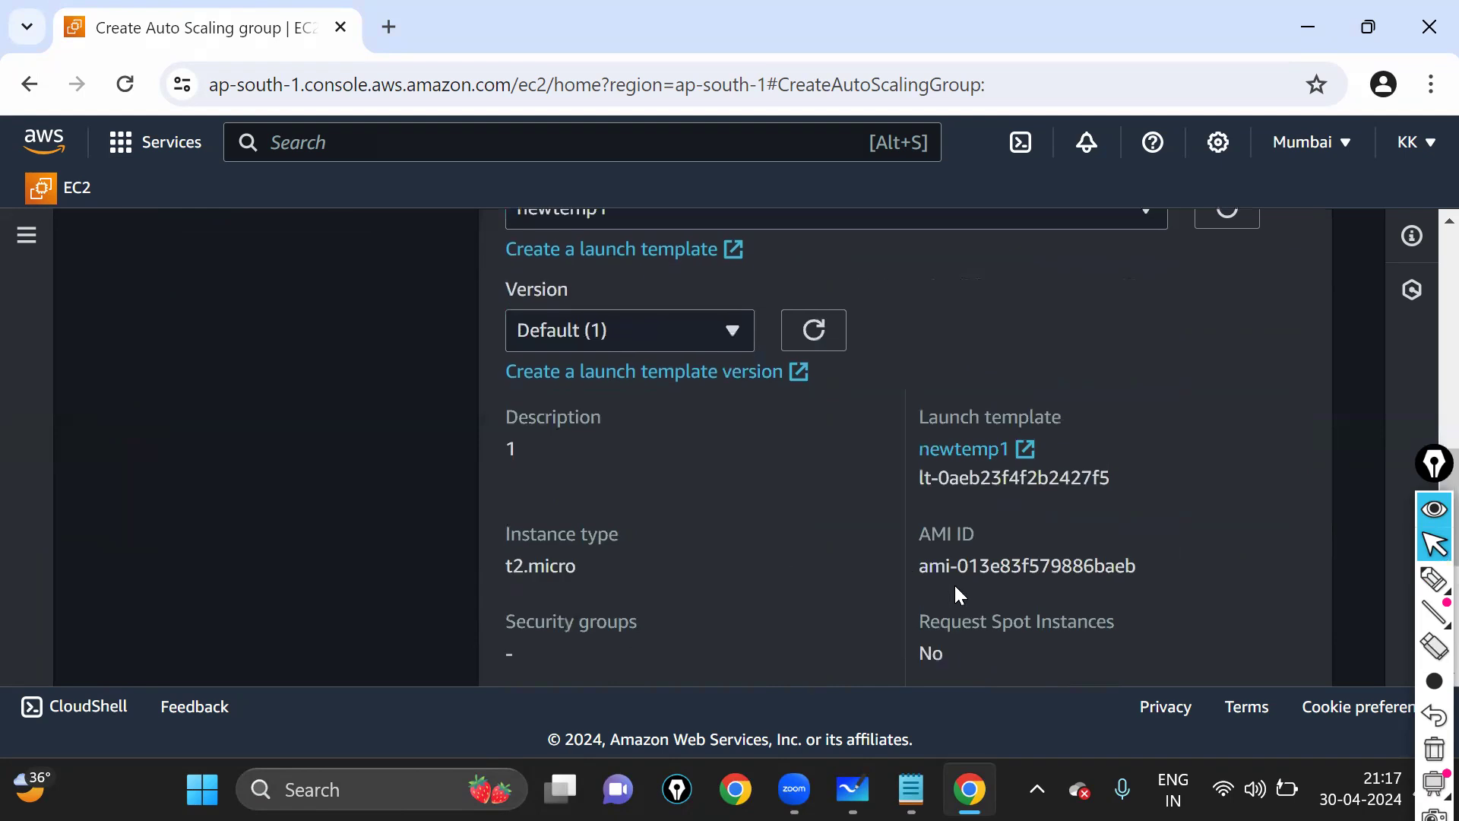
- Highlight the template's t2.micro instance type, key pair name and storage volumes details
{"action": "left_click_drag", "start_coordinate": [502, 526], "coordinate": [593, 573]}
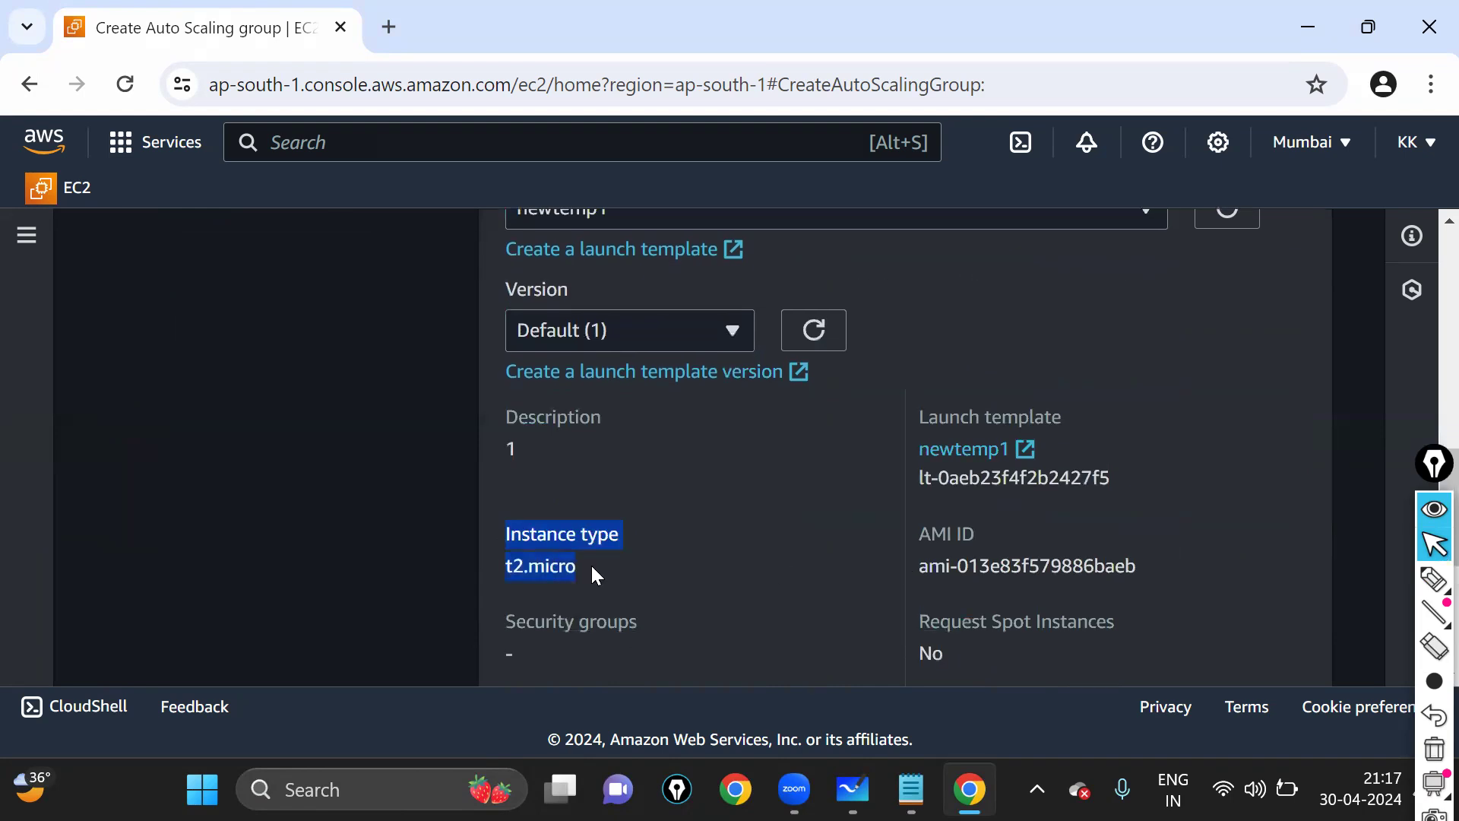
{"action": "left_click_drag", "start_coordinate": [920, 538], "coordinate": [1106, 570]}
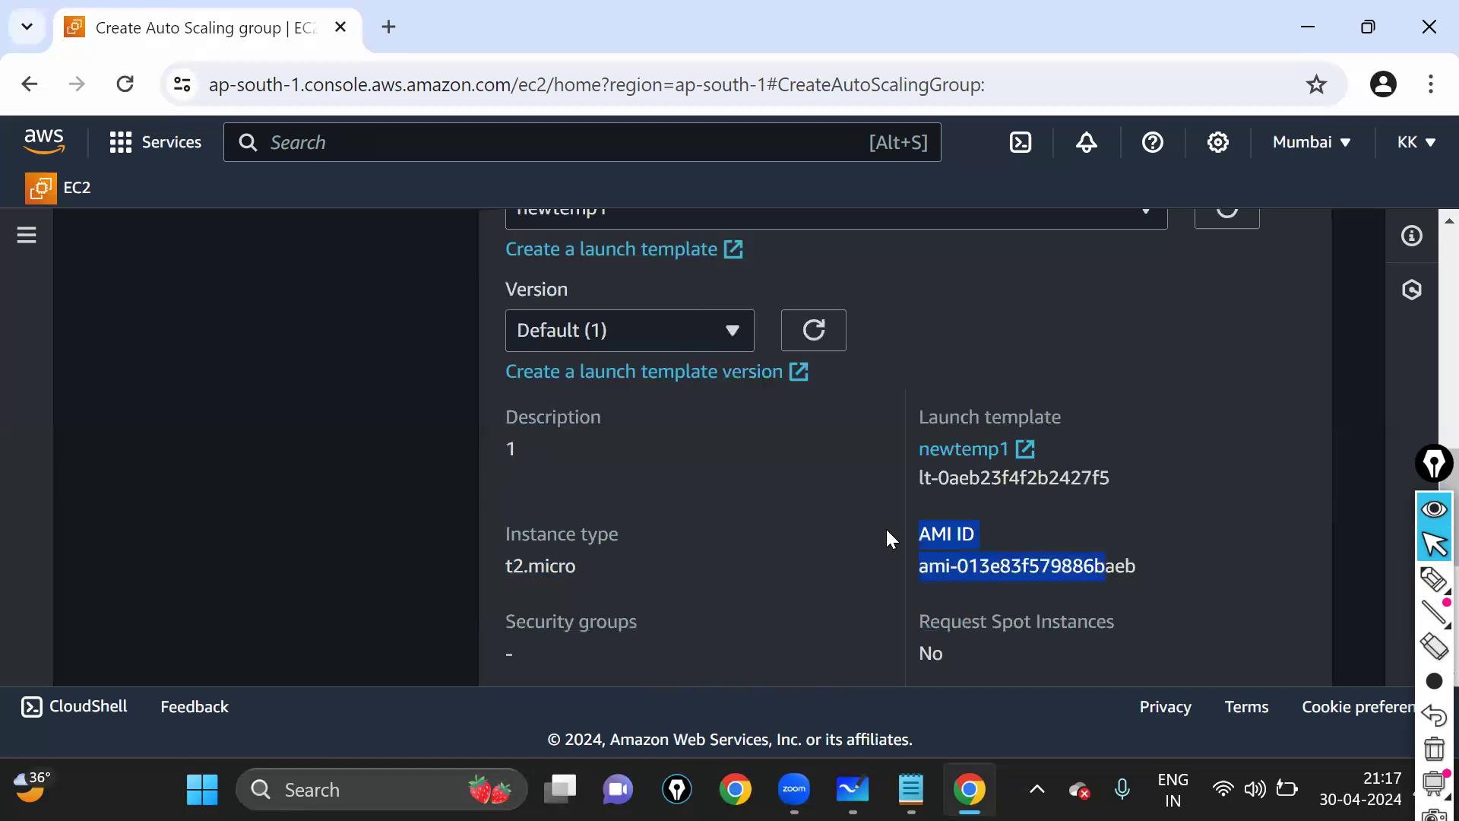
{"action": "scroll", "coordinate": [833, 516], "scroll_direction": "down", "scroll_amount": 3}
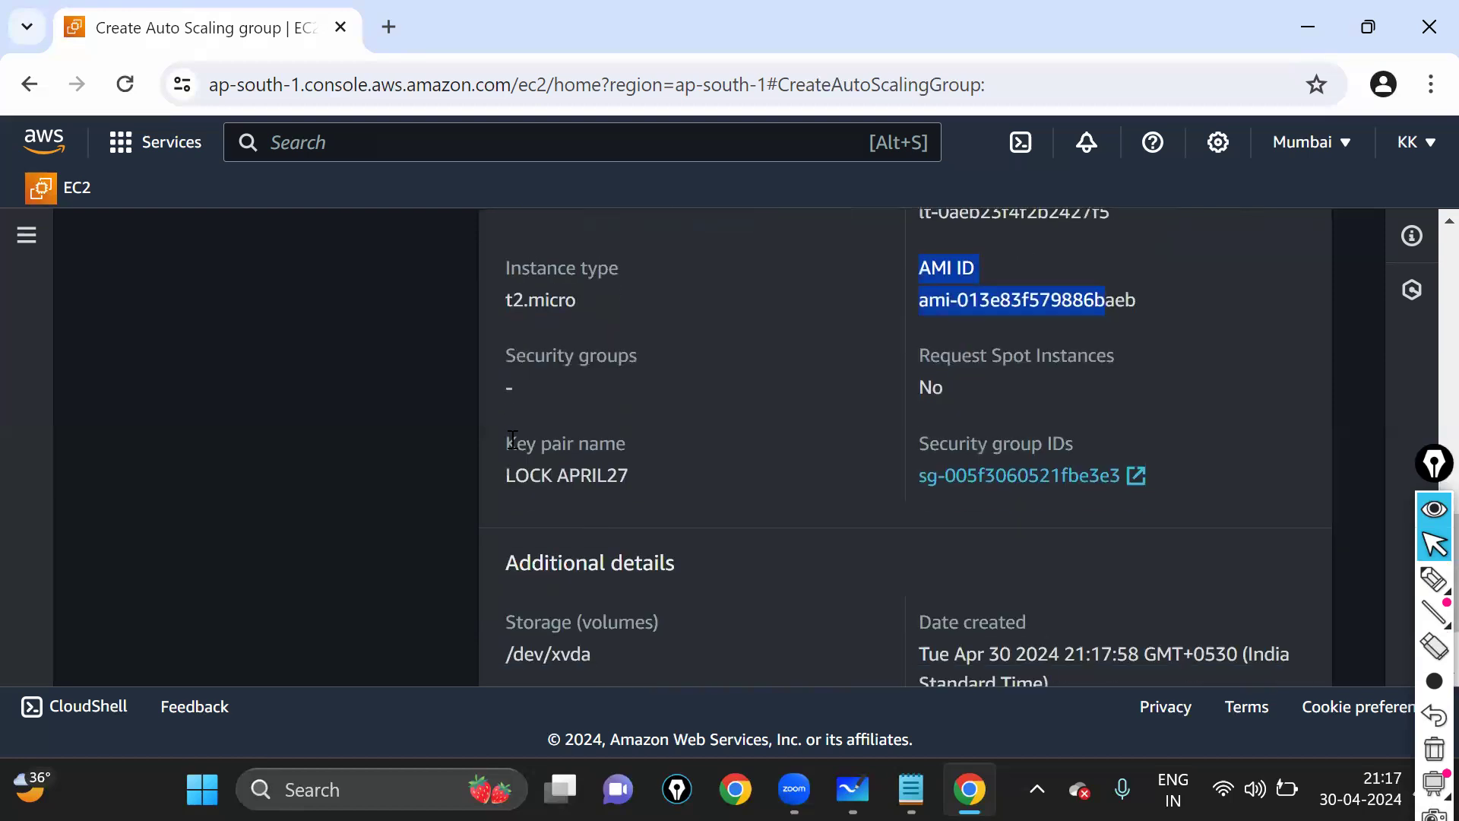
{"action": "left_click_drag", "start_coordinate": [505, 433], "coordinate": [625, 469]}
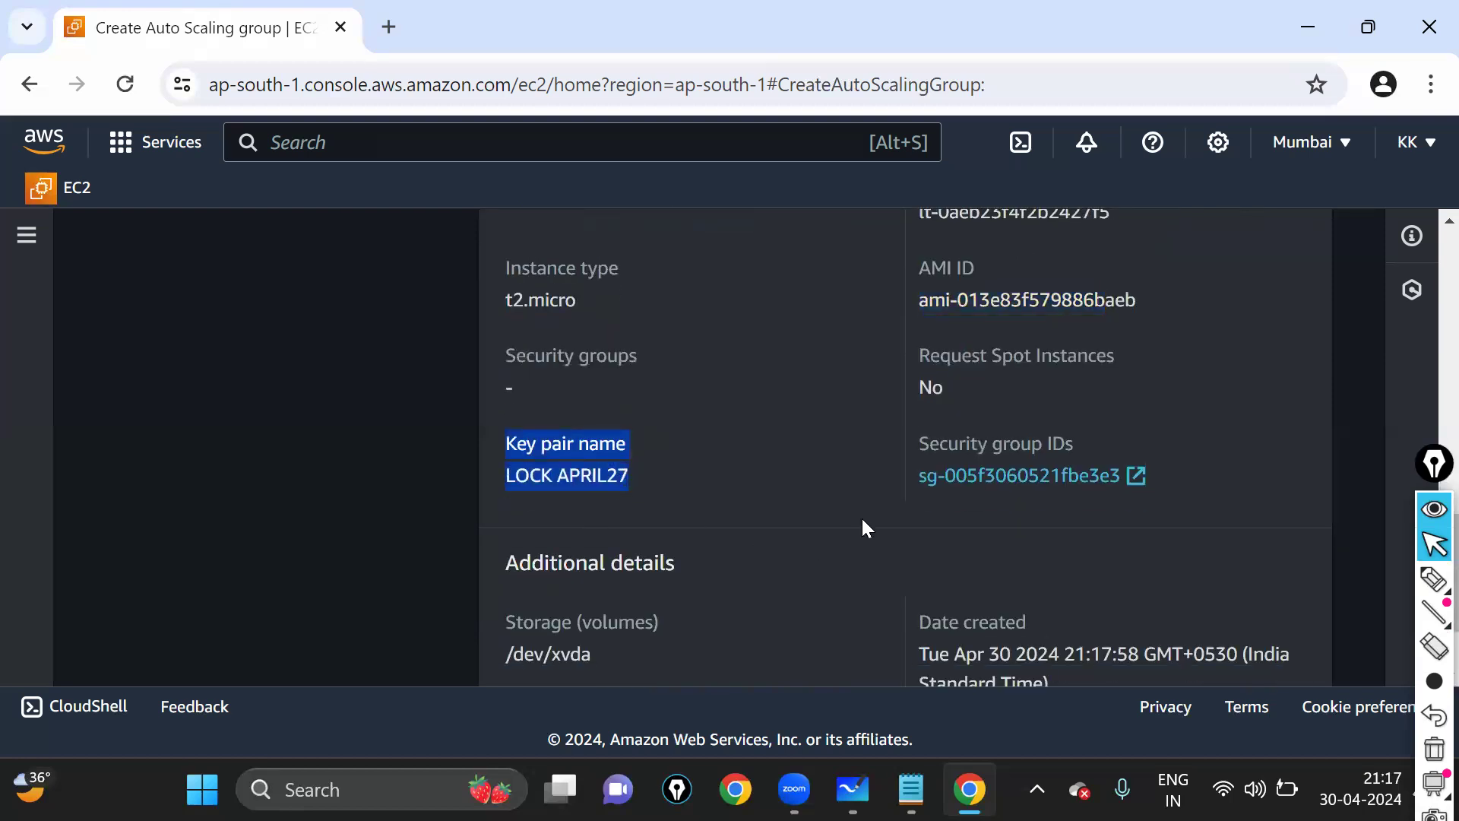
{"action": "scroll", "coordinate": [942, 449], "scroll_direction": "down", "scroll_amount": 2}
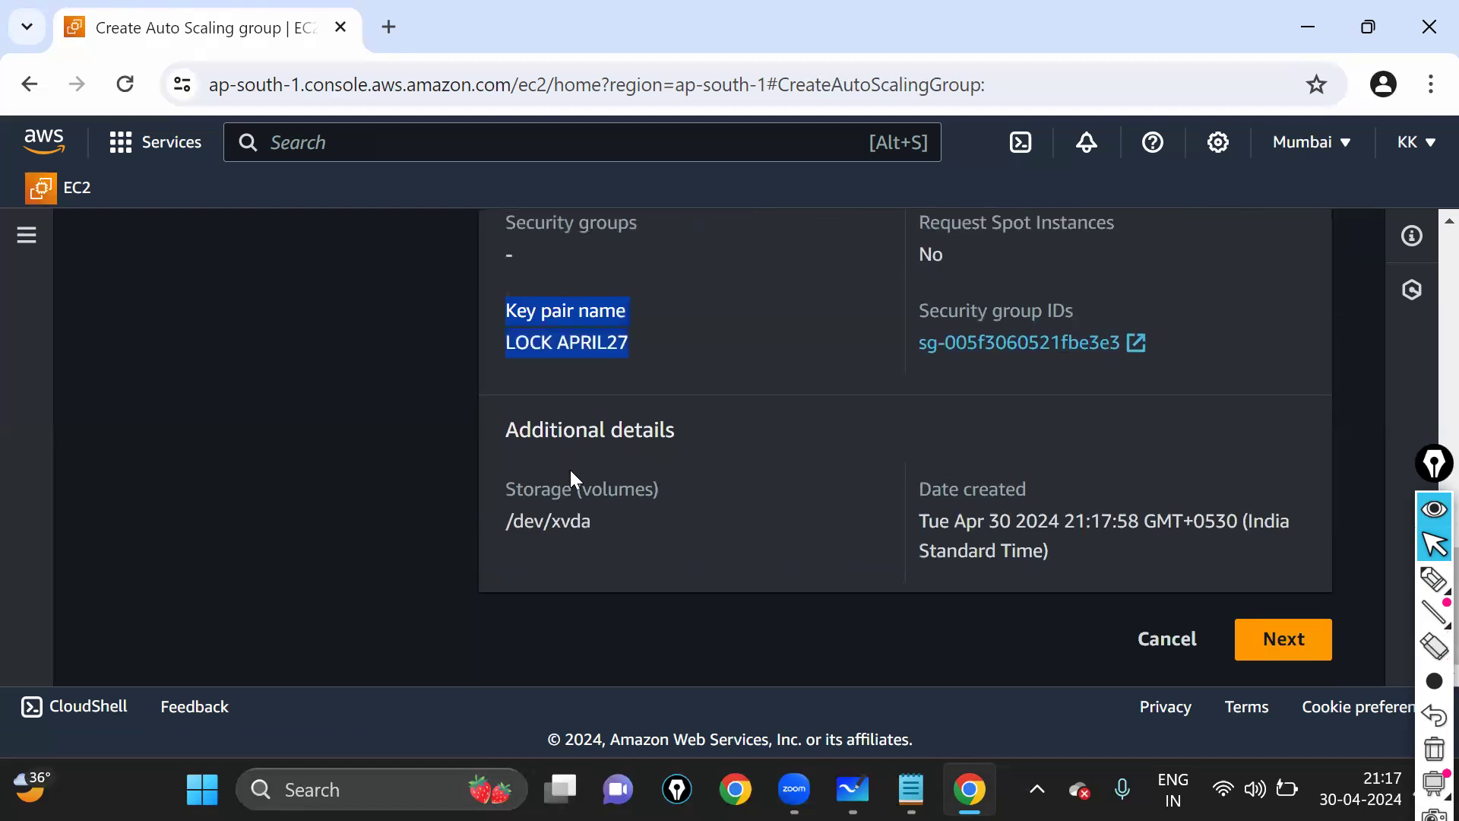
{"action": "left_click_drag", "start_coordinate": [510, 438], "coordinate": [682, 500]}
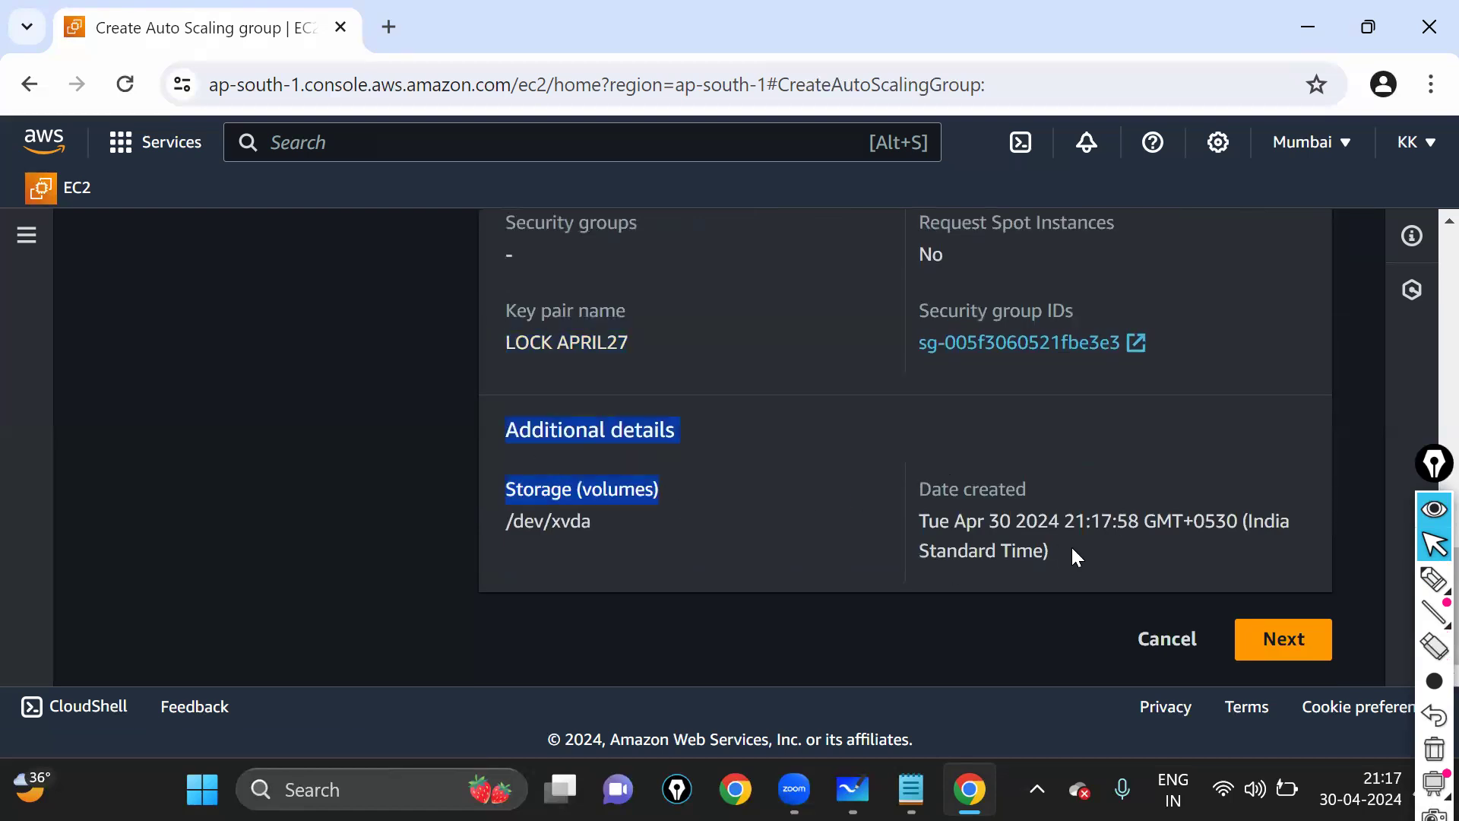
- Advance to the instance launch options step of the wizard
{"action": "left_click", "coordinate": [1282, 642]}
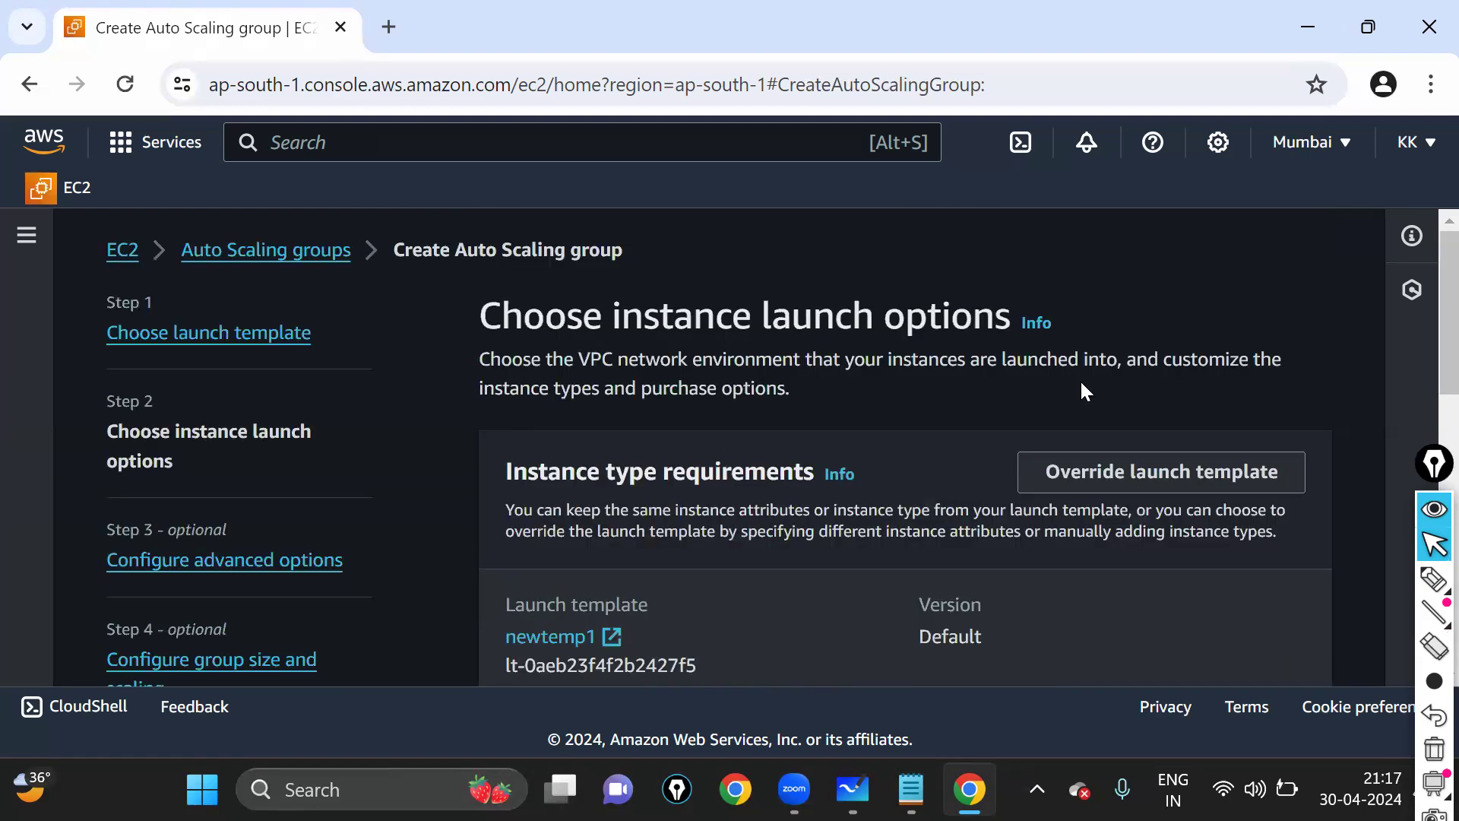
{"action": "scroll", "coordinate": [1087, 403], "scroll_direction": "down", "scroll_amount": 8}
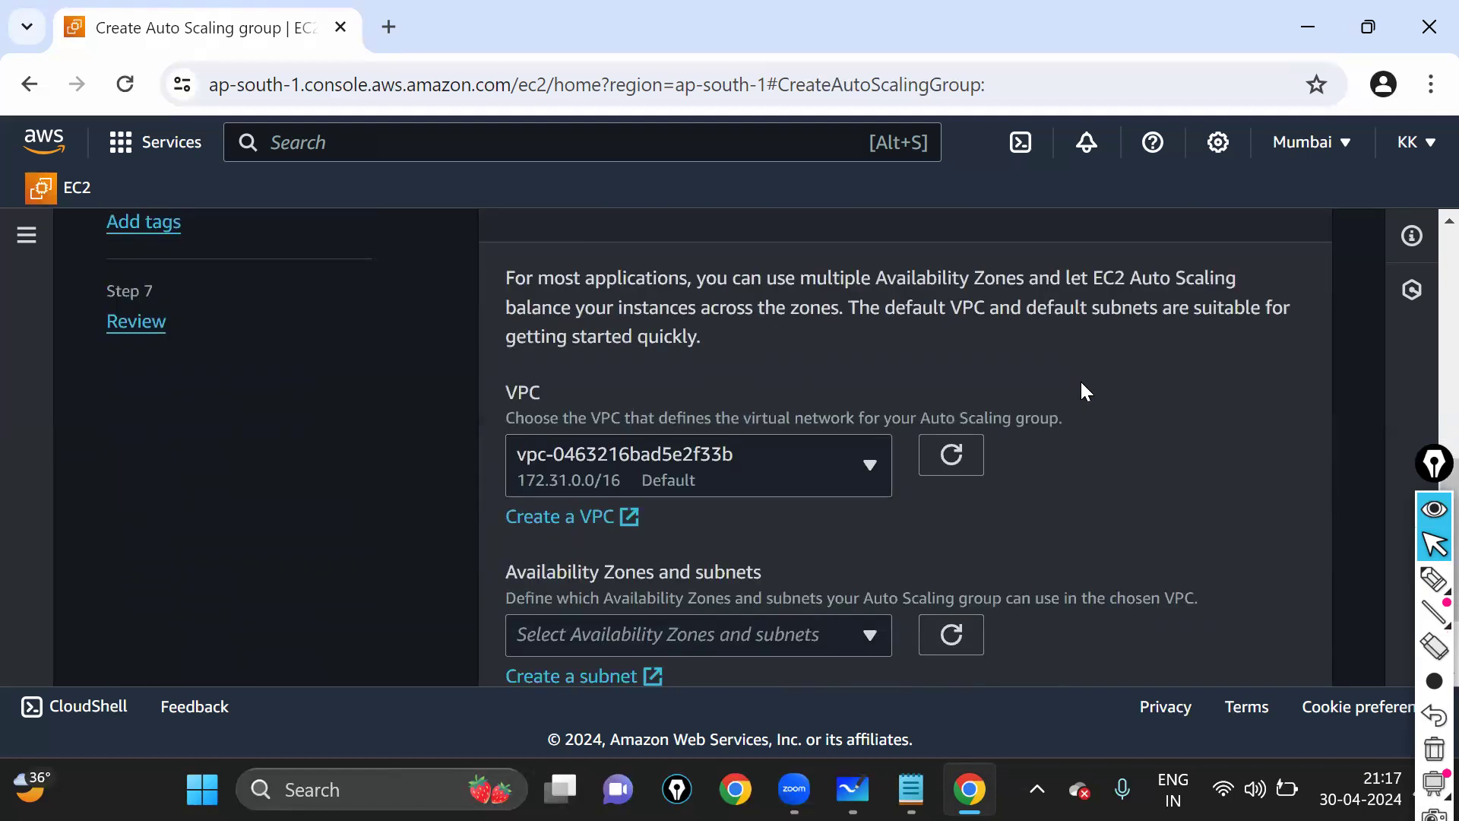
{"action": "scroll", "coordinate": [1083, 392], "scroll_direction": "down", "scroll_amount": 2}
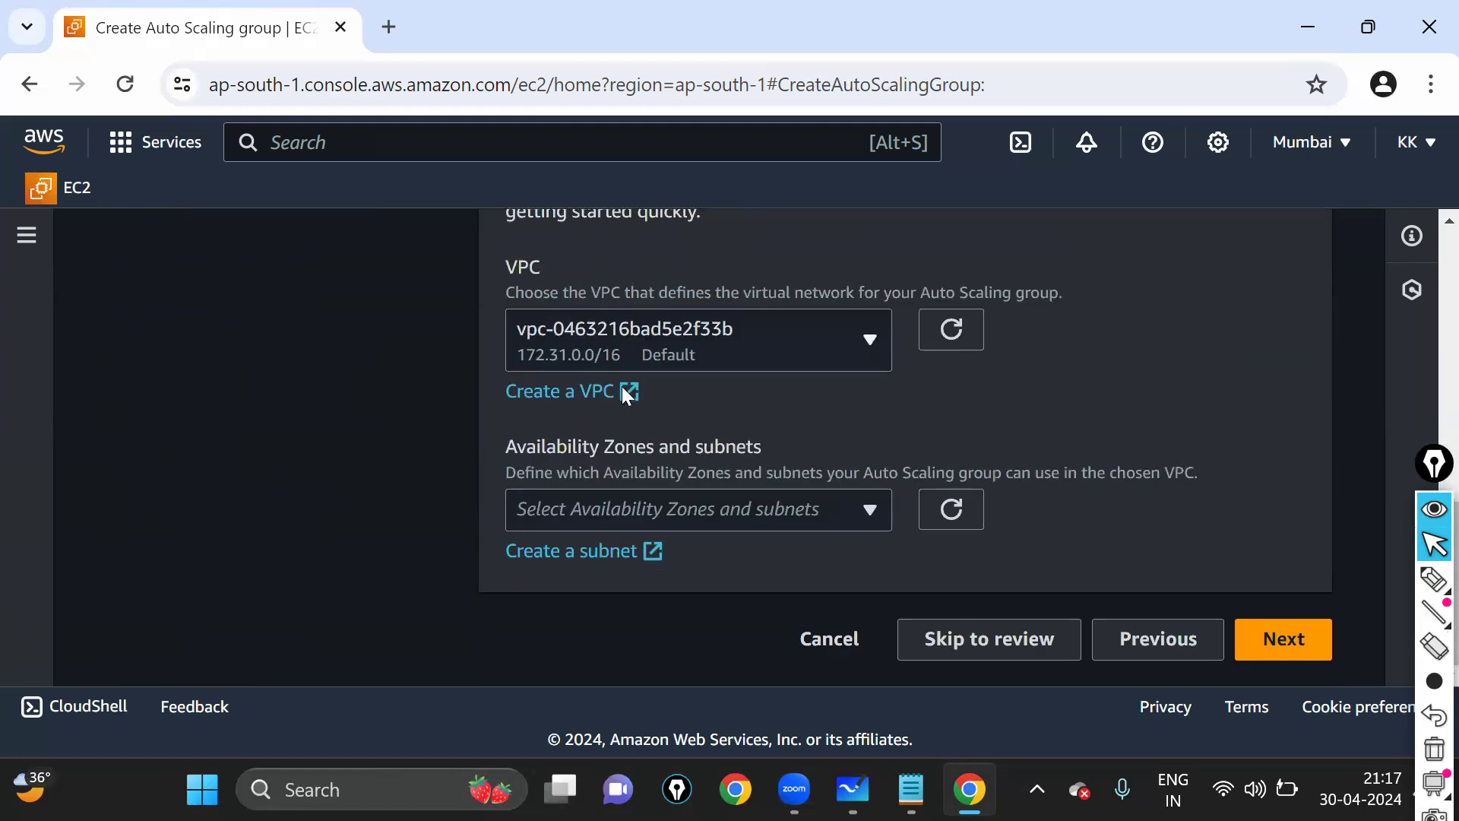
{"action": "scroll", "coordinate": [731, 532], "scroll_direction": "up", "scroll_amount": 2}
{"action": "scroll", "coordinate": [809, 555], "scroll_direction": "down", "scroll_amount": 2}
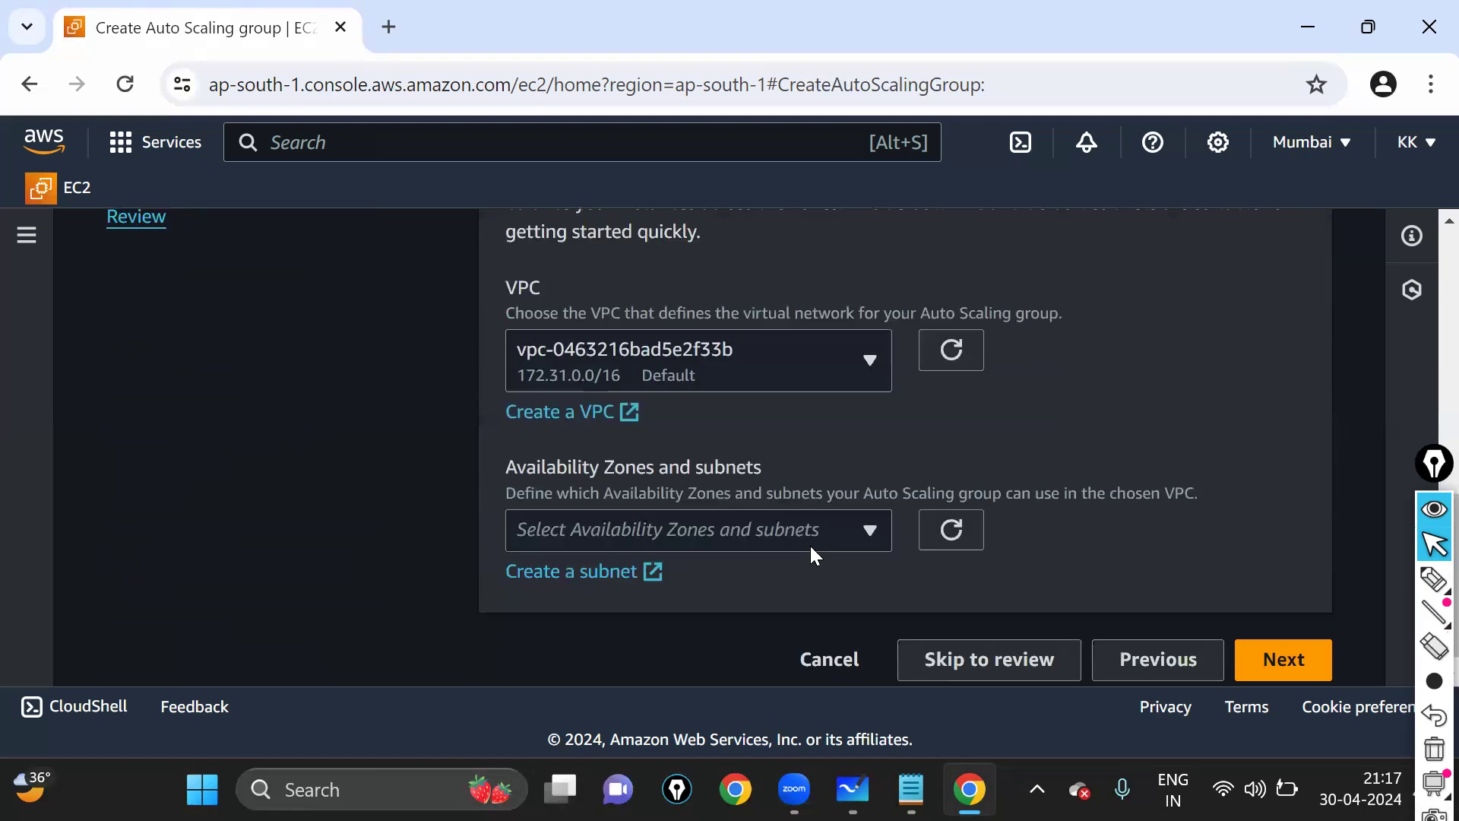
- Select the ap-south-1a, ap-south-1b and ap-south-1c subnets of the default VPC
{"action": "left_click", "coordinate": [766, 524]}
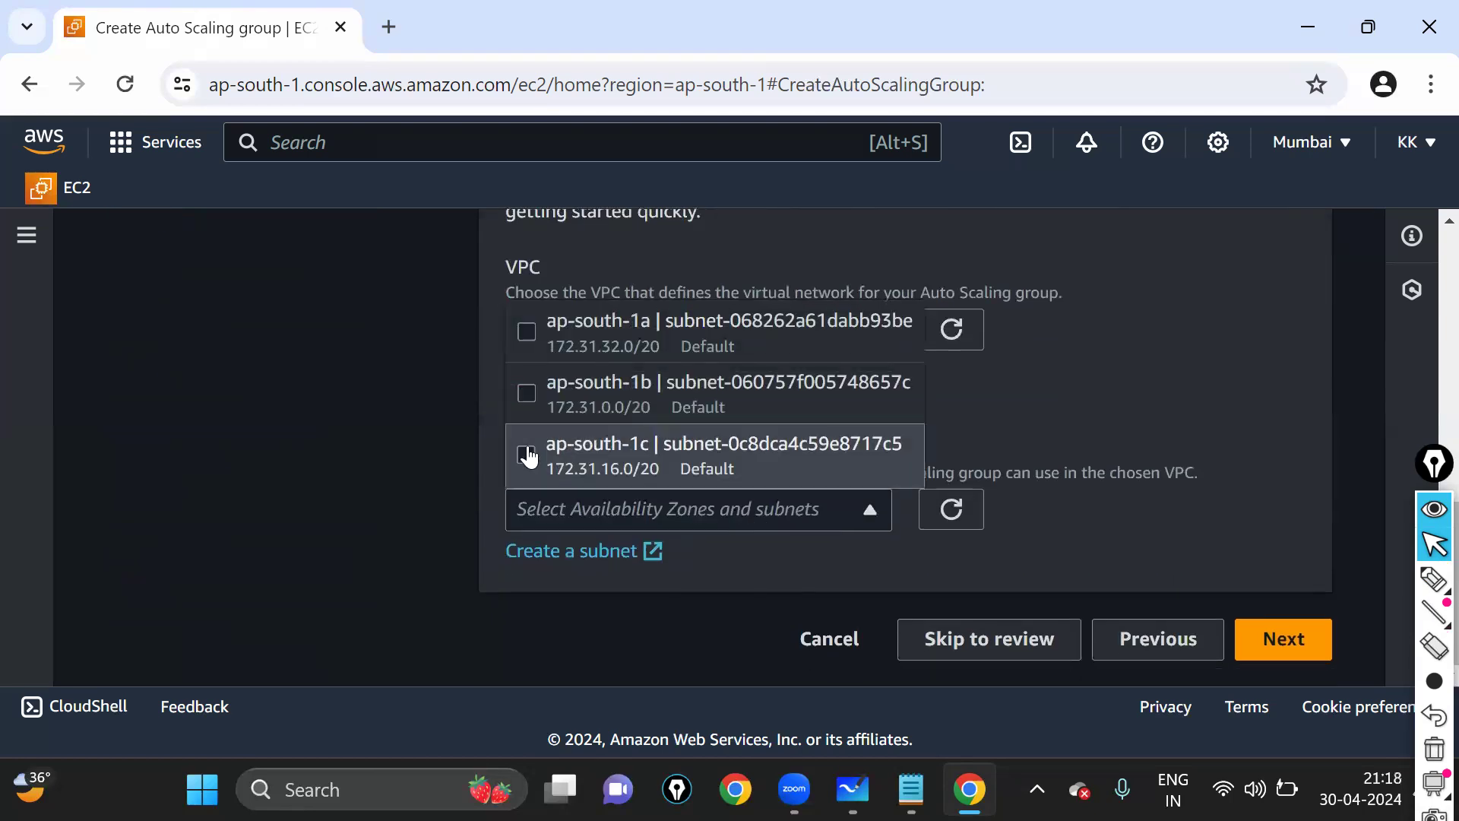
{"action": "left_click", "coordinate": [526, 454]}
{"action": "left_click", "coordinate": [527, 393]}
{"action": "left_click", "coordinate": [526, 332]}
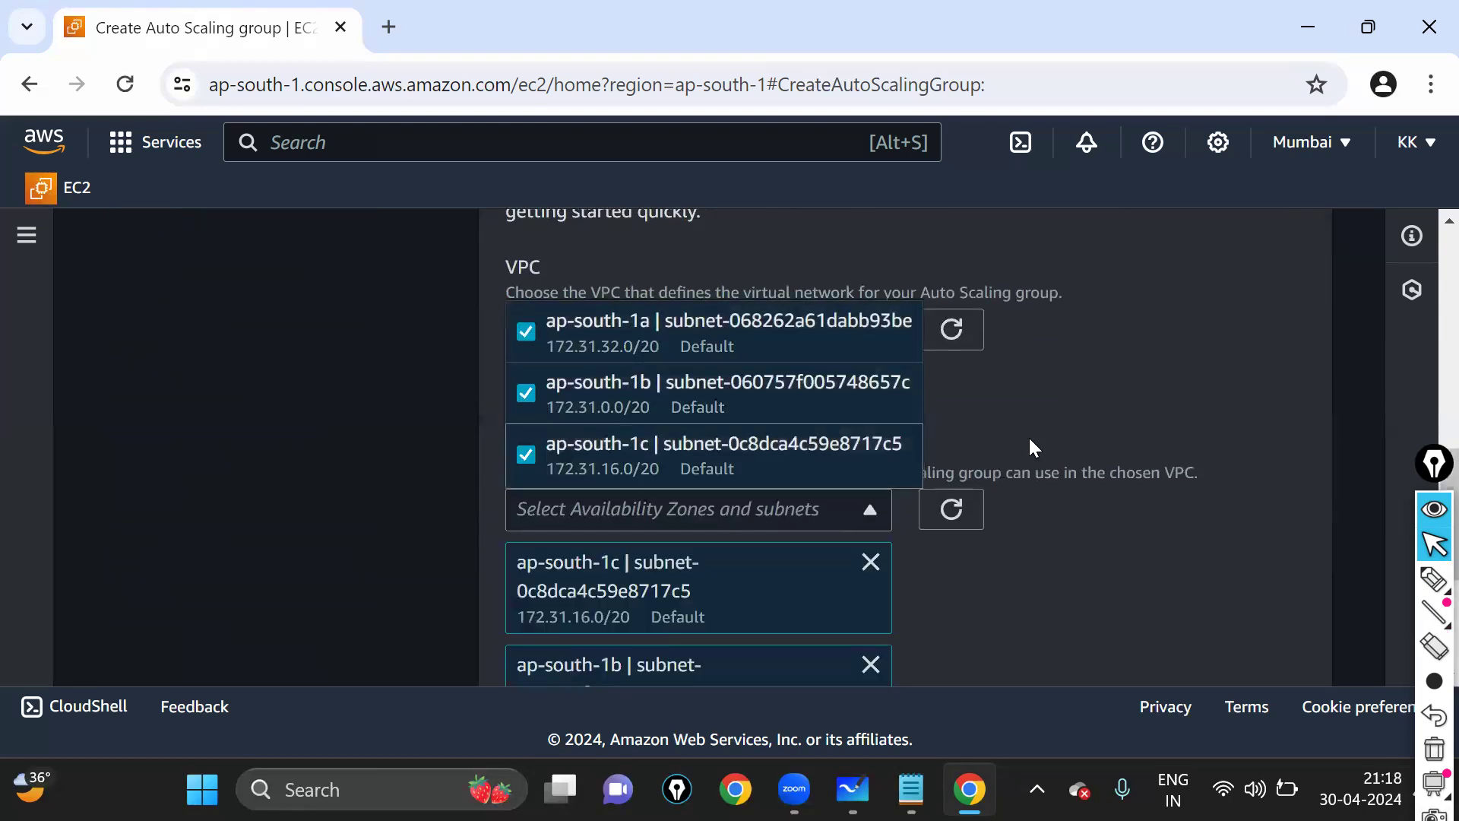
{"action": "left_click", "coordinate": [1055, 400]}
- Review the network settings and continue to the advanced options step
{"action": "scroll", "coordinate": [1055, 400], "scroll_direction": "down", "scroll_amount": 4}
{"action": "scroll", "coordinate": [1019, 462], "scroll_direction": "up", "scroll_amount": 4}
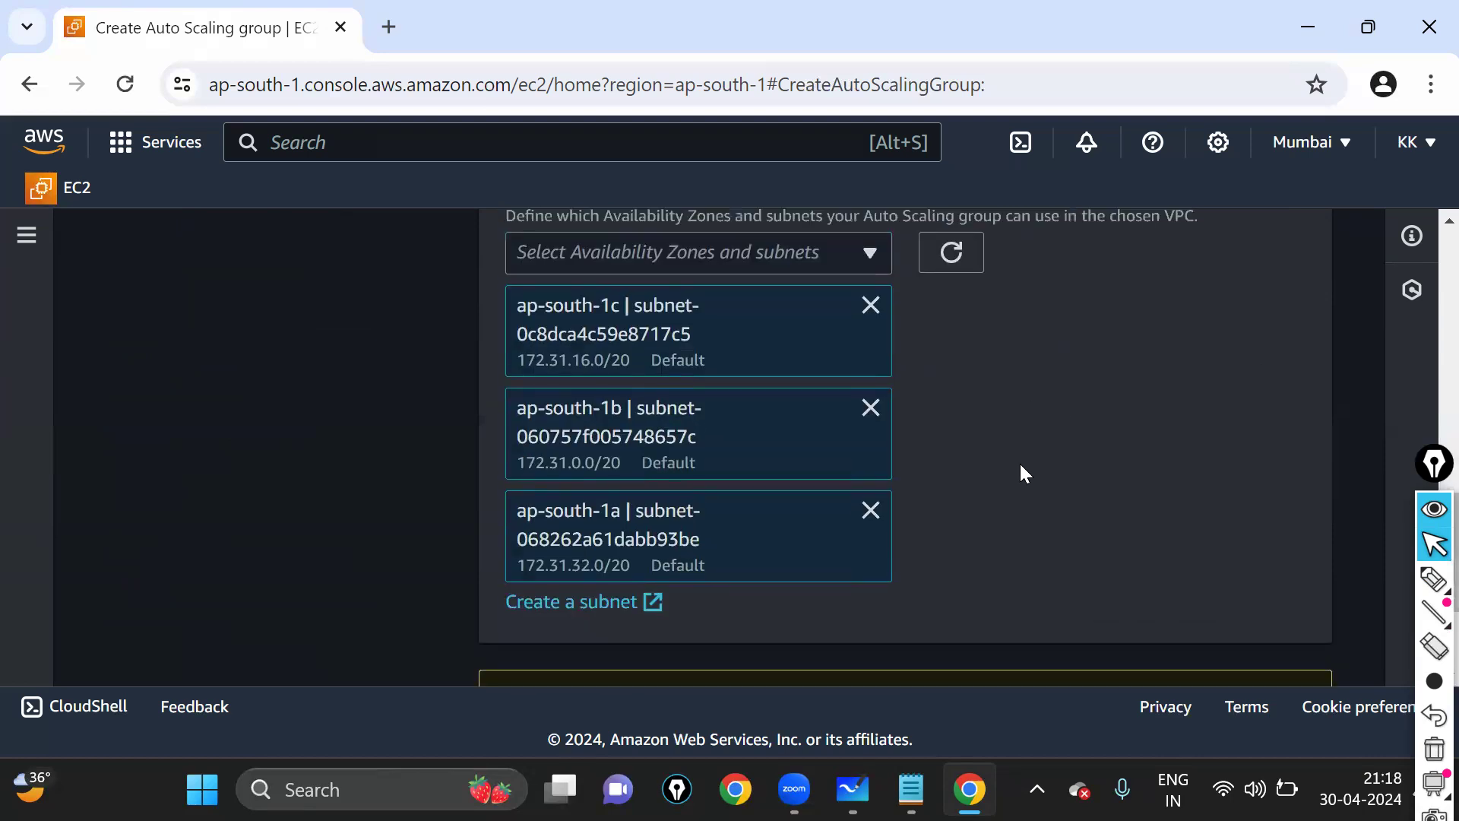
{"action": "scroll", "coordinate": [637, 535], "scroll_direction": "down", "scroll_amount": 4}
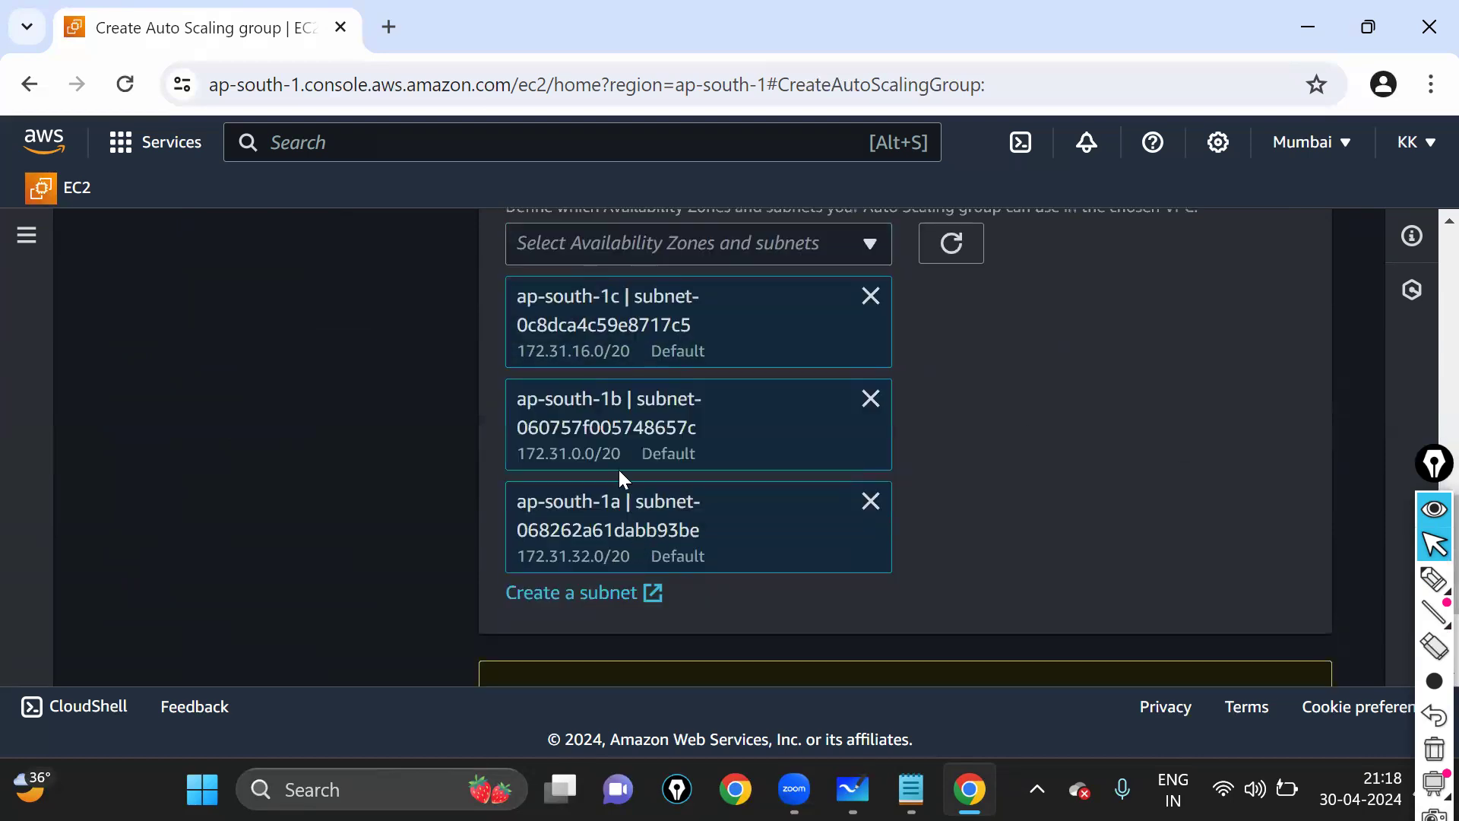
{"action": "scroll", "coordinate": [1085, 437], "scroll_direction": "up", "scroll_amount": 2}
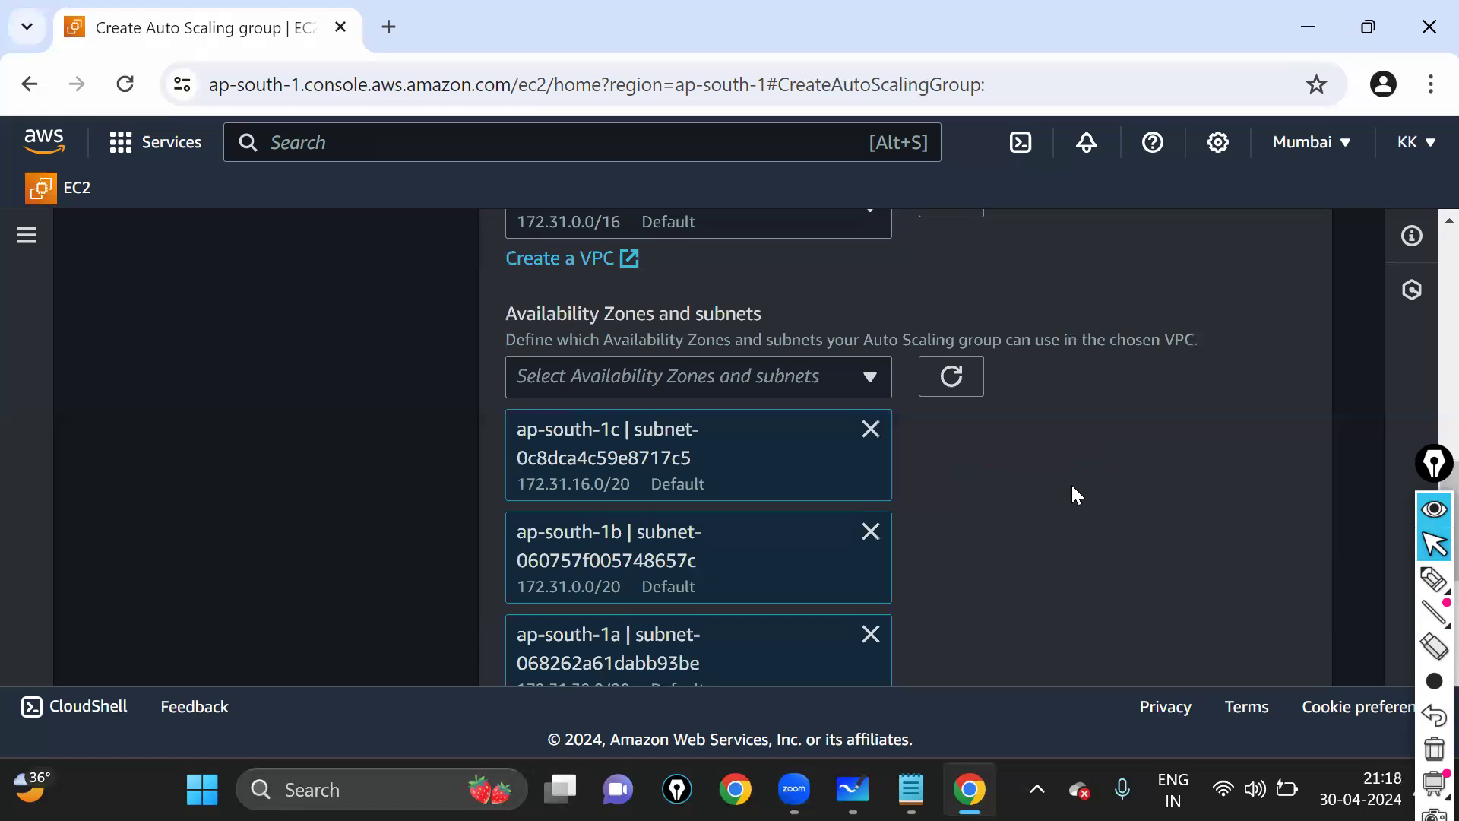
{"action": "scroll", "coordinate": [1065, 495], "scroll_direction": "up", "scroll_amount": 6}
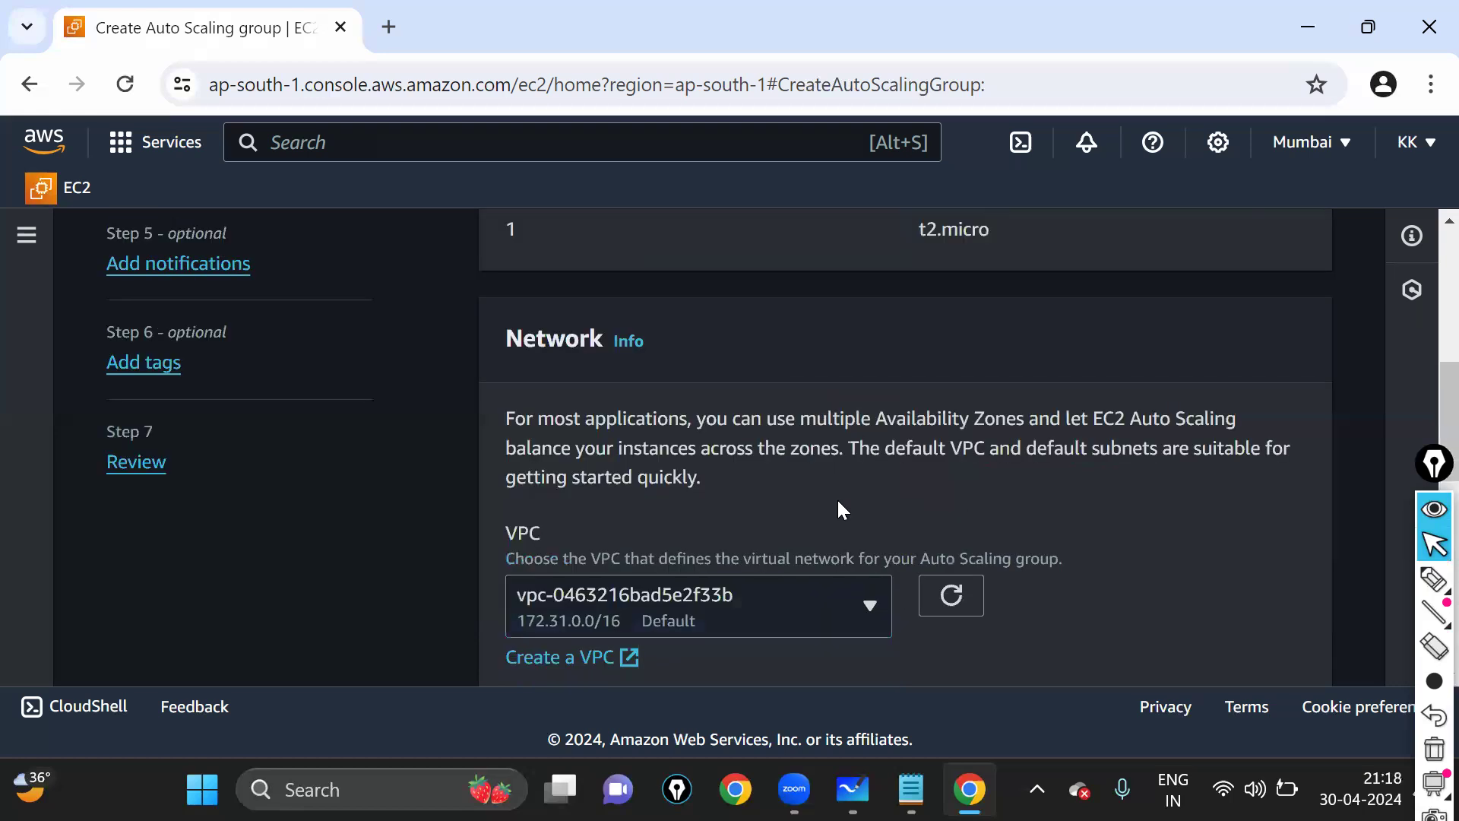
{"action": "scroll", "coordinate": [836, 499], "scroll_direction": "up", "scroll_amount": 2}
{"action": "scroll", "coordinate": [1029, 563], "scroll_direction": "down", "scroll_amount": 8}
{"action": "scroll", "coordinate": [1032, 540], "scroll_direction": "down", "scroll_amount": 5}
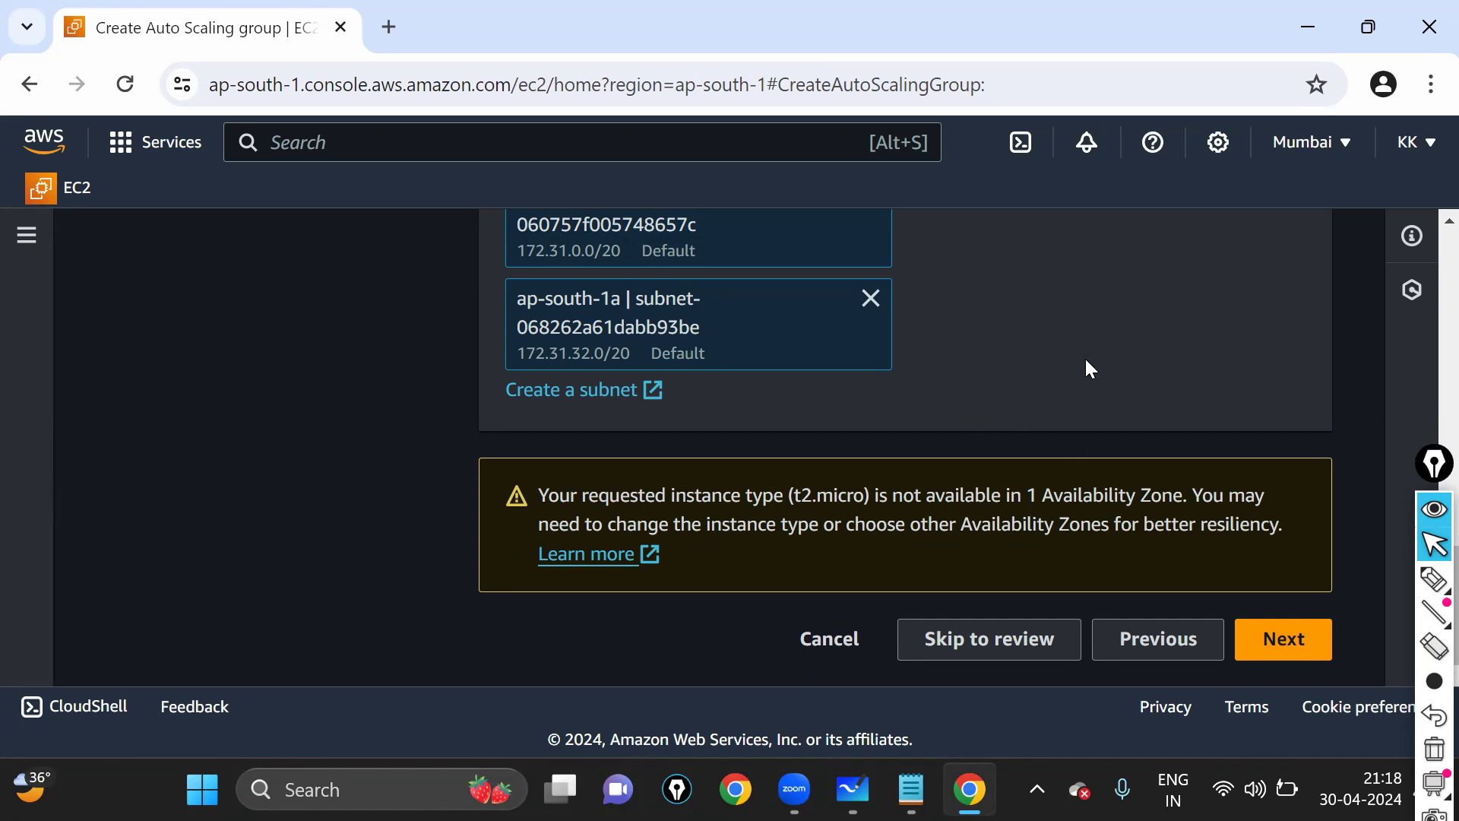
{"action": "mouse_move", "coordinate": [1434, 584]}
{"action": "left_click", "coordinate": [1290, 644]}
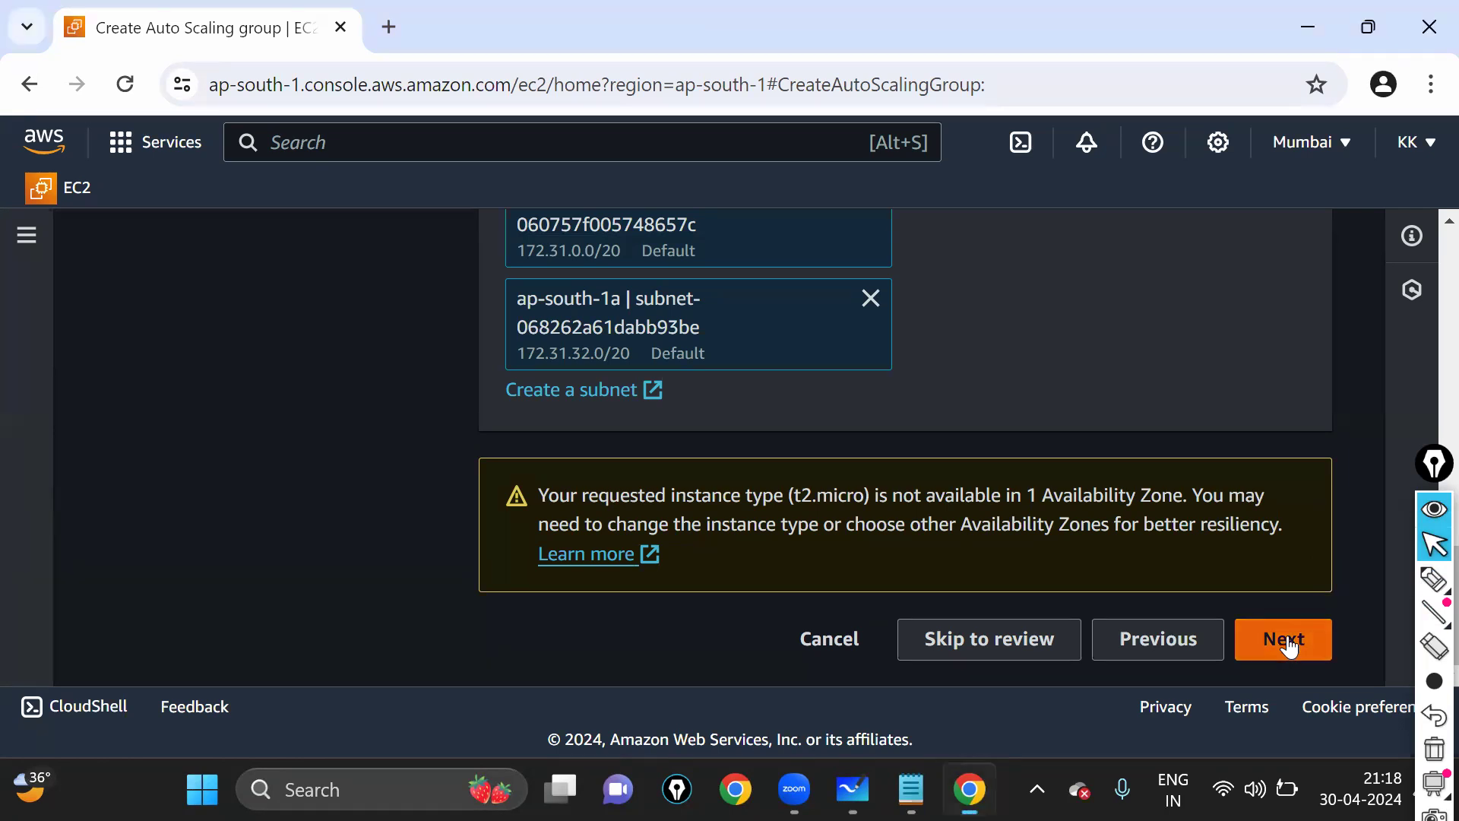
- Scroll to Load balancing and mark its heading and the No load balancer option
{"action": "scroll", "coordinate": [995, 466], "scroll_direction": "down", "scroll_amount": 2}
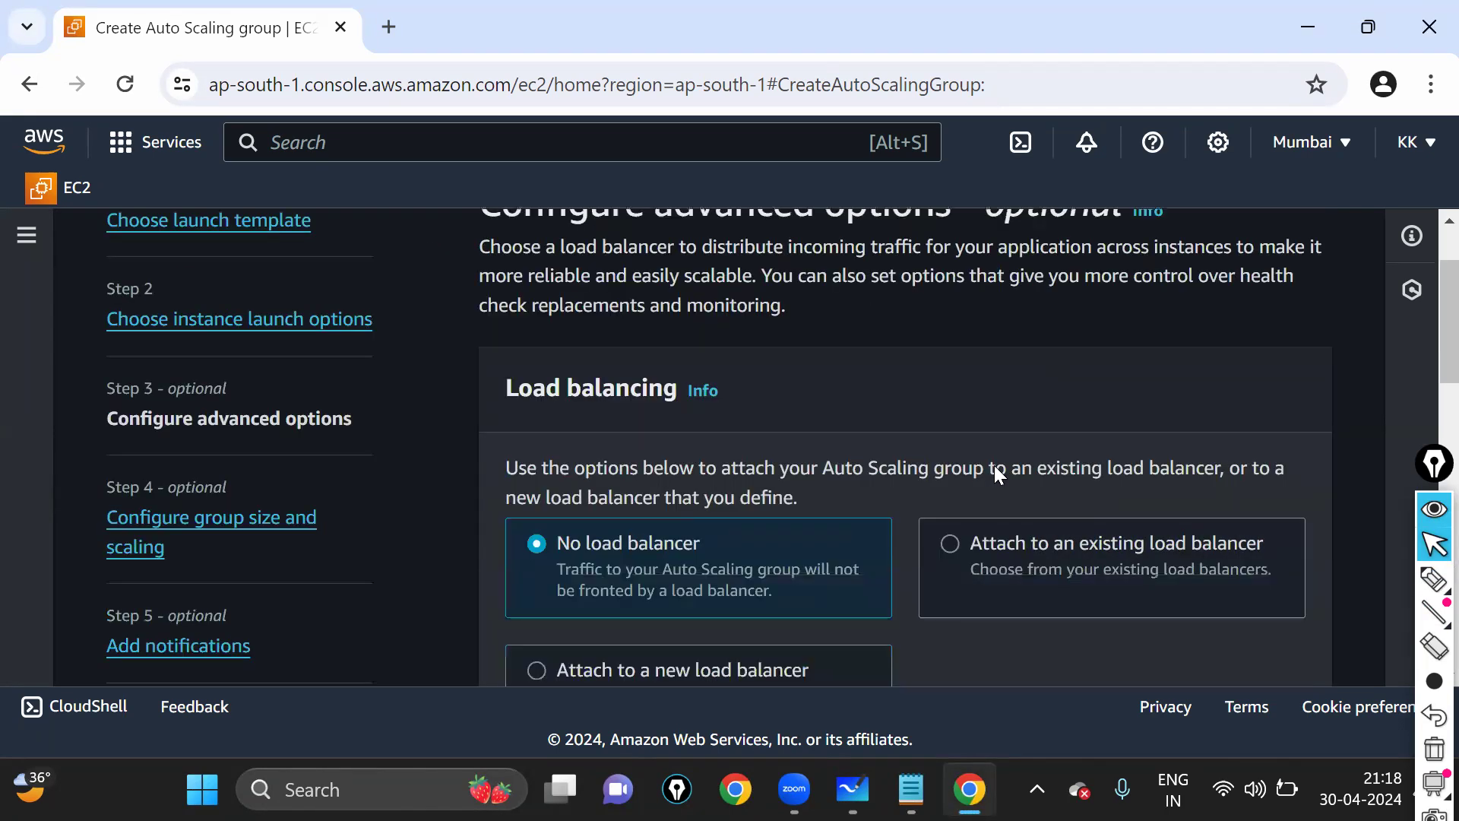
{"action": "left_click", "coordinate": [1424, 588]}
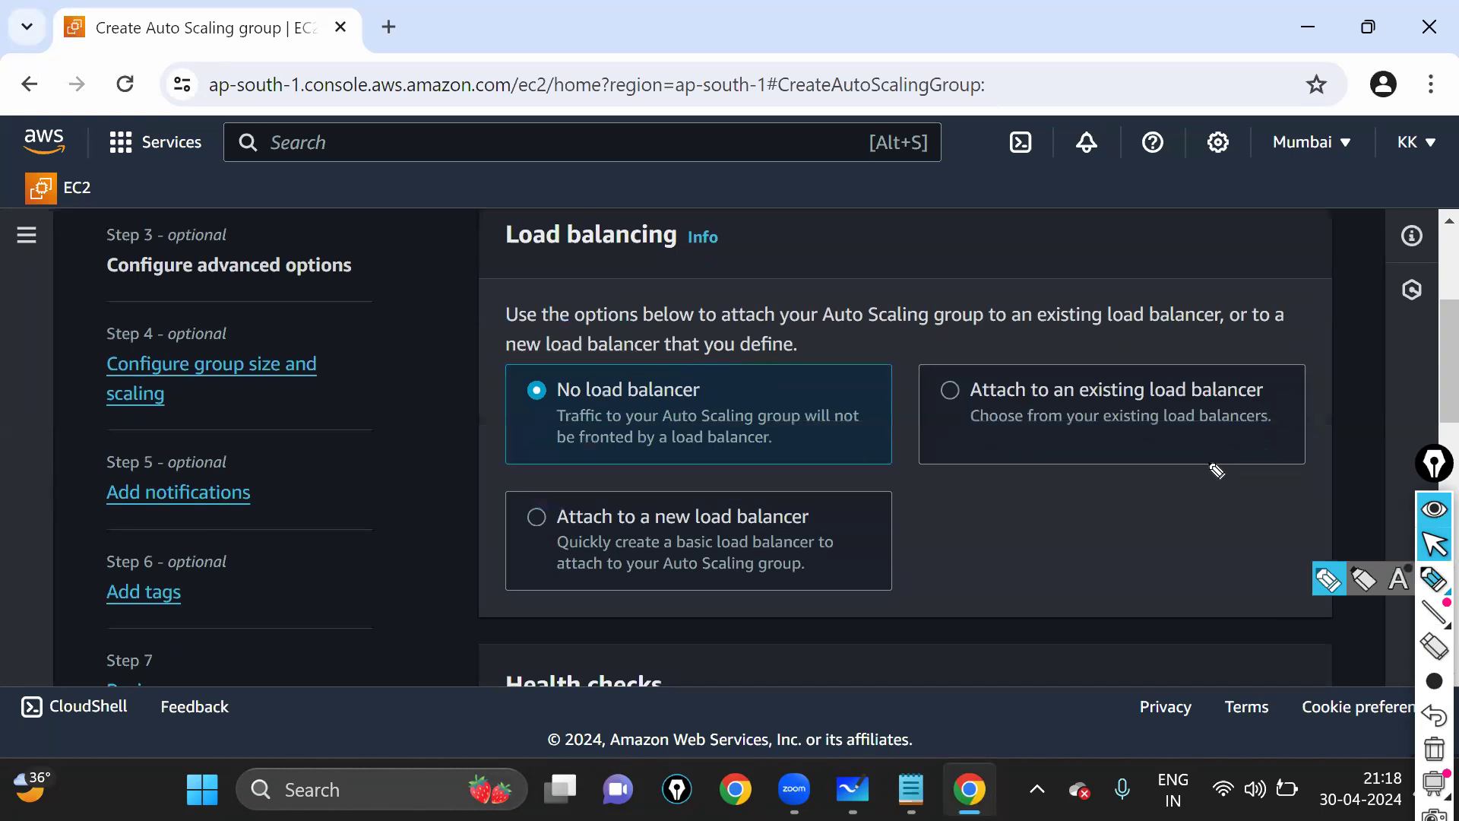
{"action": "left_click_drag", "start_coordinate": [707, 244], "coordinate": [517, 225]}
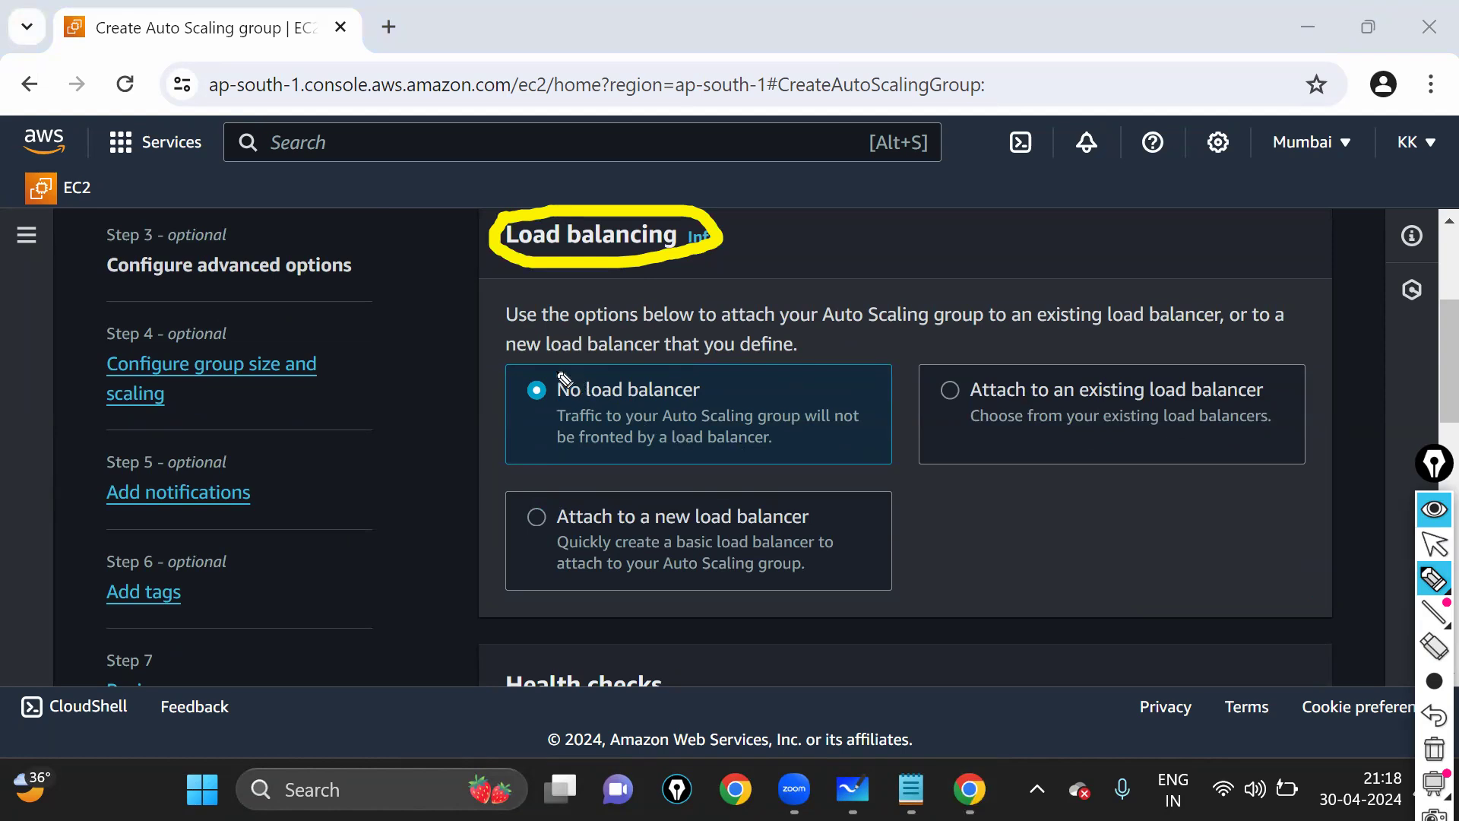
{"action": "left_click_drag", "start_coordinate": [535, 307], "coordinate": [563, 370]}
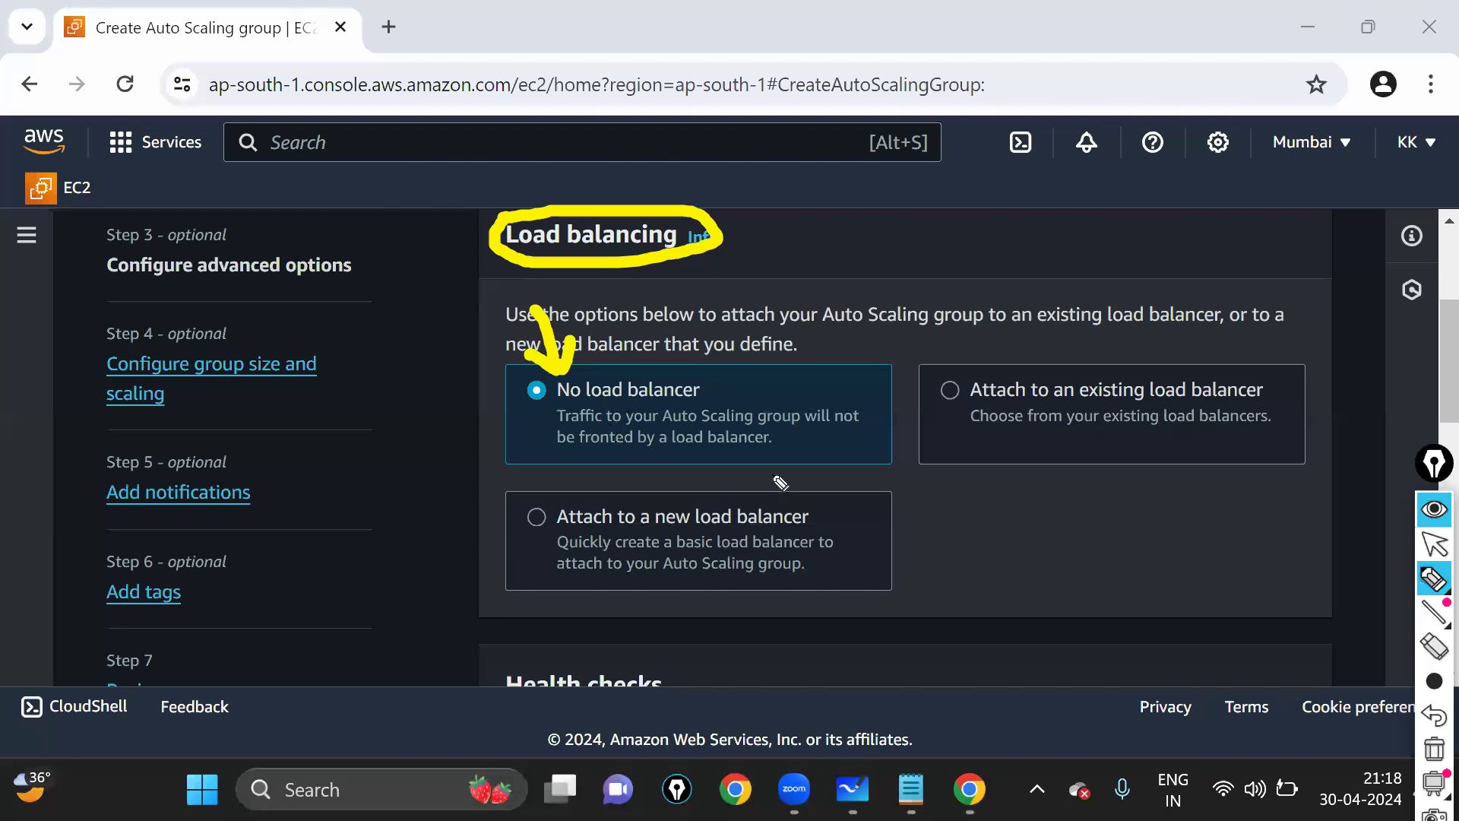
- Mark the existing and new load balancer choices, then clear the annotations
{"action": "mouse_move", "coordinate": [1014, 342]}
{"action": "left_mouse_down"}
{"action": "mouse_move", "coordinate": [979, 339]}
{"action": "mouse_move", "coordinate": [925, 395]}
{"action": "left_mouse_up"}
{"action": "mouse_move", "coordinate": [1001, 466]}
{"action": "left_mouse_down"}
{"action": "mouse_move", "coordinate": [1345, 403]}
{"action": "mouse_move", "coordinate": [981, 346]}
{"action": "left_mouse_up"}
{"action": "left_click_drag", "start_coordinate": [1063, 471], "coordinate": [1081, 564]}
{"action": "mouse_move", "coordinate": [1063, 430]}
{"action": "left_mouse_down"}
{"action": "mouse_move", "coordinate": [1042, 448]}
{"action": "mouse_move", "coordinate": [1095, 446]}
{"action": "left_mouse_up"}
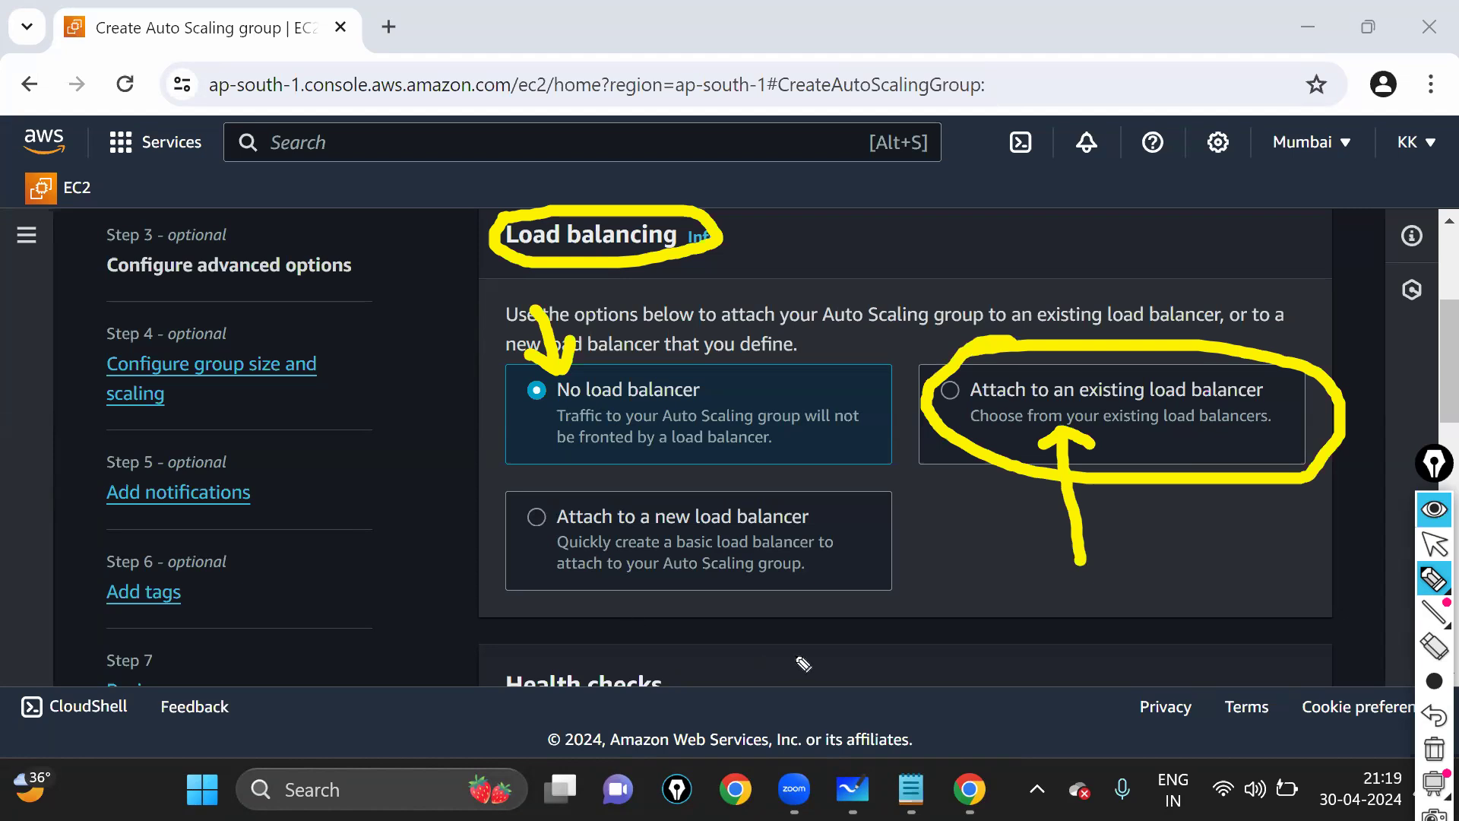
{"action": "mouse_move", "coordinate": [527, 494]}
{"action": "left_mouse_down"}
{"action": "mouse_move", "coordinate": [504, 564]}
{"action": "mouse_move", "coordinate": [645, 634]}
{"action": "mouse_move", "coordinate": [959, 528]}
{"action": "left_mouse_up"}
{"action": "left_click_drag", "start_coordinate": [532, 501], "coordinate": [524, 494]}
{"action": "mouse_move", "coordinate": [904, 699]}
{"action": "left_mouse_down"}
{"action": "mouse_move", "coordinate": [829, 579]}
{"action": "mouse_move", "coordinate": [819, 606]}
{"action": "left_mouse_up"}
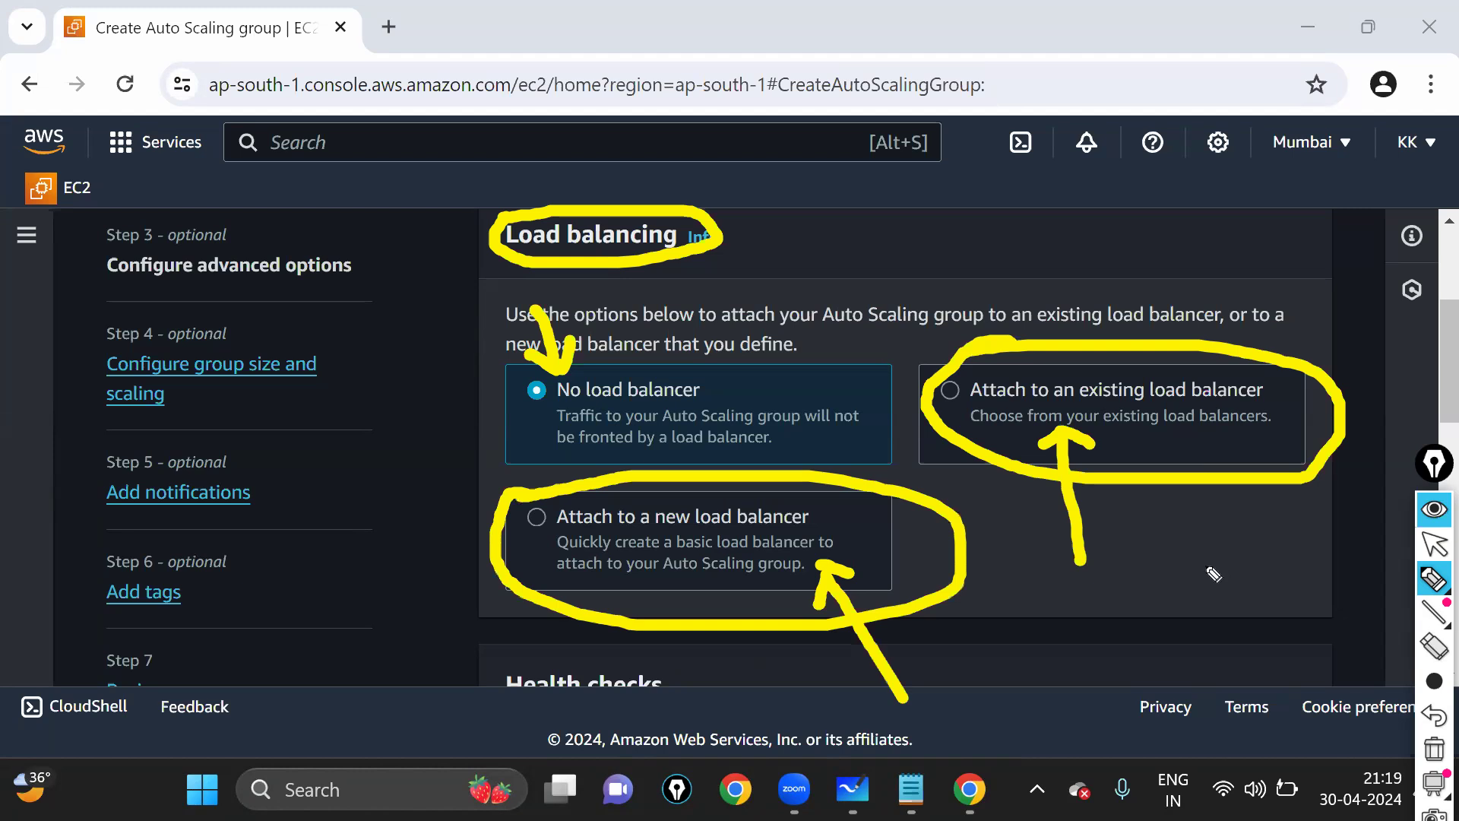
{"action": "key", "text": "ctrl+shift+7"}
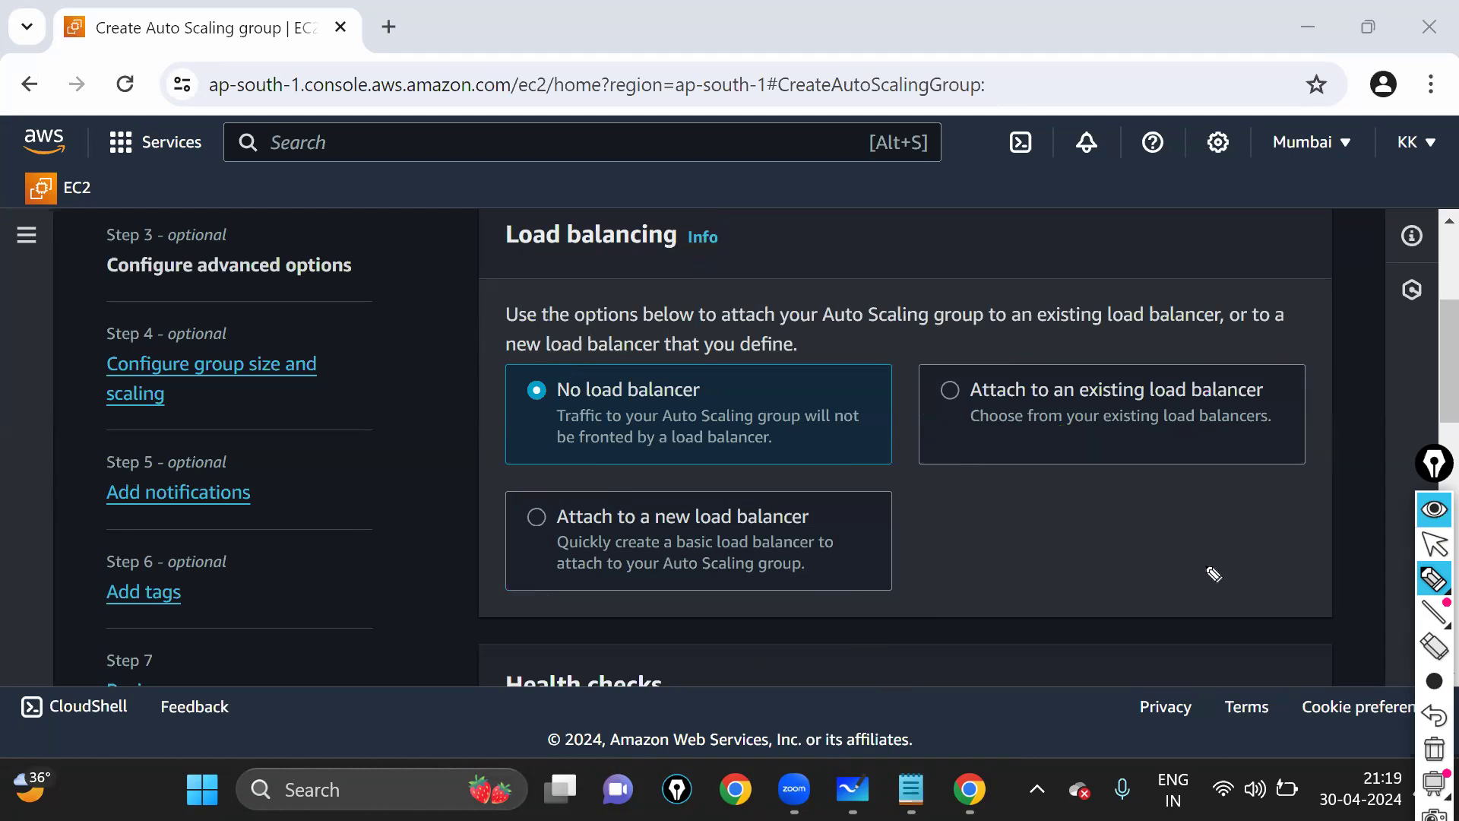
- Switch the load balancing option to 'Attach to an existing load balancer'
{"action": "left_click", "coordinate": [1433, 542]}
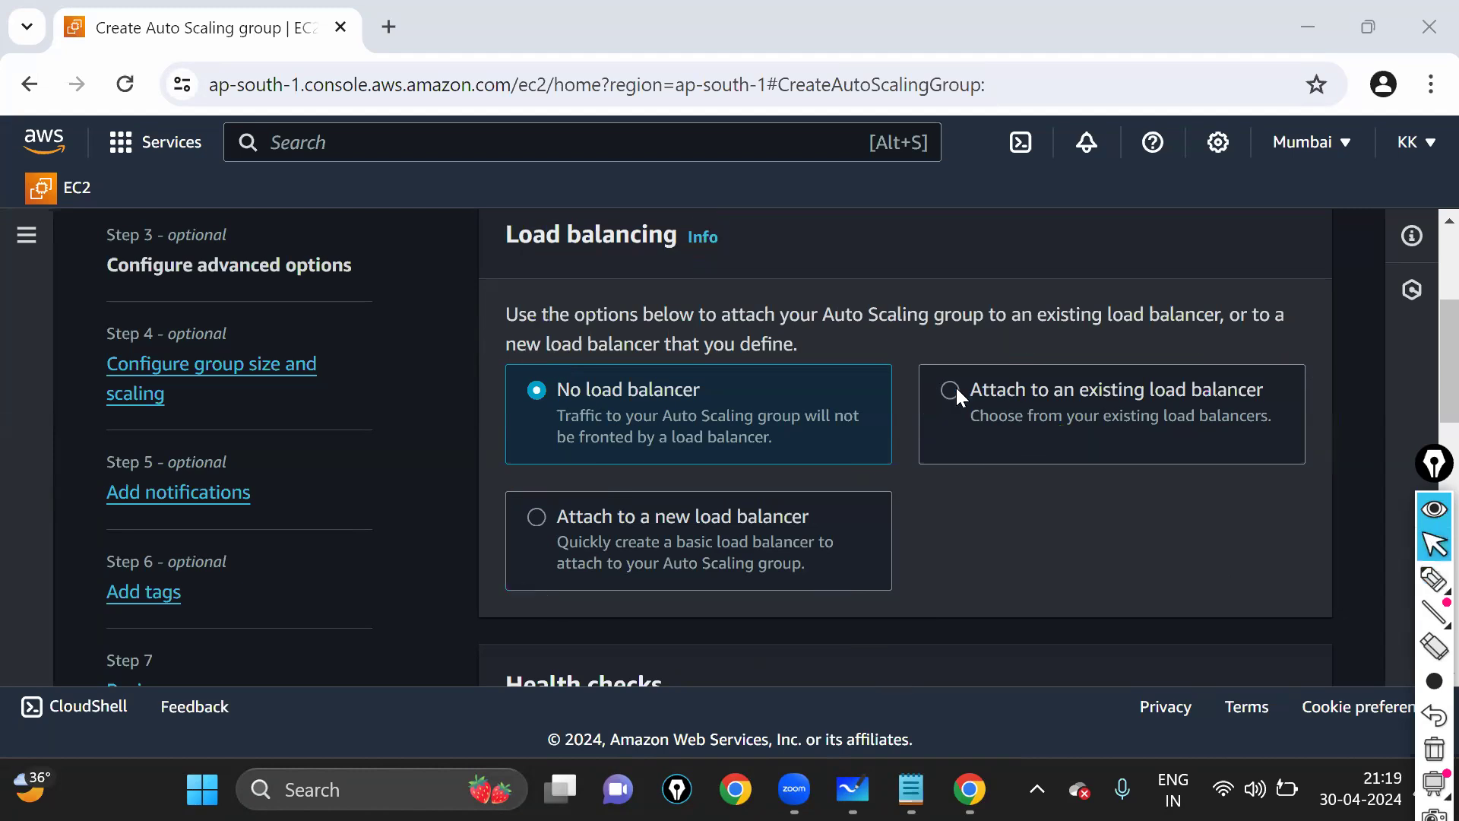
{"action": "left_click", "coordinate": [952, 391]}
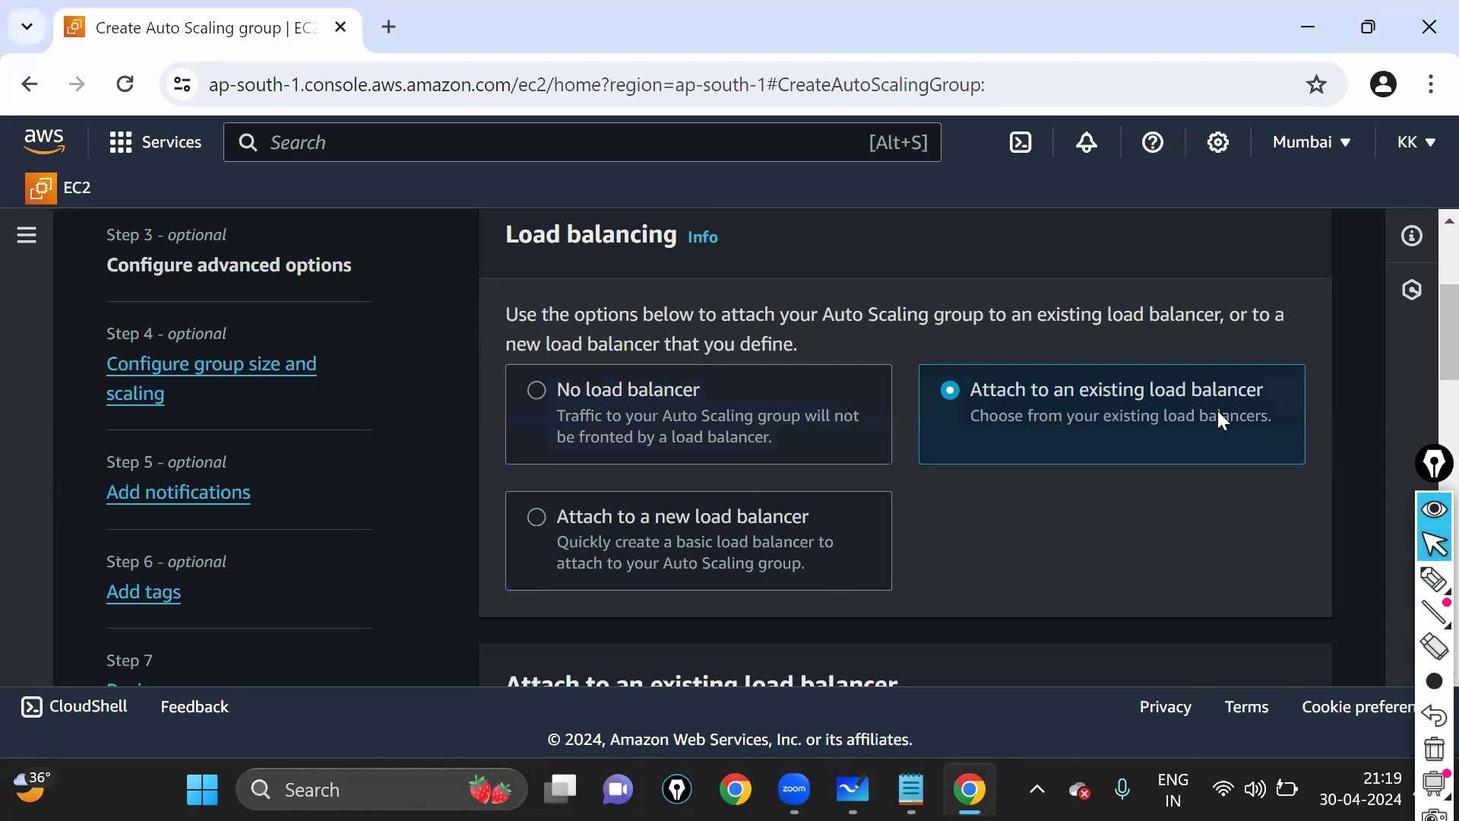
{"action": "left_click_drag", "start_coordinate": [1219, 414], "coordinate": [1270, 405]}
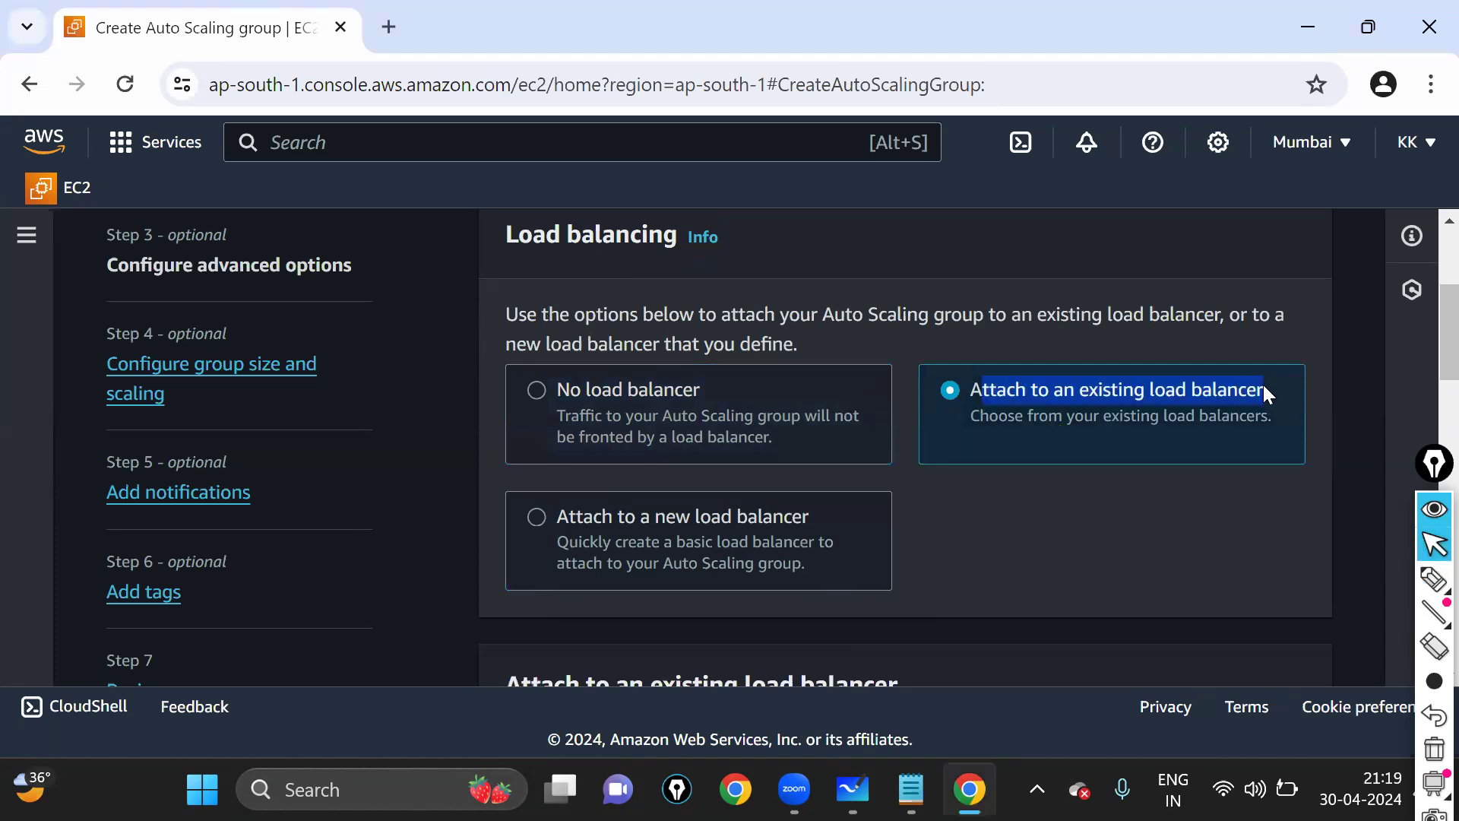
{"action": "scroll", "coordinate": [979, 479], "scroll_direction": "down", "scroll_amount": 3}
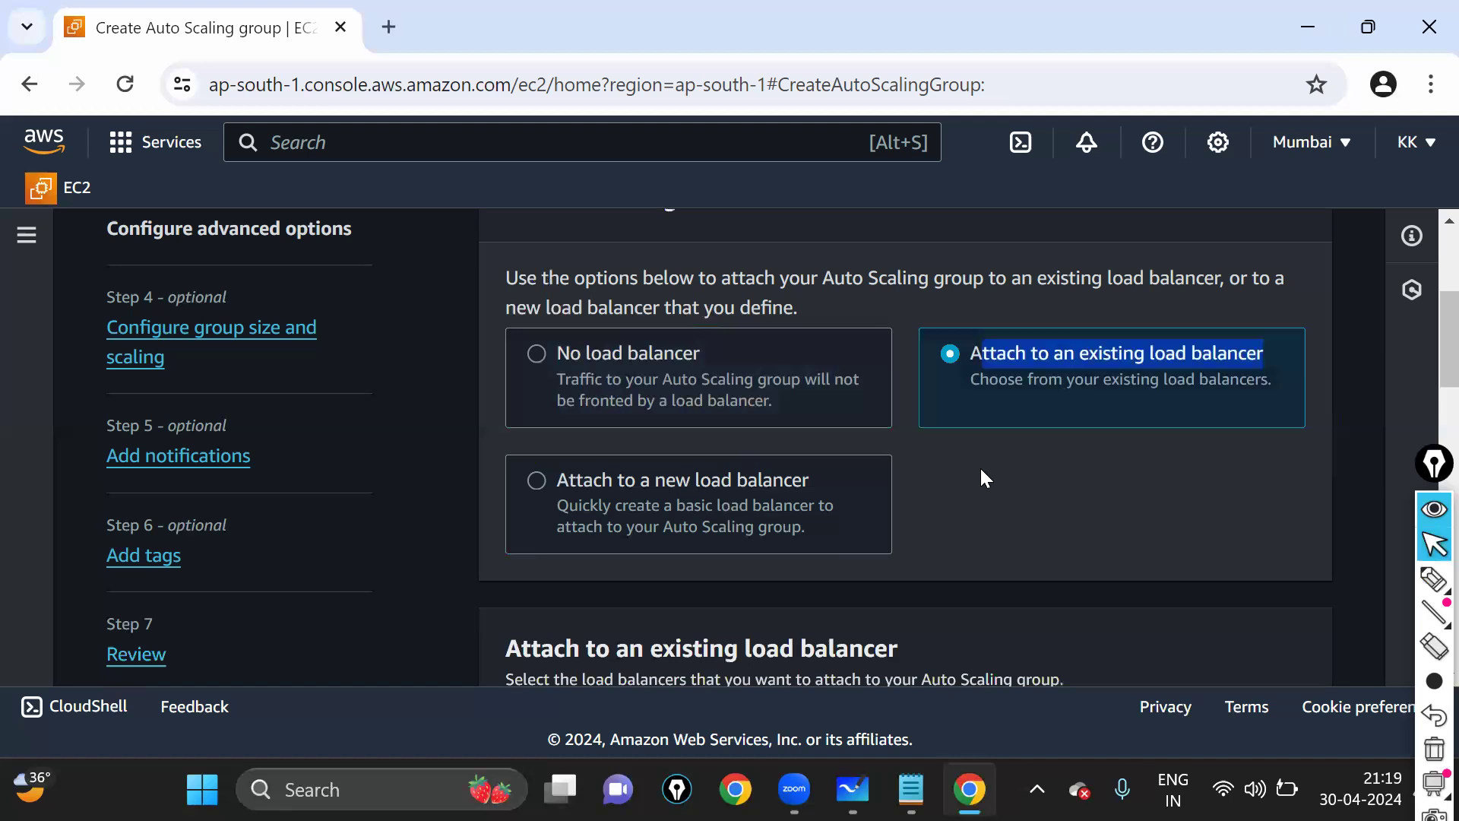
{"action": "left_click_drag", "start_coordinate": [514, 423], "coordinate": [897, 418]}
{"action": "scroll", "coordinate": [996, 414], "scroll_direction": "up", "scroll_amount": 1}
{"action": "scroll", "coordinate": [1001, 423], "scroll_direction": "up", "scroll_amount": 1}
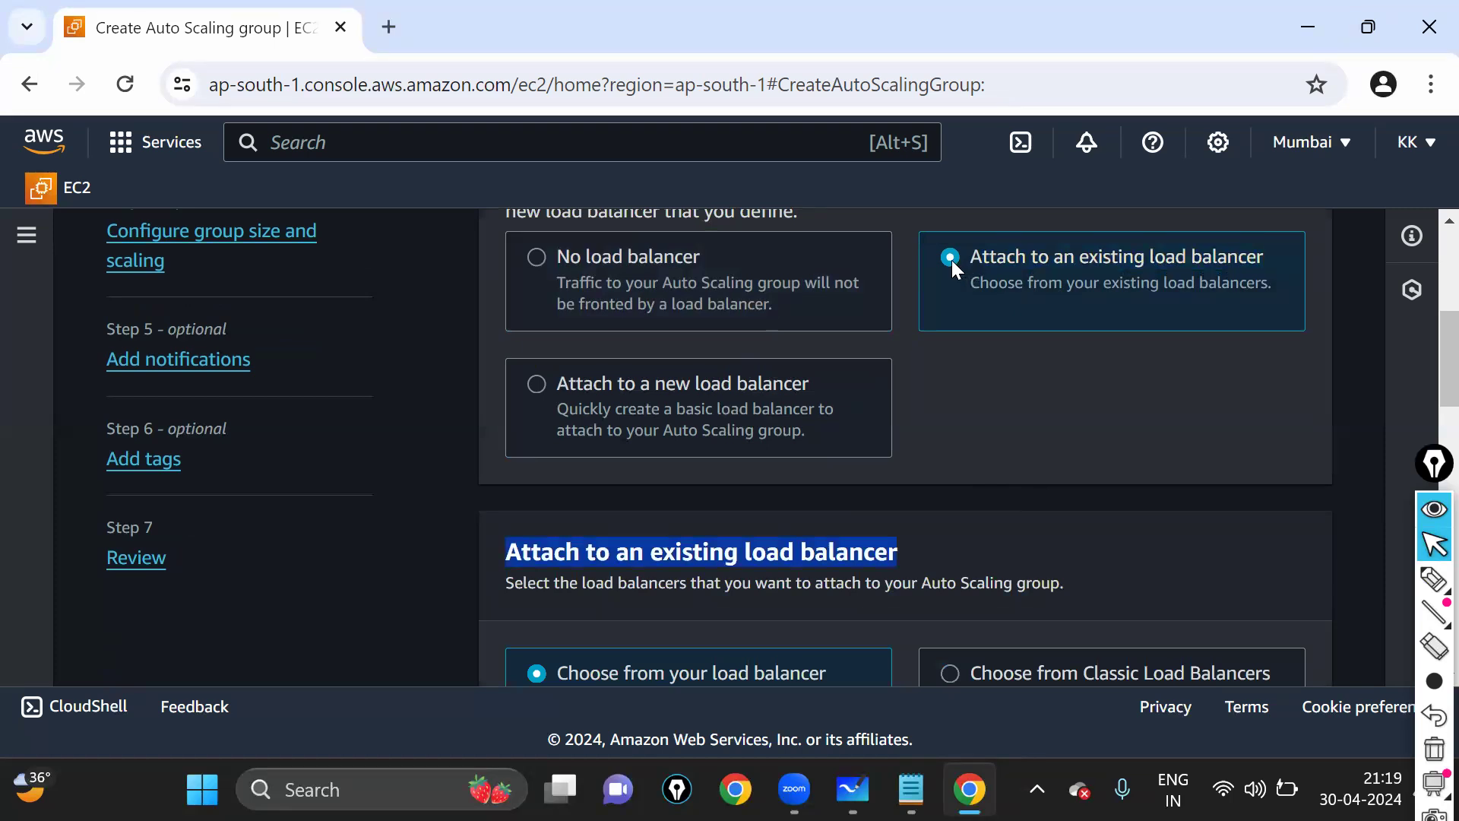
{"action": "scroll", "coordinate": [821, 404], "scroll_direction": "down", "scroll_amount": 2}
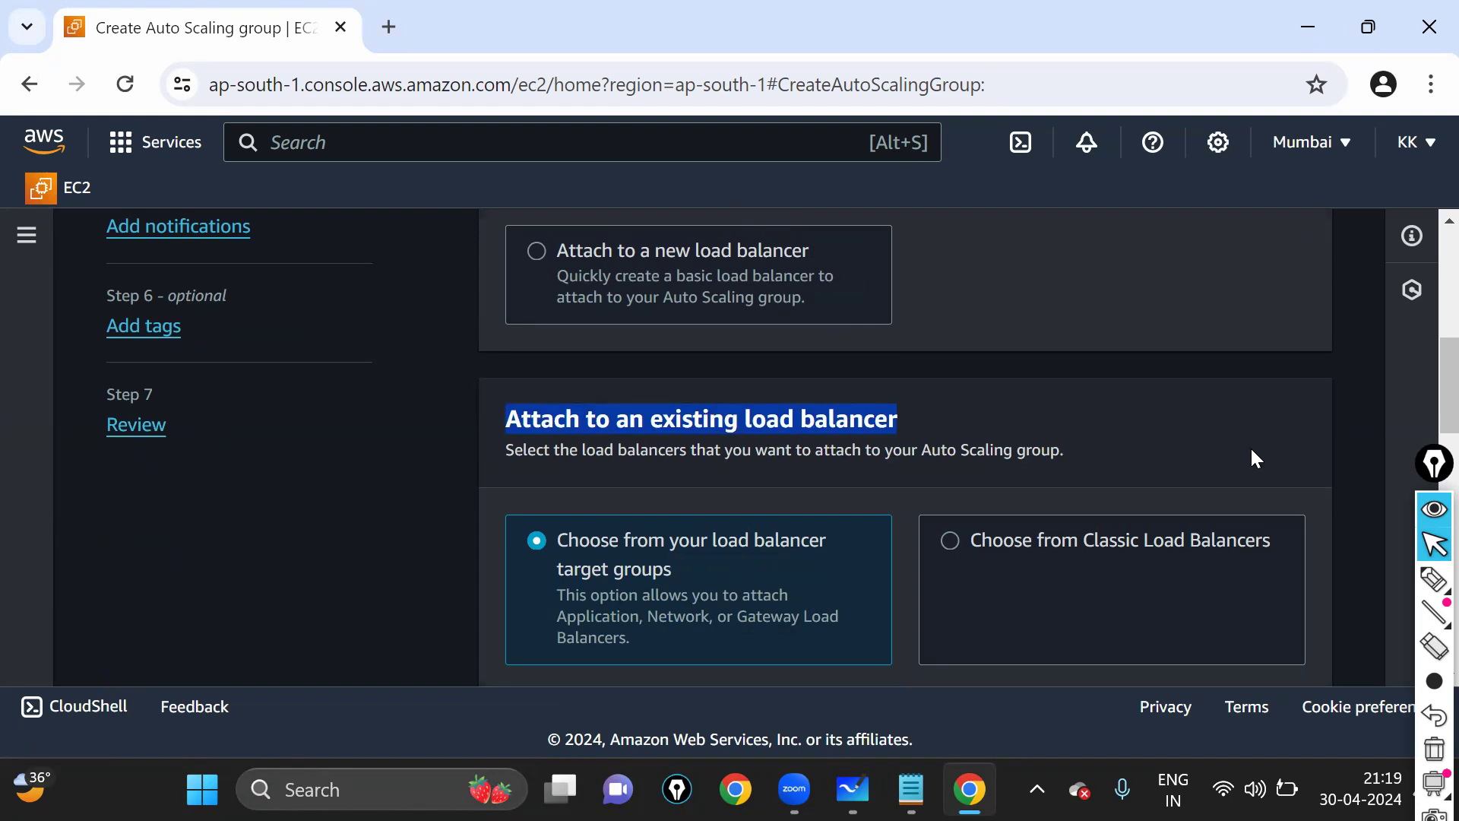
{"action": "scroll", "coordinate": [1256, 457], "scroll_direction": "down", "scroll_amount": 2}
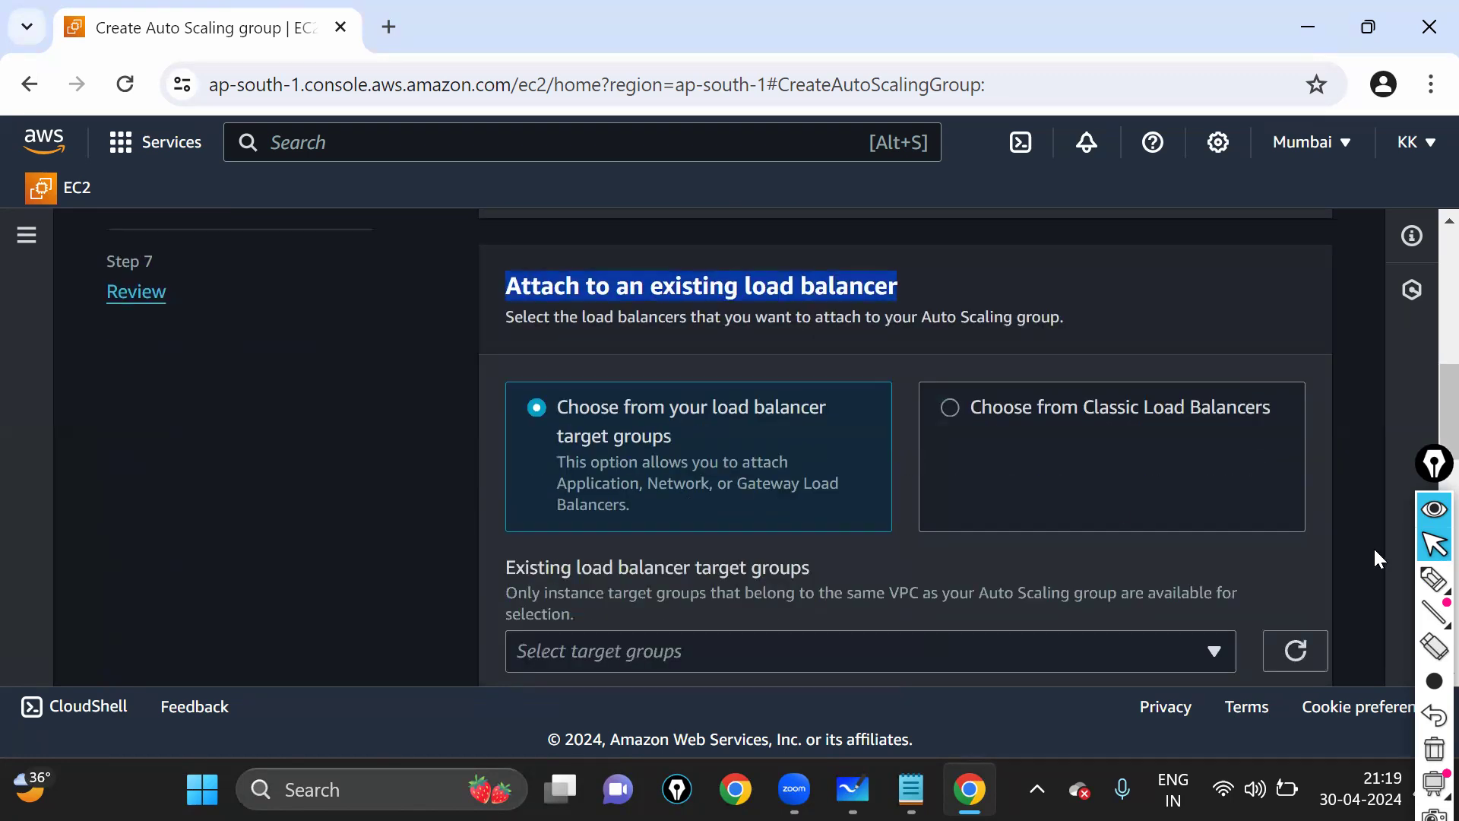
- Pick 'Choose from Classic Load Balancers' as the load balancer source
{"action": "left_click", "coordinate": [1434, 579]}
{"action": "left_click_drag", "start_coordinate": [1000, 352], "coordinate": [1055, 509]}
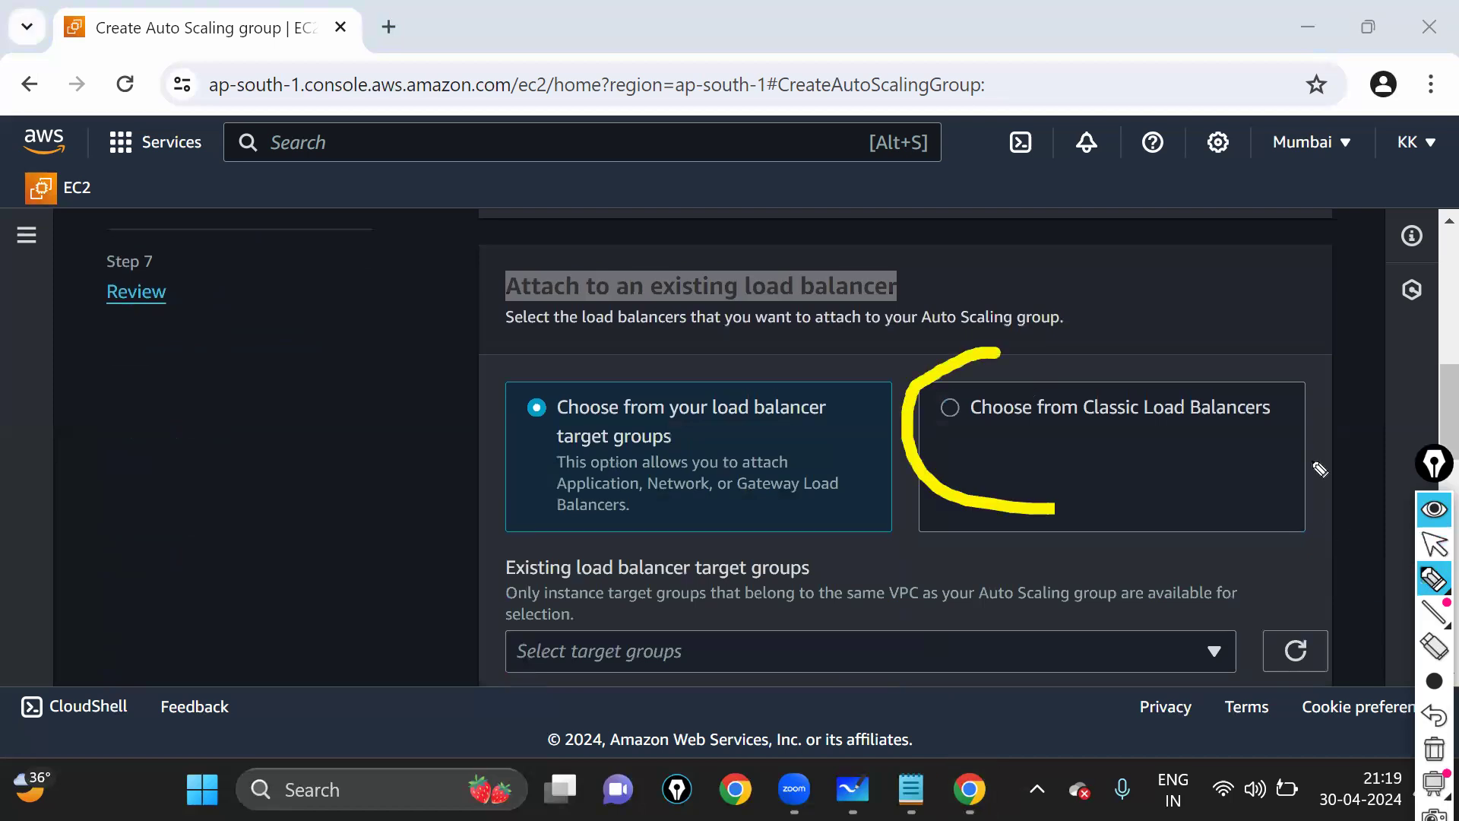
{"action": "left_click_drag", "start_coordinate": [1321, 469], "coordinate": [954, 346]}
{"action": "left_click", "coordinate": [1434, 544]}
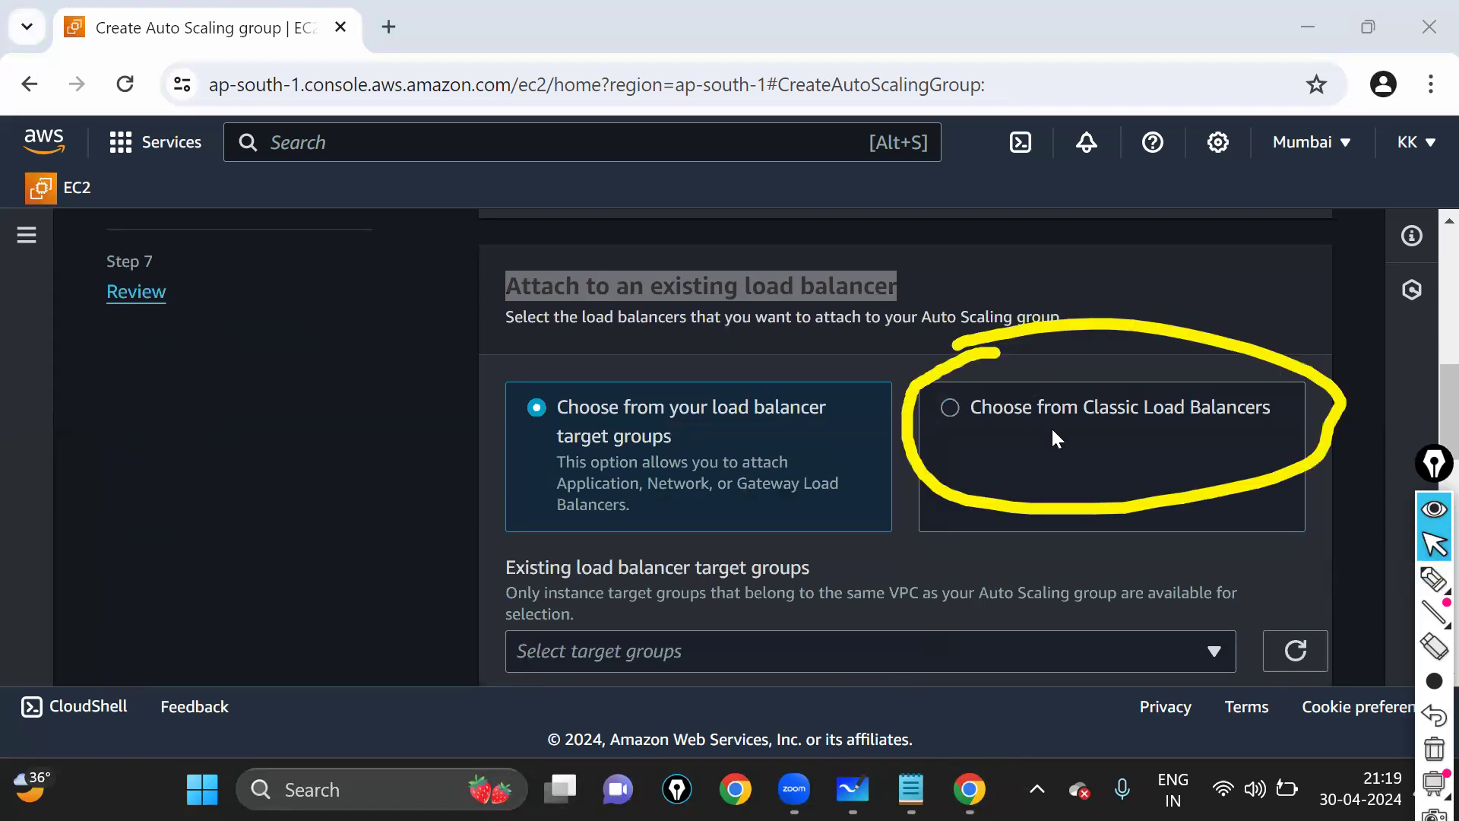
{"action": "left_click", "coordinate": [950, 409]}
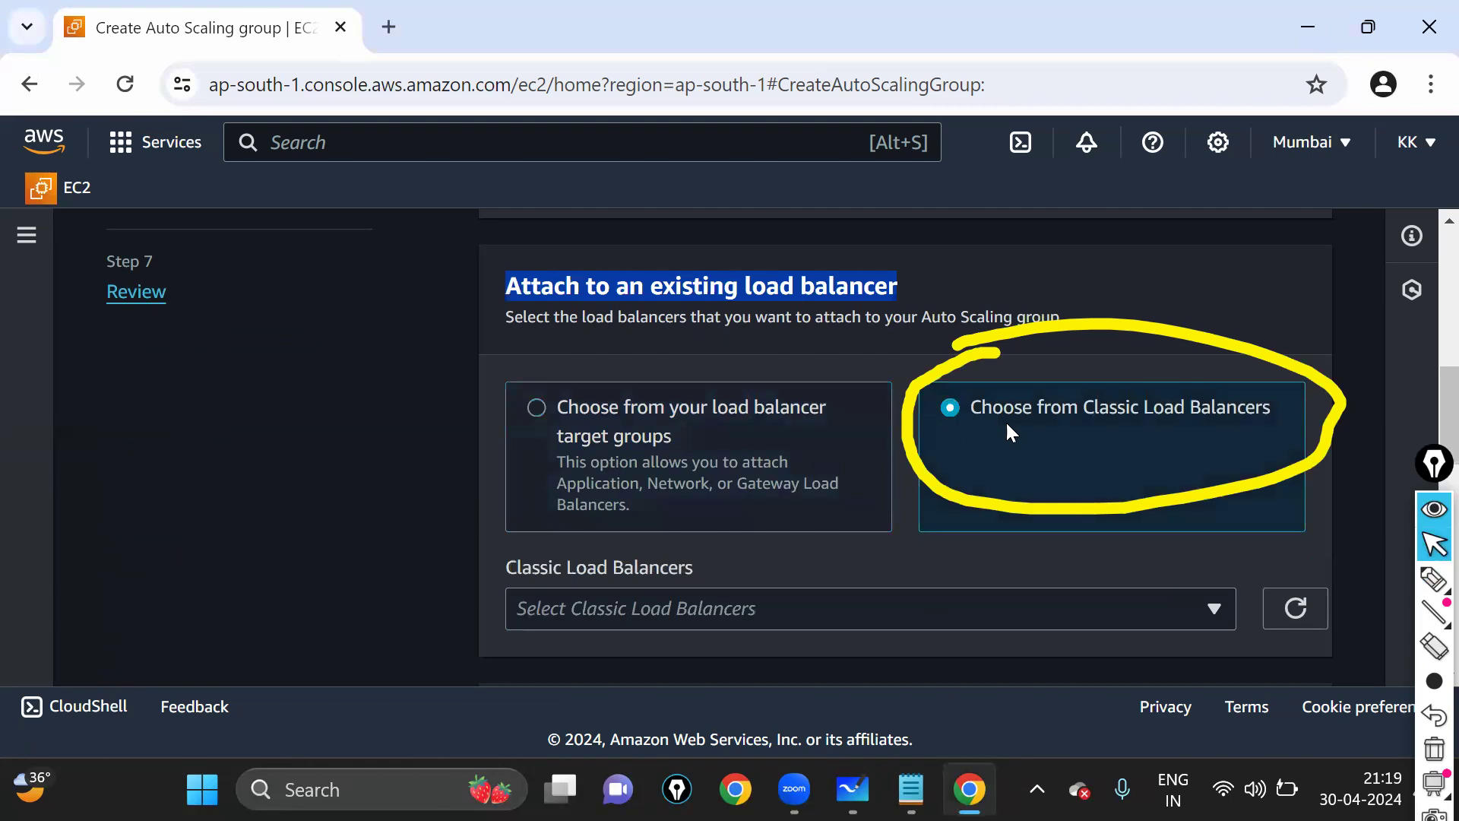
{"action": "left_click_drag", "start_coordinate": [1085, 408], "coordinate": [1268, 407]}
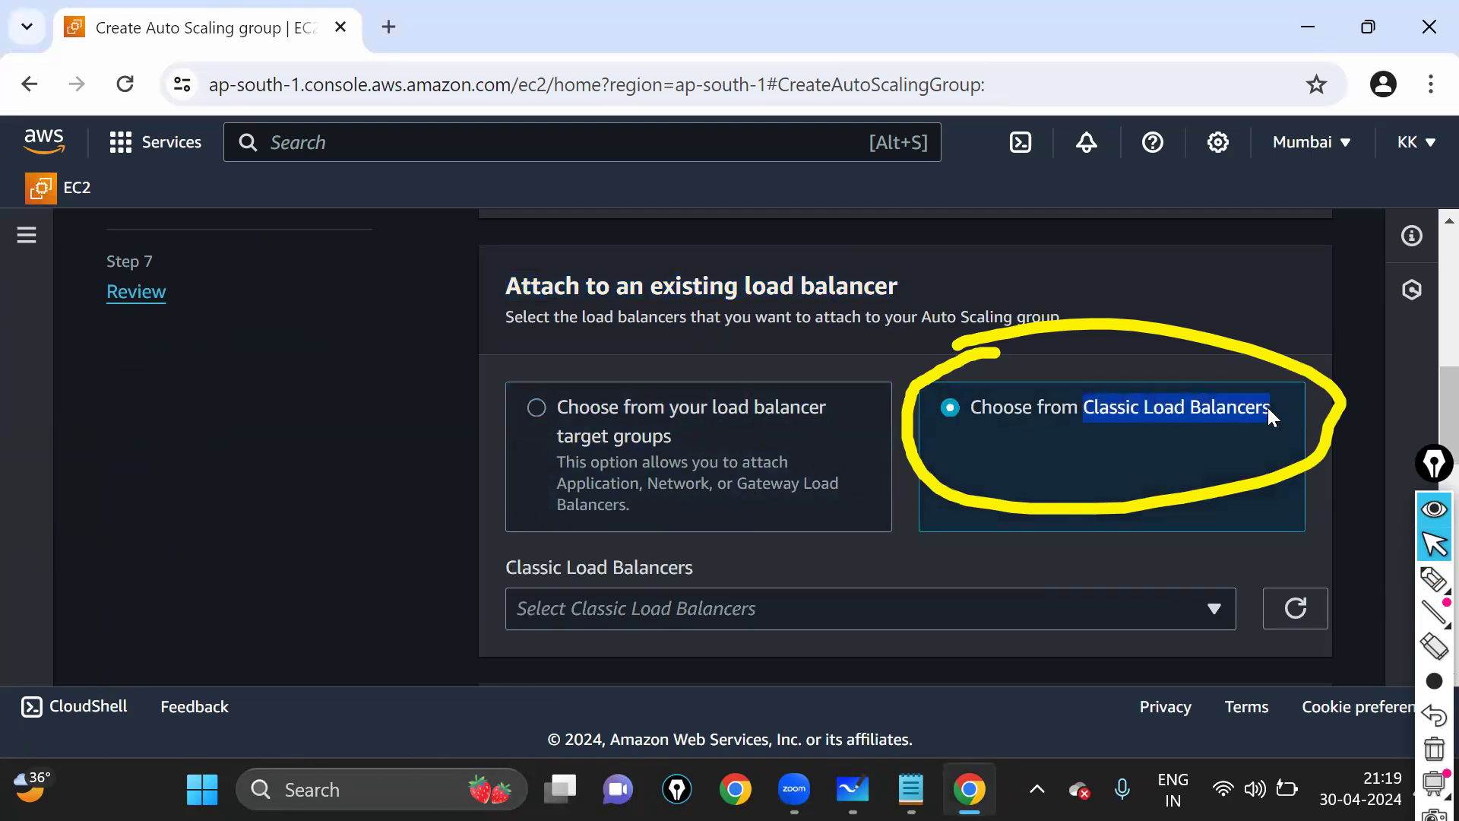
- Circle and underline the Classic Load Balancers option and field in yellow
{"action": "left_click", "coordinate": [1434, 580]}
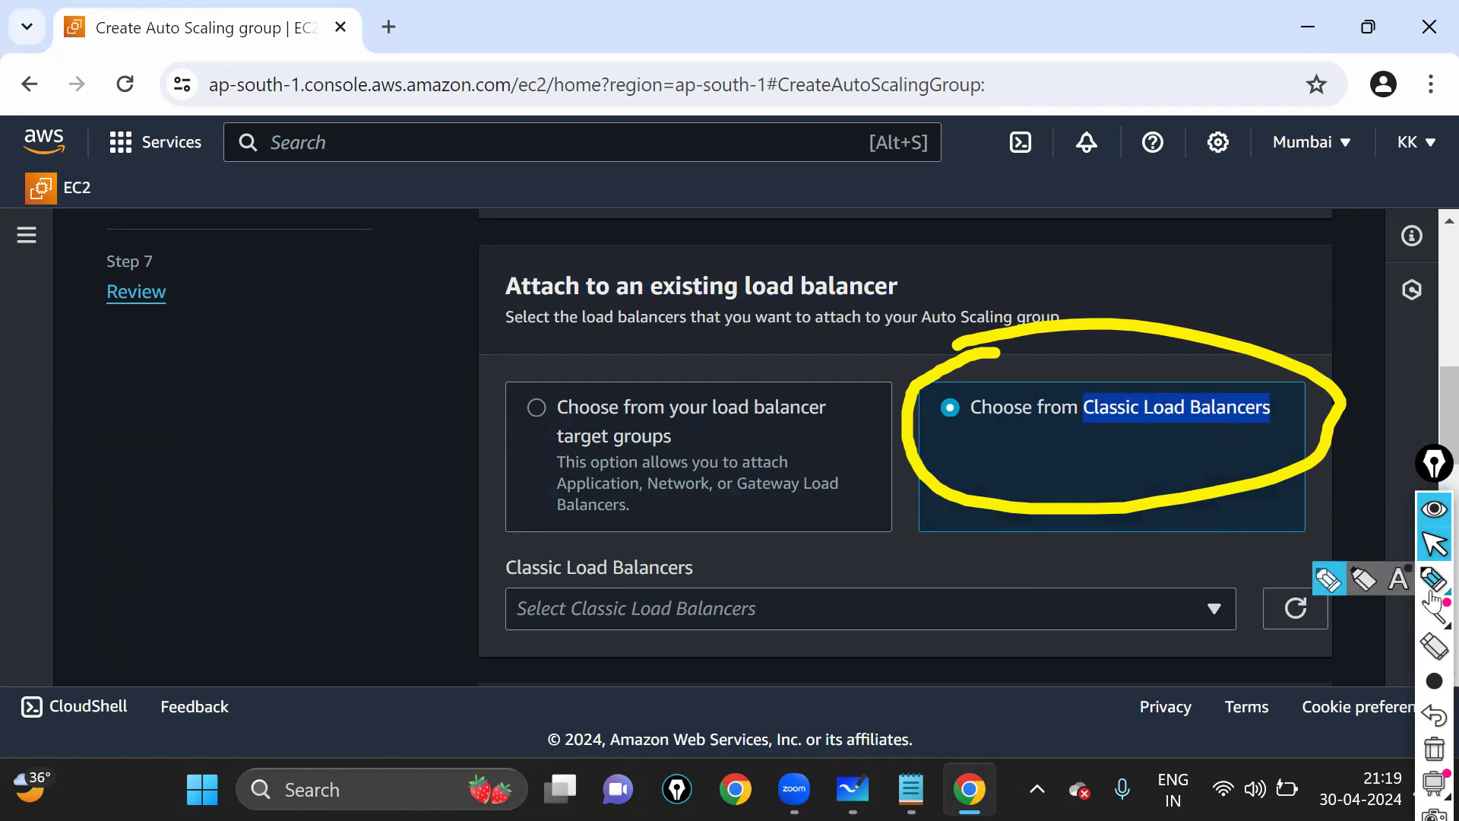
{"action": "mouse_move", "coordinate": [1163, 415]}
{"action": "left_mouse_down"}
{"action": "mouse_move", "coordinate": [973, 604]}
{"action": "mouse_move", "coordinate": [682, 659]}
{"action": "mouse_move", "coordinate": [505, 644]}
{"action": "mouse_move", "coordinate": [483, 560]}
{"action": "mouse_move", "coordinate": [503, 535]}
{"action": "left_mouse_up"}
{"action": "mouse_move", "coordinate": [631, 547]}
{"action": "left_mouse_down"}
{"action": "mouse_move", "coordinate": [832, 566]}
{"action": "mouse_move", "coordinate": [1253, 562]}
{"action": "left_mouse_up"}
{"action": "left_click_drag", "start_coordinate": [615, 687], "coordinate": [1252, 564]}
{"action": "left_click", "coordinate": [1434, 544]}
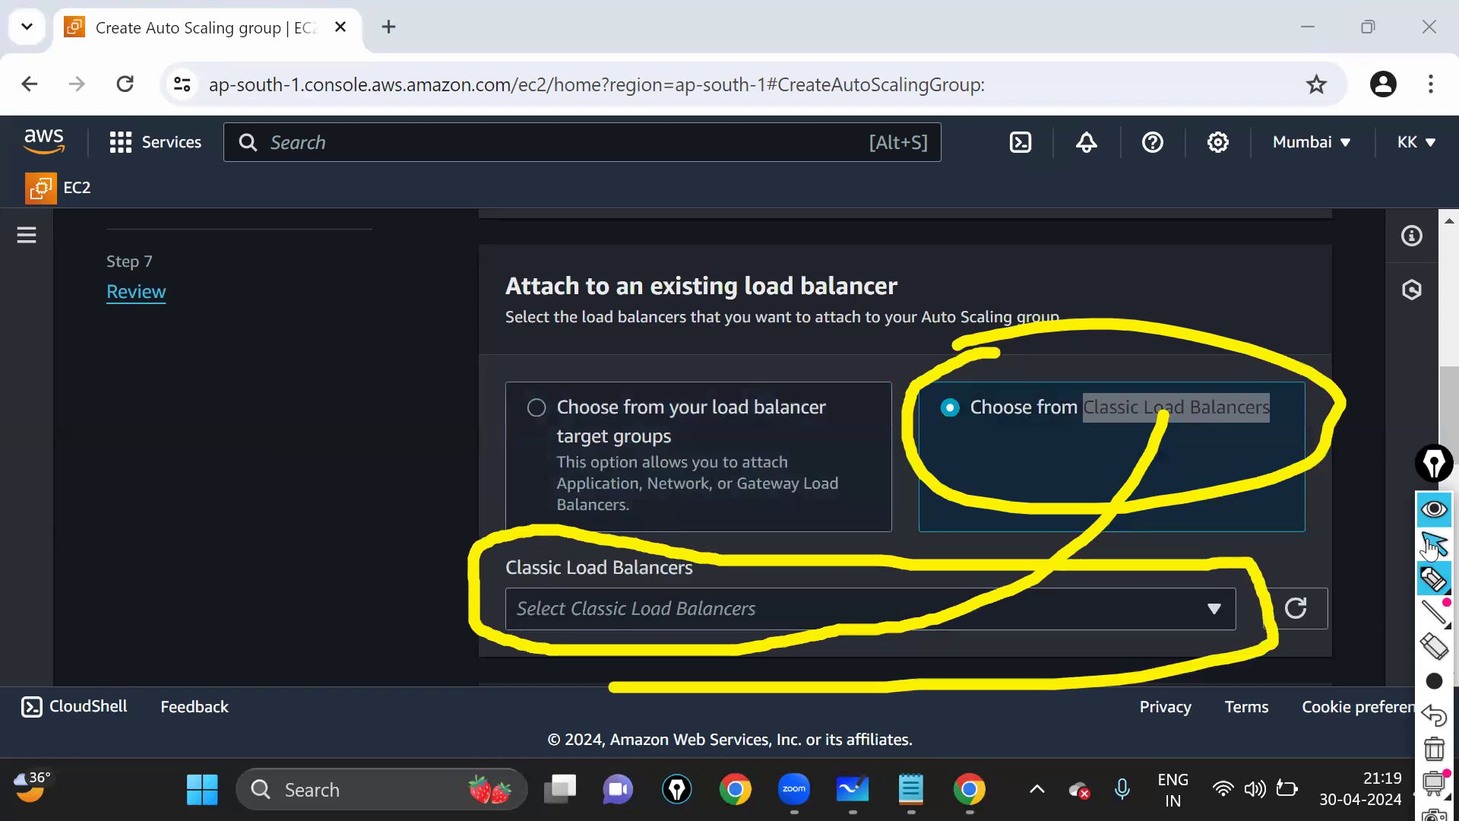
- Open the Classic Load Balancers list and clear the yellow annotations
{"action": "left_click", "coordinate": [1214, 622]}
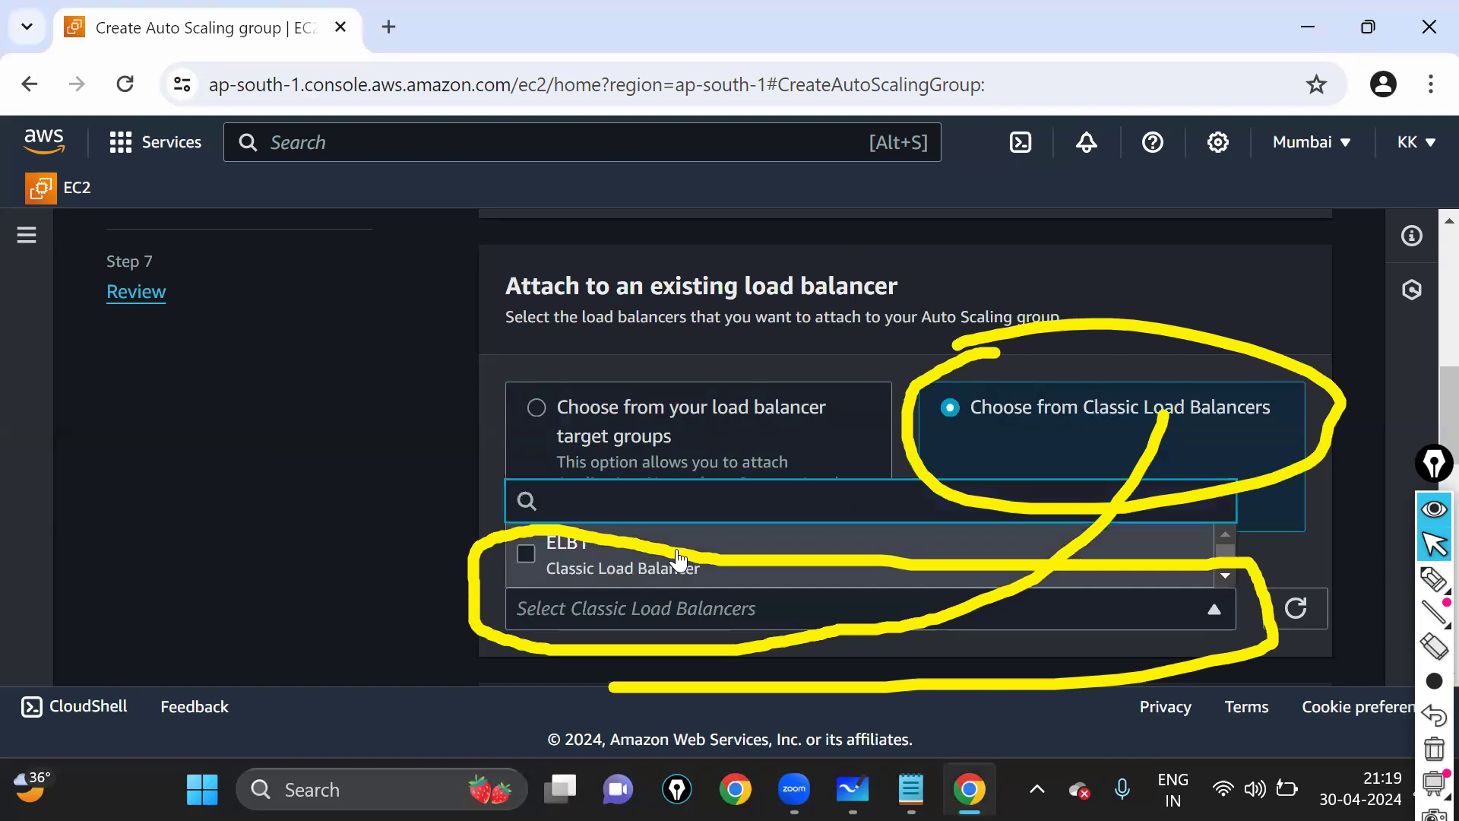
{"action": "key", "text": "ctrl+shift+7"}
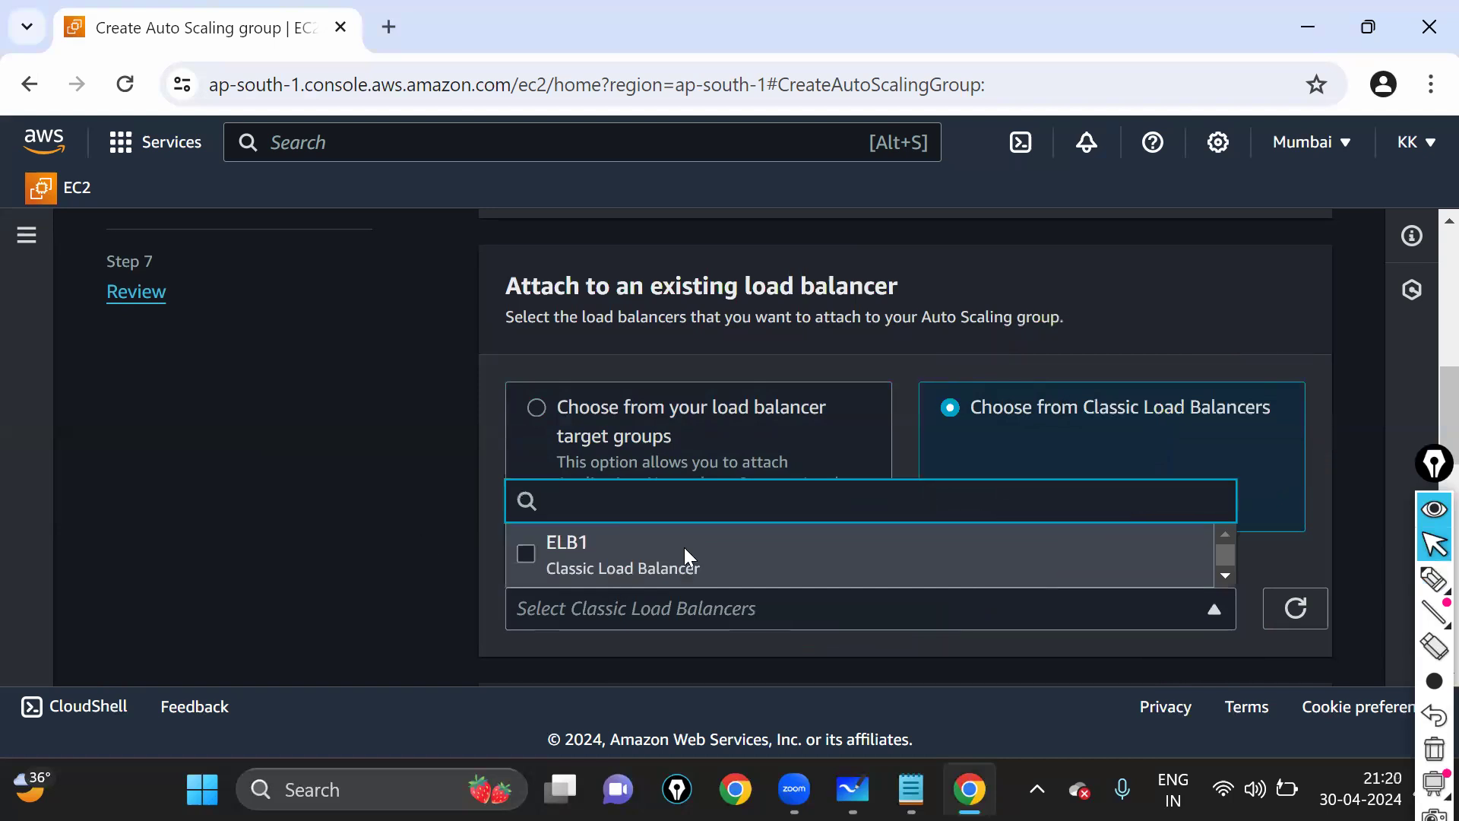
{"action": "scroll", "coordinate": [704, 461], "scroll_direction": "down", "scroll_amount": 2}
{"action": "scroll", "coordinate": [556, 364], "scroll_direction": "down", "scroll_amount": 2}
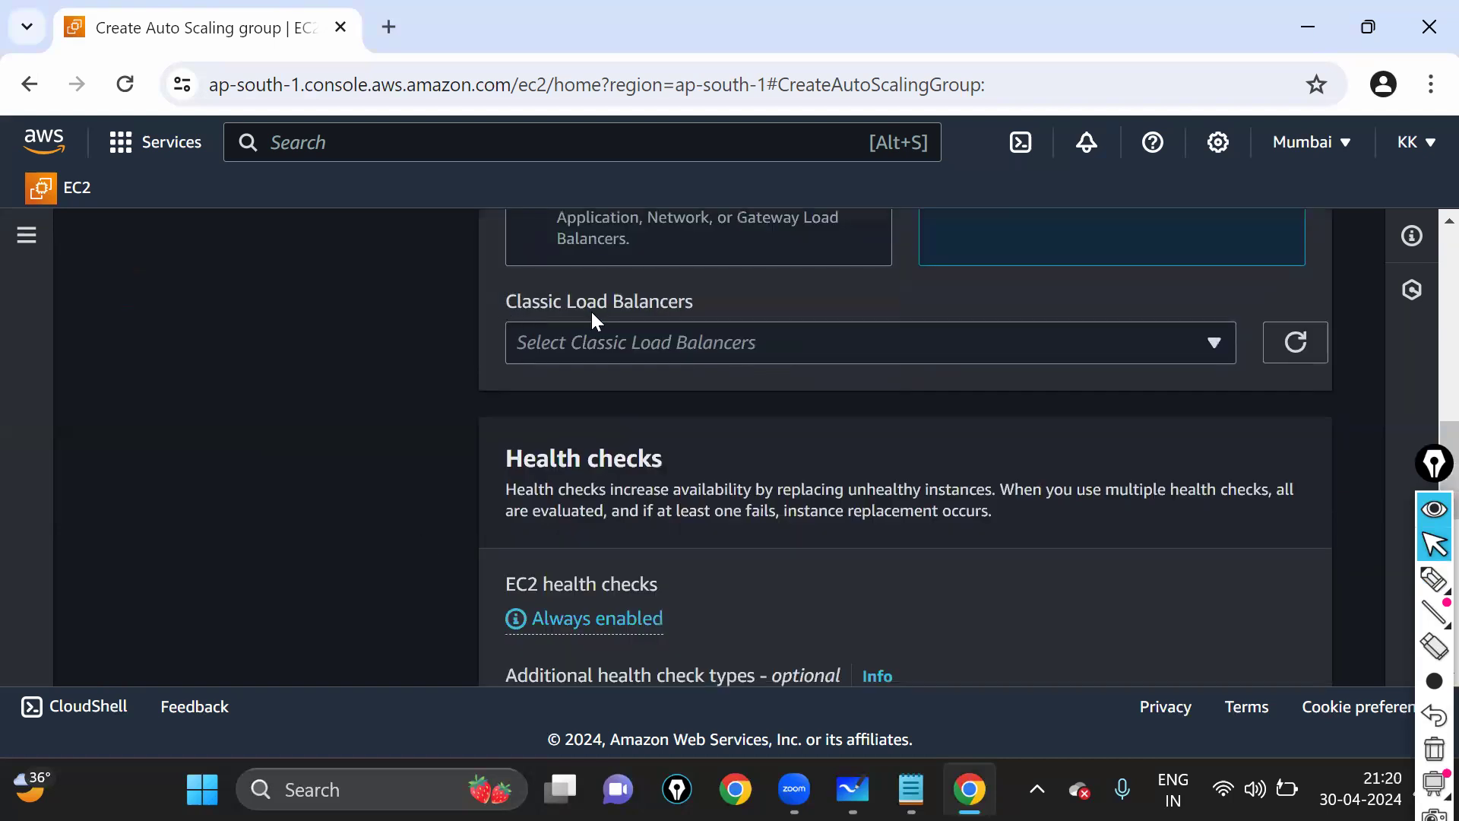
{"action": "left_click_drag", "start_coordinate": [592, 314], "coordinate": [653, 309]}
- Select ELB1 from the Classic Load Balancers list
{"action": "left_click", "coordinate": [1294, 360]}
{"action": "left_click", "coordinate": [1425, 588]}
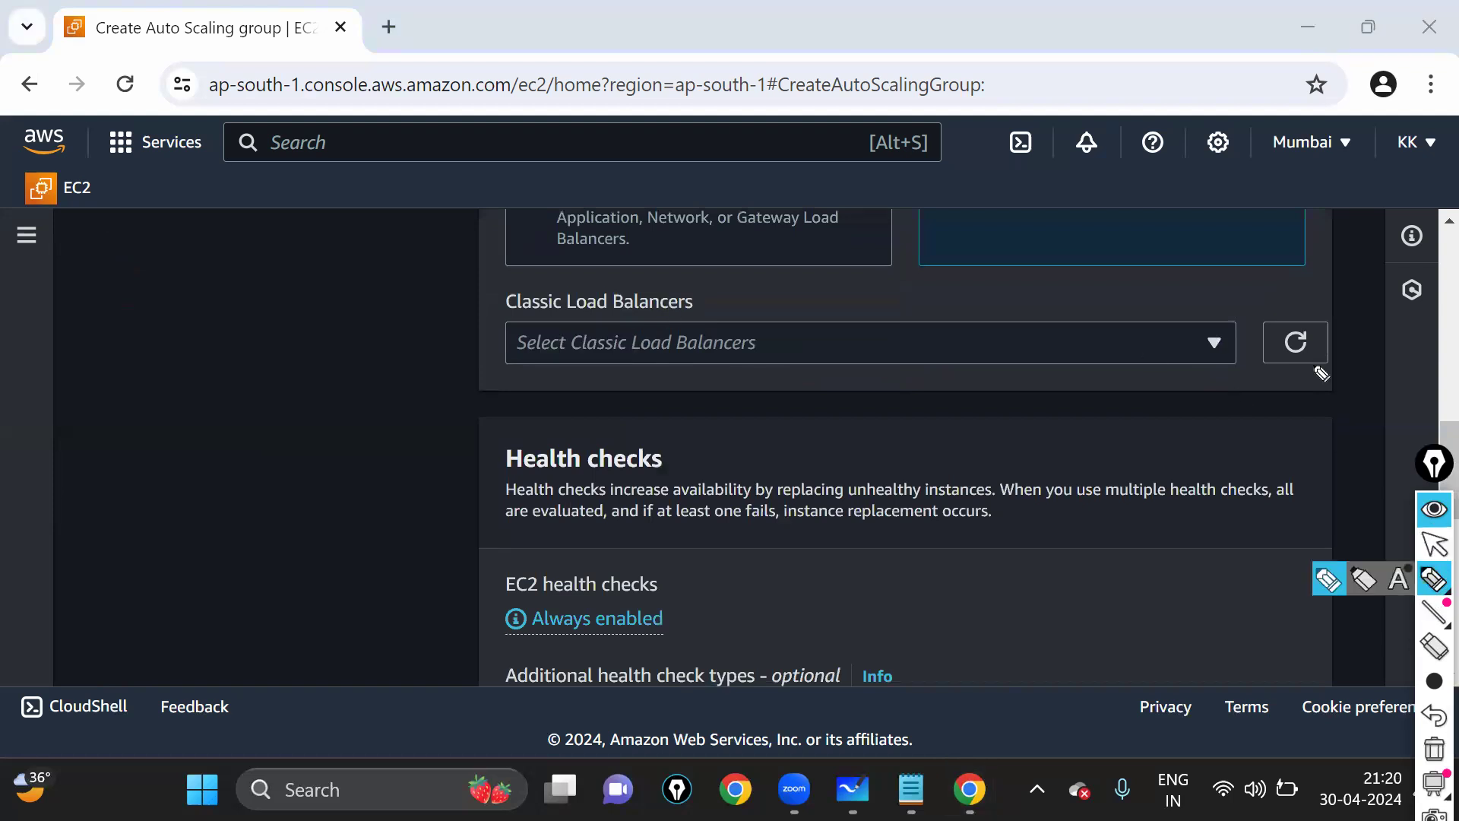
{"action": "left_click_drag", "start_coordinate": [1138, 302], "coordinate": [1145, 283]}
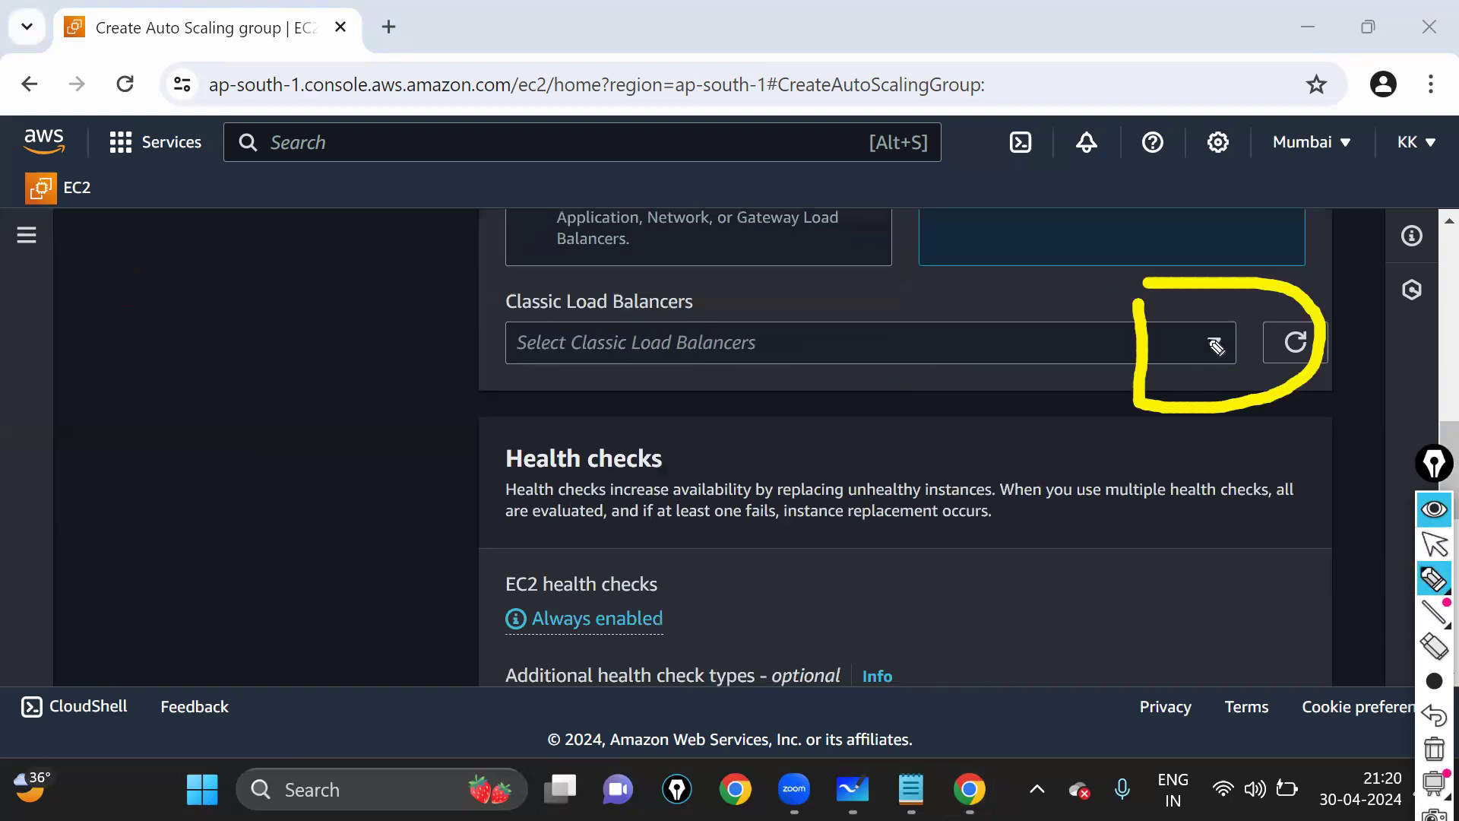
{"action": "left_click", "coordinate": [1429, 546]}
{"action": "left_click", "coordinate": [1177, 336]}
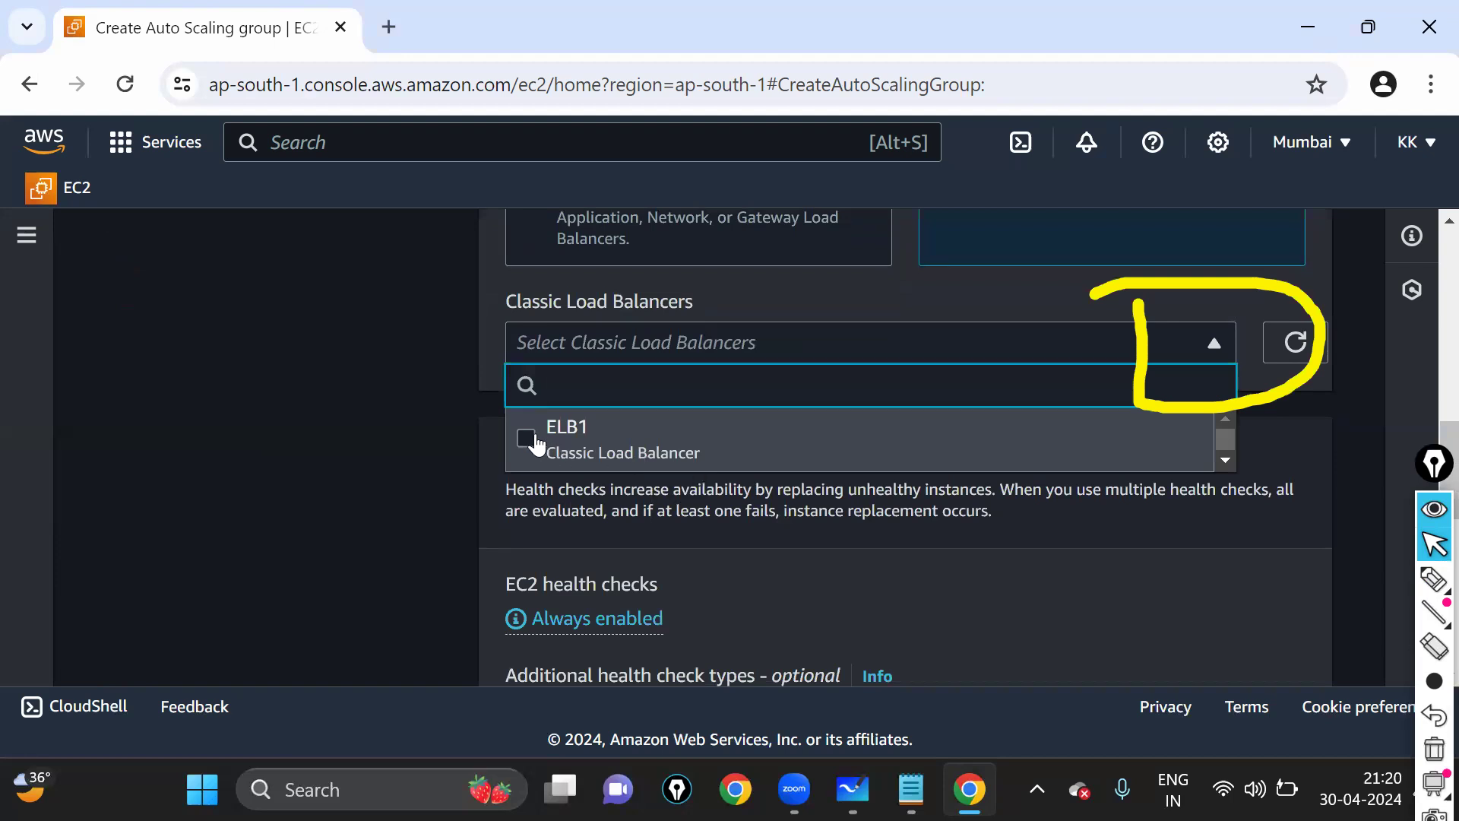
{"action": "left_click", "coordinate": [530, 437]}
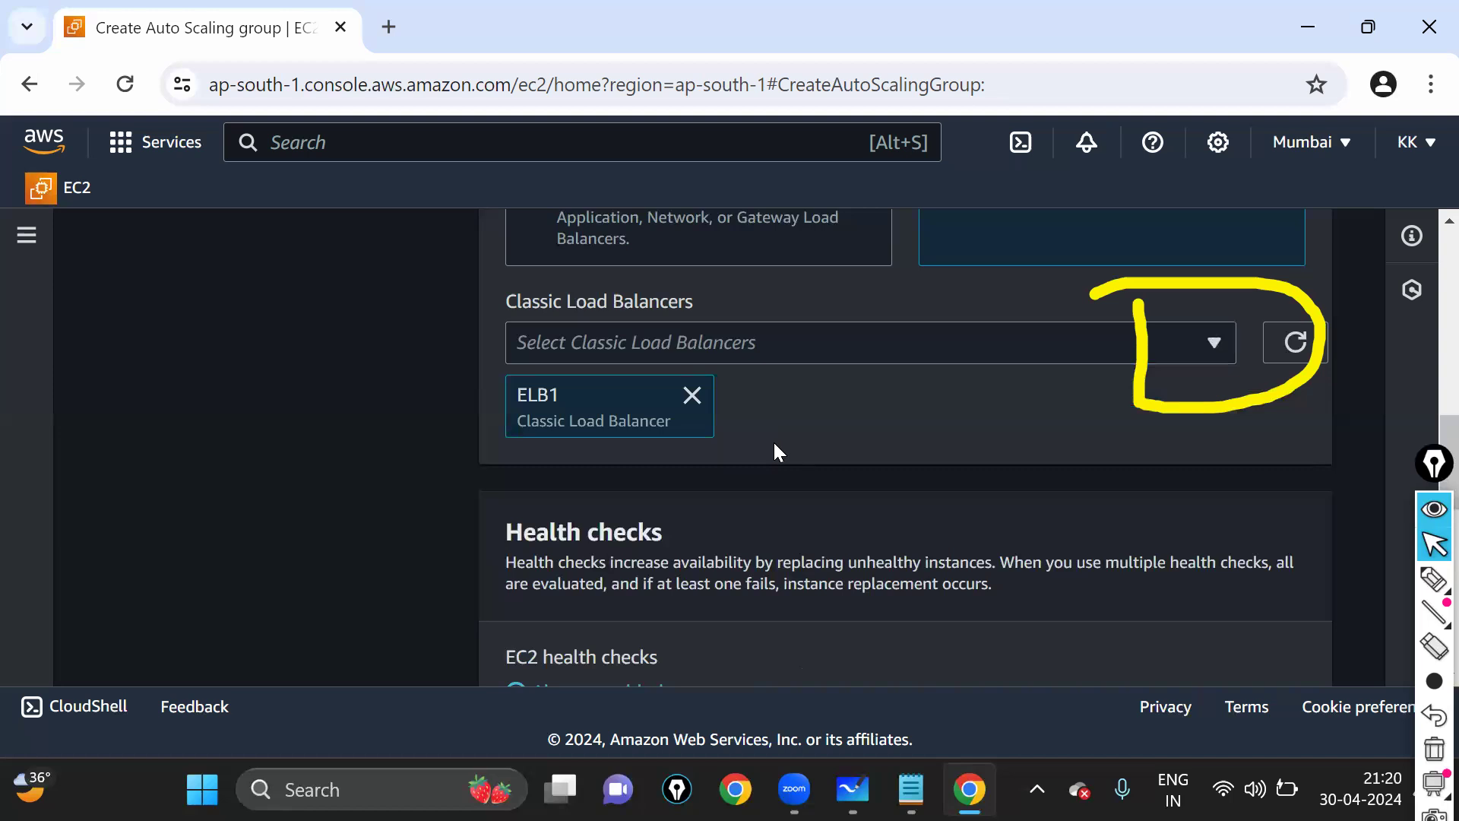
{"action": "scroll", "coordinate": [774, 442], "scroll_direction": "down", "scroll_amount": 2}
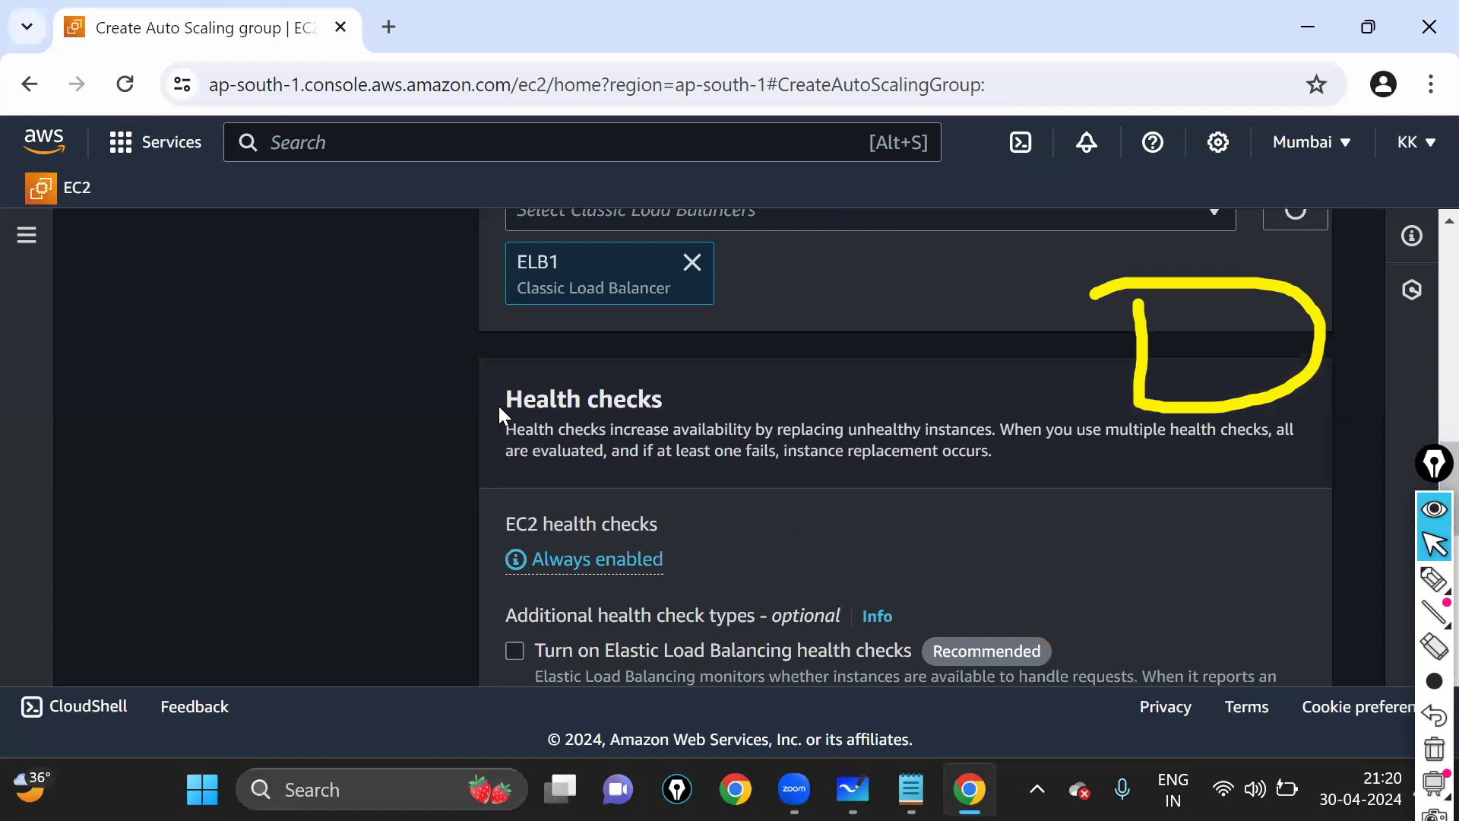
{"action": "left_click_drag", "start_coordinate": [500, 408], "coordinate": [783, 397]}
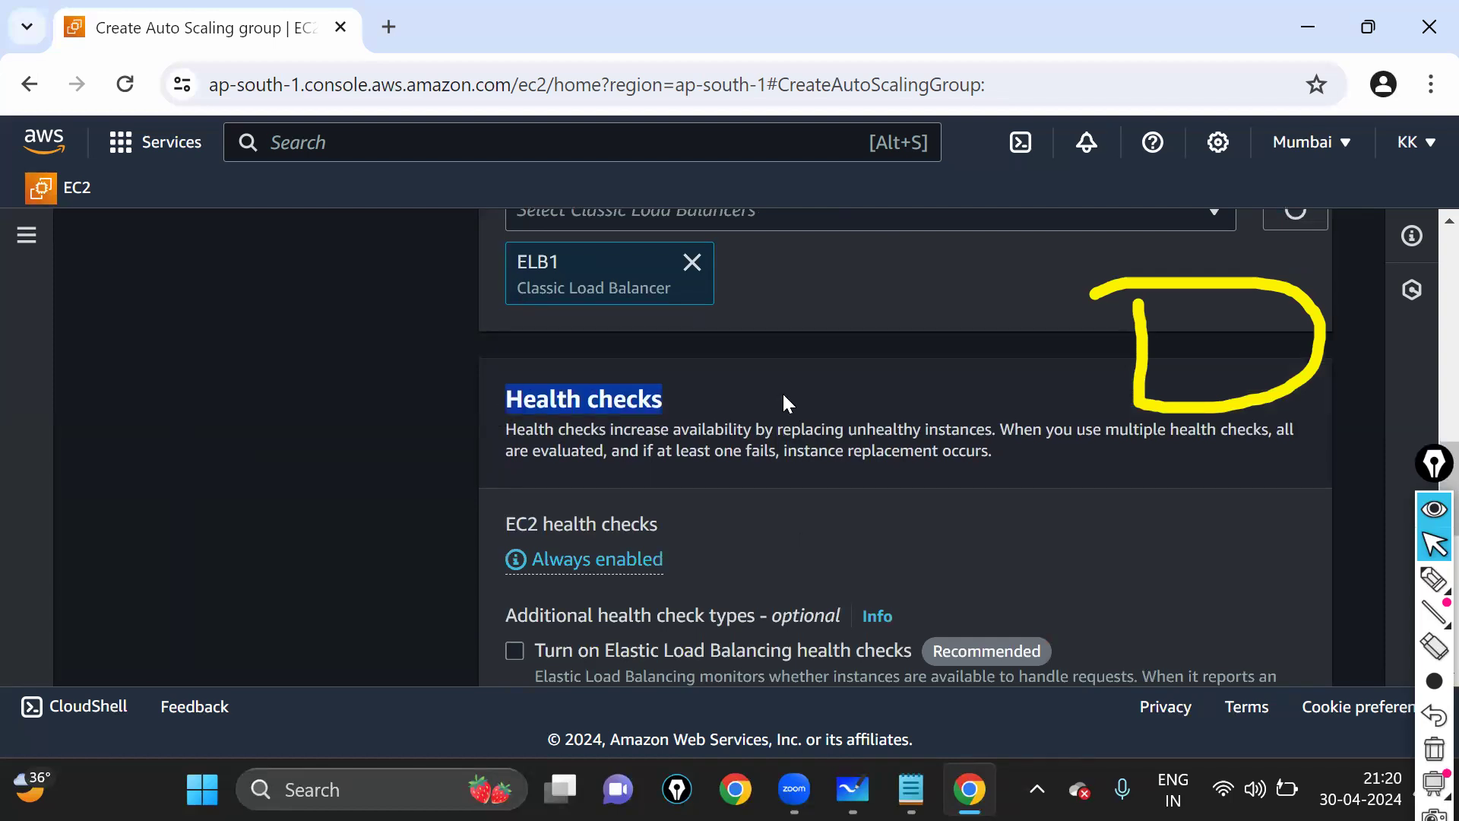
{"action": "scroll", "coordinate": [785, 403], "scroll_direction": "down", "scroll_amount": 2}
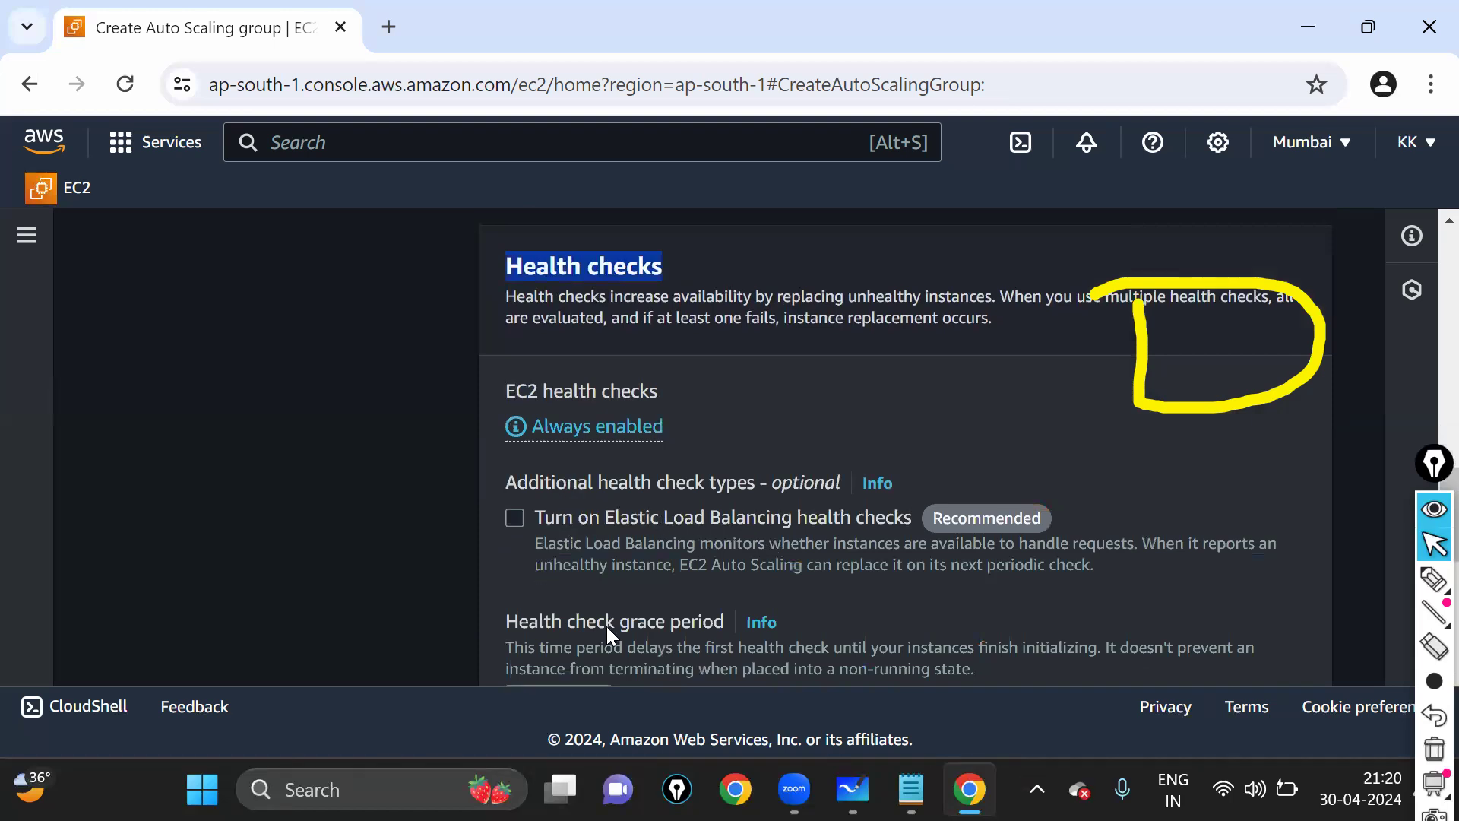
{"action": "scroll", "coordinate": [1119, 510], "scroll_direction": "down", "scroll_amount": 1}
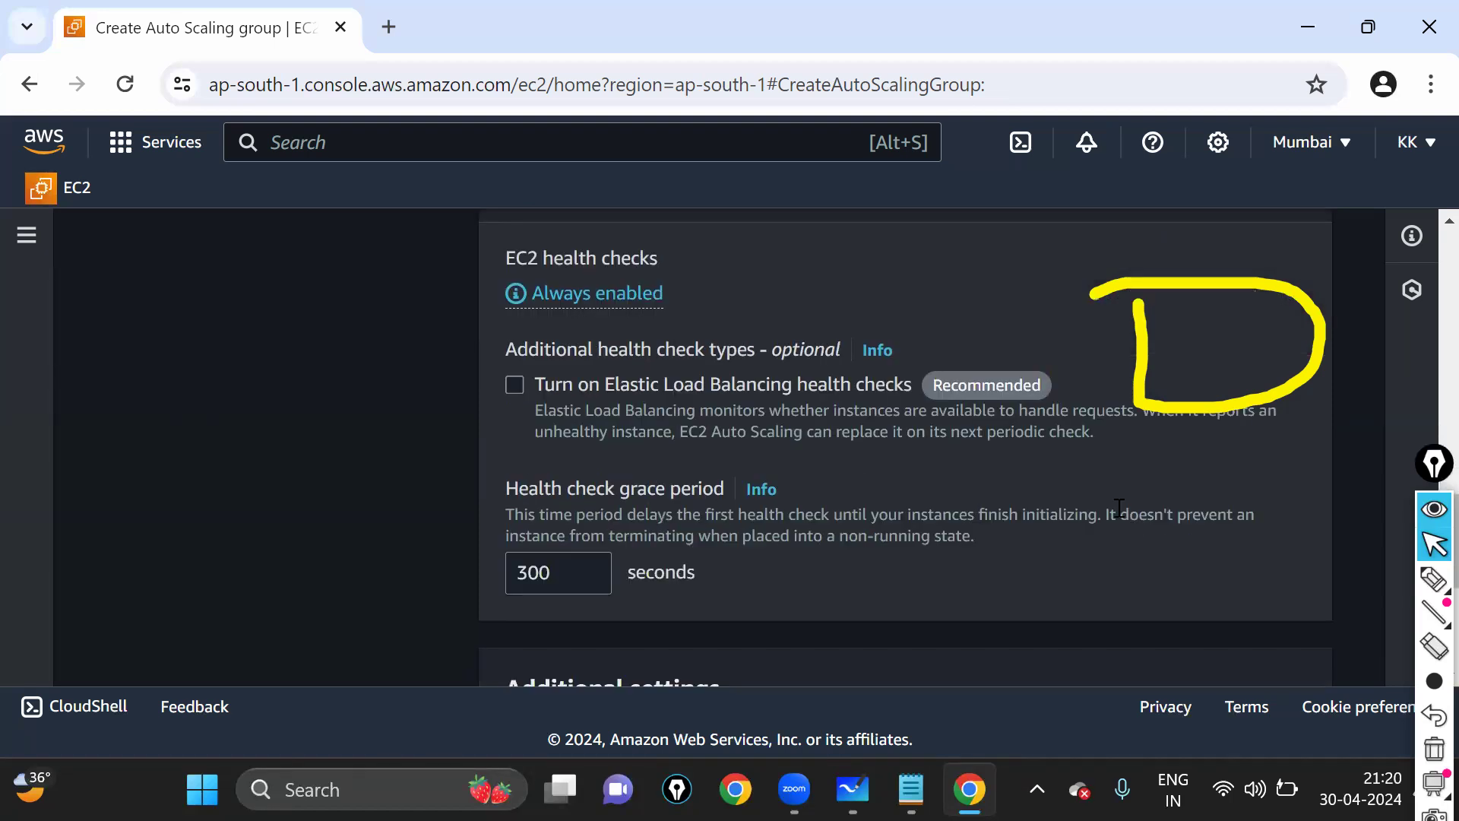
{"action": "scroll", "coordinate": [961, 516], "scroll_direction": "up", "scroll_amount": 1}
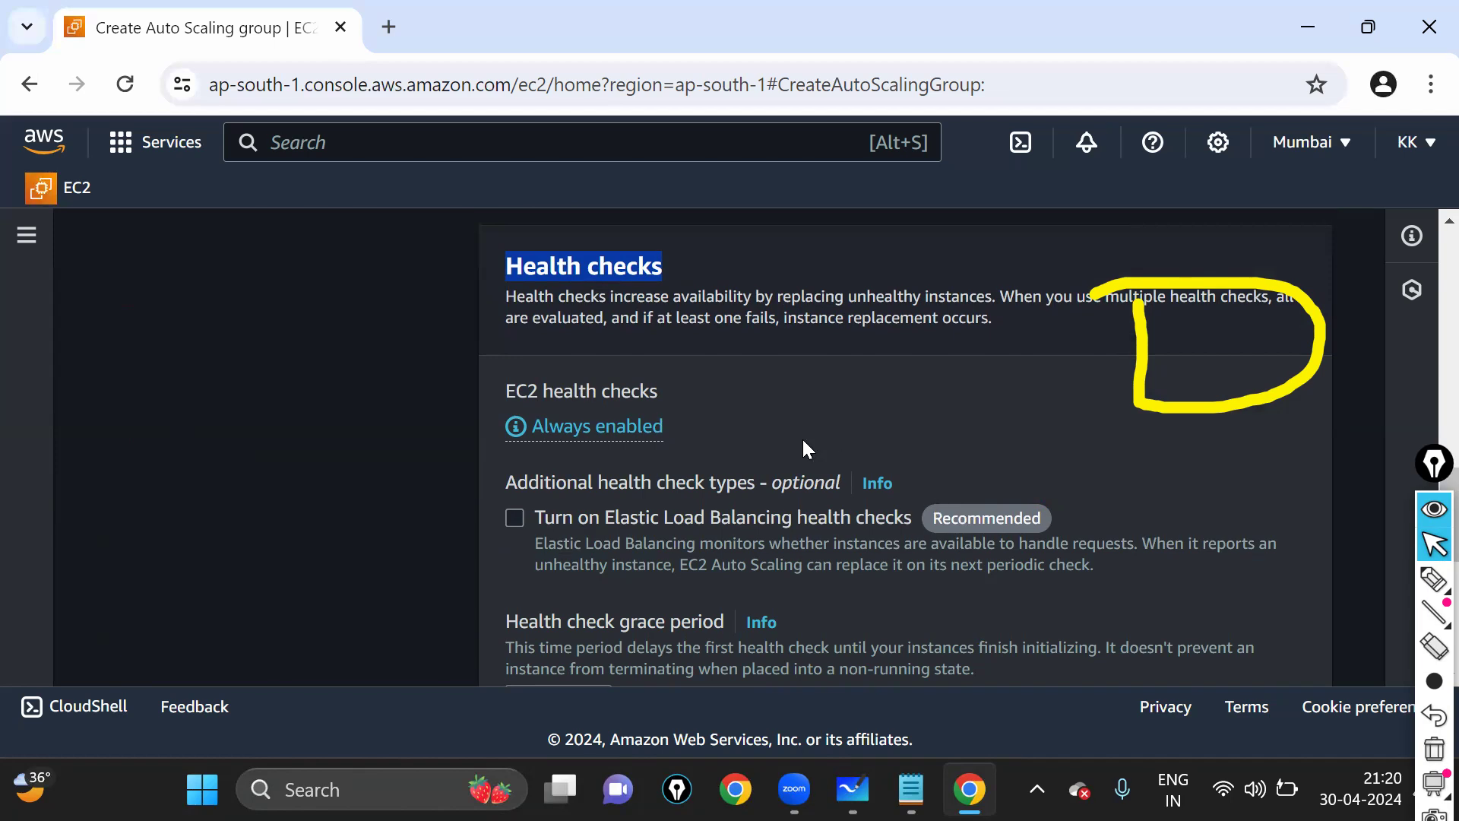
{"action": "scroll", "coordinate": [801, 436], "scroll_direction": "down", "scroll_amount": 2}
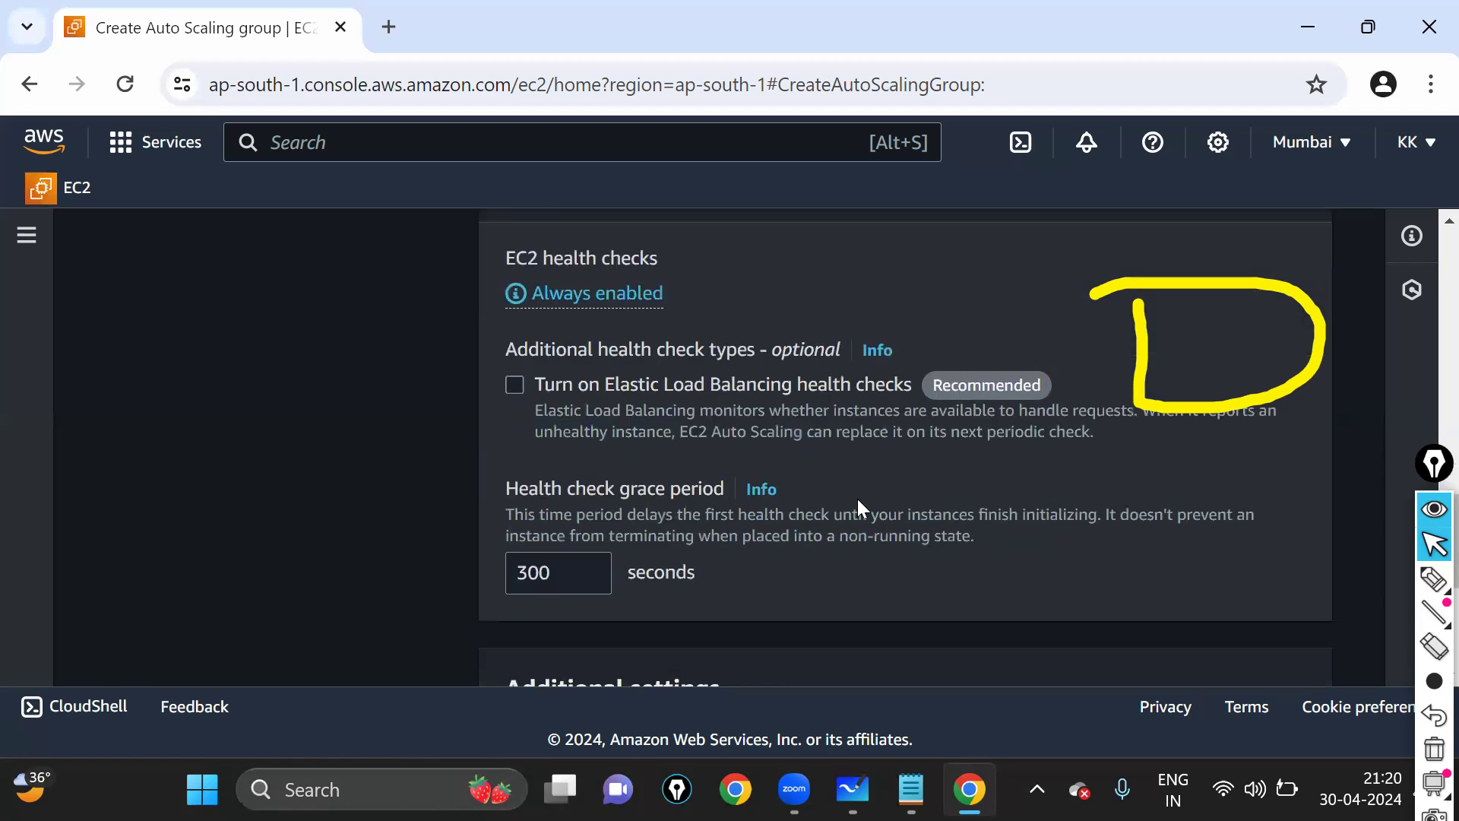
{"action": "left_click", "coordinate": [1434, 584]}
{"action": "mouse_move", "coordinate": [536, 462]}
{"action": "left_mouse_down"}
{"action": "mouse_move", "coordinate": [597, 515]}
{"action": "mouse_move", "coordinate": [665, 515]}
{"action": "left_mouse_up"}
{"action": "left_click_drag", "start_coordinate": [779, 519], "coordinate": [512, 465]}
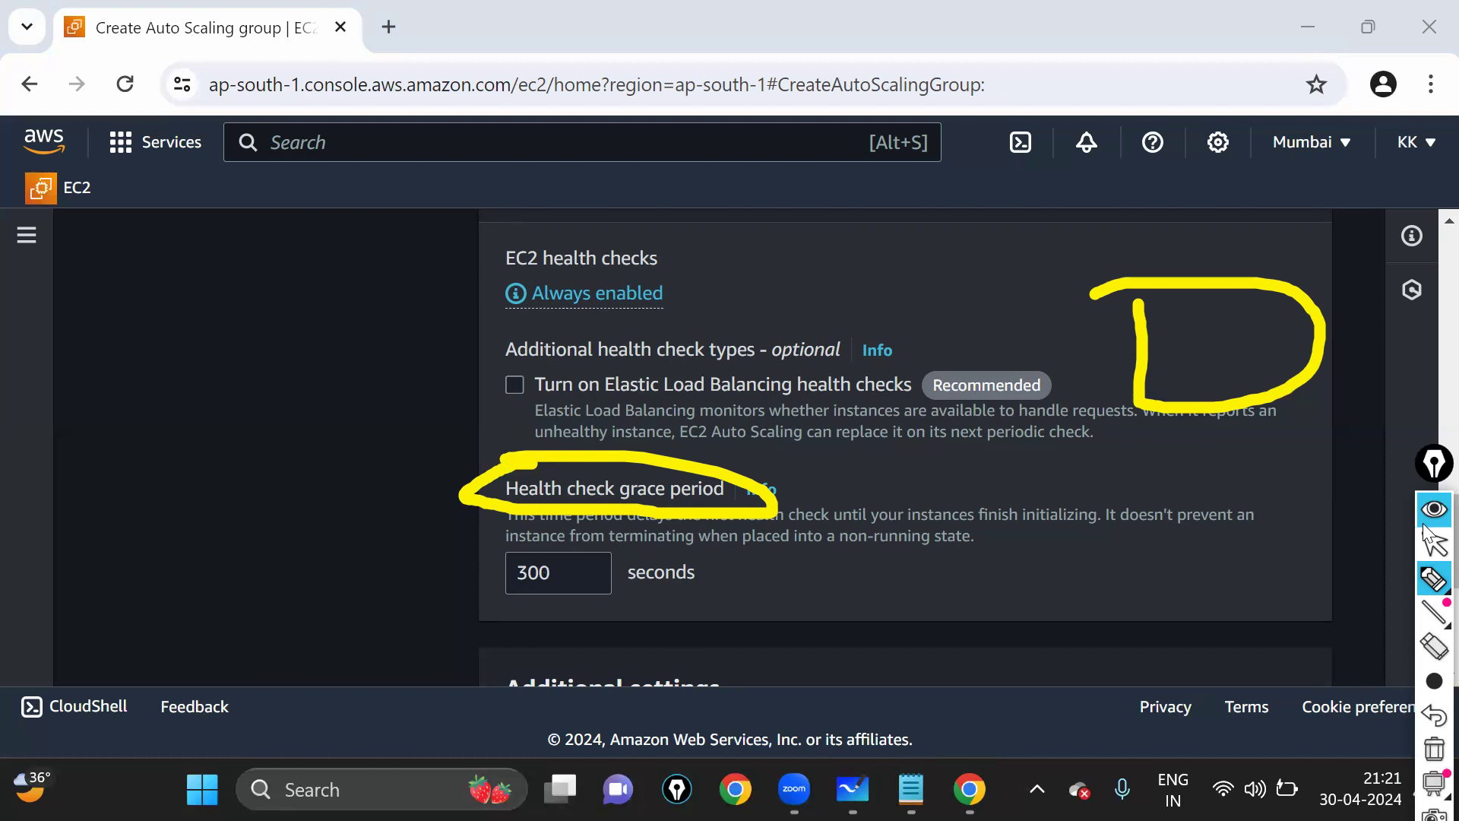
- Replace the Health check grace period value with 100 seconds
{"action": "left_click", "coordinate": [1435, 545]}
{"action": "left_click", "coordinate": [577, 567]}
{"action": "key", "text": "BackSpace"}
{"action": "type", "text": "4"}
{"action": "key", "text": "ctrl+a"}
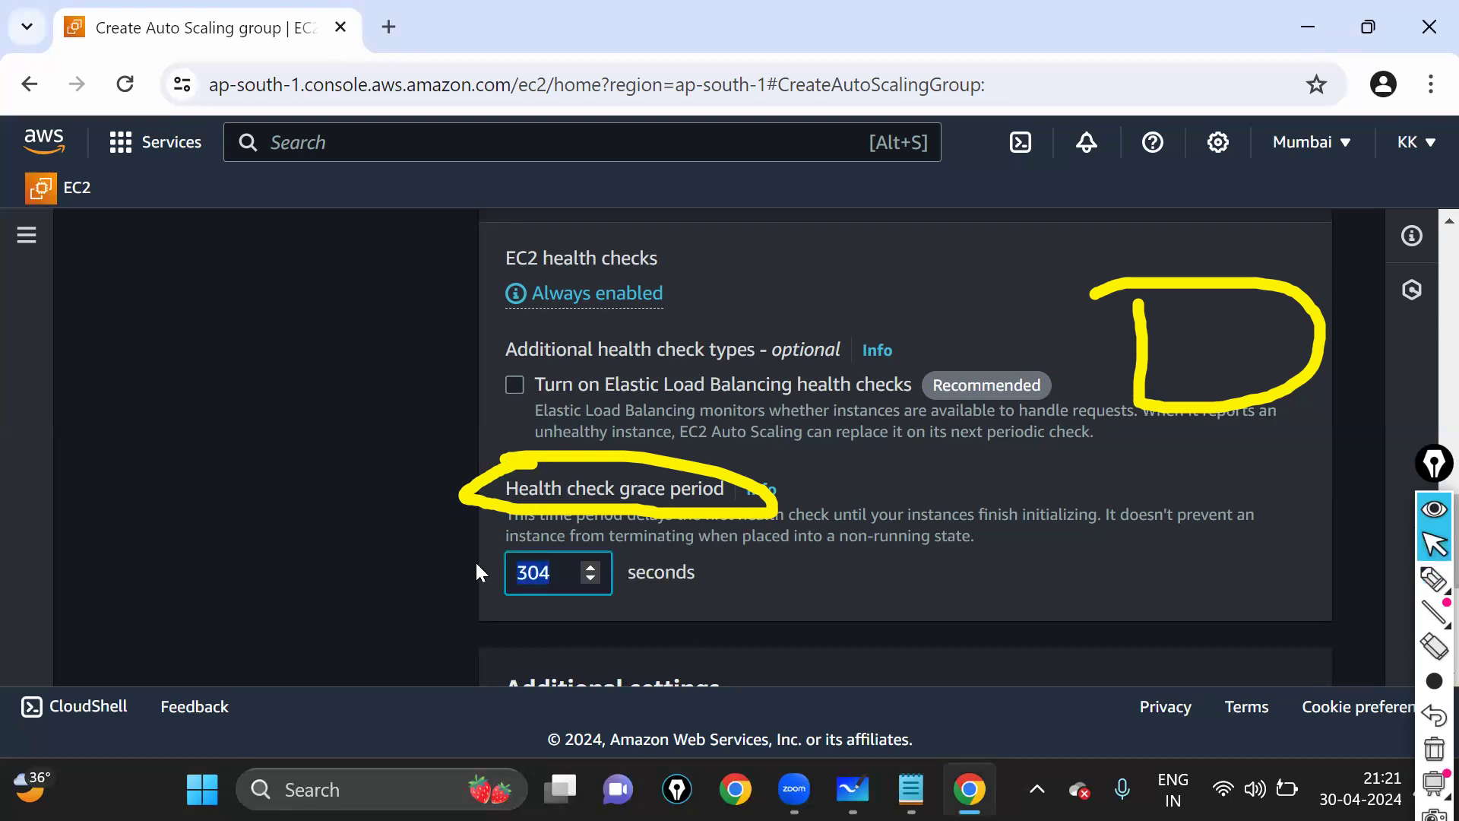
{"action": "type", "text": "100"}
{"action": "scroll", "coordinate": [917, 467], "scroll_direction": "down", "scroll_amount": 4}
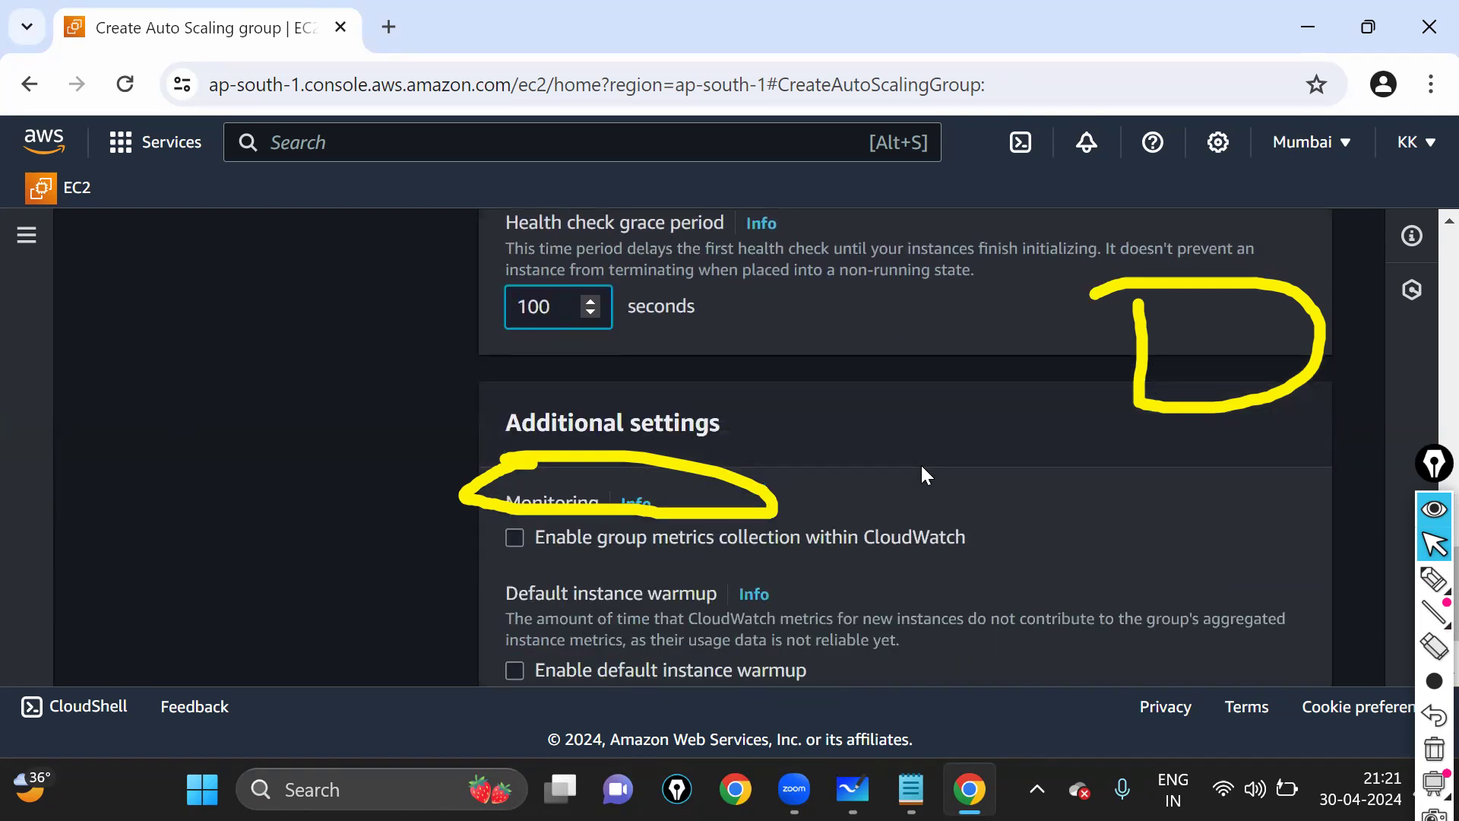
{"action": "key", "text": "ctrl+shift+7"}
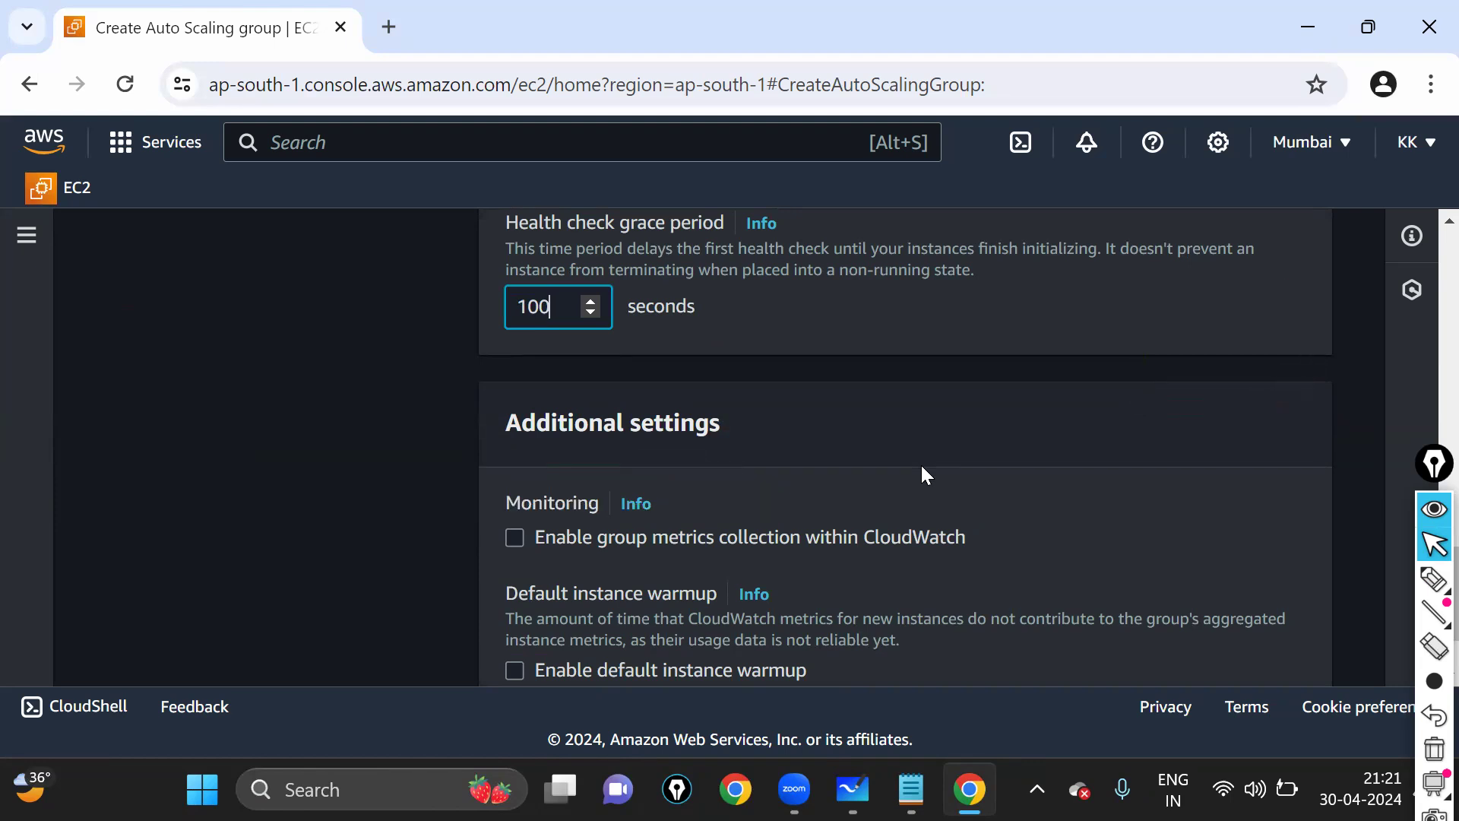
{"action": "scroll", "coordinate": [928, 471], "scroll_direction": "up", "scroll_amount": 4}
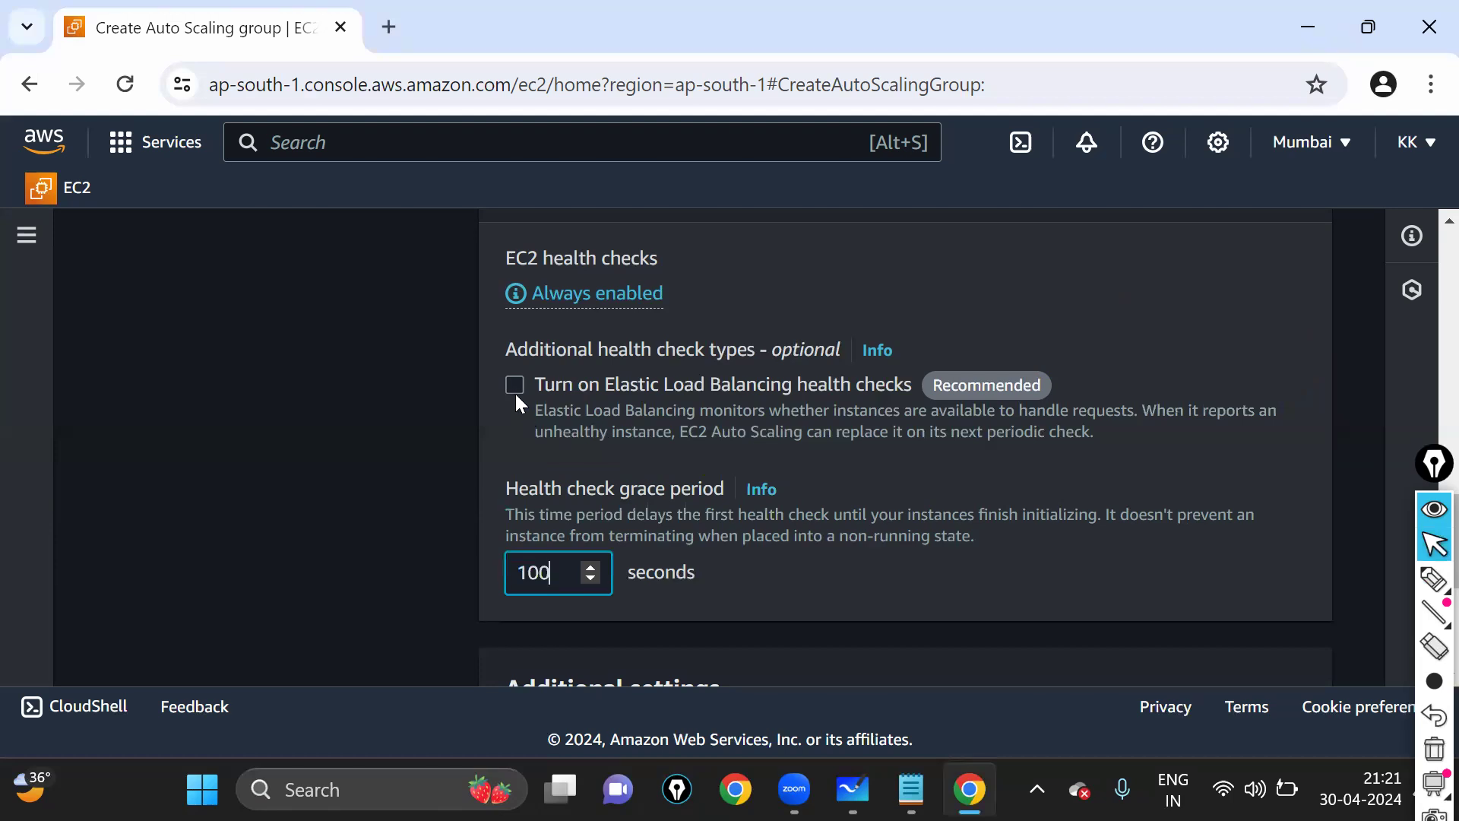
- Tick 'Turn on Elastic Load Balancing health checks' and scroll down to Additional settings
{"action": "left_click", "coordinate": [515, 386]}
{"action": "left_click", "coordinate": [516, 385]}
{"action": "left_click", "coordinate": [516, 385]}
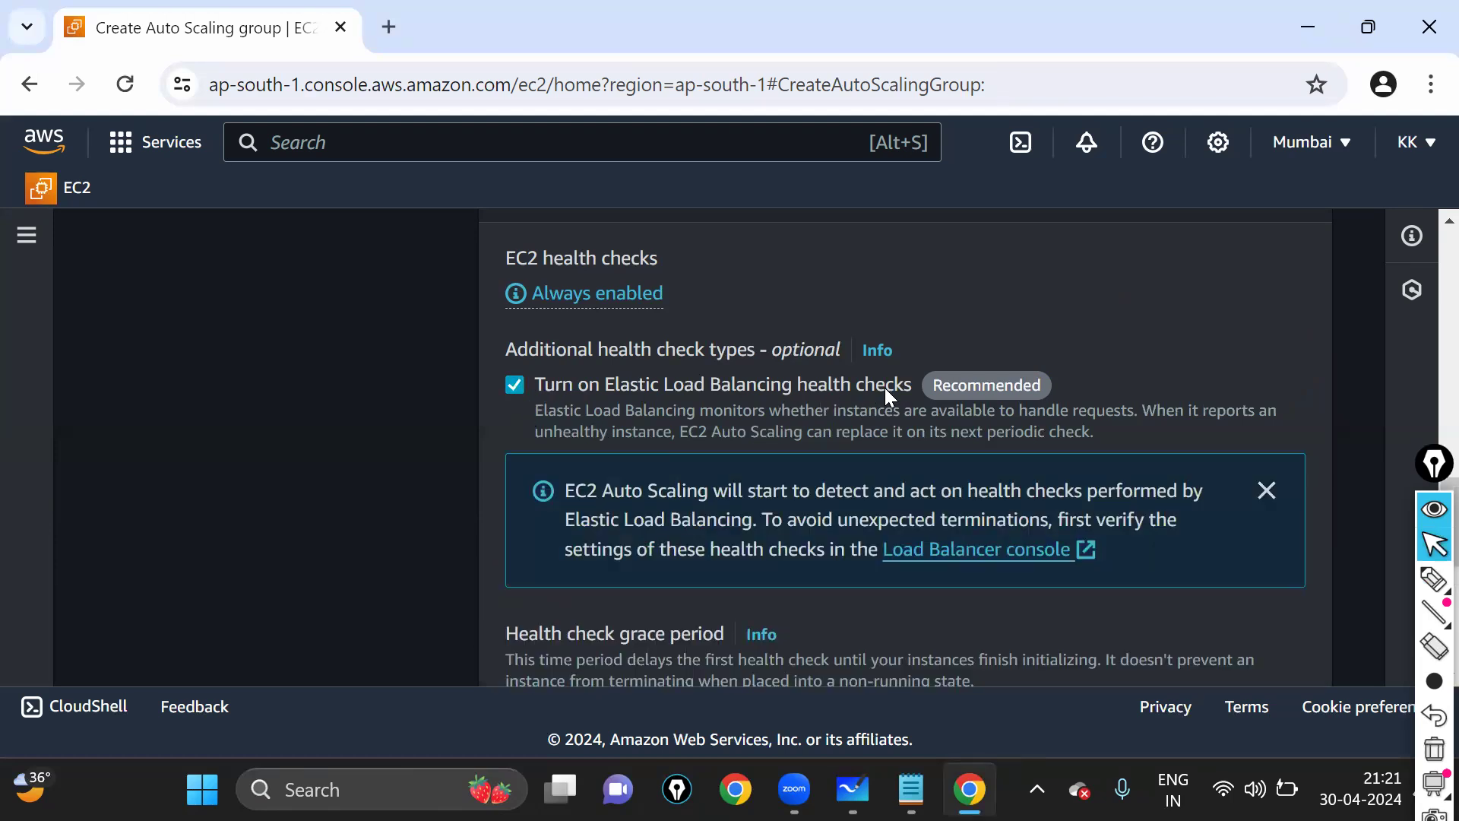
{"action": "left_click", "coordinate": [515, 385]}
{"action": "left_click", "coordinate": [516, 384]}
{"action": "scroll", "coordinate": [545, 453], "scroll_direction": "down", "scroll_amount": 3}
{"action": "left_click_drag", "start_coordinate": [554, 470], "coordinate": [460, 447]}
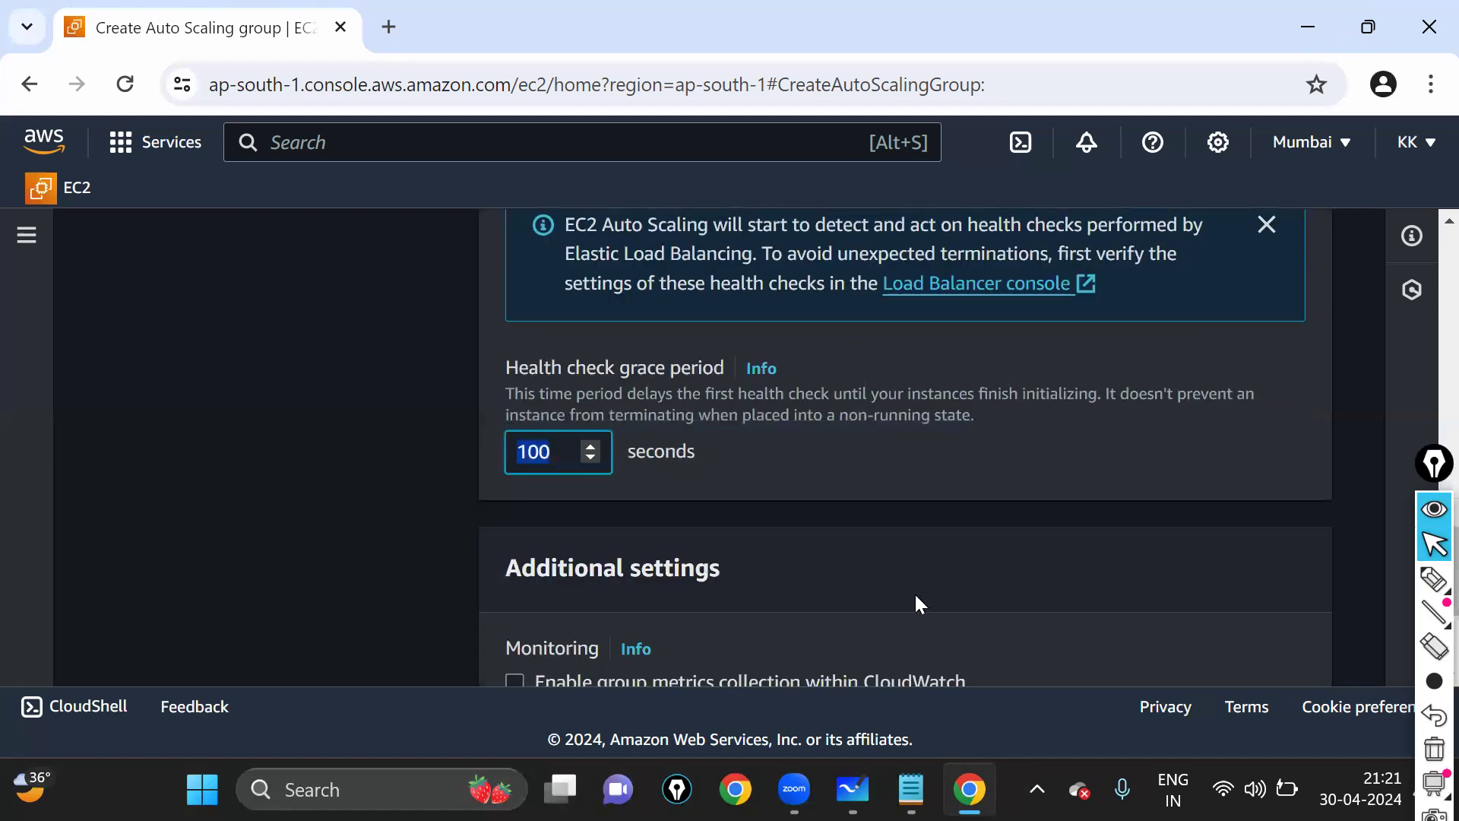
{"action": "scroll", "coordinate": [760, 453], "scroll_direction": "down", "scroll_amount": 3}
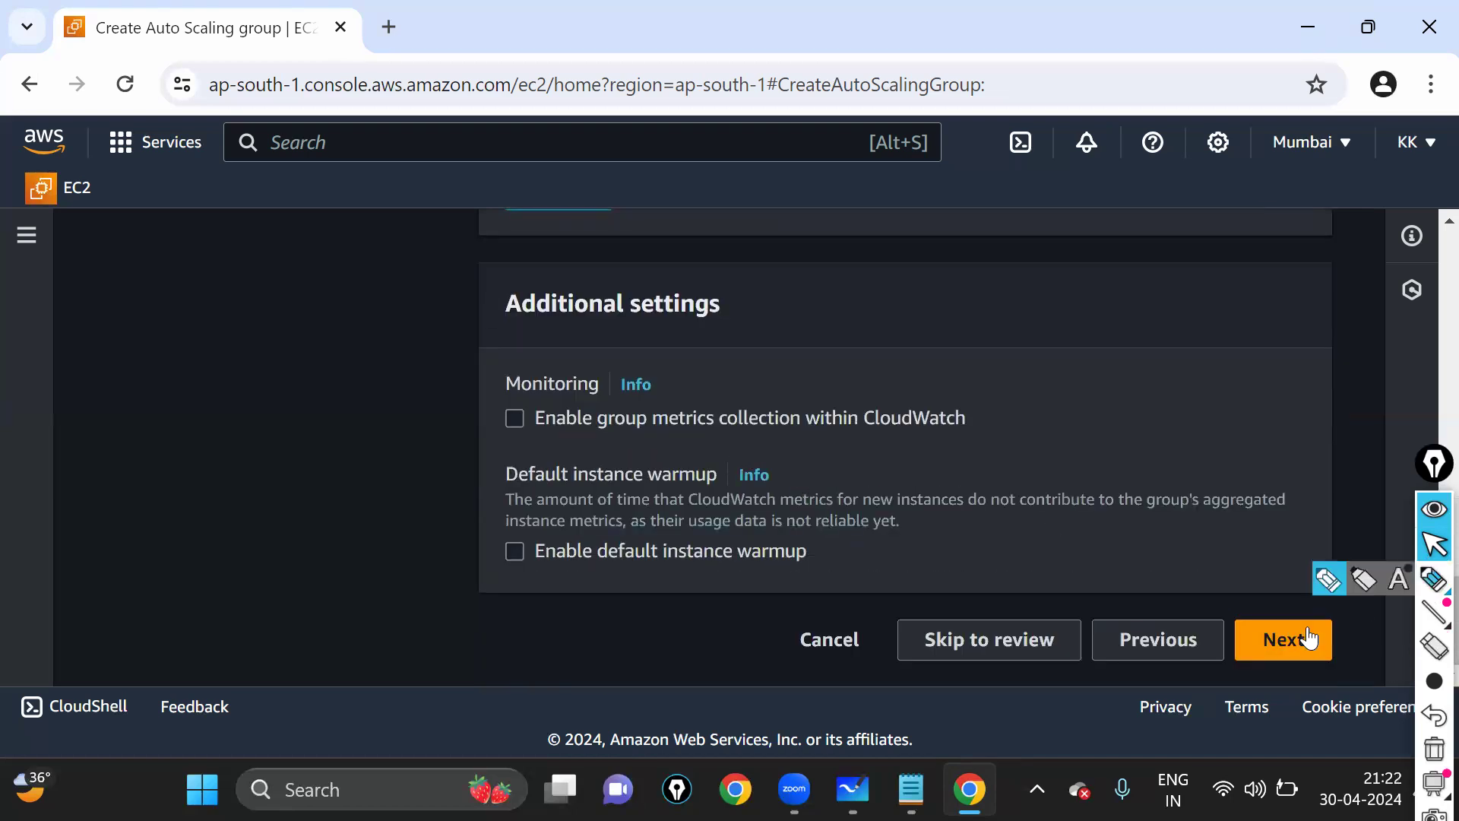
- Move to the group size step and set Desired capacity to 100
{"action": "left_click", "coordinate": [1297, 648]}
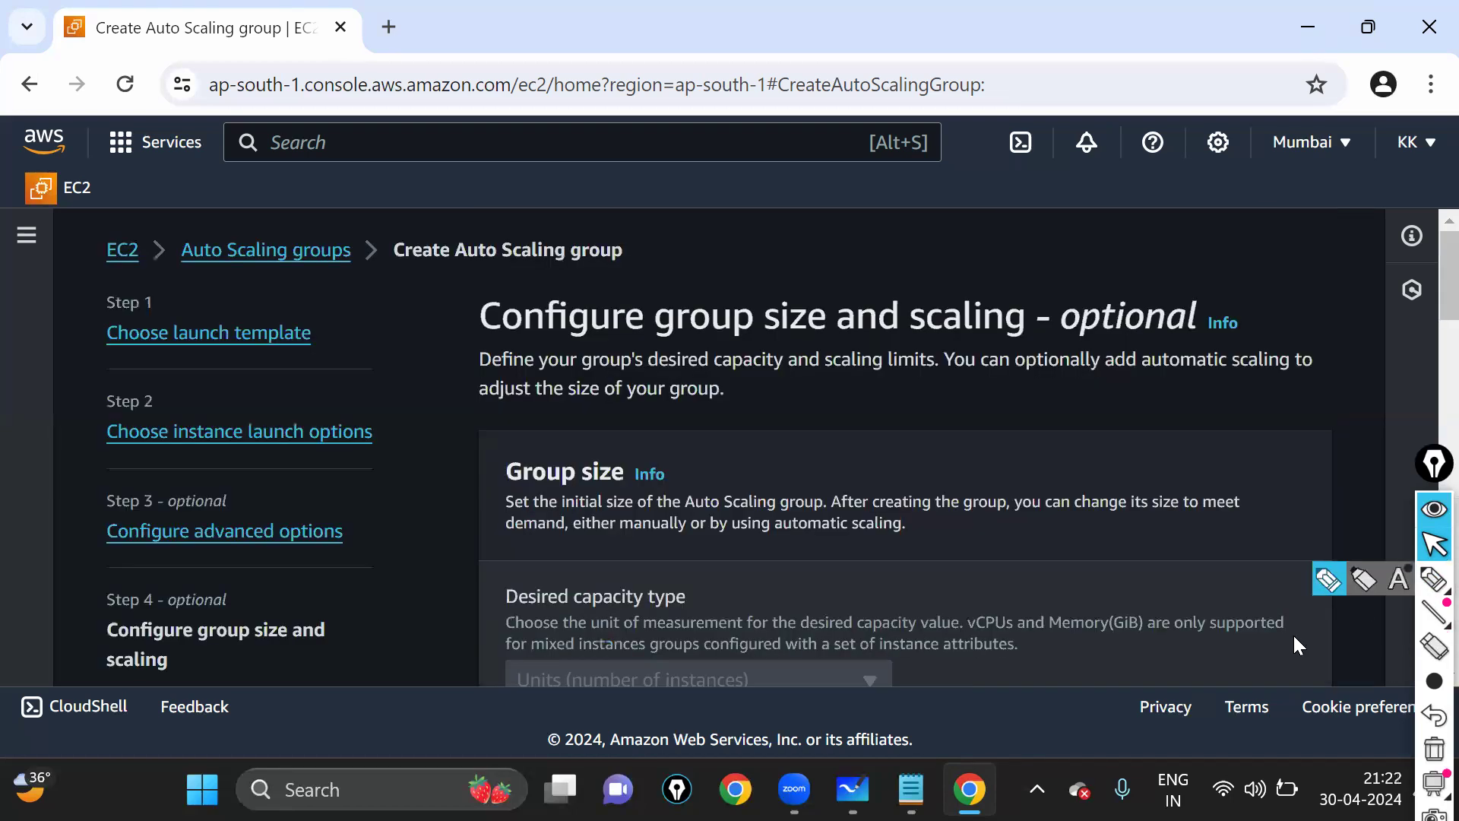
{"action": "scroll", "coordinate": [1019, 394], "scroll_direction": "down", "scroll_amount": 5}
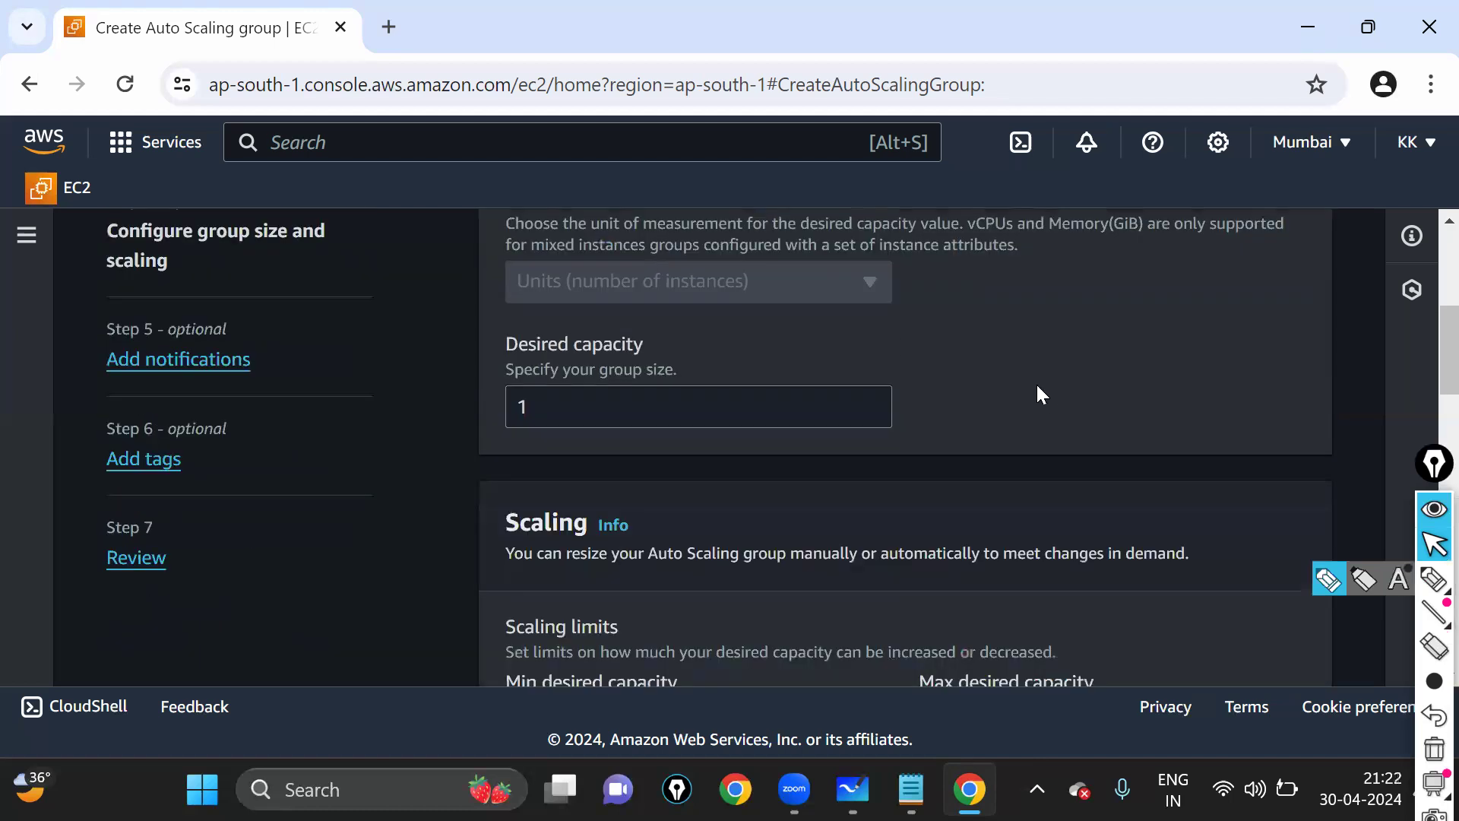
{"action": "left_click_drag", "start_coordinate": [499, 352], "coordinate": [700, 344]}
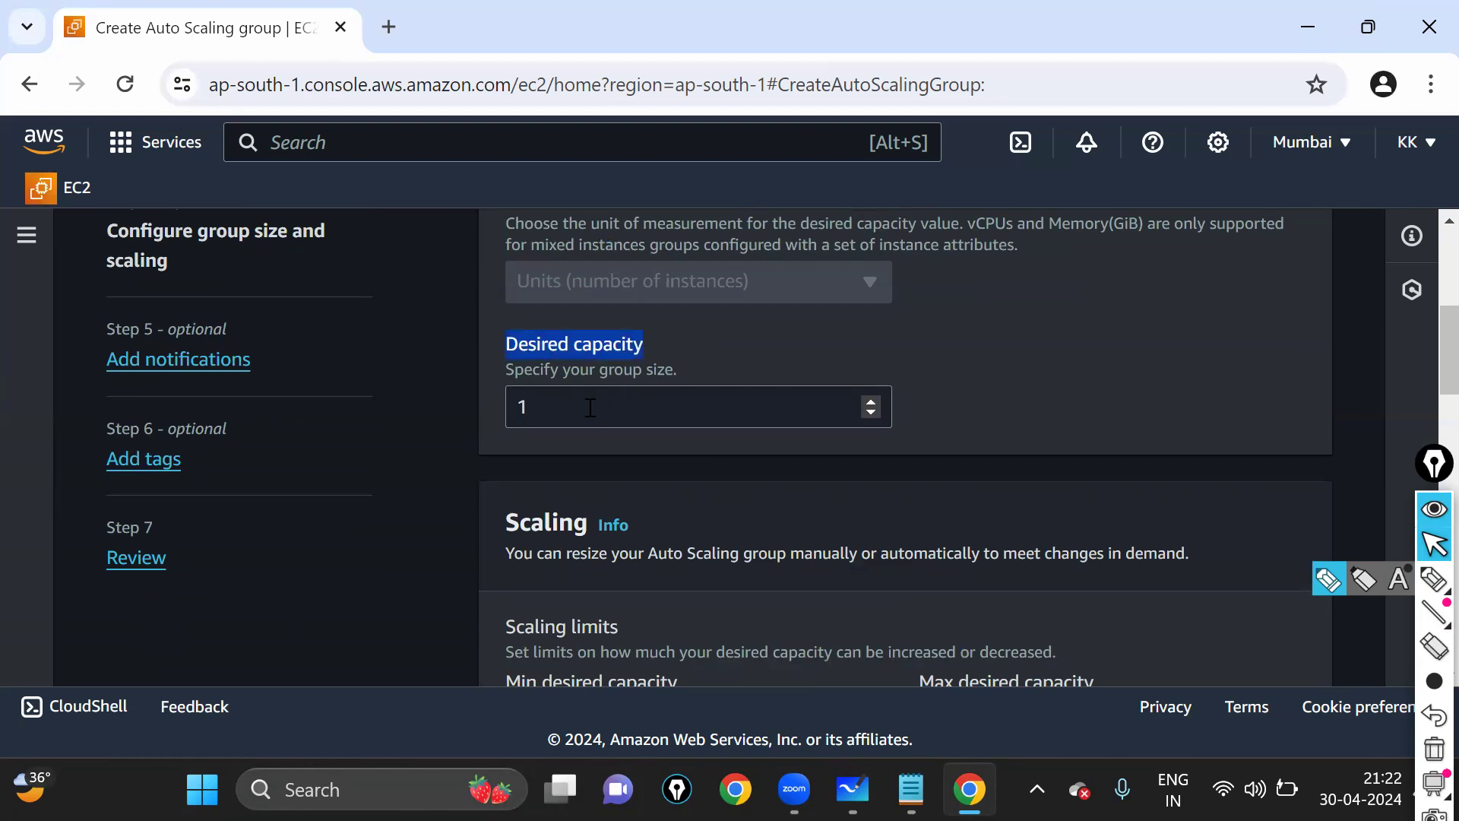
{"action": "key", "text": "Tab"}
{"action": "type", "text": "2"}
{"action": "left_click", "coordinate": [1064, 420]}
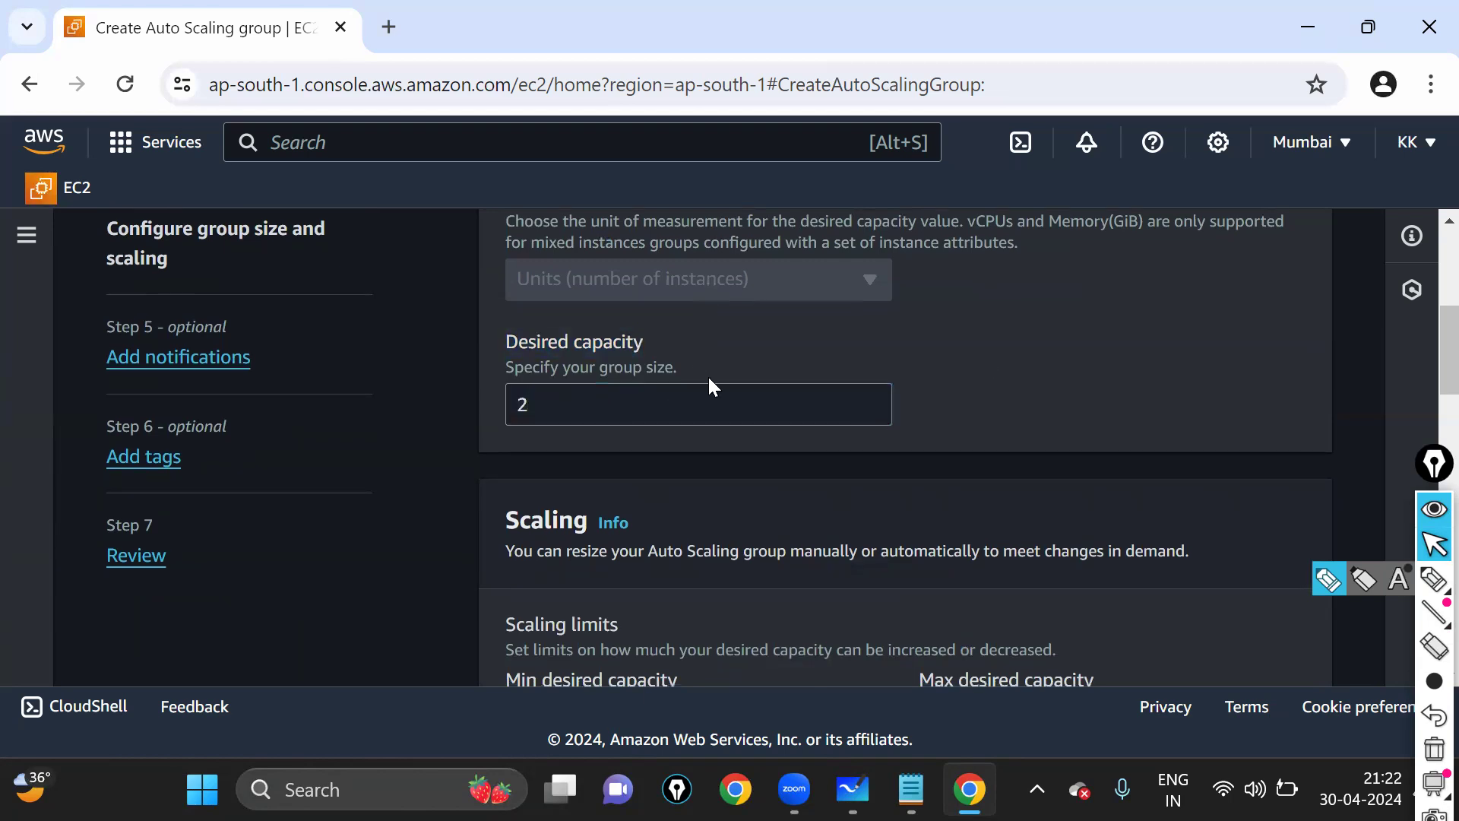
{"action": "scroll", "coordinate": [753, 454], "scroll_direction": "down", "scroll_amount": 3}
{"action": "scroll", "coordinate": [753, 454], "scroll_direction": "up", "scroll_amount": 3}
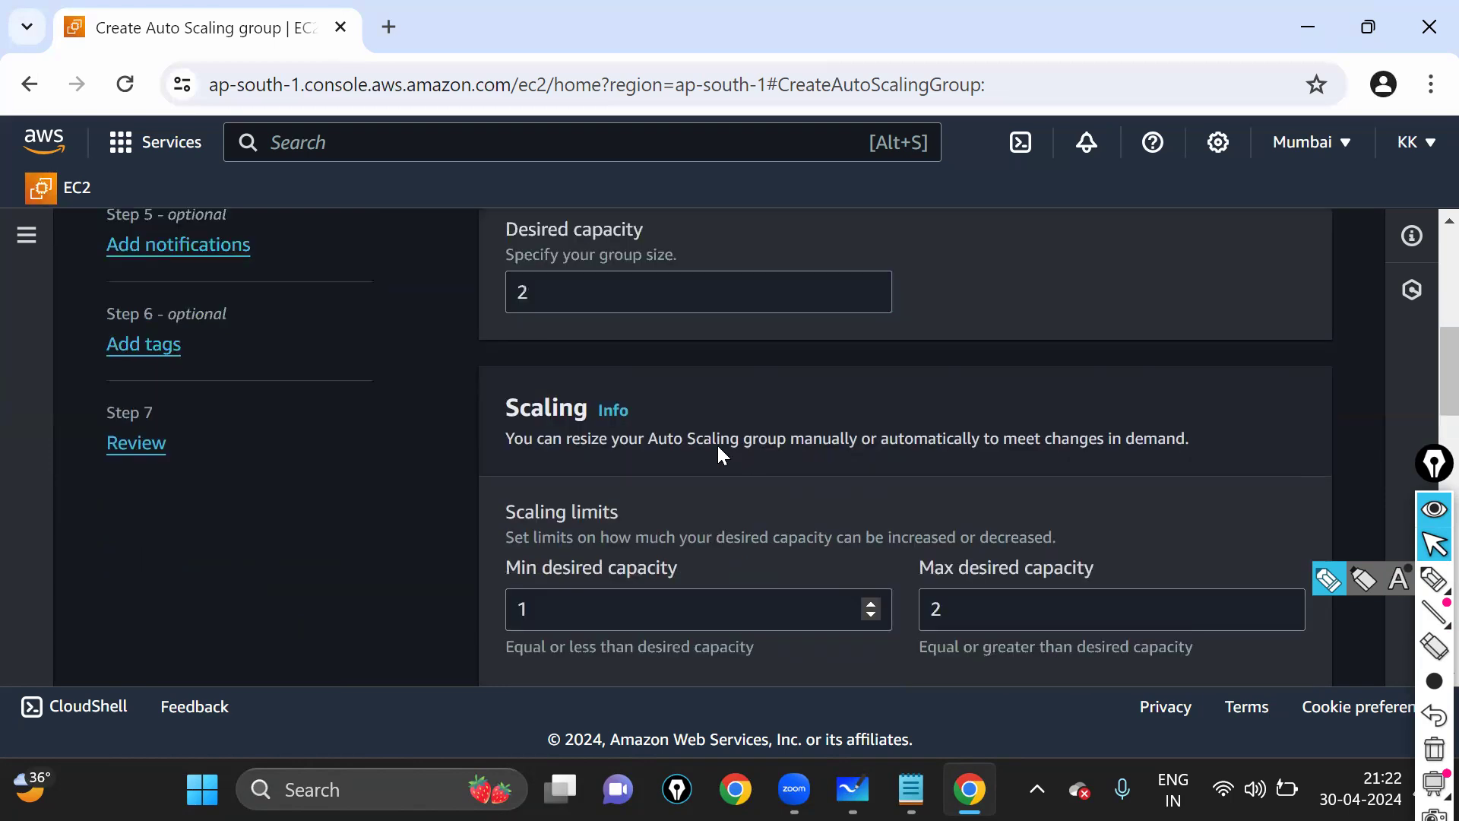
{"action": "key", "text": "shift+Tab"}
{"action": "type", "text": "100"}
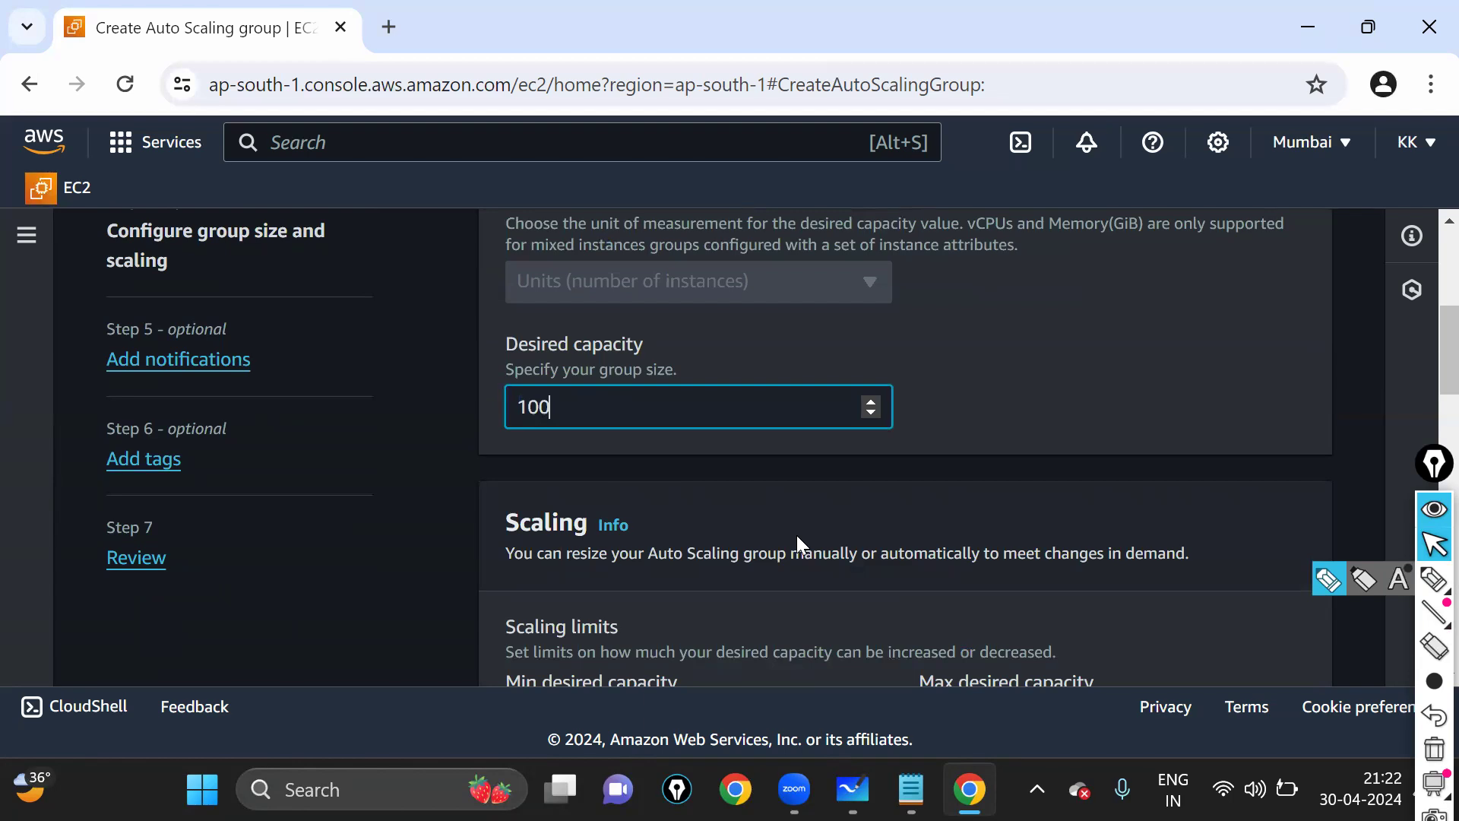
- Set the minimum desired capacity to 80 and the maximum to 200
{"action": "scroll", "coordinate": [732, 514], "scroll_direction": "down", "scroll_amount": 2}
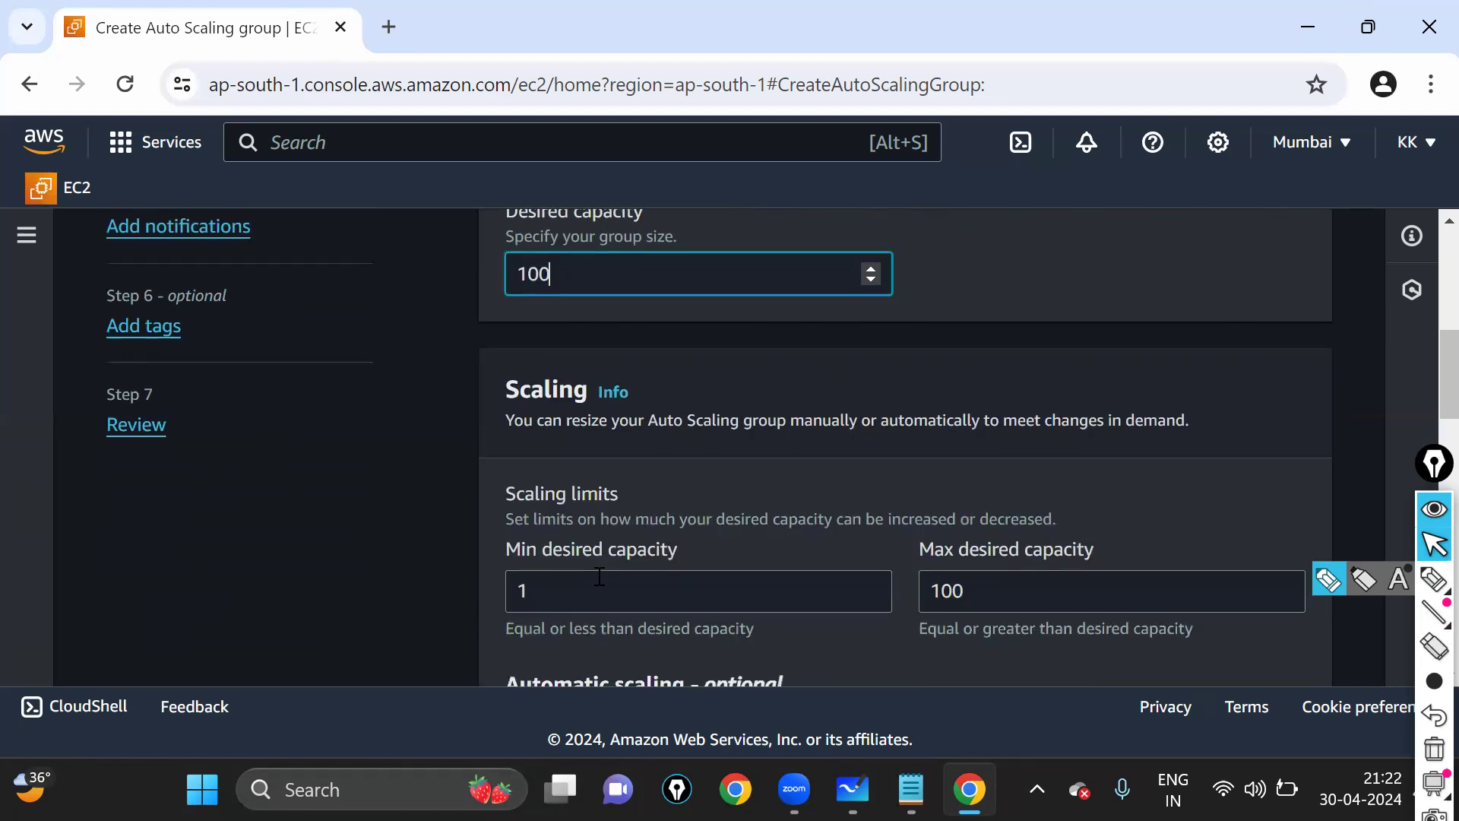
{"action": "left_click_drag", "start_coordinate": [578, 593], "coordinate": [502, 593]}
{"action": "type", "text": "80"}
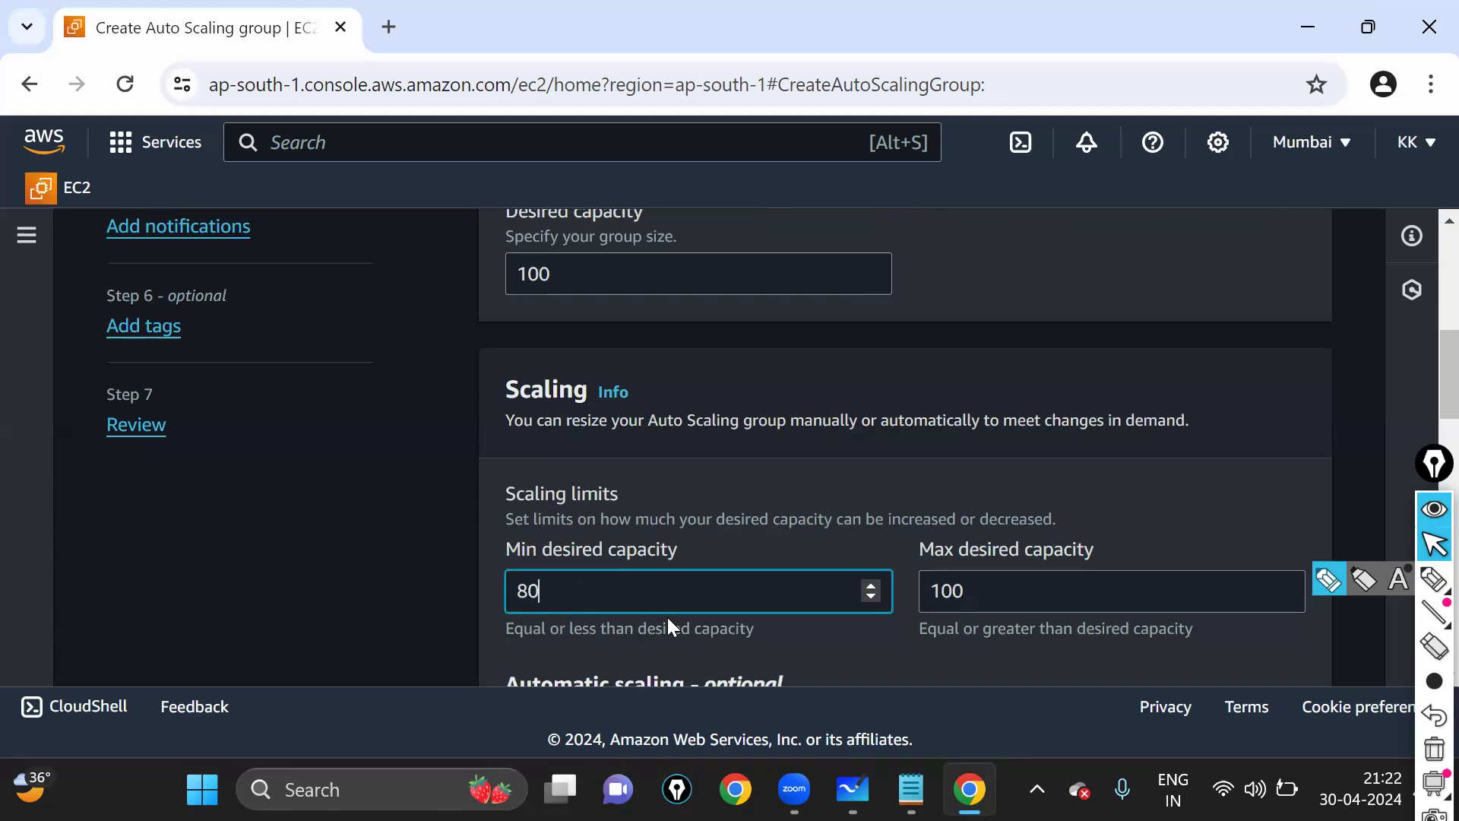
{"action": "key", "text": "Tab"}
{"action": "type", "text": "200"}
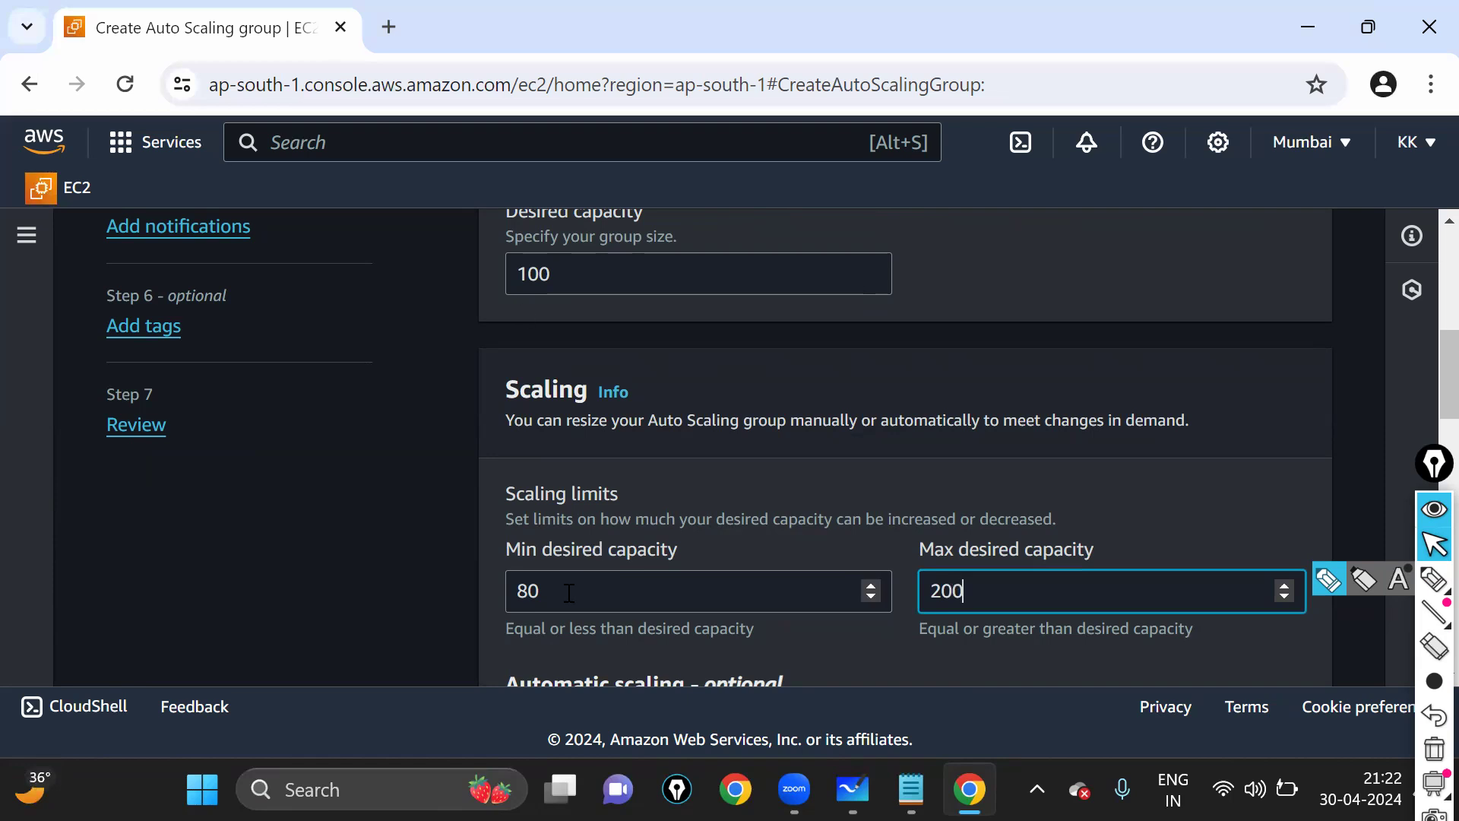
- Highlight the capacity values 100, 80 and 200 to review them
{"action": "left_click_drag", "start_coordinate": [592, 275], "coordinate": [433, 276]}
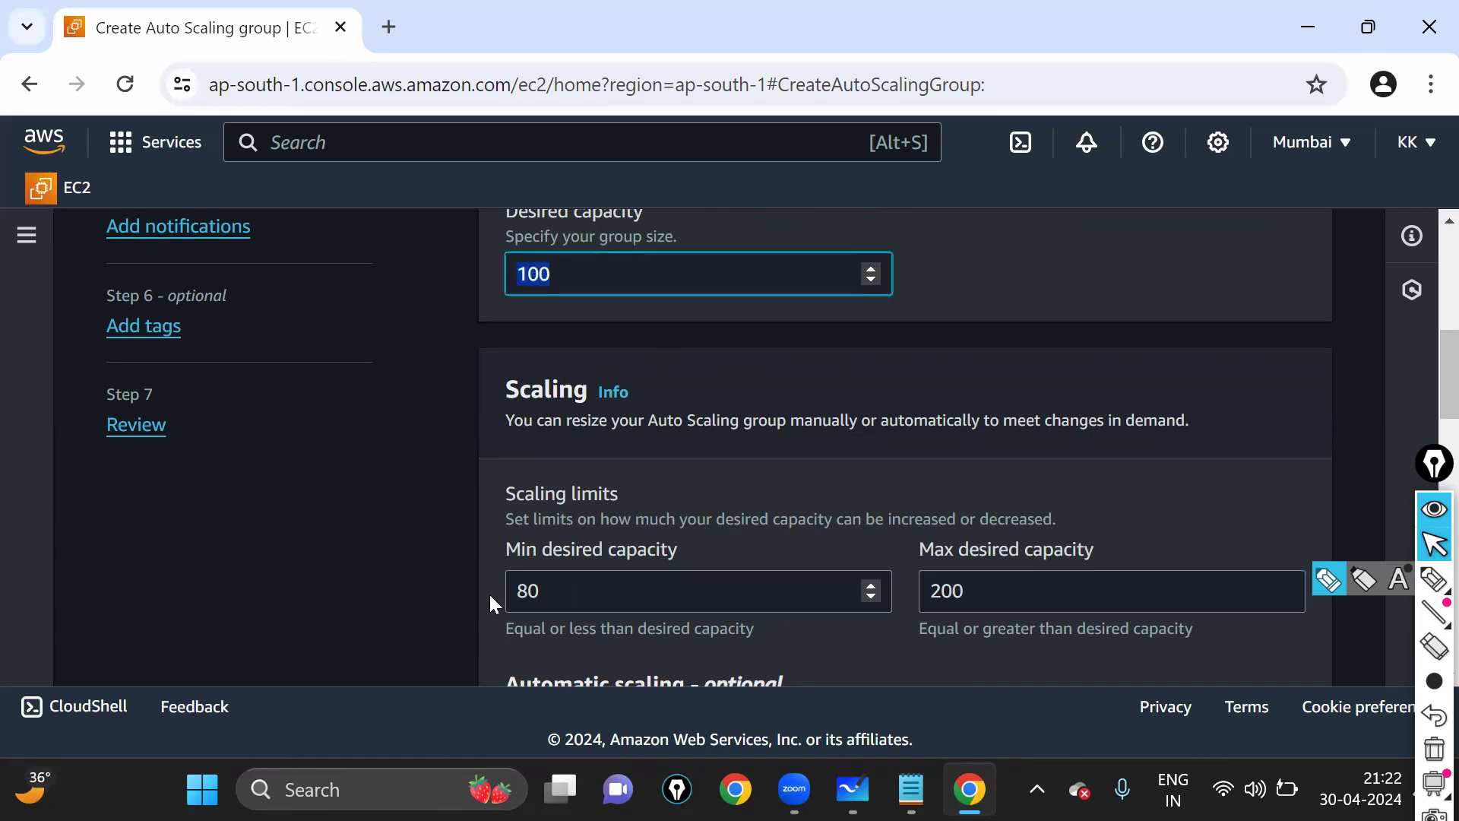
{"action": "key", "text": "Tab"}
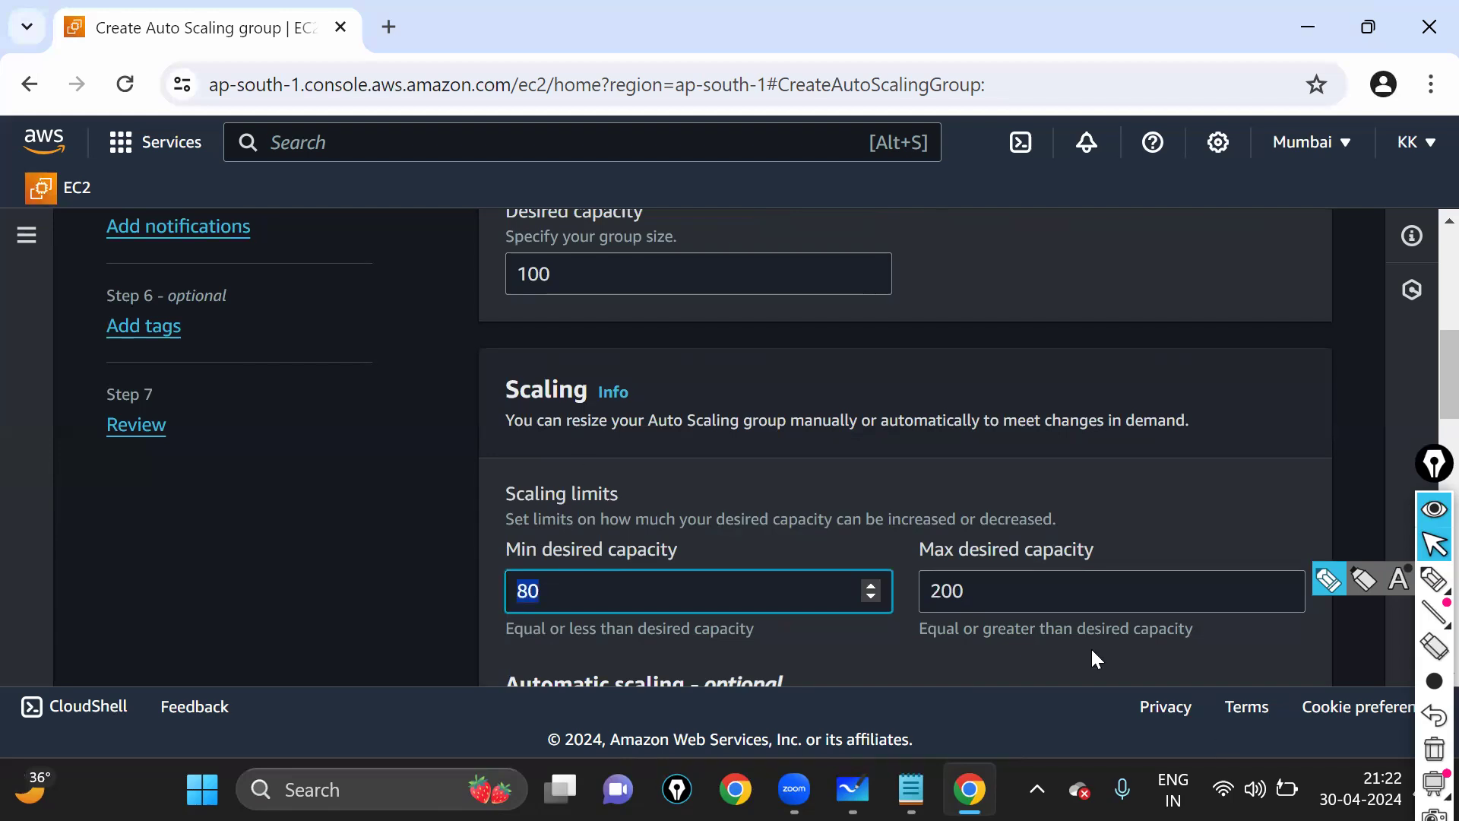
{"action": "triple_click", "coordinate": [1075, 548]}
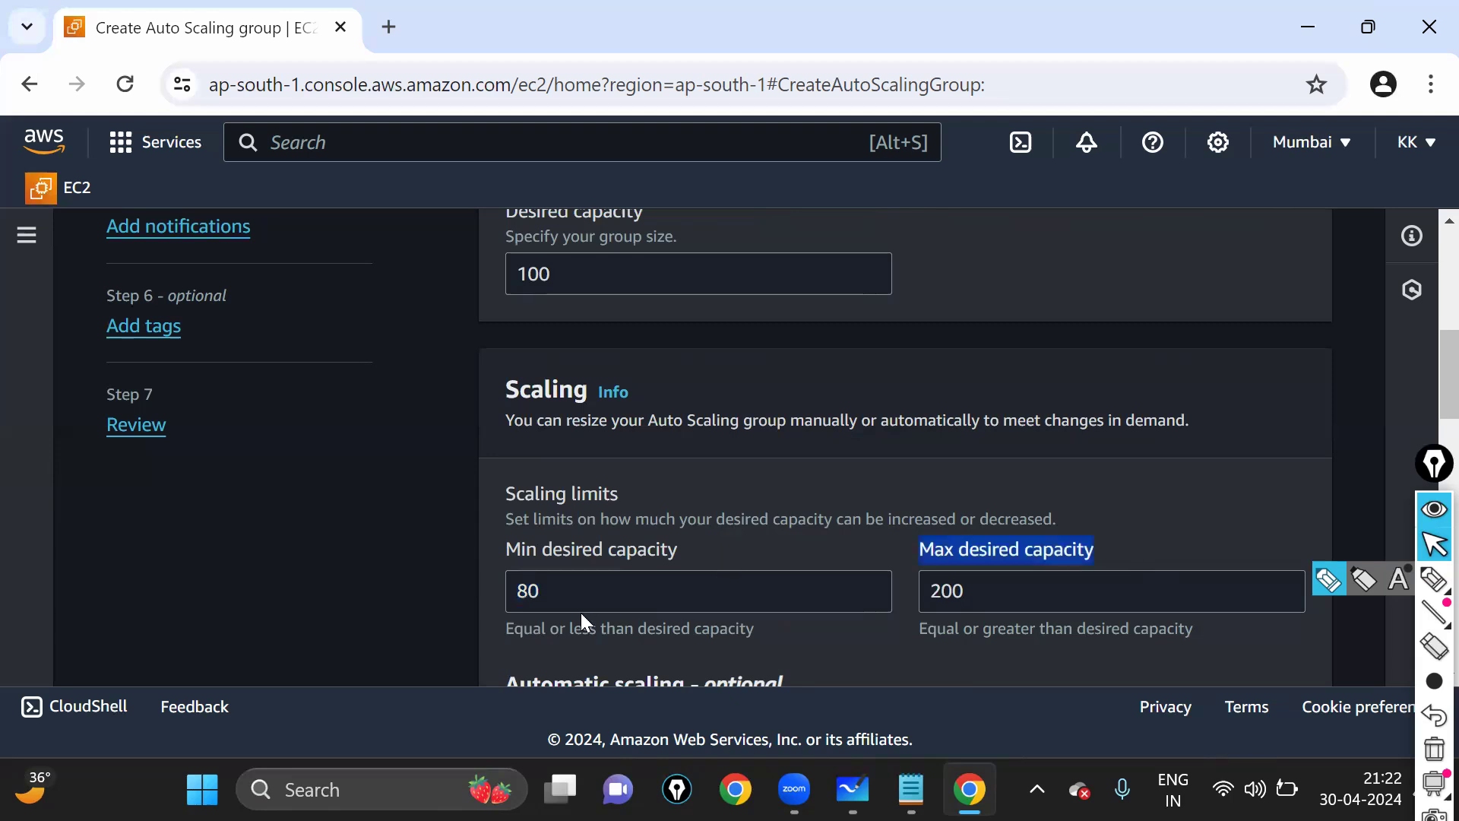
{"action": "key", "text": "shift+Tab"}
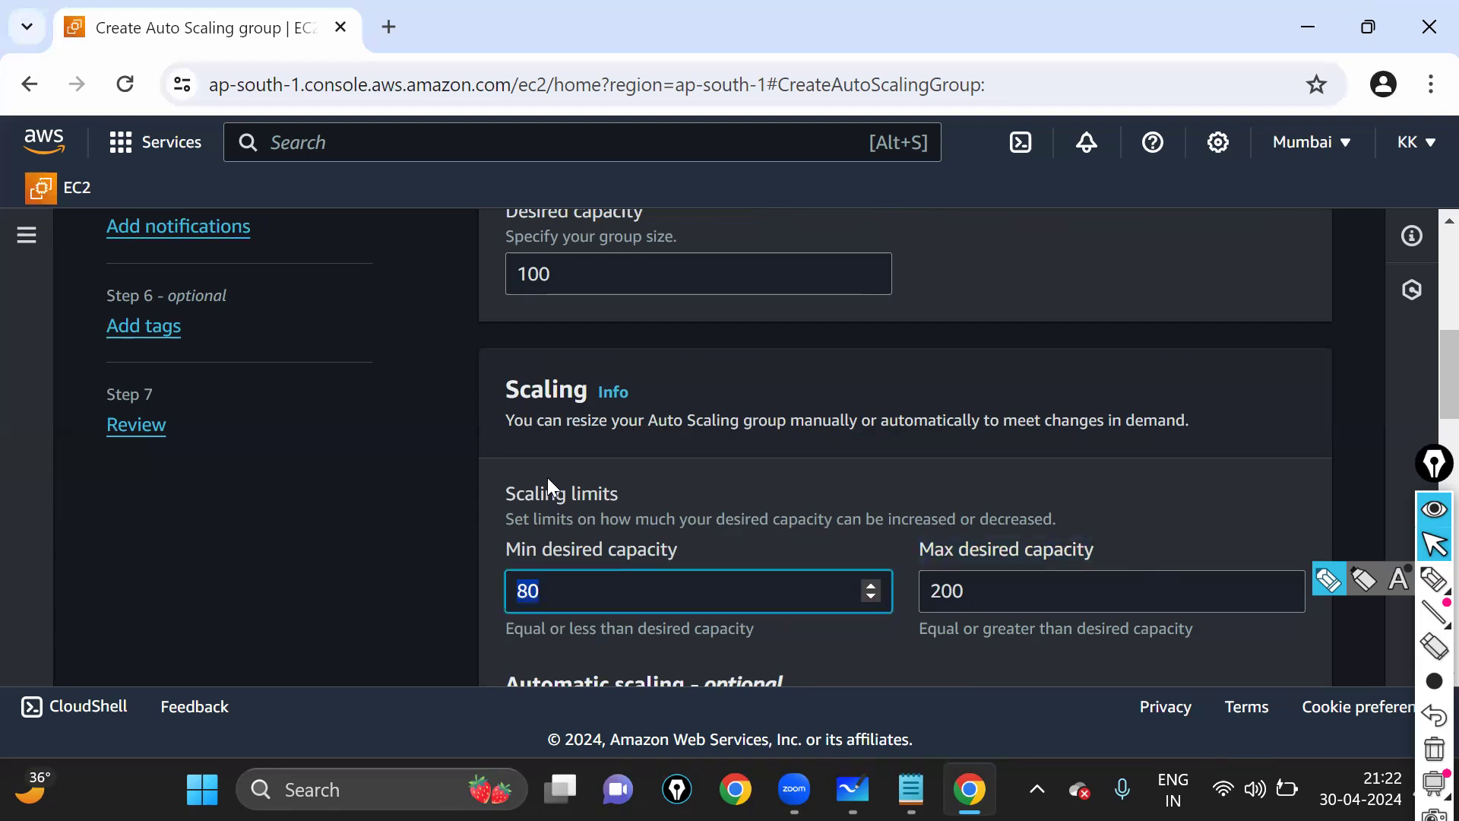
{"action": "key", "text": "shift+Tab"}
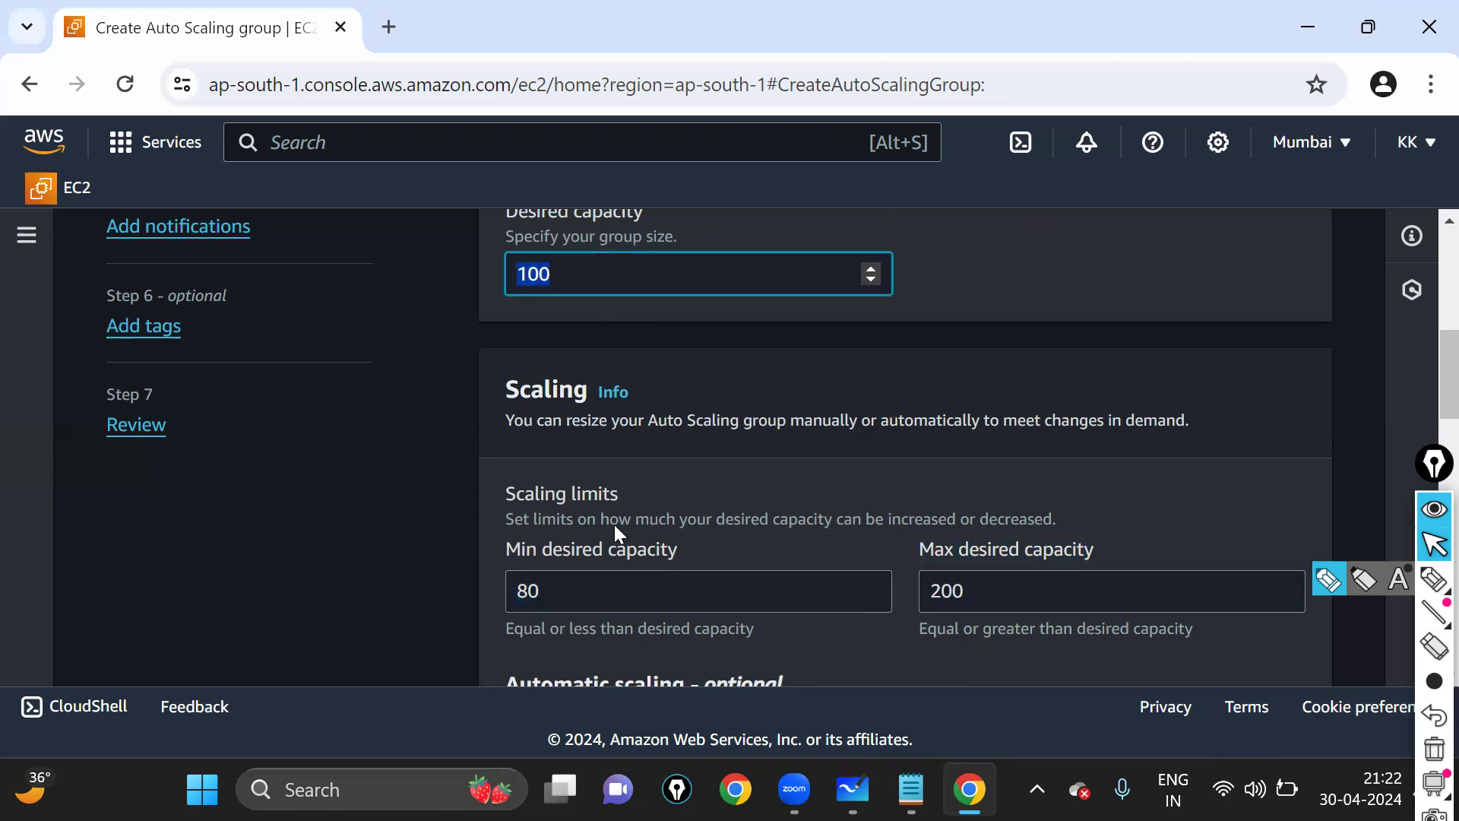
{"action": "left_click_drag", "start_coordinate": [580, 590], "coordinate": [514, 588]}
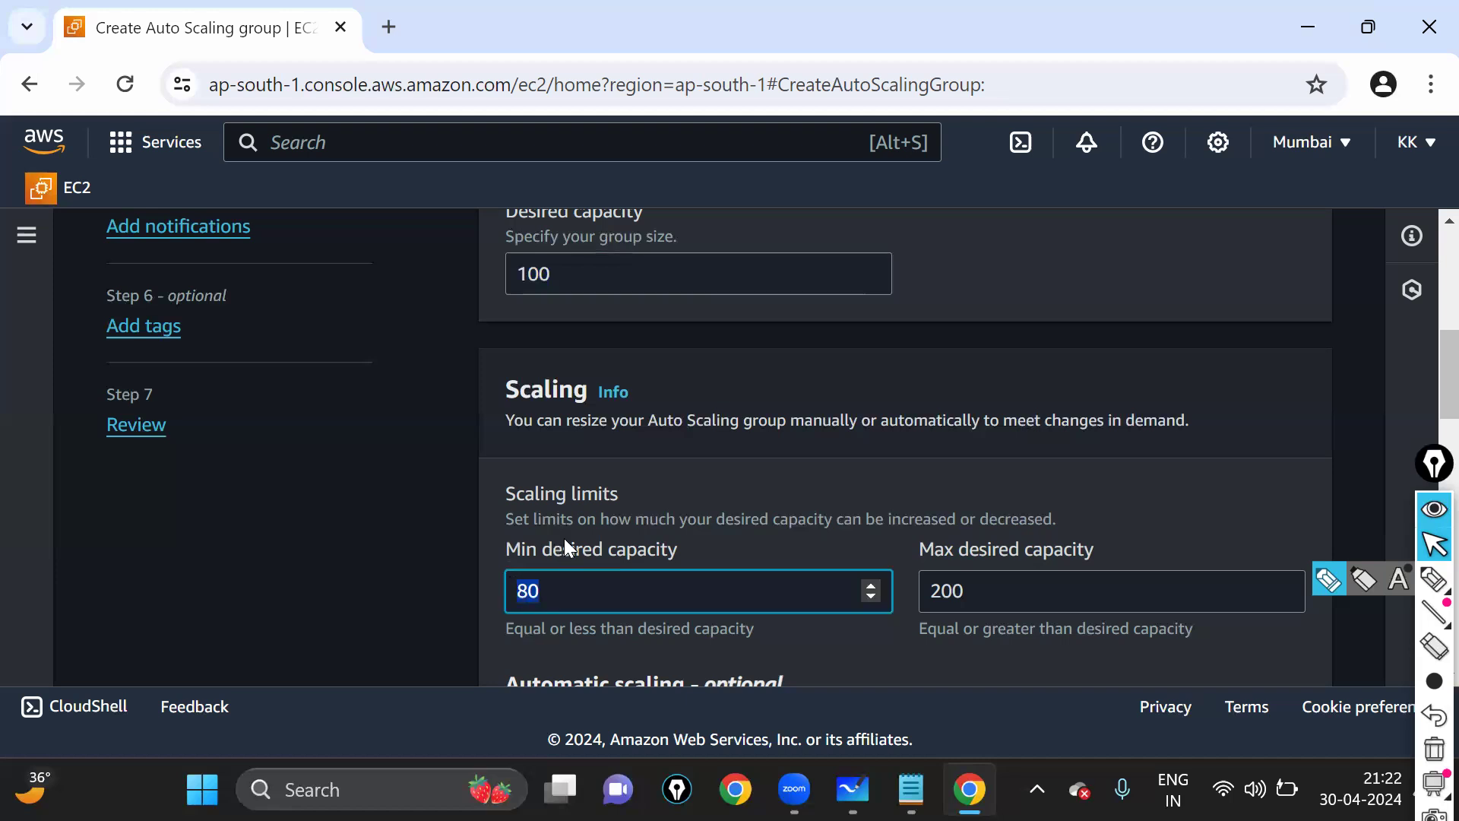
{"action": "left_click_drag", "start_coordinate": [963, 594], "coordinate": [904, 586]}
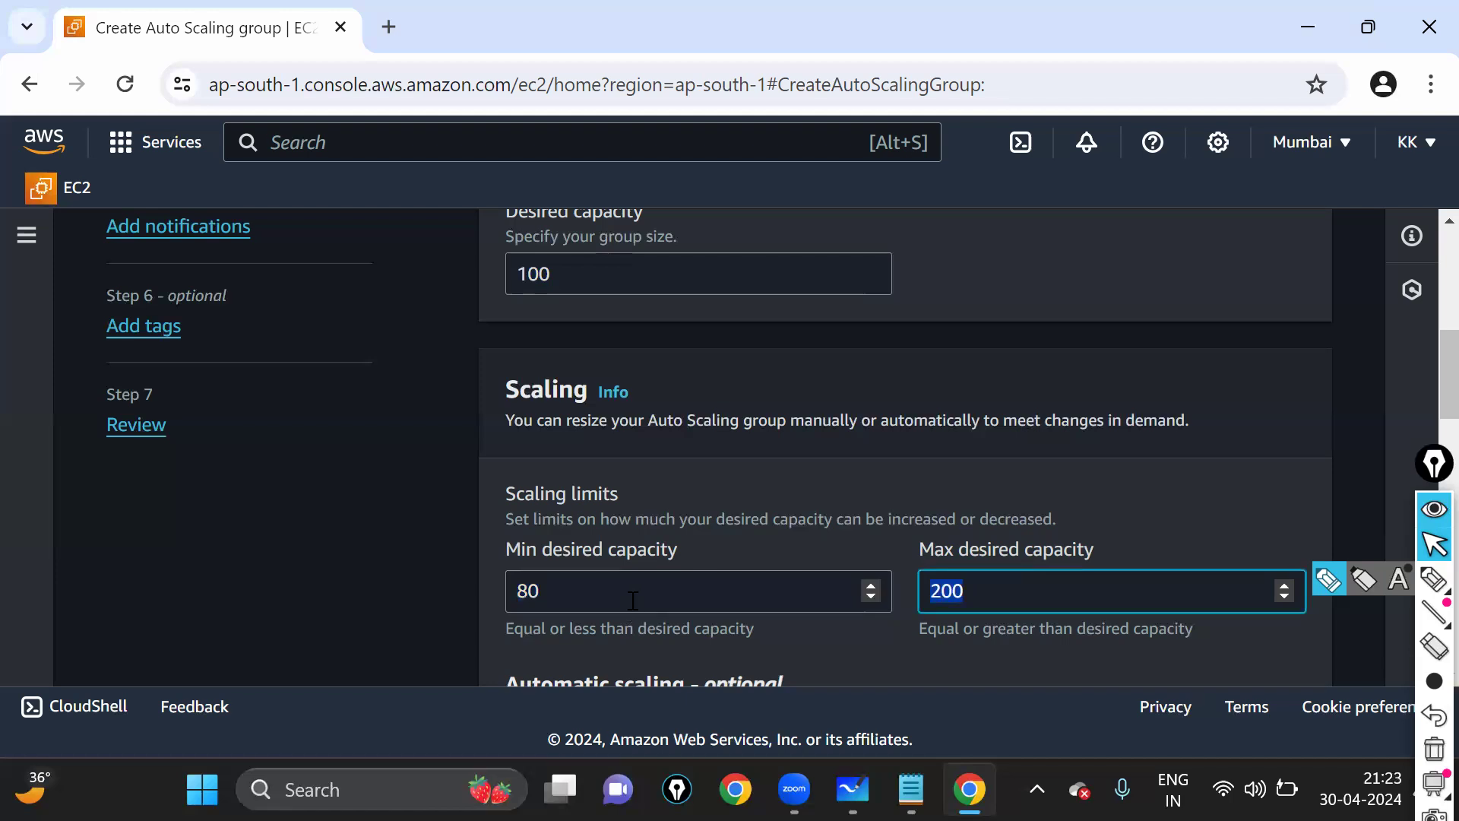
{"action": "left_click_drag", "start_coordinate": [538, 595], "coordinate": [1071, 554]}
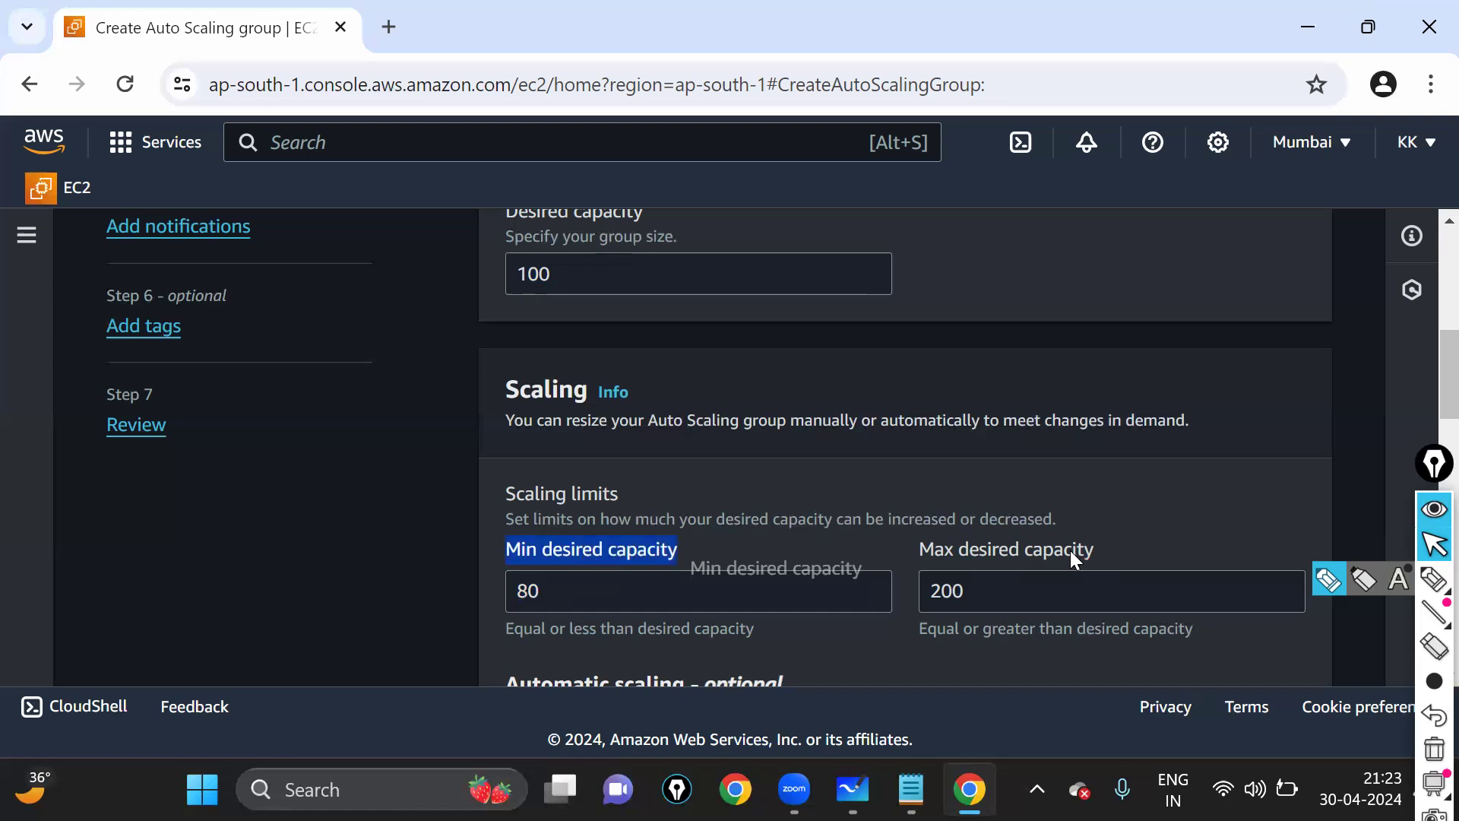
{"action": "scroll", "coordinate": [584, 358], "scroll_direction": "up", "scroll_amount": 1}
{"action": "left_click_drag", "start_coordinate": [508, 345], "coordinate": [750, 345]}
- Change desired capacity to 2, minimum to 2 and maximum to 4
{"action": "left_click", "coordinate": [608, 407]}
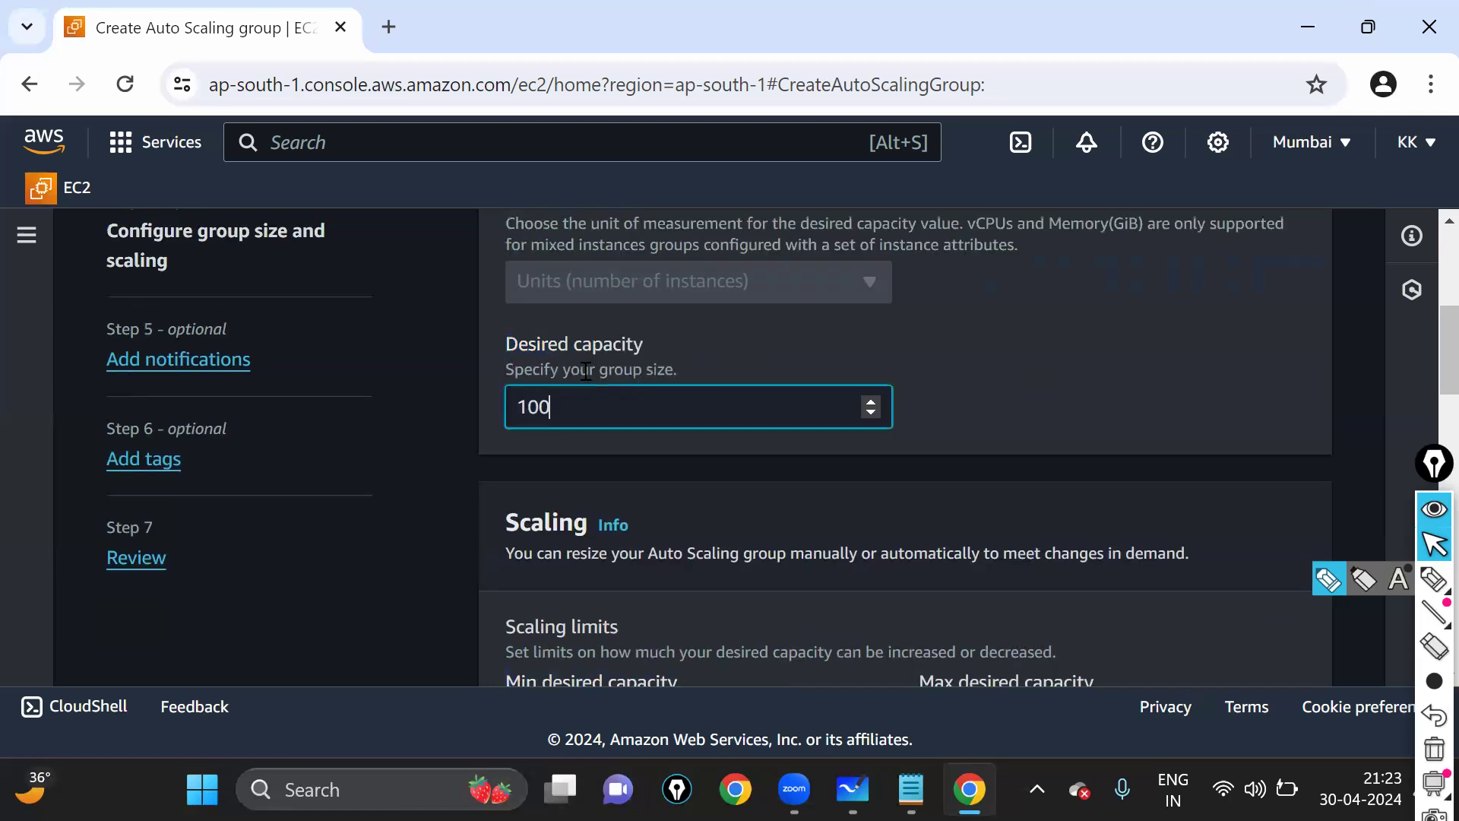
{"action": "left_click_drag", "start_coordinate": [607, 416], "coordinate": [371, 412]}
{"action": "type", "text": "2"}
{"action": "scroll", "coordinate": [742, 450], "scroll_direction": "down", "scroll_amount": 3}
{"action": "left_click_drag", "start_coordinate": [616, 464], "coordinate": [457, 473]}
{"action": "type", "text": "2"}
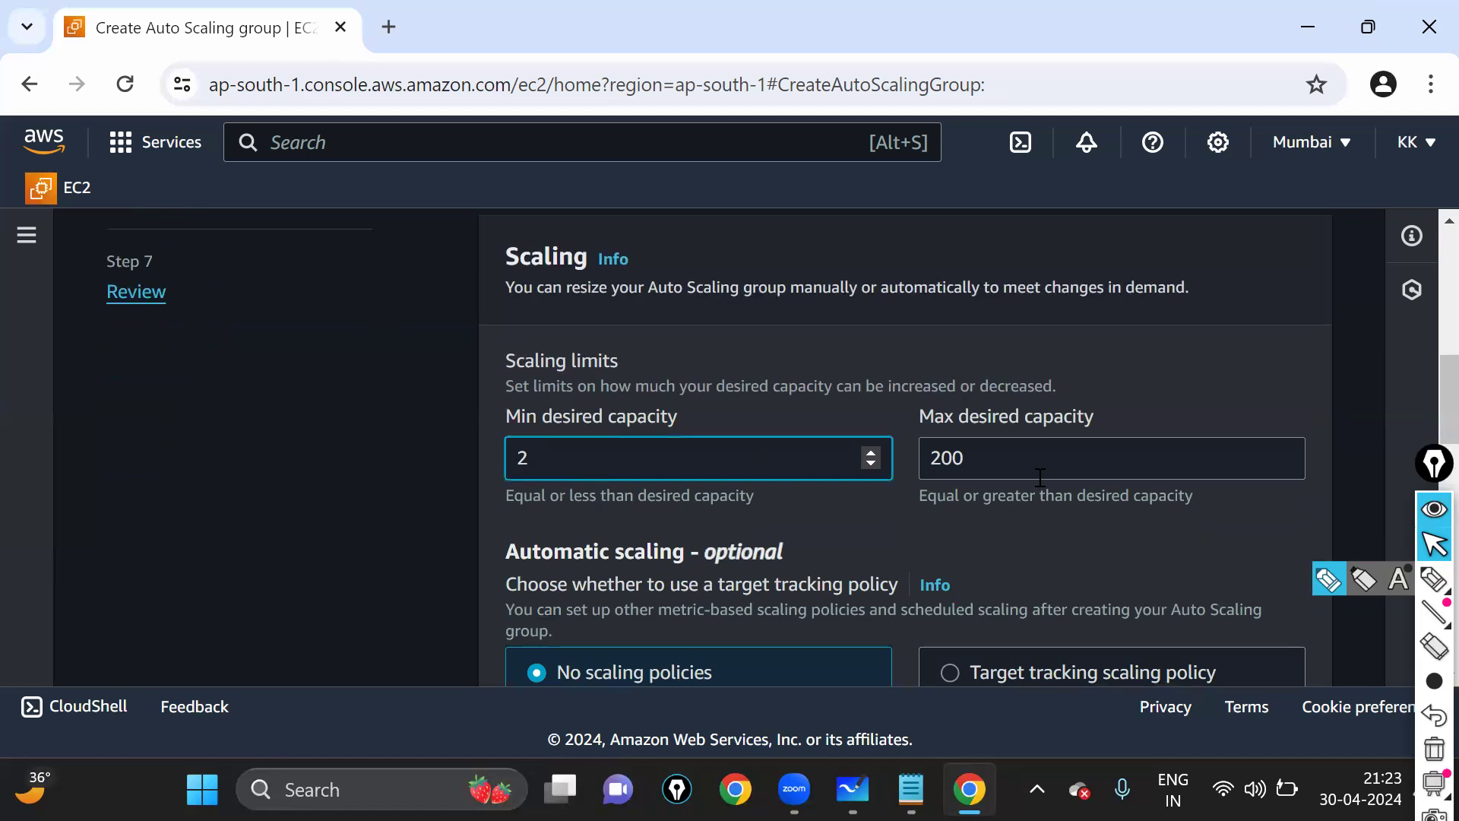
{"action": "left_click_drag", "start_coordinate": [1038, 478], "coordinate": [783, 468]}
{"action": "type", "text": "4"}
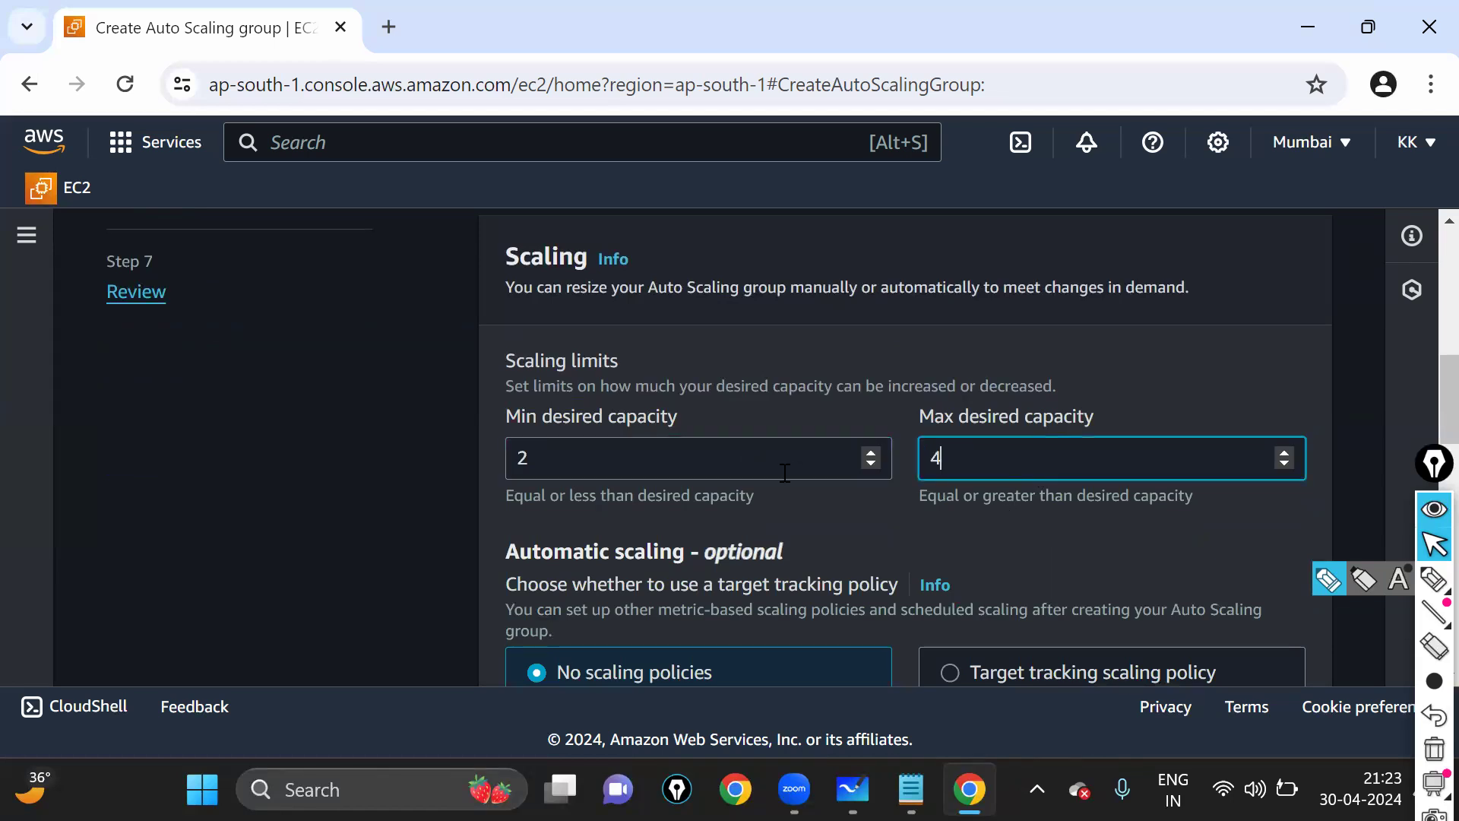
{"action": "left_click", "coordinate": [1168, 376]}
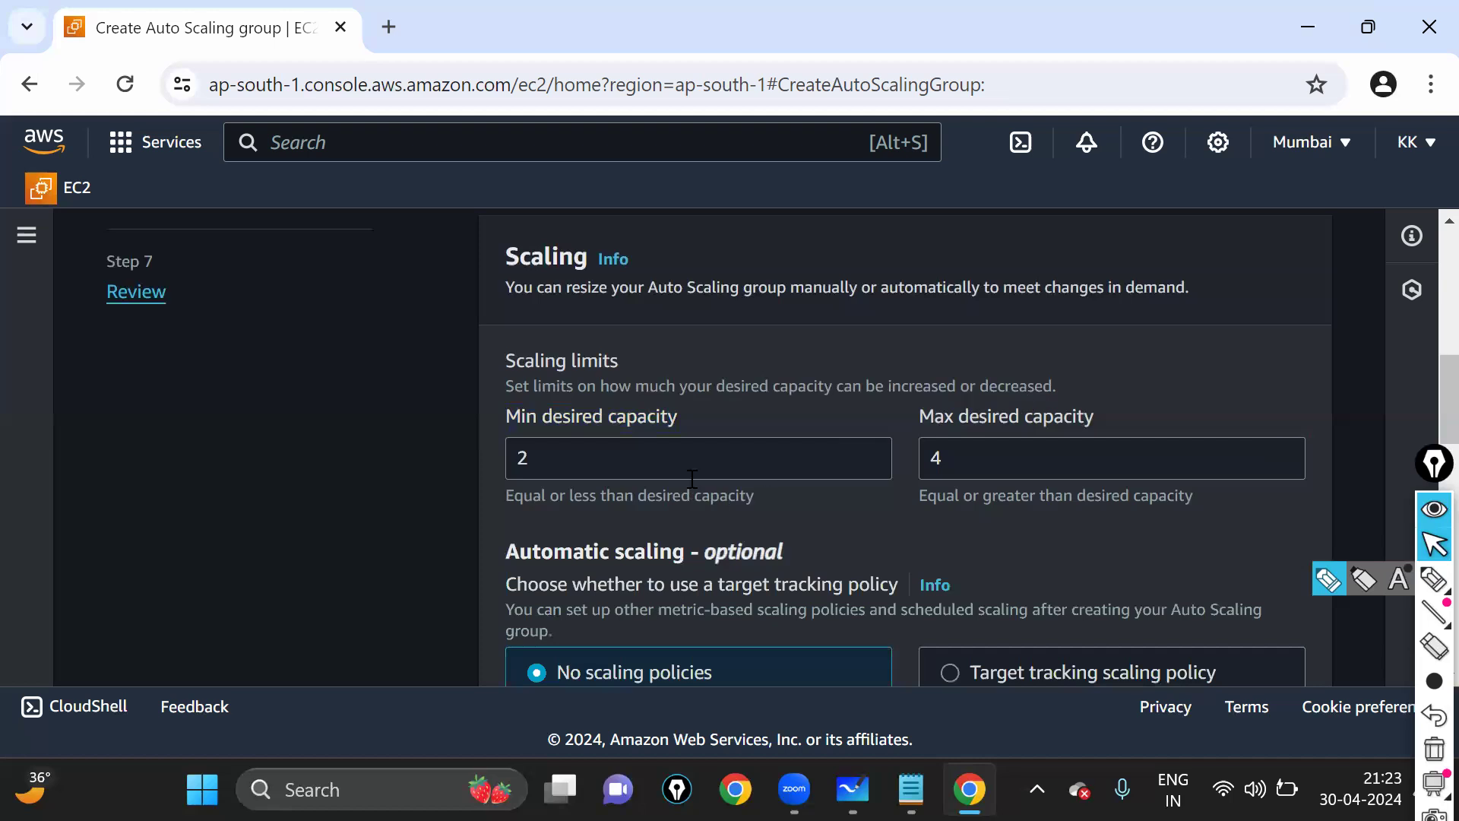
- Review the 2, 2 and 4 capacity values and scroll to Automatic scaling
{"action": "scroll", "coordinate": [608, 345], "scroll_direction": "up", "scroll_amount": 2}
{"action": "left_click", "coordinate": [520, 278]}
{"action": "double_click", "coordinate": [520, 283]}
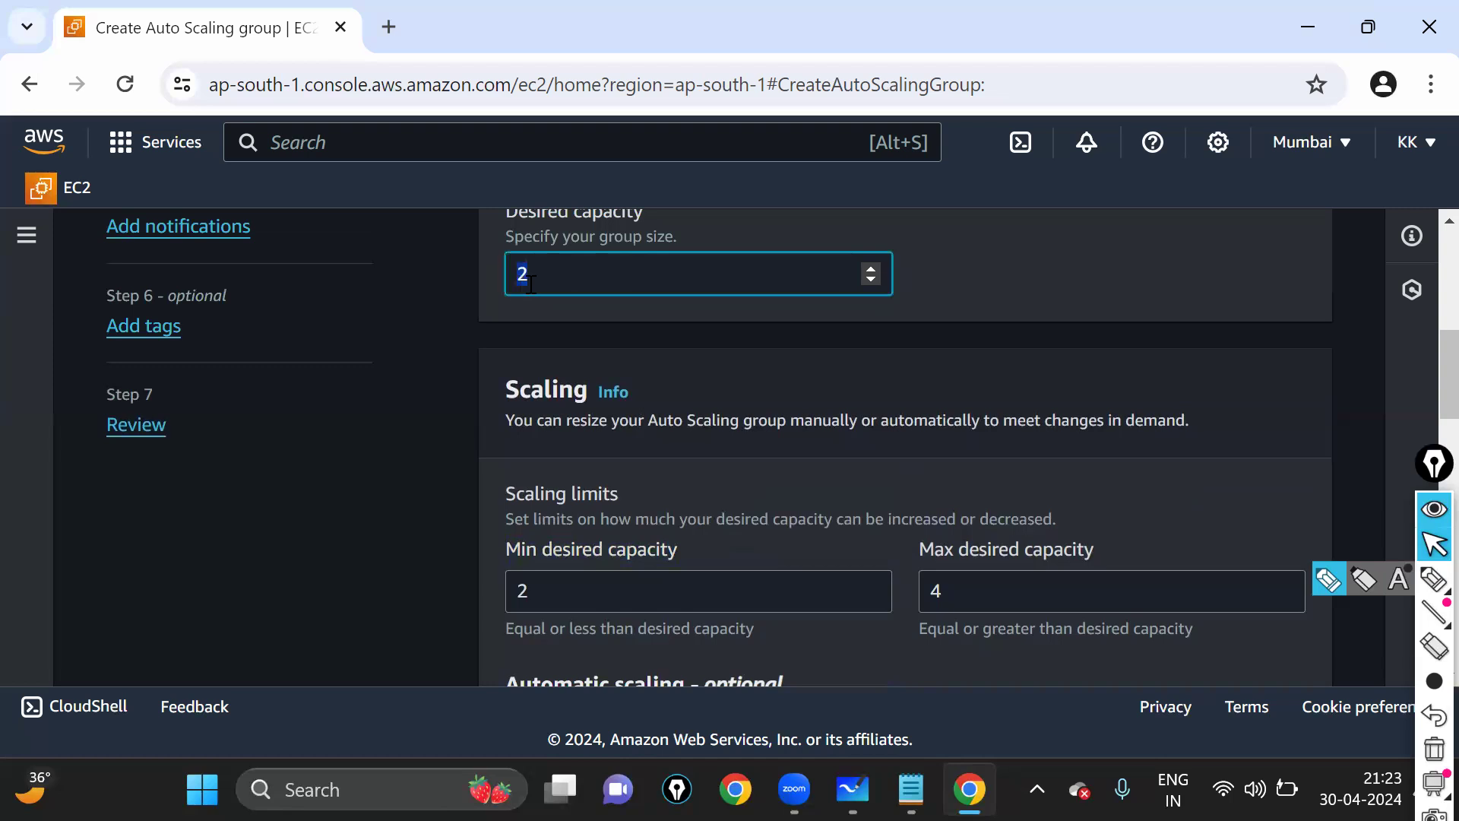
{"action": "left_click", "coordinate": [593, 601]}
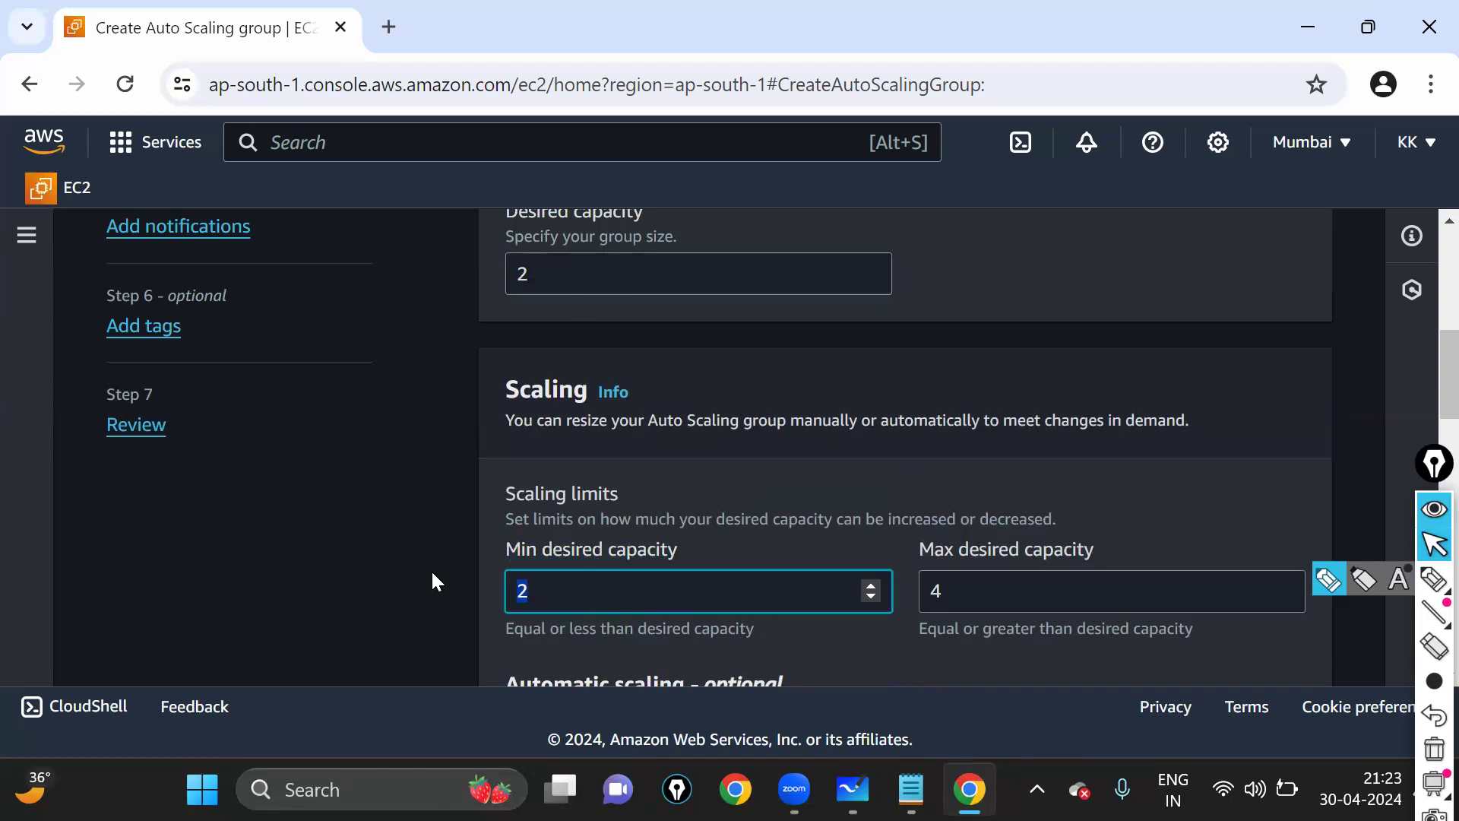
{"action": "left_click", "coordinate": [1006, 597]}
{"action": "key", "text": "ctrl+a"}
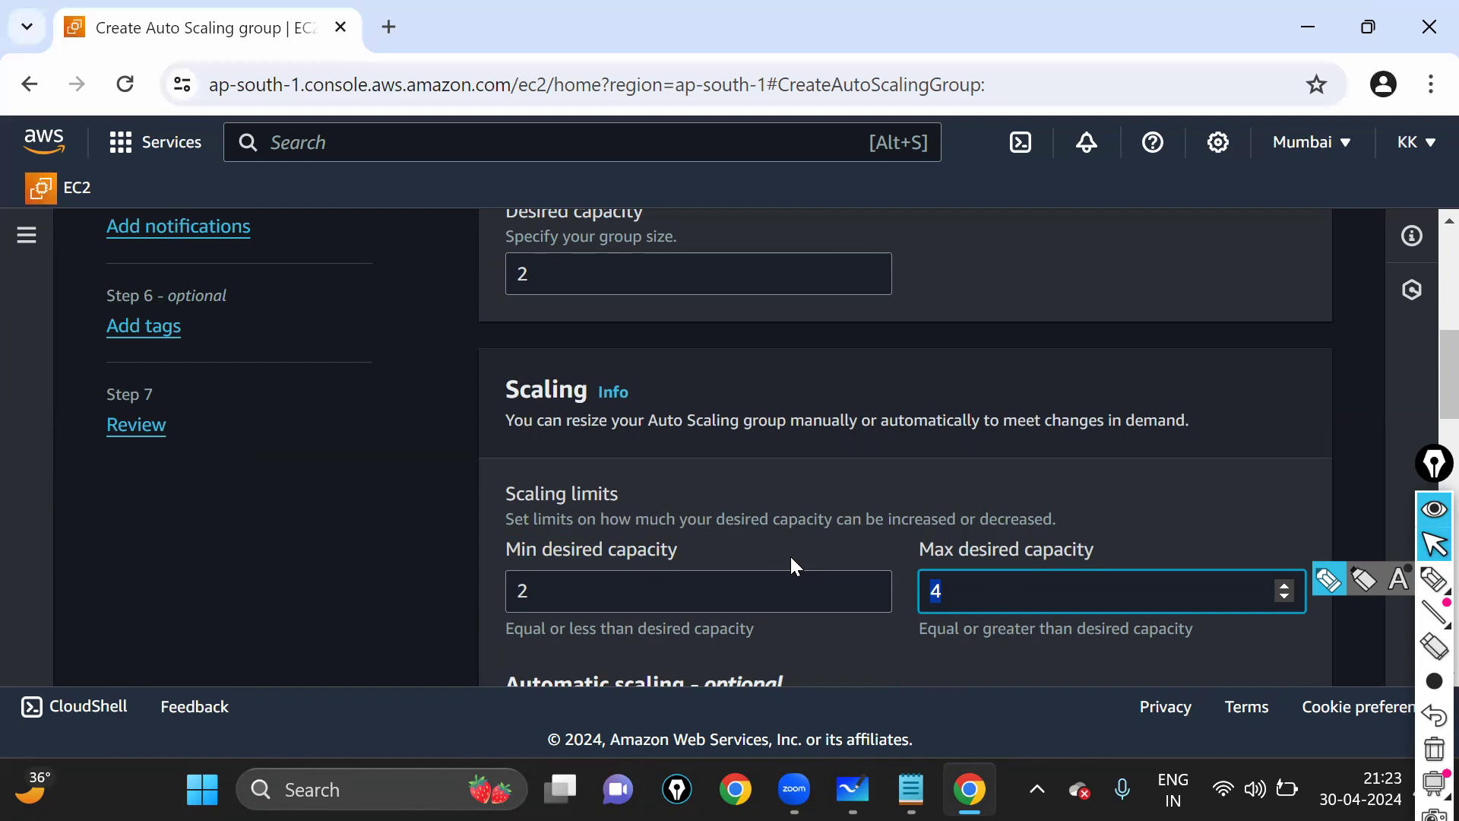
{"action": "left_click_drag", "start_coordinate": [577, 285], "coordinate": [464, 275]}
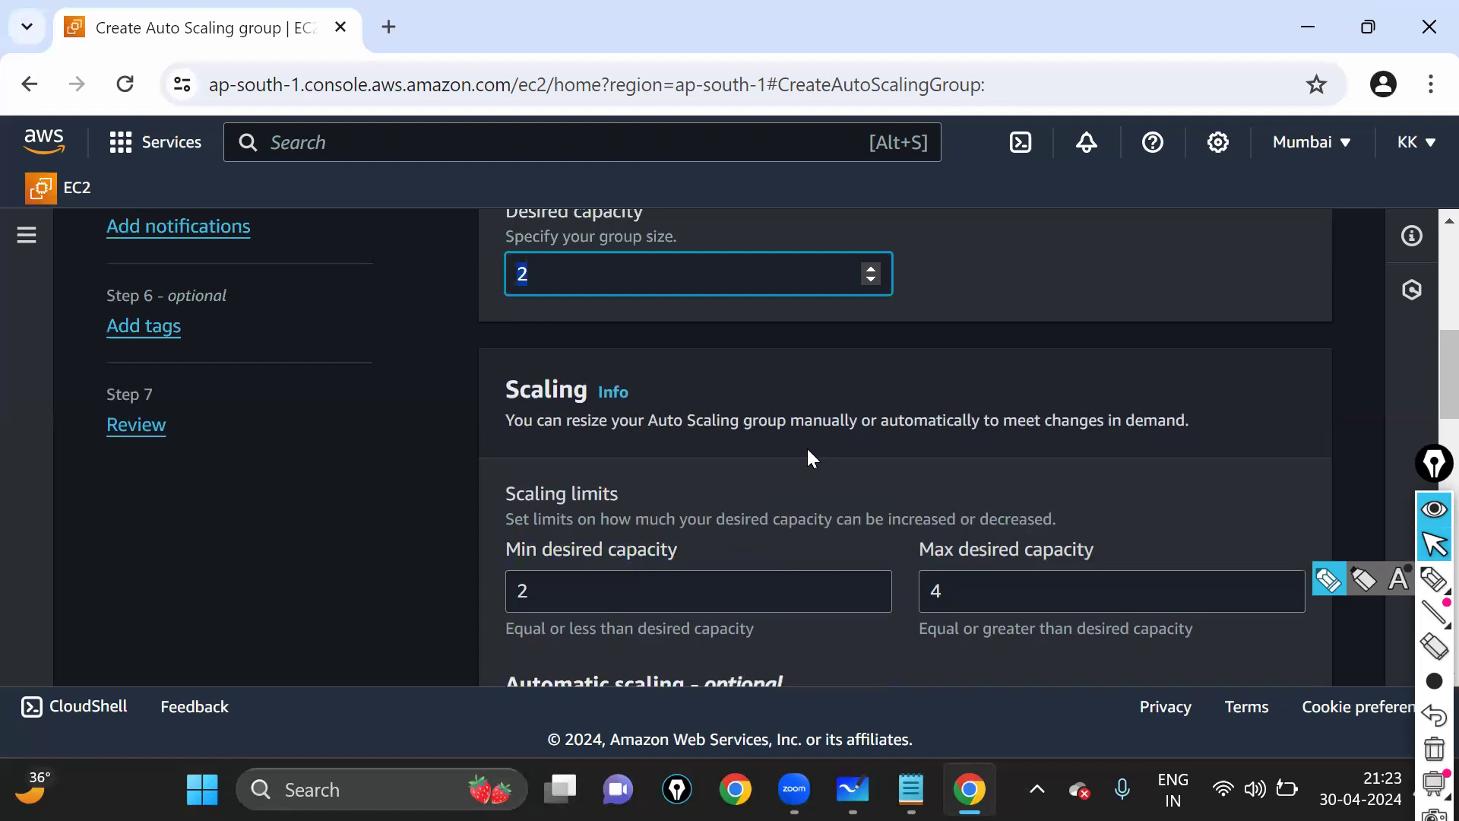
{"action": "scroll", "coordinate": [811, 450], "scroll_direction": "down", "scroll_amount": 2}
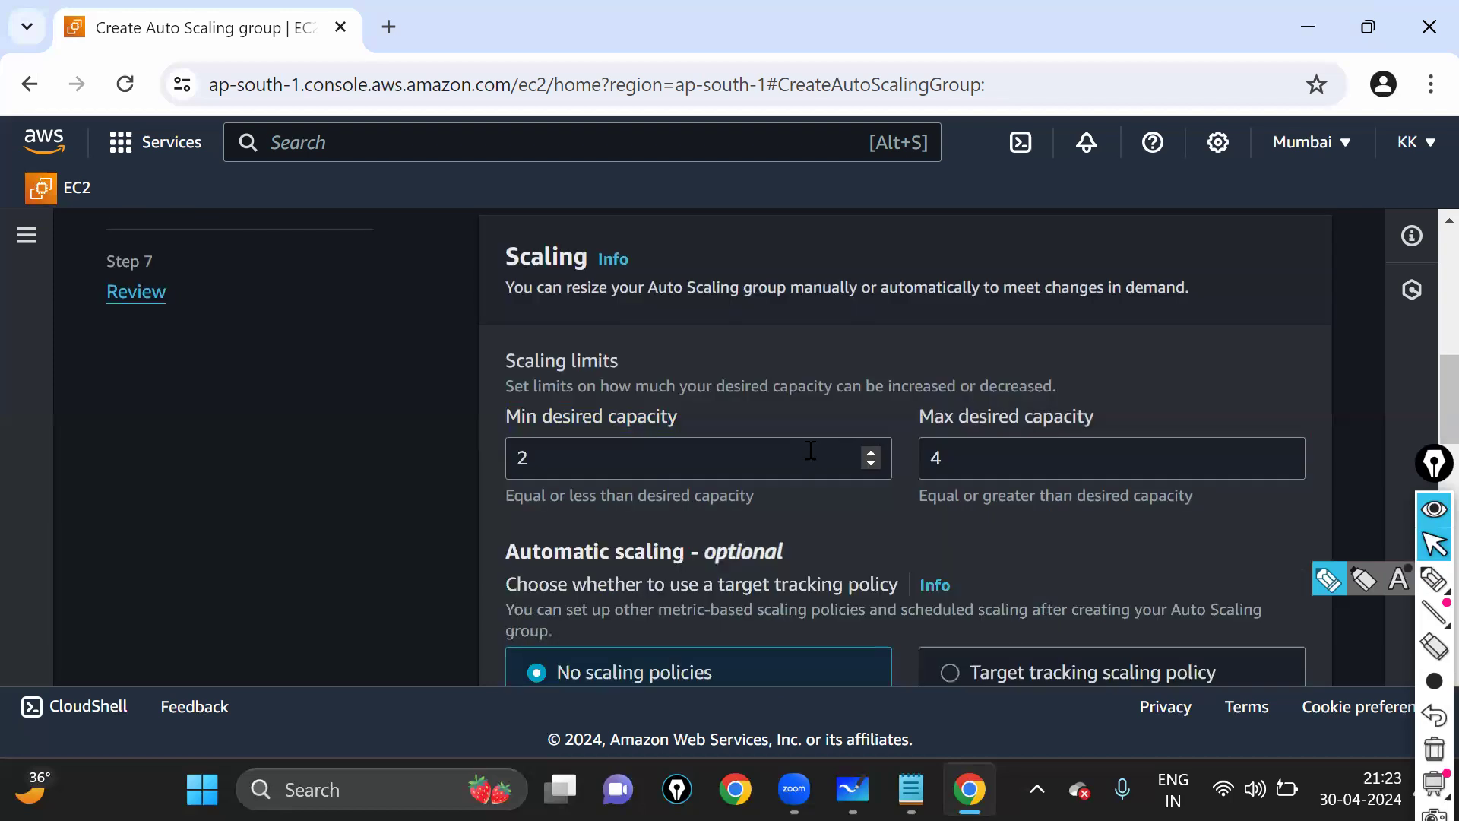
{"action": "scroll", "coordinate": [543, 293], "scroll_direction": "down", "scroll_amount": 4}
{"action": "left_click_drag", "start_coordinate": [524, 284], "coordinate": [818, 292]}
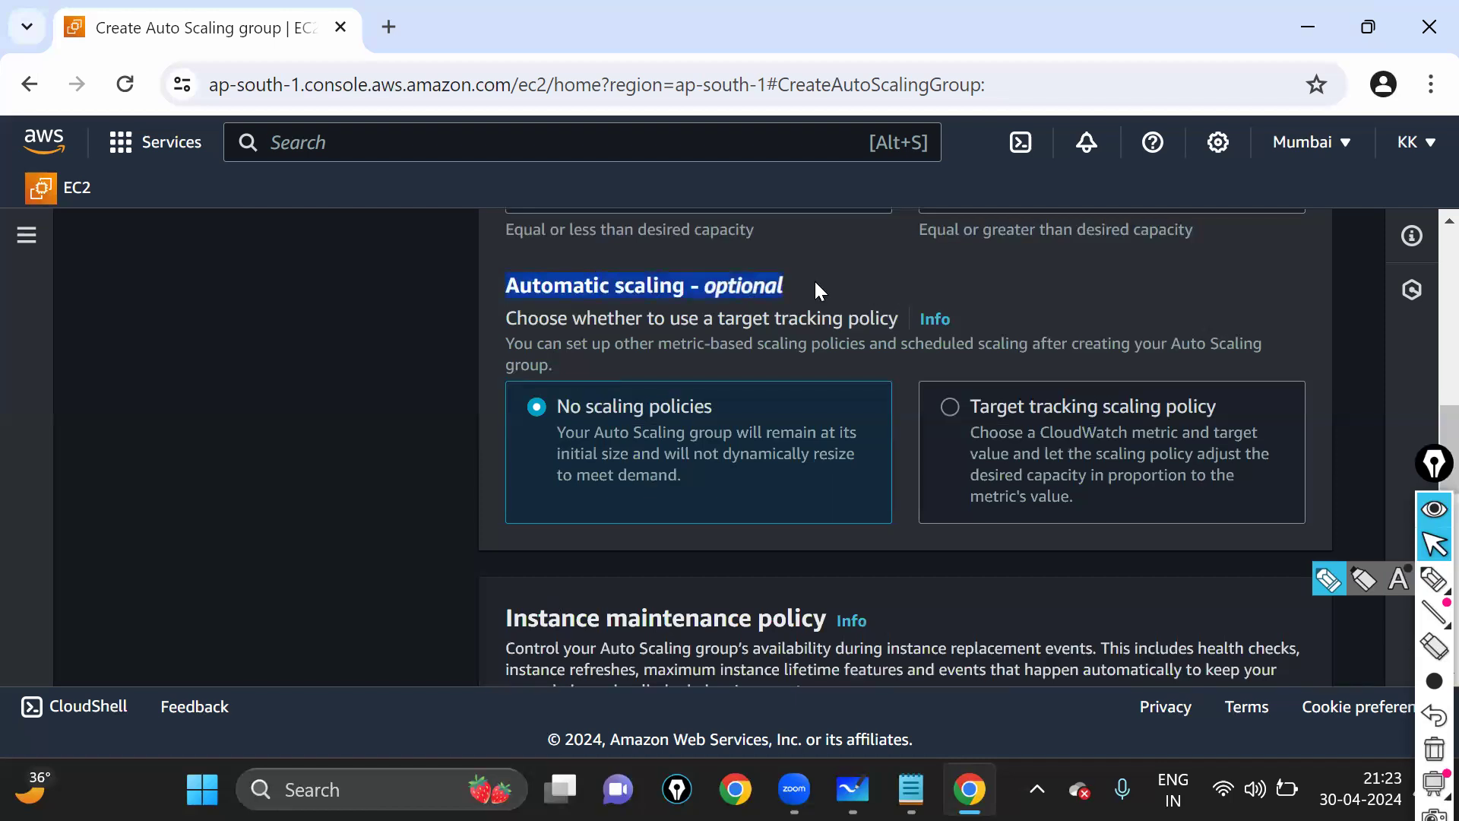
- Mark up the Automatic scaling options and choose Target tracking scaling policy
{"action": "left_click", "coordinate": [1434, 580]}
{"action": "mouse_move", "coordinate": [561, 370]}
{"action": "left_mouse_down"}
{"action": "mouse_move", "coordinate": [734, 392]}
{"action": "mouse_move", "coordinate": [650, 373]}
{"action": "mouse_move", "coordinate": [756, 352]}
{"action": "left_mouse_up"}
{"action": "mouse_move", "coordinate": [940, 346]}
{"action": "left_mouse_down"}
{"action": "mouse_move", "coordinate": [869, 475]}
{"action": "mouse_move", "coordinate": [1231, 530]}
{"action": "mouse_move", "coordinate": [961, 366]}
{"action": "left_mouse_up"}
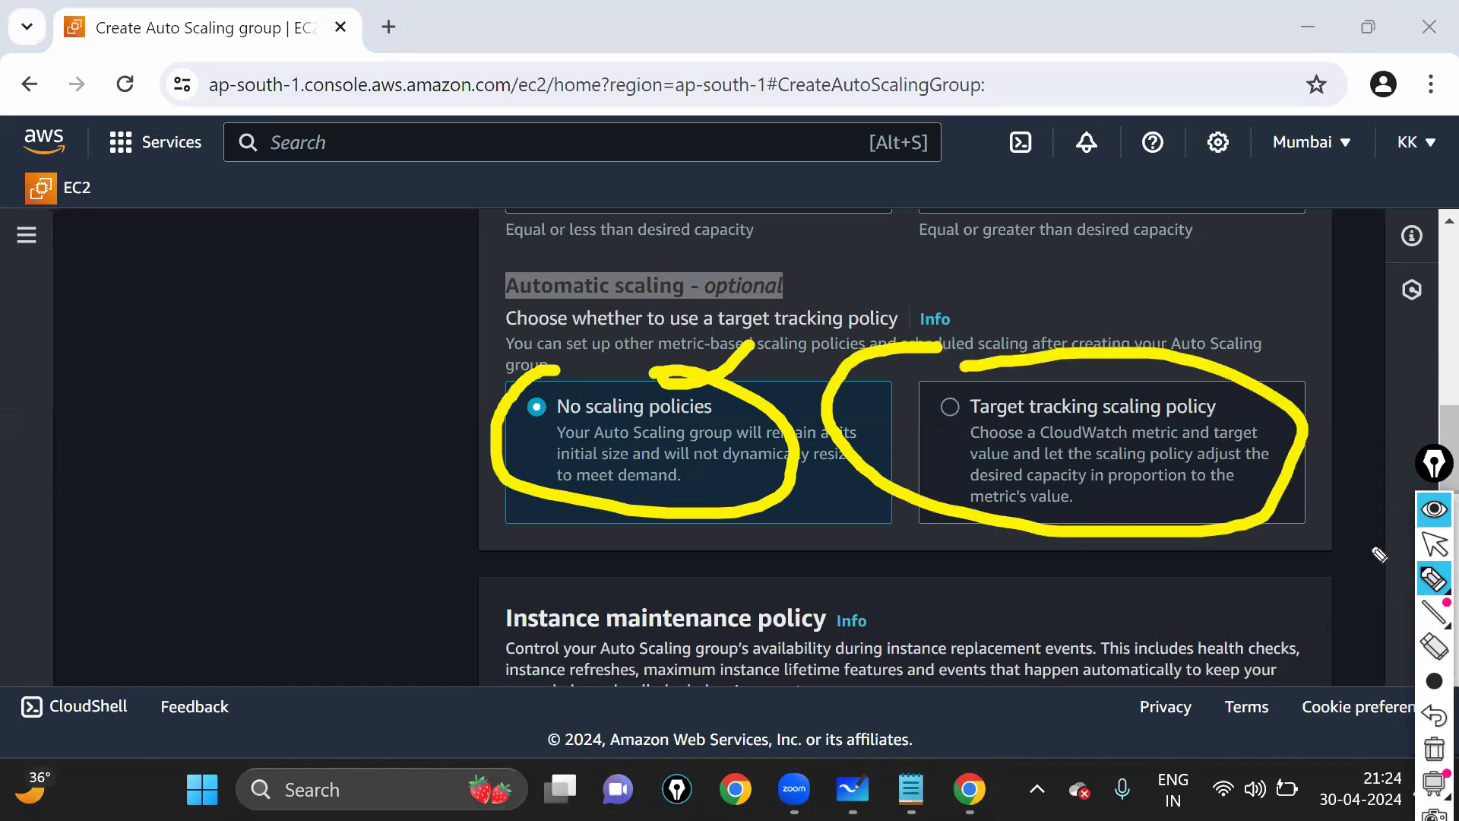
{"action": "left_click", "coordinate": [1429, 580]}
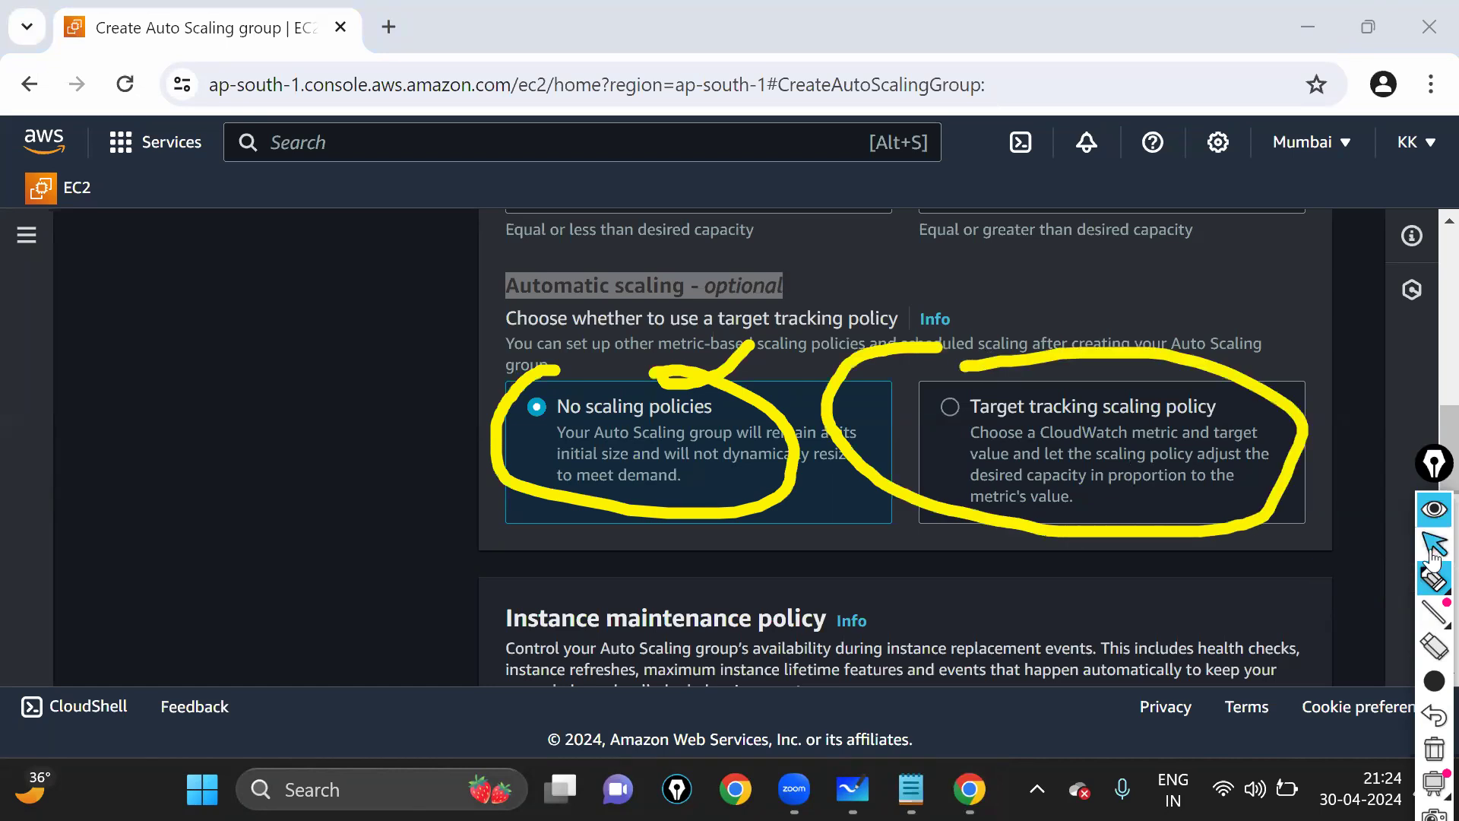
{"action": "left_click", "coordinate": [1434, 544]}
{"action": "scroll", "coordinate": [950, 357], "scroll_direction": "down", "scroll_amount": 2}
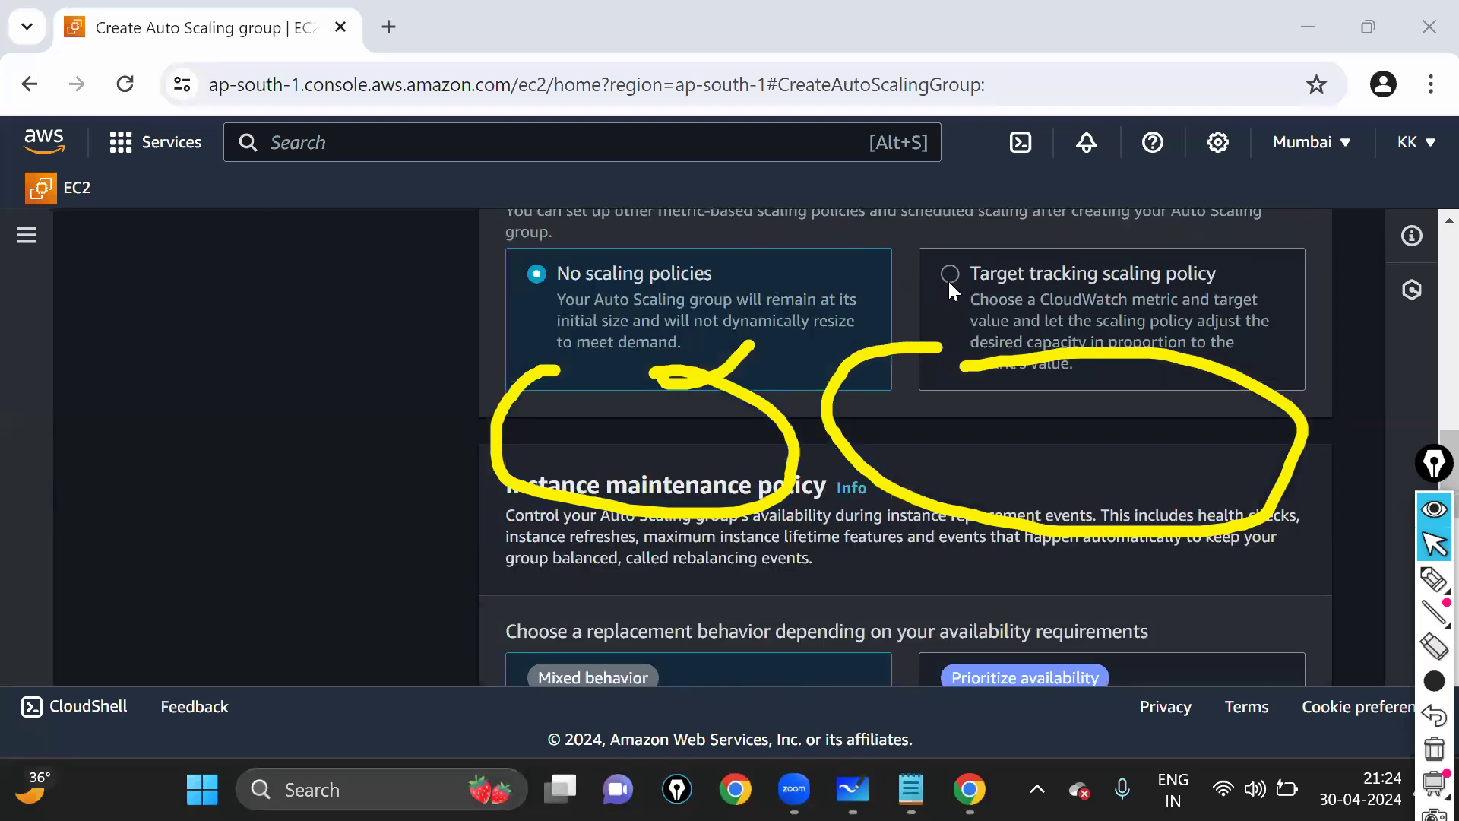
{"action": "key", "text": "ctrl+shift+7"}
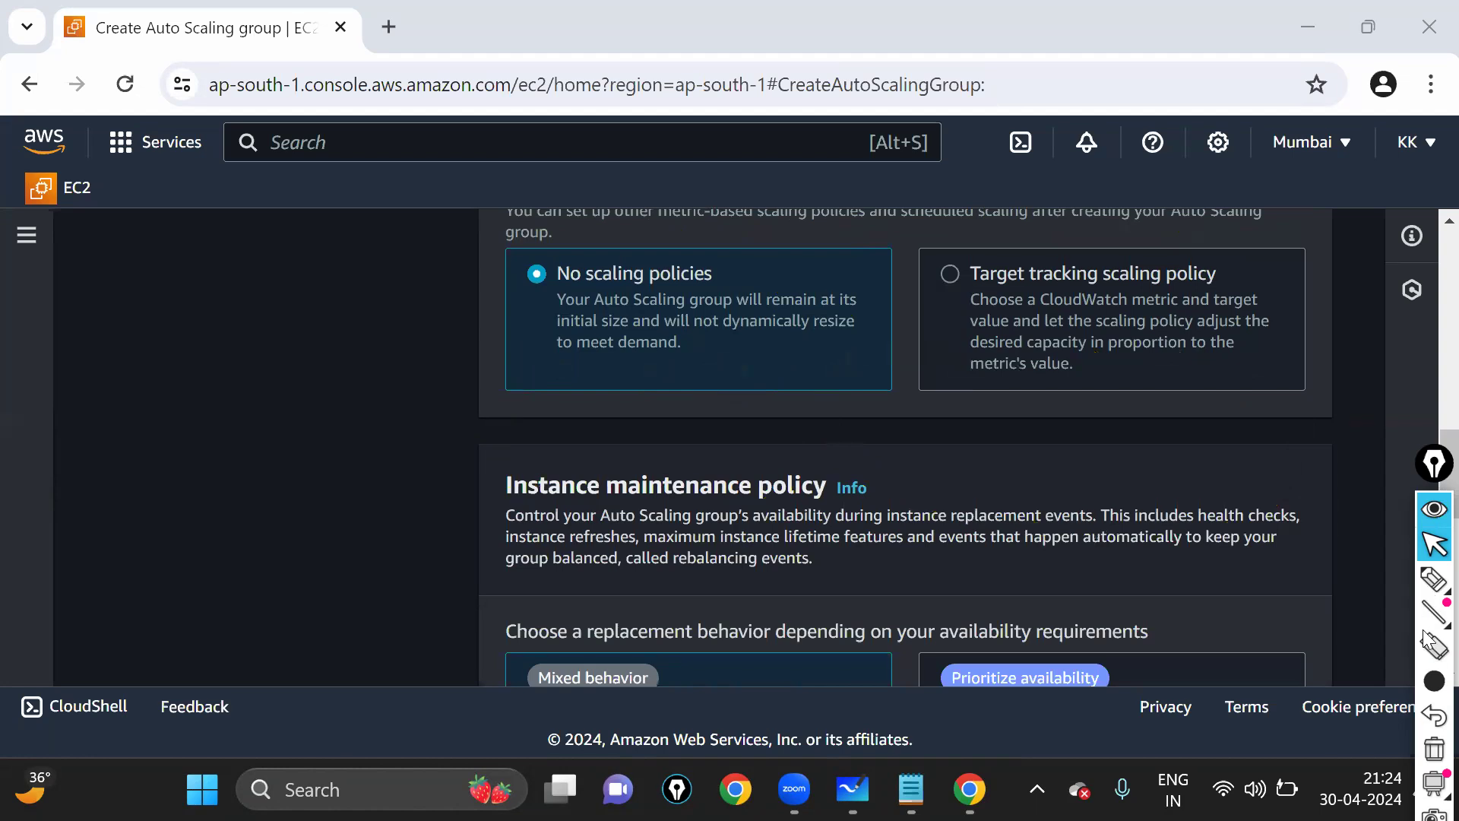
{"action": "left_click", "coordinate": [1433, 581]}
{"action": "mouse_move", "coordinate": [953, 244]}
{"action": "left_mouse_down"}
{"action": "mouse_move", "coordinate": [944, 296]}
{"action": "mouse_move", "coordinate": [1053, 313]}
{"action": "mouse_move", "coordinate": [1277, 300]}
{"action": "mouse_move", "coordinate": [936, 272]}
{"action": "left_mouse_up"}
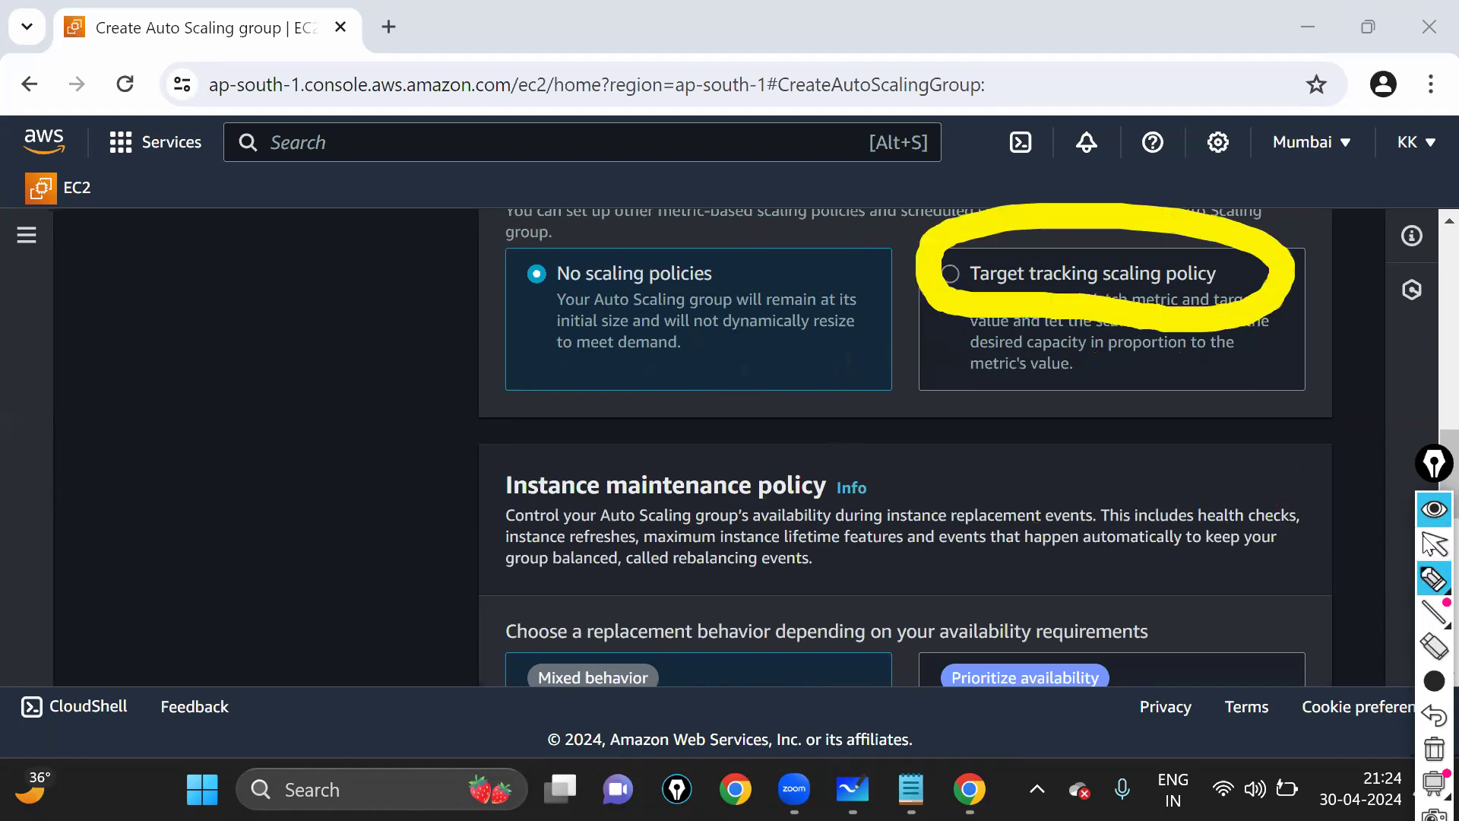
{"action": "key", "text": "ctrl+F1"}
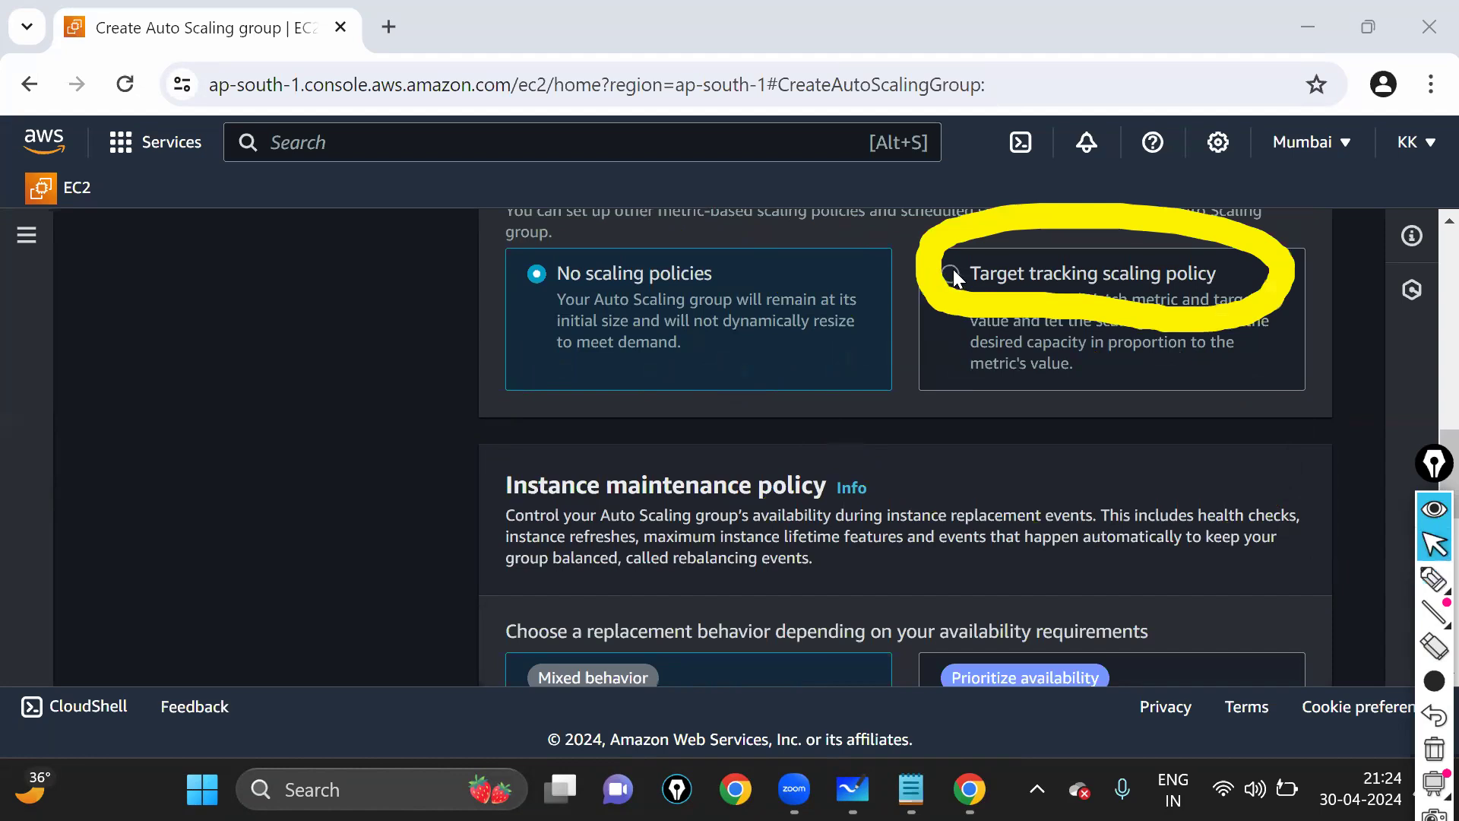
{"action": "left_click", "coordinate": [951, 272]}
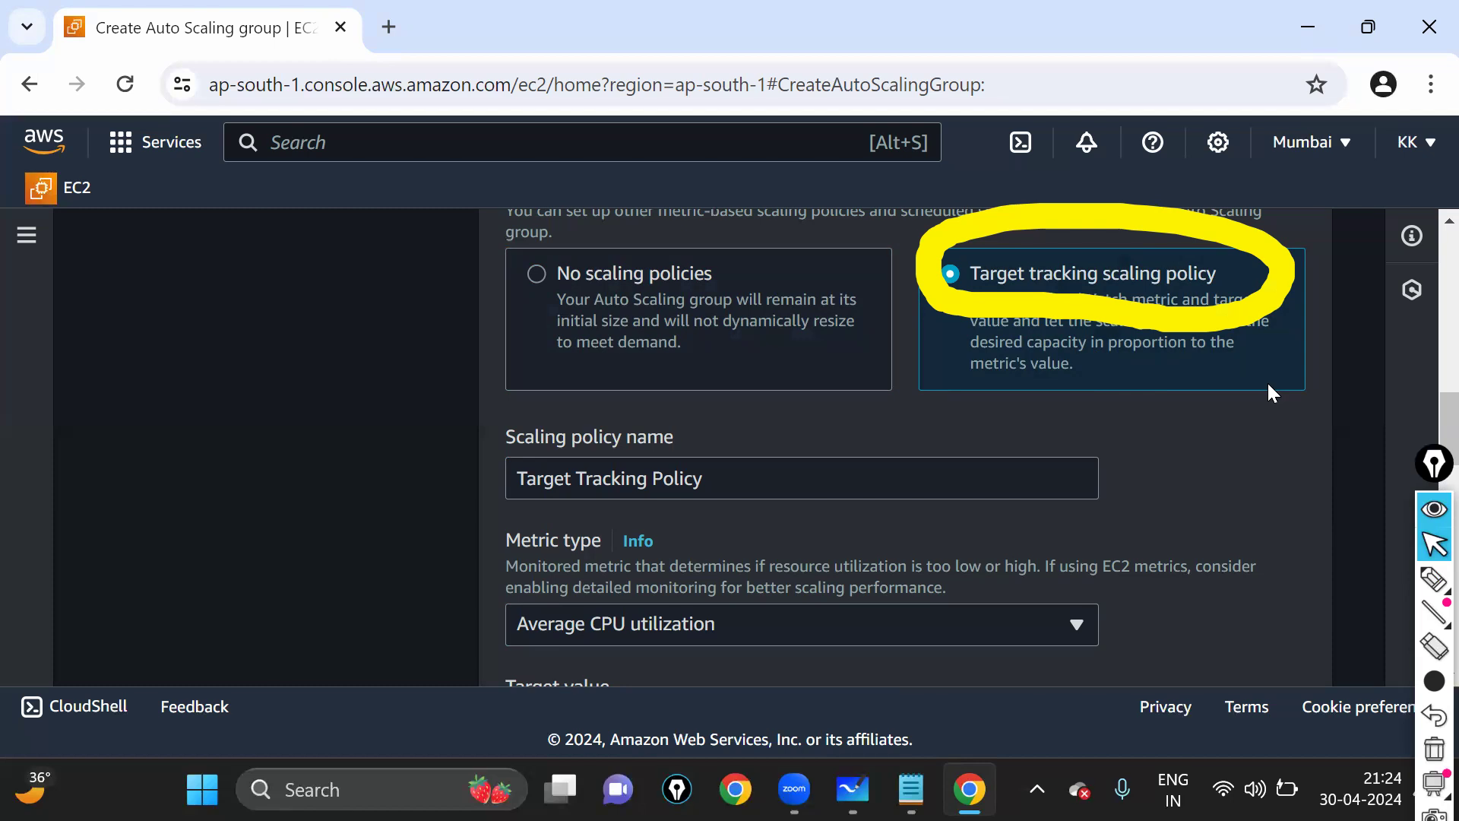
- Highlight the scaling policy name and keep it as 'Target Tracking Policy'
{"action": "left_click_drag", "start_coordinate": [485, 437], "coordinate": [644, 438]}
{"action": "left_click_drag", "start_coordinate": [538, 438], "coordinate": [736, 439]}
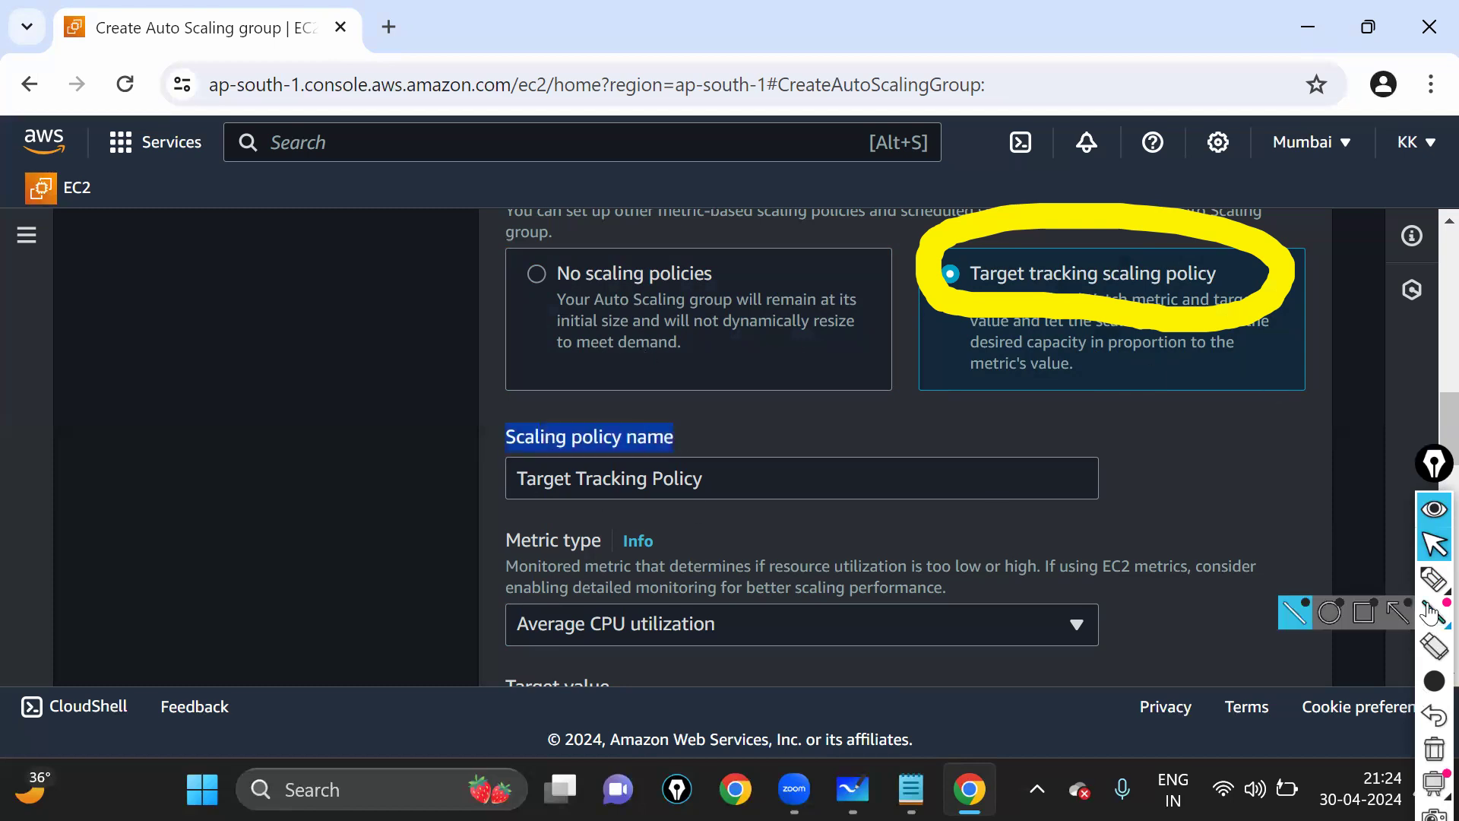
{"action": "left_click", "coordinate": [1433, 580]}
{"action": "mouse_move", "coordinate": [525, 426]}
{"action": "left_mouse_down"}
{"action": "mouse_move", "coordinate": [646, 513]}
{"action": "mouse_move", "coordinate": [534, 411]}
{"action": "left_mouse_up"}
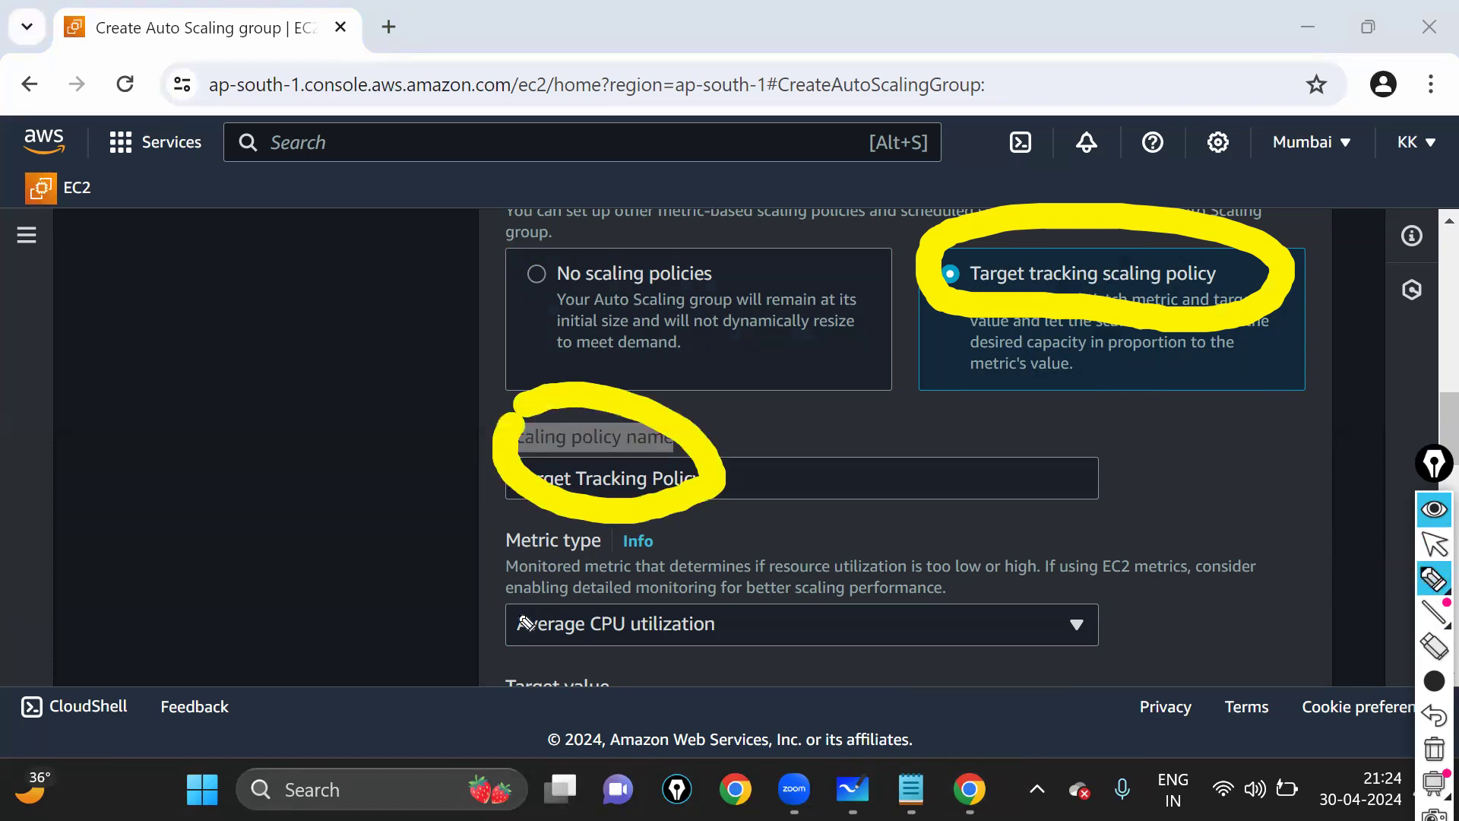
{"action": "mouse_move", "coordinate": [498, 623]}
{"action": "left_mouse_down"}
{"action": "mouse_move", "coordinate": [602, 668]}
{"action": "mouse_move", "coordinate": [1132, 678]}
{"action": "mouse_move", "coordinate": [877, 564]}
{"action": "left_mouse_up"}
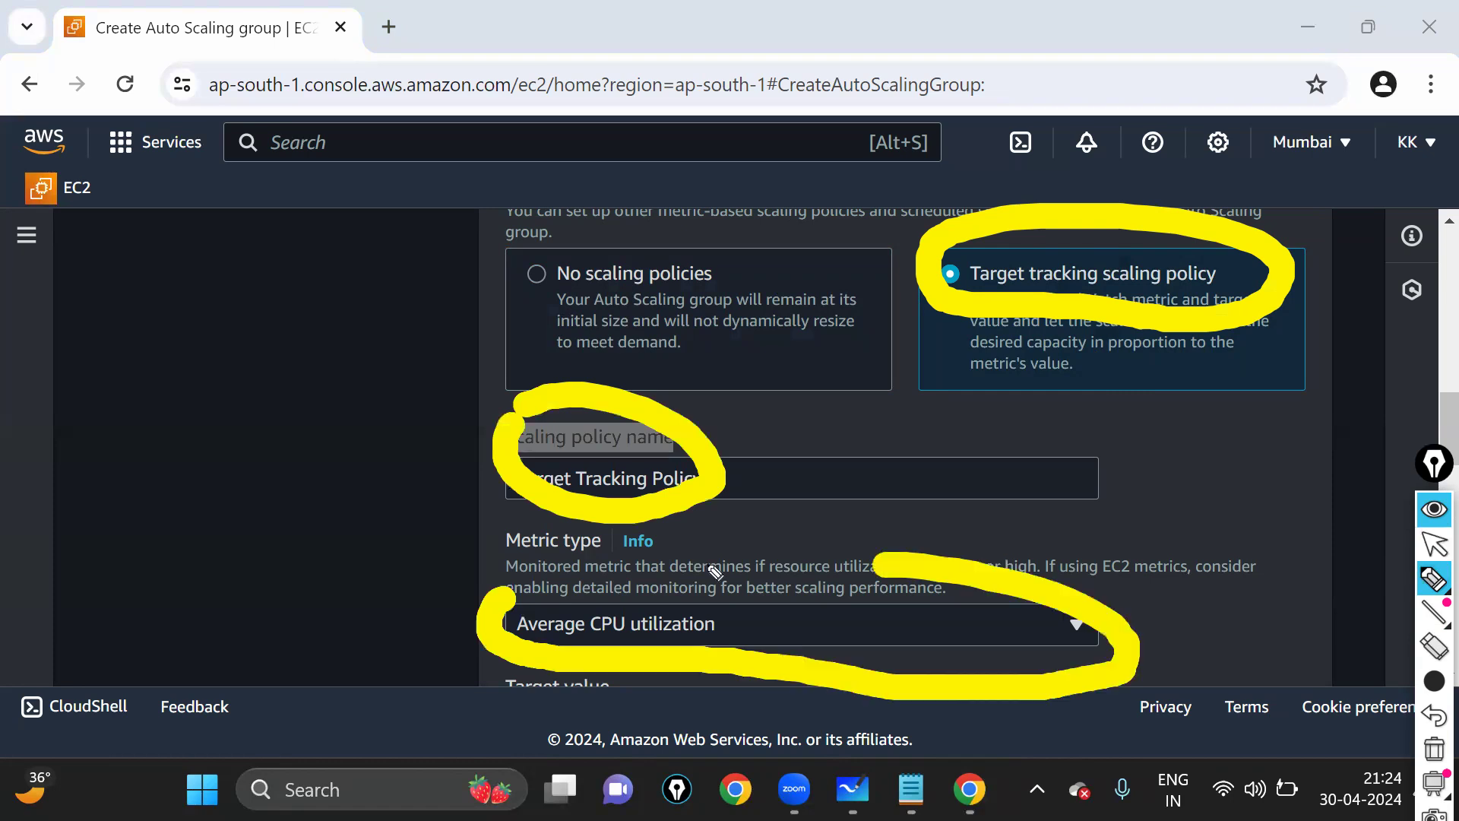
{"action": "left_click_drag", "start_coordinate": [528, 582], "coordinate": [506, 583]}
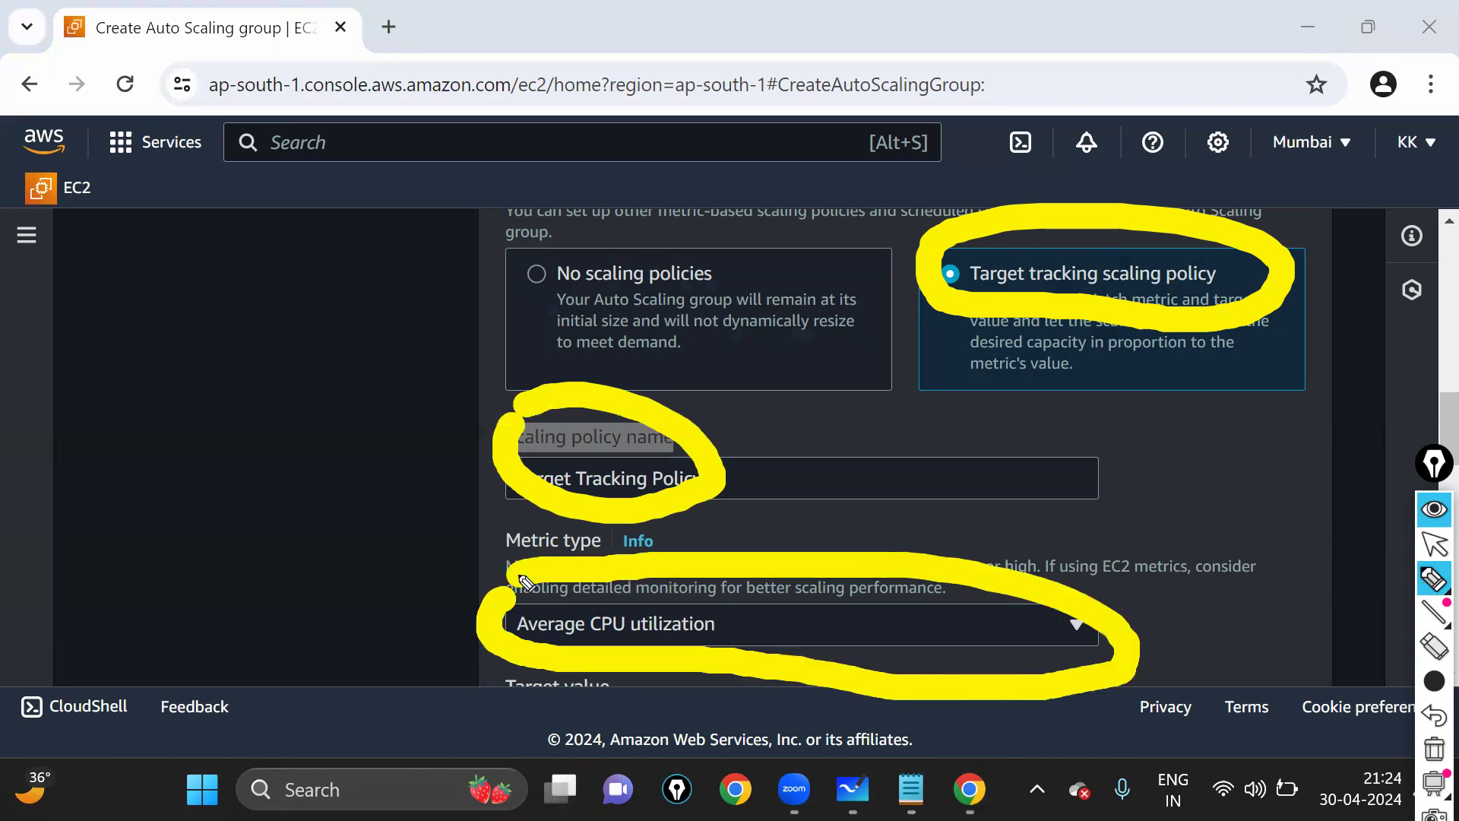
{"action": "left_click", "coordinate": [1434, 545]}
{"action": "scroll", "coordinate": [791, 399], "scroll_direction": "down", "scroll_amount": 2}
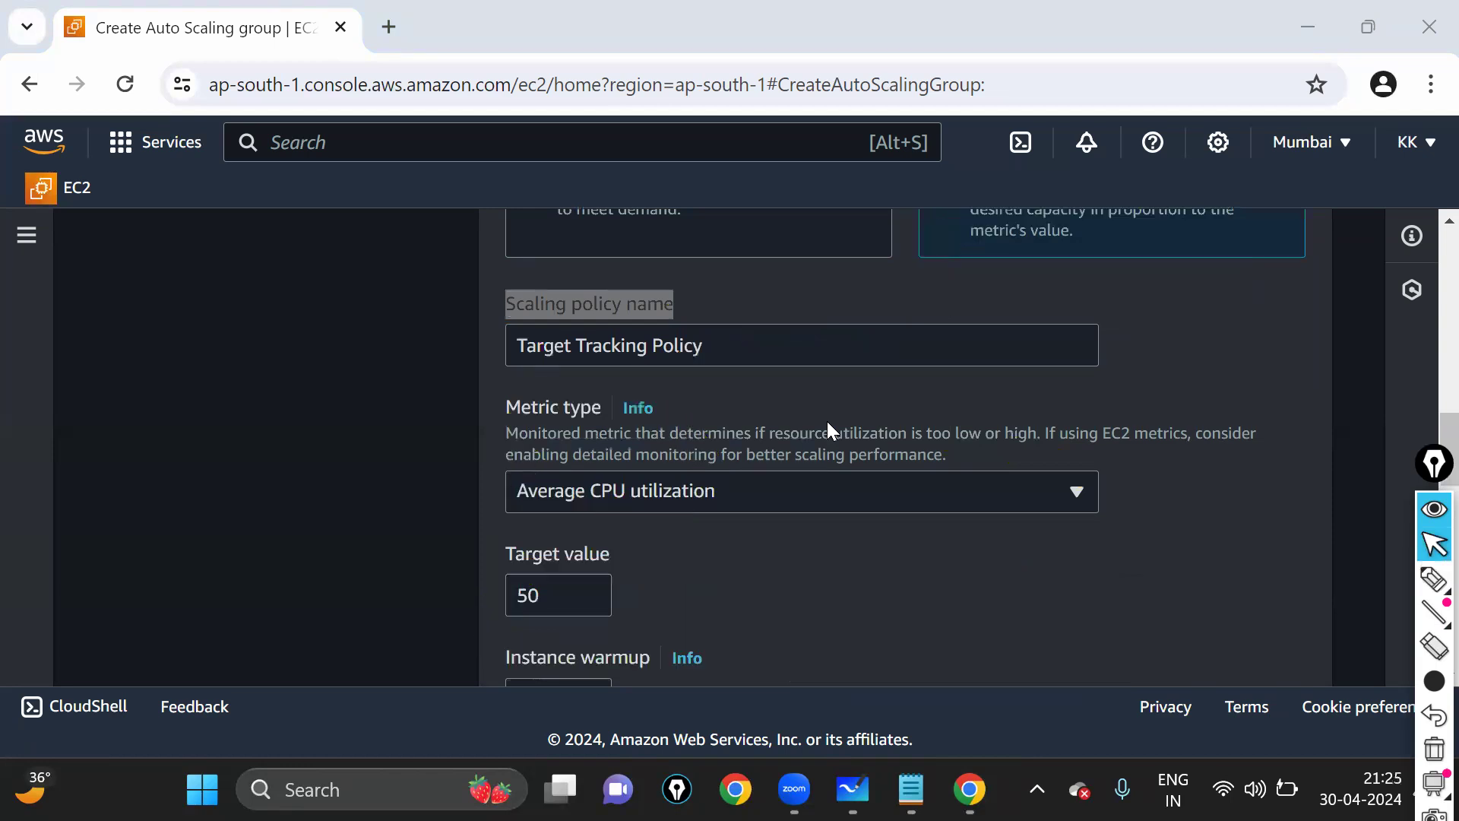
{"action": "scroll", "coordinate": [663, 368], "scroll_direction": "down", "scroll_amount": 2}
{"action": "scroll", "coordinate": [727, 393], "scroll_direction": "up", "scroll_amount": 2}
{"action": "left_click", "coordinate": [594, 314]}
{"action": "left_click_drag", "start_coordinate": [735, 356], "coordinate": [445, 357]}
{"action": "left_click", "coordinate": [593, 415]}
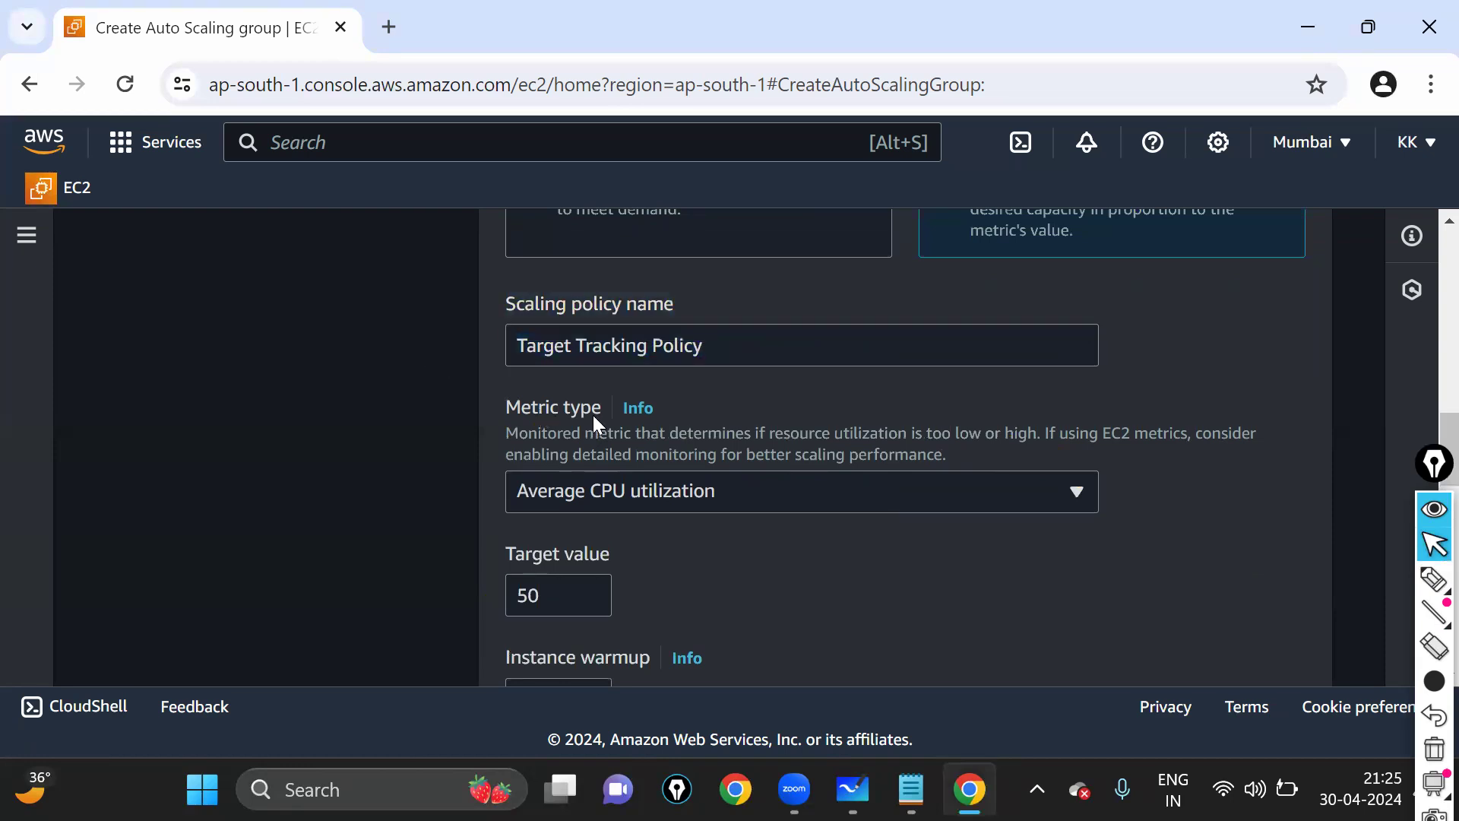
- Keep Average CPU utilization as the metric and change the target value to 90
{"action": "left_click_drag", "start_coordinate": [512, 406], "coordinate": [523, 407]}
{"action": "left_click", "coordinate": [648, 489]}
{"action": "left_click", "coordinate": [652, 494]}
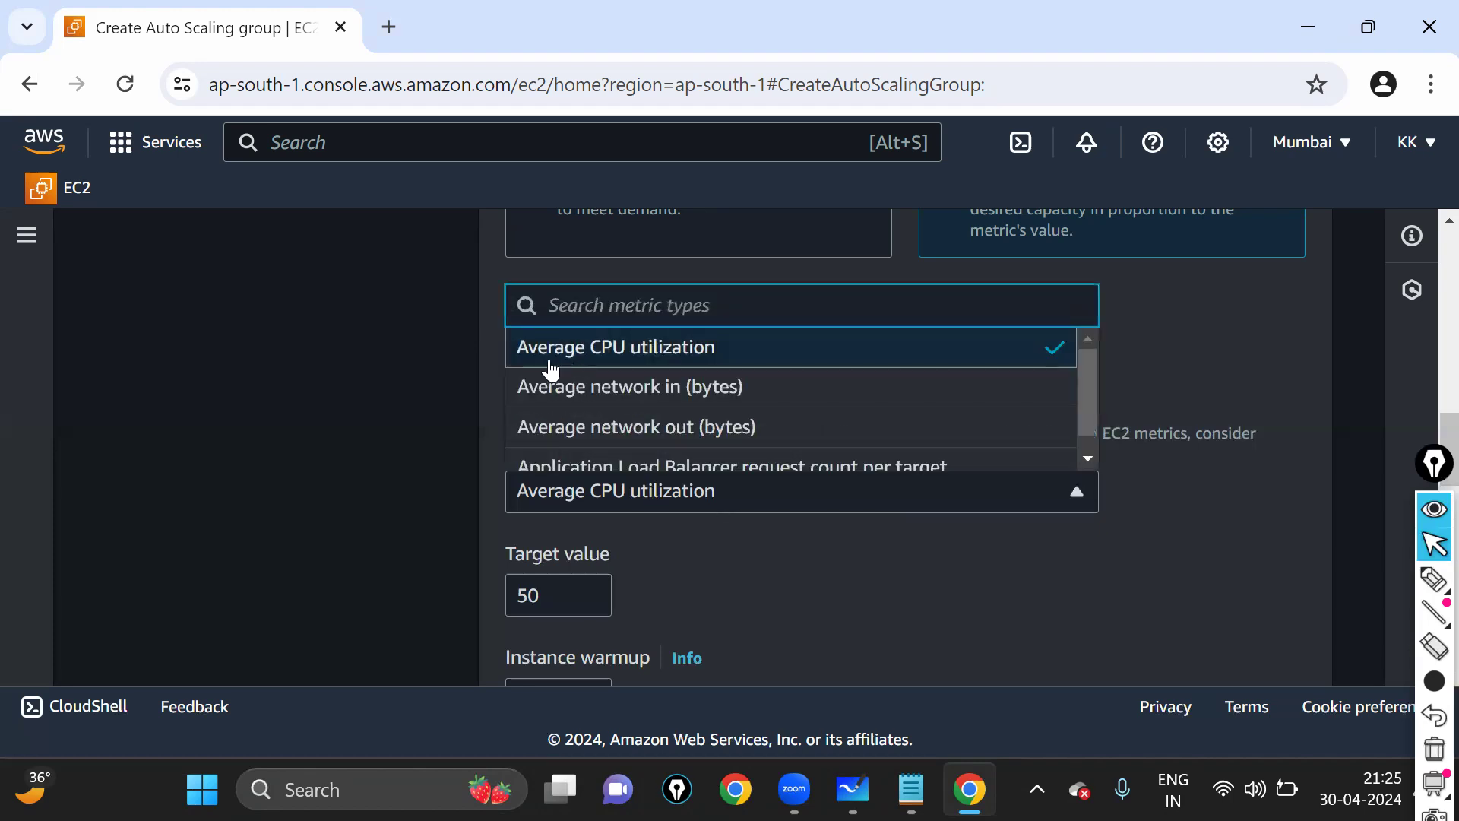
{"action": "left_click", "coordinate": [669, 363]}
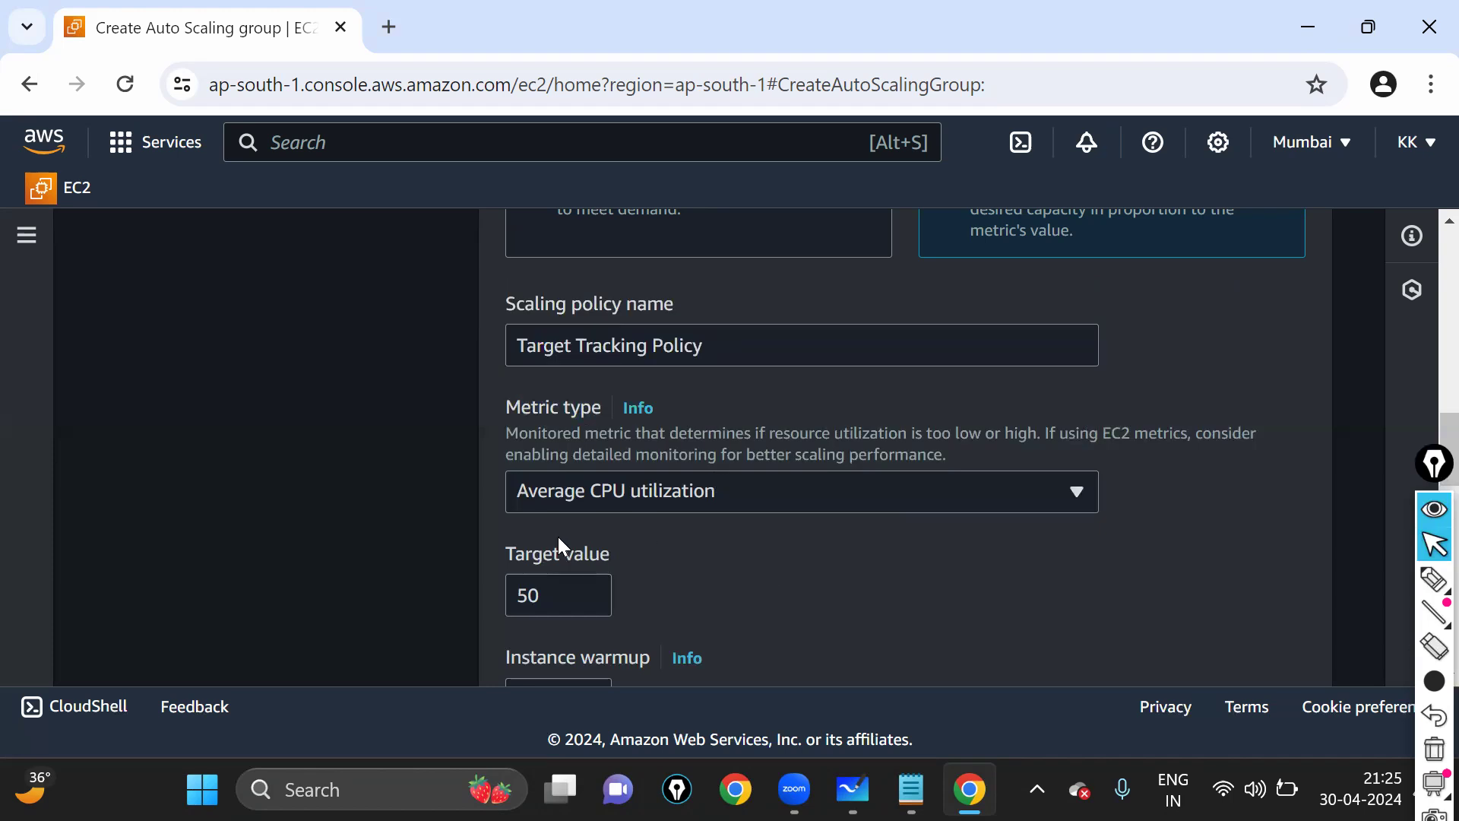
{"action": "left_click_drag", "start_coordinate": [563, 598], "coordinate": [466, 596]}
{"action": "type", "text": "90"}
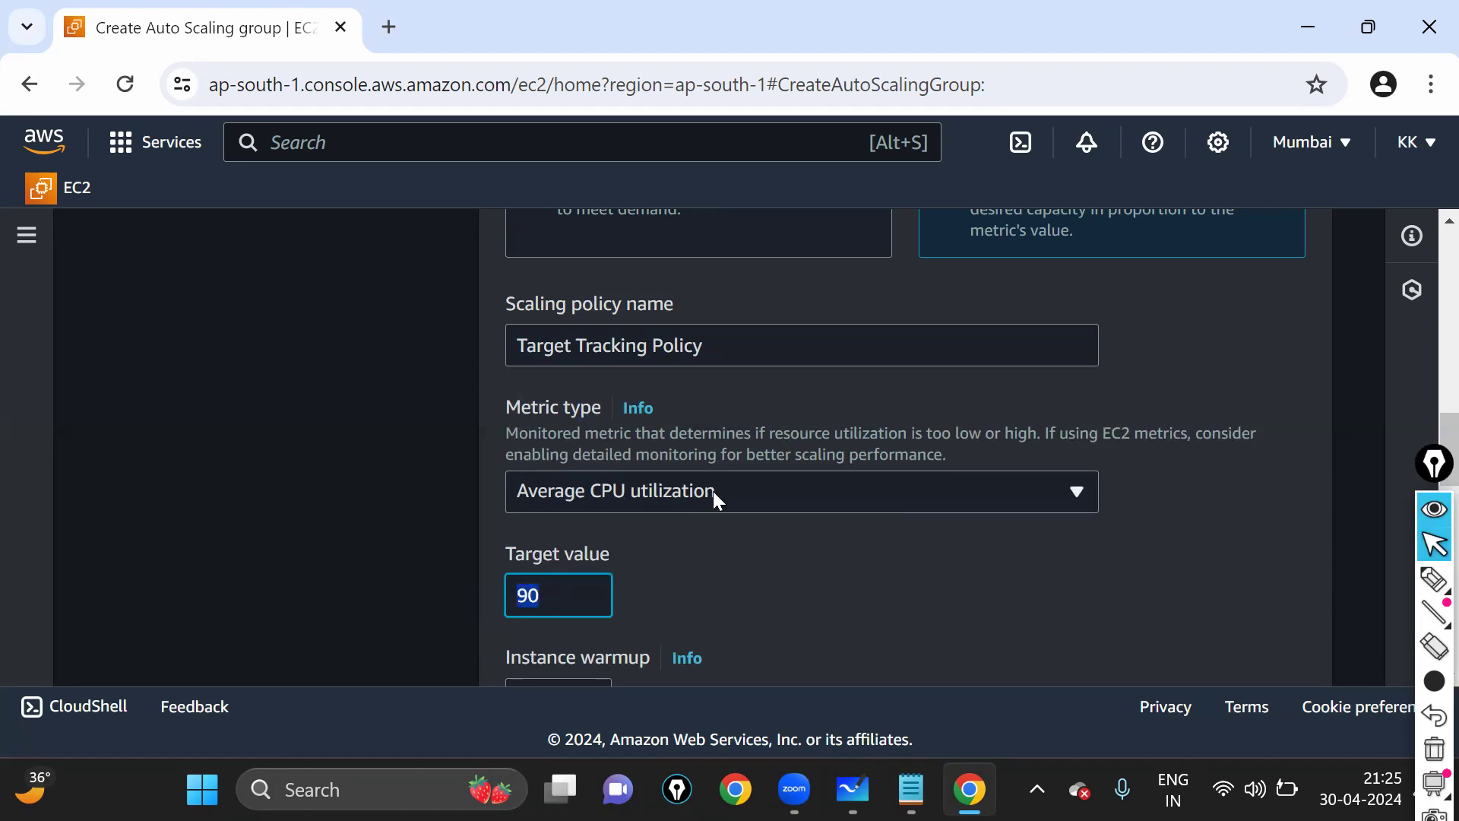
{"action": "left_click", "coordinate": [762, 602]}
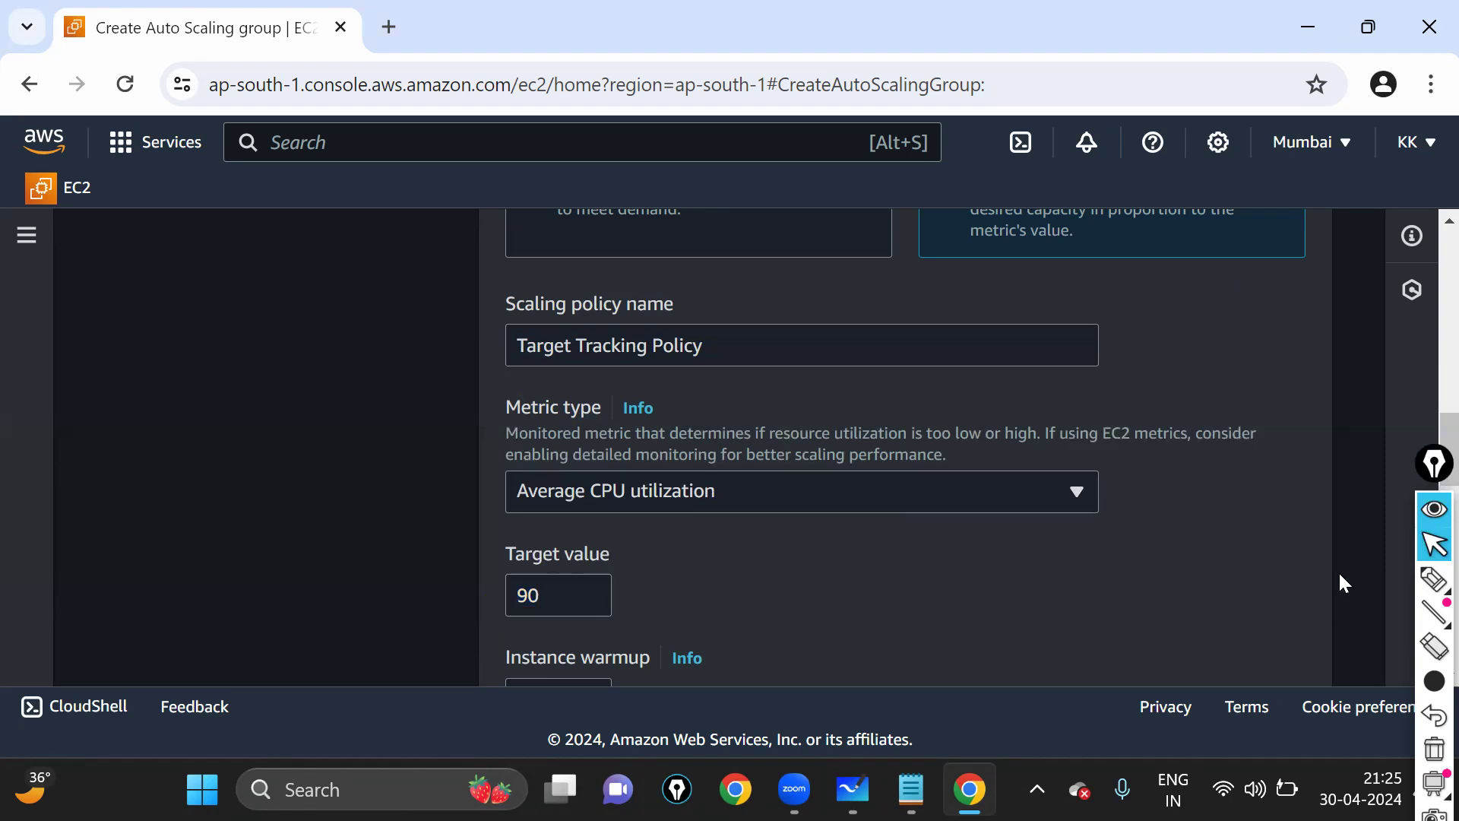
- Draw on-screen annotations over the target tracking policy settings
{"action": "left_click", "coordinate": [1434, 580]}
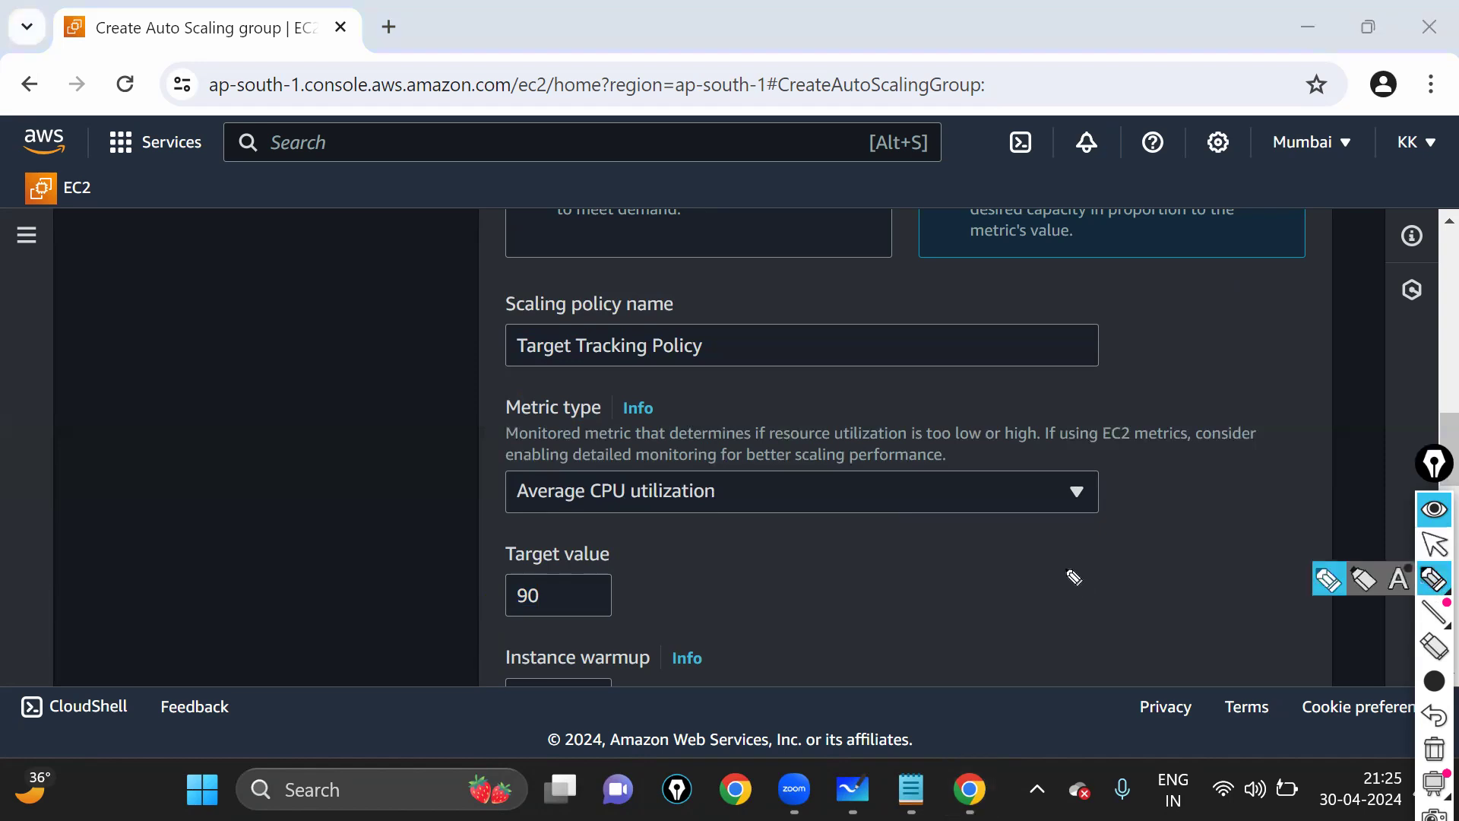
{"action": "left_click", "coordinate": [1066, 578]}
{"action": "left_click_drag", "start_coordinate": [1163, 570], "coordinate": [1089, 547]}
{"action": "mouse_move", "coordinate": [1209, 520]}
{"action": "left_mouse_down"}
{"action": "mouse_move", "coordinate": [1254, 534]}
{"action": "mouse_move", "coordinate": [1166, 497]}
{"action": "left_mouse_up"}
{"action": "left_click_drag", "start_coordinate": [1184, 302], "coordinate": [1188, 283]}
{"action": "left_click_drag", "start_coordinate": [926, 359], "coordinate": [963, 384]}
{"action": "mouse_move", "coordinate": [912, 586]}
{"action": "left_mouse_down"}
{"action": "mouse_move", "coordinate": [897, 600]}
{"action": "mouse_move", "coordinate": [867, 591]}
{"action": "left_mouse_up"}
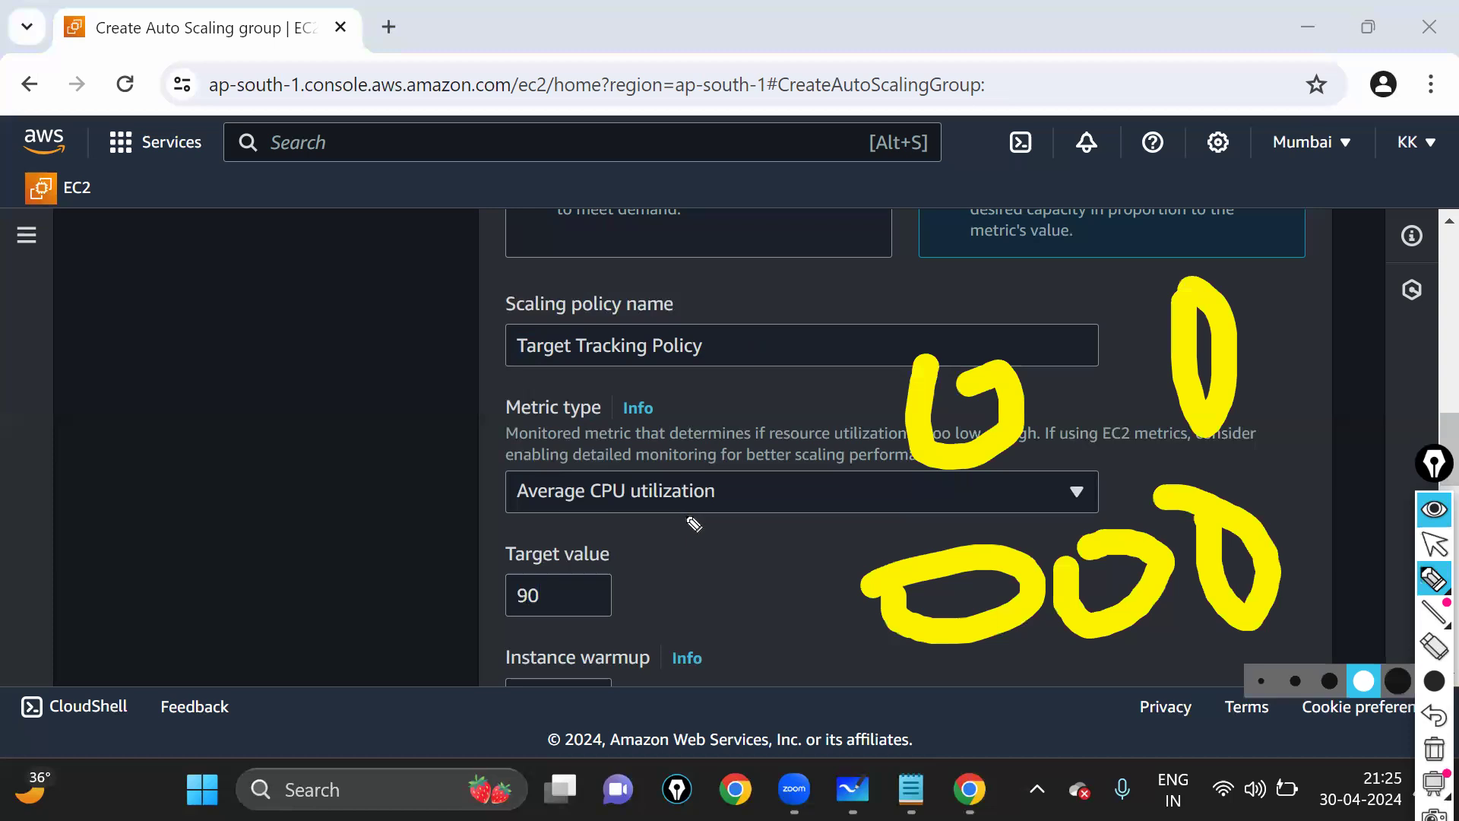
{"action": "left_click", "coordinate": [1434, 548]}
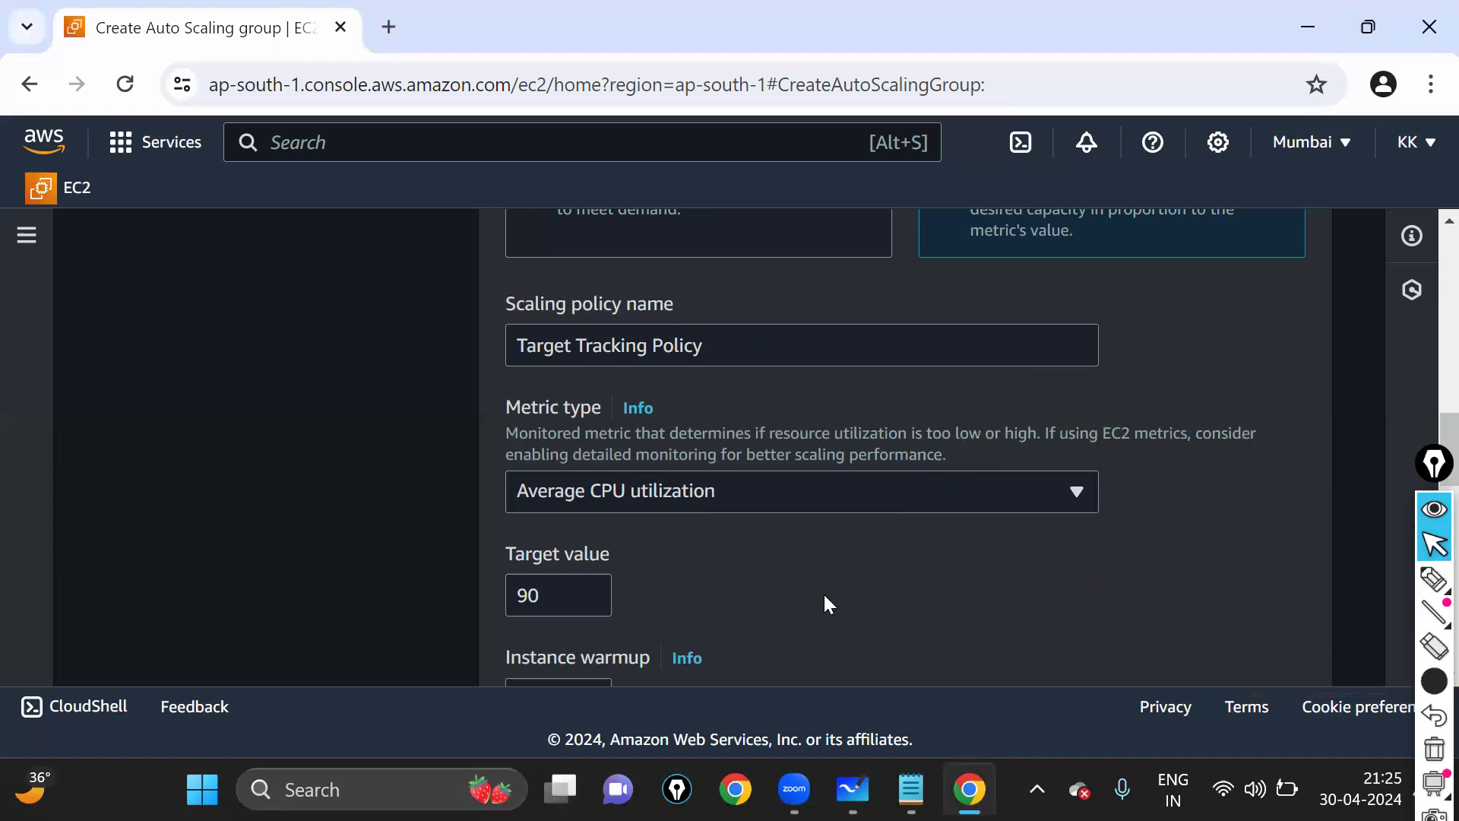
- Highlight the Instance warmup label and add, then undo, a yellow mark beside it
{"action": "scroll", "coordinate": [823, 591], "scroll_direction": "down", "scroll_amount": 3}
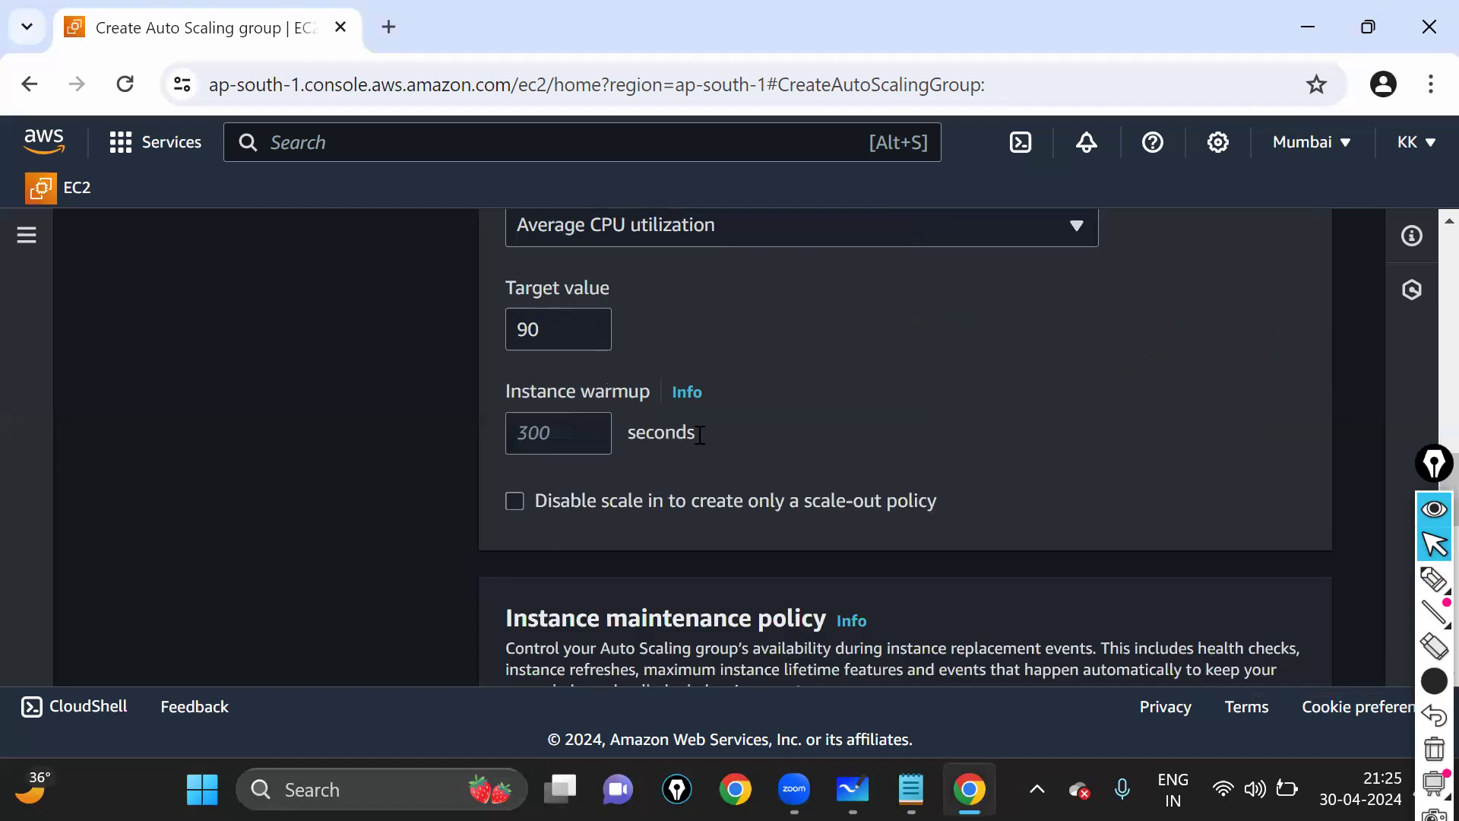
{"action": "scroll", "coordinate": [1013, 436], "scroll_direction": "down", "scroll_amount": 1}
{"action": "scroll", "coordinate": [512, 255], "scroll_direction": "down", "scroll_amount": 1}
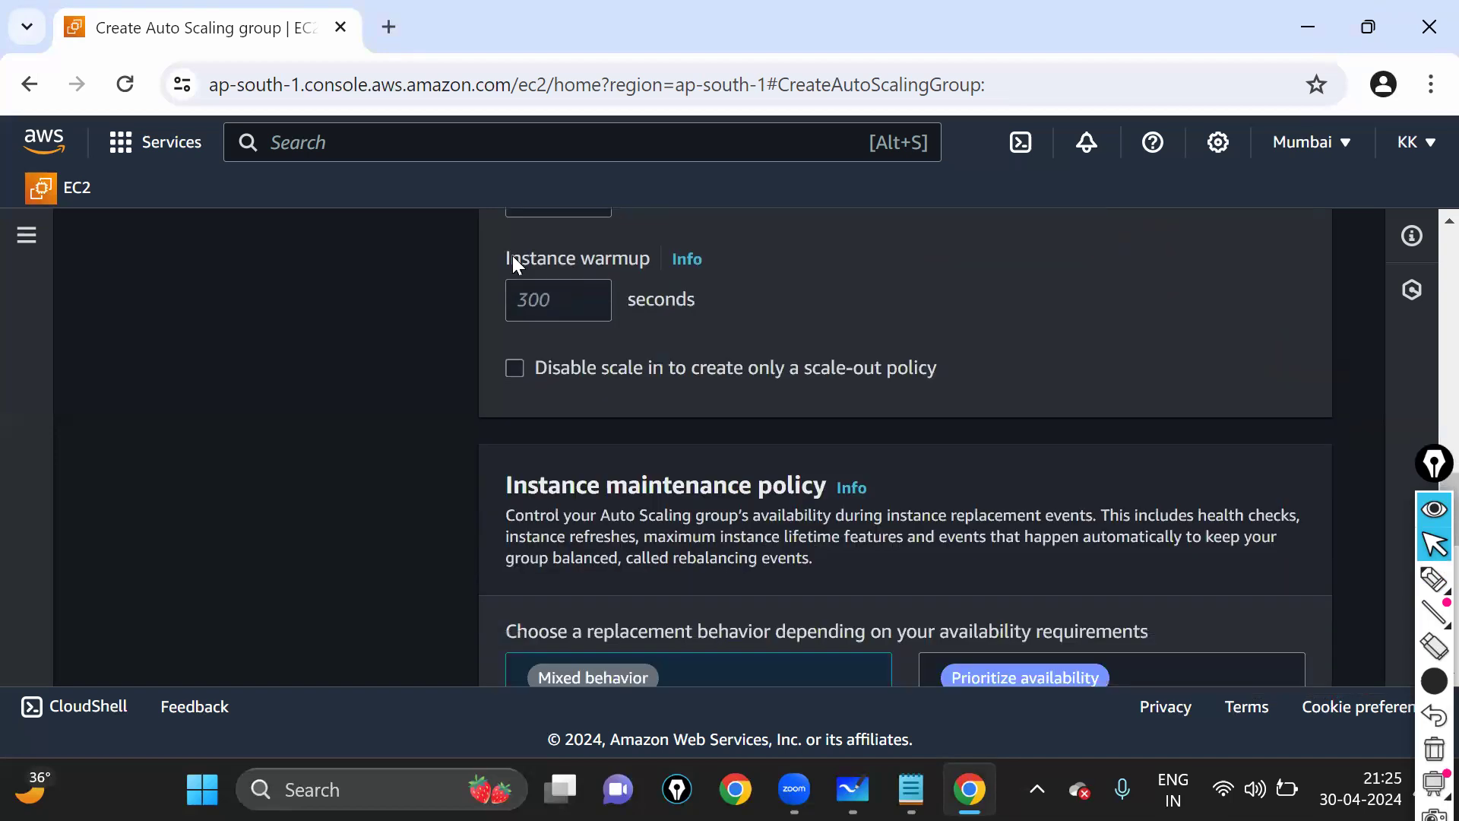
{"action": "double_click", "coordinate": [512, 257]}
{"action": "left_click_drag", "start_coordinate": [650, 268], "coordinate": [652, 268]}
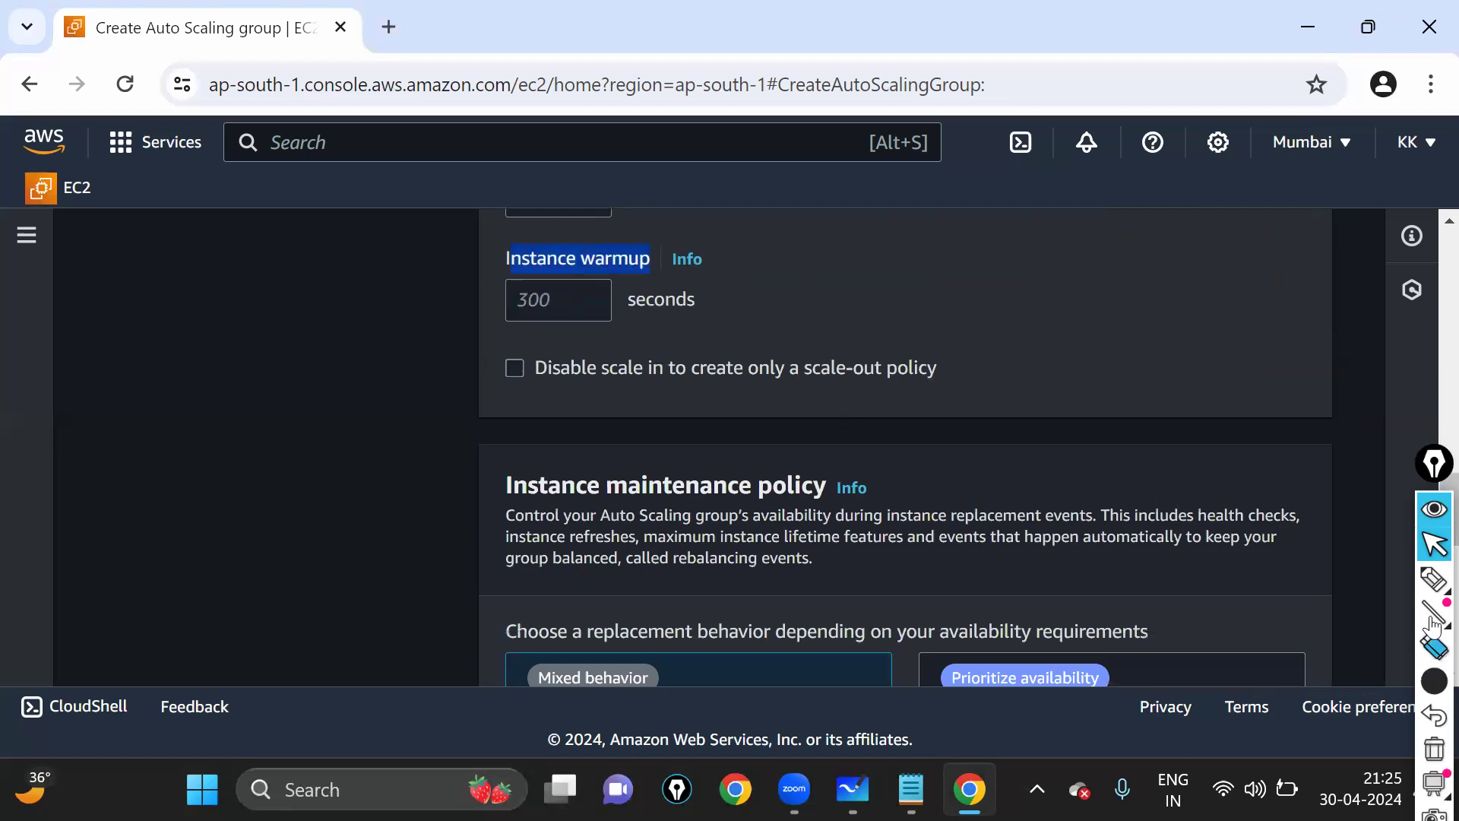
{"action": "mouse_move", "coordinate": [1432, 576]}
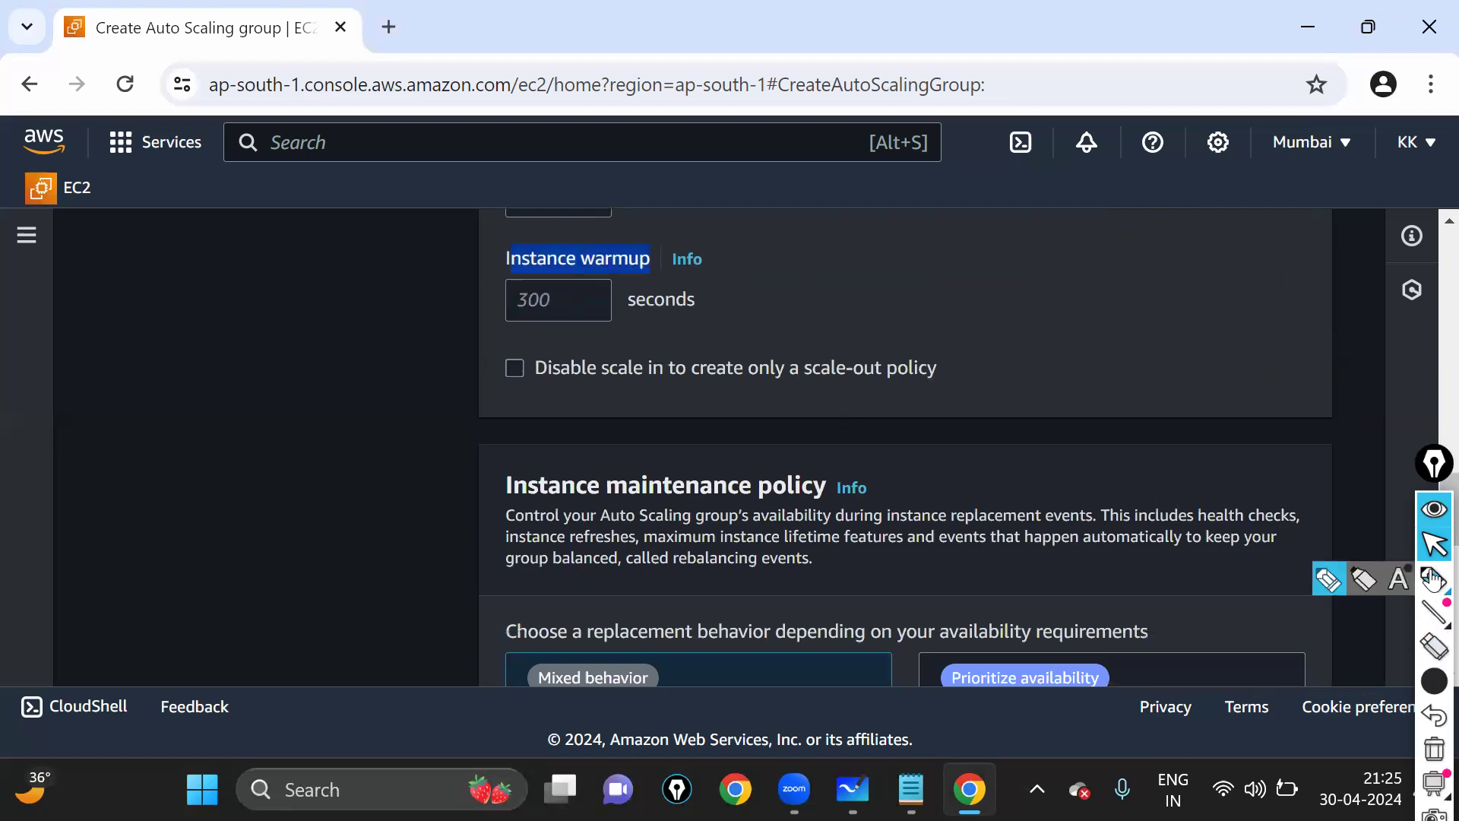
{"action": "left_click", "coordinate": [1432, 577]}
{"action": "left_click_drag", "start_coordinate": [1004, 361], "coordinate": [1031, 411]}
{"action": "mouse_move", "coordinate": [1434, 680]}
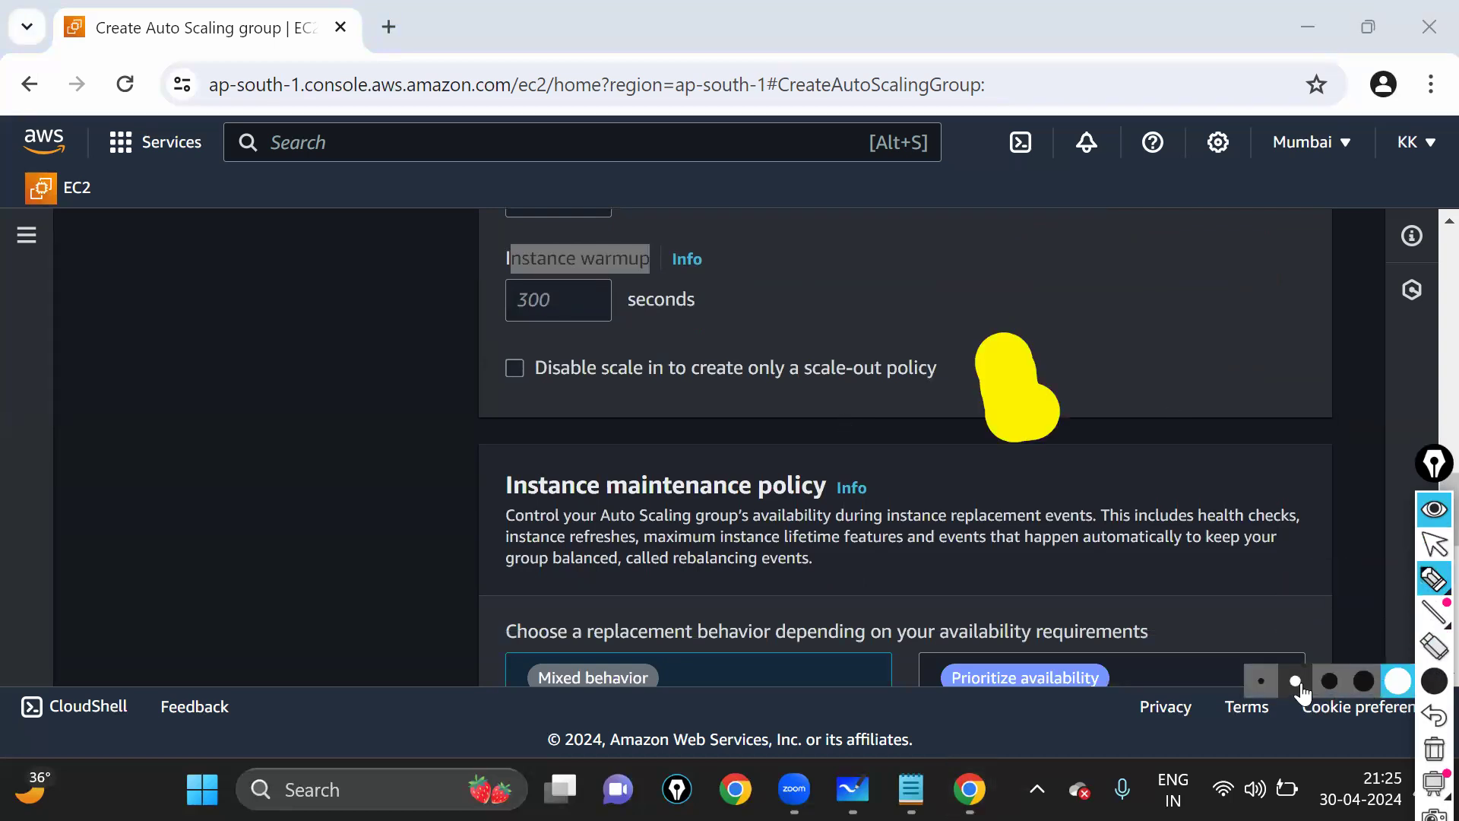
{"action": "left_click", "coordinate": [1295, 681]}
{"action": "key", "text": "ctrl+z"}
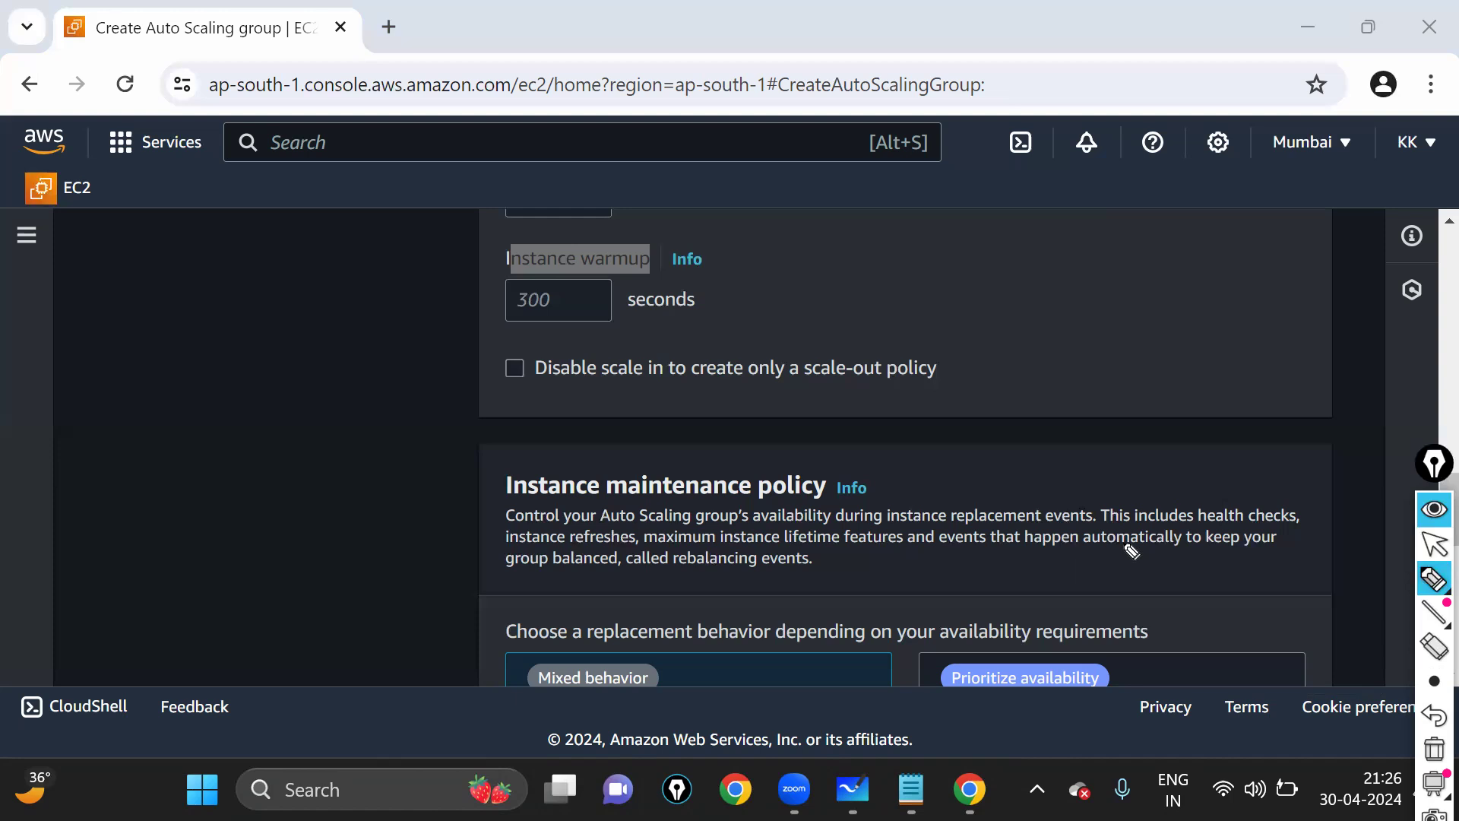
- Enter 200 seconds in the Instance warmup field
{"action": "left_click", "coordinate": [263, 428]}
{"action": "left_click", "coordinate": [571, 295]}
{"action": "left_click", "coordinate": [1432, 554]}
{"action": "left_click", "coordinate": [709, 312]}
{"action": "left_click", "coordinate": [567, 297]}
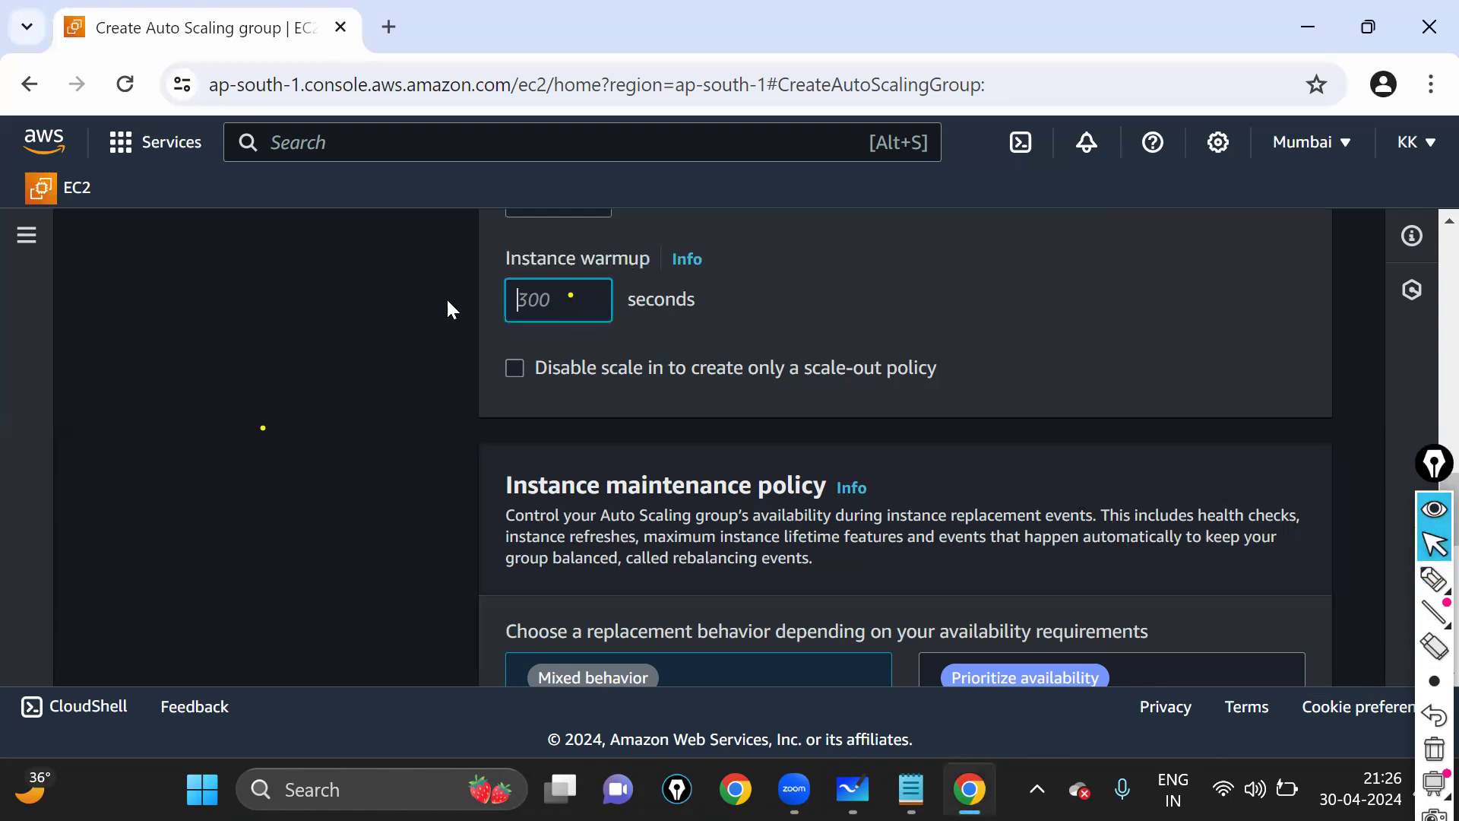
{"action": "type", "text": "200"}
- Mark the Next button with a highlighter stroke
{"action": "scroll", "coordinate": [658, 430], "scroll_direction": "down", "scroll_amount": 10}
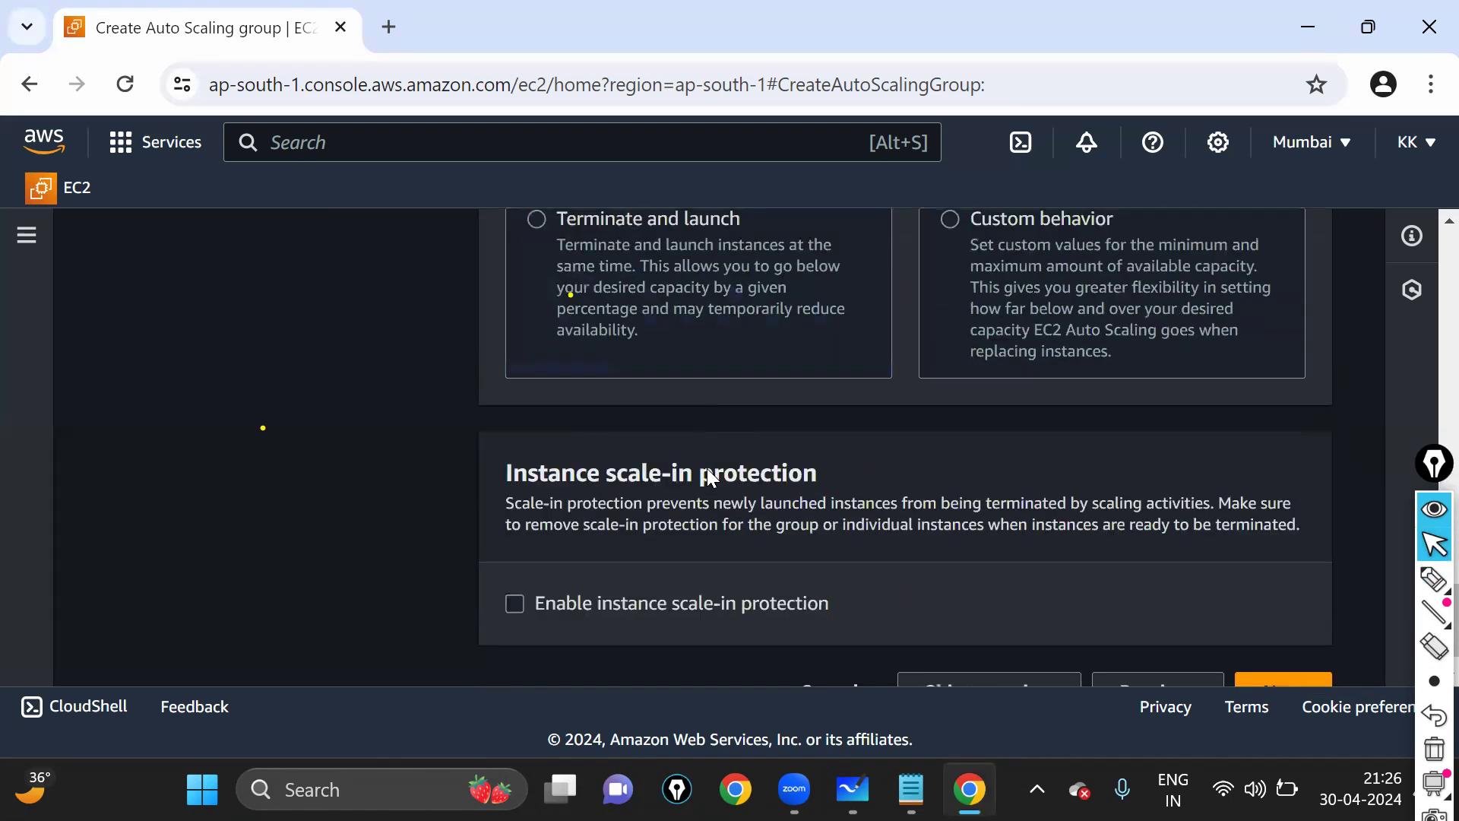
{"action": "scroll", "coordinate": [707, 469], "scroll_direction": "down", "scroll_amount": 1}
{"action": "left_click", "coordinate": [1434, 579]}
{"action": "mouse_move", "coordinate": [1244, 631]}
{"action": "left_mouse_down"}
{"action": "mouse_move", "coordinate": [1293, 676]}
{"action": "mouse_move", "coordinate": [1229, 584]}
{"action": "left_mouse_up"}
{"action": "left_click", "coordinate": [1434, 544]}
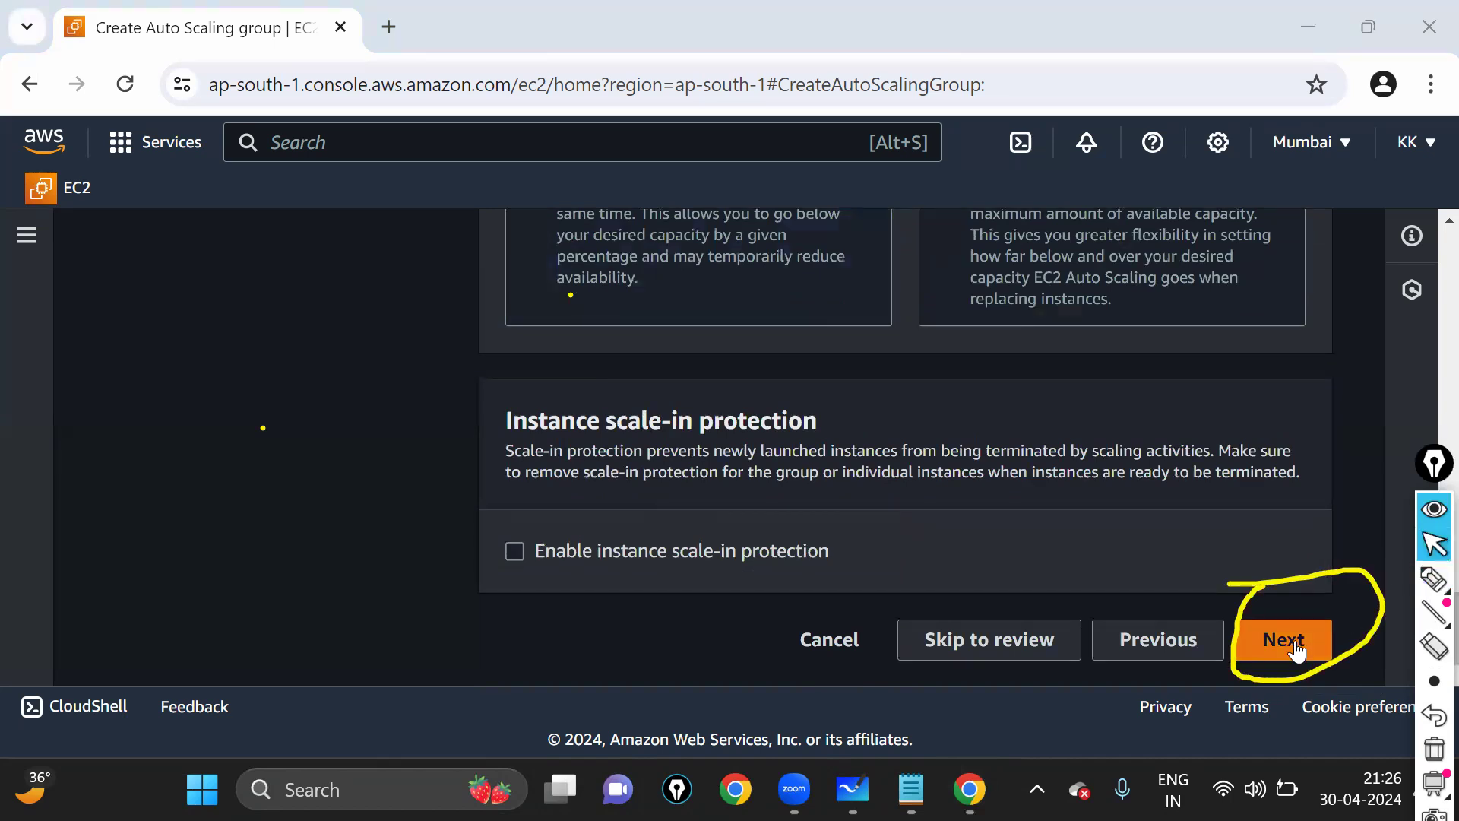
- Pass Add notifications and Add tags, then create Auto Scaling group ASG1 from Review
{"action": "left_click", "coordinate": [1297, 650]}
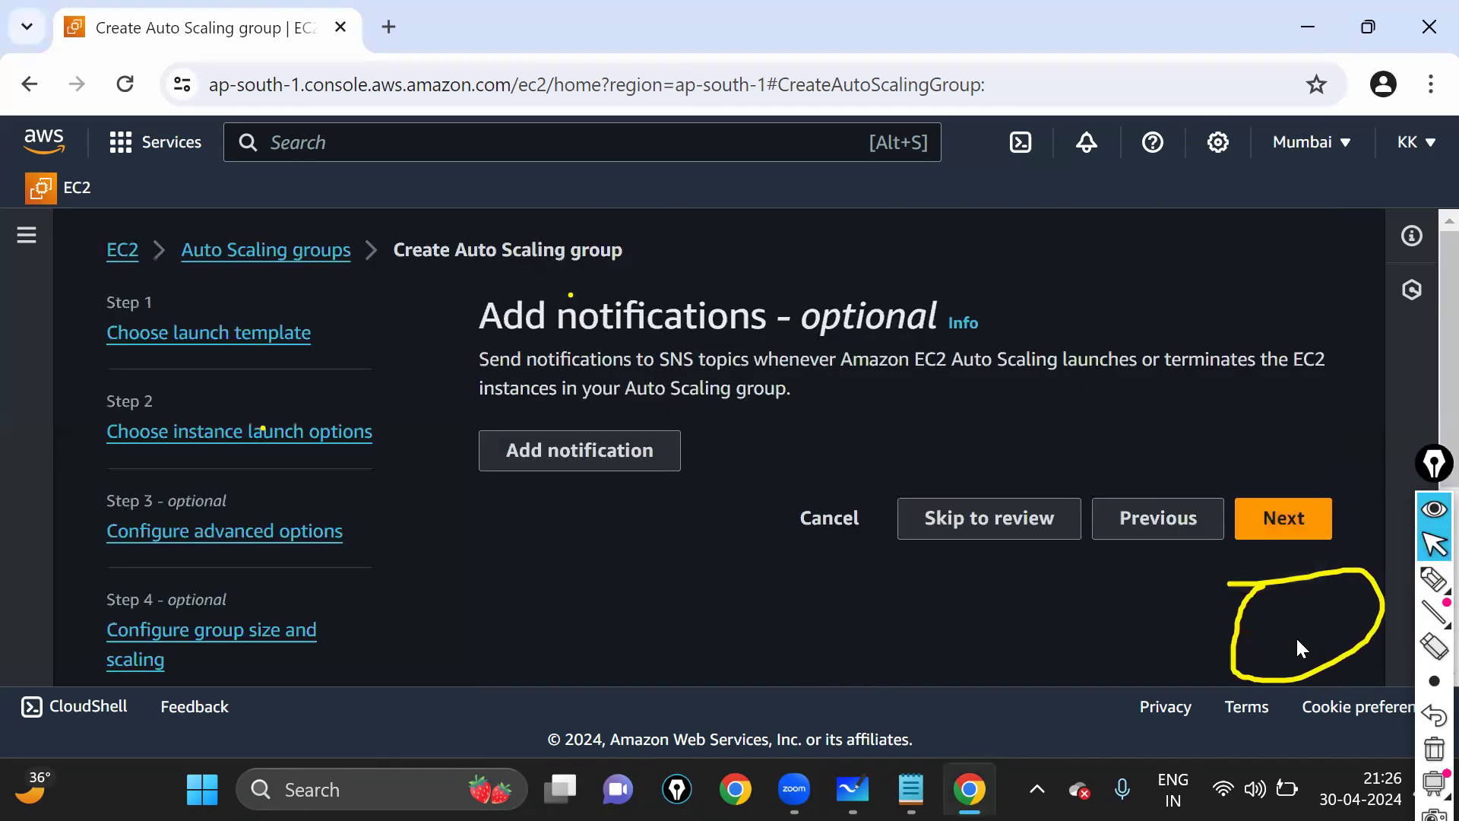
{"action": "left_click", "coordinate": [1284, 525]}
{"action": "scroll", "coordinate": [942, 509], "scroll_direction": "down", "scroll_amount": 4}
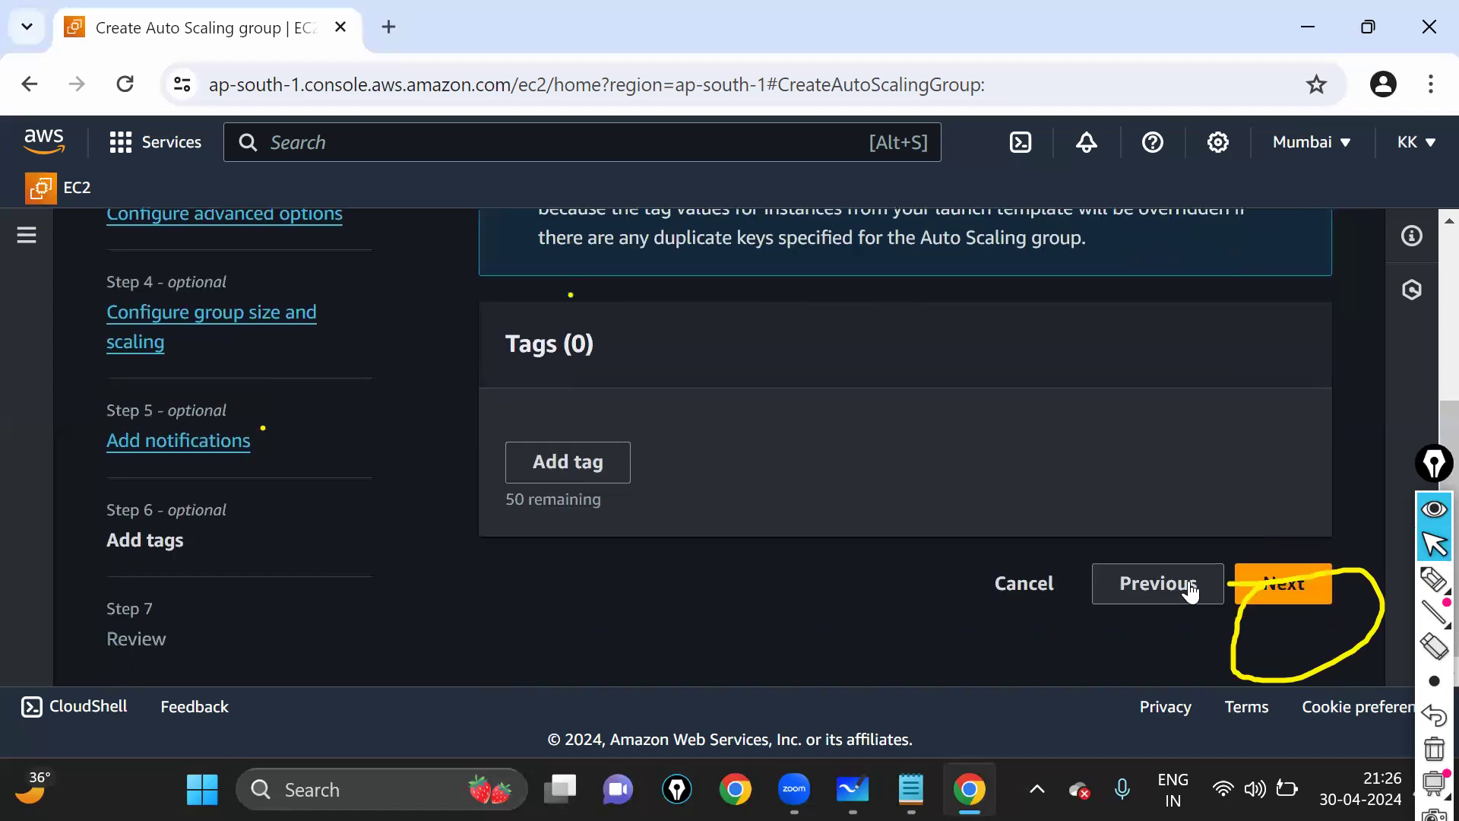
{"action": "left_click", "coordinate": [1283, 582]}
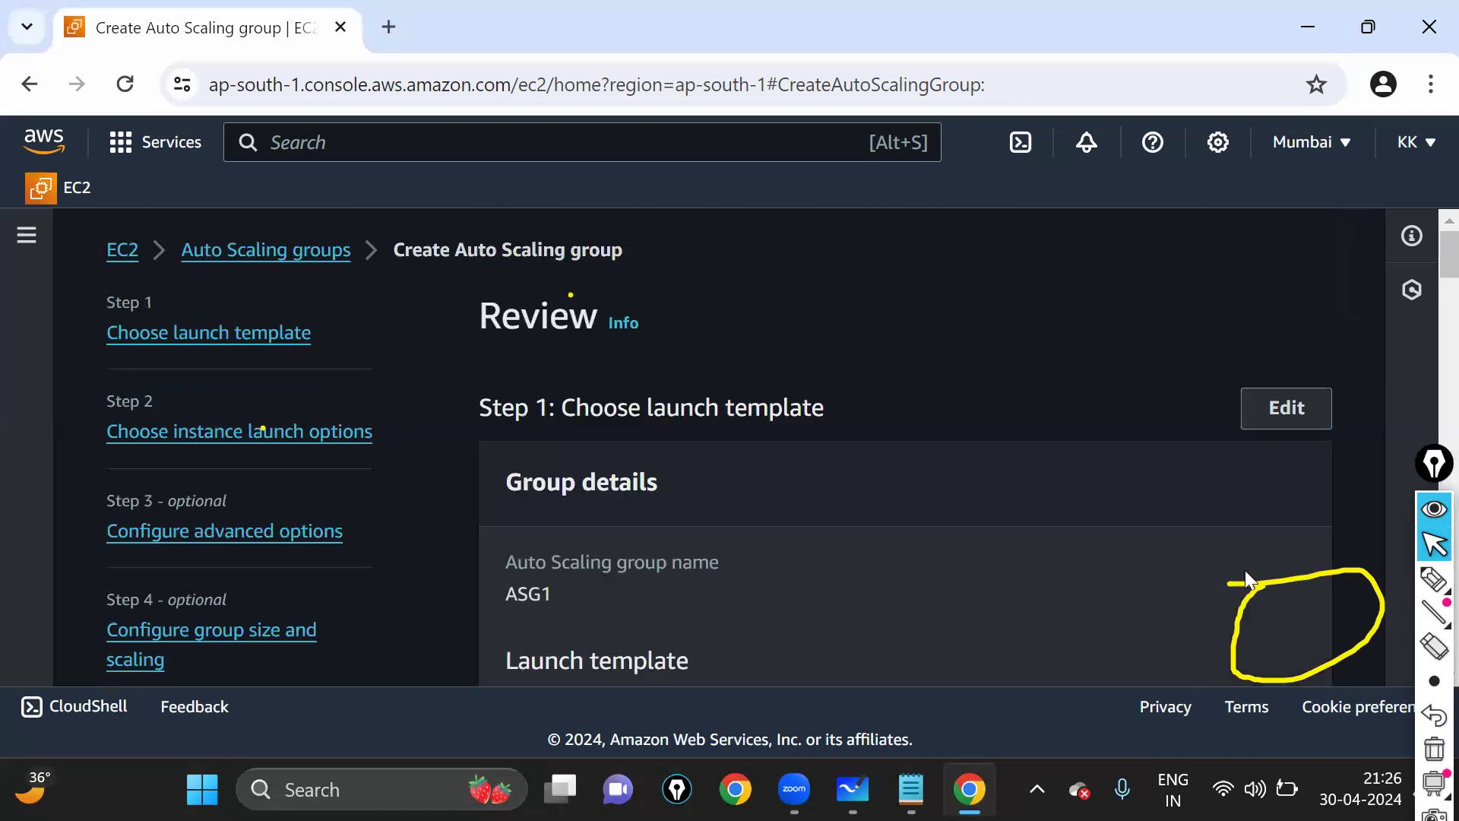
{"action": "scroll", "coordinate": [1247, 580], "scroll_direction": "down", "scroll_amount": 5}
{"action": "scroll", "coordinate": [1224, 546], "scroll_direction": "down", "scroll_amount": 15}
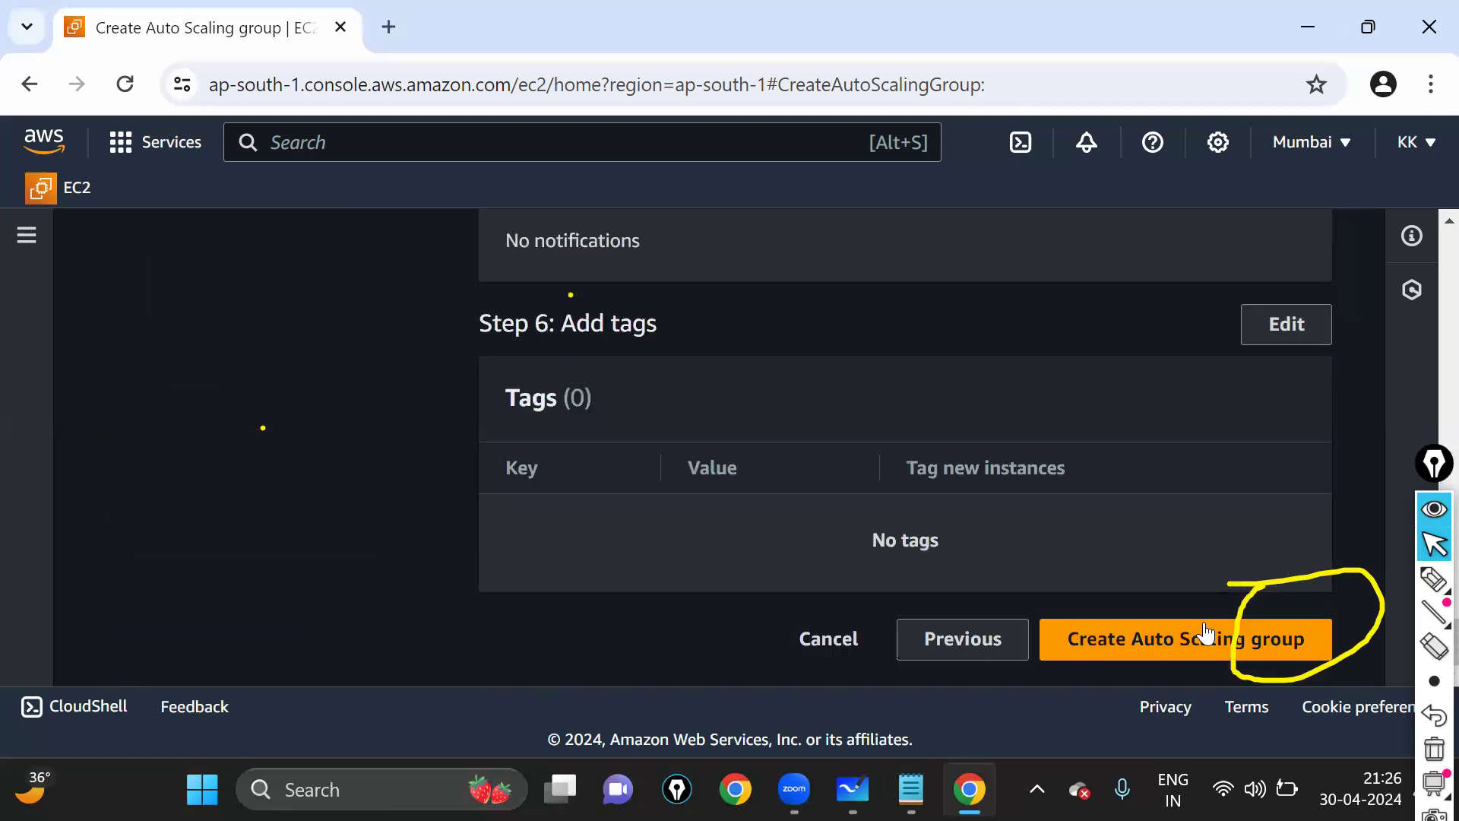
{"action": "left_click", "coordinate": [1130, 642]}
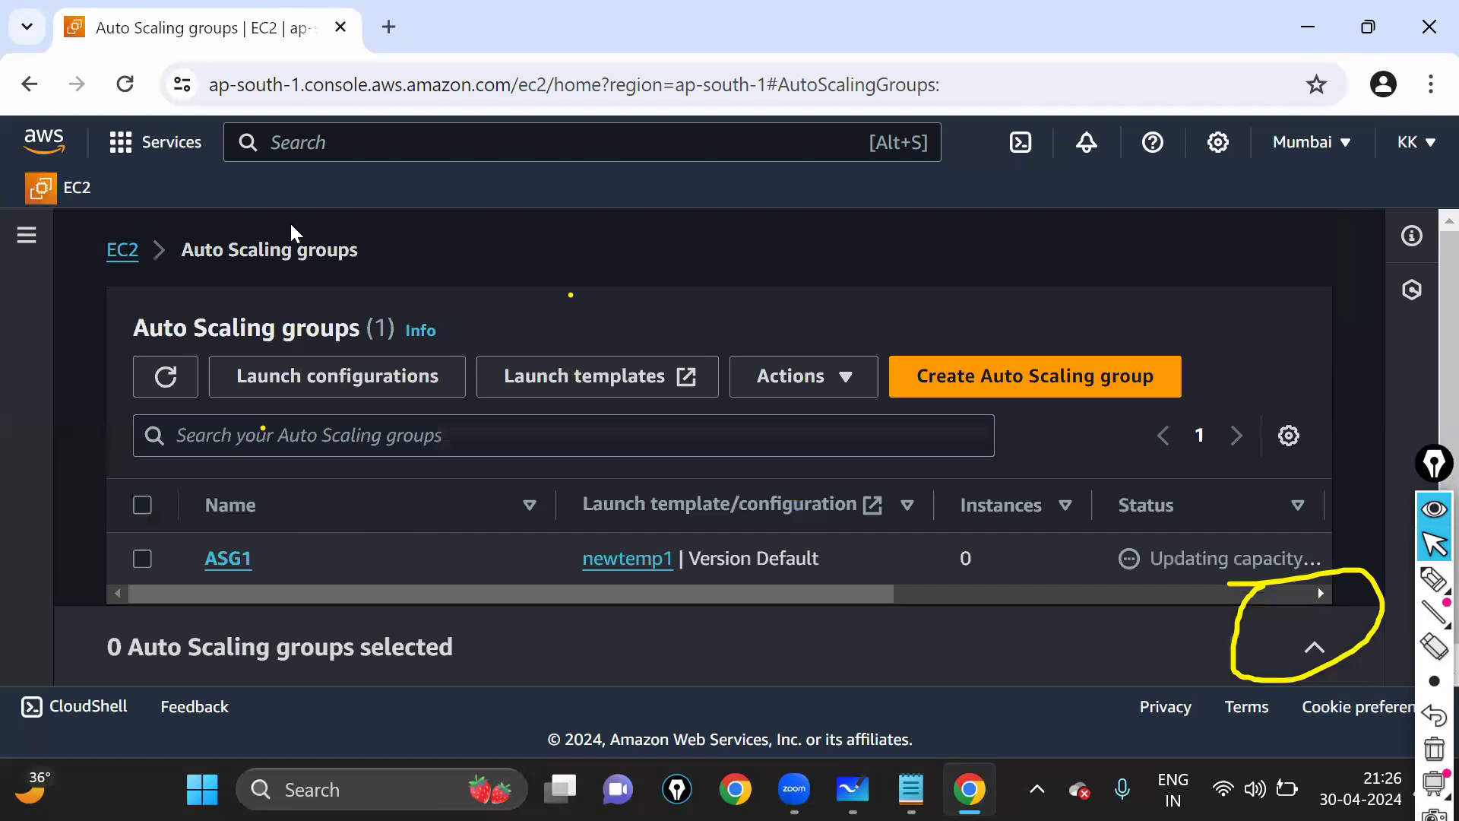
- Refresh the EC2 dashboard resource counts and circle the Auto Scaling Groups count of 1
{"action": "scroll", "coordinate": [223, 548], "scroll_direction": "down", "scroll_amount": 1}
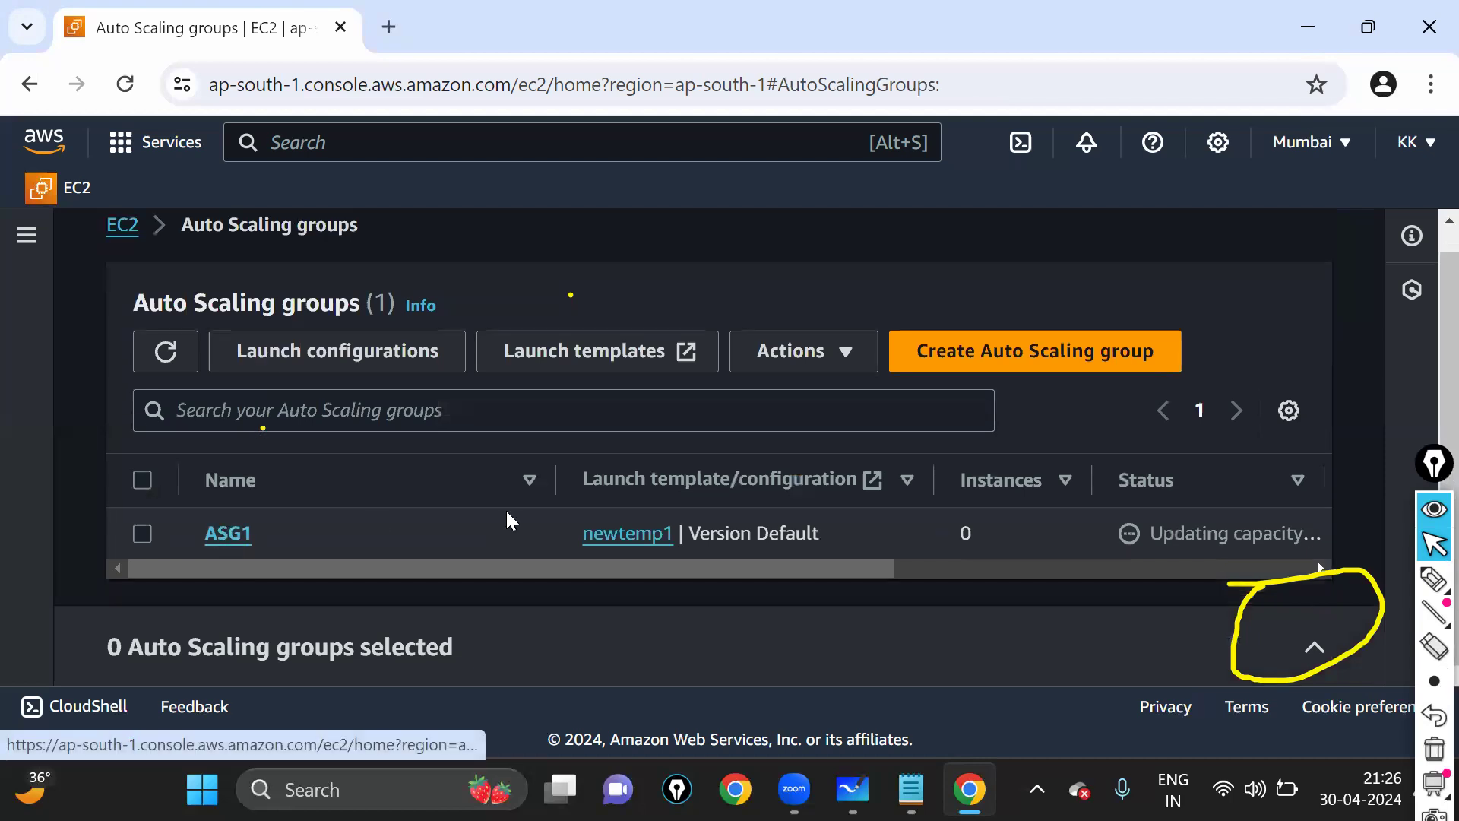
{"action": "left_click", "coordinate": [134, 230]}
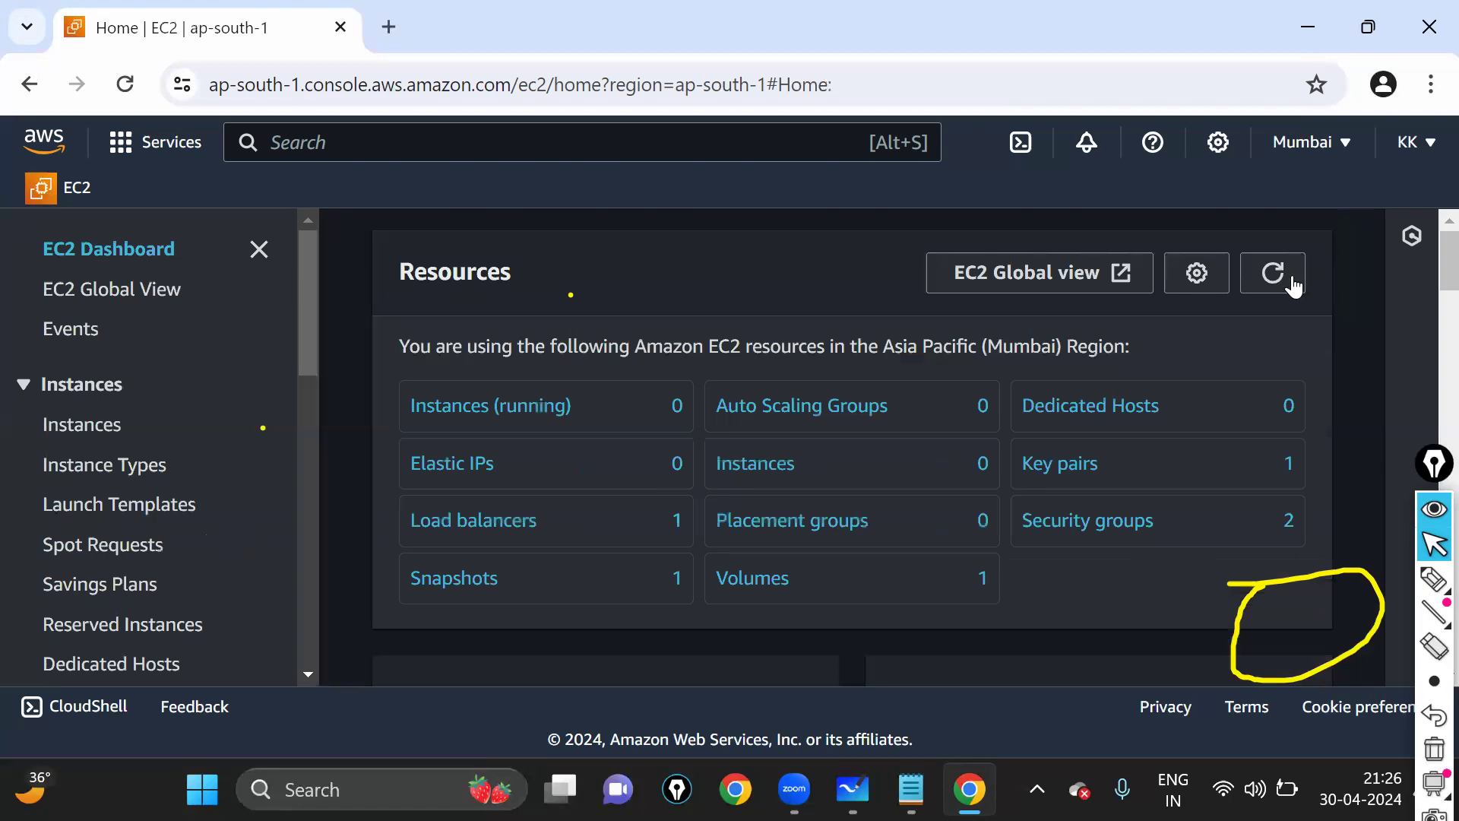
{"action": "left_click", "coordinate": [1292, 285]}
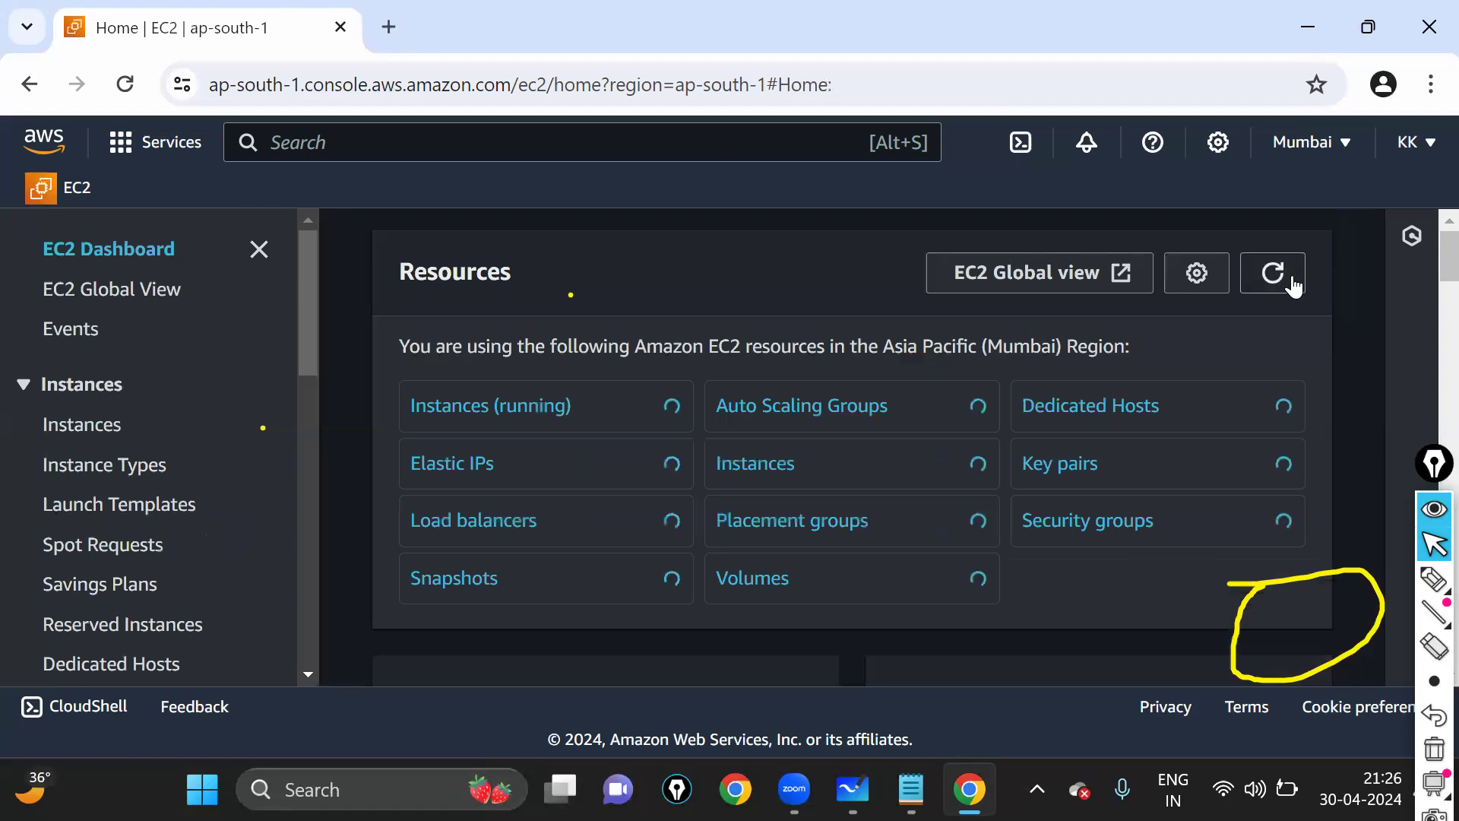
{"action": "left_click", "coordinate": [1432, 579]}
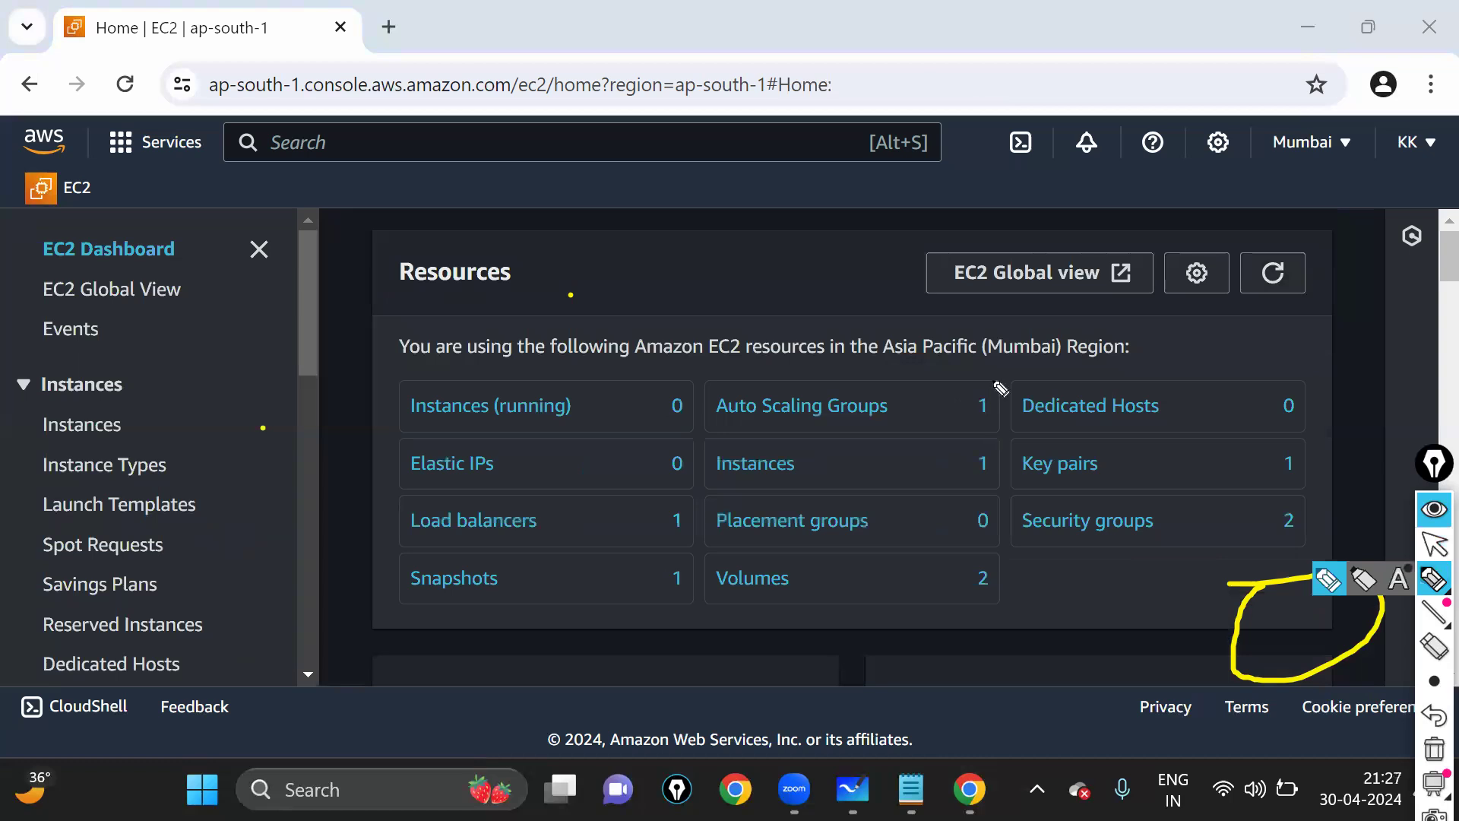
{"action": "left_click_drag", "start_coordinate": [997, 384], "coordinate": [992, 389]}
{"action": "left_click", "coordinate": [1429, 542]}
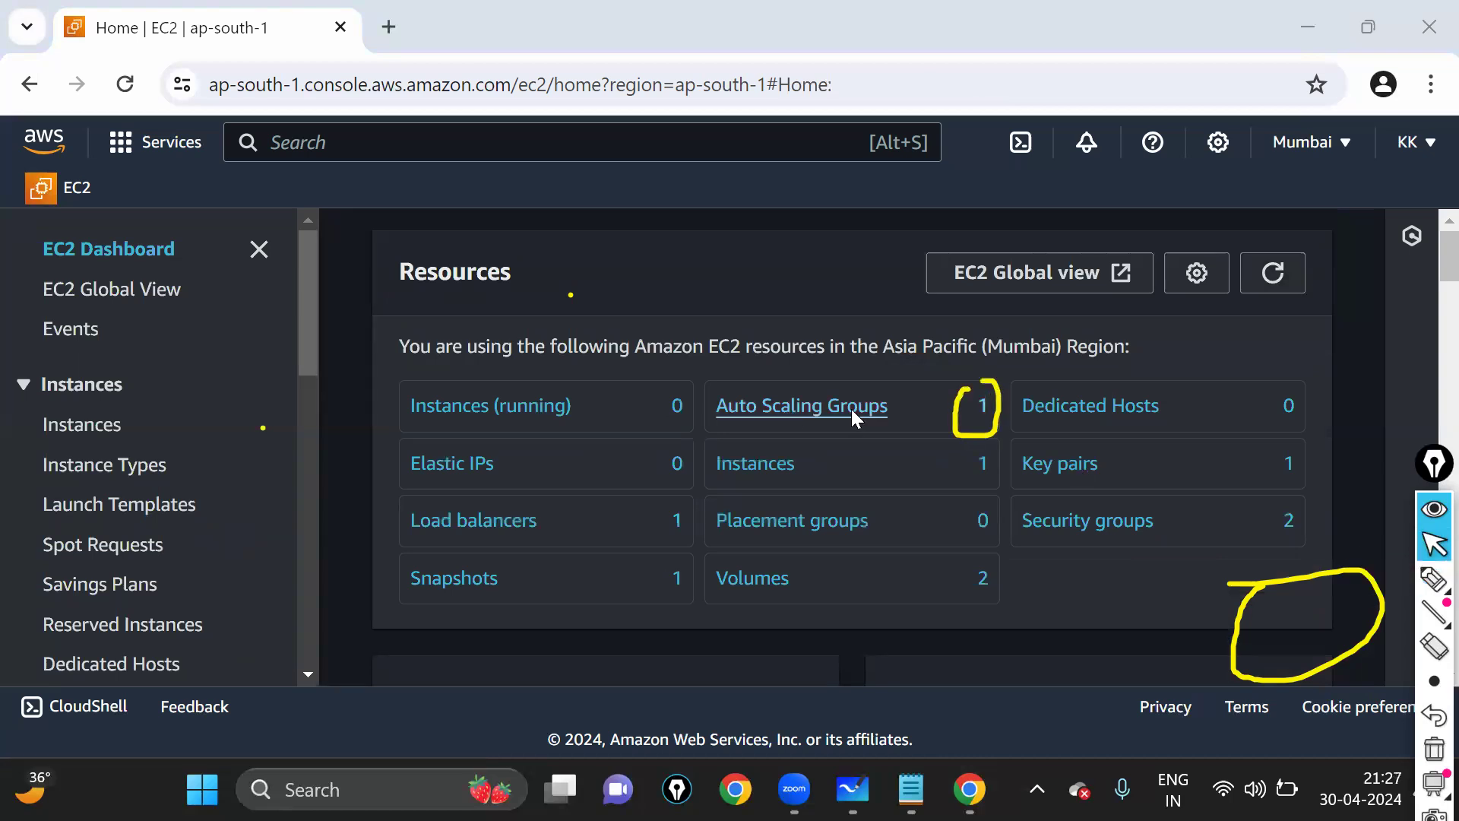
- Open the Auto Scaling groups list at 90% zoom, mark ASG1's newtemp1 launch template, and return to the EC2 Dashboard
{"action": "left_click", "coordinate": [851, 416]}
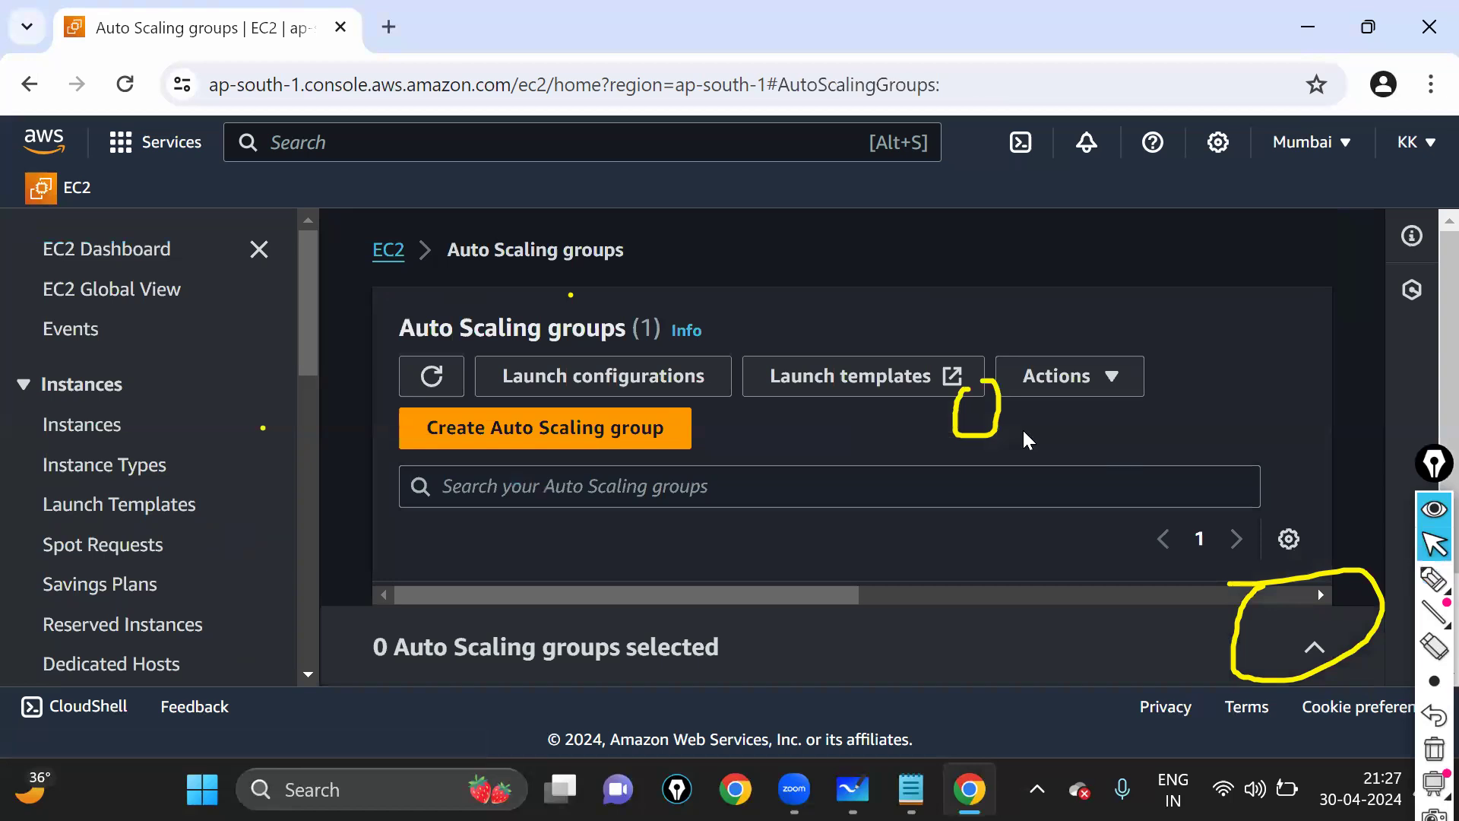
{"action": "key", "text": "ctrl+minus"}
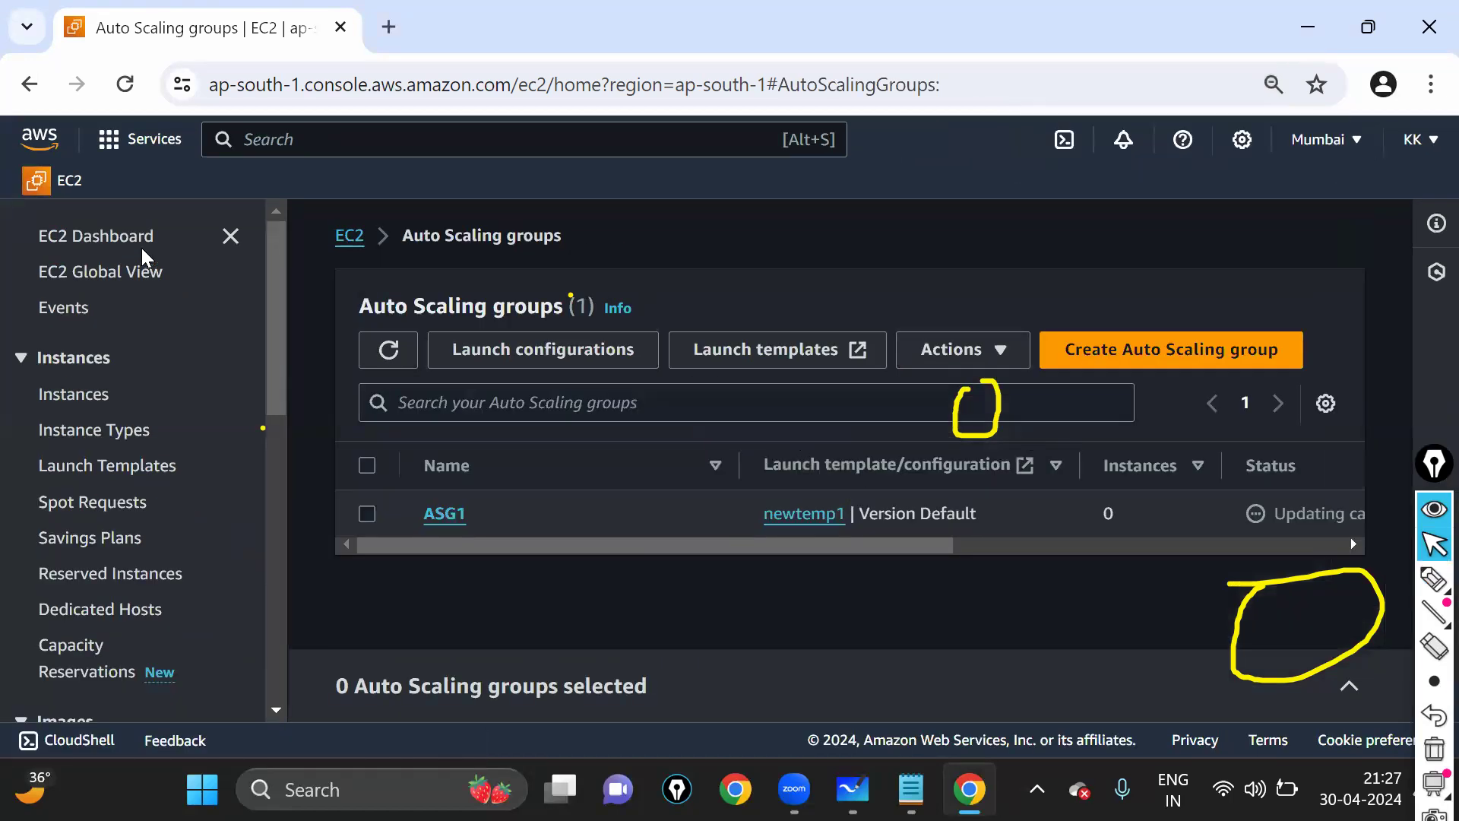
{"action": "left_click", "coordinate": [1430, 586]}
{"action": "left_click_drag", "start_coordinate": [751, 495], "coordinate": [748, 532]}
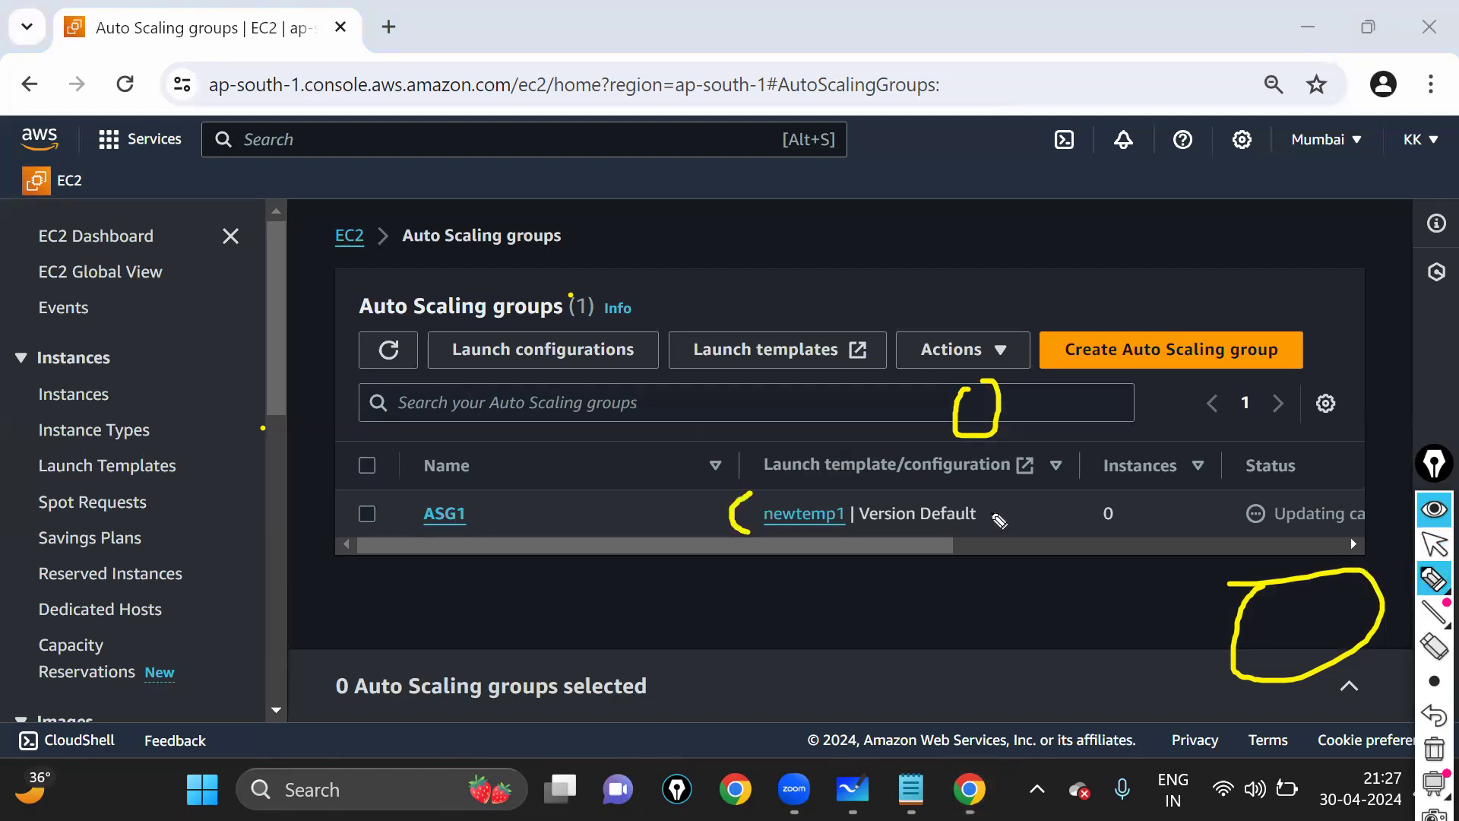
{"action": "left_click_drag", "start_coordinate": [998, 522], "coordinate": [748, 532]}
{"action": "left_click_drag", "start_coordinate": [998, 519], "coordinate": [763, 497]}
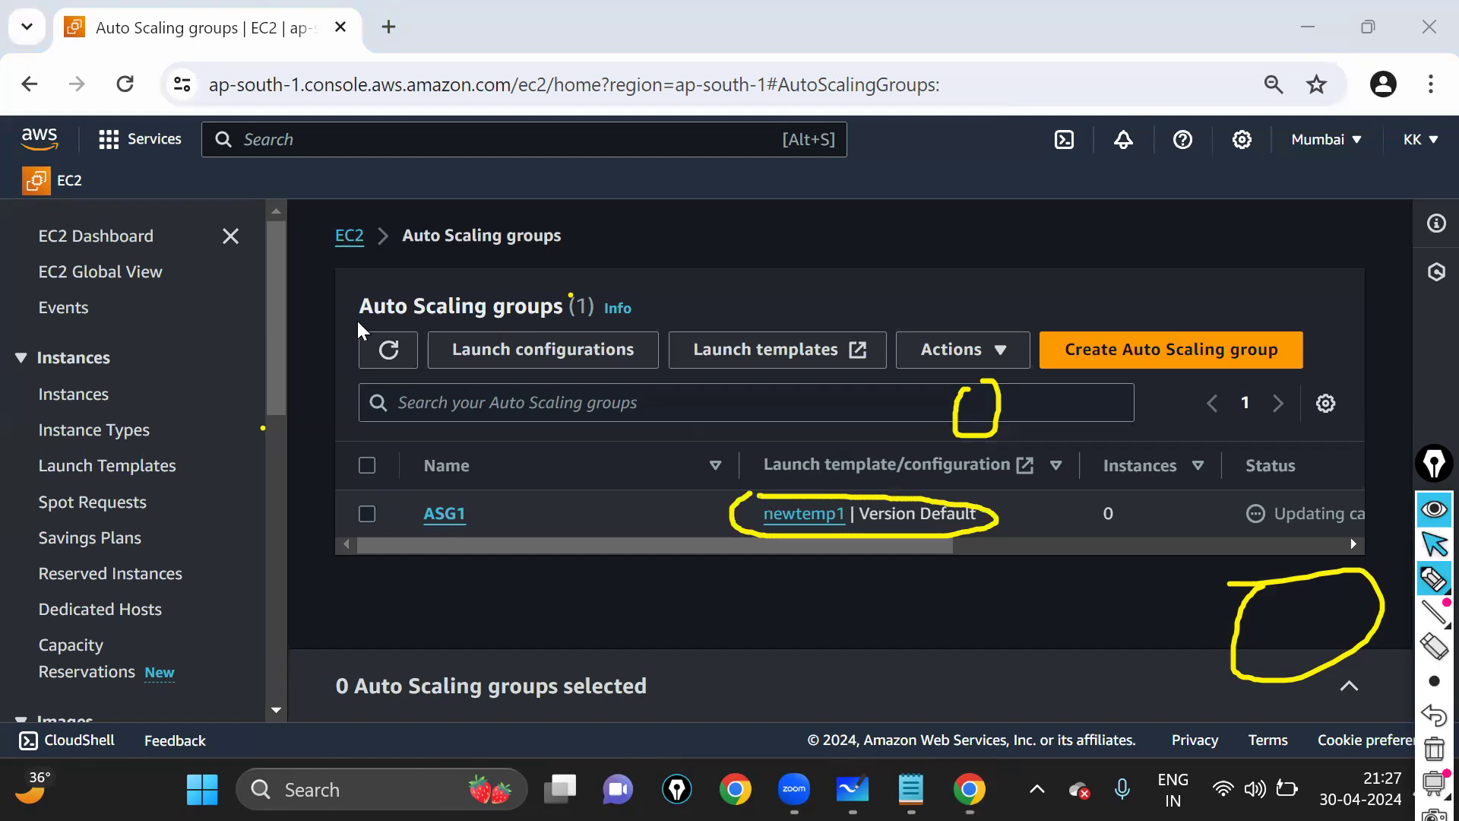
{"action": "key", "text": "ctrl+shift+1"}
{"action": "left_click", "coordinate": [104, 238]}
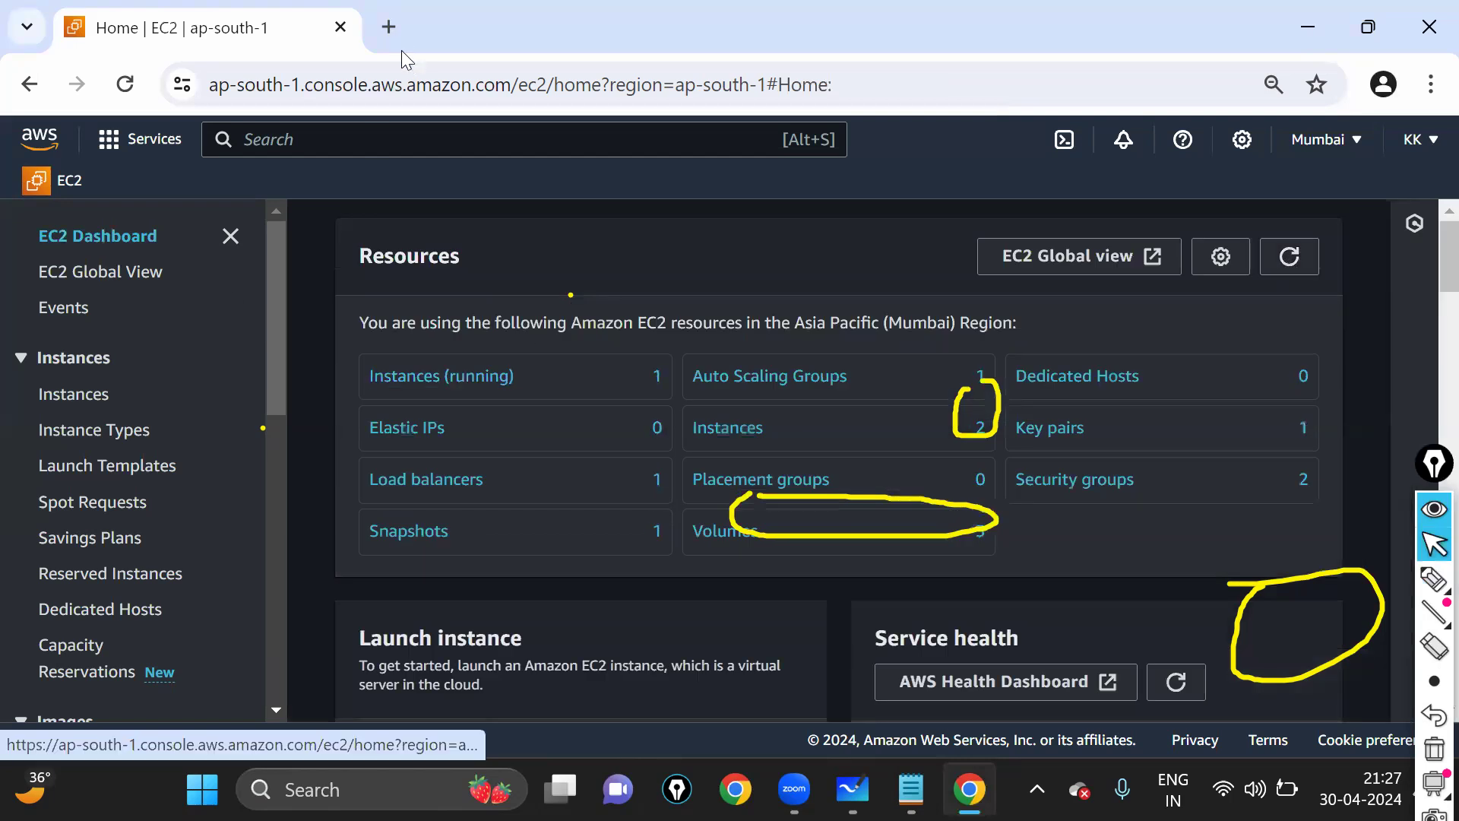
- Refresh the load balancer list, then refresh the EC2 dashboard resource counts
{"action": "left_click", "coordinate": [452, 490]}
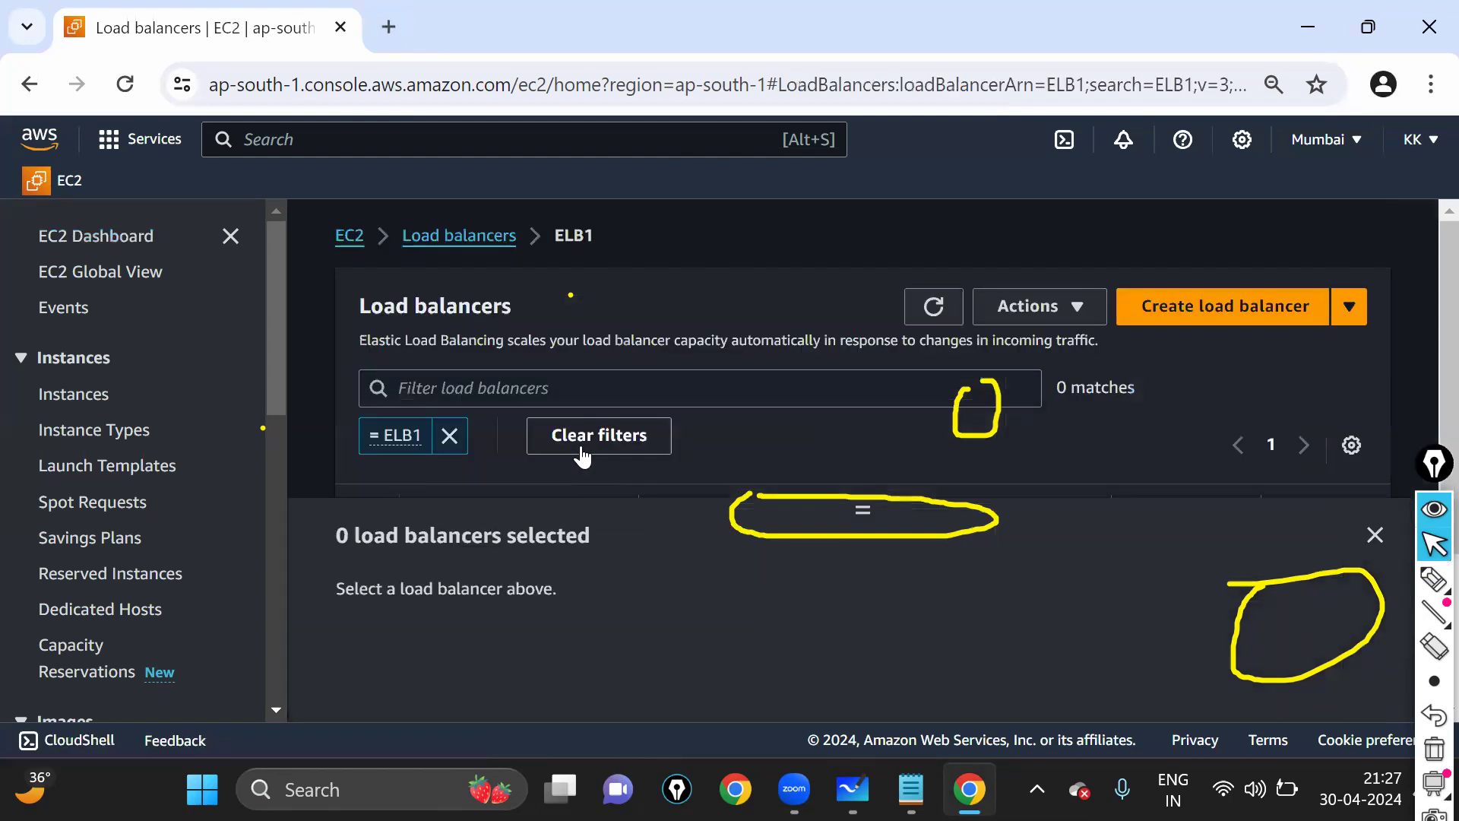
{"action": "scroll", "coordinate": [609, 453], "scroll_direction": "down", "scroll_amount": 1}
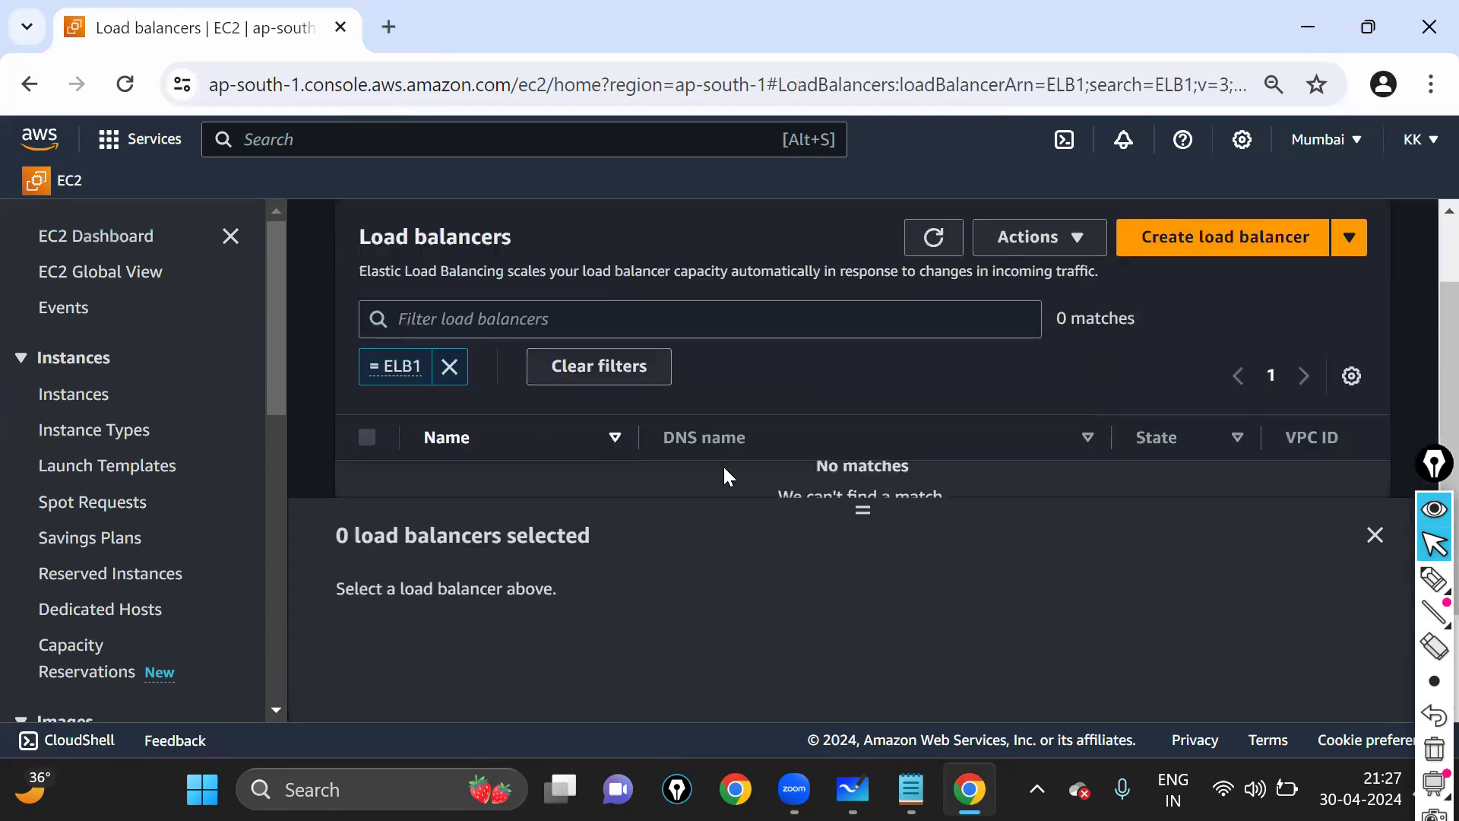
{"action": "left_click", "coordinate": [931, 239]}
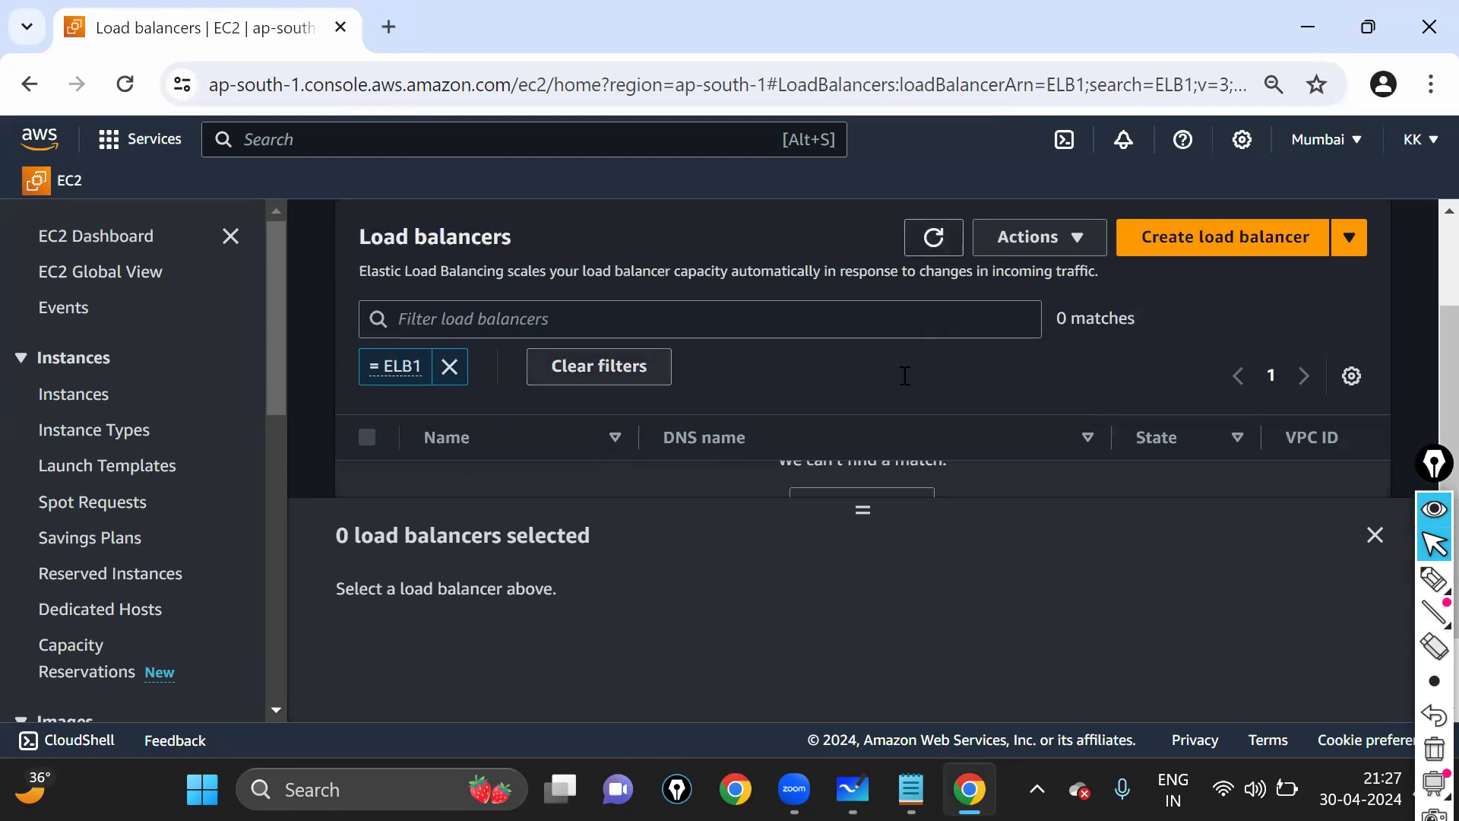
{"action": "scroll", "coordinate": [905, 375], "scroll_direction": "up", "scroll_amount": 1}
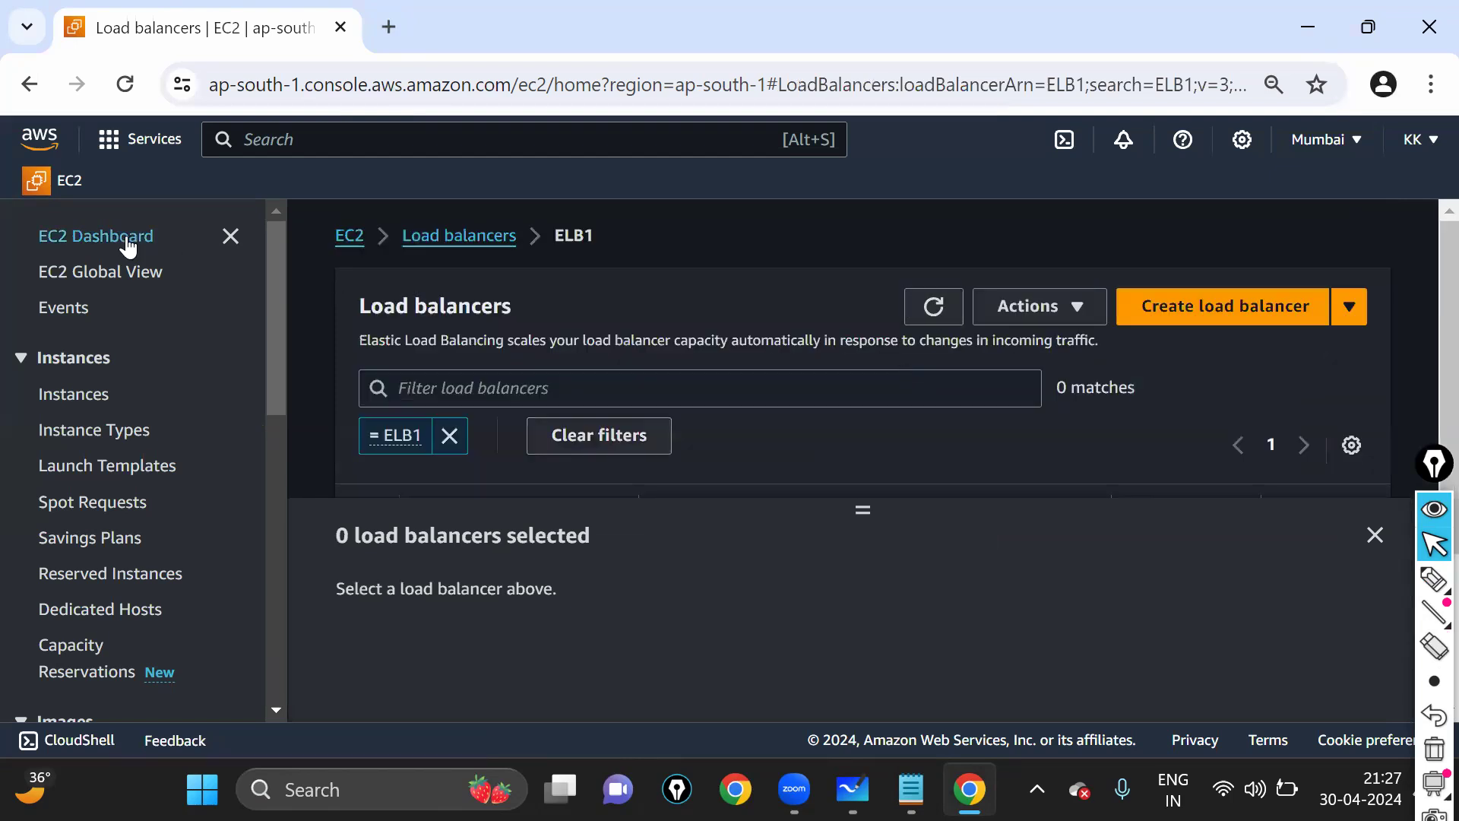
{"action": "left_click", "coordinate": [128, 247]}
{"action": "left_click", "coordinate": [1316, 260]}
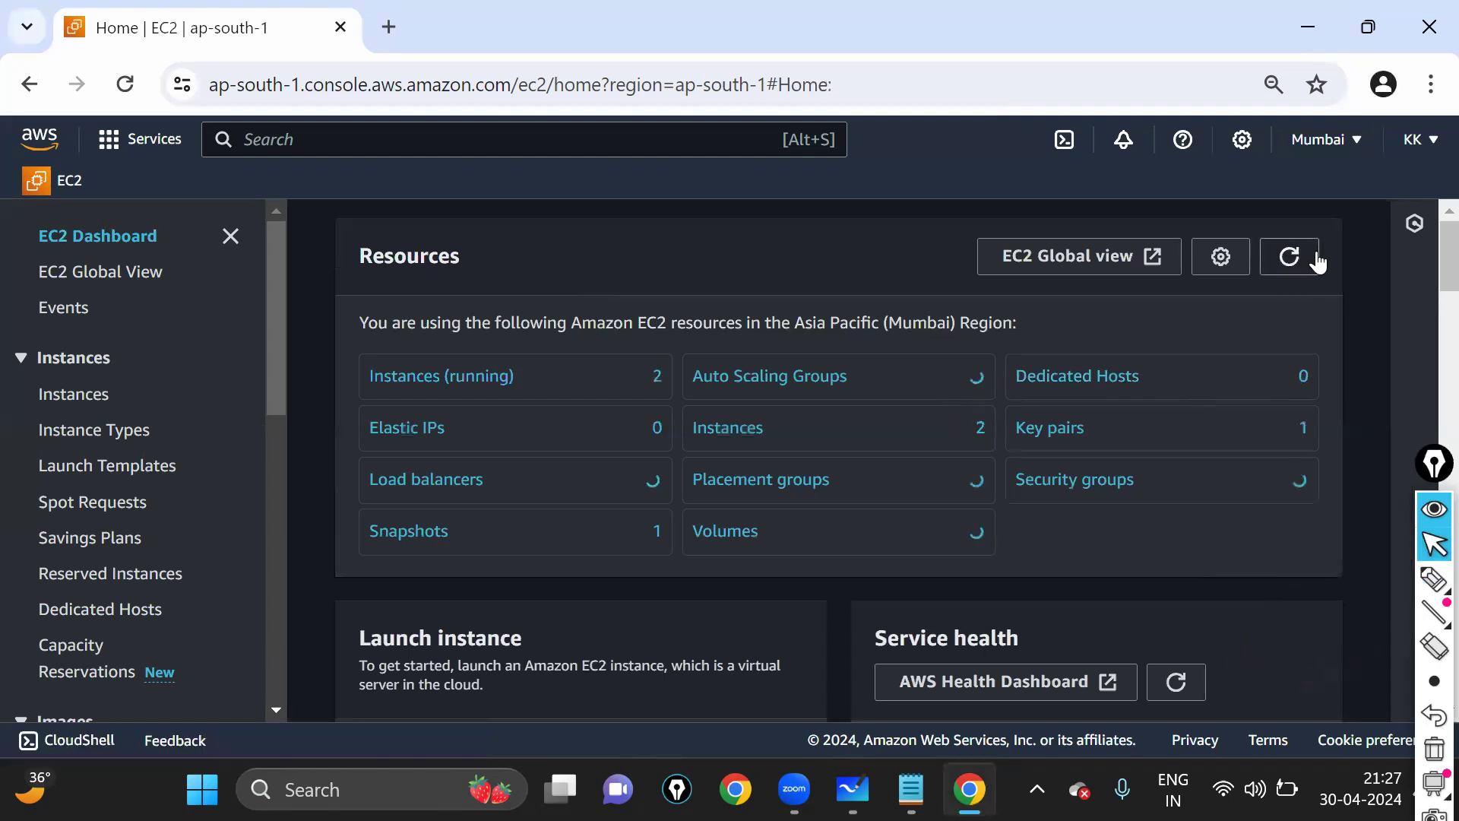
- Copy ELB1's DNS name from the Load balancers list into a new browser tab
{"action": "left_click", "coordinate": [487, 478]}
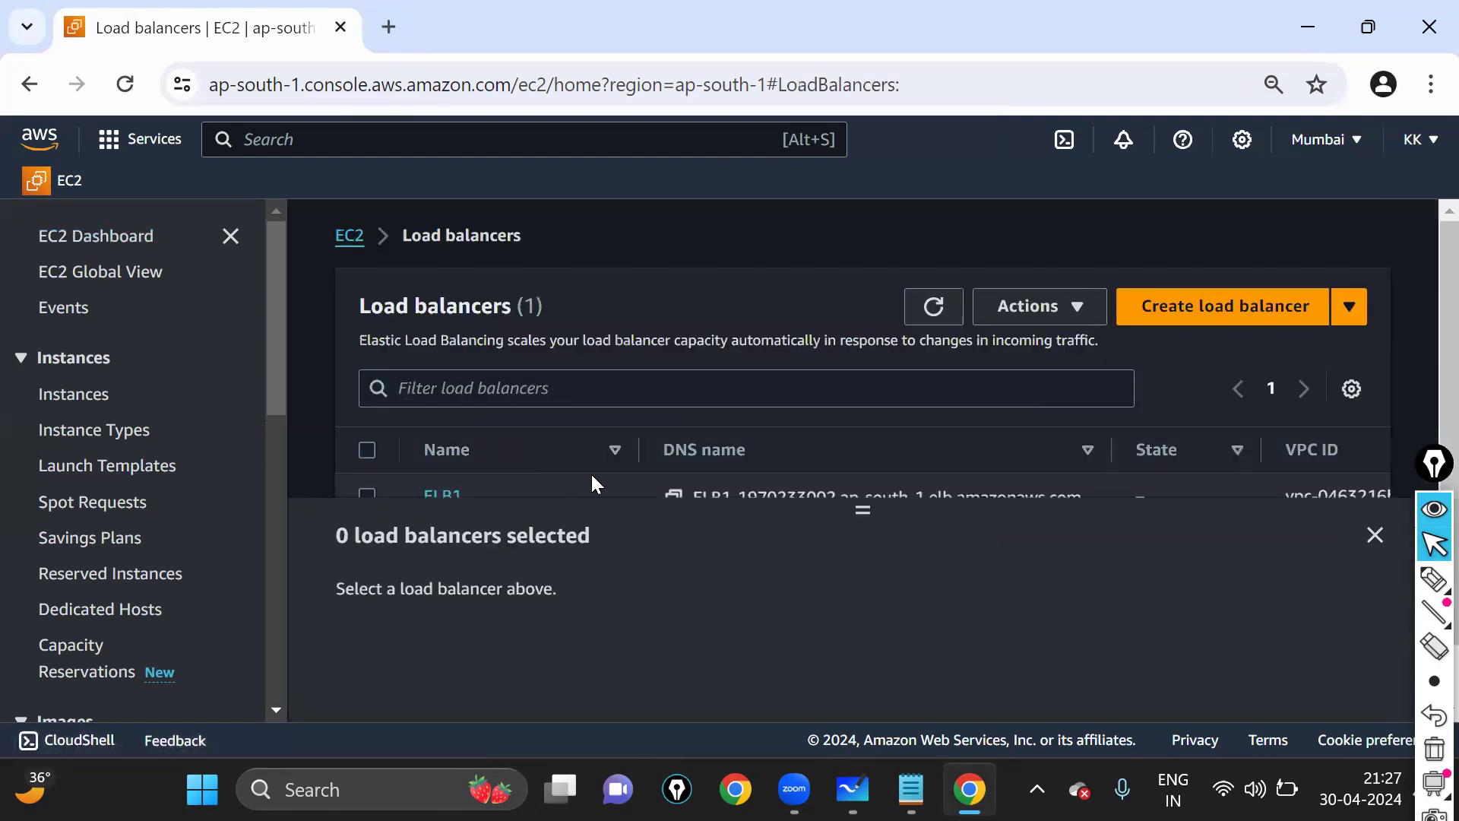
{"action": "scroll", "coordinate": [596, 482], "scroll_direction": "down", "scroll_amount": 1}
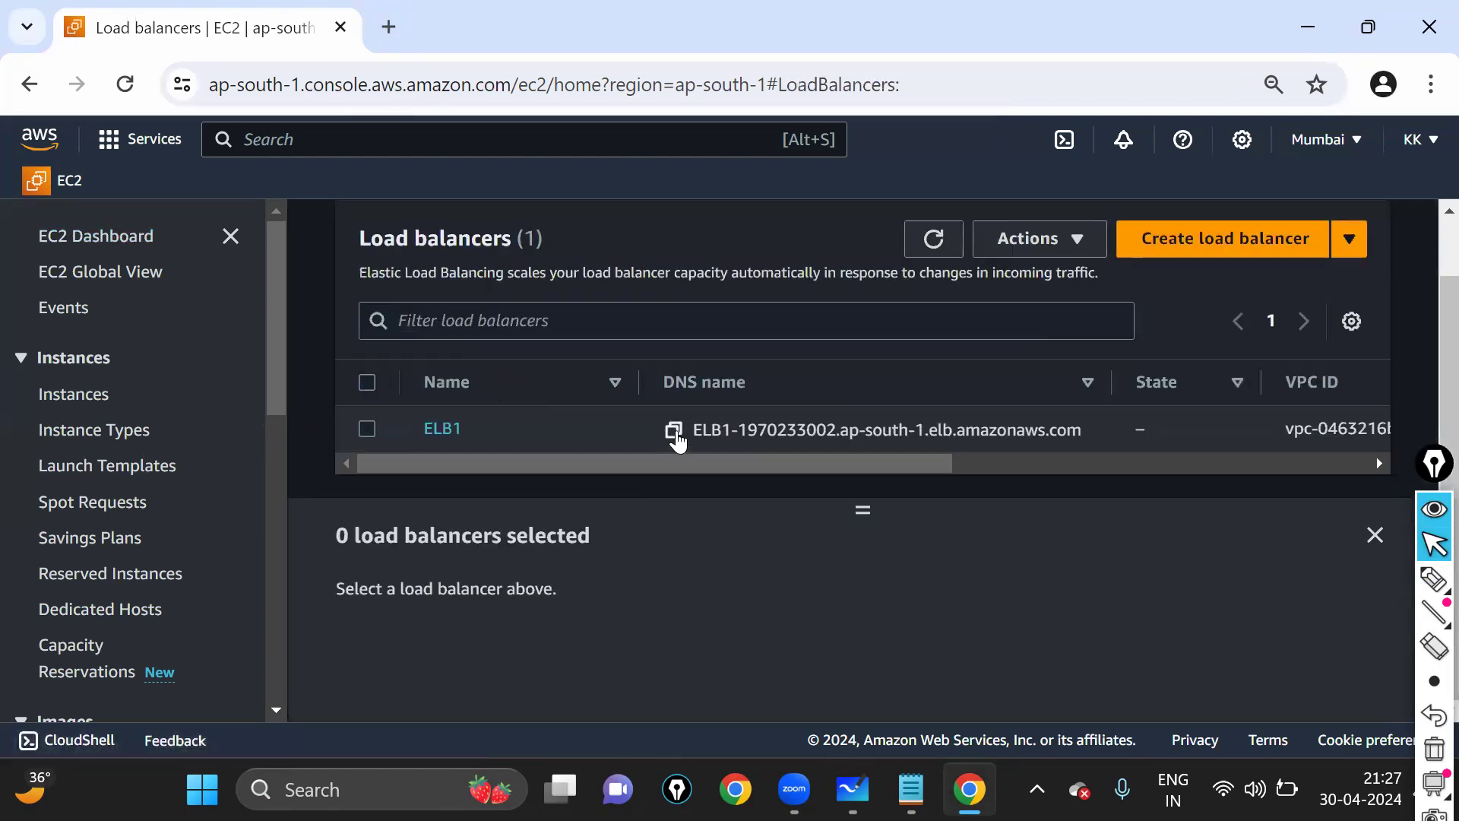
{"action": "left_click", "coordinate": [674, 431]}
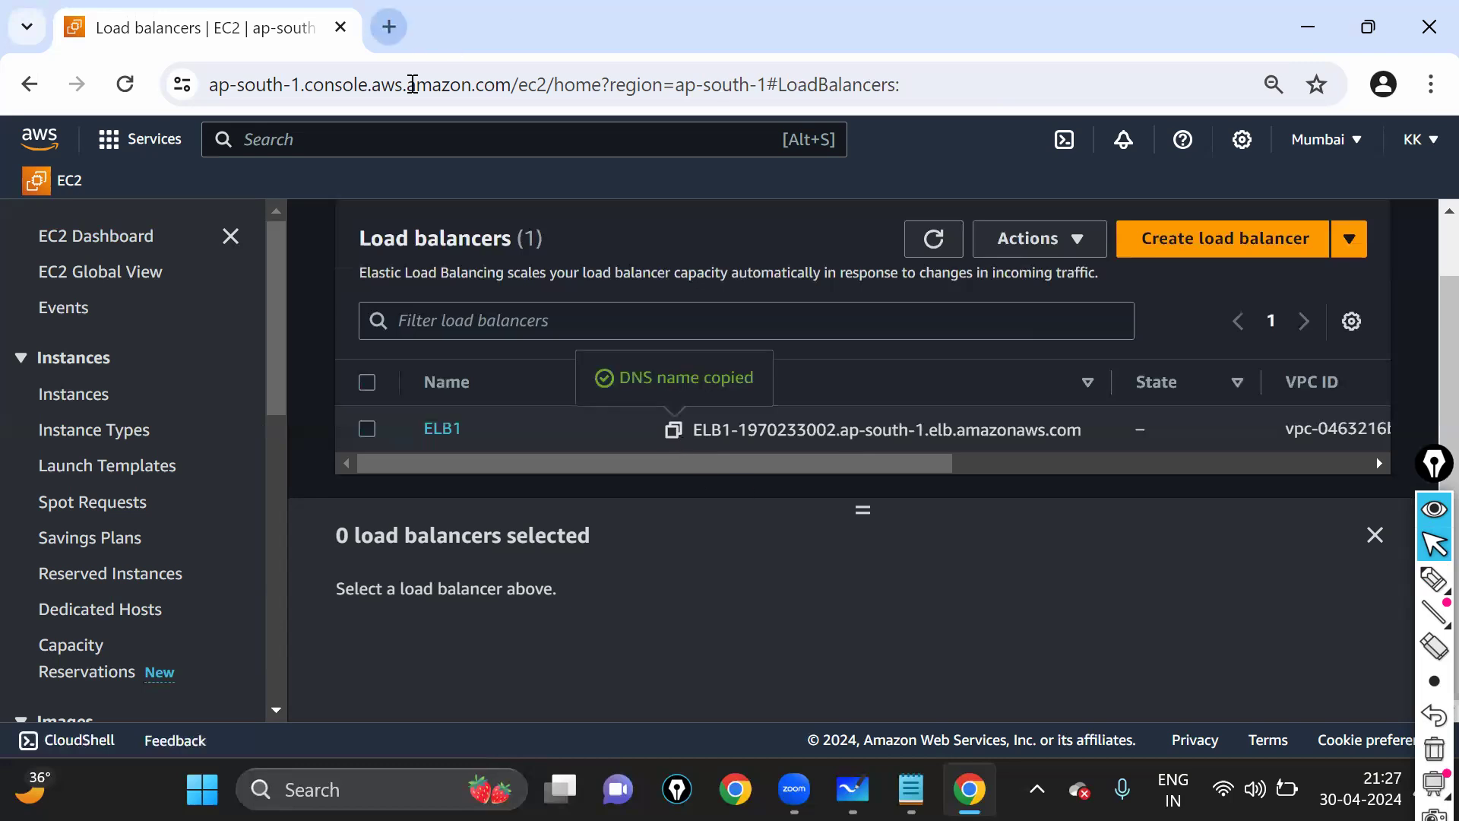
{"action": "key", "text": "ctrl+t"}
{"action": "left_click", "coordinate": [417, 82]}
- Load ELB1's DNS name in the new tab and highlight the 'This page isn't working' error
{"action": "key", "text": "ctrl+v"}
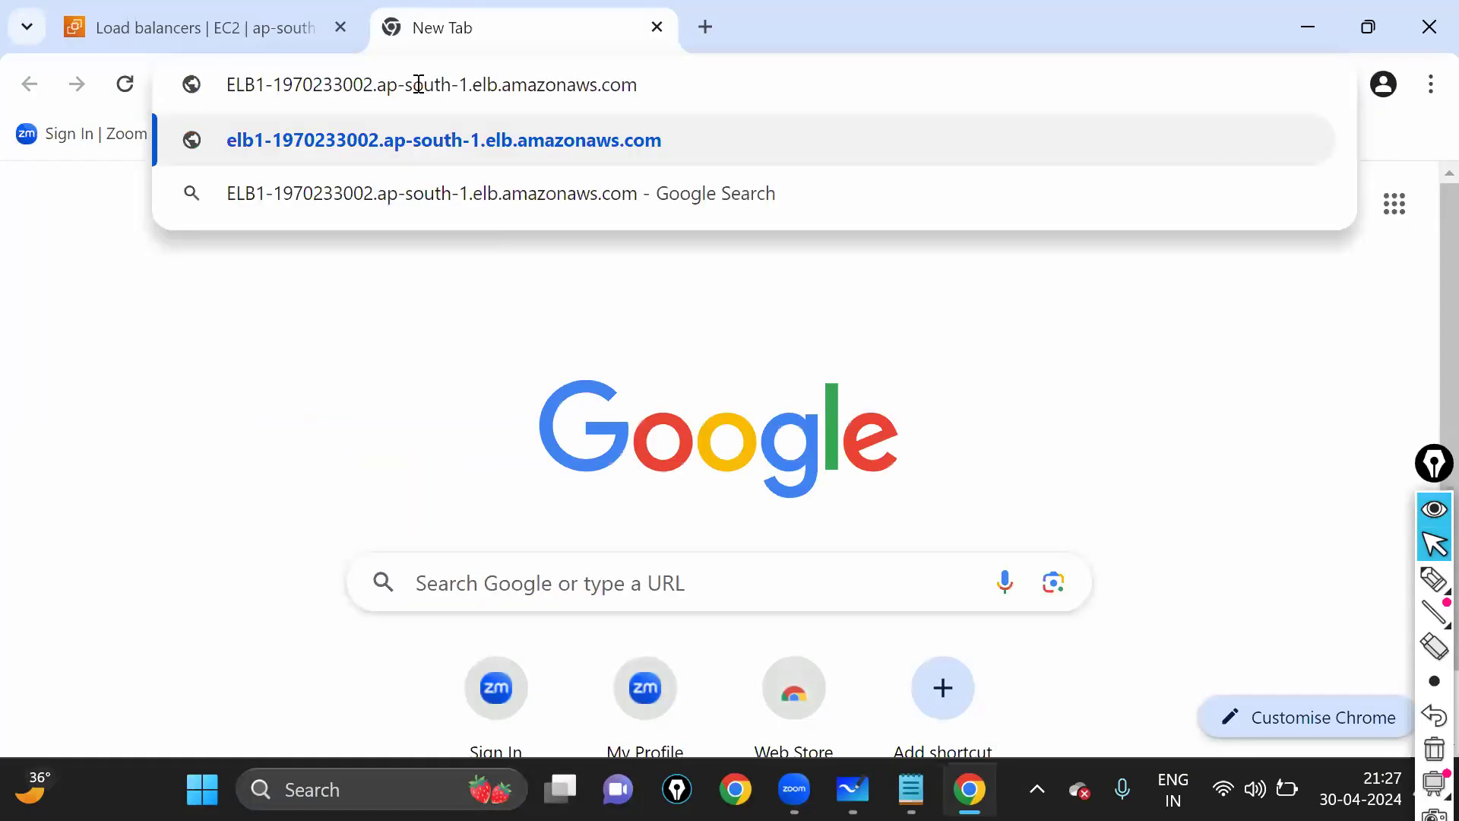
{"action": "key", "text": "Return"}
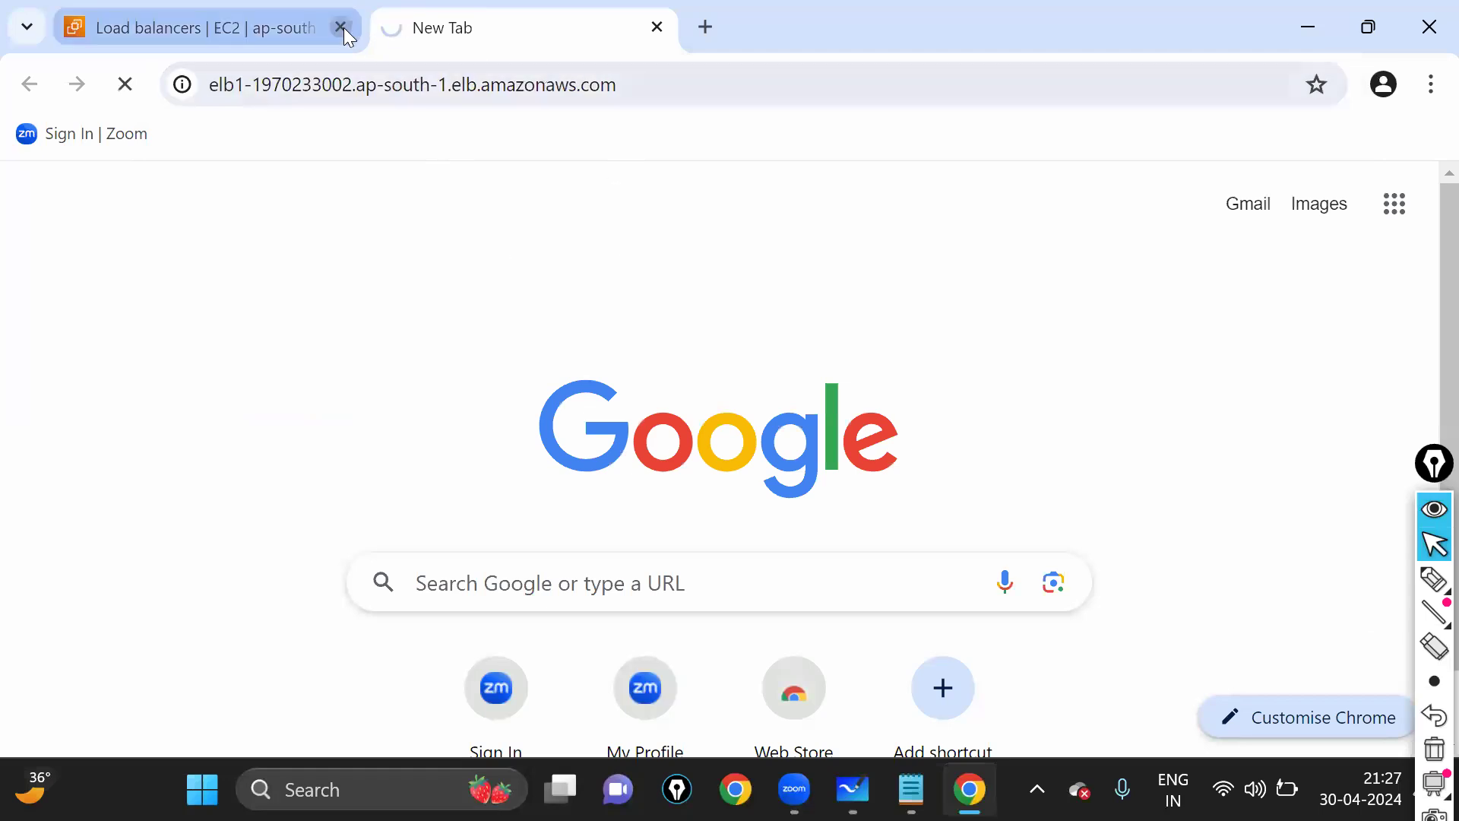
{"action": "left_click", "coordinate": [686, 83]}
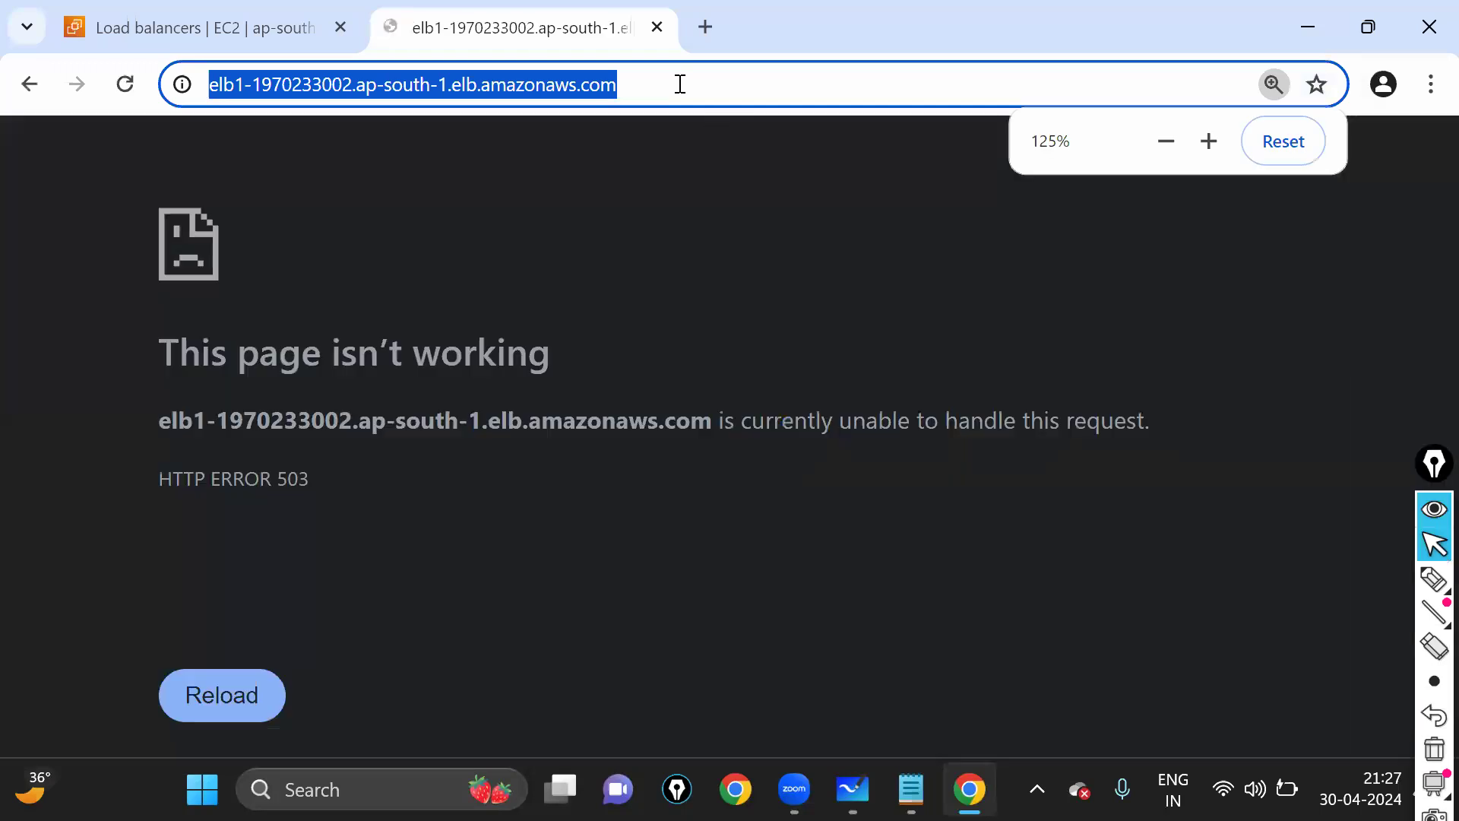
{"action": "left_click_drag", "start_coordinate": [160, 354], "coordinate": [613, 363]}
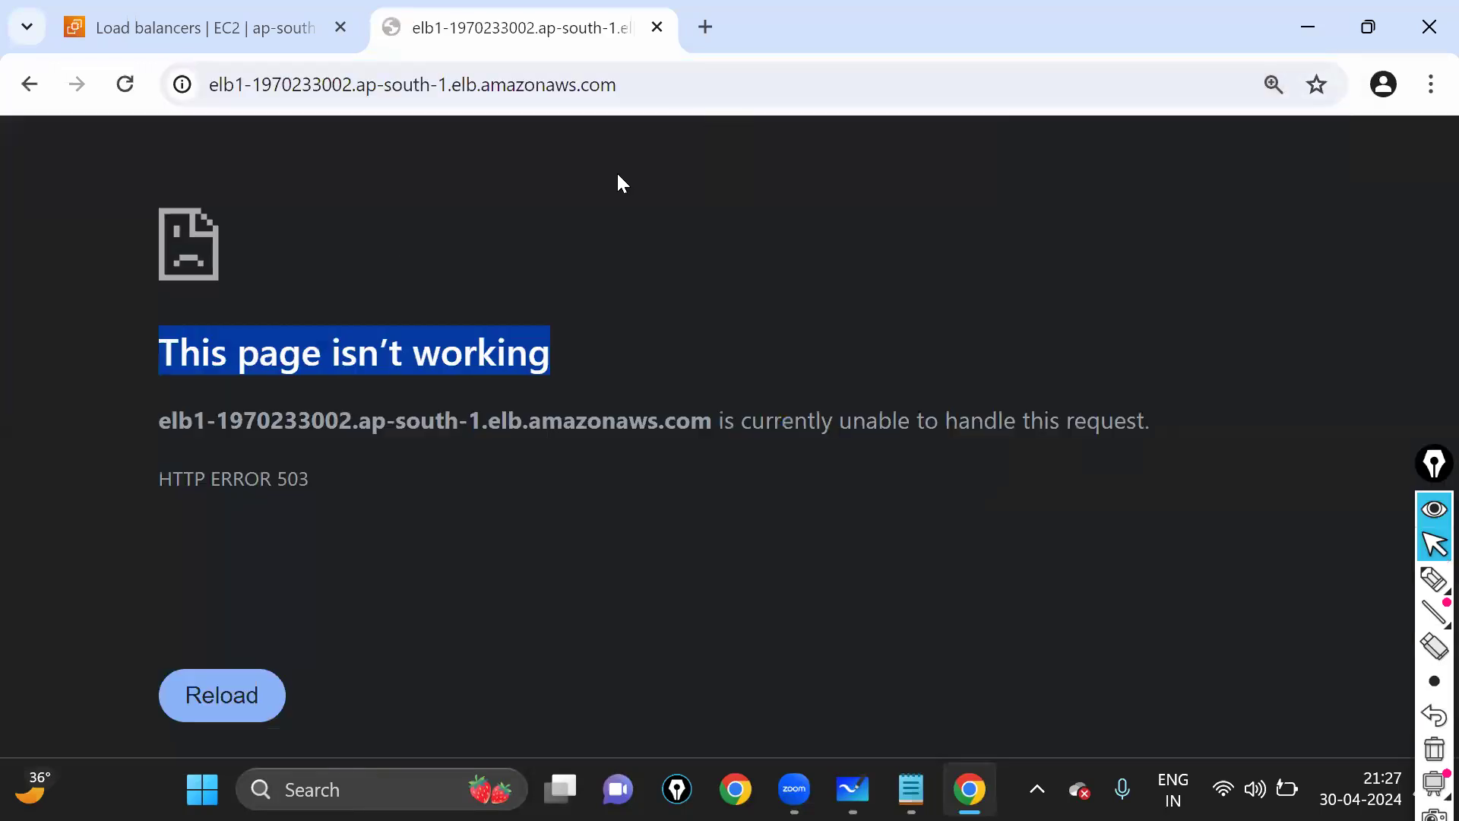
- Reload the ELB1 address until the FLIPKART page is served, and highlight FLIPKART
{"action": "left_click", "coordinate": [694, 85]}
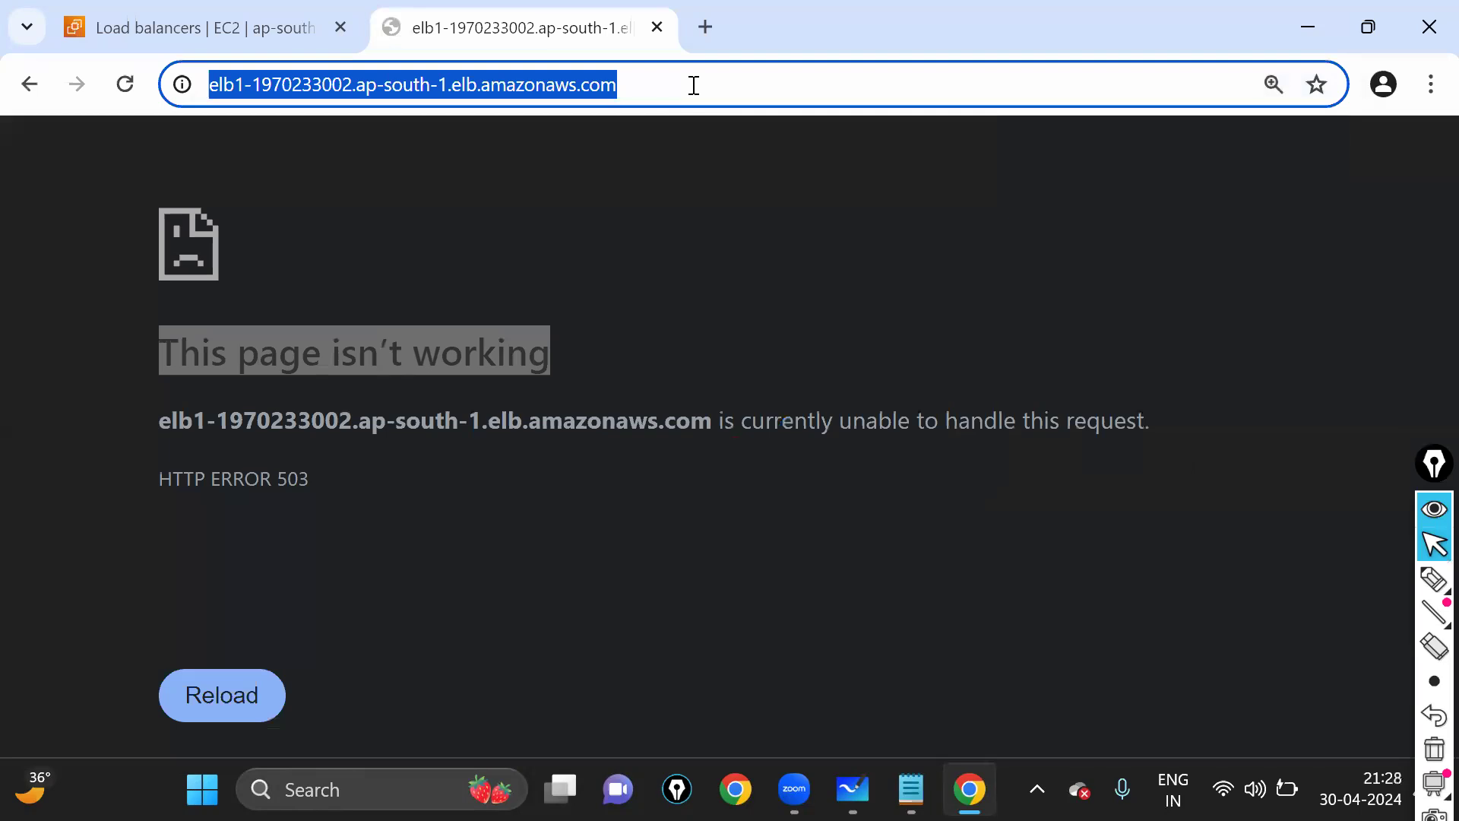
{"action": "key", "text": "Return"}
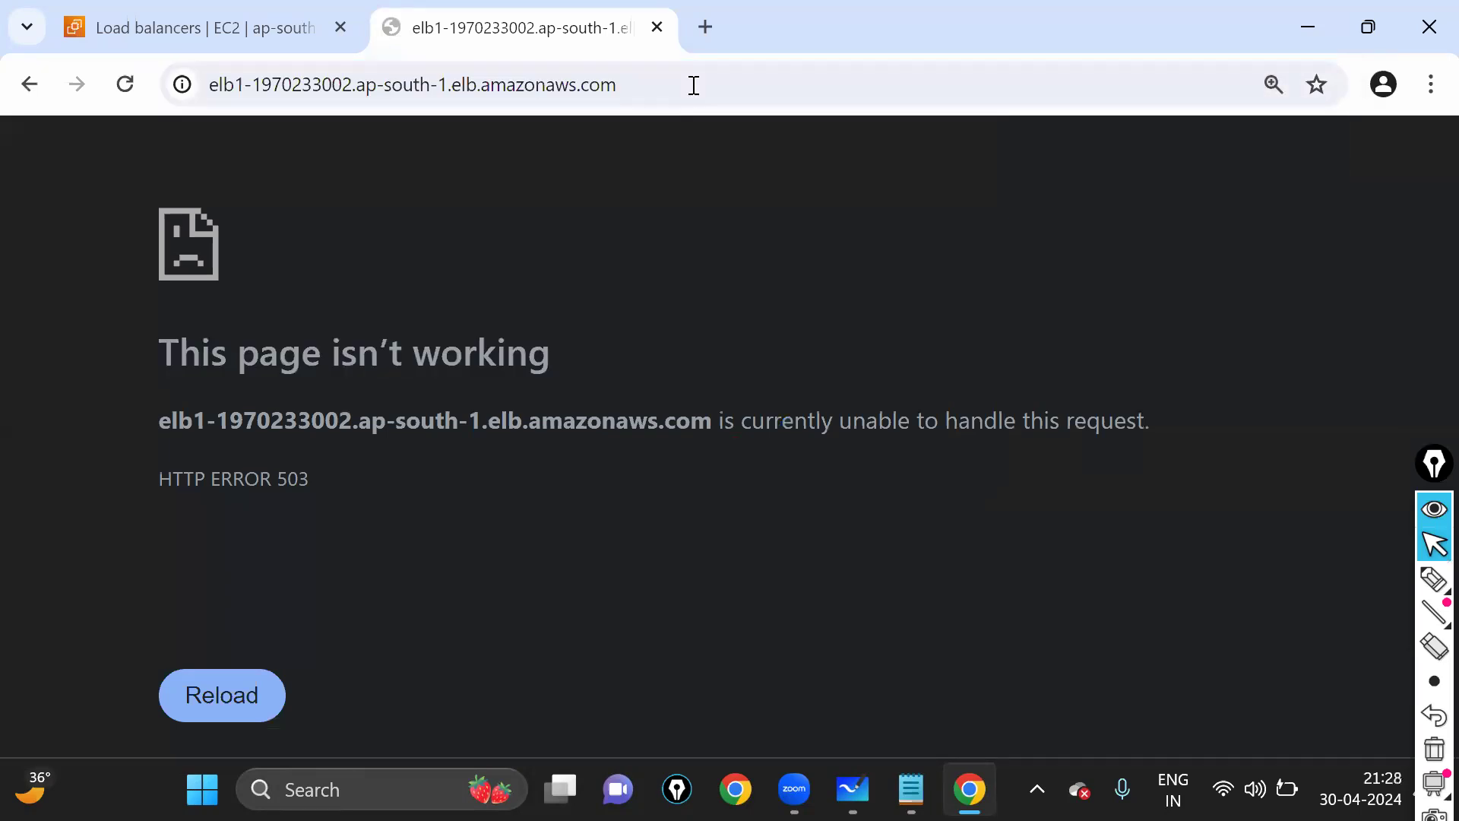
{"action": "left_click", "coordinate": [694, 85]}
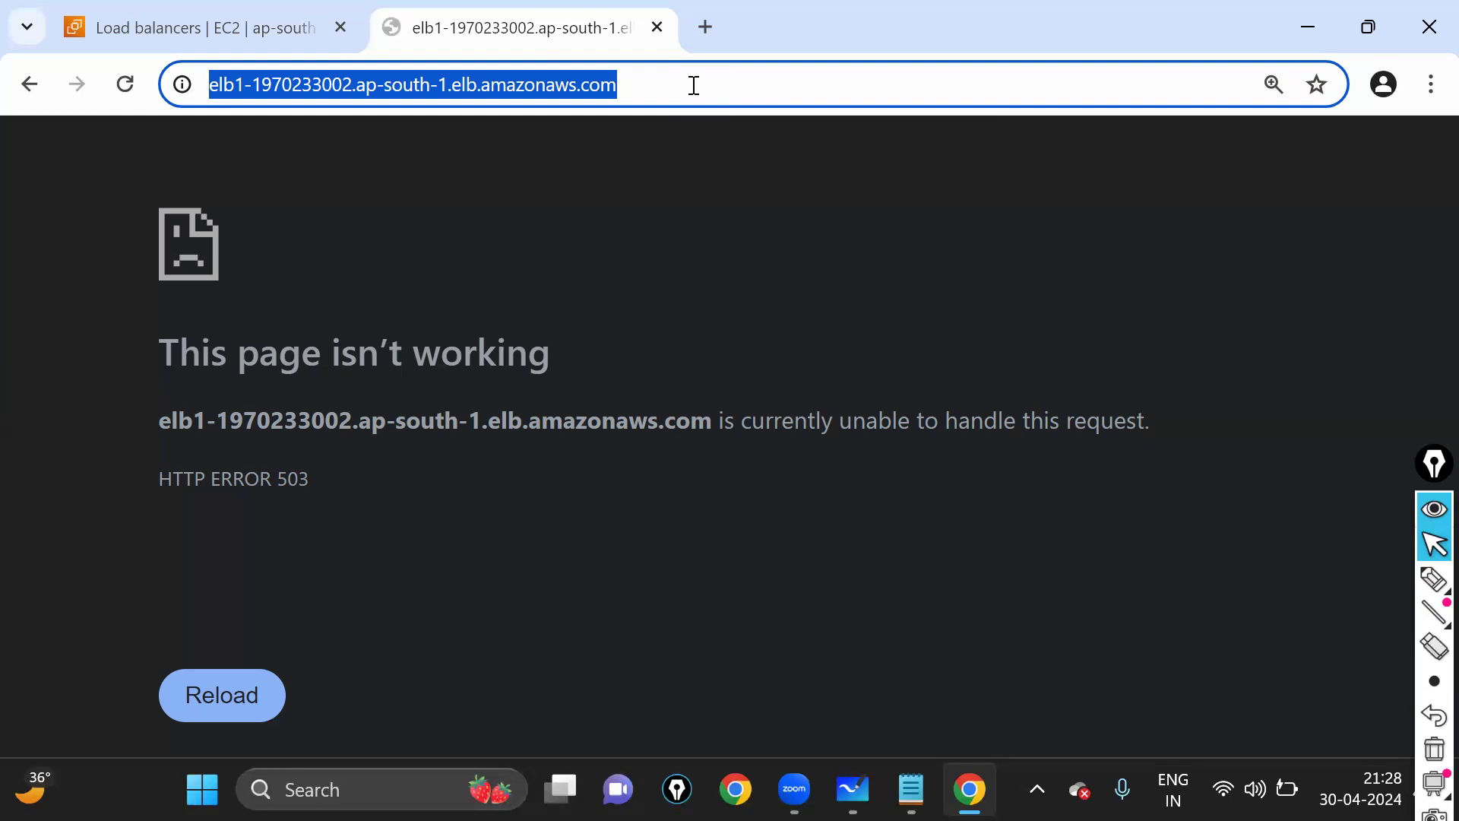
{"action": "key", "text": "Return"}
{"action": "scroll", "coordinate": [359, 187], "scroll_direction": "up", "scroll_amount": 9}
{"action": "left_click_drag", "start_coordinate": [42, 228], "coordinate": [555, 207]}
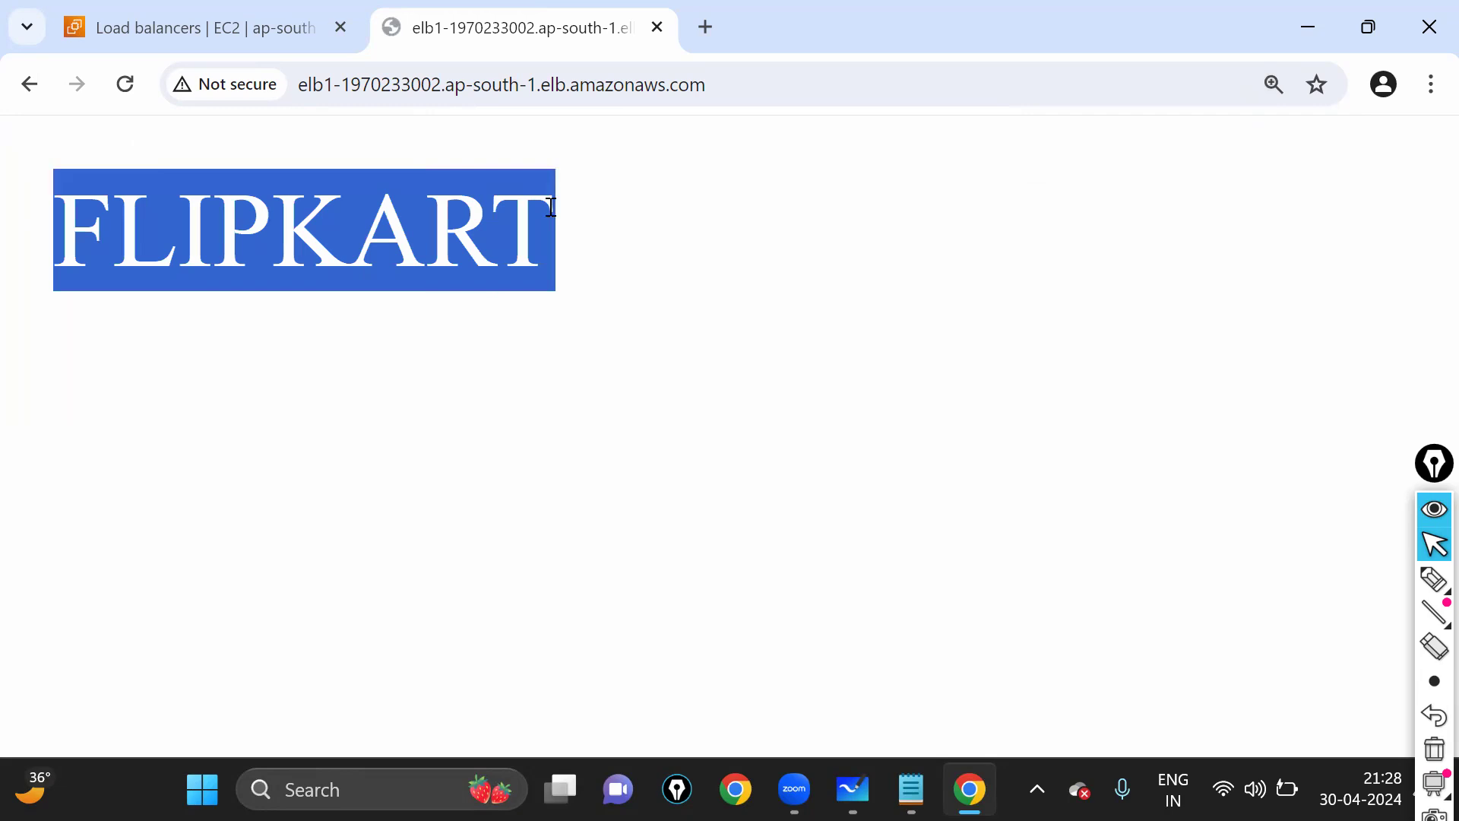
{"action": "left_click", "coordinate": [612, 87]}
{"action": "key", "text": "Return"}
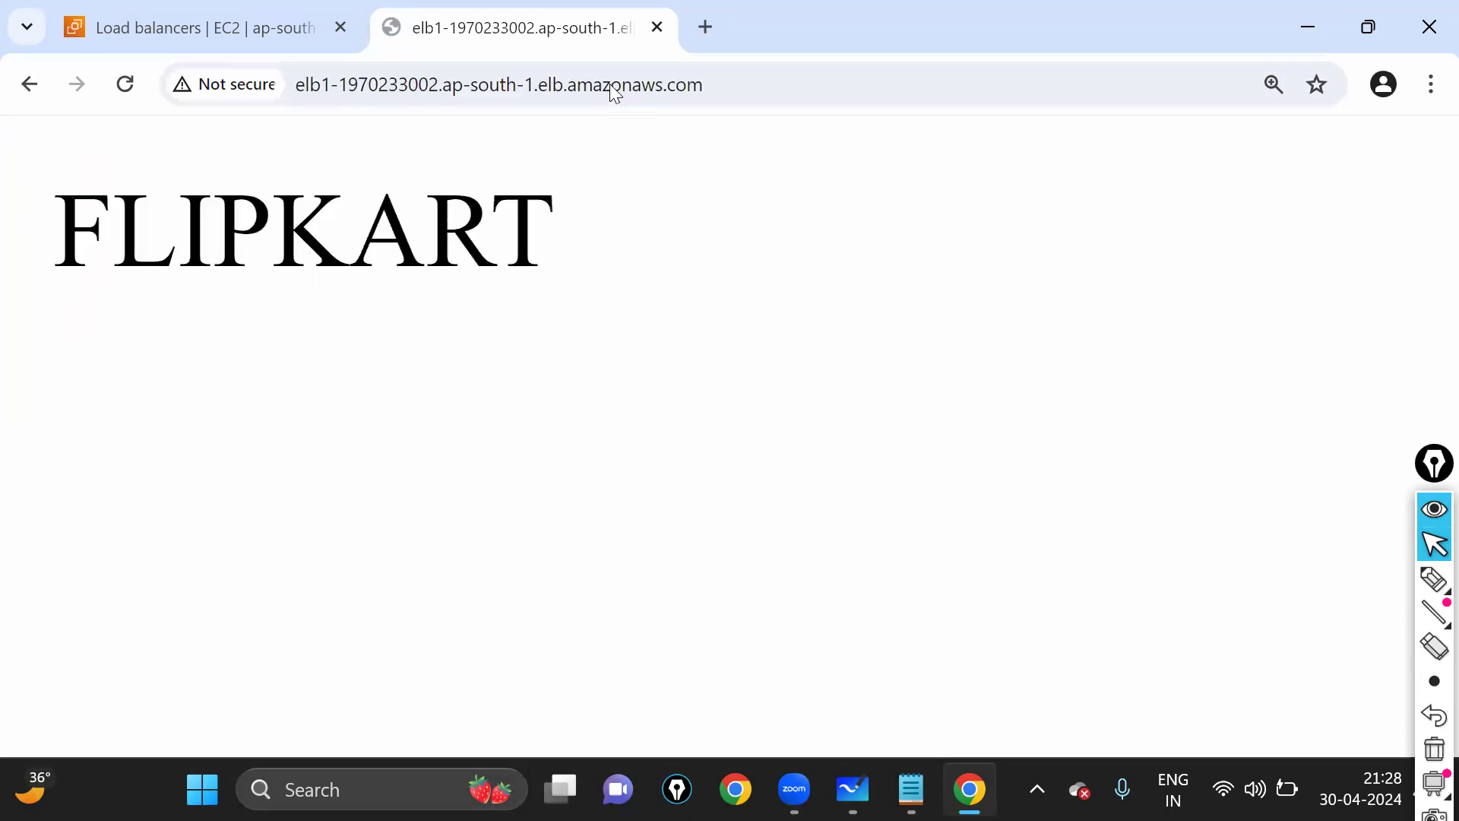
{"action": "left_click_drag", "start_coordinate": [599, 224], "coordinate": [33, 236]}
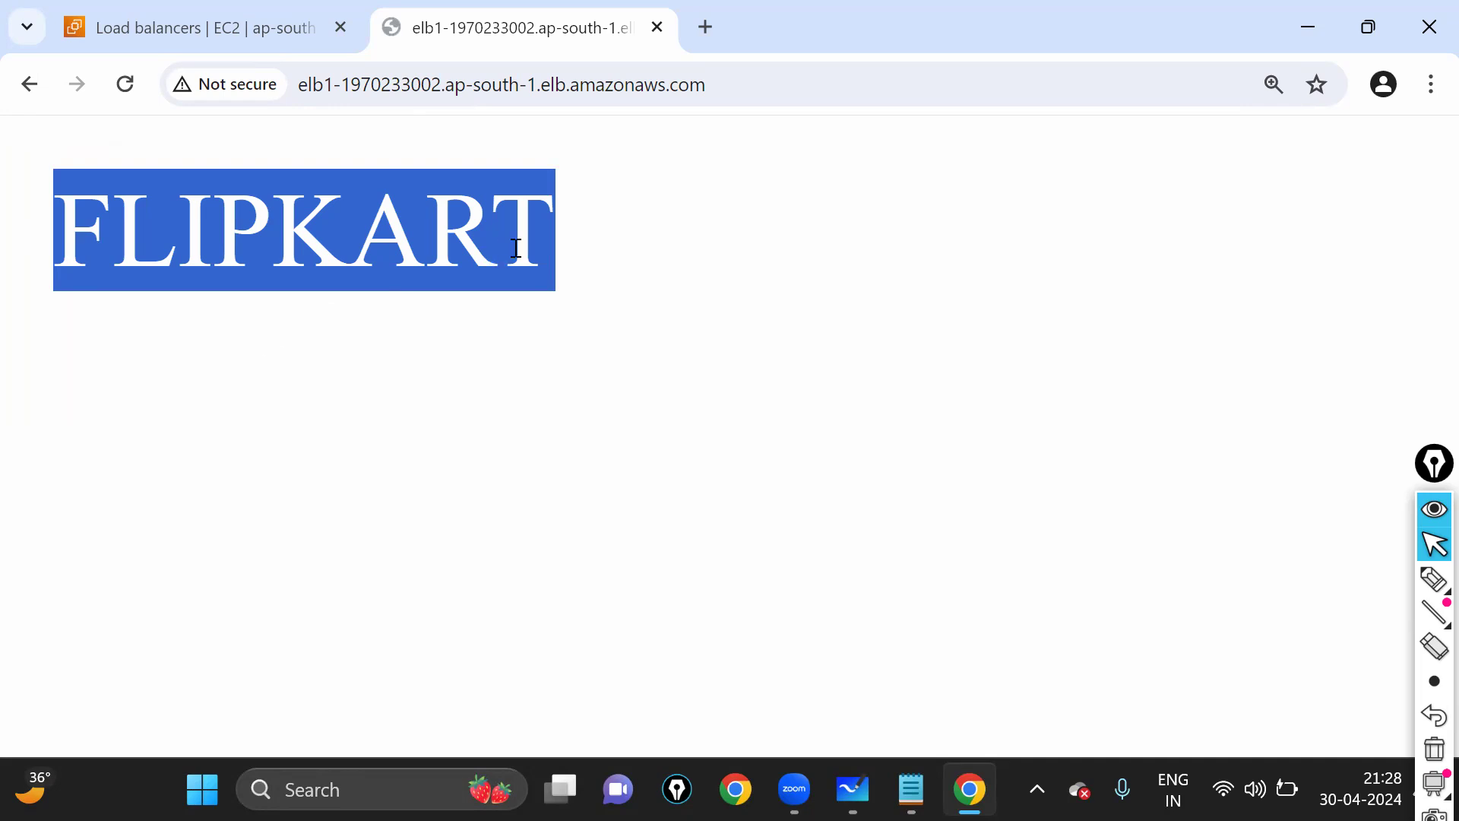
{"action": "left_click_drag", "start_coordinate": [540, 251], "coordinate": [44, 245]}
- Refresh the load balancer list and the EC2 dashboard counts, and annotate the dashboard at 125% zoom
{"action": "left_click", "coordinate": [211, 12]}
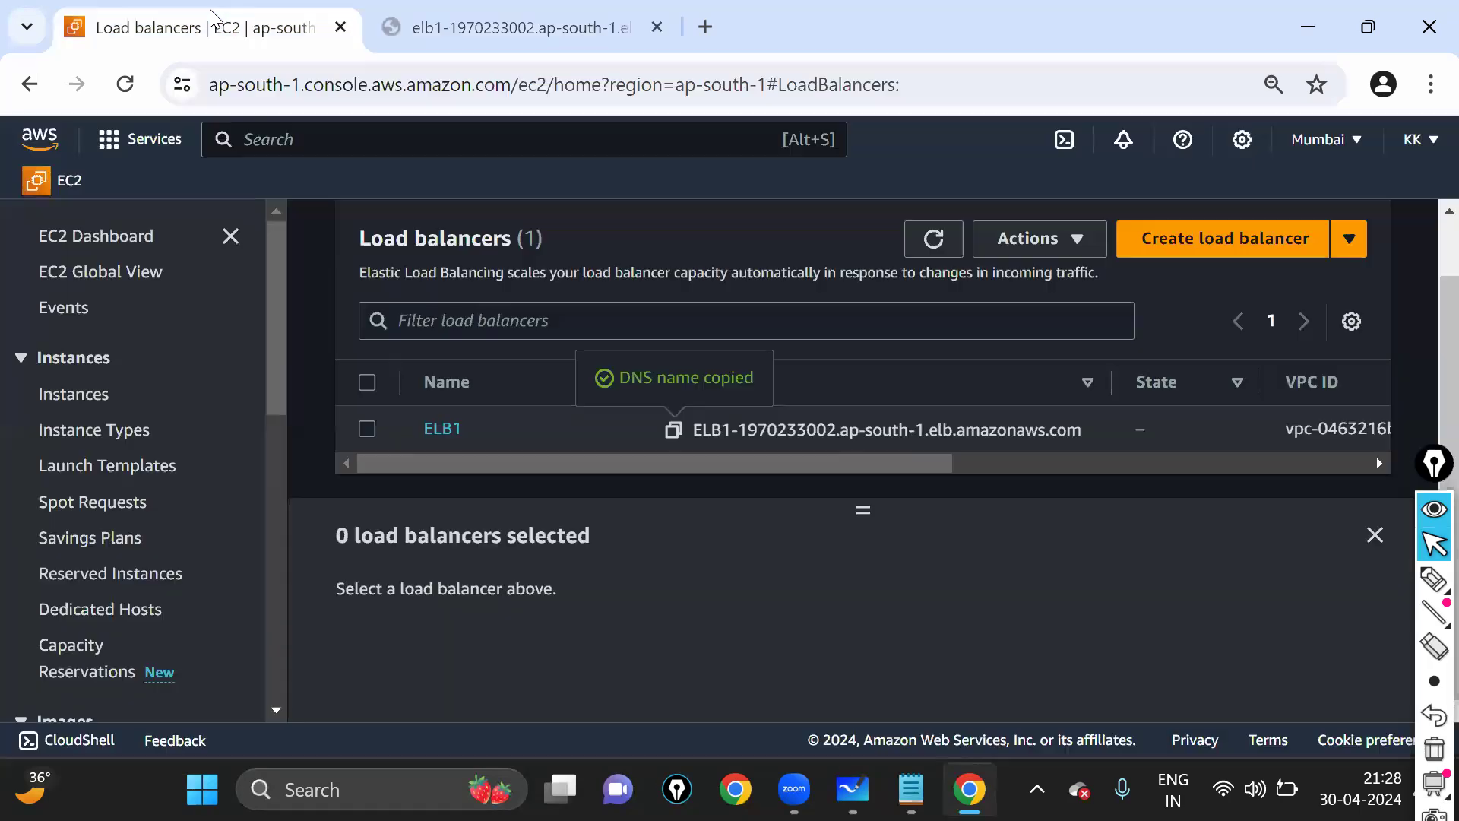
{"action": "left_click", "coordinate": [929, 239]}
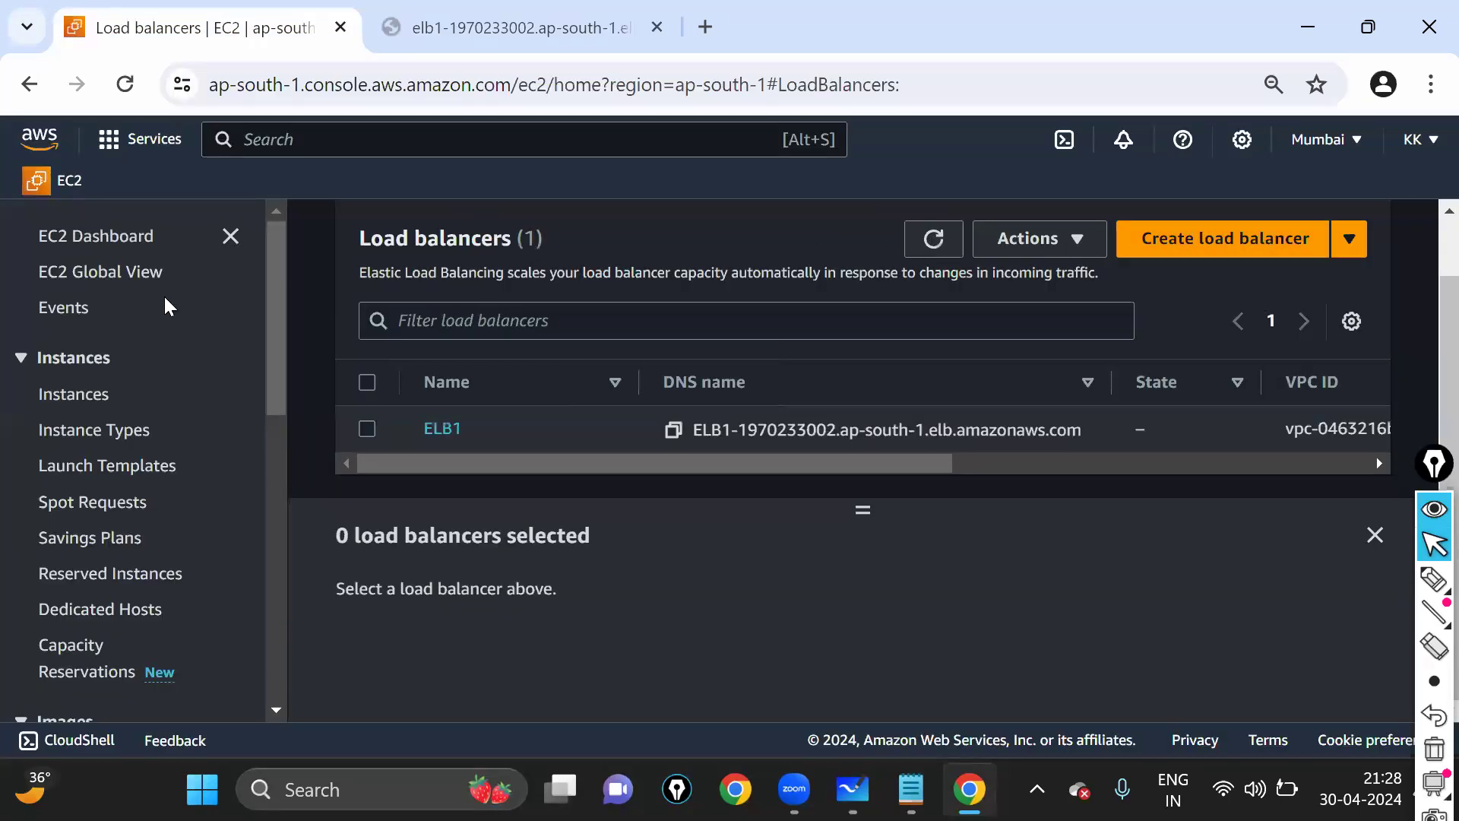
{"action": "left_click", "coordinate": [114, 242]}
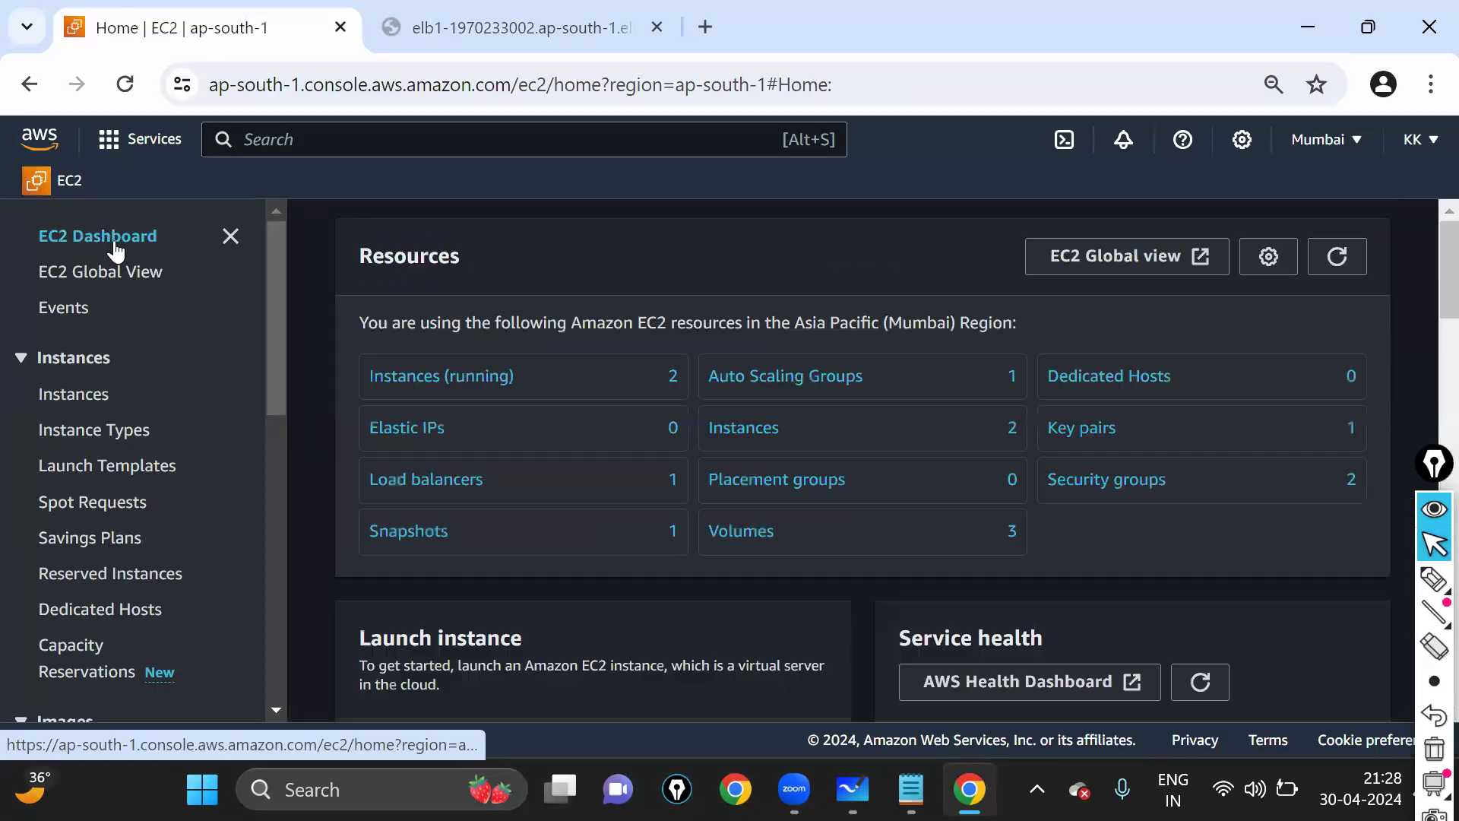
{"action": "left_click", "coordinate": [1292, 269]}
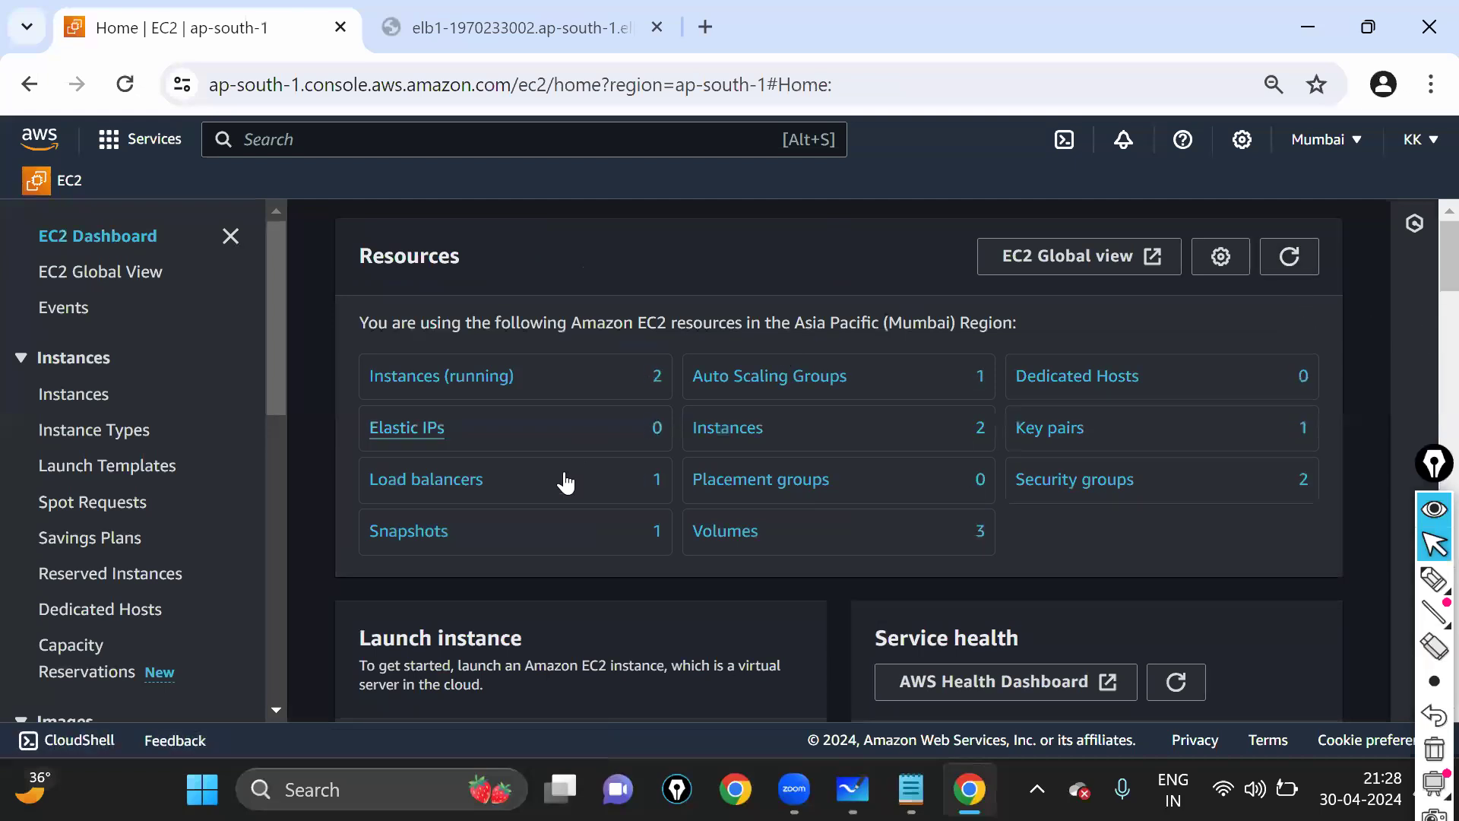
{"action": "key", "text": "ctrl+plus"}
{"action": "key", "text": "ctrl+plus"}
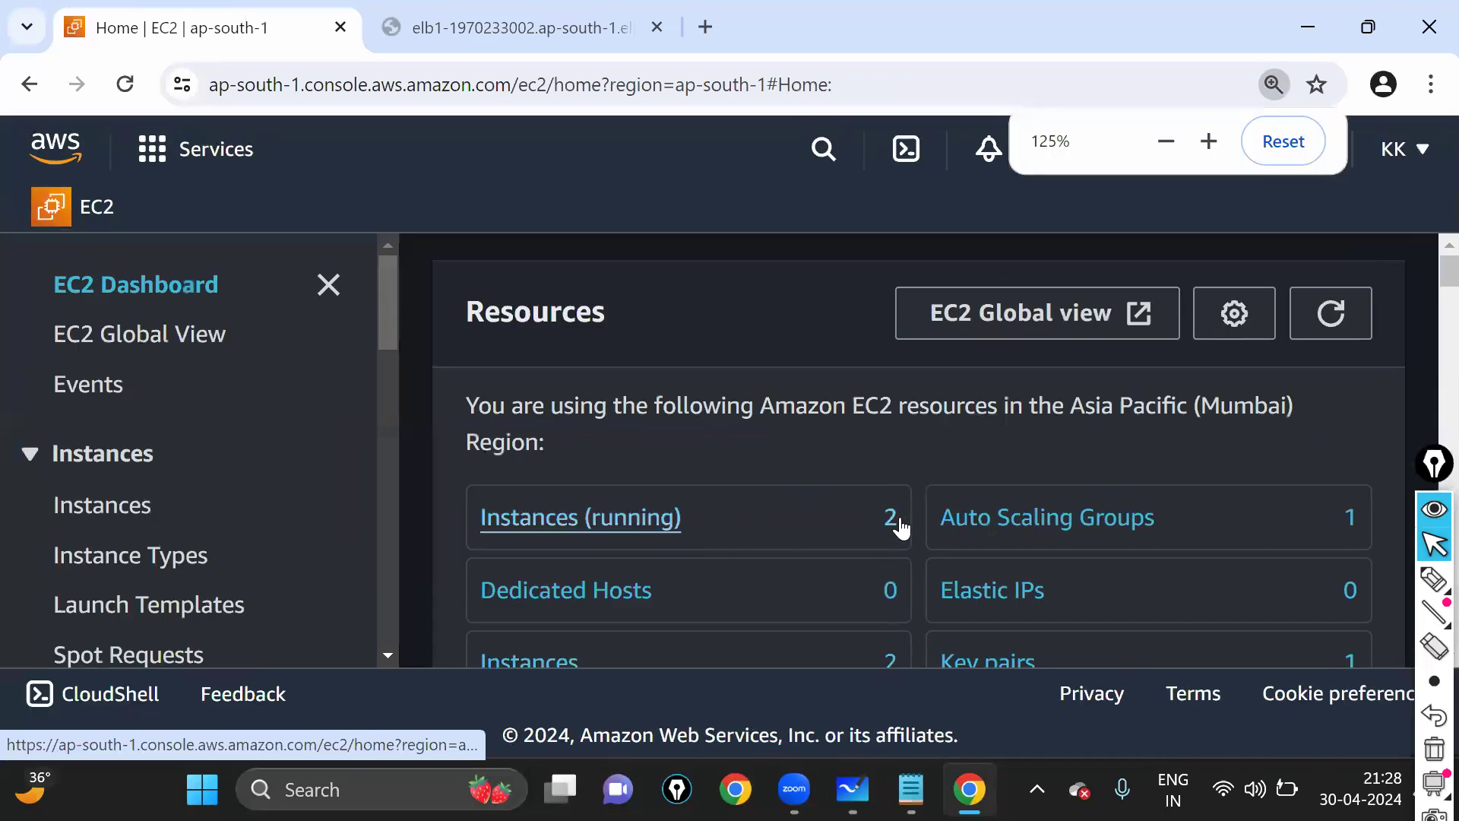
{"action": "left_click", "coordinate": [1435, 580]}
{"action": "mouse_move", "coordinate": [858, 487]}
{"action": "left_mouse_down"}
{"action": "mouse_move", "coordinate": [856, 549]}
{"action": "mouse_move", "coordinate": [921, 519]}
{"action": "mouse_move", "coordinate": [872, 490]}
{"action": "left_mouse_up"}
{"action": "left_click", "coordinate": [1434, 546]}
- List running instances, mark the two t2.micro instances in ap-south-1a and ap-south-1b, and select both
{"action": "left_click", "coordinate": [586, 516]}
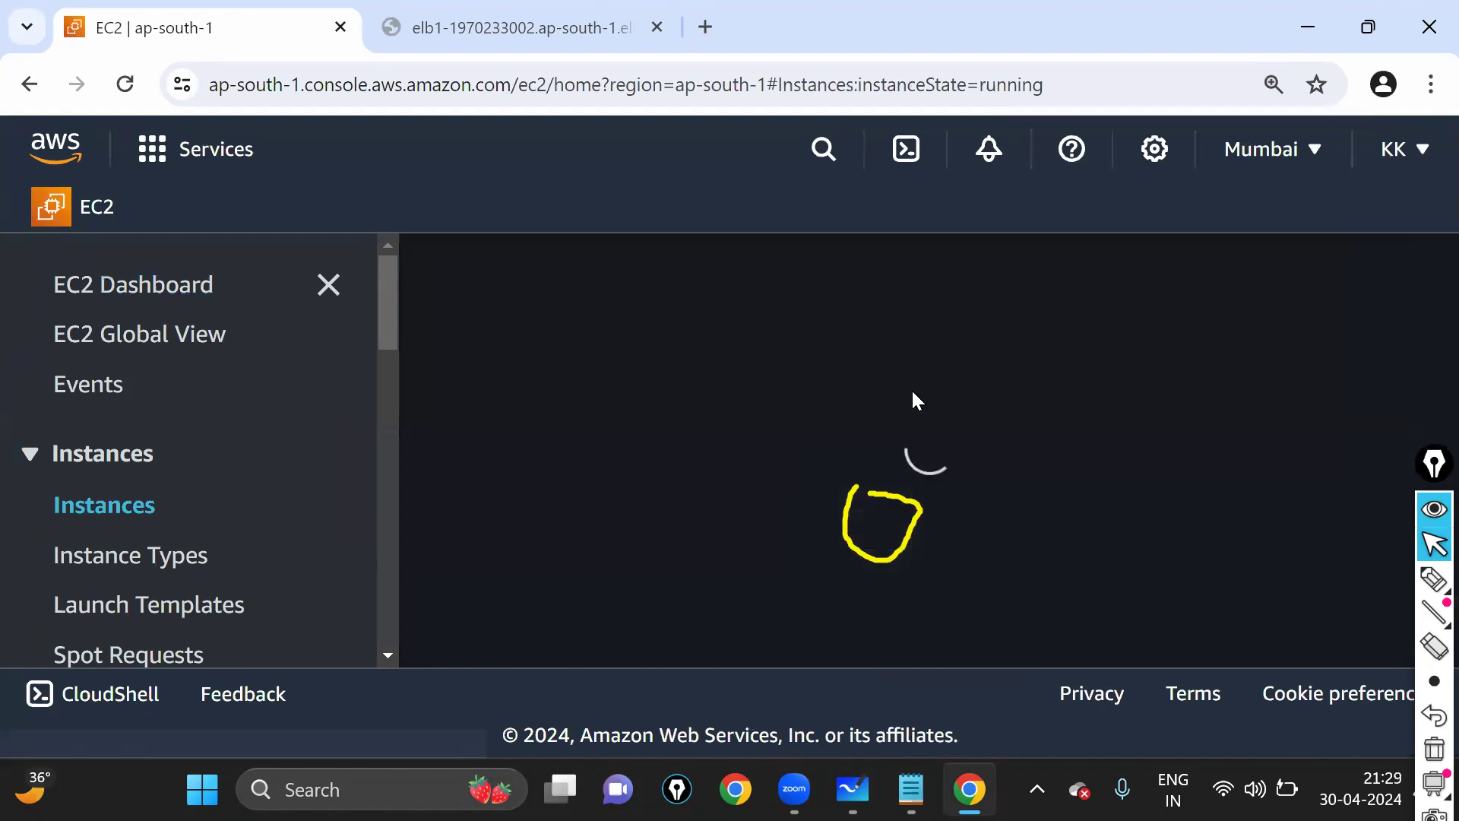
{"action": "key", "text": "ctrl+minus"}
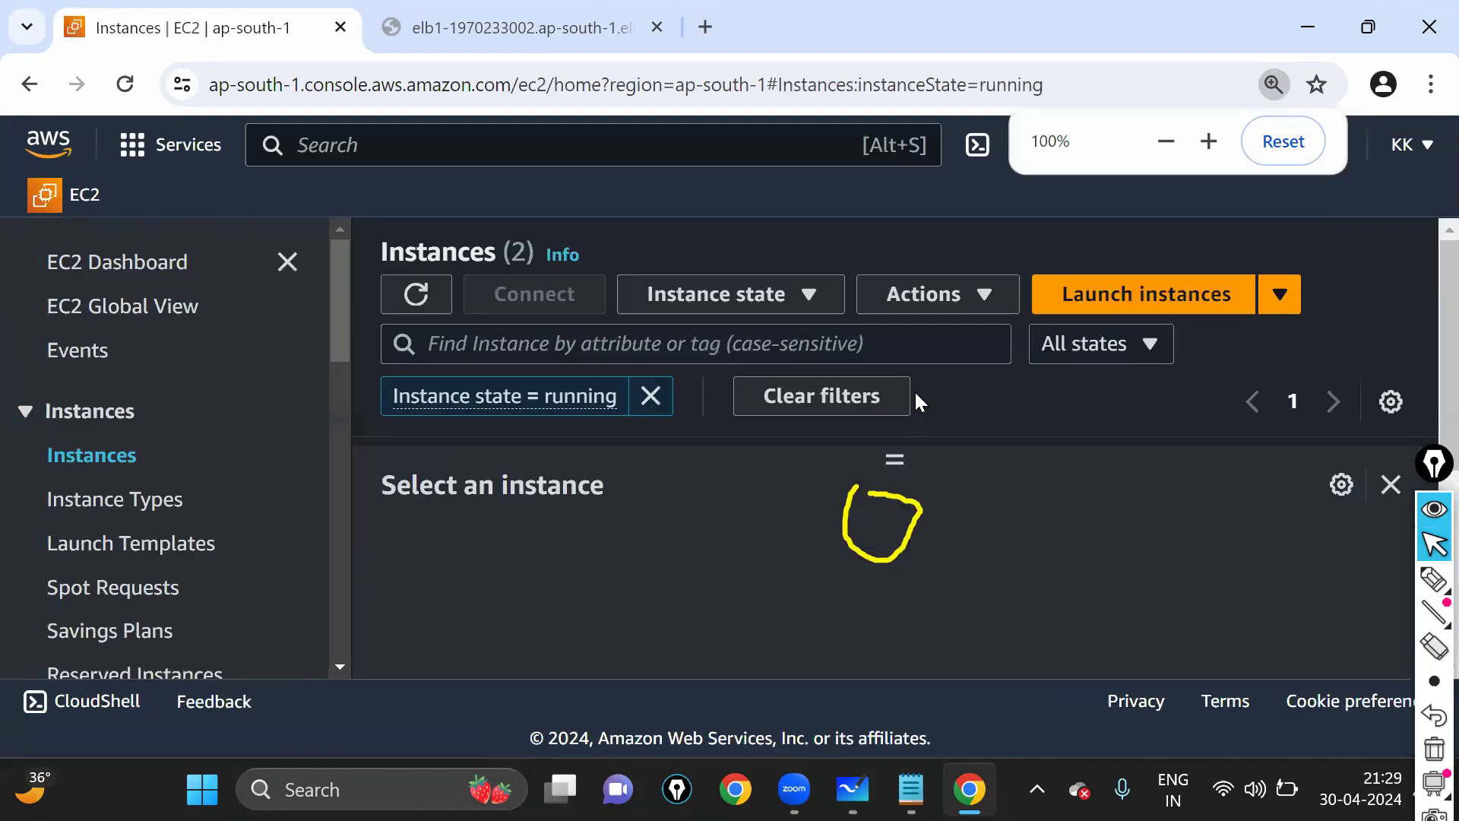
{"action": "key", "text": "ctrl+minus"}
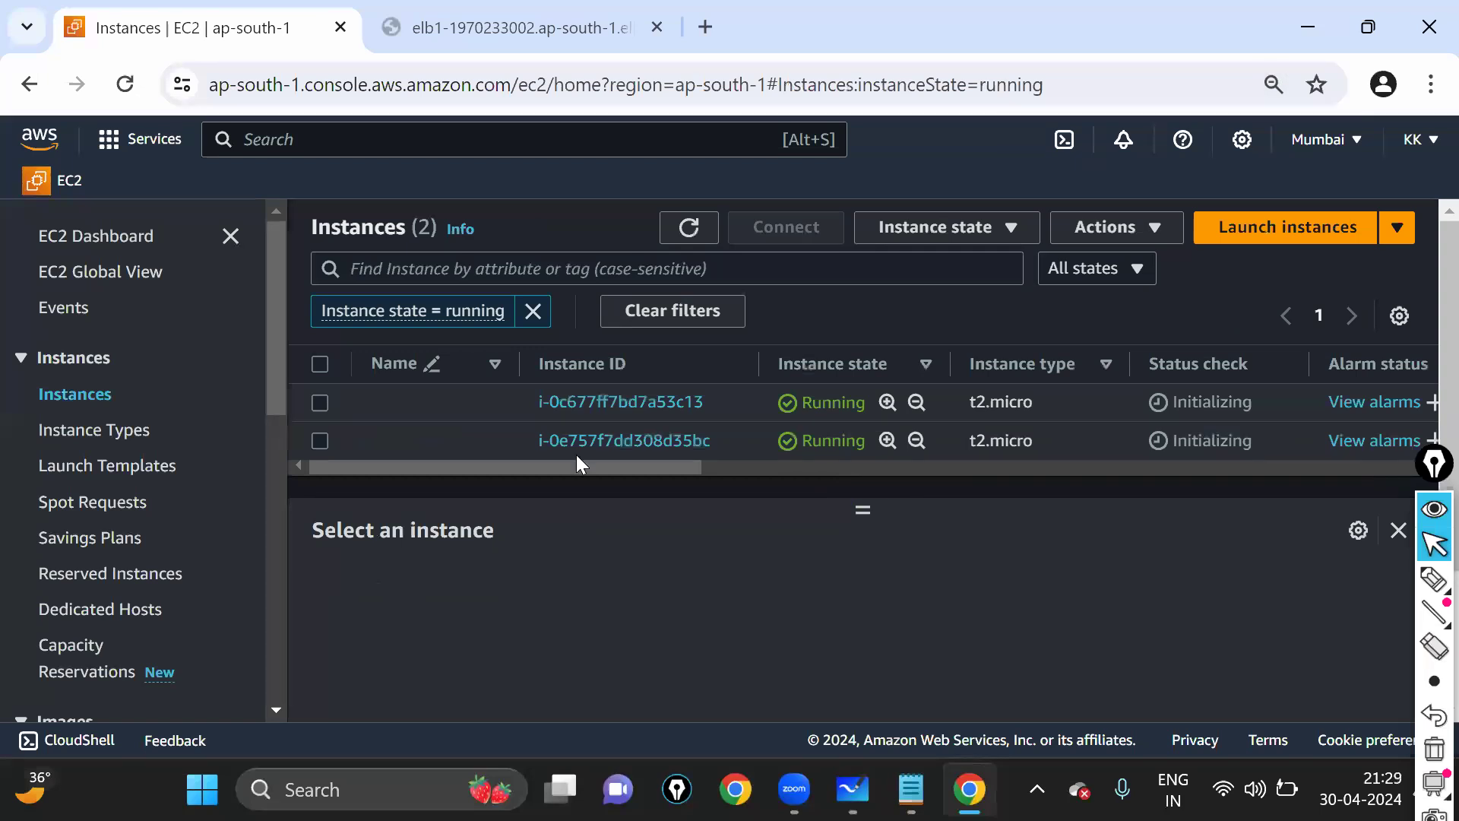
{"action": "left_click", "coordinate": [874, 467]}
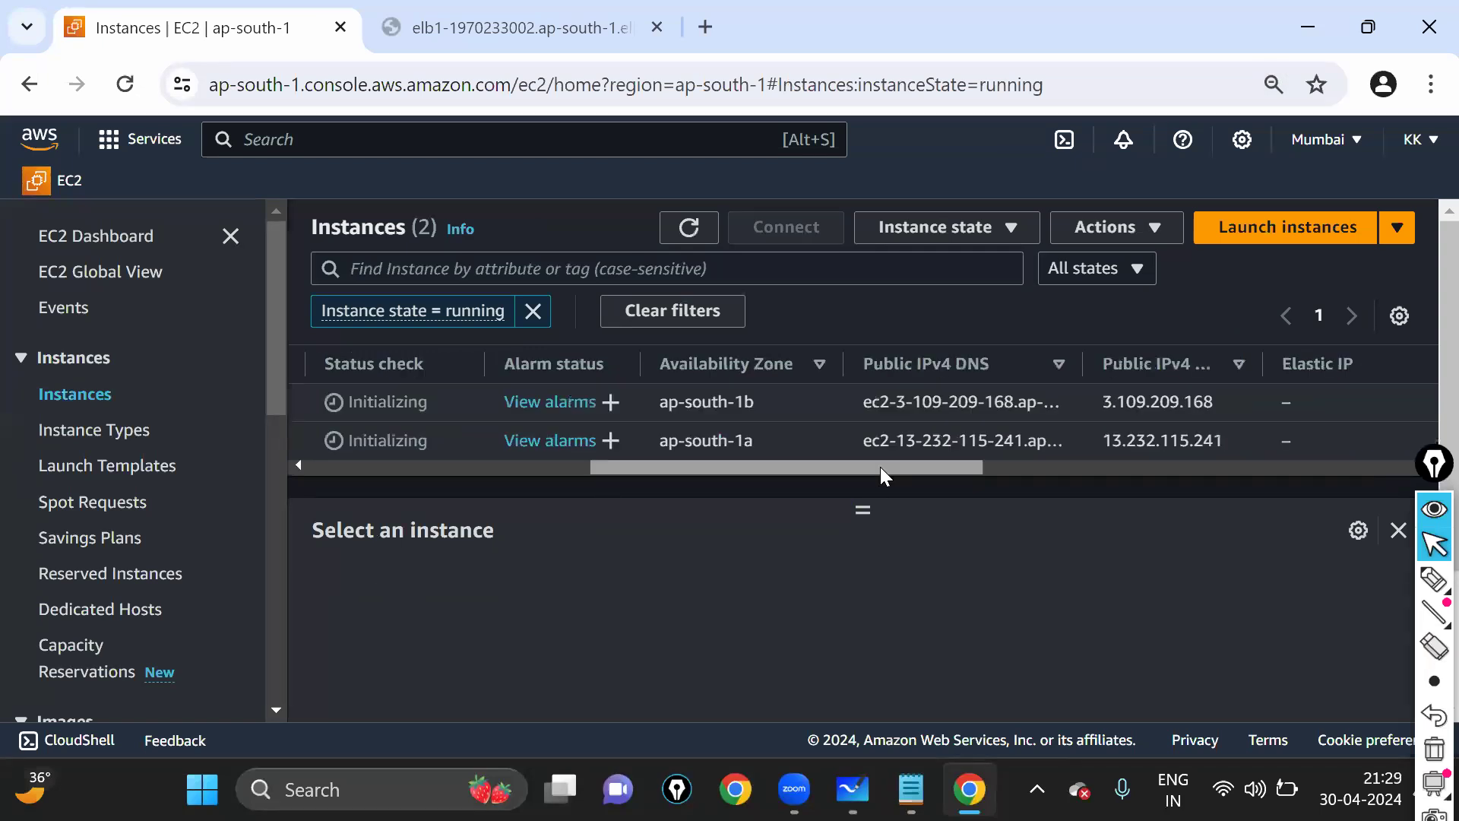
{"action": "left_click", "coordinate": [1432, 593]}
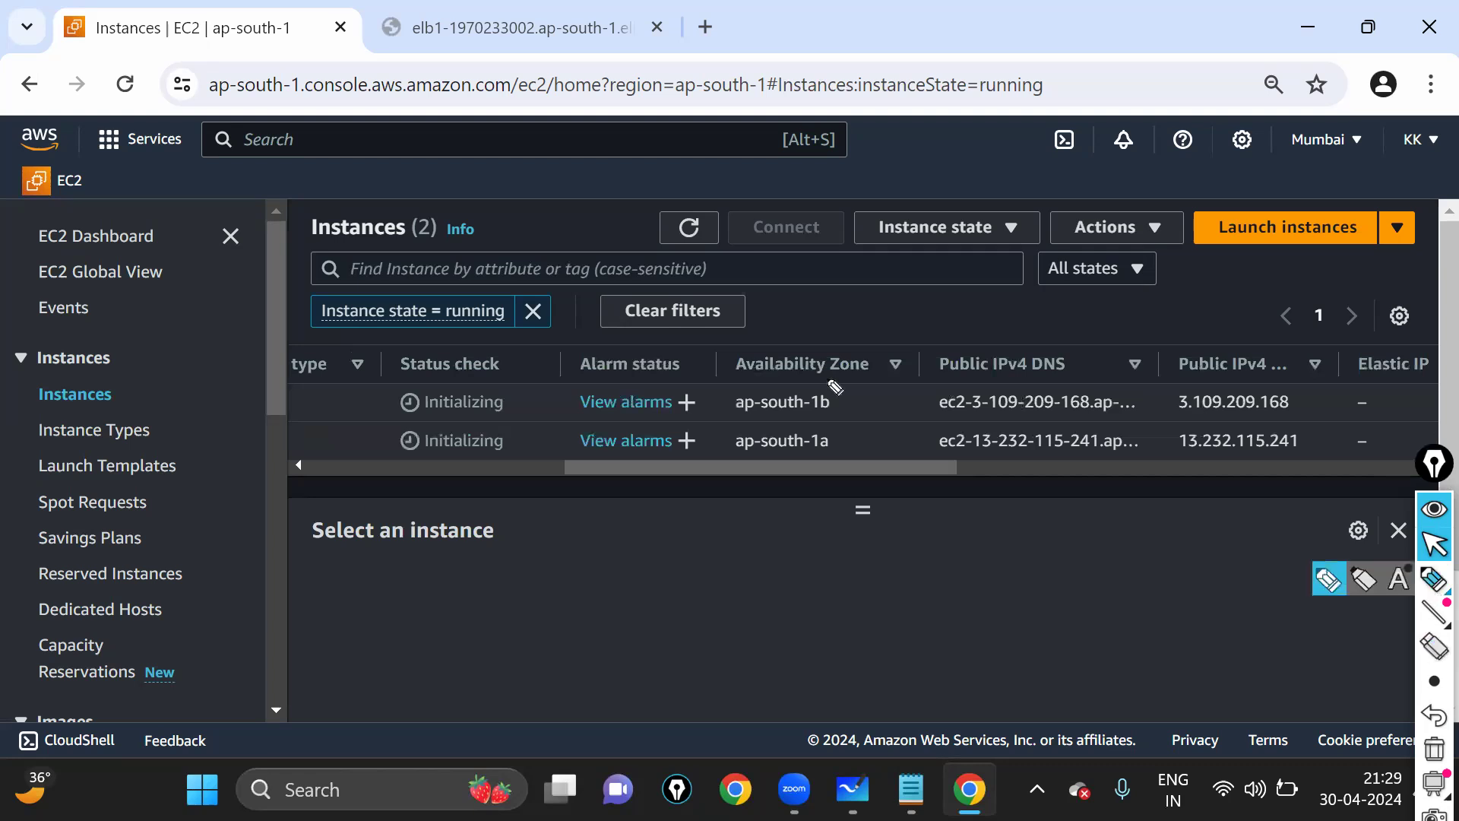
{"action": "left_click_drag", "start_coordinate": [737, 380], "coordinate": [716, 397]}
{"action": "mouse_move", "coordinate": [834, 422]}
{"action": "left_mouse_down"}
{"action": "mouse_move", "coordinate": [761, 418]}
{"action": "mouse_move", "coordinate": [855, 391]}
{"action": "mouse_move", "coordinate": [749, 377]}
{"action": "left_mouse_up"}
{"action": "mouse_move", "coordinate": [862, 444]}
{"action": "left_mouse_down"}
{"action": "mouse_move", "coordinate": [753, 430]}
{"action": "mouse_move", "coordinate": [866, 437]}
{"action": "left_mouse_up"}
{"action": "left_click", "coordinate": [1433, 545]}
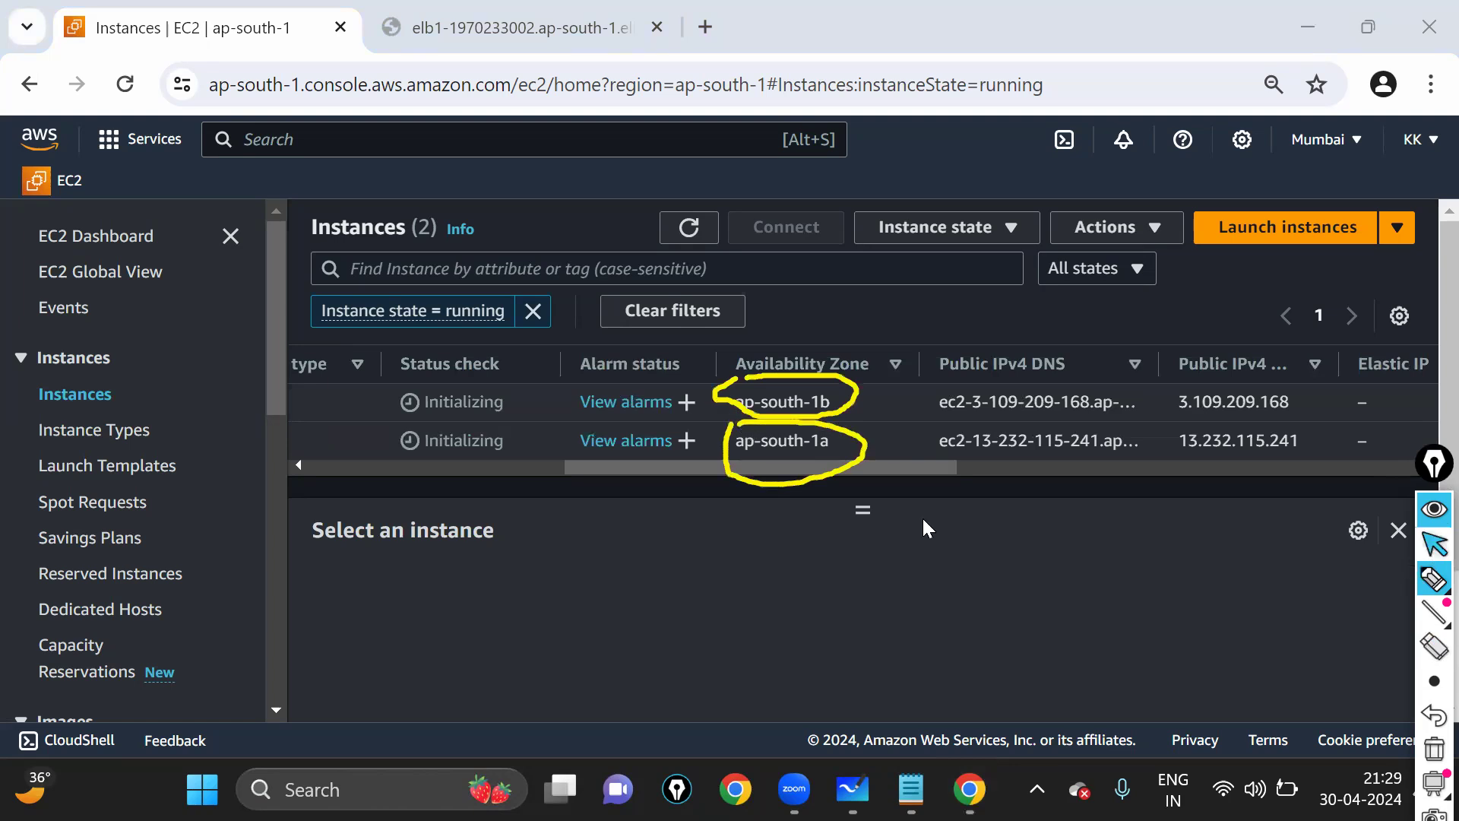
{"action": "left_click", "coordinate": [418, 469]}
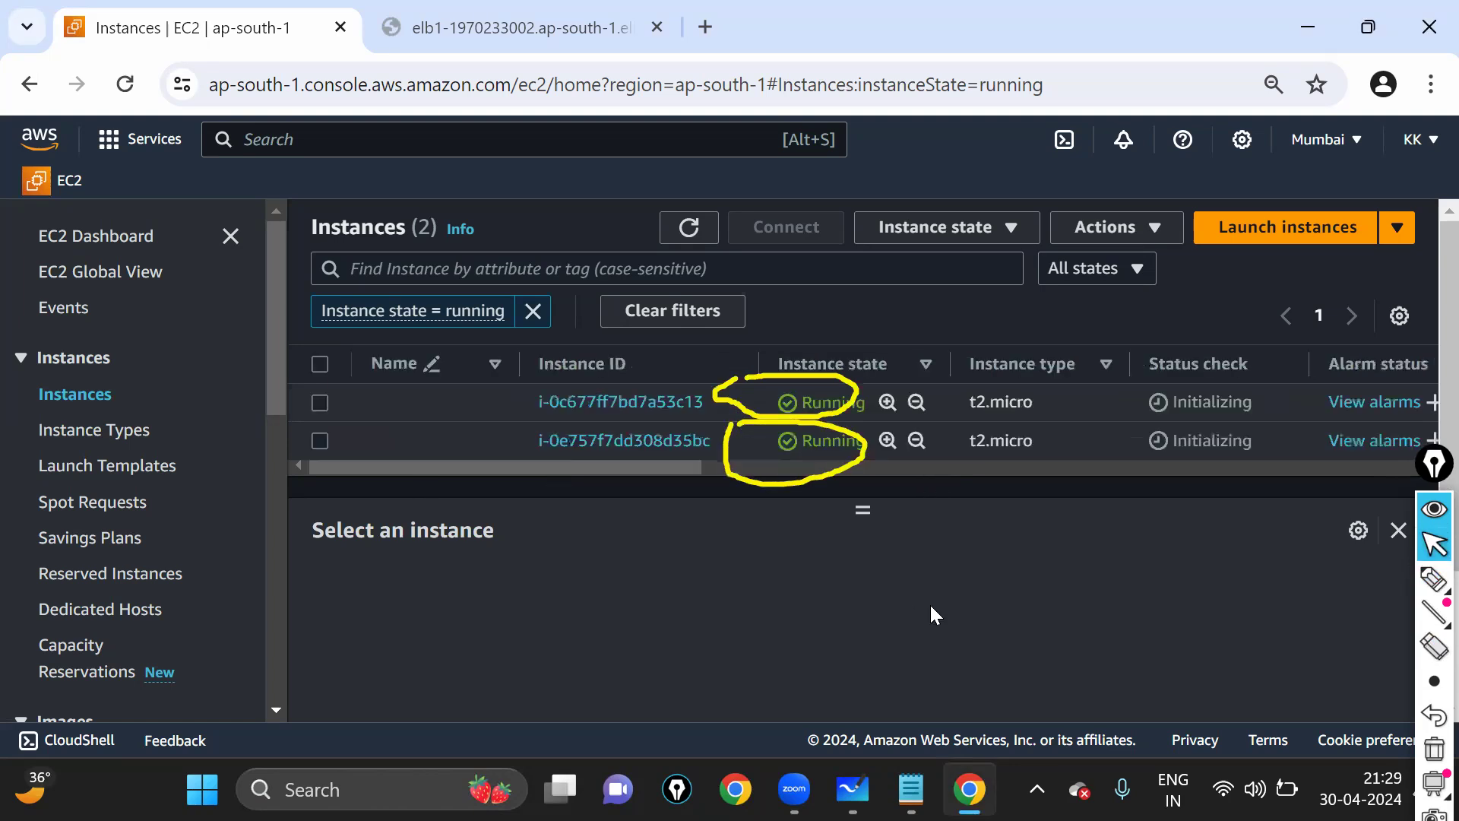
{"action": "key", "text": "ctrl+shift+7"}
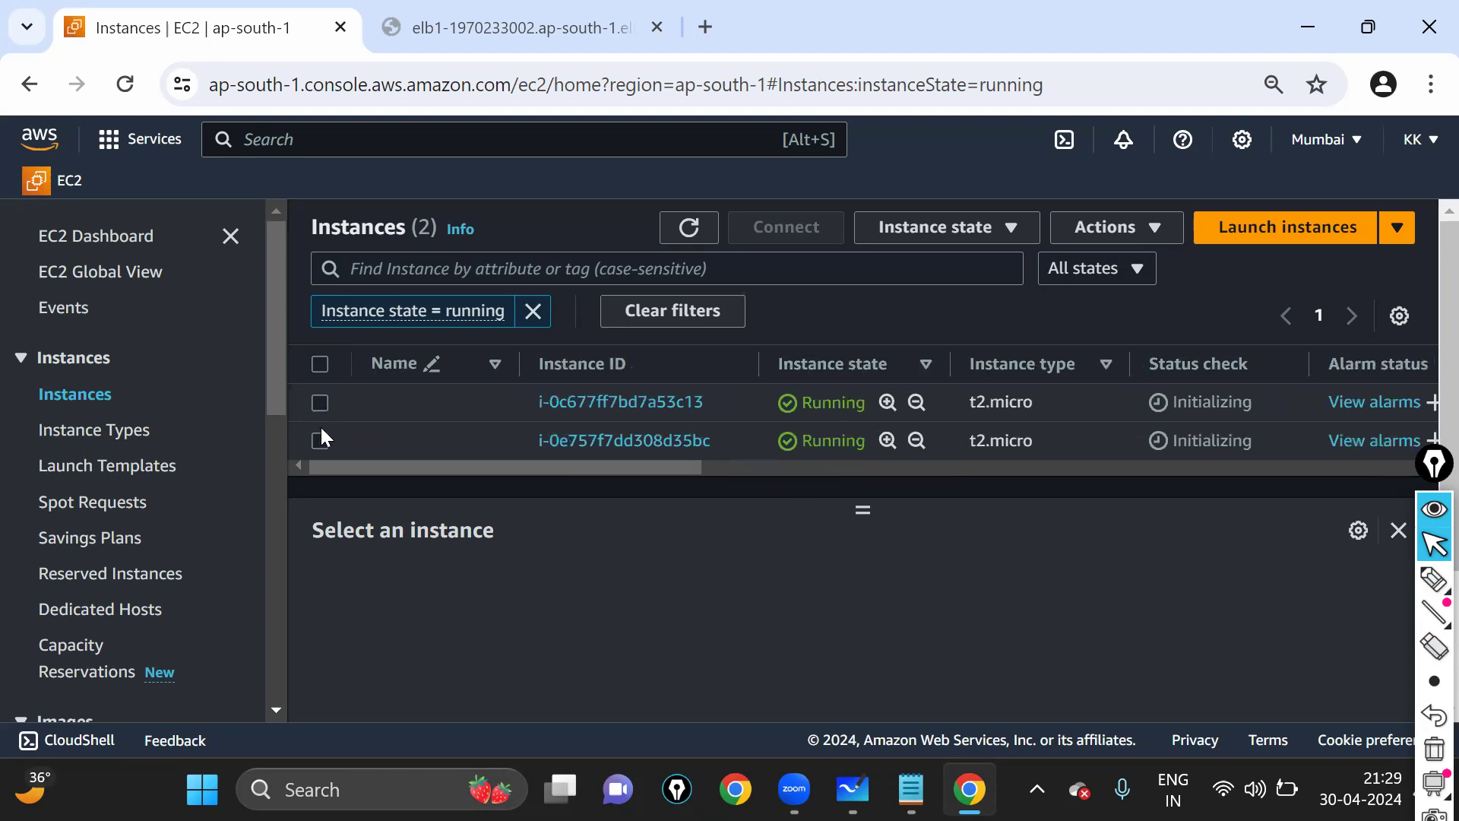
{"action": "left_click", "coordinate": [320, 403]}
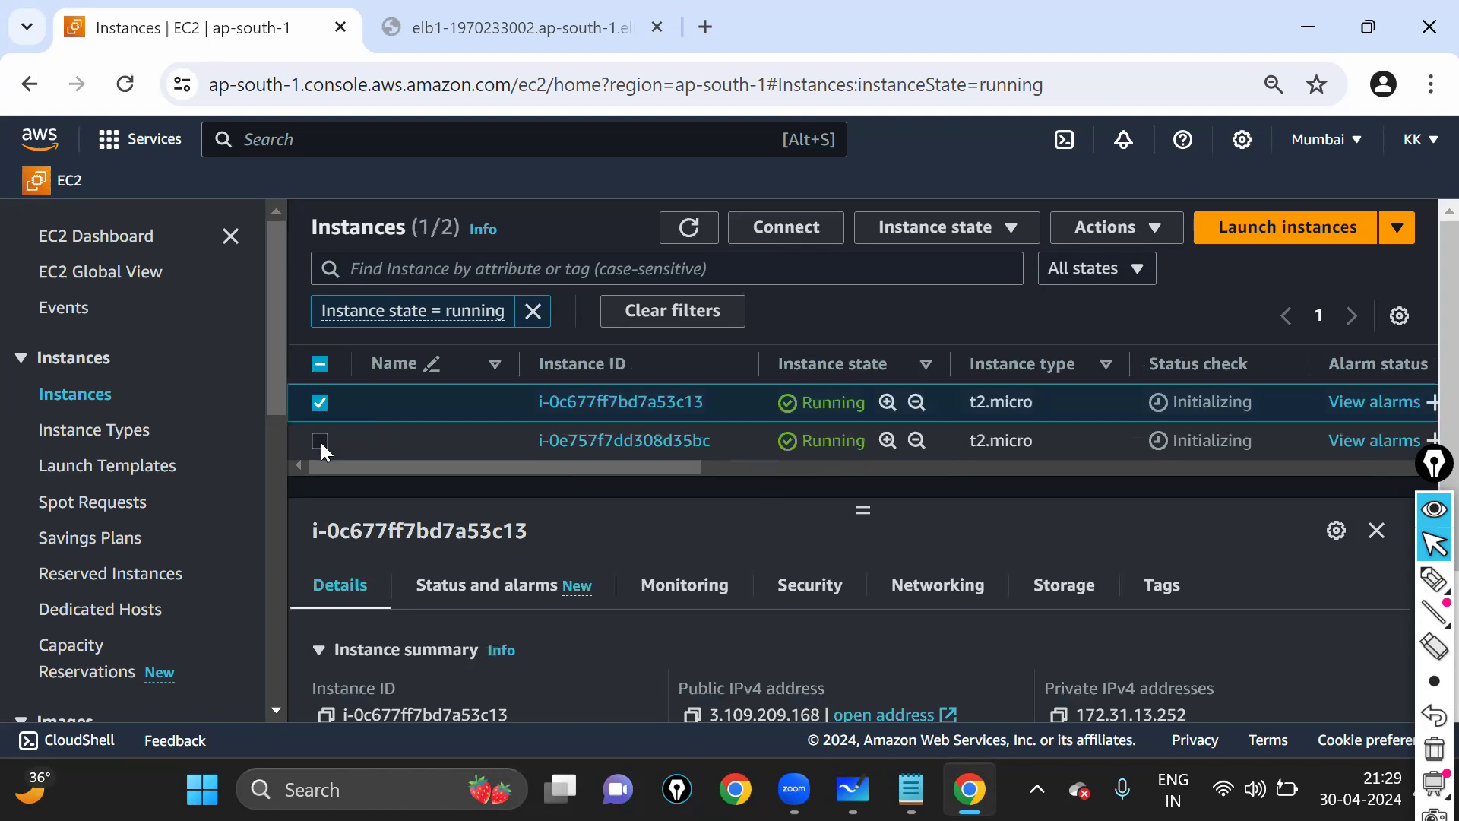
{"action": "left_click", "coordinate": [320, 441]}
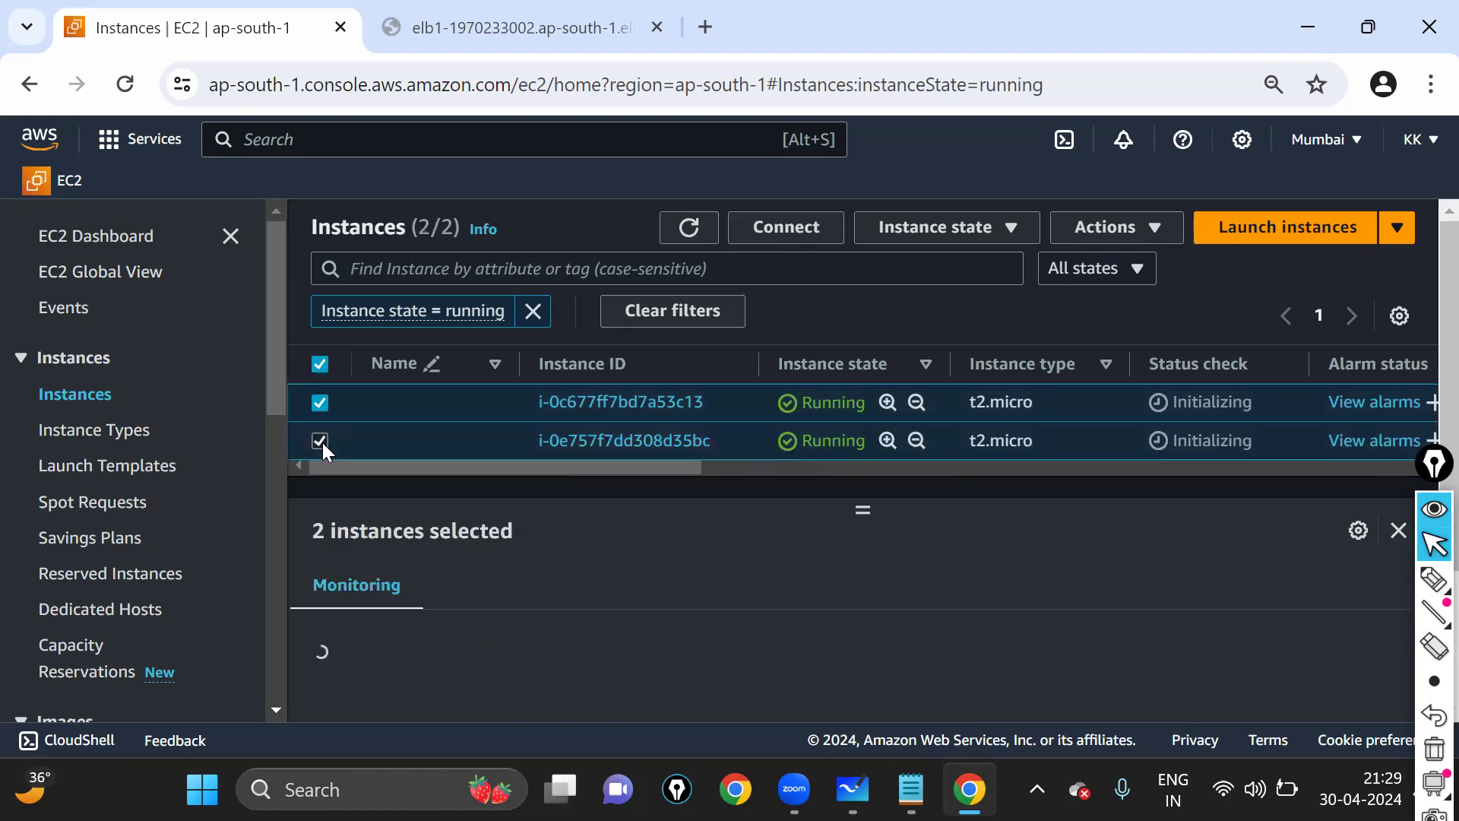
- Terminate both selected t2.micro instances, refresh the instance list, and return to the EC2 Dashboard
{"action": "left_click", "coordinate": [971, 251]}
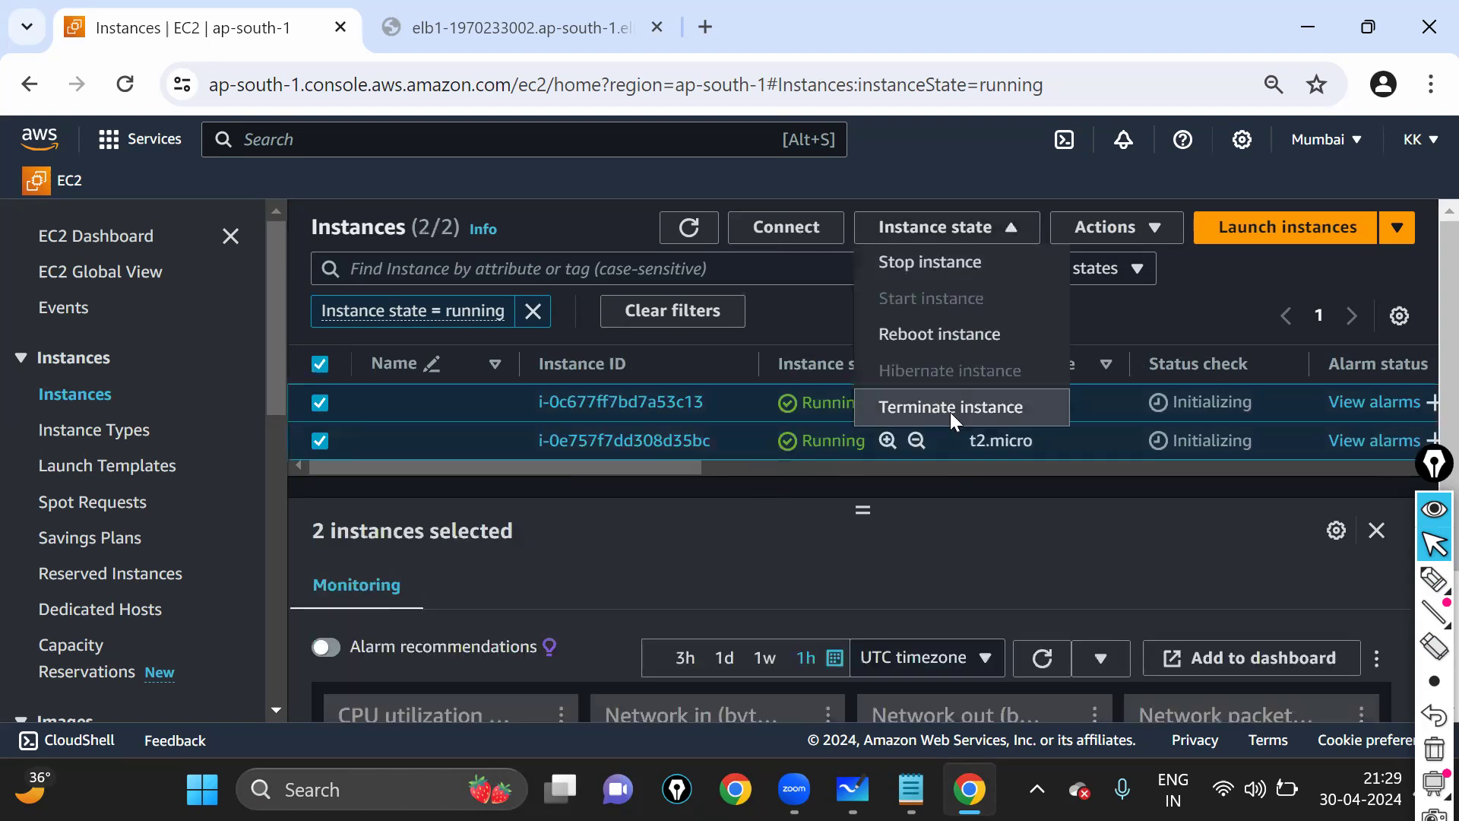
{"action": "left_click", "coordinate": [951, 407]}
{"action": "left_click", "coordinate": [1253, 688]}
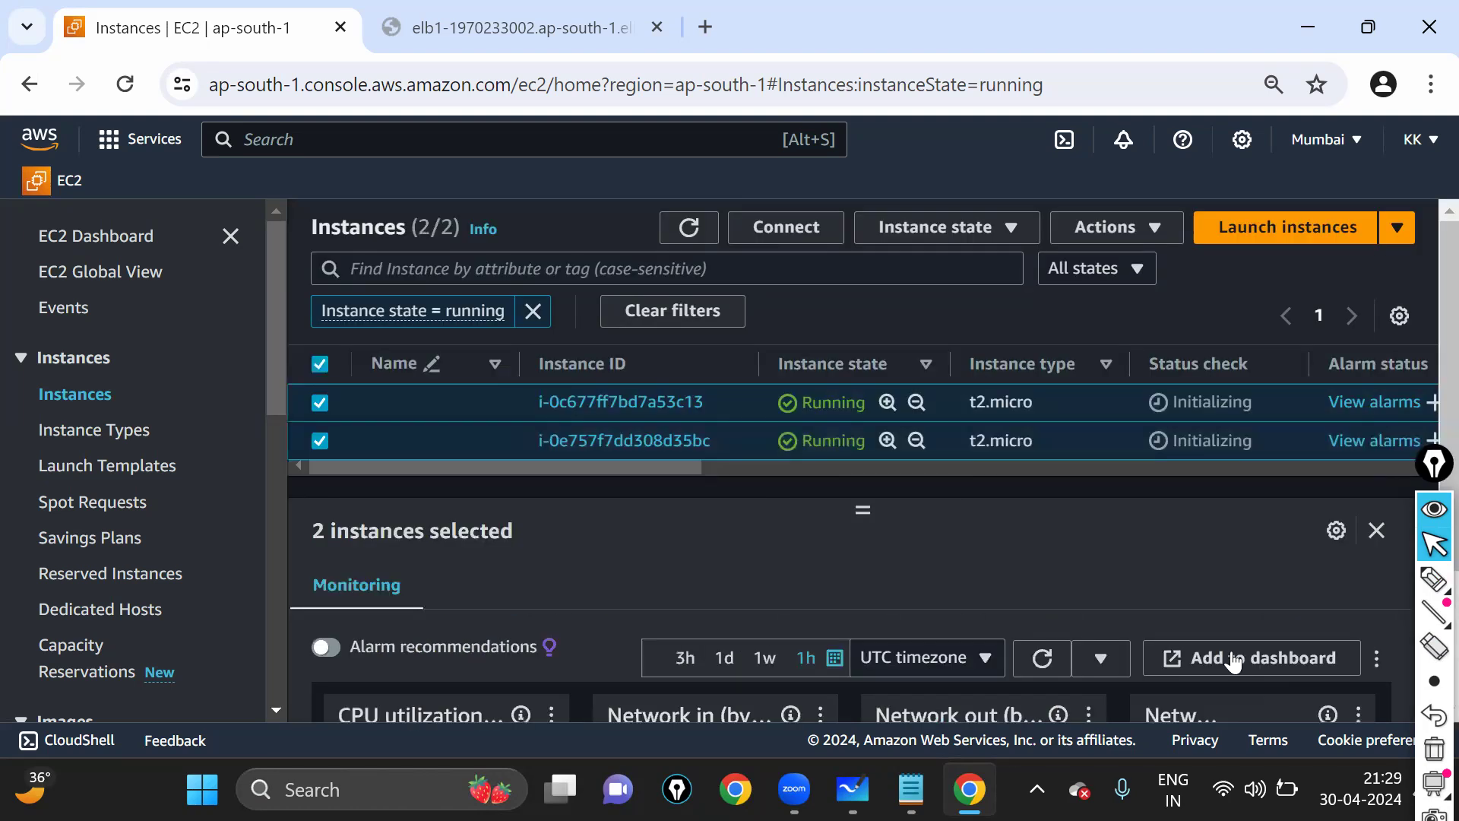
{"action": "left_click", "coordinate": [1407, 222]}
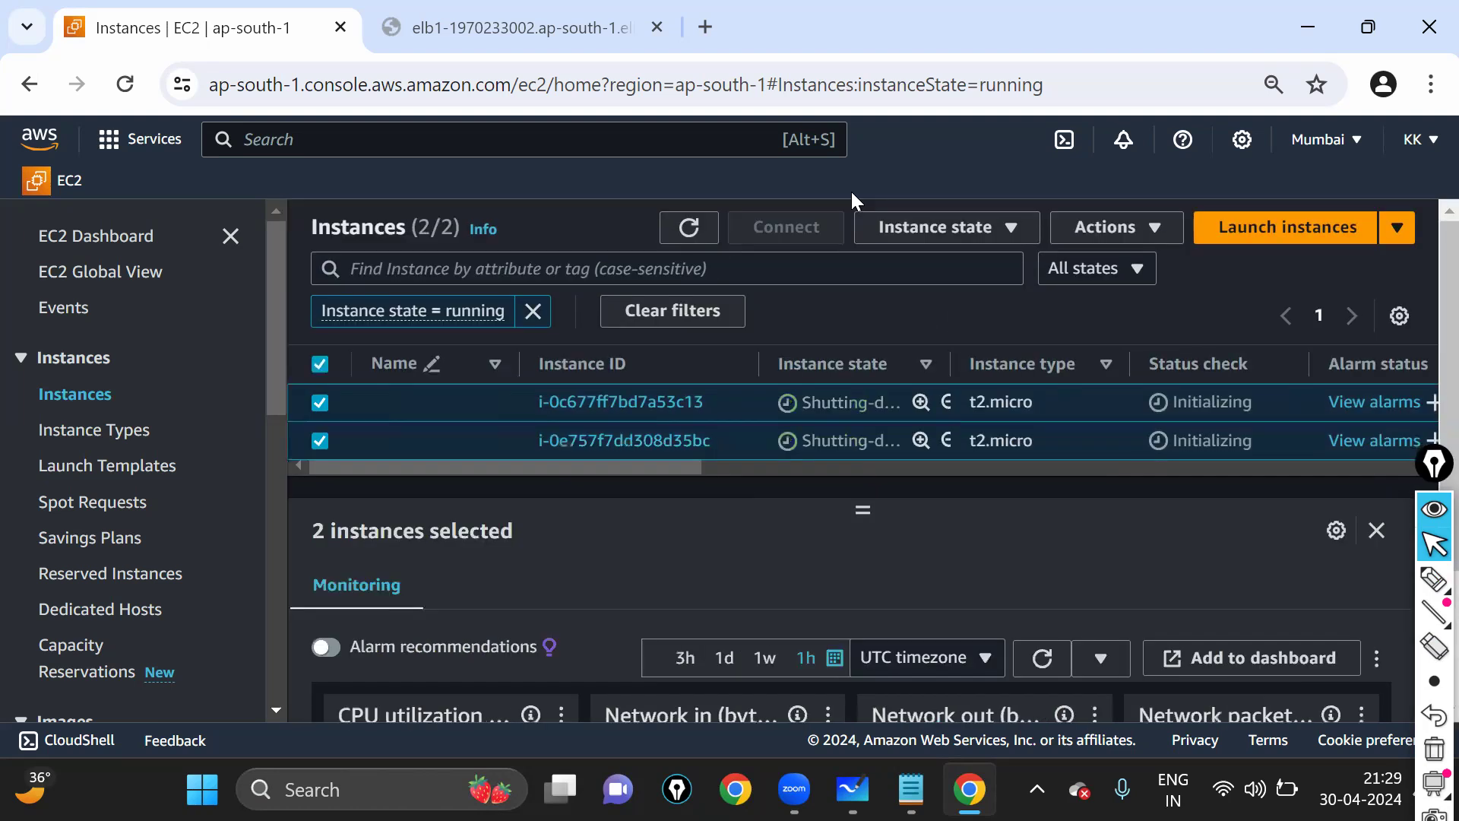
{"action": "left_click", "coordinate": [689, 229]}
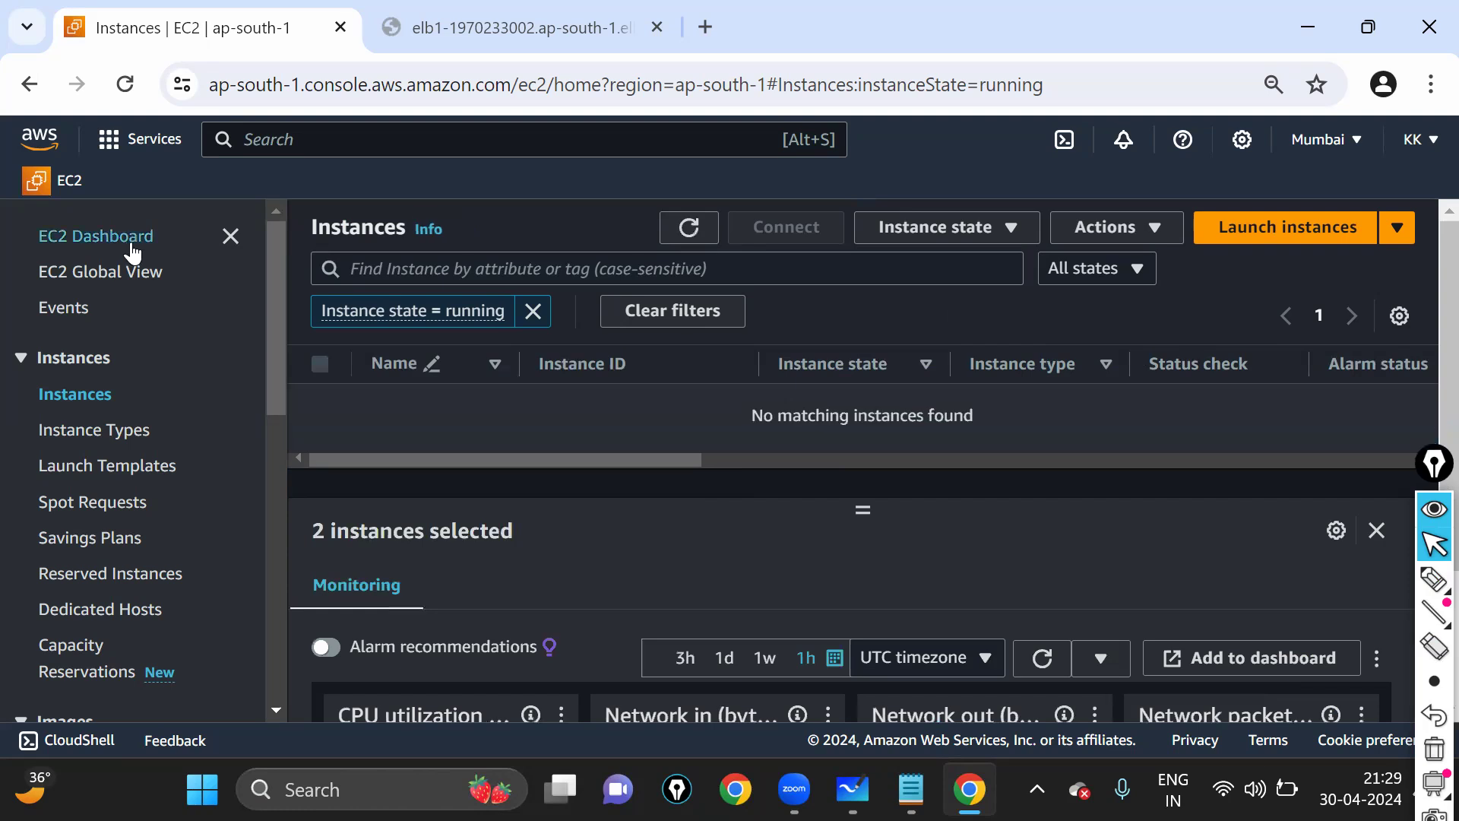
{"action": "left_click", "coordinate": [95, 236]}
- Refresh the EC2 dashboard resource counts and mark Instances (running) showing 0
{"action": "left_click", "coordinate": [1290, 257]}
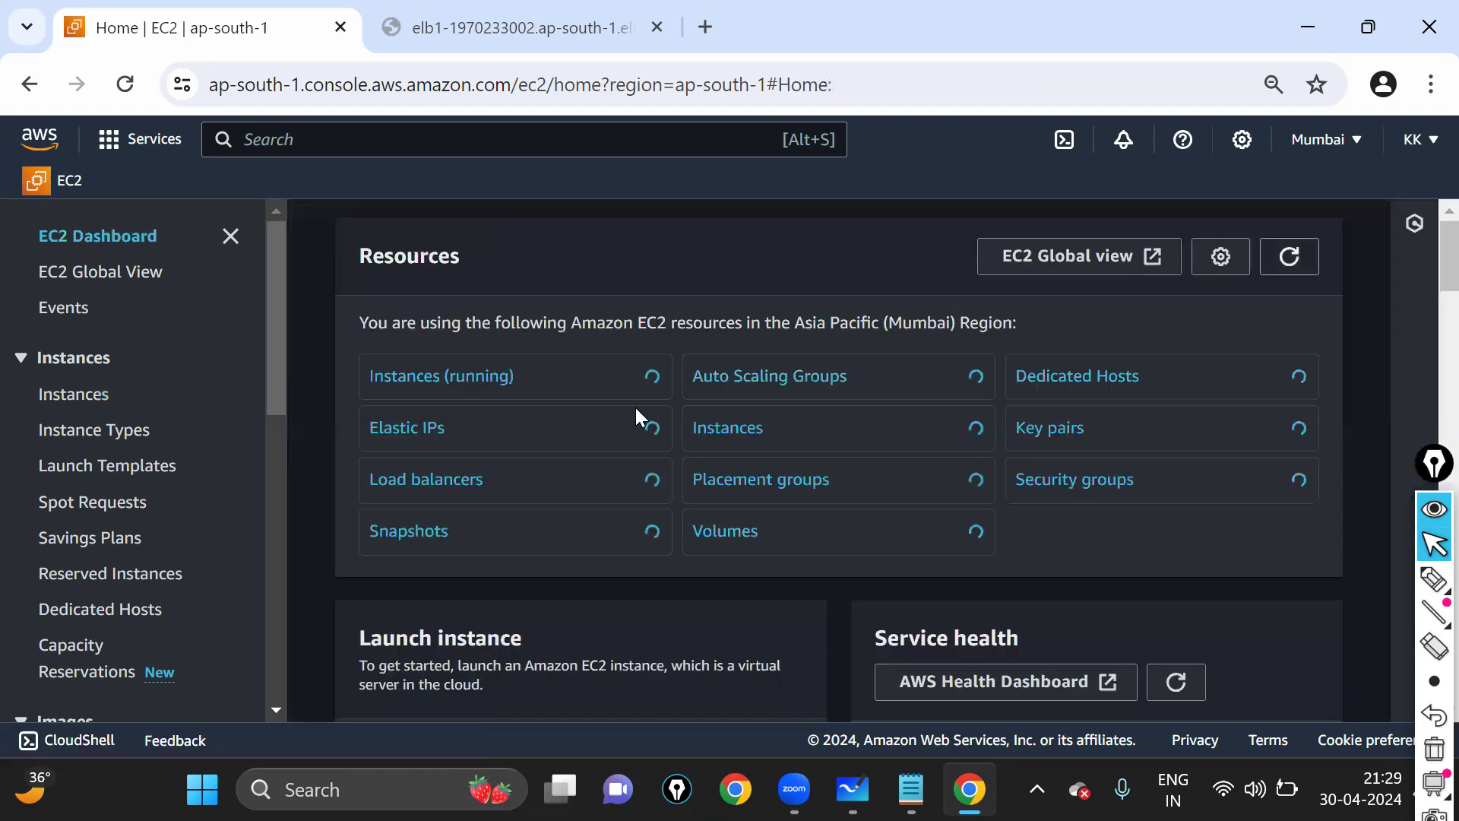
{"action": "left_click", "coordinate": [1427, 585]}
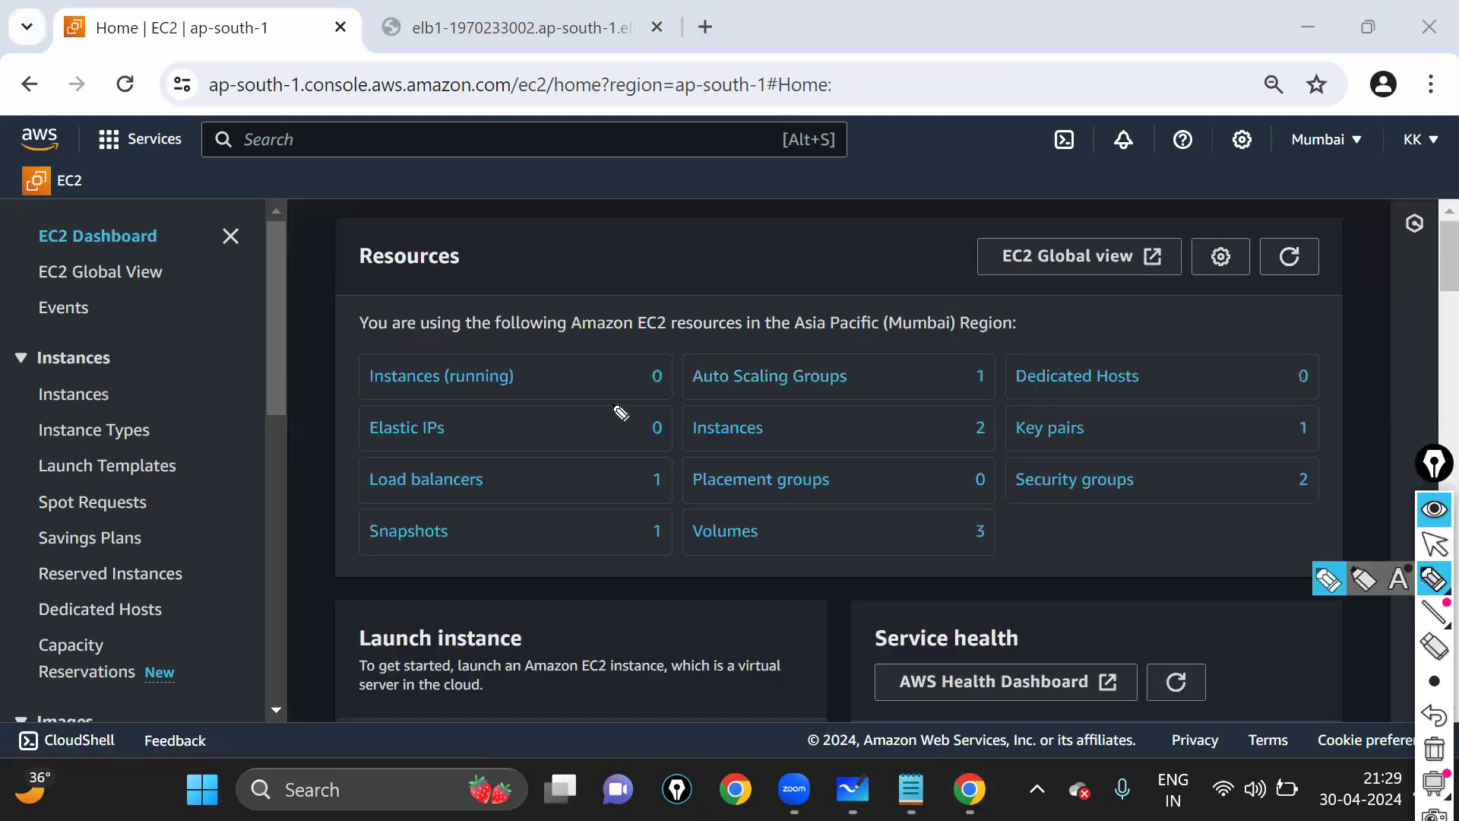
{"action": "mouse_move", "coordinate": [658, 358]}
{"action": "left_mouse_down"}
{"action": "mouse_move", "coordinate": [618, 389]}
{"action": "mouse_move", "coordinate": [692, 392]}
{"action": "mouse_move", "coordinate": [669, 354]}
{"action": "left_mouse_up"}
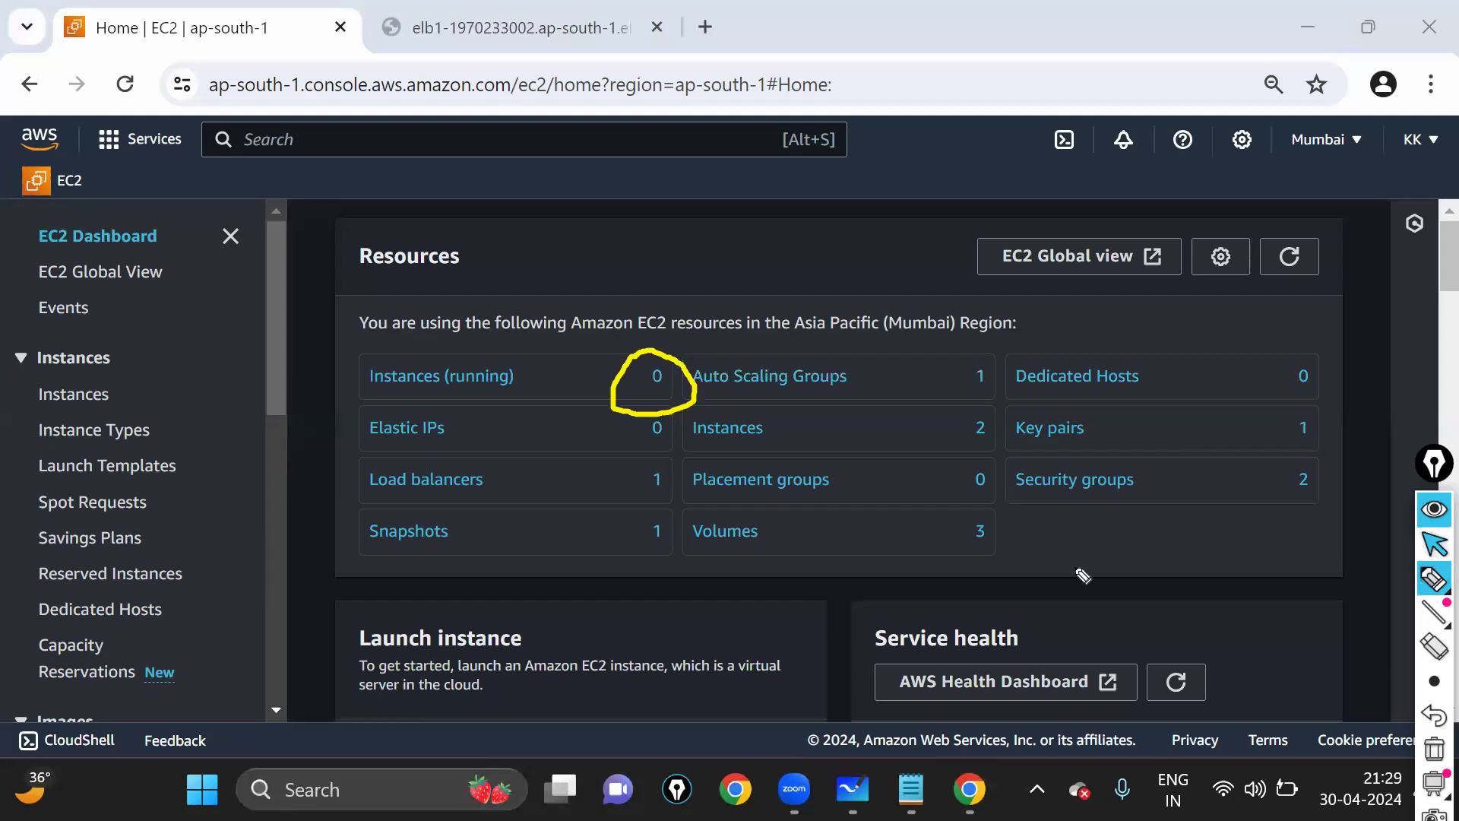
{"action": "left_click", "coordinate": [1433, 547]}
{"action": "scroll", "coordinate": [1143, 506], "scroll_direction": "up", "scroll_amount": 3}
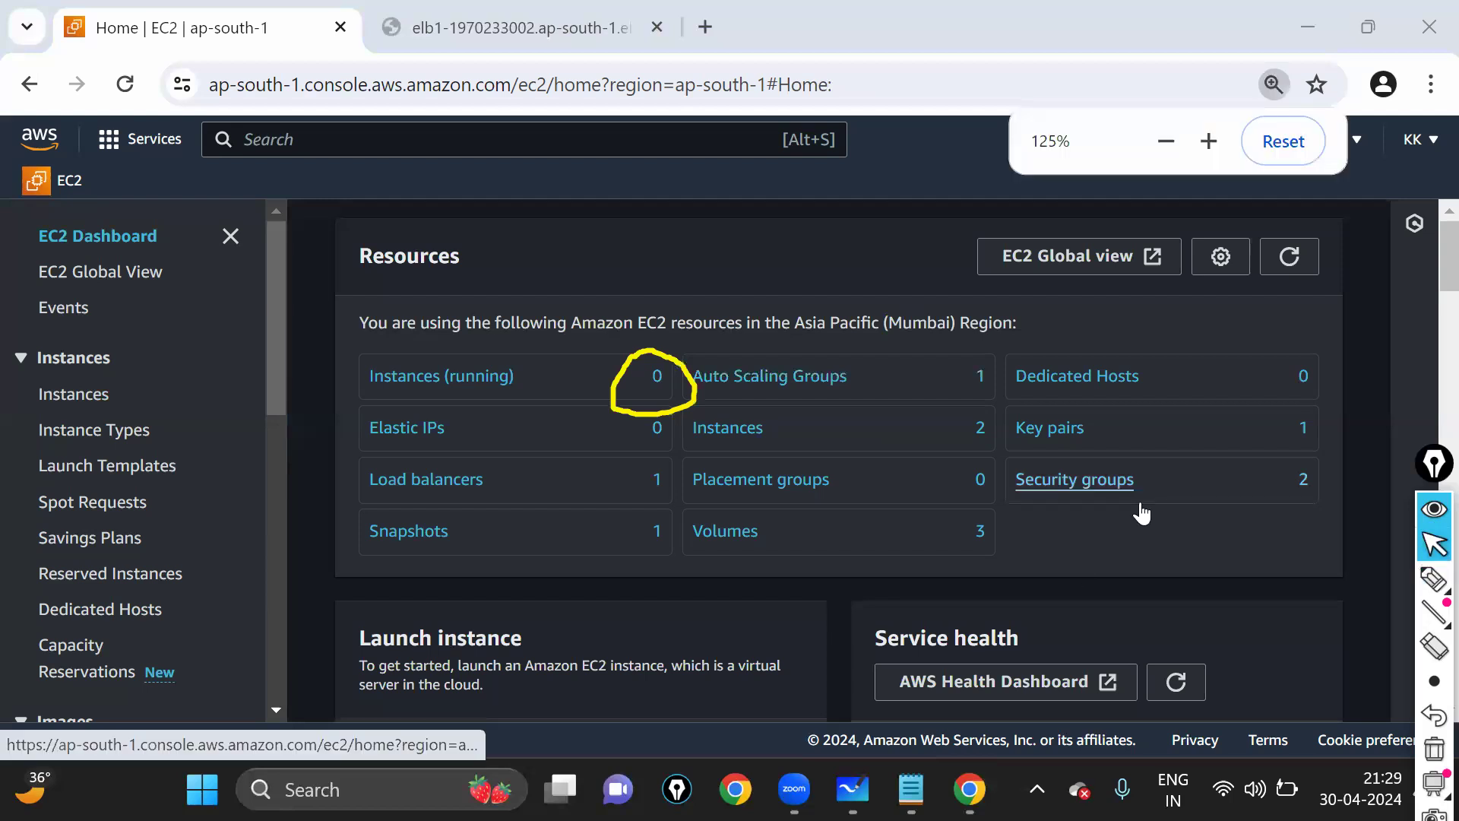
{"action": "scroll", "coordinate": [1154, 505], "scroll_direction": "up", "scroll_amount": 1}
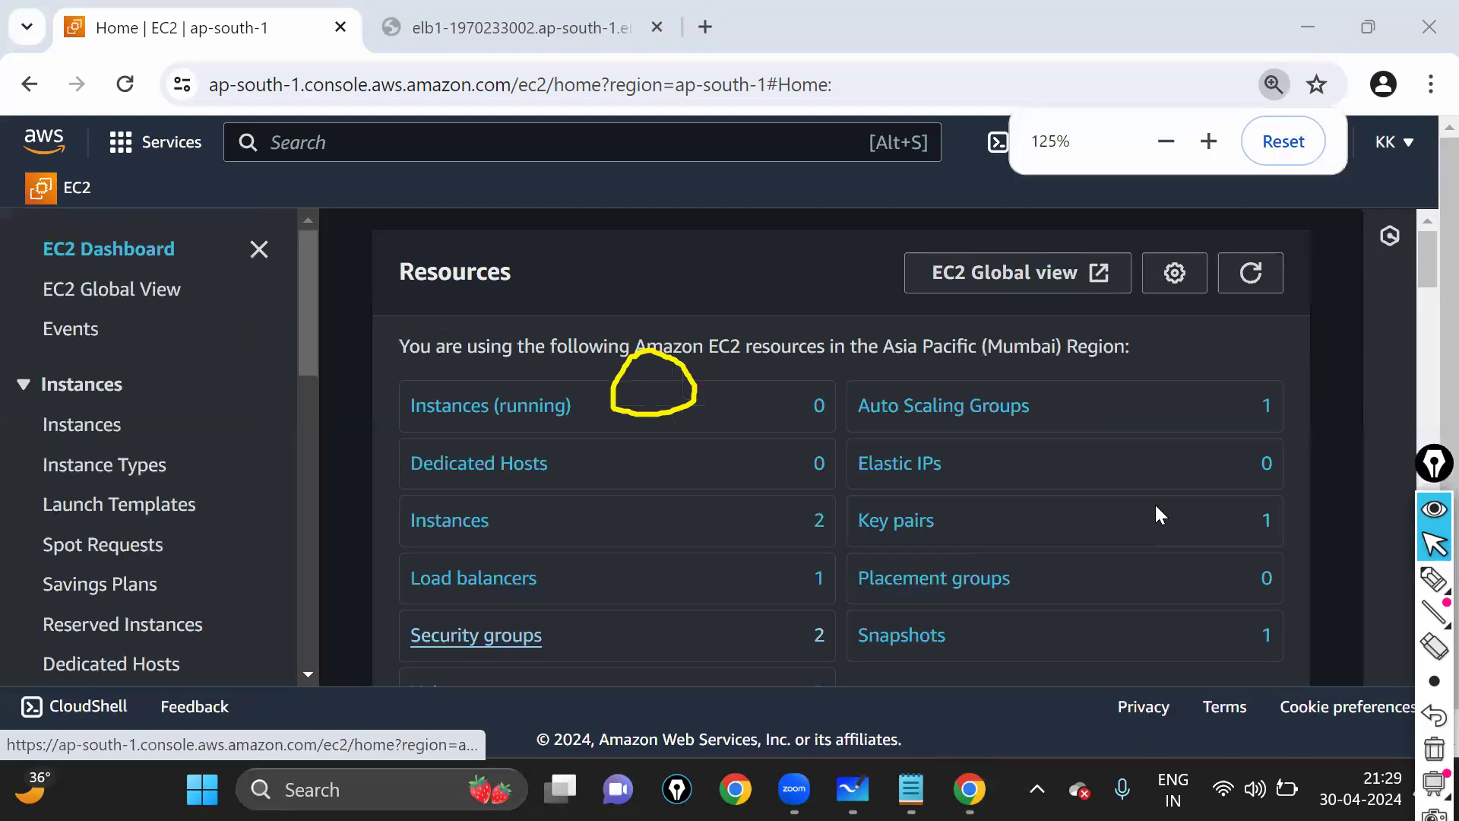
{"action": "scroll", "coordinate": [1156, 503], "scroll_direction": "up", "scroll_amount": 1}
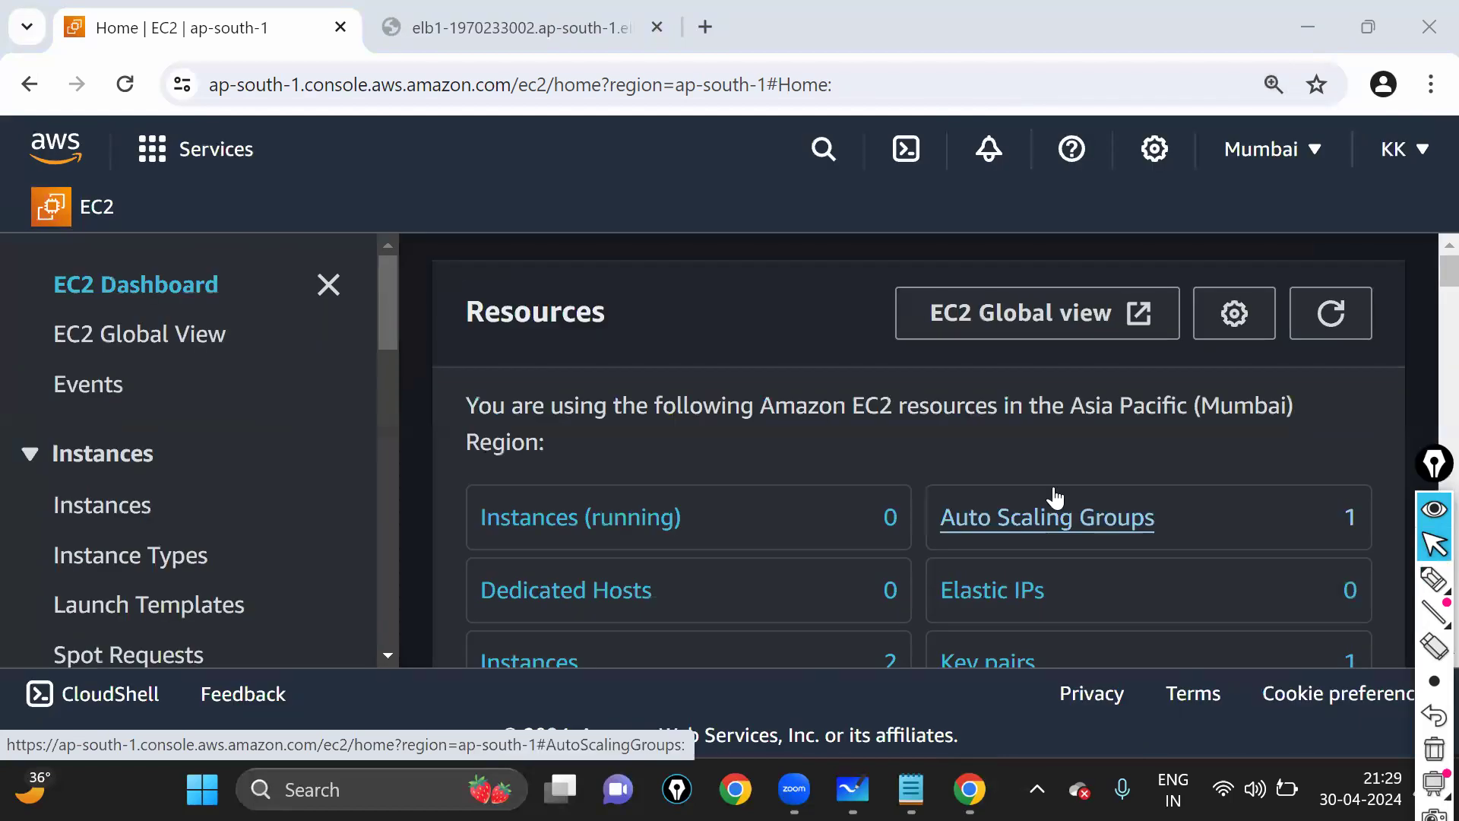
{"action": "left_click", "coordinate": [1432, 613]}
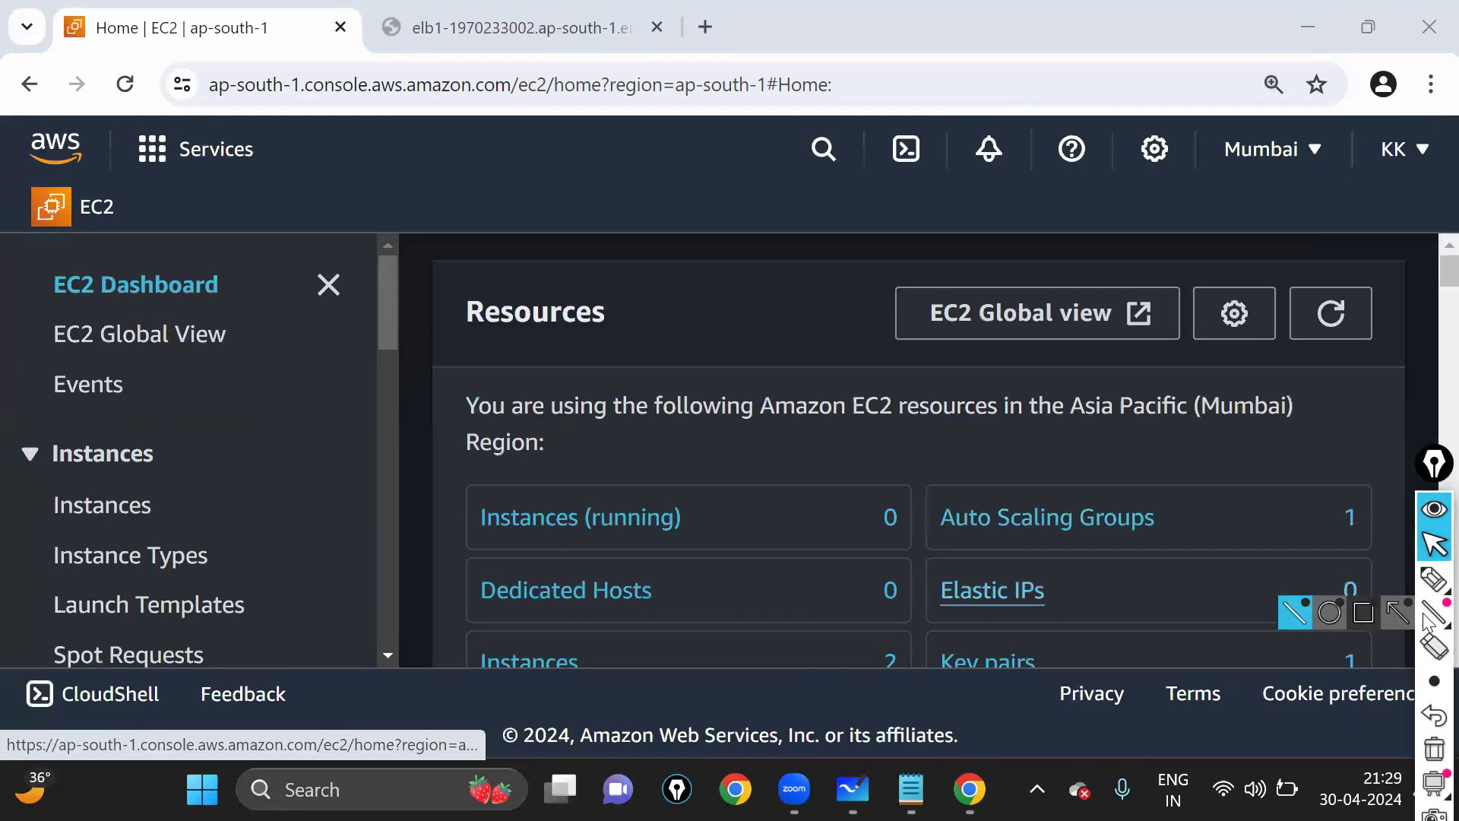
{"action": "left_click", "coordinate": [1434, 579]}
{"action": "left_click_drag", "start_coordinate": [843, 478], "coordinate": [867, 565]}
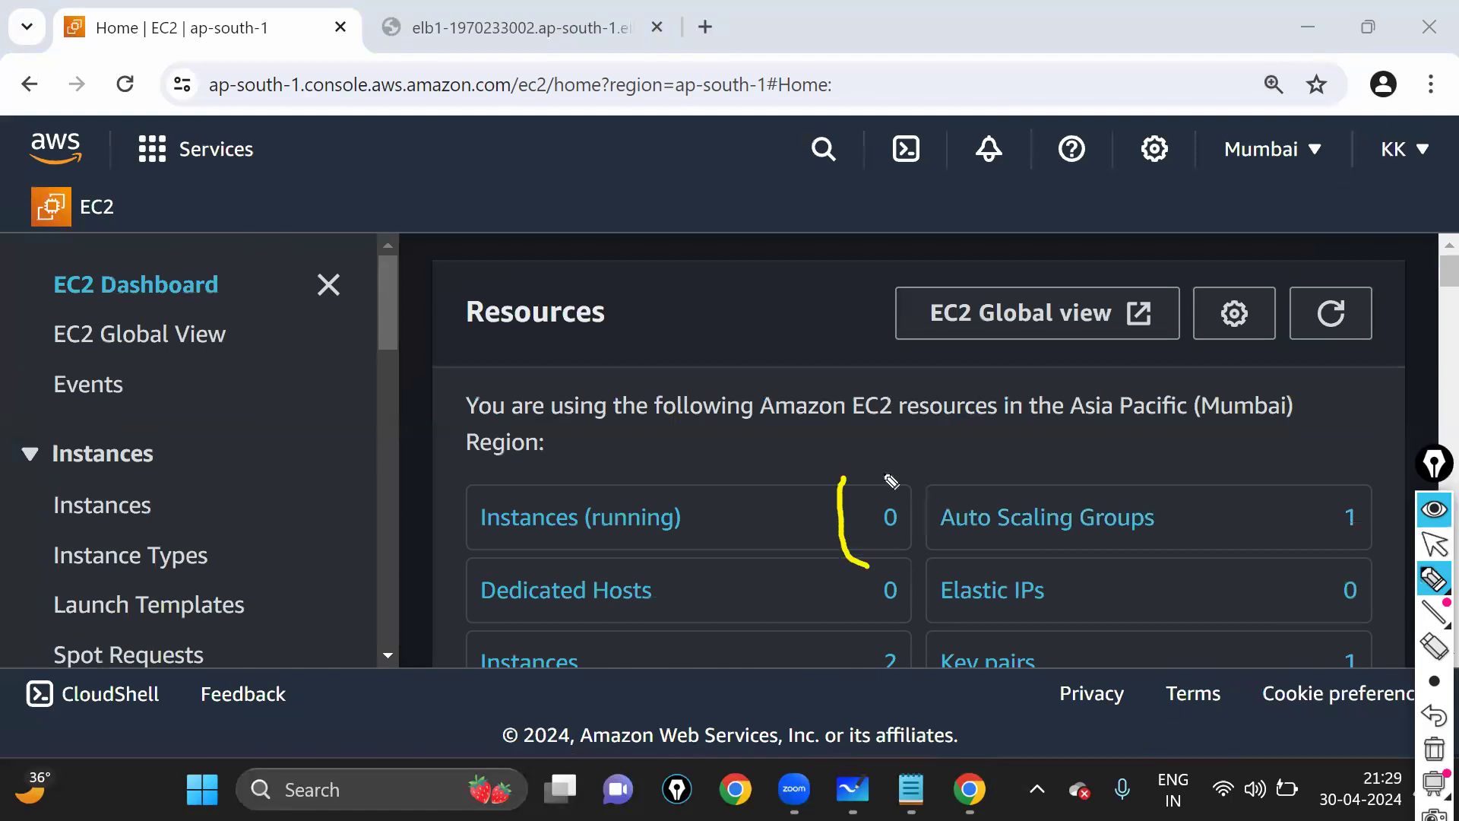
{"action": "left_click_drag", "start_coordinate": [870, 479], "coordinate": [871, 566]}
{"action": "mouse_move", "coordinate": [562, 466]}
{"action": "left_mouse_down"}
{"action": "mouse_move", "coordinate": [426, 520]}
{"action": "mouse_move", "coordinate": [547, 472]}
{"action": "left_mouse_up"}
{"action": "mouse_move", "coordinate": [668, 469]}
{"action": "left_mouse_down"}
{"action": "mouse_move", "coordinate": [794, 420]}
{"action": "mouse_move", "coordinate": [844, 477]}
{"action": "left_mouse_up"}
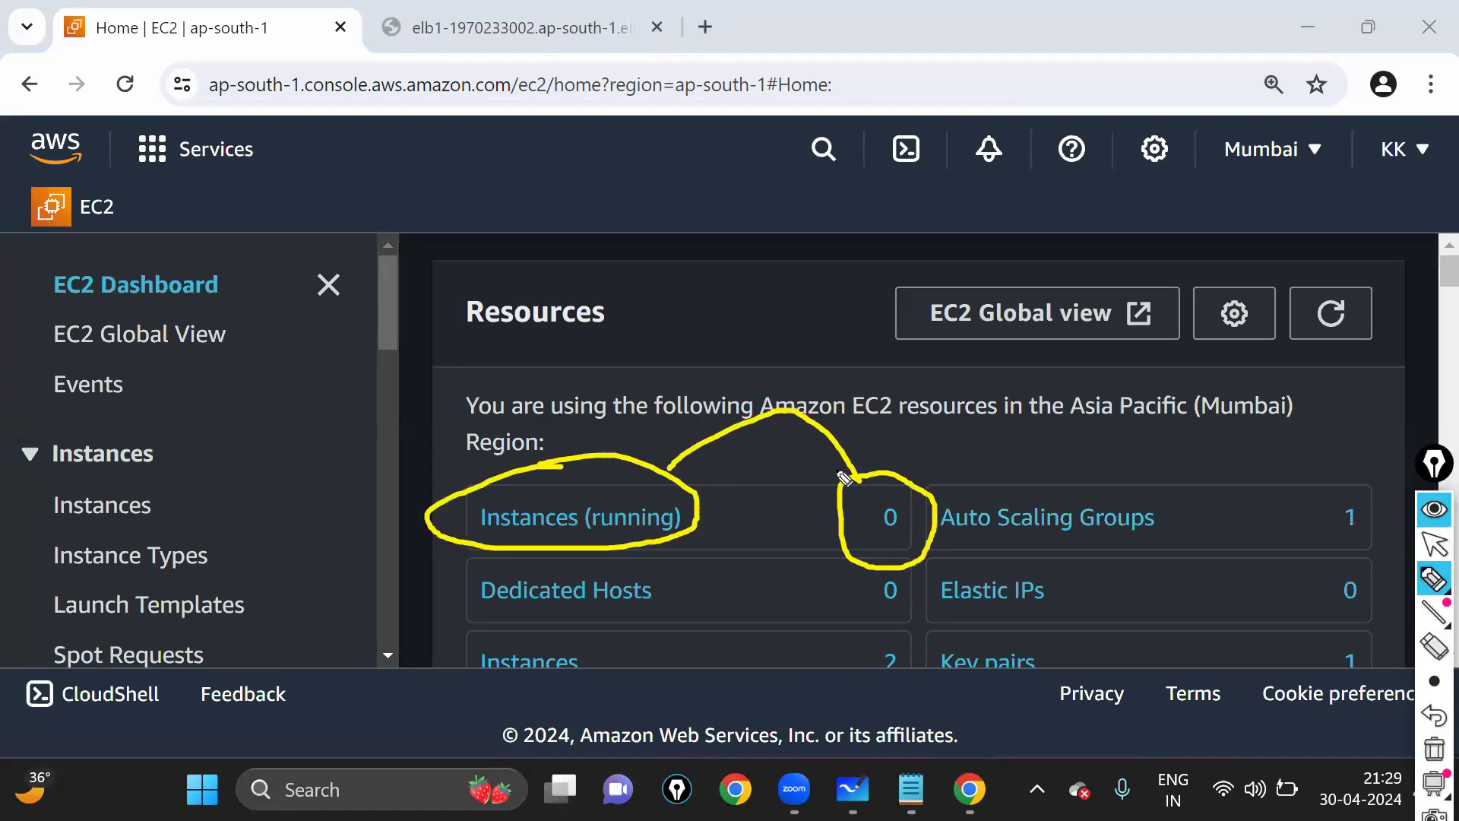
{"action": "left_click", "coordinate": [1434, 544]}
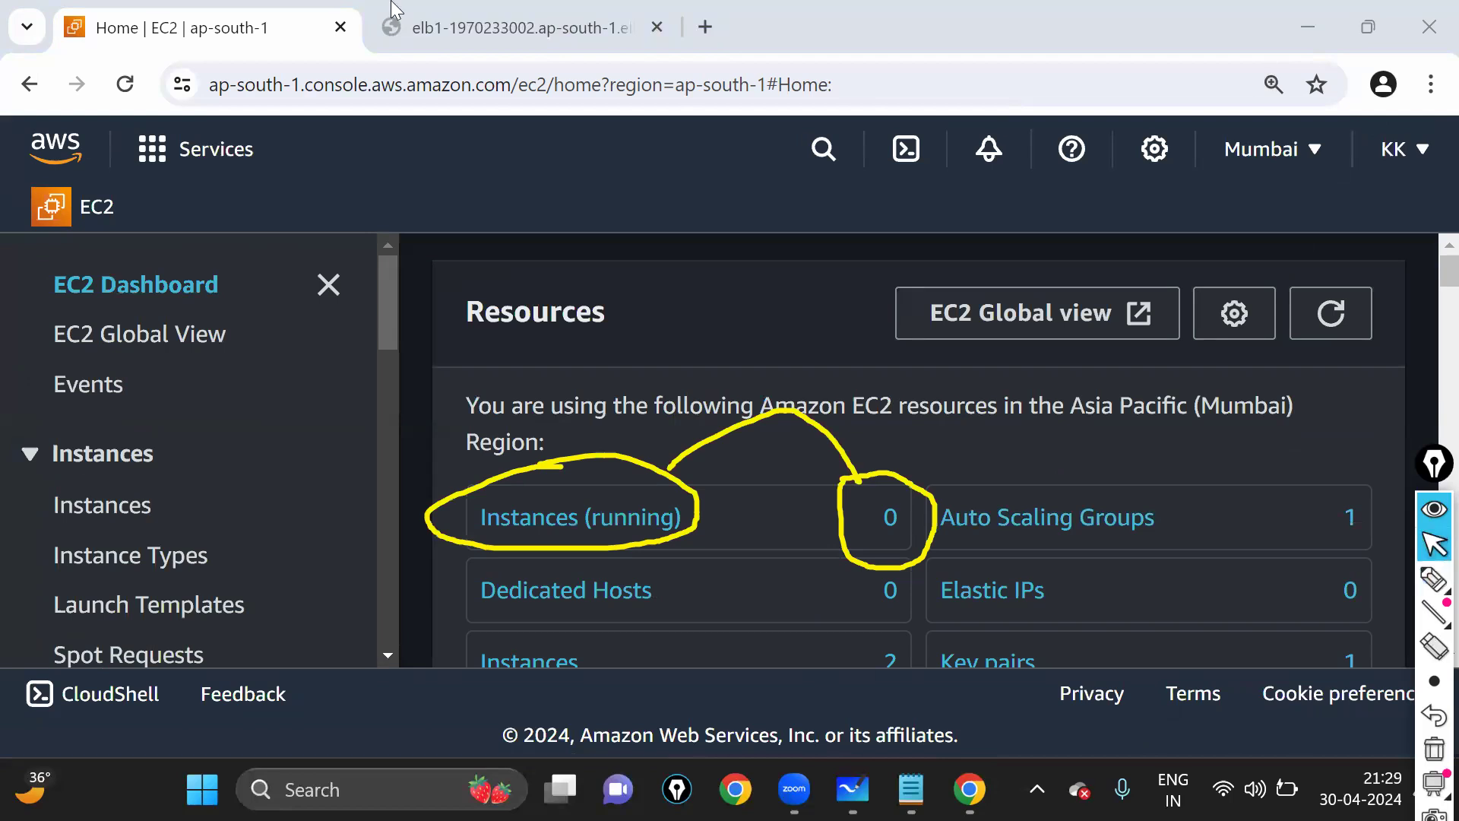
- Close the ELB1 load balancer test tab
{"action": "mouse_move", "coordinate": [579, 31]}
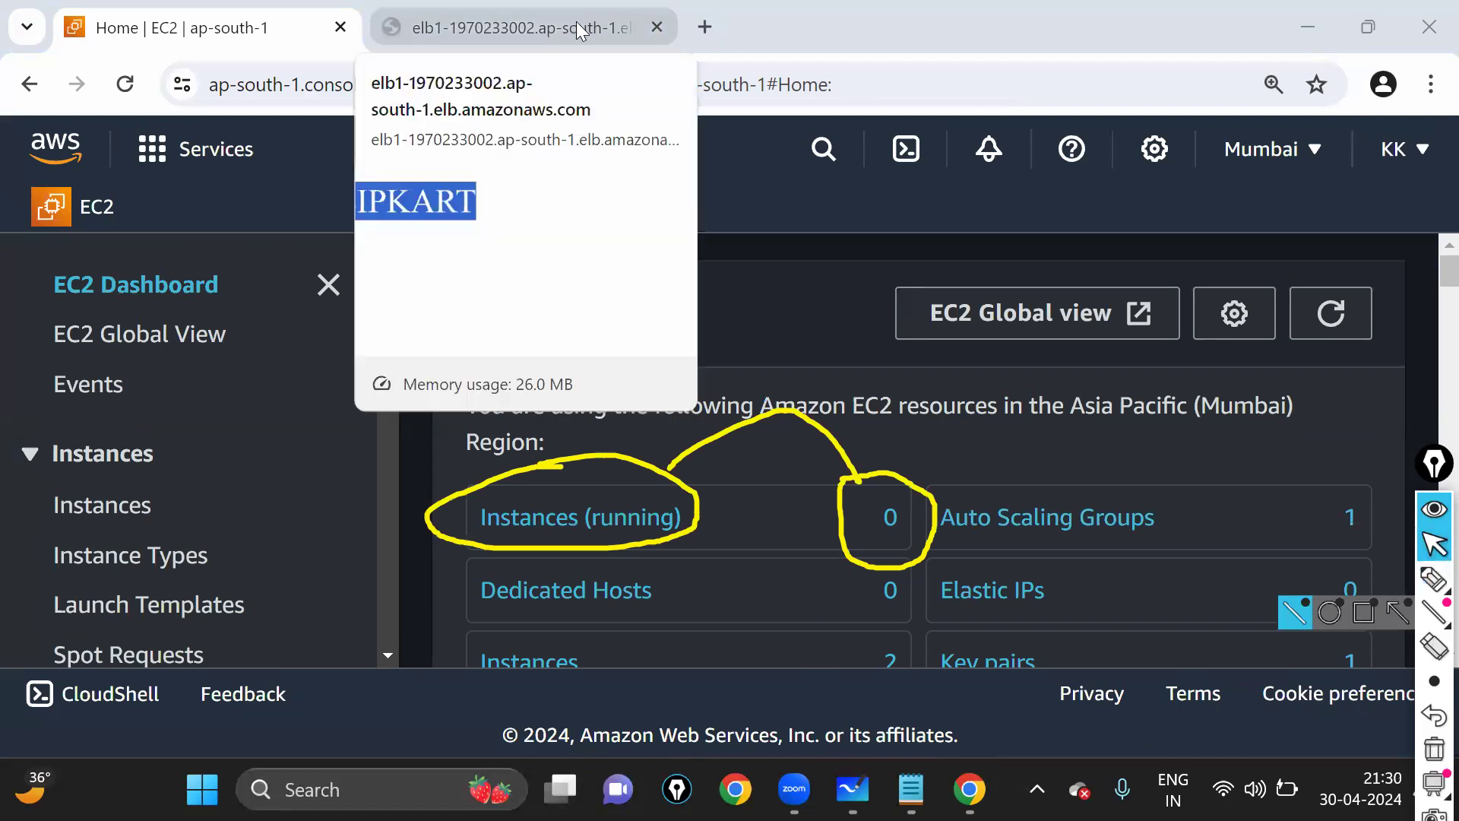
{"action": "left_click", "coordinate": [657, 27]}
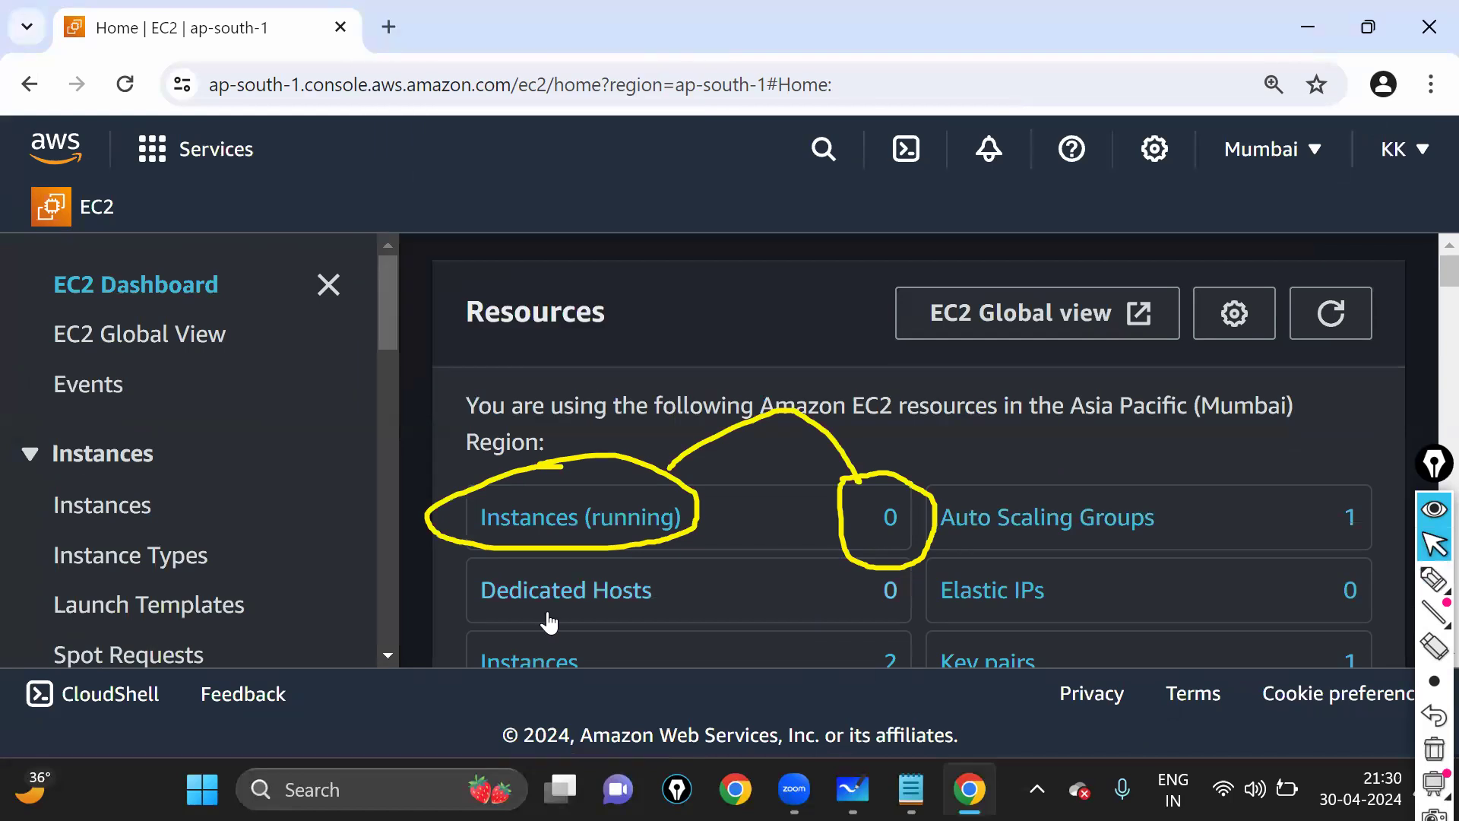
{"action": "scroll", "coordinate": [603, 603], "scroll_direction": "down", "scroll_amount": 2}
- Copy ELB1's DNS name from the zoomed-out Load balancers table
{"action": "left_click", "coordinate": [605, 597]}
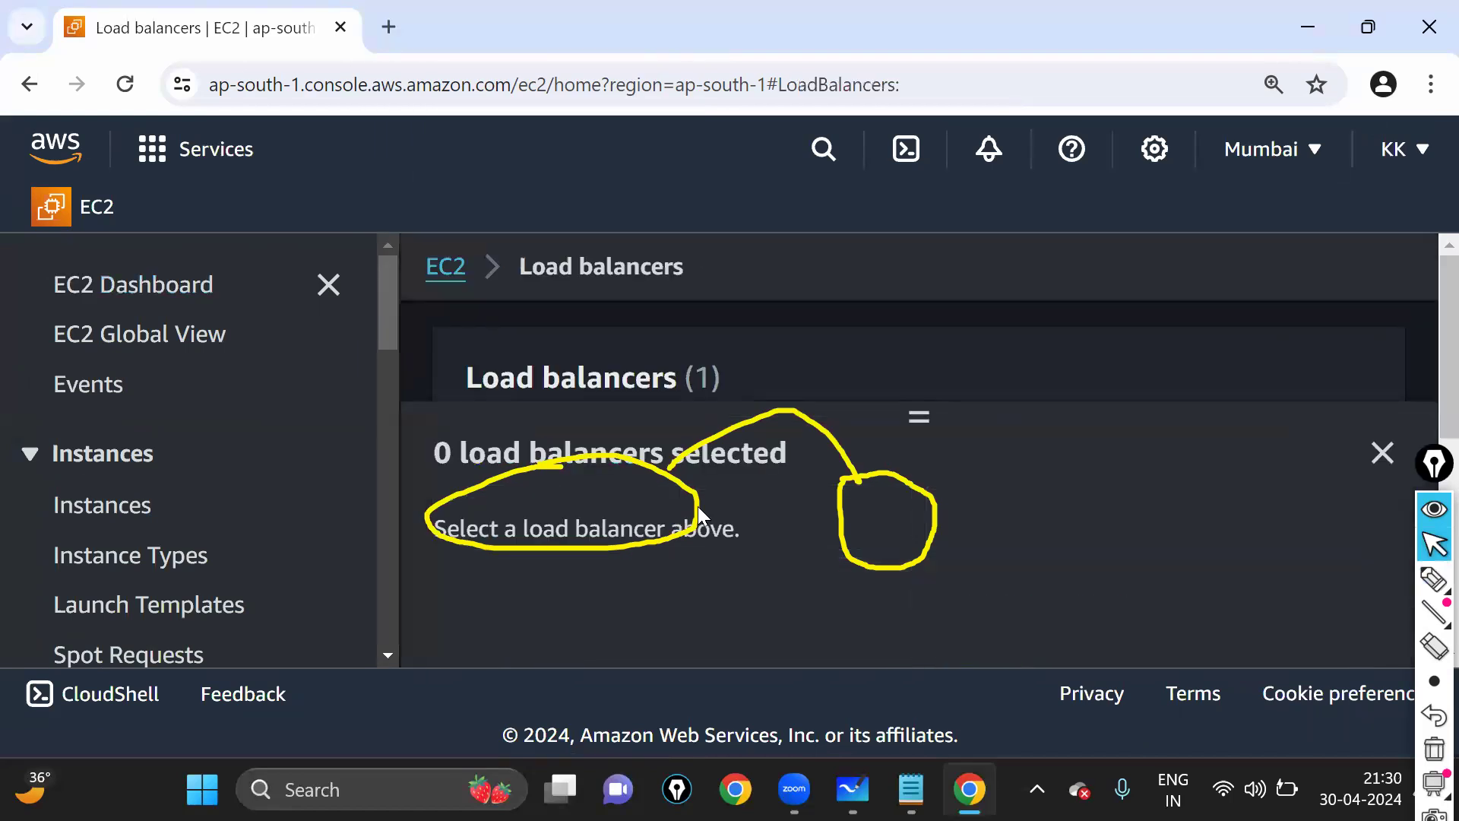
{"action": "key", "text": "ctrl+minus"}
{"action": "key", "text": "ctrl+minus"}
{"action": "key", "text": "ctrl+minus"}
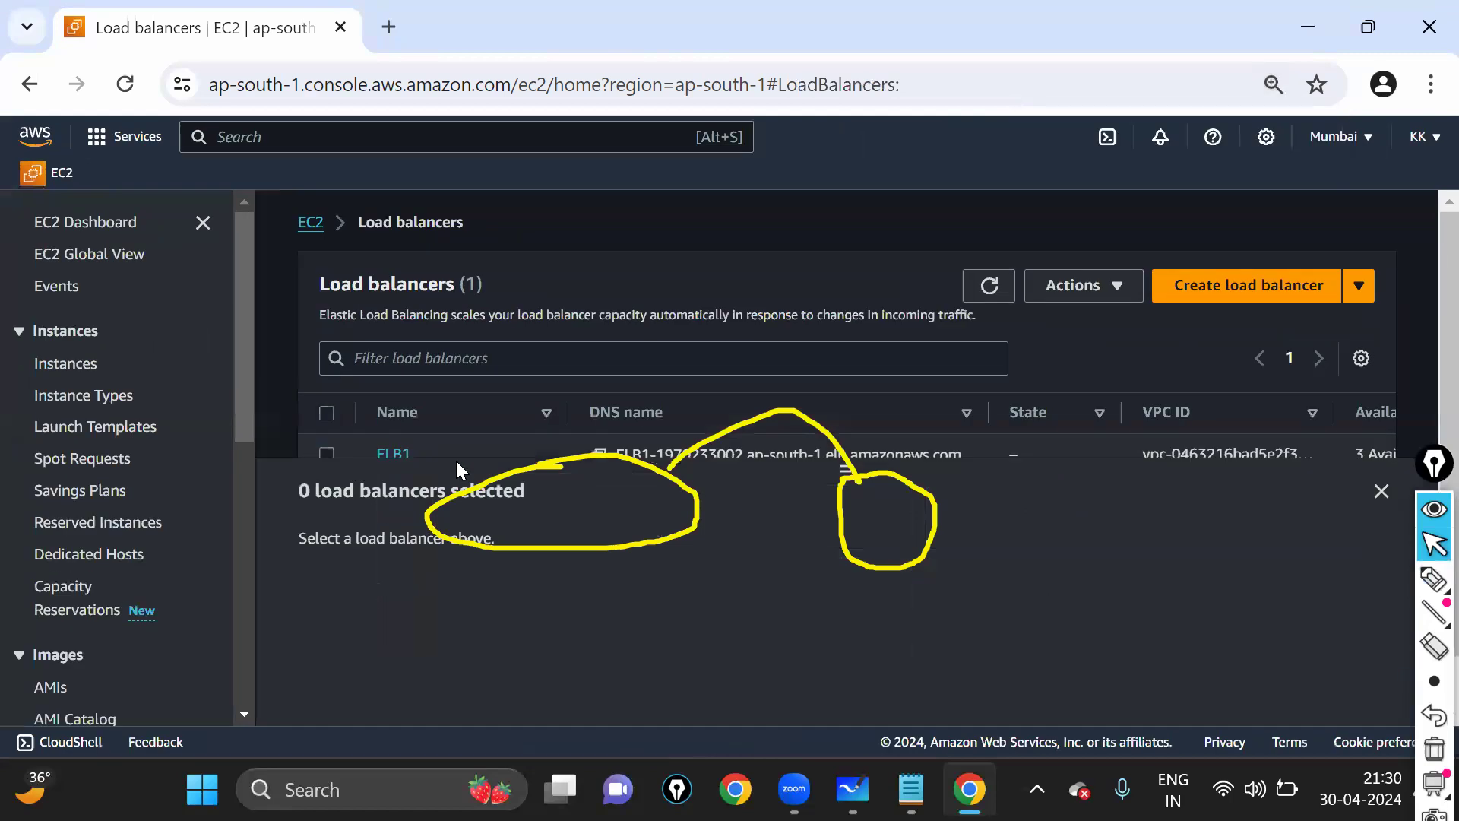
{"action": "key", "text": "ctrl+shift+7"}
{"action": "scroll", "coordinate": [587, 414], "scroll_direction": "down", "scroll_amount": 1}
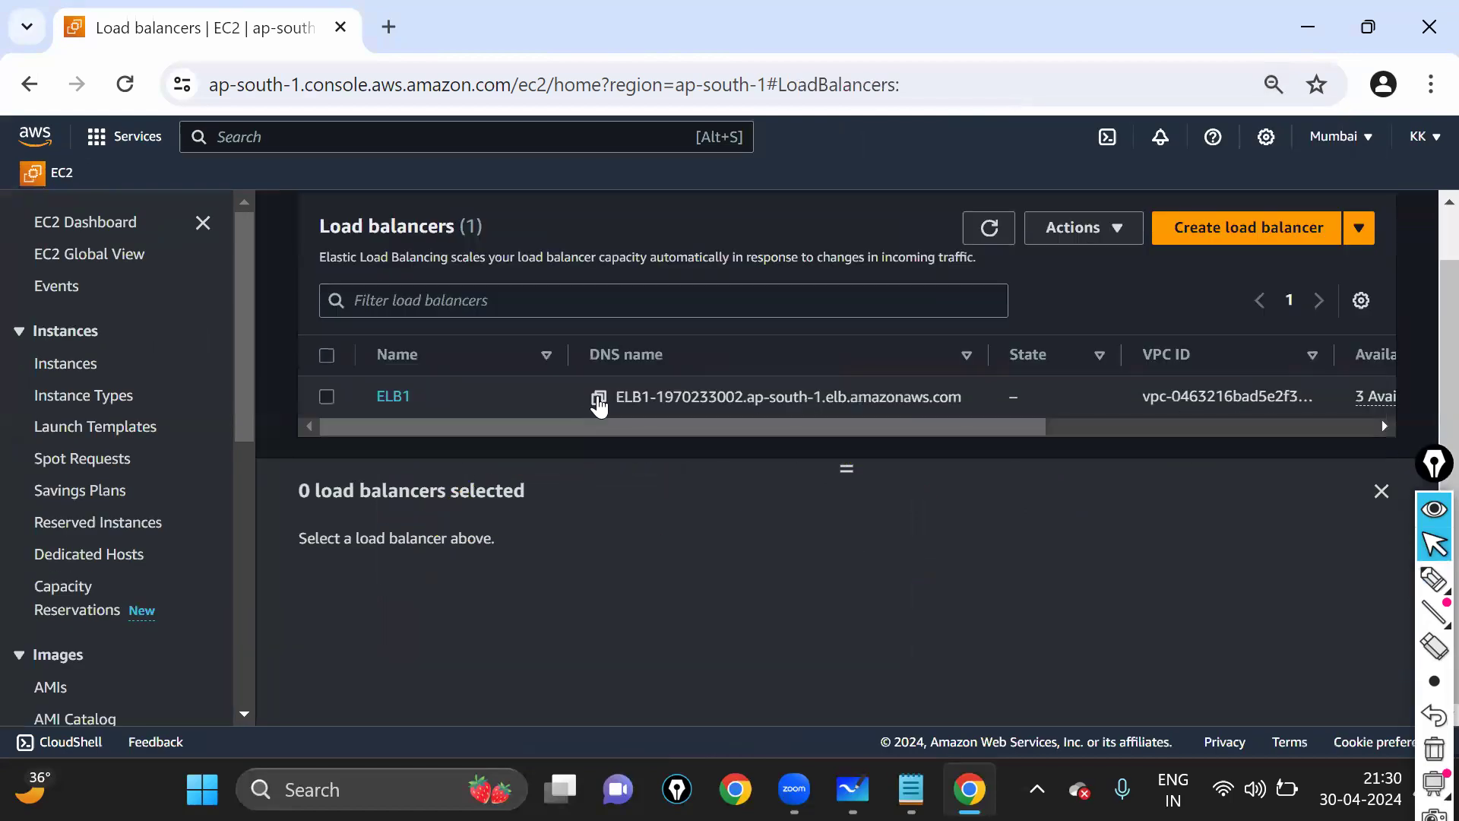
{"action": "left_click", "coordinate": [599, 397]}
- Load ELB1's address in a new tab, confirm HTTP ERROR 503 after reloading, then return to the EC2 Dashboard
{"action": "key", "text": "ctrl+t"}
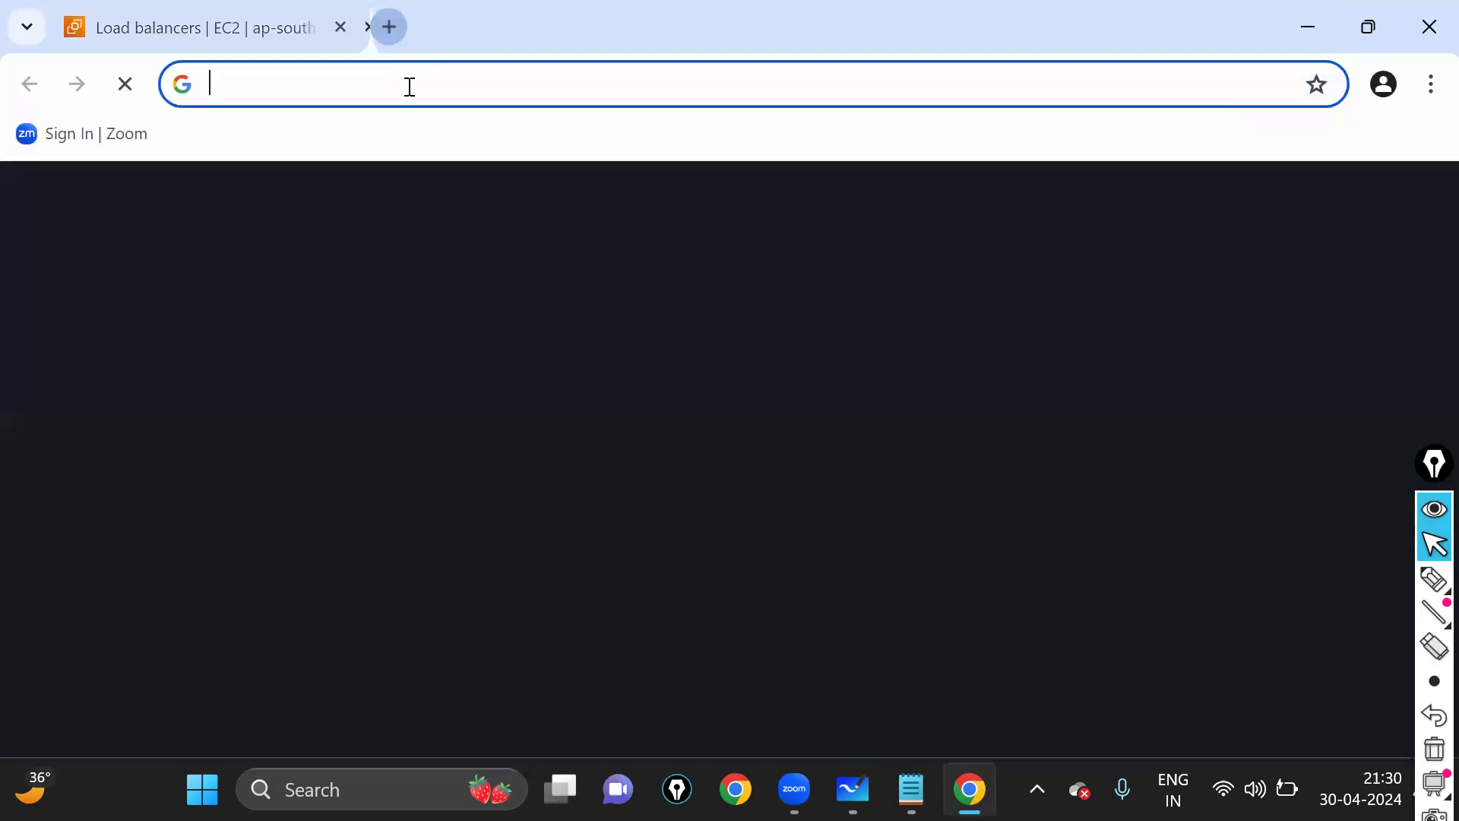
{"action": "key", "text": "ctrl+v"}
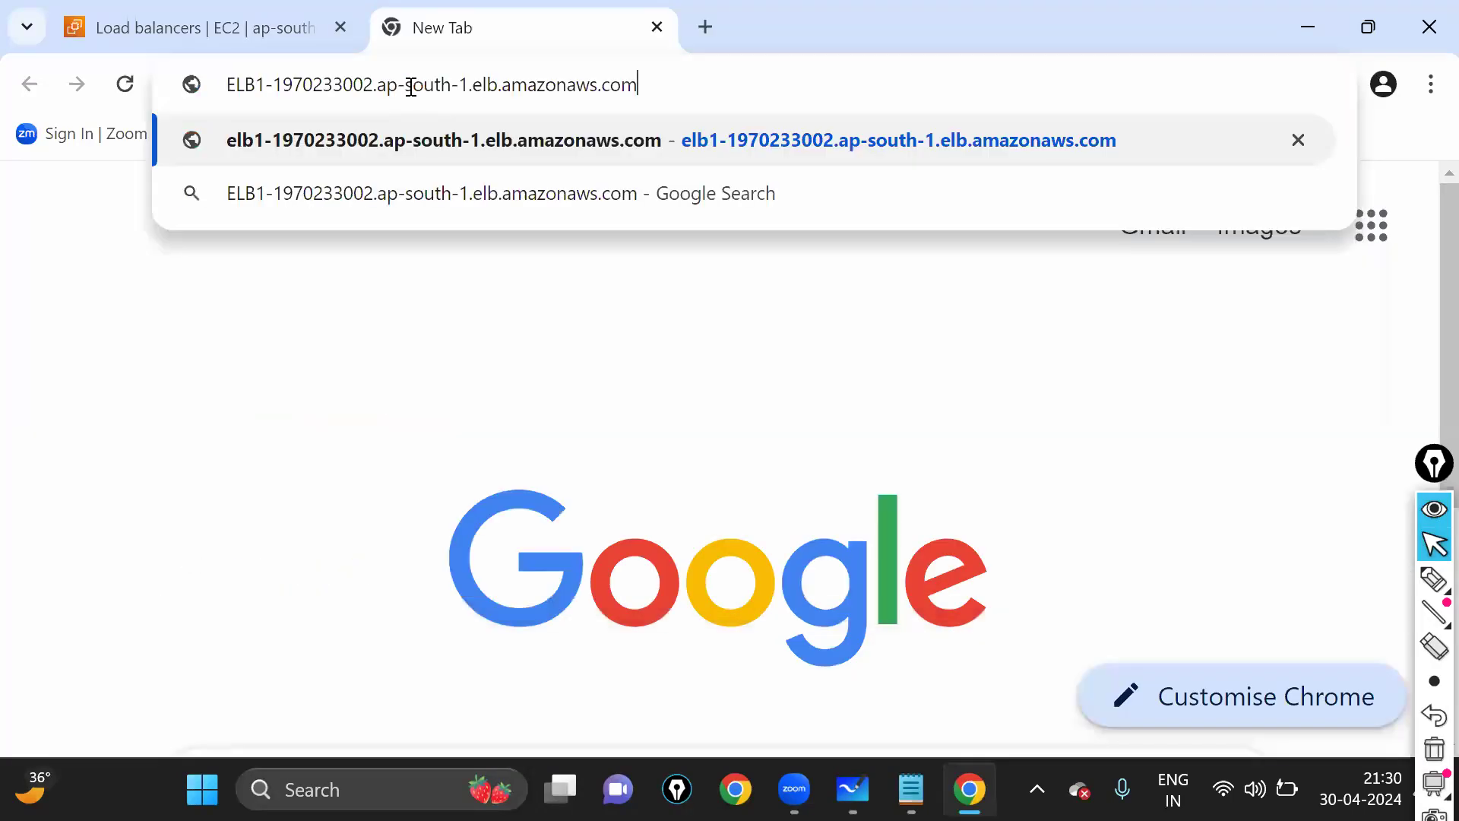
{"action": "key", "text": "Return"}
{"action": "left_click", "coordinate": [411, 87]}
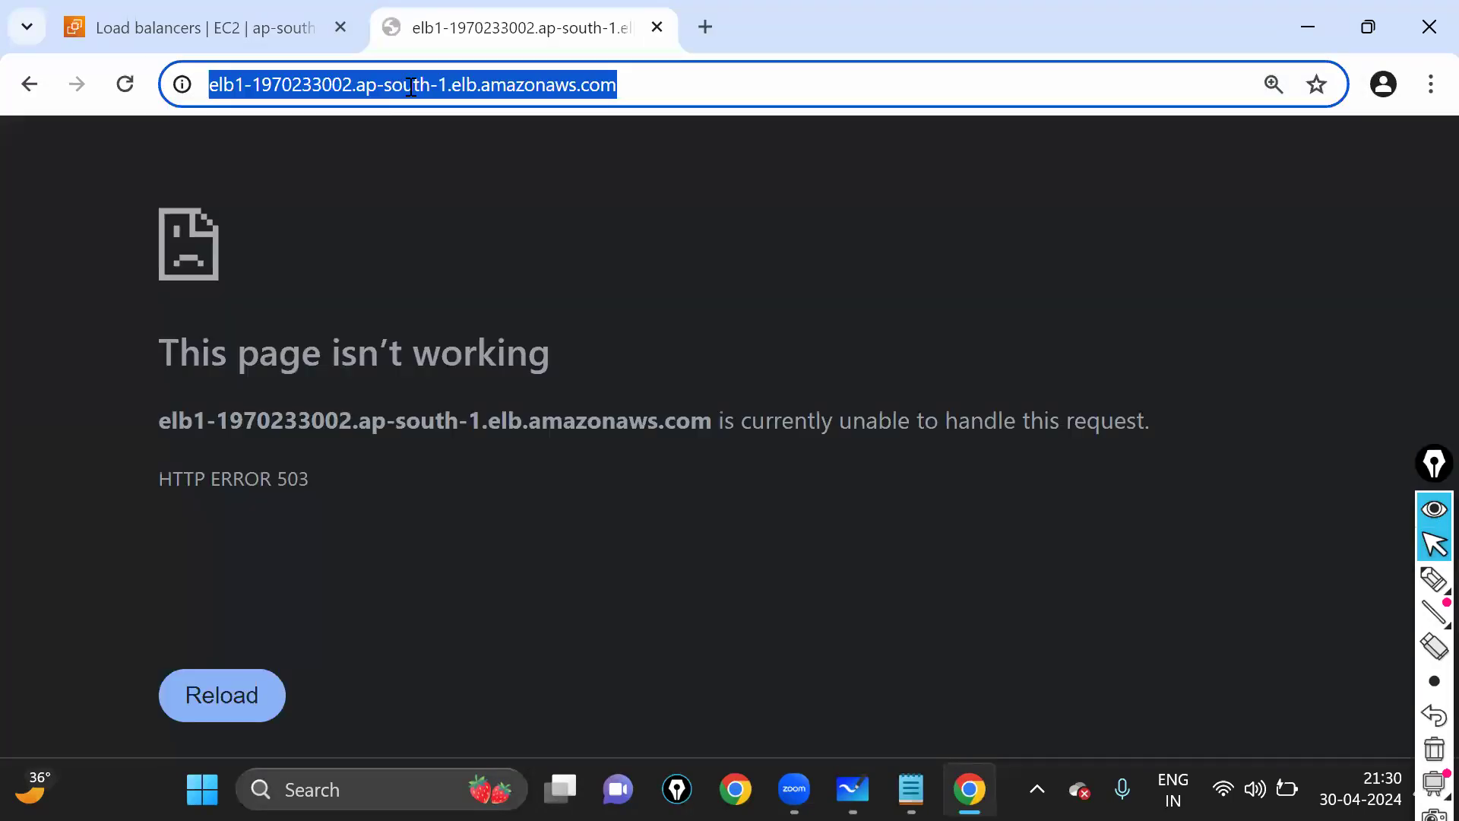
{"action": "key", "text": "Return"}
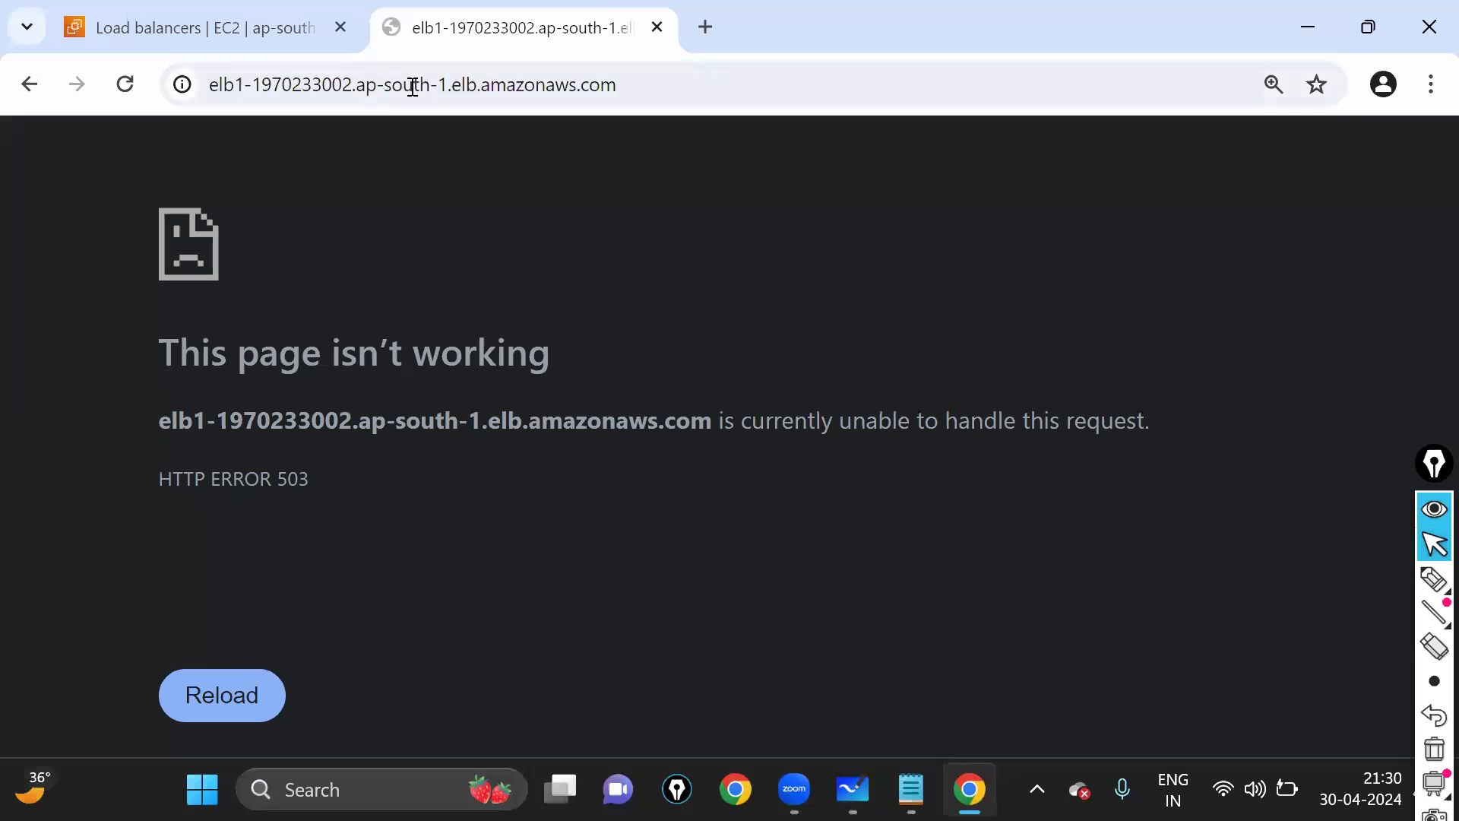
{"action": "left_click", "coordinate": [344, 87]}
{"action": "key", "text": "ctrl+shift+Tab"}
{"action": "left_click", "coordinate": [107, 221]}
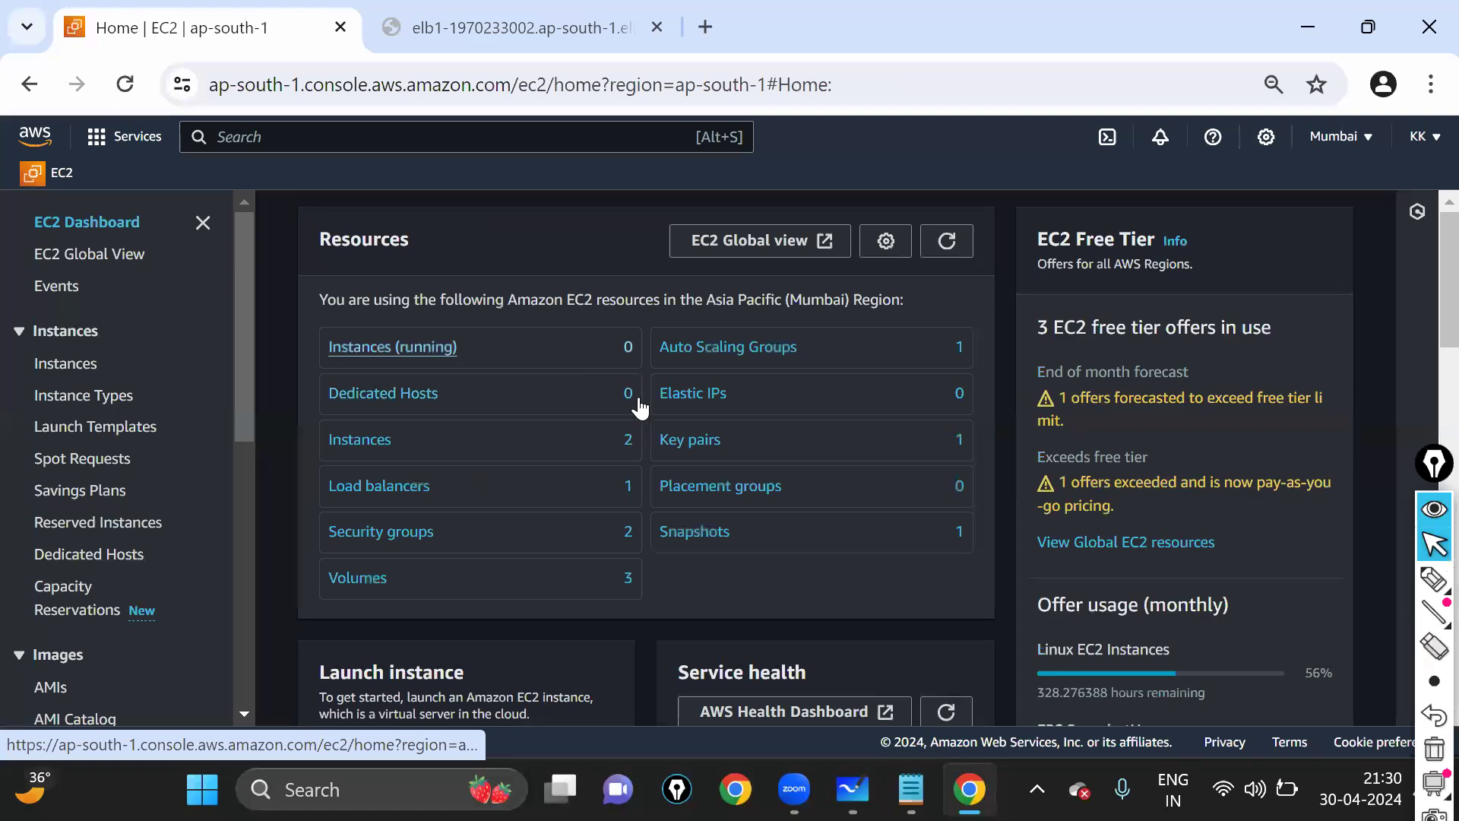
- Zoom the EC2 dashboard to 125% and circle the Instances (running) count of 0
{"action": "key", "text": "ctrl+plus"}
{"action": "key", "text": "ctrl+plus"}
{"action": "key", "text": "ctrl+plus"}
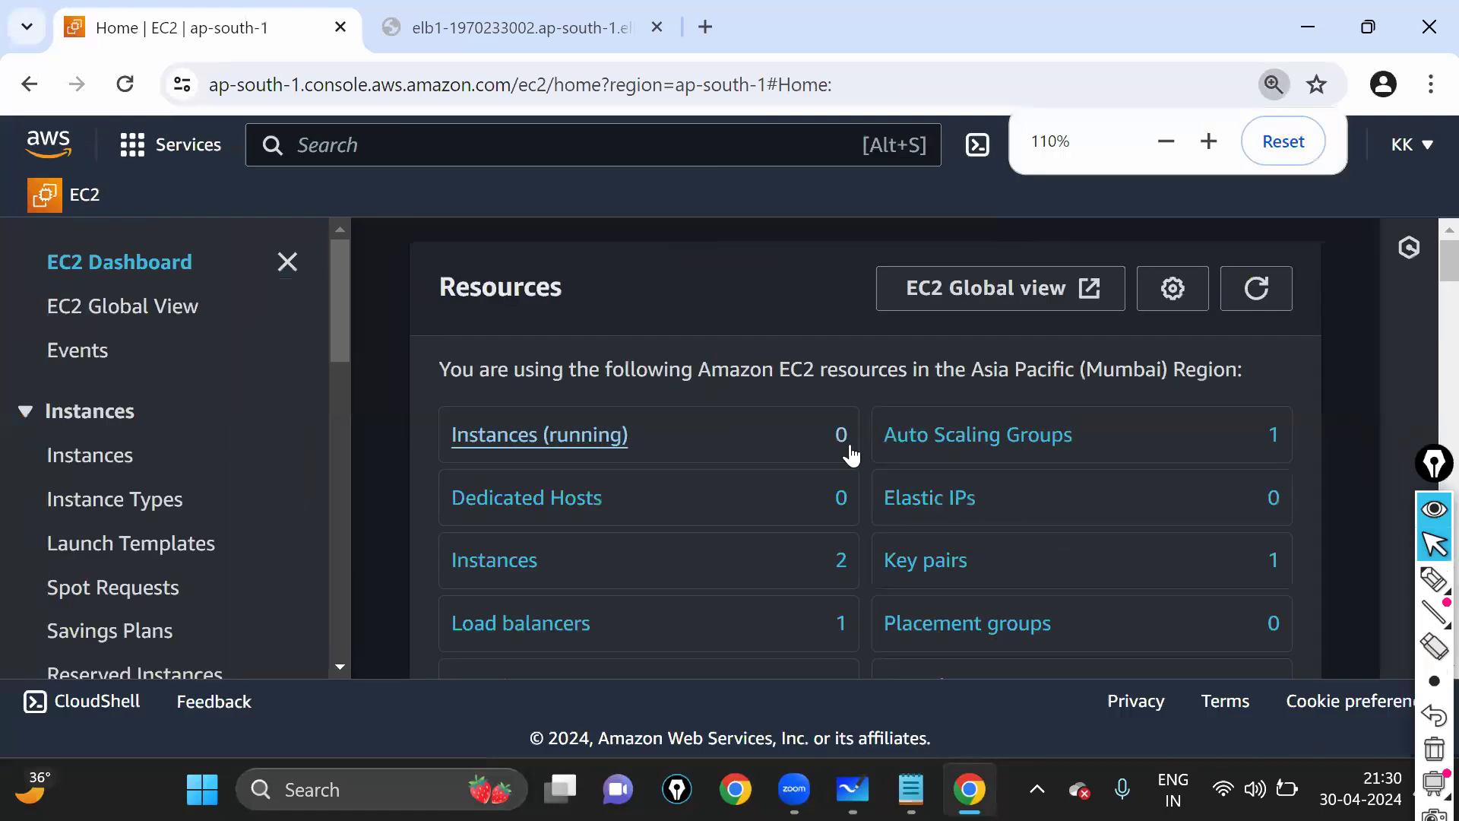
{"action": "key", "text": "ctrl+plus"}
{"action": "key", "text": "ctrl+plus"}
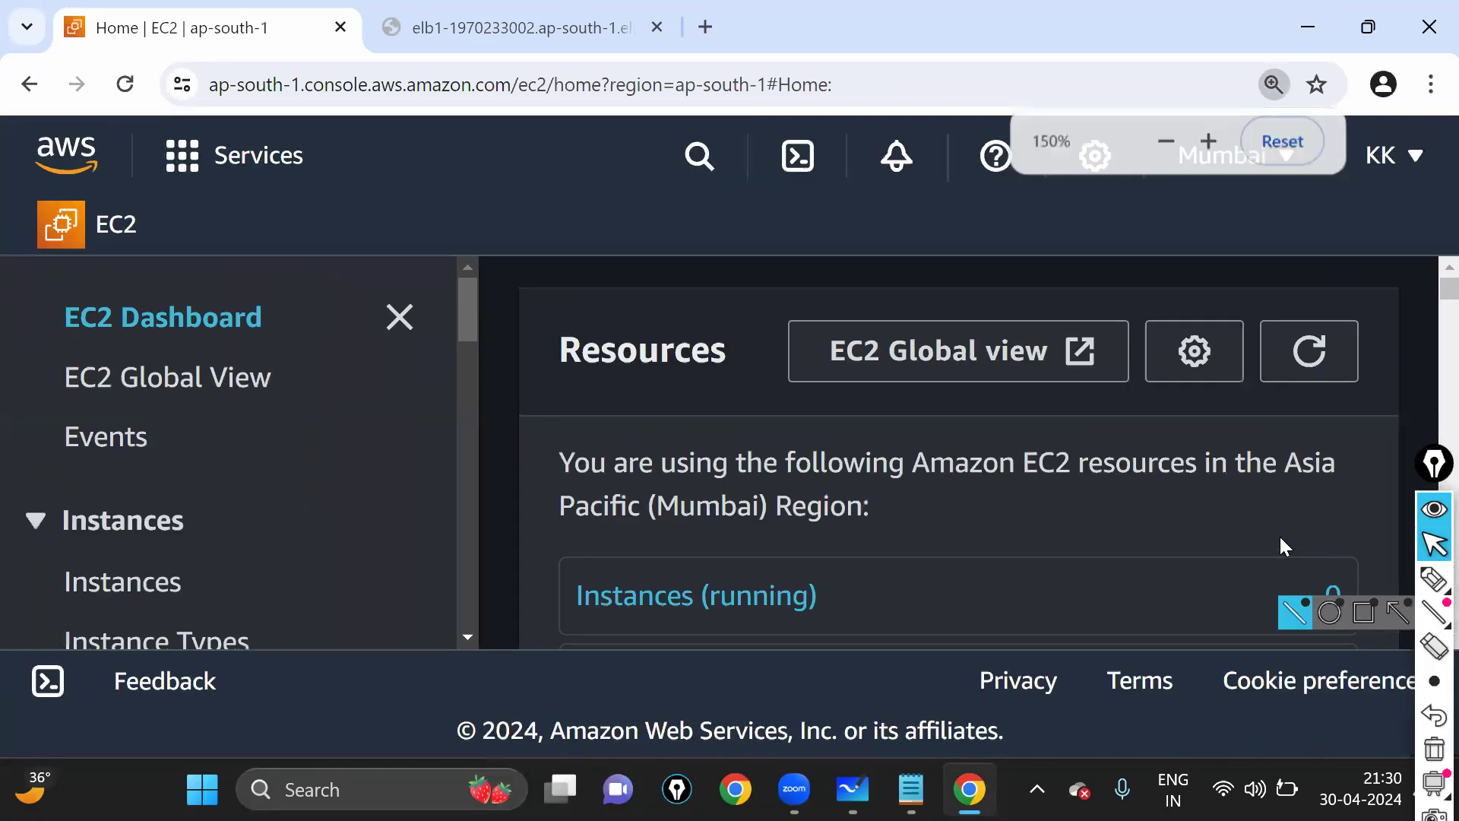
{"action": "key", "text": "ctrl+minus"}
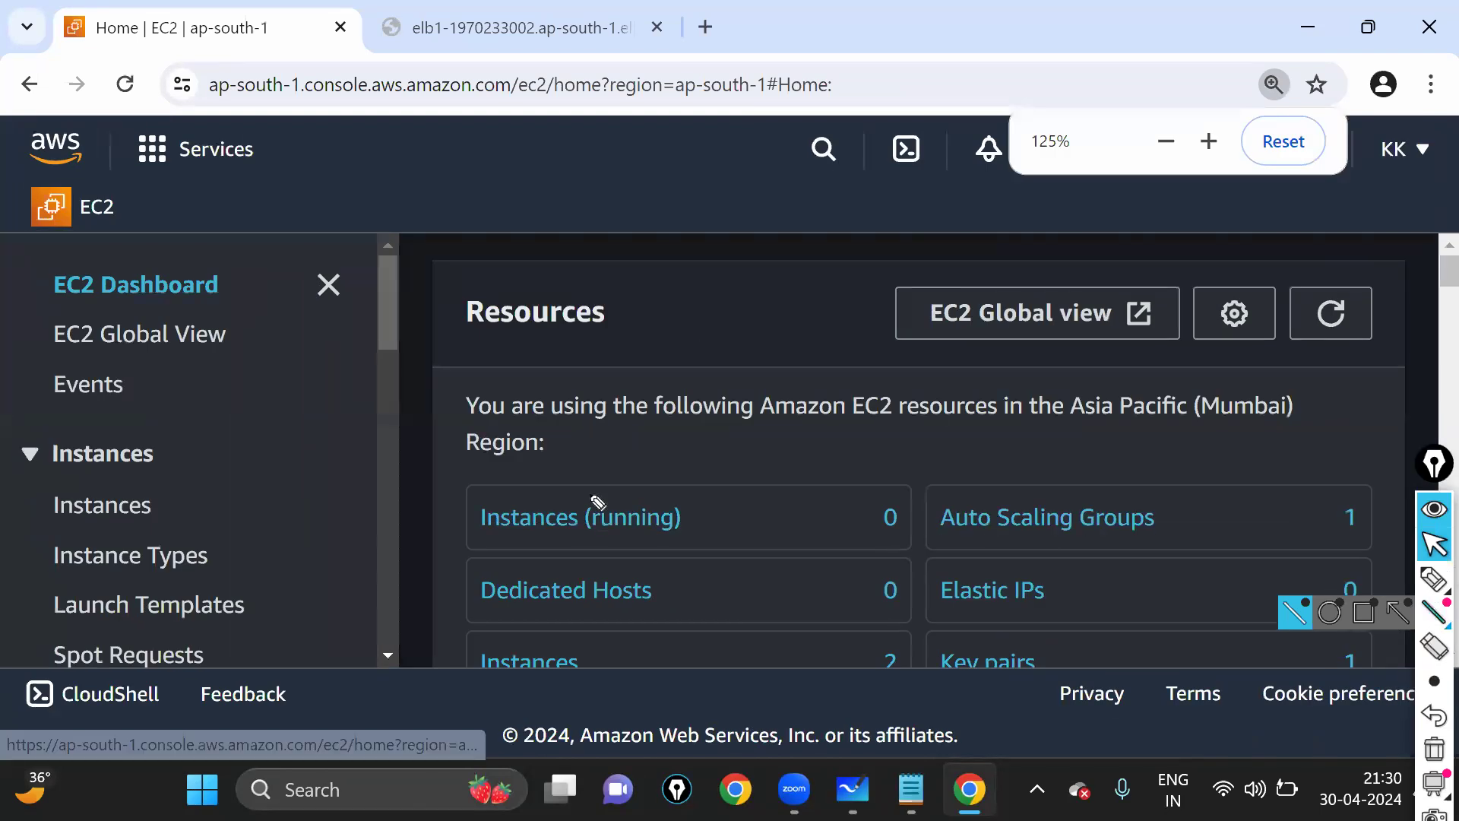
{"action": "mouse_move", "coordinate": [465, 480]}
{"action": "left_mouse_down"}
{"action": "mouse_move", "coordinate": [470, 559]}
{"action": "mouse_move", "coordinate": [973, 555]}
{"action": "left_mouse_up"}
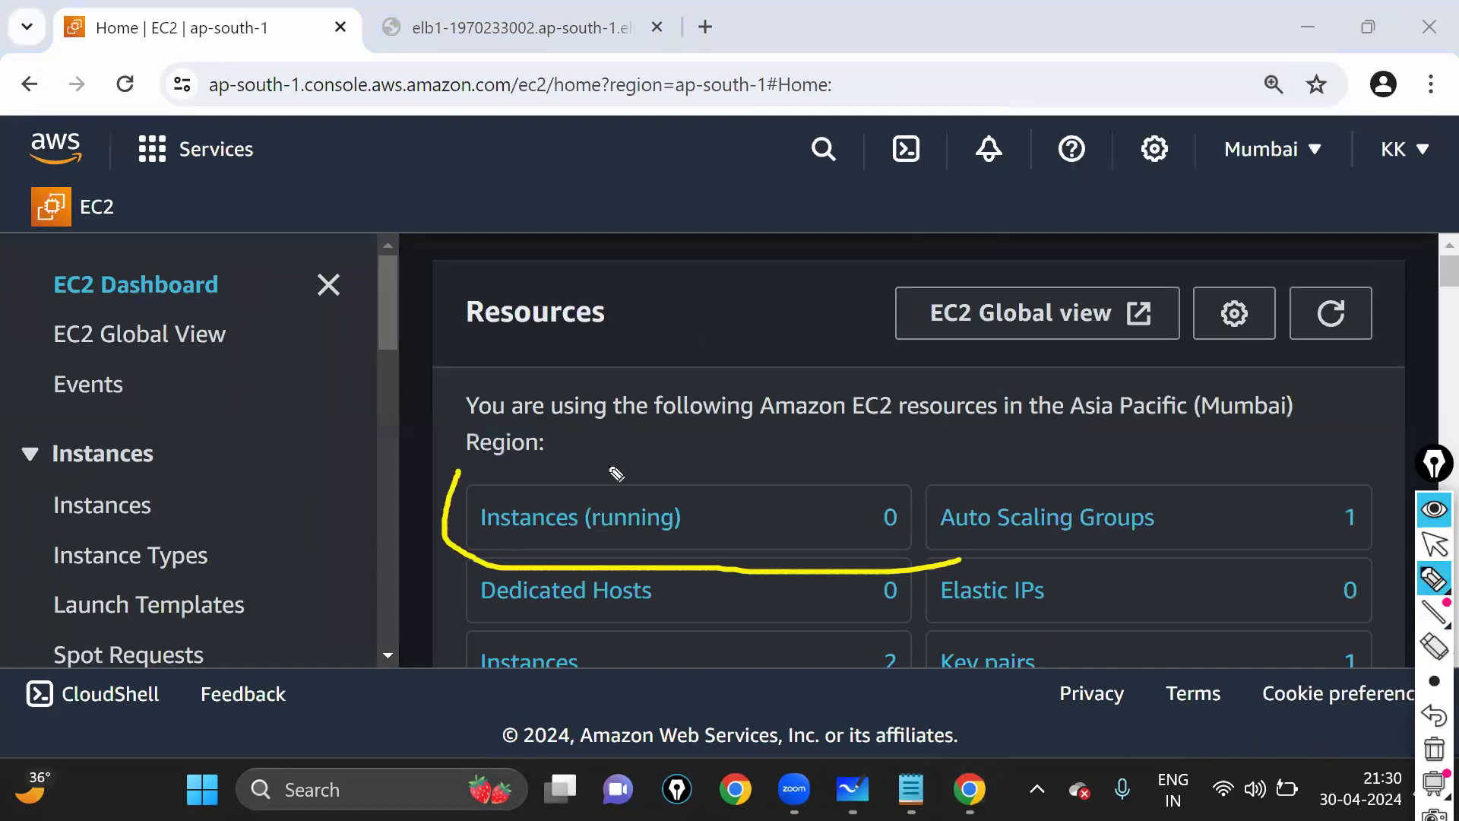
{"action": "left_click_drag", "start_coordinate": [454, 479], "coordinate": [967, 553]}
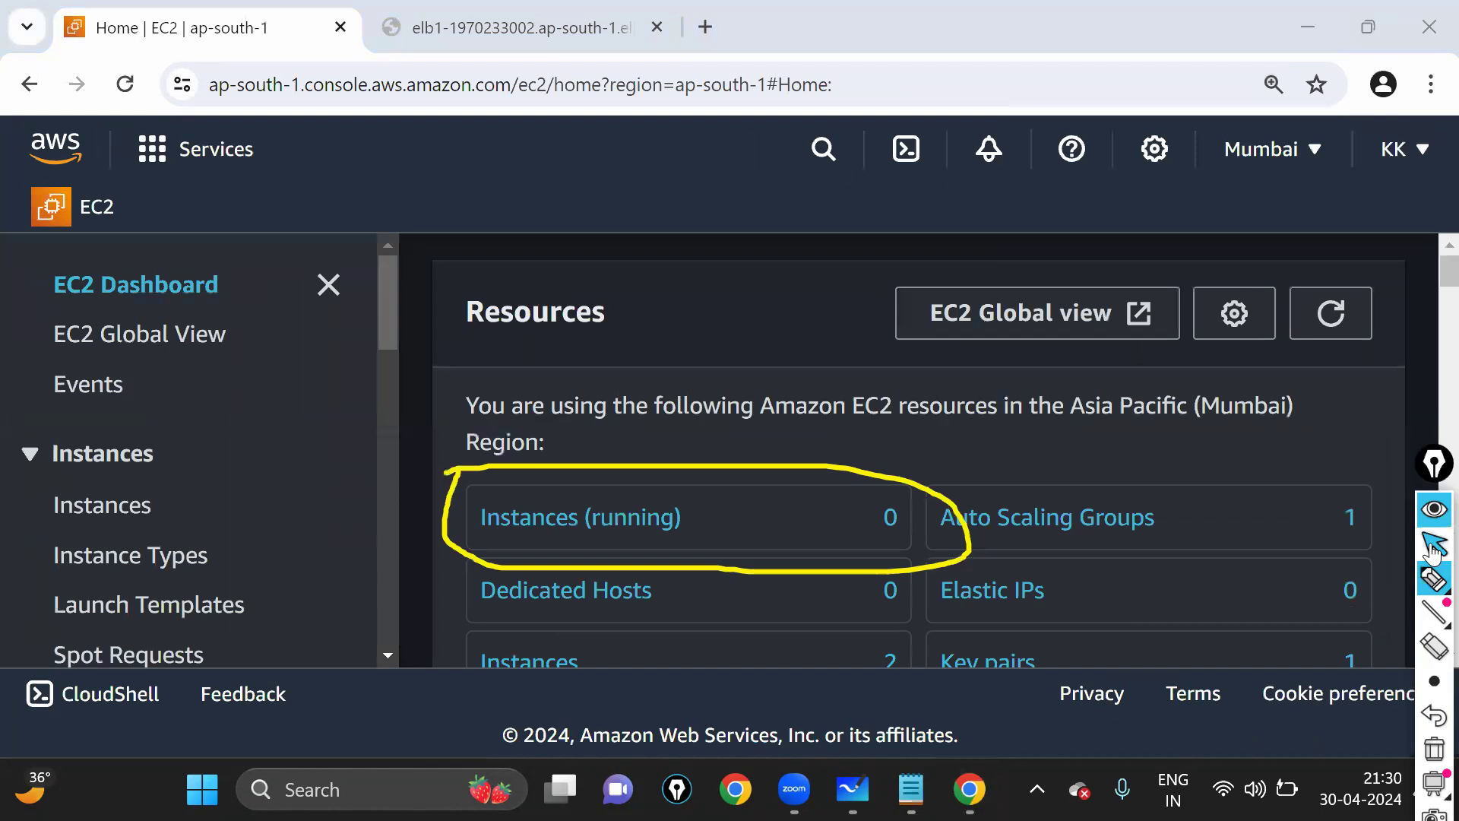
{"action": "key", "text": "ctrl+shift+2"}
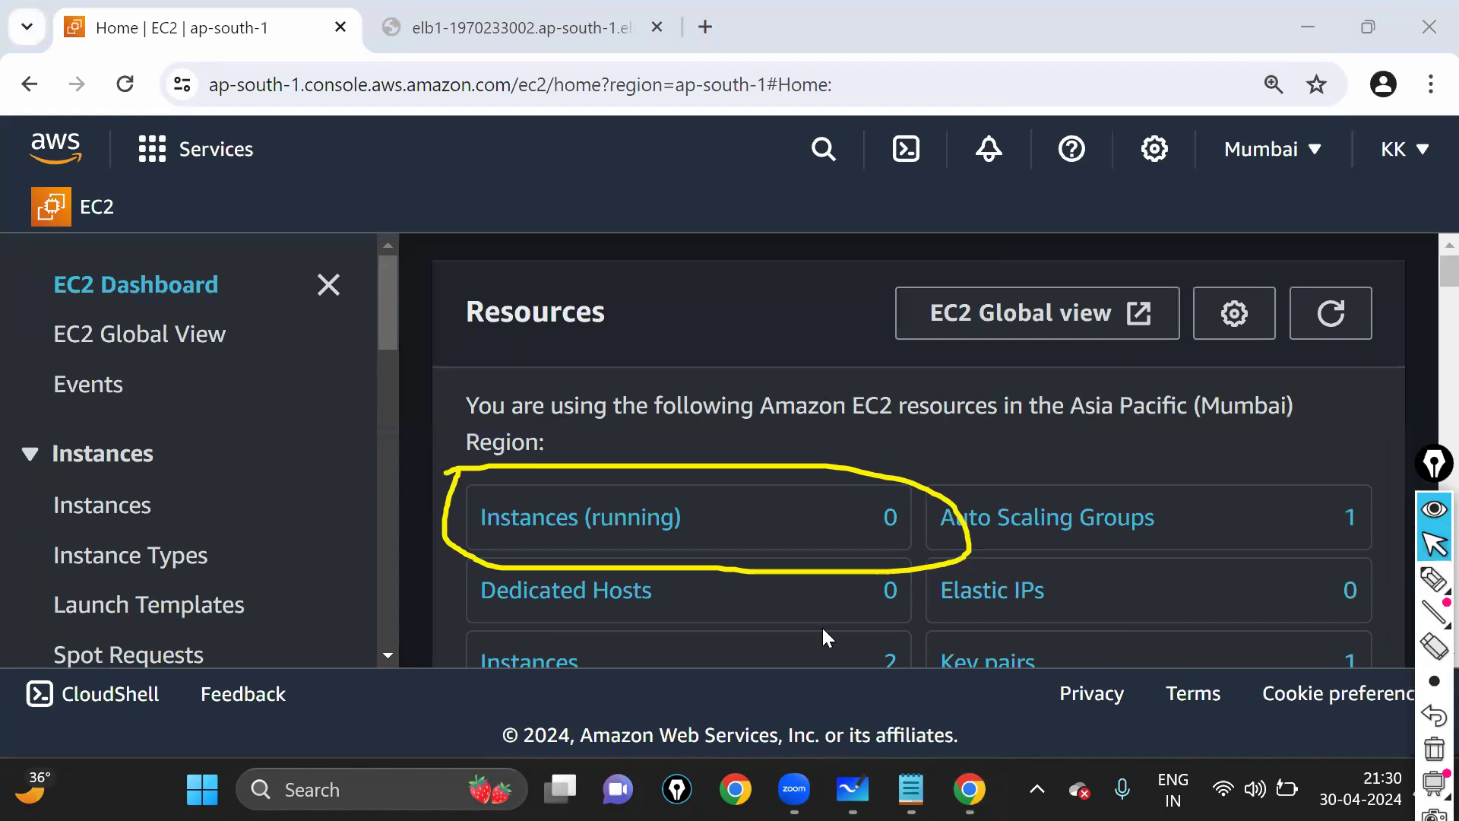
{"action": "key", "text": "ctrl+Tab"}
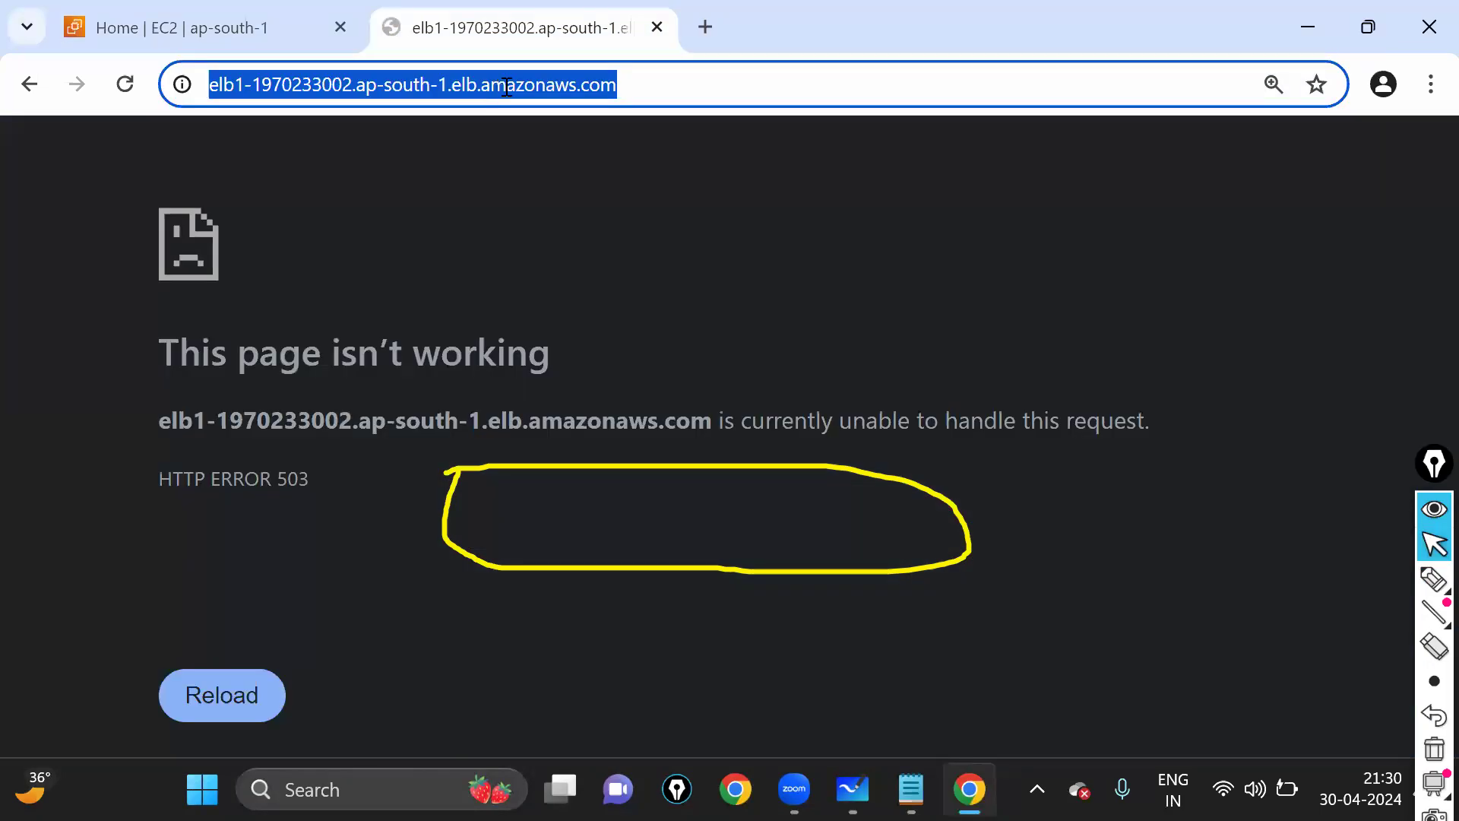
{"action": "key", "text": "Return"}
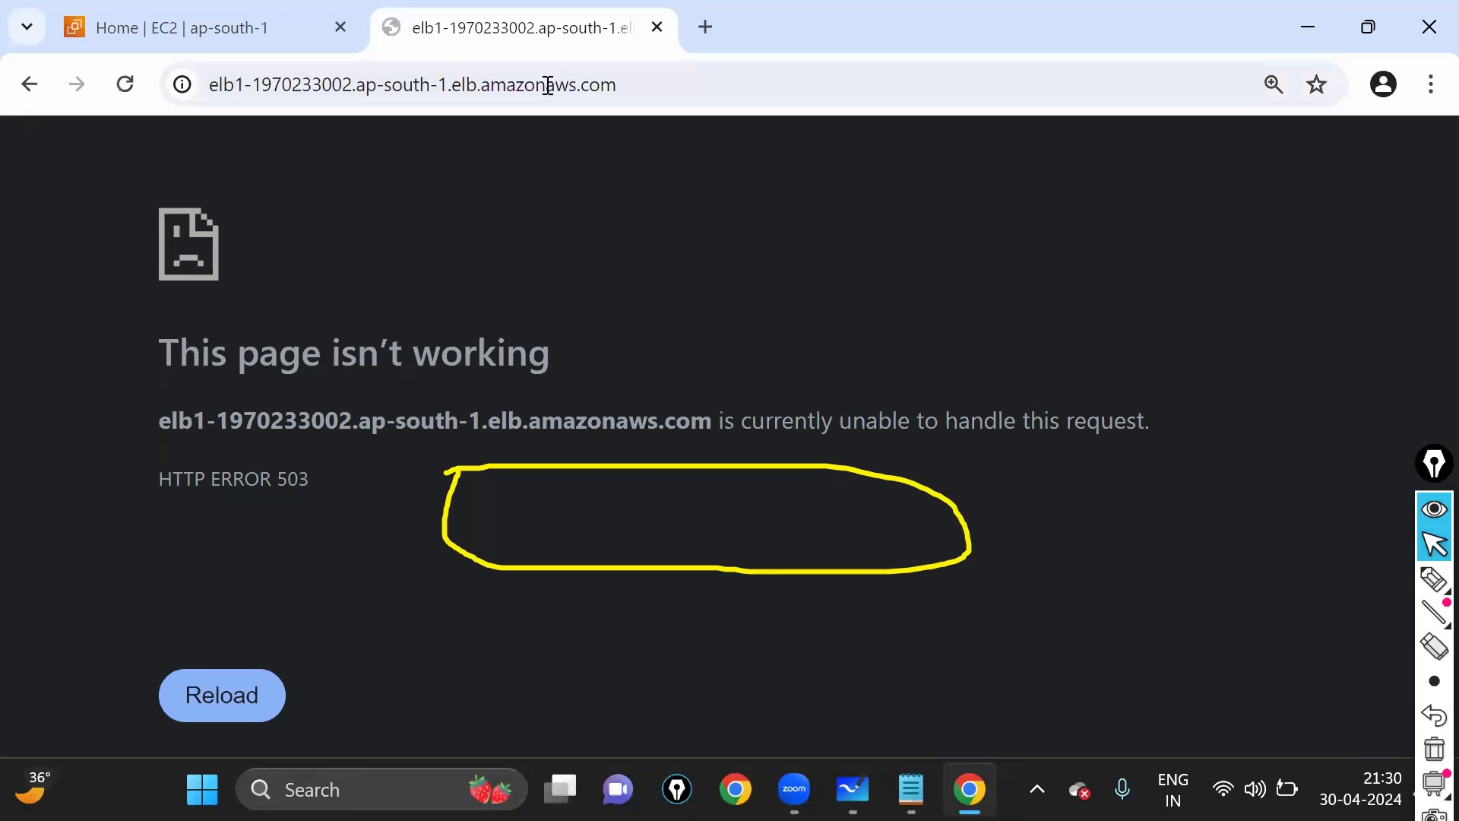
{"action": "left_click", "coordinate": [357, 24]}
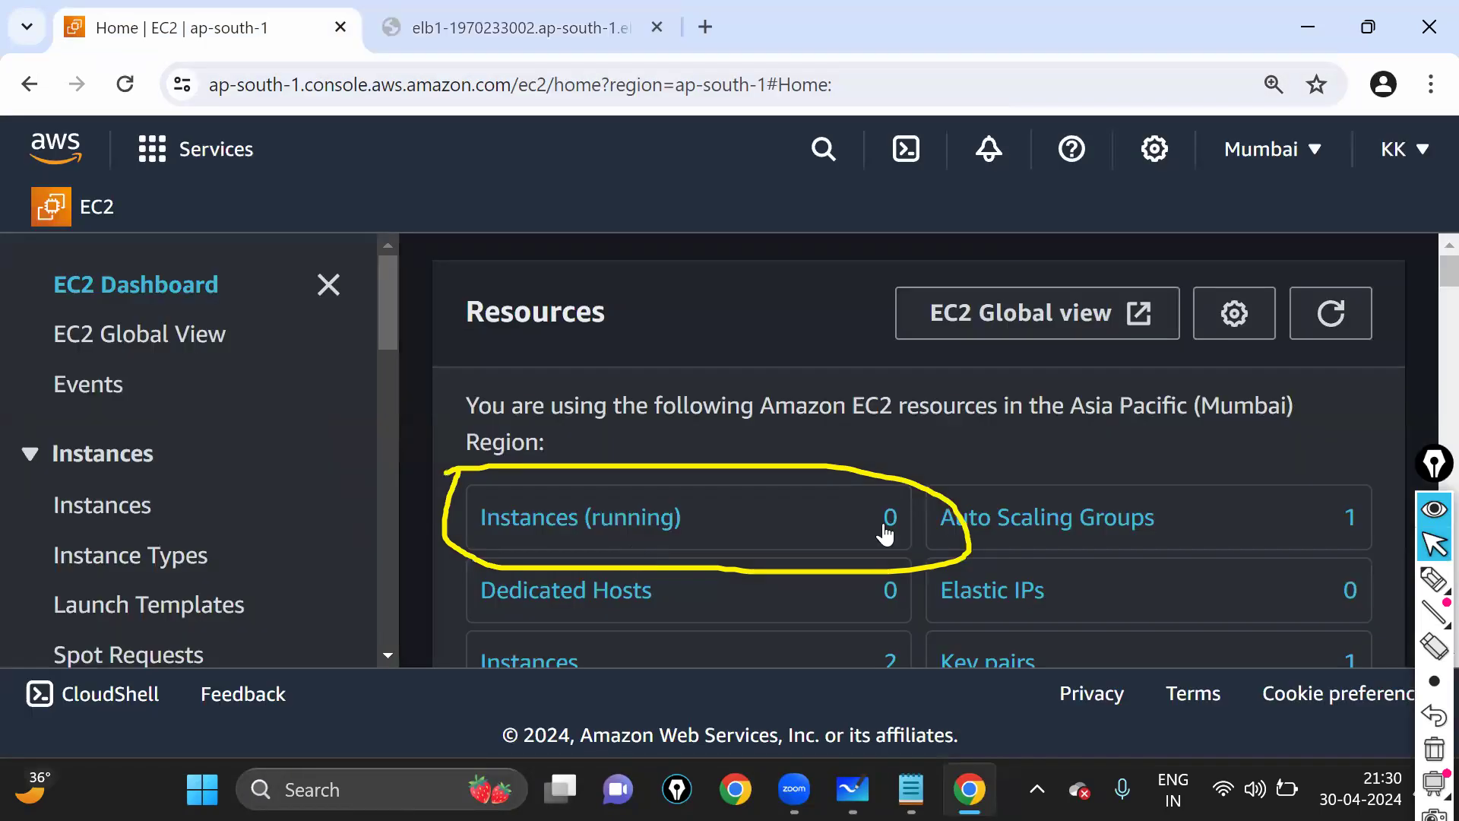
{"action": "key", "text": "ctrl+Tab"}
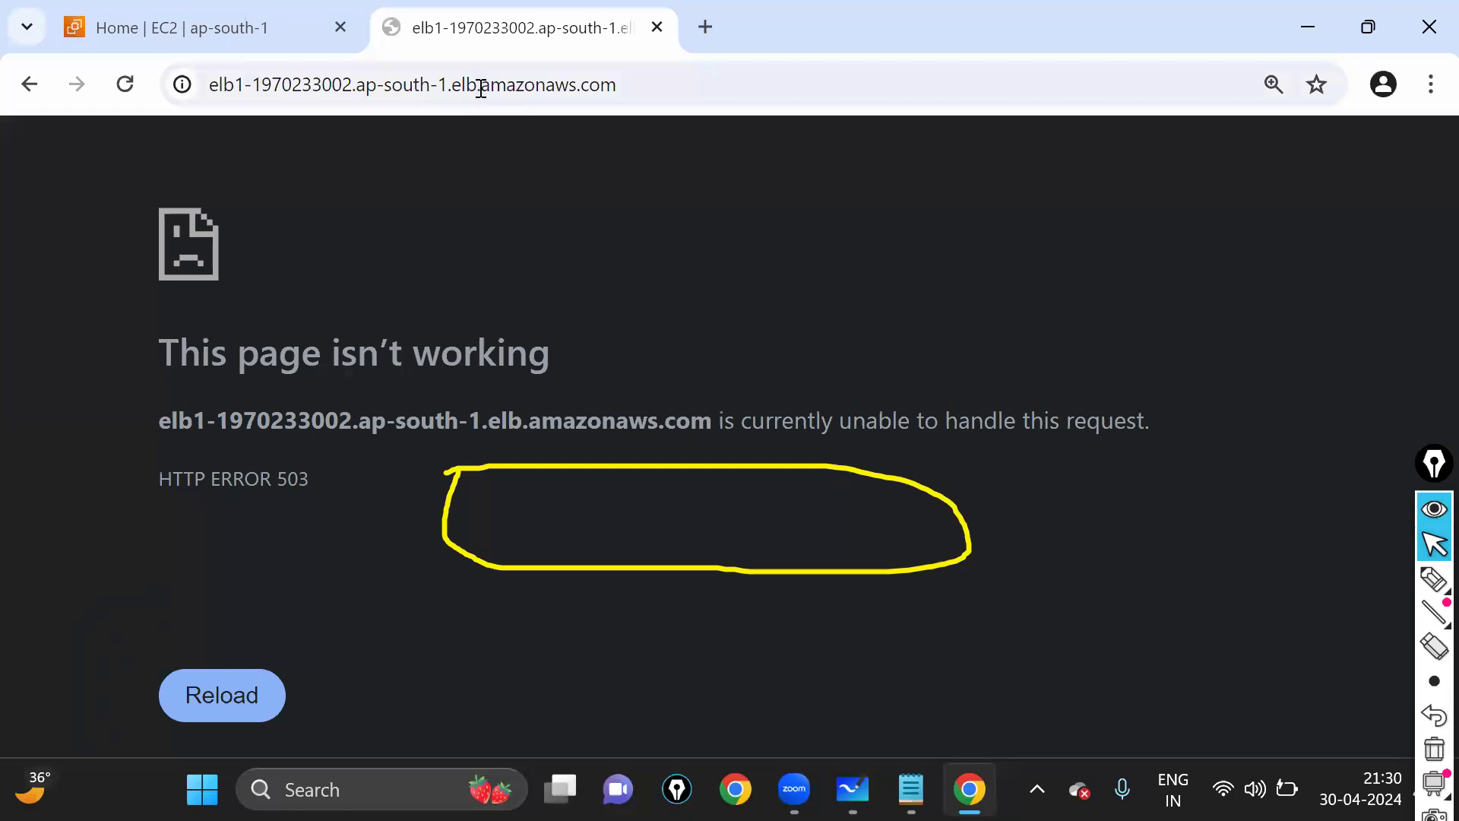
{"action": "left_click", "coordinate": [480, 90]}
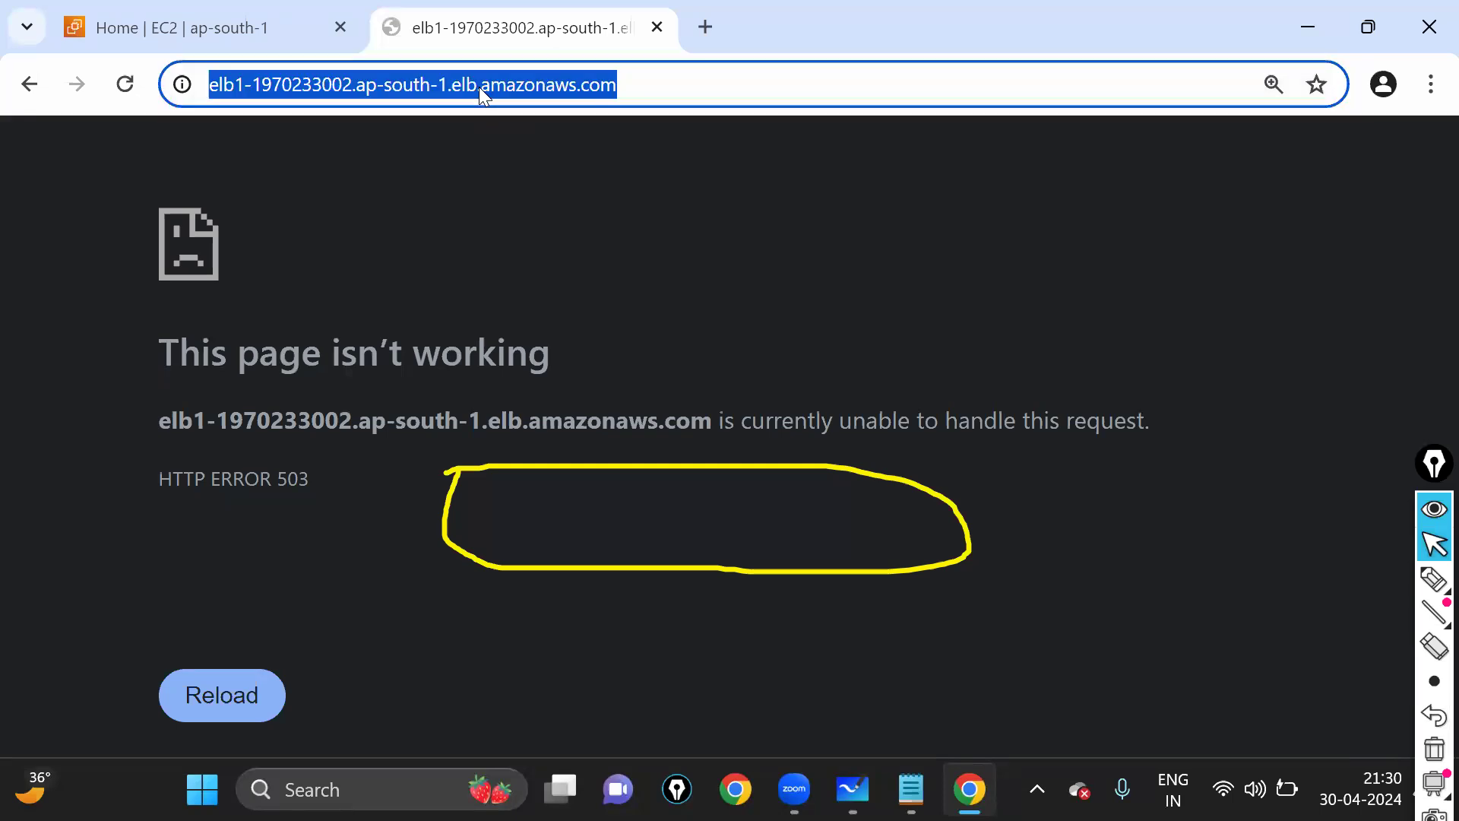
{"action": "key", "text": "Return"}
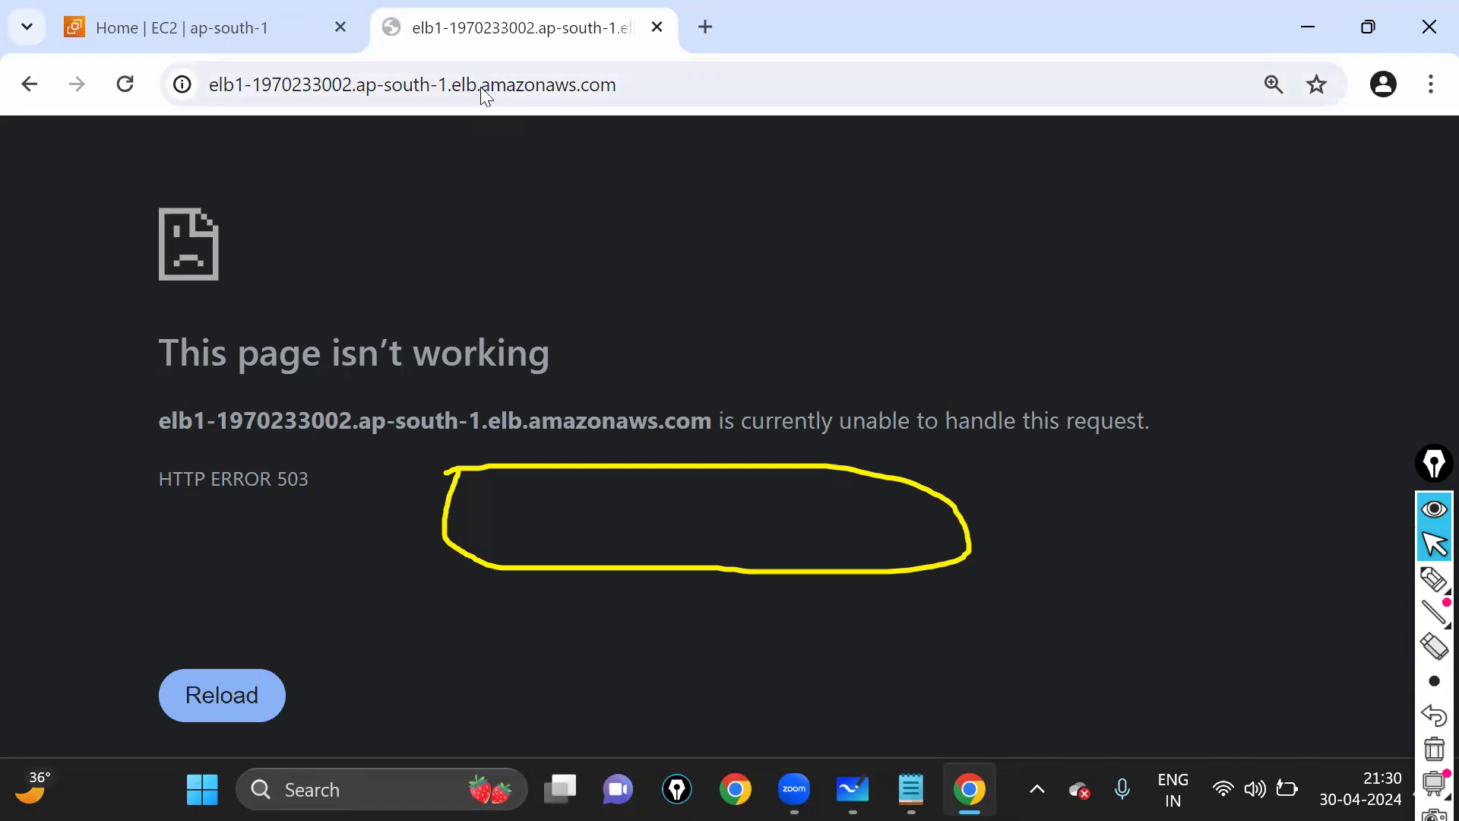
{"action": "left_click", "coordinate": [482, 89]}
{"action": "key", "text": "Return"}
{"action": "left_click", "coordinate": [480, 87]}
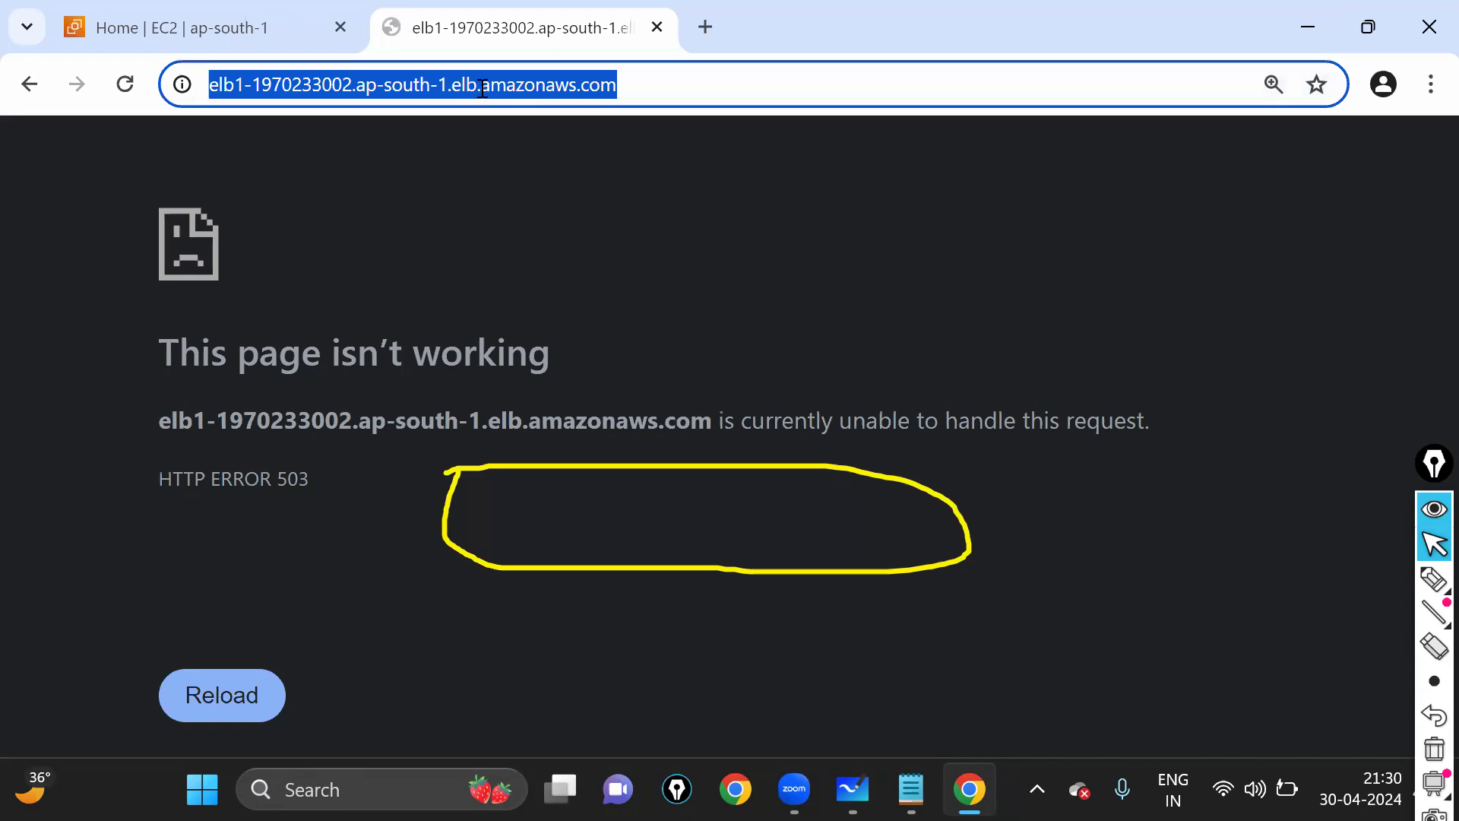
{"action": "key", "text": "Return"}
{"action": "left_click", "coordinate": [484, 89]}
{"action": "key", "text": "Return"}
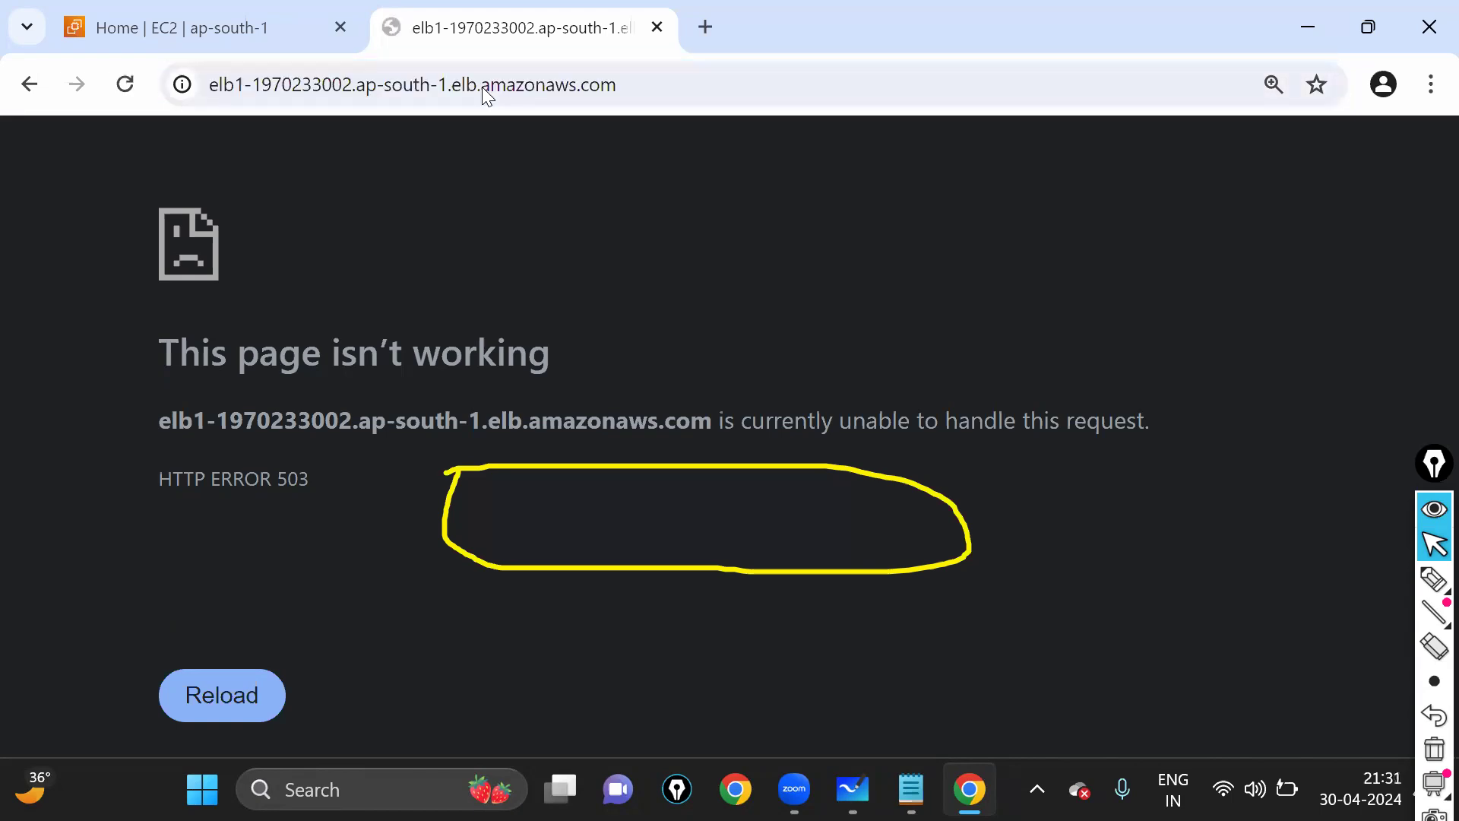
{"action": "left_click", "coordinate": [485, 89]}
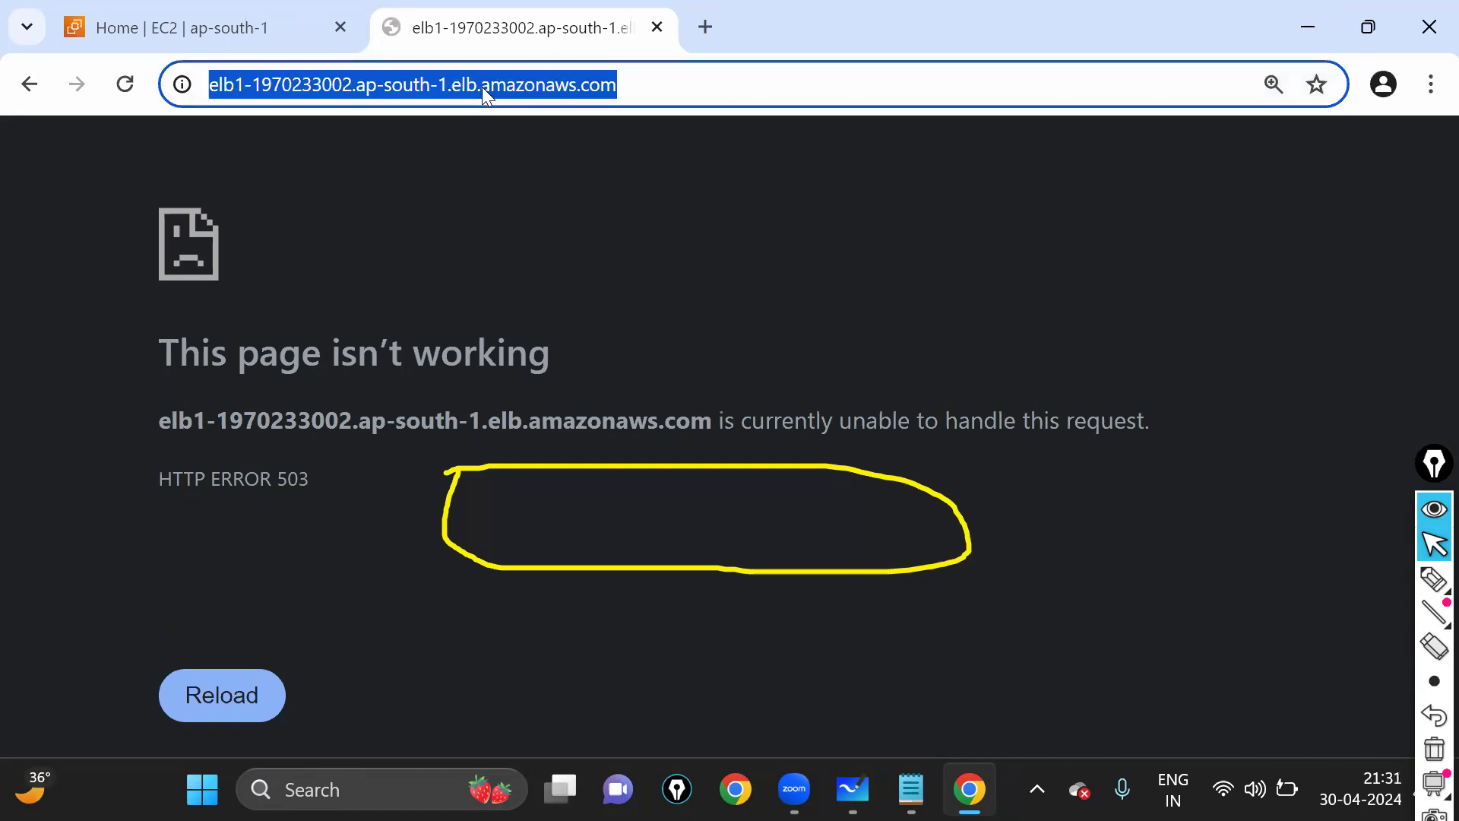
{"action": "key", "text": "Return"}
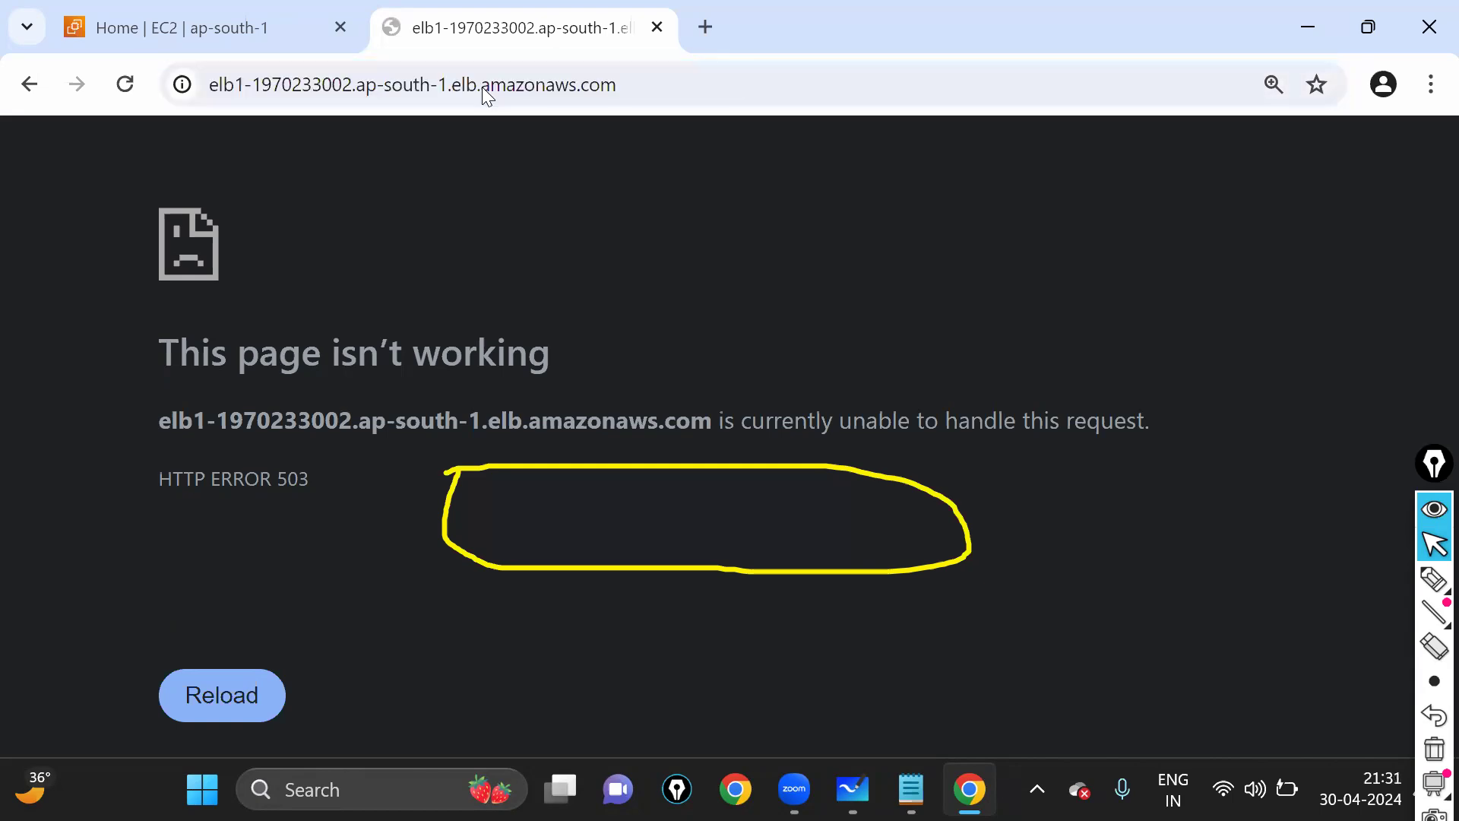
{"action": "left_click", "coordinate": [482, 87]}
{"action": "key", "text": "Return"}
- Refresh EC2 resource counts at 110%, 100% and 125% zoom until 1 running instance shows, then reload ELB1's page
{"action": "left_click", "coordinate": [268, 9]}
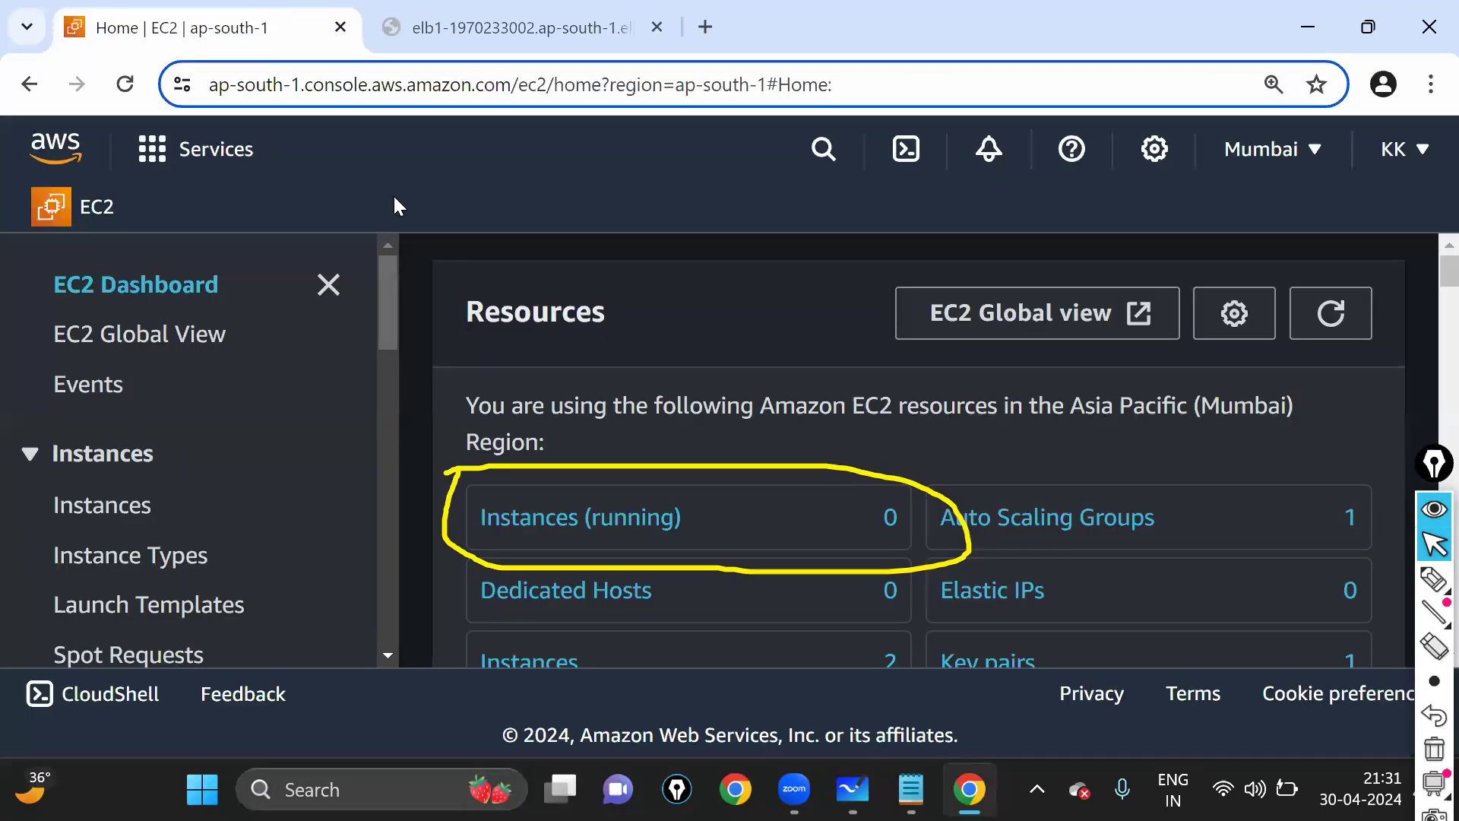
{"action": "left_click", "coordinate": [1347, 311]}
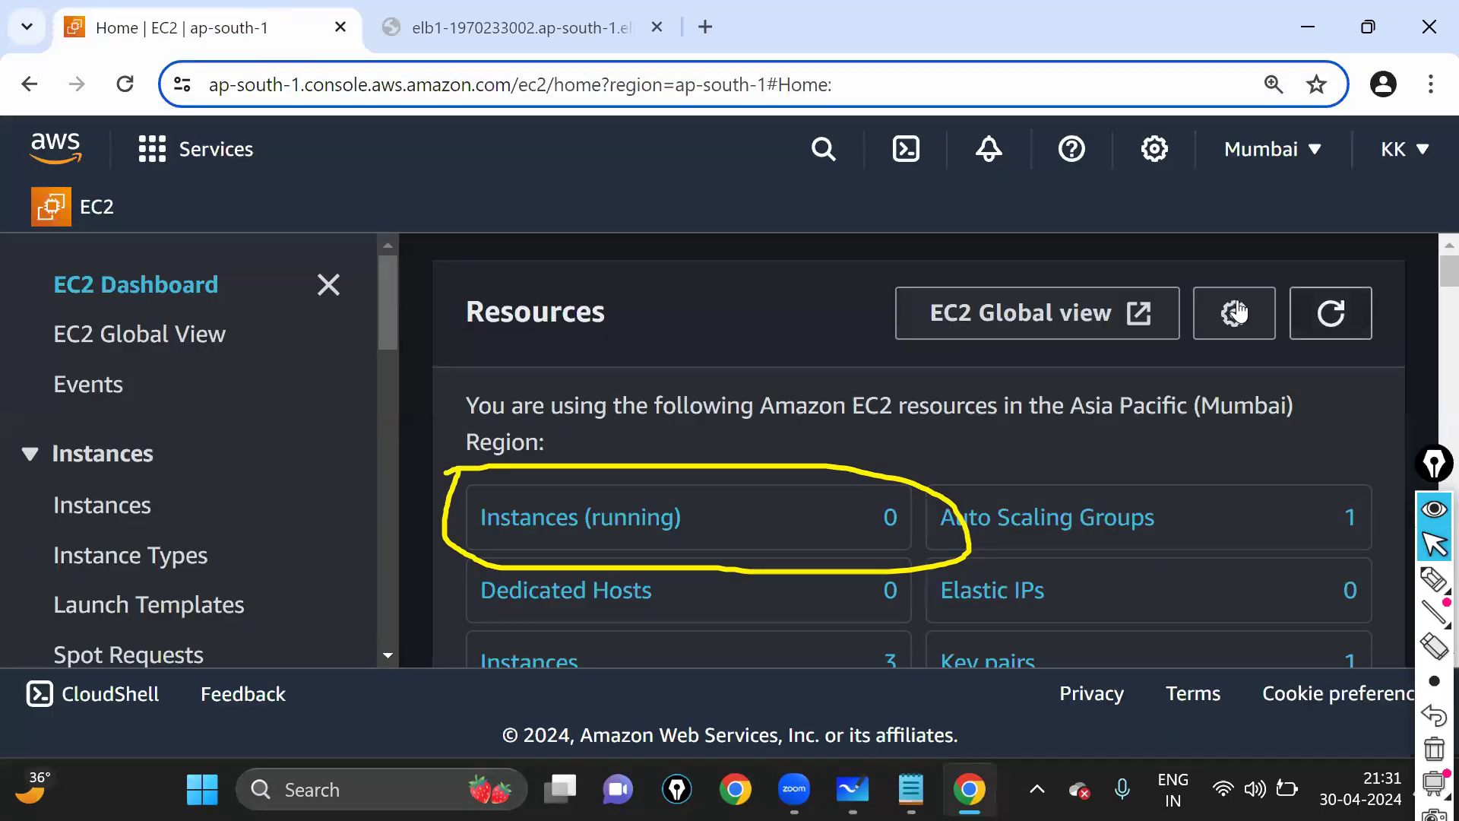
{"action": "key", "text": "ctrl+minus"}
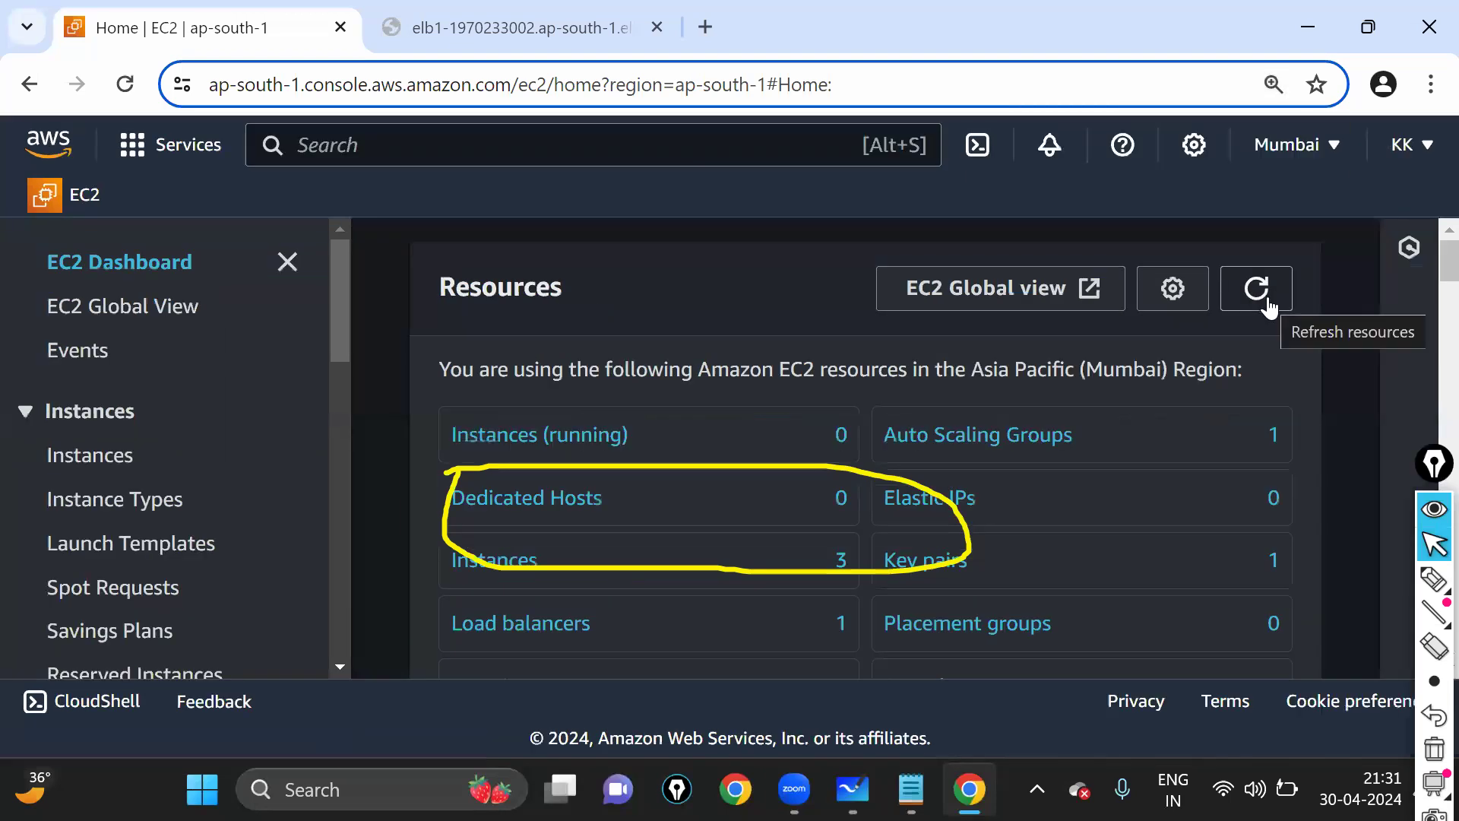
{"action": "left_click", "coordinate": [1265, 306]}
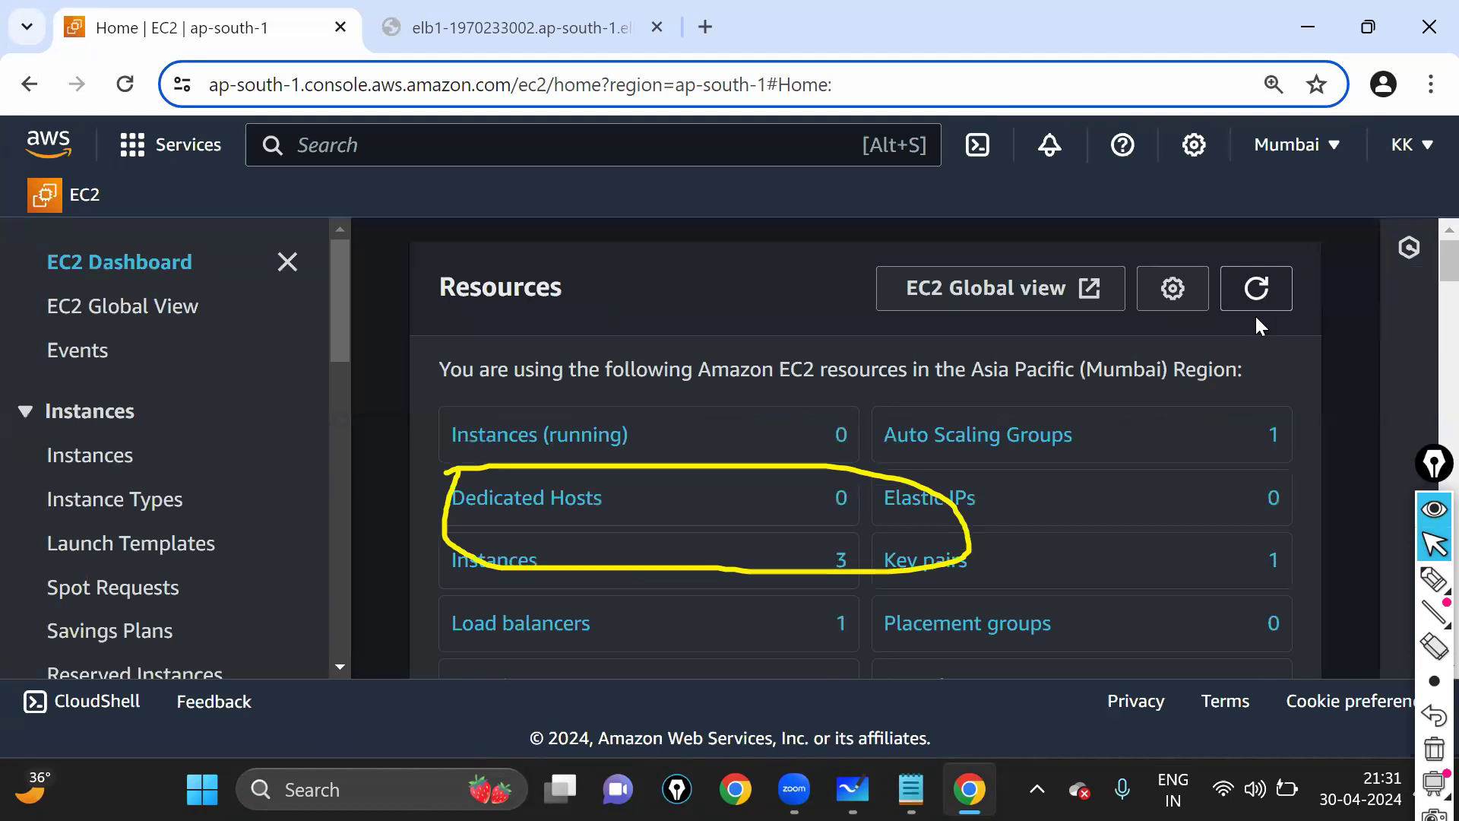
{"action": "key", "text": "ctrl+minus"}
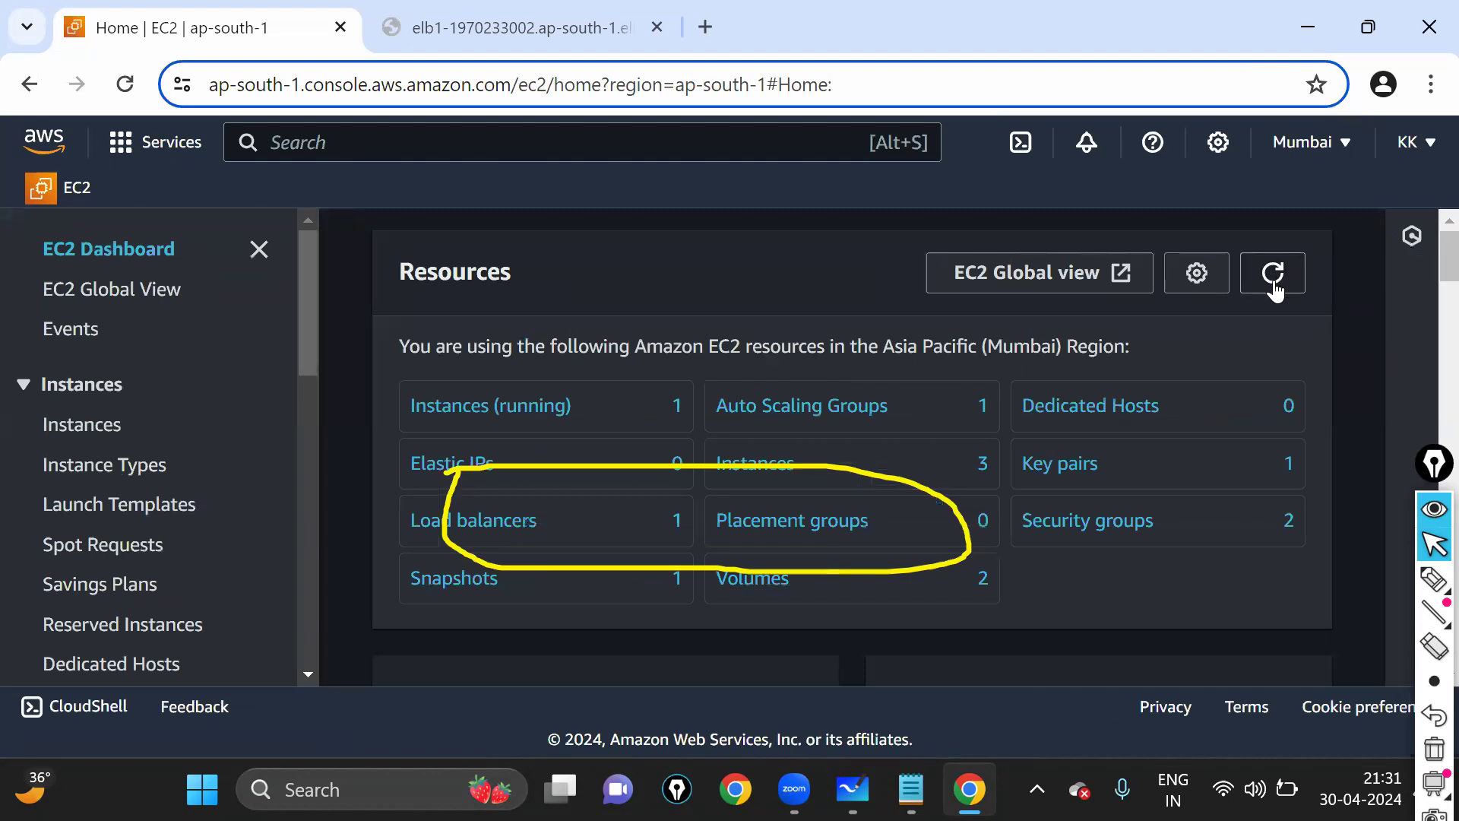
{"action": "left_click", "coordinate": [1274, 287]}
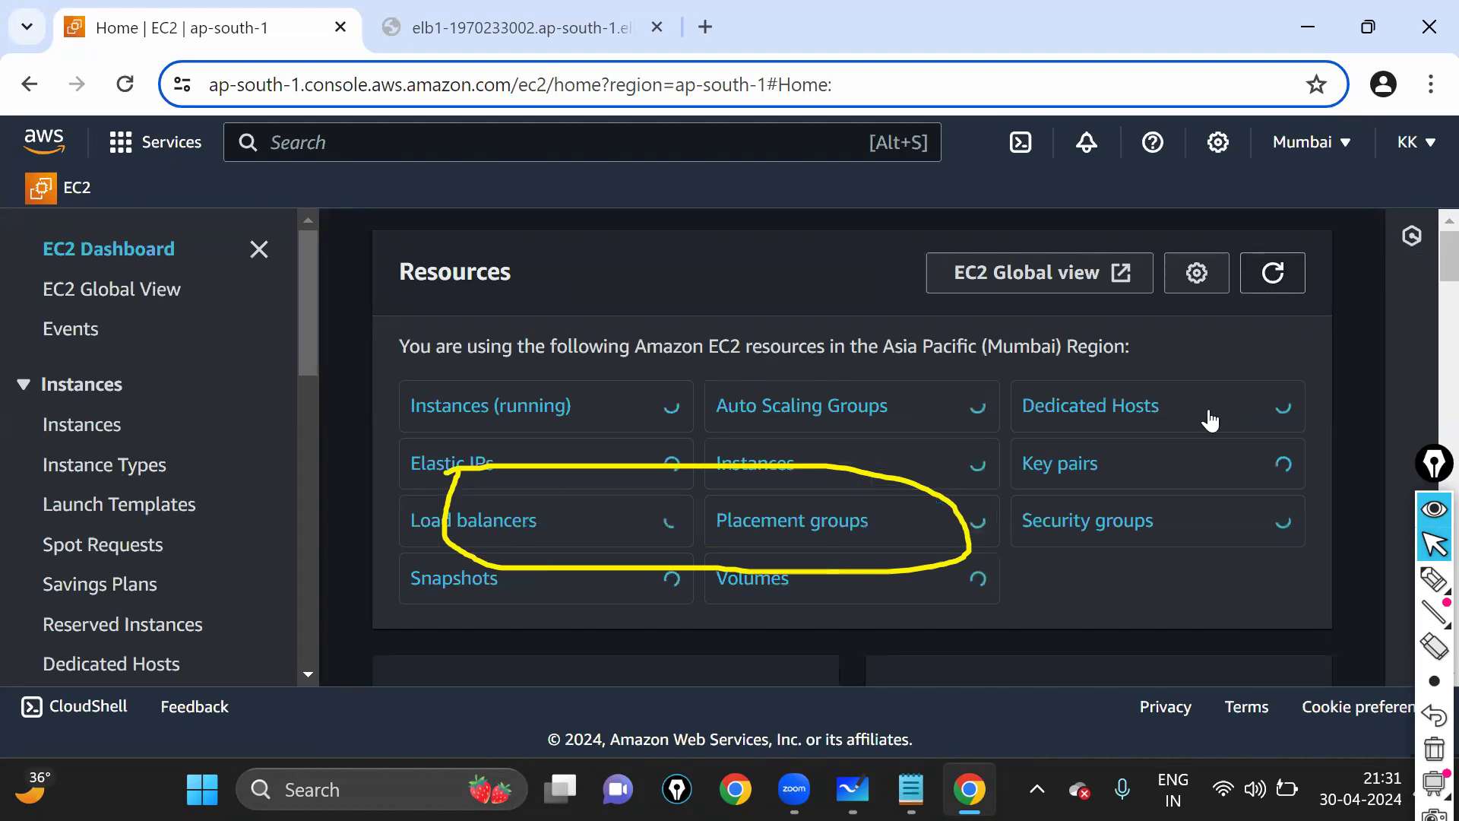
{"action": "key", "text": "ctrl+plus"}
{"action": "key", "text": "ctrl+plus"}
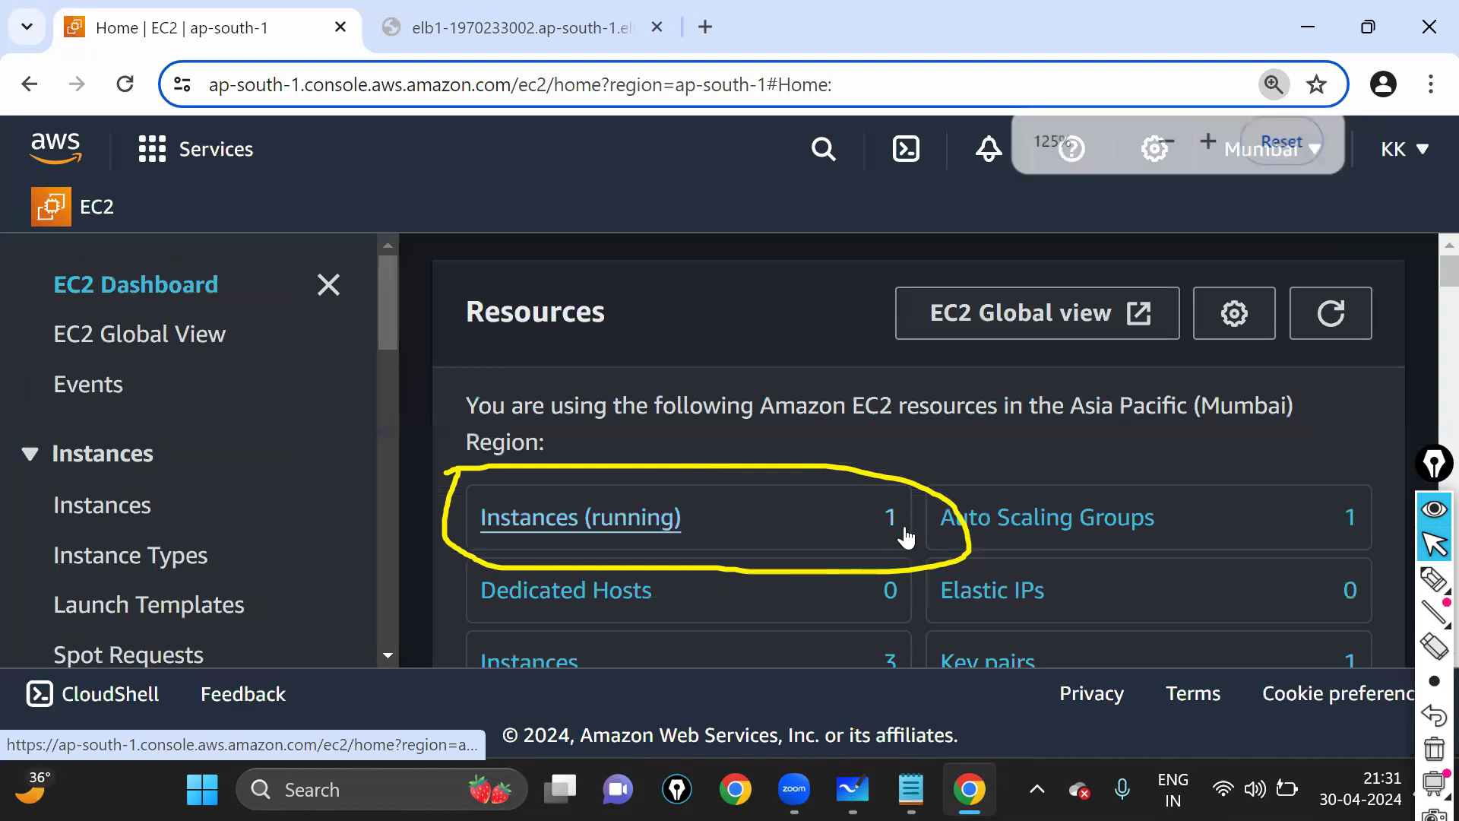
{"action": "left_click", "coordinate": [1330, 316]}
{"action": "left_click", "coordinate": [557, 13]}
{"action": "key", "text": "Return"}
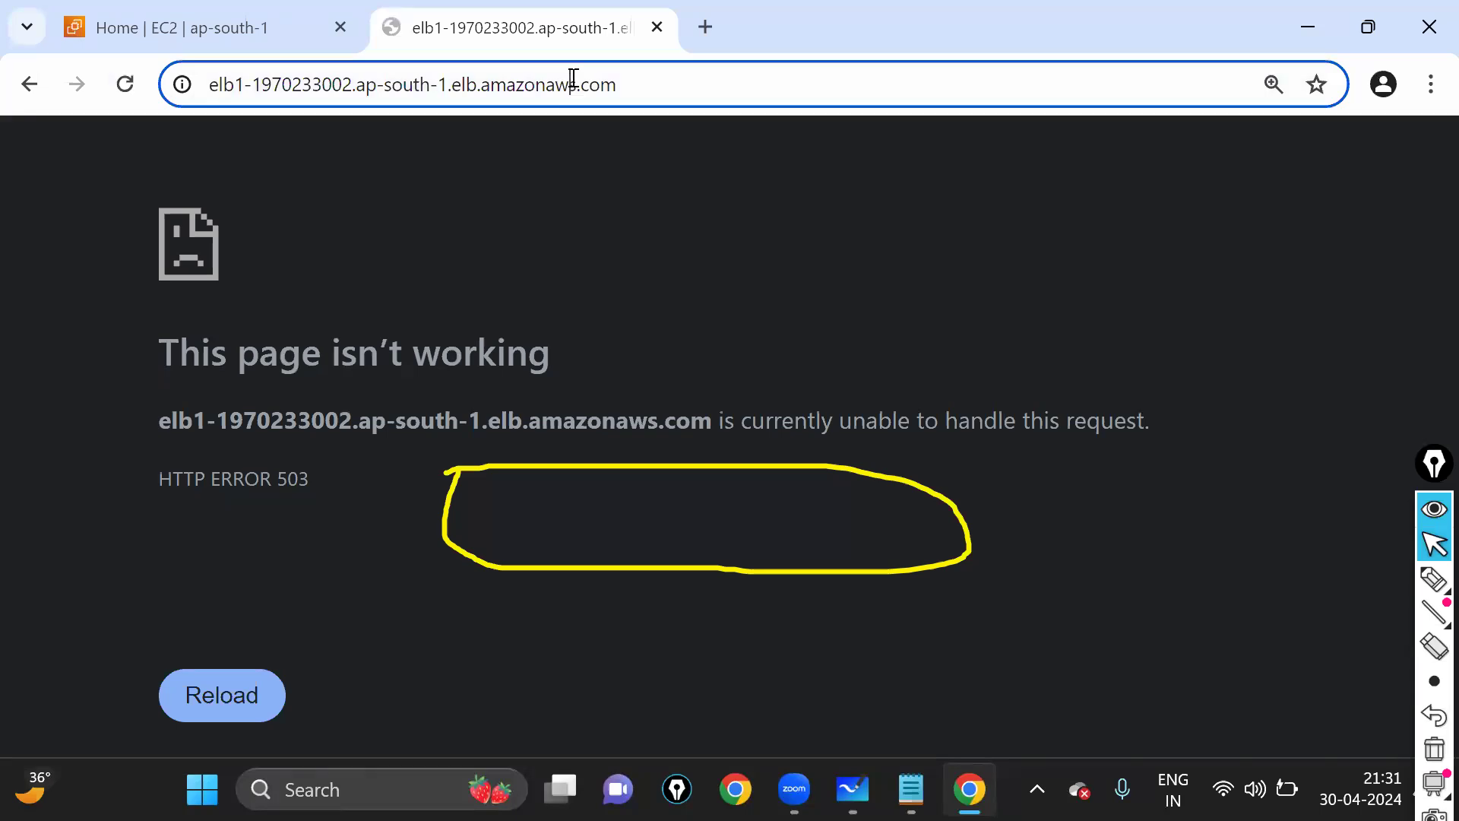
{"action": "key", "text": "Return"}
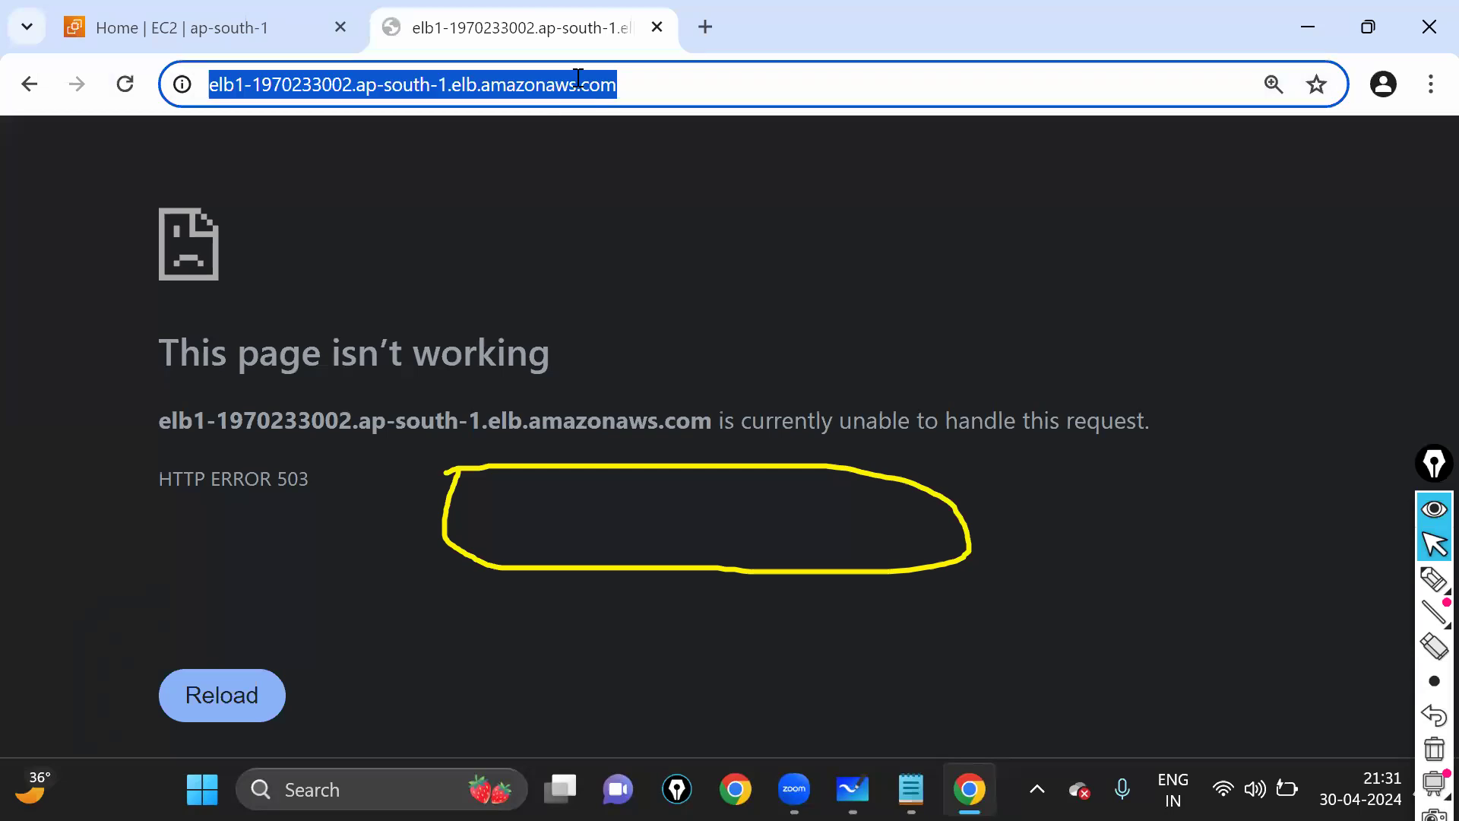
{"action": "left_click", "coordinate": [579, 79]}
{"action": "triple_click", "coordinate": [579, 79]}
{"action": "key", "text": "Return"}
{"action": "left_click", "coordinate": [580, 79]}
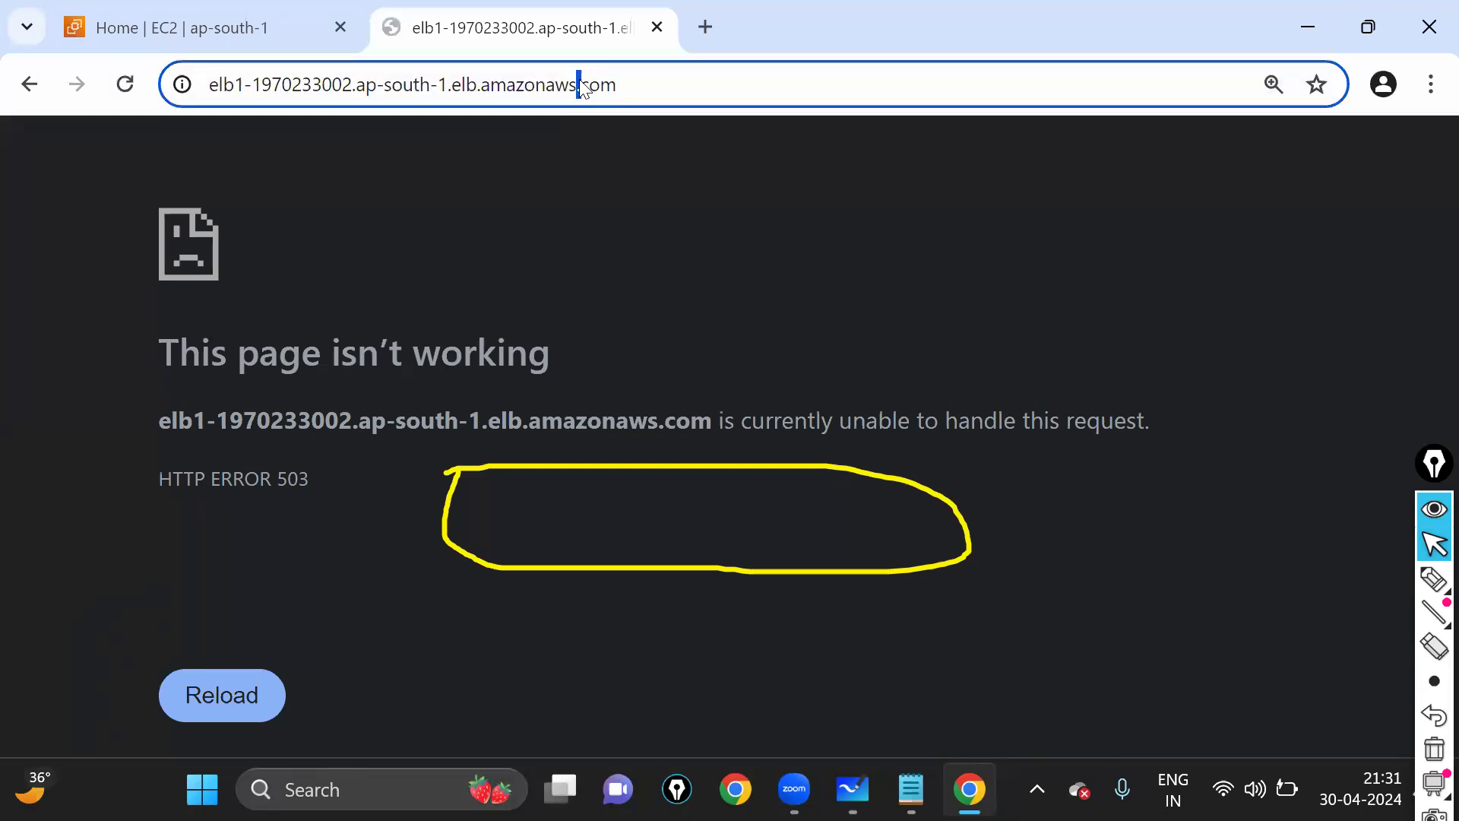
{"action": "triple_click", "coordinate": [579, 79]}
{"action": "key", "text": "Return"}
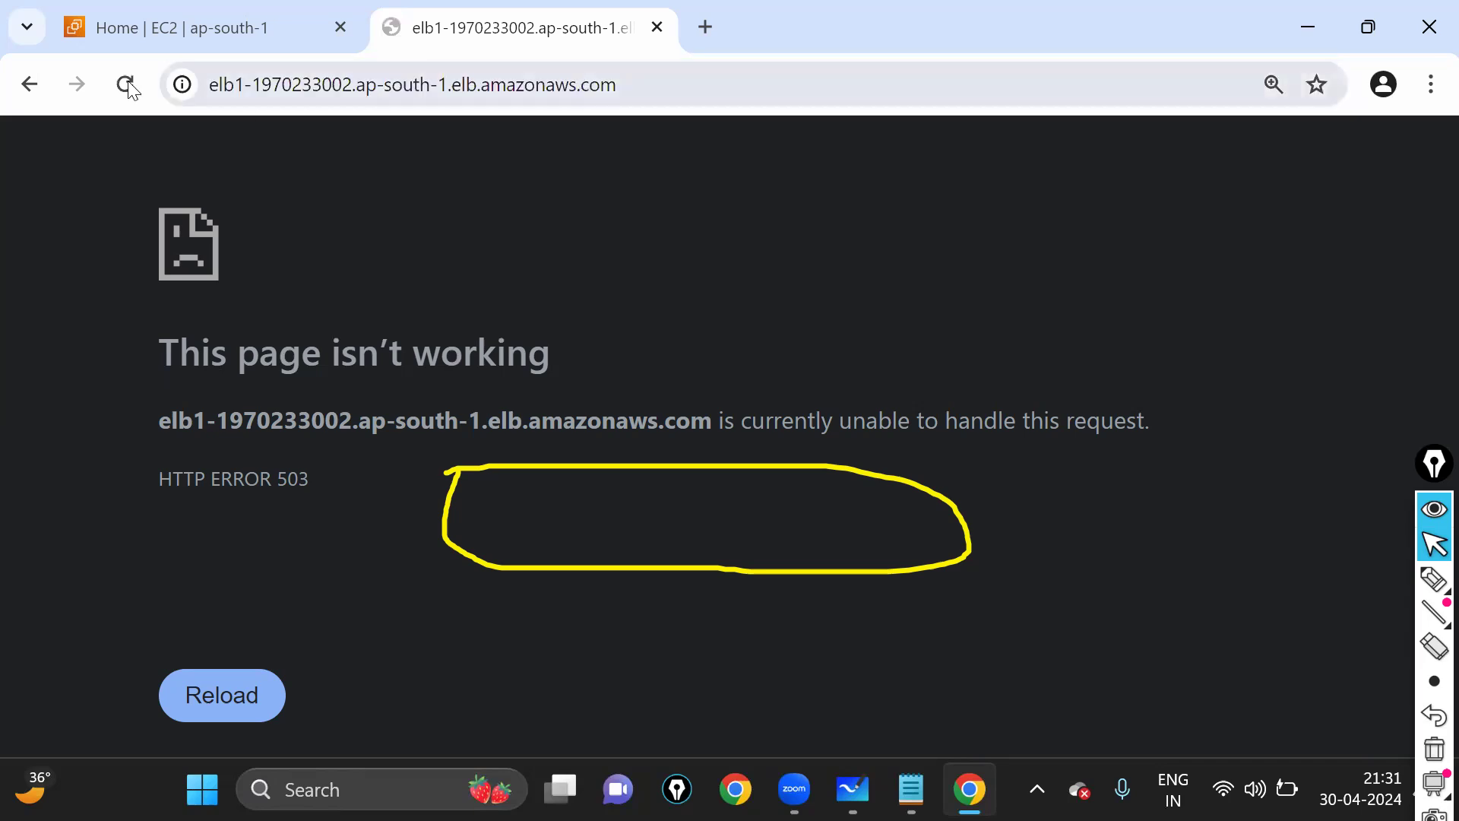
{"action": "left_click", "coordinate": [485, 96]}
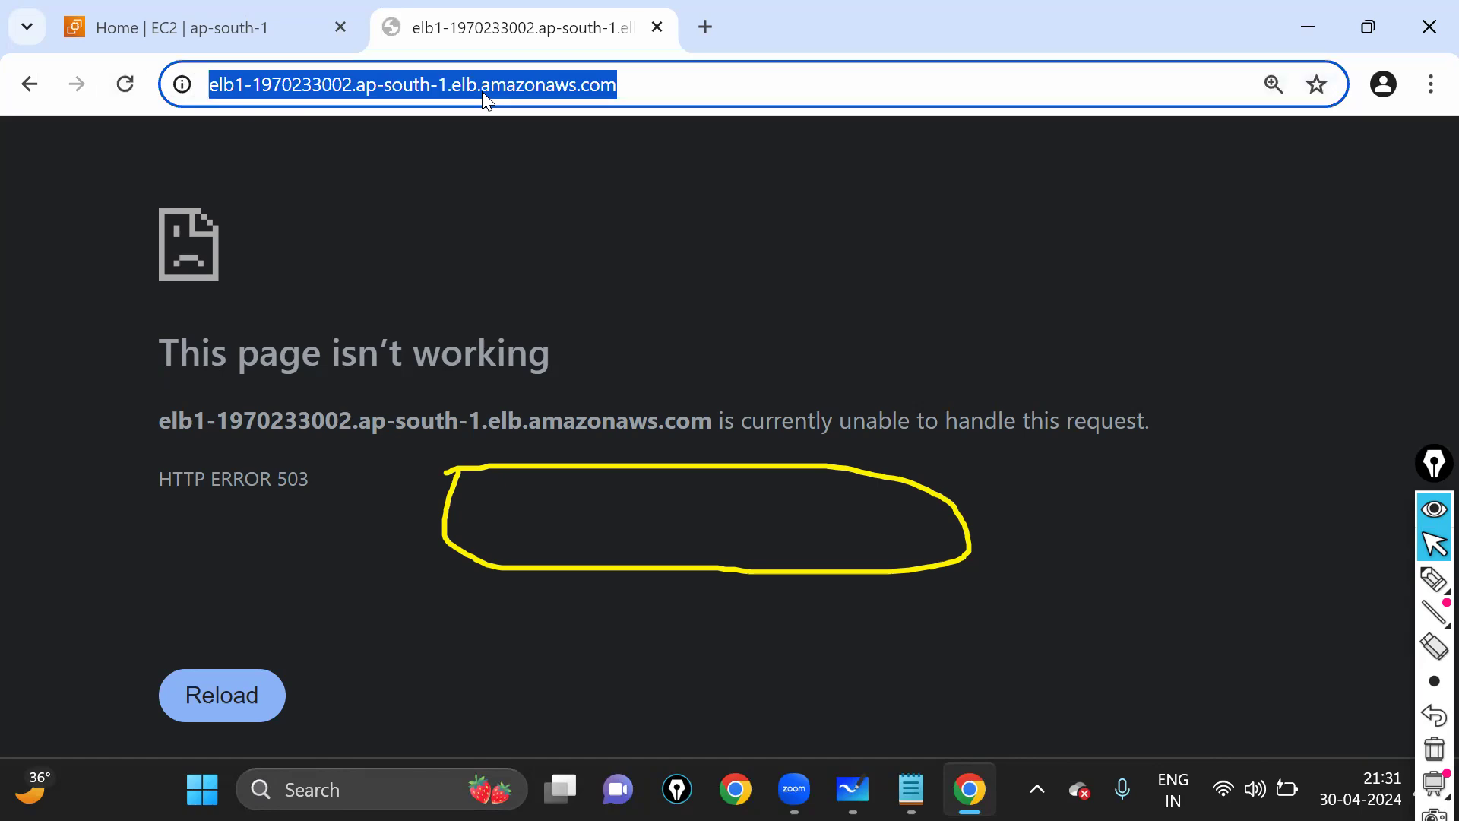
{"action": "left_click", "coordinate": [485, 89]}
{"action": "key", "text": "Return"}
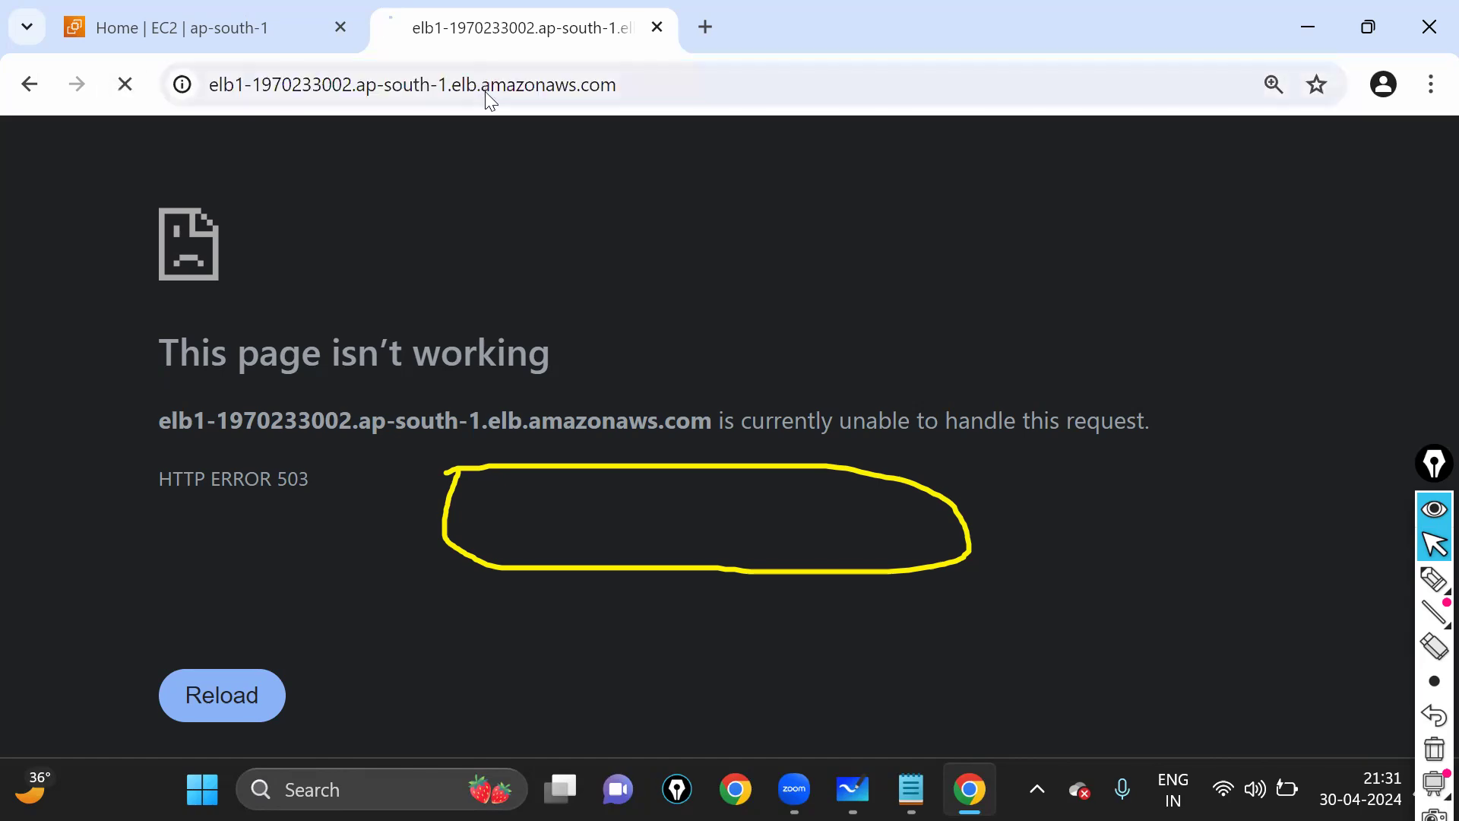
{"action": "double_click", "coordinate": [491, 90]}
{"action": "key", "text": "Return"}
{"action": "double_click", "coordinate": [491, 90]}
- Refresh the EC2 Home resource counts repeatedly until they show one running instance and one Auto Scaling group
{"action": "left_click", "coordinate": [489, 89]}
{"action": "left_click", "coordinate": [234, 19]}
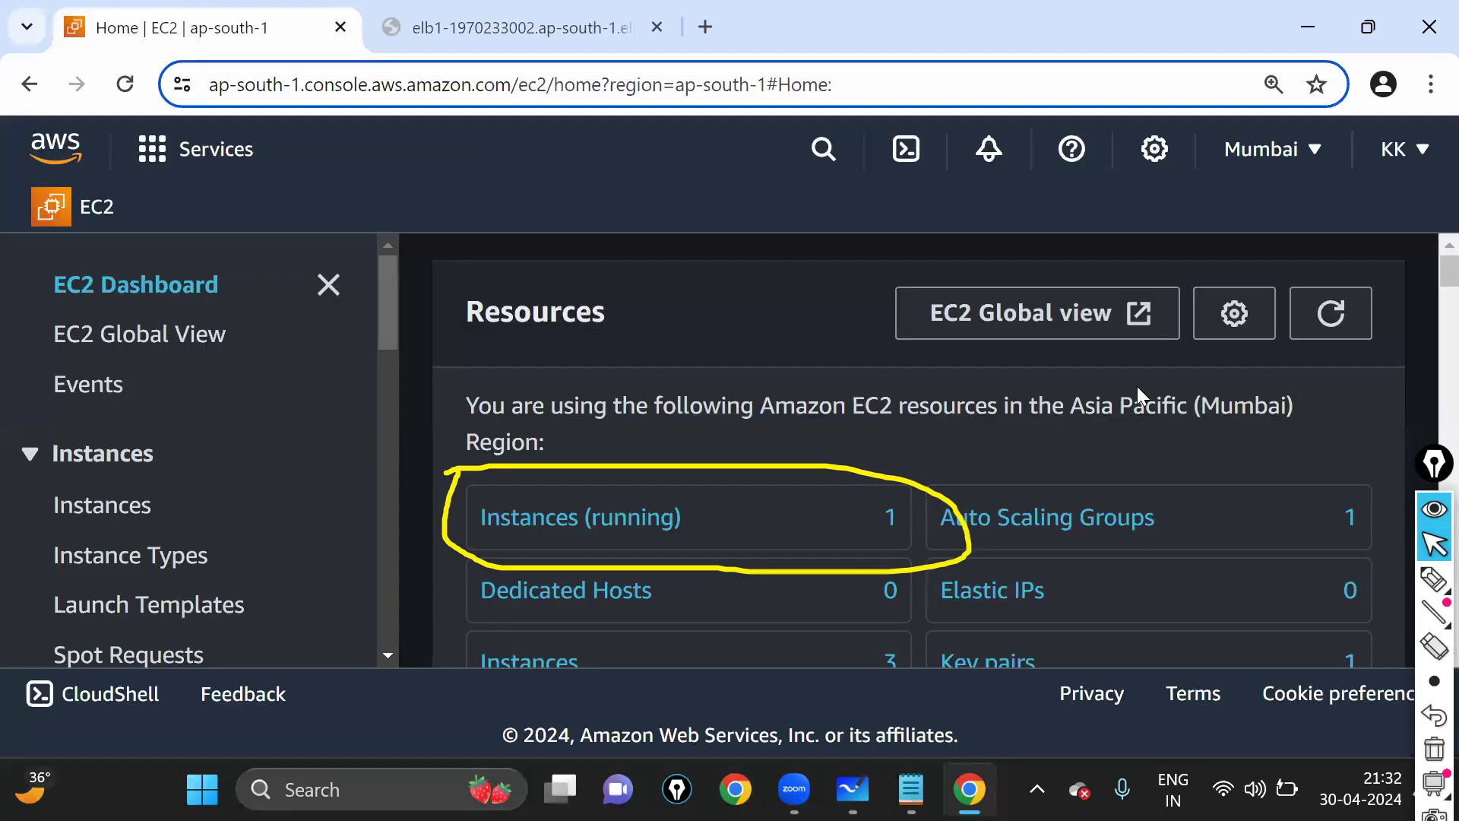
{"action": "left_click", "coordinate": [1335, 317]}
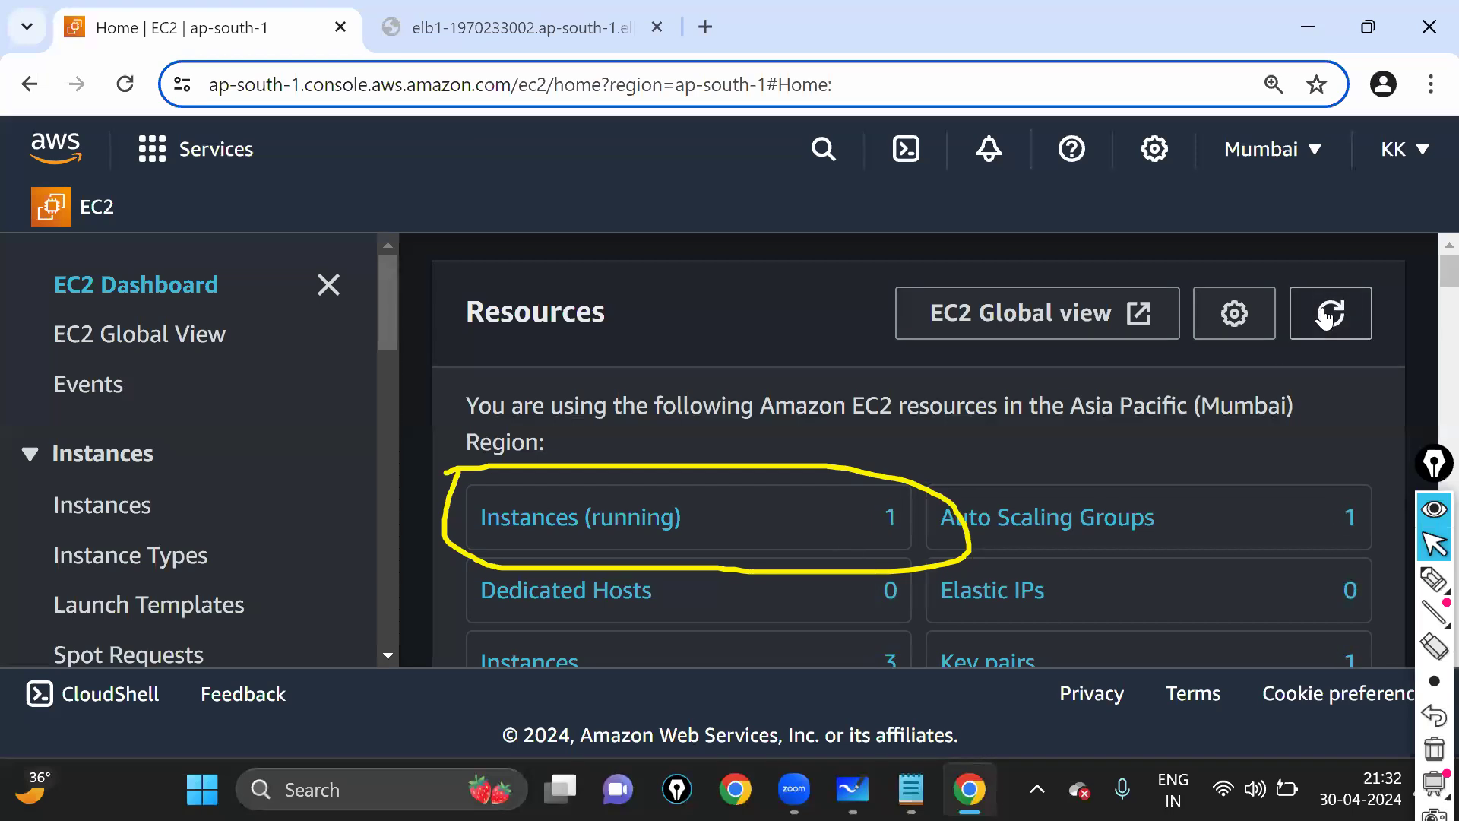
{"action": "left_click", "coordinate": [1326, 318]}
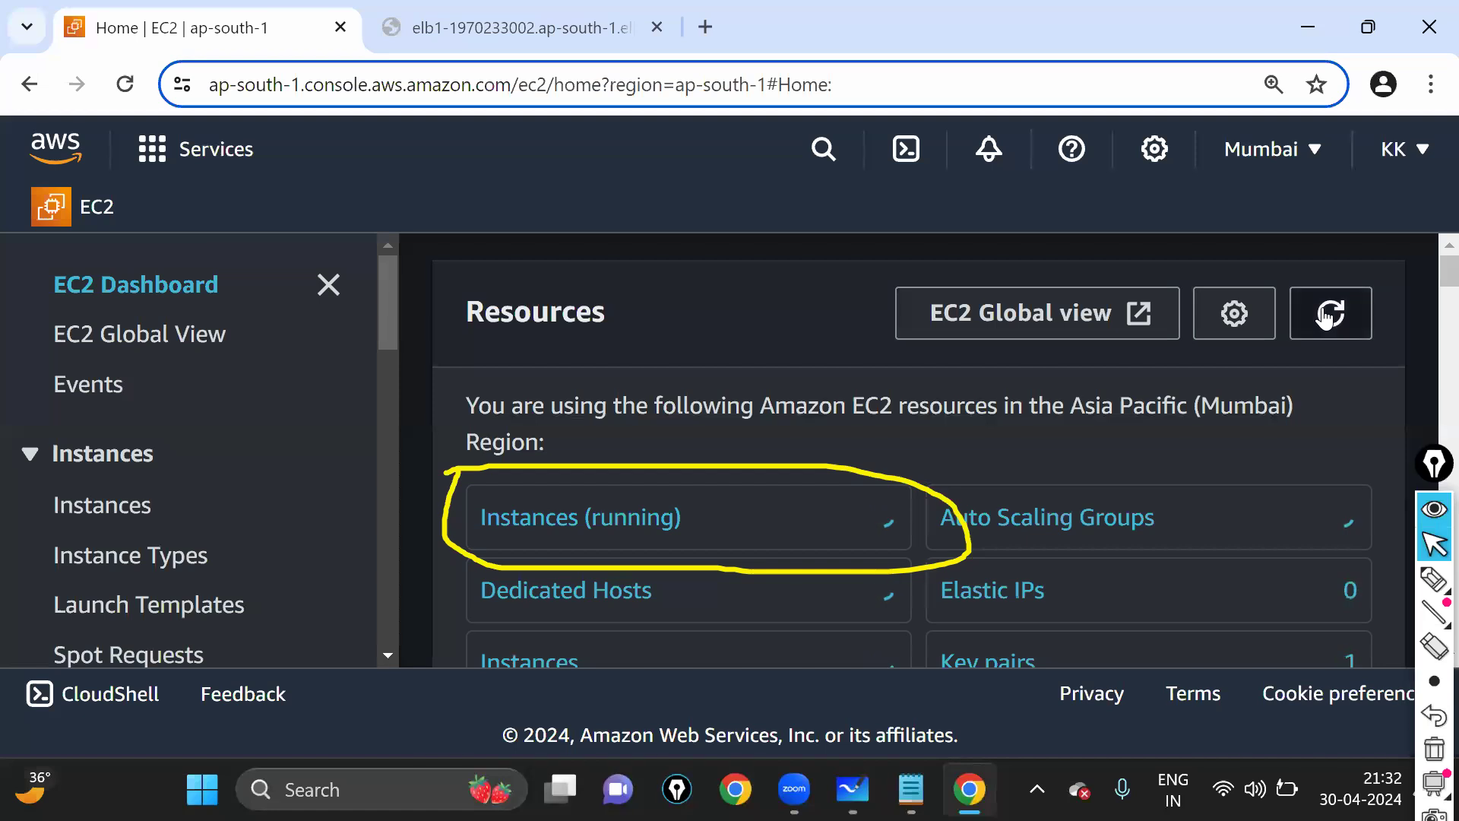
{"action": "left_click", "coordinate": [1326, 319]}
{"action": "left_click", "coordinate": [1326, 318]}
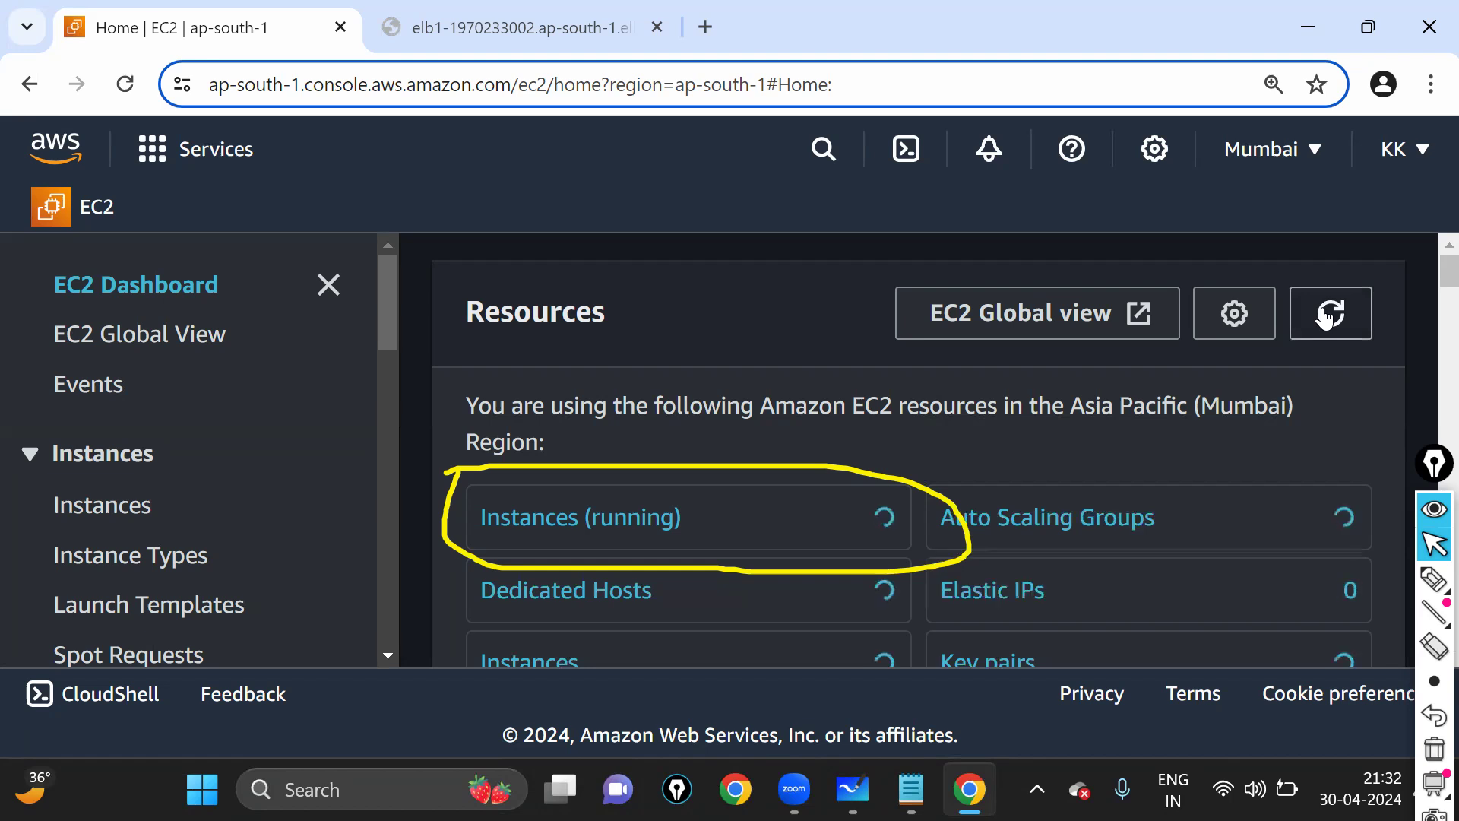
{"action": "left_click", "coordinate": [1326, 317]}
{"action": "left_click", "coordinate": [1328, 317]}
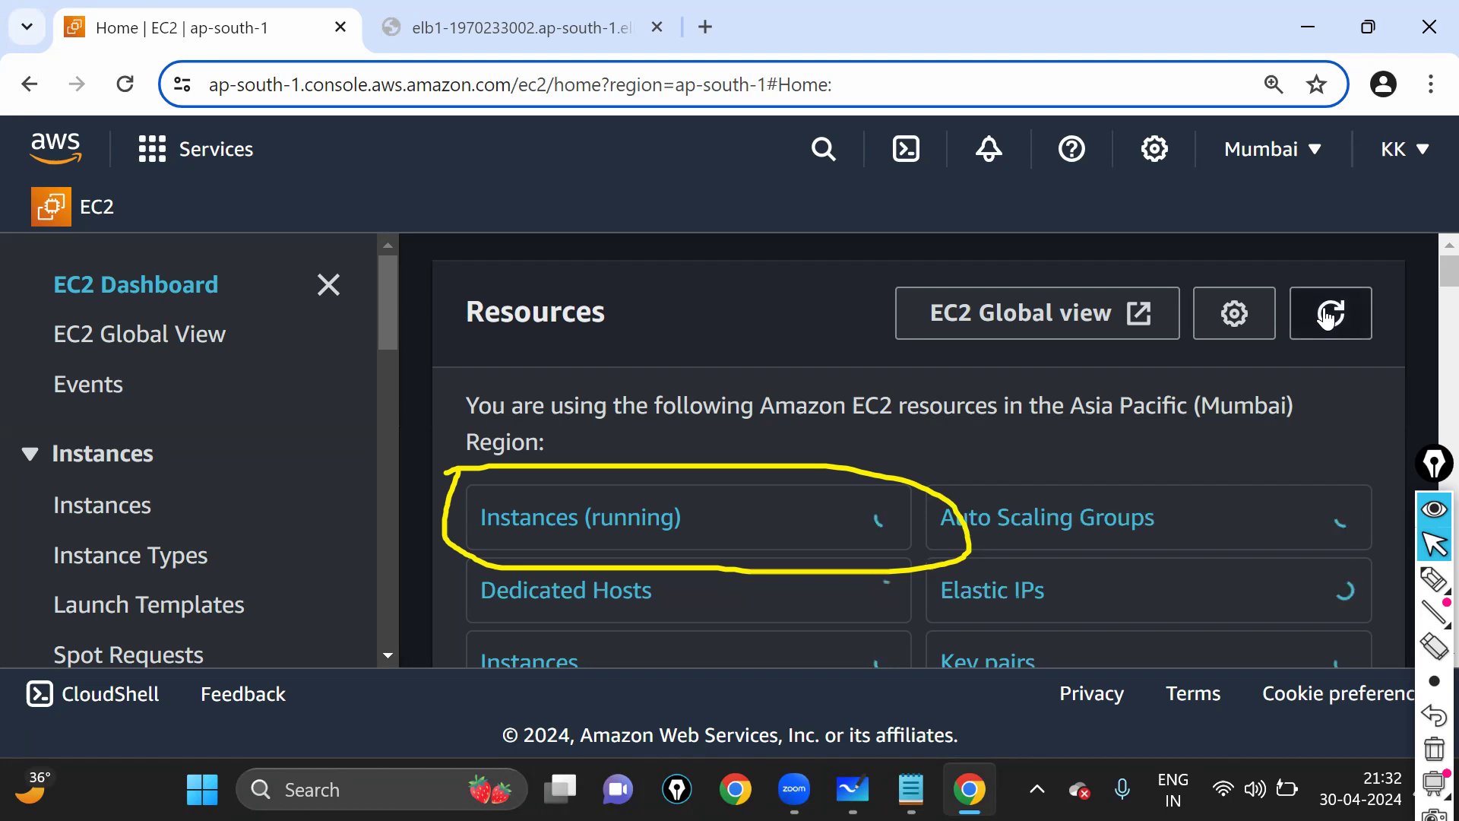
{"action": "left_click", "coordinate": [1328, 318]}
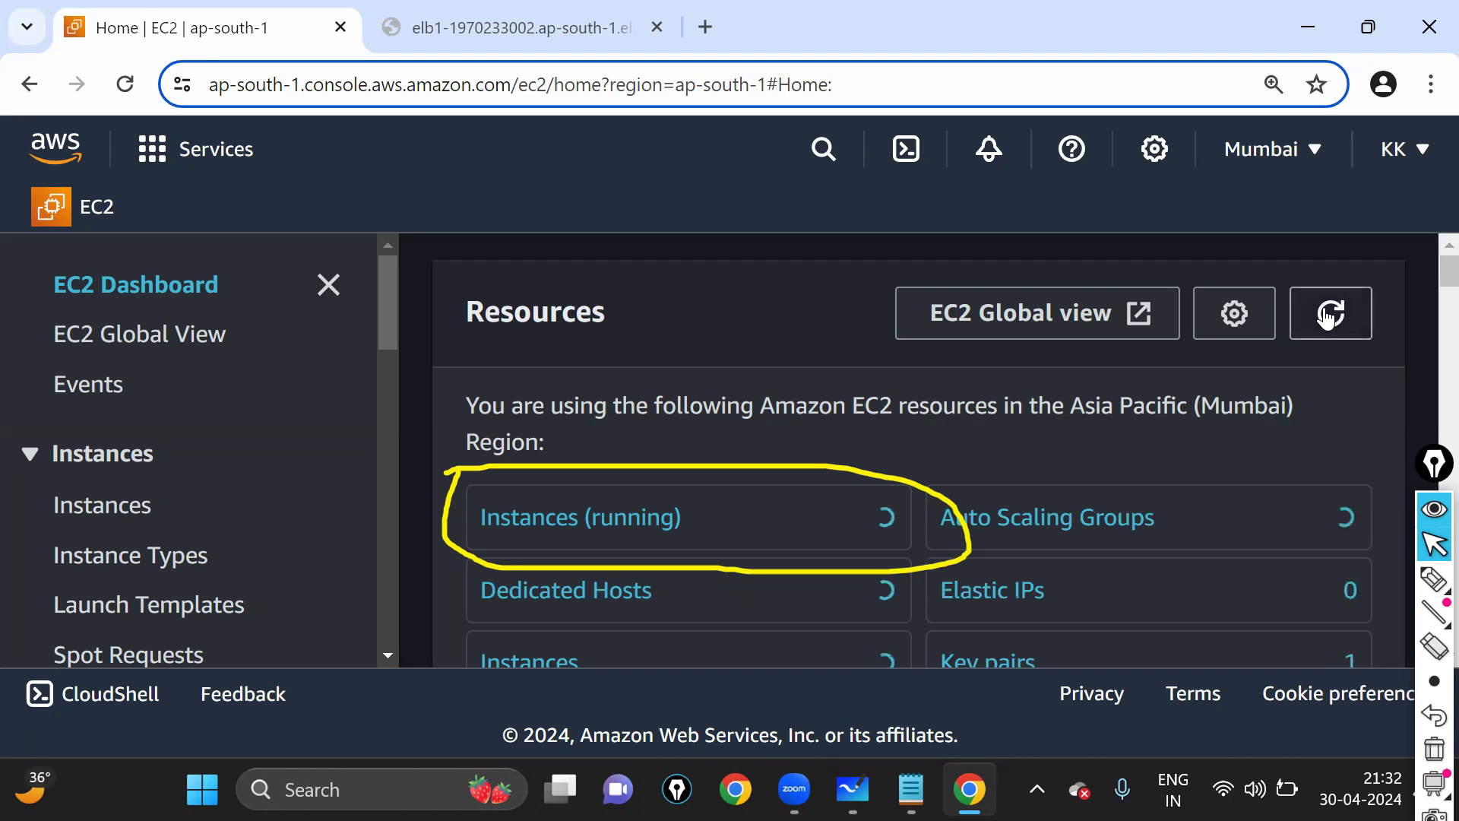
{"action": "left_click", "coordinate": [1326, 318]}
- Reload the load balancer's FLIPKART page, then refresh the EC2 resource counts
{"action": "left_click", "coordinate": [556, 22]}
{"action": "left_click", "coordinate": [581, 91]}
{"action": "key", "text": "Return"}
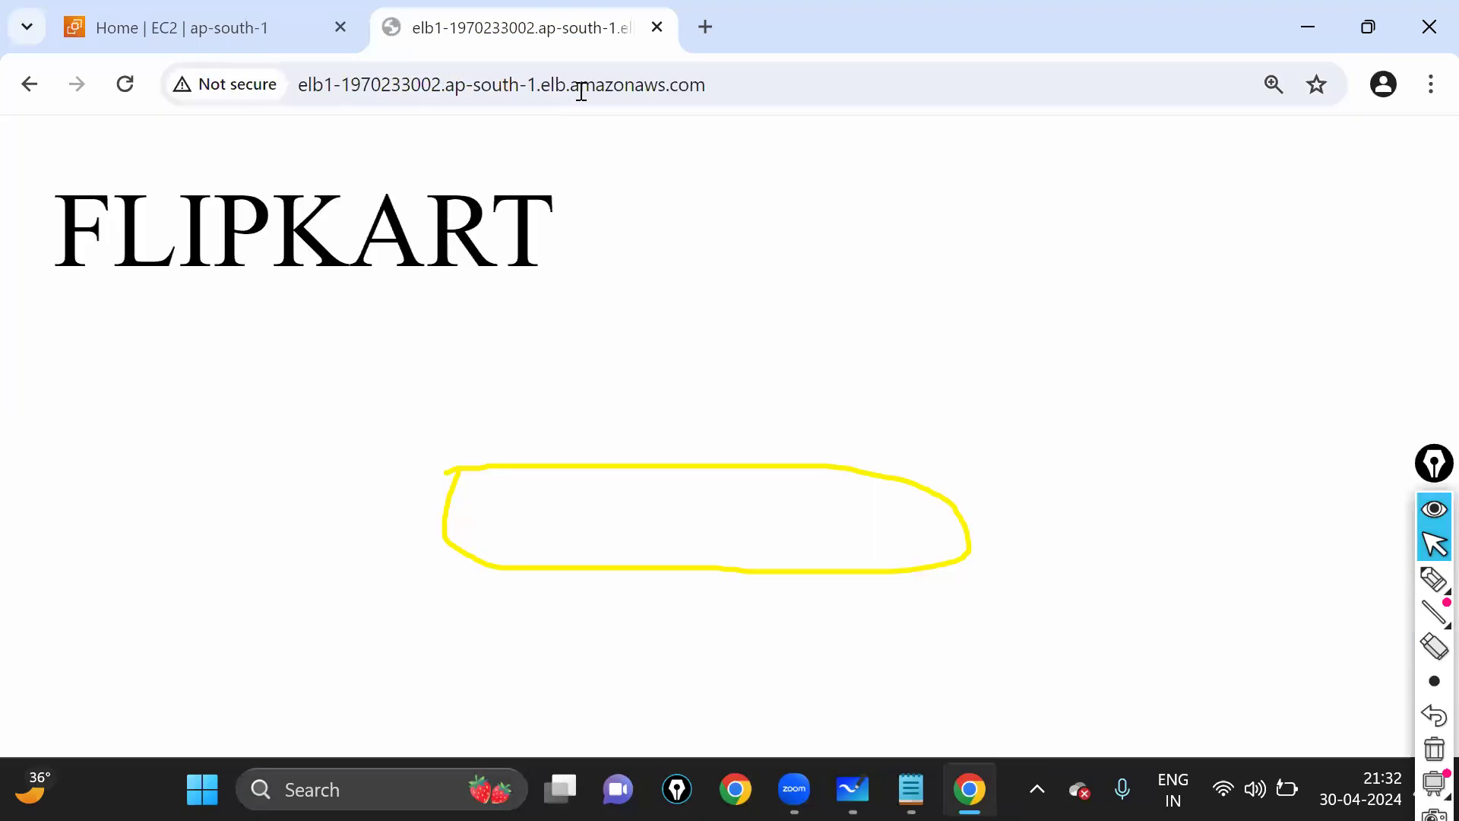
{"action": "double_click", "coordinate": [23, 231]}
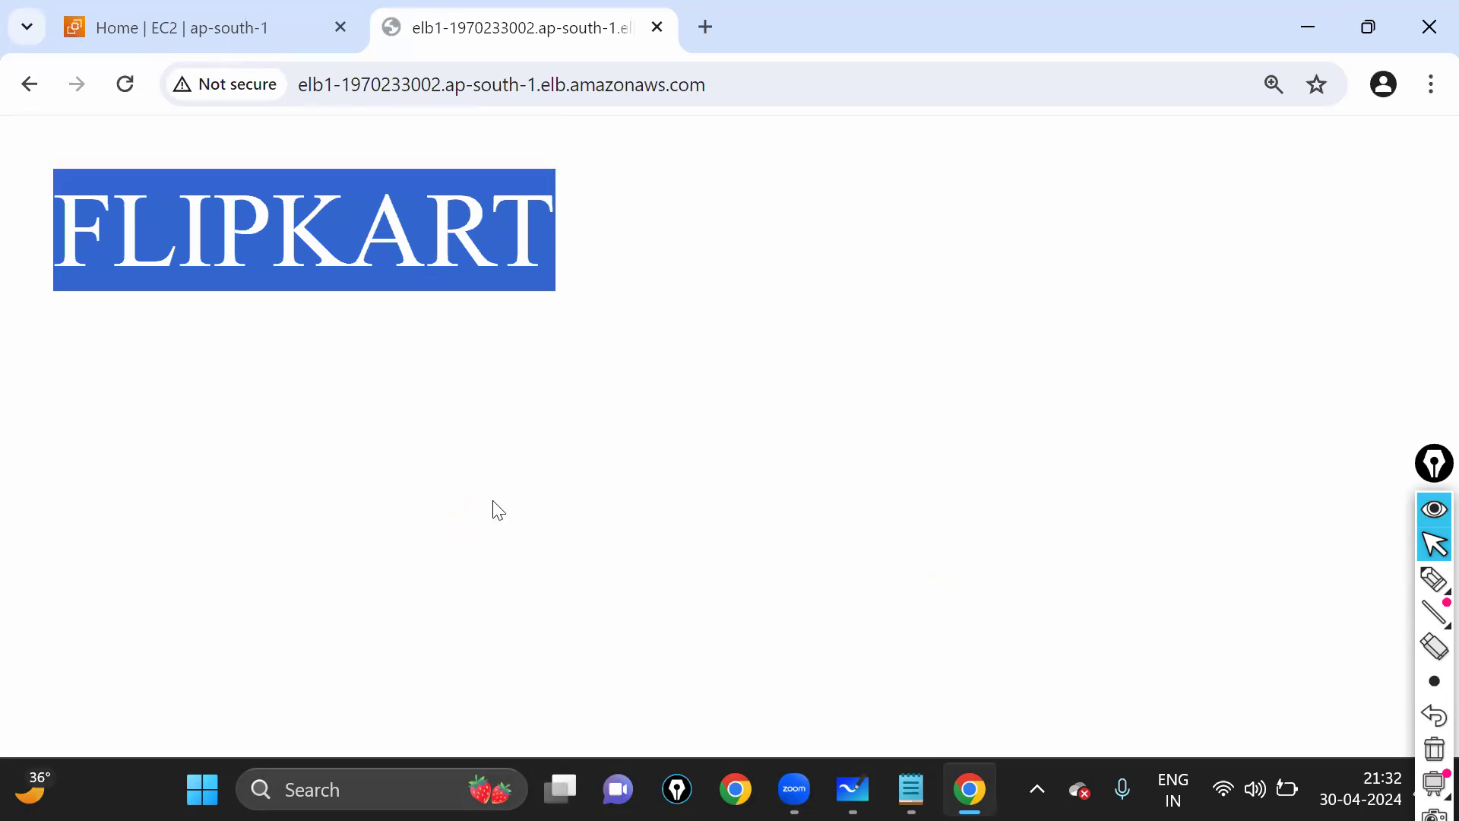
{"action": "left_click", "coordinate": [244, 13]}
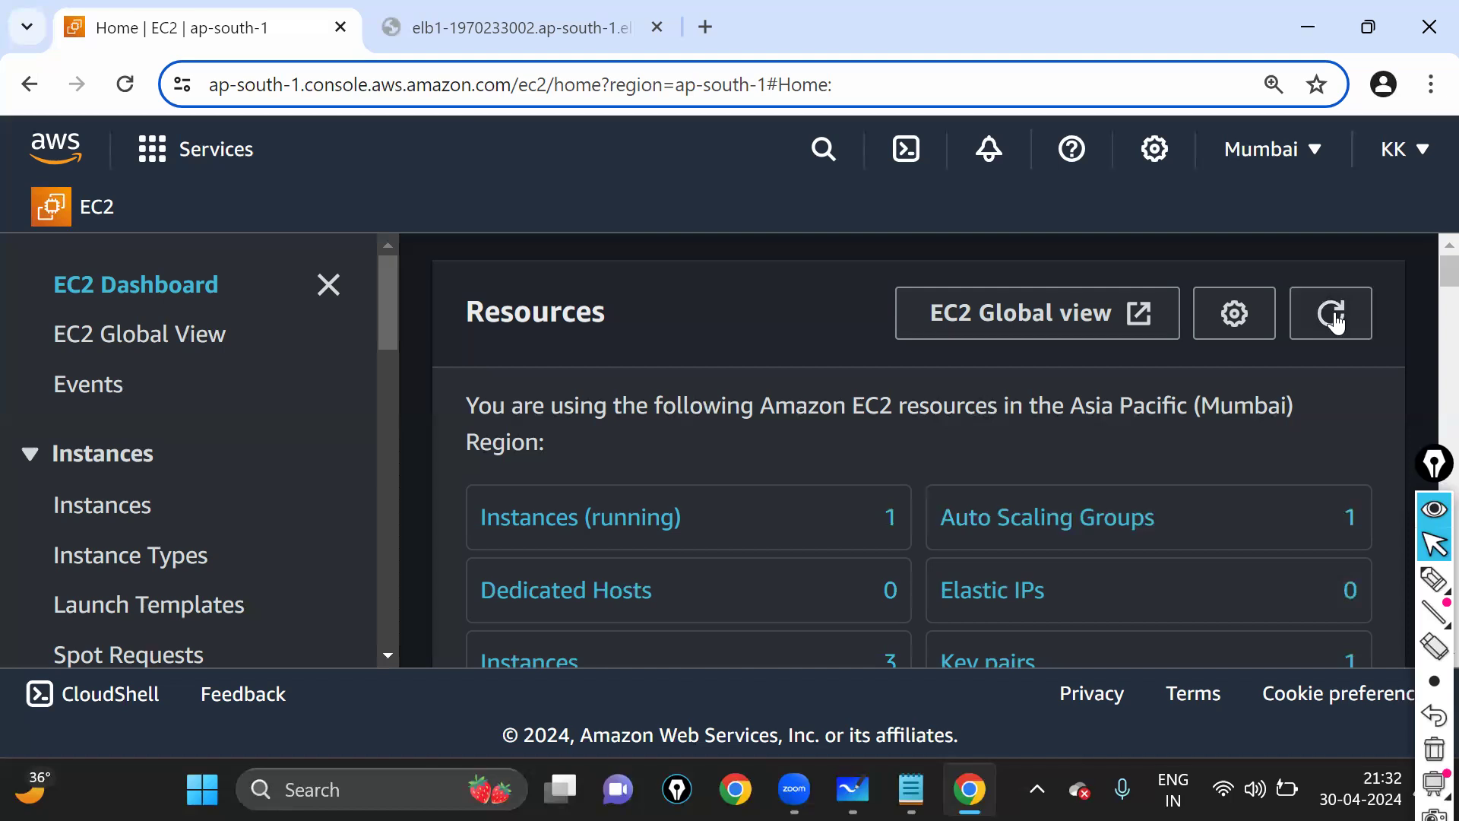
{"action": "left_click", "coordinate": [1335, 323]}
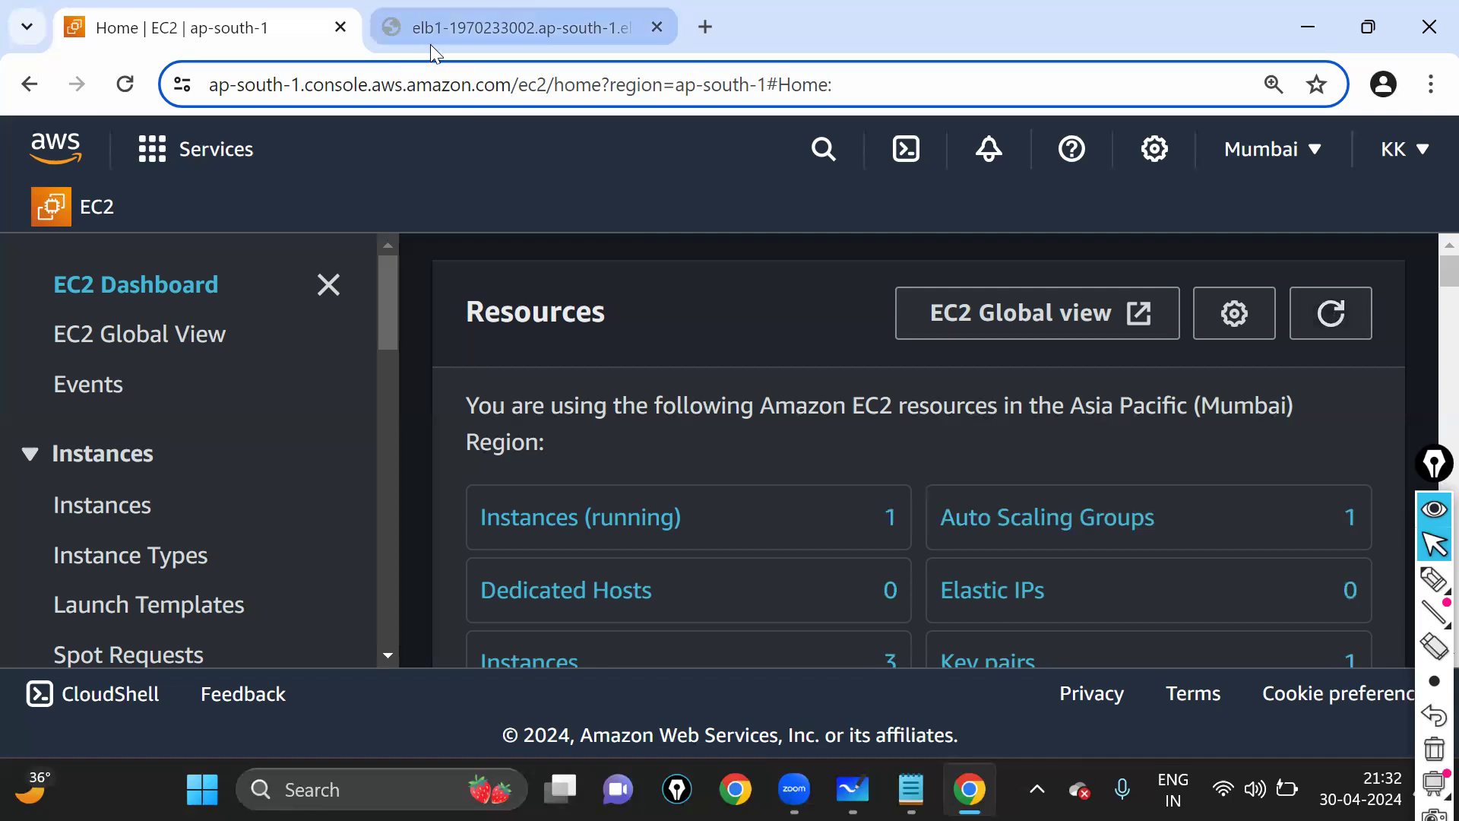
- Reload the FLIPKART site through the load balancer twice more and refresh the EC2 counts again
{"action": "key", "text": "ctrl+Tab"}
{"action": "key", "text": "Return"}
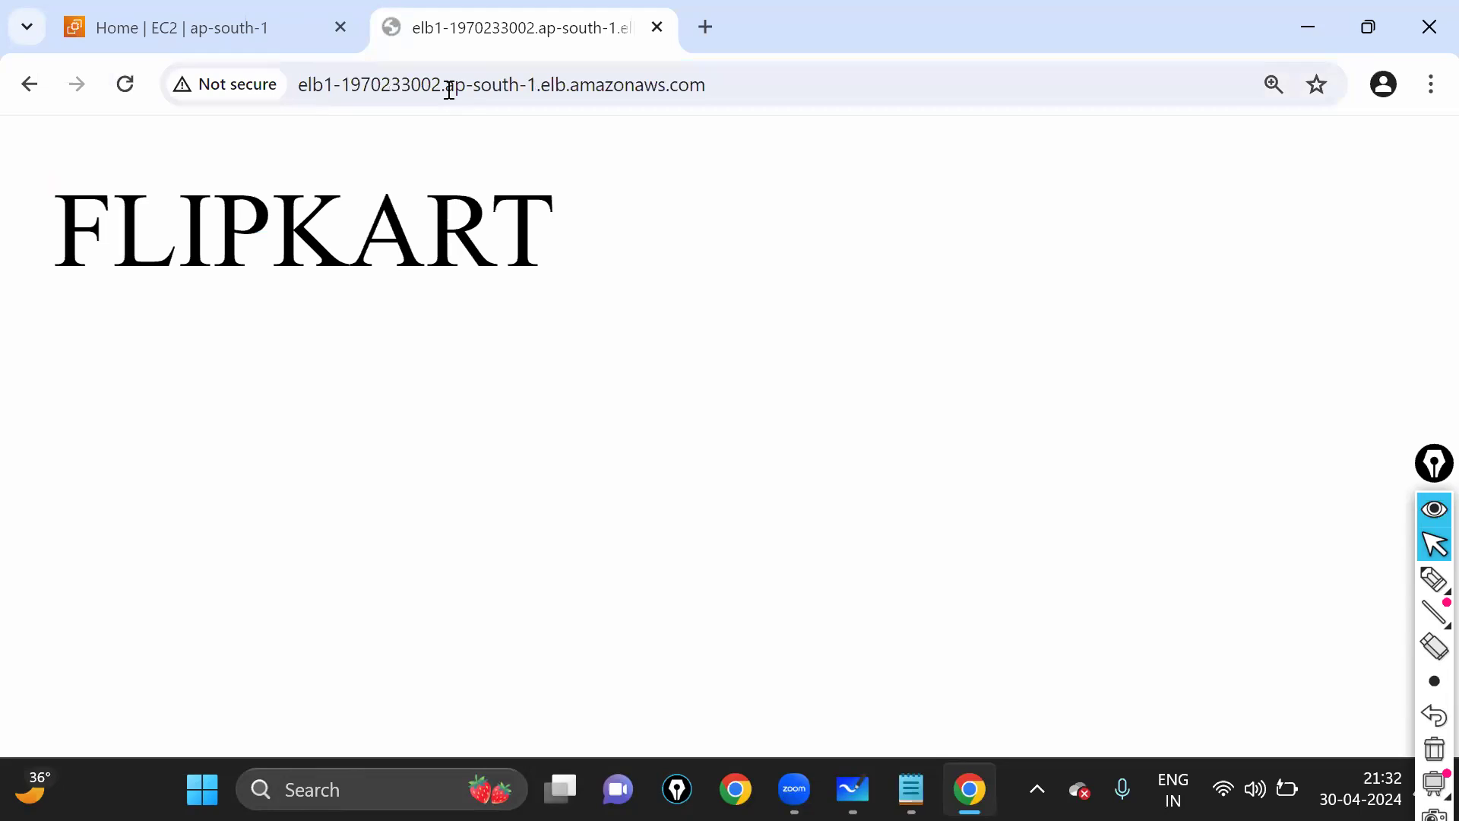
{"action": "left_click", "coordinate": [451, 91]}
{"action": "key", "text": "Return"}
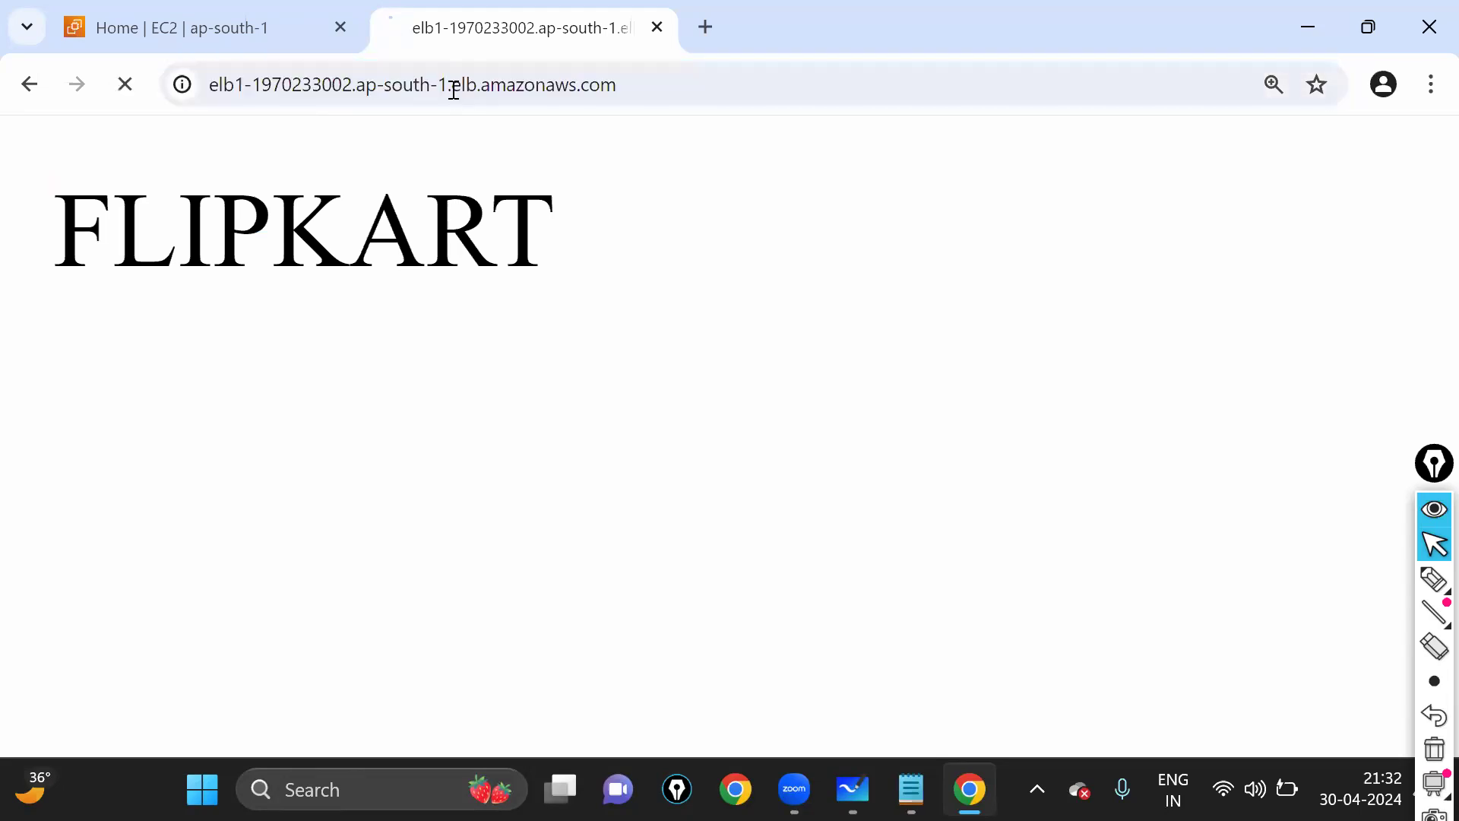
{"action": "left_click", "coordinate": [456, 95]}
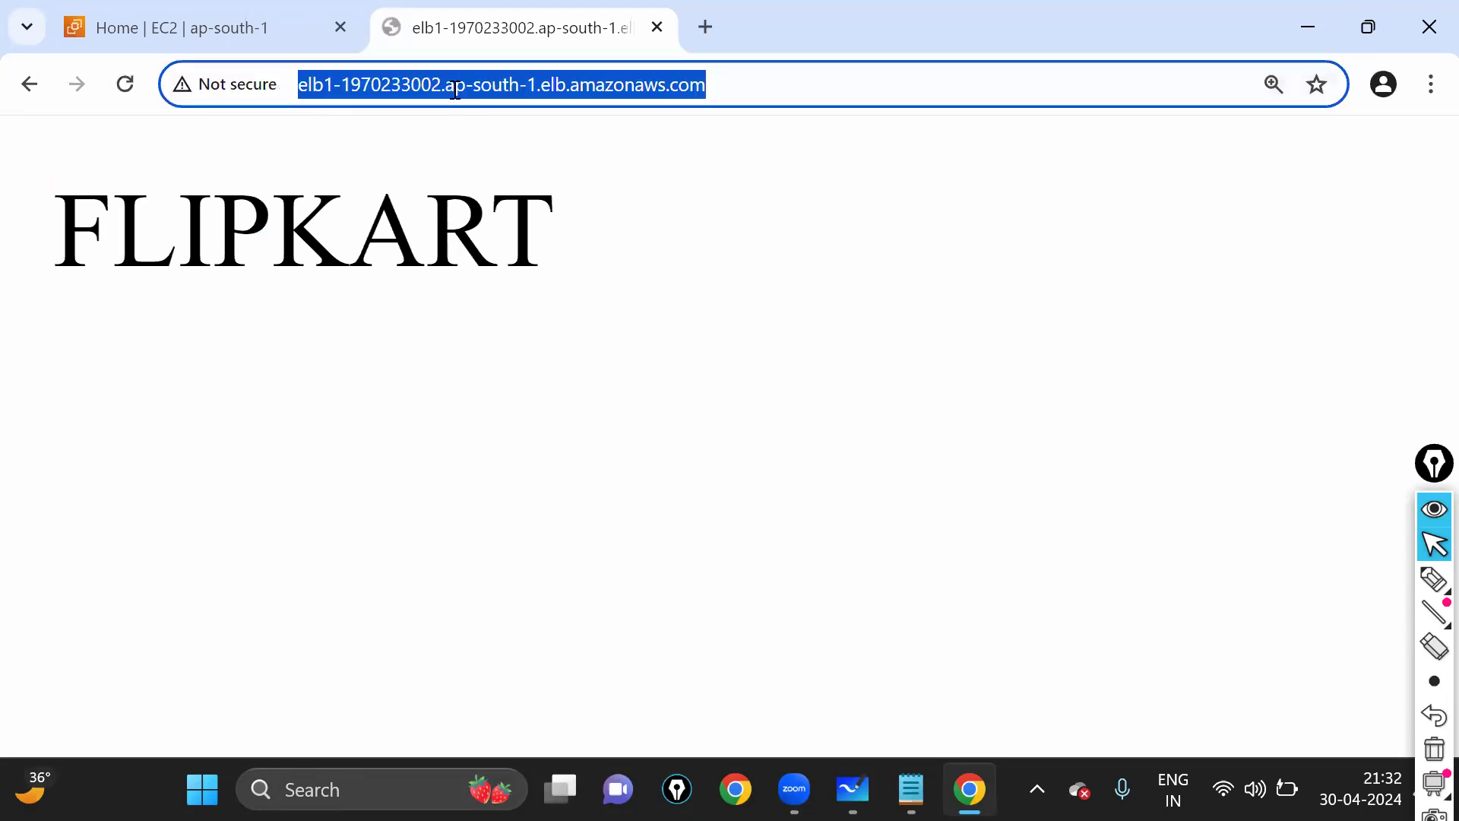
{"action": "double_click", "coordinate": [459, 91]}
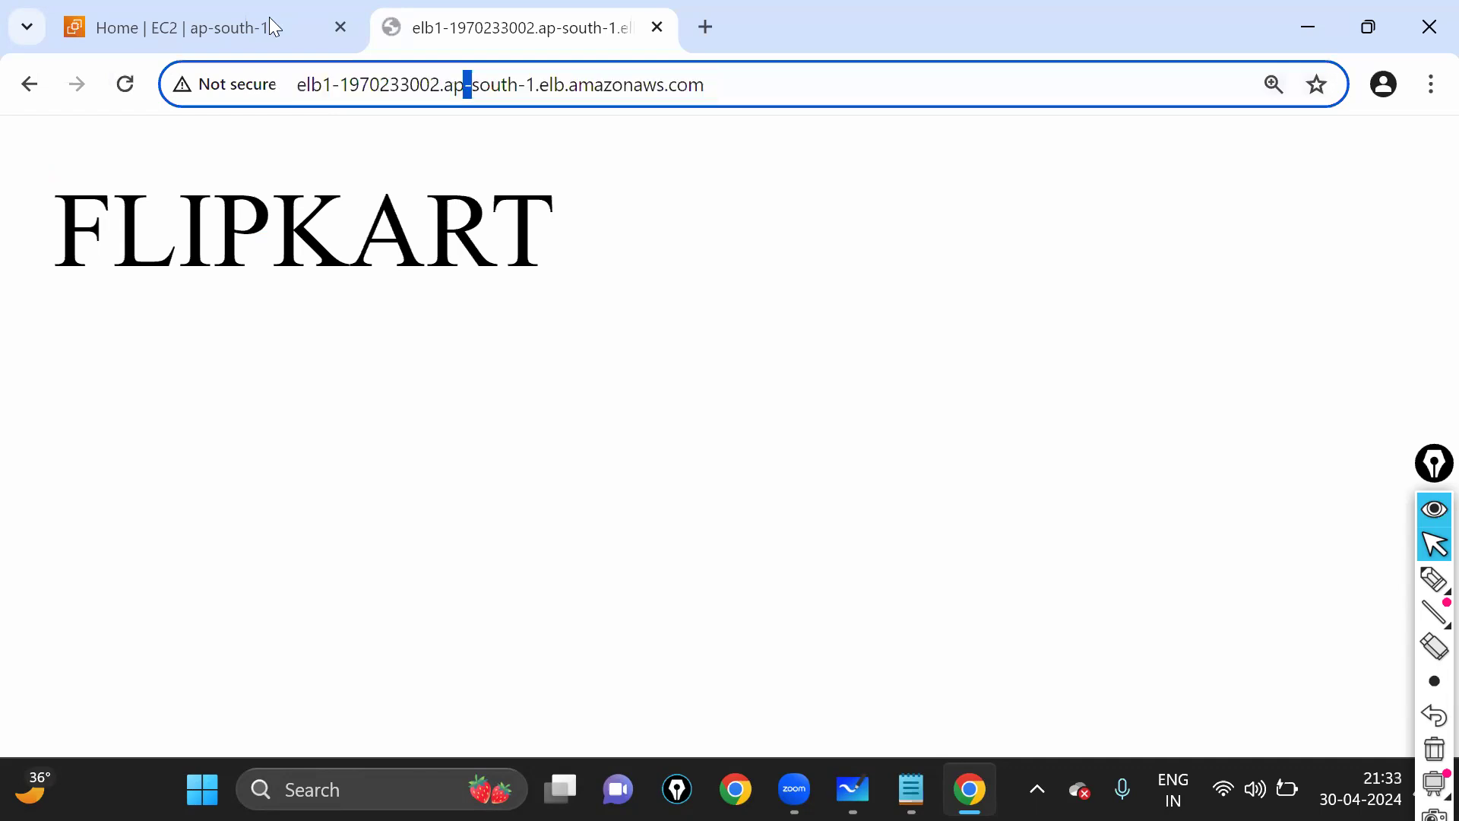
{"action": "left_click", "coordinate": [270, 18]}
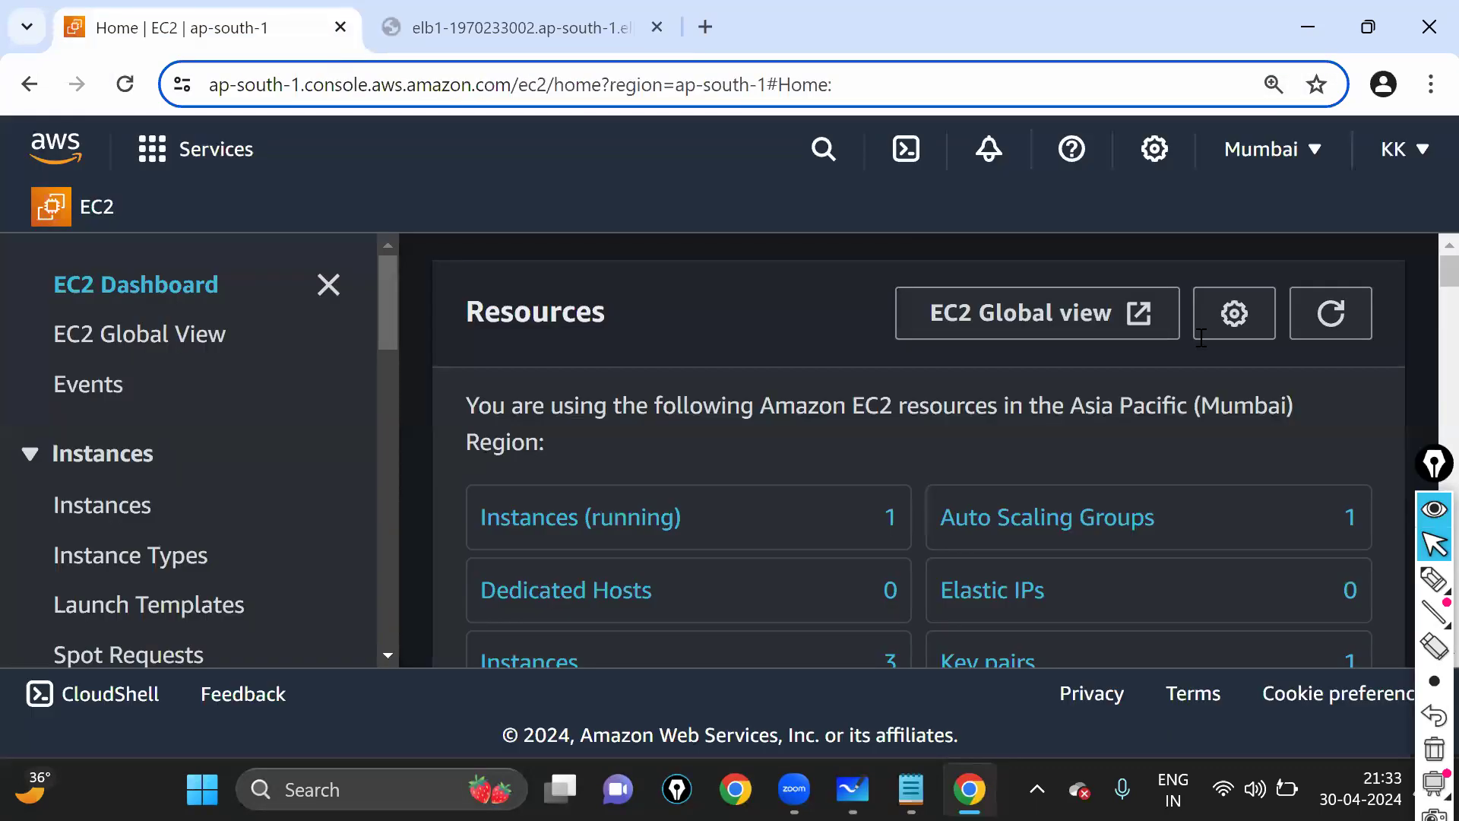
{"action": "left_click", "coordinate": [1355, 328]}
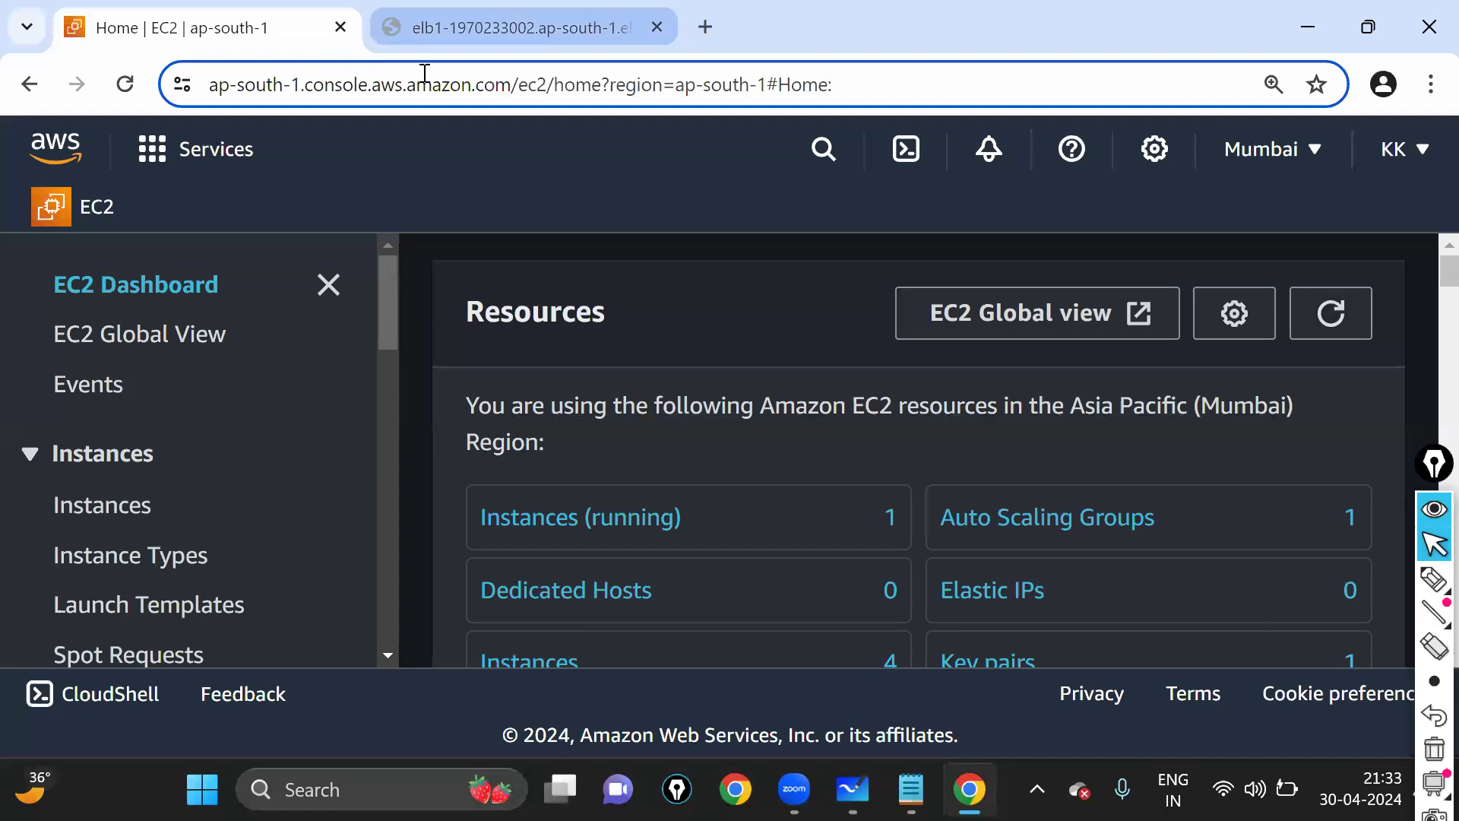
- Send a burst of repeated reloads to the load balancer address to generate traffic
{"action": "key", "text": "ctrl+Tab"}
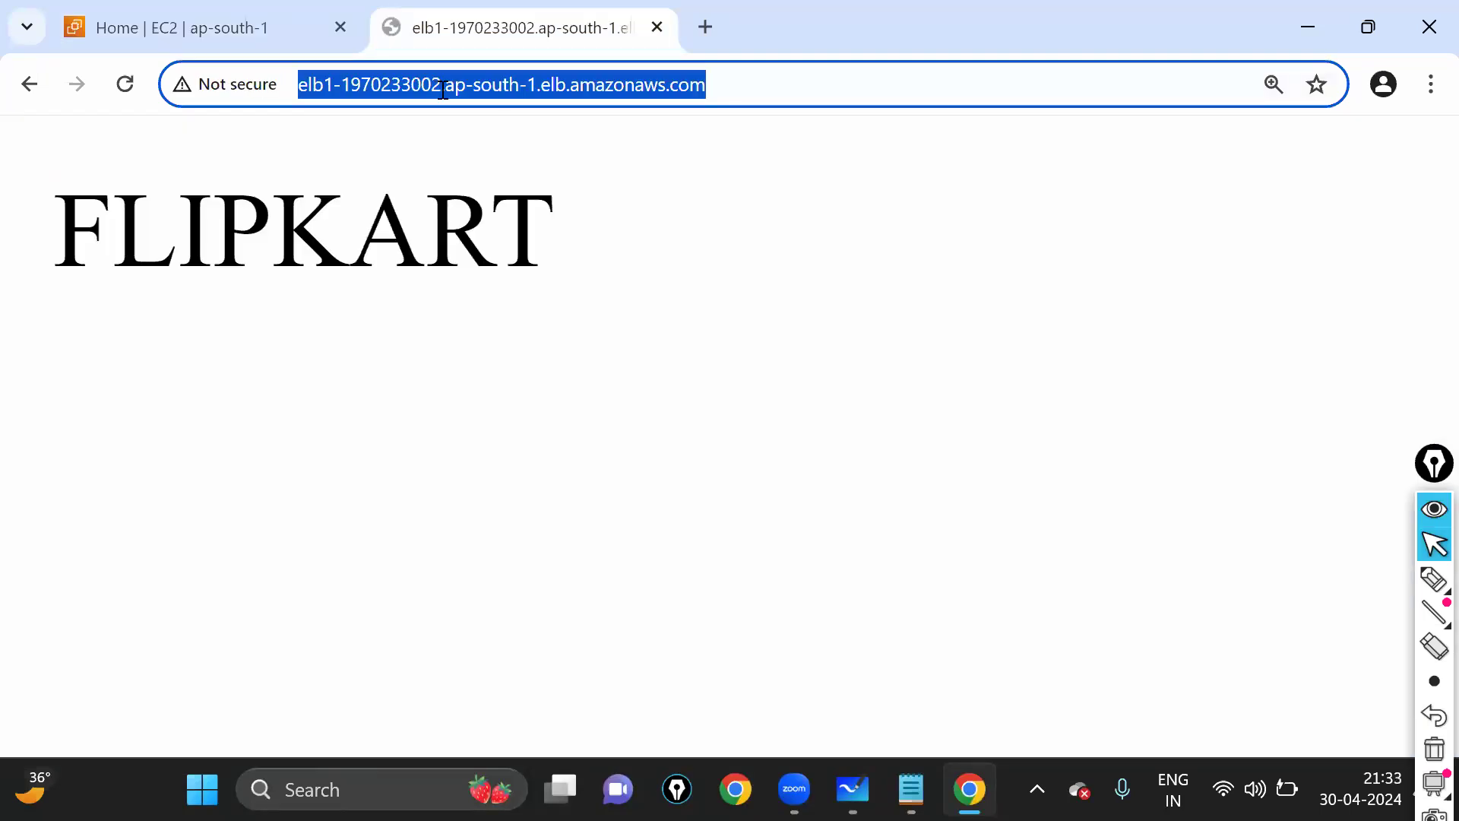
{"action": "key", "text": "Return"}
{"action": "left_click", "coordinate": [446, 89]}
{"action": "key", "text": "Return"}
{"action": "left_click", "coordinate": [448, 89]}
{"action": "key", "text": "Return"}
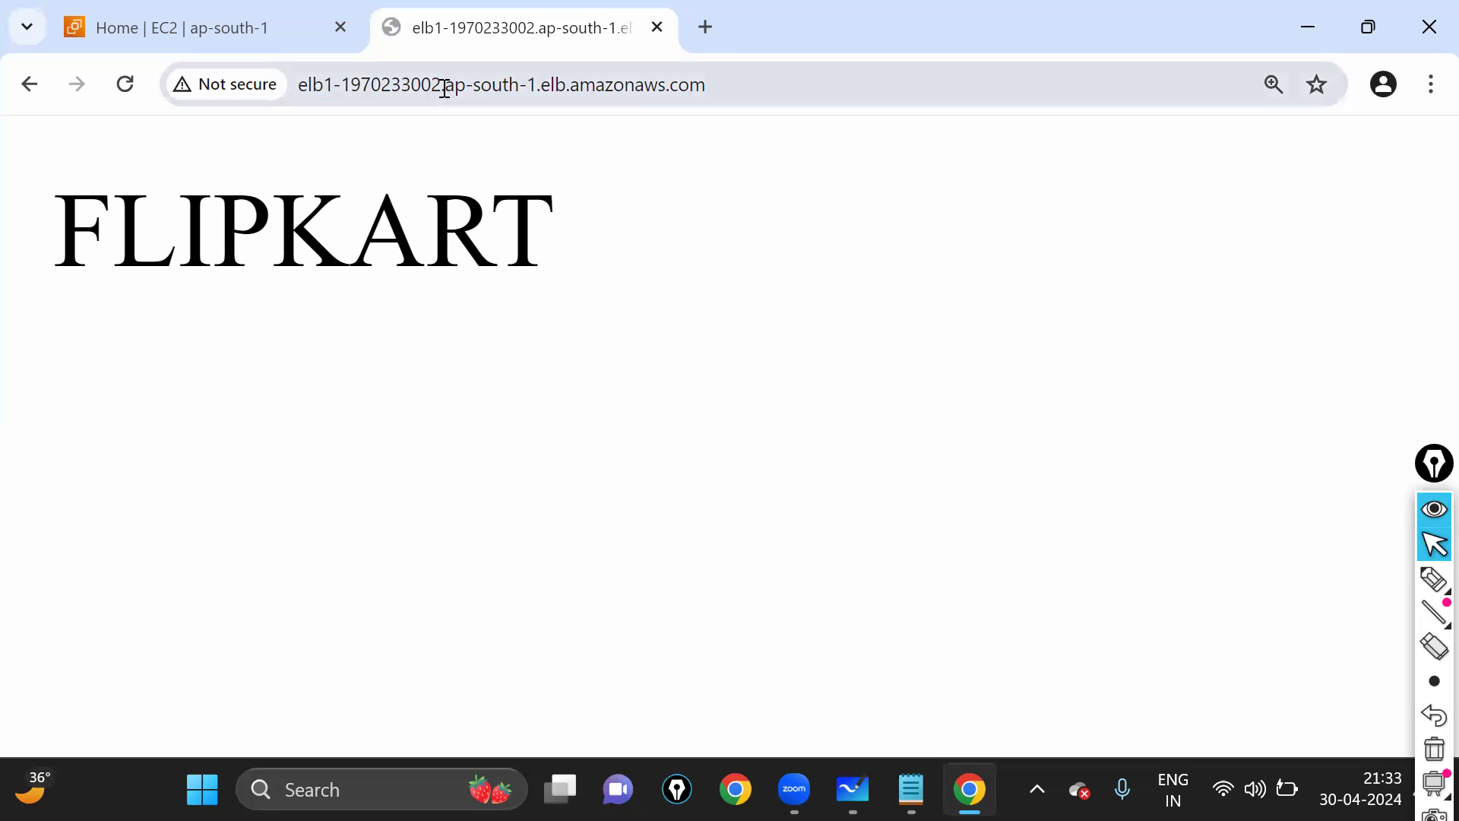
{"action": "left_click", "coordinate": [537, 76]}
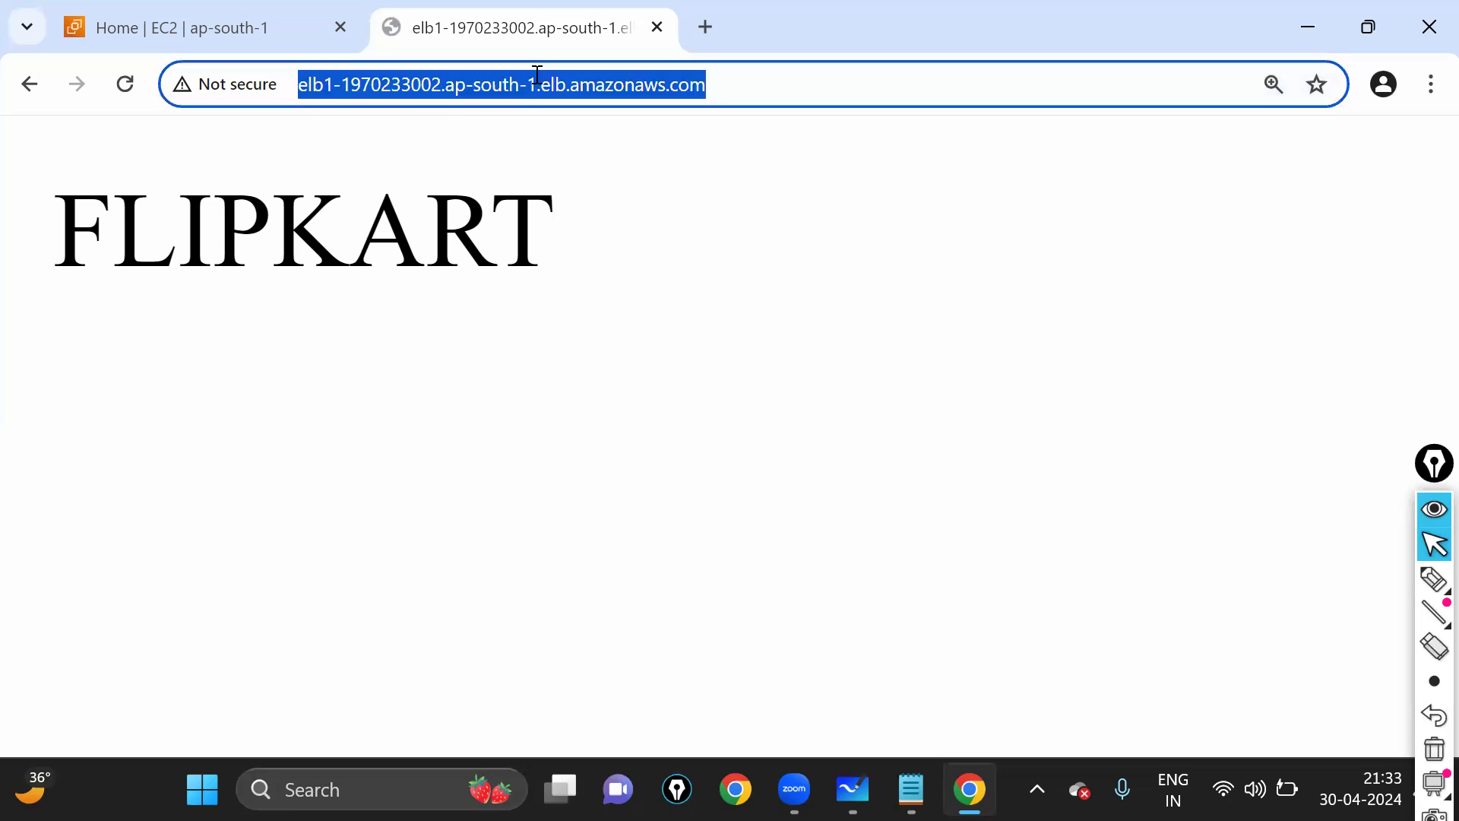
{"action": "key", "text": "Return"}
{"action": "left_click", "coordinate": [538, 76]}
{"action": "key", "text": "Return"}
{"action": "left_click", "coordinate": [536, 81]}
{"action": "key", "text": "Return"}
{"action": "left_click", "coordinate": [536, 81]}
{"action": "key", "text": "Return"}
{"action": "left_click", "coordinate": [535, 81]}
{"action": "key", "text": "Return"}
{"action": "left_click", "coordinate": [535, 80]}
{"action": "key", "text": "Return"}
{"action": "left_click", "coordinate": [536, 80]}
{"action": "key", "text": "Return"}
{"action": "left_click", "coordinate": [537, 82]}
{"action": "key", "text": "Return"}
{"action": "left_click", "coordinate": [537, 84]}
{"action": "key", "text": "Return"}
{"action": "left_click", "coordinate": [536, 80]}
{"action": "key", "text": "Return"}
{"action": "left_click", "coordinate": [535, 82]}
{"action": "key", "text": "Return"}
{"action": "left_click", "coordinate": [537, 84]}
{"action": "key", "text": "Return"}
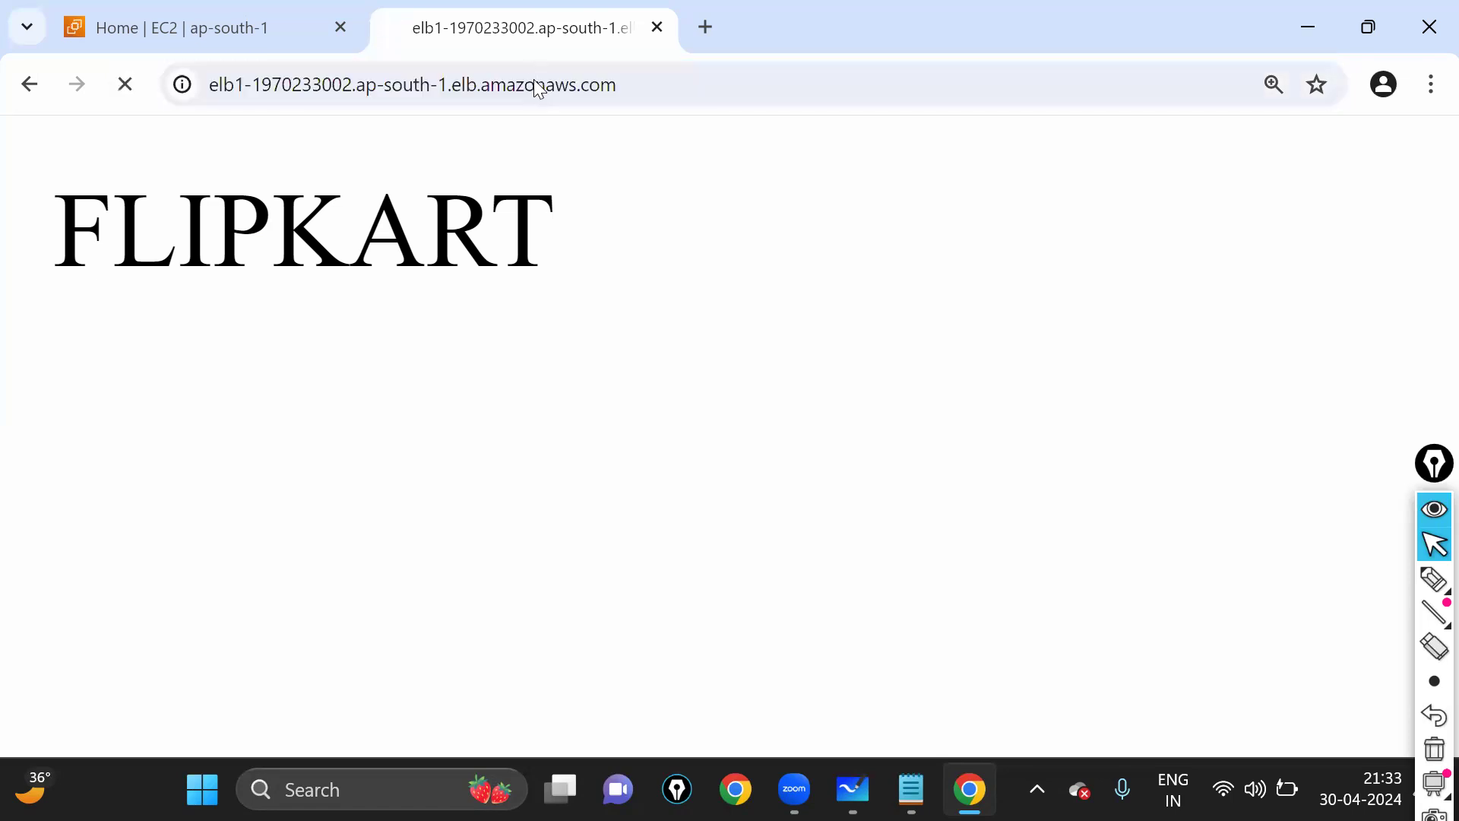
{"action": "left_click", "coordinate": [538, 84]}
{"action": "left_click", "coordinate": [537, 83]}
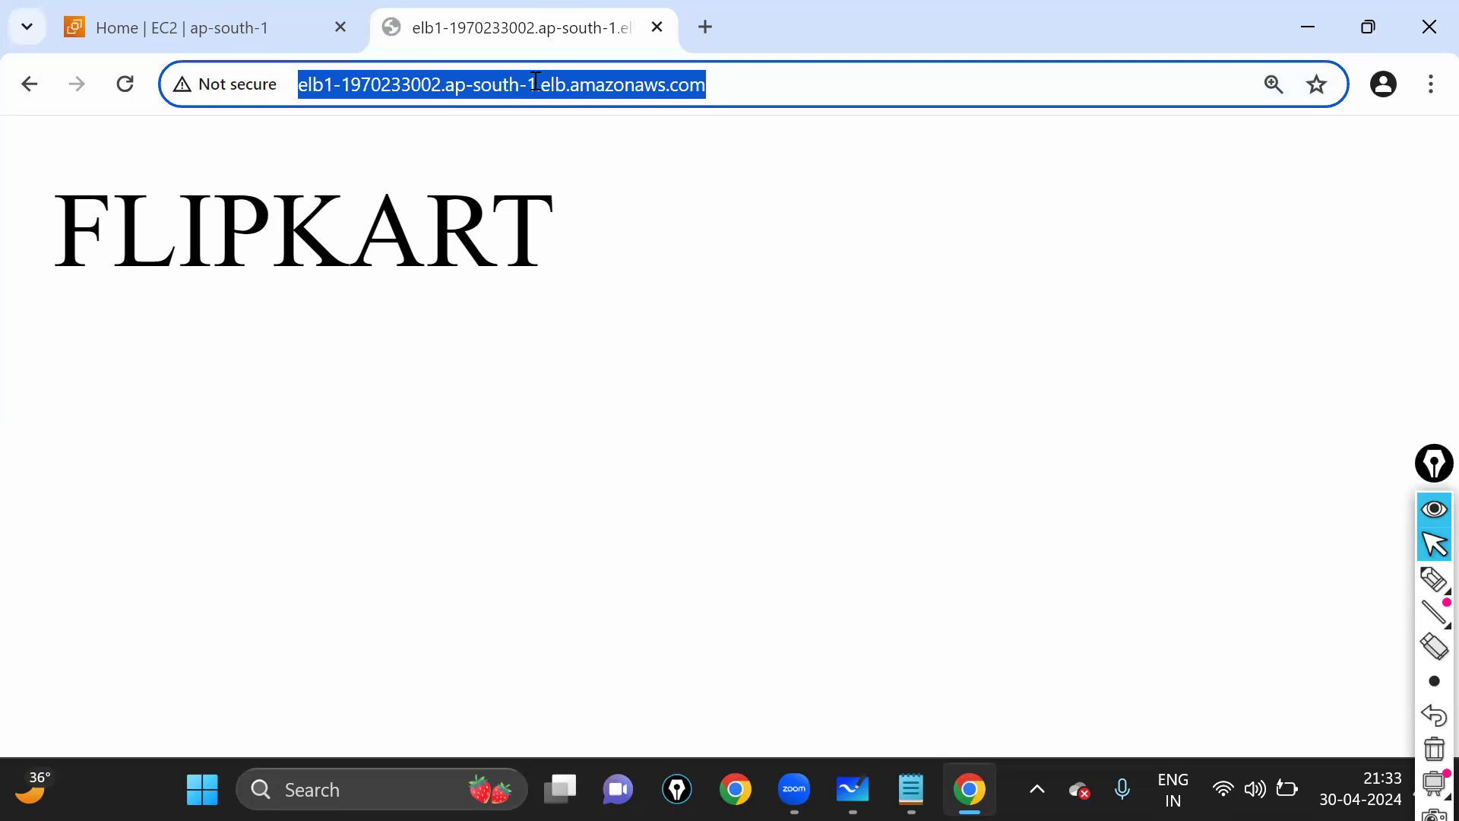
{"action": "left_click", "coordinate": [536, 82]}
{"action": "key", "text": "Return"}
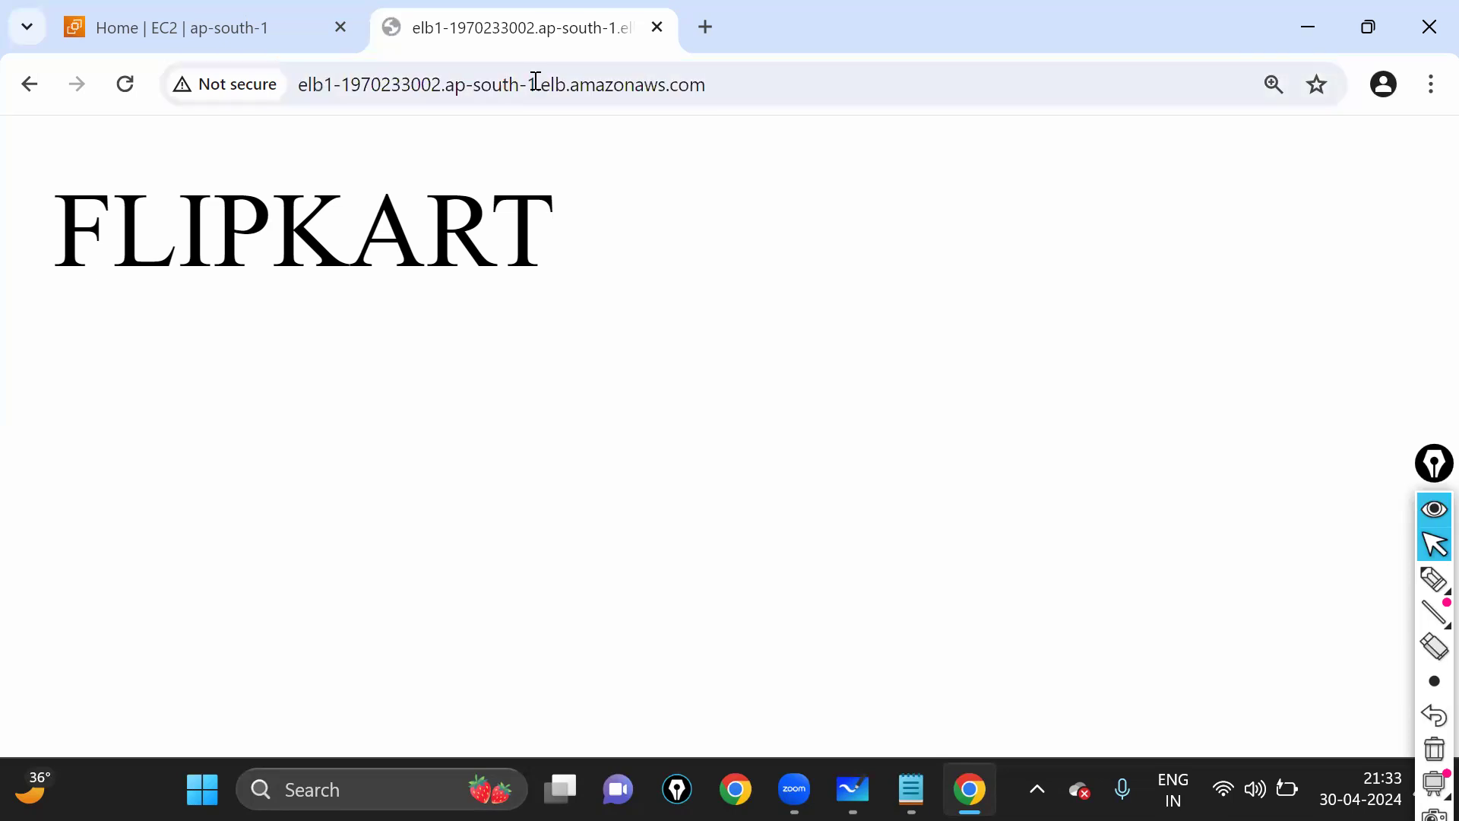
- Refresh the EC2 dashboard counts to show 4 instances with 2 running
{"action": "left_click", "coordinate": [433, 84]}
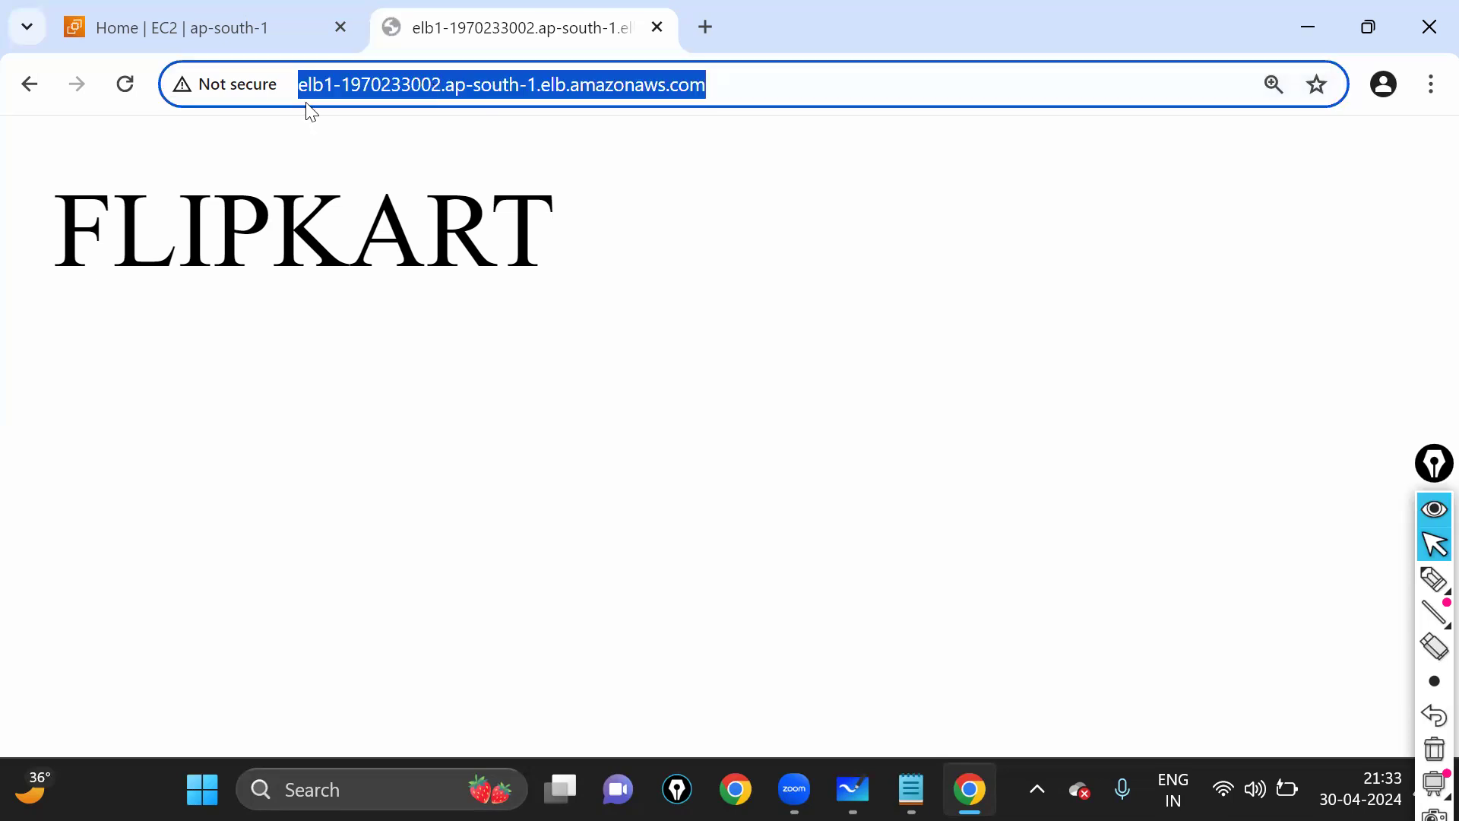
{"action": "key", "text": "ctrl+Tab"}
{"action": "left_click", "coordinate": [1331, 313]}
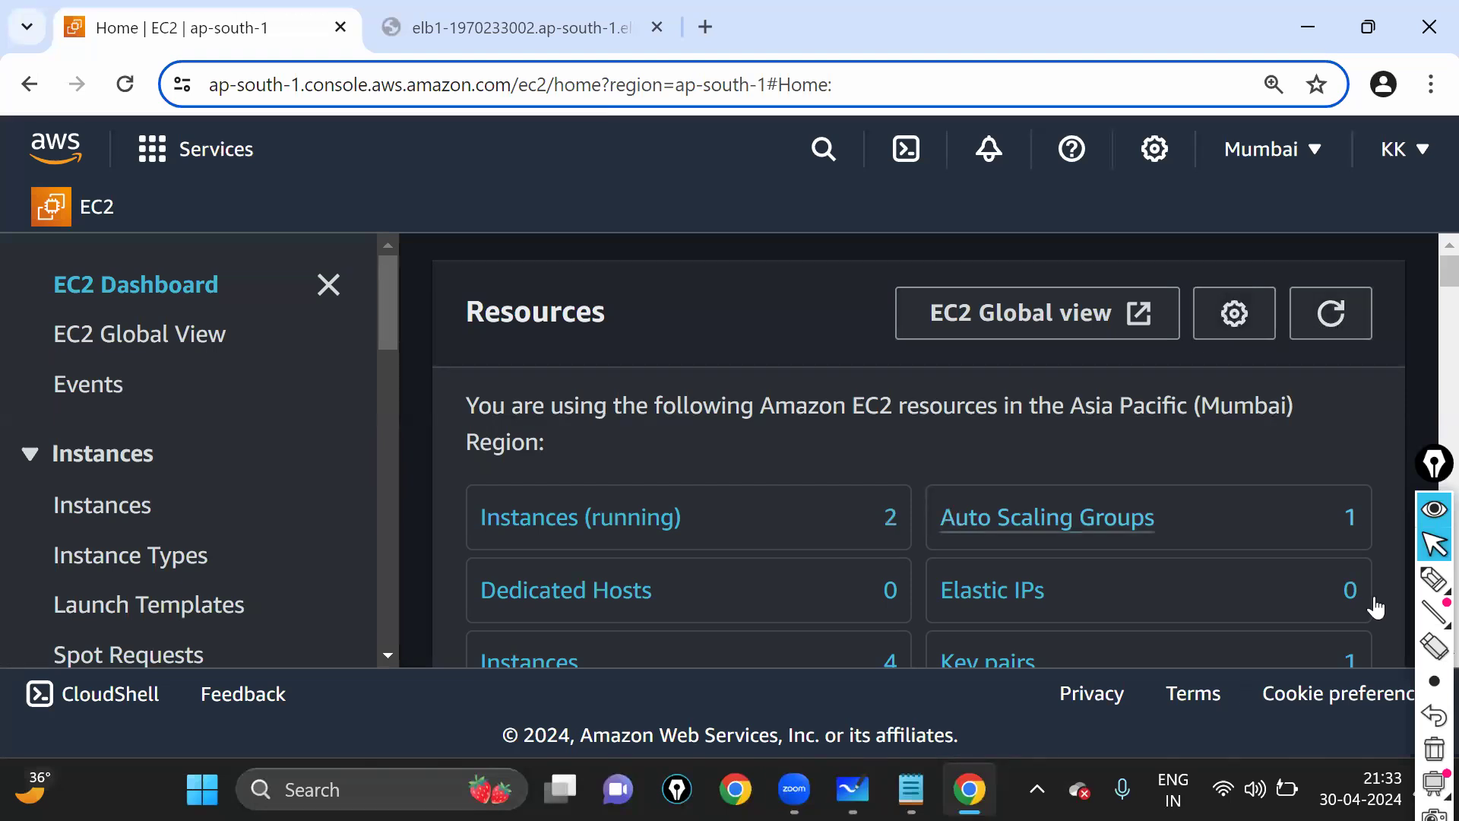
{"action": "key", "text": "ctrl+shift+3"}
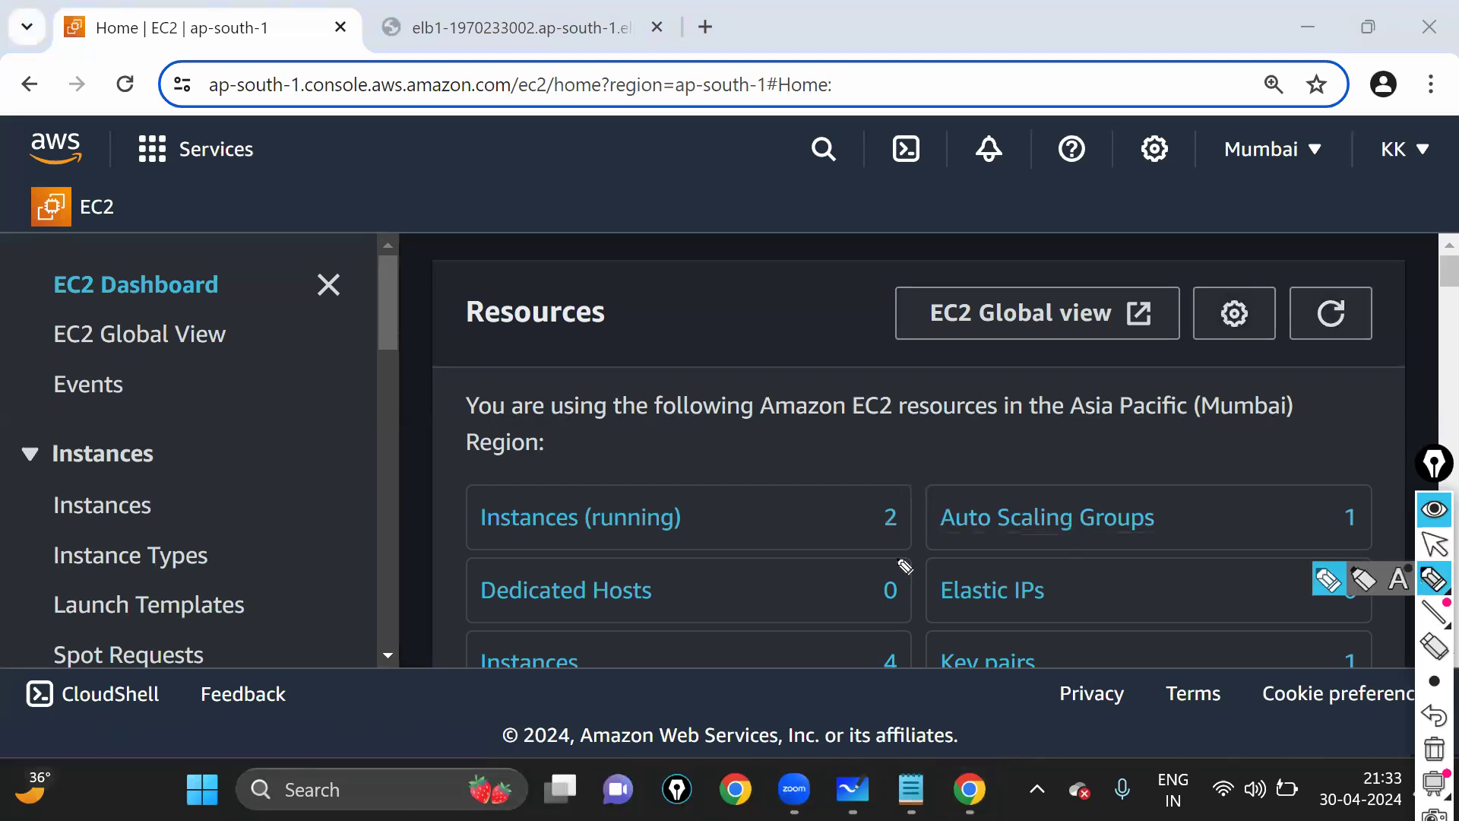
{"action": "left_click_drag", "start_coordinate": [929, 495], "coordinate": [886, 481]}
{"action": "left_click_drag", "start_coordinate": [806, 452], "coordinate": [885, 423]}
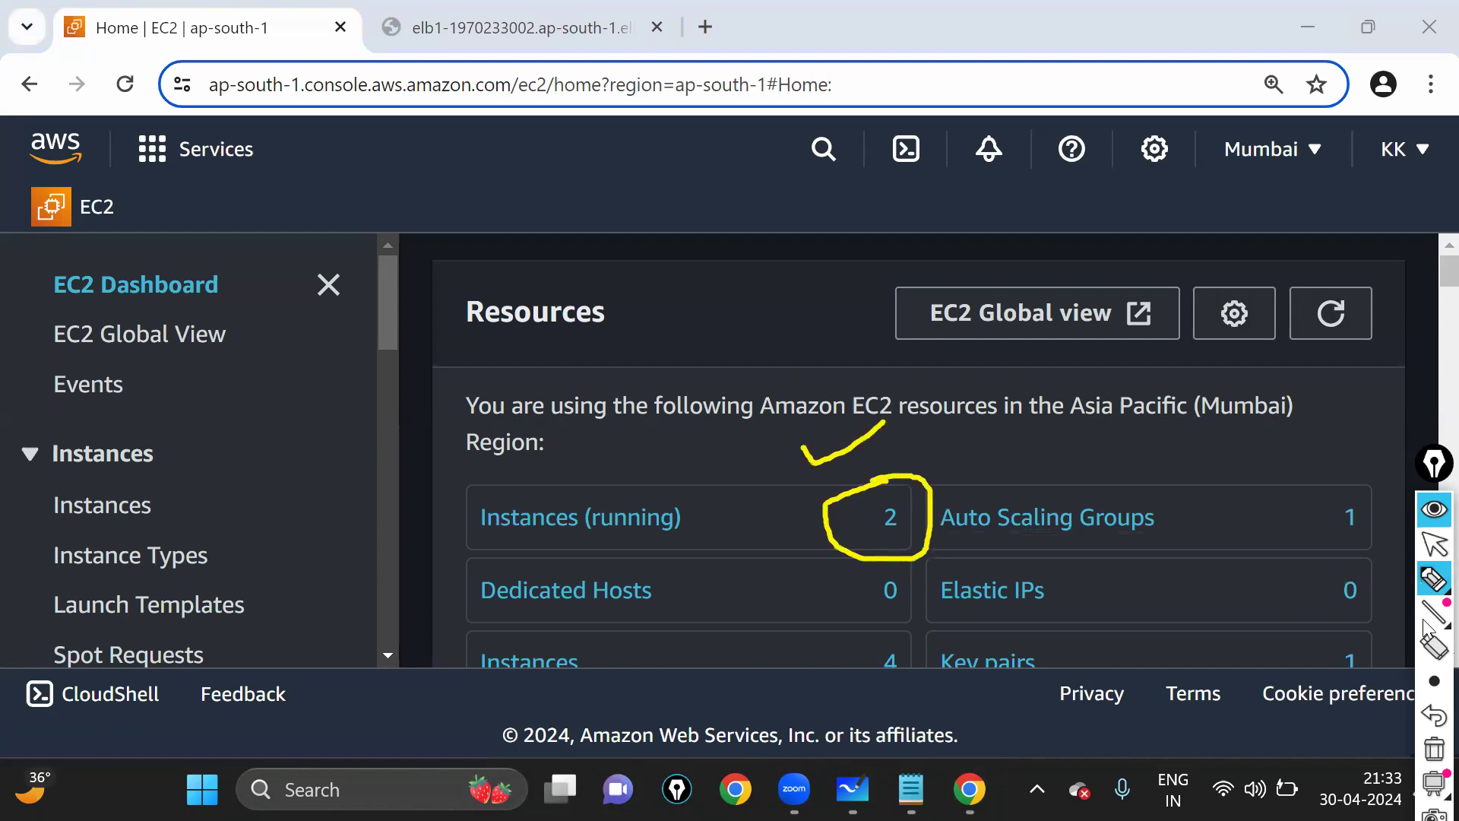
{"action": "left_click", "coordinate": [1433, 554]}
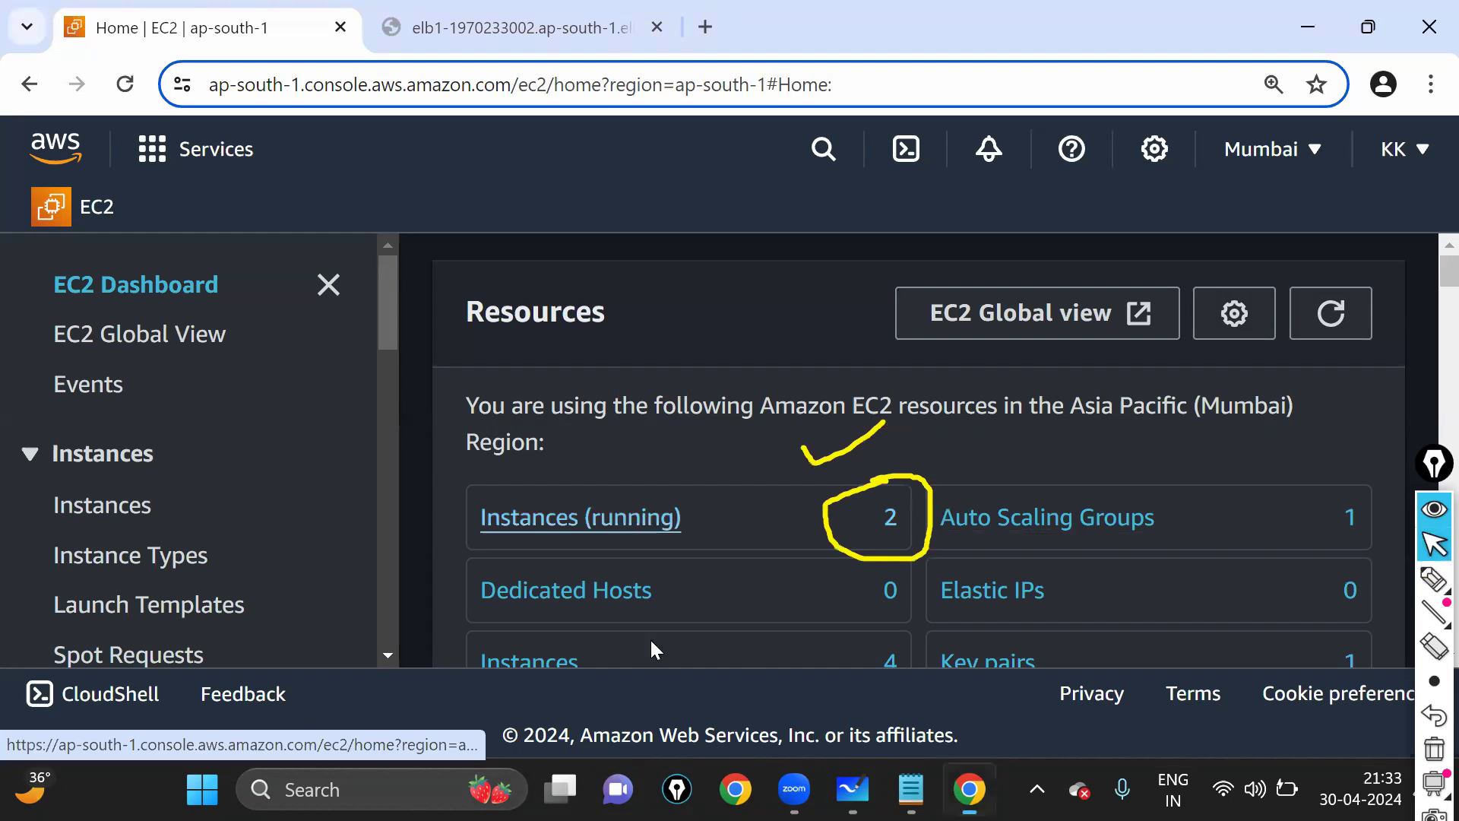
{"action": "left_click", "coordinate": [581, 517]}
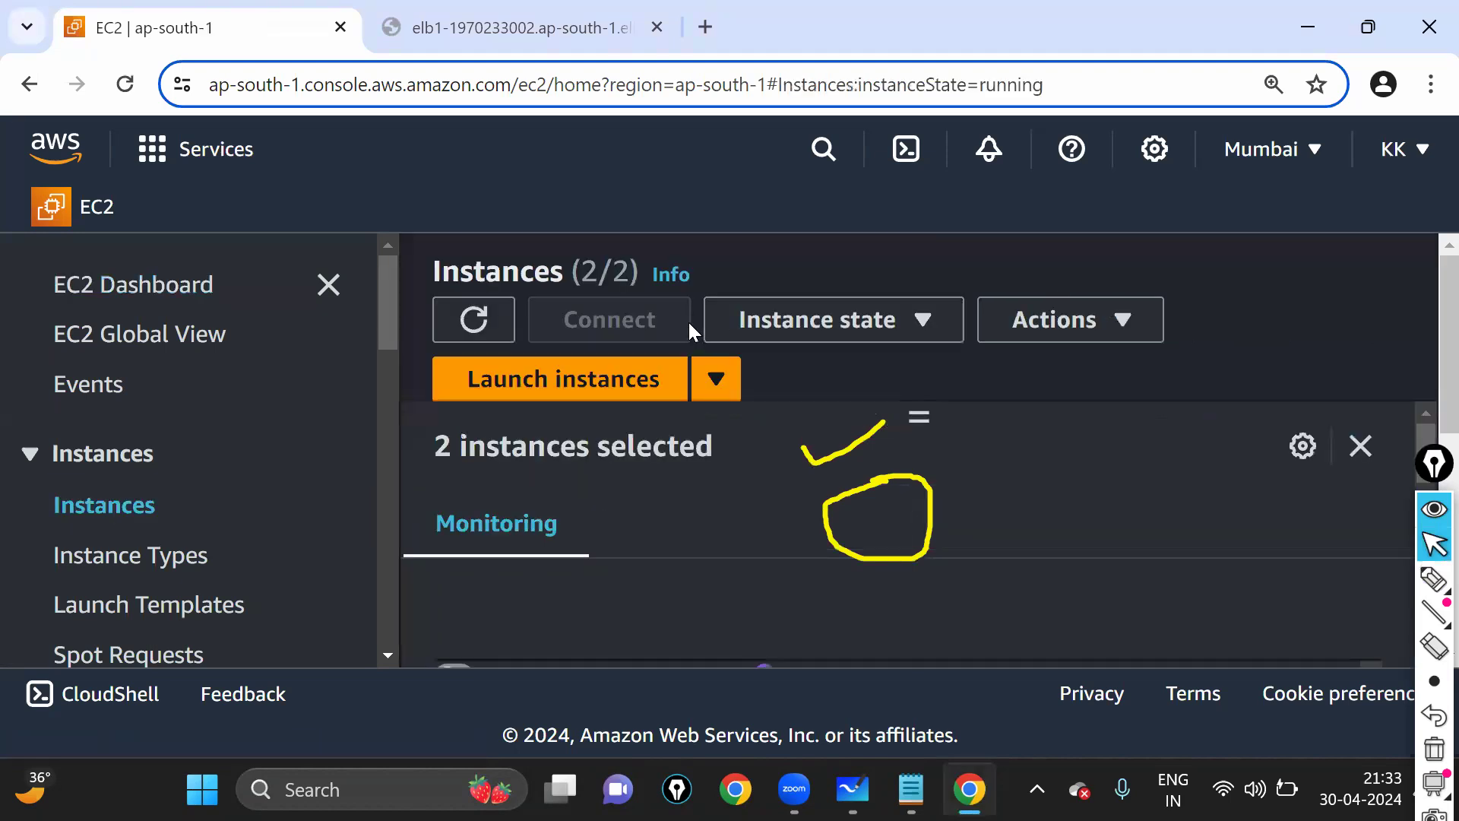
{"action": "key", "text": "ctrl+minus"}
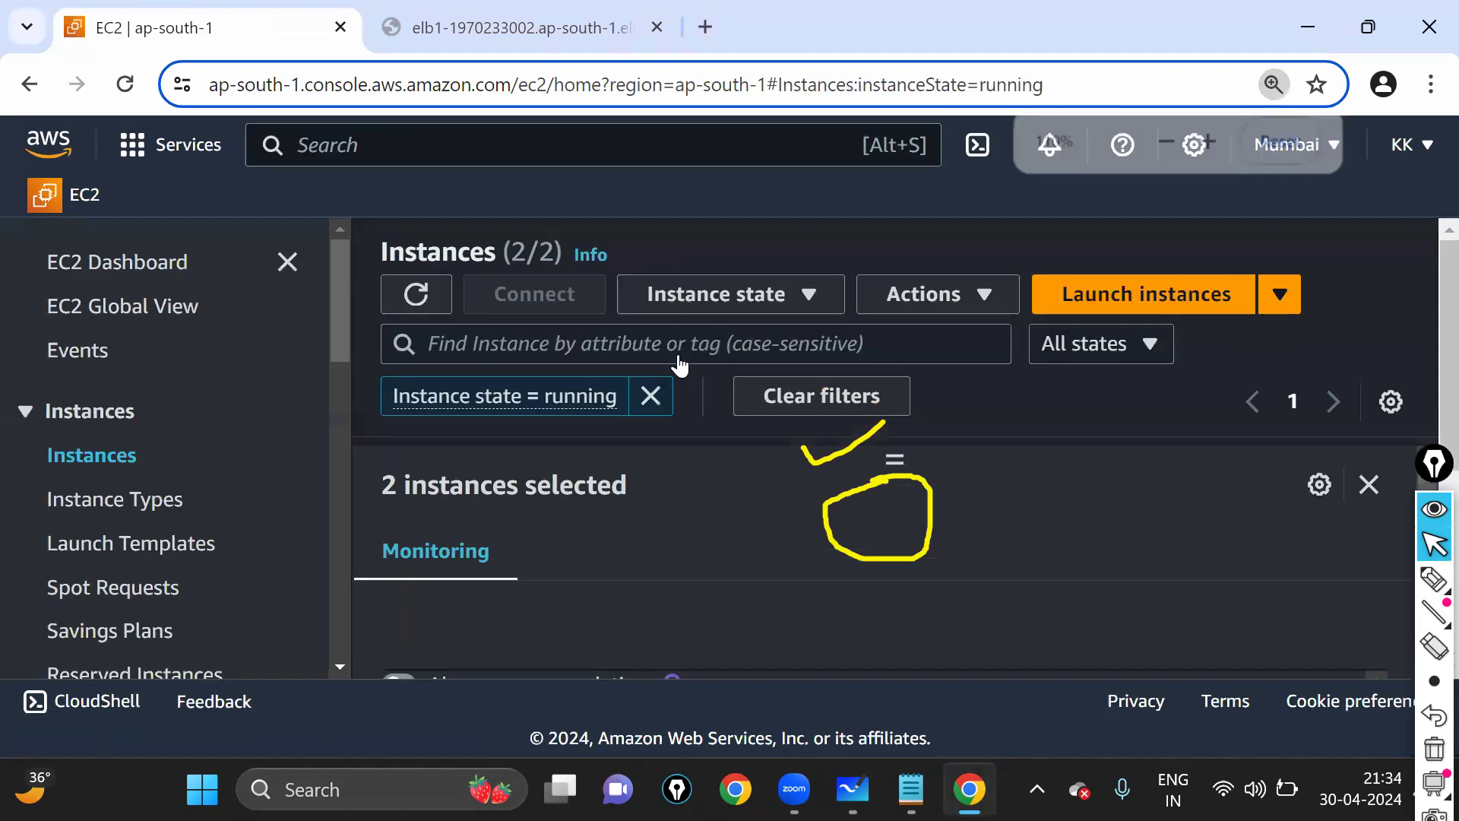
{"action": "key", "text": "ctrl+minus"}
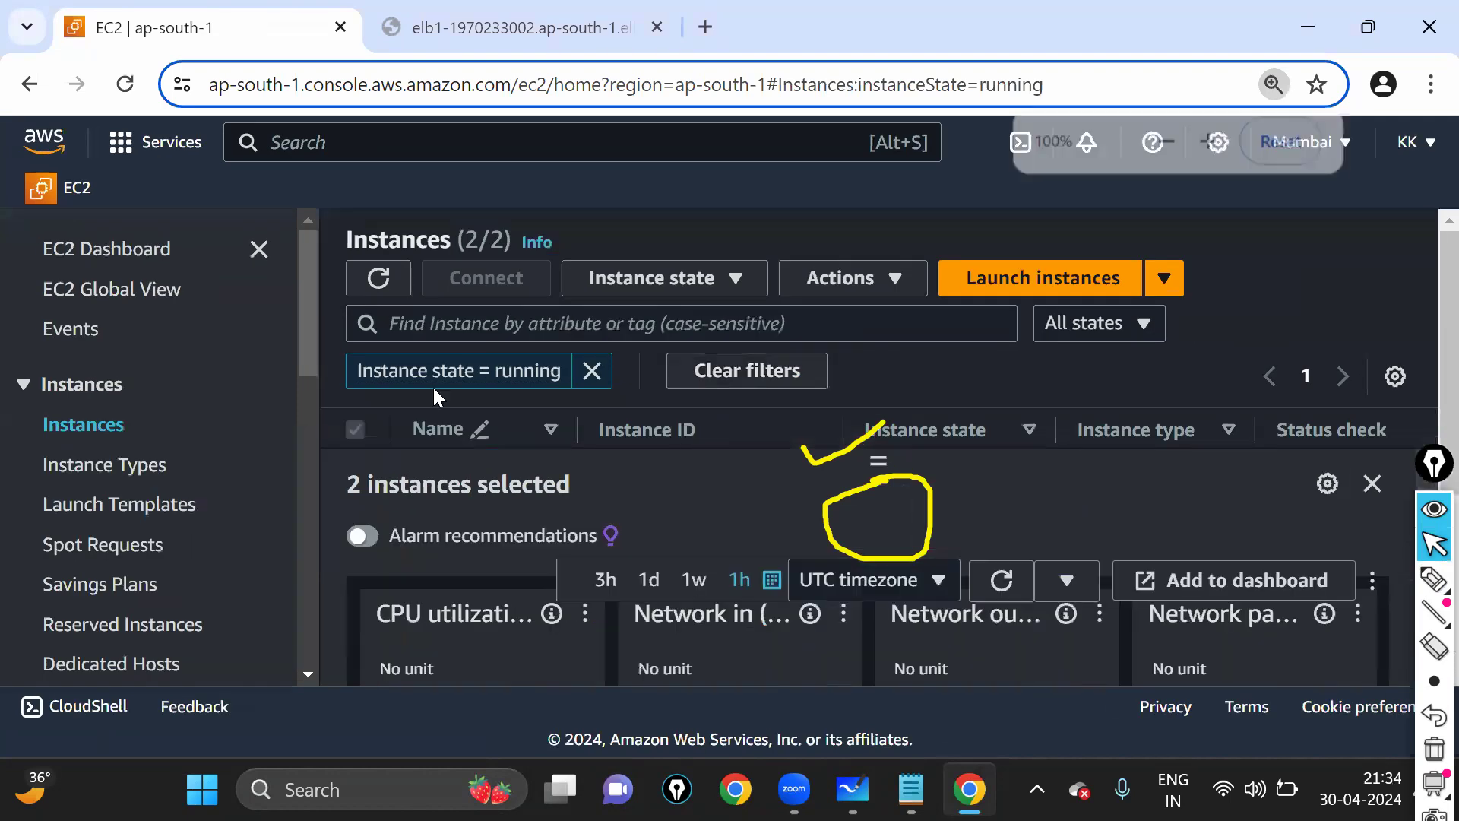
{"action": "left_click", "coordinate": [150, 250]}
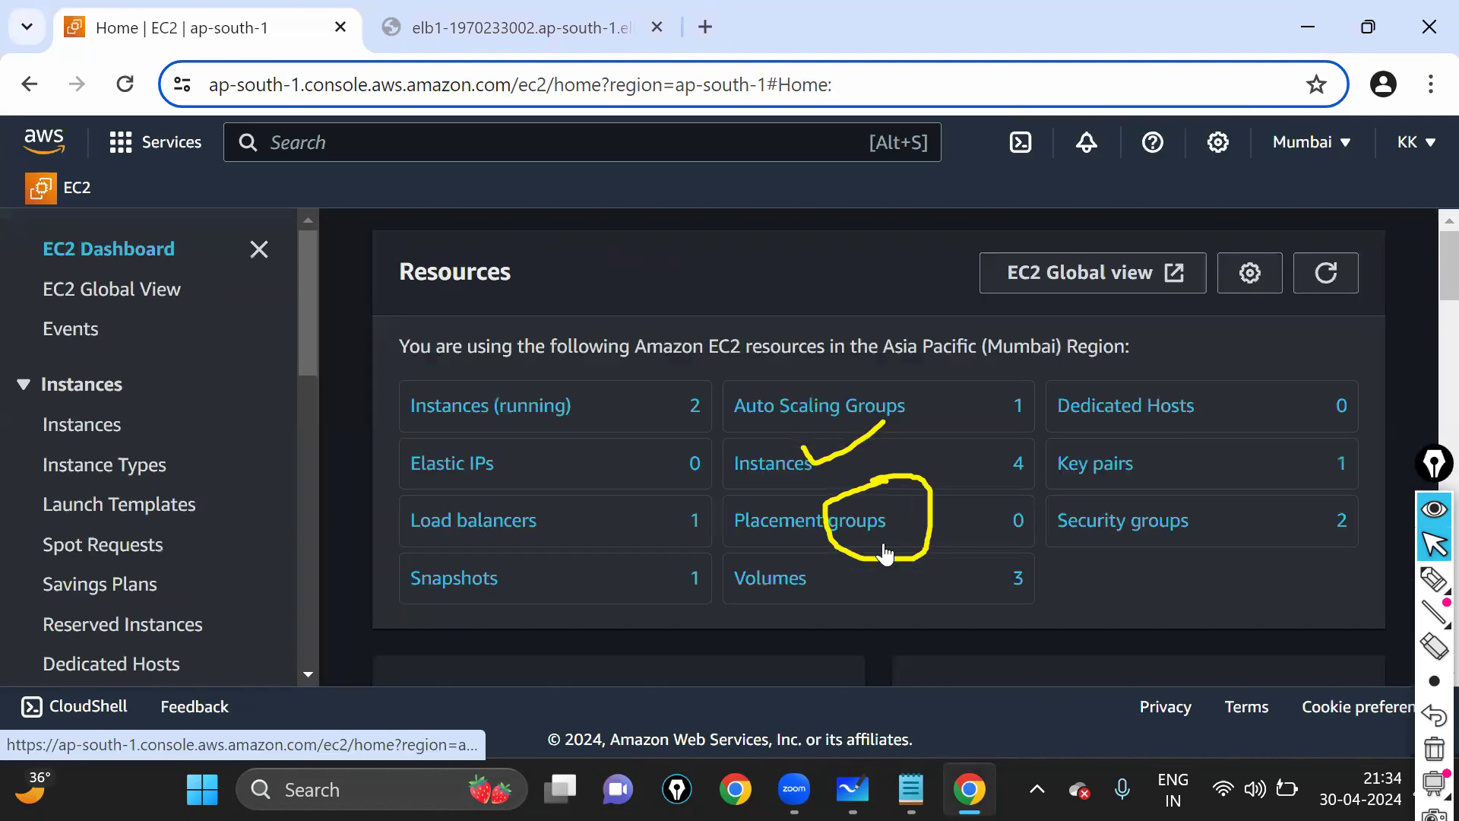
{"action": "left_click", "coordinate": [1295, 292]}
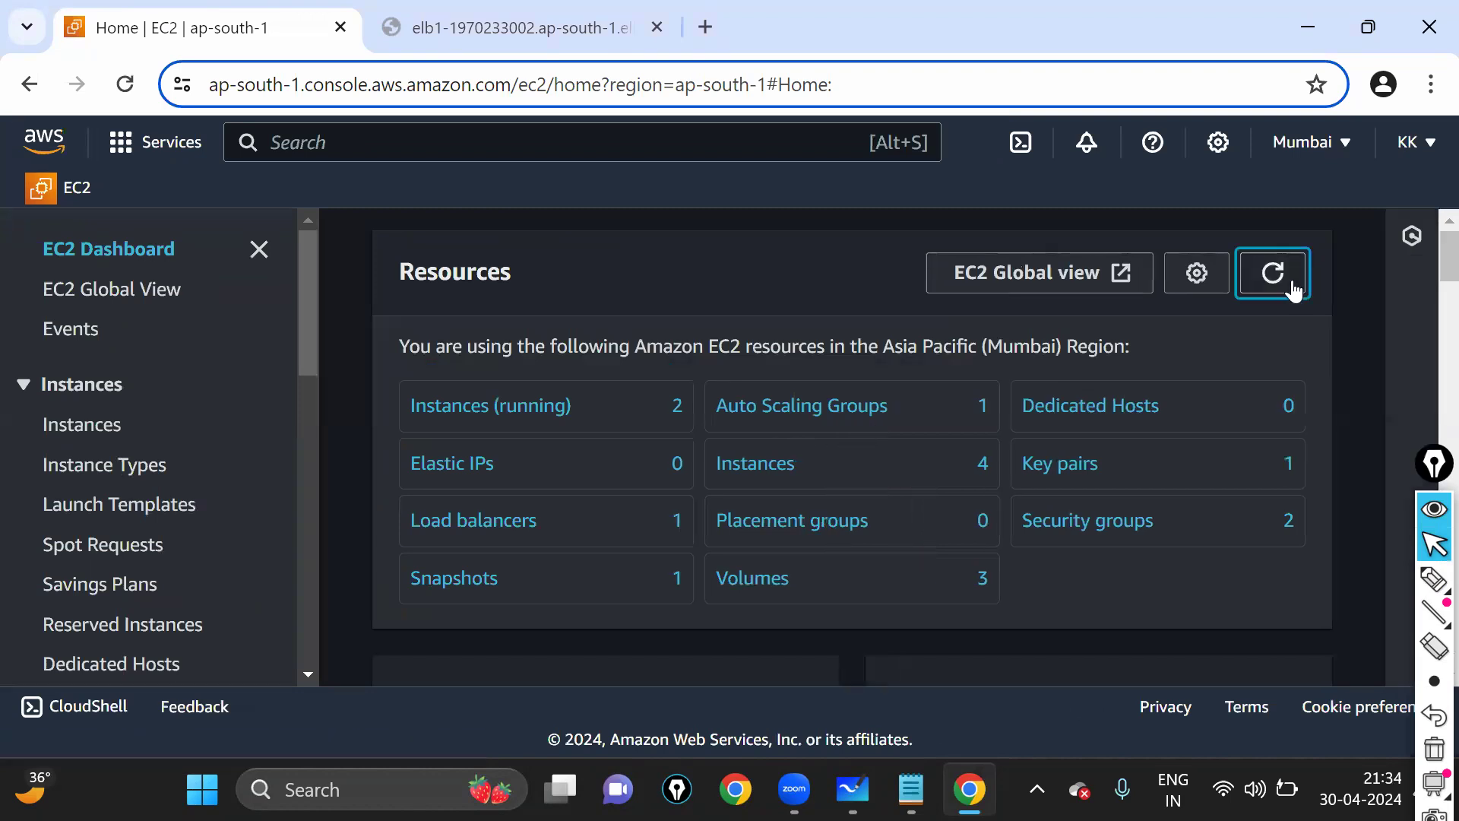
{"action": "left_click", "coordinate": [520, 438]}
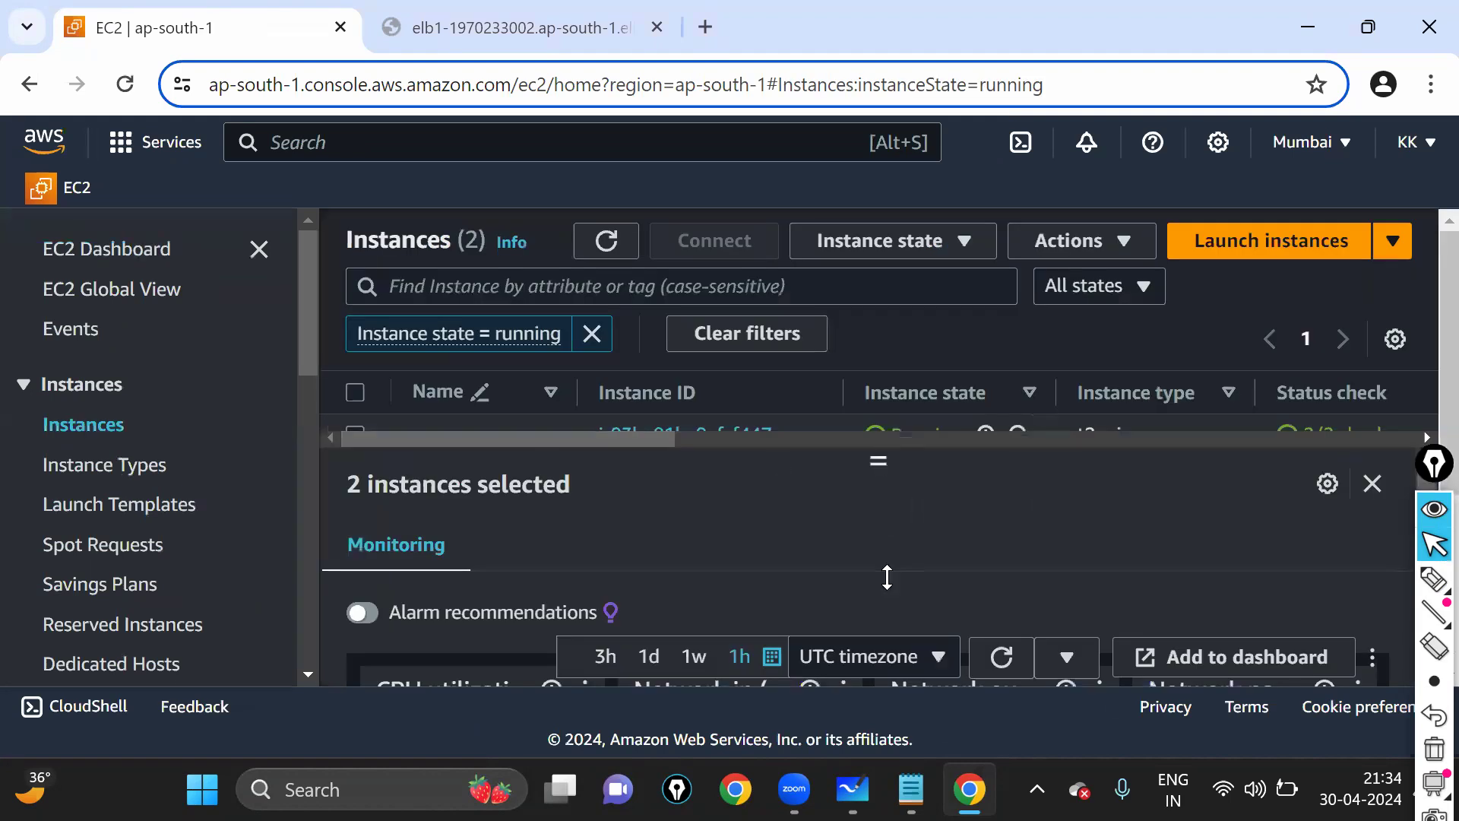
{"action": "left_click_drag", "start_coordinate": [887, 578], "coordinate": [881, 532]}
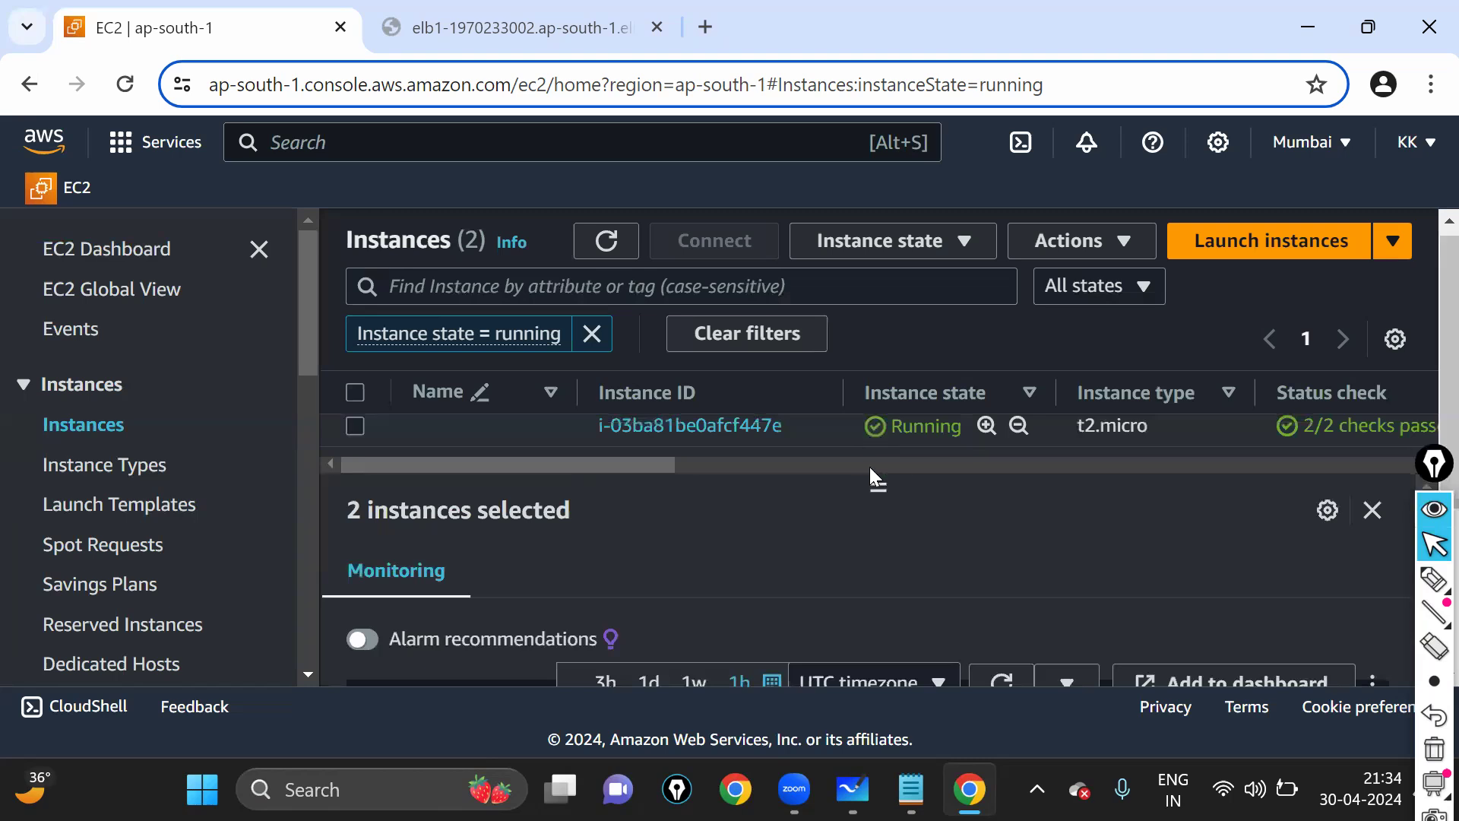
{"action": "key", "text": "ctrl+minus"}
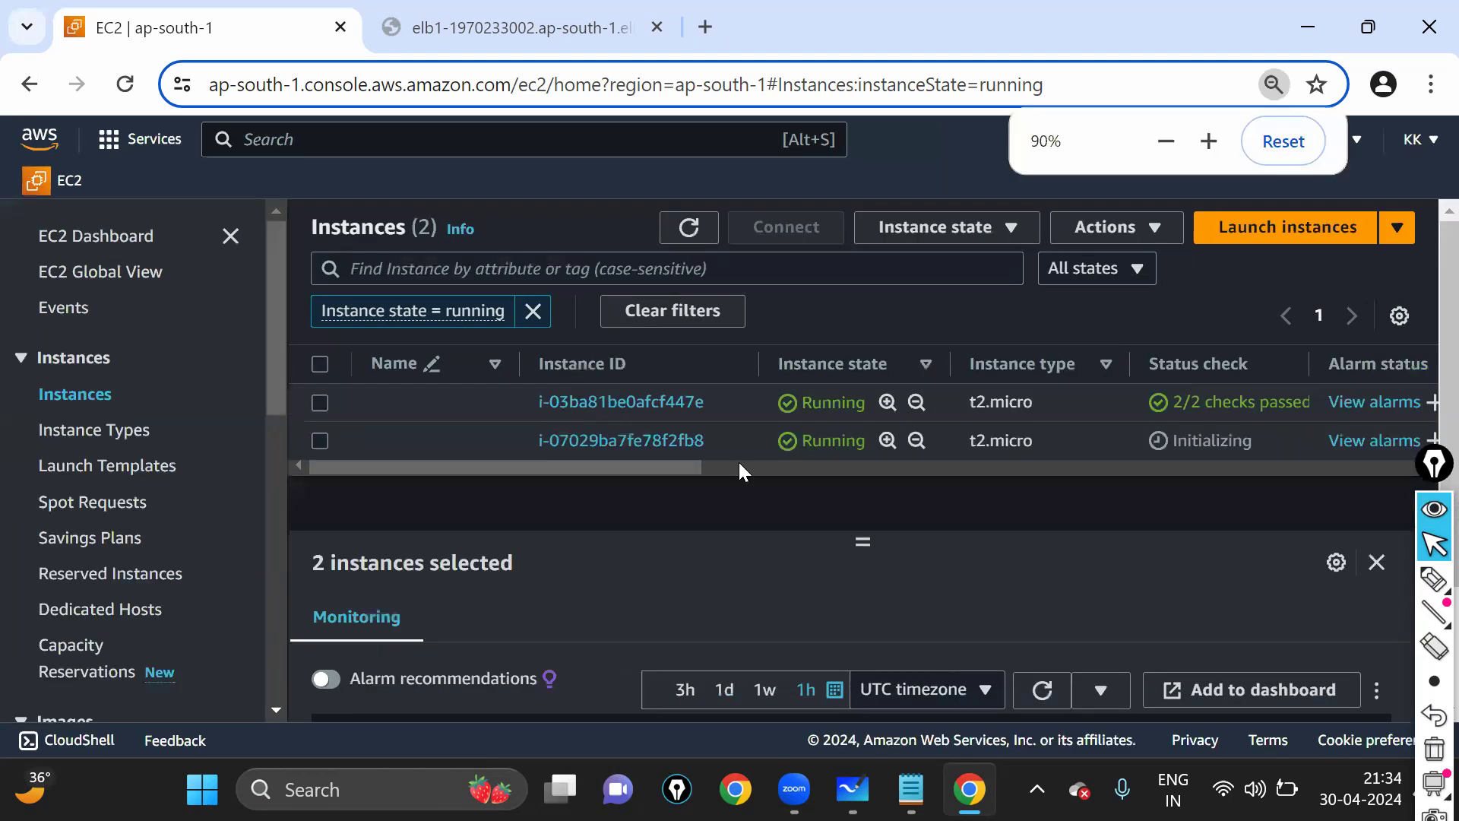
{"action": "left_click_drag", "start_coordinate": [654, 467], "coordinate": [79, 462]}
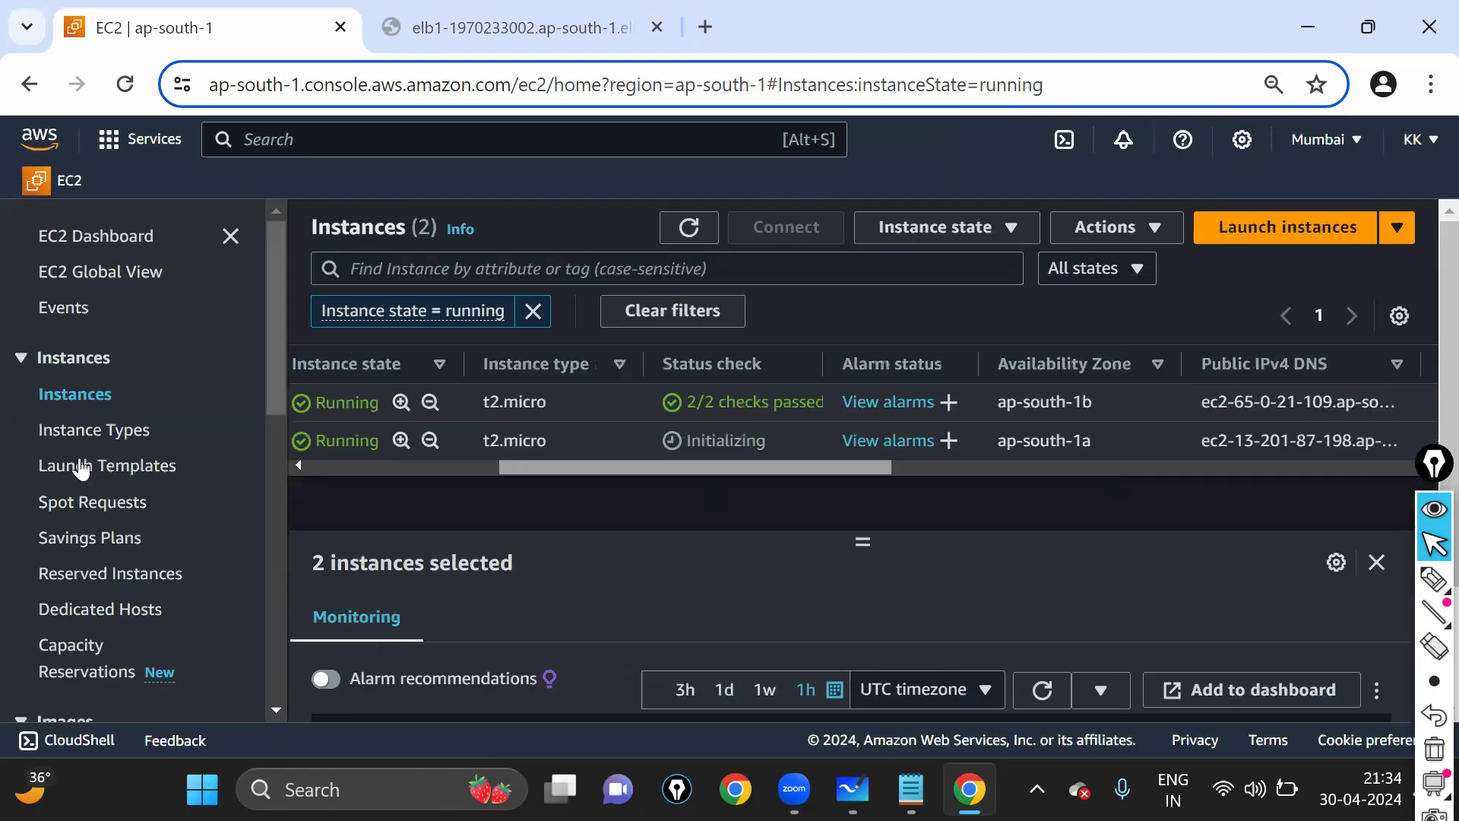
{"action": "left_click_drag", "start_coordinate": [657, 472], "coordinate": [897, 487]}
{"action": "left_click_drag", "start_coordinate": [777, 408], "coordinate": [874, 409]}
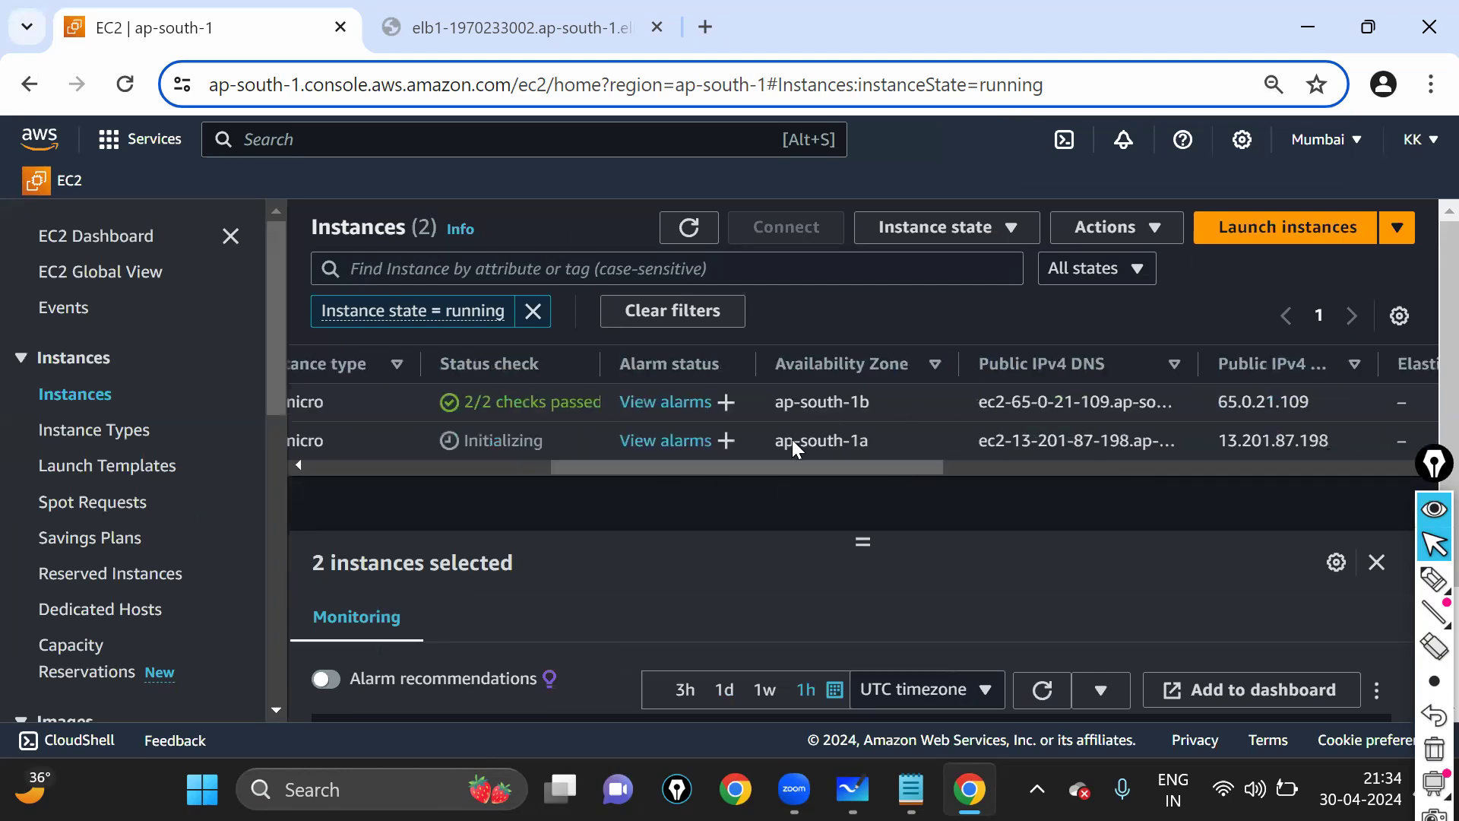
{"action": "left_click_drag", "start_coordinate": [754, 440], "coordinate": [944, 456]}
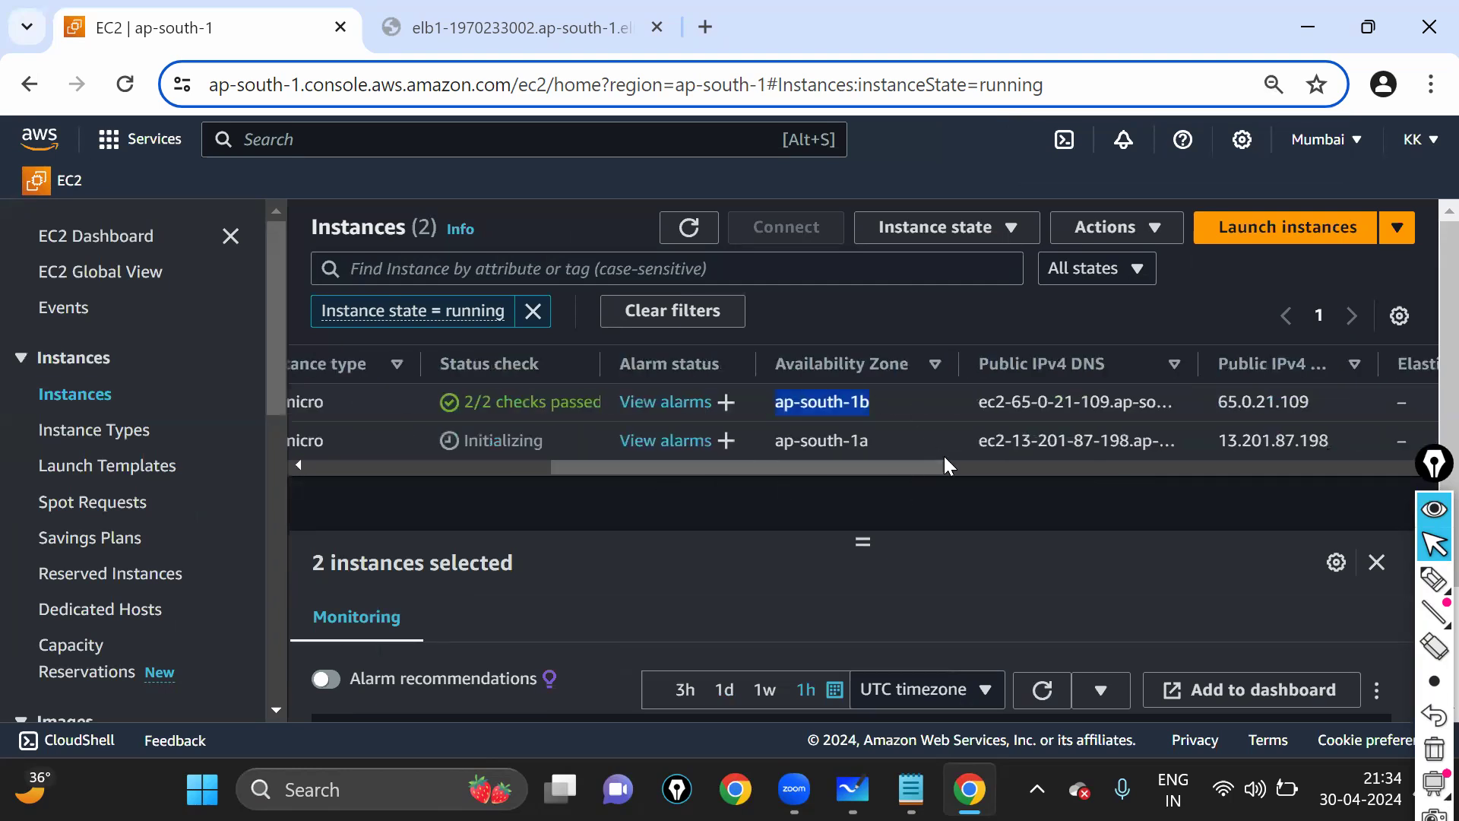
{"action": "left_click", "coordinate": [418, 457]}
{"action": "left_click", "coordinate": [320, 440]}
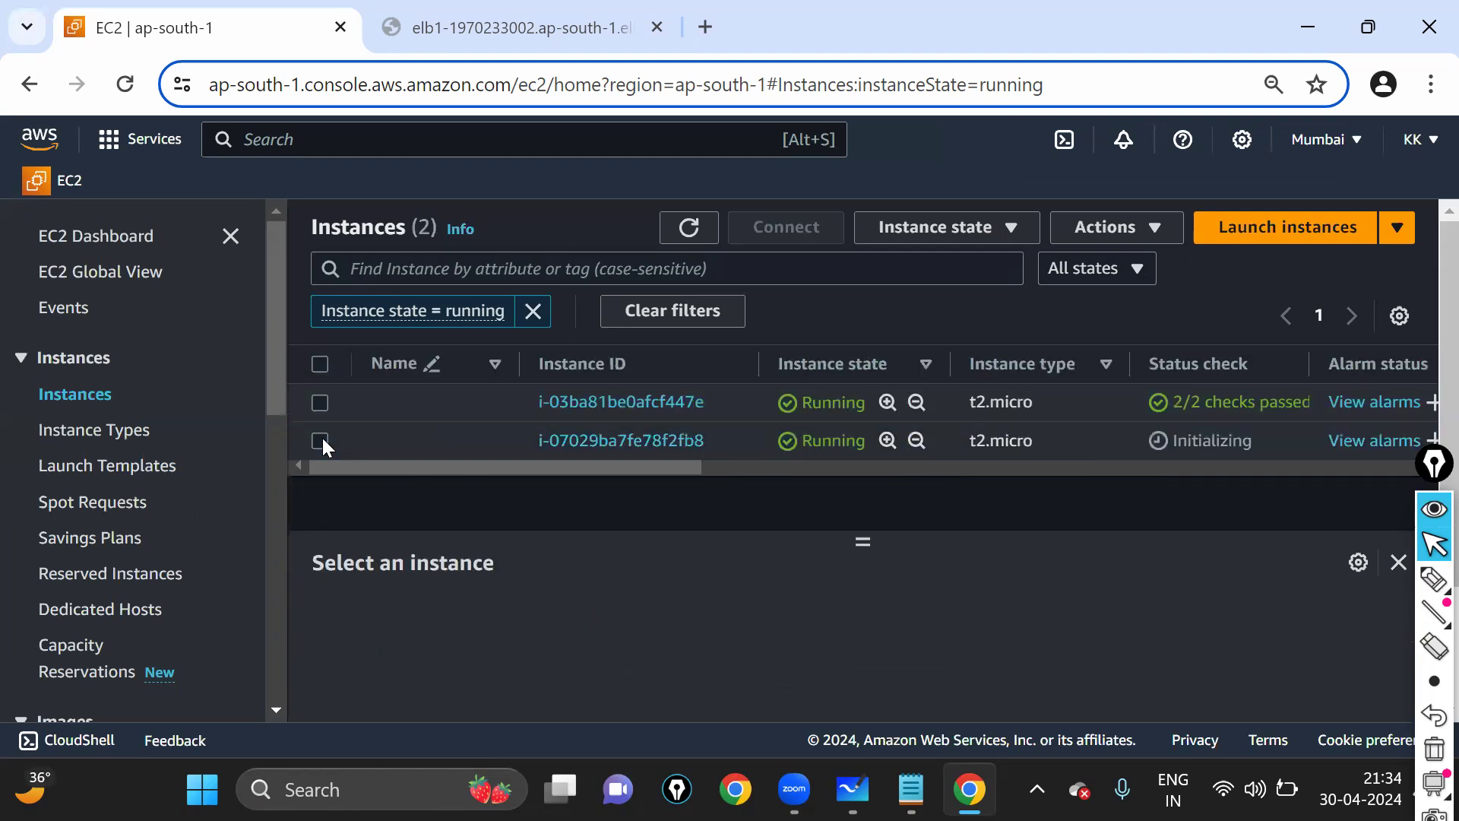
{"action": "left_click_drag", "start_coordinate": [641, 468], "coordinate": [884, 475]}
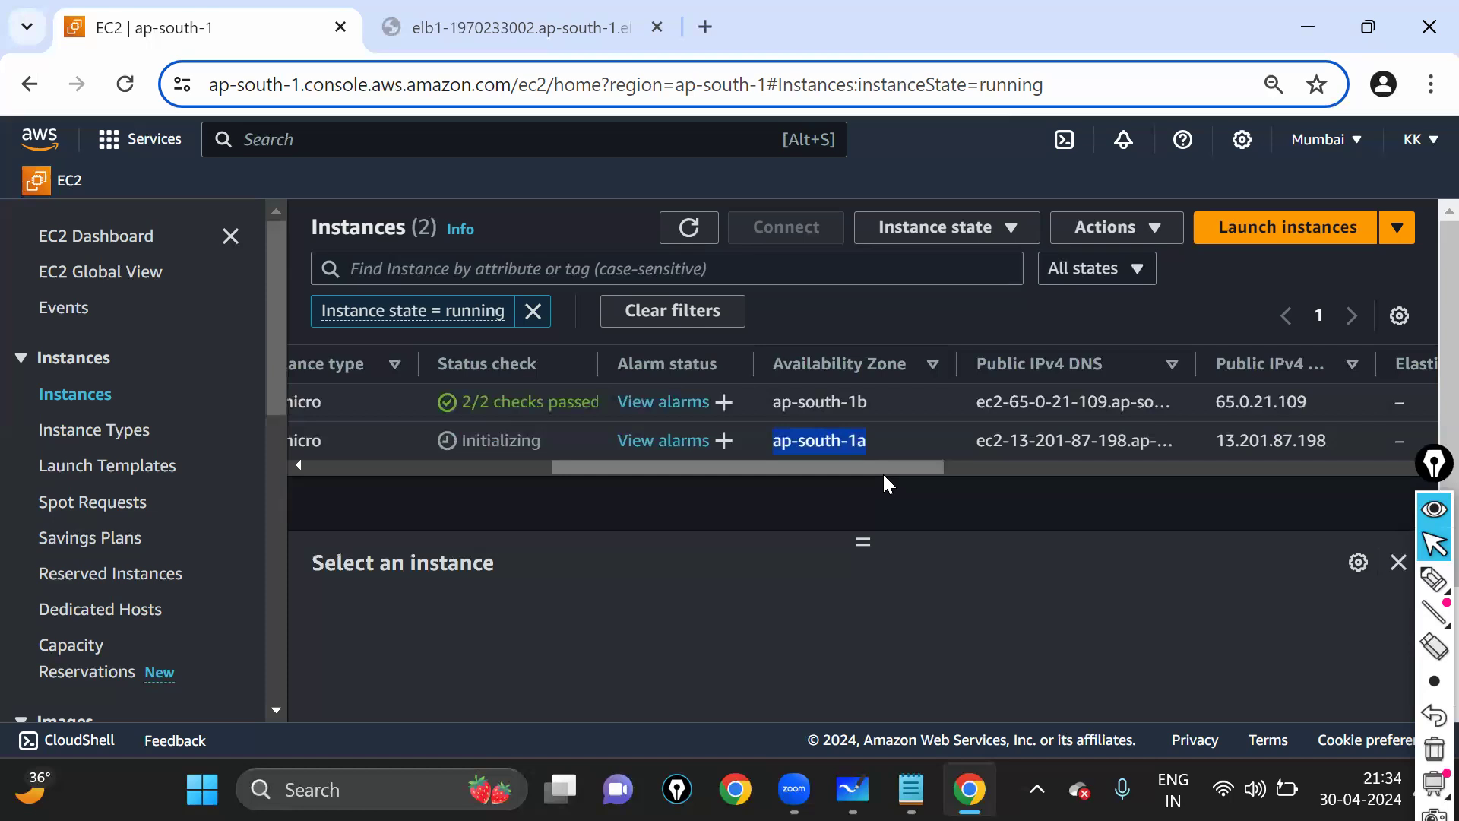
{"action": "left_click_drag", "start_coordinate": [884, 473], "coordinate": [390, 476]}
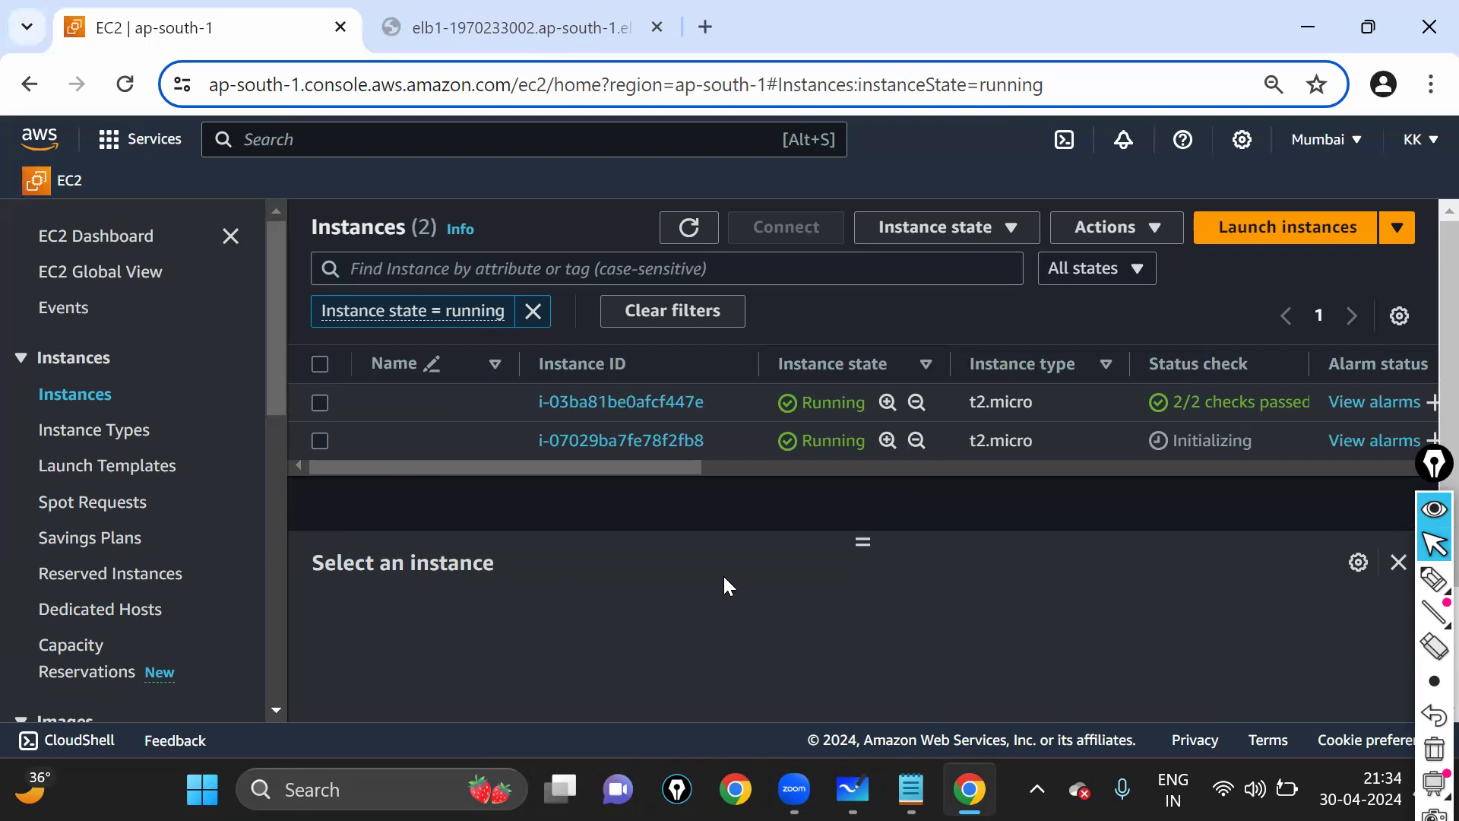
- Check that the FLIPKART page still loads, reload the running instance list, then open the EC2 Dashboard
{"action": "left_click", "coordinate": [482, 13]}
{"action": "left_click", "coordinate": [792, 75]}
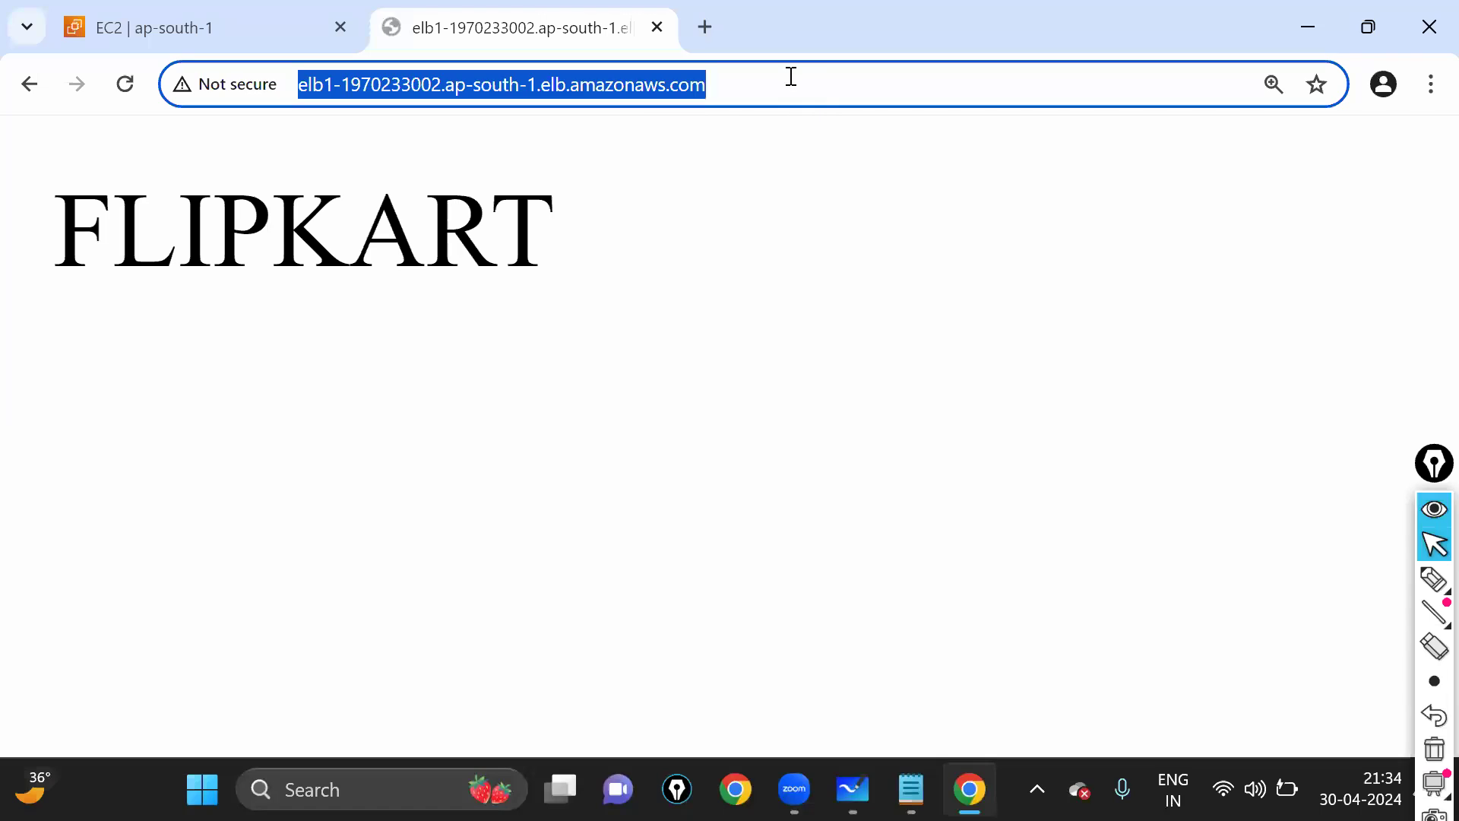
{"action": "left_click", "coordinate": [296, 21]}
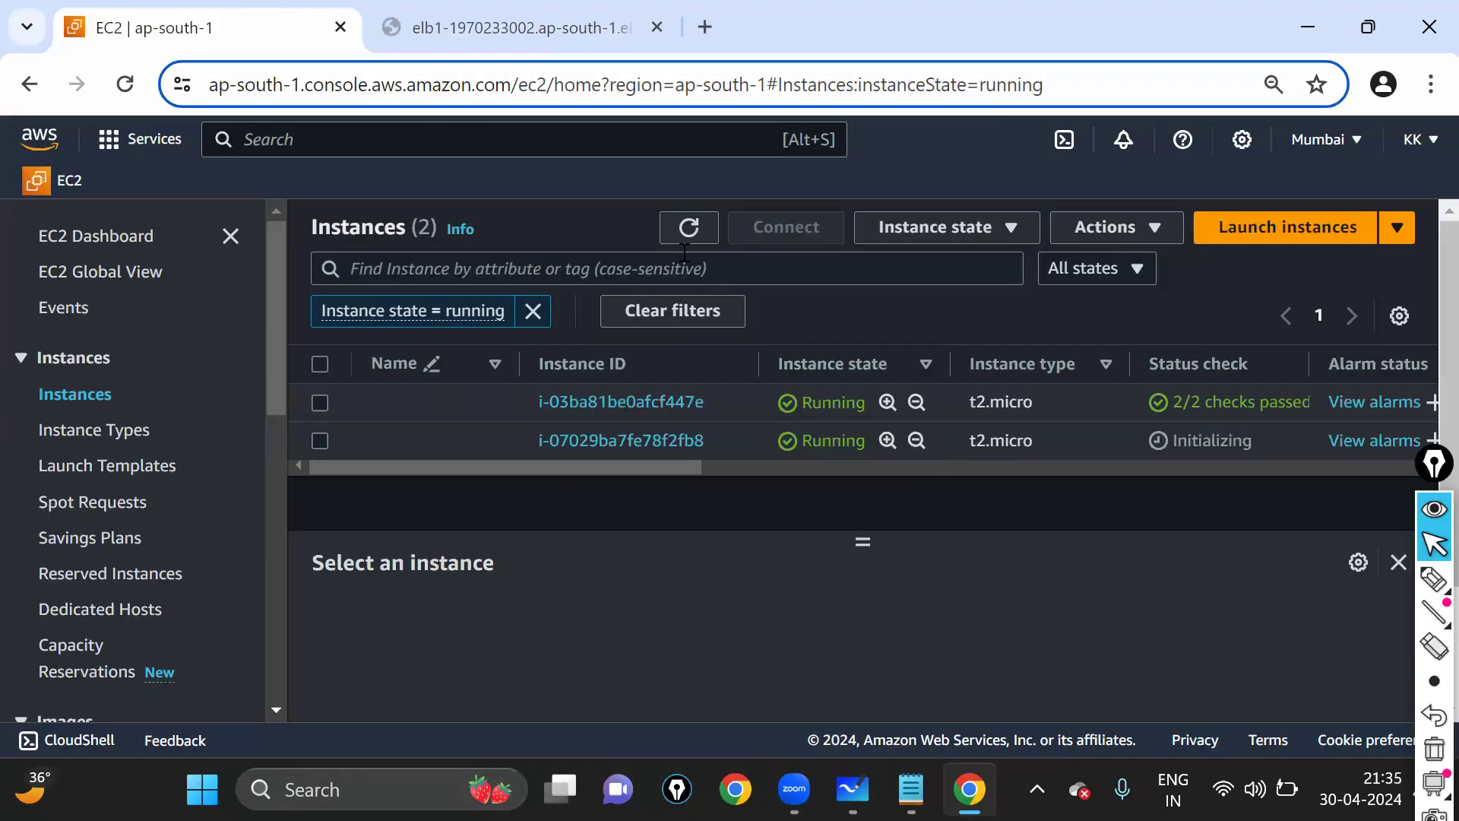
{"action": "left_click", "coordinate": [688, 228]}
{"action": "left_click", "coordinate": [688, 228]}
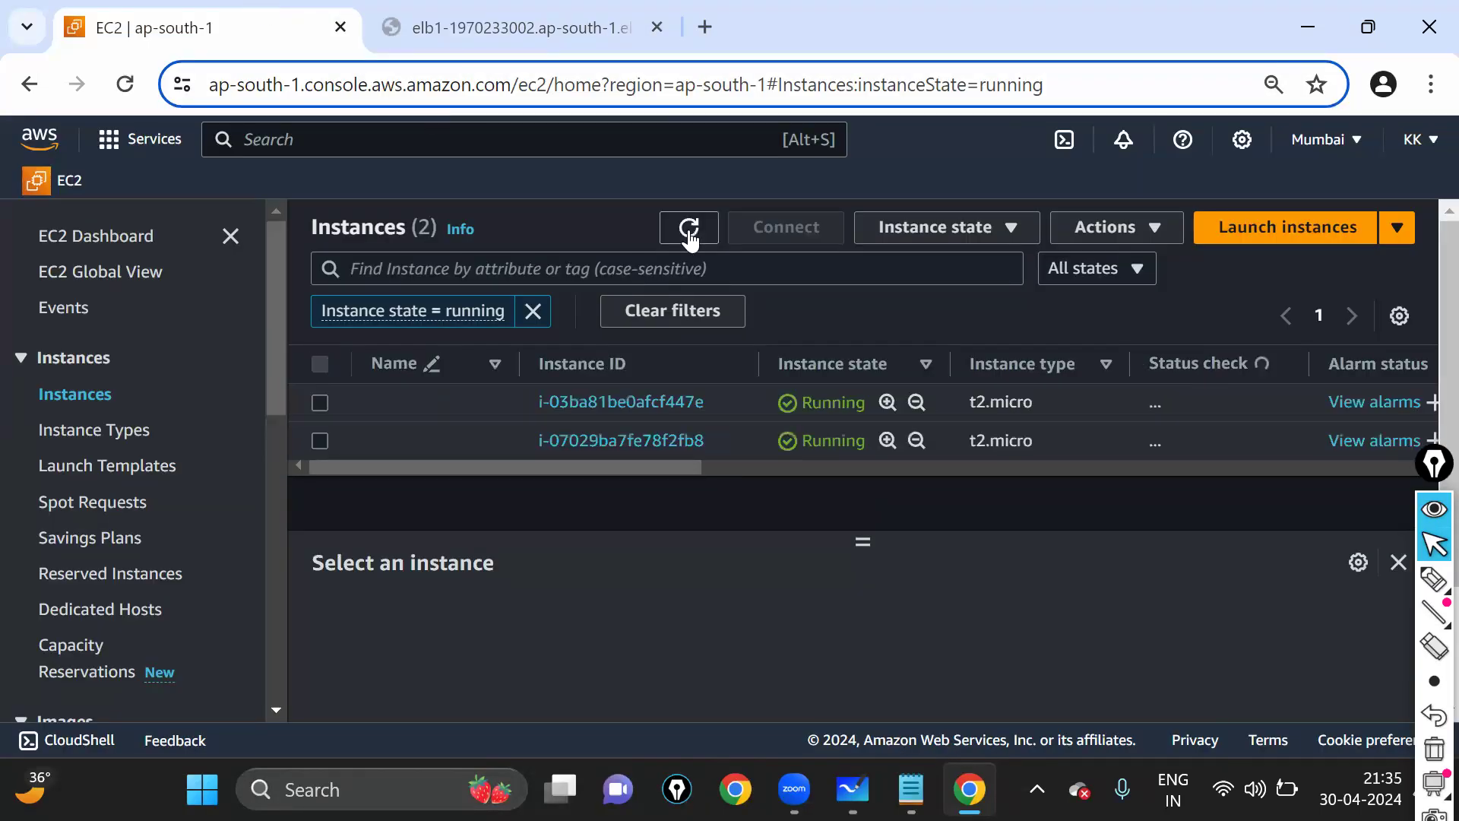
{"action": "left_click", "coordinate": [317, 404]}
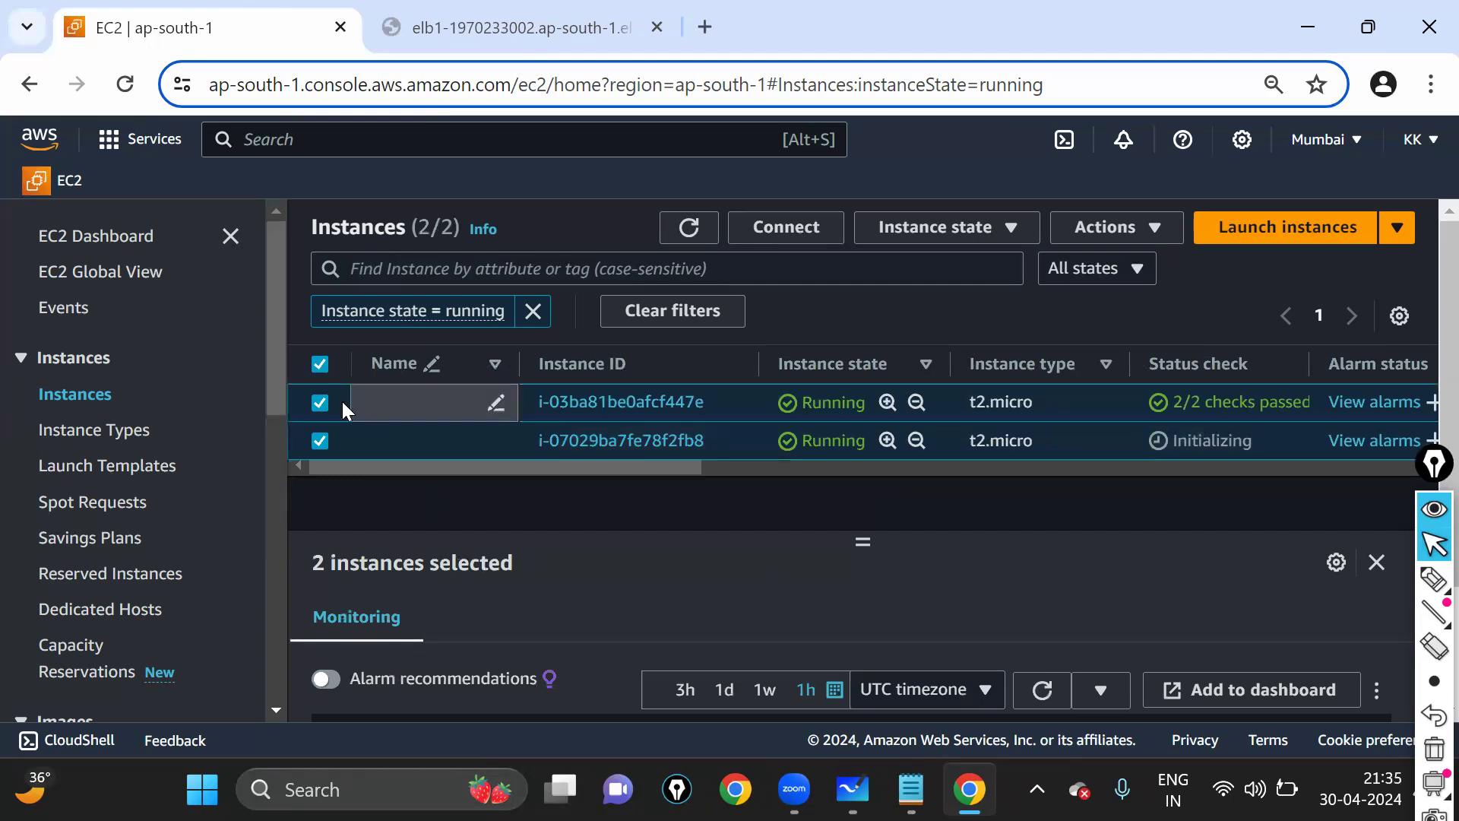
{"action": "left_click", "coordinate": [320, 443]}
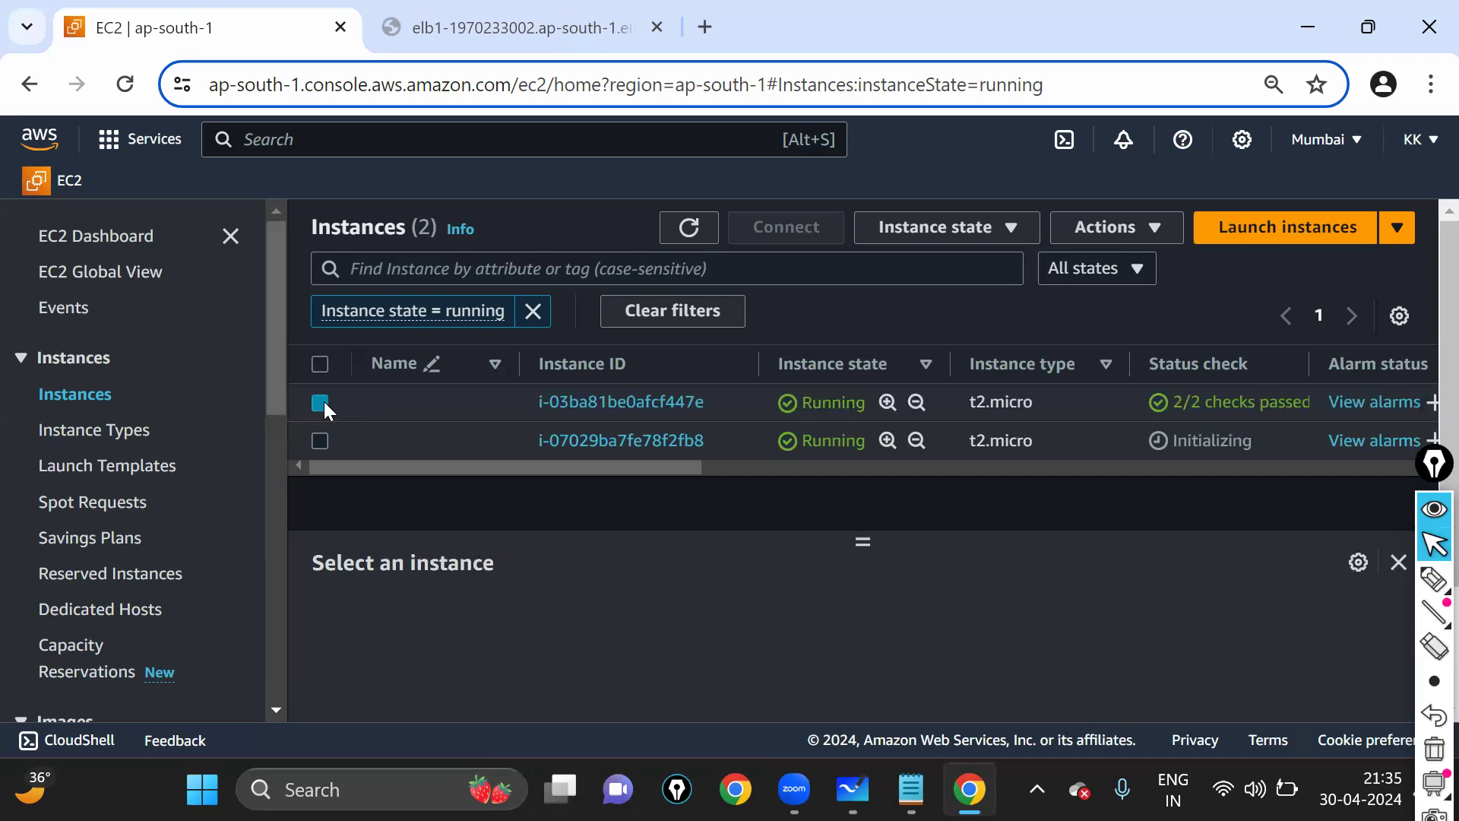
{"action": "left_click", "coordinate": [114, 240]}
- Delete Auto Scaling group ASG1, confirming with 'delete', then return to the EC2 Dashboard
{"action": "left_click", "coordinate": [783, 380]}
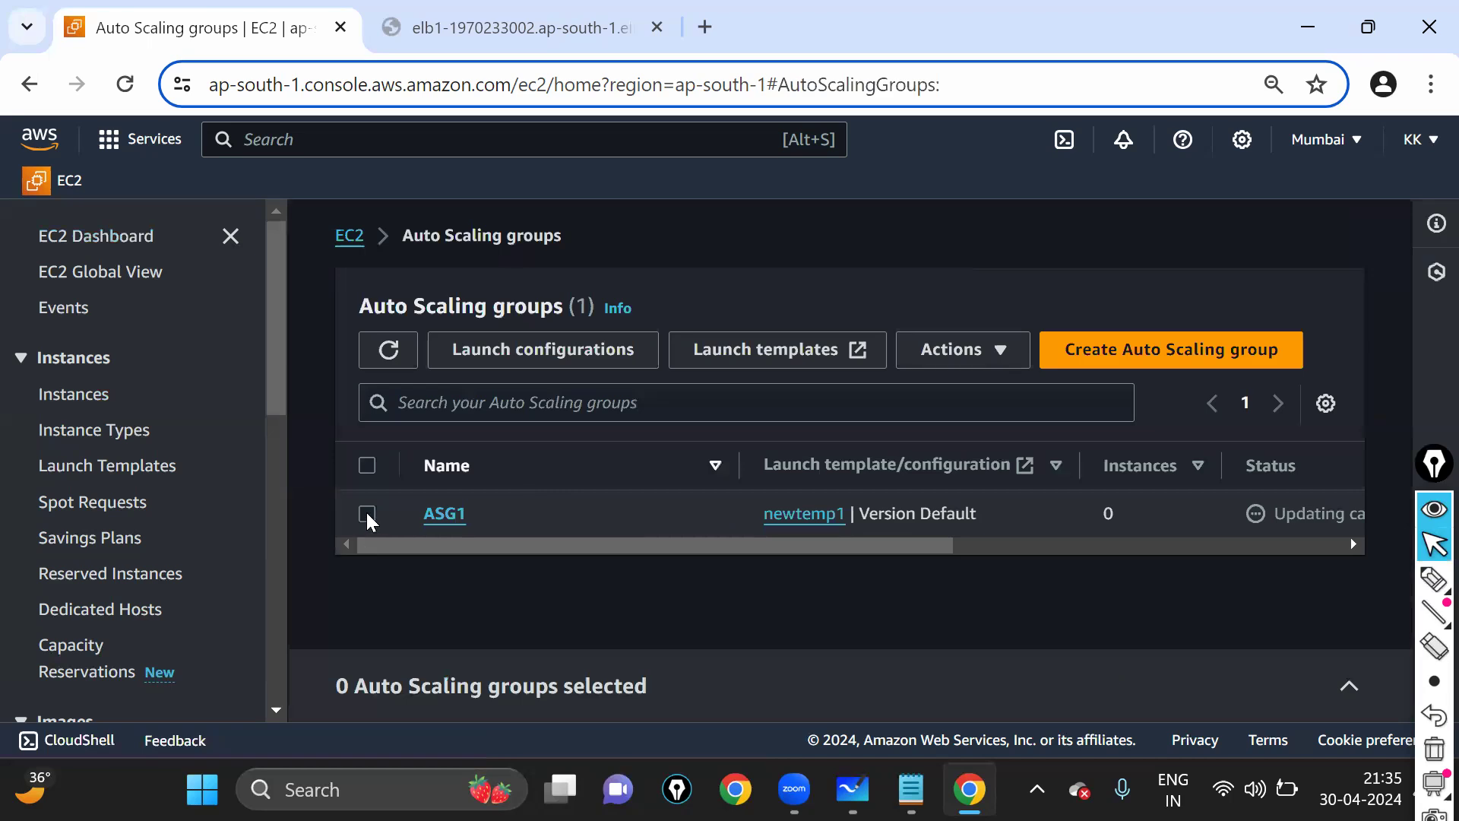
{"action": "left_click", "coordinate": [367, 515]}
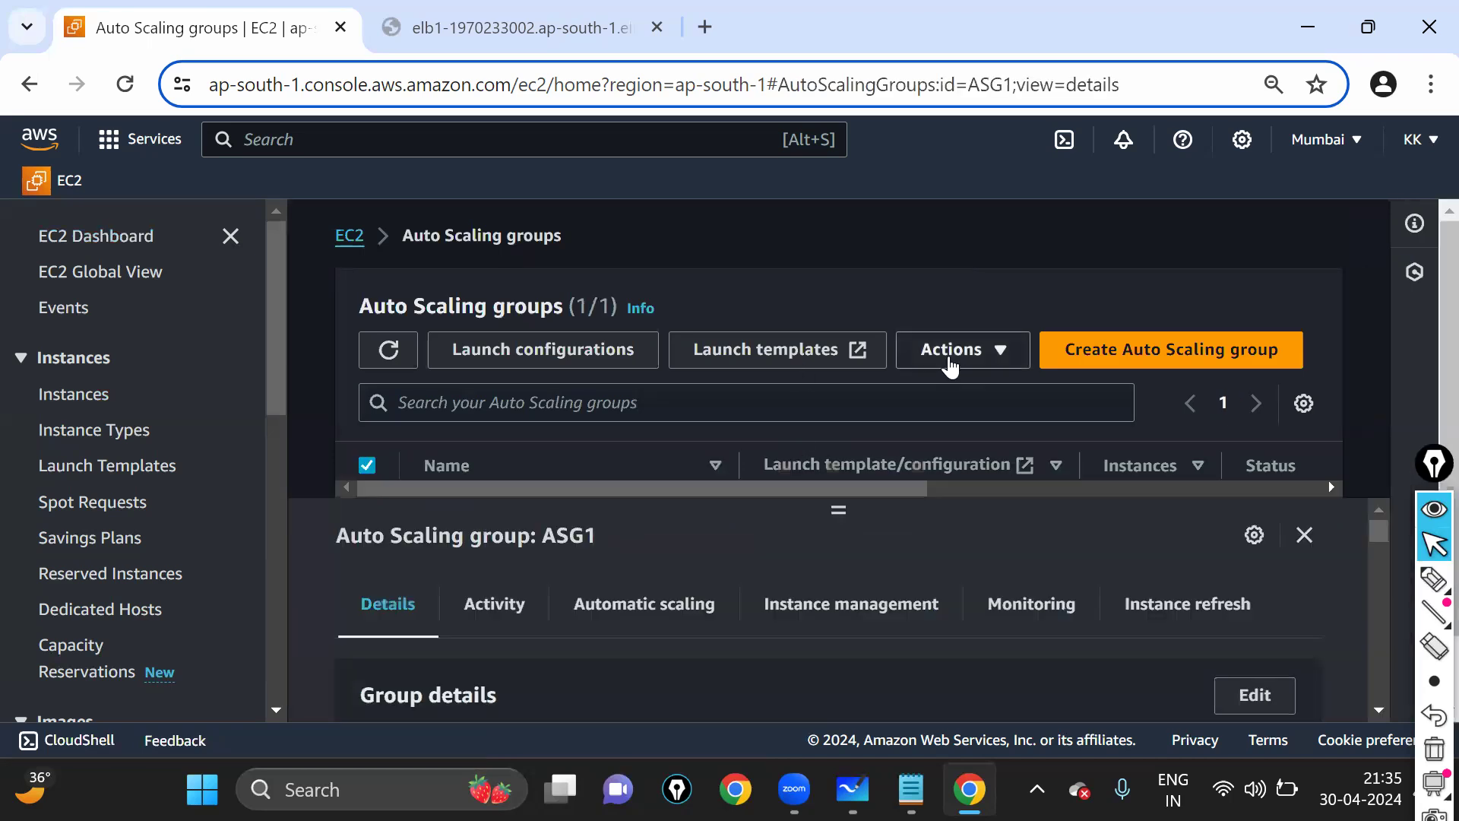
{"action": "left_click", "coordinate": [950, 359]}
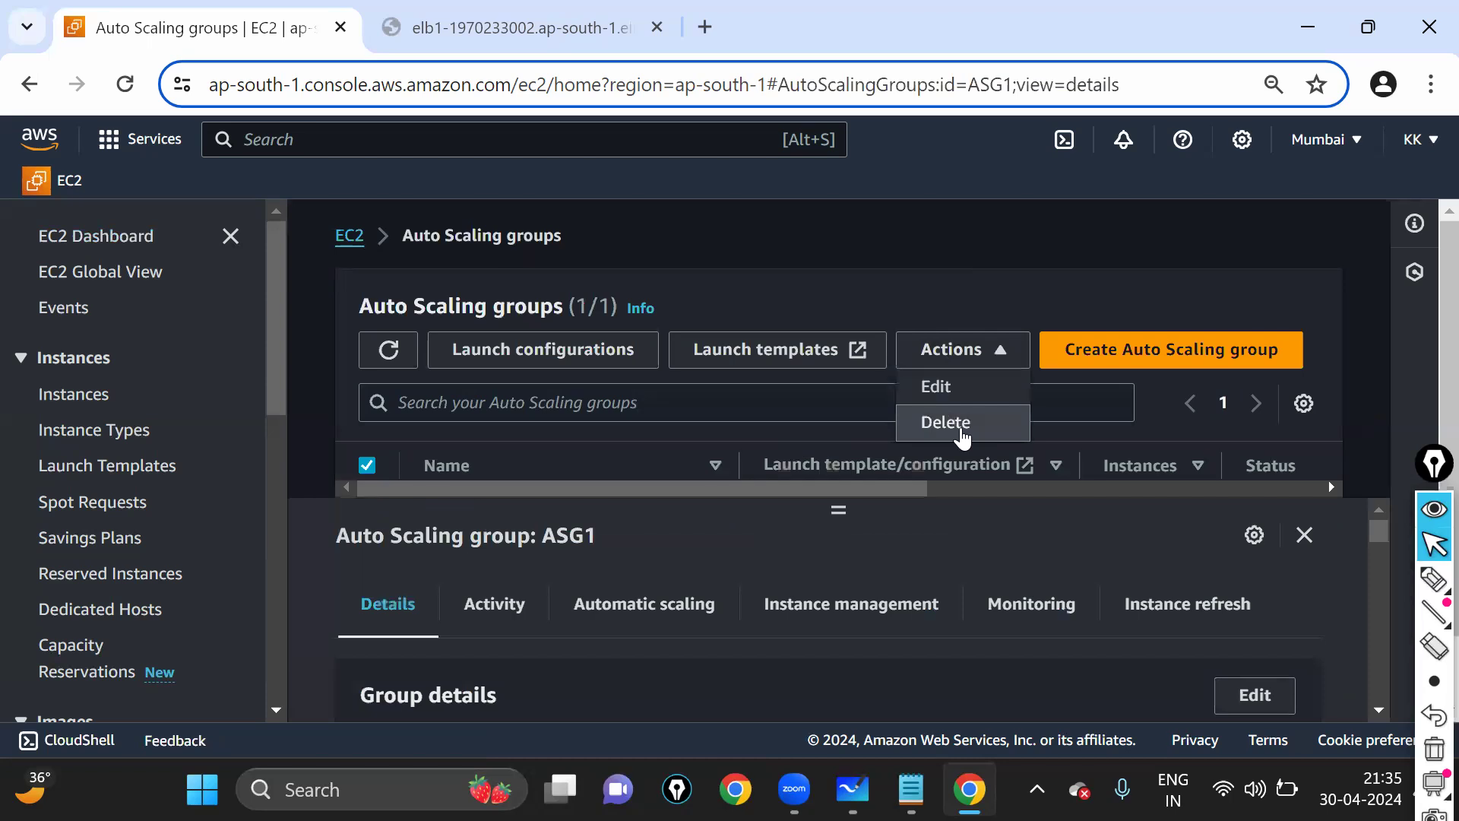
{"action": "left_click", "coordinate": [948, 428]}
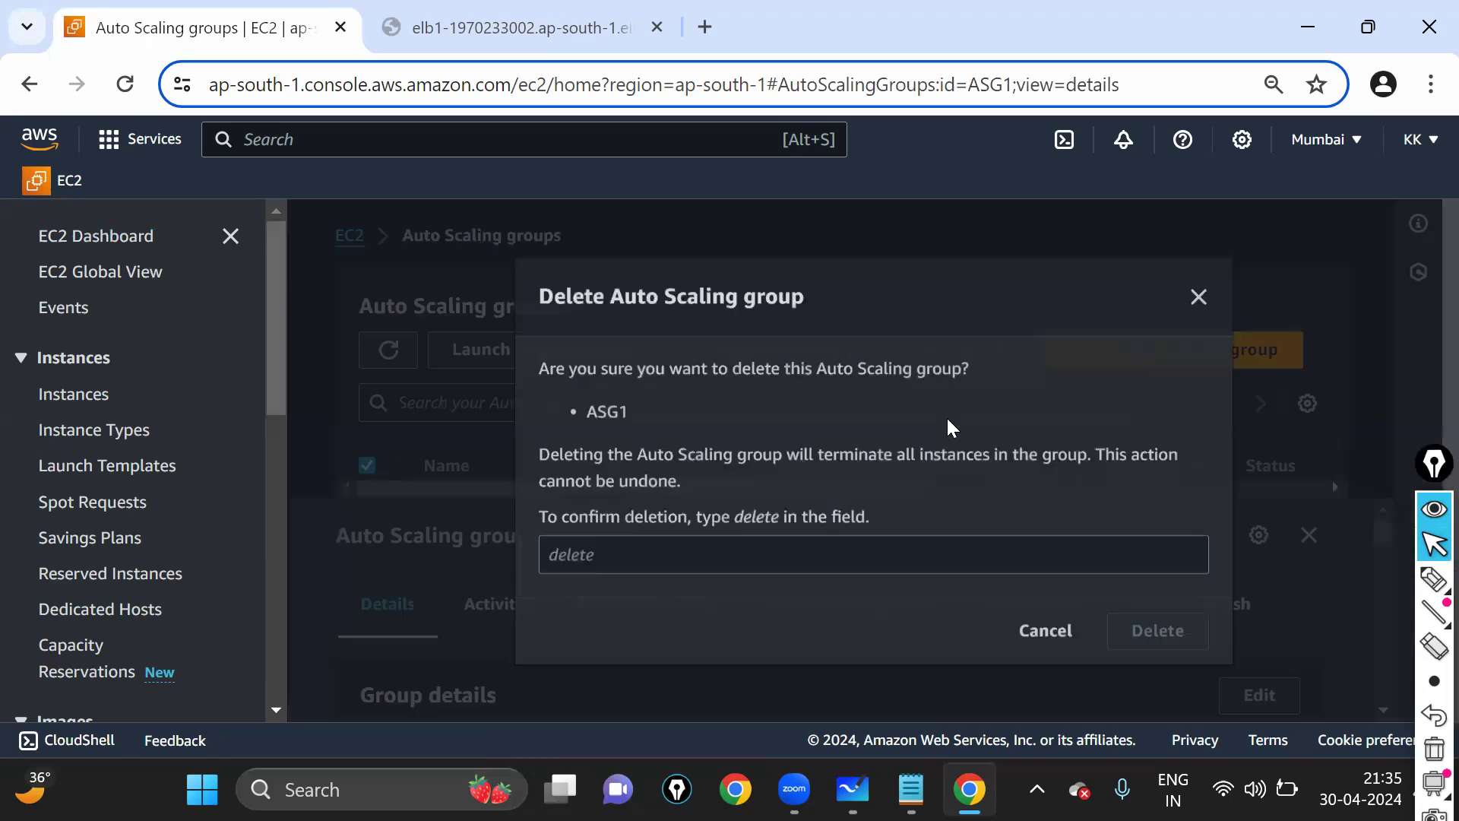
{"action": "left_click", "coordinate": [910, 560]}
{"action": "type", "text": "DELETE"}
{"action": "key", "text": "BackSpace"}
{"action": "key", "text": "BackSpace"}
{"action": "key", "text": "BackSpace"}
{"action": "key", "text": "BackSpace"}
{"action": "key", "text": "BackSpace"}
{"action": "key", "text": "BackSpace"}
{"action": "type", "text": "delete"}
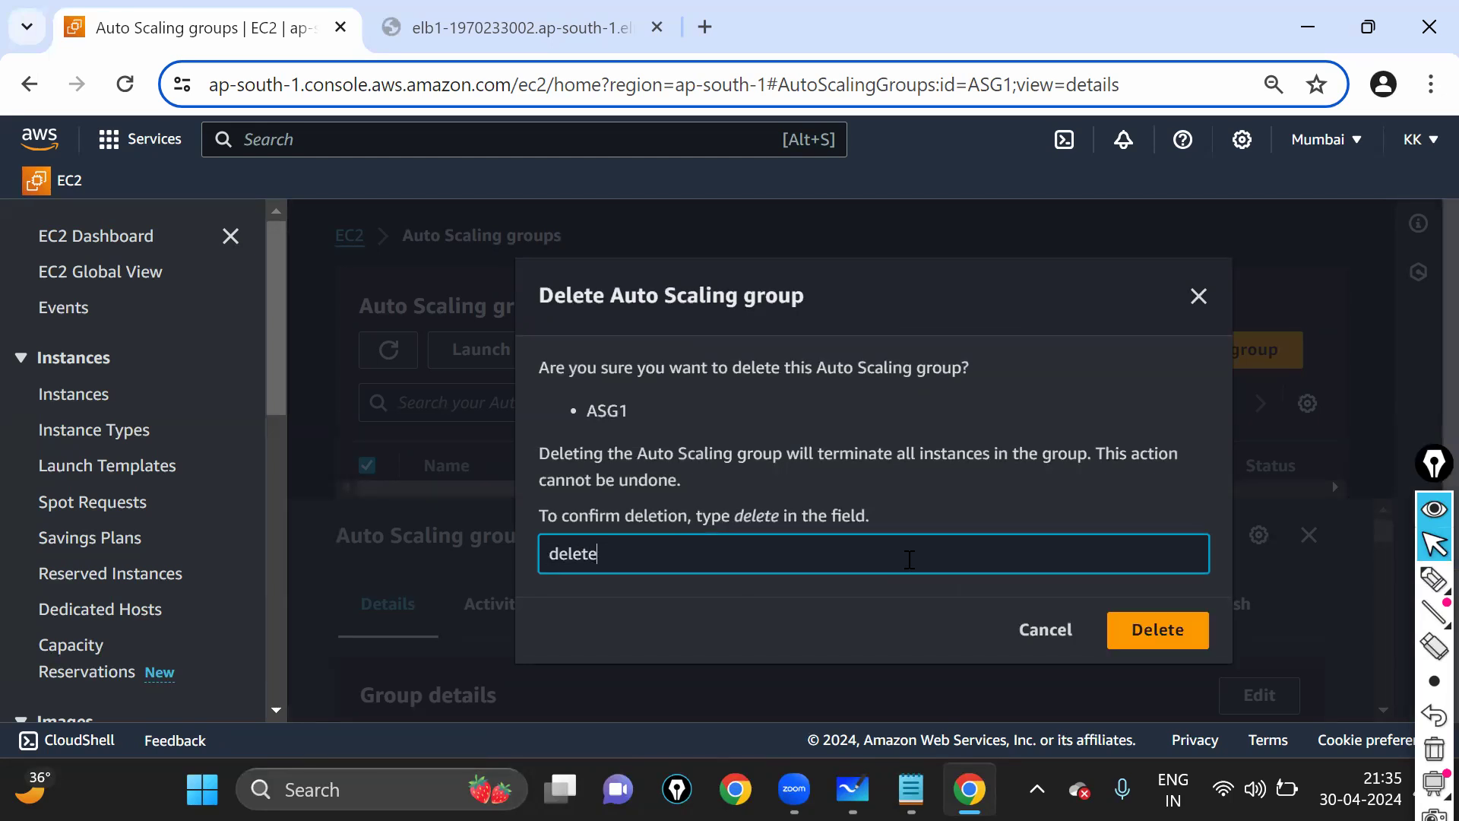
{"action": "key", "text": "Return"}
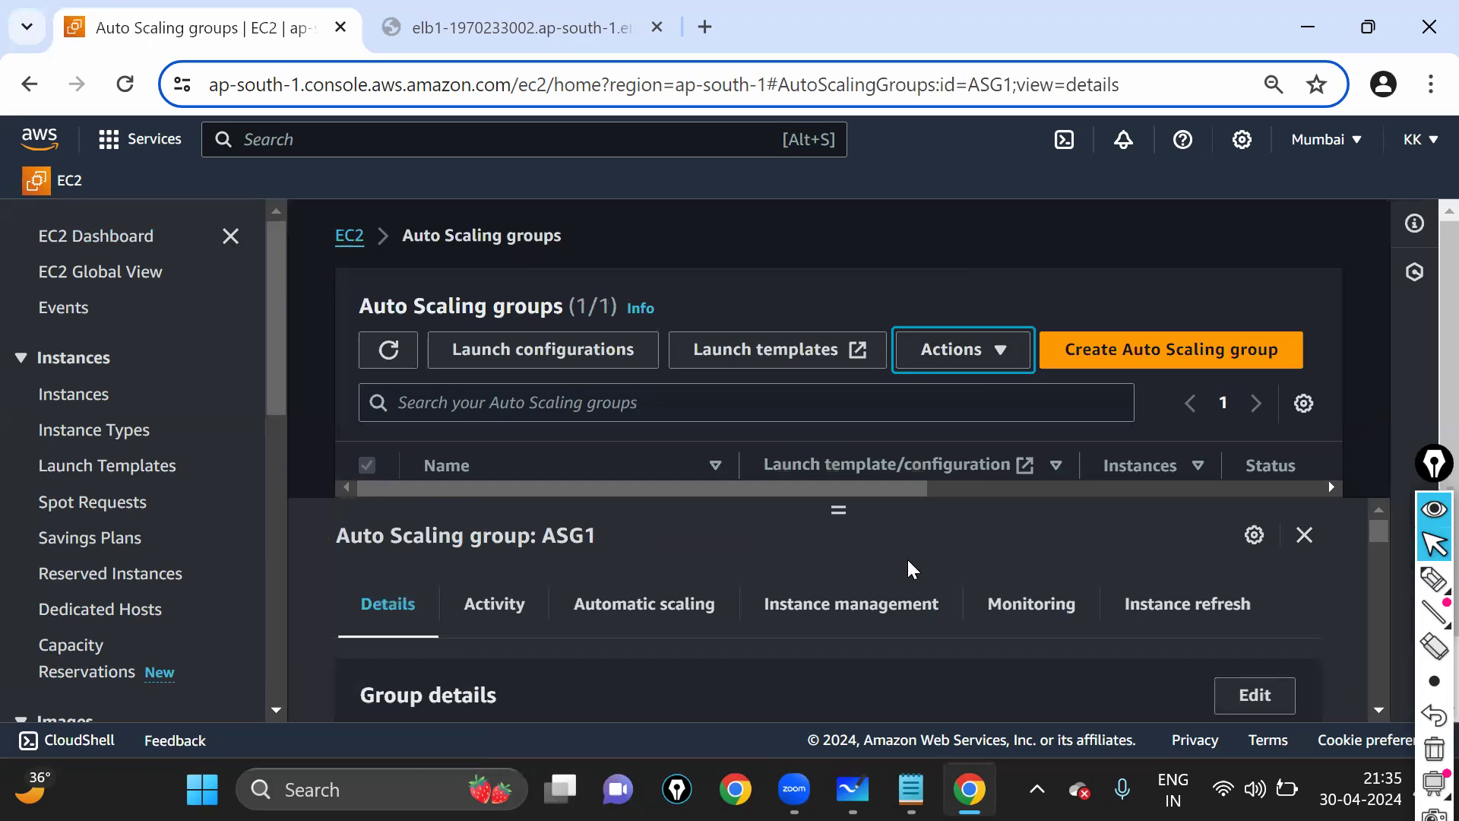
{"action": "left_click", "coordinate": [125, 242]}
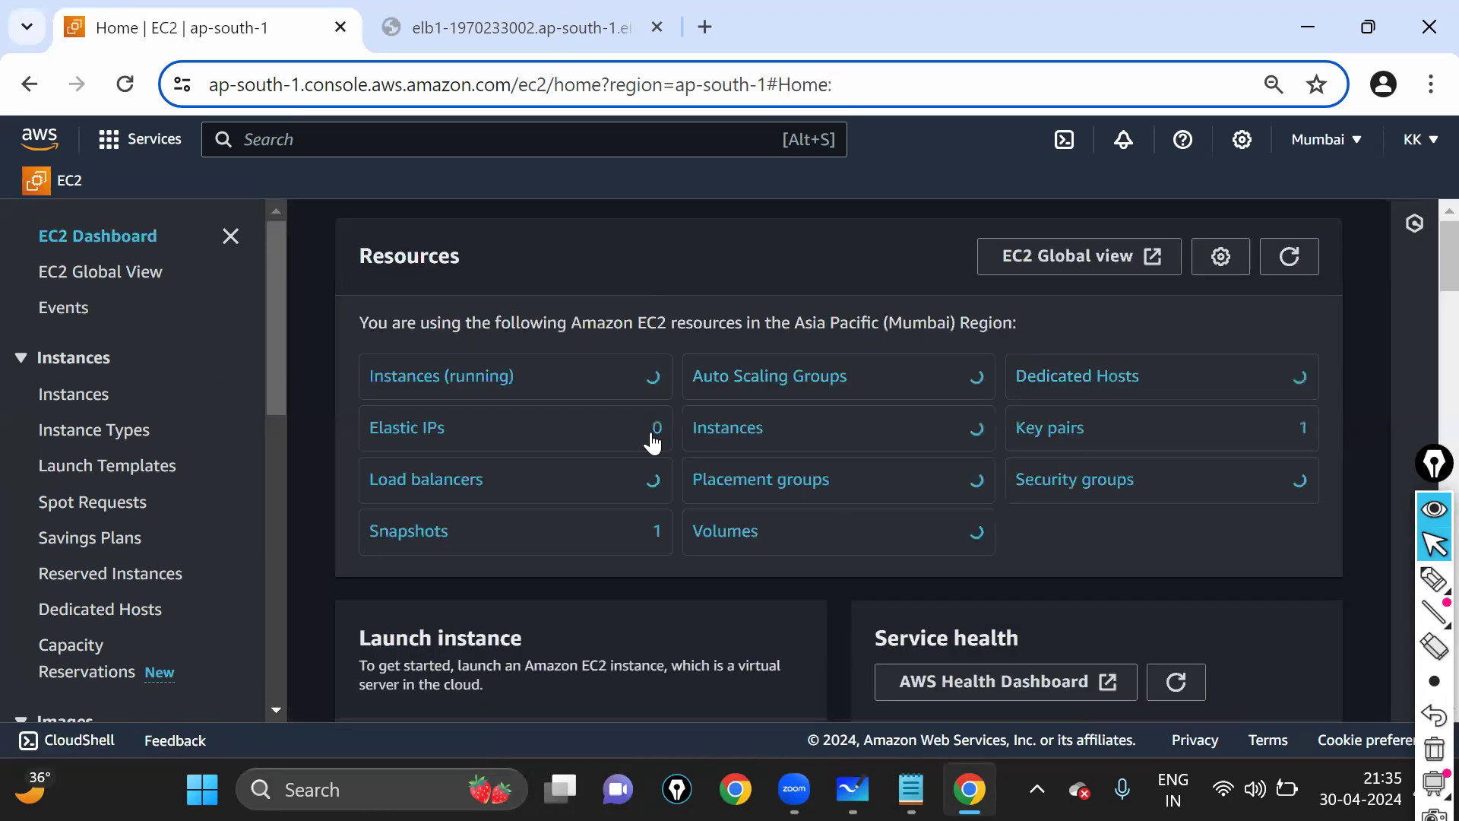
- Terminate both running t2.micro instances and refresh the EC2 Dashboard counts
{"action": "left_click", "coordinate": [505, 380]}
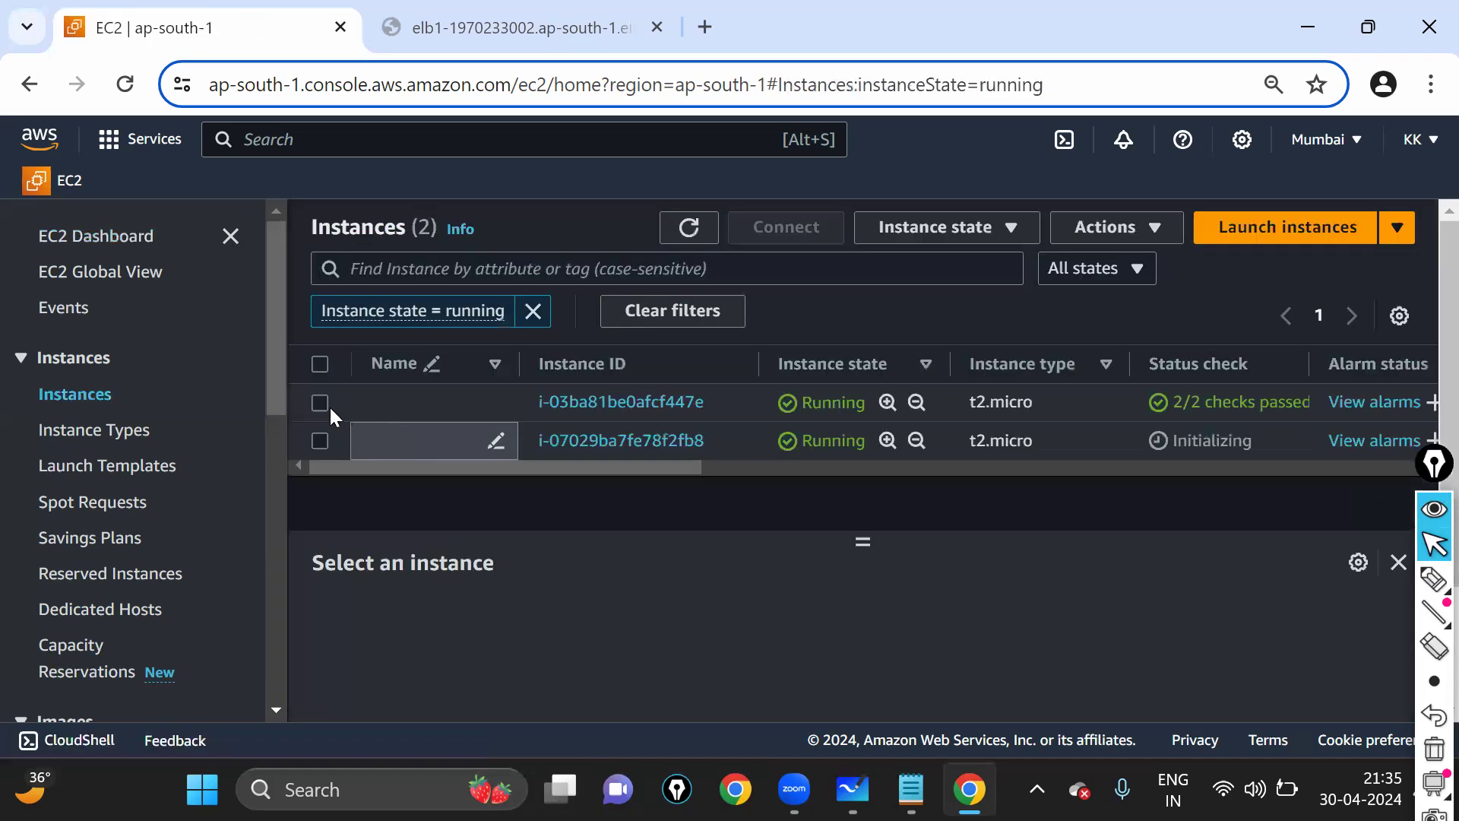
{"action": "left_click", "coordinate": [328, 407]}
{"action": "left_click", "coordinate": [322, 444]}
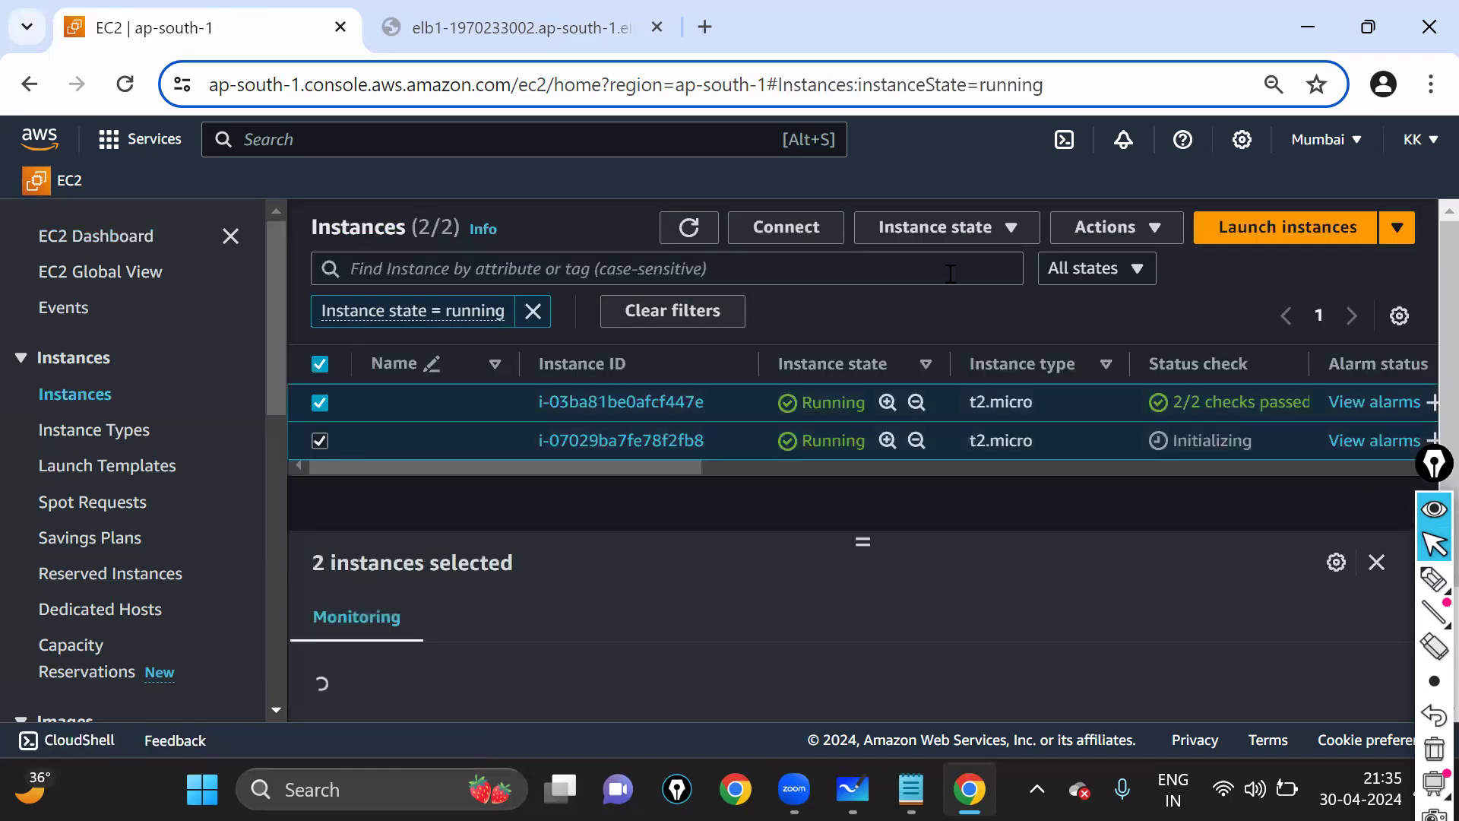
{"action": "left_click", "coordinate": [941, 242]}
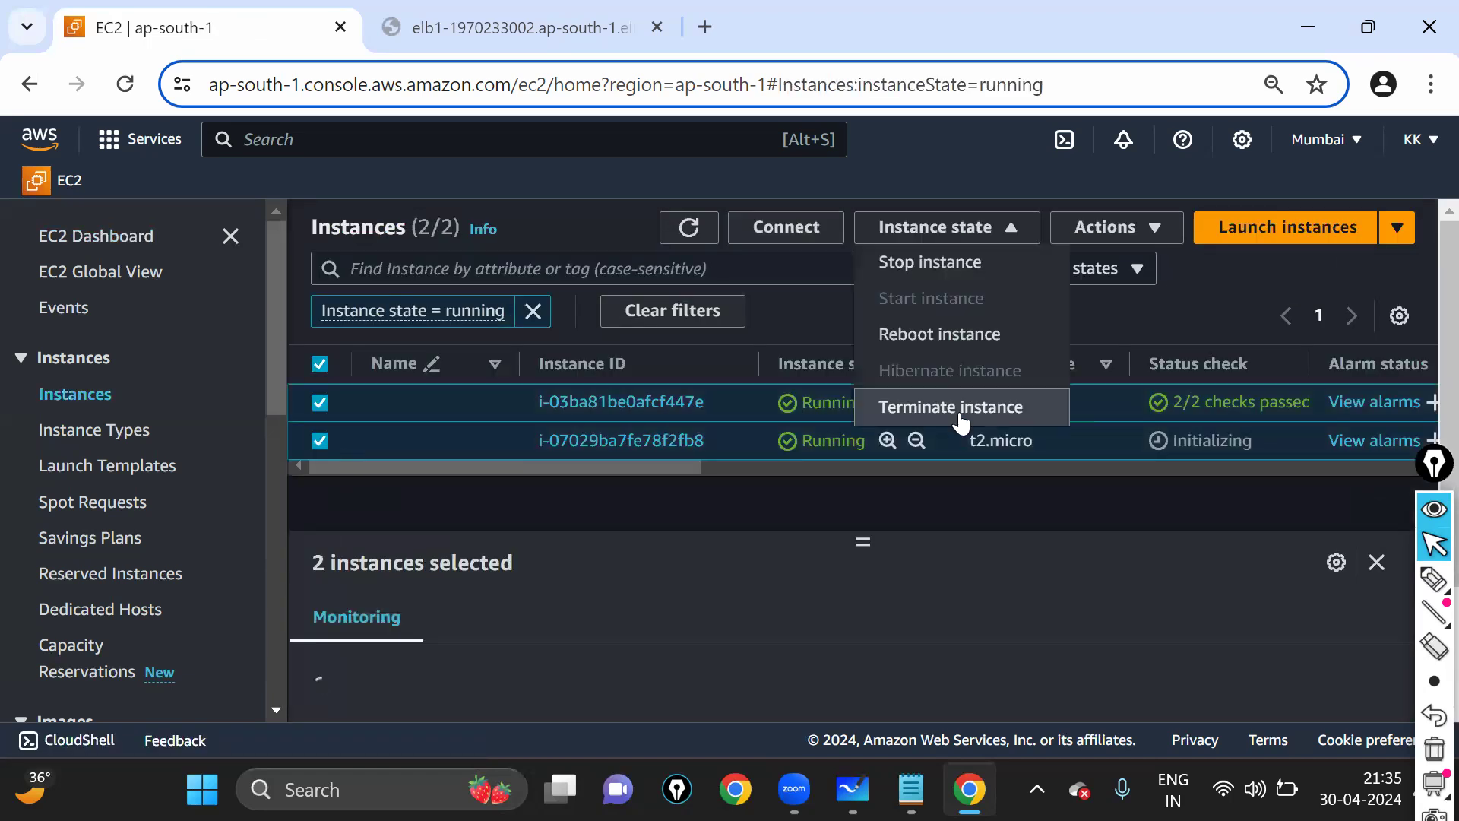
{"action": "key", "text": "Return"}
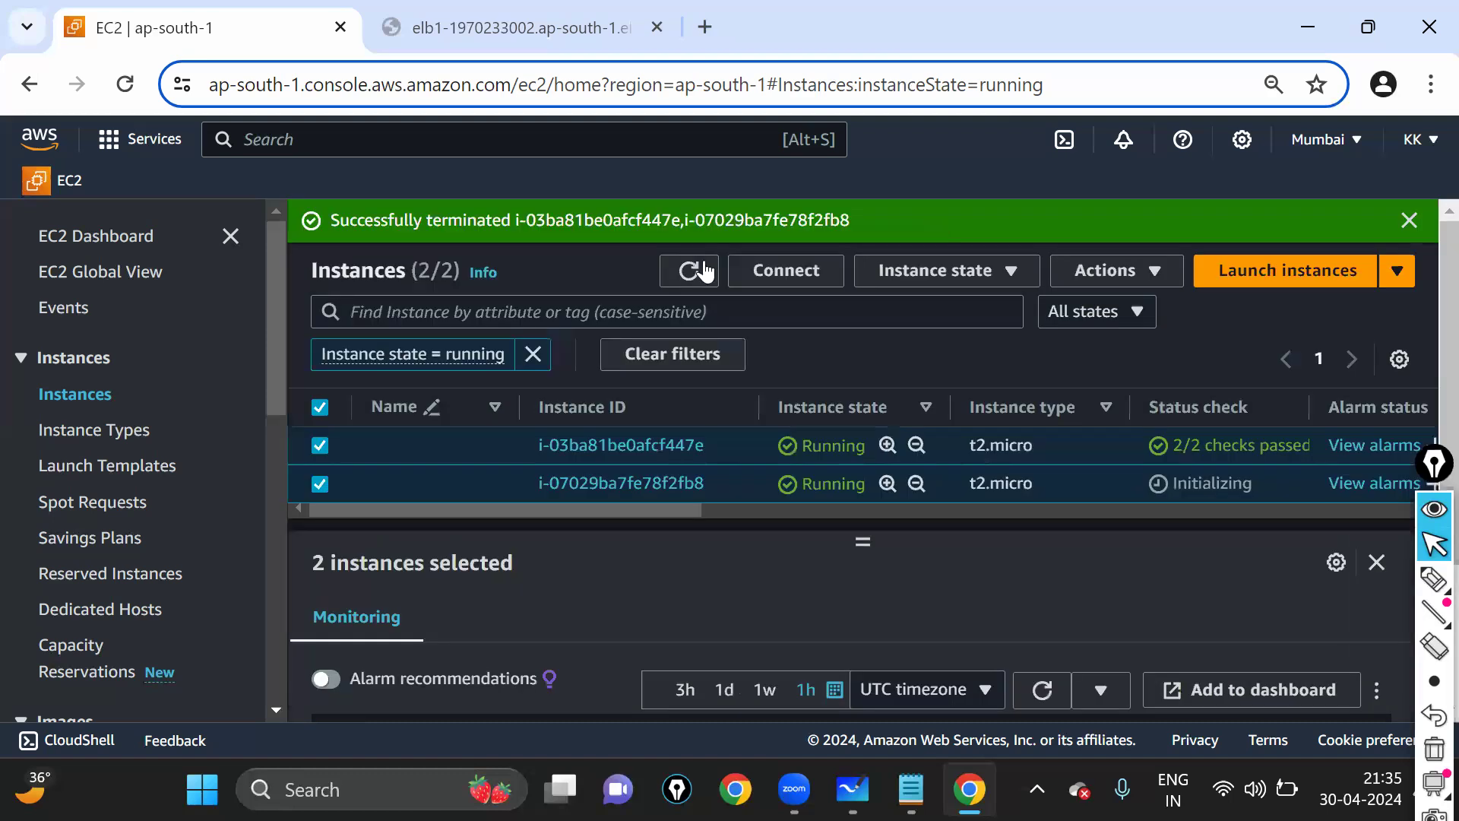
{"action": "left_click", "coordinate": [700, 271]}
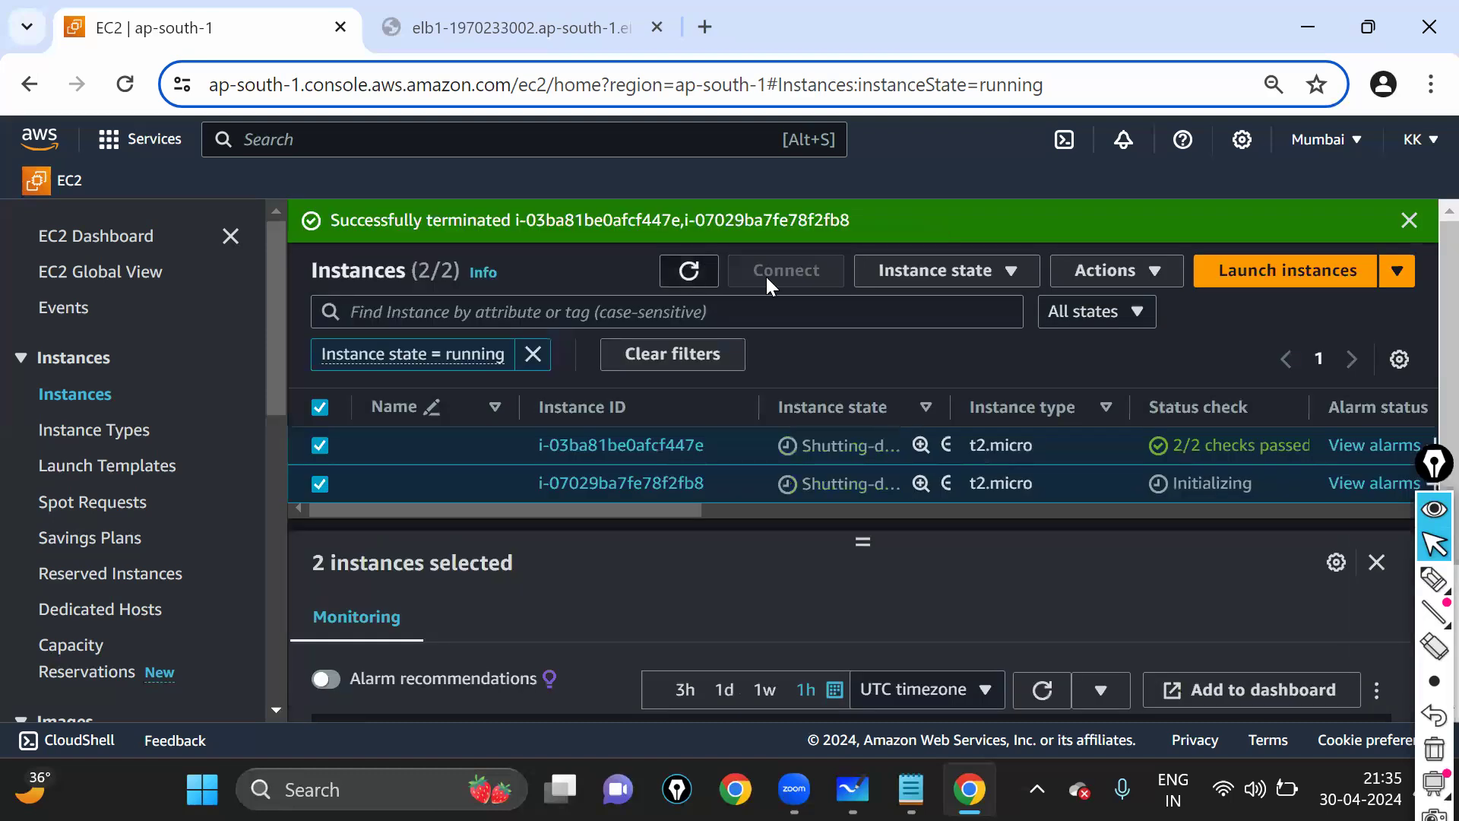
{"action": "left_click", "coordinate": [1408, 219]}
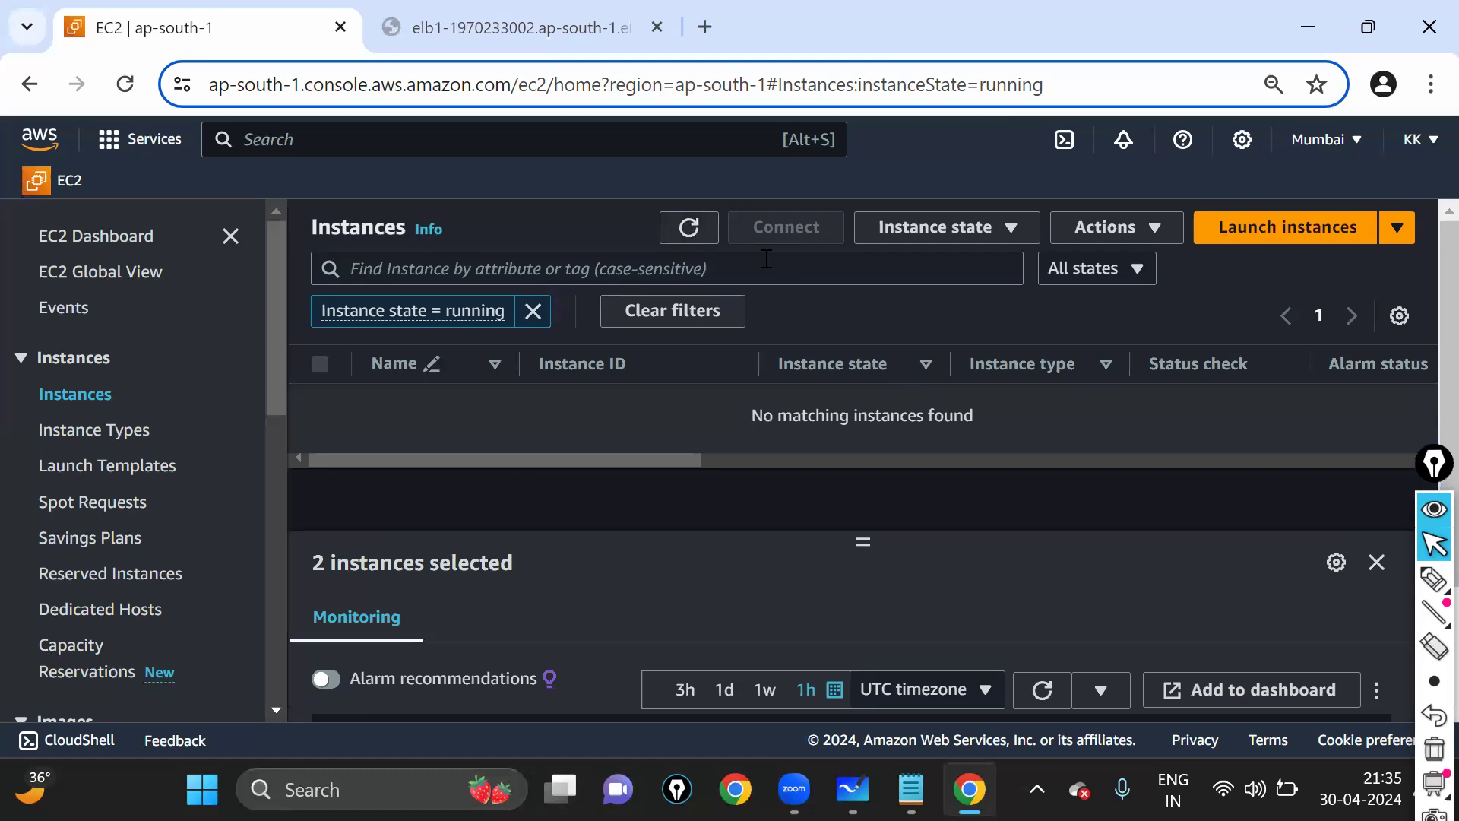
{"action": "left_click", "coordinate": [134, 243]}
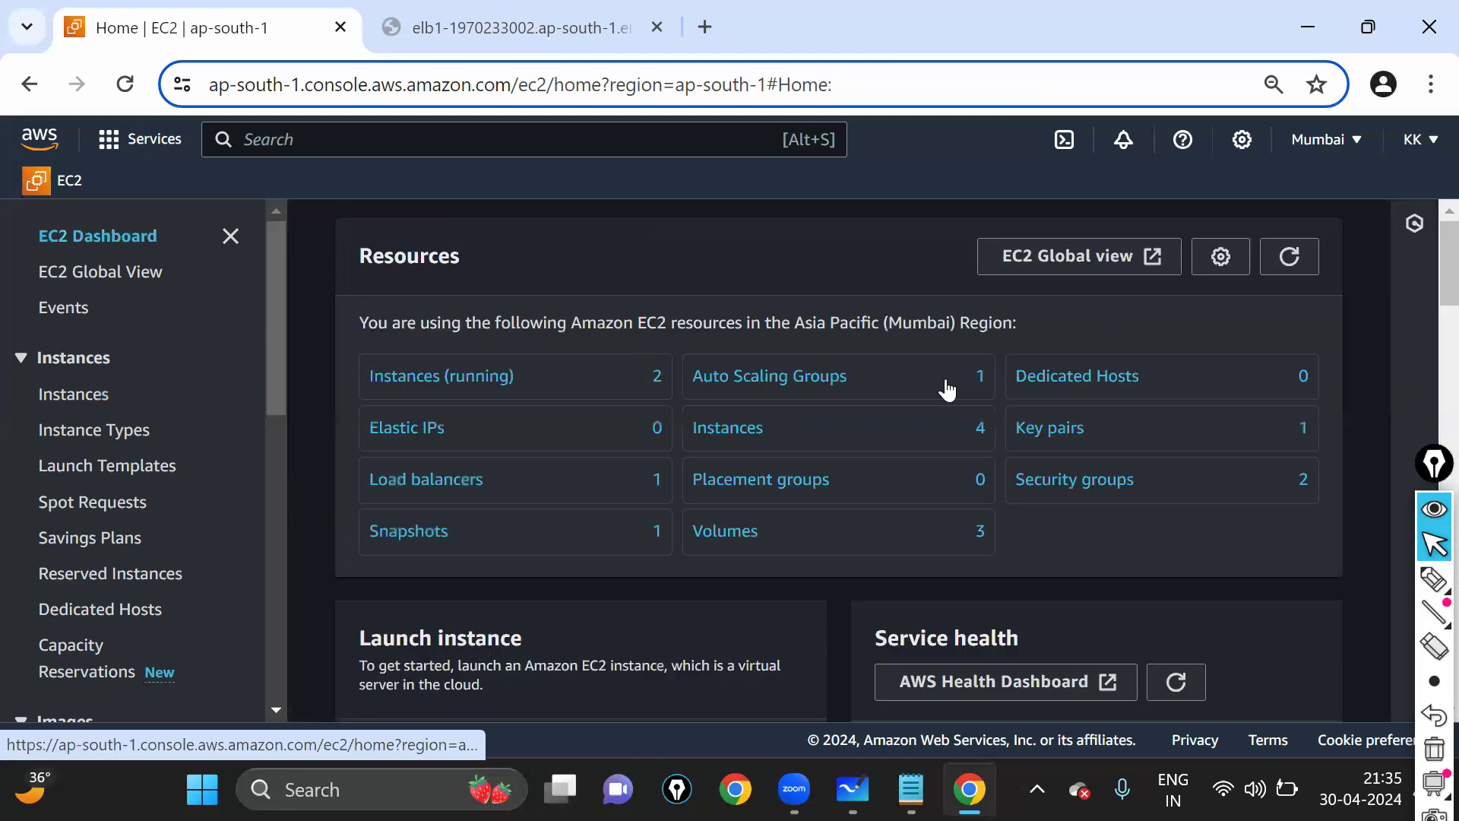
{"action": "left_click", "coordinate": [1295, 260]}
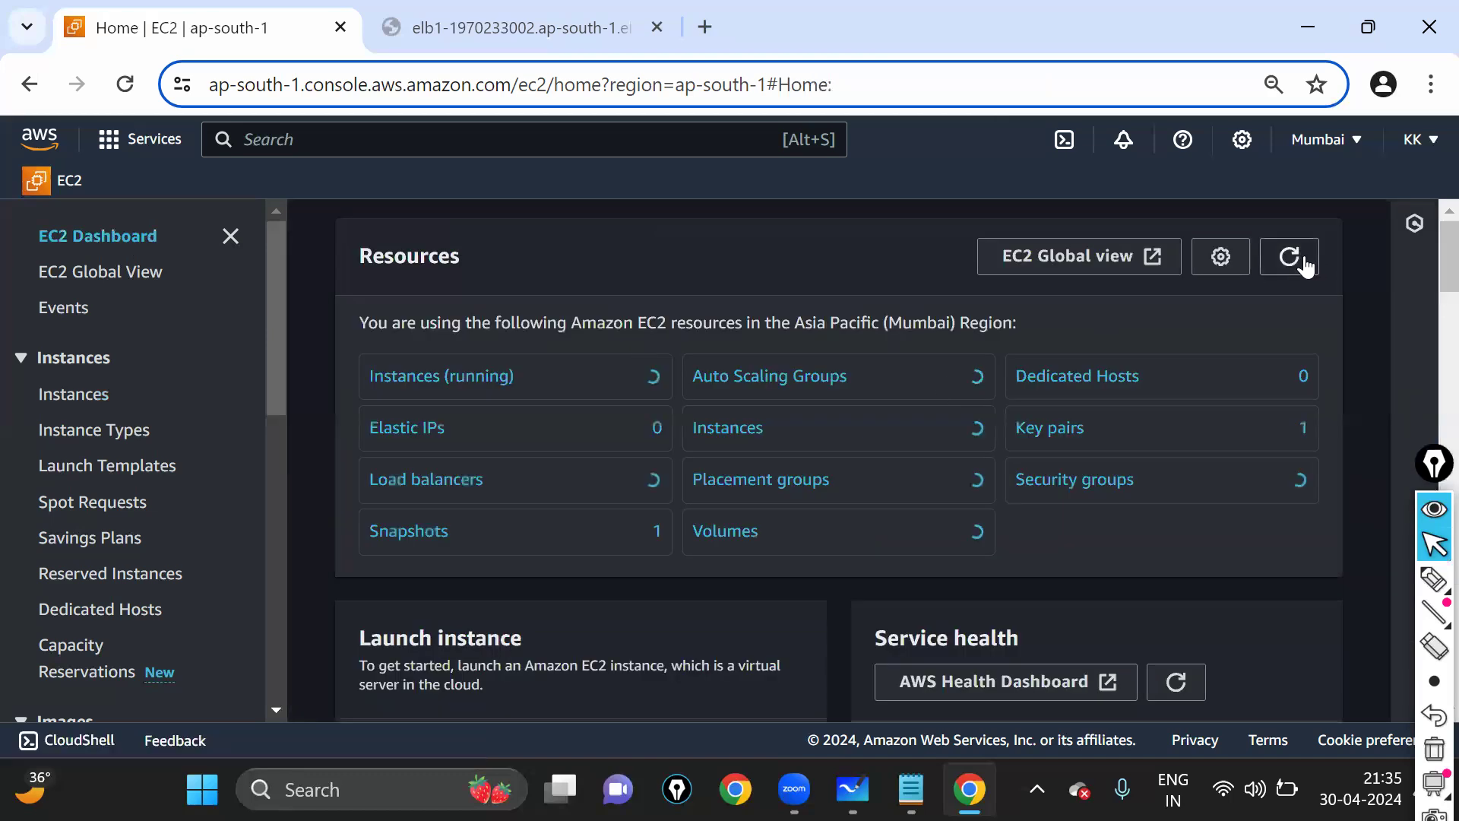
- Delete load balancer ELB1, typing 'confirm' to approve, then go back to the EC2 Dashboard
{"action": "left_click", "coordinate": [475, 482]}
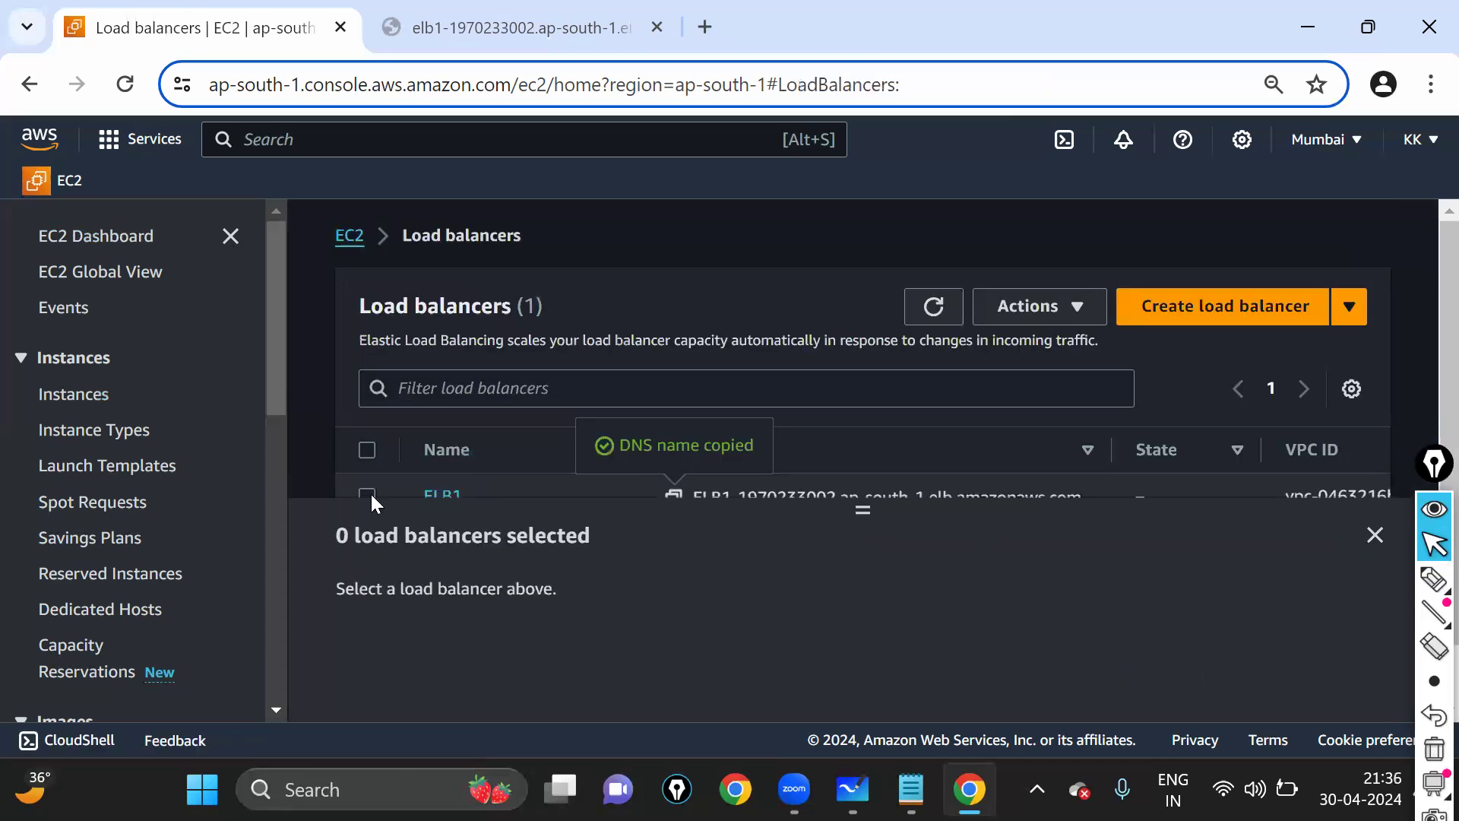
{"action": "left_click", "coordinate": [962, 316]}
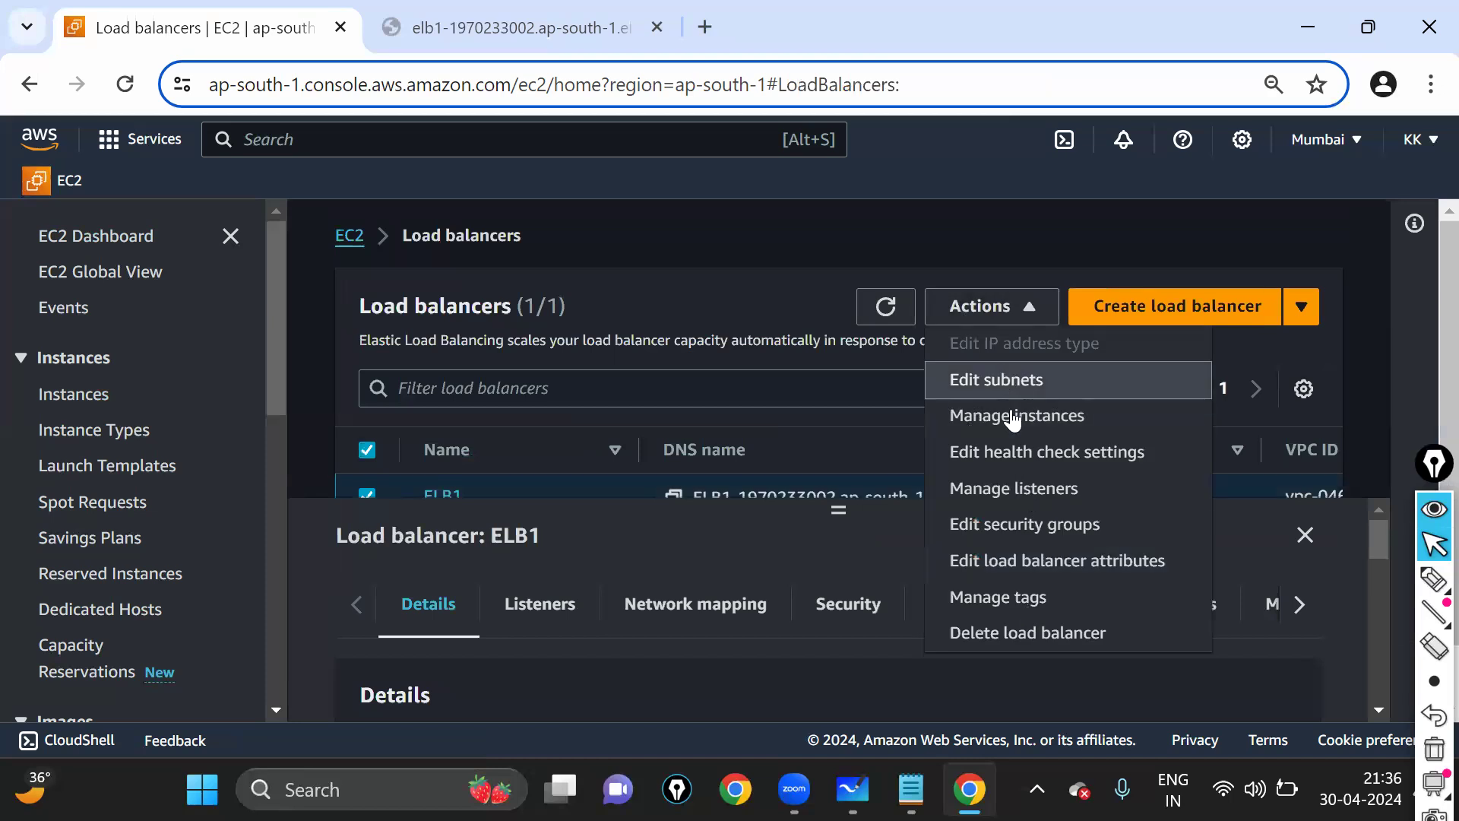
{"action": "left_click", "coordinate": [1019, 634]}
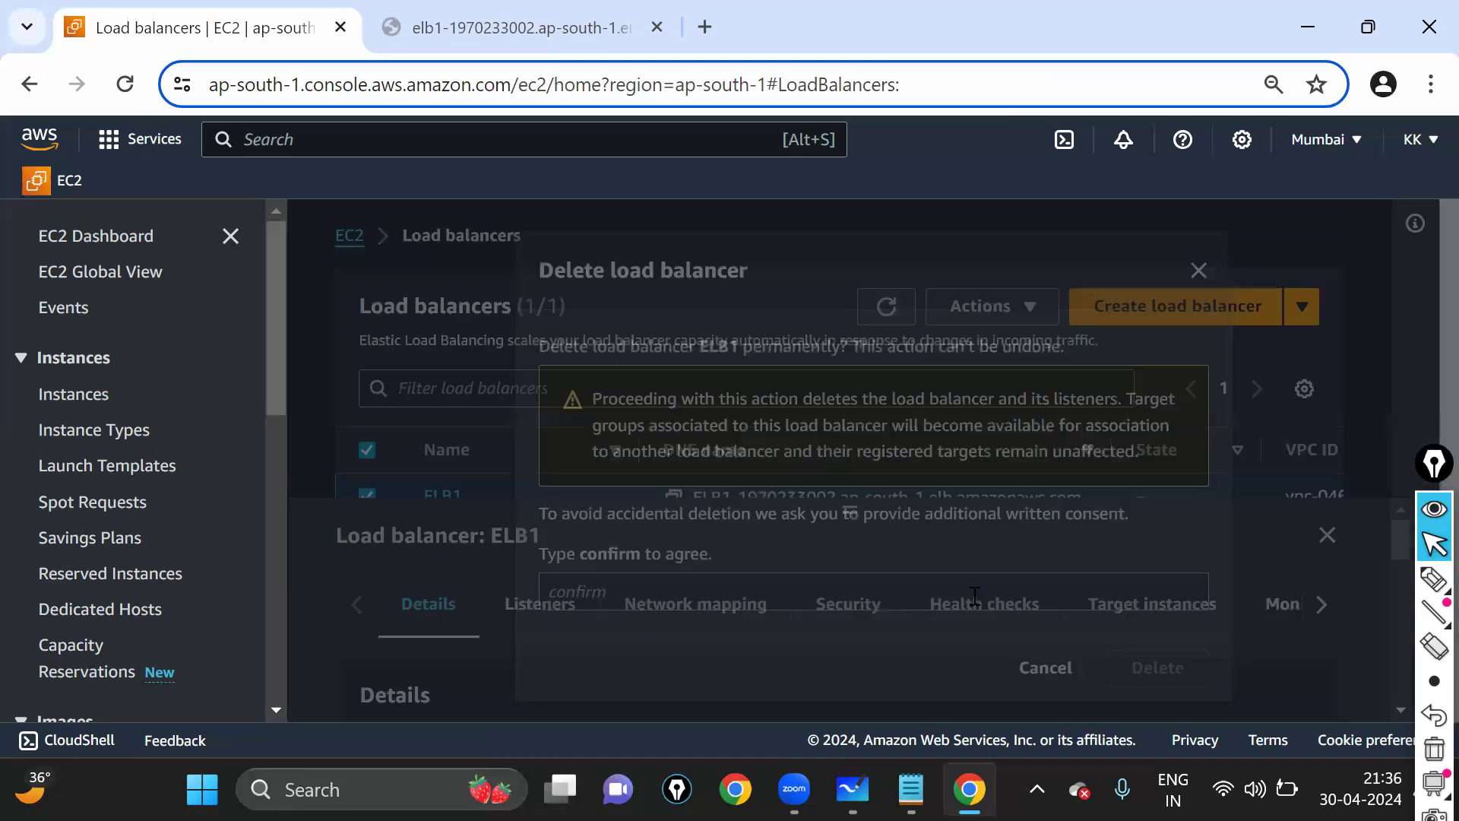
{"action": "left_click", "coordinate": [896, 588]}
{"action": "type", "text": "c"}
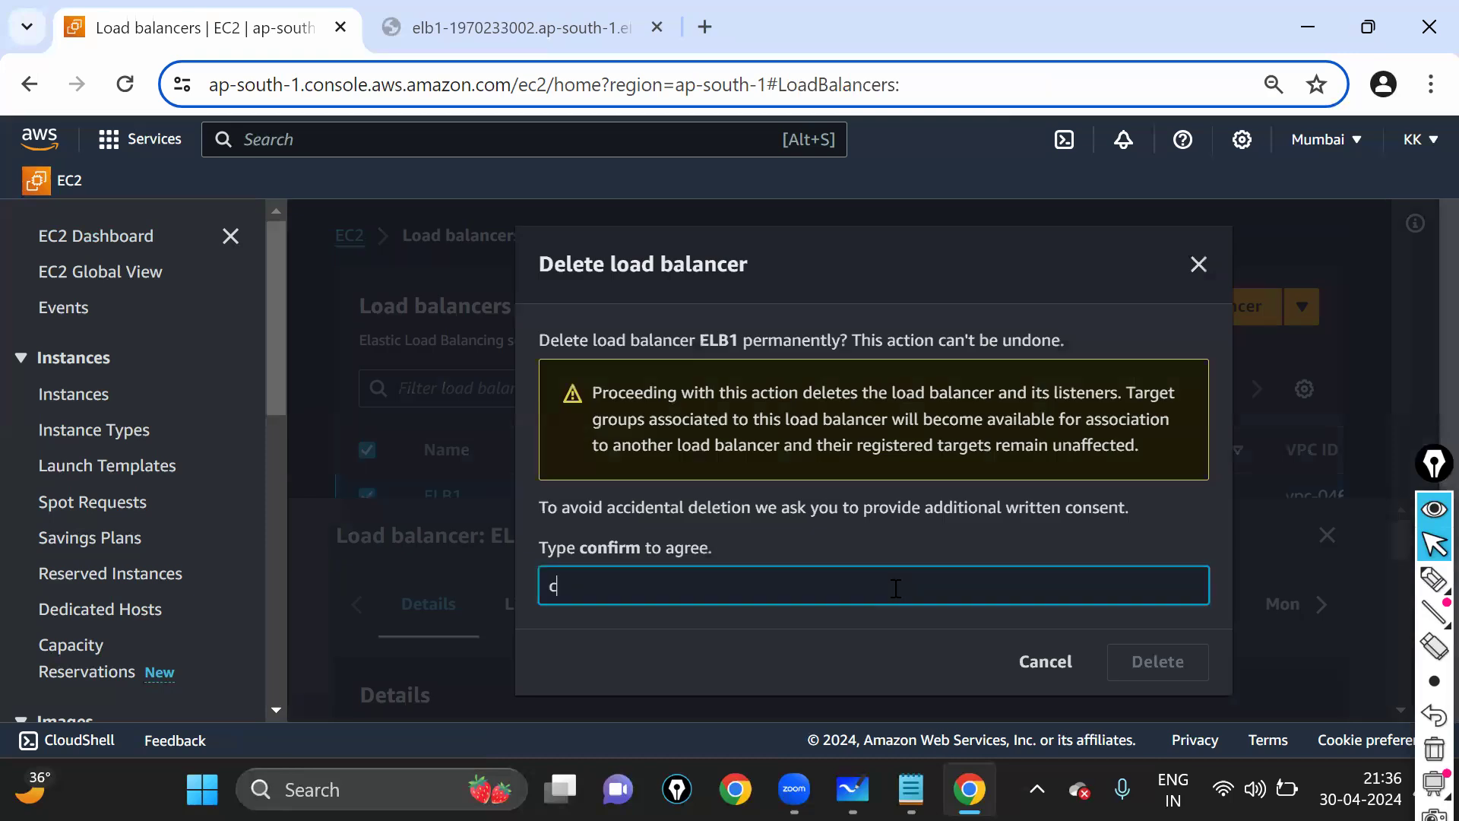
{"action": "type", "text": "onfirm"}
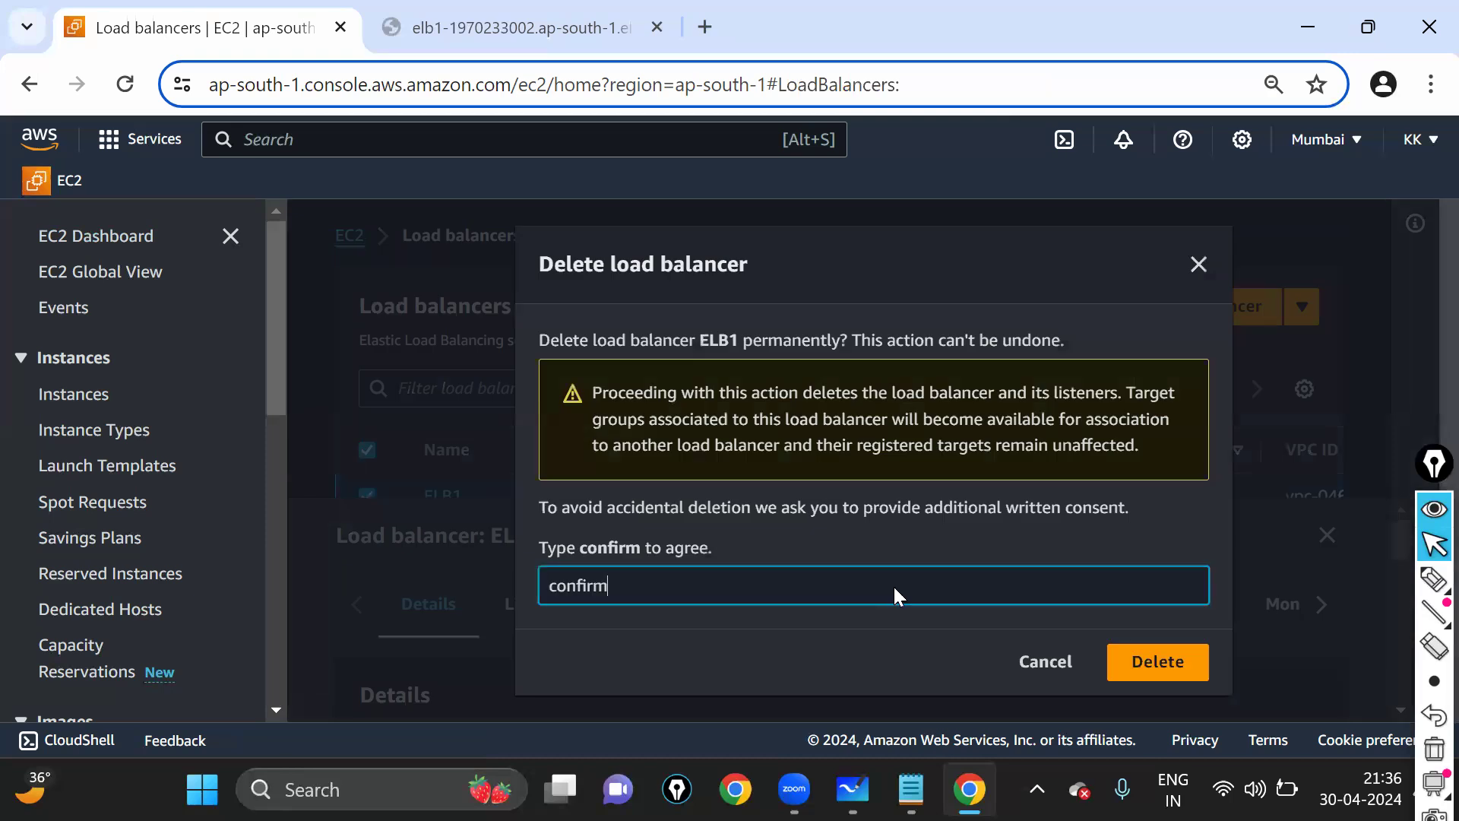
{"action": "key", "text": "Return"}
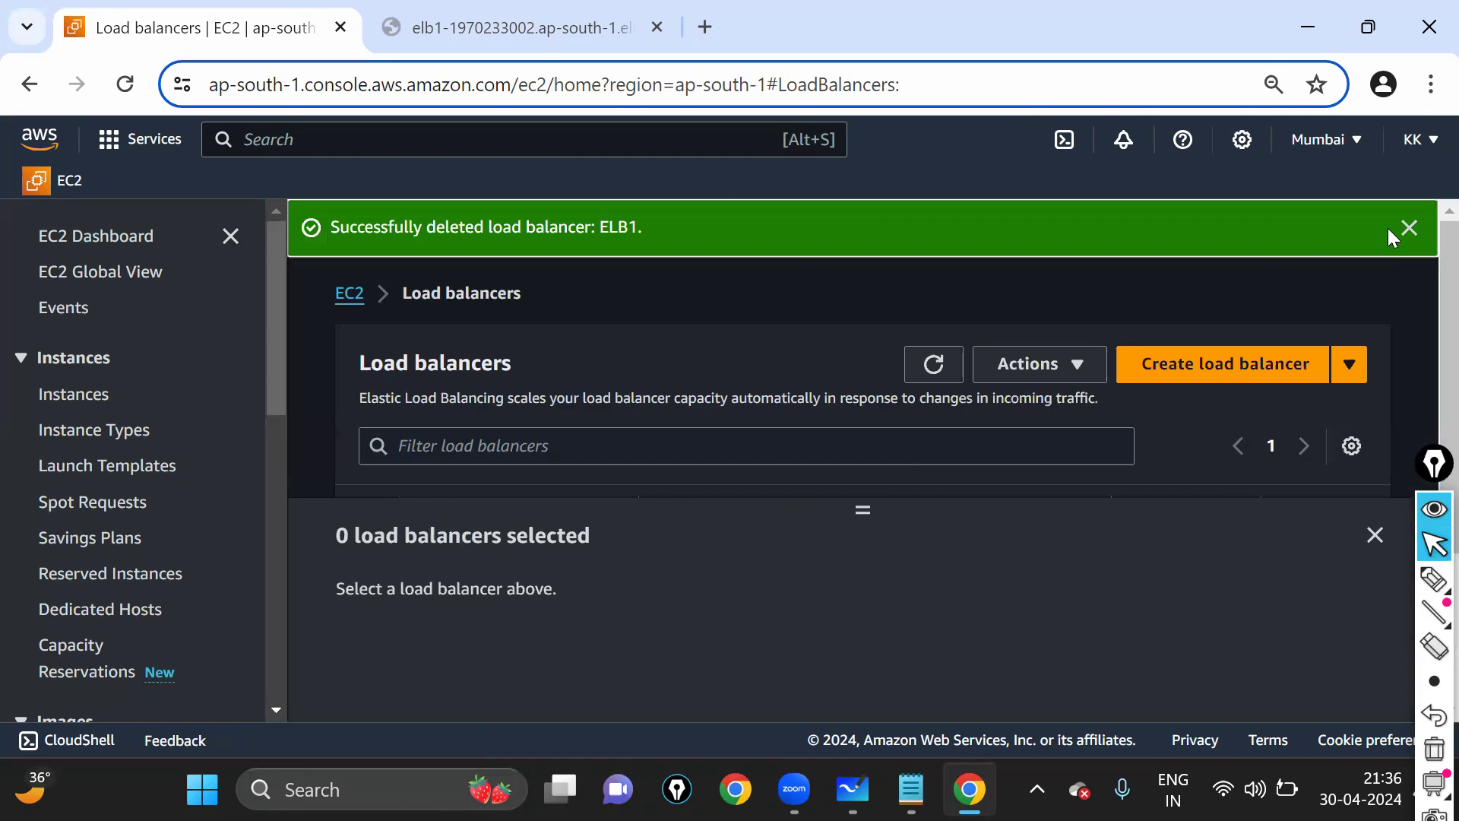
{"action": "left_click", "coordinate": [1407, 227]}
{"action": "left_click", "coordinate": [131, 240]}
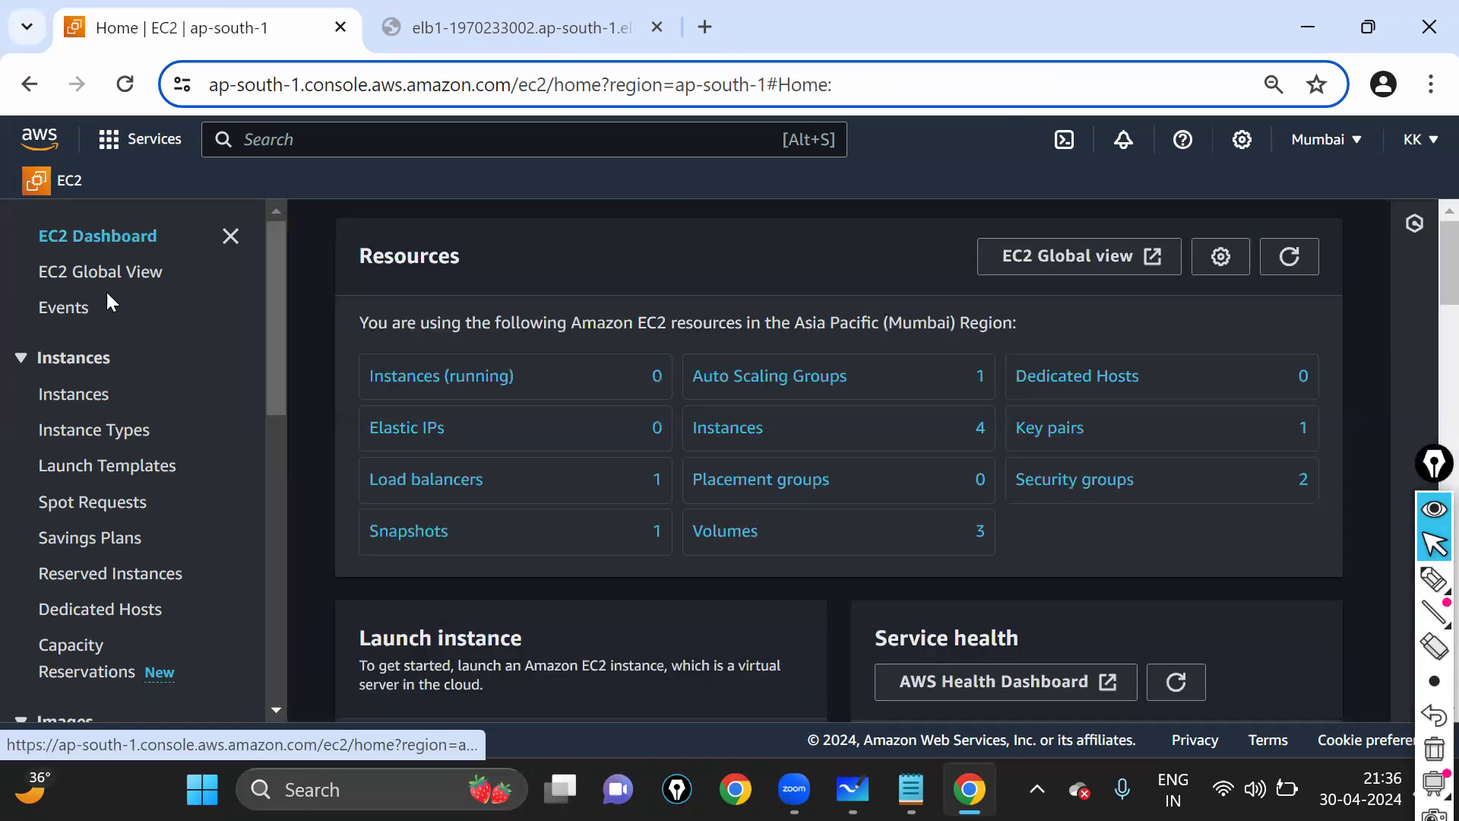
- Delete the newtemp1 launch template, typing 'delete' in the confirmation field
{"action": "left_click", "coordinate": [105, 467]}
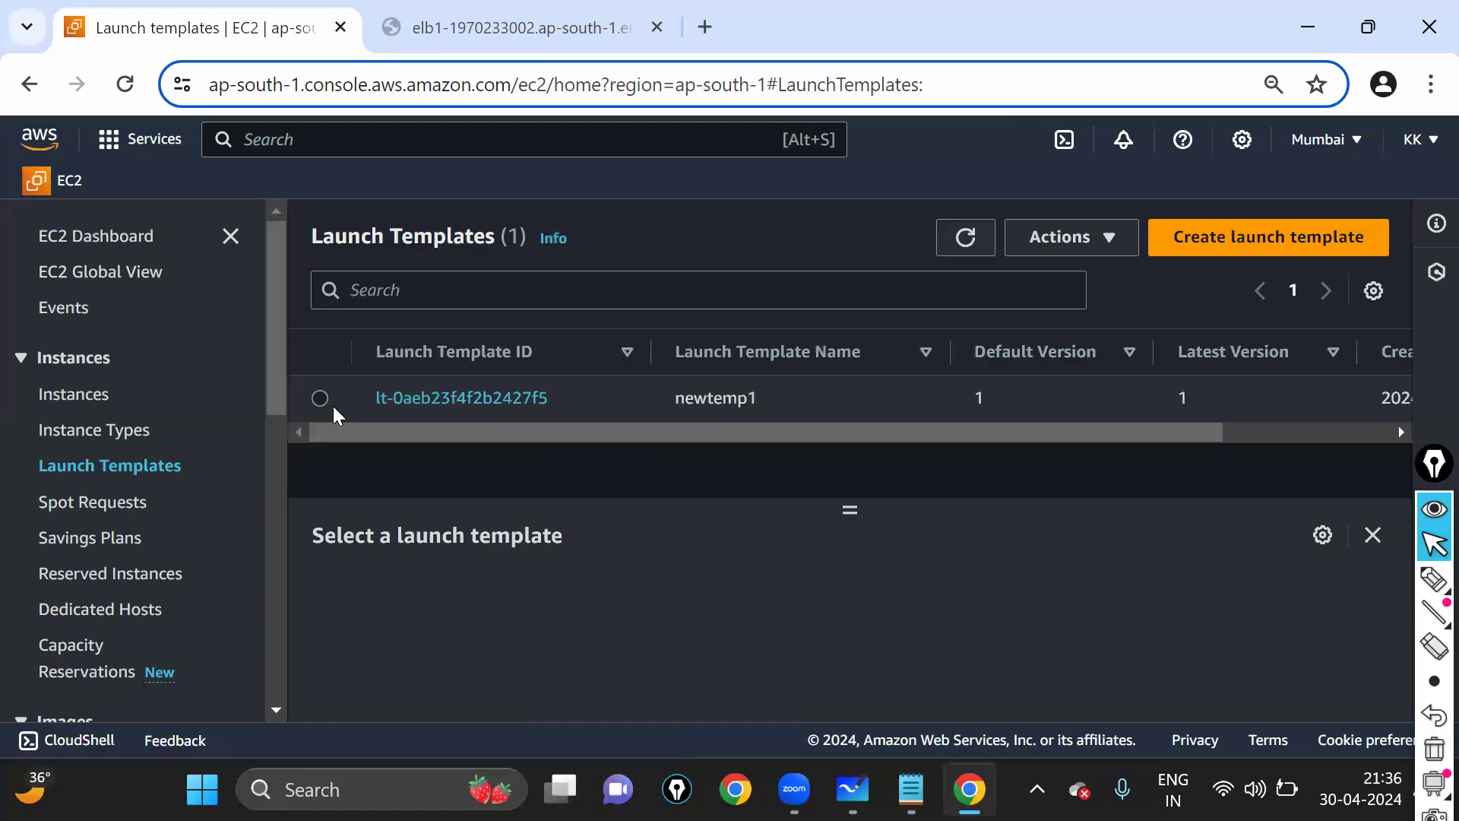
{"action": "left_click", "coordinate": [320, 398]}
{"action": "left_click", "coordinate": [1058, 241]}
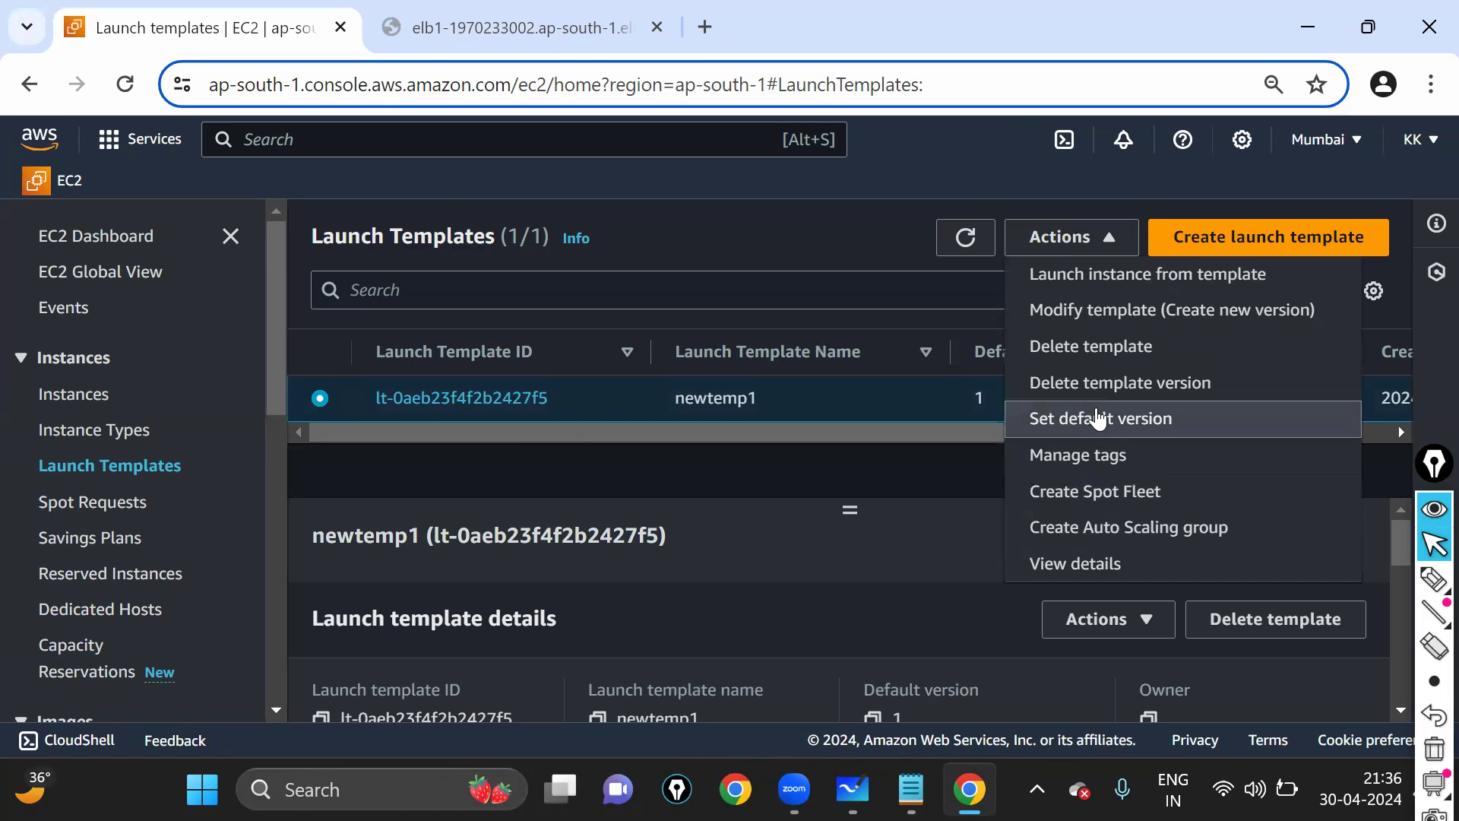
{"action": "left_click", "coordinate": [1107, 348]}
{"action": "left_click", "coordinate": [914, 515]}
{"action": "type", "text": "de"}
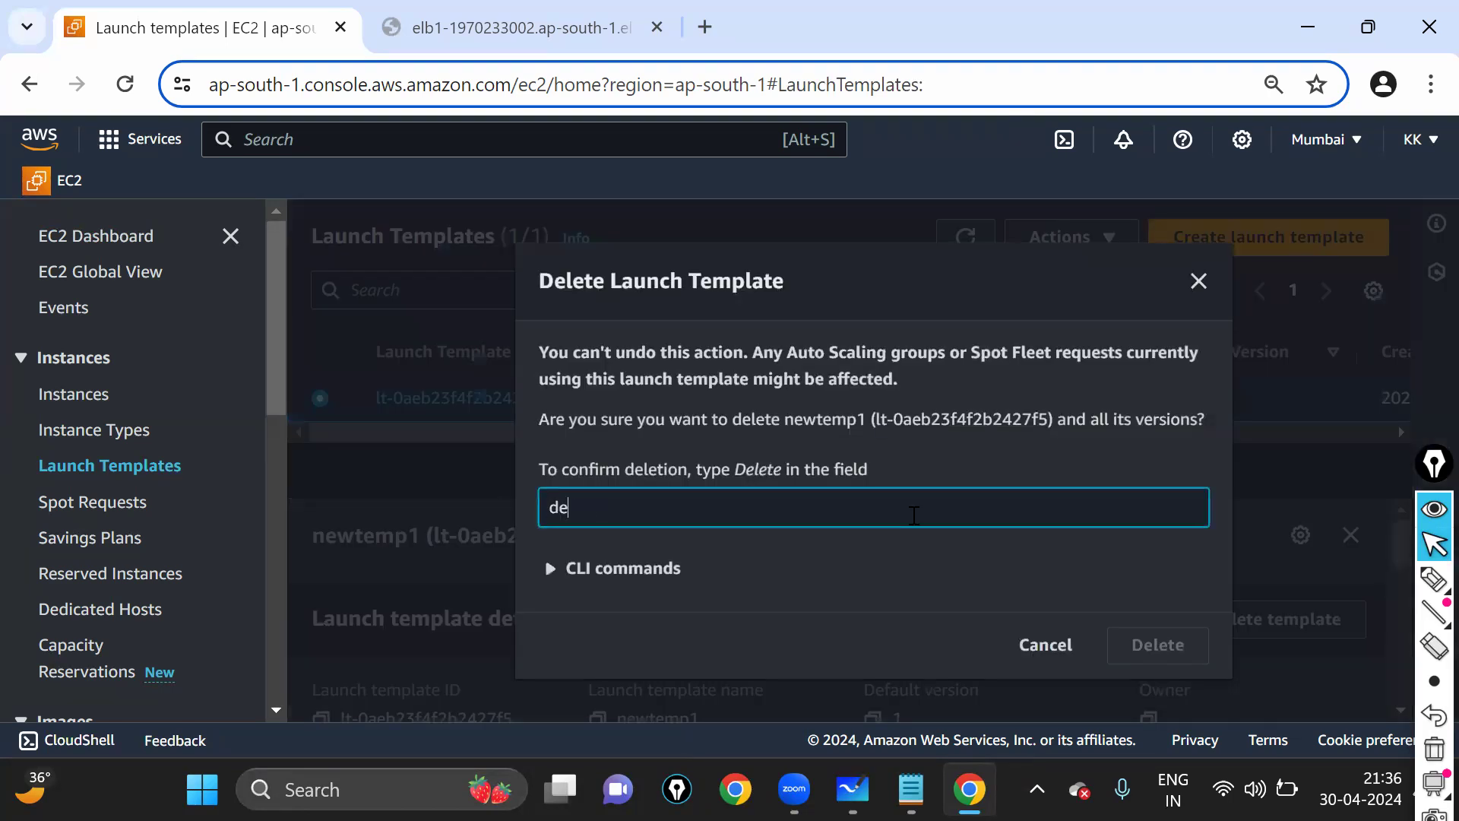
{"action": "type", "text": "lete"}
{"action": "key", "text": "Return"}
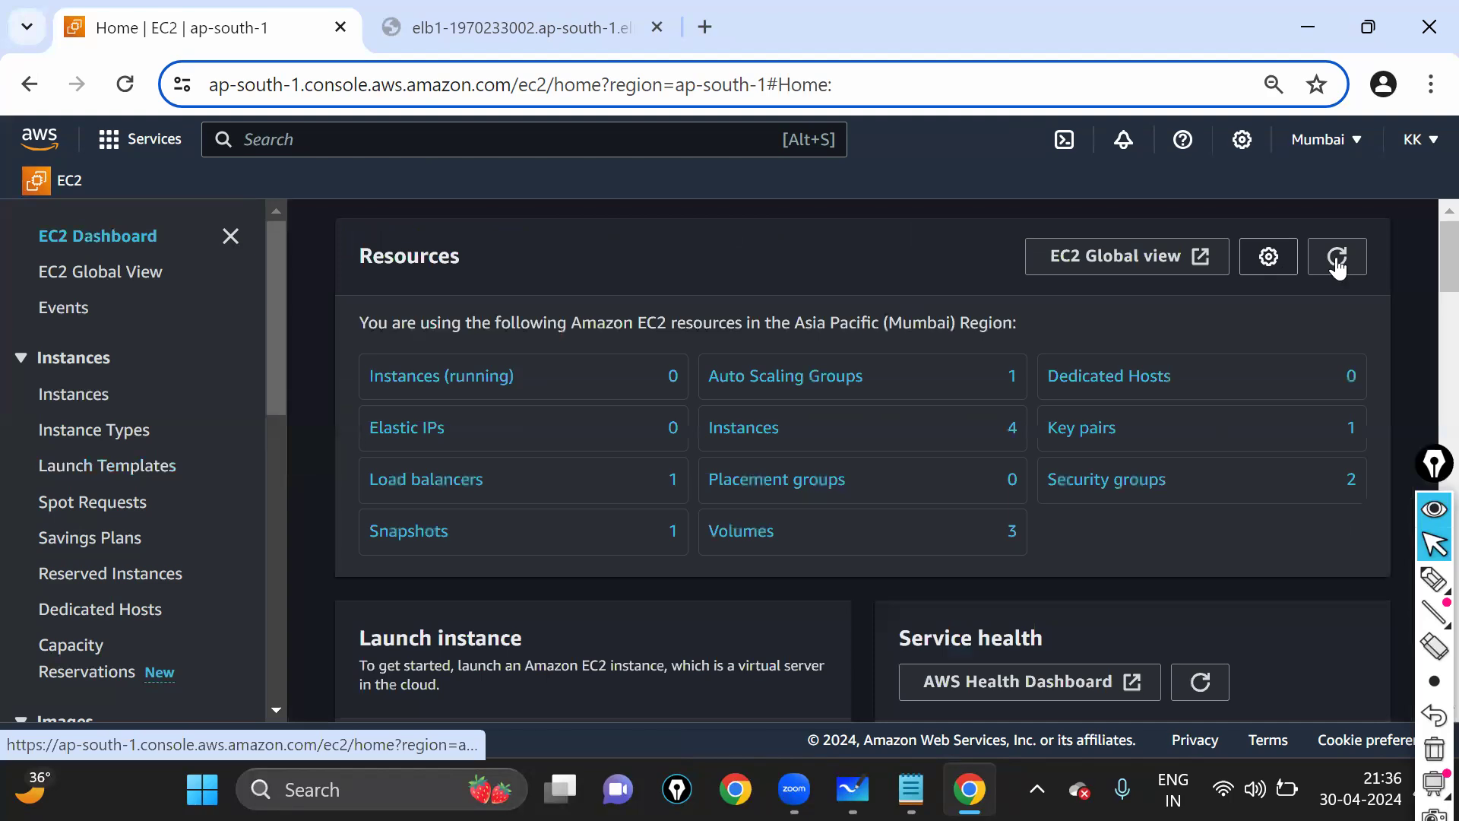
- Refresh the EC2 resource counts twice and verify the Auto Scaling groups list is empty
{"action": "left_click", "coordinate": [1338, 259]}
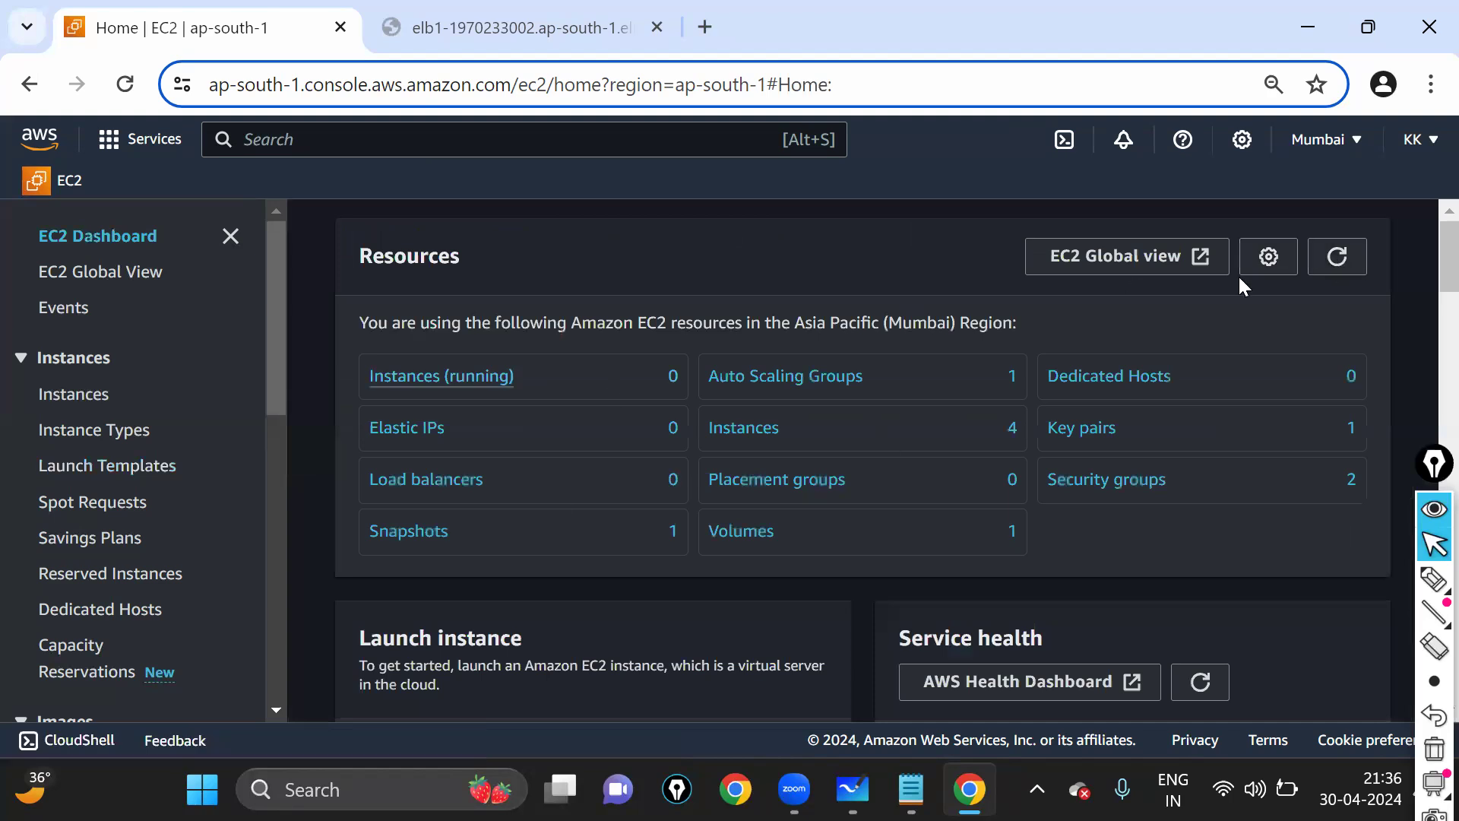
{"action": "left_click", "coordinate": [1356, 256]}
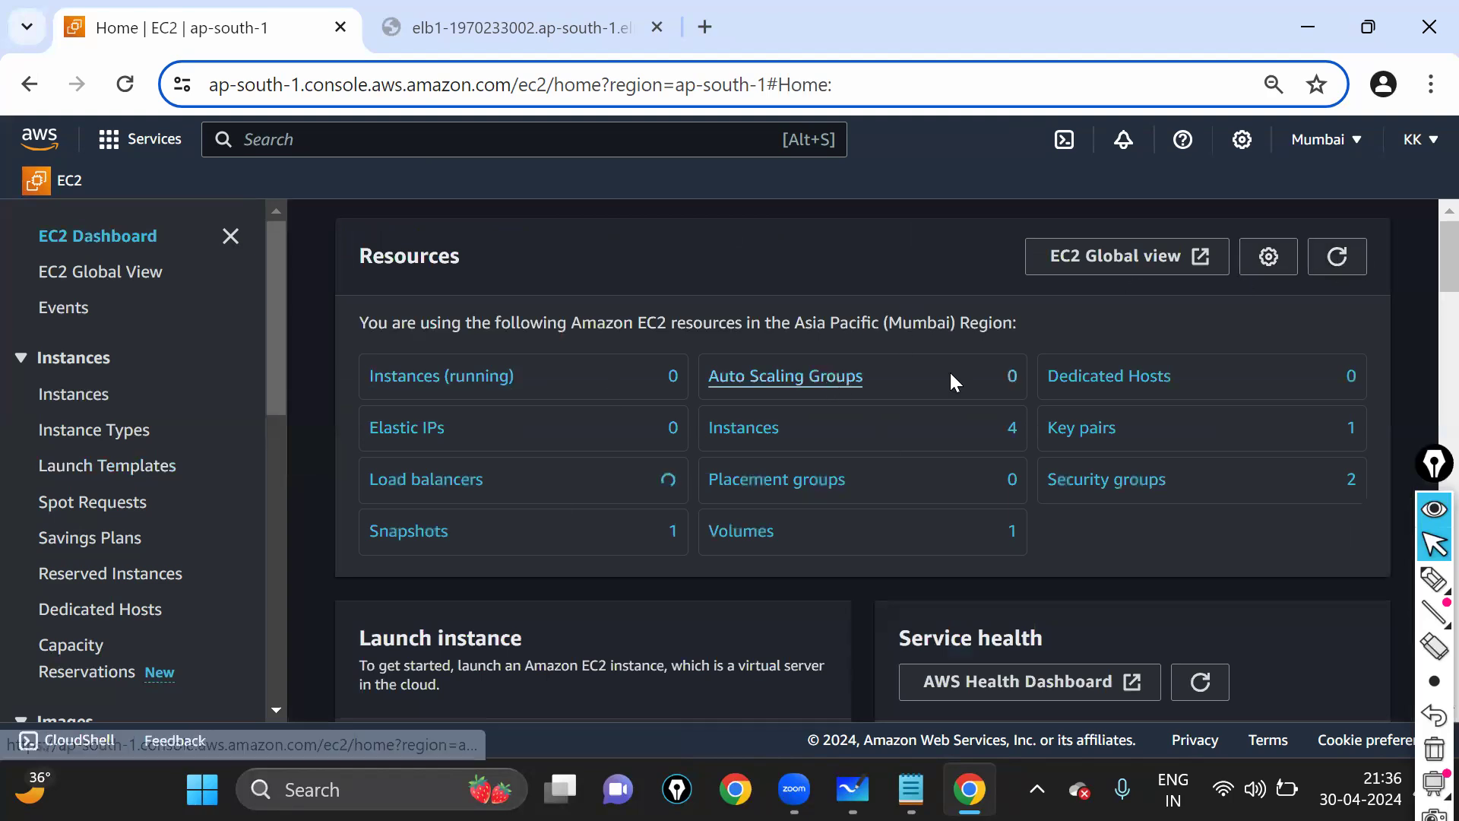
{"action": "left_click", "coordinate": [951, 374]}
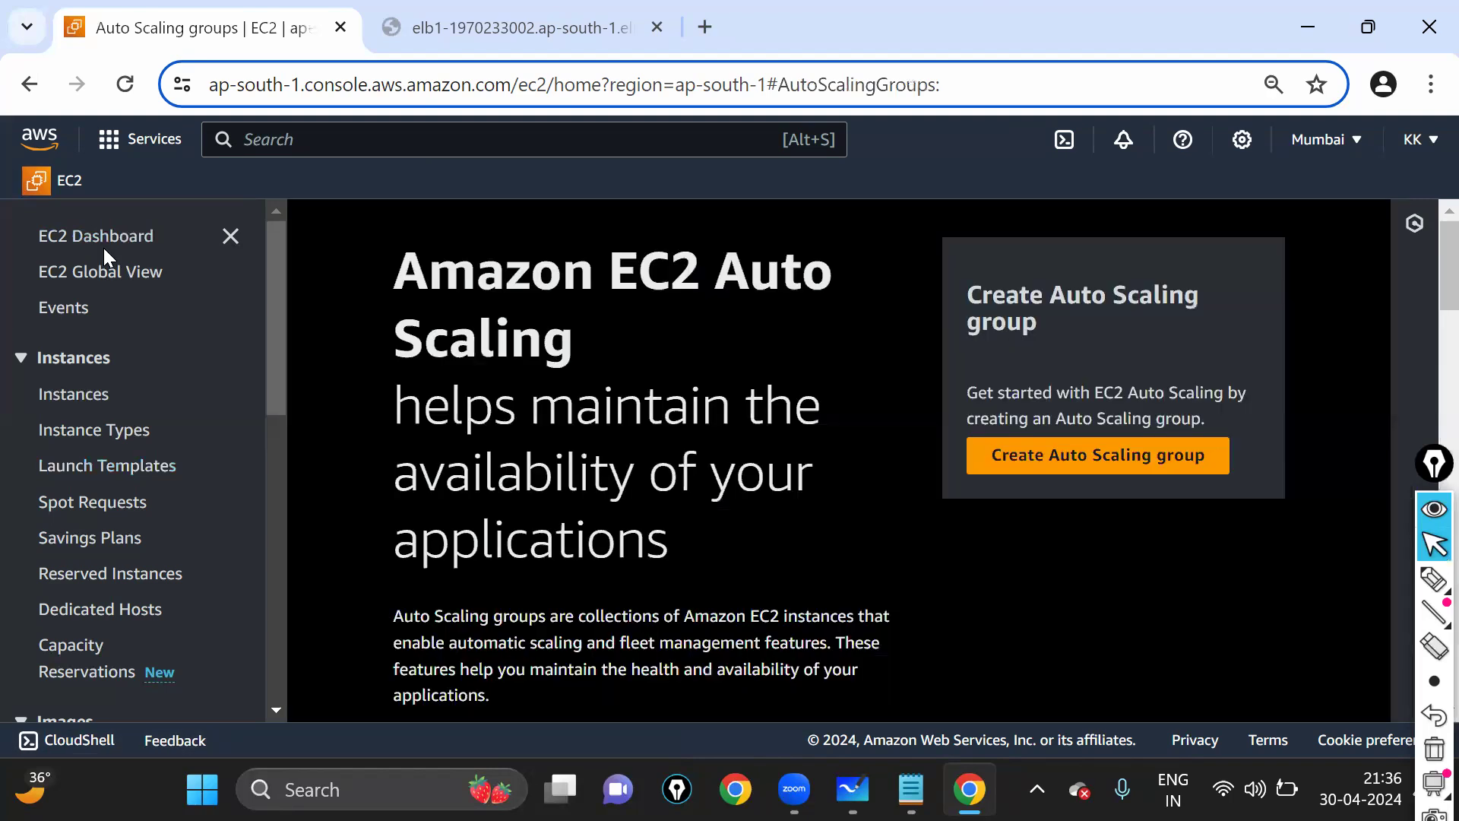
{"action": "left_click", "coordinate": [116, 237]}
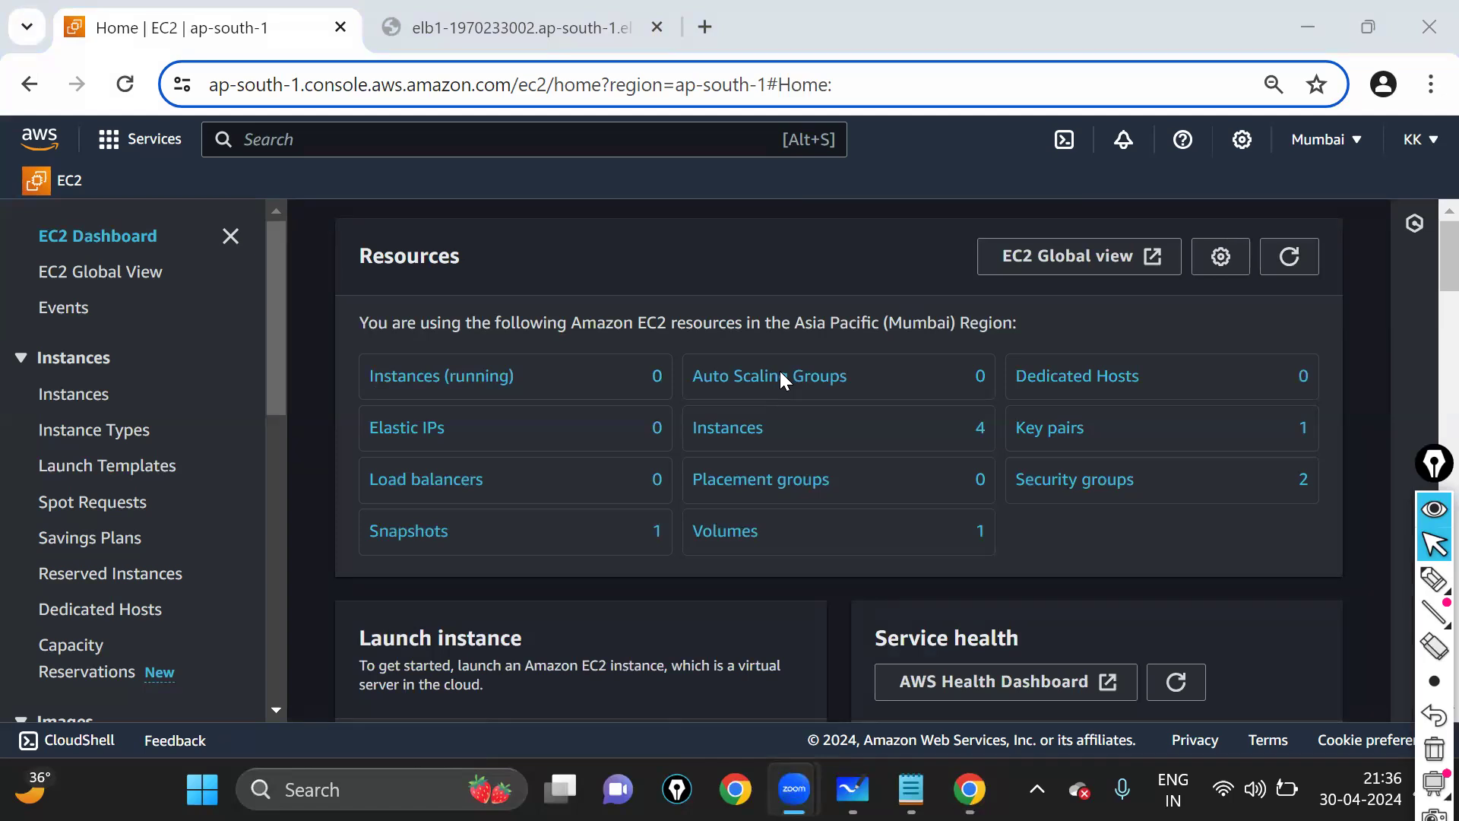
- Refresh the Mumbai EC2 resource counts until running instances, load balancers and Auto Scaling groups read zero
{"action": "left_click", "coordinate": [1164, 14]}
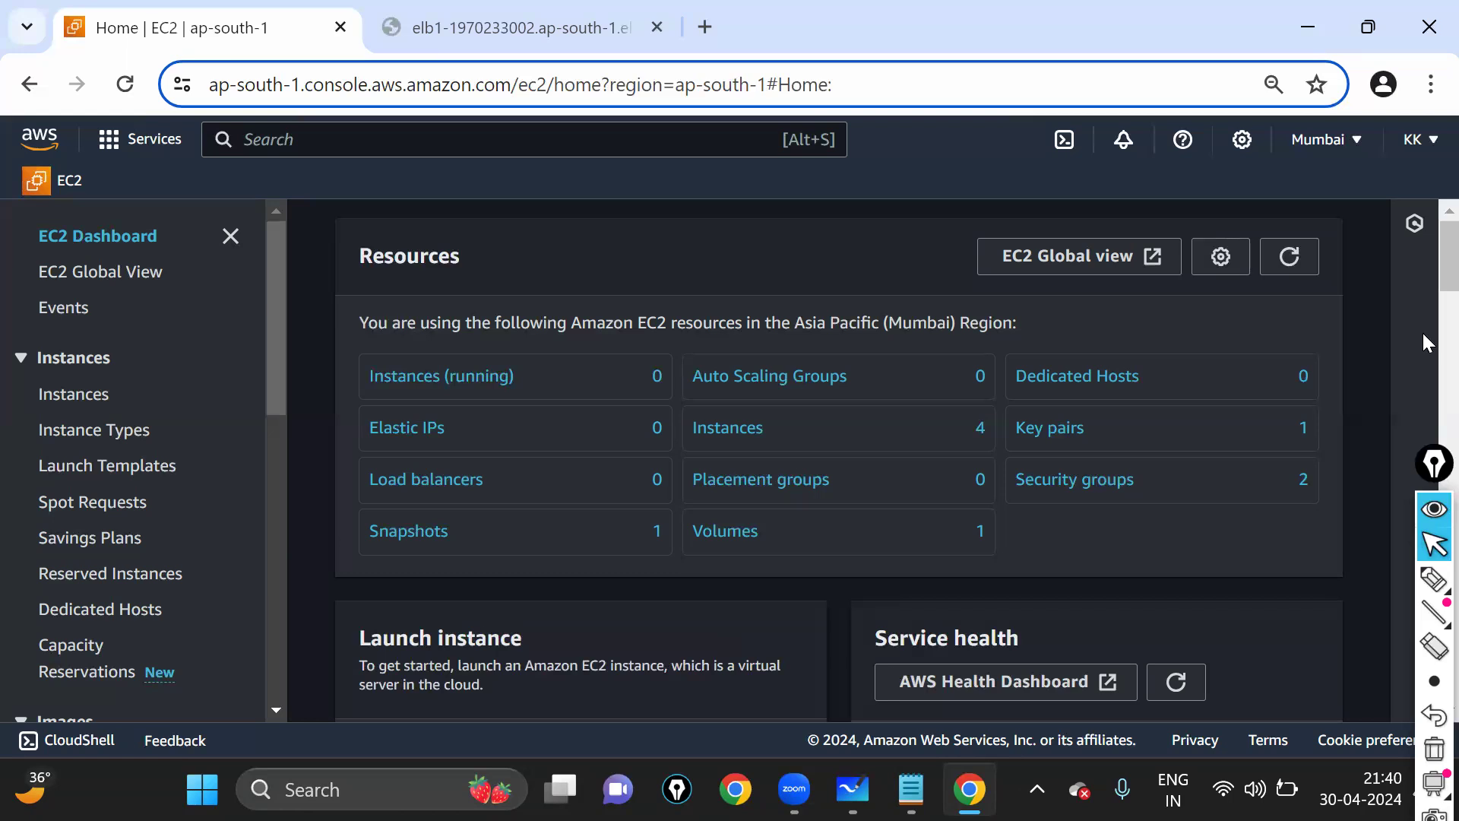
{"action": "left_click", "coordinate": [1299, 264]}
{"action": "left_click", "coordinate": [1292, 259]}
{"action": "left_click", "coordinate": [1302, 266]}
{"action": "scroll", "coordinate": [1192, 504], "scroll_direction": "down", "scroll_amount": 2}
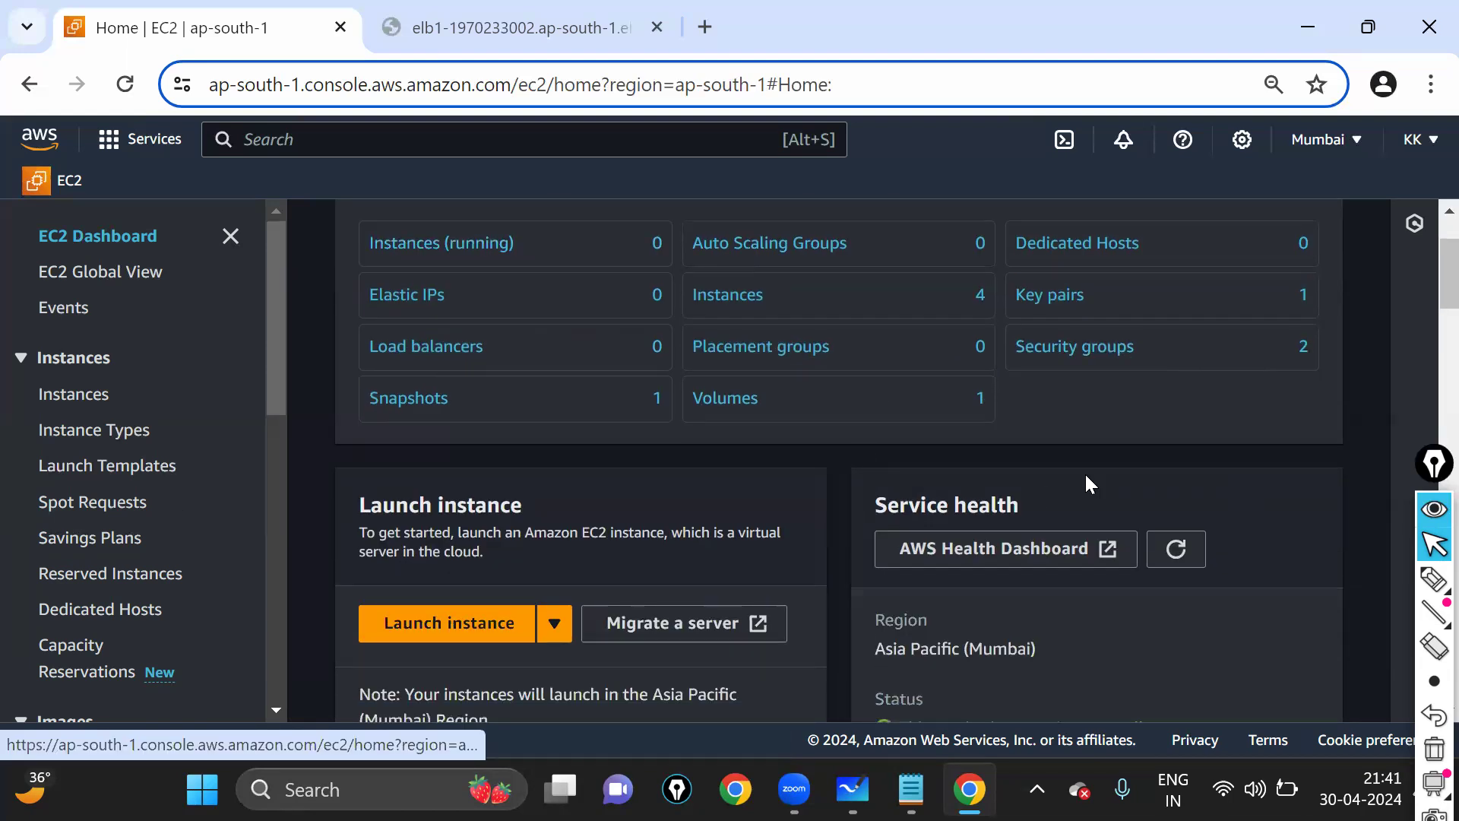
{"action": "scroll", "coordinate": [1210, 628], "scroll_direction": "up", "scroll_amount": 2}
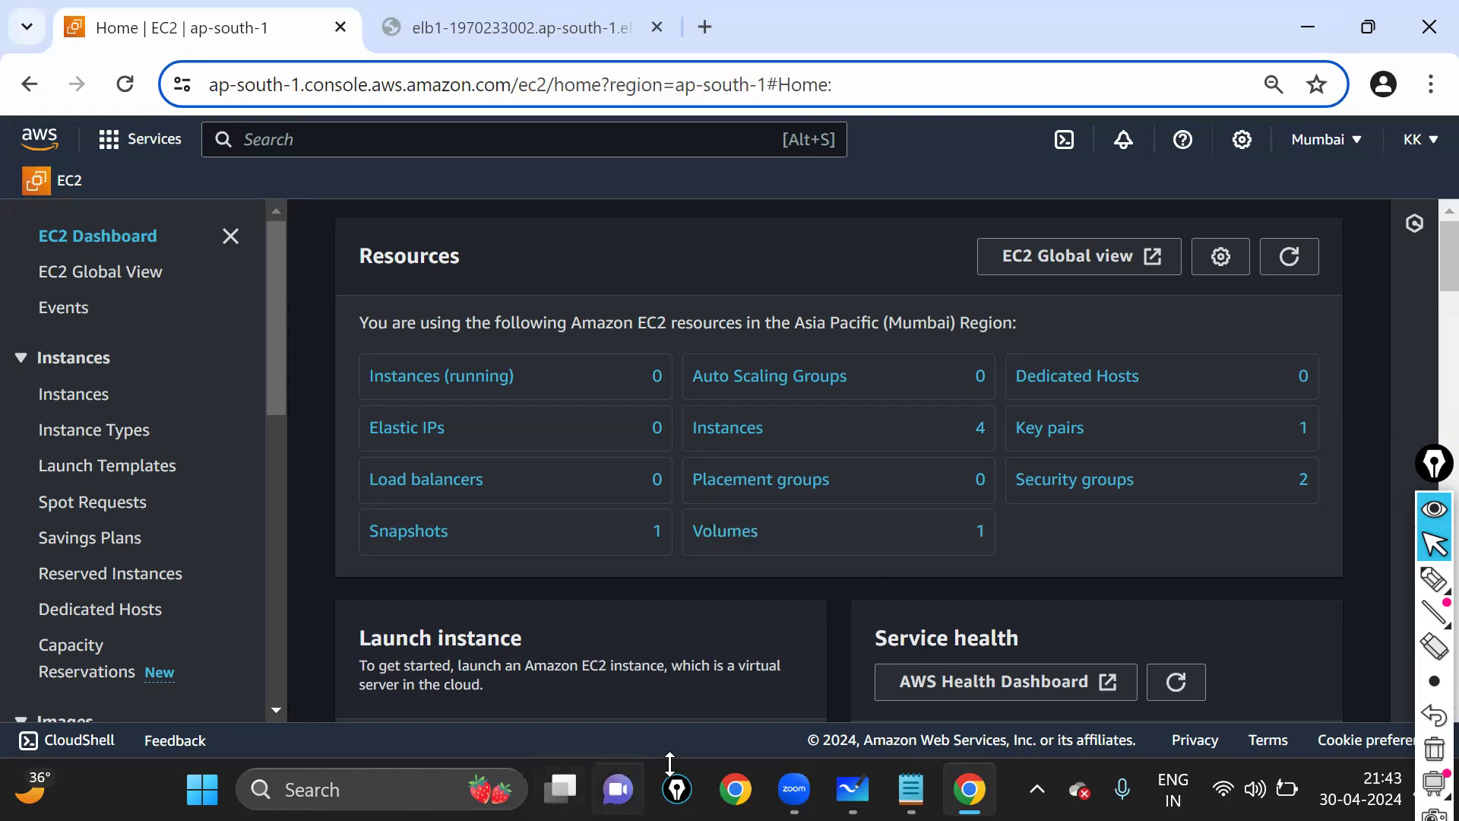
{"action": "left_click", "coordinate": [795, 789]}
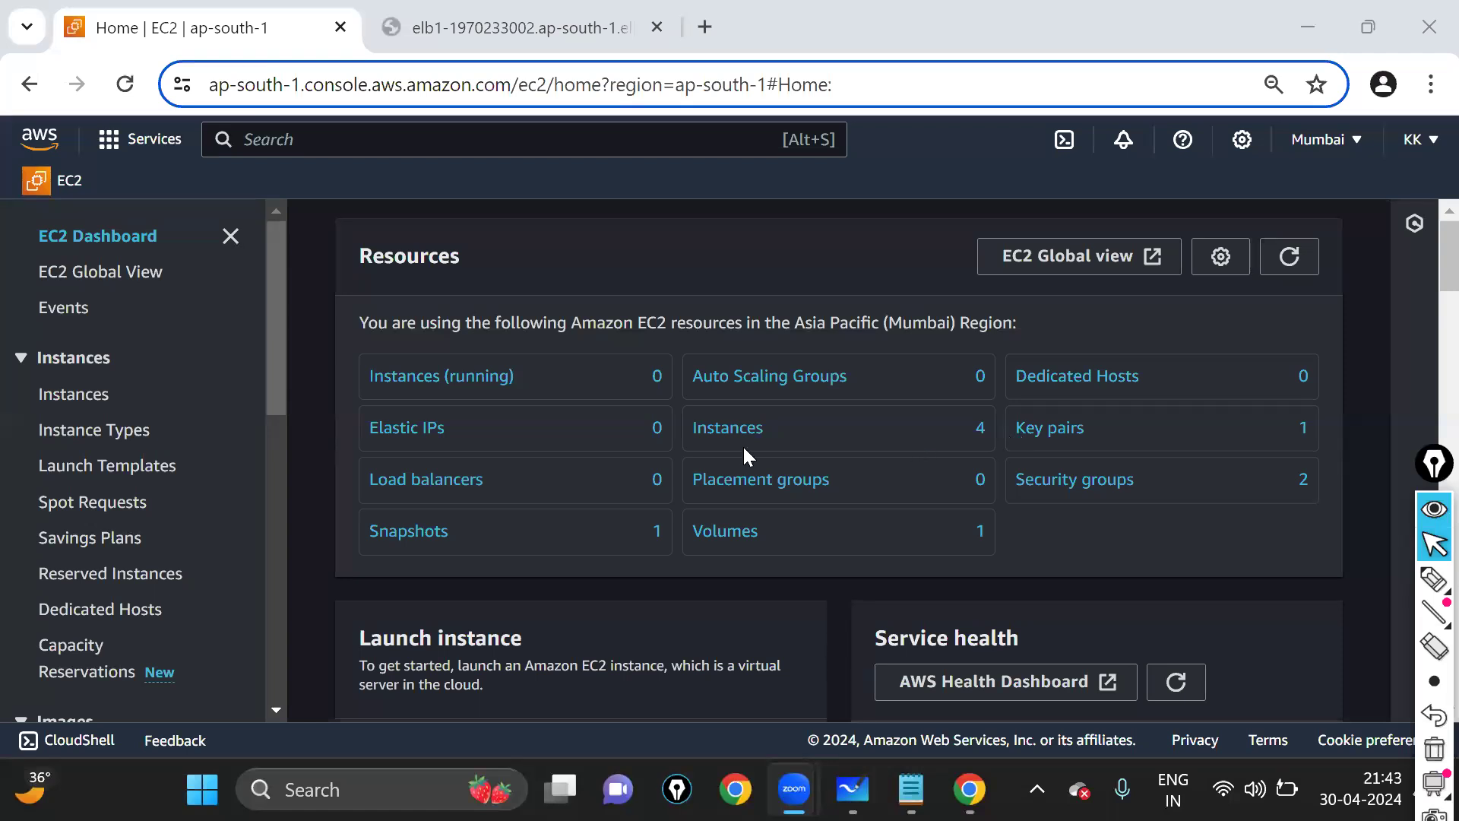
{"action": "left_click", "coordinate": [1157, 13]}
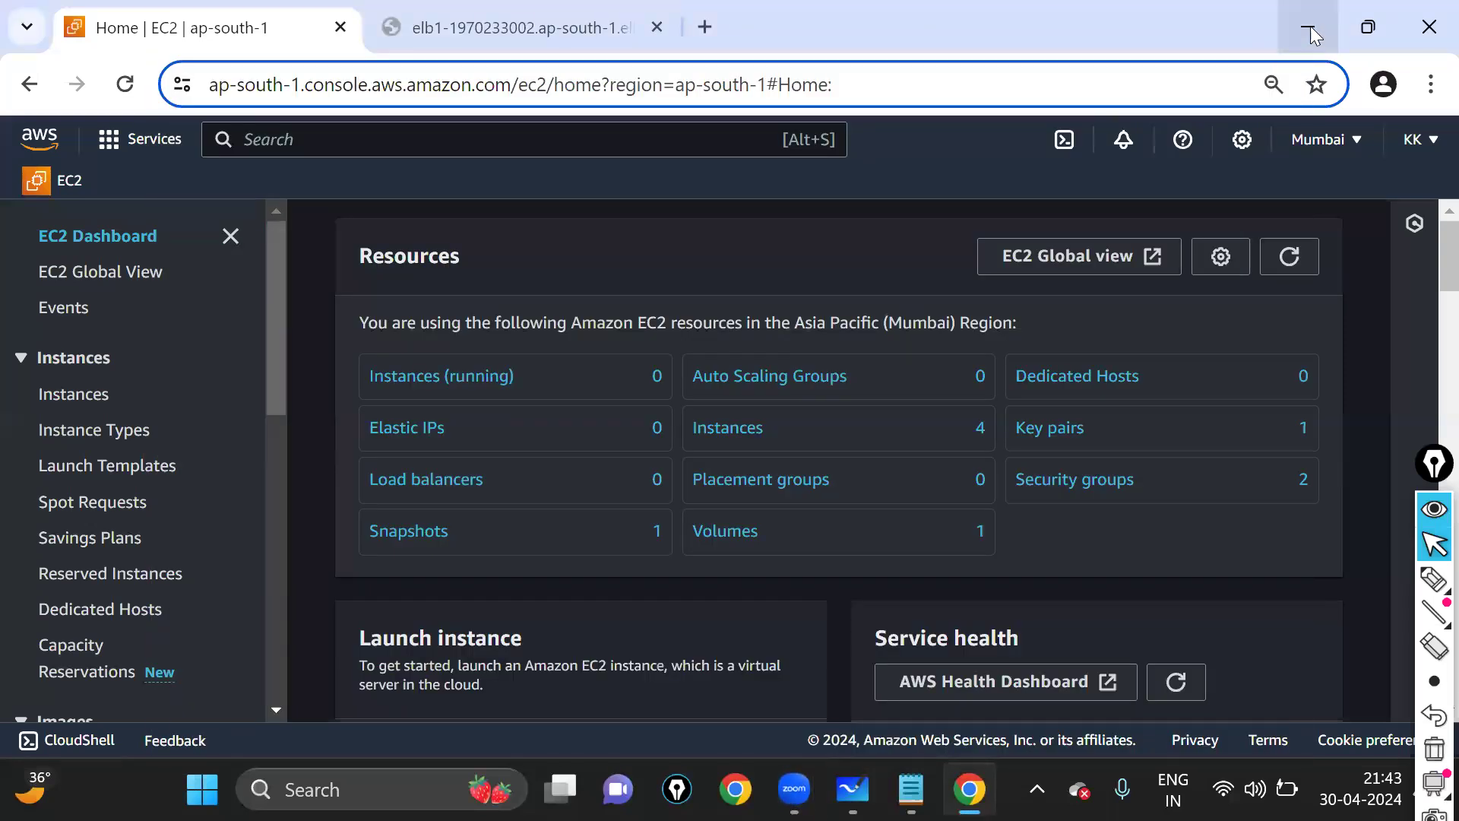
{"action": "left_click", "coordinate": [1287, 259]}
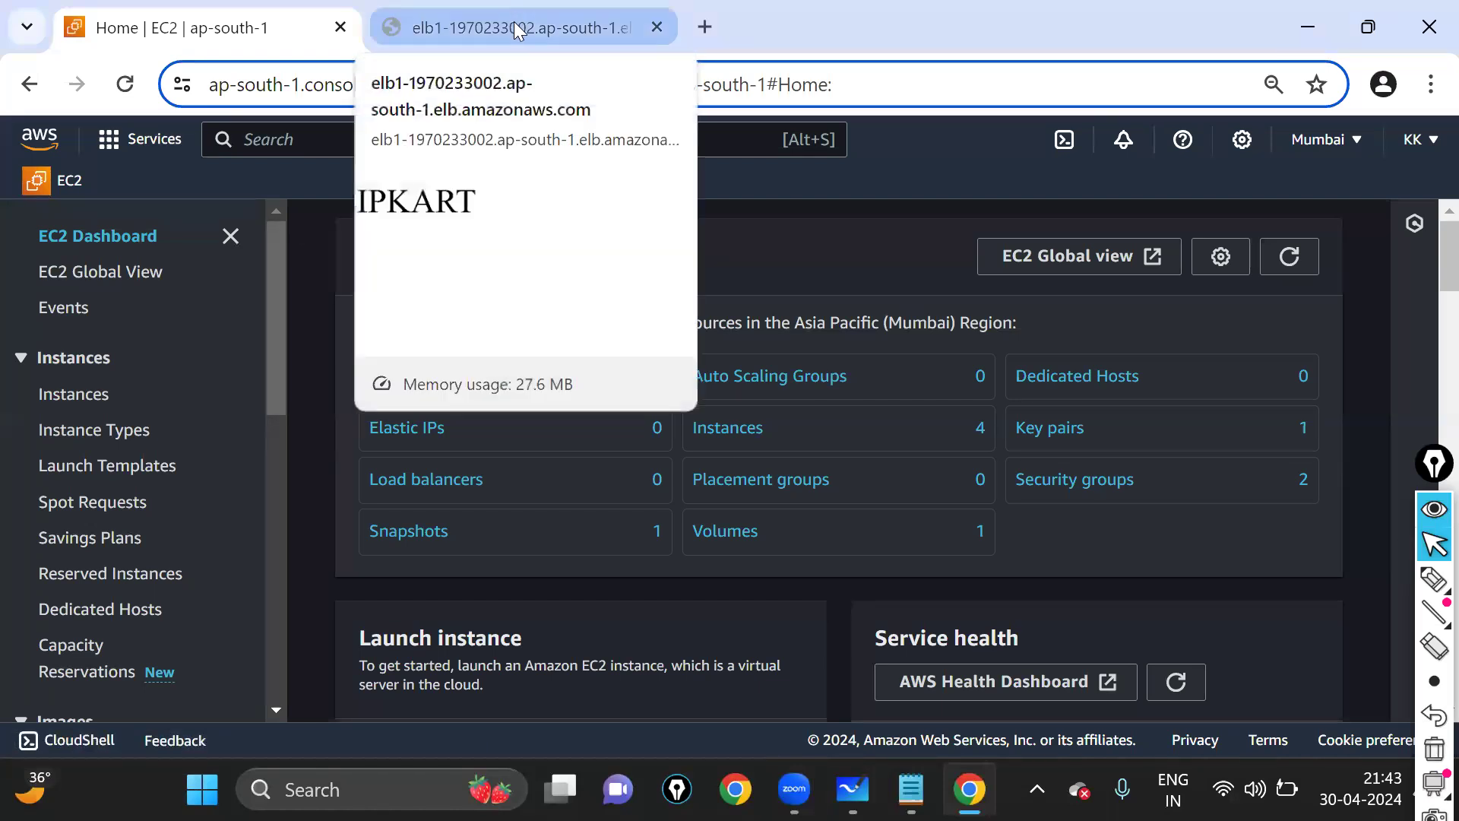
- Close the elb1 test tab and a blank new tab, then reload the EC2 resource counts
{"action": "left_click", "coordinate": [514, 22]}
{"action": "left_click", "coordinate": [657, 27]}
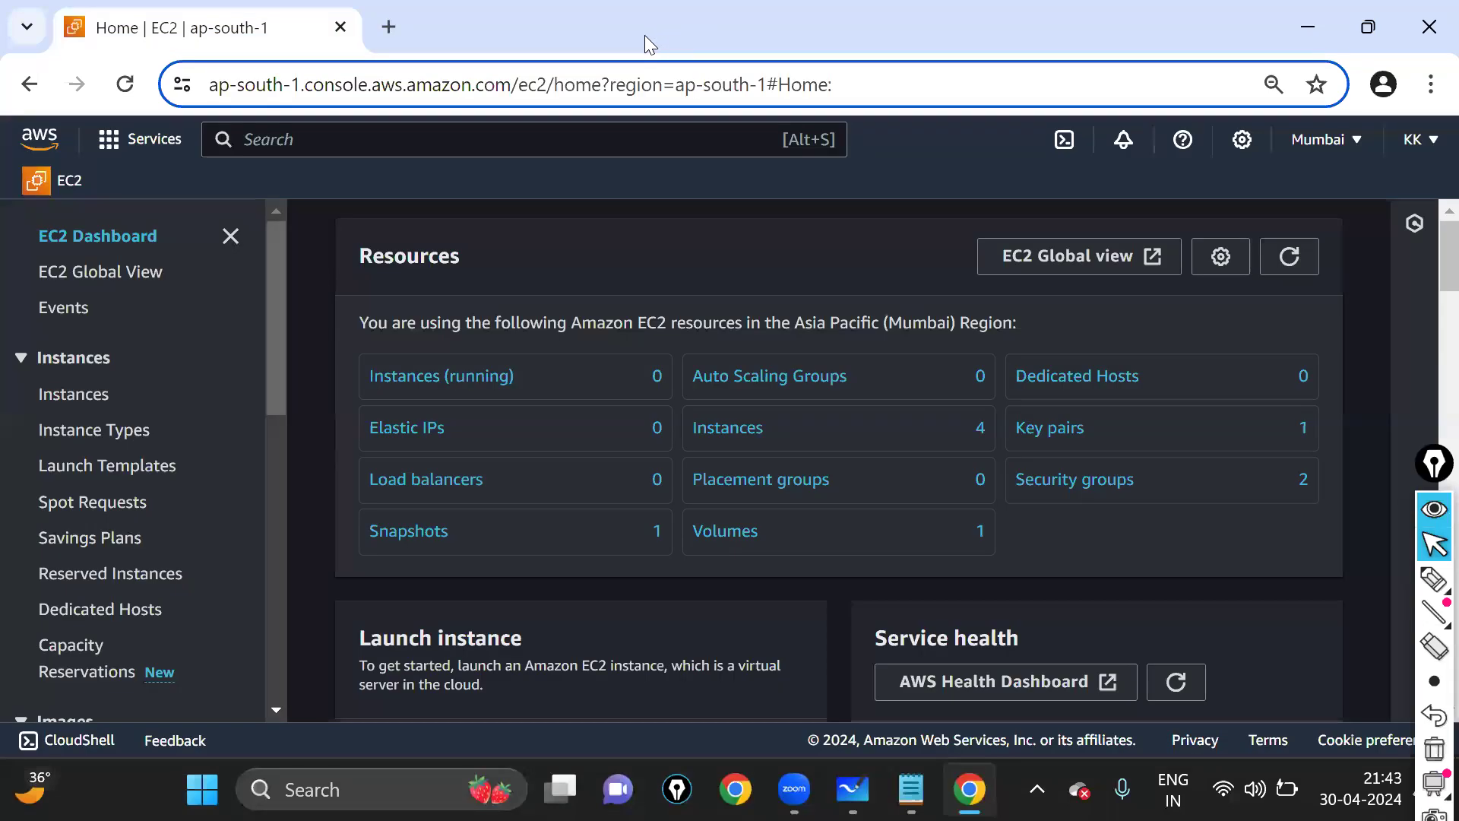
{"action": "left_click", "coordinate": [391, 26]}
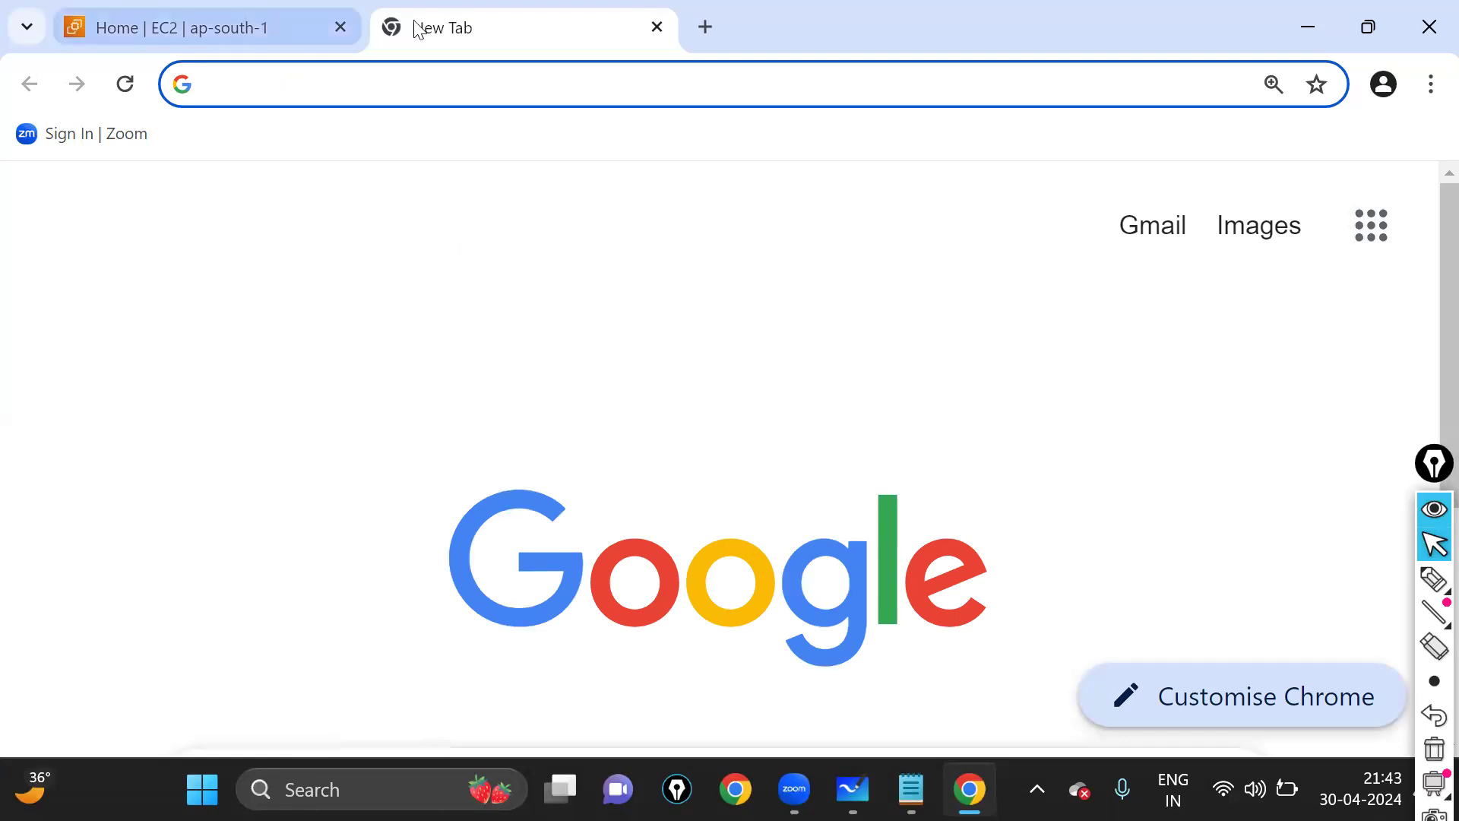
{"action": "left_click", "coordinate": [656, 26]}
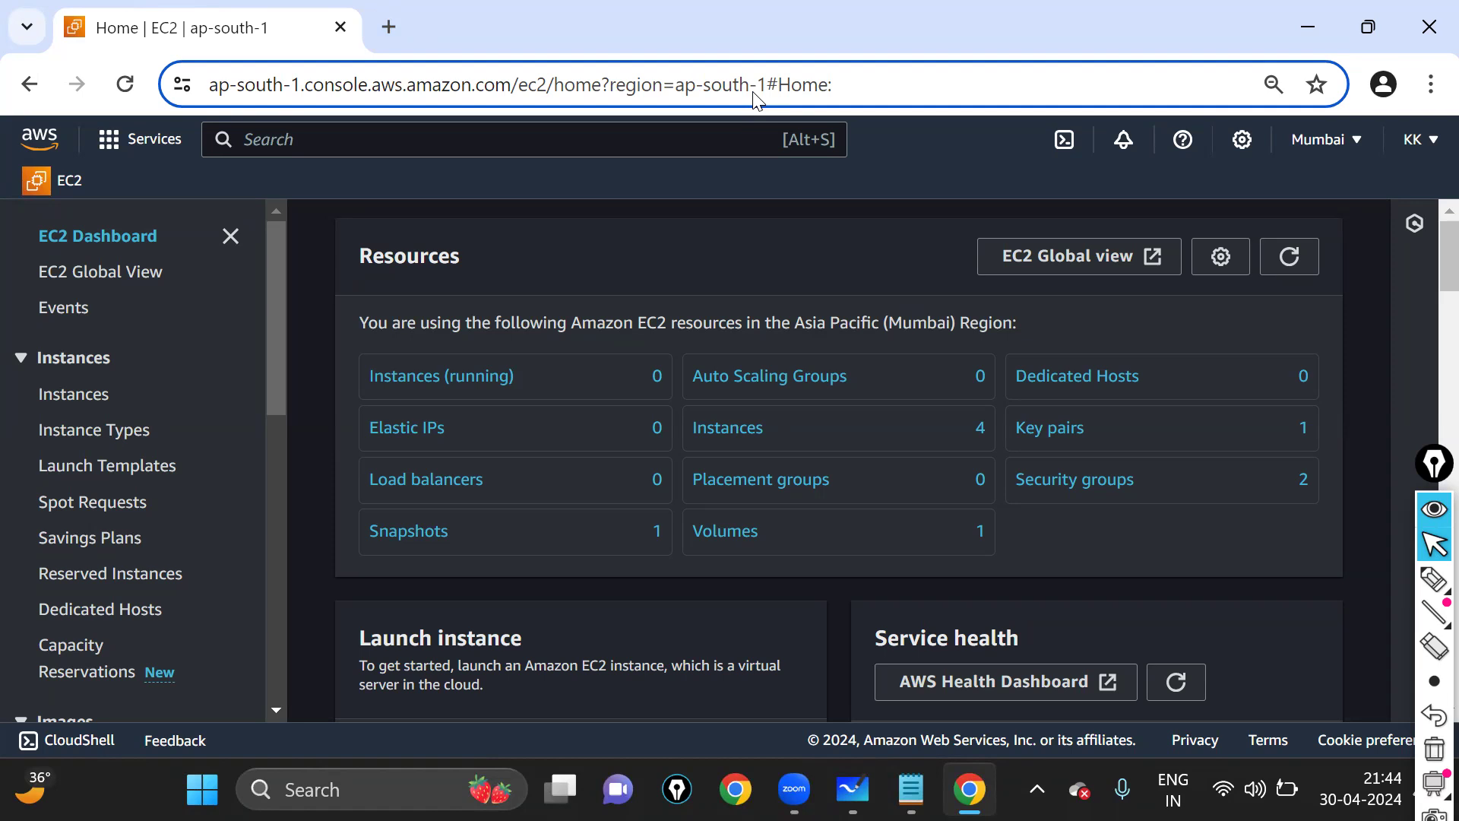
{"action": "left_click", "coordinate": [1299, 256]}
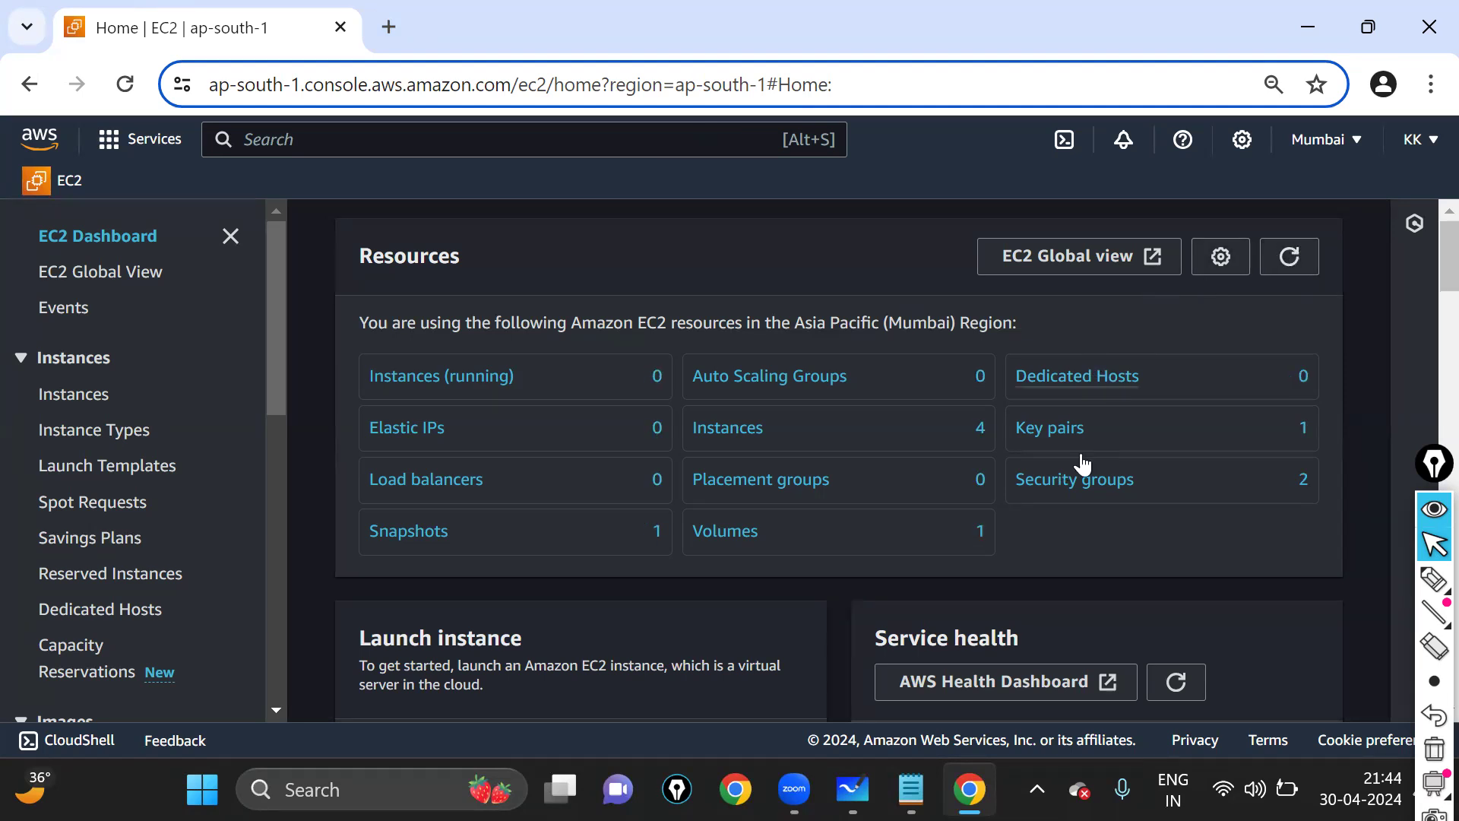